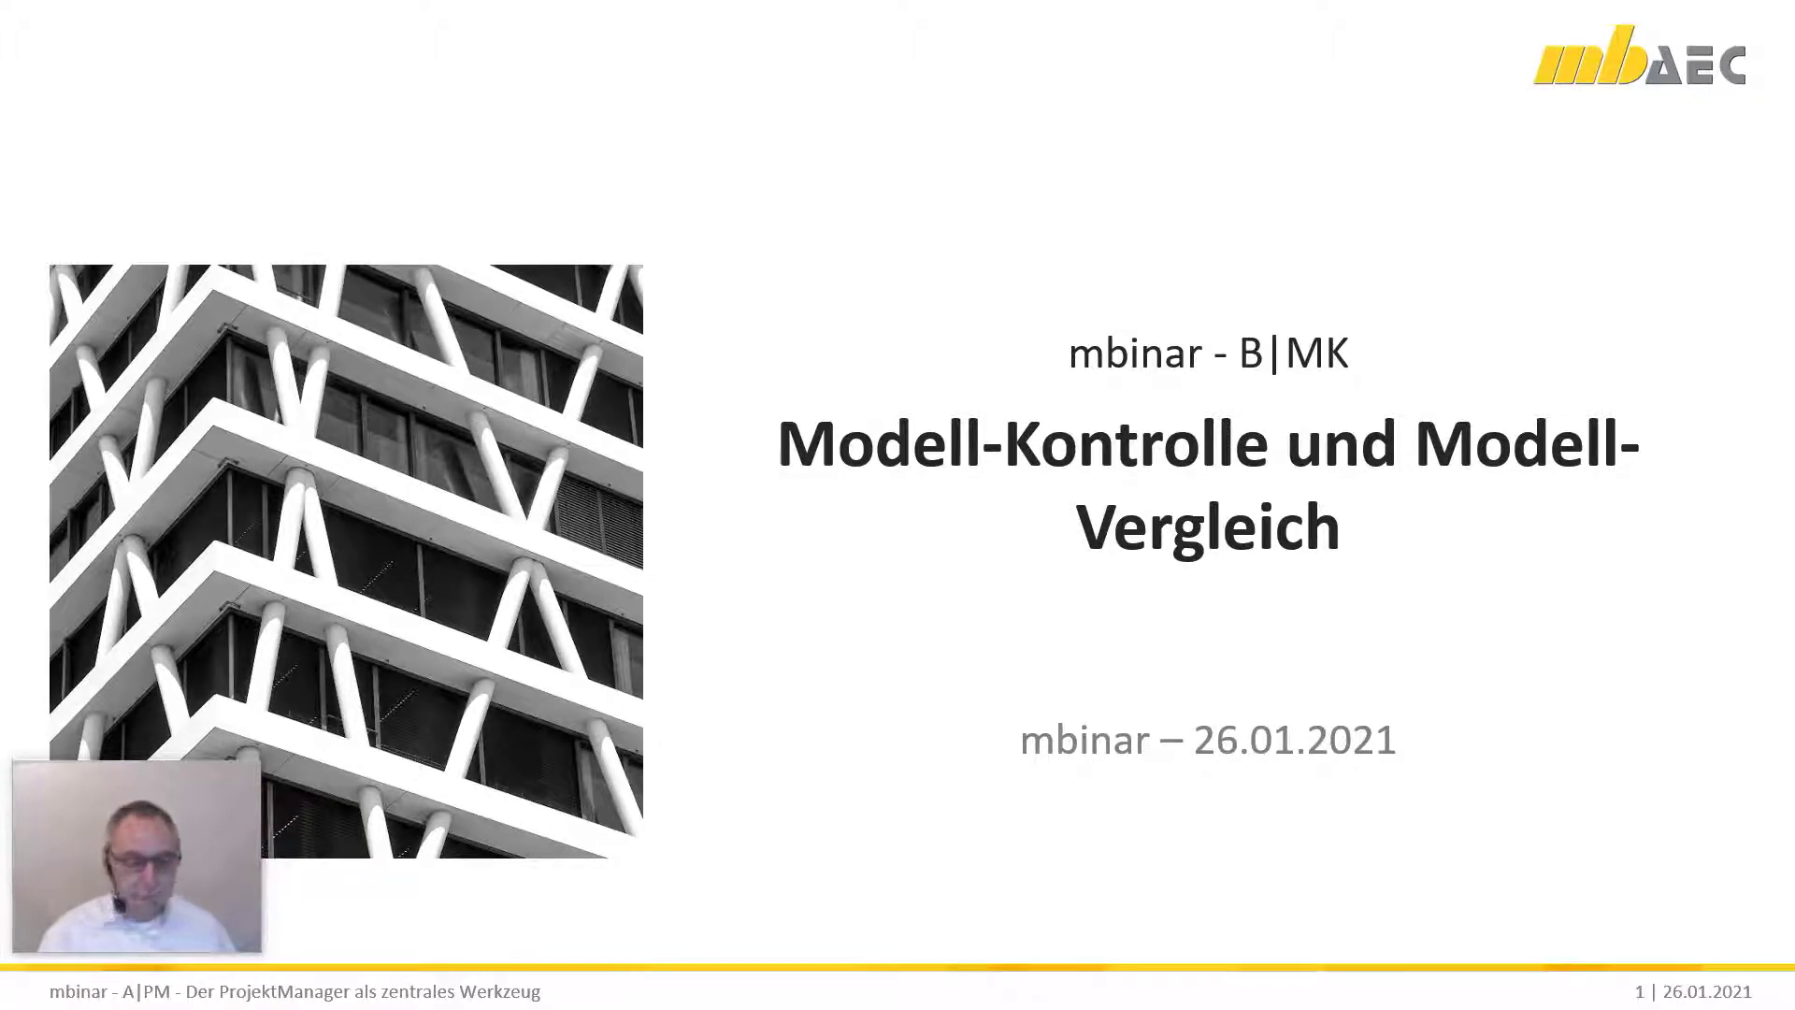
Step: Advance from the title slide to slide 2, 'Modell-Kontrolle', with the ViCADo ribbon screenshot
key(Right)
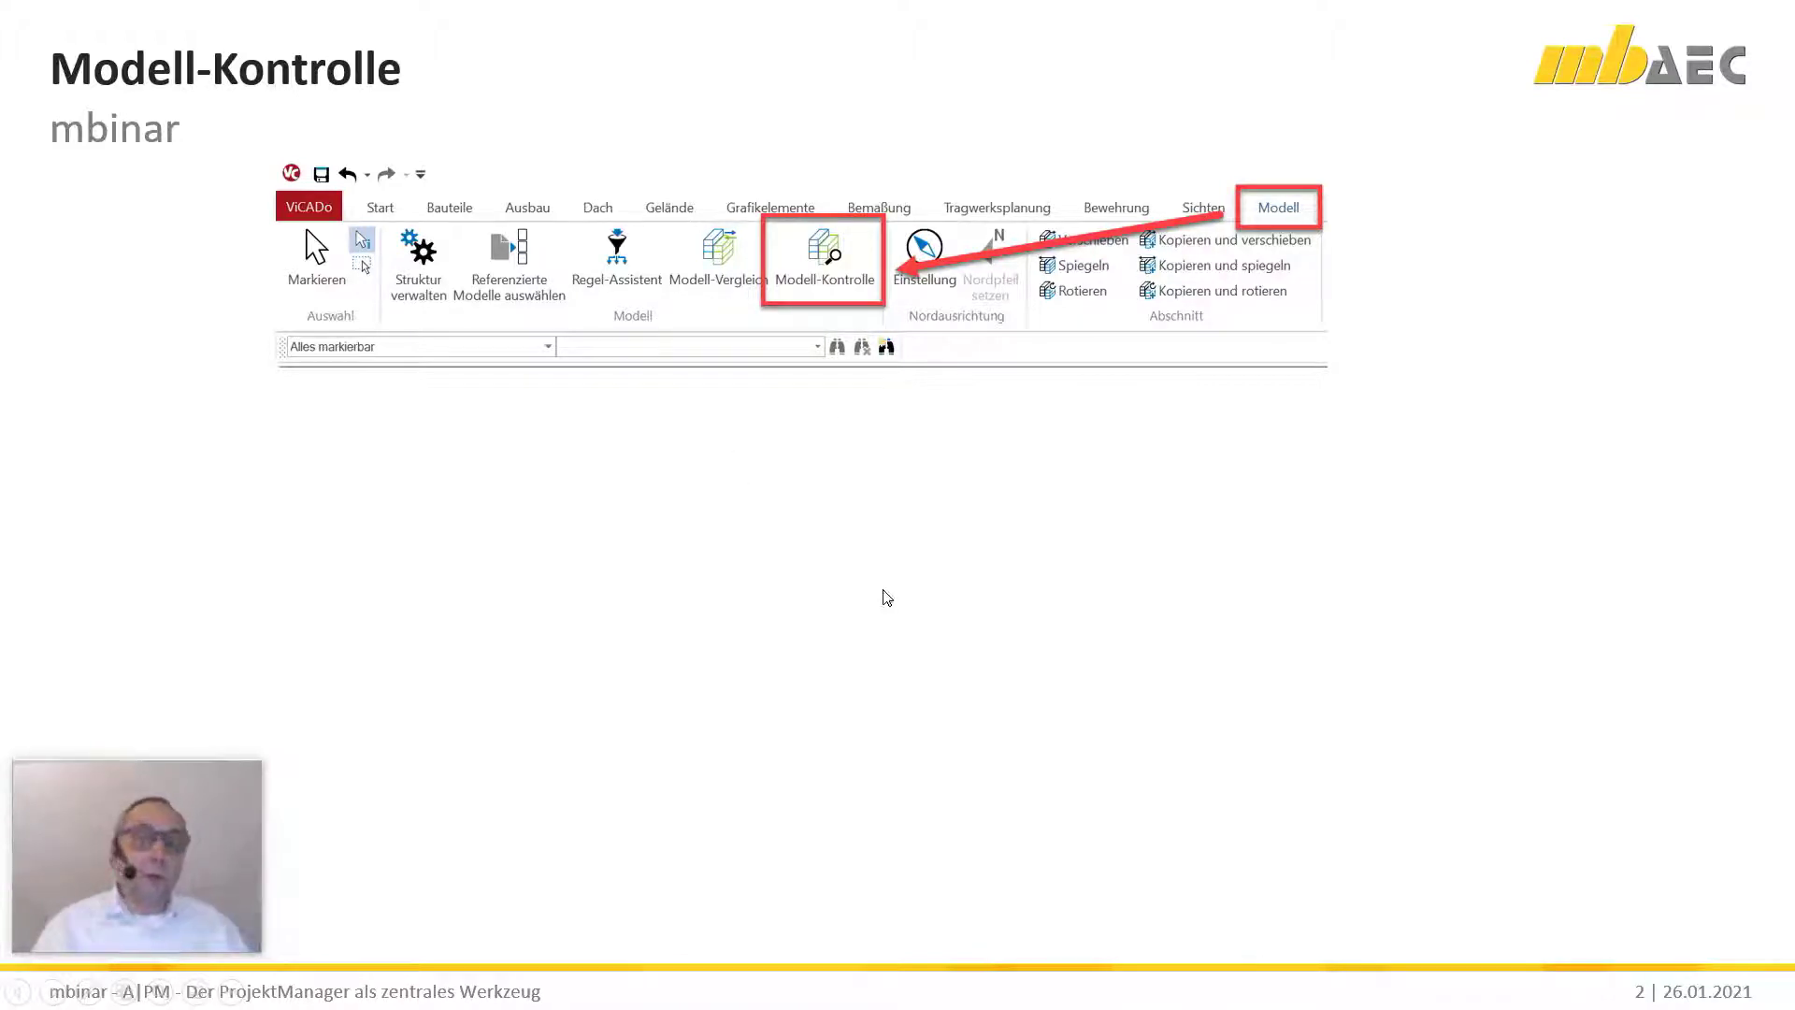
Step: Show 'Kontrollmöglichkeiten' and '1. Modellierung' with Überschneidung von Bauteilen and Objekte mit vielen Polygonen
click(873, 544)
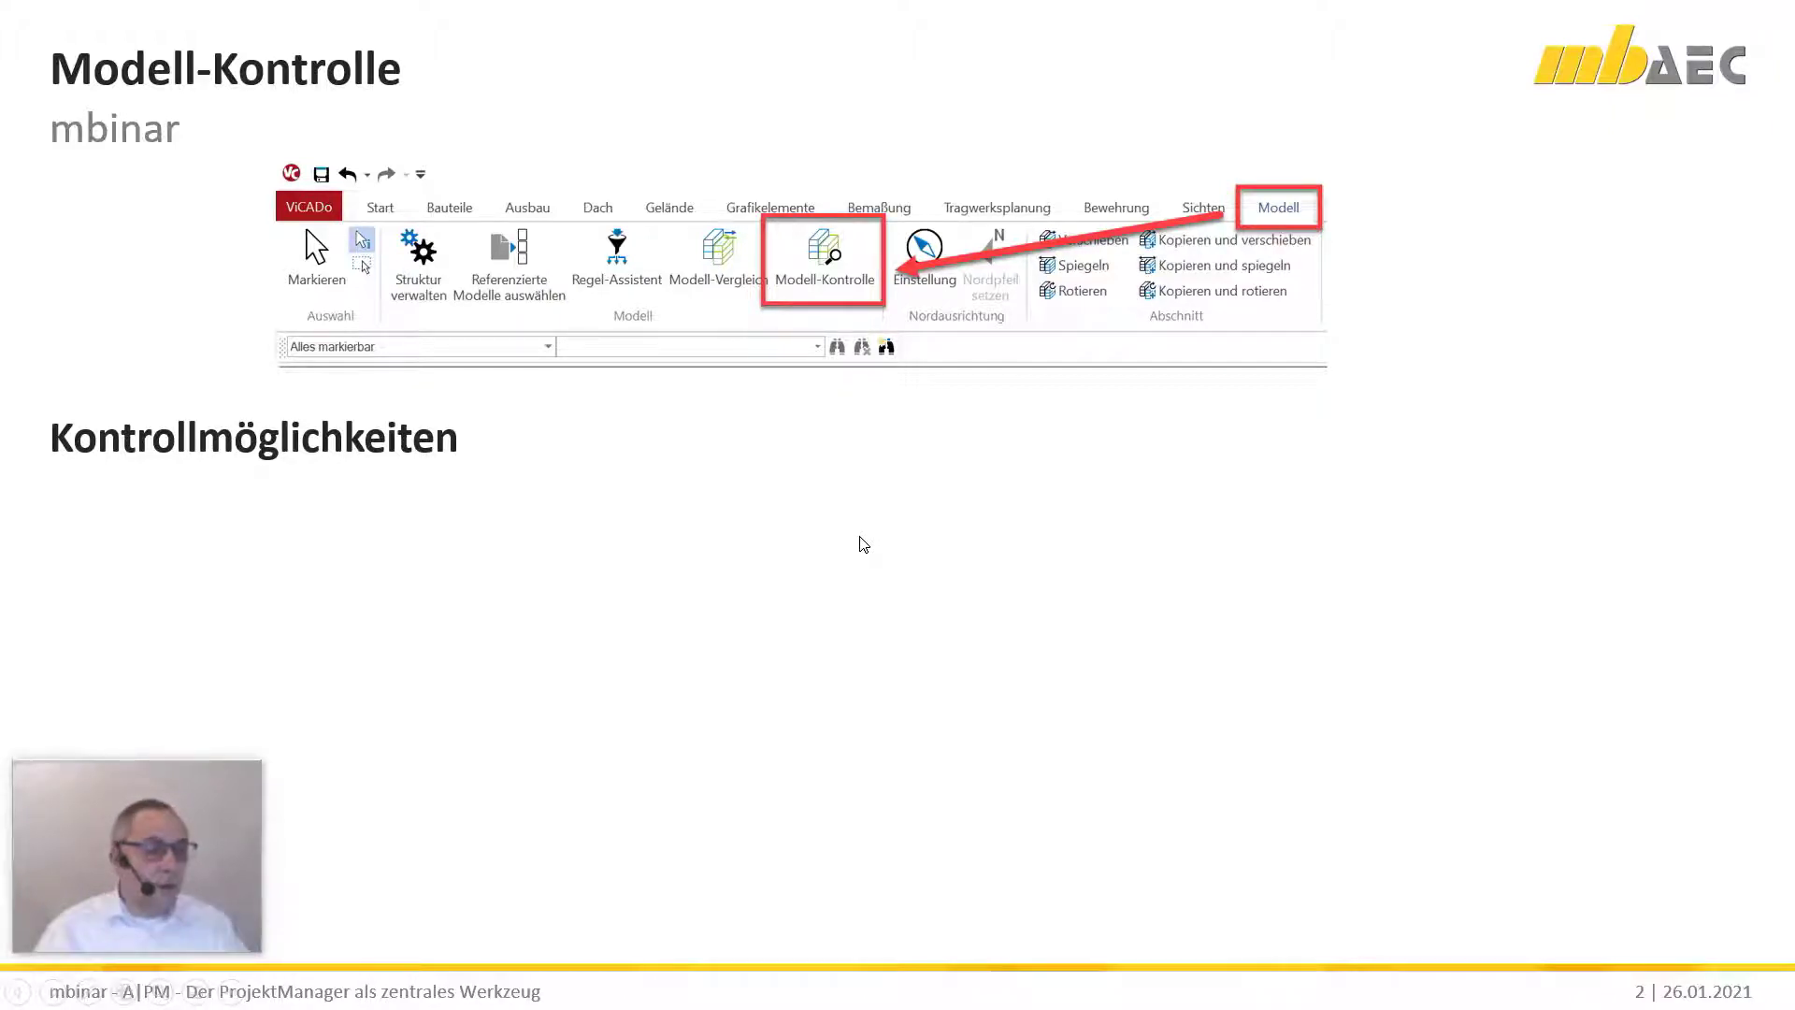
click(864, 544)
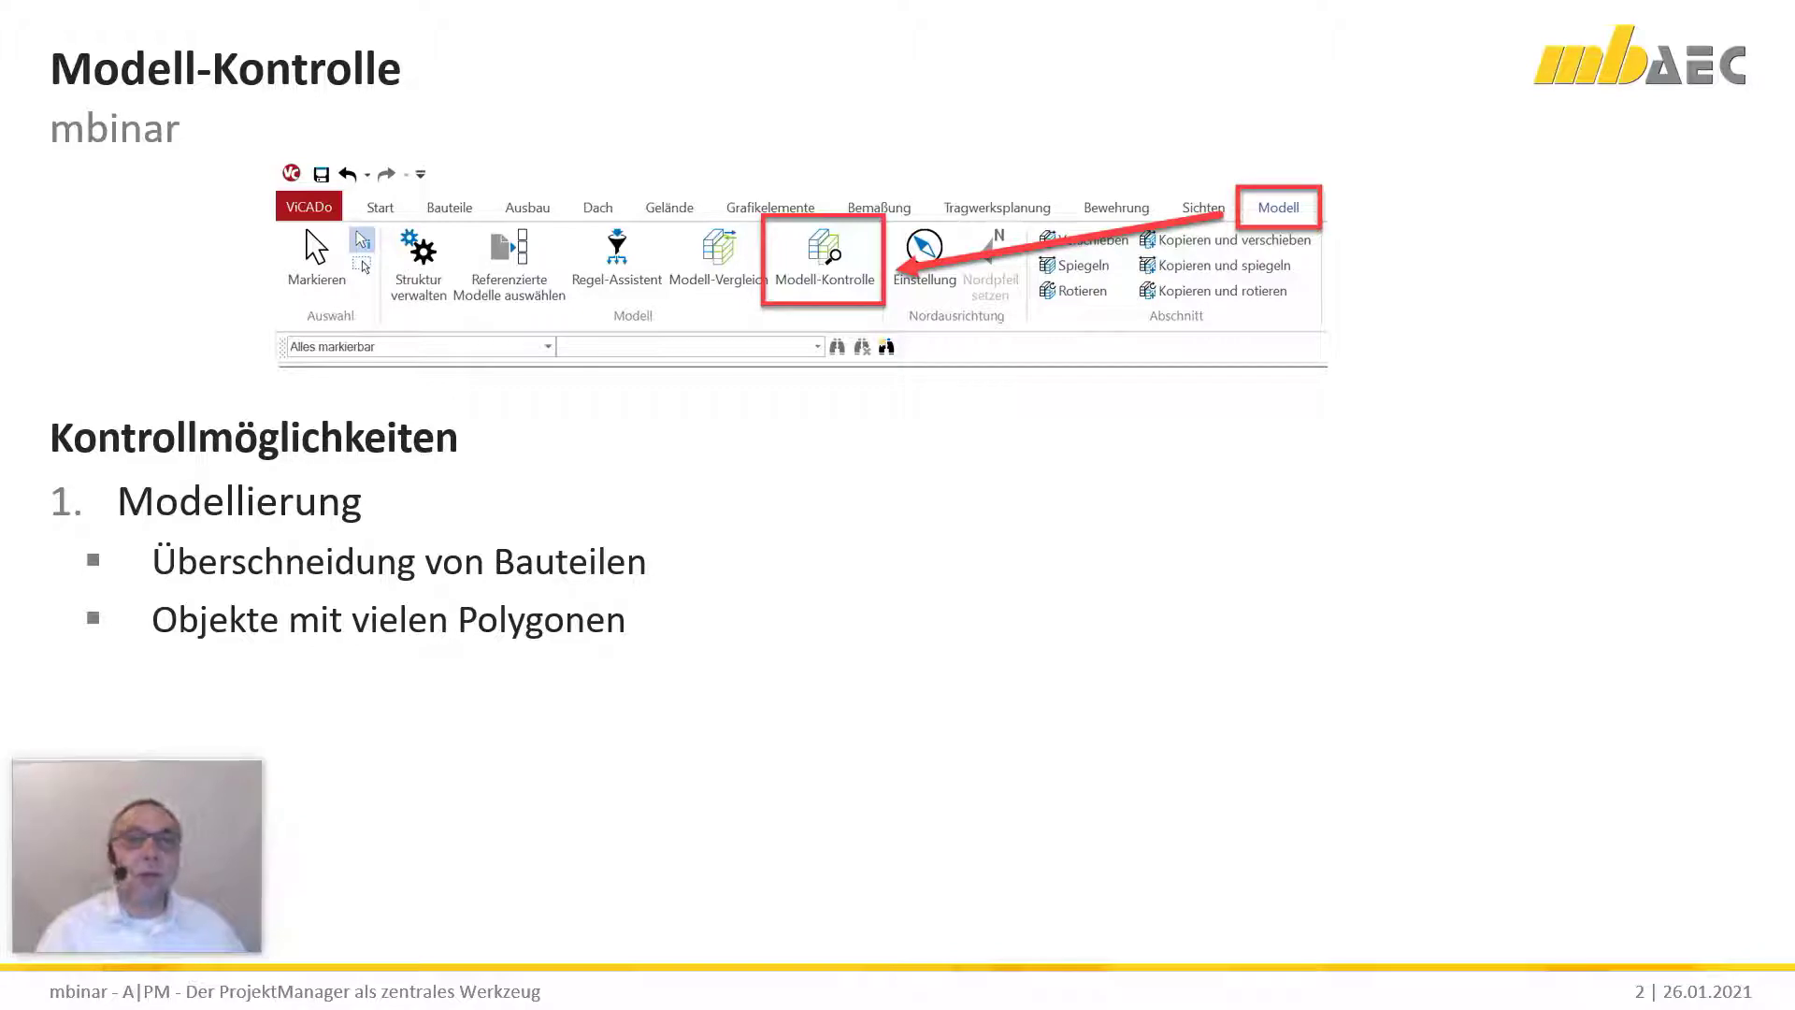
Step: Reveal the Bewehrung and invalid-area checks and properties image, then go to 'Modell-Vergleich'
key(Right)
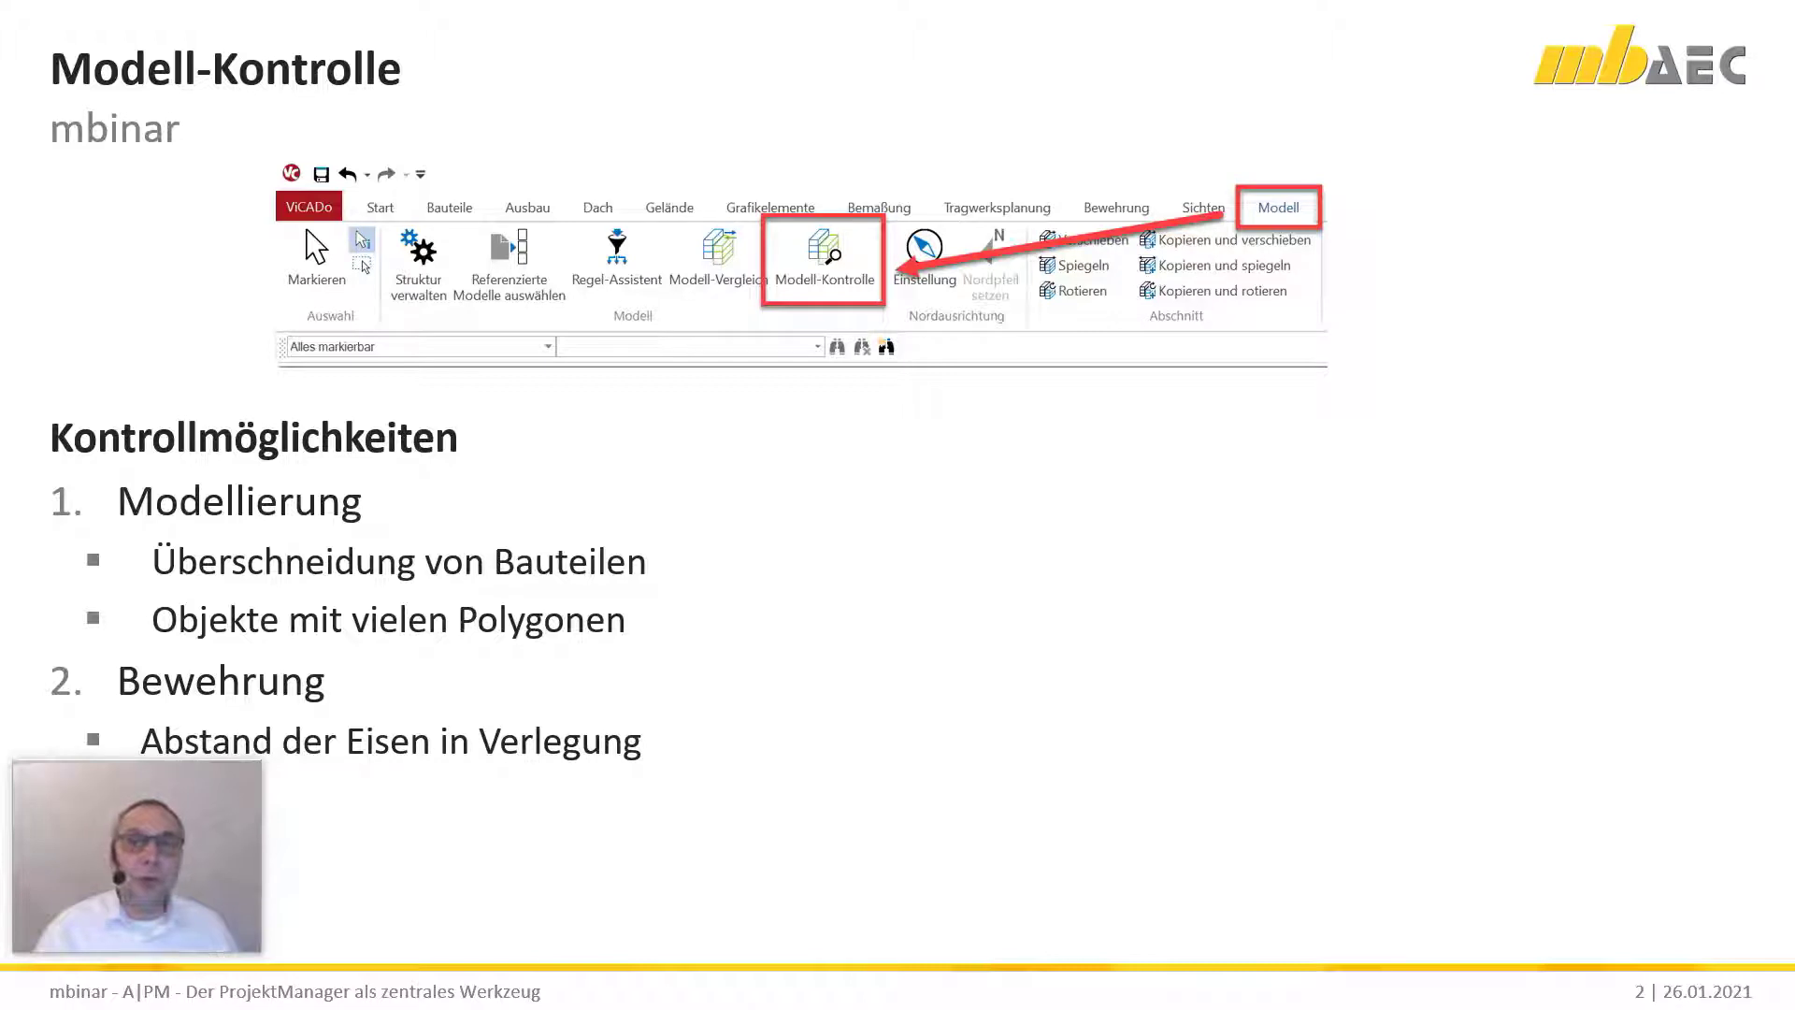
key(Right)
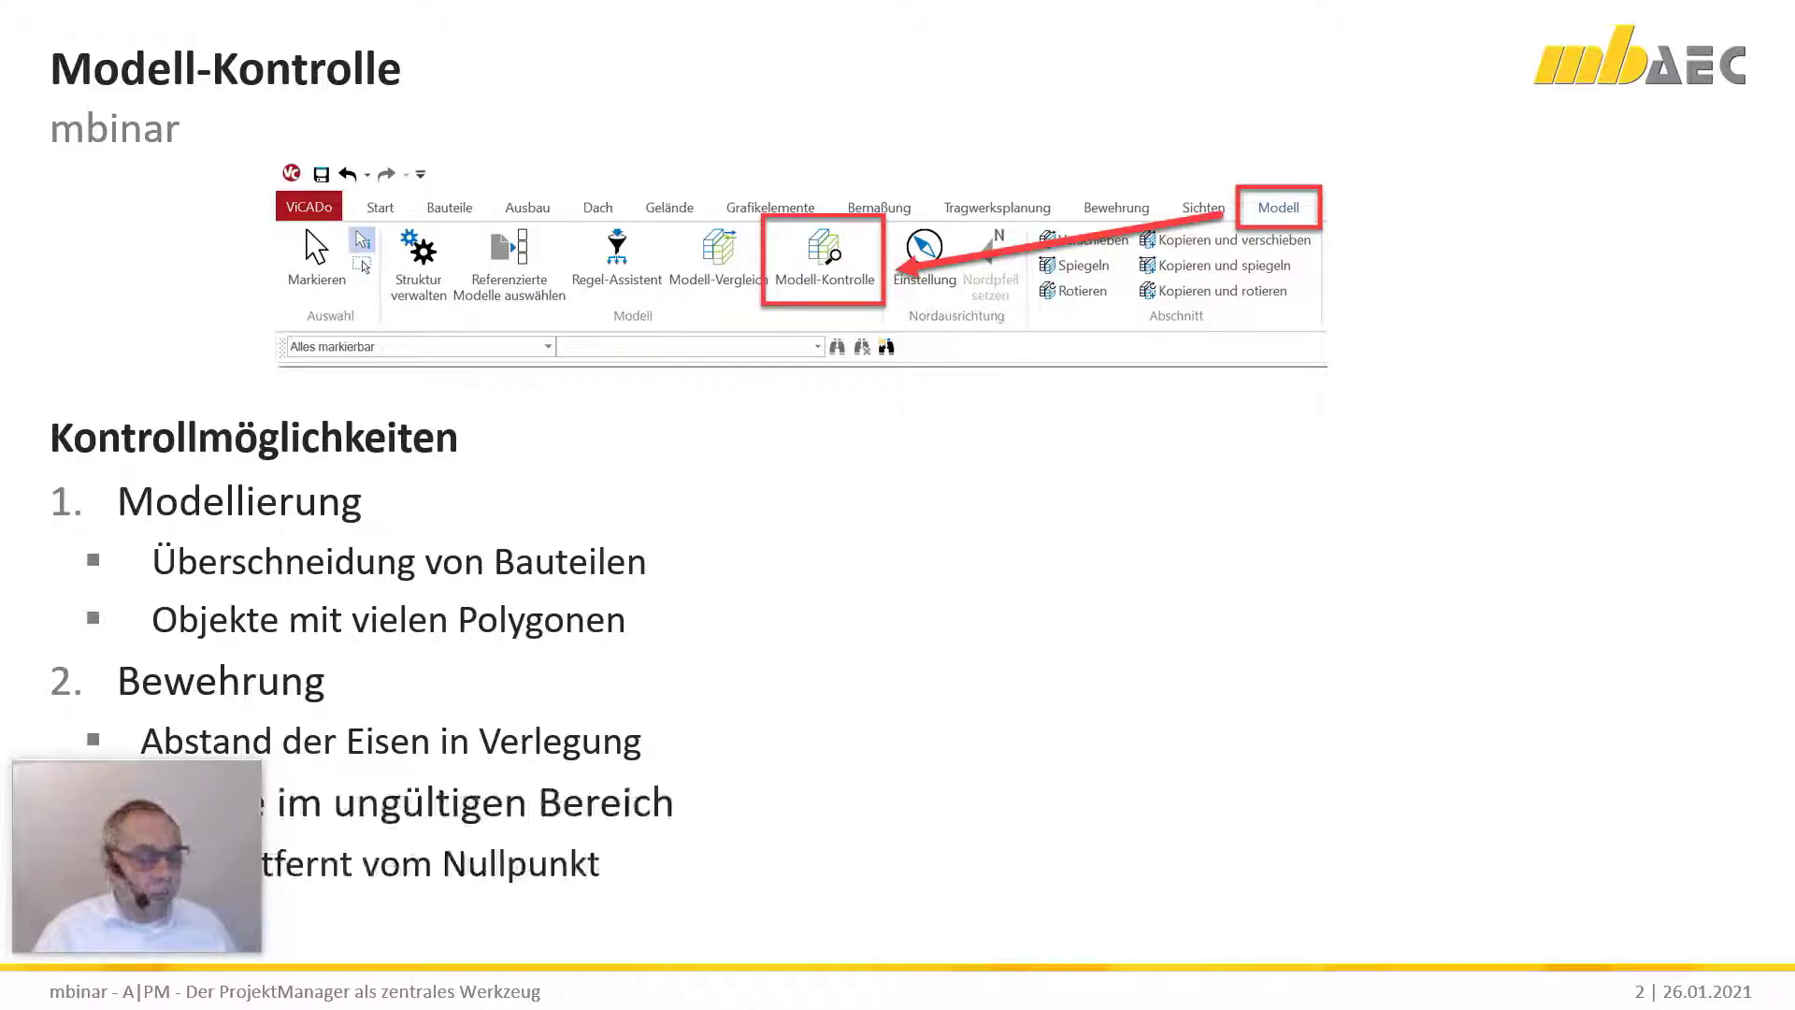
drag(108, 793, 838, 783)
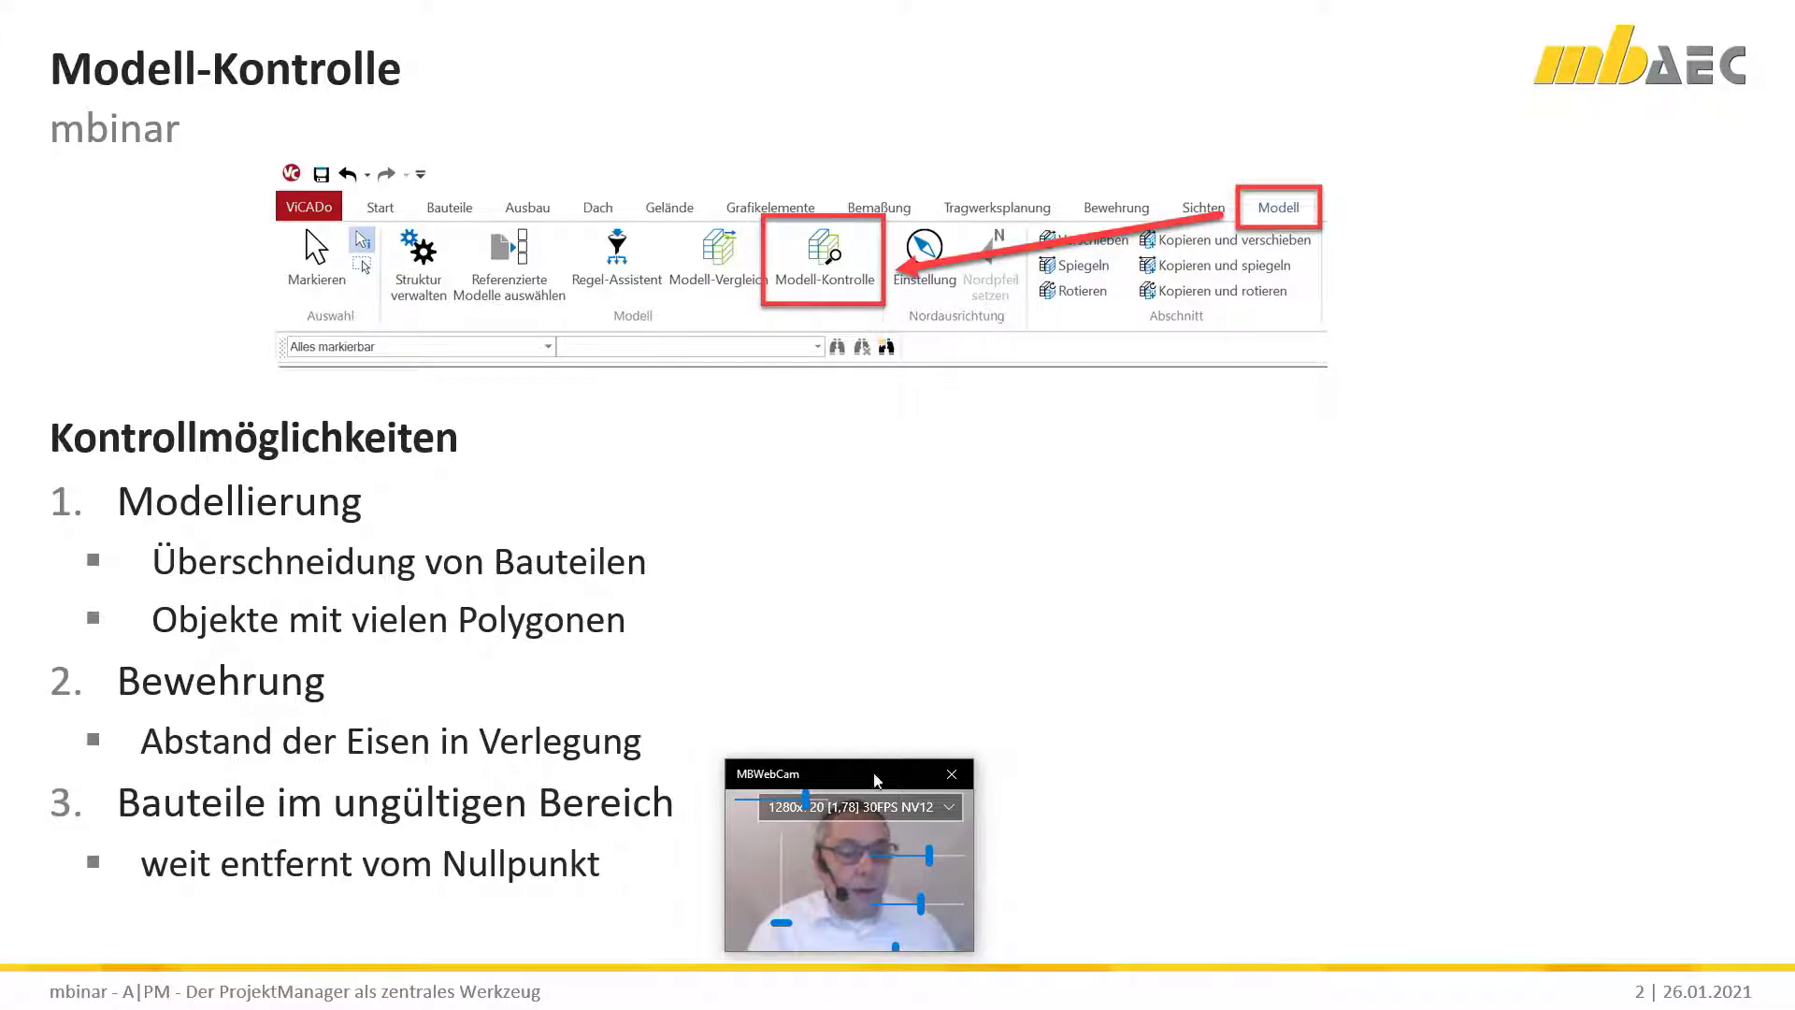
mouse_move(876, 780)
mouse_down()
mouse_move(320, 734)
mouse_move(348, 846)
mouse_move(253, 823)
mouse_move(178, 870)
mouse_move(181, 770)
mouse_move(168, 780)
mouse_up()
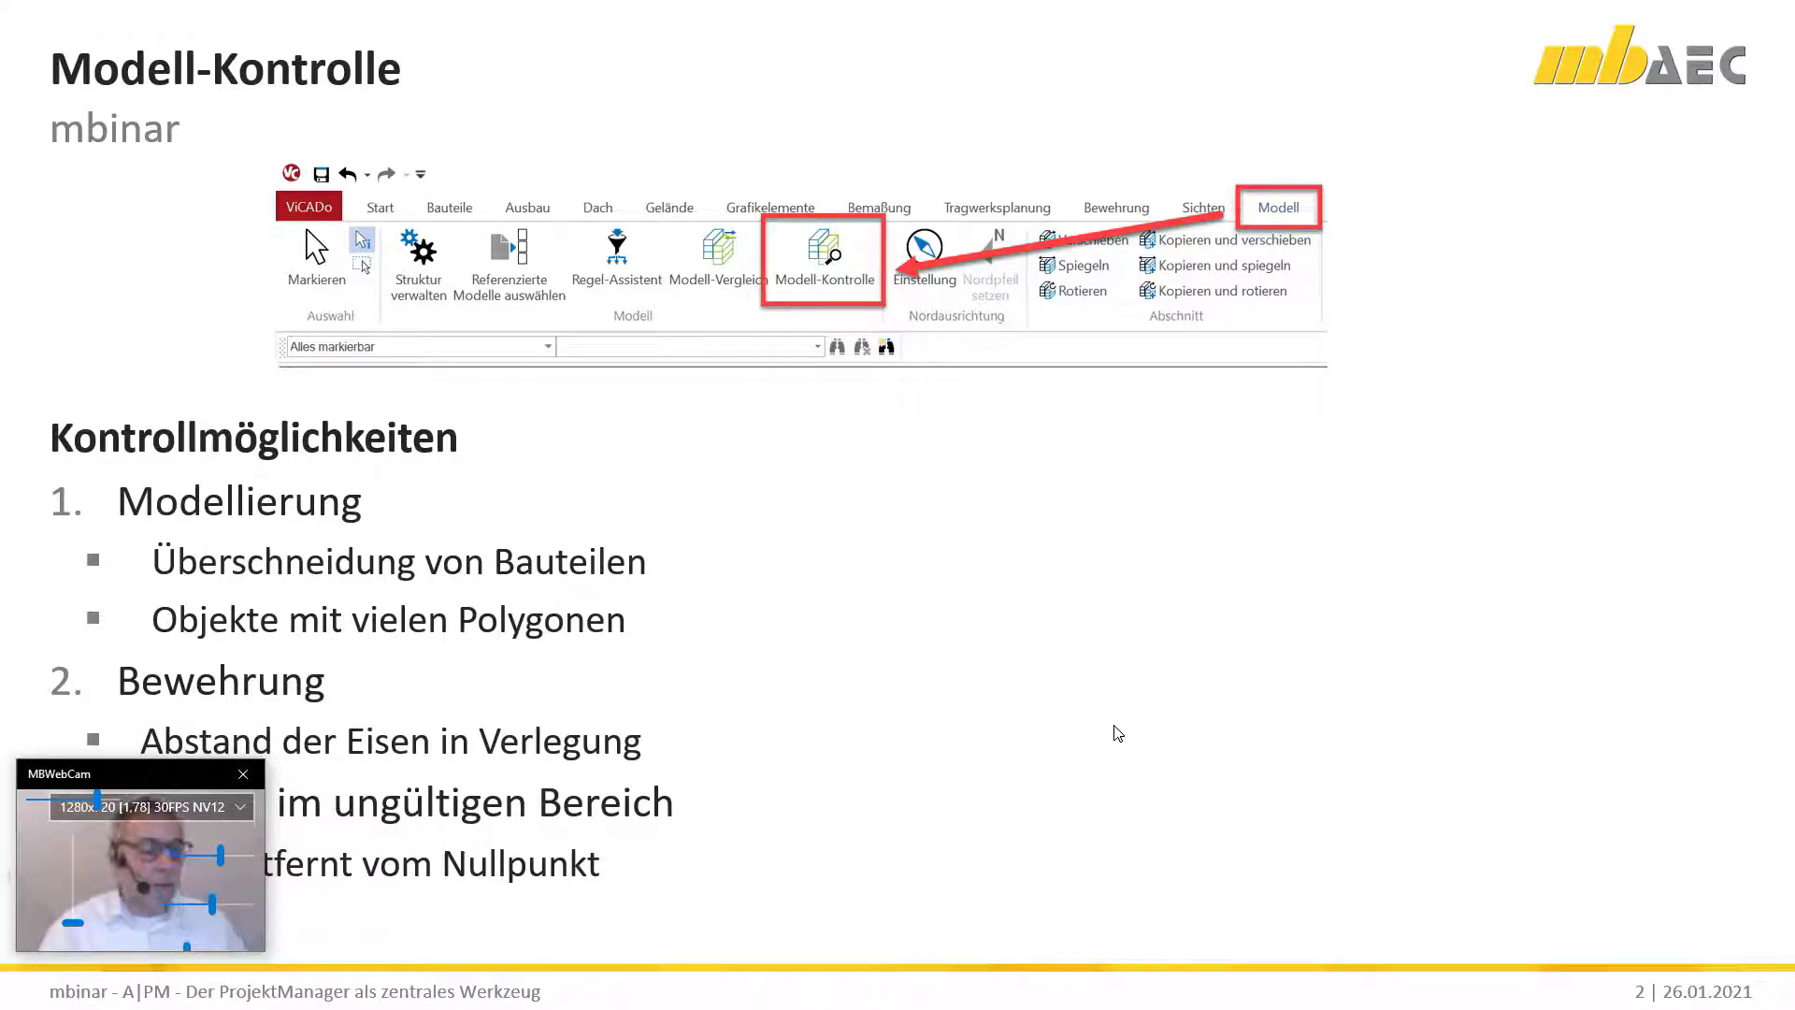
key(Right)
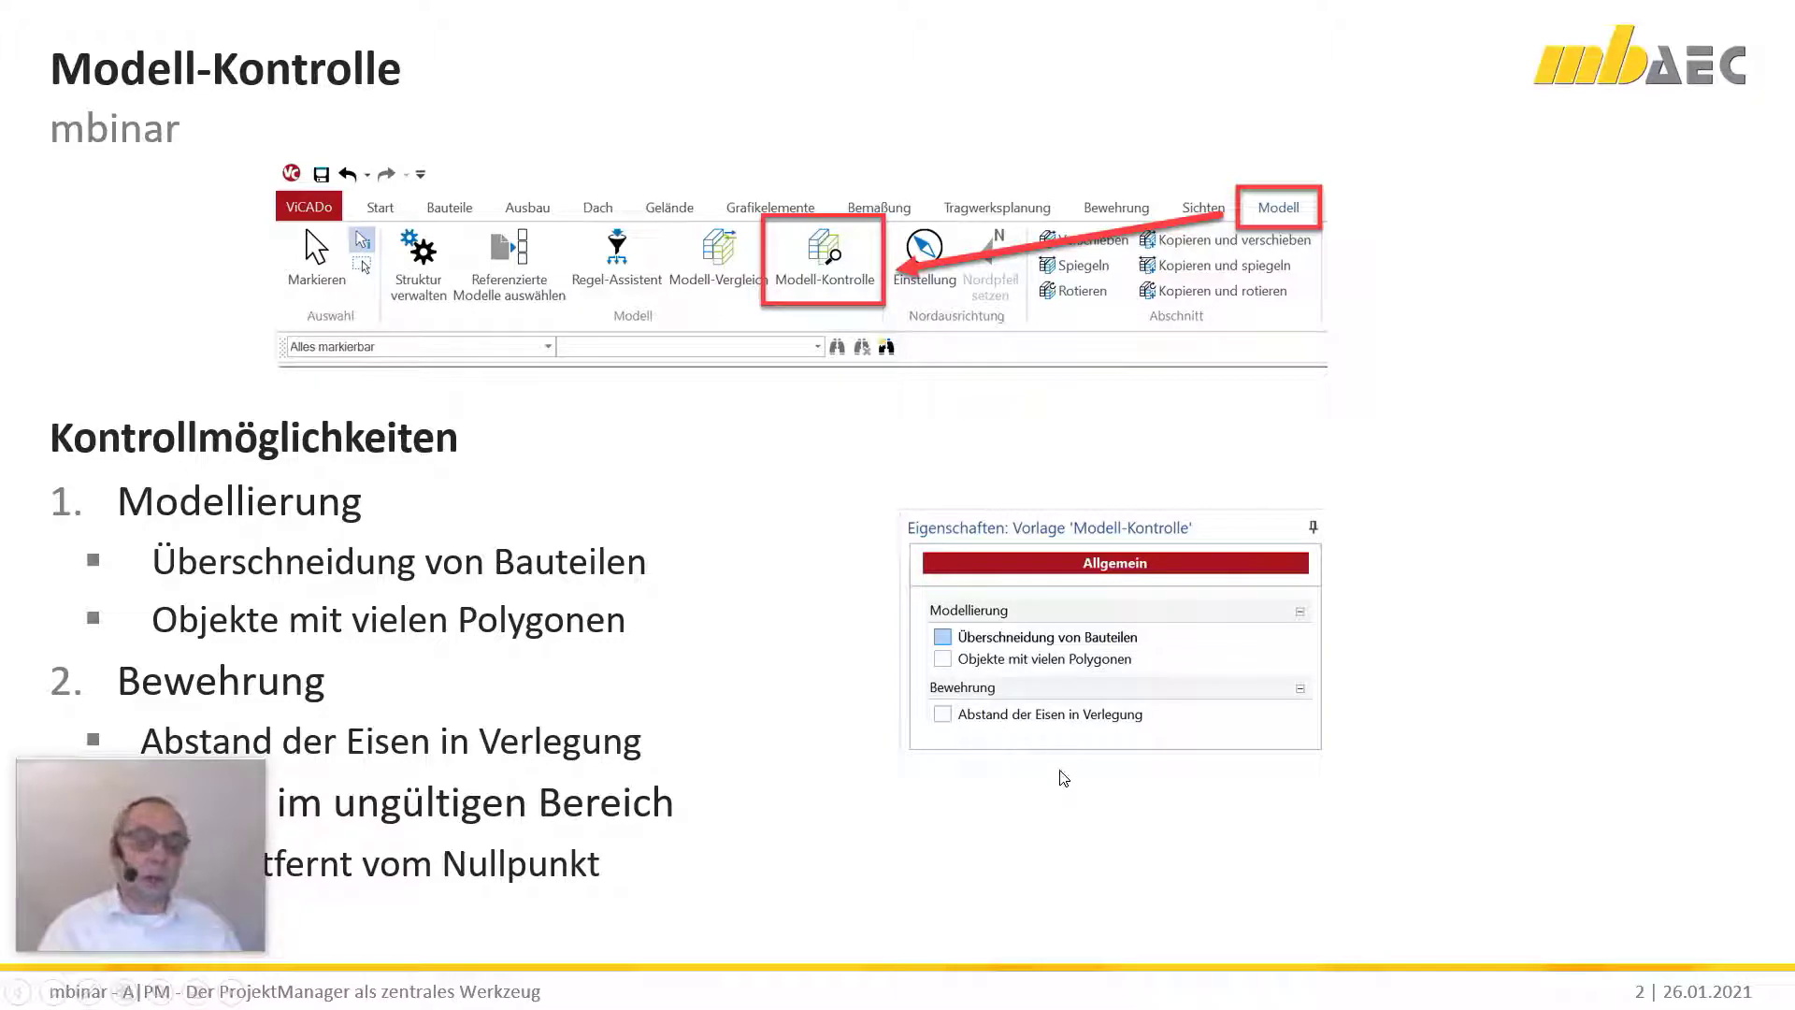
key(Right)
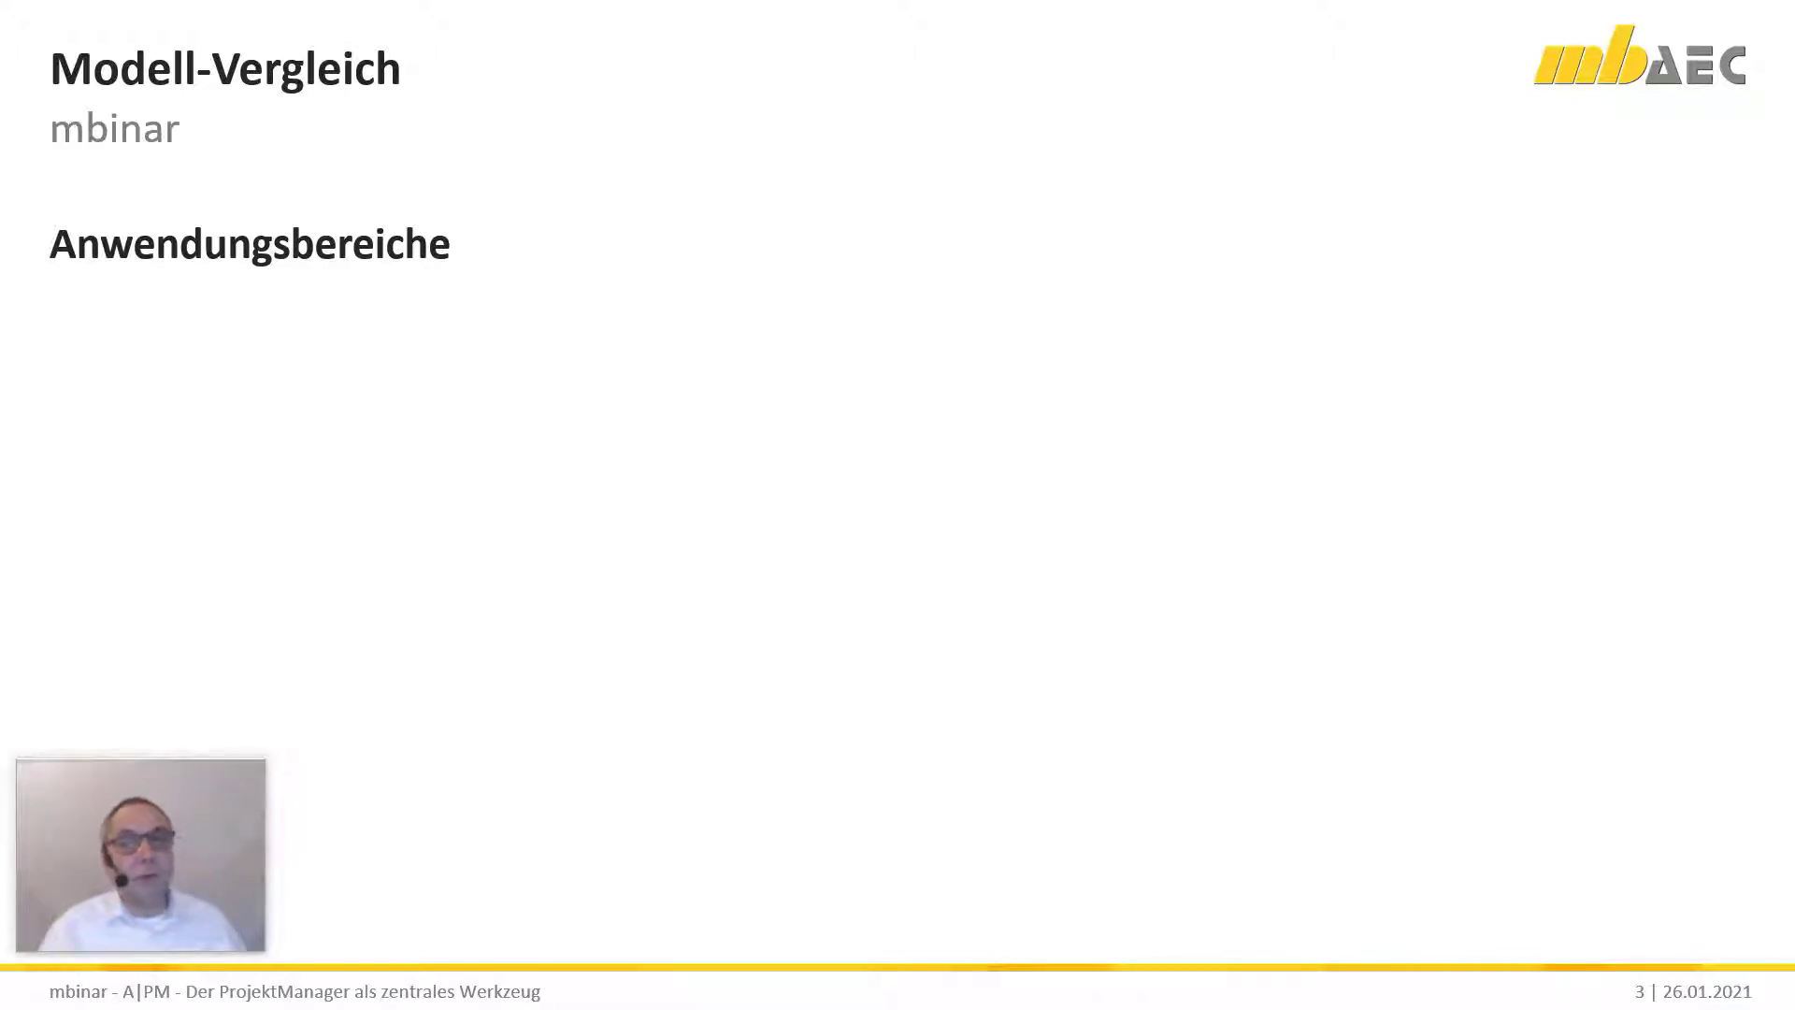
Step: Show '1. Projekt nach BIM-Methode' and the Architekt and Tragwerksplaner column headings
key(Right)
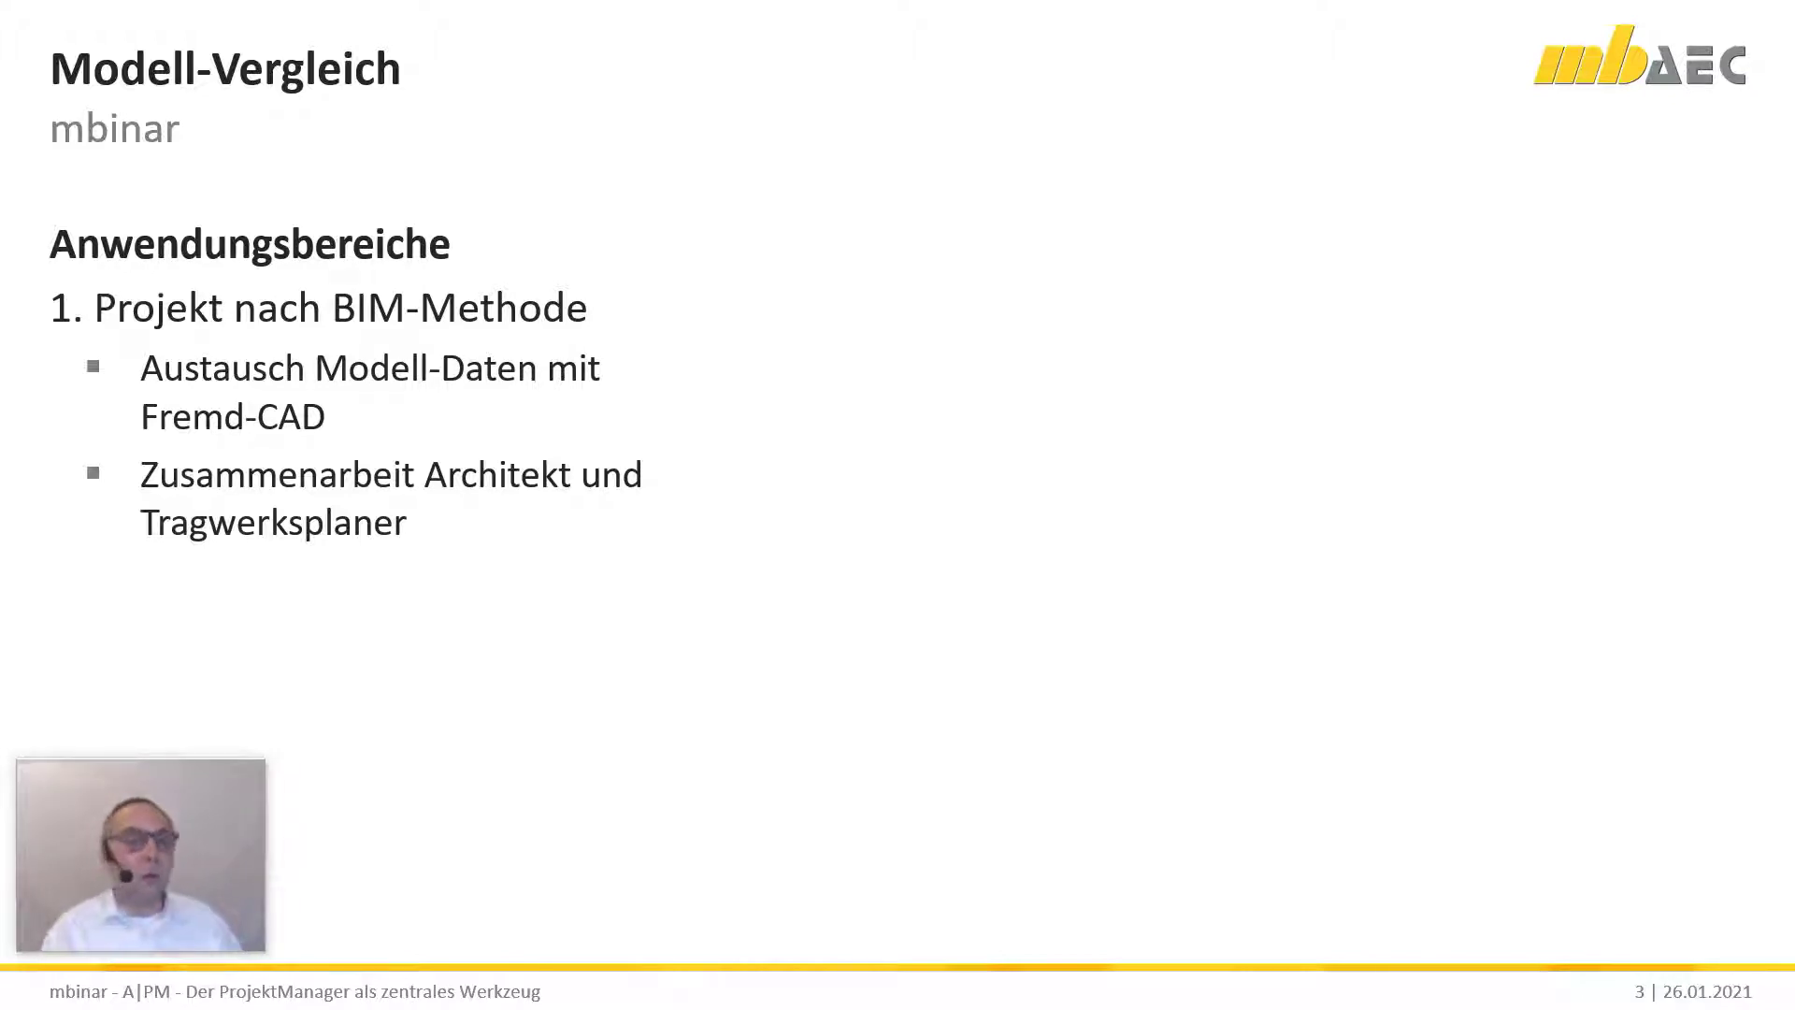
click(855, 514)
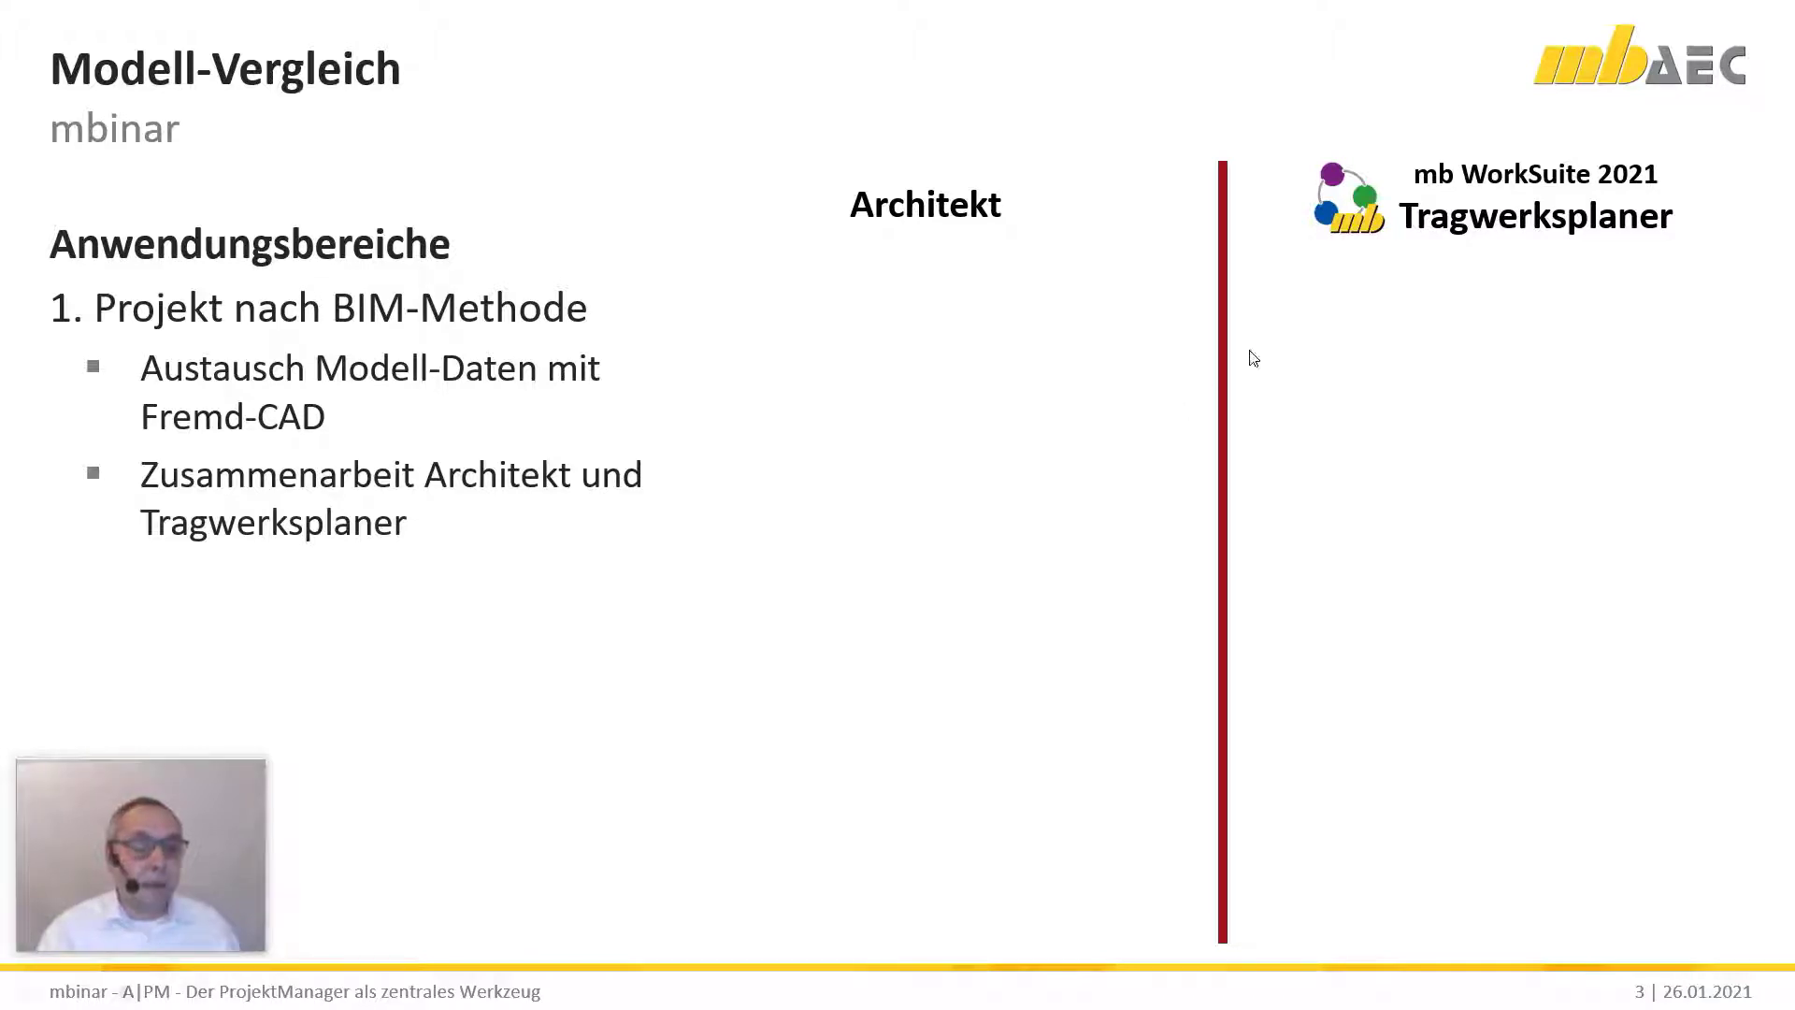
Step: Build the diagram: CAD model, Rohbau IFC, Import arrow, Aktives Modell, and Änderung IFC/BCF files
click(869, 381)
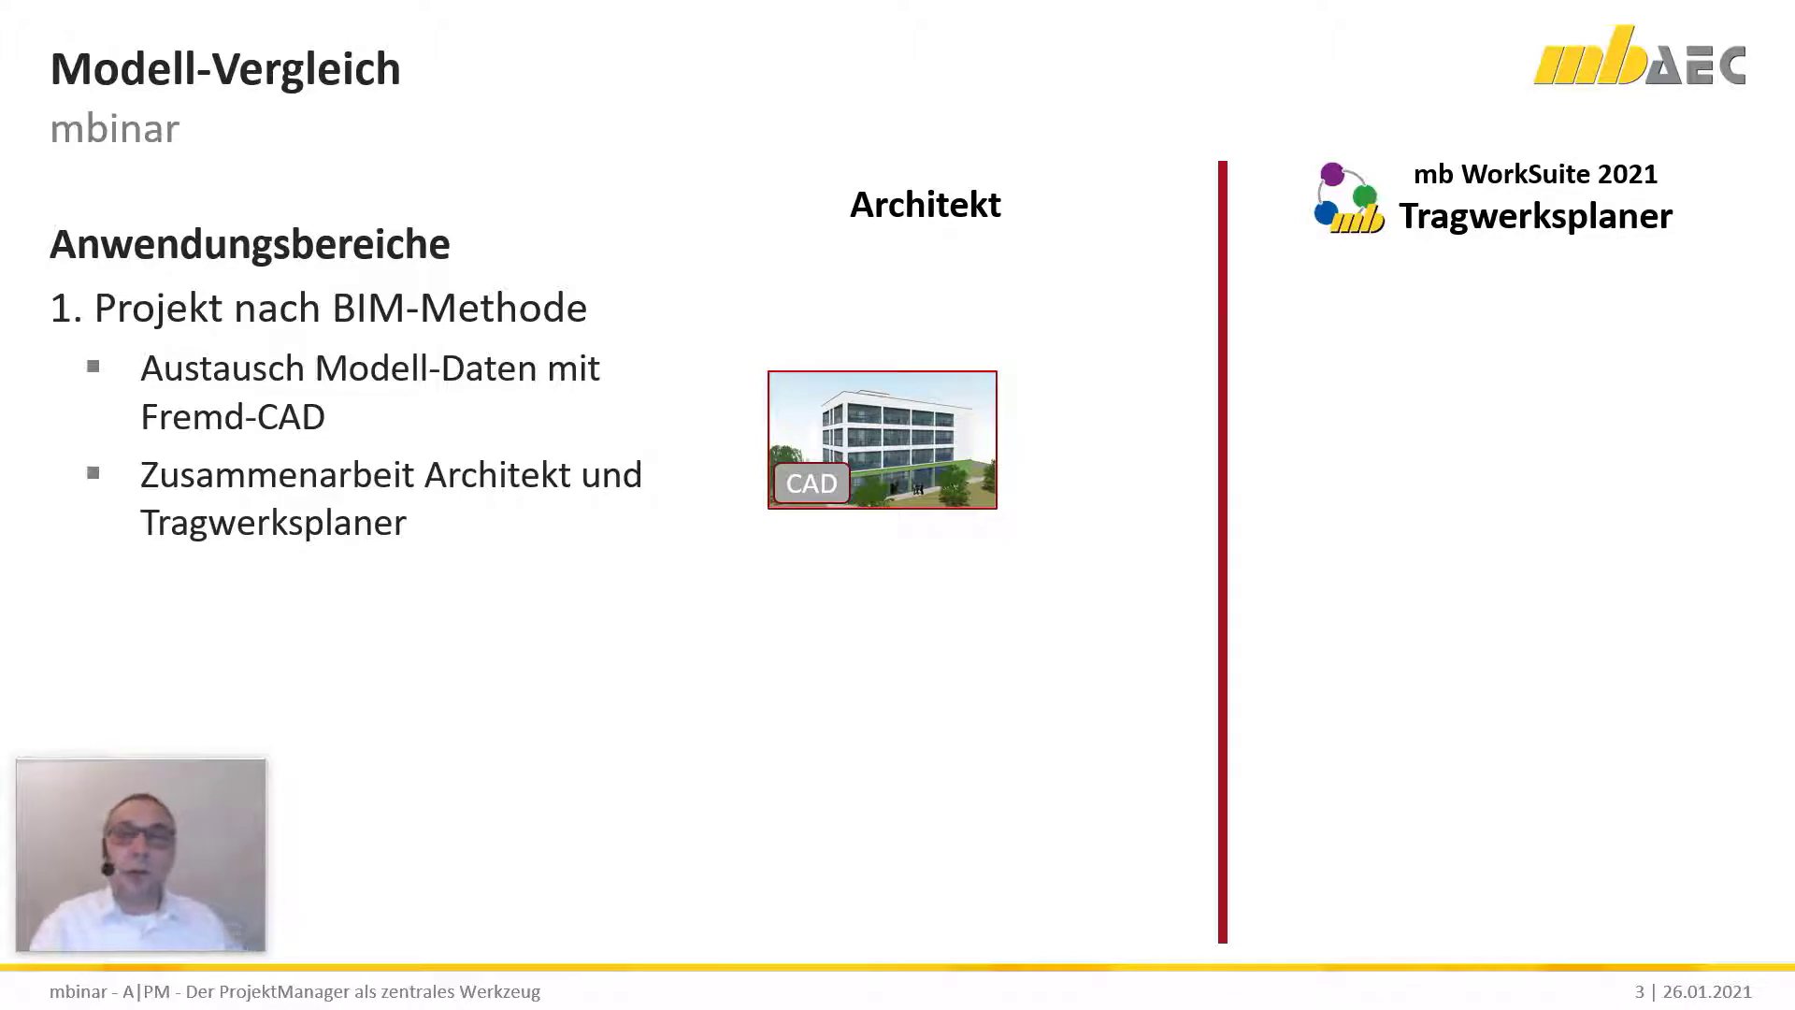
key(Right)
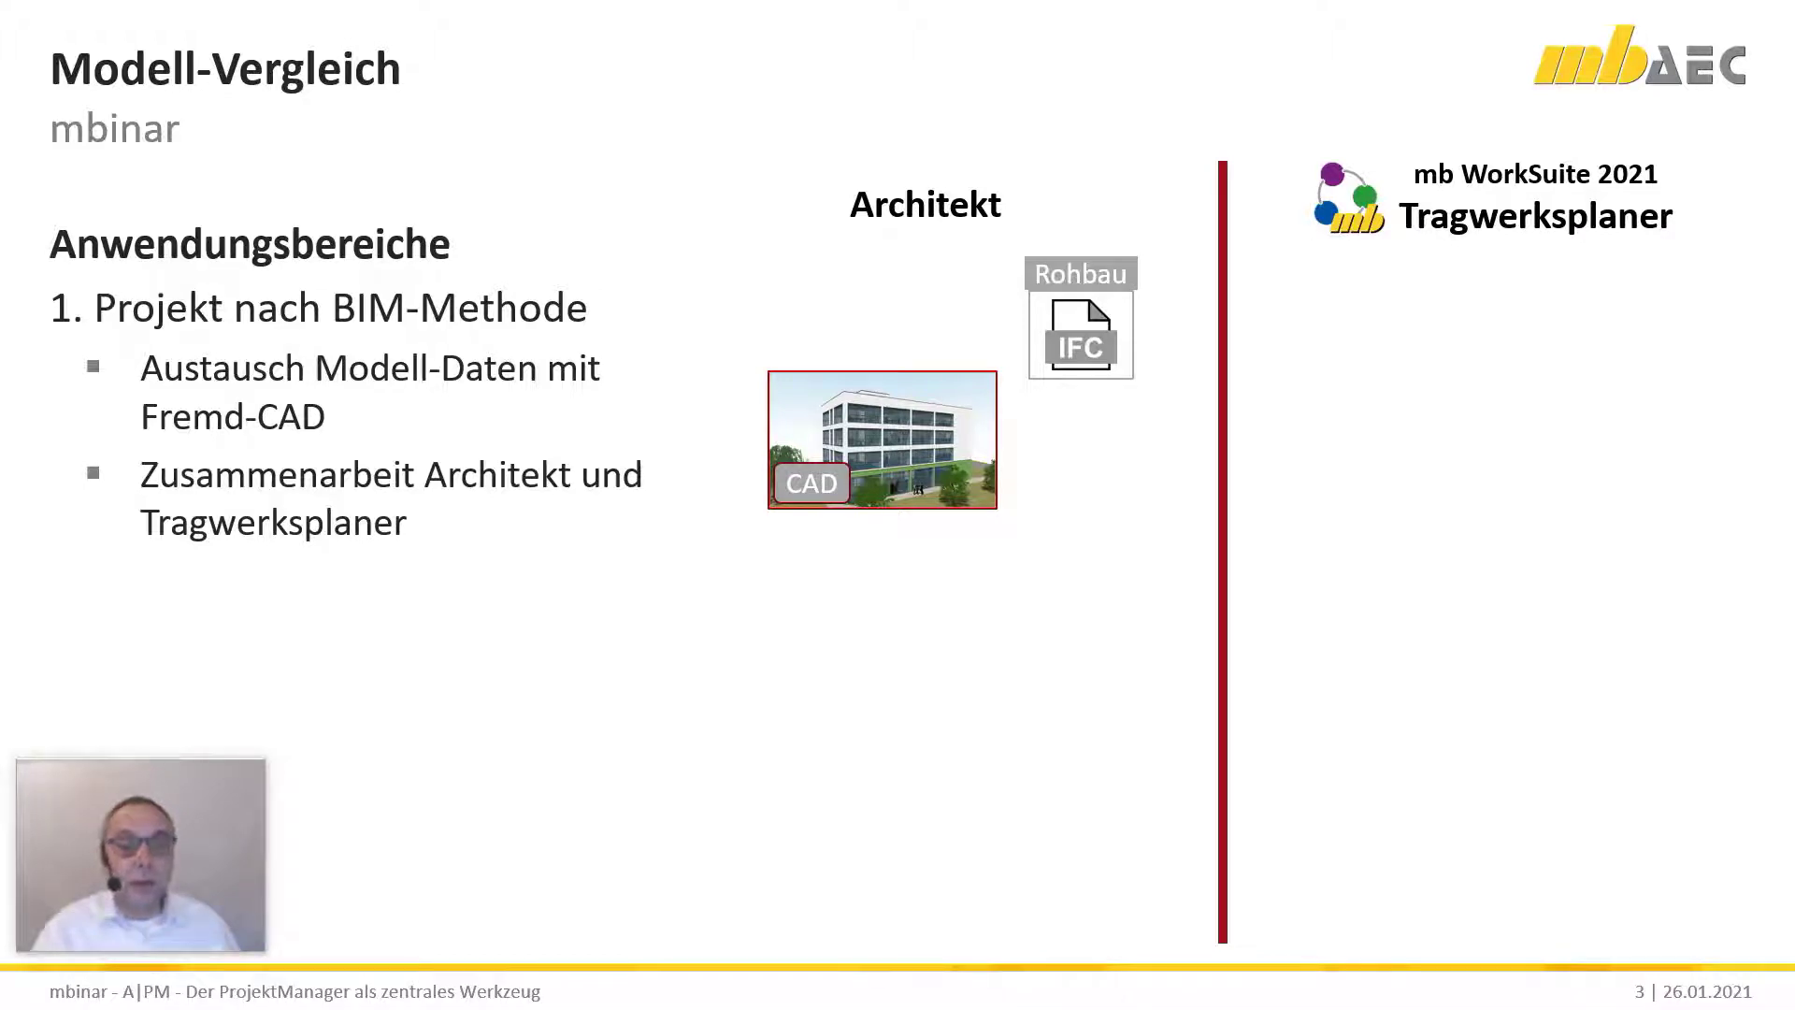
key(Right)
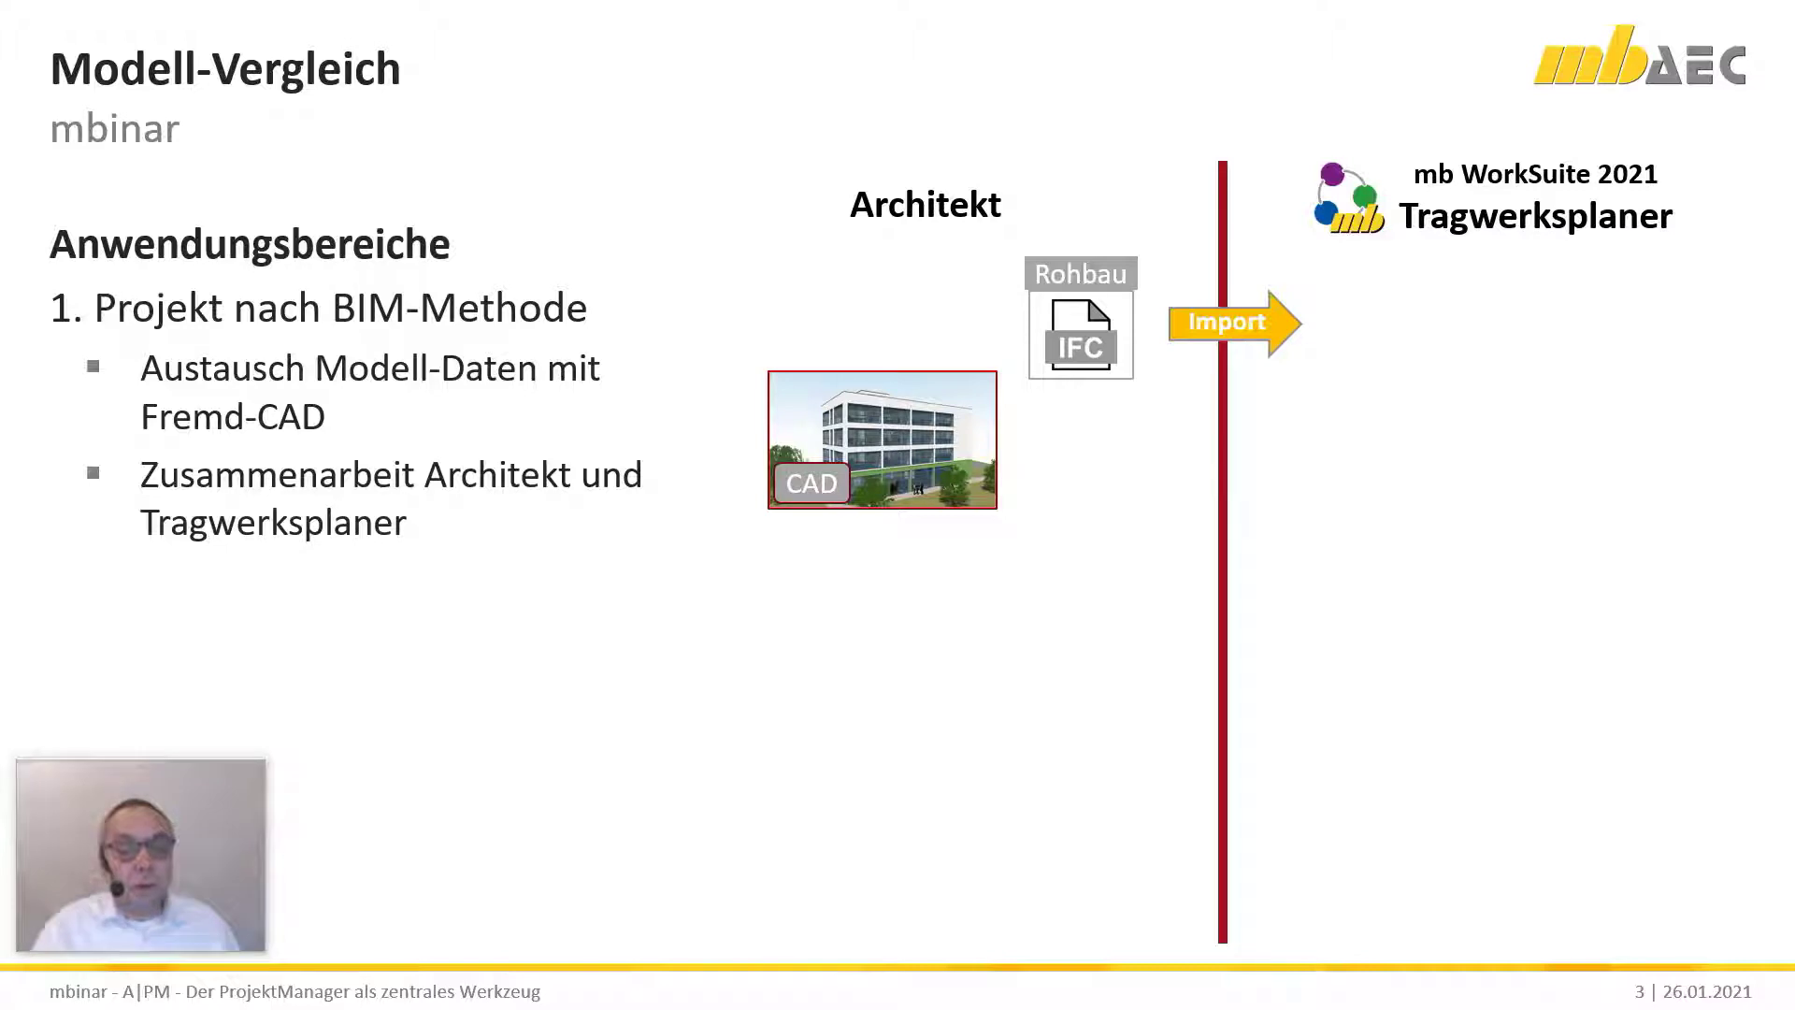
key(Right)
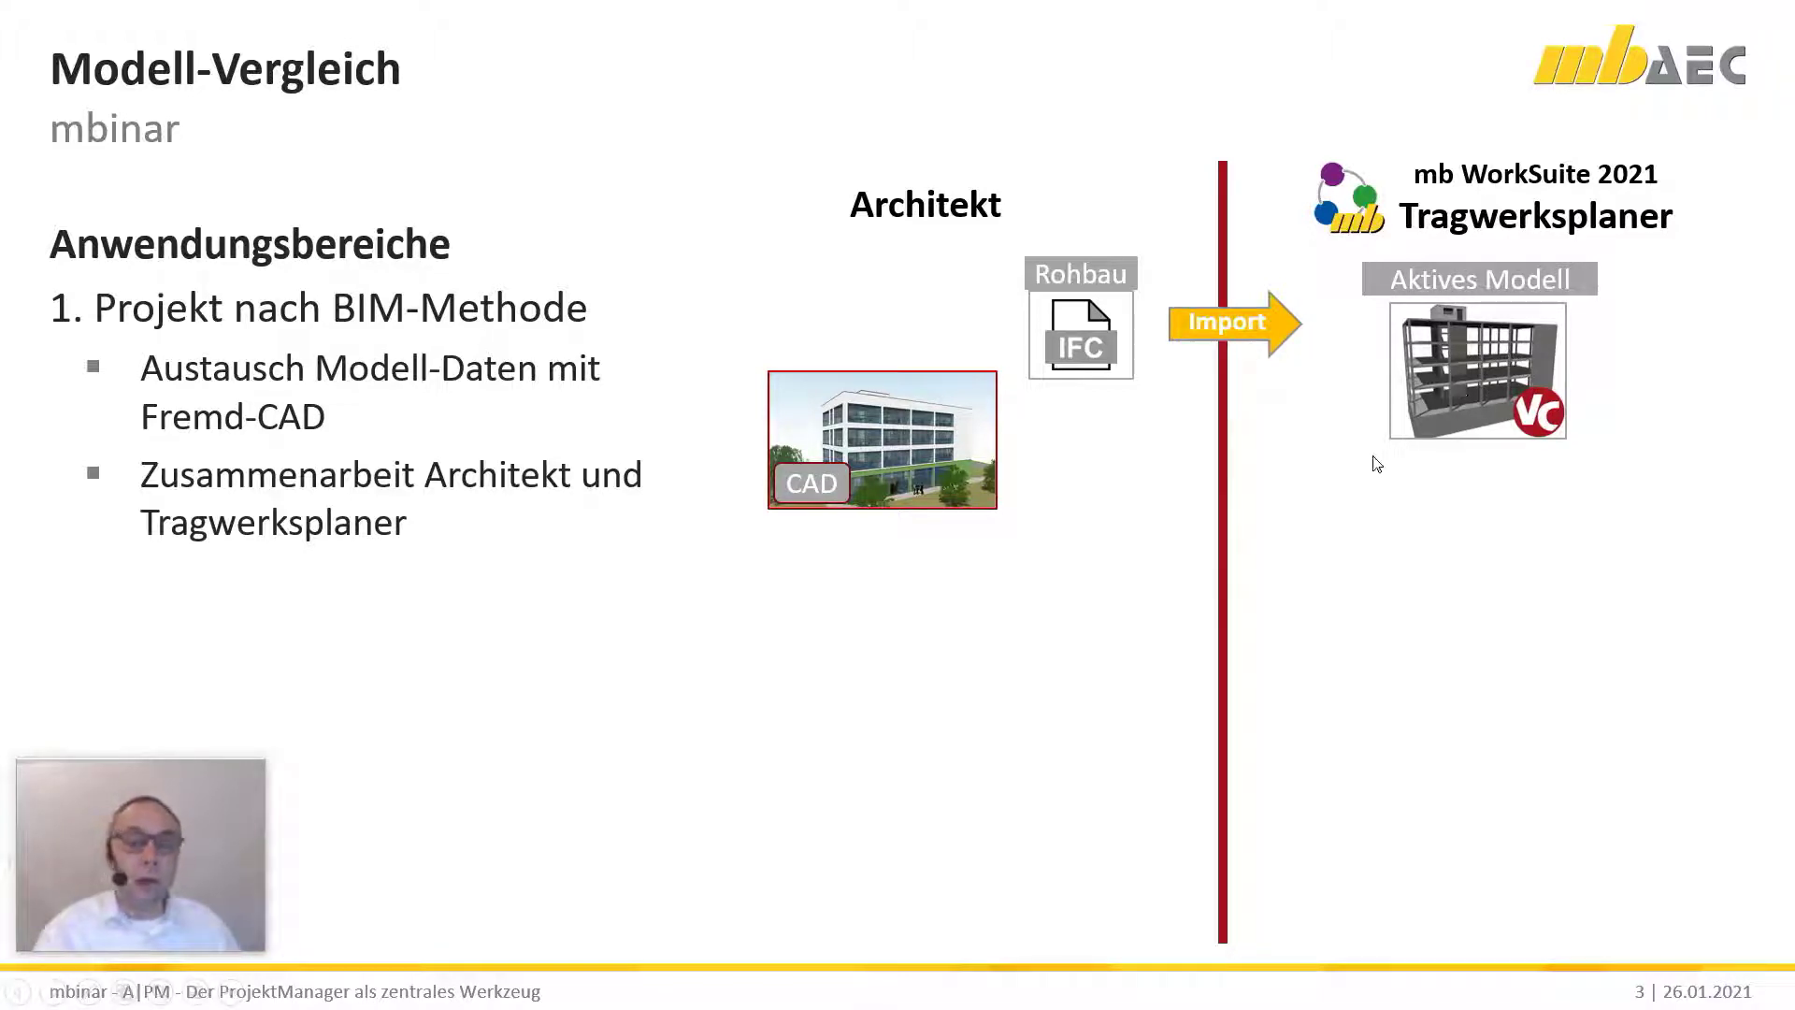
click(1174, 541)
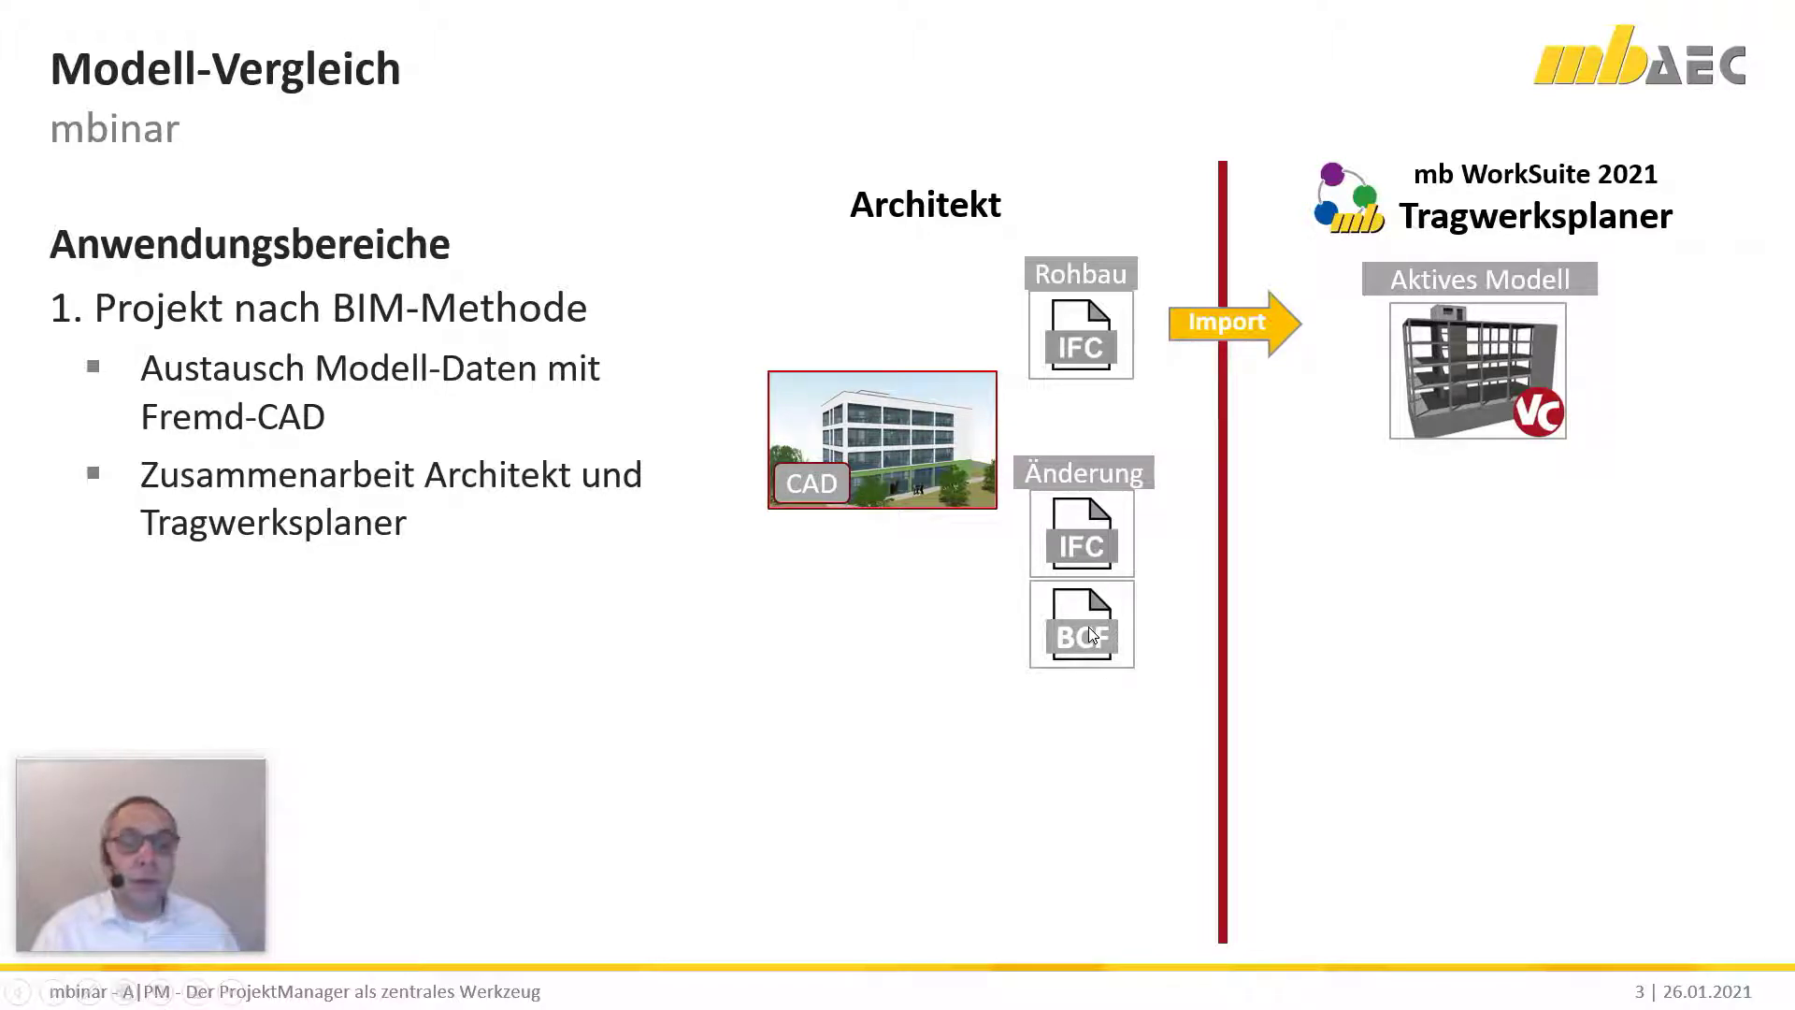
Step: Add the second Import, Vergleichsmodell, Modell-Vergleich arrow, Unterschiede übernehmen and Modell-Änderungen box
key(Right)
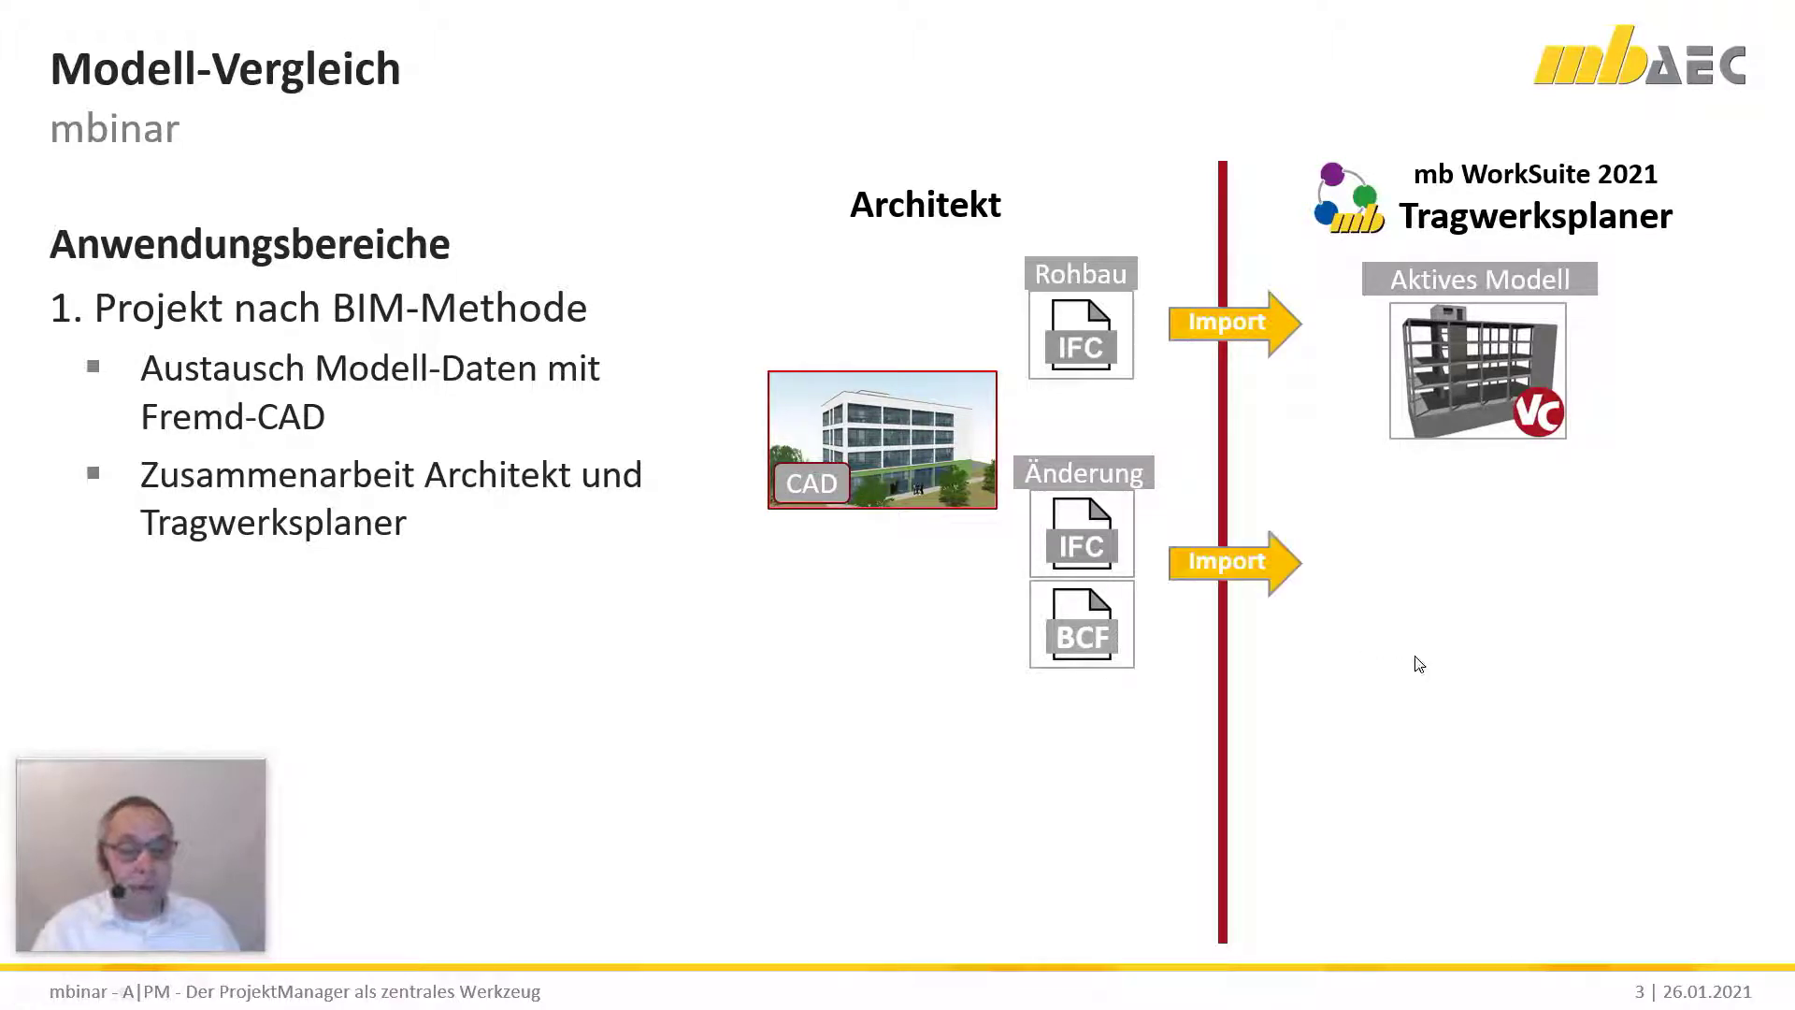
click(1449, 647)
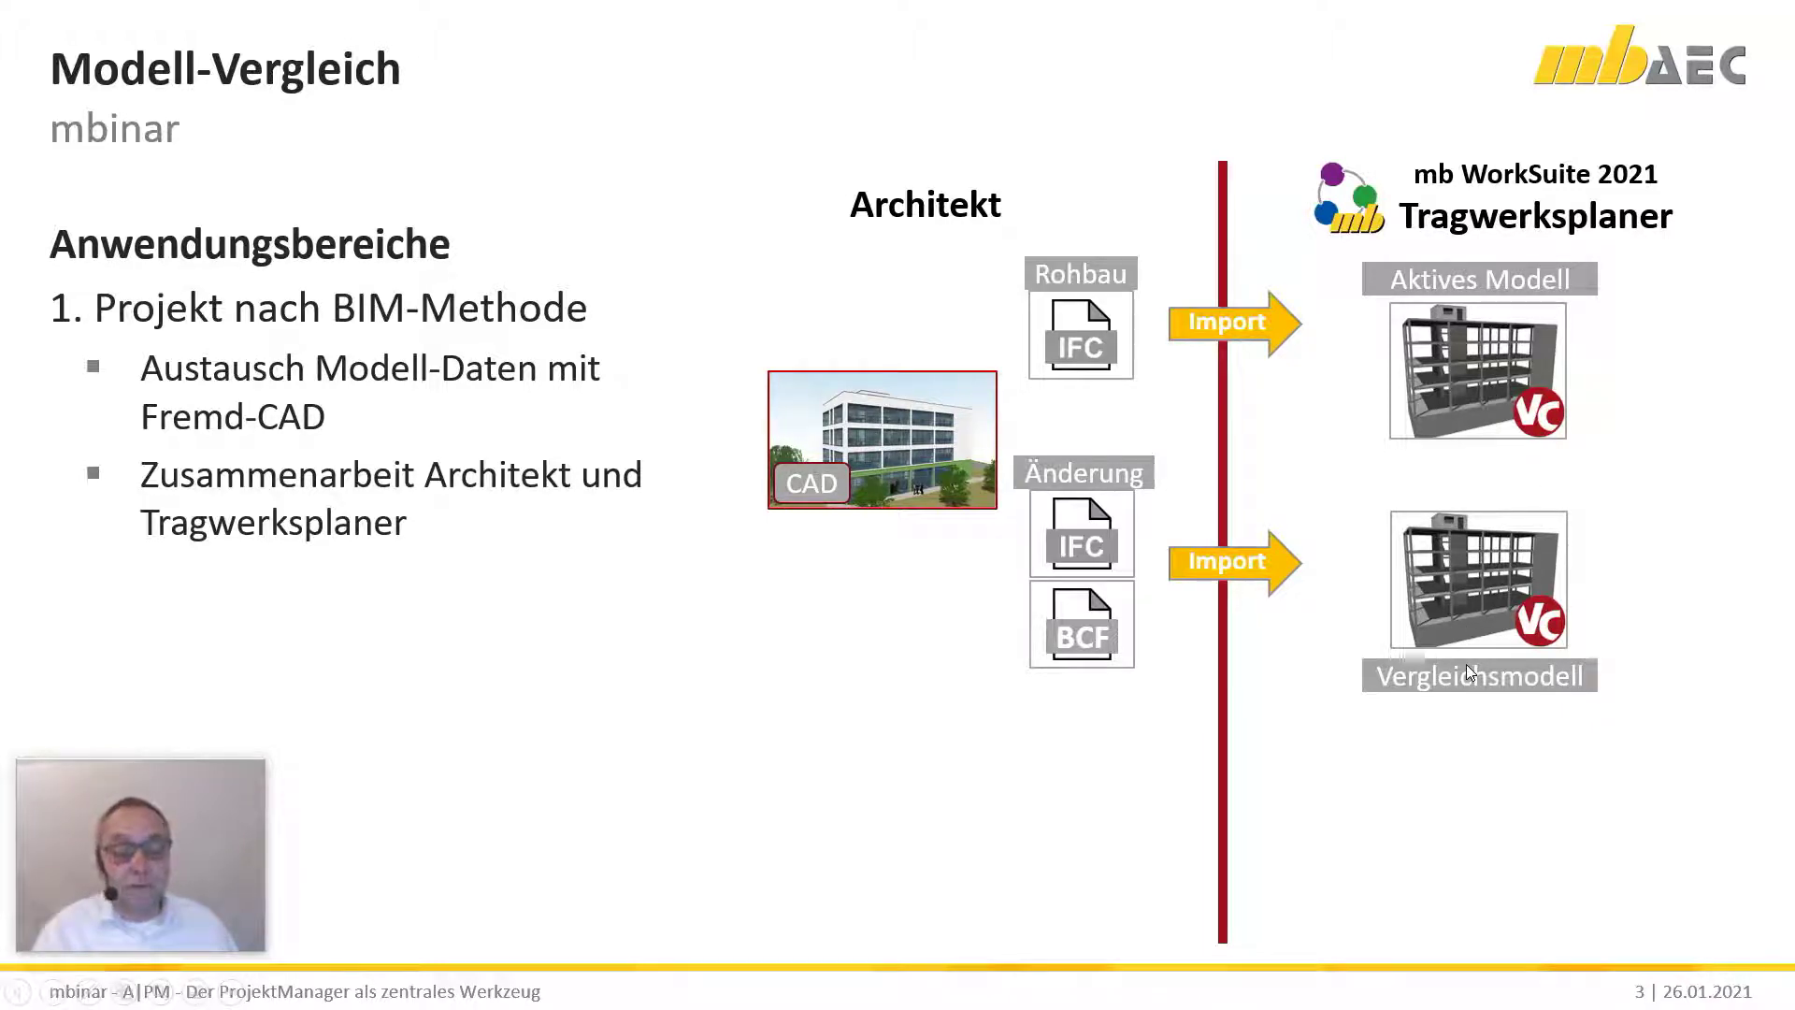
key(Right)
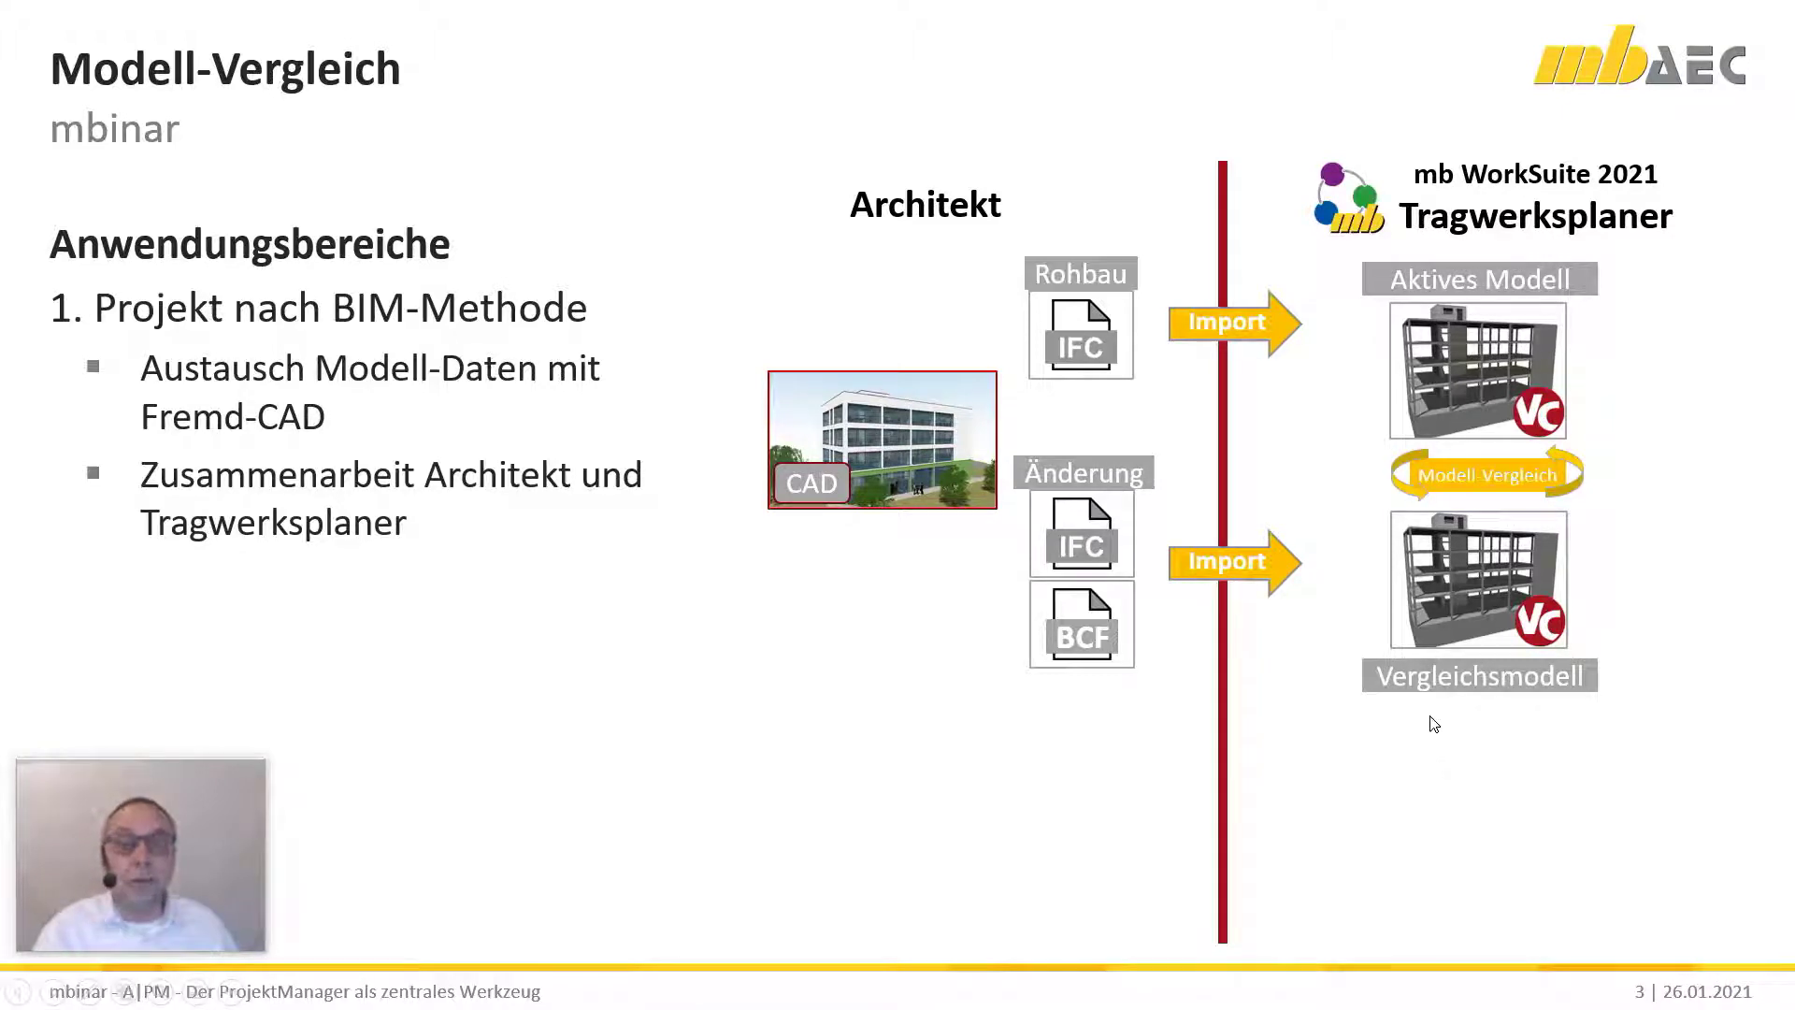
key(Right)
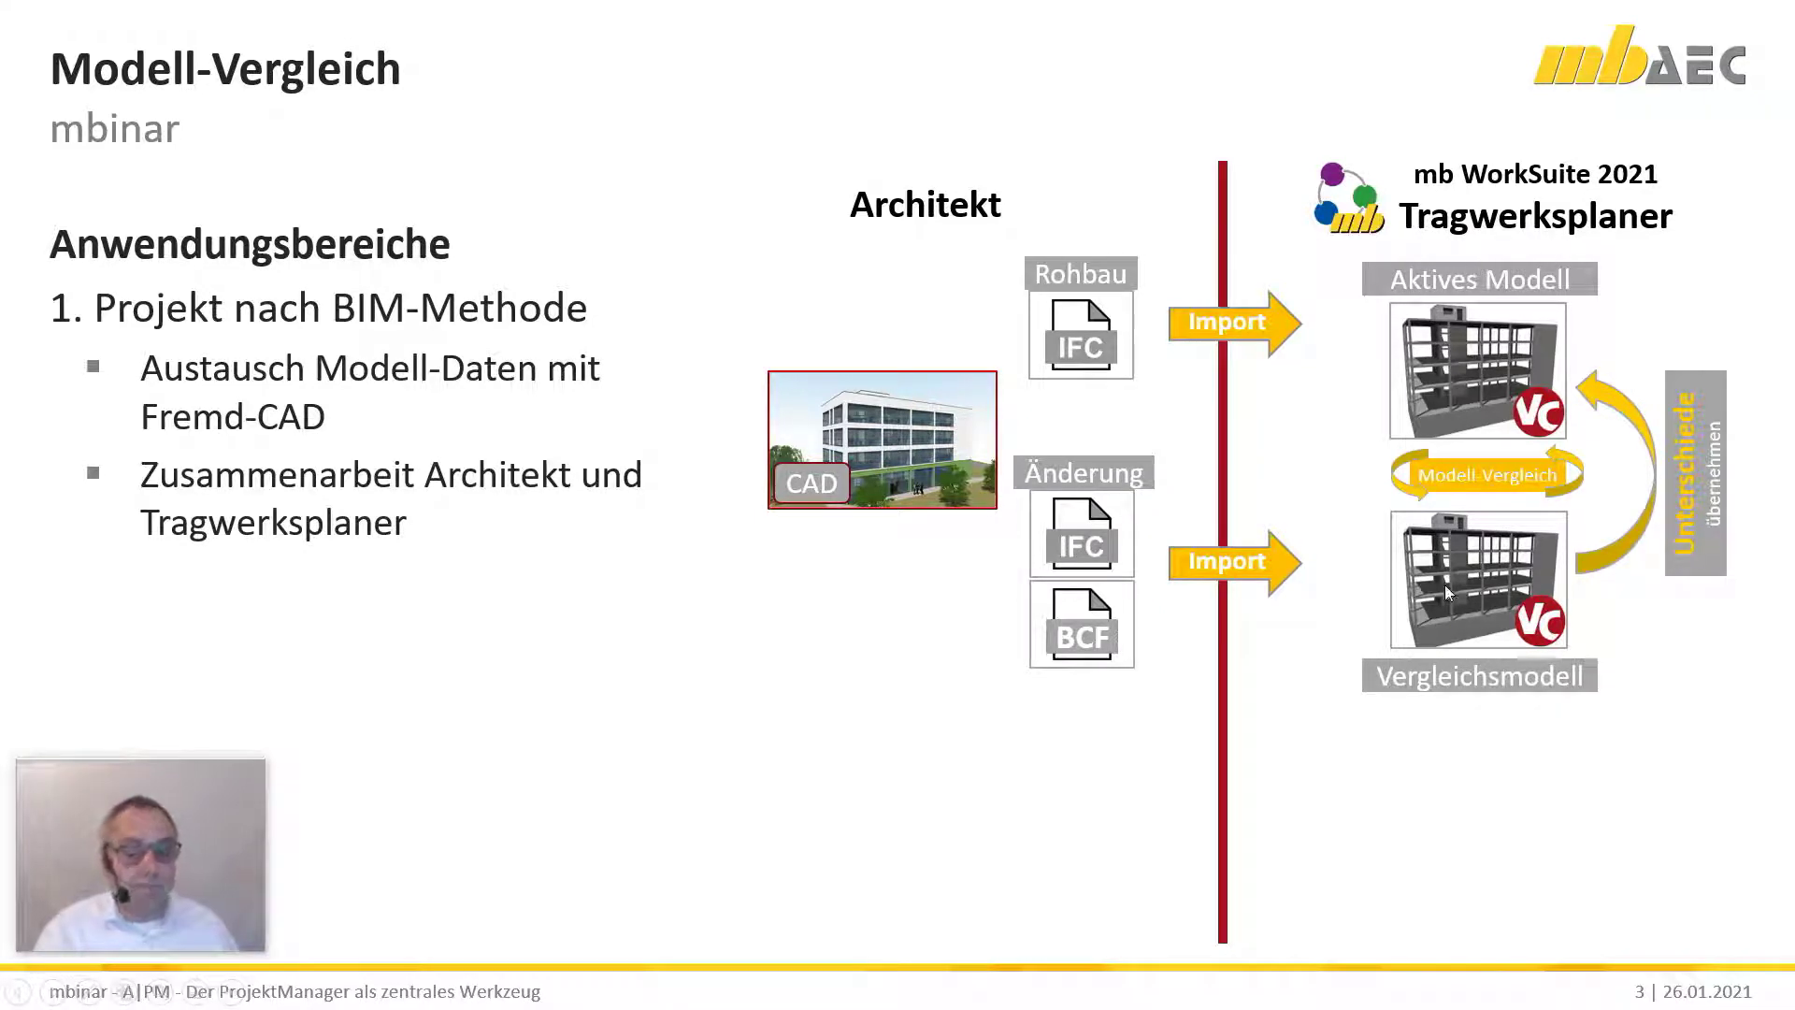
click(1407, 797)
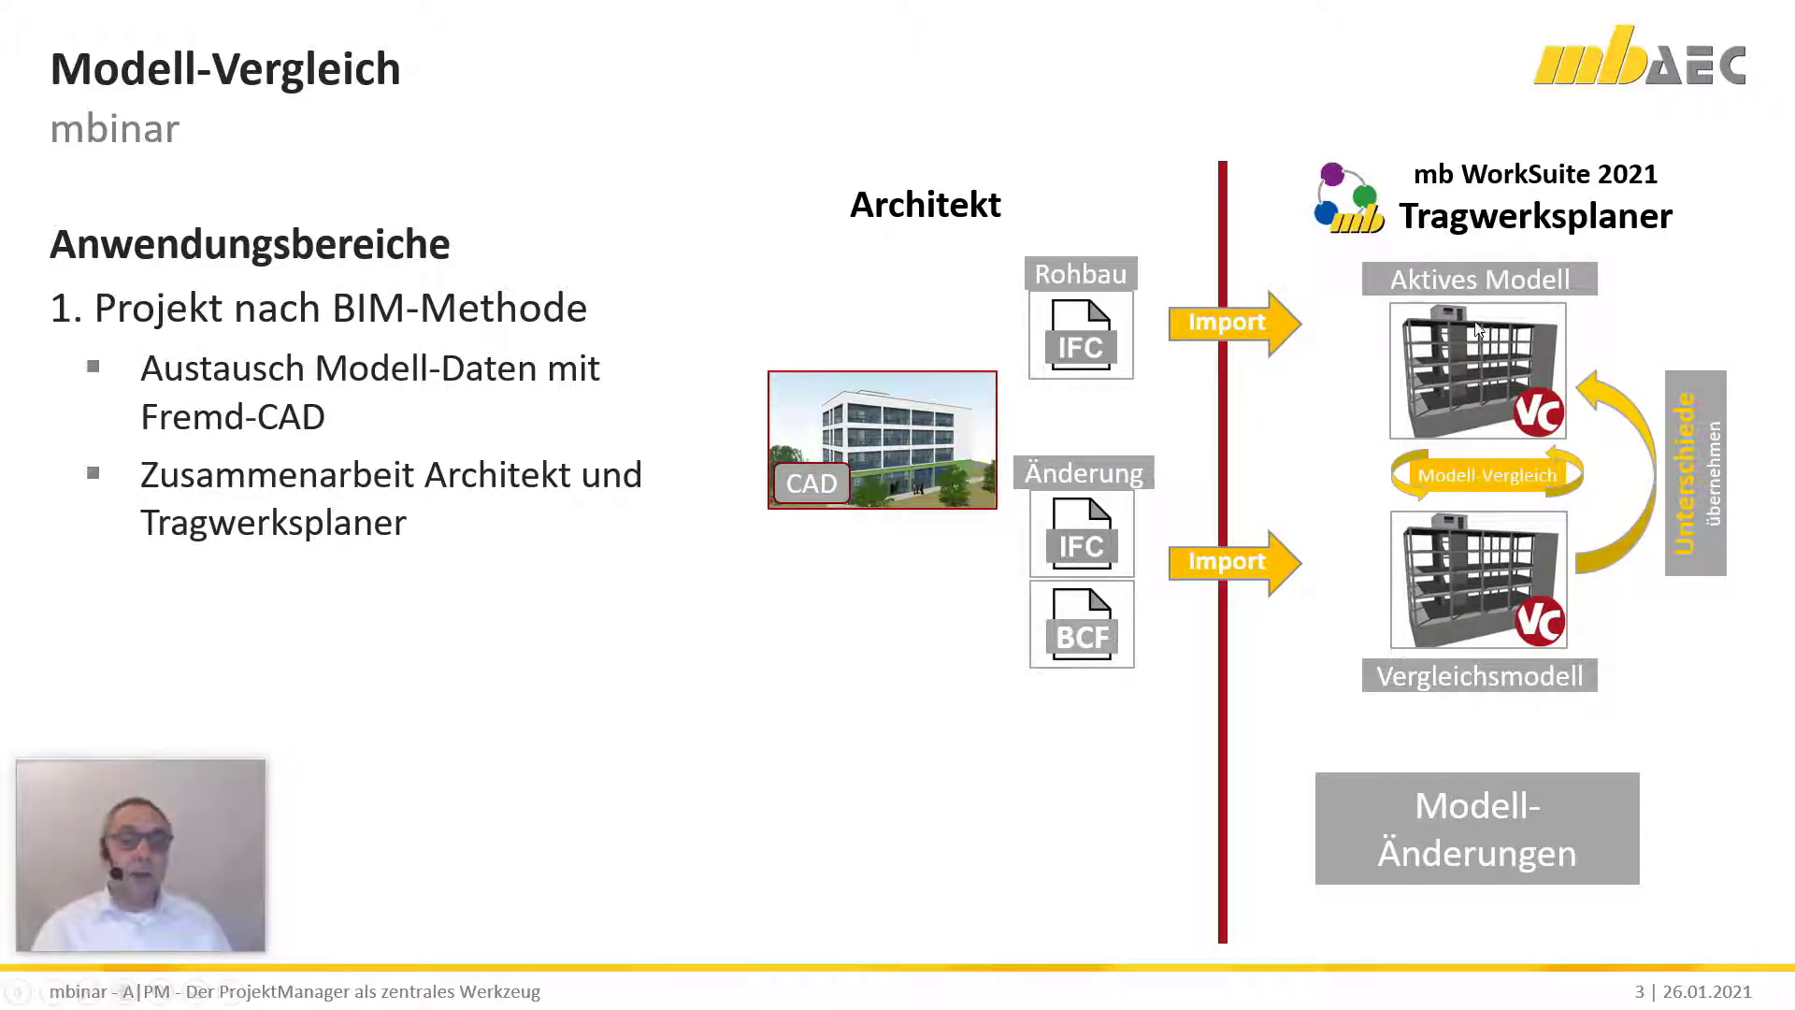
Step: Show the Export arrow, IFC and BCF files and Übernahme arrow to CAD, then go to slide 4
click(1410, 622)
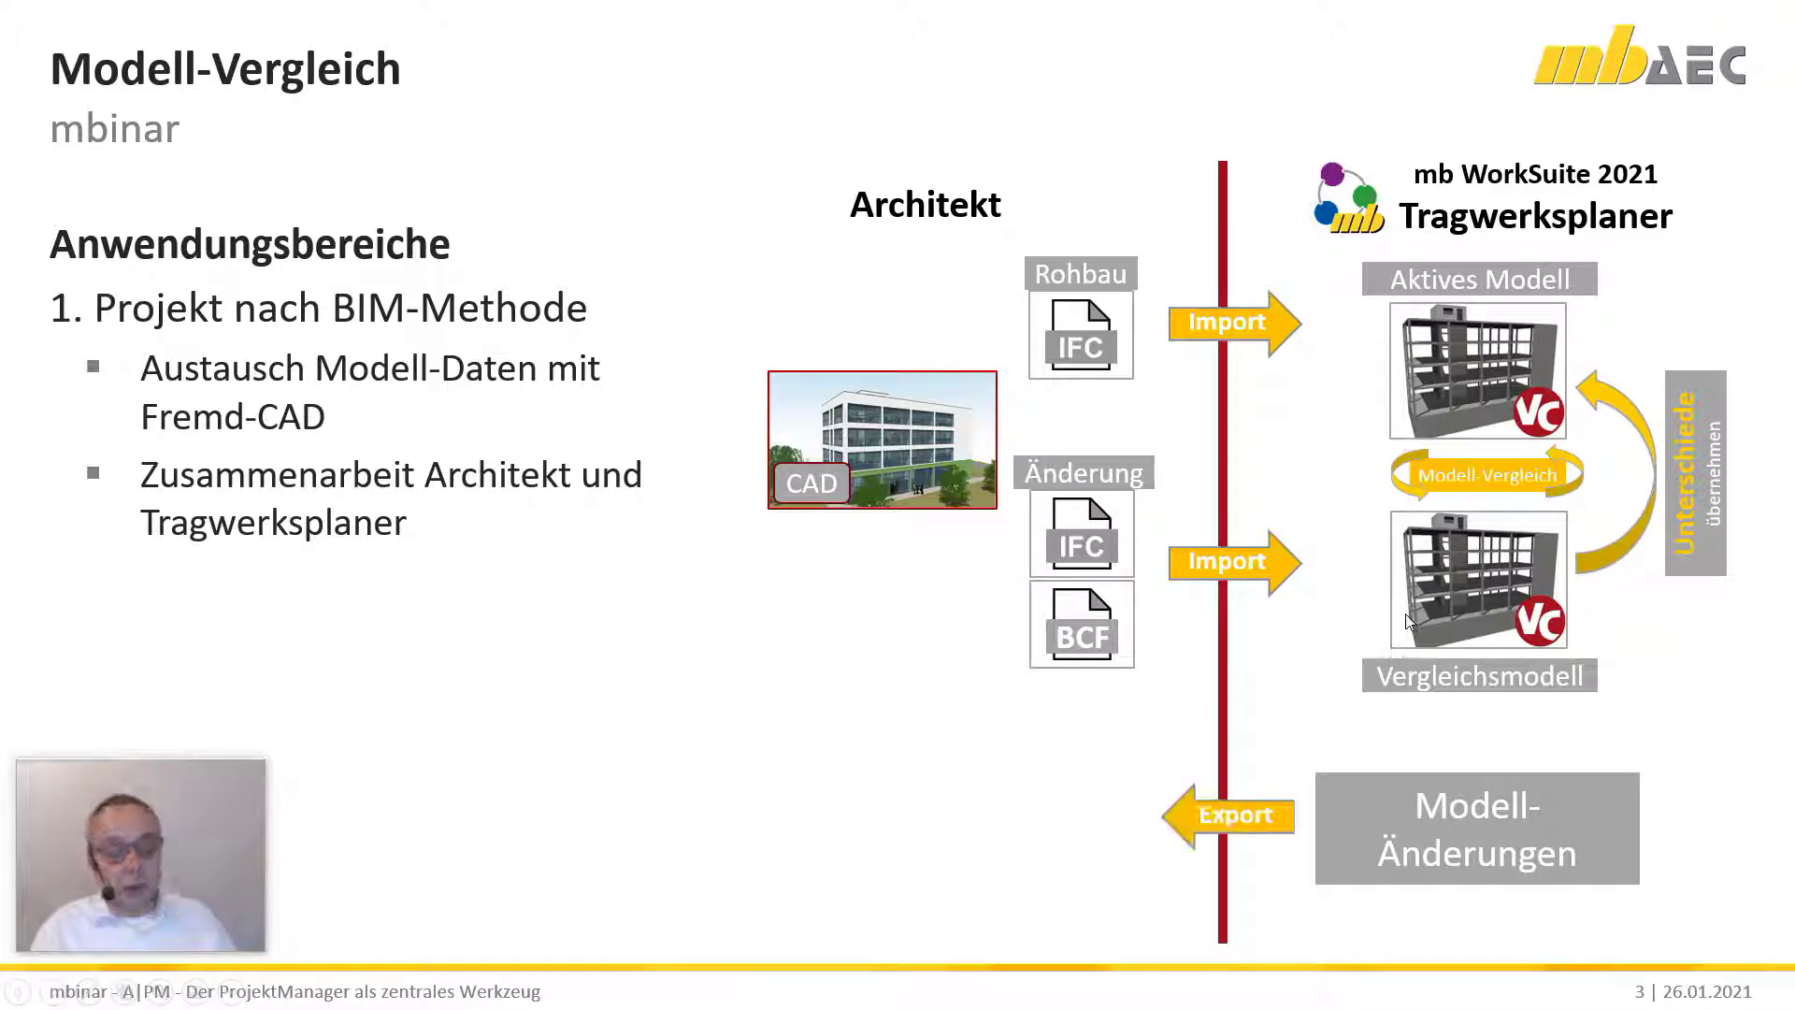
click(1381, 696)
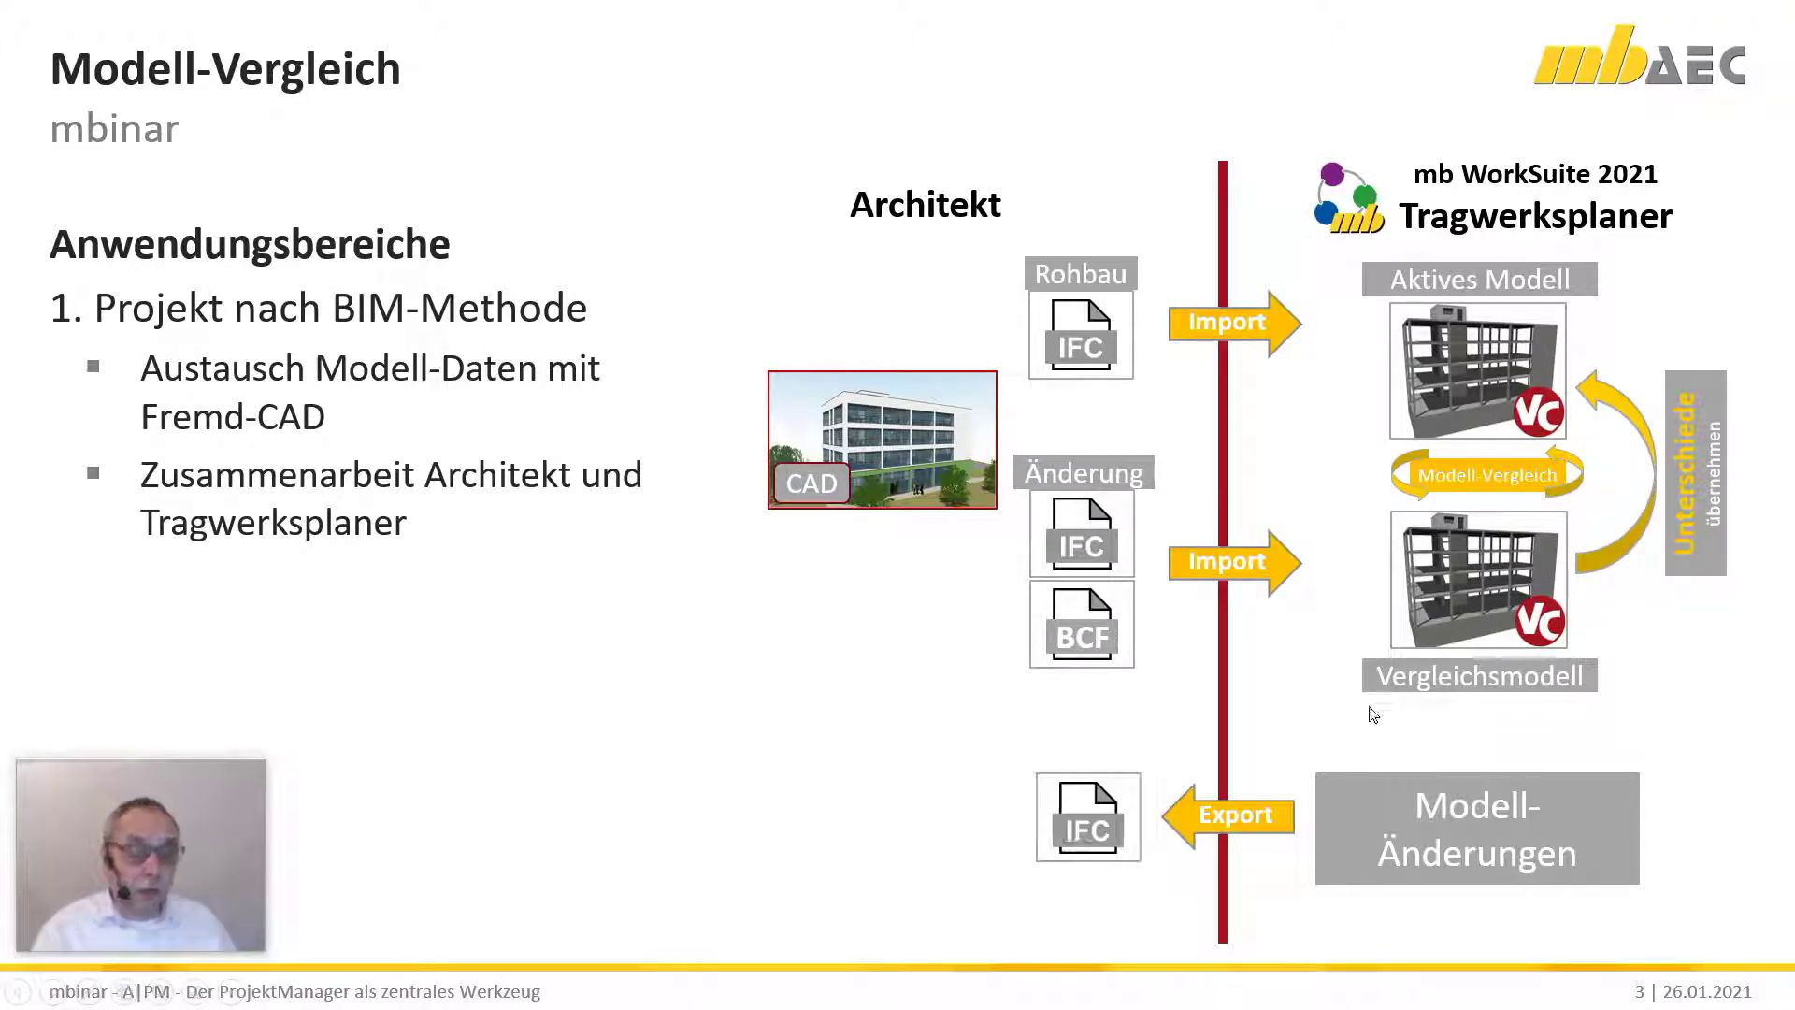
click(1148, 852)
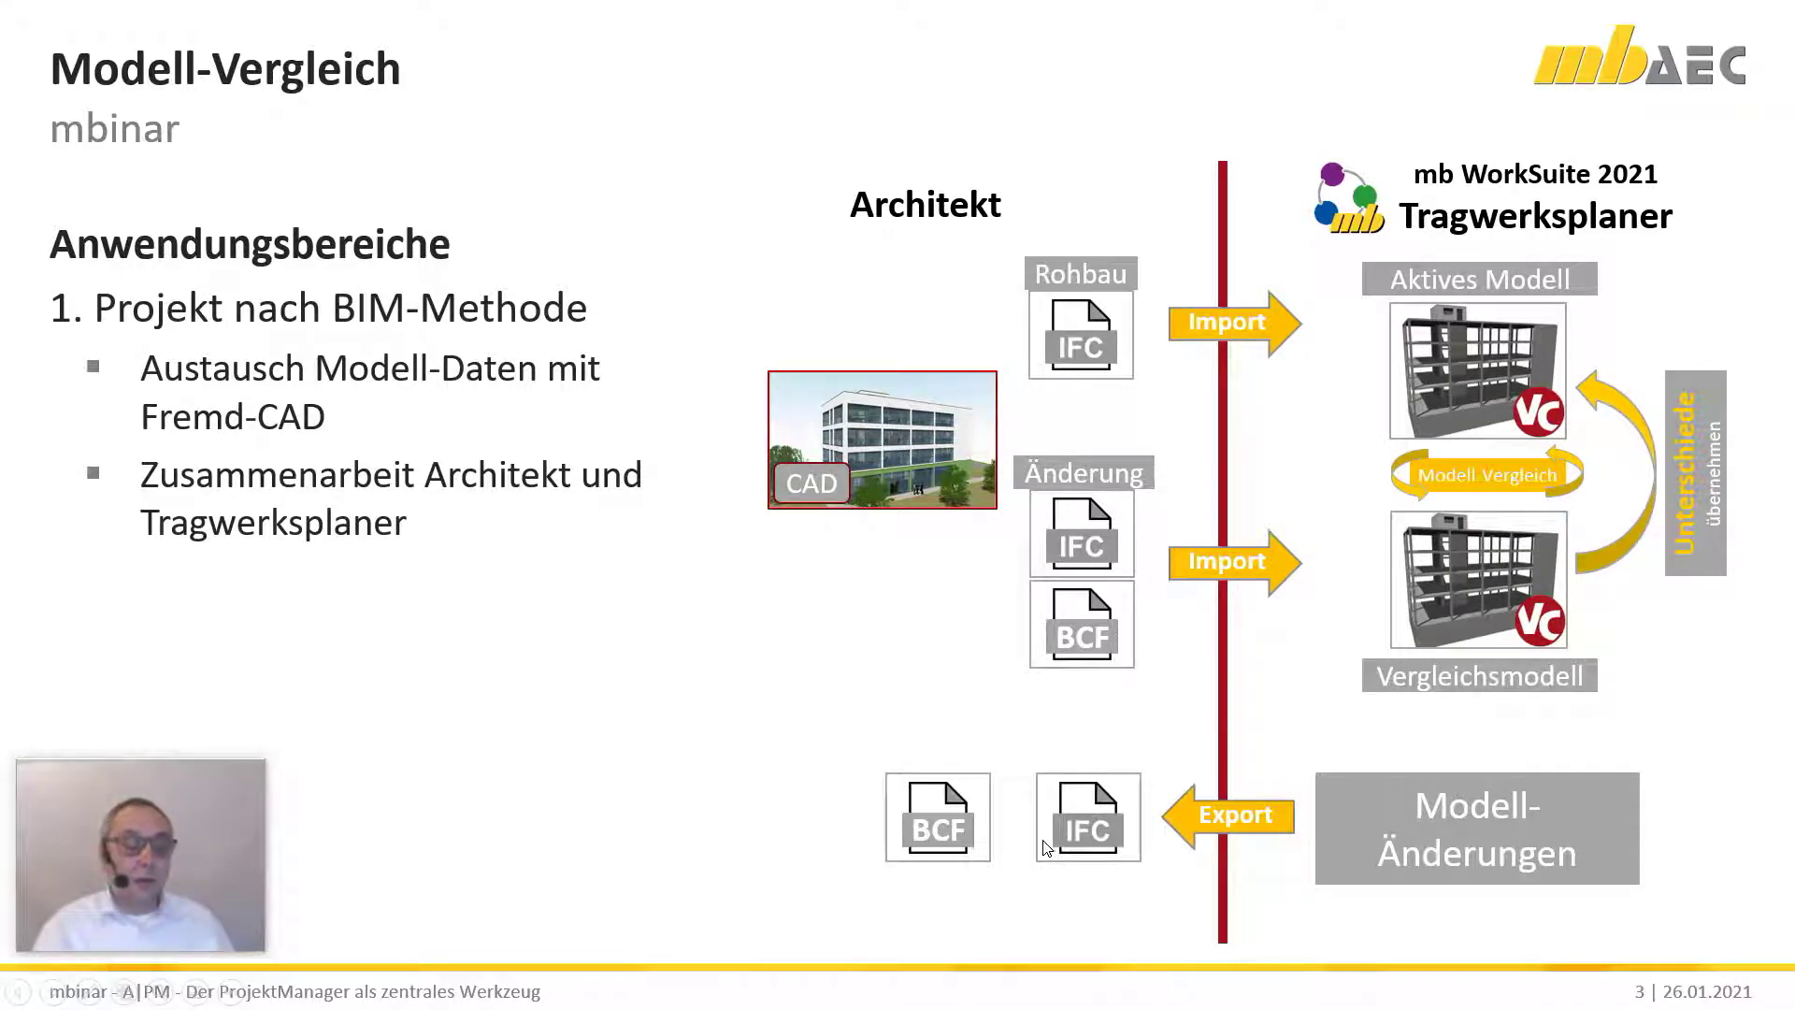
click(951, 850)
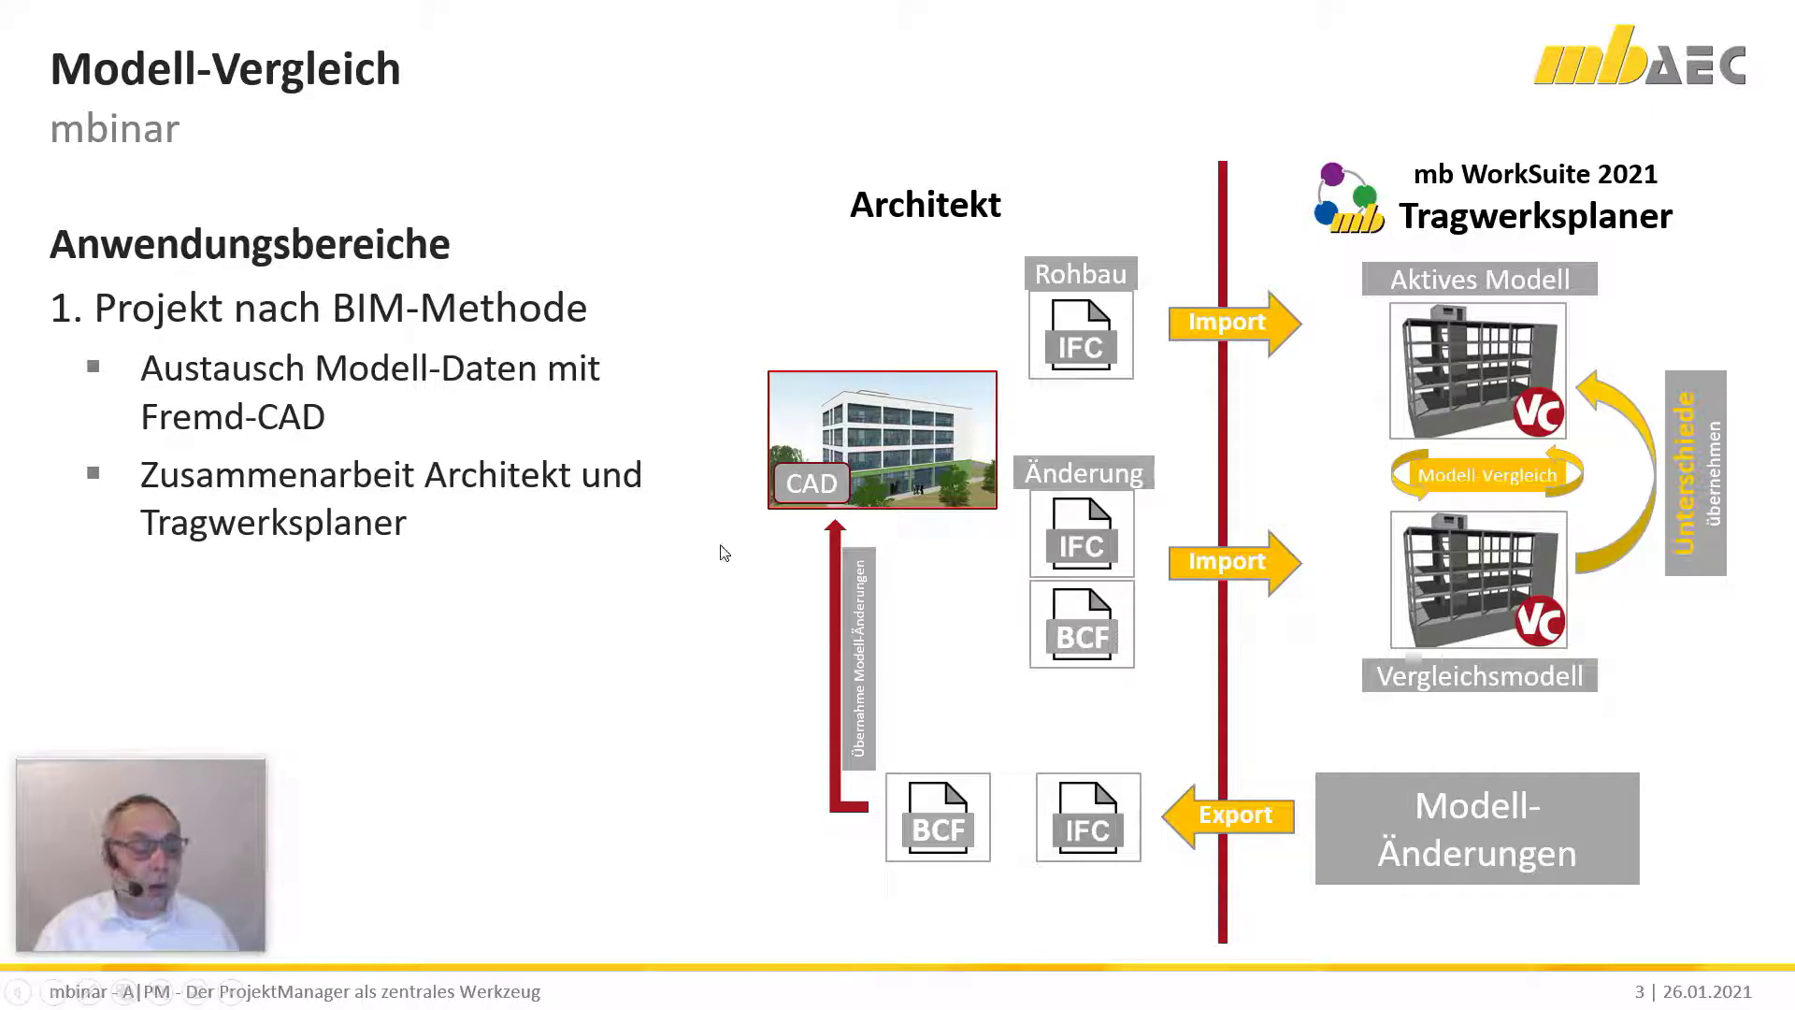
key(Right)
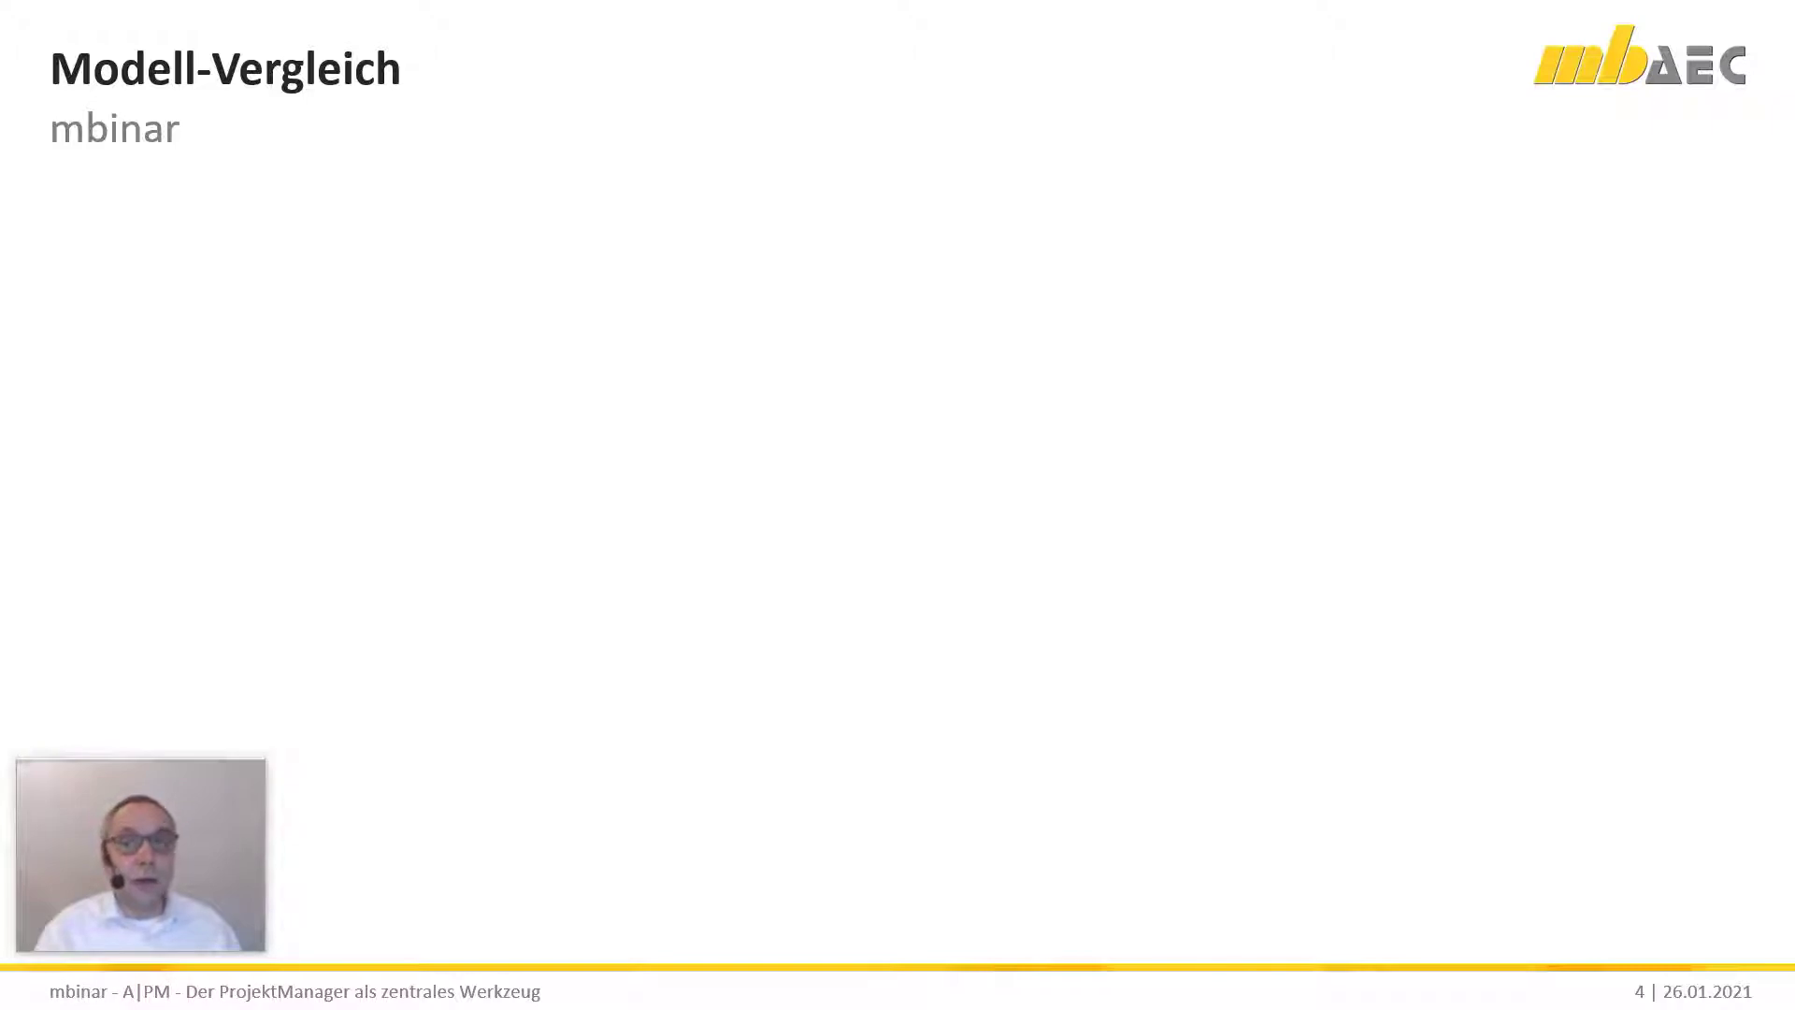
Step: Build '2. Modell-Varianten erstellen': Aktives Modell duplicated into Variante 1 and Variante 2
key(Right)
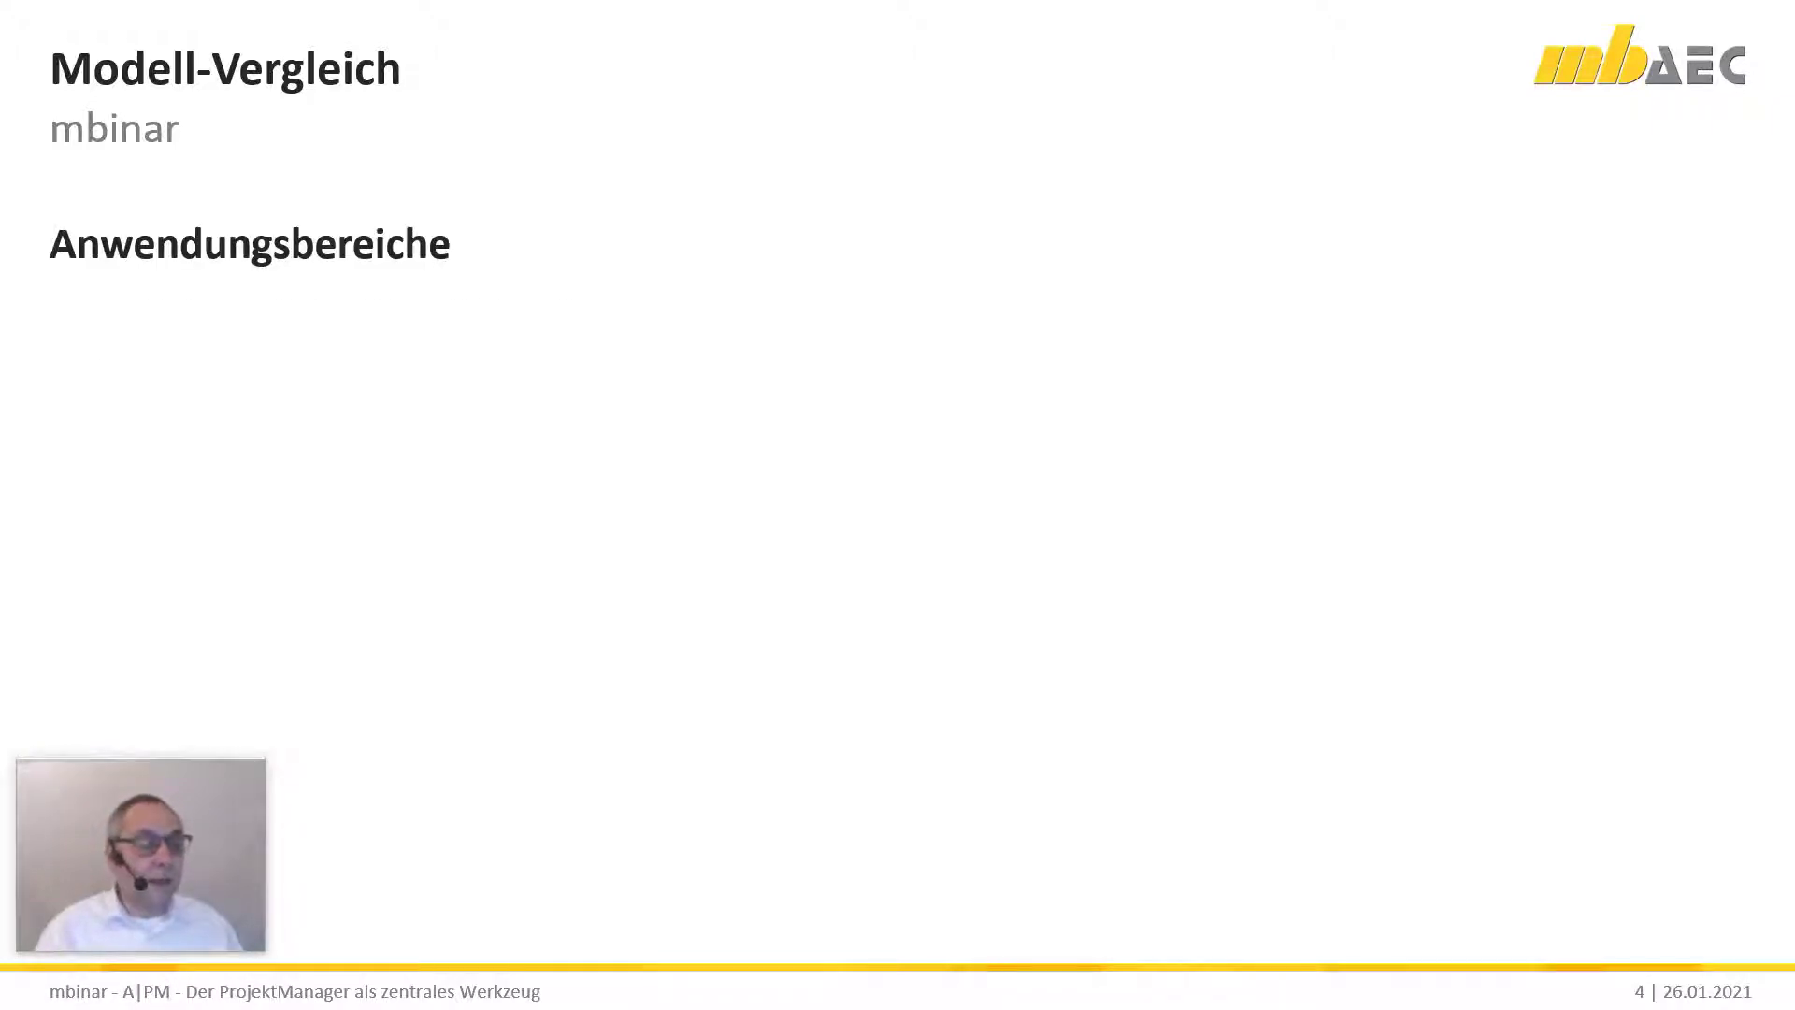
key(Right)
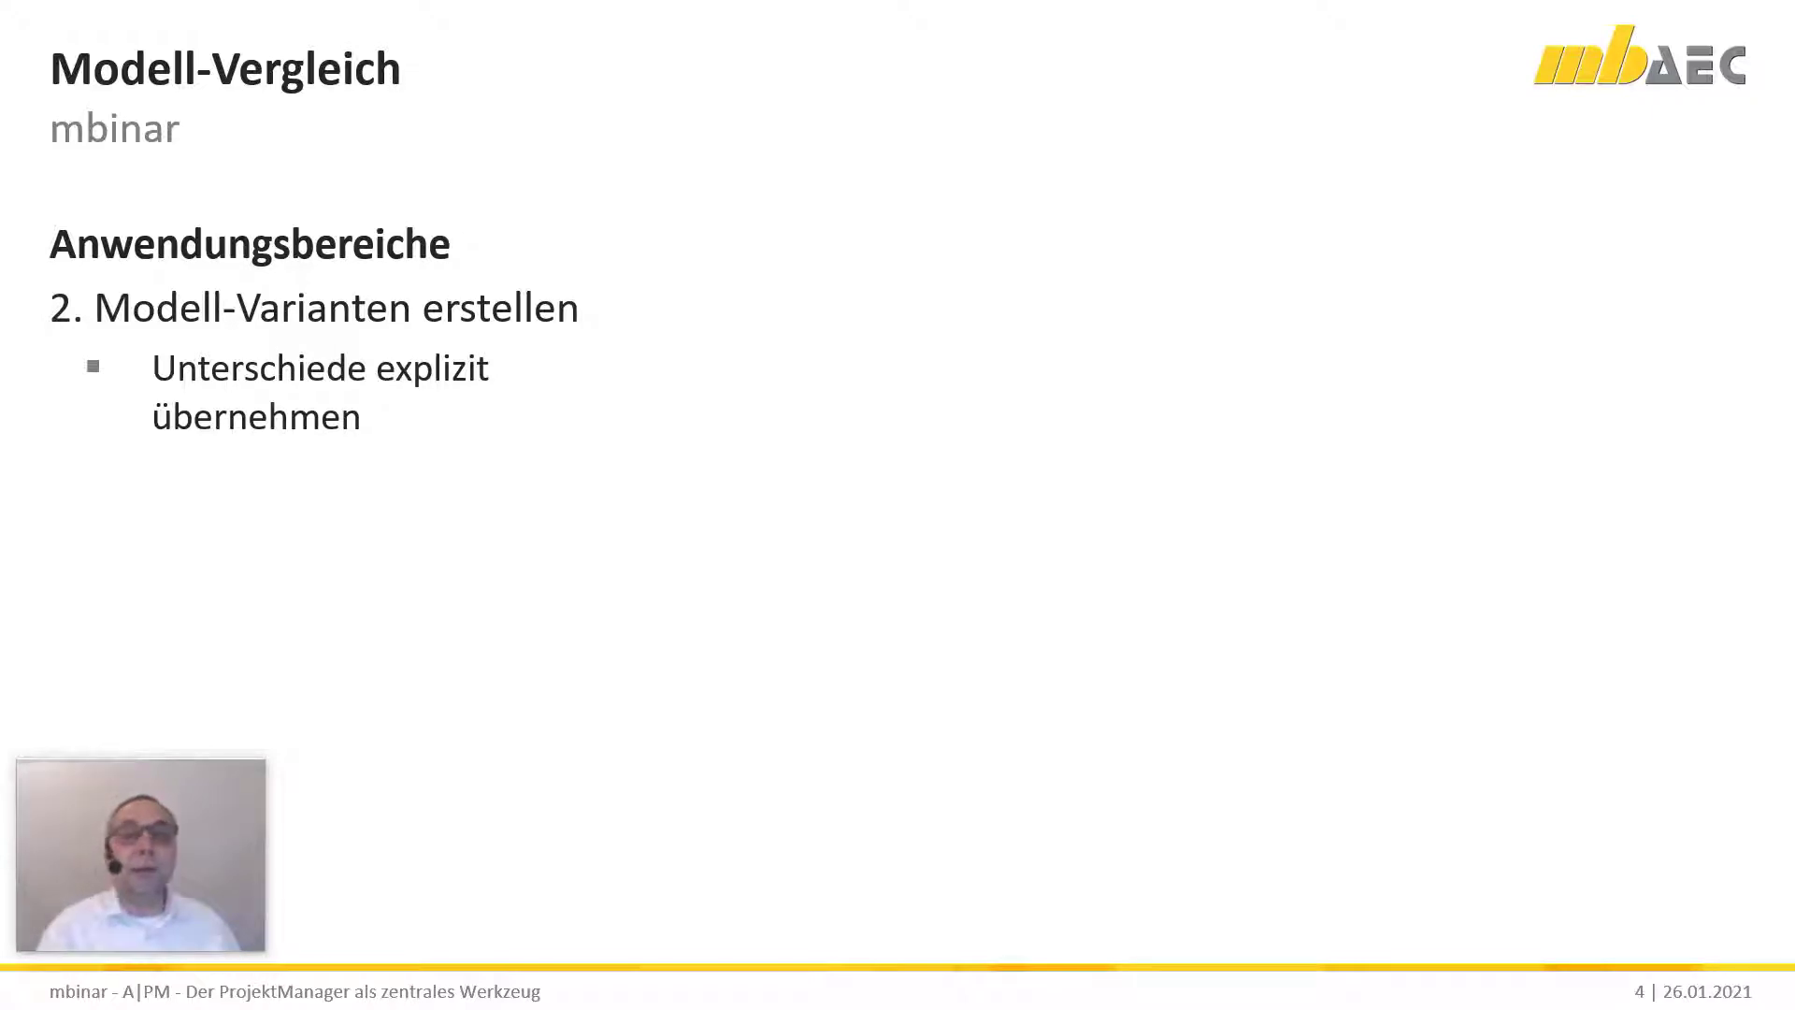
key(Right)
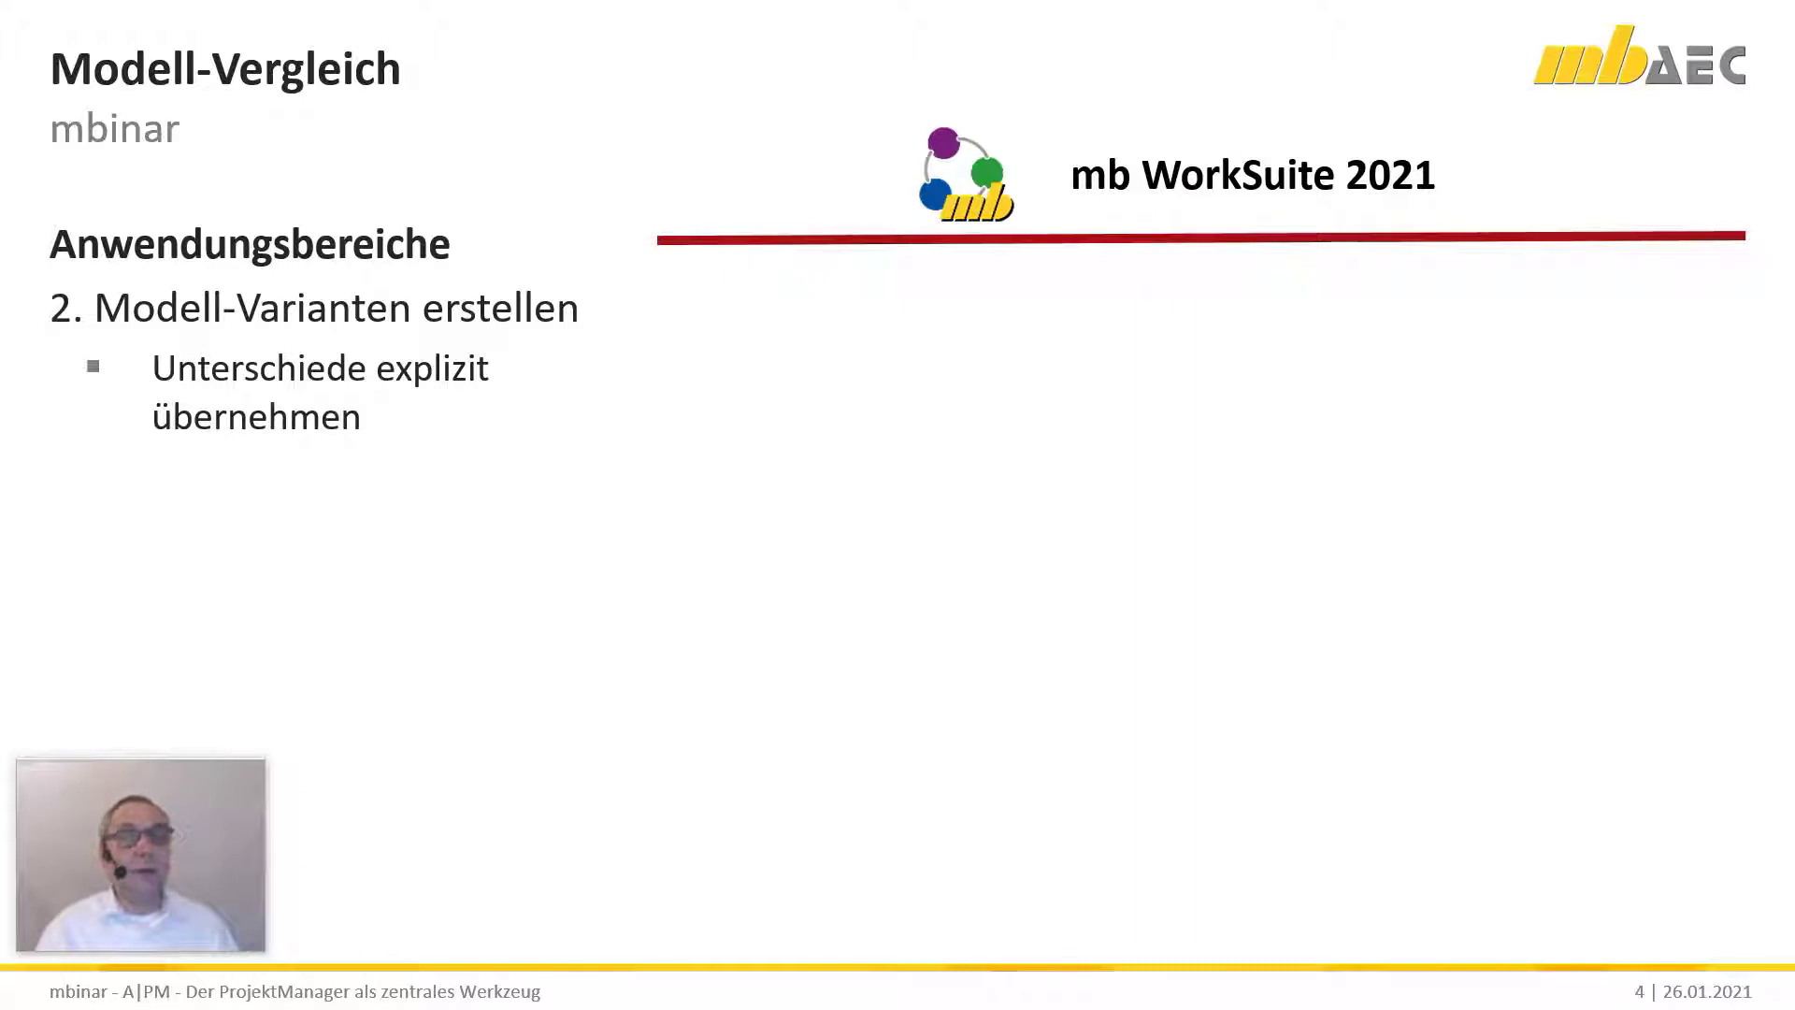
key(Right)
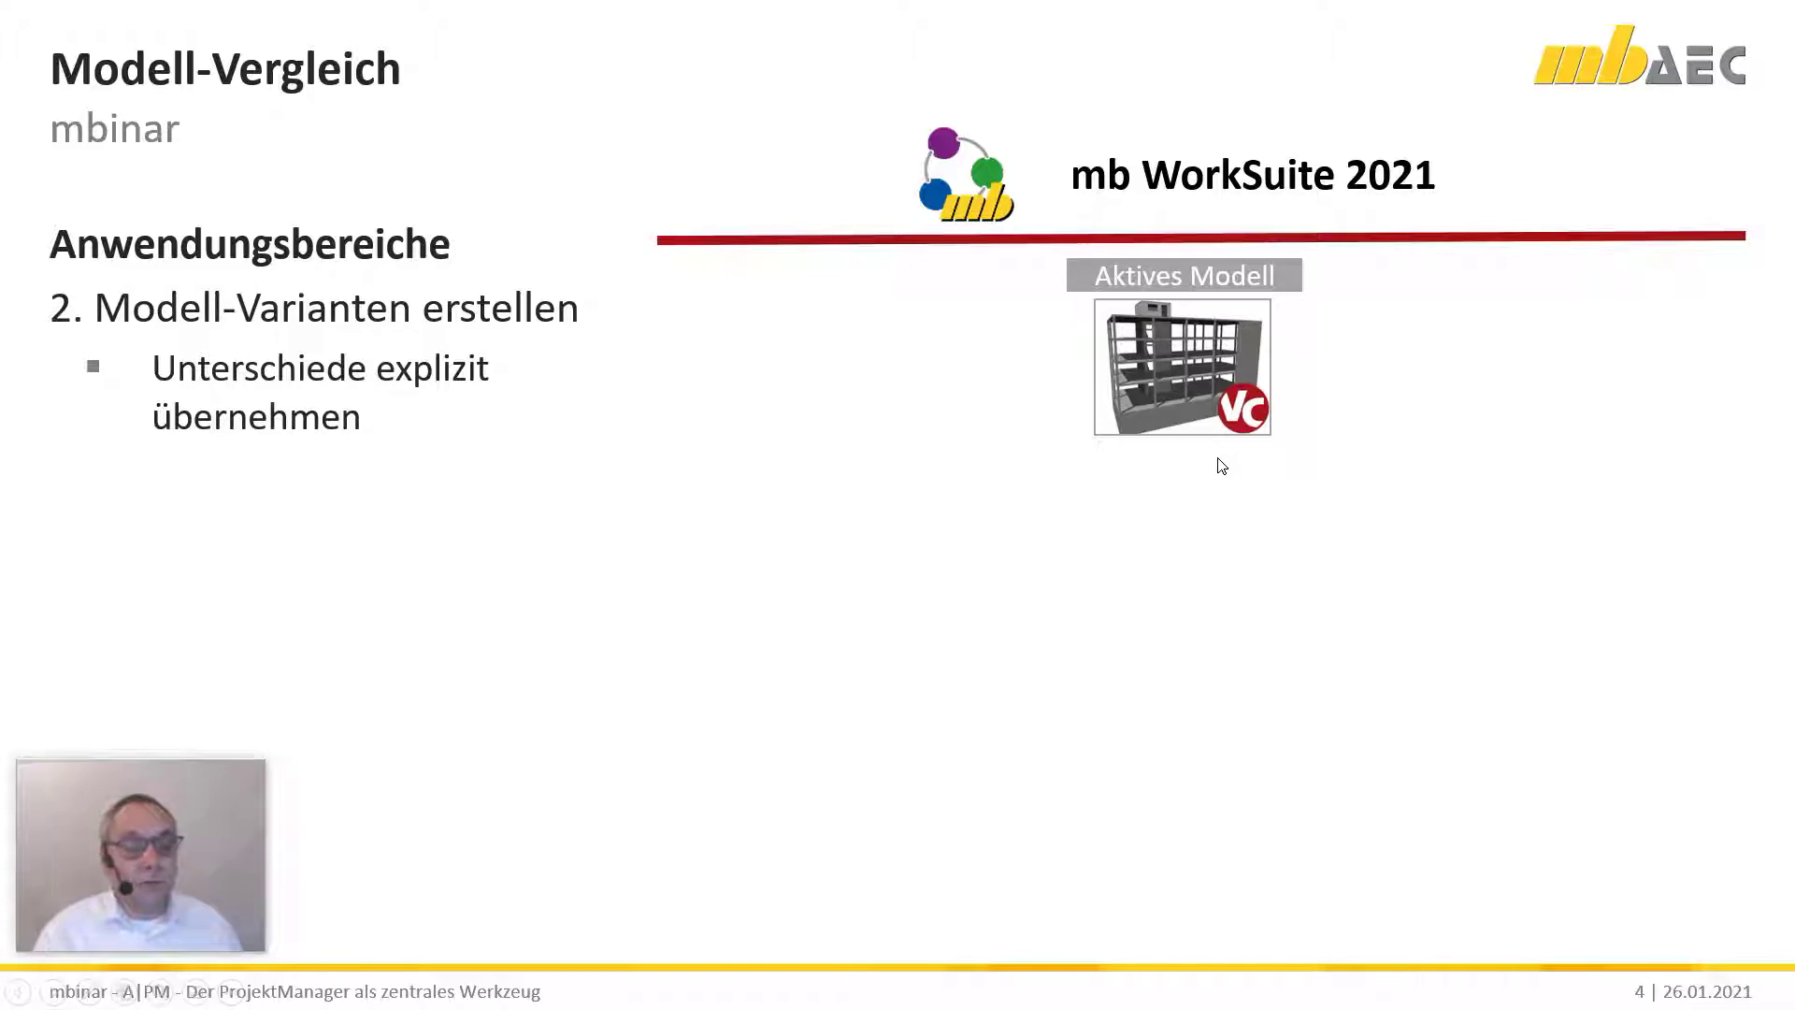
key(Right)
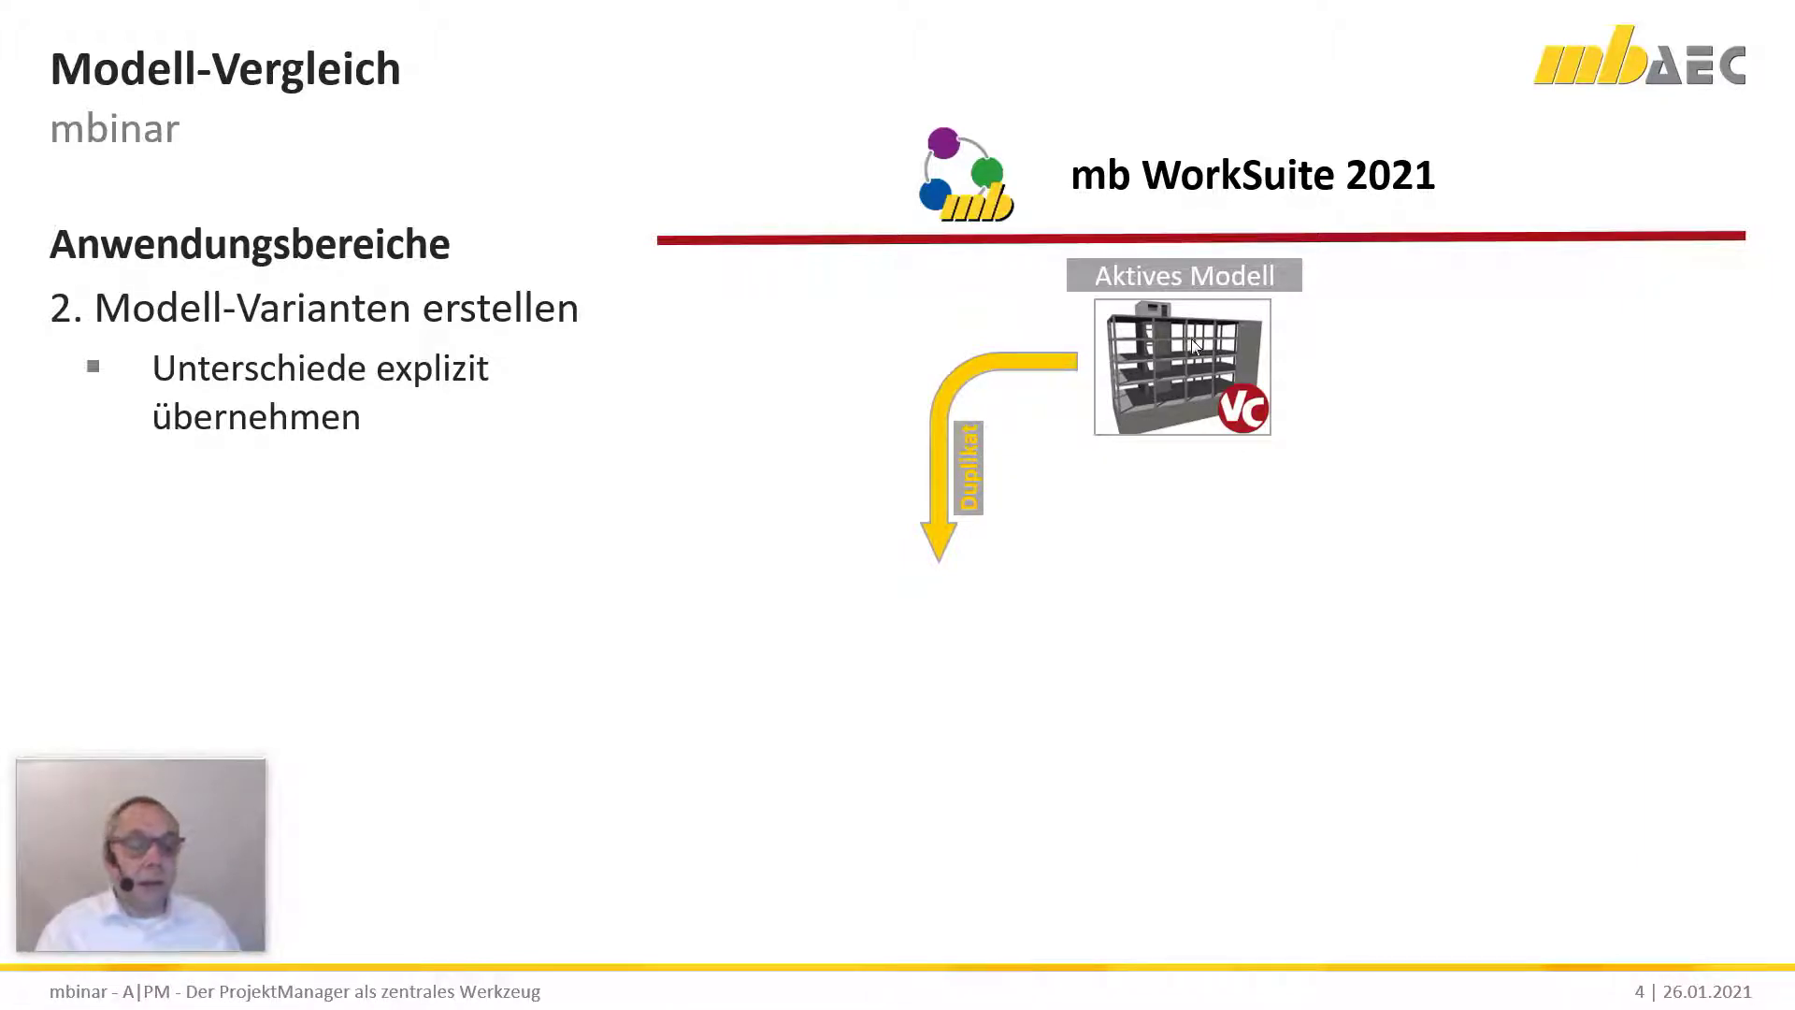
click(1094, 547)
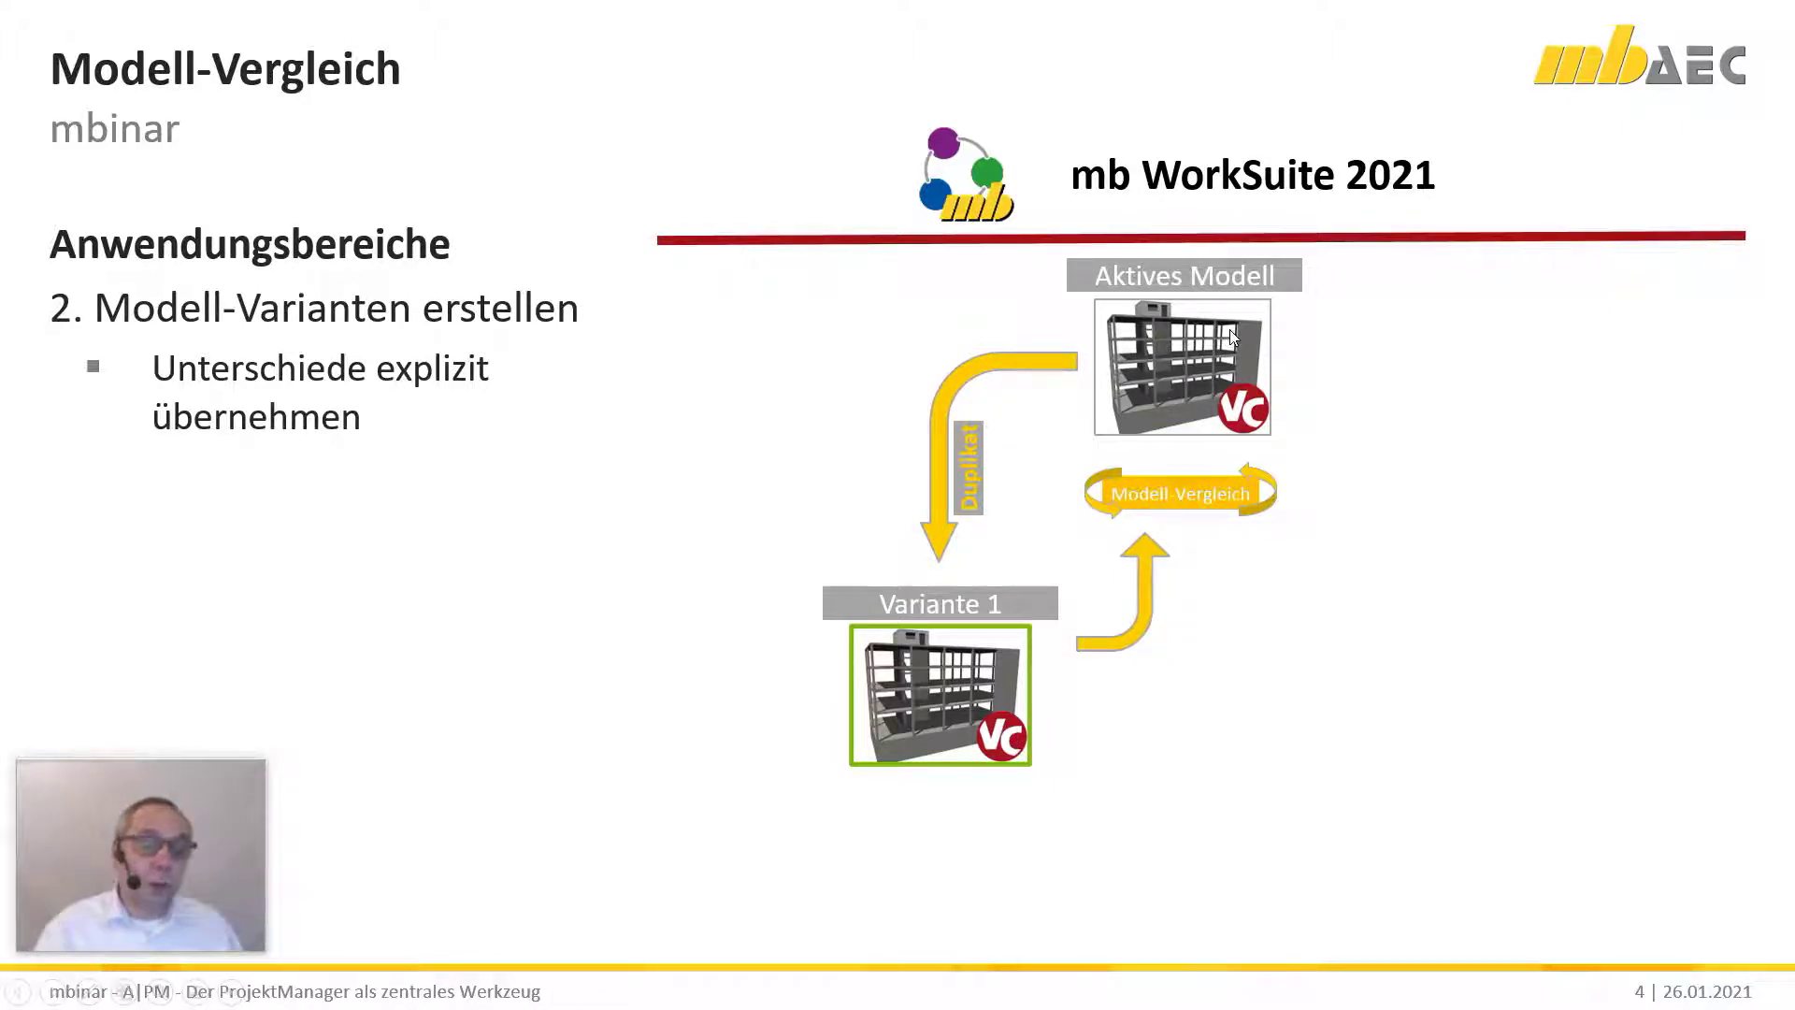
click(1216, 517)
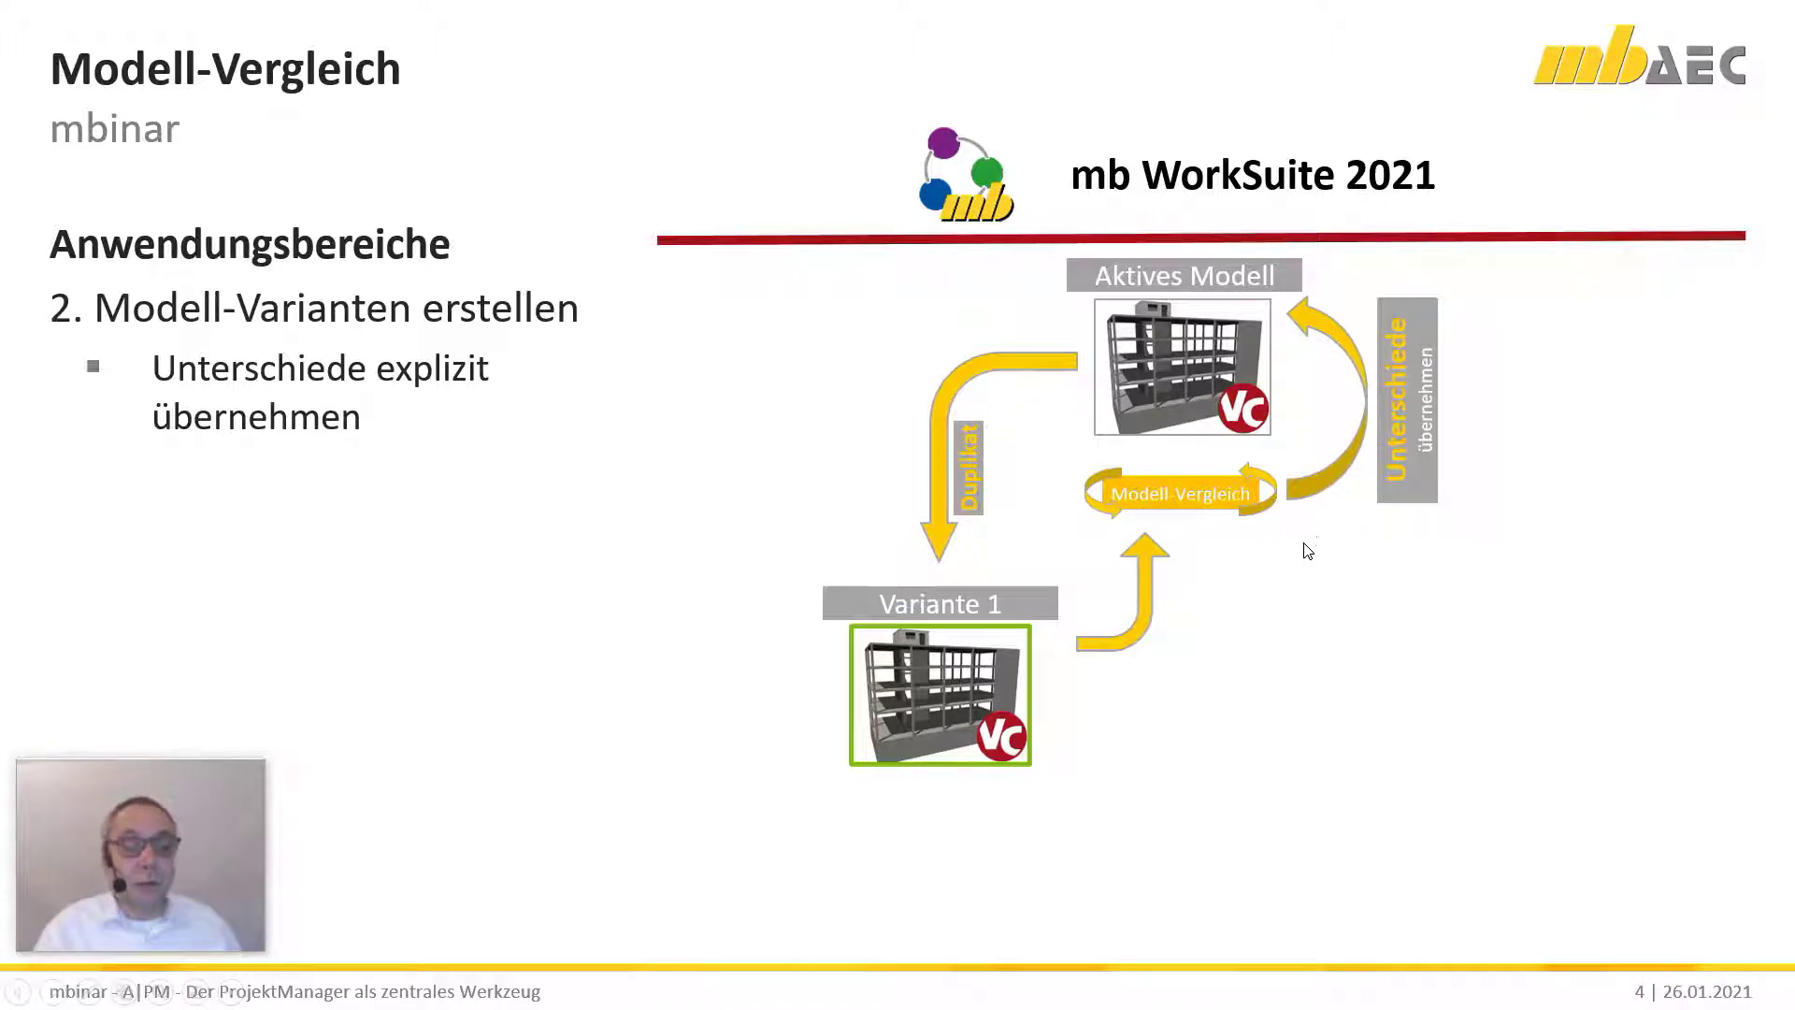
click(1241, 579)
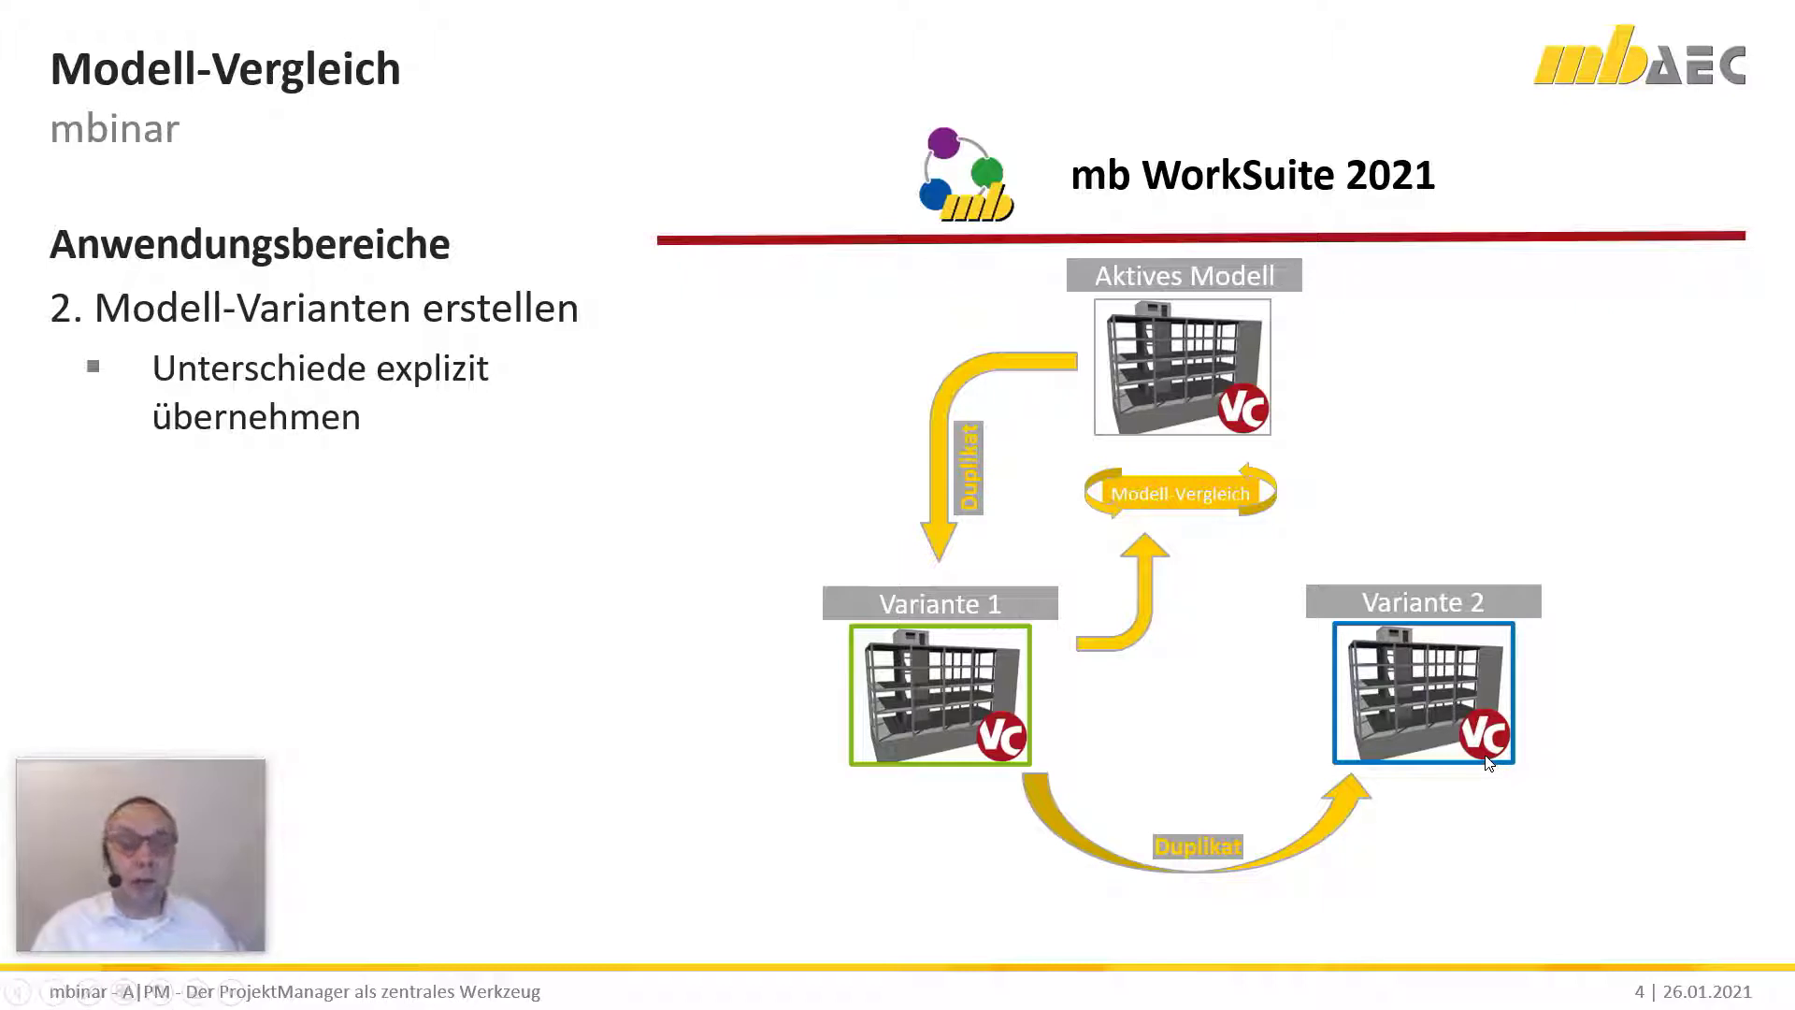
Step: Add Variante 2's comparison and Unterschiede übernehmen arrows, then go to the 'Los geht's' slide
key(Right)
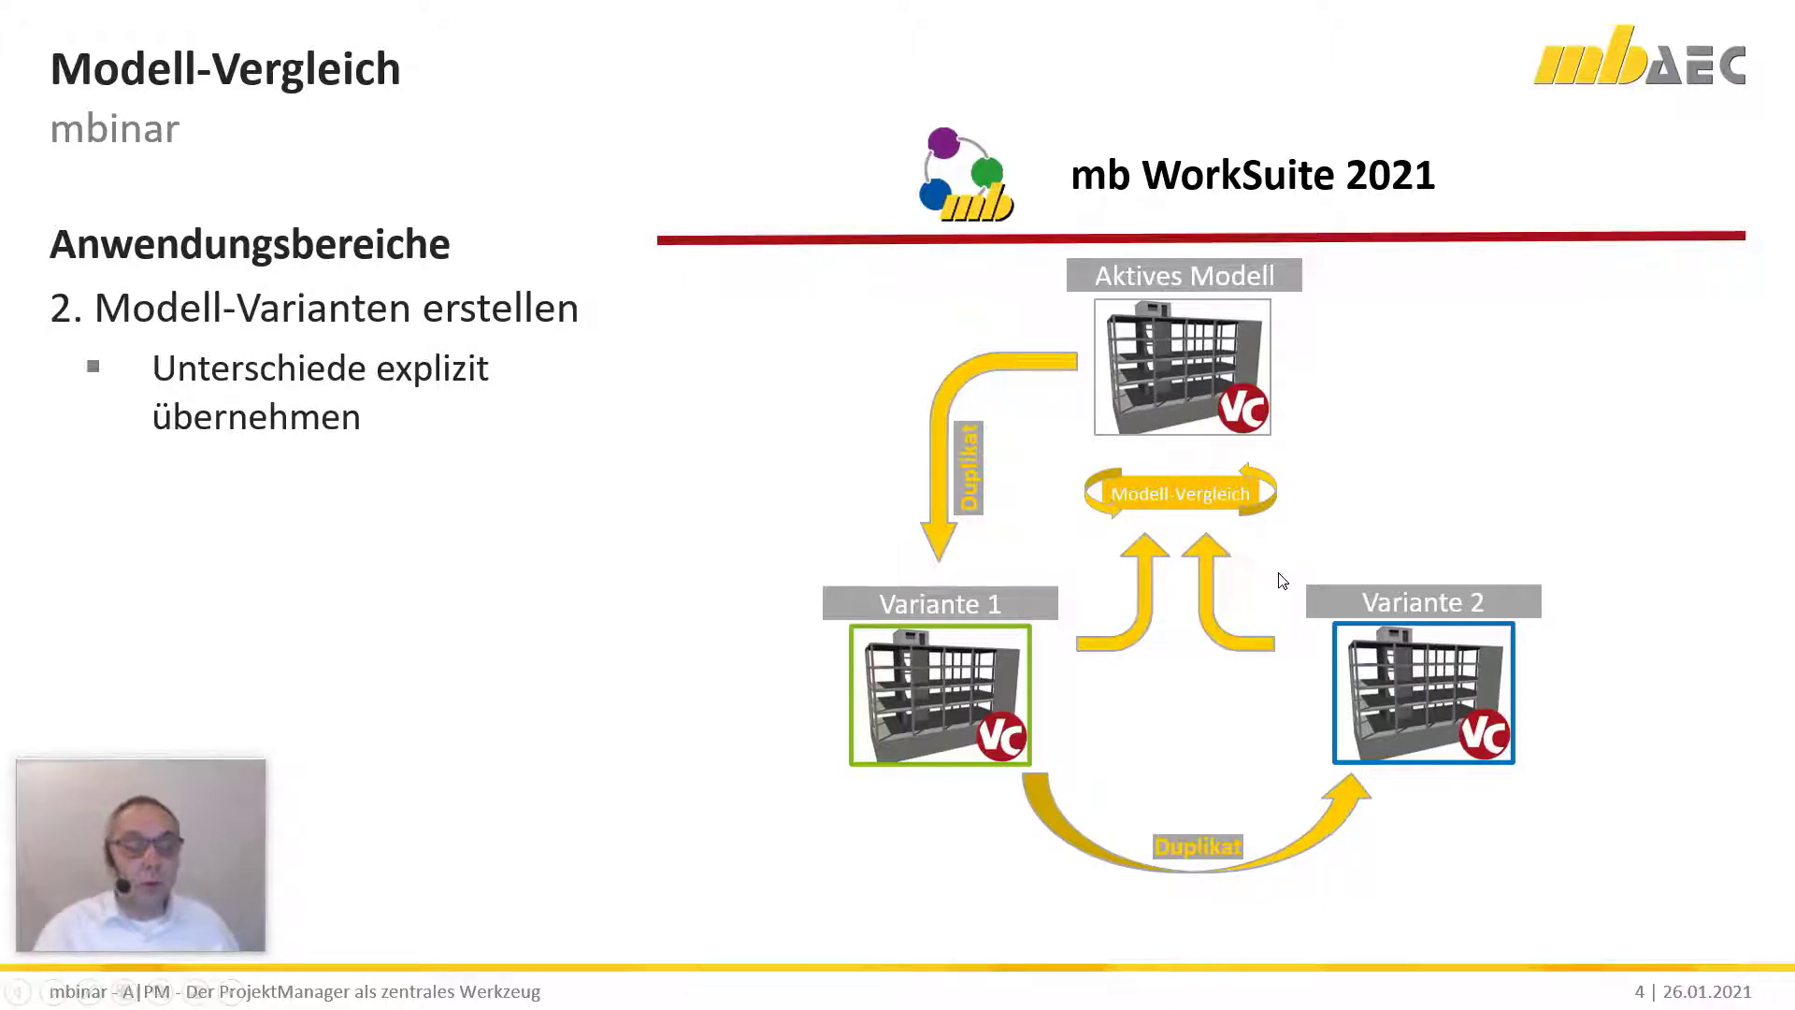
key(Right)
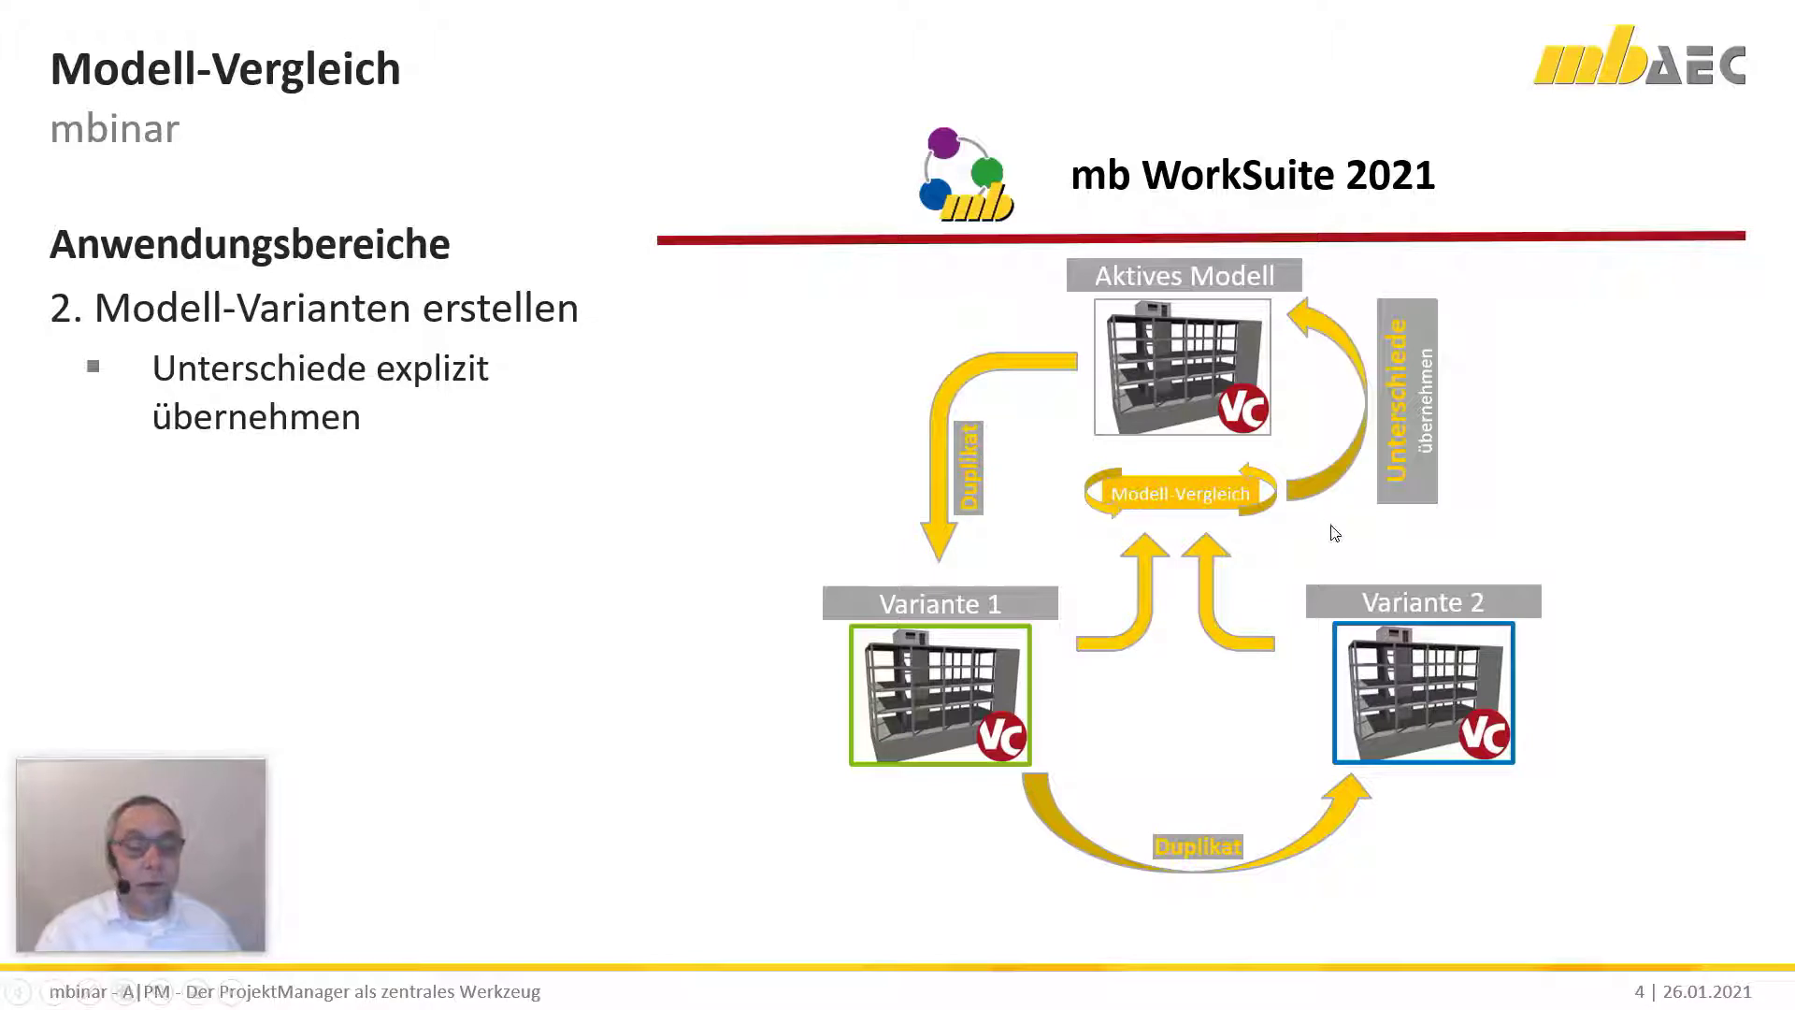
key(Right)
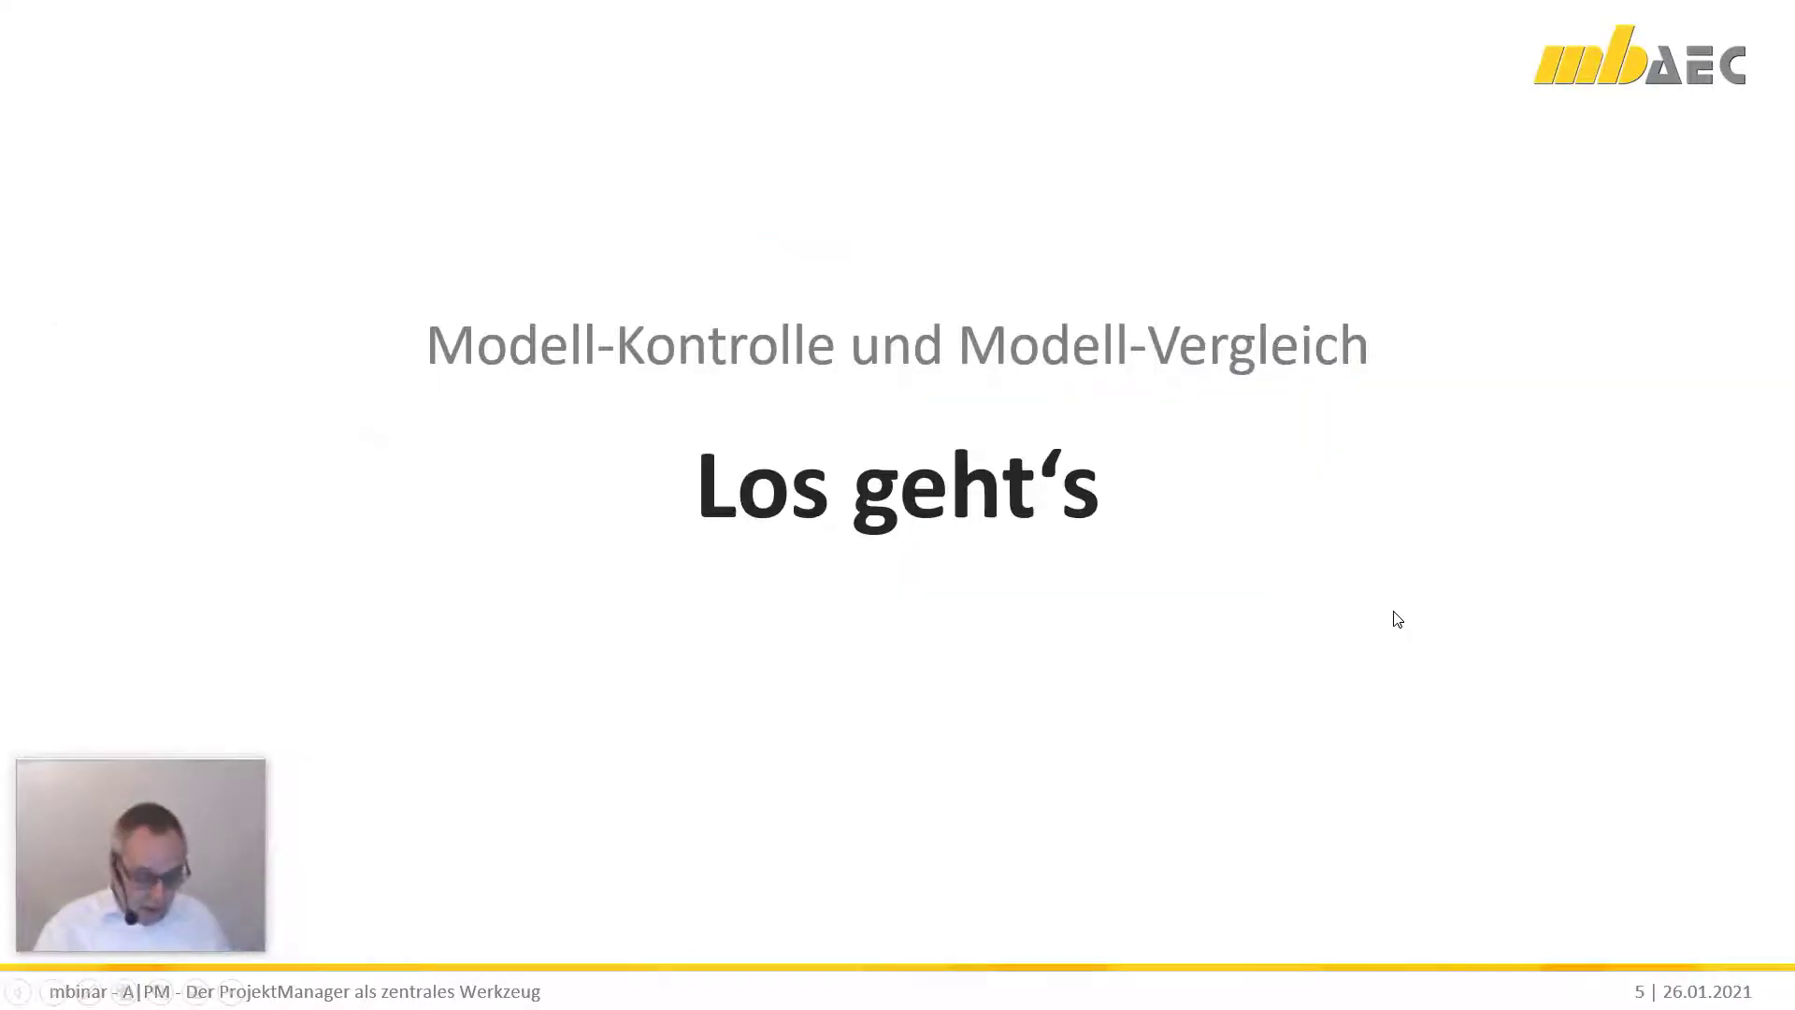
key(alt+Tab)
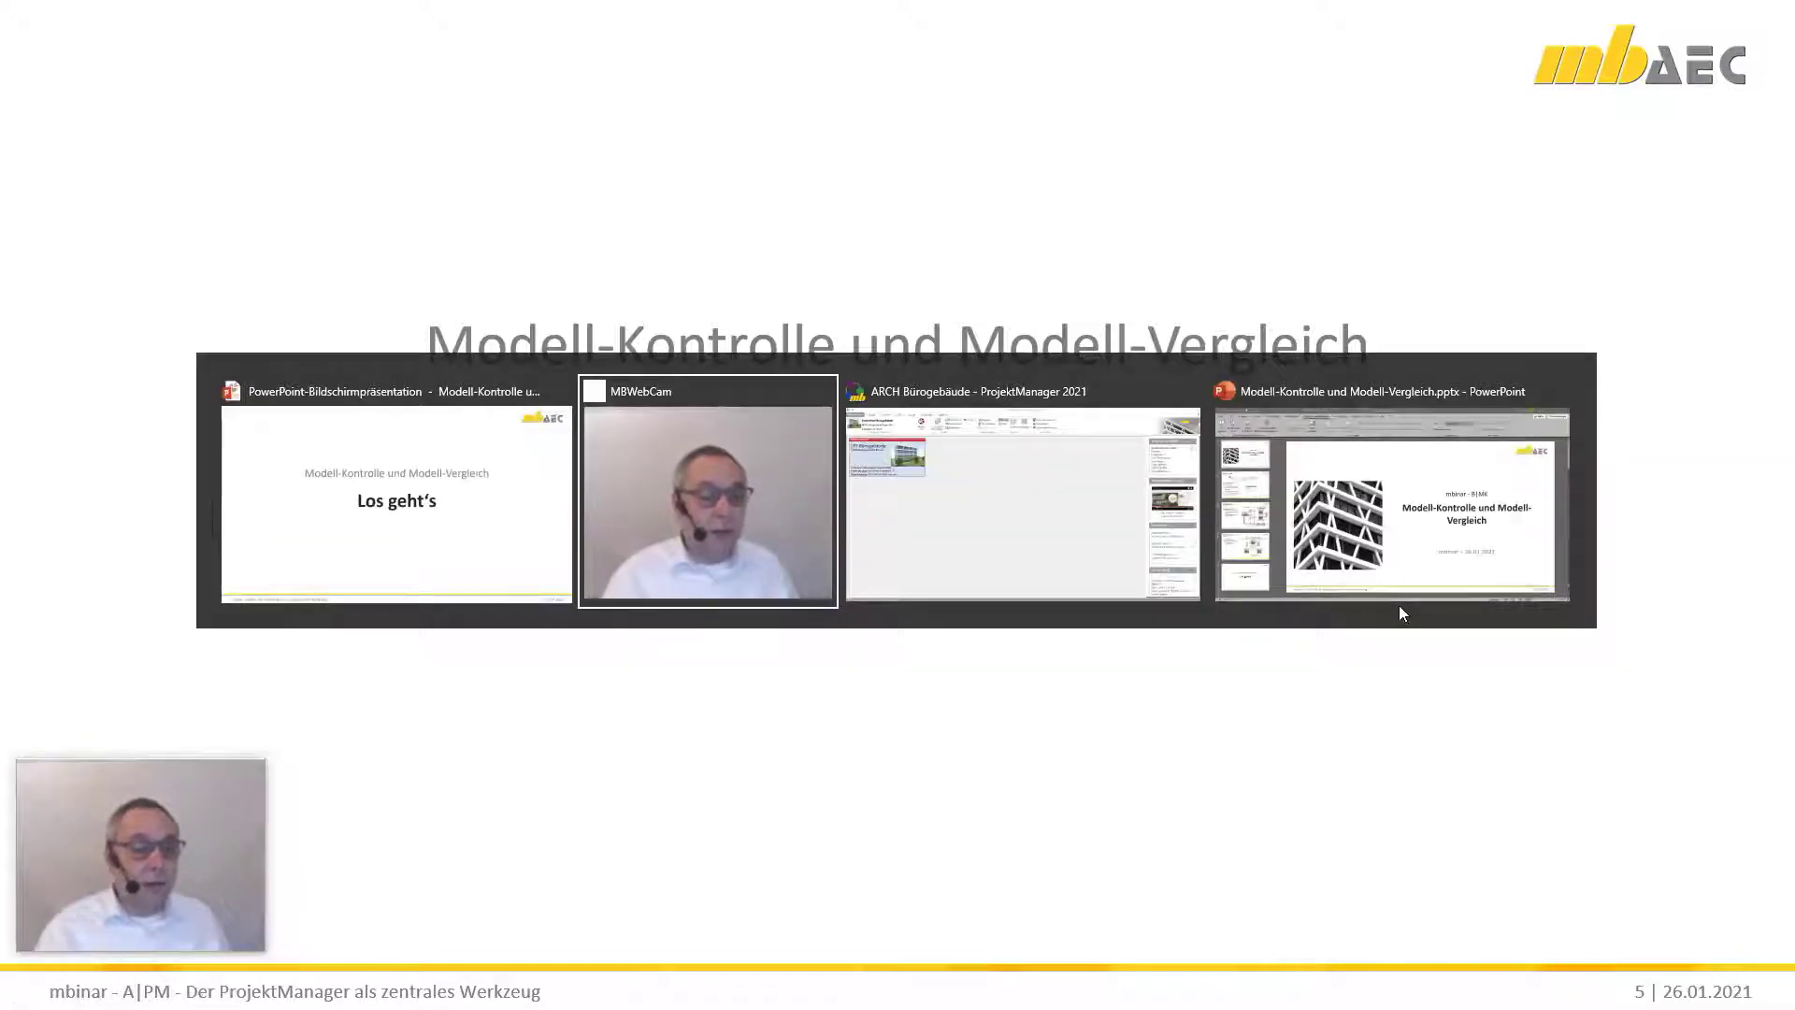
Step: In ProjektManager, open project 'Architektur Bürogebäude' and launch model 'LP3 Bürogebäude' in ViCADo
key(alt+Tab)
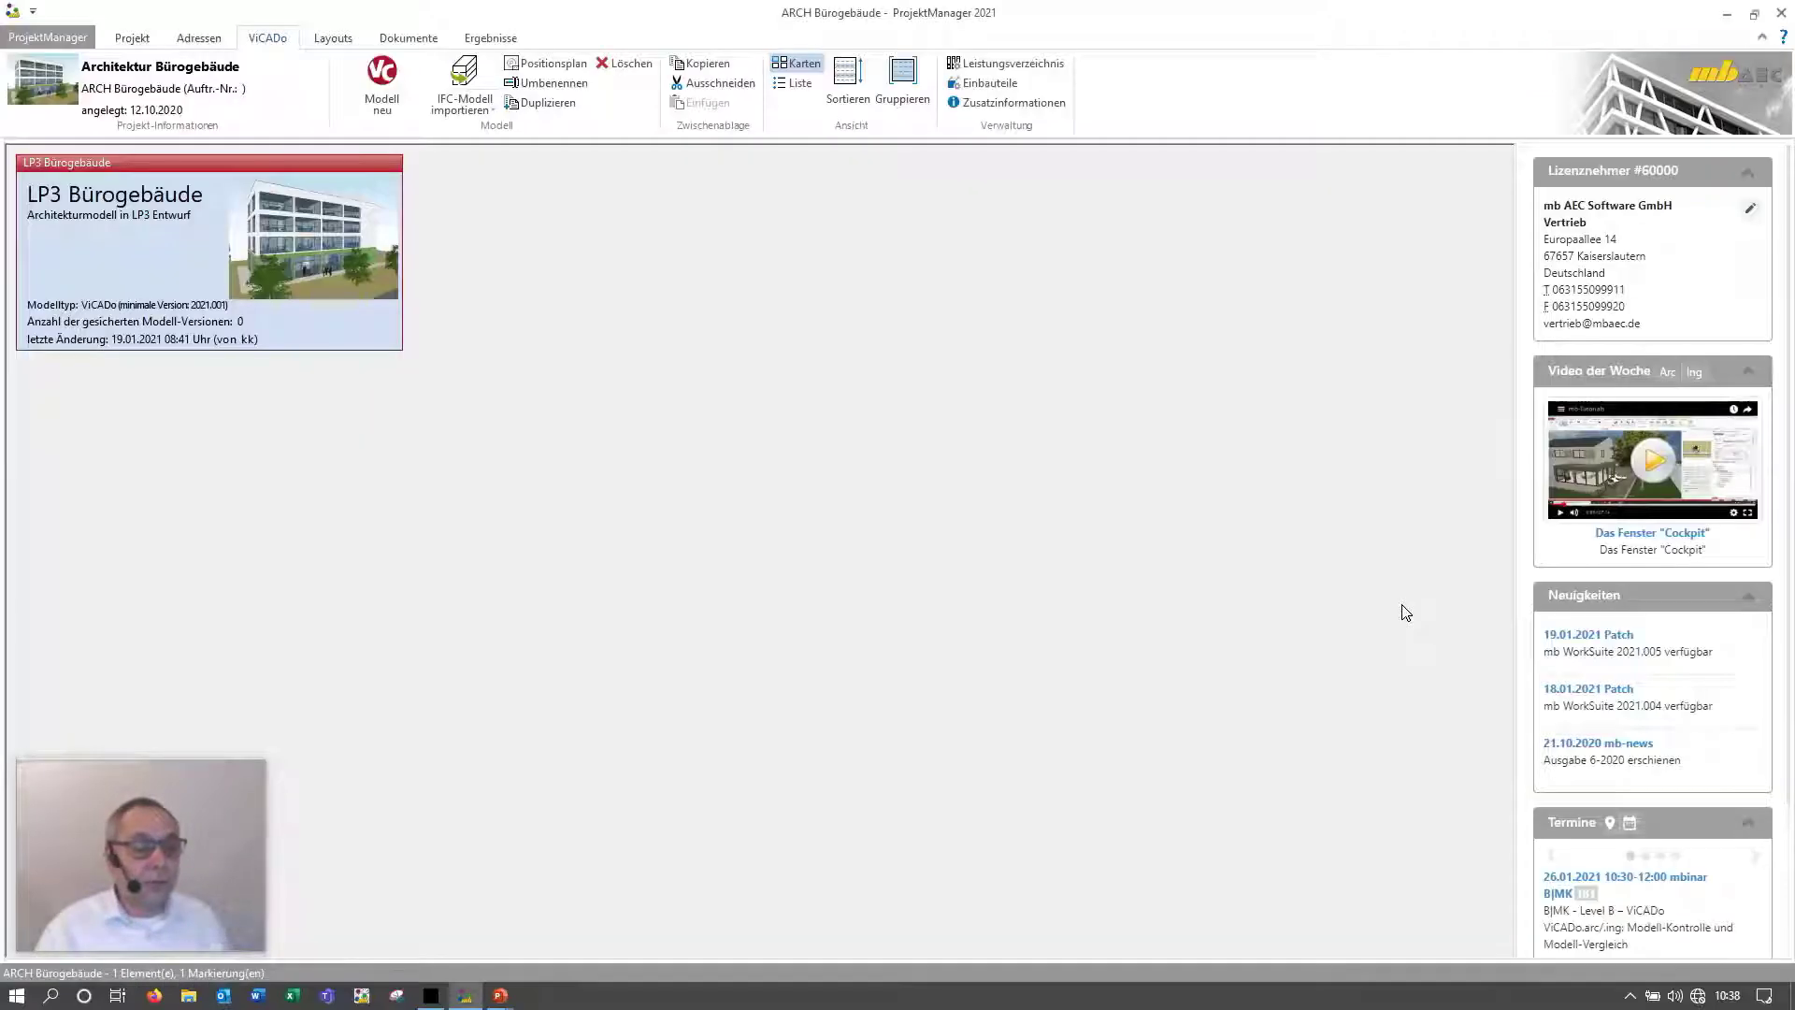
click(52, 36)
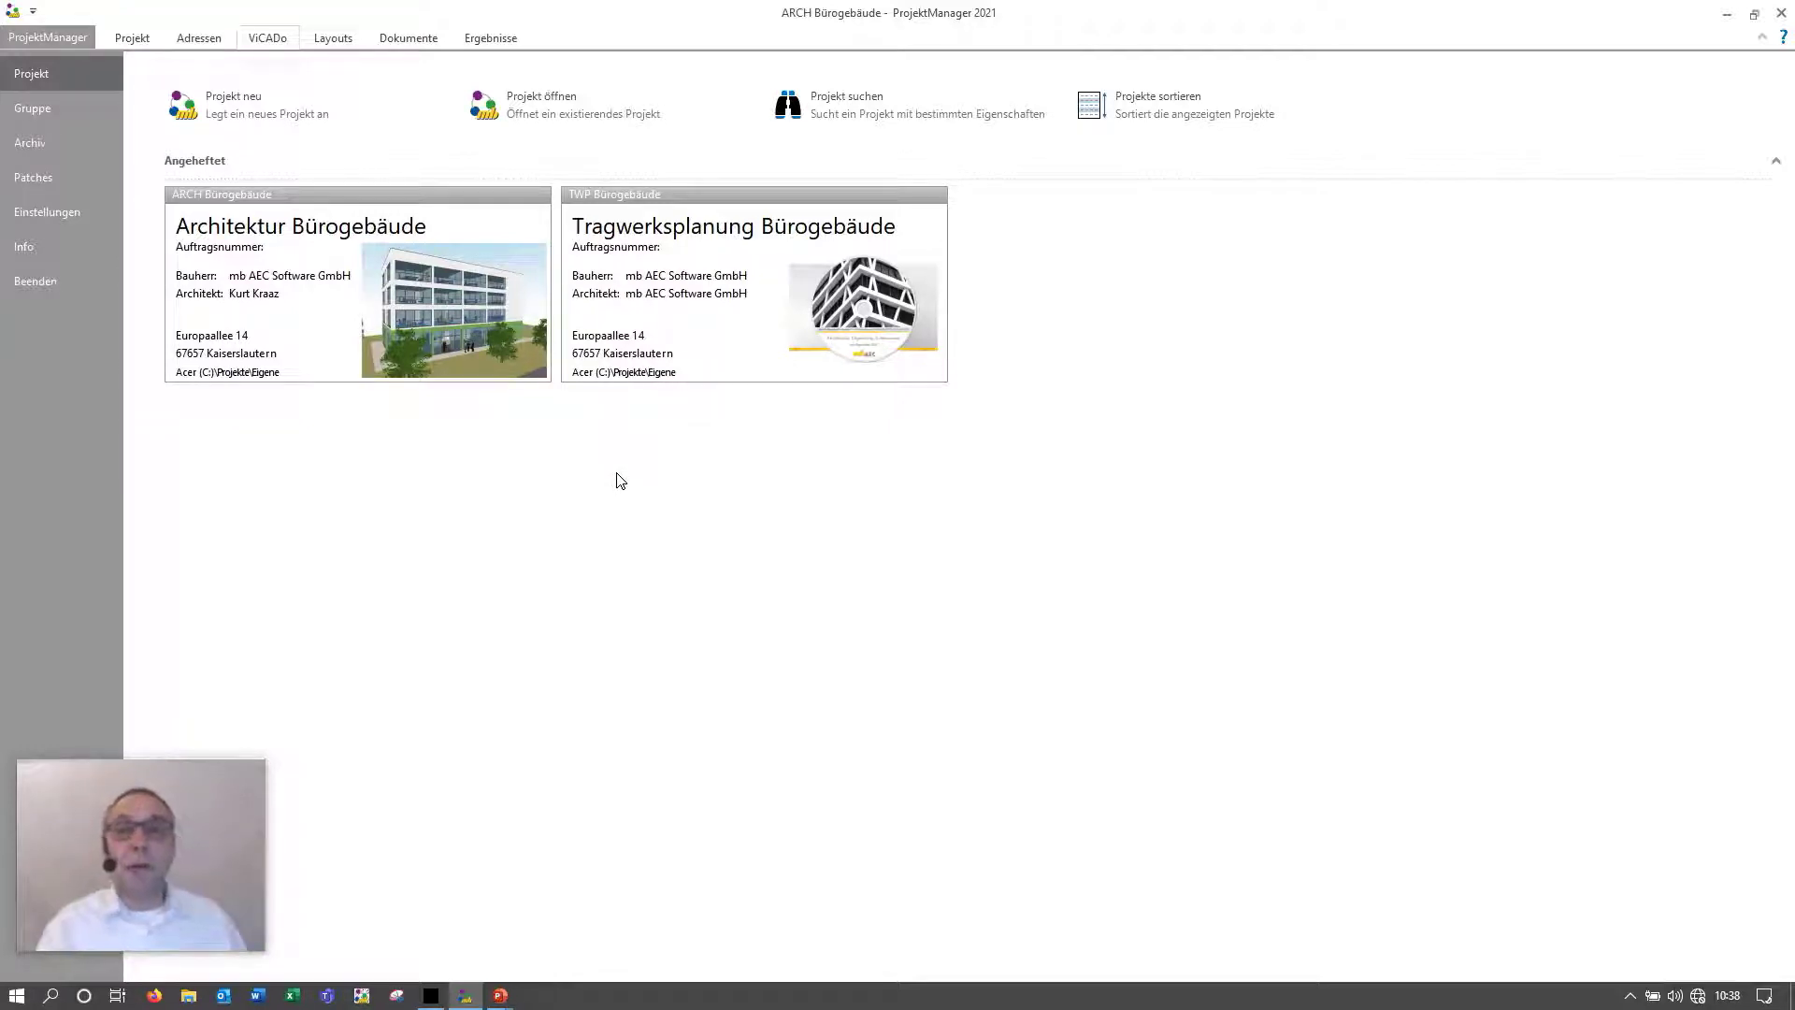
mouse_move(430, 273)
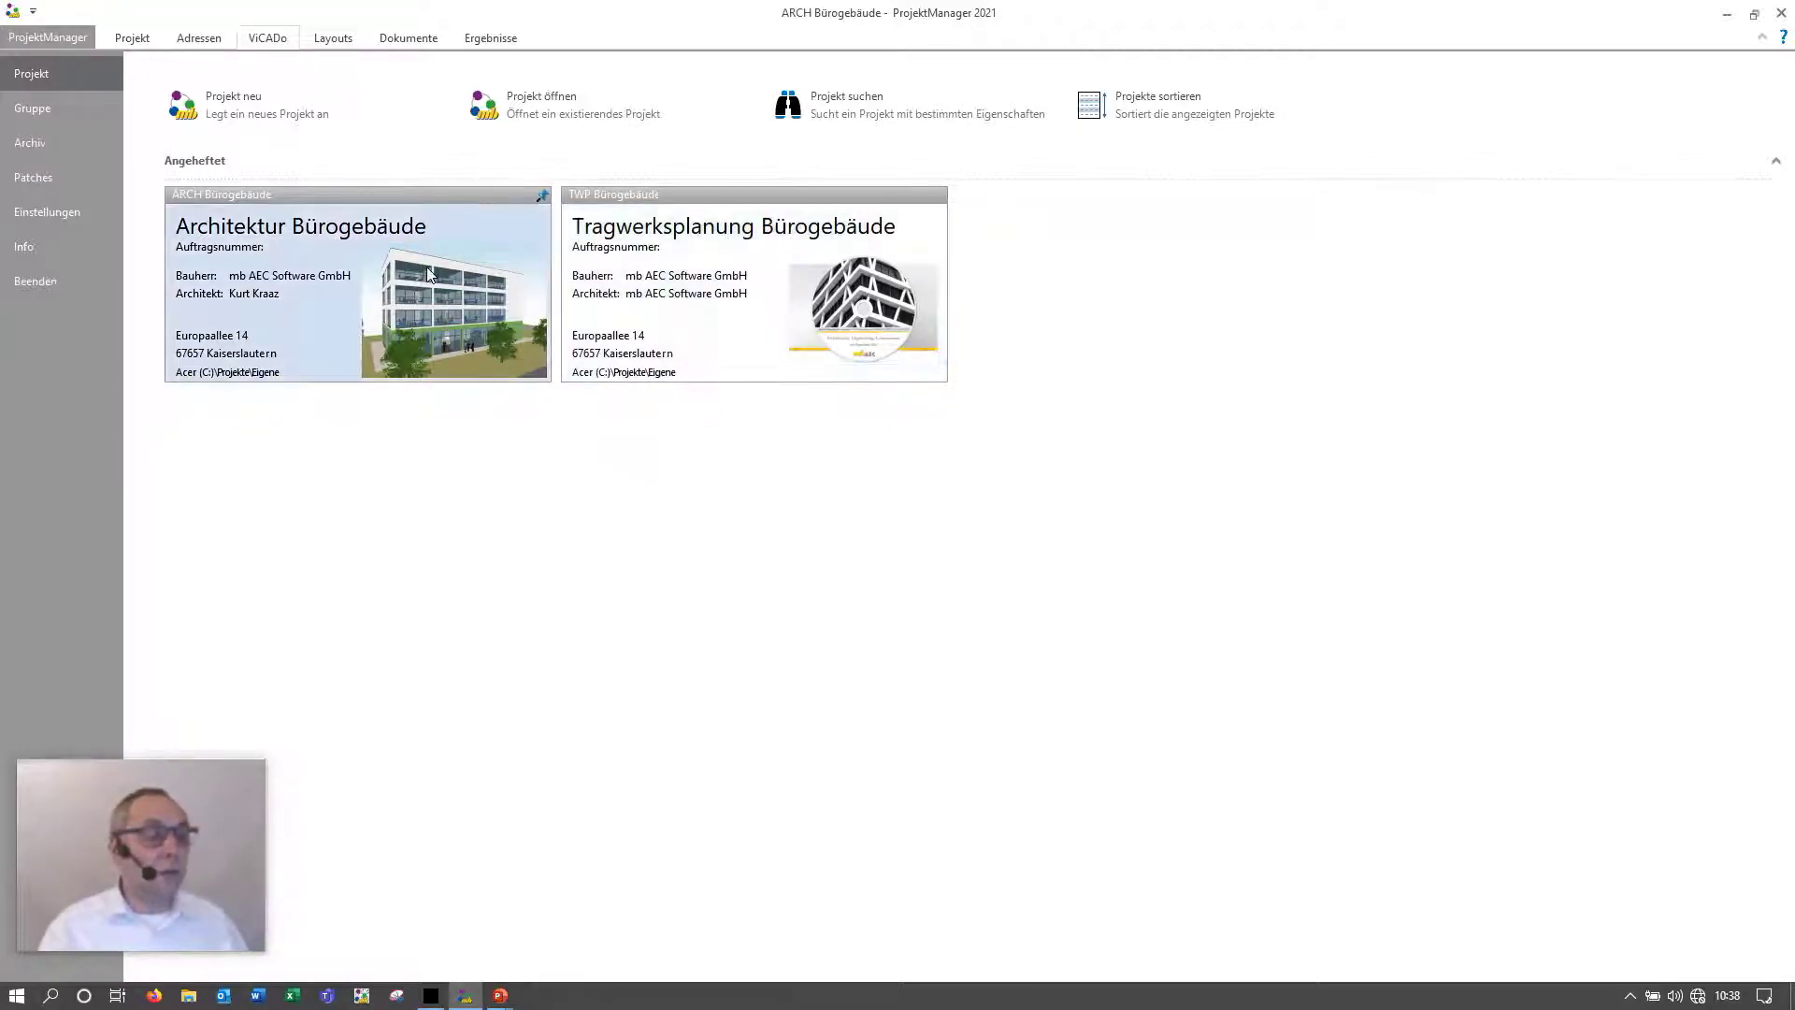
double_click(389, 300)
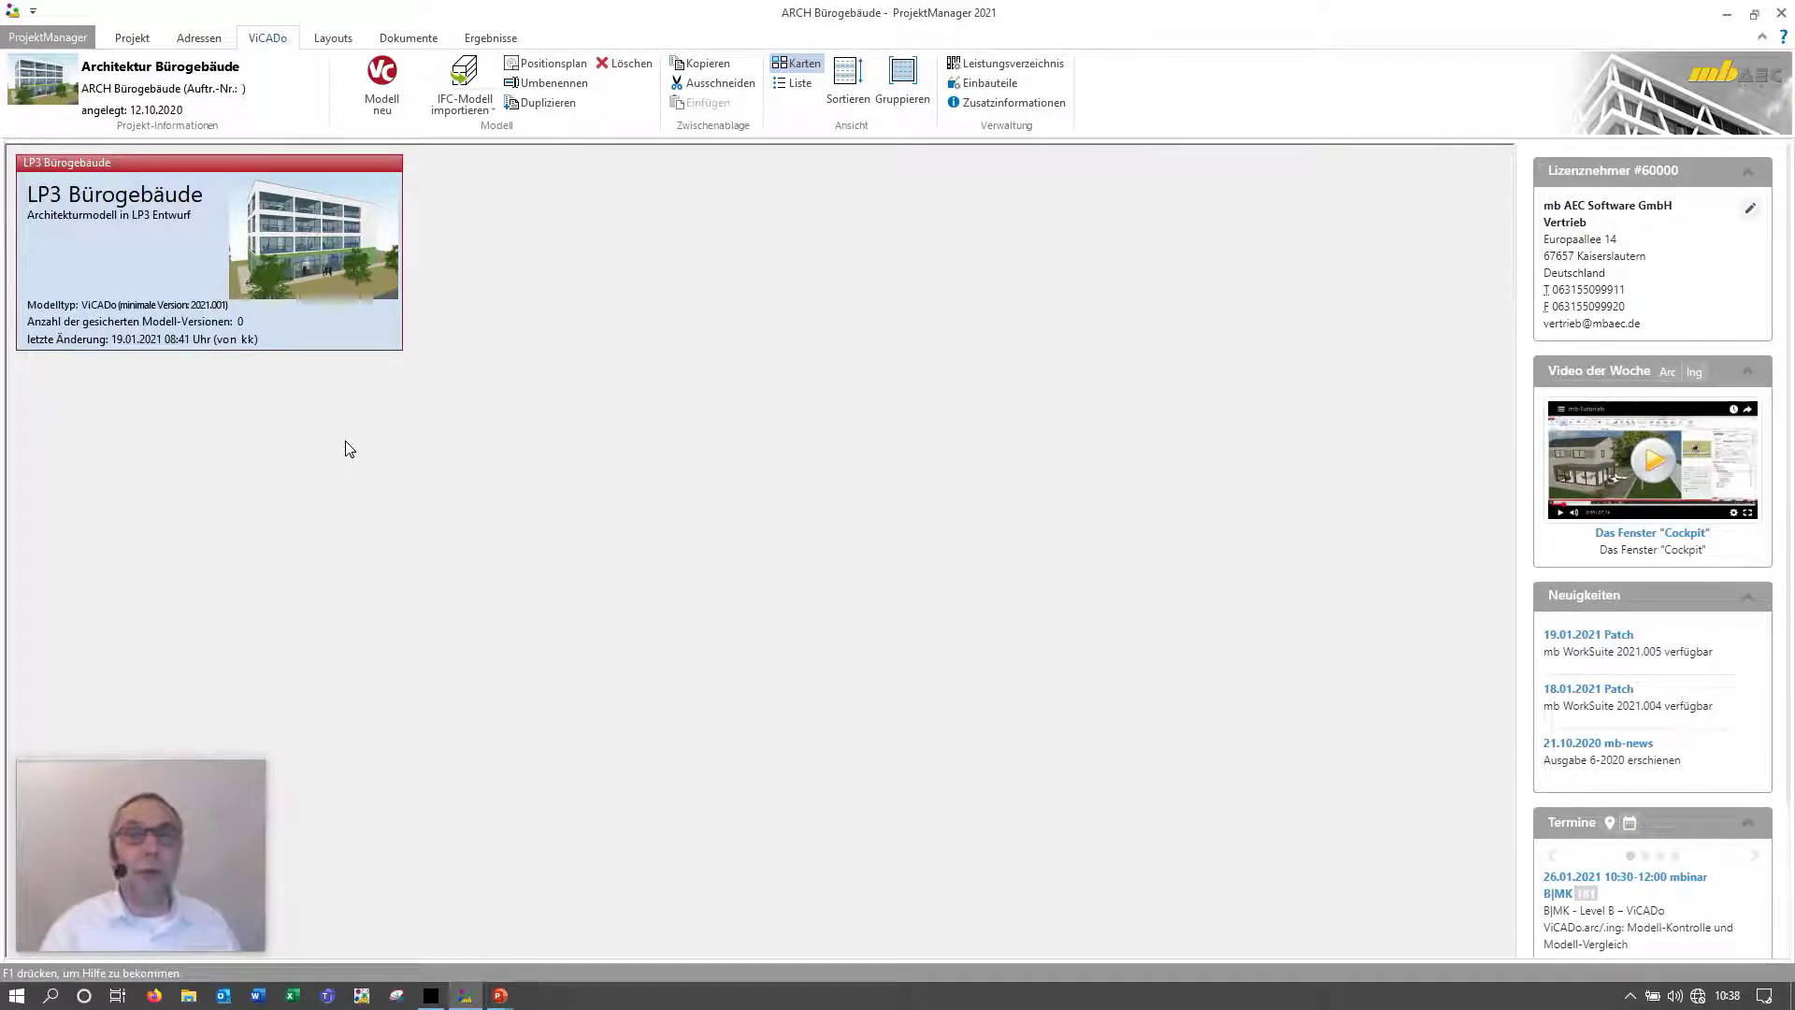
double_click(286, 282)
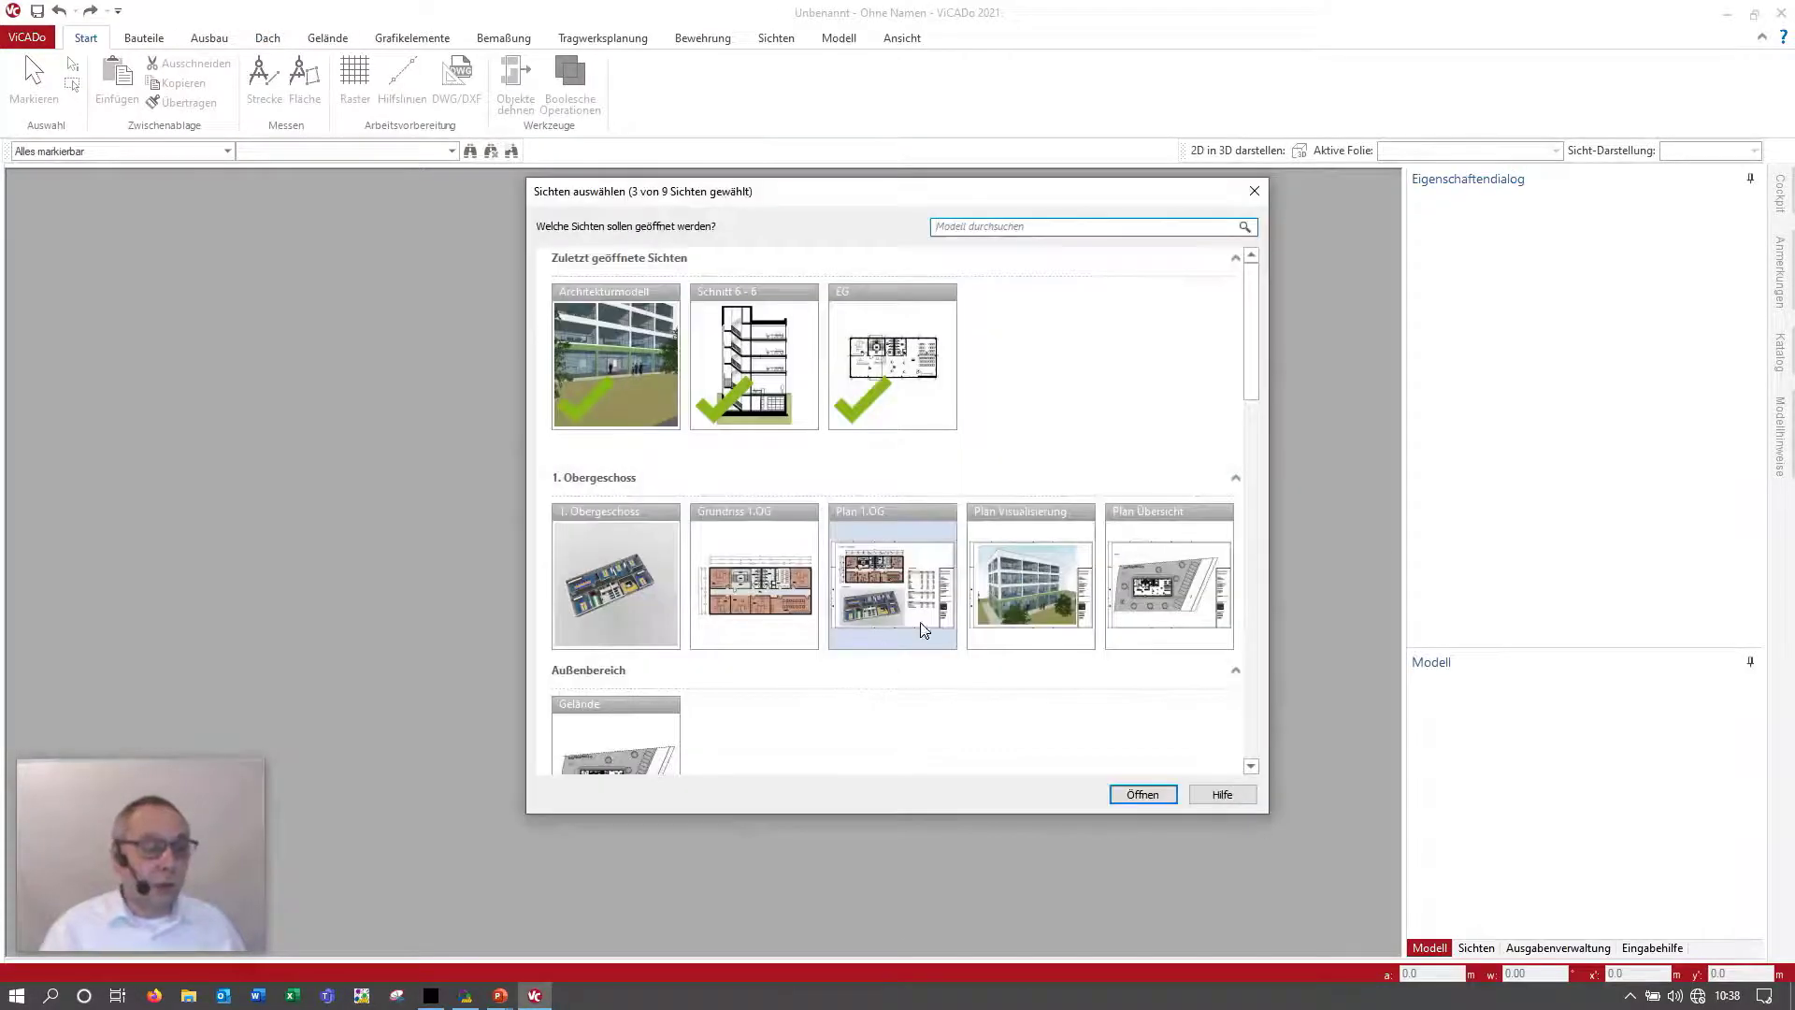
Step: Open the three chosen views and fit the Architekturmodell 3D view with Zoom alles
click(1166, 800)
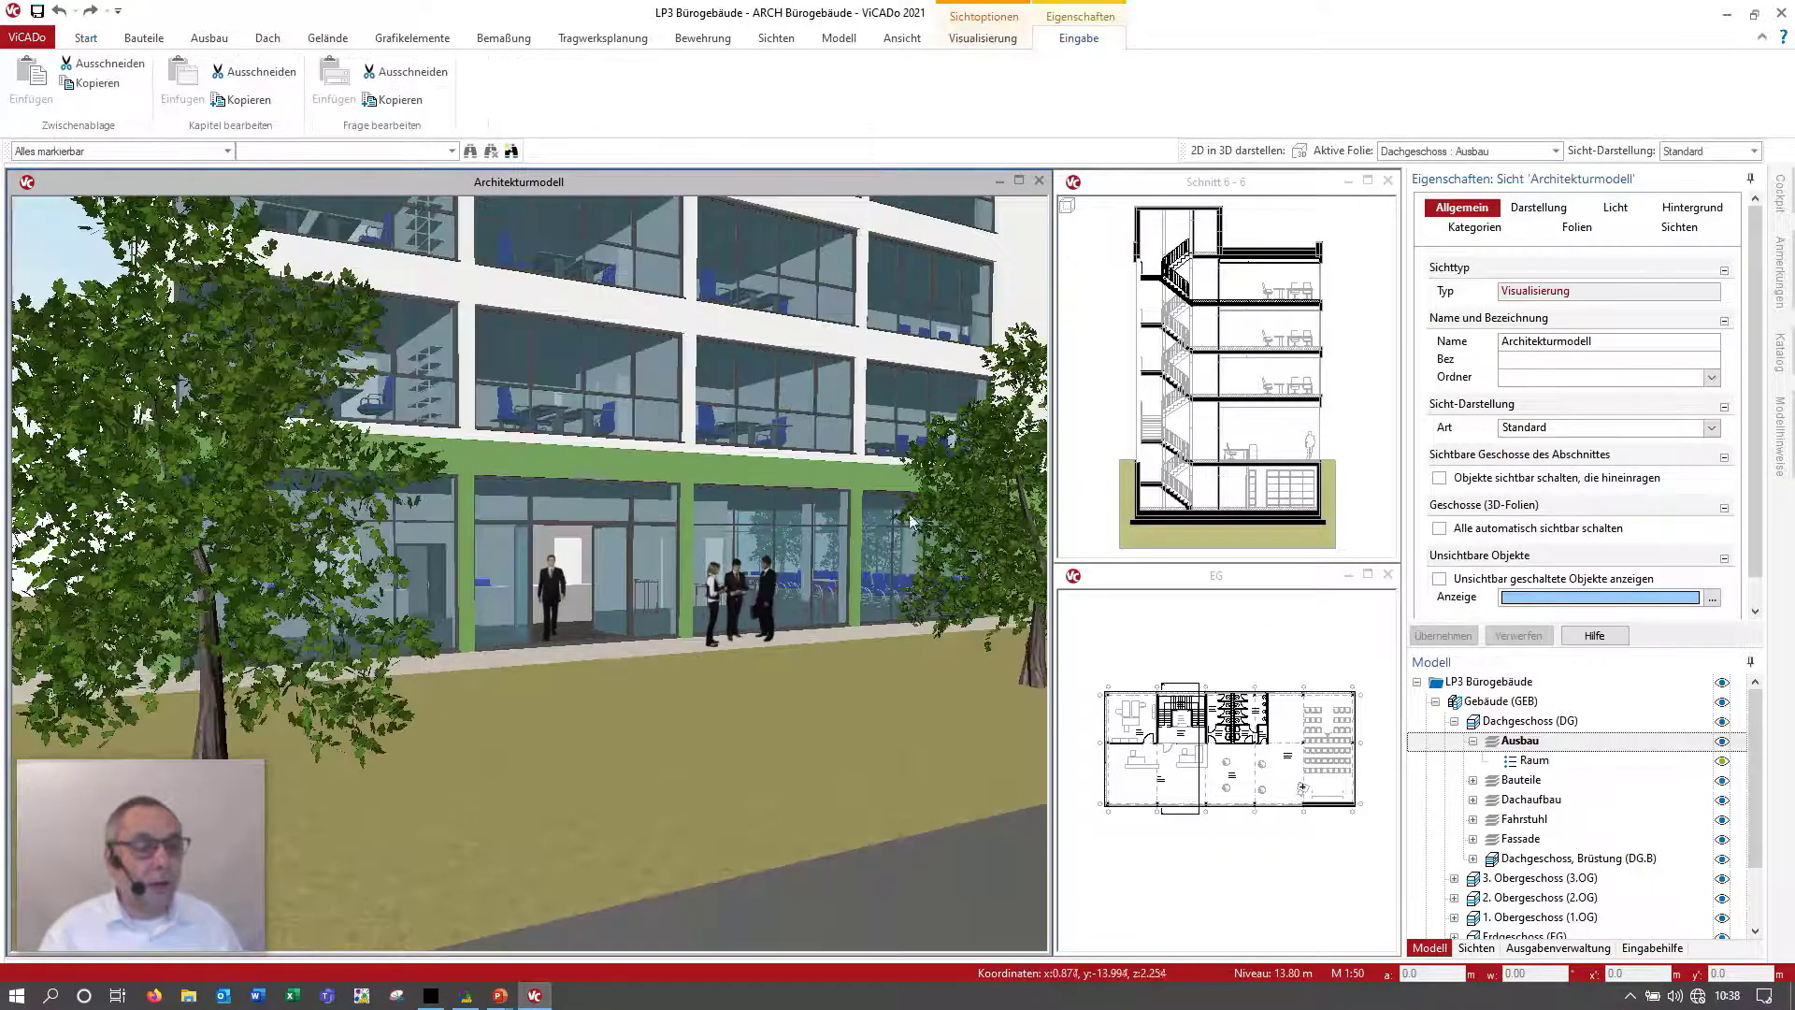
click(902, 38)
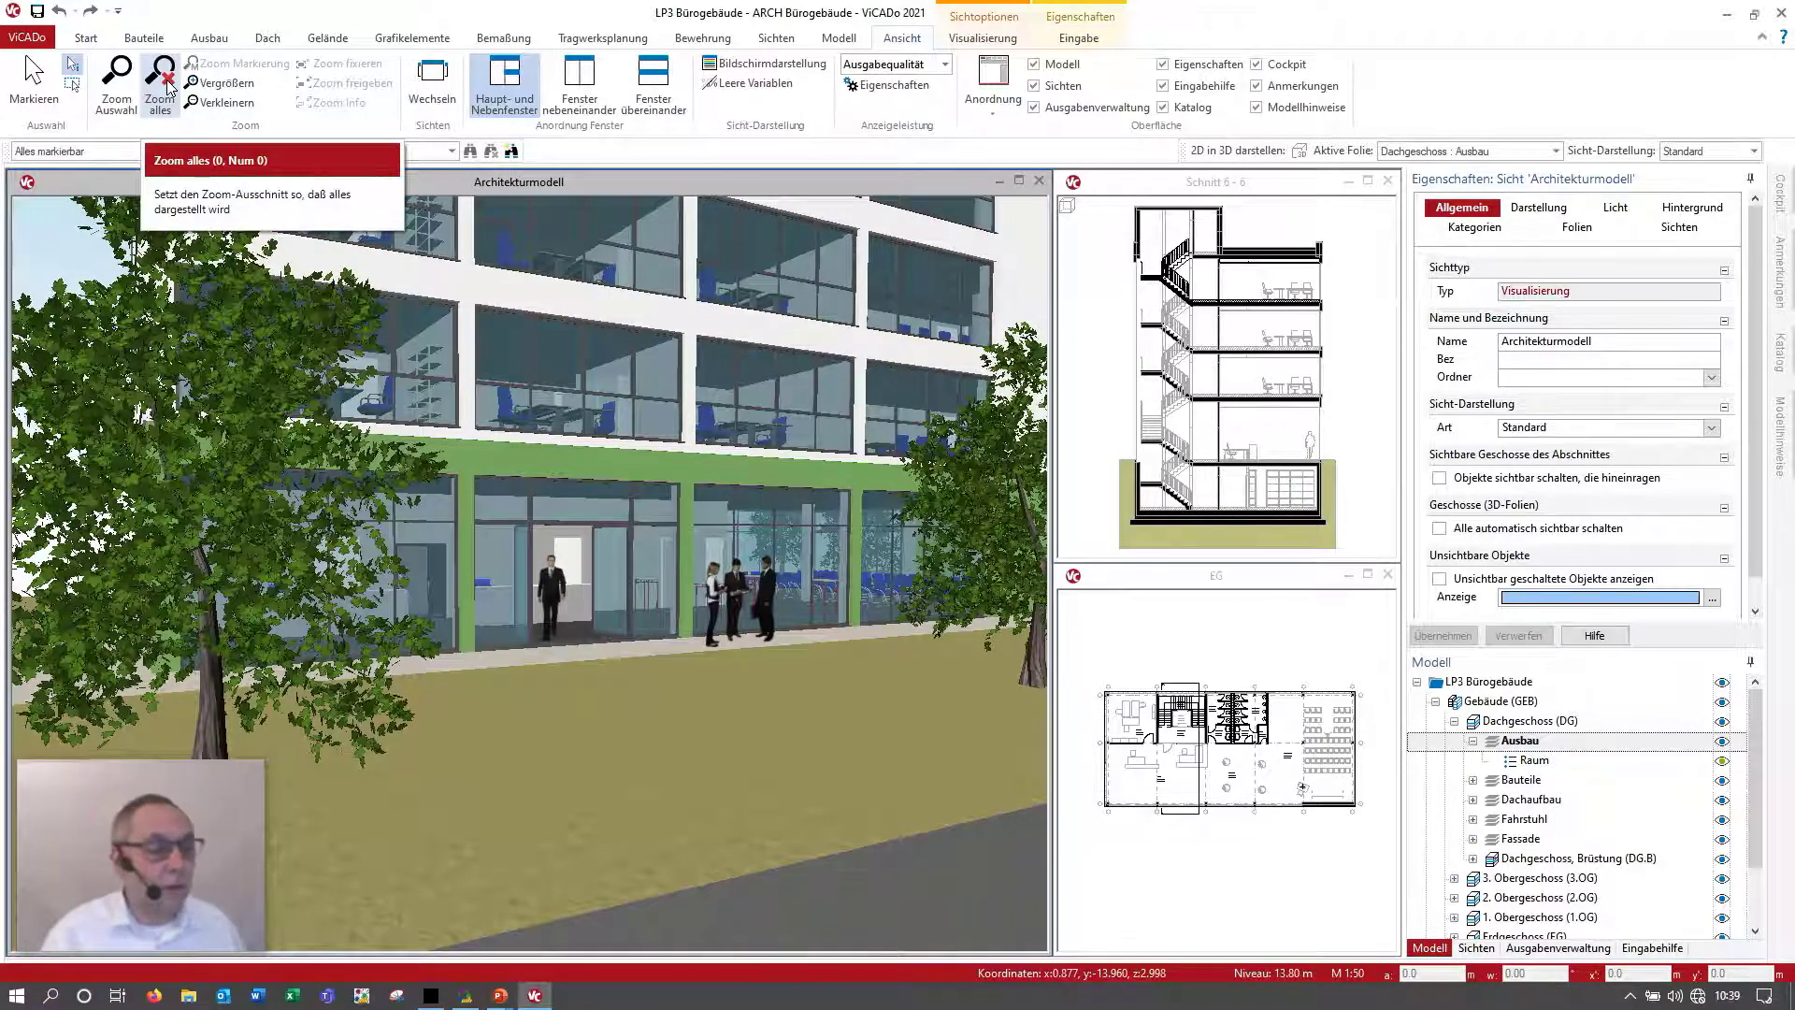
click(169, 86)
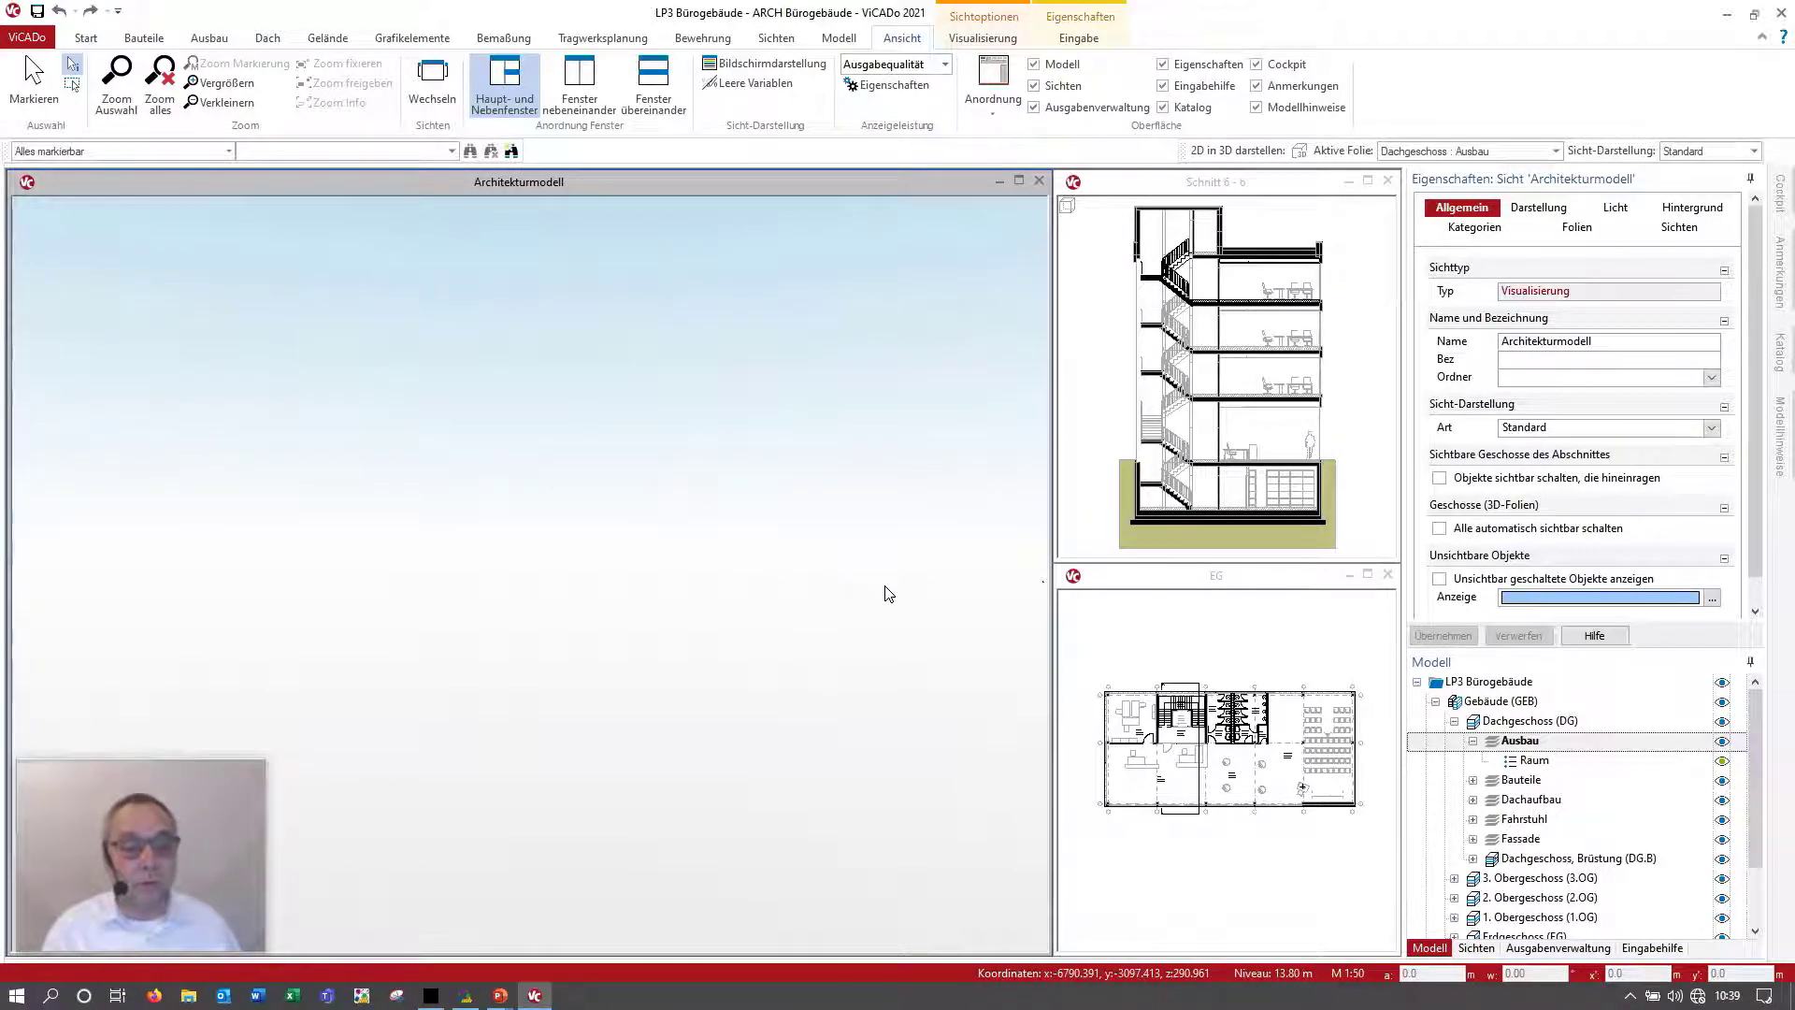
Step: Run Modell-Kontrolle with the current options, producing four model-note entries
click(840, 39)
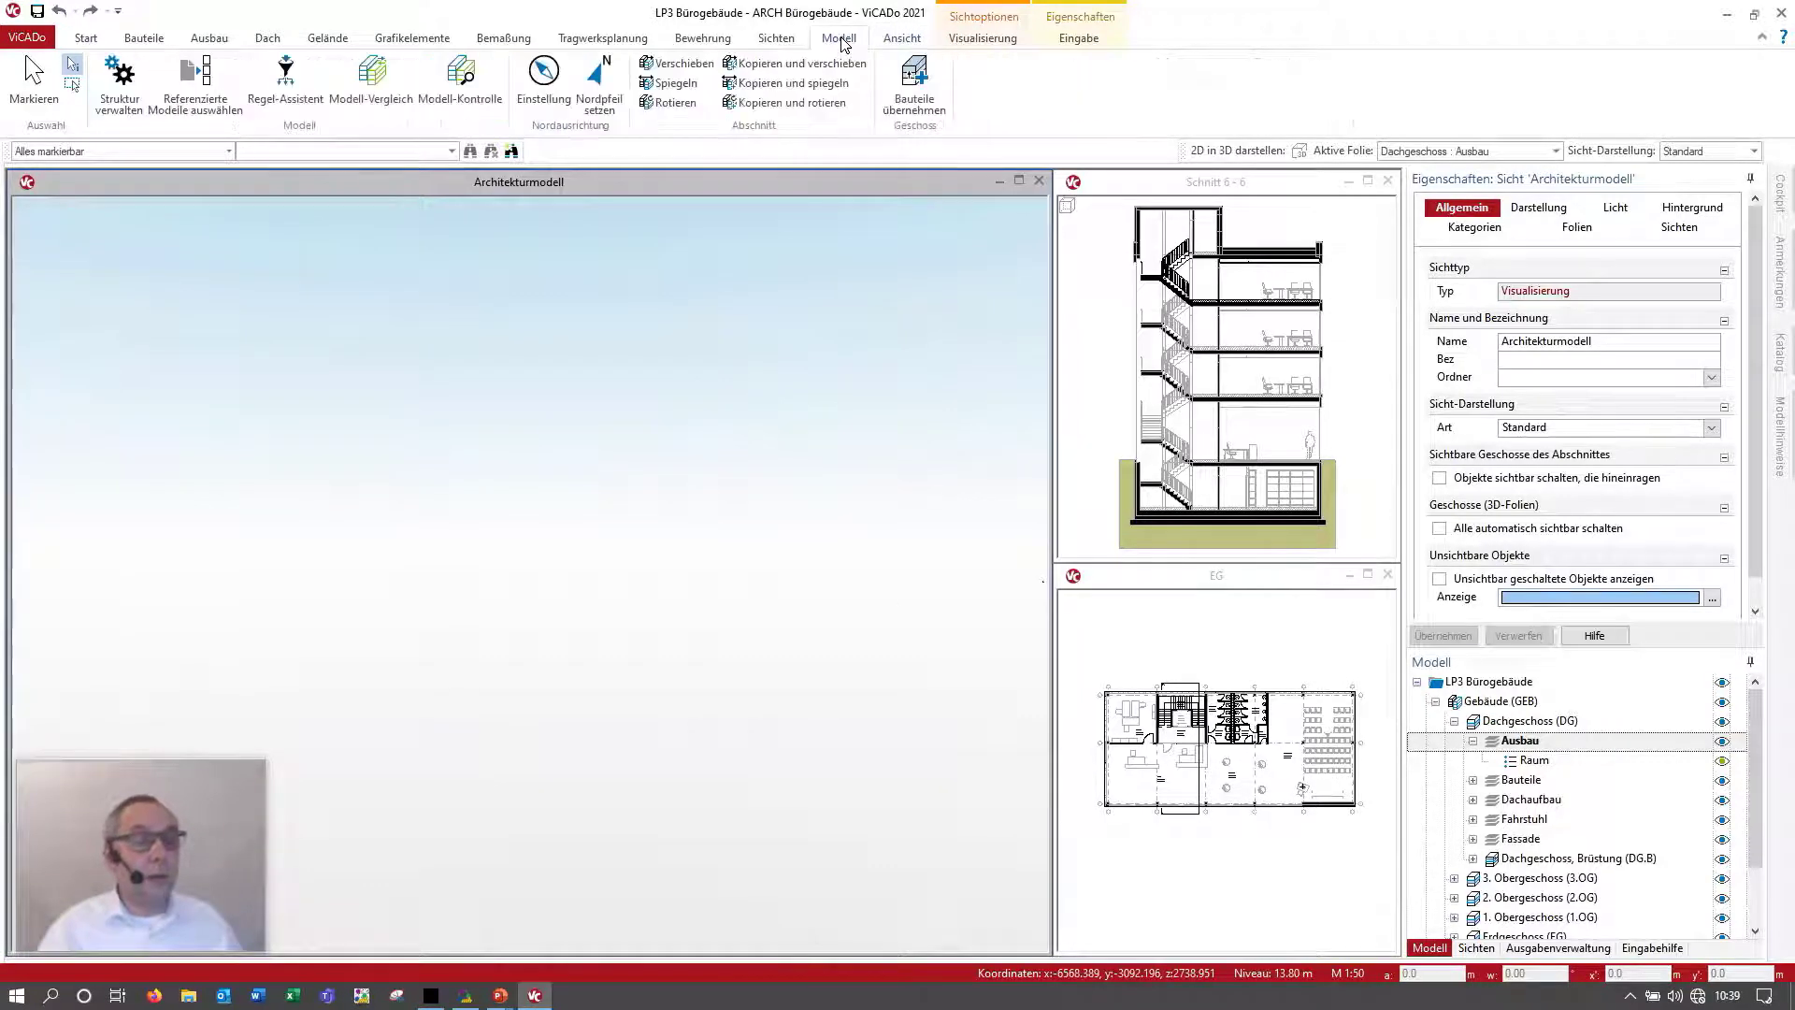
click(474, 91)
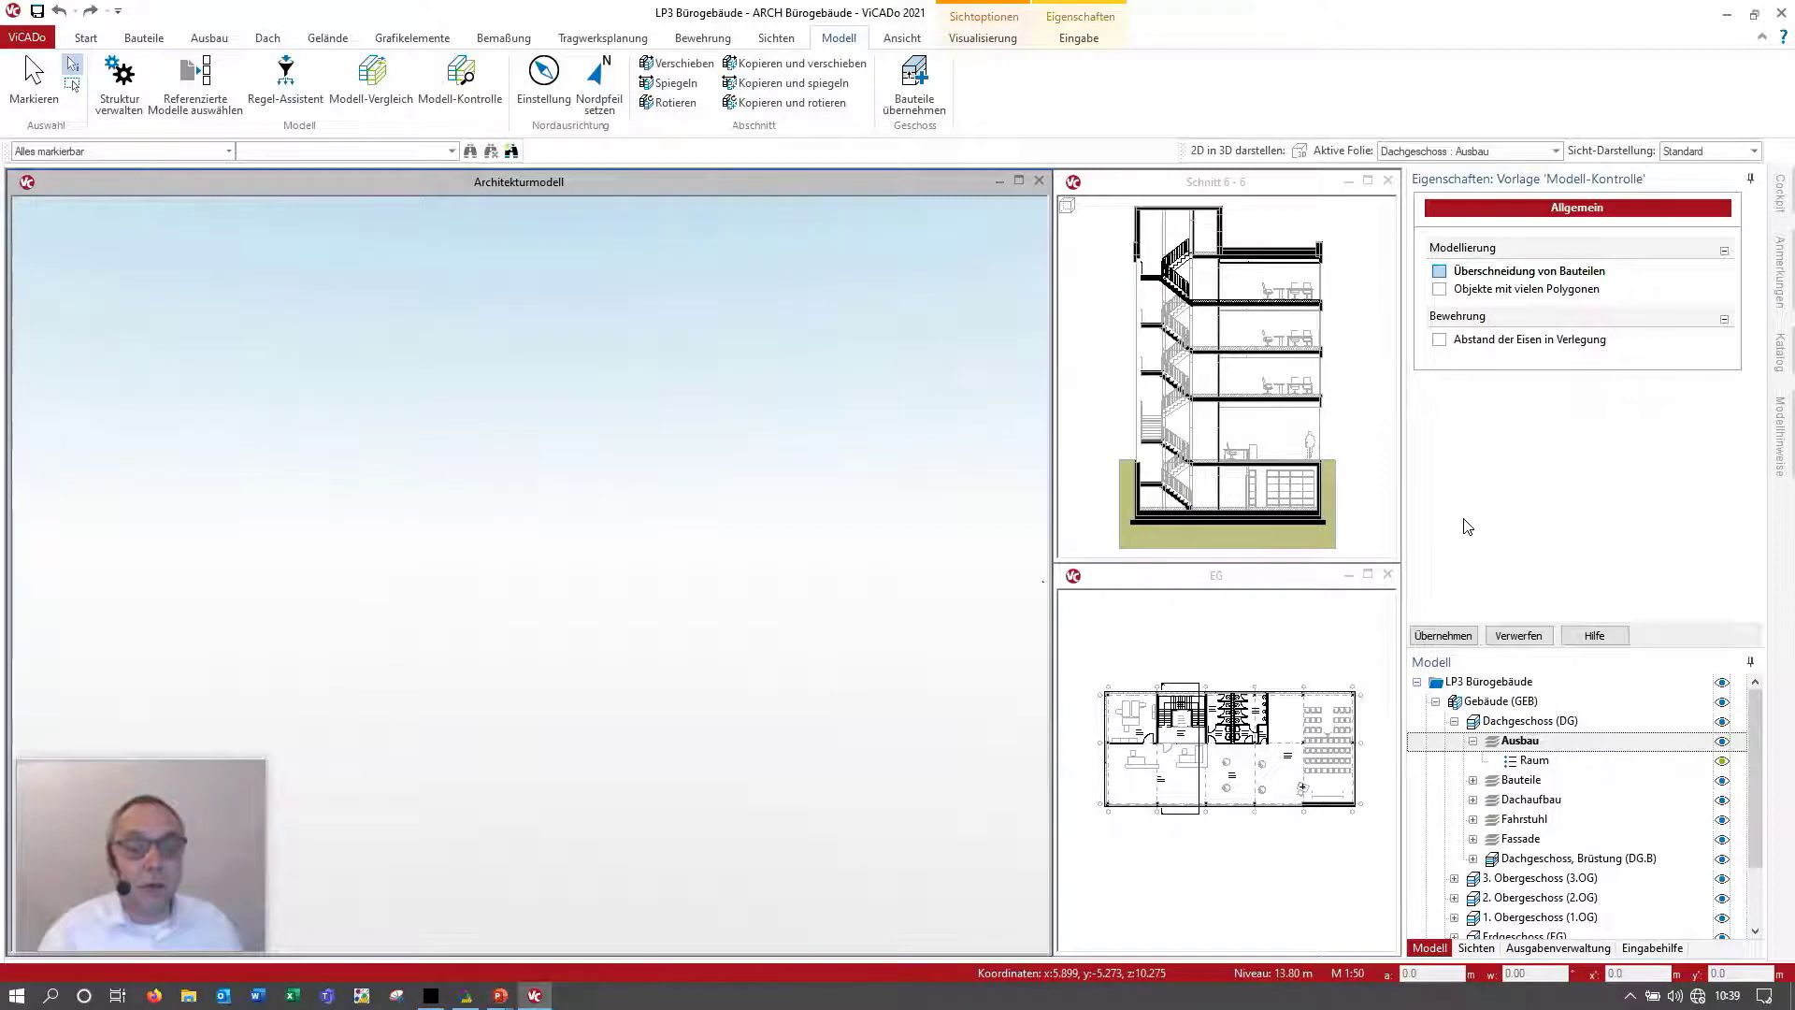
click(1452, 634)
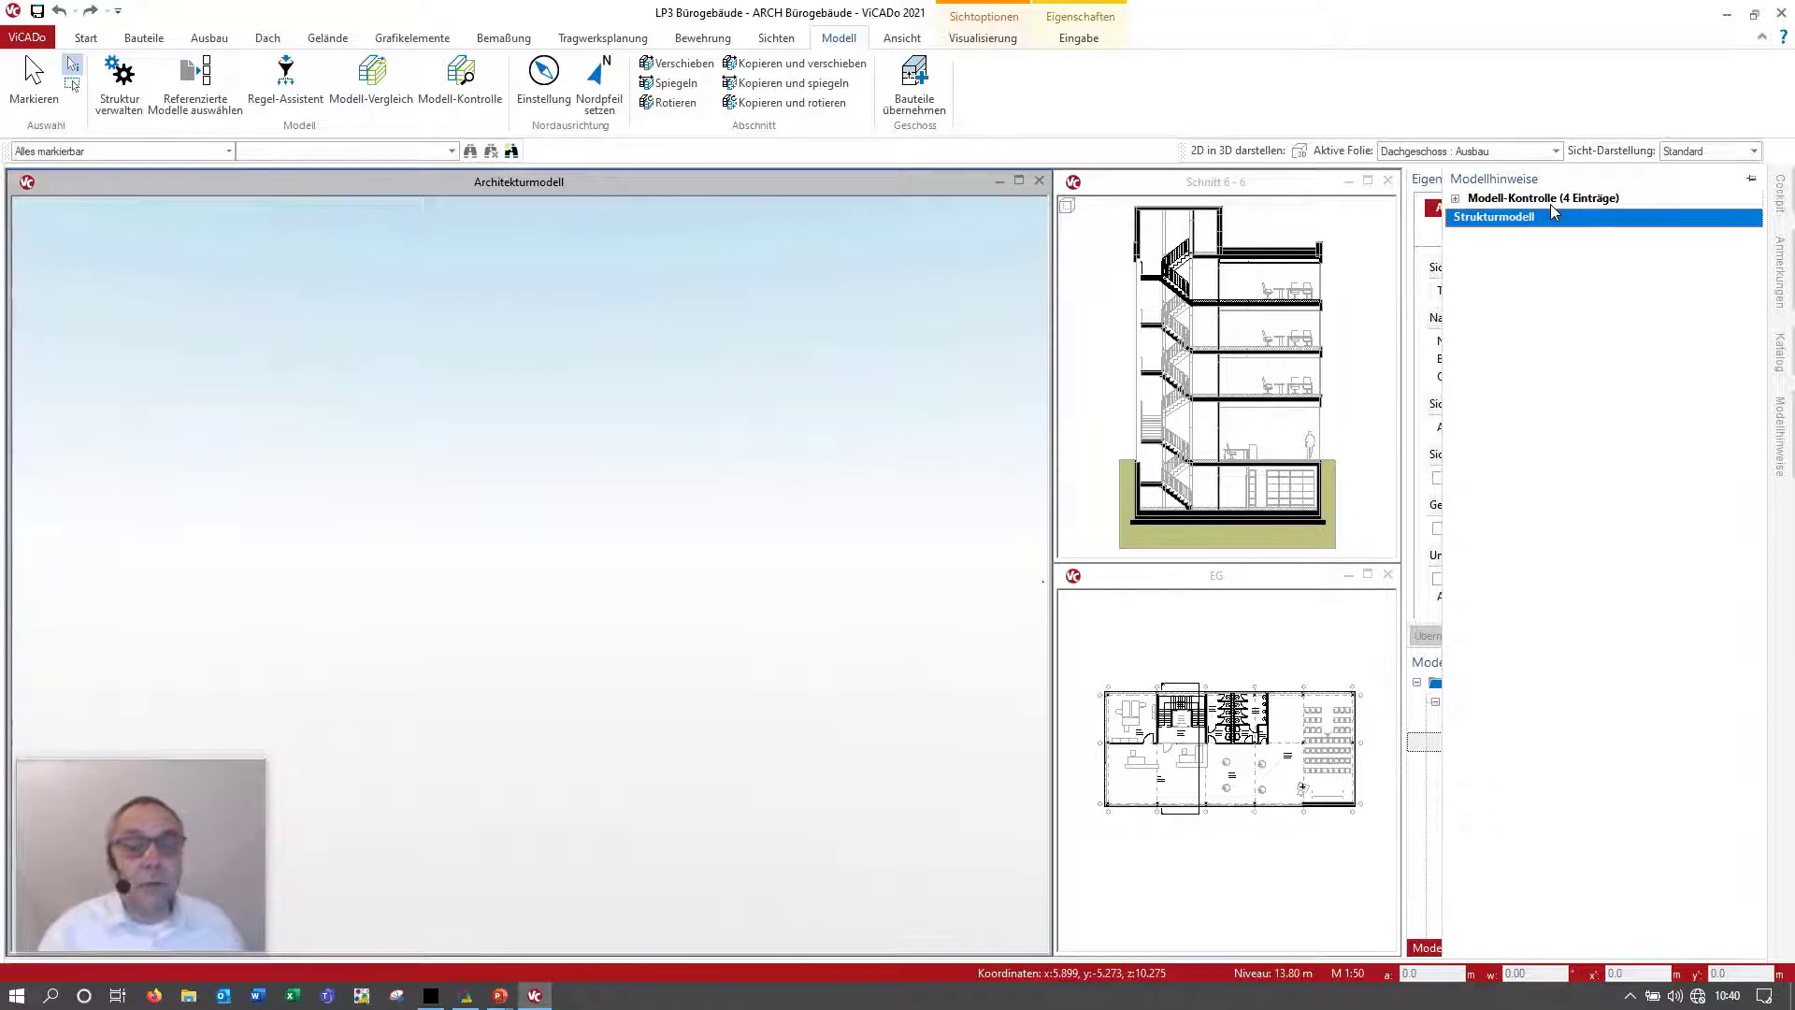
Step: Expand the Modell-Kontrolle results and list the four out-of-range Rechteckstütze columns
click(1464, 205)
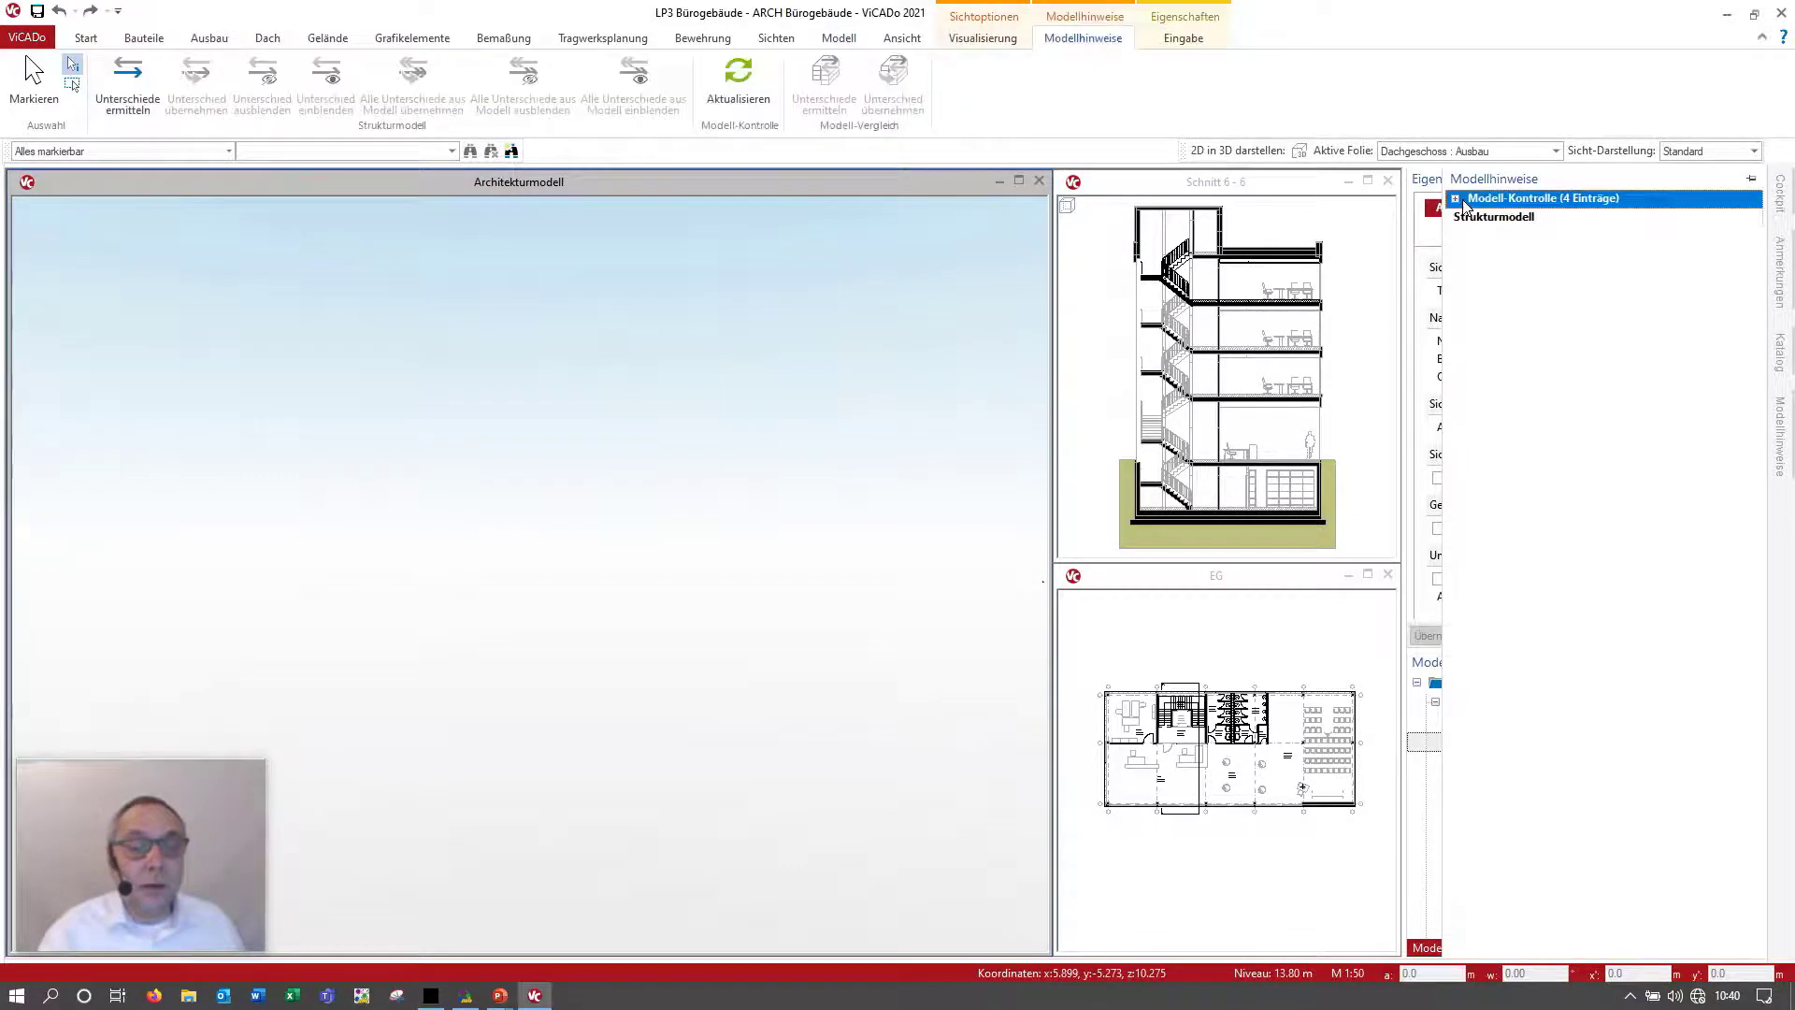
click(1456, 199)
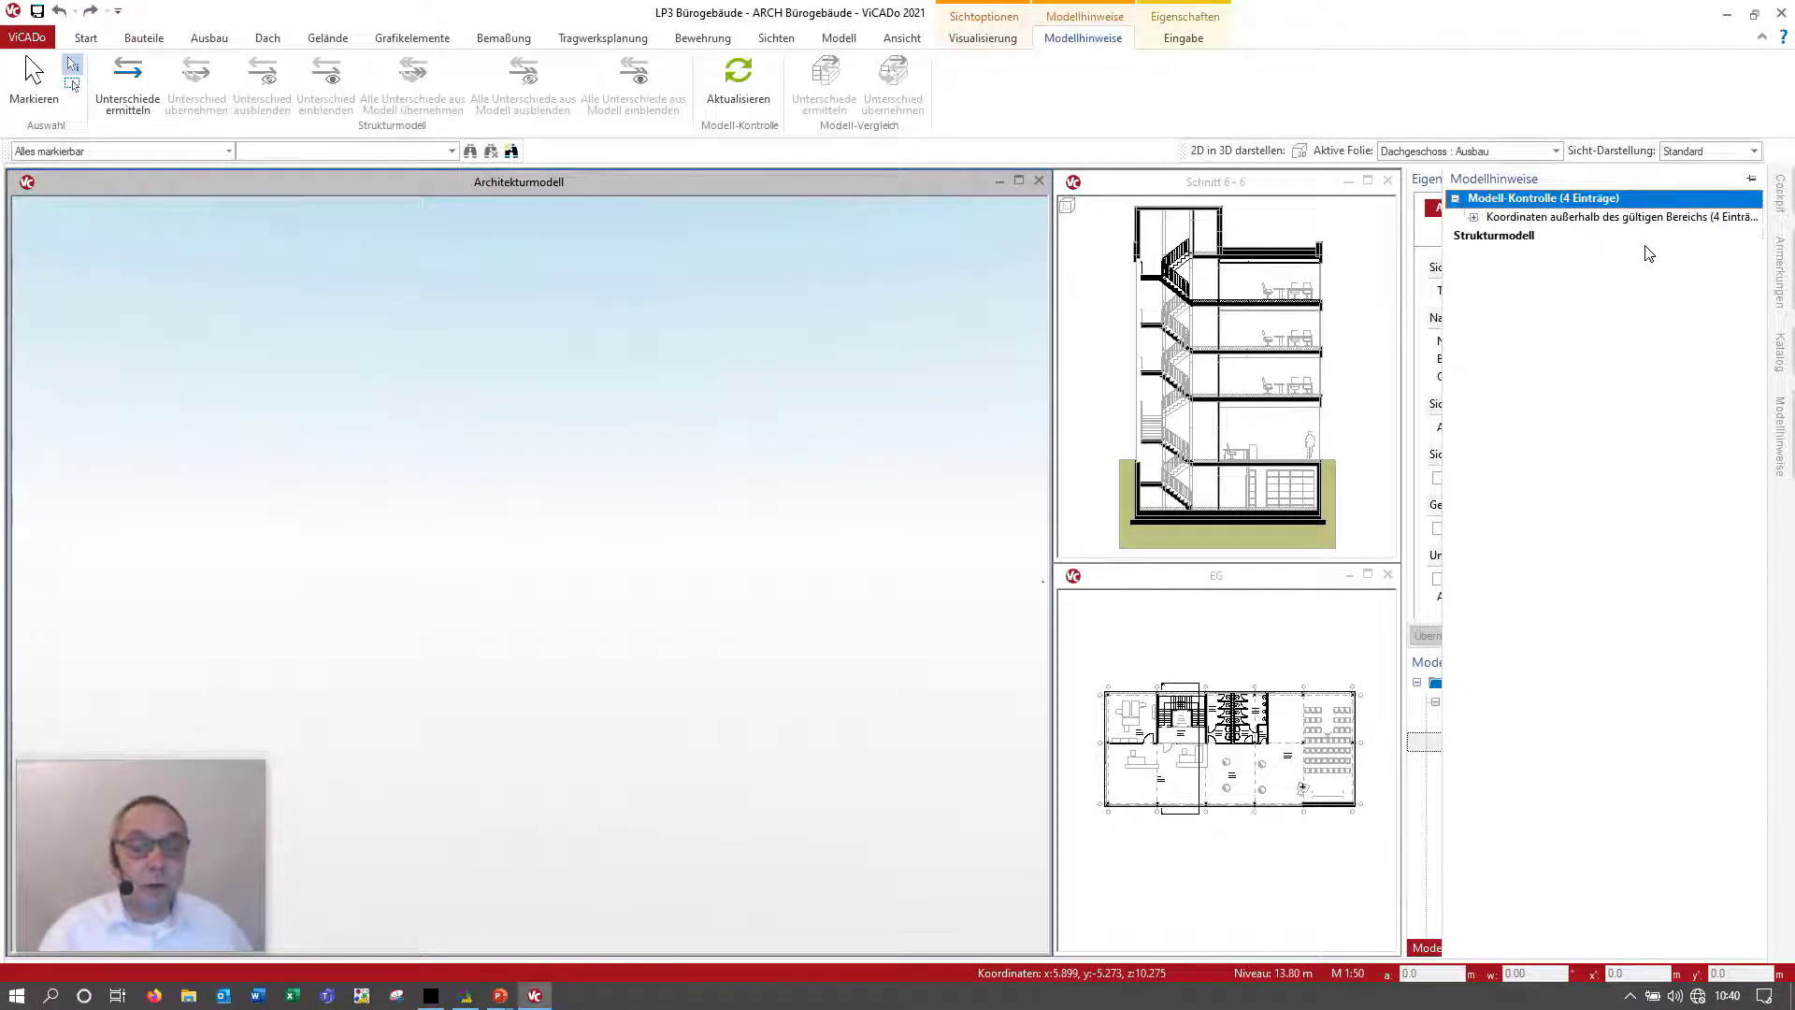
click(1752, 178)
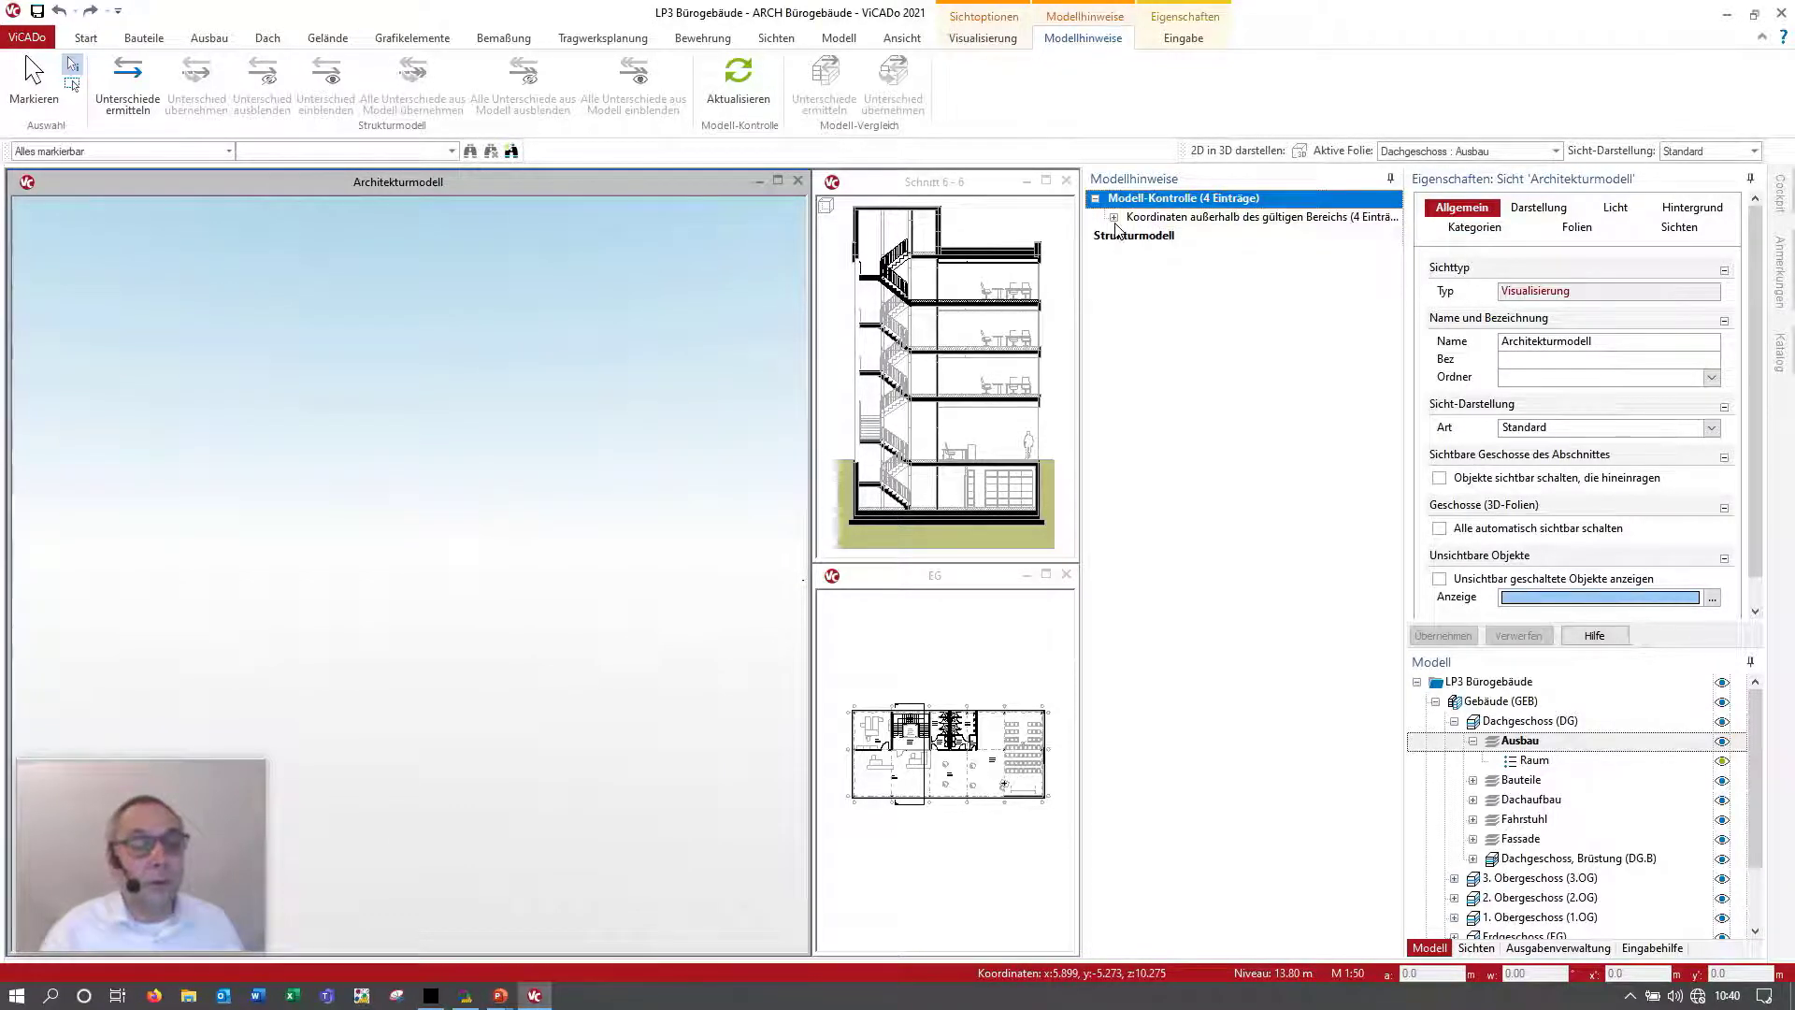
double_click(1159, 223)
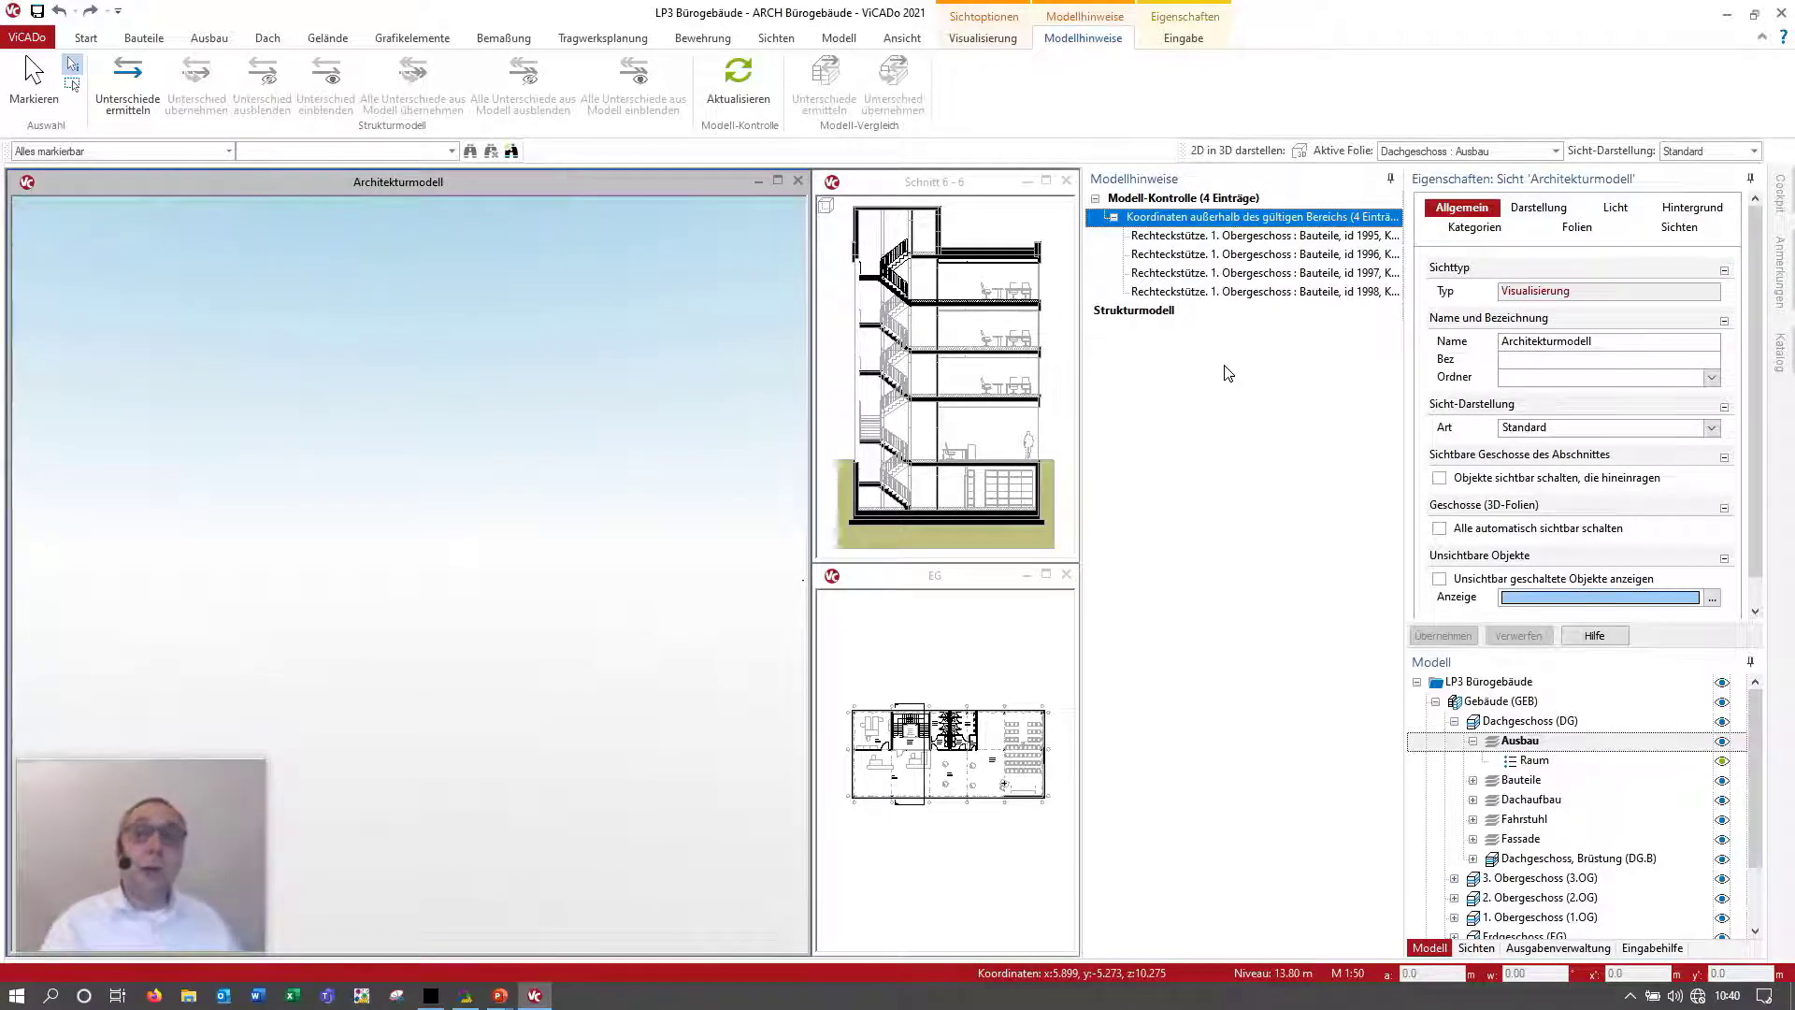
click(1186, 237)
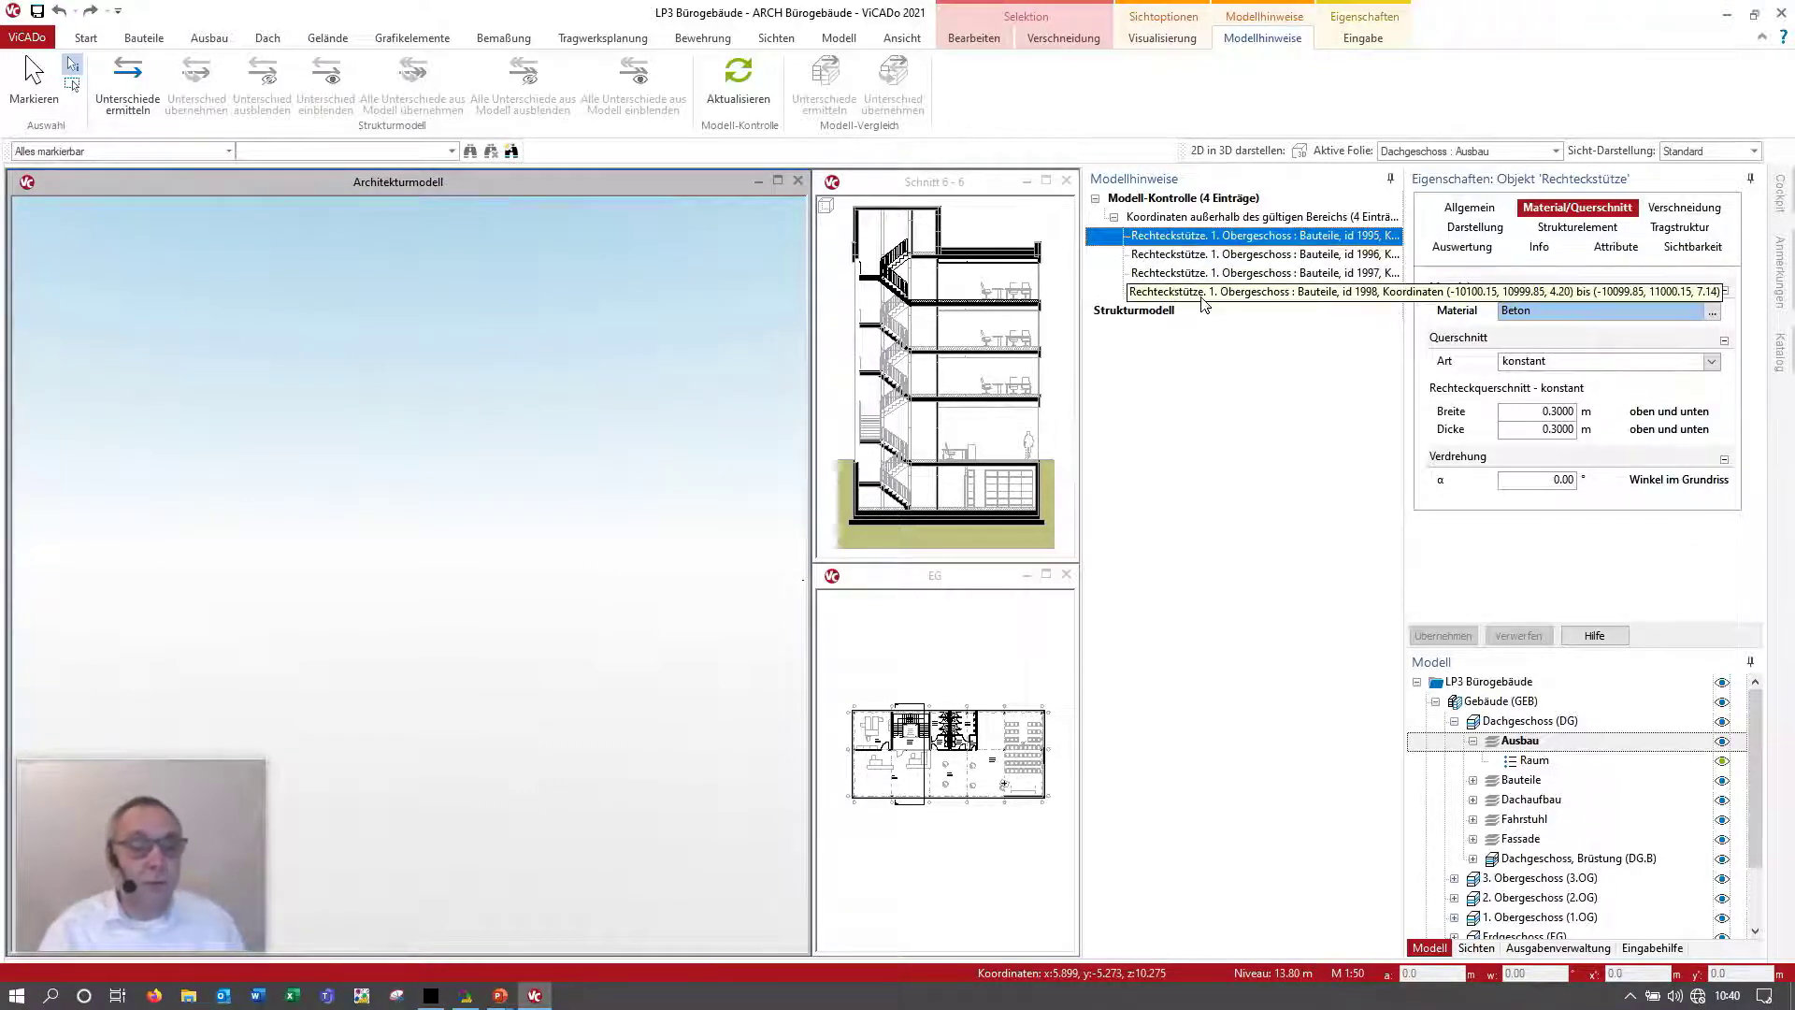
Step: Delete the four out-of-range columns, ids 1995 to 1998
key(Delete)
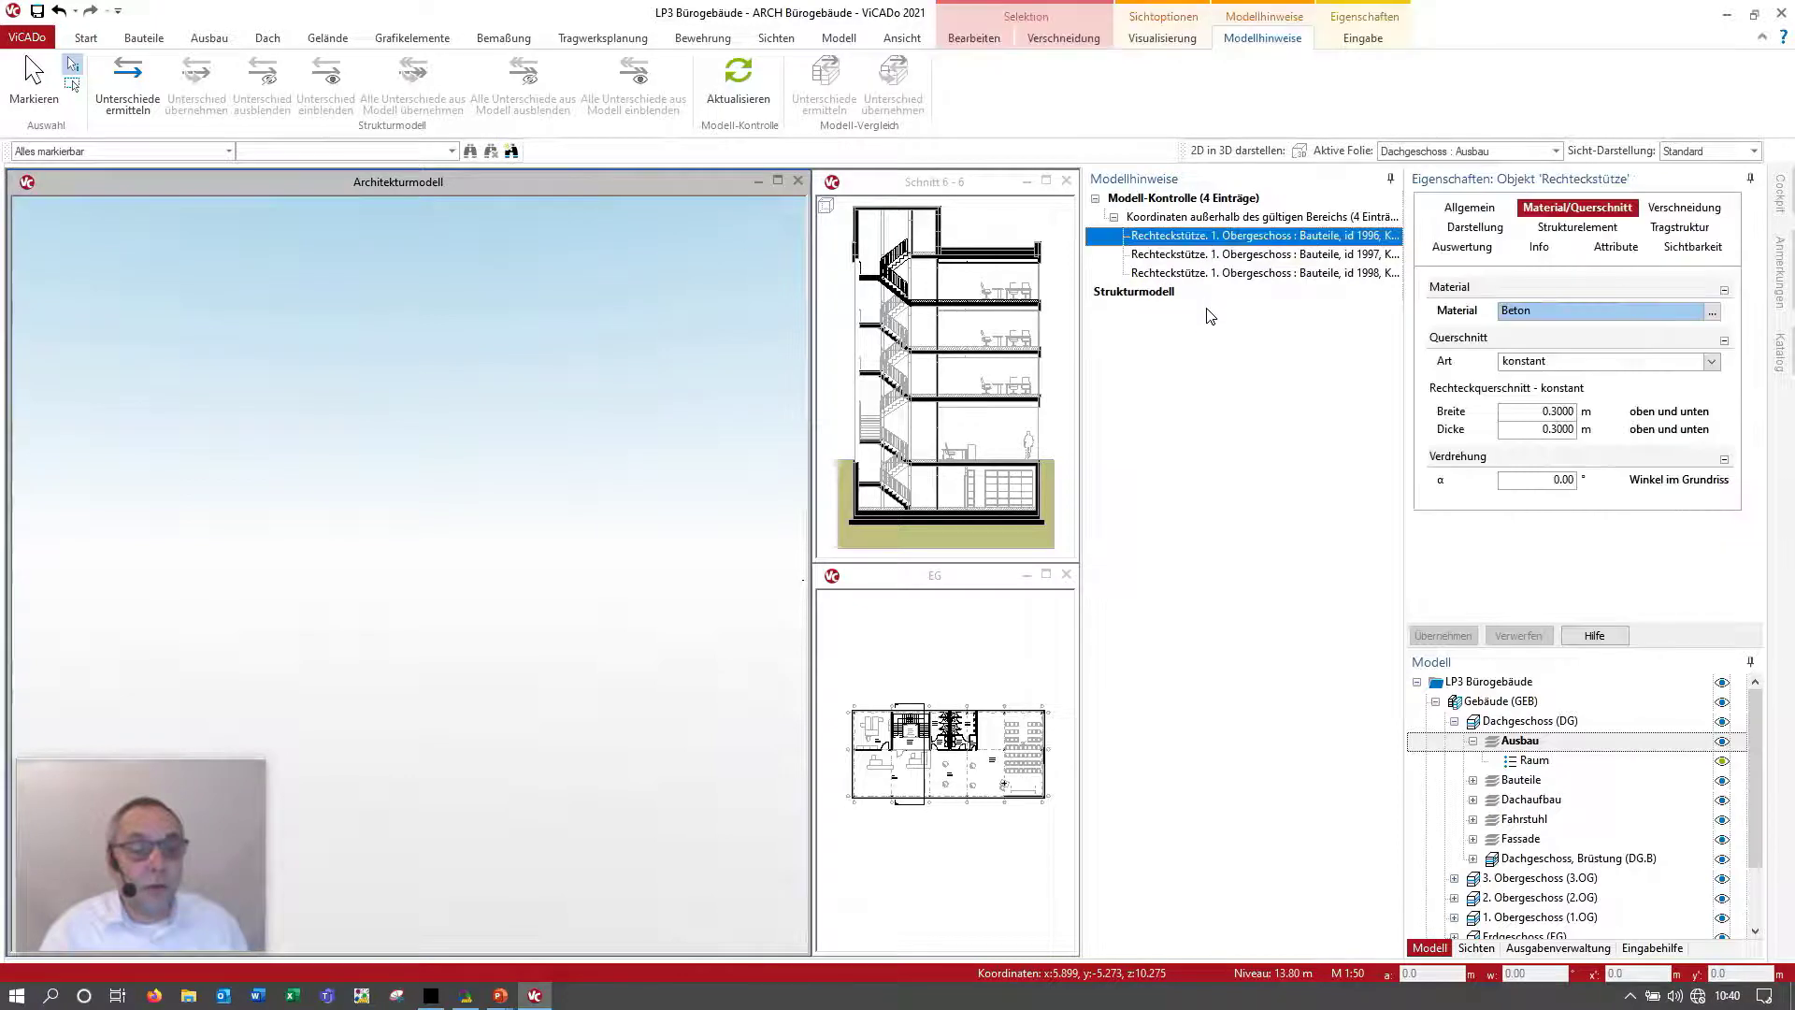
key(Delete)
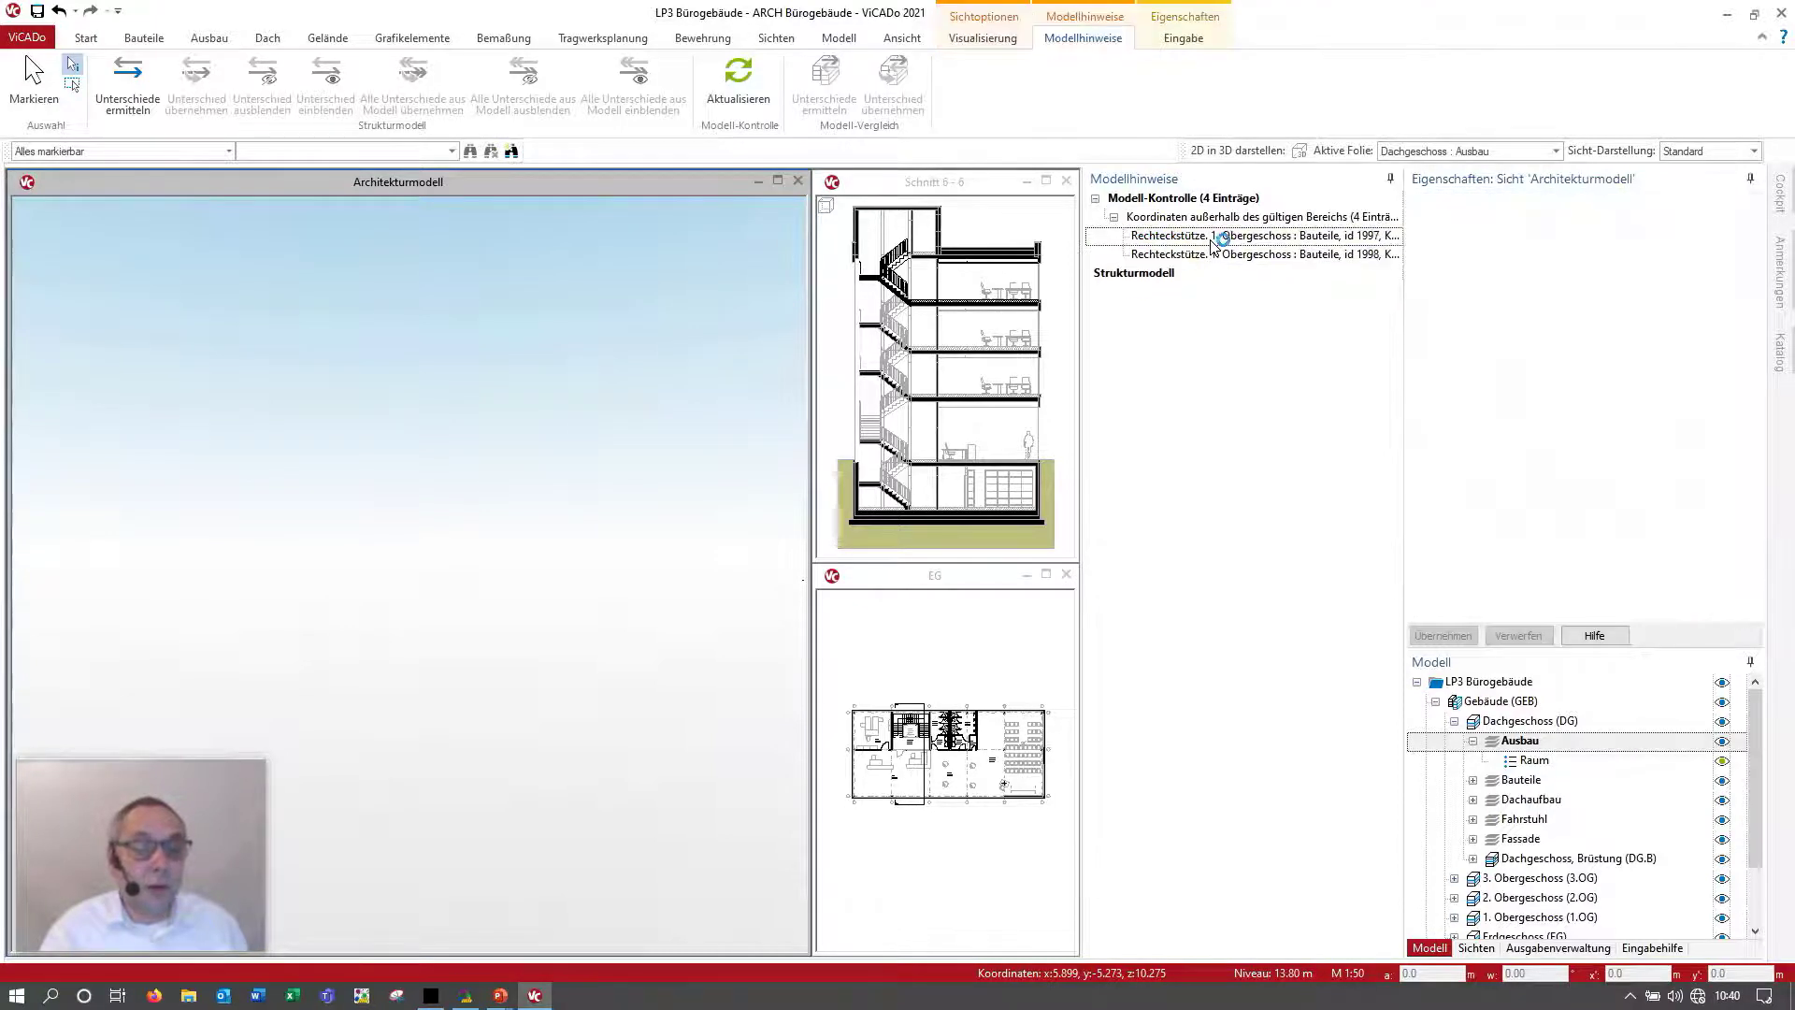
key(Delete)
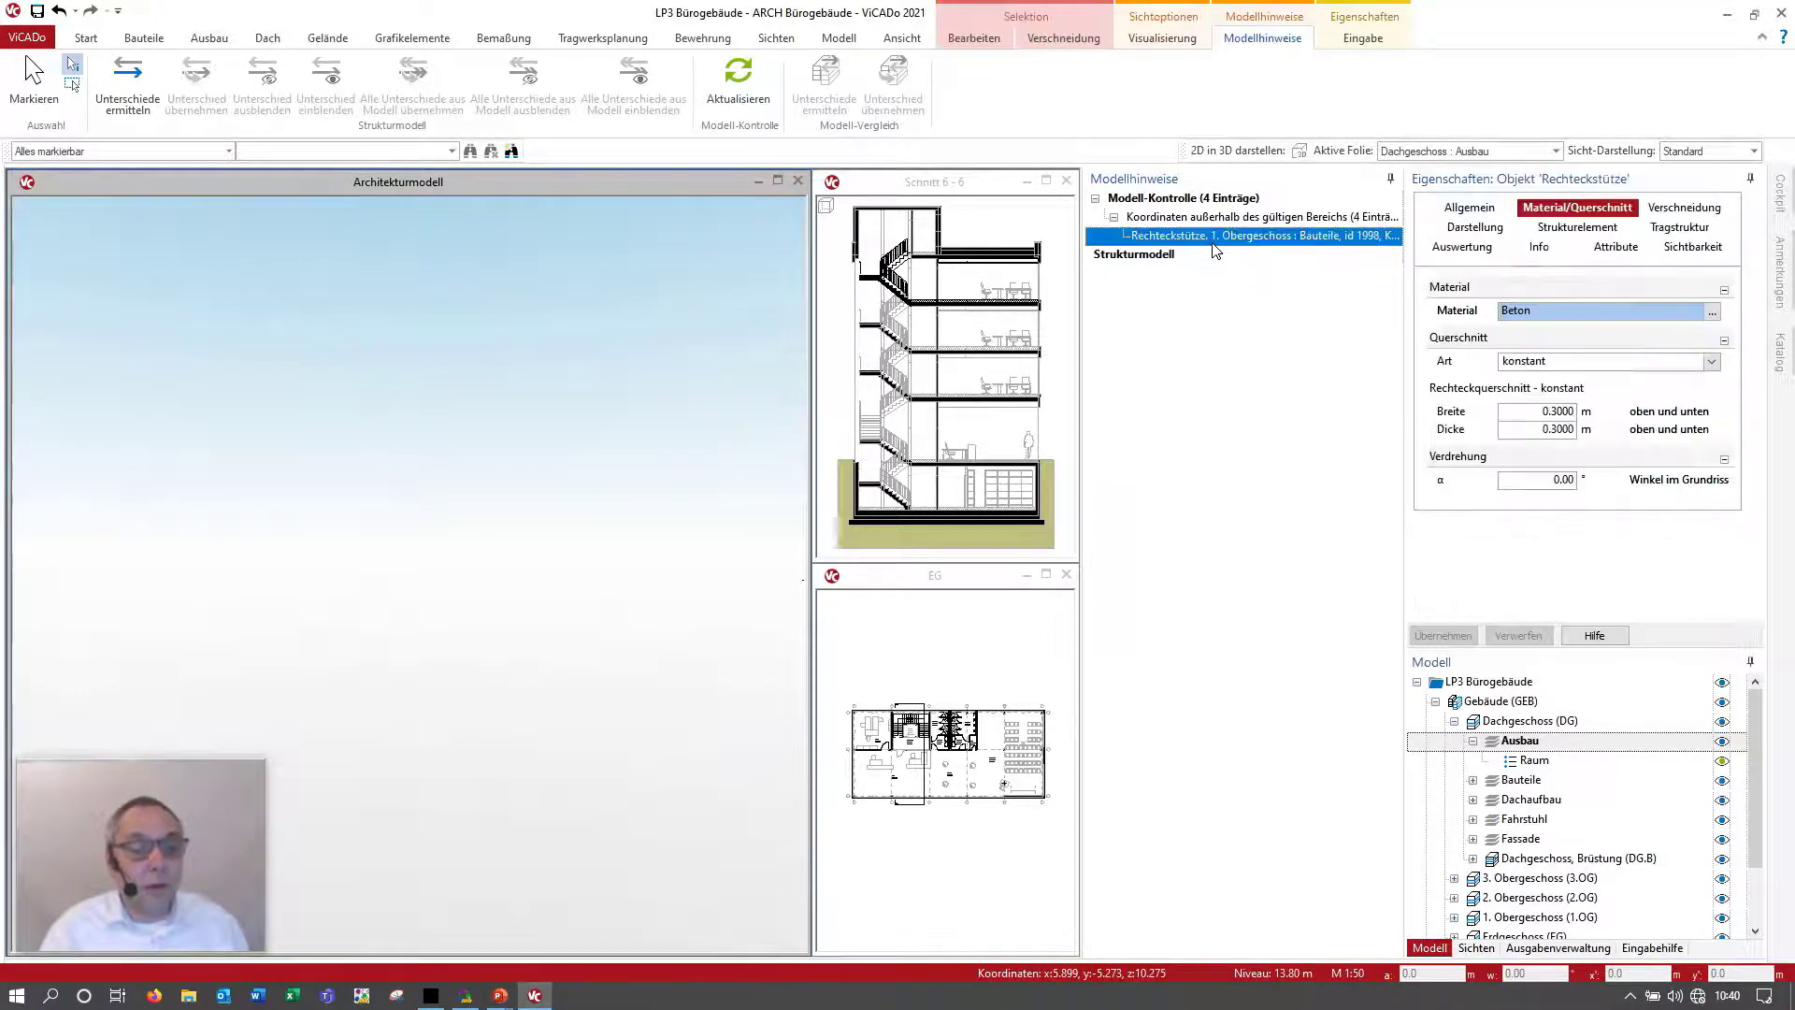
key(Delete)
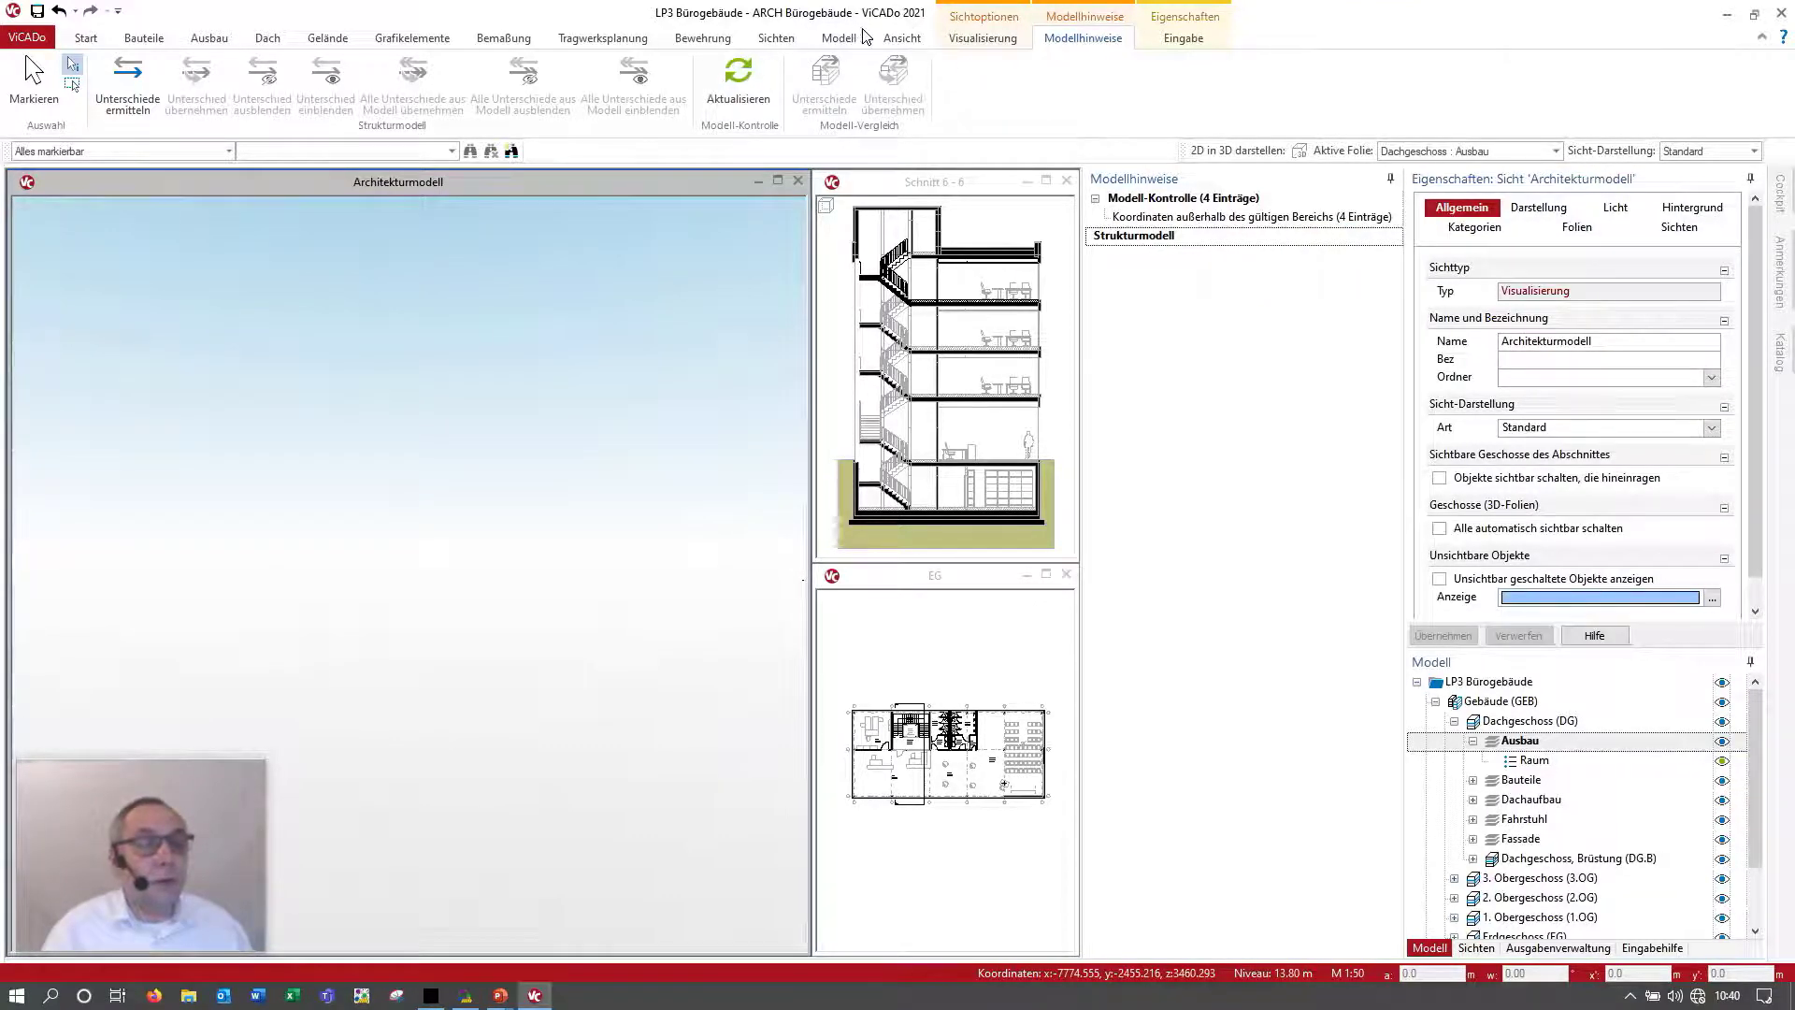
Step: Fit the whole building into the Architekturmodell view with Zoom alles
click(902, 38)
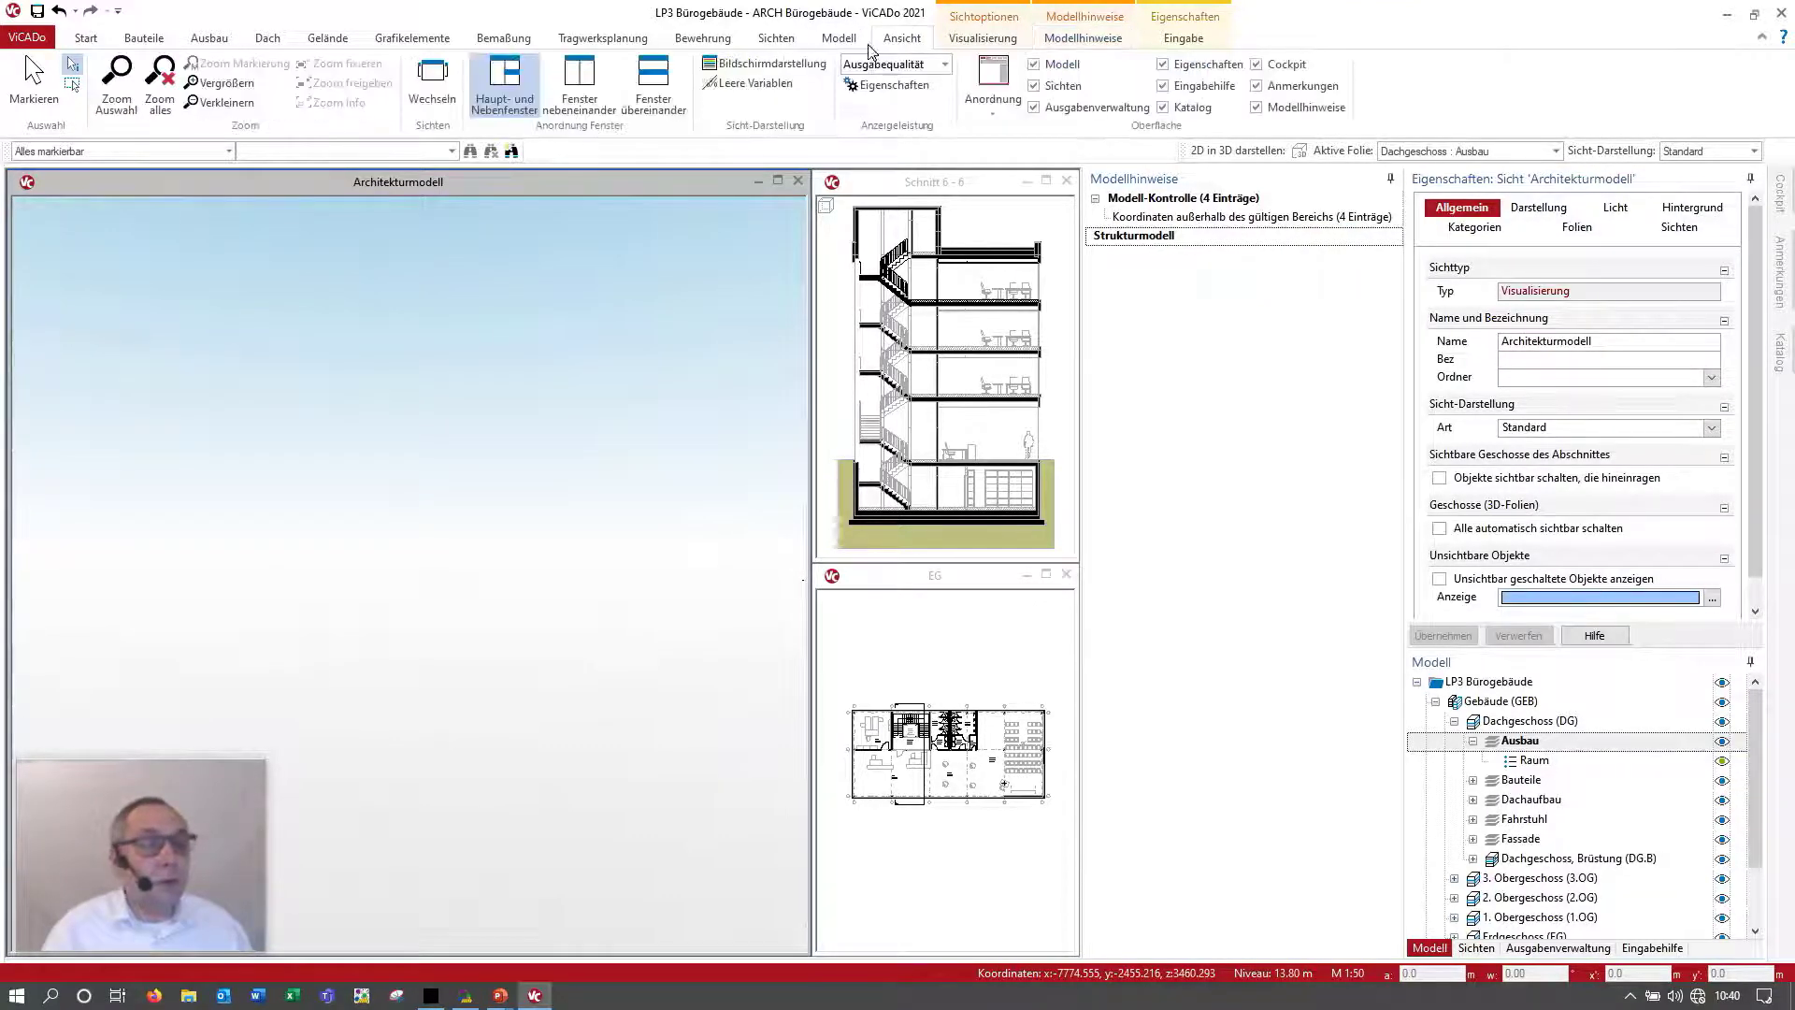
click(159, 94)
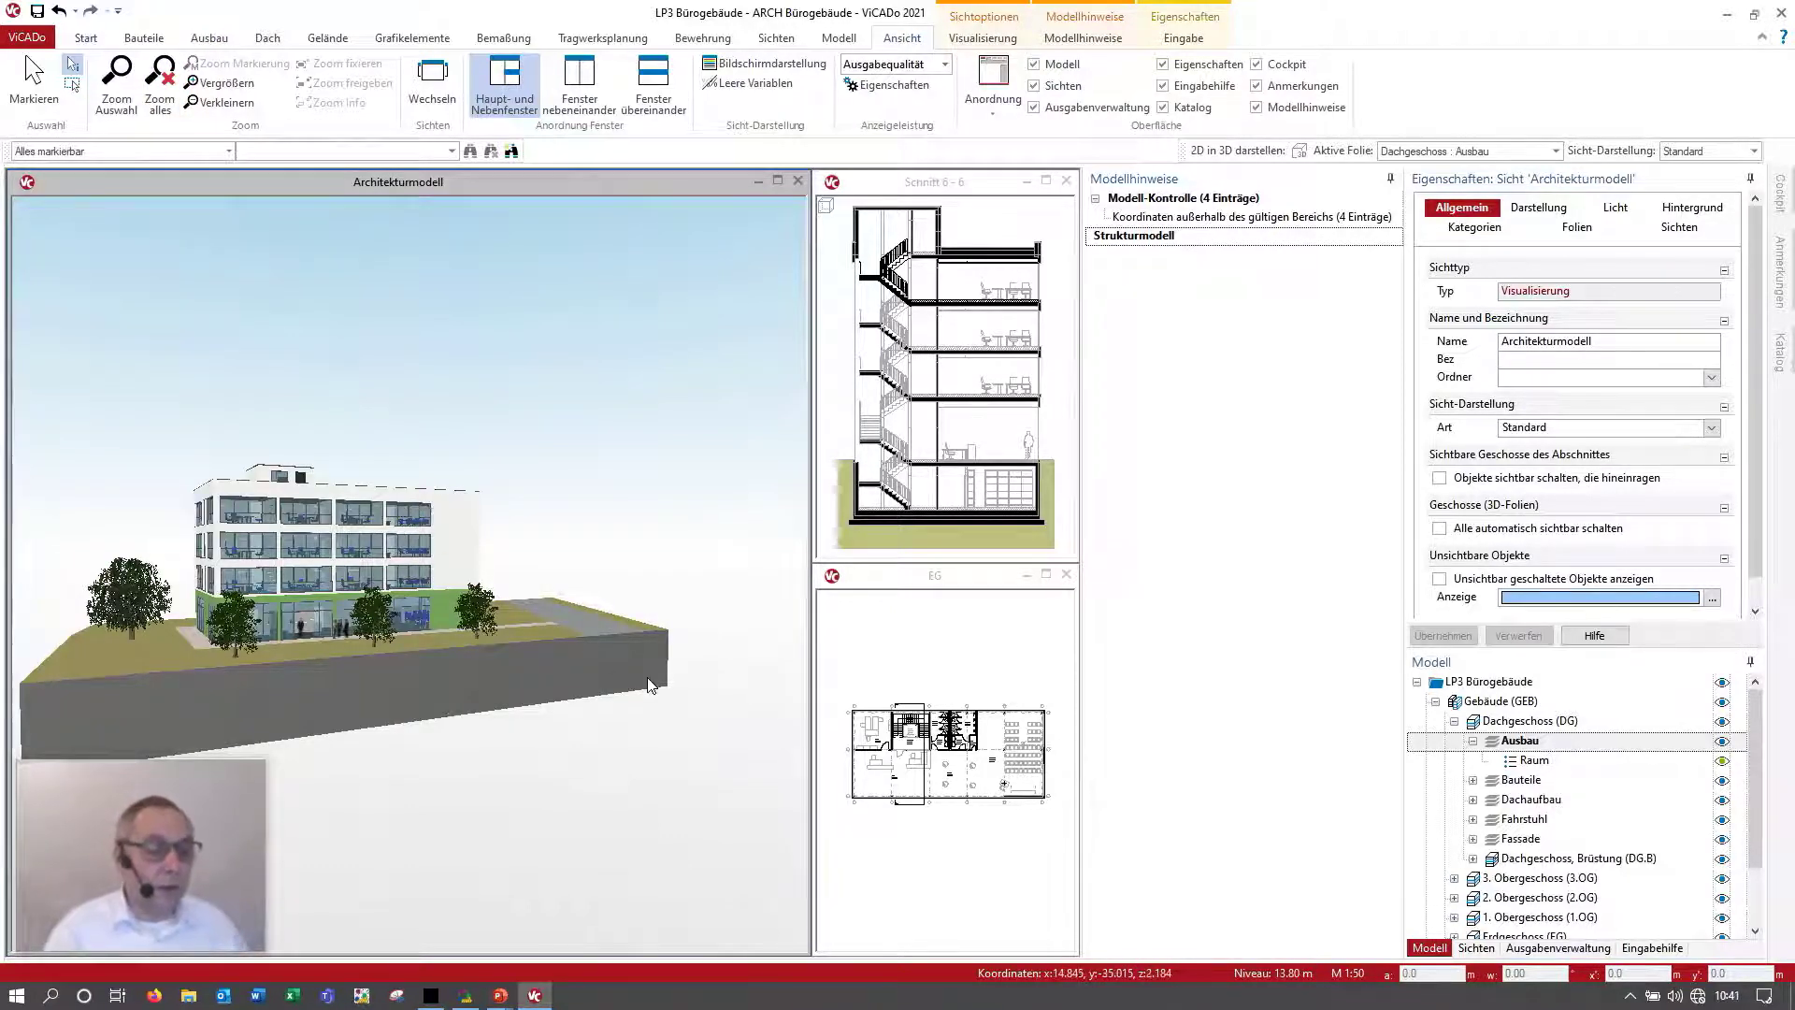
click(1193, 694)
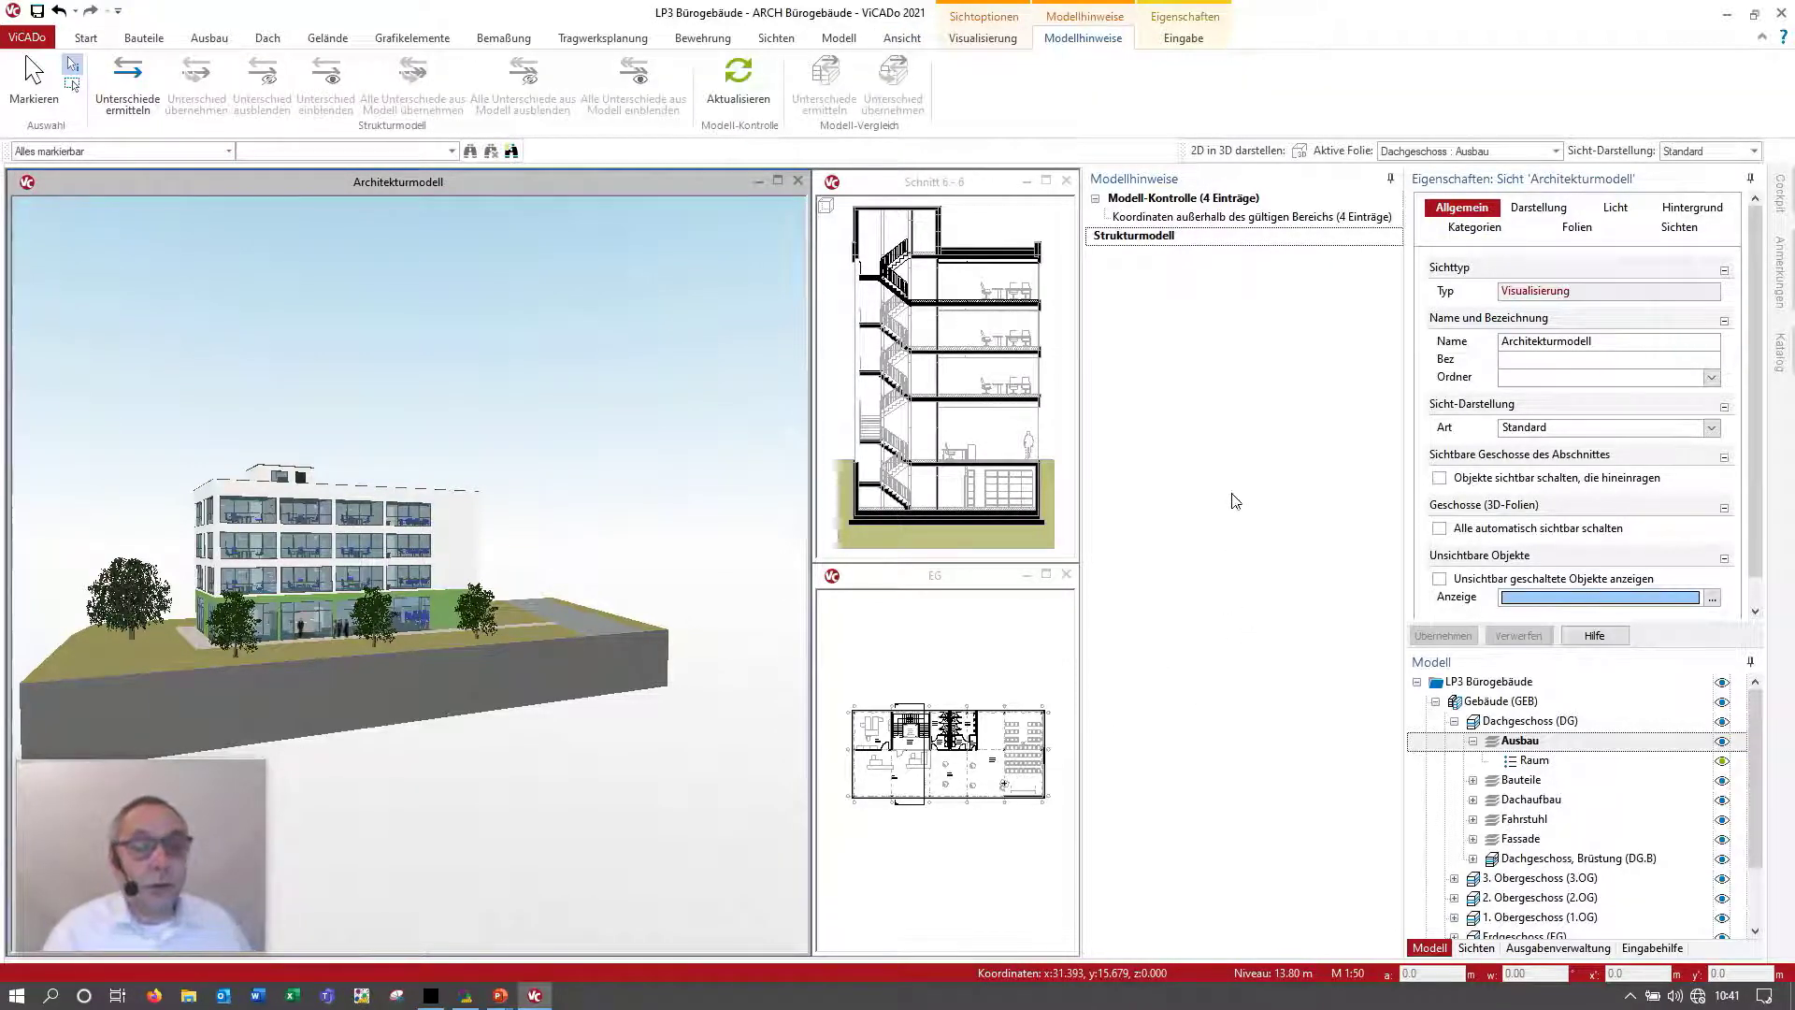
Step: Rerun Modell-Kontrolle with Objekte mit vielen Polygonen on (20000) and bar spacing off
click(838, 37)
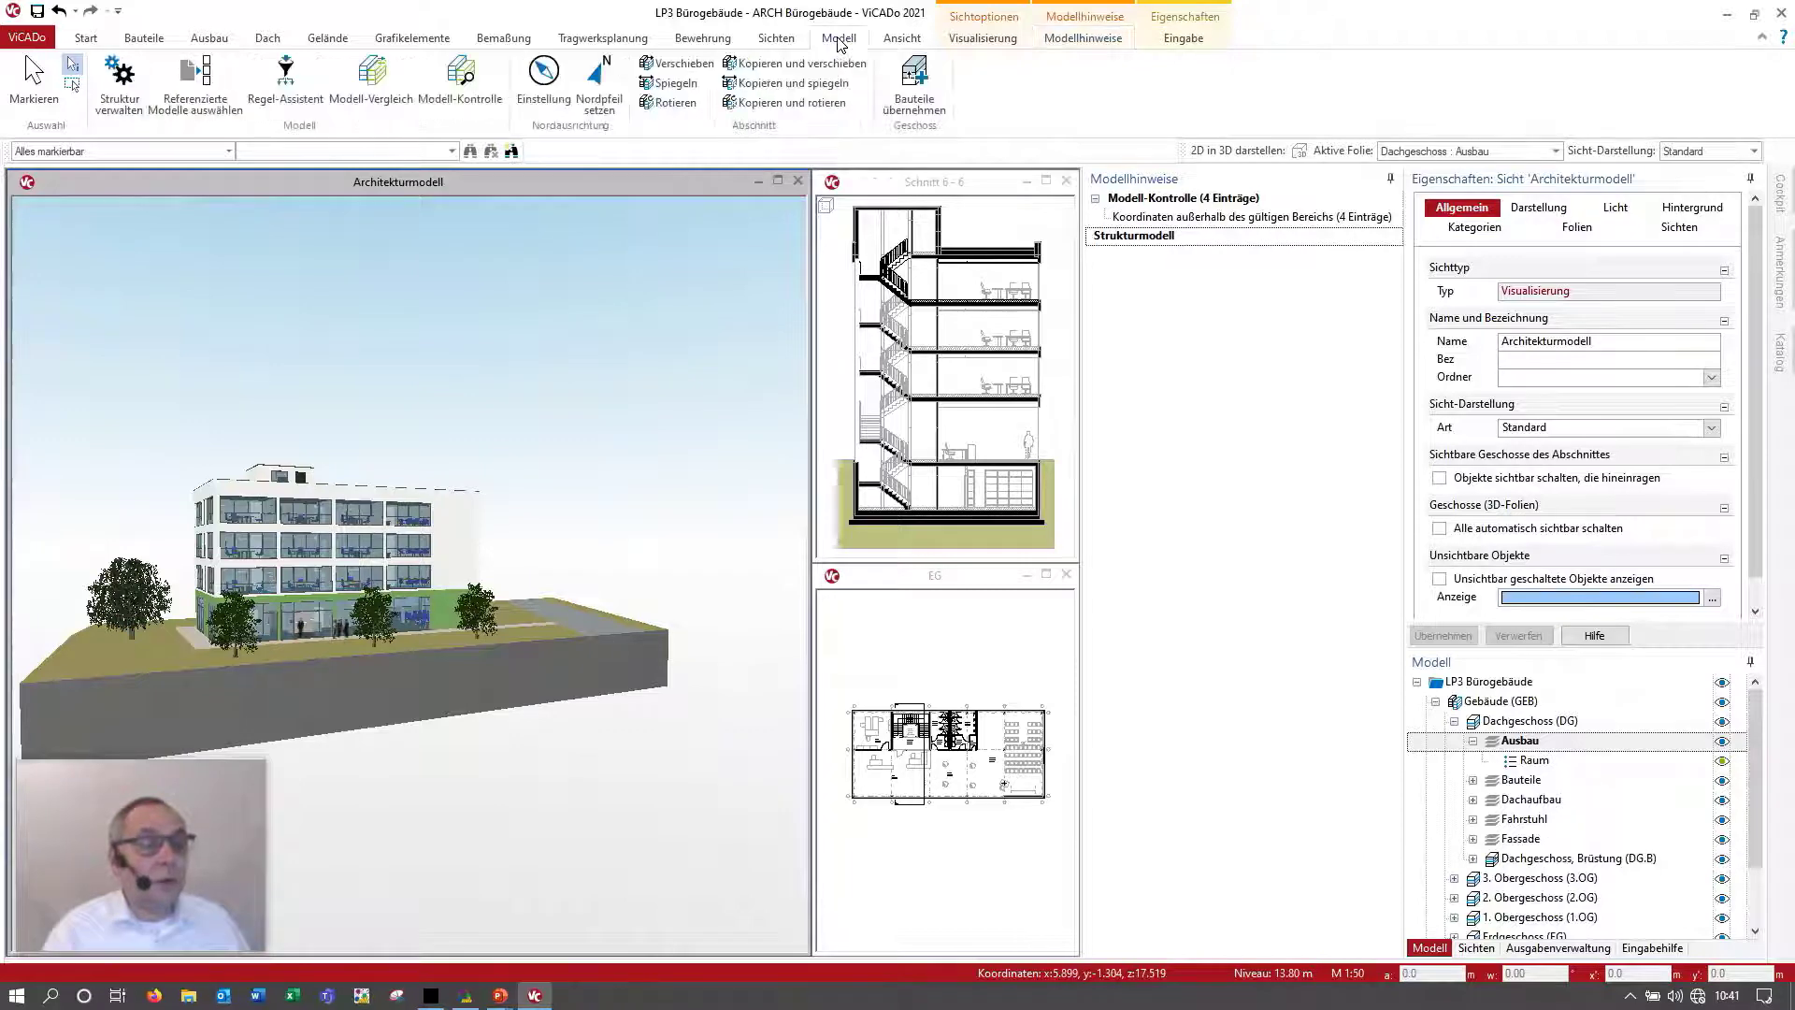
click(460, 75)
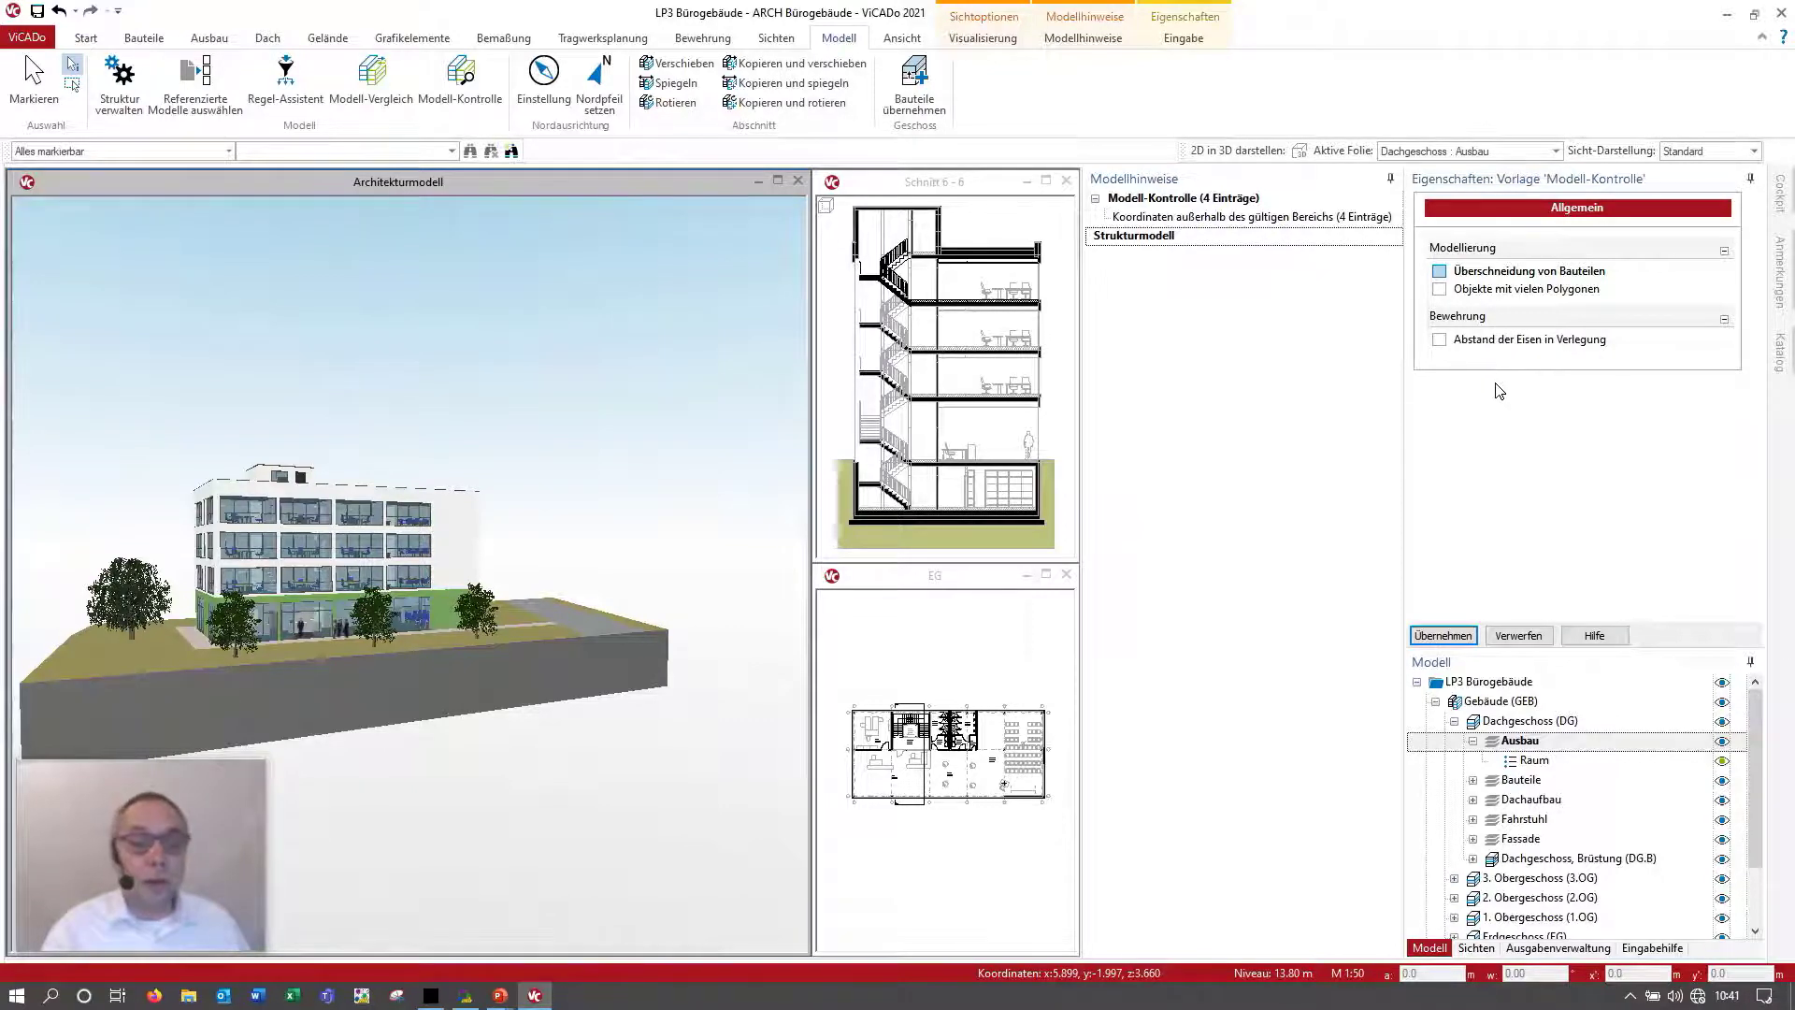
click(1440, 340)
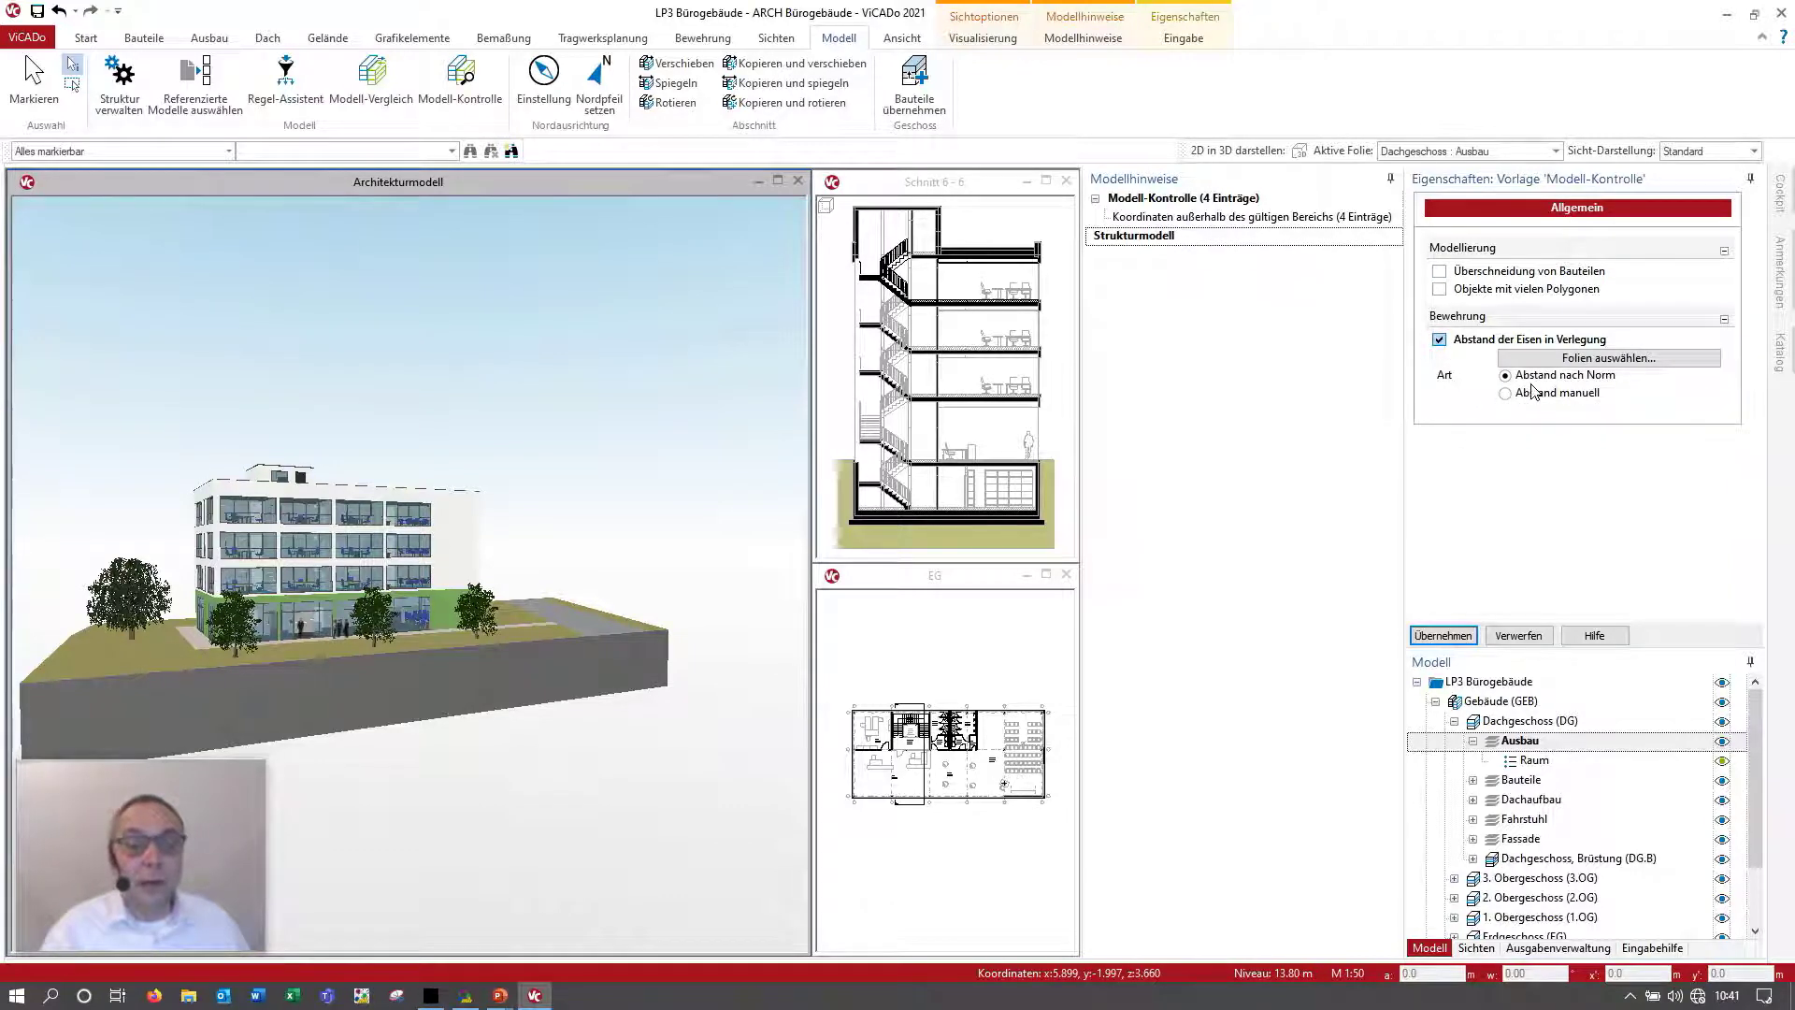
mouse_move(1565, 376)
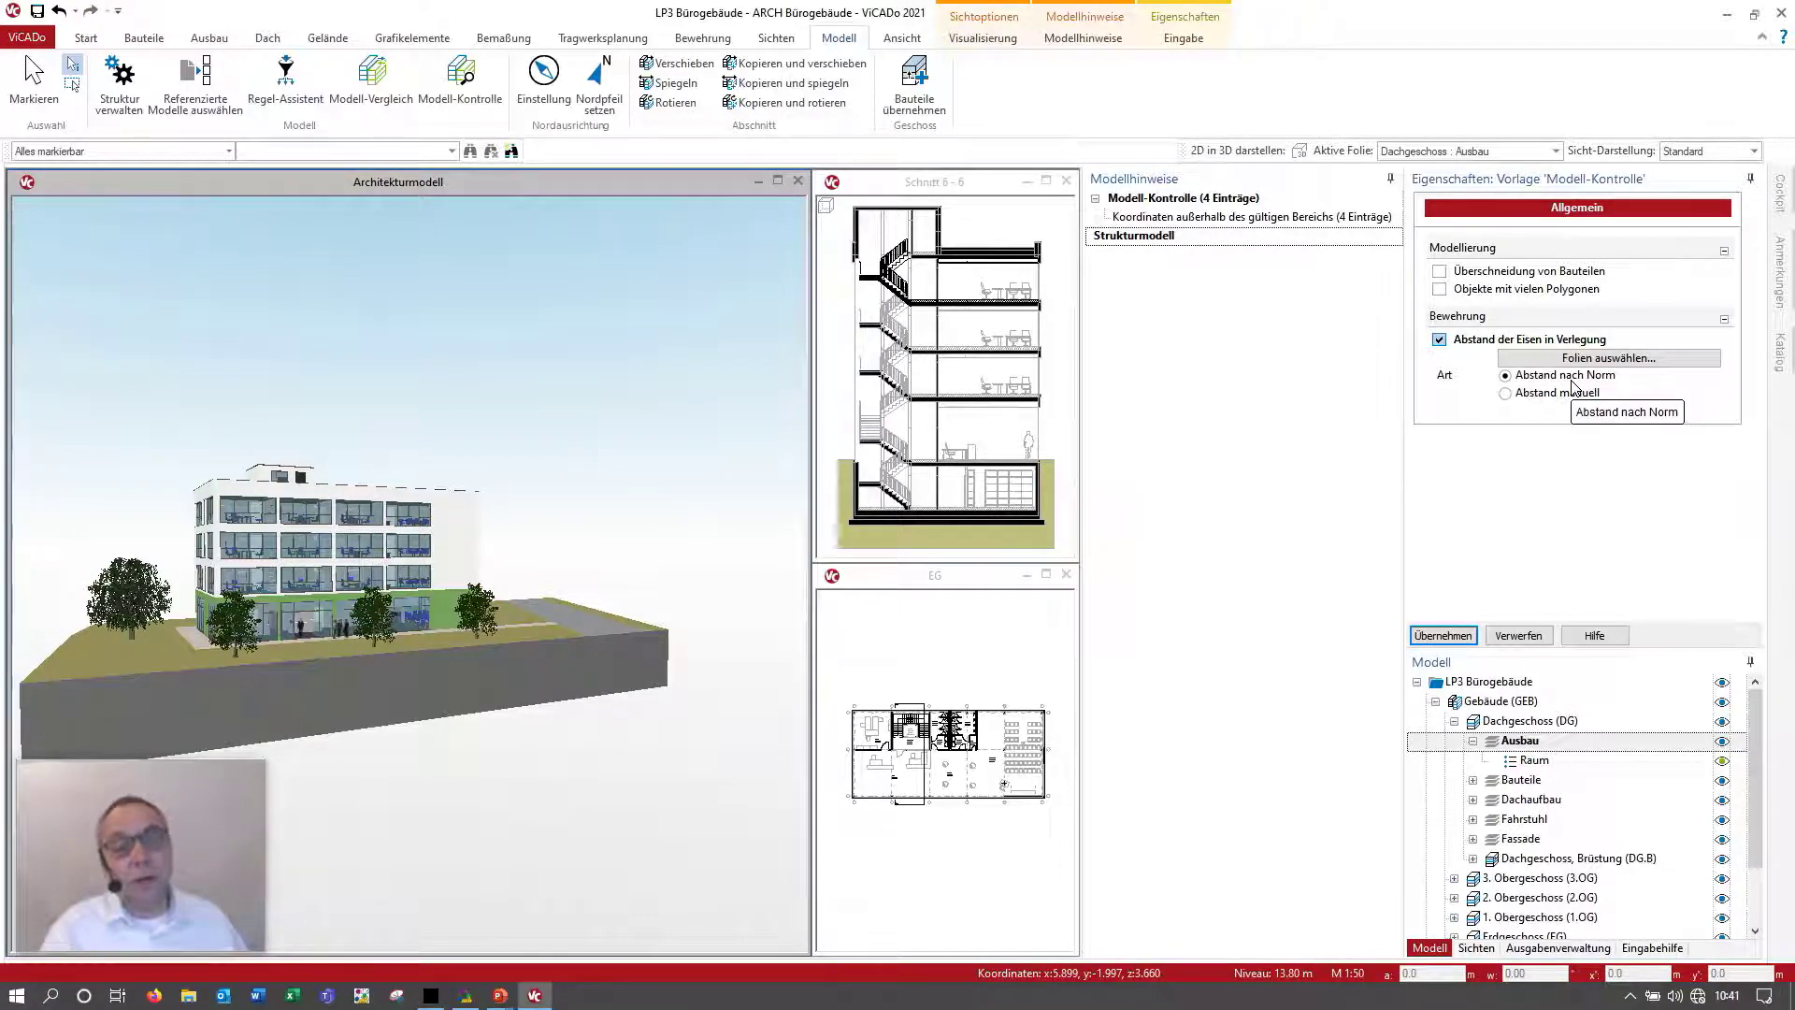
click(1557, 394)
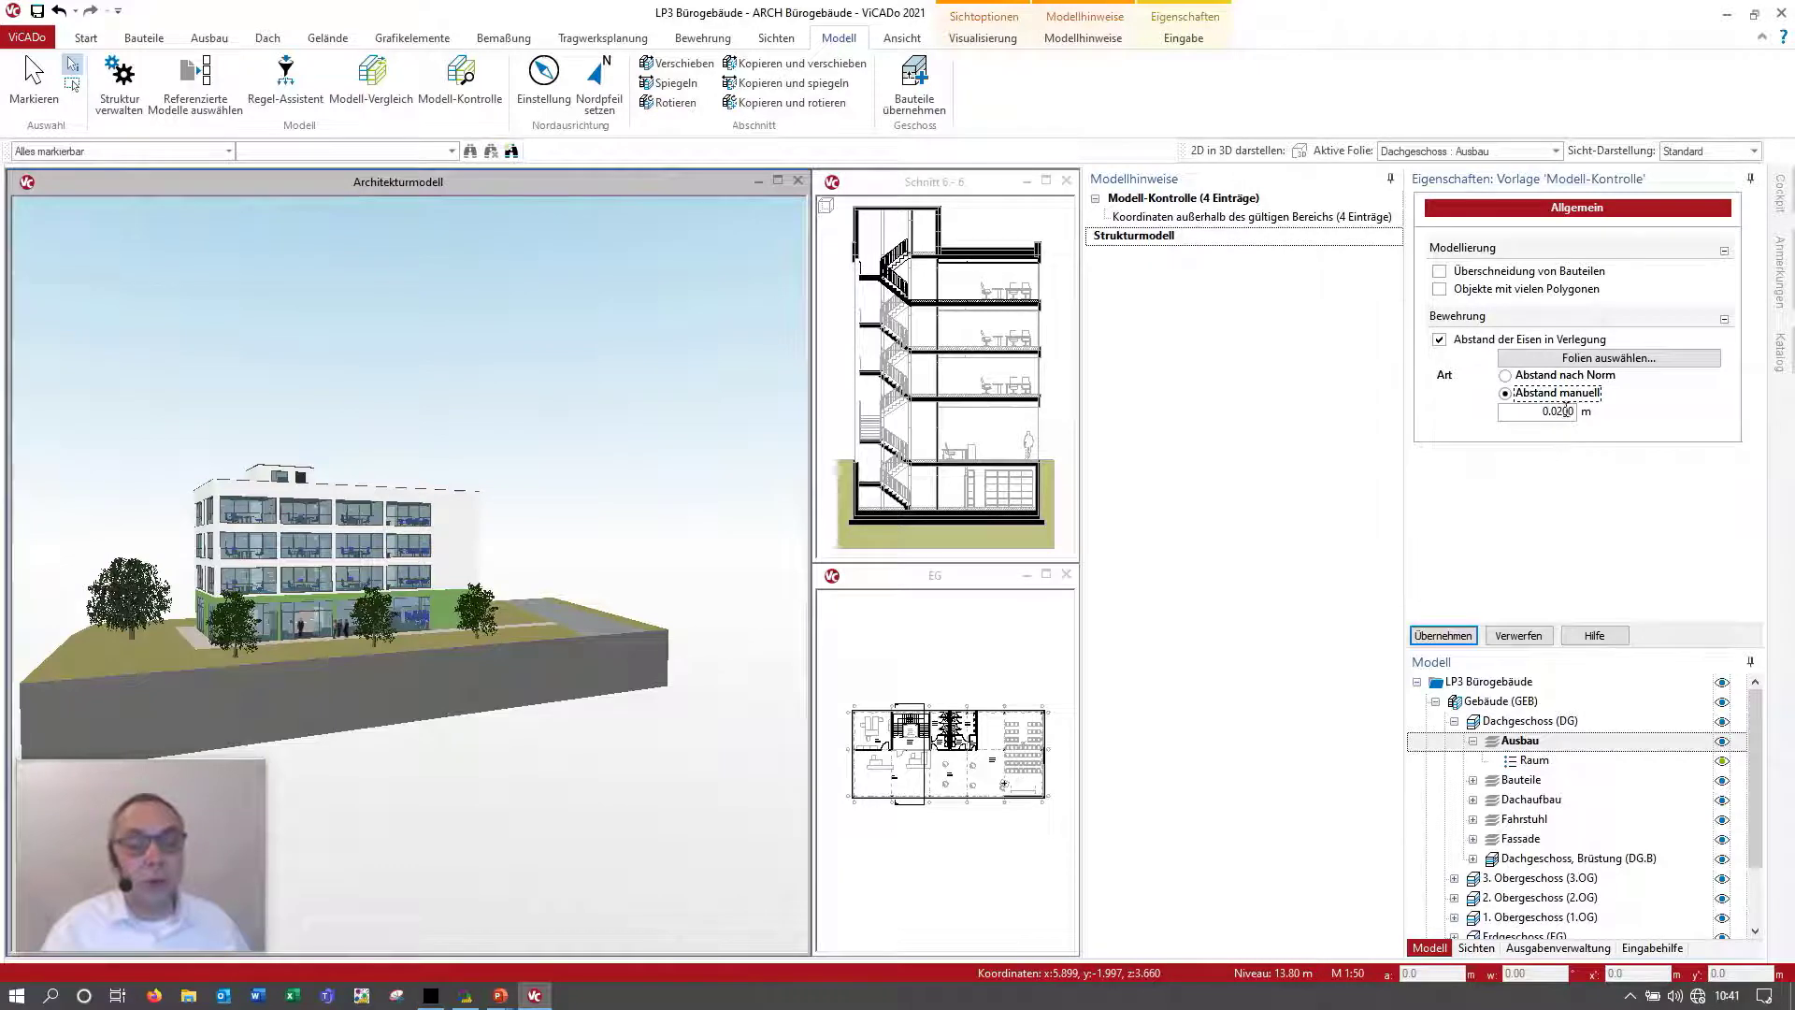
click(1506, 376)
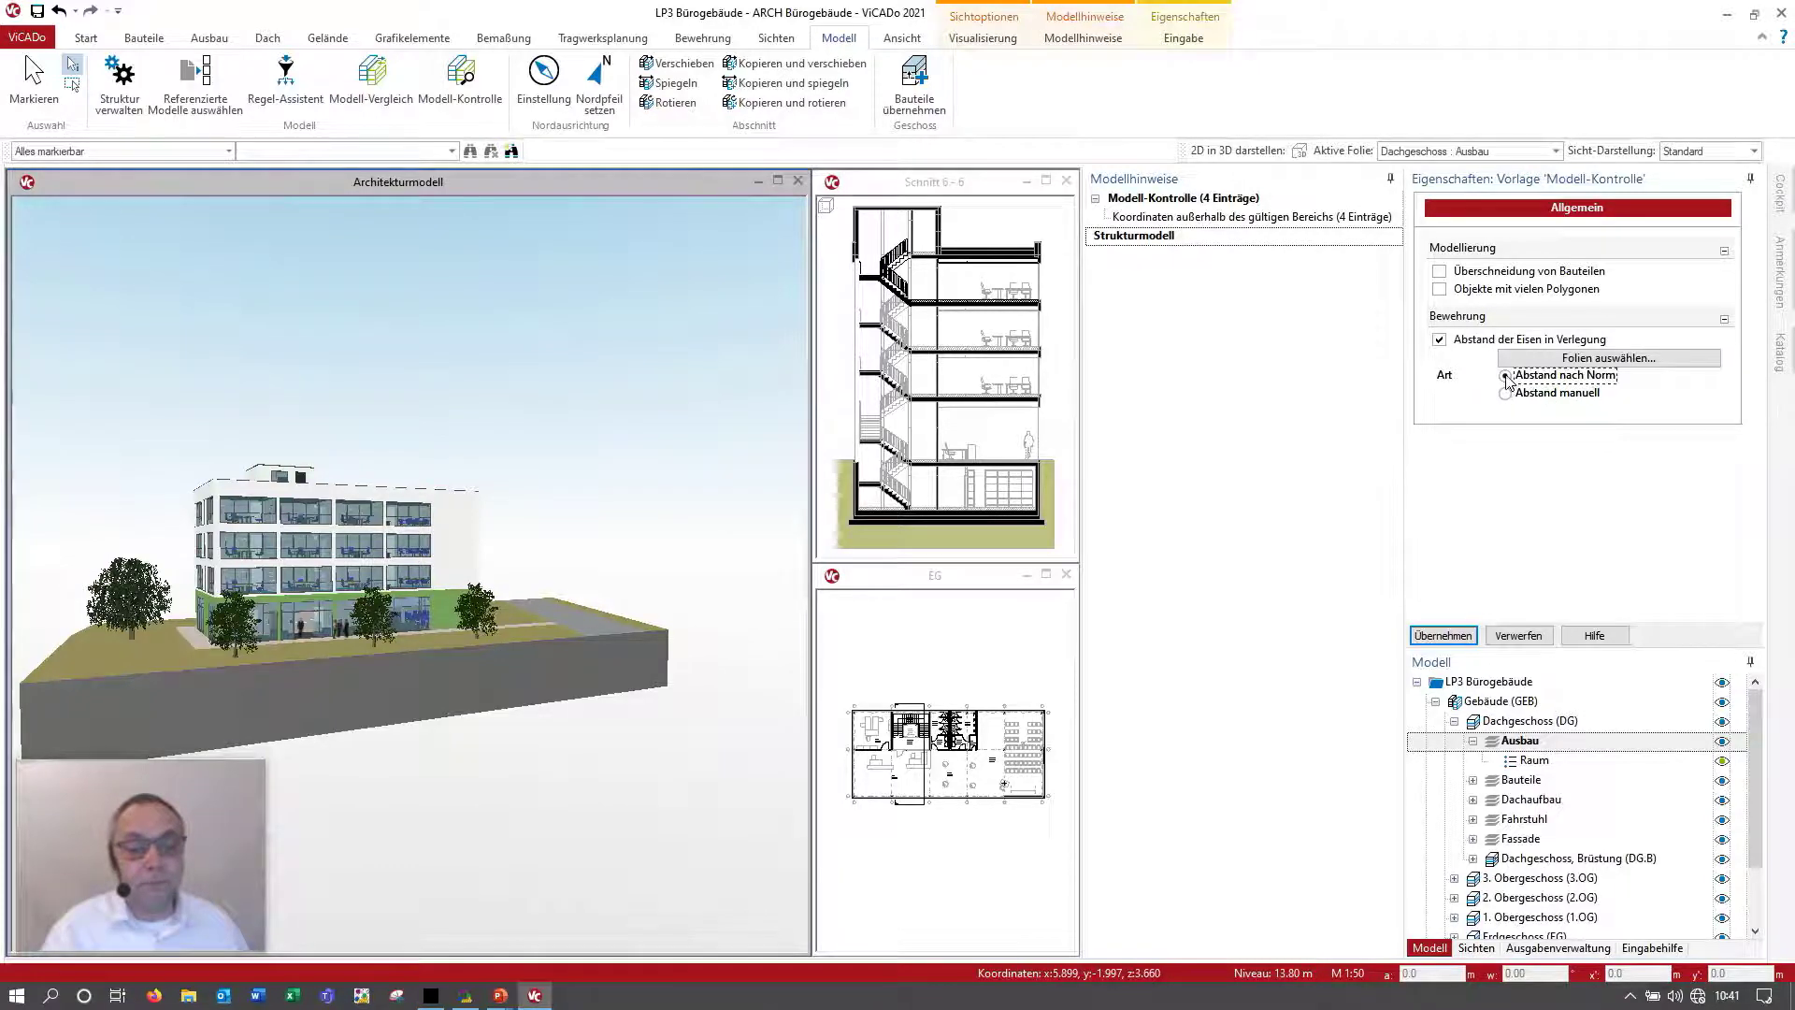
click(1439, 340)
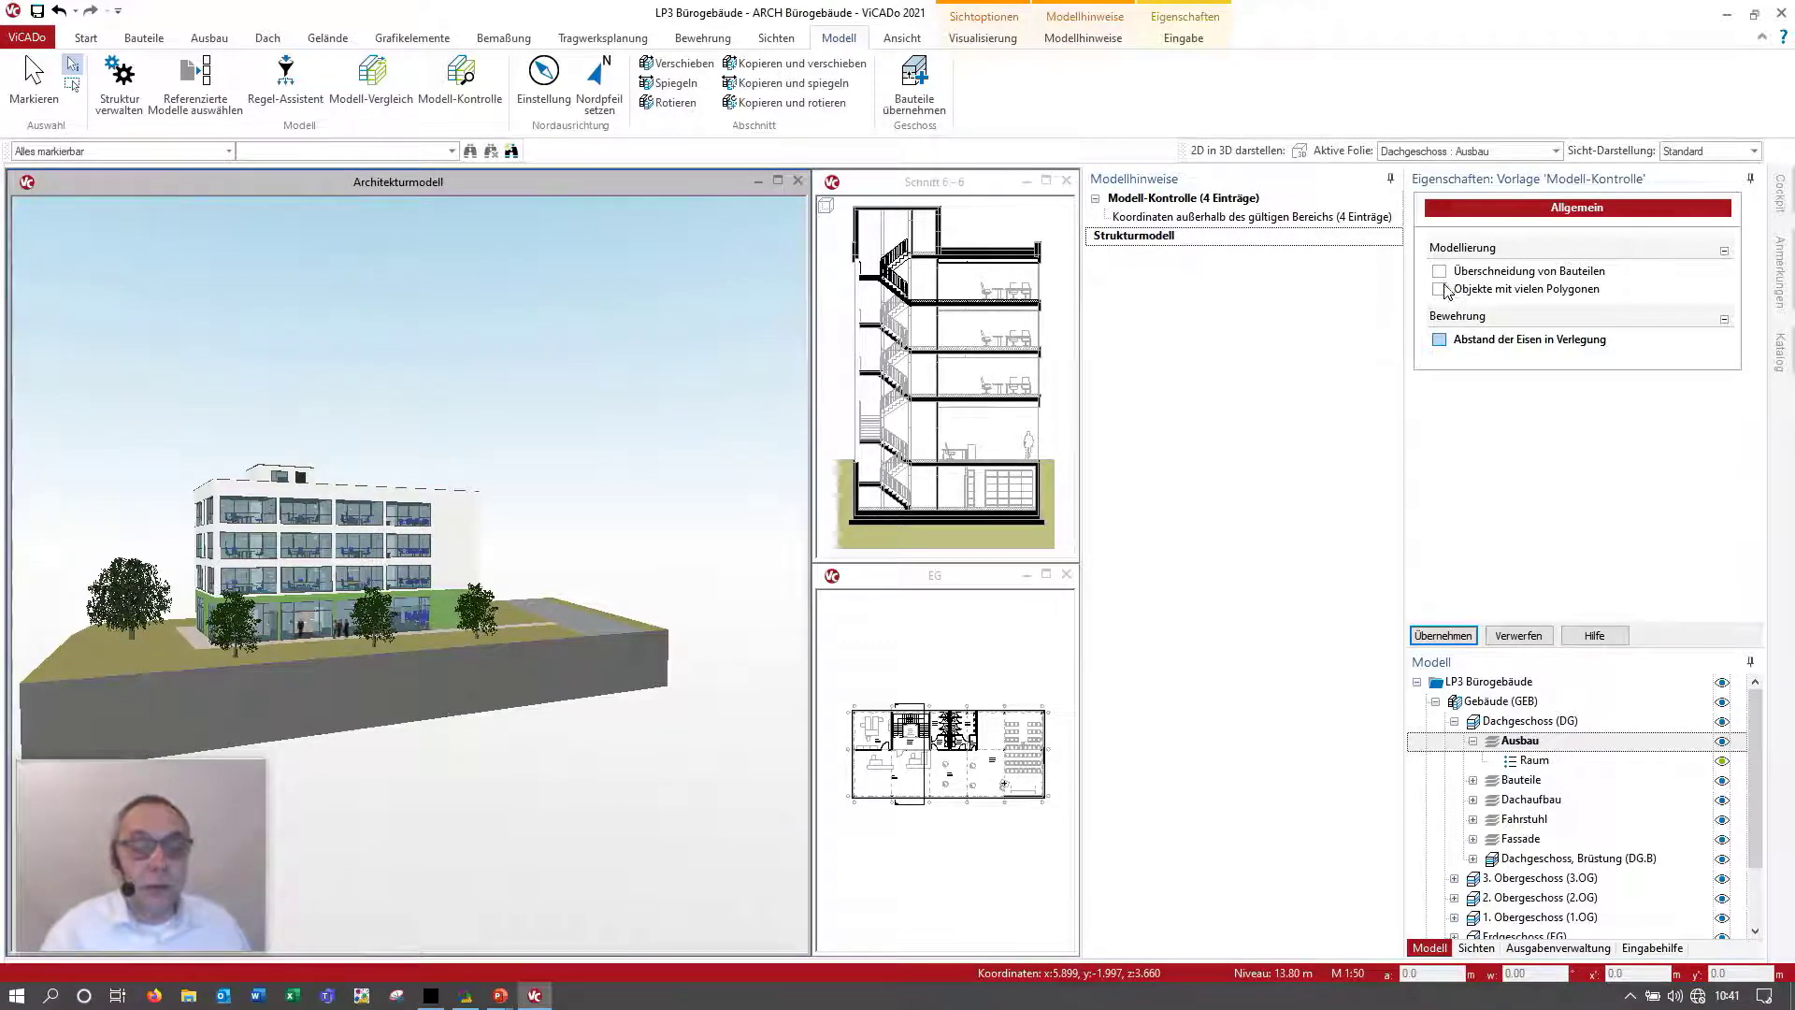
click(1439, 290)
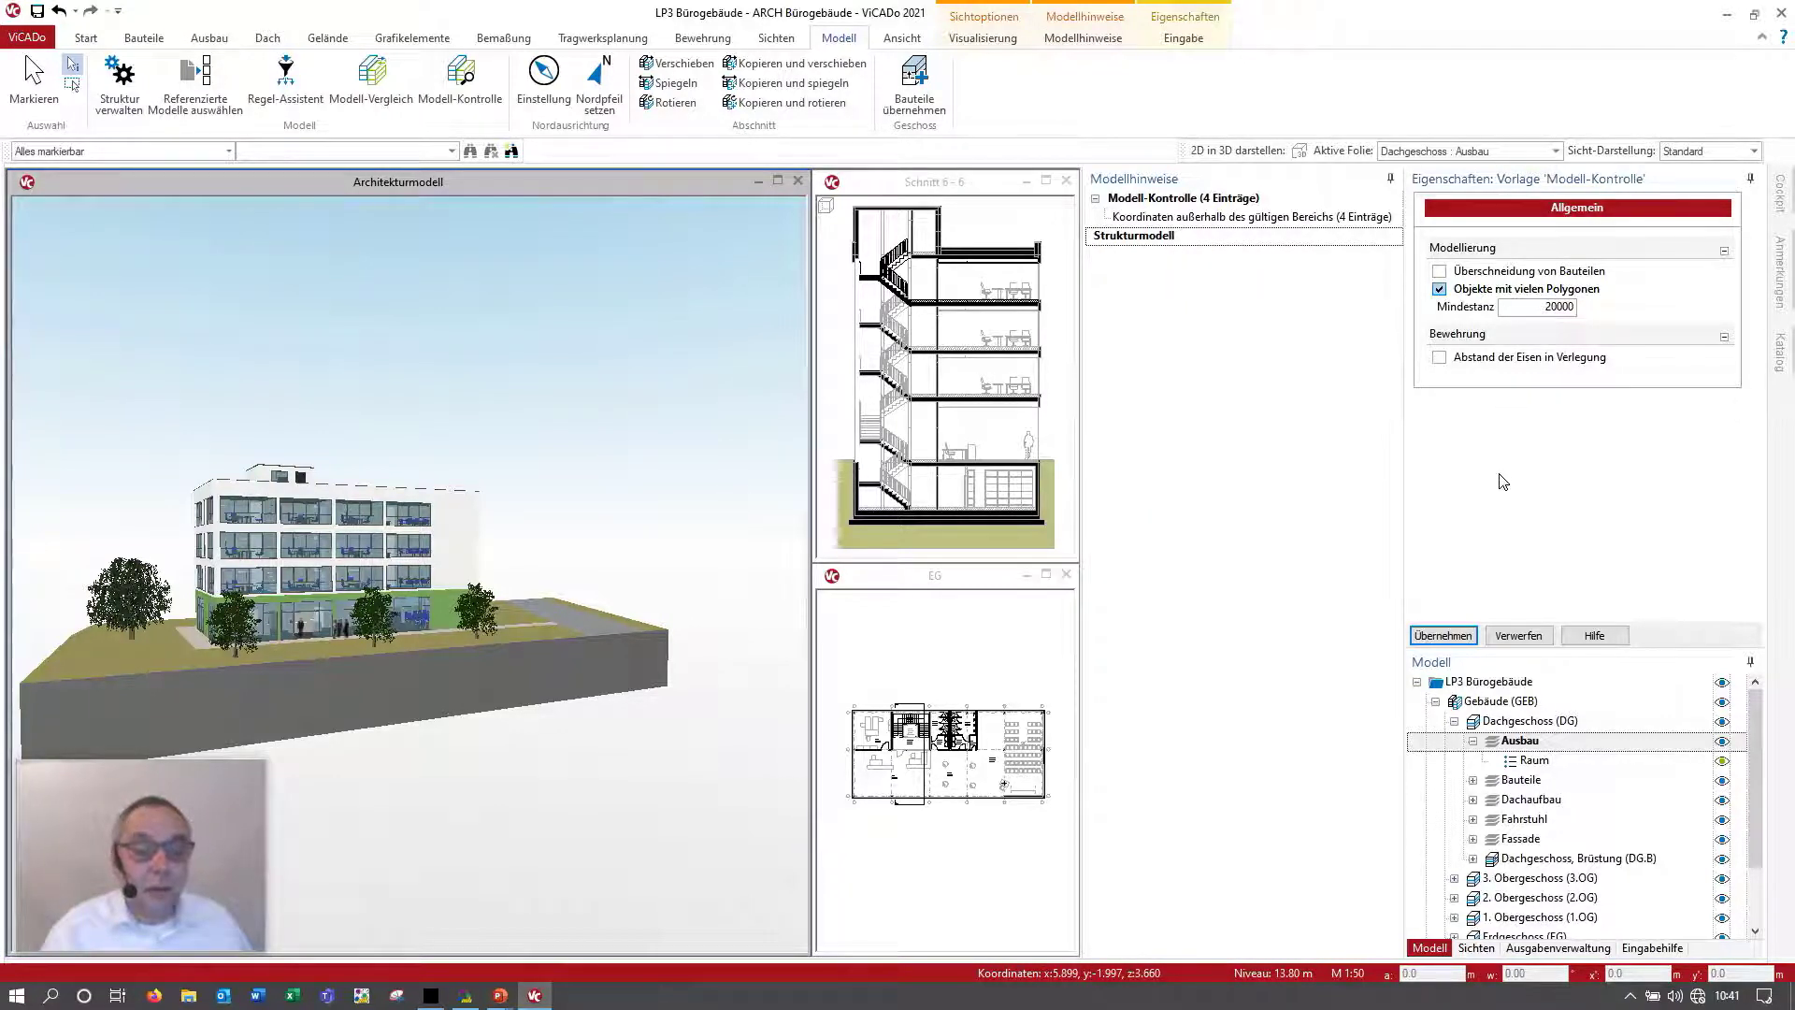
click(1466, 637)
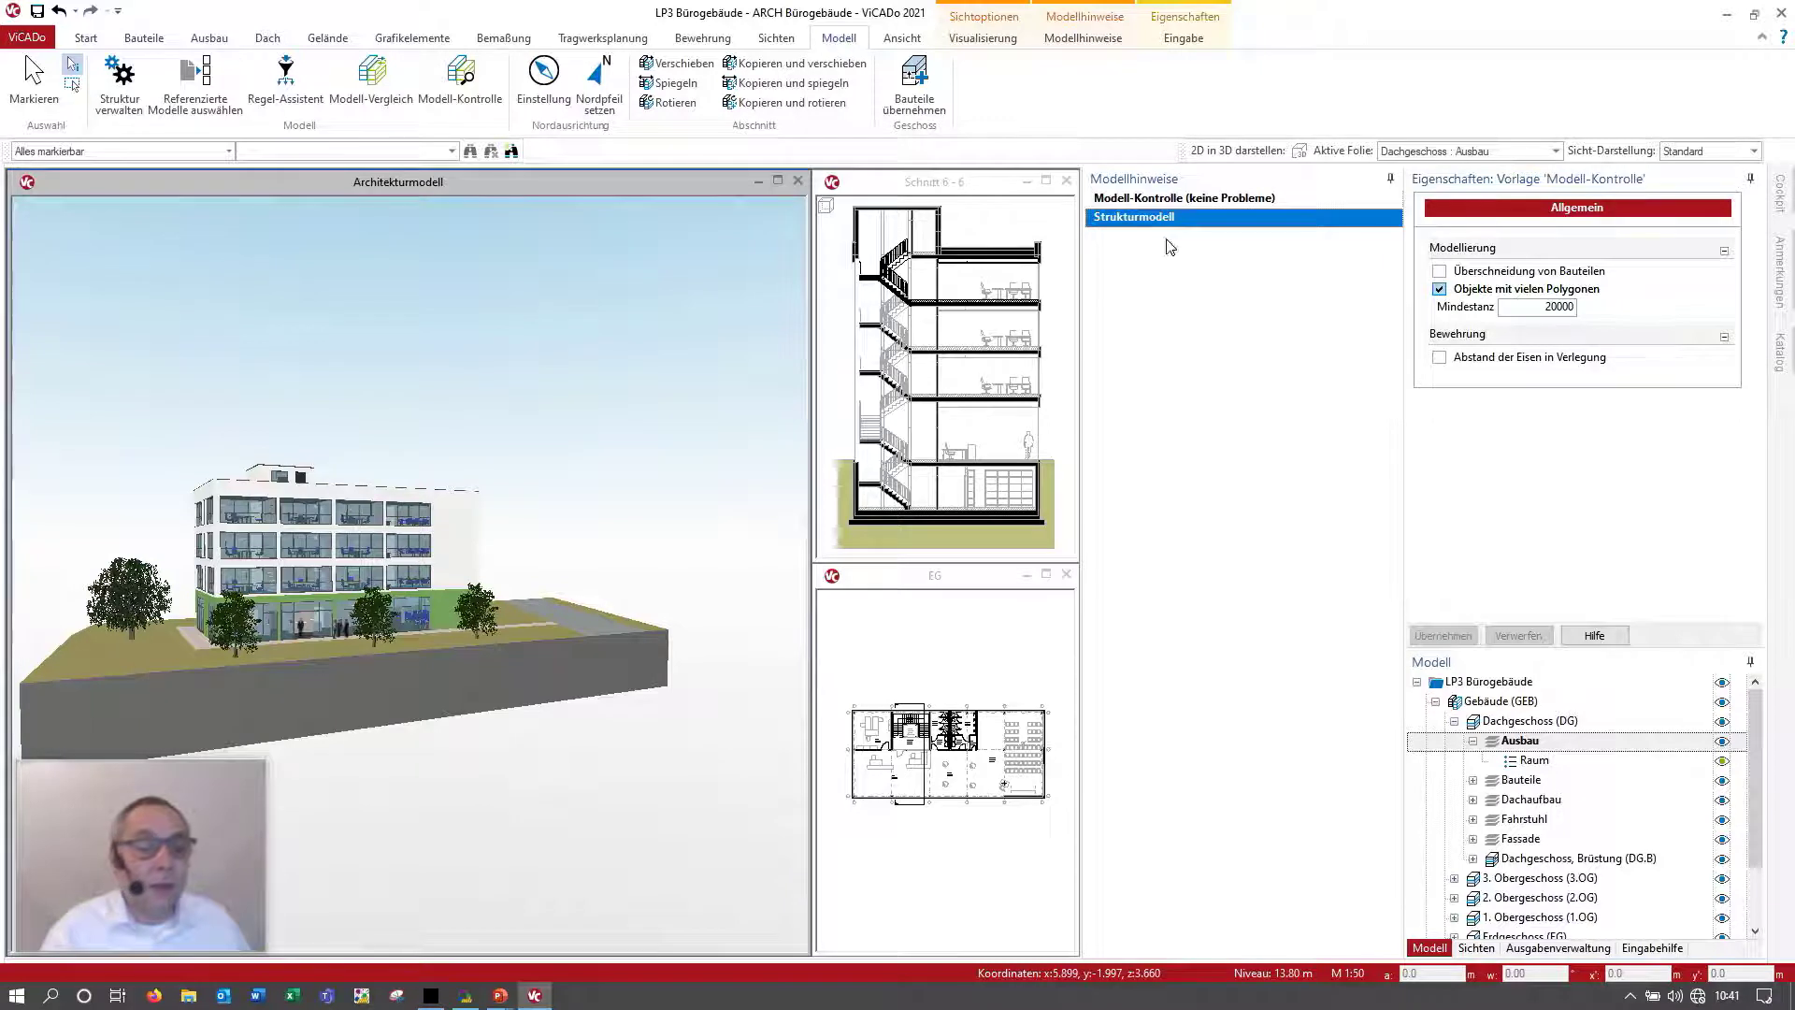
Step: Lower the Mindestanz polygon threshold to 10000
double_click(1556, 308)
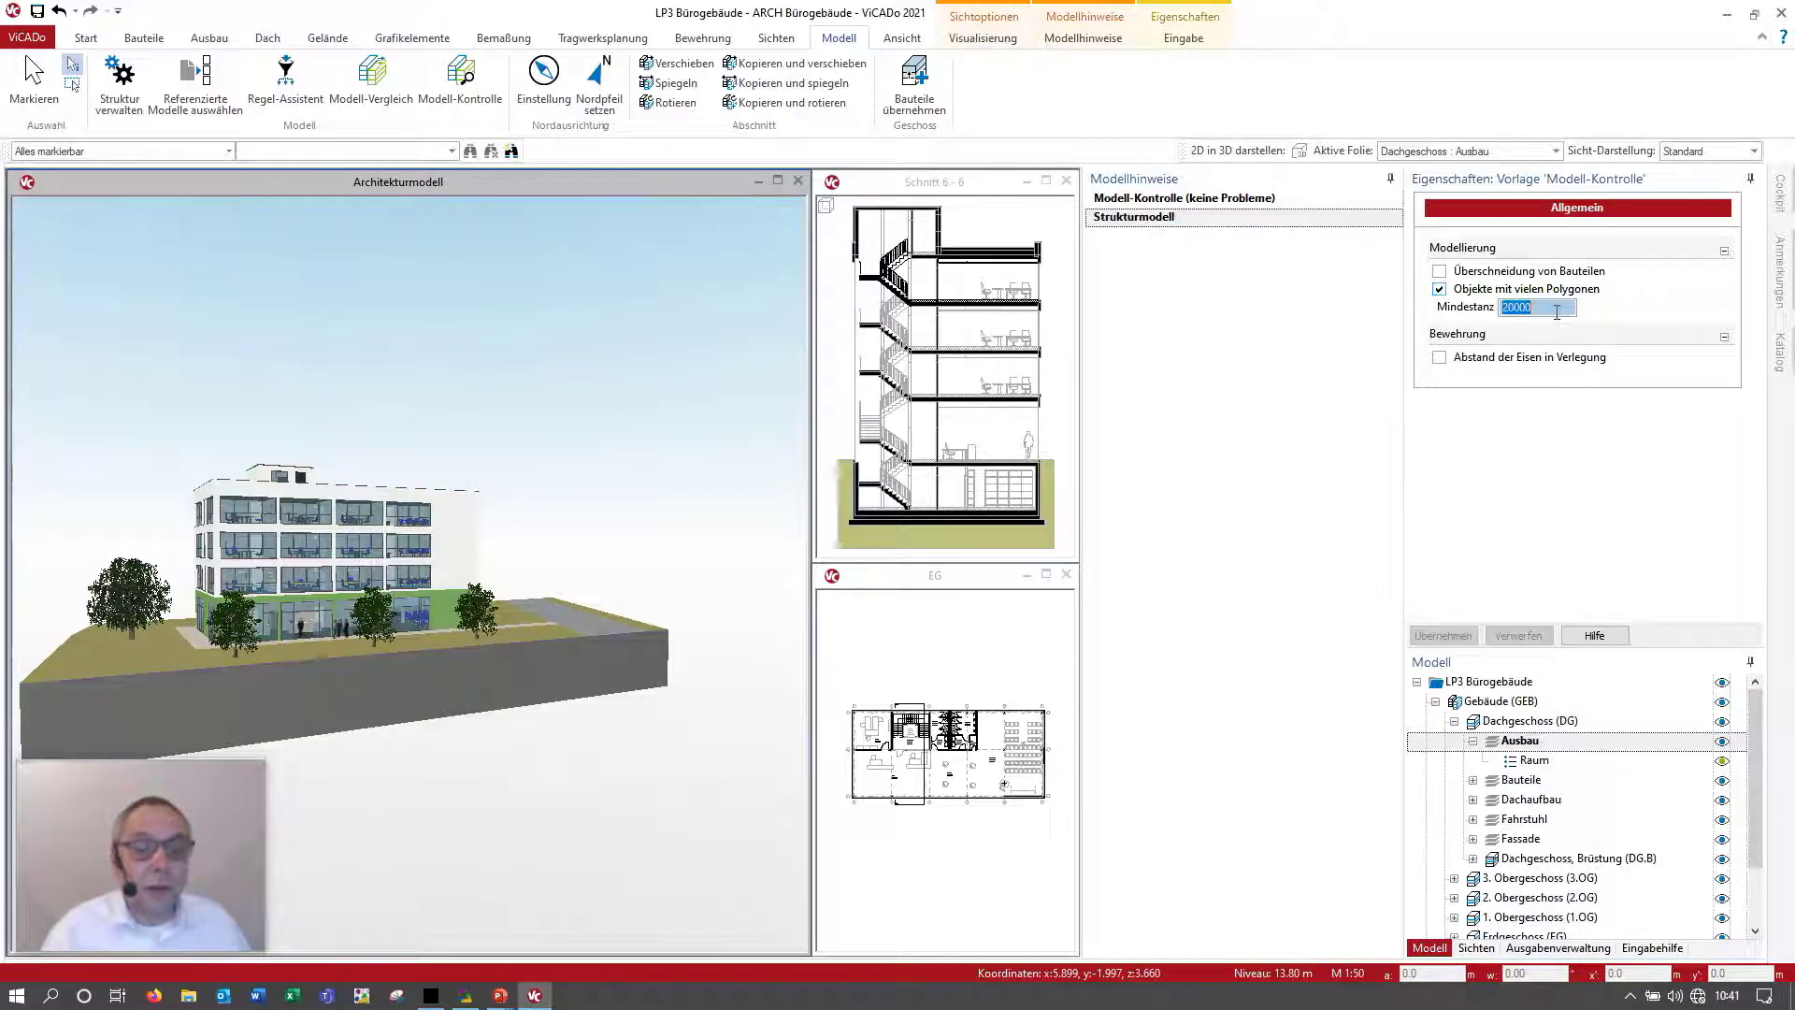
text(1)
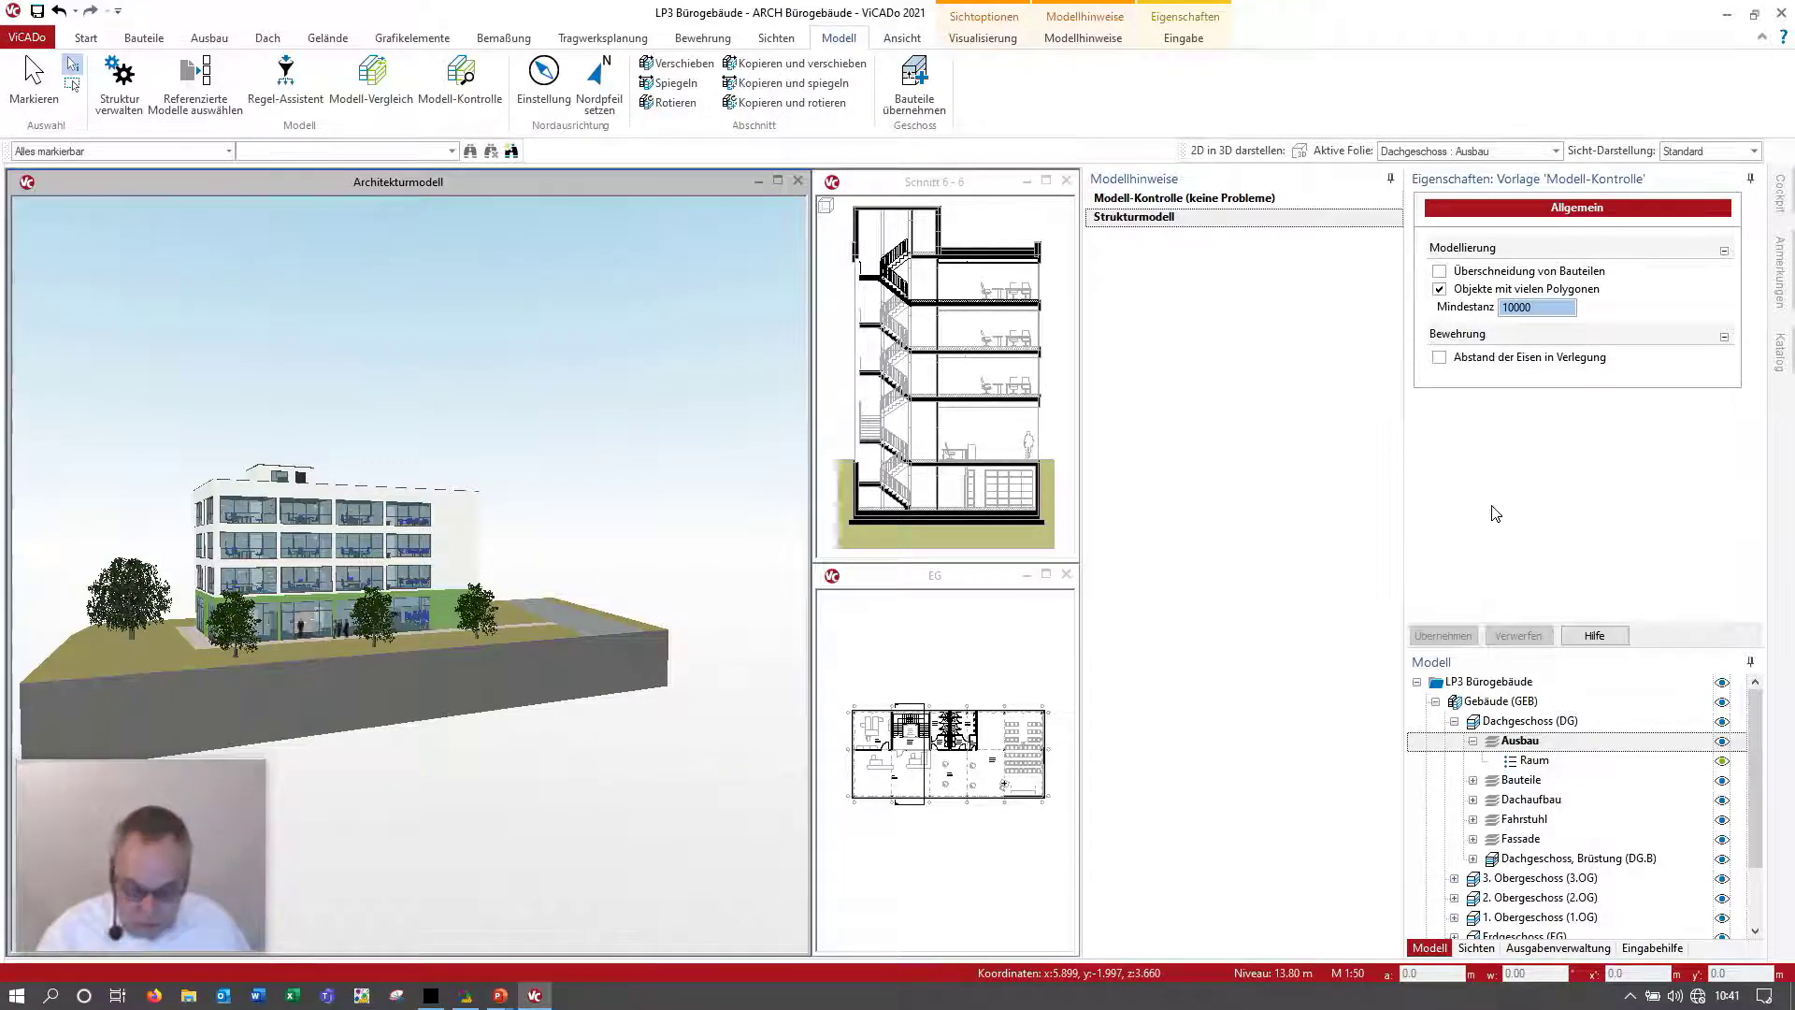
key(Return)
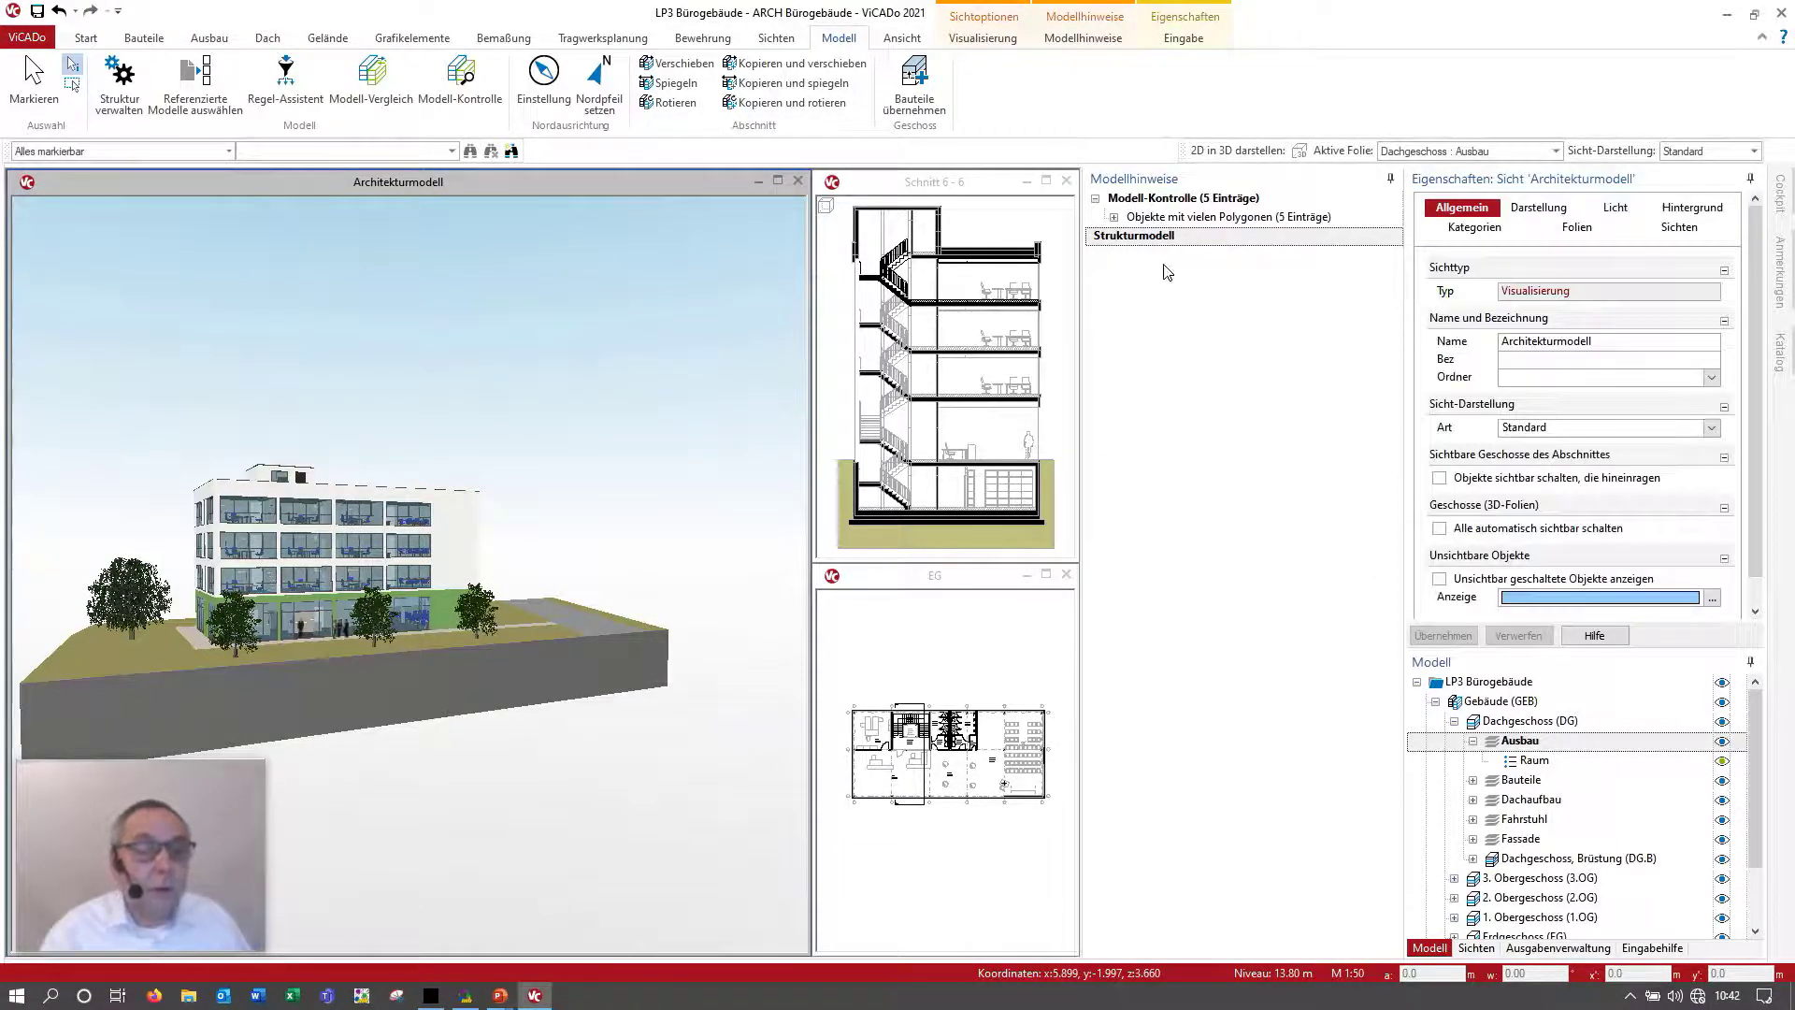
Step: Expand the flagged Katalogobjekte and select the first and fourth Ahorn trees
click(1114, 217)
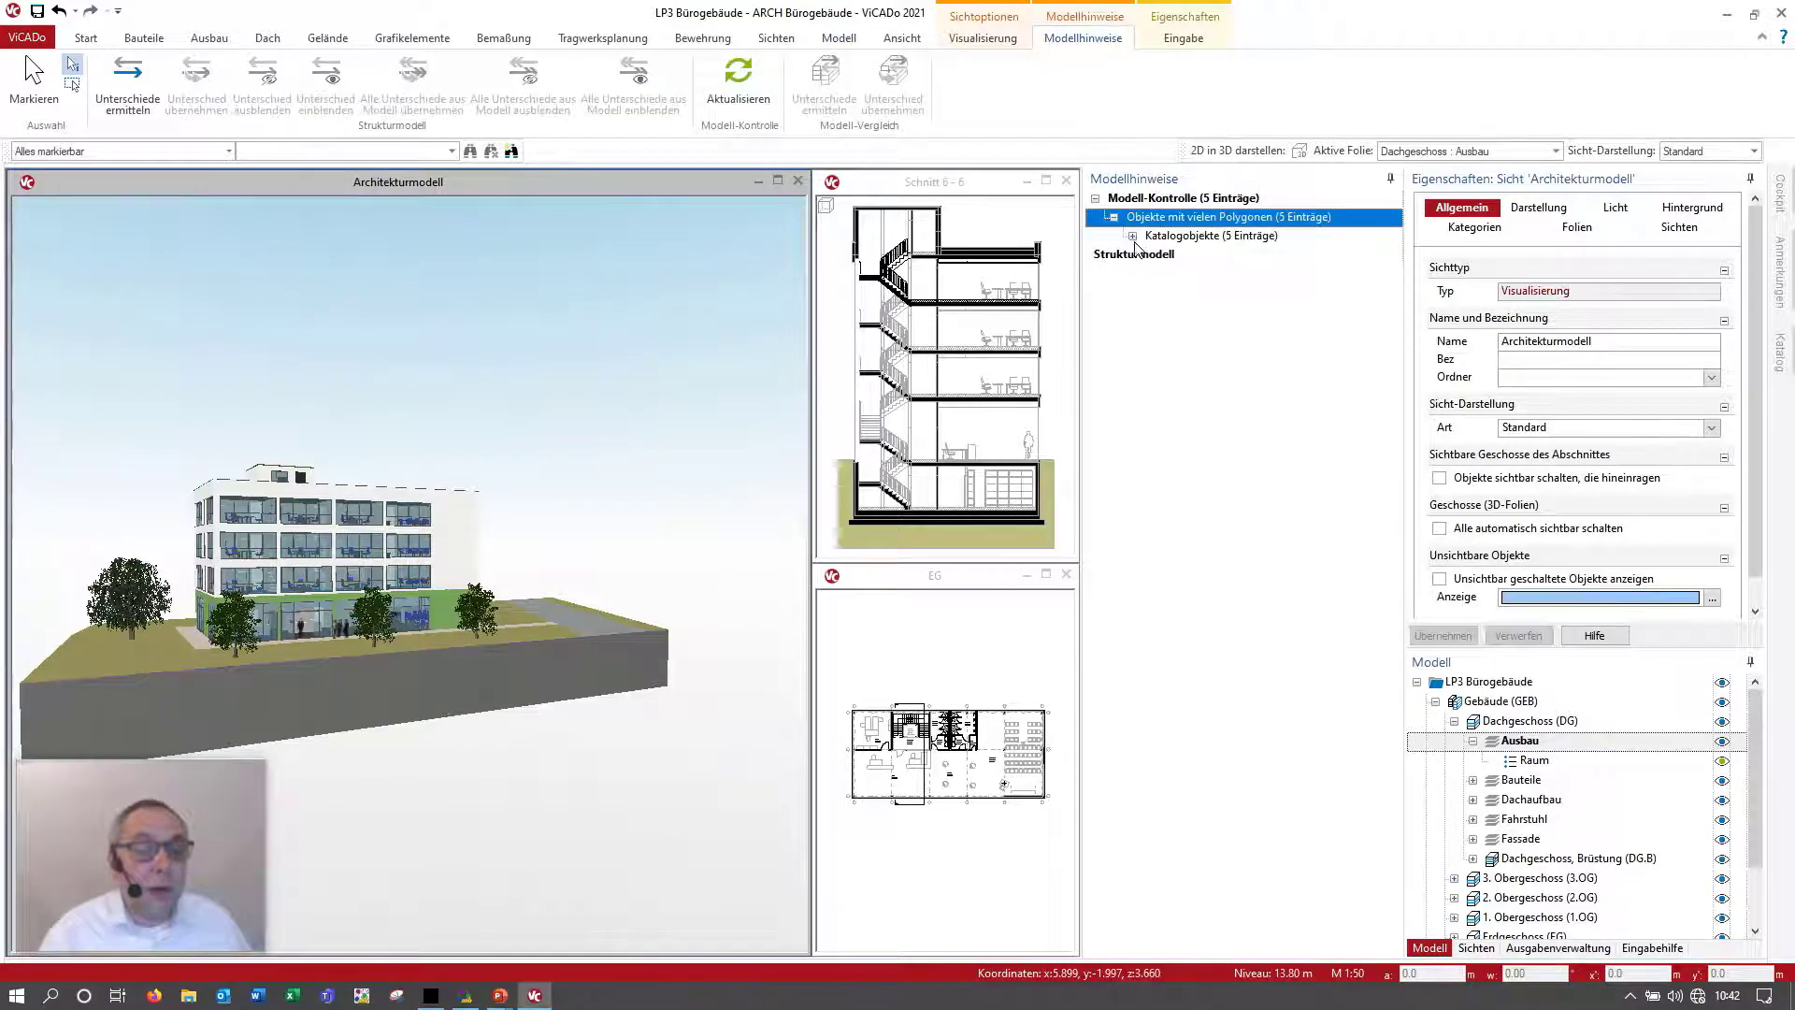
click(1132, 236)
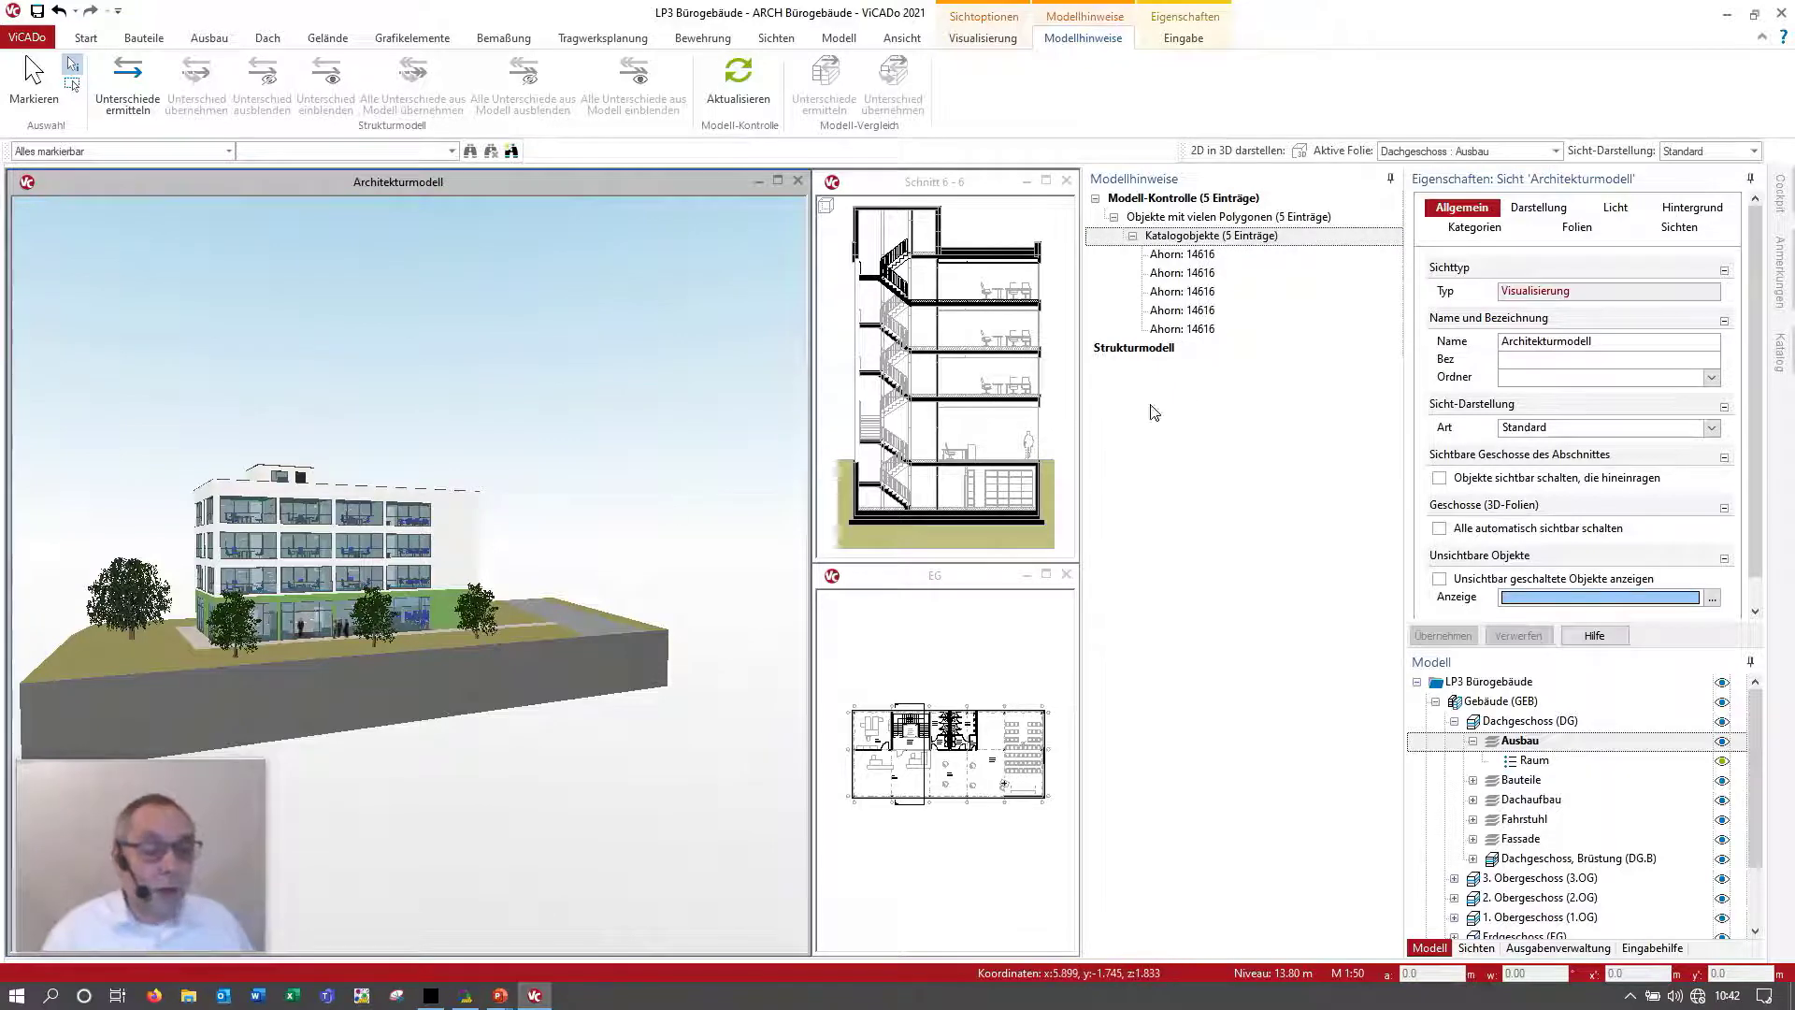
click(1196, 262)
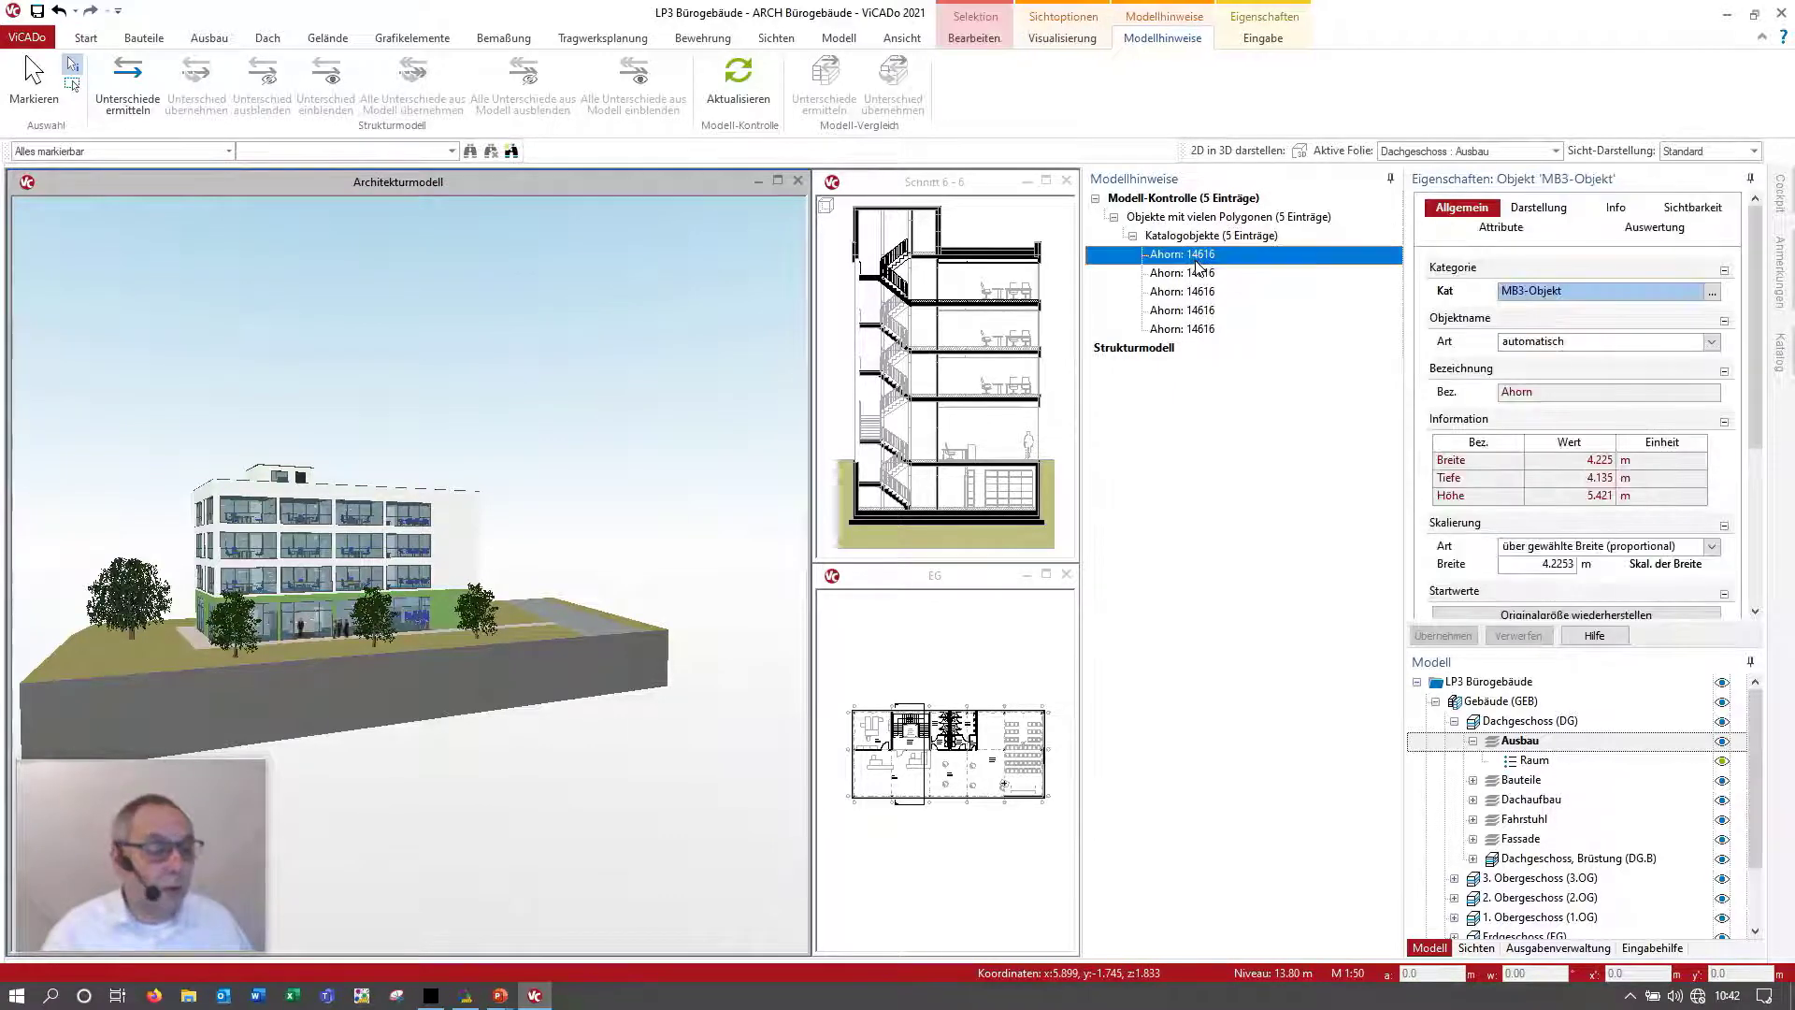
click(1185, 311)
scroll(485, 611, up, 2)
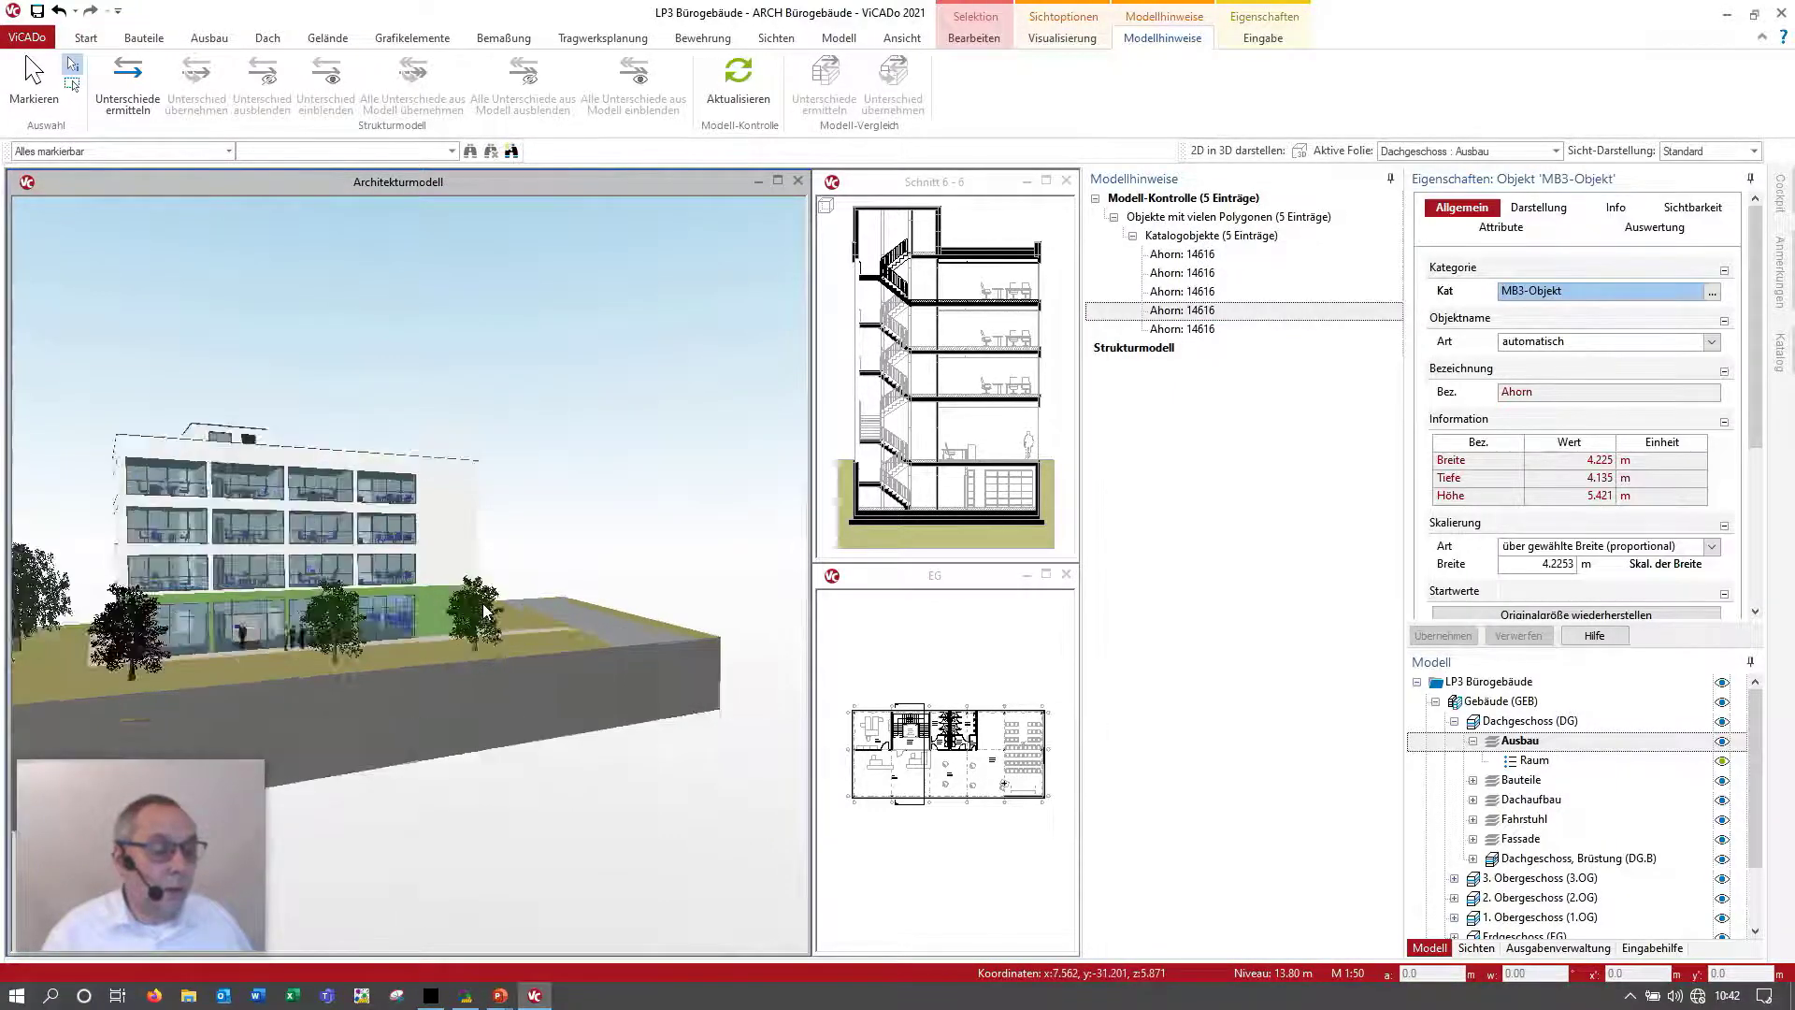
scroll(483, 608, up, 5)
Step: Select the third flagged Ahorn tree and zoom in and out on it in 3D
click(1206, 332)
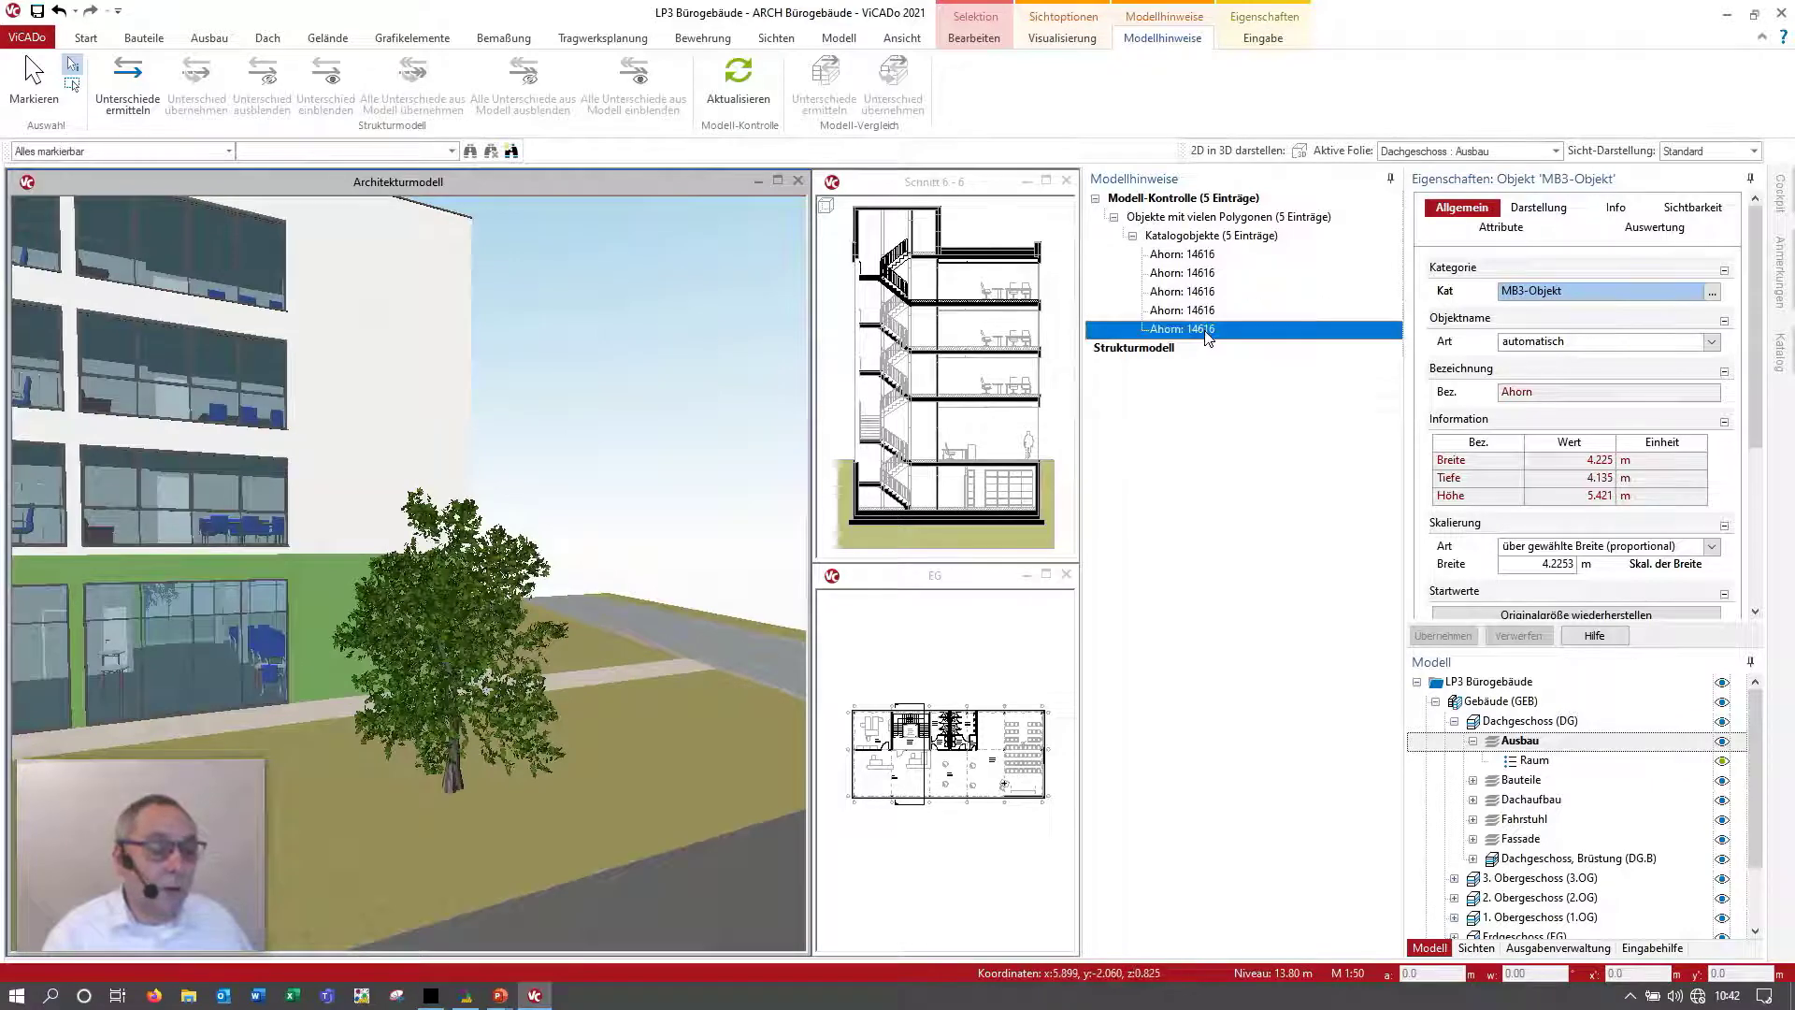
click(1206, 311)
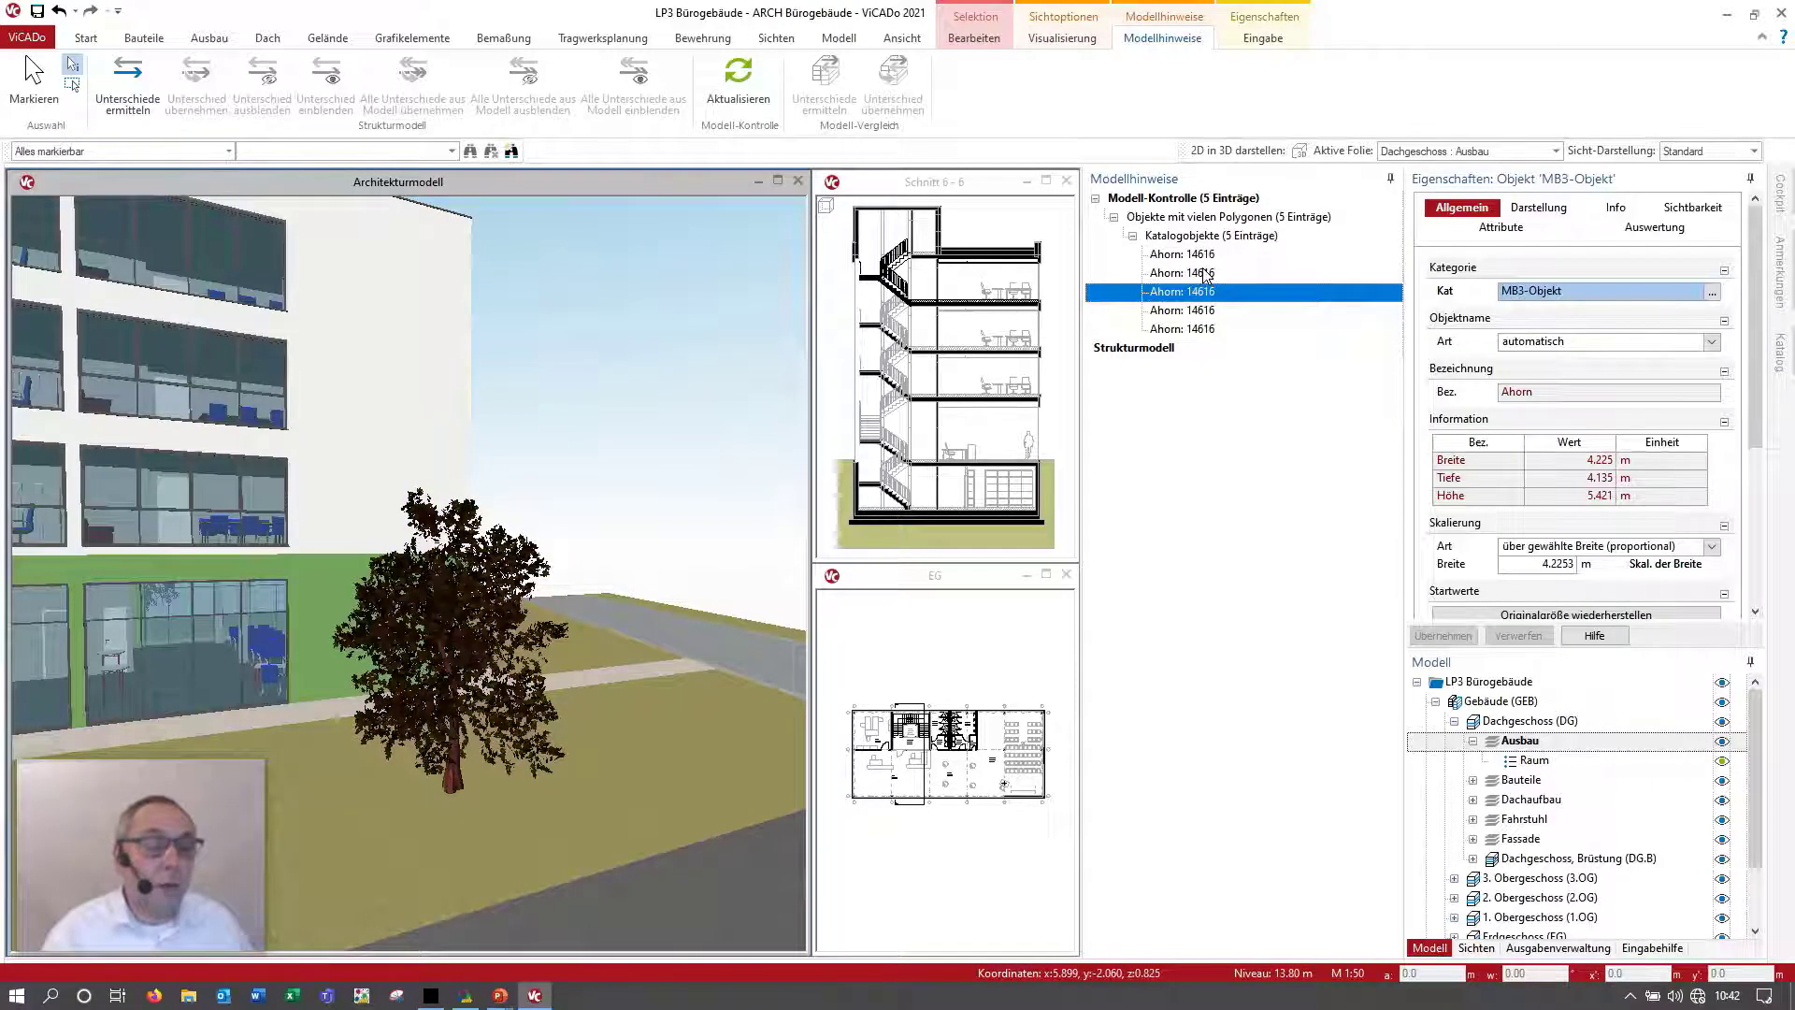
scroll(440, 620, up, 3)
scroll(440, 620, up, 3)
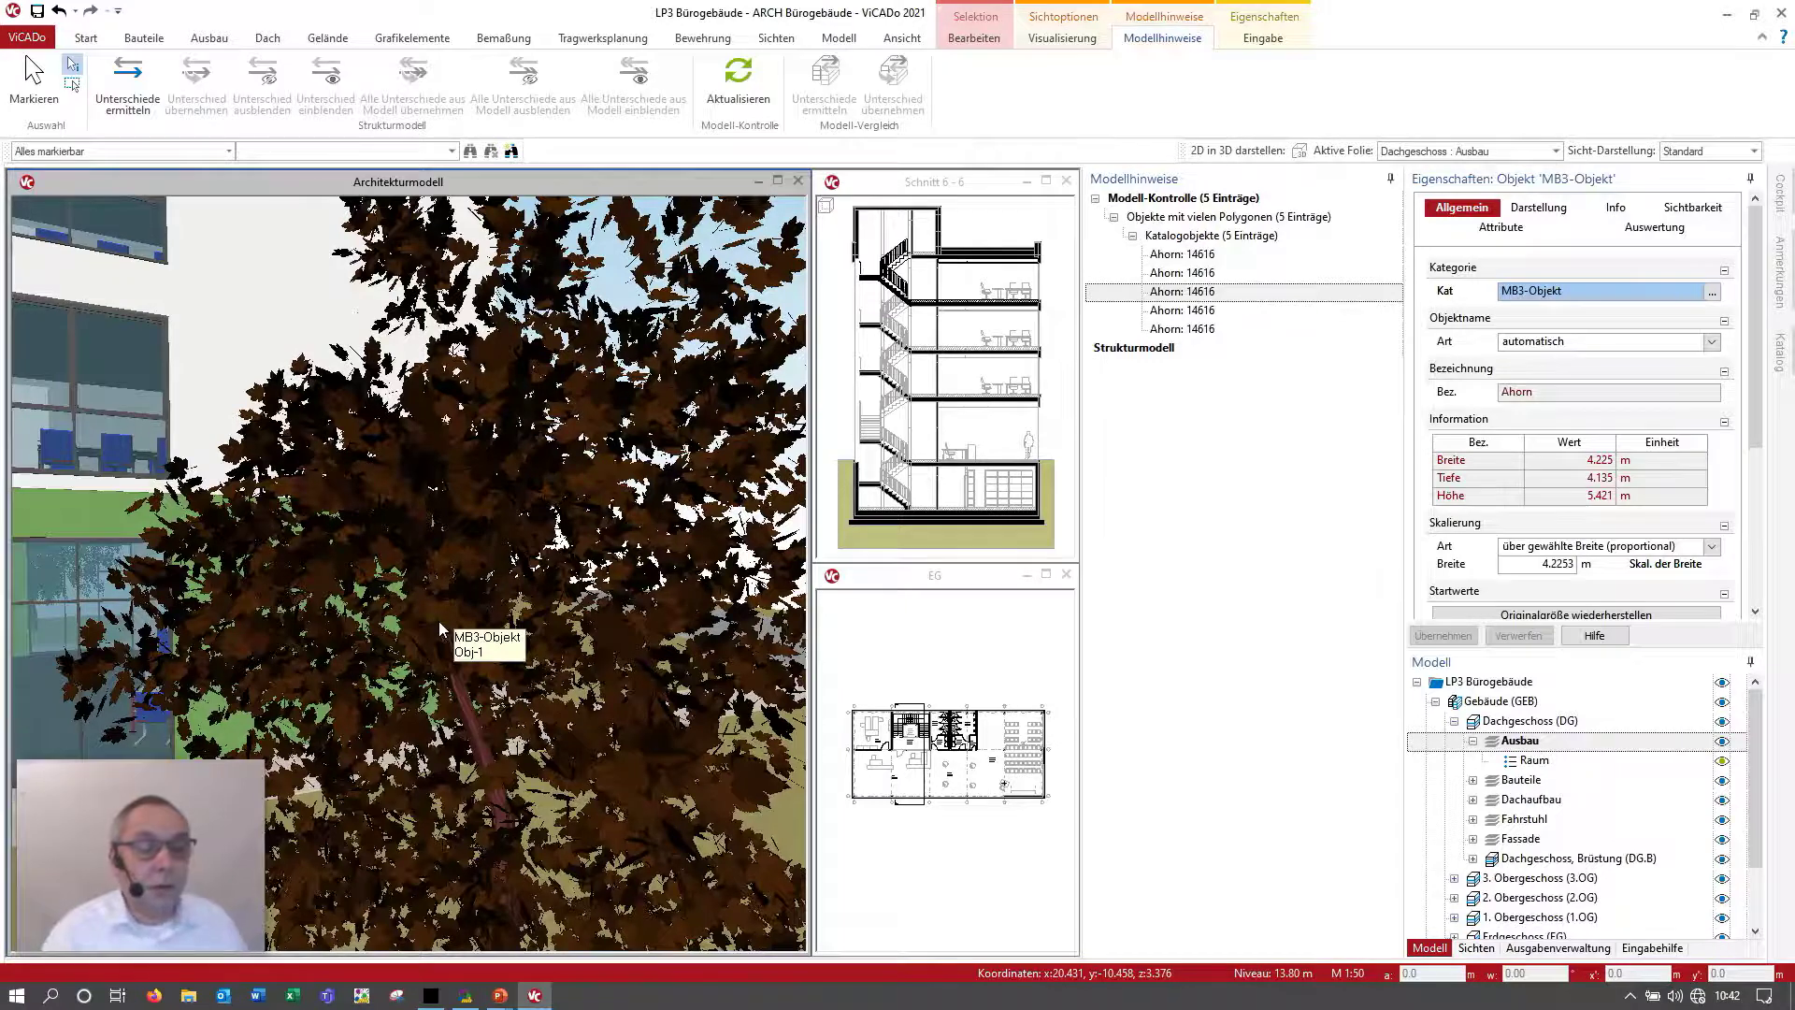
scroll(587, 573, down, 5)
scroll(587, 572, down, 2)
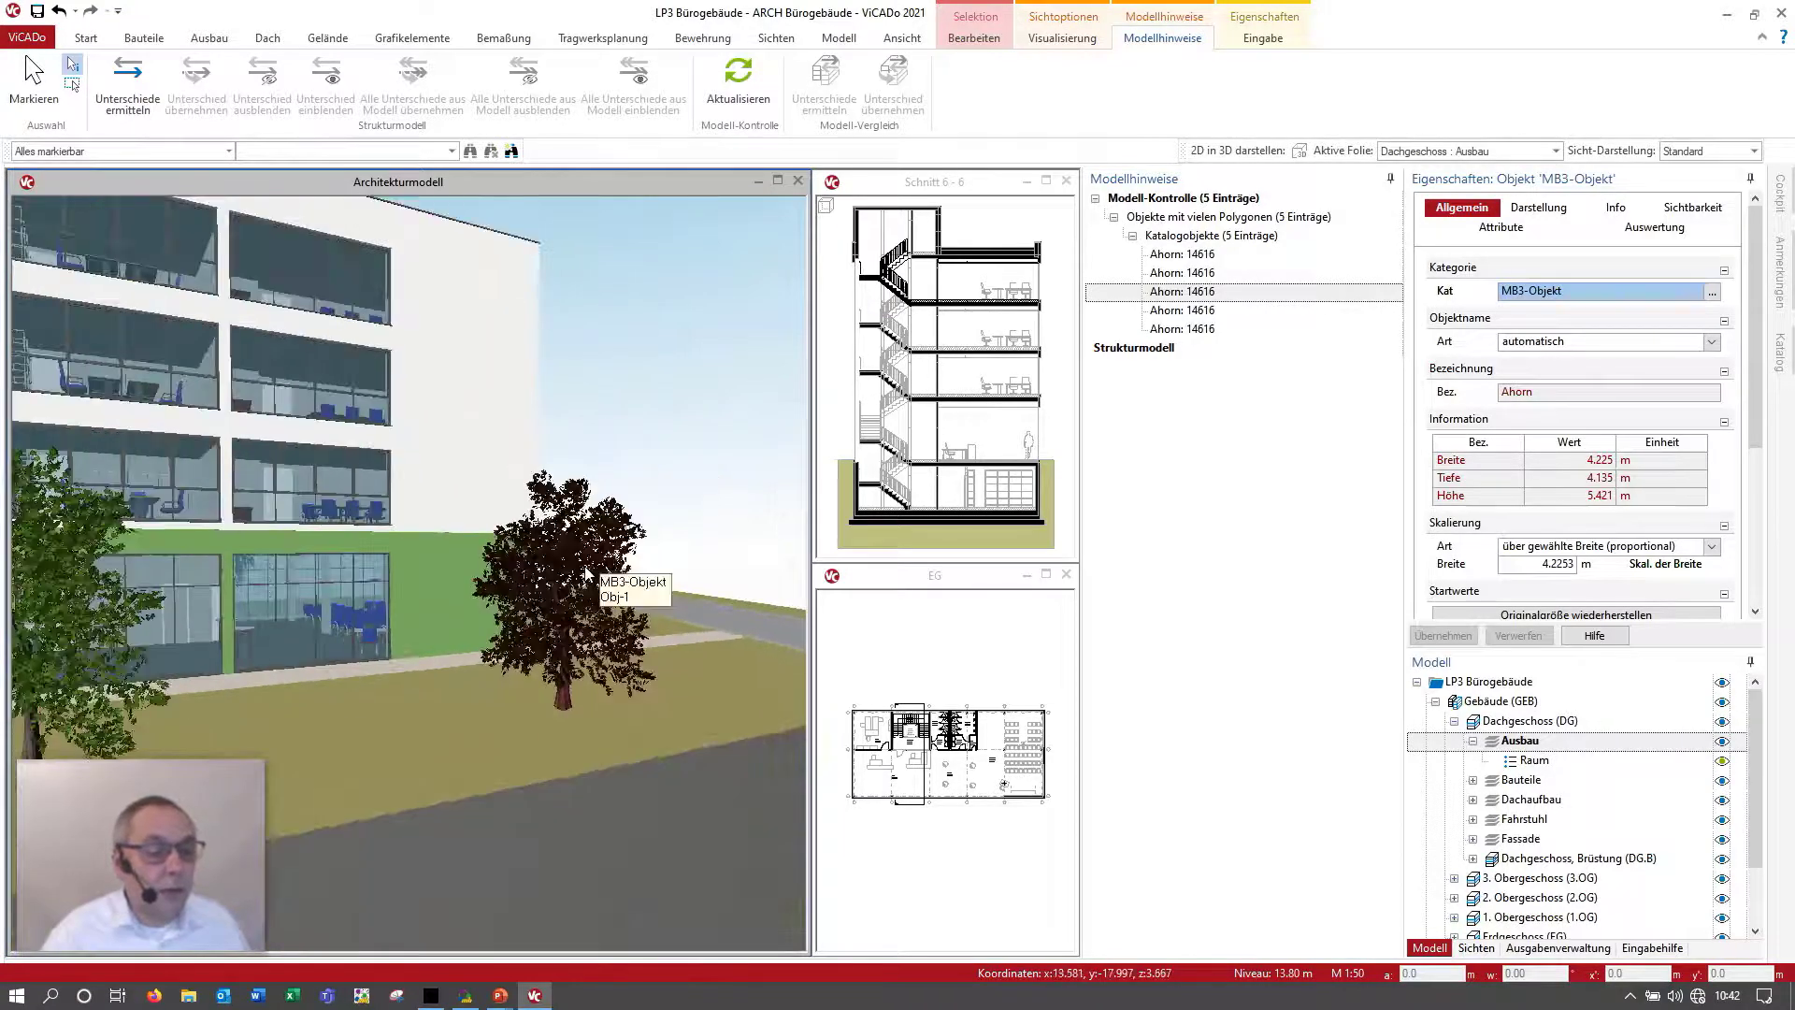
click(1228, 552)
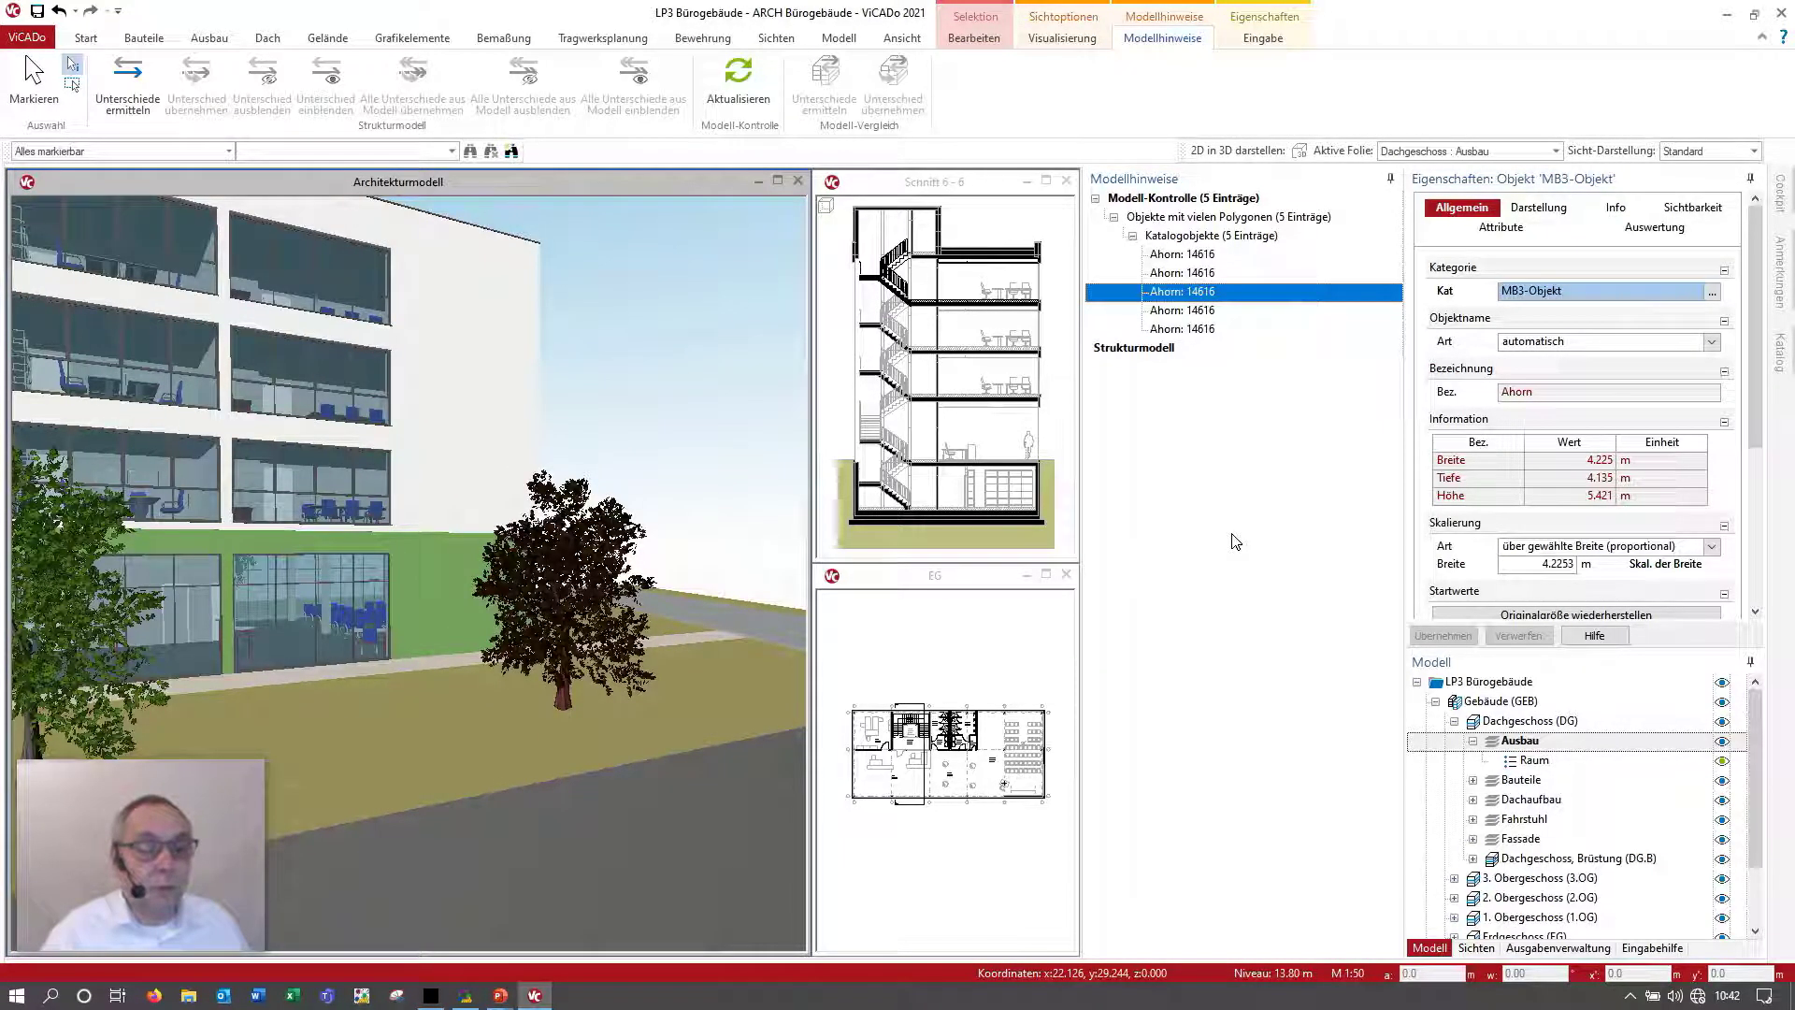
click(835, 41)
Step: Reopen Modell-Kontrolle and lower Mindestanz to 5000, flagging the Samsung notebook
click(460, 82)
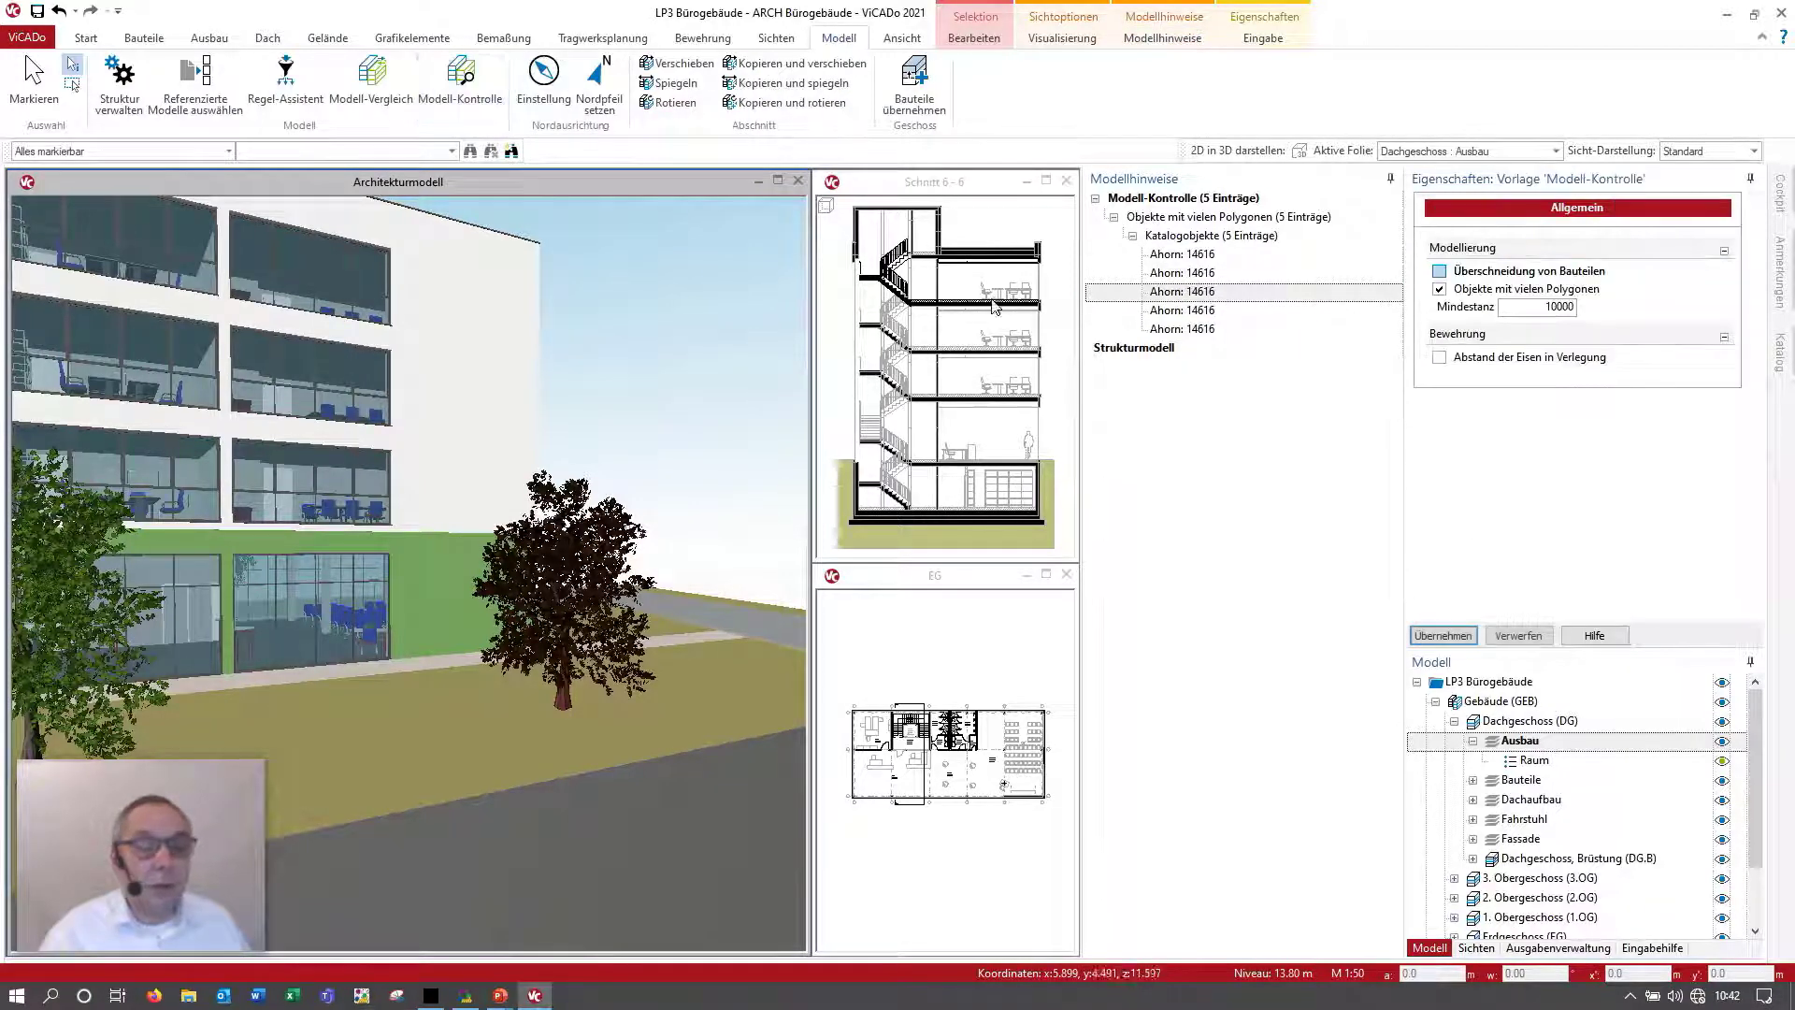
double_click(1557, 307)
text(50)
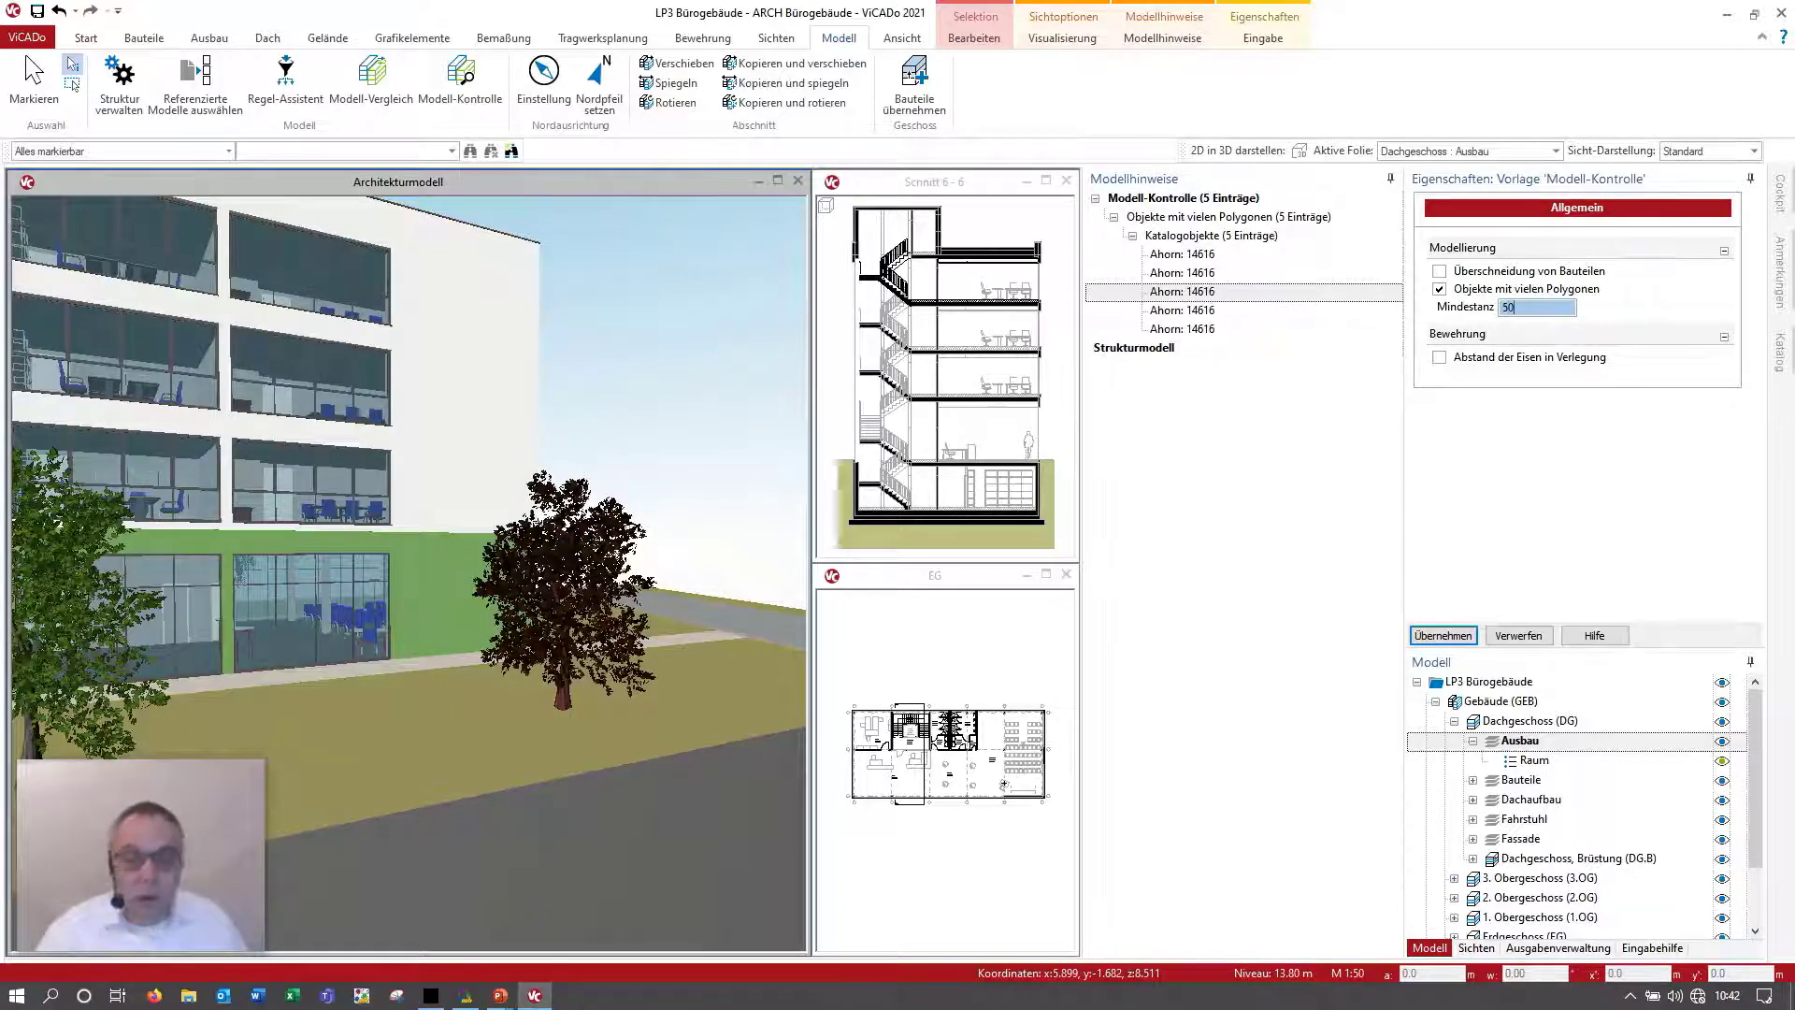
text(00)
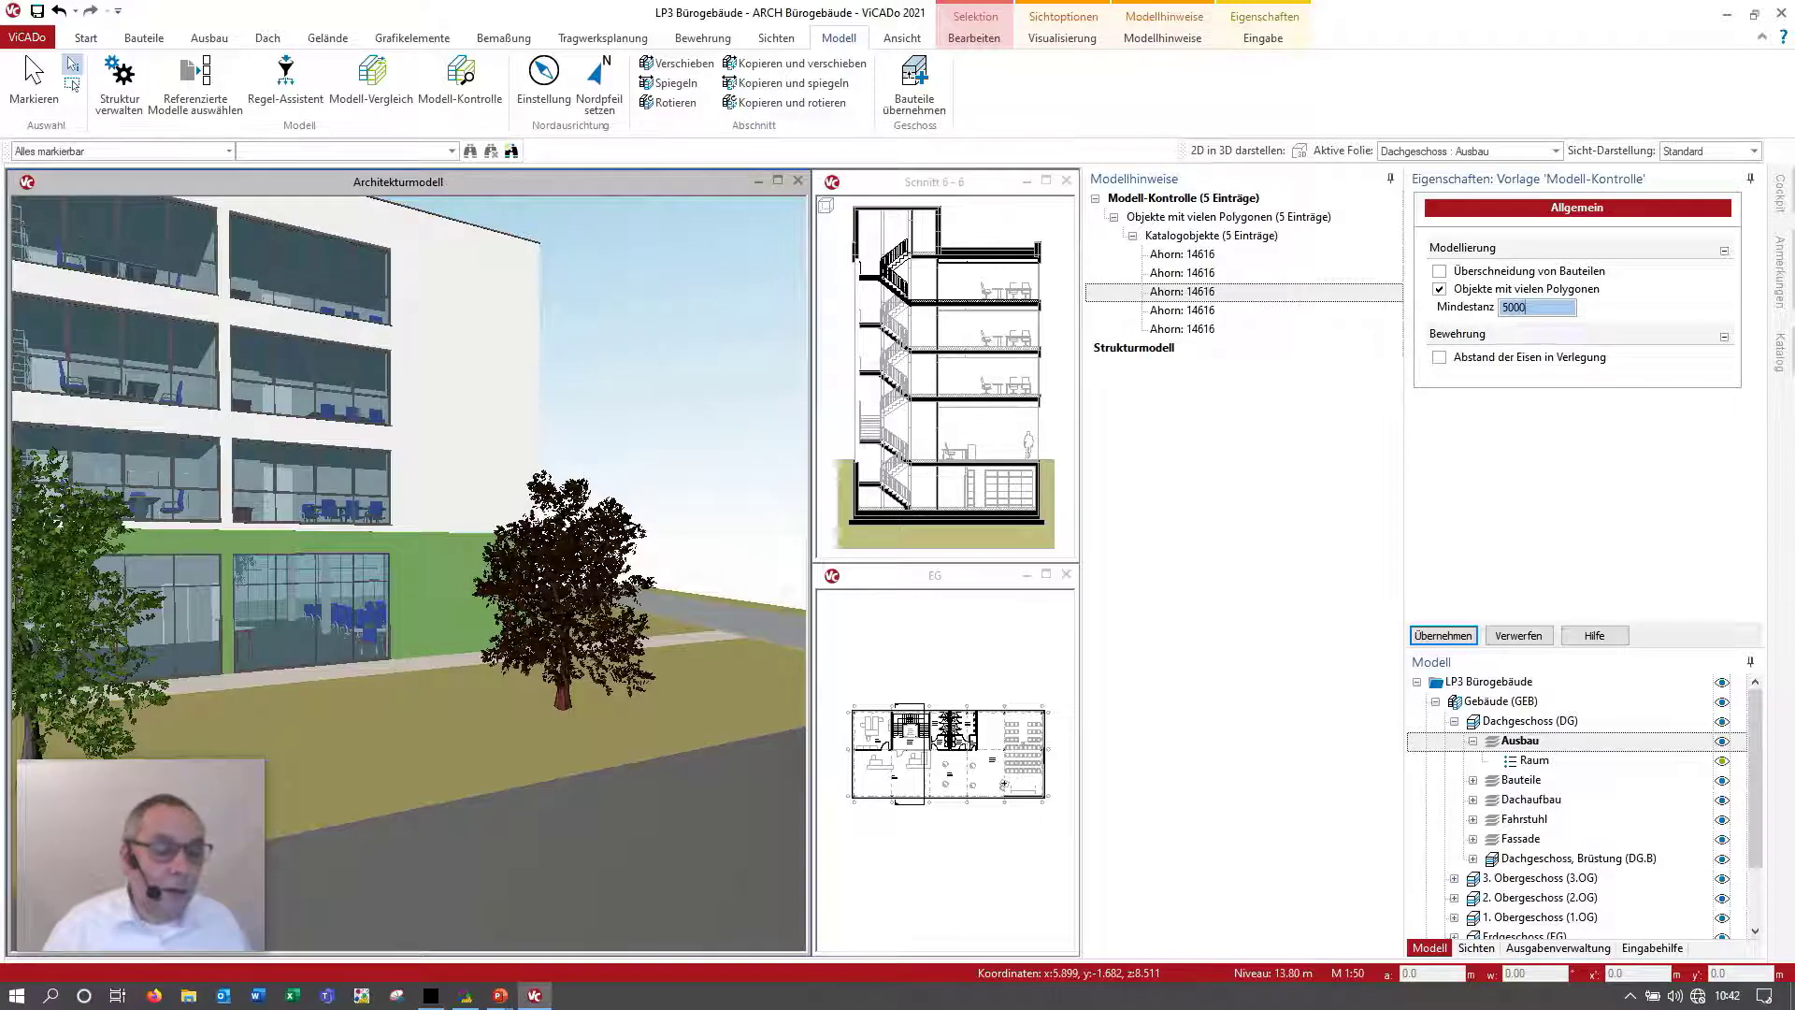
key(Return)
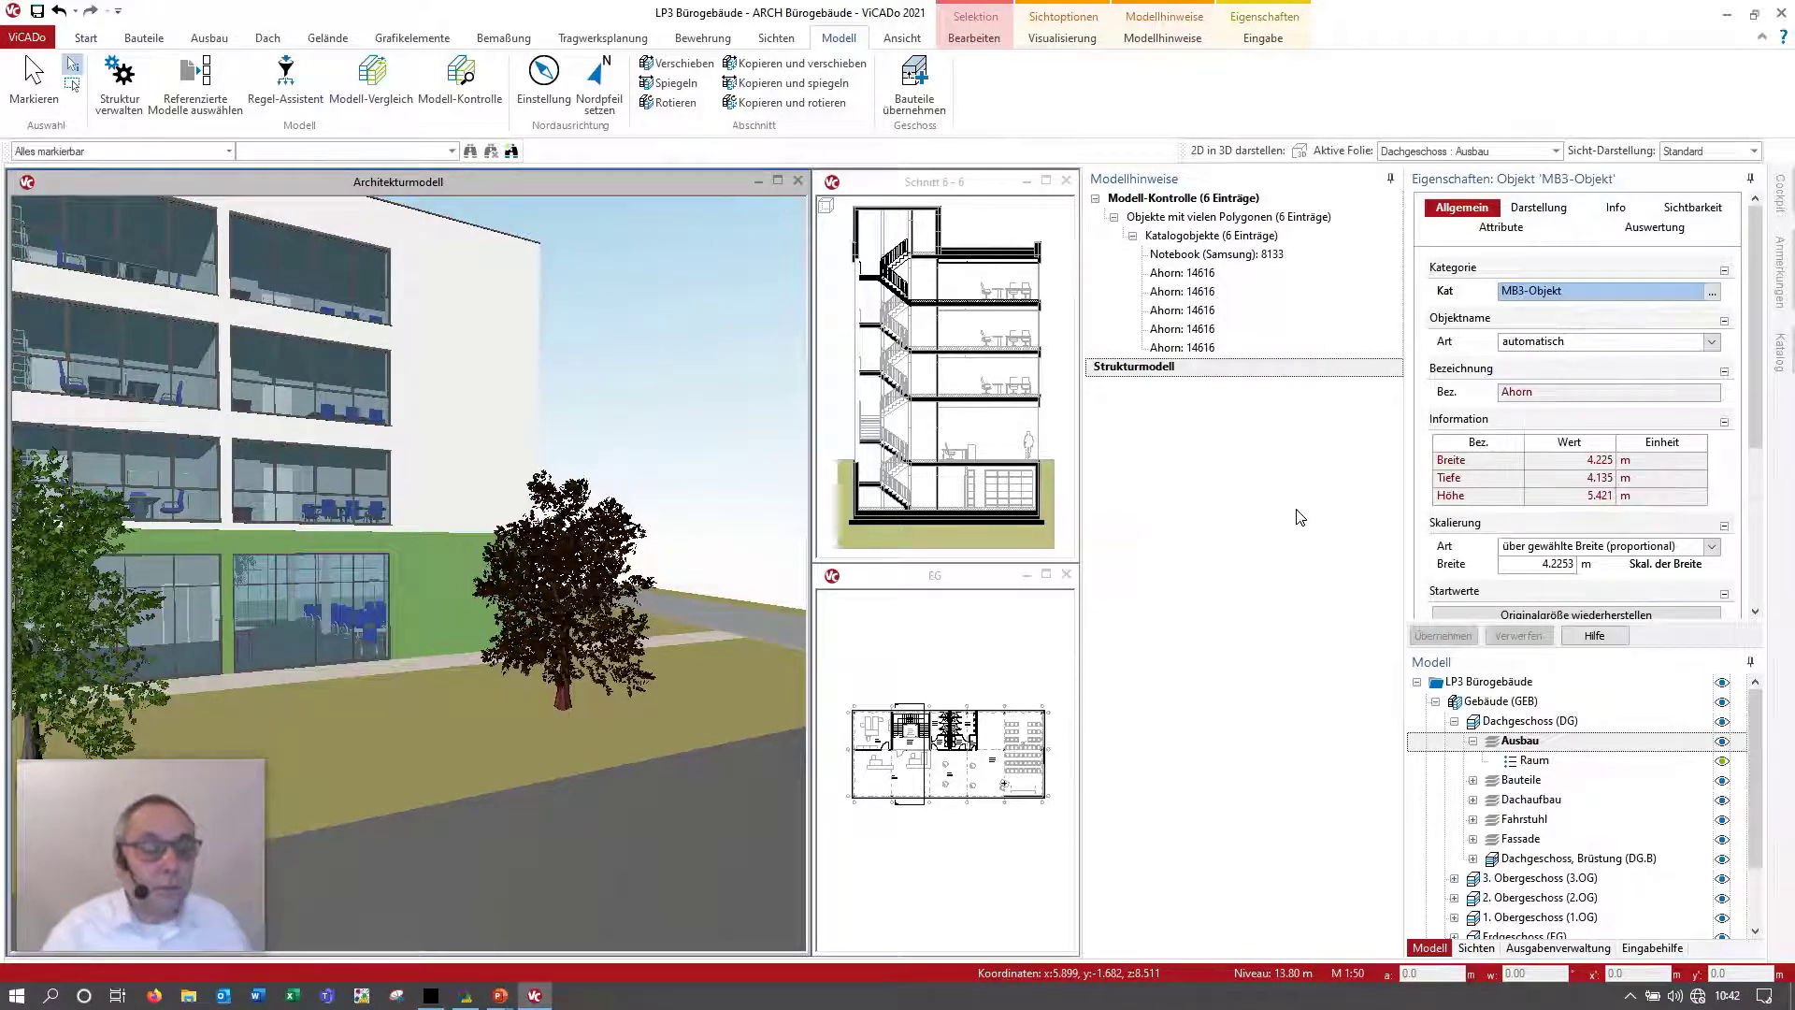
Step: Inspect the flagged Samsung notebook in 3D, then deselect it and zoom out to the facade
click(1192, 254)
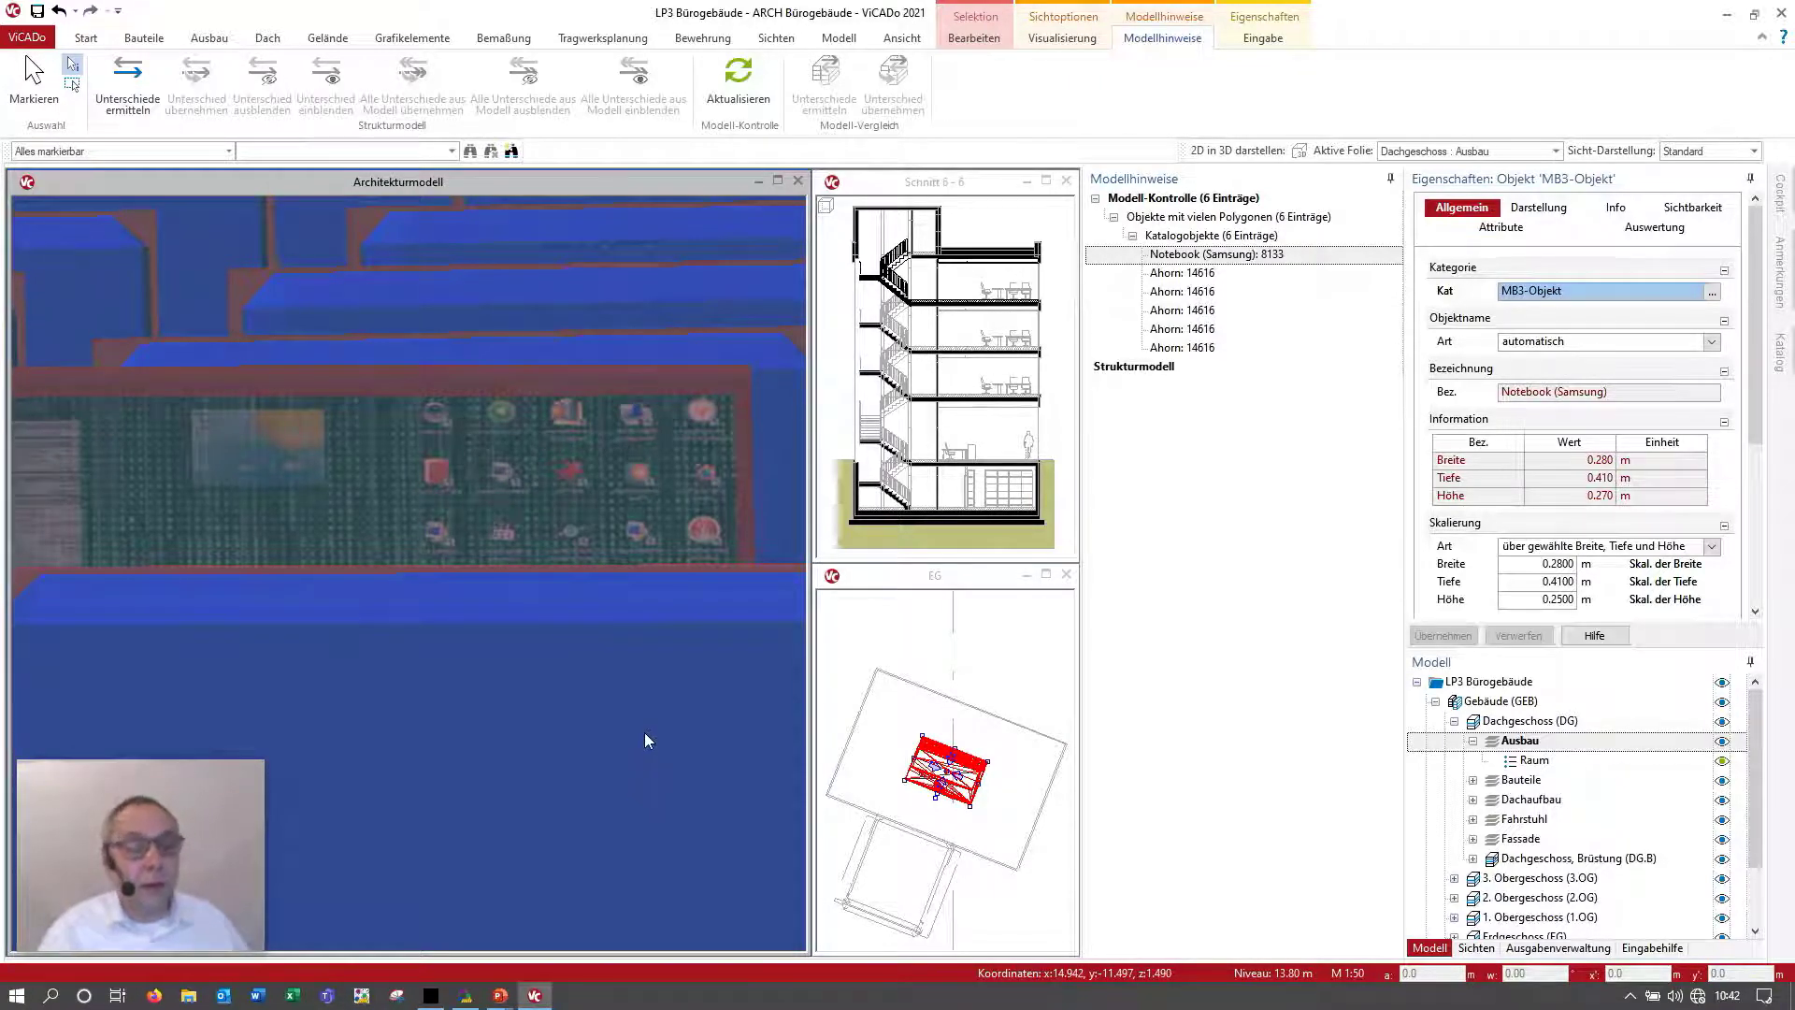
scroll(620, 709, down, 3)
scroll(620, 710, down, 3)
scroll(621, 708, down, 3)
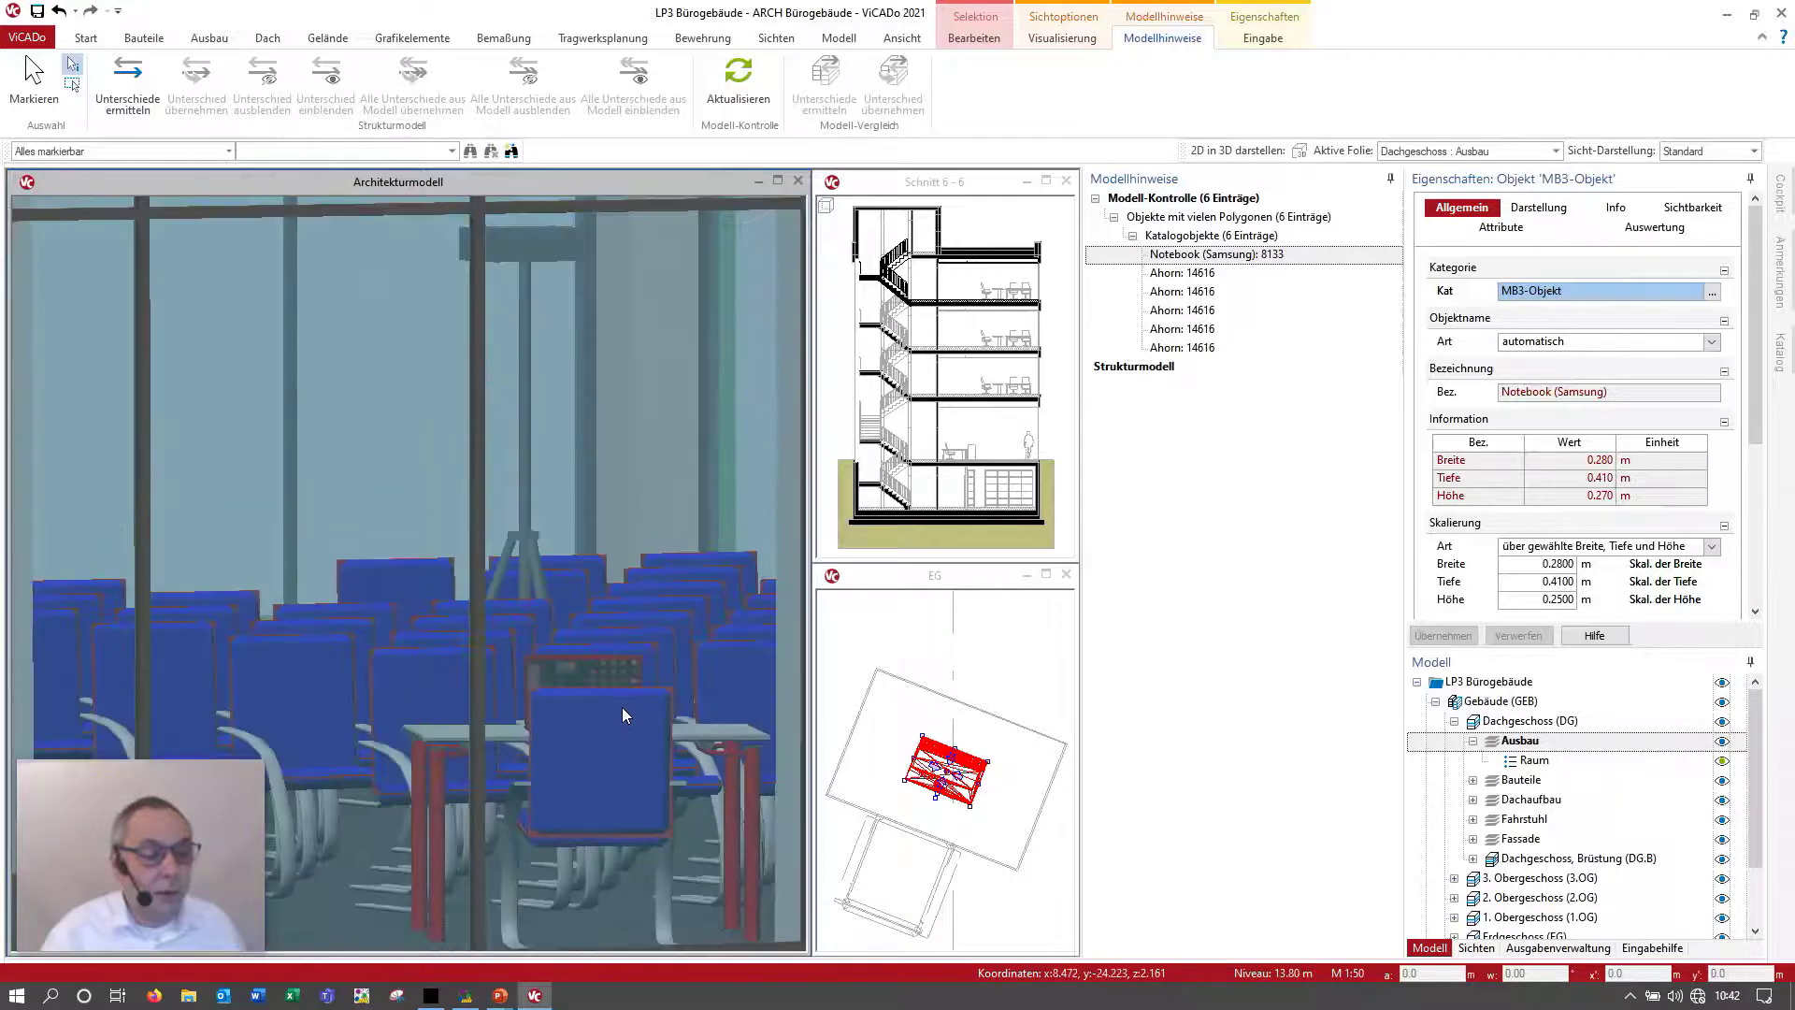
scroll(598, 686, up, 5)
scroll(603, 677, down, 2)
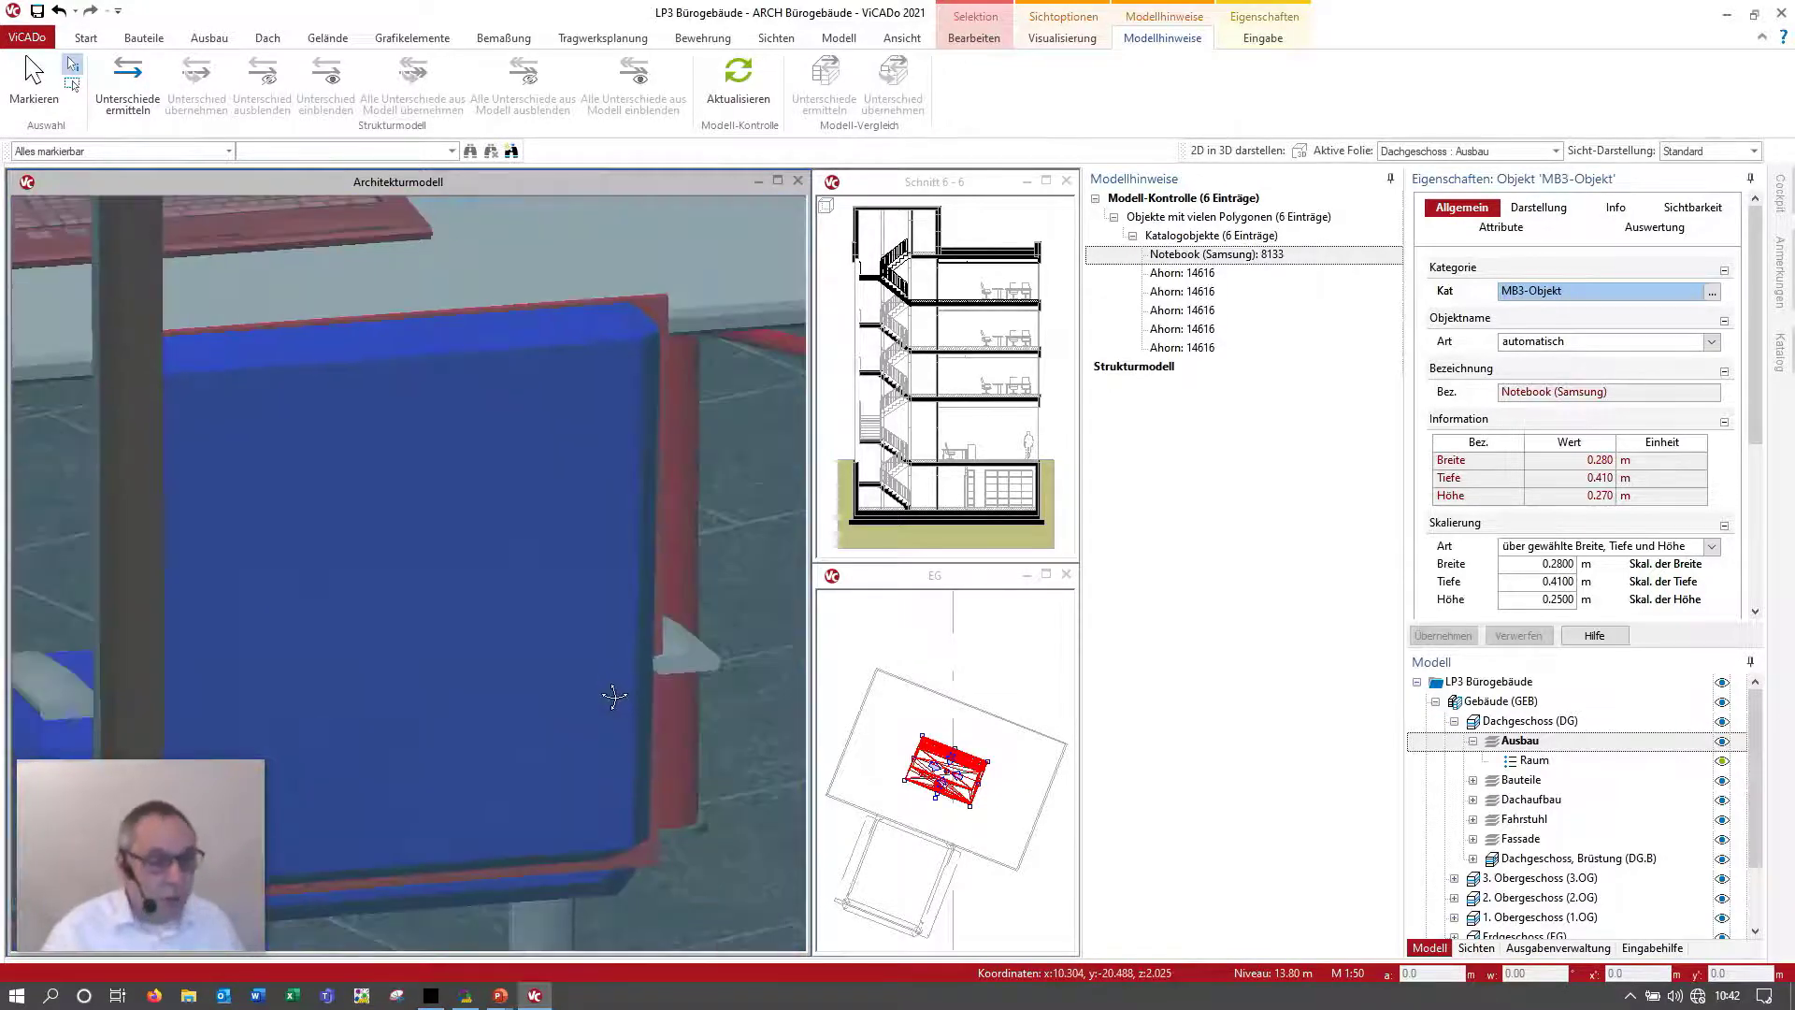
scroll(604, 690, down, 2)
scroll(523, 636, down, 2)
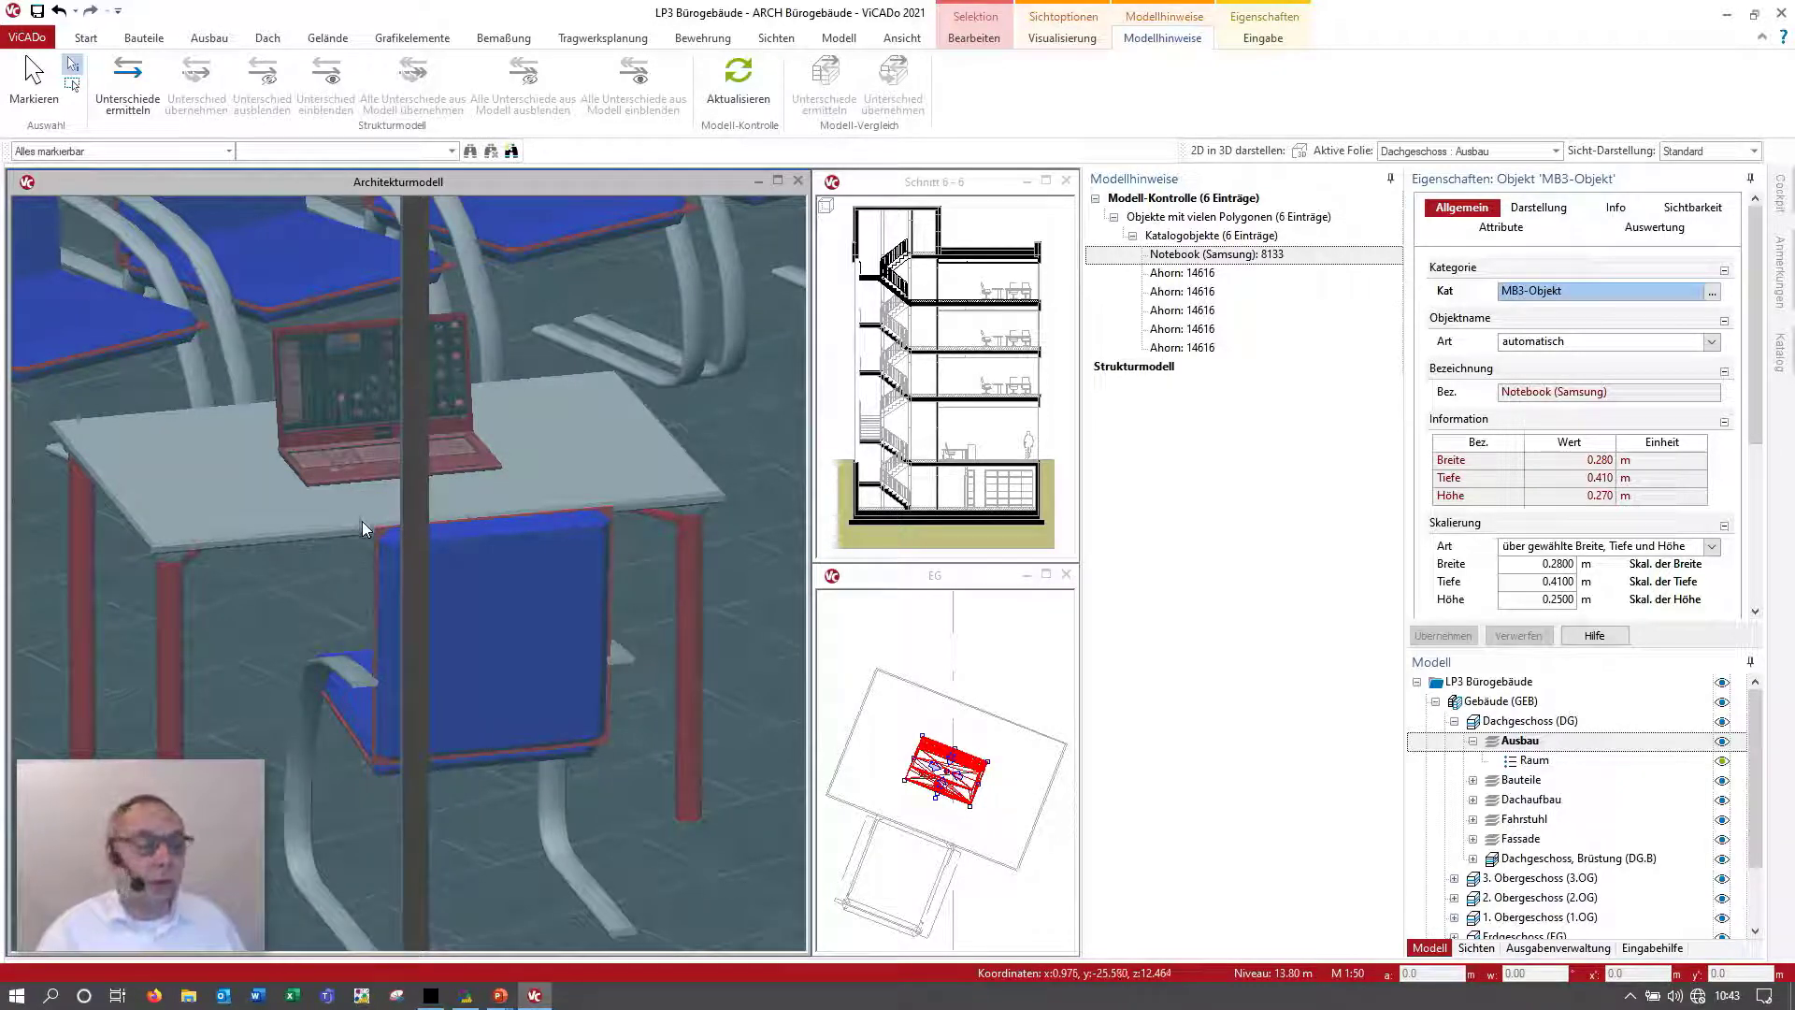
key(Escape)
scroll(636, 574, down, 2)
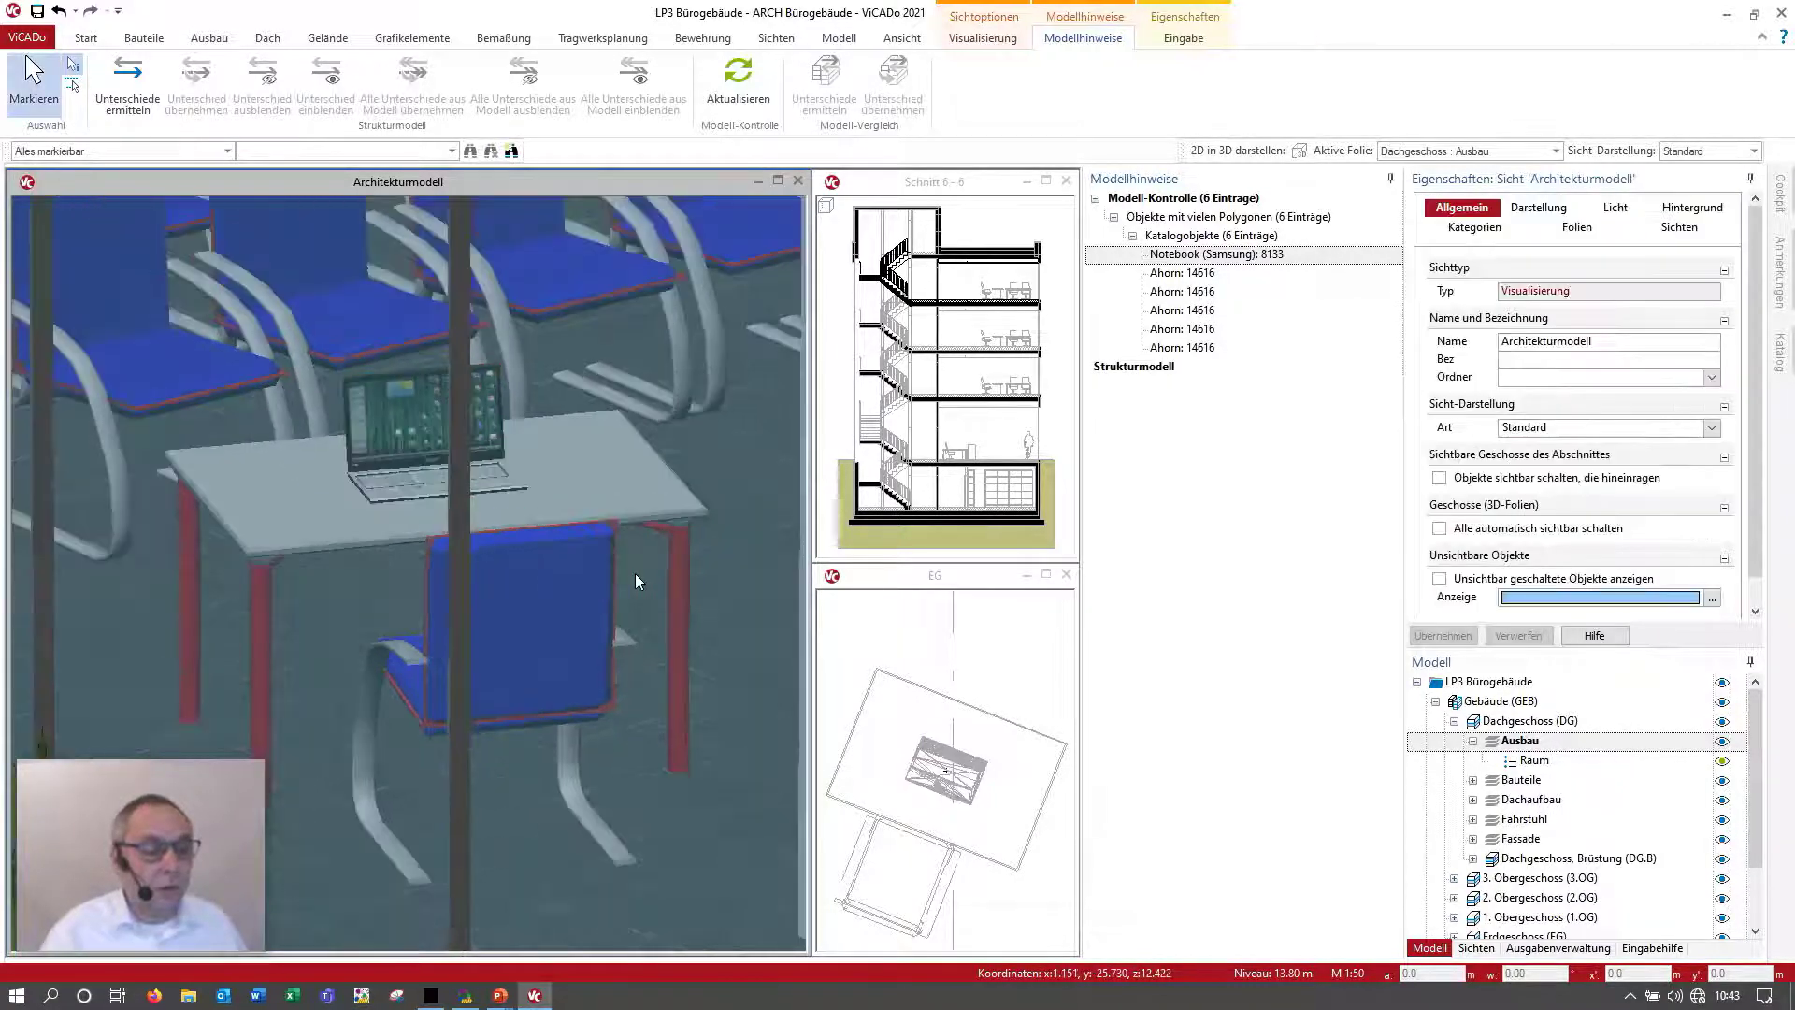
scroll(632, 575, down, 3)
scroll(630, 577, down, 3)
scroll(630, 578, down, 2)
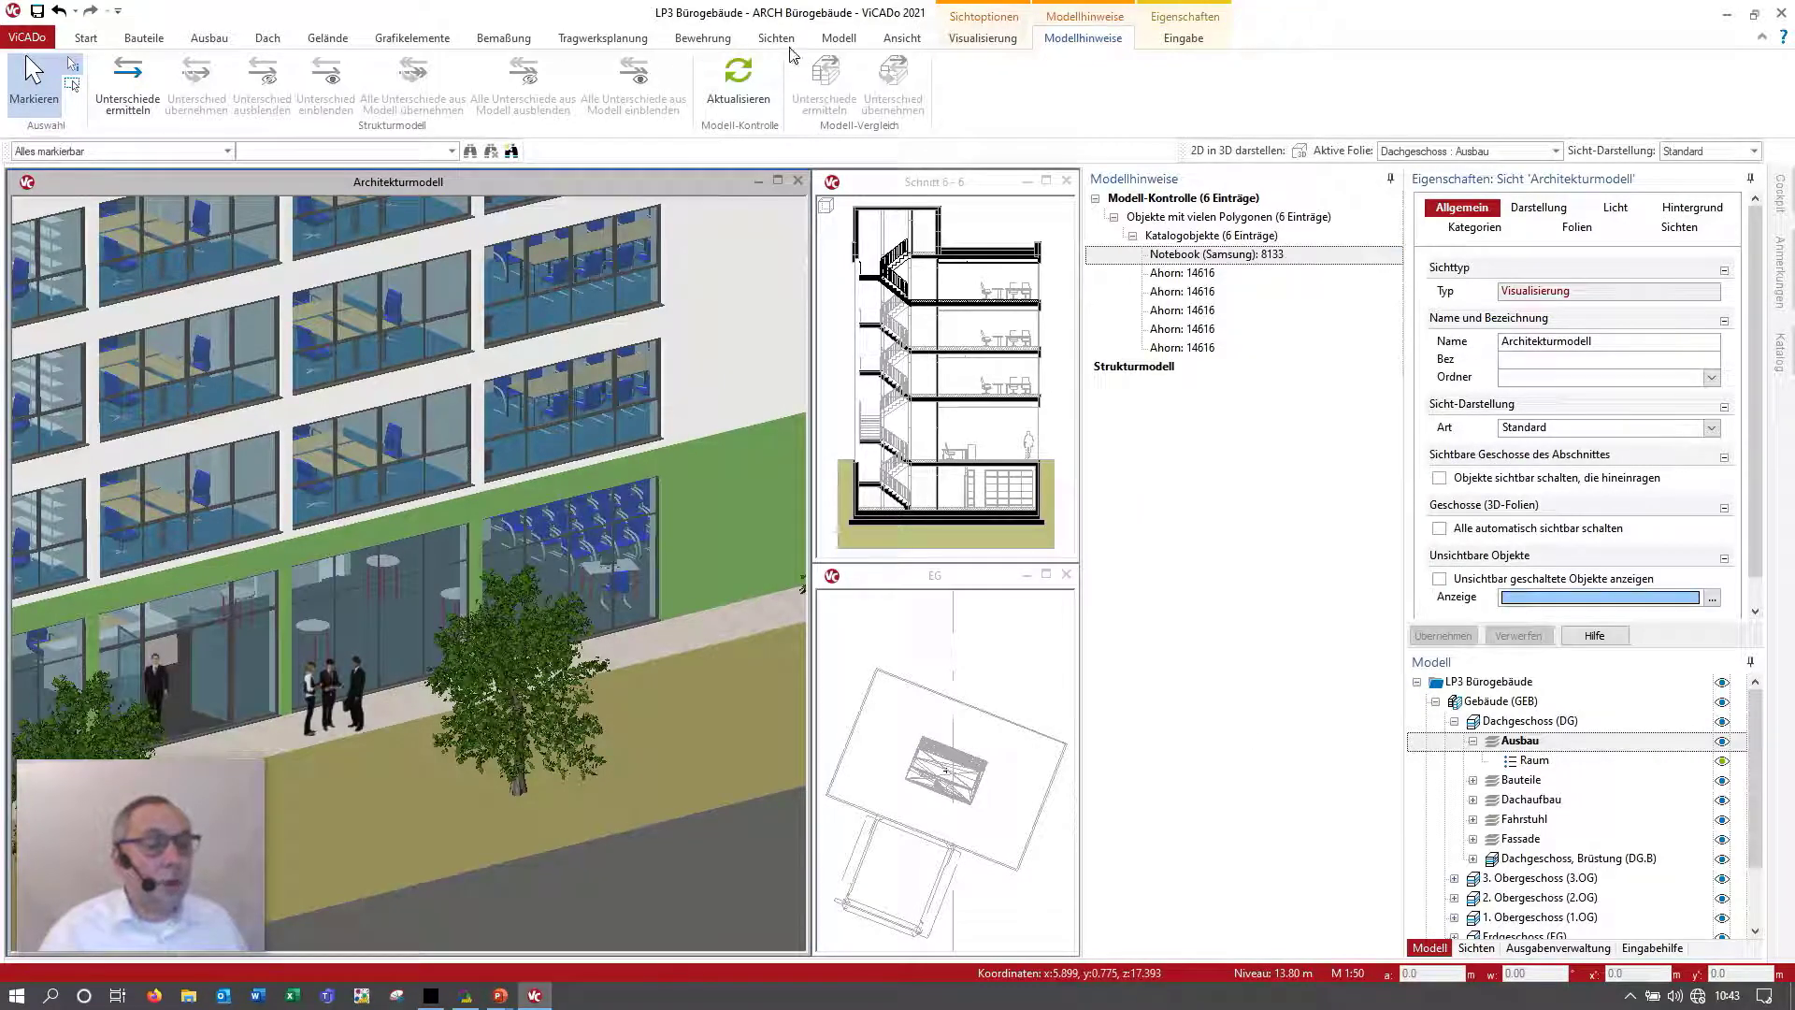
Step: In Modell-Kontrolle, uncheck Objekte mit vielen Polygonen and check Überschneidung von Bauteilen
click(840, 38)
click(460, 79)
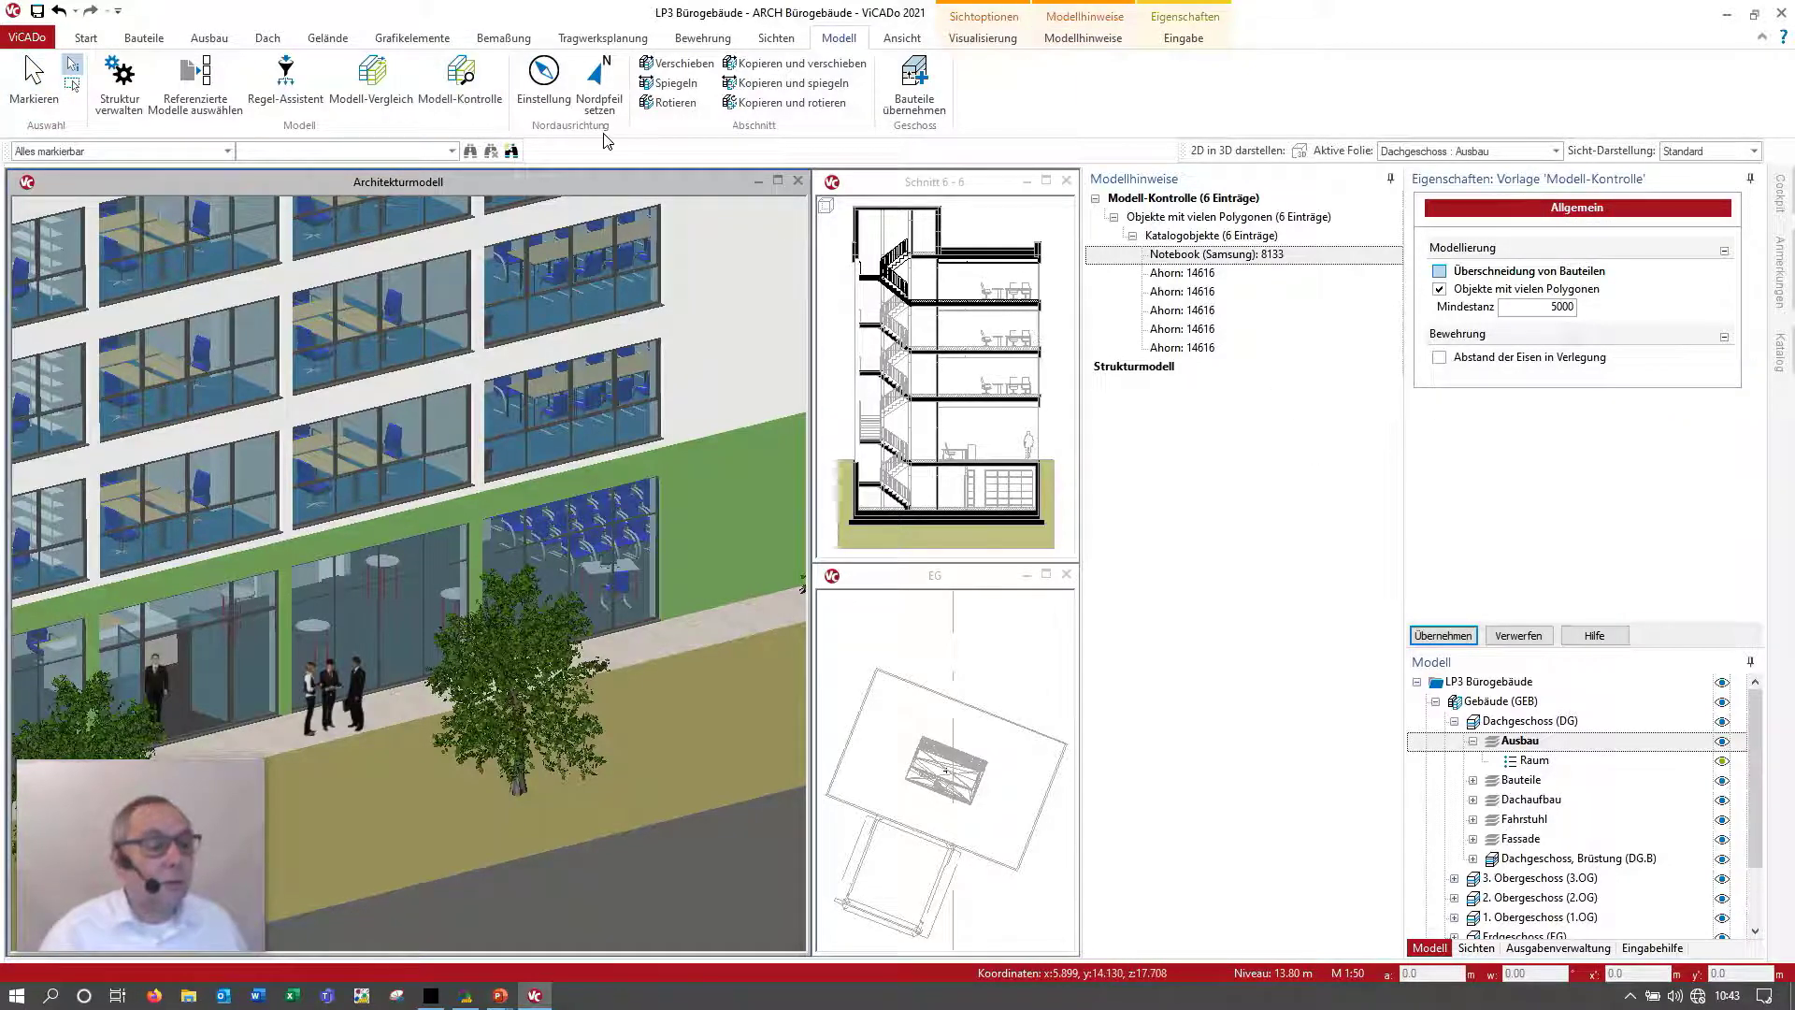
click(1439, 289)
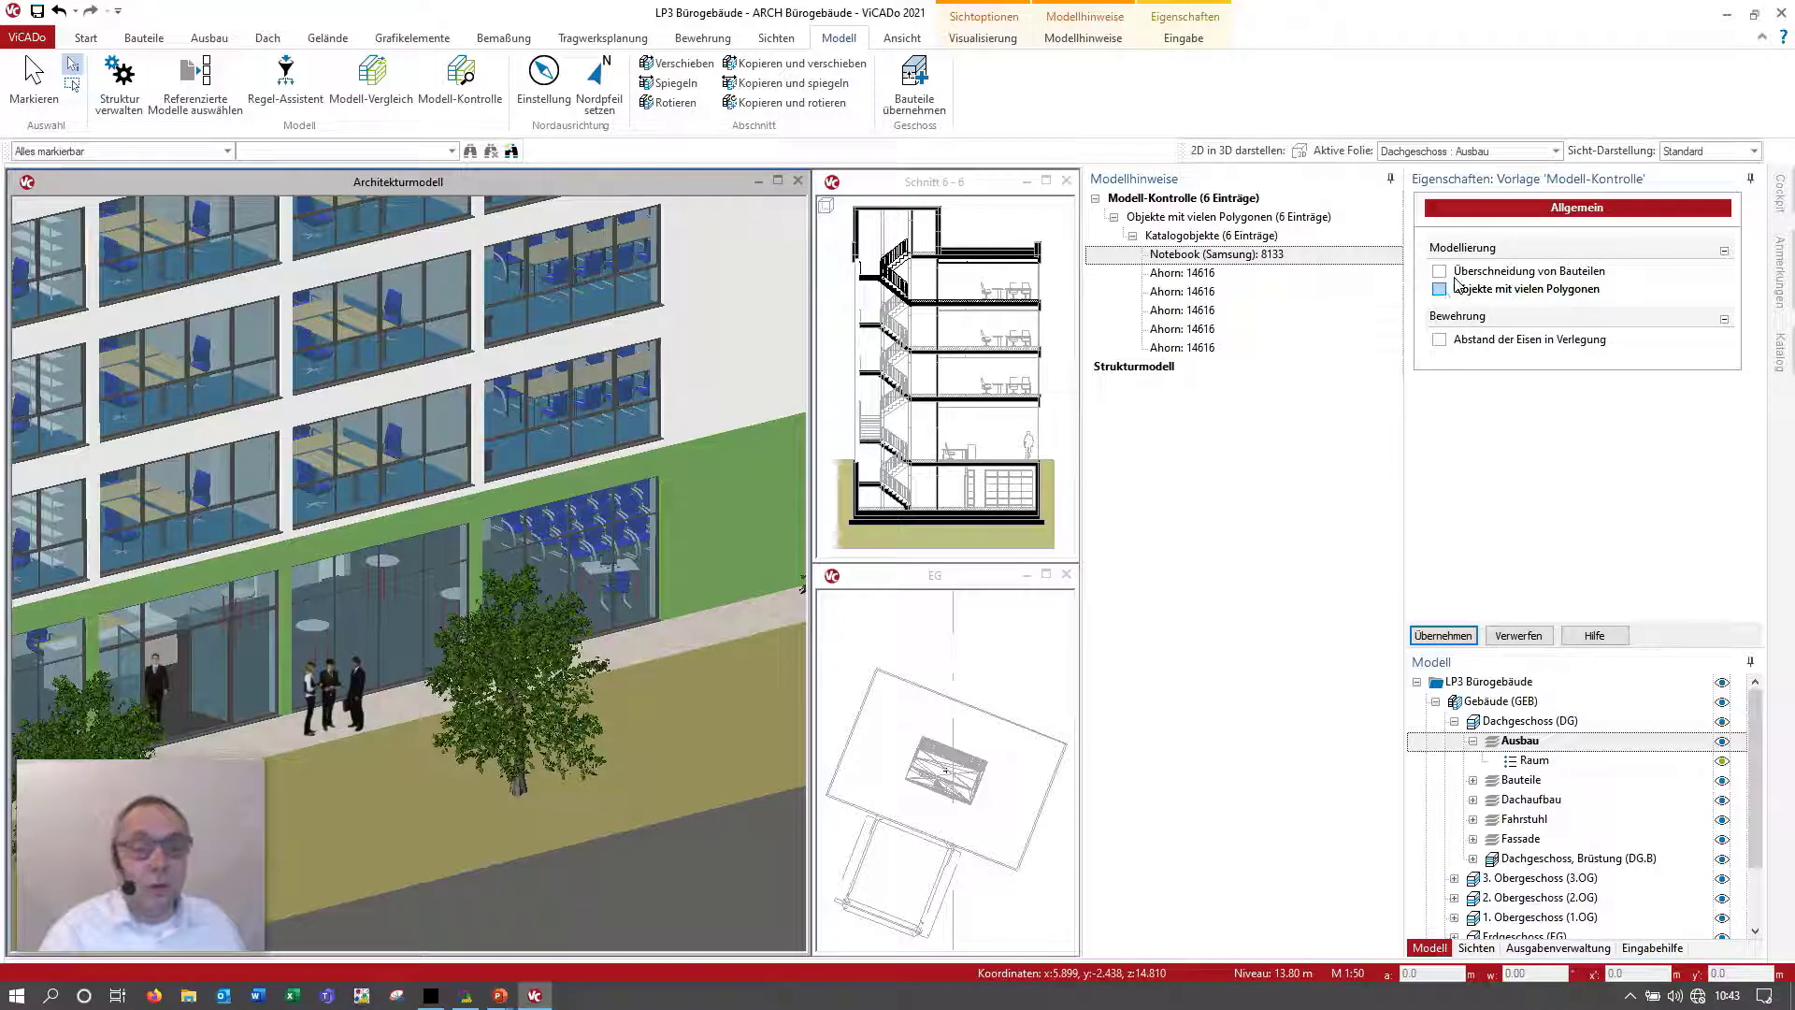
click(1440, 271)
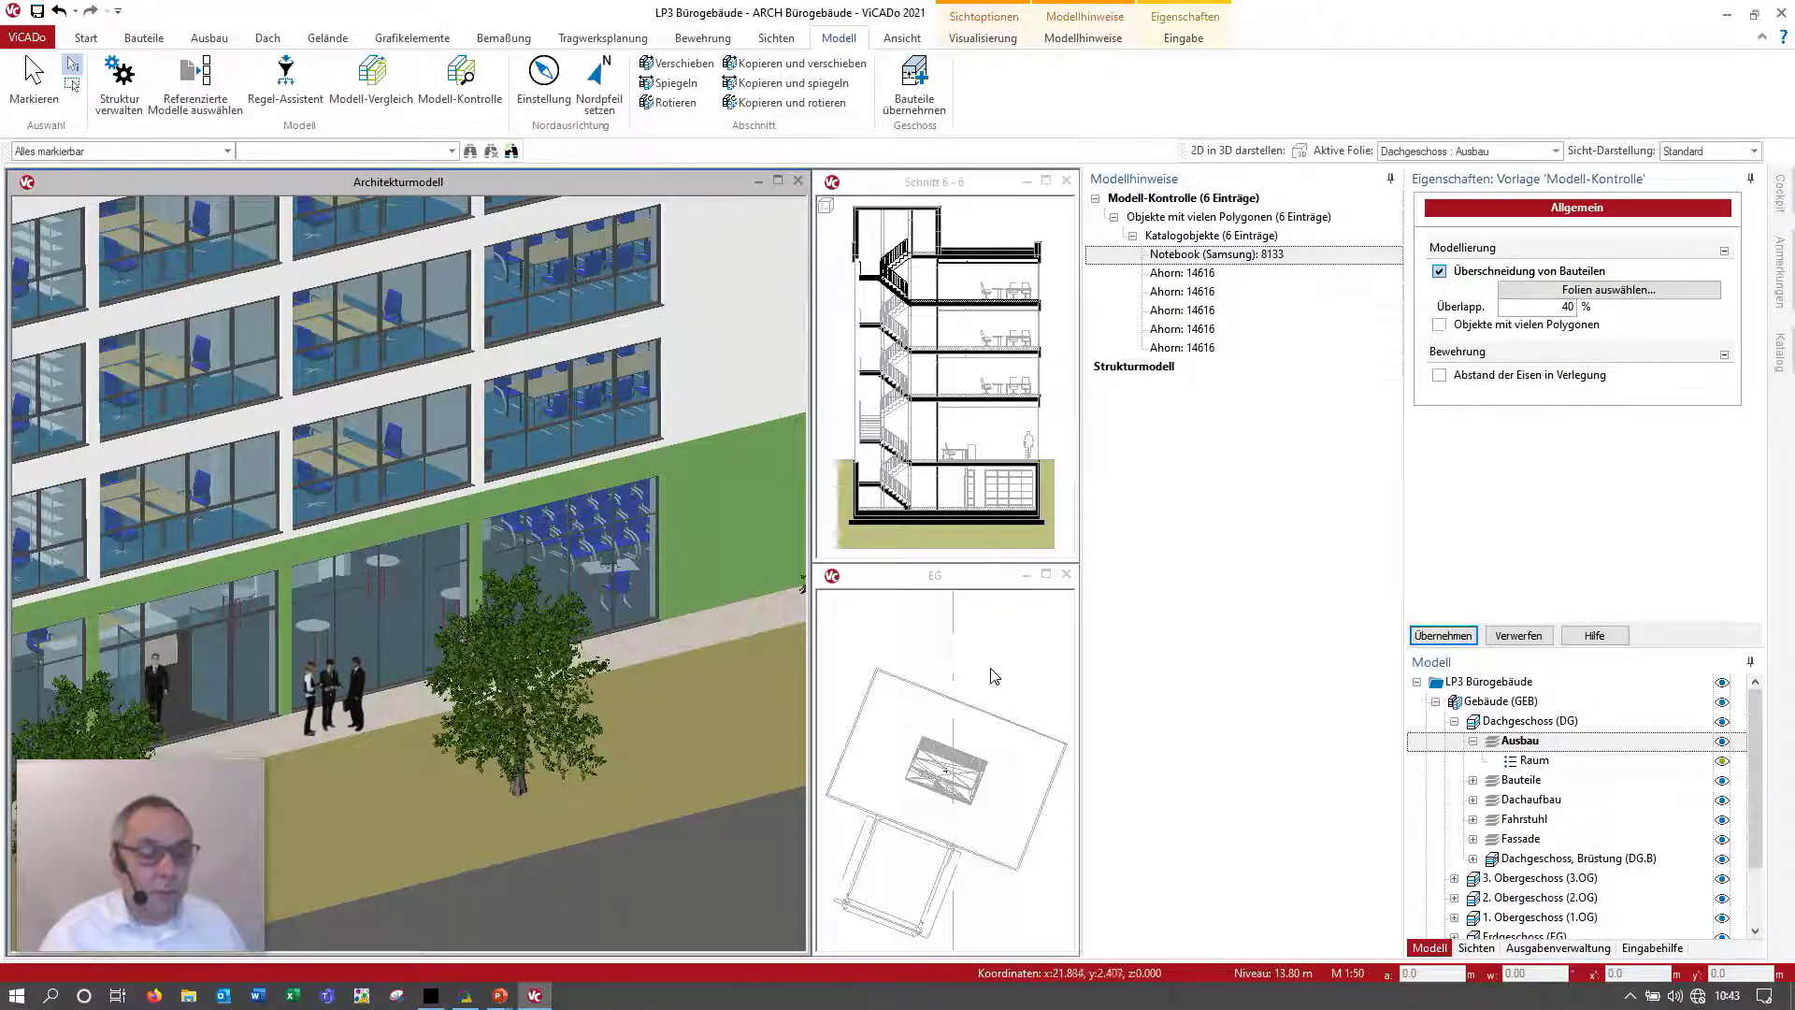
Step: Discard the unapplied check settings and make the EG floor plan the main view
click(1048, 576)
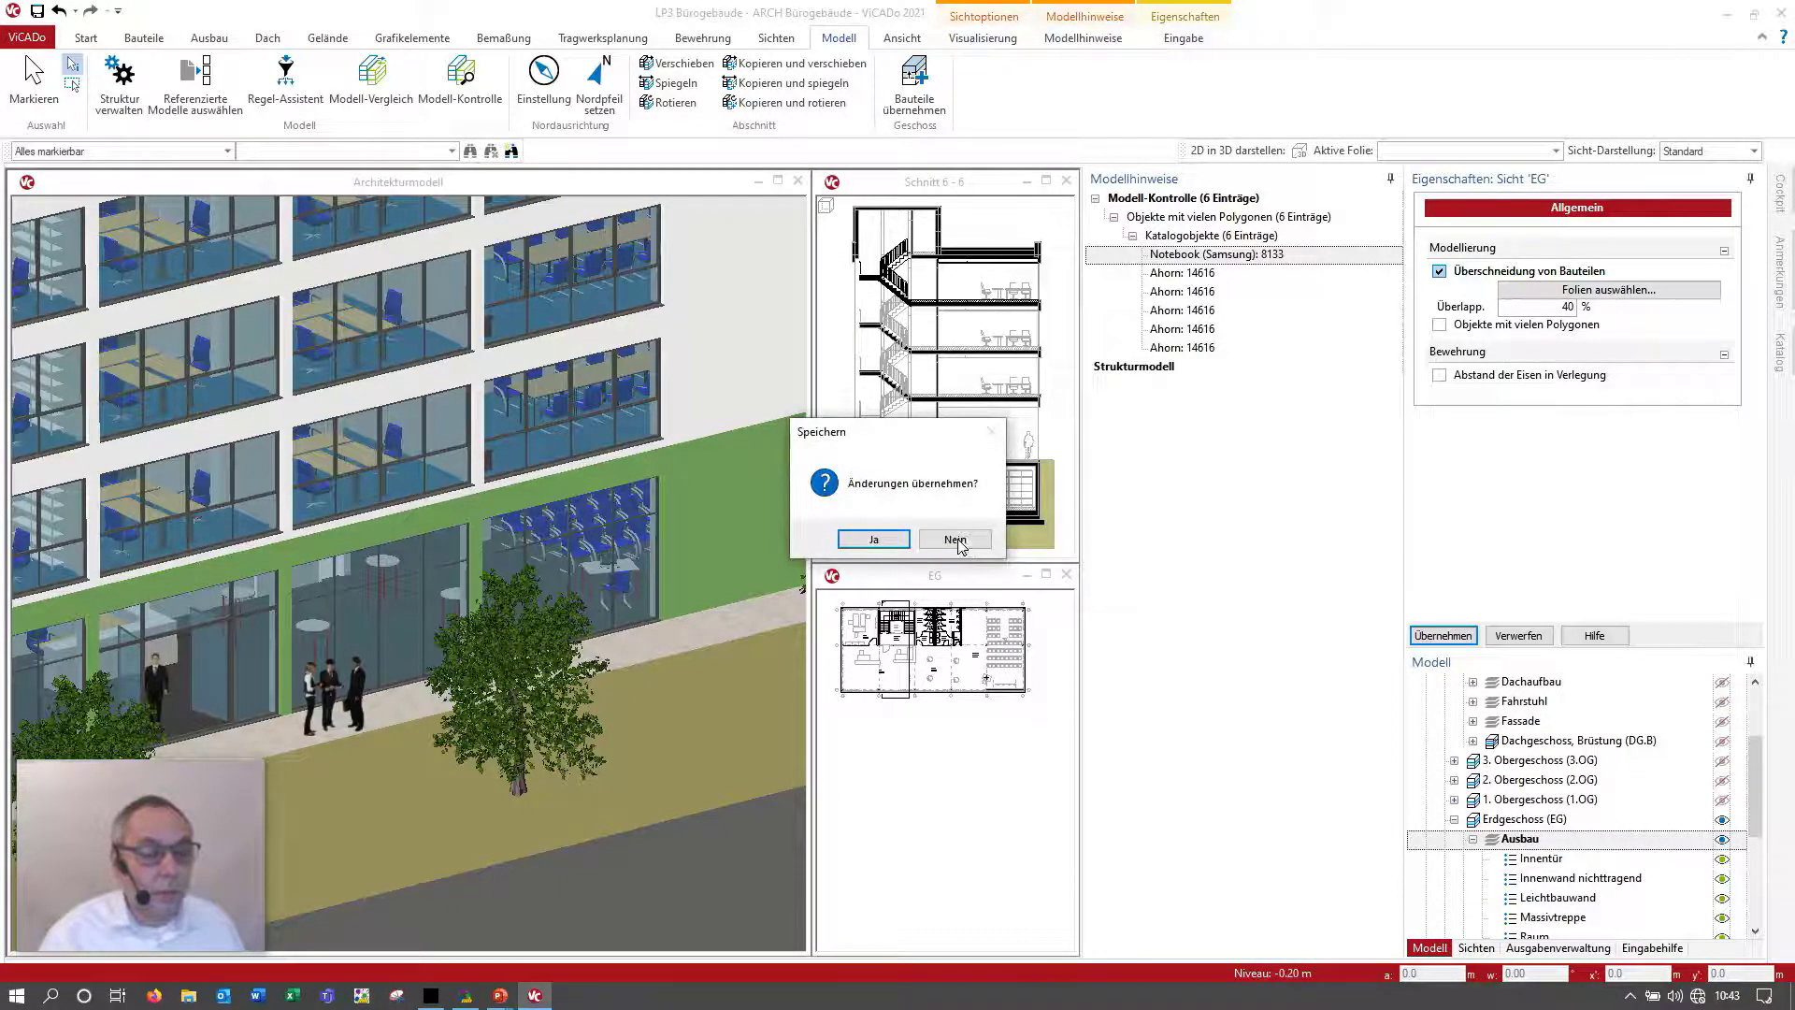
click(963, 543)
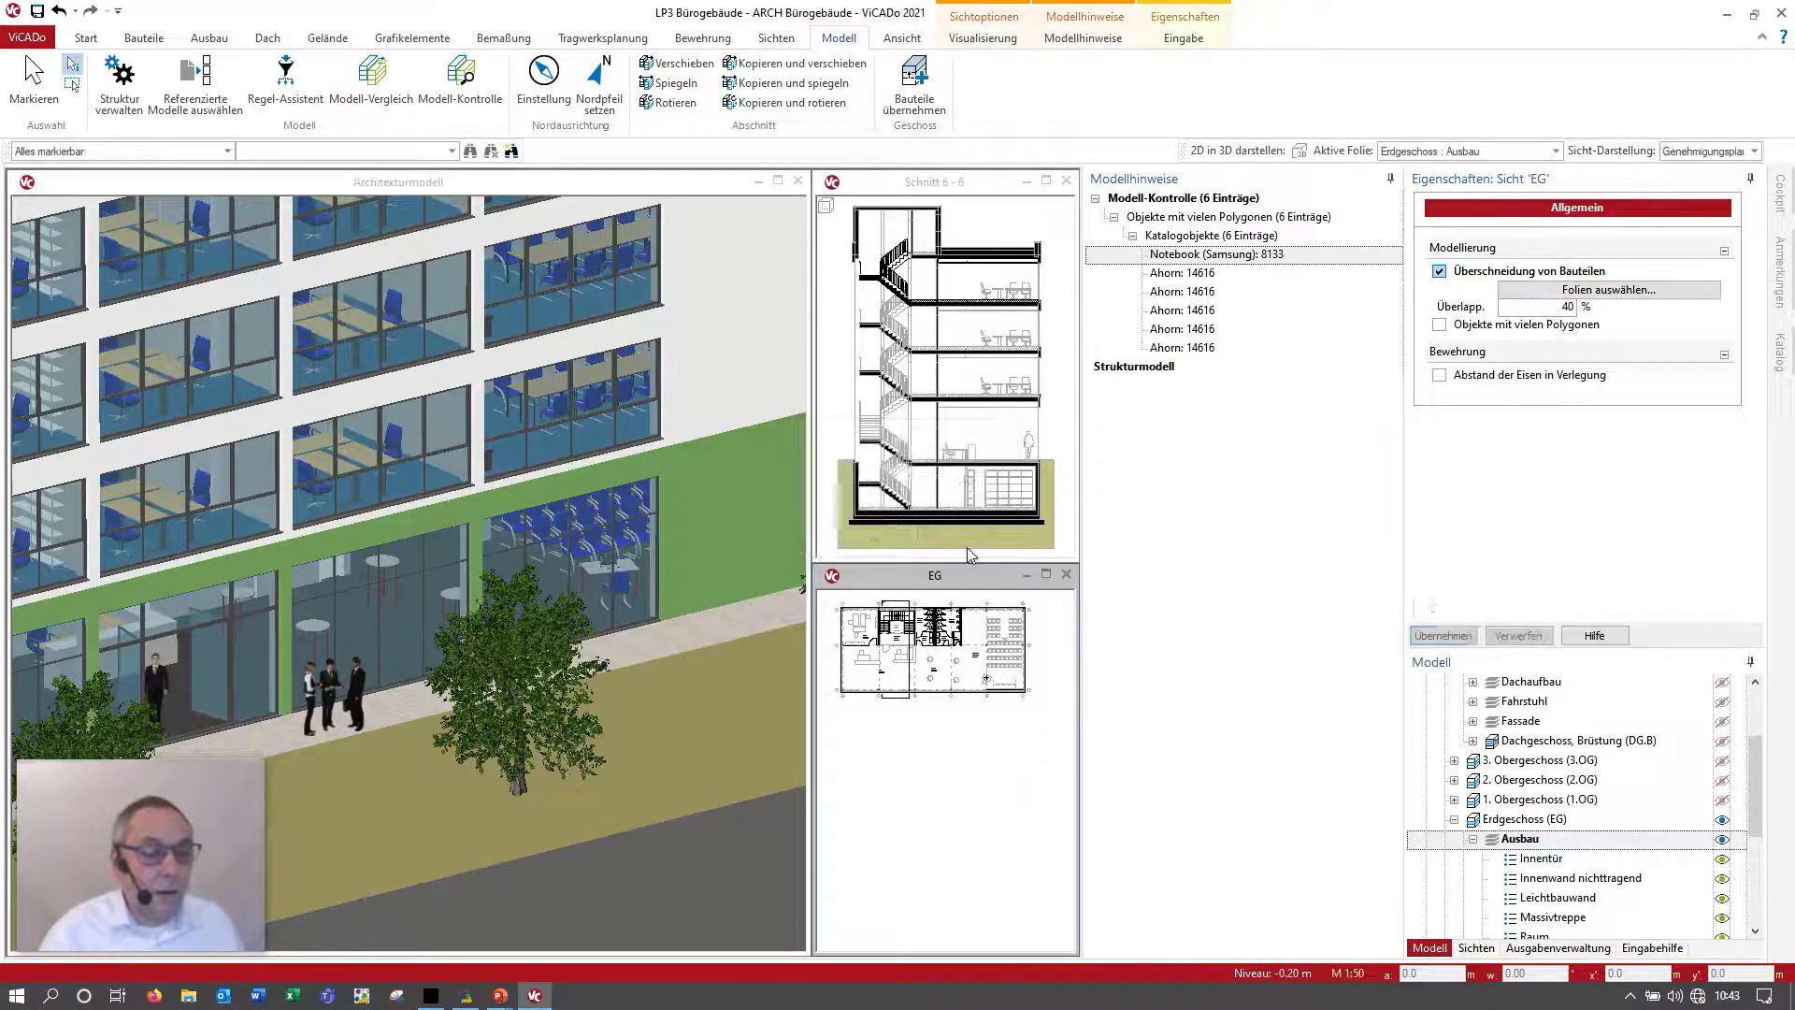
click(1047, 574)
scroll(413, 355, up, 5)
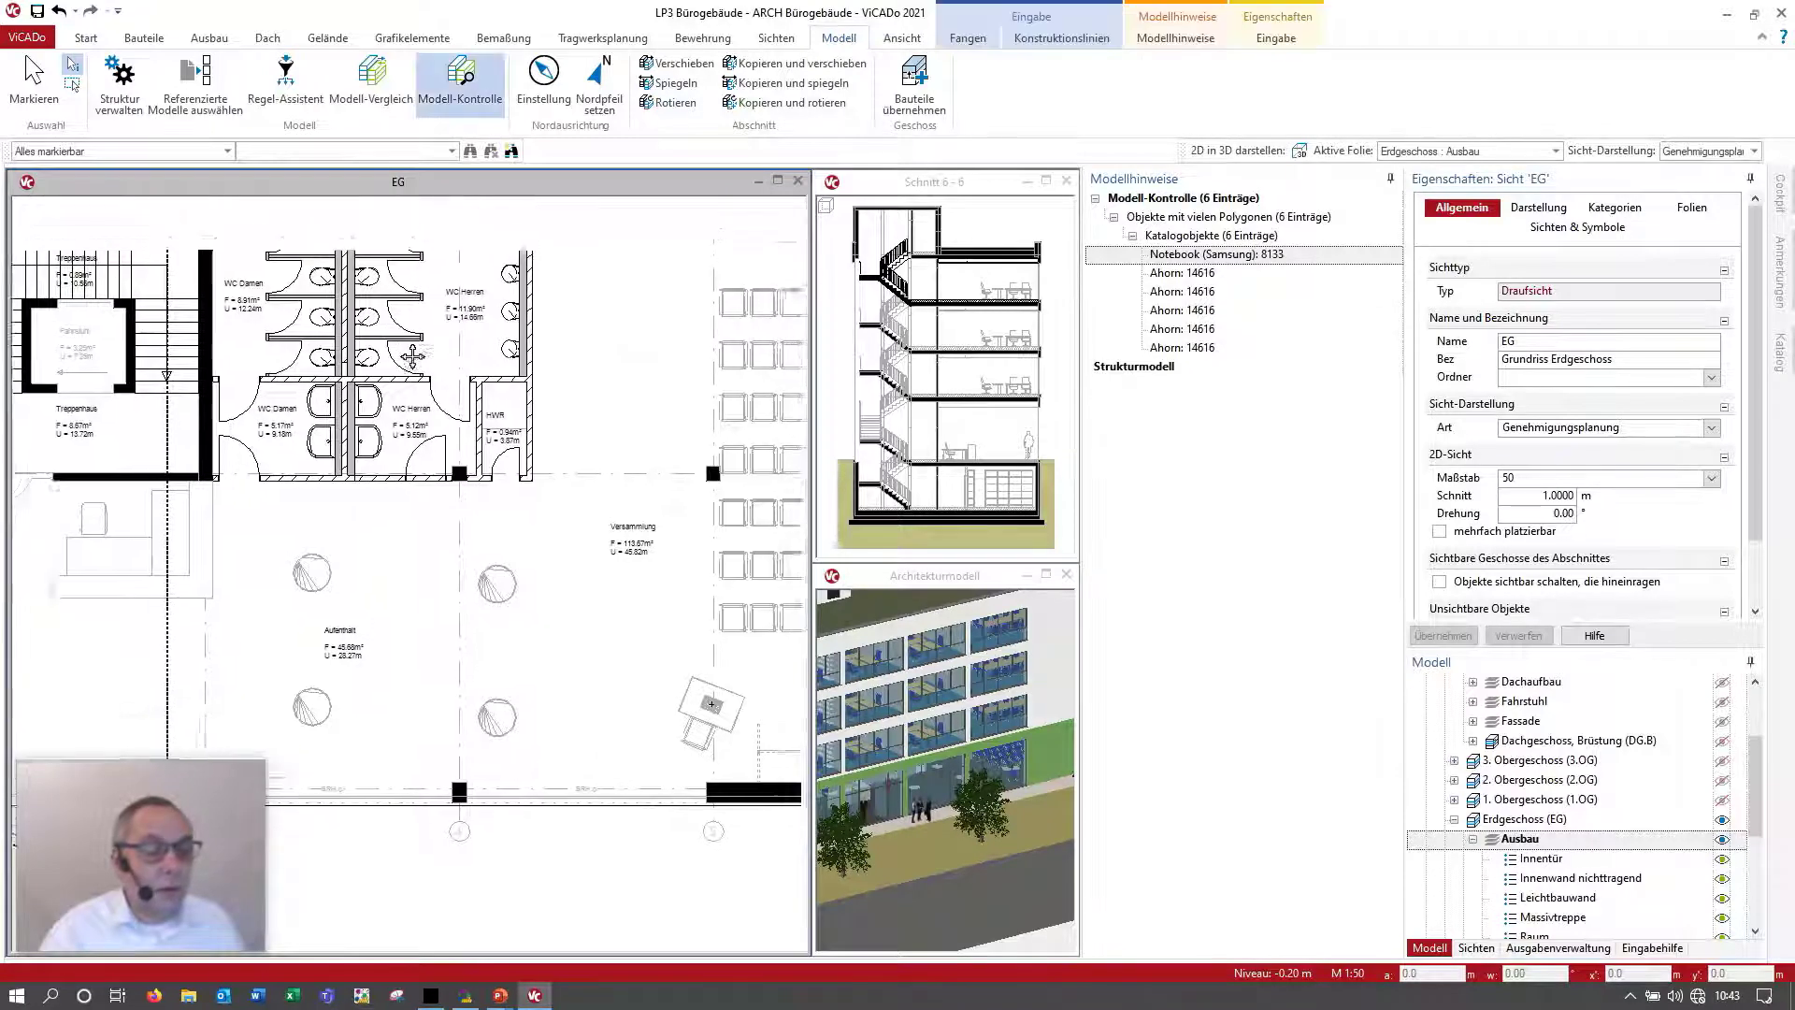
scroll(412, 356, down, 5)
Step: Maximize the EG plan and run the Überschneidung von Bauteilen check at 90 % overlap
click(777, 181)
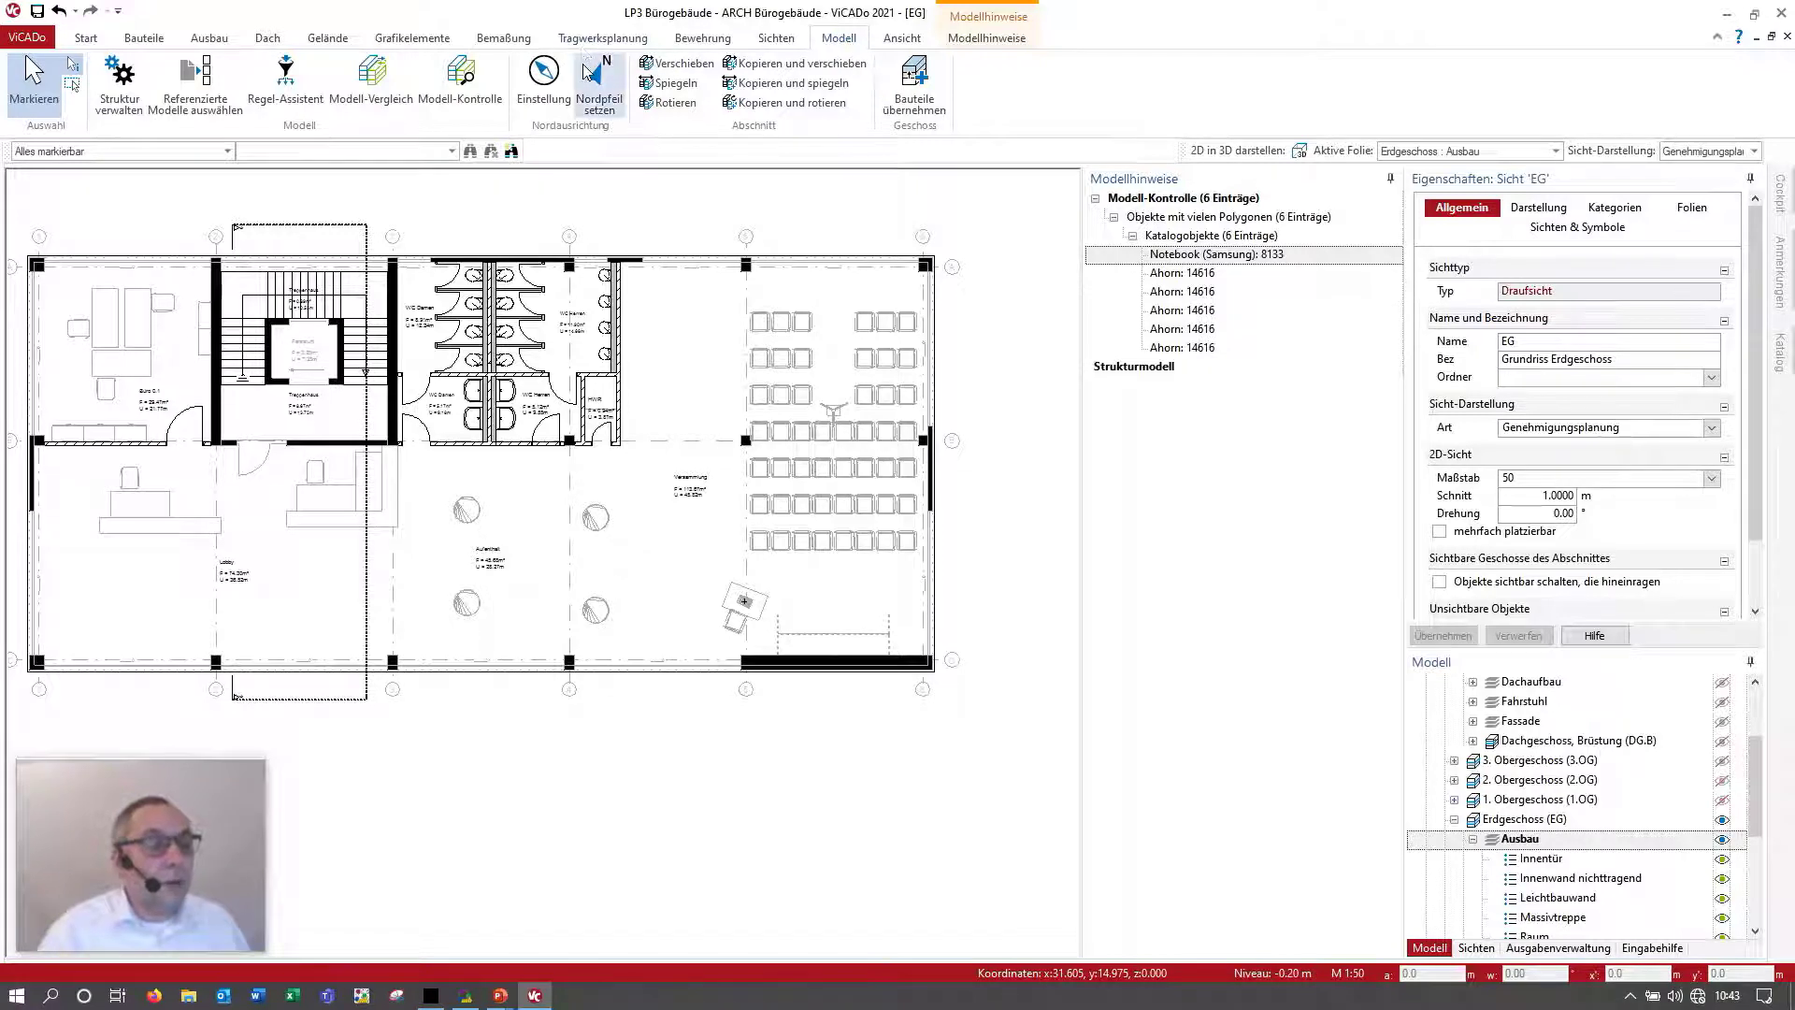
click(461, 86)
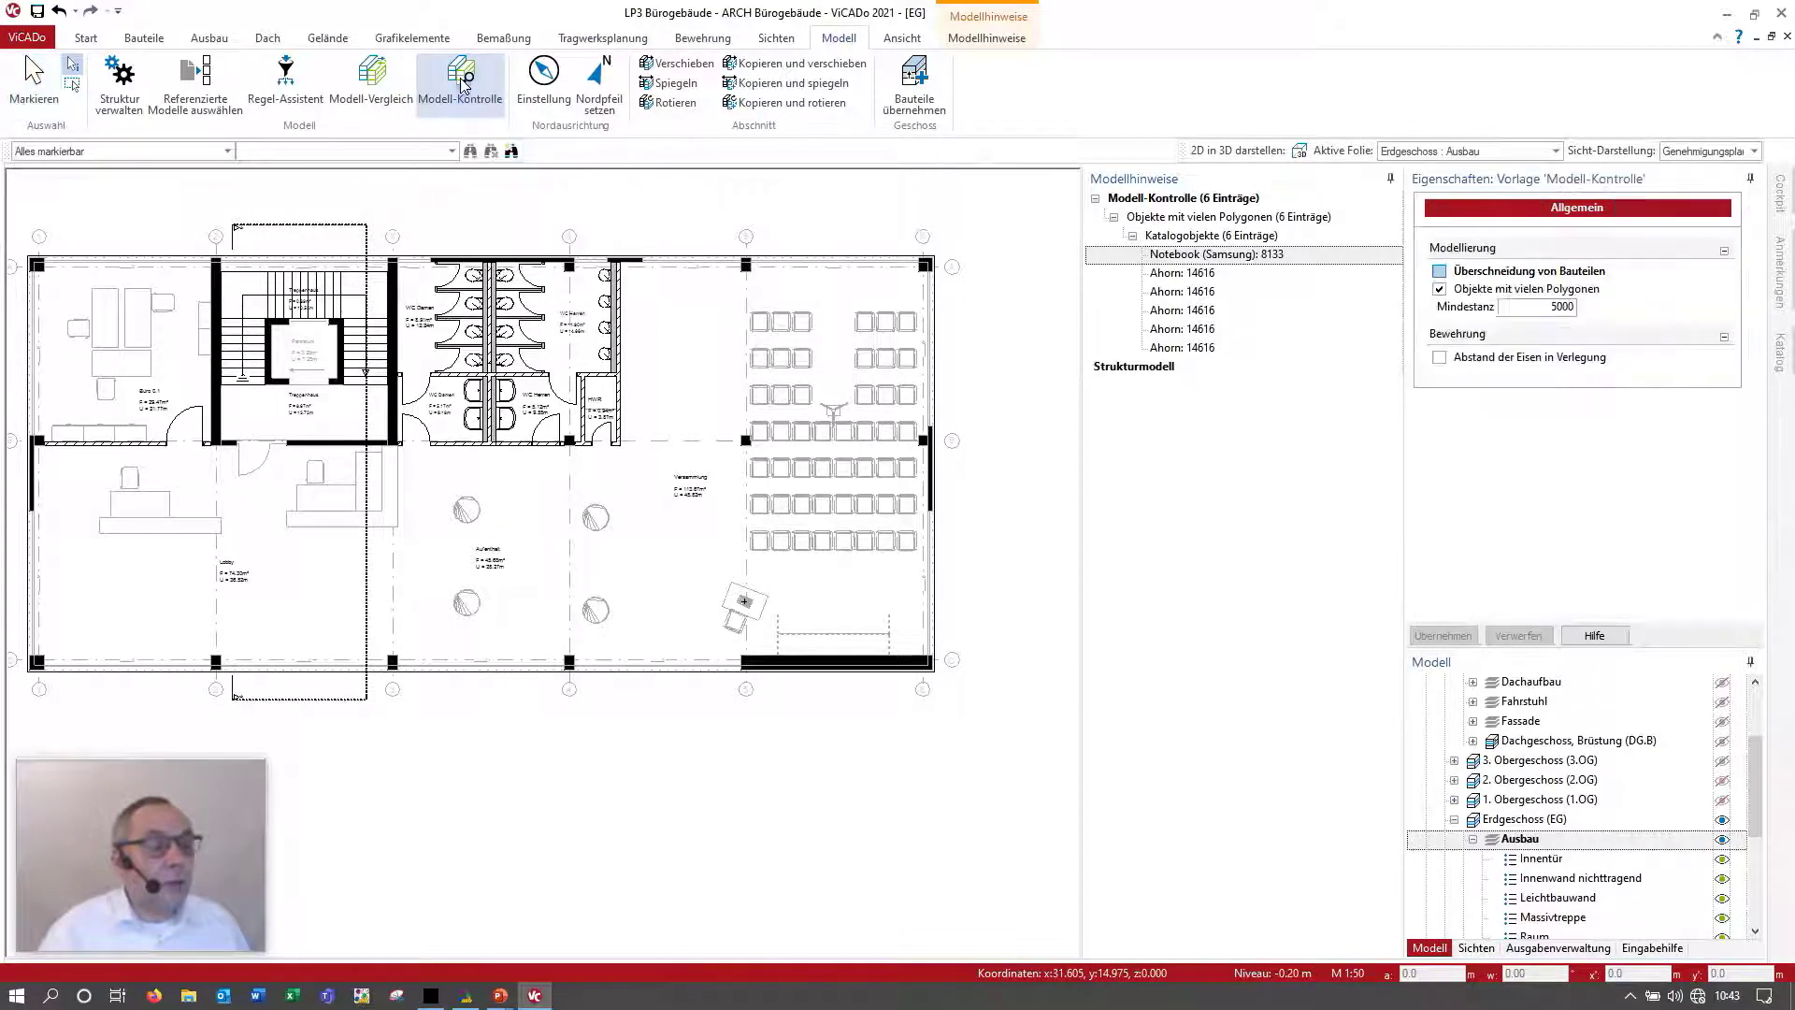
click(1440, 289)
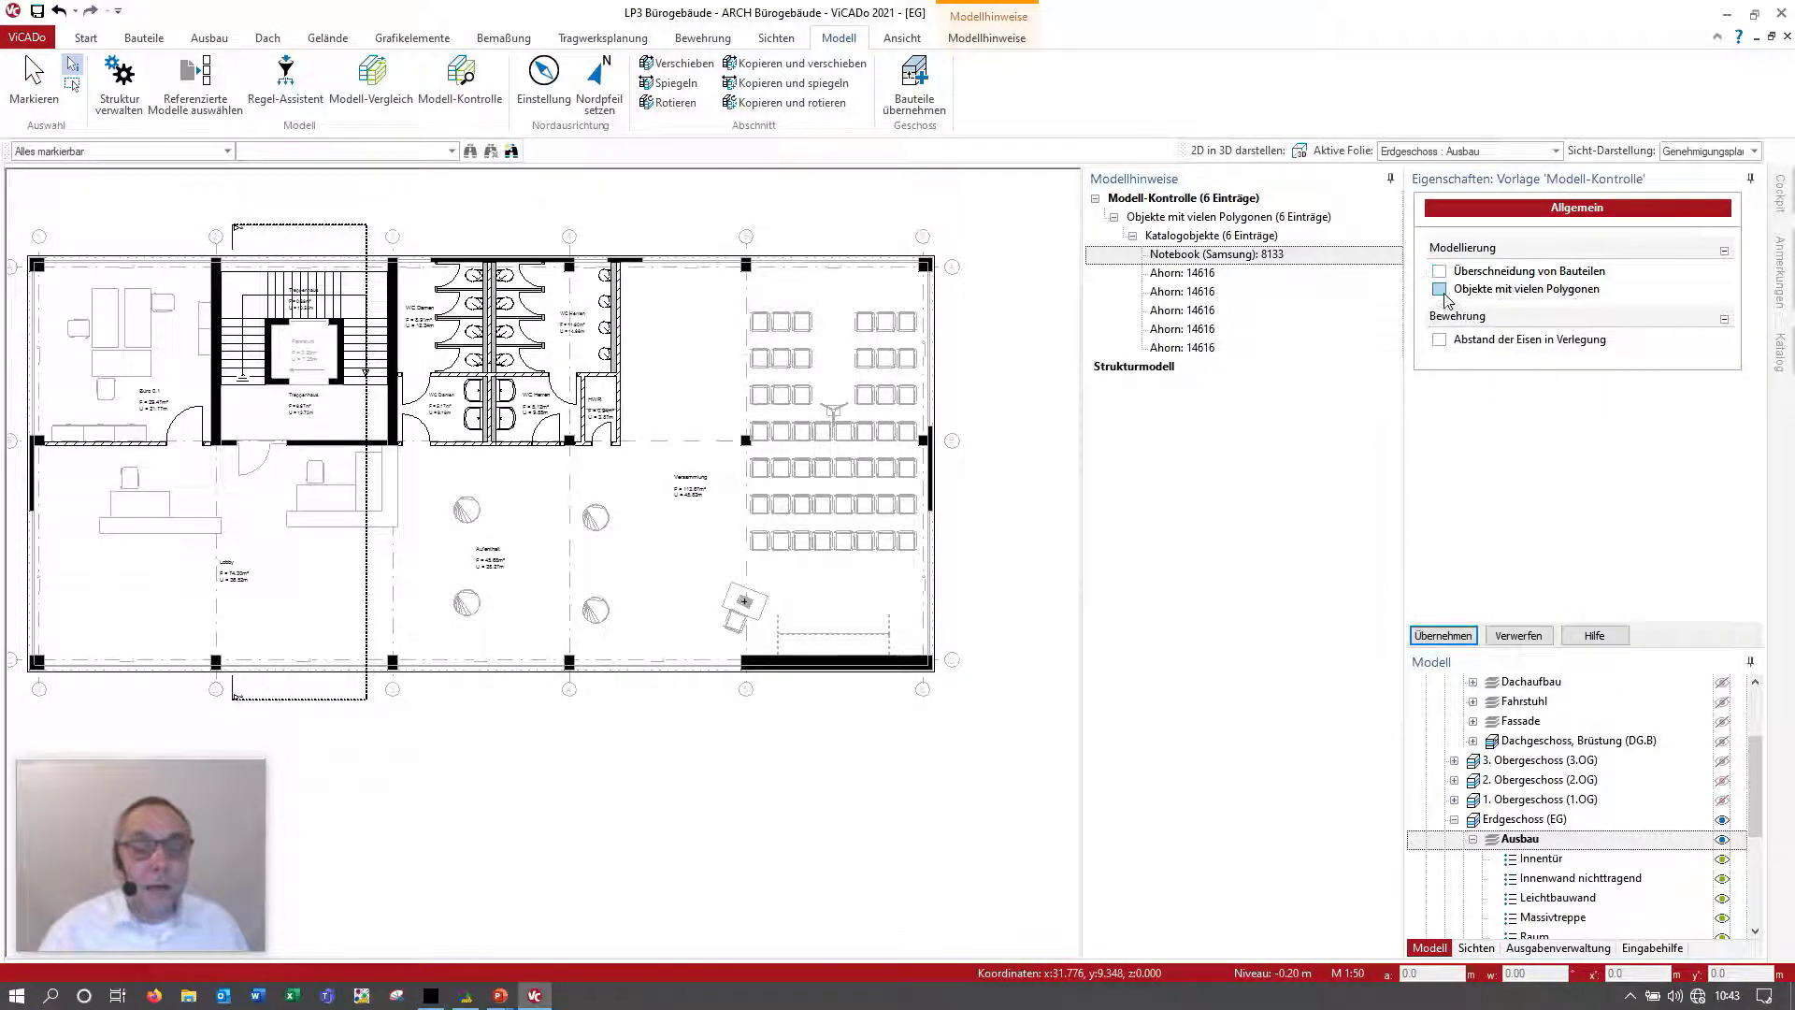
click(1441, 272)
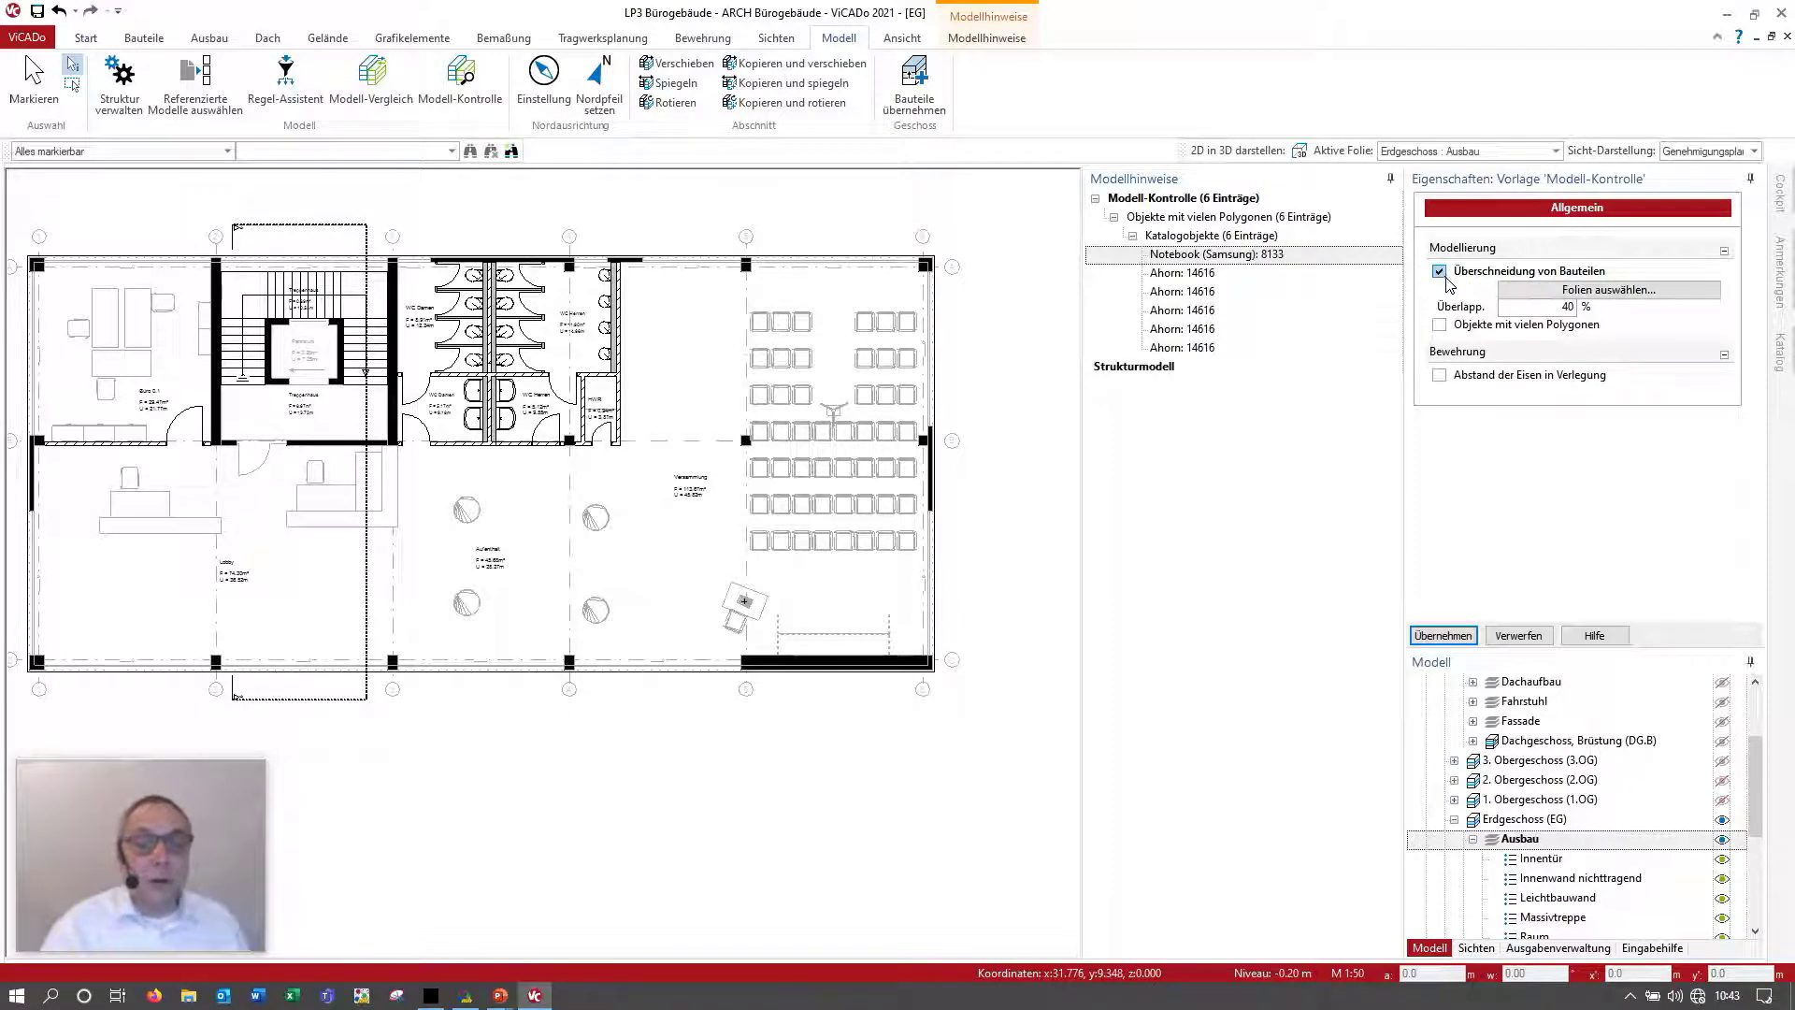
double_click(1568, 307)
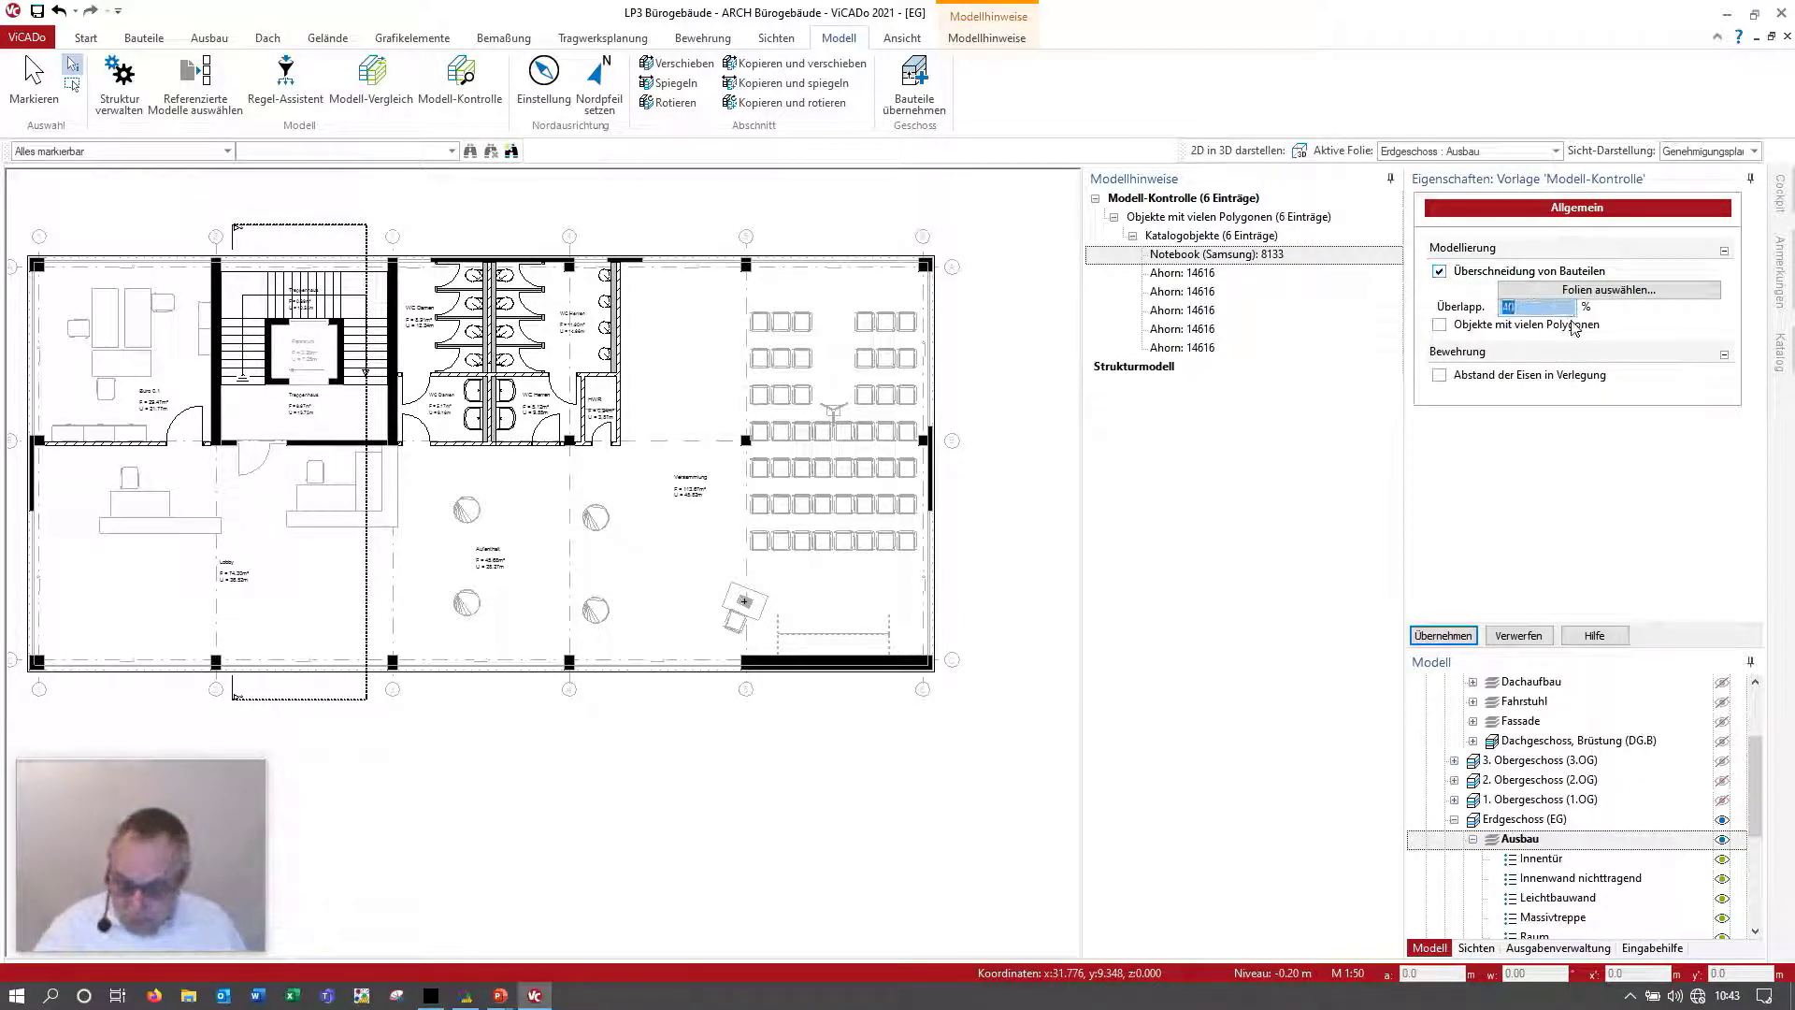
text(90)
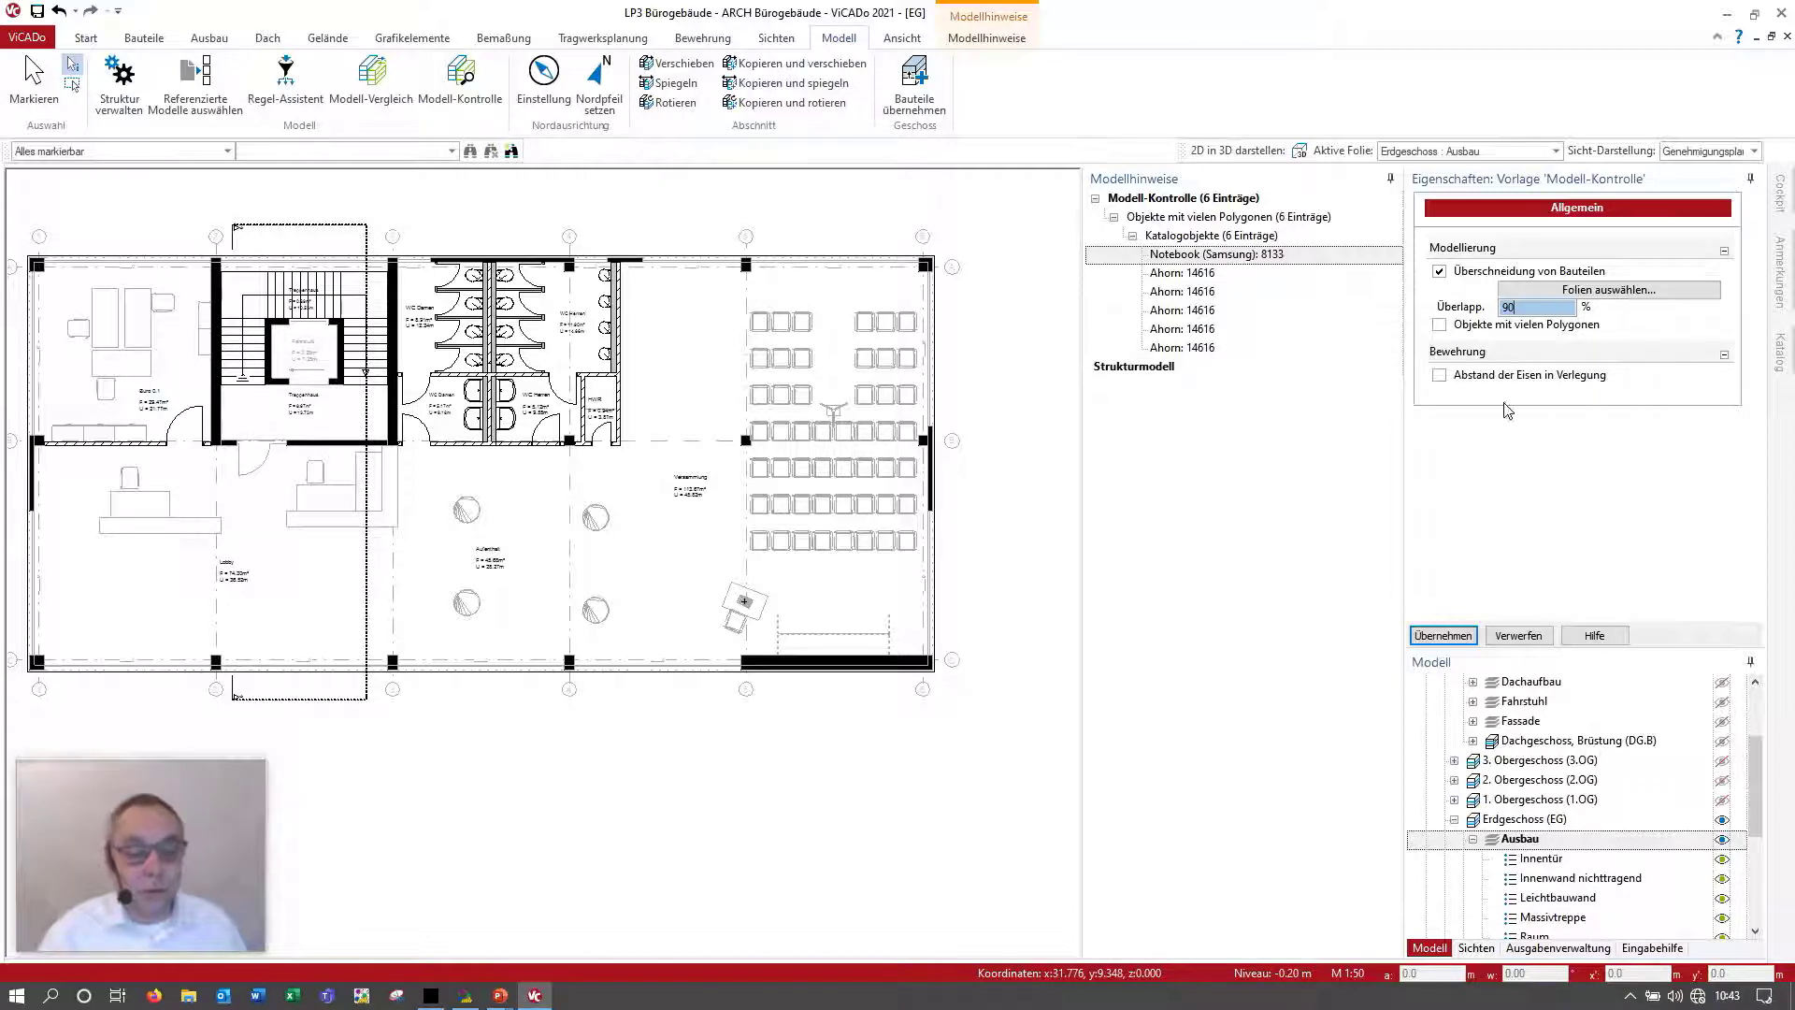
click(1444, 634)
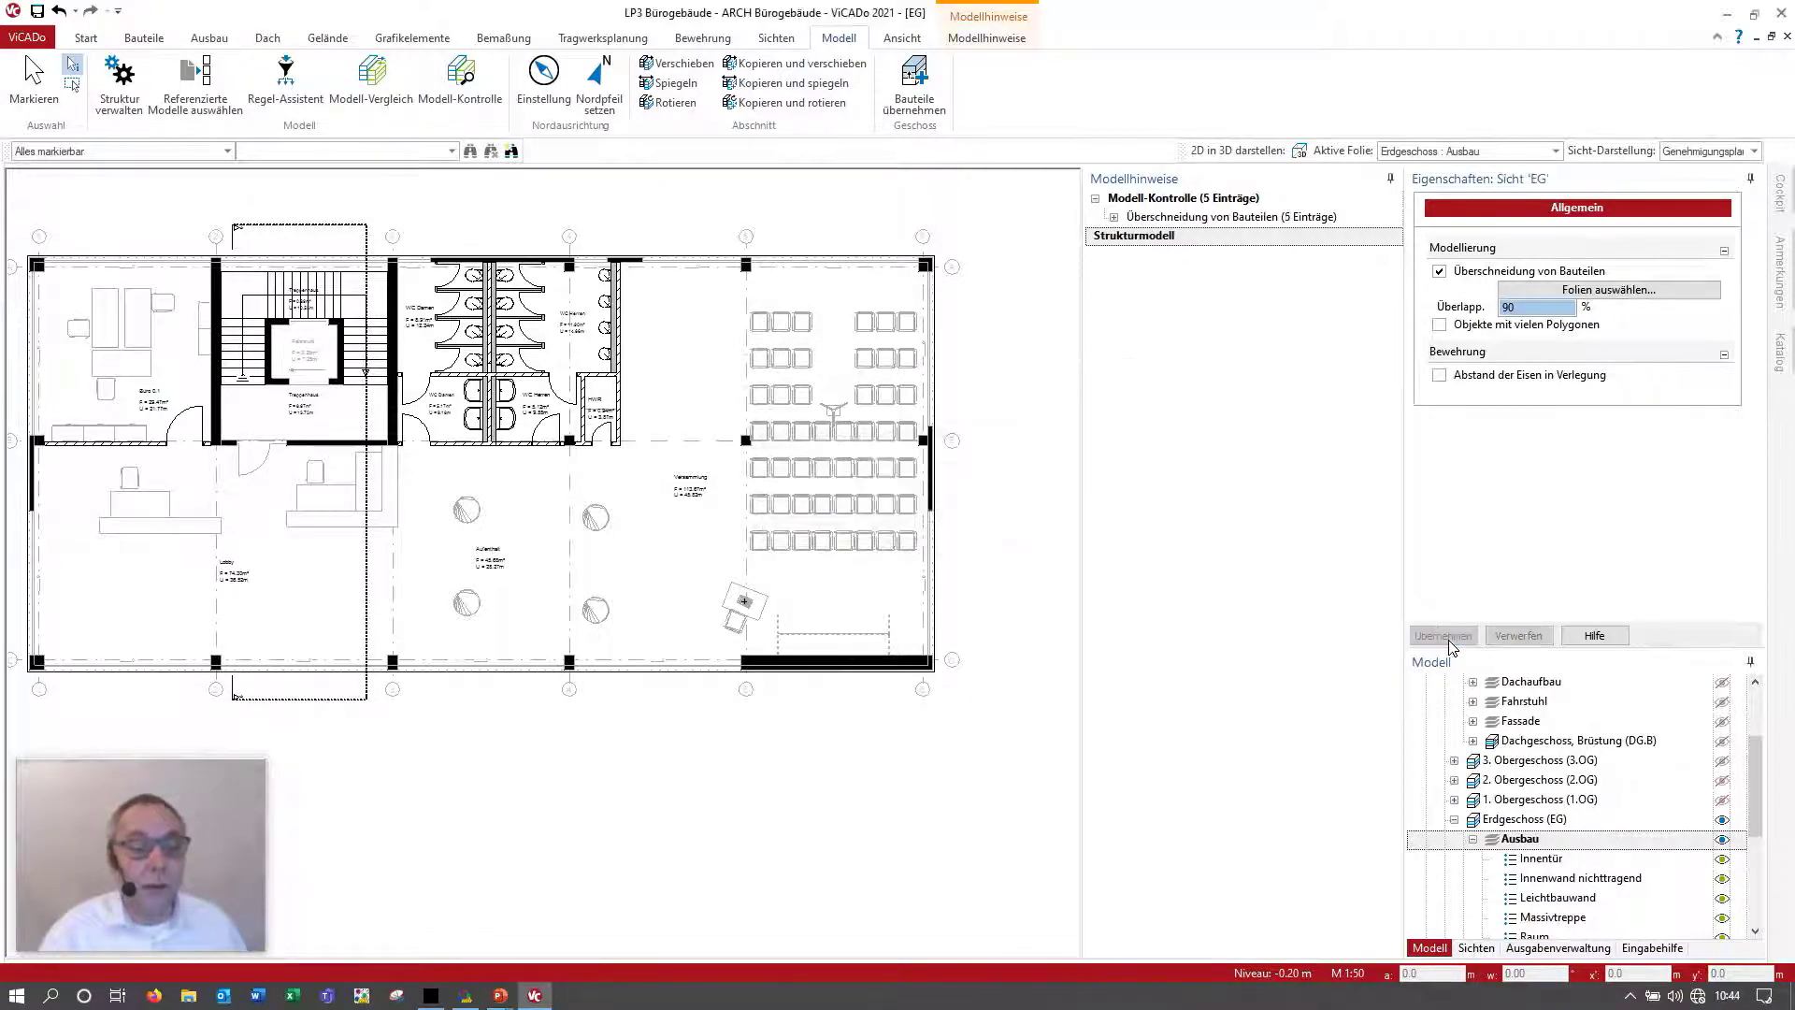
Step: Expand the fifth overlap finding and show its StbSt-1 reference column in a tilted 3D view
click(1116, 218)
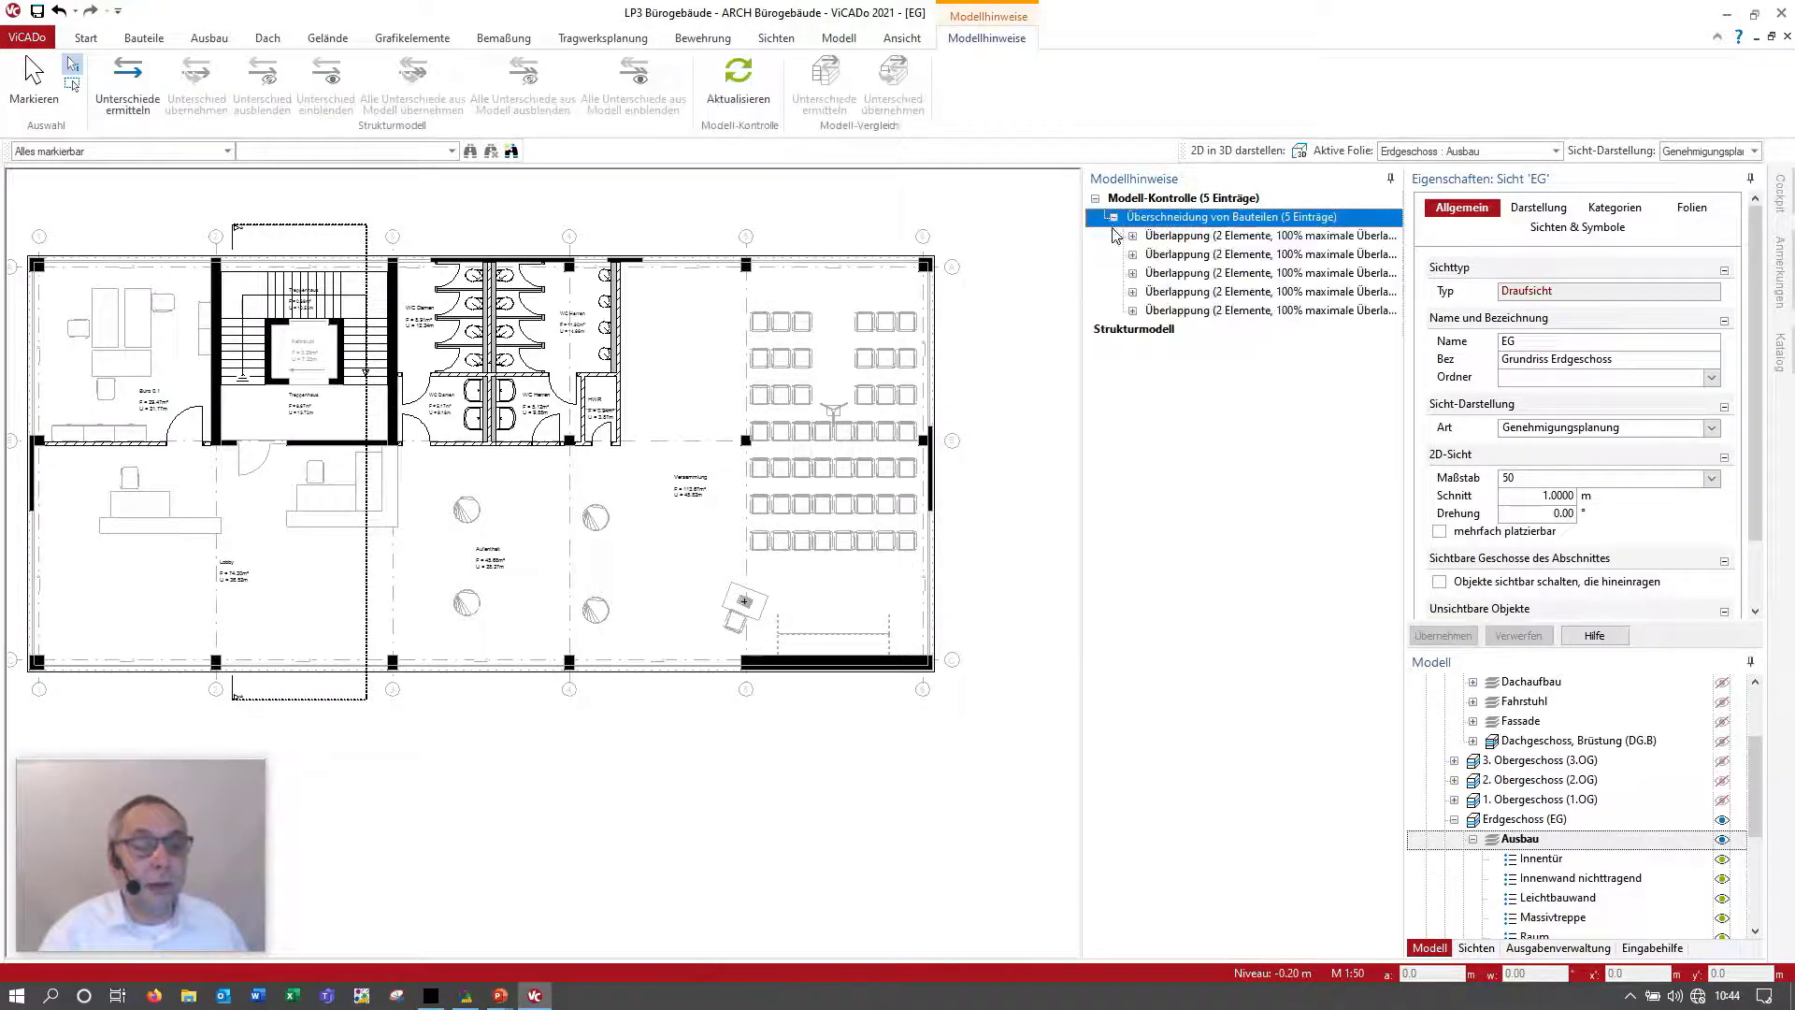
click(1135, 314)
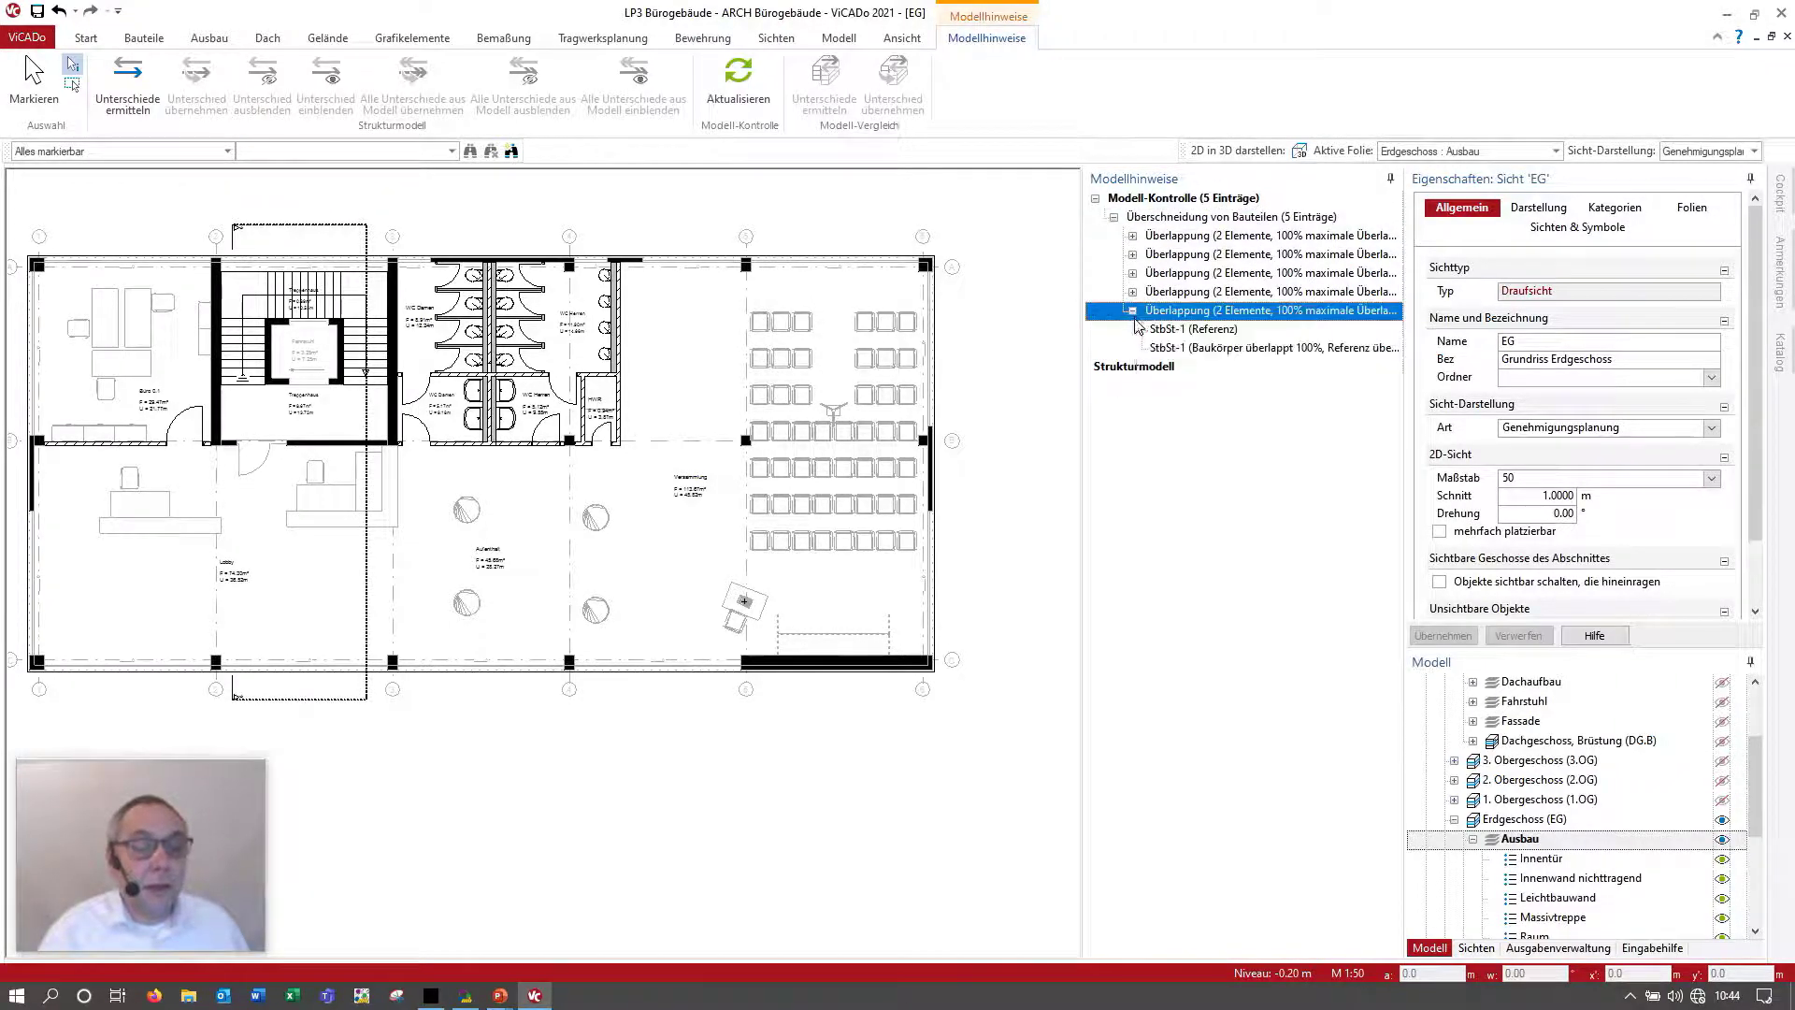
click(1178, 333)
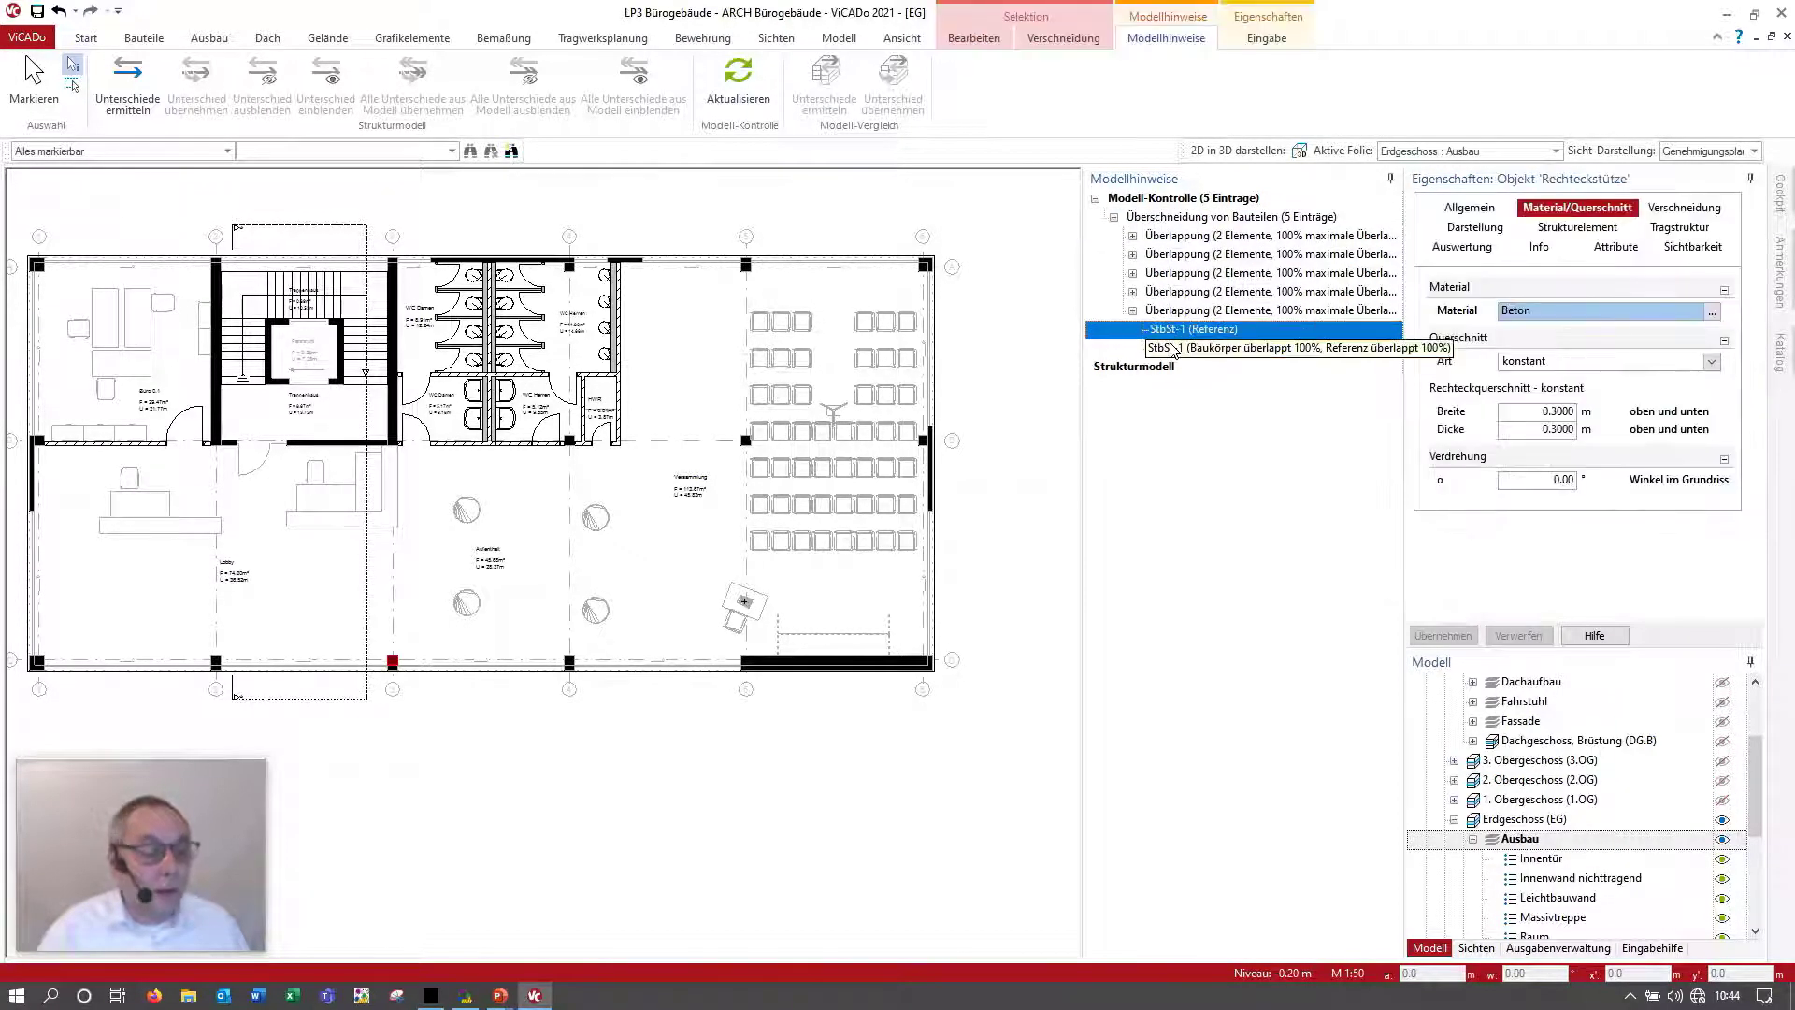
middle_drag(473, 602, 560, 608)
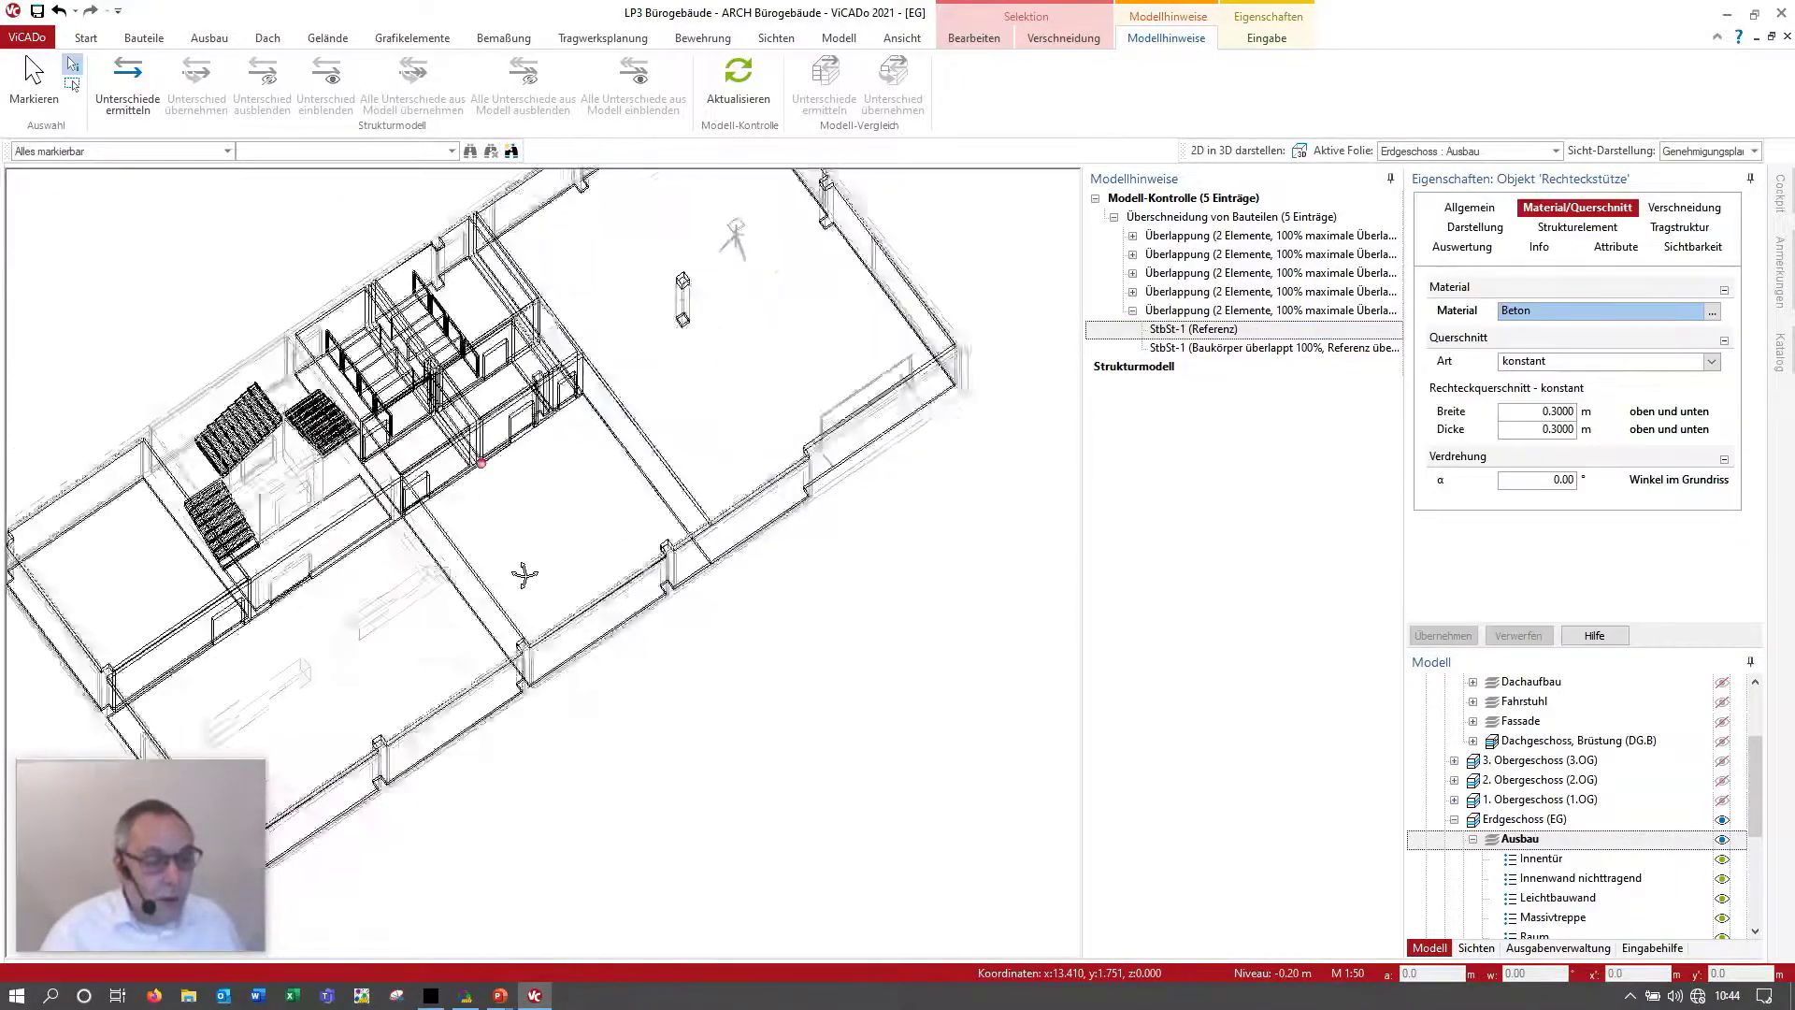
scroll(559, 608, up, 1)
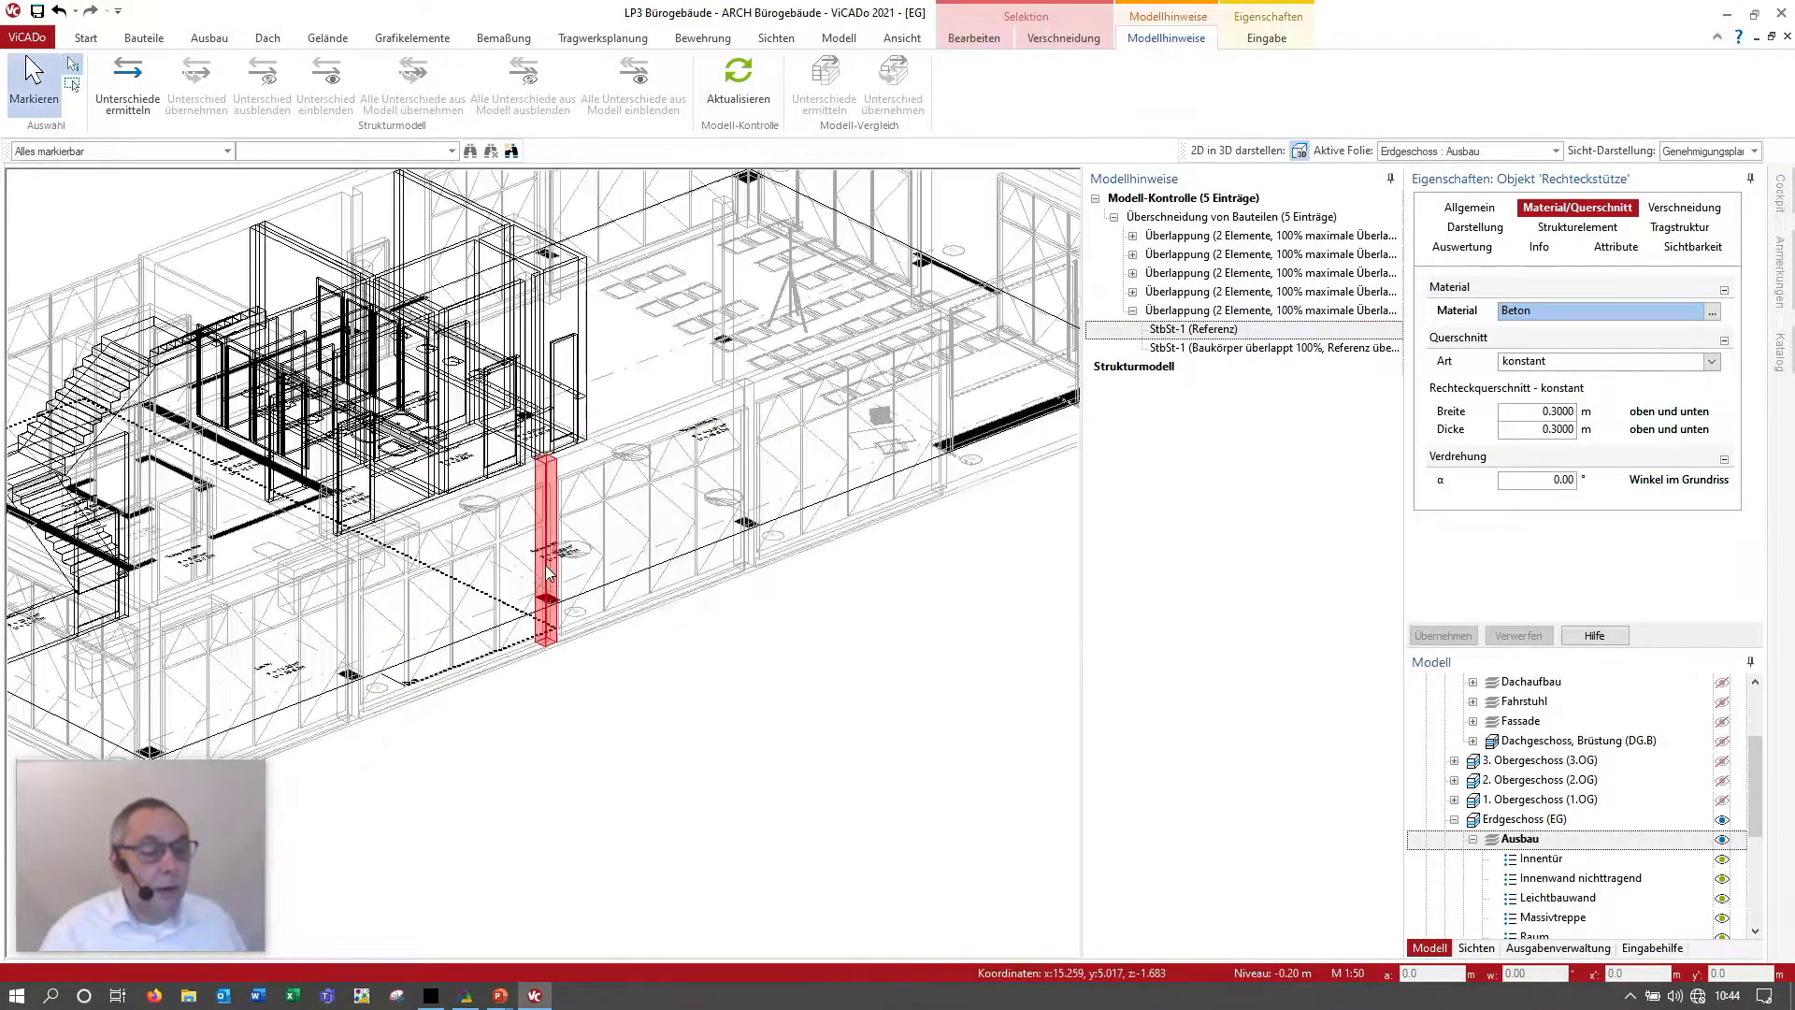
scroll(570, 599, up, 3)
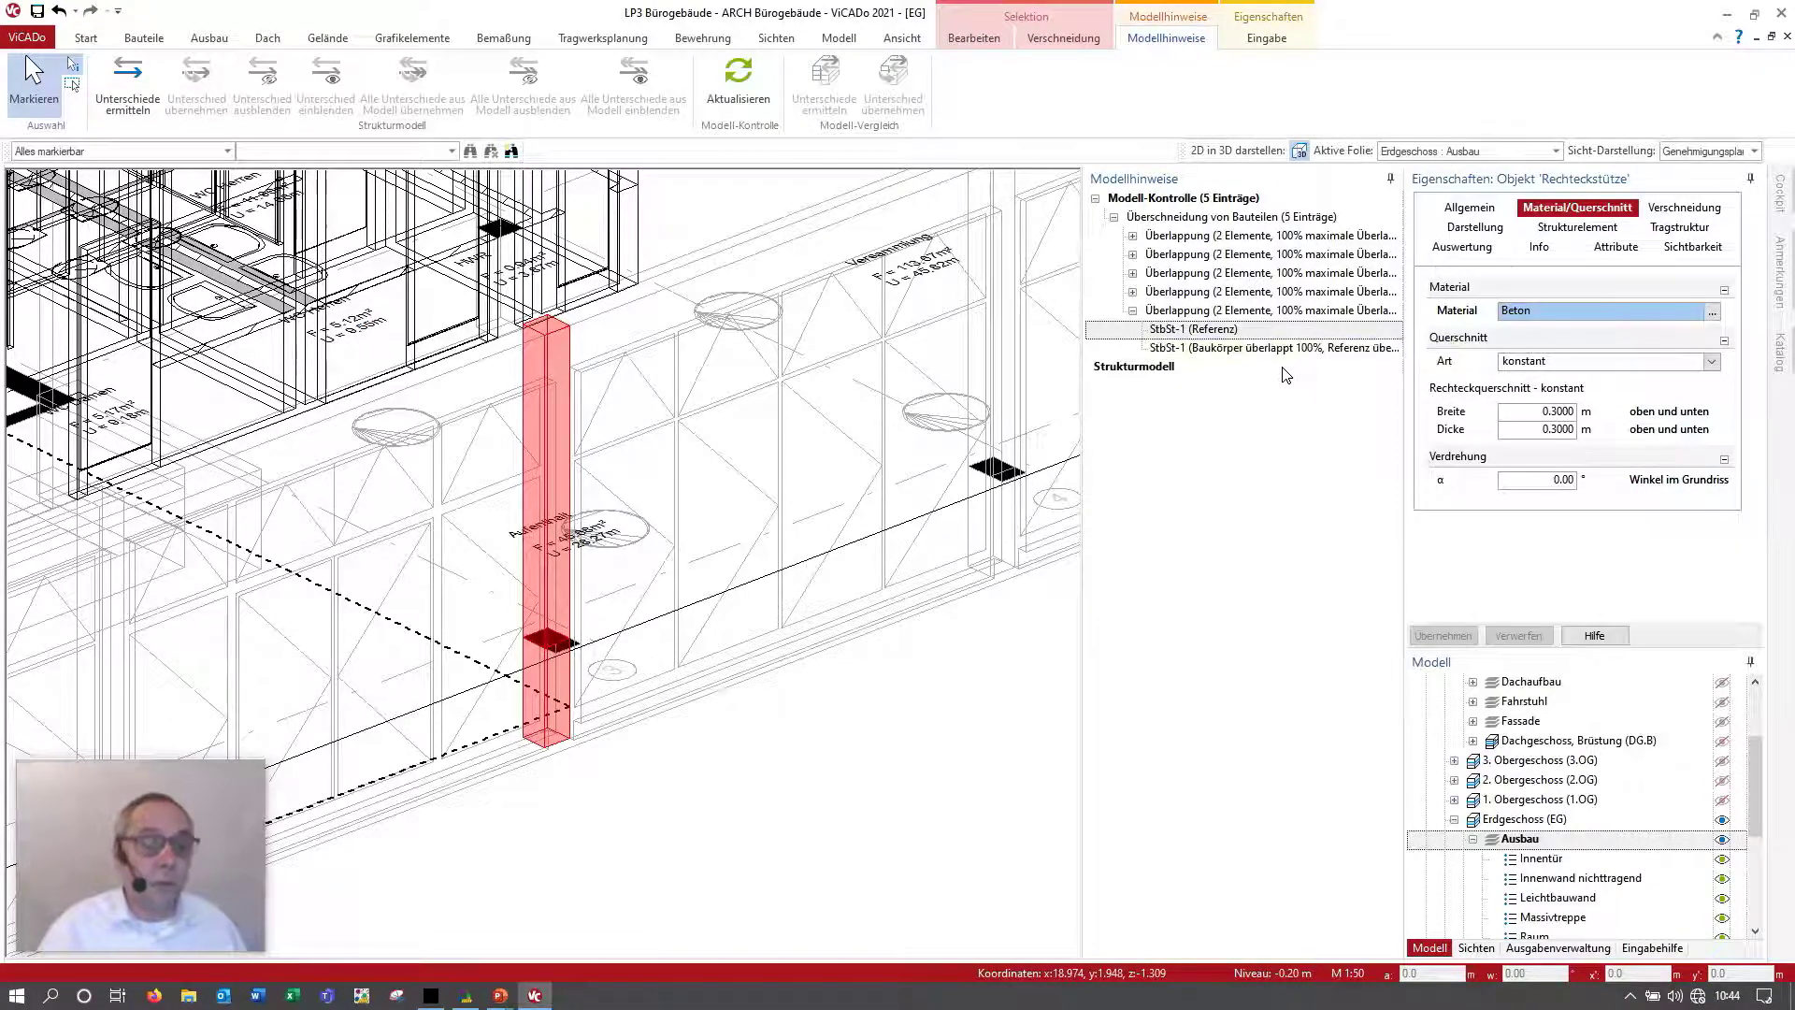
Step: Compare the fifth finding's overlapping and reference StbSt-1 columns, then clear the selection
click(1239, 350)
click(1181, 330)
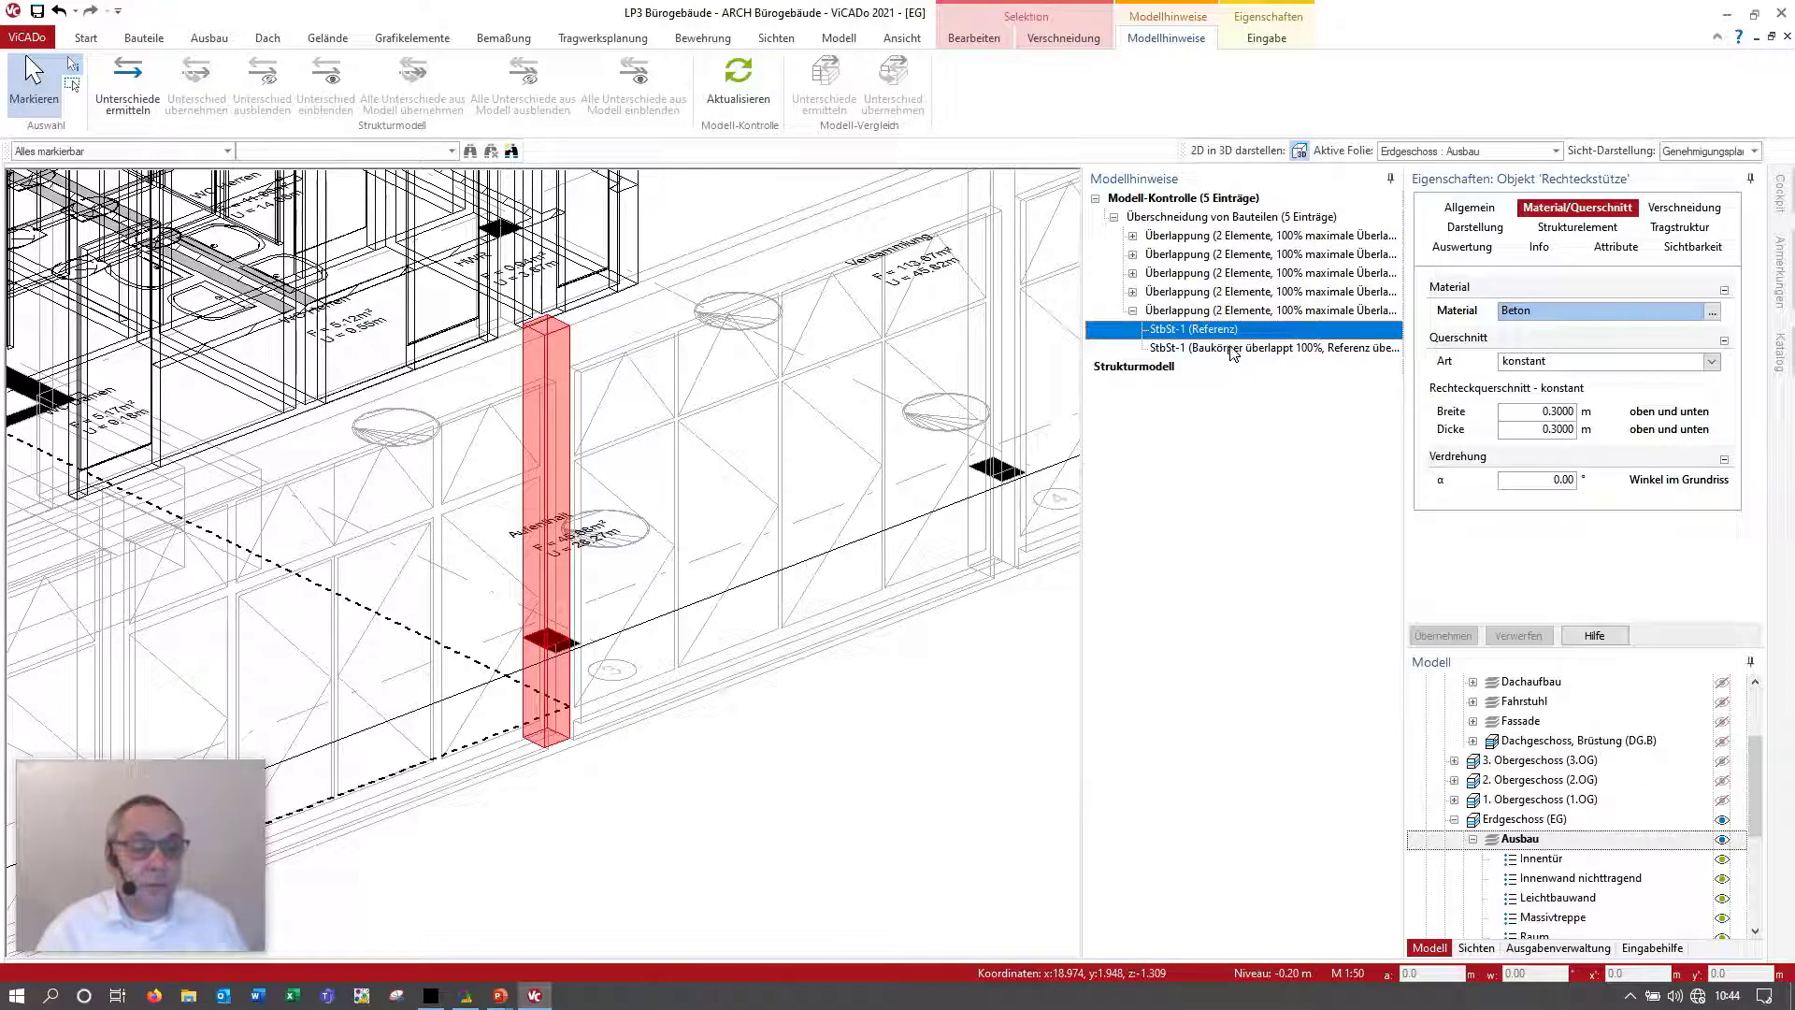
click(1233, 351)
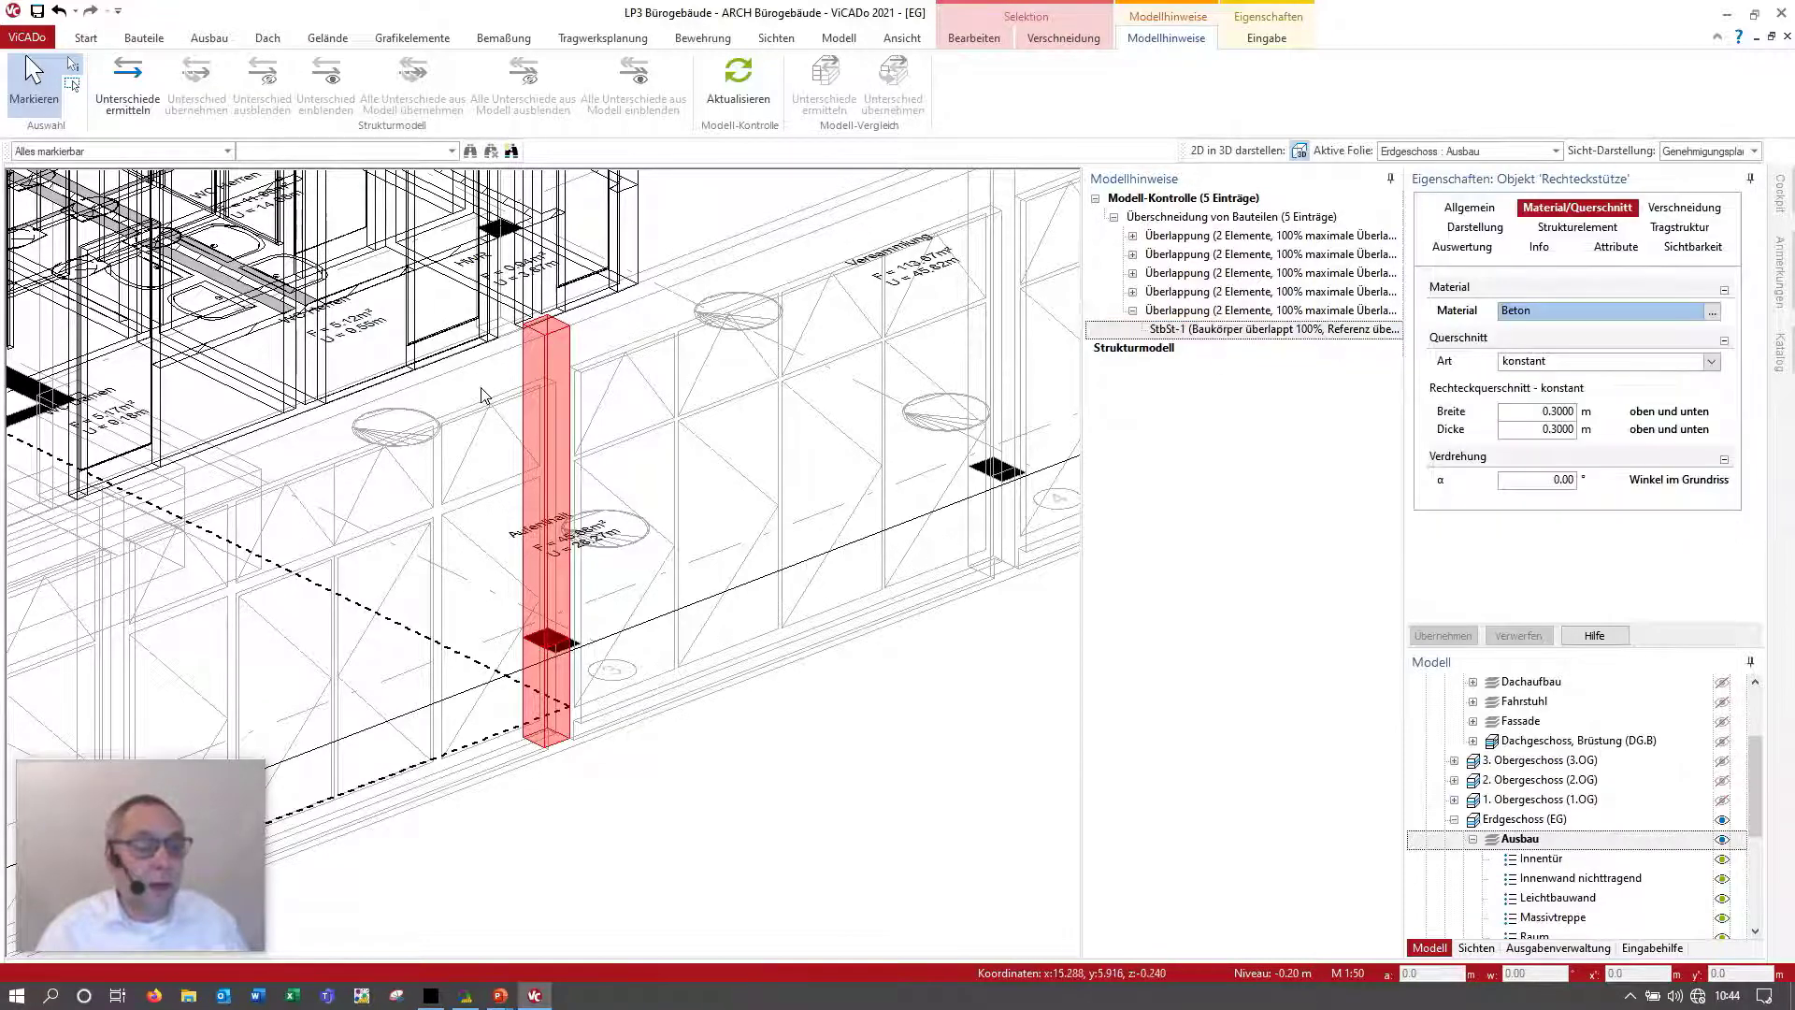
click(707, 723)
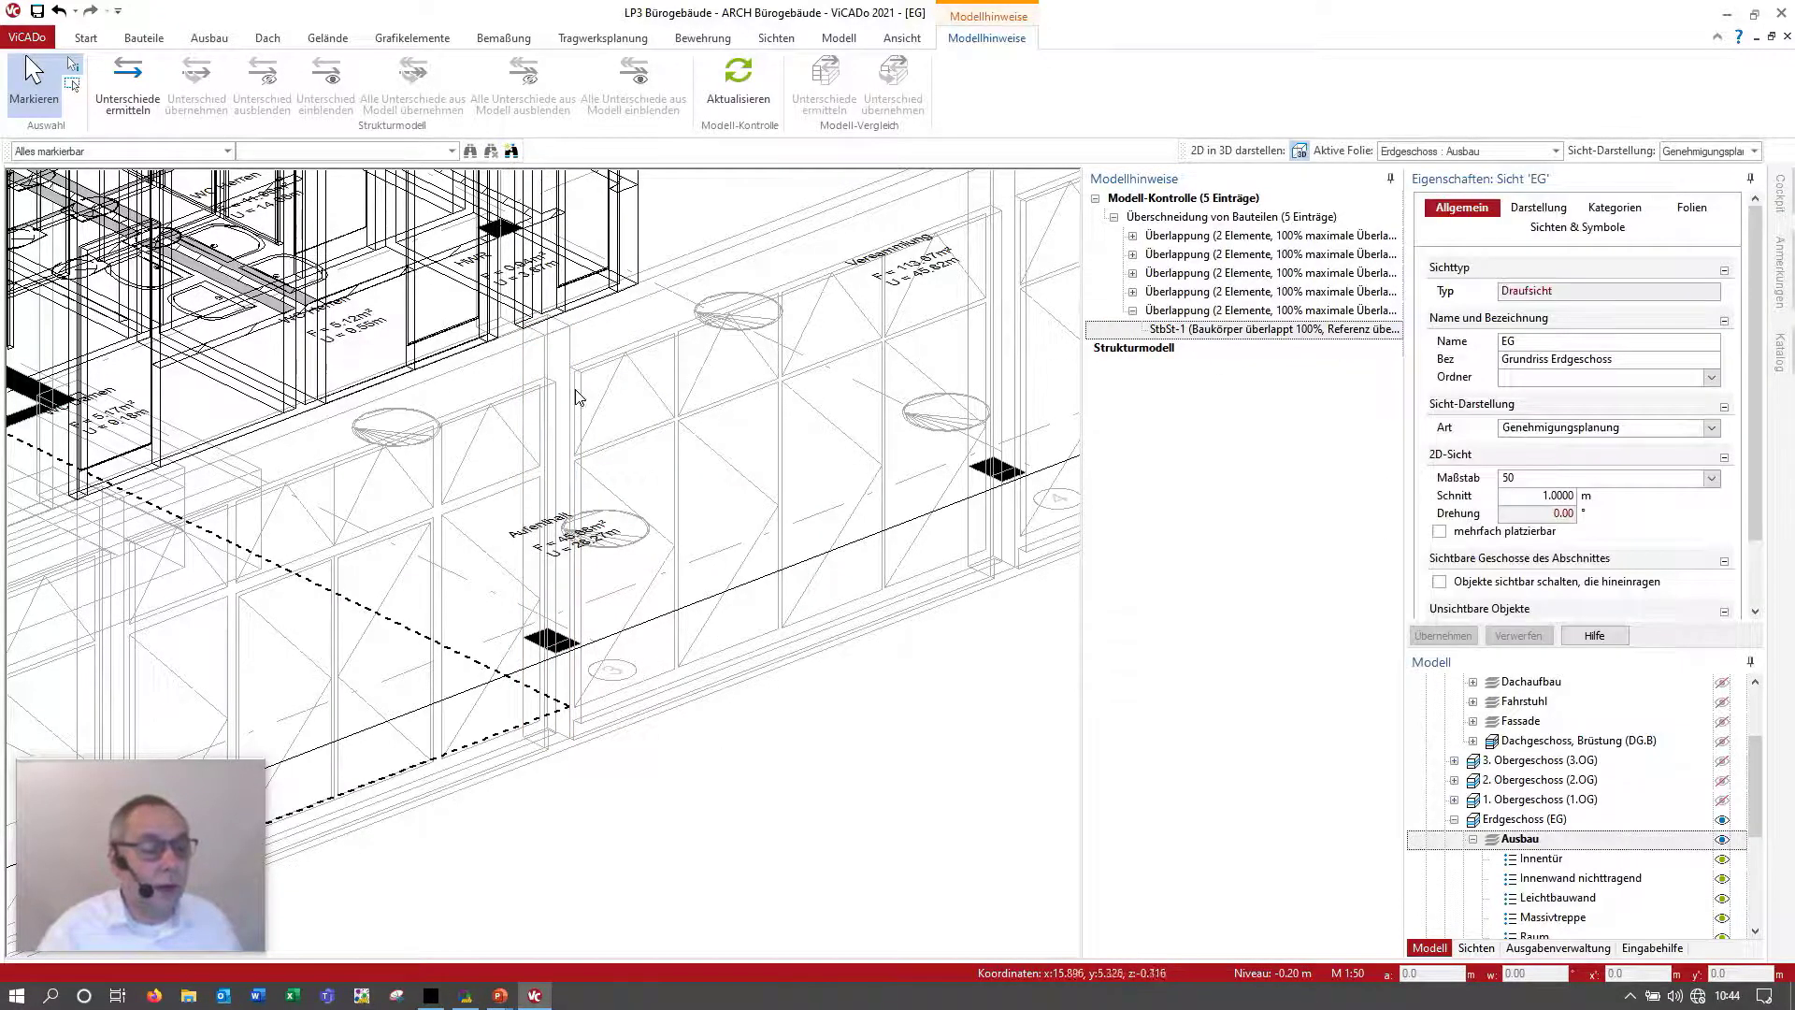
click(1201, 332)
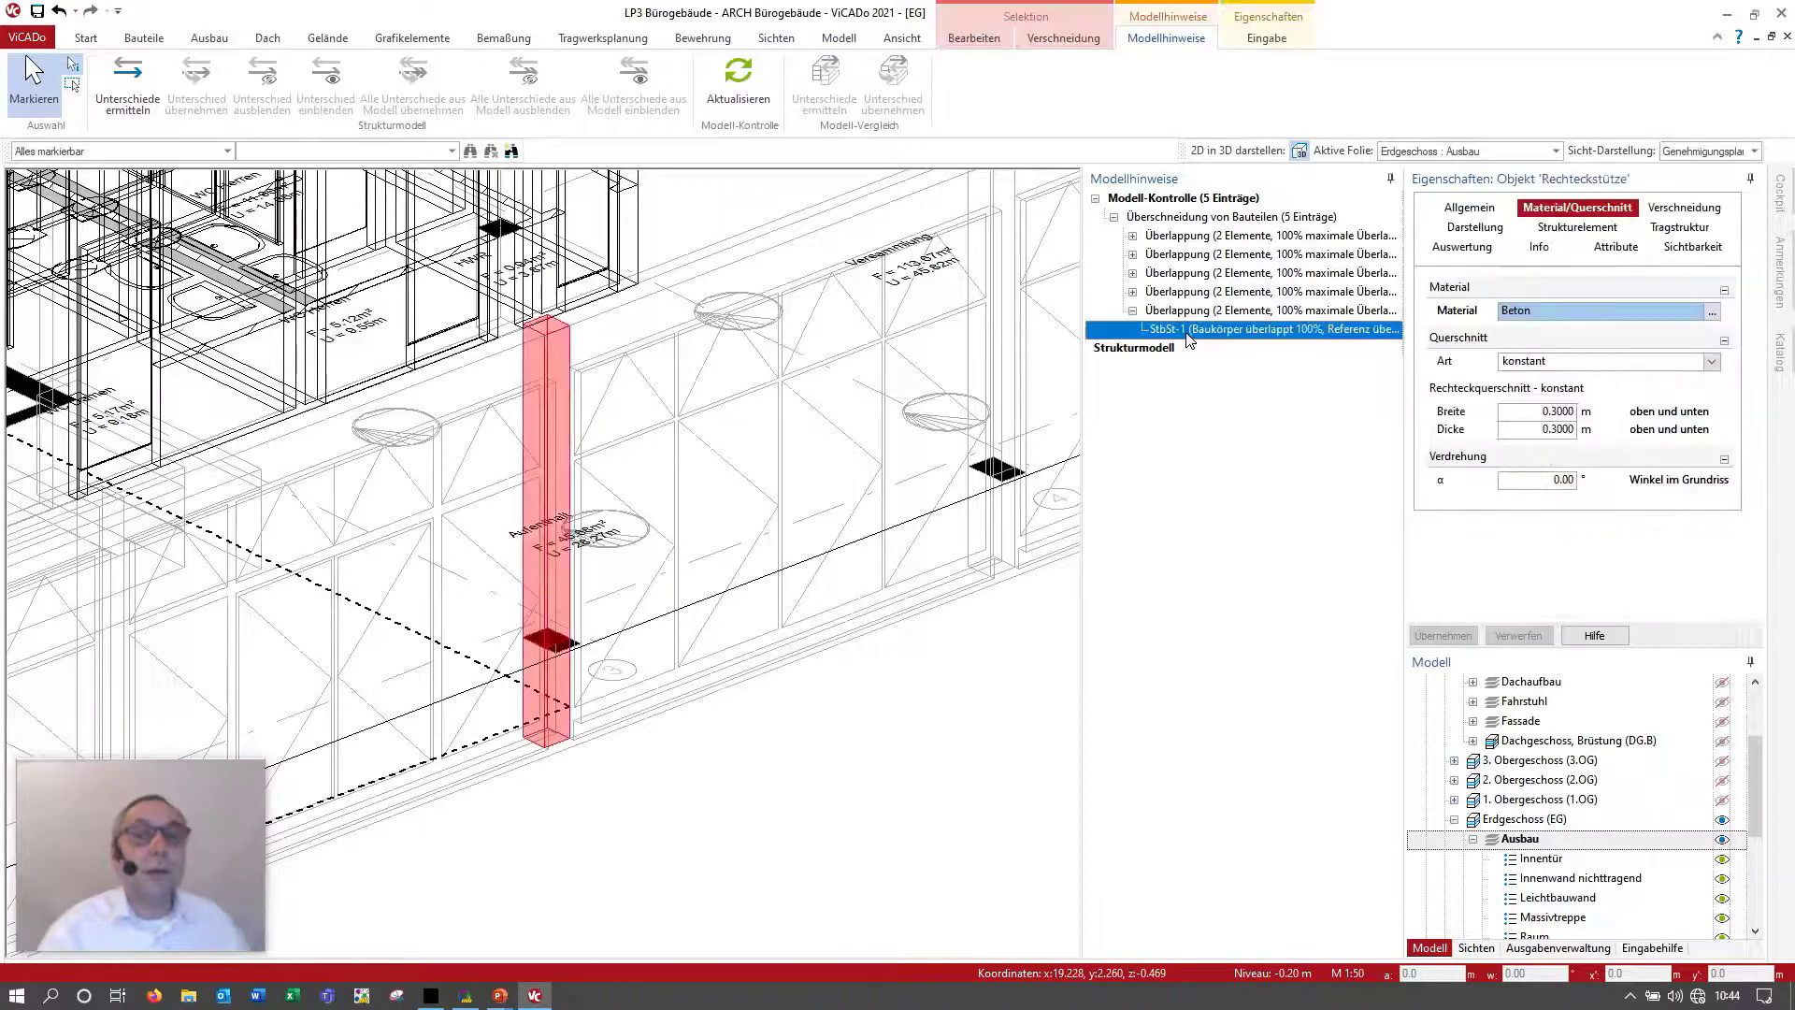
Step: Inspect the fourth overlap finding's two StbSt-1 columns in the model
double_click(1137, 294)
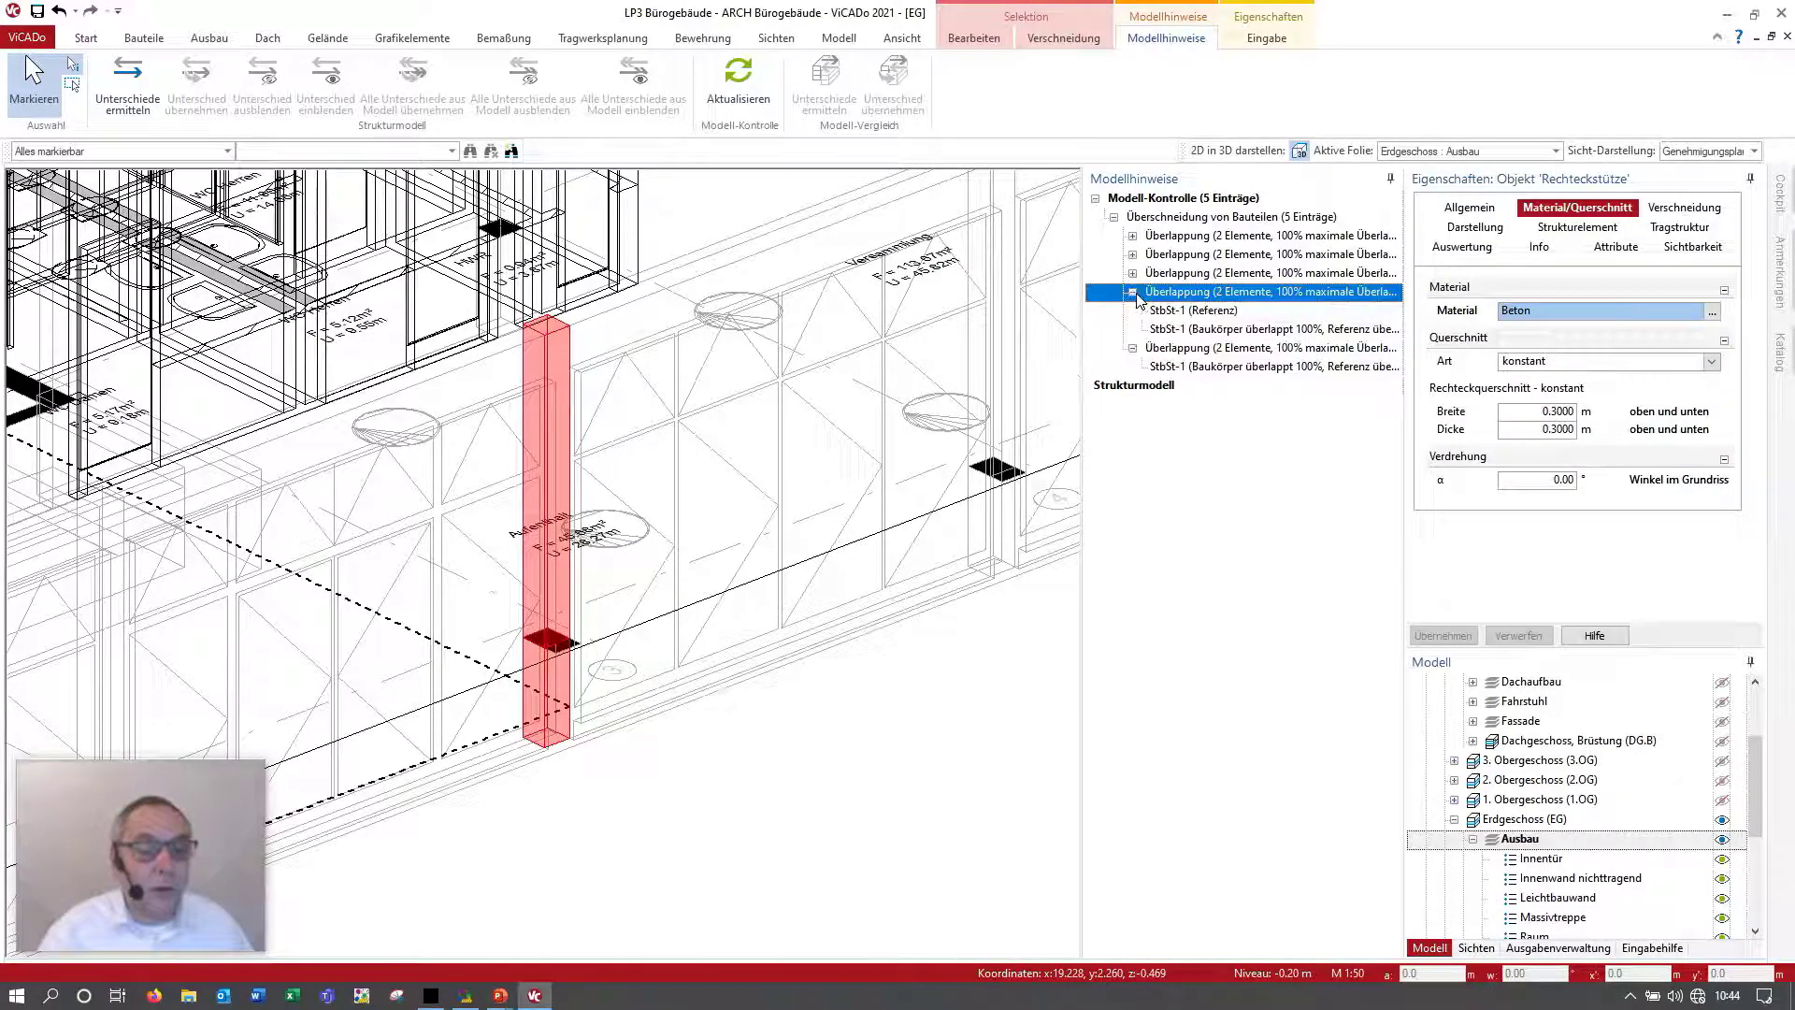
click(1216, 330)
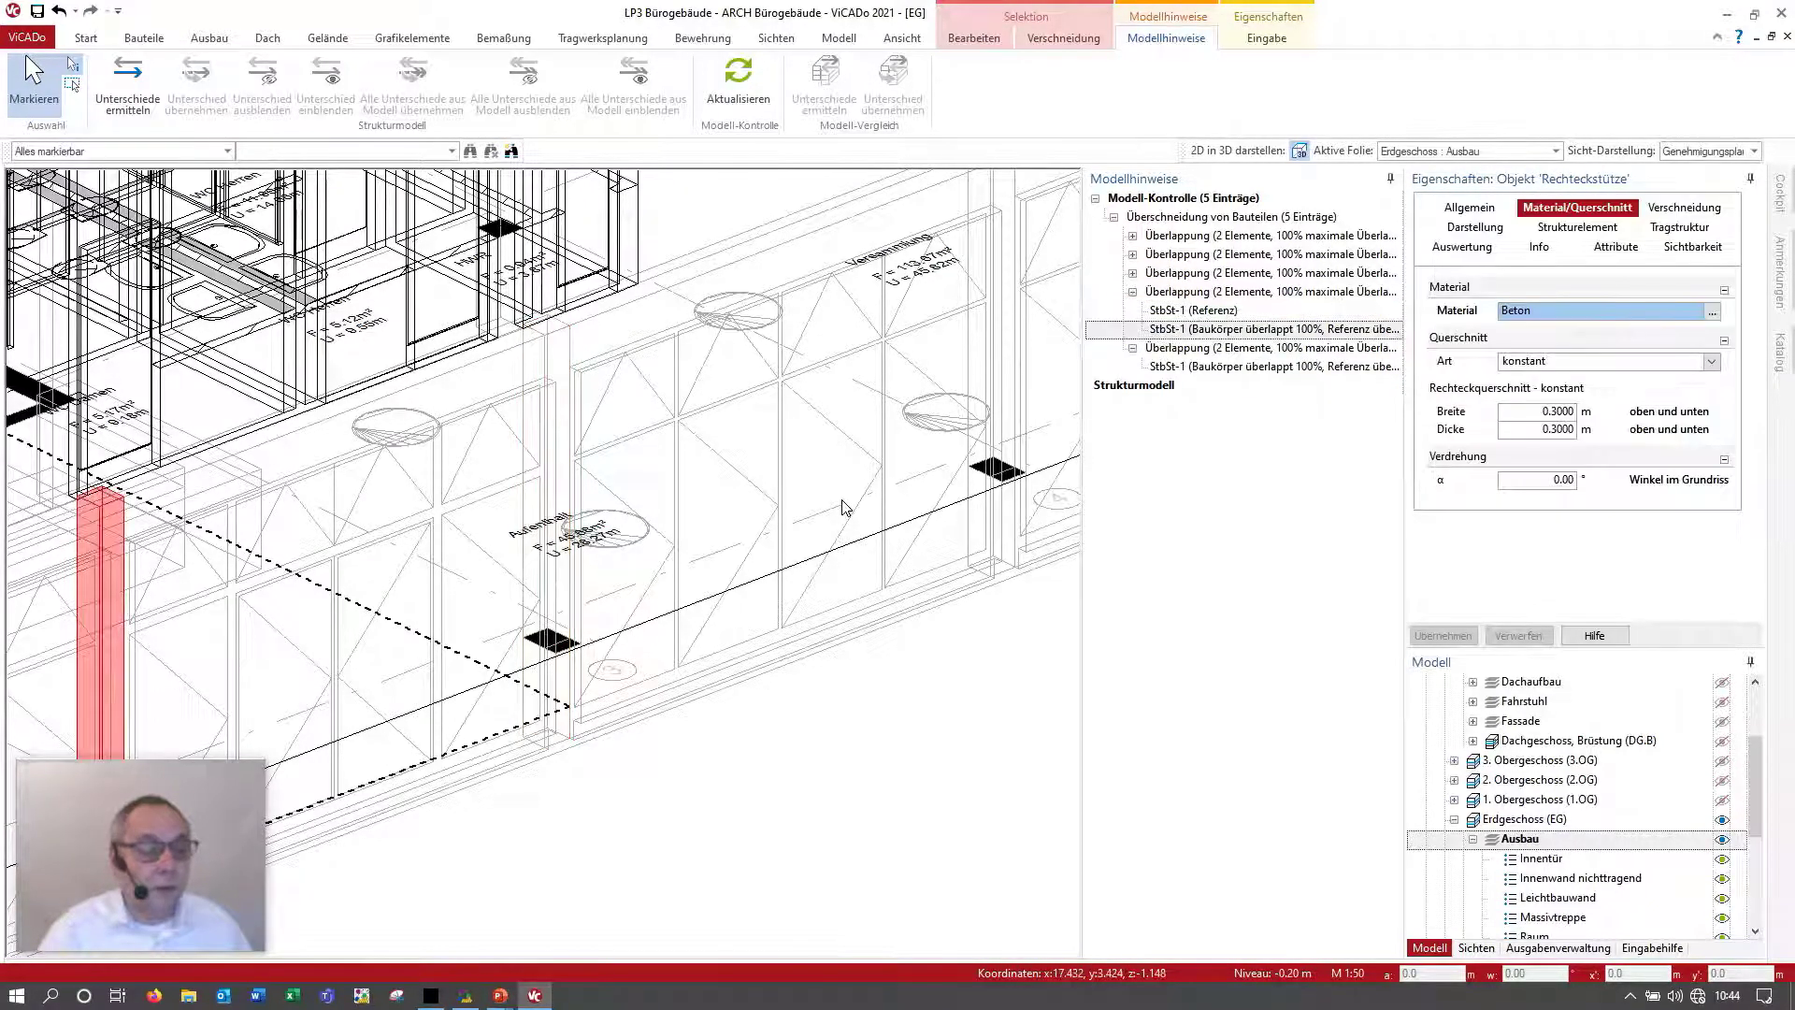
scroll(837, 513, down, 2)
scroll(463, 598, up, 2)
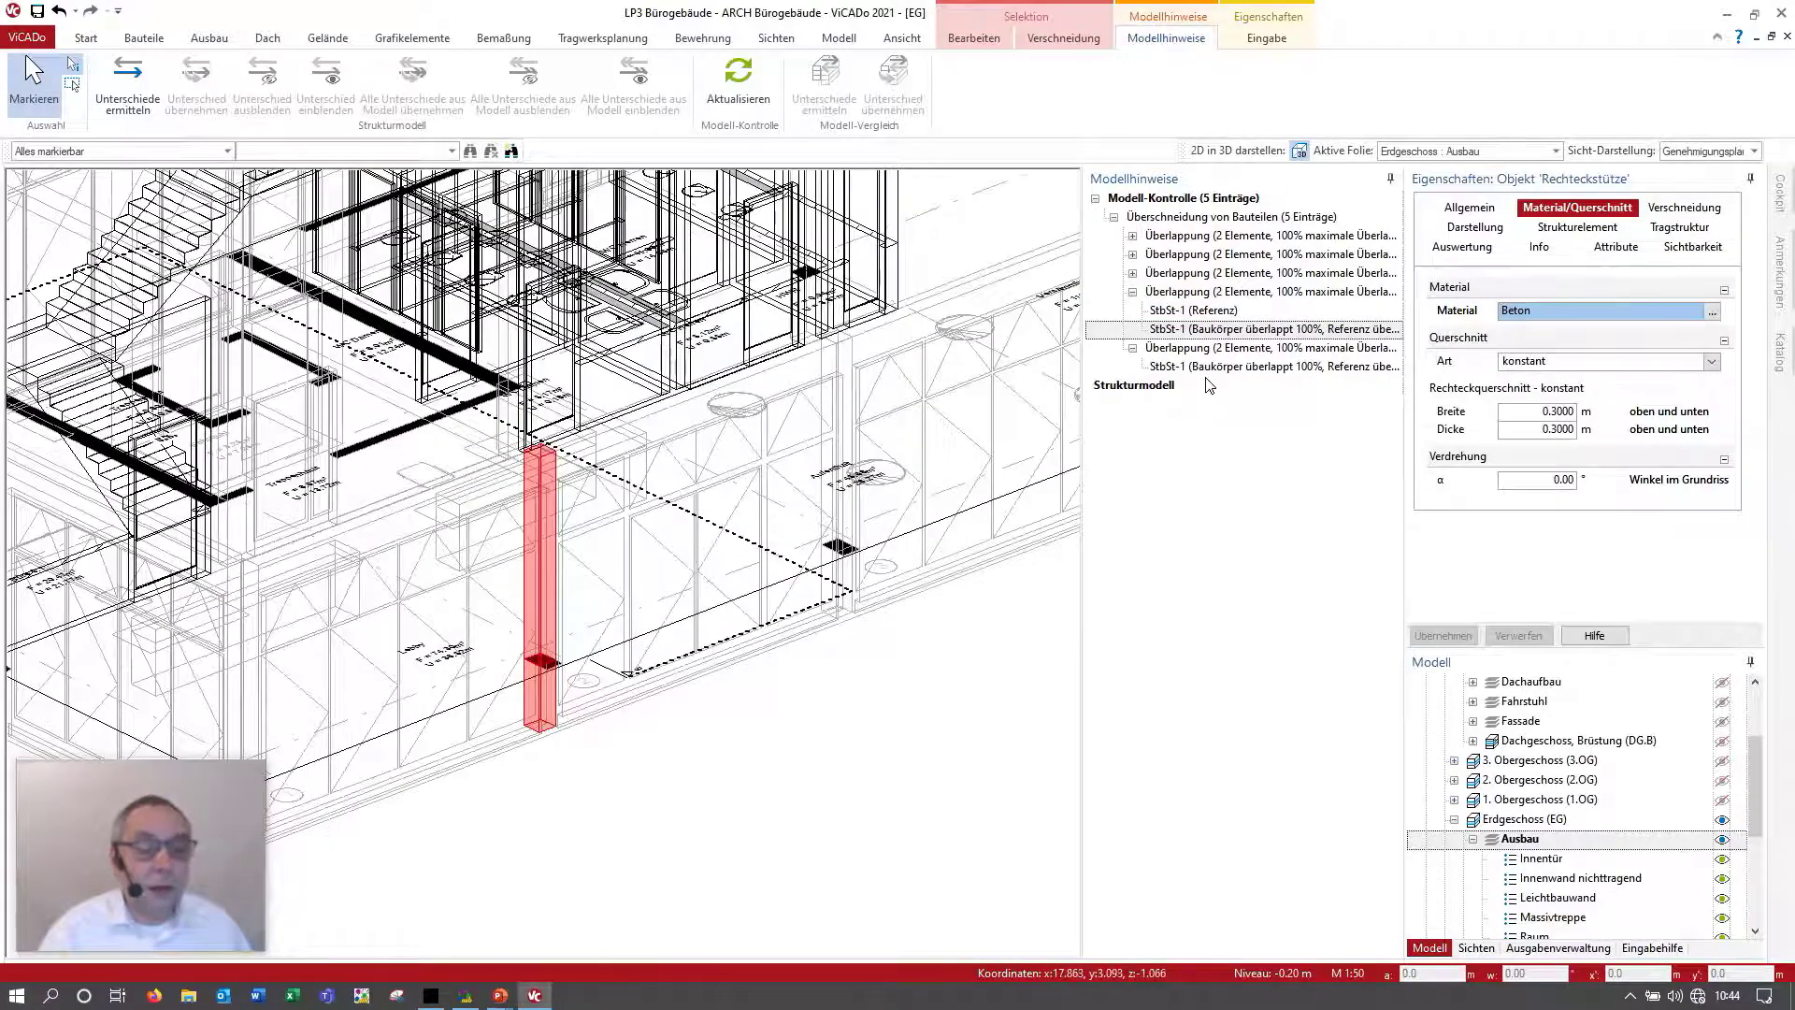
key(Escape)
click(1210, 323)
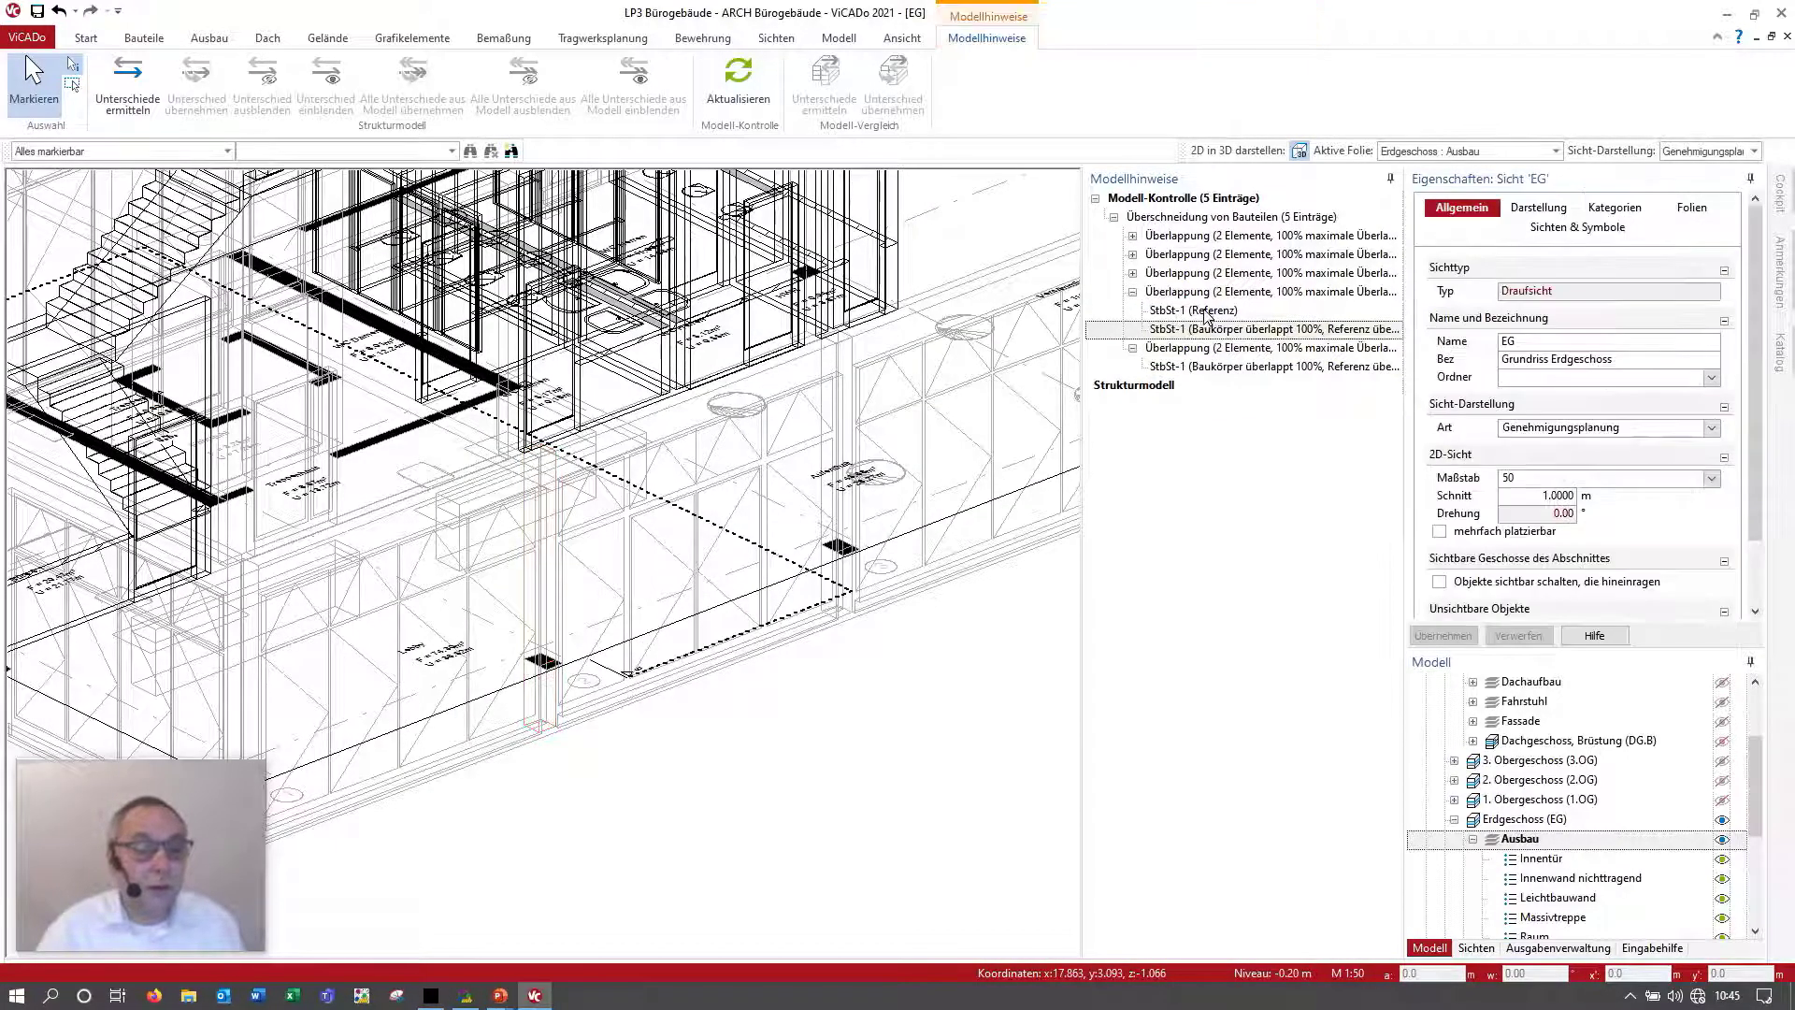
Step: Inspect the third overlap finding's StbSt-1 columns, then deselect them
click(1139, 276)
click(1134, 274)
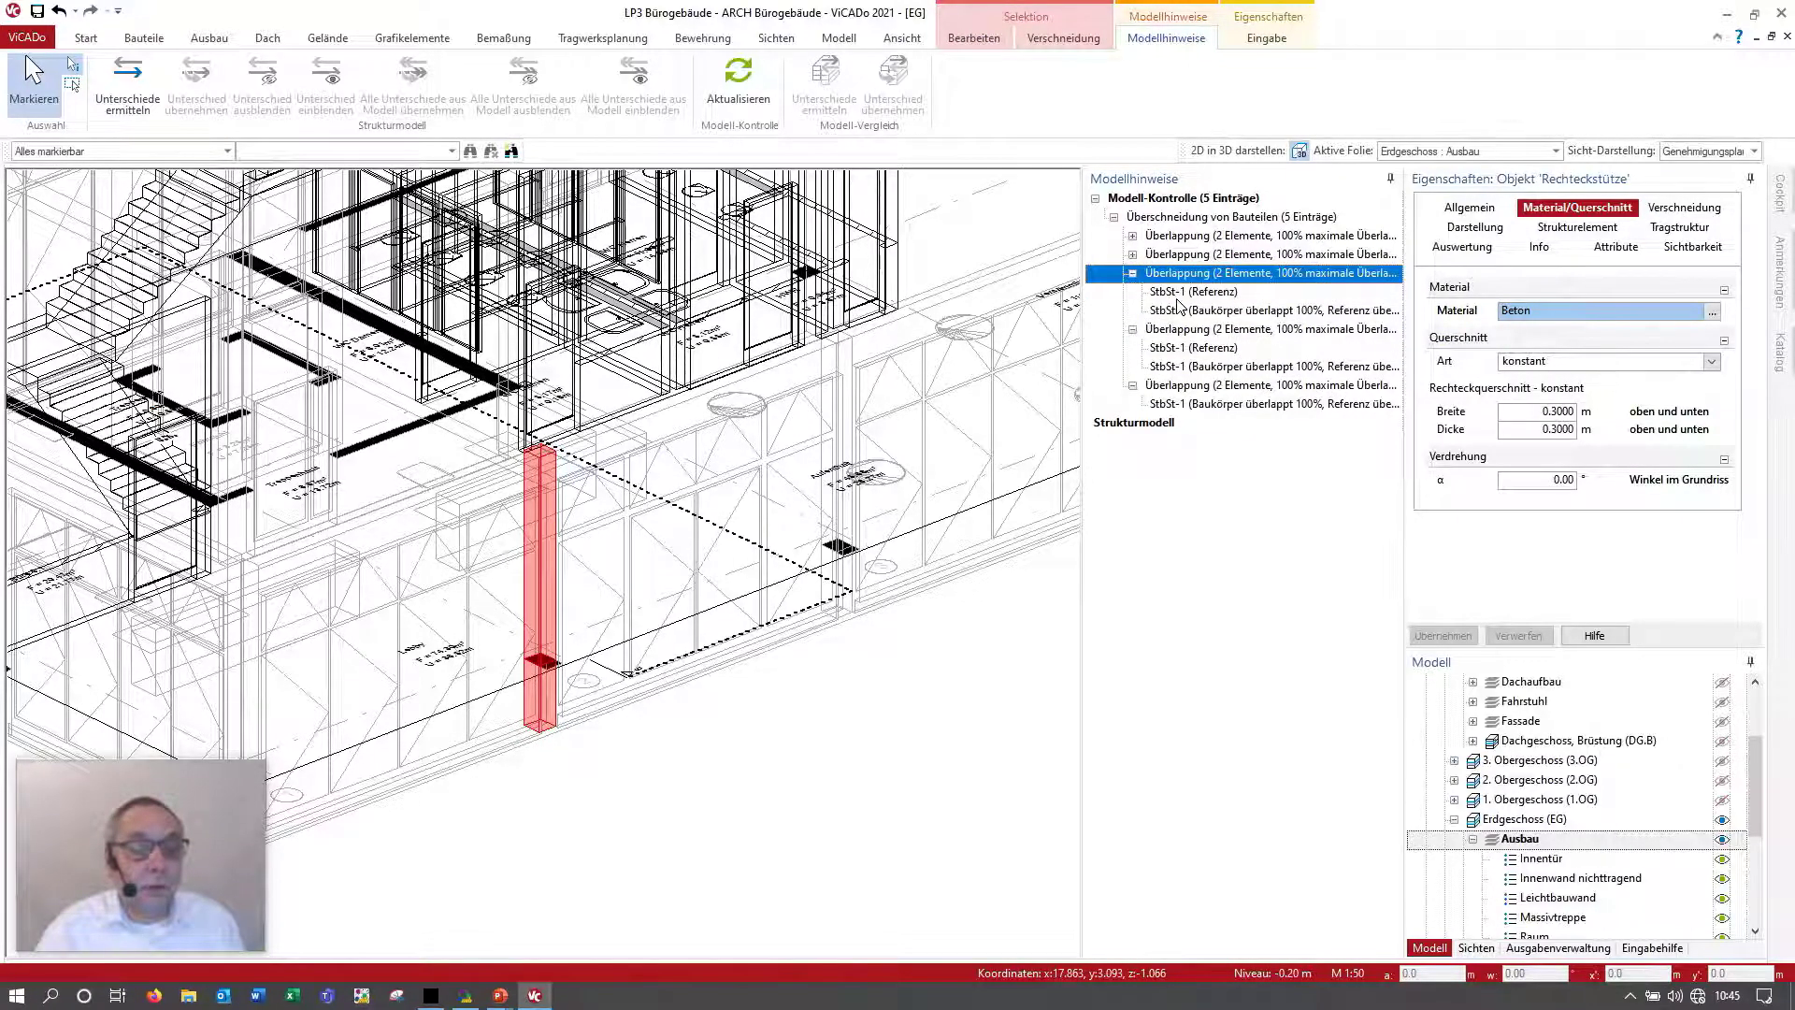
click(1178, 310)
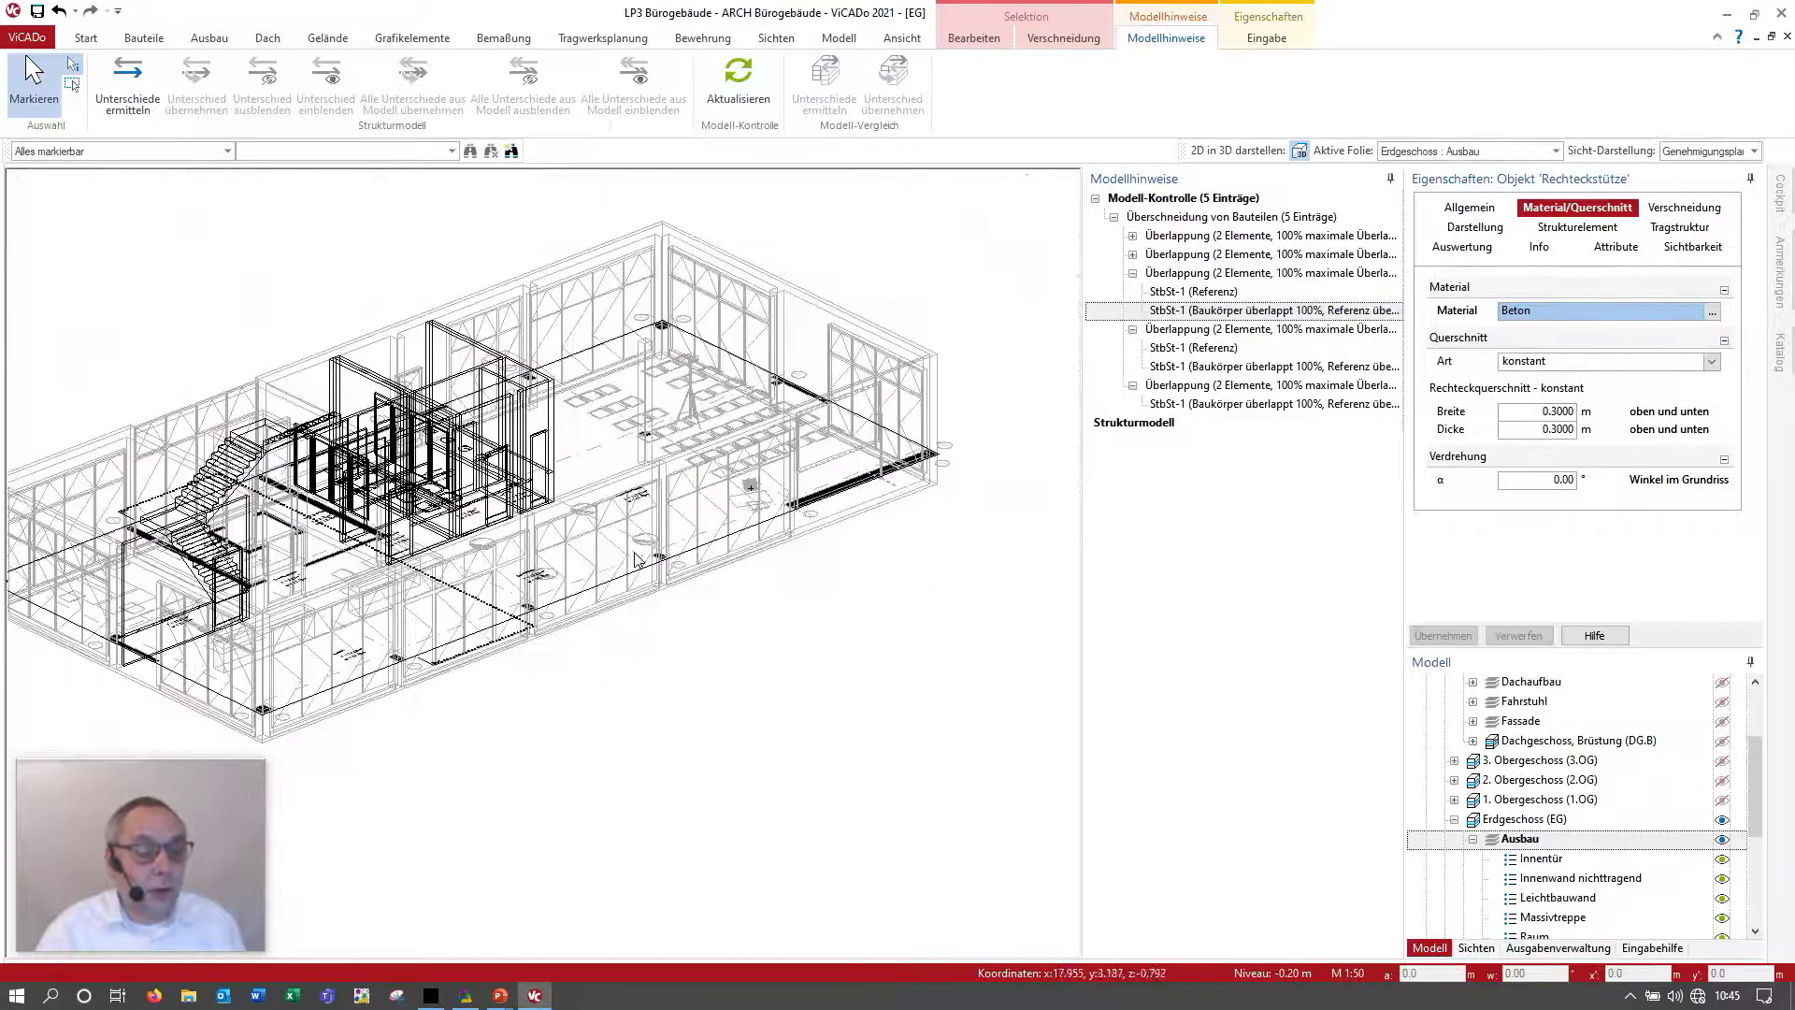
click(1217, 293)
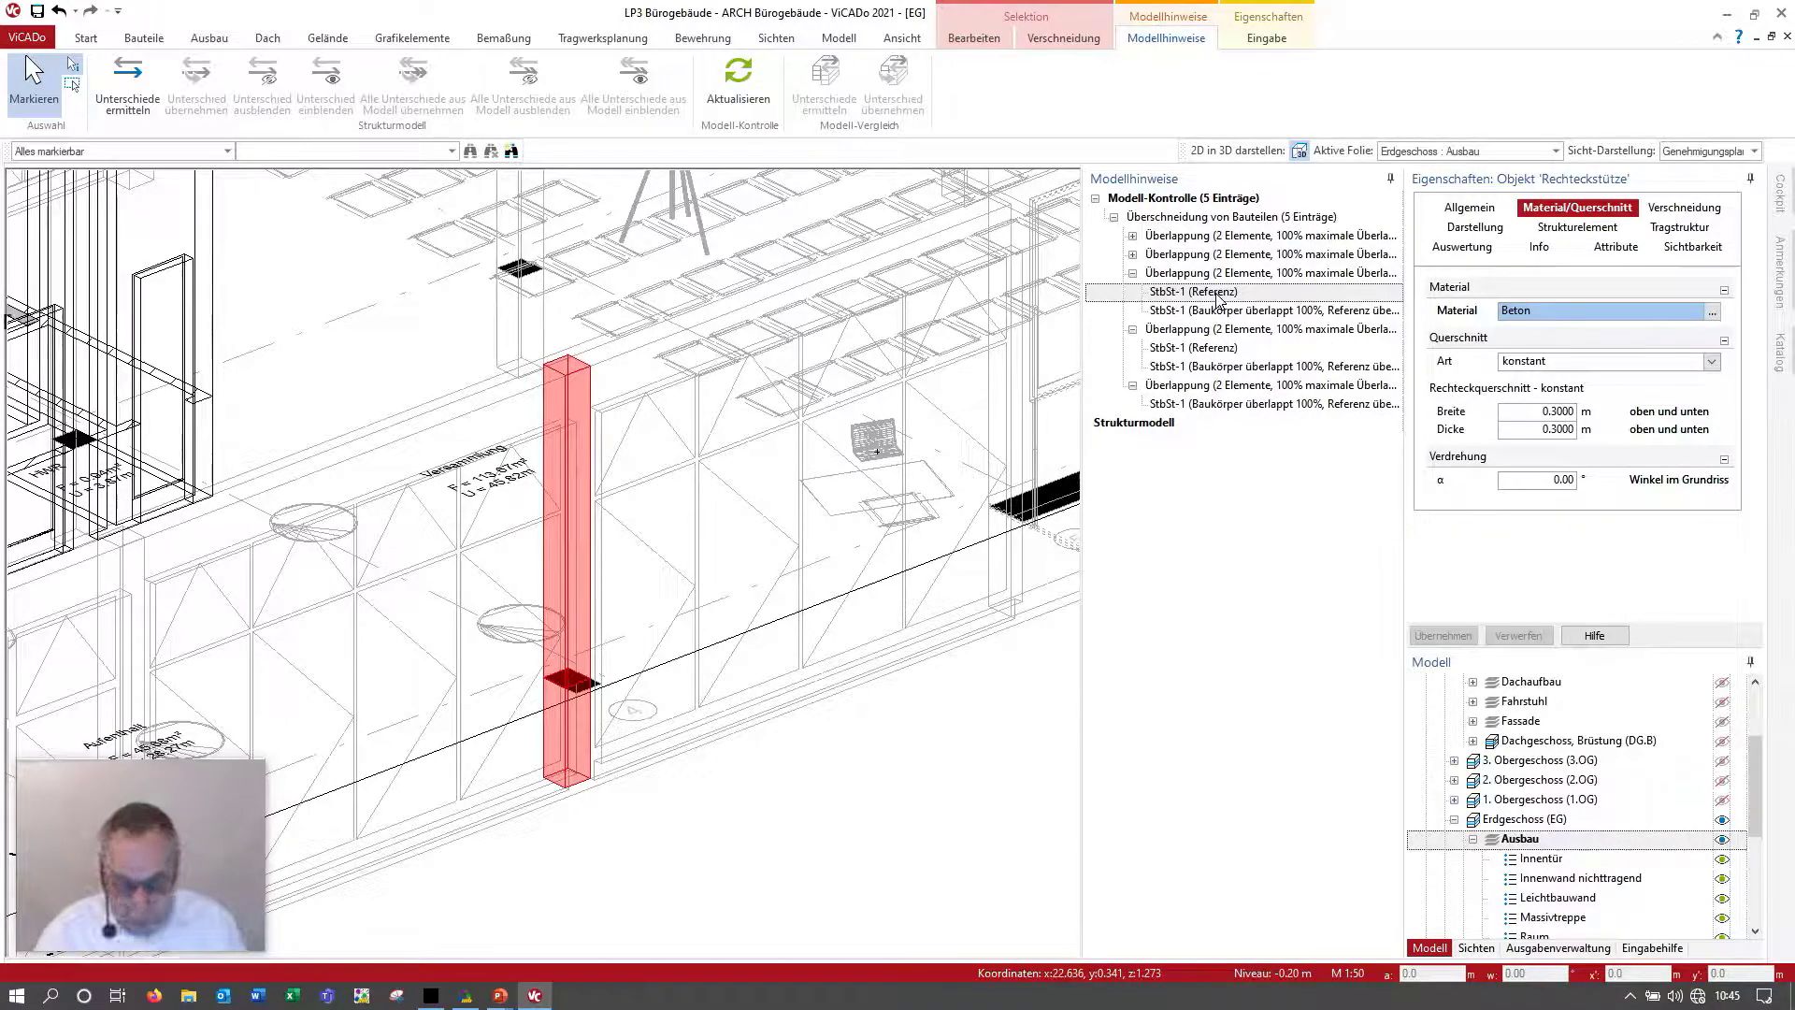
key(Escape)
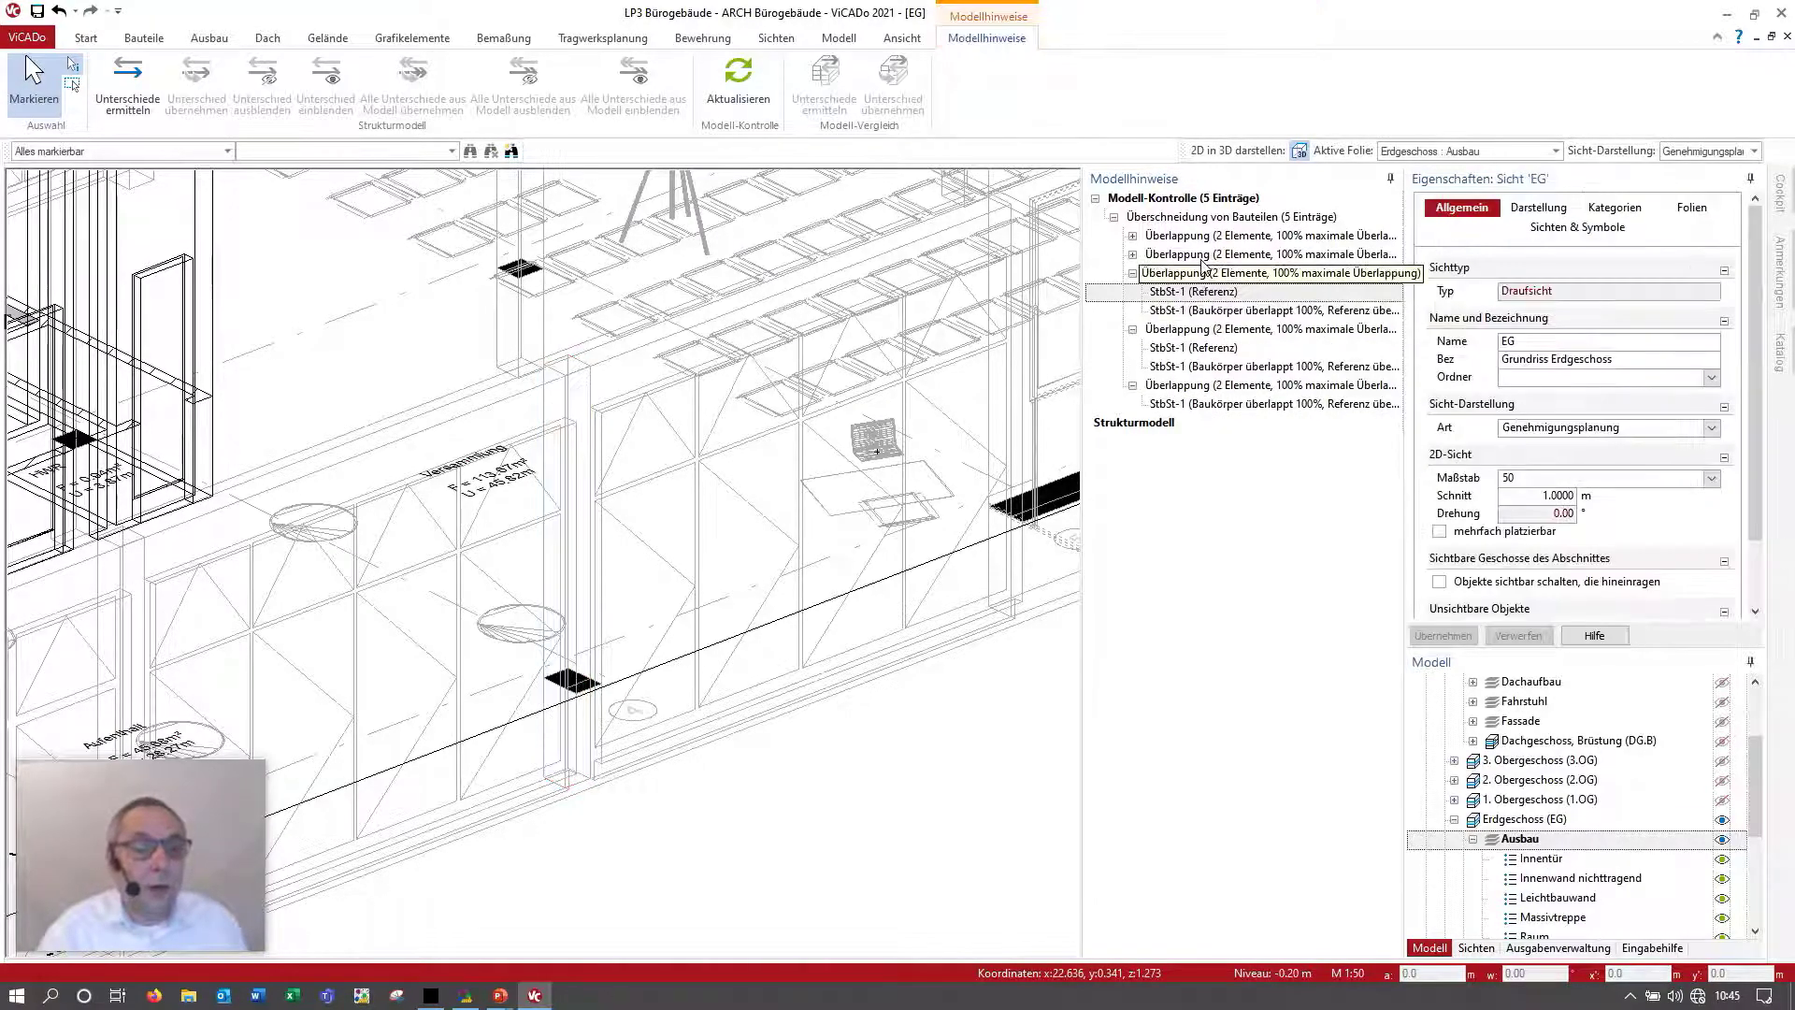
Step: Refresh the model check and compare the overlapping ABWa-1 drywall with its reference
right_click(1189, 218)
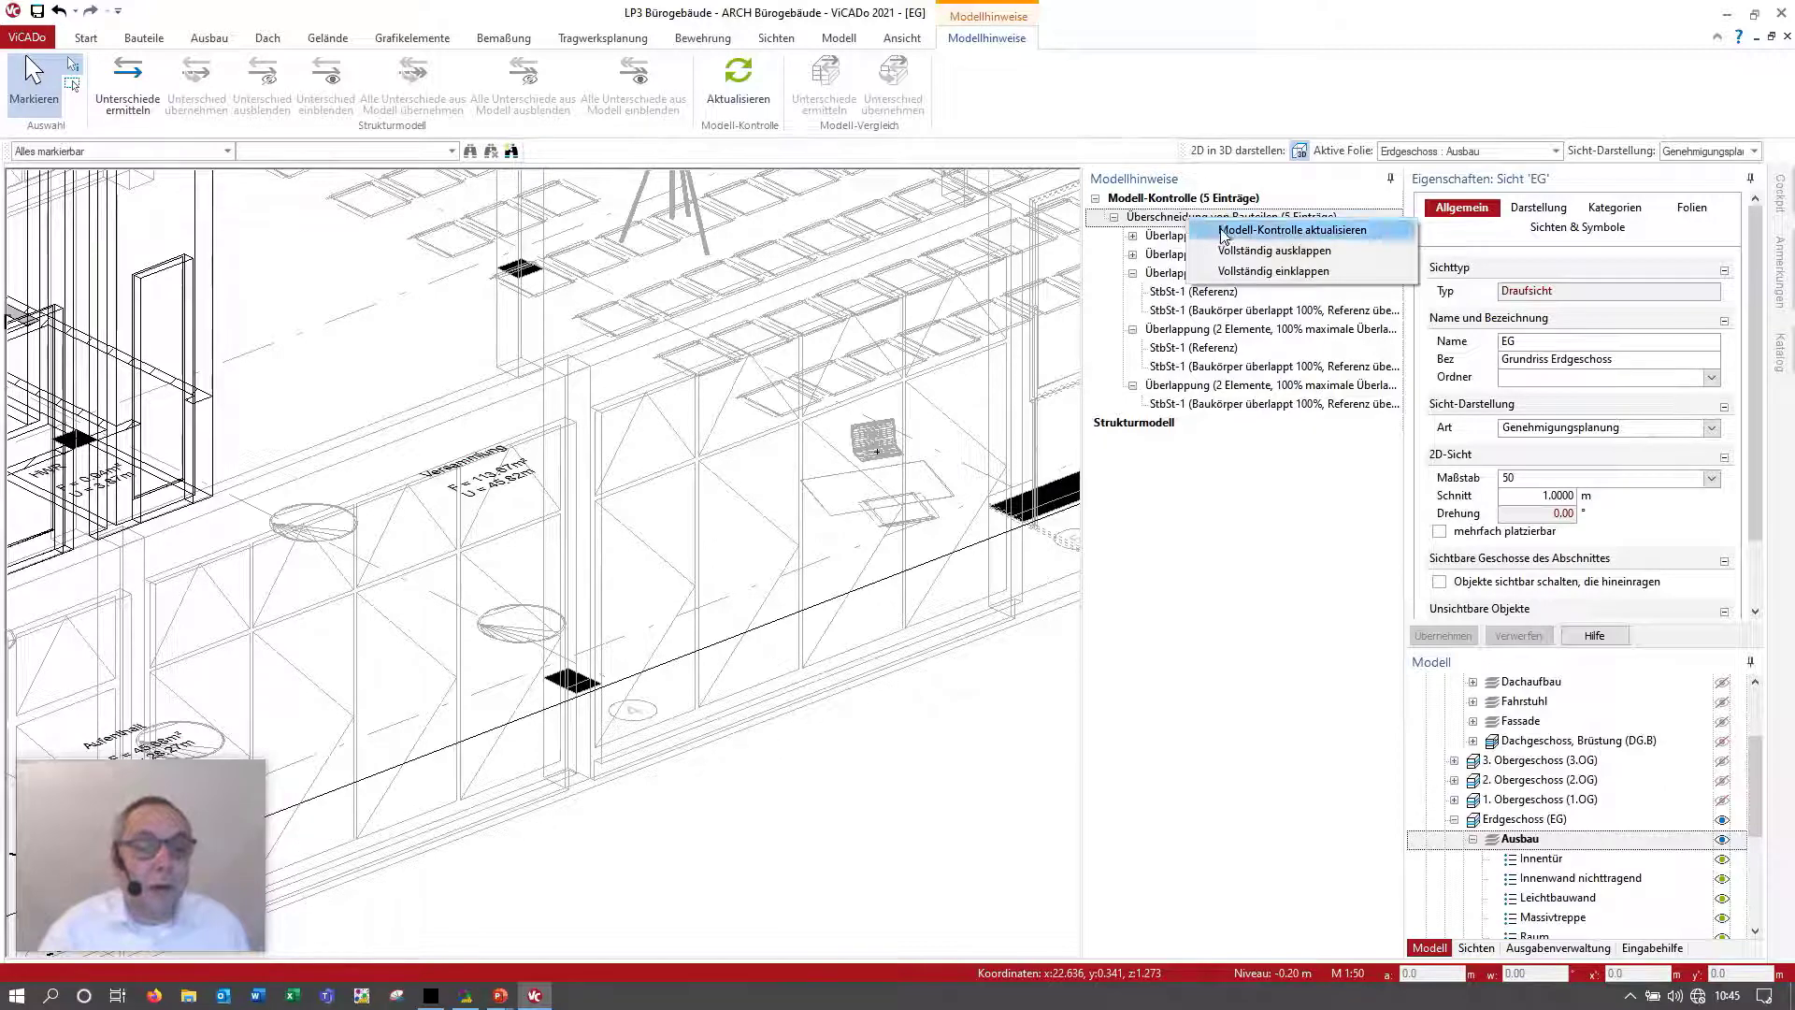
click(1253, 230)
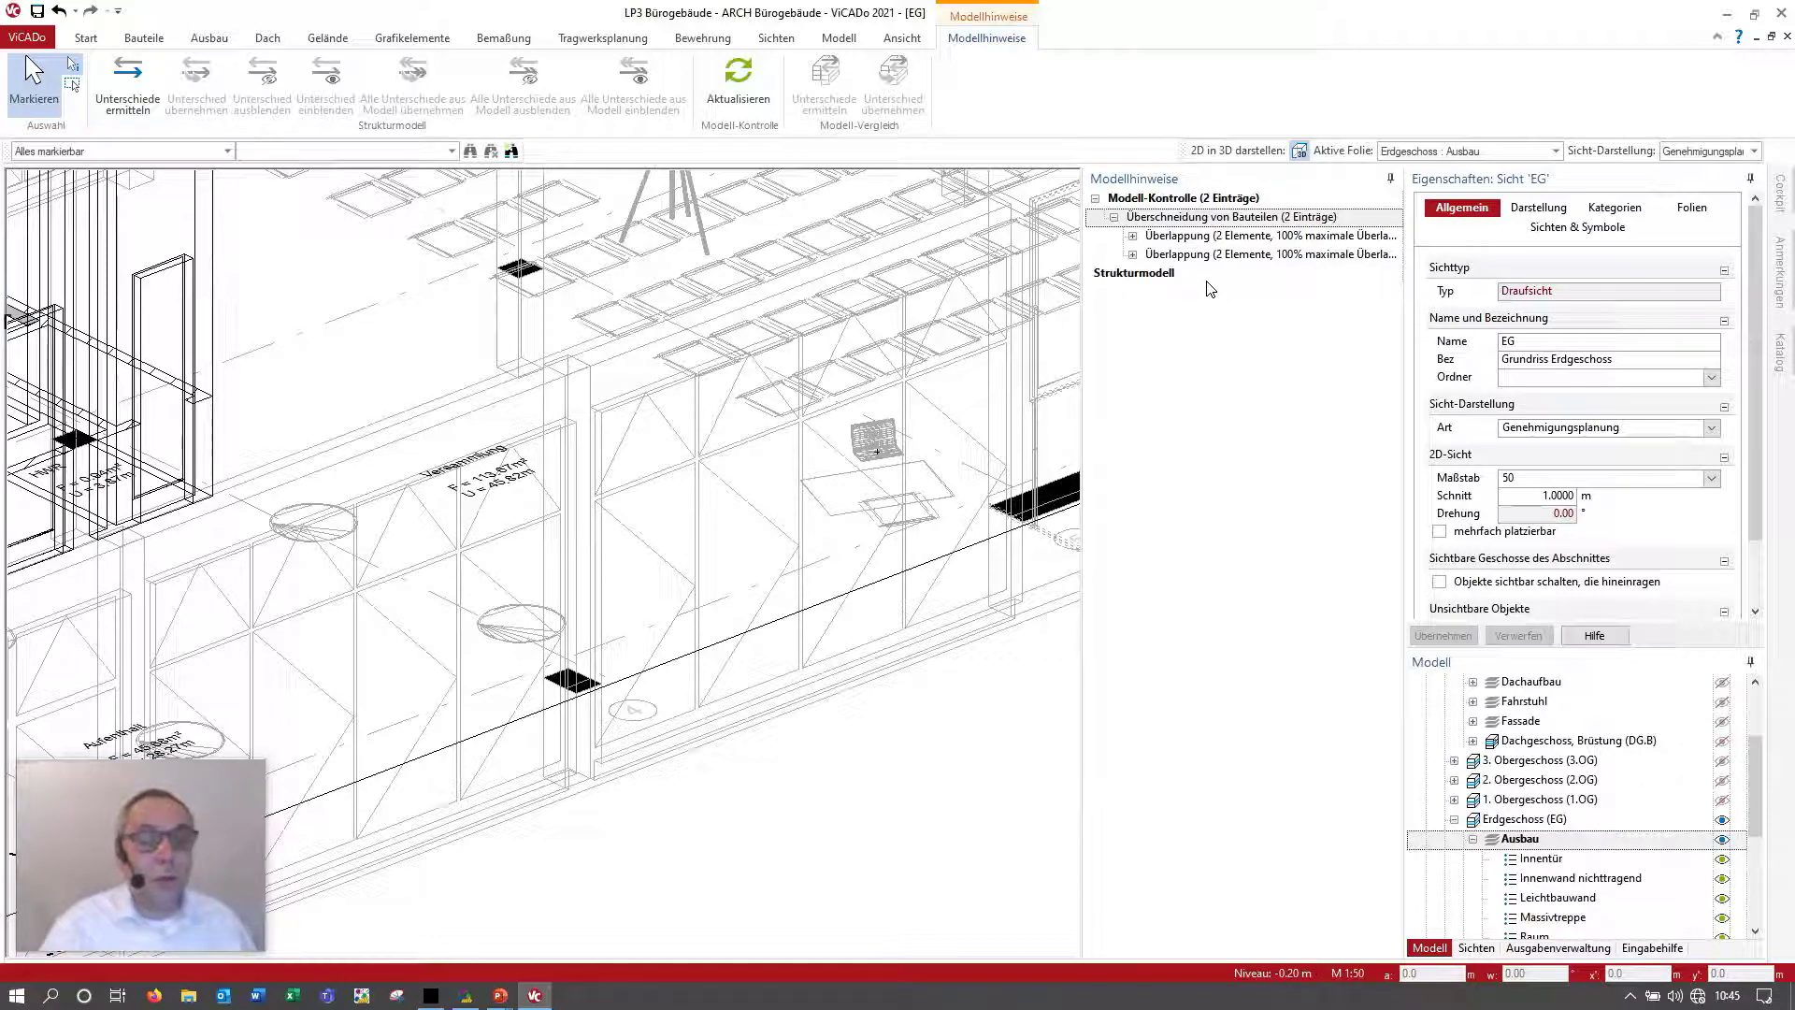
click(1134, 255)
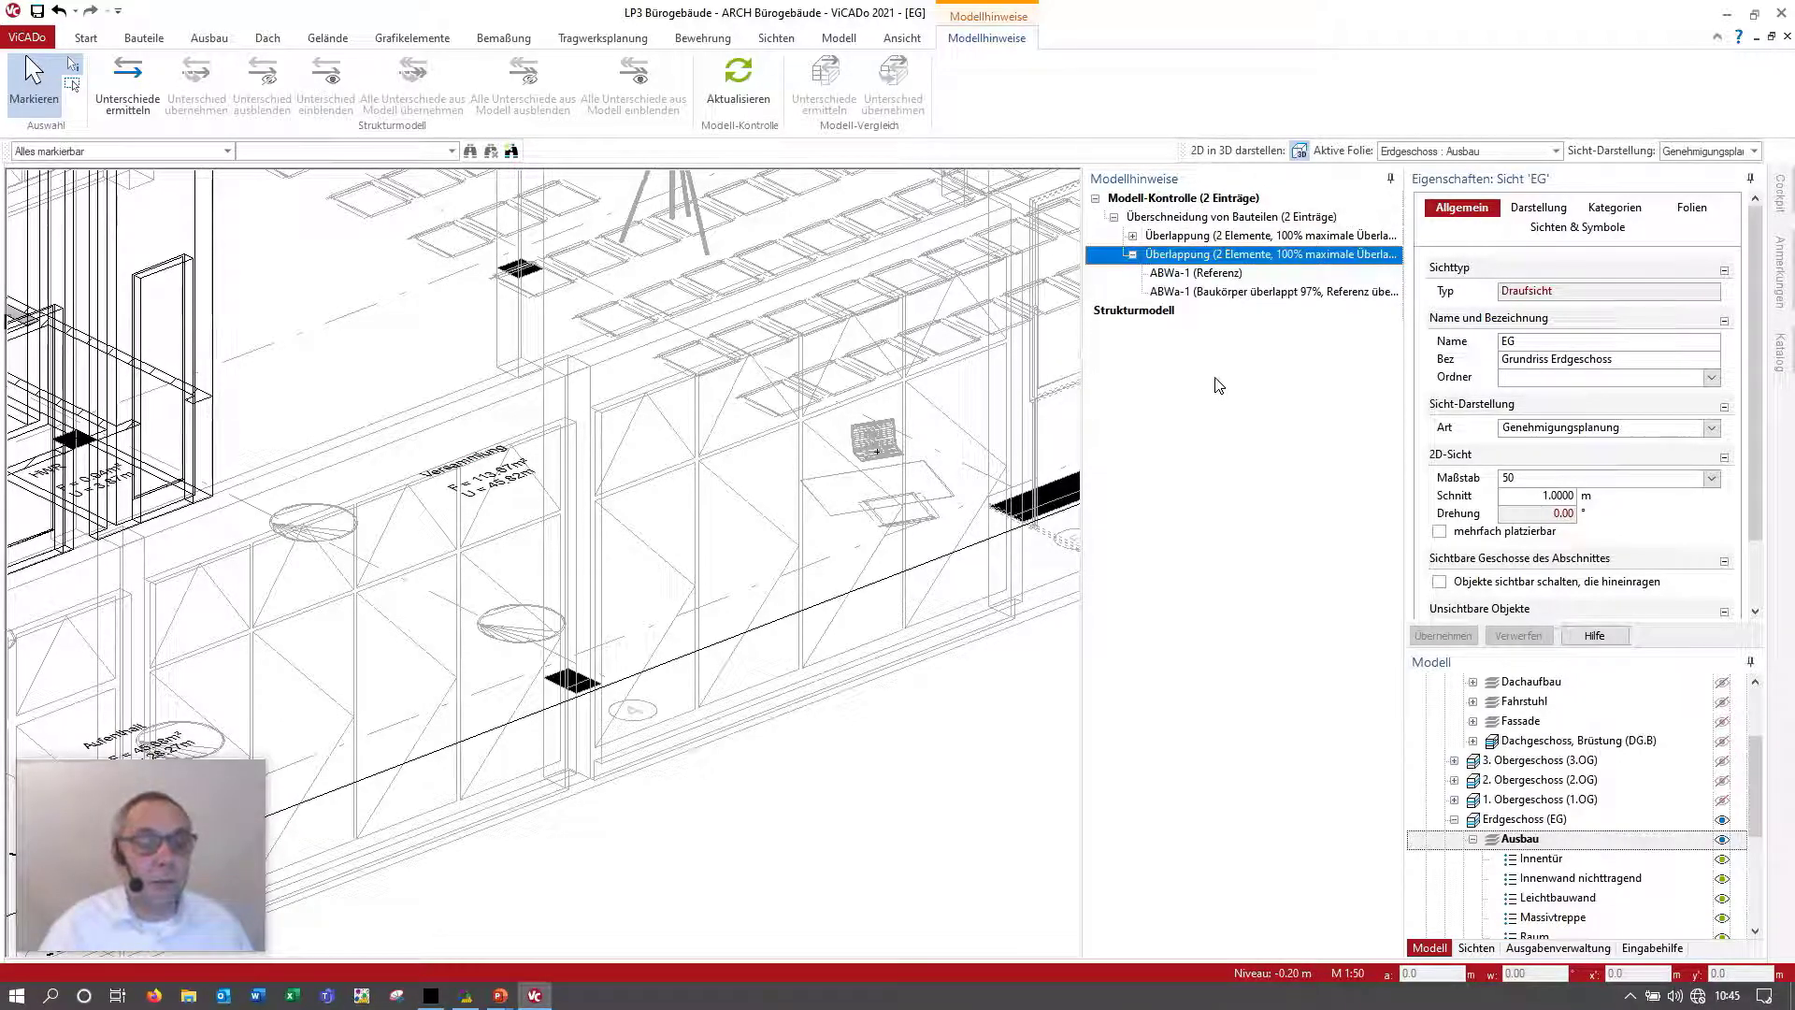
scroll(665, 553, down, 5)
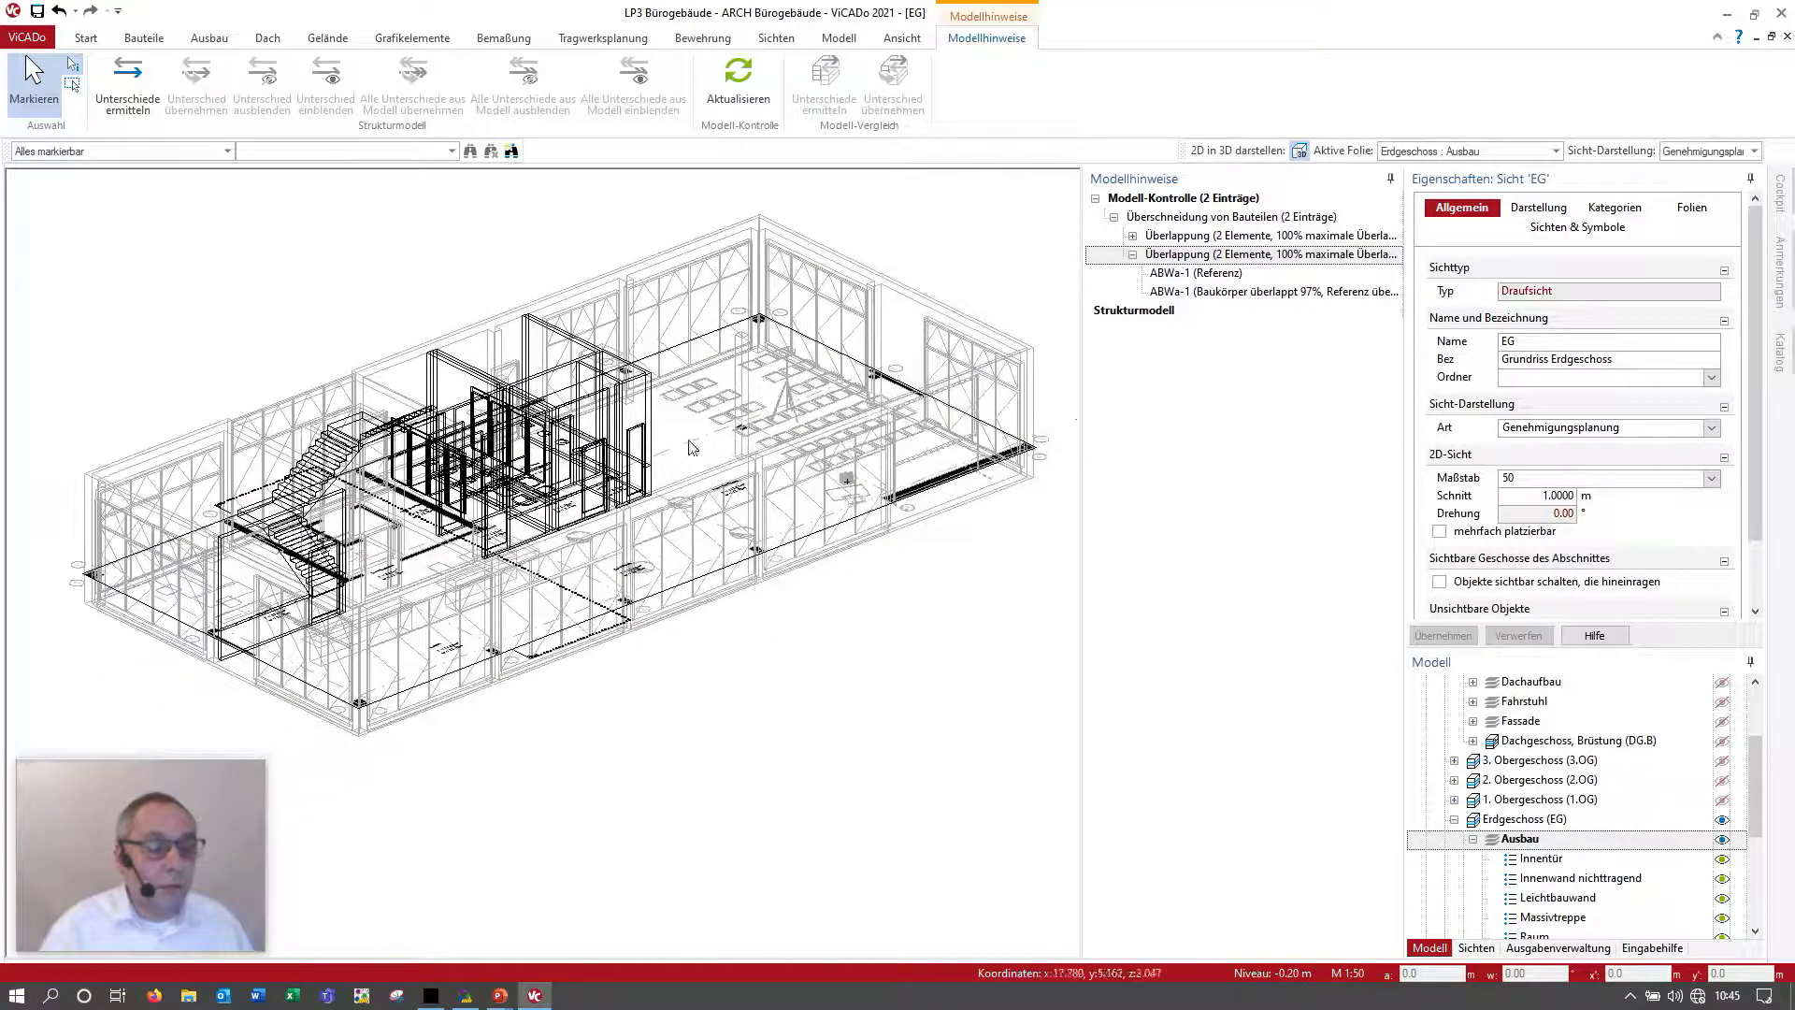
click(1209, 292)
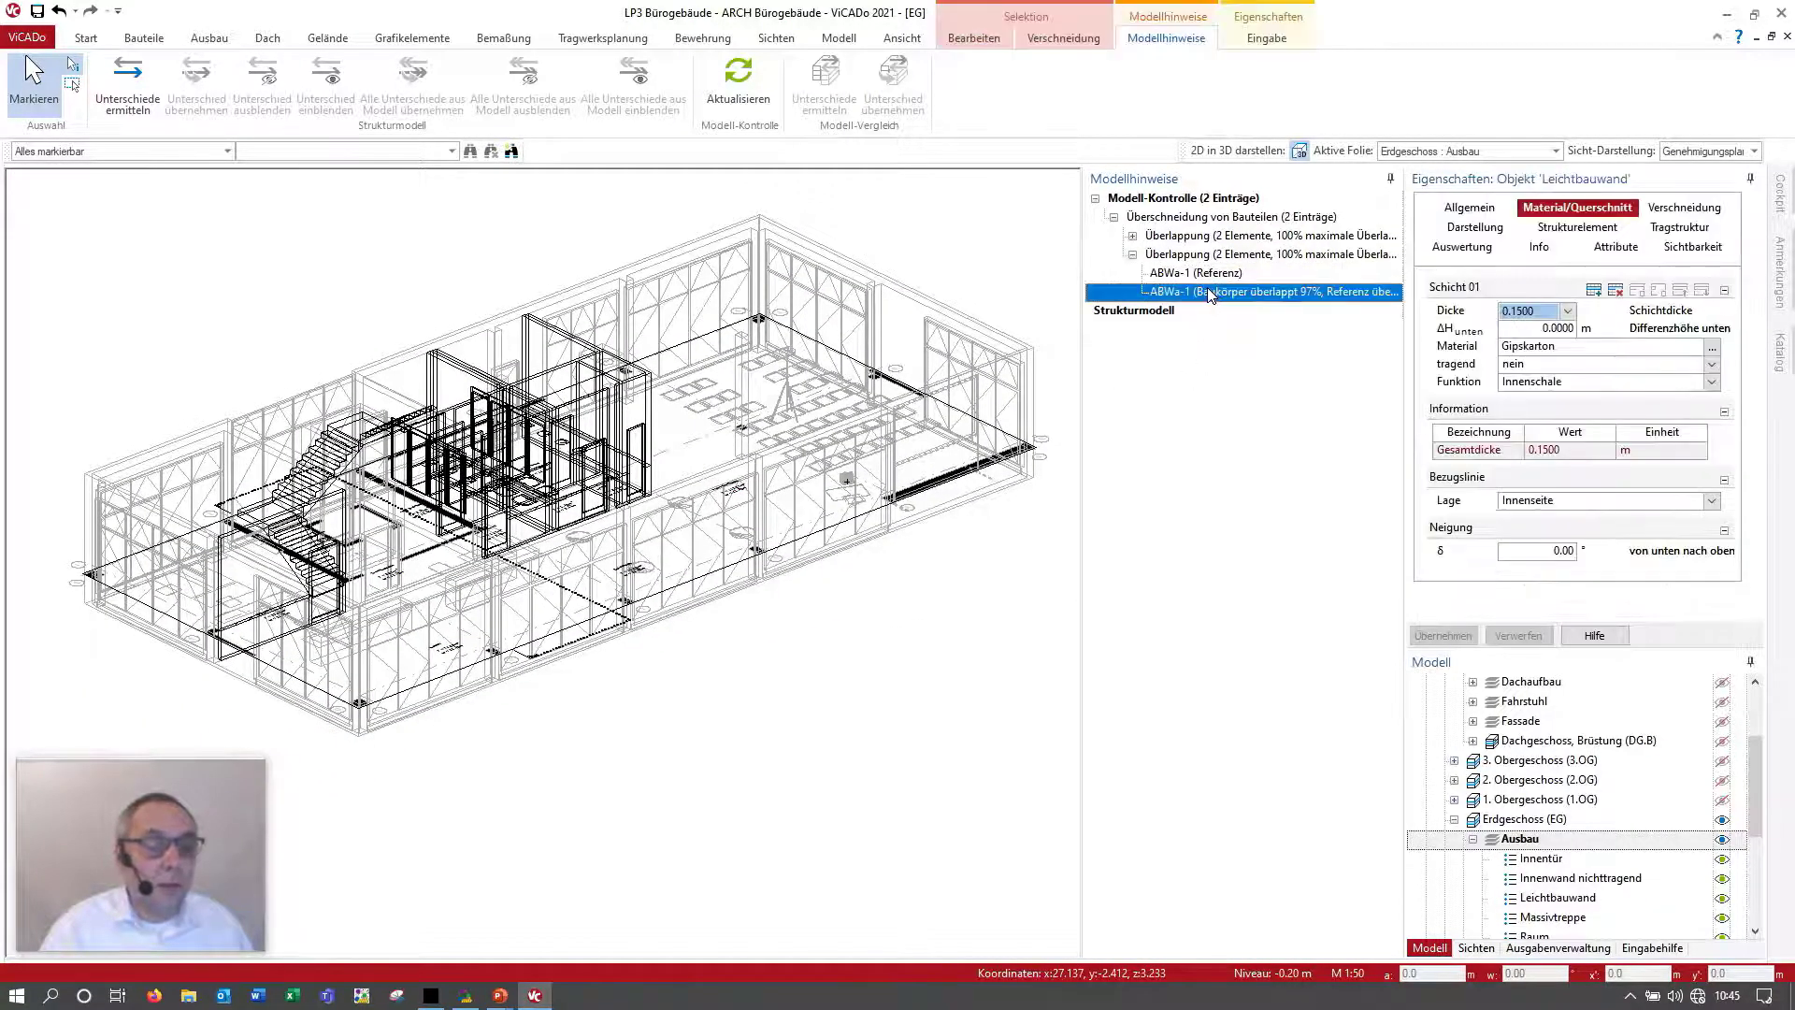
click(1208, 276)
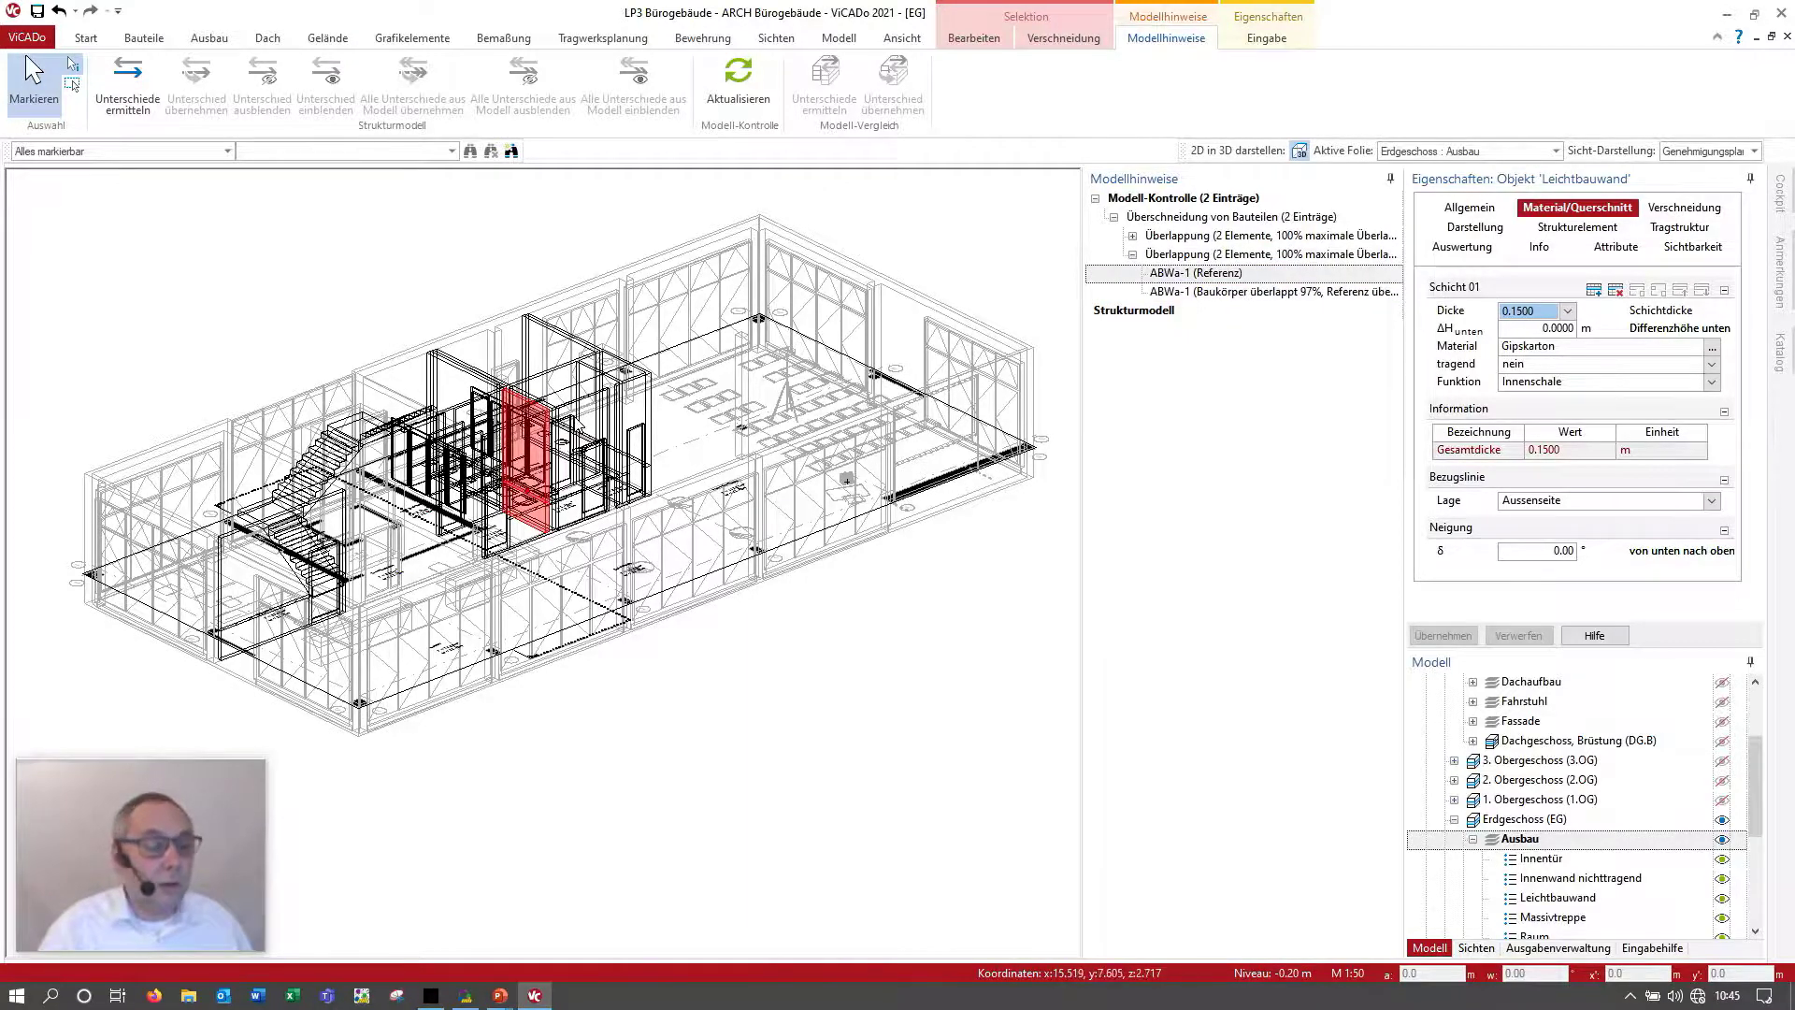
Step: Recheck the ABWa-1 pair, then expand the first finding showing the MwWa-1 walls
scroll(575, 418, up, 3)
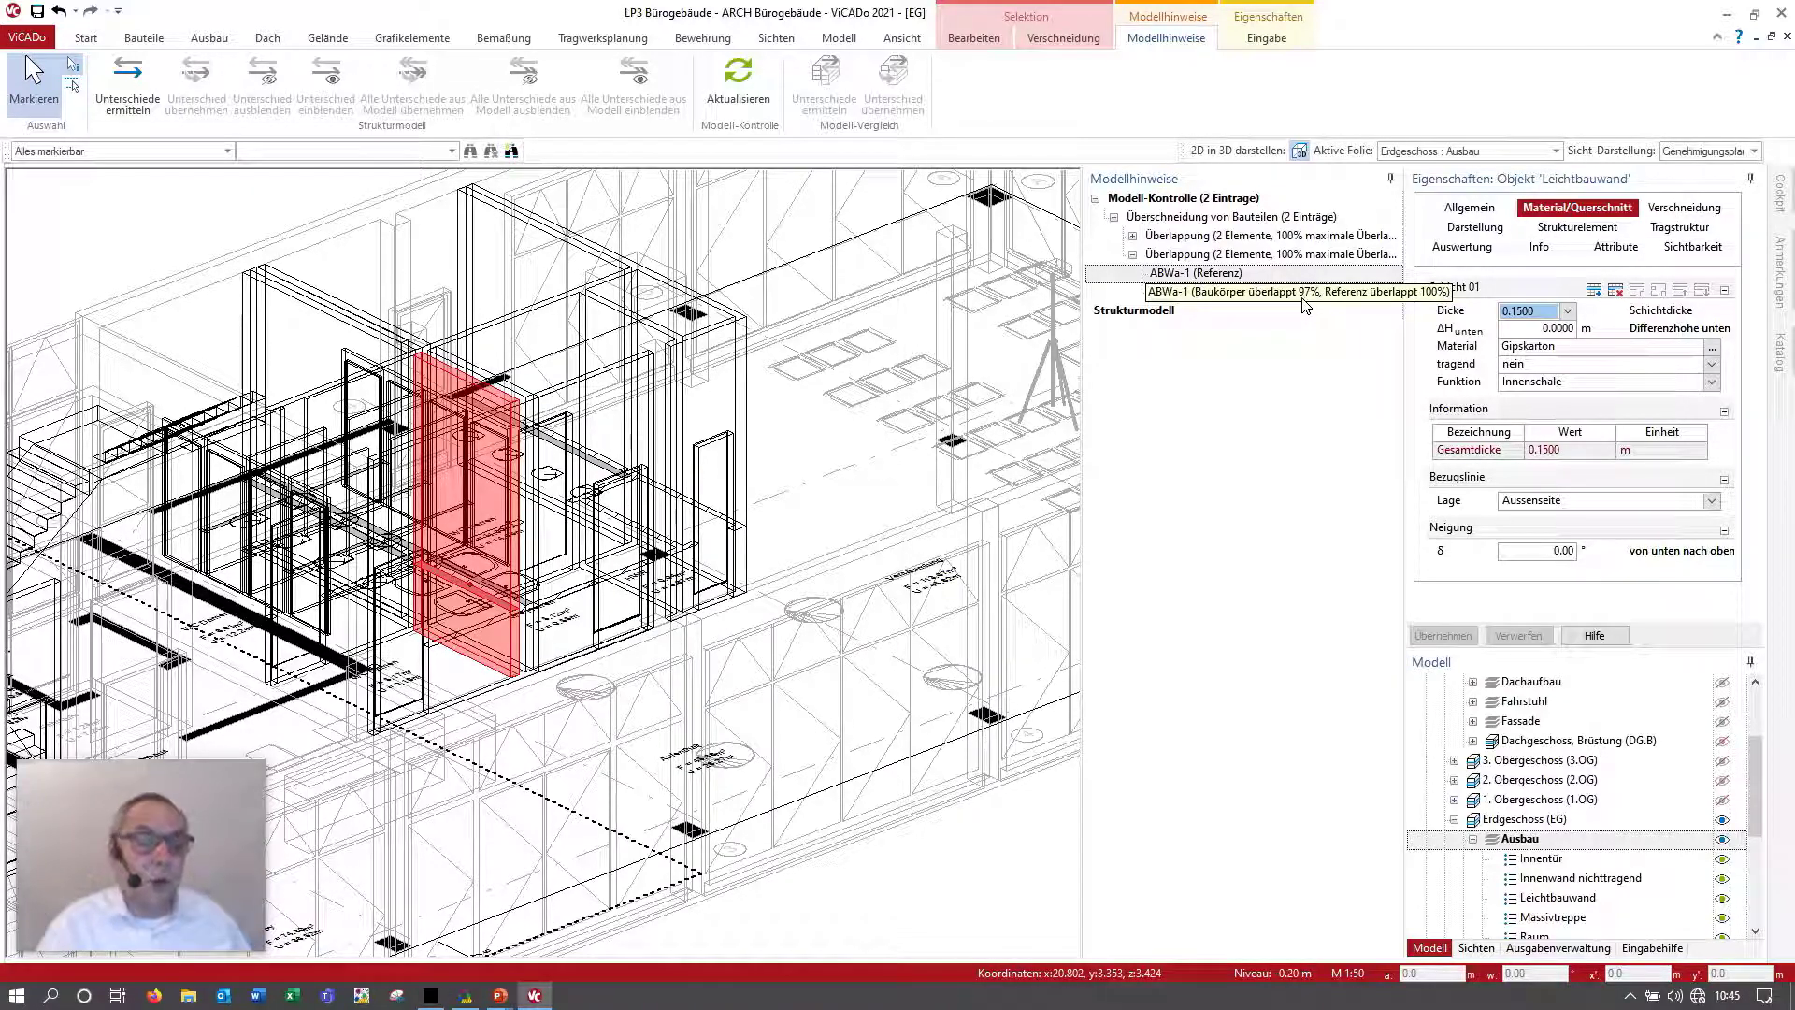
click(1302, 296)
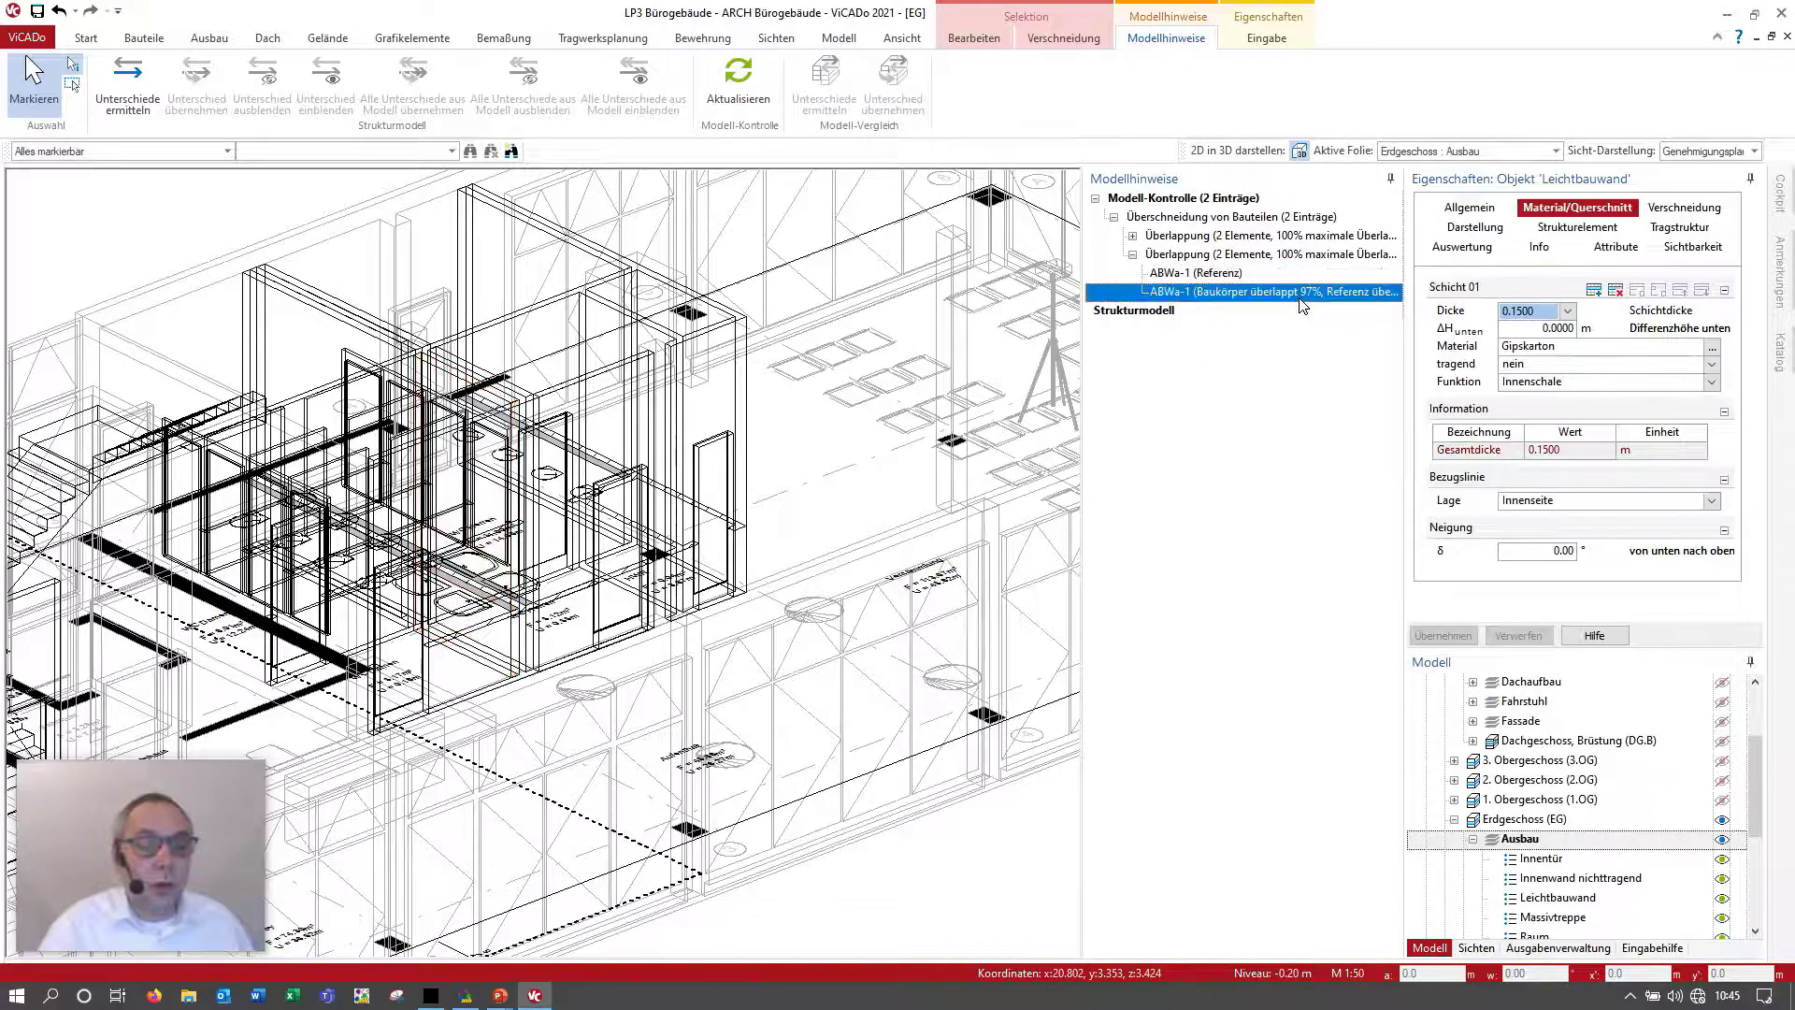
click(1211, 277)
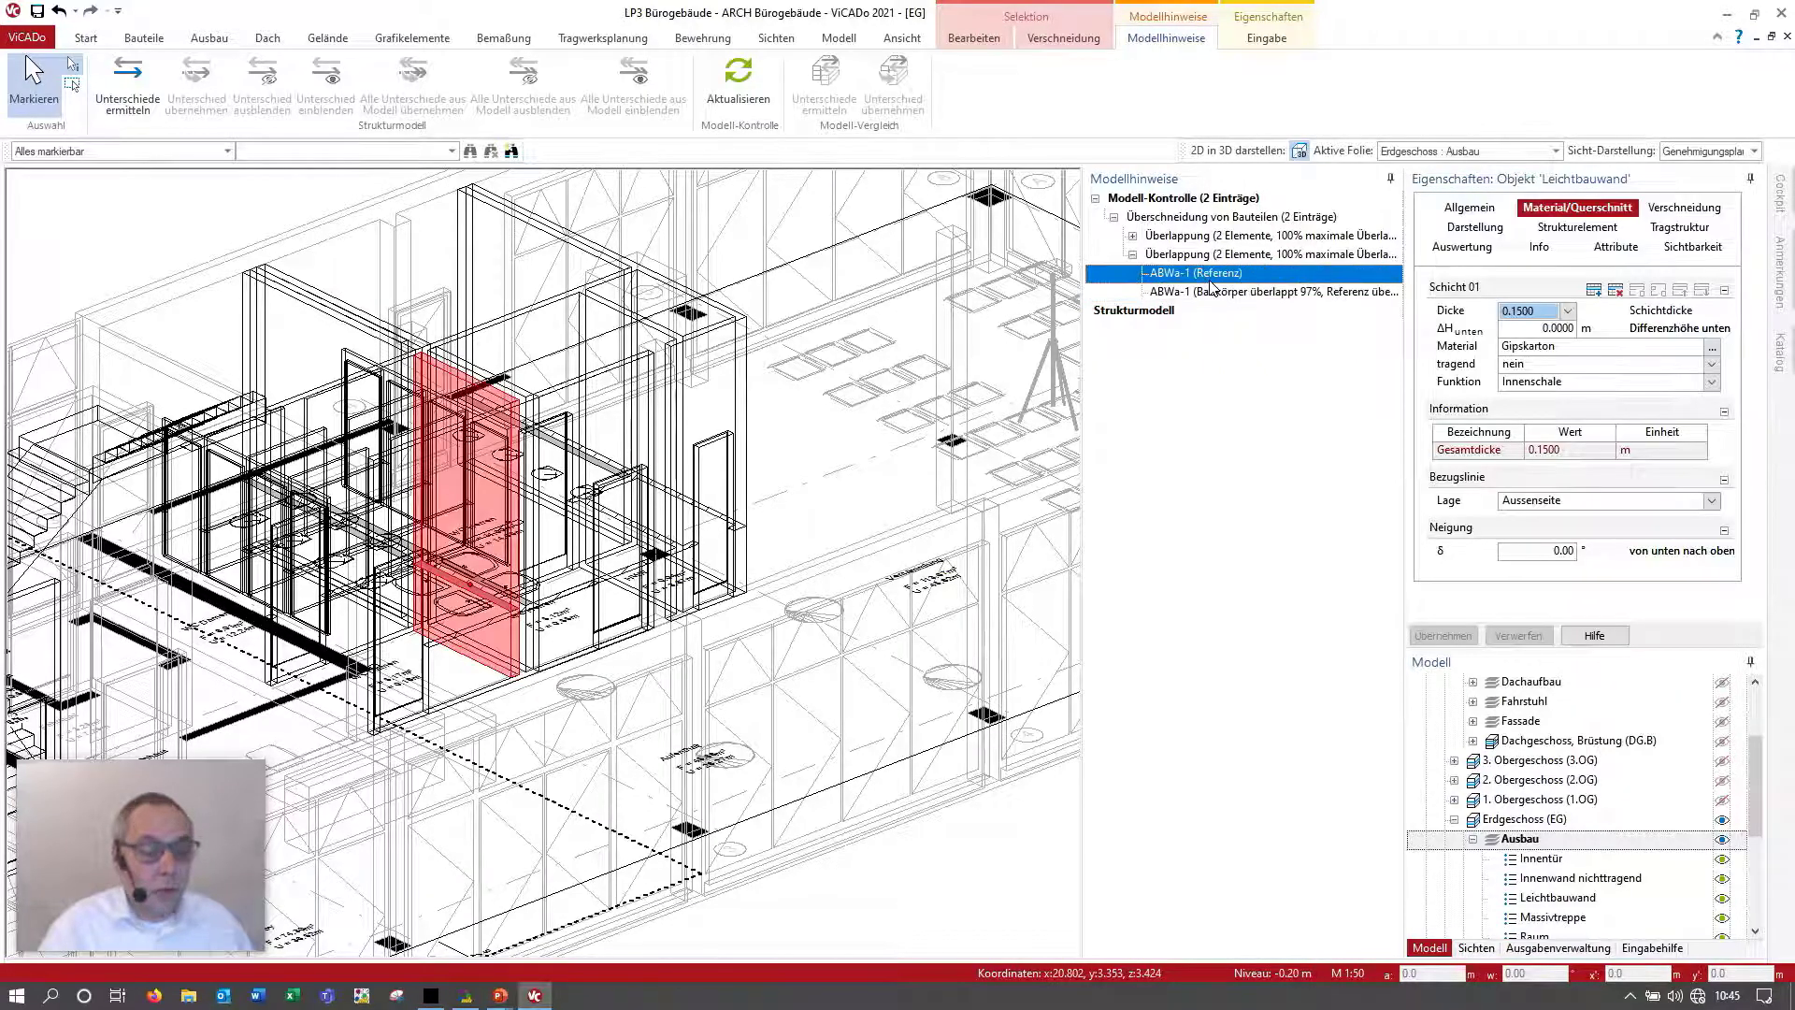
click(1164, 236)
click(1132, 235)
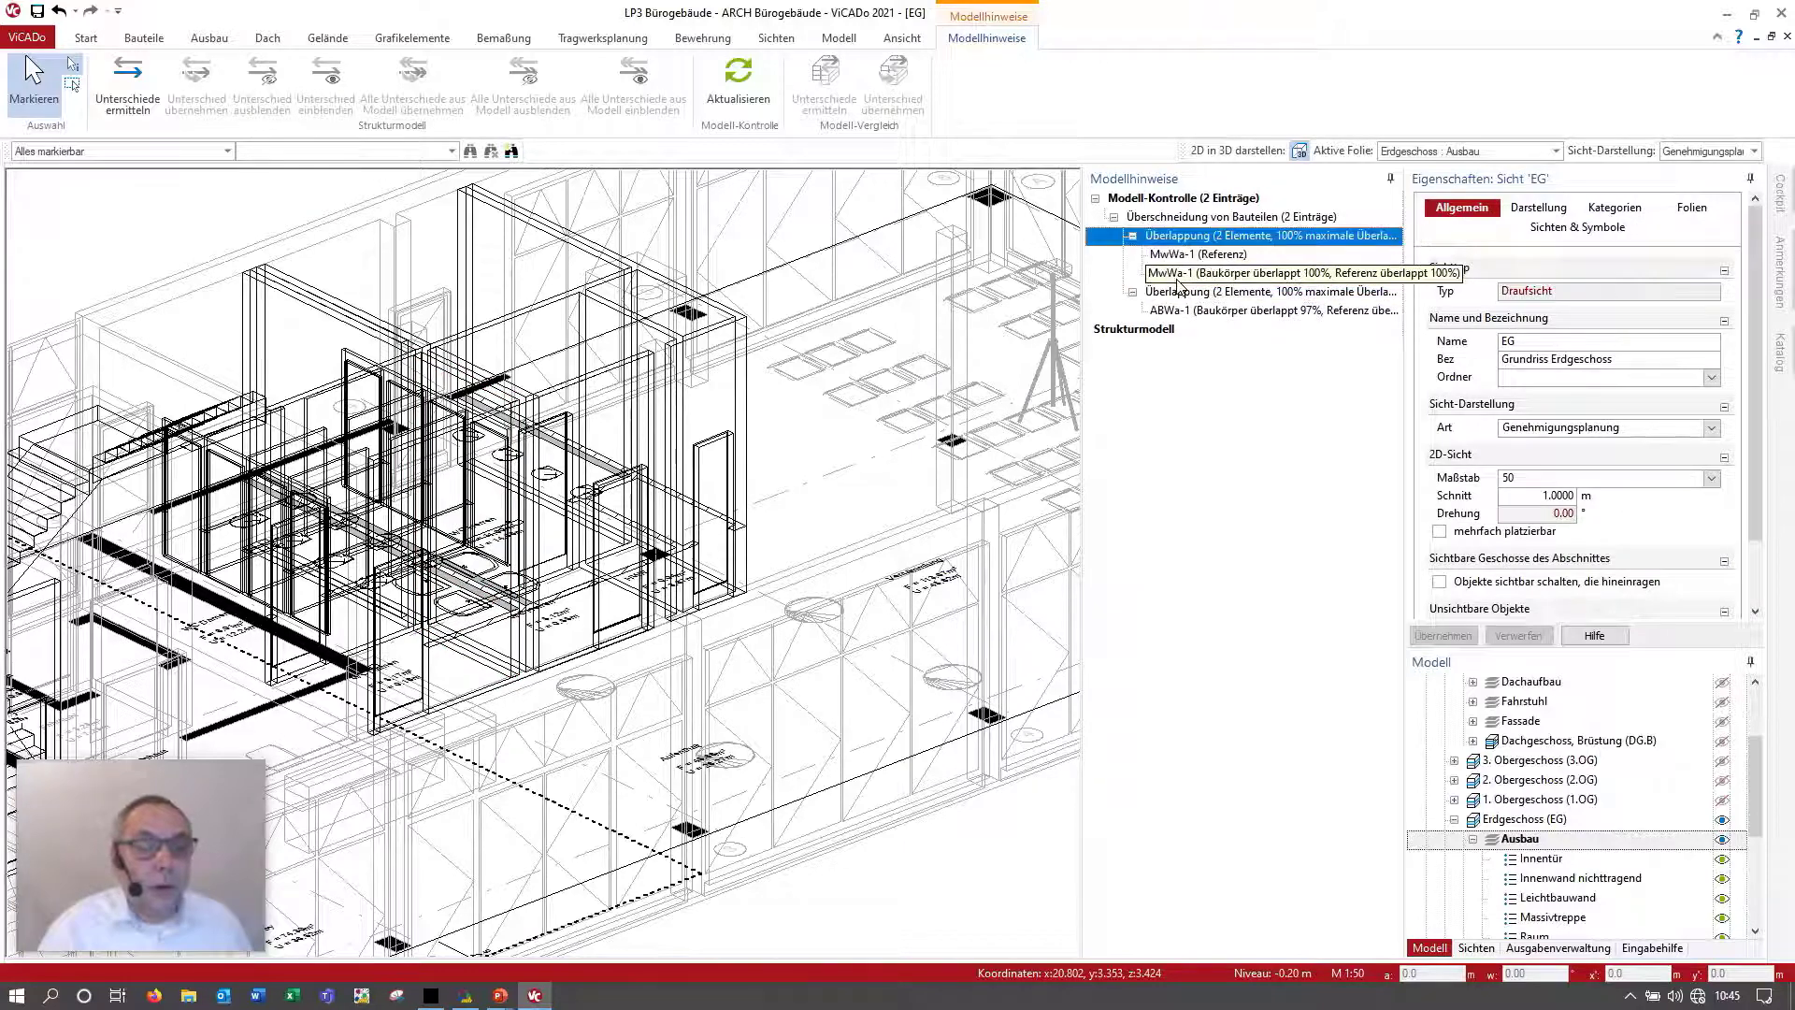
Step: Locate the overlapping MwWa-1 wall and delete it
click(1184, 274)
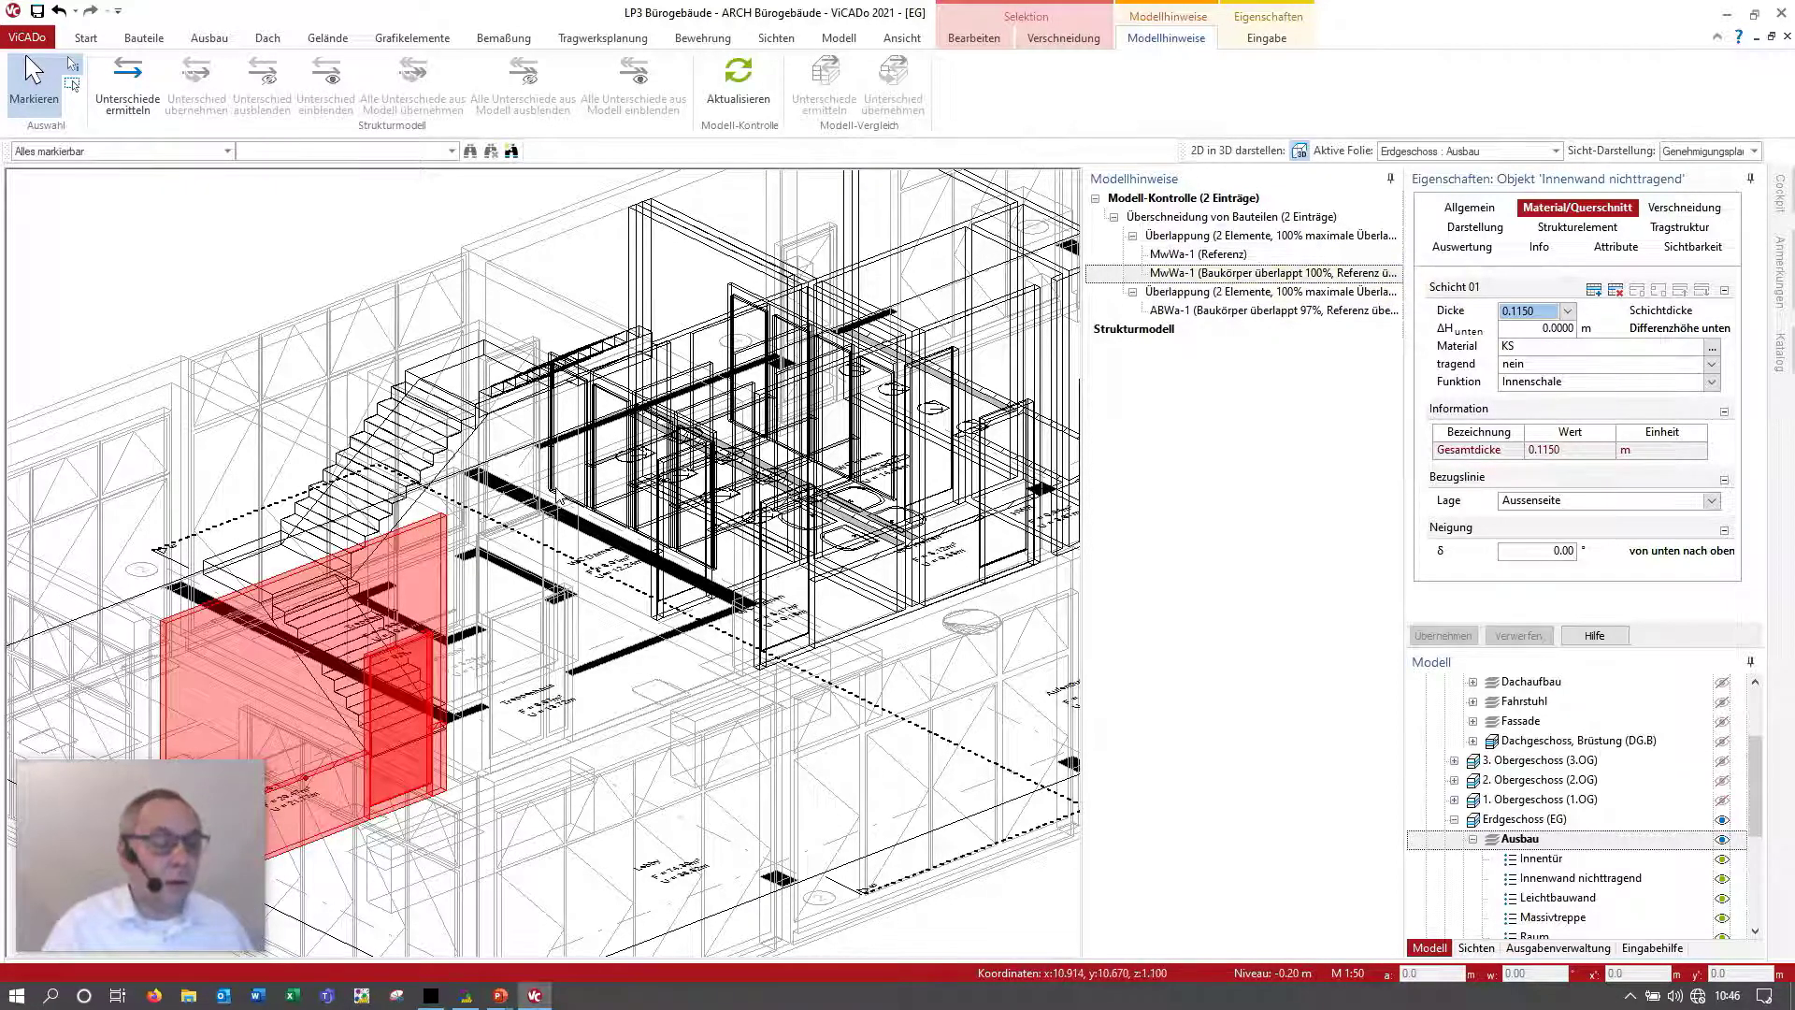
double_click(1211, 277)
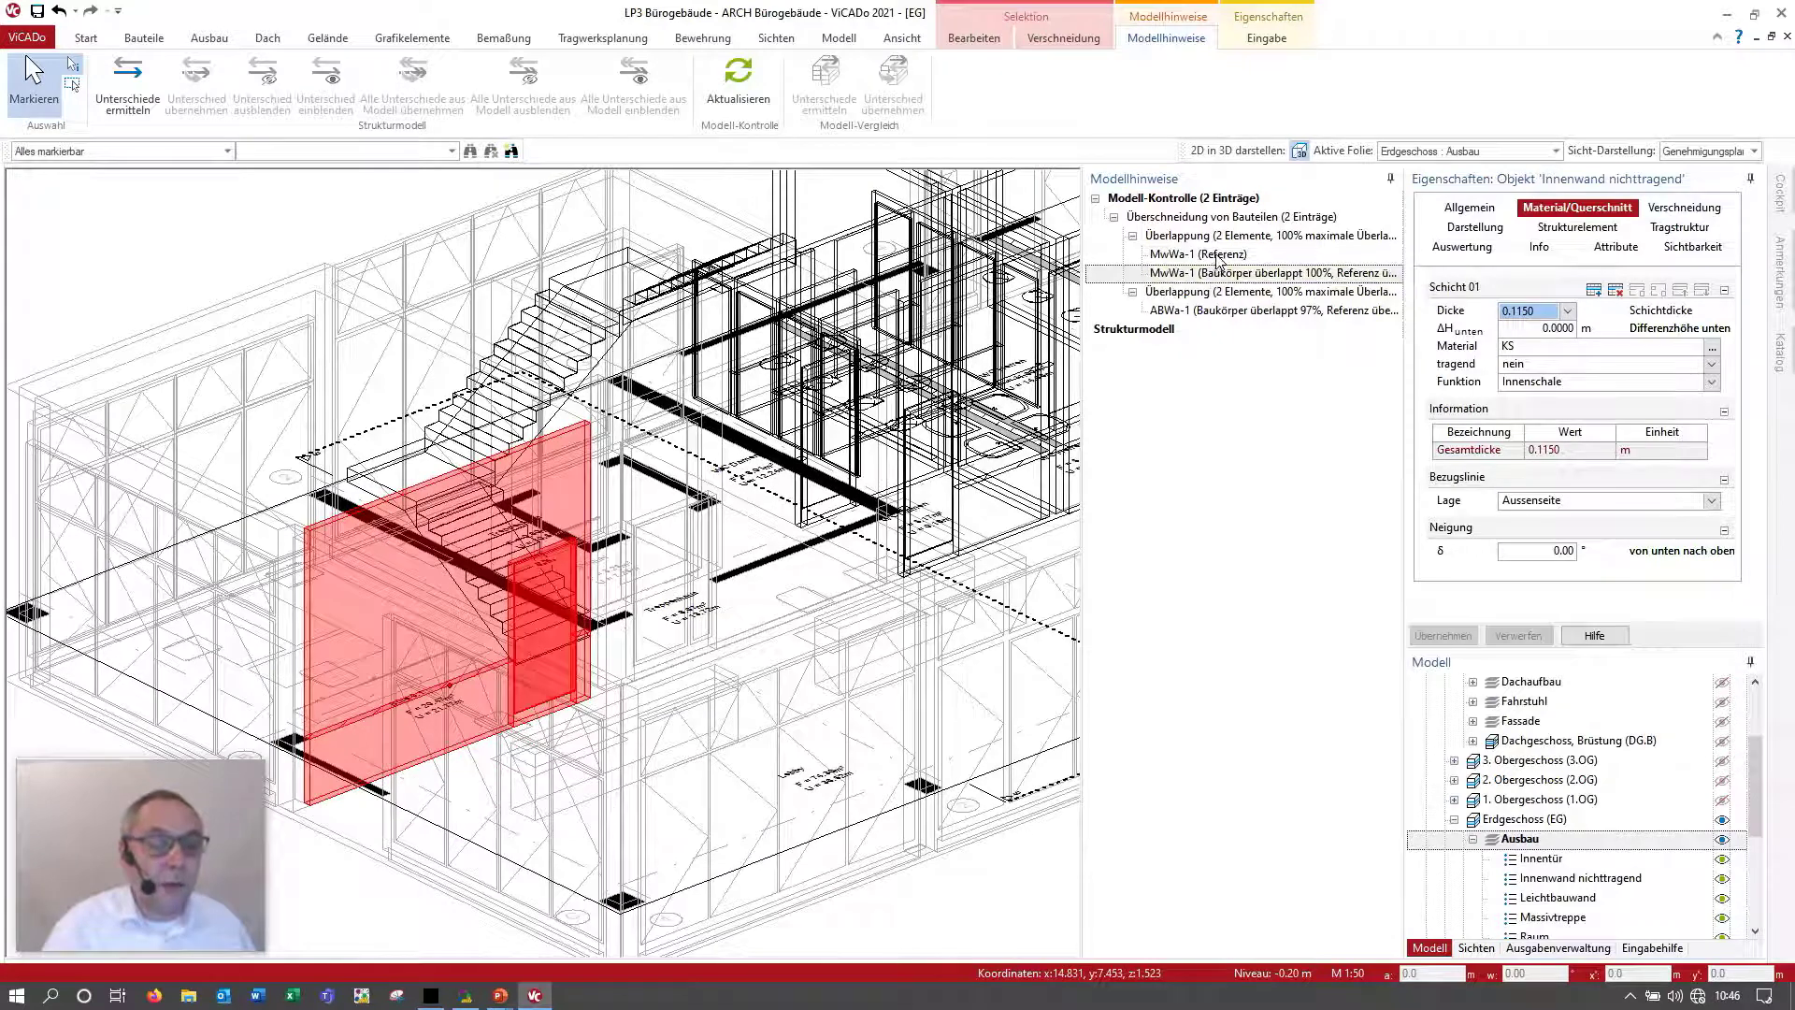
click(1208, 258)
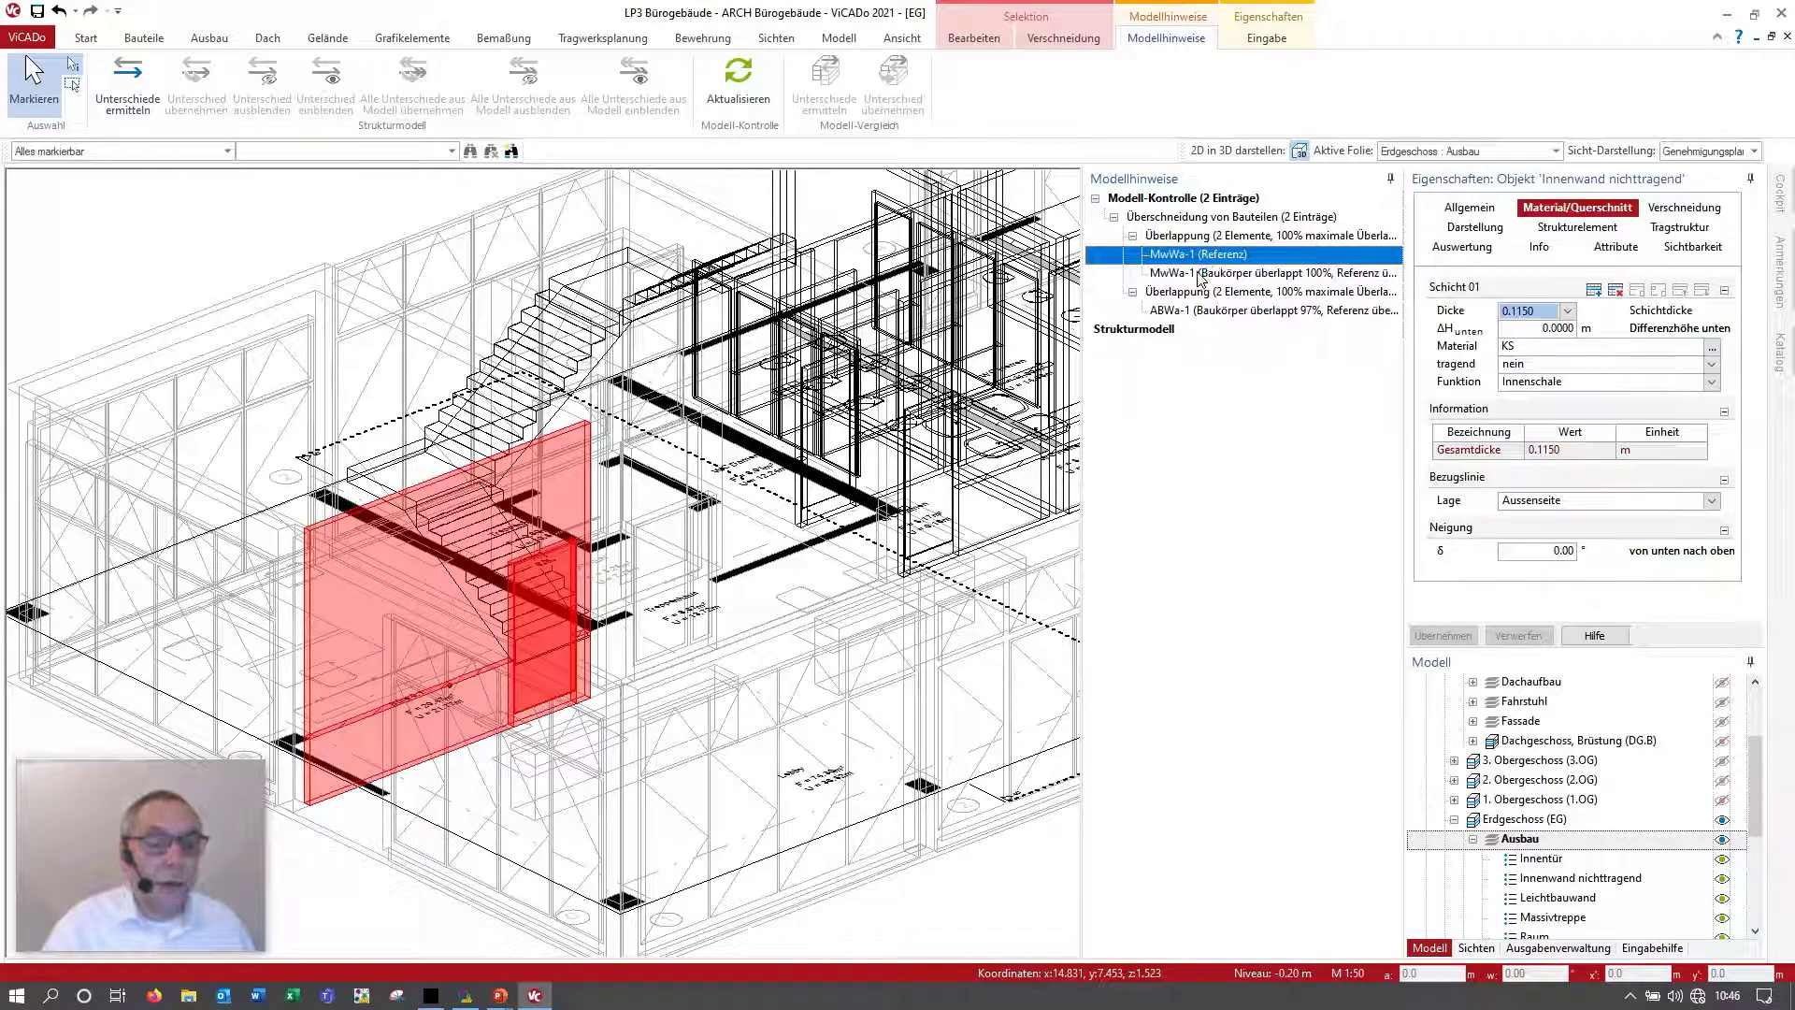
click(1205, 273)
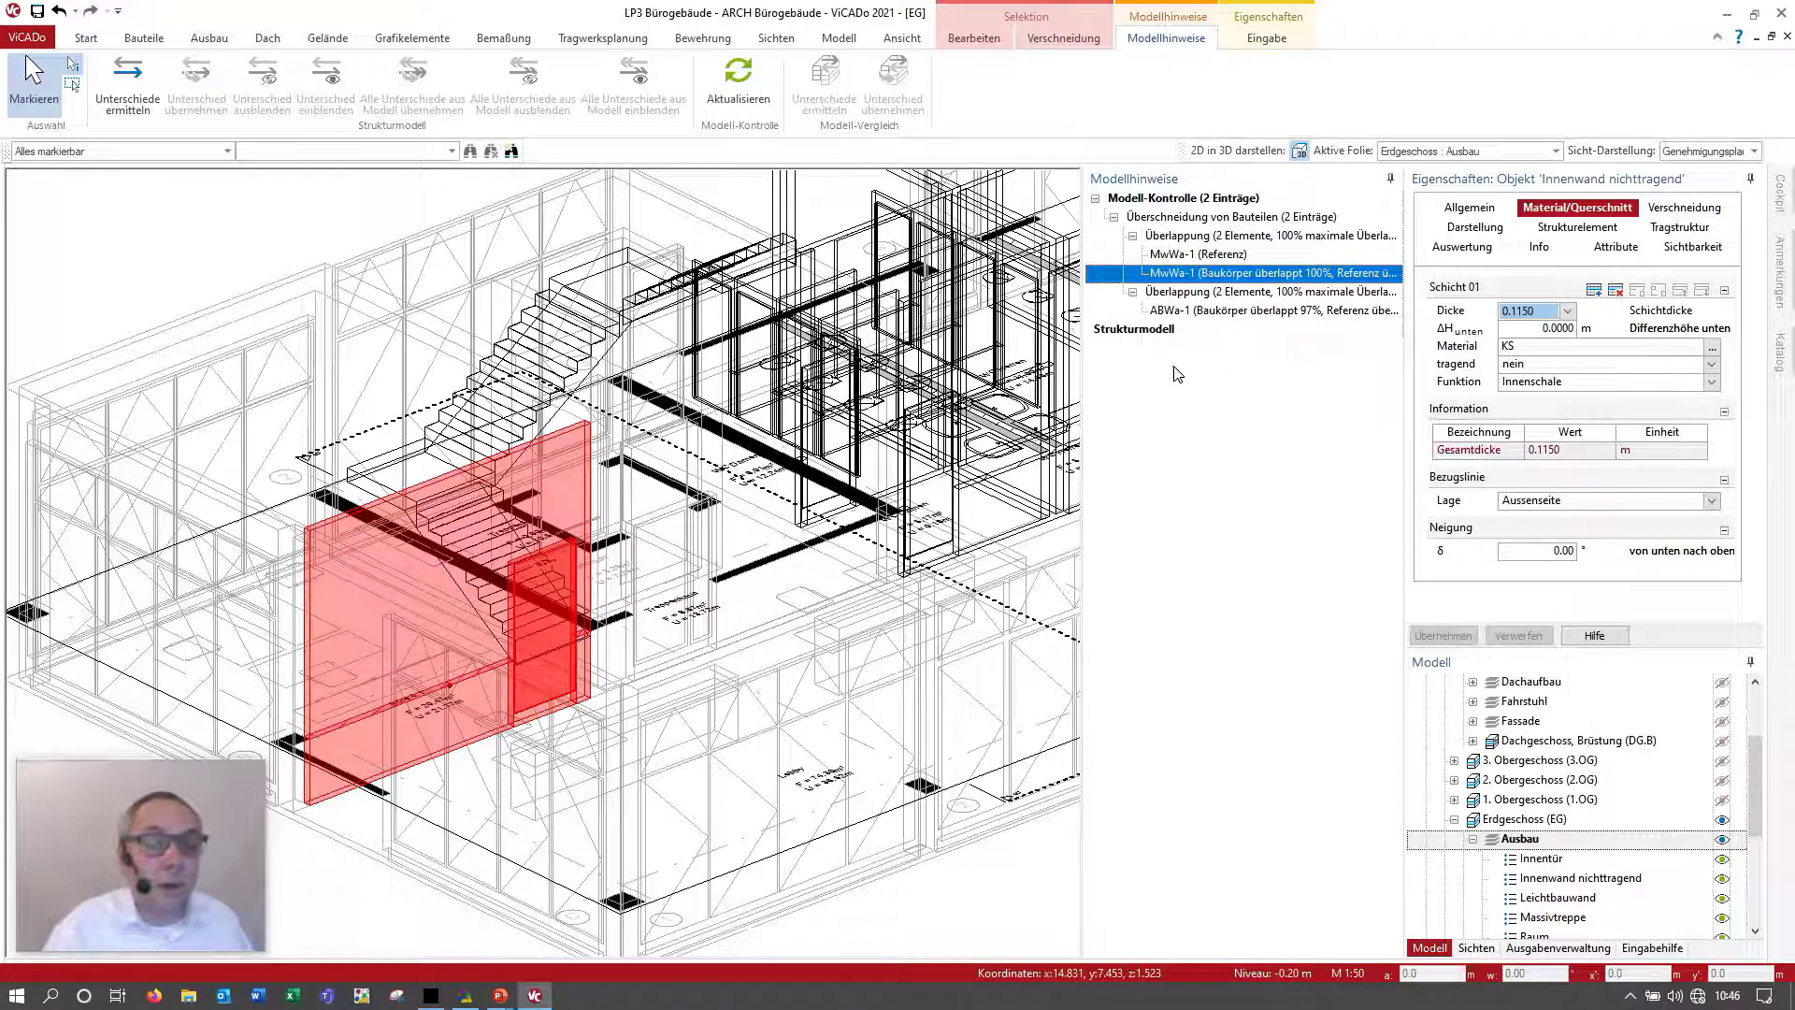
key(Delete)
Step: Rerun the model check so it reports 'keine Probleme'
right_click(1209, 237)
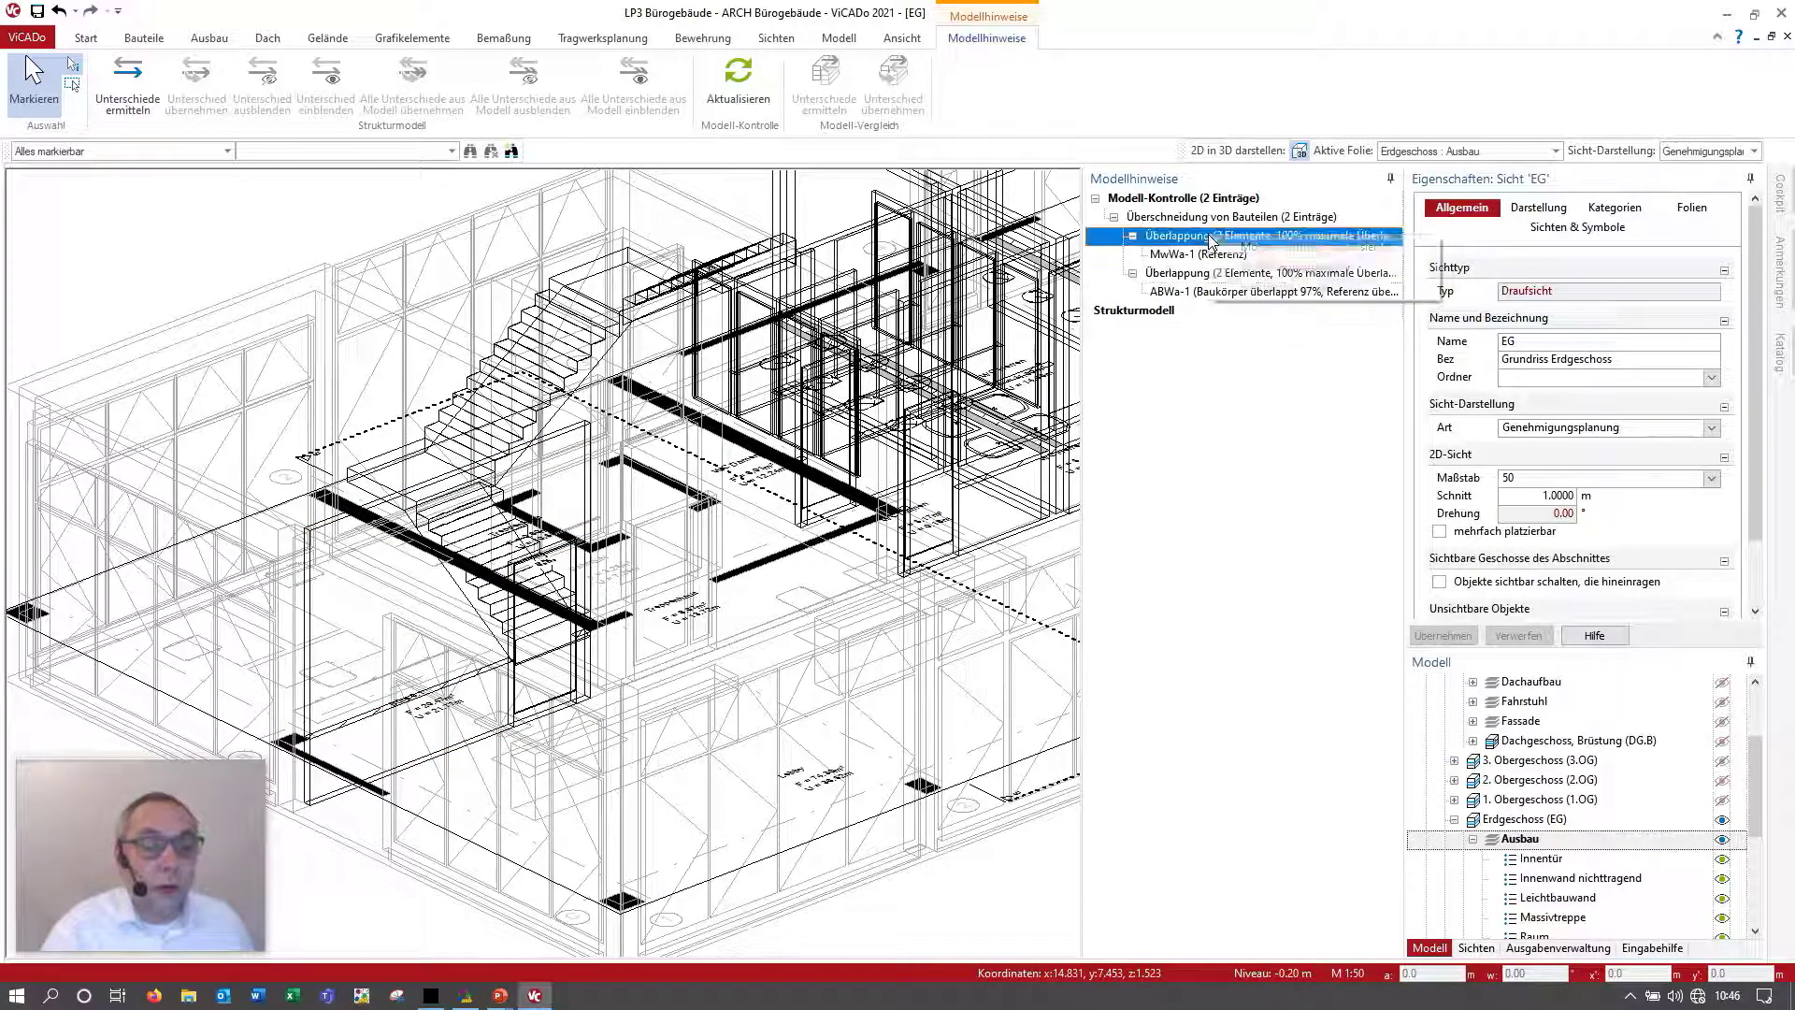
click(1246, 249)
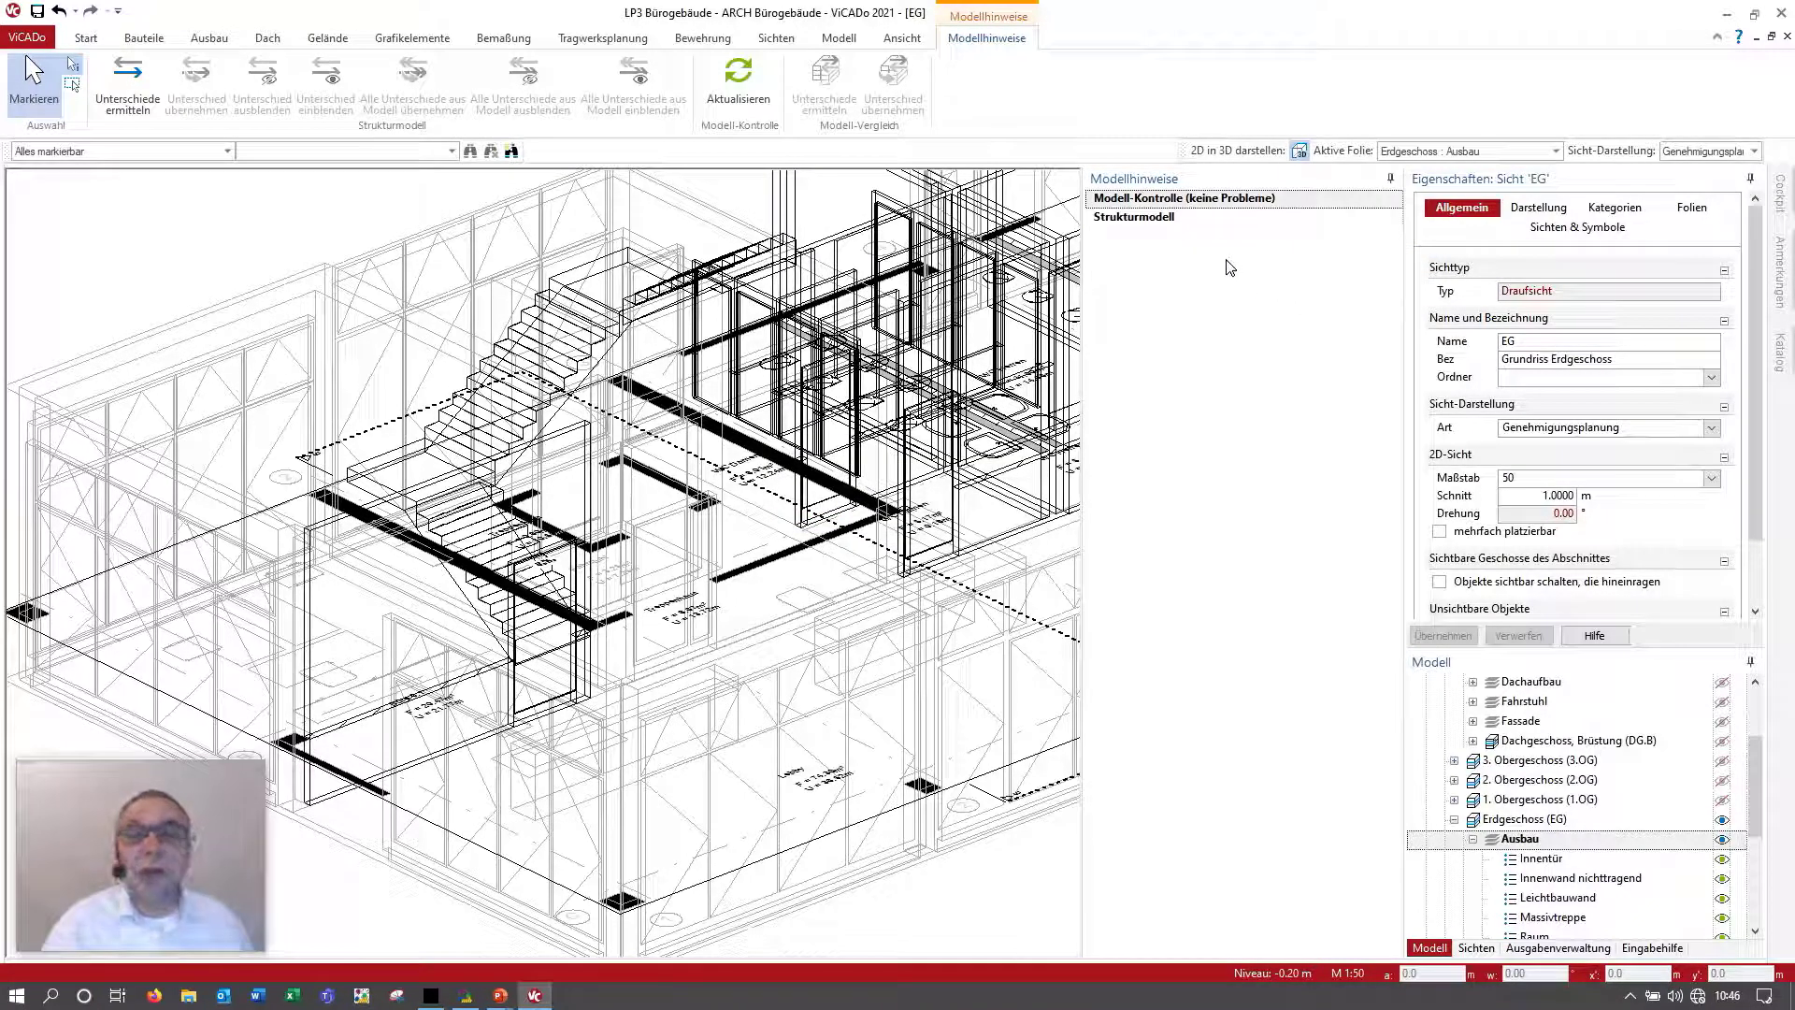
click(846, 42)
Step: Lower the Überlapp. threshold from 90 to 40 %, rerun, and expand the MwWa-1 overlap
click(460, 76)
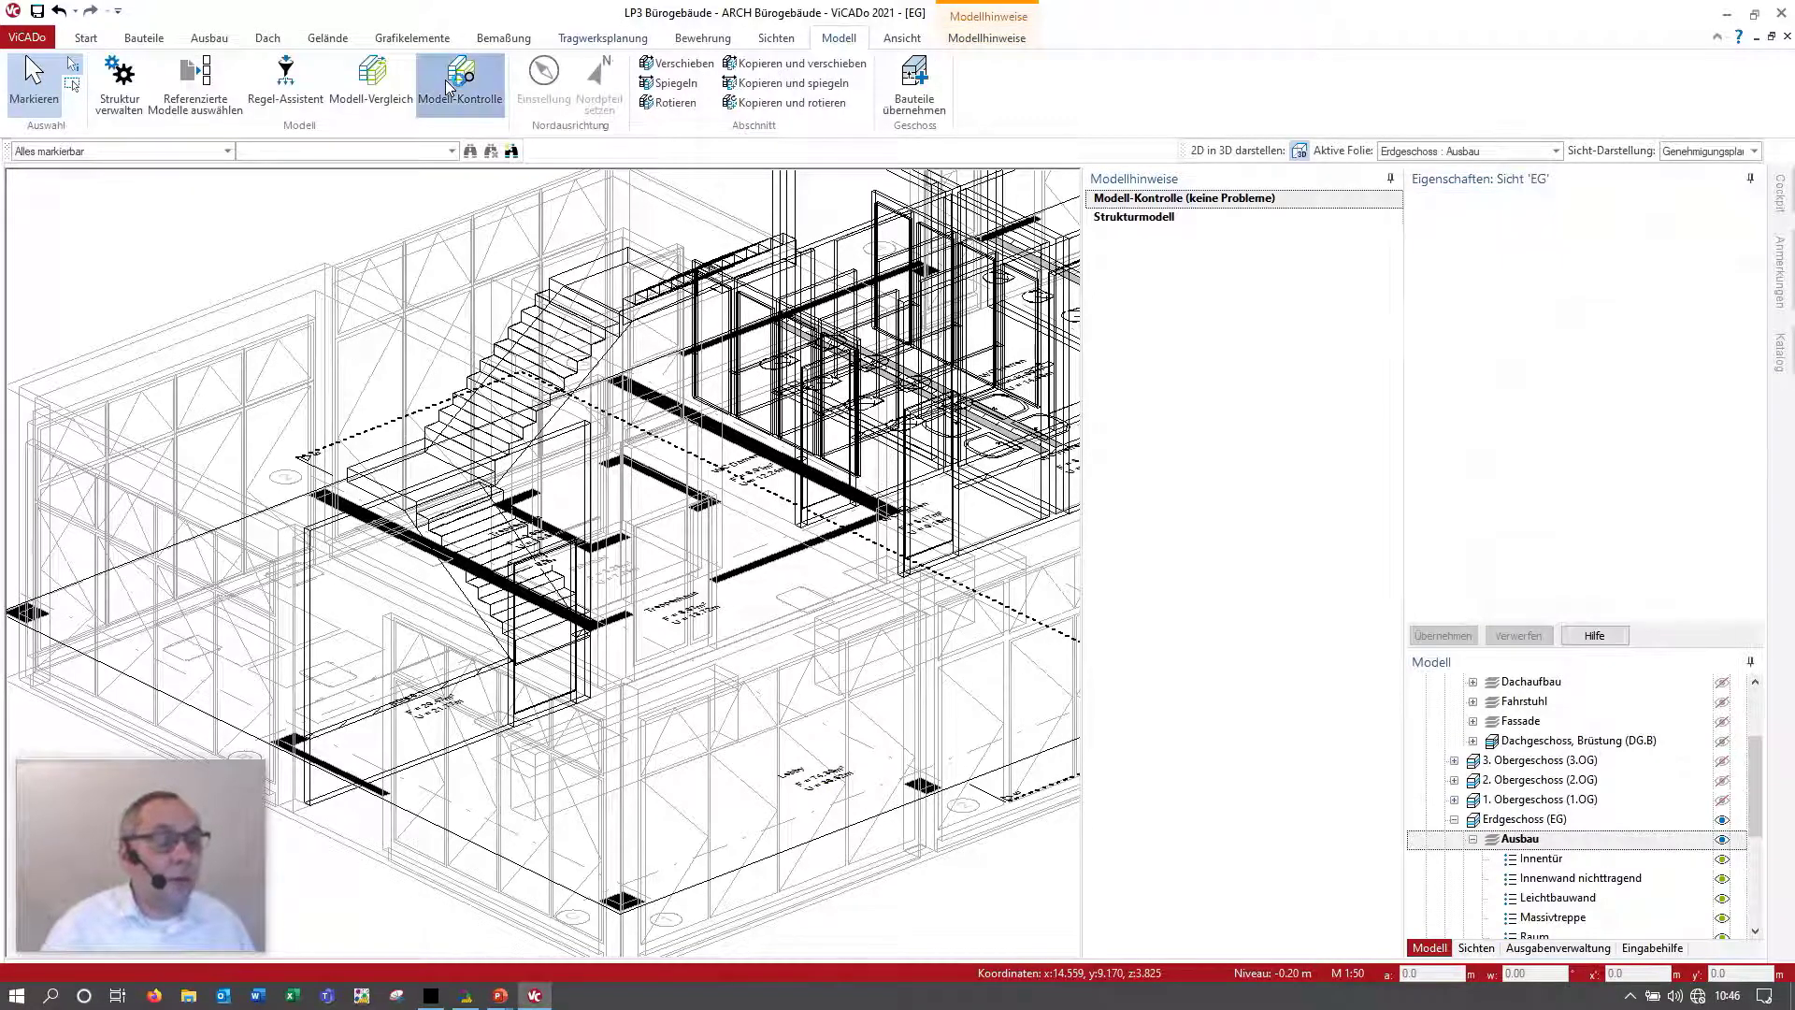
double_click(1559, 309)
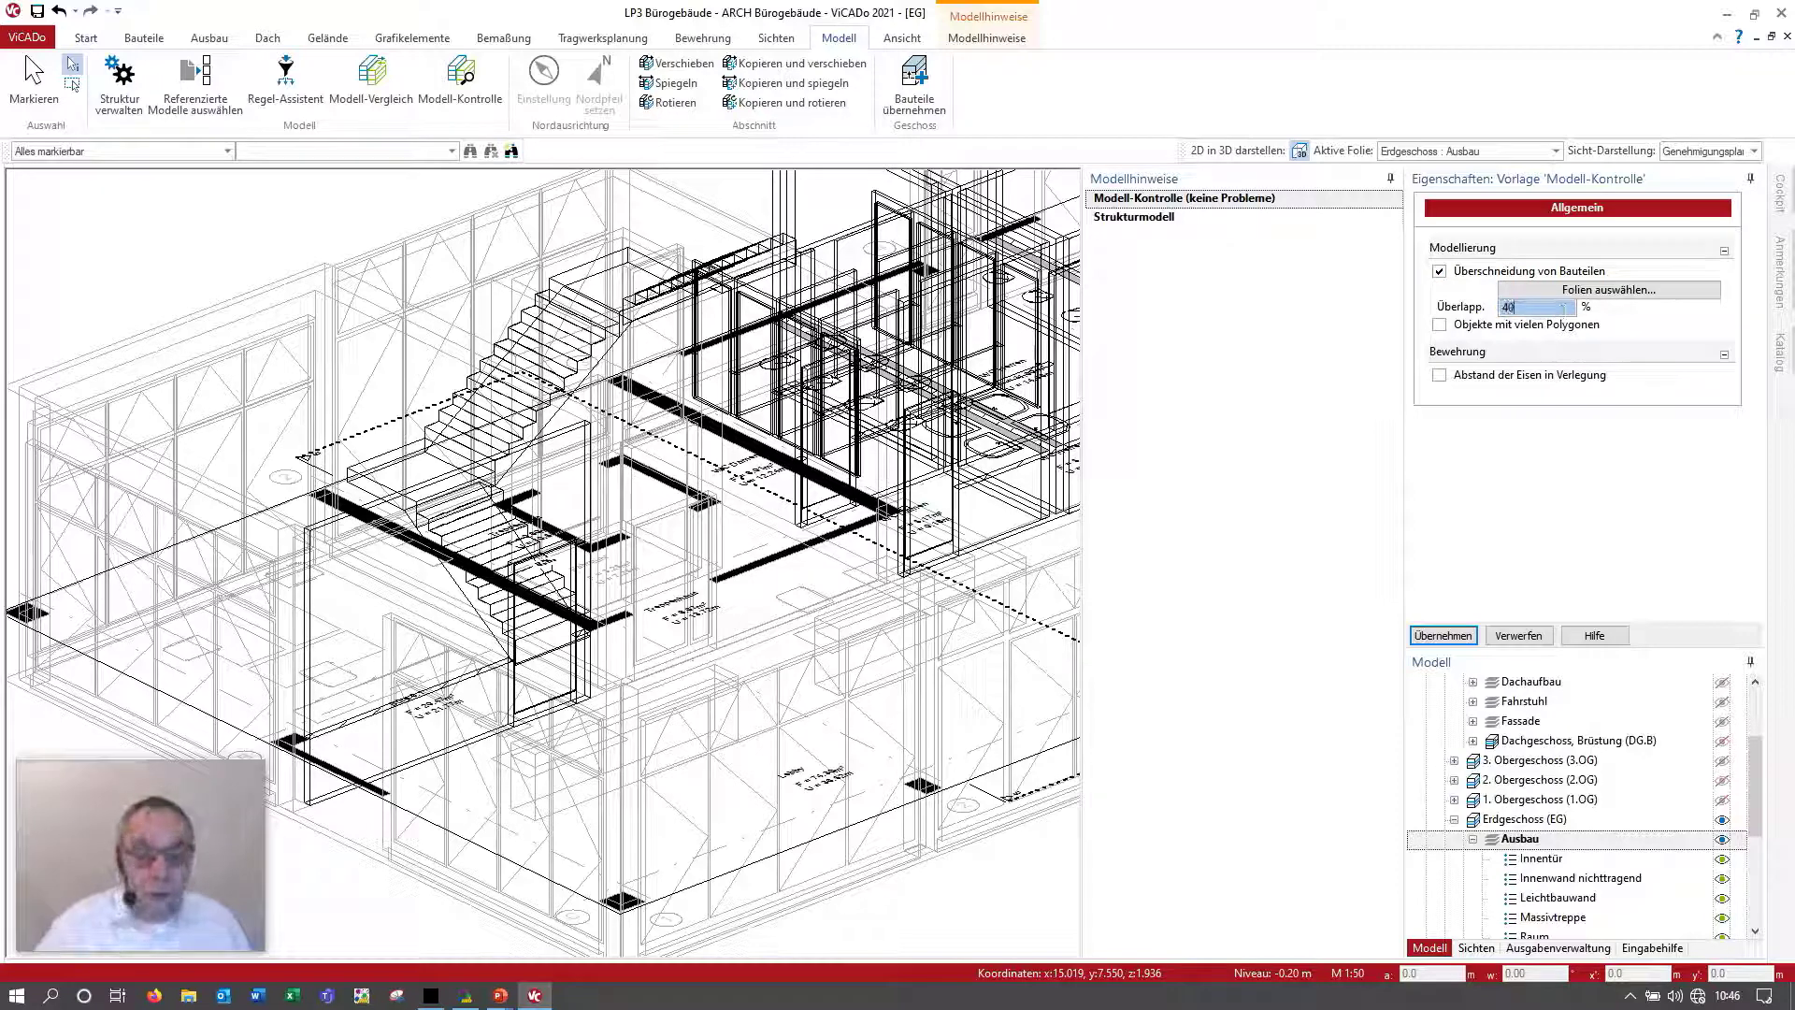
key(Return)
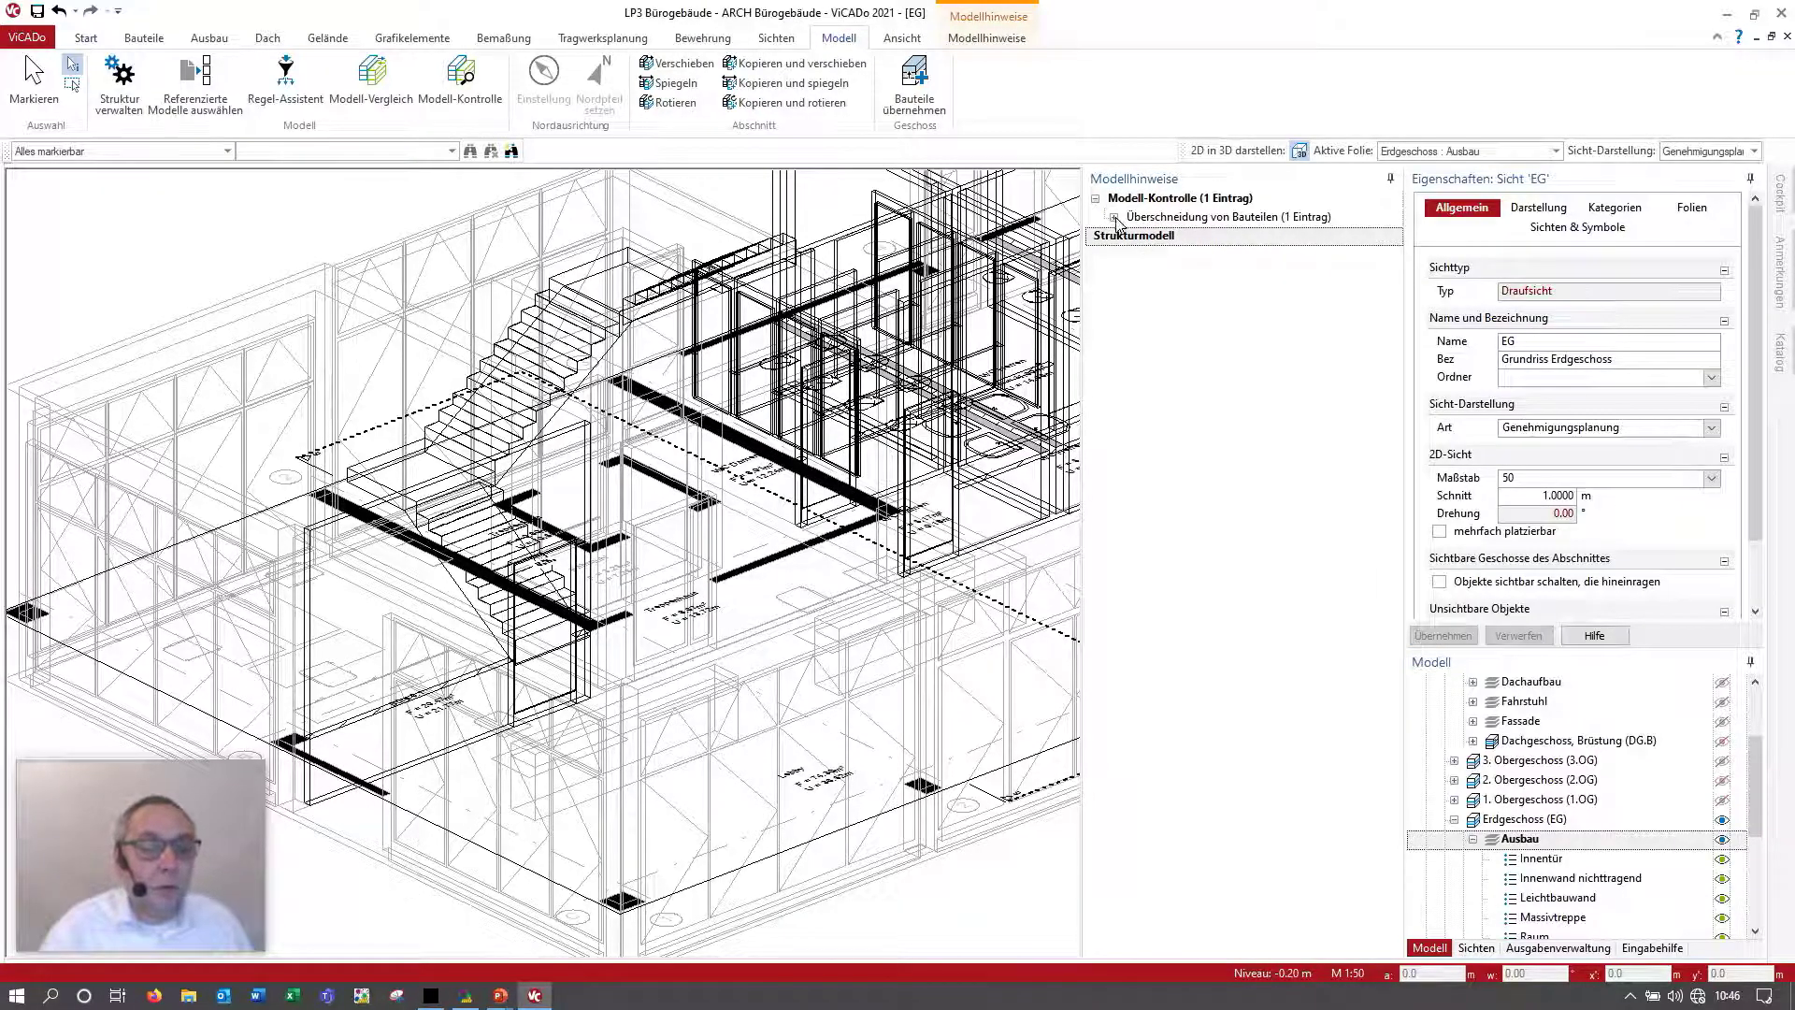
click(1115, 217)
click(1132, 236)
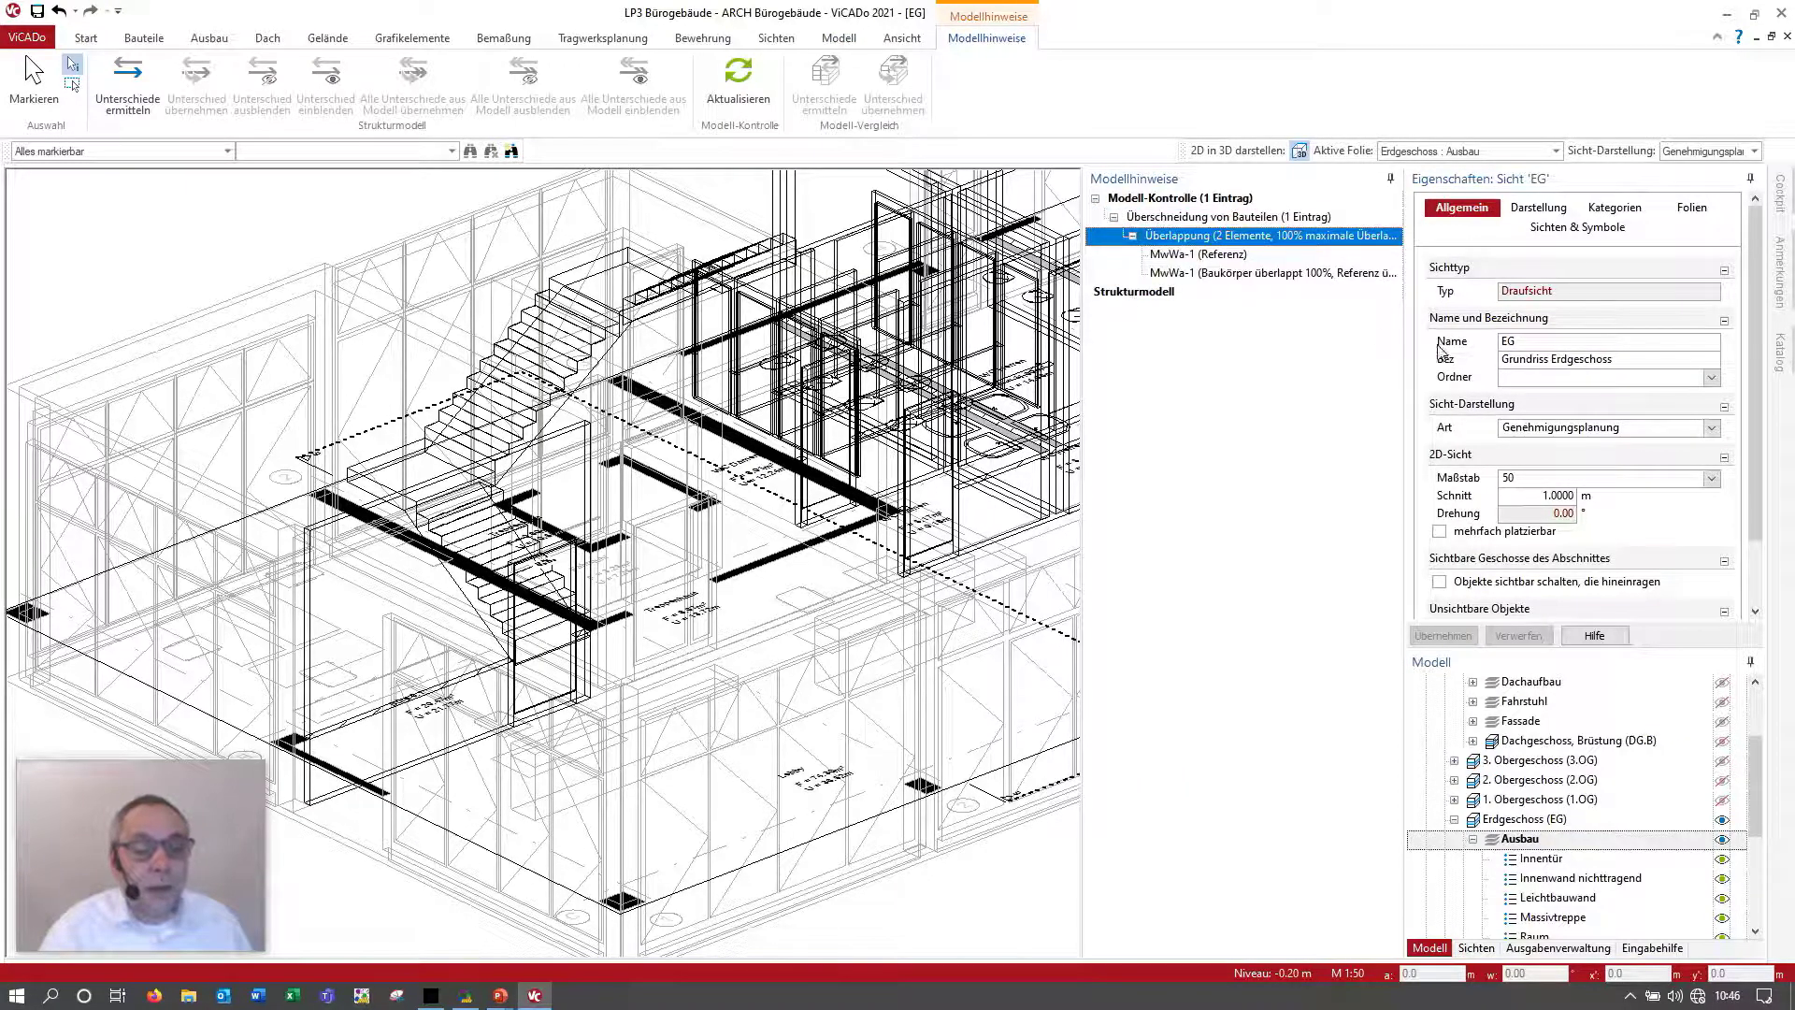
Step: Highlight the overlapping and reference MwWa-1 walls in 3D, then deselect with Esc
click(1231, 551)
middle_drag(943, 576, 742, 662)
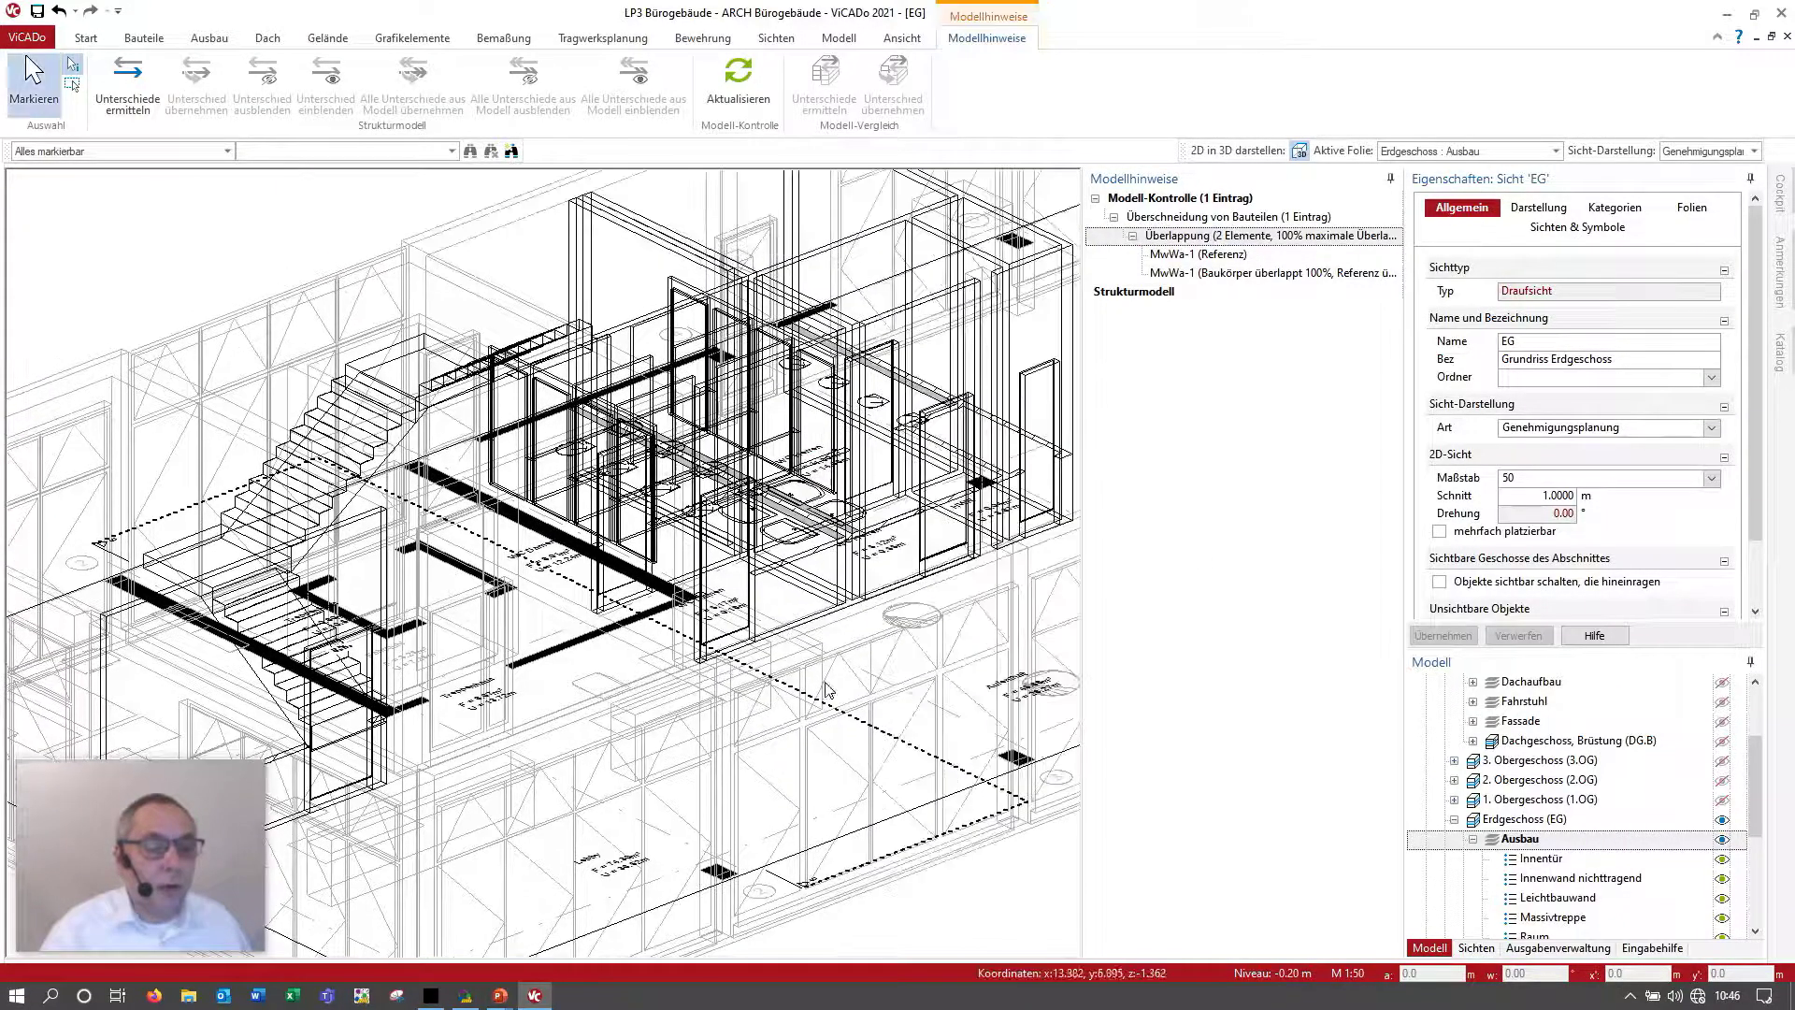
click(1232, 272)
middle_drag(1038, 461, 952, 514)
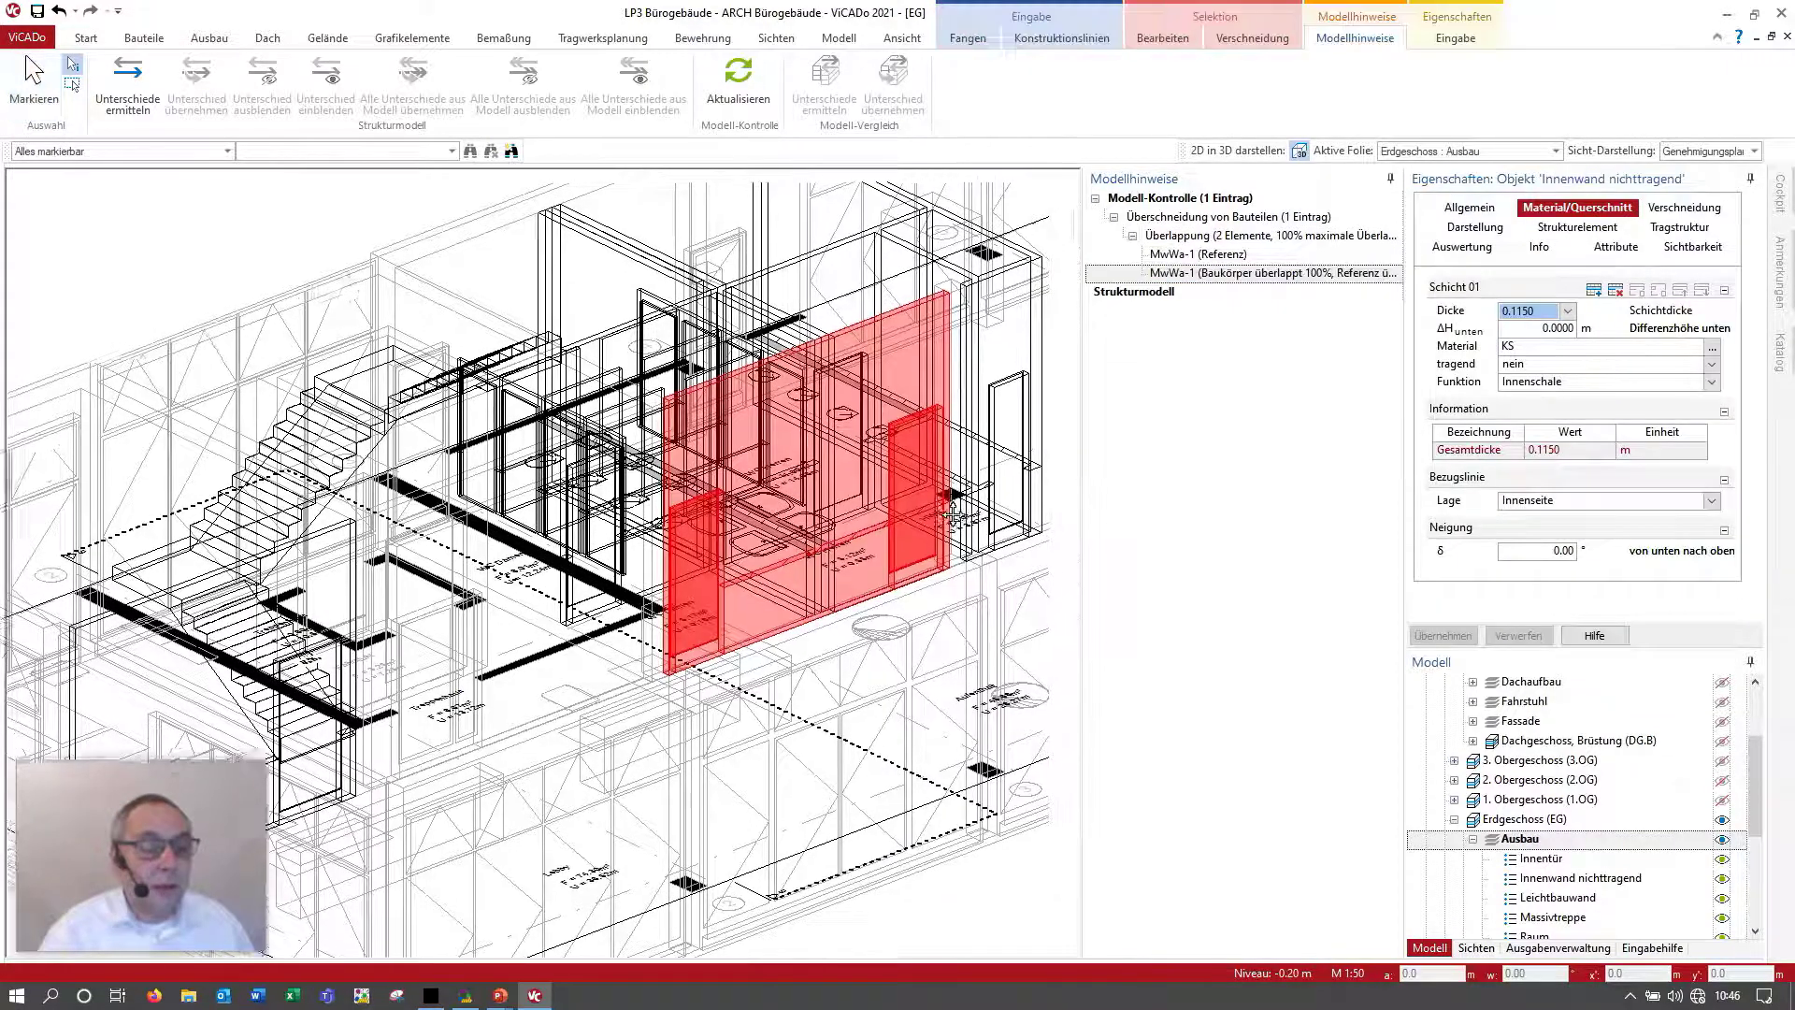
scroll(916, 486, up, 1)
scroll(916, 473, up, 1)
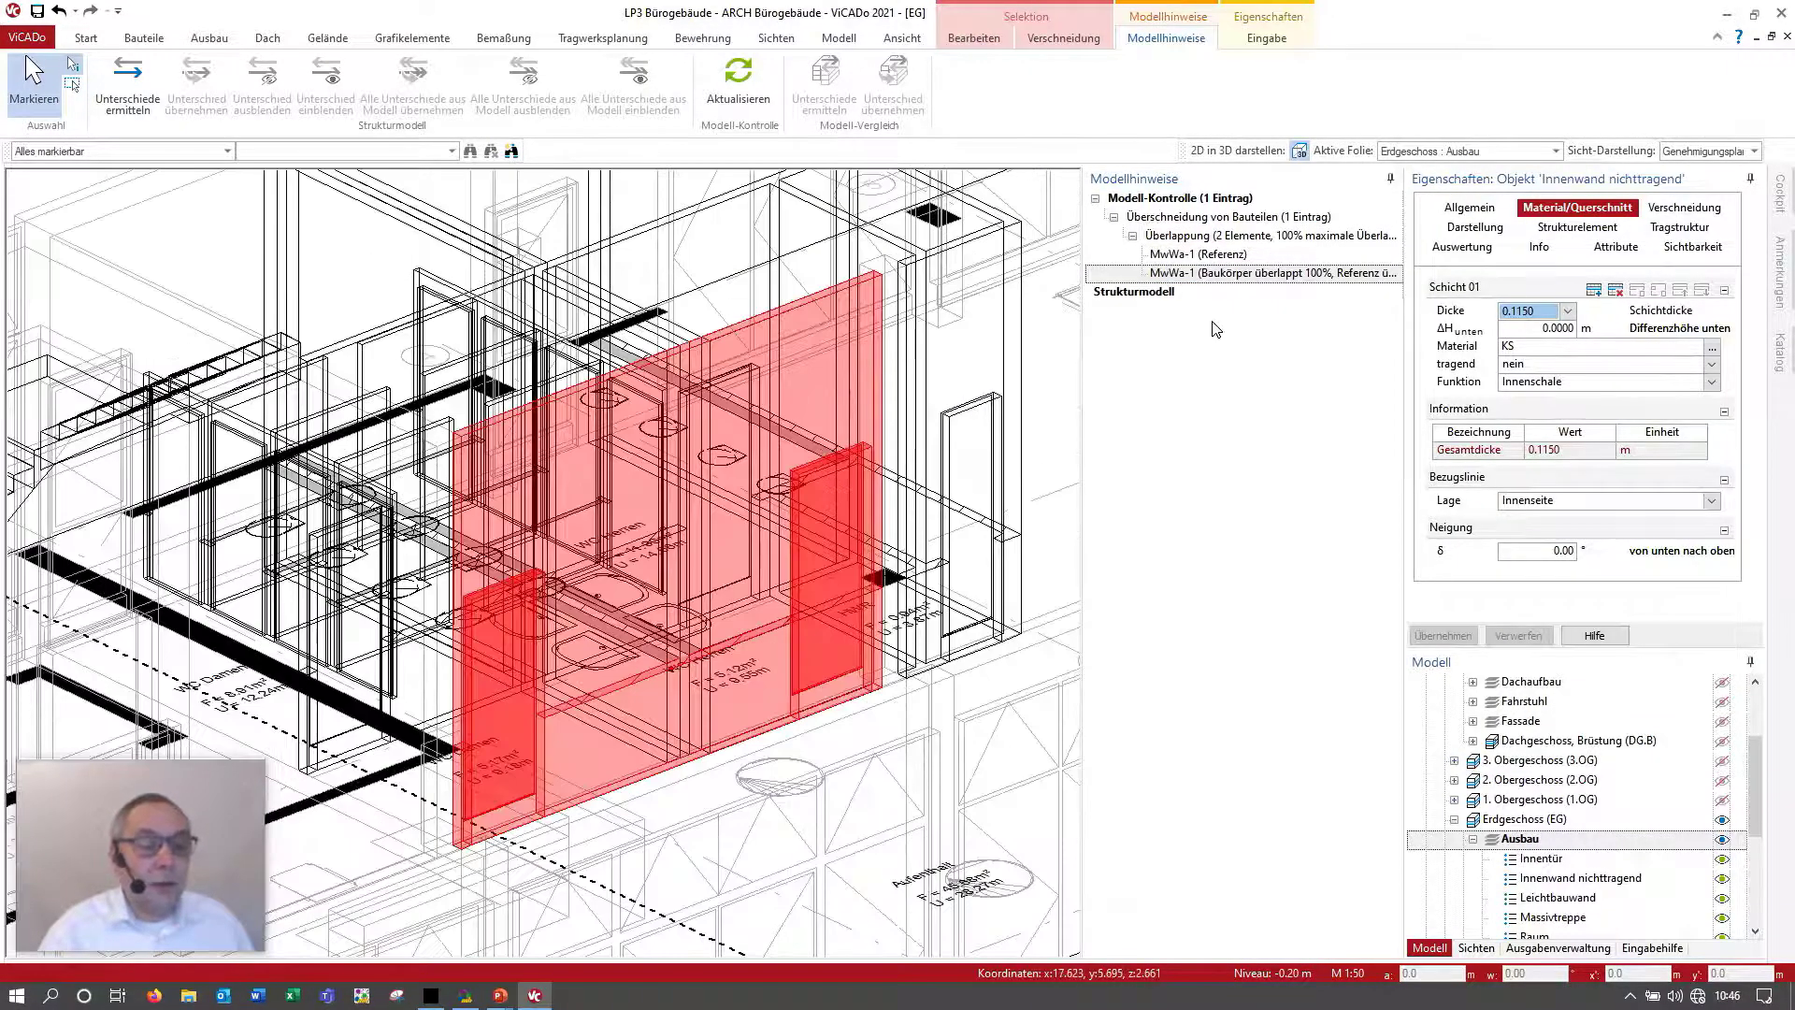
click(1223, 256)
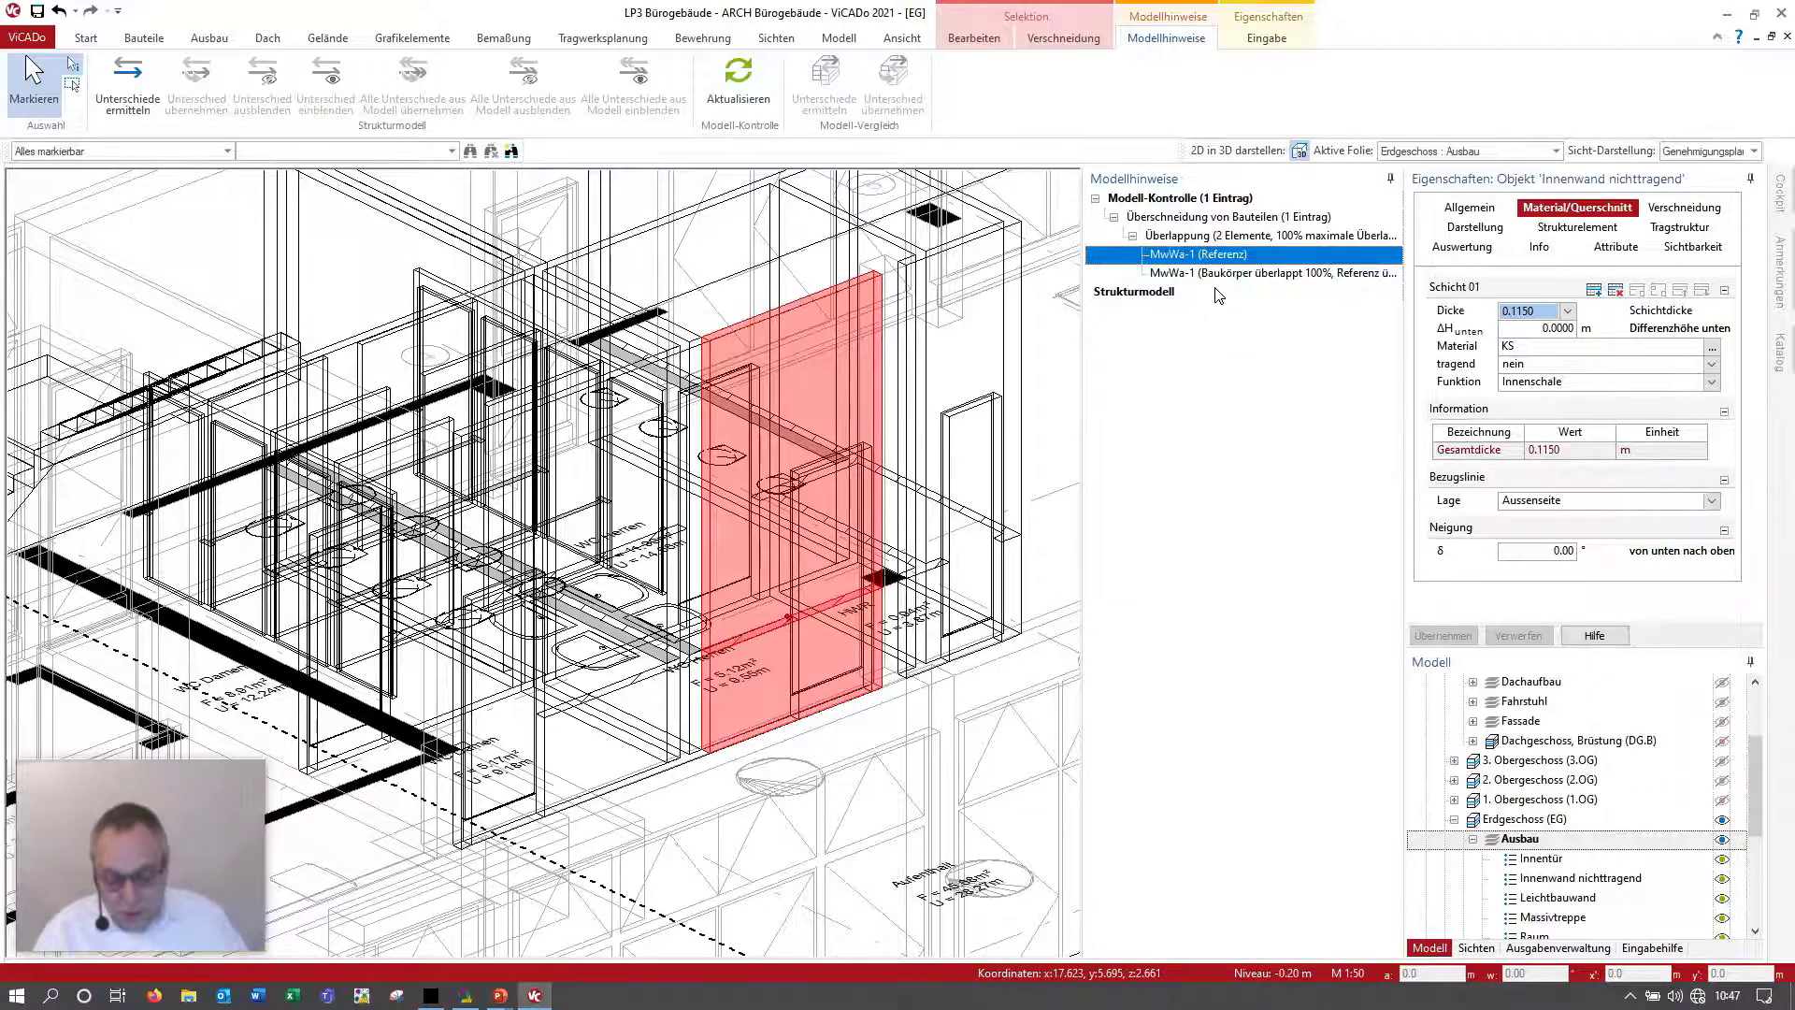
key(Escape)
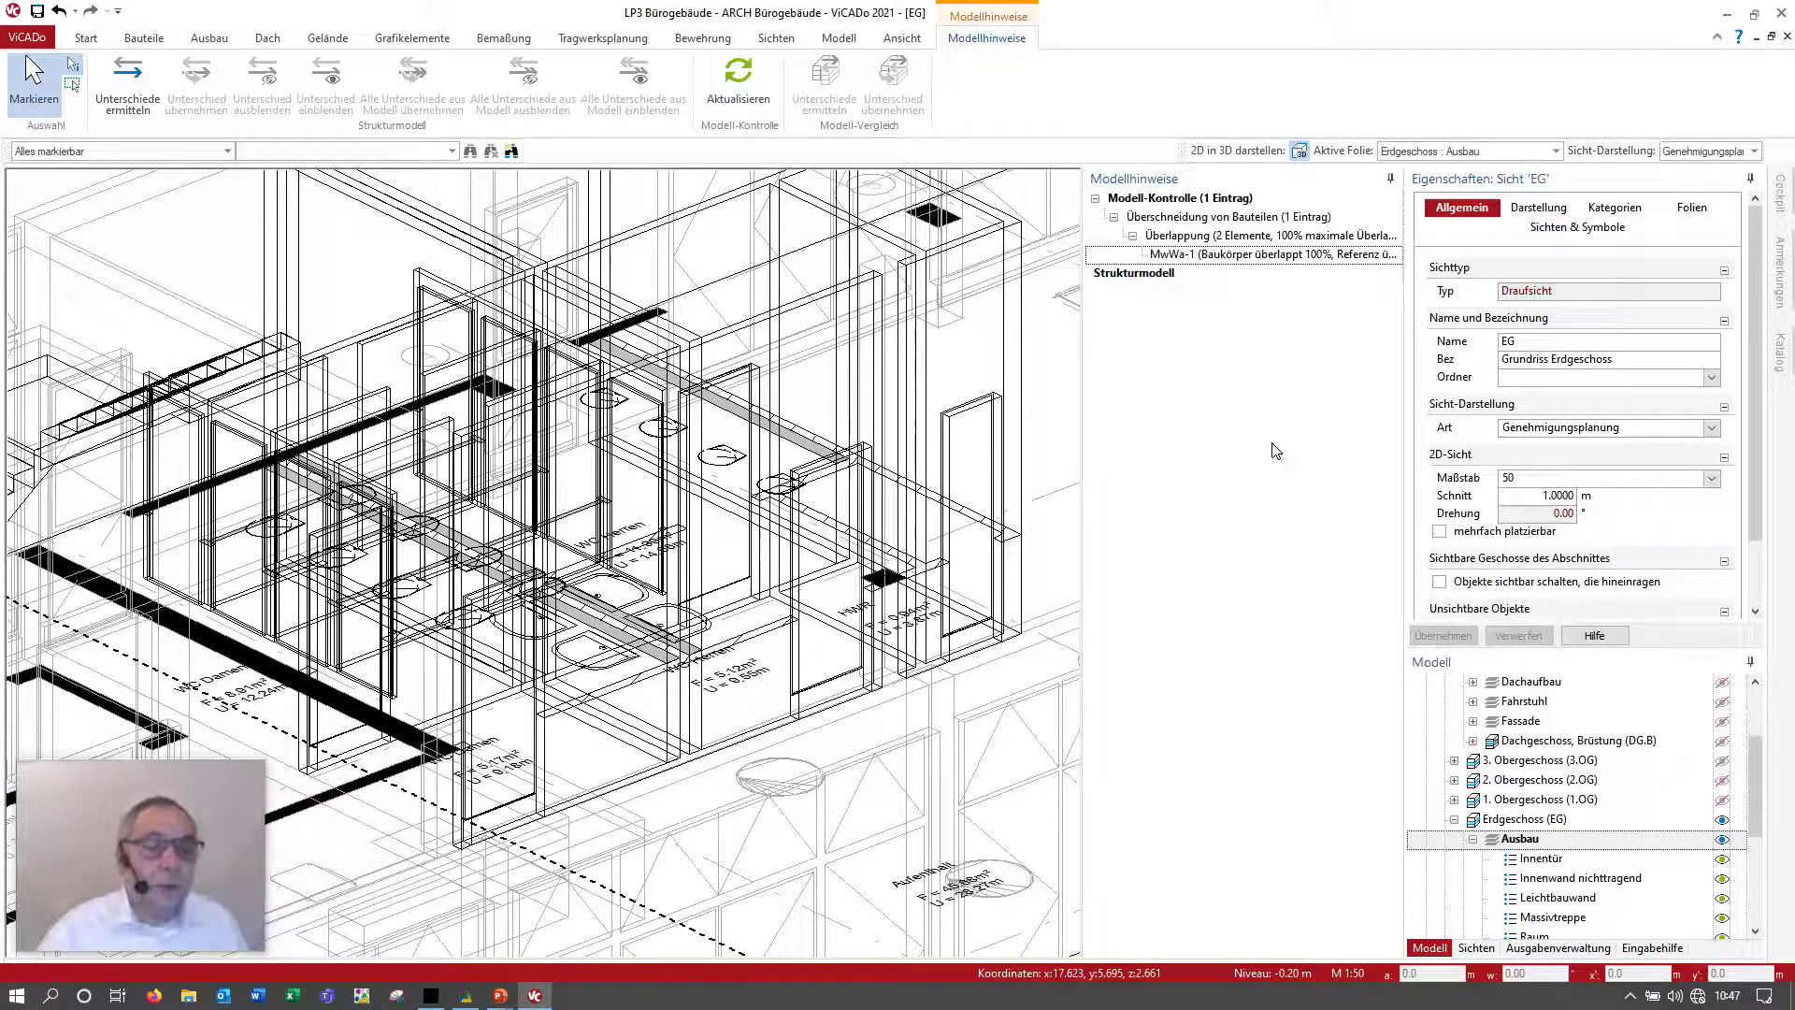
Step: Zoom out until the whole ground floor is visible in 3D
scroll(1339, 541, down, 2)
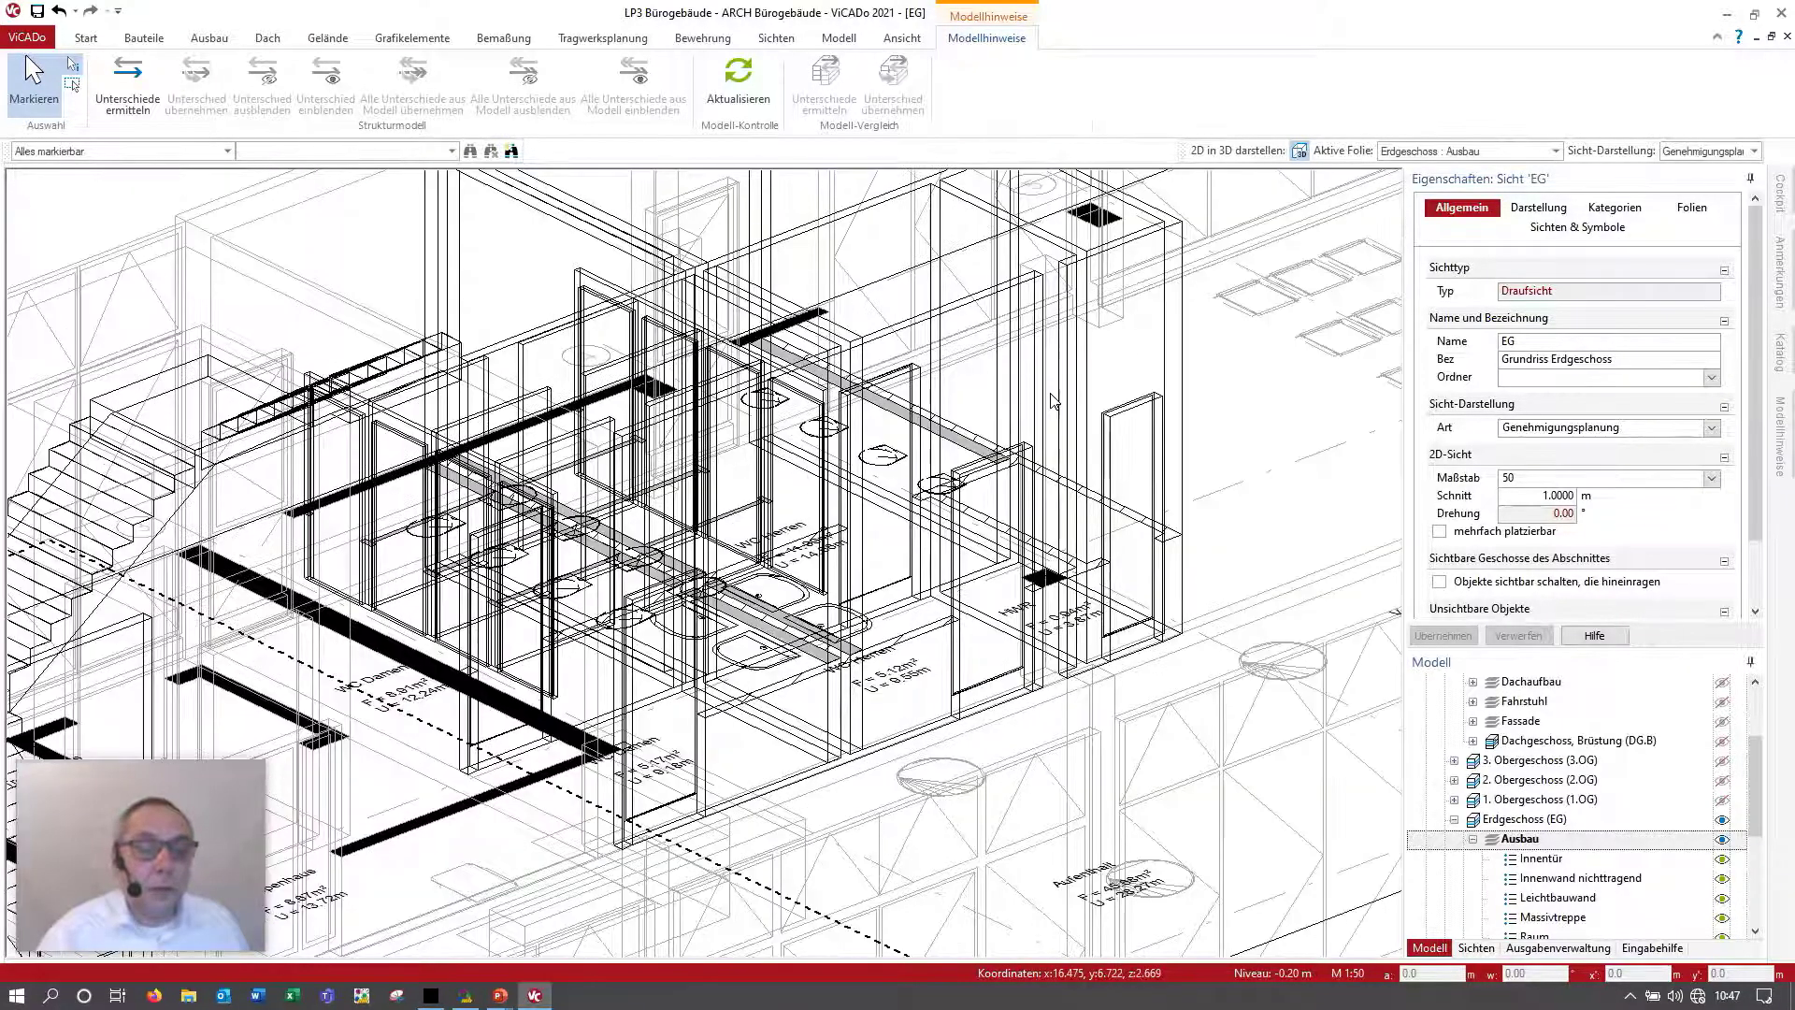
scroll(1339, 540, down, 1)
scroll(1339, 541, down, 2)
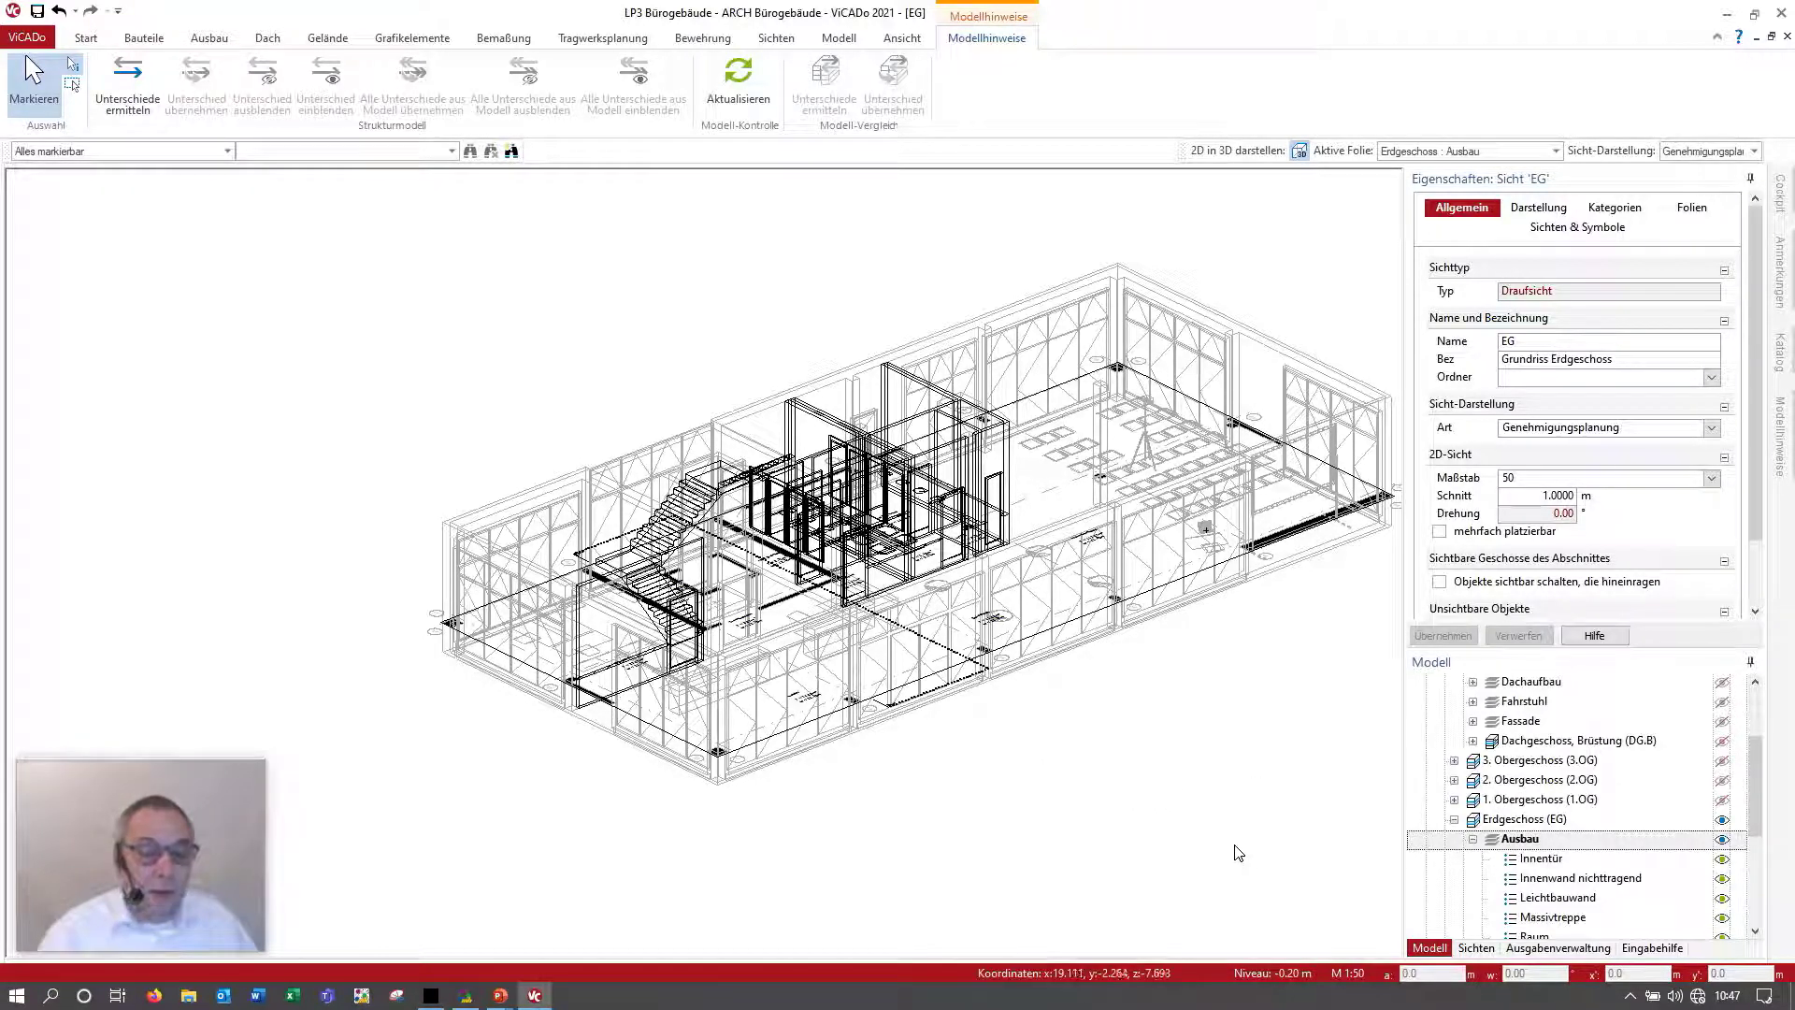
Step: Open the Rohbaumodell visualization from the Sichten navigator as the main window
click(1488, 951)
scroll(1587, 881, down, 1)
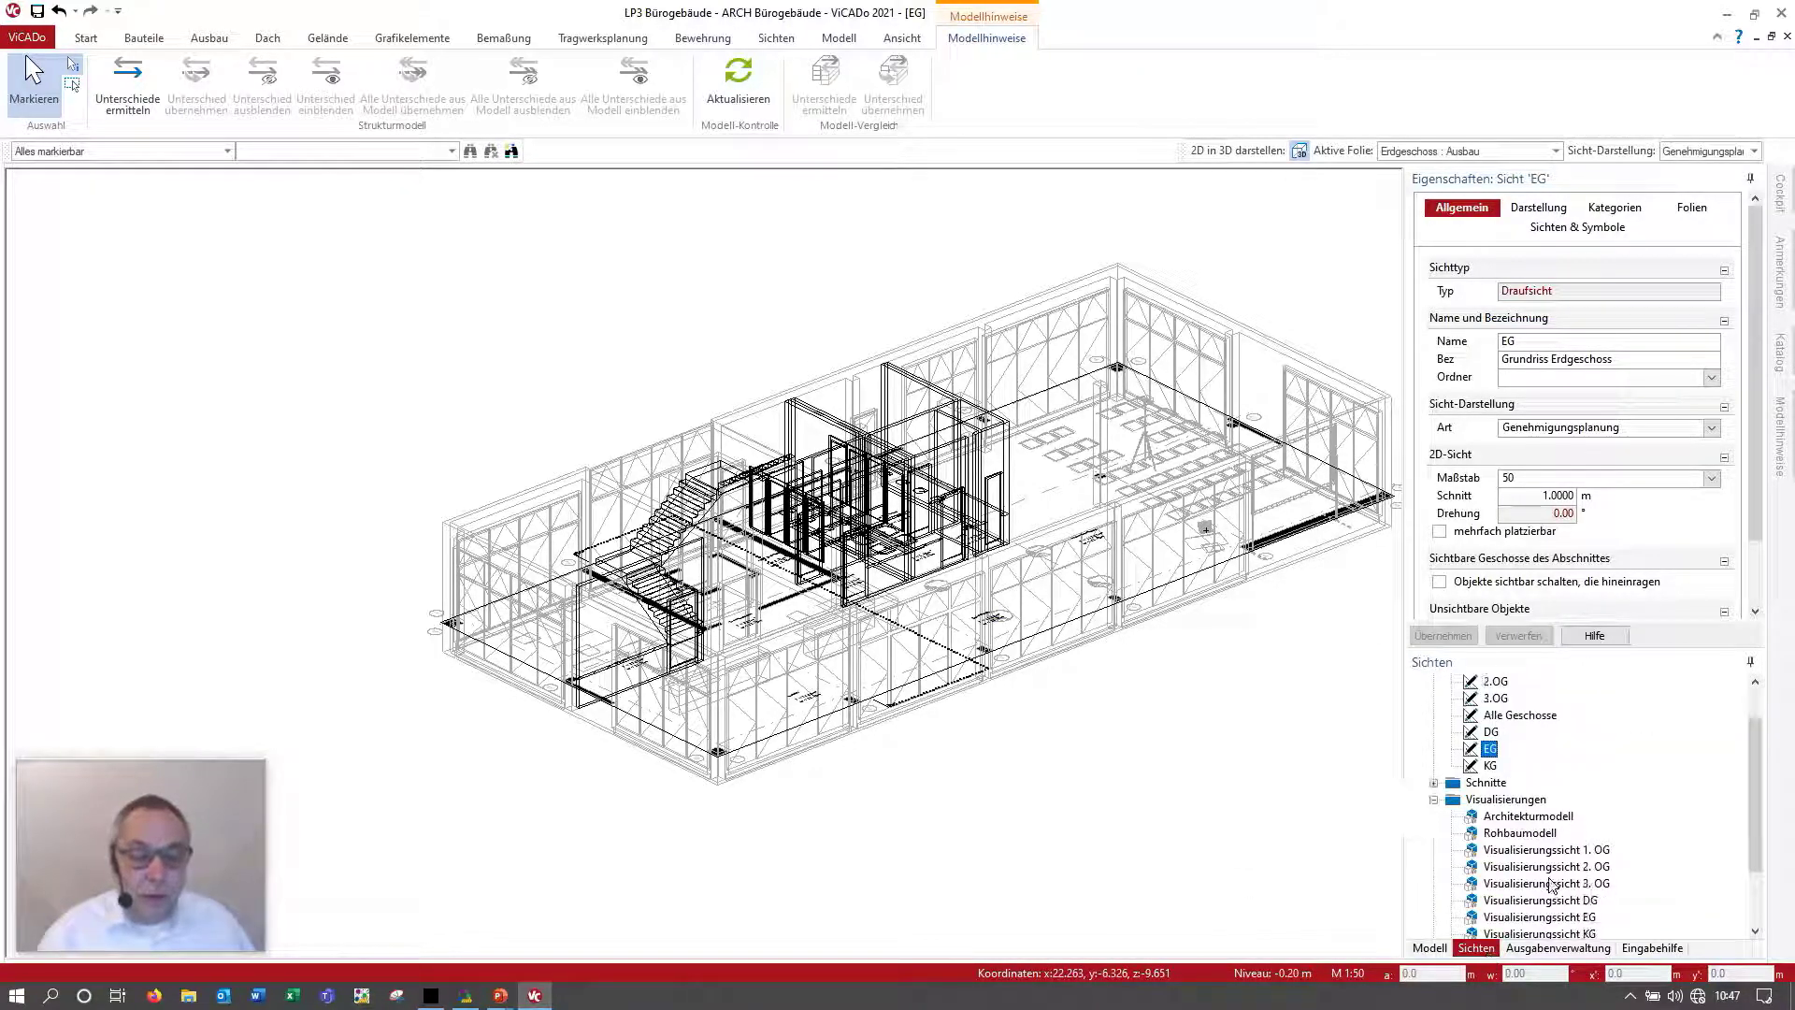
double_click(1514, 843)
double_click(1515, 834)
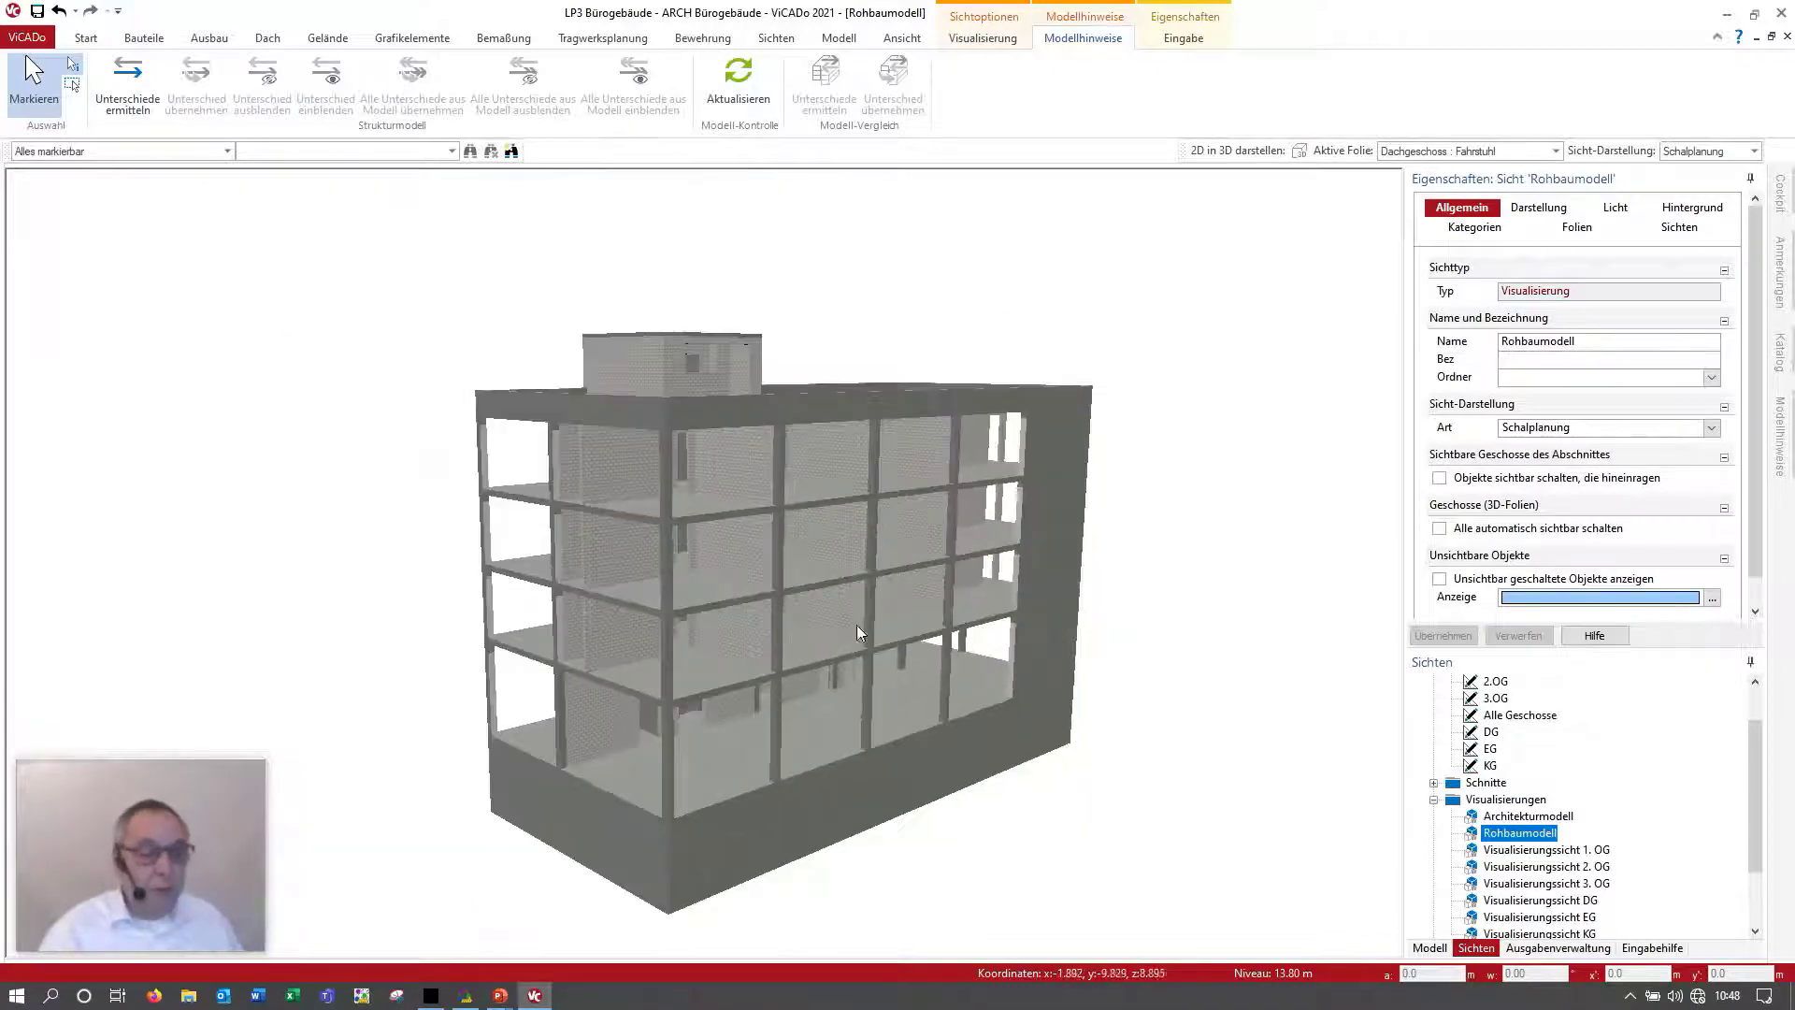
Step: Orbit and pan around the structural shell model in 3D
mouse_move(928, 618)
middle_down()
mouse_move(966, 619)
mouse_move(943, 632)
middle_up()
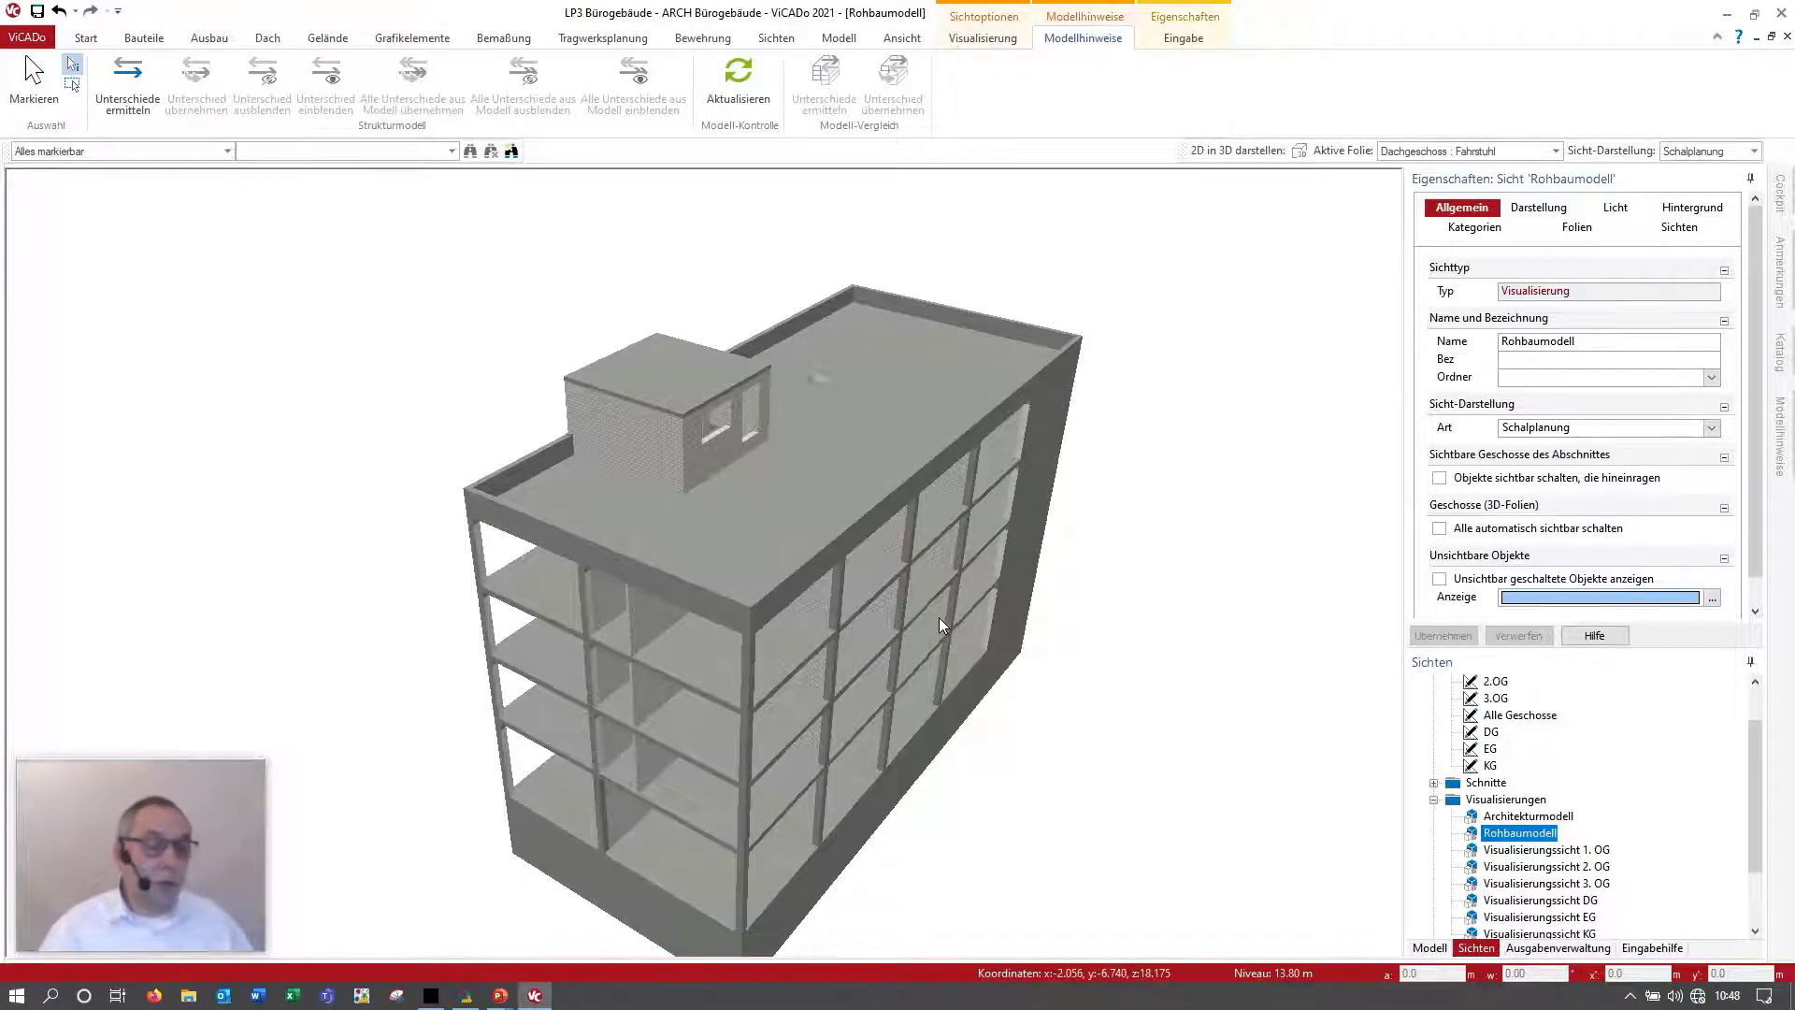
middle_drag(938, 617, 1027, 535)
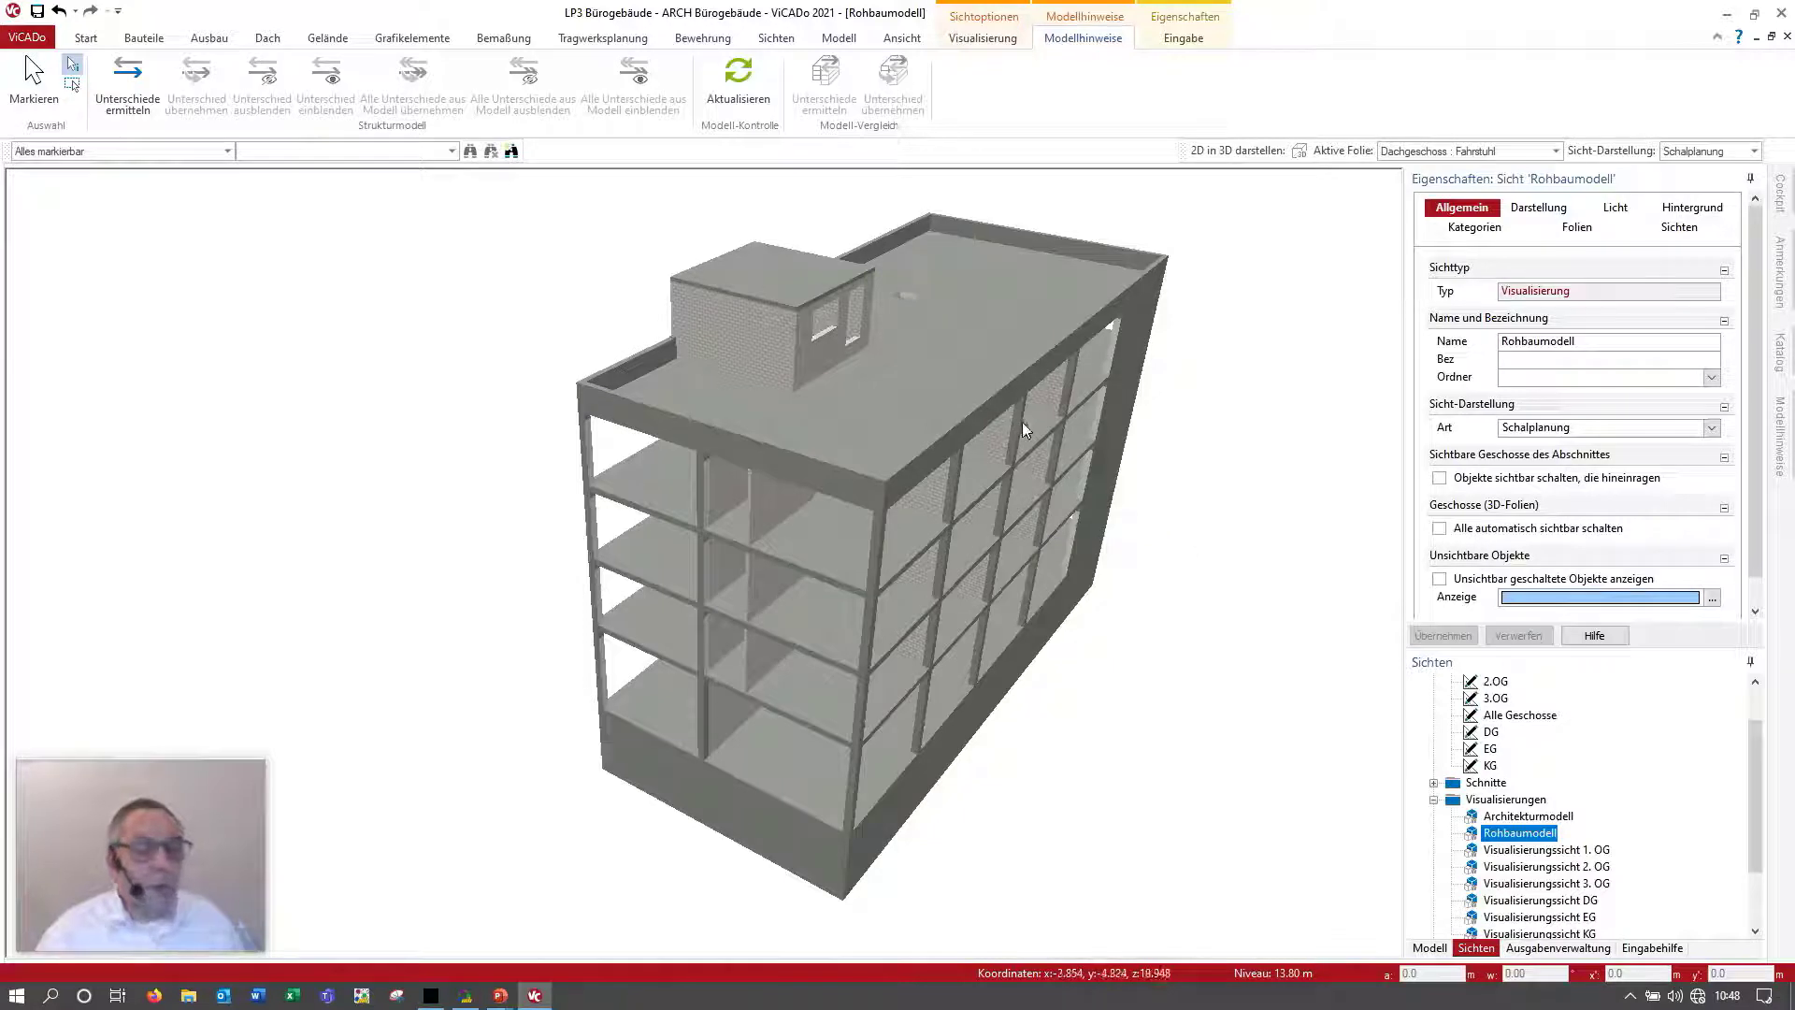
mouse_move(968, 633)
shift+middle_down()
mouse_move(989, 593)
mouse_move(1080, 596)
mouse_move(1044, 631)
shift+middle_up()
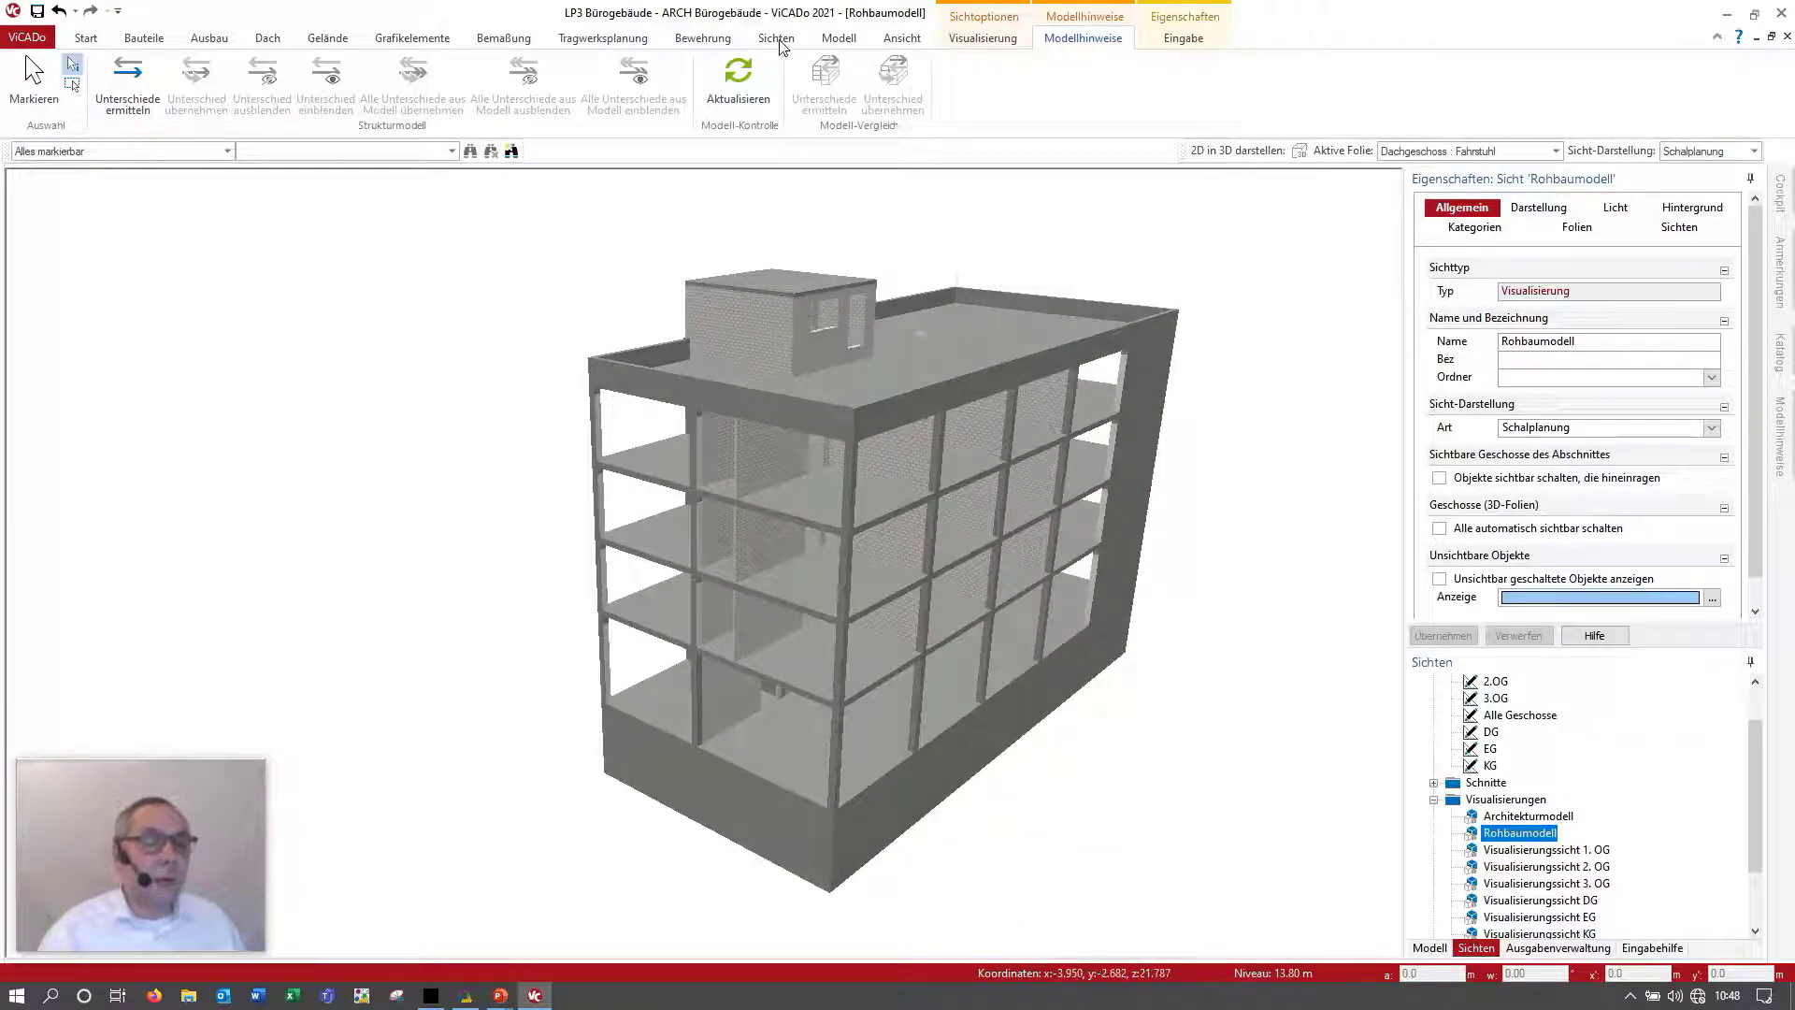
click(777, 39)
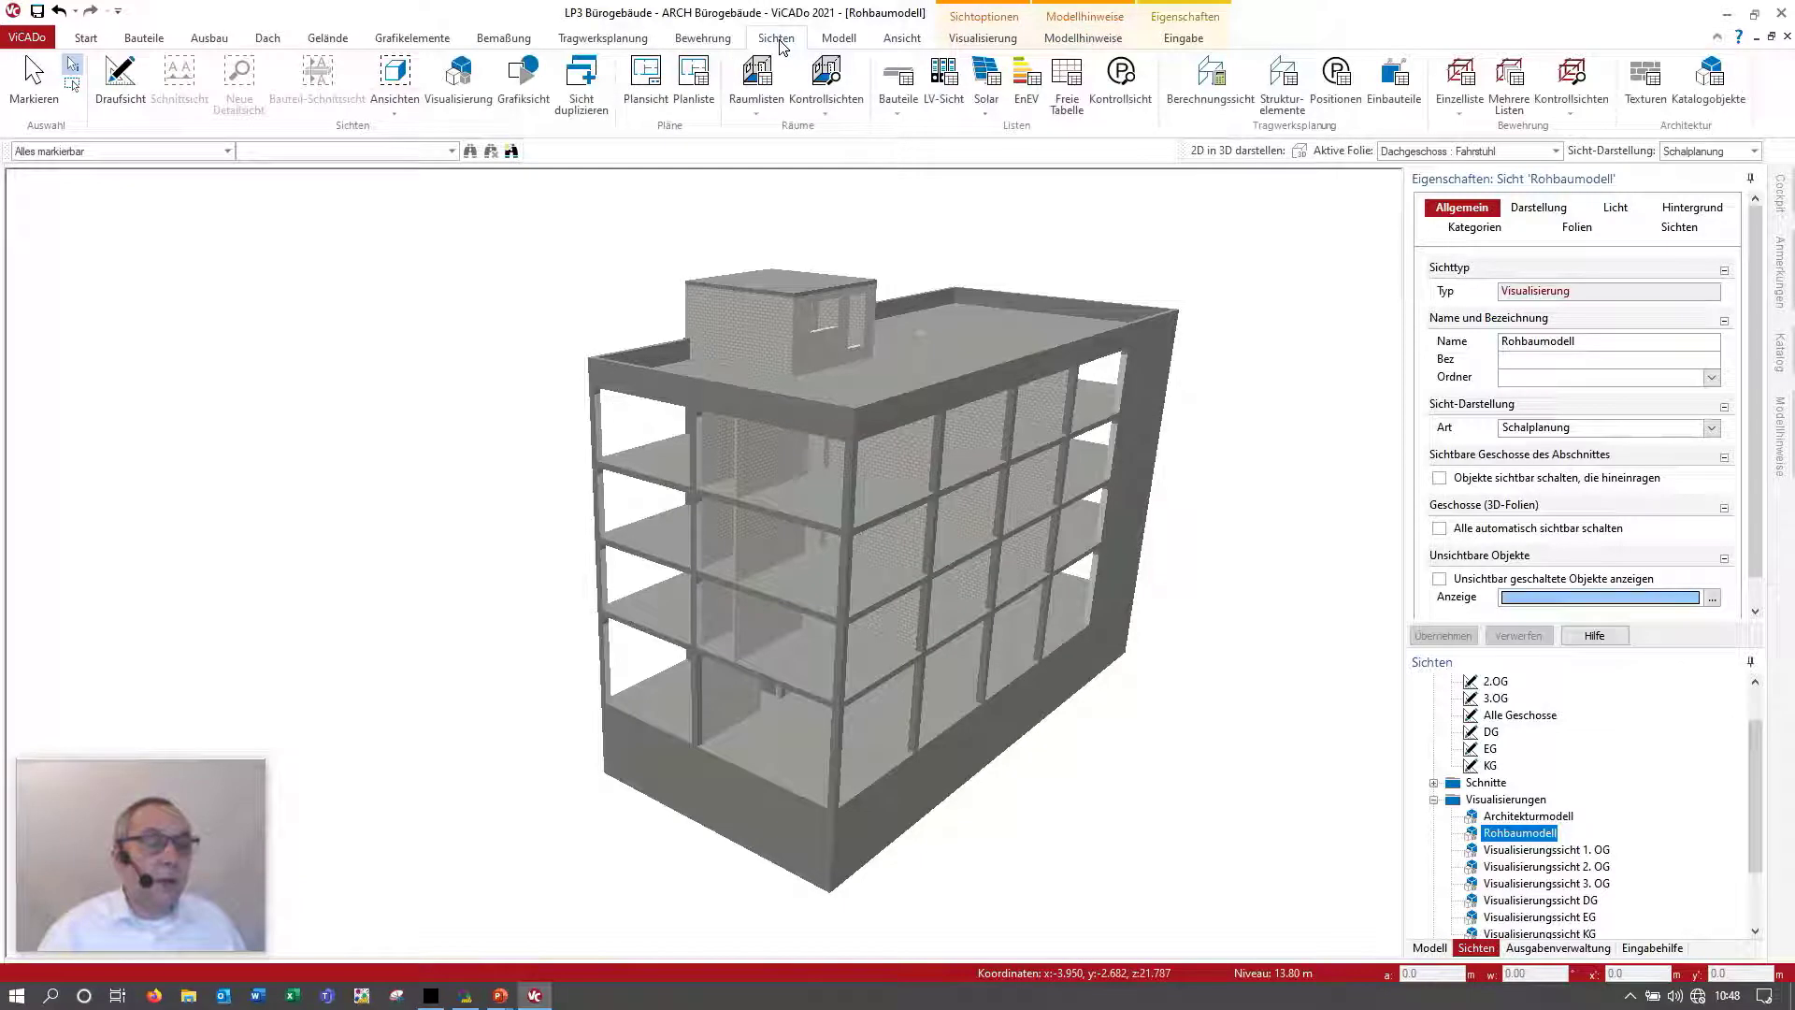
Step: Duplicate the view as 'Teilmodell Rohbau LP3' with matching description in new folder 'Teilmodelle'
click(598, 108)
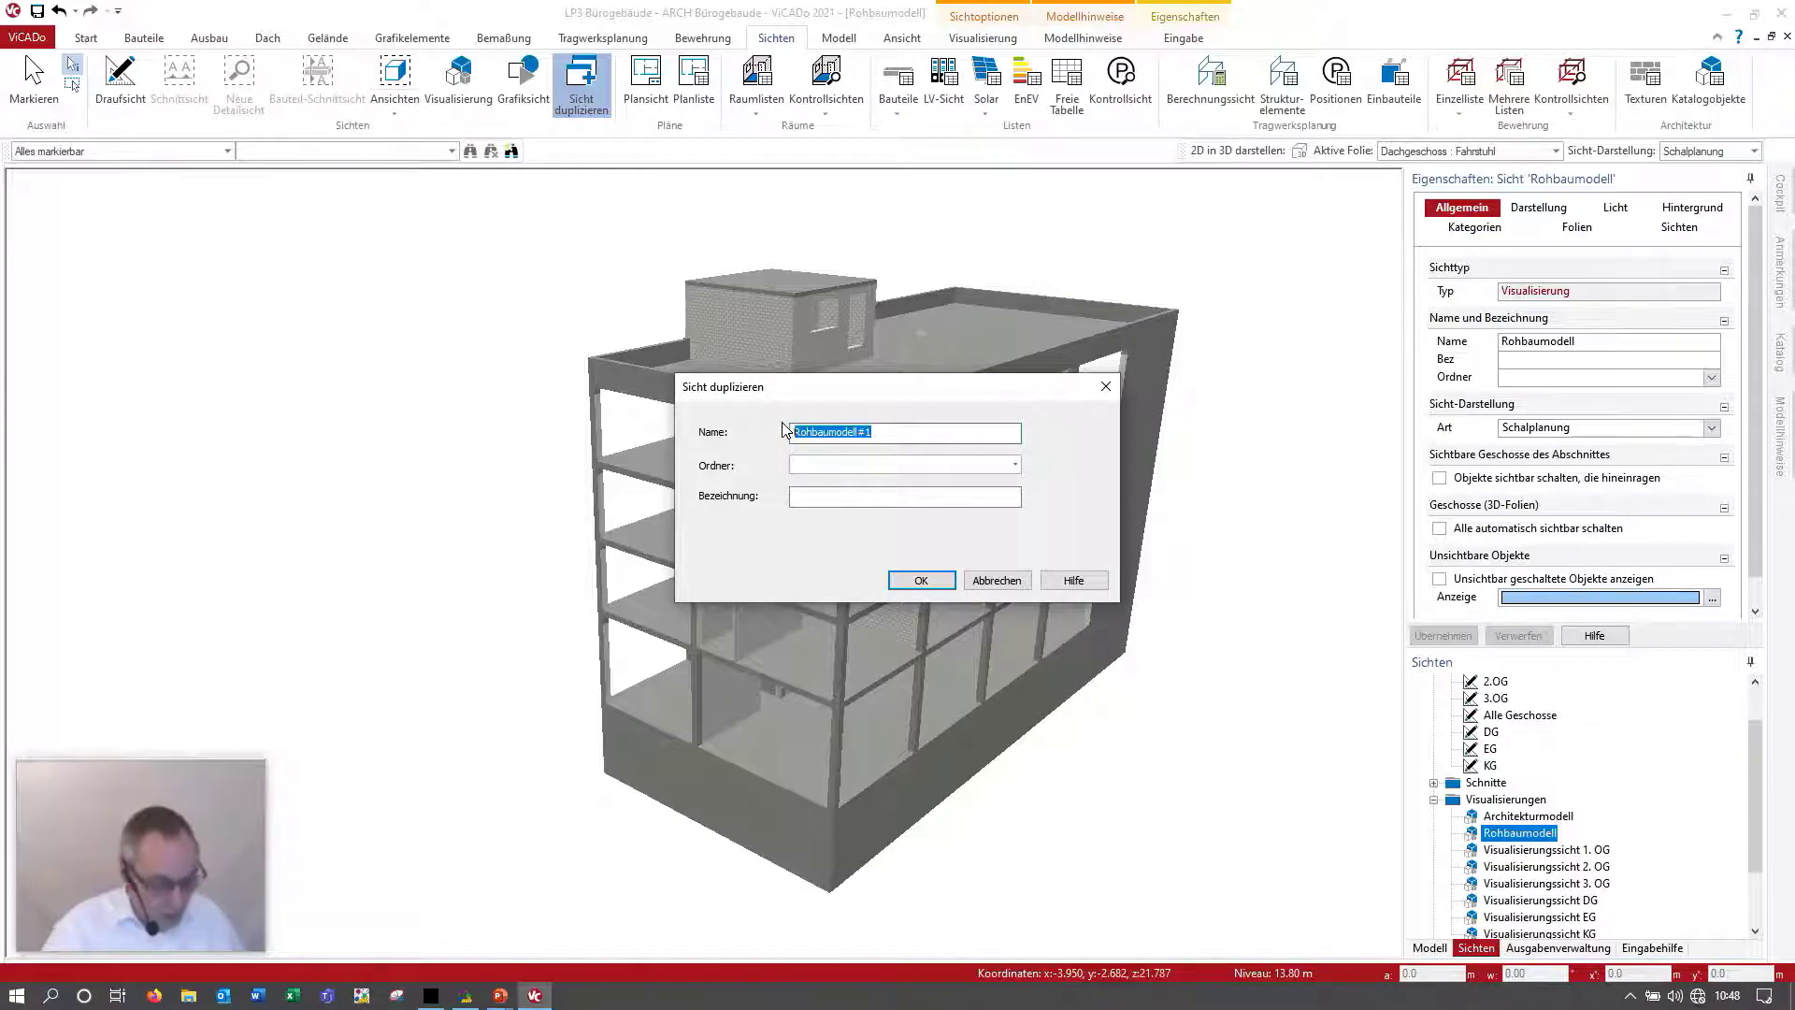
text(Teilmodell)
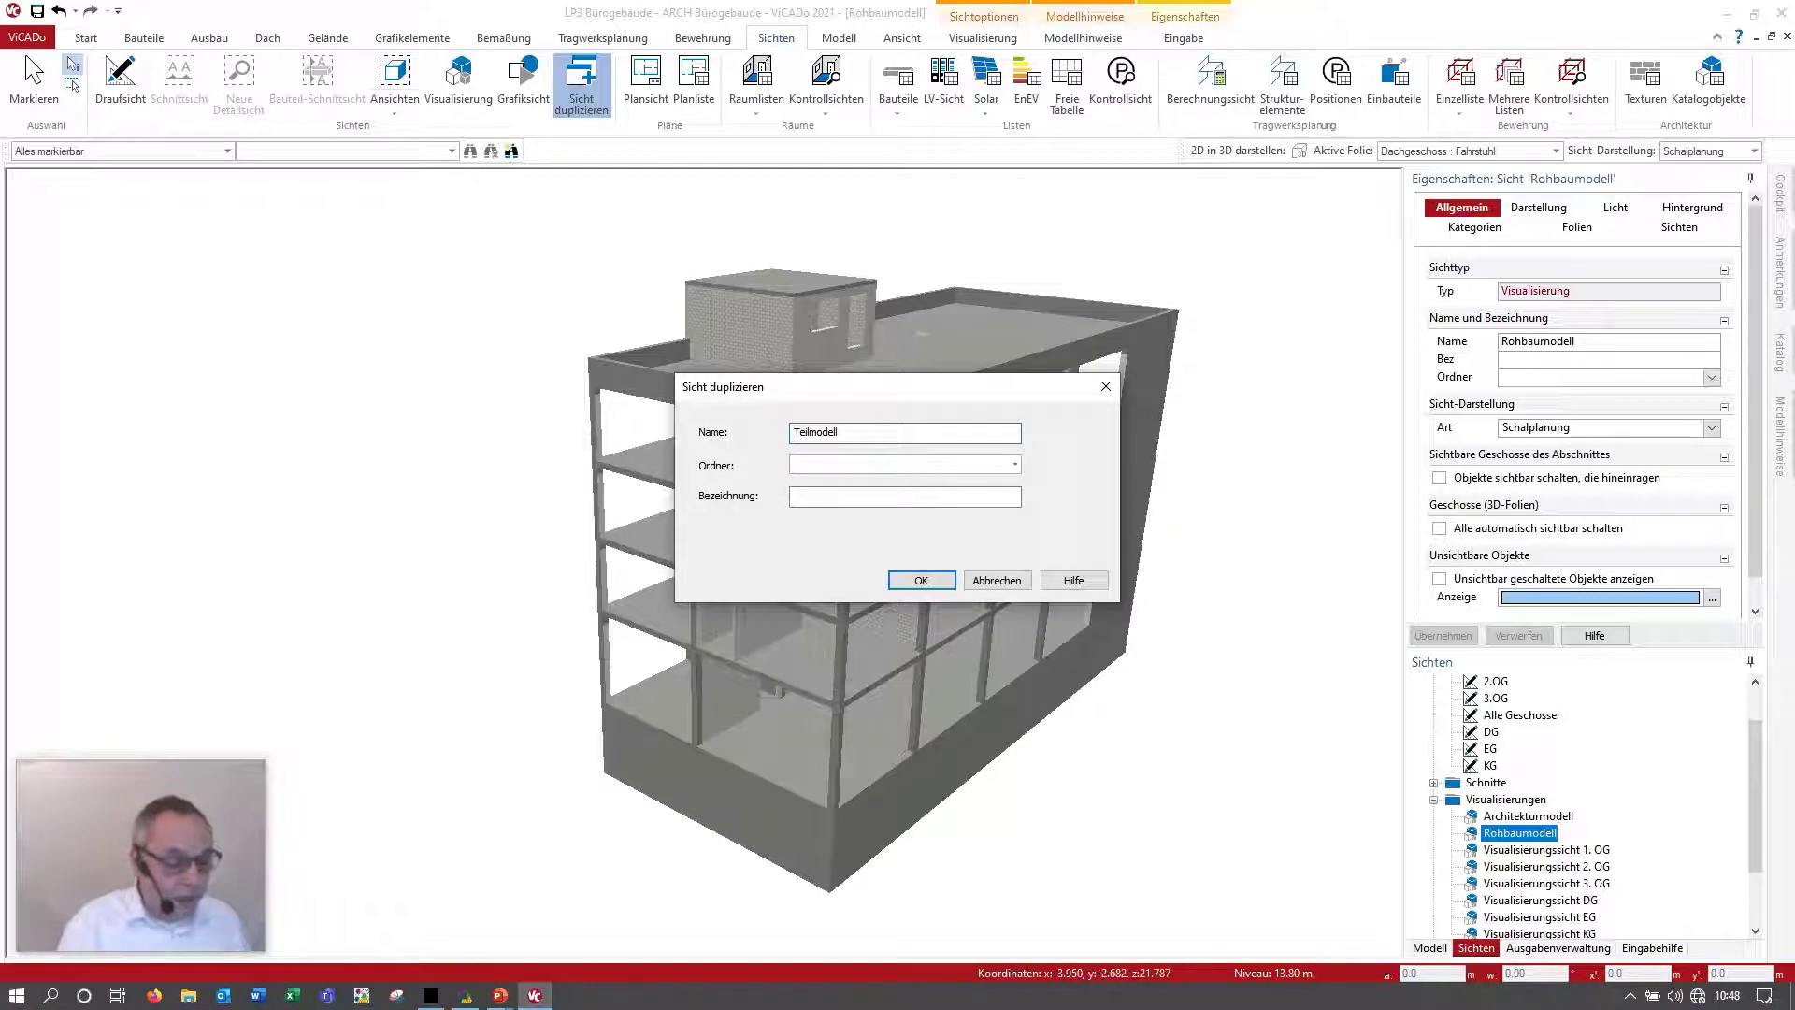
text( Rohbau)
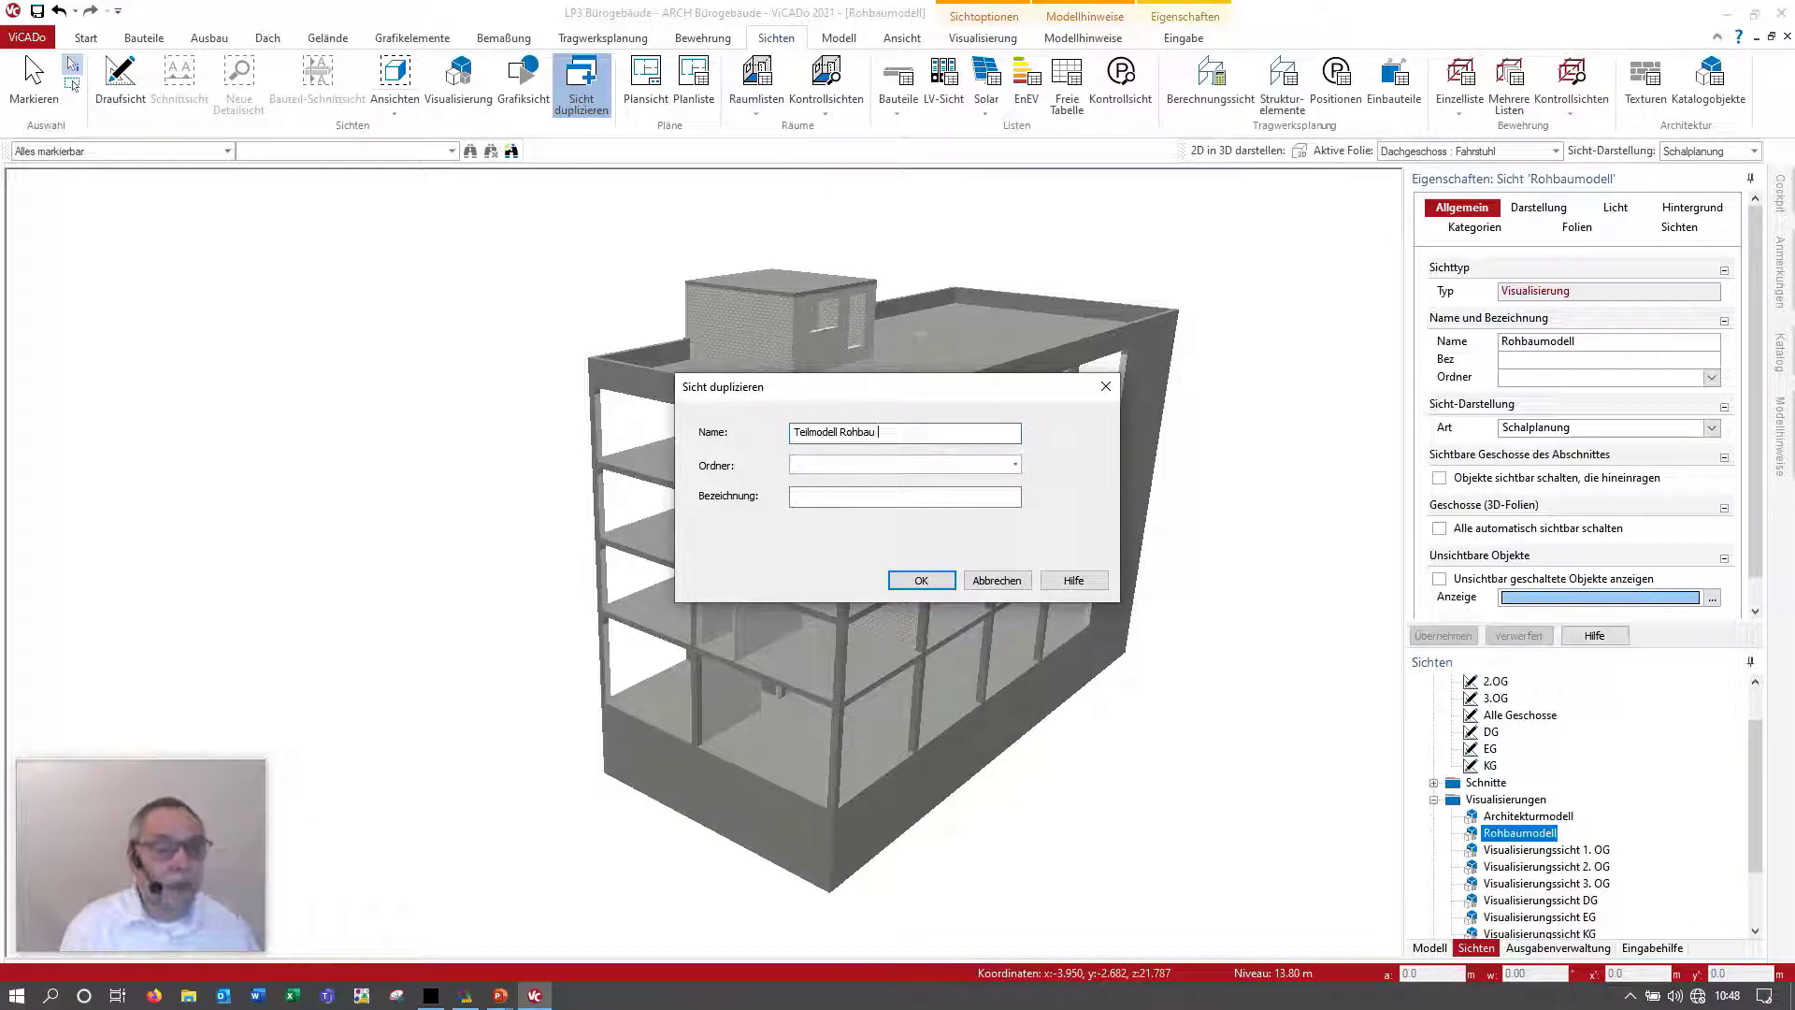
text(3)
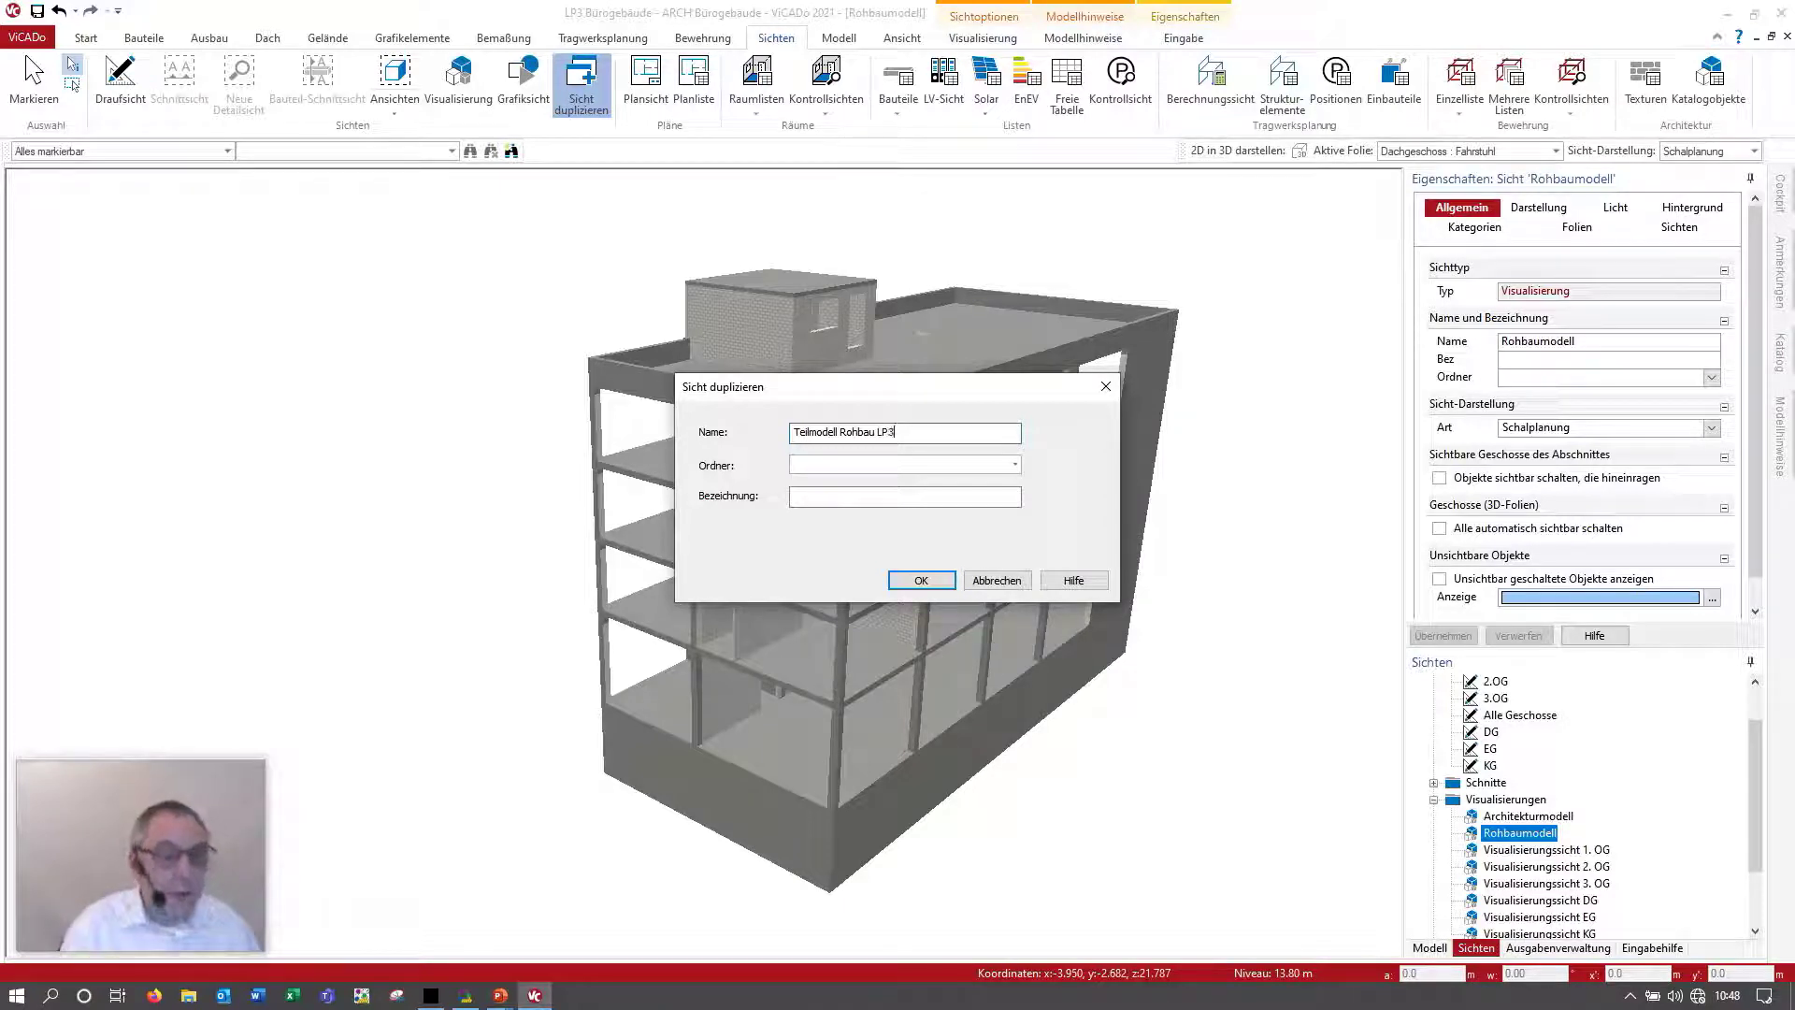
drag(931, 429, 745, 435)
key(ctrl+c)
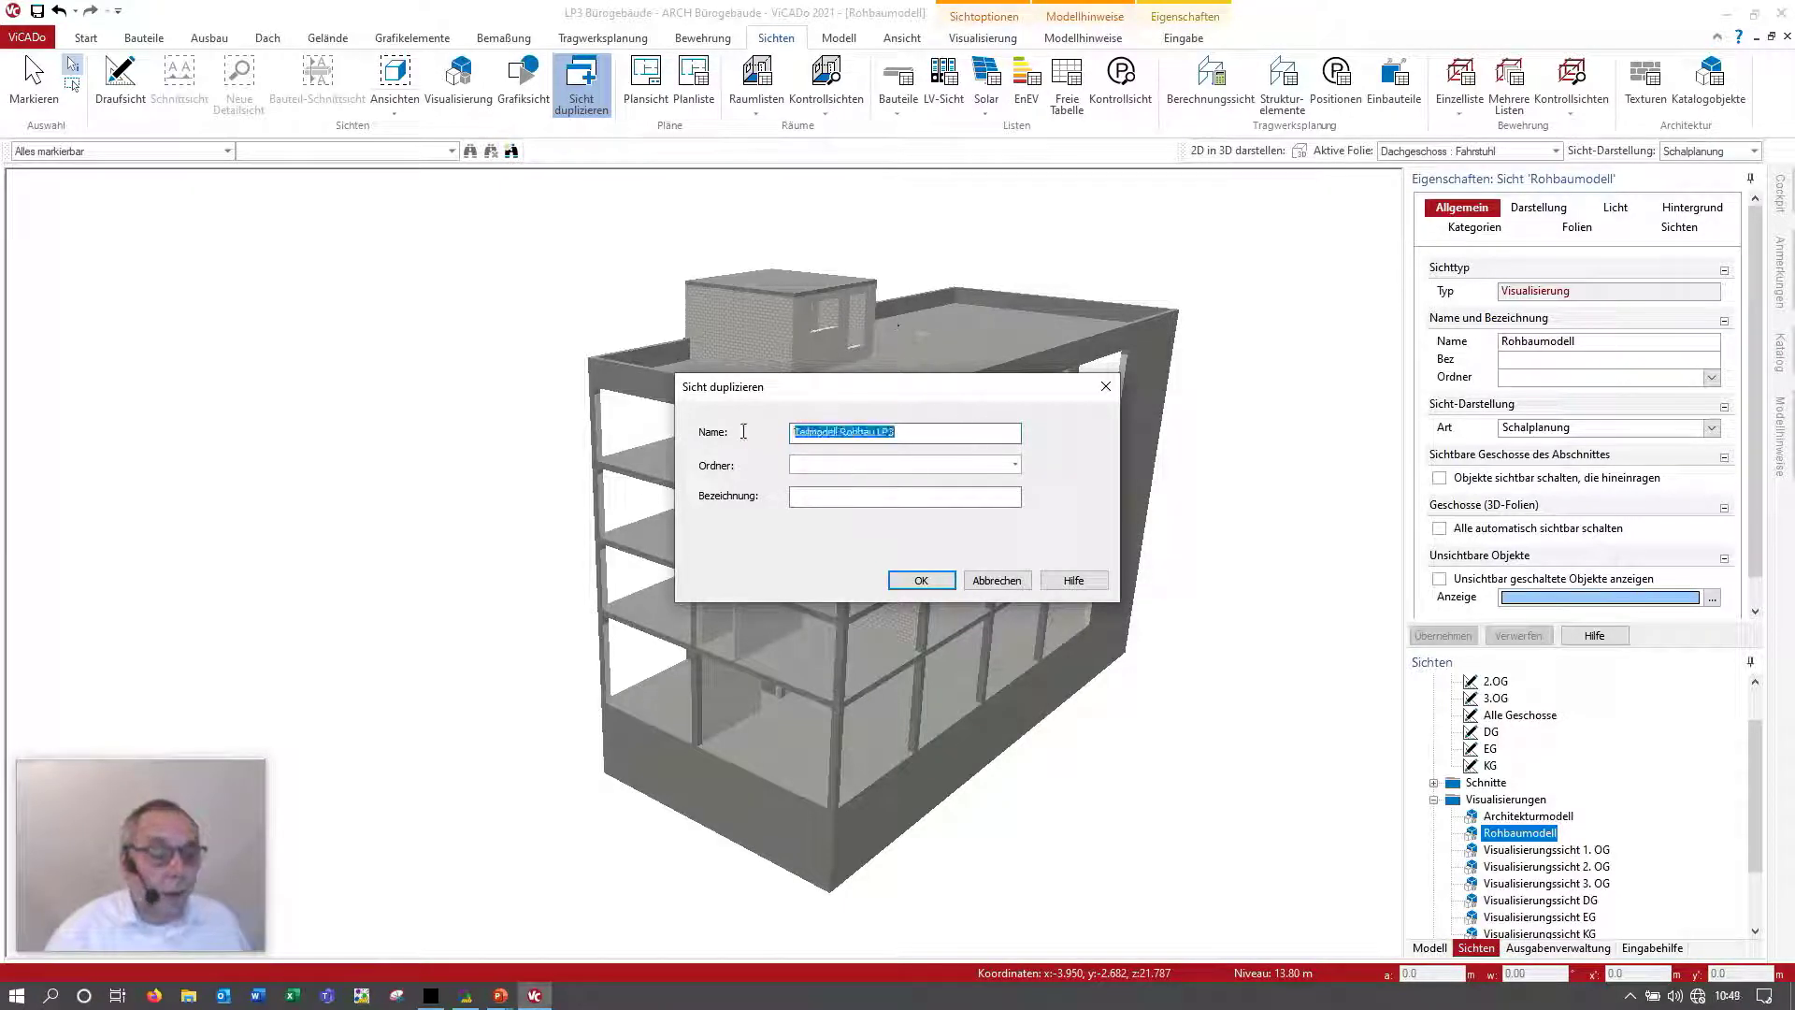
click(843, 496)
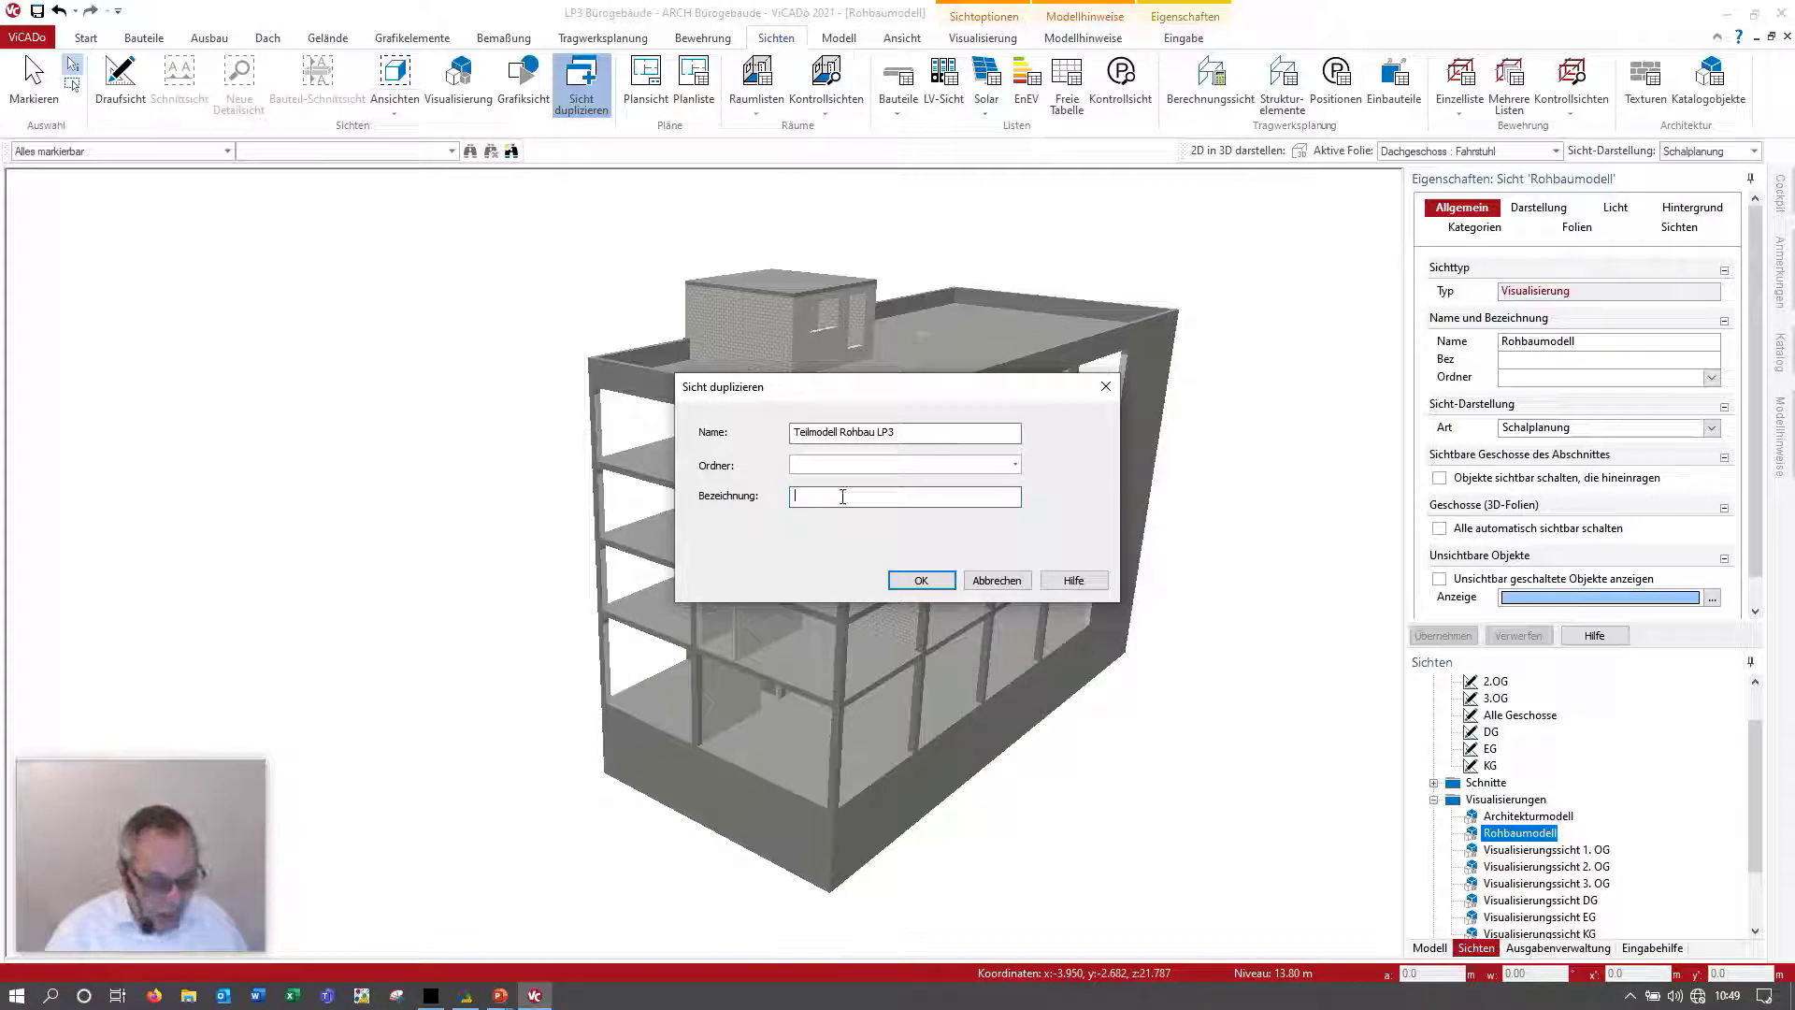
key(ctrl+v)
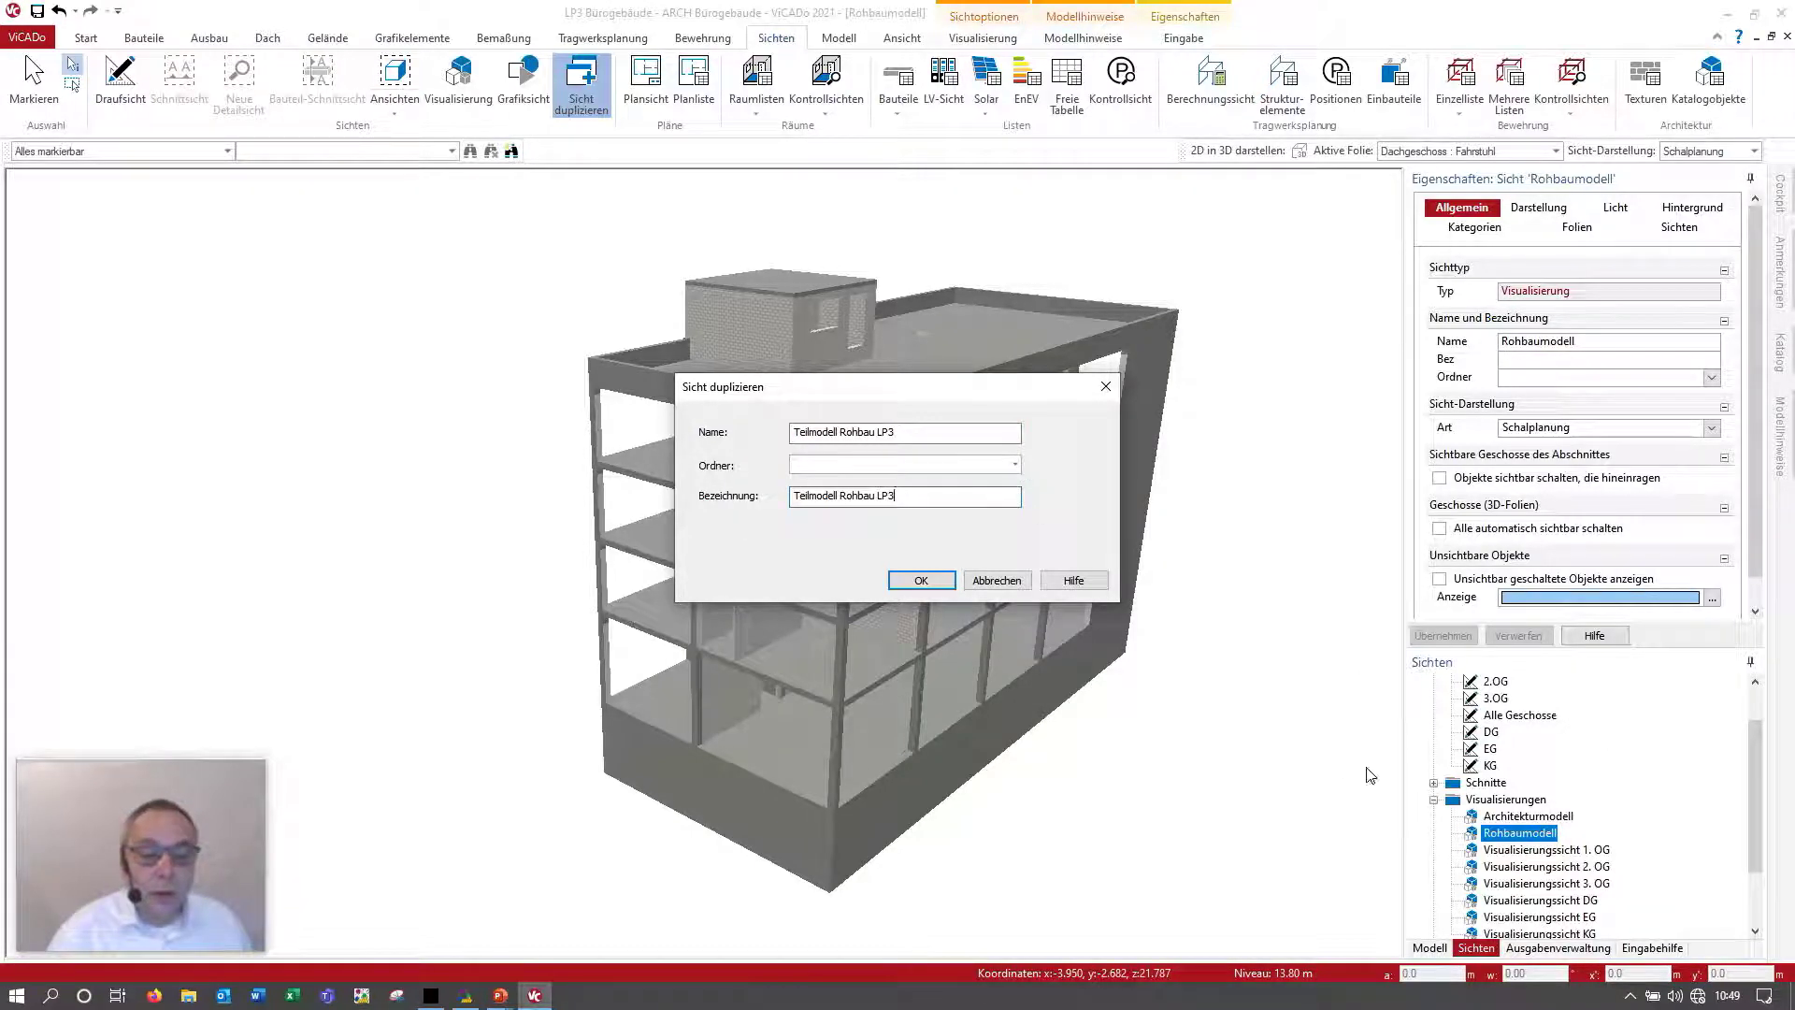
click(1013, 465)
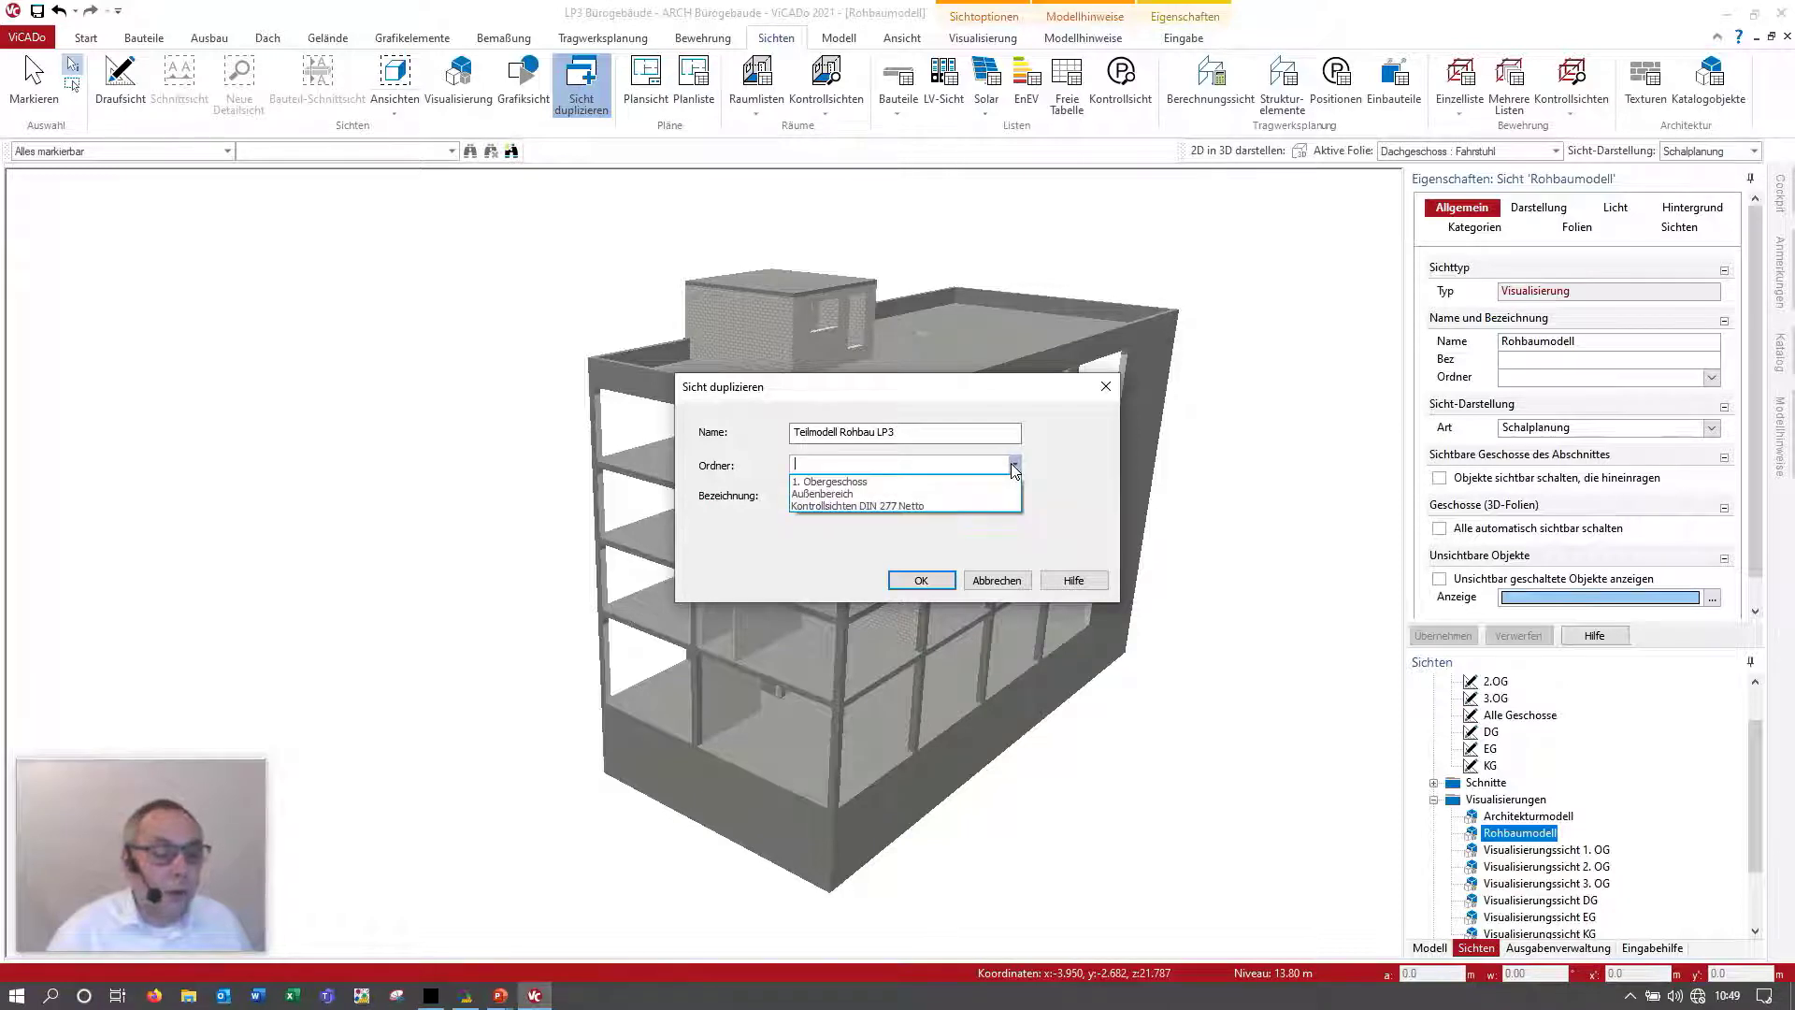
click(920, 462)
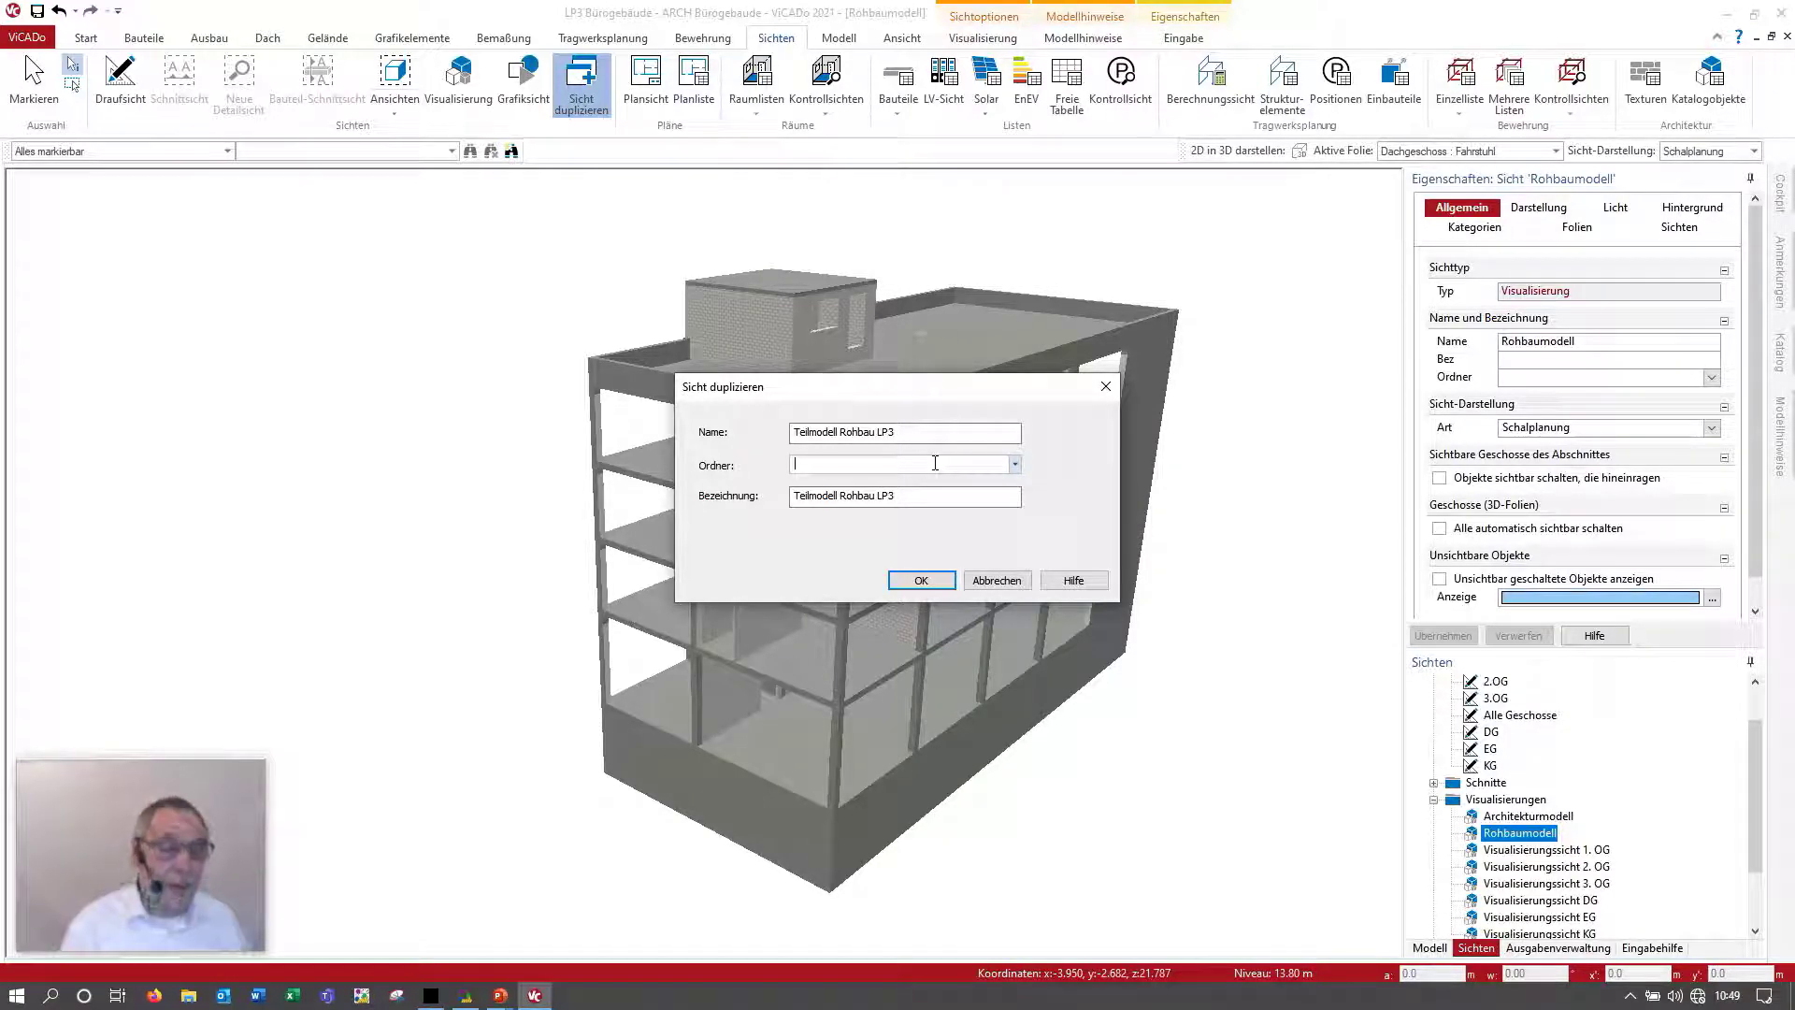
text(Teilmo)
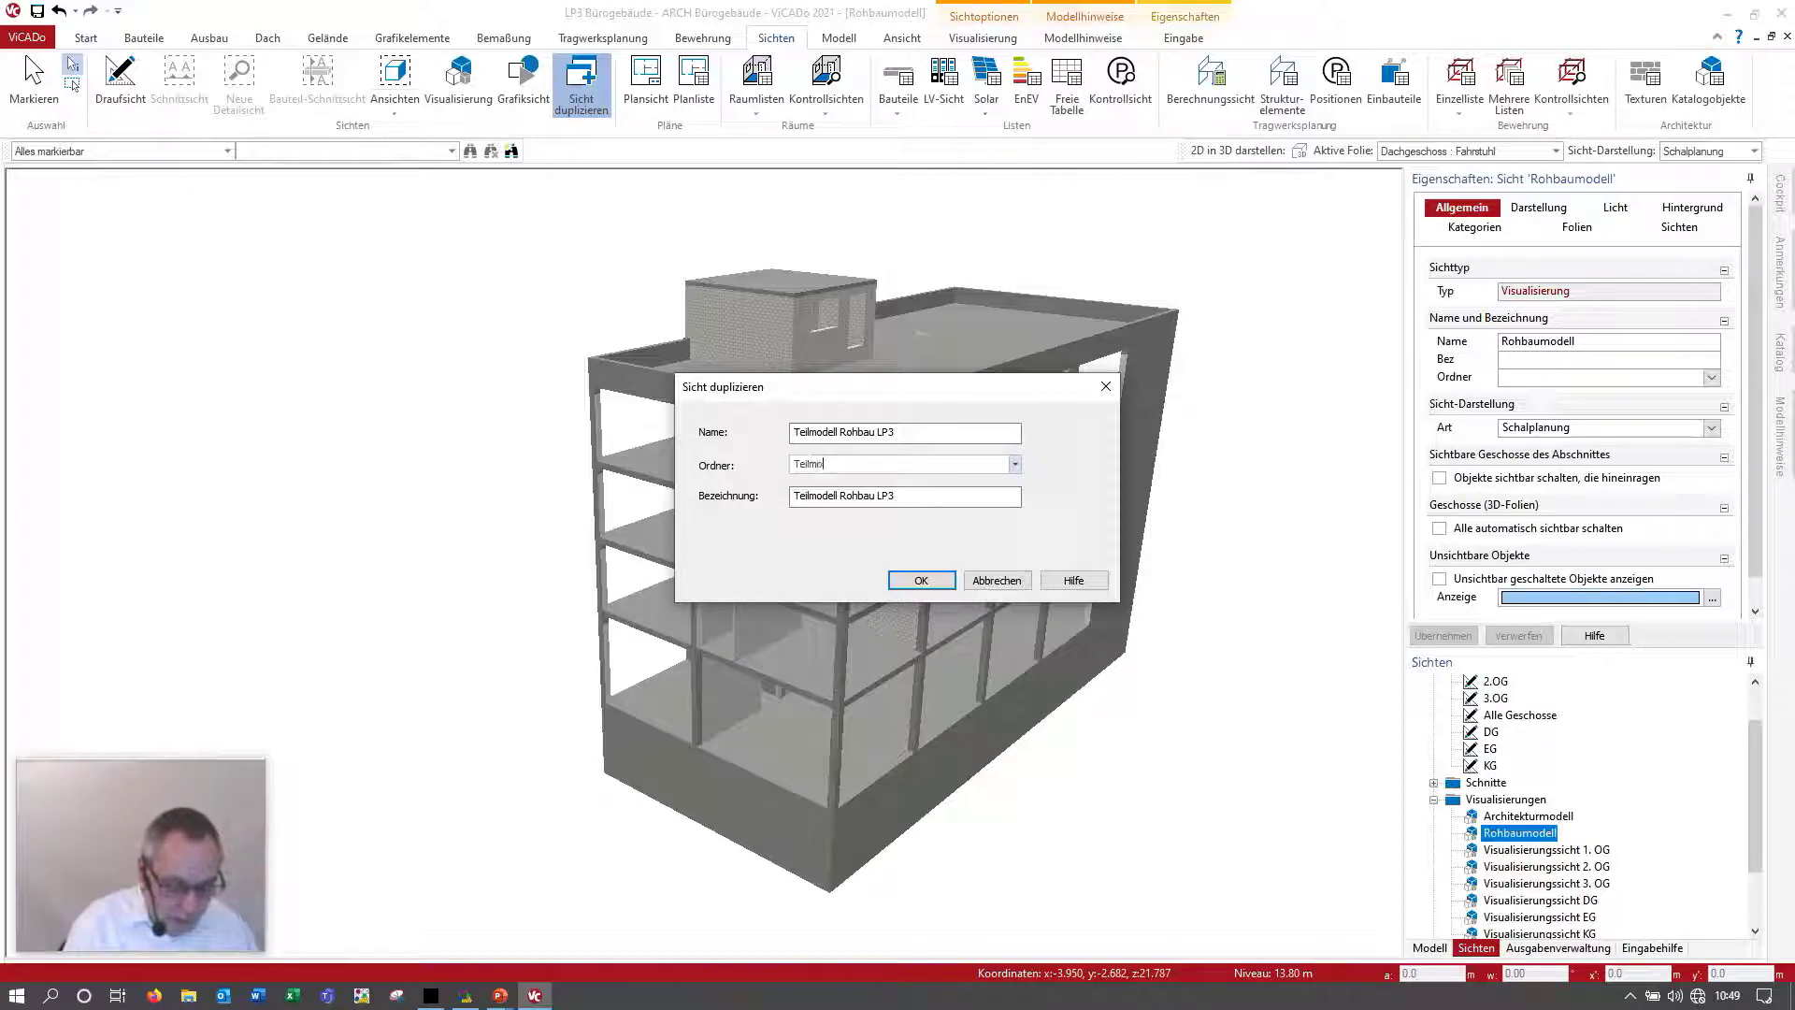
text(delle)
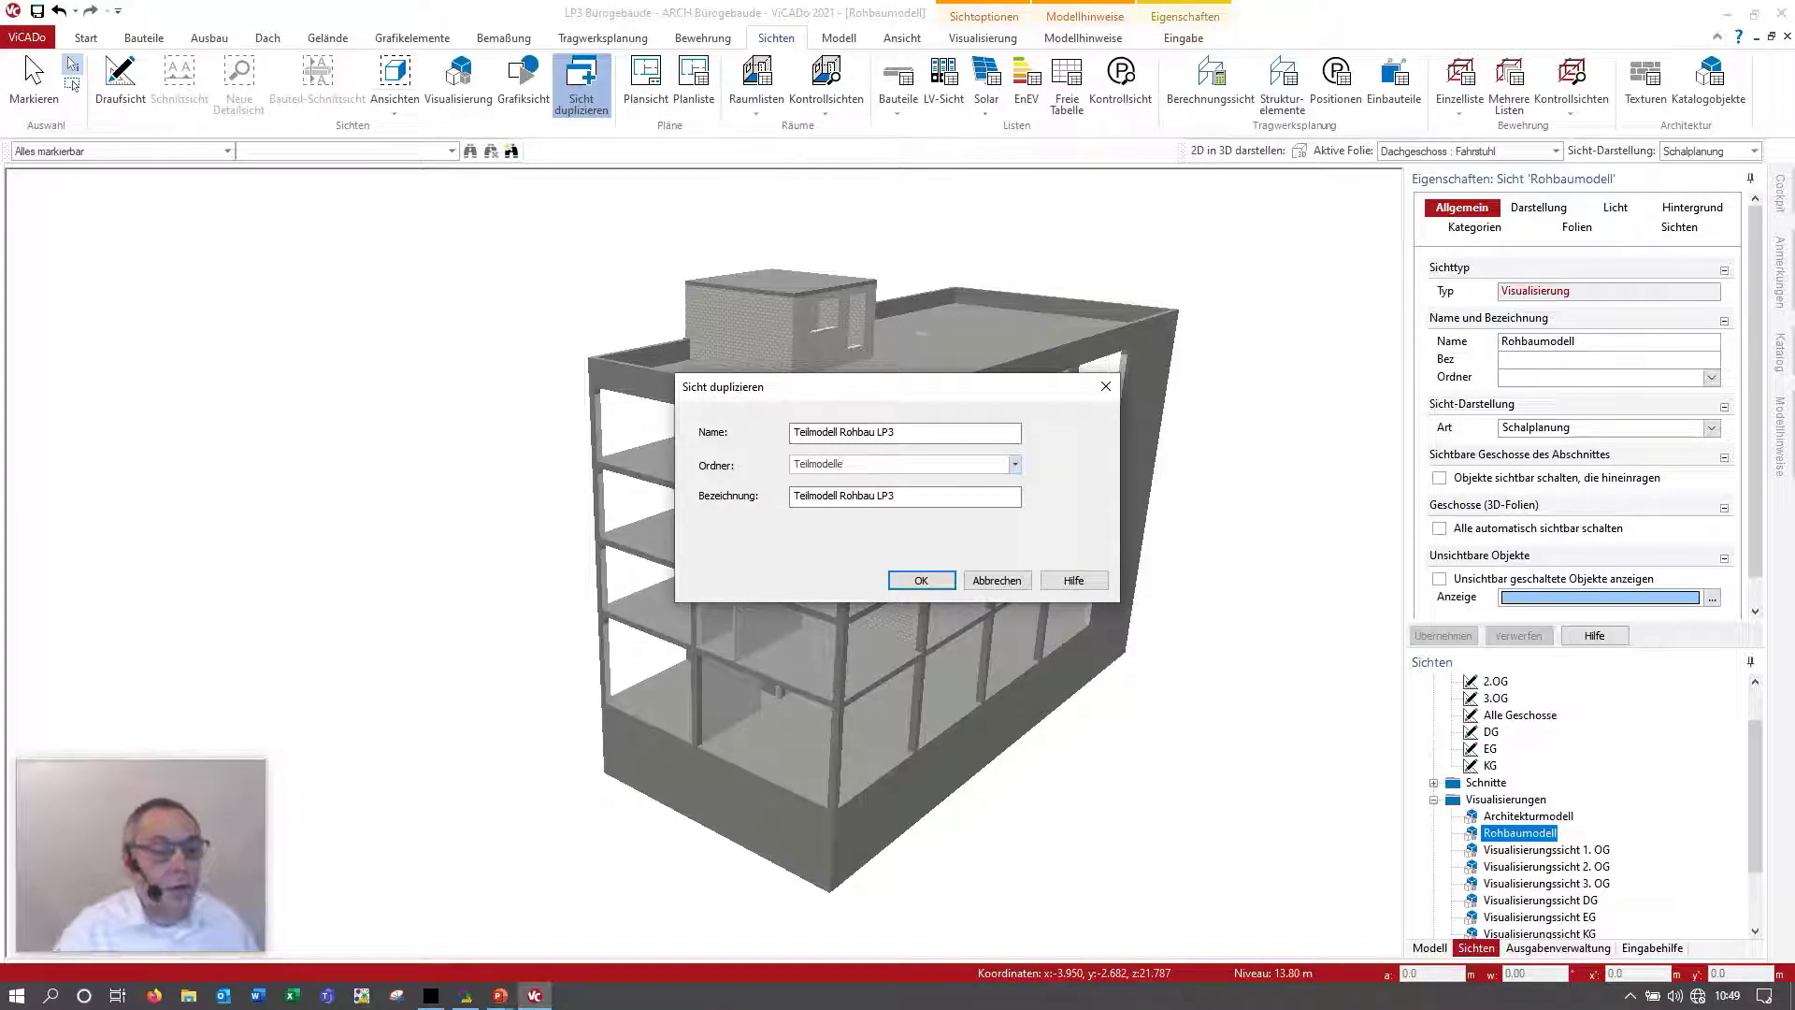
click(920, 580)
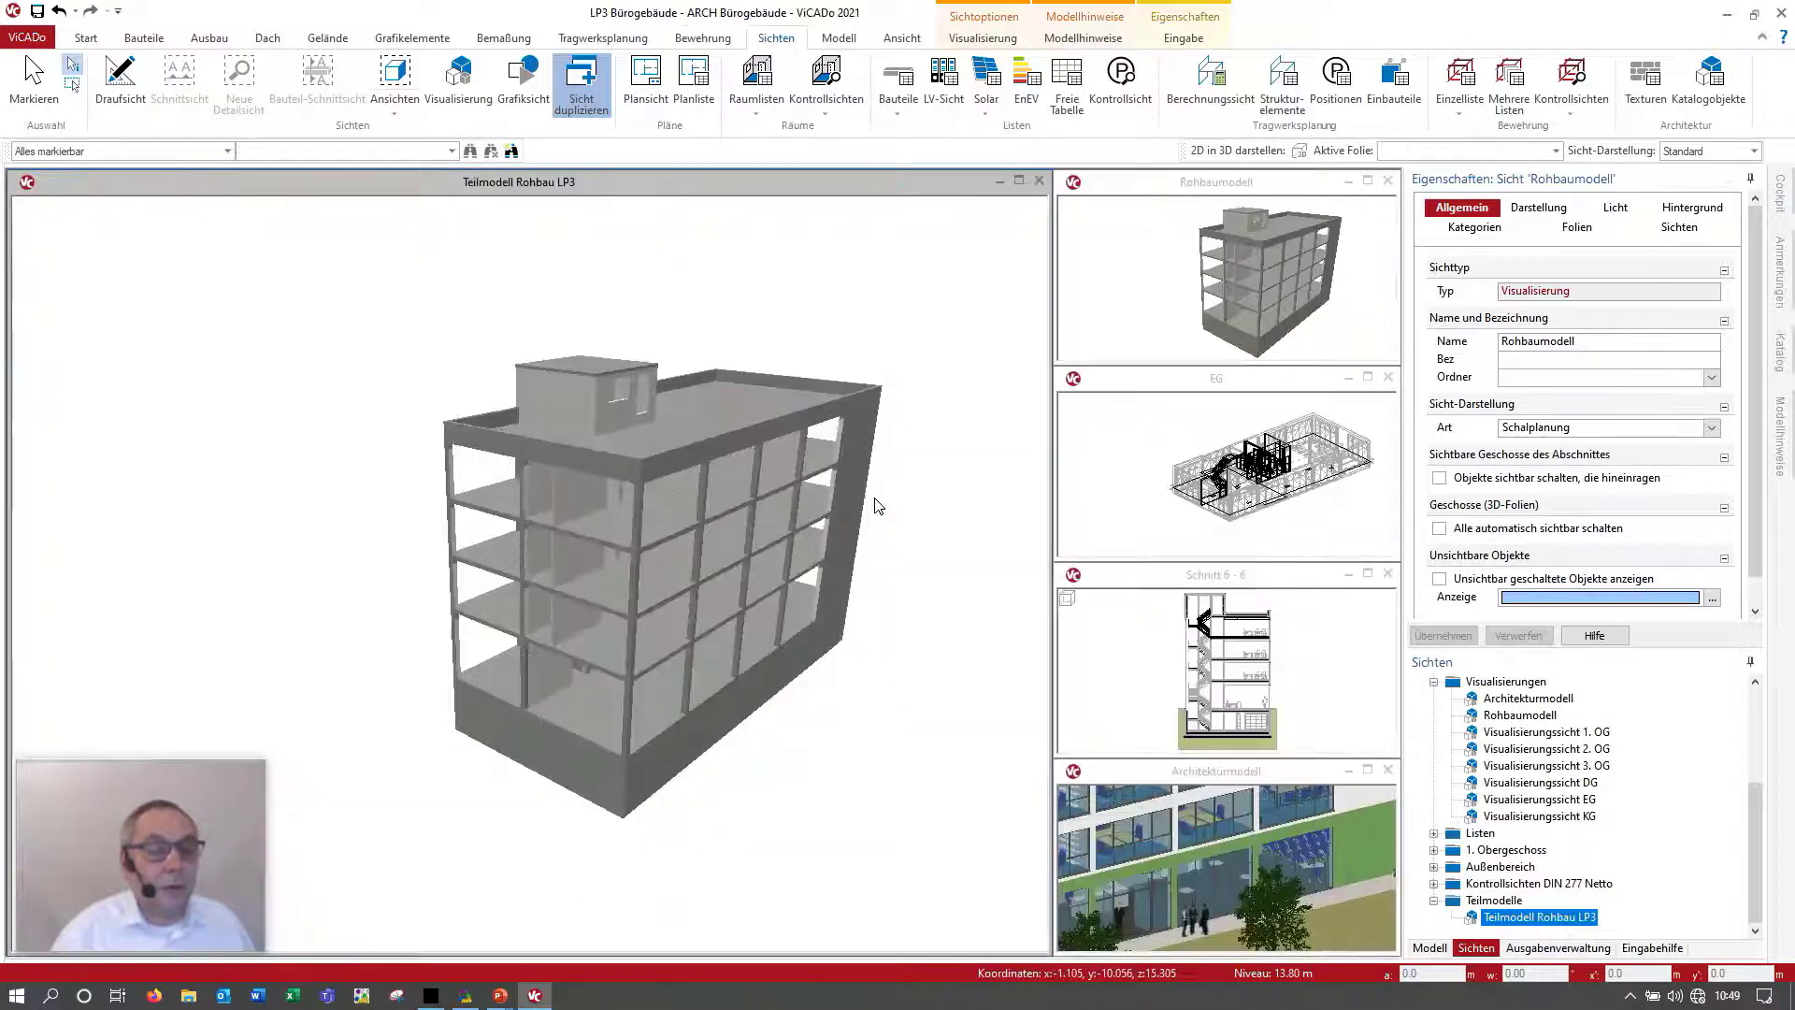
Step: Maximize the Teilmodell Rohbau LP3 view window to fill the workspace
click(1019, 181)
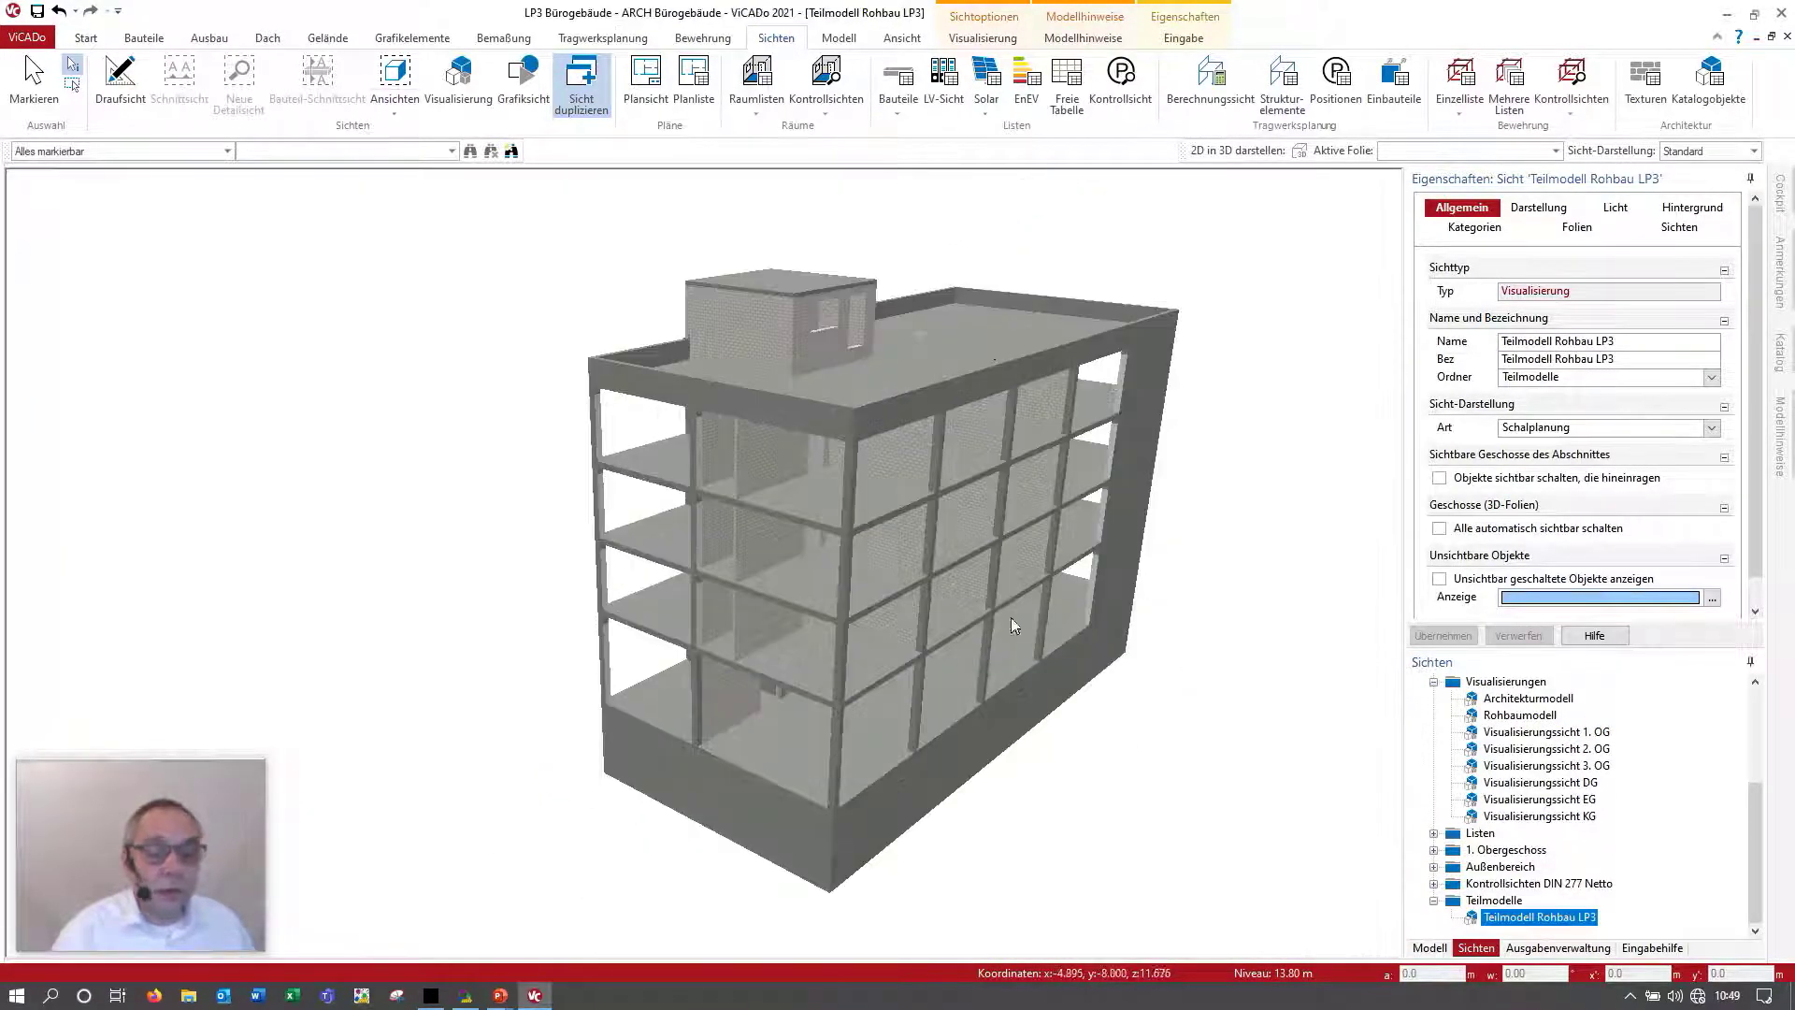
click(1056, 647)
click(1115, 720)
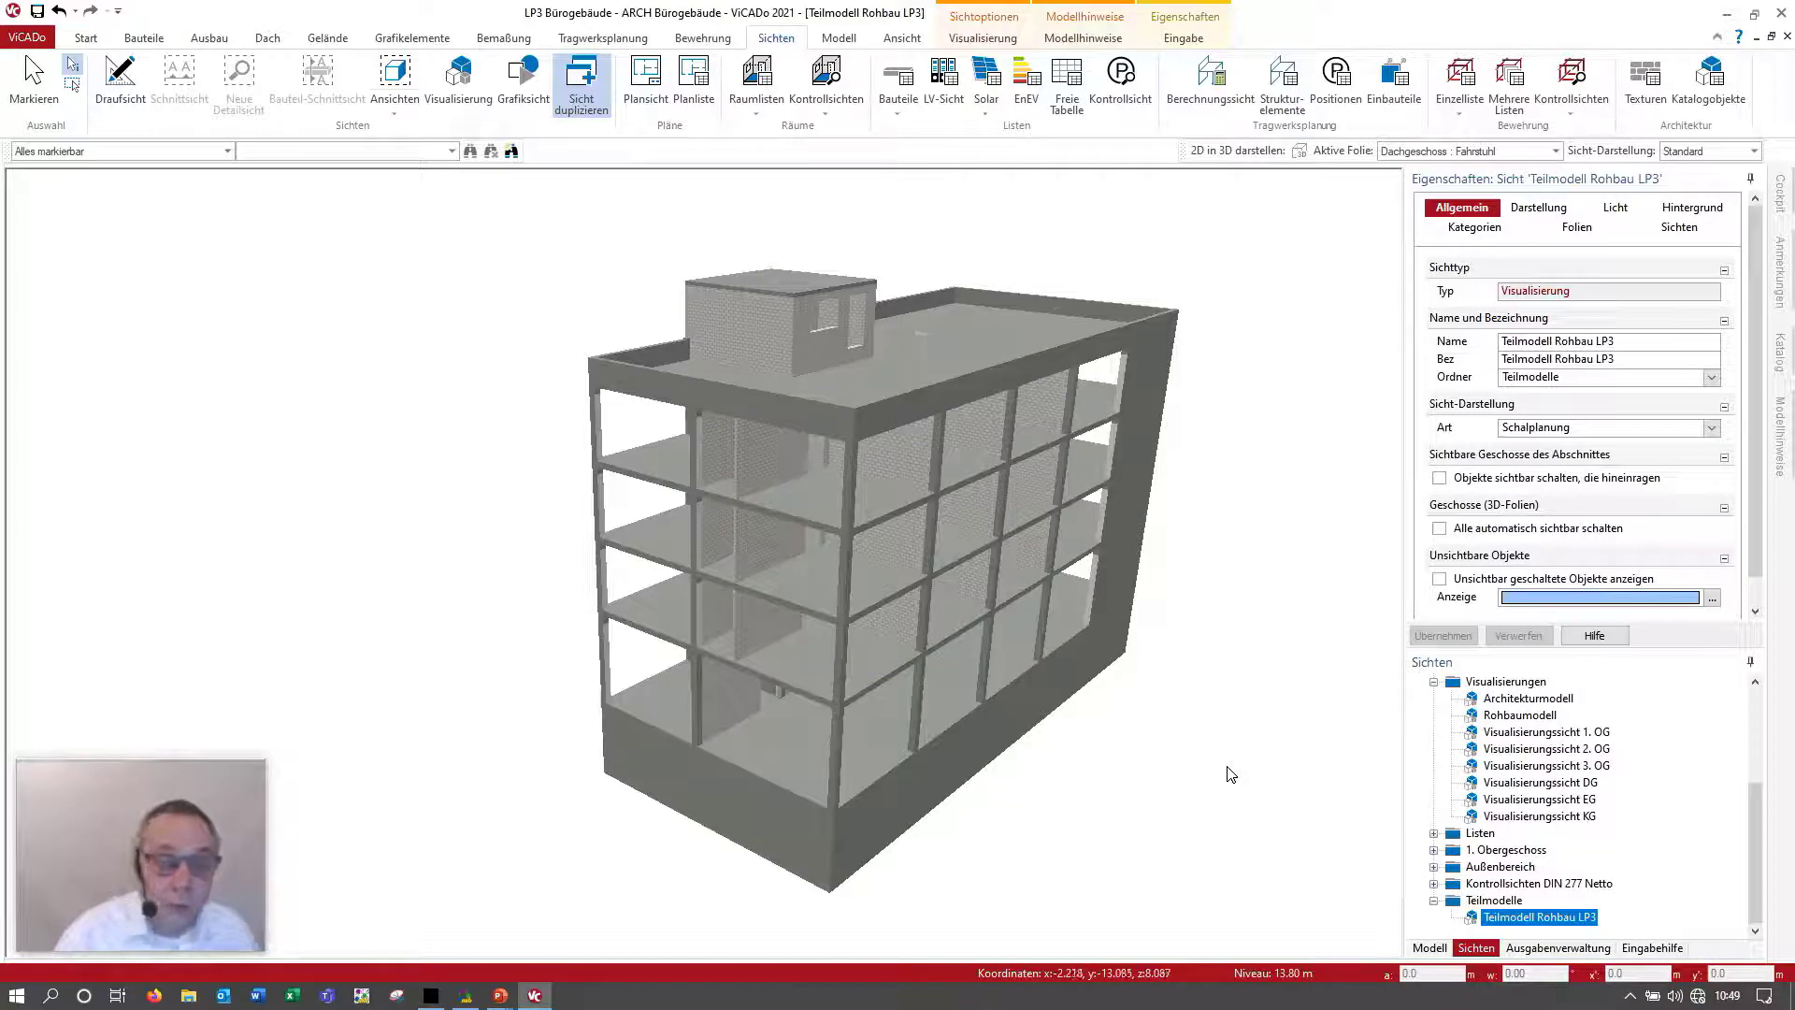
Step: Hide the Attika parapet on the Dachgeschoss Brüstung (DG.B) layer
click(1434, 953)
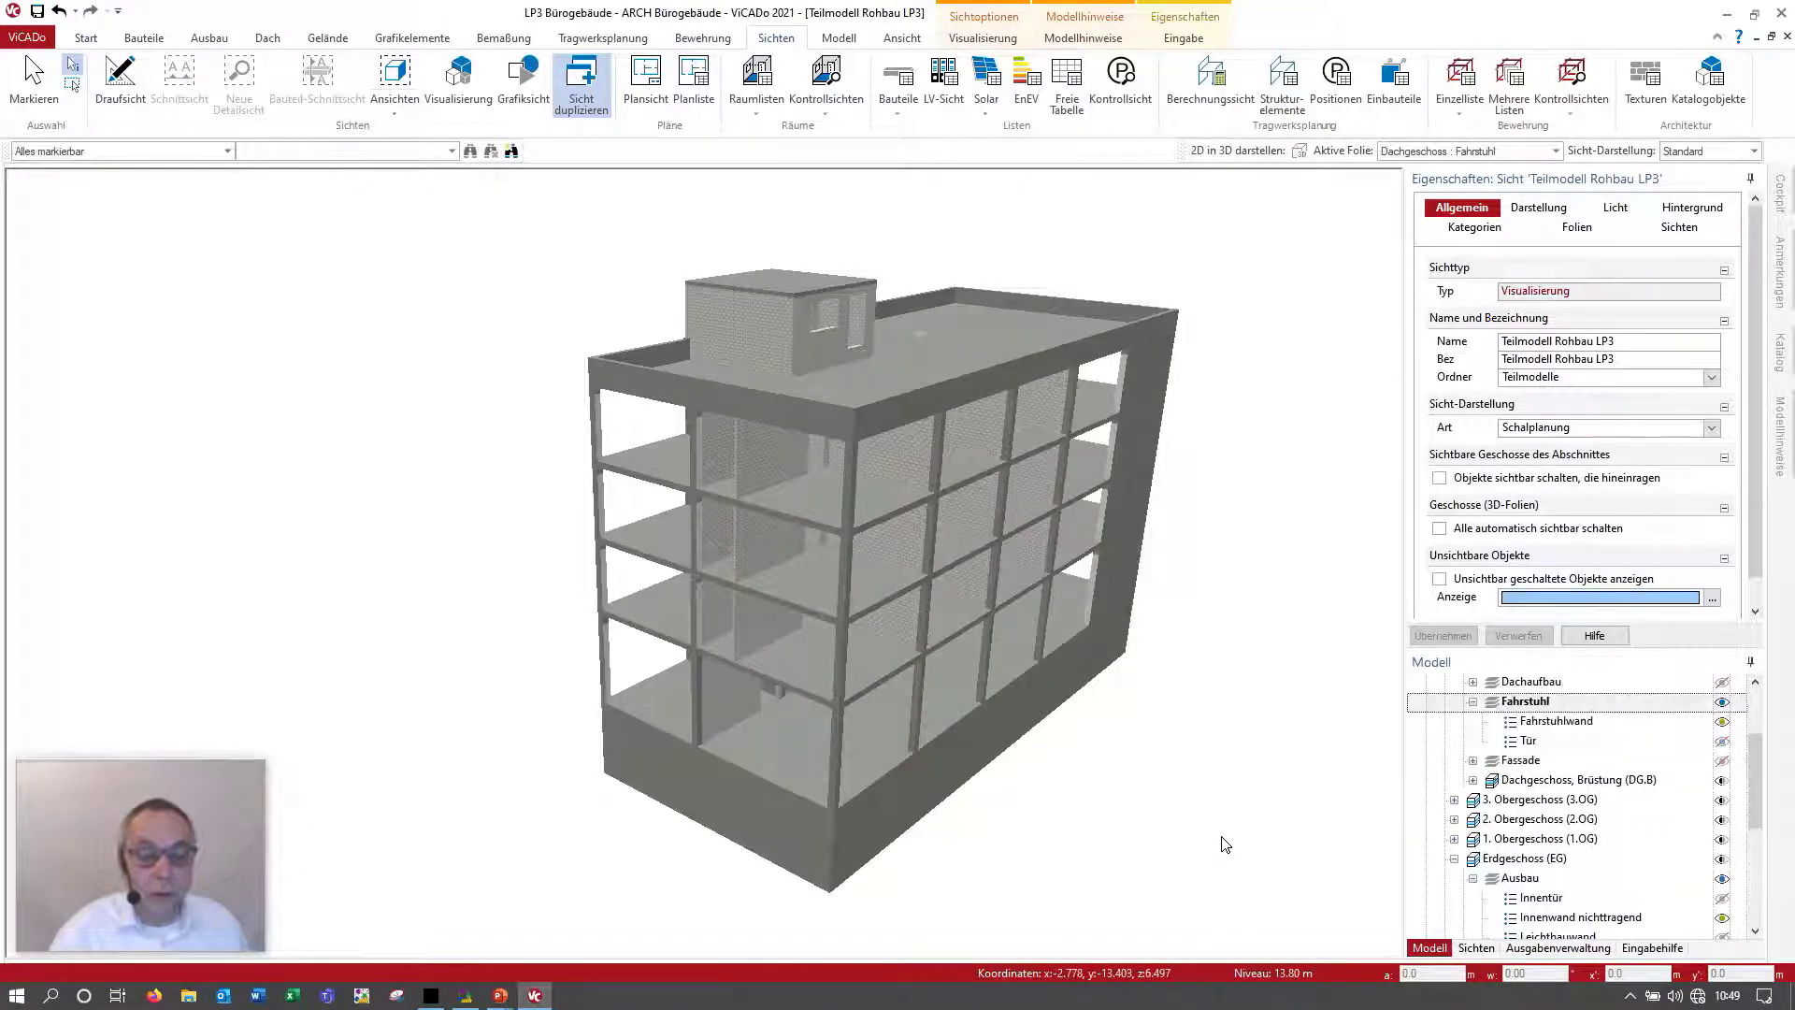
scroll(1544, 759, up, 2)
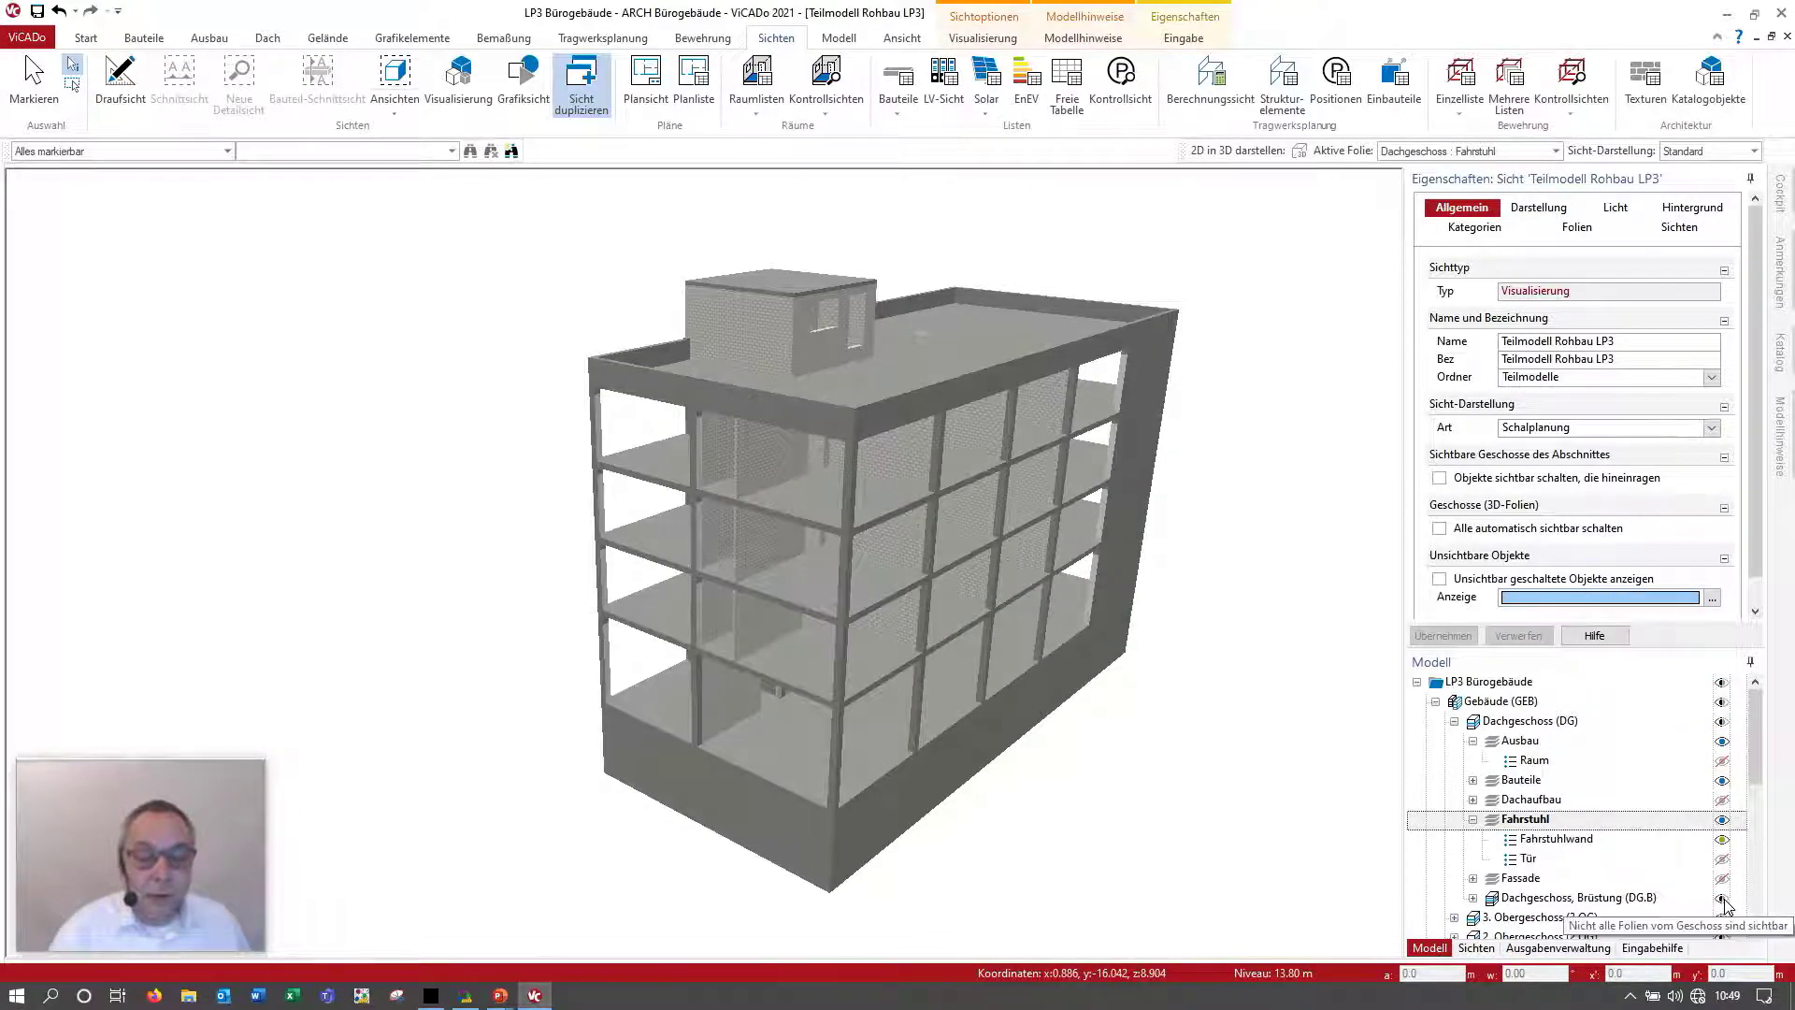
double_click(1495, 898)
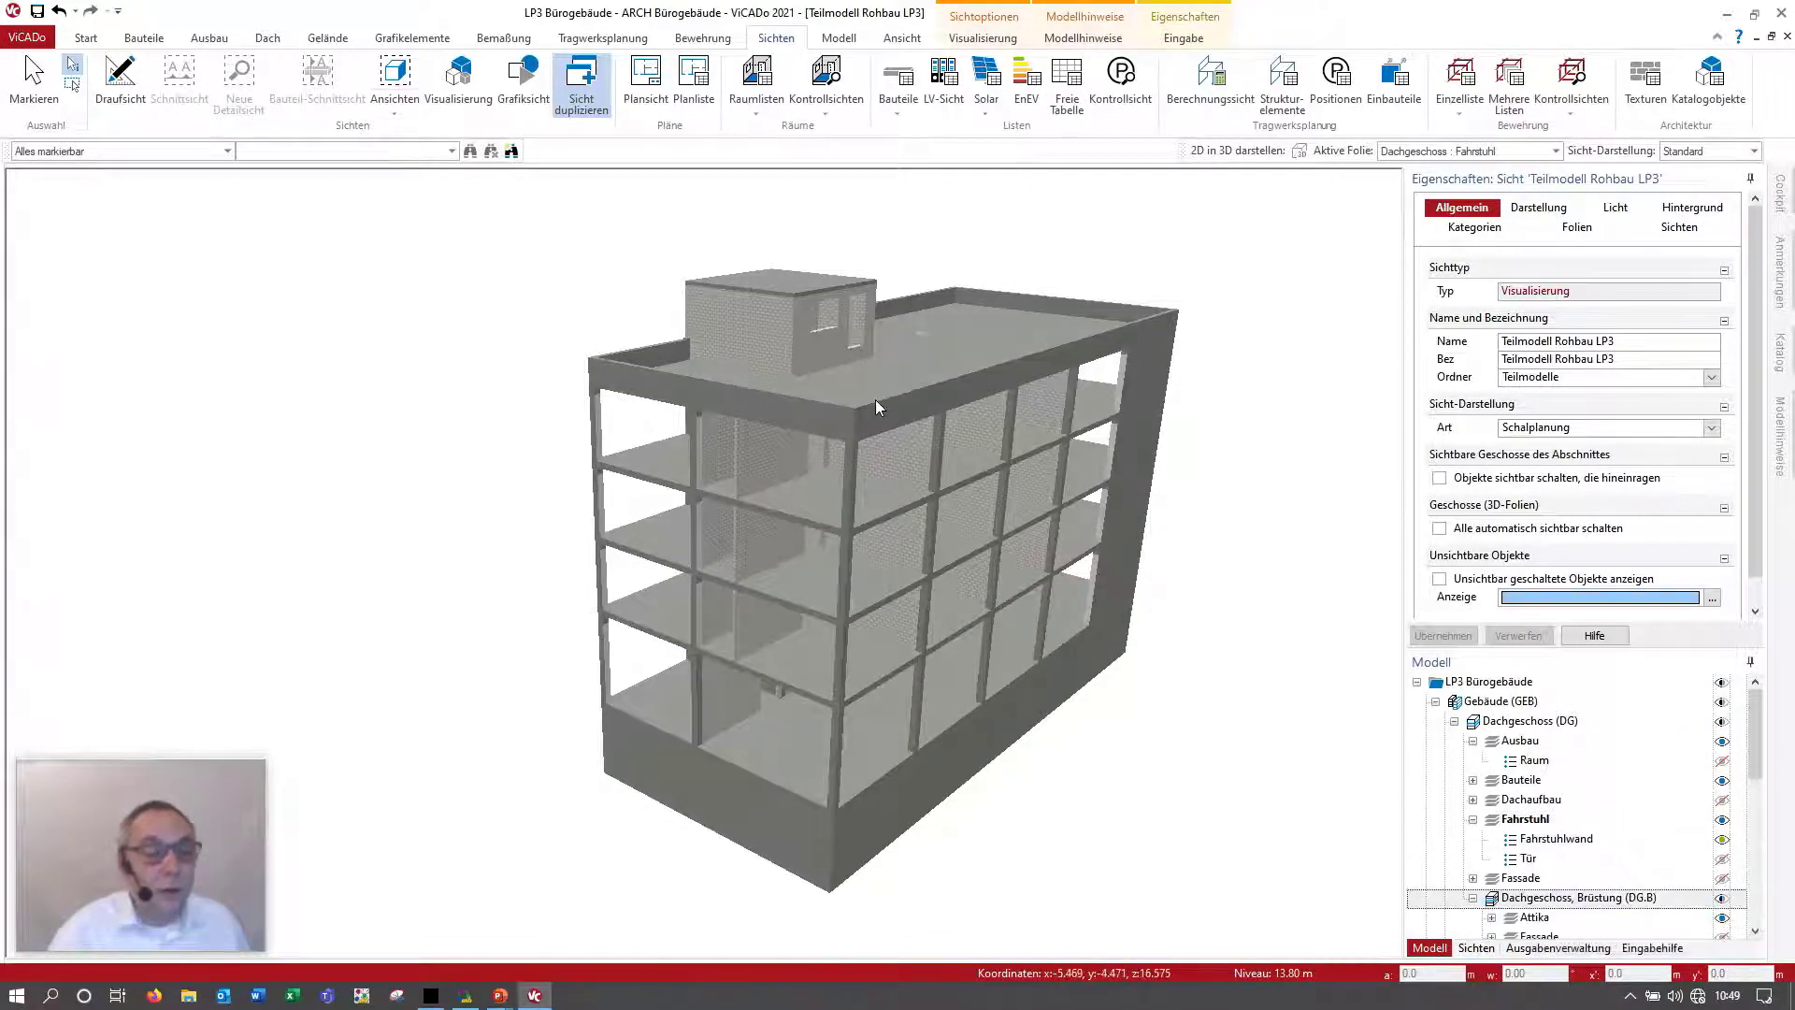
scroll(1627, 818, down, 2)
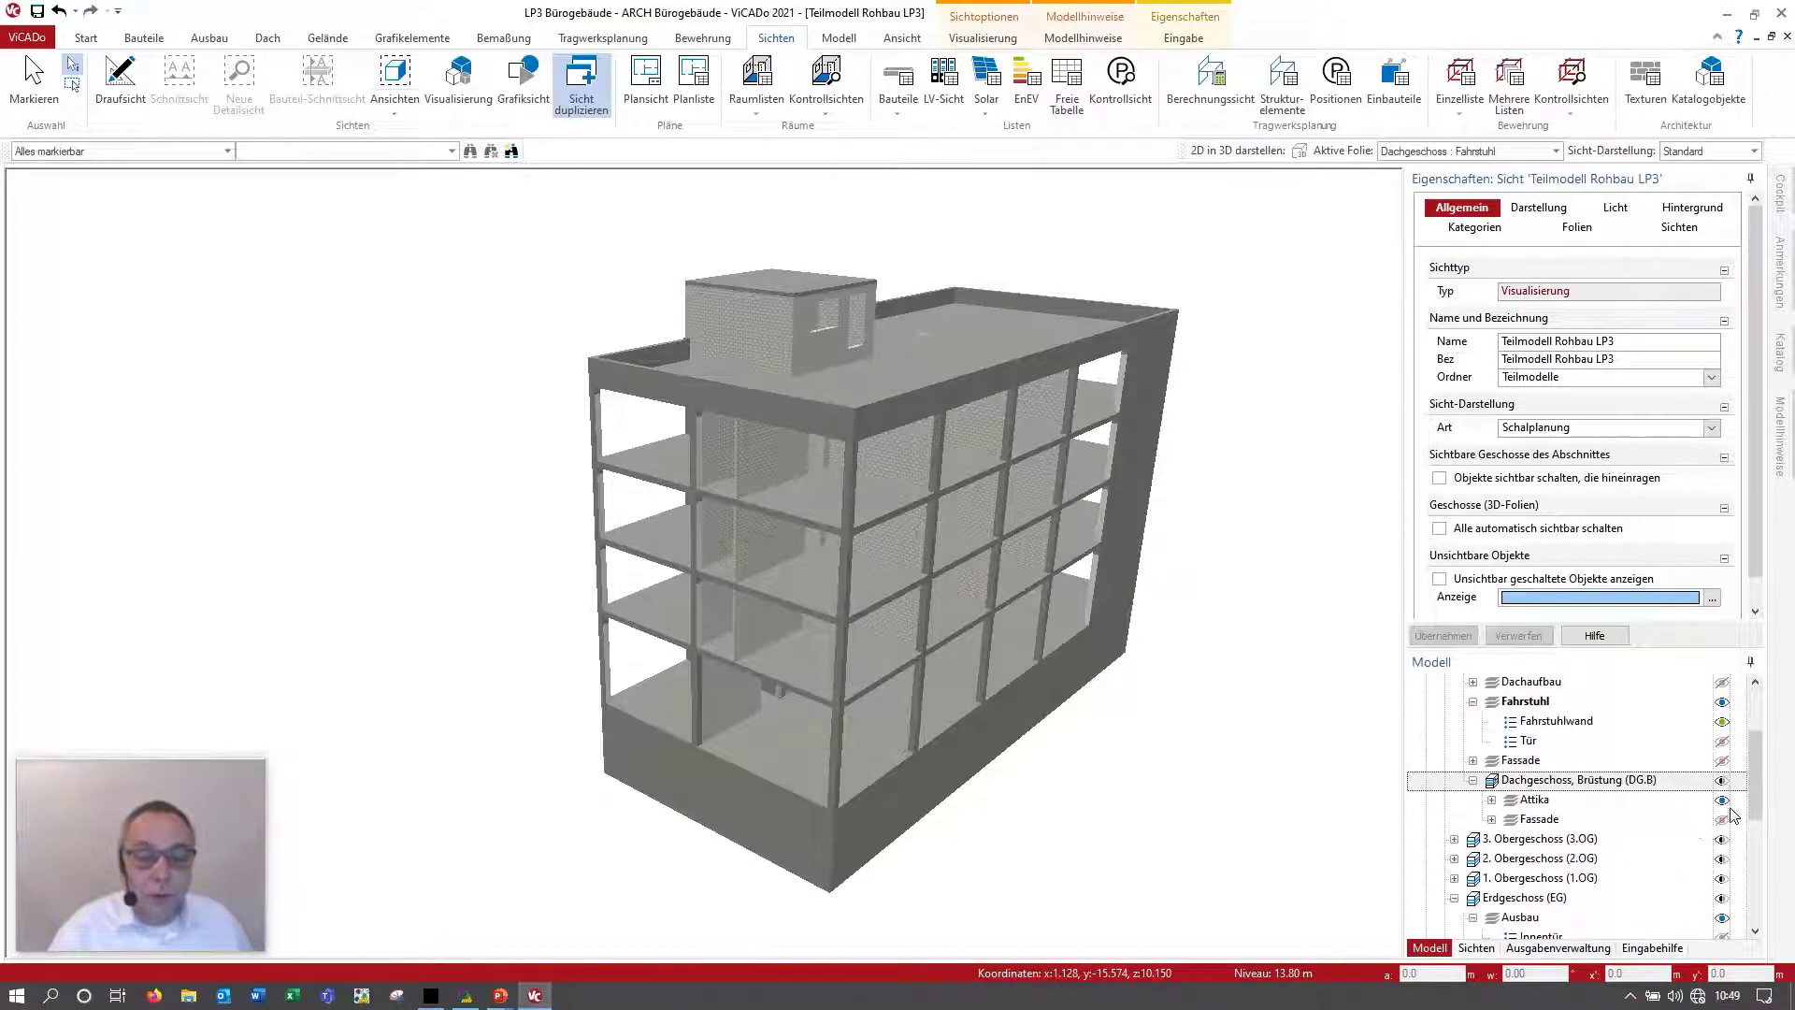
click(1722, 799)
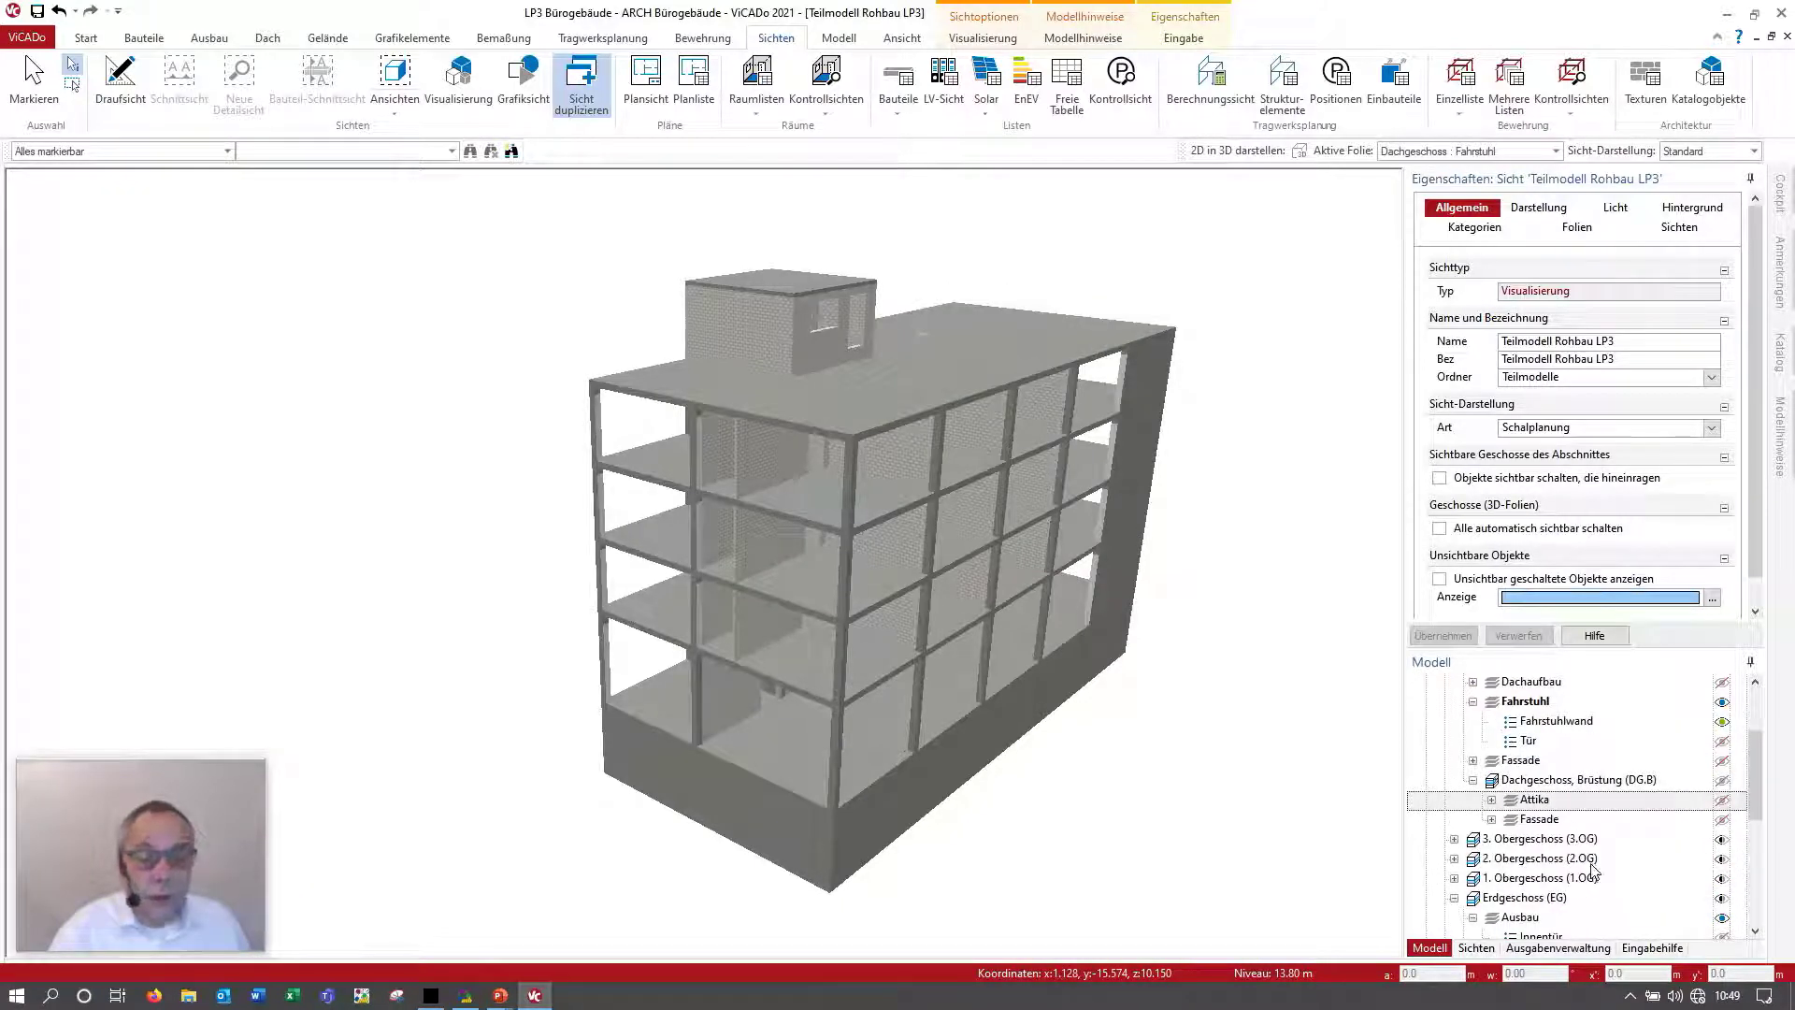
Step: Hide the 3.OG non-load-bearing interior walls and Massivtreppe, orbiting to check the result
double_click(1524, 839)
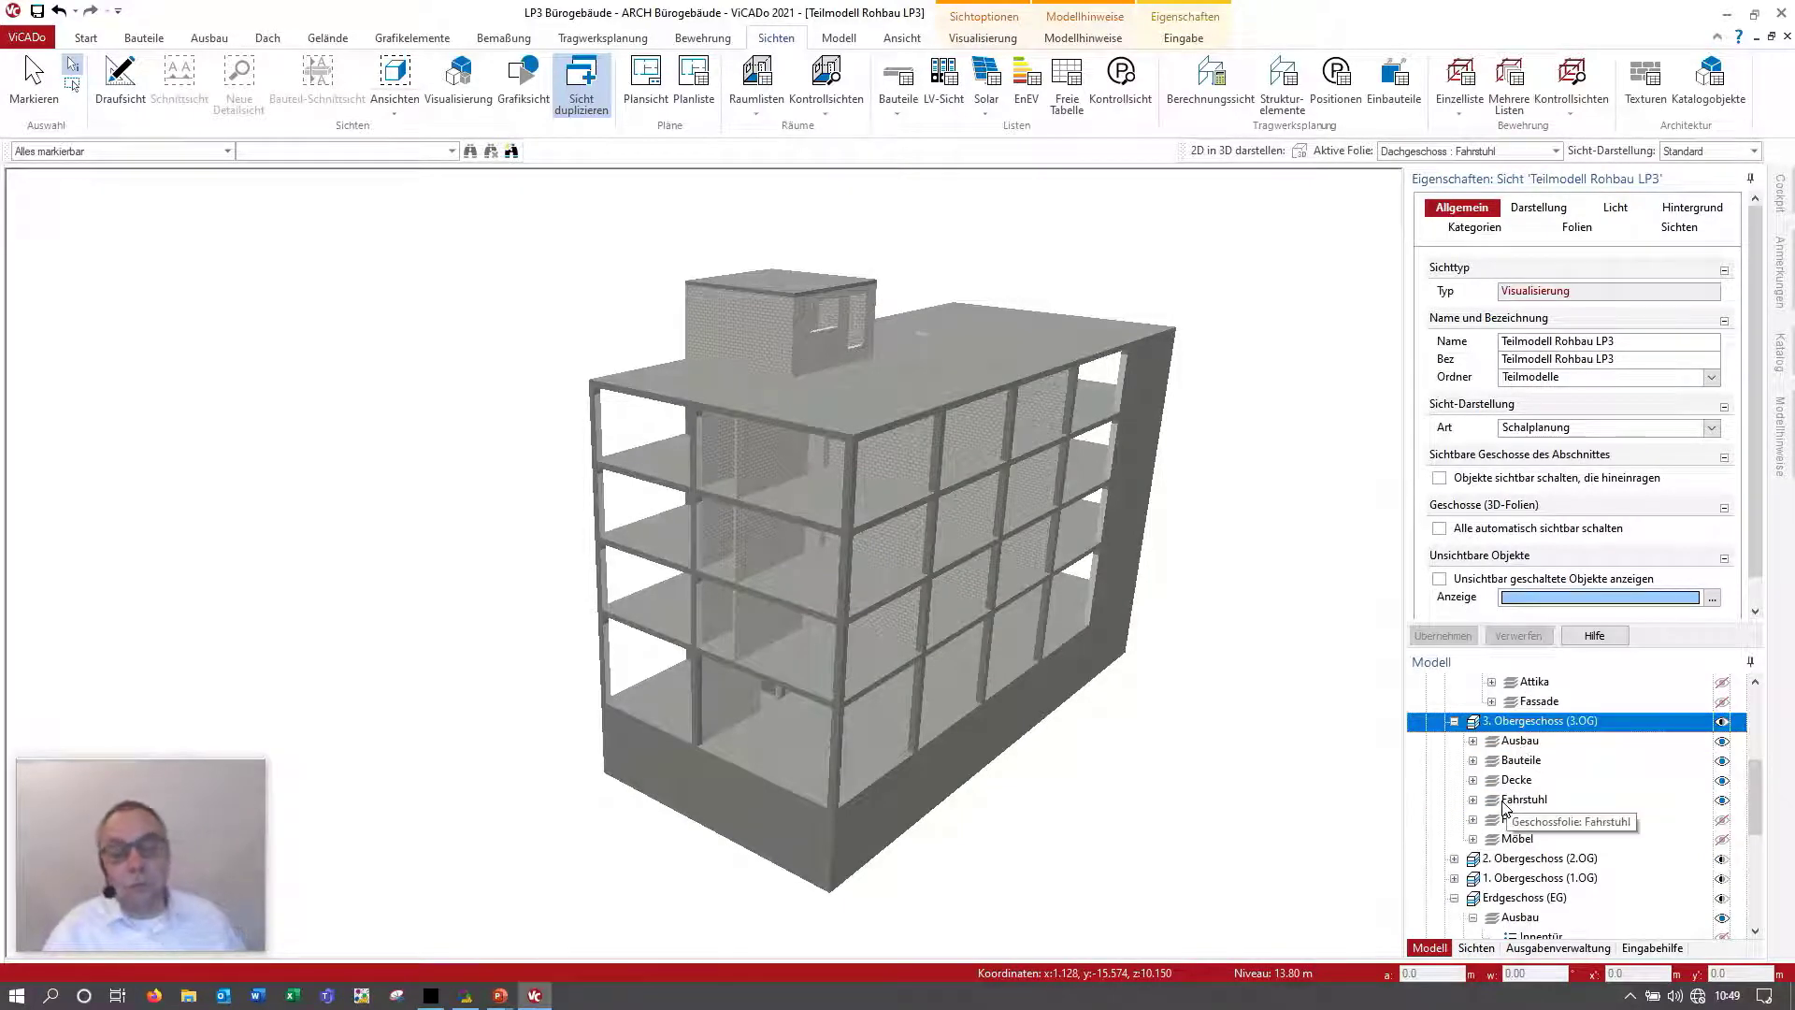
double_click(1477, 745)
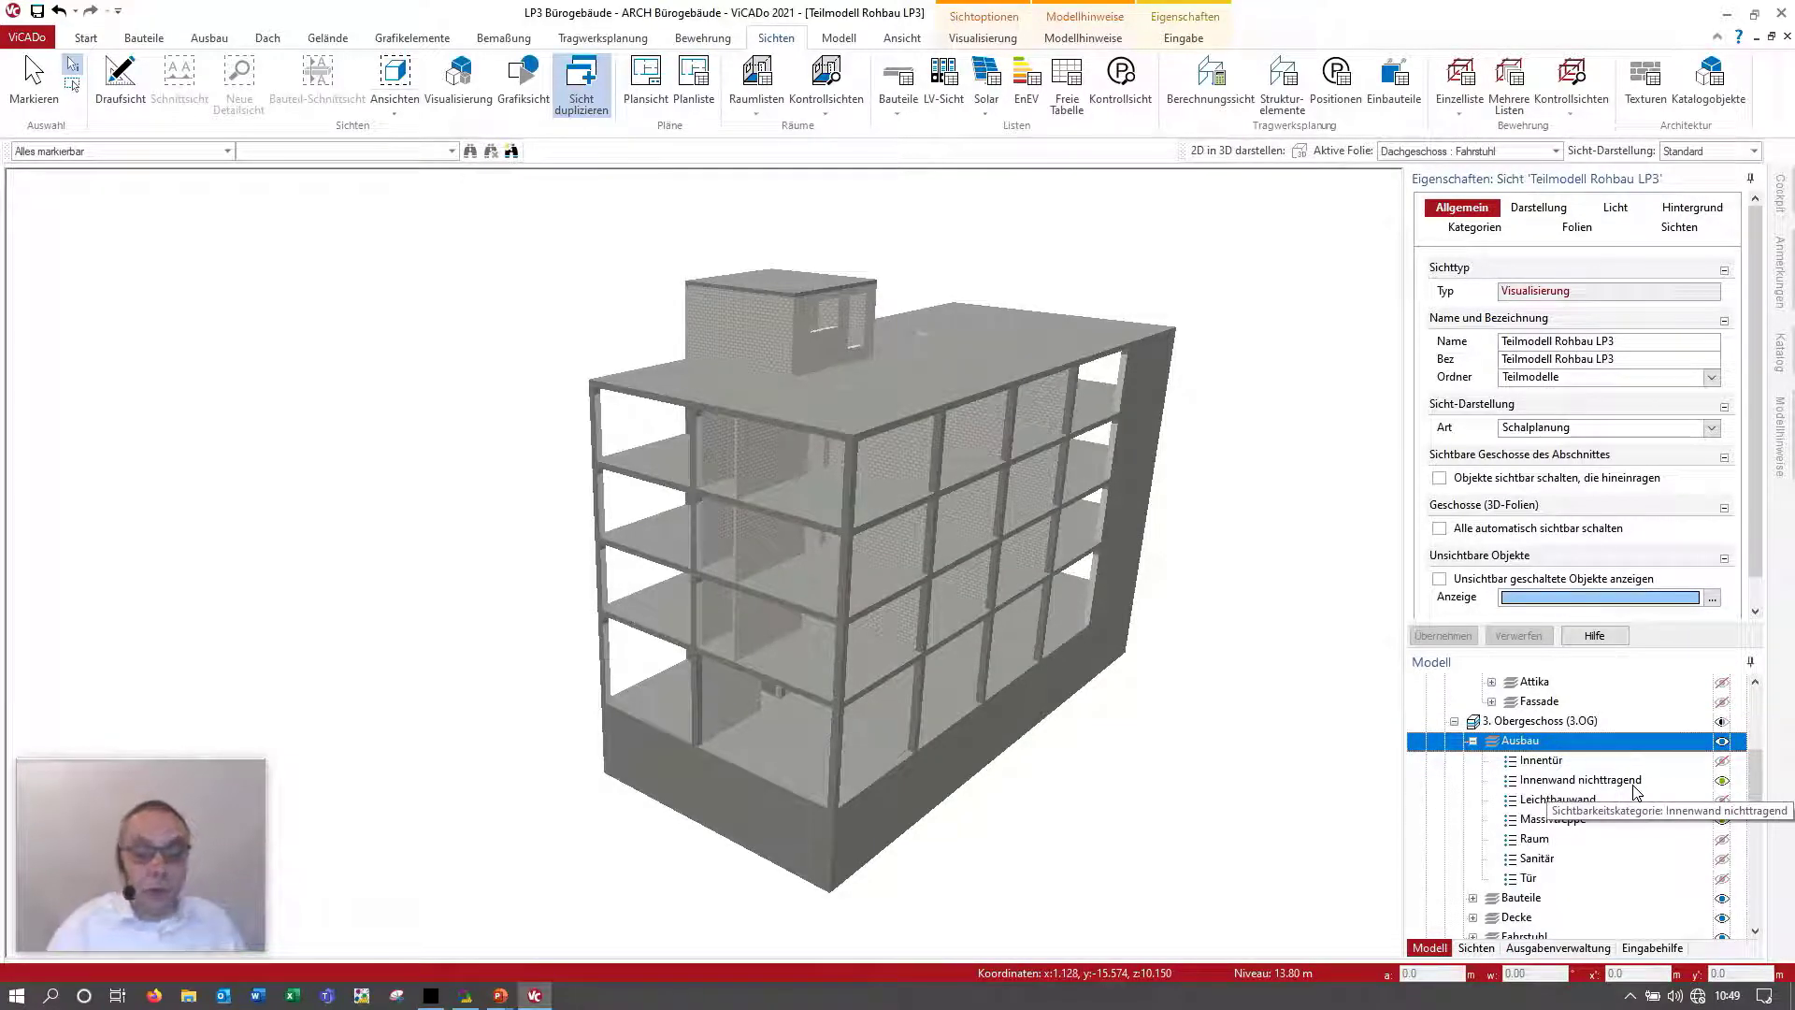
click(1723, 781)
mouse_move(759, 599)
middle_down()
mouse_move(758, 580)
mouse_move(884, 607)
middle_up()
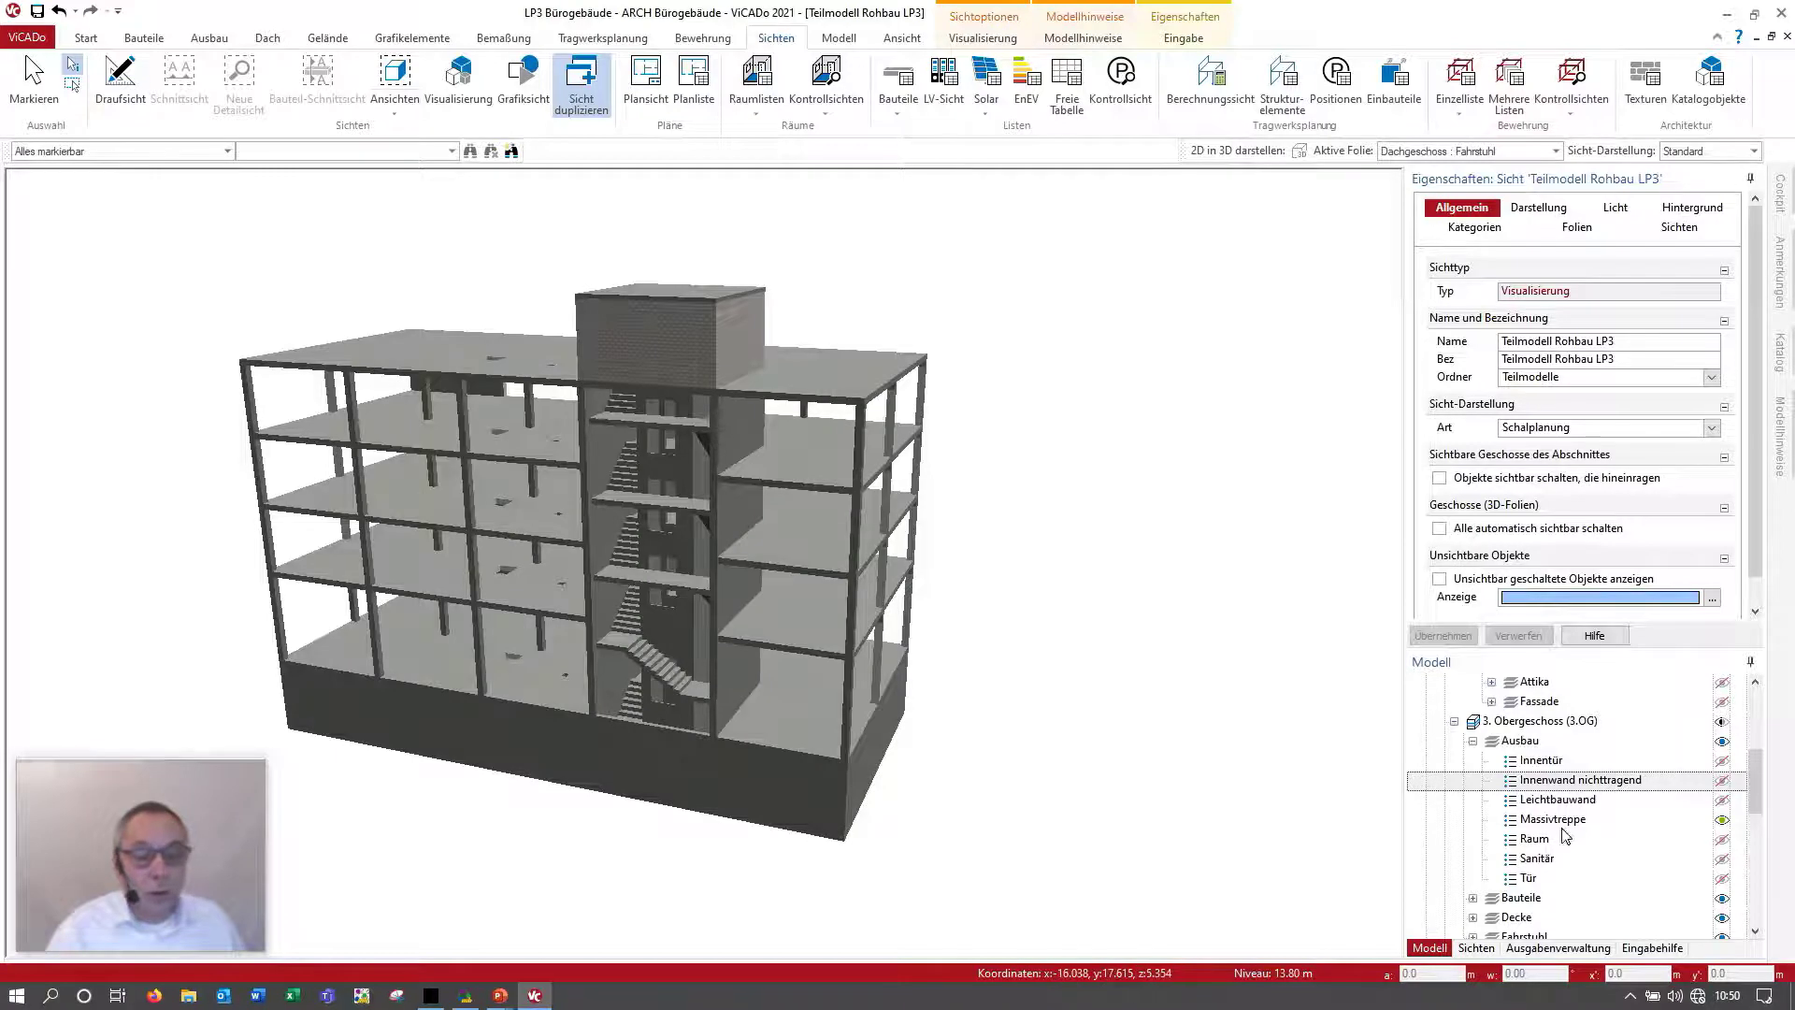
click(1723, 819)
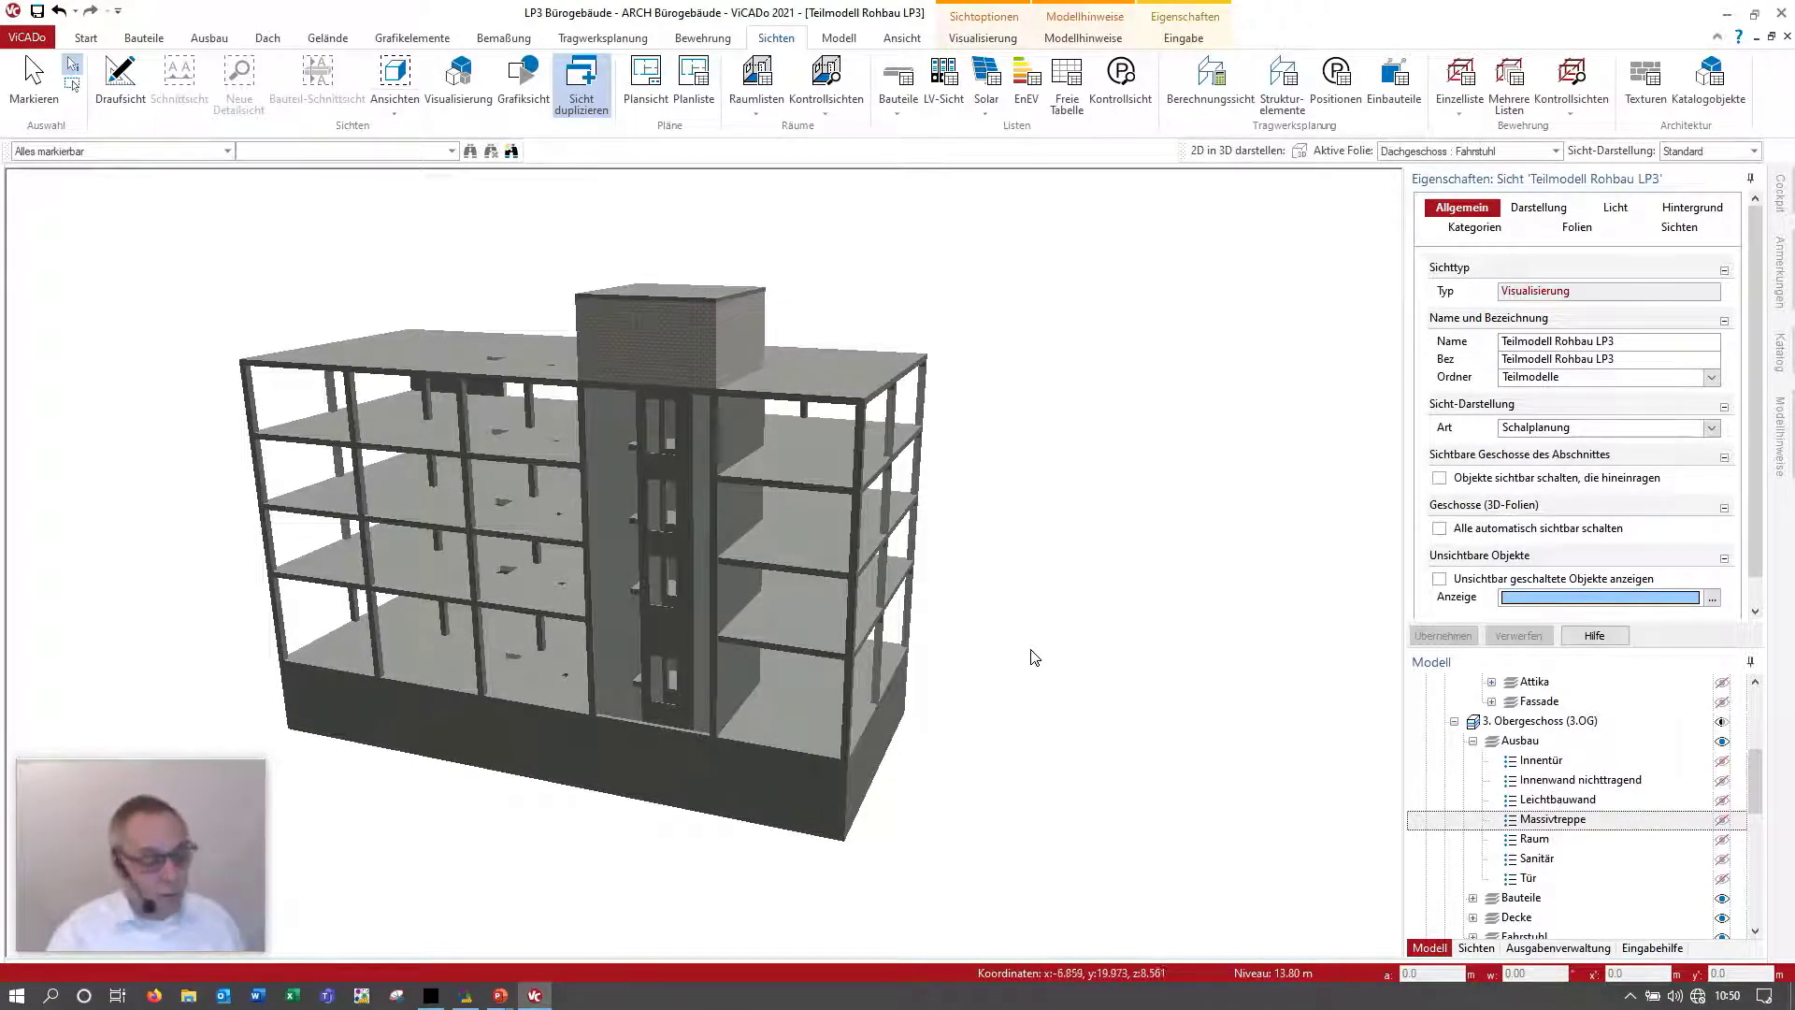
mouse_move(1060, 549)
middle_down()
mouse_move(1079, 528)
mouse_move(855, 572)
middle_up()
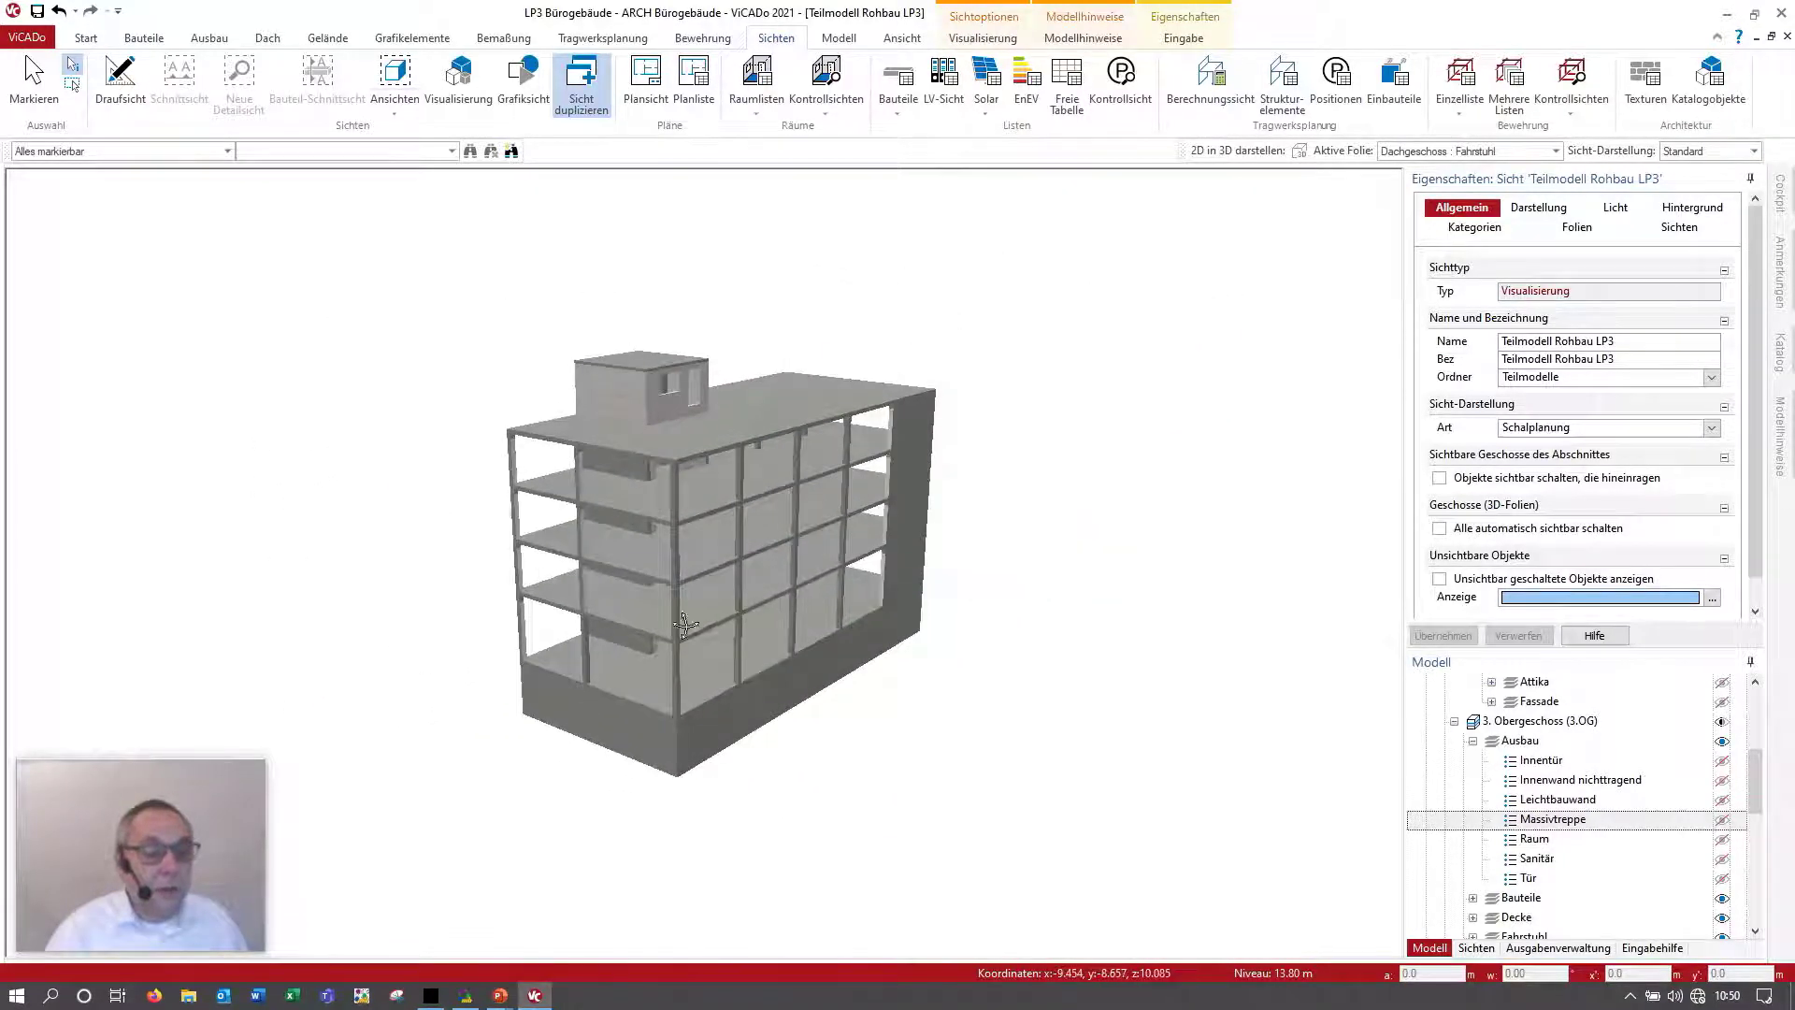
scroll(839, 462, up, 3)
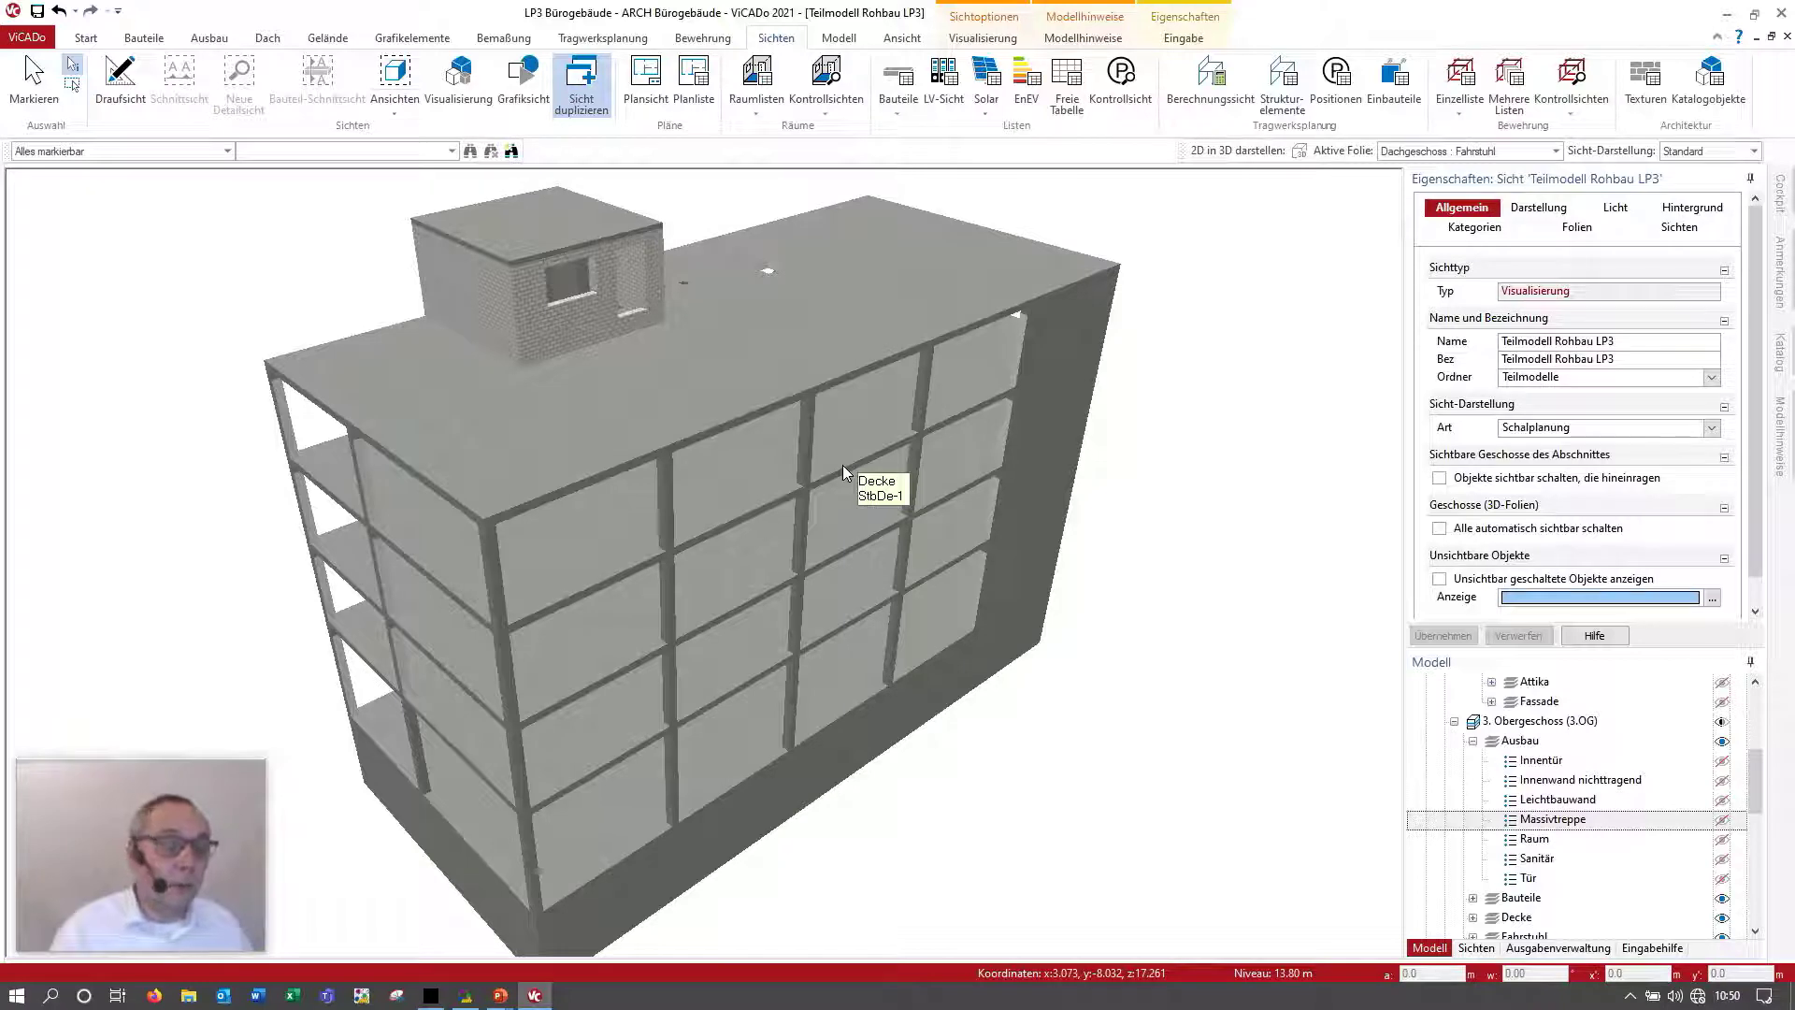
click(28, 39)
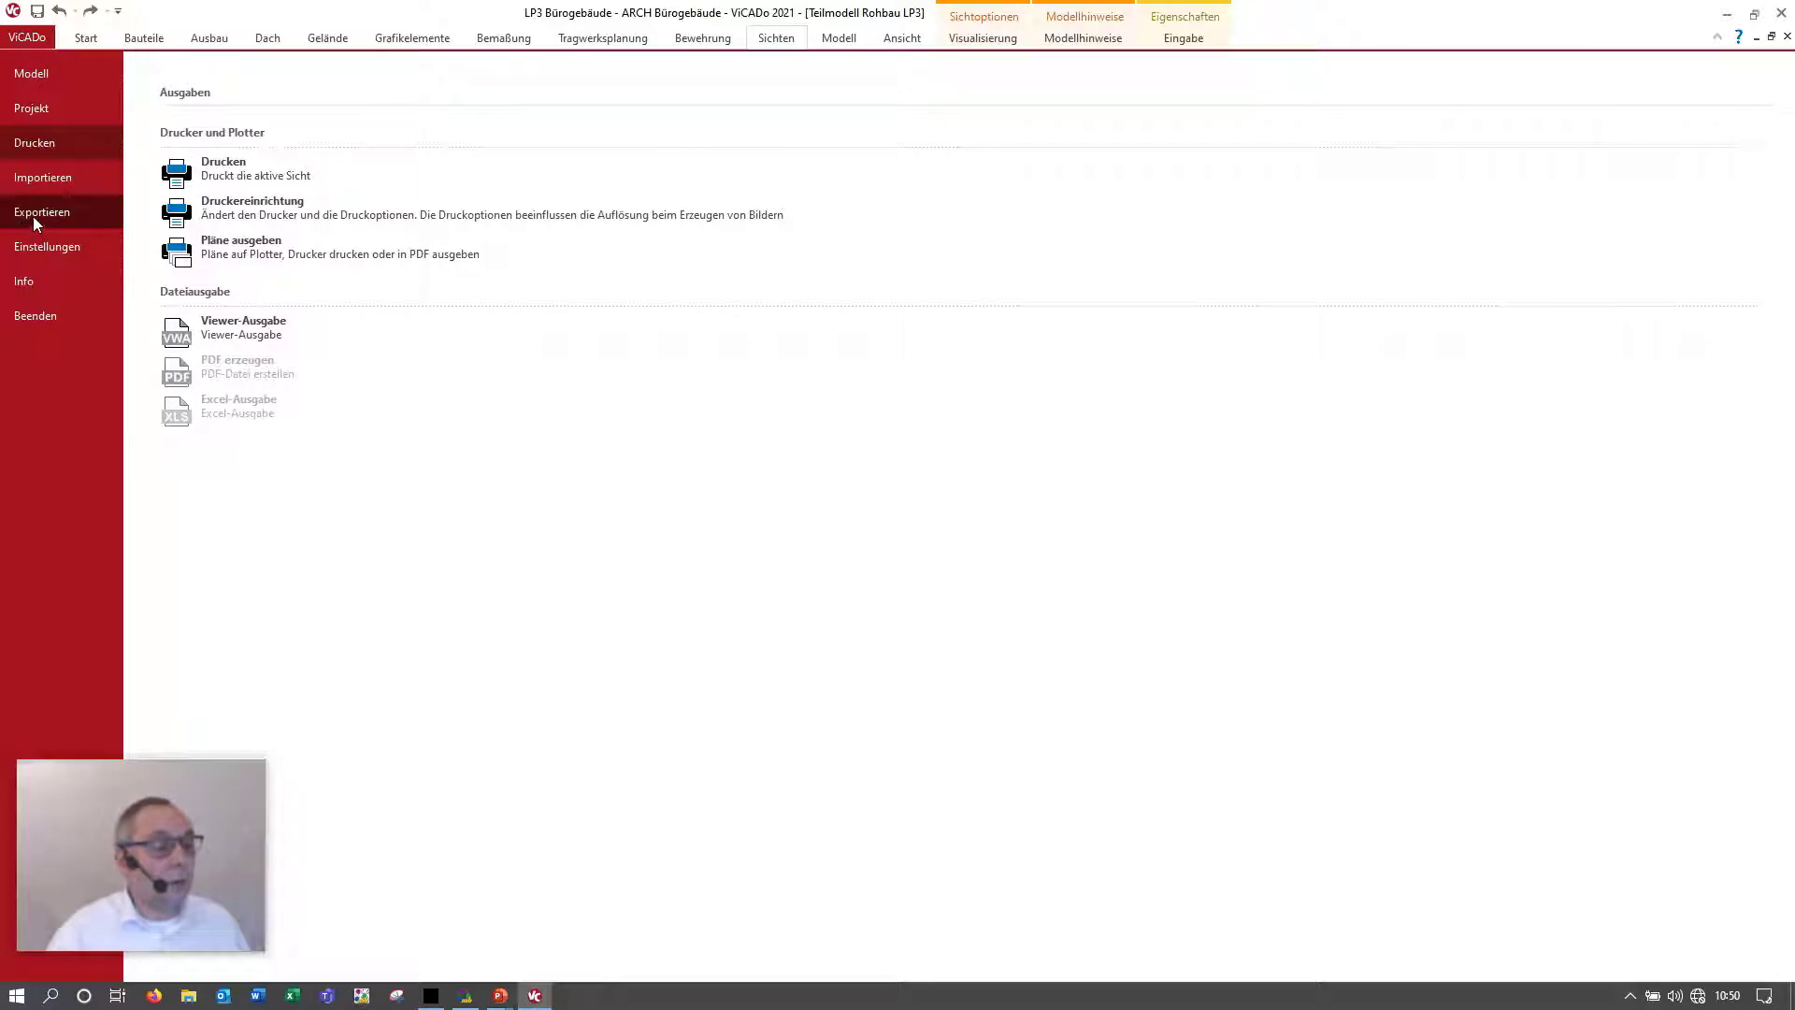
Step: Start an IFC export via Exportieren > IFC-Dateien - bis Version 4
click(34, 218)
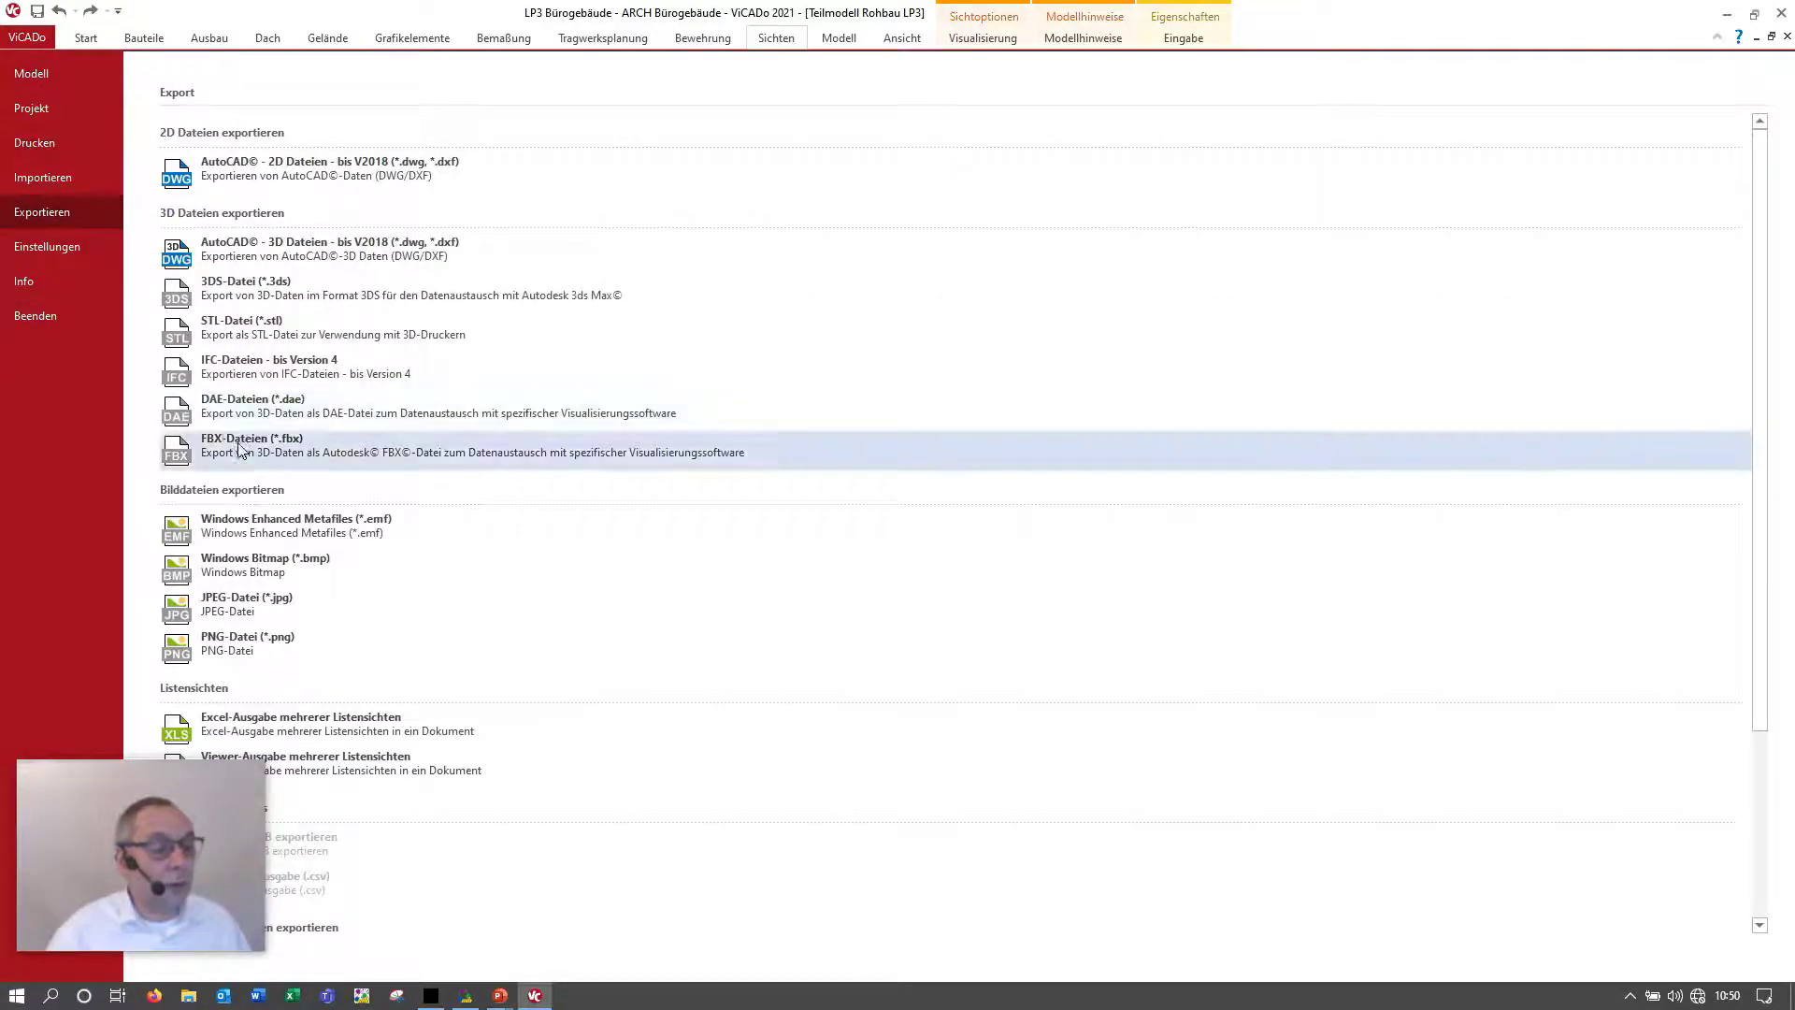
click(266, 364)
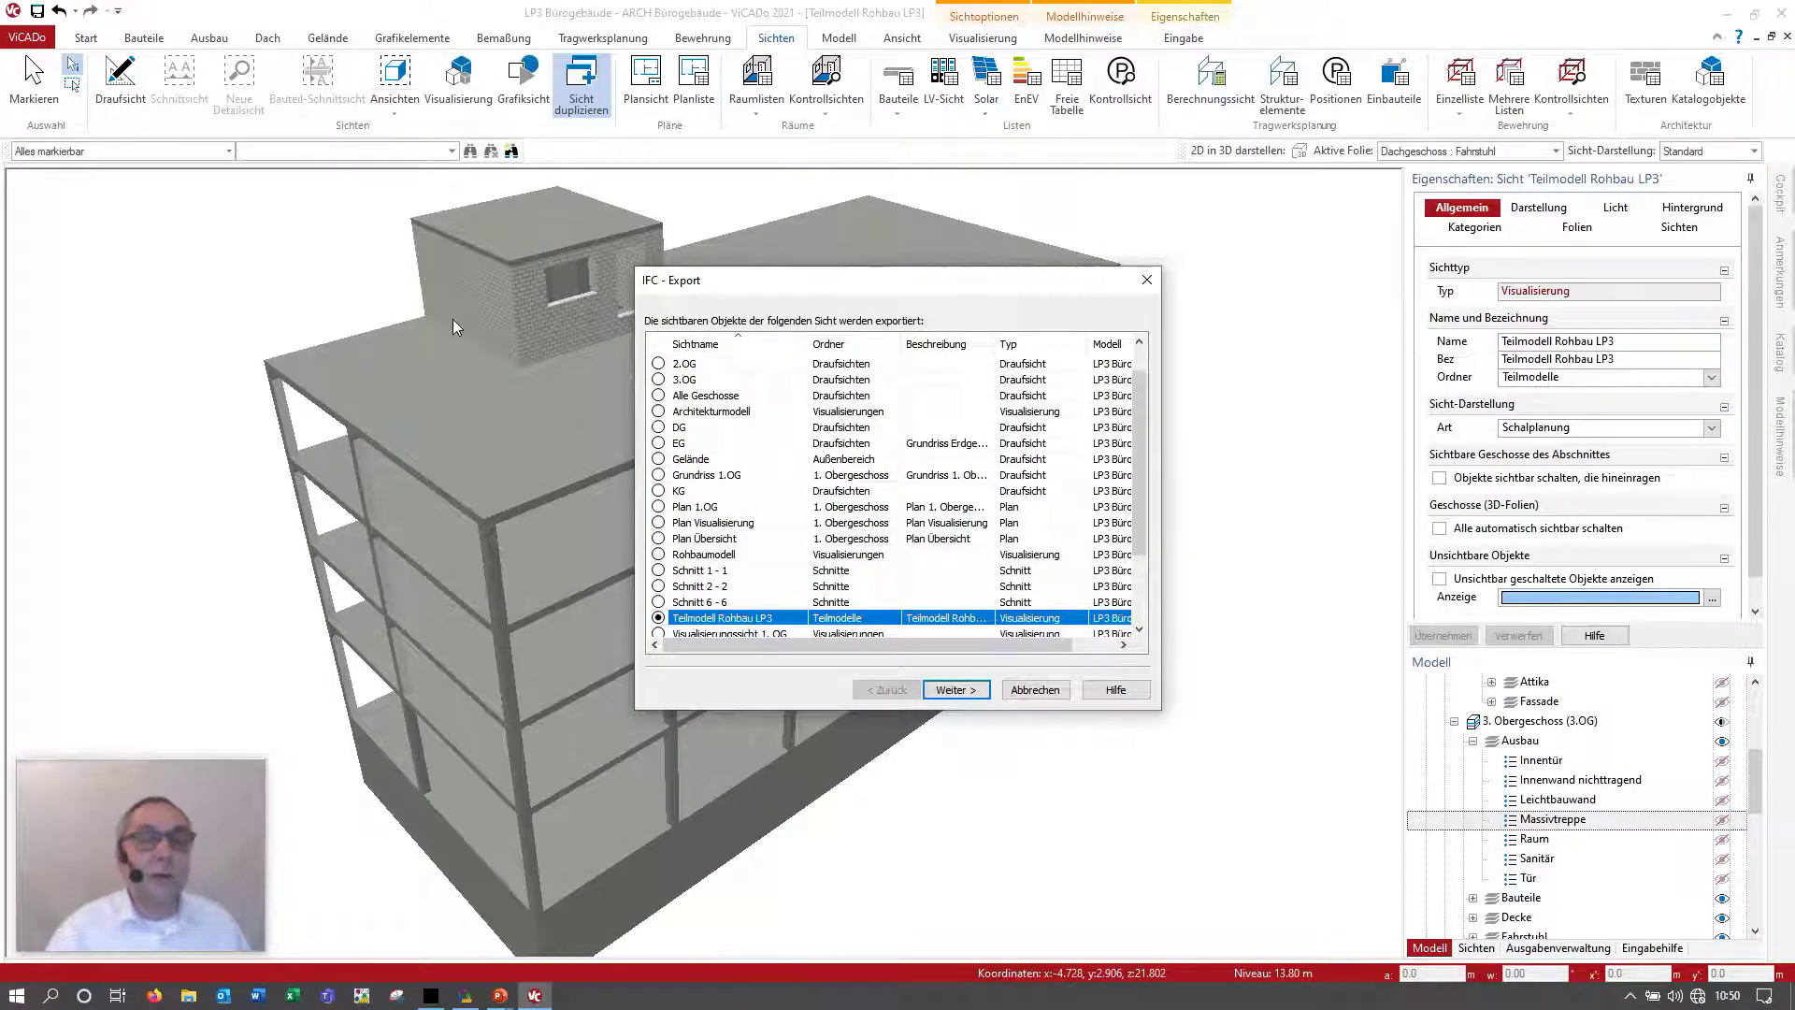
Step: Keep 'Teilmodell Rohbau LP3' as the exported view and advance to the Allgemein settings page
drag(1011, 291, 1493, 427)
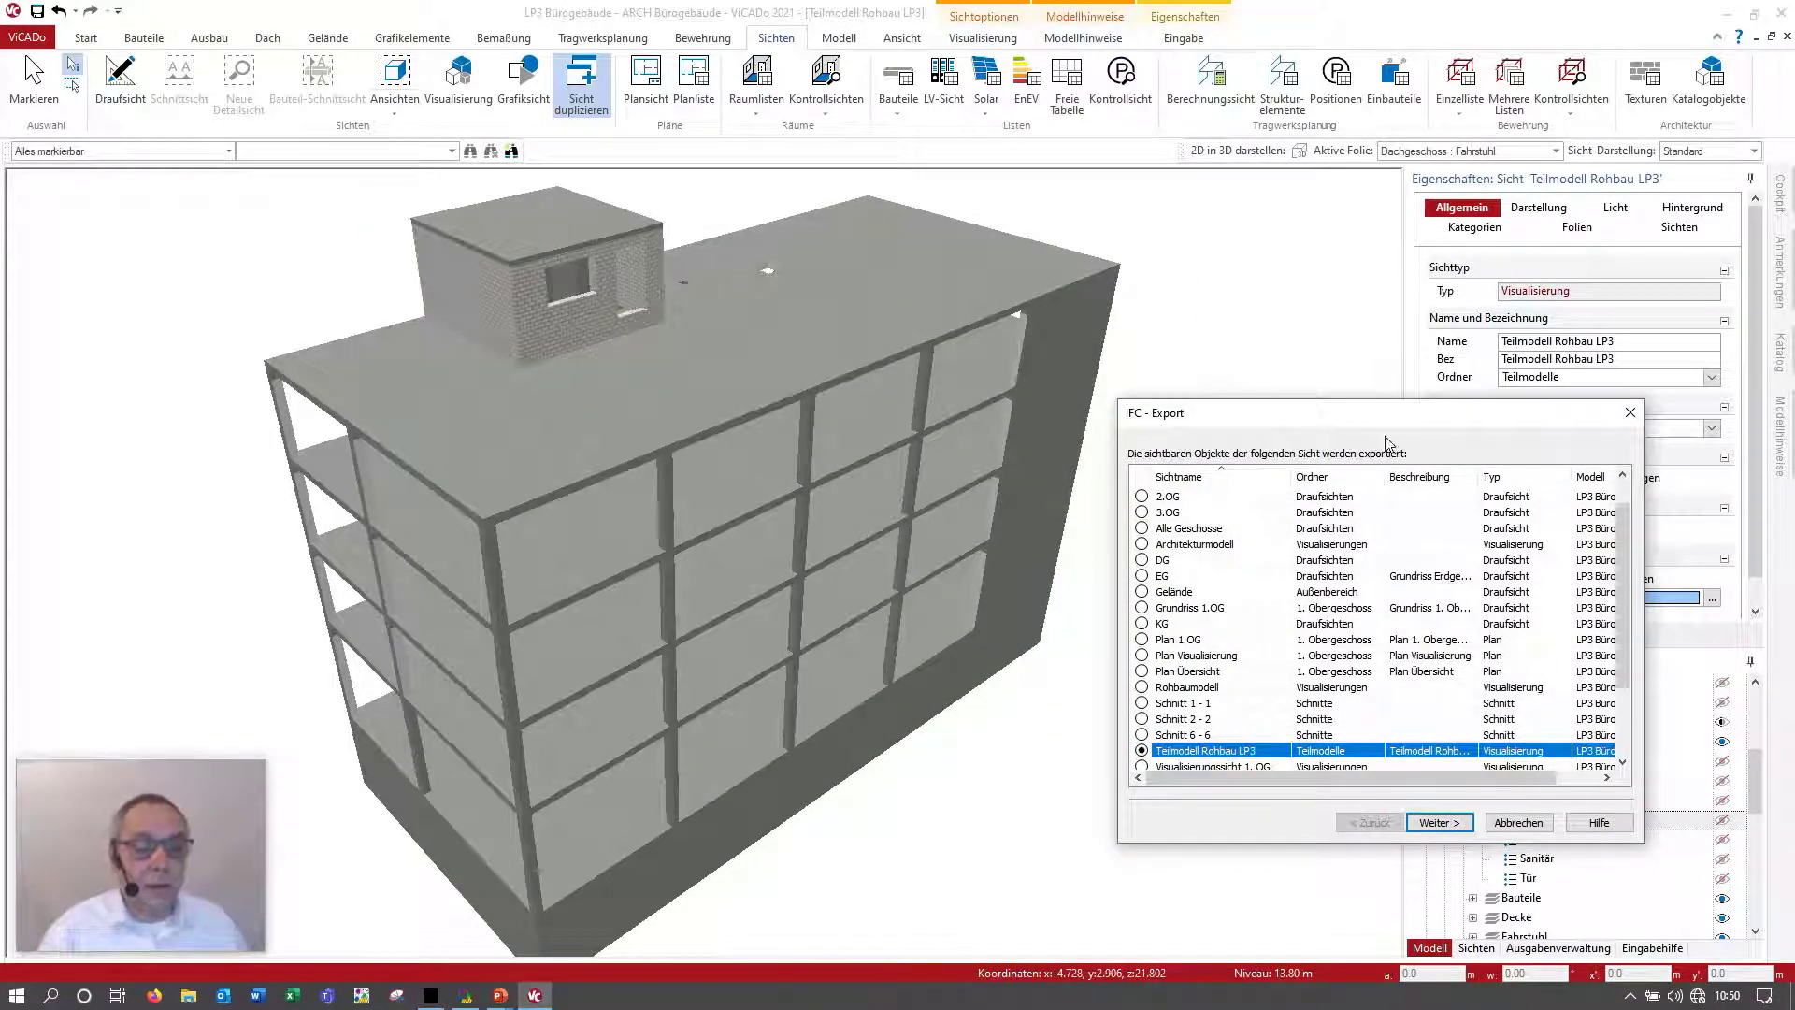
drag(1370, 416, 1008, 249)
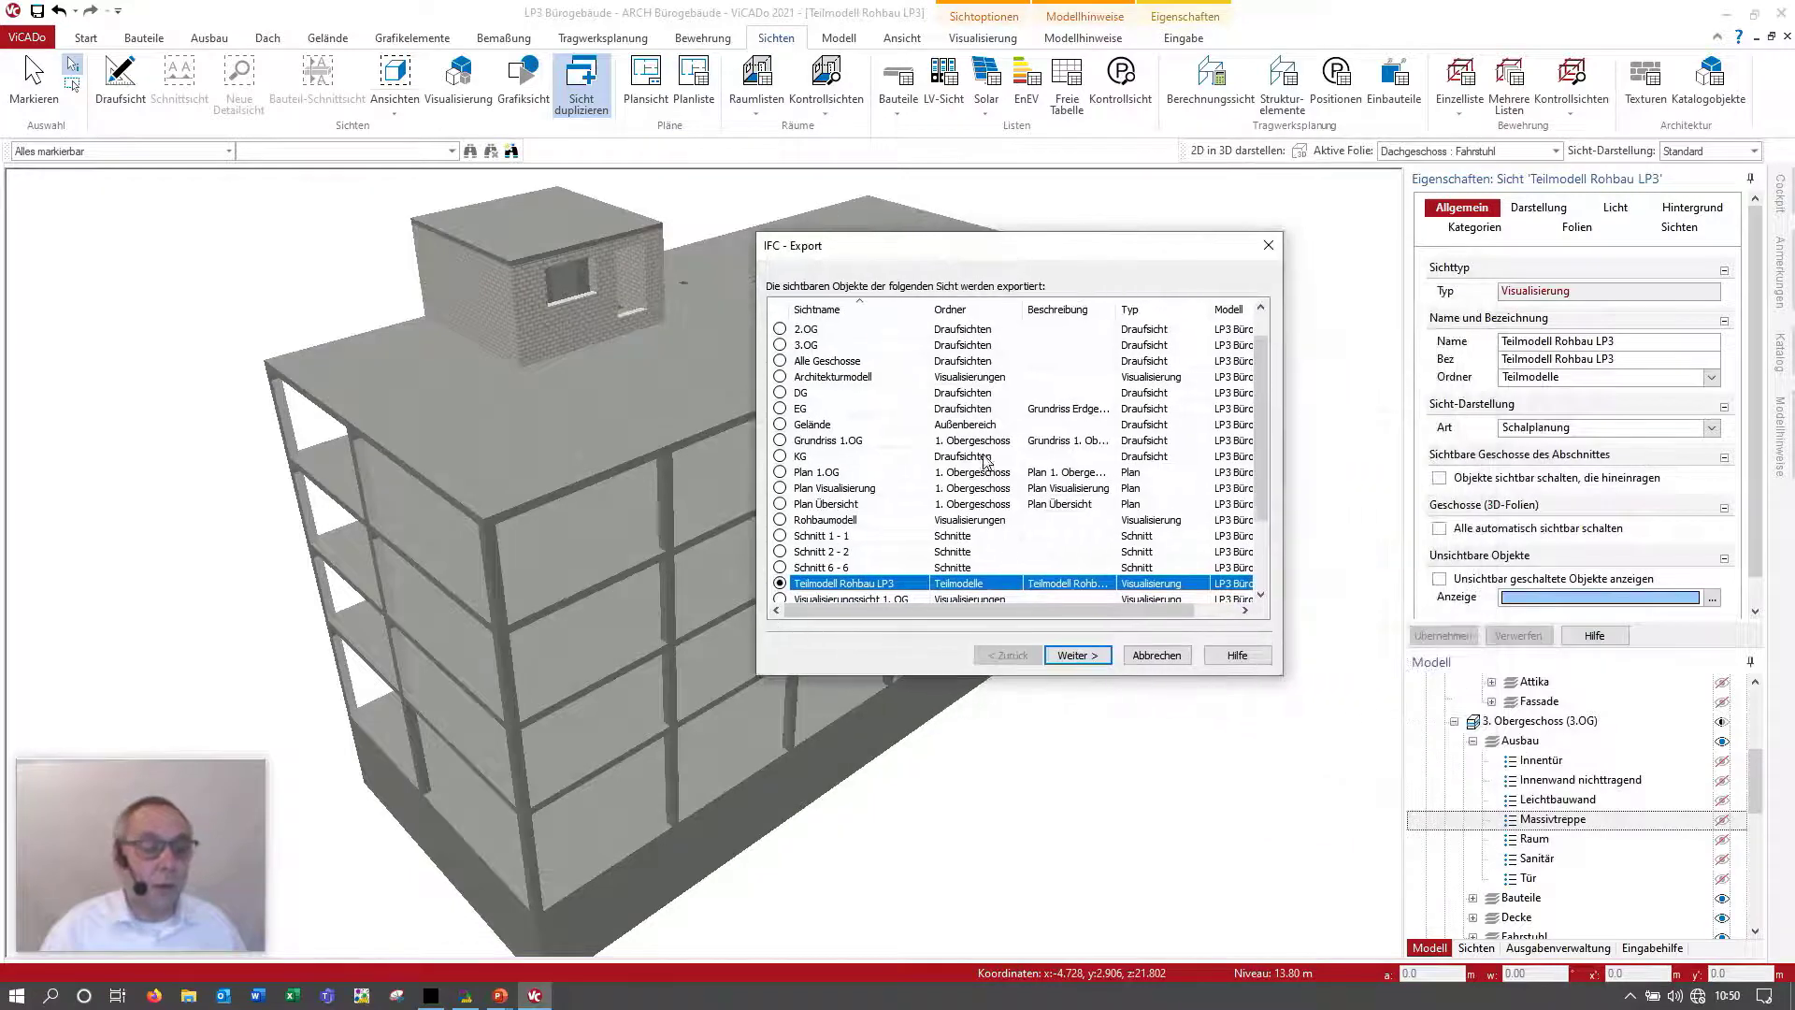
click(1077, 659)
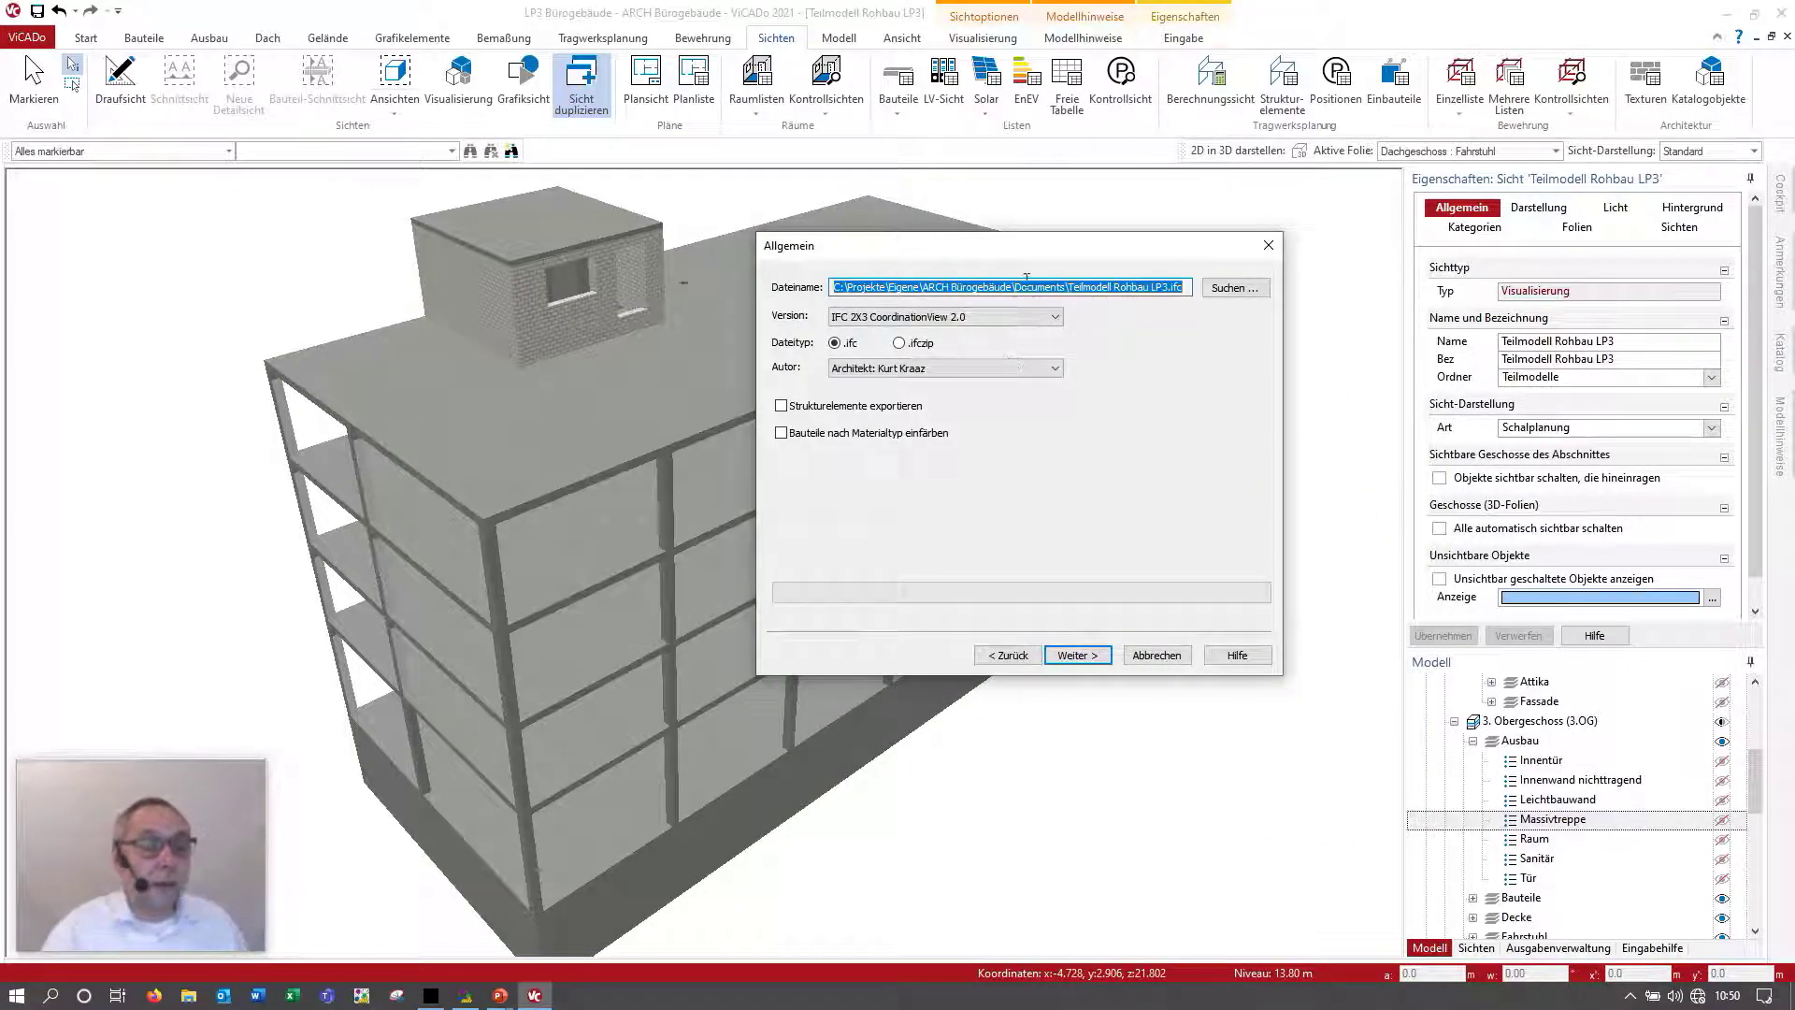
Step: Save as Teilmodell Rohbau LP3.ifc, set IFC 4 DesignTransferView 1.1 with Autor checked, and continue
click(1238, 290)
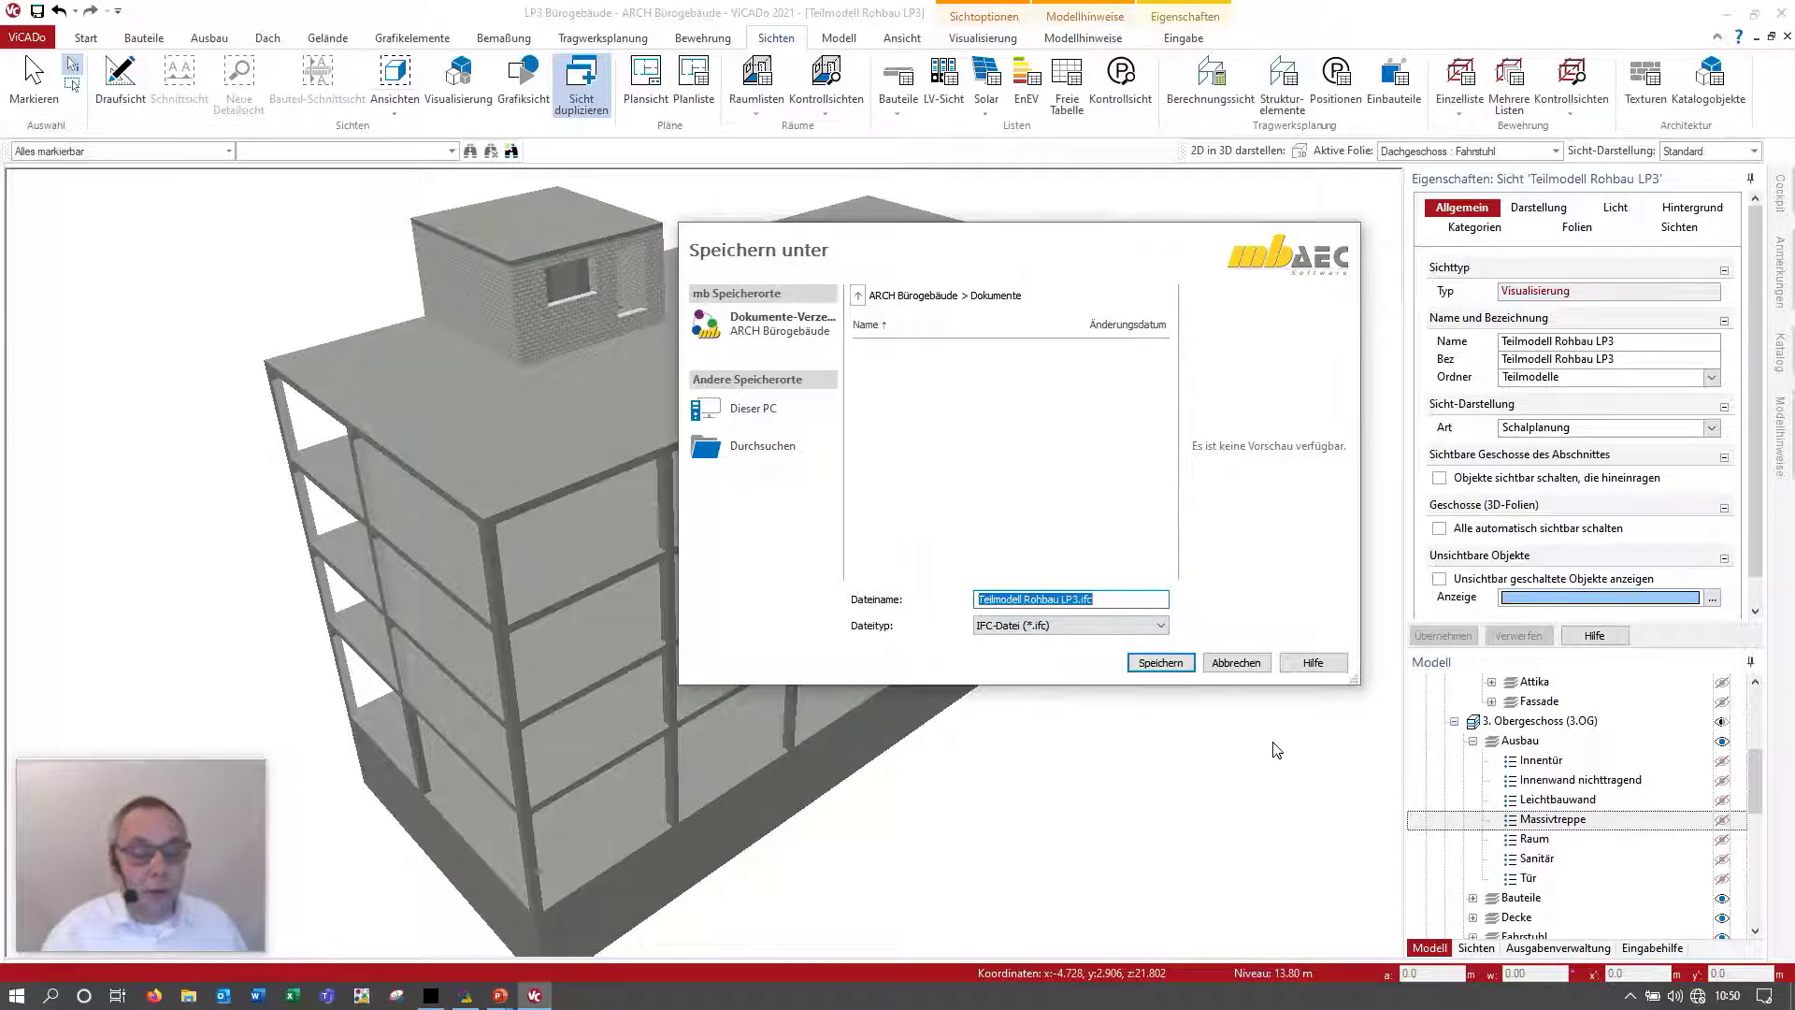
click(1154, 661)
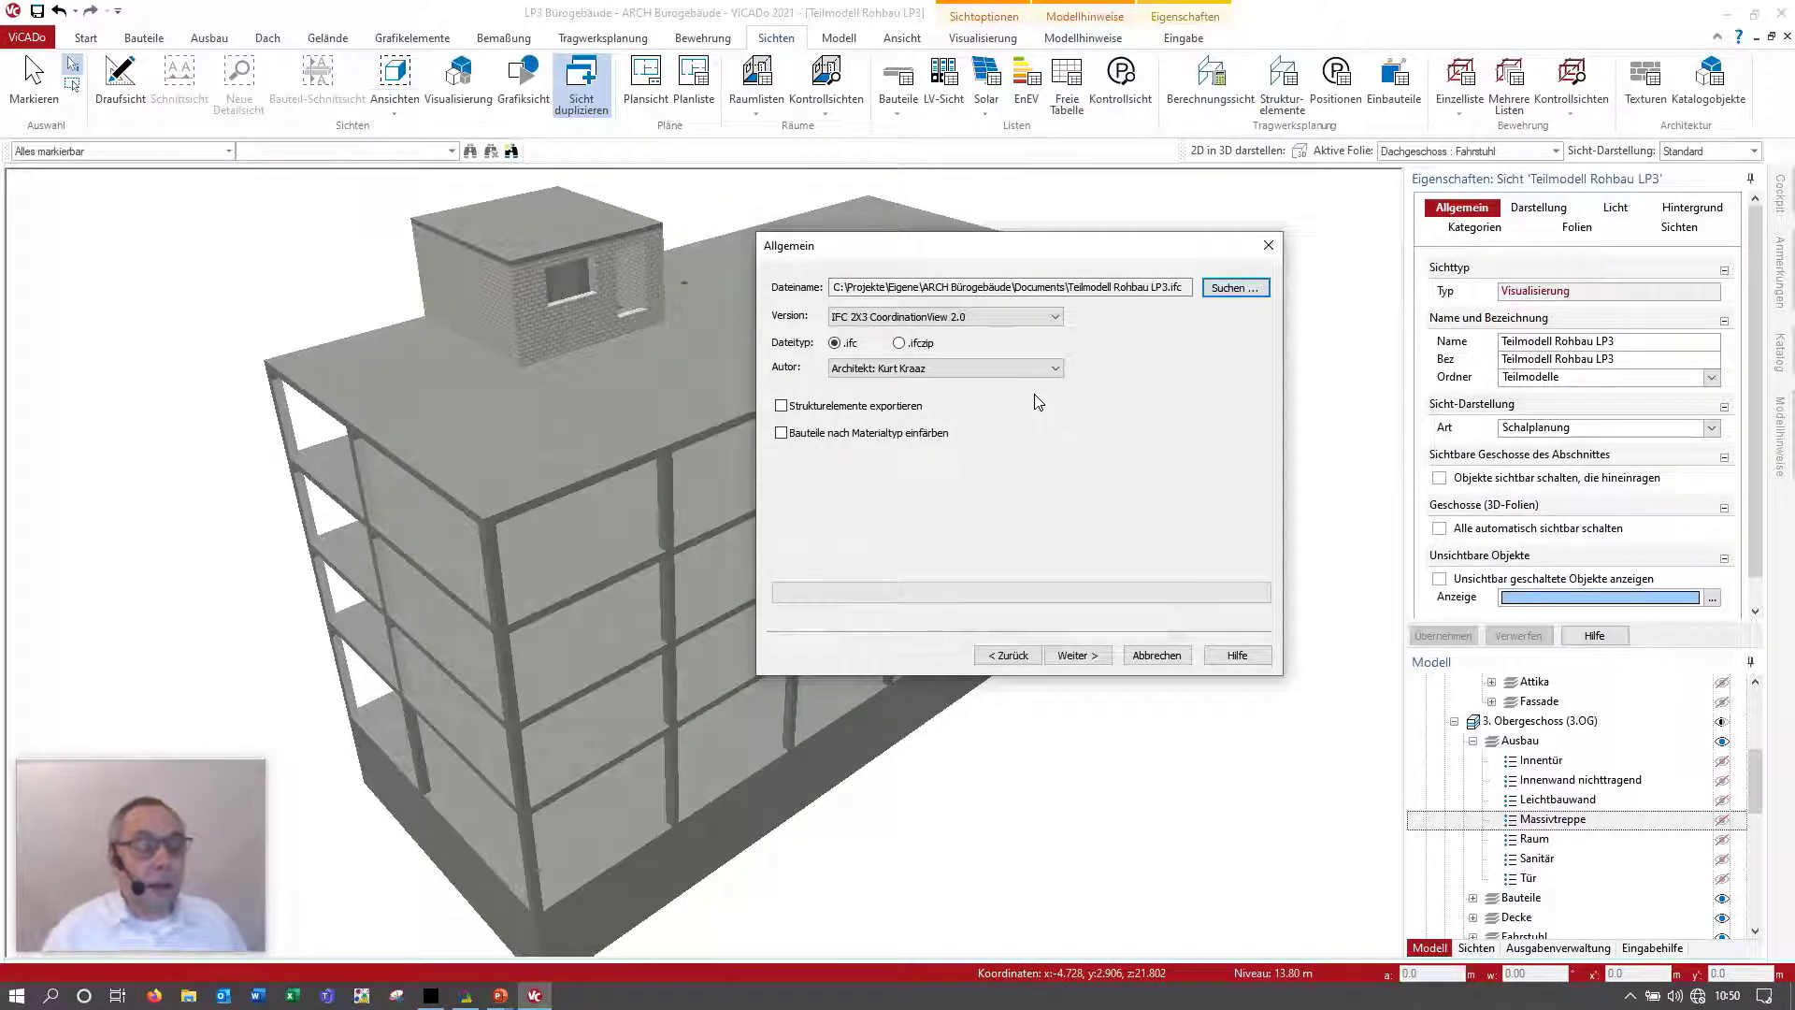
click(1055, 316)
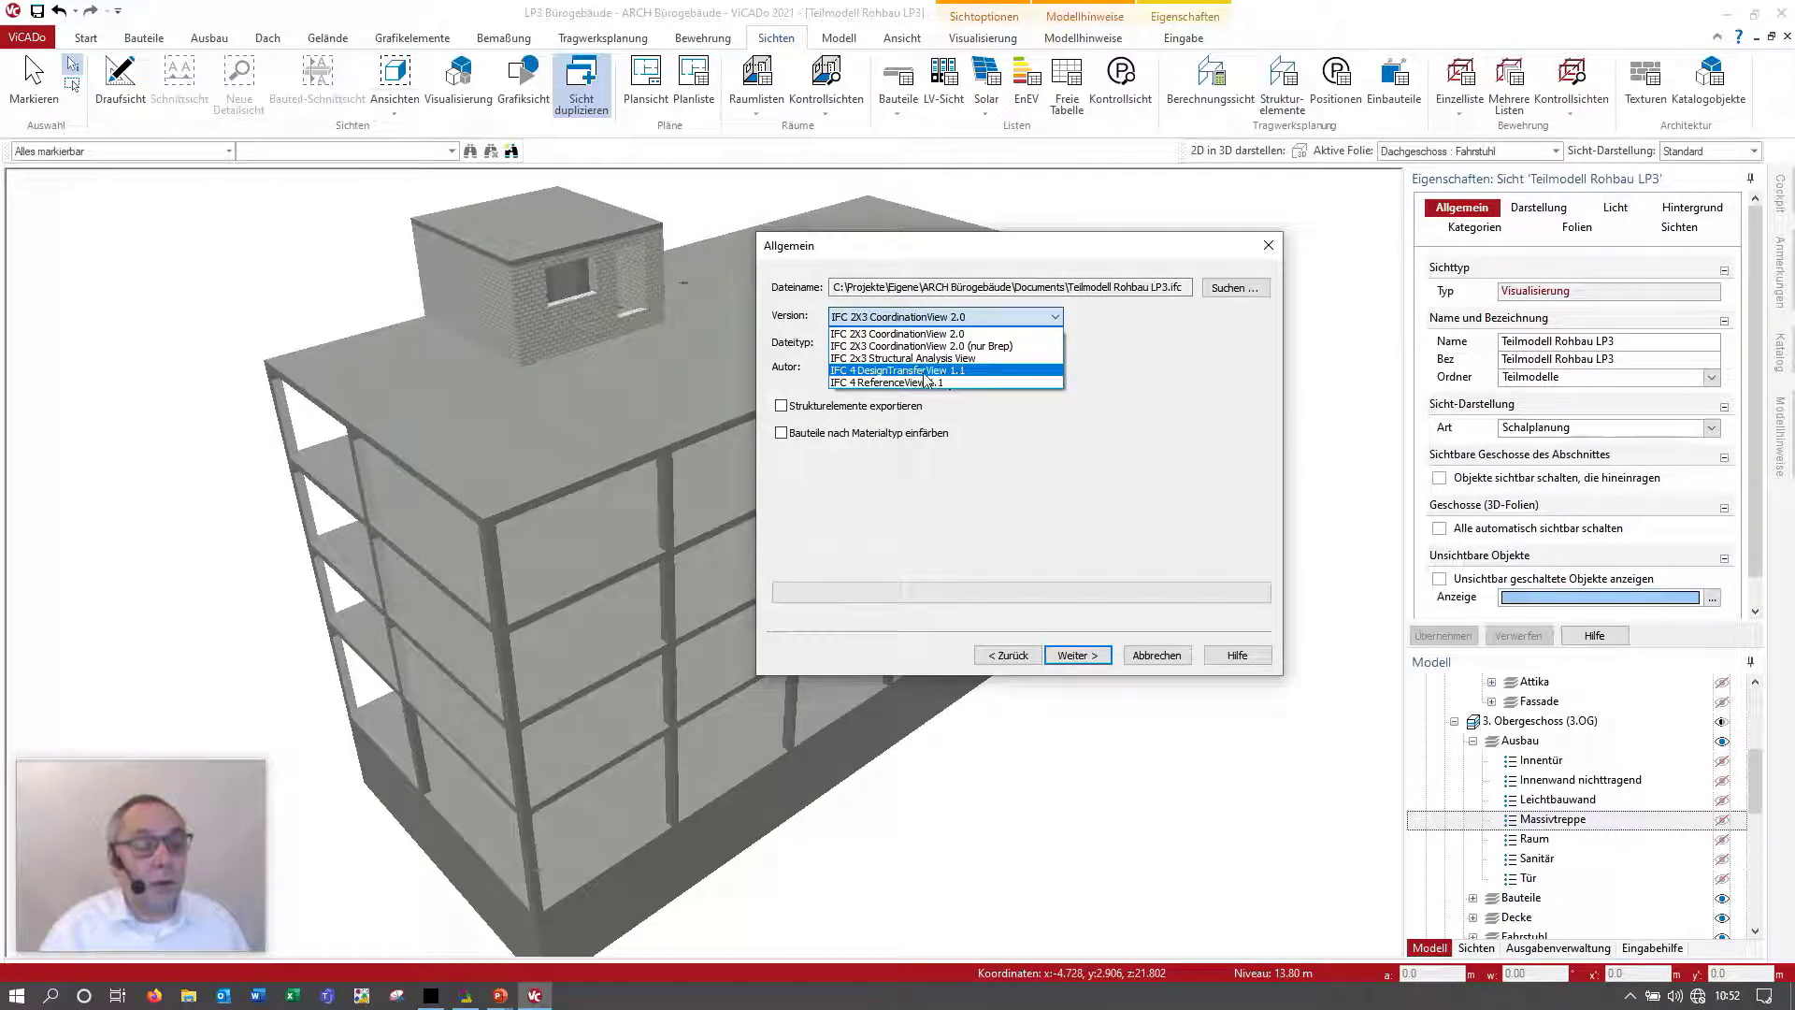
click(926, 372)
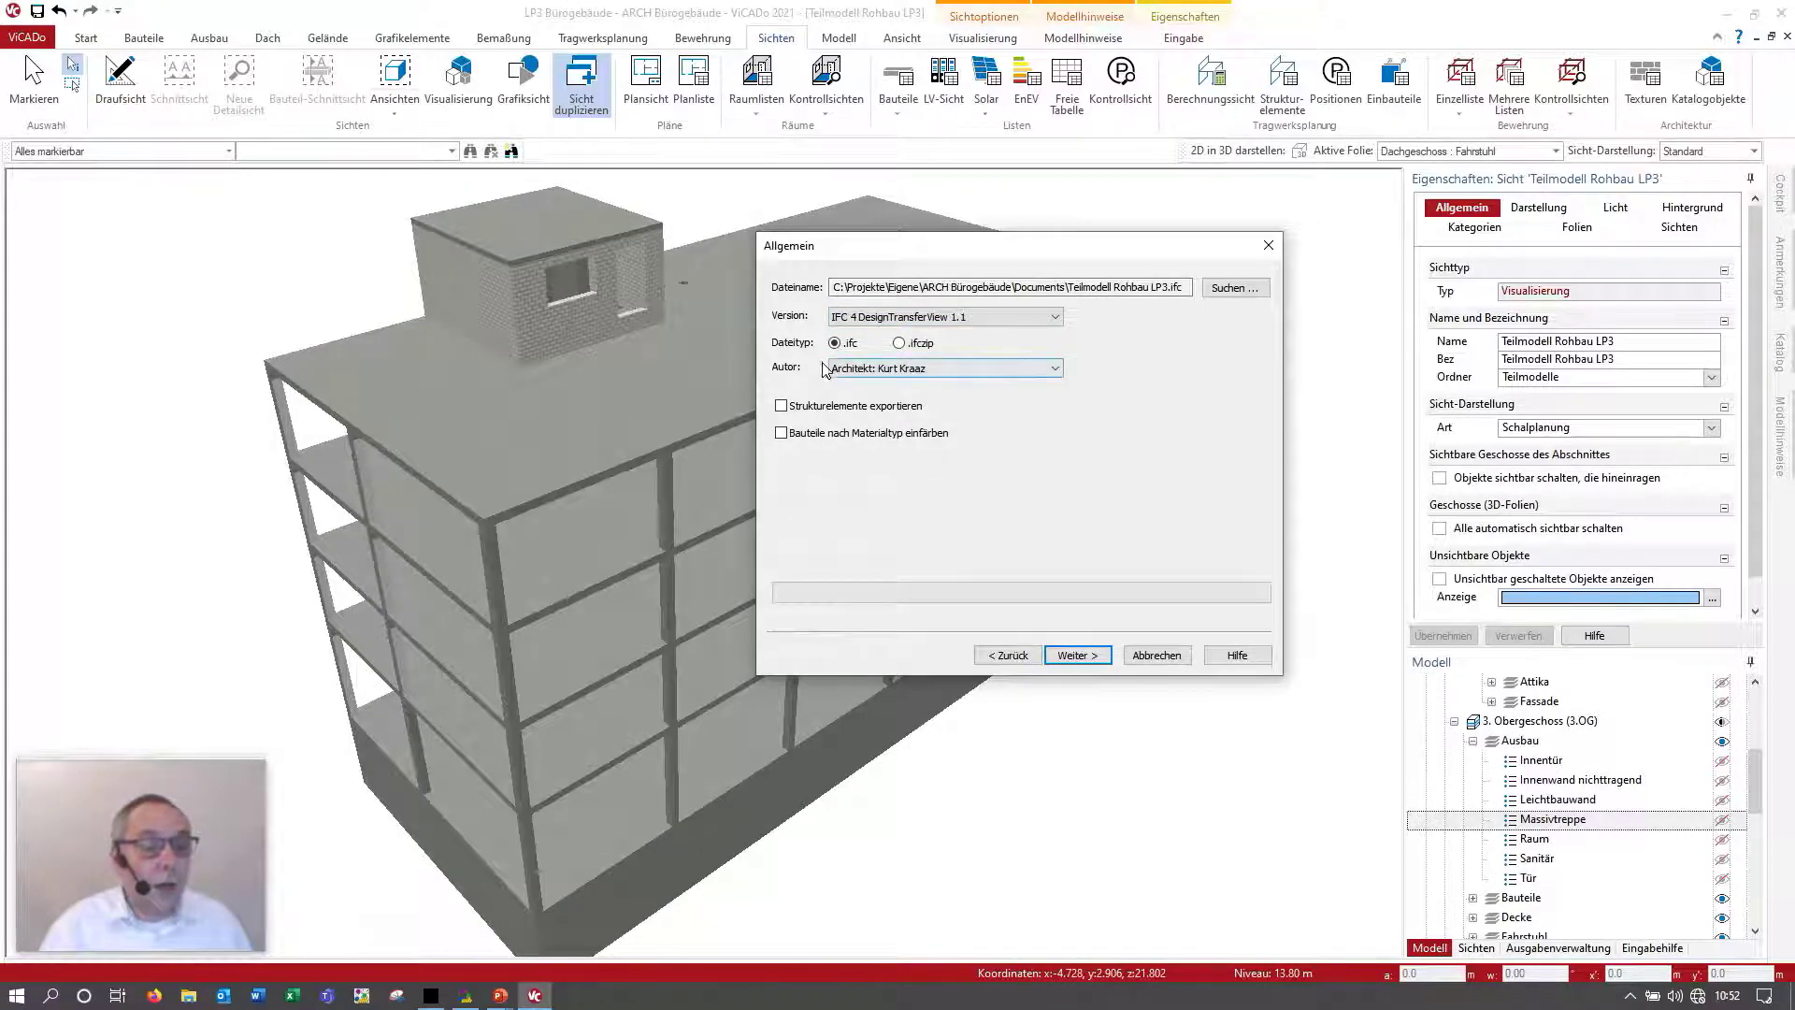
click(853, 371)
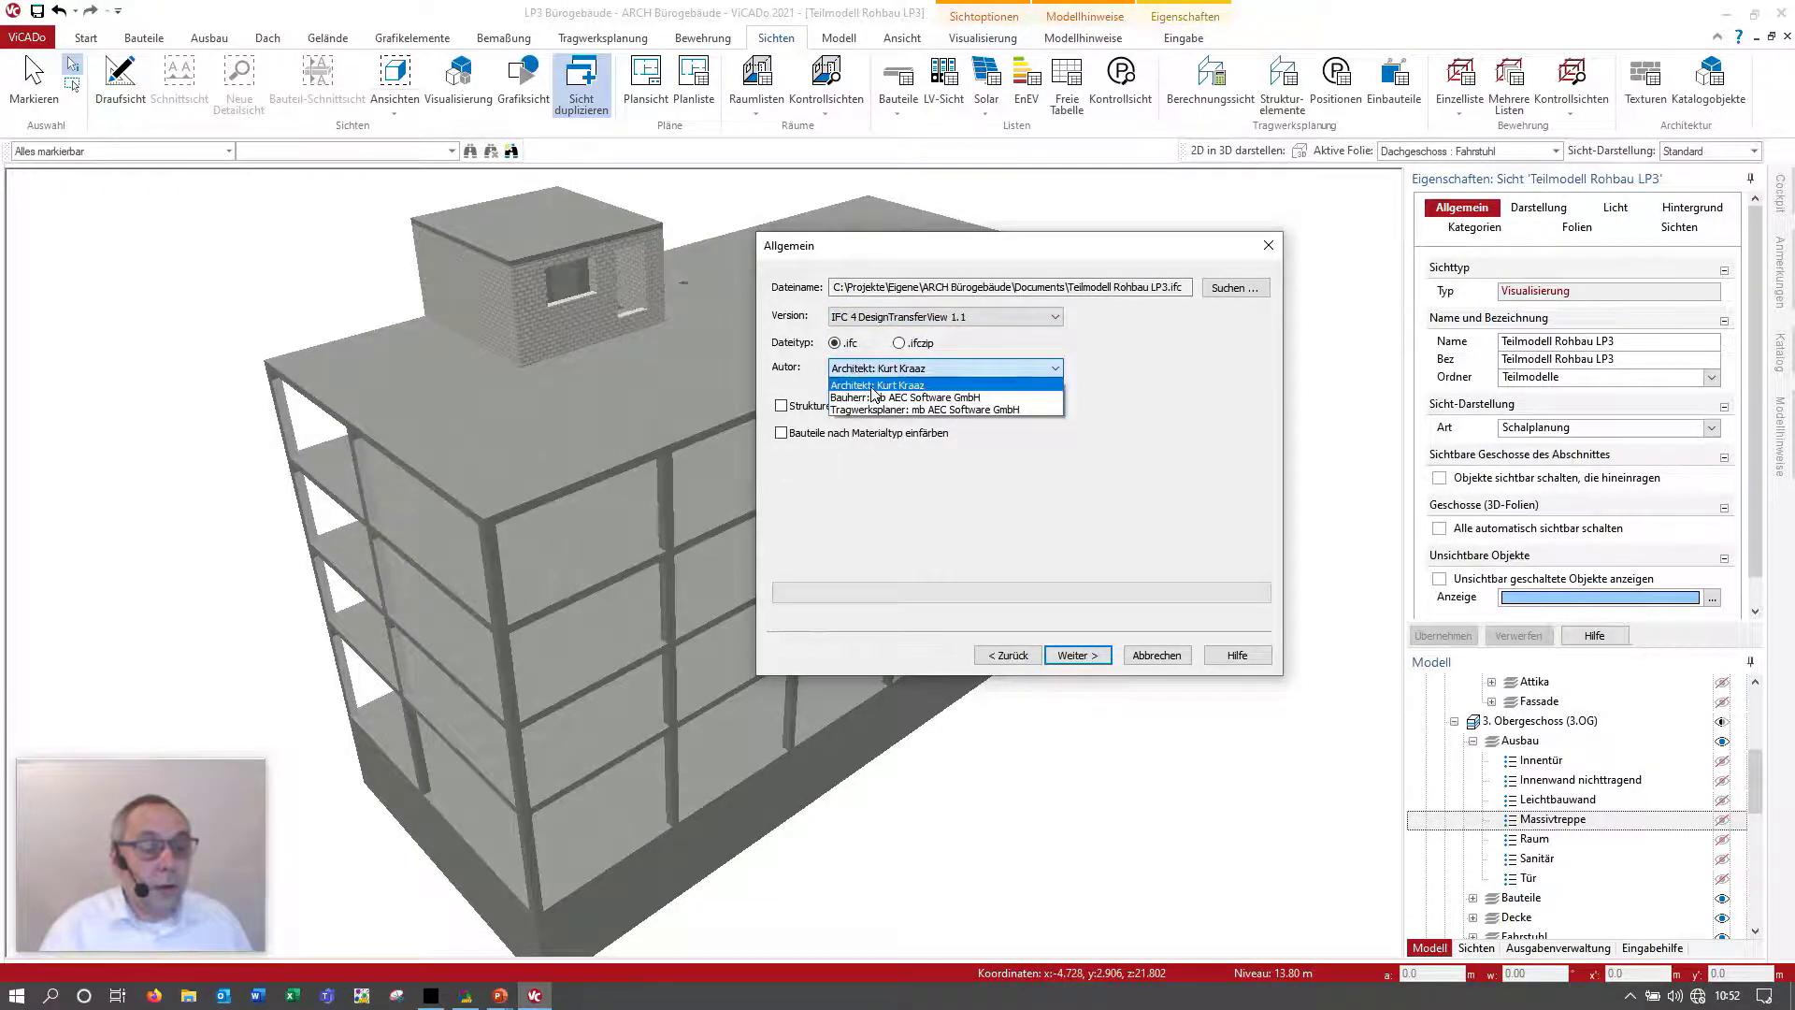
click(877, 392)
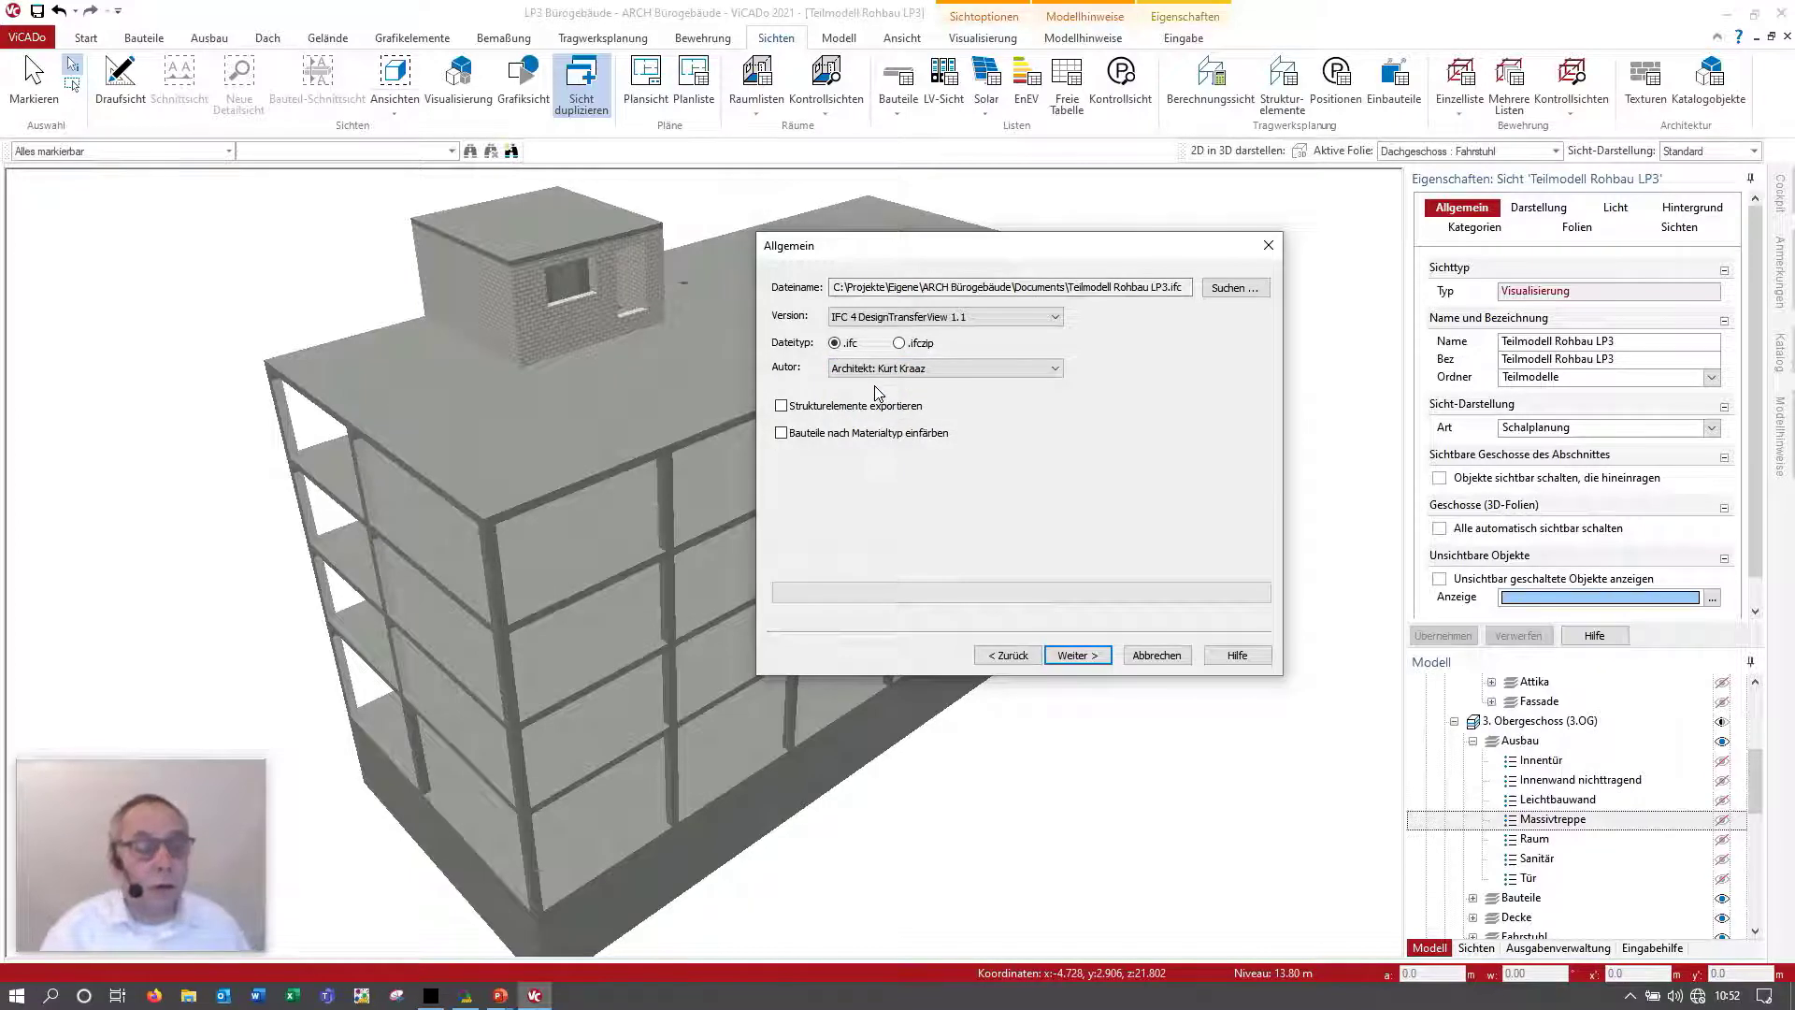
click(1083, 659)
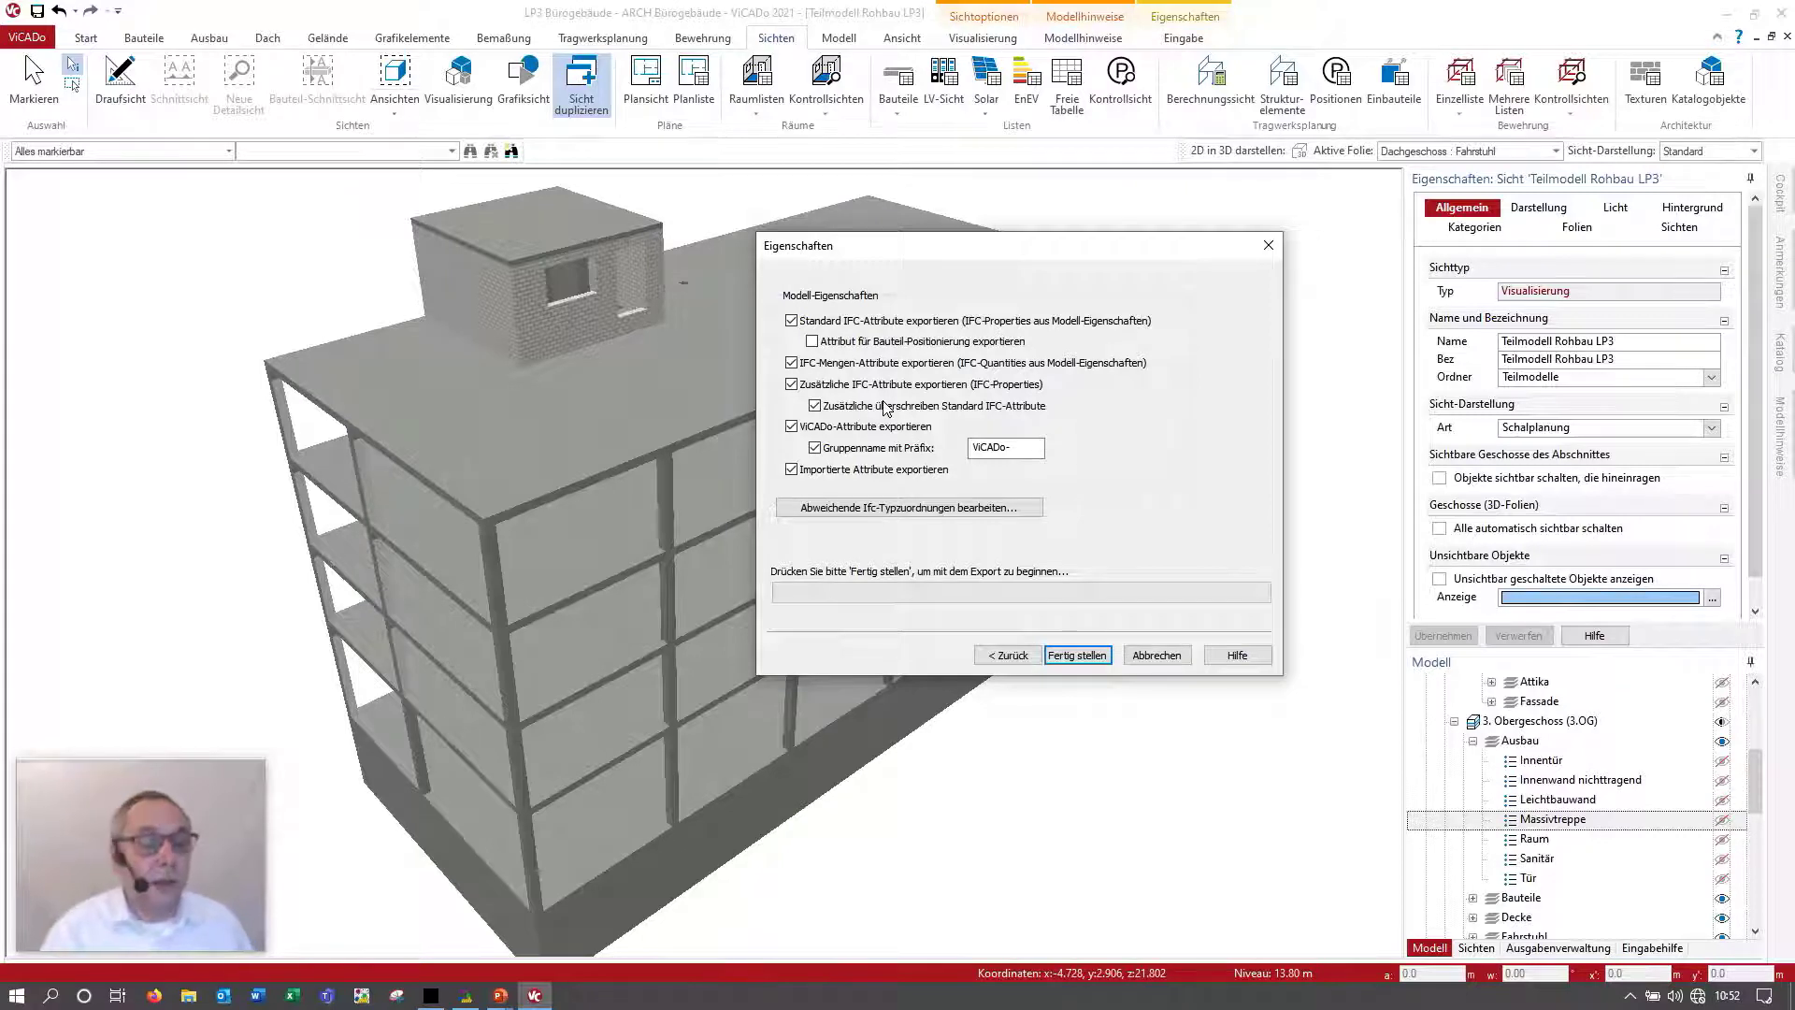
Step: Keep standard IFC and ViCADo attributes enabled, finish the export, and save the model changes
click(795, 320)
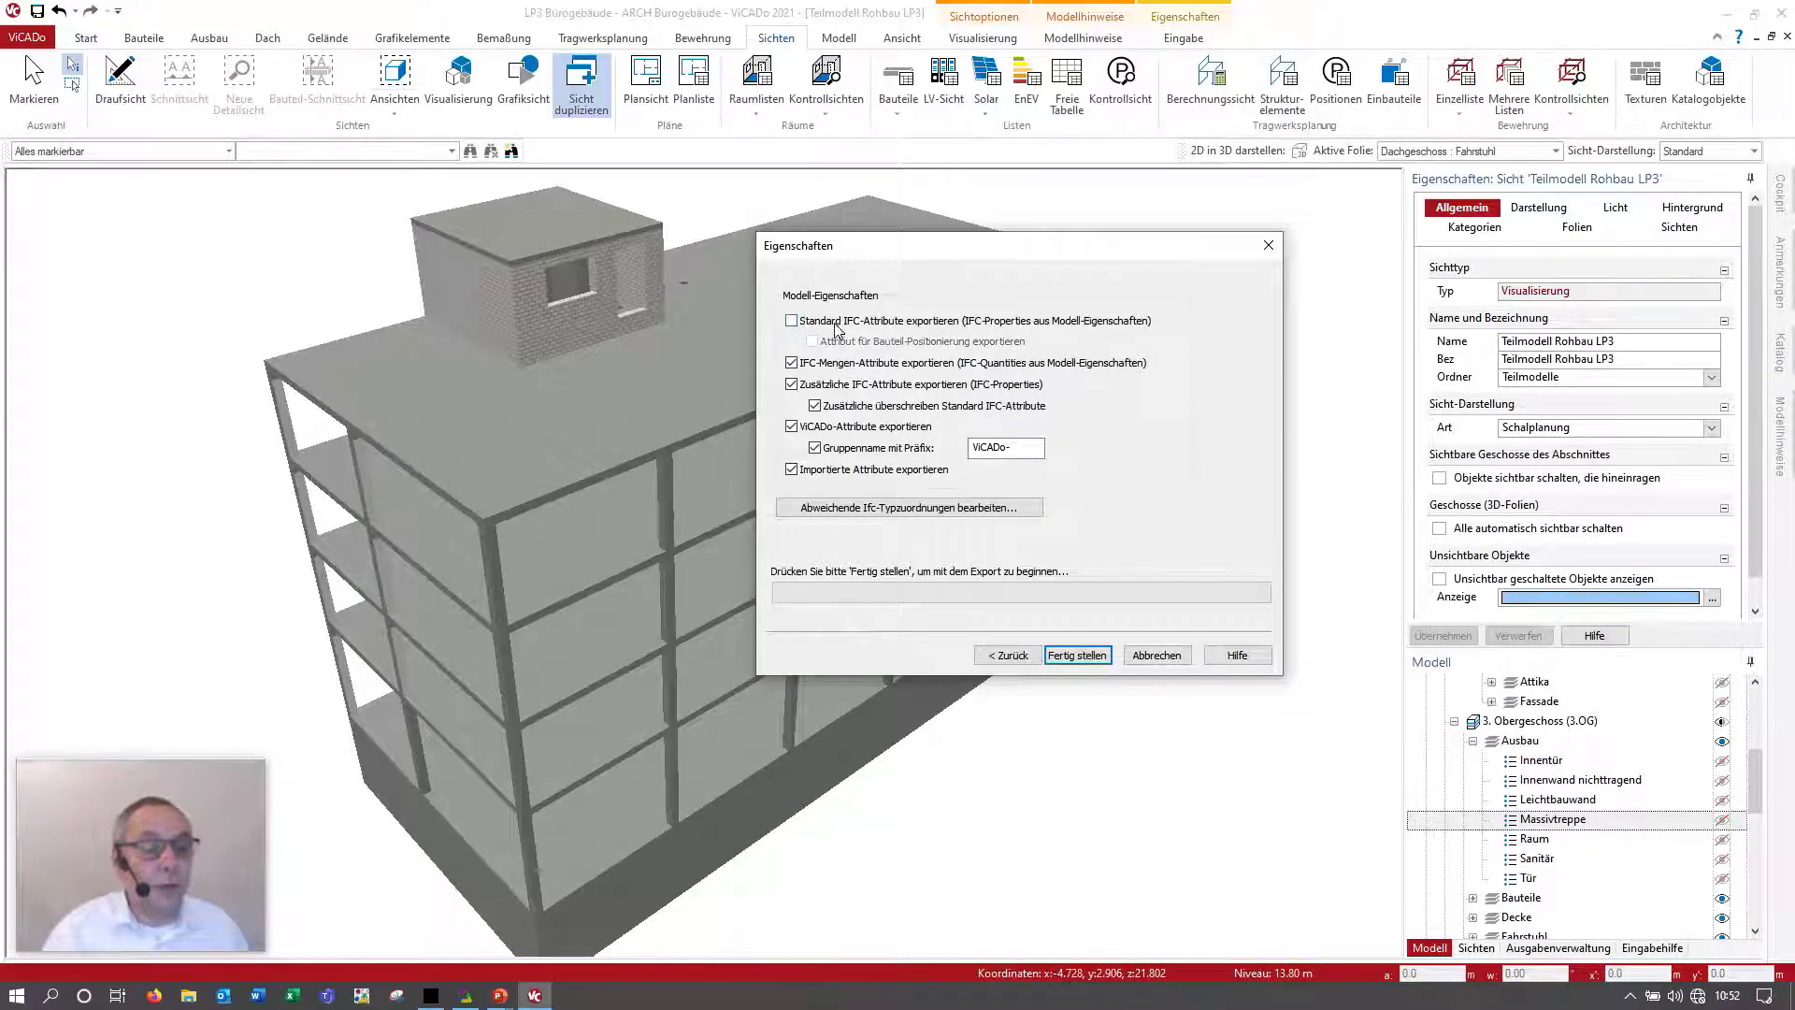
click(792, 321)
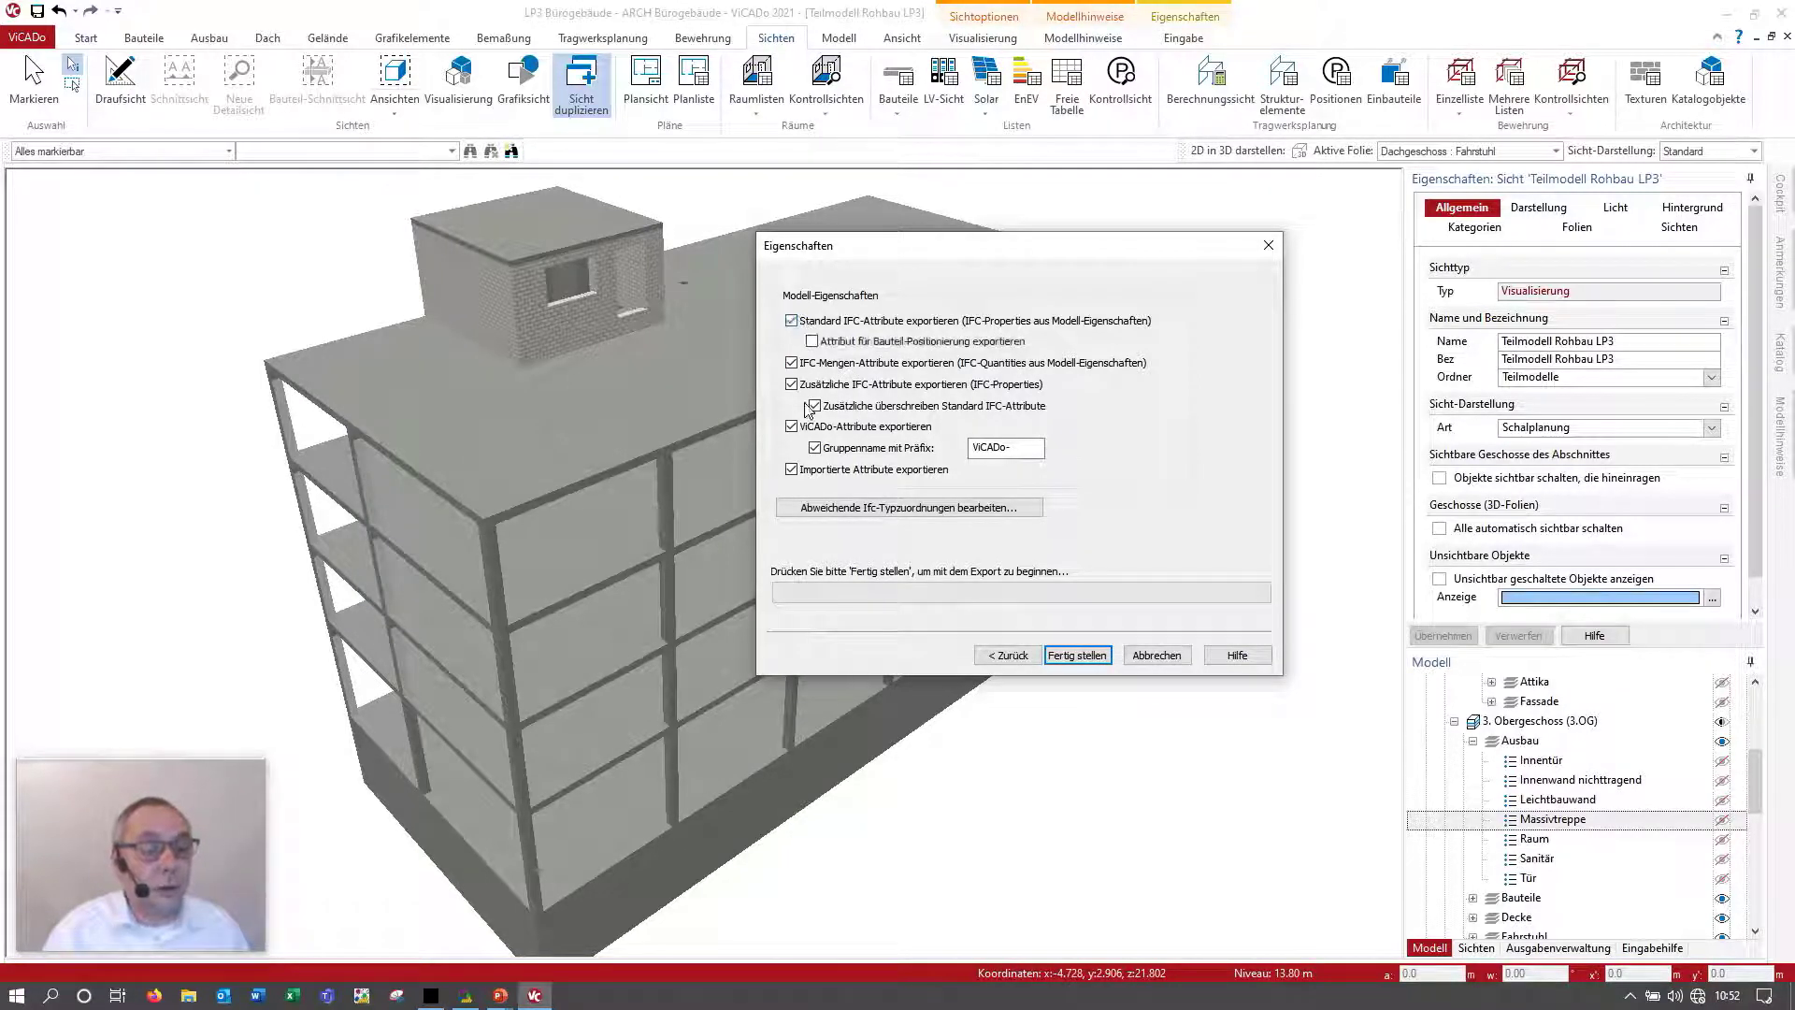
click(792, 427)
click(792, 428)
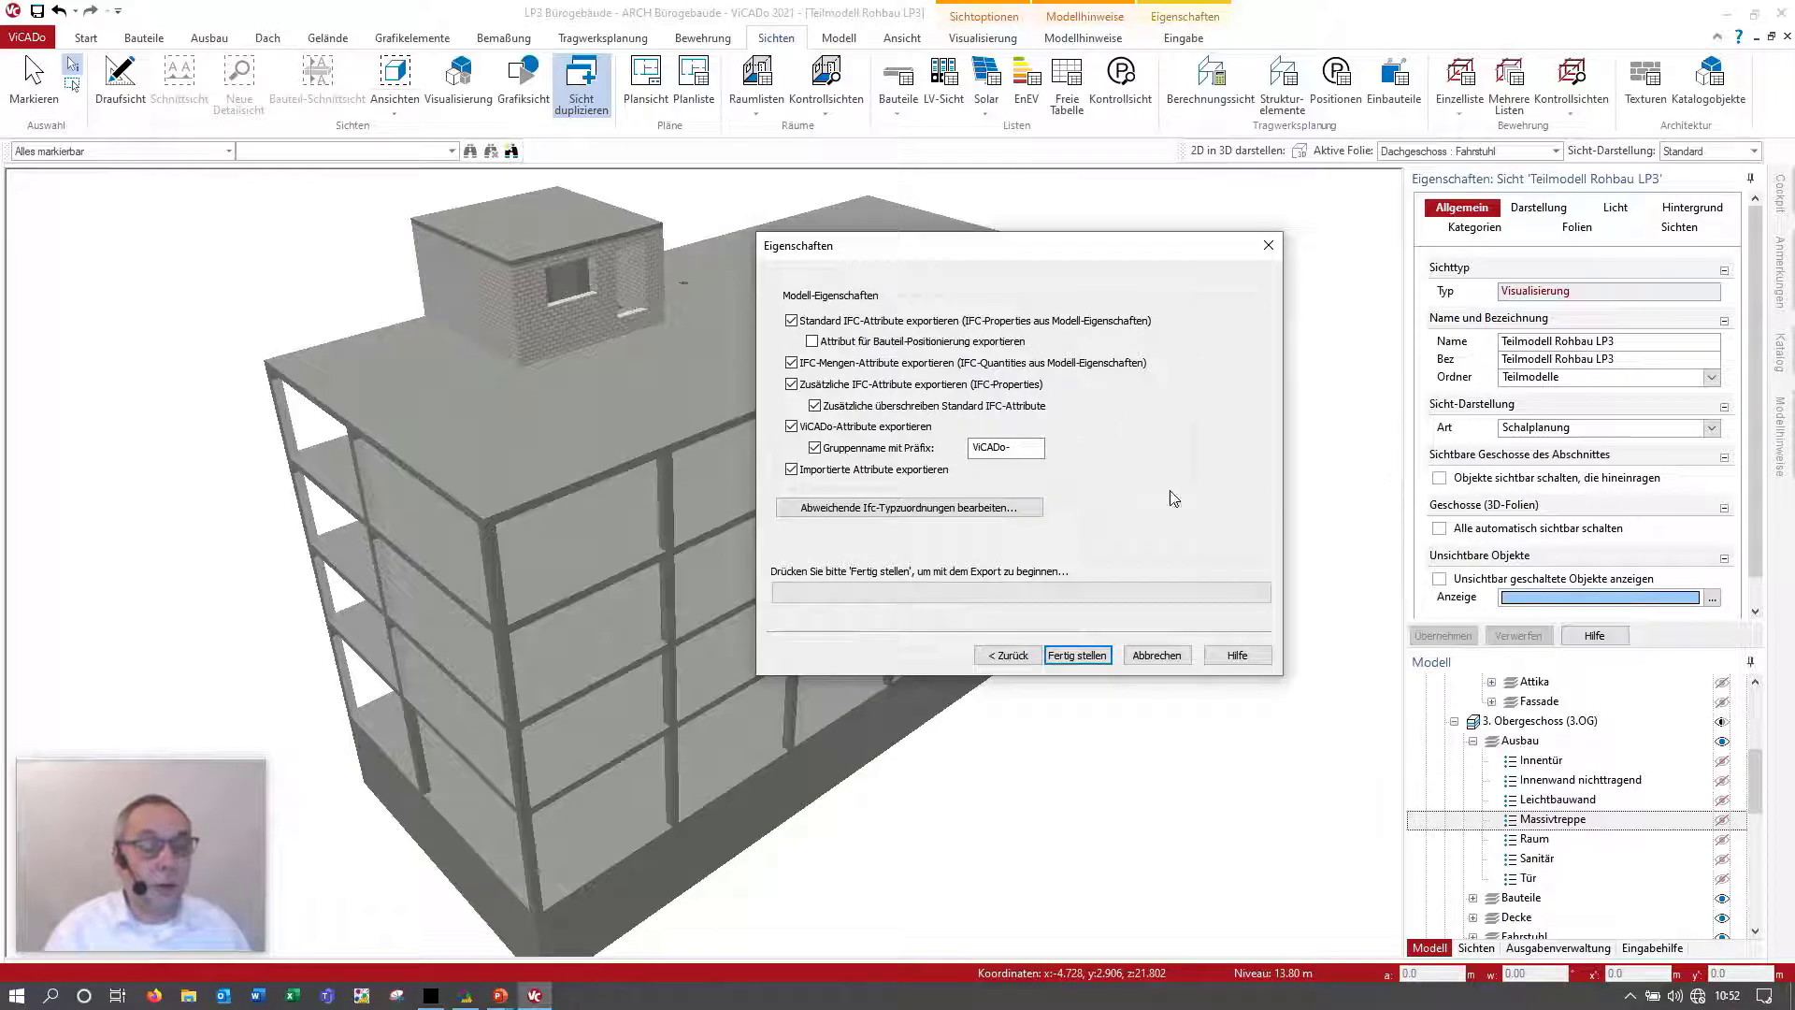
click(1080, 660)
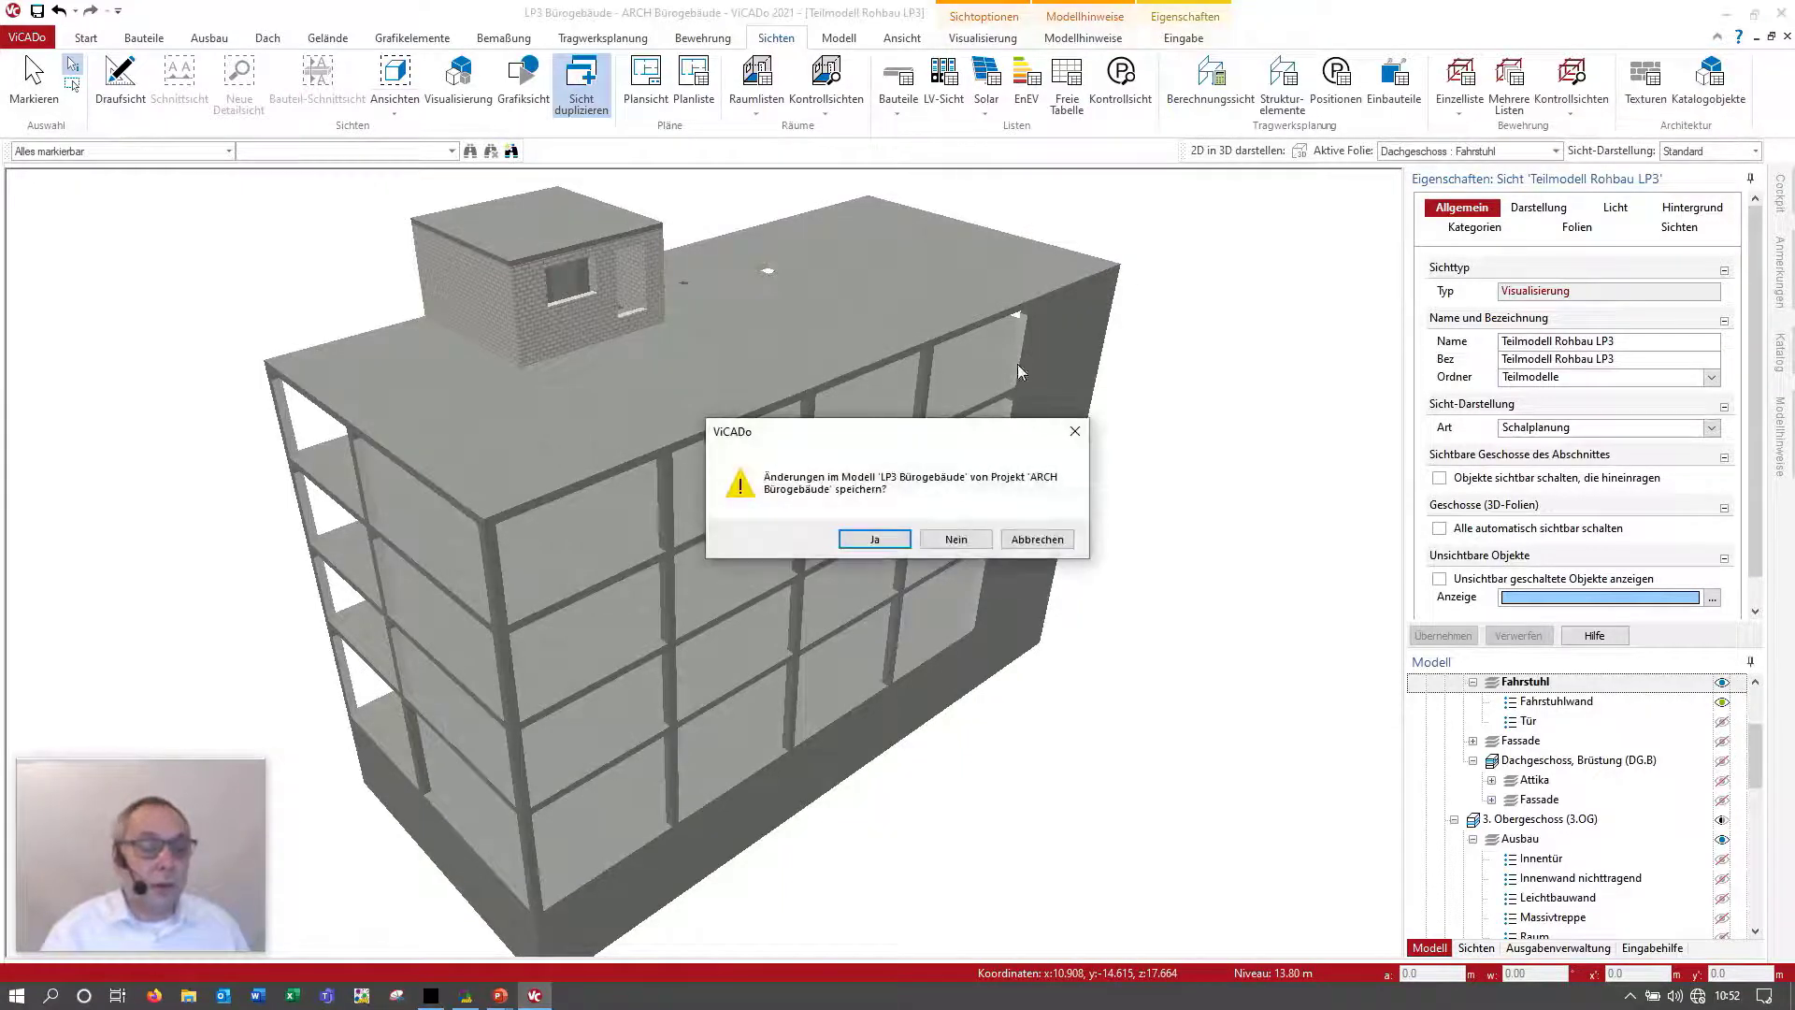
click(862, 542)
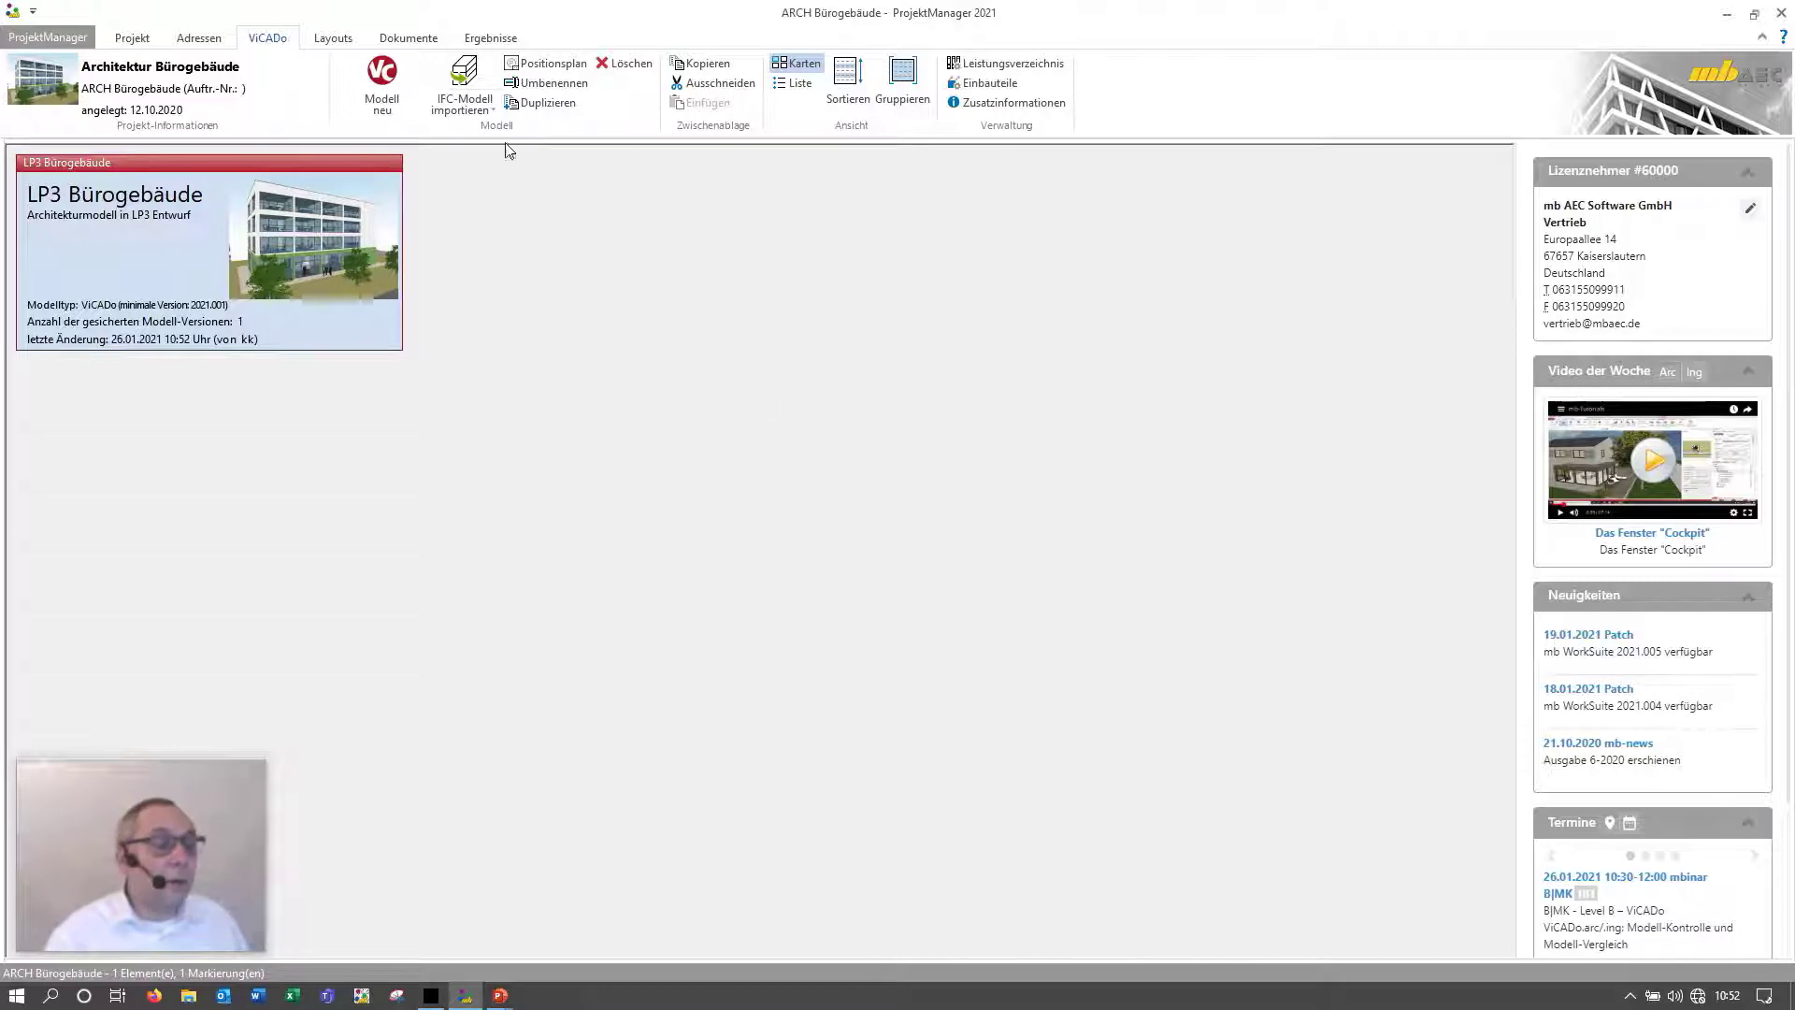
Step: Copy Teilmodell Rohbau LP3.ifc from the documents and open the Tragwerksplanung Bürogebäude project
click(406, 42)
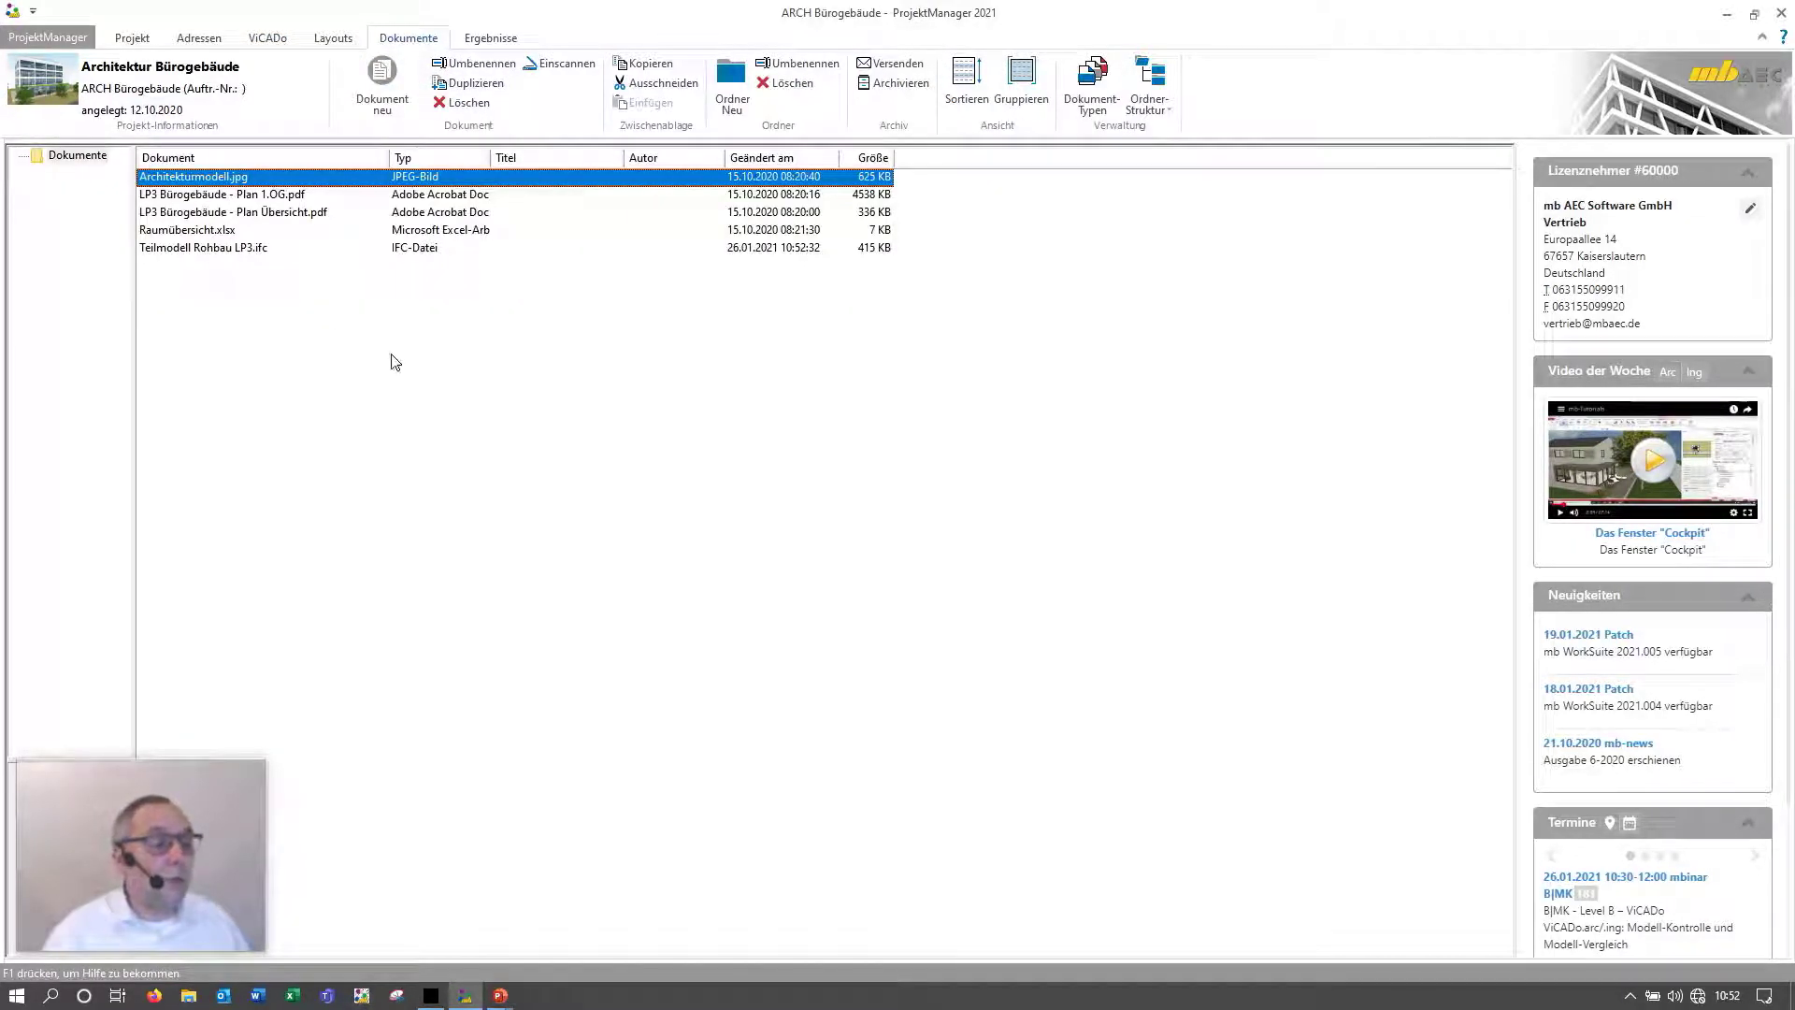
click(241, 250)
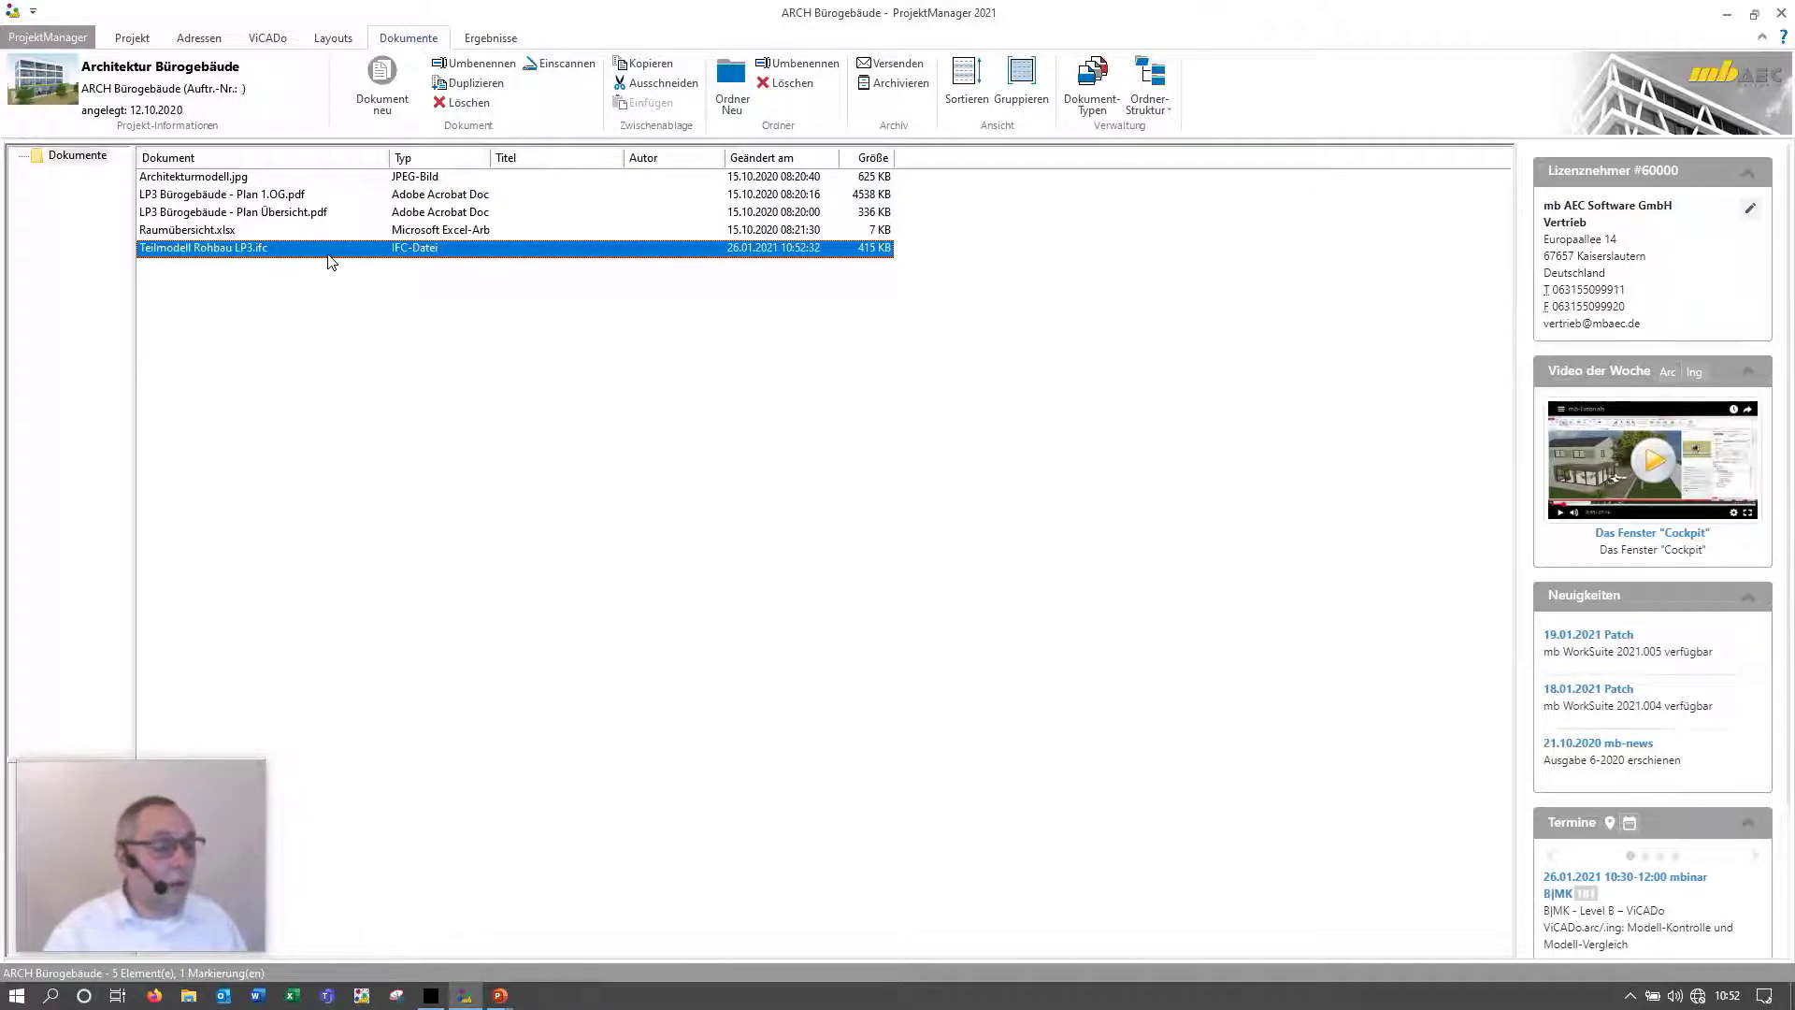
right_click(329, 261)
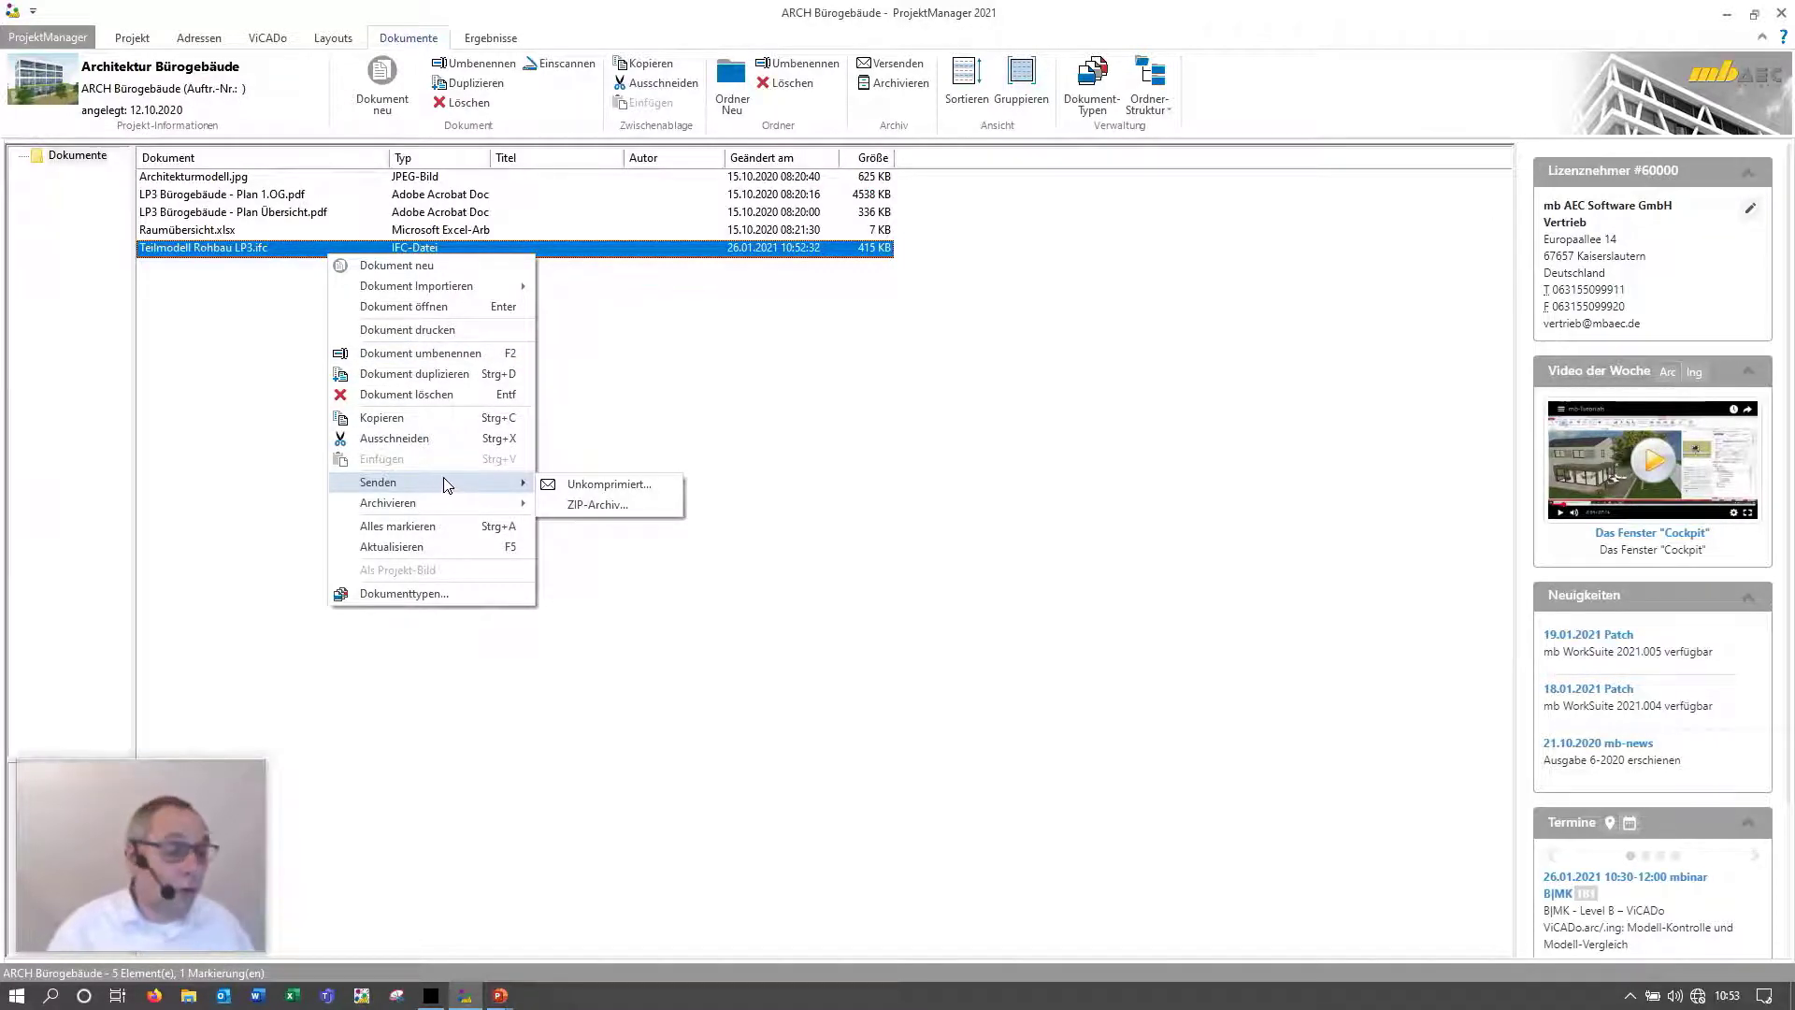
click(450, 422)
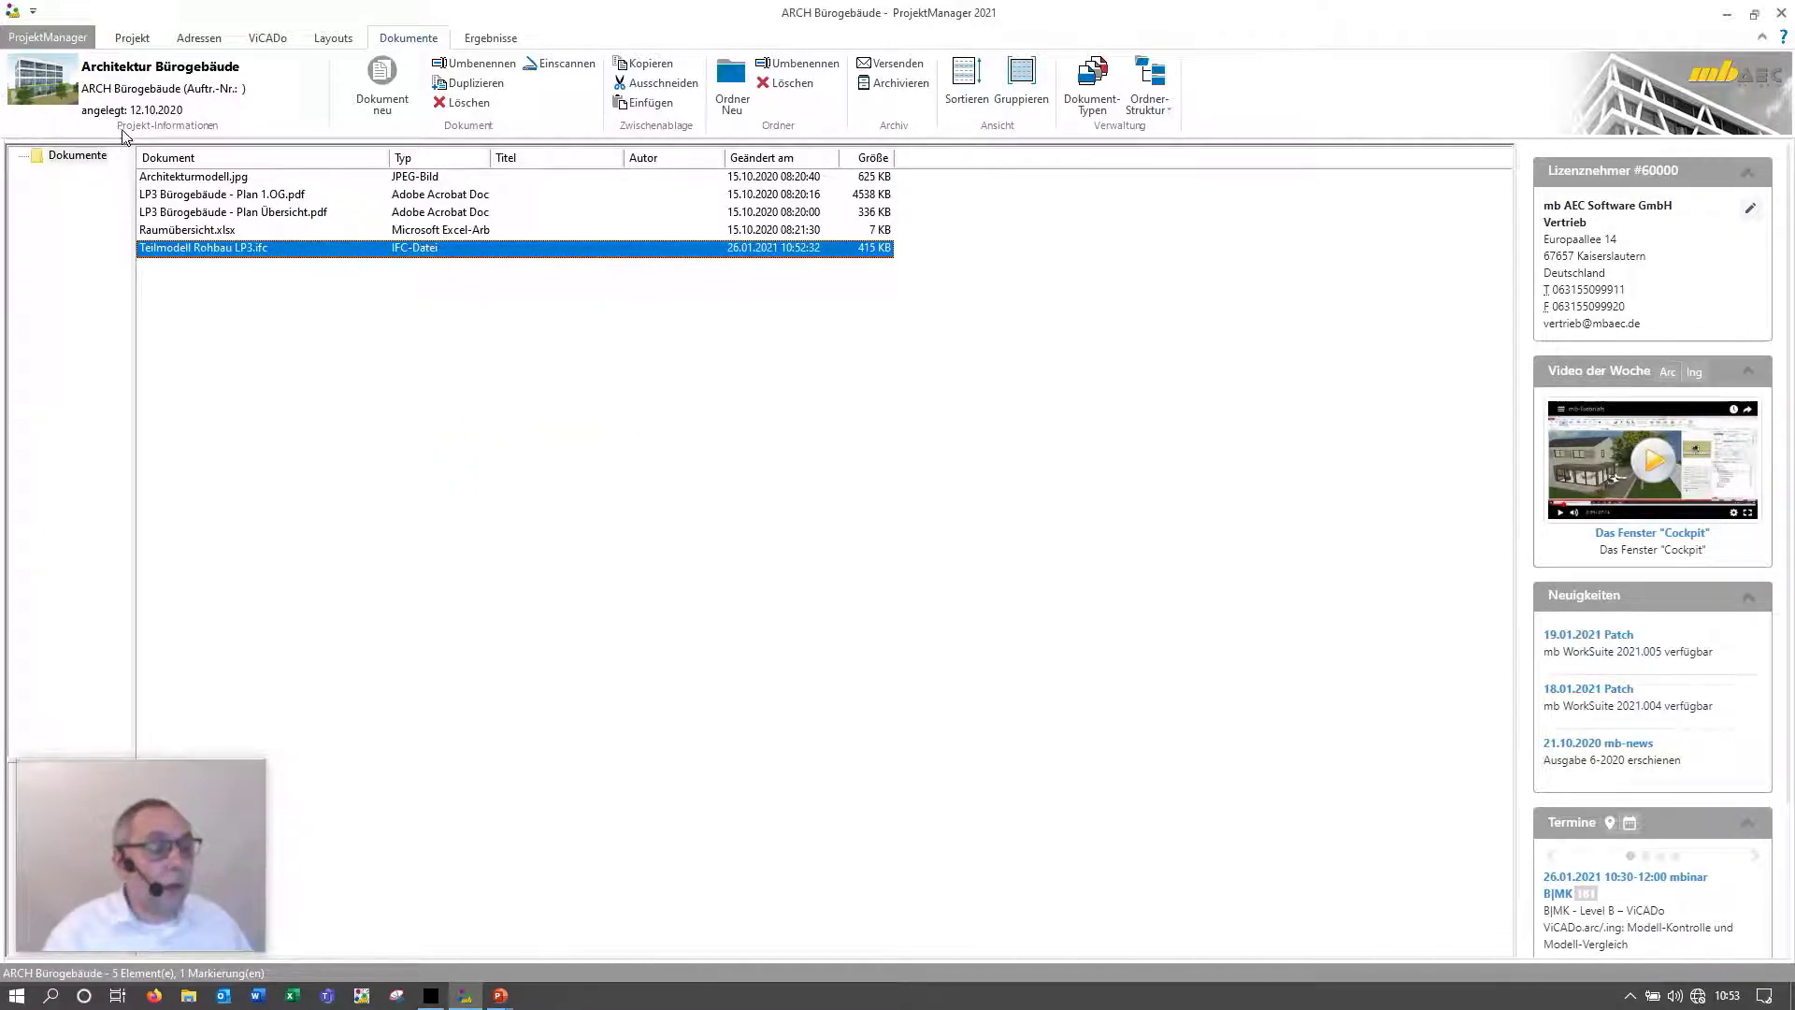
click(60, 37)
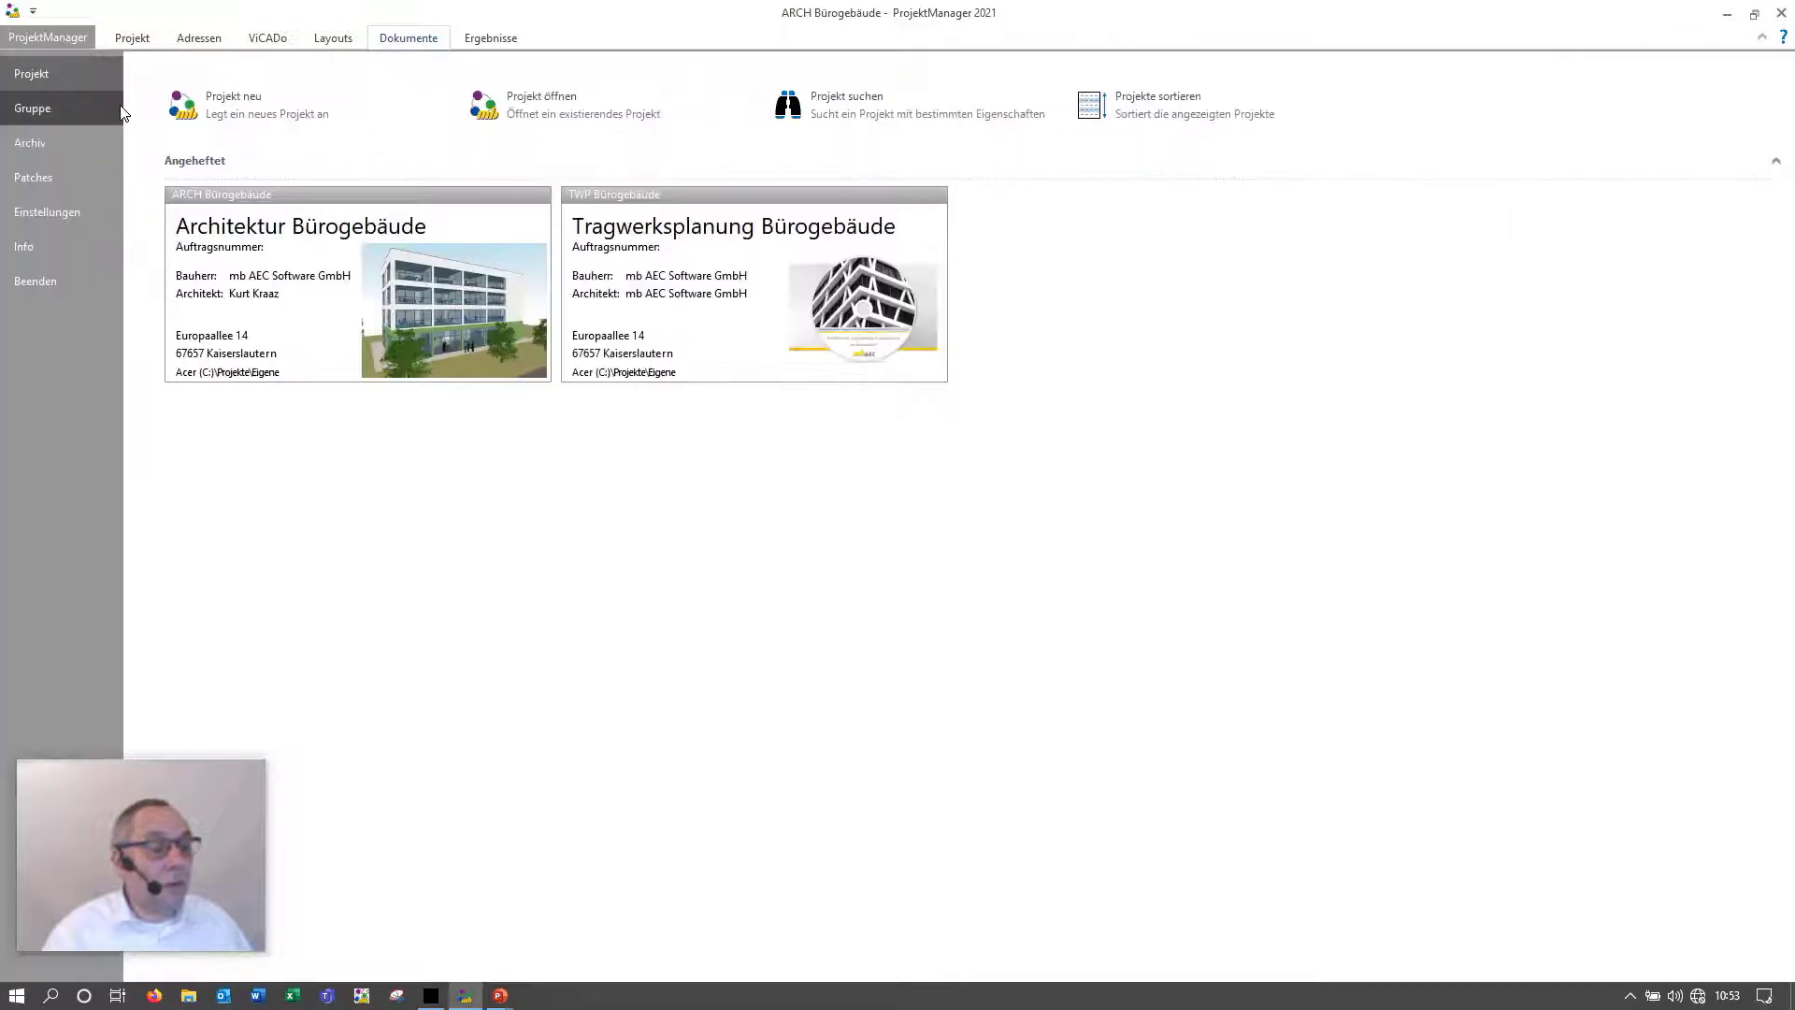
click(739, 352)
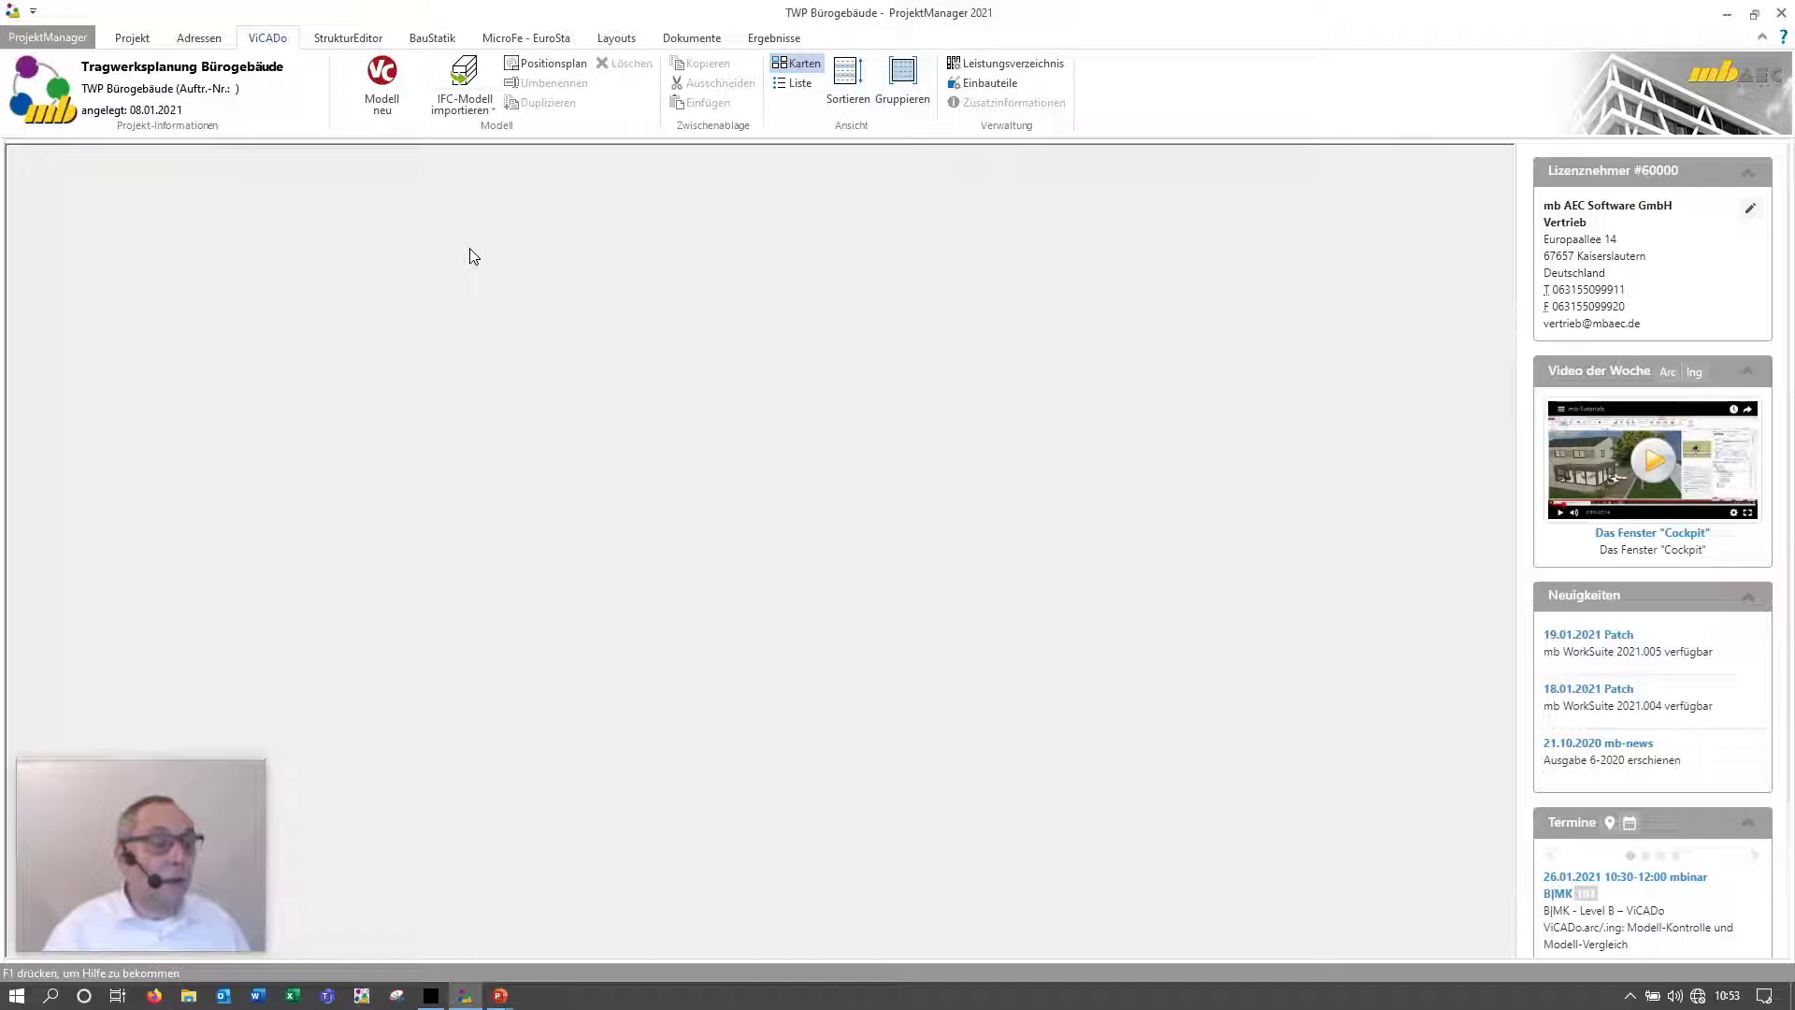
Step: Paste the copied Teilmodell Rohbau LP3.ifc into the Tragwerksplanung Bürogebäude documents list
click(713, 41)
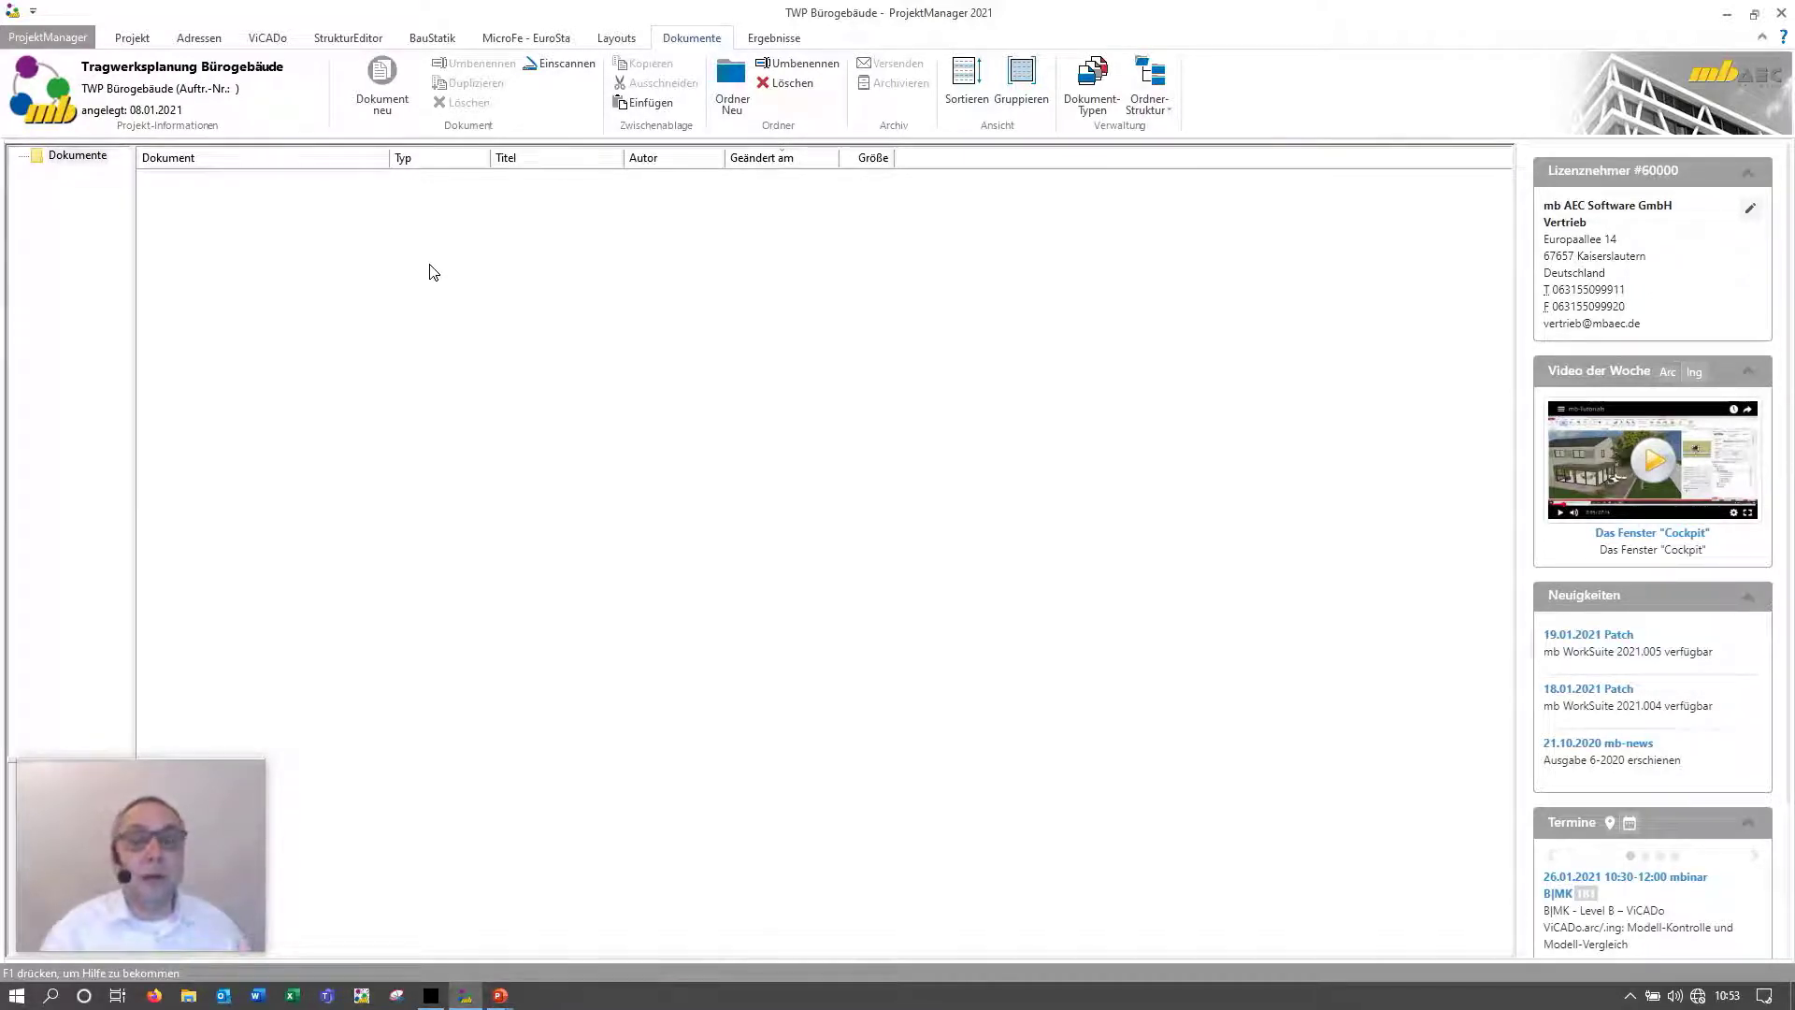
right_click(333, 247)
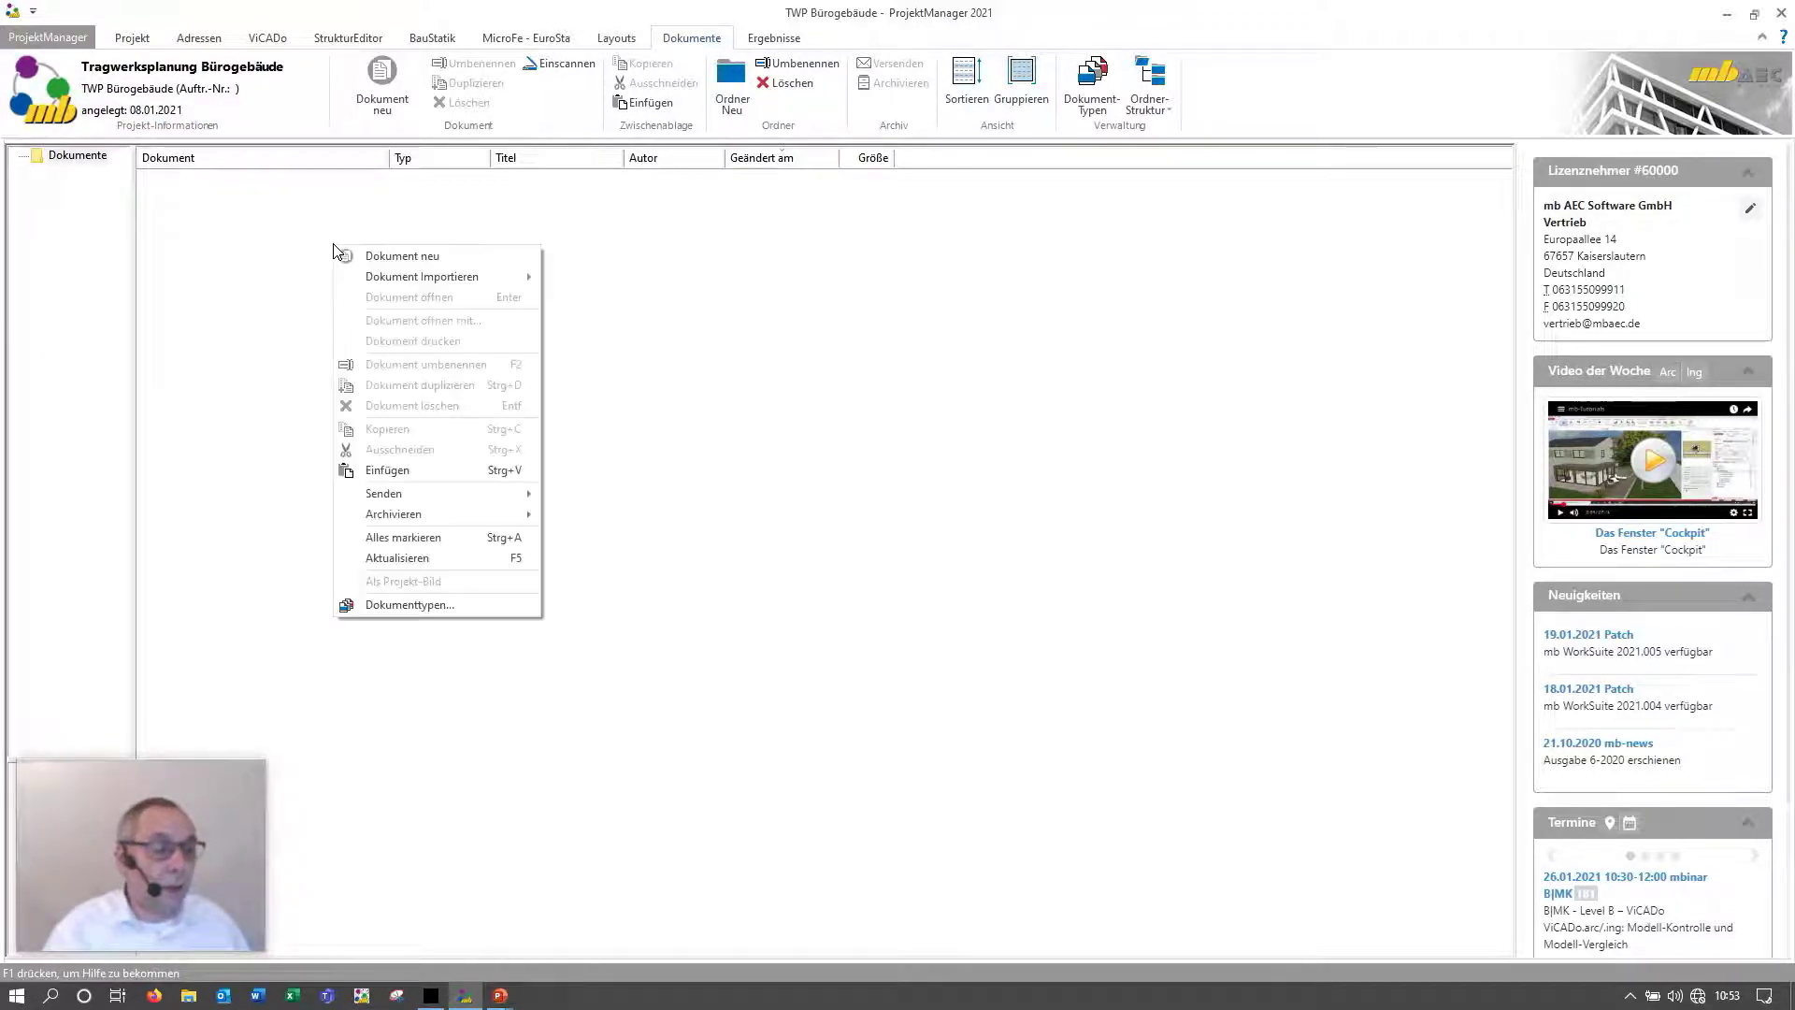
click(448, 470)
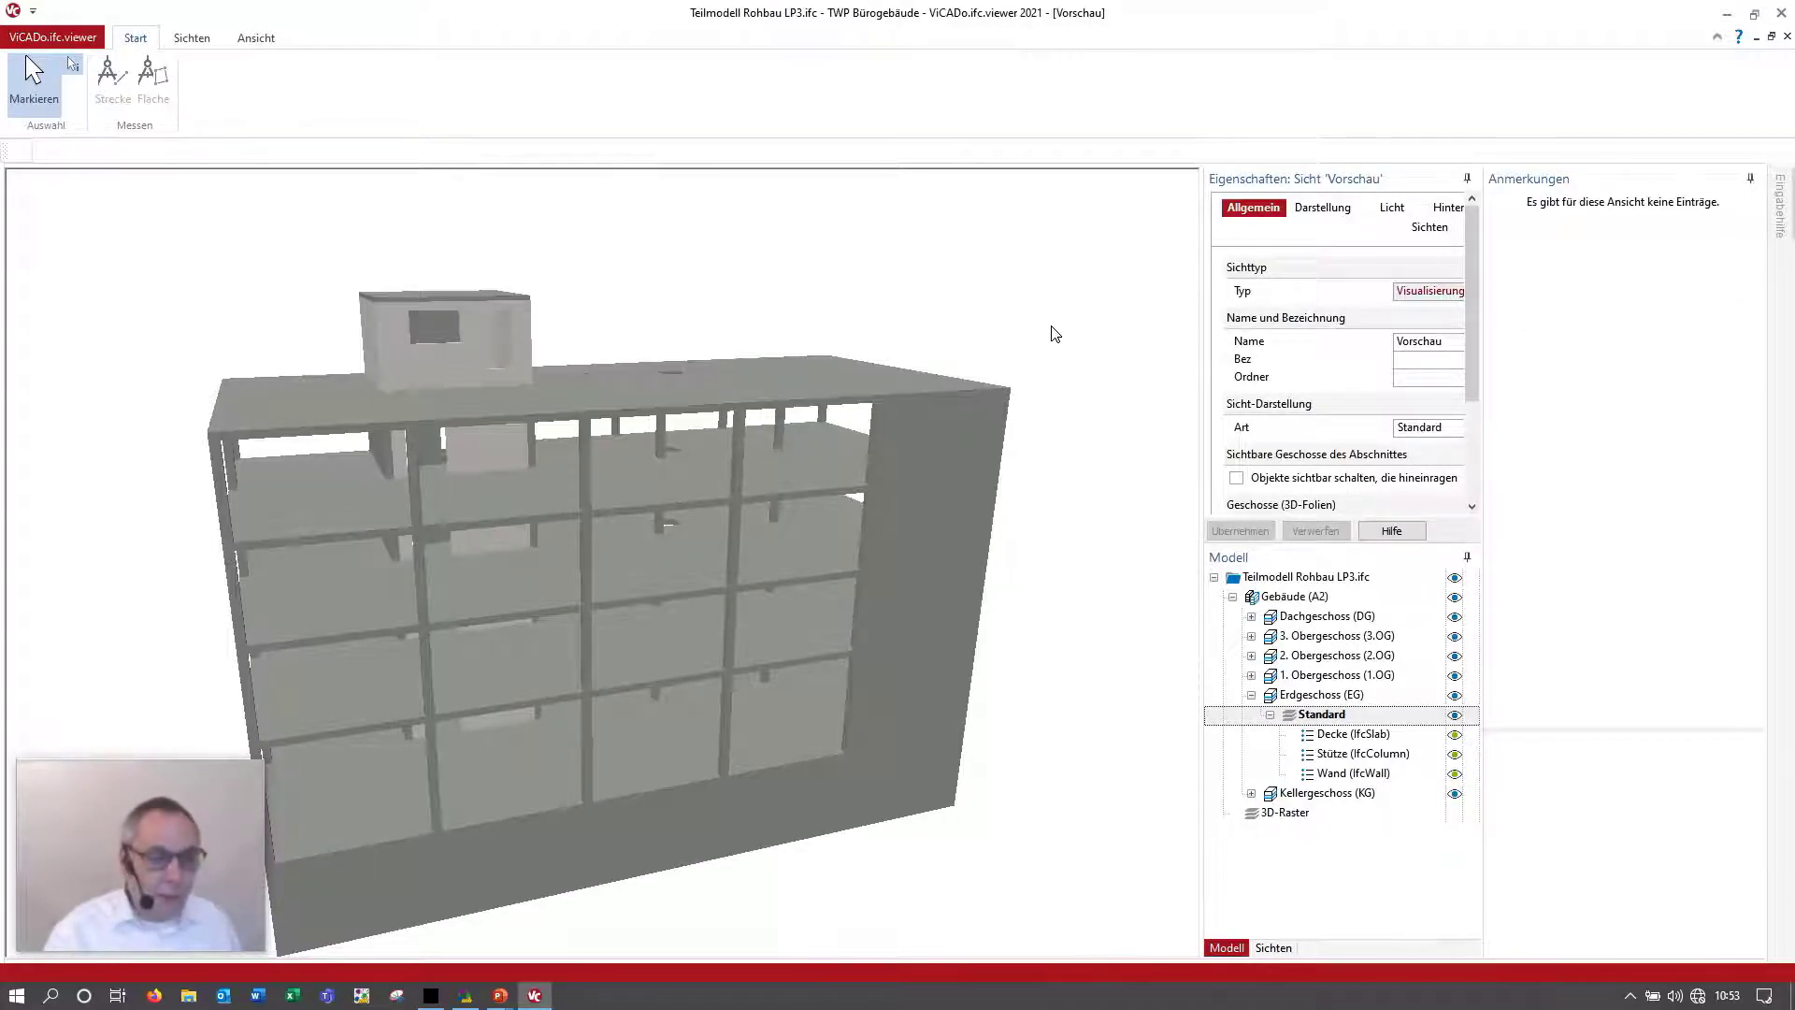
Step: Orbit the shell model in ViCADo.ifc.viewer to view another side, then close the viewer
mouse_move(1053, 333)
middle_down()
mouse_move(836, 413)
mouse_move(839, 378)
middle_up()
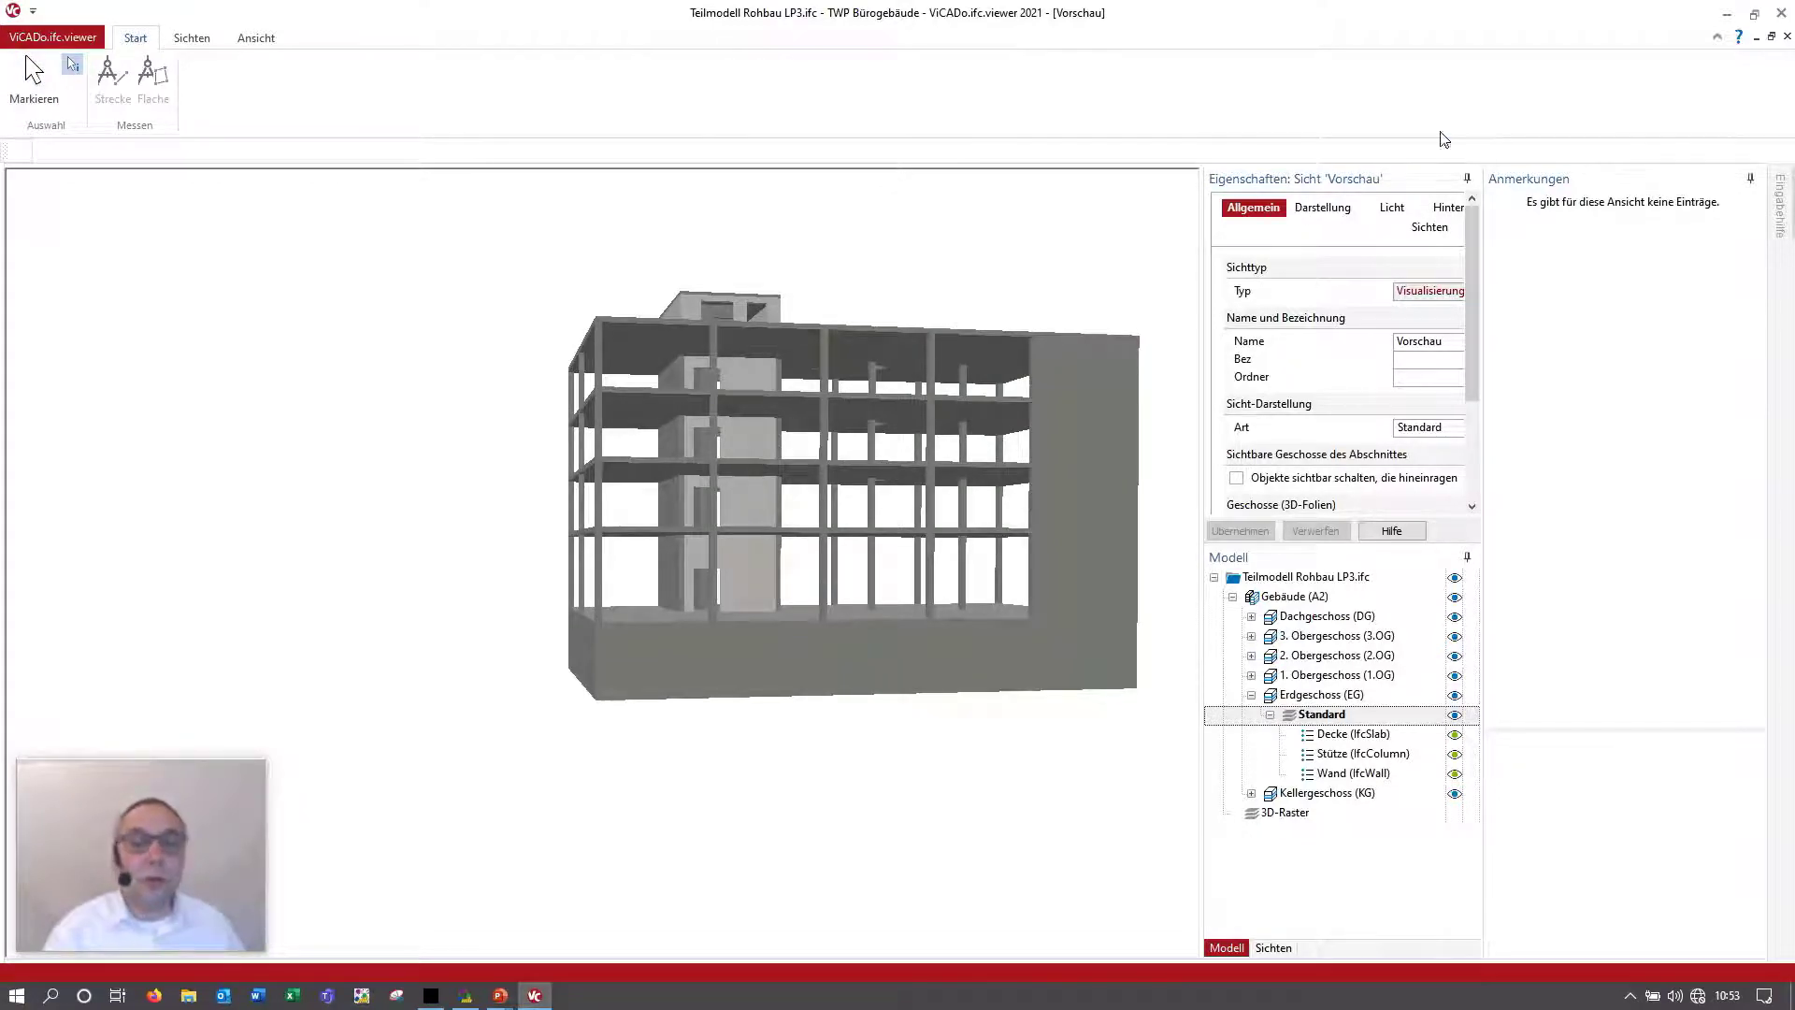
click(1783, 15)
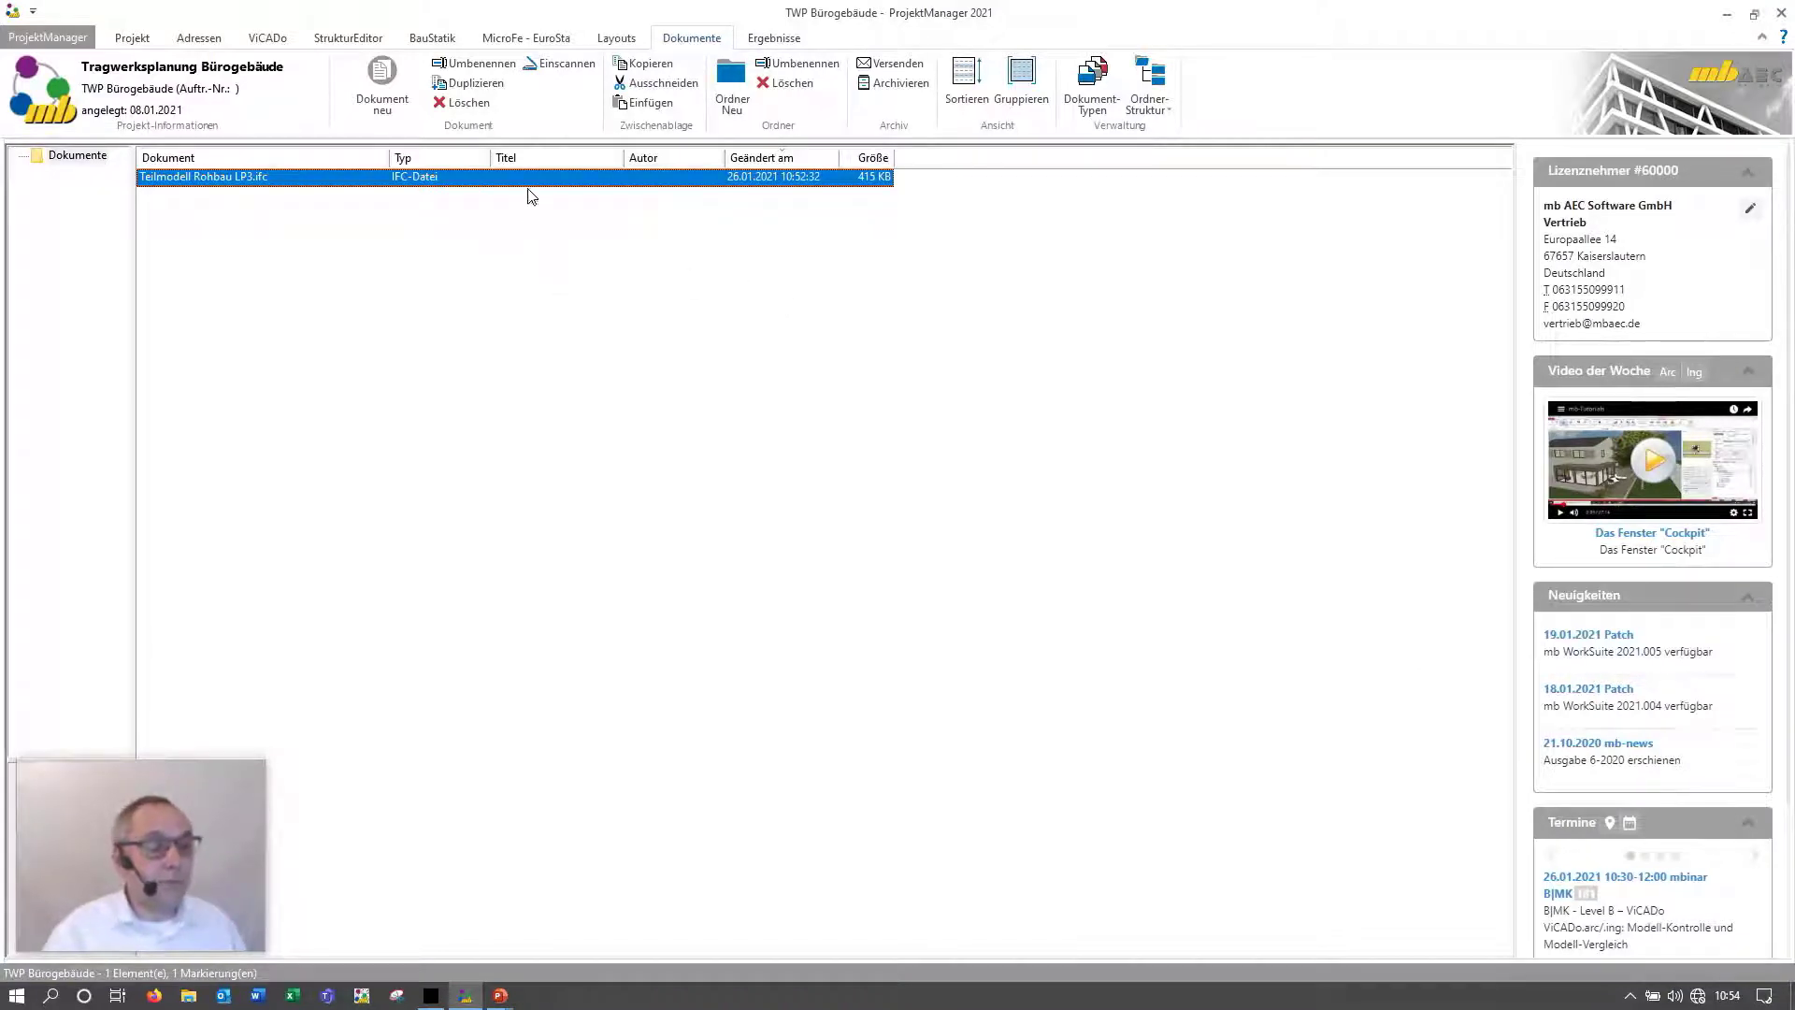
Step: Create a new ViCADo model by IFC import, named 'Rohbau' with description 'Bürogebäude'
click(269, 42)
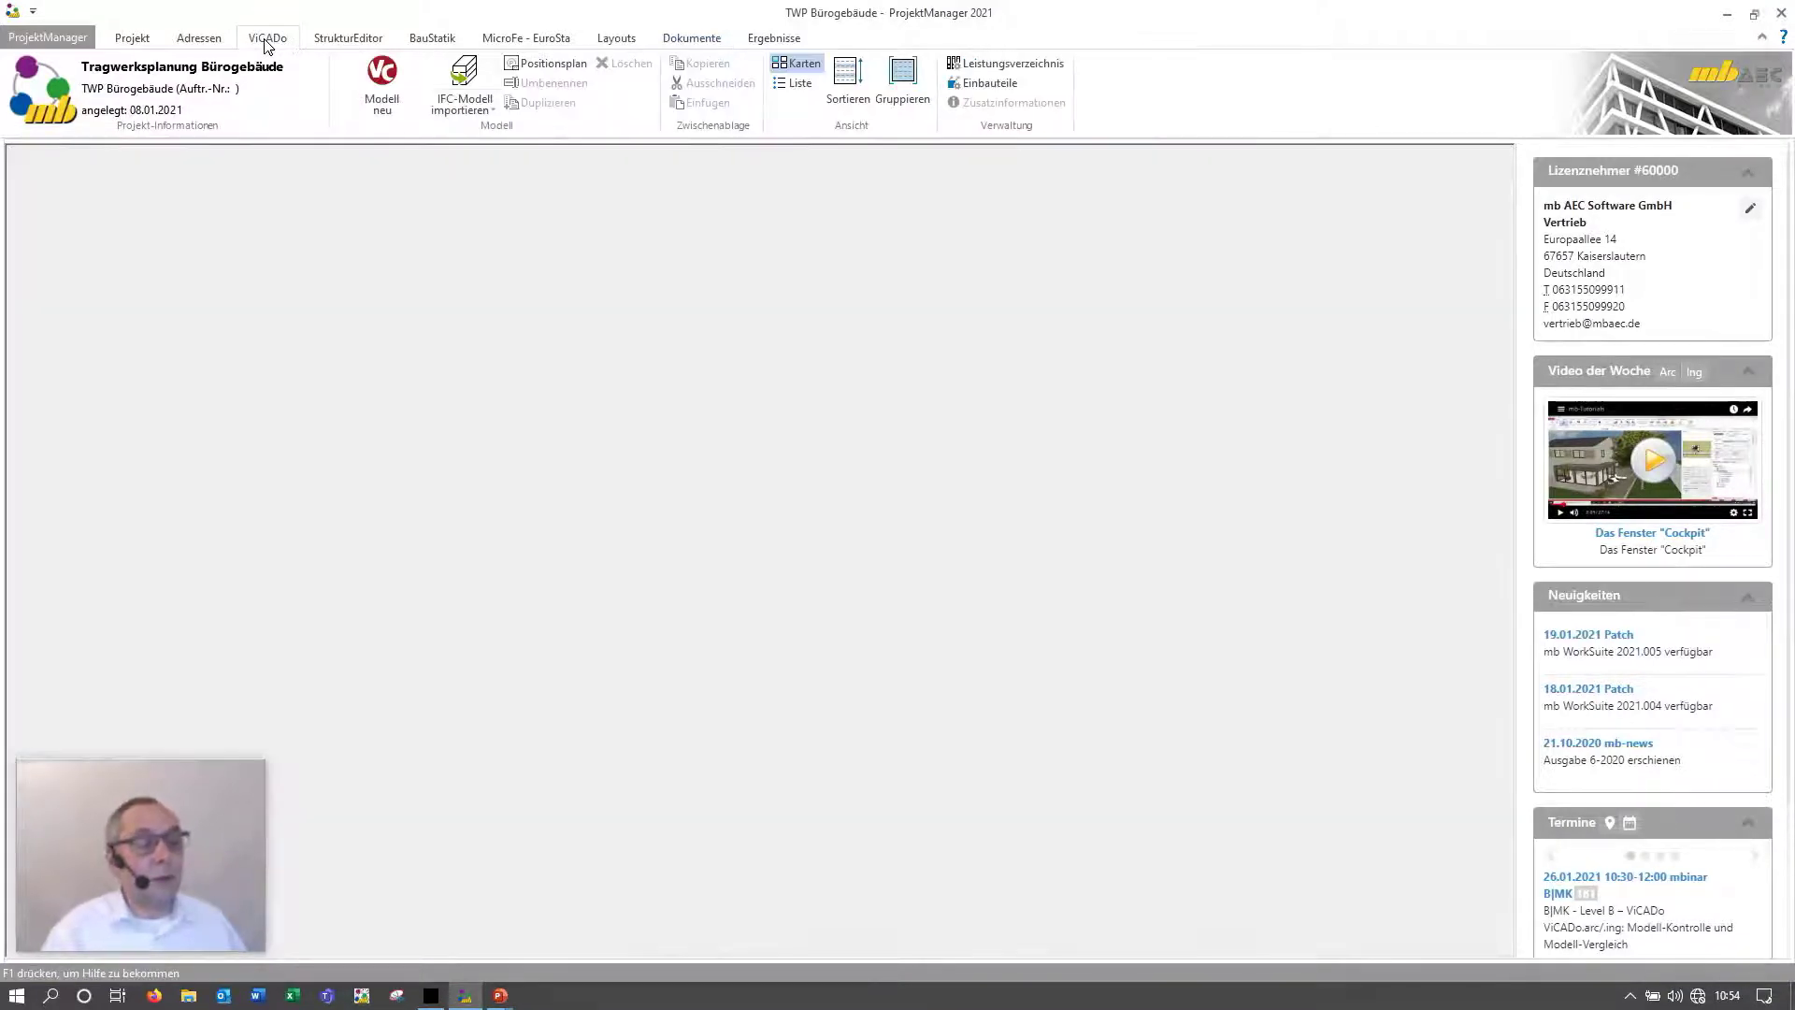
click(402, 116)
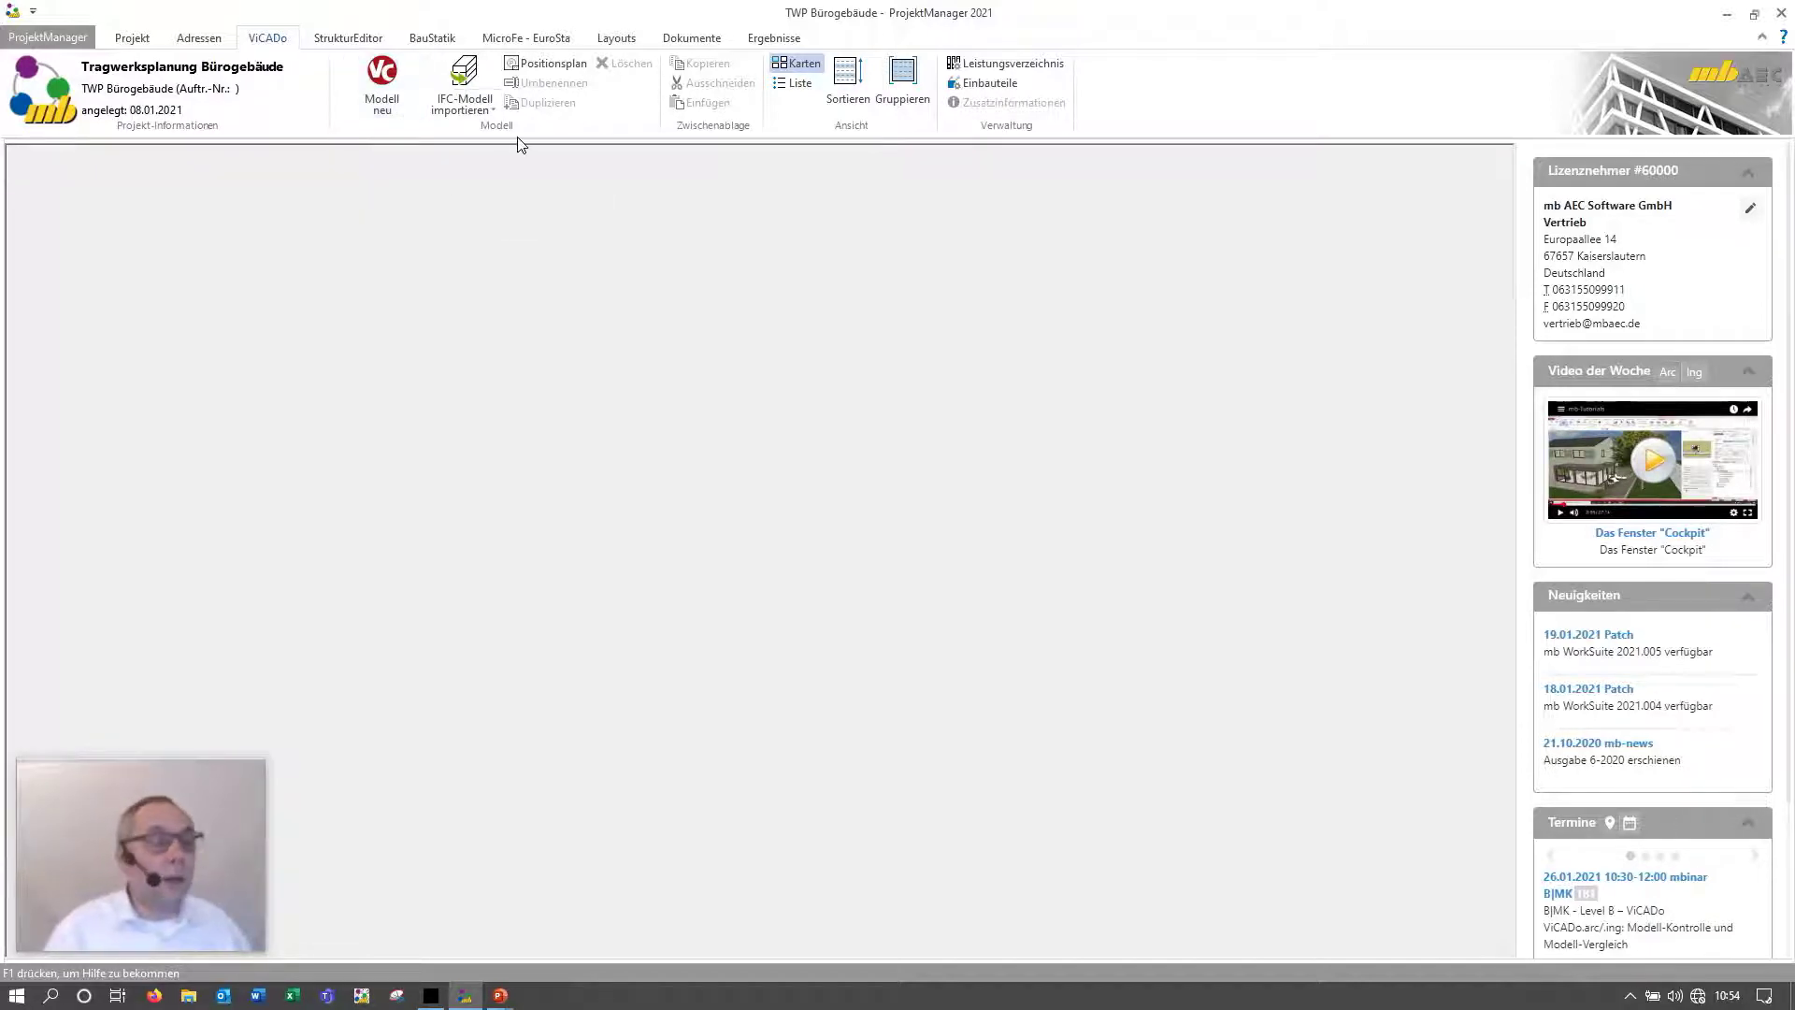
click(479, 112)
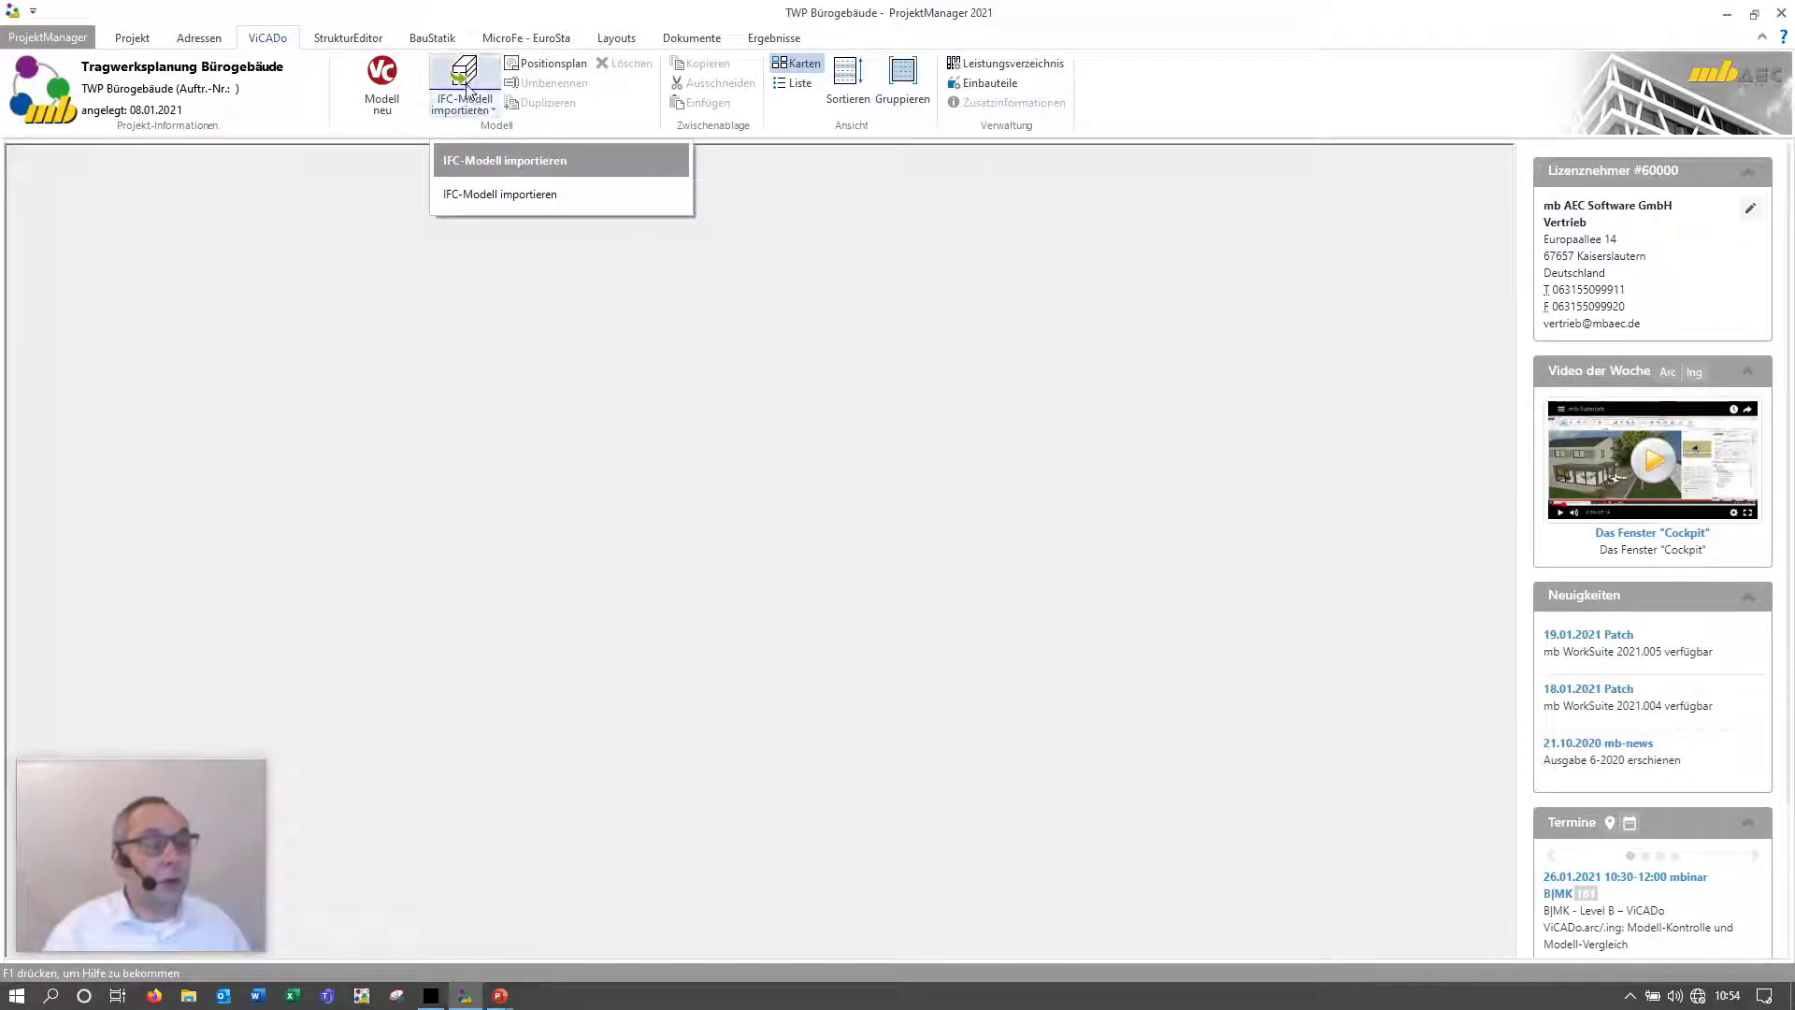
click(496, 193)
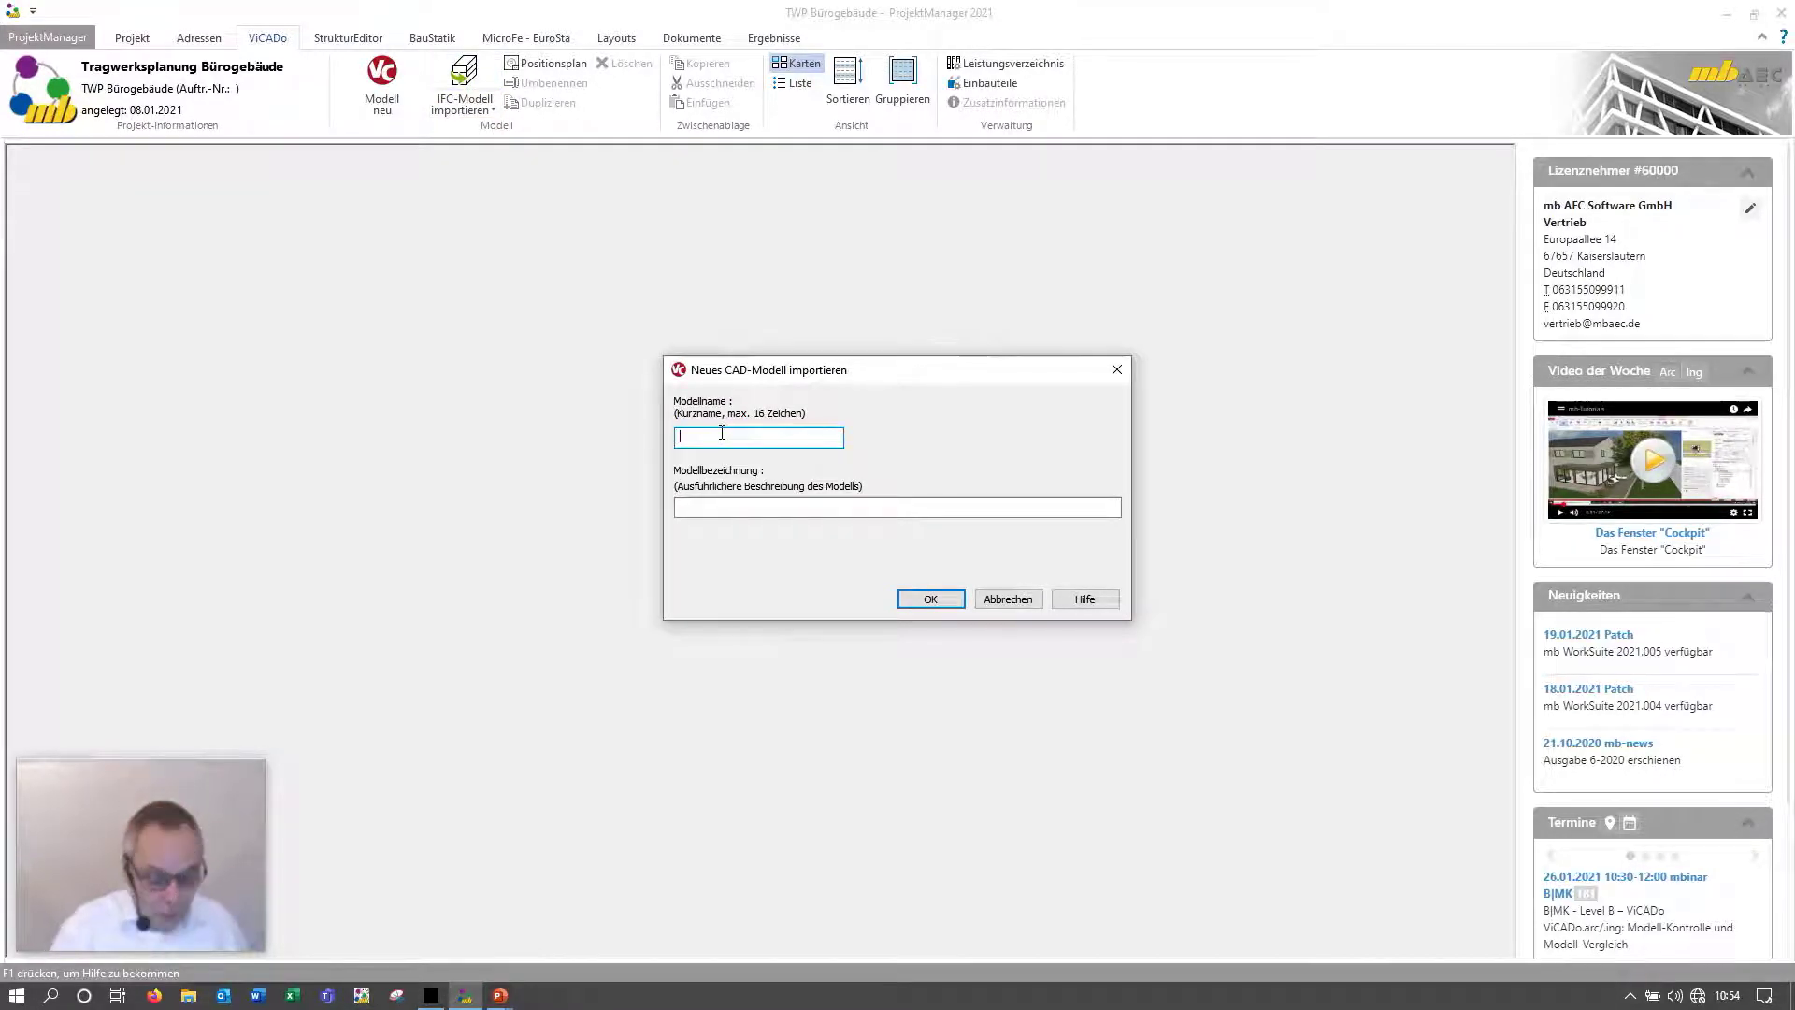
text(Rohba)
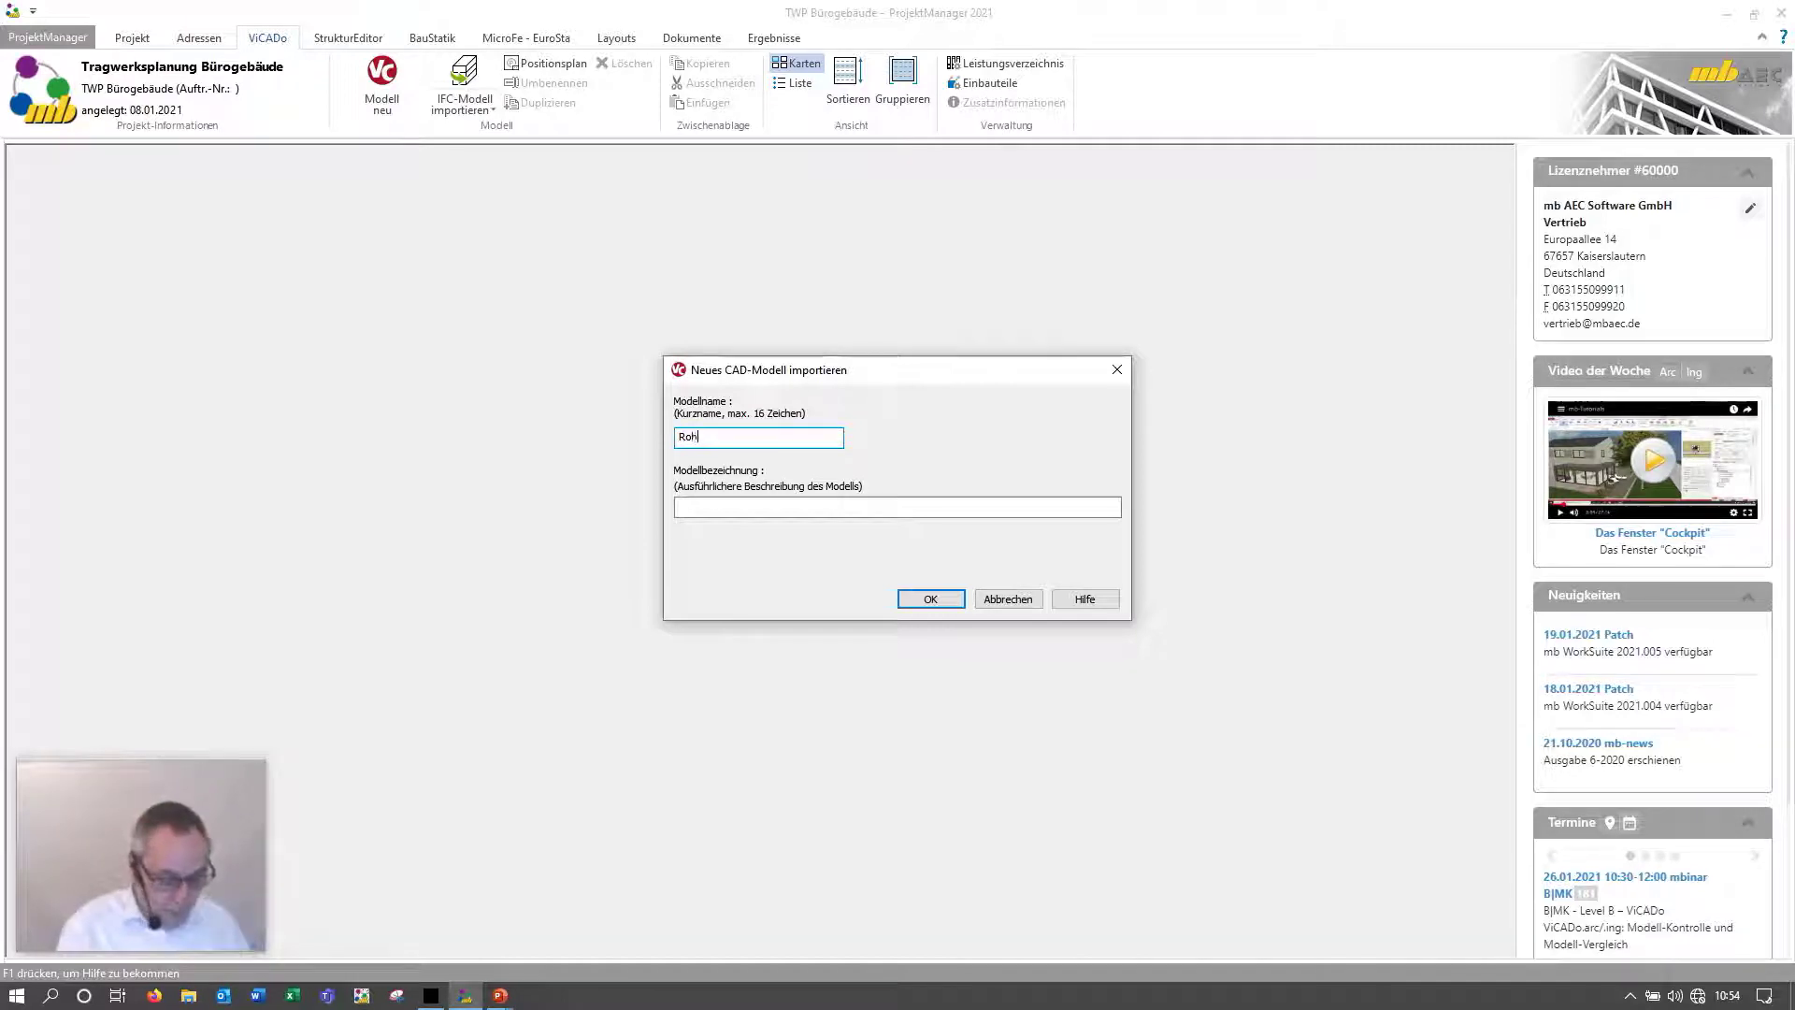
text(u)
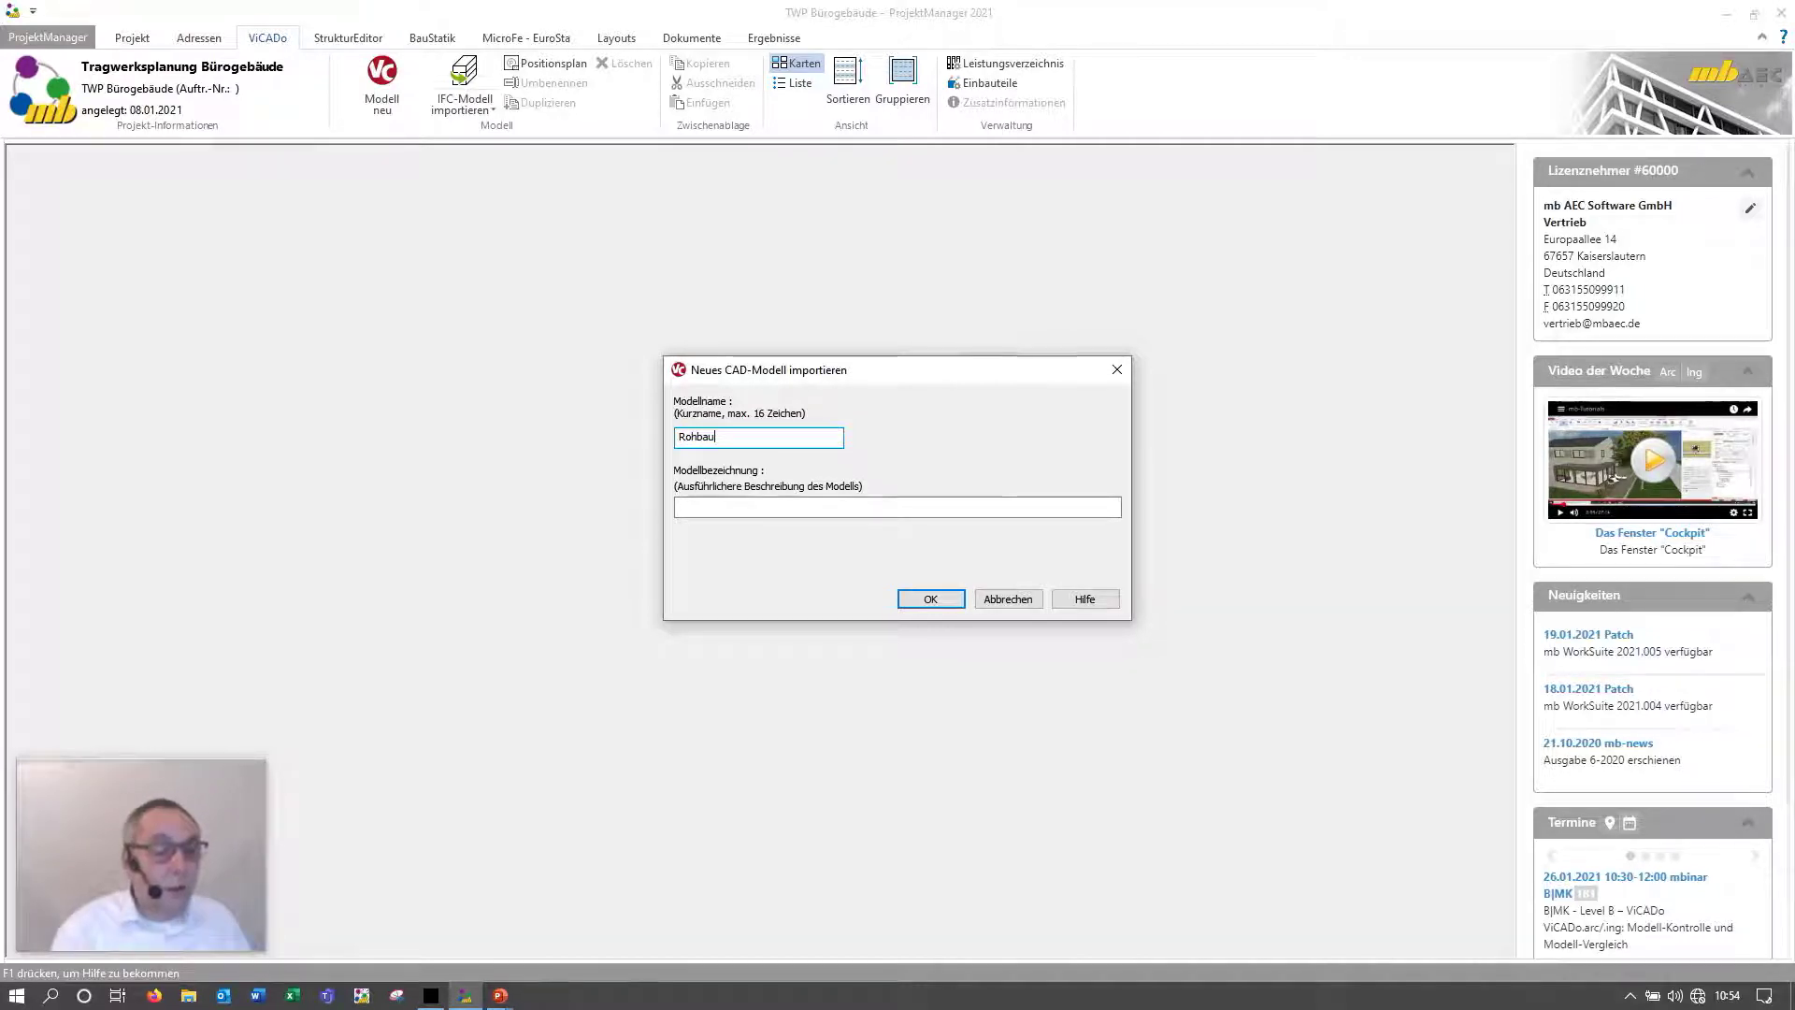
click(745, 502)
text(Büroge)
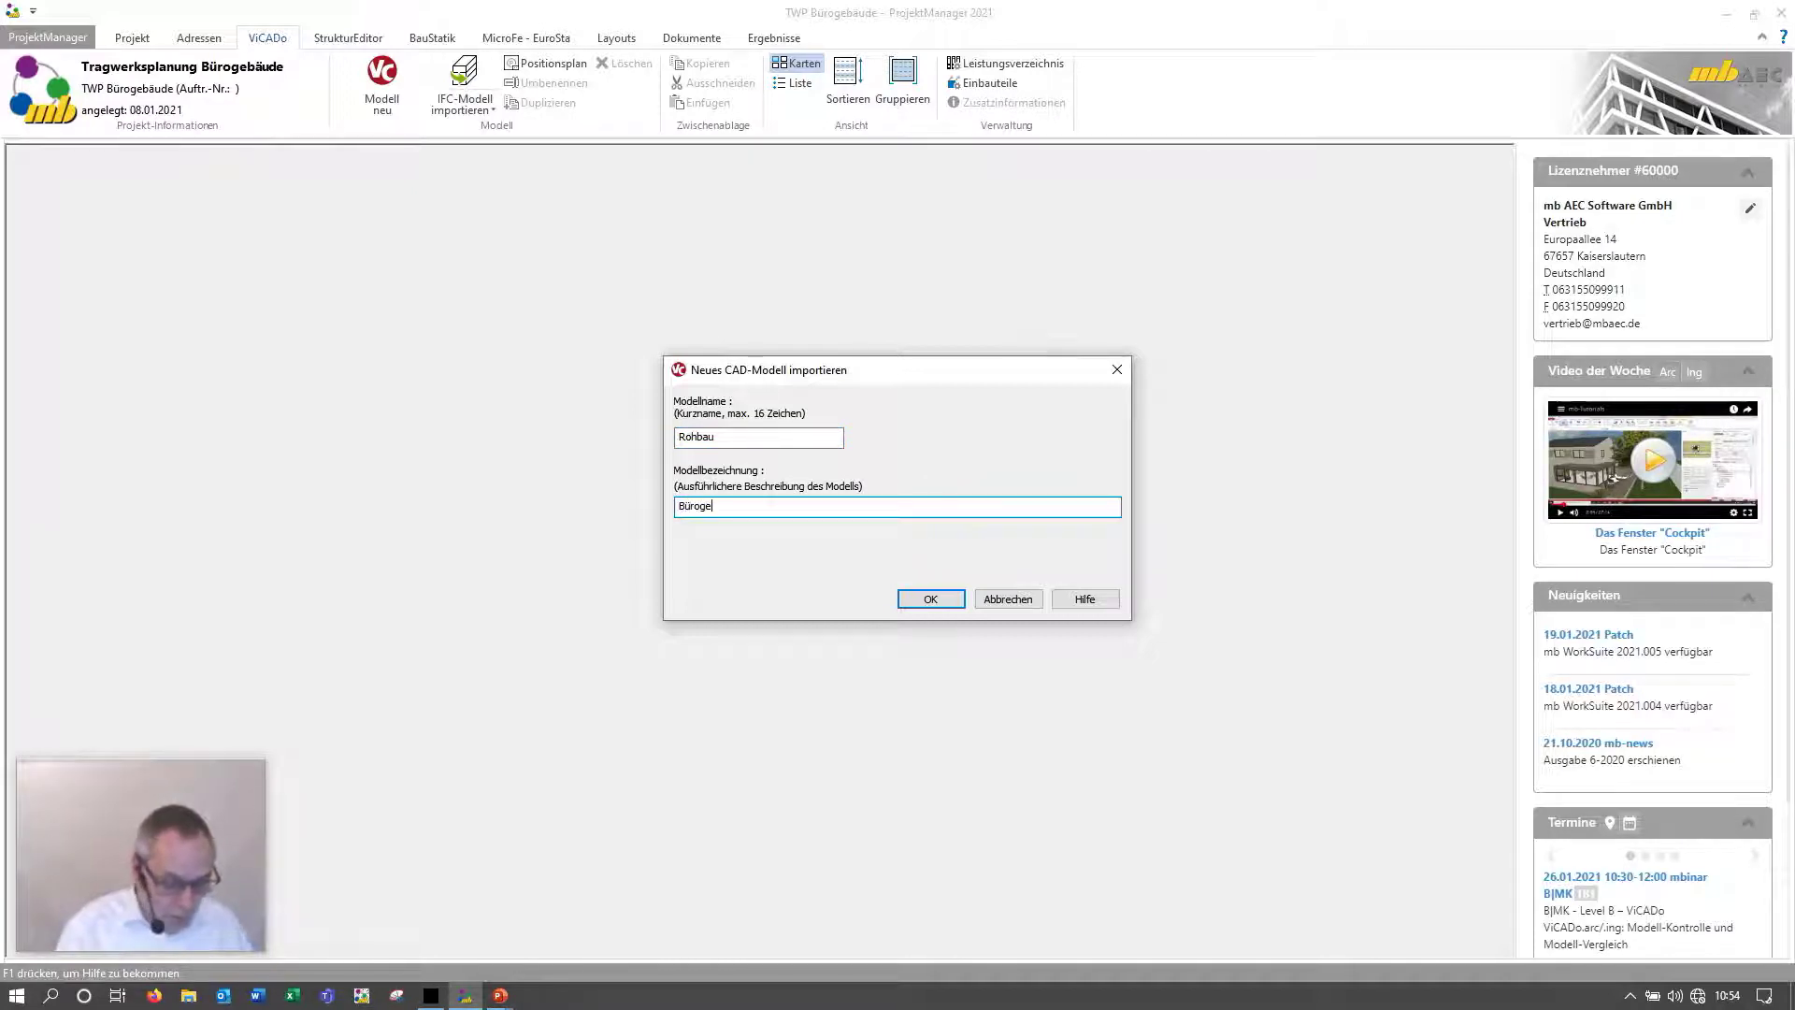
text(bäud)
text(e)
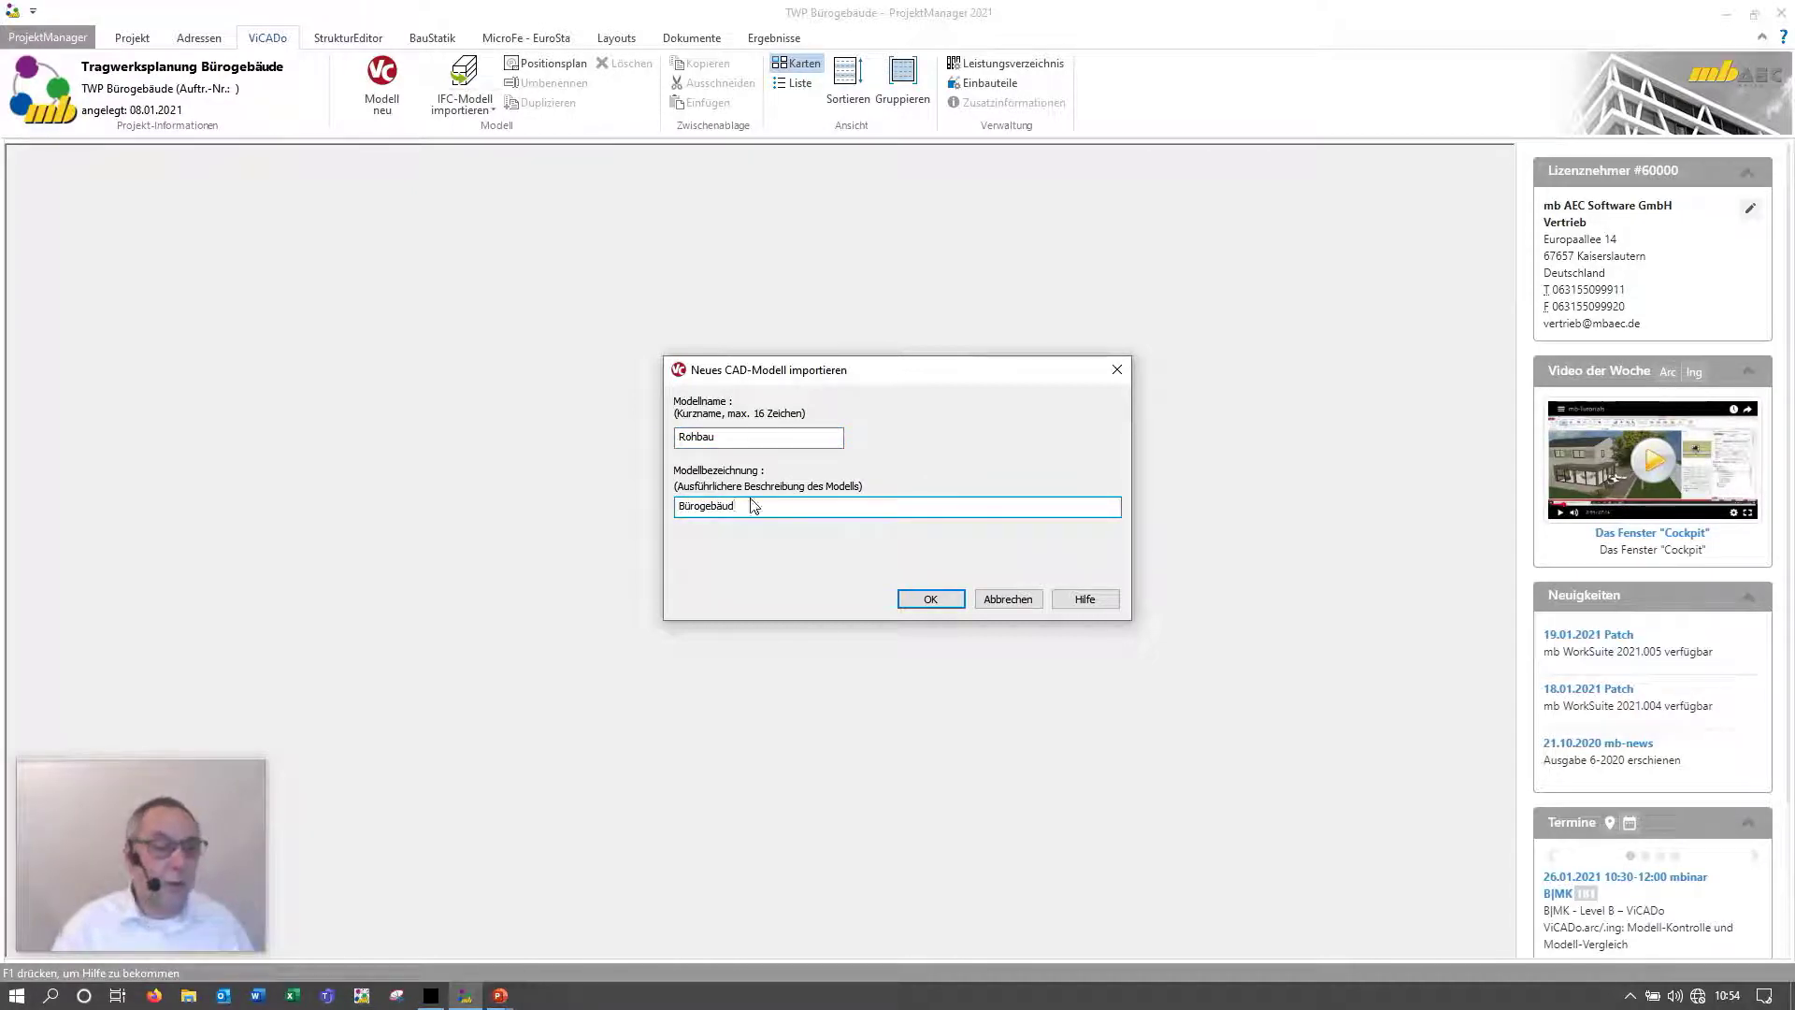
click(953, 603)
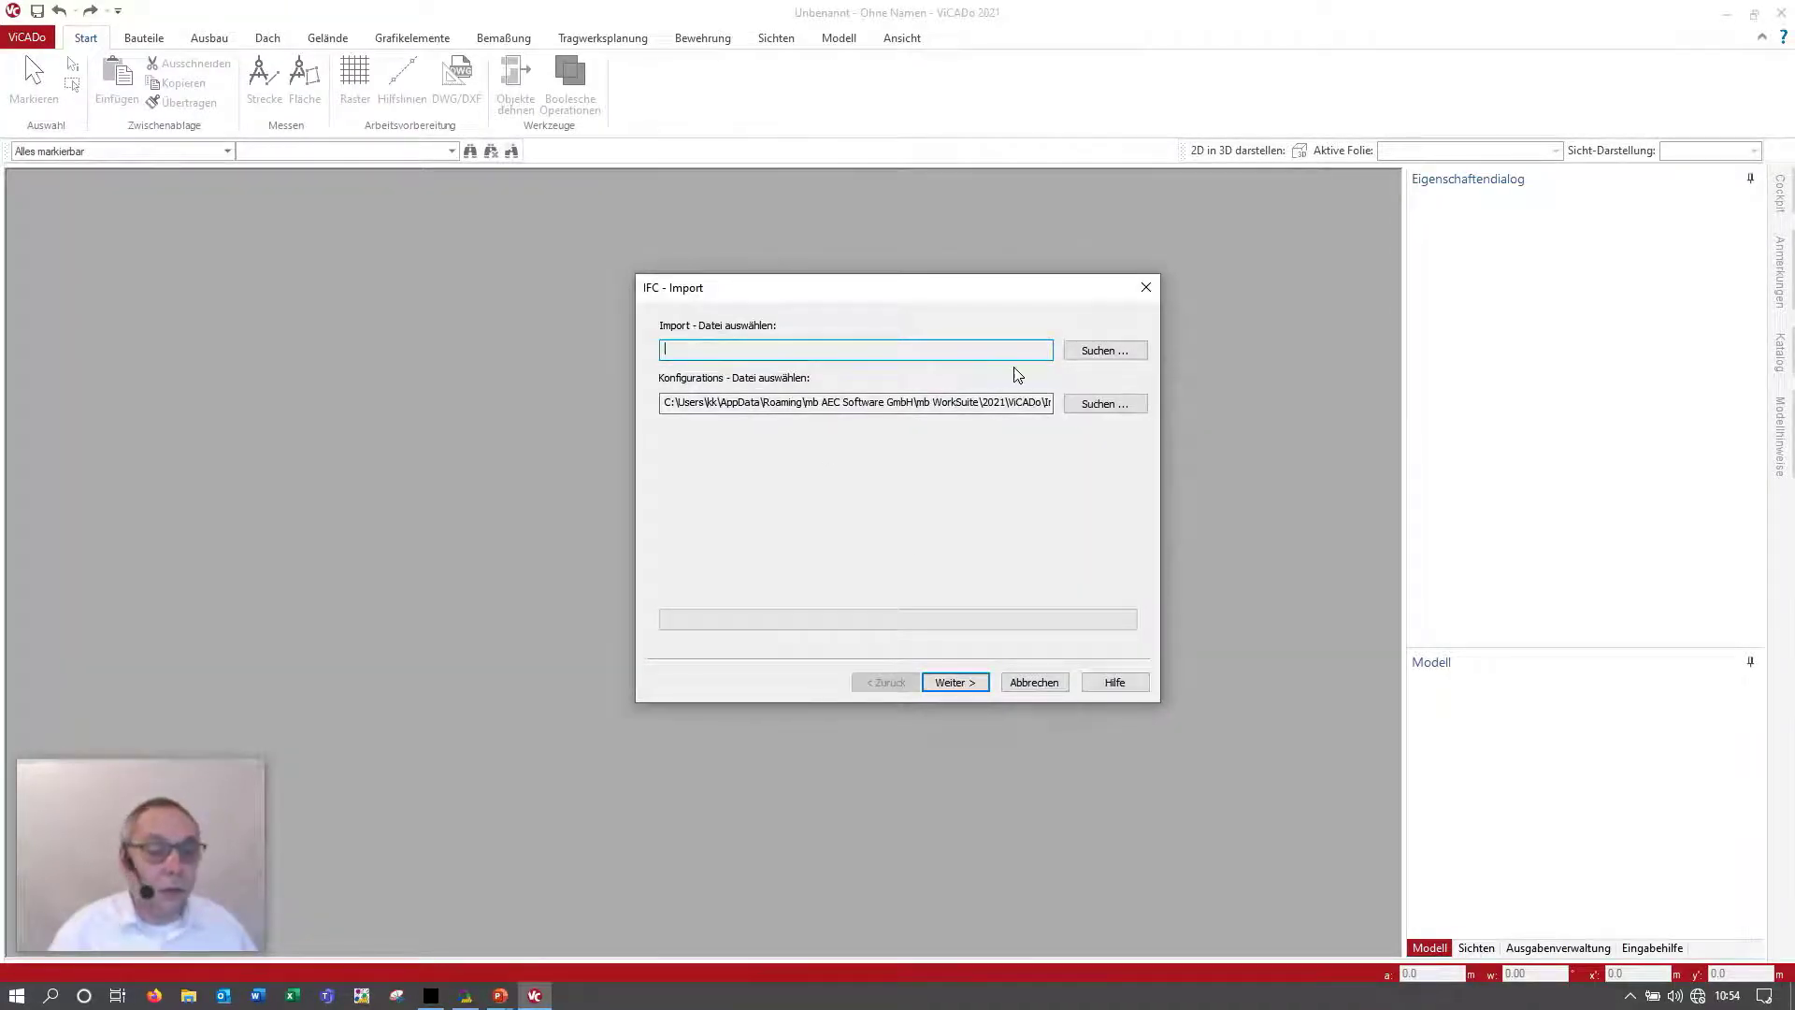
Step: Select Teilmodell Rohbau LP3.ifc from the project's Dokumente folder as the import file
click(1104, 350)
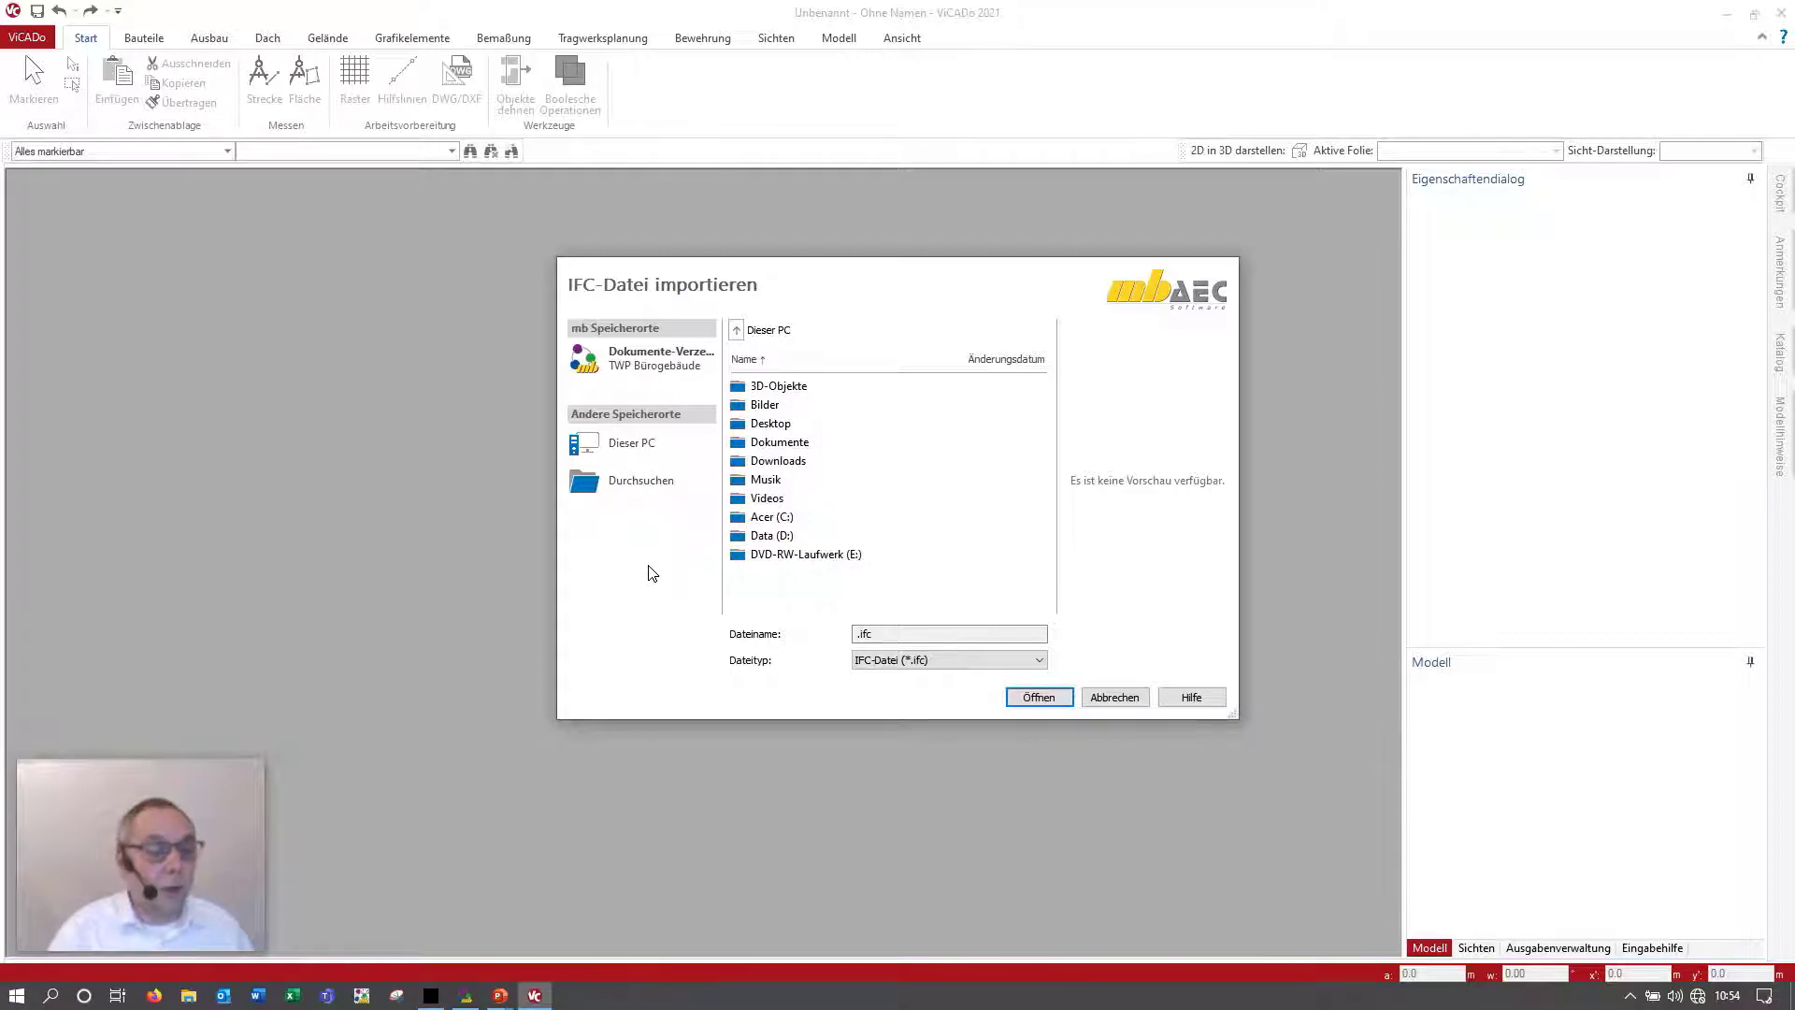
click(631, 372)
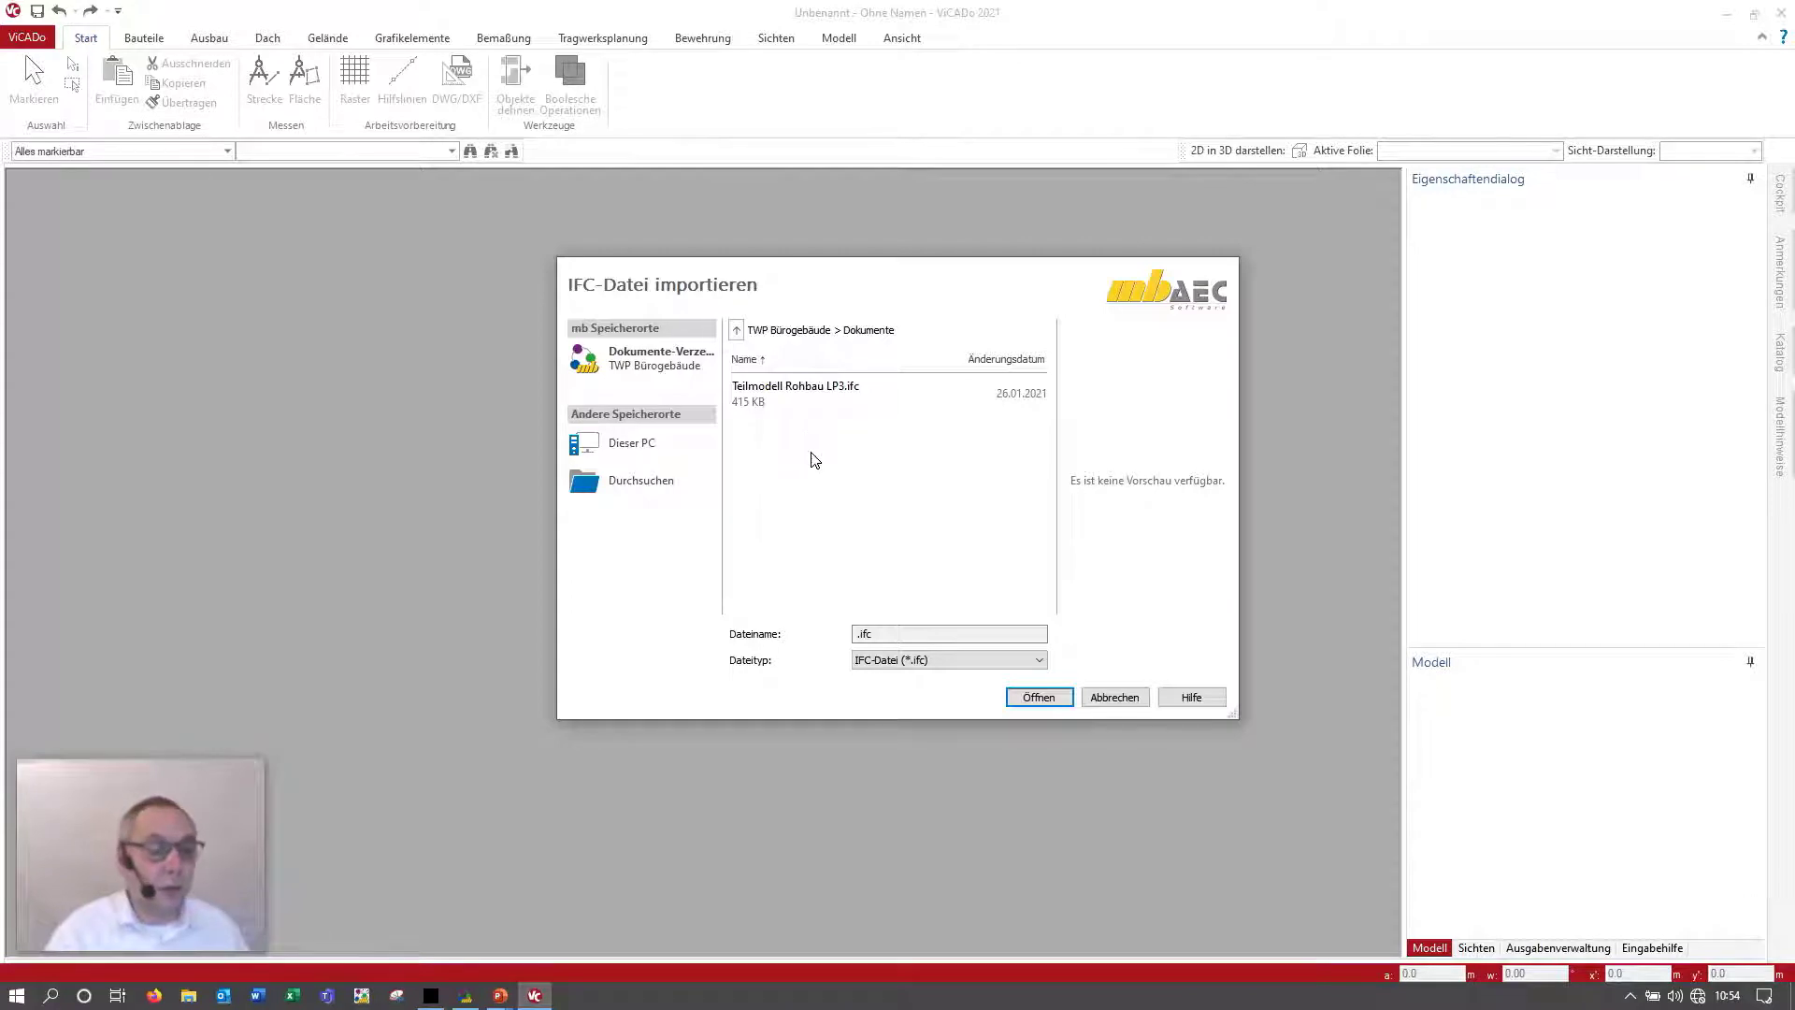
click(797, 401)
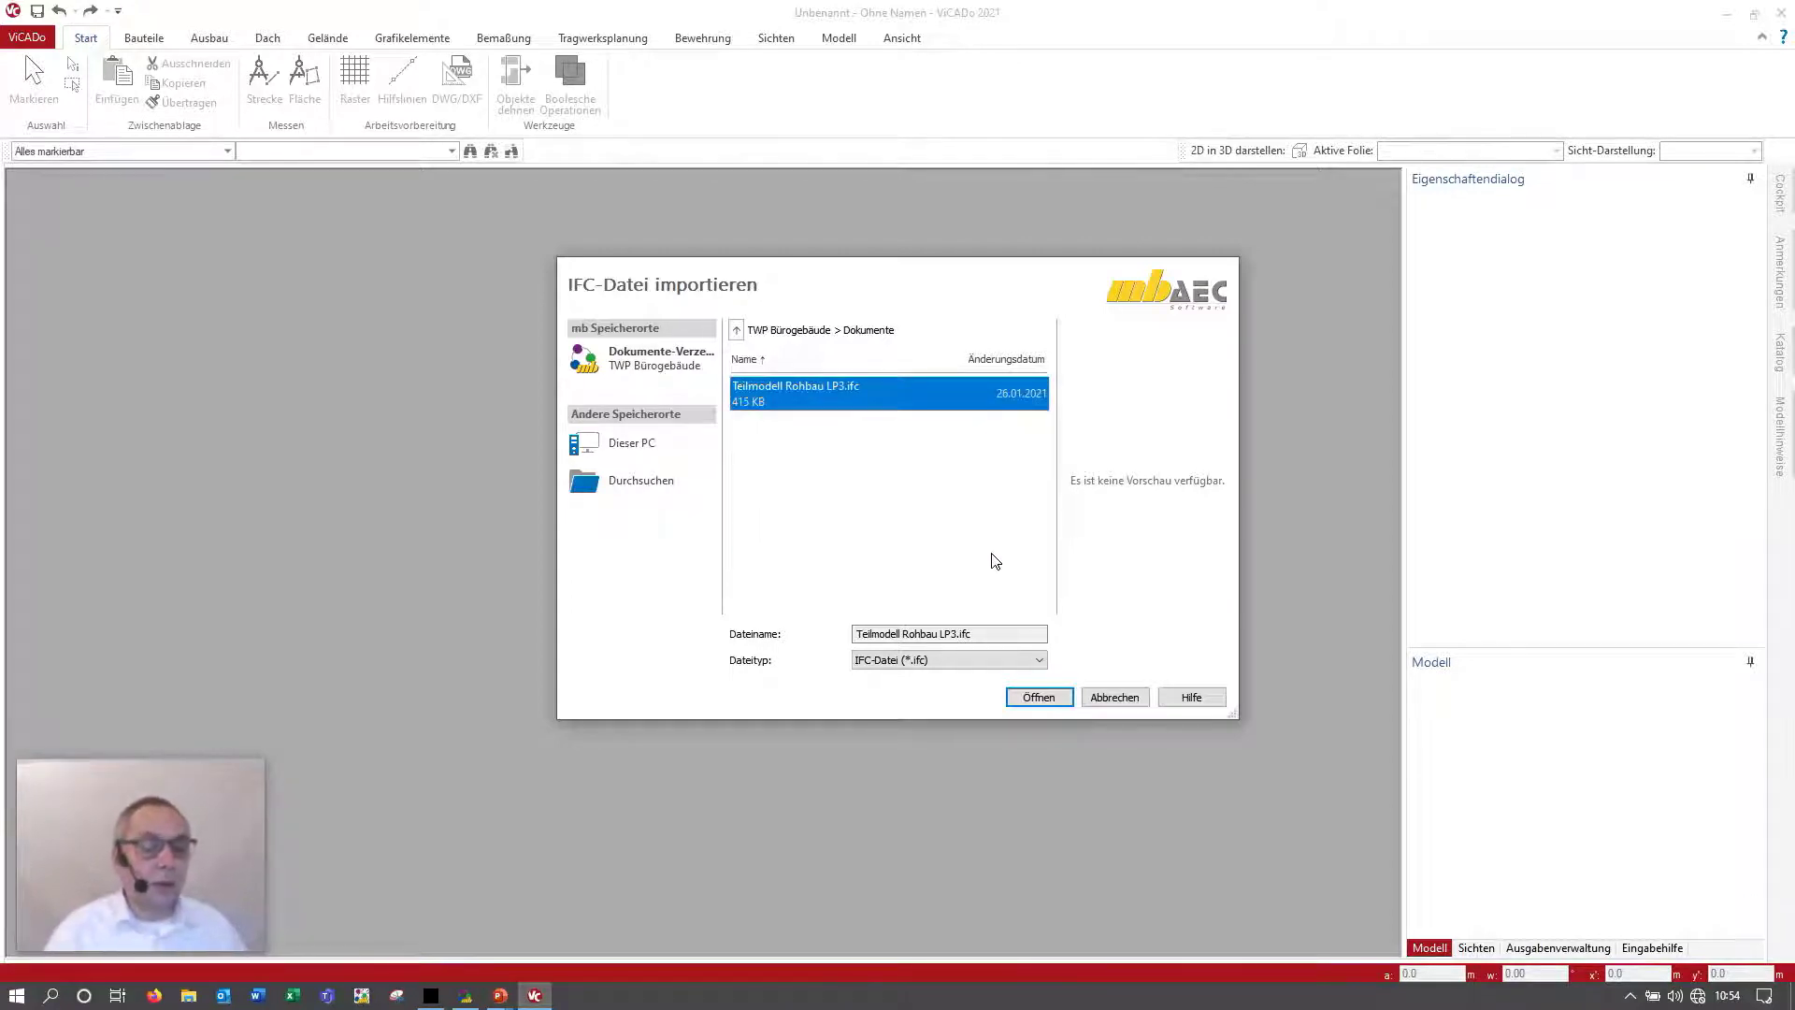
click(1047, 699)
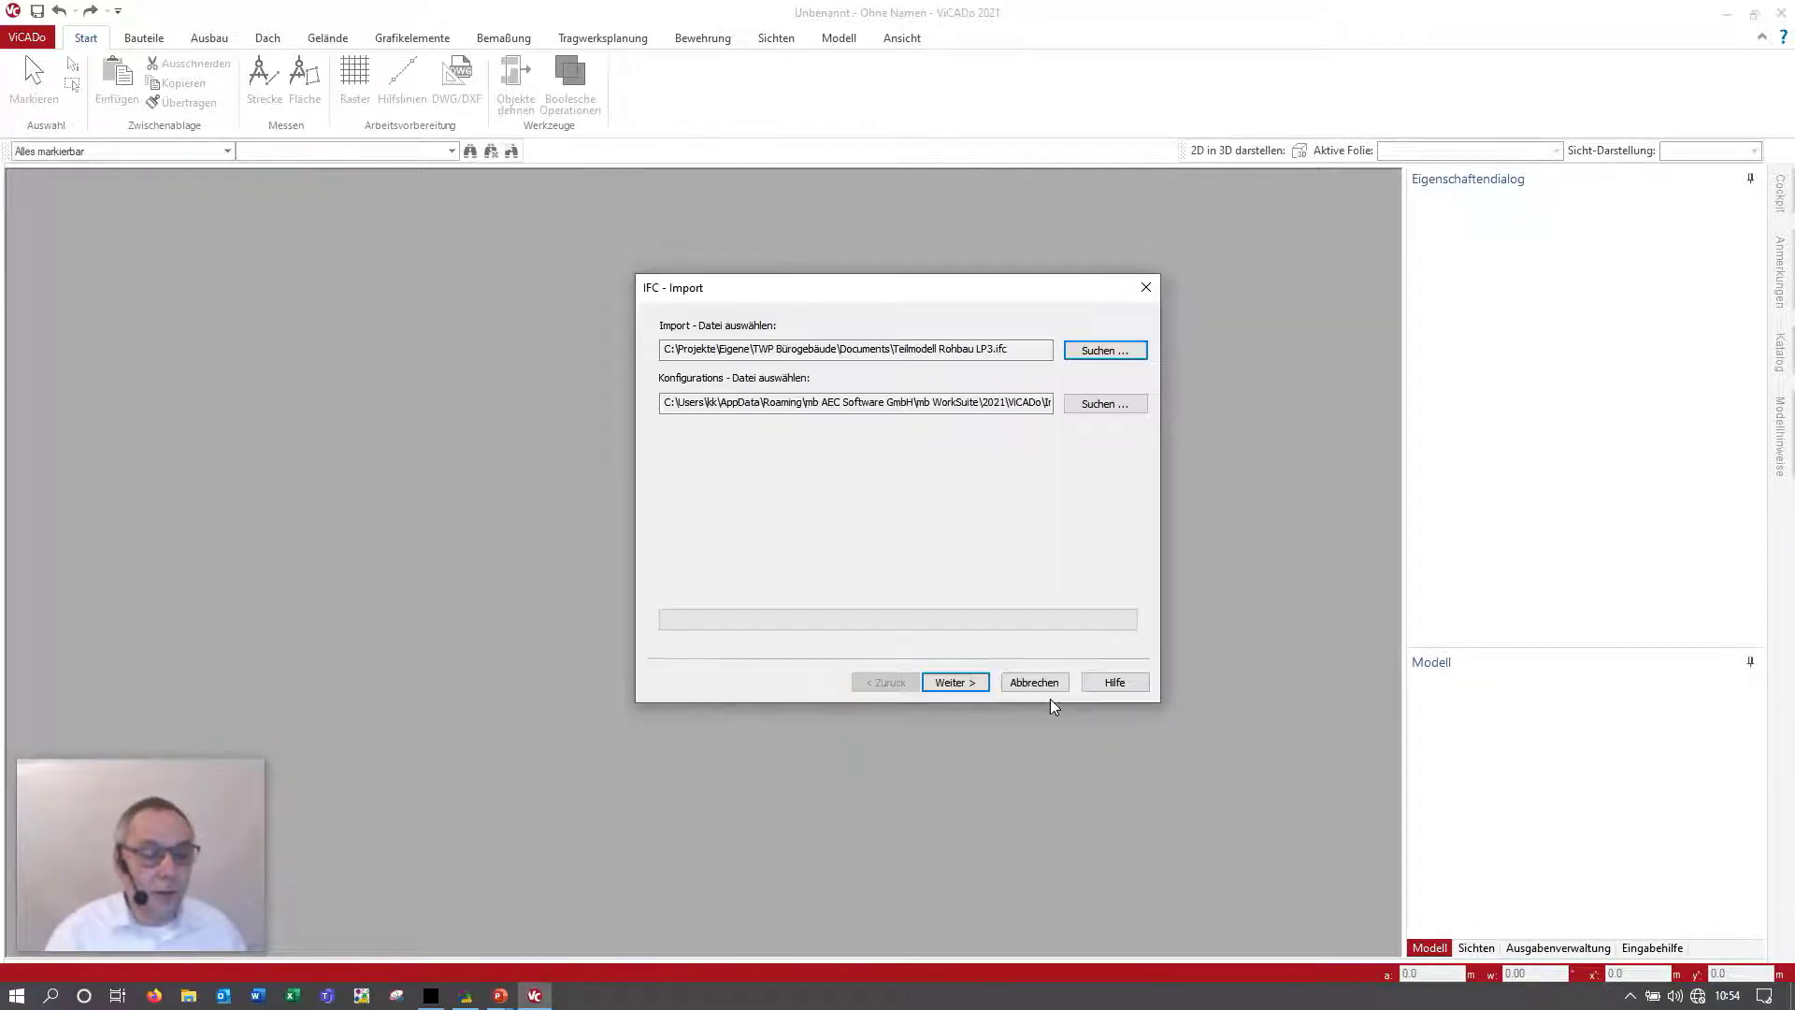
Step: Accept the material mapping, keep all storeys and elements, and run the import
click(970, 690)
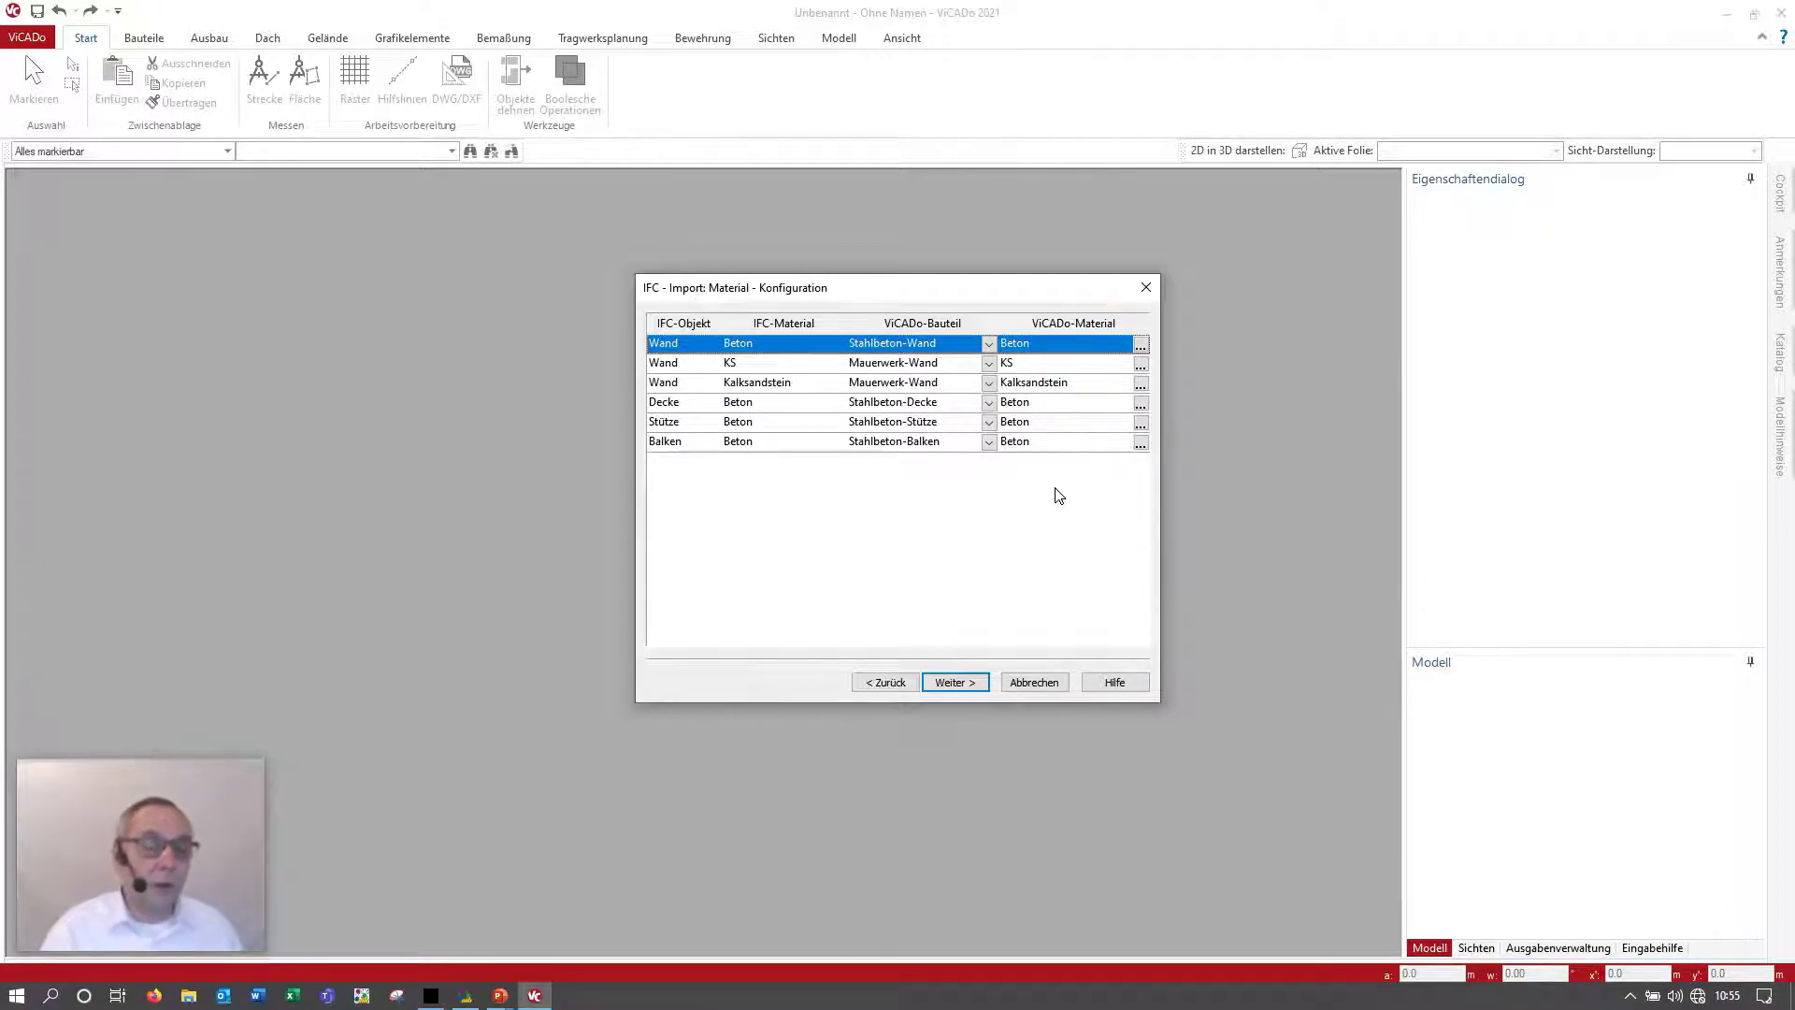
click(955, 685)
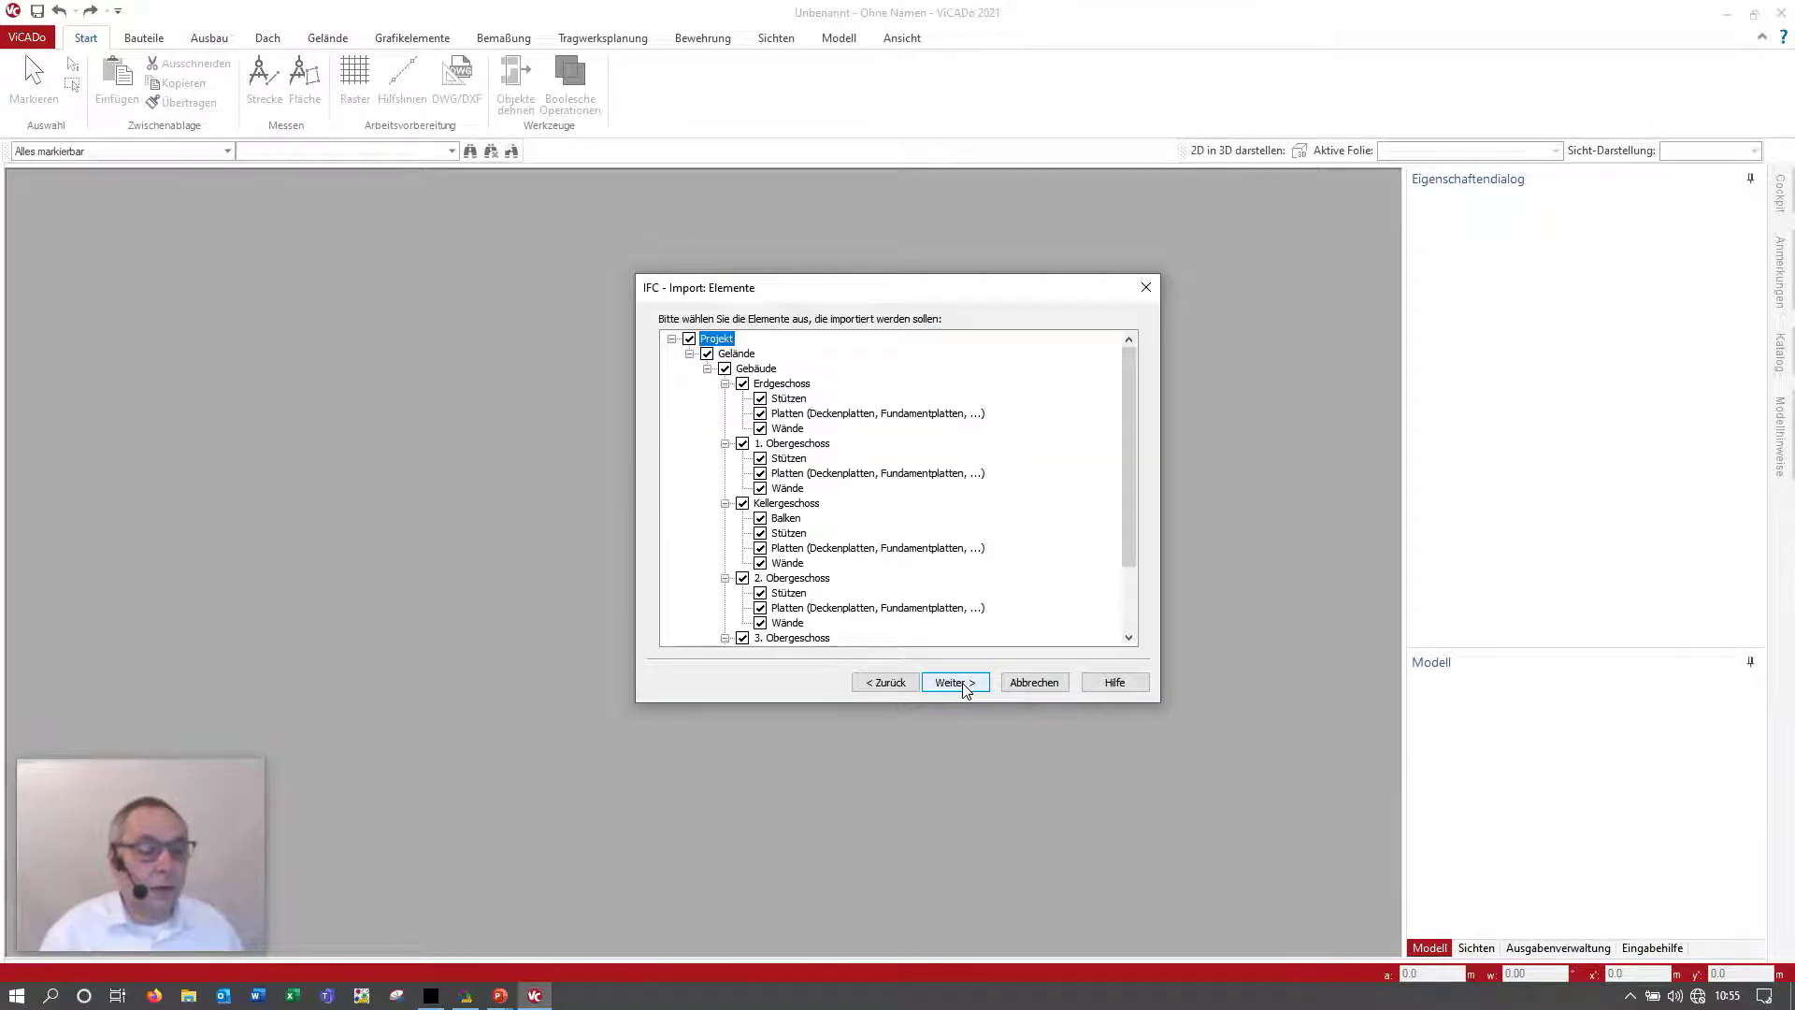
scroll(961, 496, down, 2)
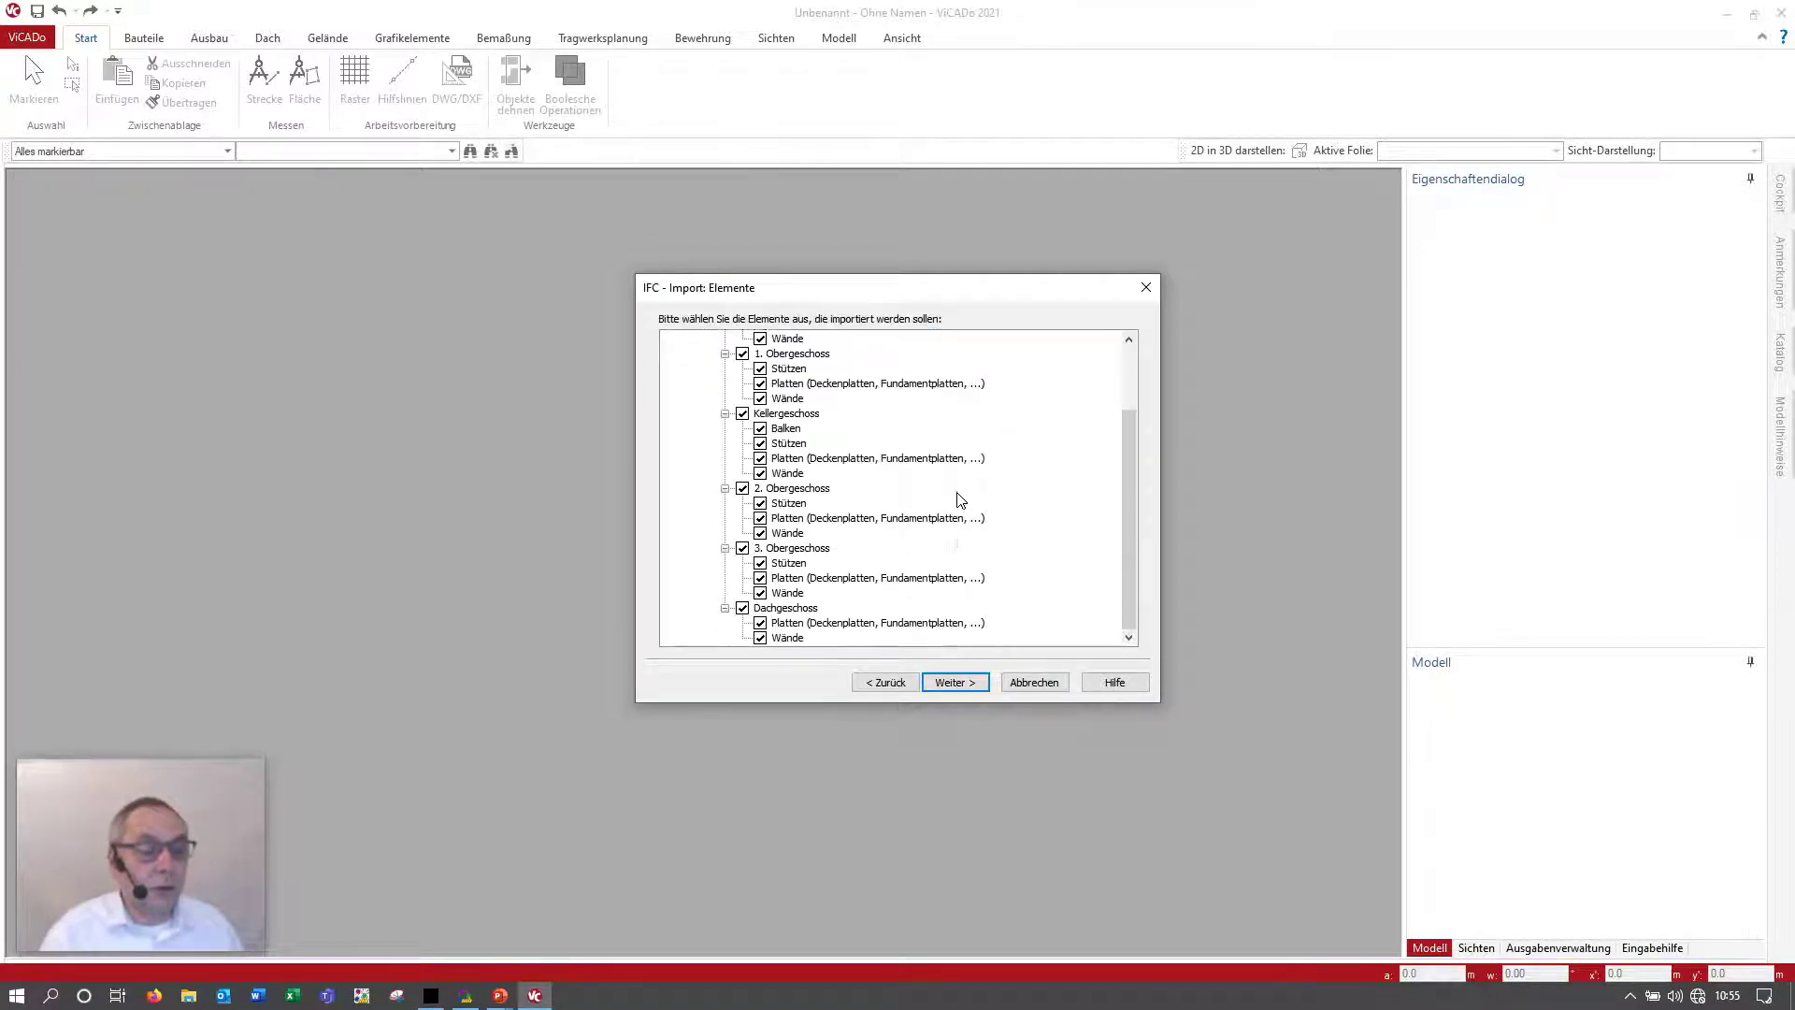
click(954, 683)
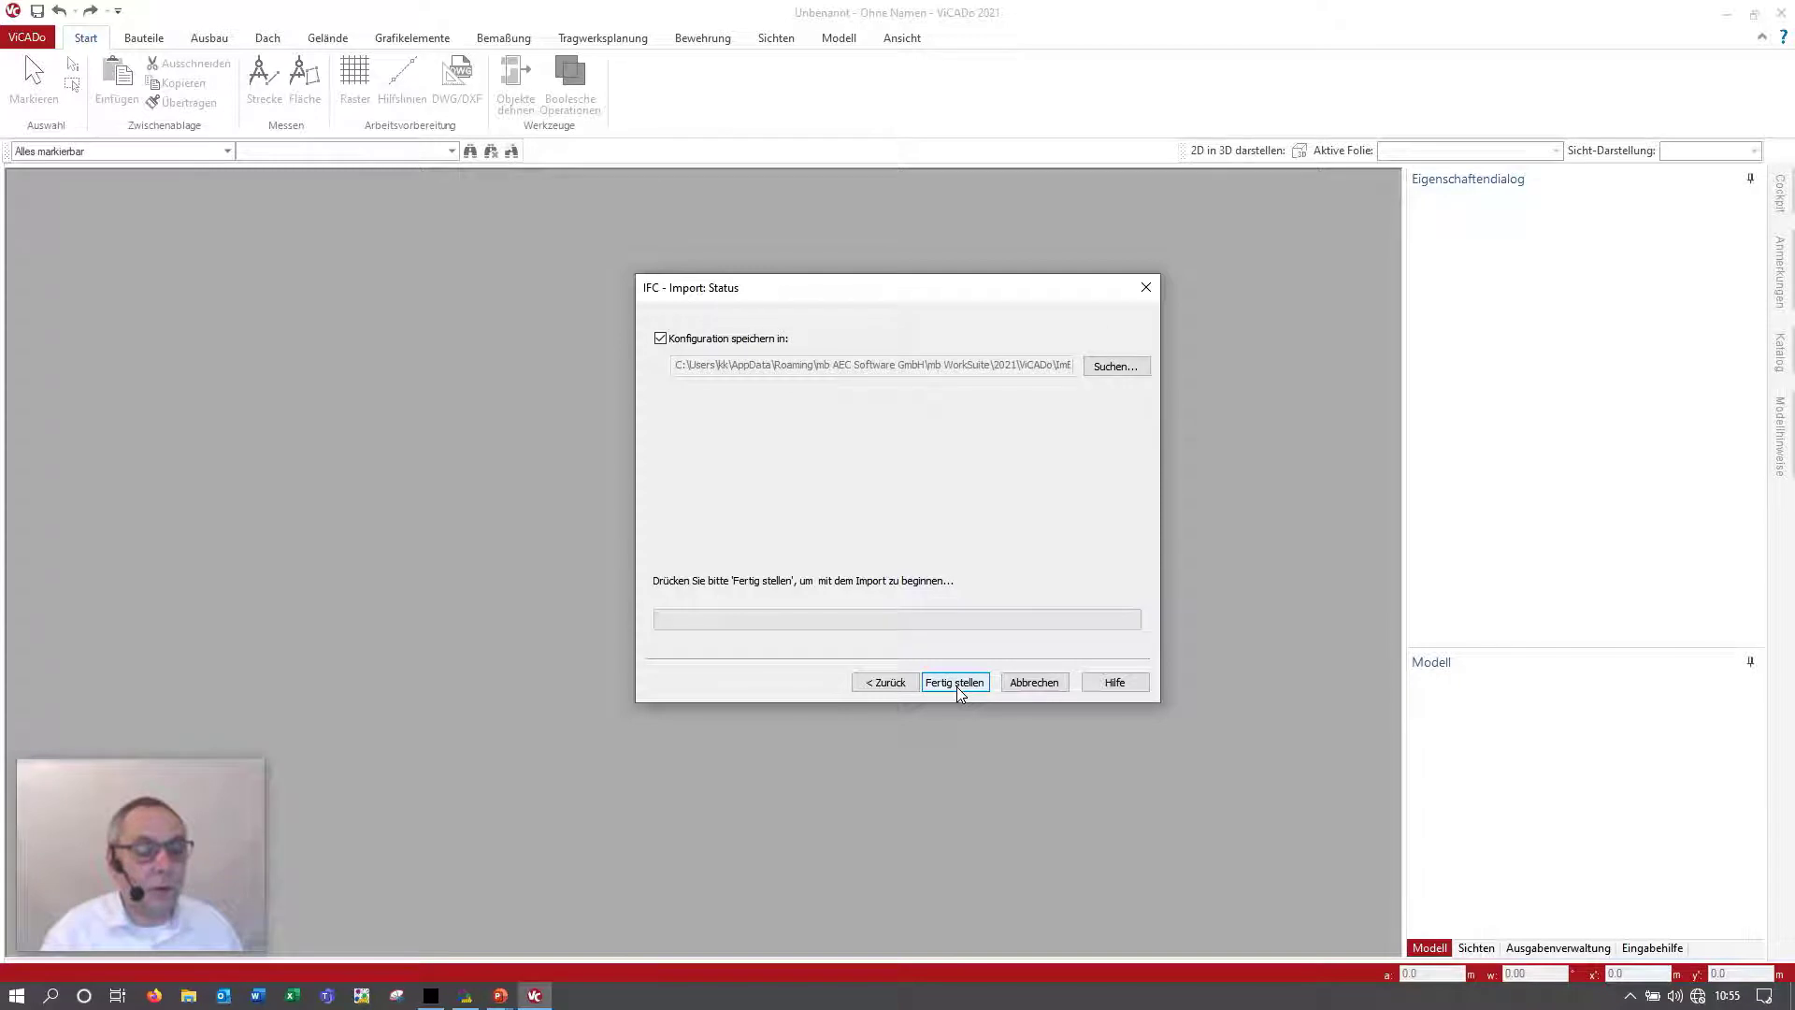
click(956, 687)
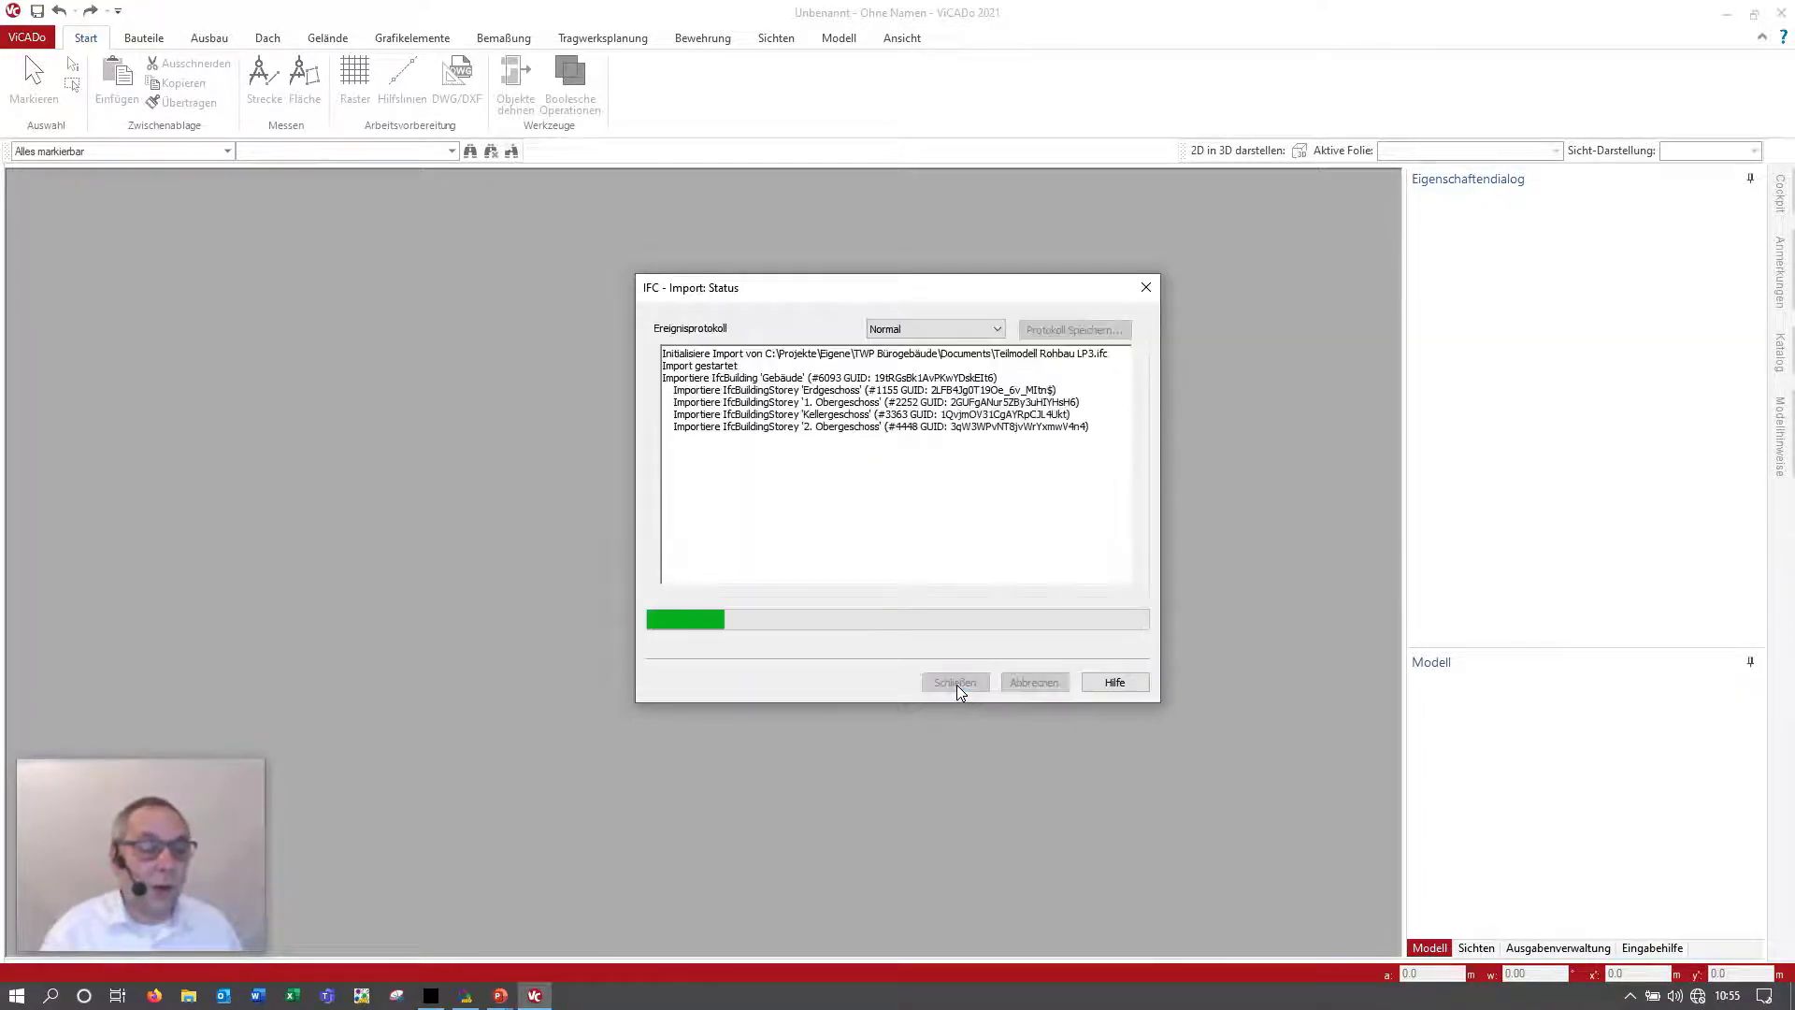
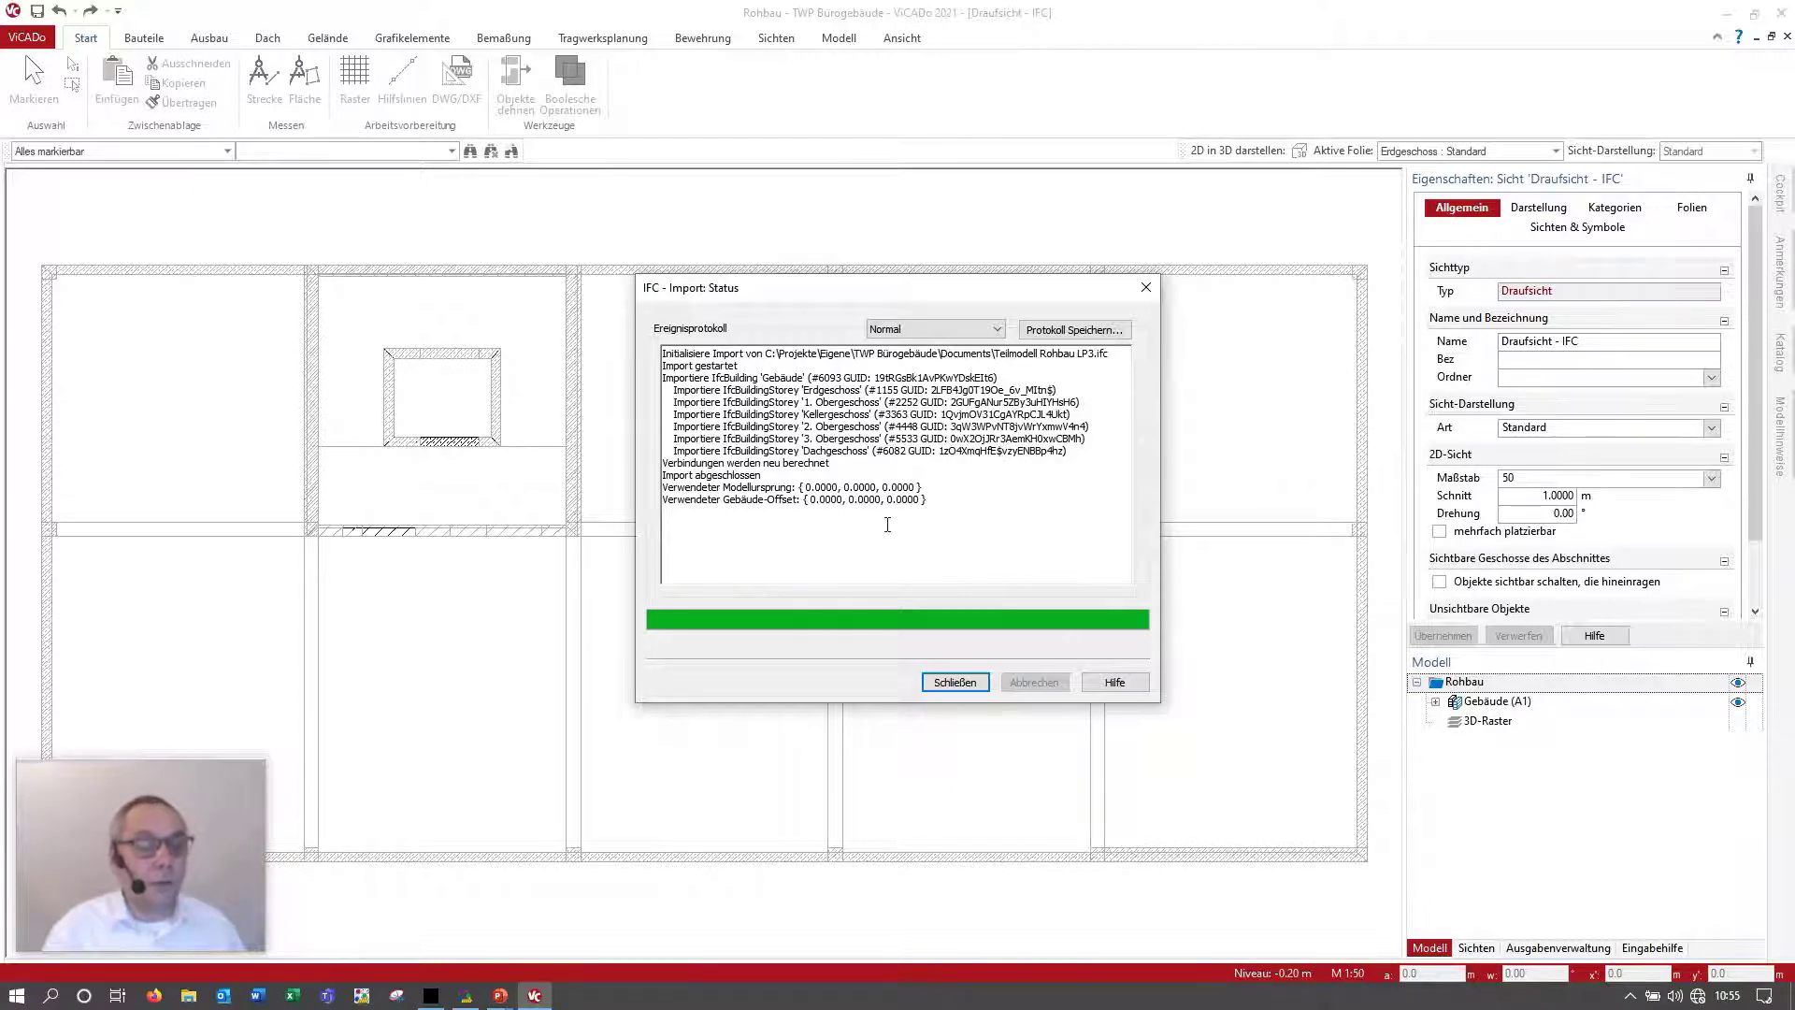
Step: Close the IFC import report, add a default 3D visualisation view, then reactivate Draufsicht - IFC
click(955, 682)
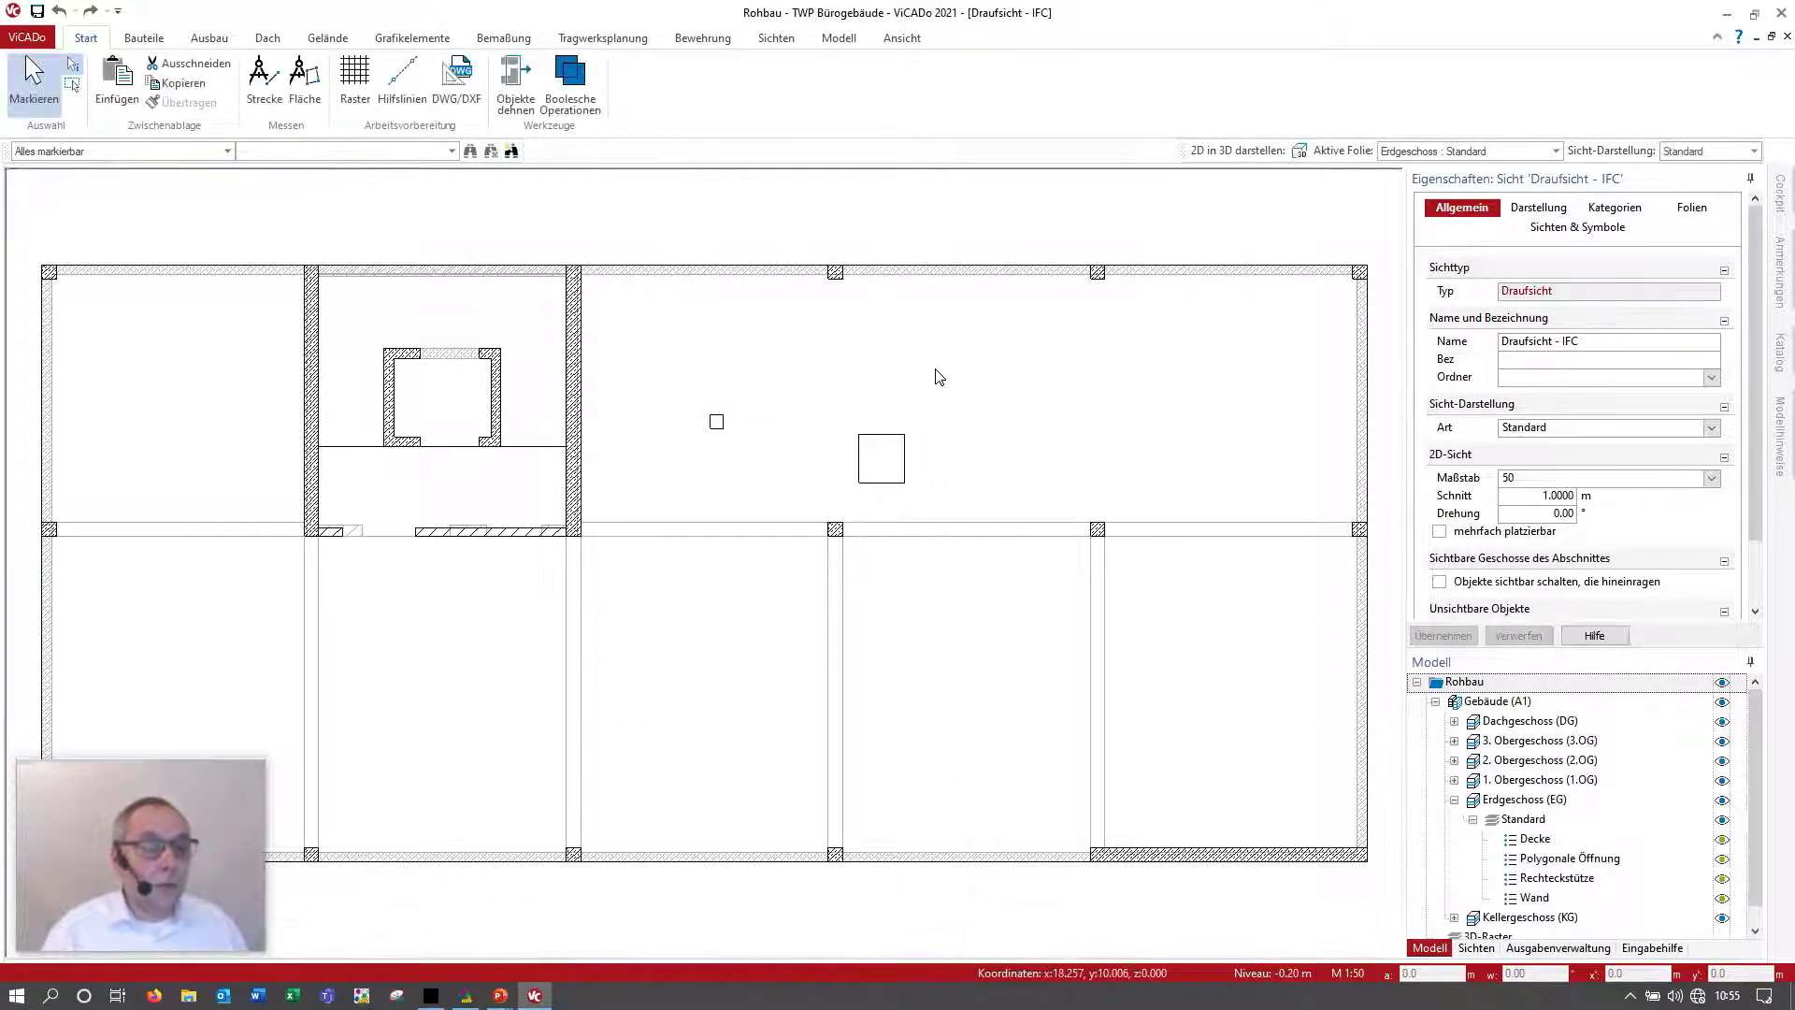
click(775, 38)
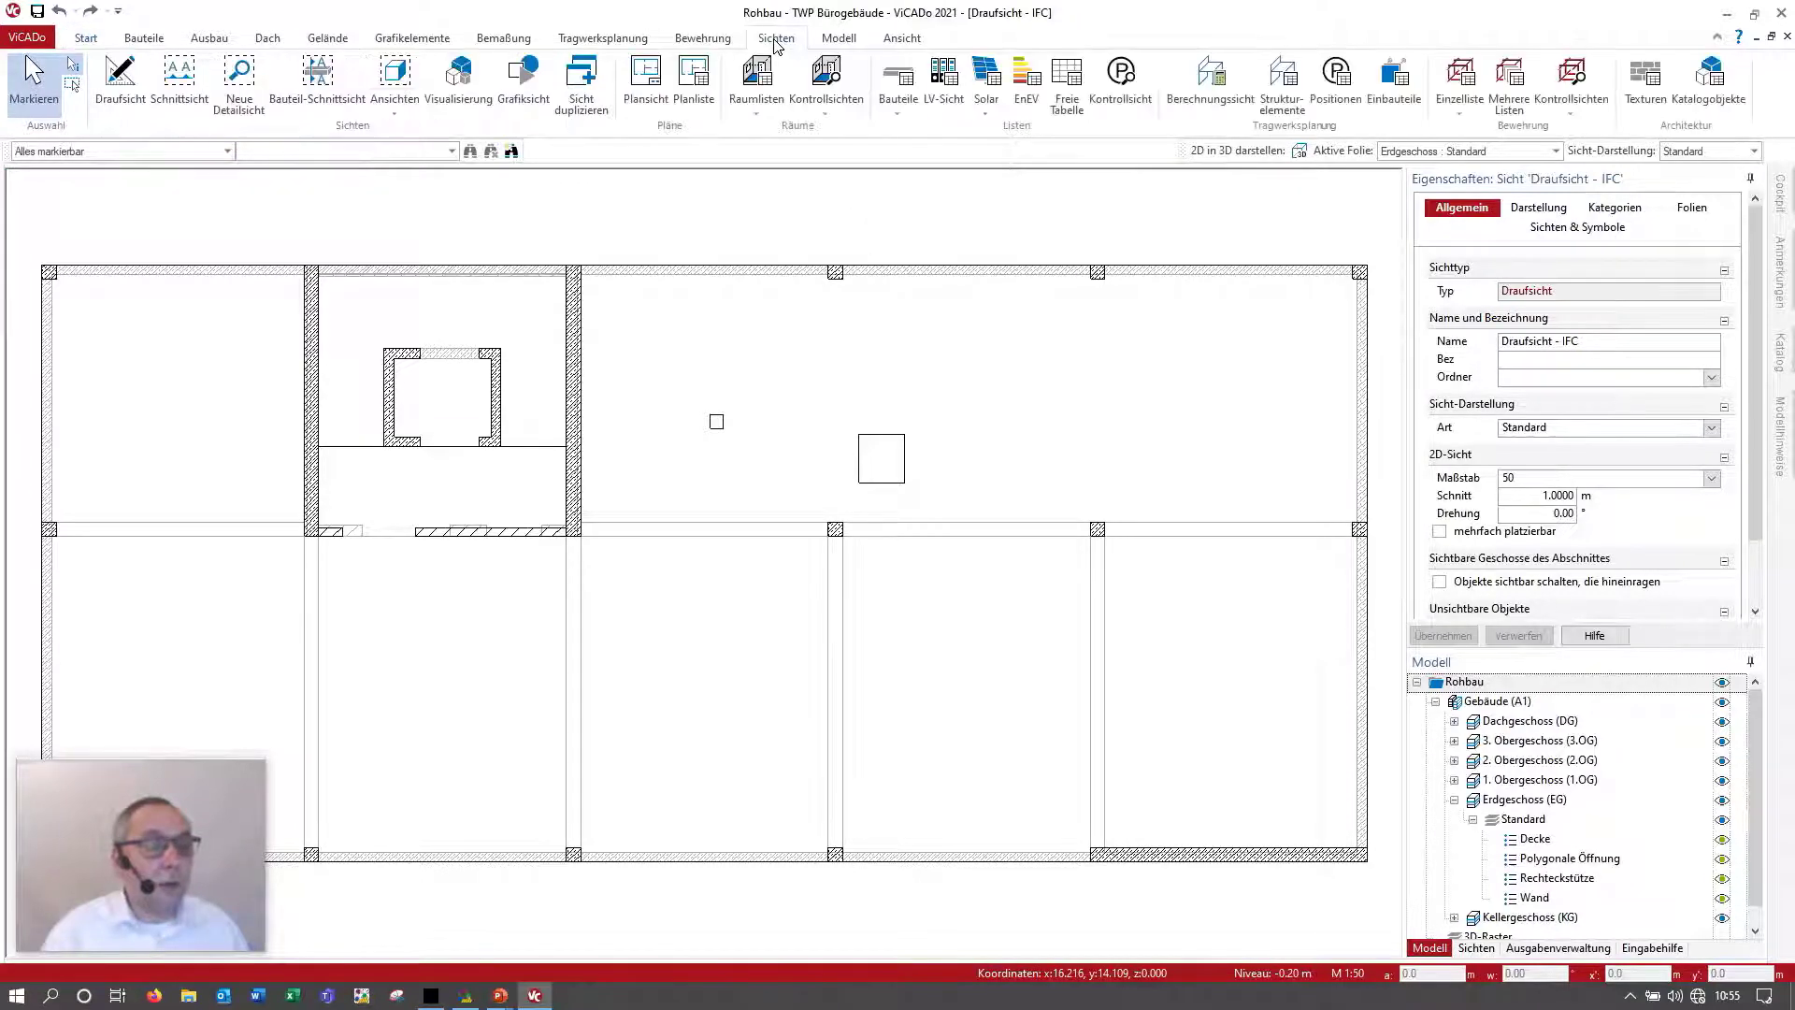
click(458, 80)
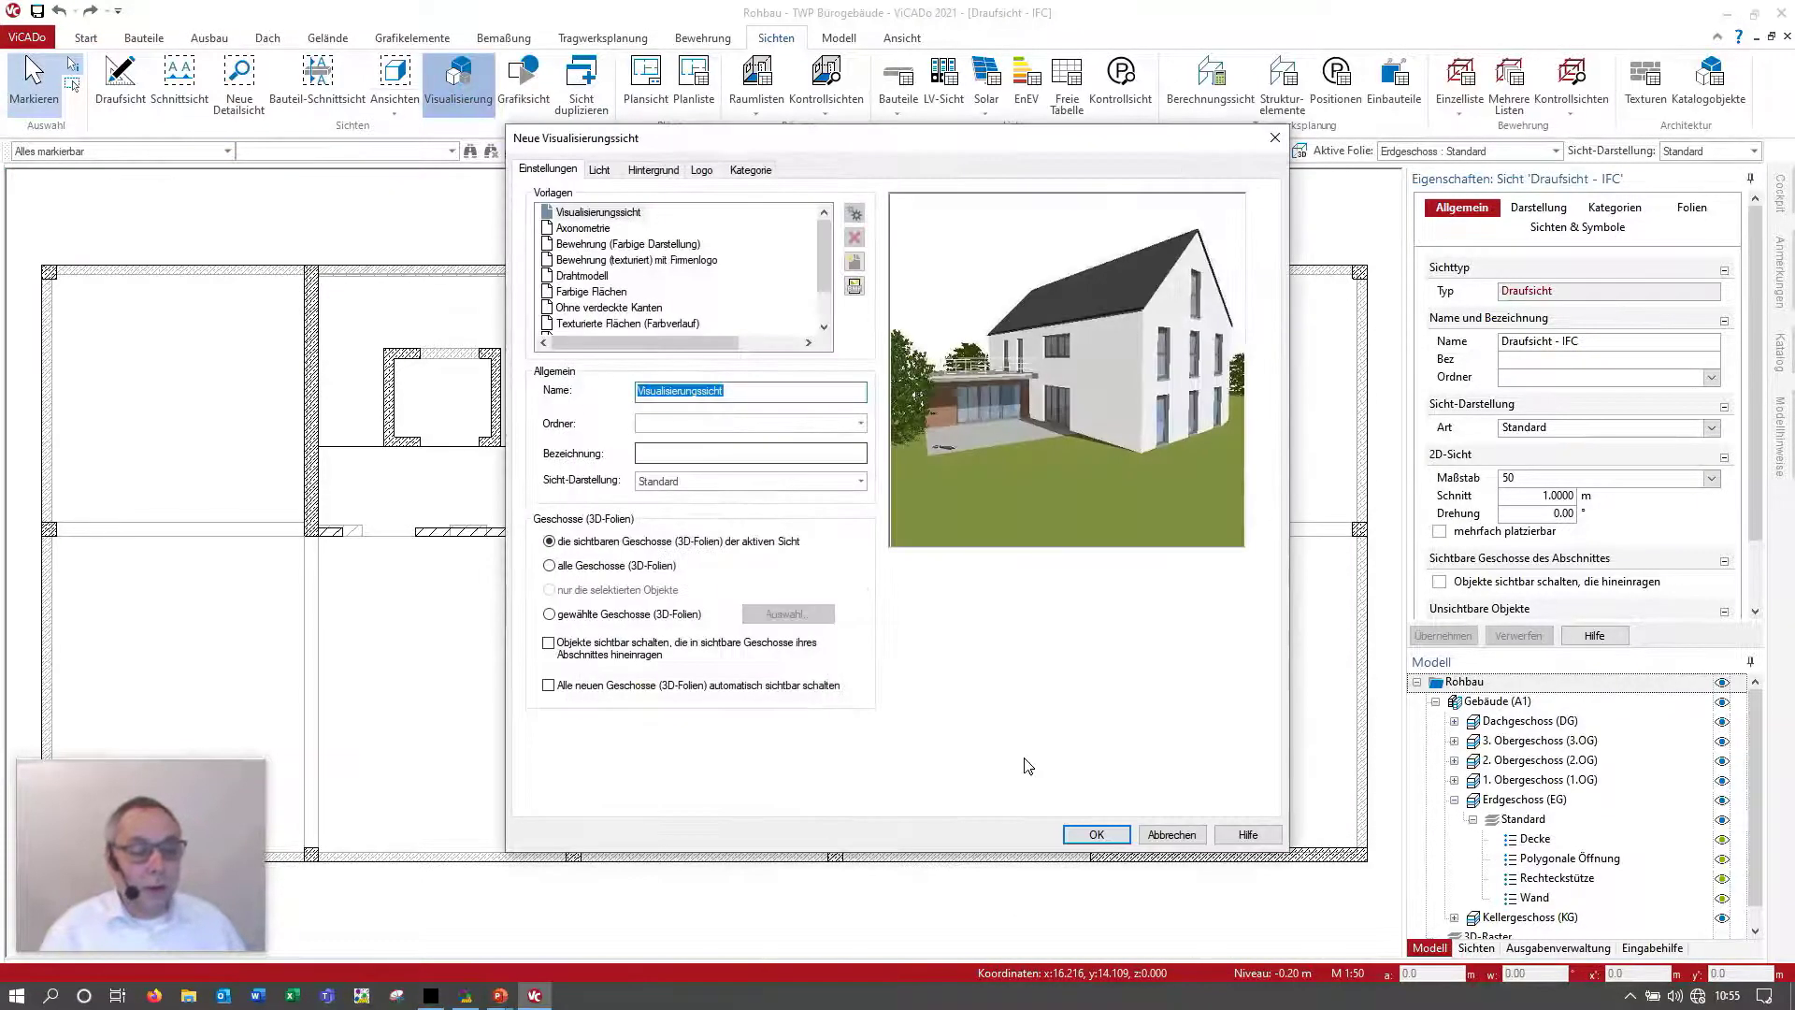
click(1084, 834)
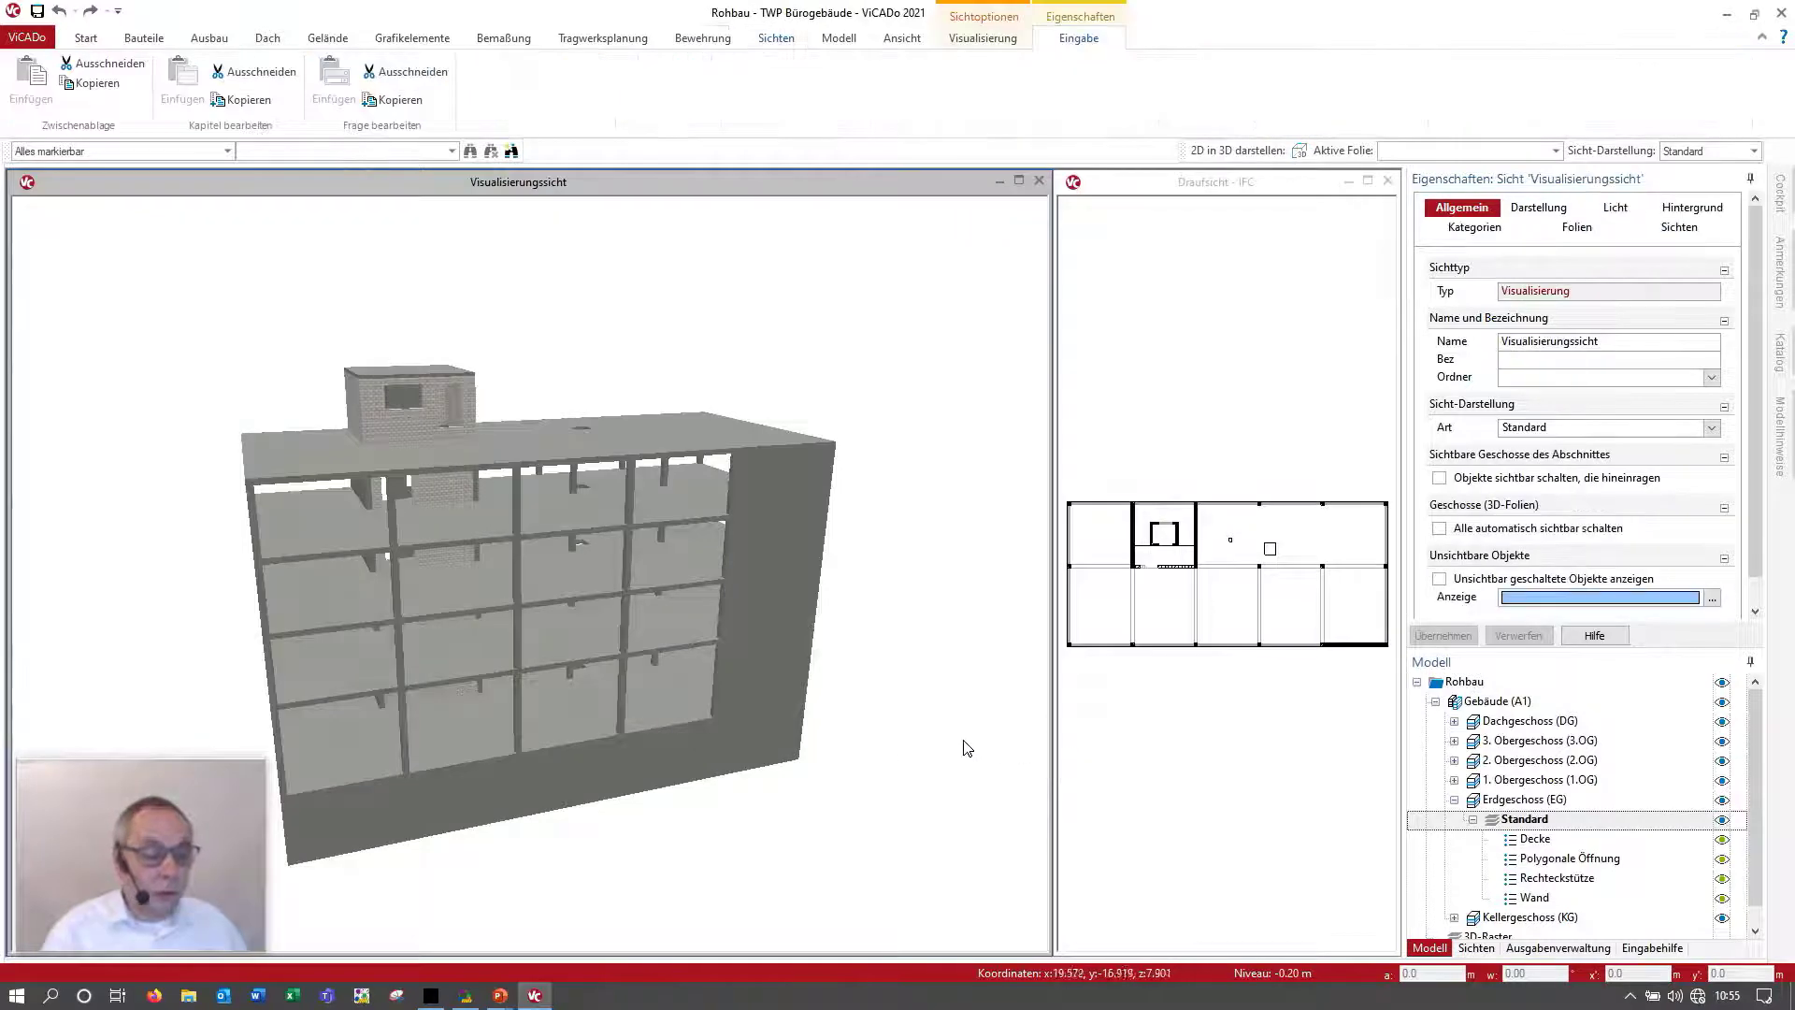
mouse_move(778, 686)
middle_down()
mouse_move(745, 691)
mouse_move(837, 689)
mouse_move(804, 678)
middle_up()
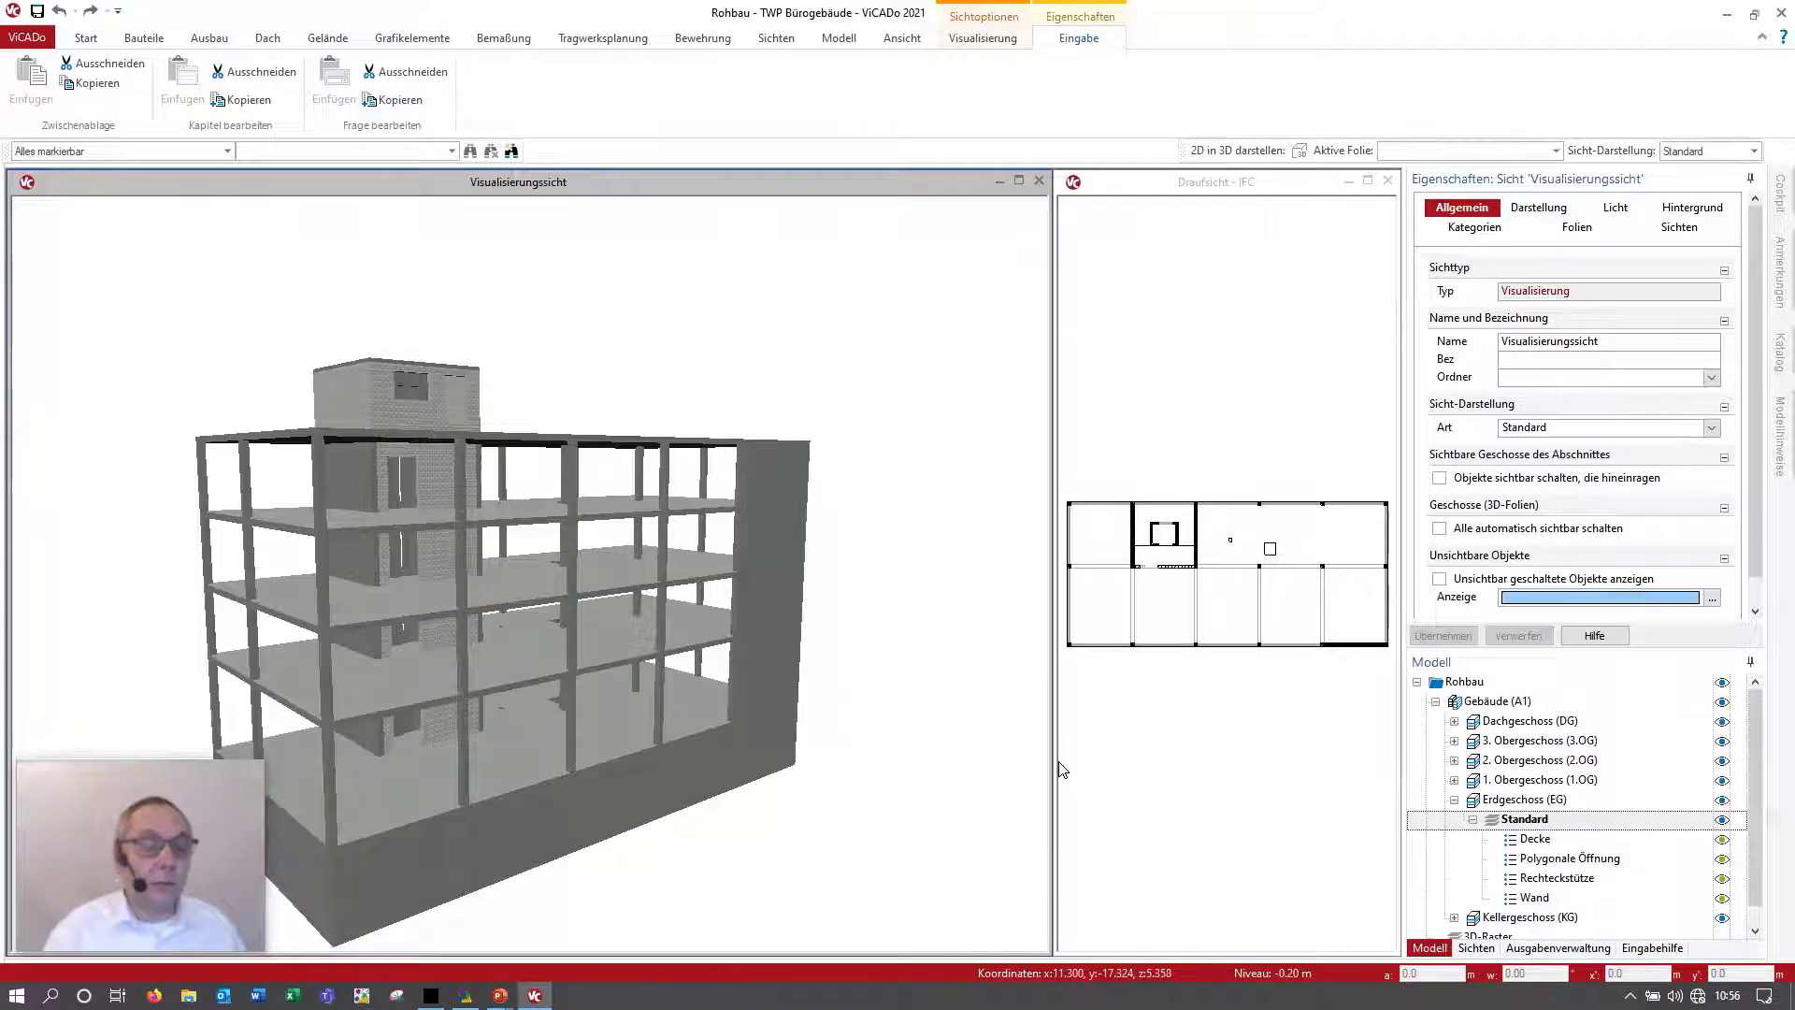
click(1183, 795)
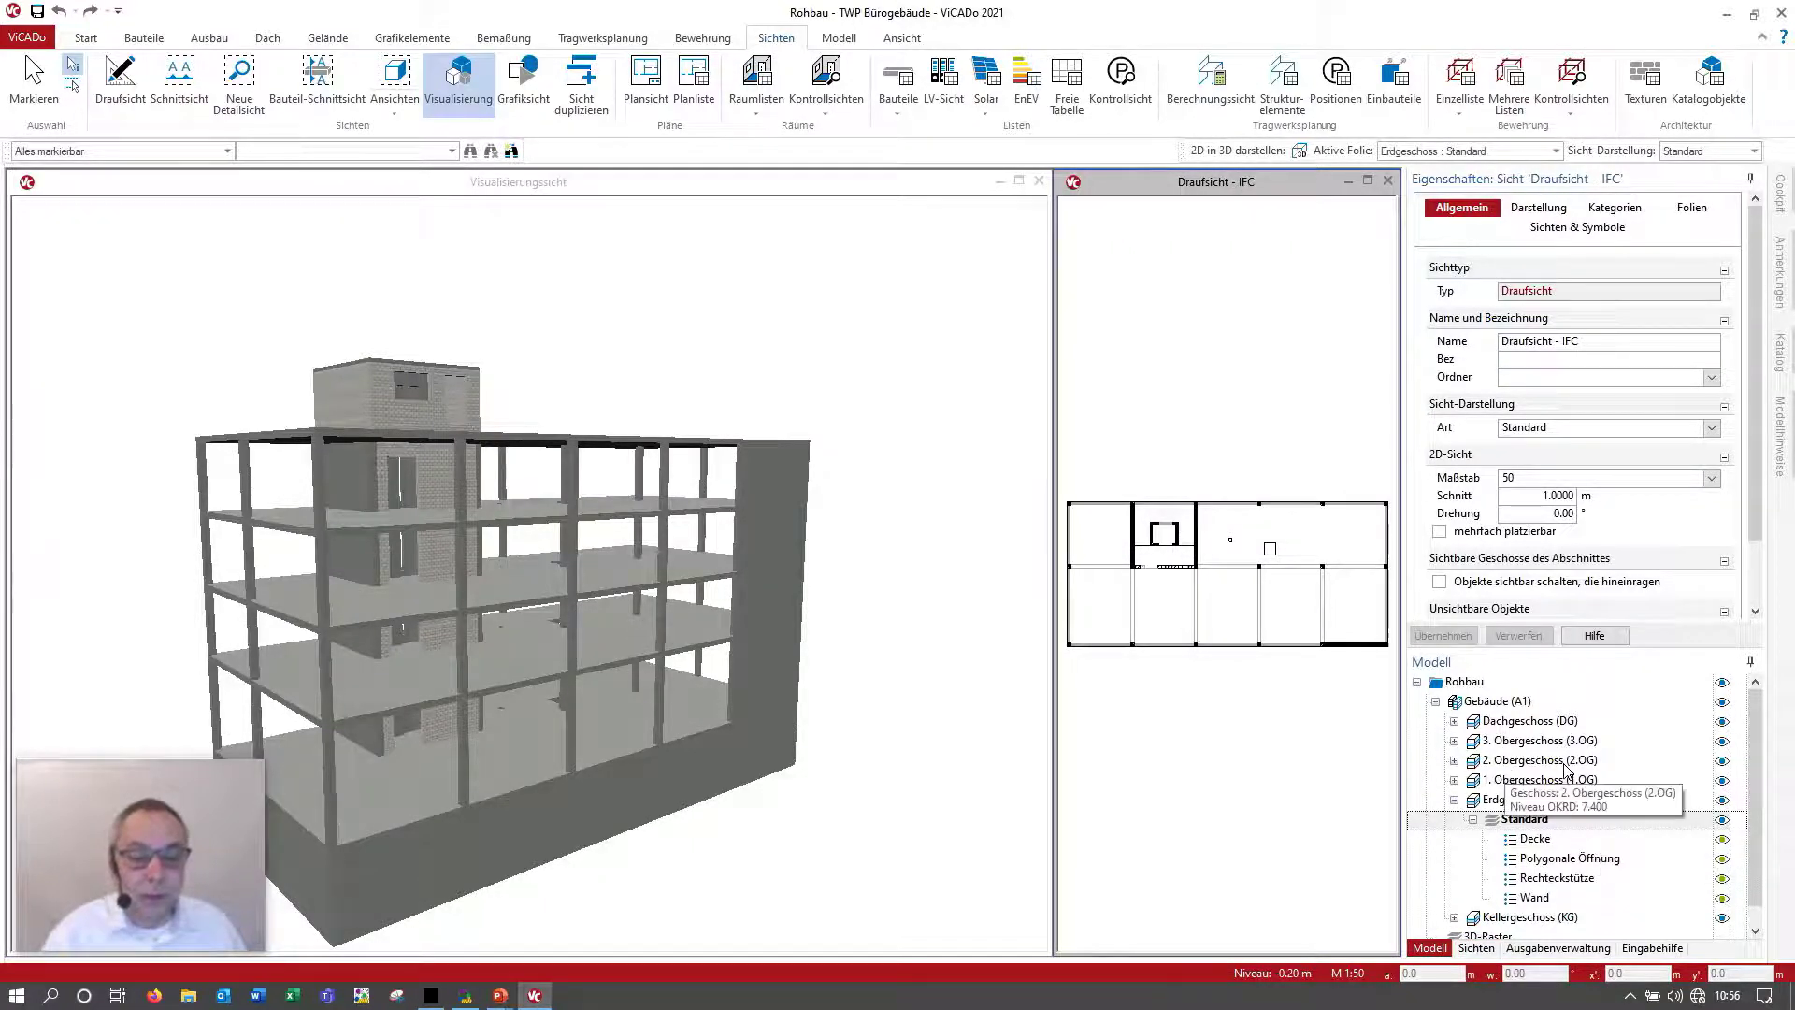
Step: Start a new floor plan view named Draufsicht KG
click(1470, 821)
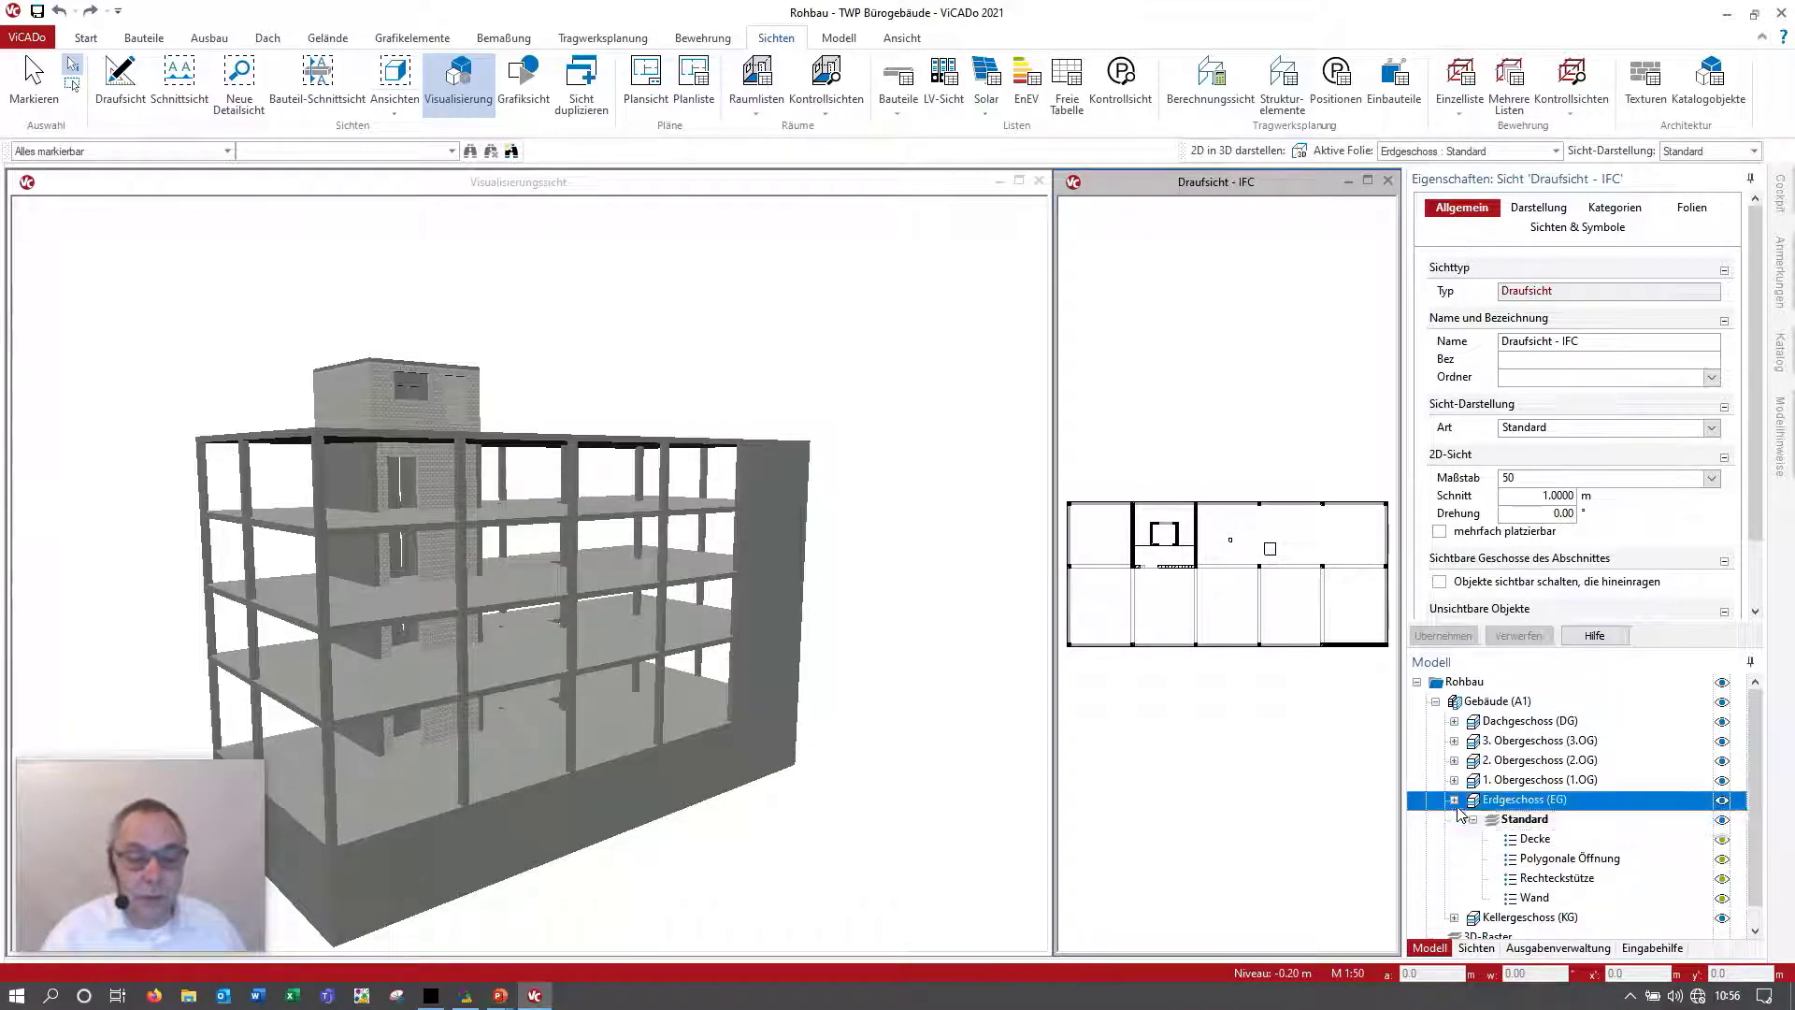
click(1454, 820)
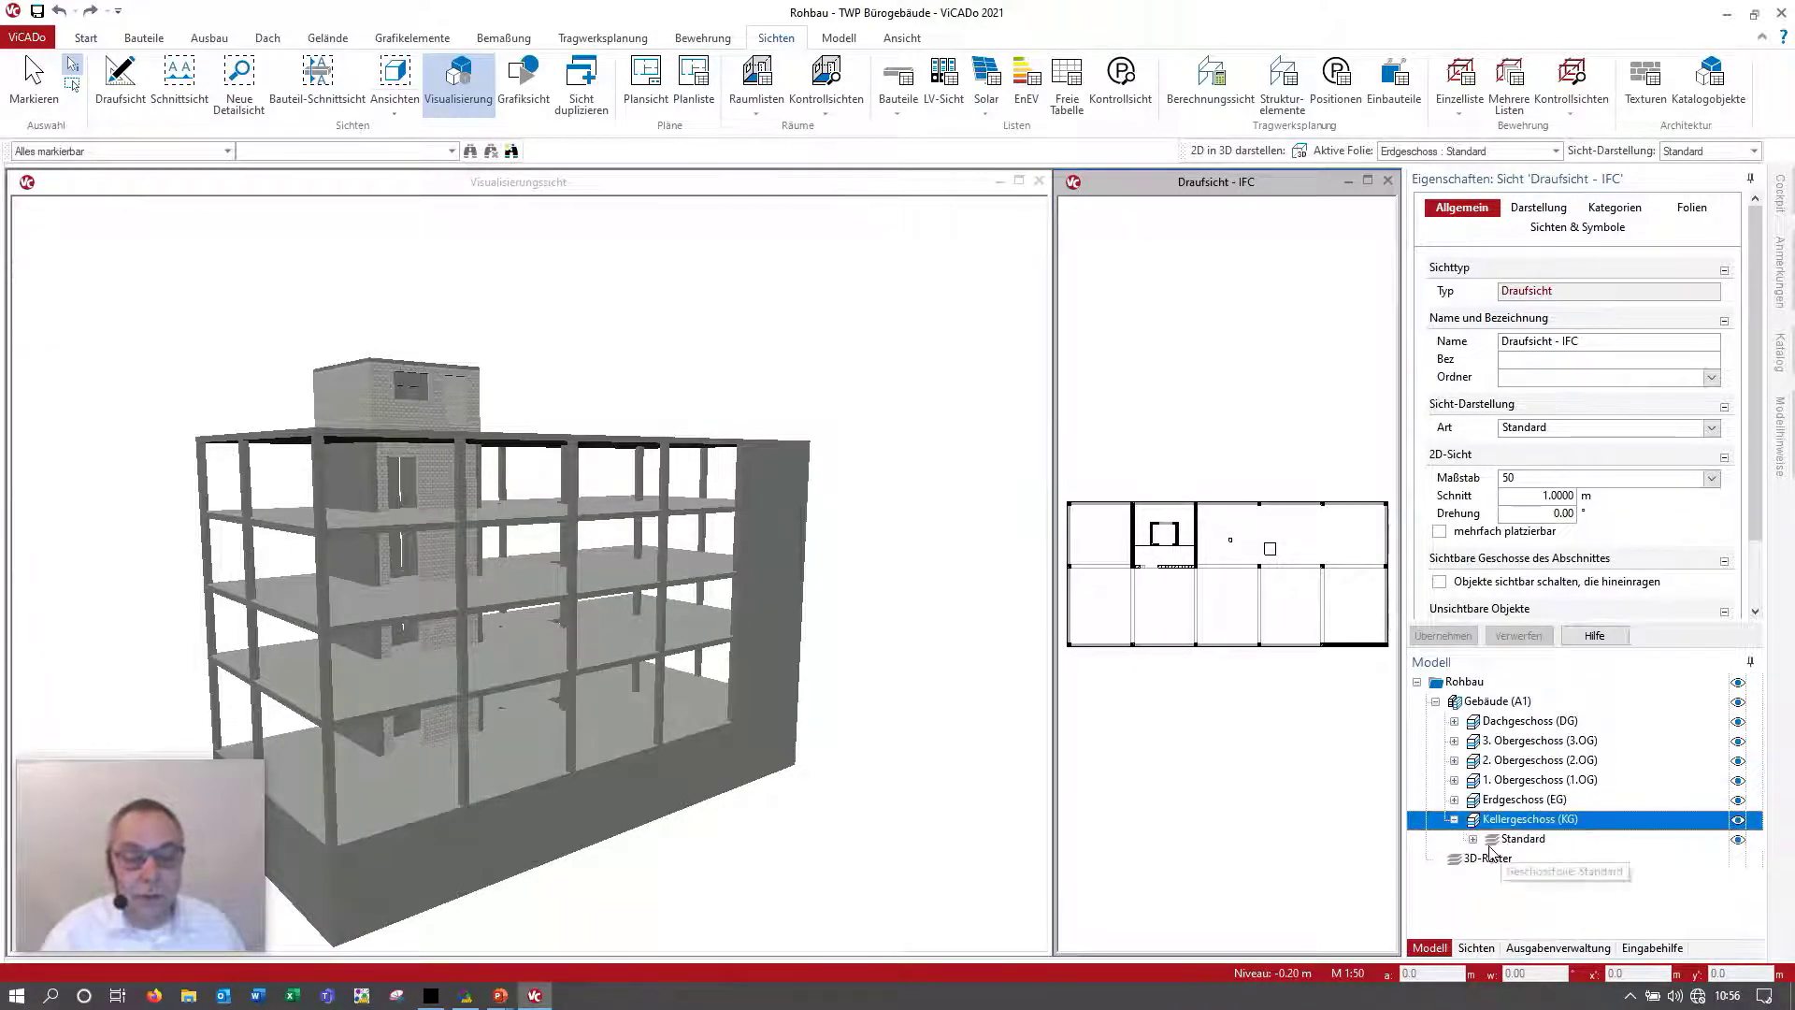
click(1489, 946)
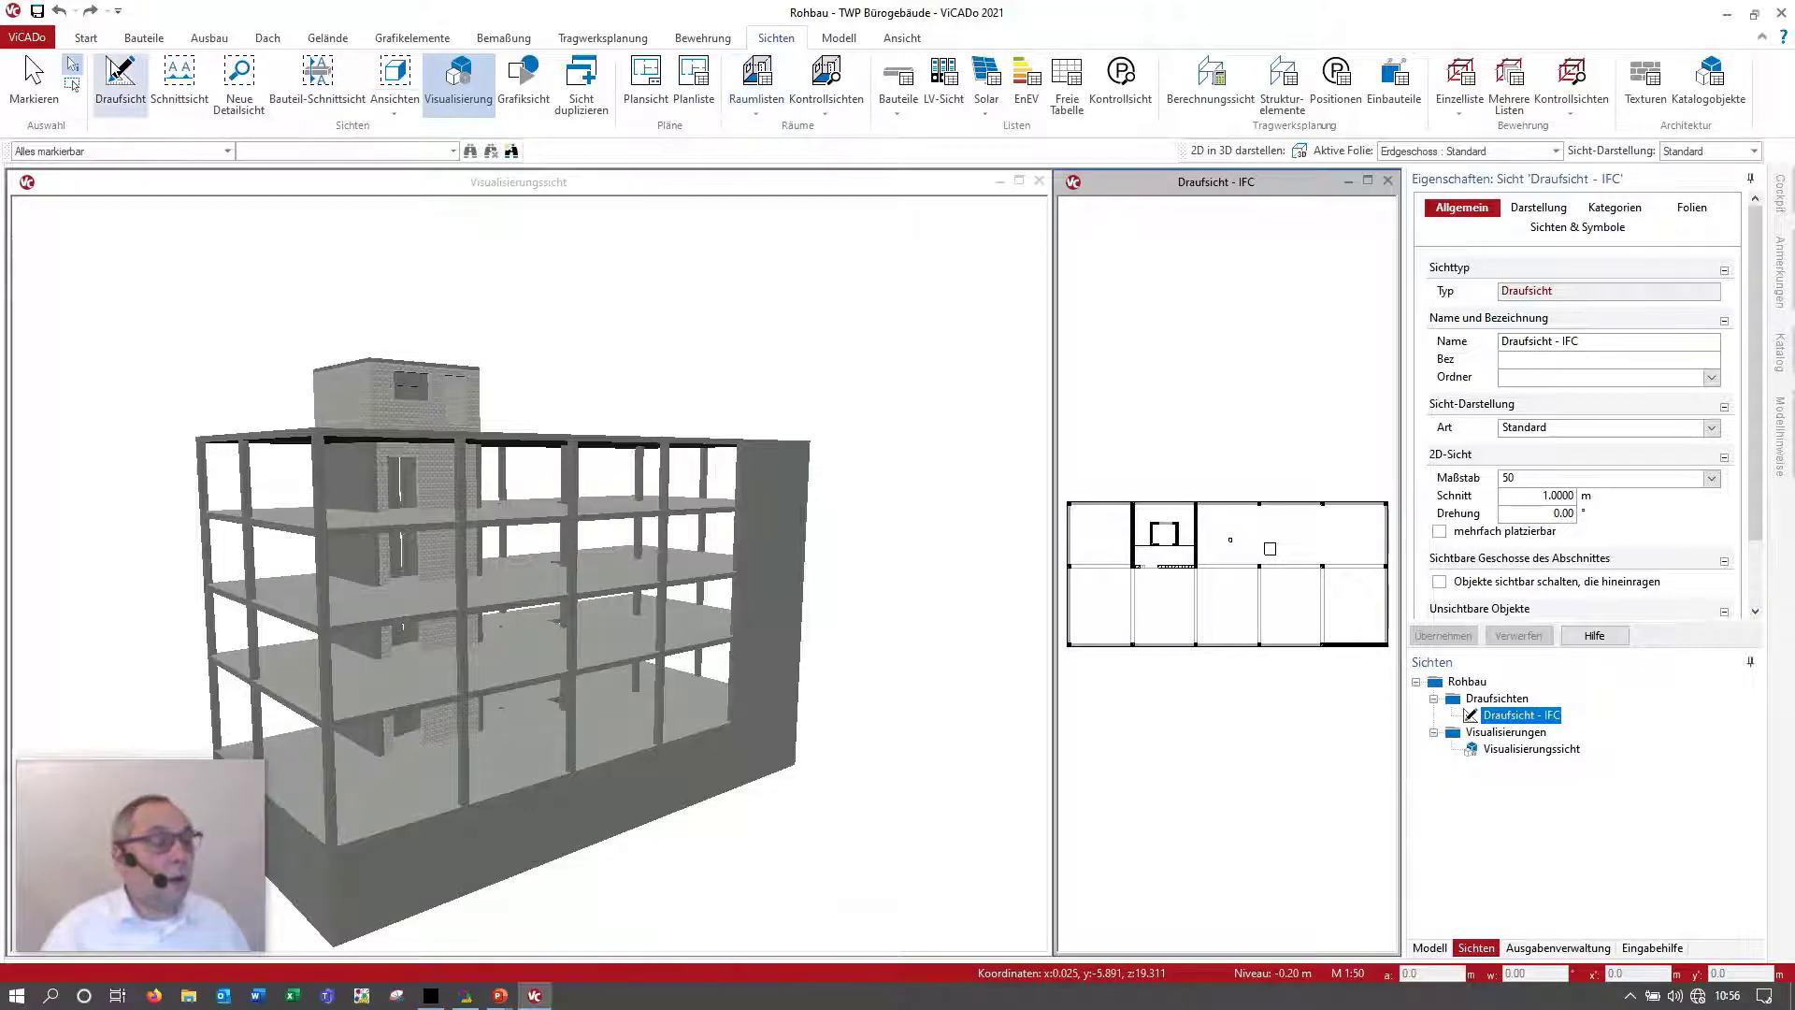
click(119, 79)
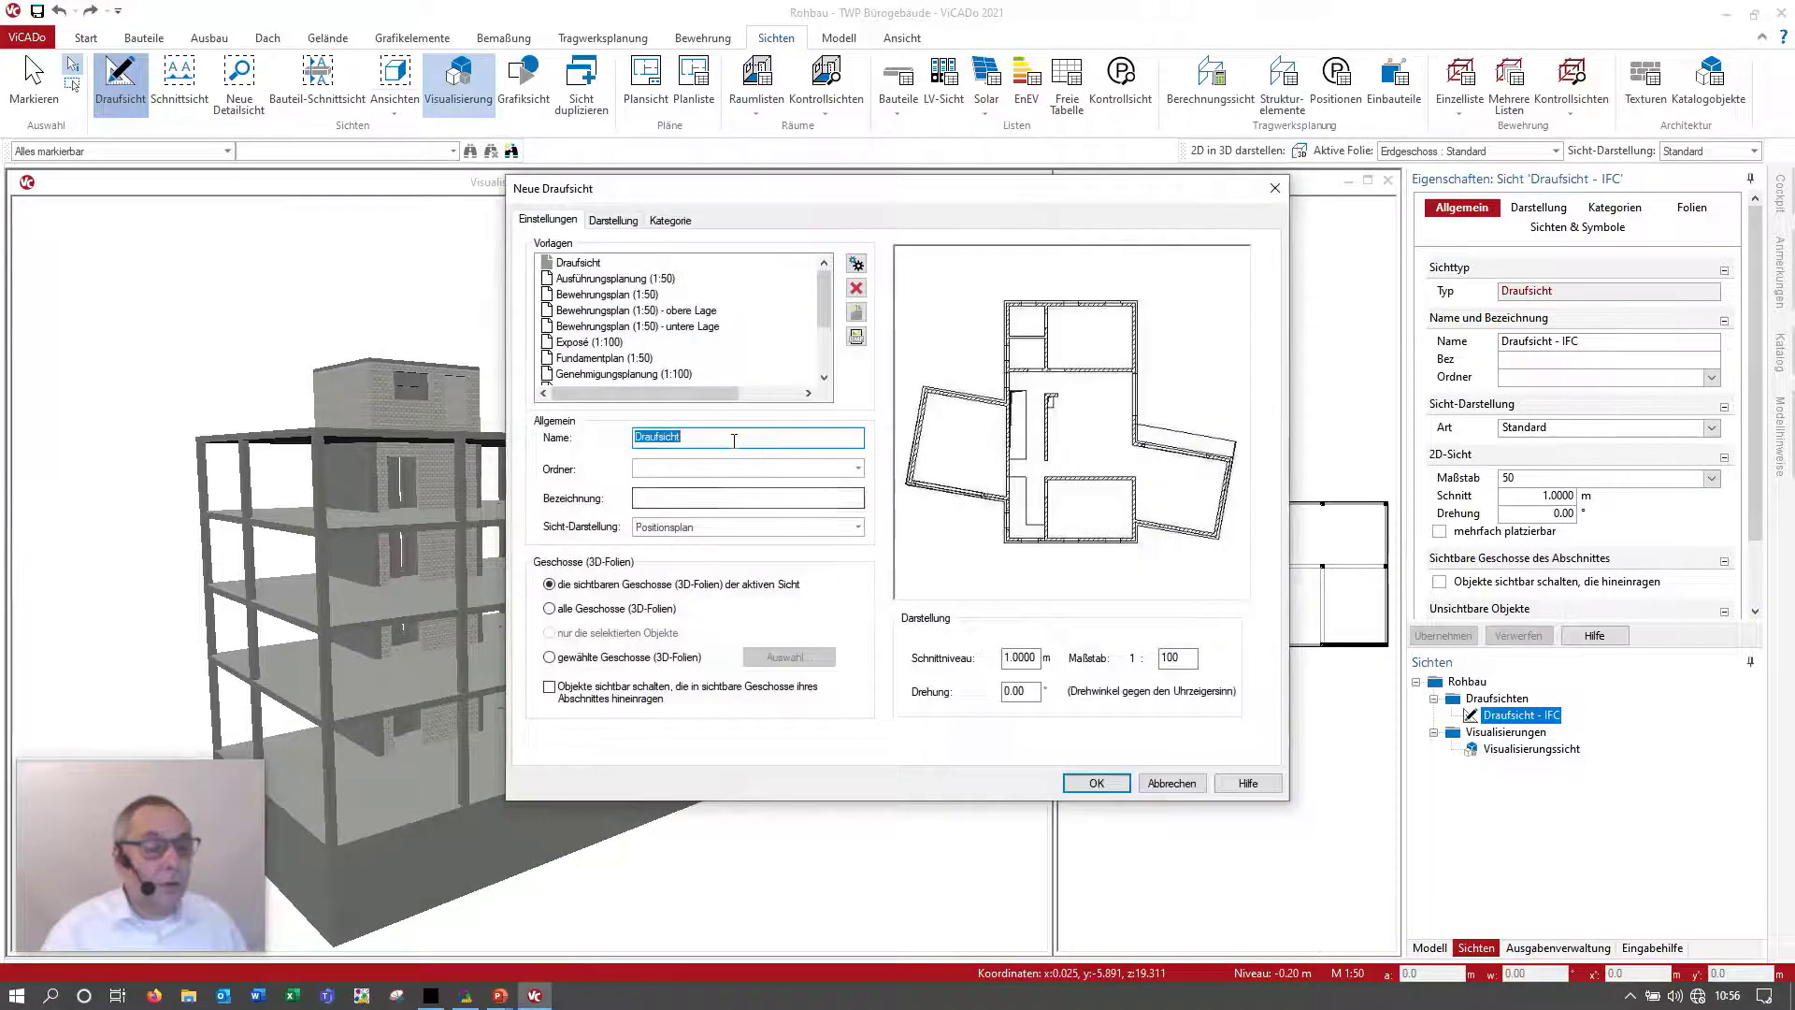
click(726, 438)
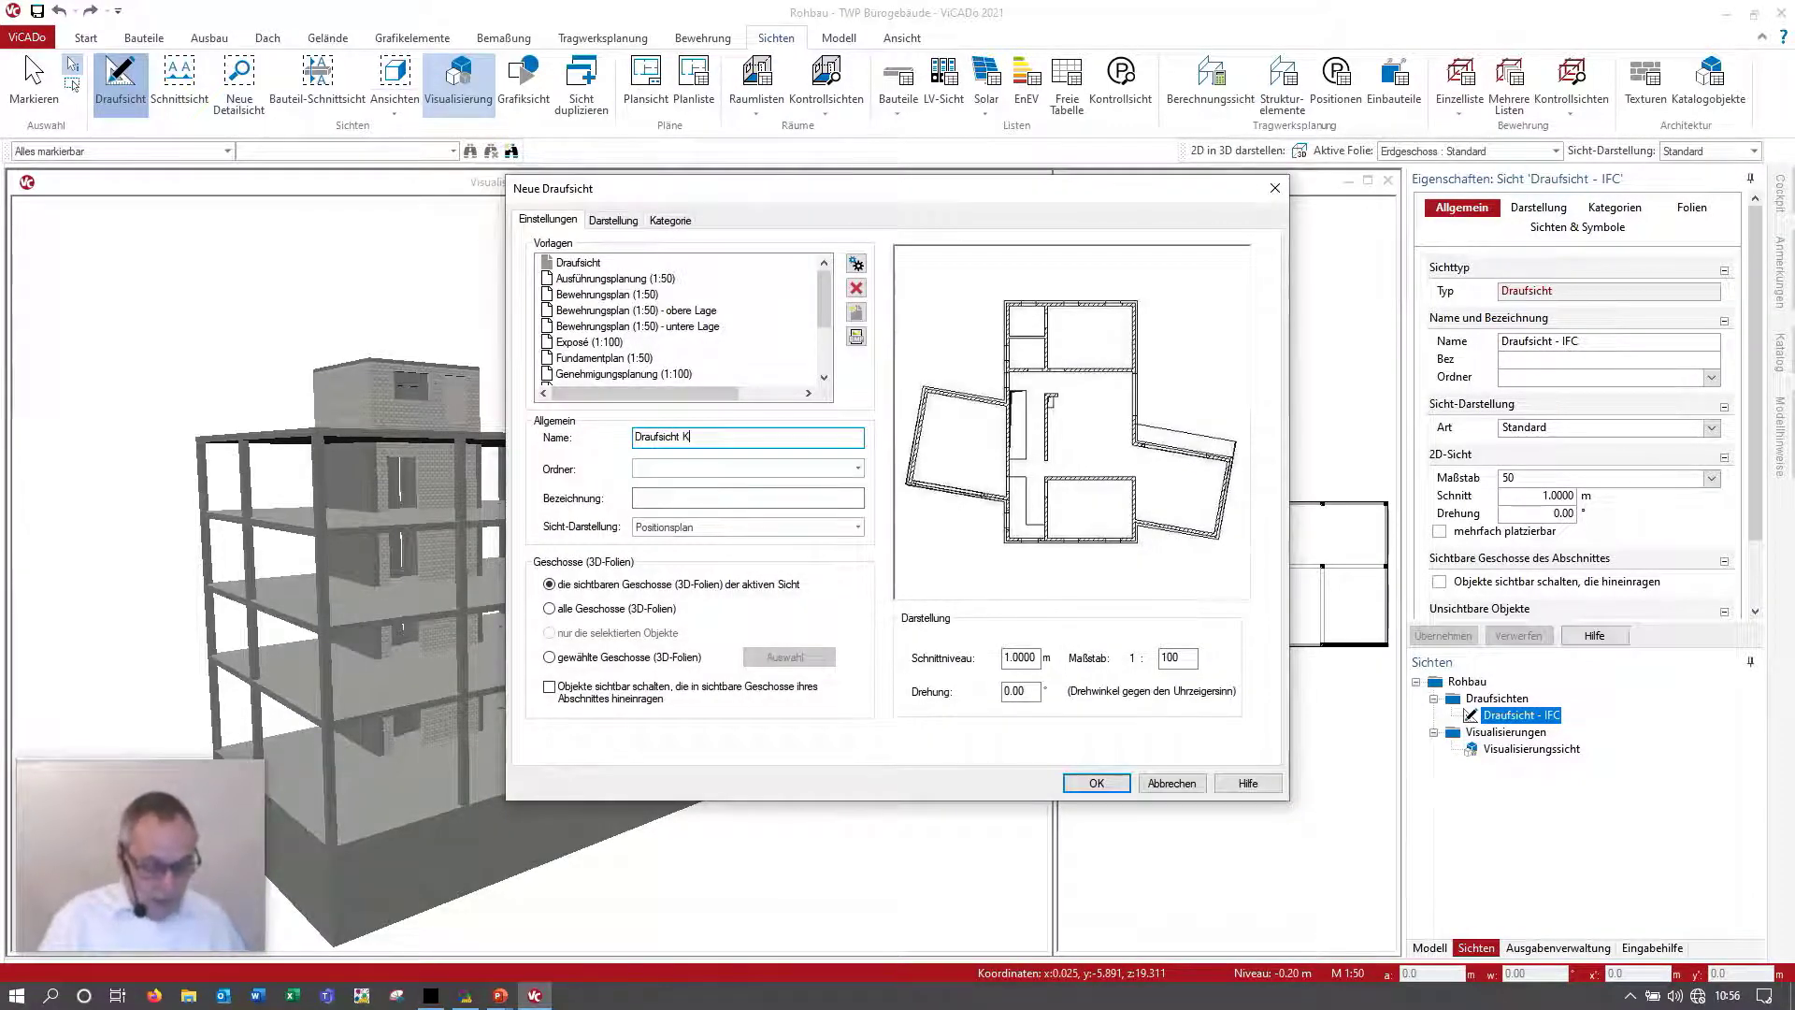
text(KG)
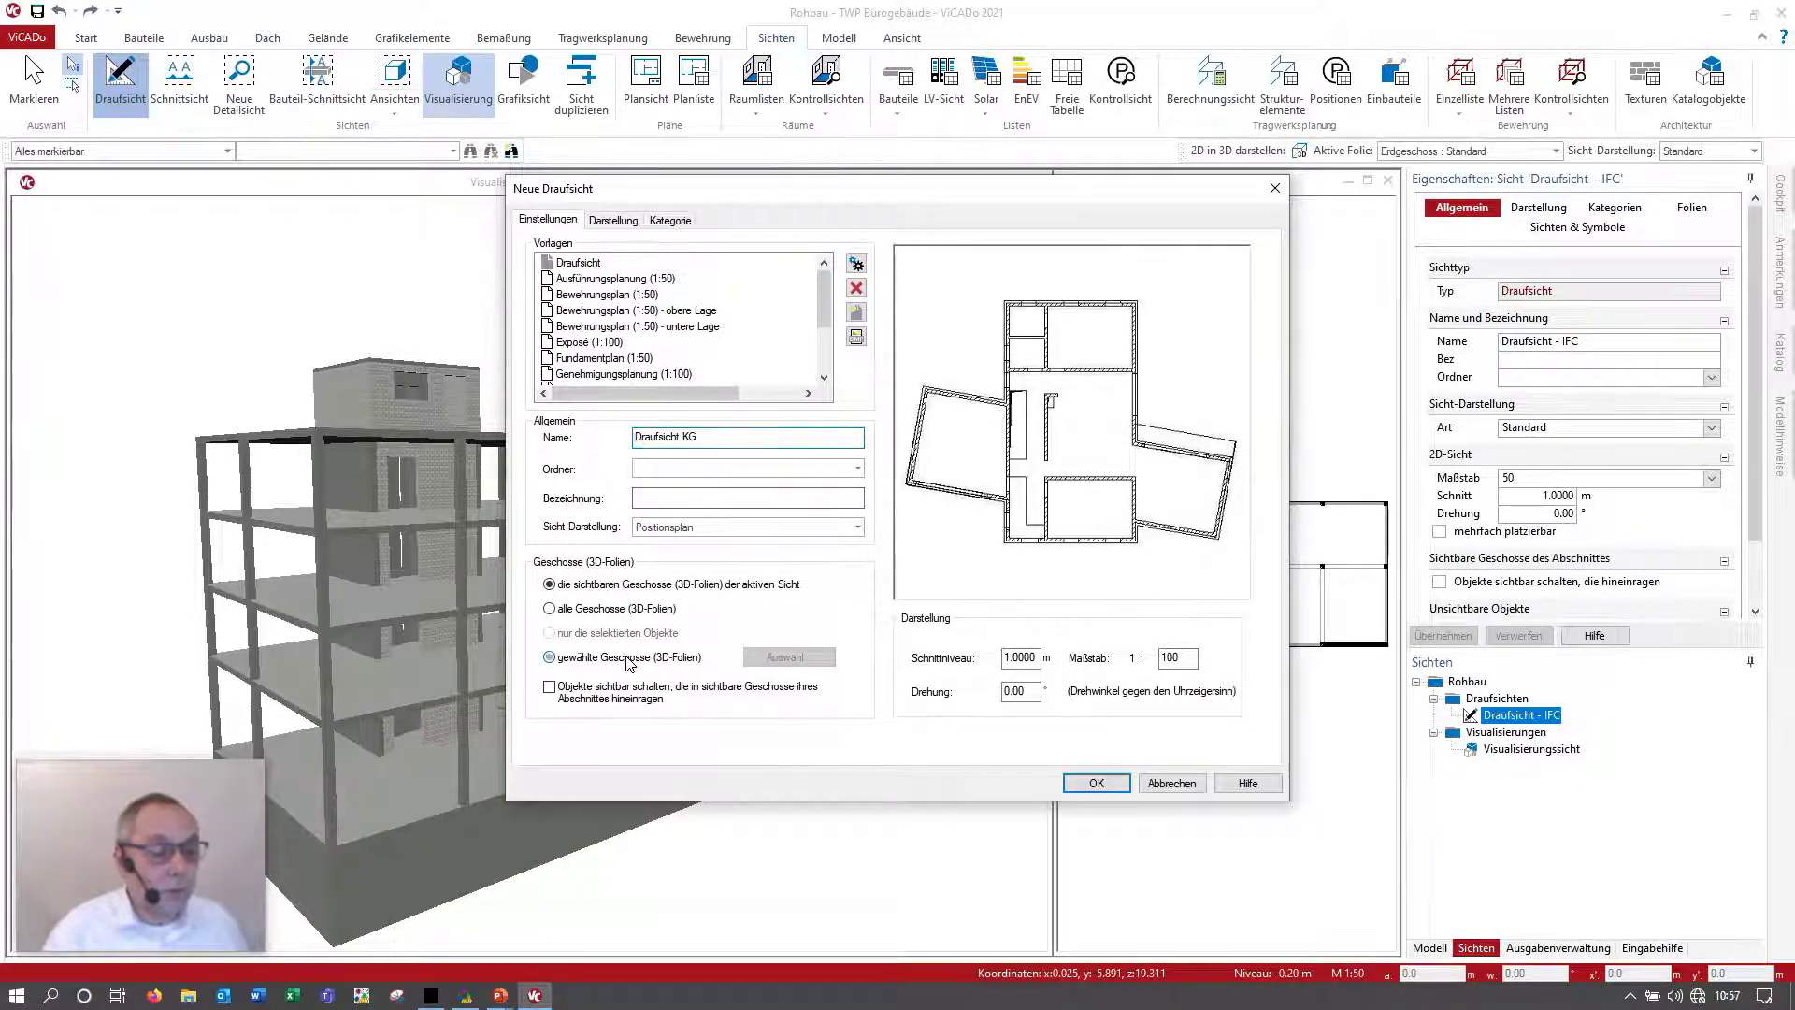
Step: Limit the Draufsicht KG plan to the Kellergeschoss storey only and create it
click(621, 657)
click(790, 657)
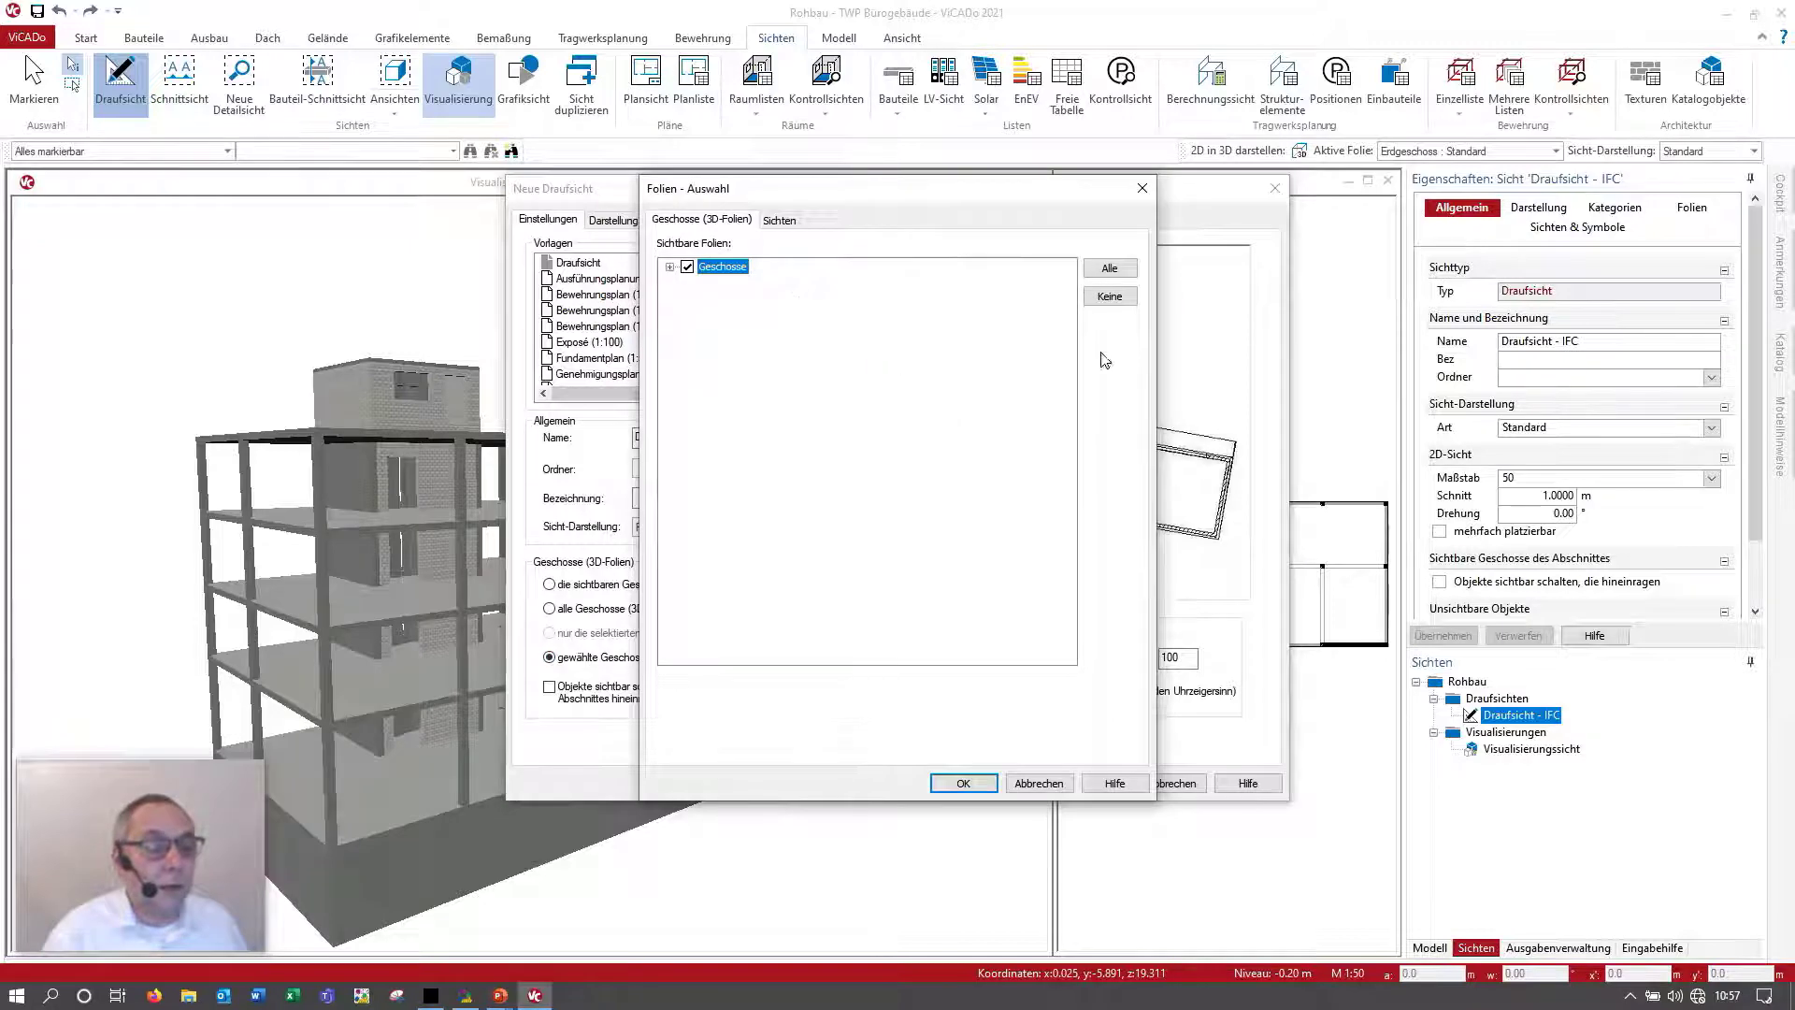
click(1109, 295)
click(669, 266)
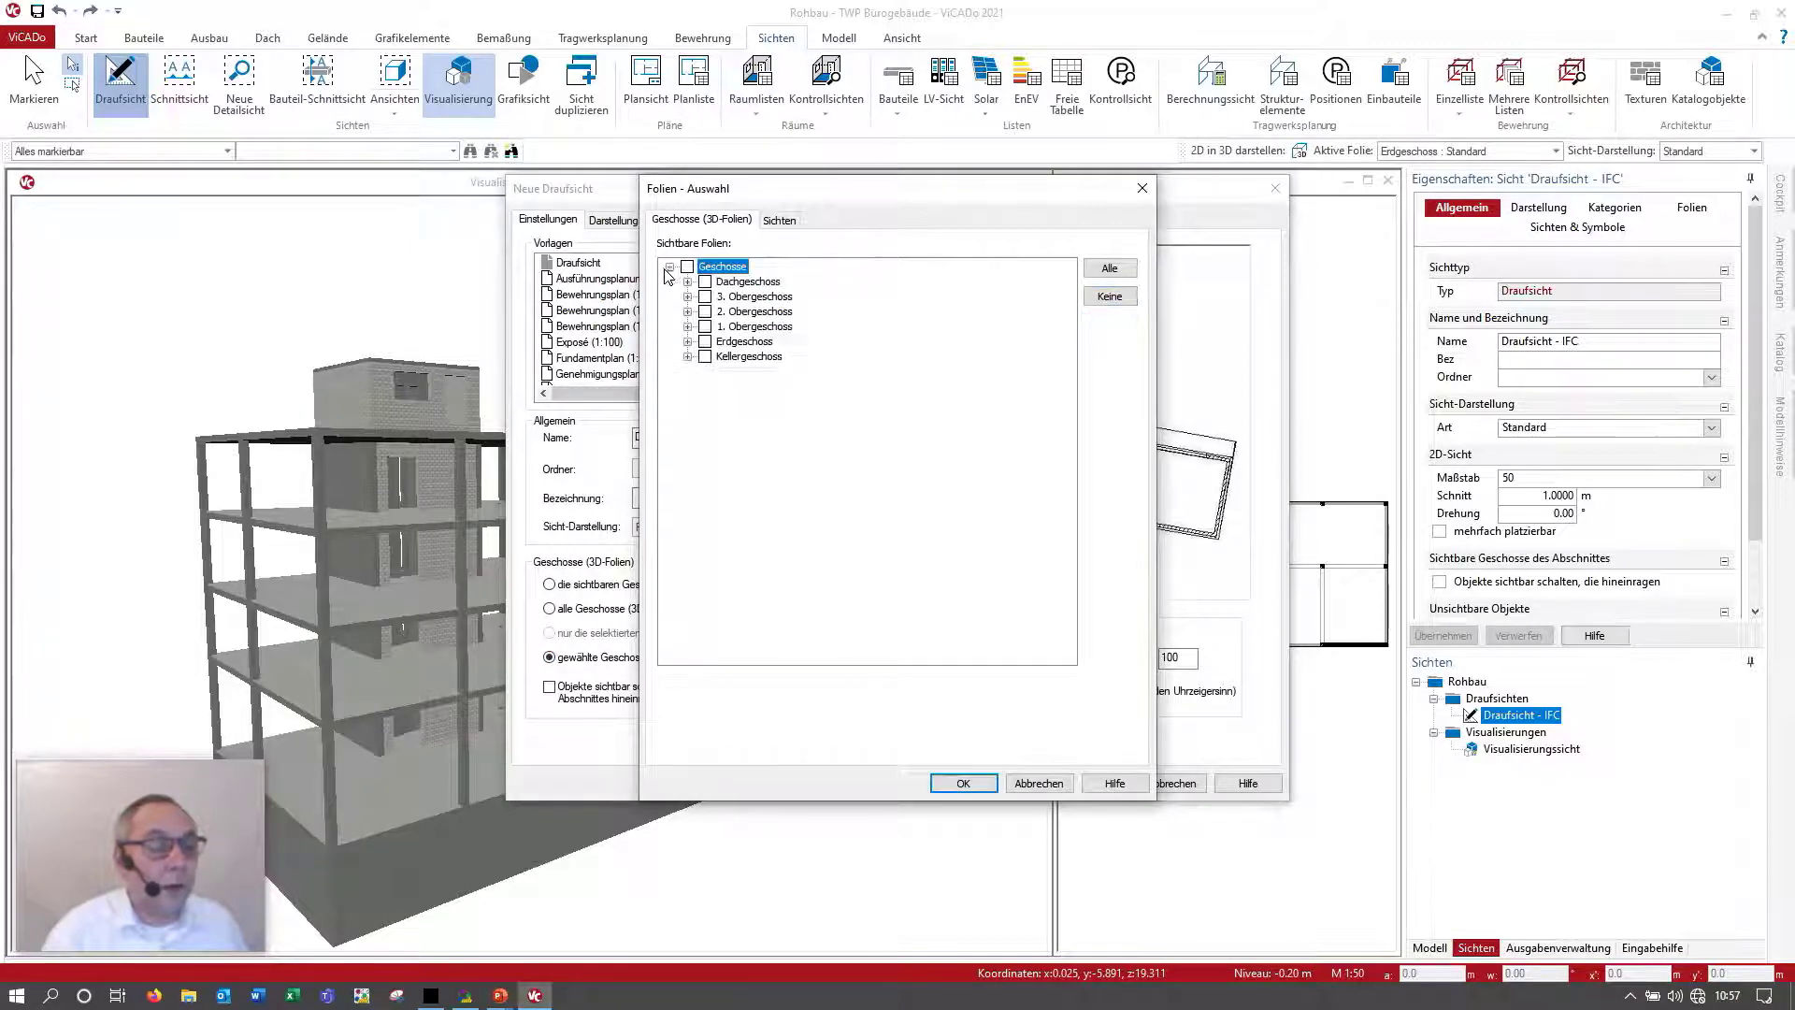
click(705, 356)
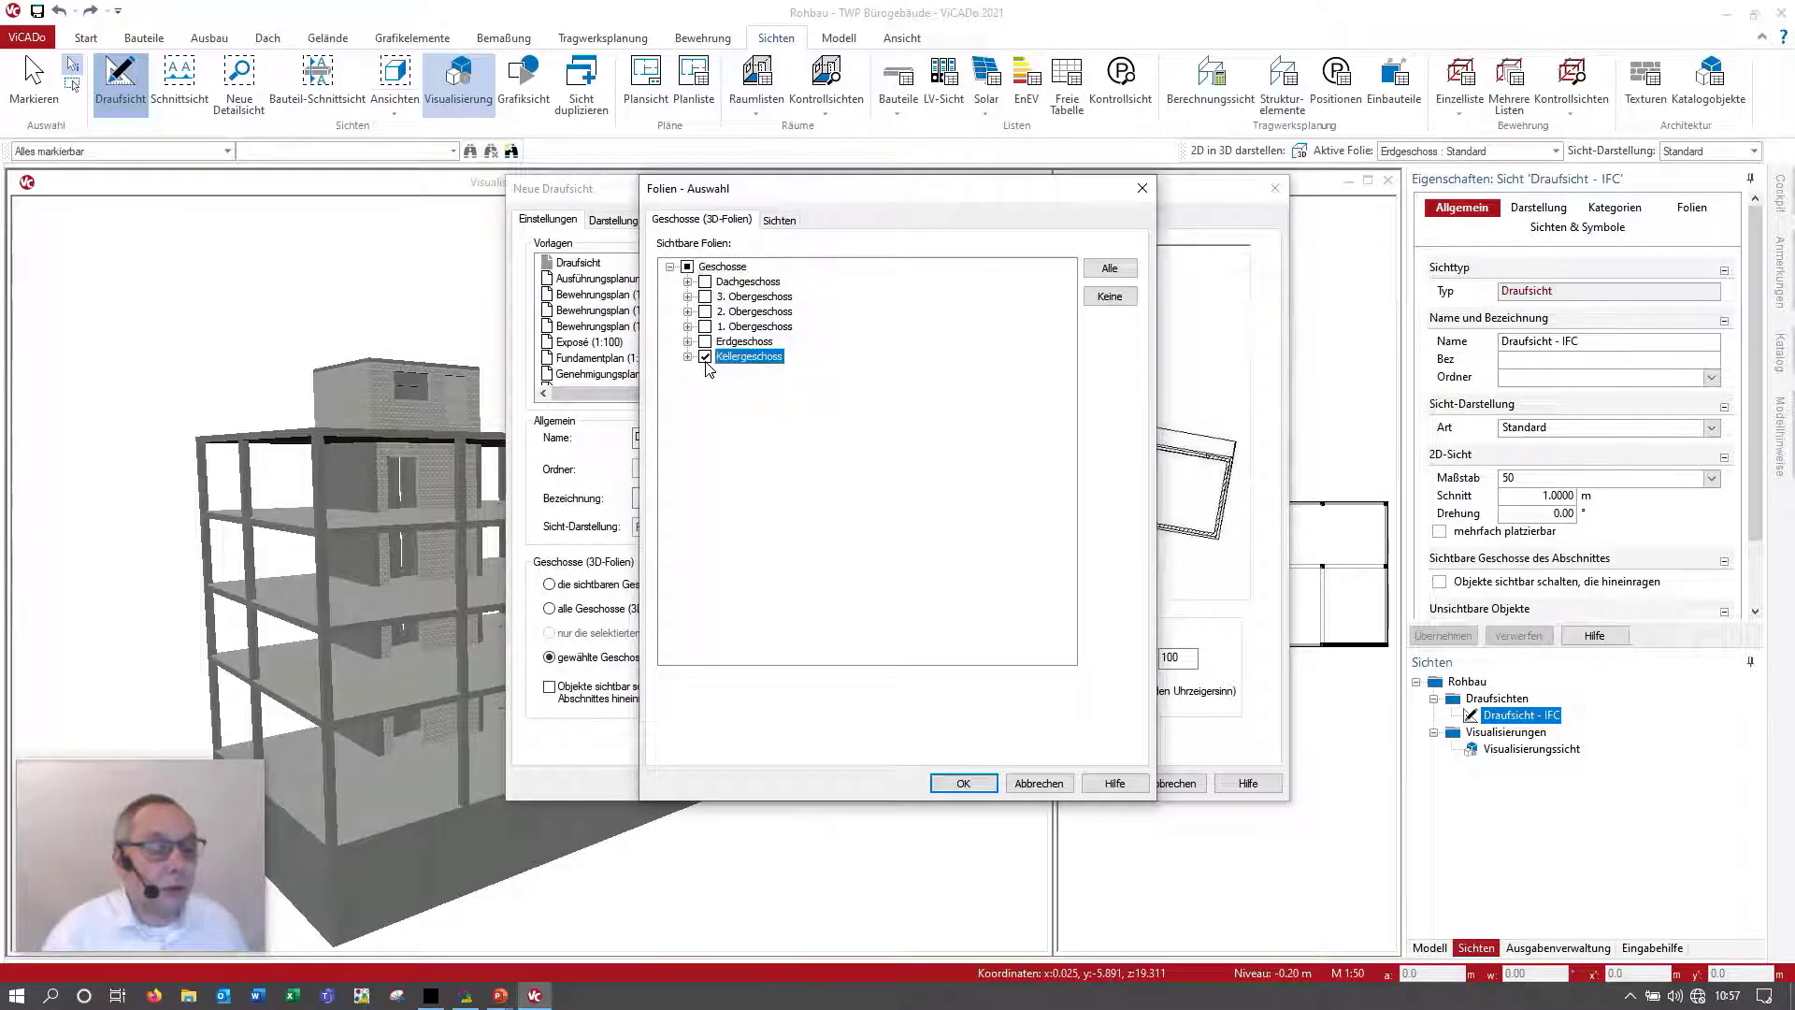
click(963, 782)
click(1100, 784)
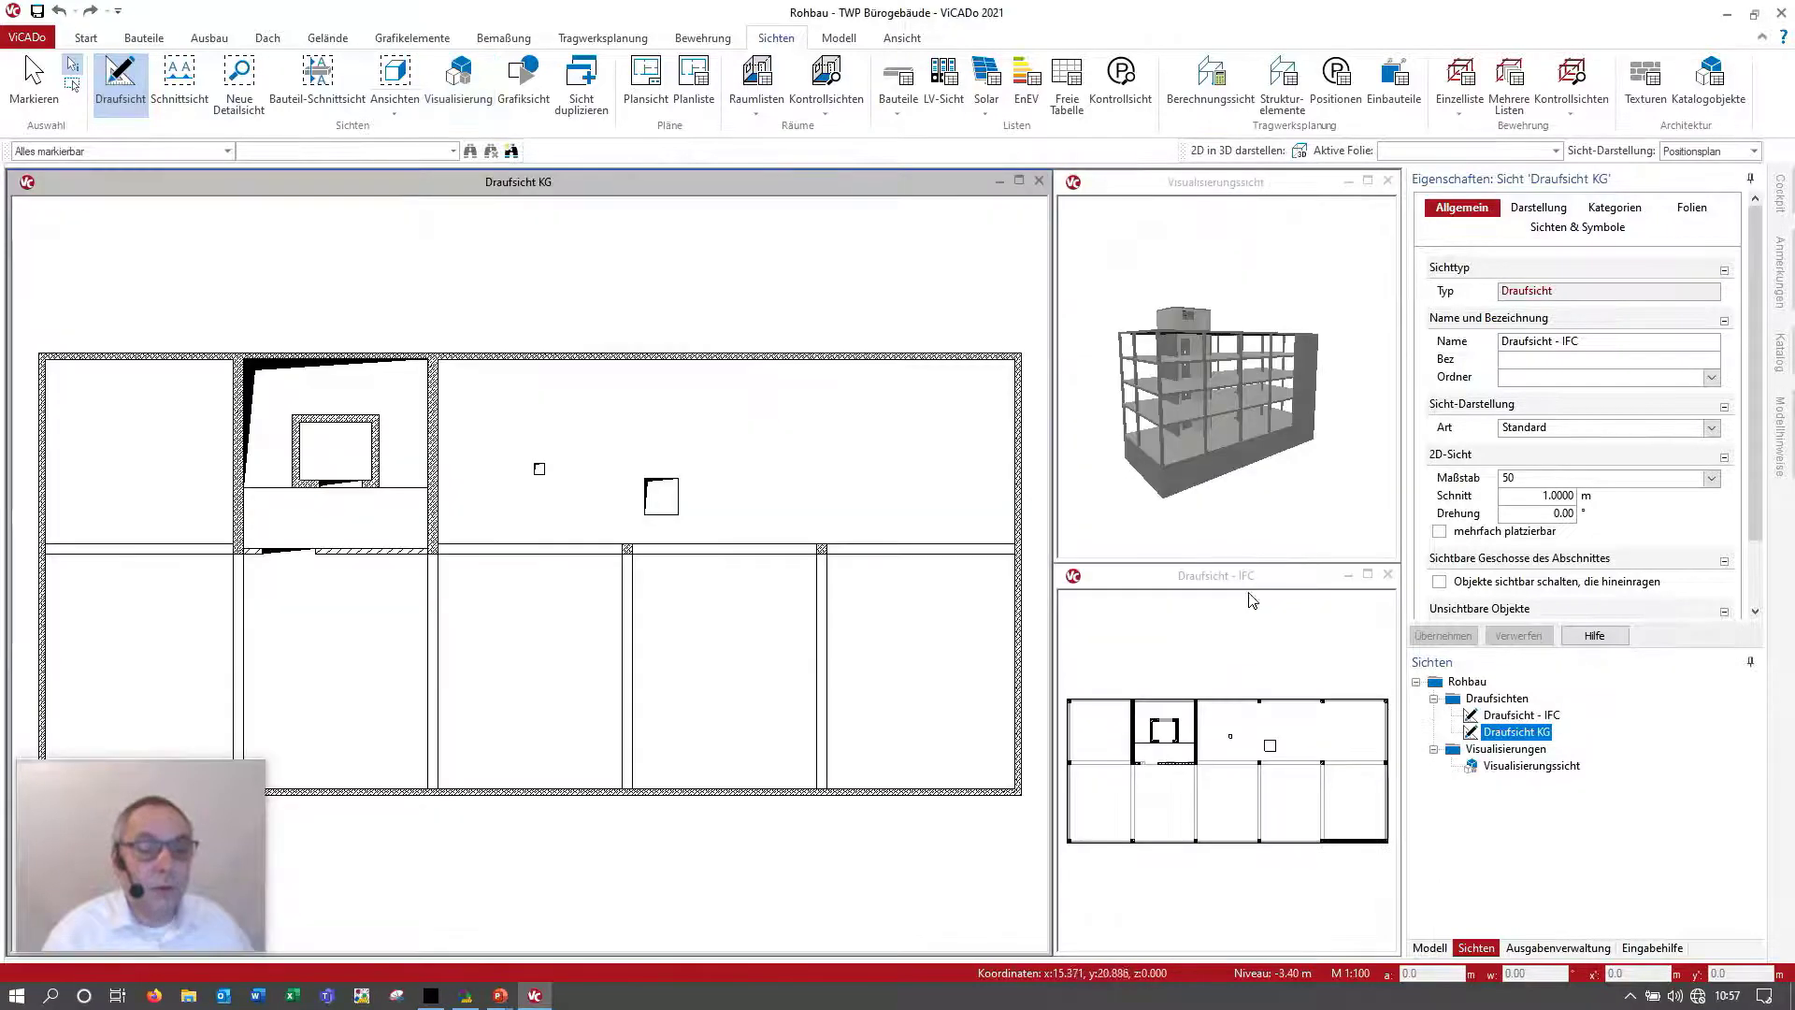
Step: Close the 3D visualisation and IFC floor plan windows, leaving Draufsicht KG
click(1355, 598)
click(1337, 199)
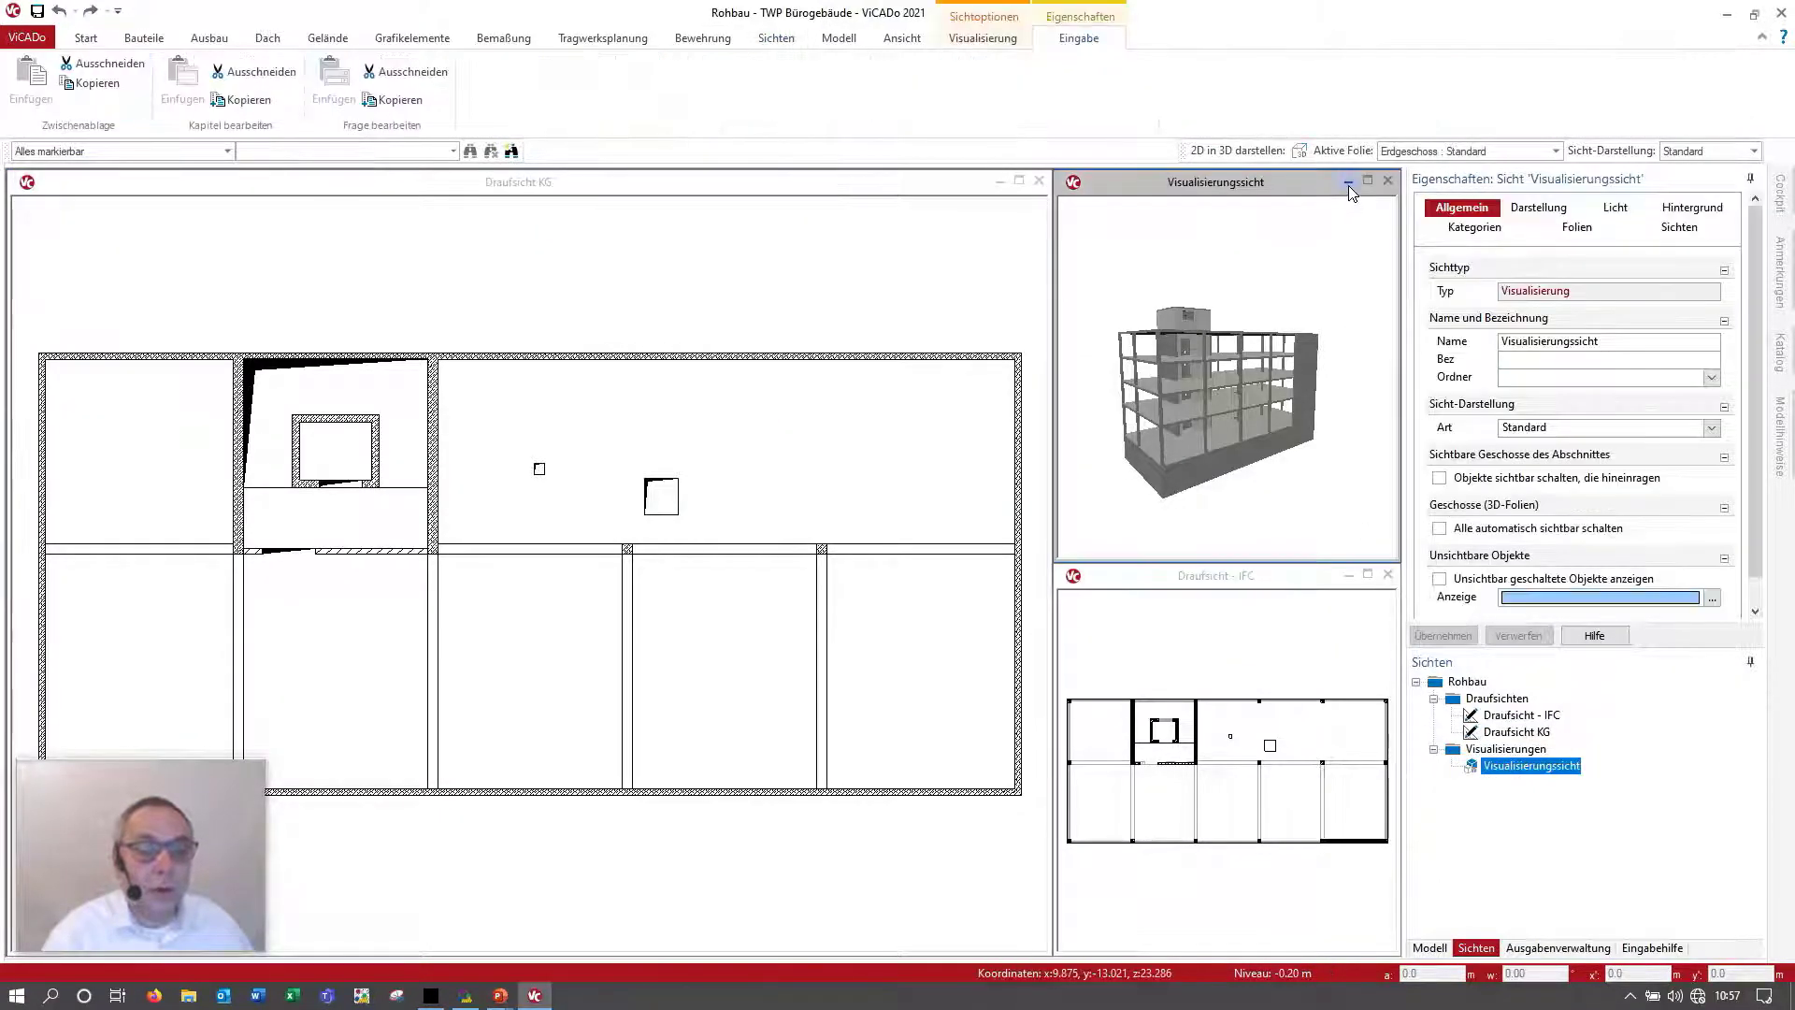
click(1347, 183)
click(1344, 183)
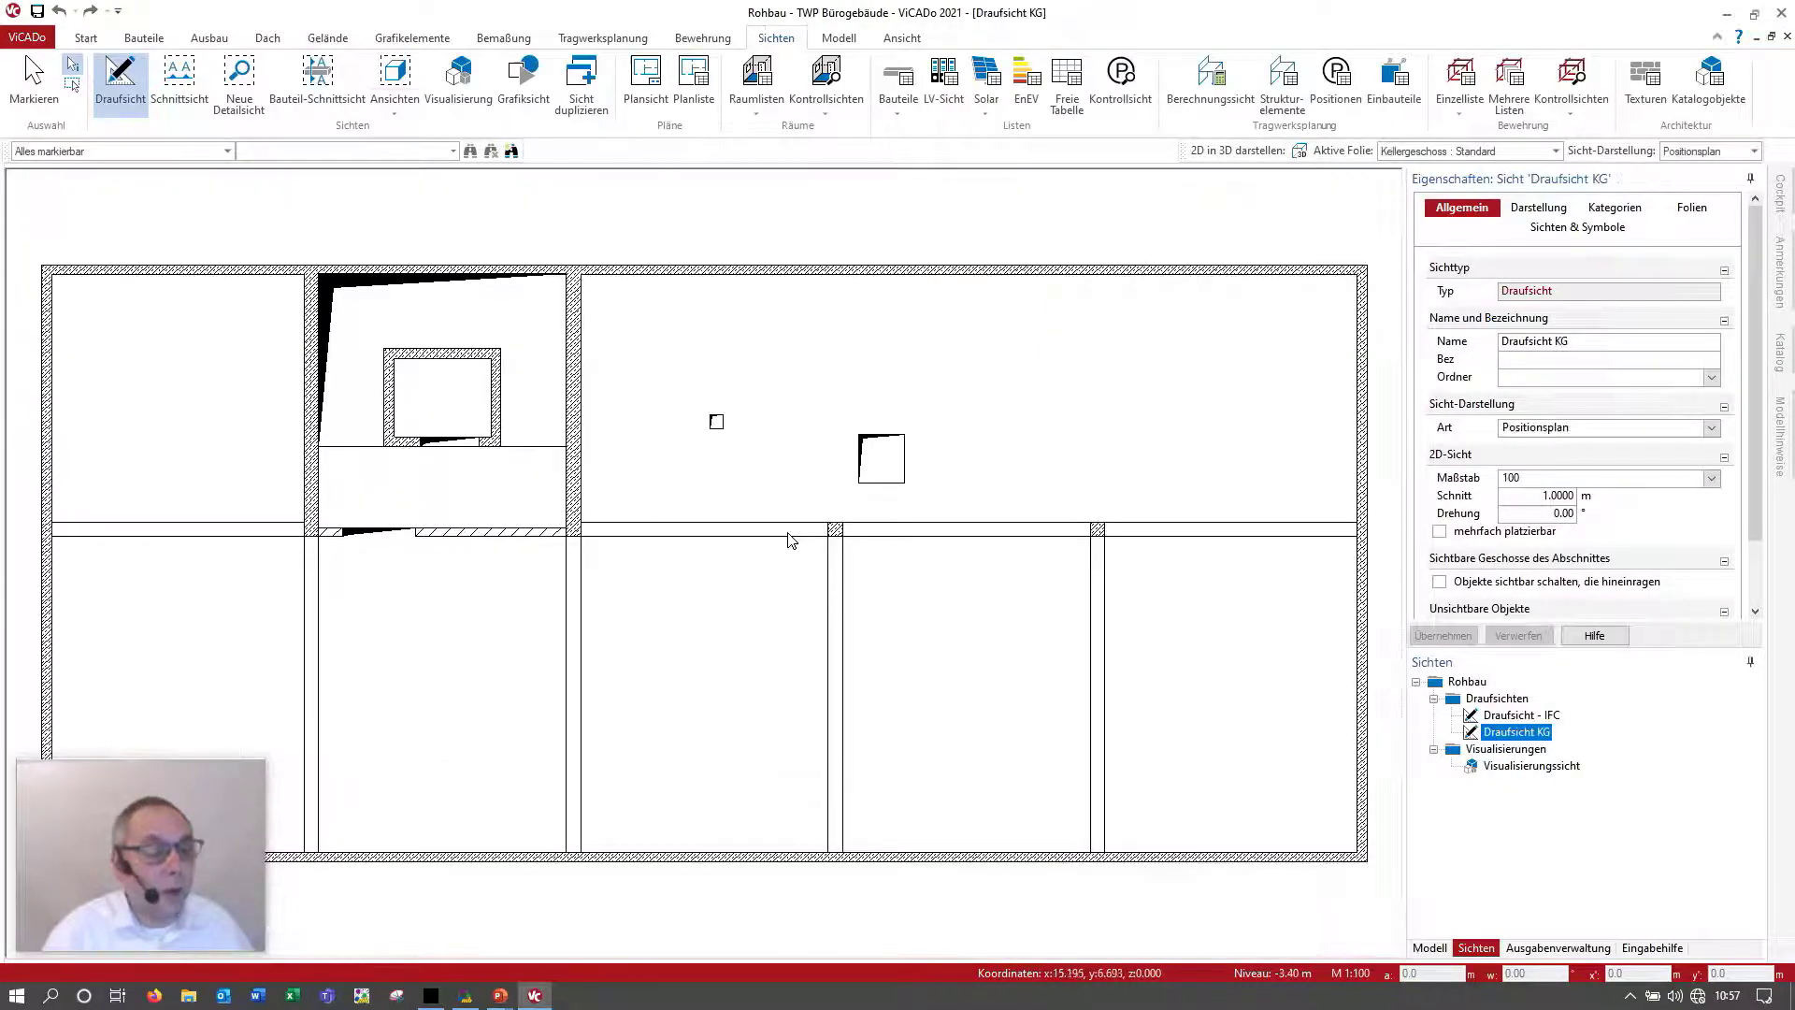
scroll(1136, 564, up, 1)
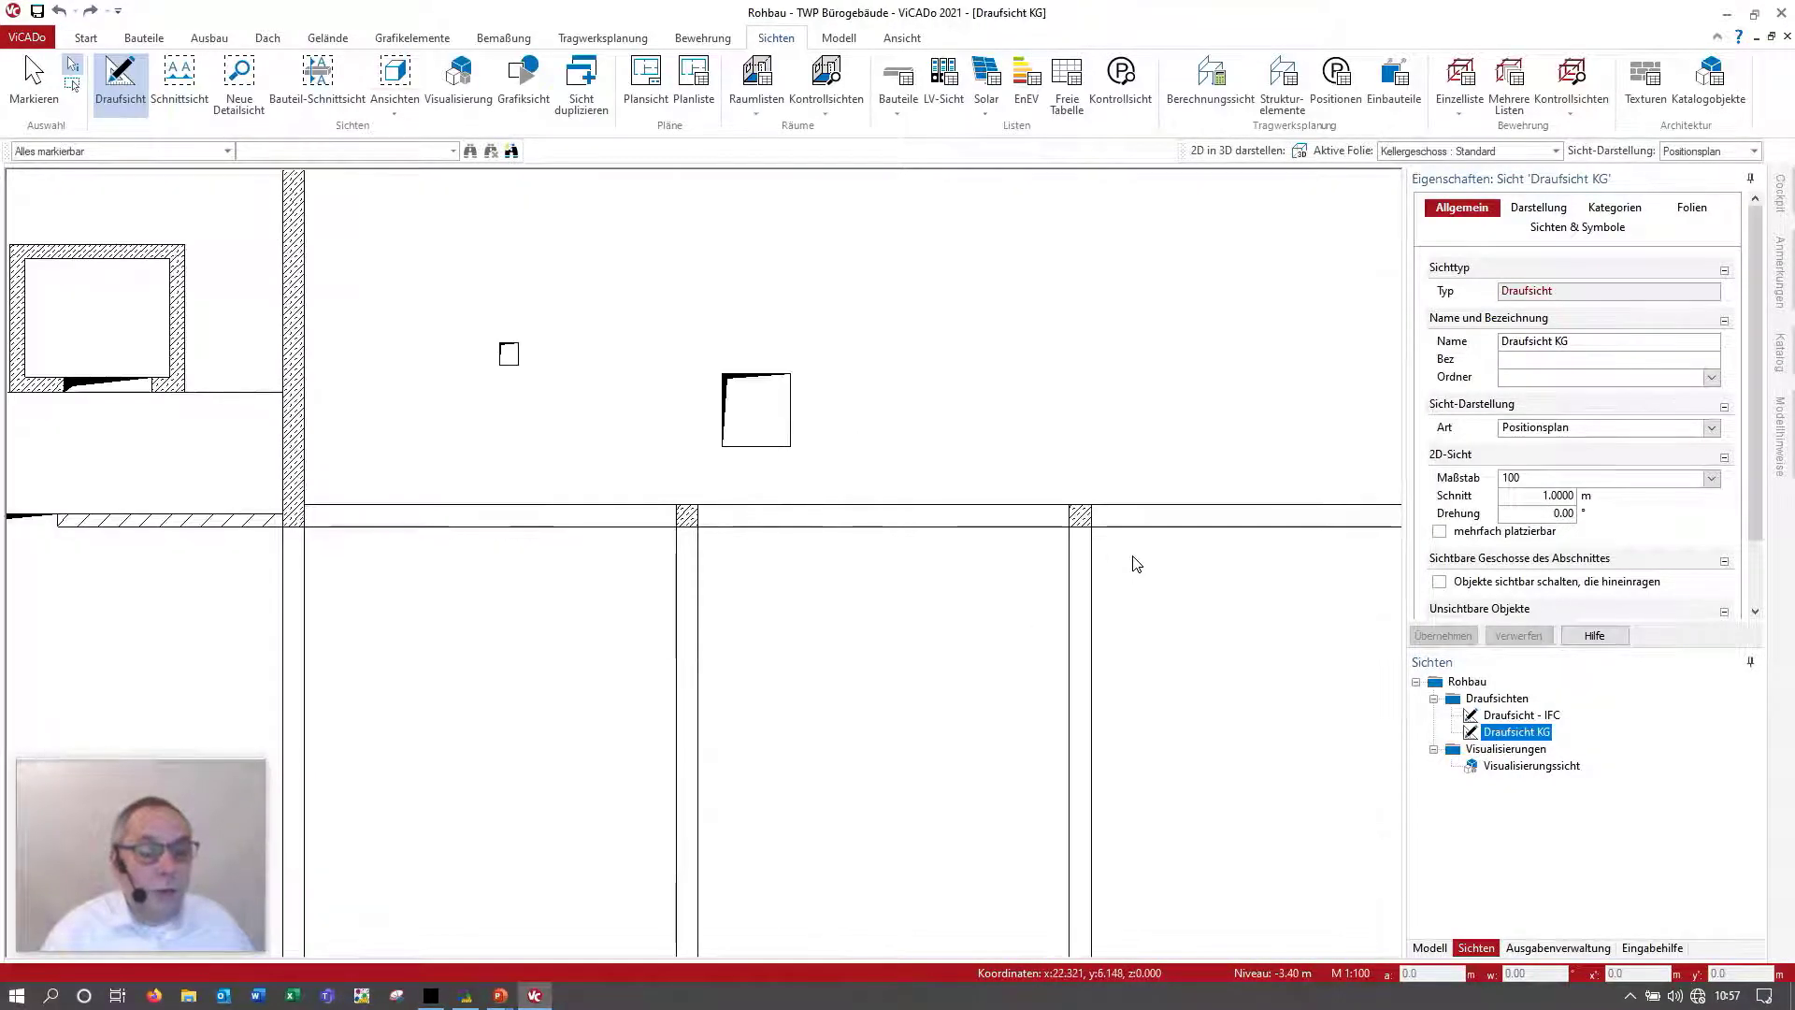
scroll(1134, 561, up, 1)
scroll(773, 557, down, 2)
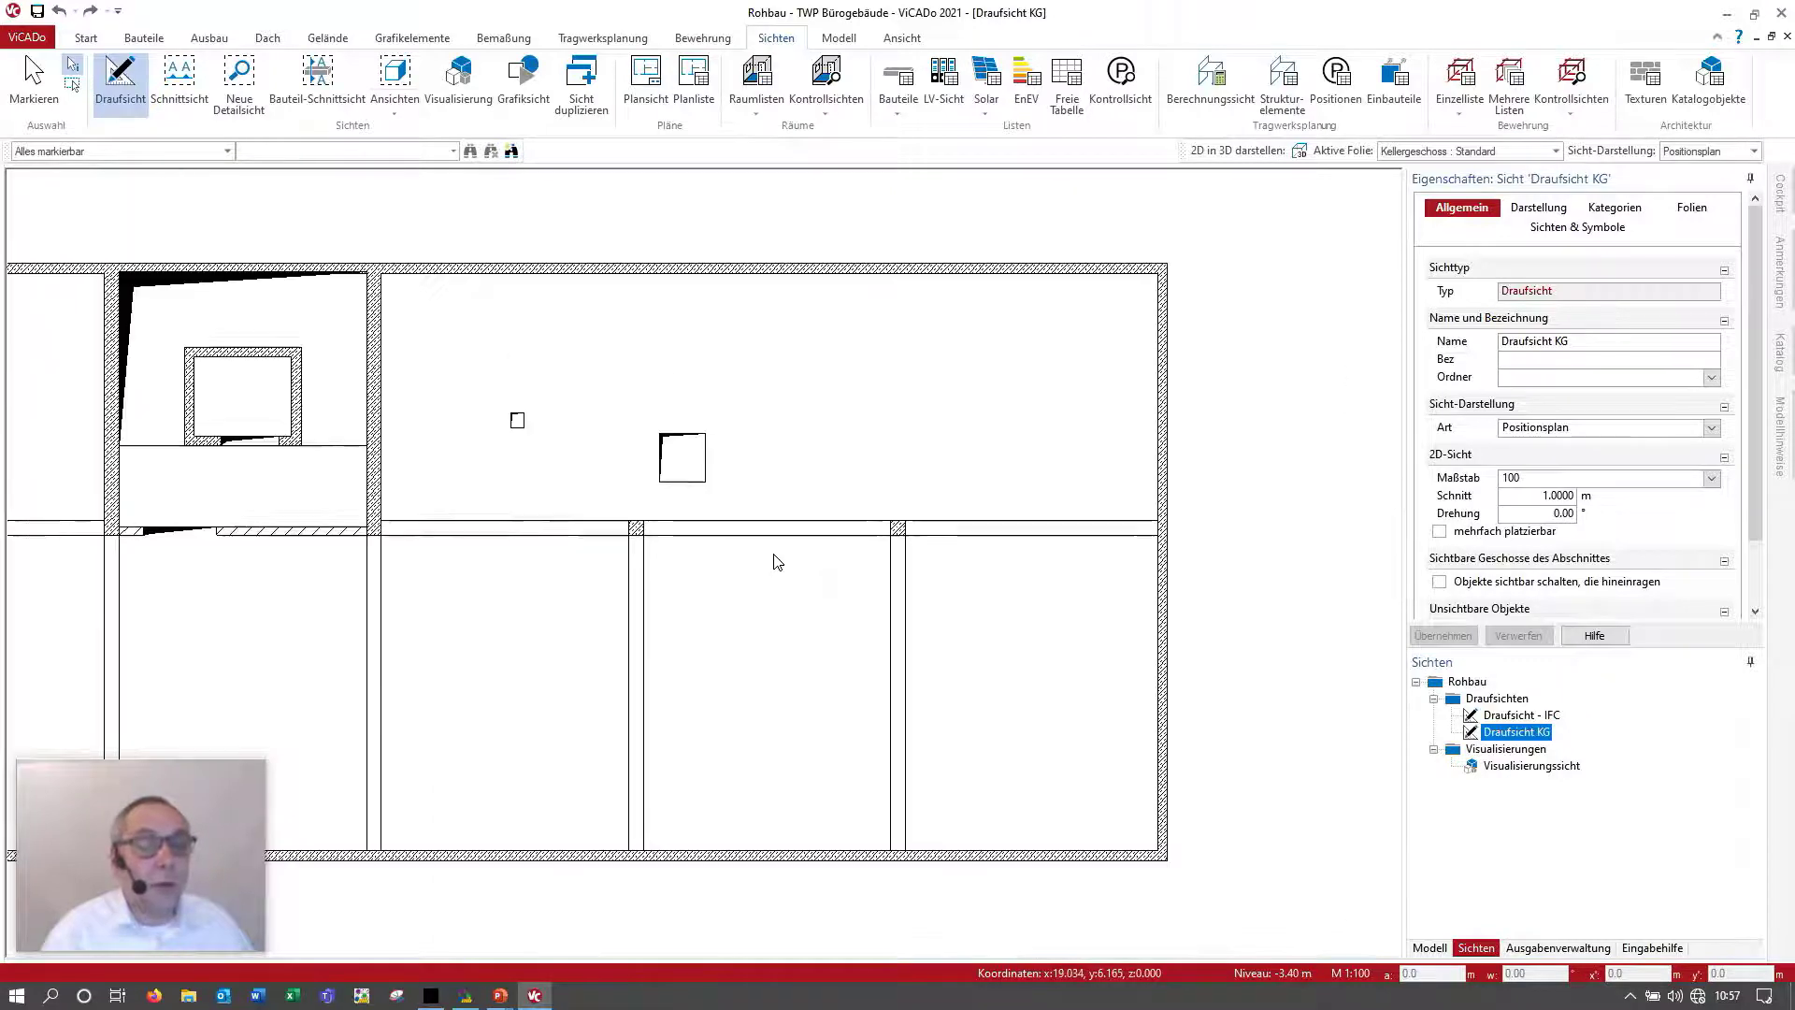
scroll(879, 561, up, 2)
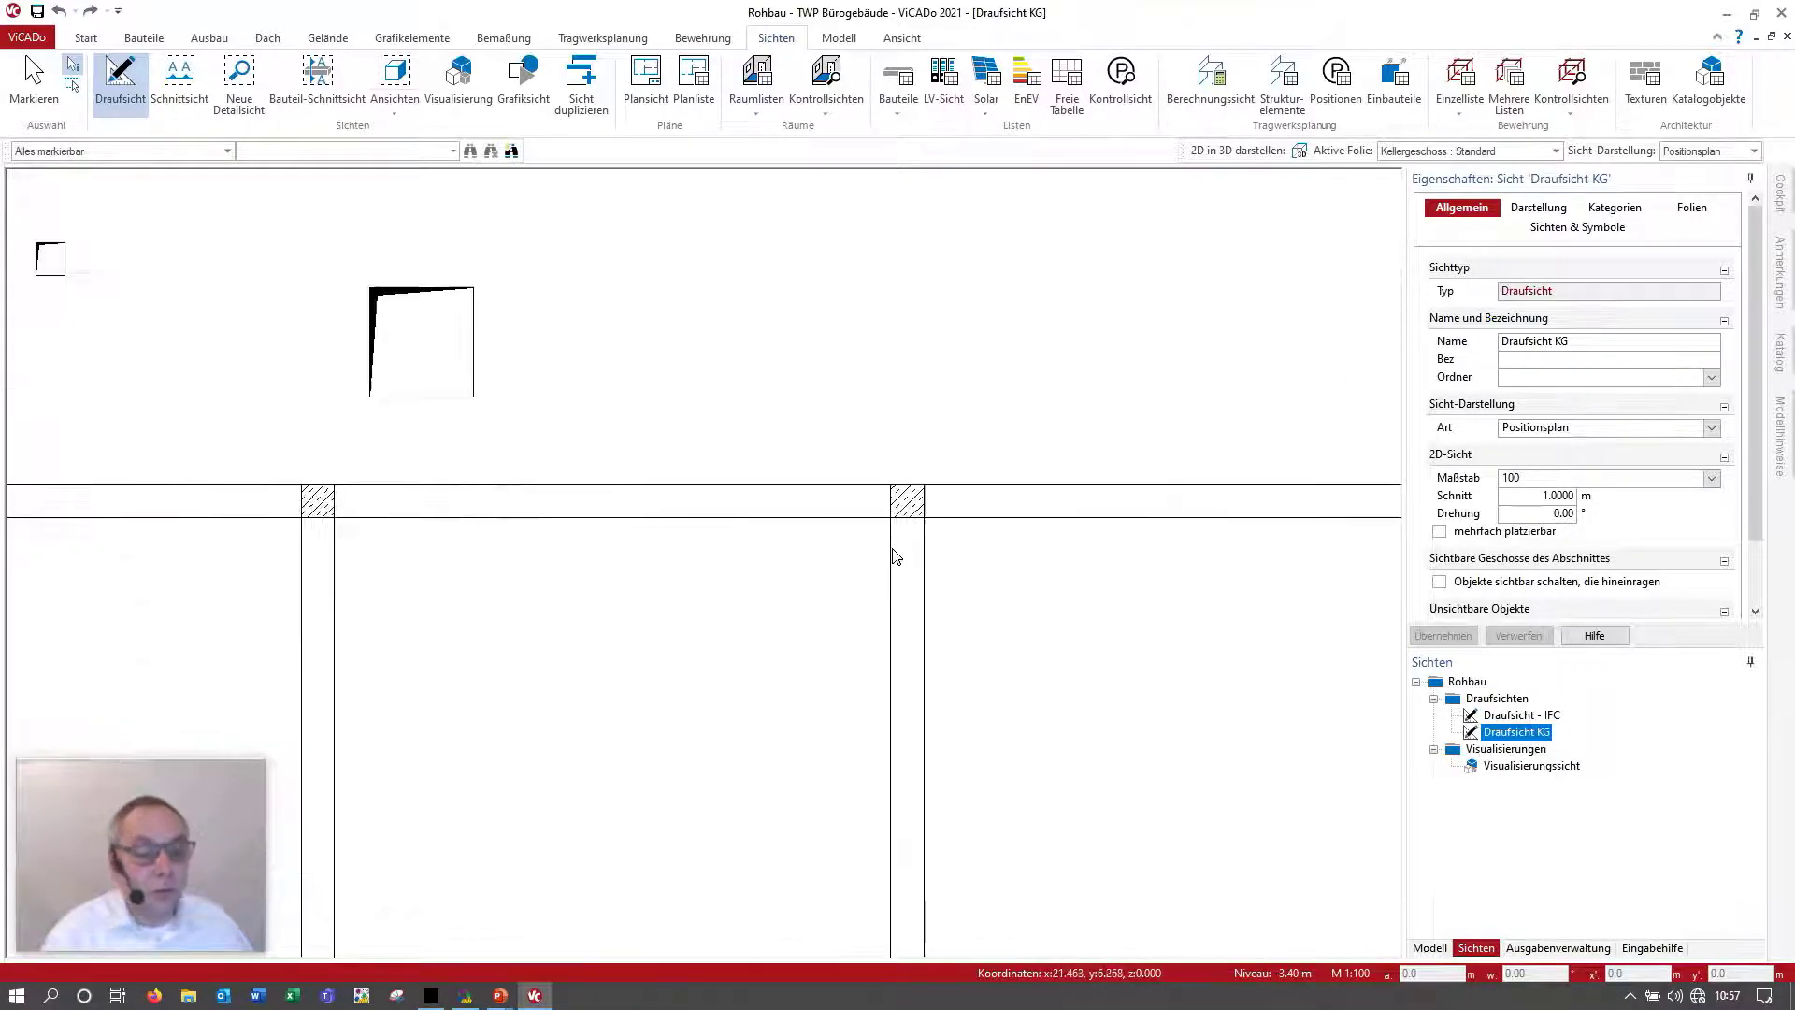
scroll(889, 553, up, 1)
Step: Widen the beam-line basement column to 0.34 m, then inspect the horizontal beam's properties
click(930, 494)
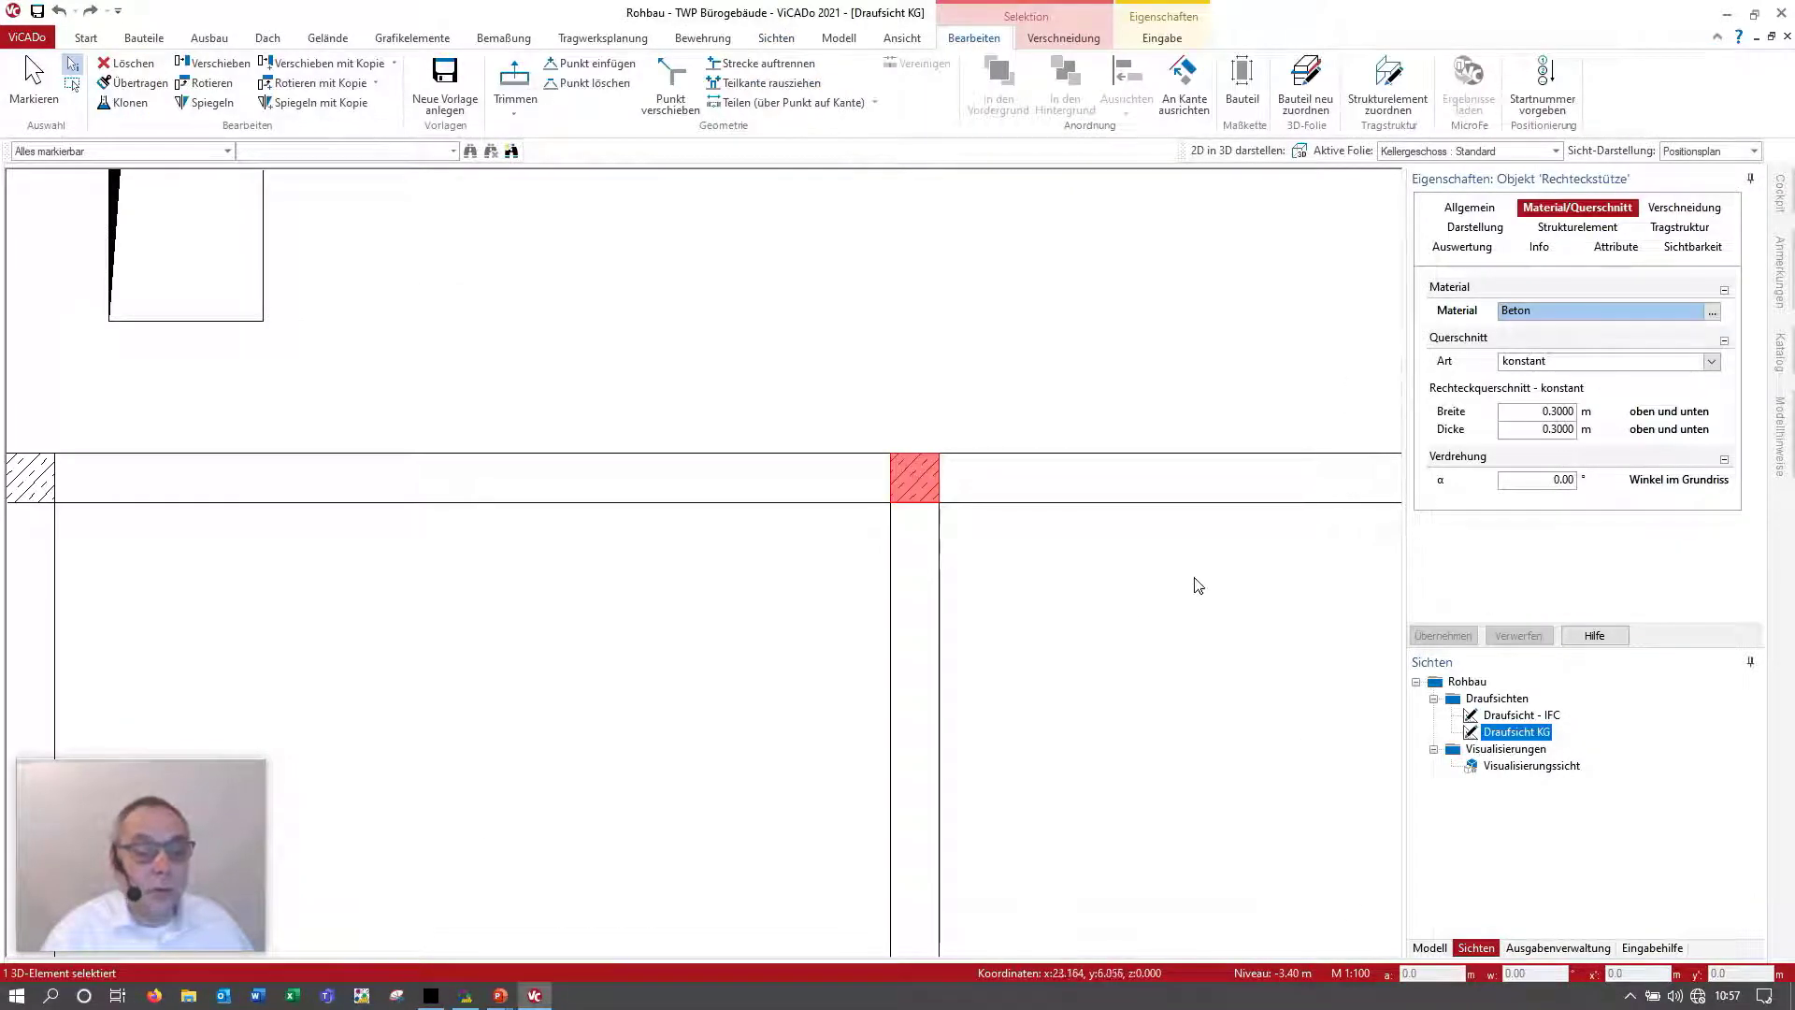
click(1545, 413)
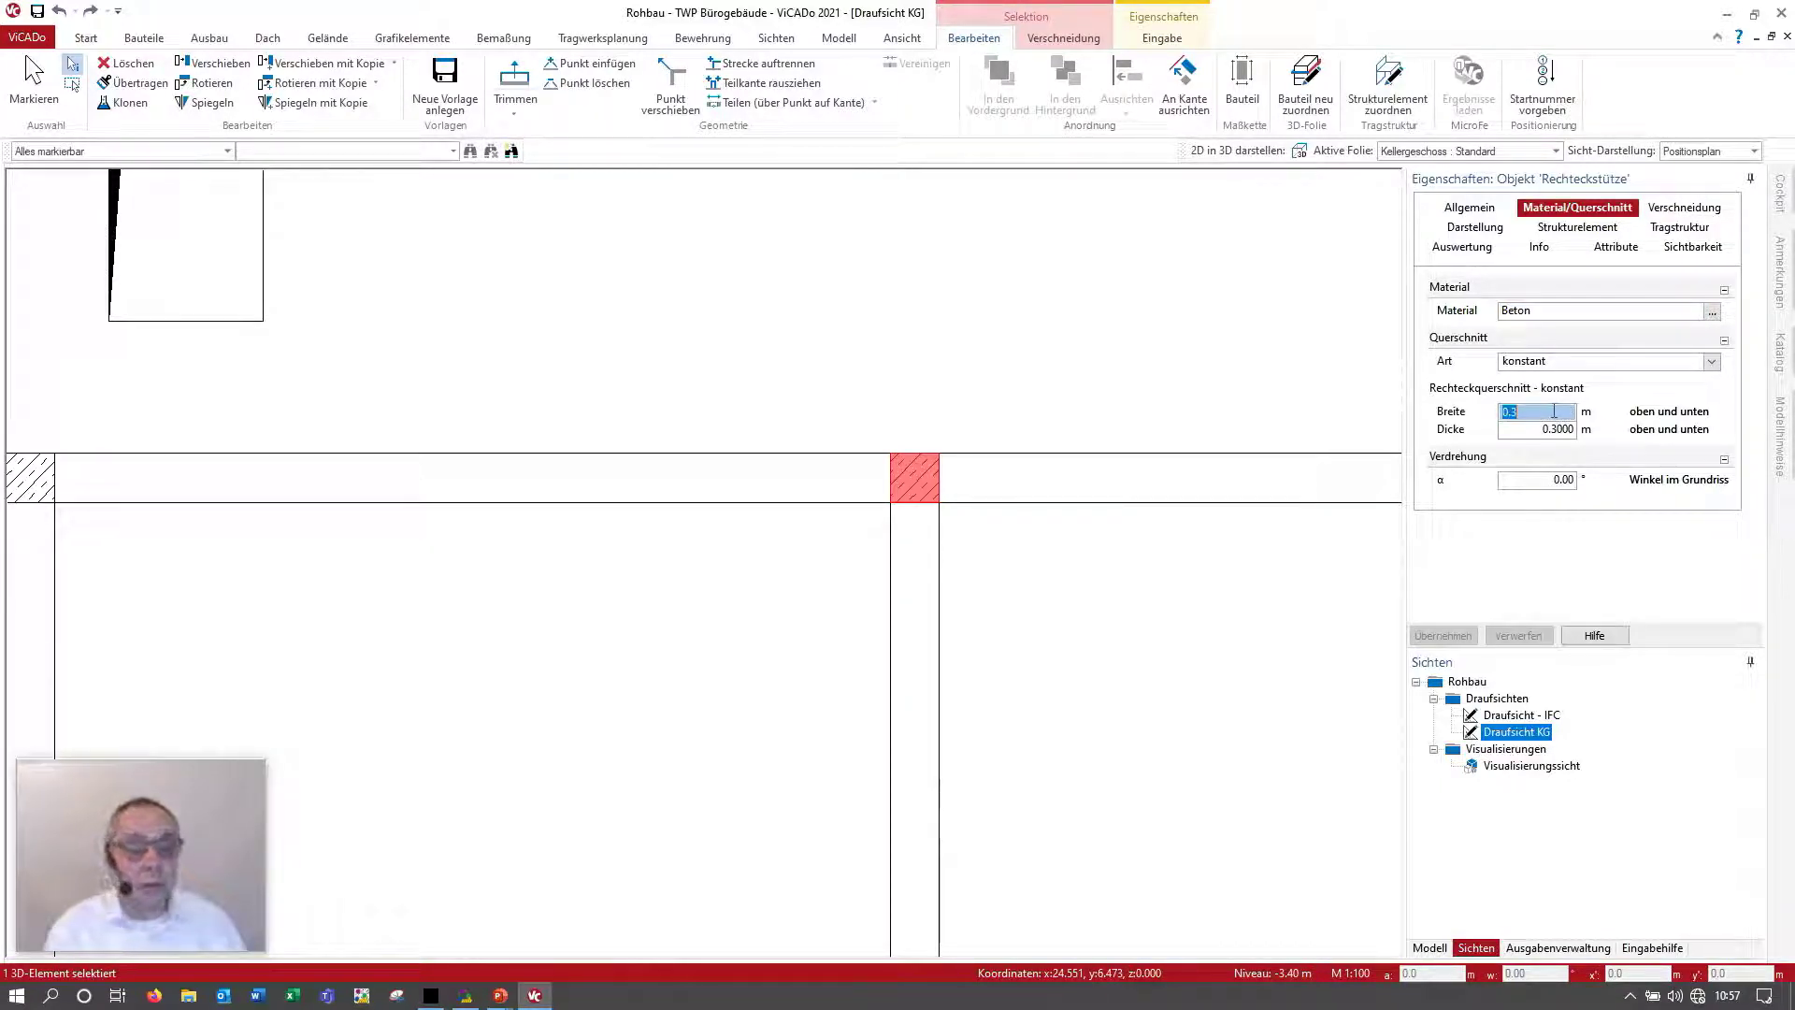
text(0,34)
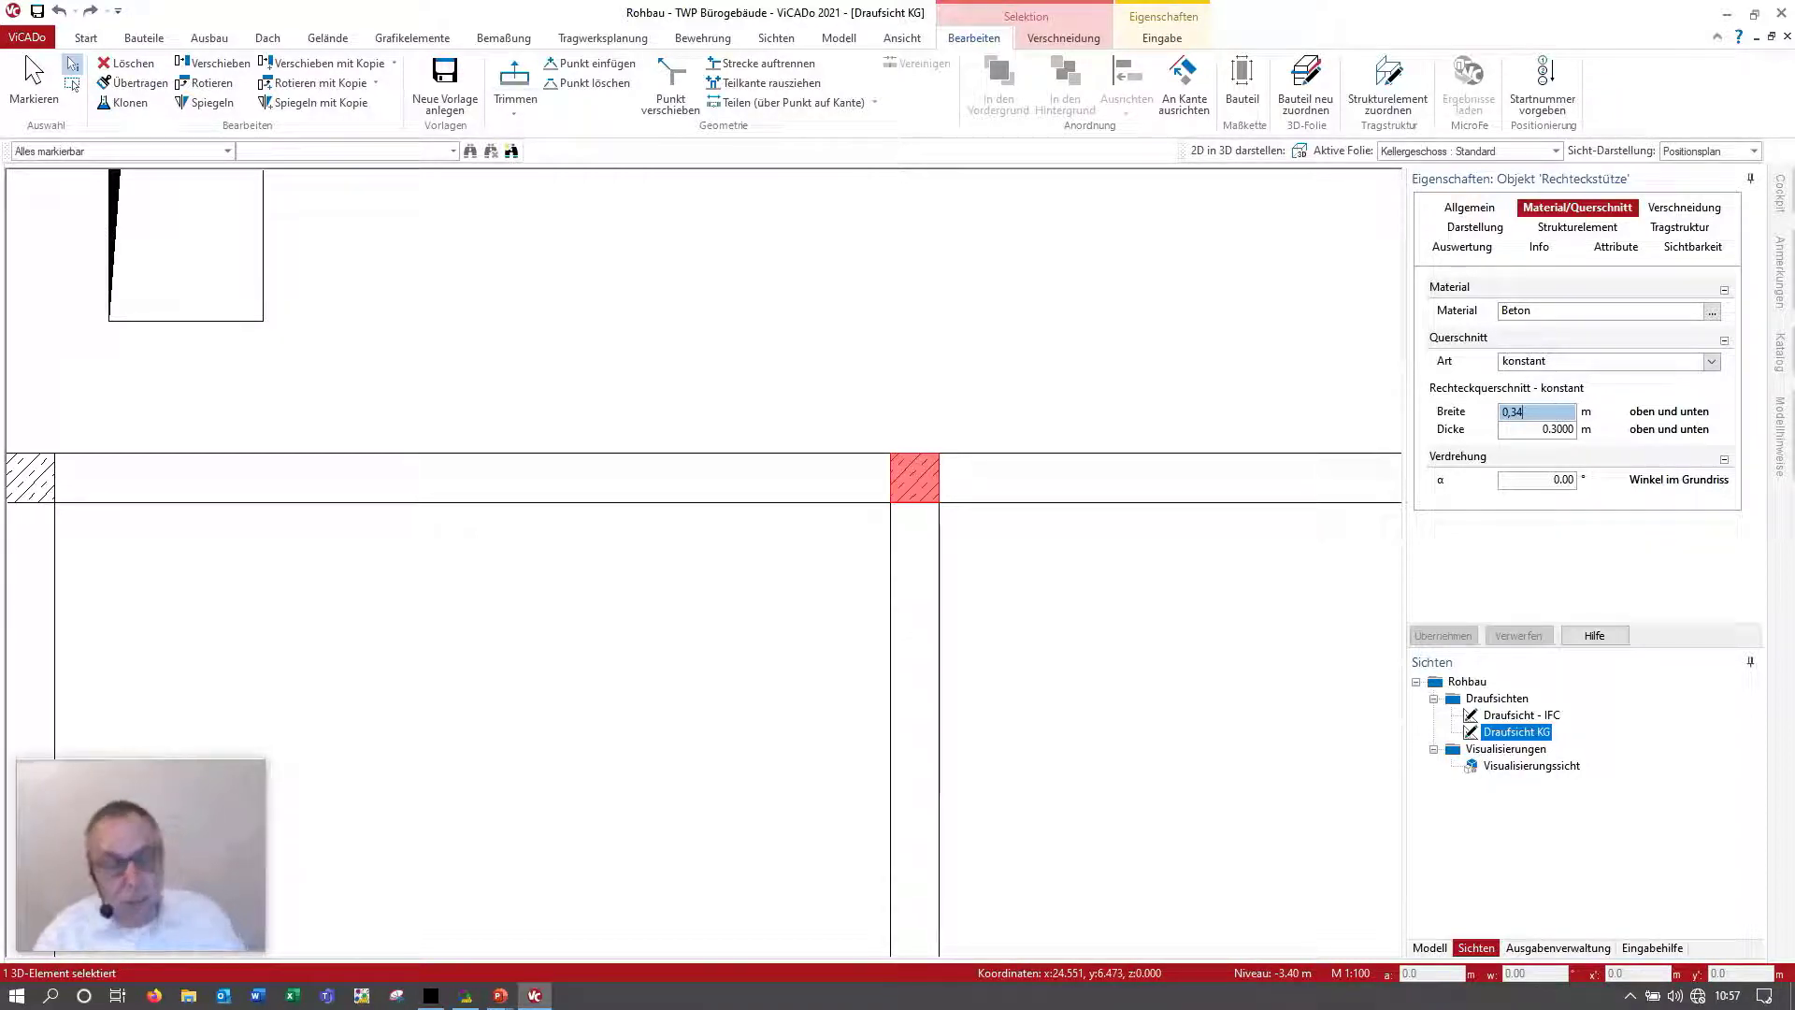
key(Tab)
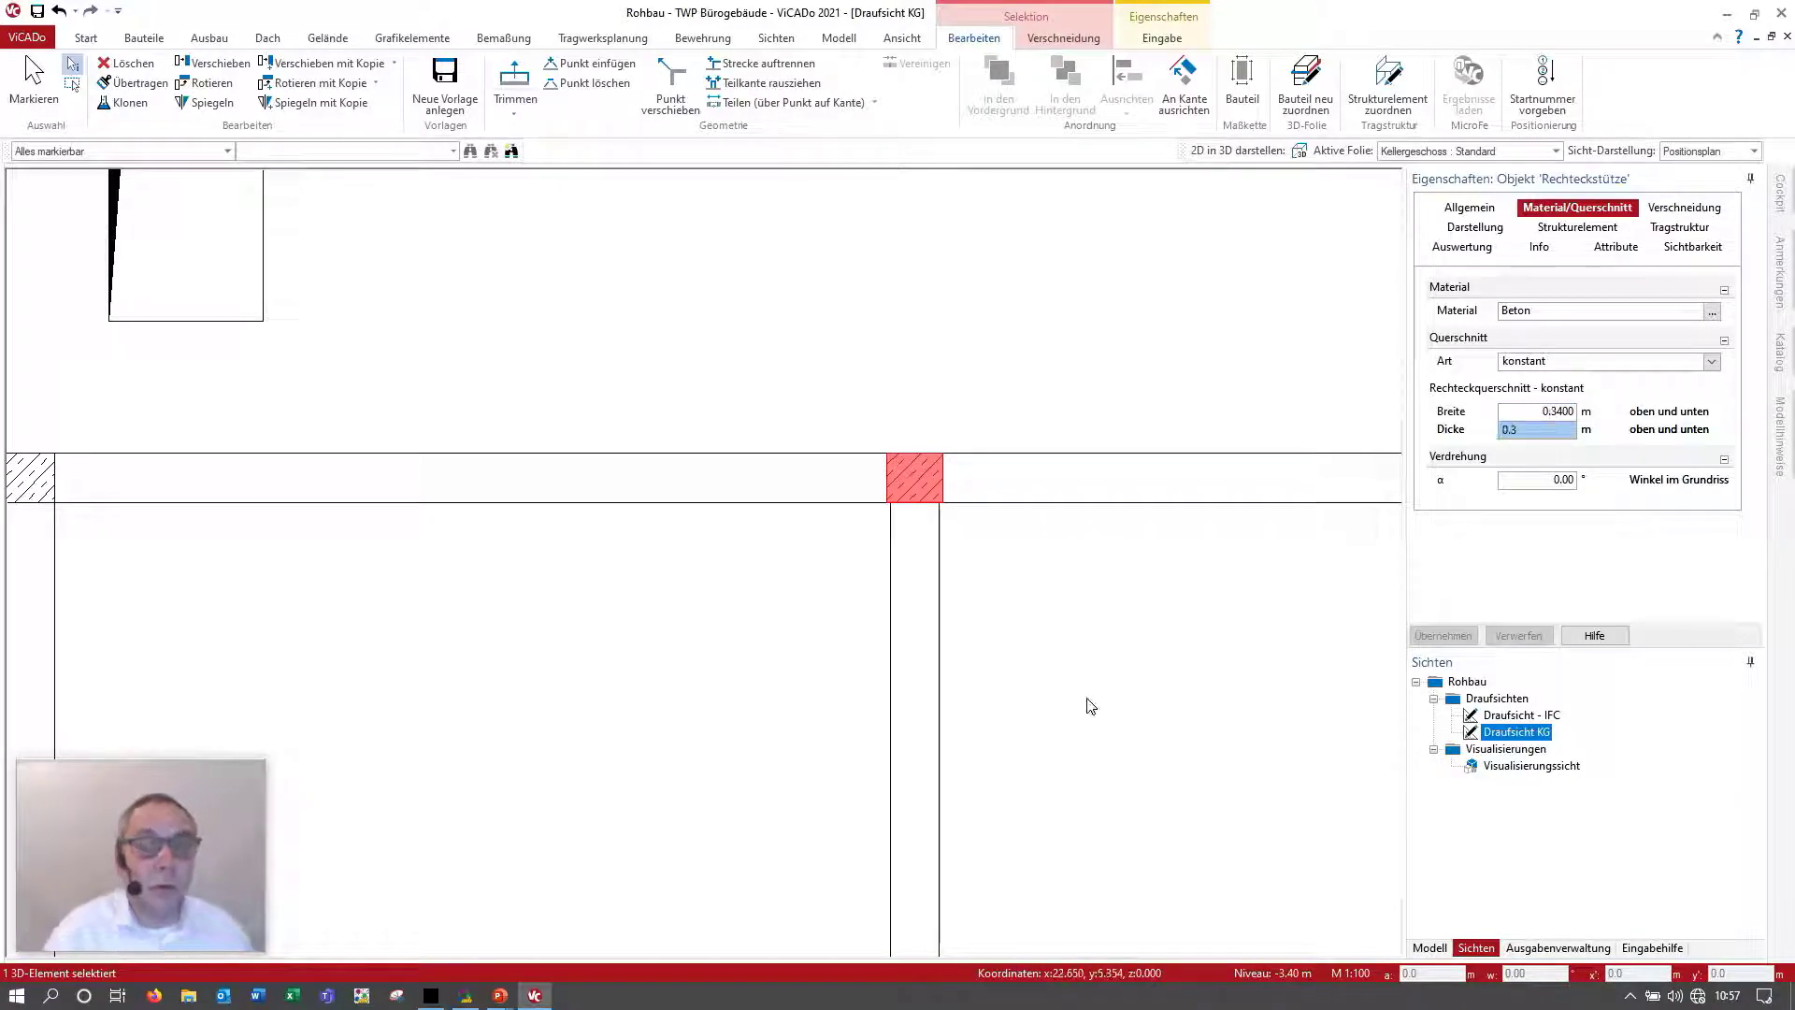
scroll(1091, 706, down, 3)
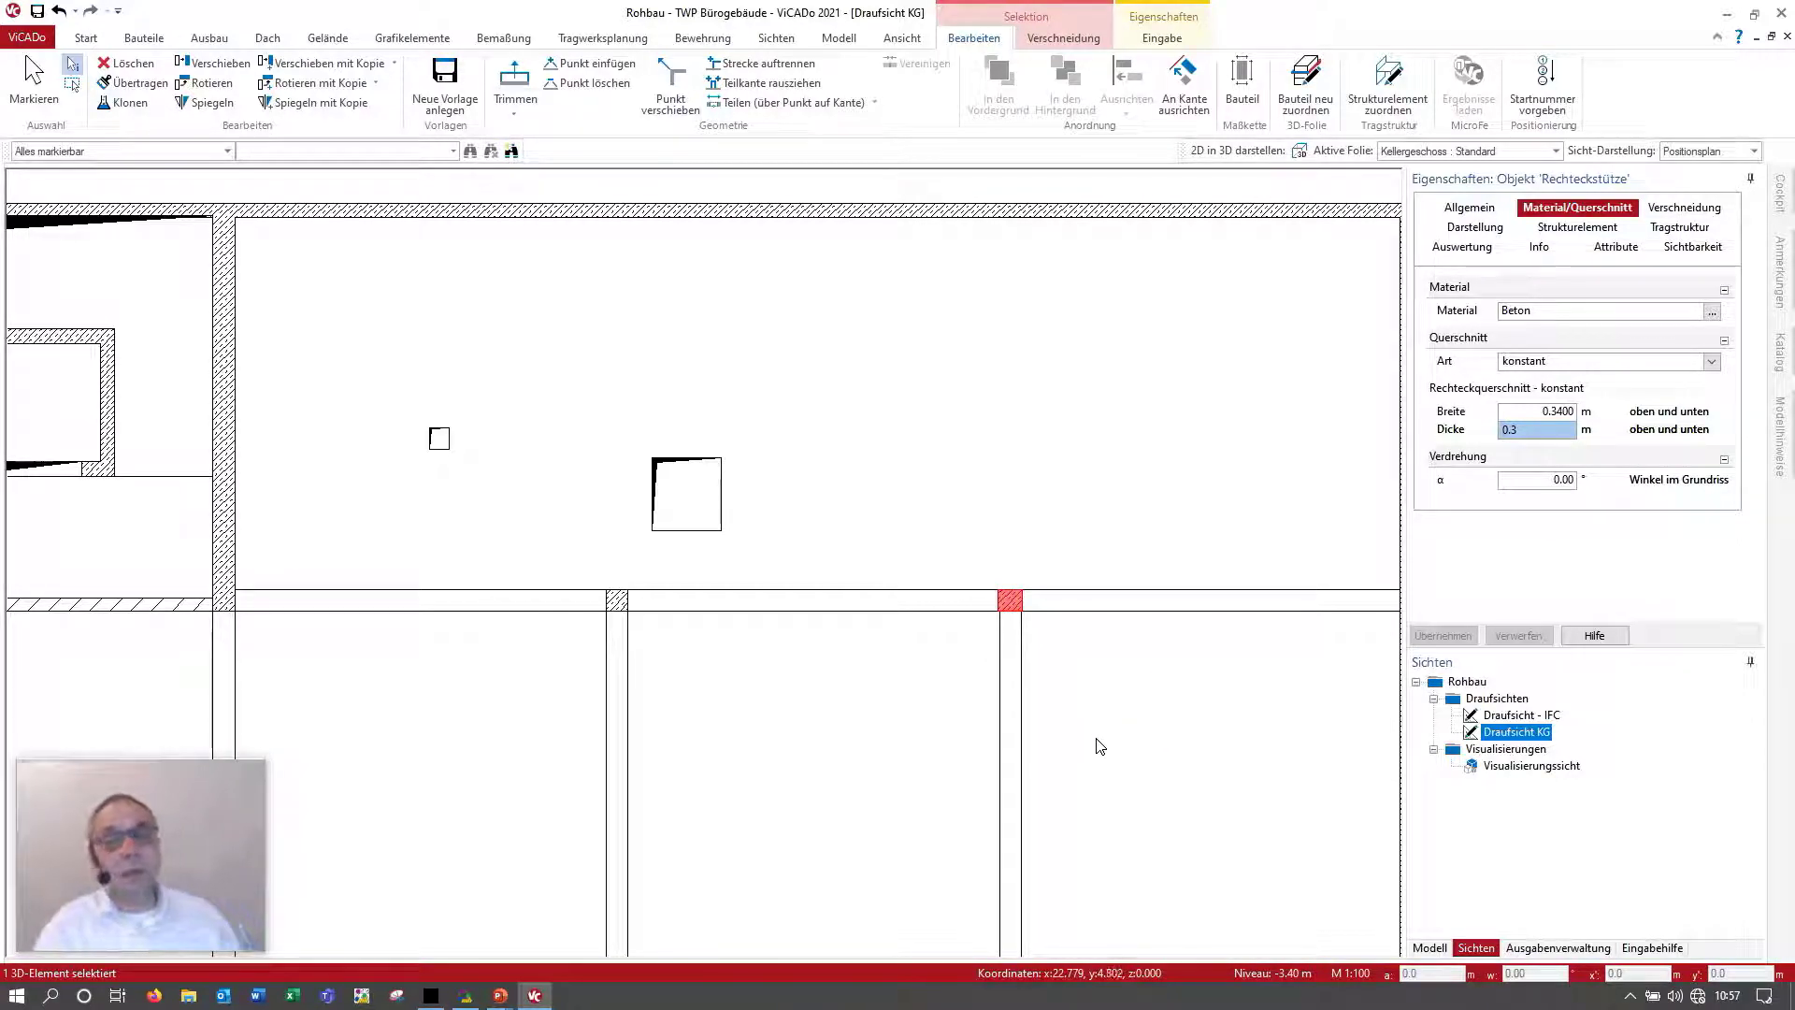
key(Escape)
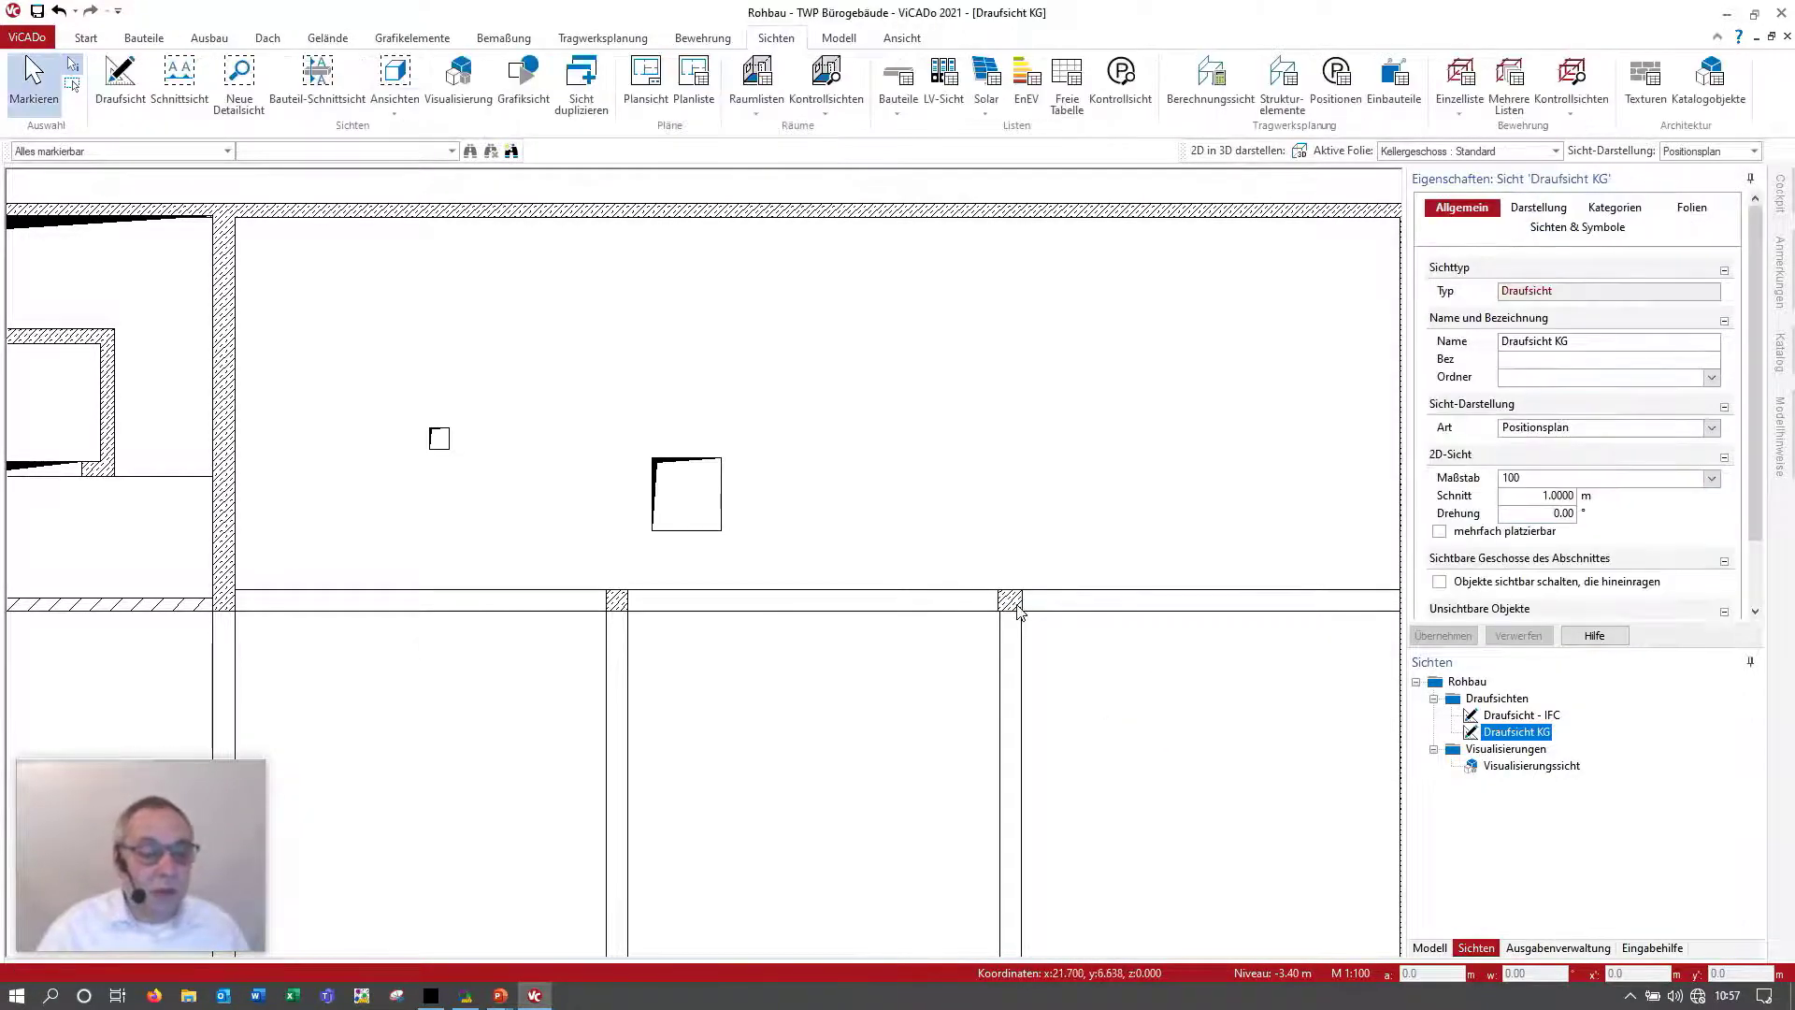
click(1019, 603)
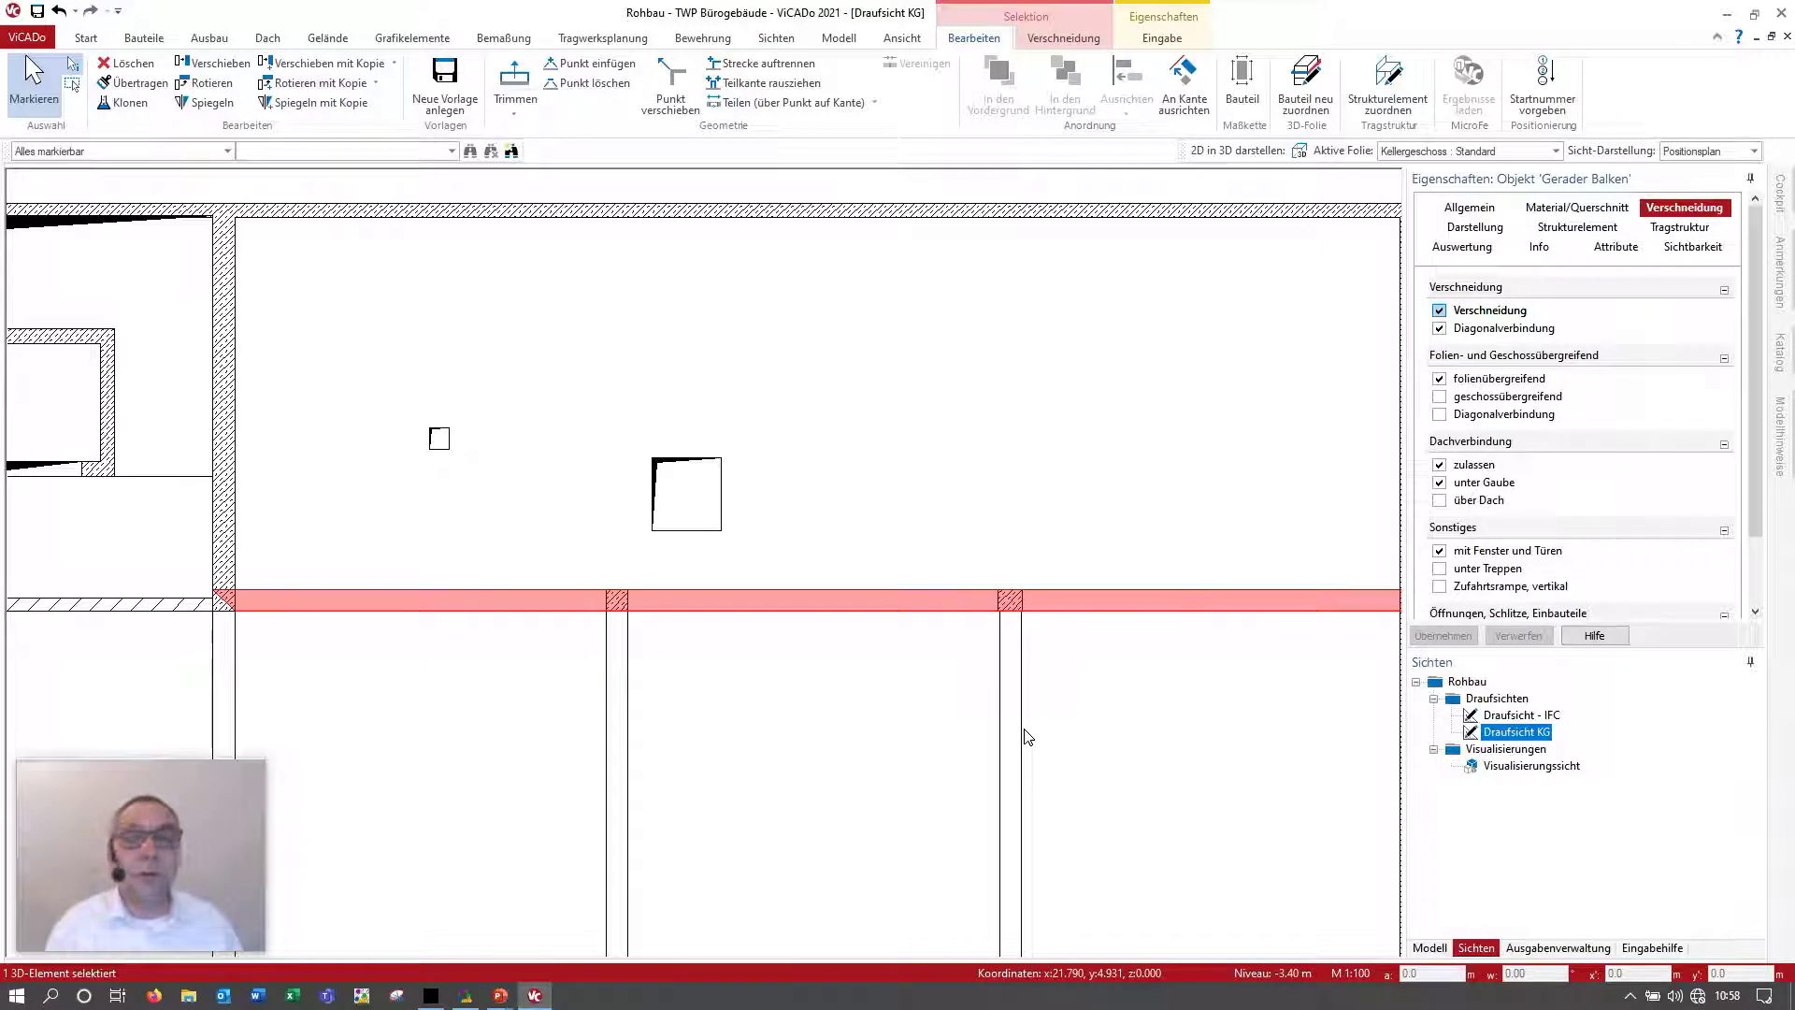
key(Escape)
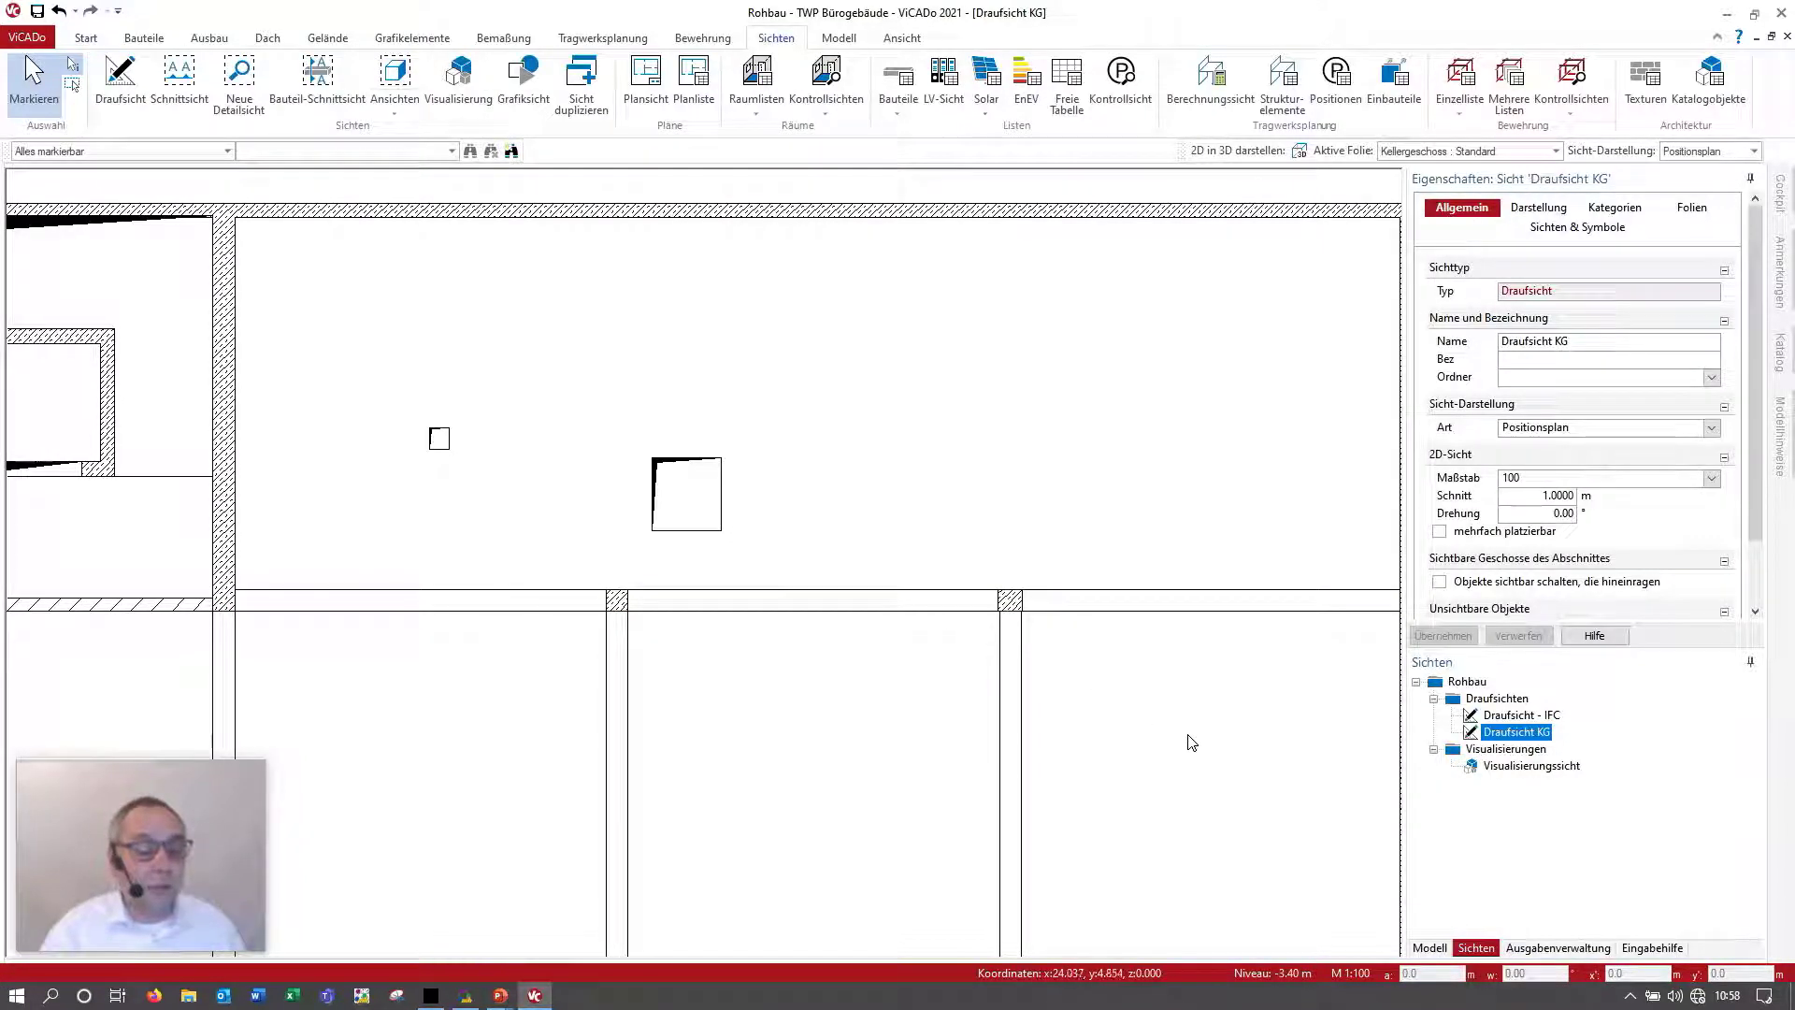
Step: Create a new 3D visualisation view named Visualisierungssicht KG
click(458, 88)
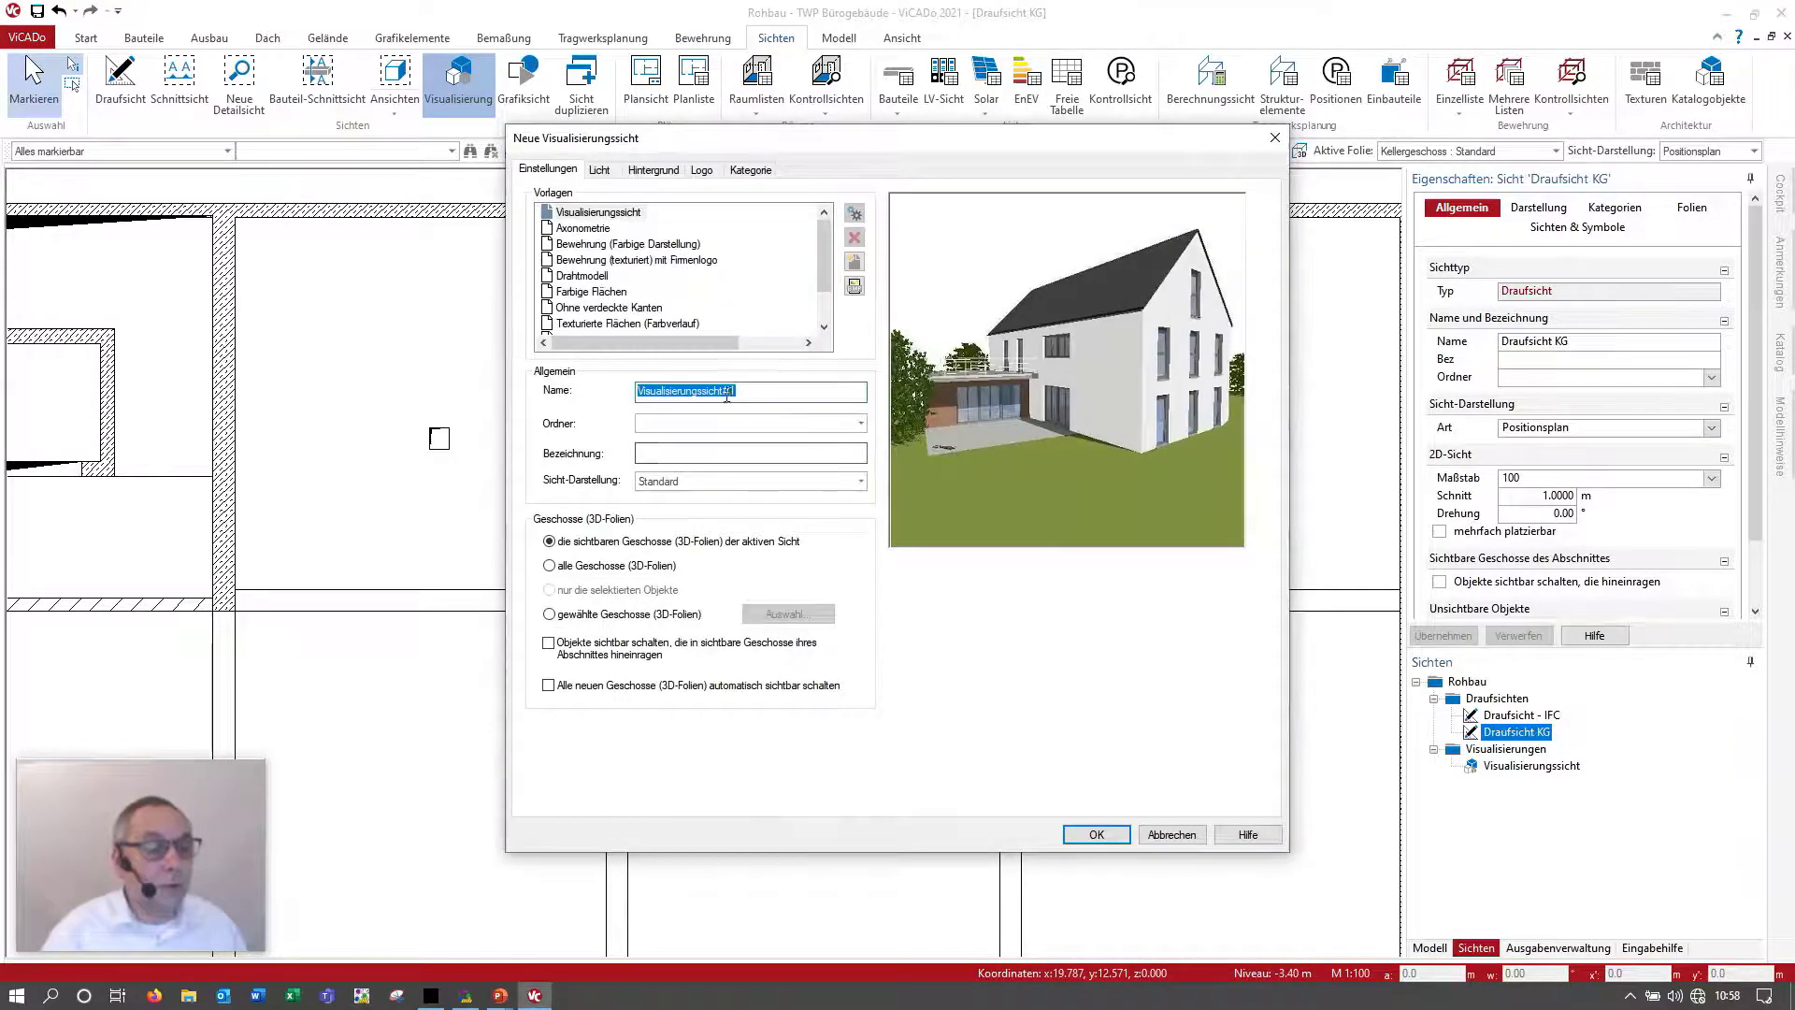
key(End)
key(shift+Left)
key(shift+Left)
text(KG)
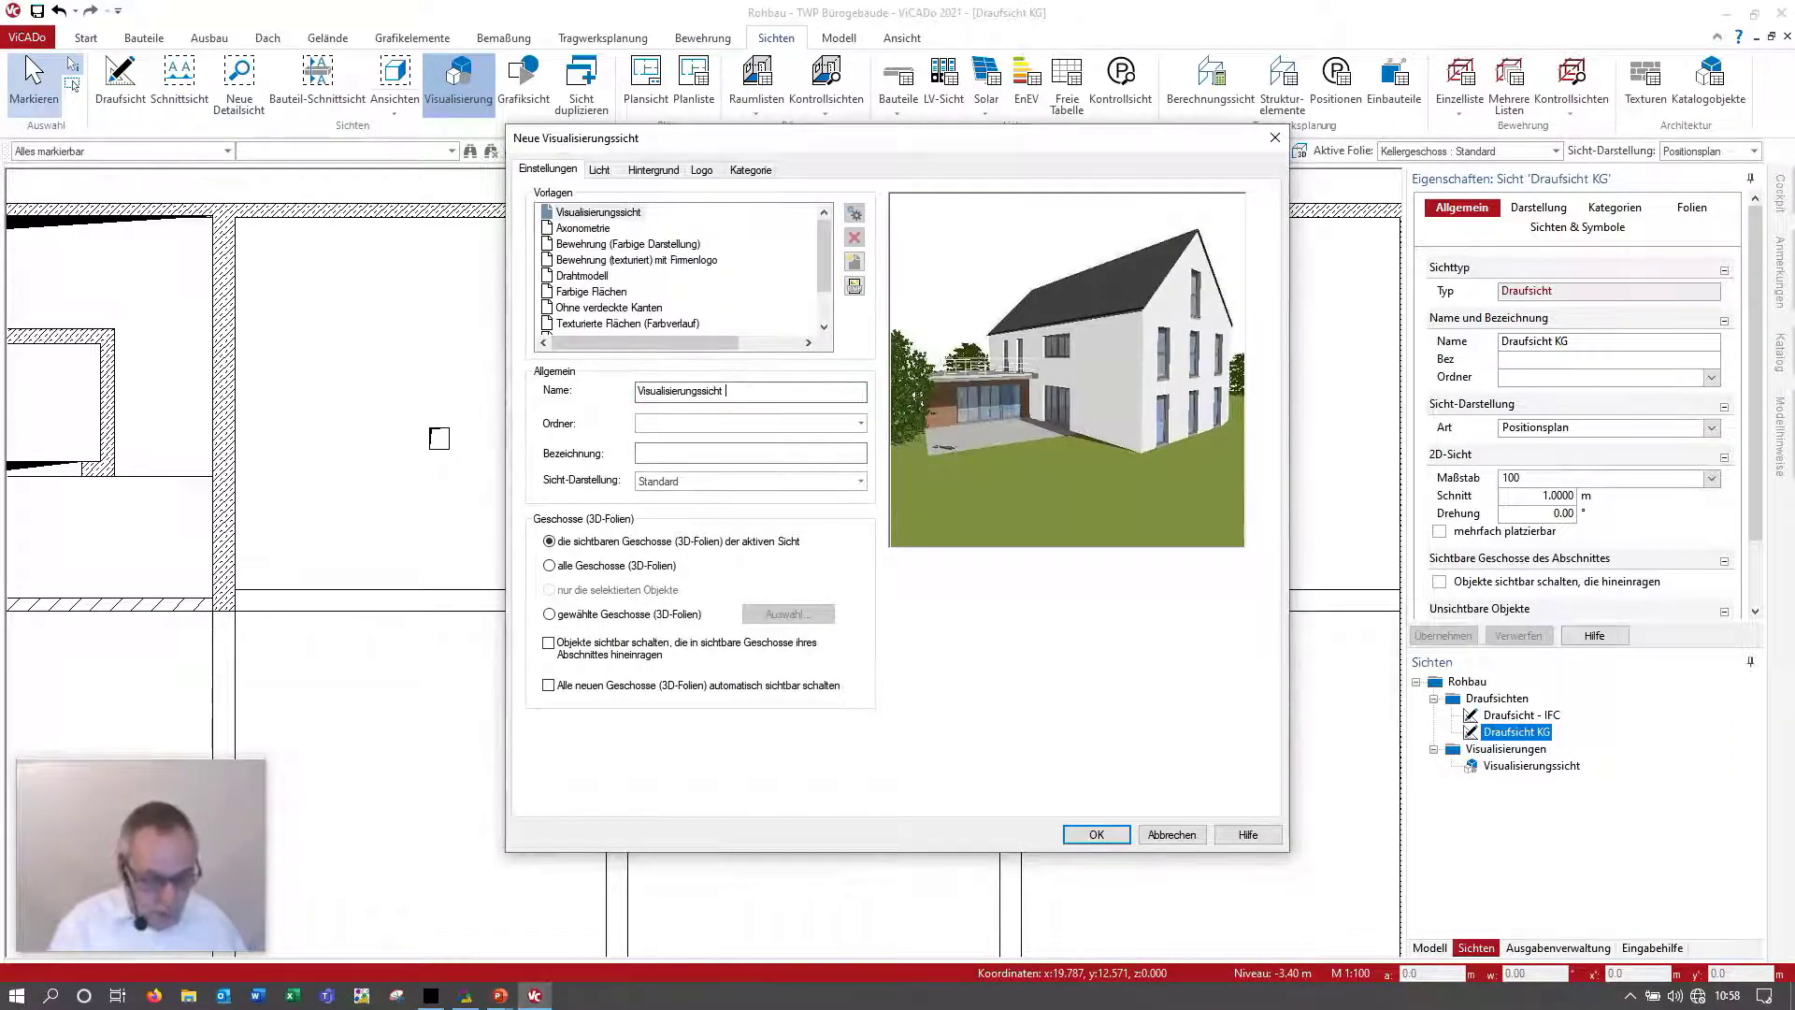
click(1096, 834)
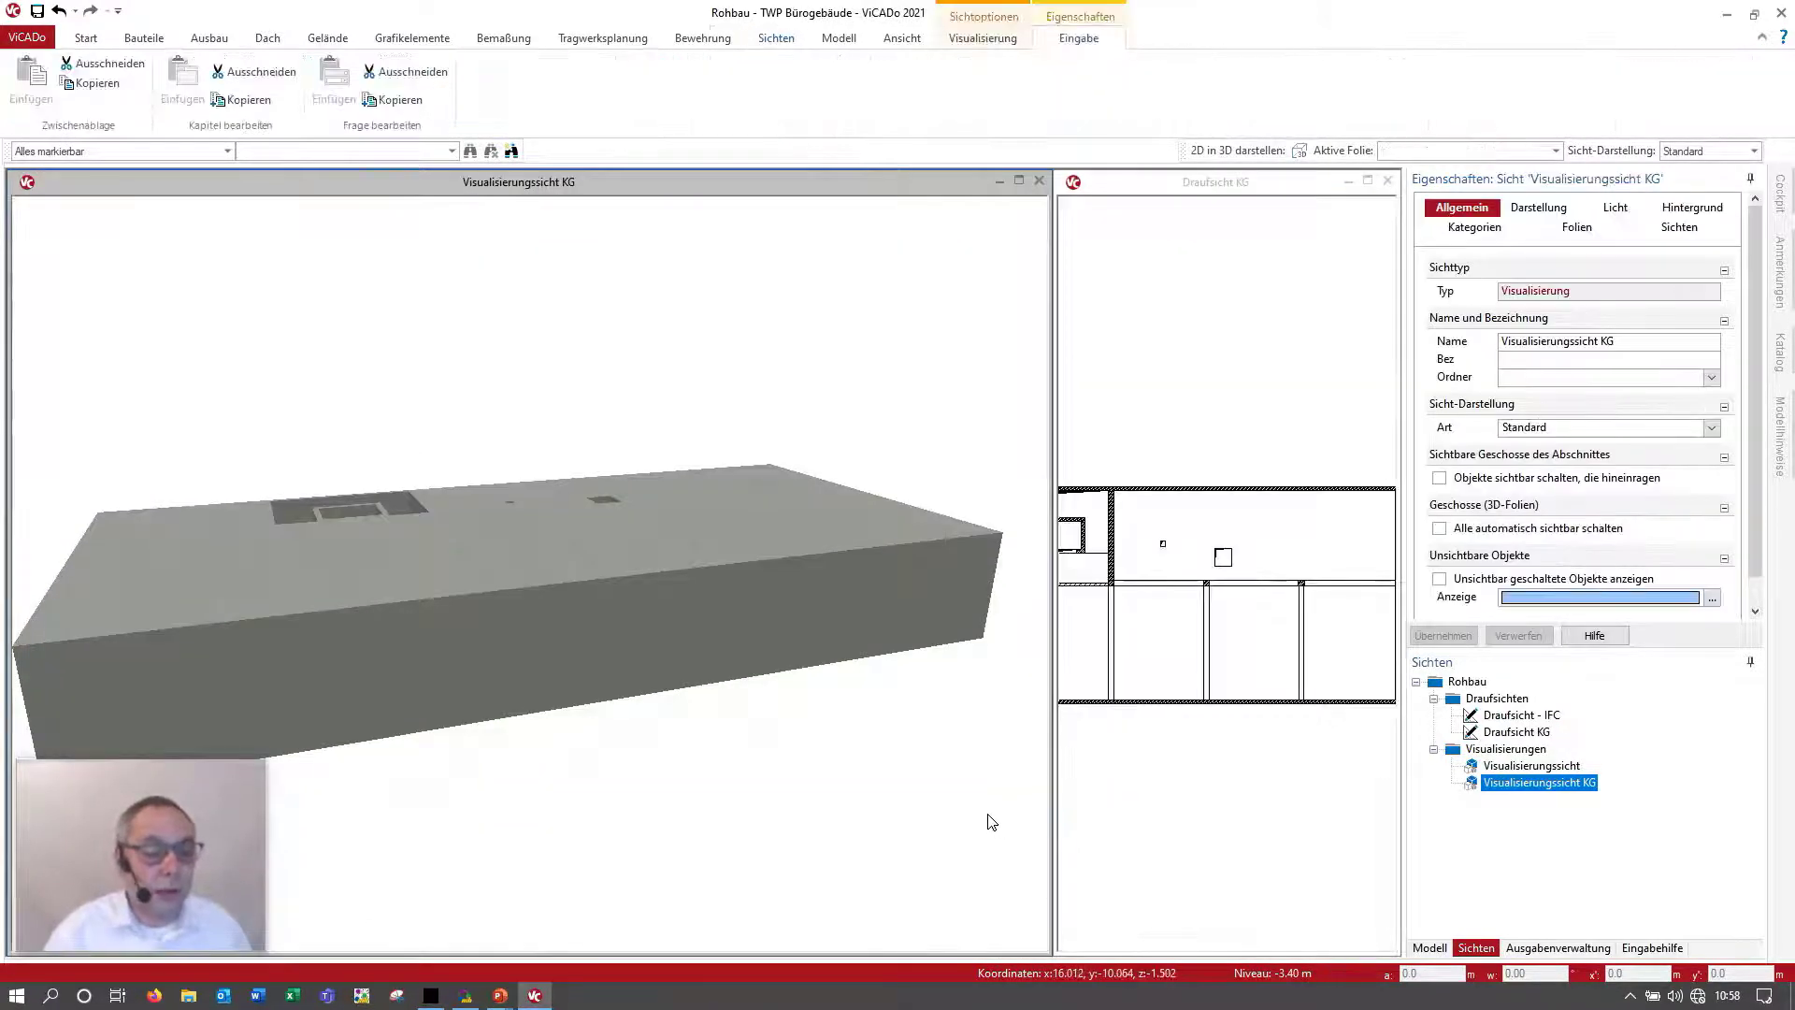
Step: Hide the Kellergeschoss Decke and select the basement column in the 3D view
click(1430, 947)
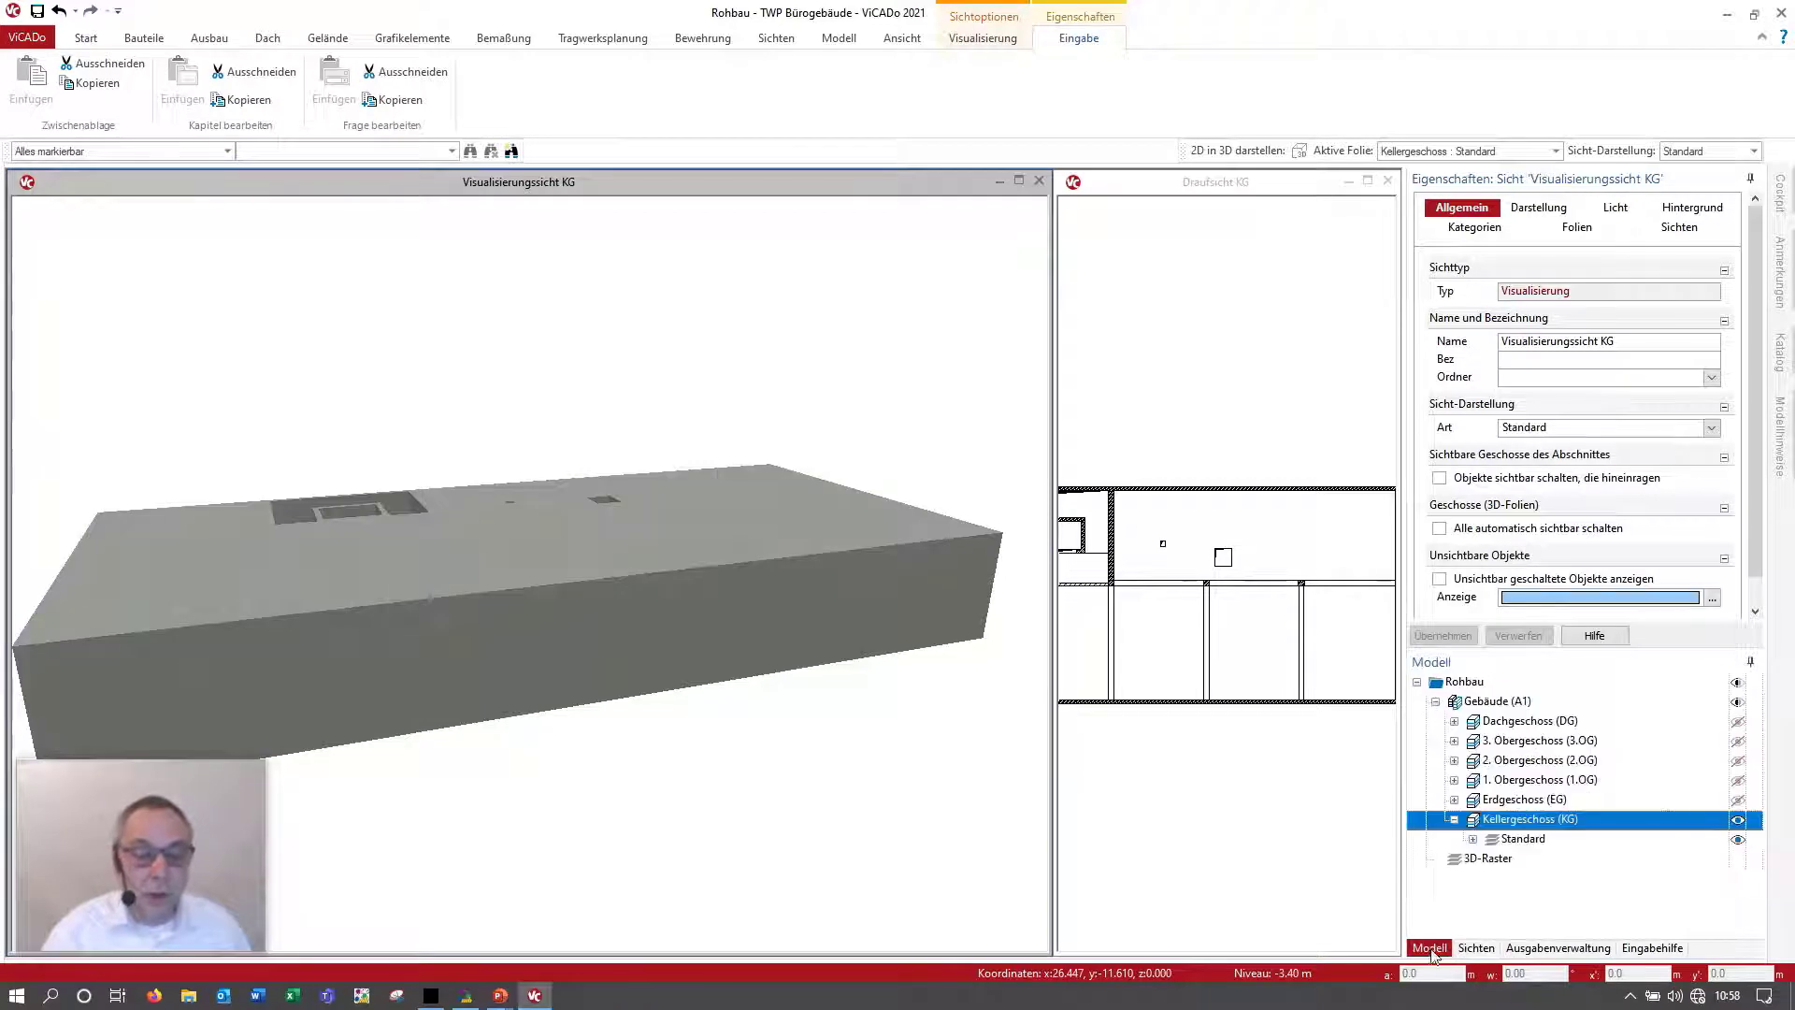
click(1473, 839)
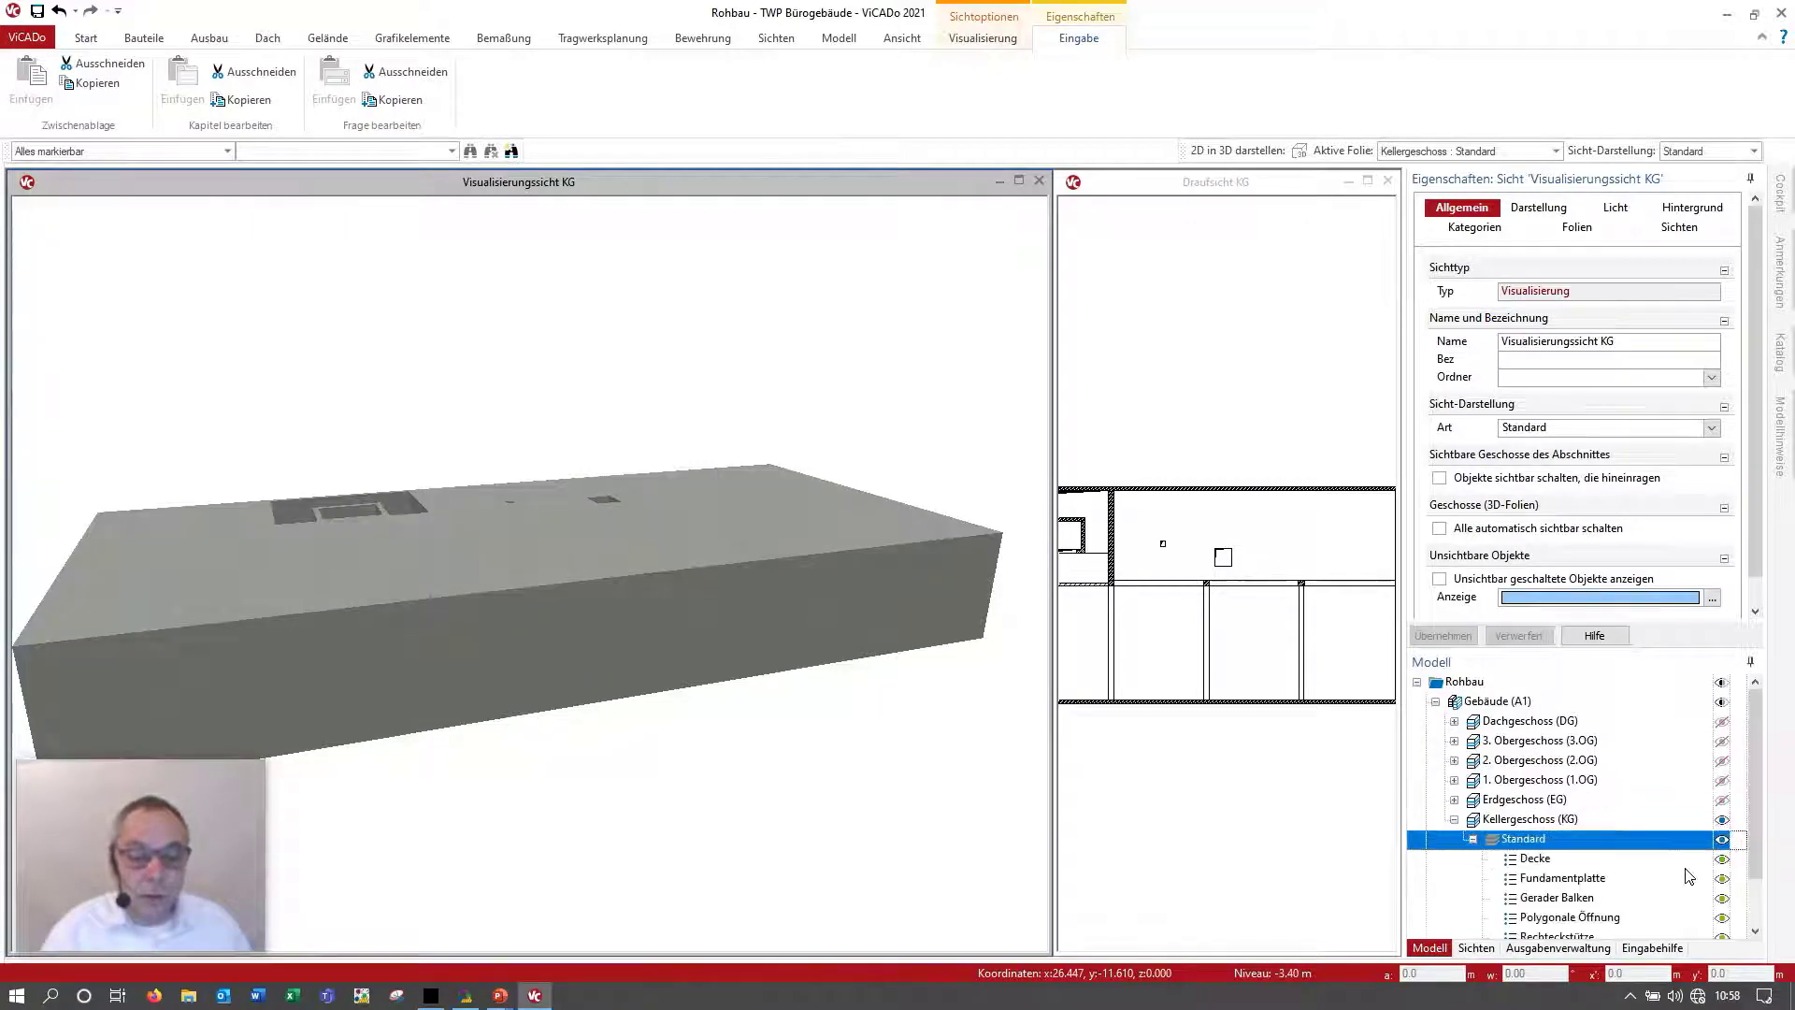
click(1722, 858)
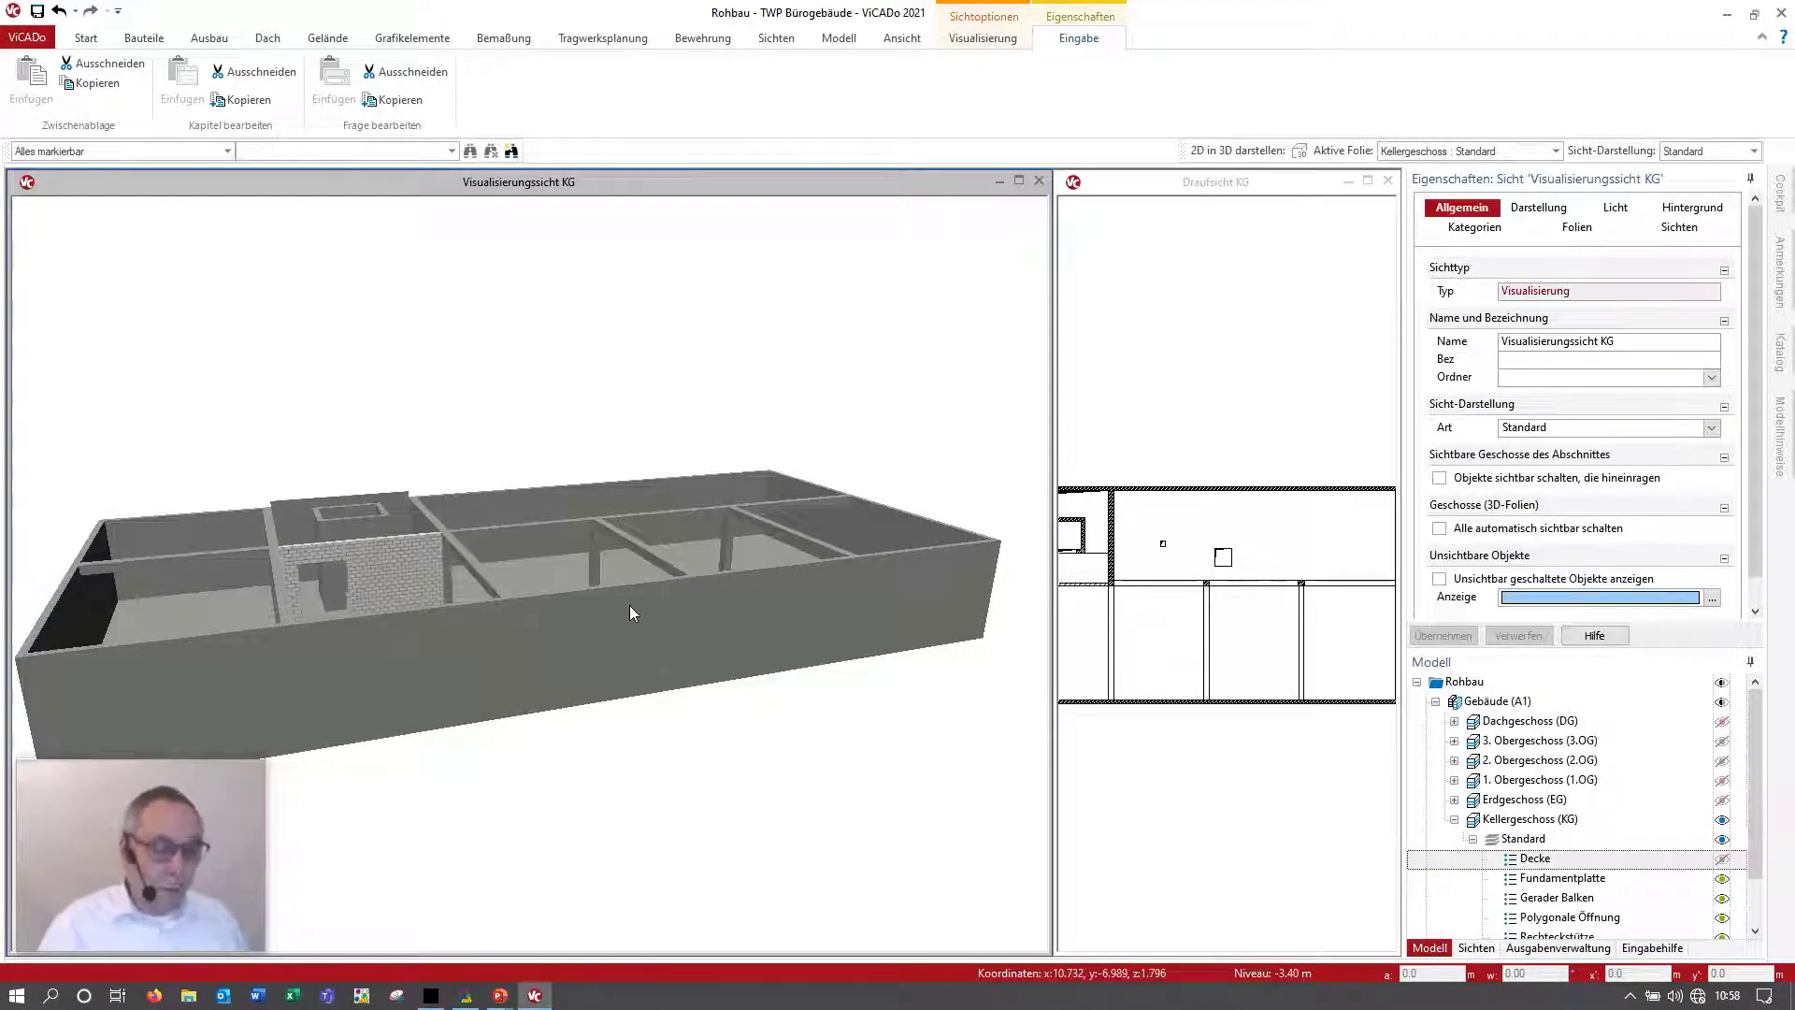
mouse_move(614, 598)
middle_down()
mouse_move(633, 649)
mouse_move(649, 489)
middle_up()
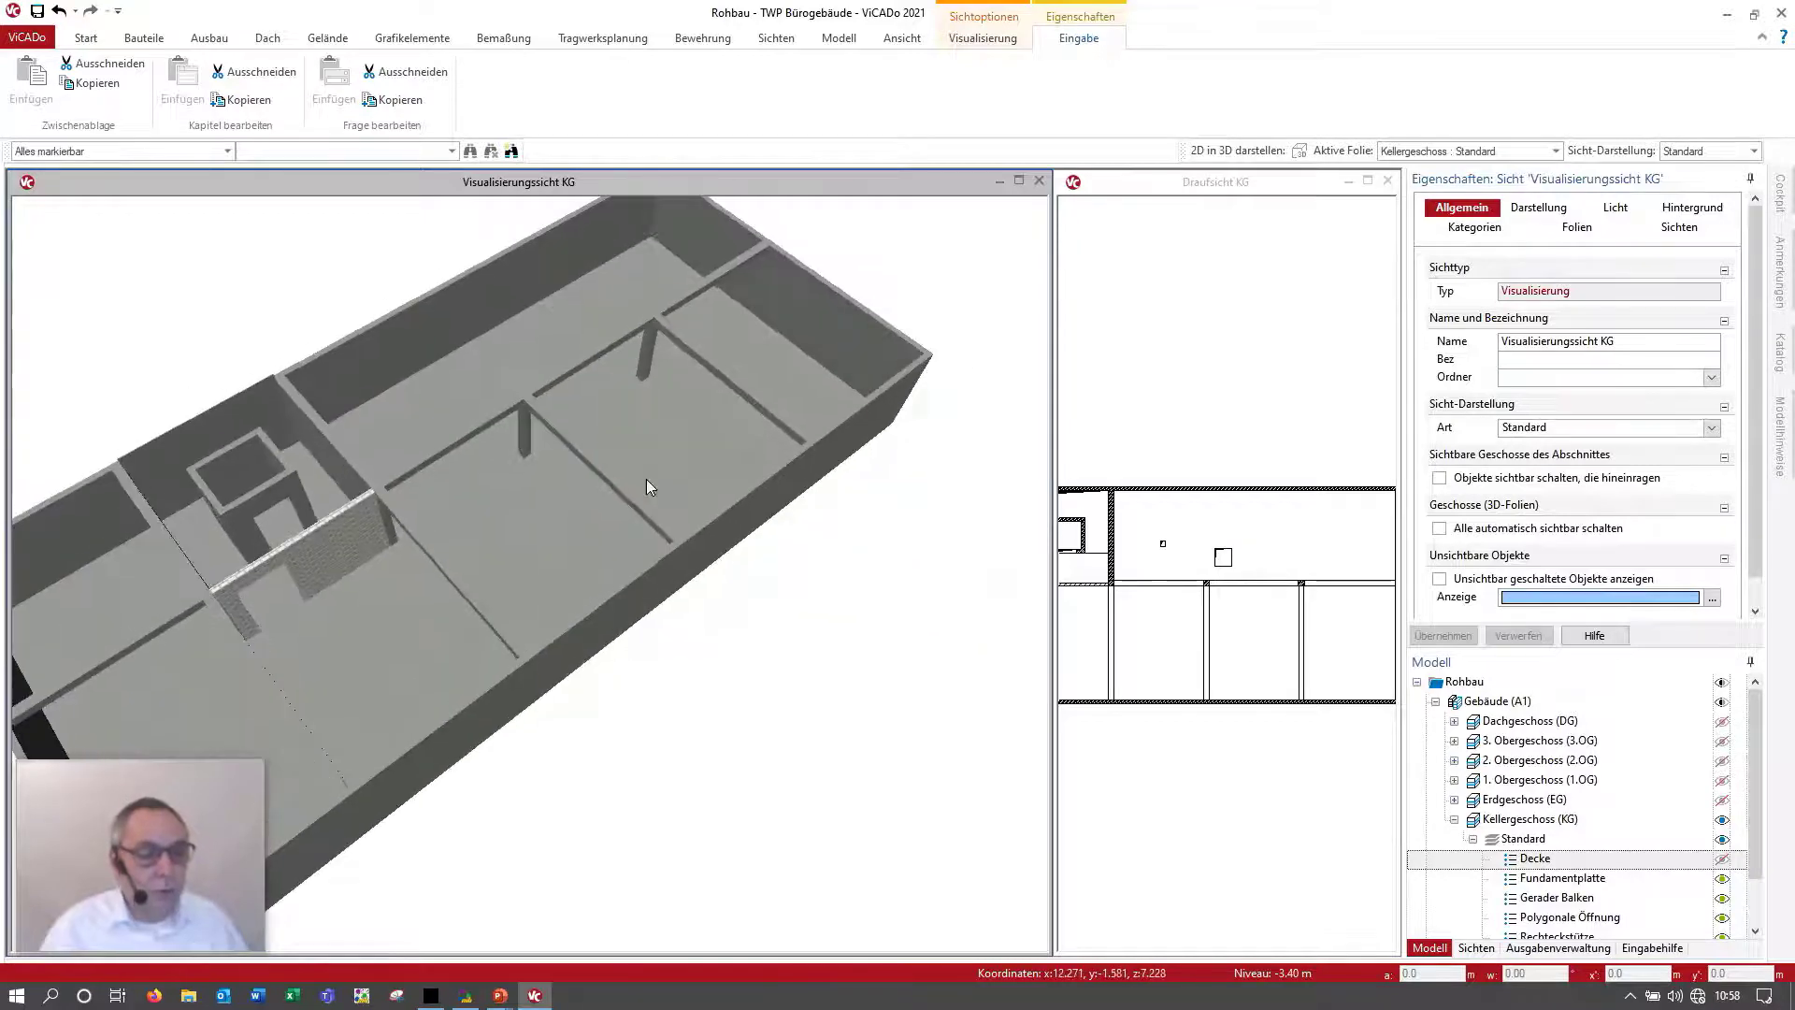
scroll(665, 393, up, 3)
scroll(734, 643, up, 3)
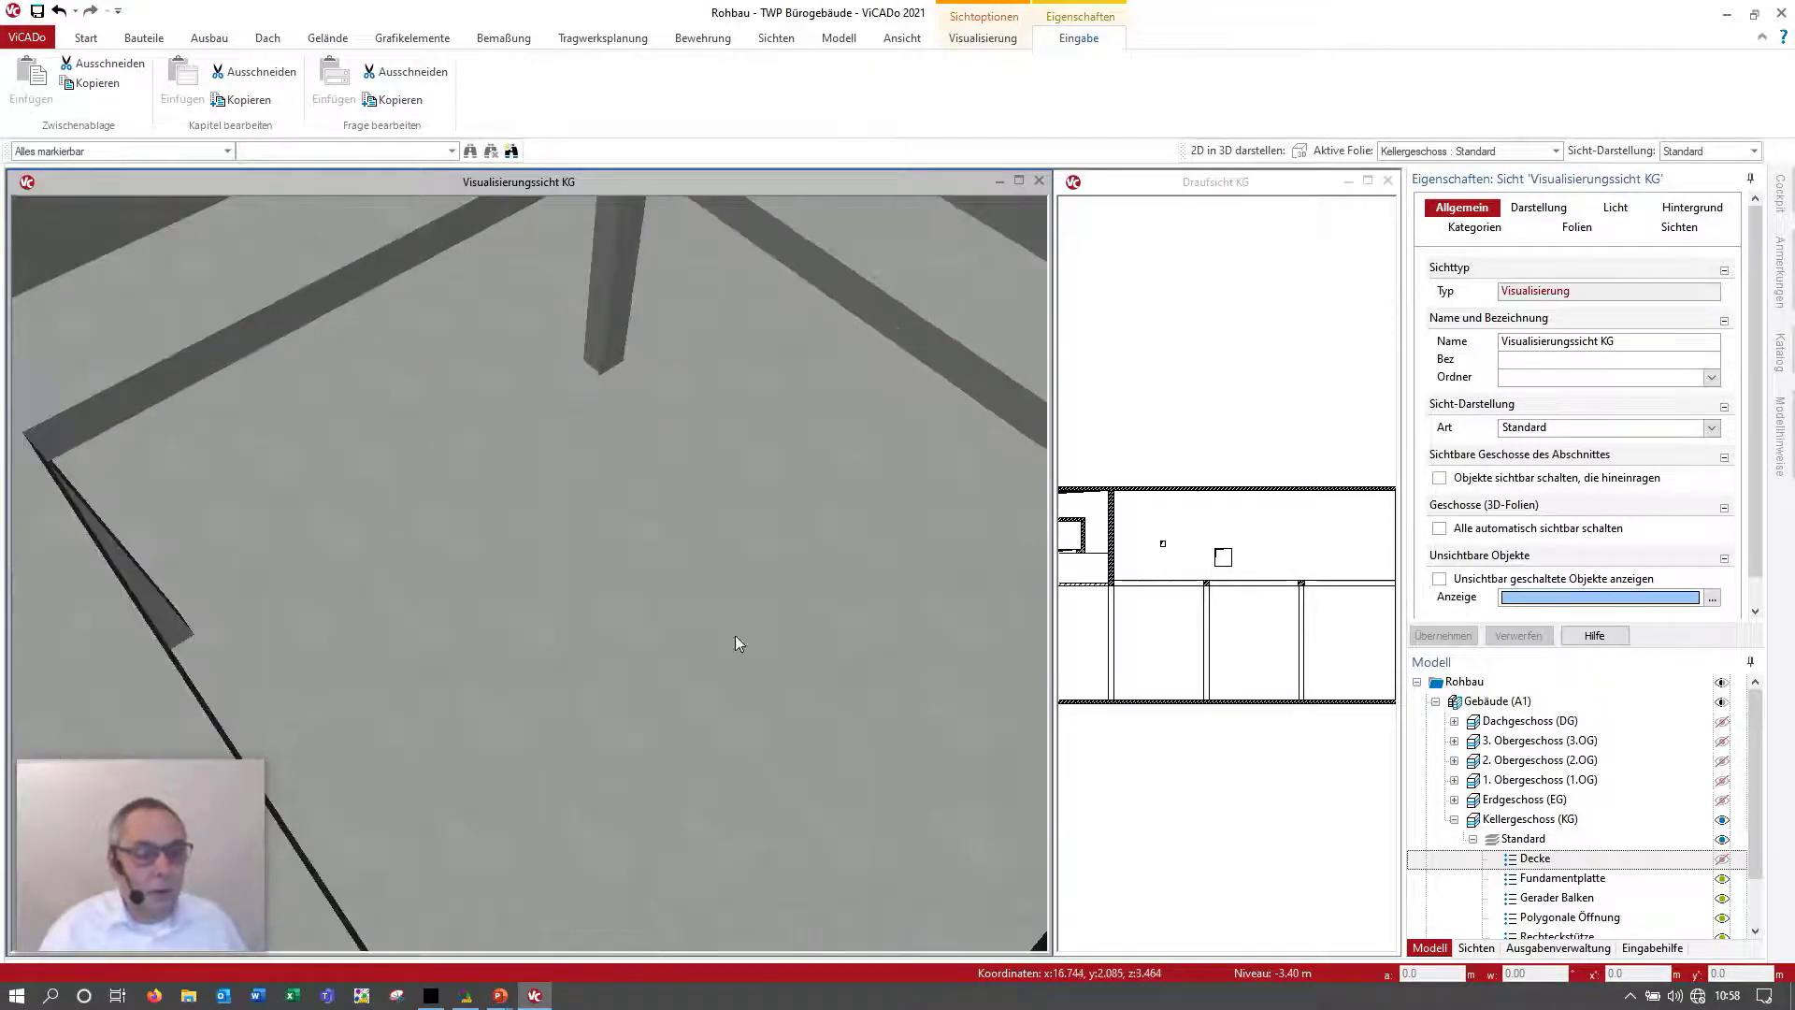
click(617, 322)
scroll(654, 430, down, 3)
Step: Adjust the view and deselect the column in the basement plan
mouse_move(685, 533)
middle_down()
mouse_move(761, 766)
mouse_move(699, 723)
mouse_move(793, 739)
middle_up()
scroll(1327, 635, up, 5)
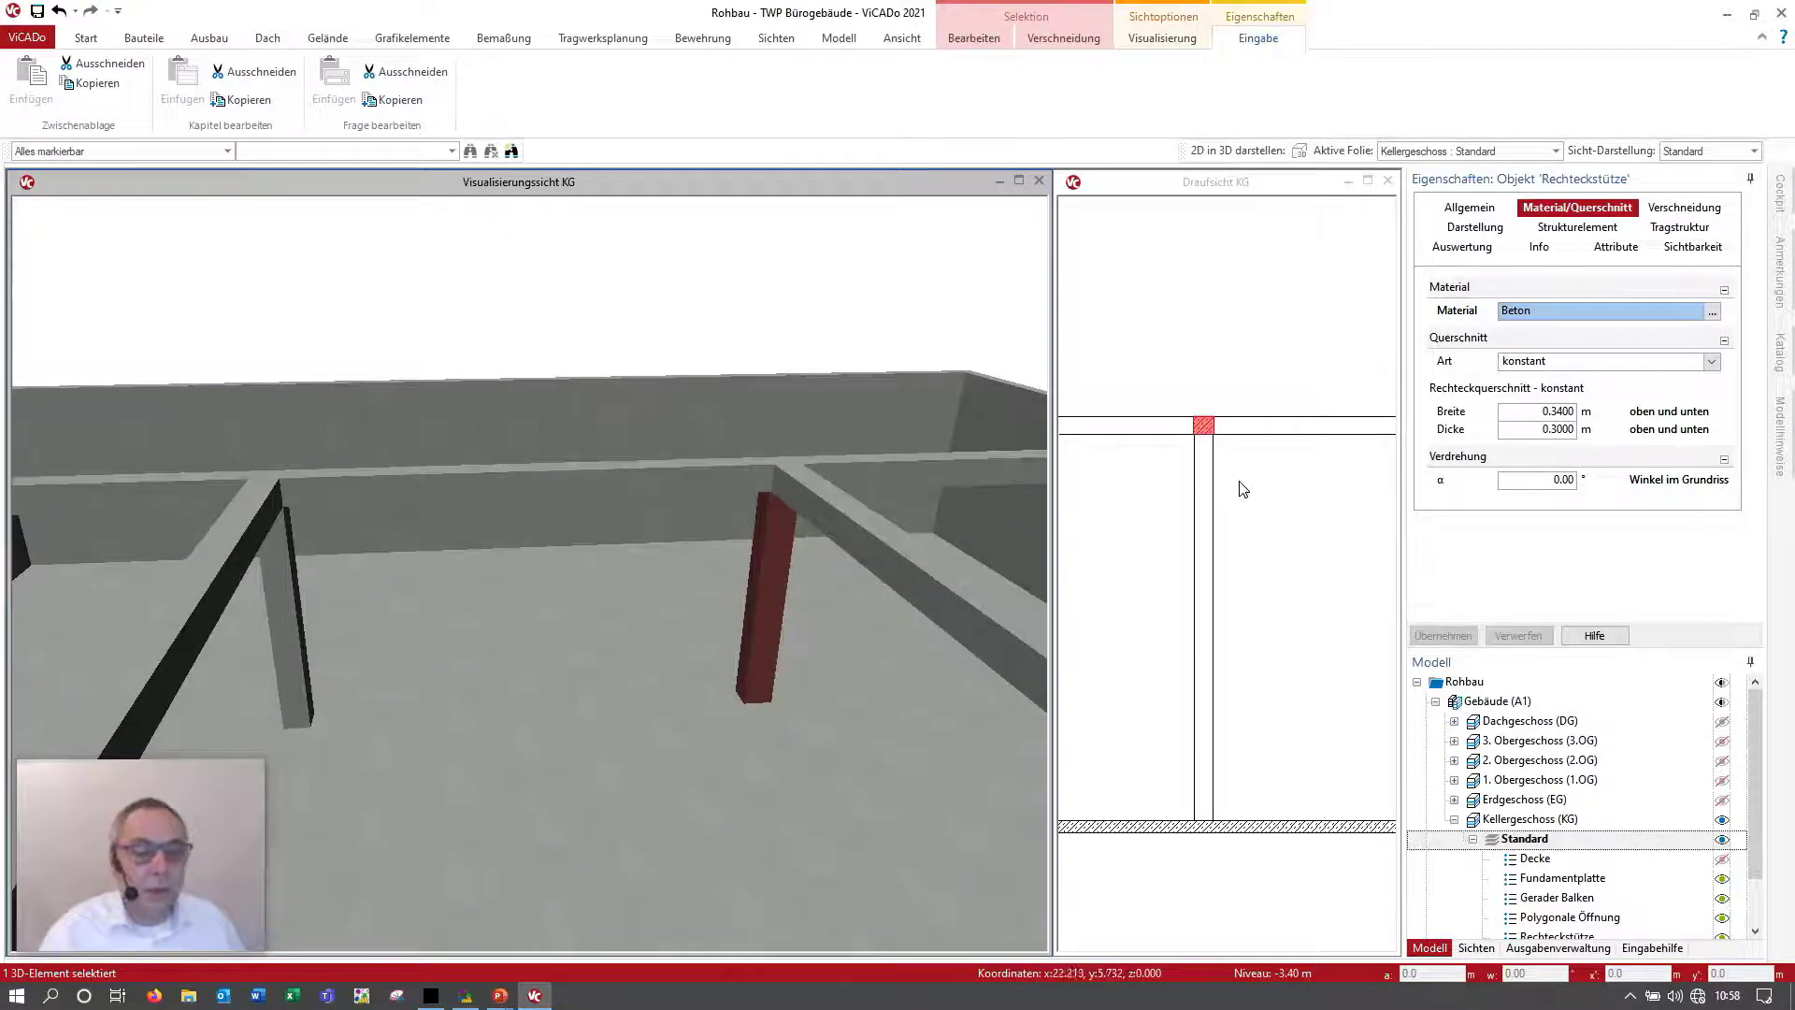
scroll(1230, 479, up, 1)
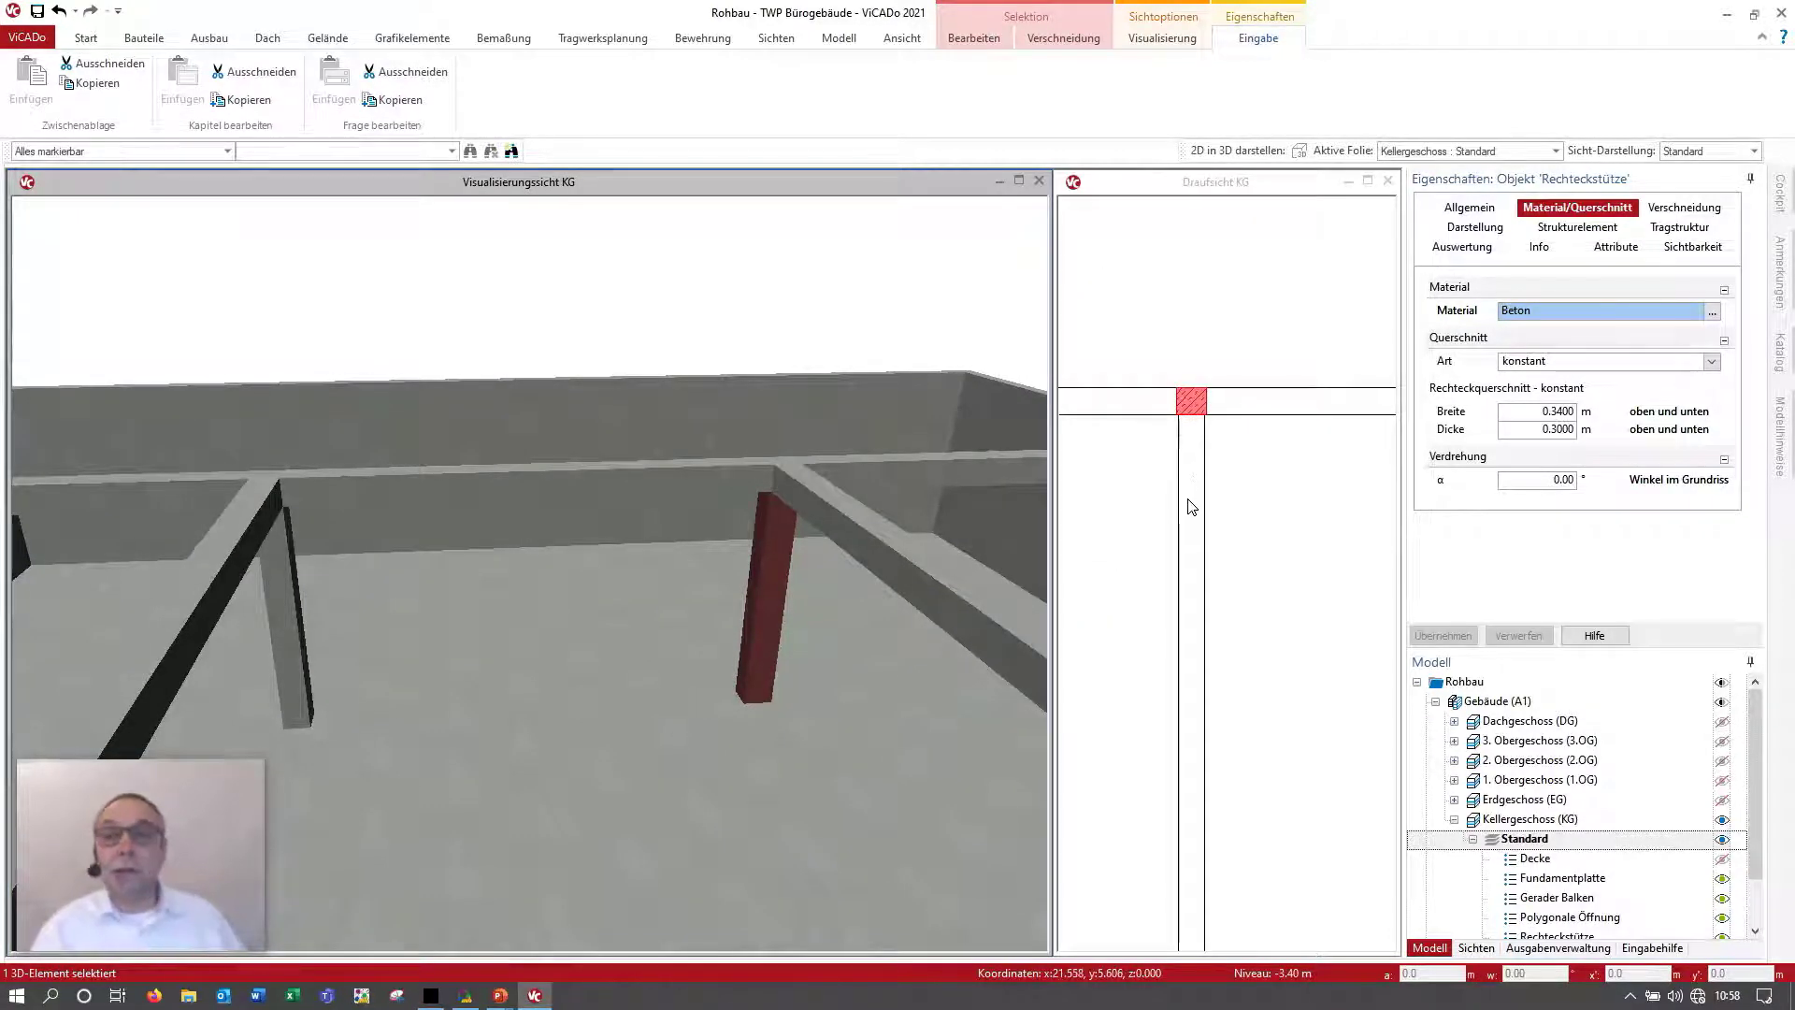
right_click(1192, 409)
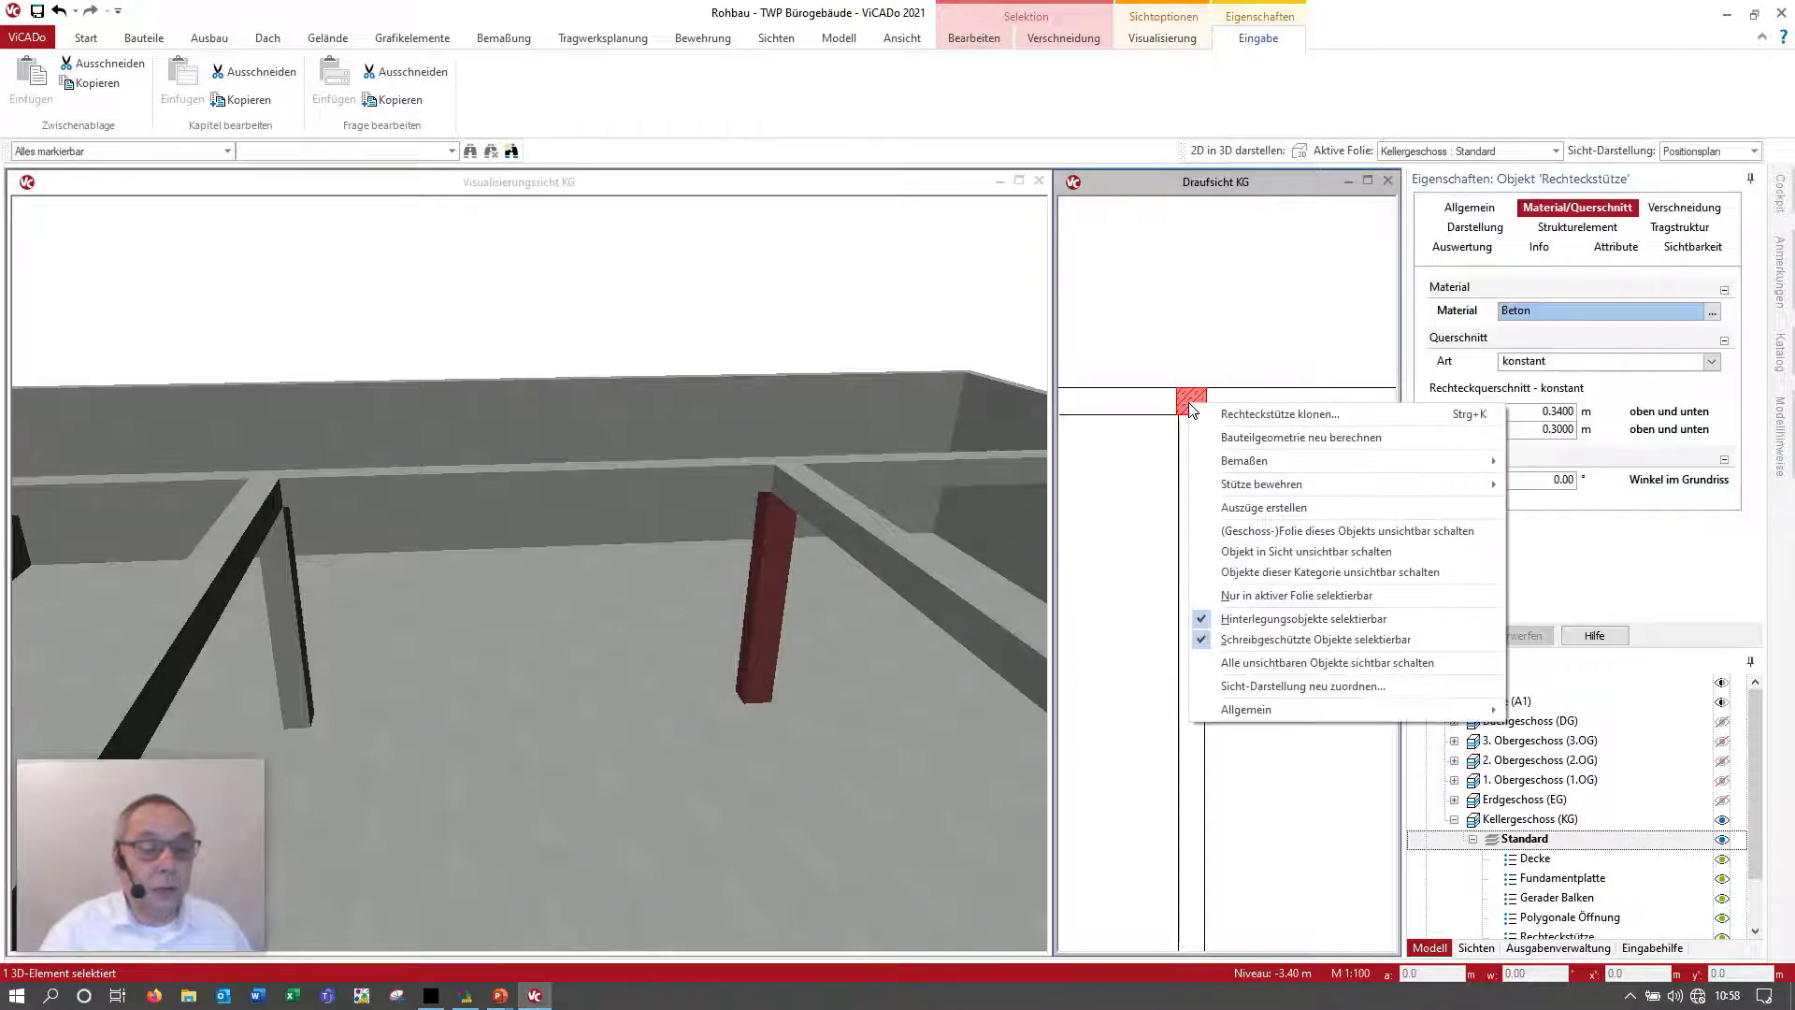
click(1543, 475)
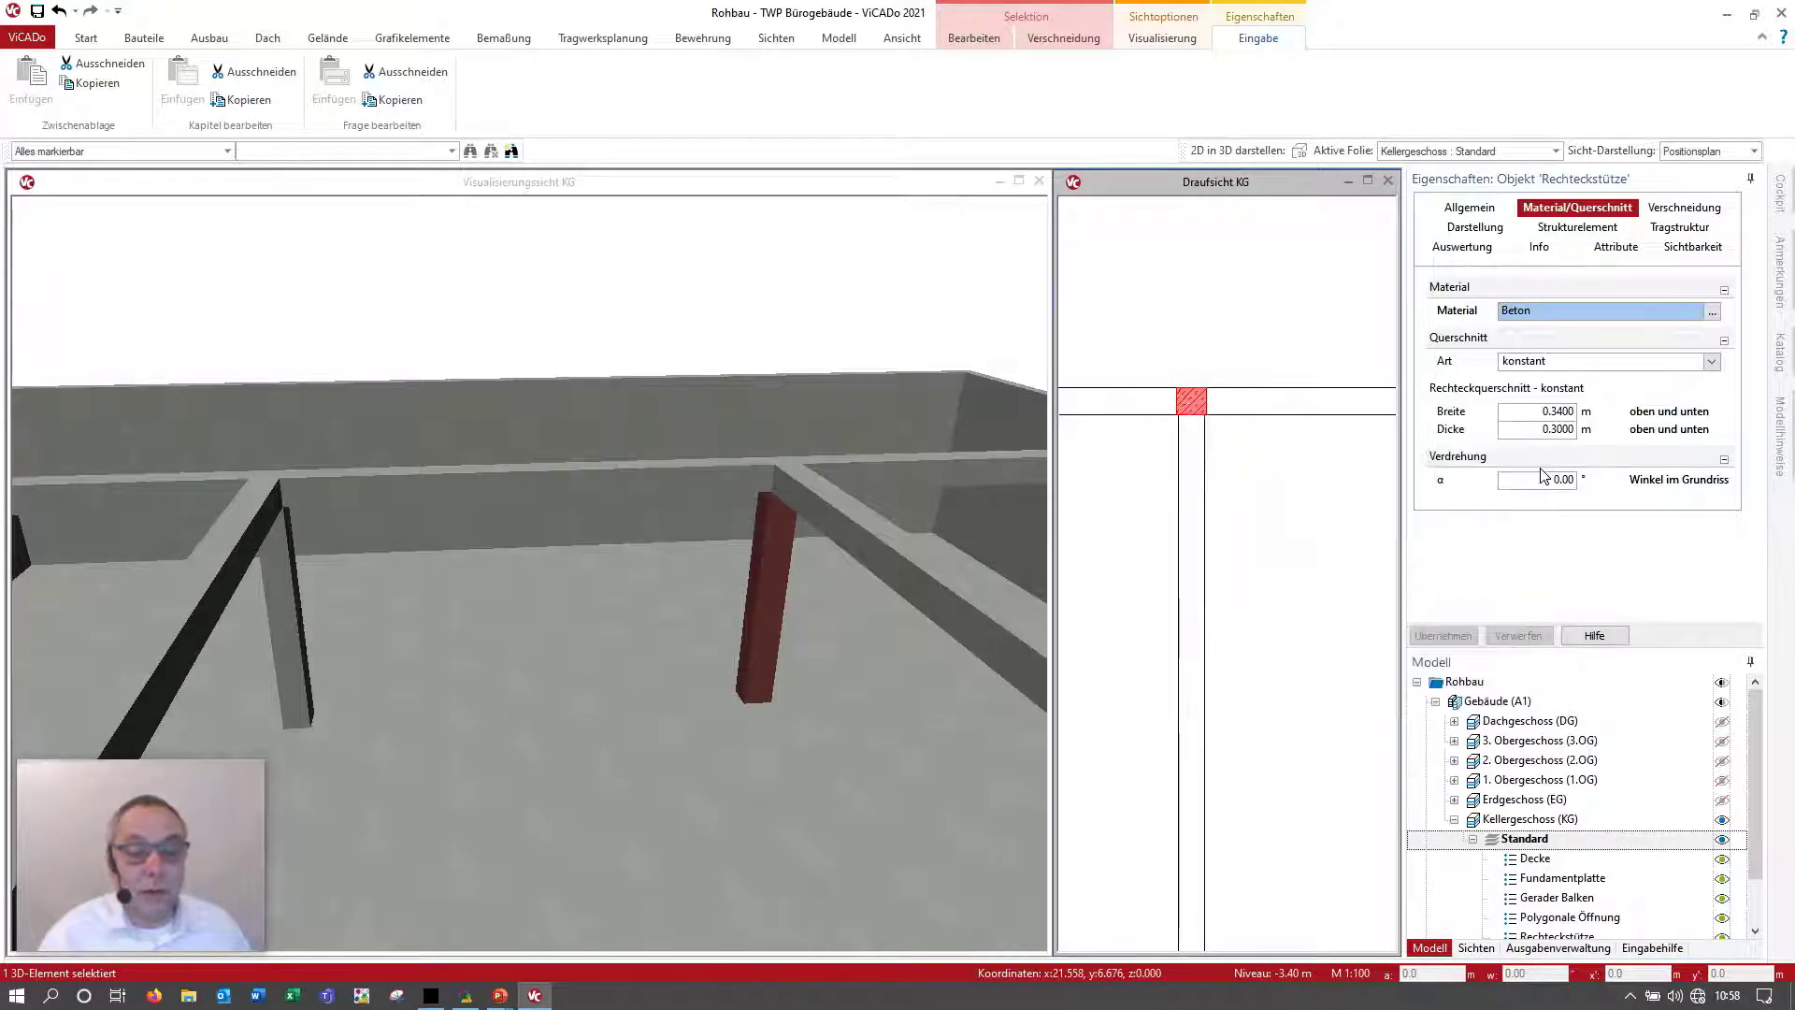
click(1185, 339)
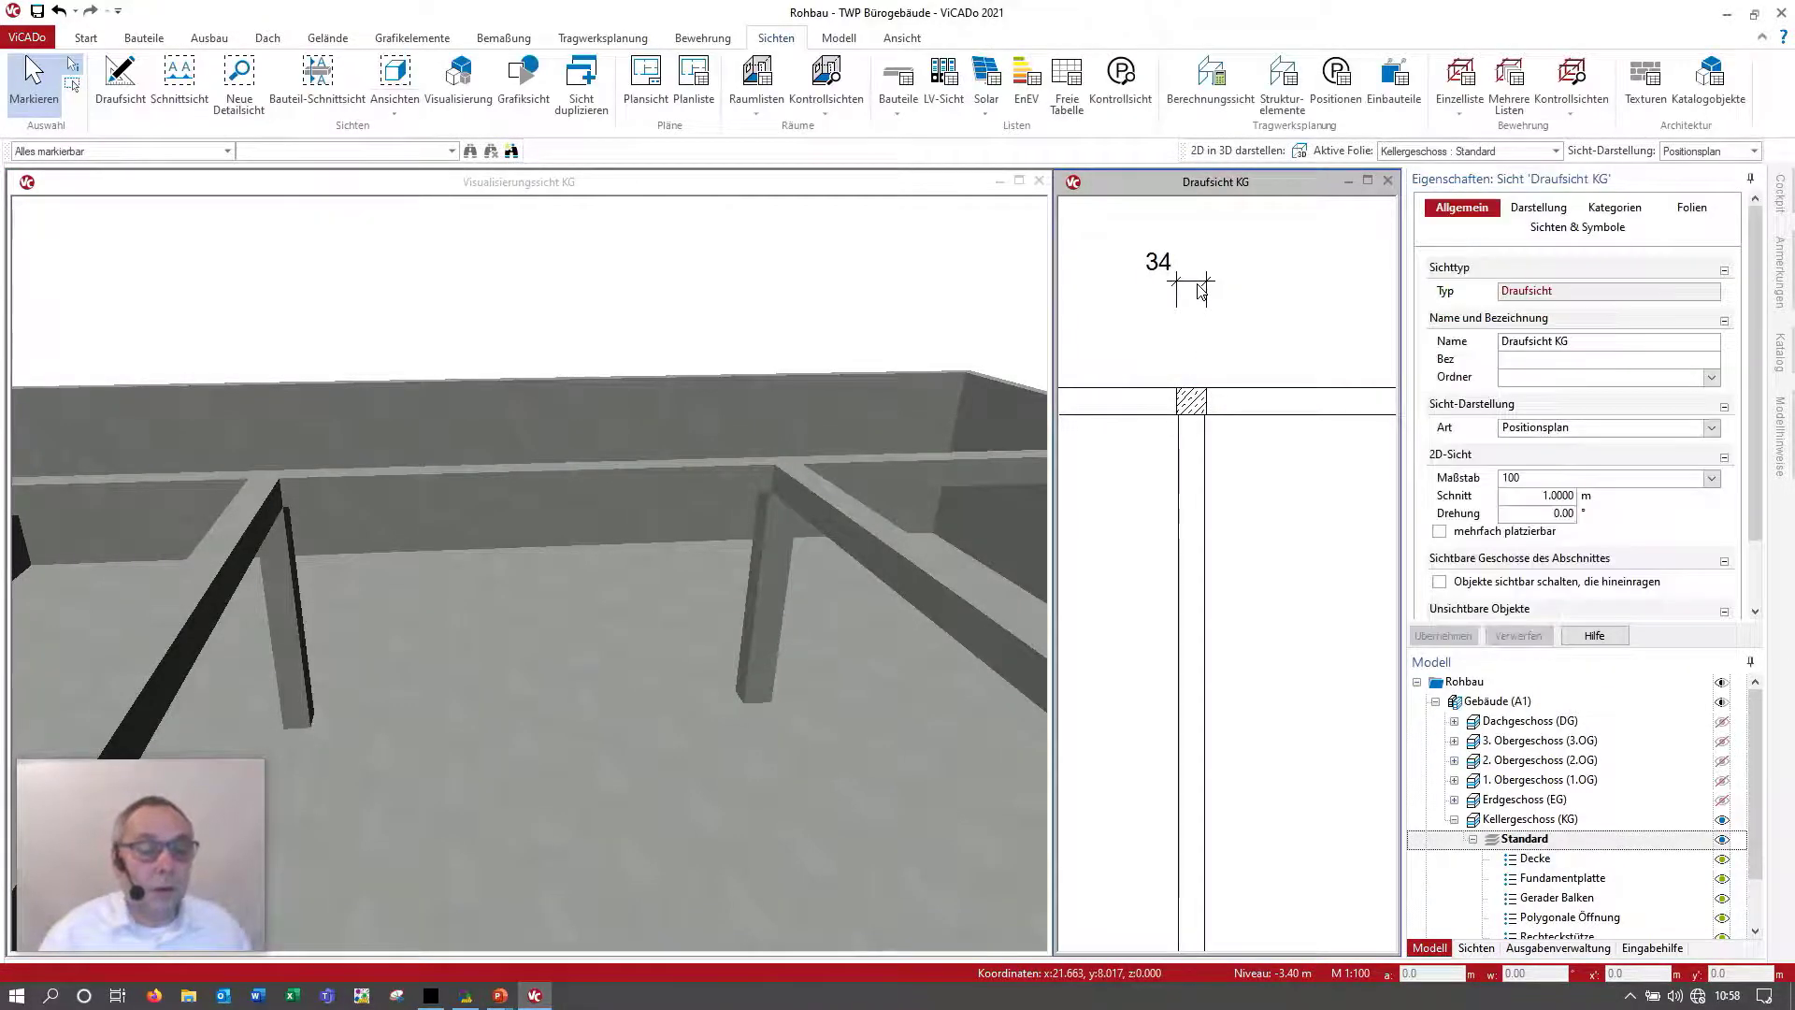
Step: Move the '34' column dimension down and switch it to individuelle Darstellung
click(1193, 280)
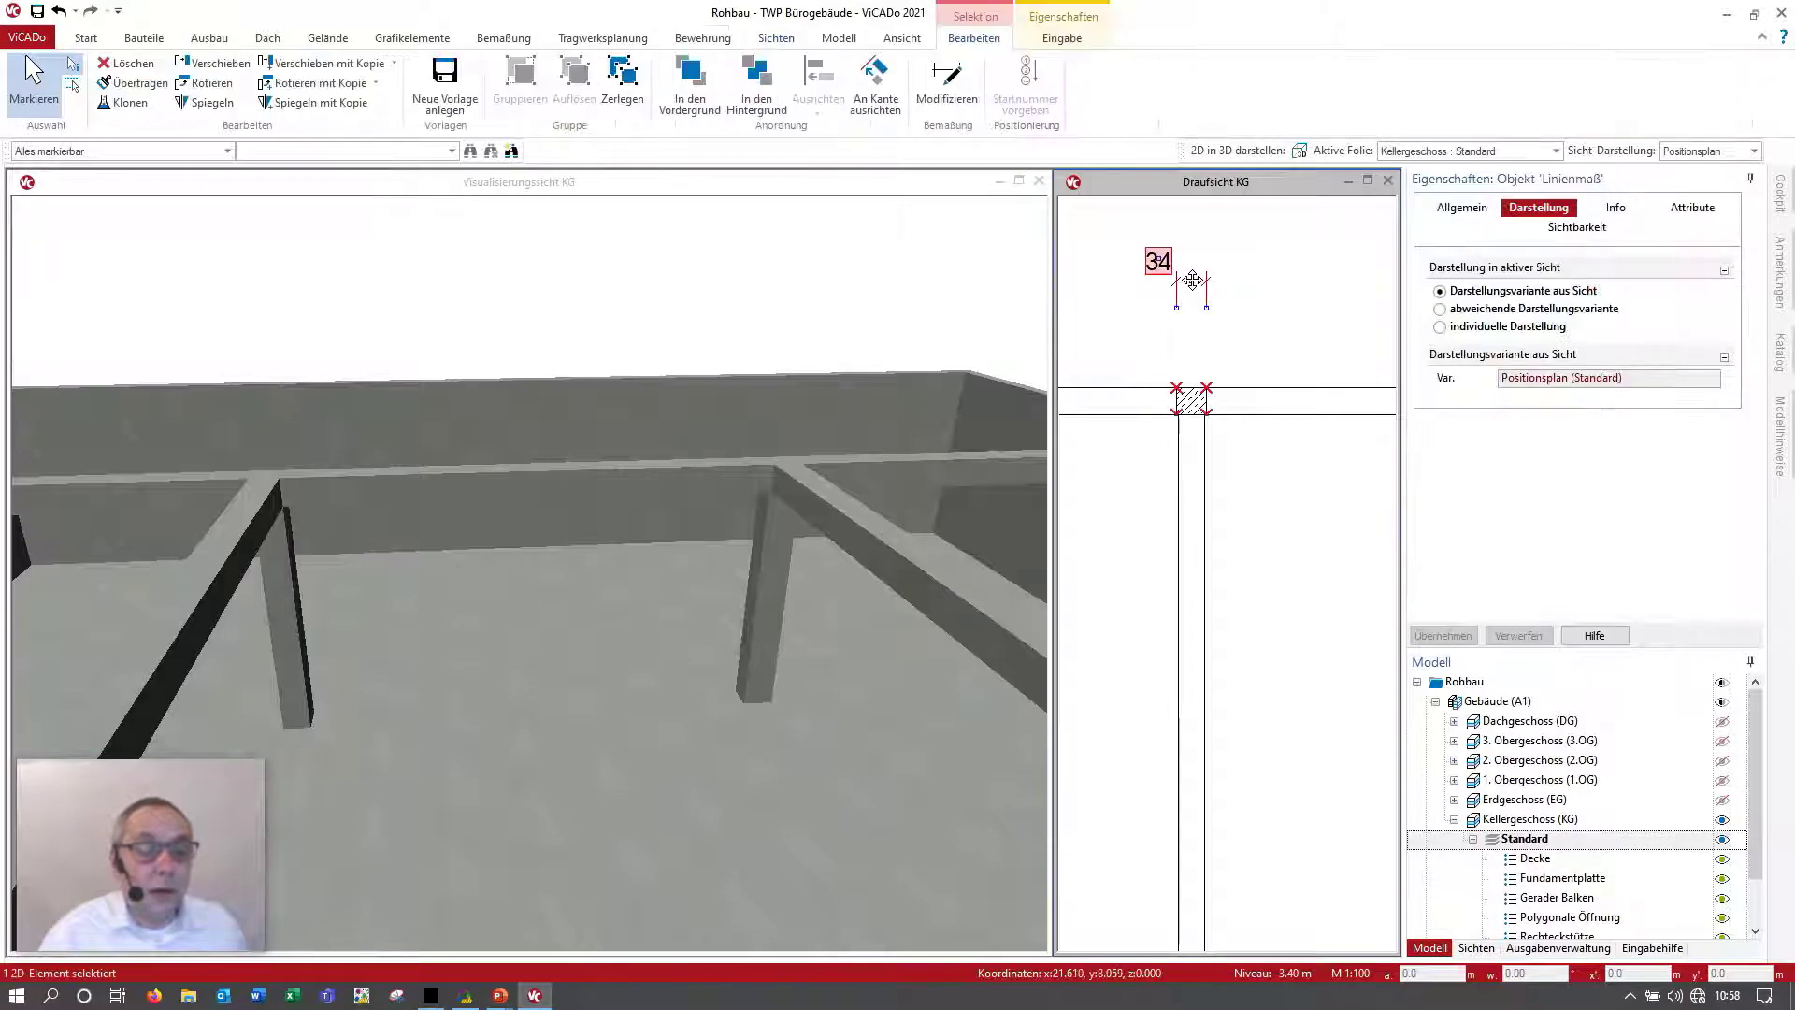
drag(1193, 281, 1193, 324)
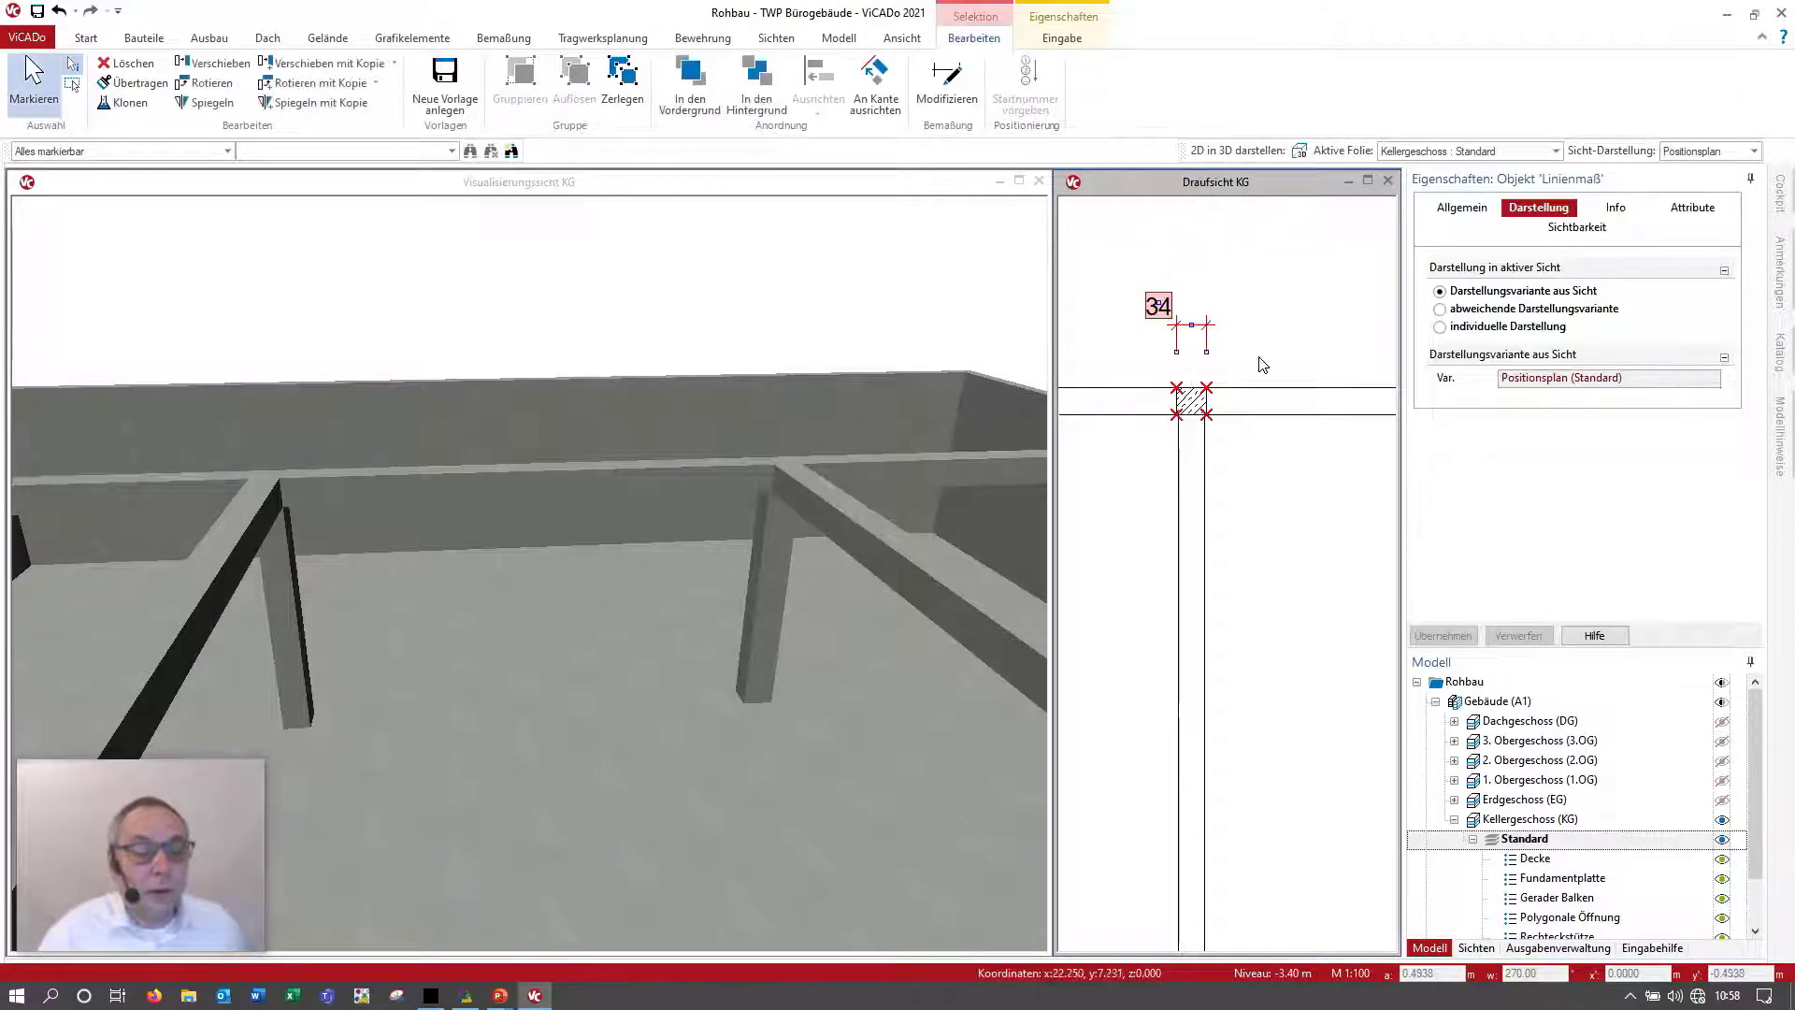
click(1470, 328)
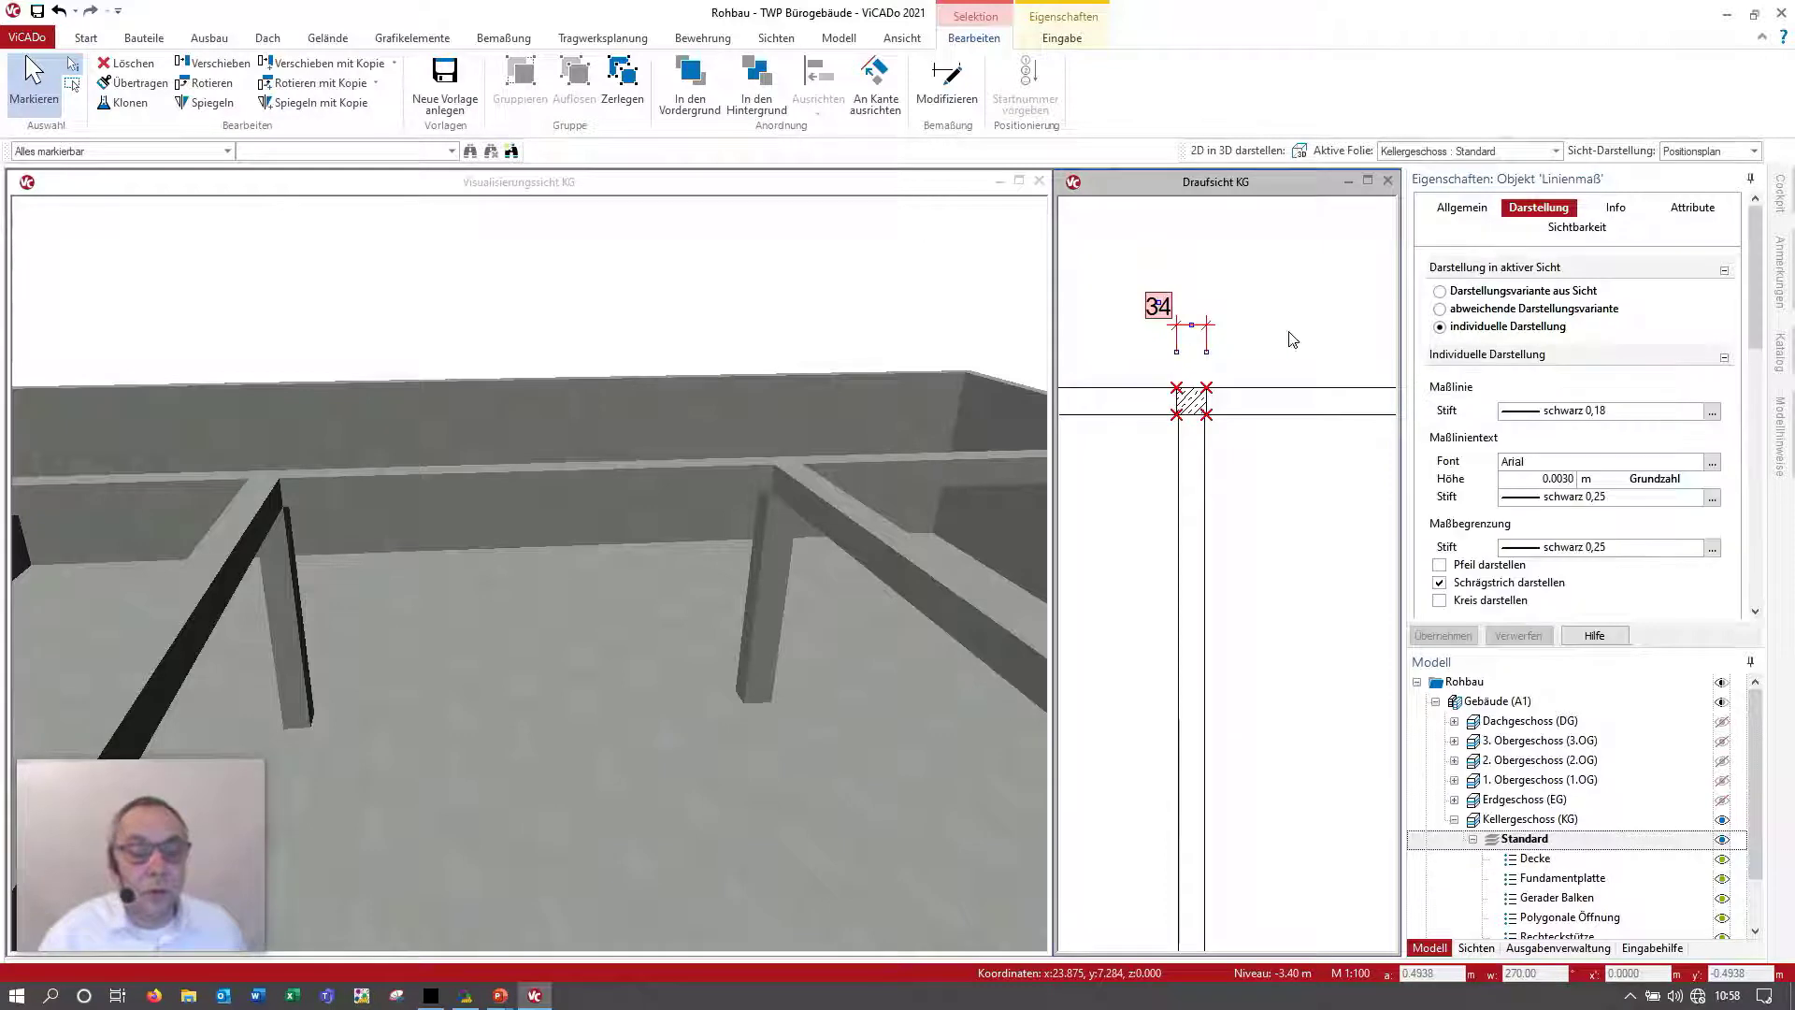
scroll(1580, 574, down, 3)
Step: Set the dimension number height to 0.005 m with pen rot 0,50 and apply
double_click(1567, 568)
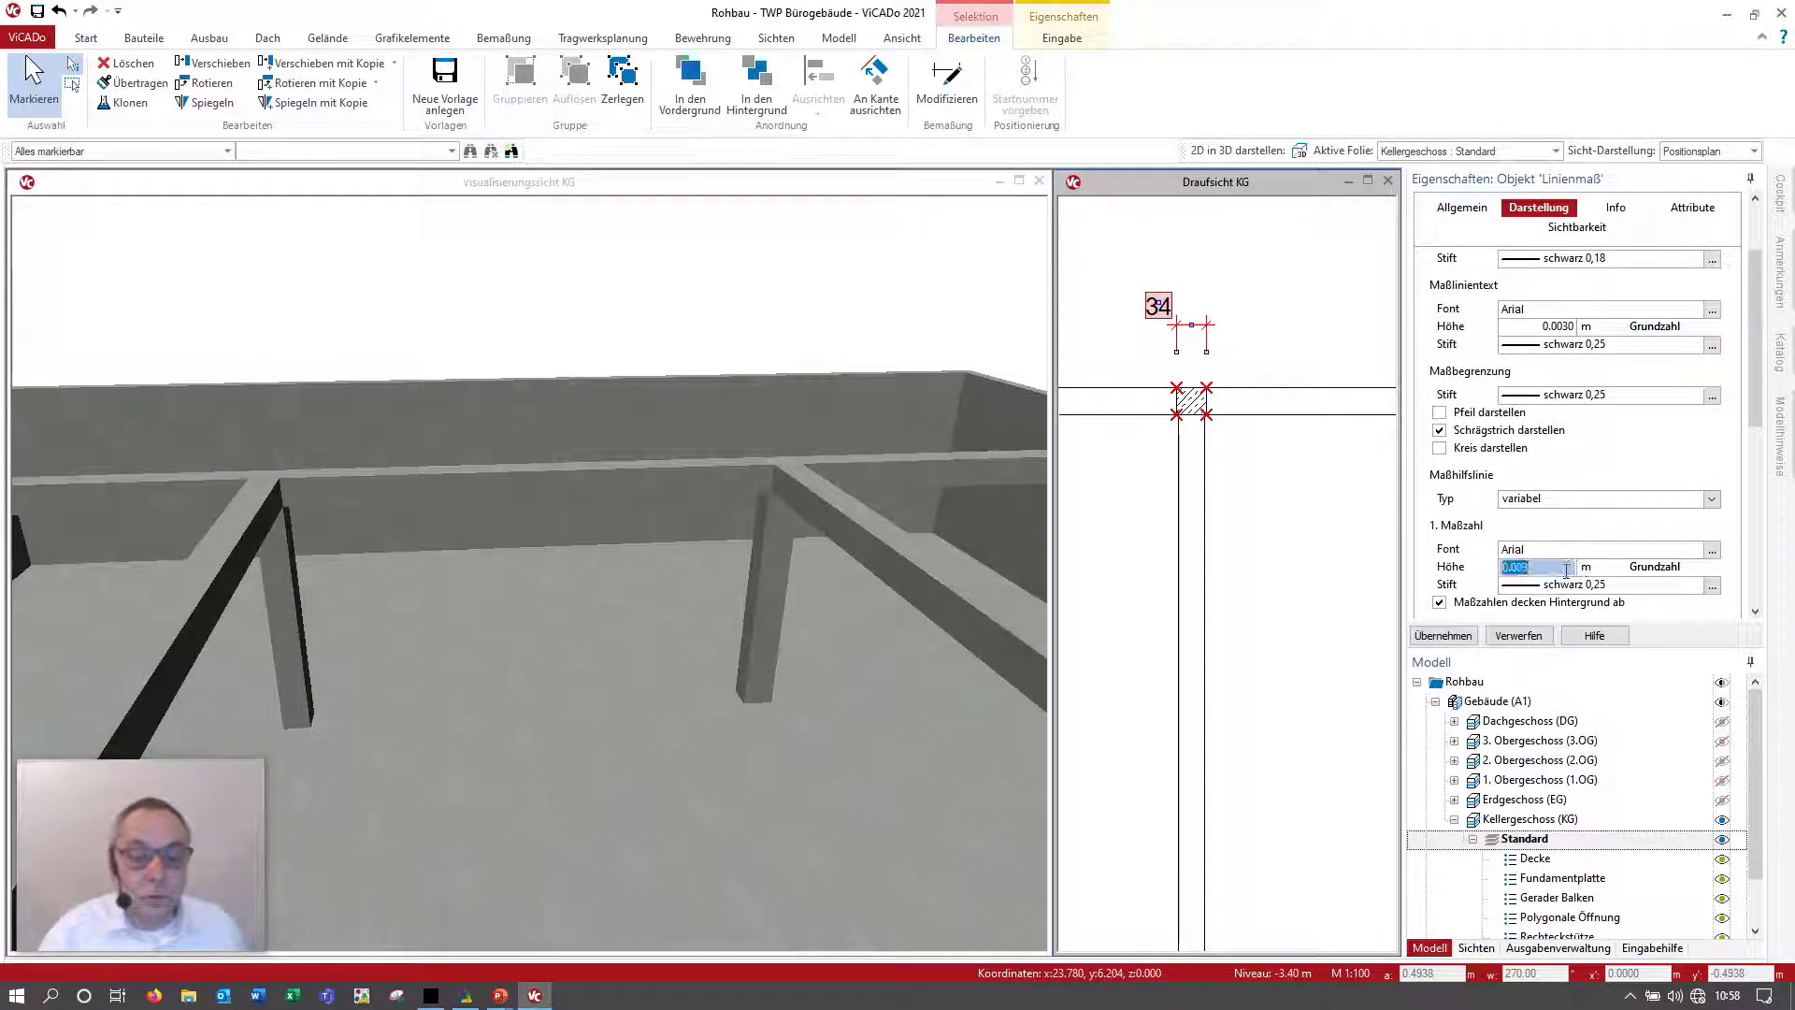
text(0.005)
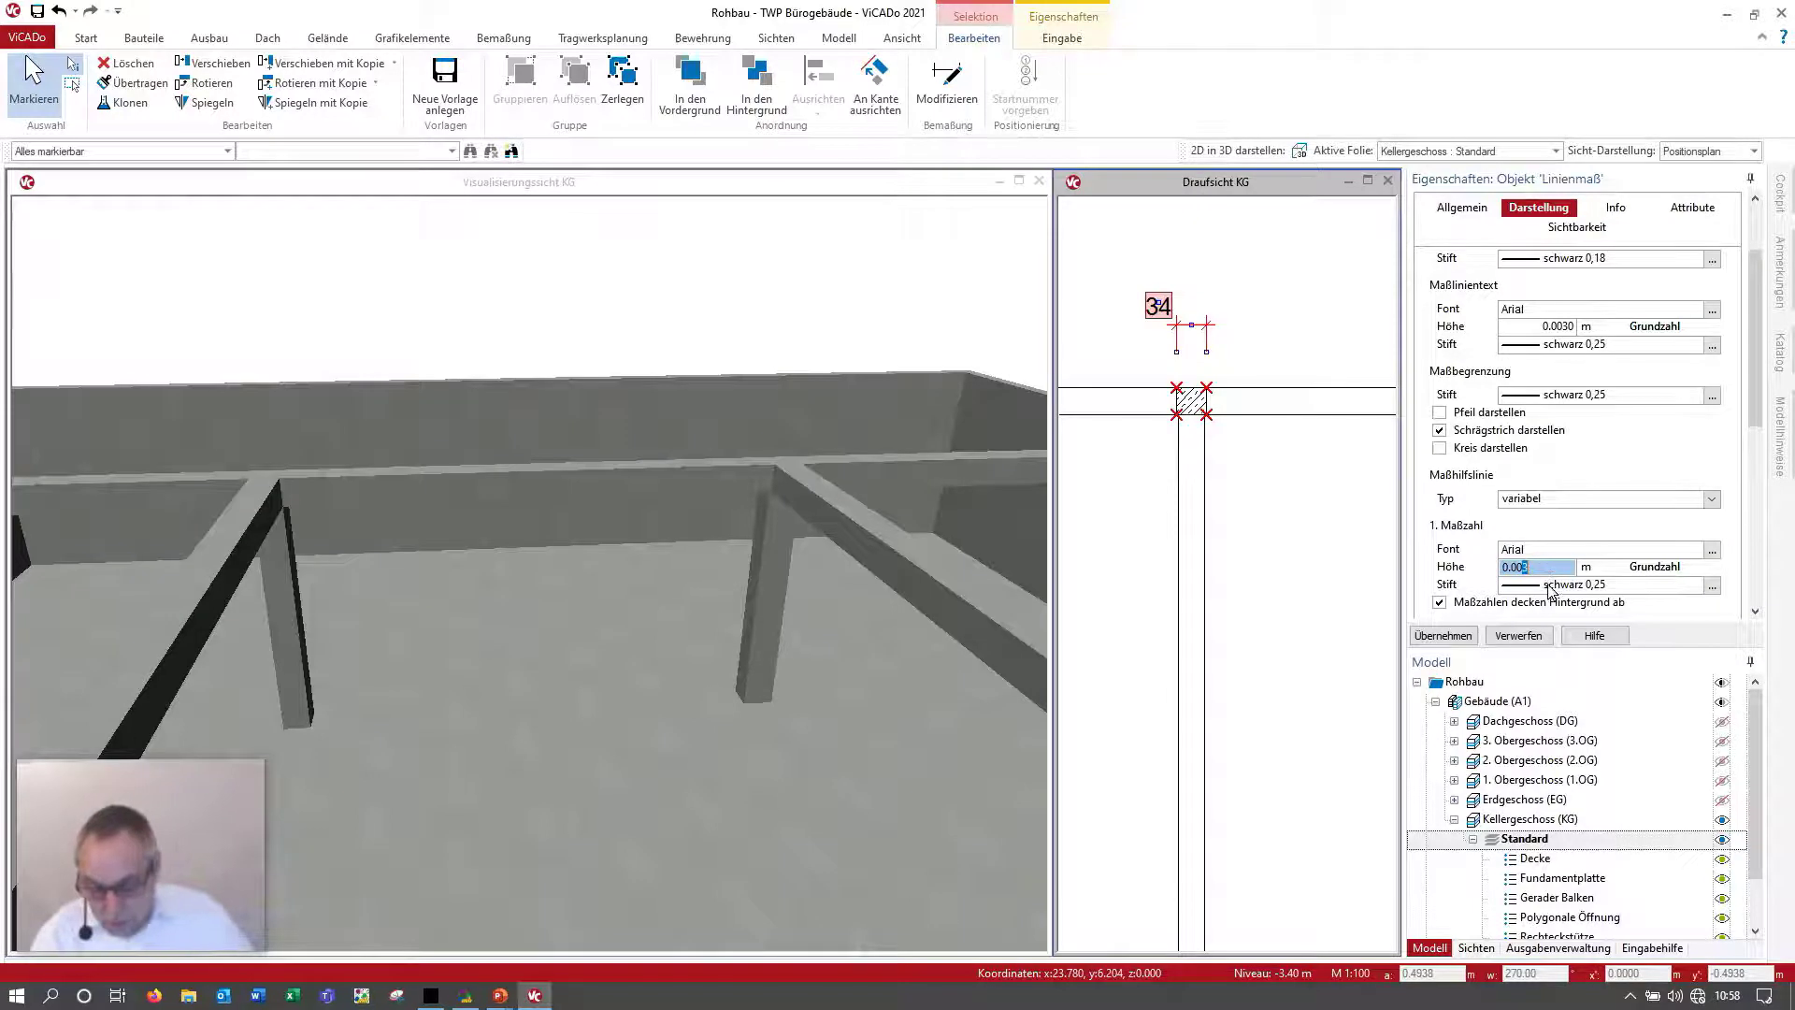
click(1712, 586)
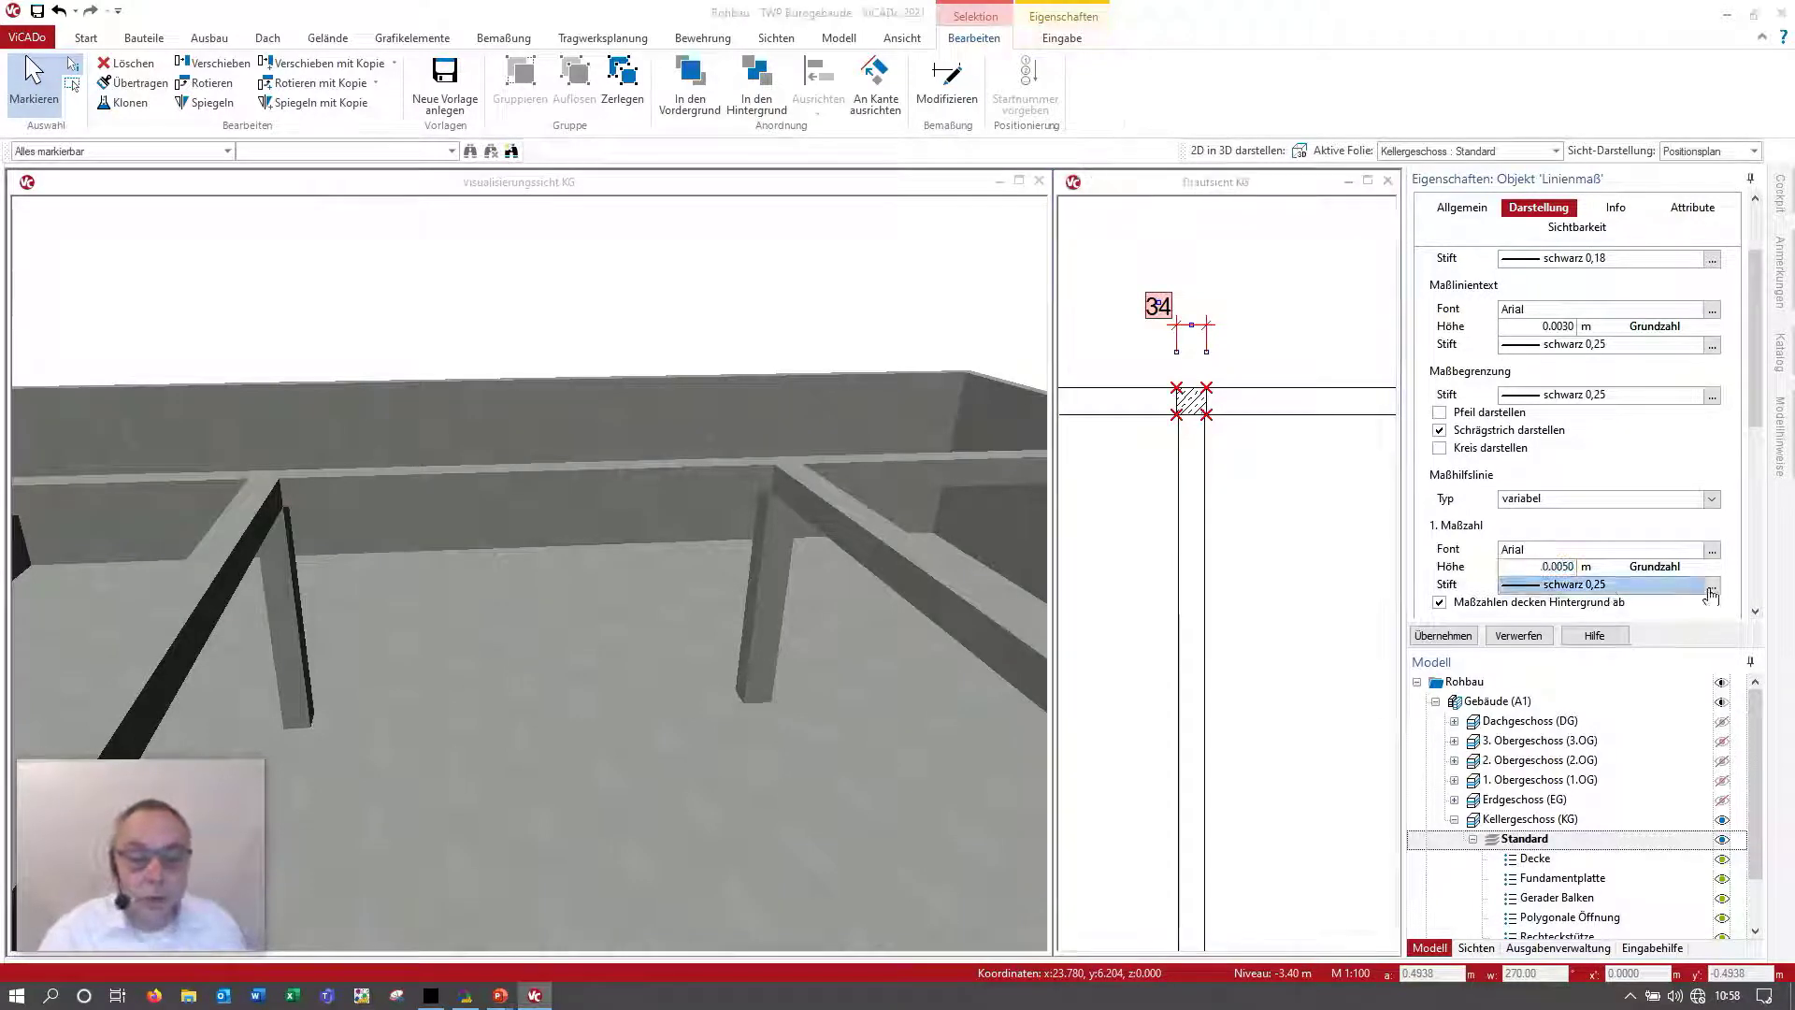
click(1578, 650)
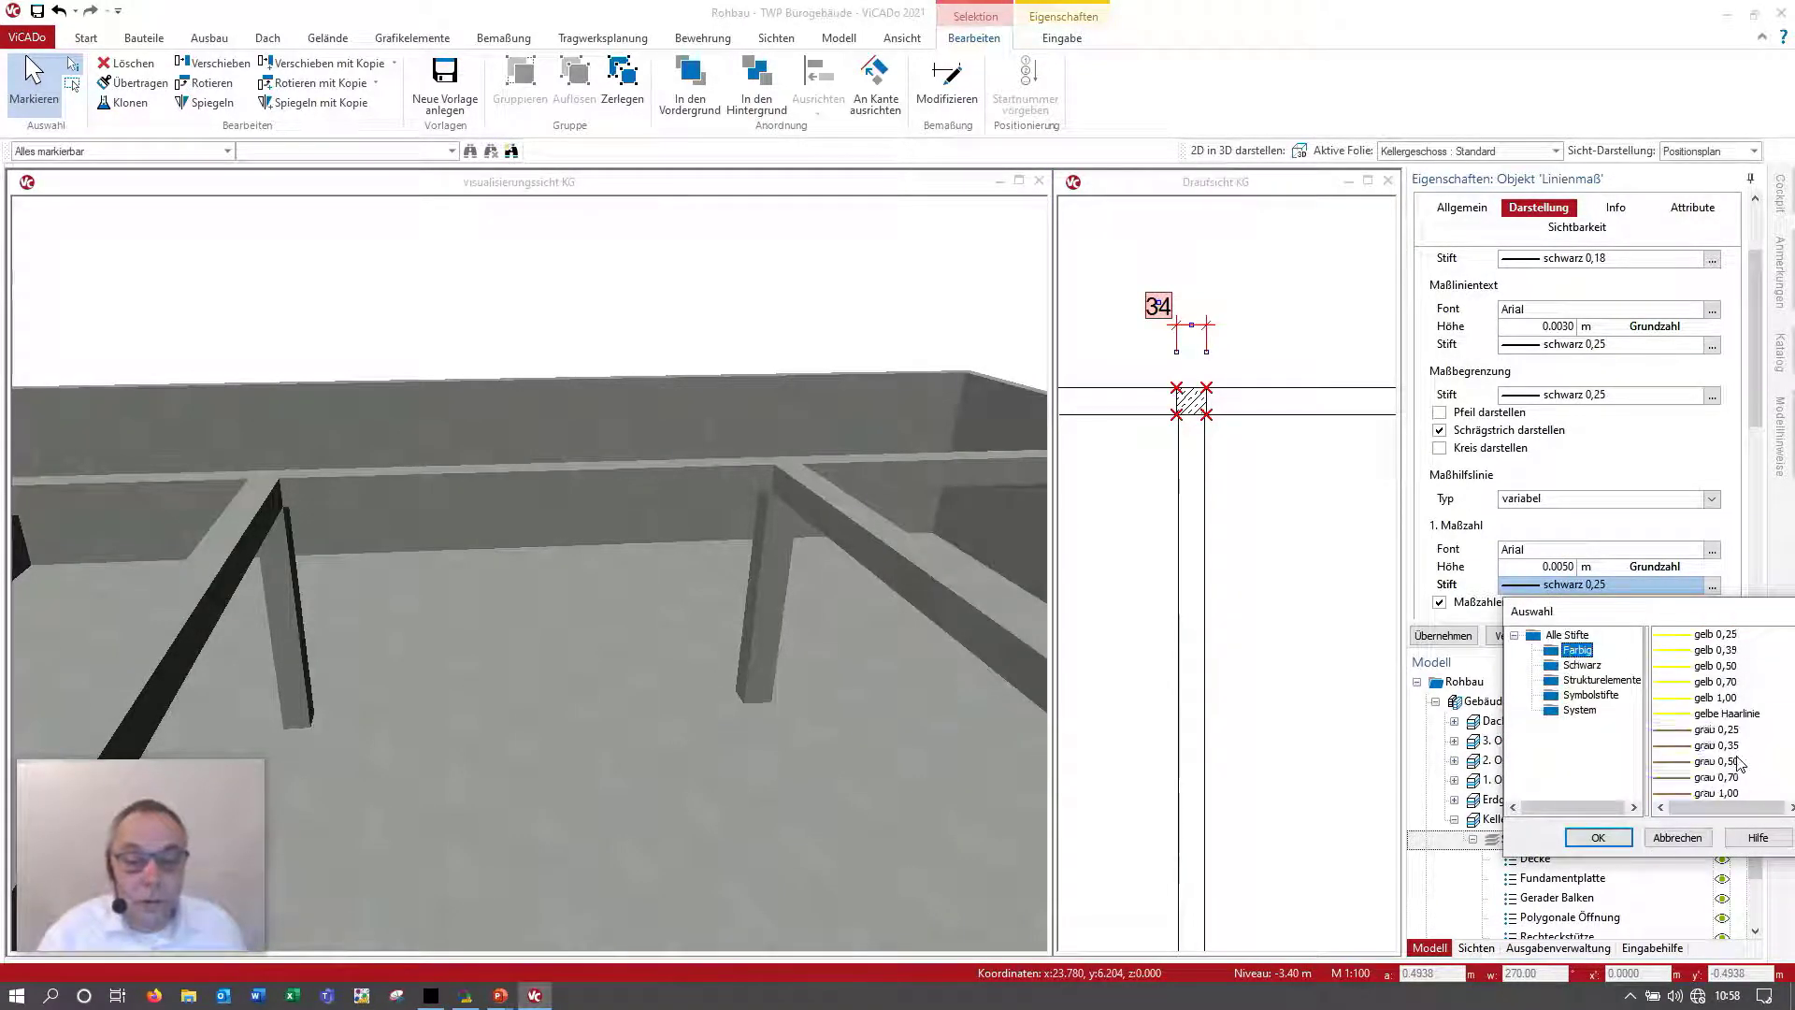
scroll(1730, 768, down, 3)
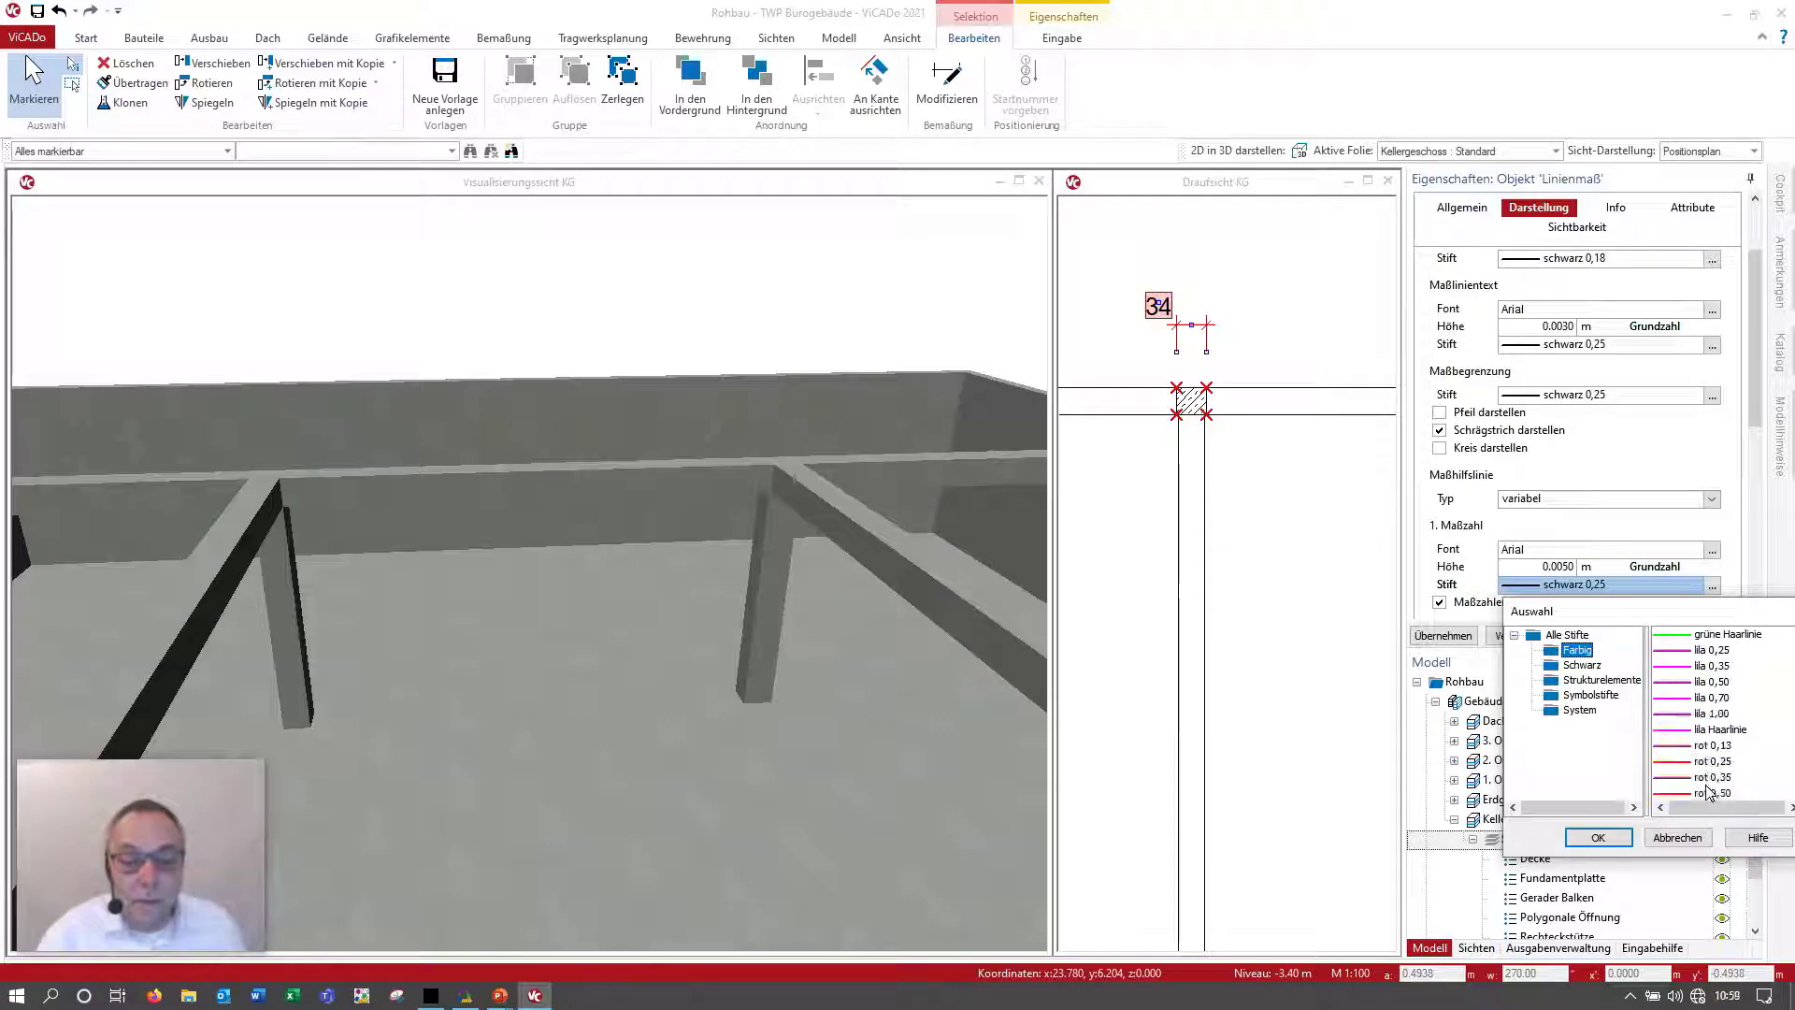
double_click(1707, 793)
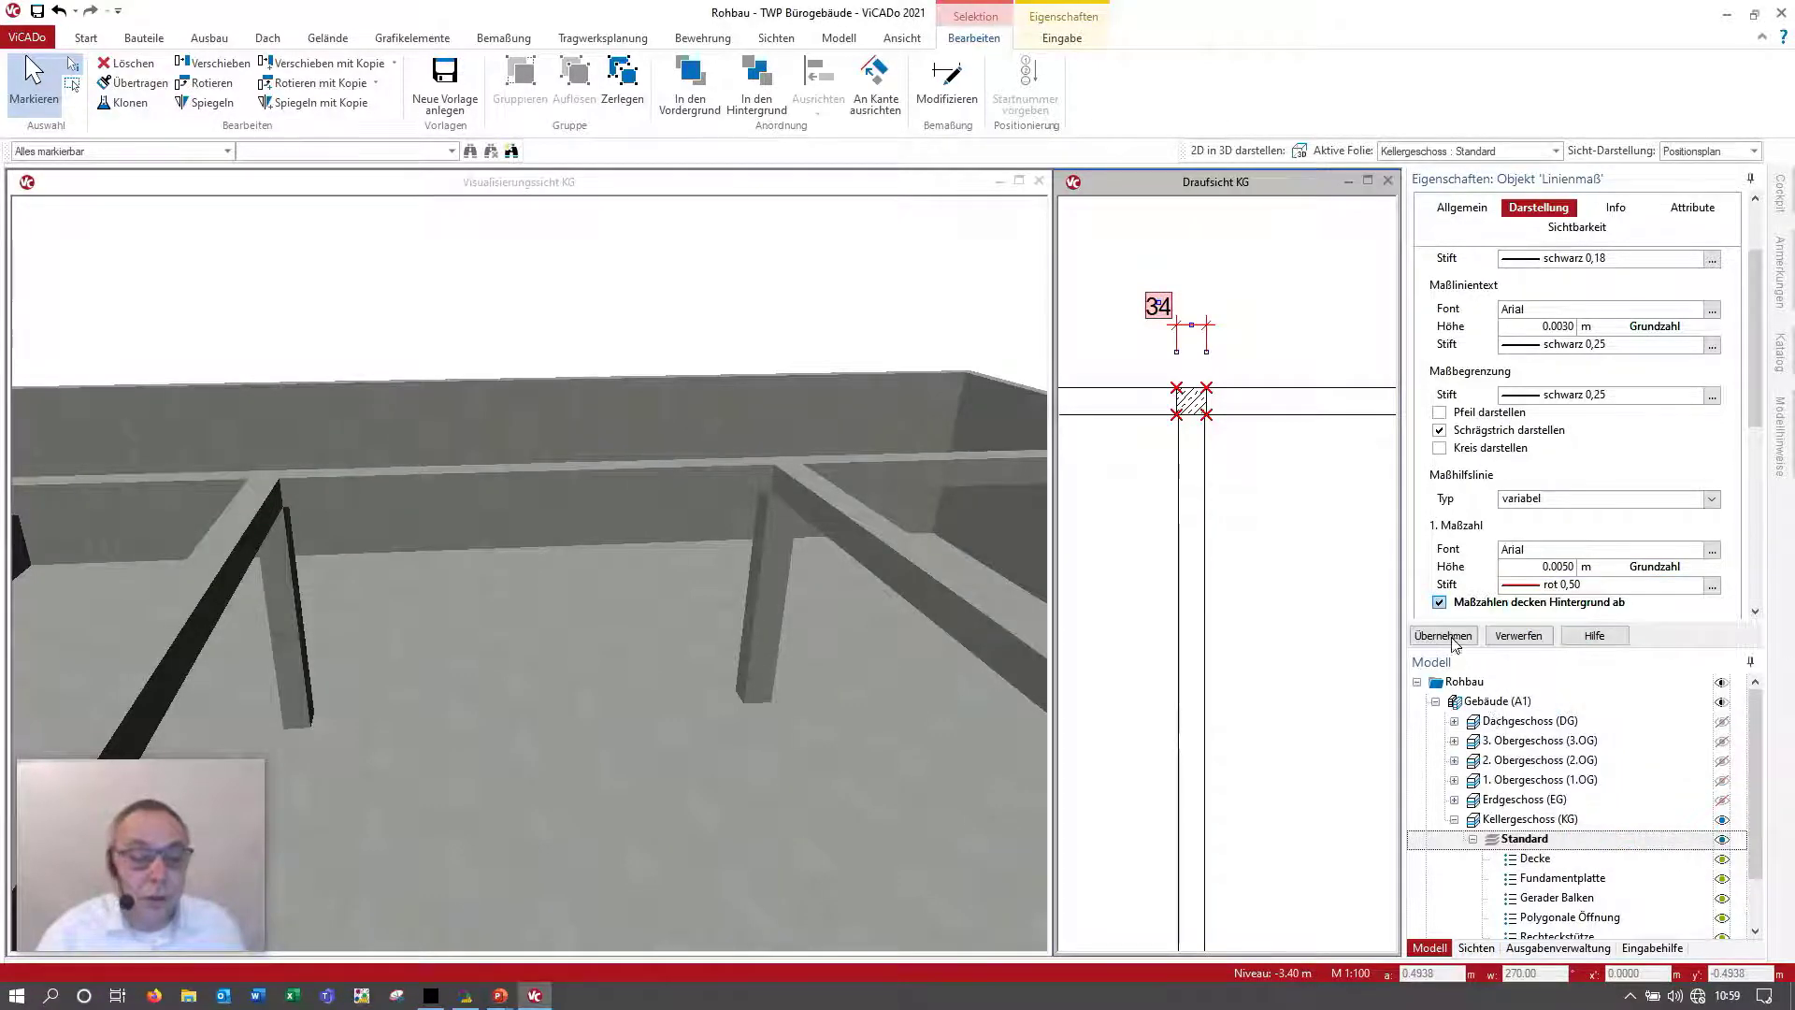
click(1442, 635)
click(1270, 333)
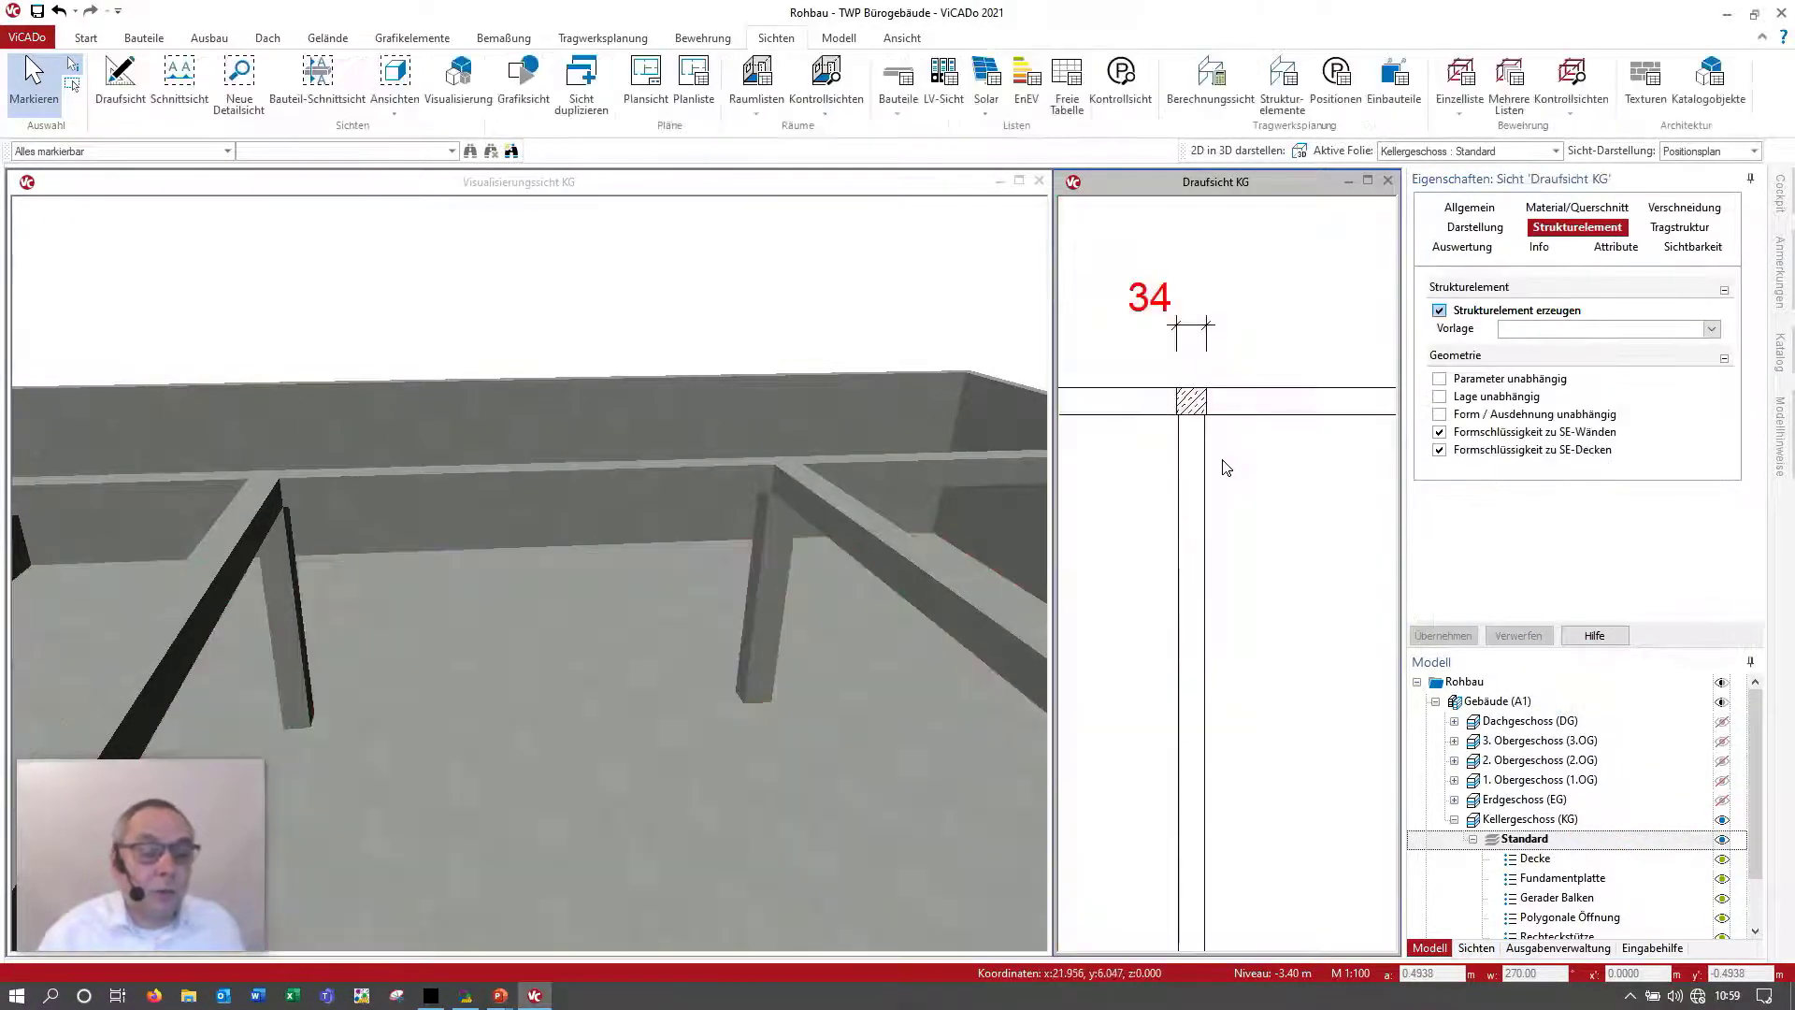
Step: Pin the Anmerkungen panel open beside the basement plan and show its topic tools
middle_drag(1226, 468, 1283, 608)
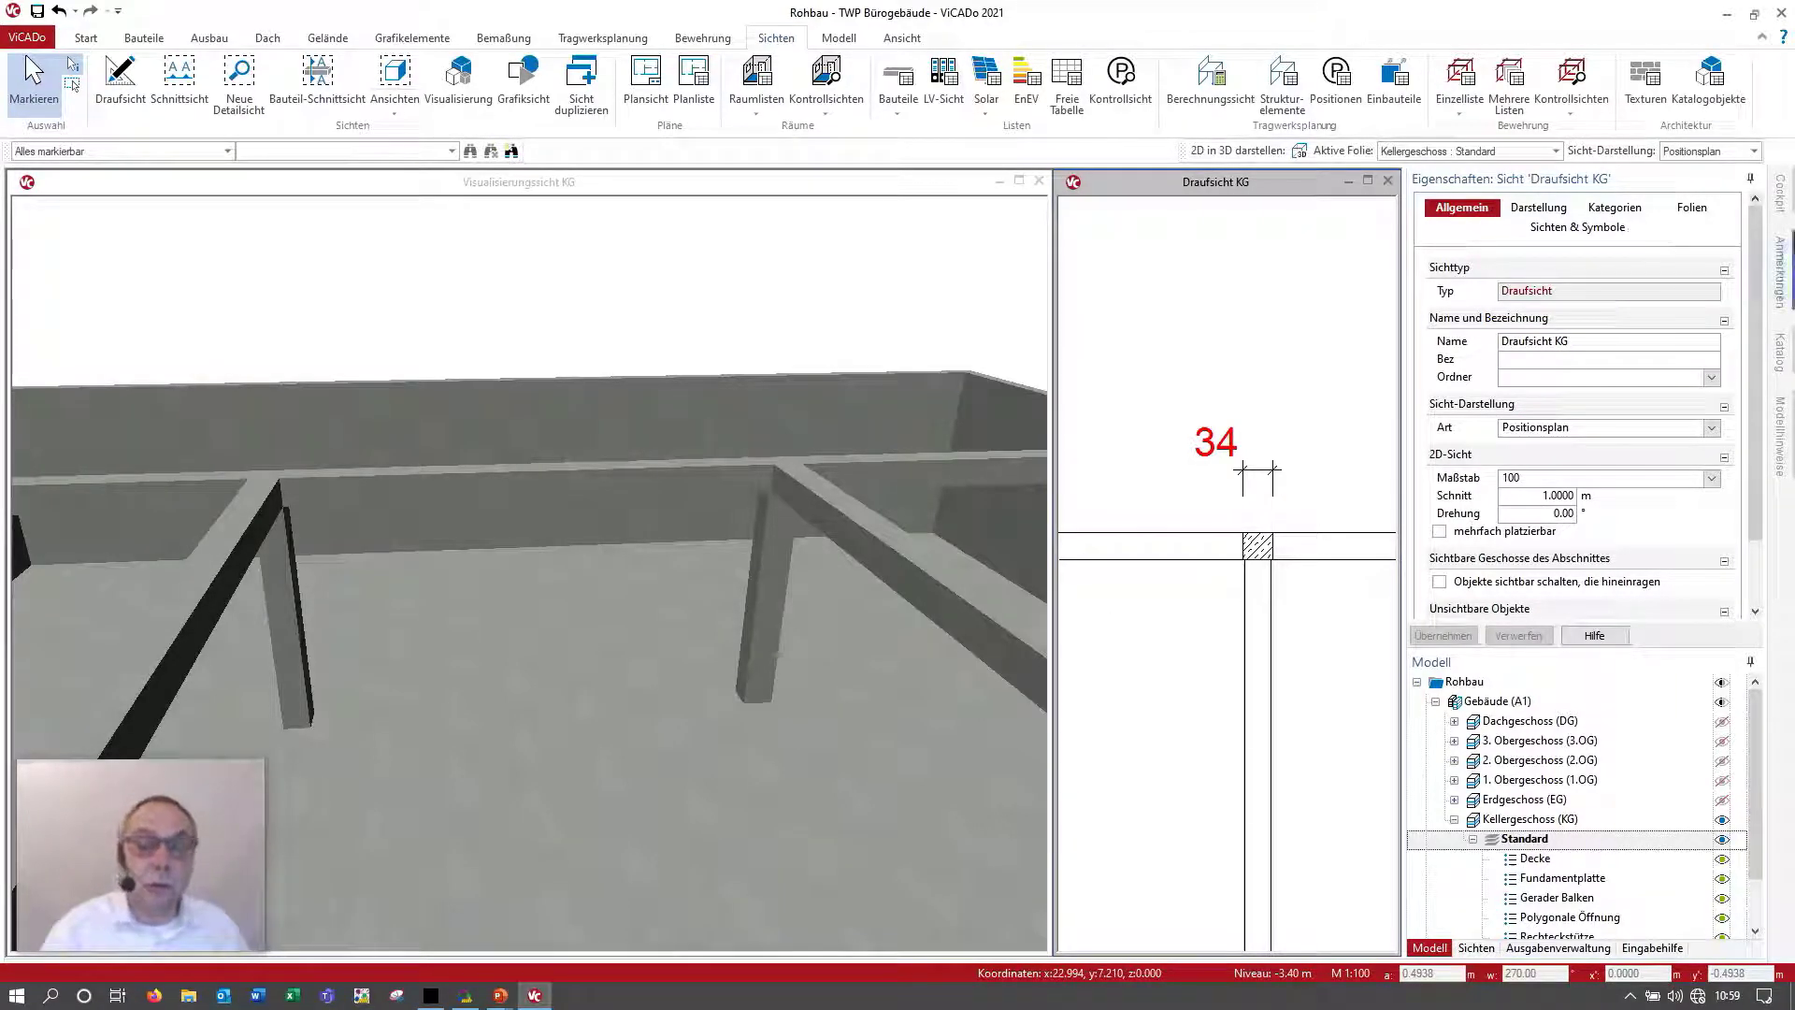
click(1779, 277)
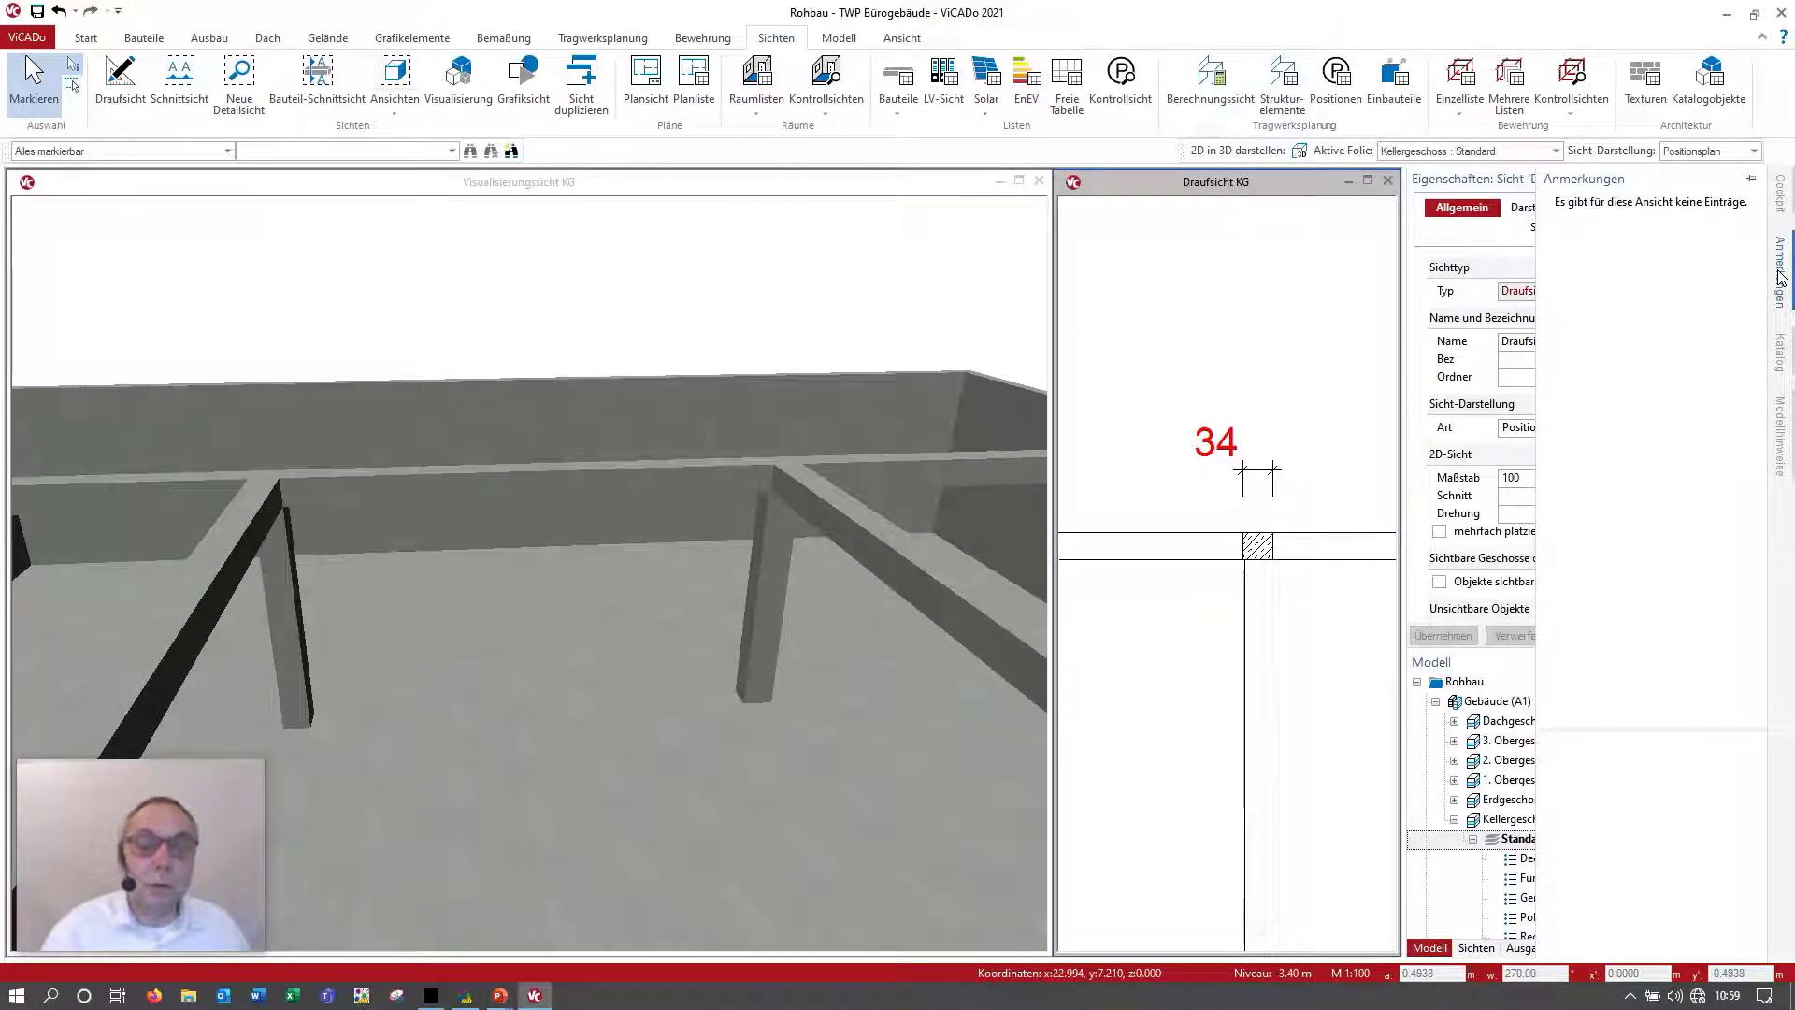
click(1751, 179)
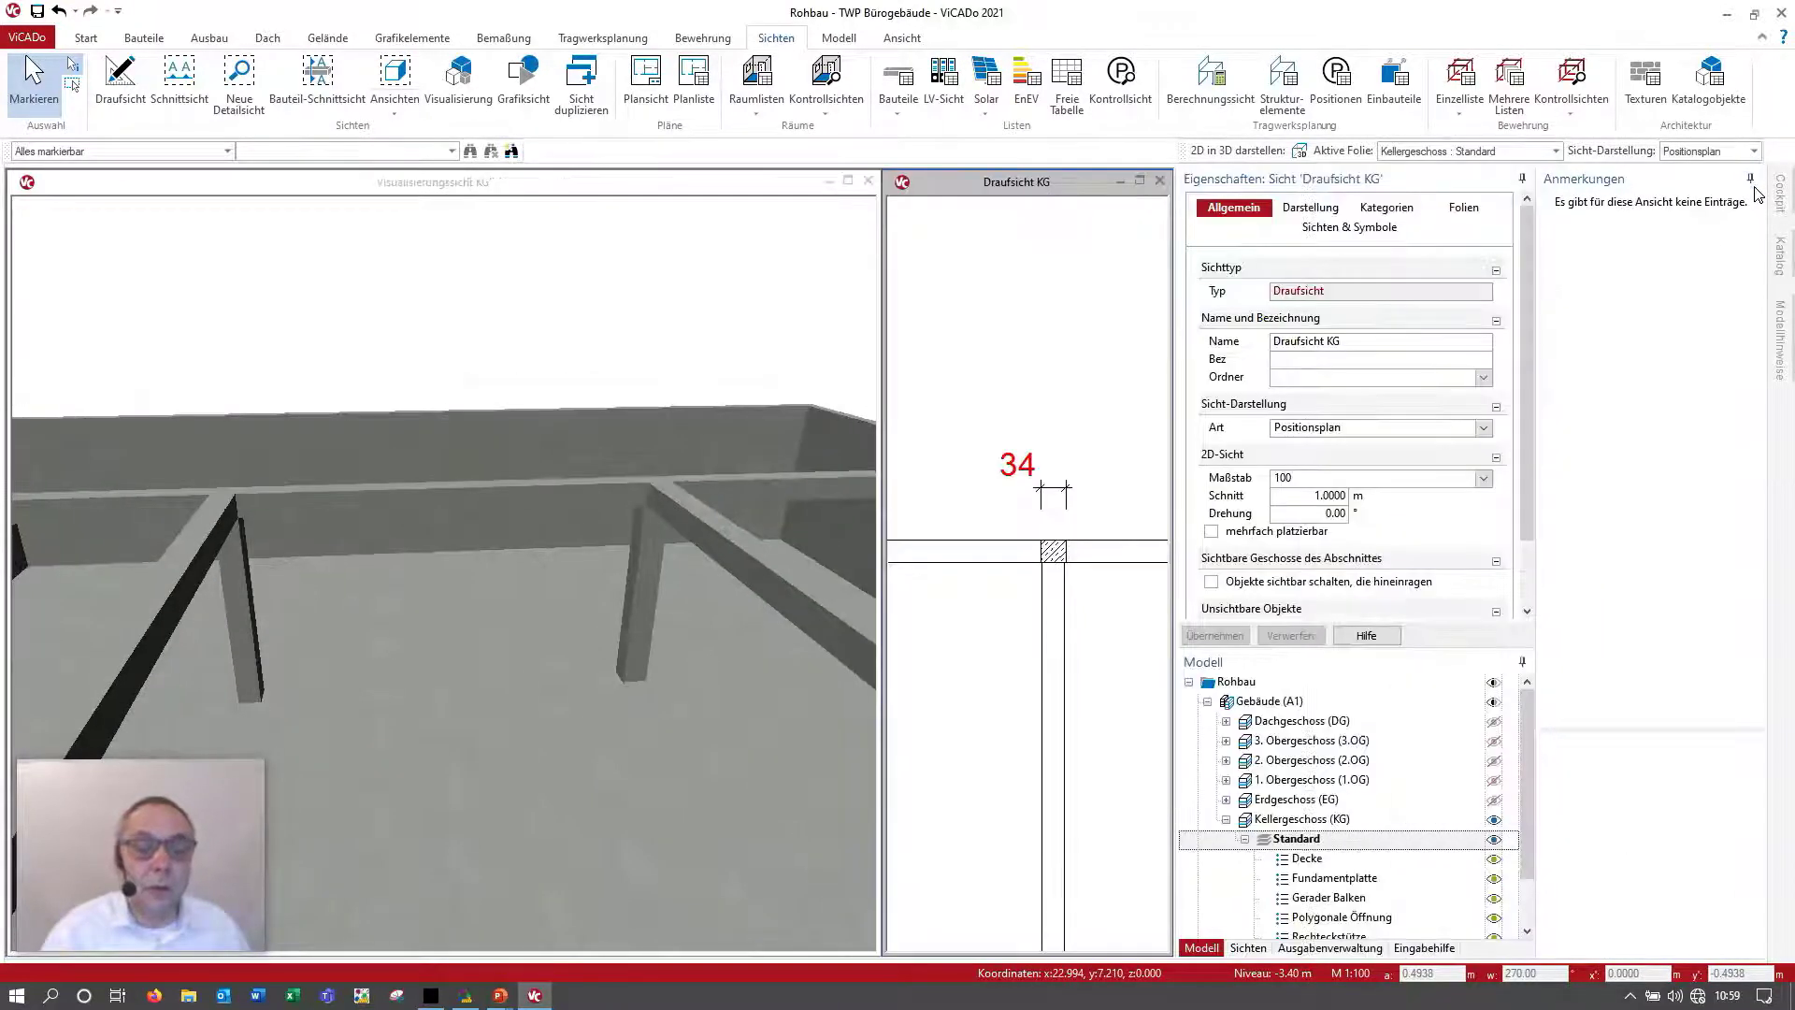
click(1691, 311)
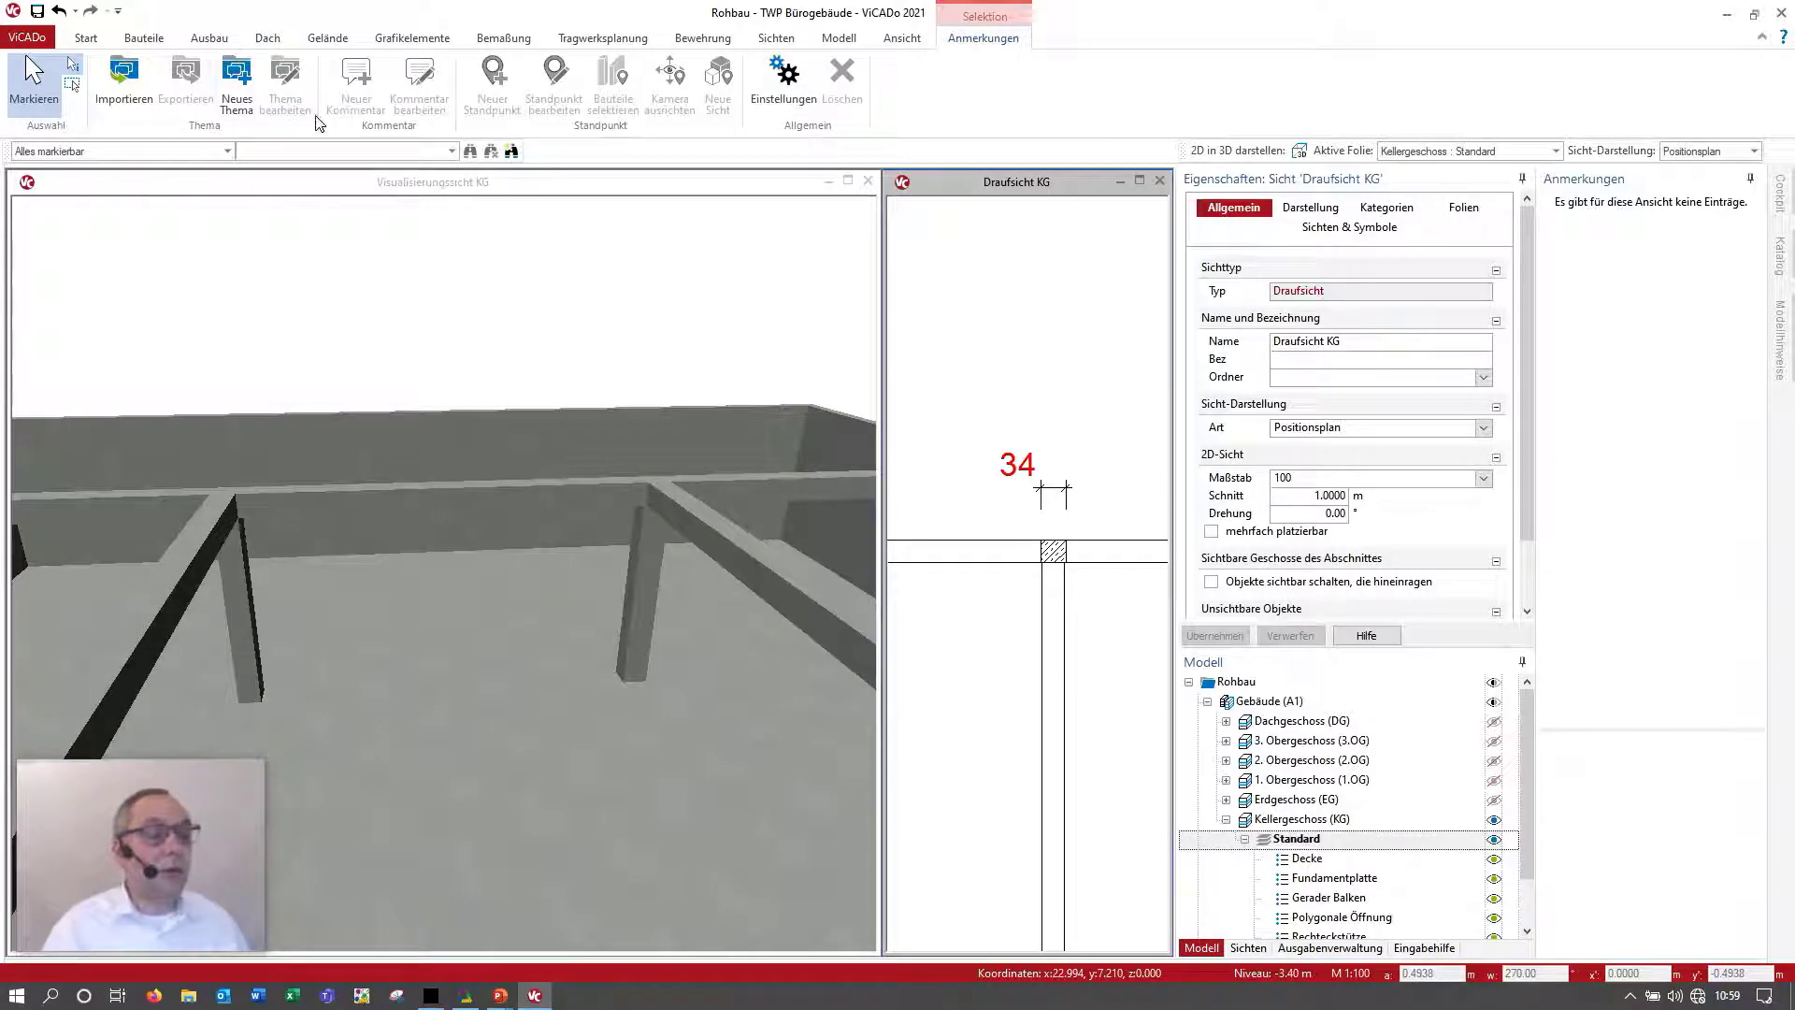
Step: Start a new topic titled 'Stützen im KG' authored by the structural engineer
click(235, 89)
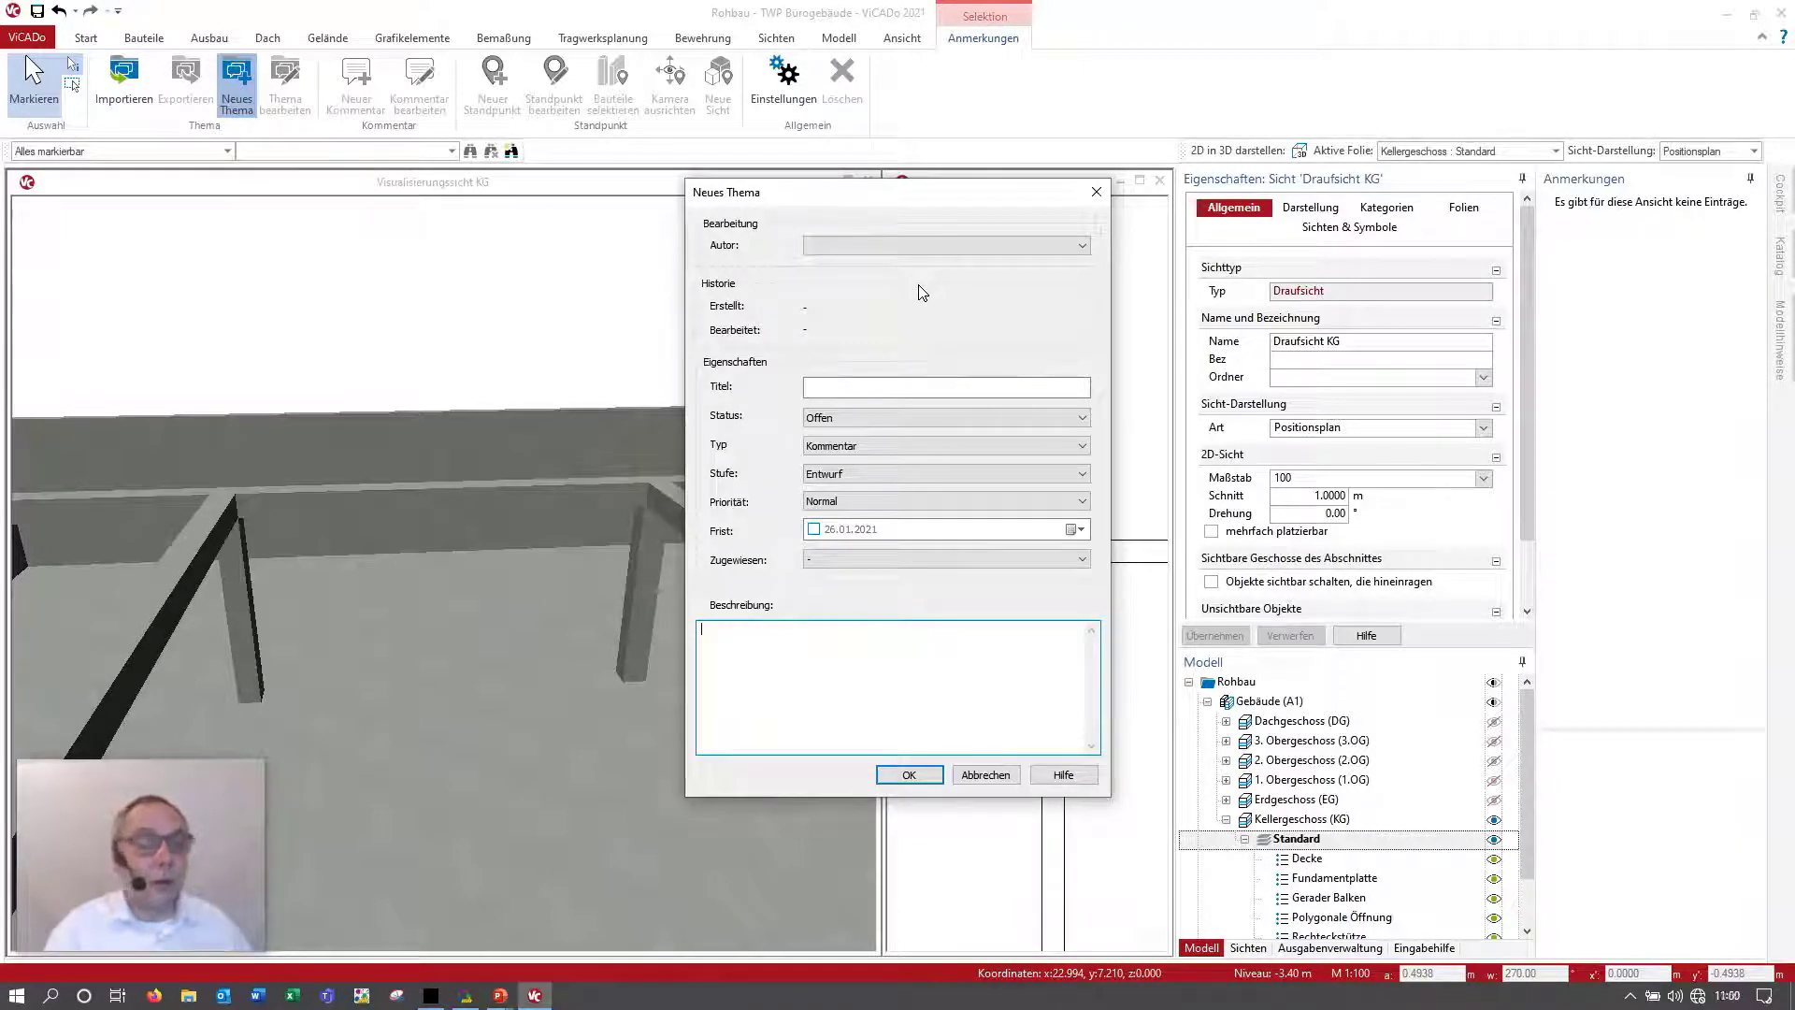
click(1077, 247)
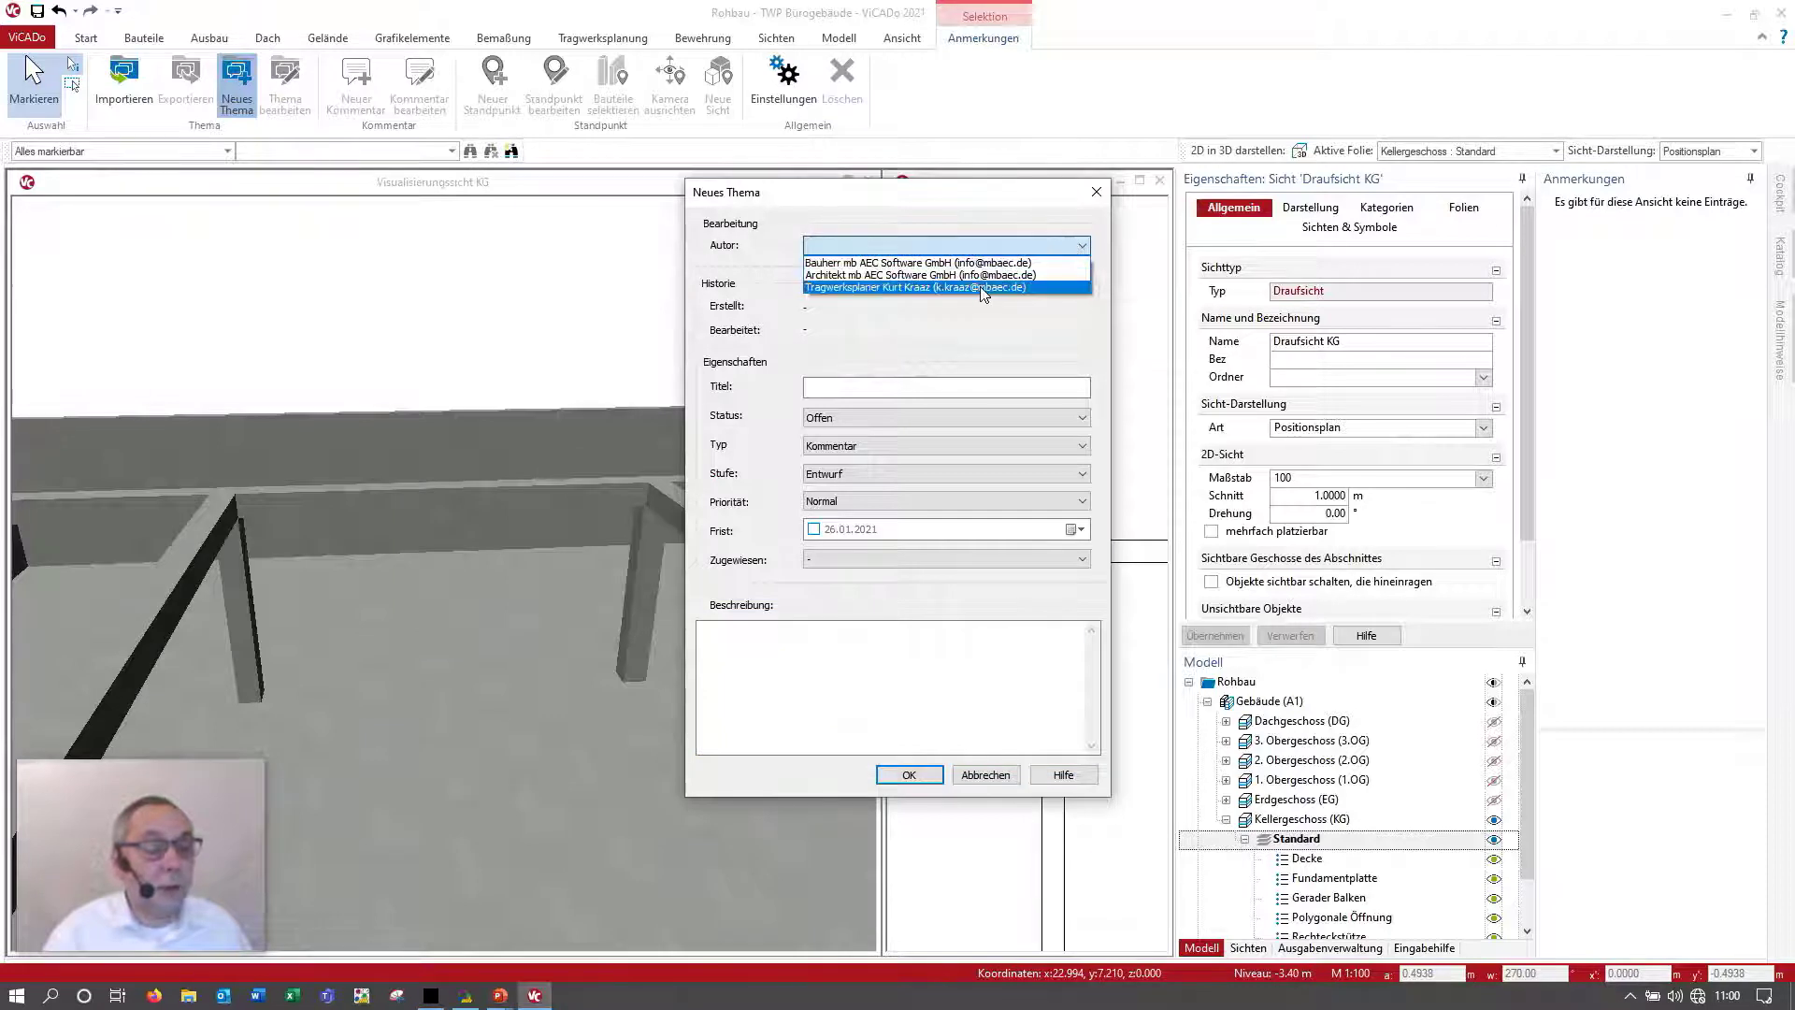
click(934, 287)
click(912, 380)
text(Stü)
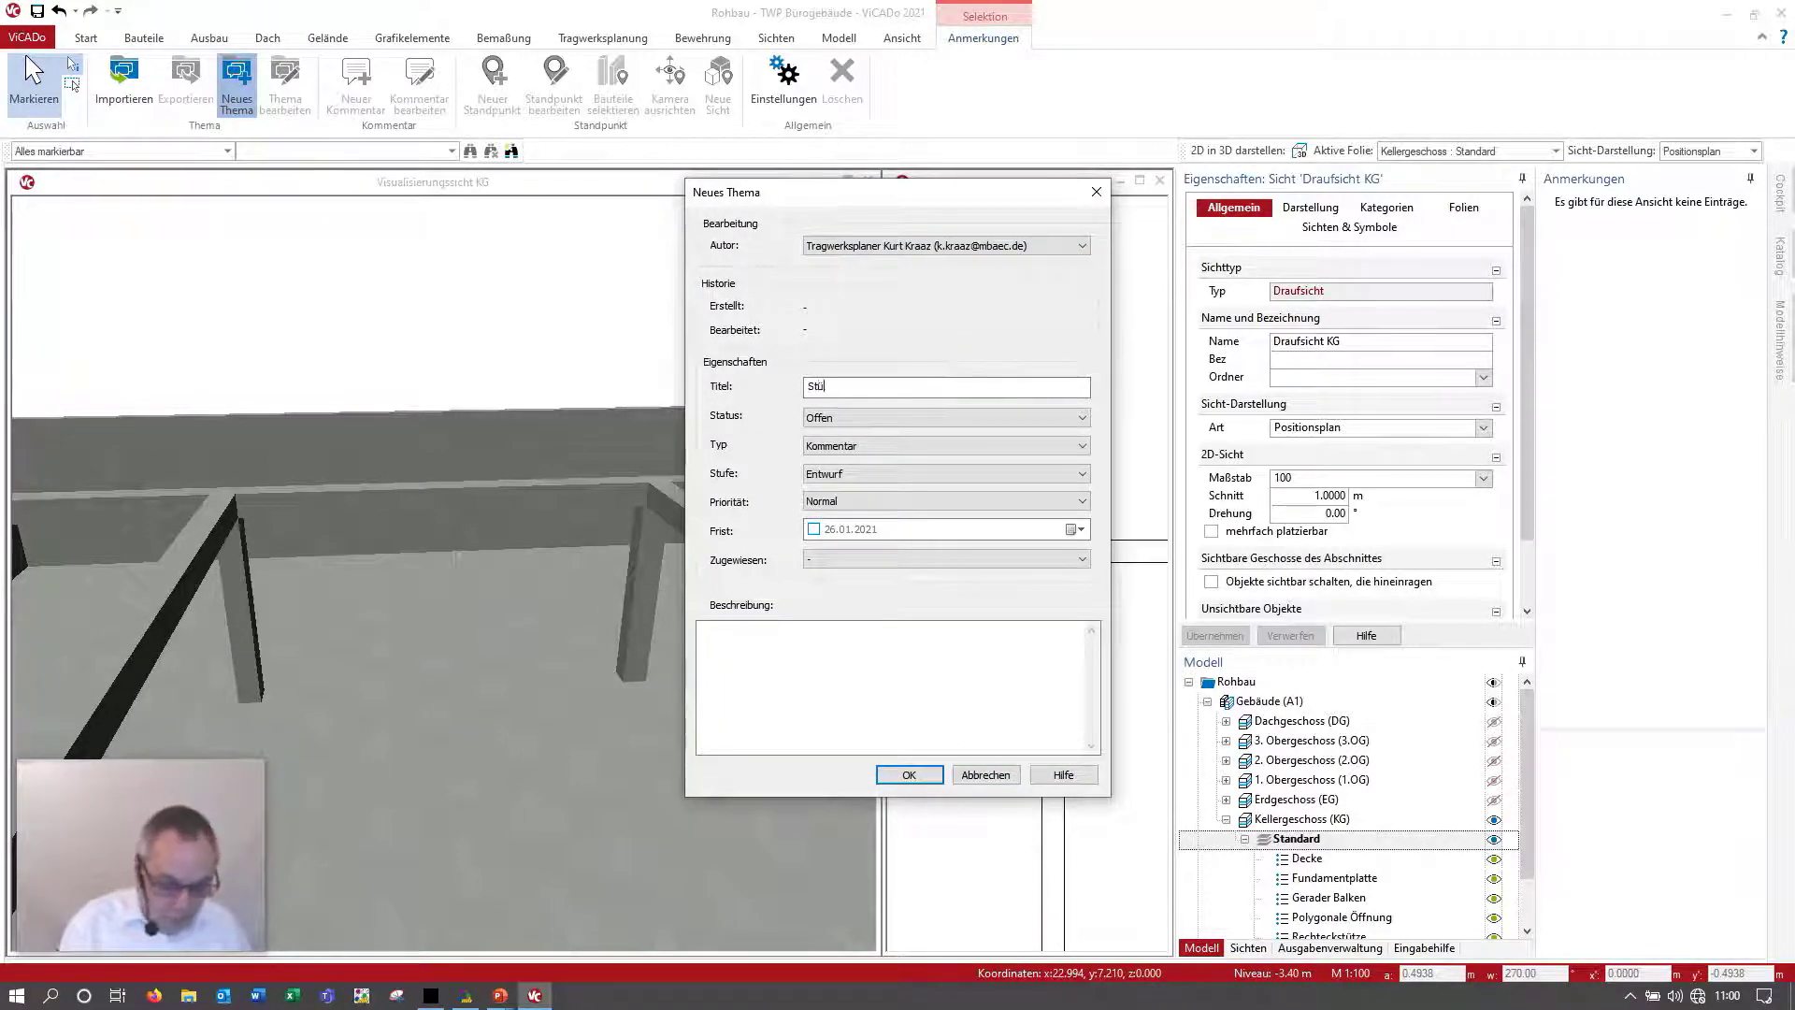
text(tzen im K)
text(G)
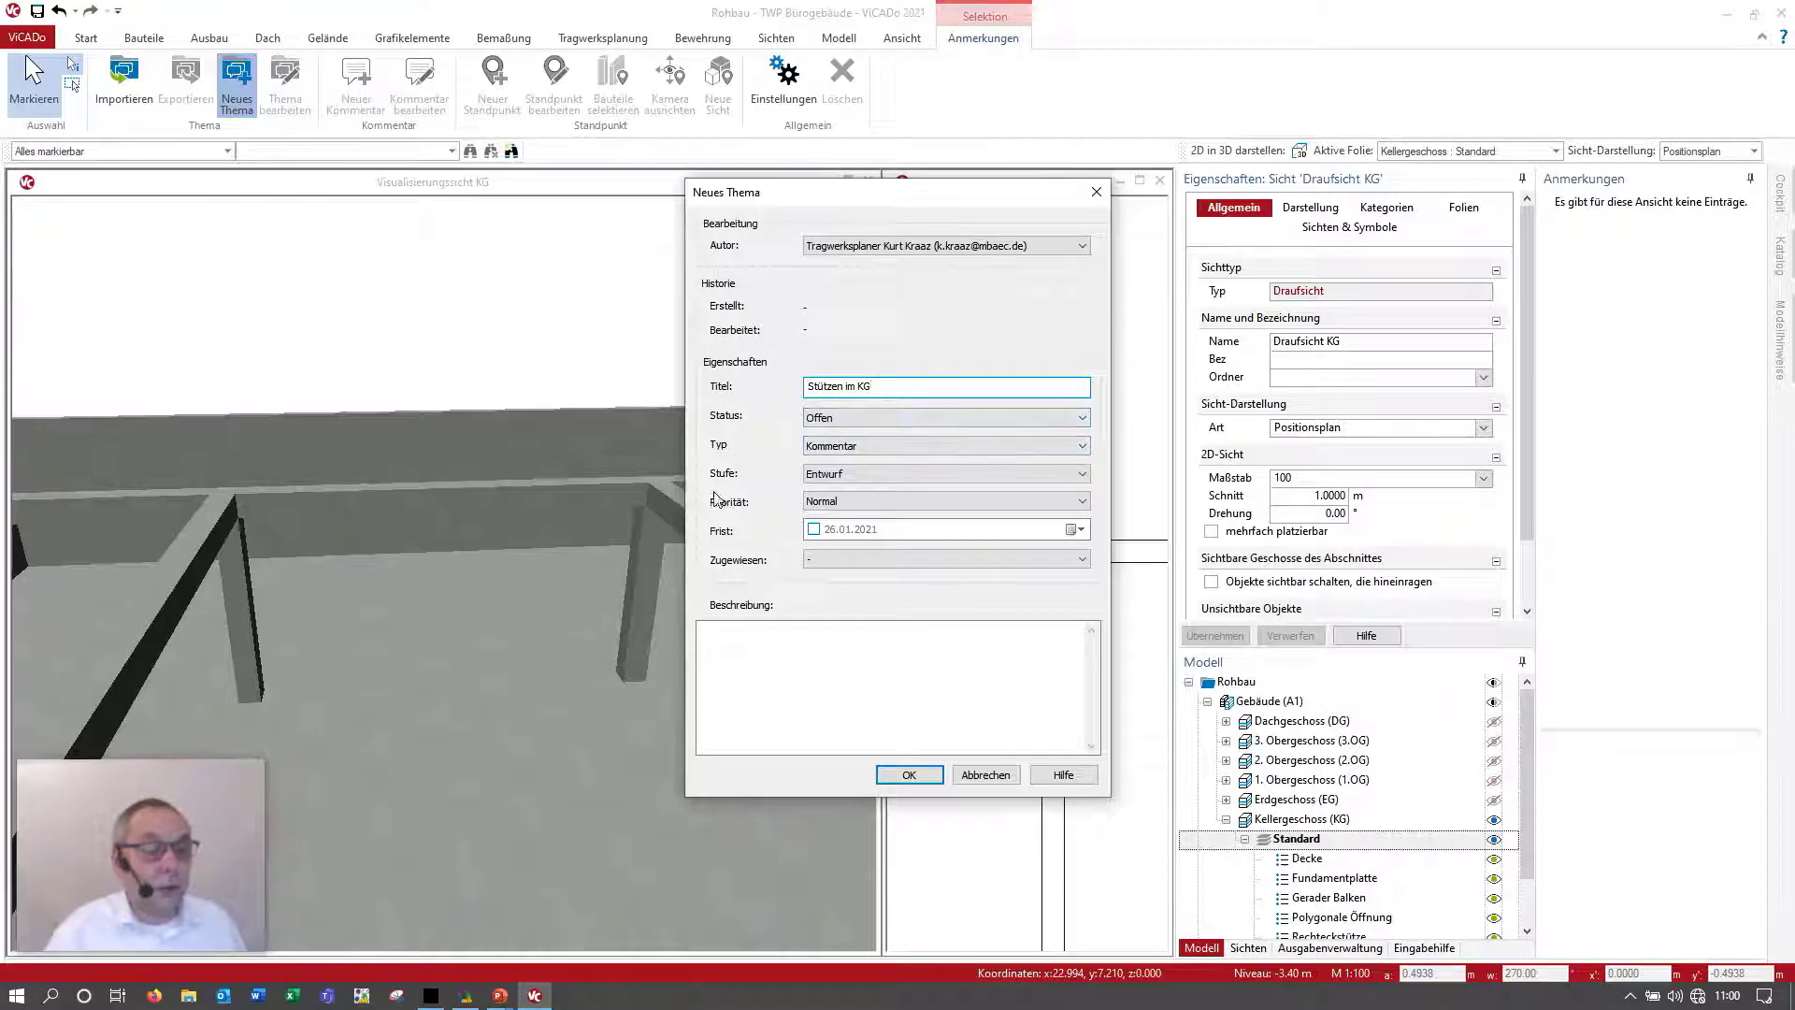
Step: Keep status Offen, set type Anfrage and assign the topic to the architect
click(1083, 425)
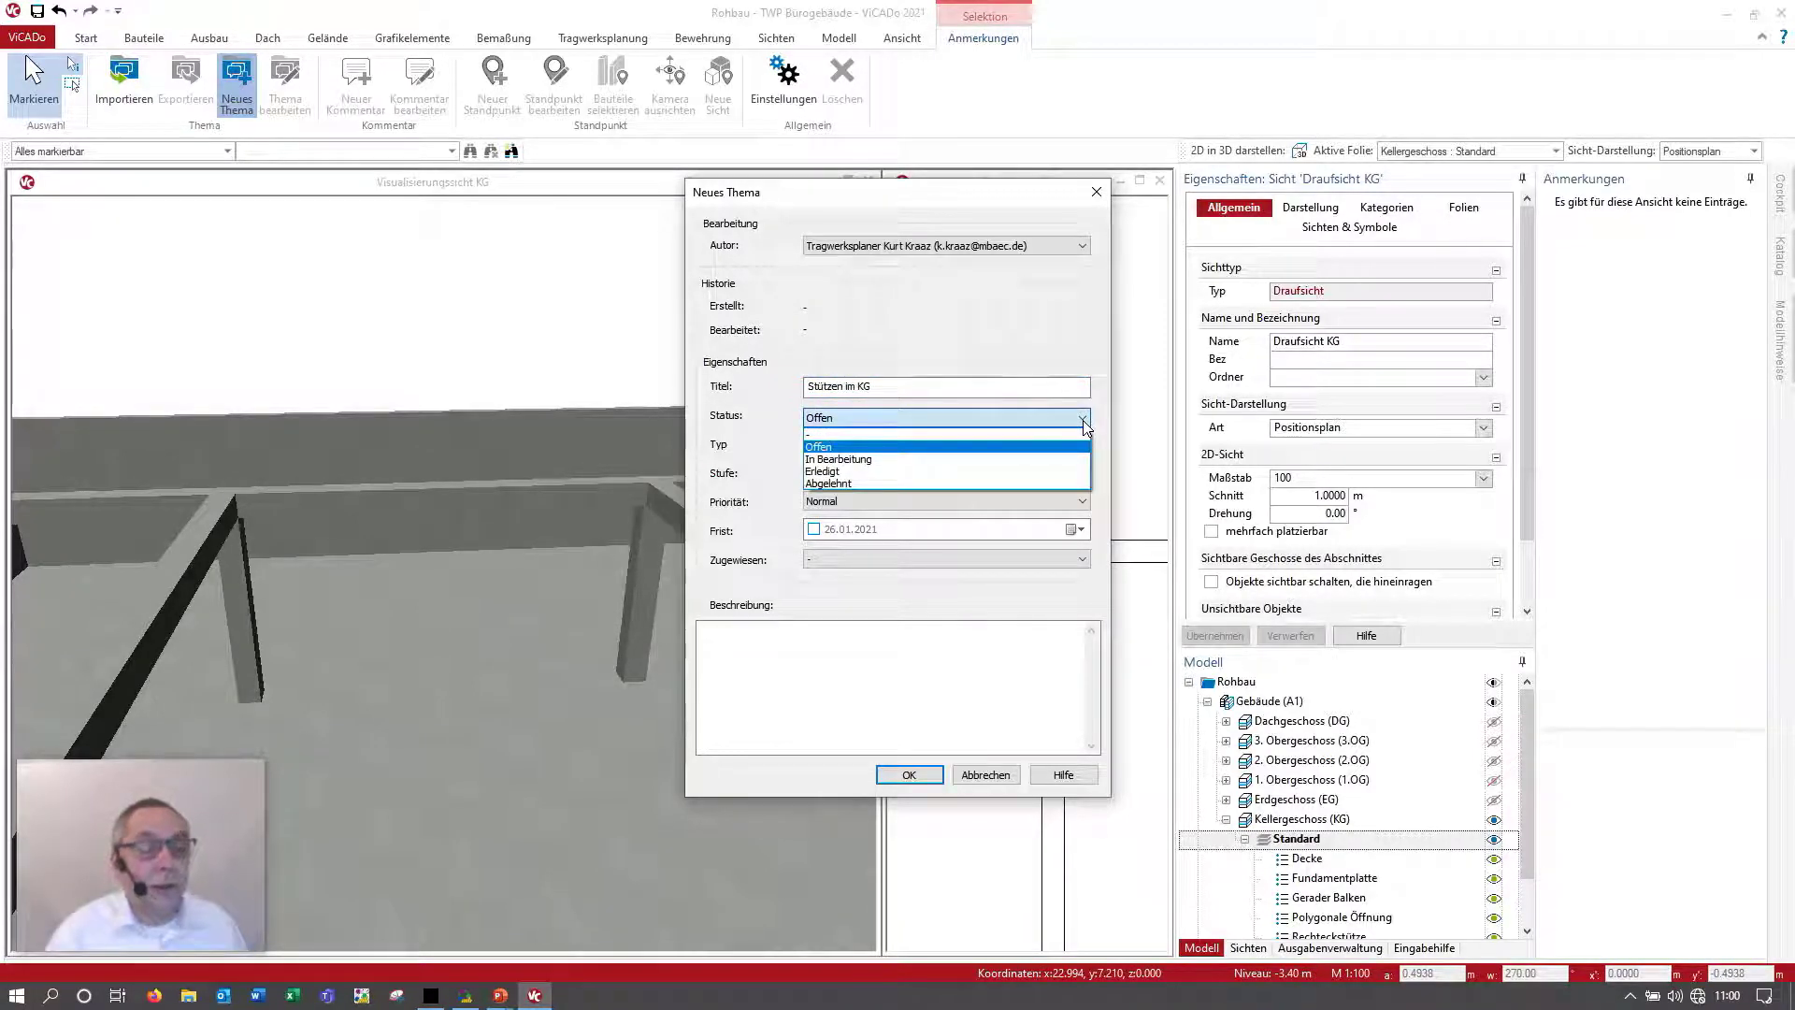
click(1002, 447)
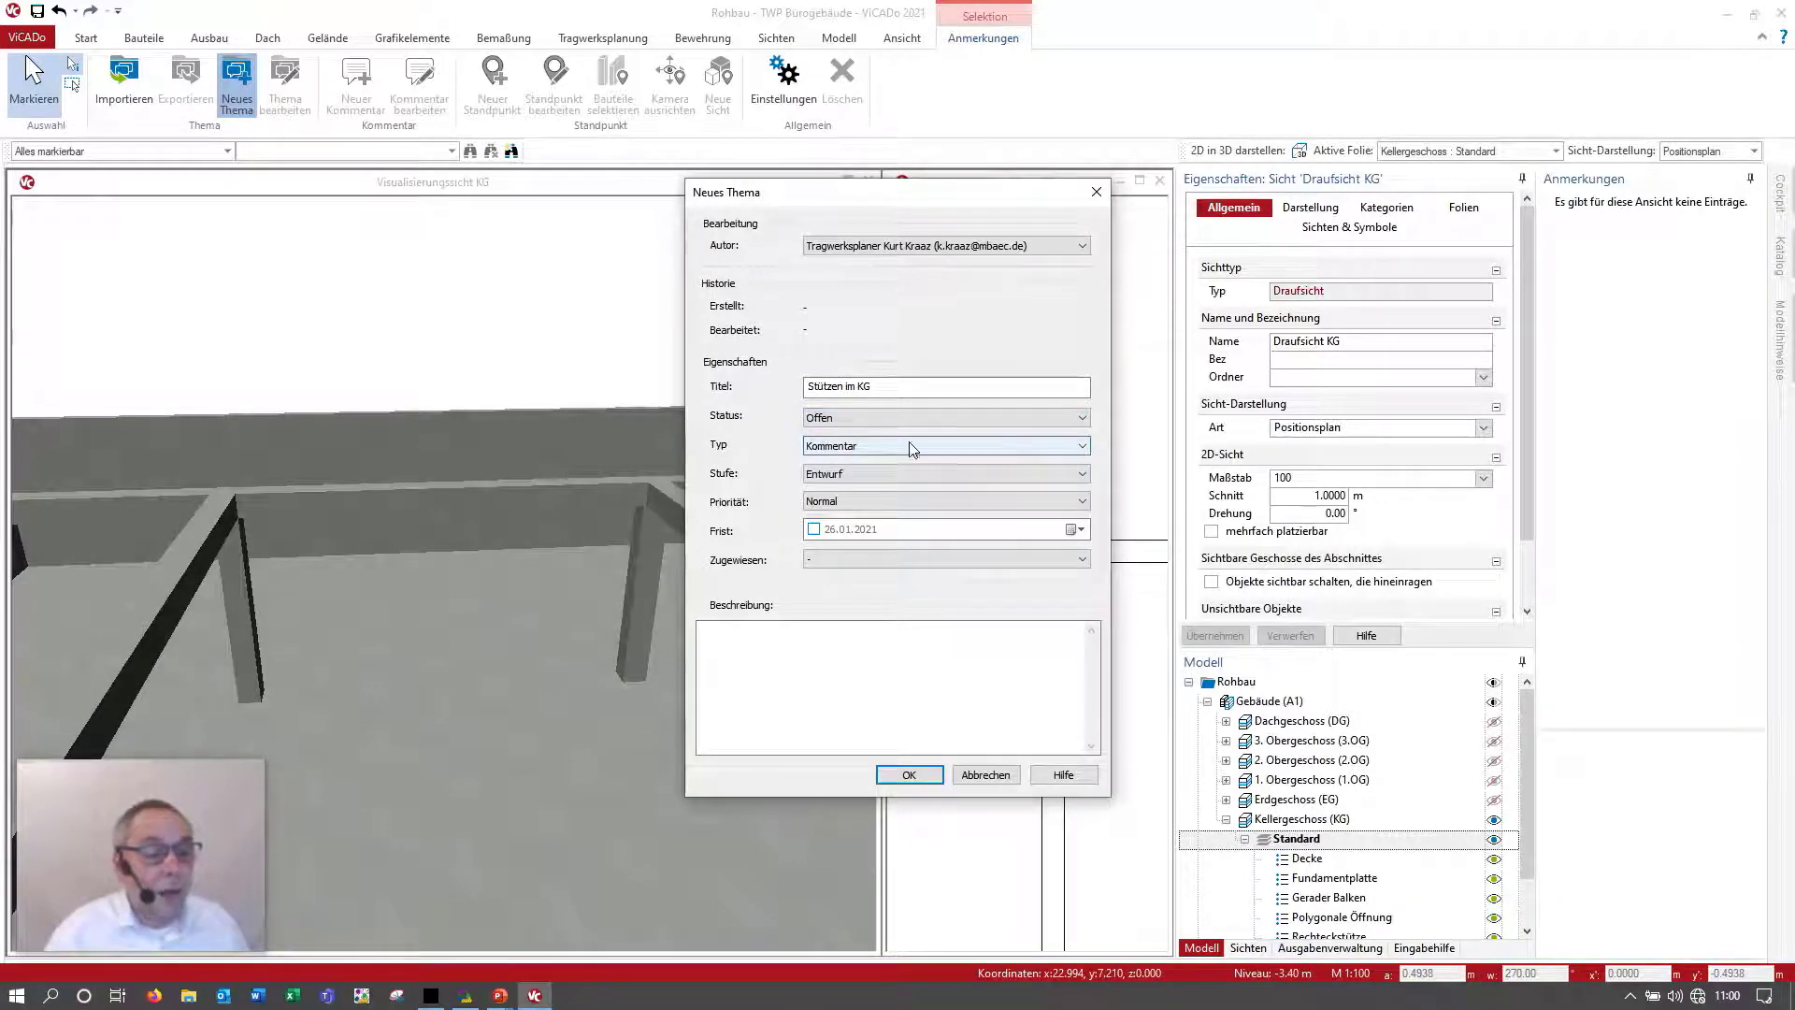
click(870, 448)
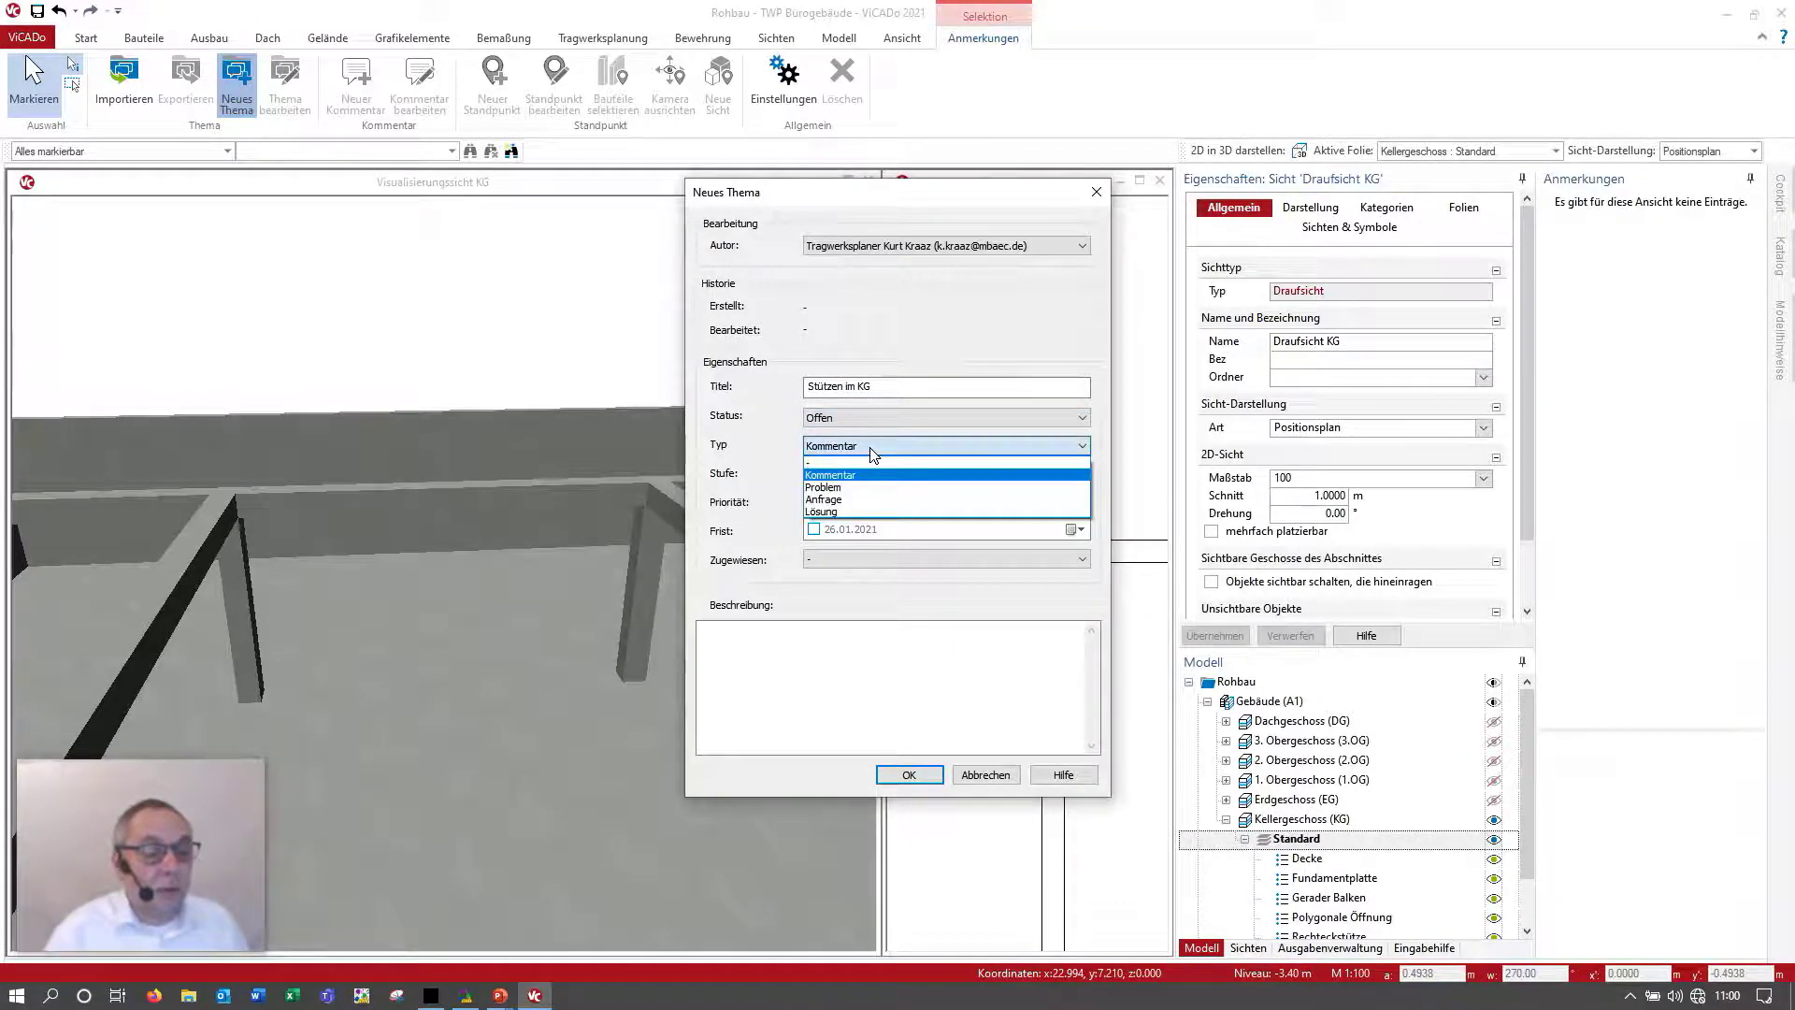
click(872, 501)
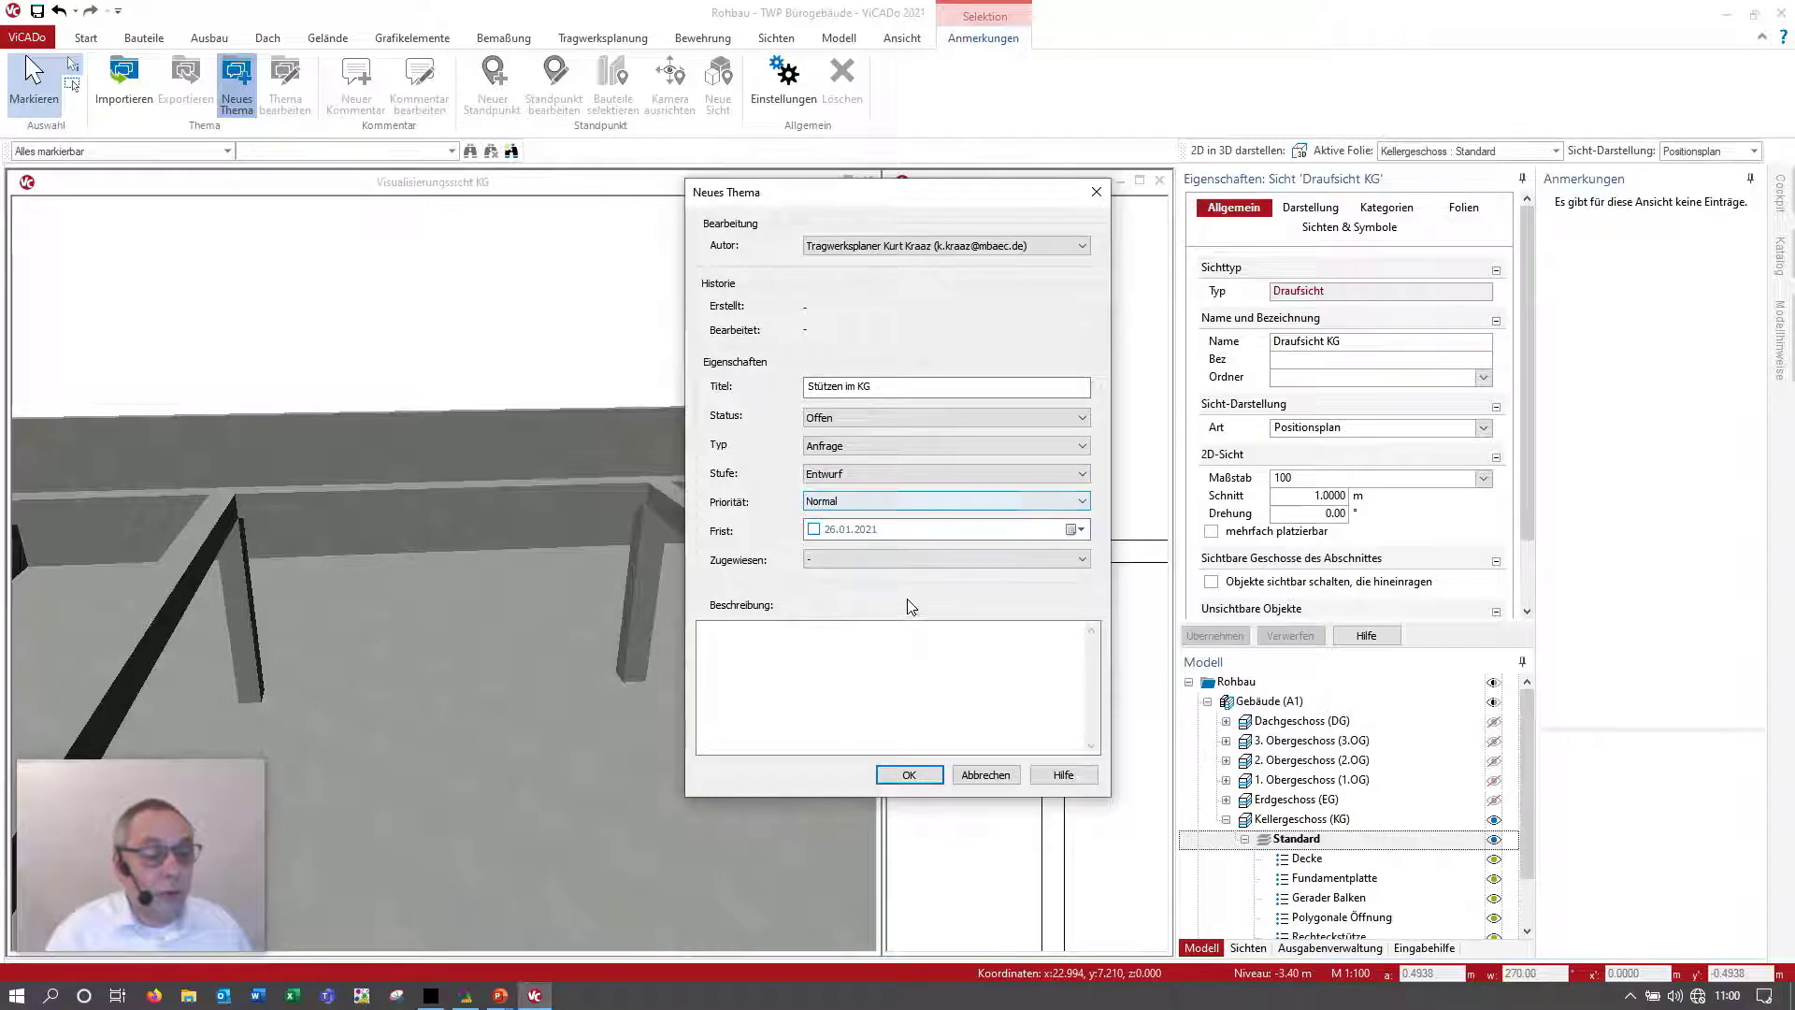
click(879, 559)
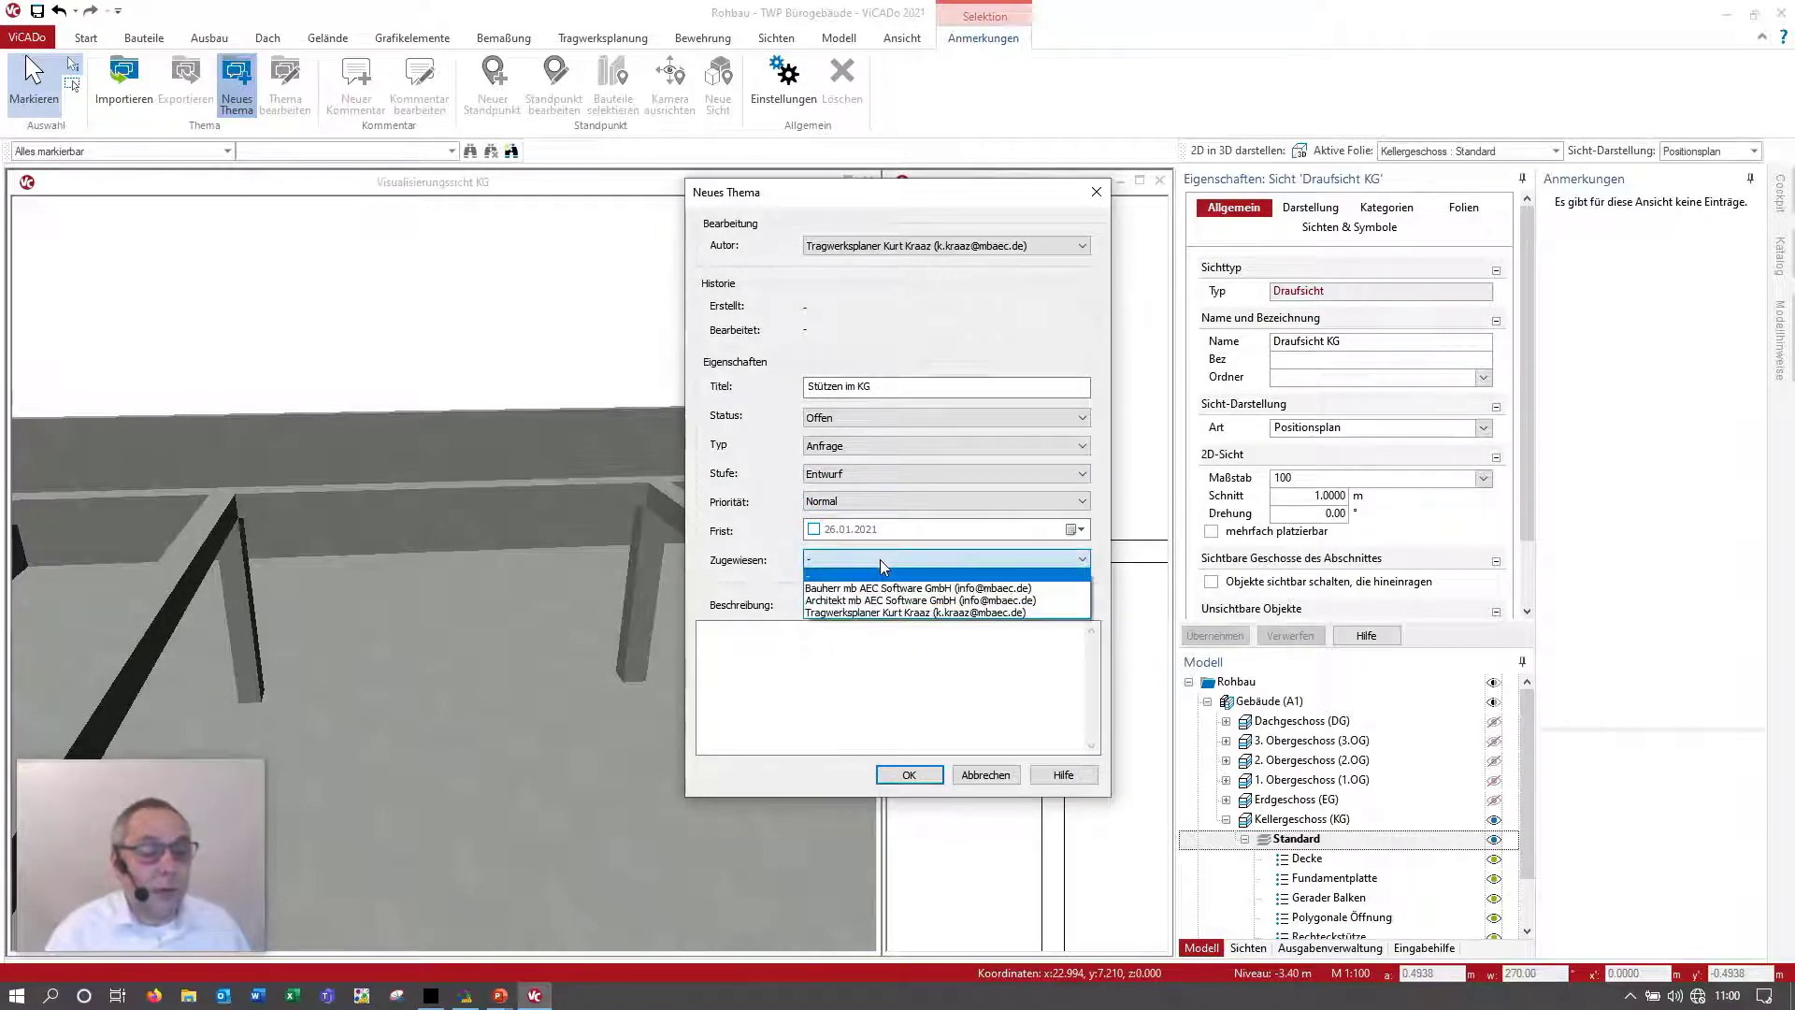
click(893, 605)
click(882, 682)
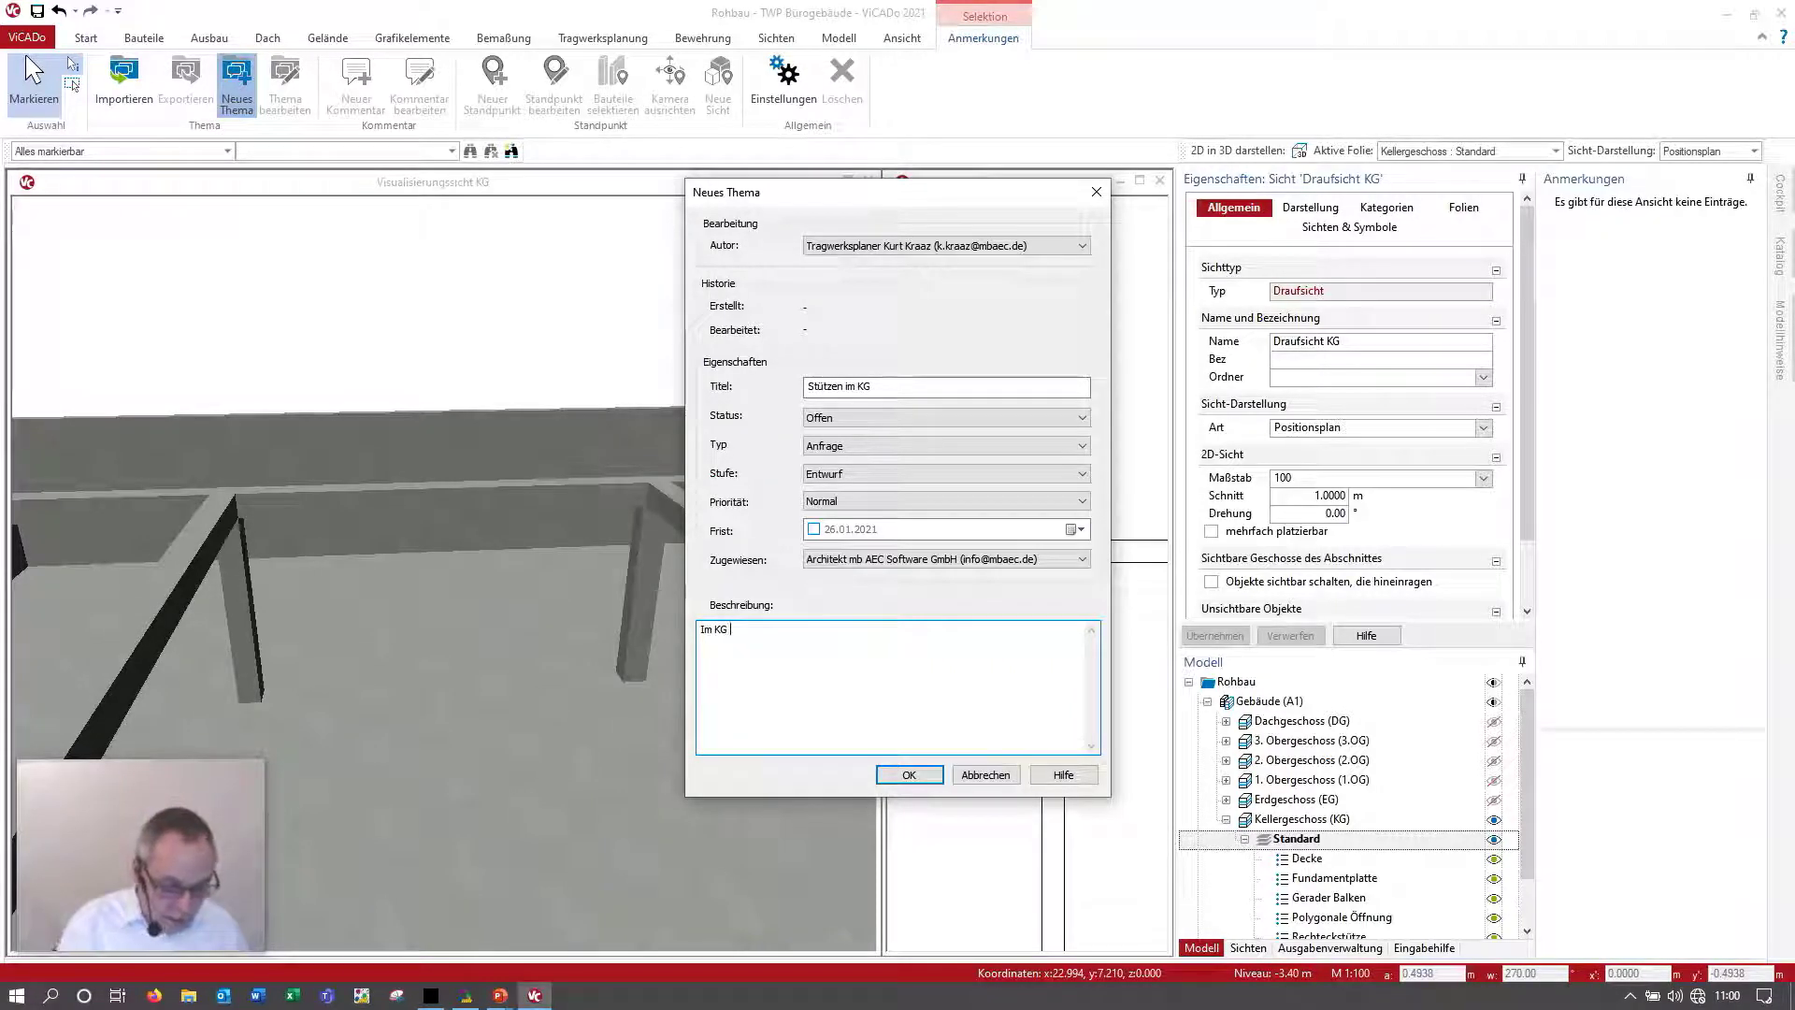
Step: Write a two-line description requesting approval for the basement column change and save the topic
text(mu)
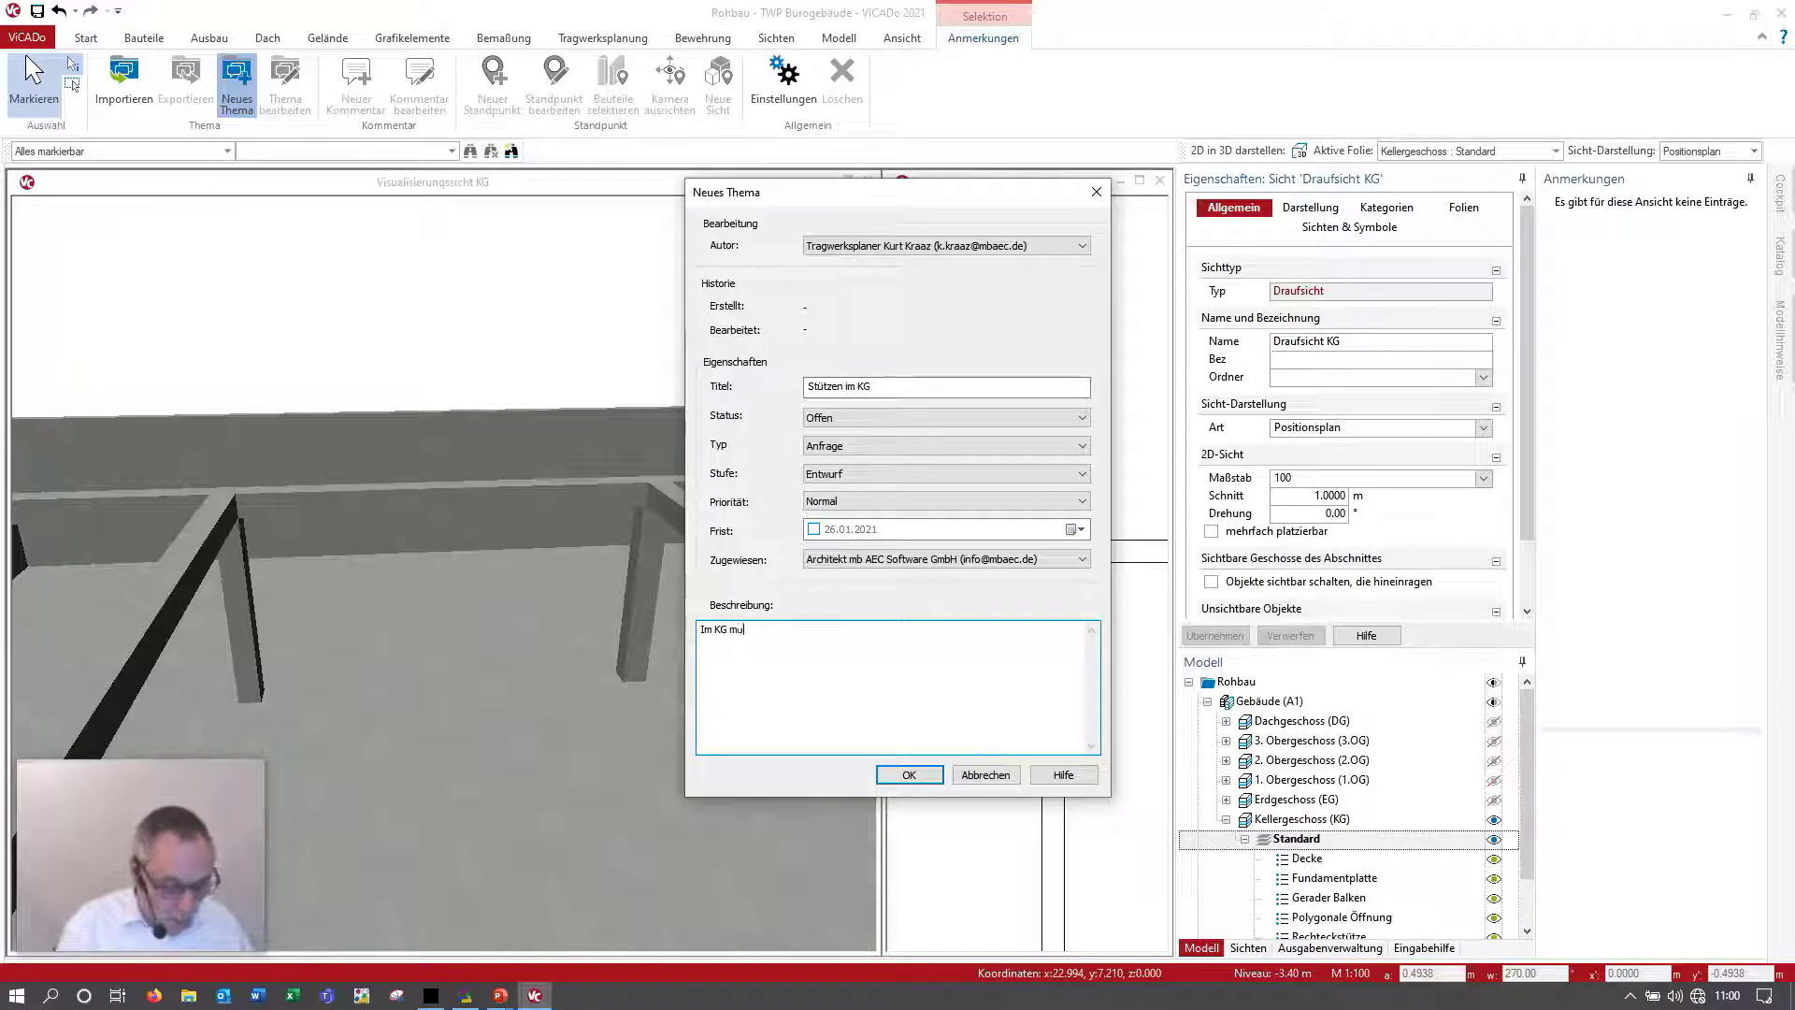
text(ss die )
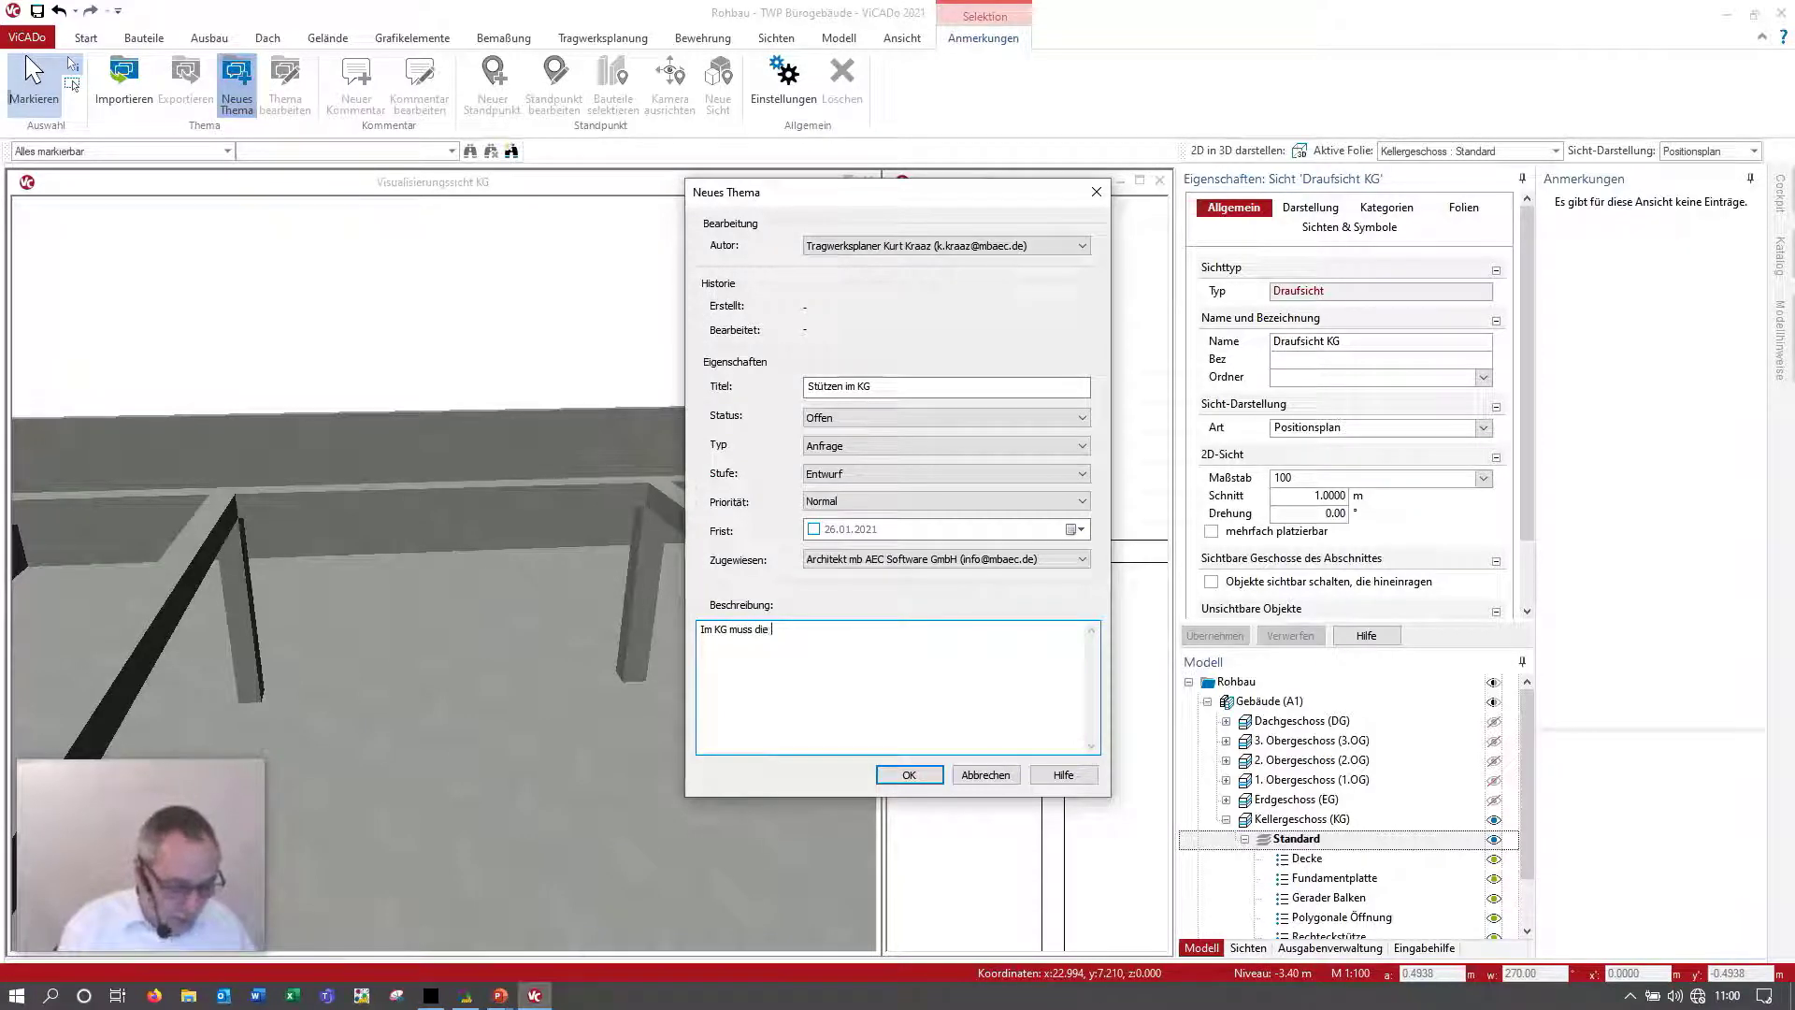
text(Abmessung)
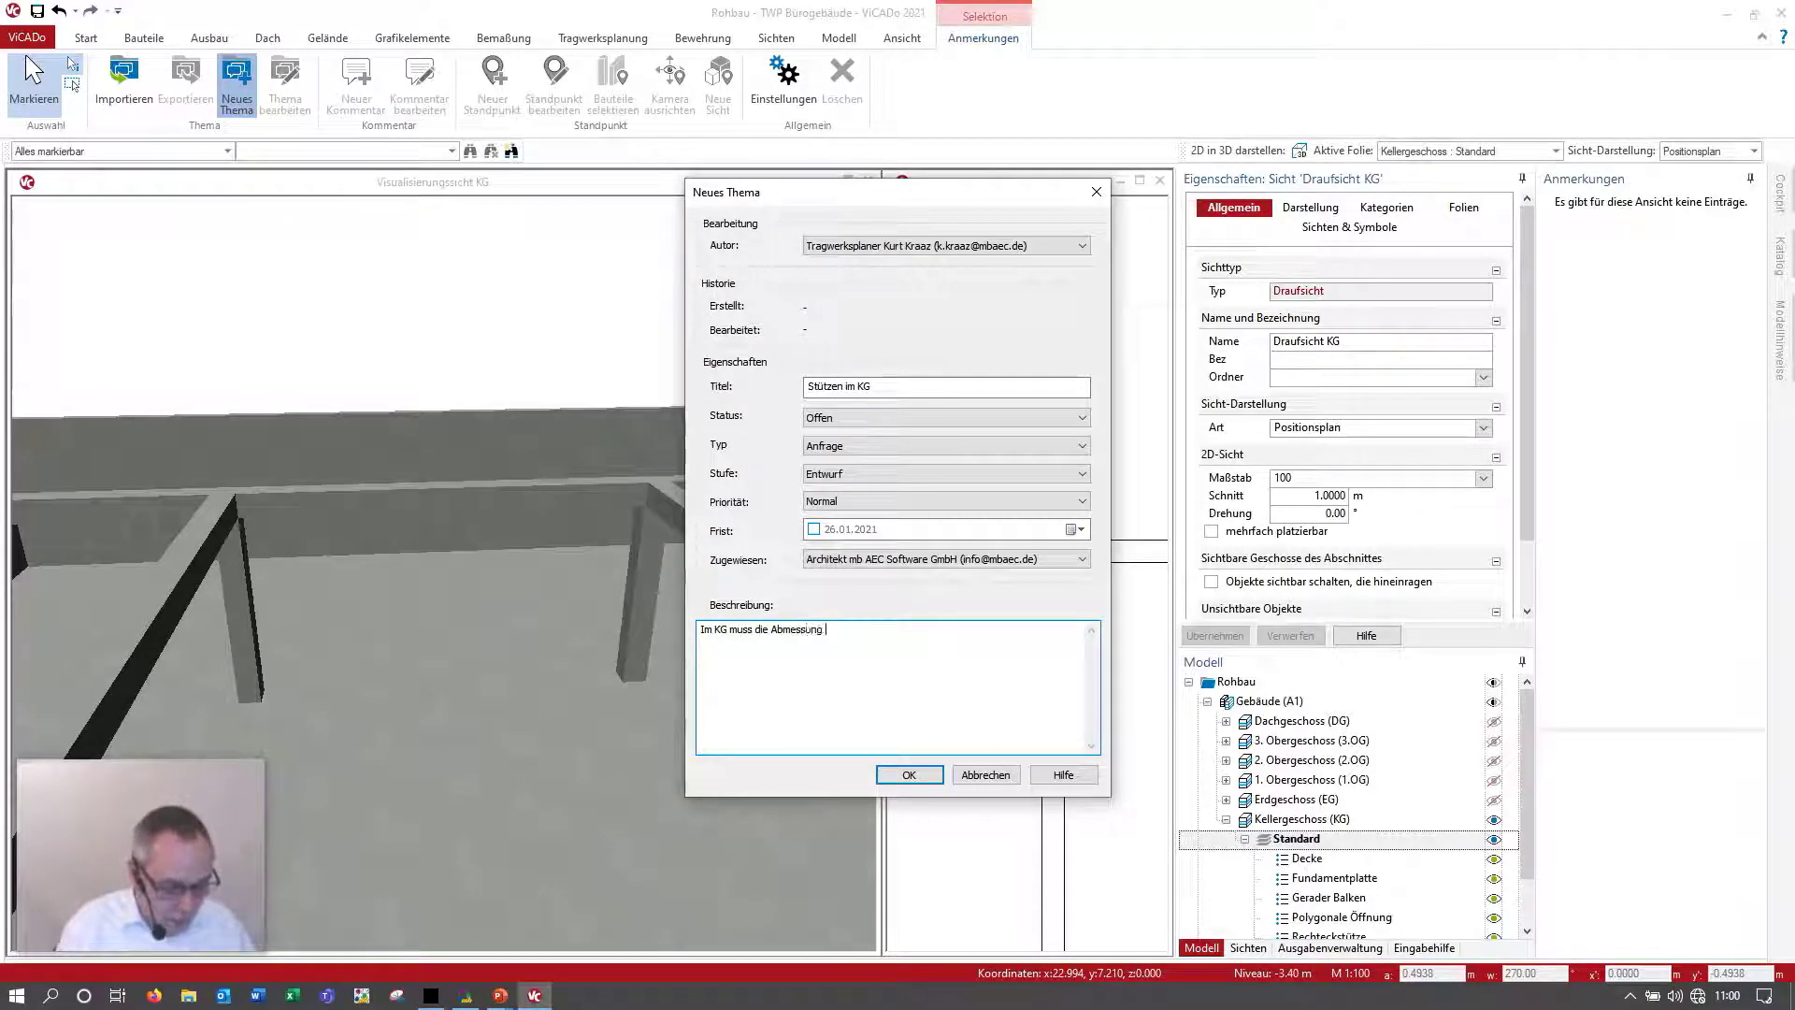
text(der STützen geänd)
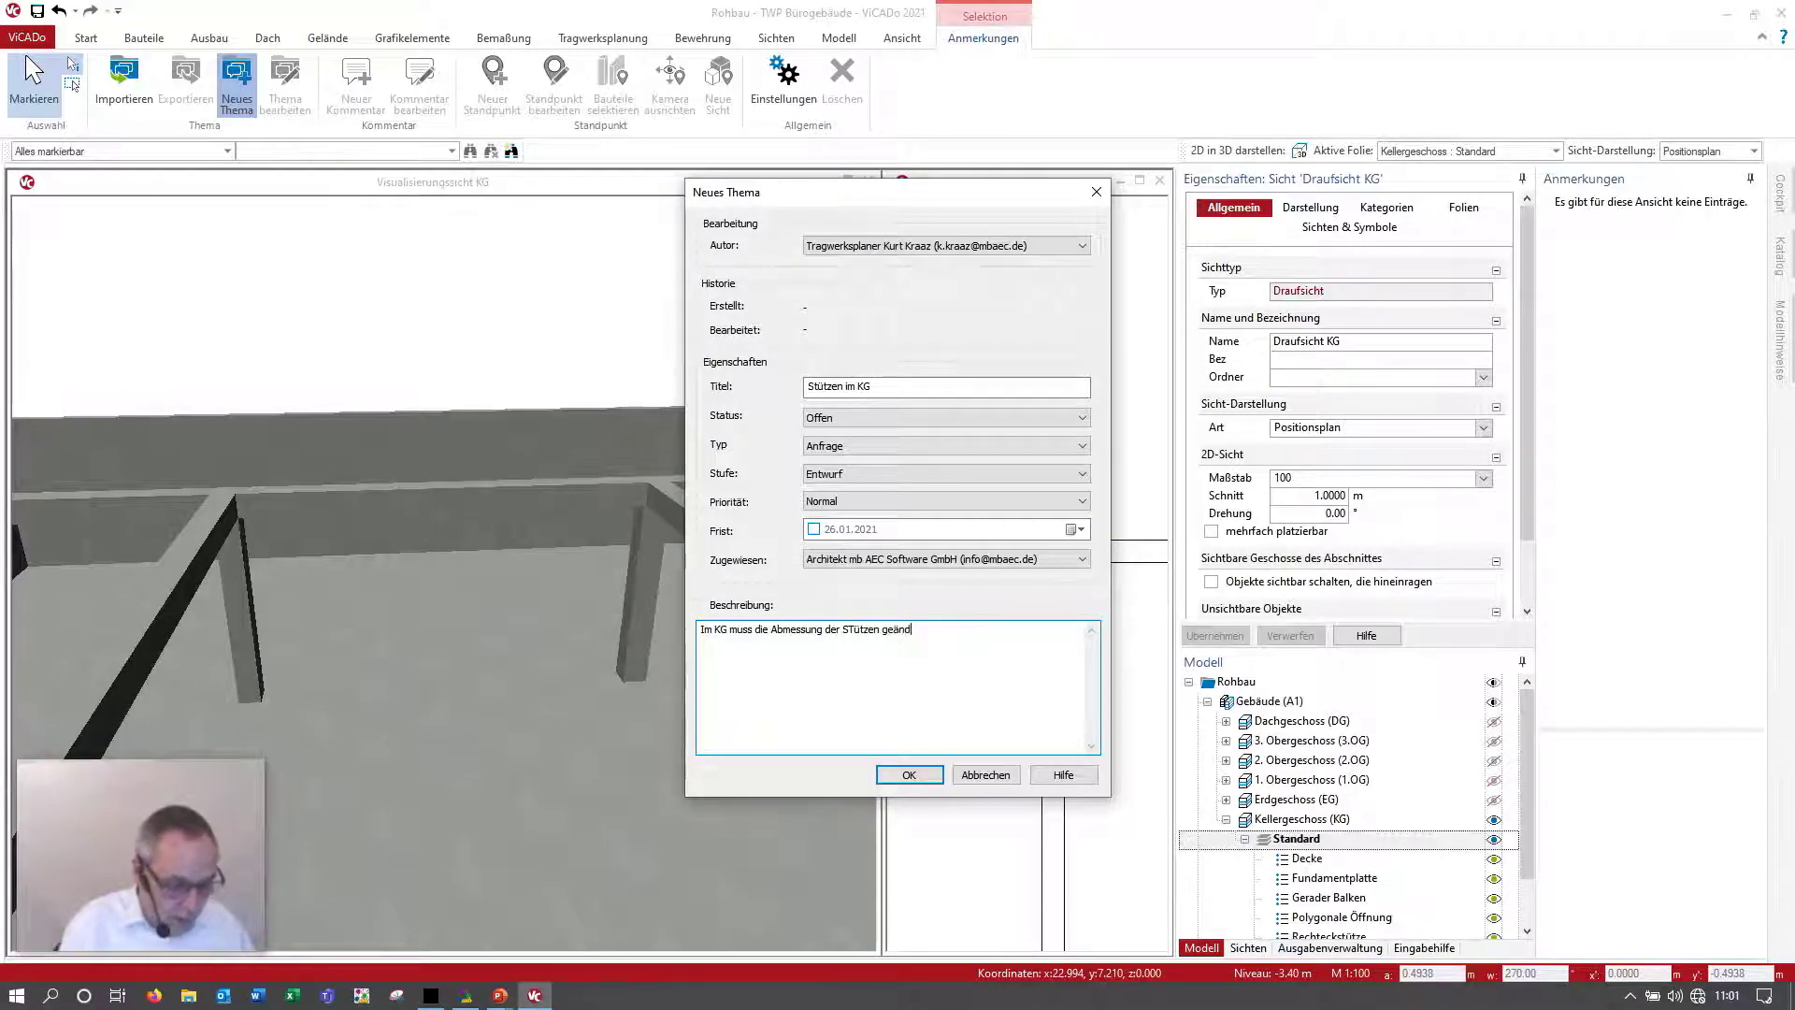
text(ert werden)
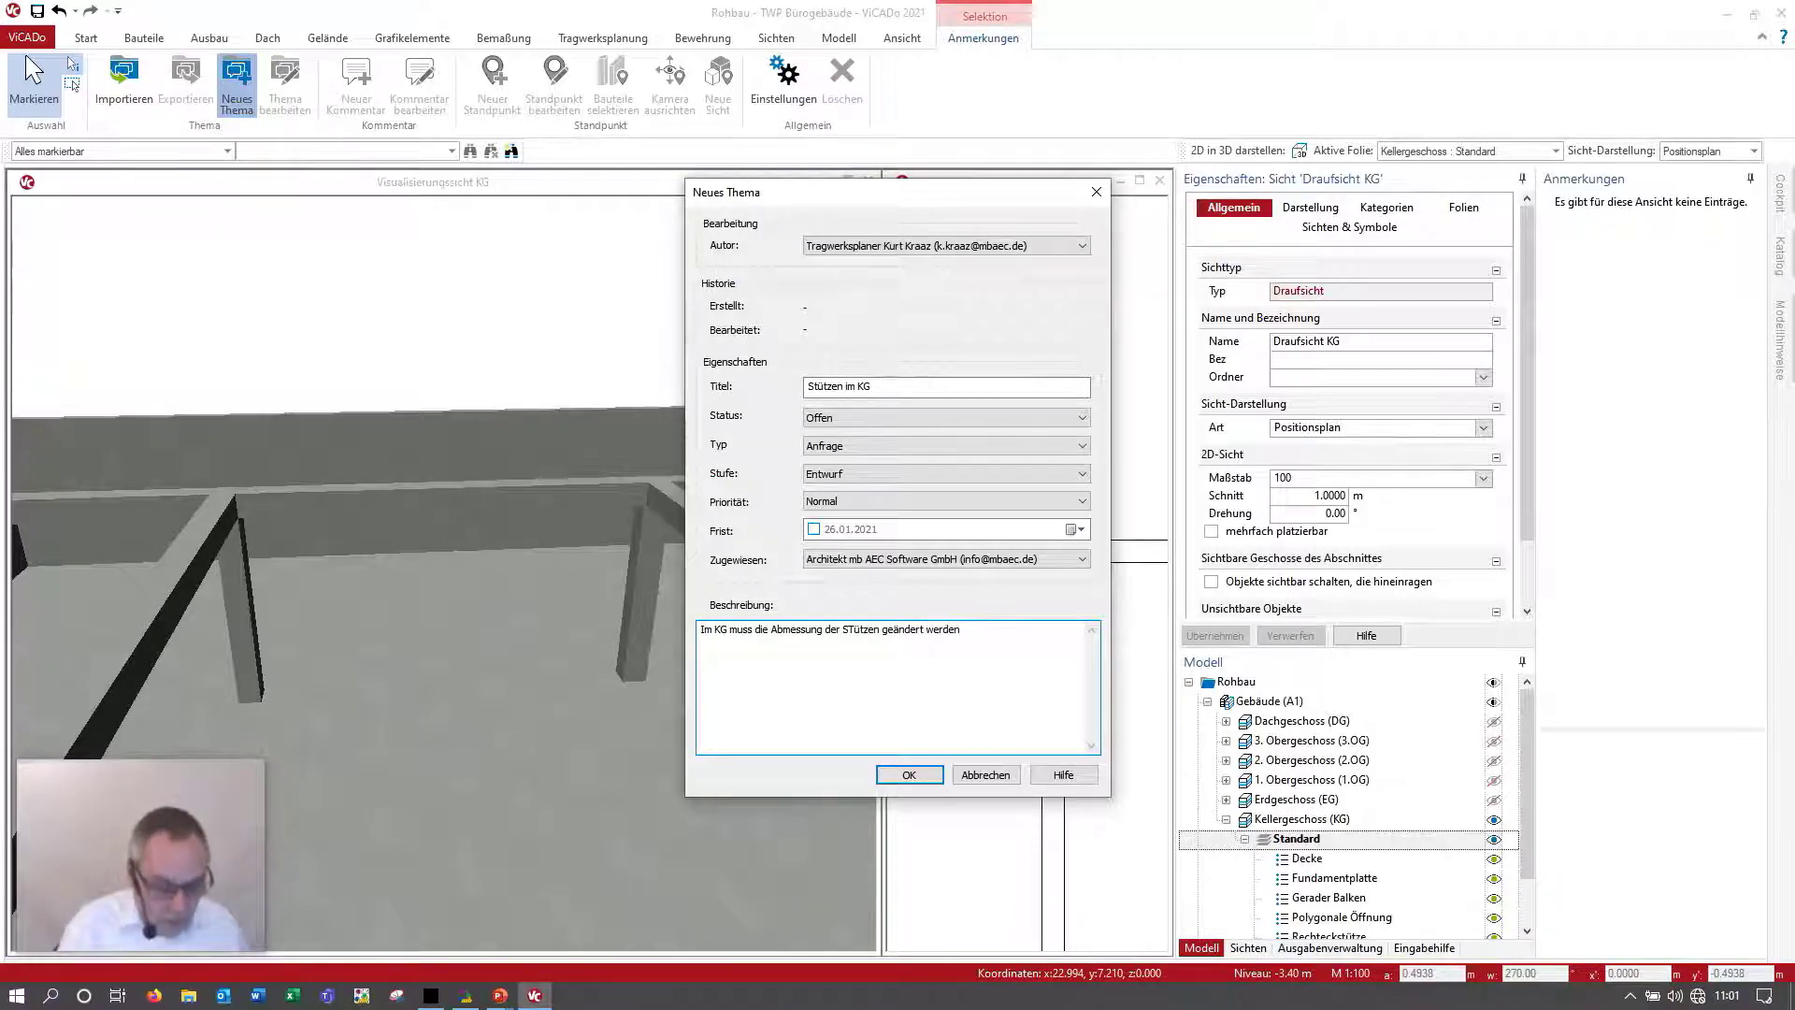
key(Return)
text(Ich bitte u)
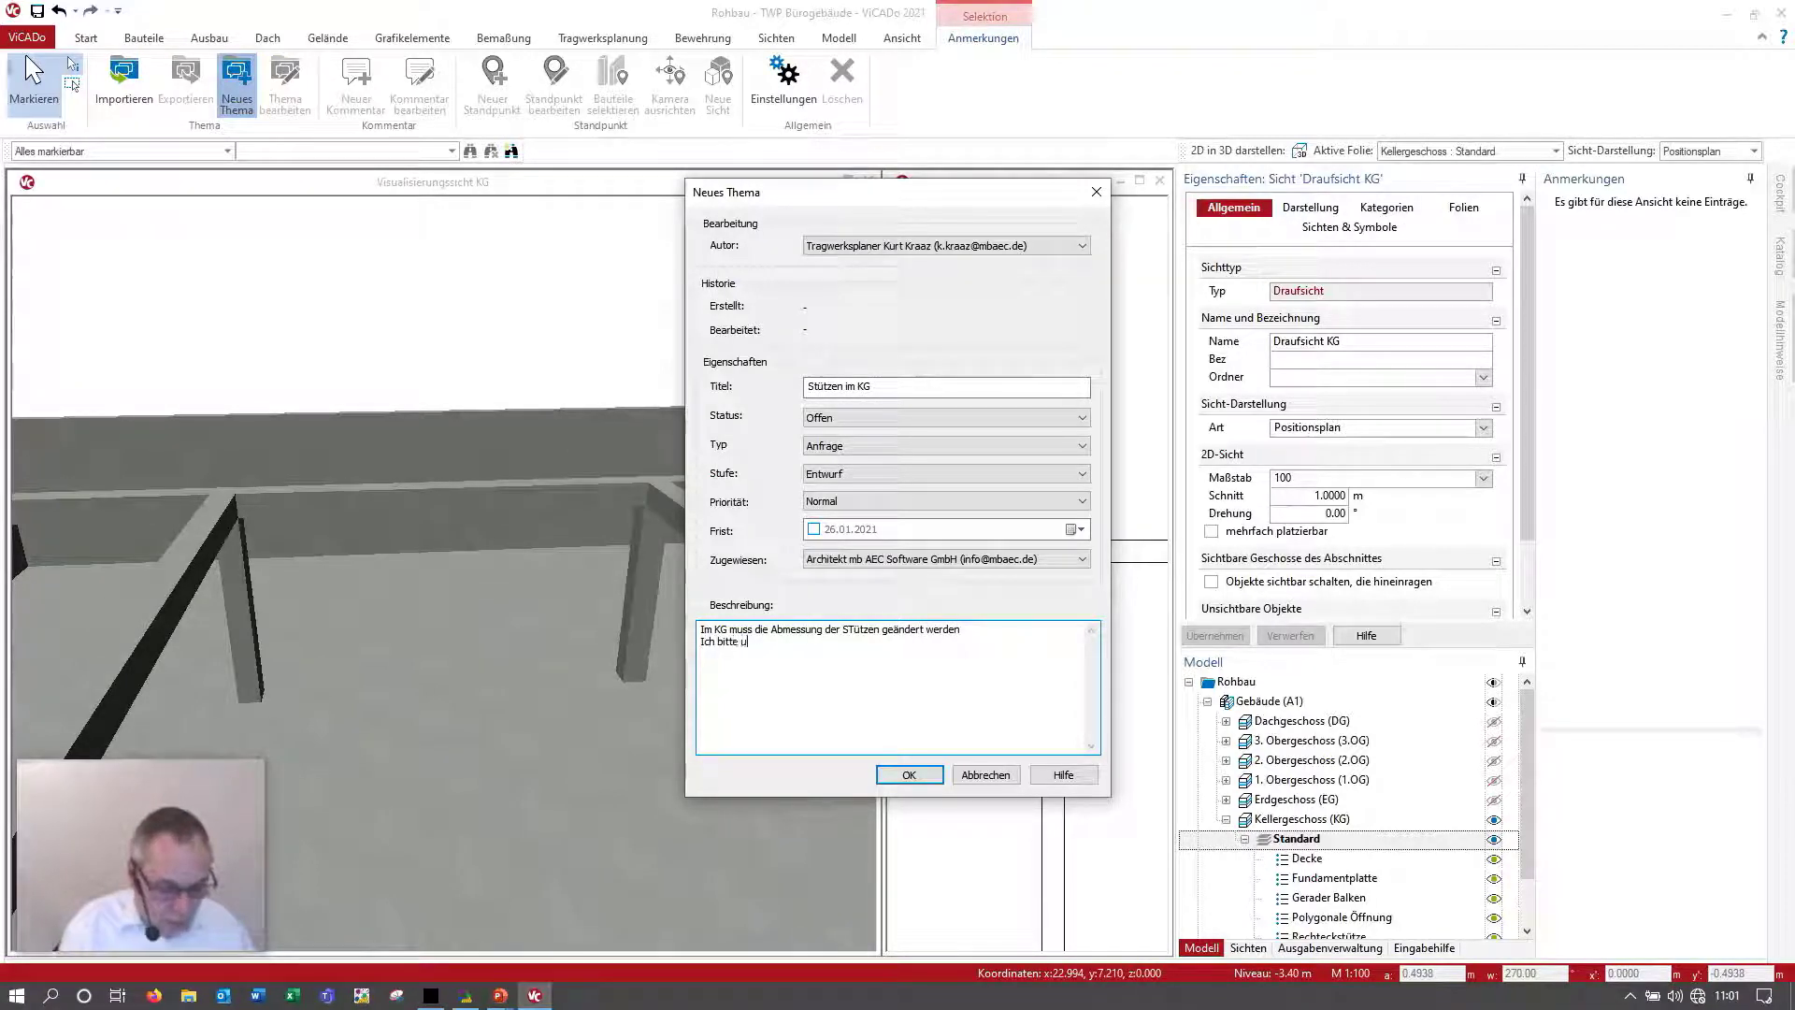
text(m Freigabe)
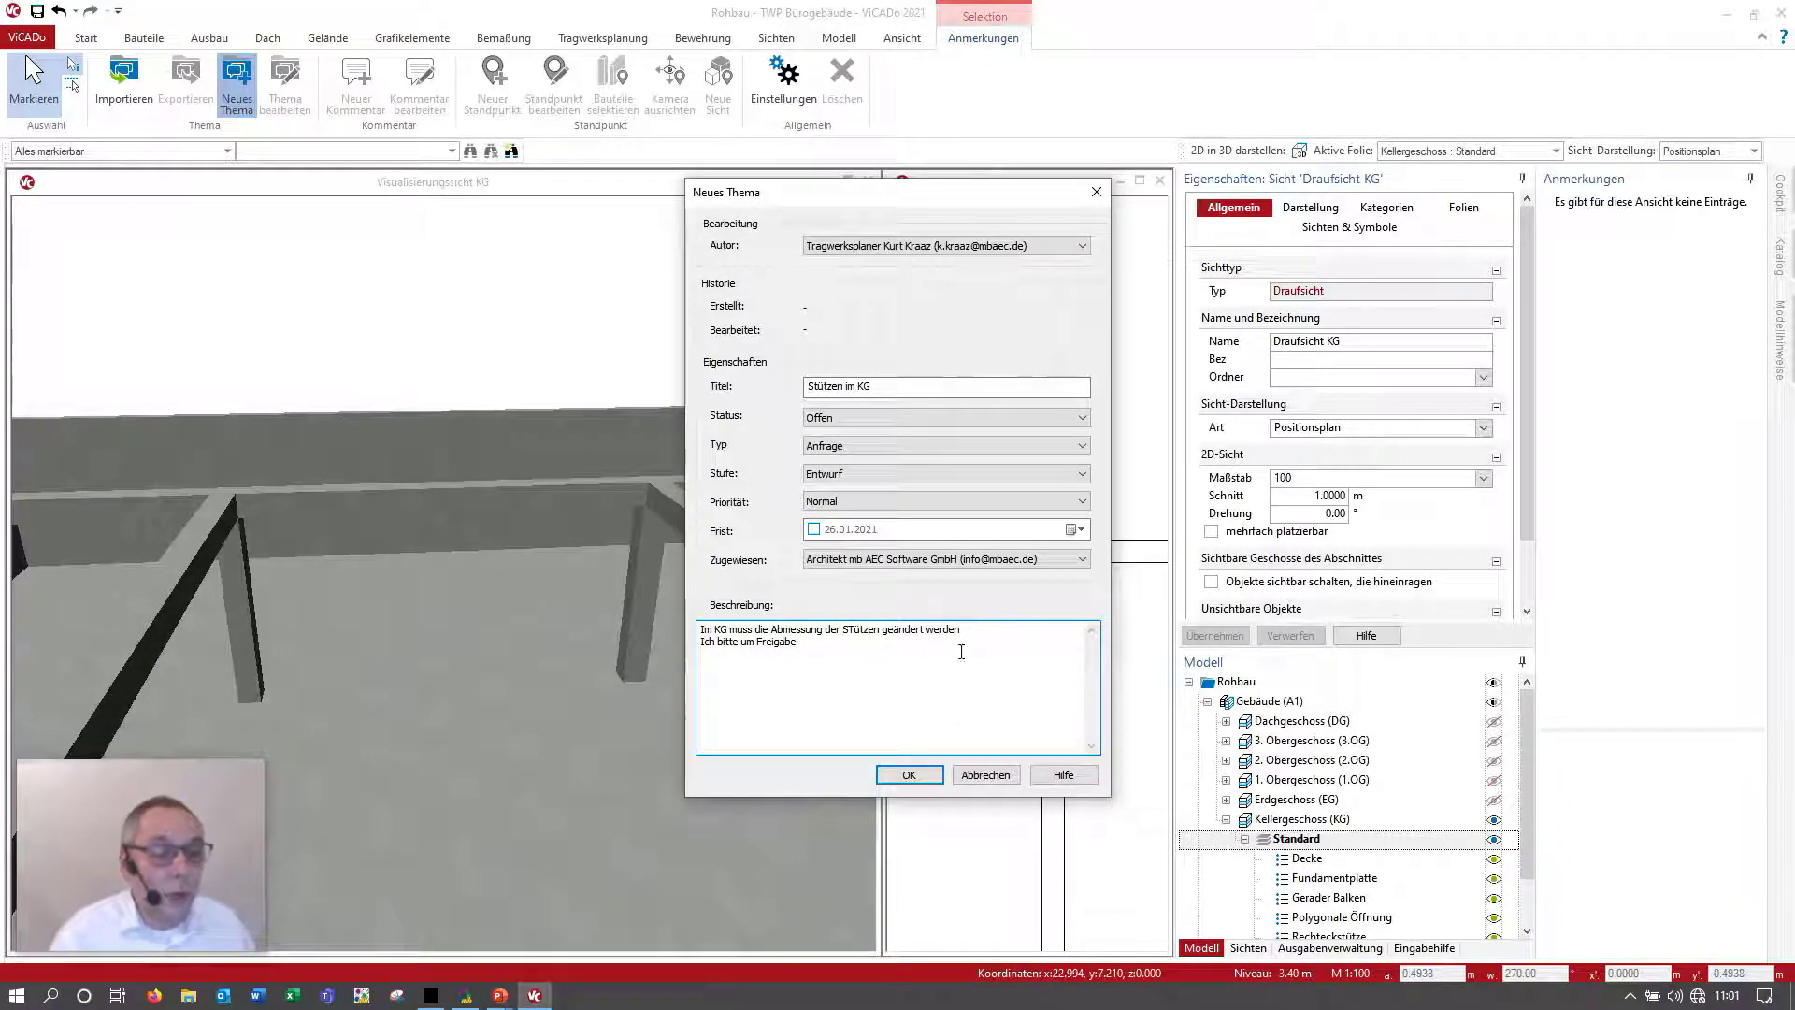
click(908, 775)
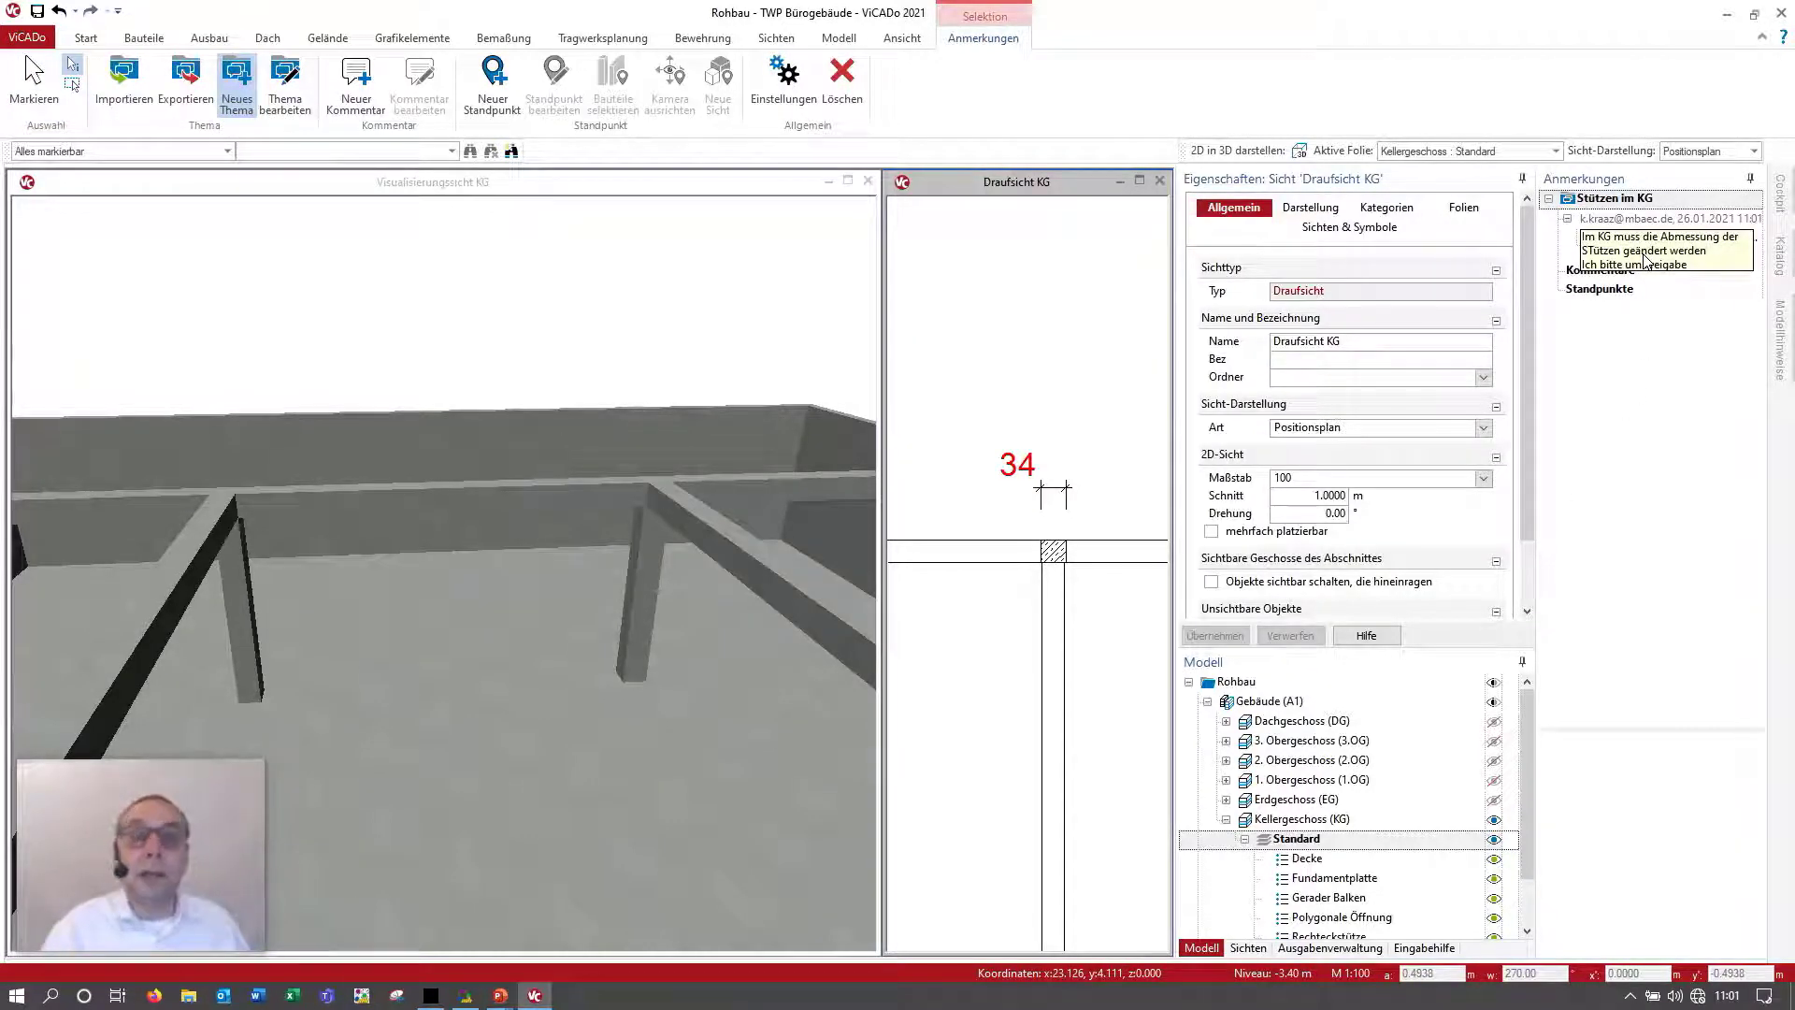
Step: Select the basement column in the Draufsicht KG top view
click(1600, 289)
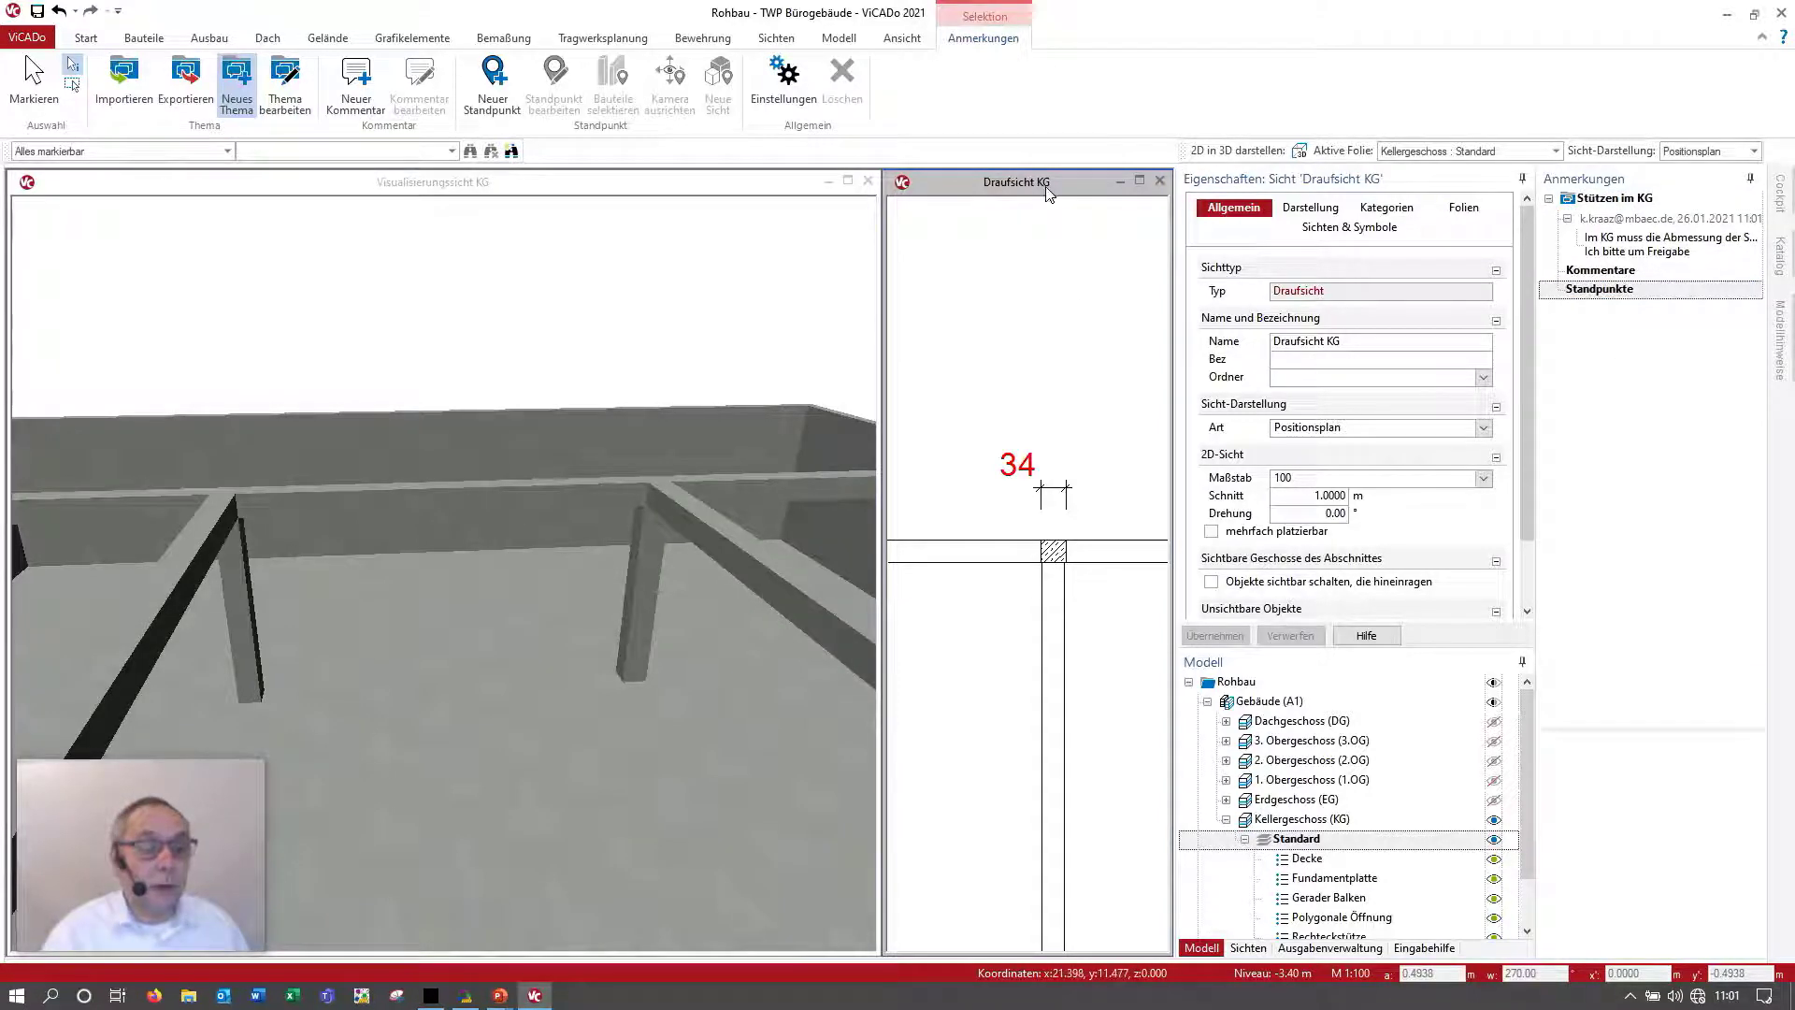
scroll(1085, 540, up, 1)
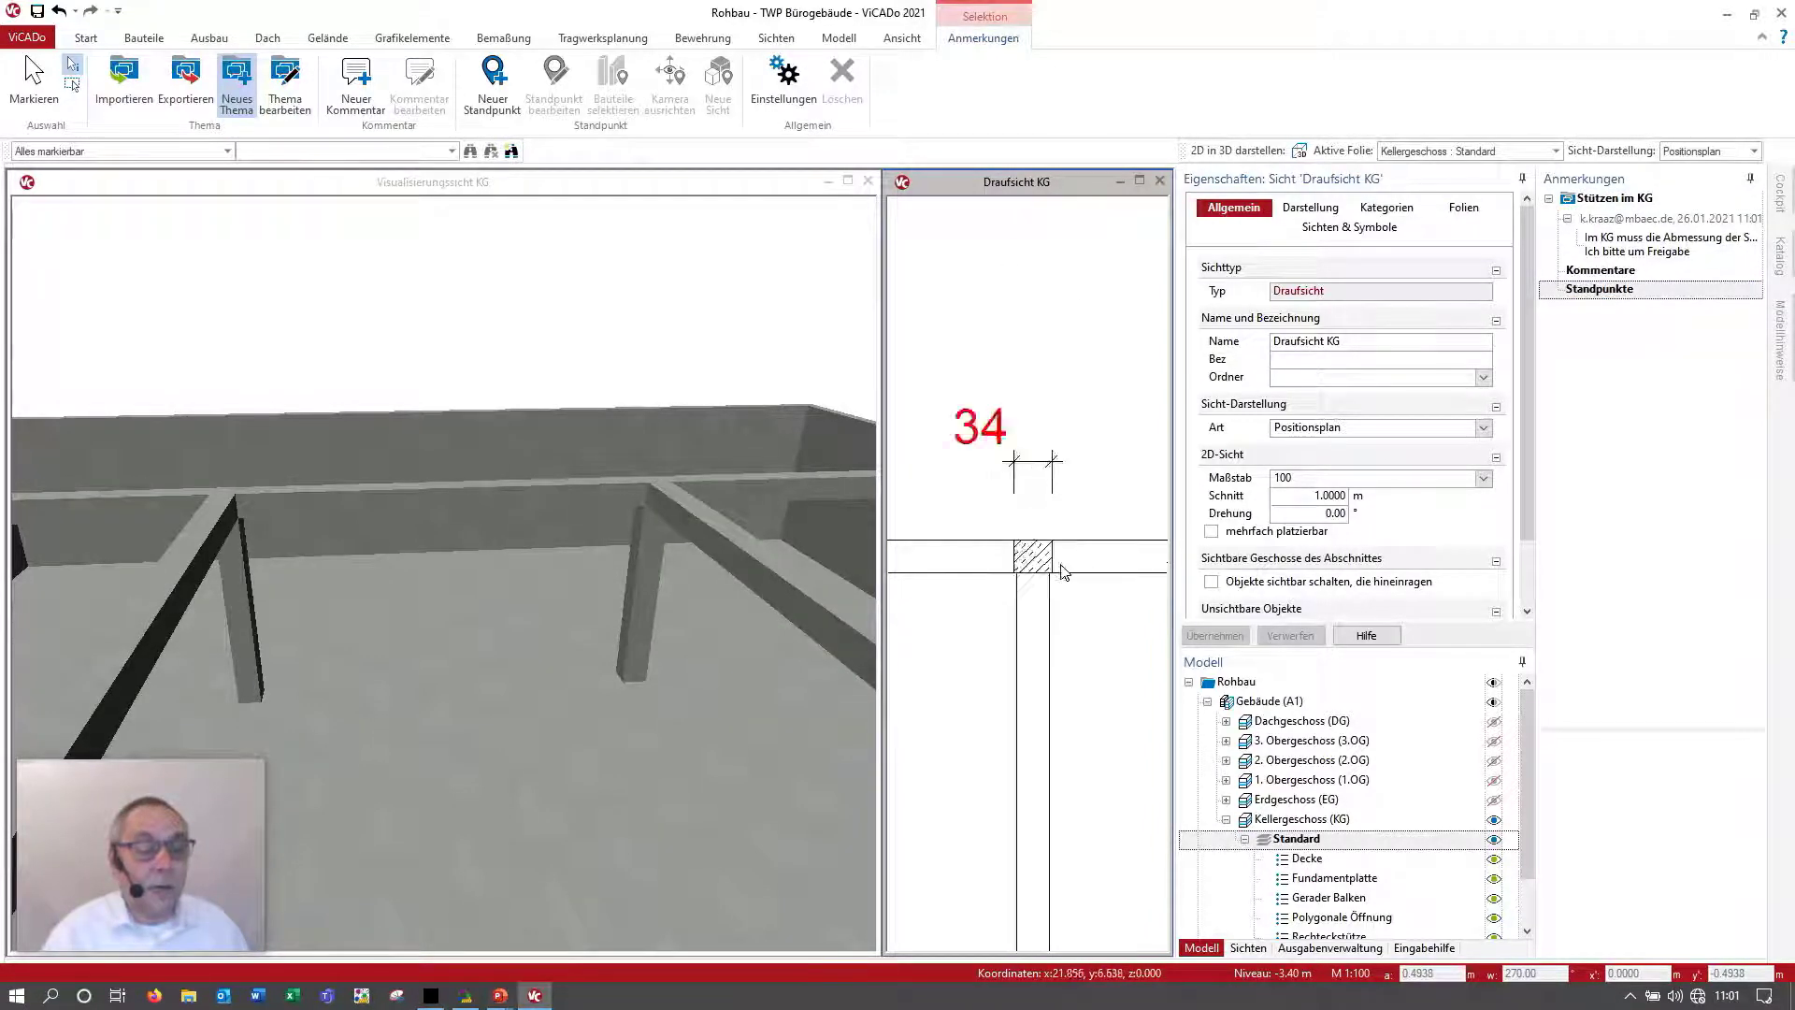
click(1053, 565)
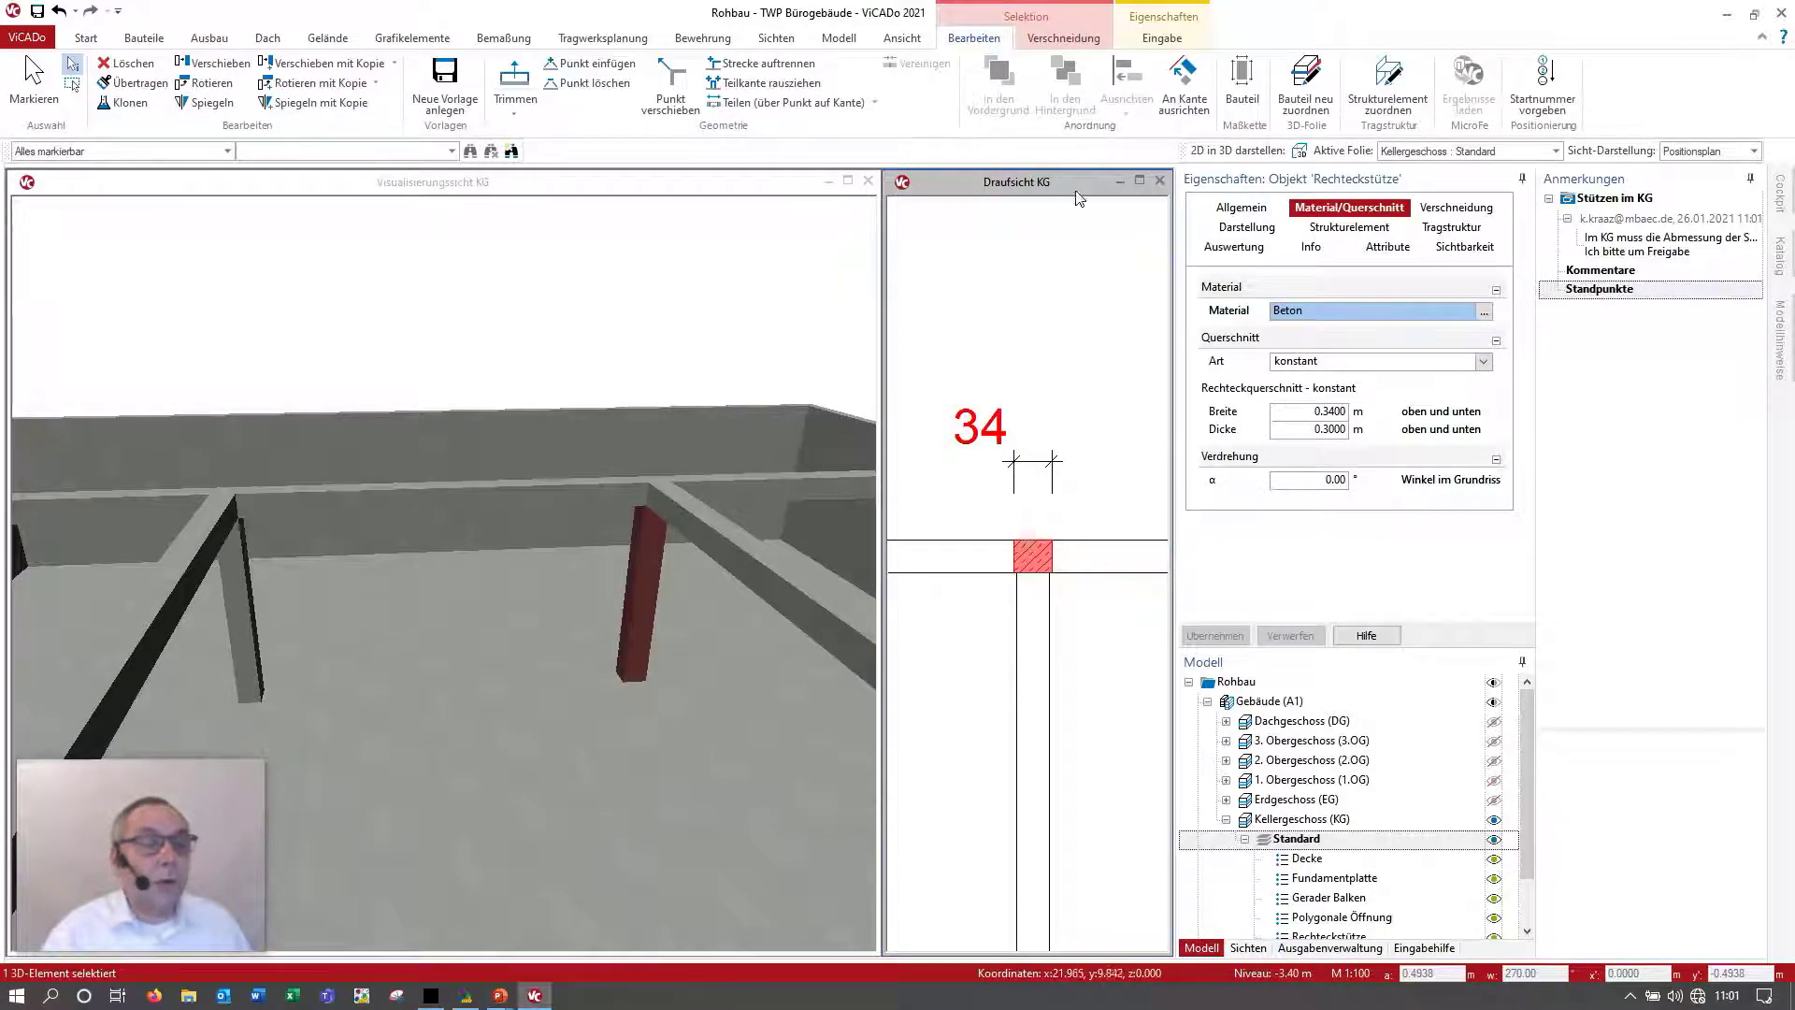
click(1669, 441)
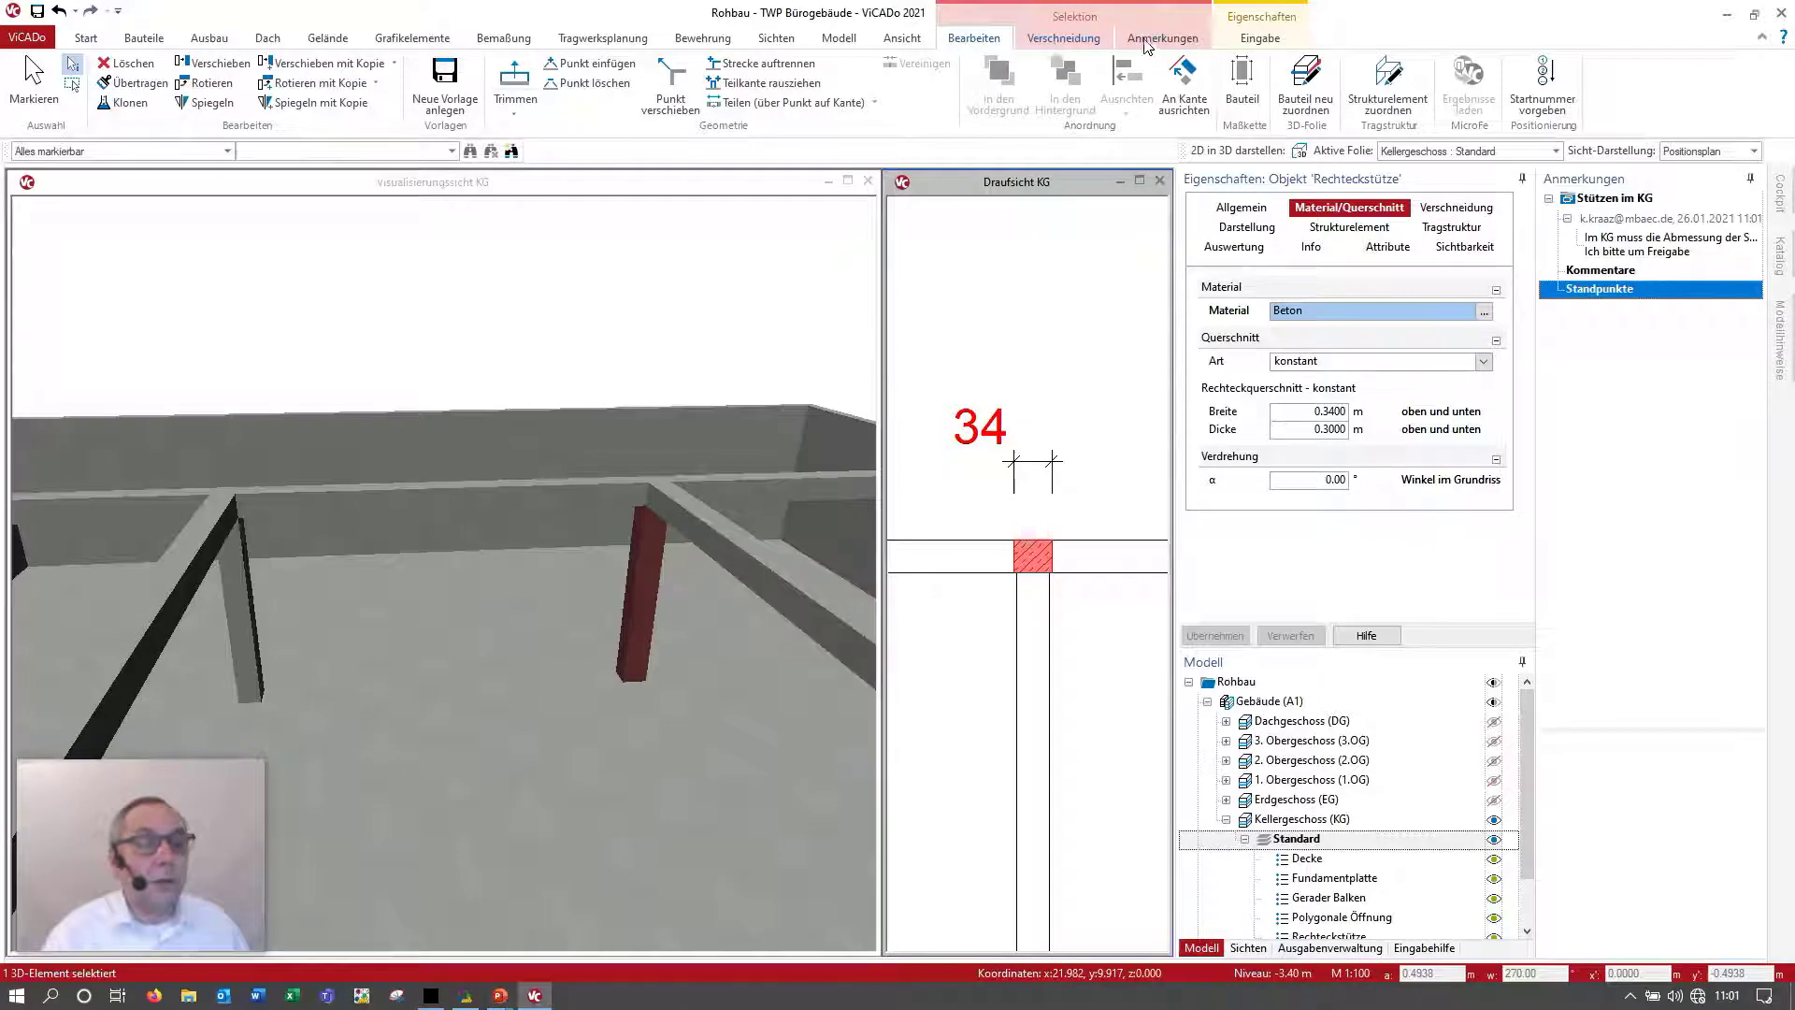
Step: Add a new viewpoint titled '#1: Stütze KG Draufsicht' to the topic
click(1160, 40)
click(493, 93)
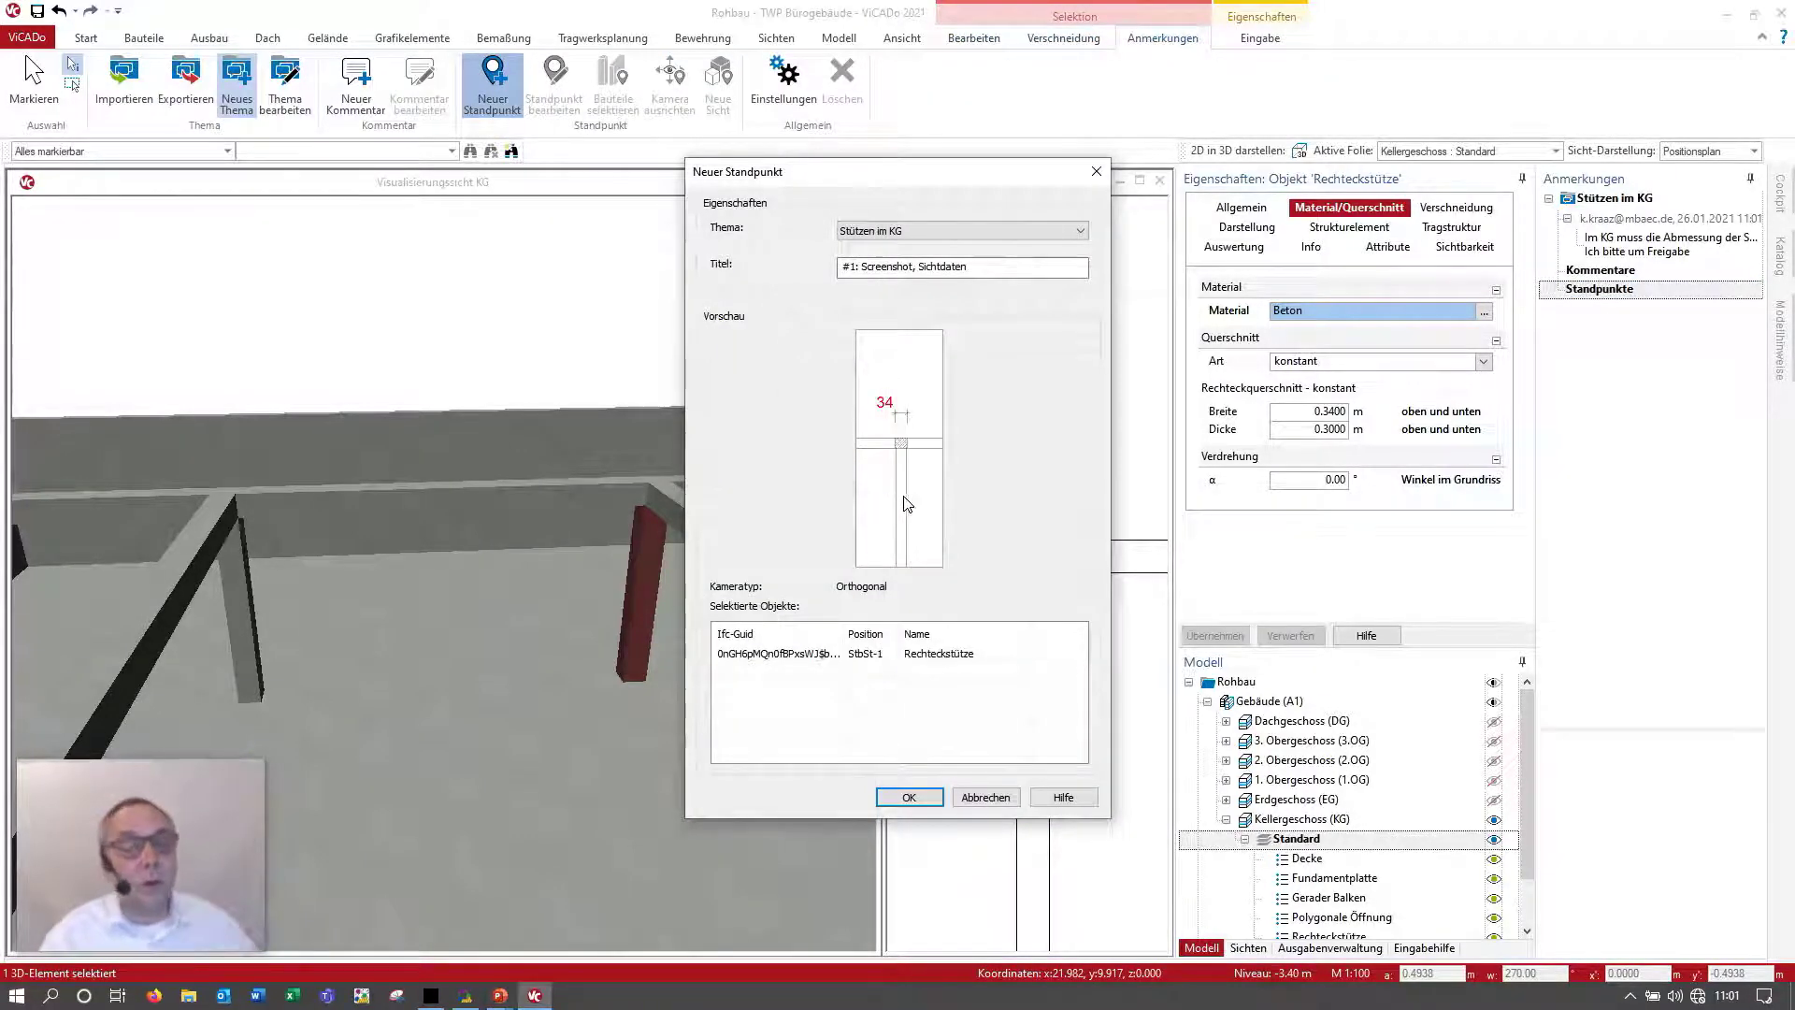
click(869, 263)
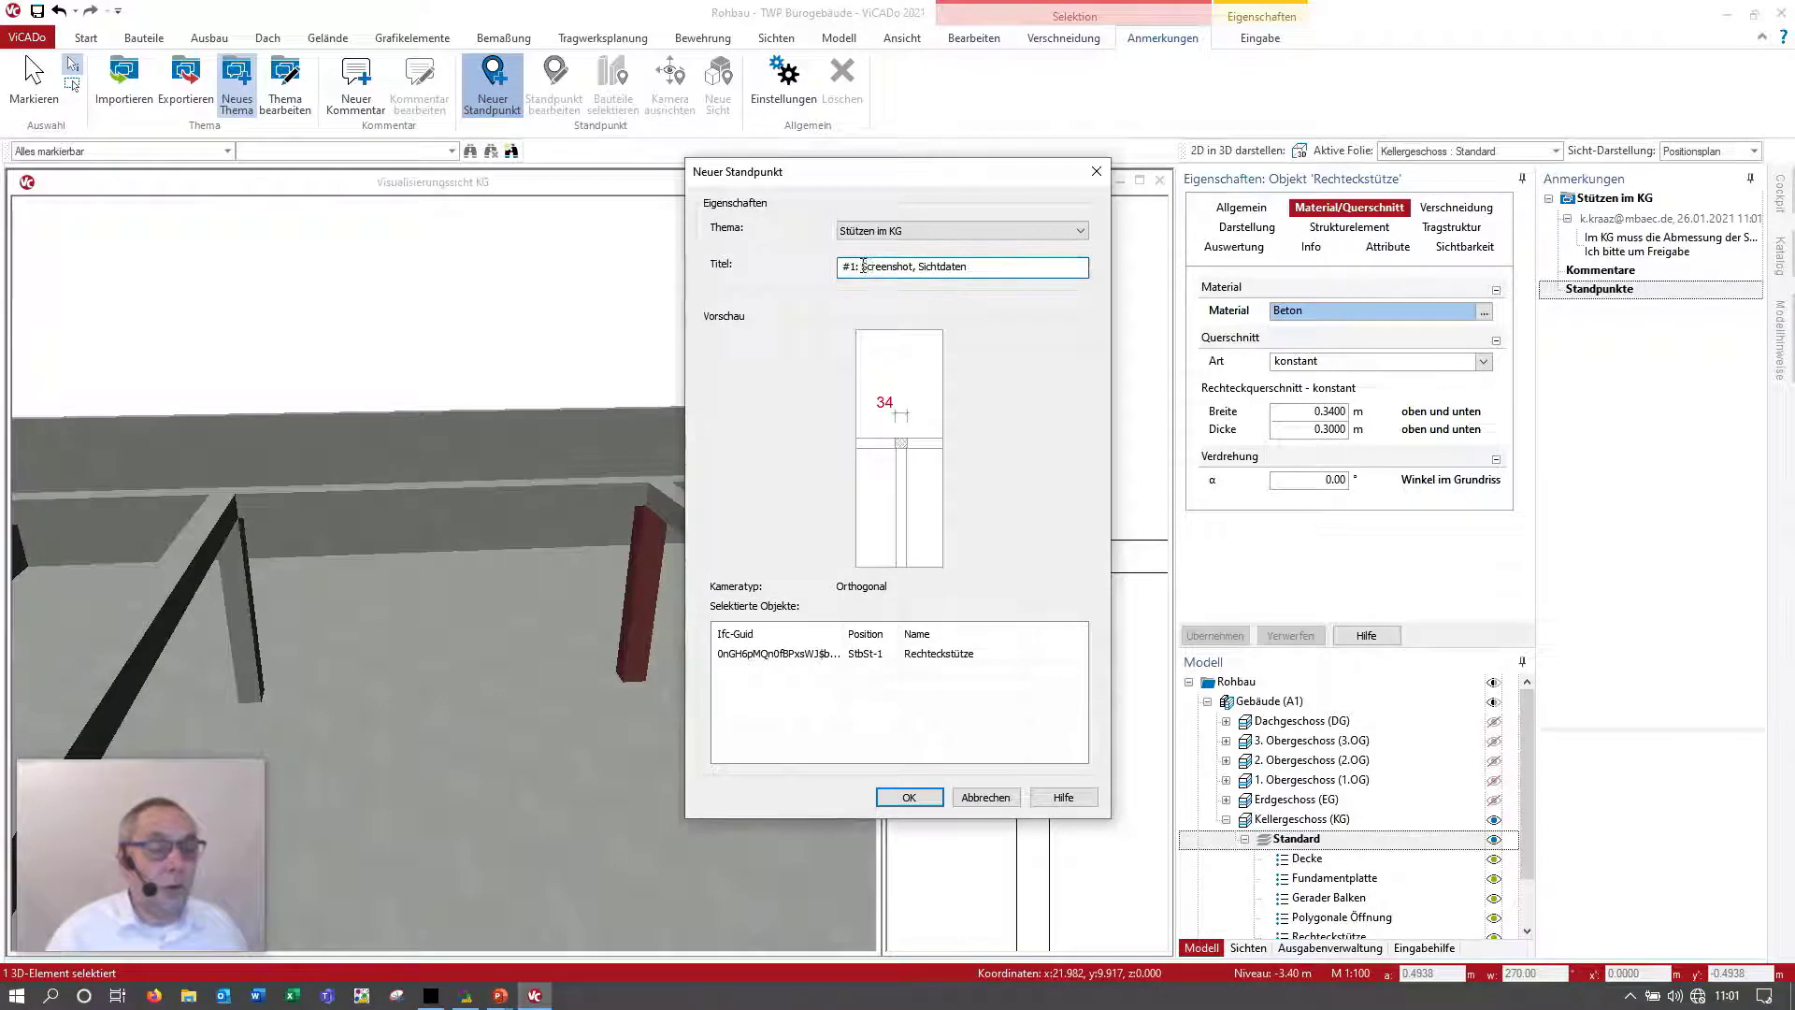
drag(863, 265, 972, 266)
text(St)
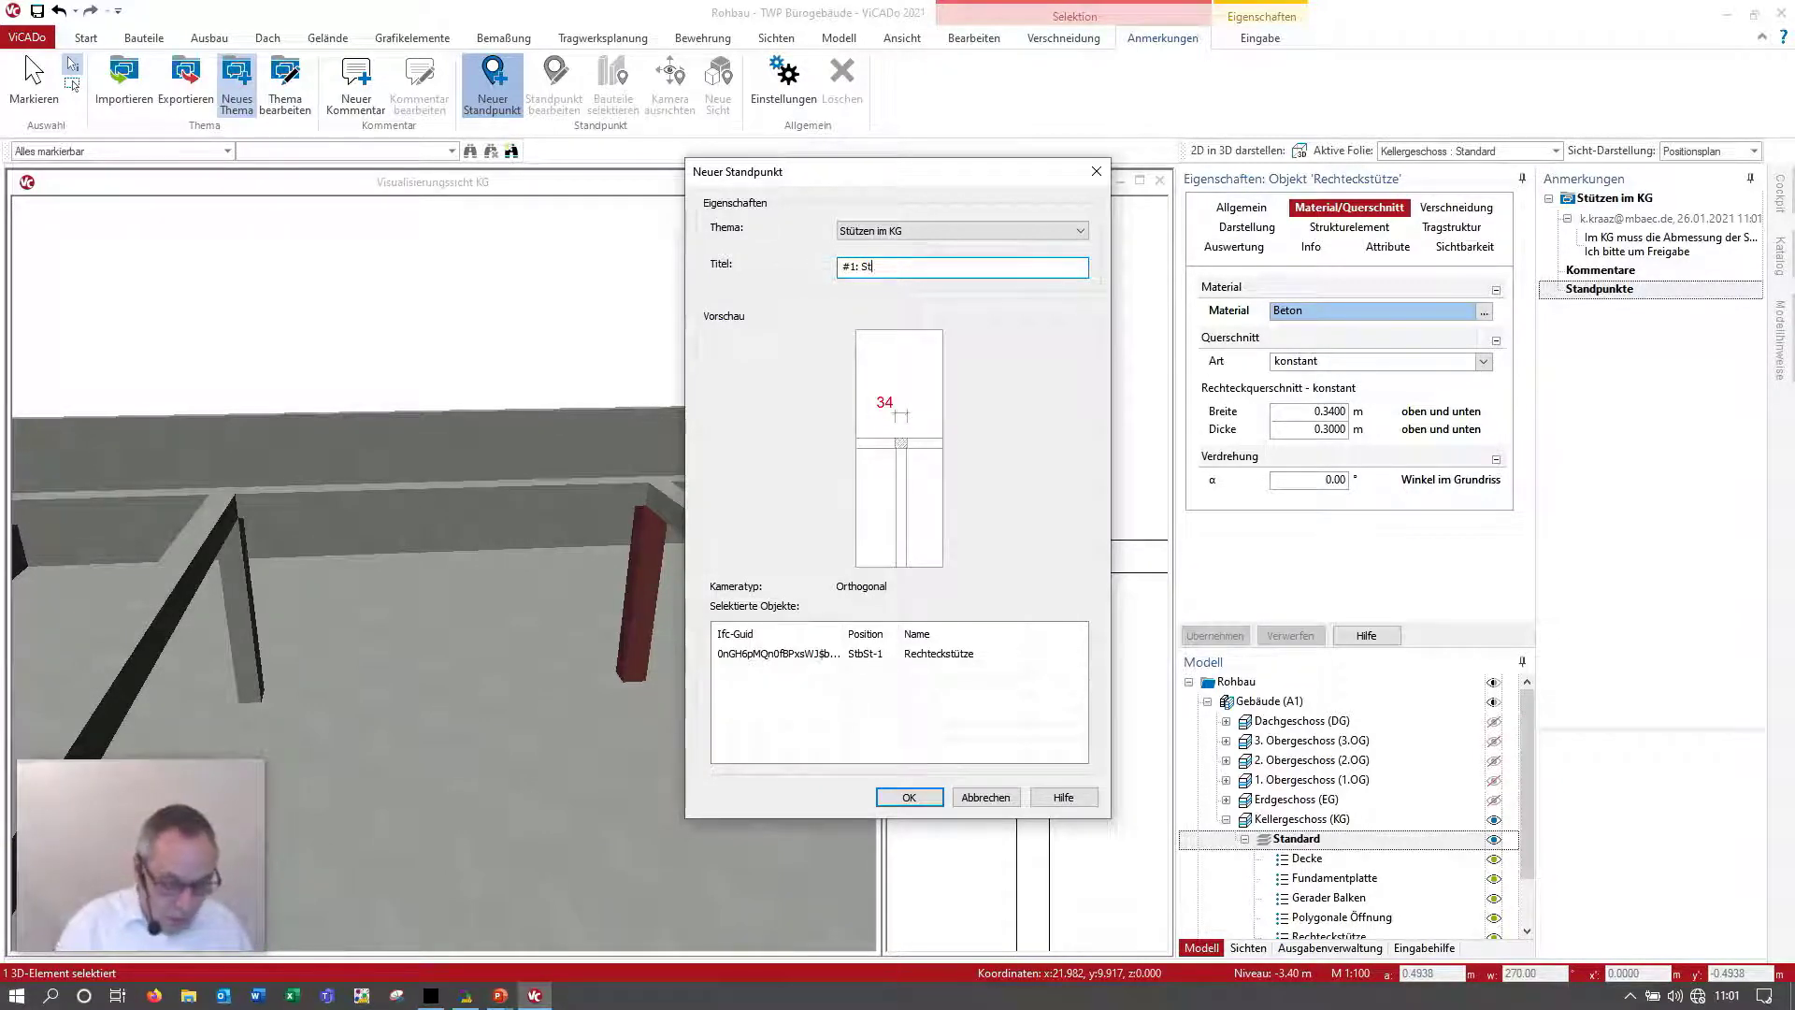
text(ütze)
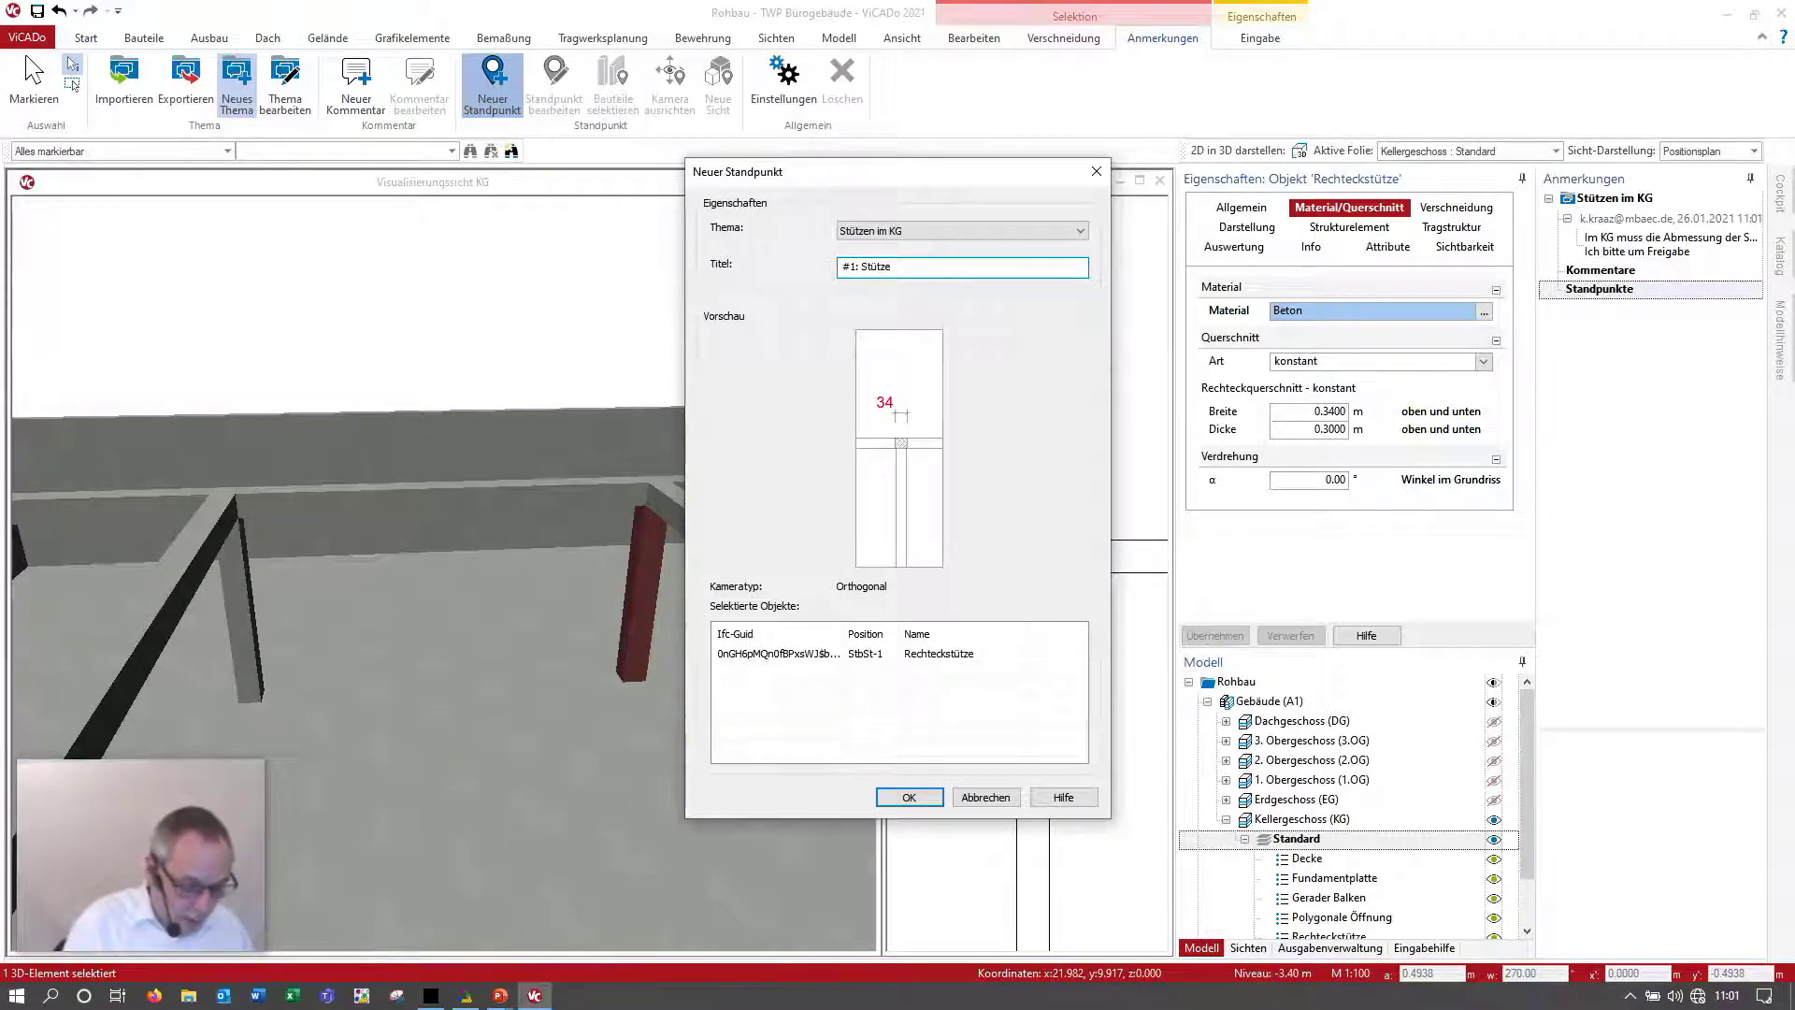
text( KG )
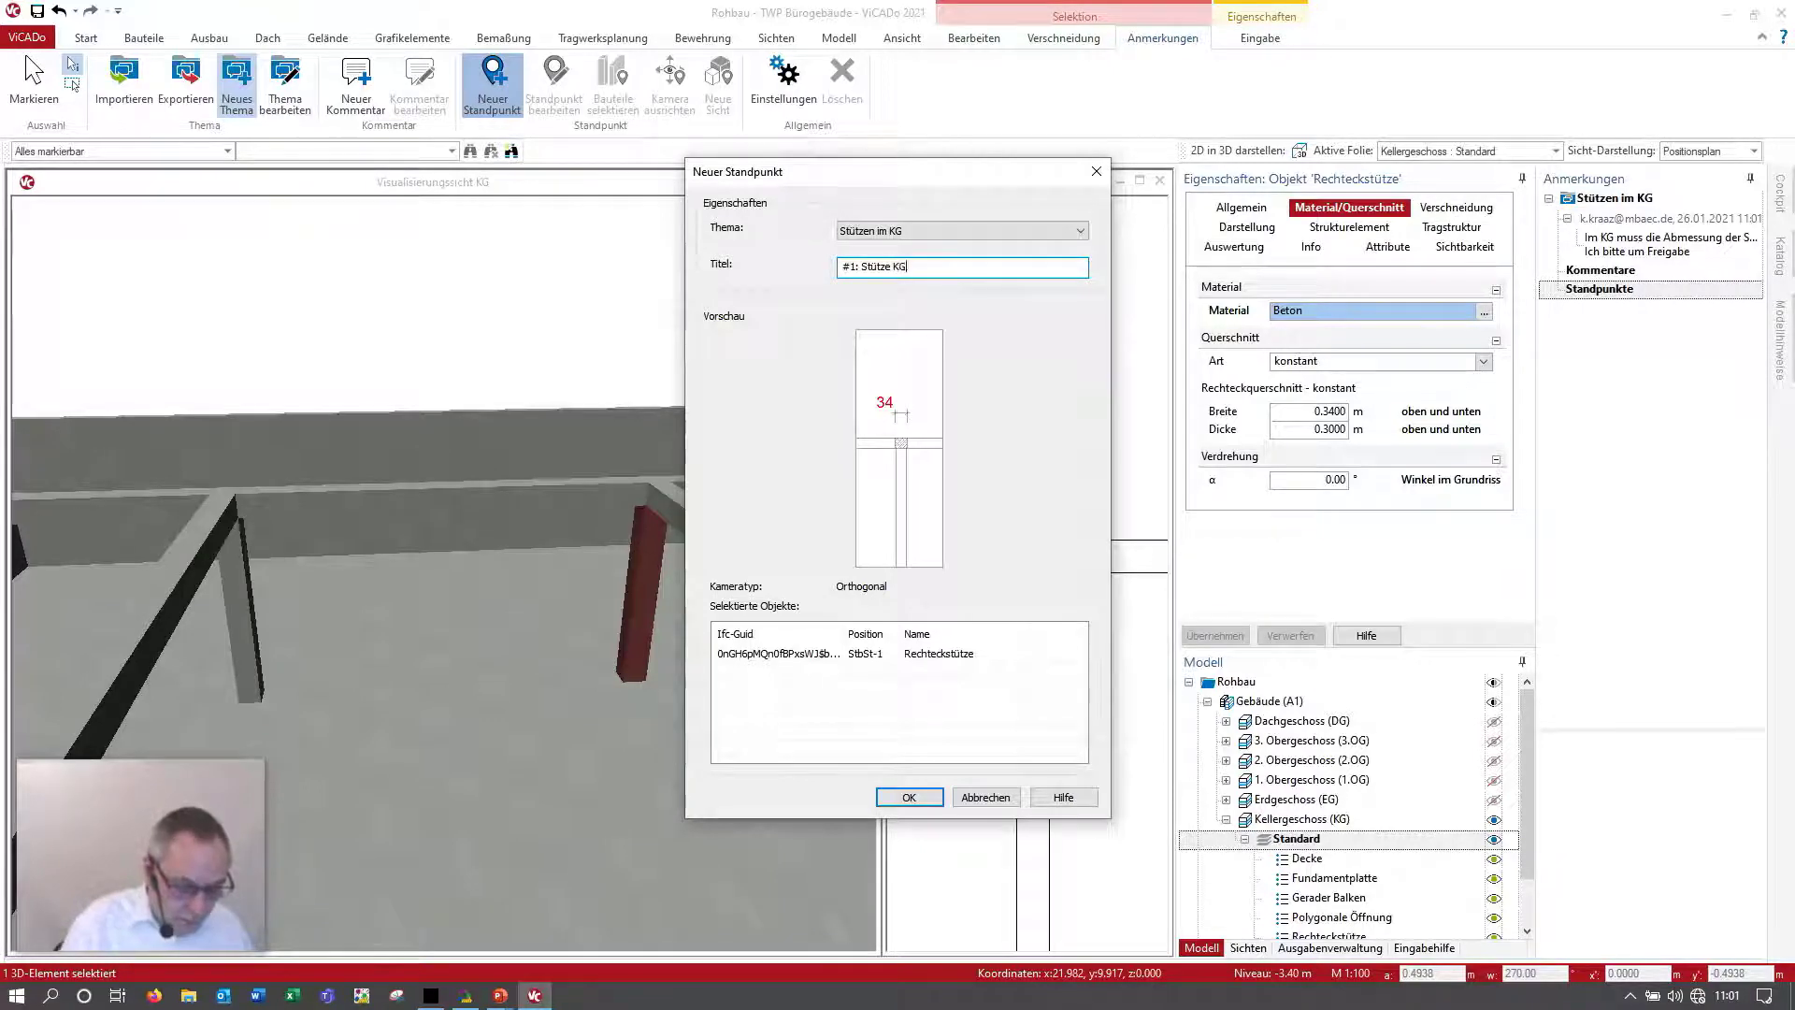
text(Draufsicht)
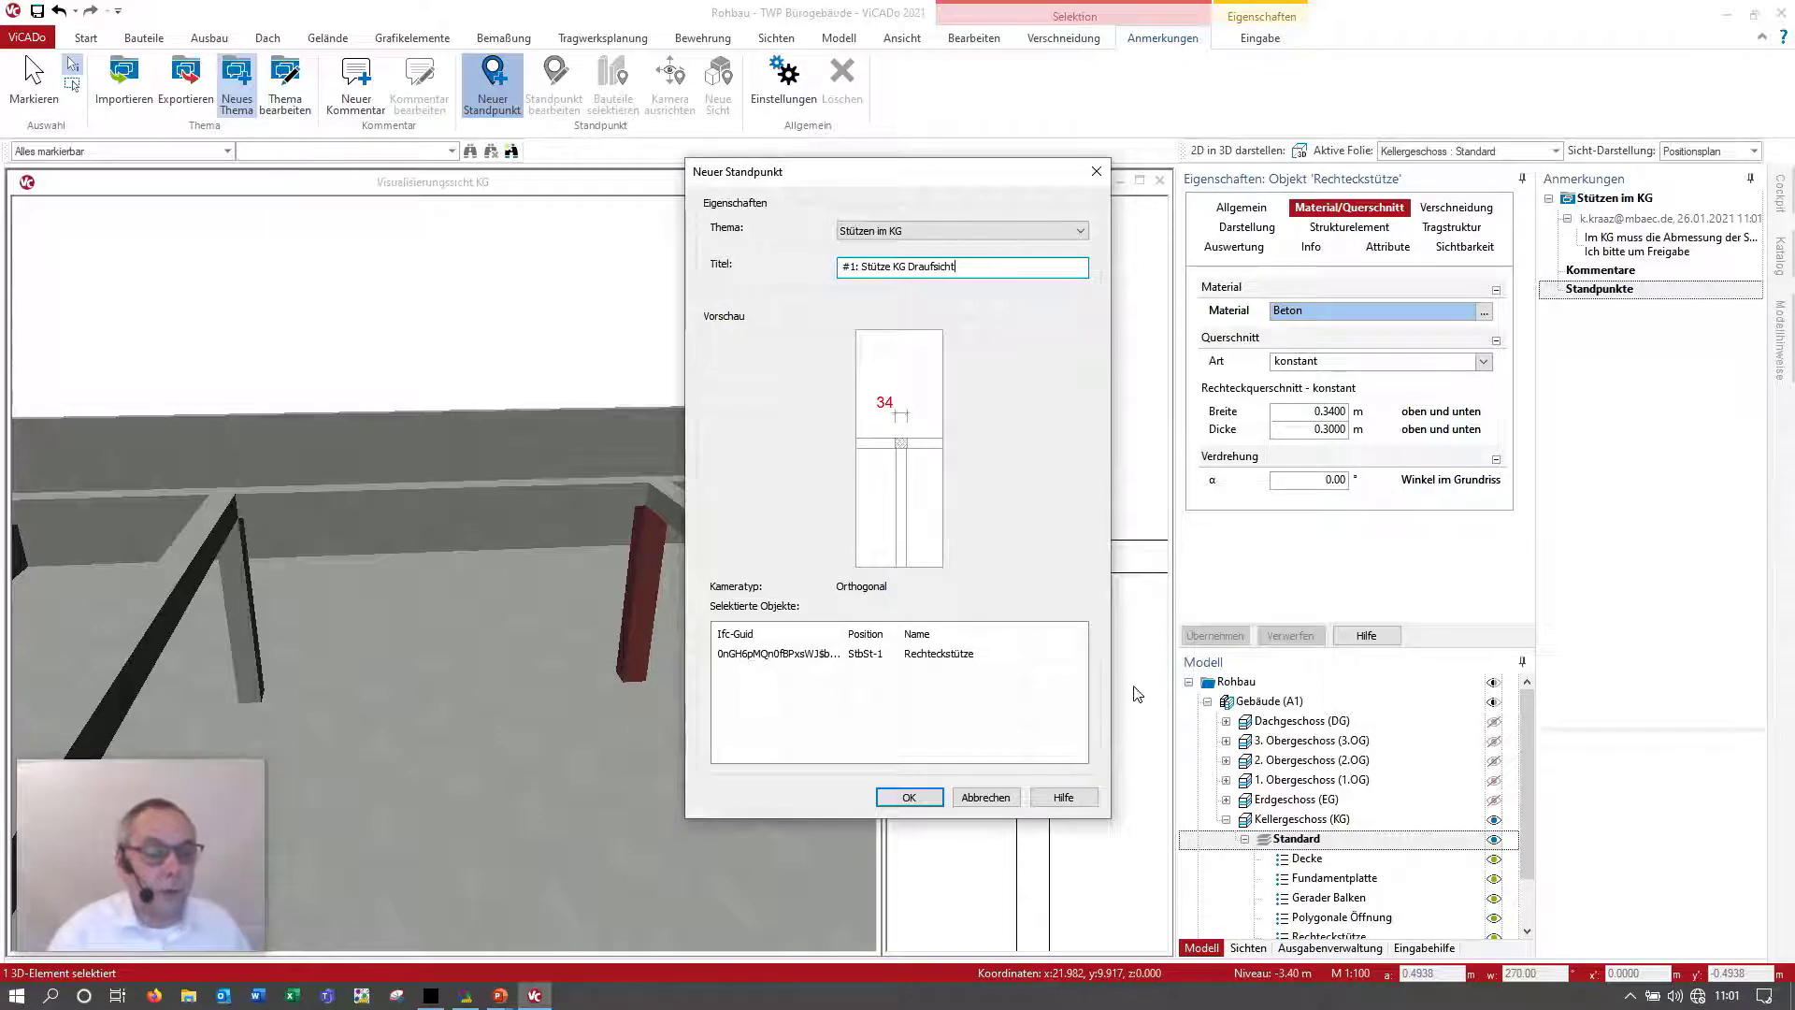
click(930, 798)
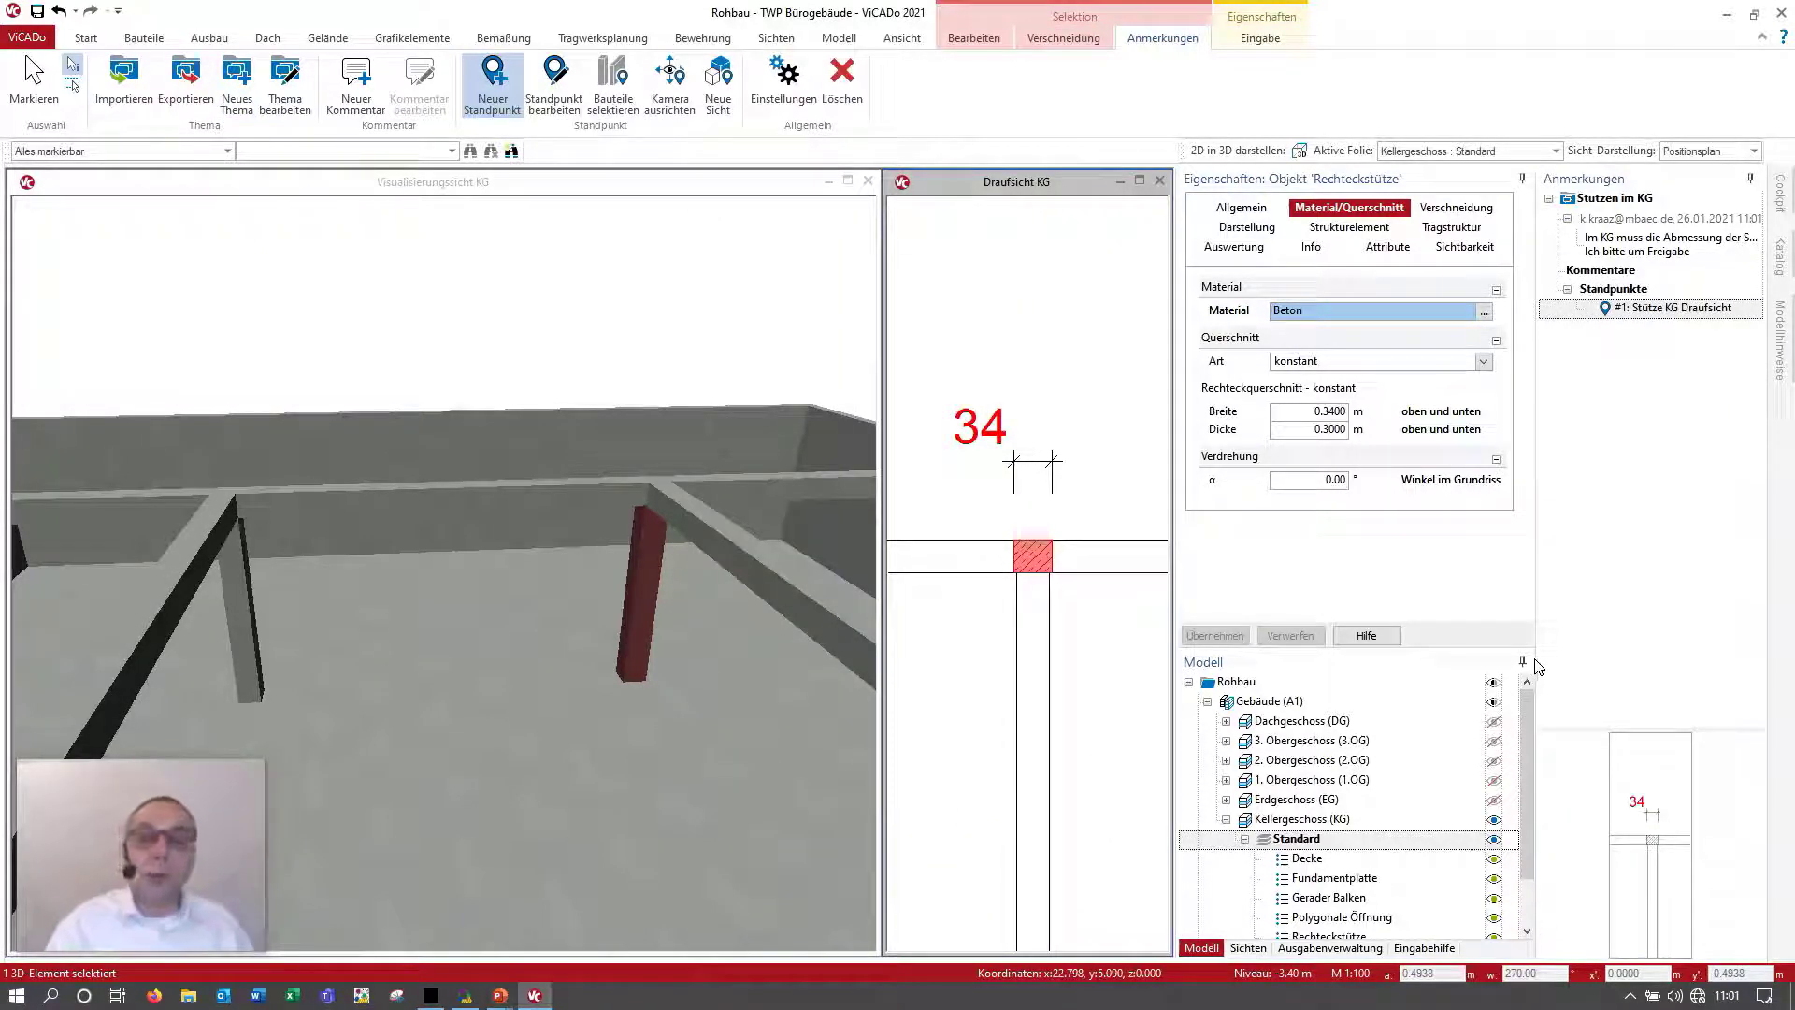
Step: Orbit the 3D basement view to the red column and save viewpoint '#2: Stütze KG Visu'
click(740, 183)
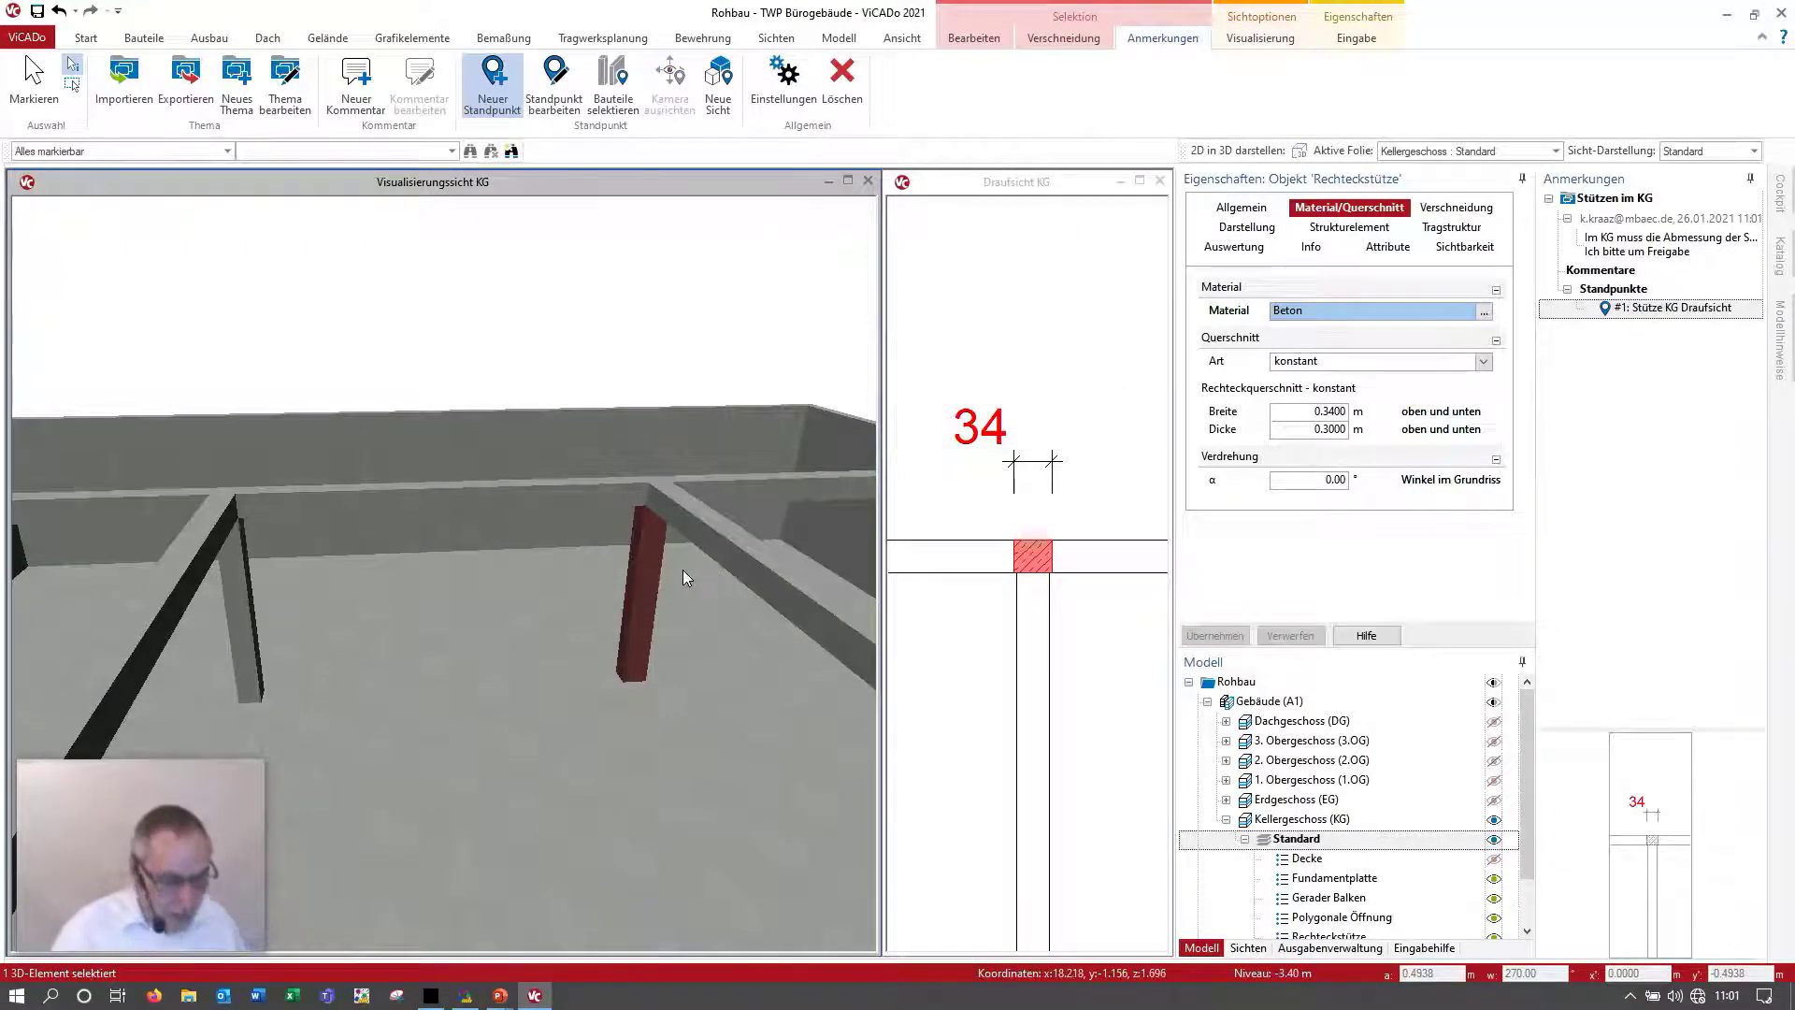
middle_drag(682, 569, 671, 486)
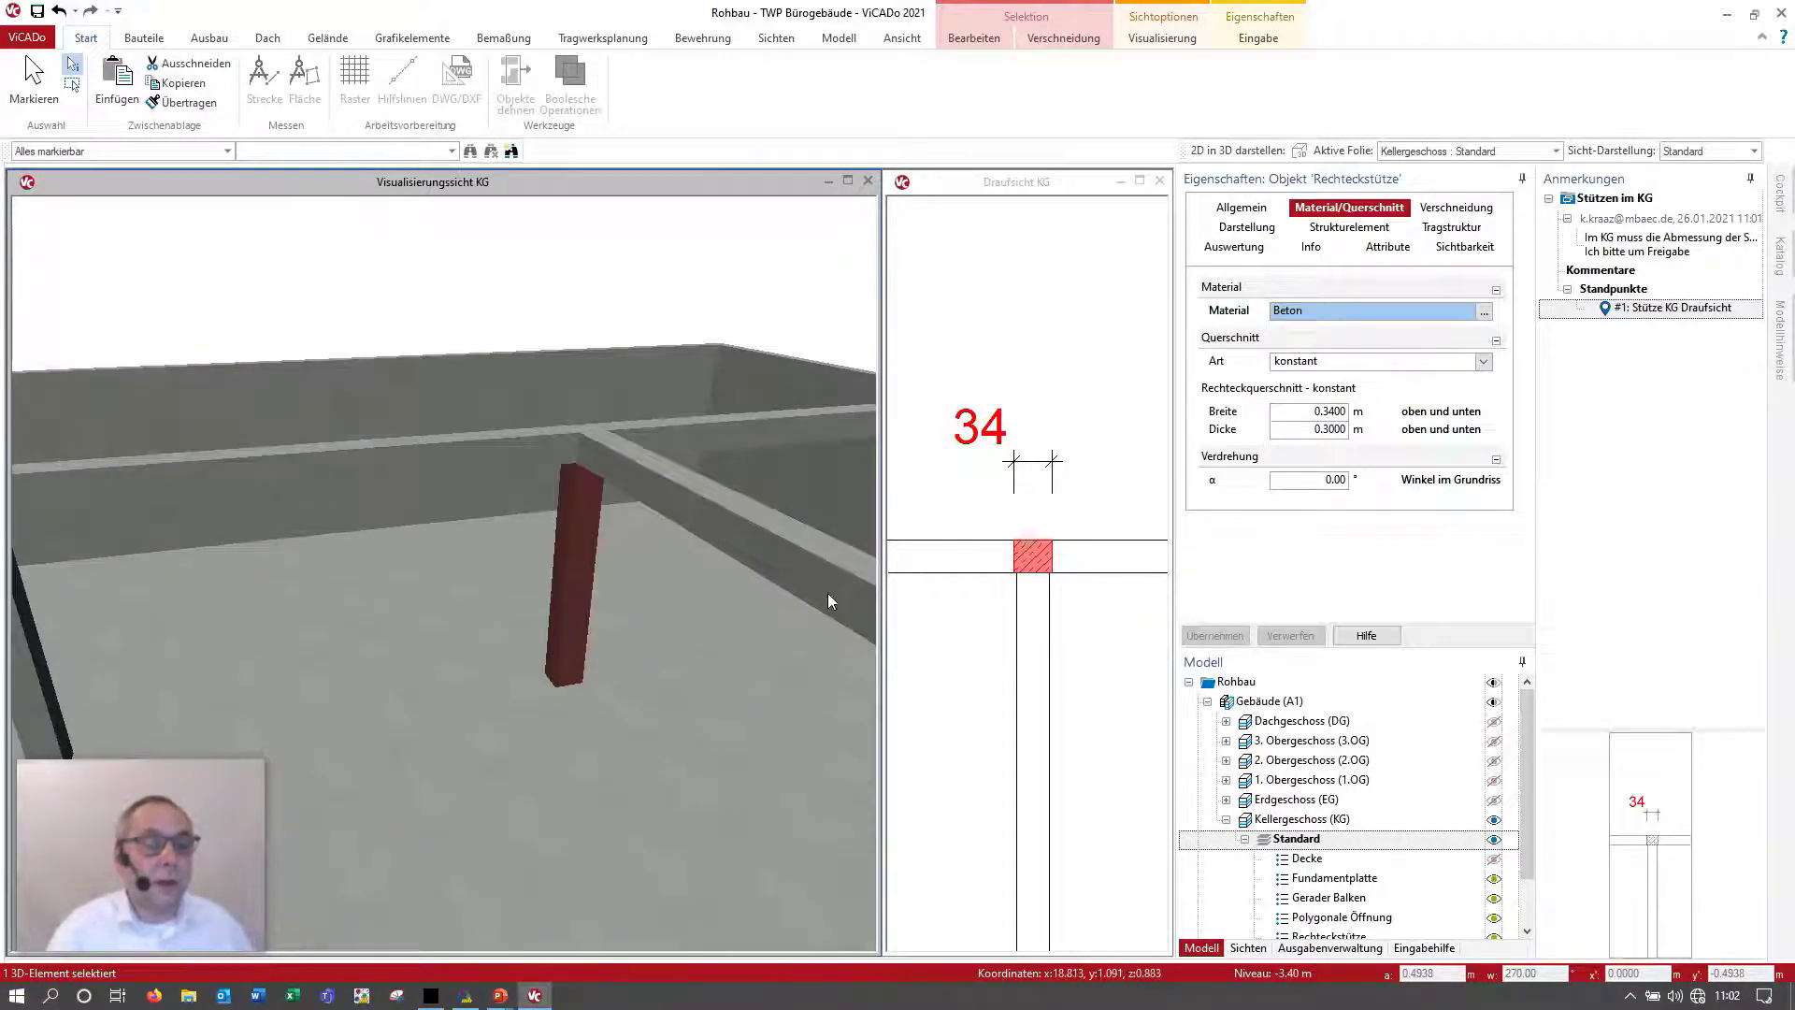
click(1661, 487)
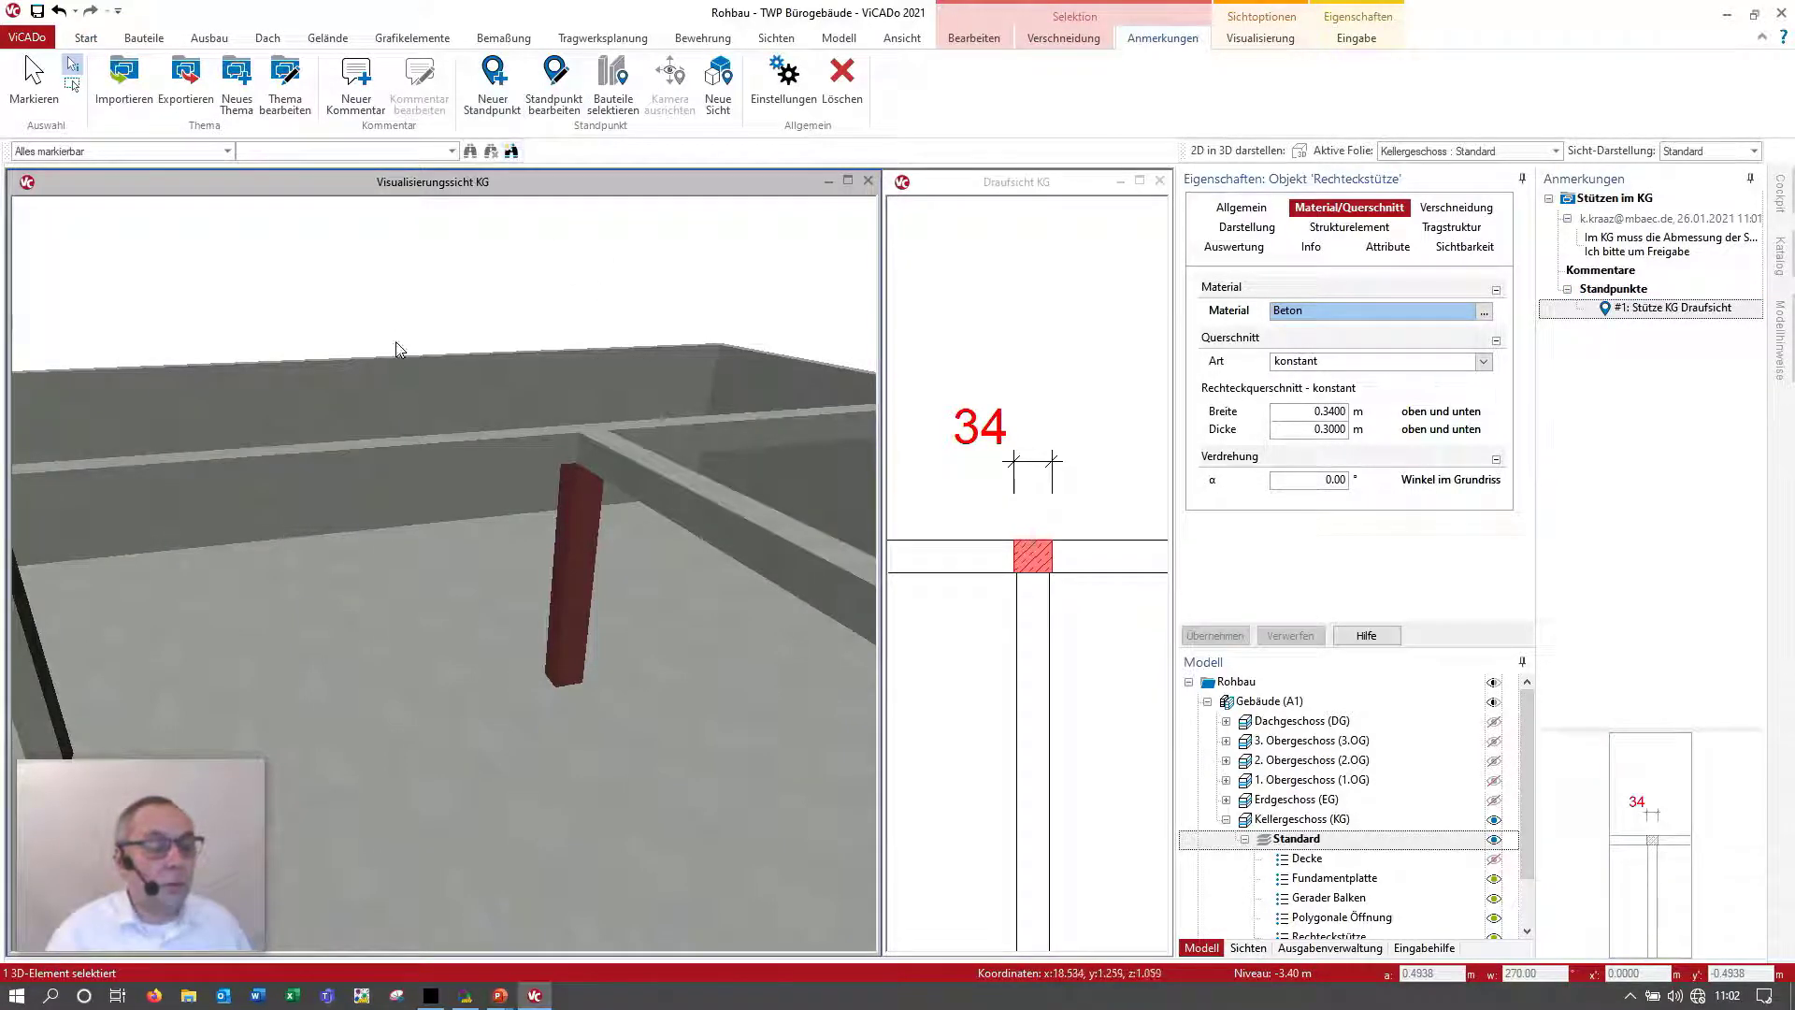
click(502, 96)
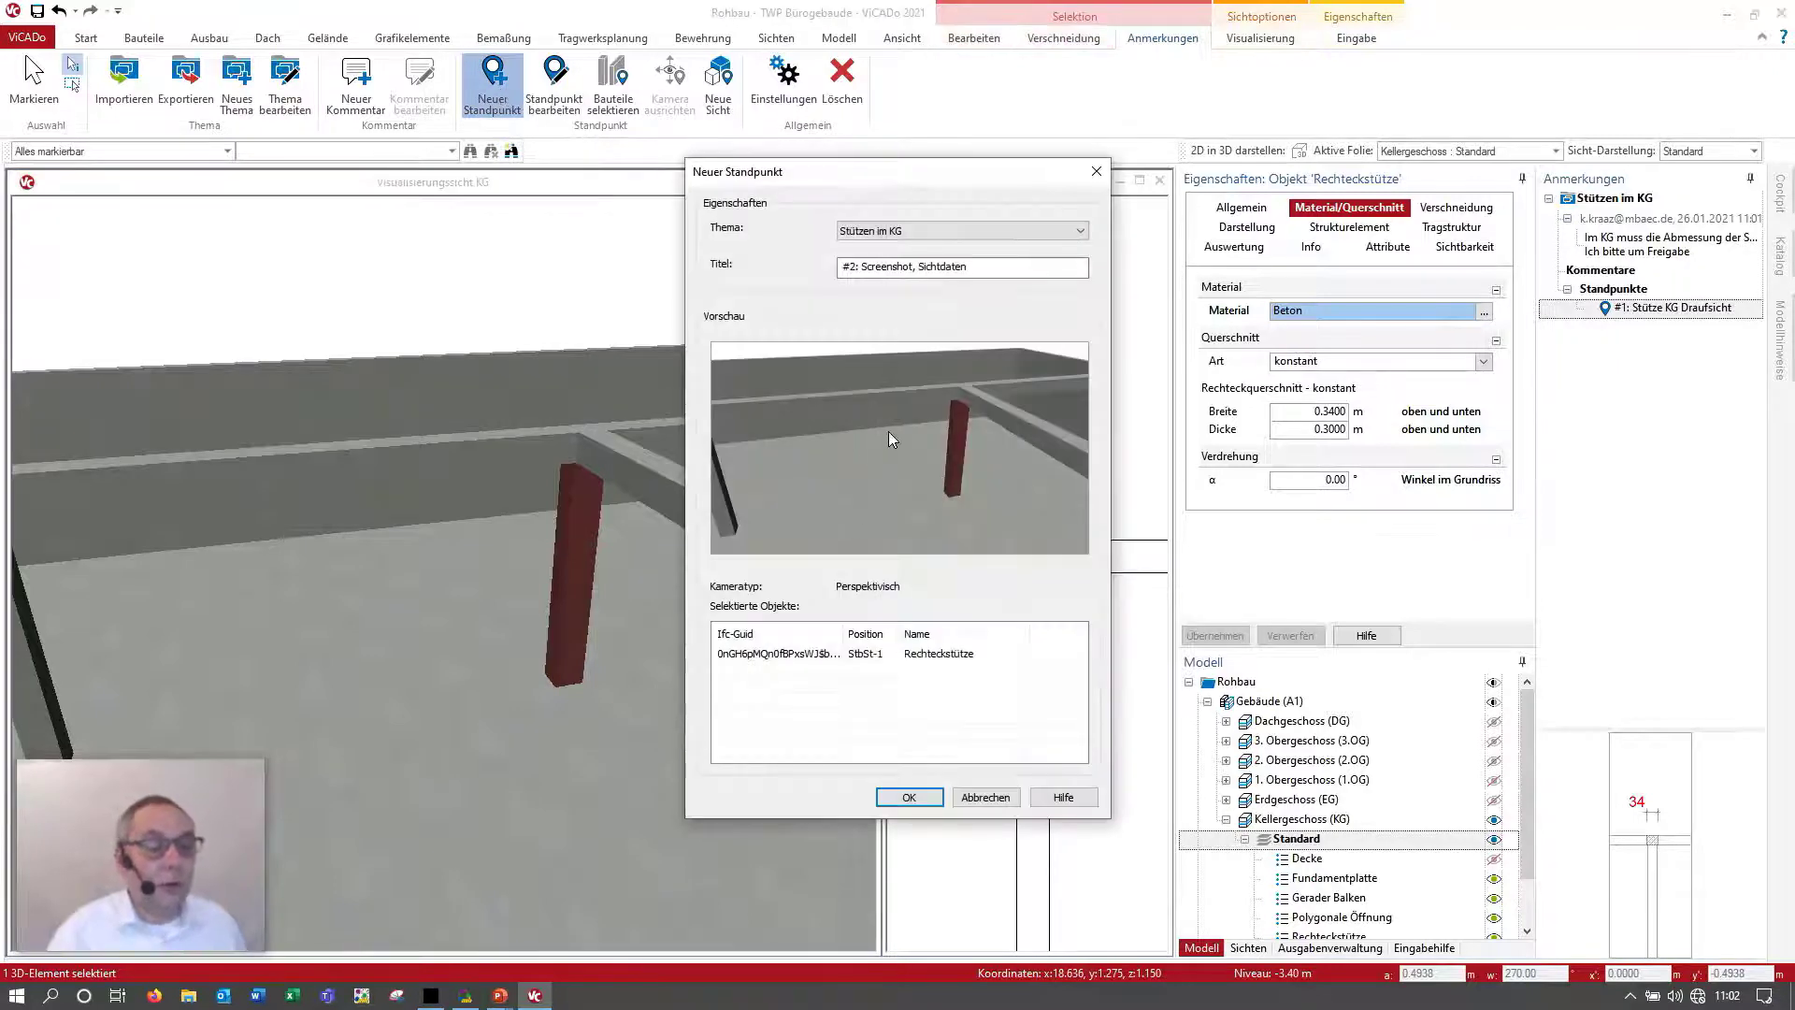
drag(862, 266, 1084, 267)
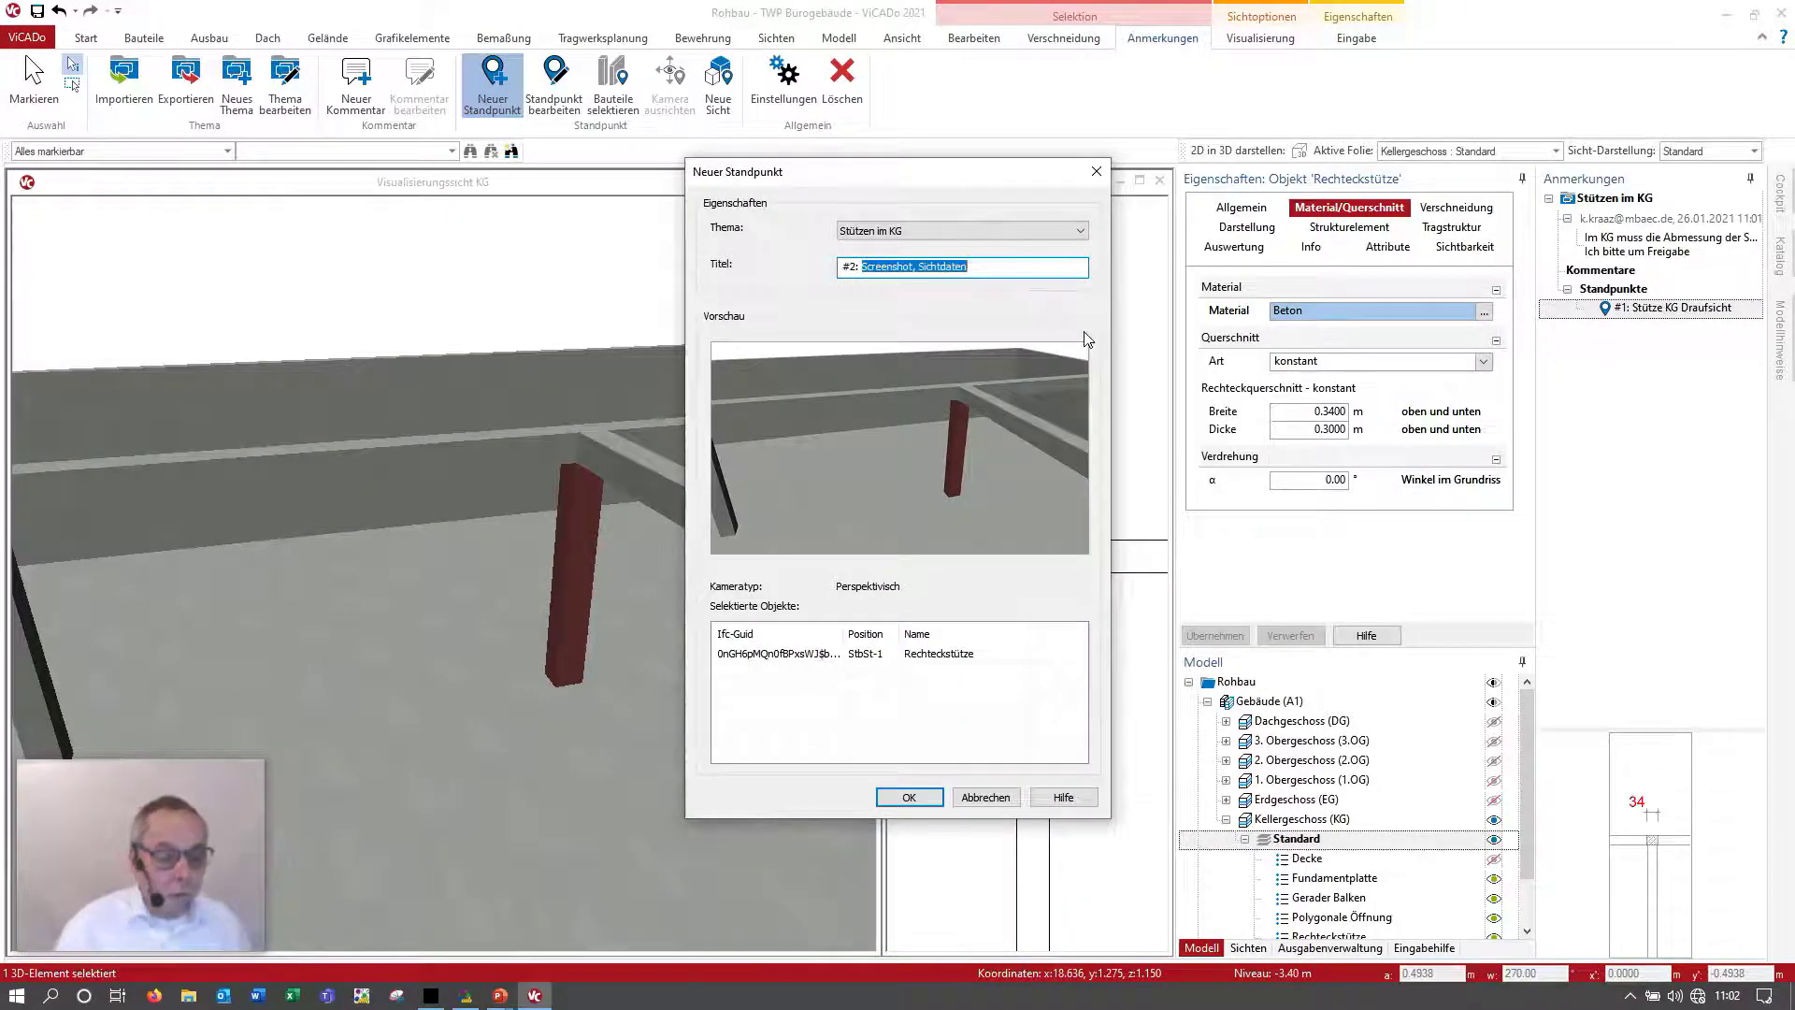
text(St)
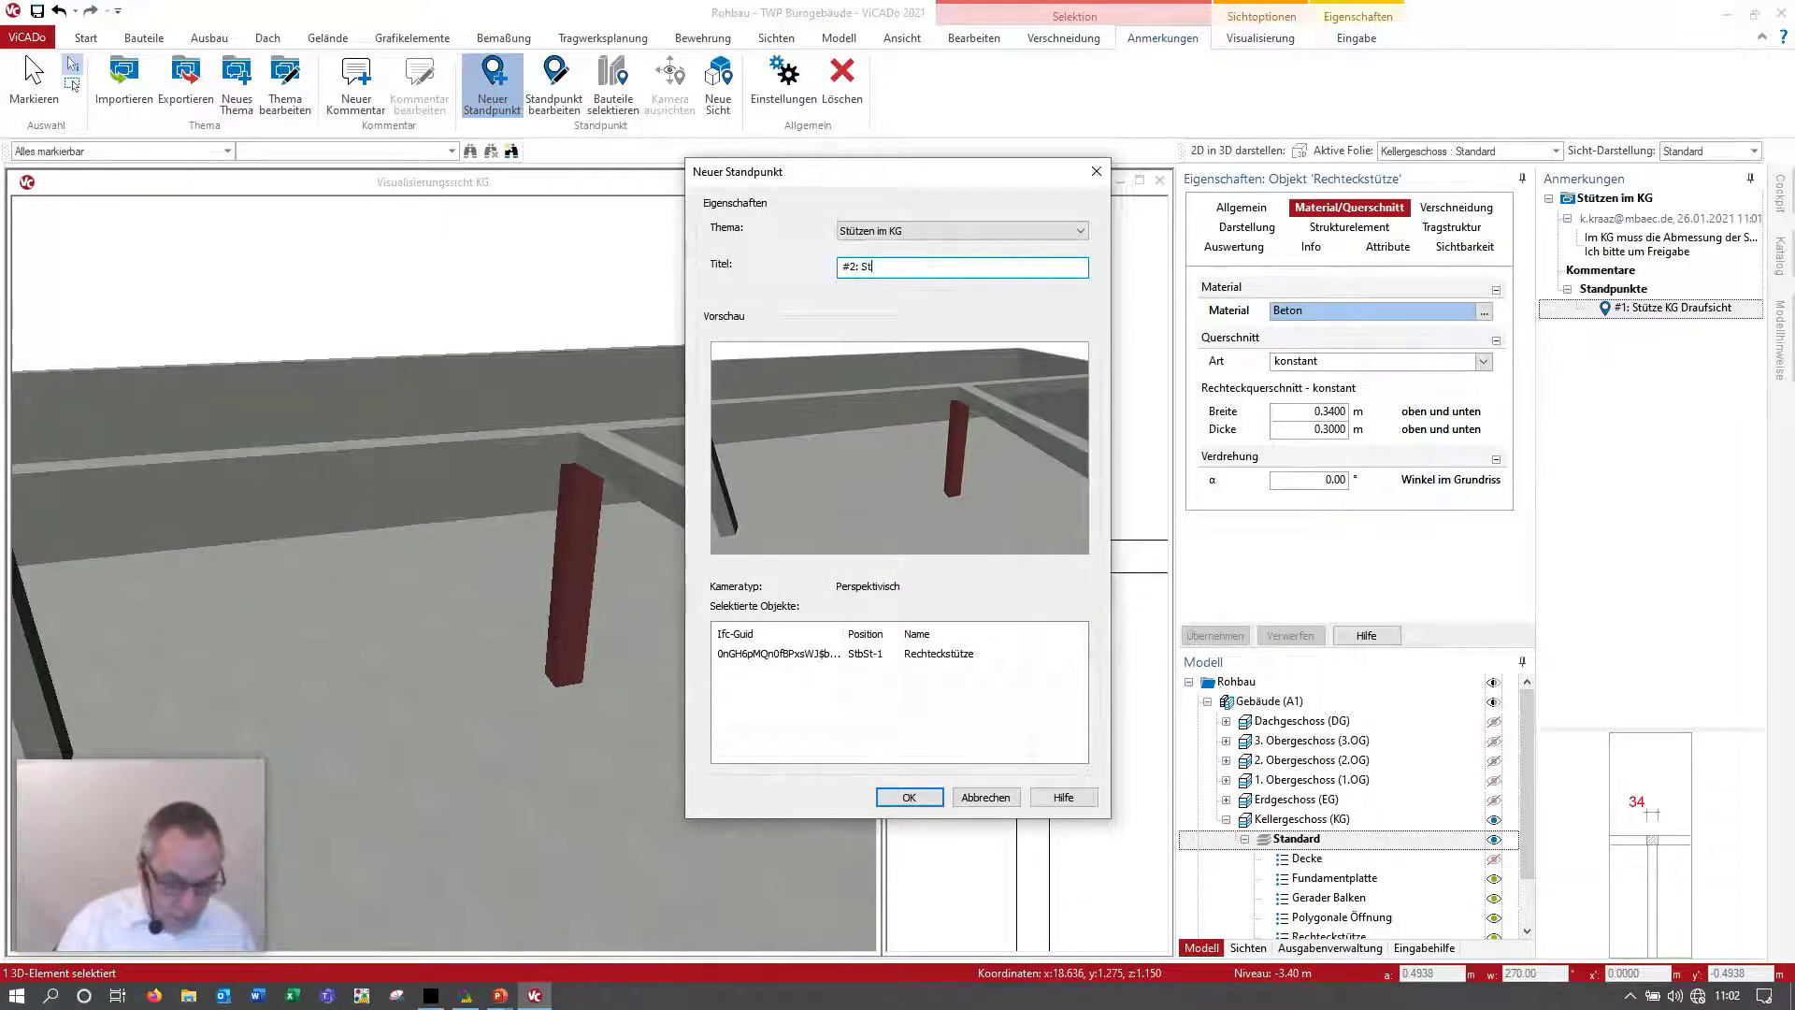
text(ütze KG)
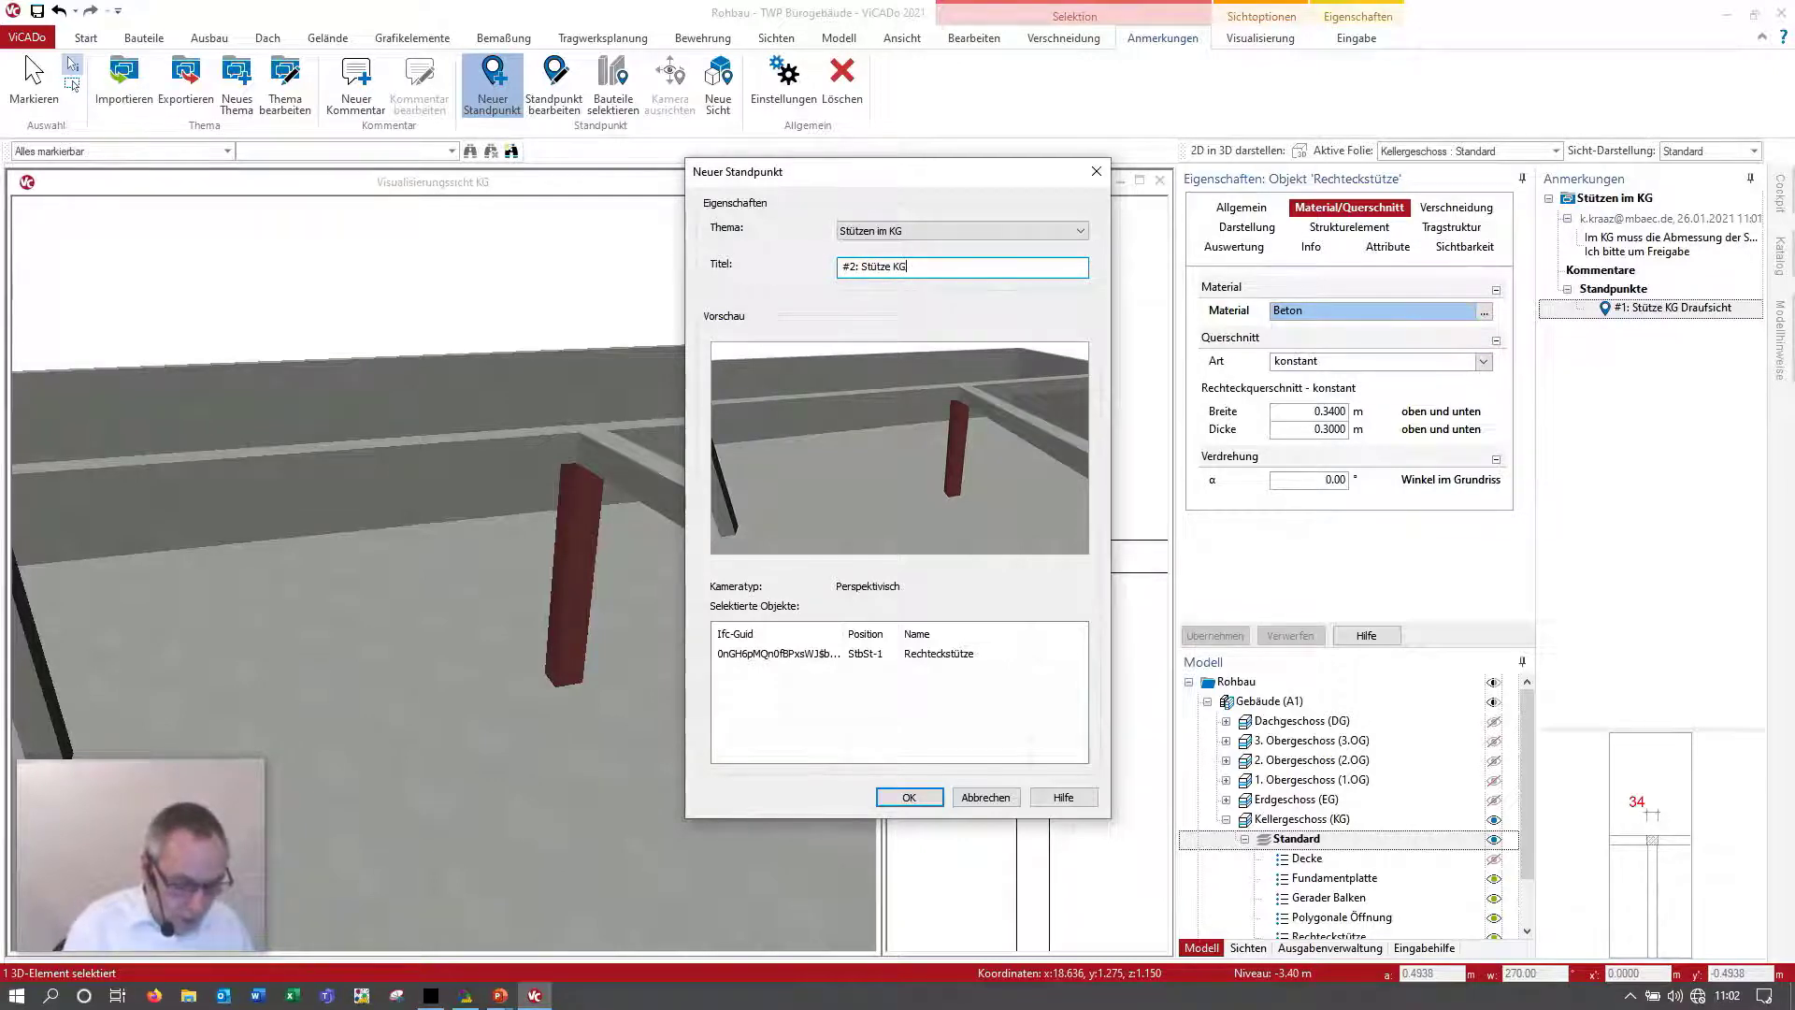
text( Vis)
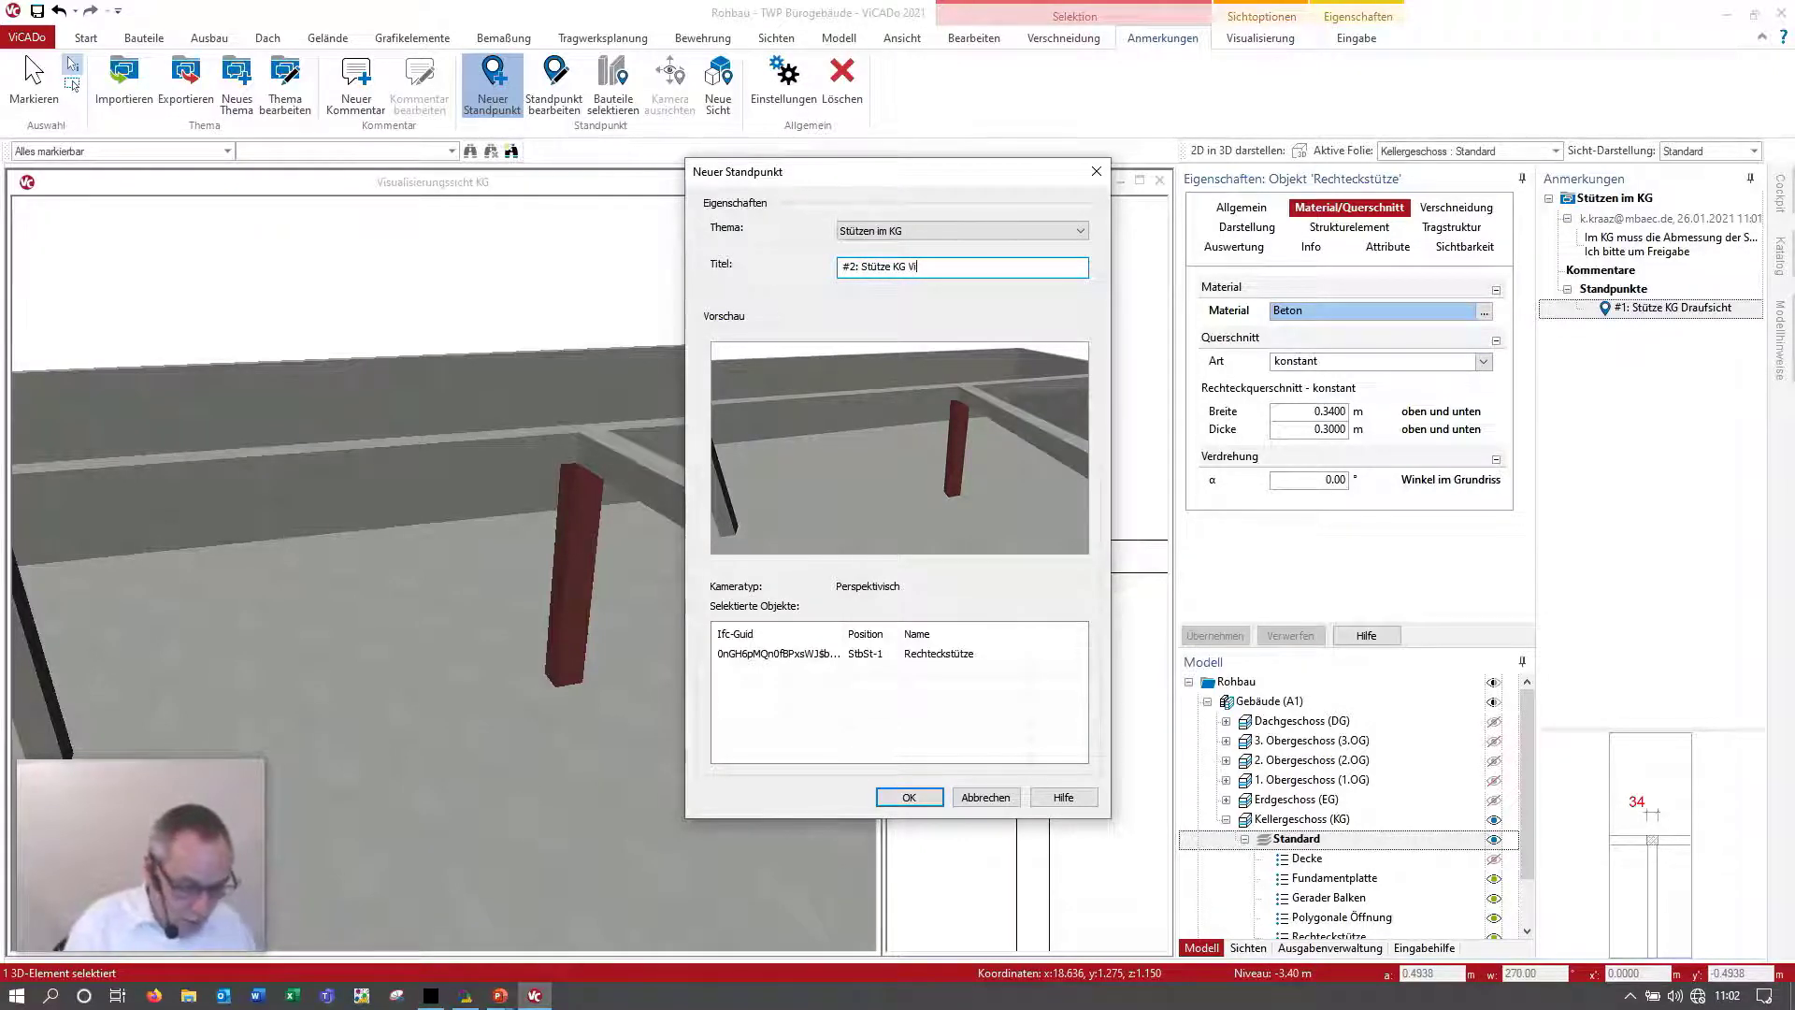
text(u)
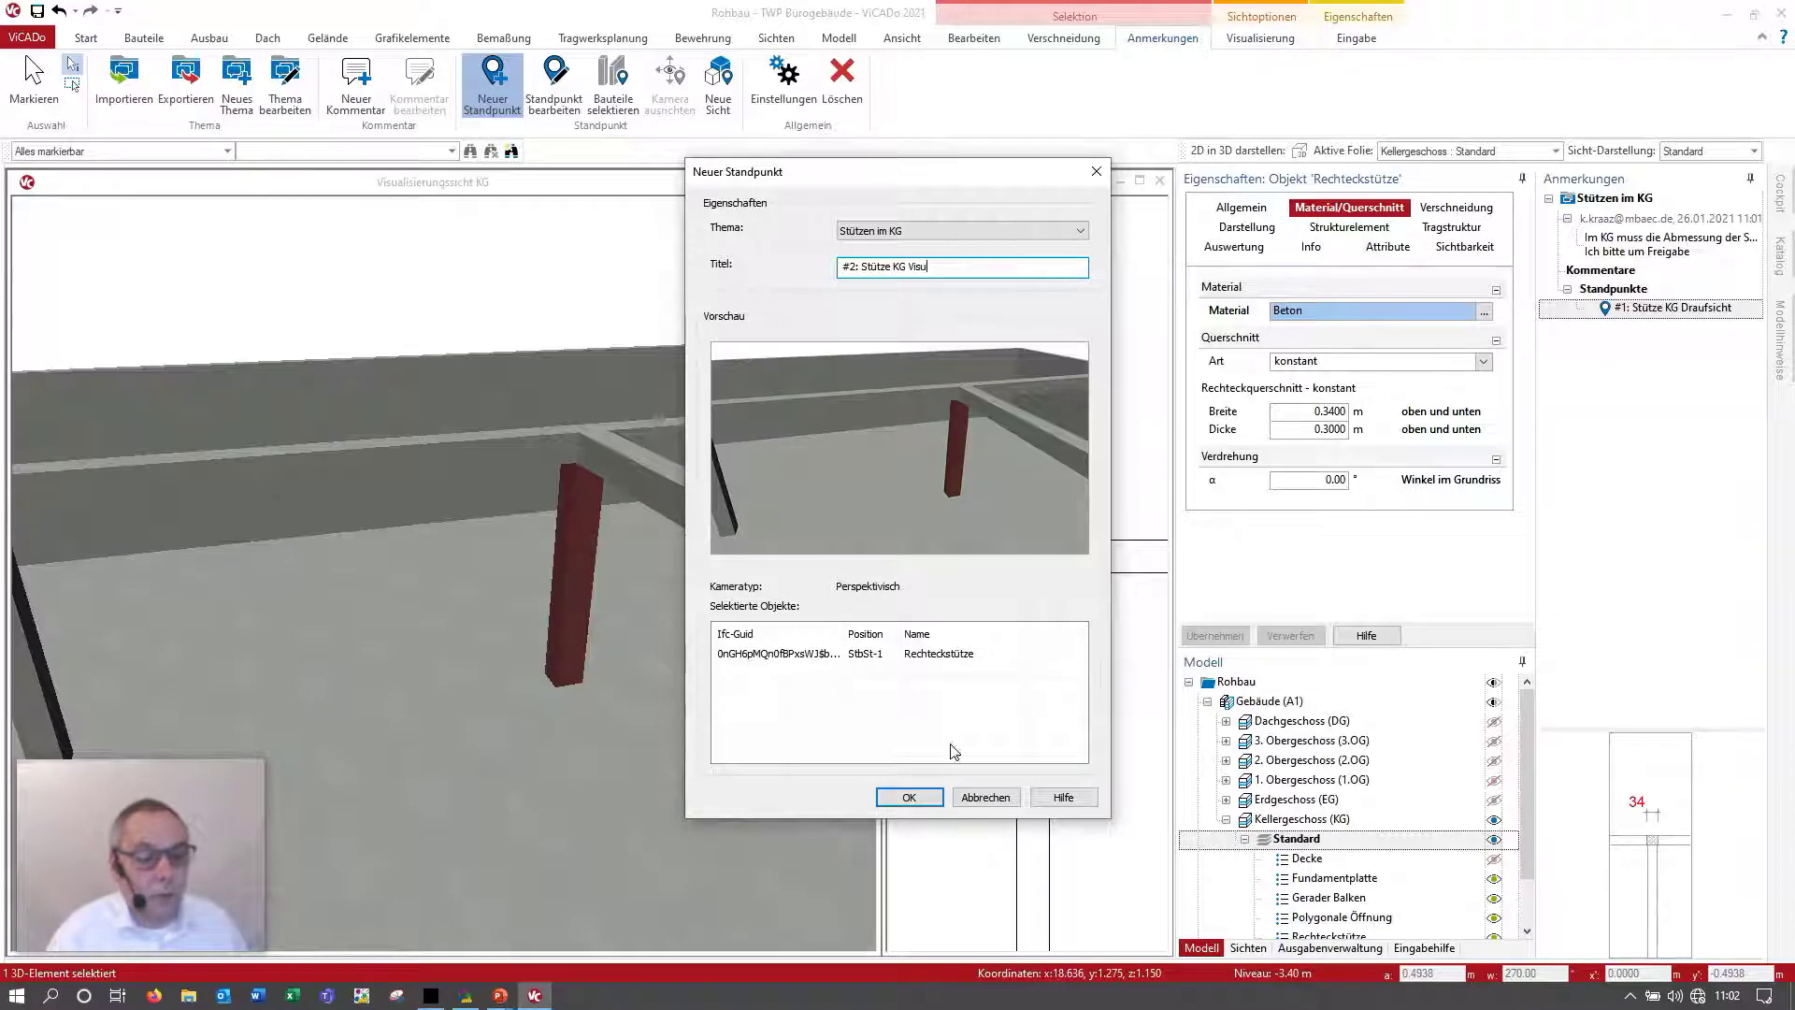
click(909, 796)
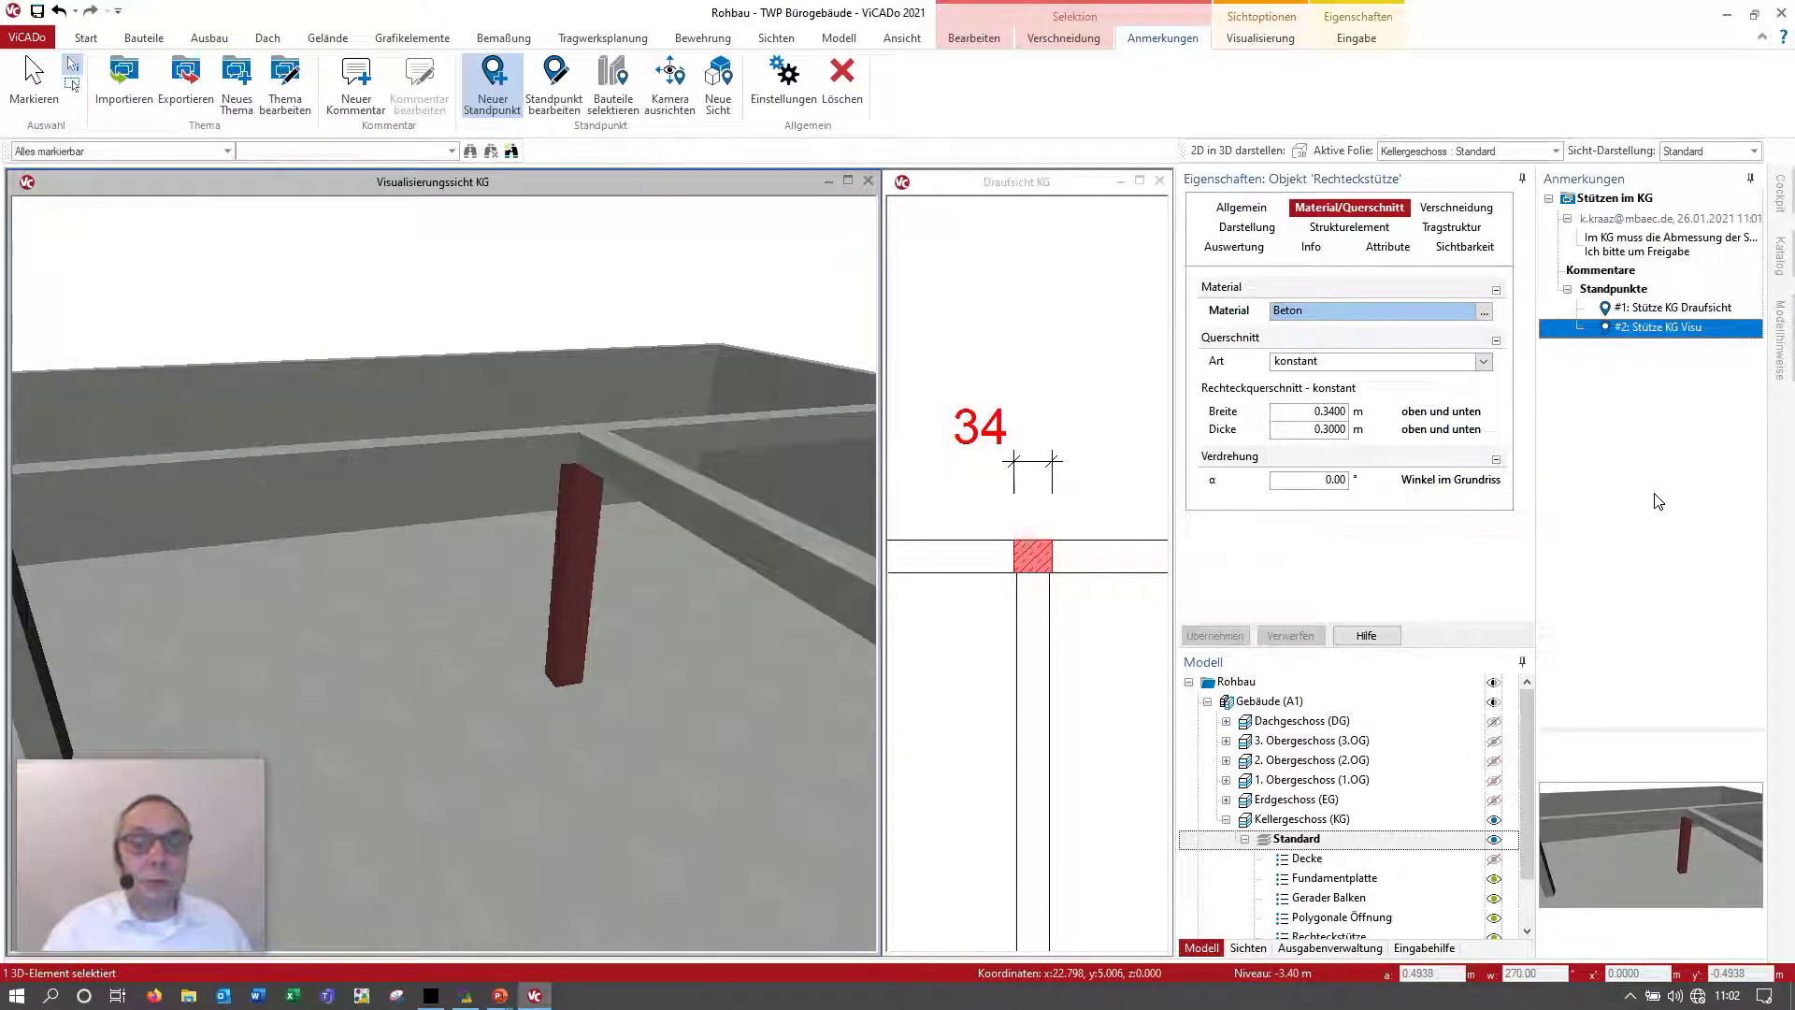
Step: Reselect viewpoint #2, then start a BCF export into the TWP Bürogebäude documents folder
click(675, 409)
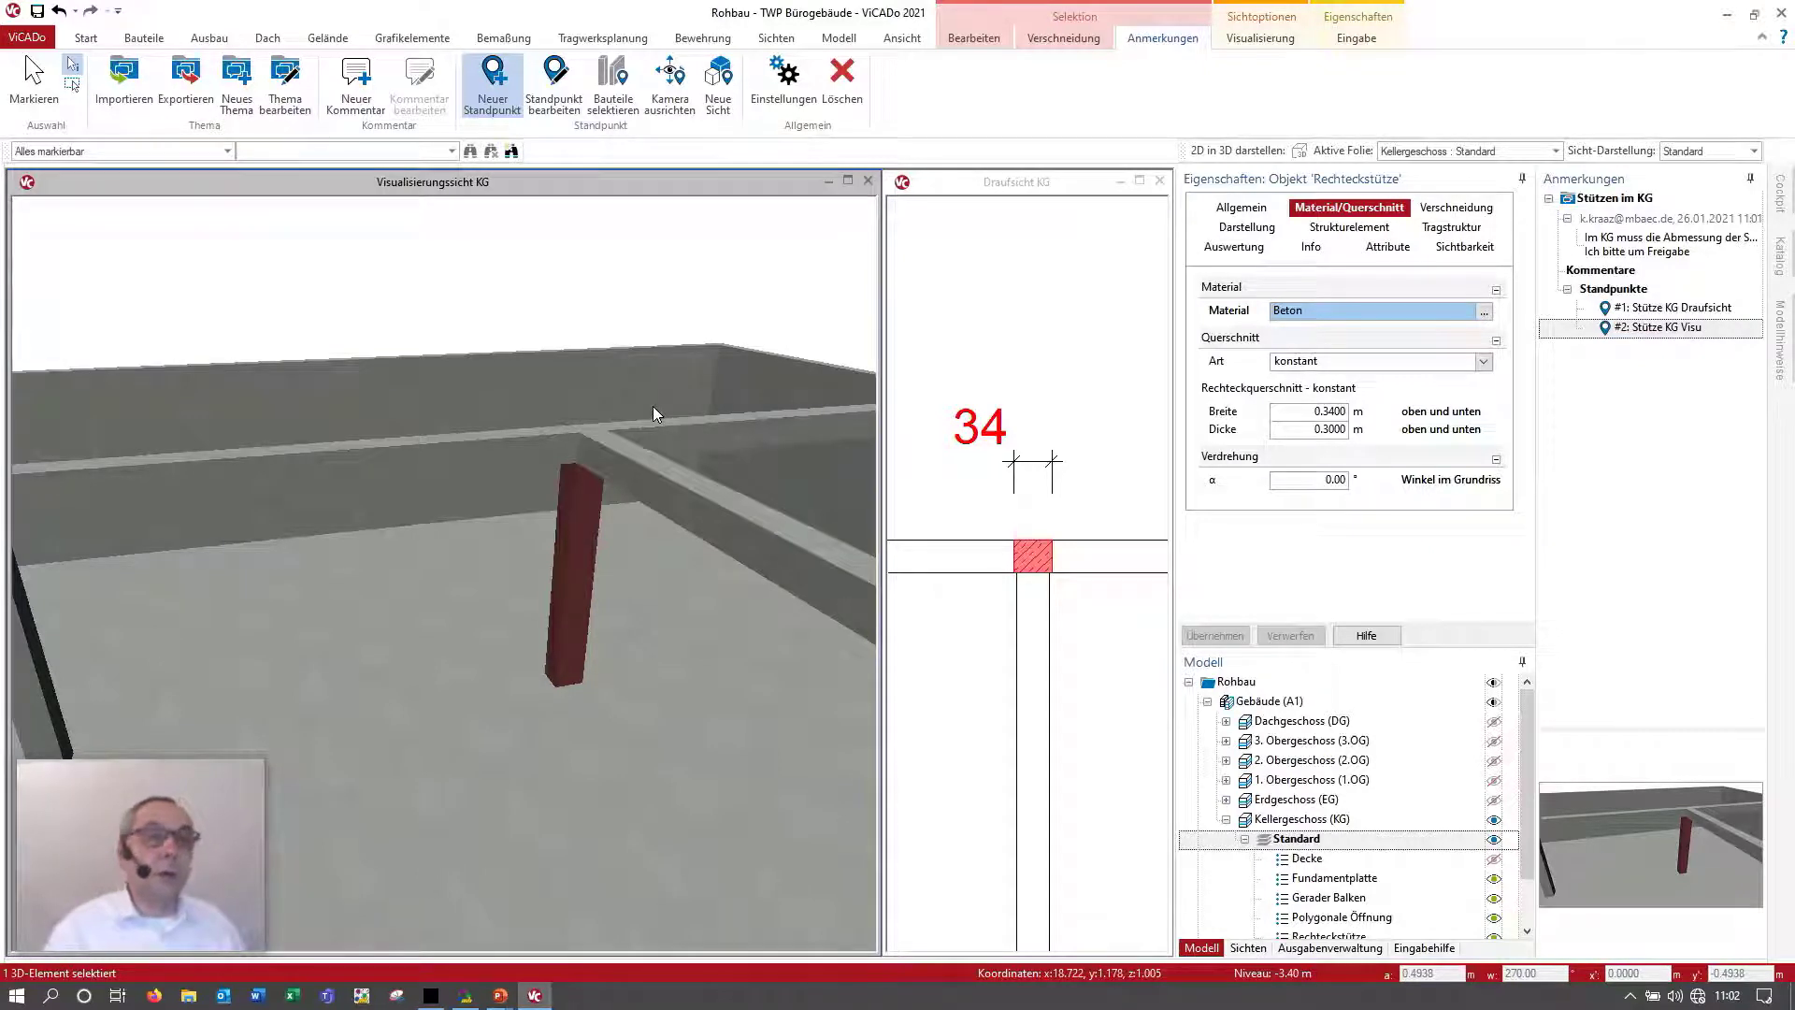
click(1709, 507)
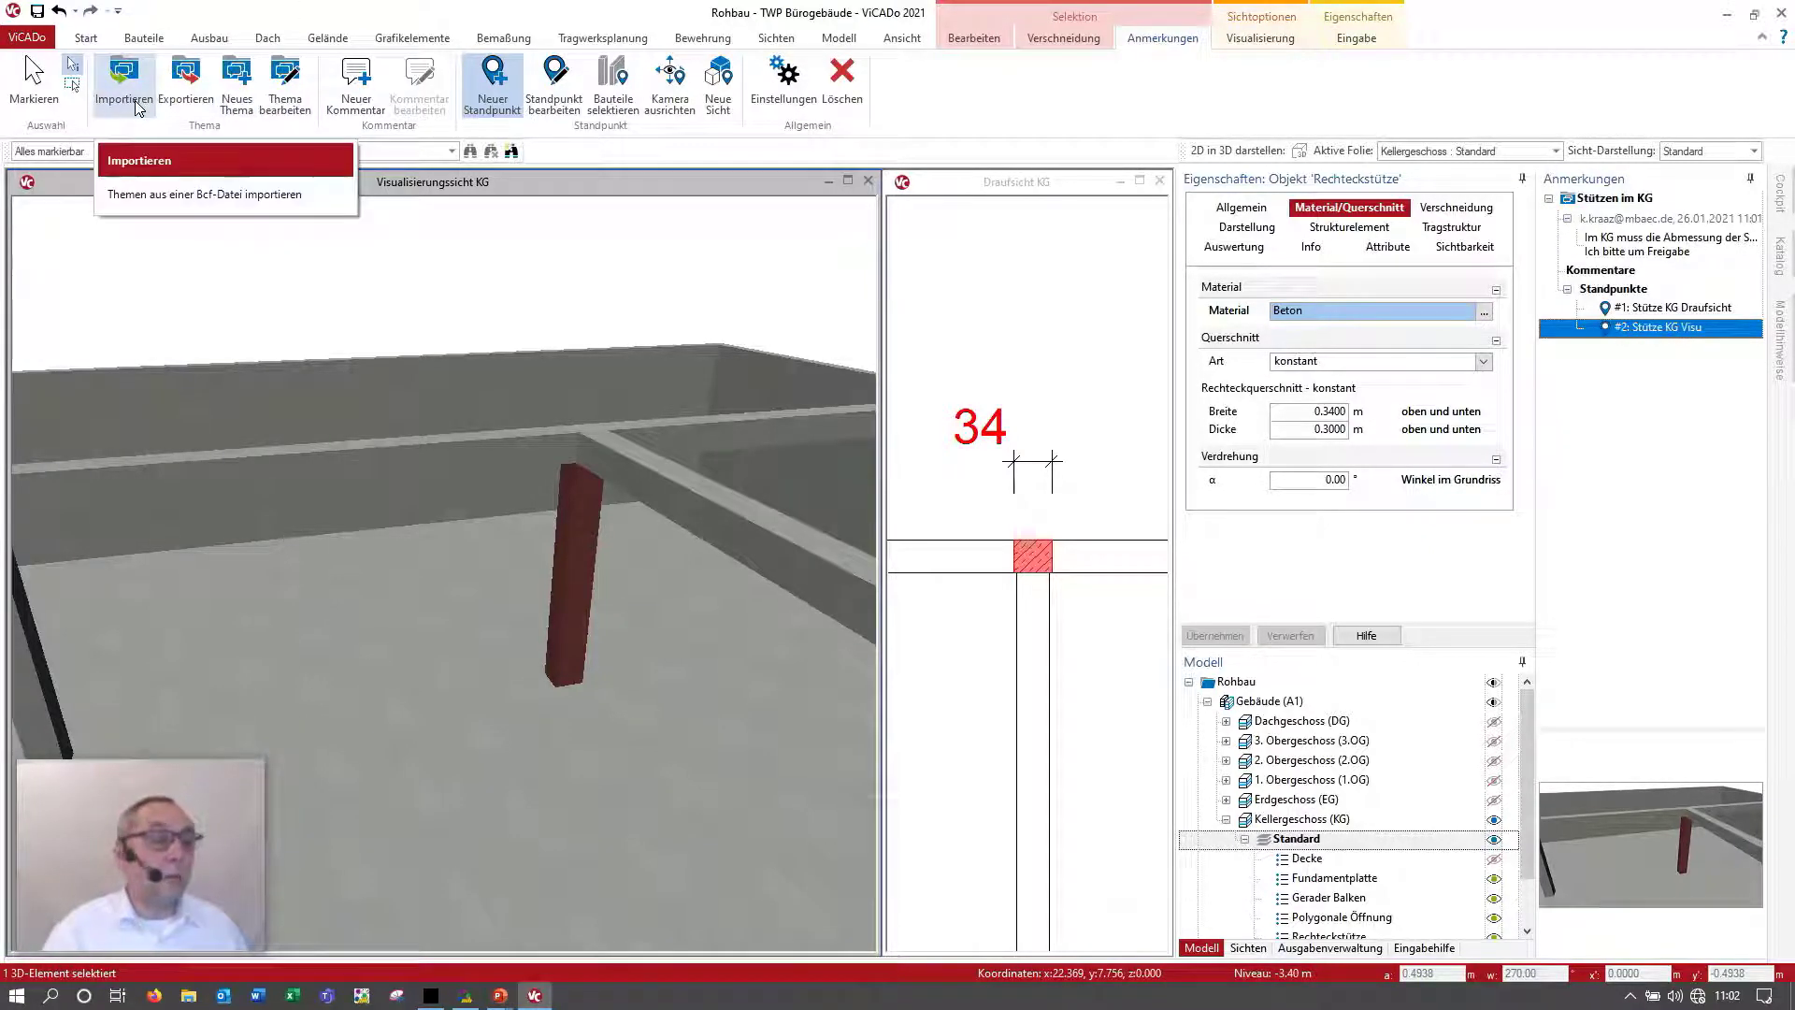
click(186, 86)
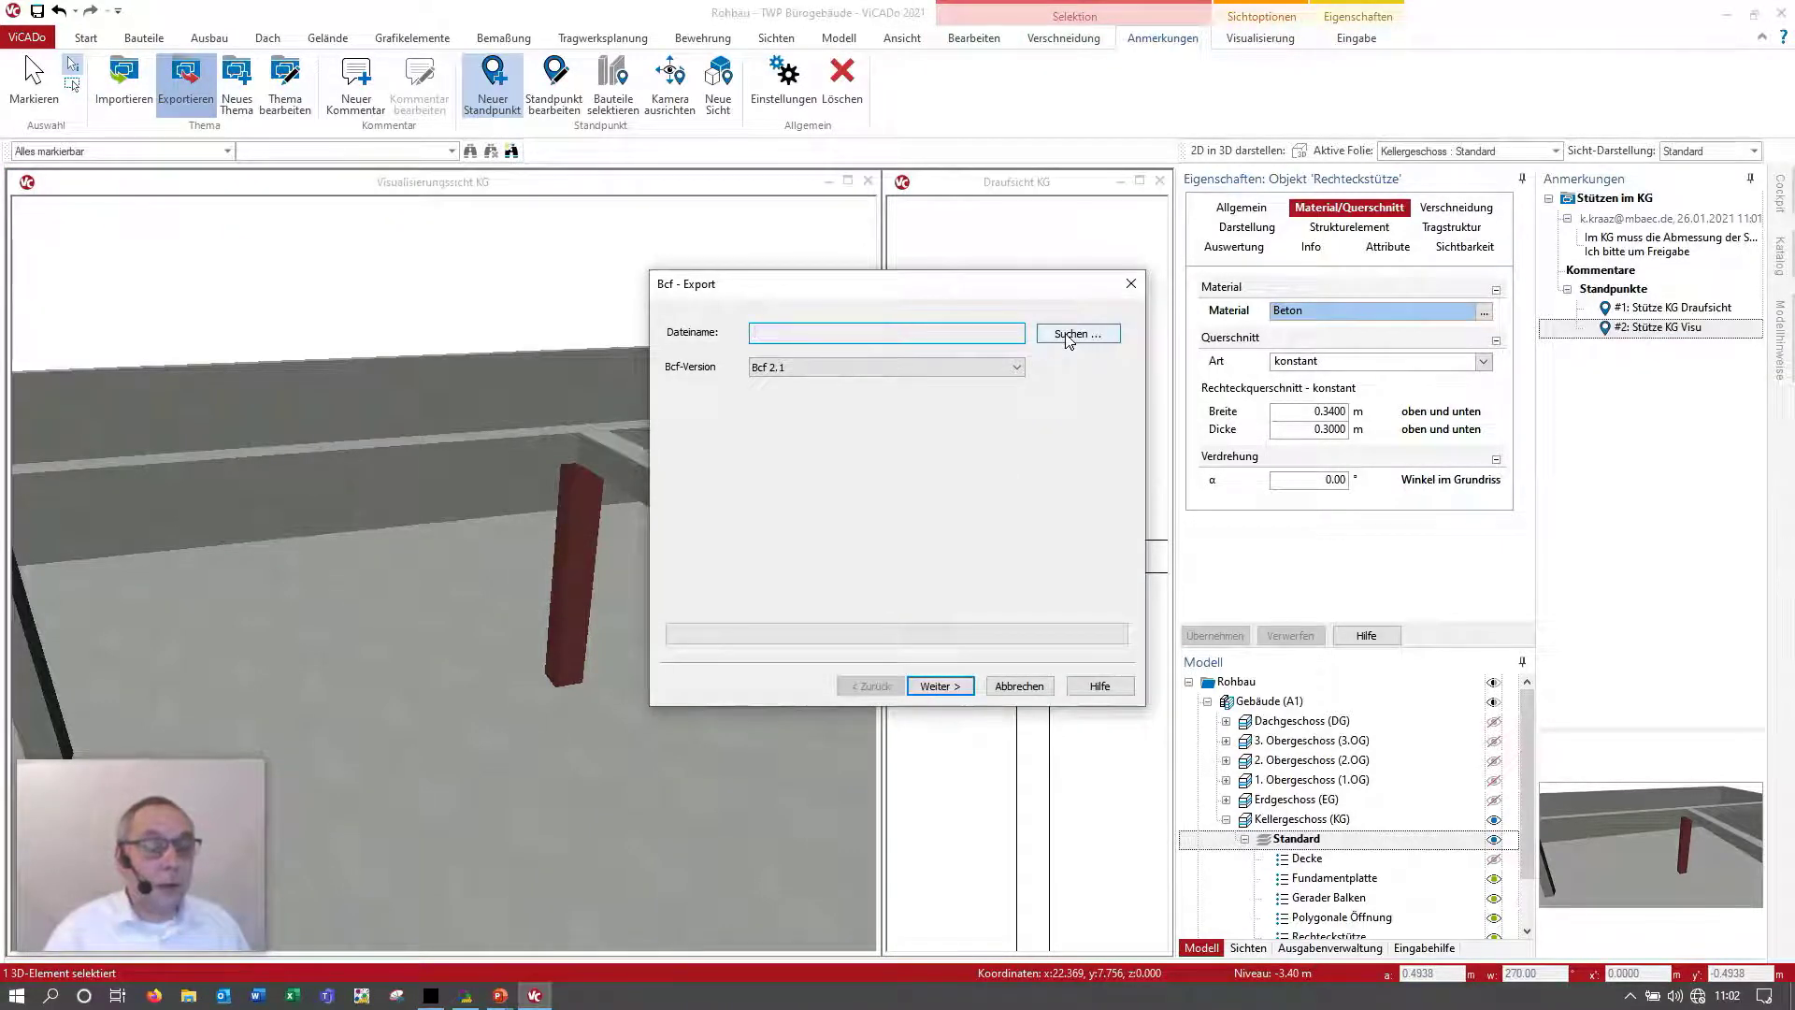
click(1069, 339)
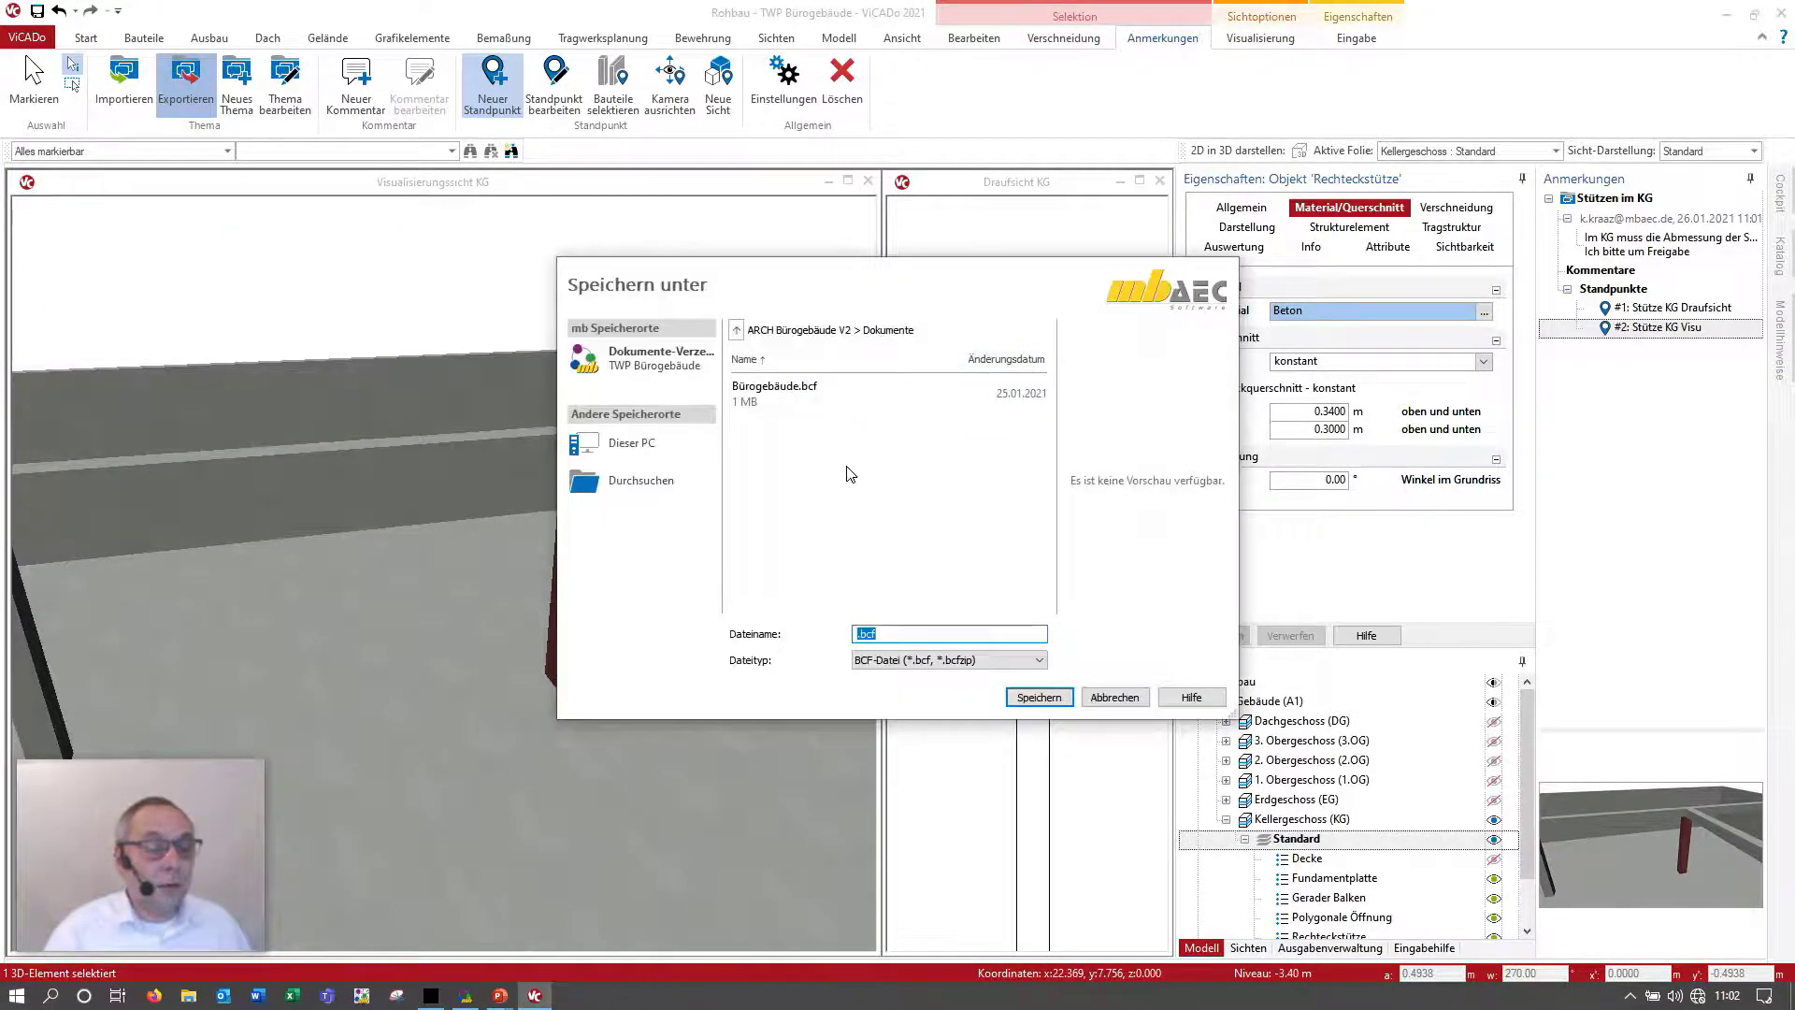
click(639, 362)
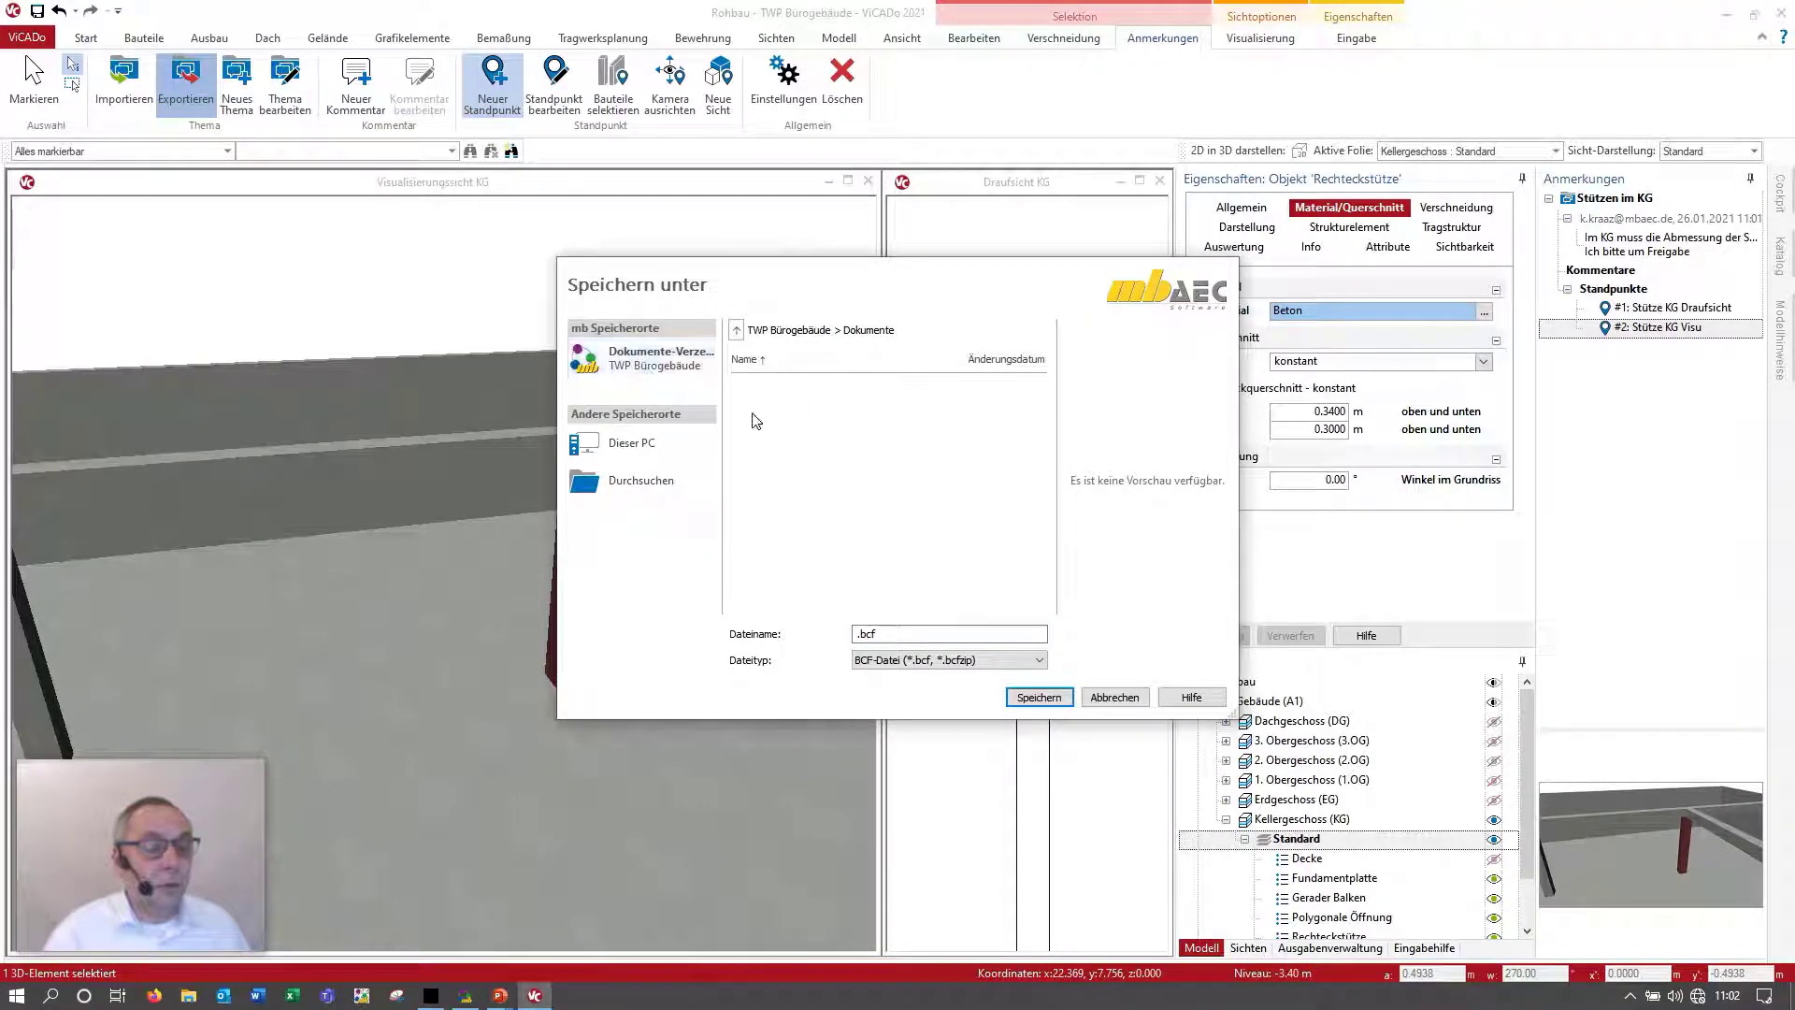
Step: Save the export as Bürogebäude.bcf in Bcf 2.1 format and finish it
click(858, 636)
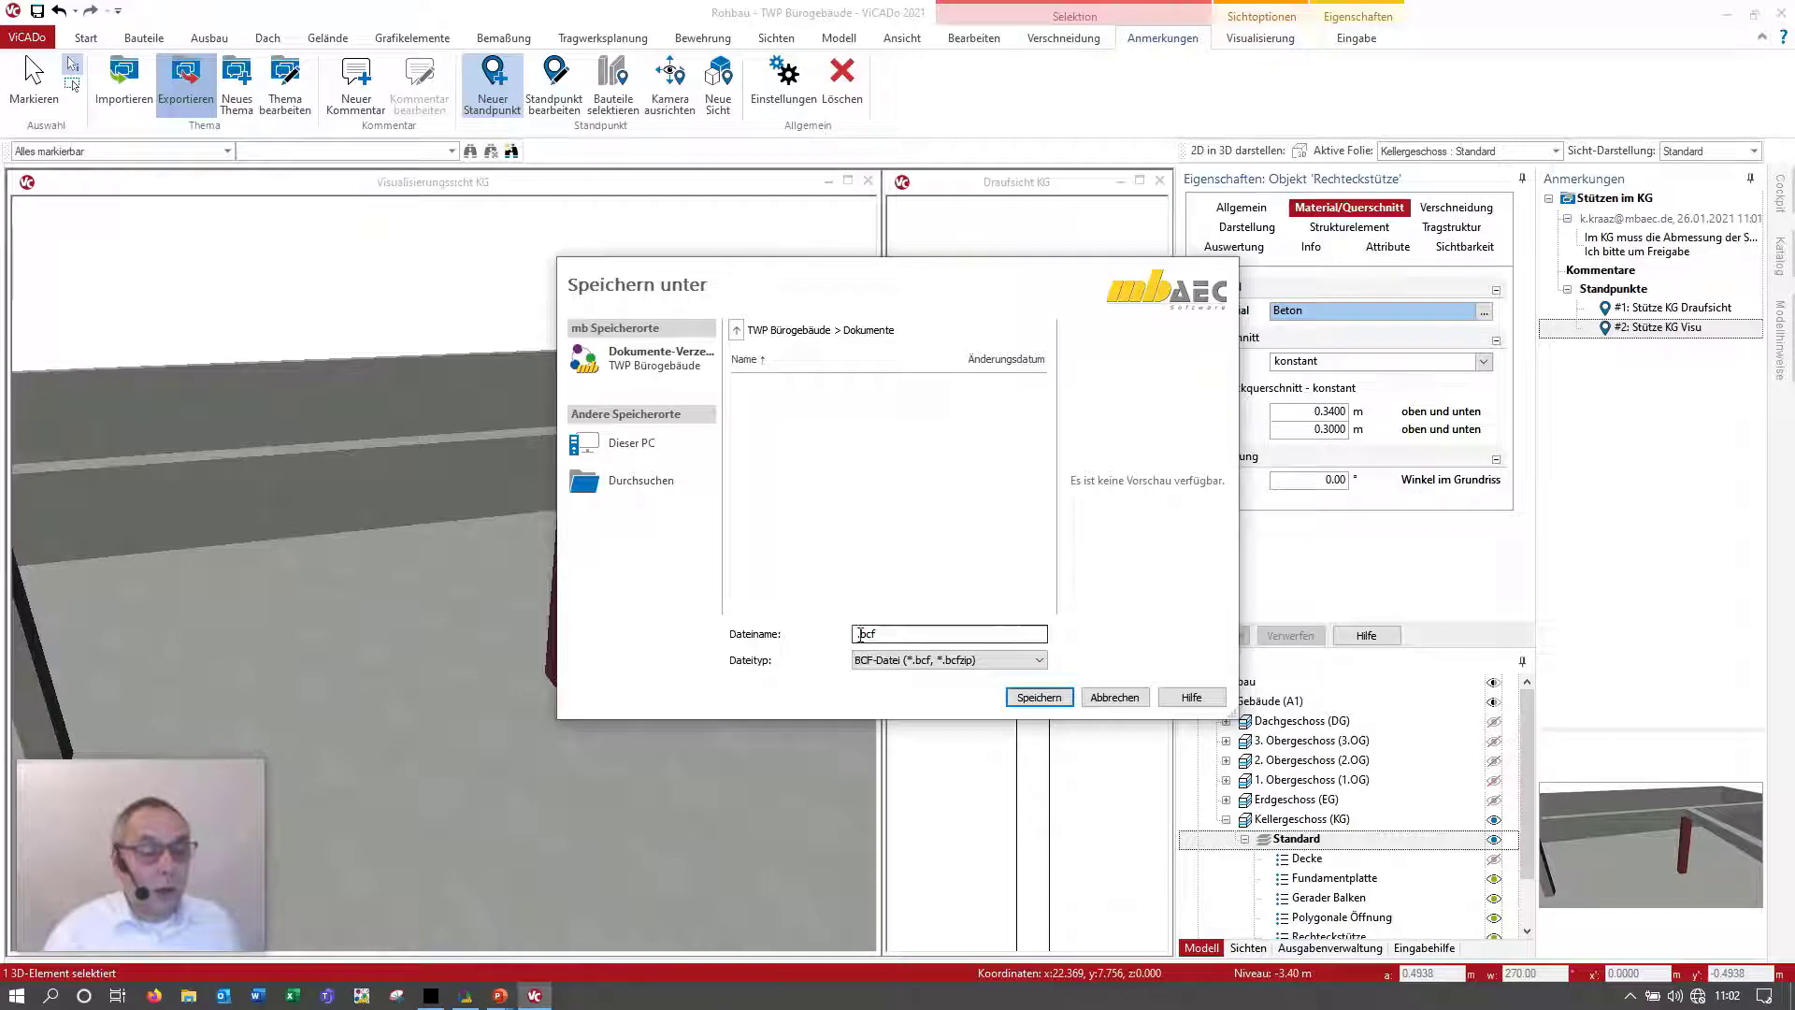
text(B)
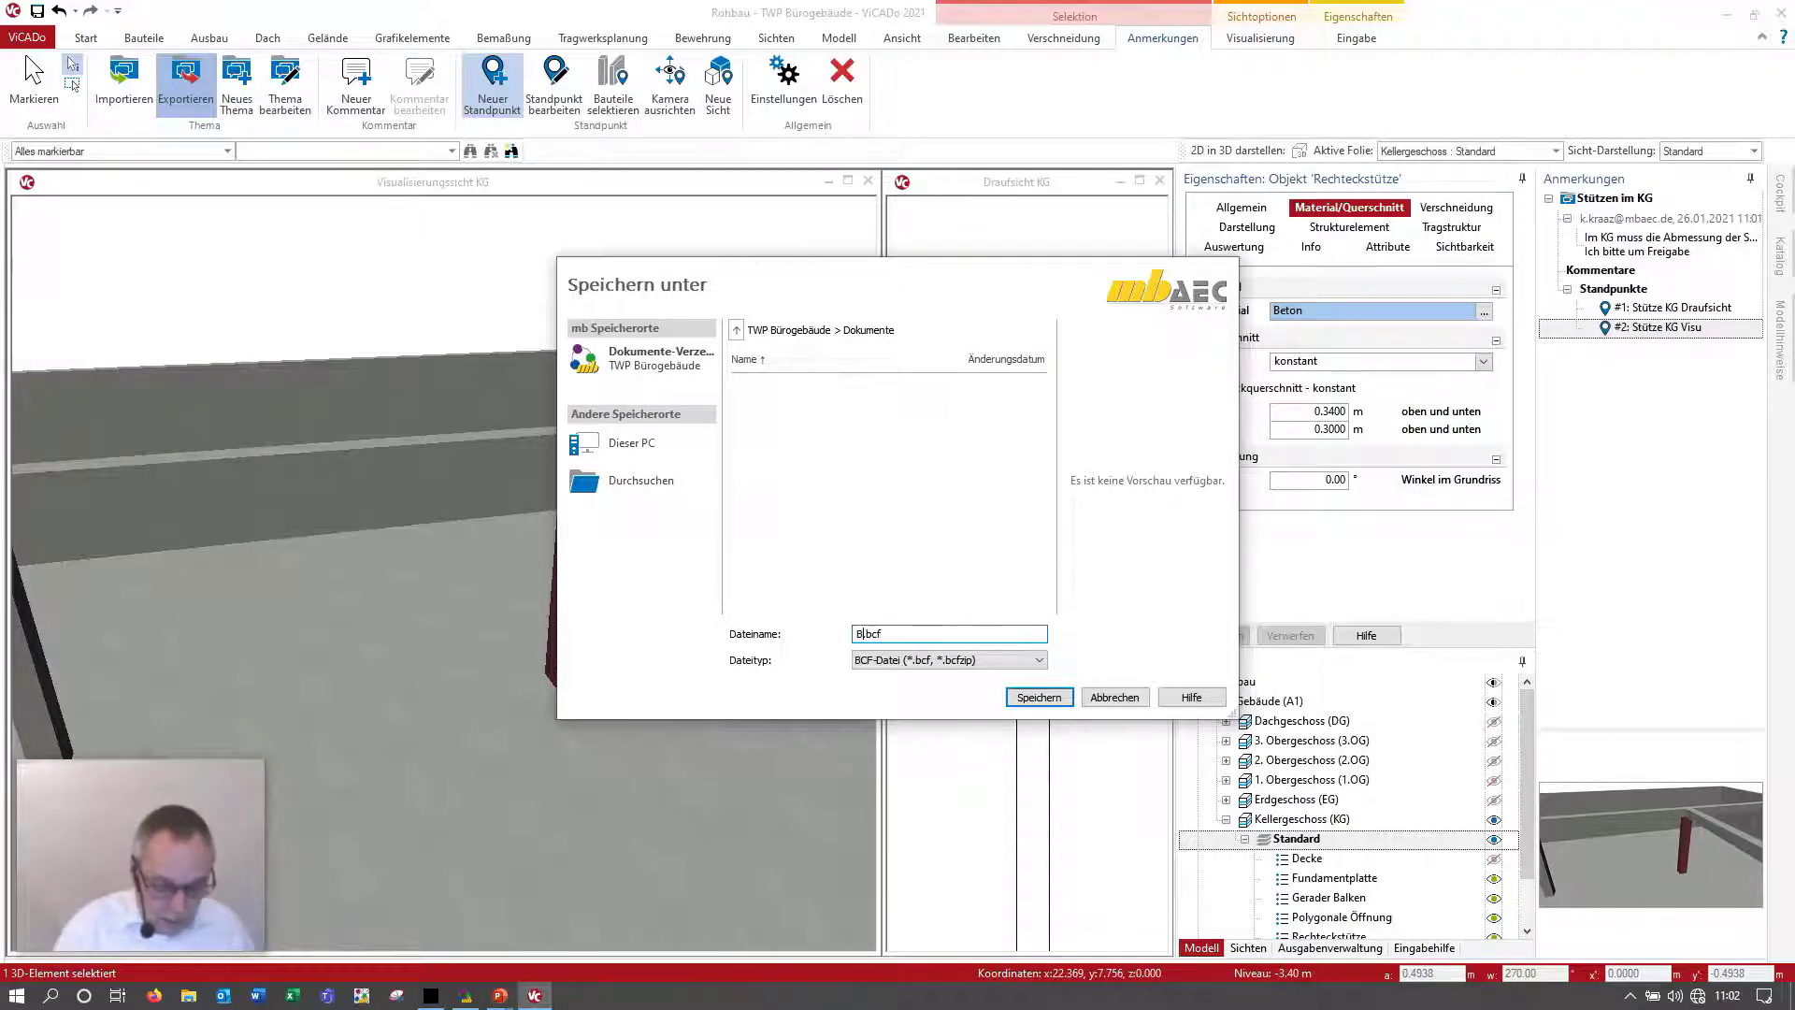
text(ürogeb)
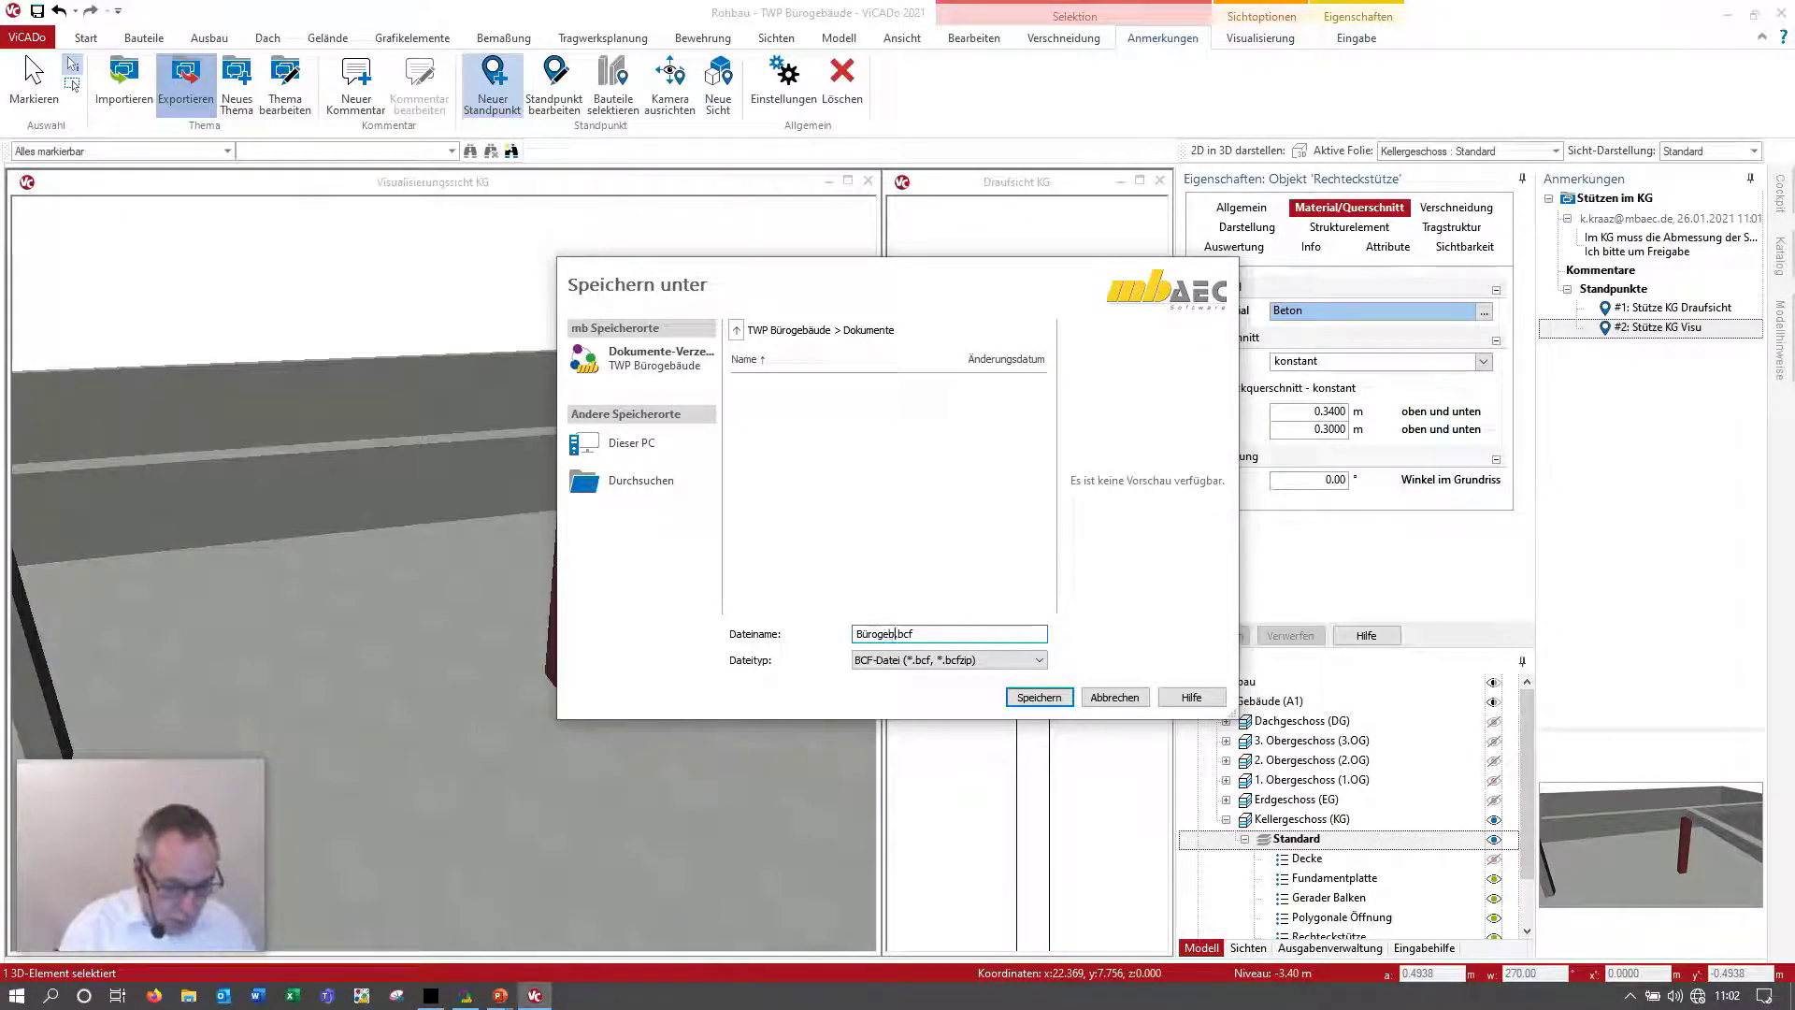
text(äude)
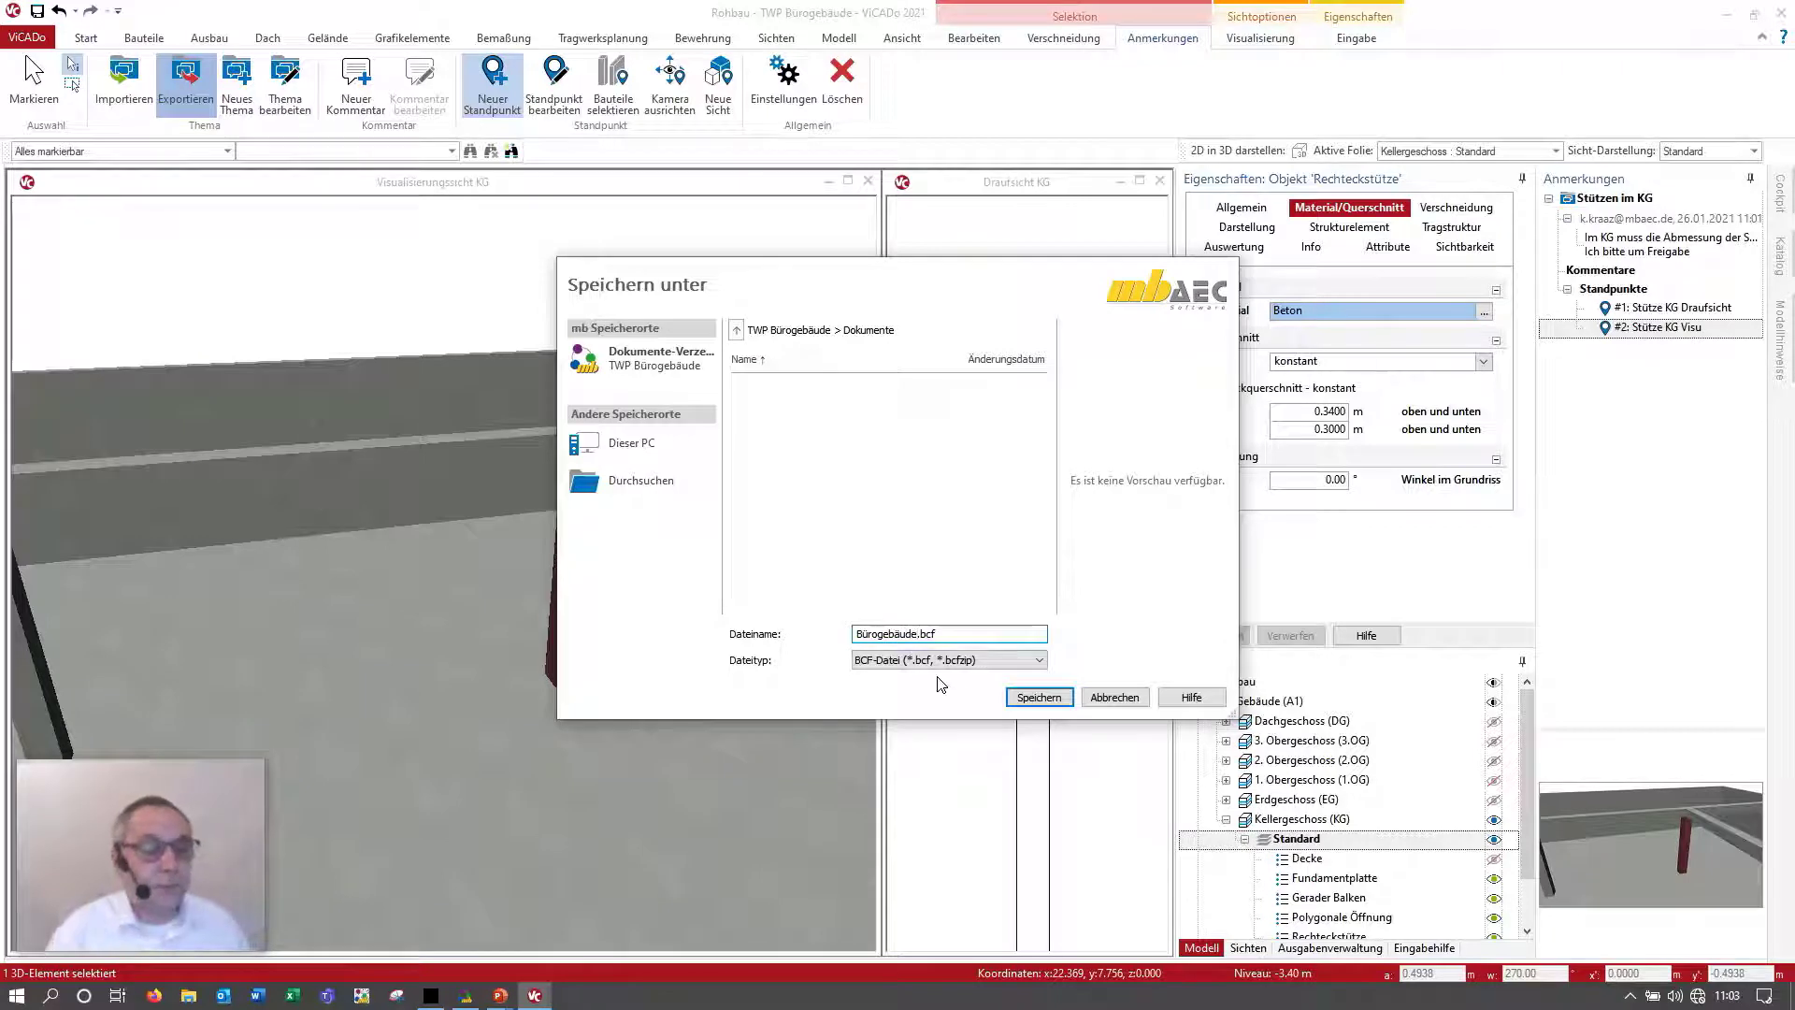
click(1038, 701)
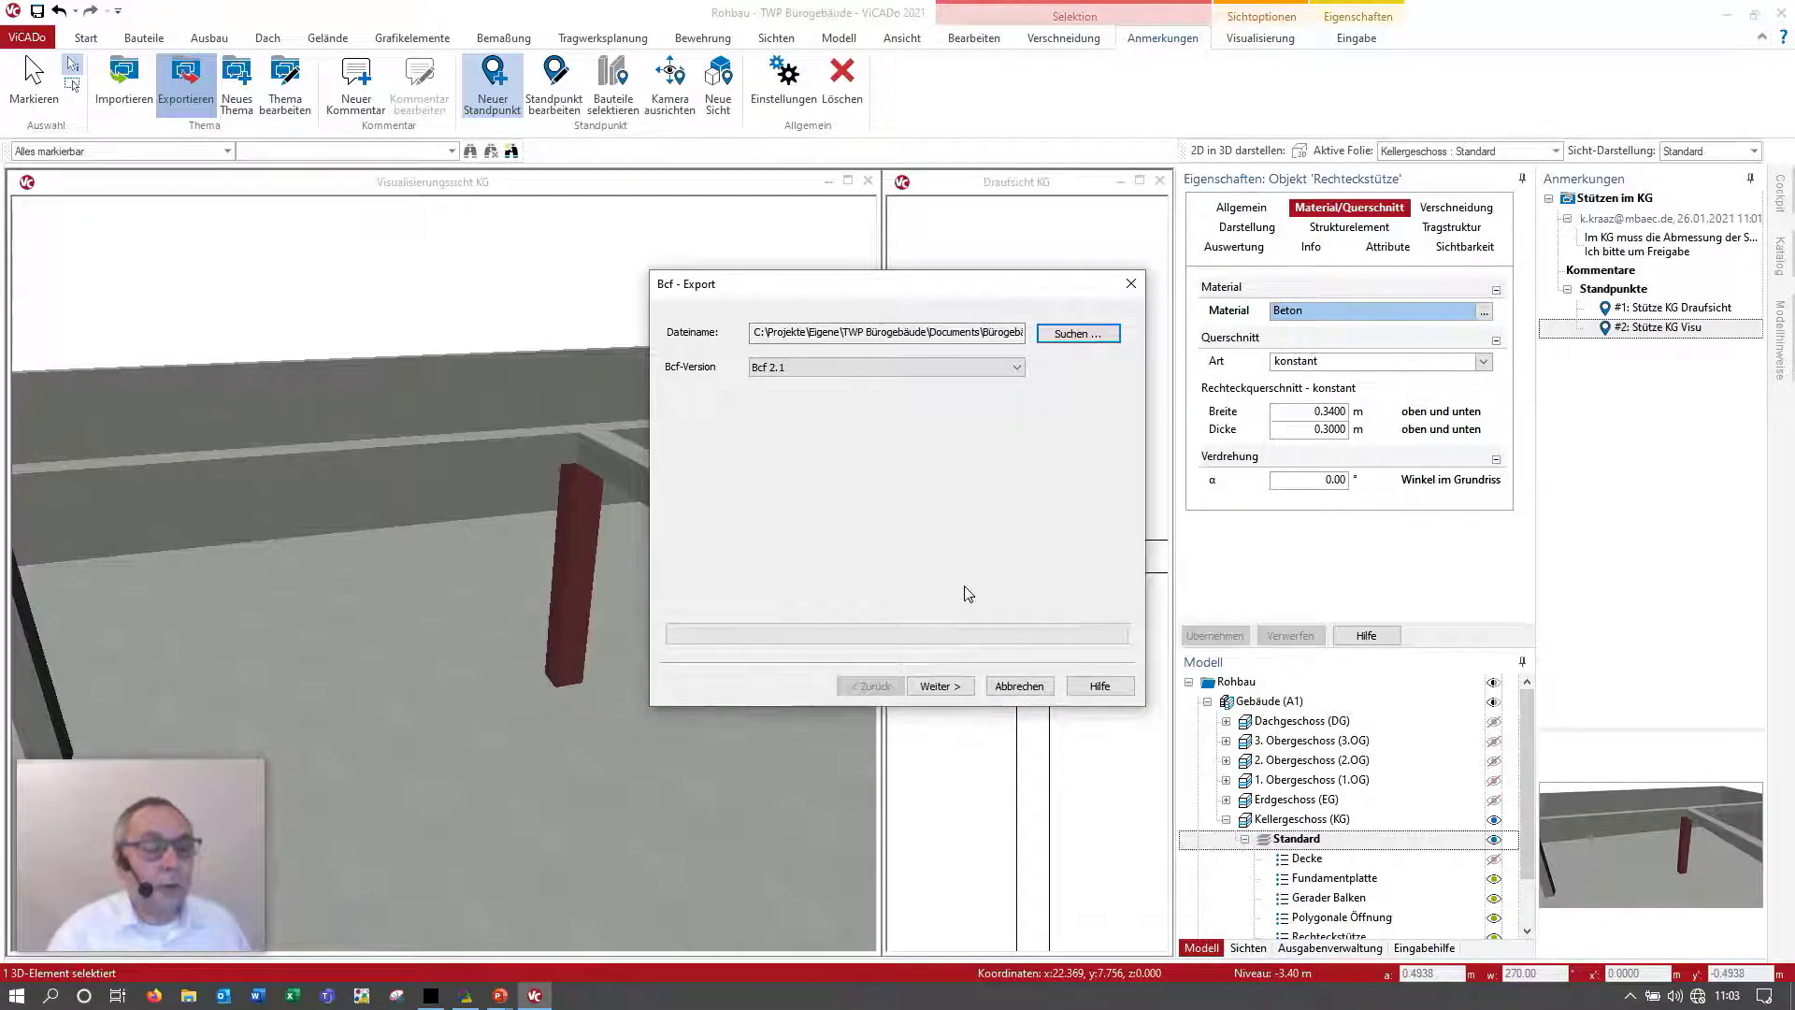
click(1018, 369)
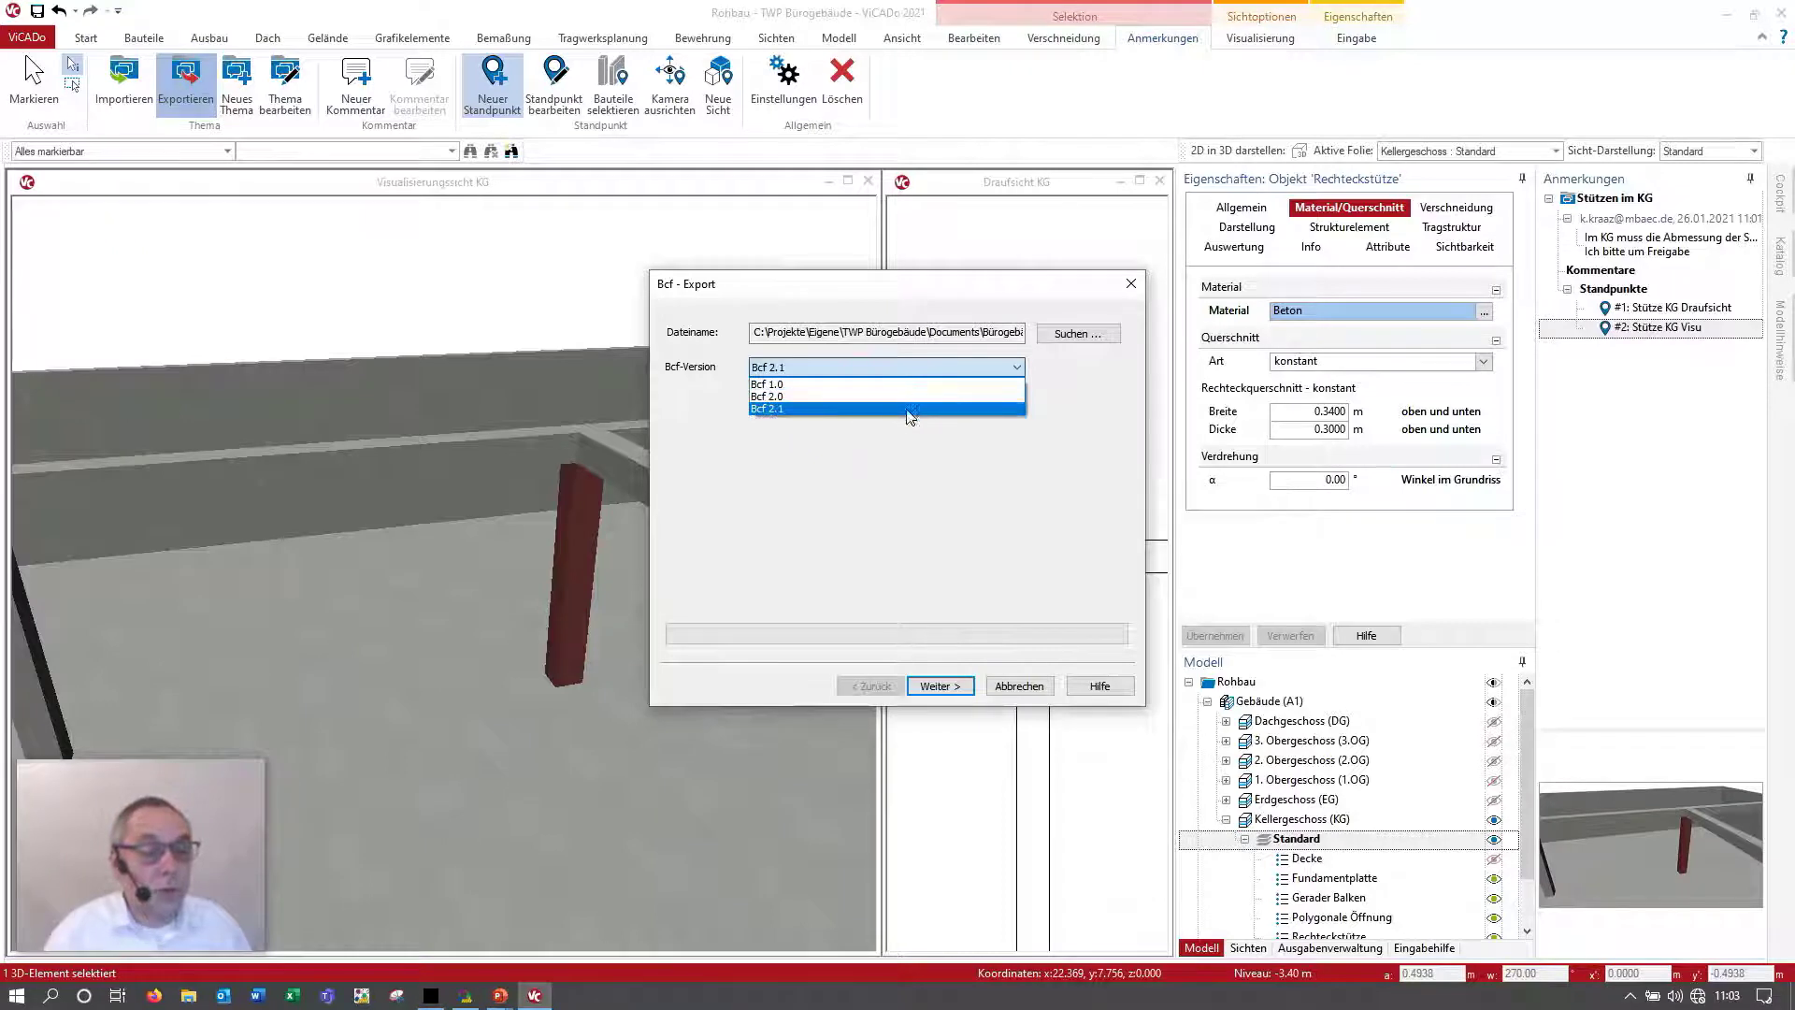
click(800, 411)
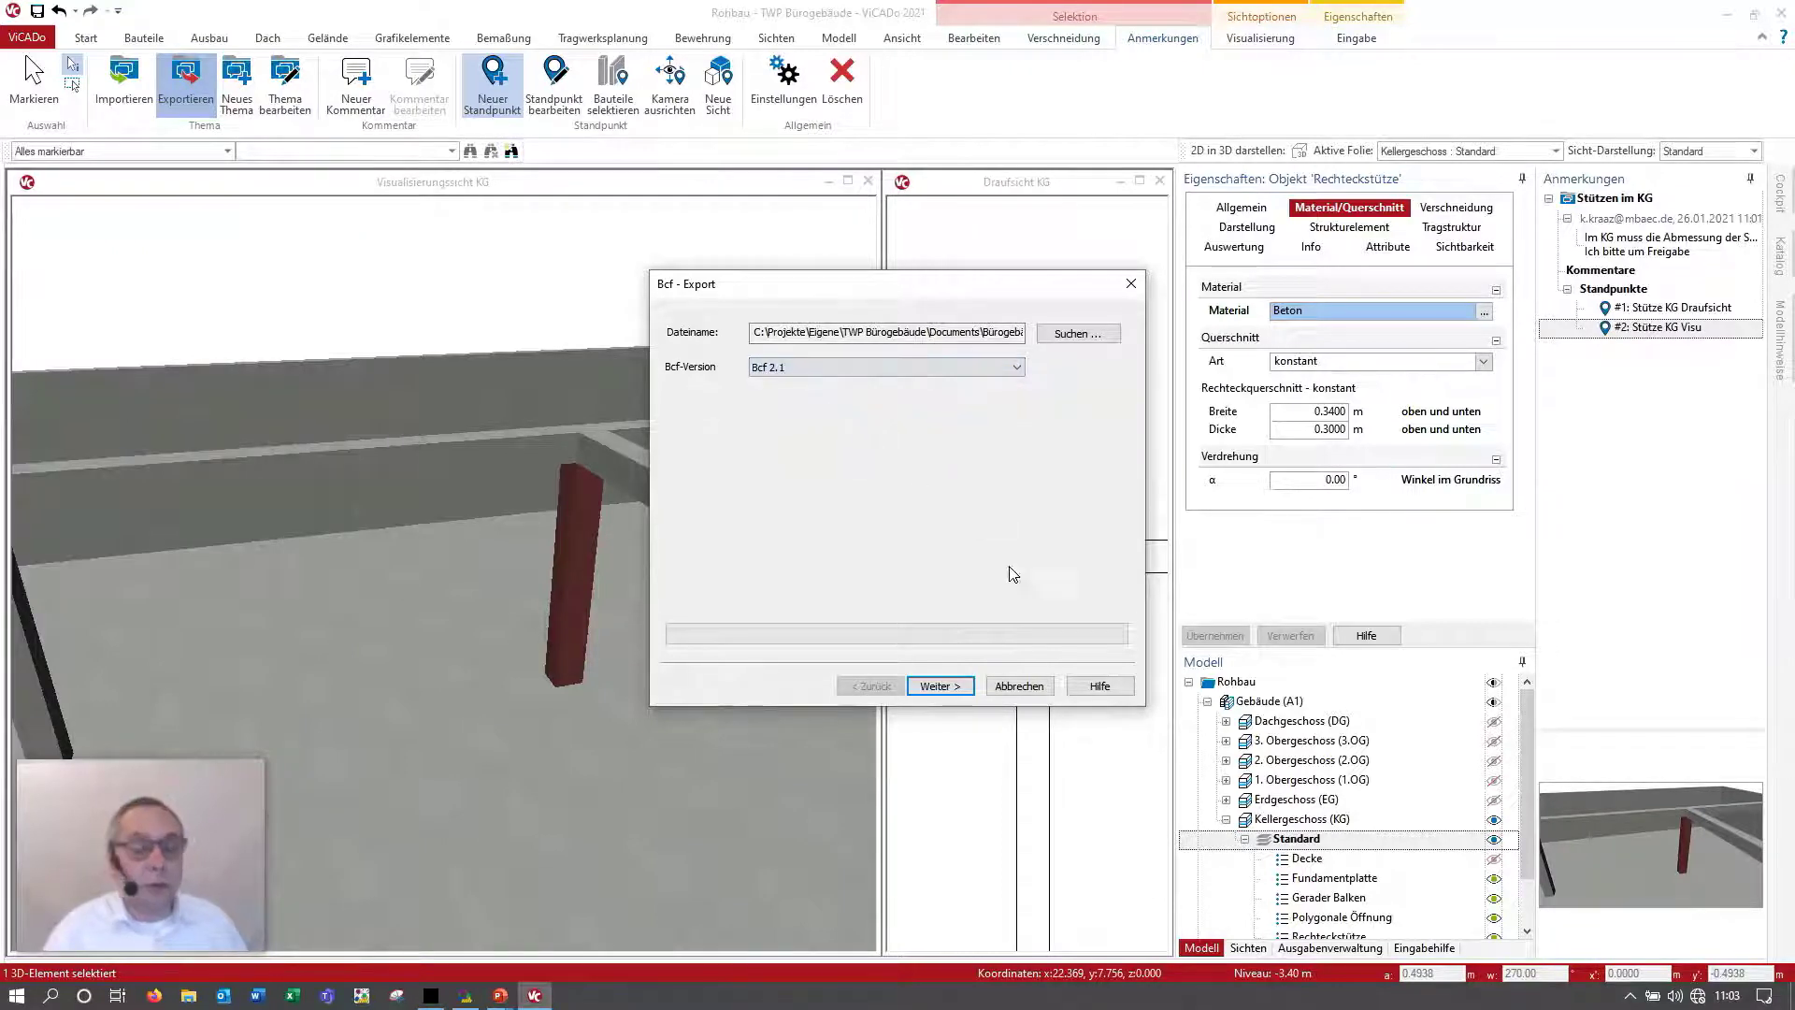
click(969, 691)
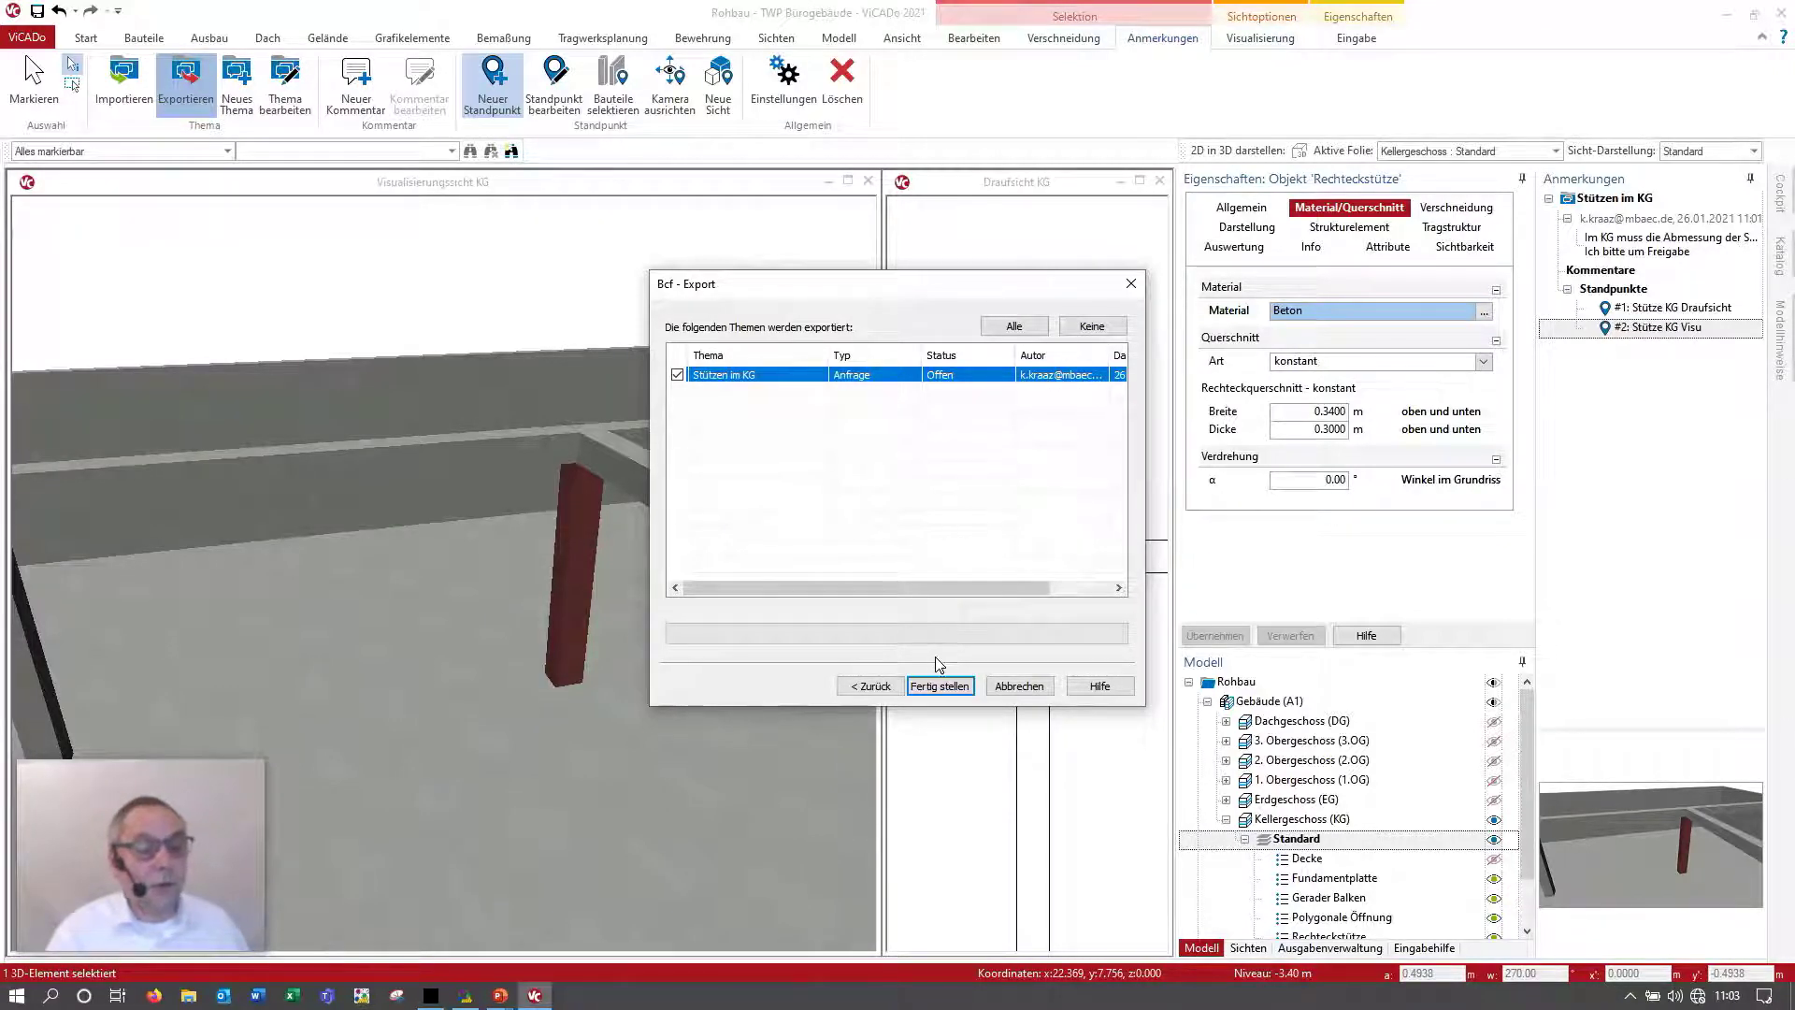
click(940, 685)
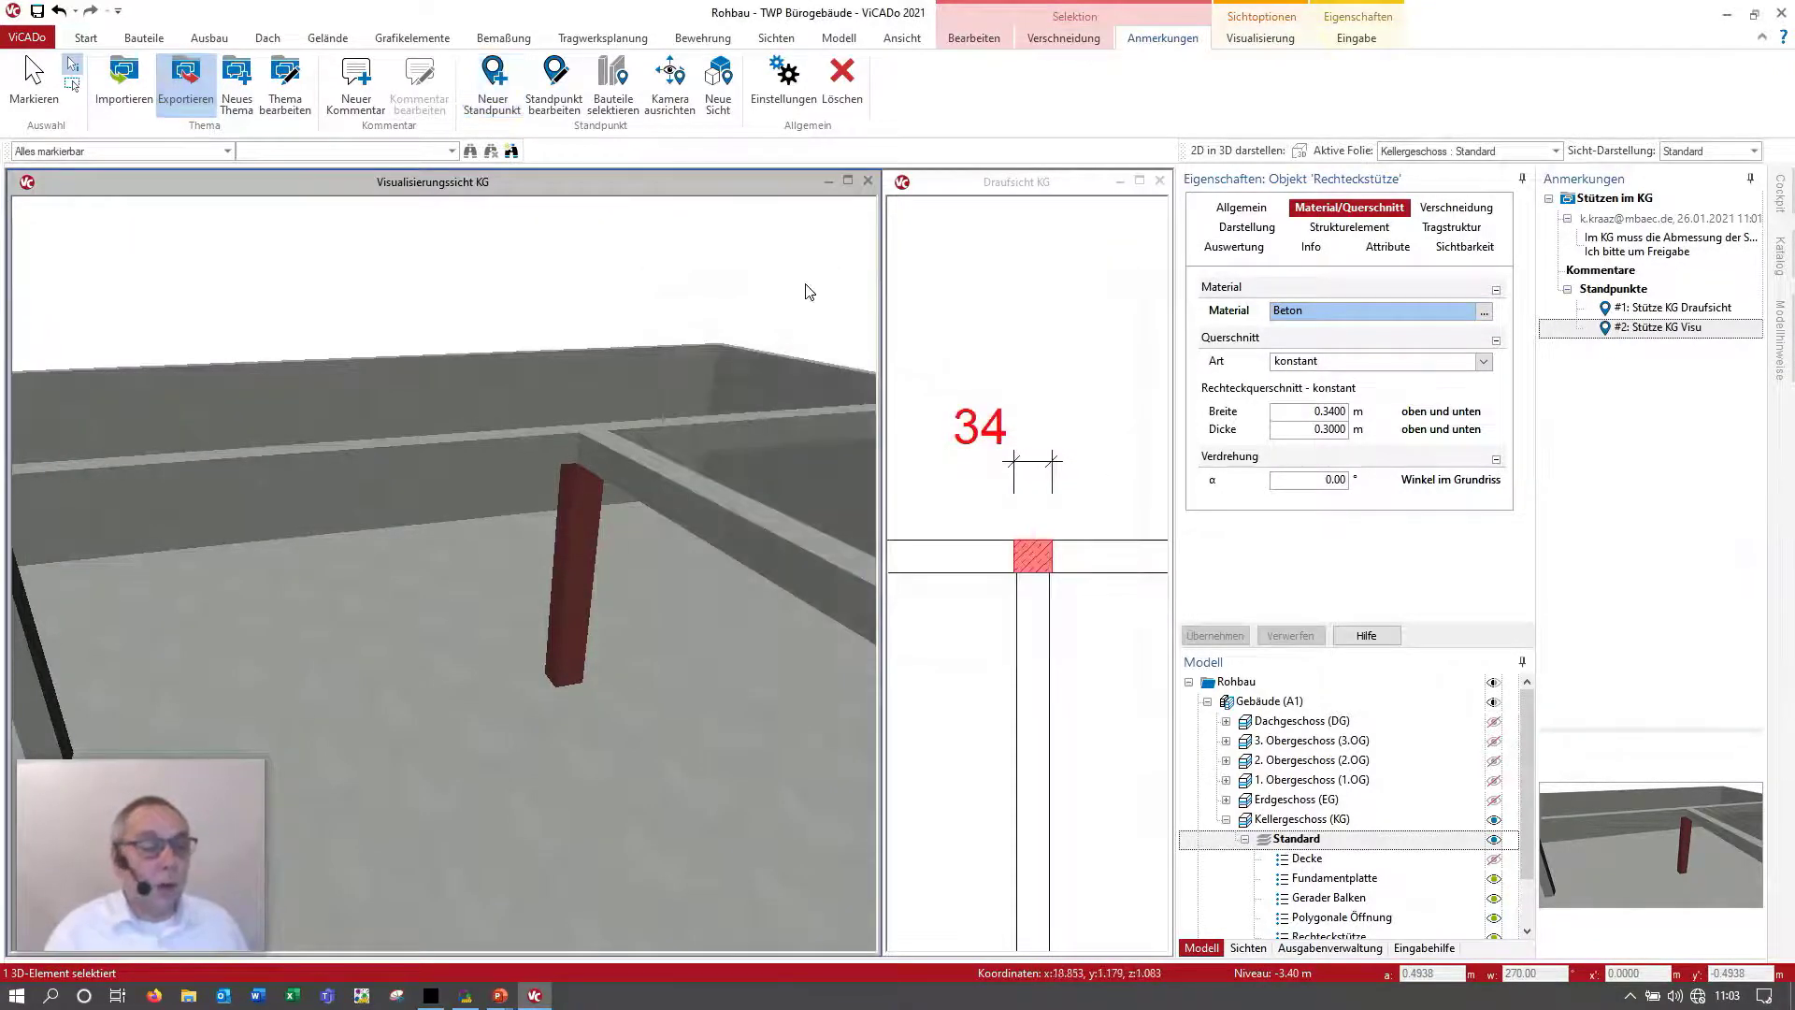
Step: Start an IFC 4 export of the Visualisierungssicht KG view, named Teilmodell KG.ifc
scroll(712, 424, down, 2)
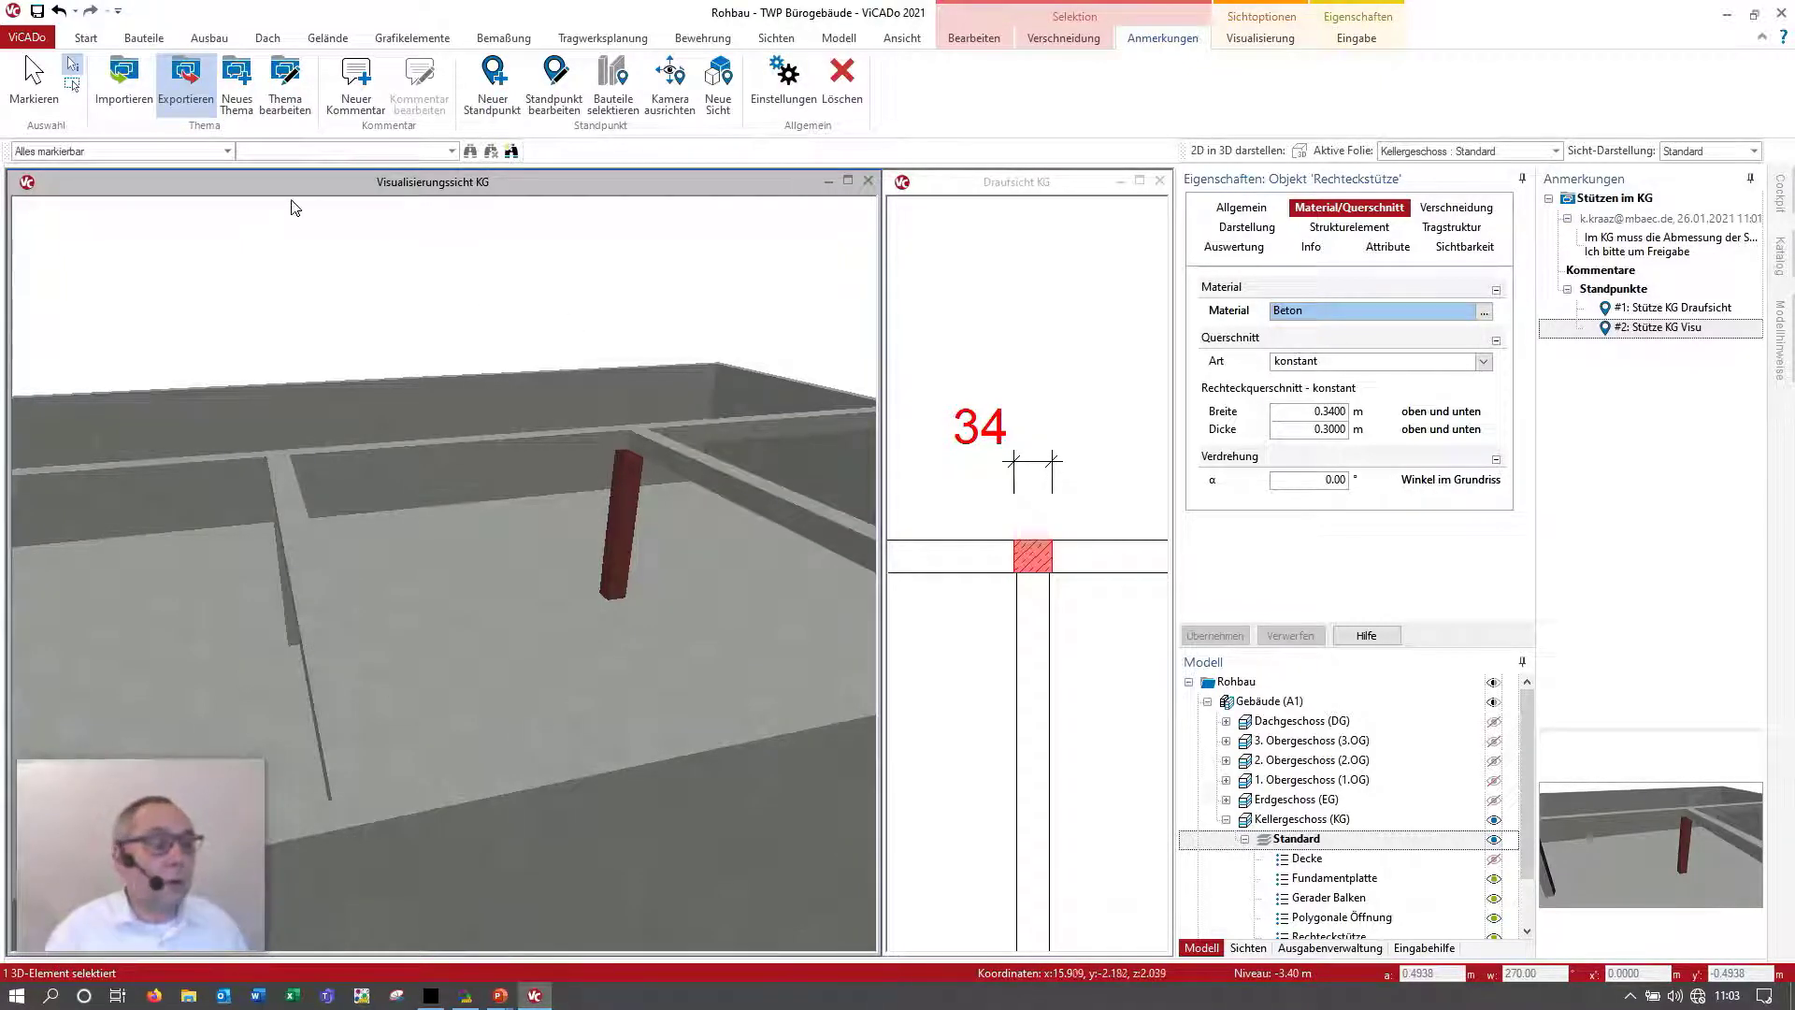
click(28, 39)
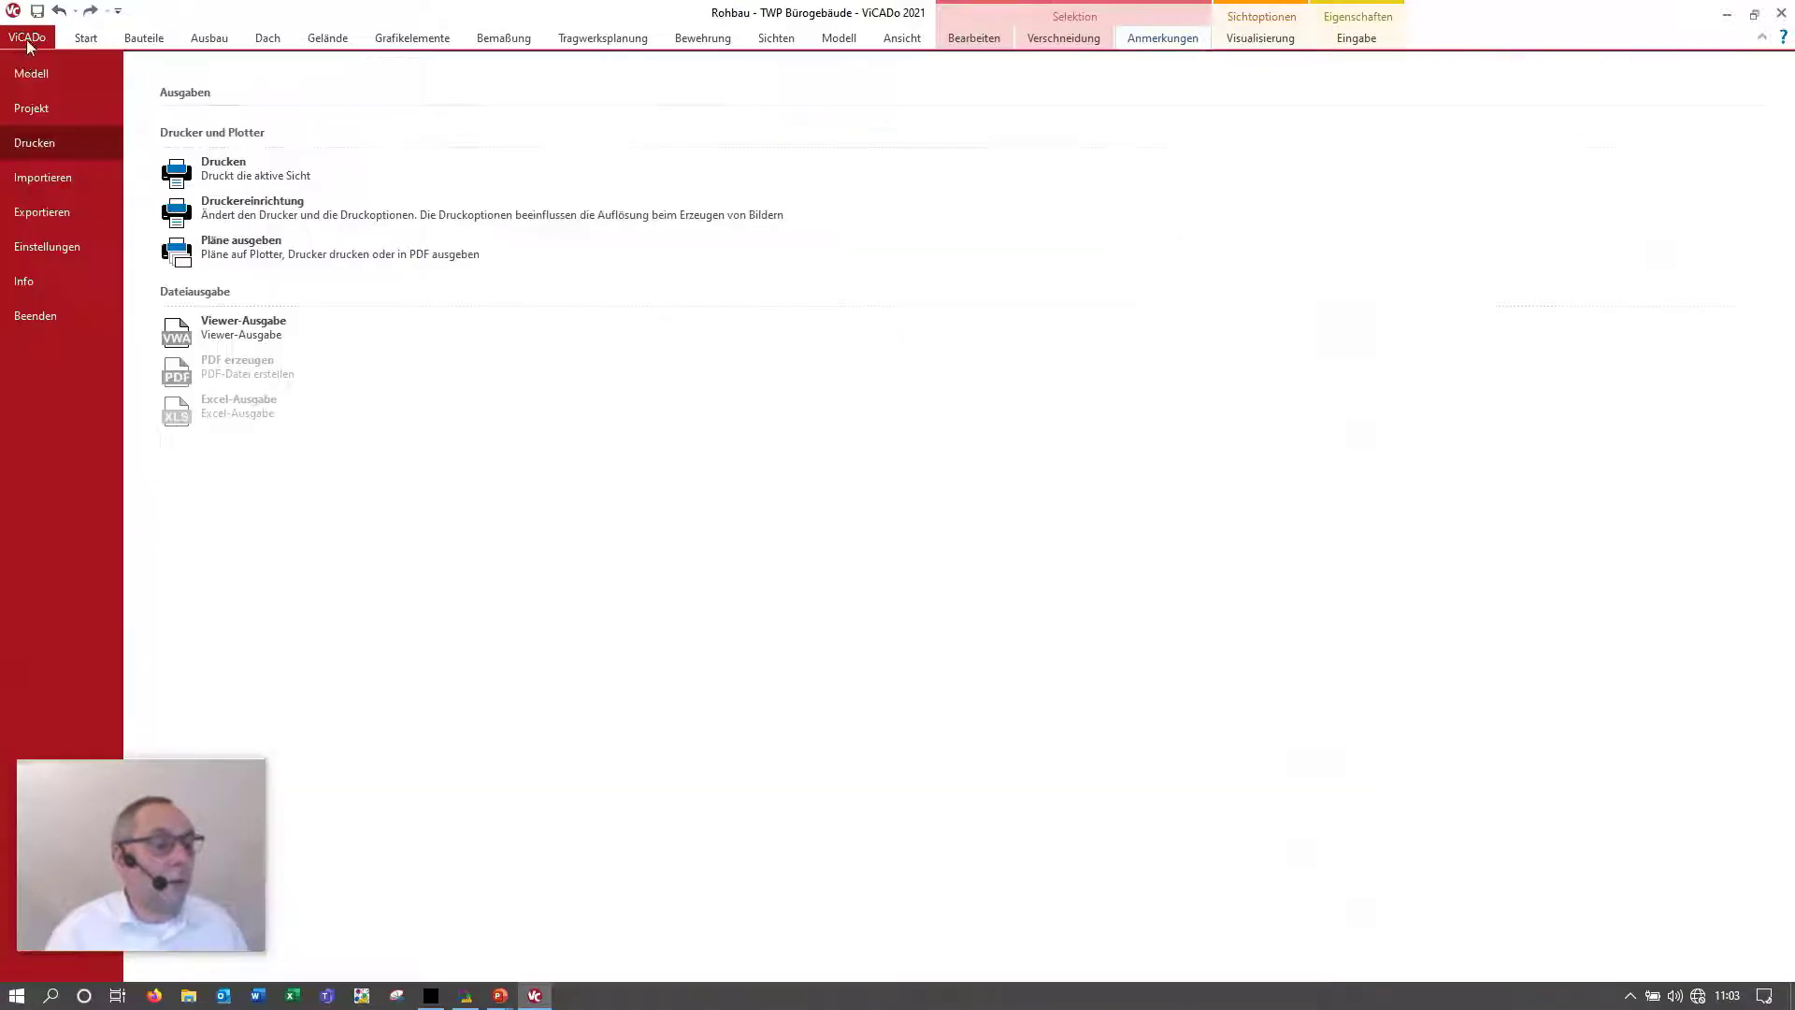
click(25, 210)
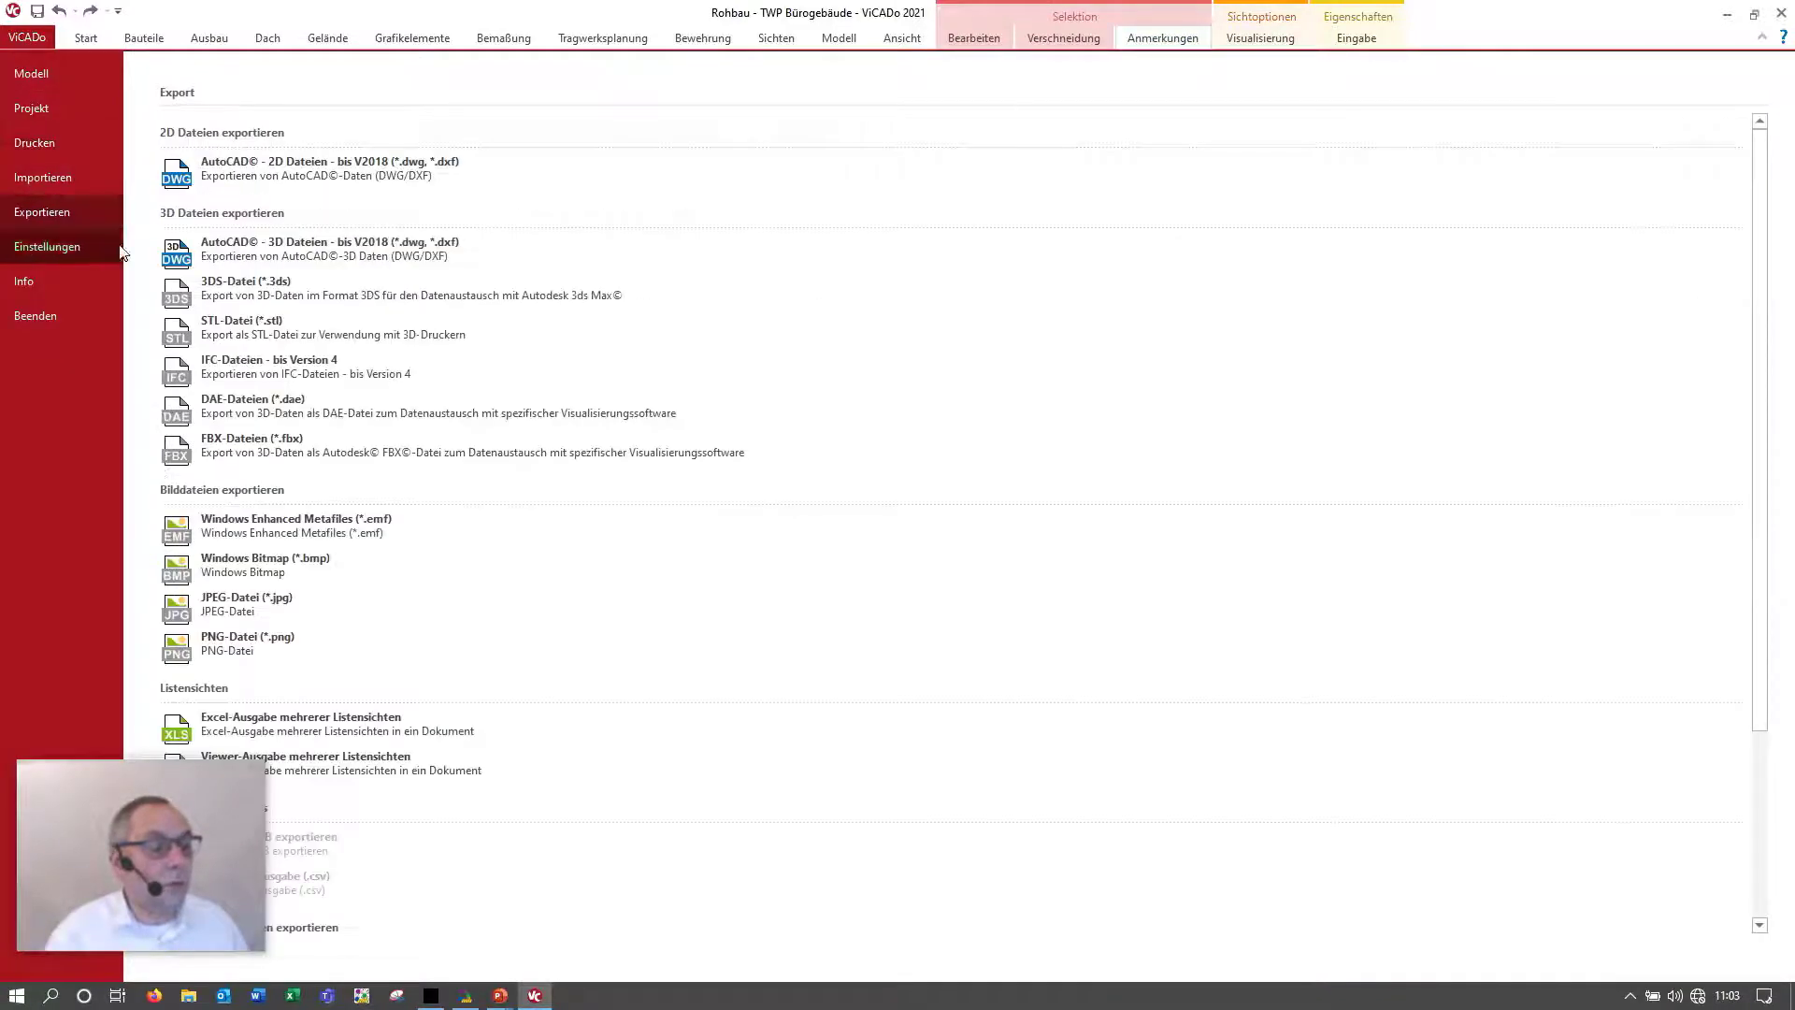
click(342, 386)
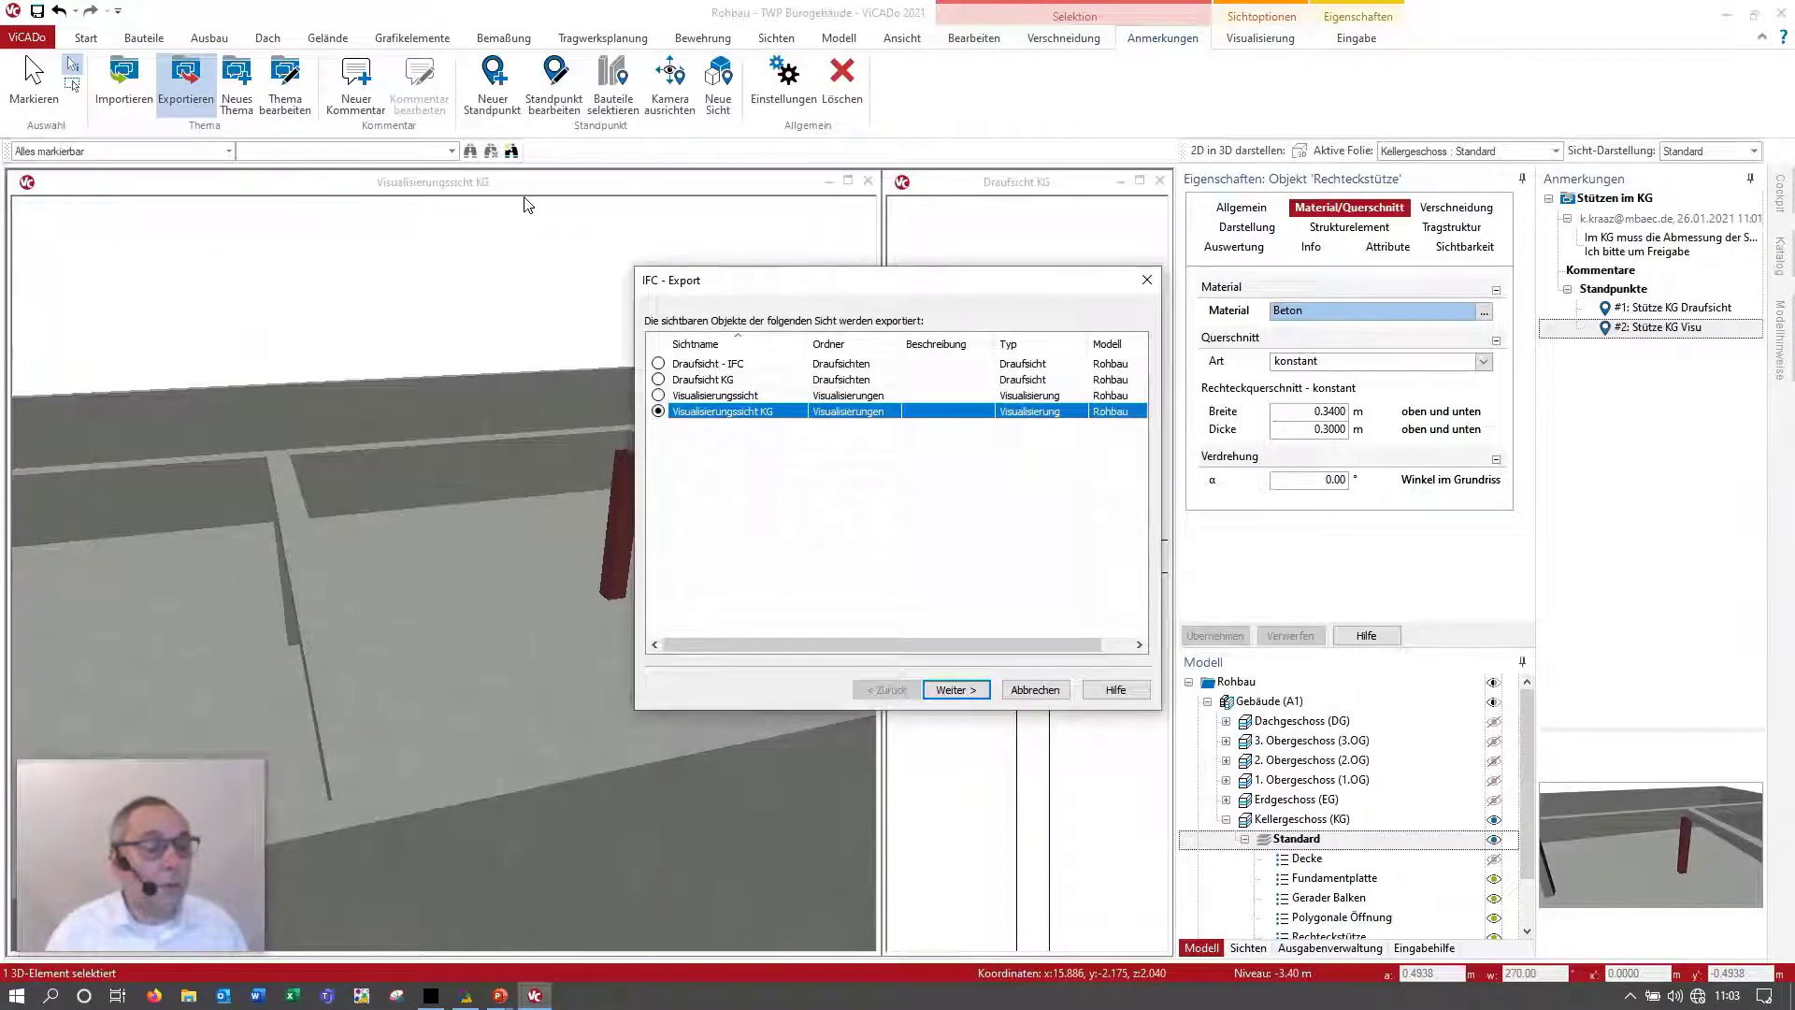
click(963, 690)
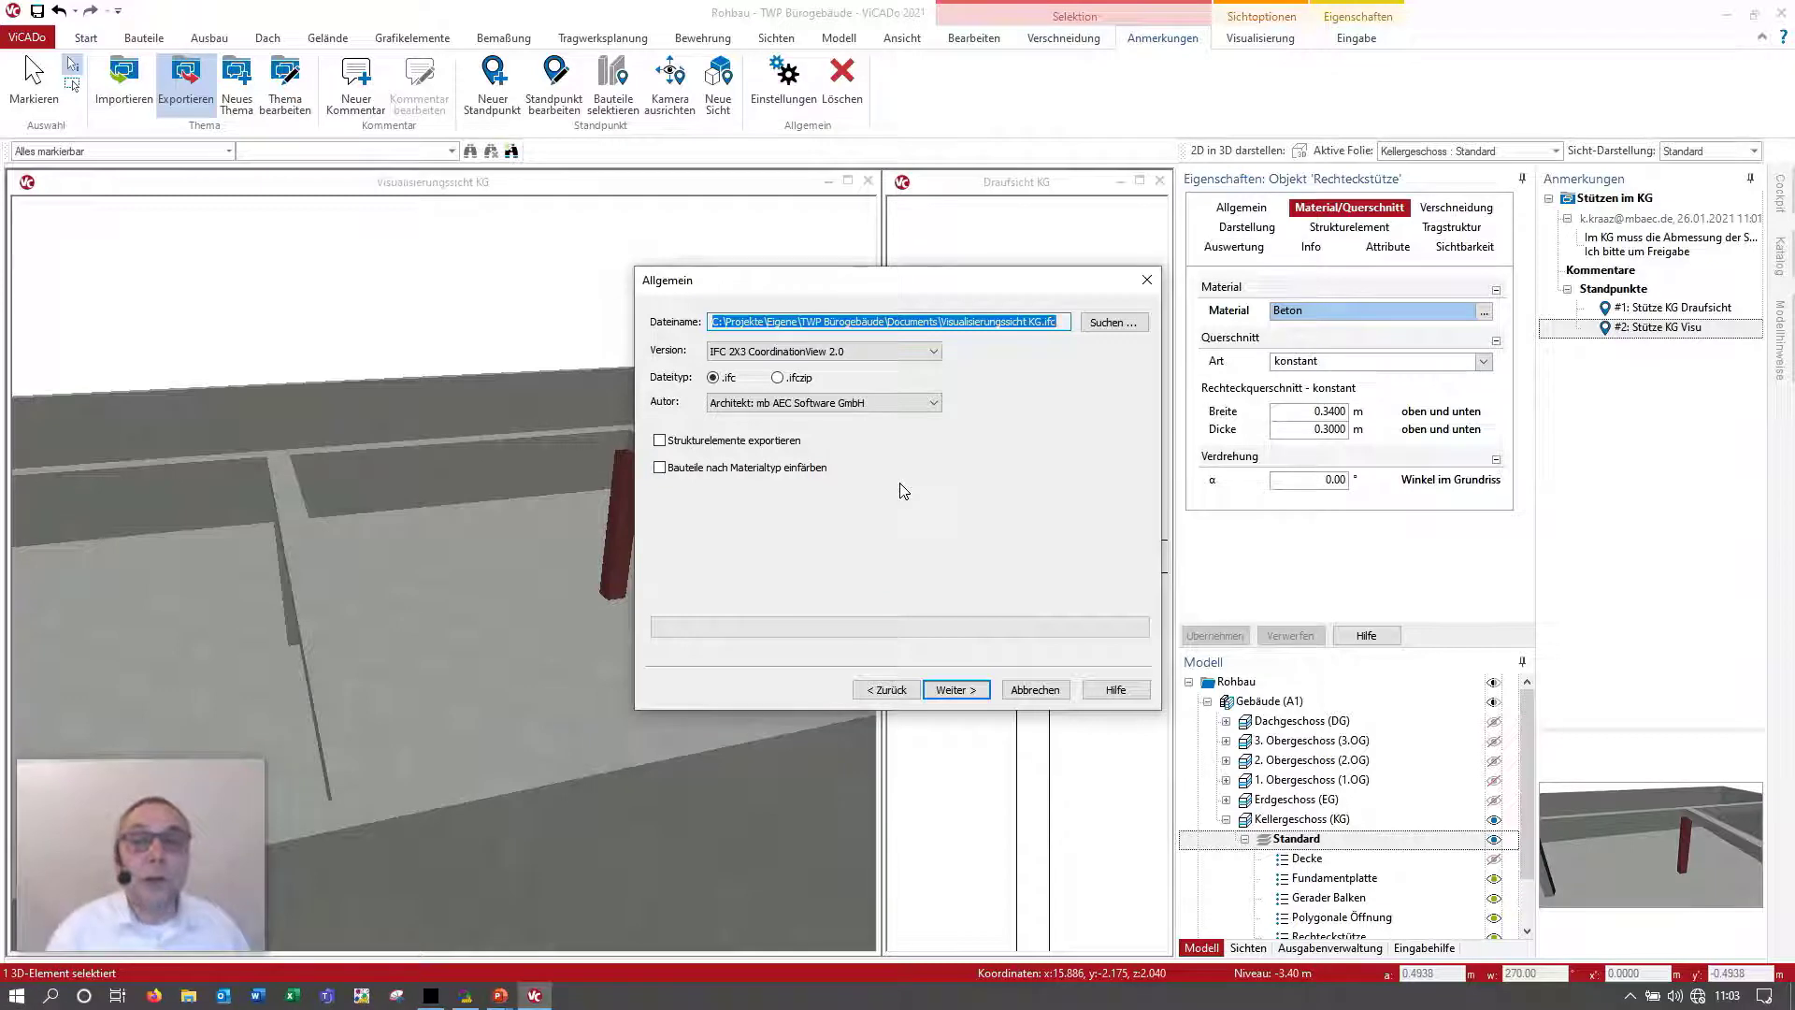
click(1112, 323)
click(953, 633)
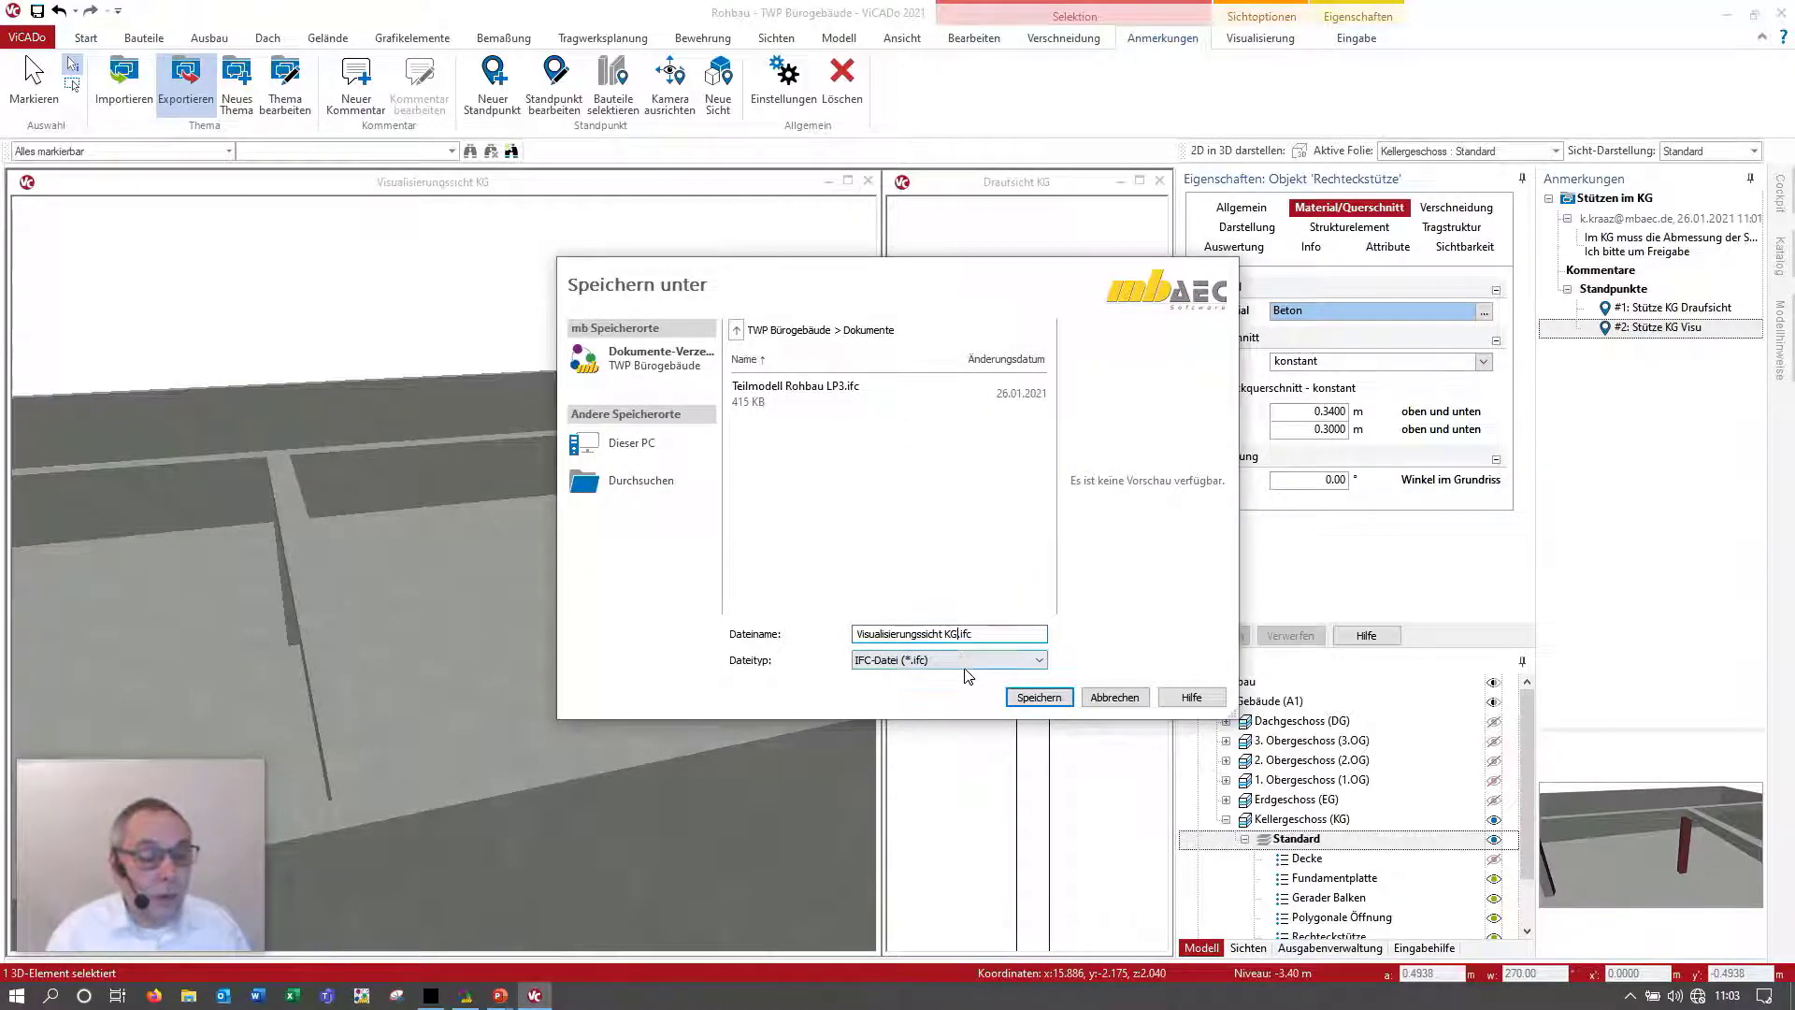
drag(947, 634, 855, 634)
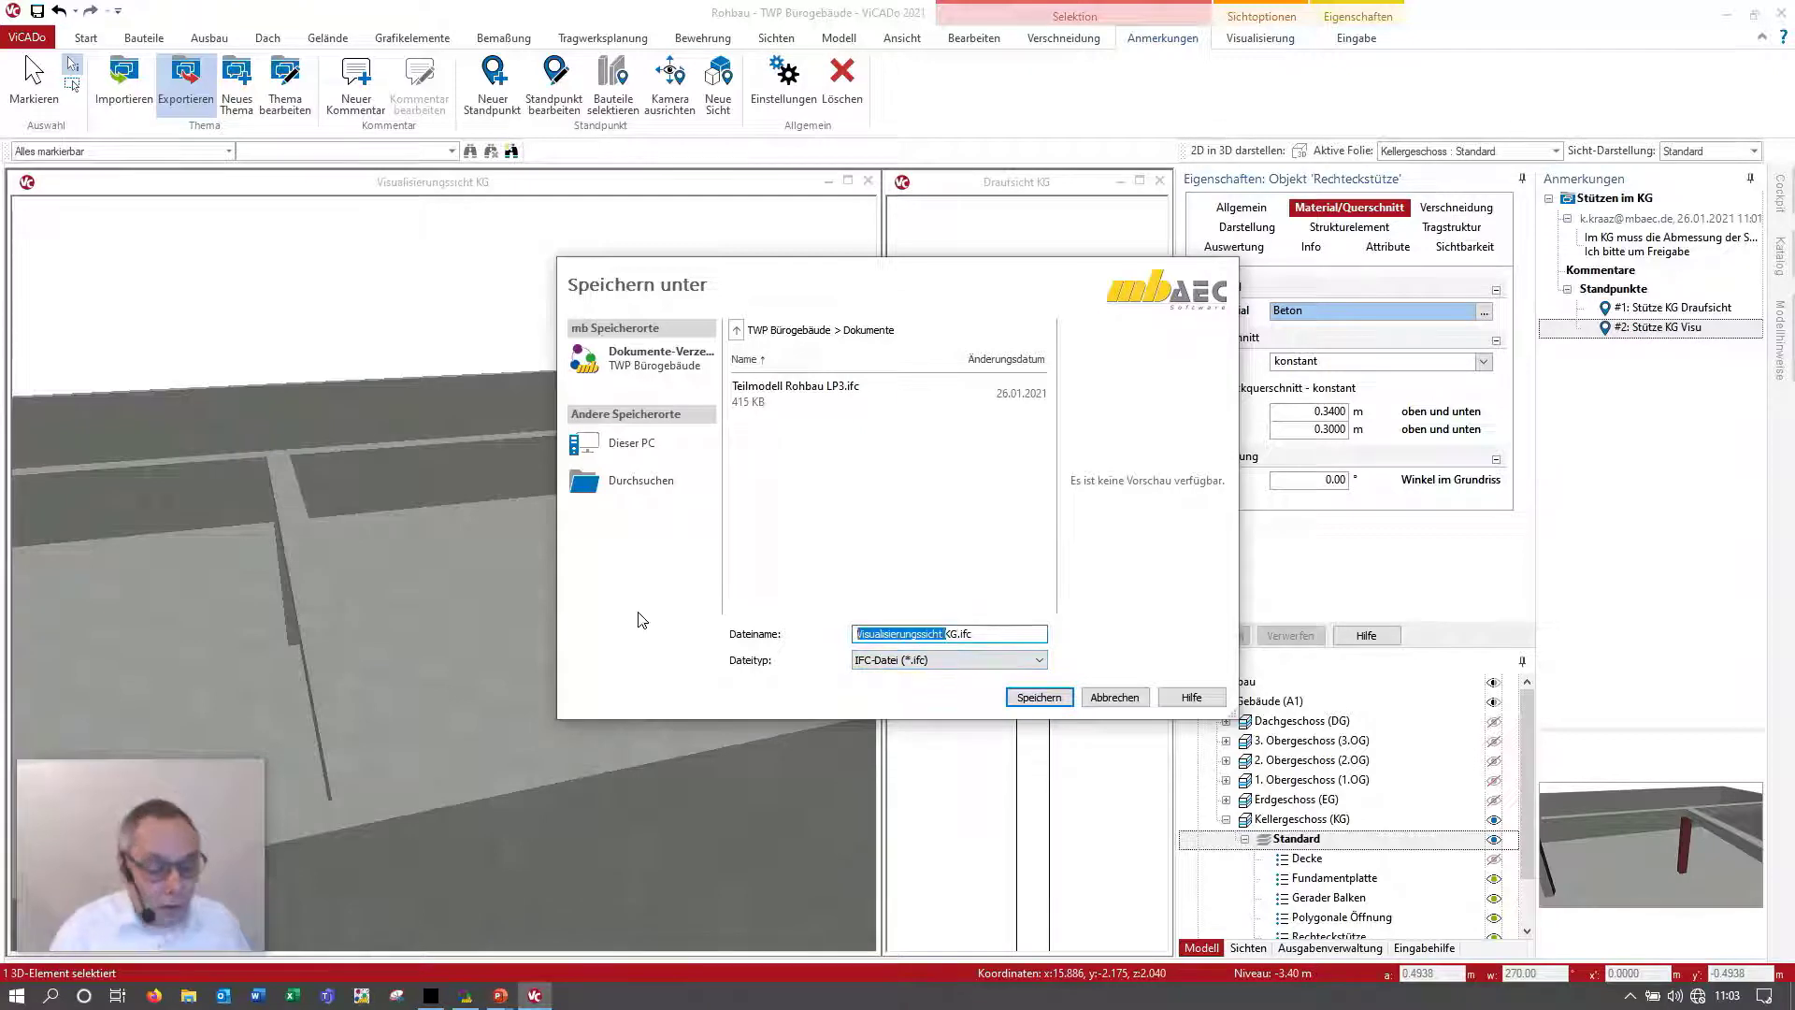
text(Teilmodel)
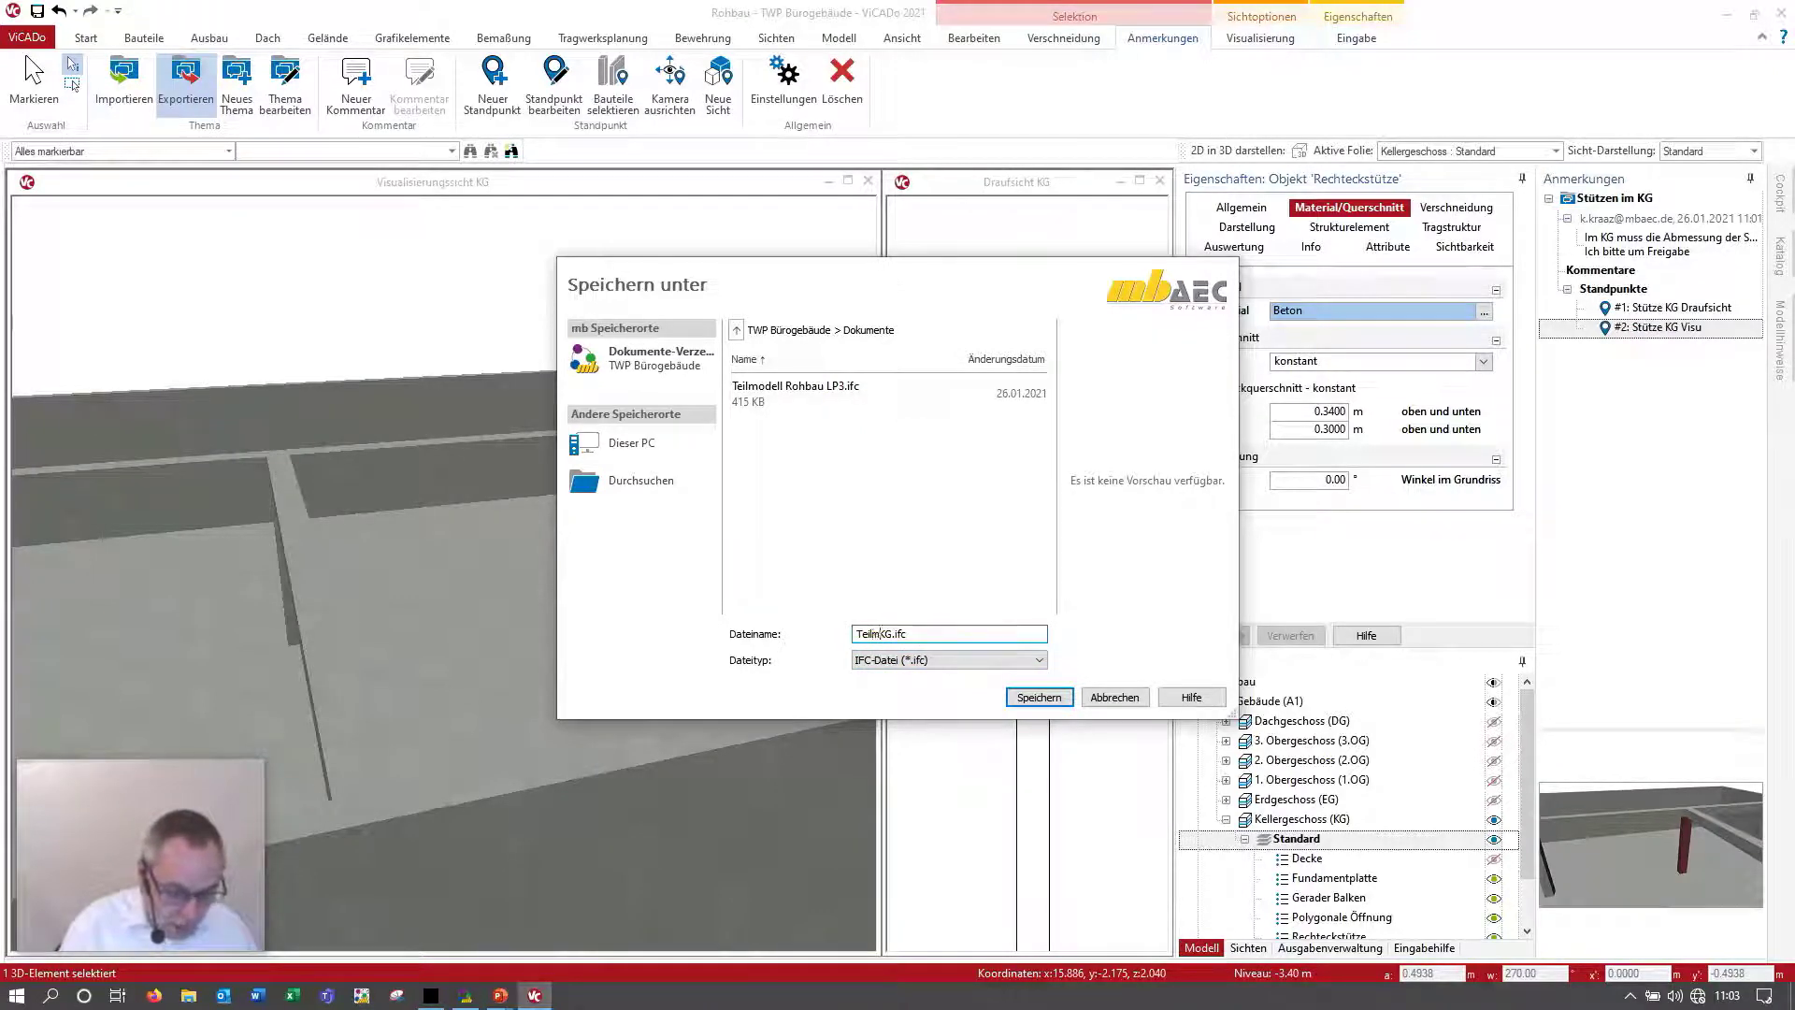
text(l)
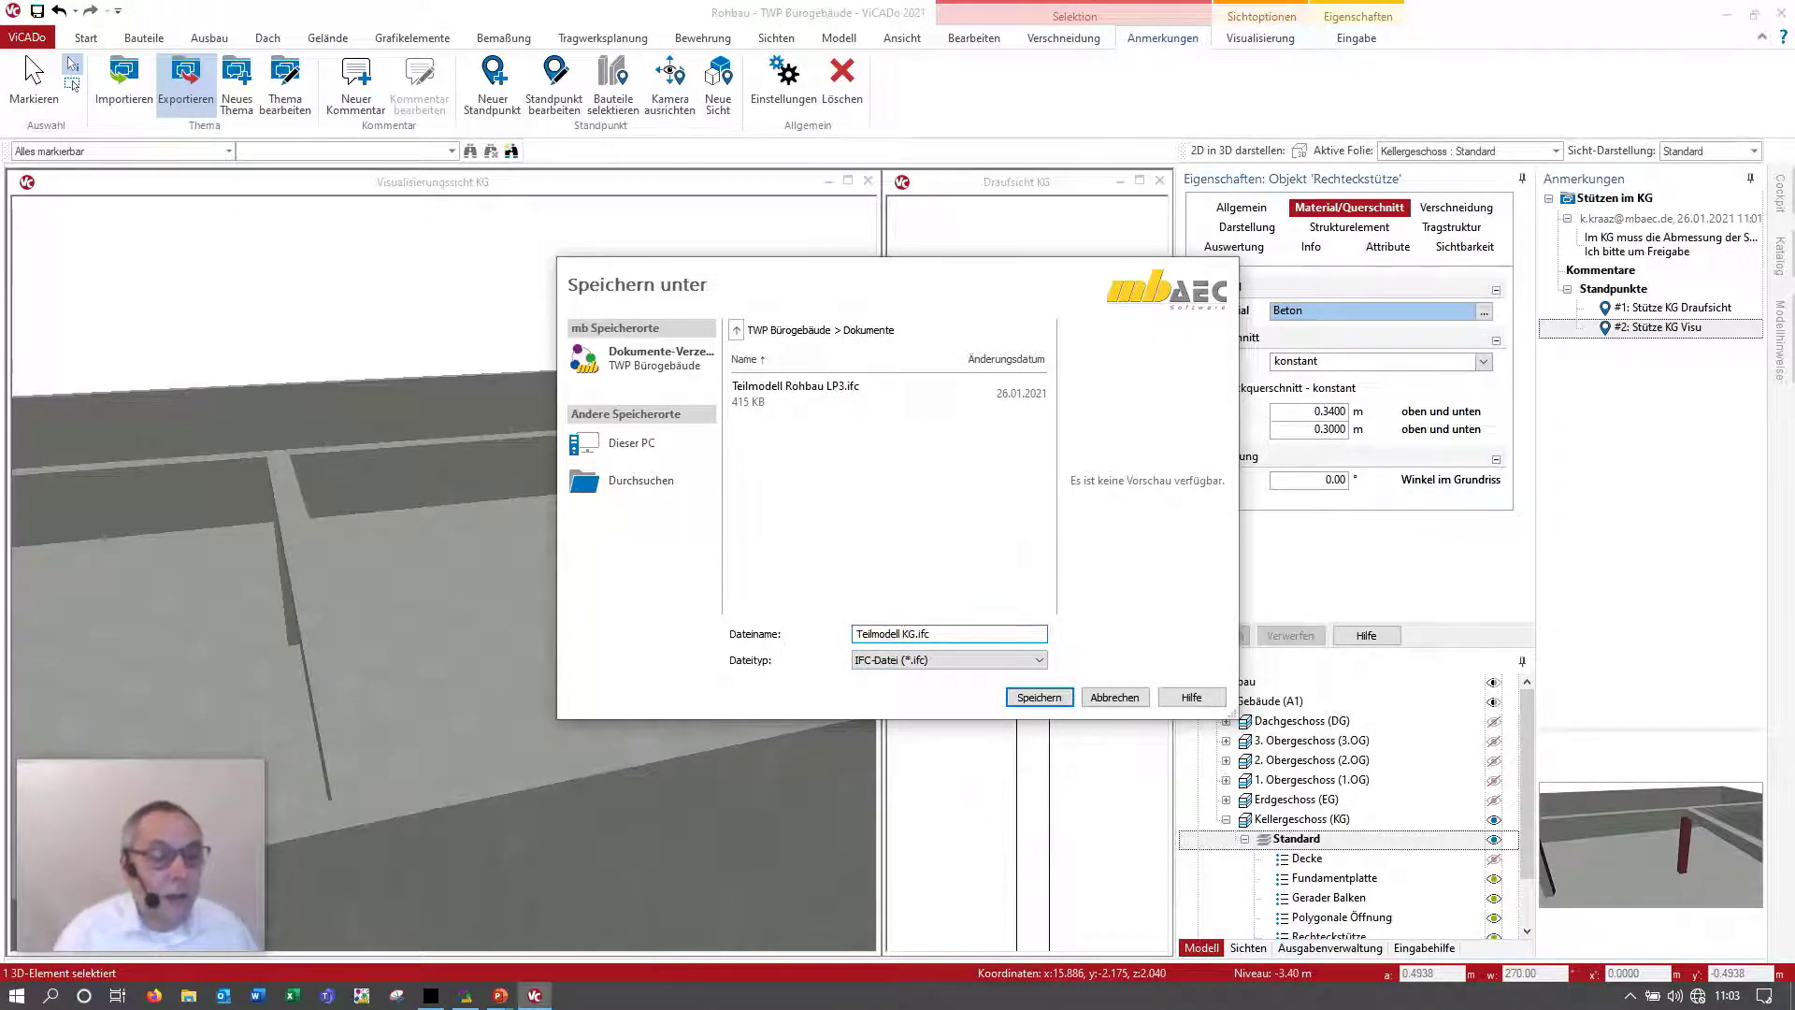
click(1040, 696)
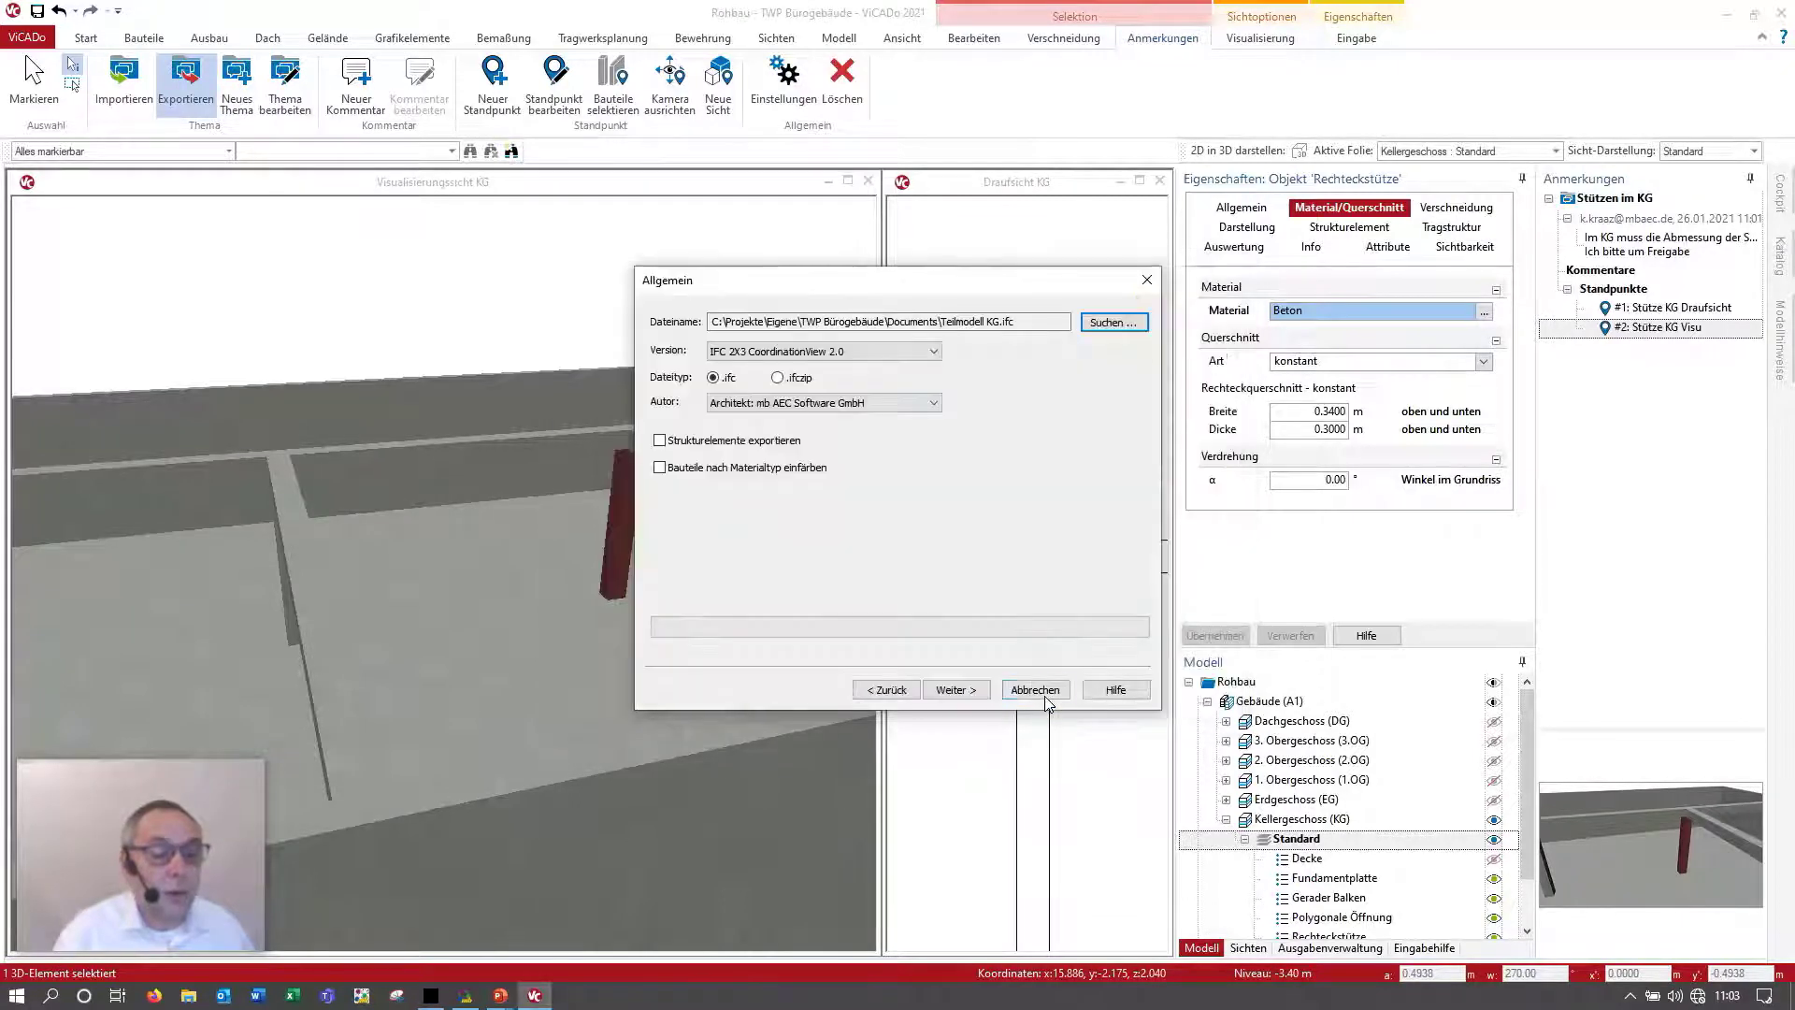
Step: Choose IFC 4 DesignTransferView 1.1, make the structural engineer author, and finish the export
click(933, 351)
click(842, 412)
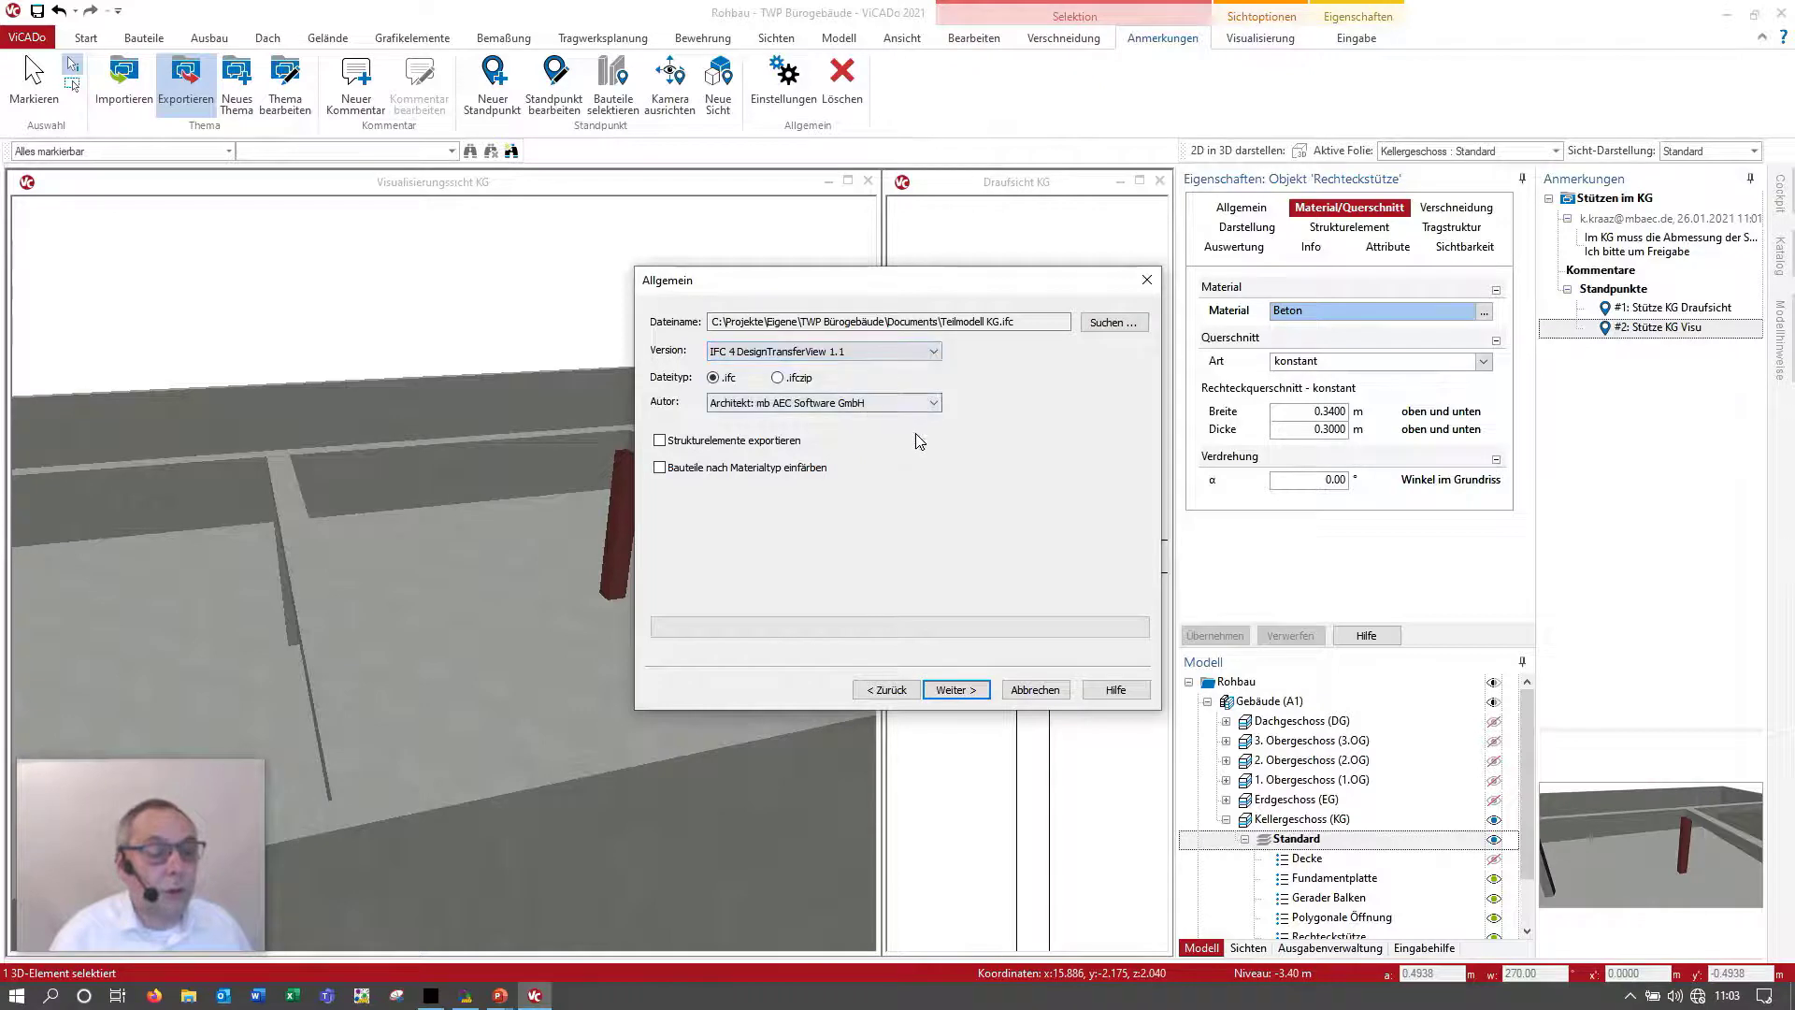
click(934, 403)
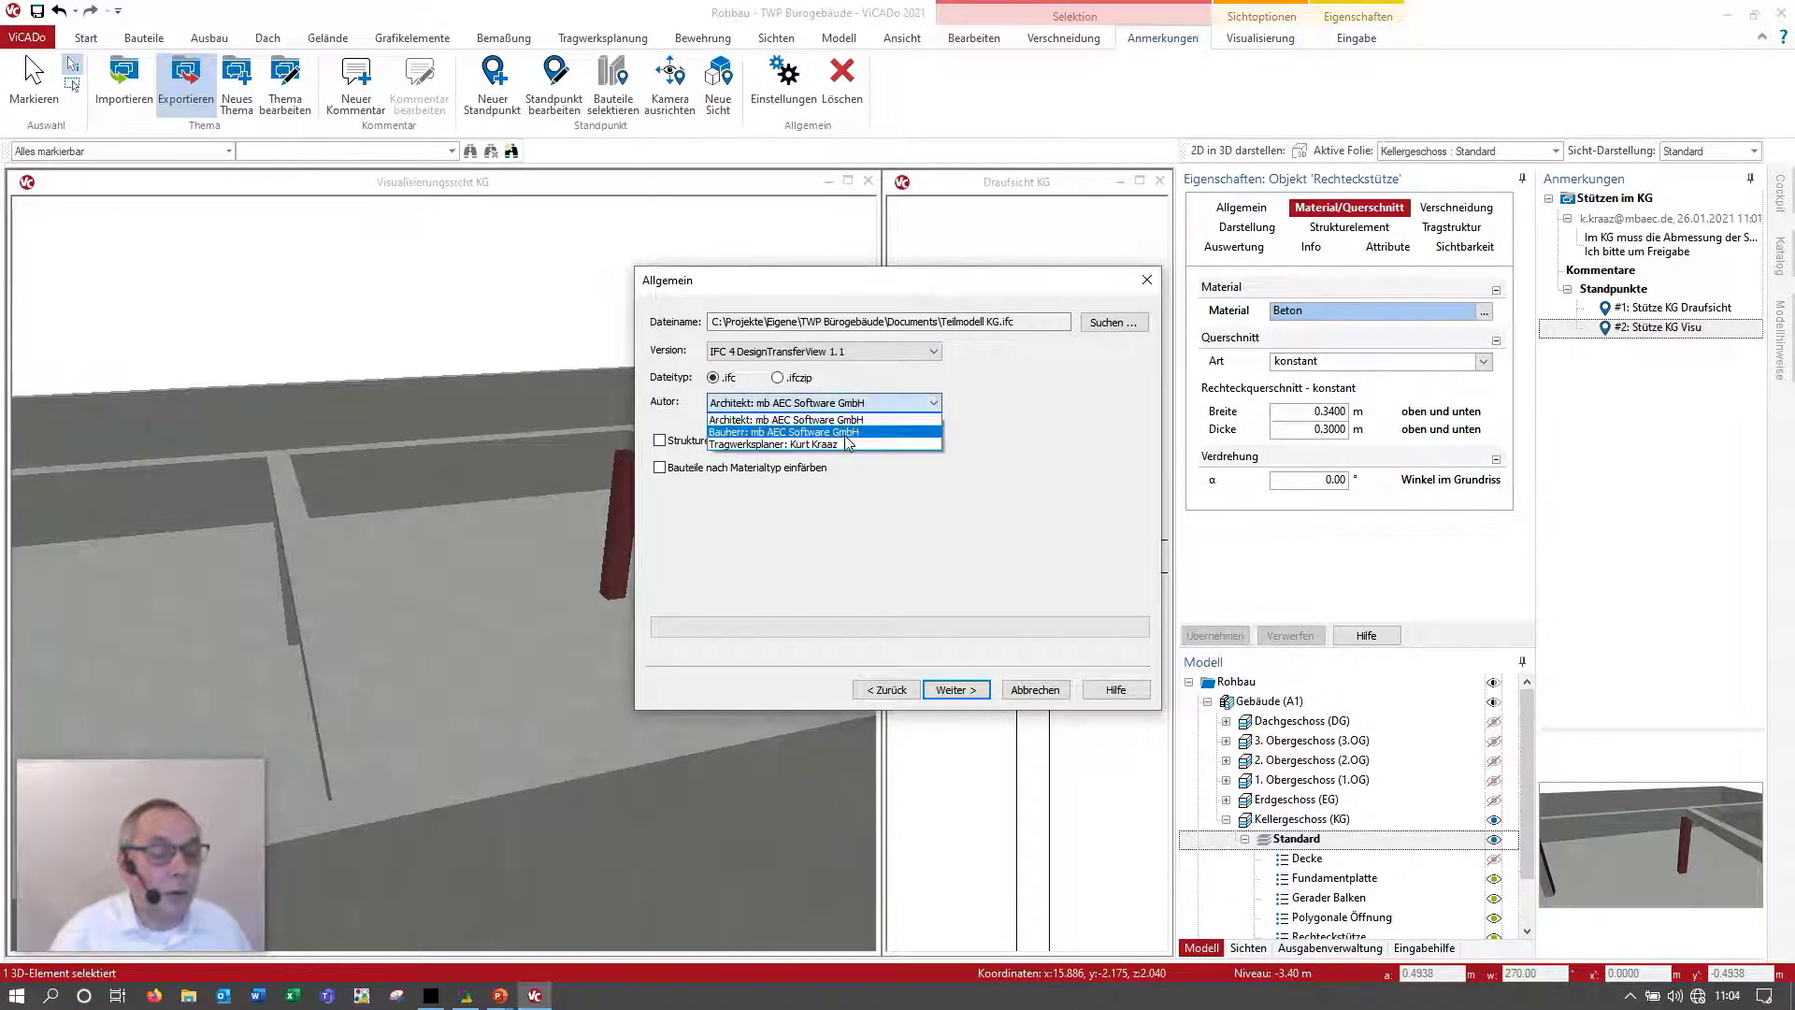
click(813, 444)
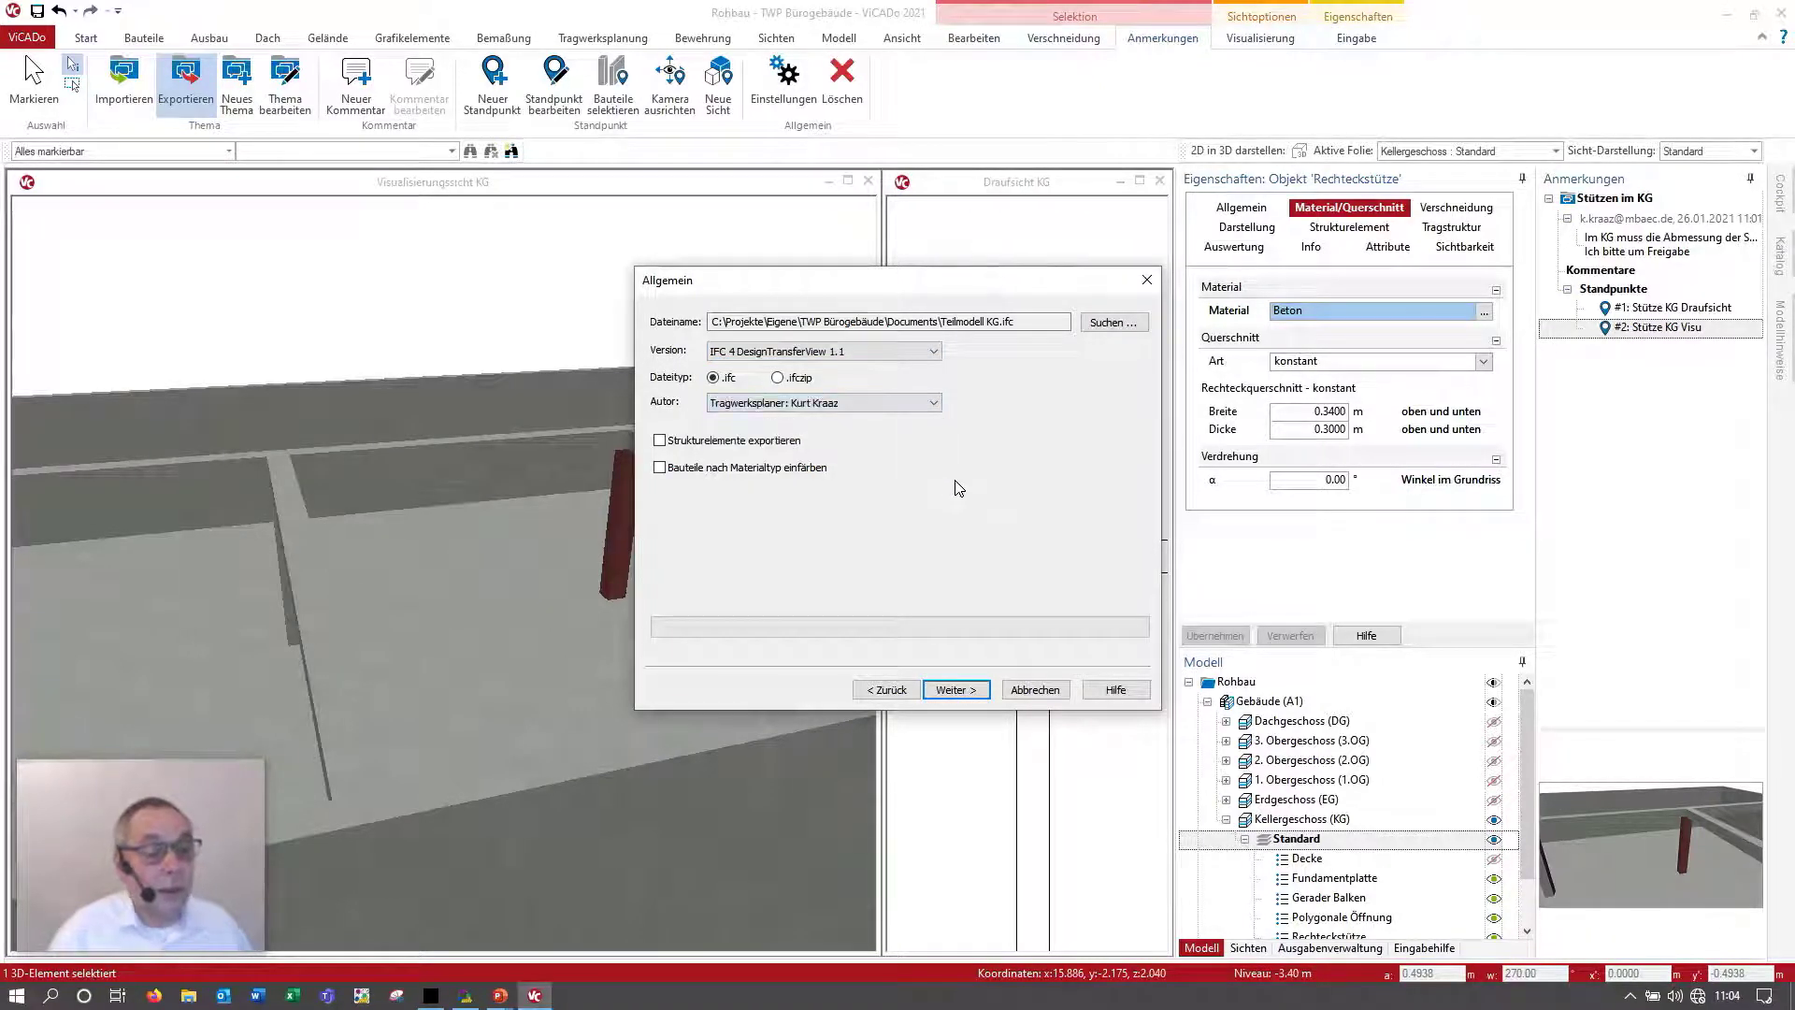
click(953, 689)
click(979, 692)
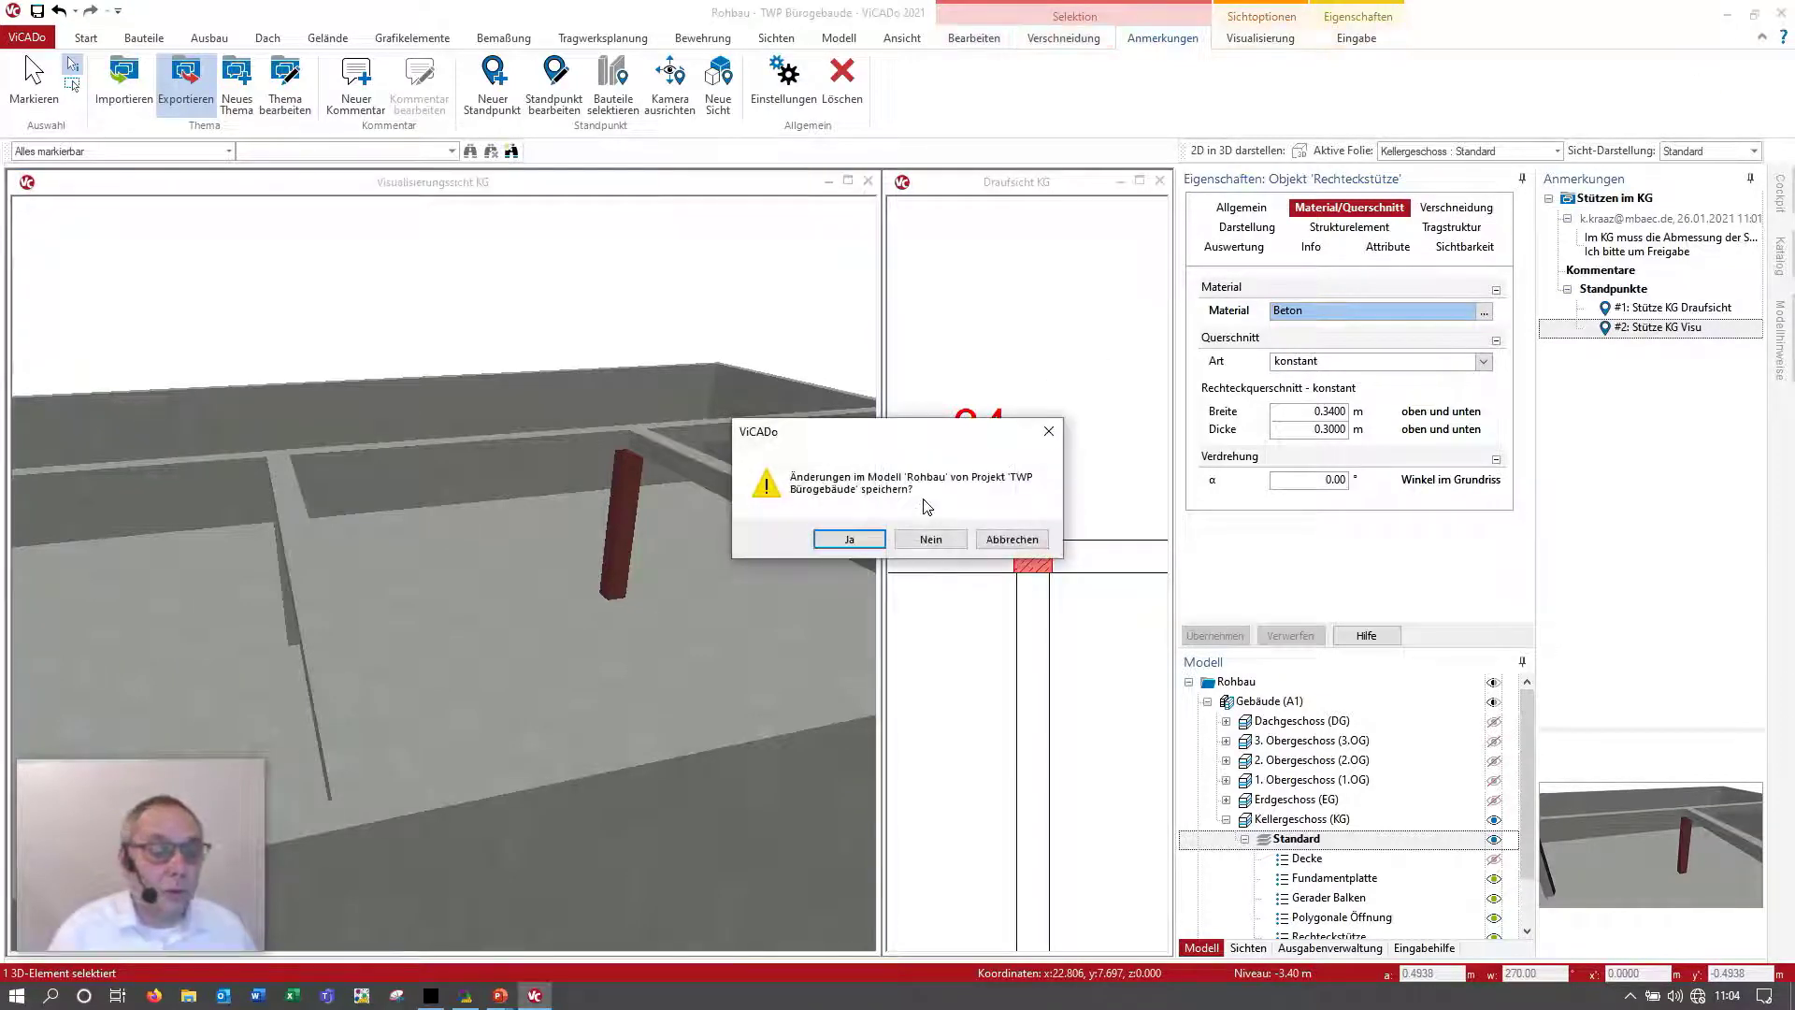
Step: Save the Rohbau model, then copy Bürogebäude.bcf and Teilmodell KG.ifc from the structural project's documents
click(842, 535)
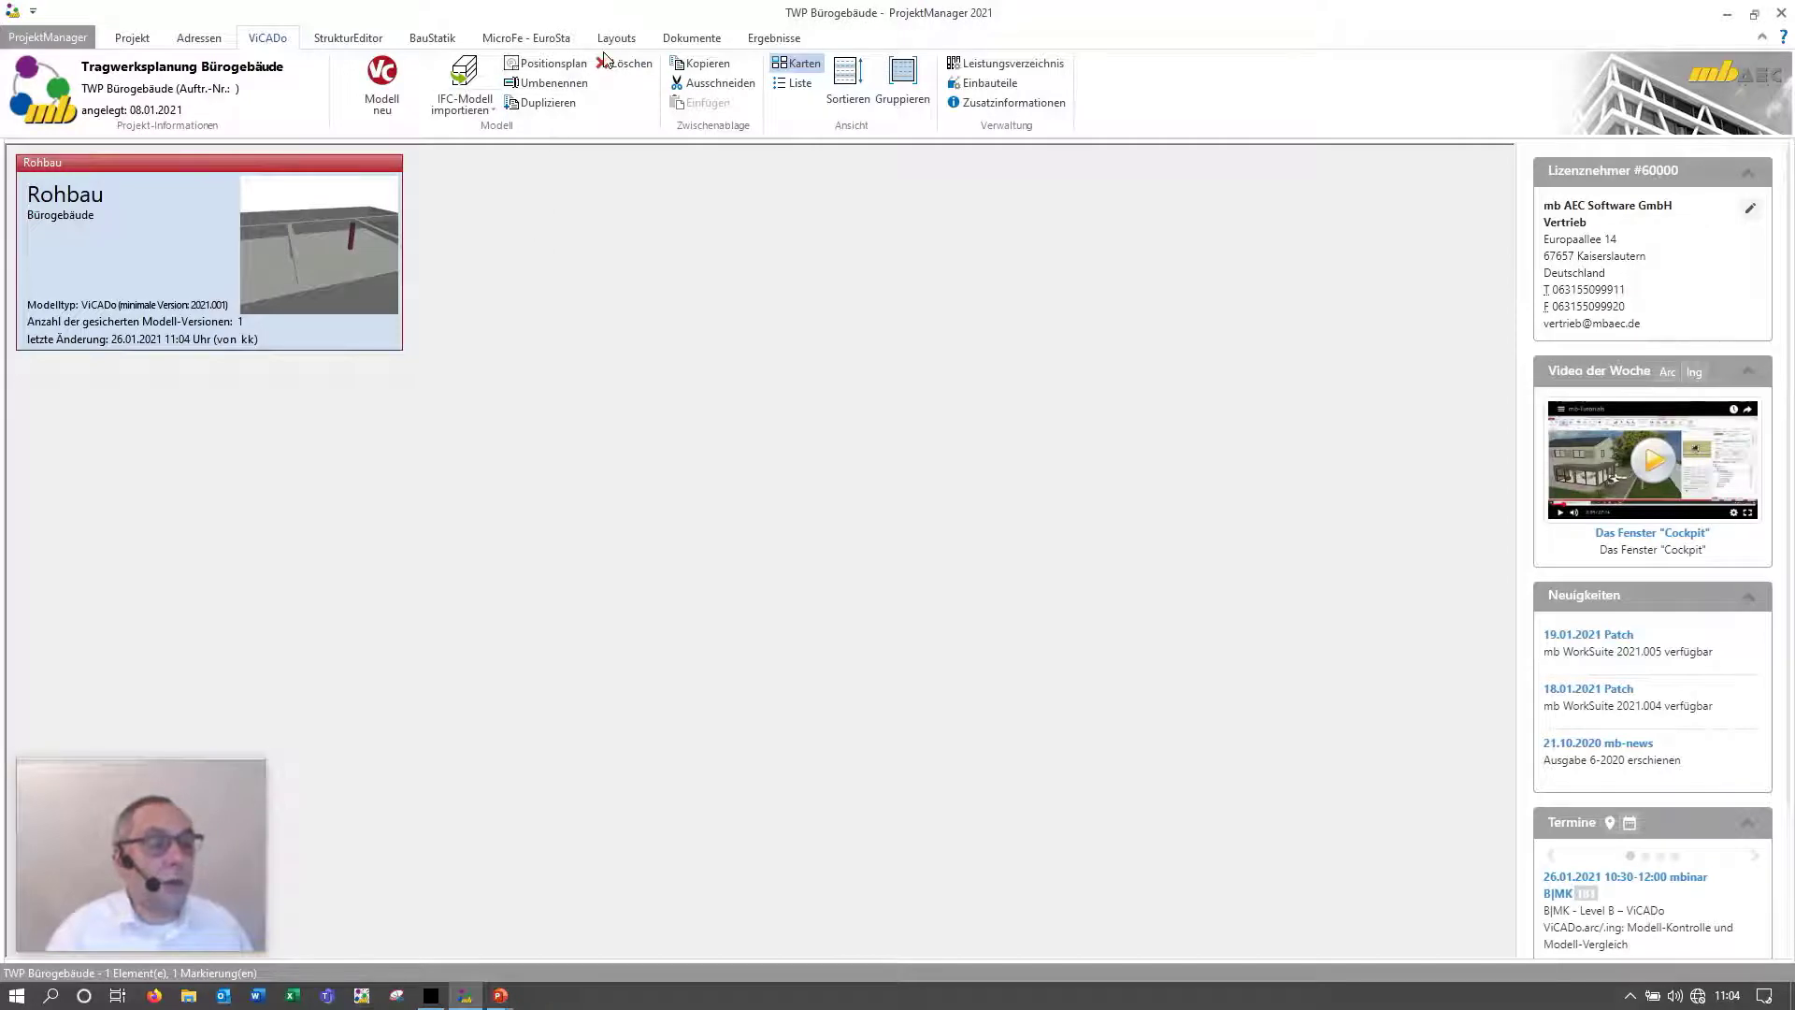
click(691, 41)
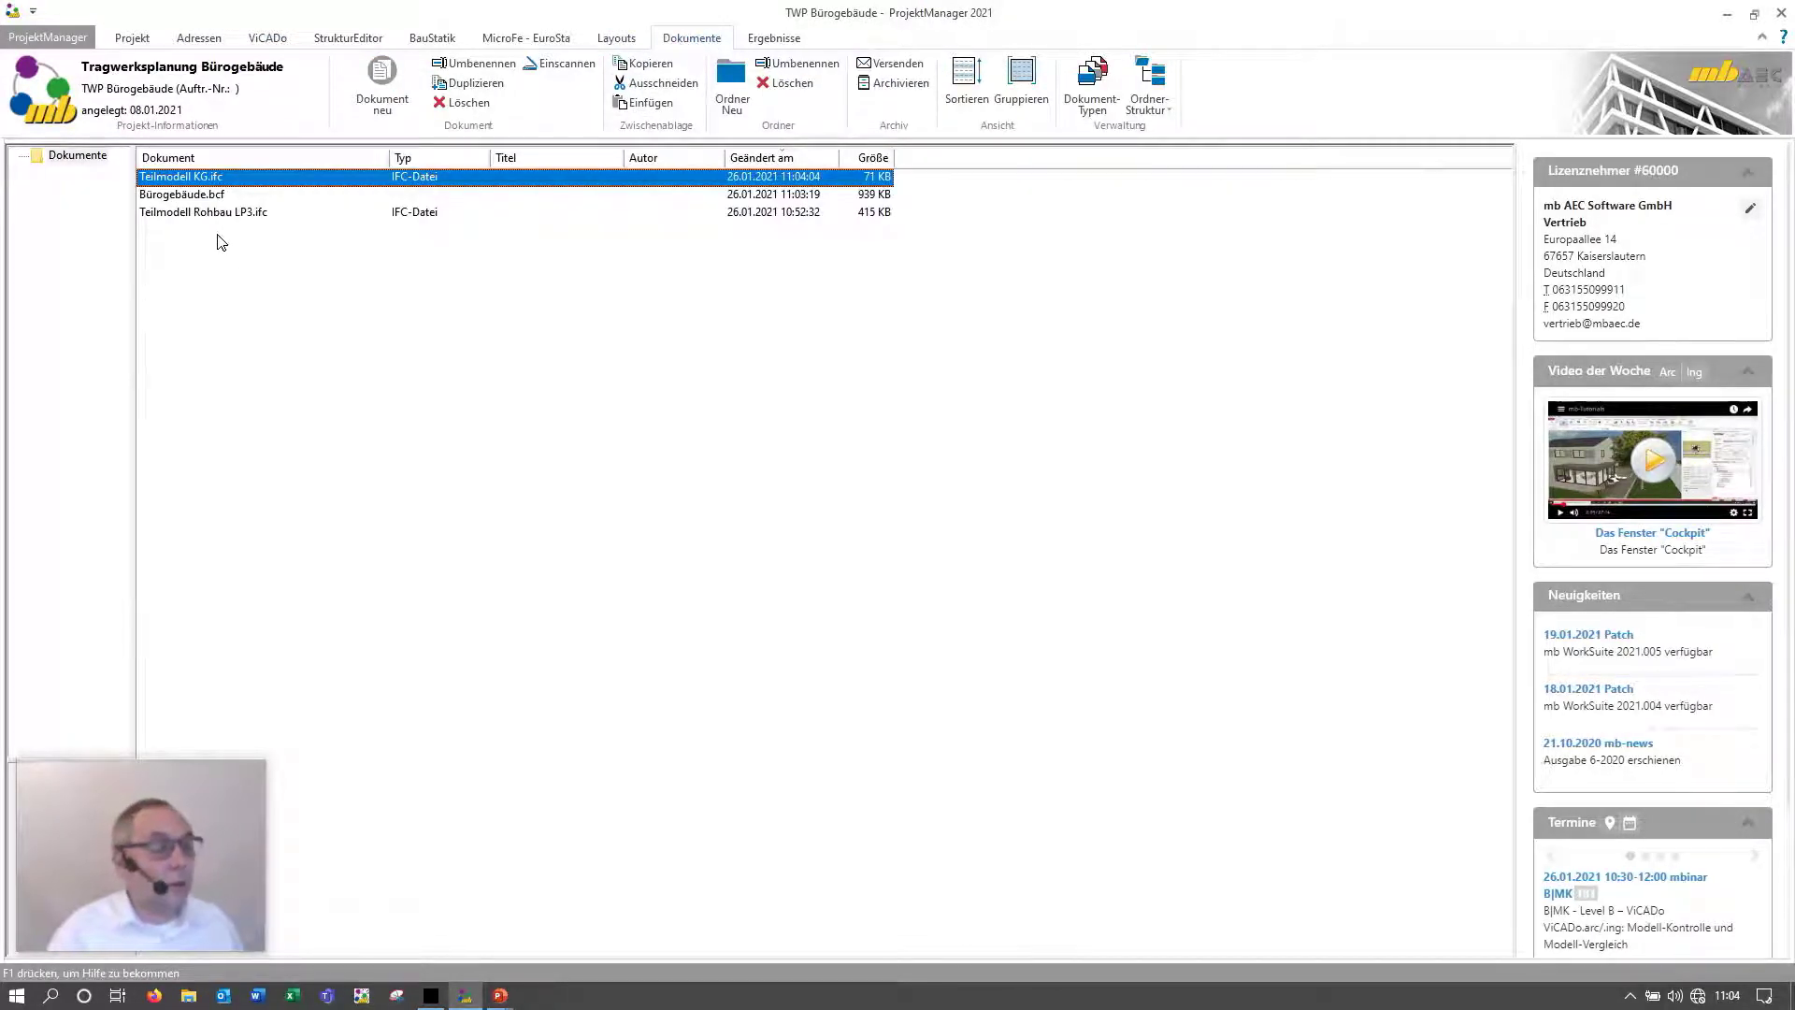
click(199, 196)
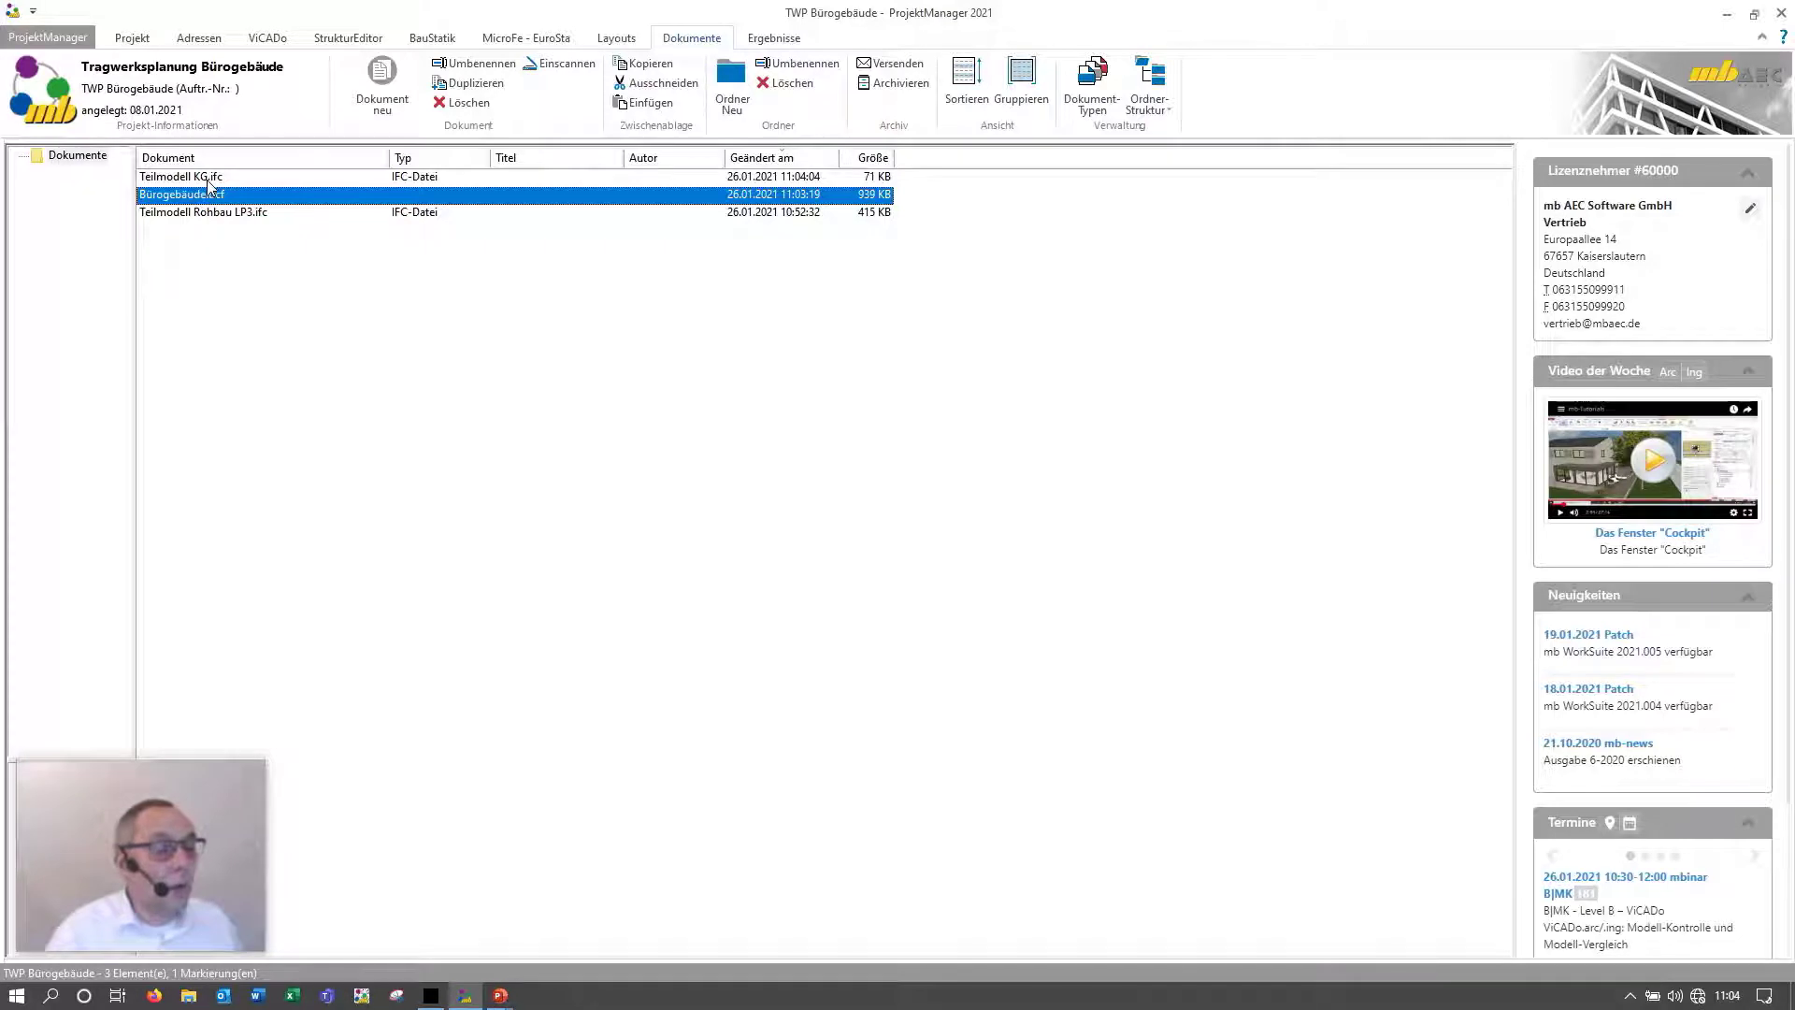
ctrl+click(208, 178)
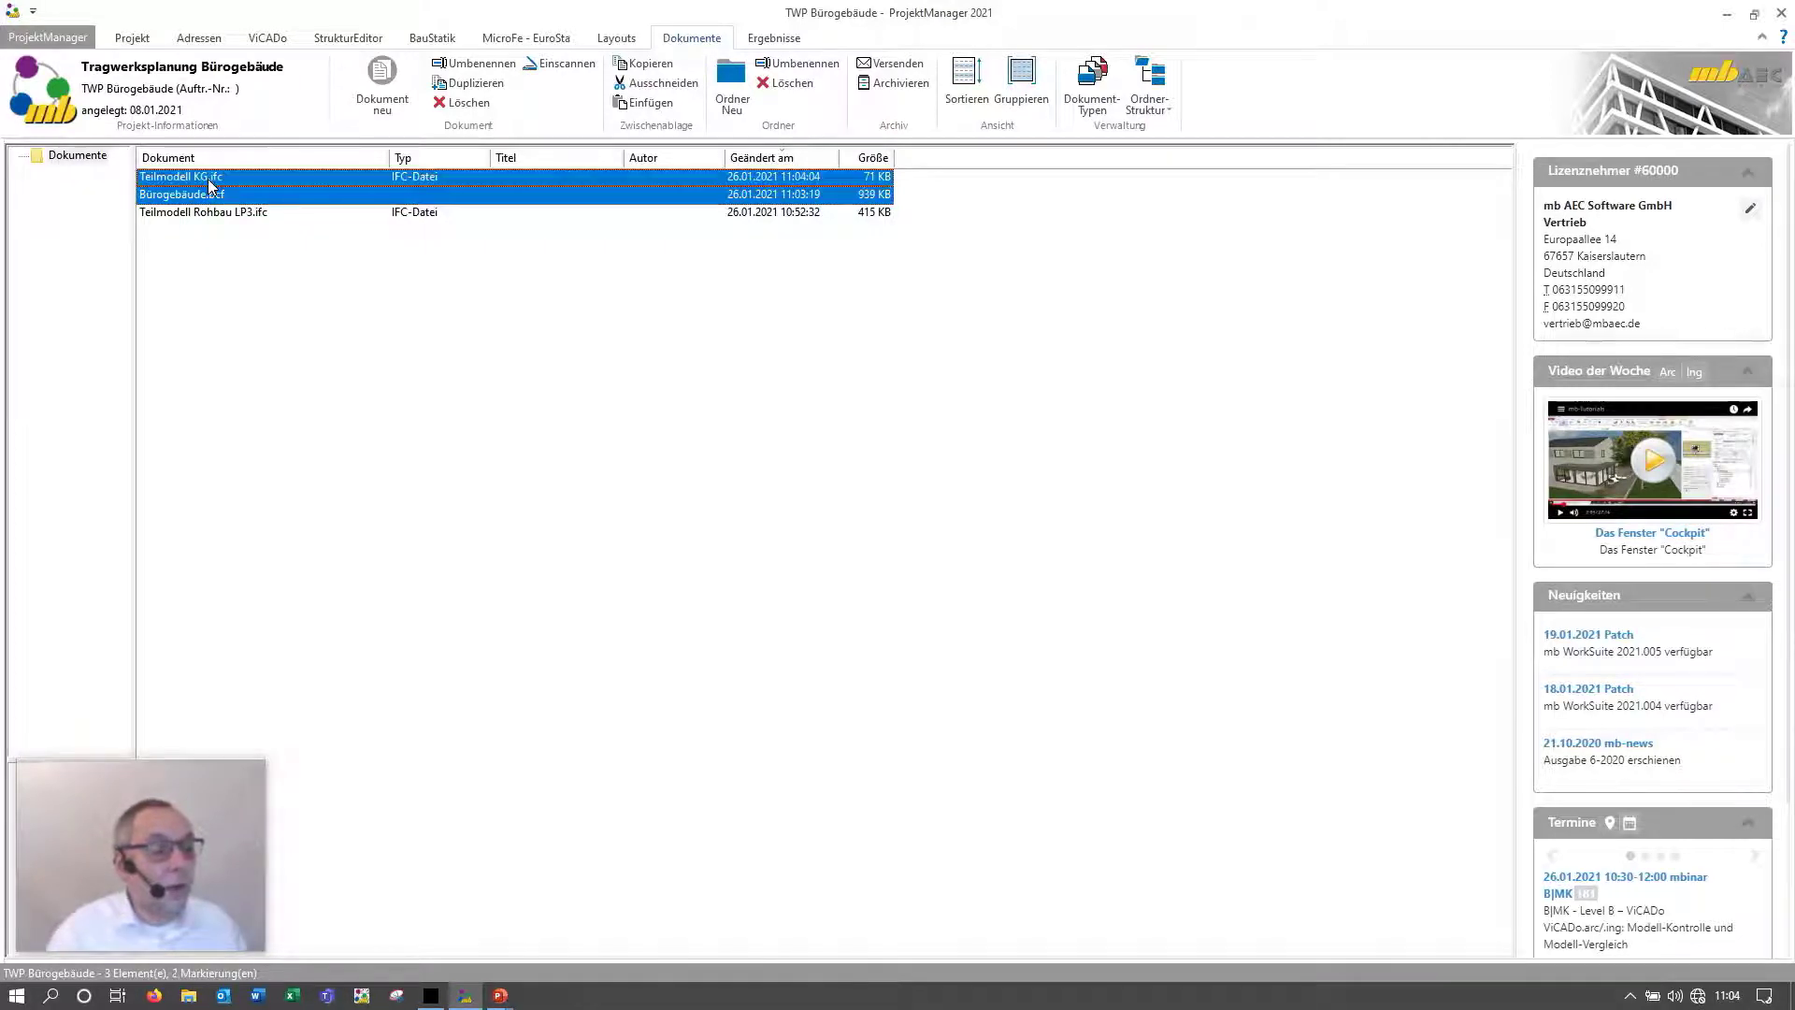
right_click(207, 177)
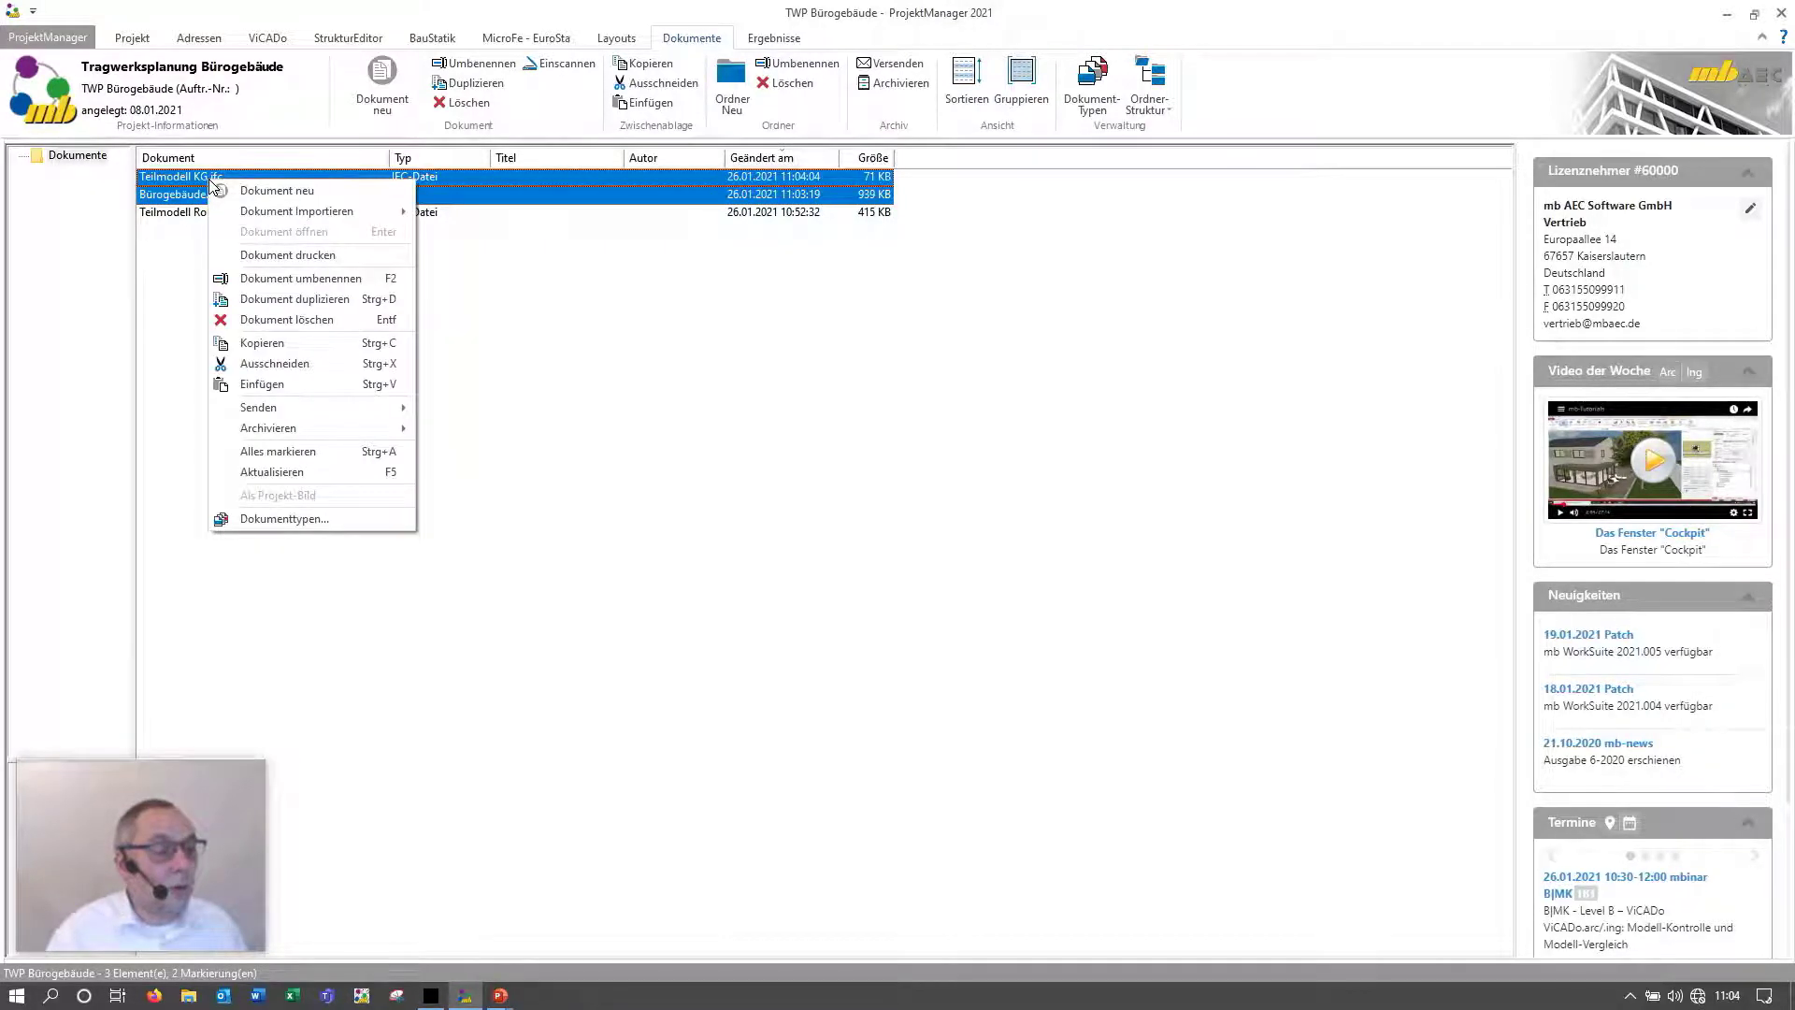
click(334, 351)
click(47, 37)
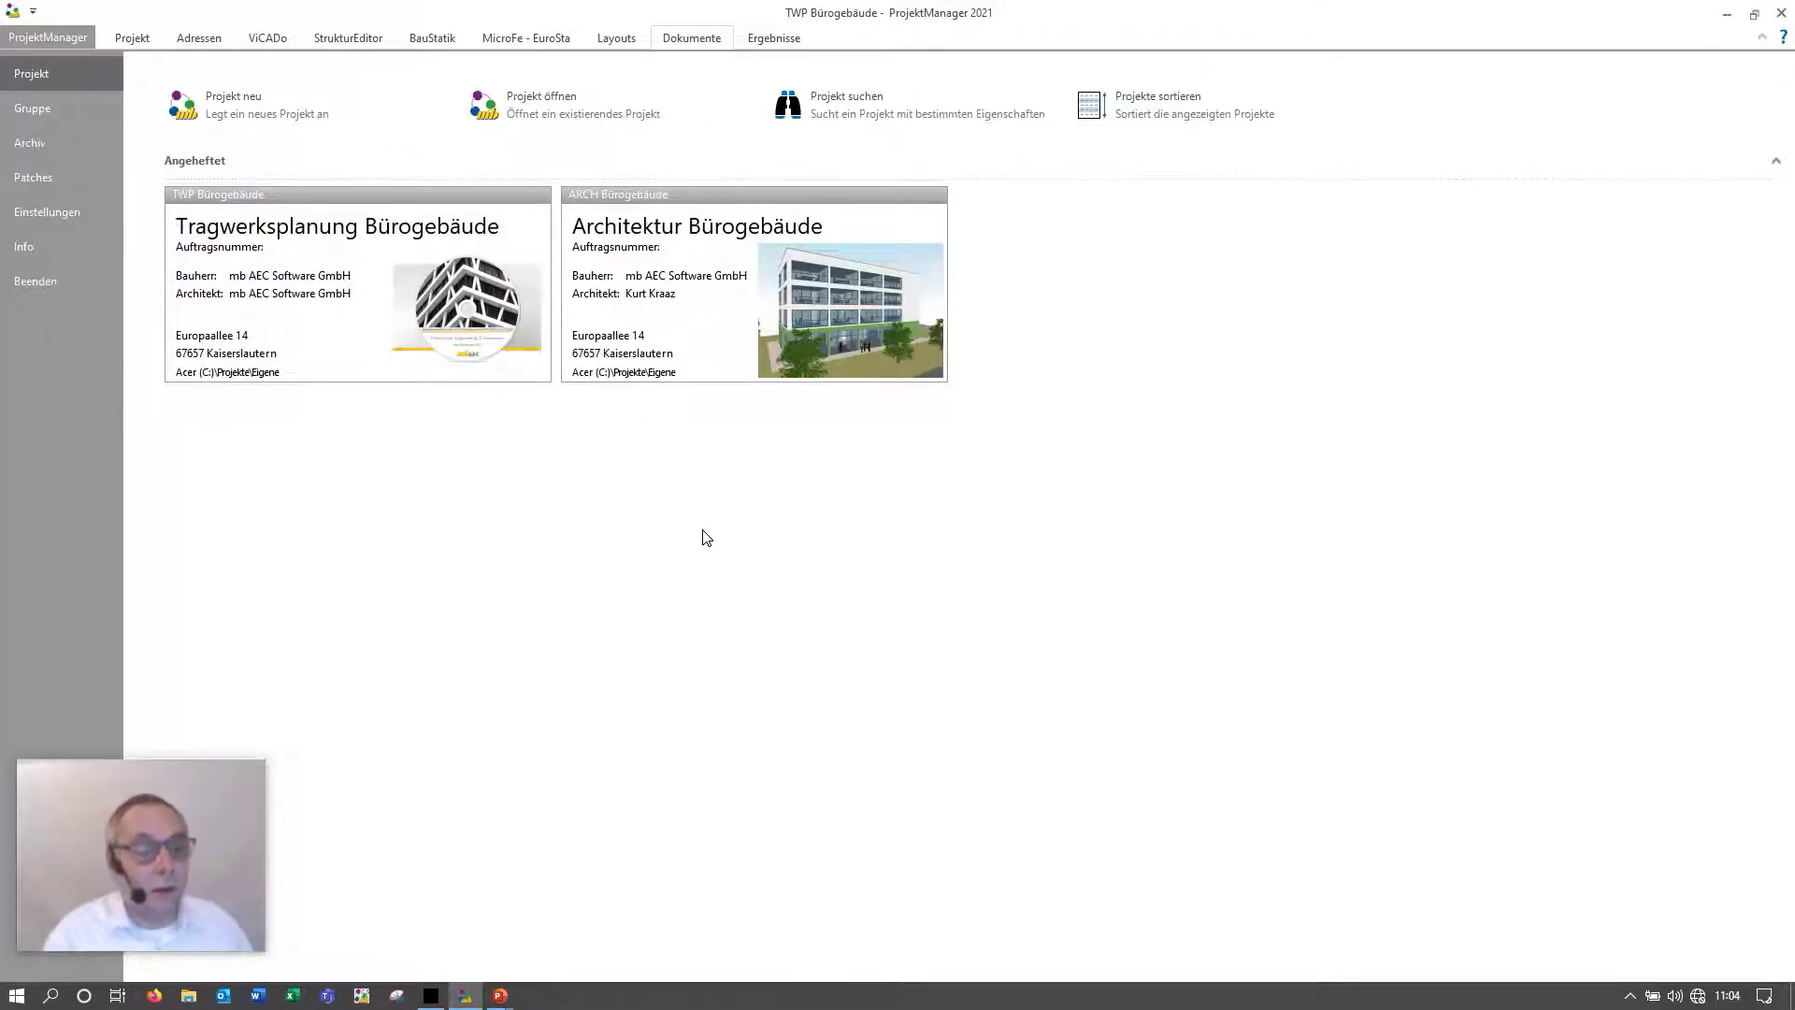
Step: Paste both files into ARCH Bürogebäude, sort by Geändert am, and open Teilmodell KG.ifc
click(745, 345)
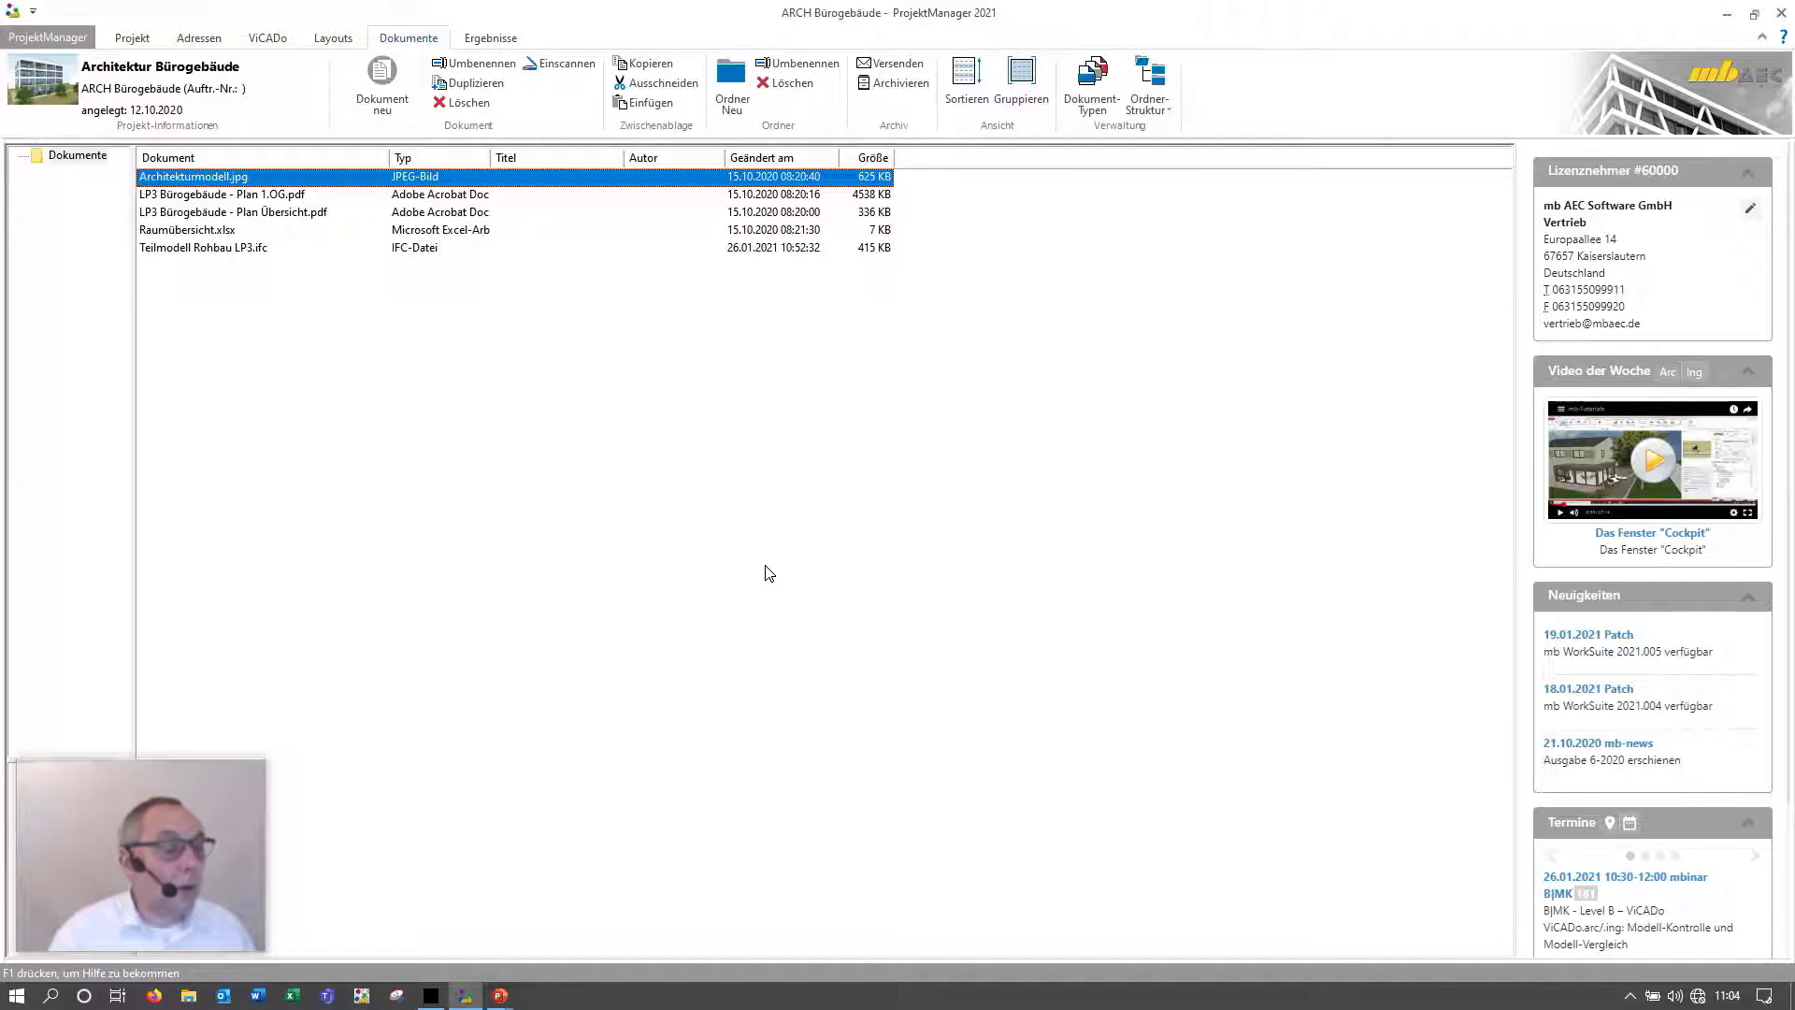
right_click(356, 314)
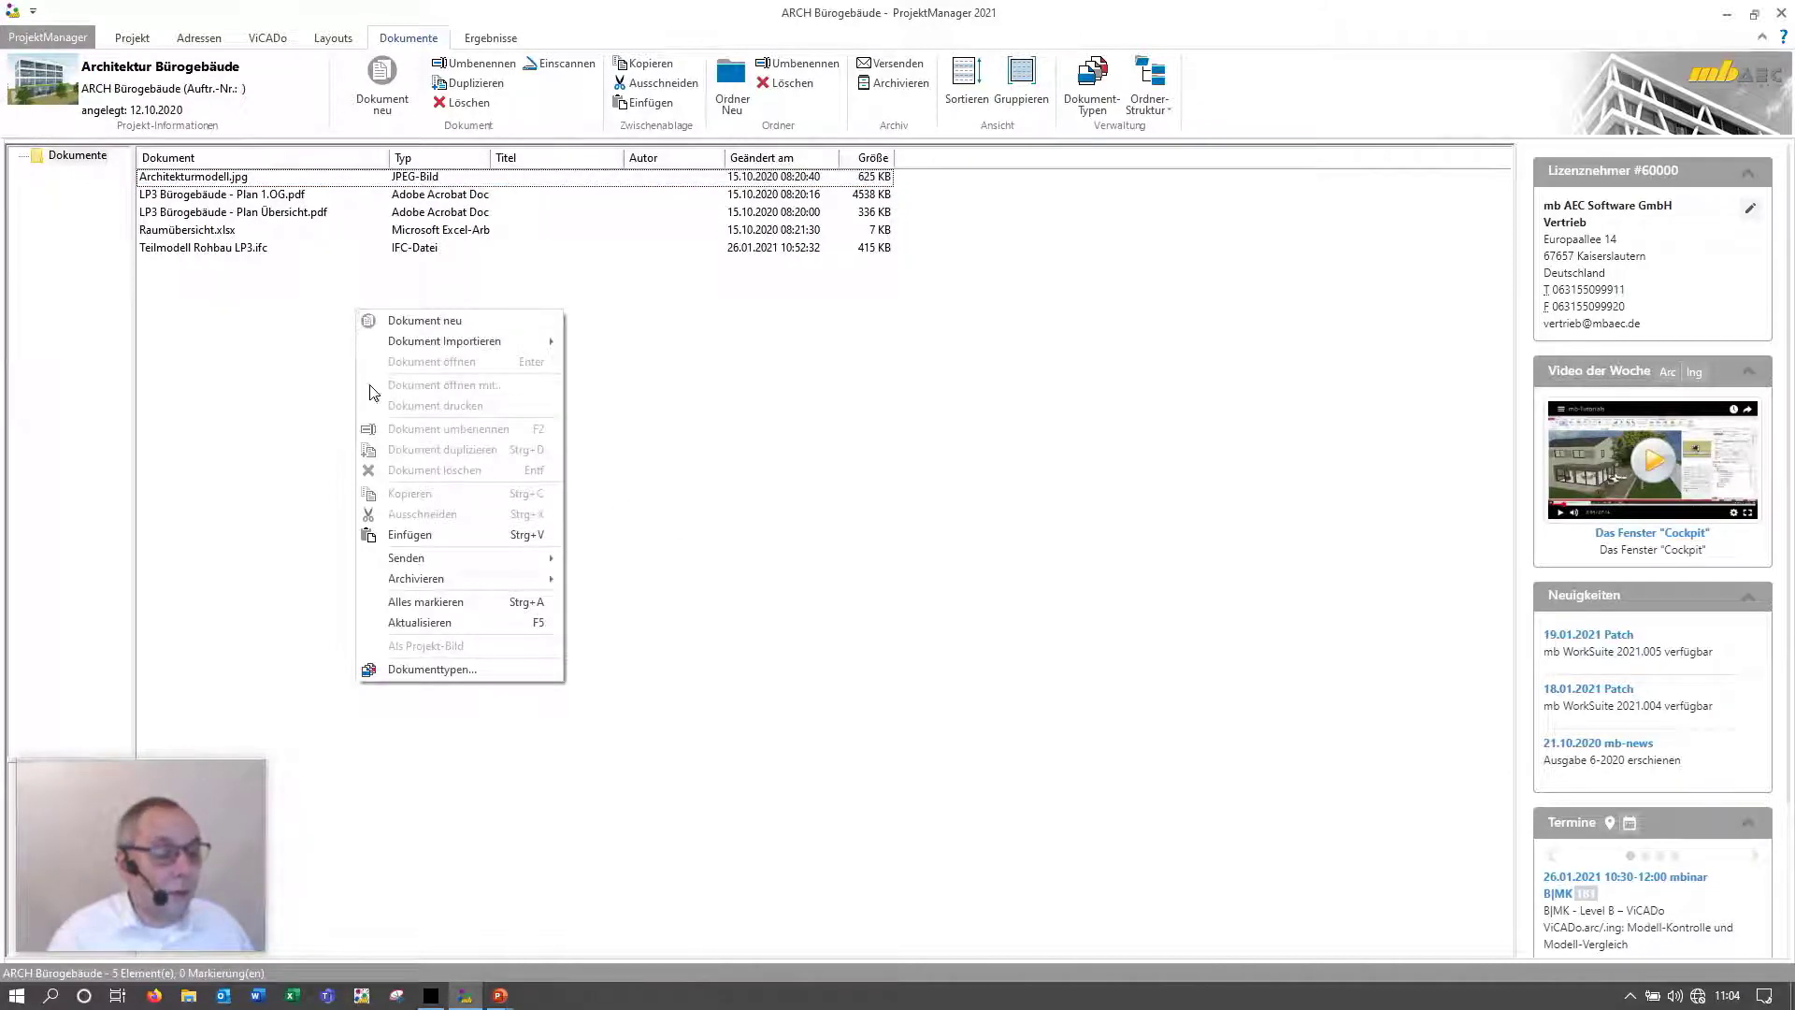
click(409, 534)
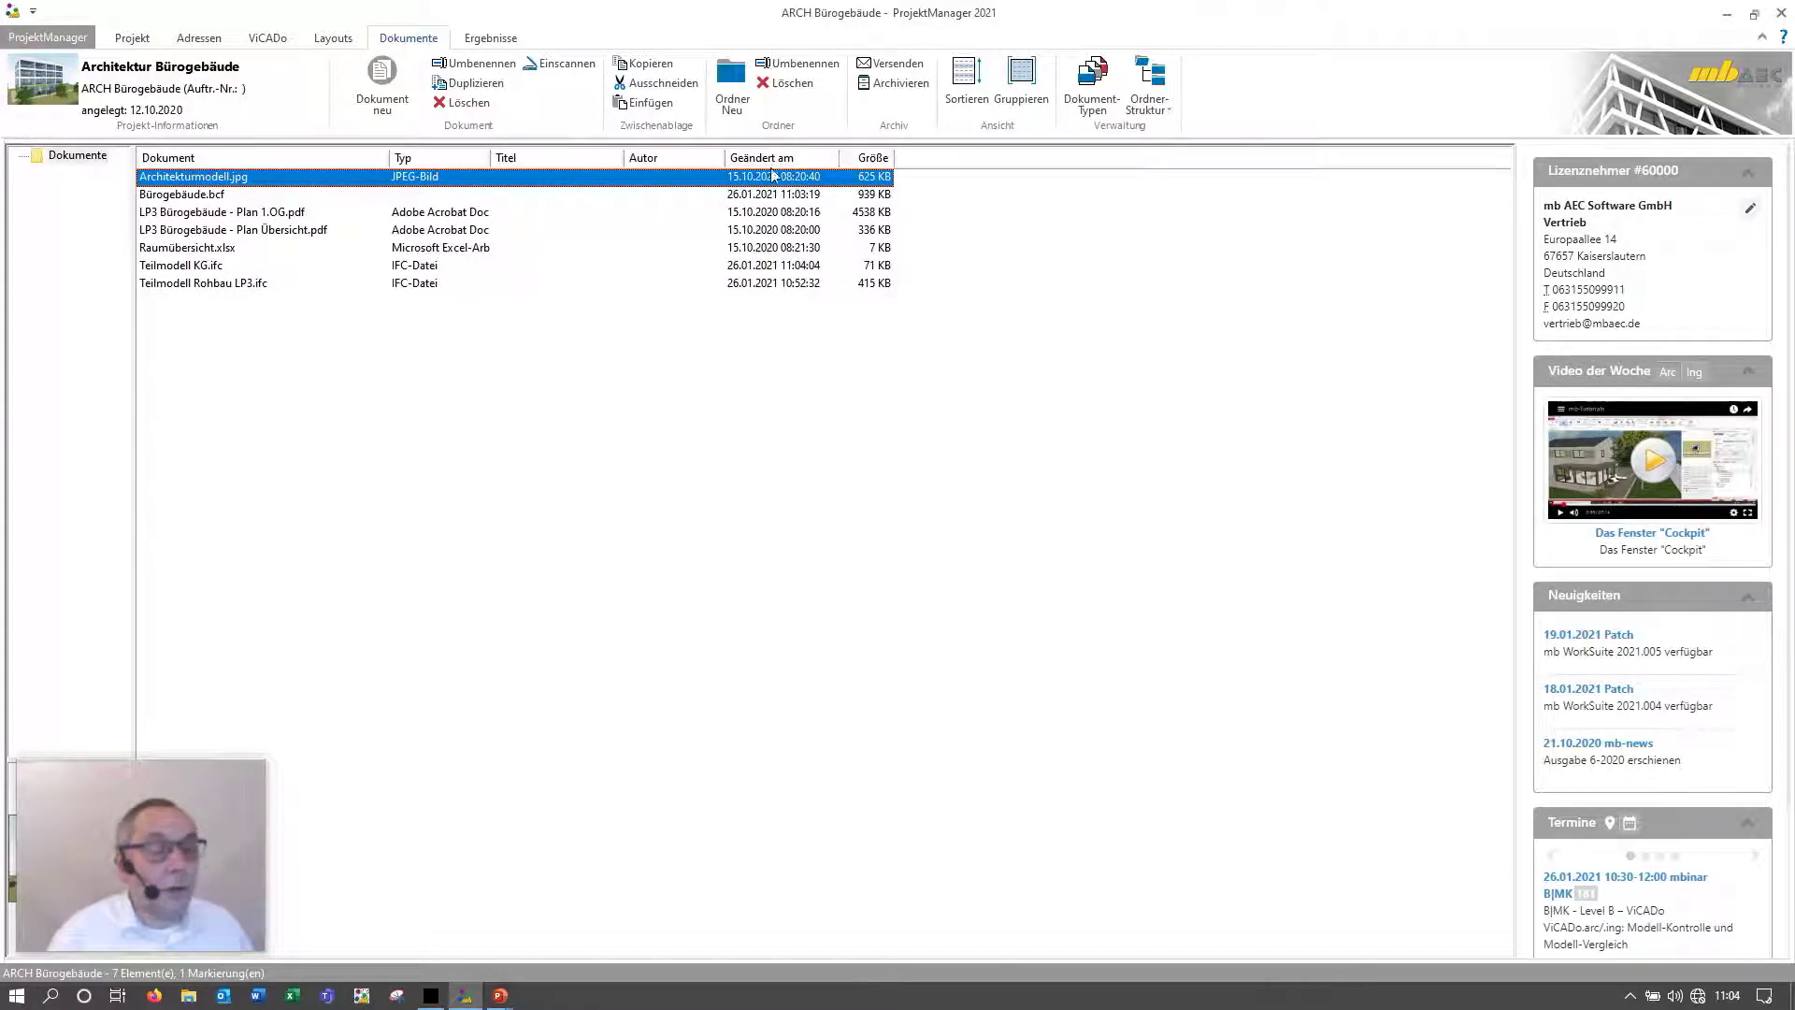
click(783, 157)
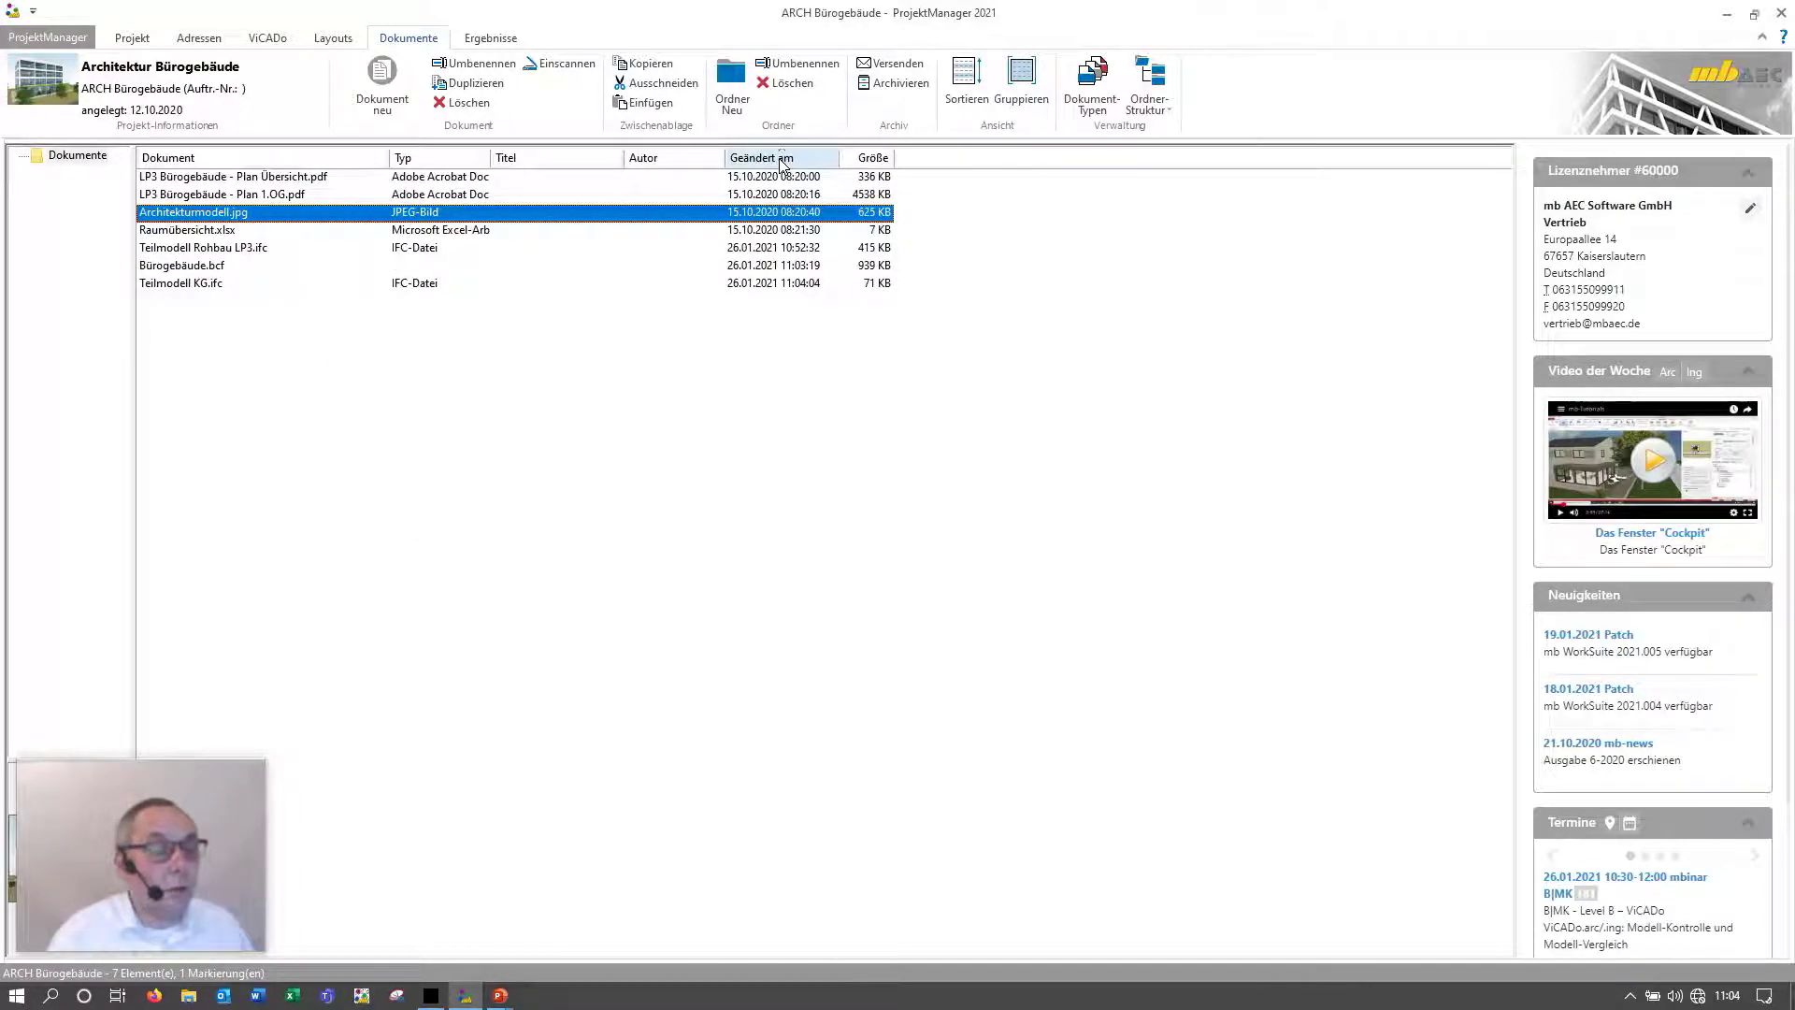
click(188, 269)
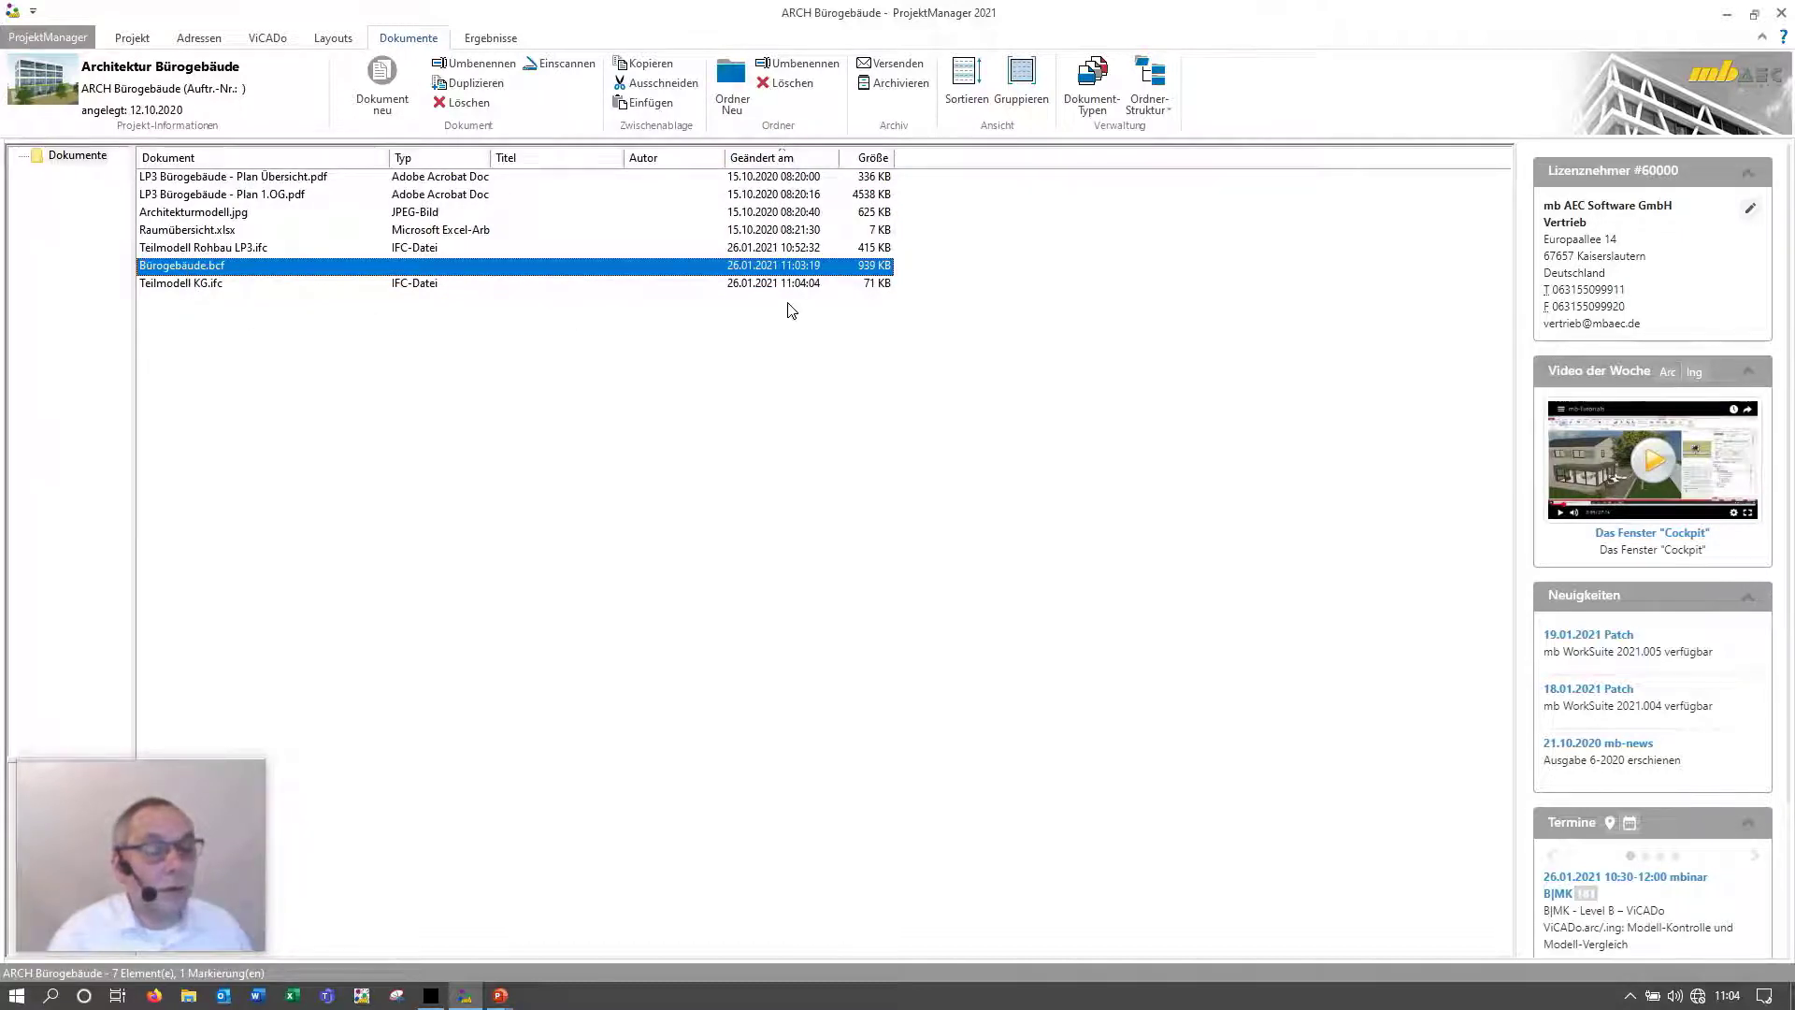
click(192, 282)
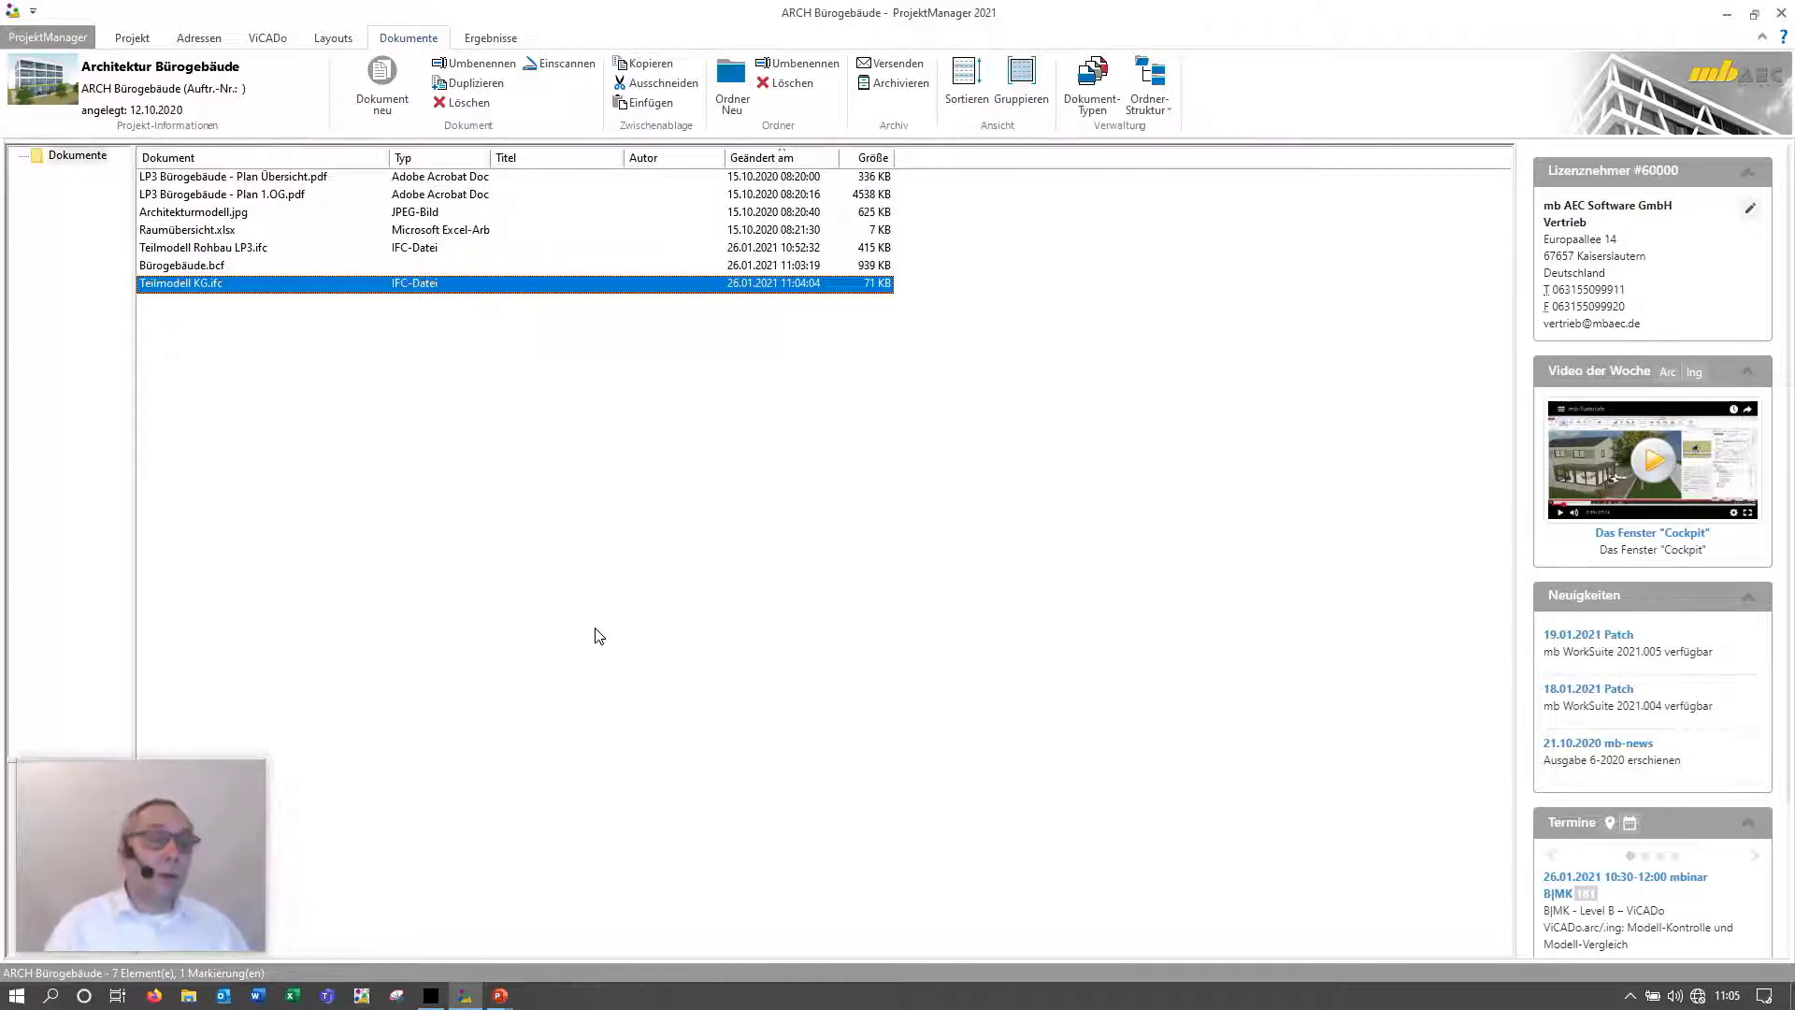
double_click(264, 284)
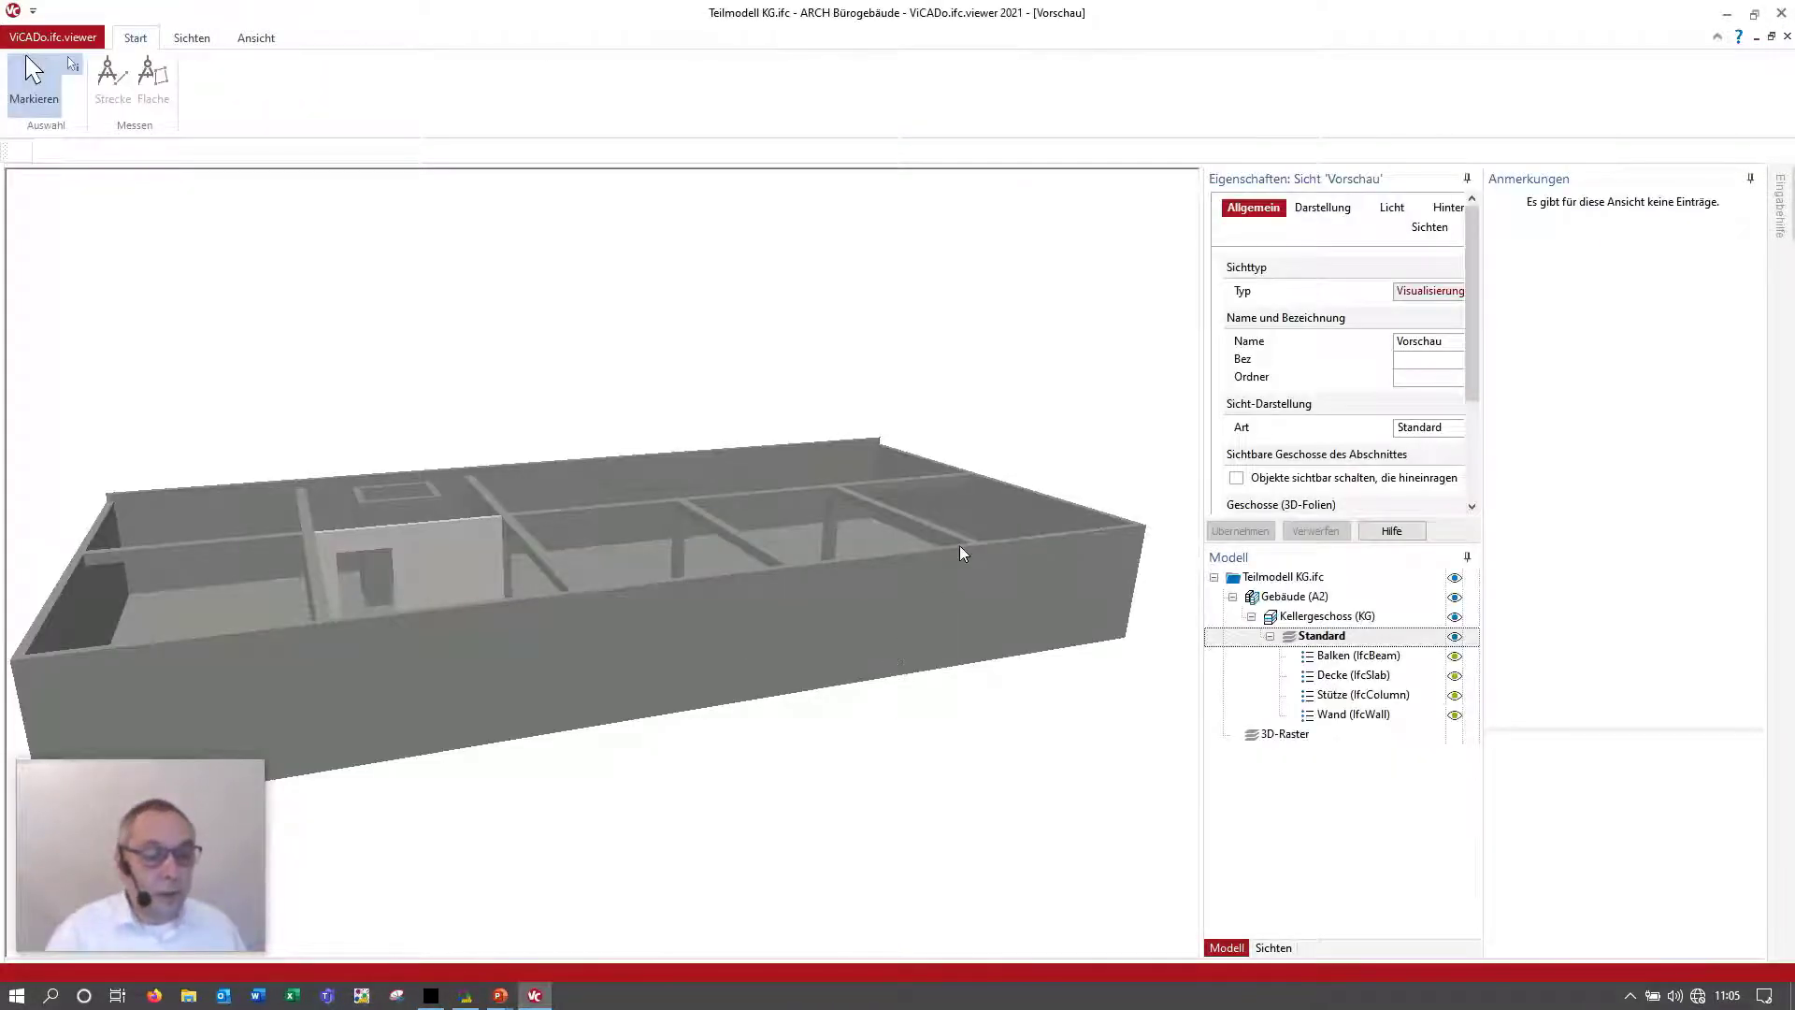
Step: Import Bürogebäude.bcf from the ARCH project's documents, adding the Stützen im KG topic
mouse_move(961, 549)
middle_down()
mouse_move(934, 567)
mouse_move(972, 568)
middle_up()
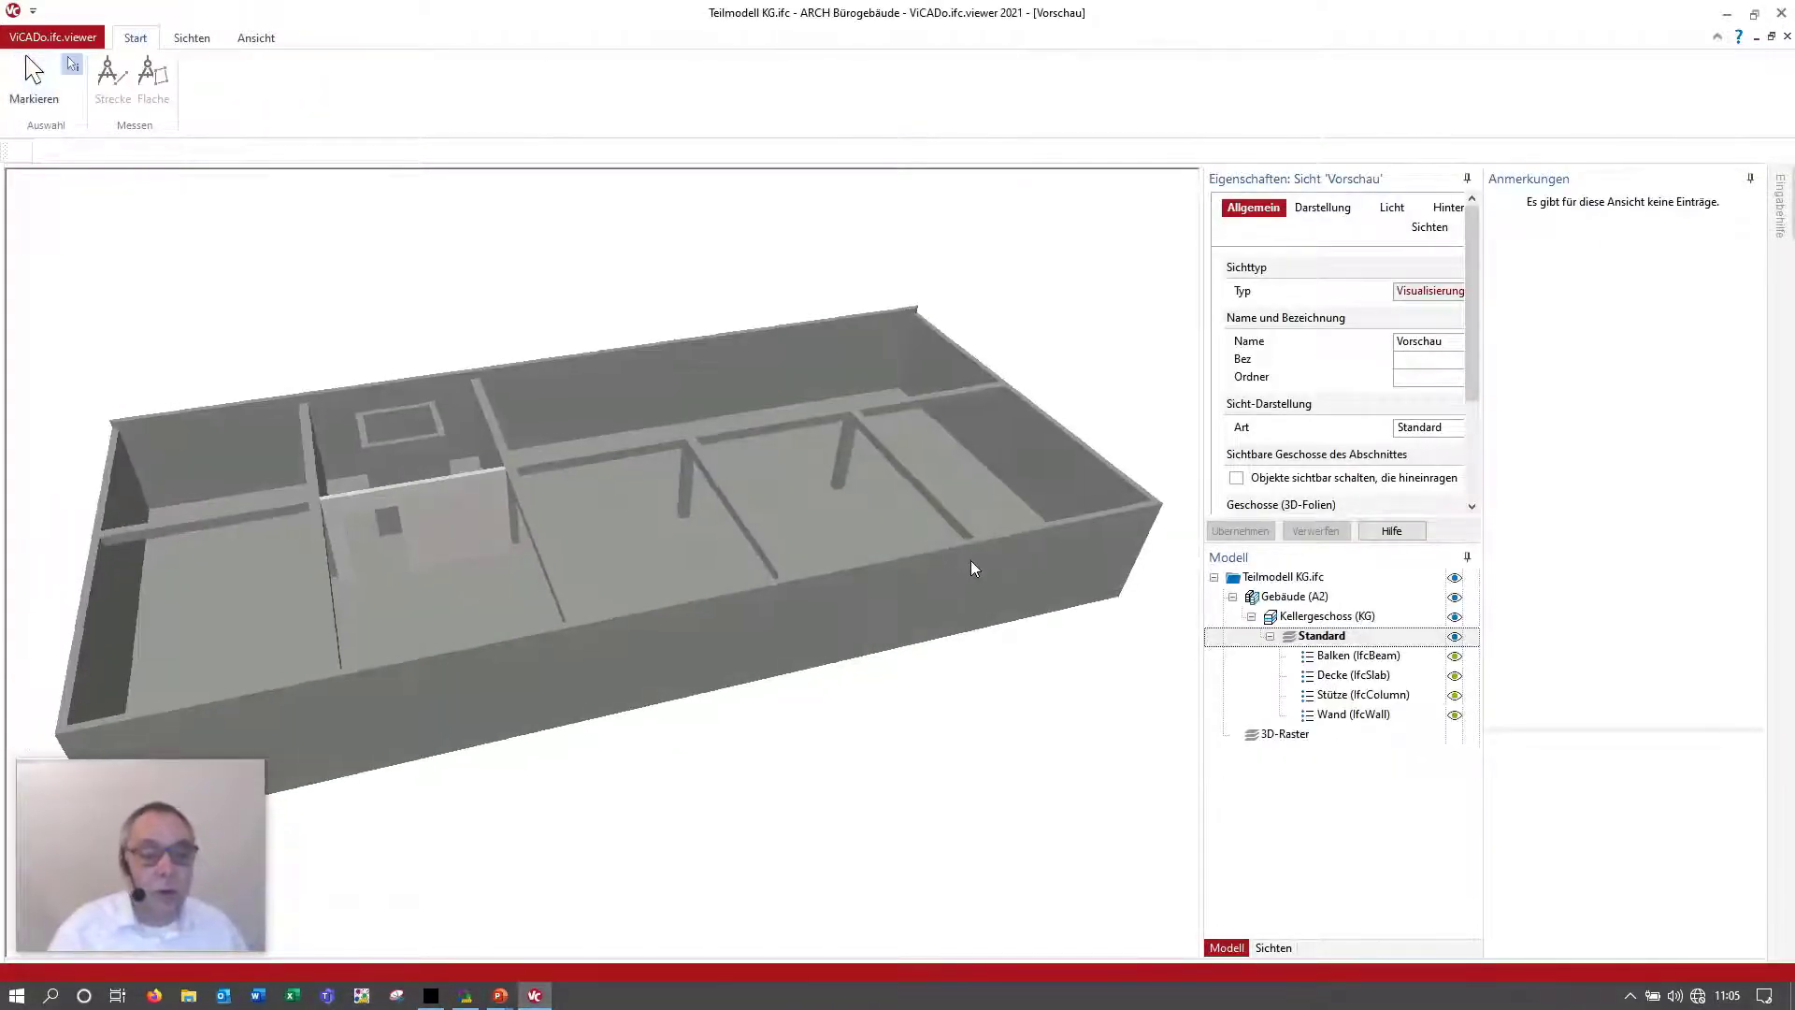
click(1608, 314)
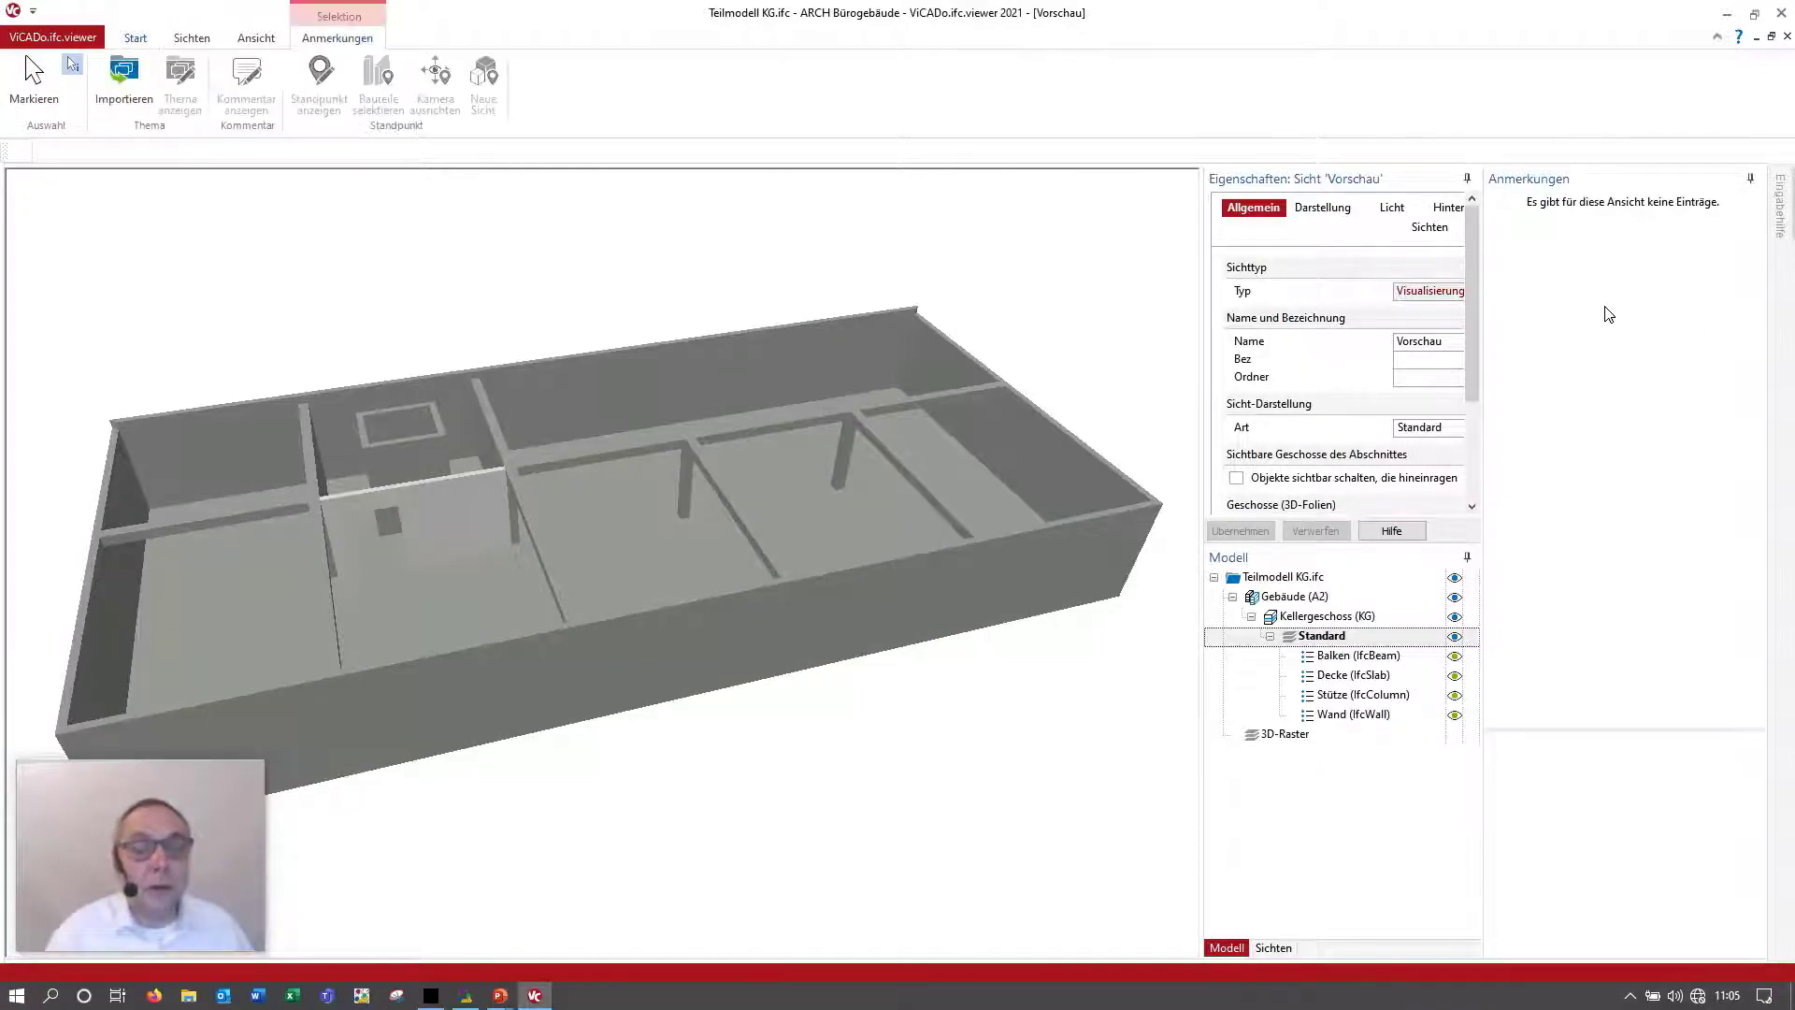
click(140, 94)
click(1077, 333)
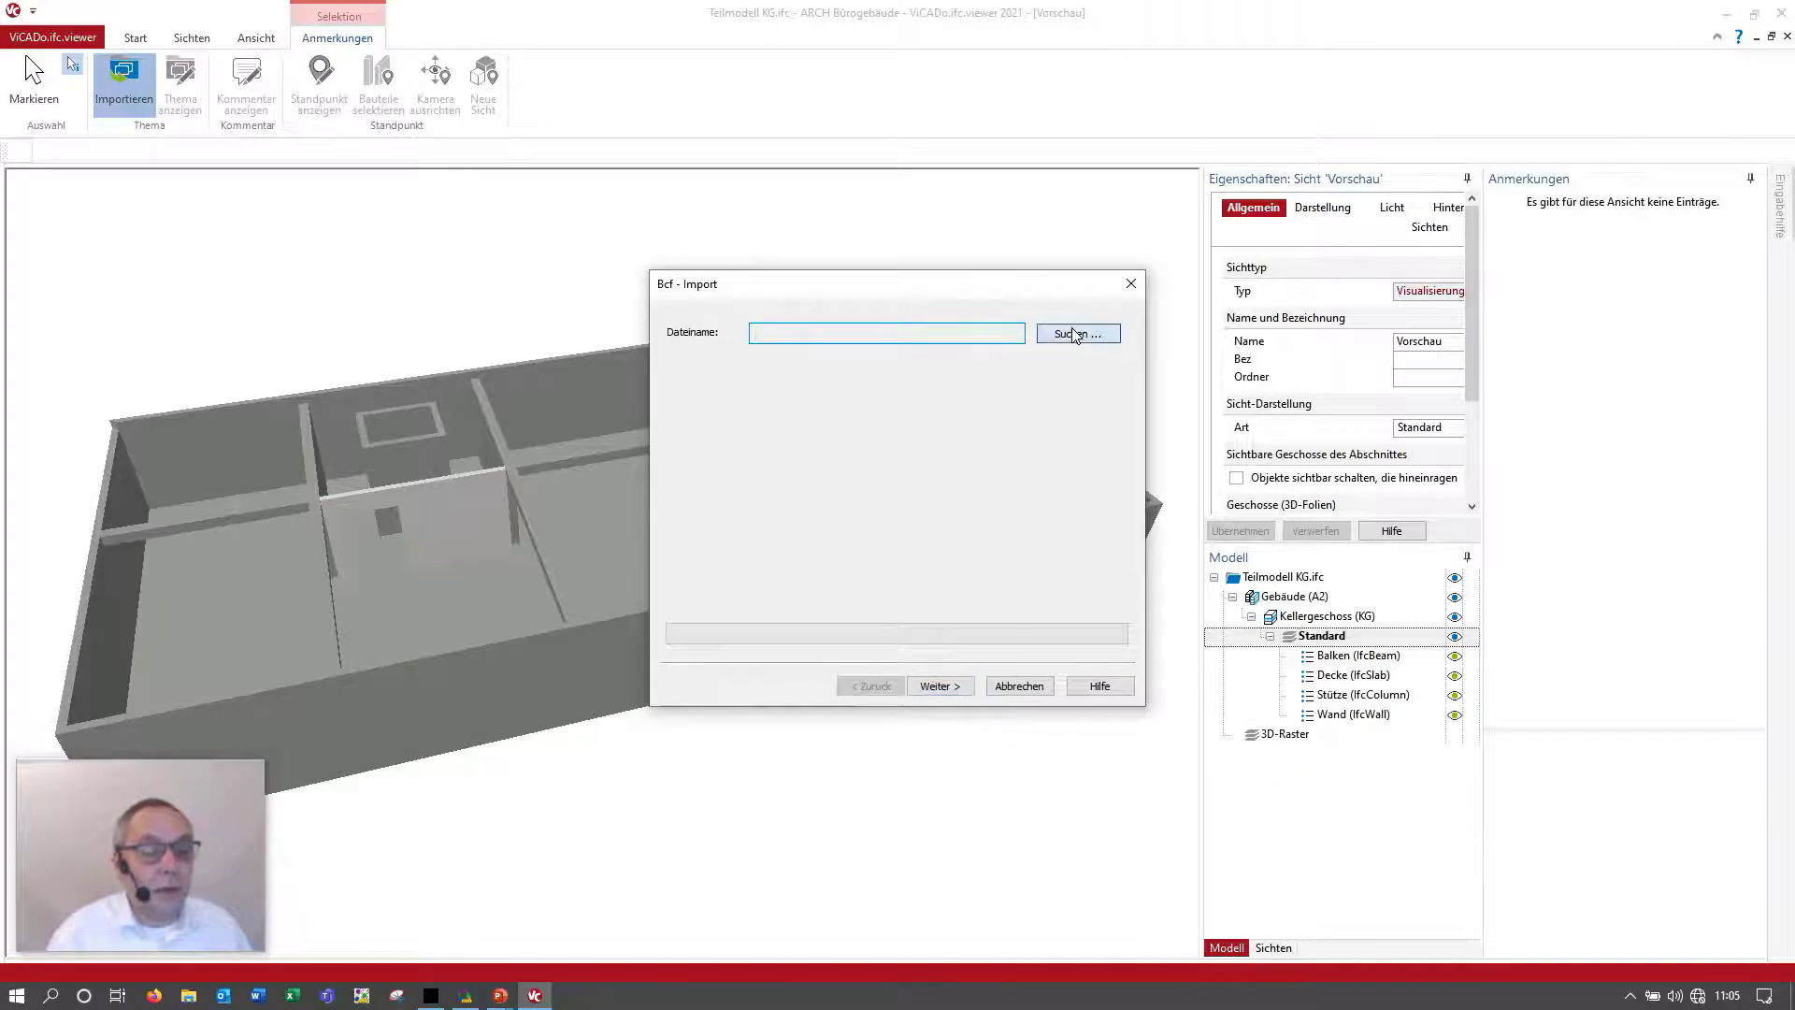
click(679, 371)
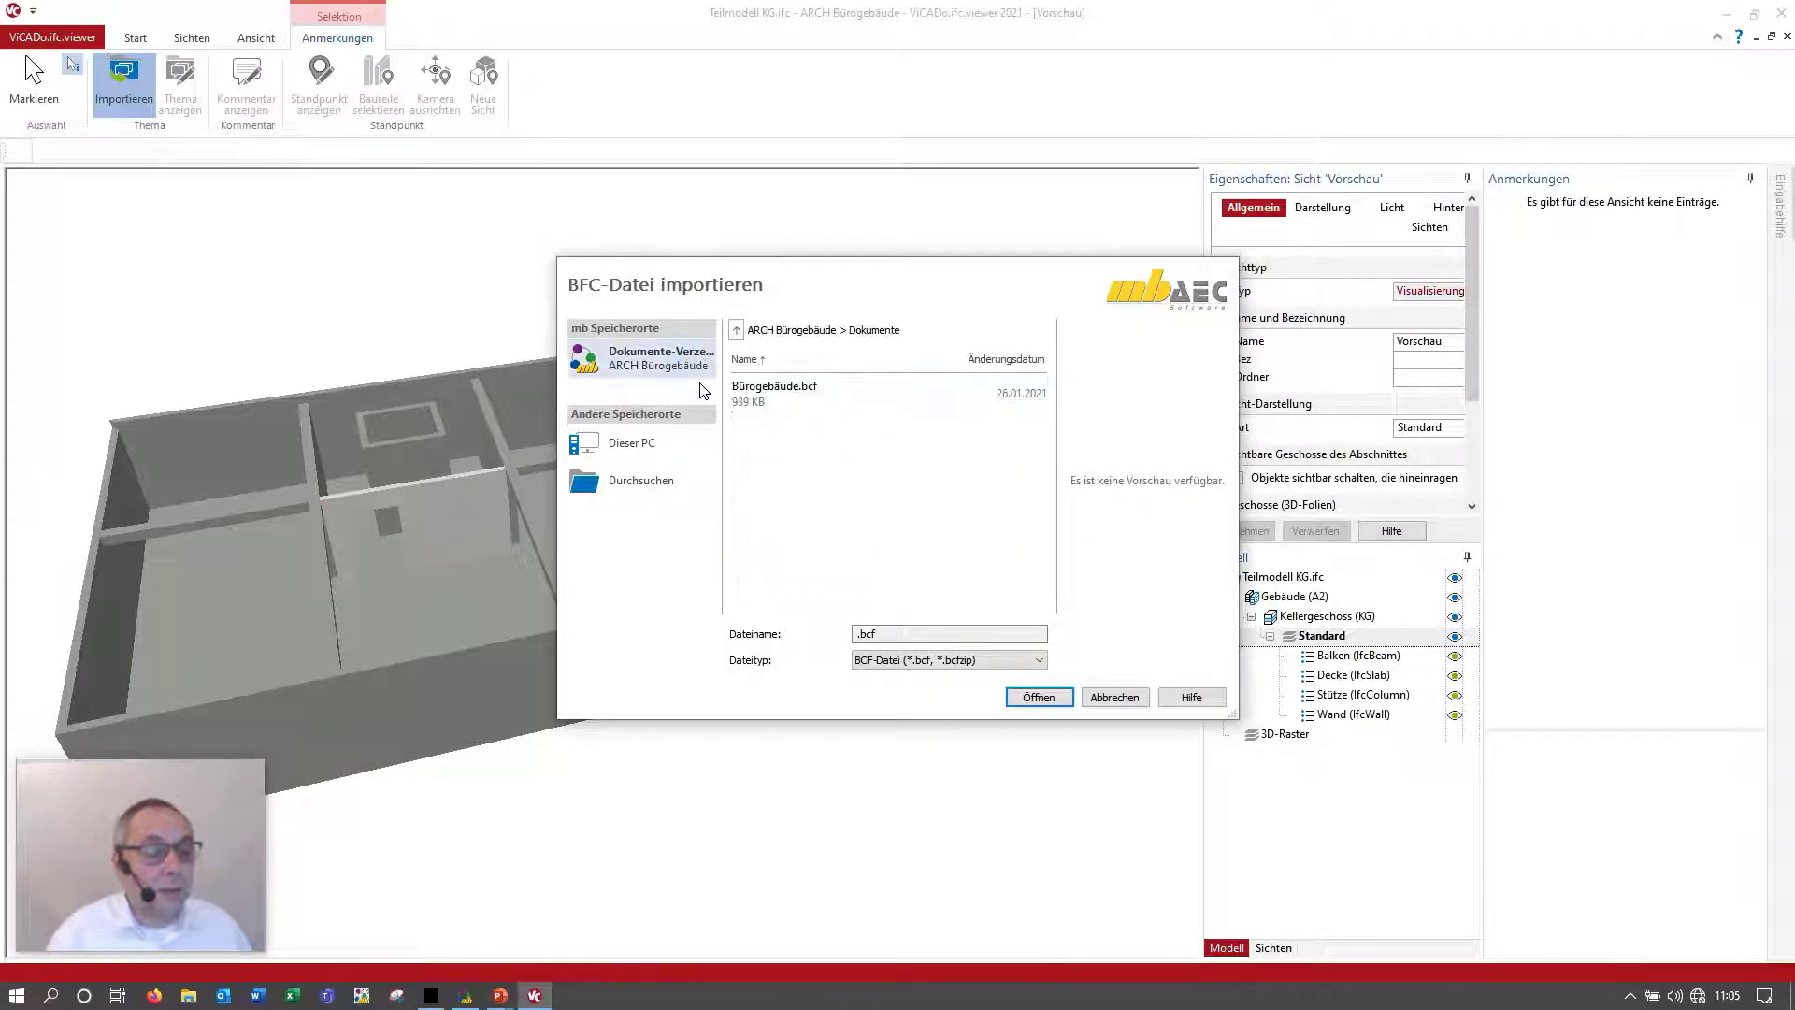
click(767, 395)
click(1017, 692)
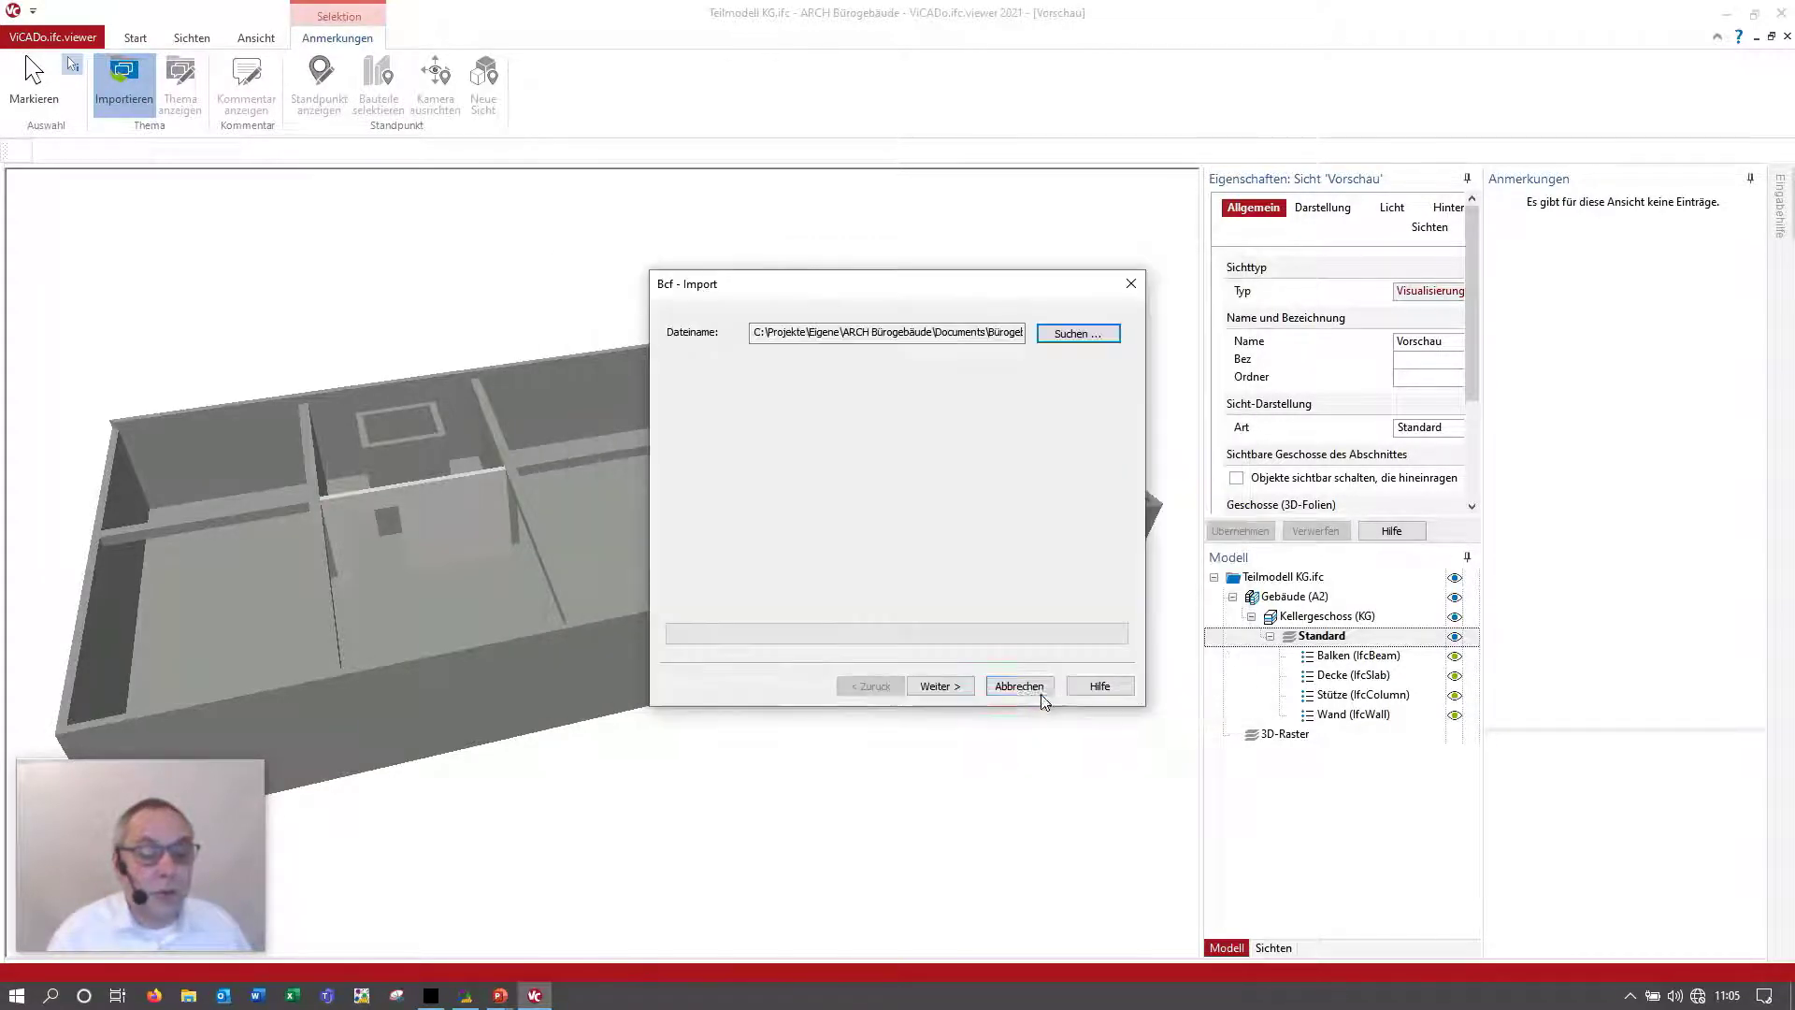
click(956, 696)
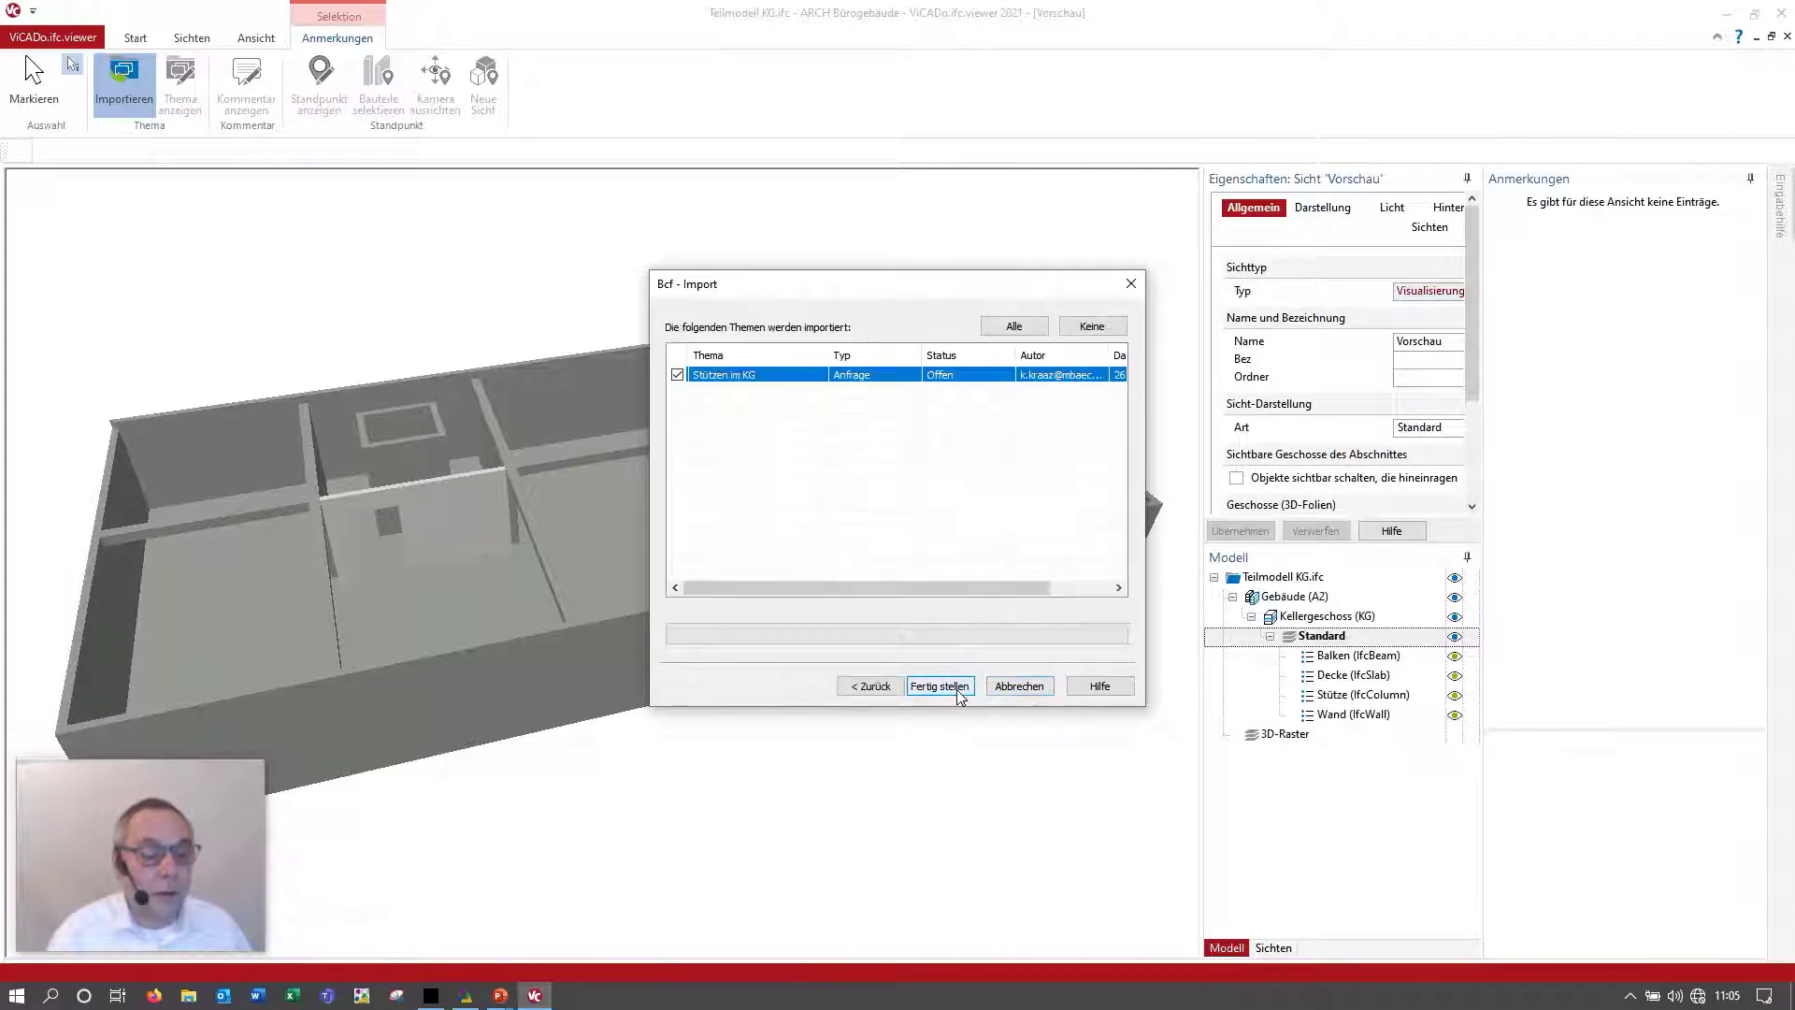
click(940, 686)
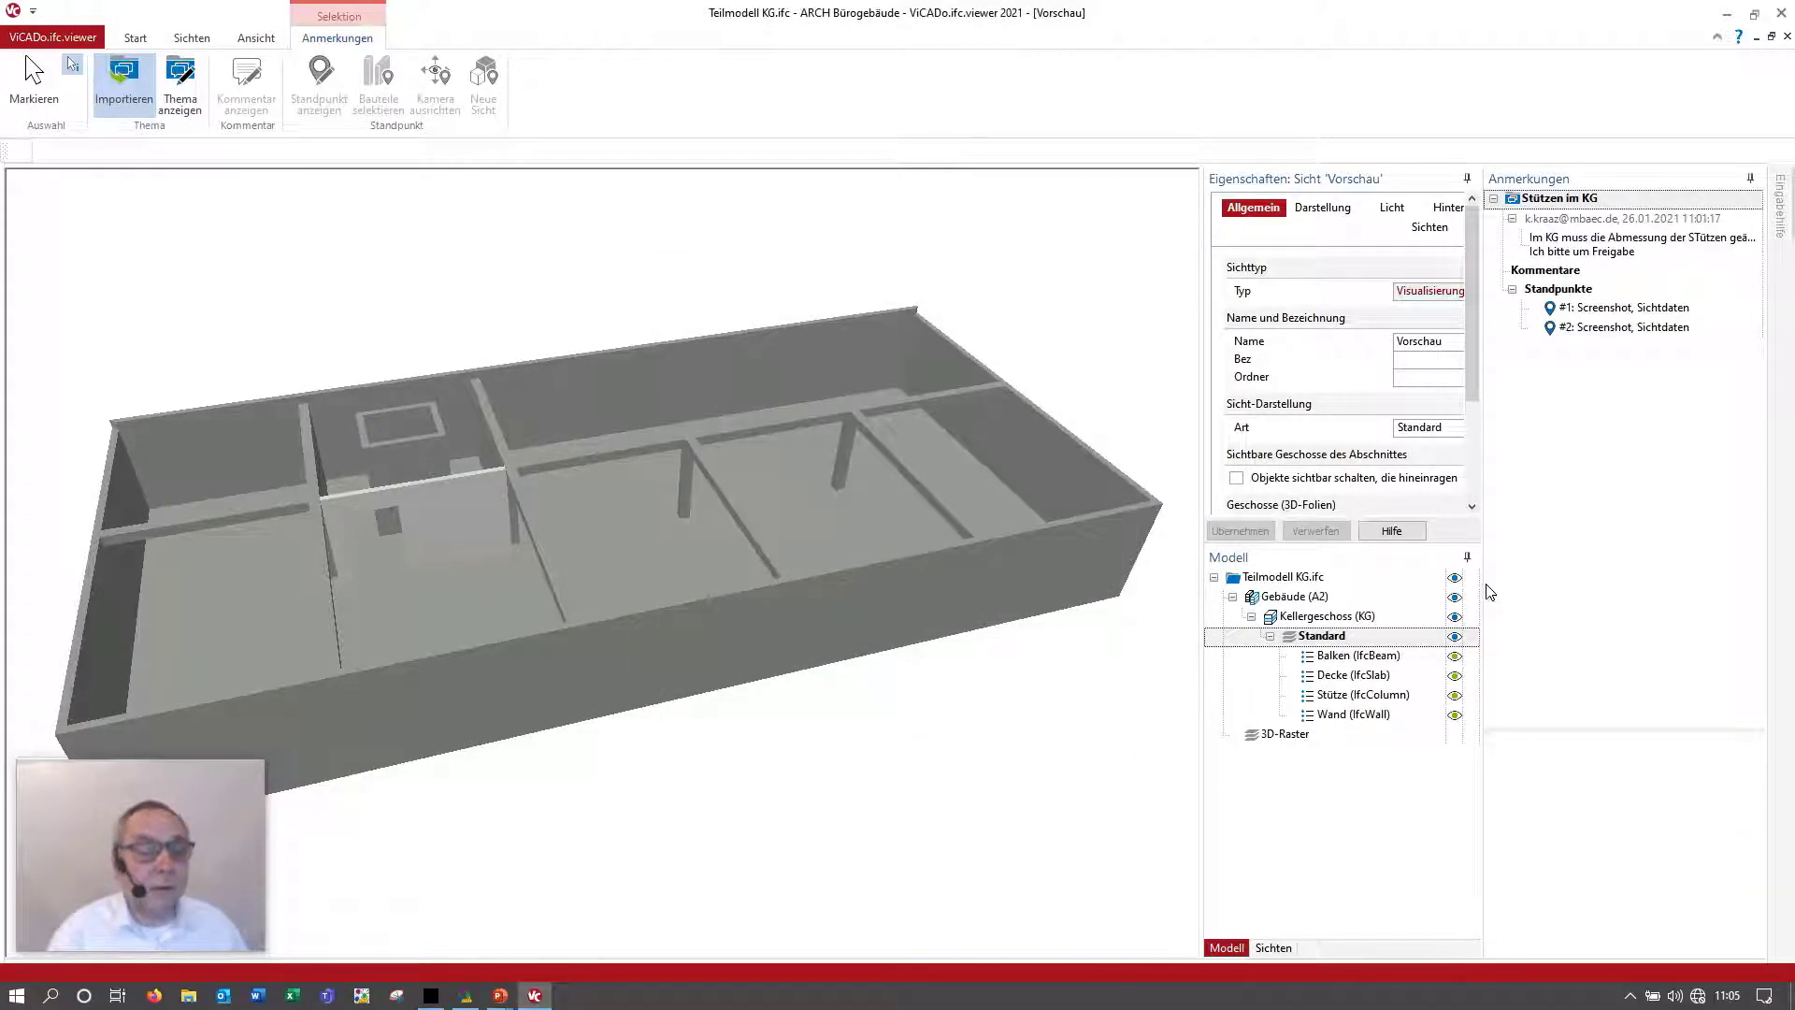
Step: Review the Stützen im KG topic, align the camera to viewpoint #2, and close the viewer
double_click(1631, 248)
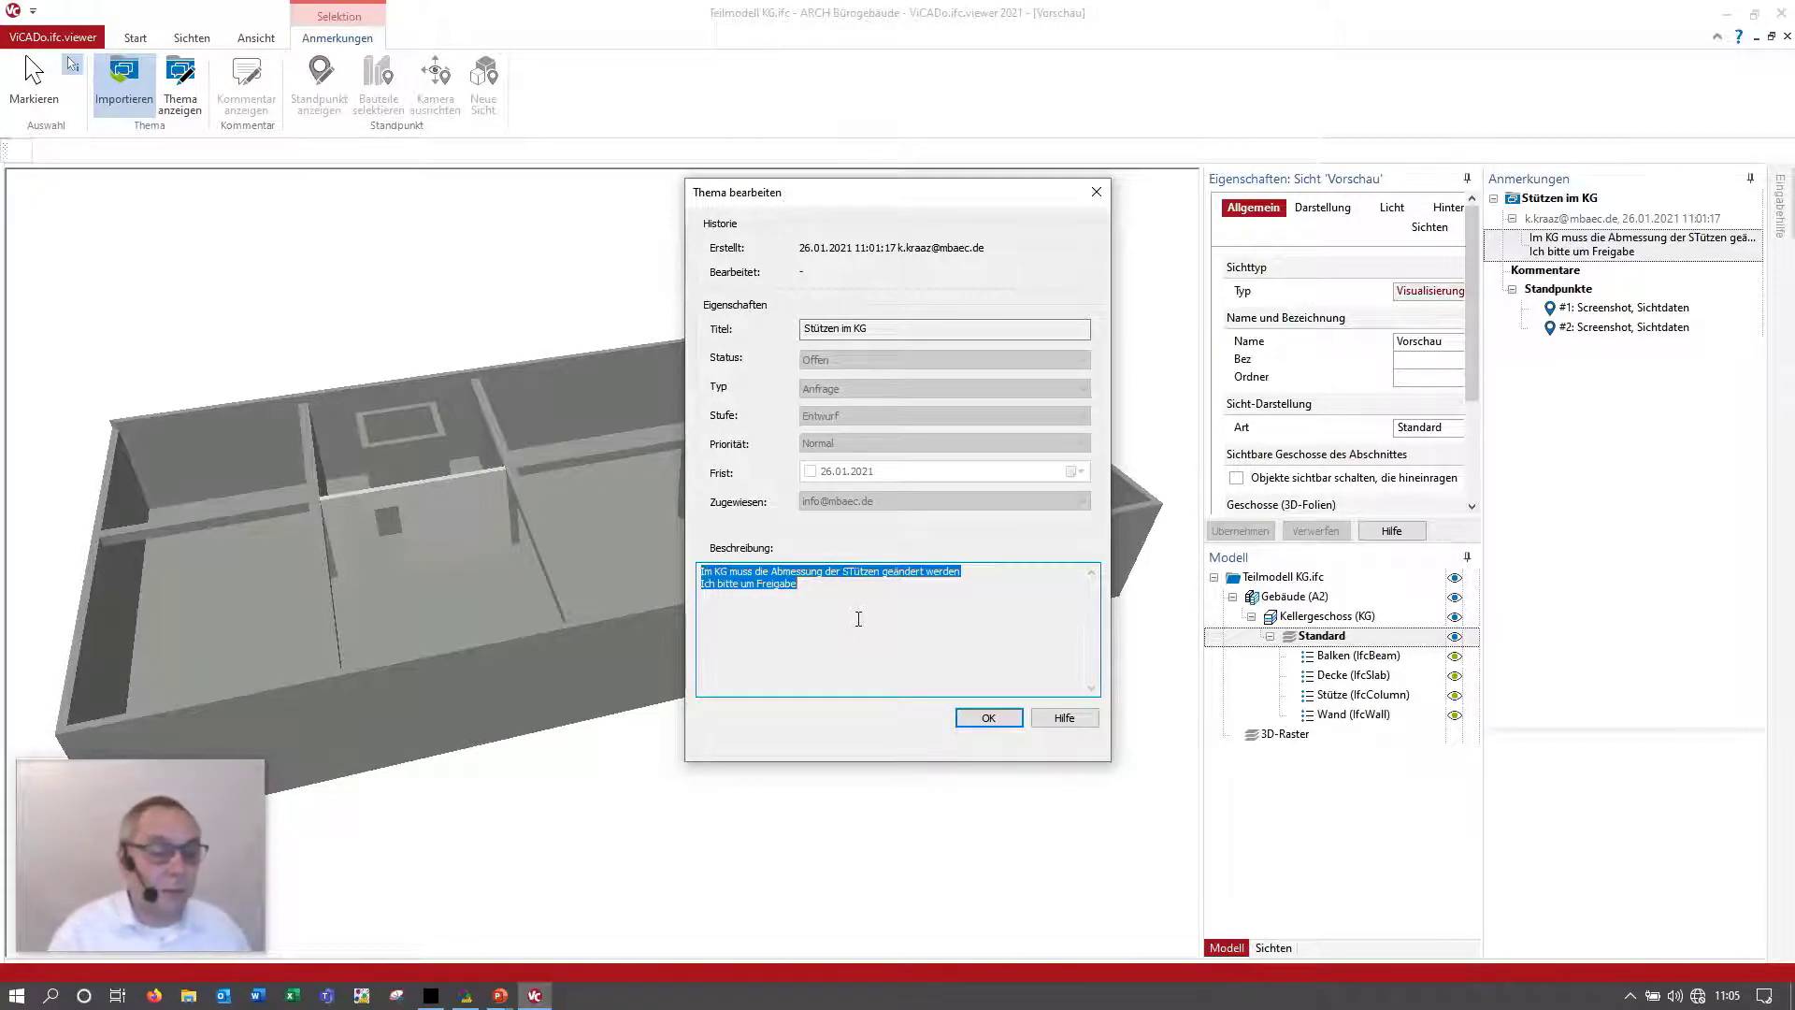
key(Escape)
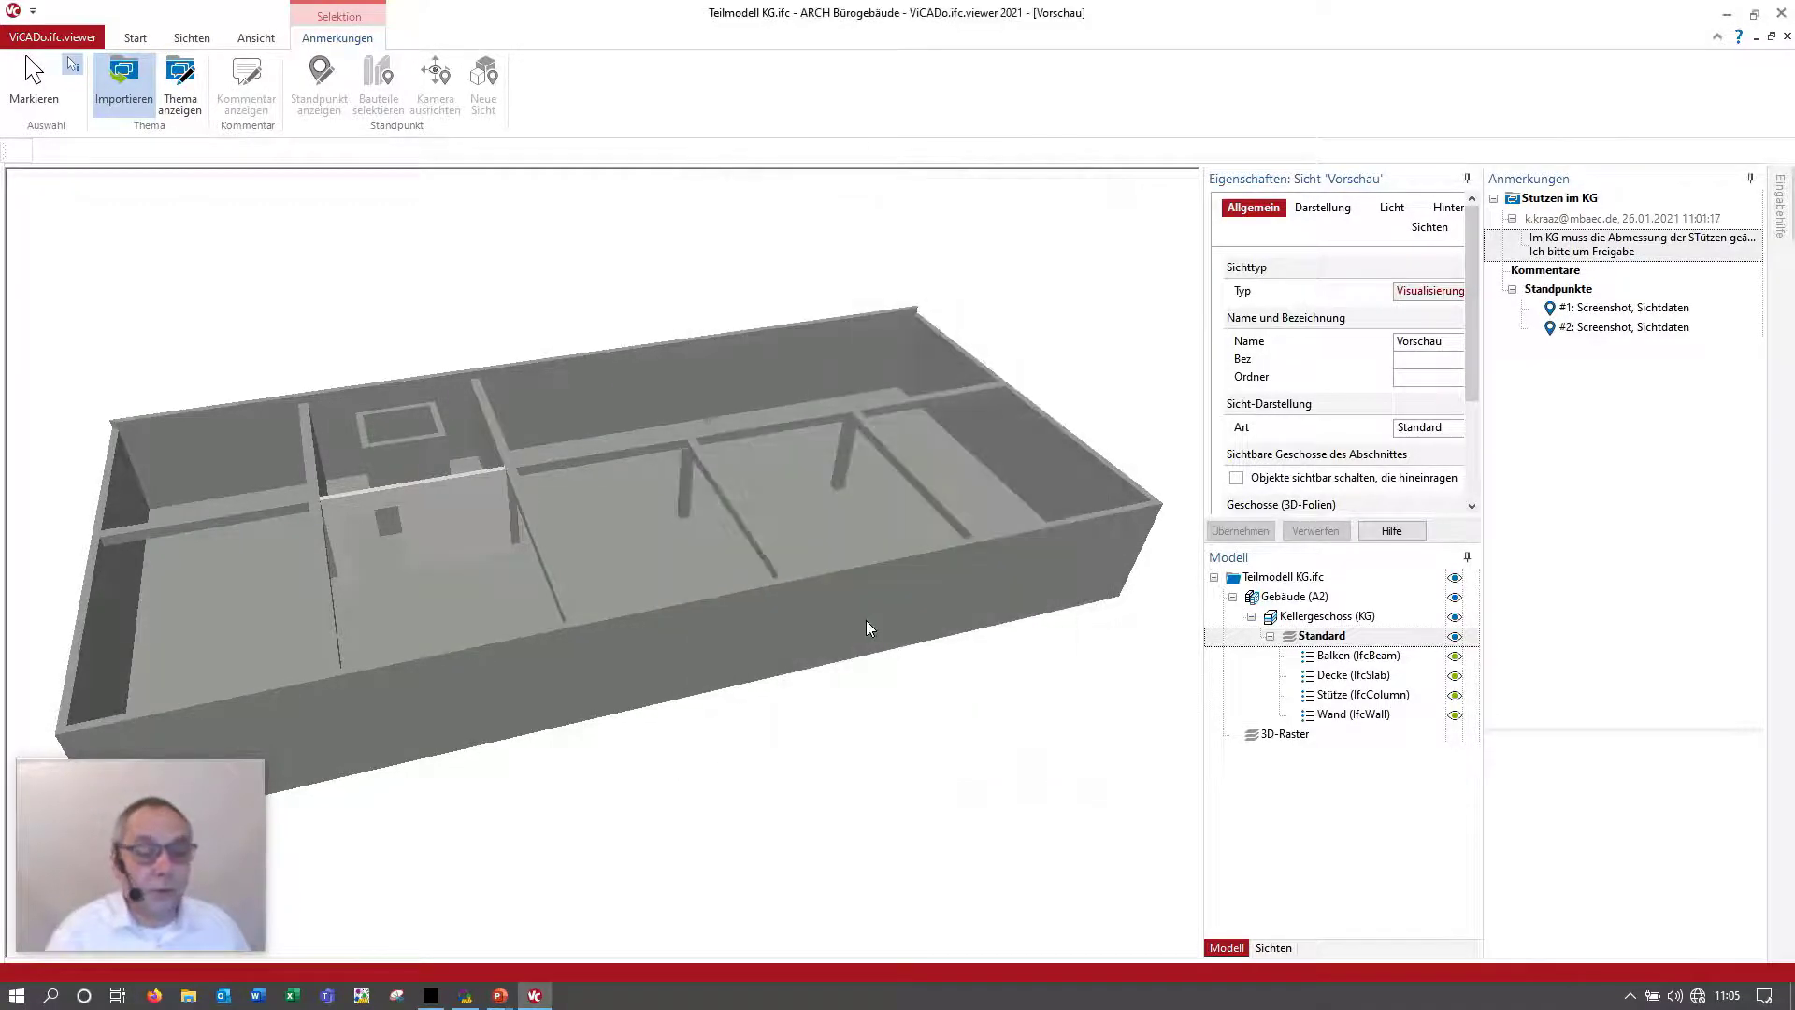
click(1610, 312)
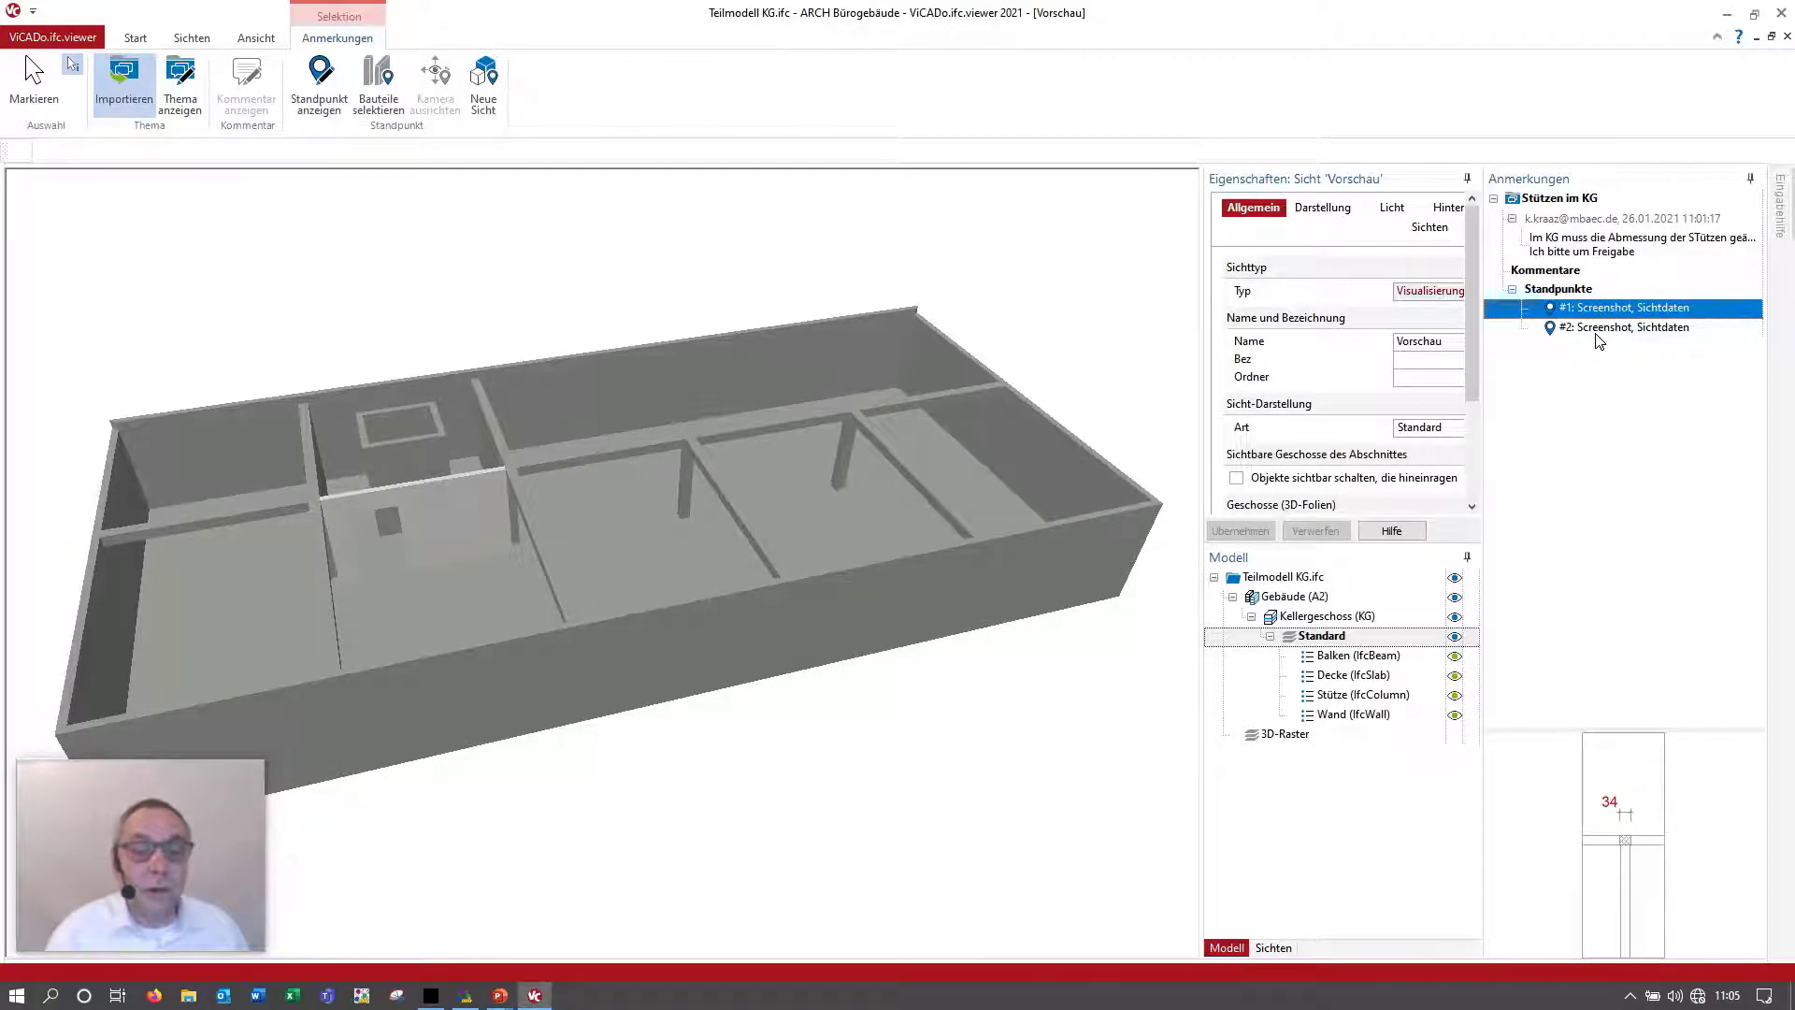
click(1600, 329)
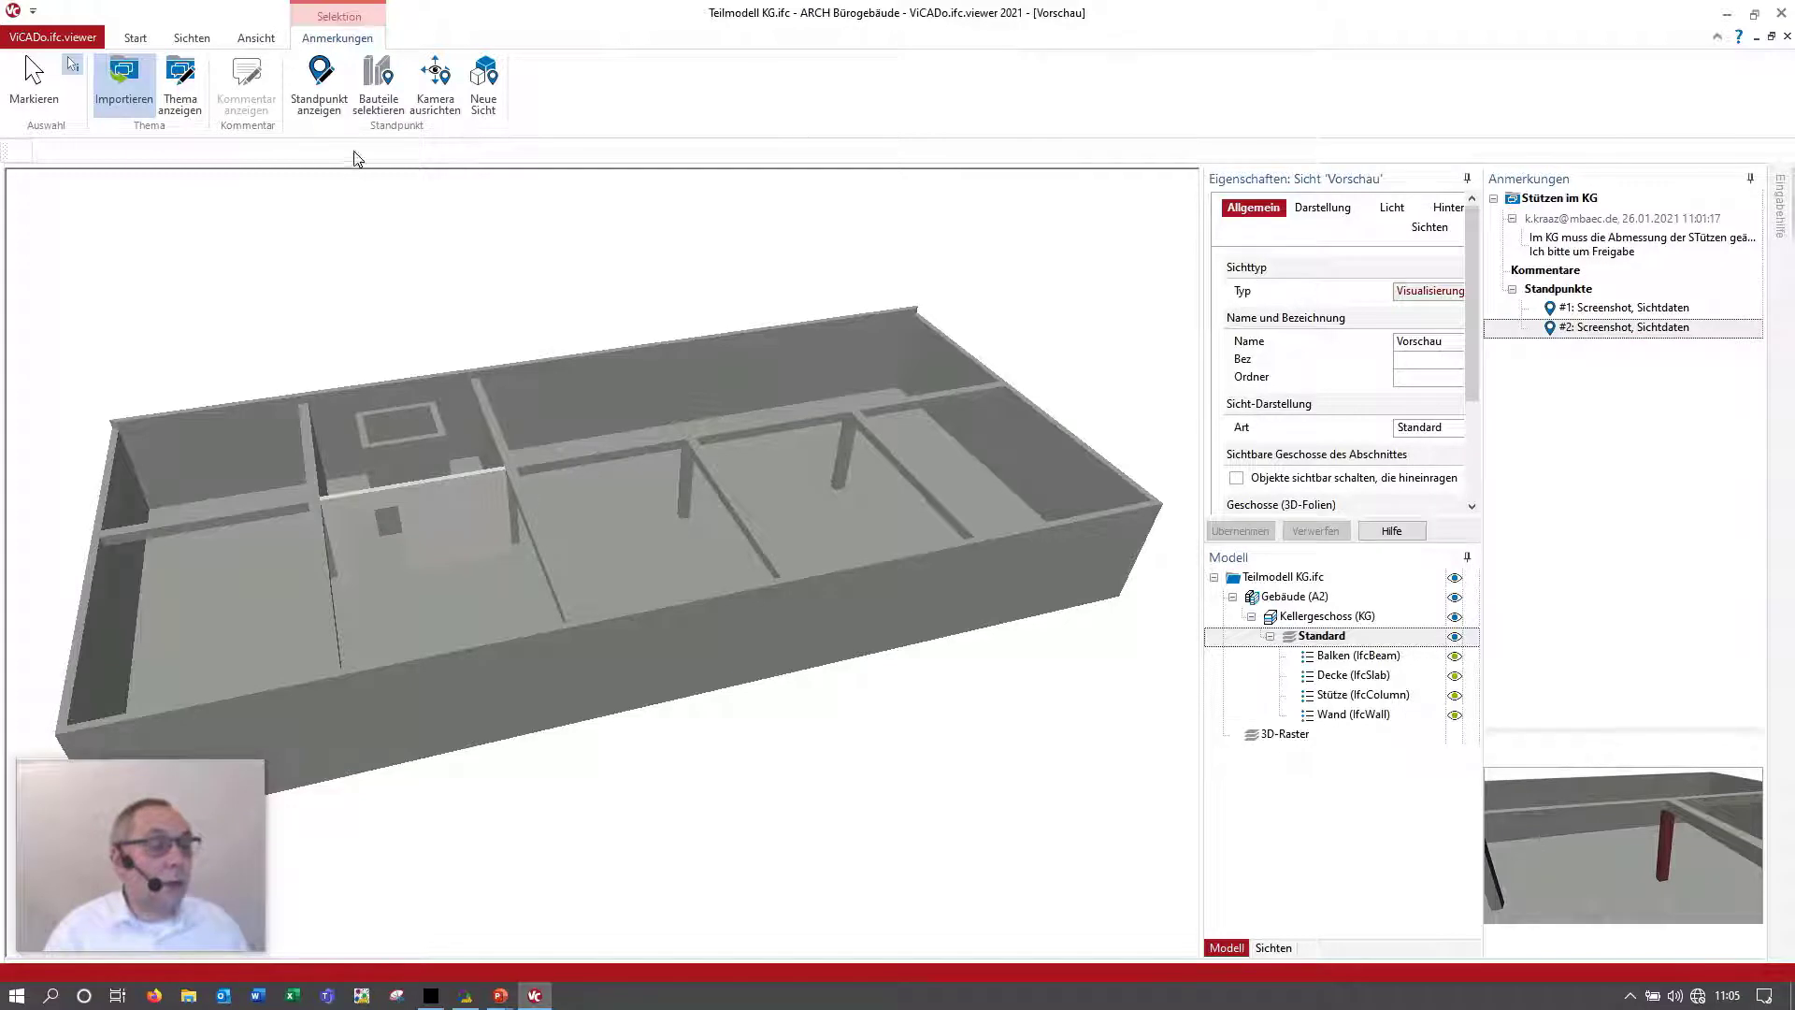
click(435, 103)
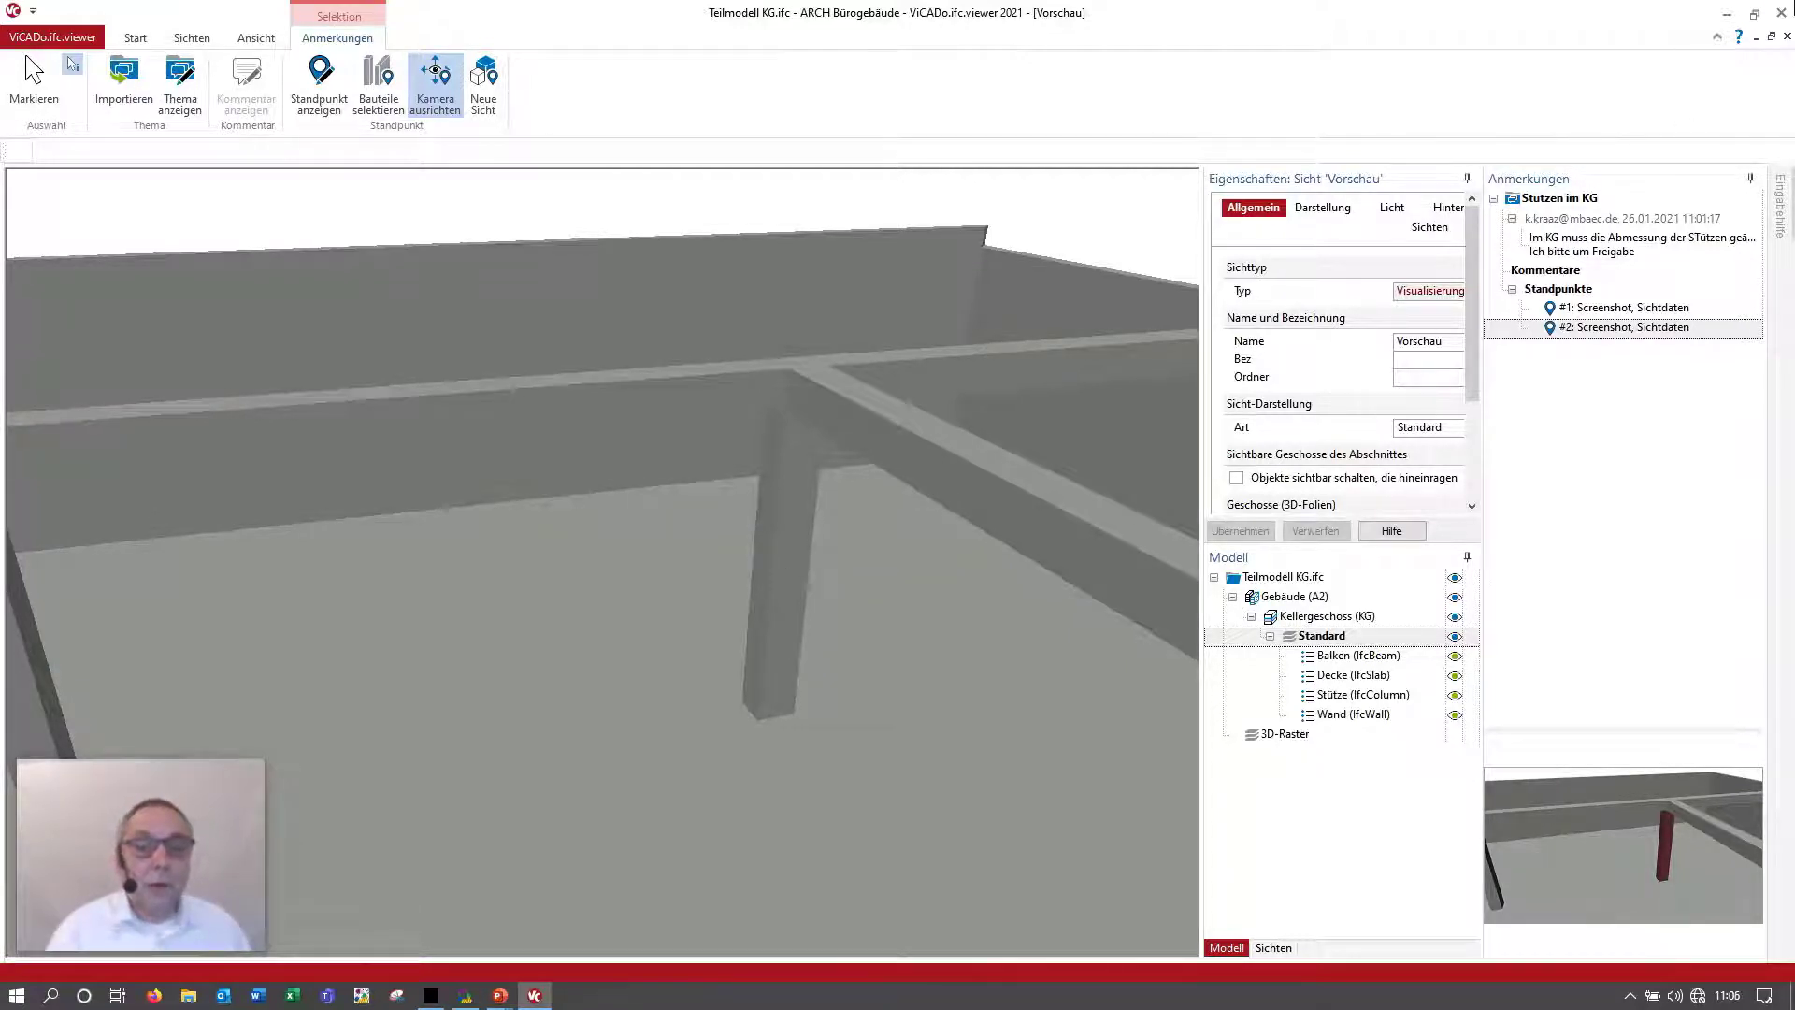
click(1781, 14)
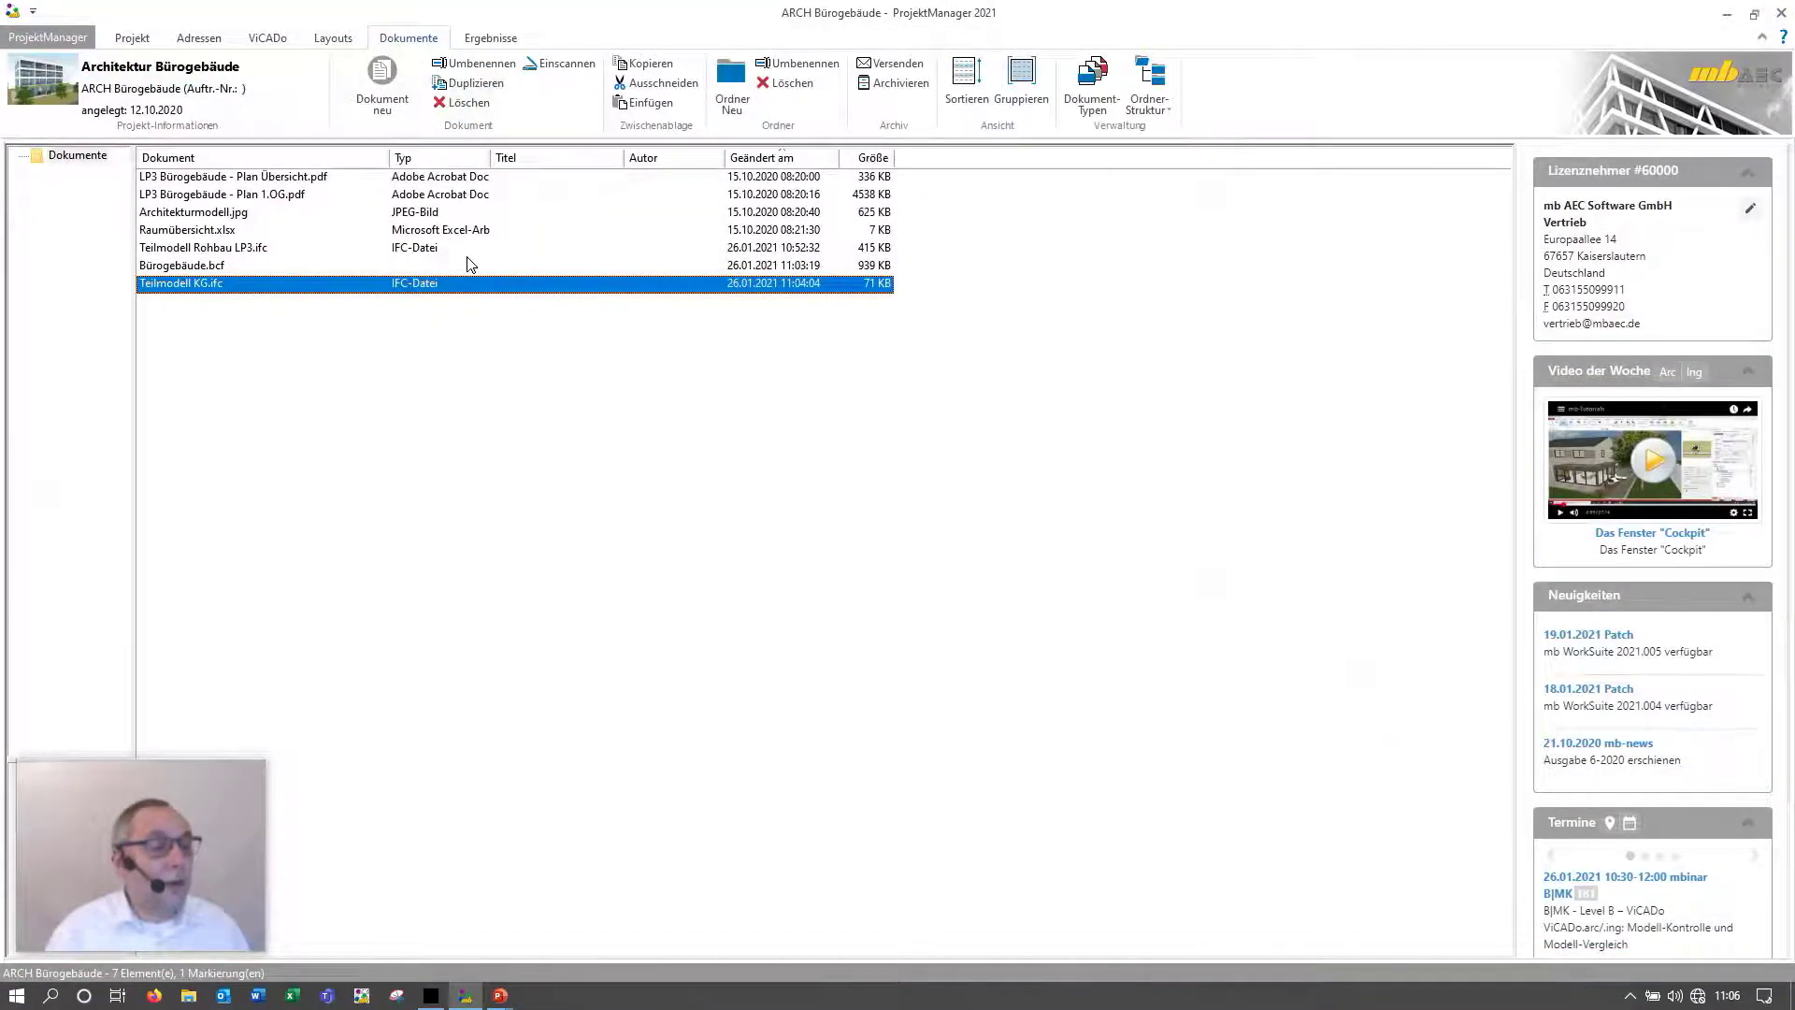
Step: Open the LP3 Bürogebäude model from the project's ViCADo models list
click(268, 39)
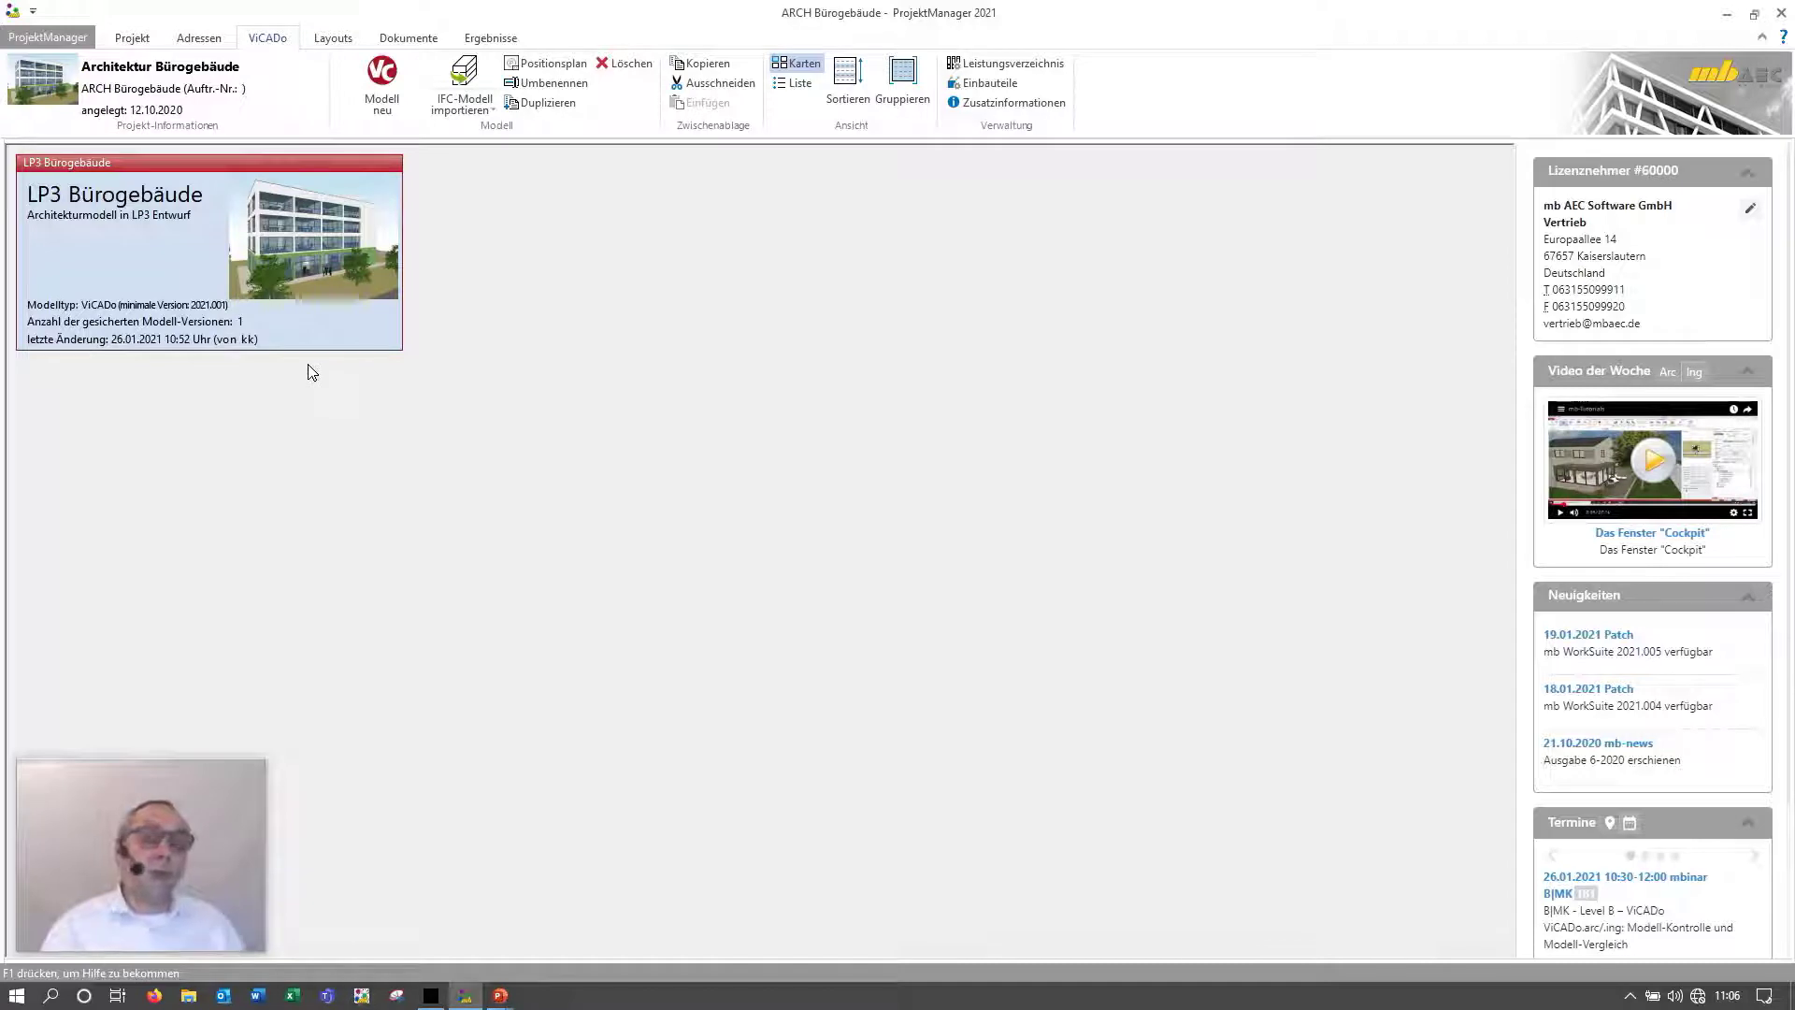
double_click(301, 239)
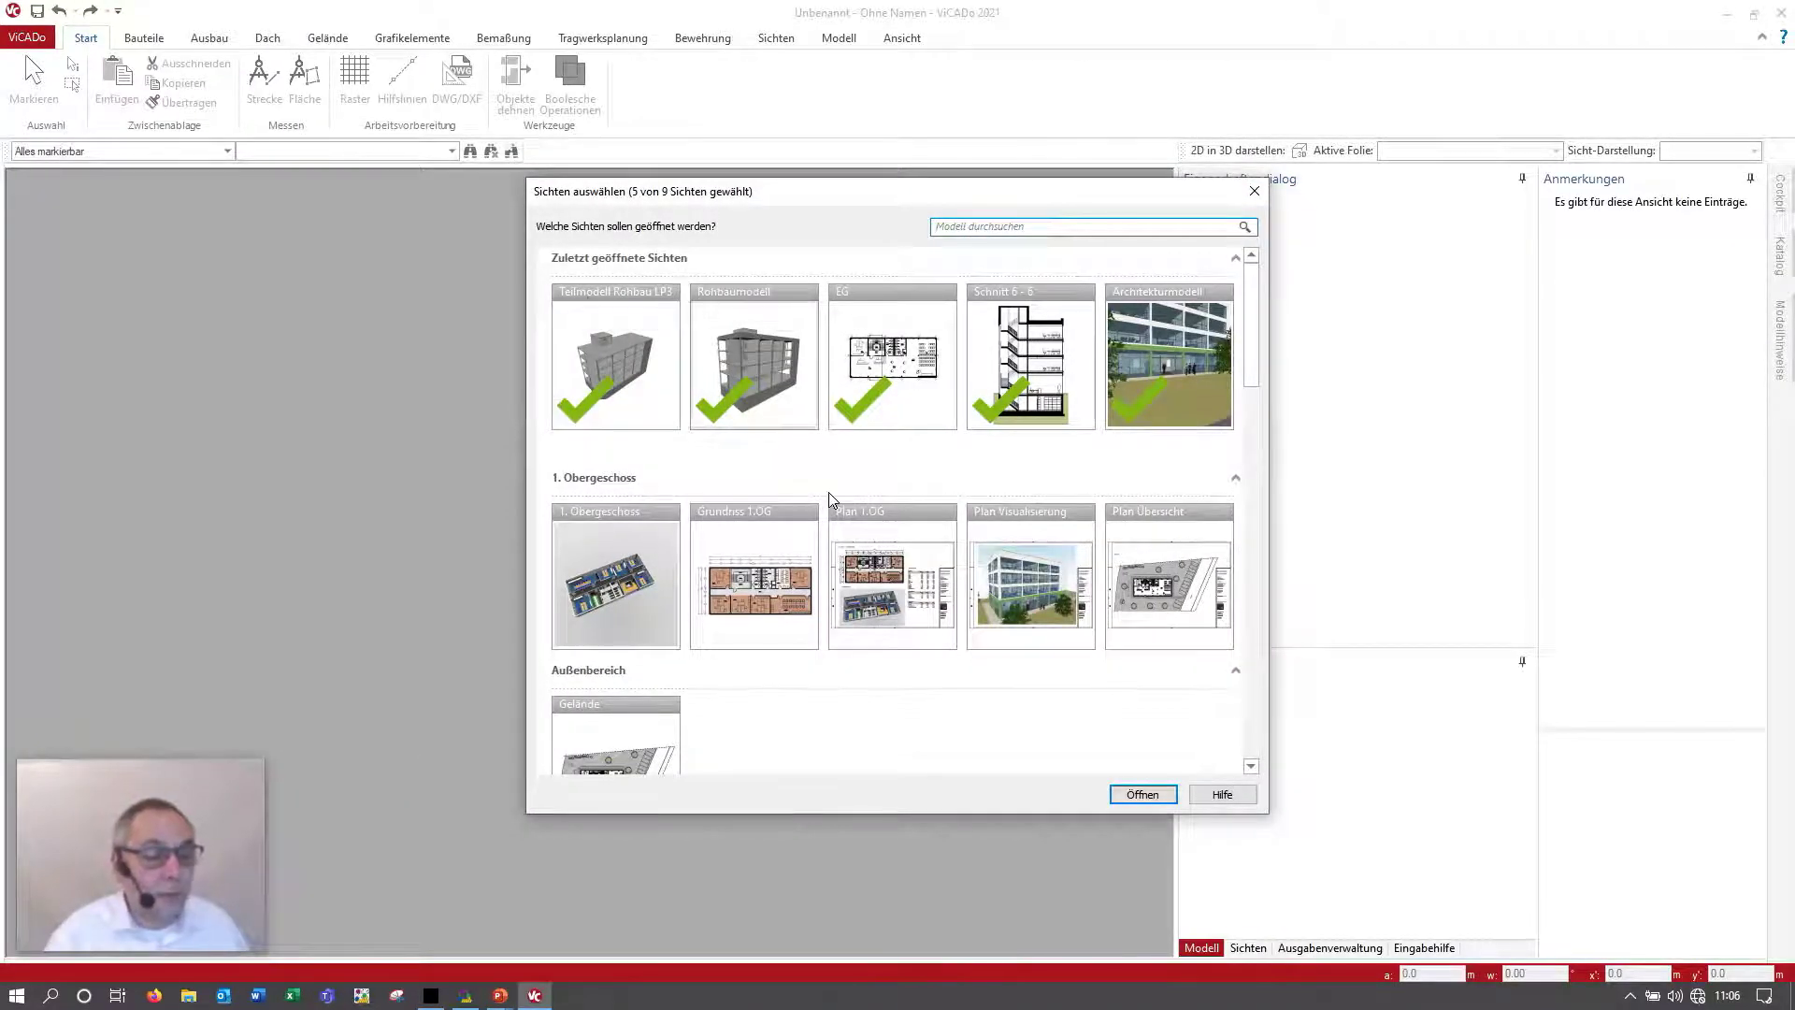
Step: Open the preselected views and import Bürogebäude.bcf with its Stützen im KG theme
click(1142, 794)
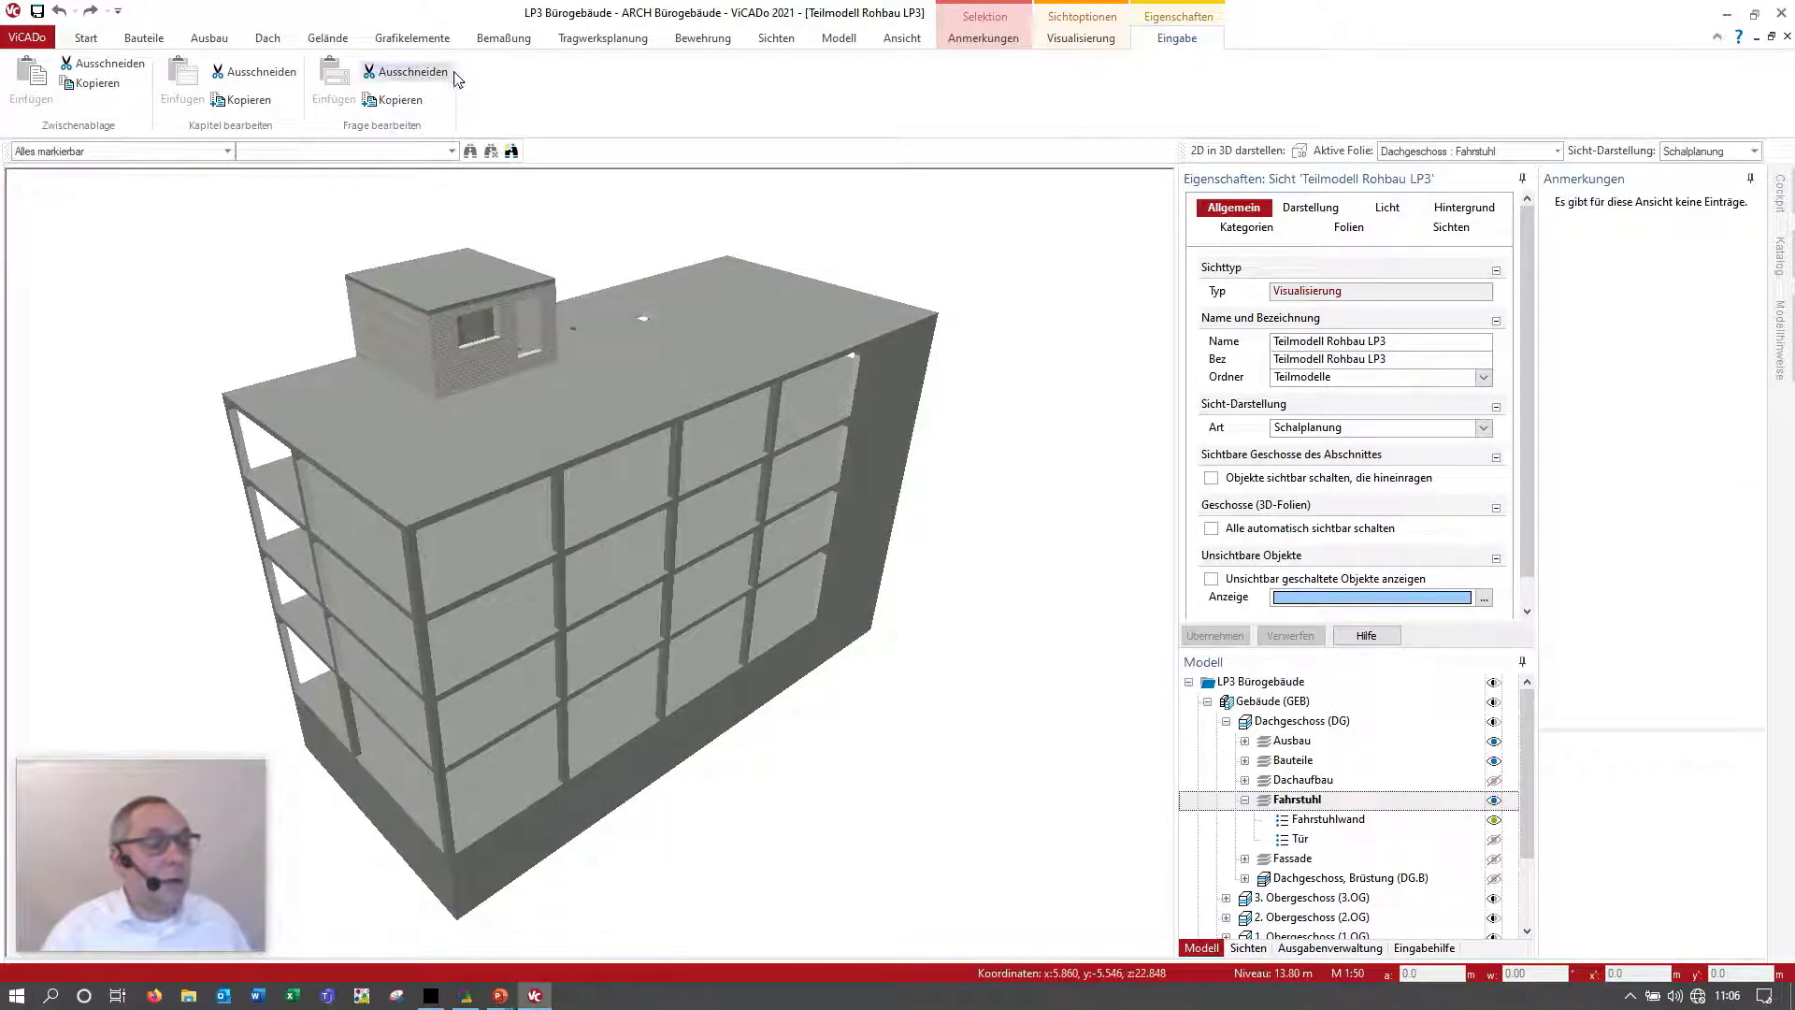
click(981, 39)
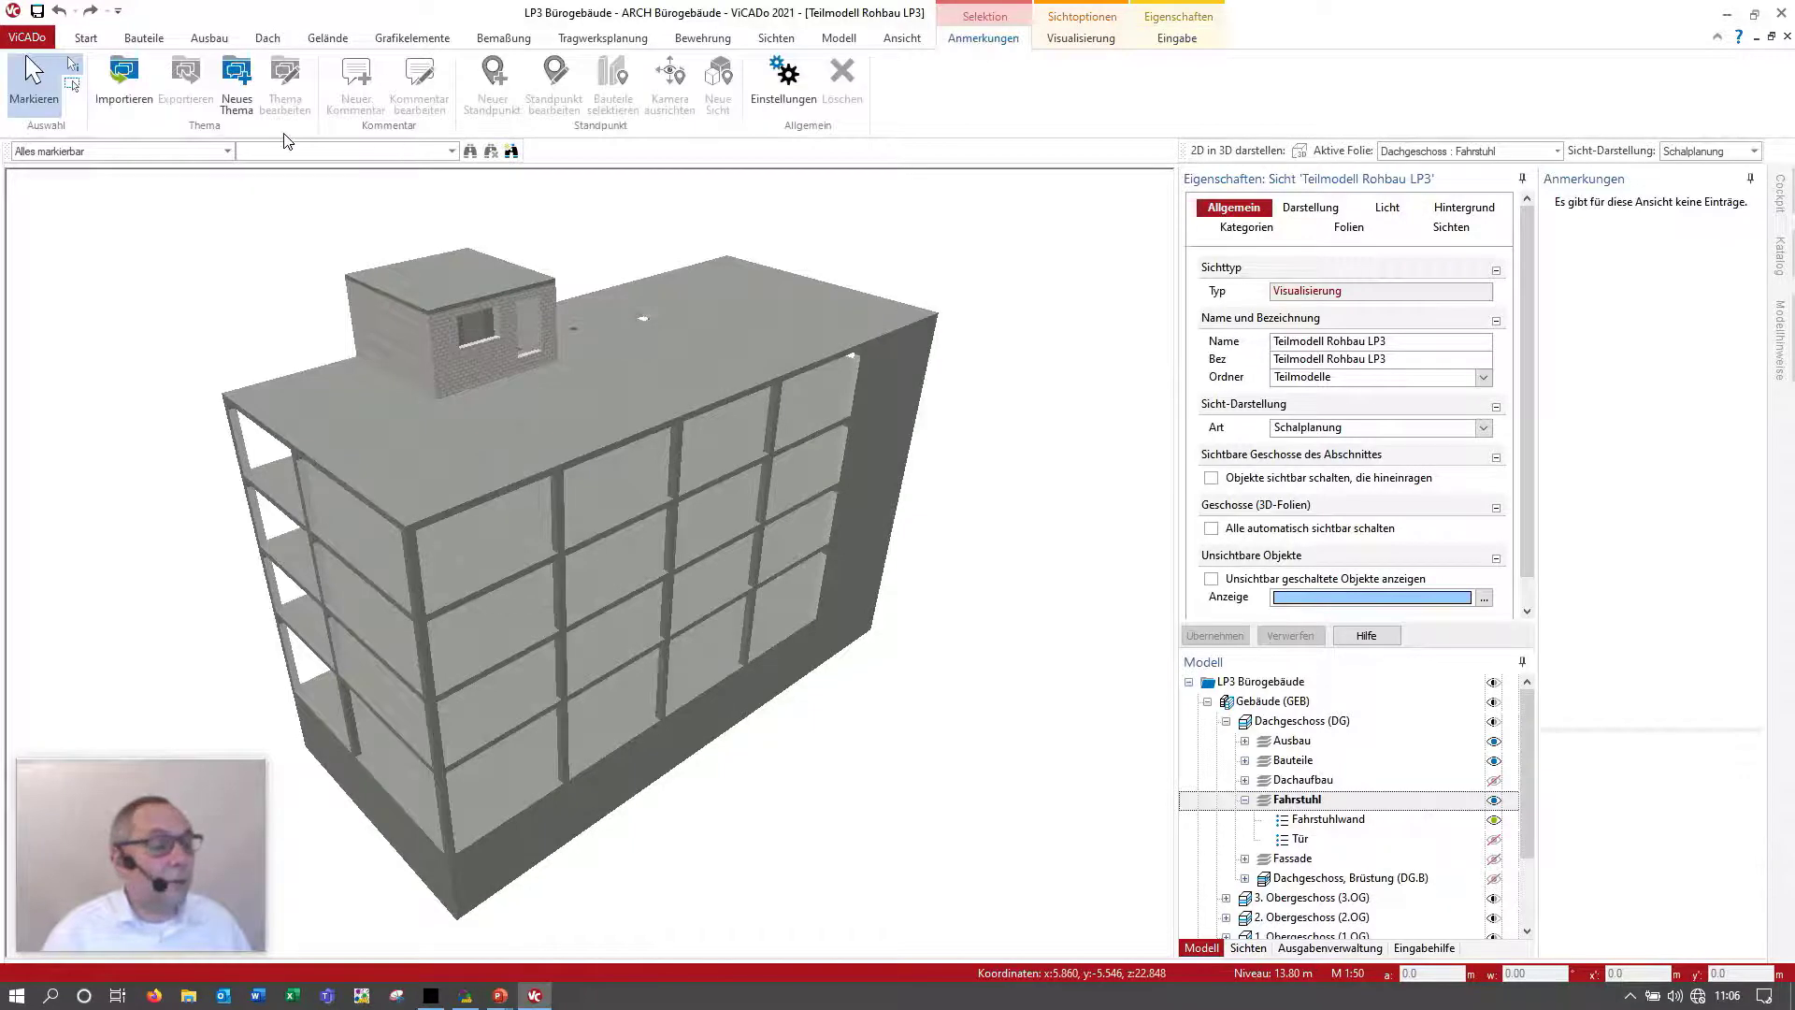
click(124, 77)
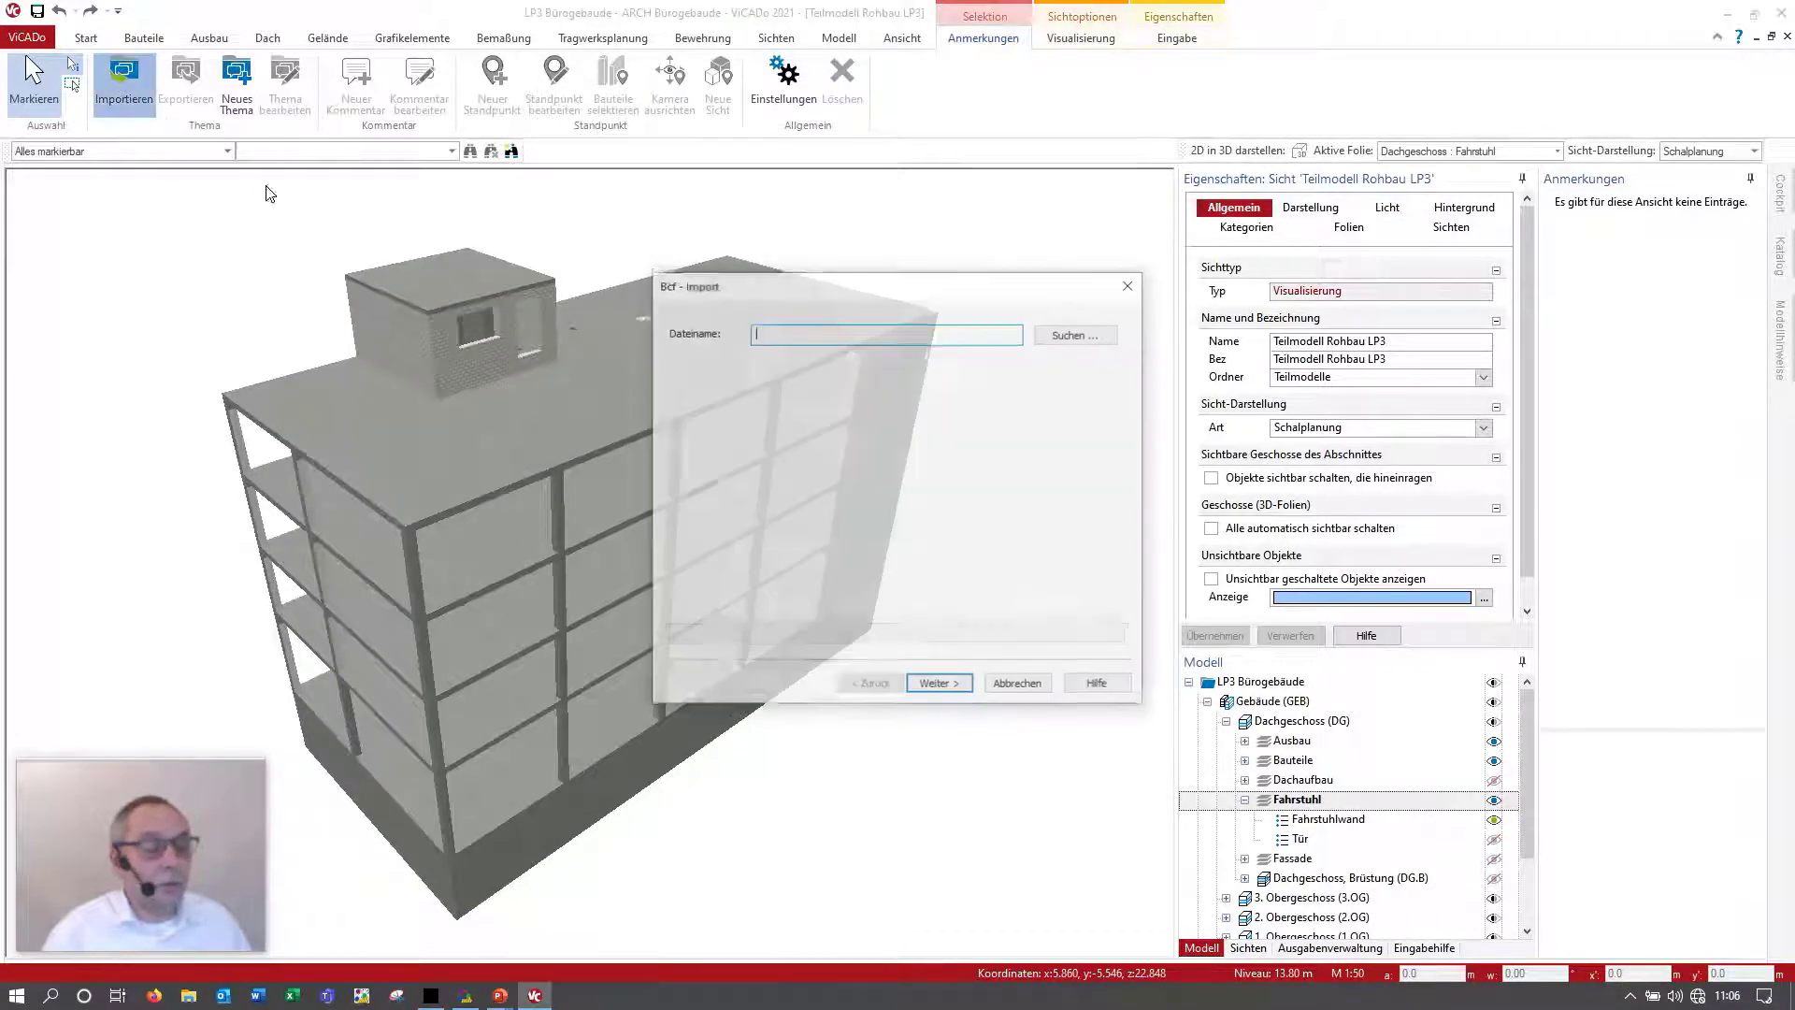
click(1077, 334)
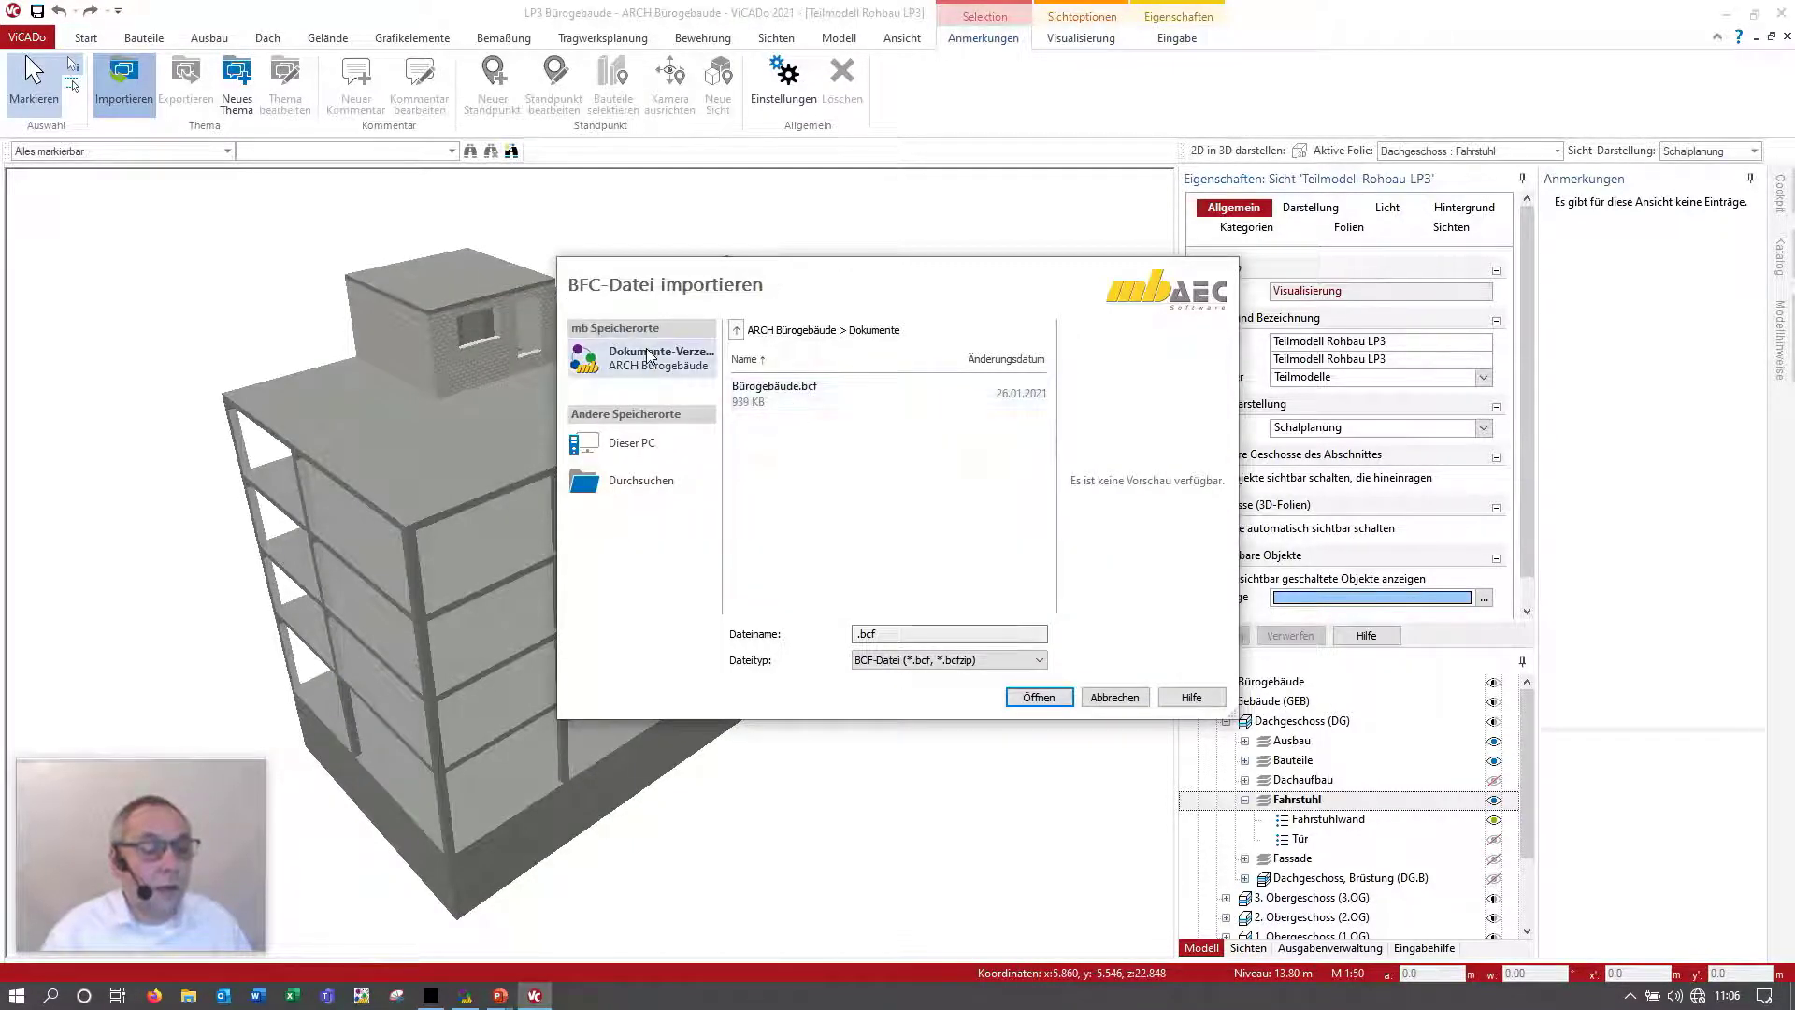
click(774, 390)
click(1039, 697)
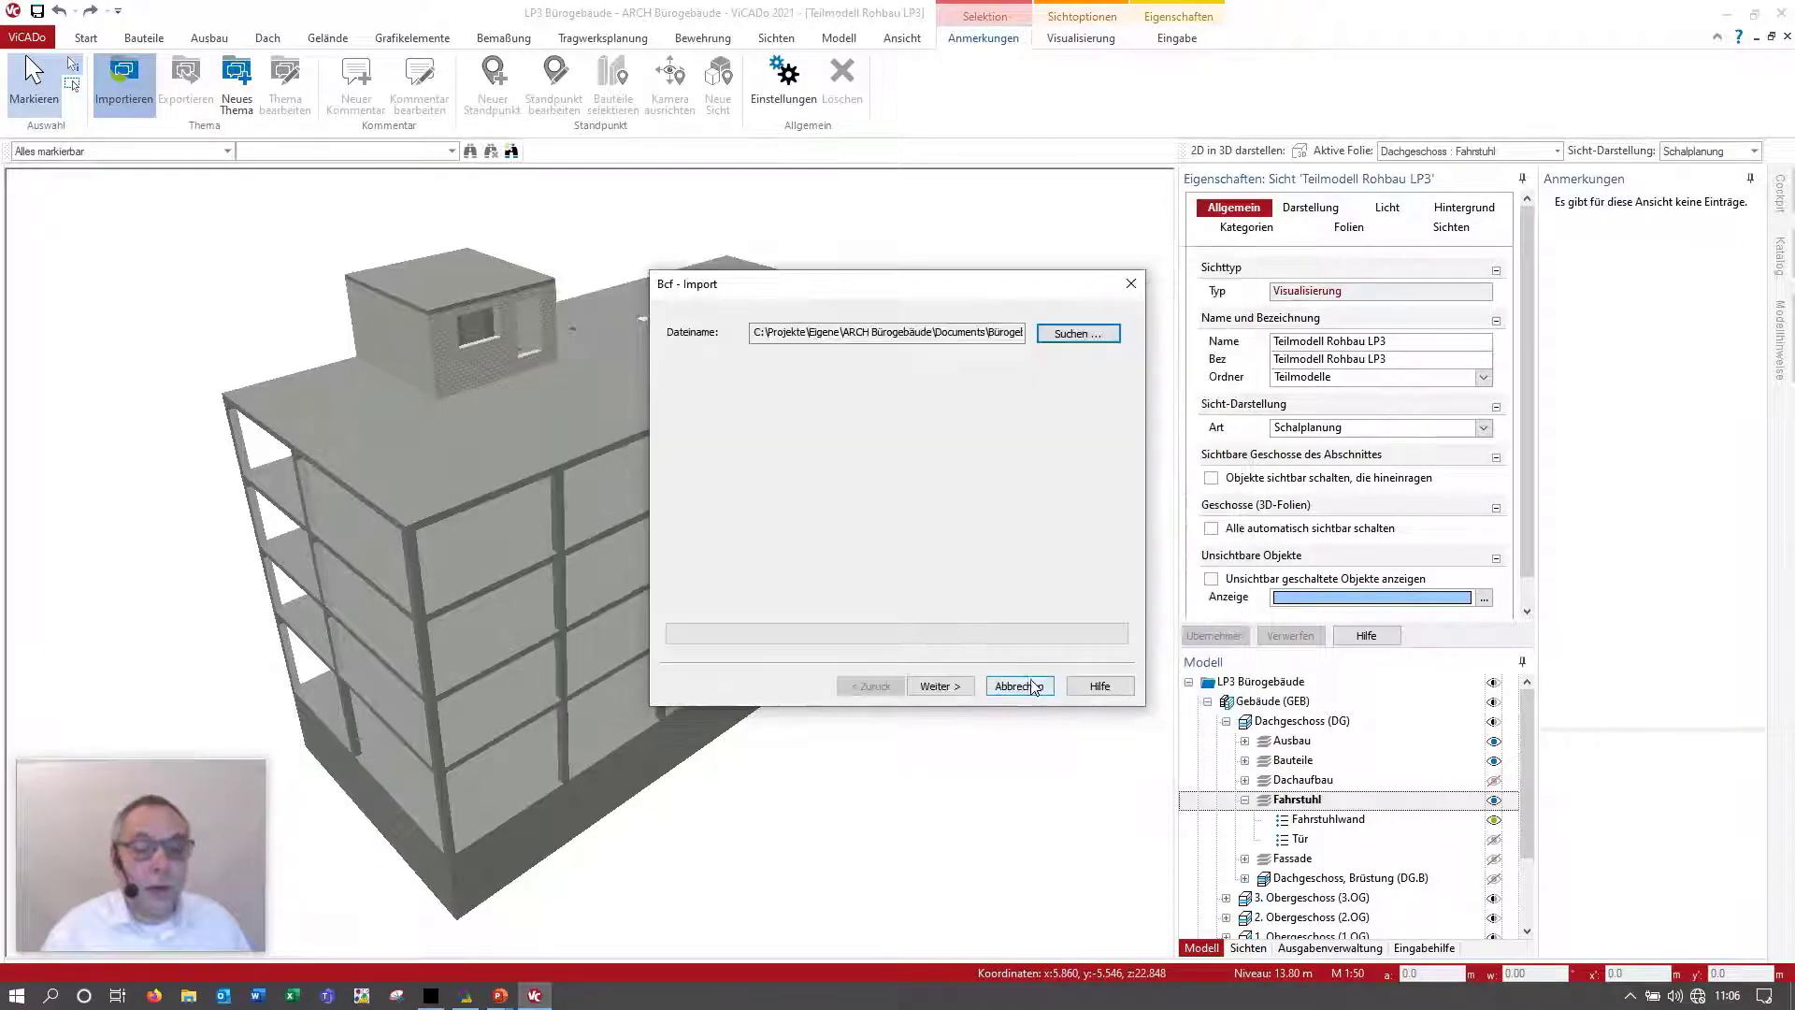
click(953, 690)
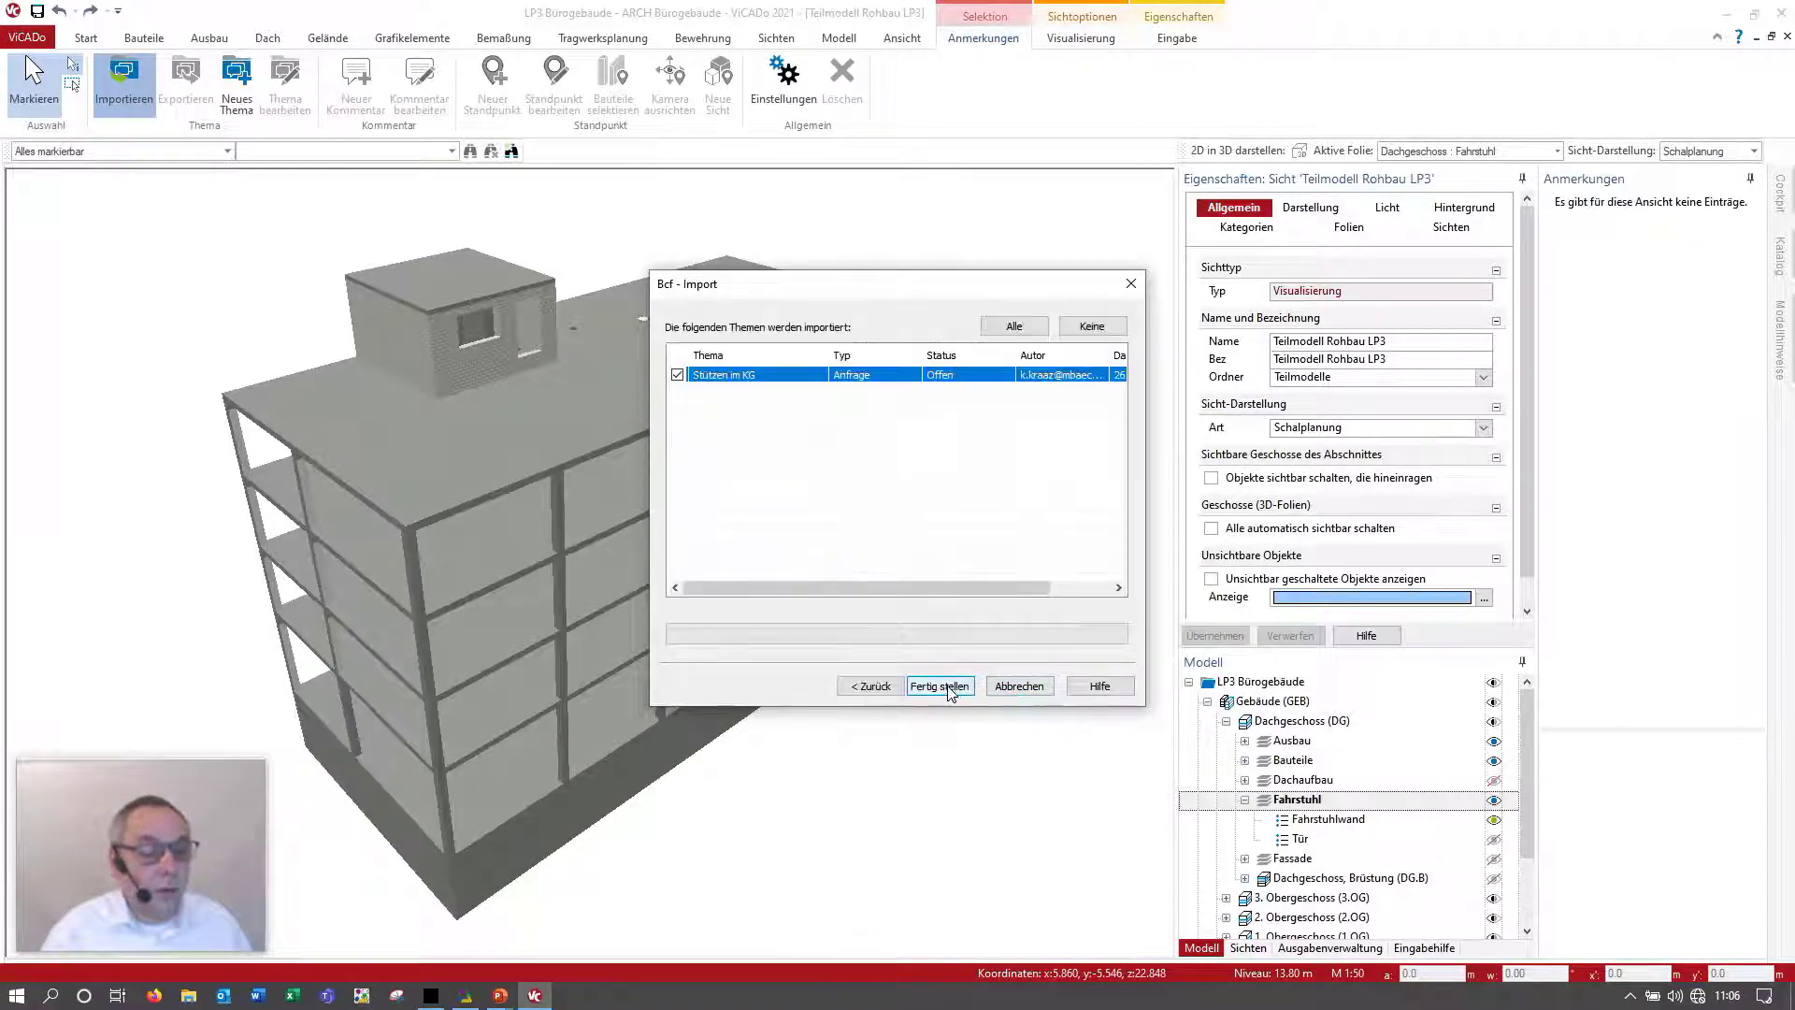
click(949, 688)
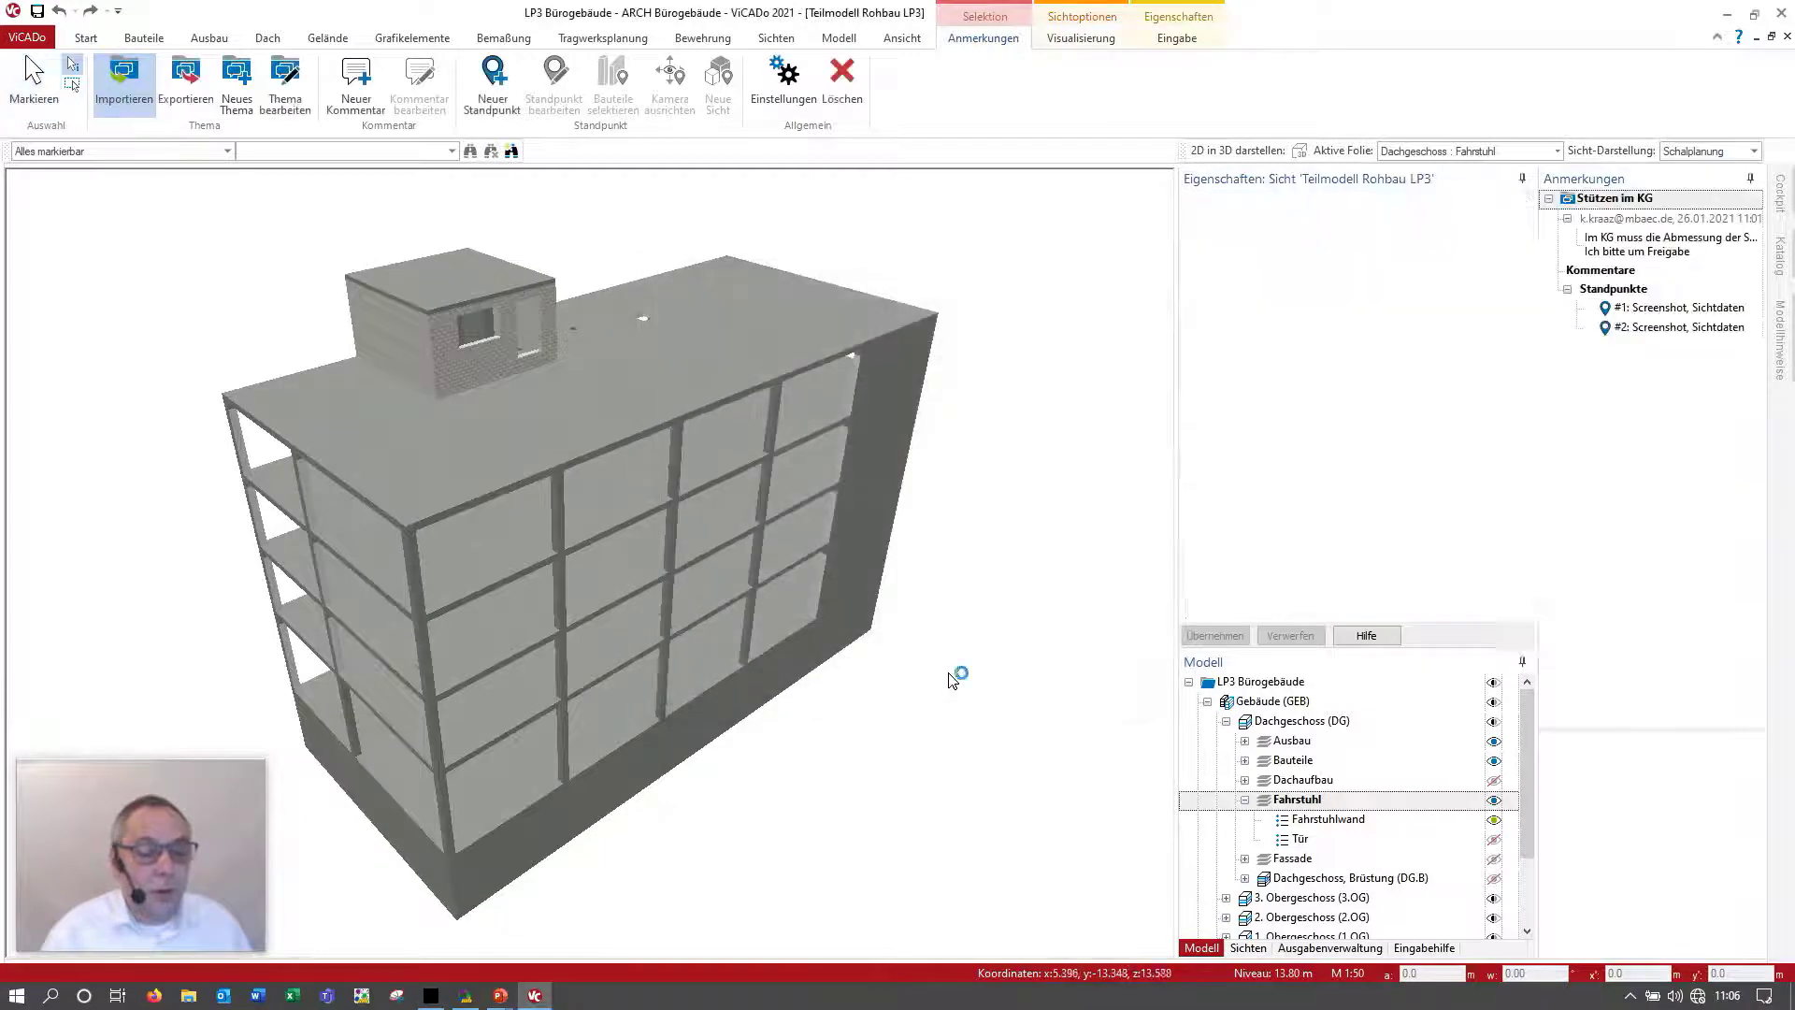
Step: Inspect the Stützen im KG theme details and close them without changes
click(1638, 253)
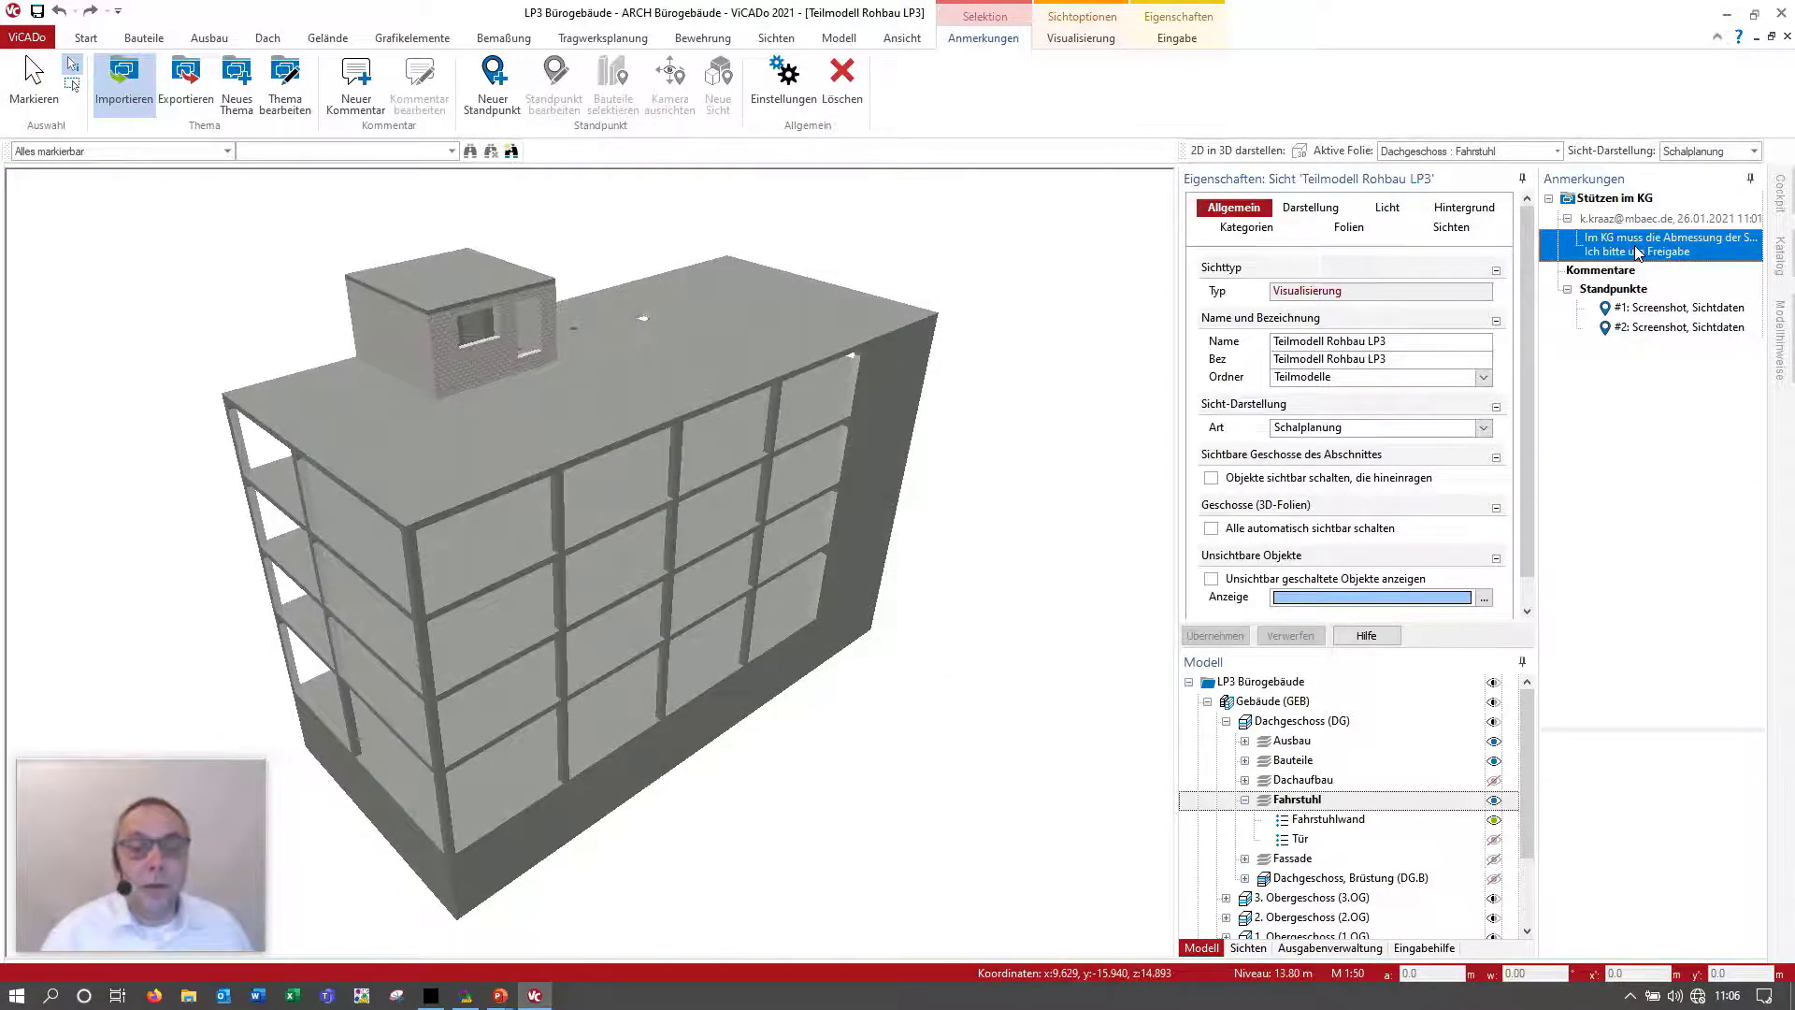
double_click(1638, 253)
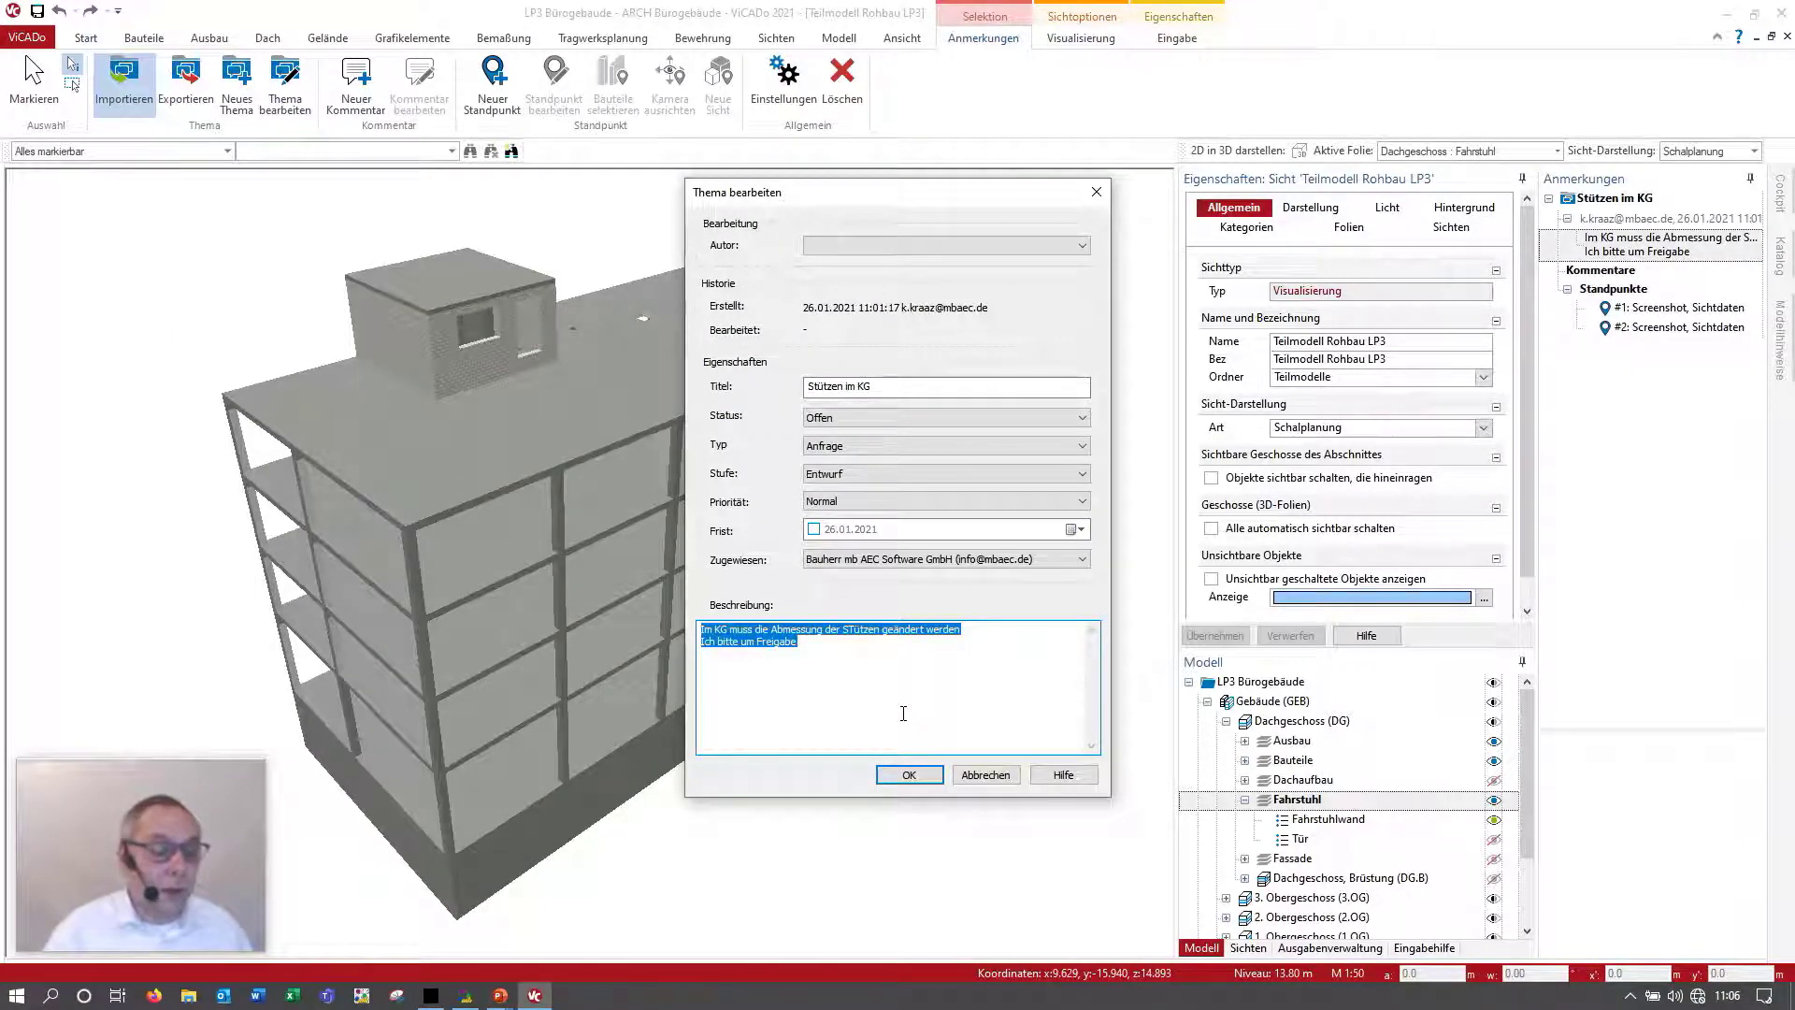
click(982, 778)
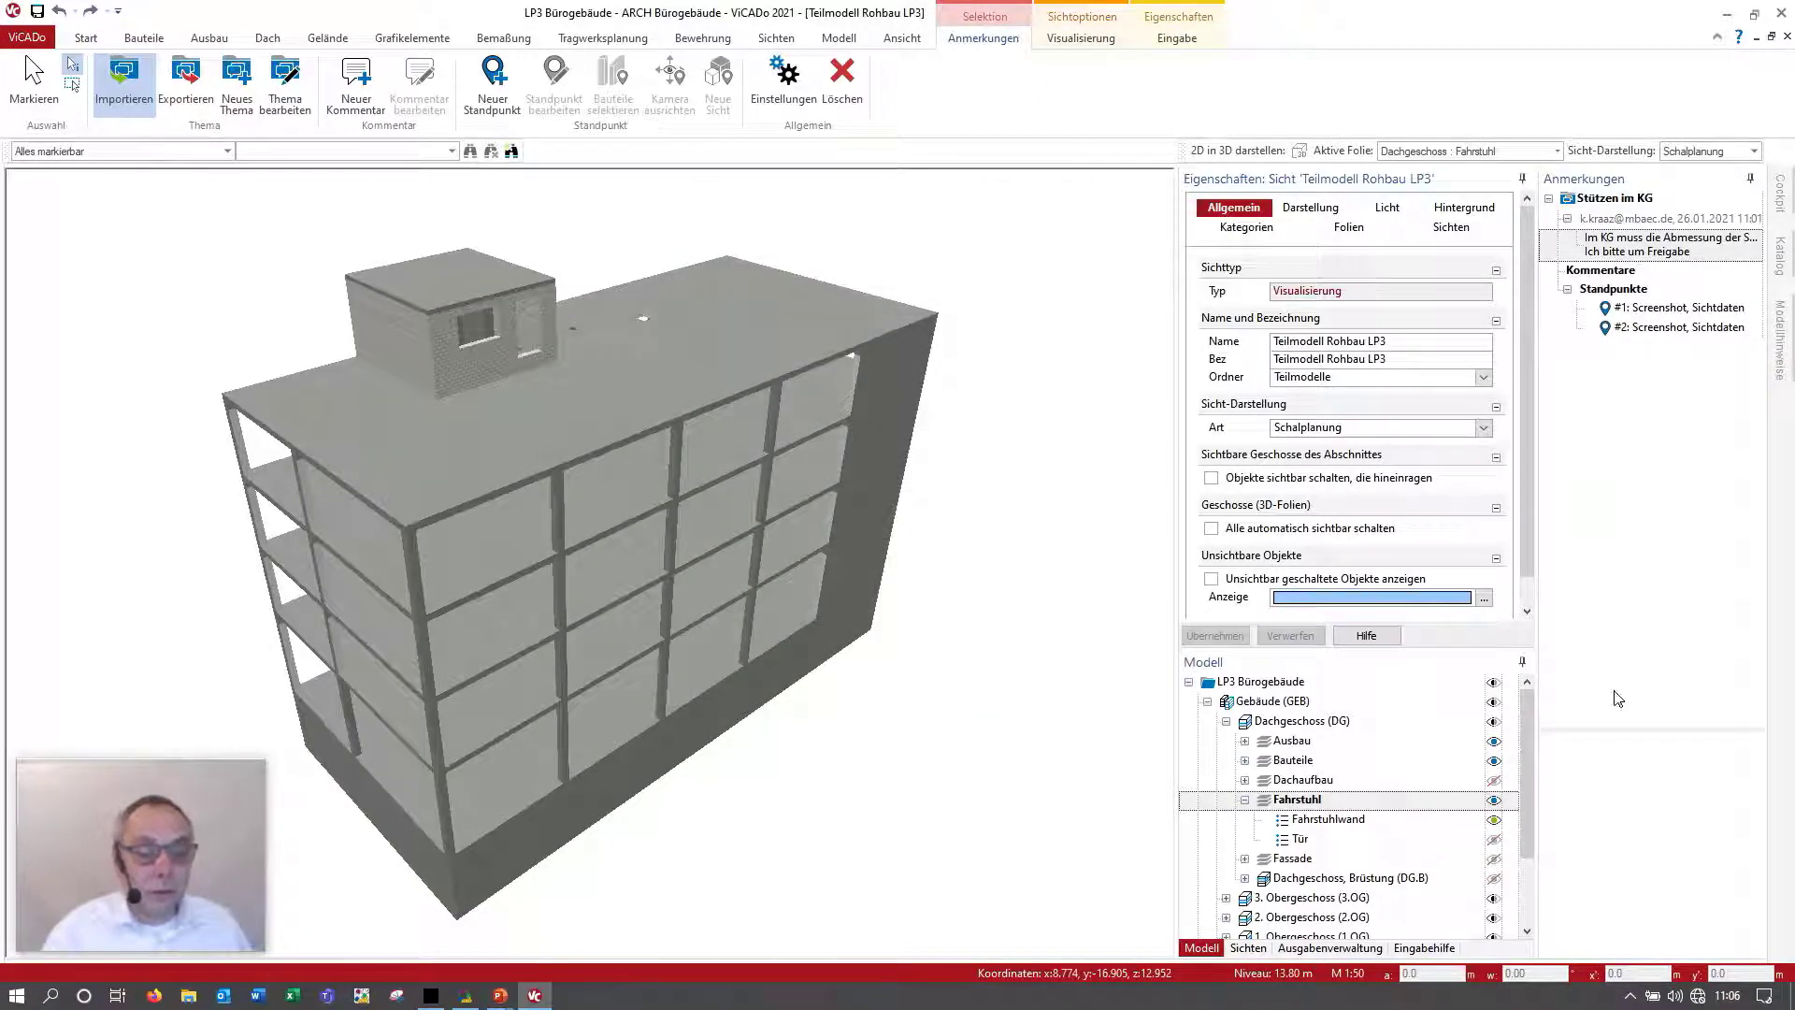
Step: Open the KG basement floor plan from the Draufsichten views
click(1248, 950)
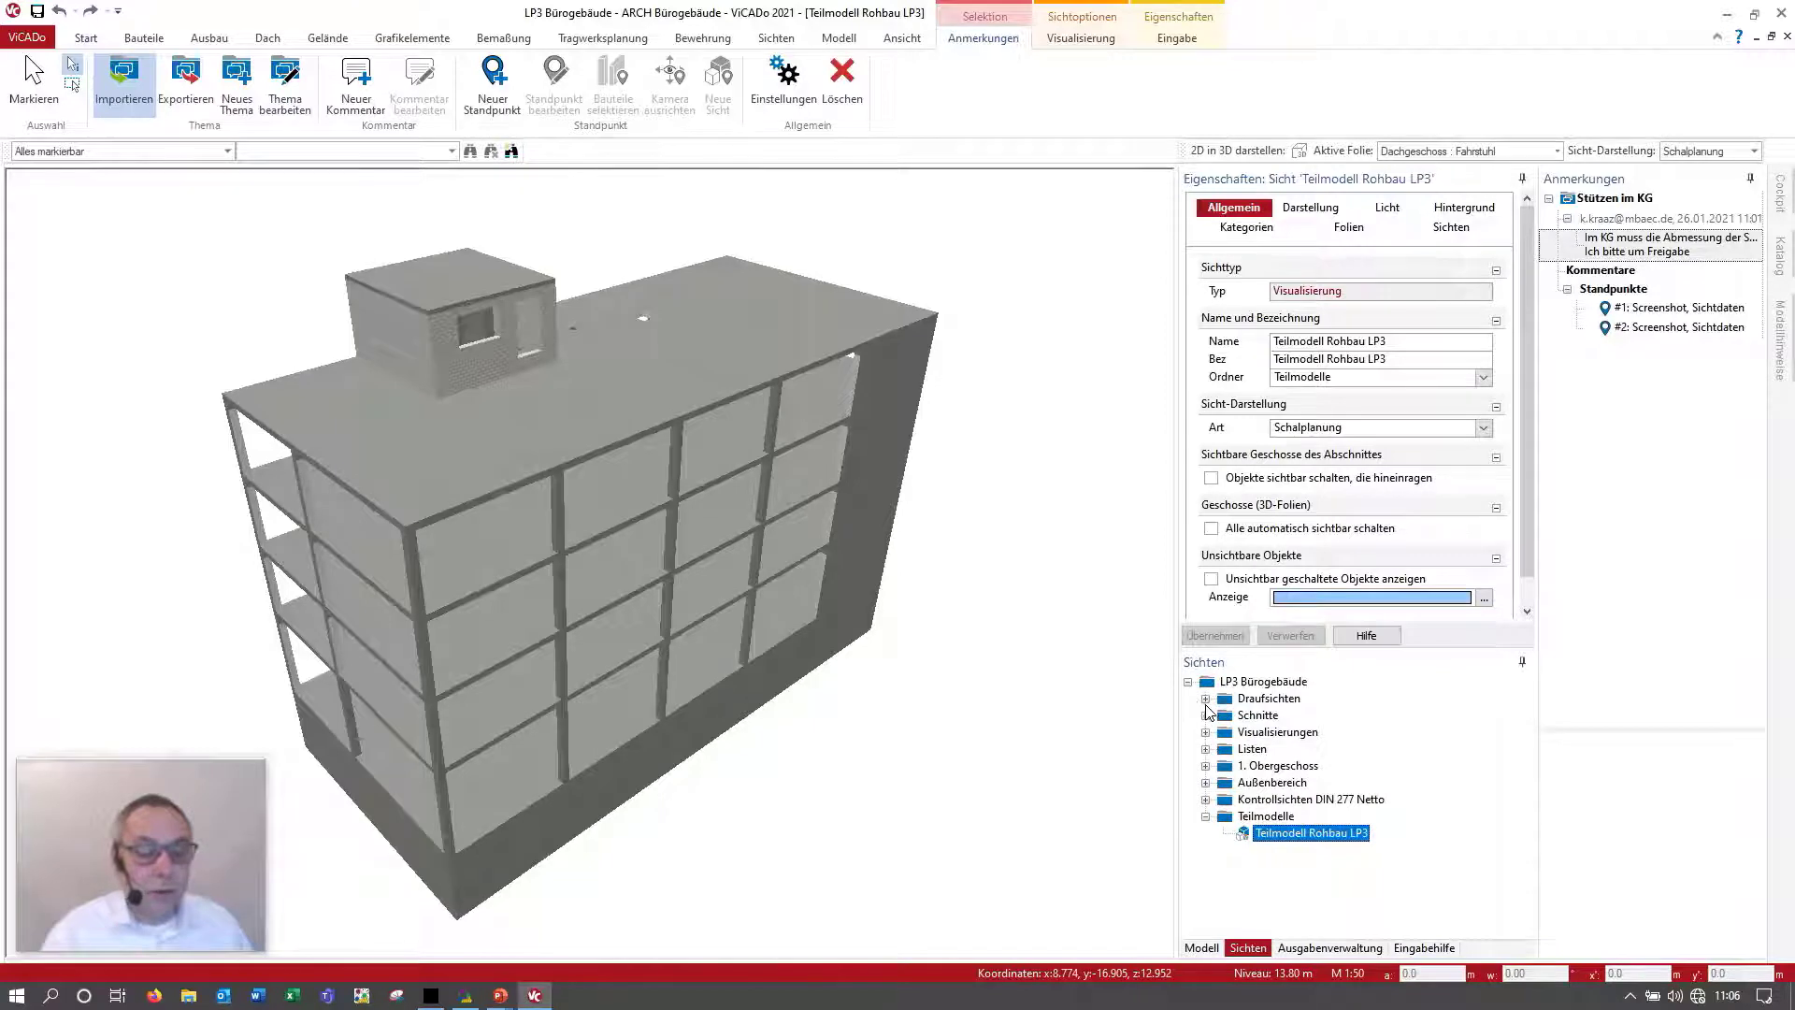
click(1205, 699)
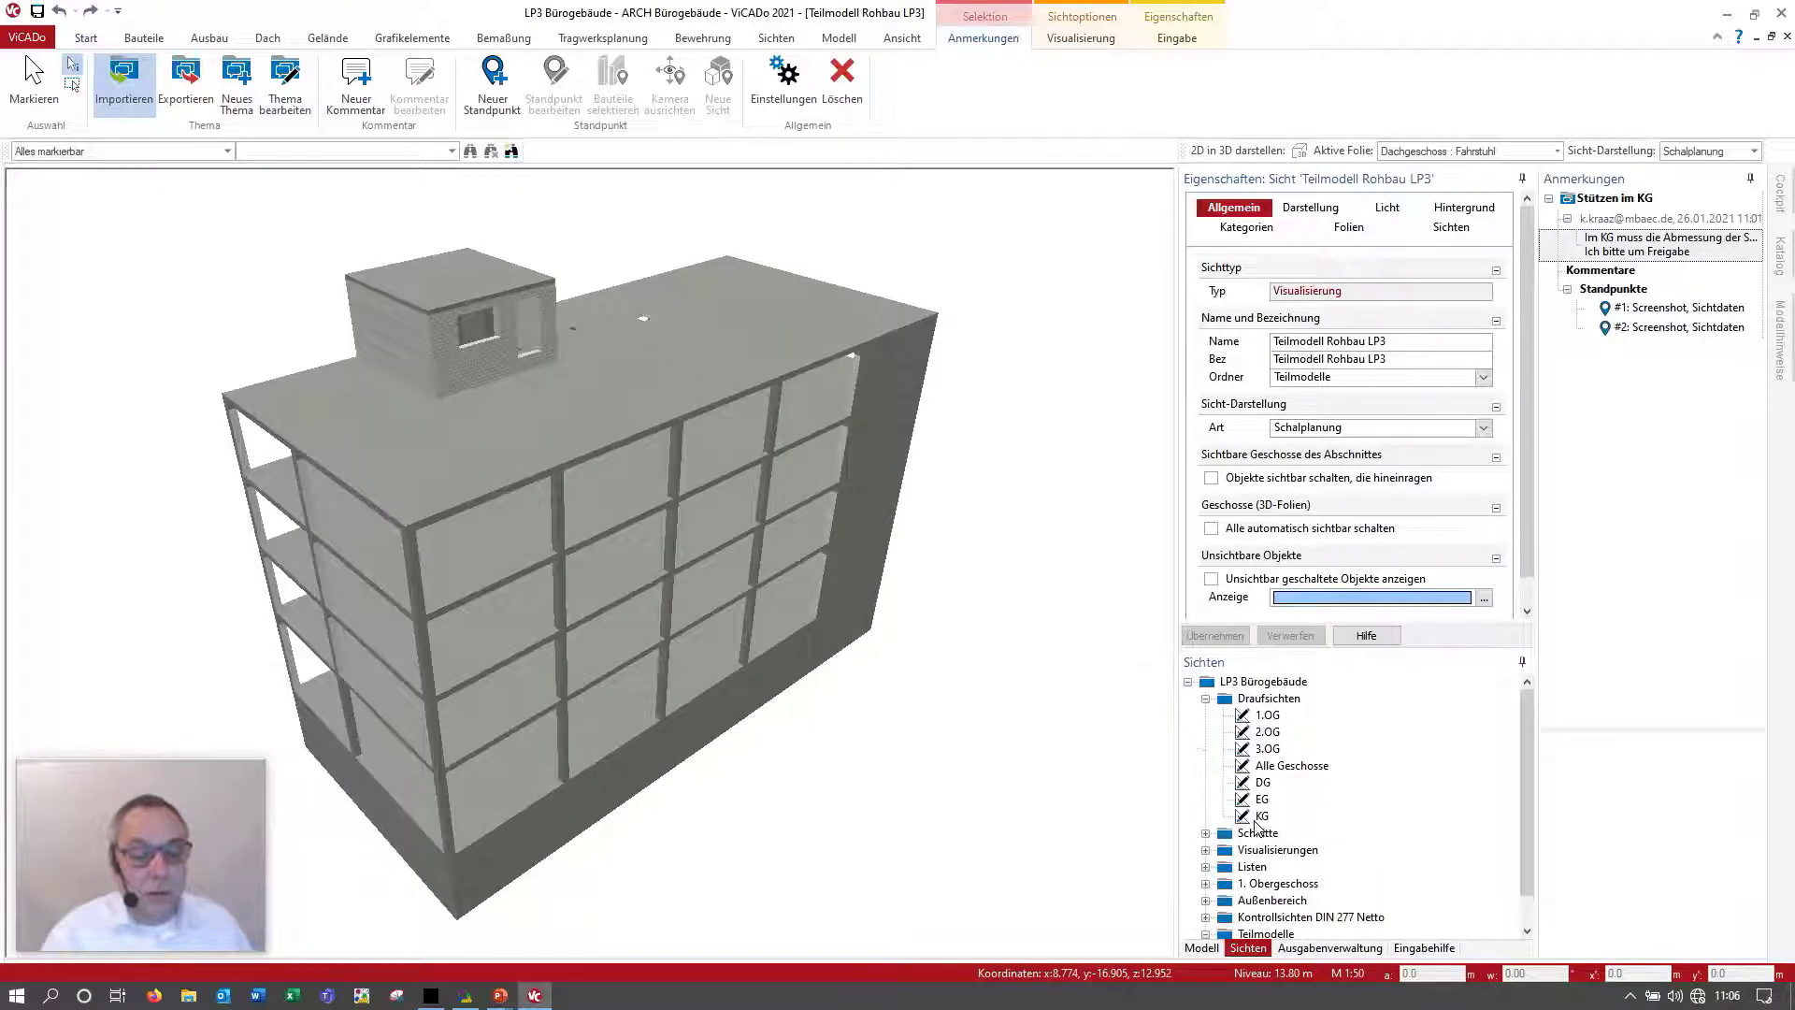
double_click(1261, 799)
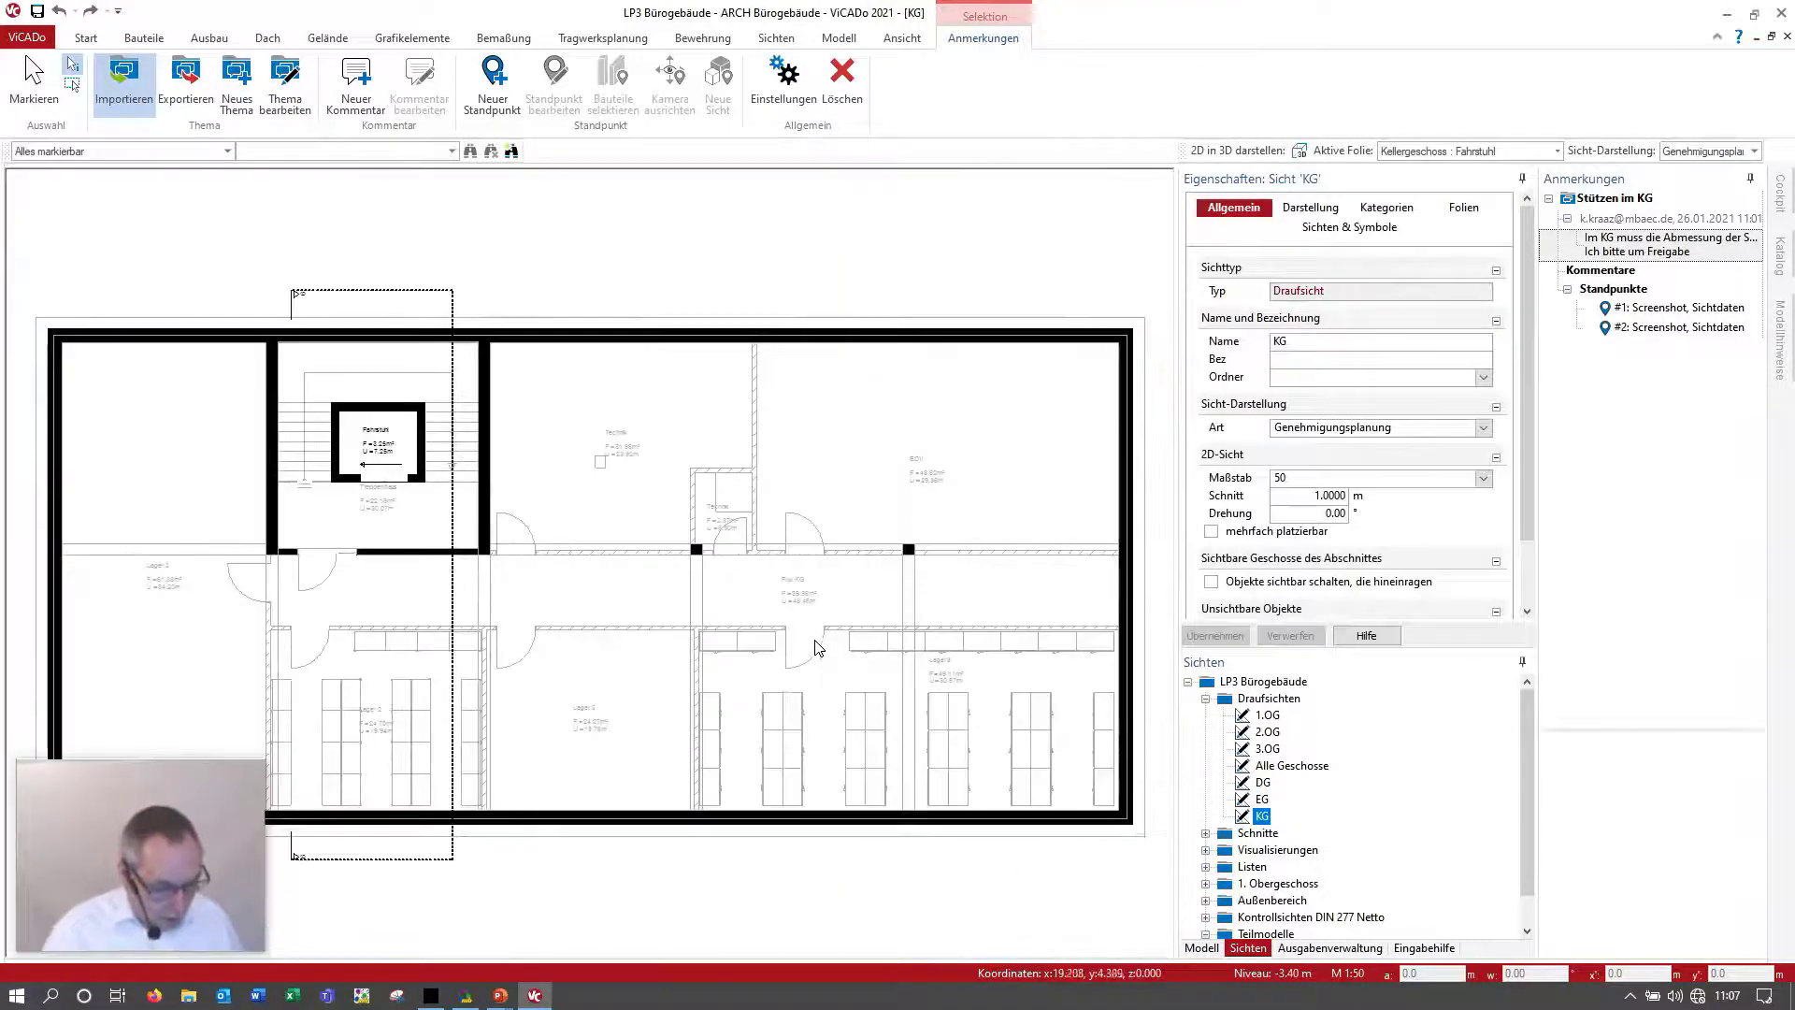
Step: Tile only the KG plan, Teilmodell Rohbau LP3 and Schnitt 6-6 views
key(ctrl+Tab)
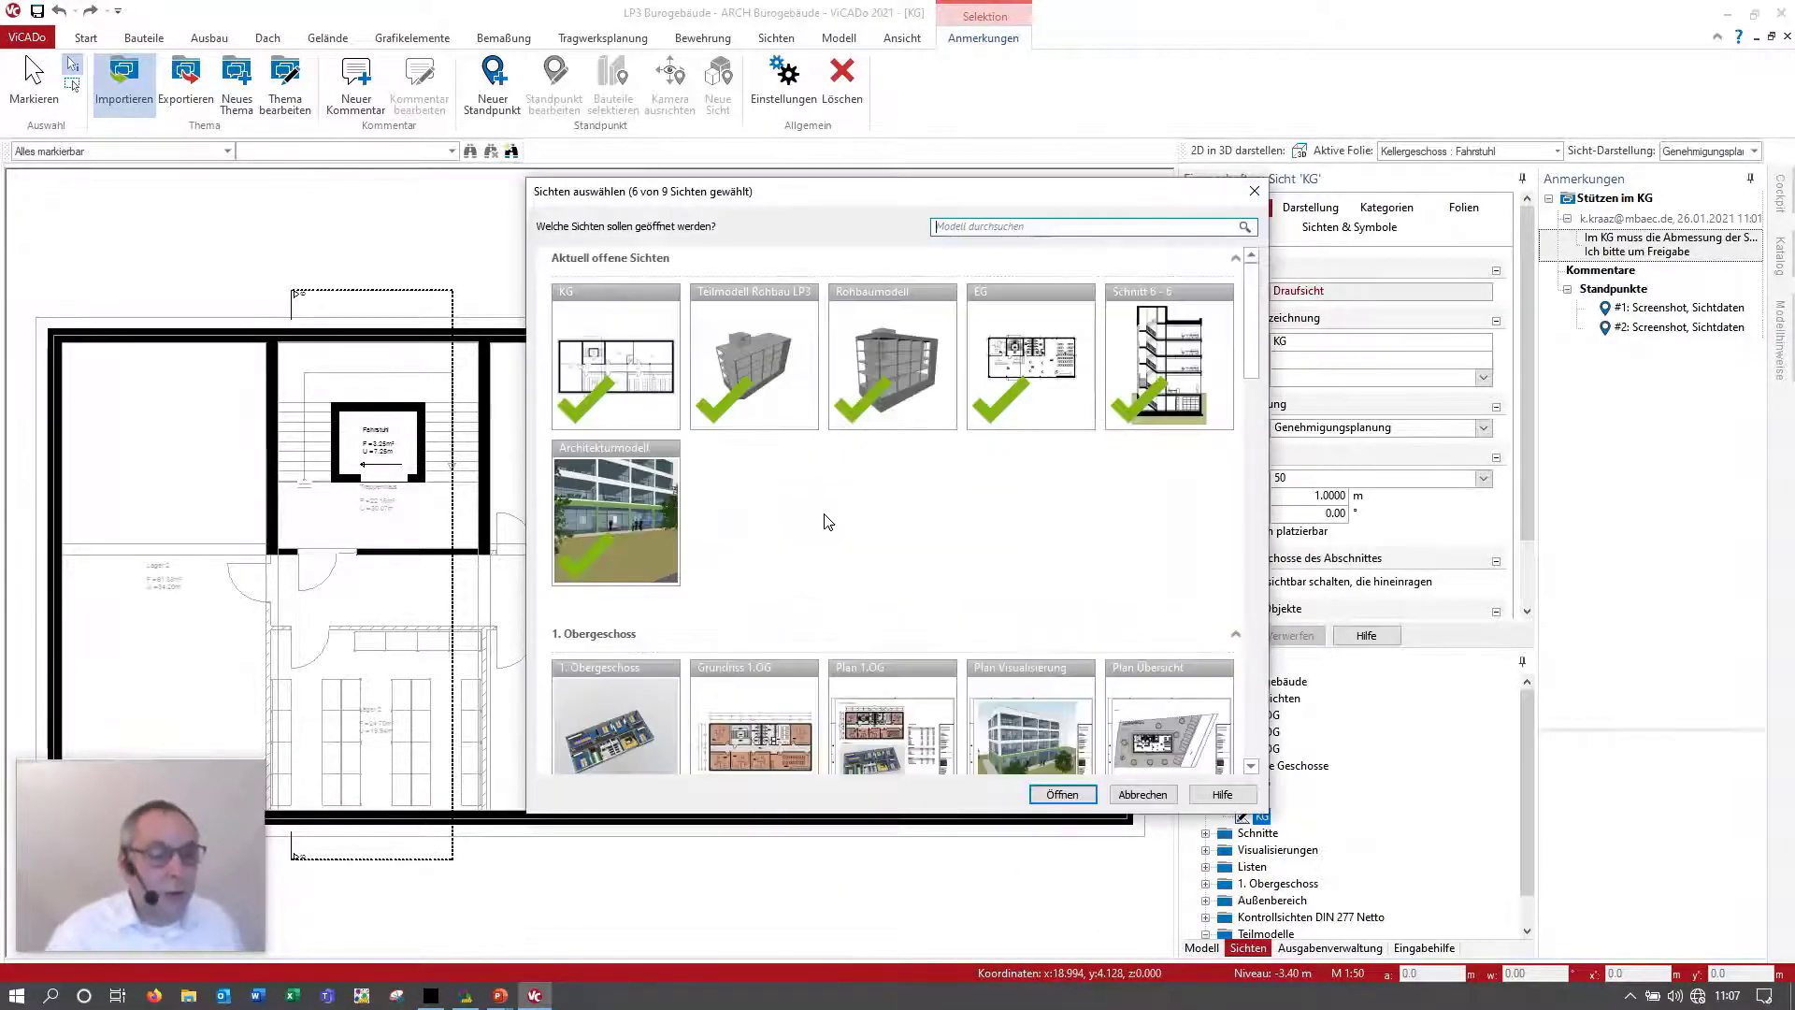
click(886, 411)
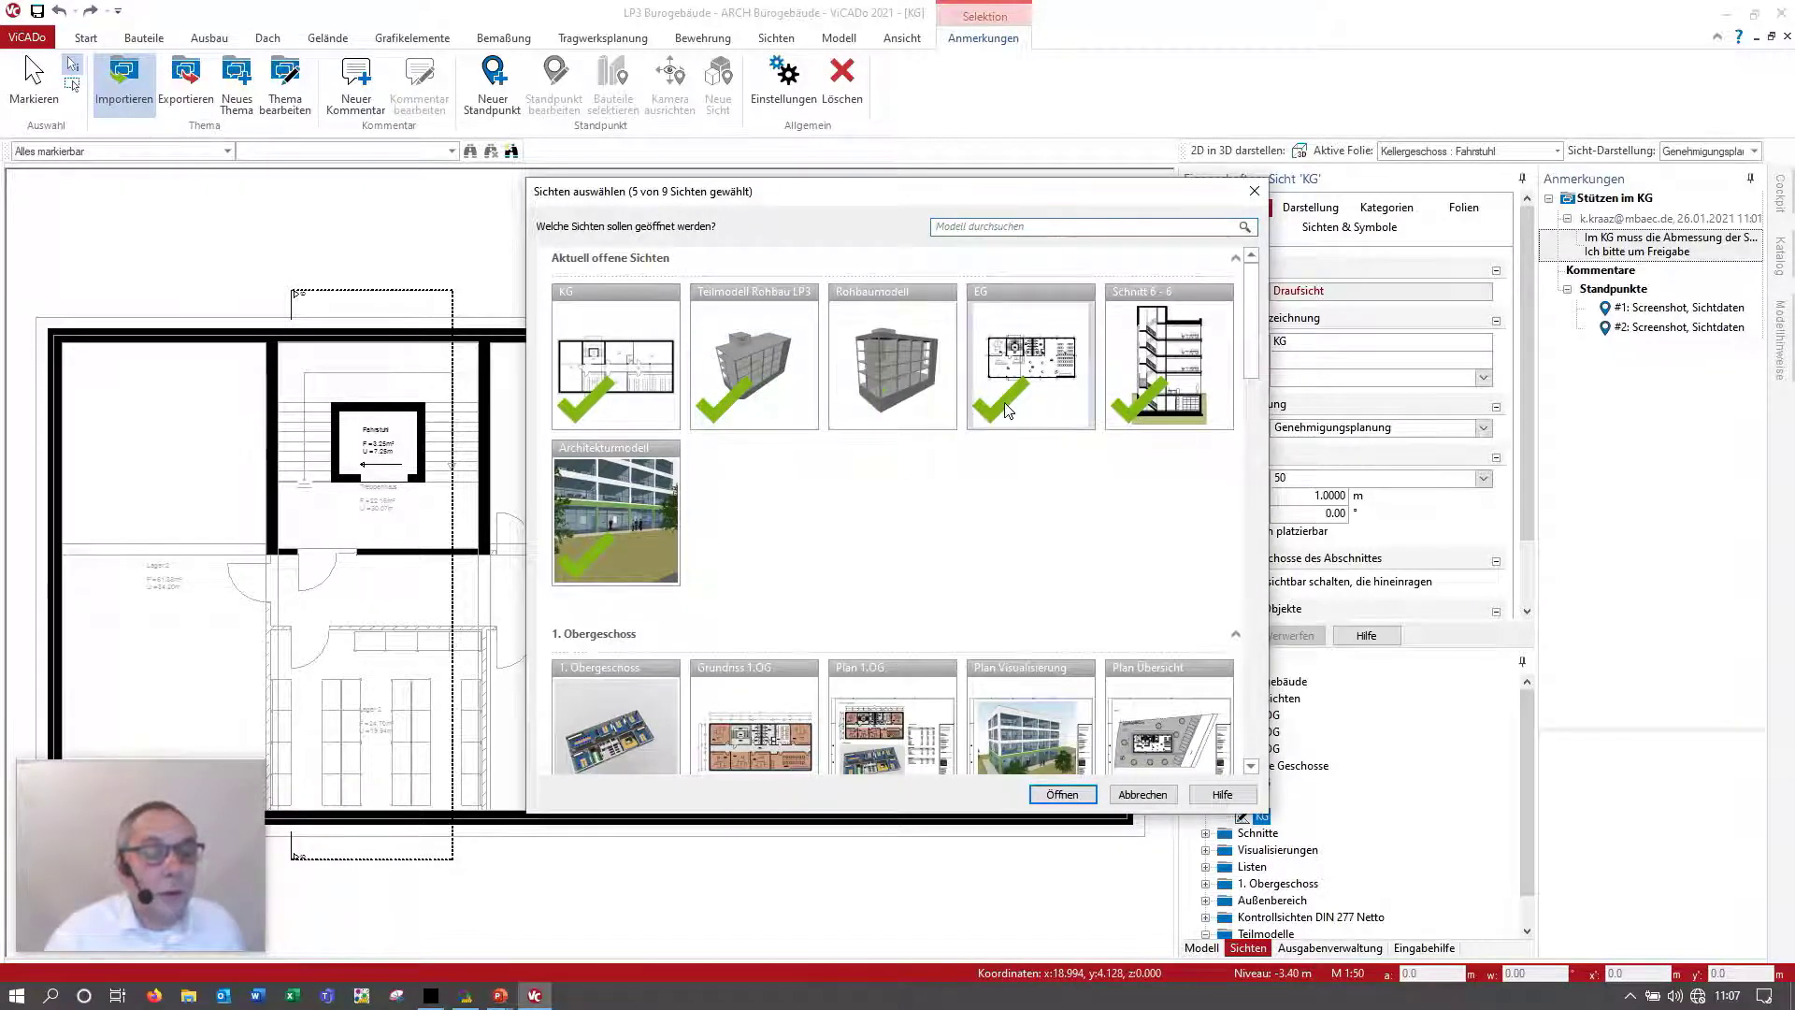
click(1010, 409)
click(603, 565)
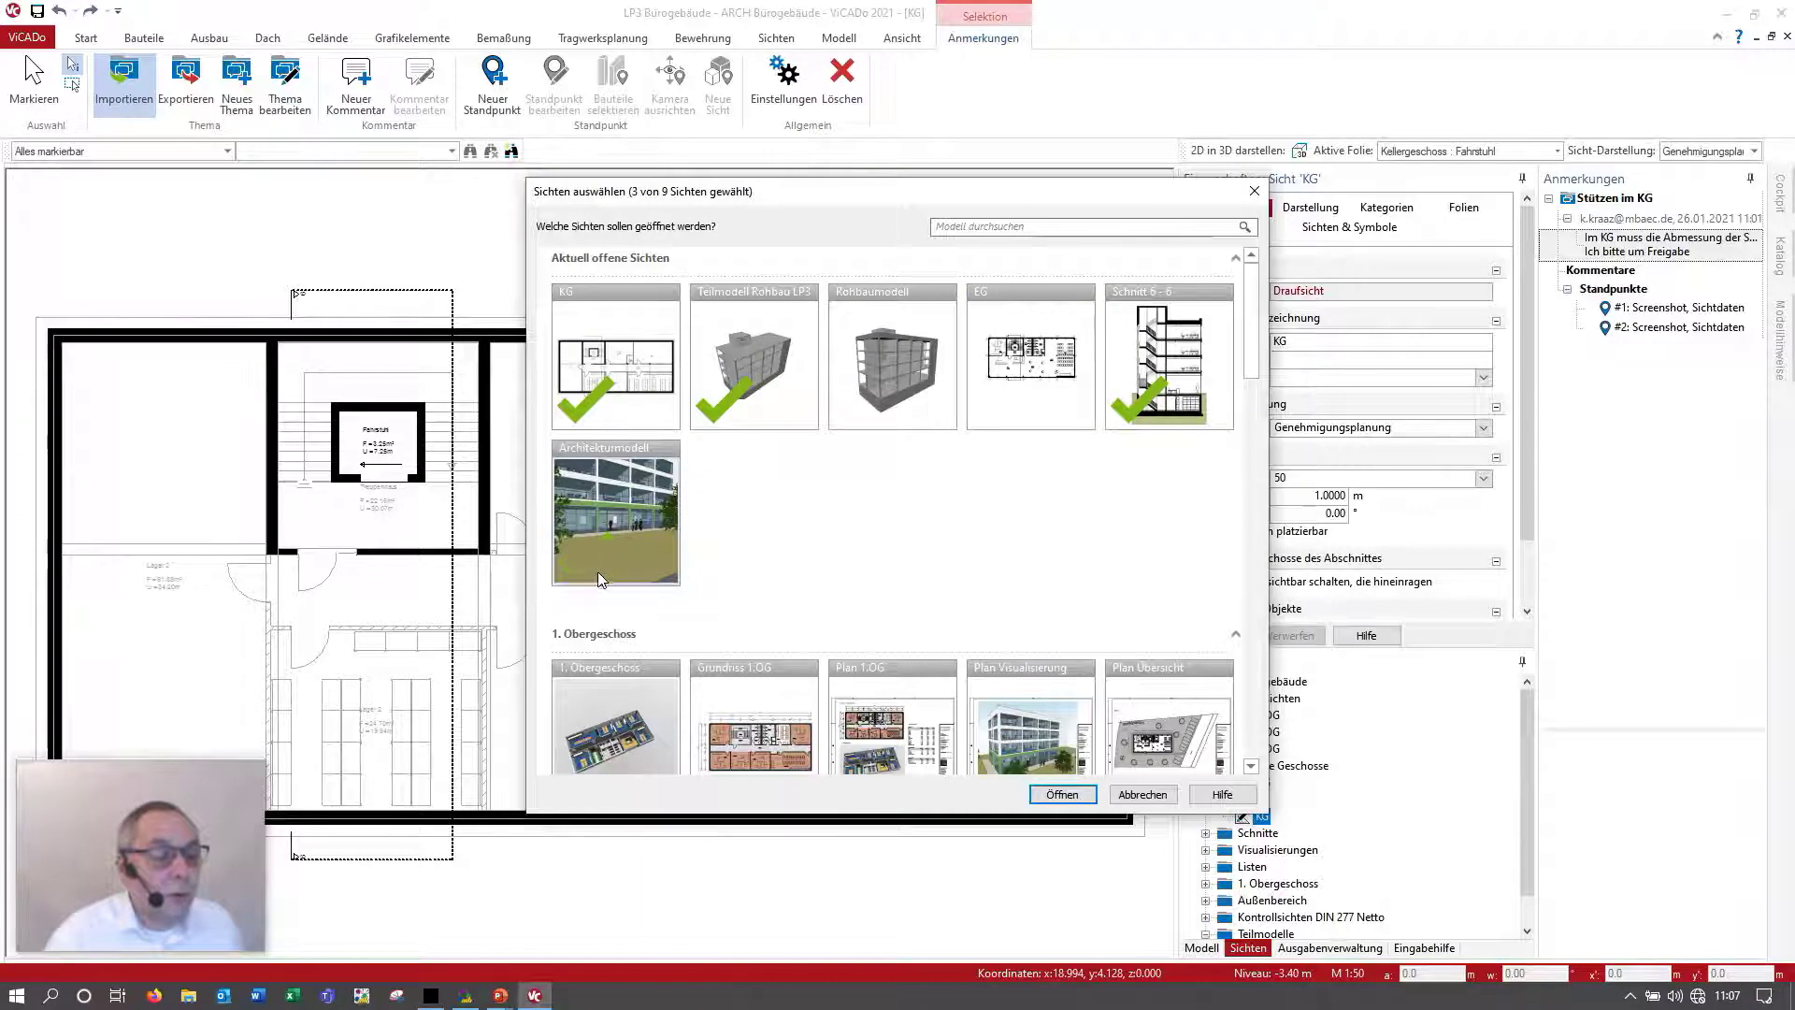
click(1089, 801)
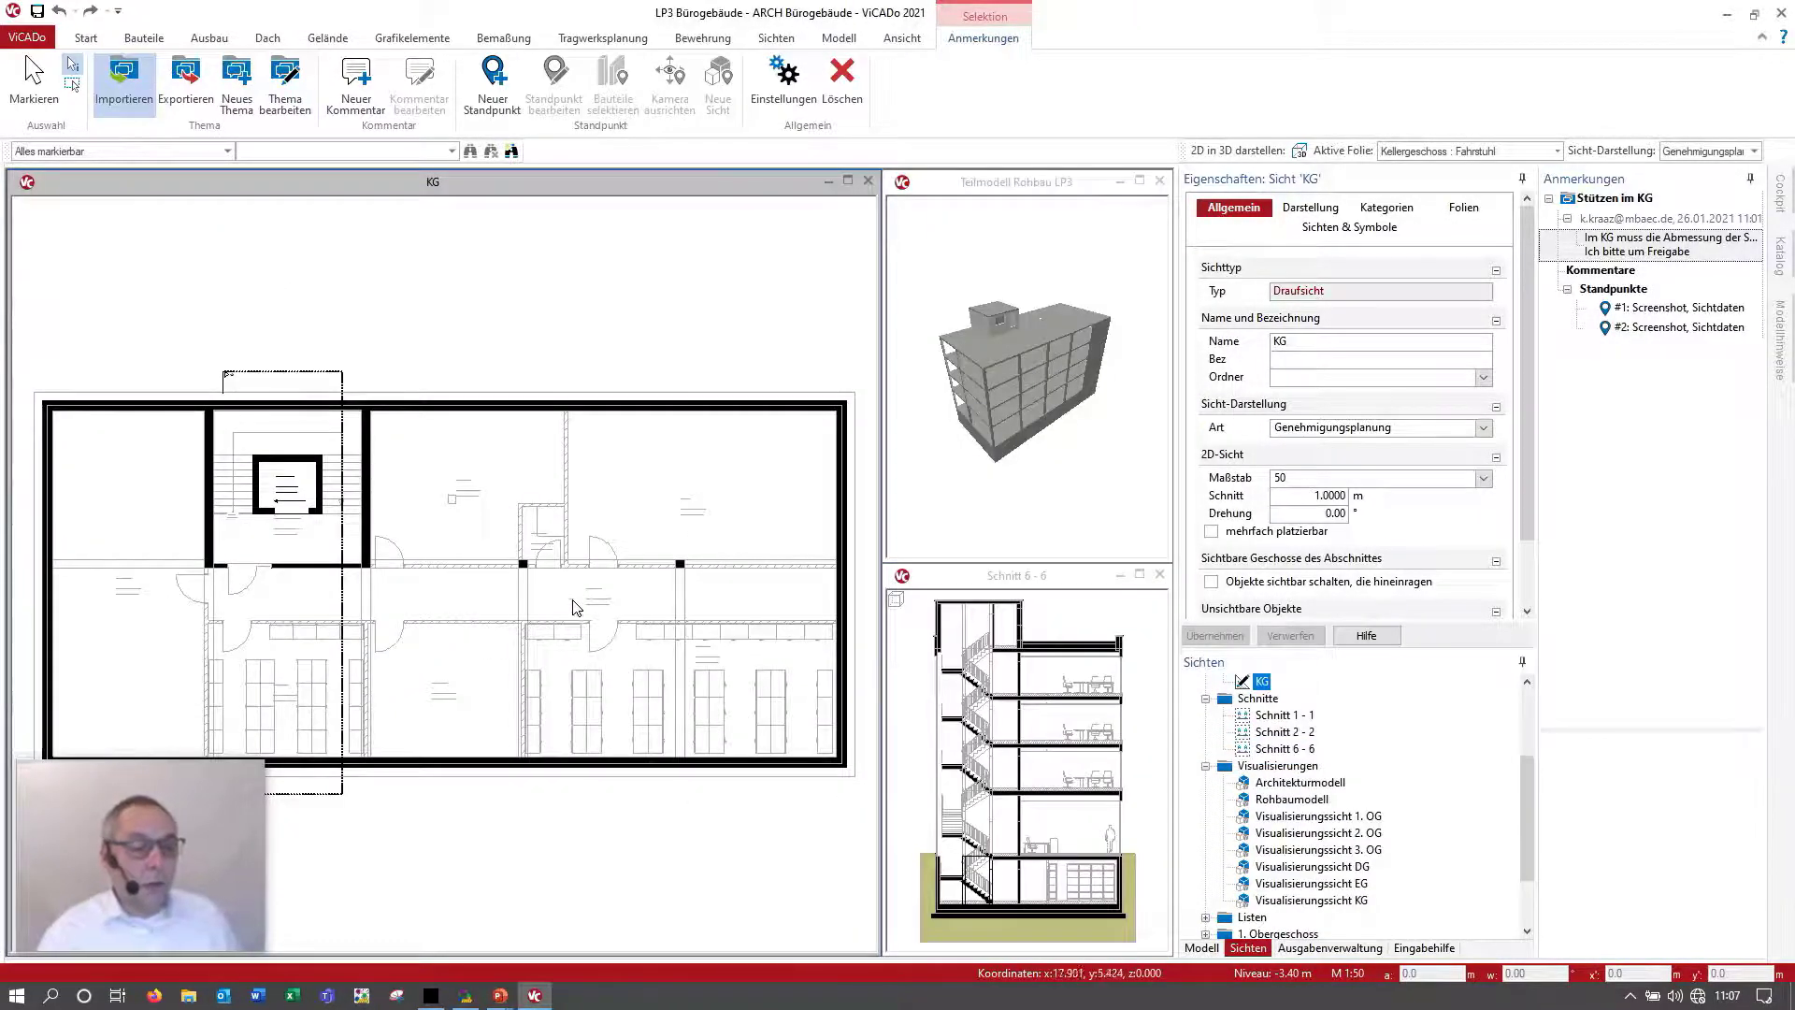
scroll(685, 596, up, 1)
scroll(682, 588, up, 1)
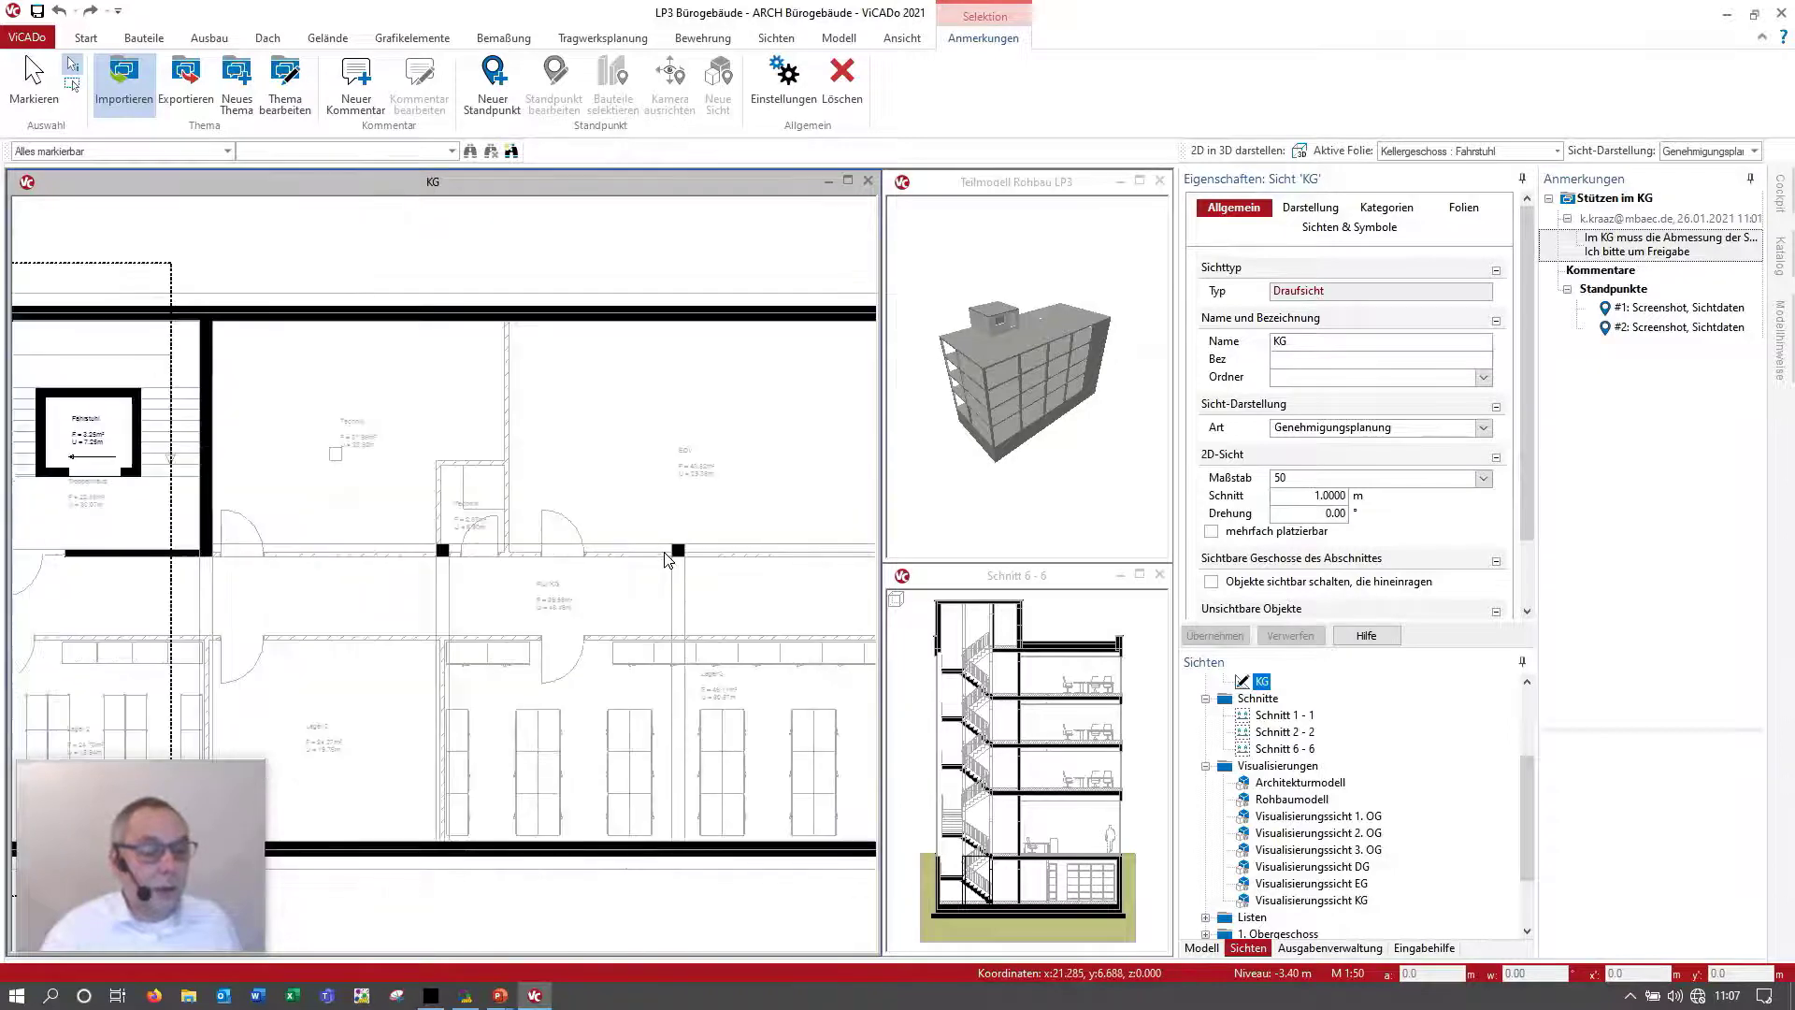
scroll(682, 565, up, 1)
Step: Set both basement columns' width to 0.34 m, keeping the 0.30 m depth
click(693, 557)
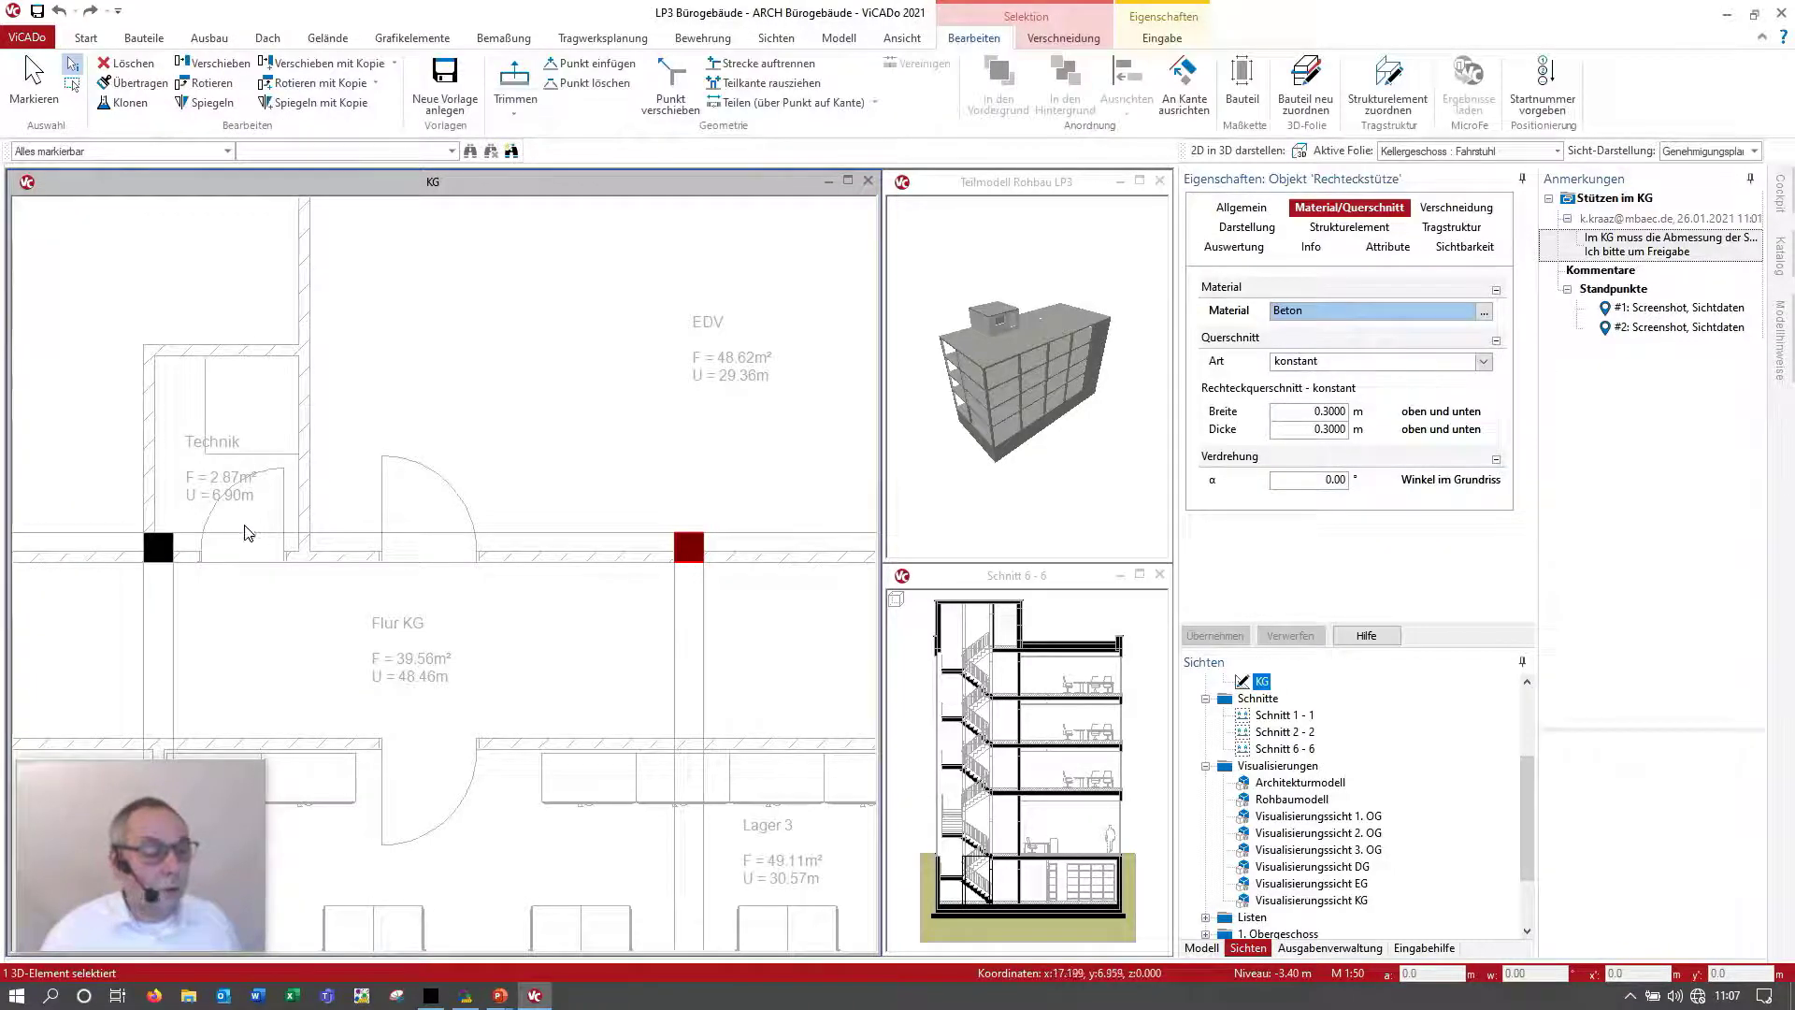
ctrl+click(168, 558)
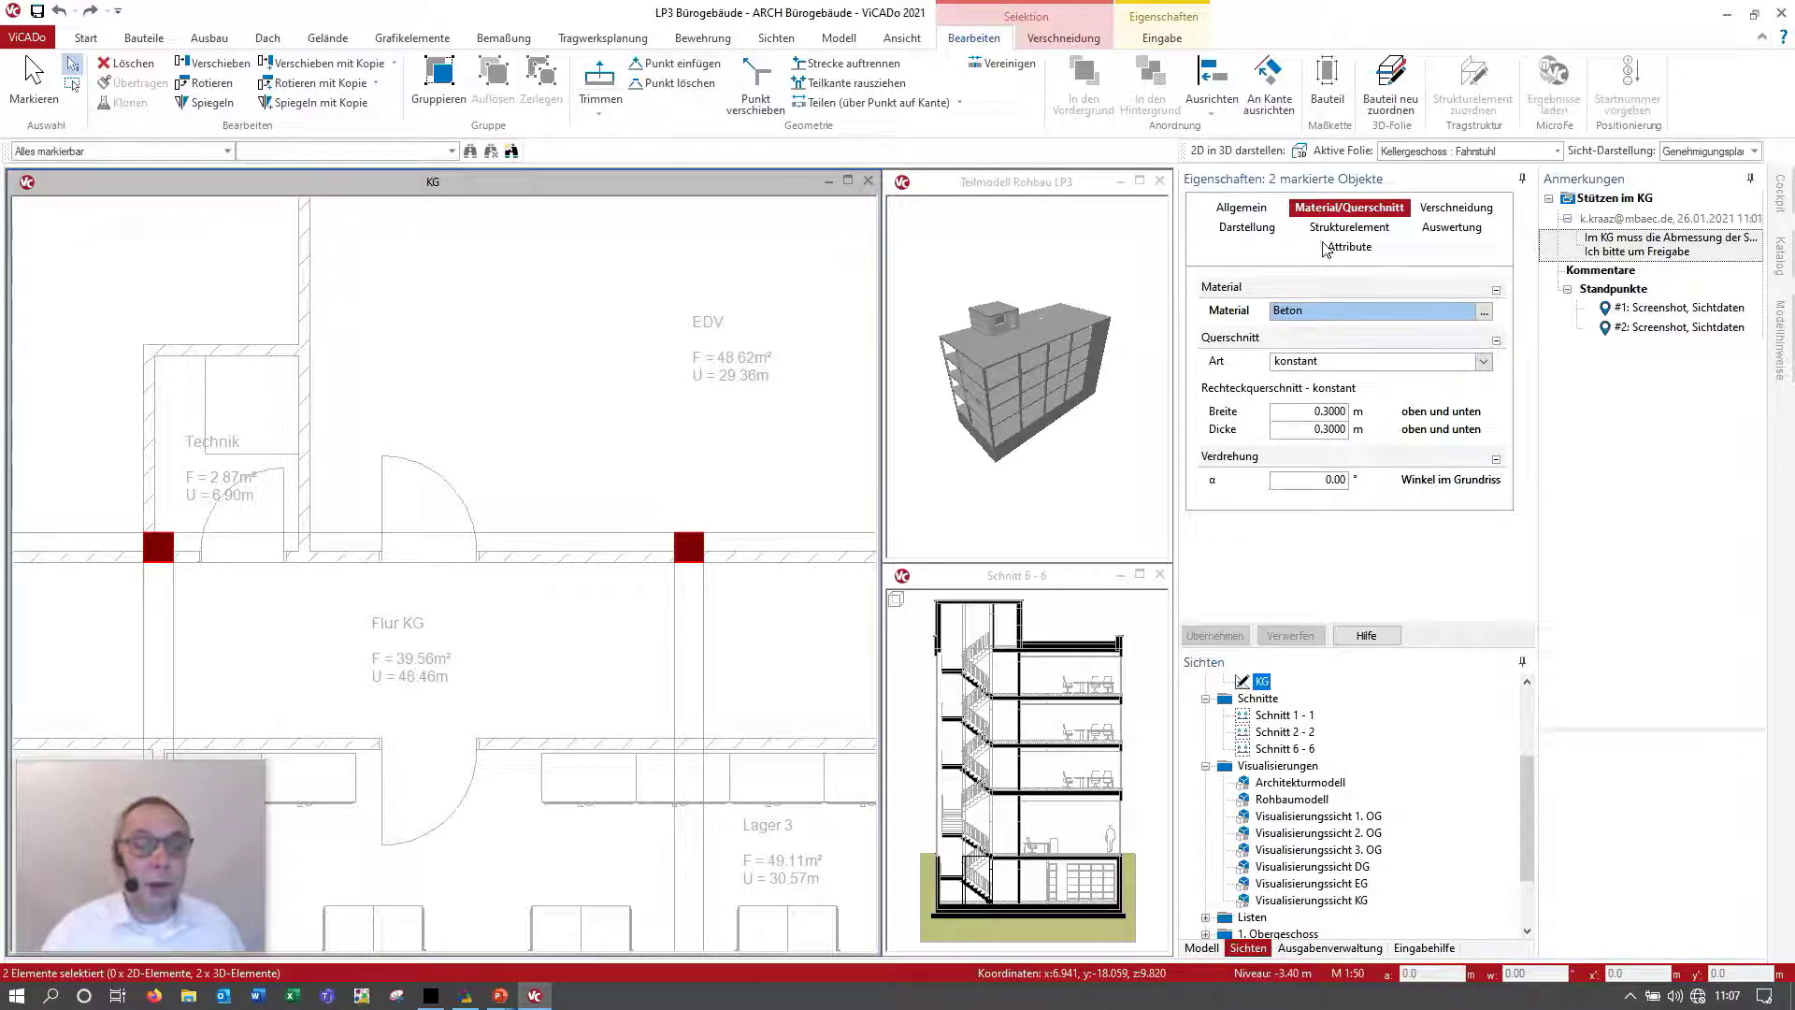
click(1331, 414)
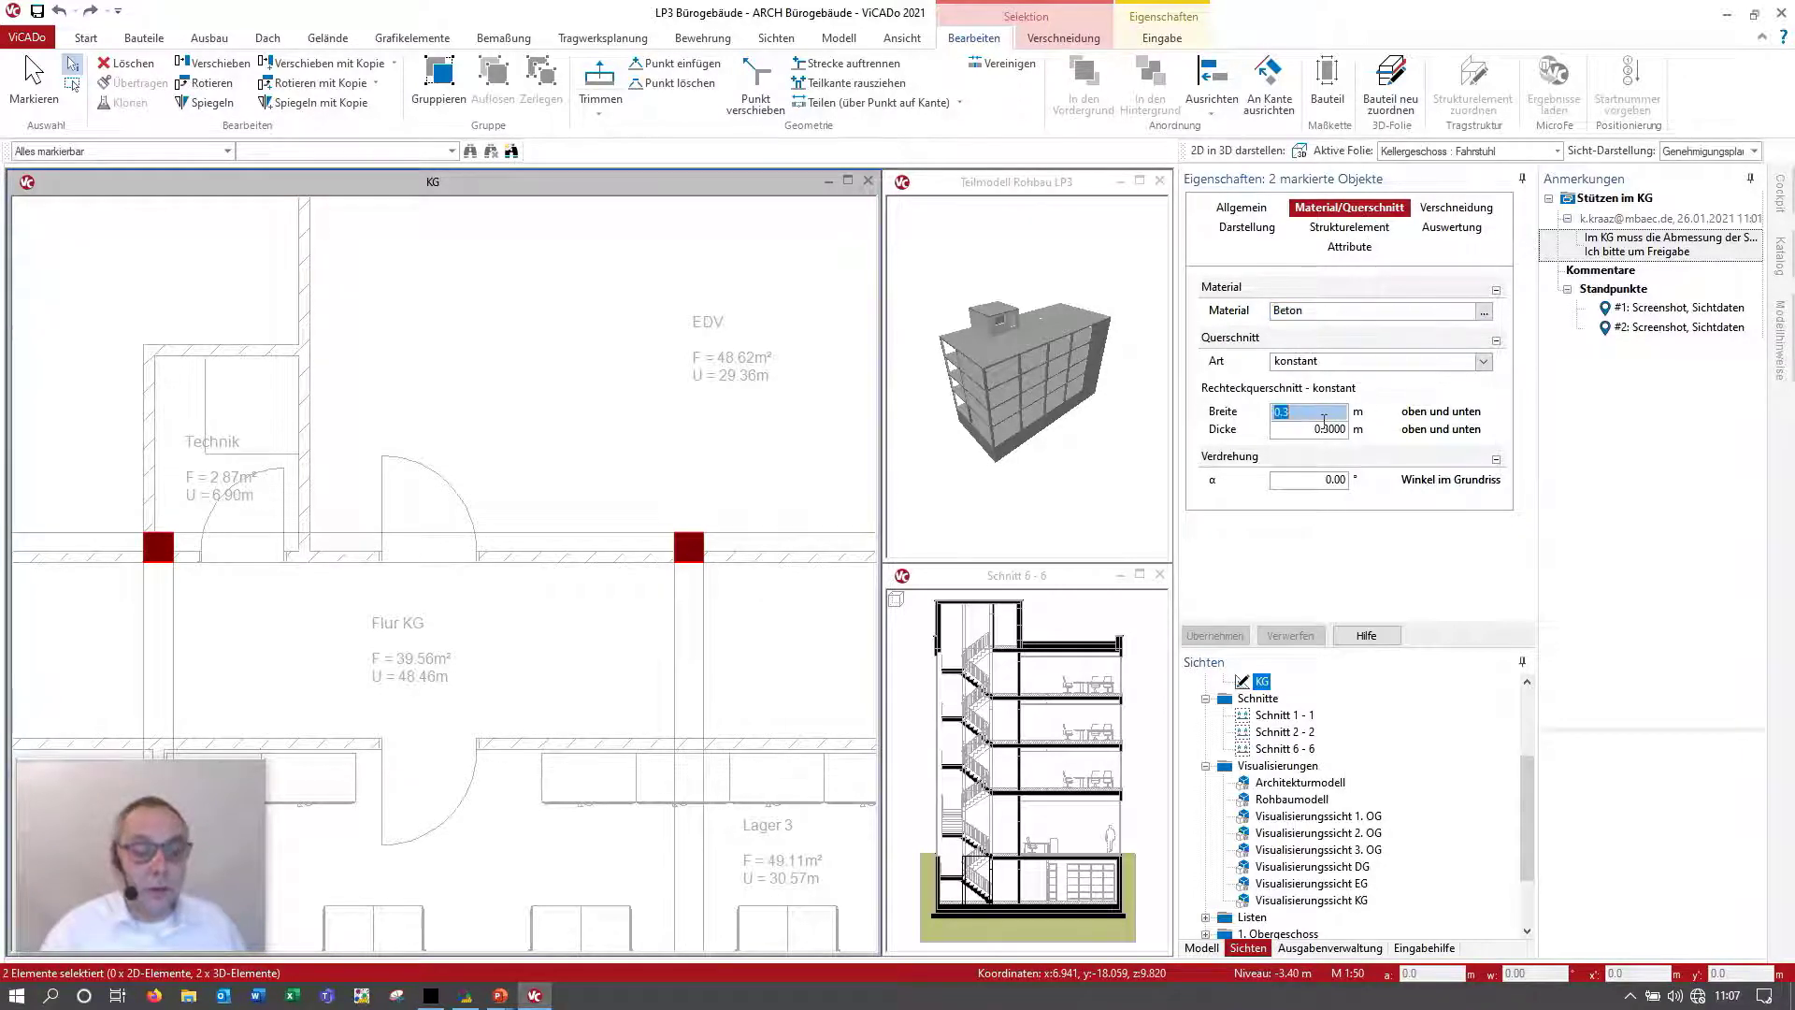
text(34)
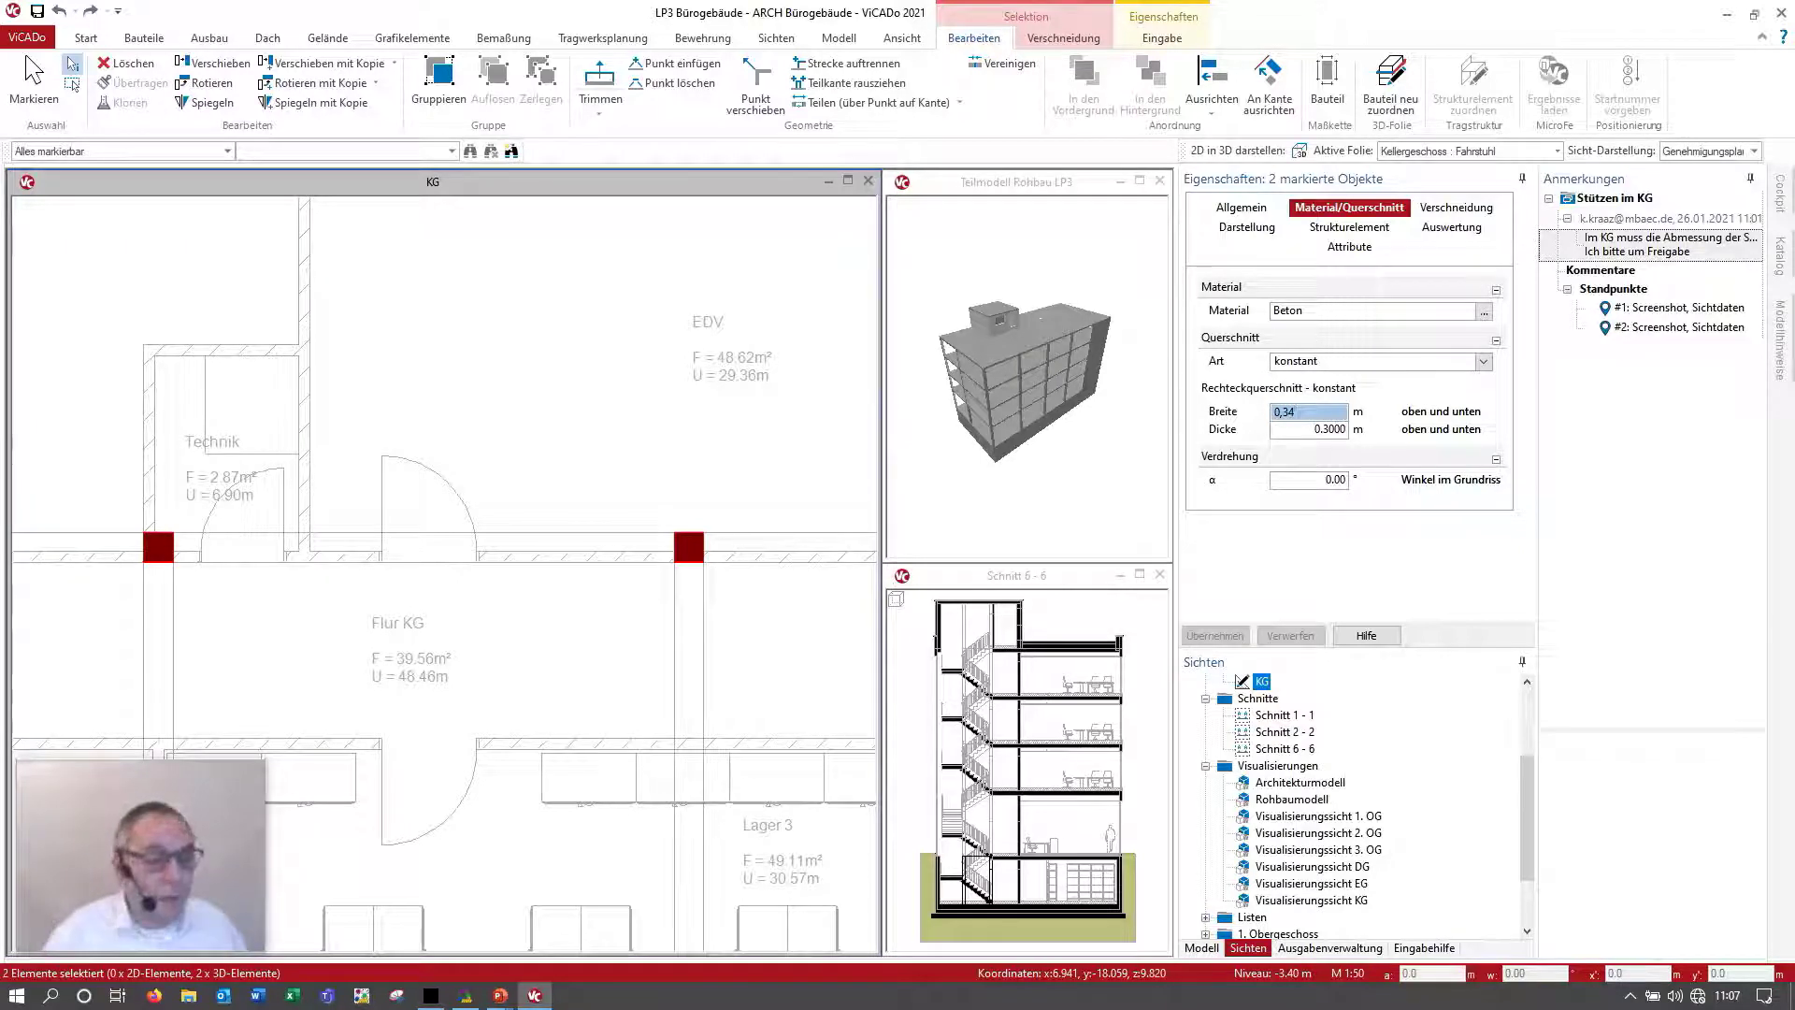
click(1324, 422)
Step: Select the column-dimension comment and the Stützen im KG theme in the annotations
click(1646, 244)
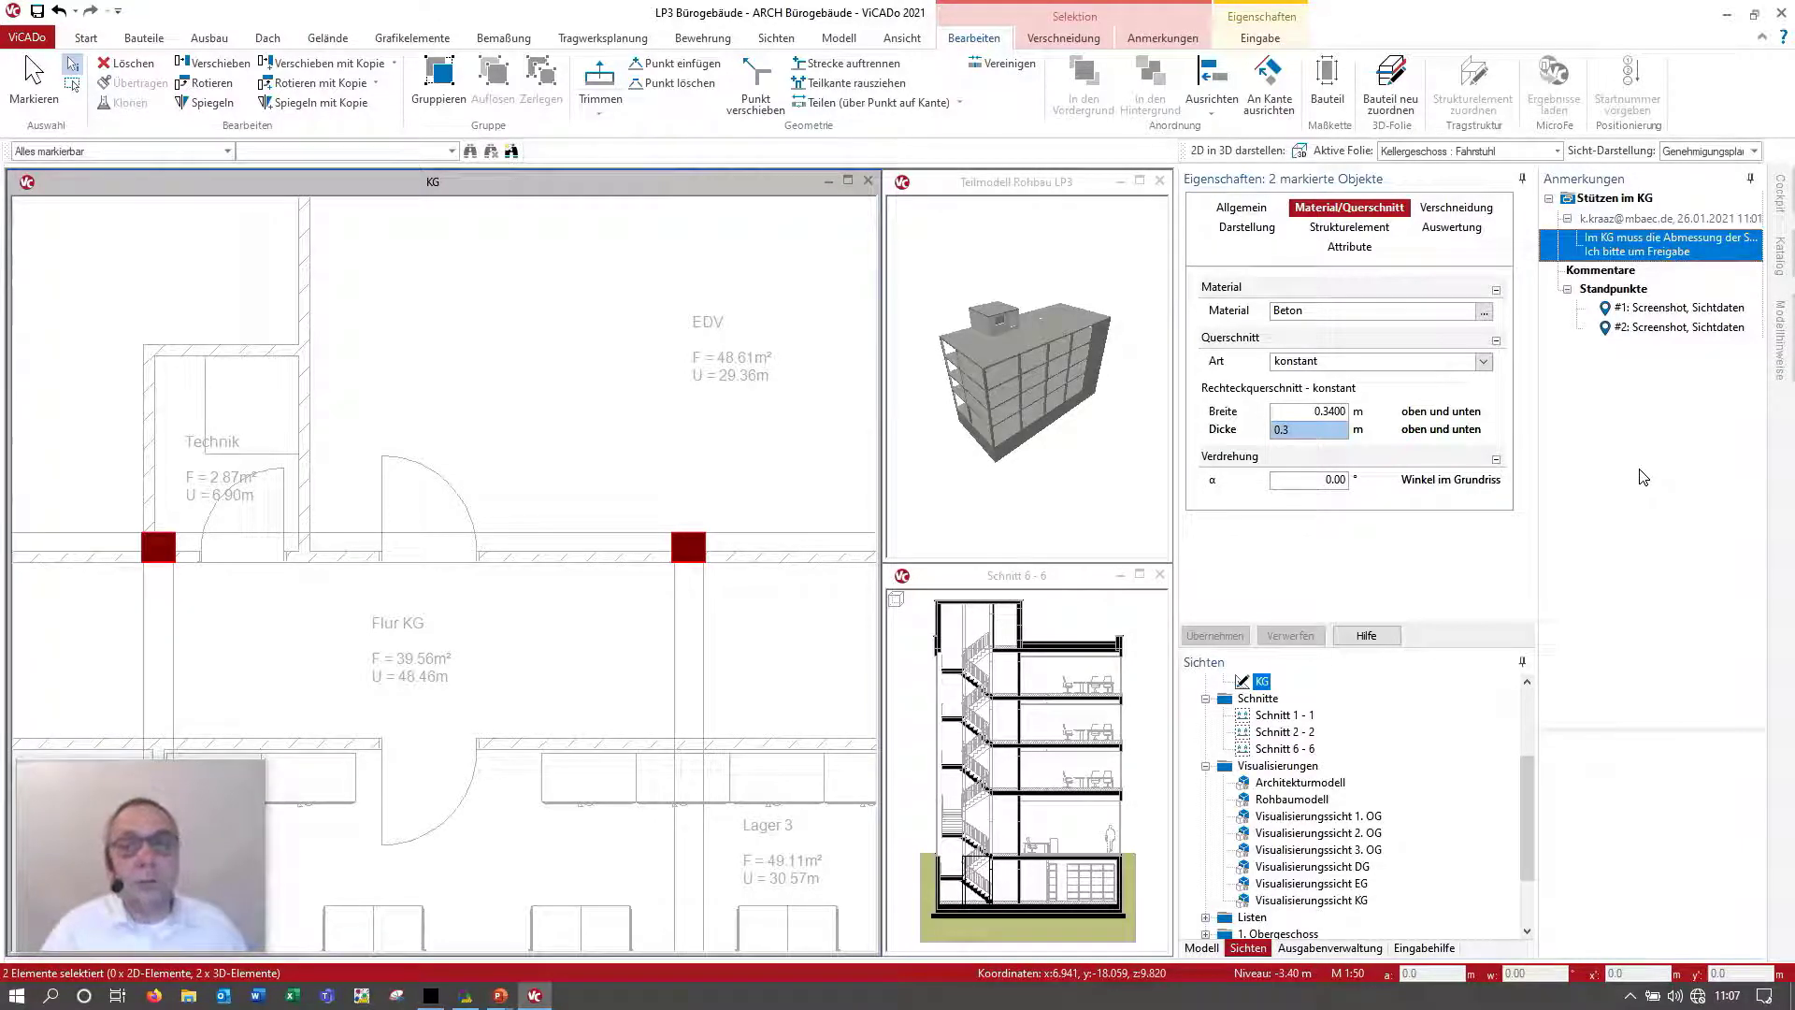
click(1627, 201)
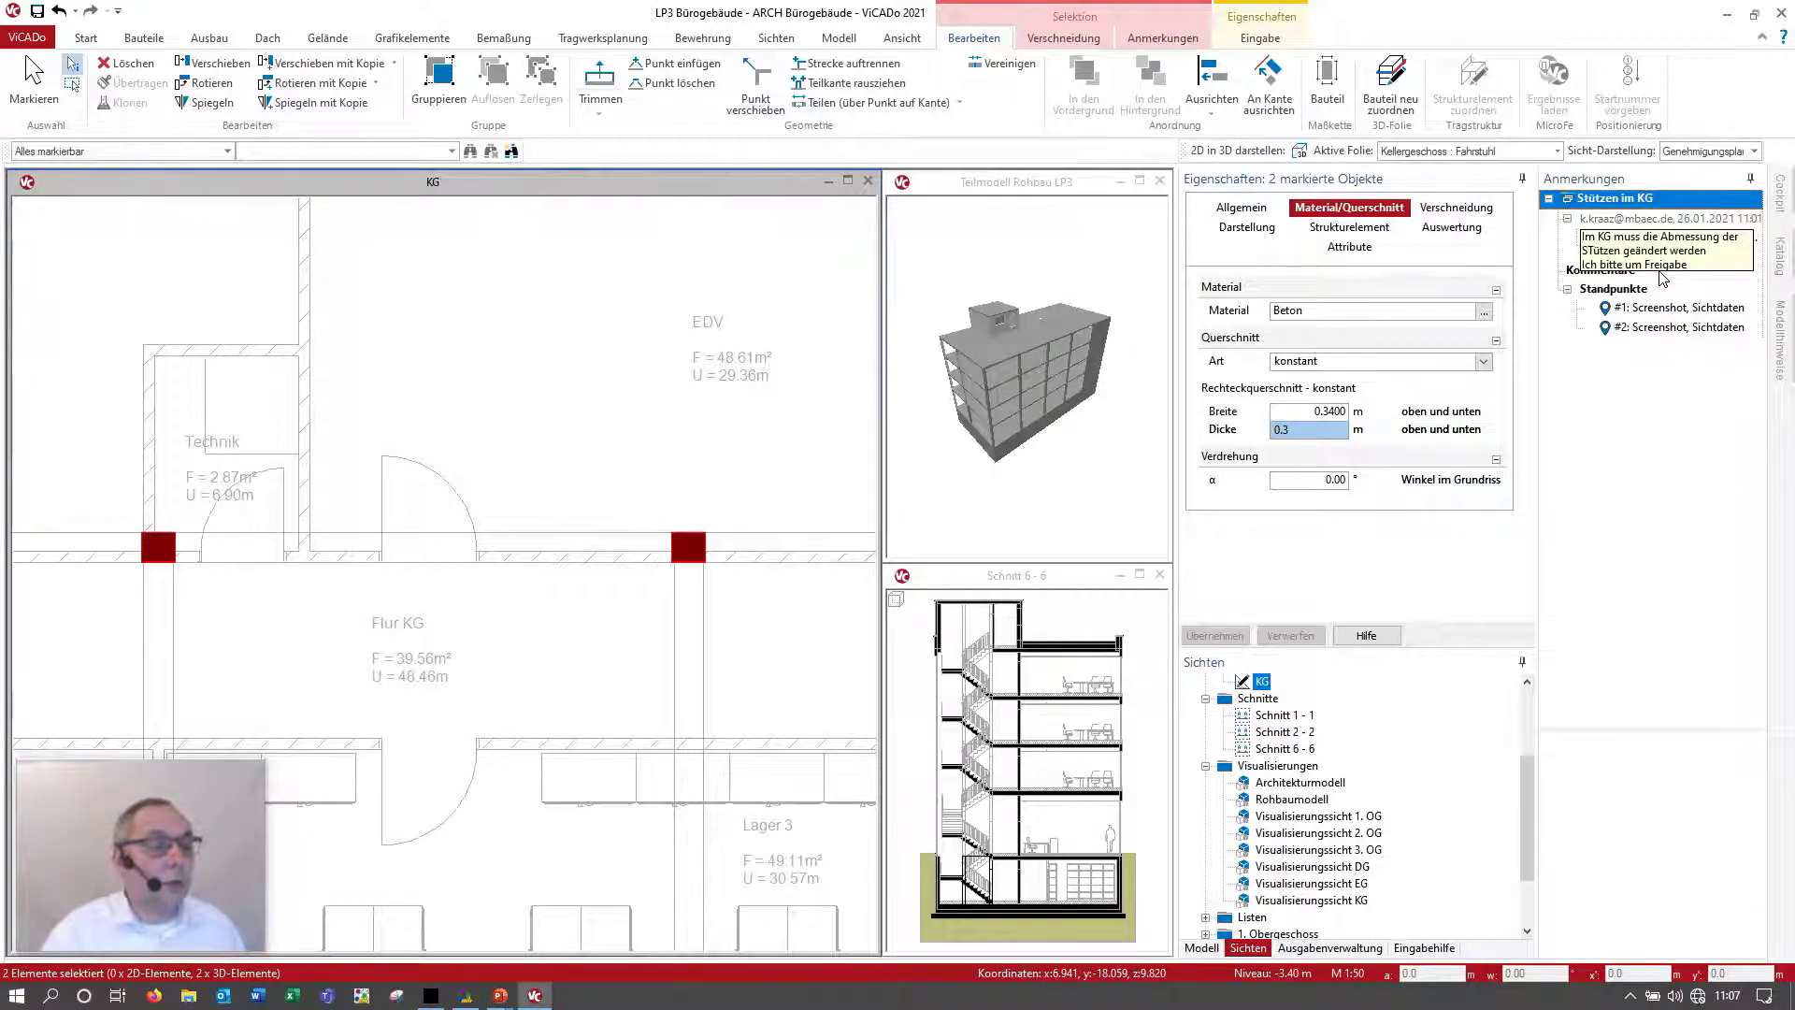
click(1151, 41)
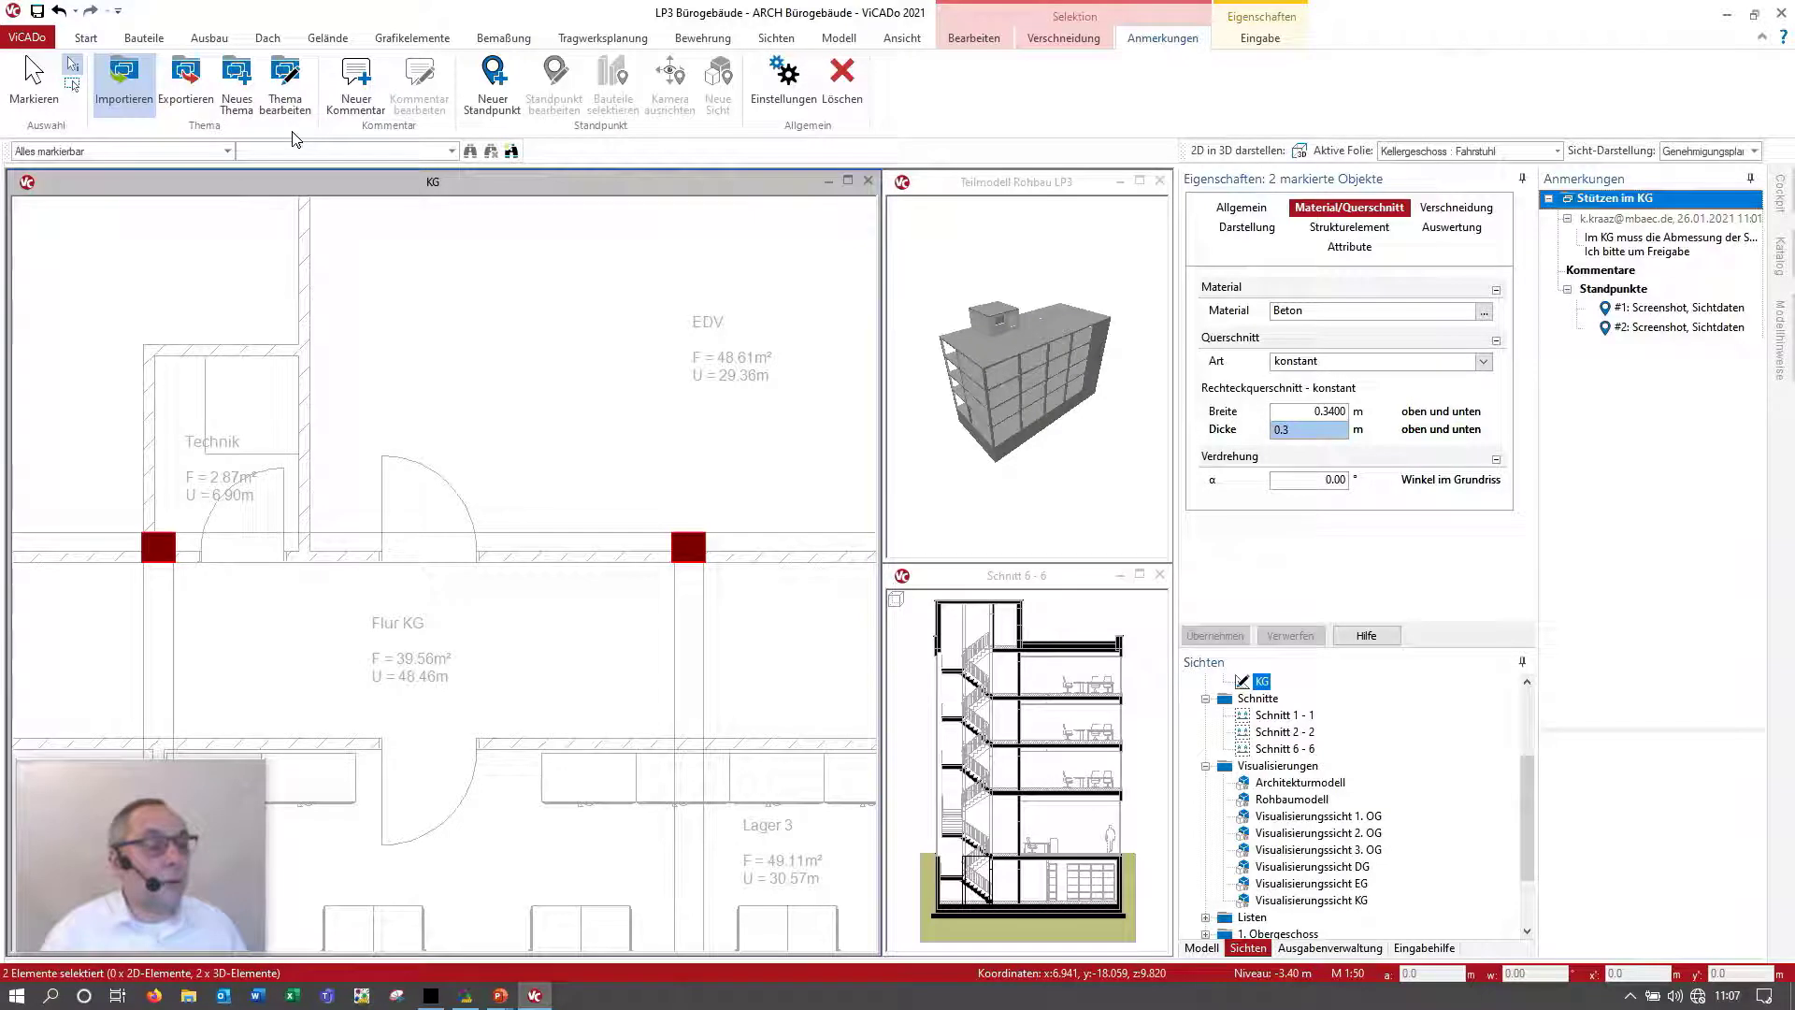
Step: Add an architect comment releasing the column change to 0,30 m x 0,34 m
click(356, 80)
click(383, 147)
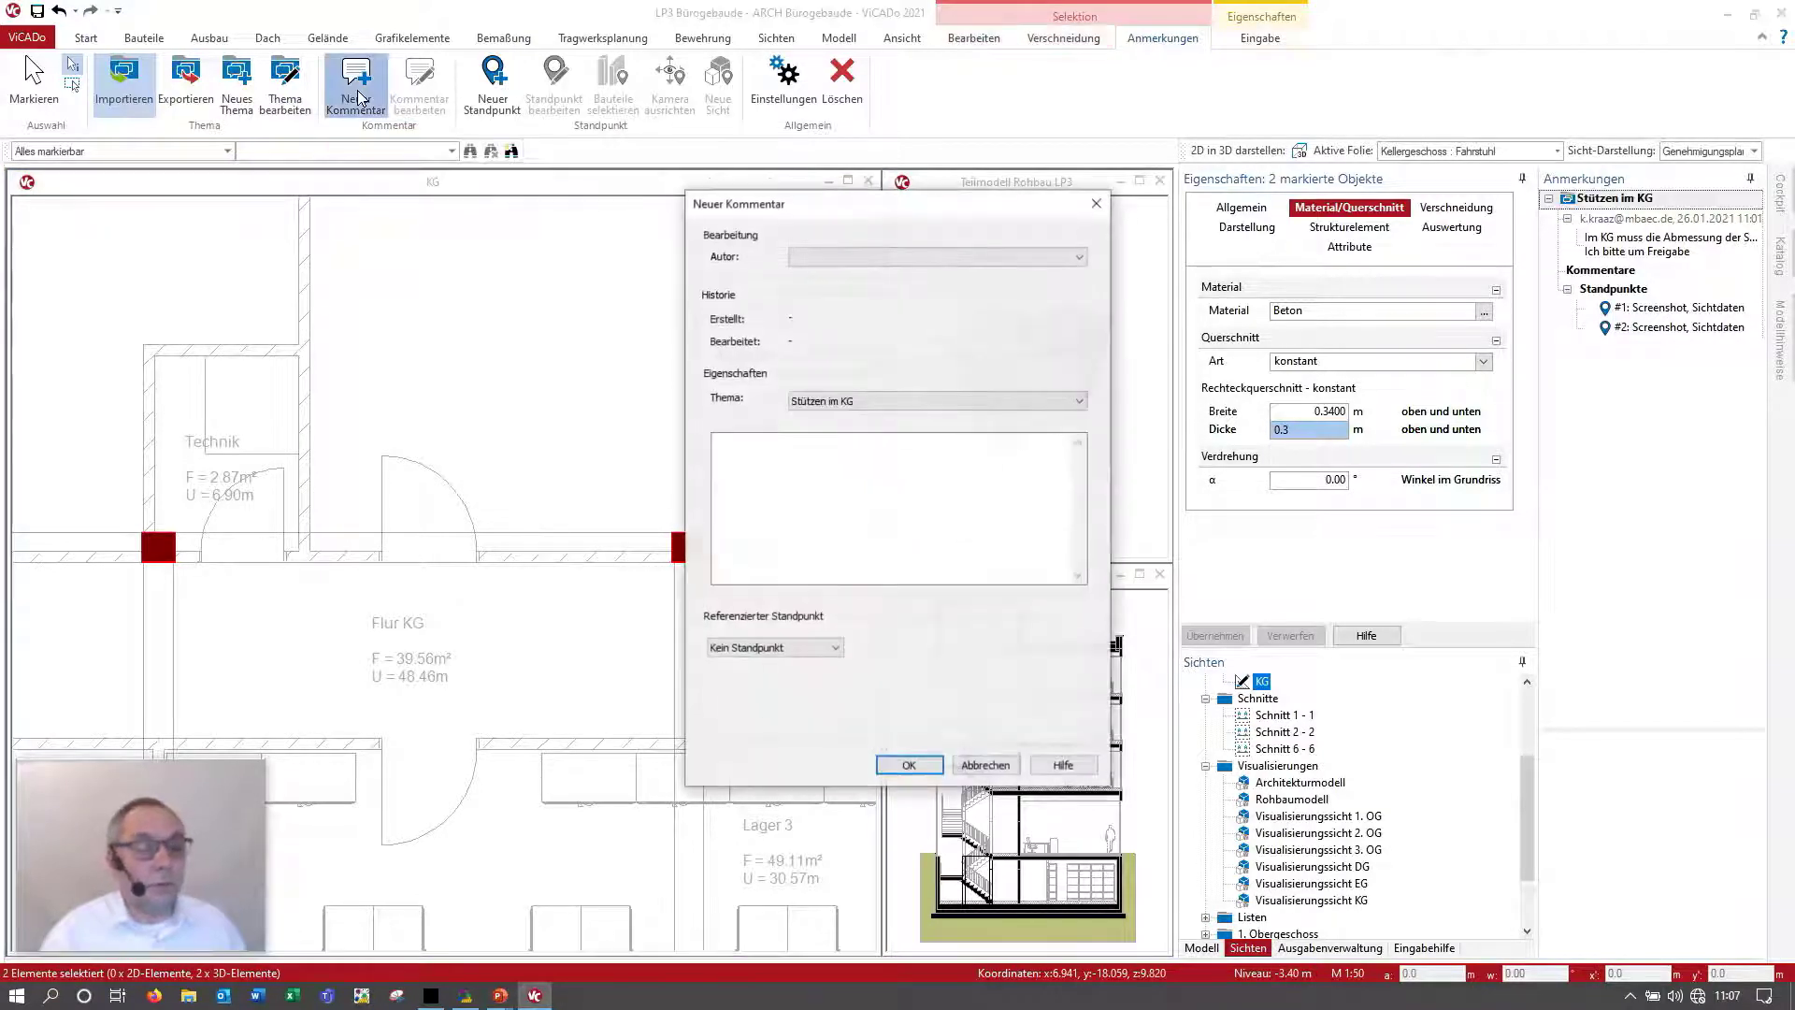
click(1080, 257)
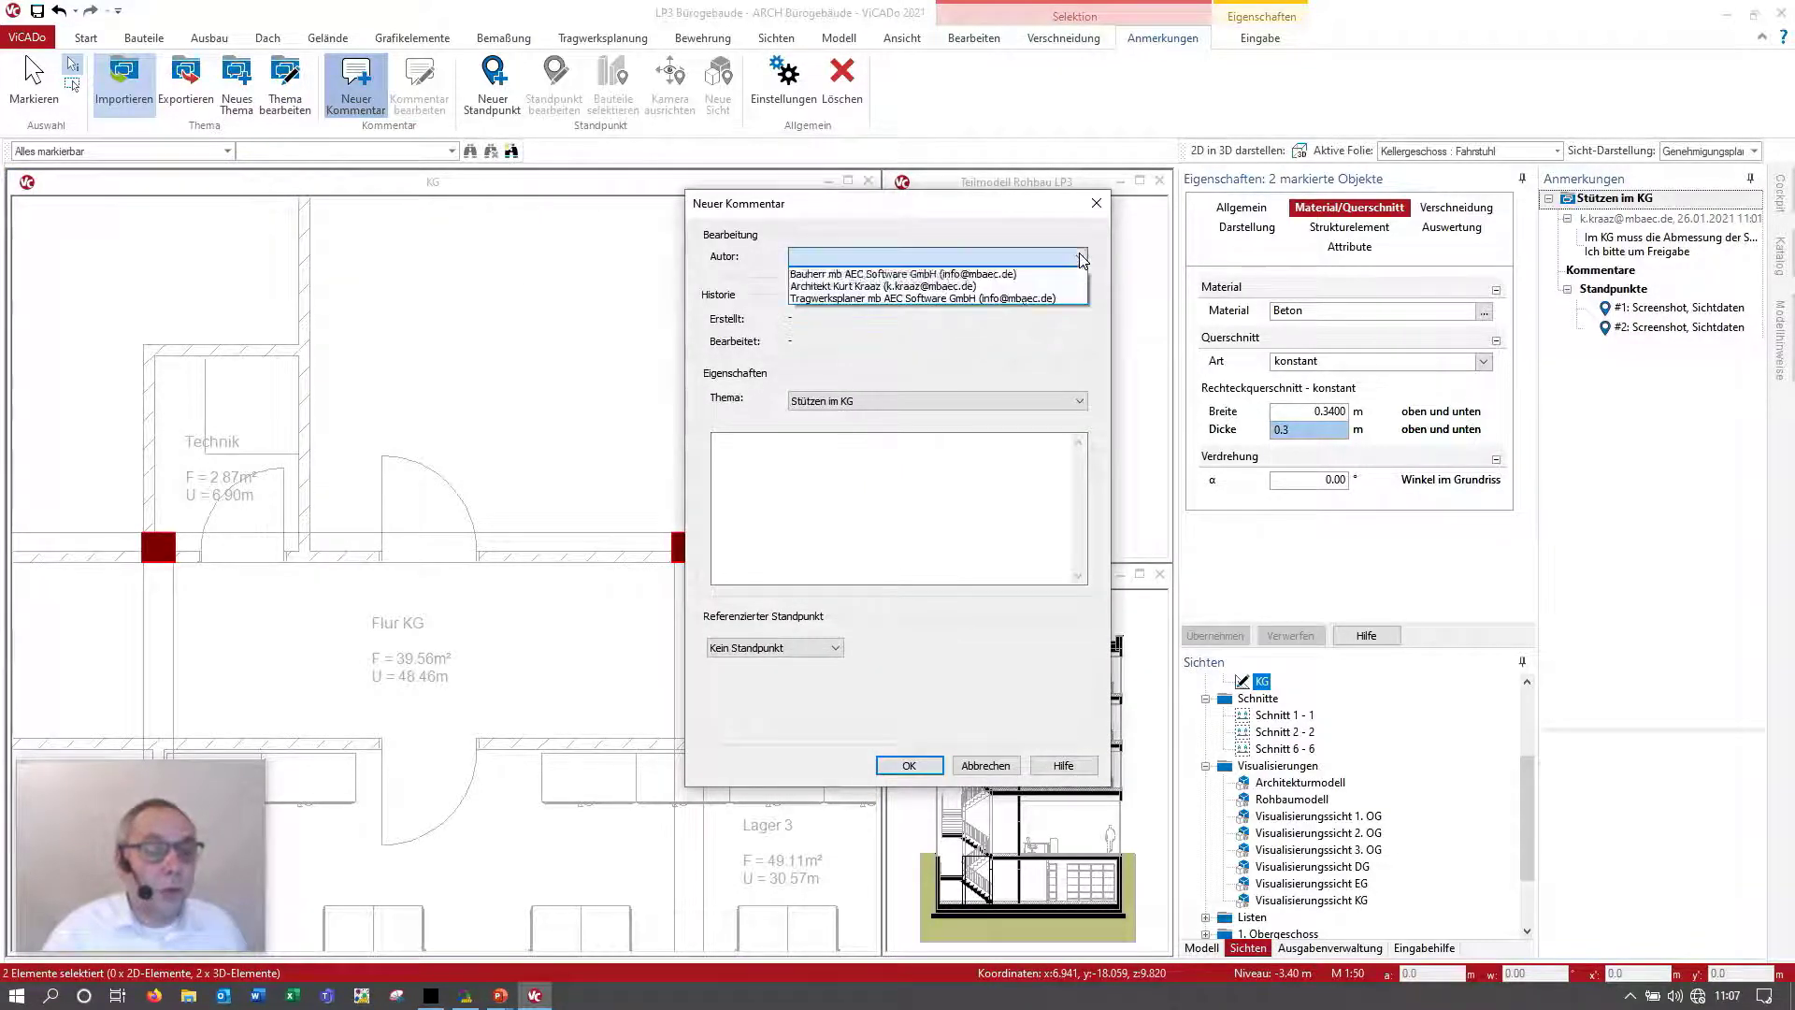
click(1014, 286)
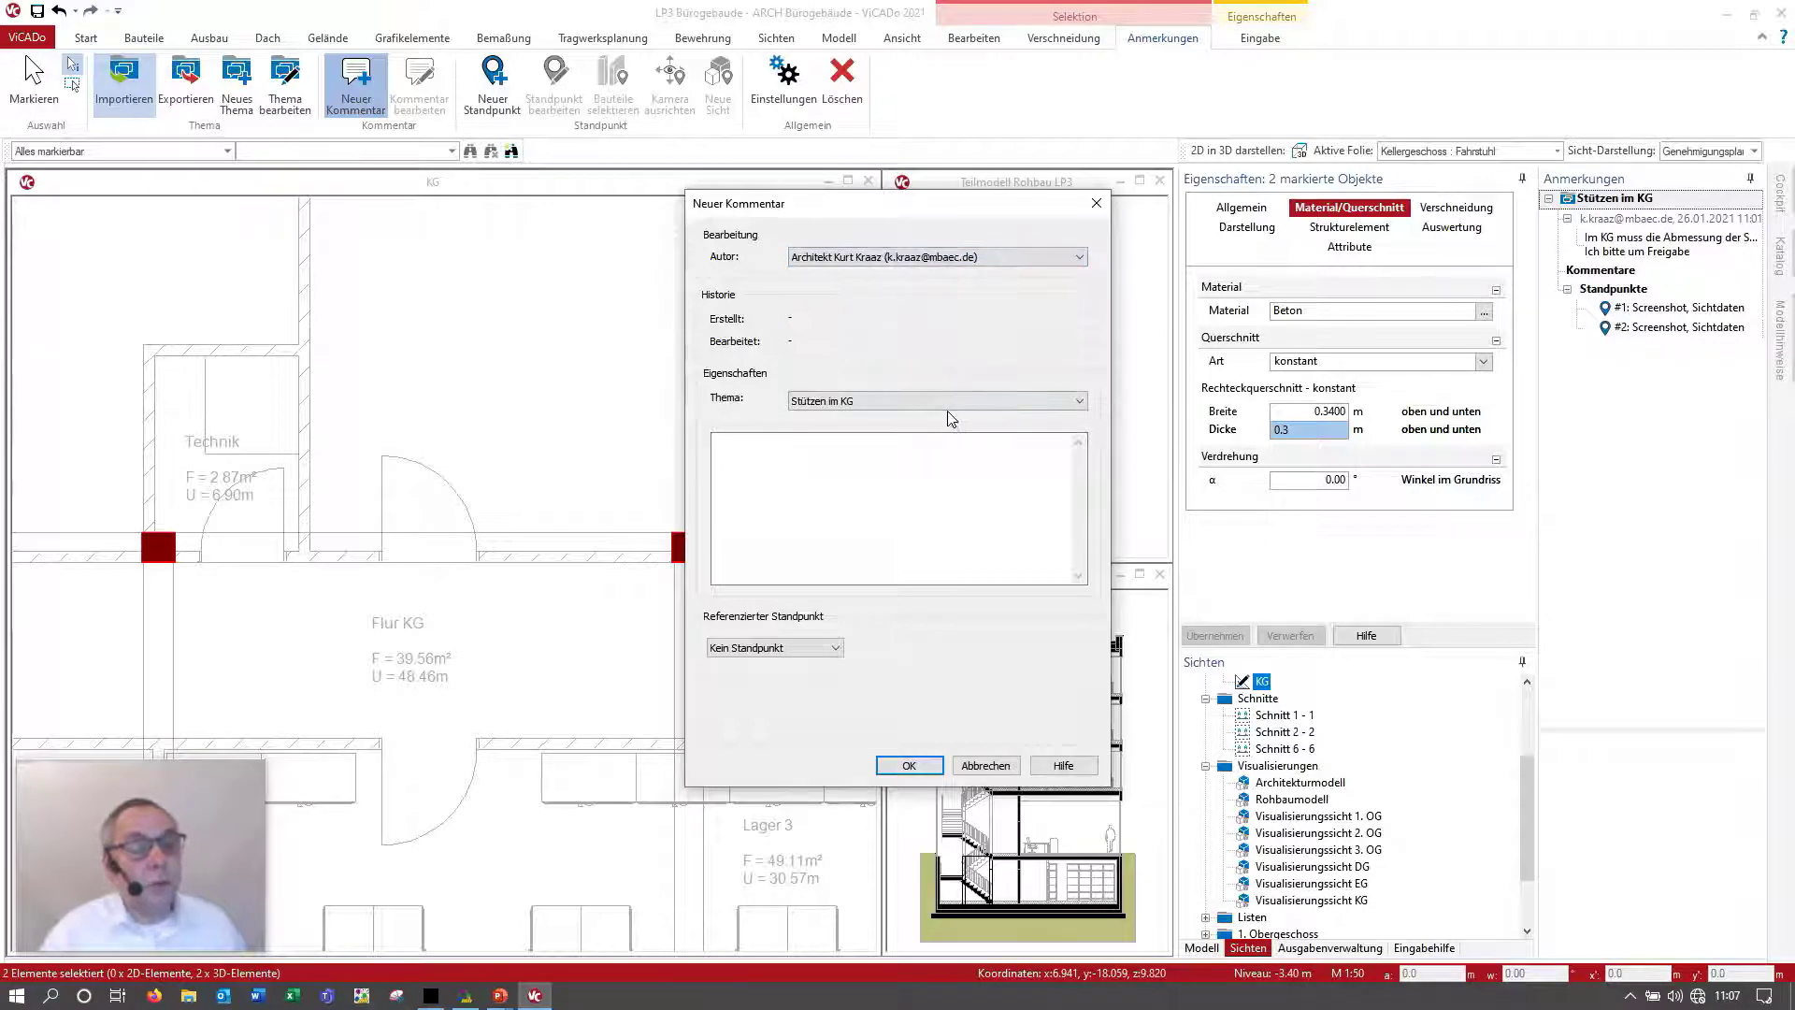
click(841, 482)
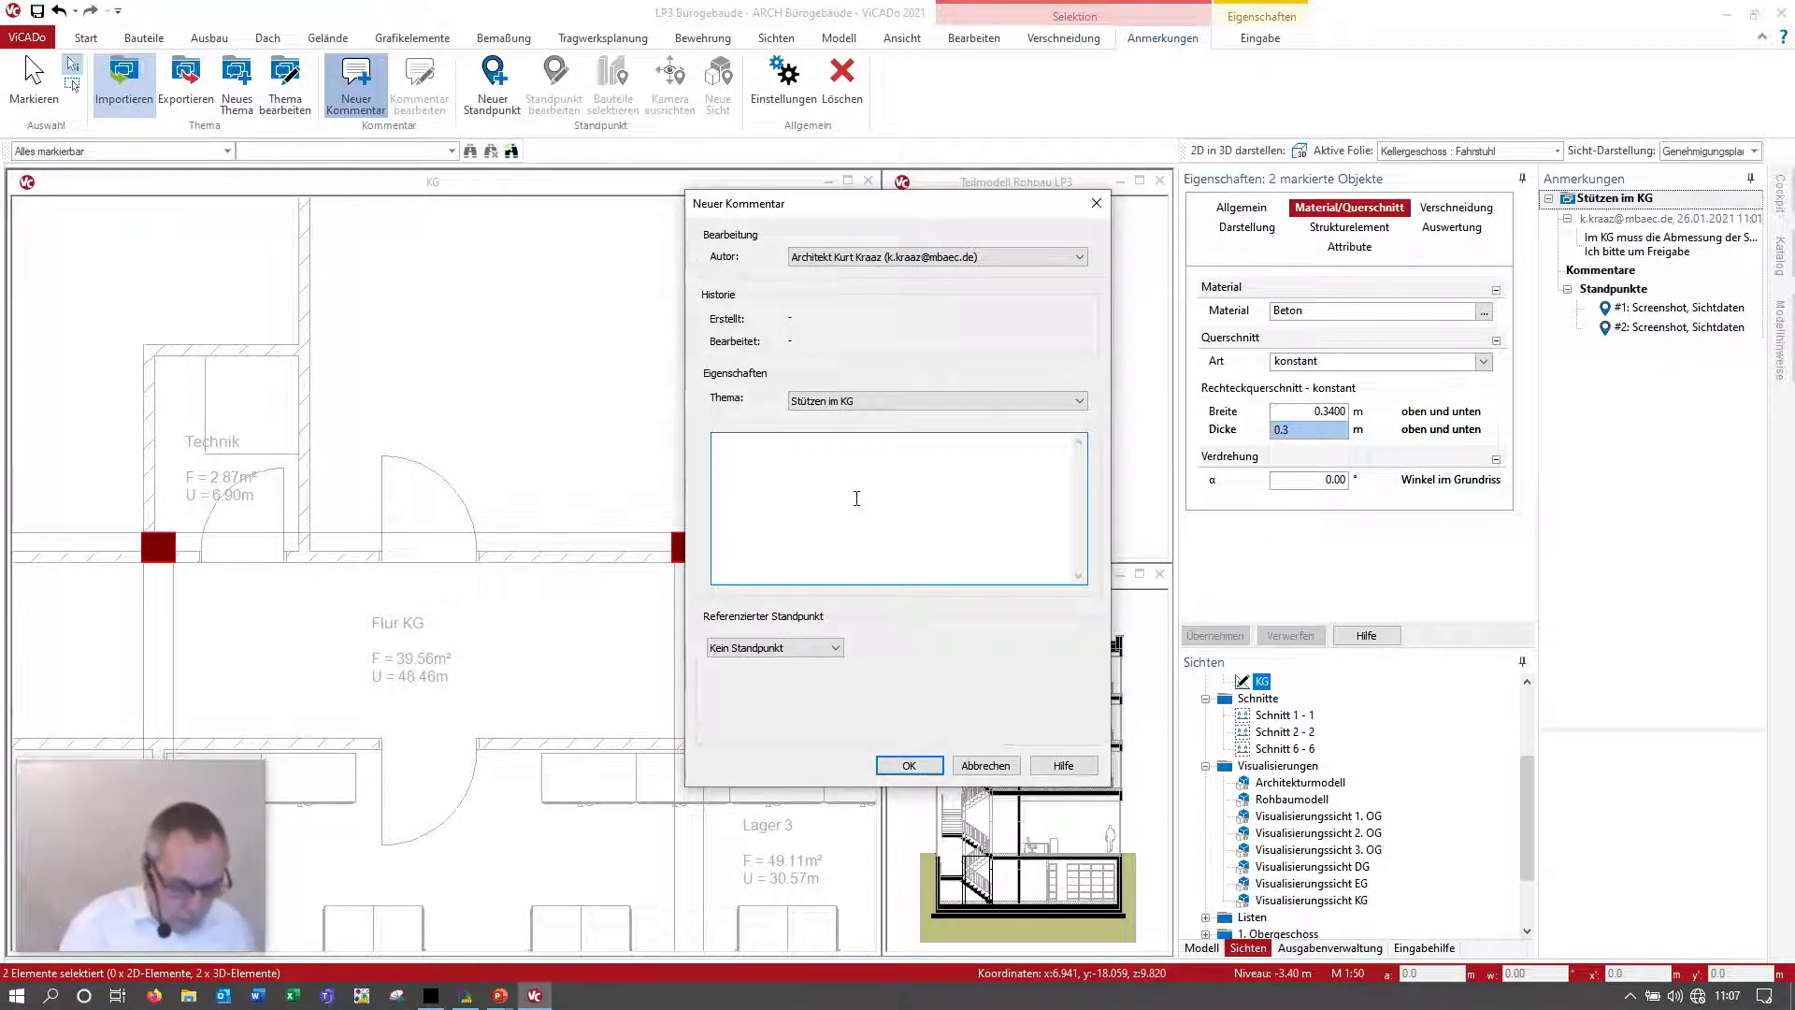
text(Hiermit g)
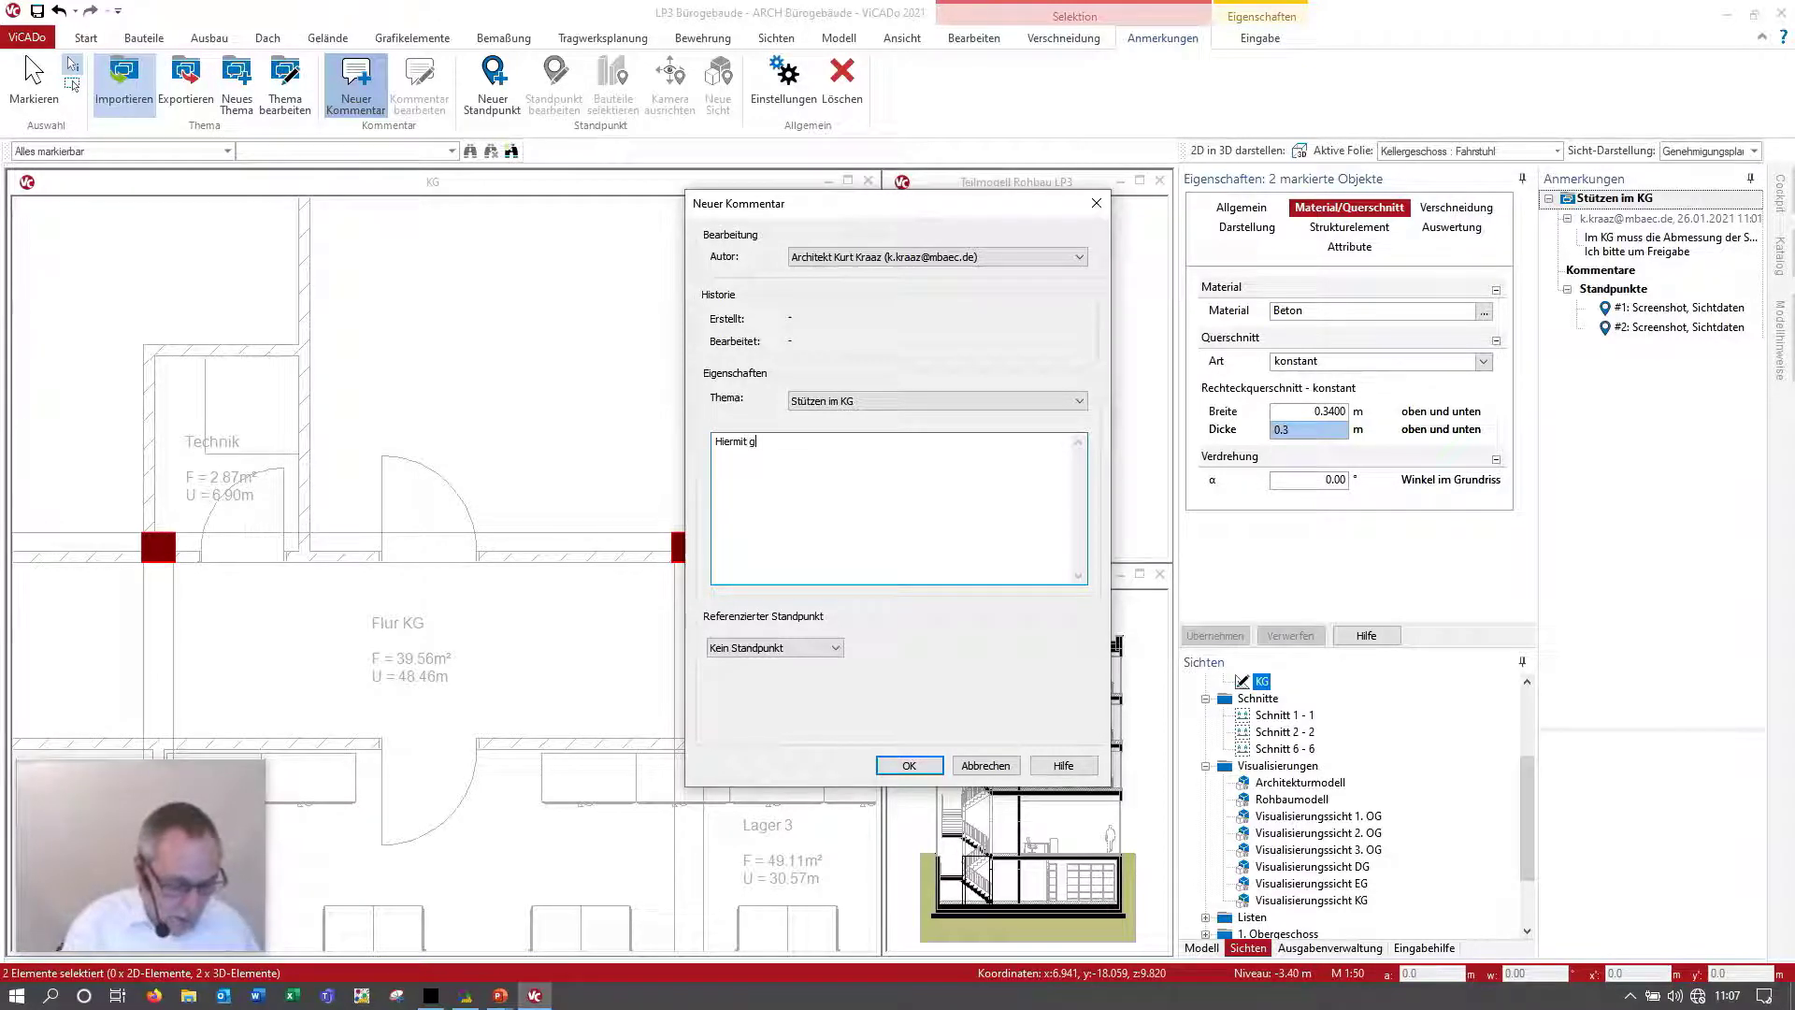
text(ebe ich die)
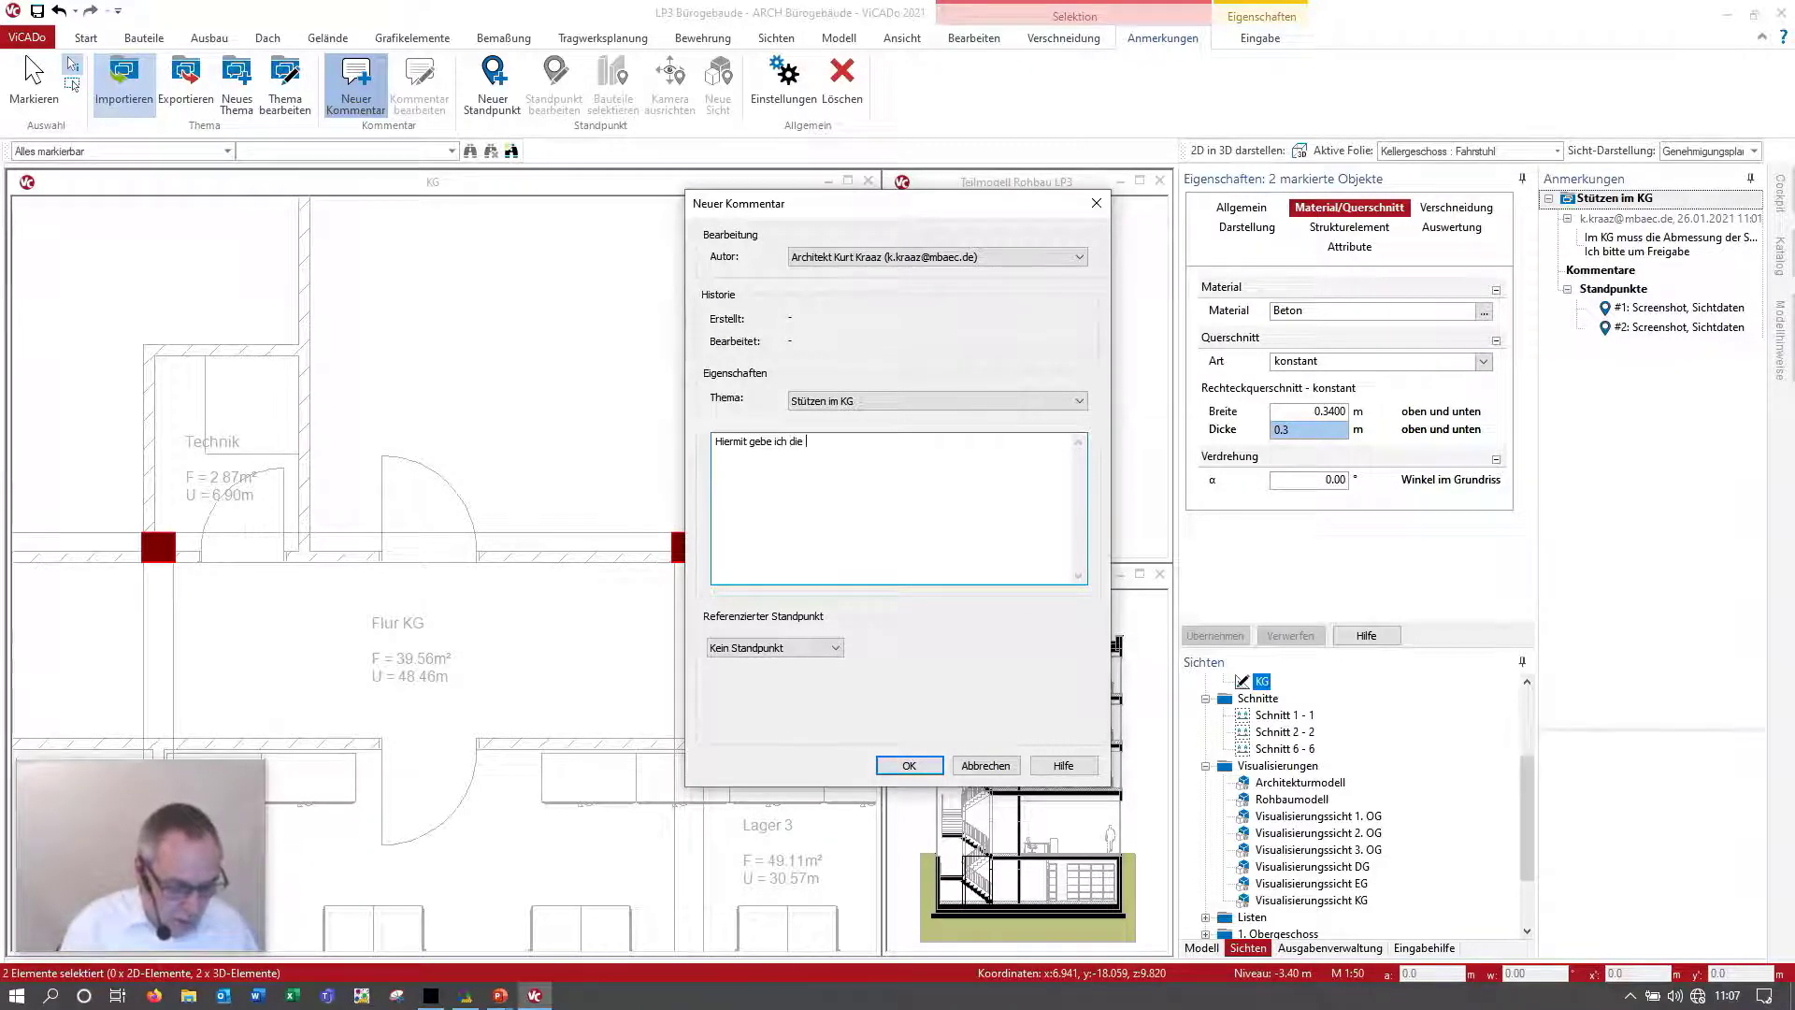
text(Abm)
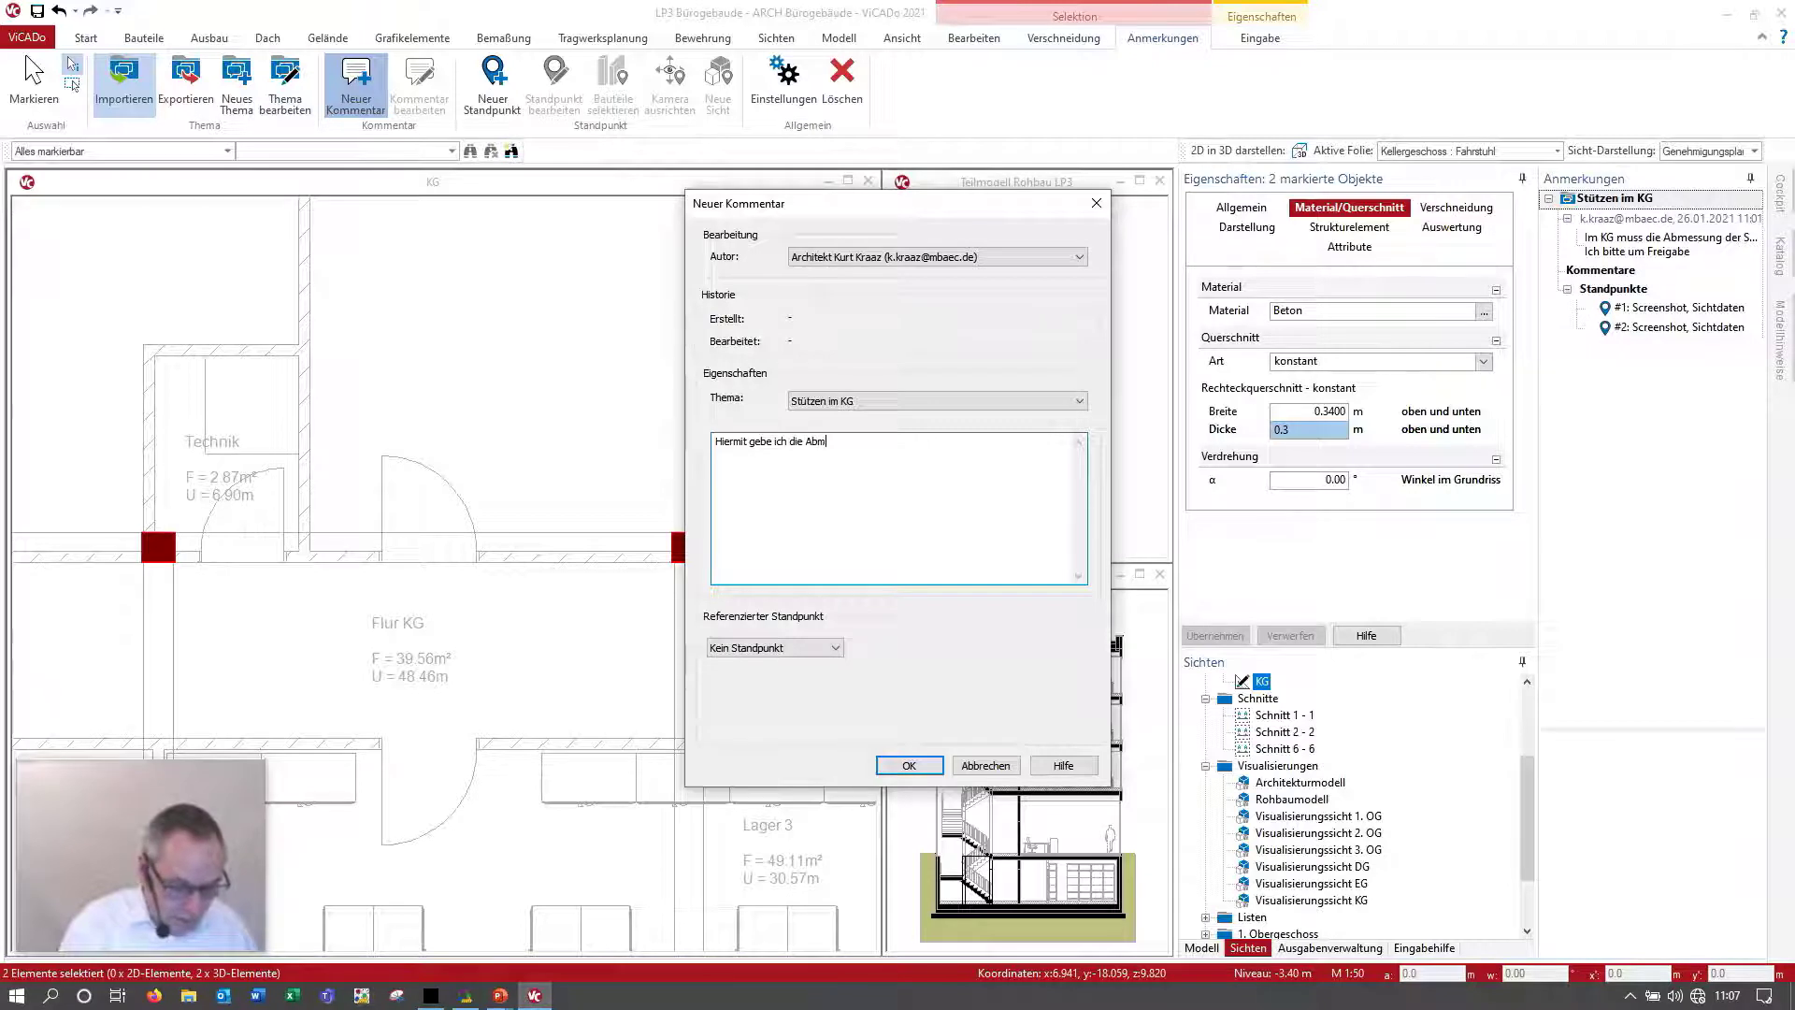
text(essungsä)
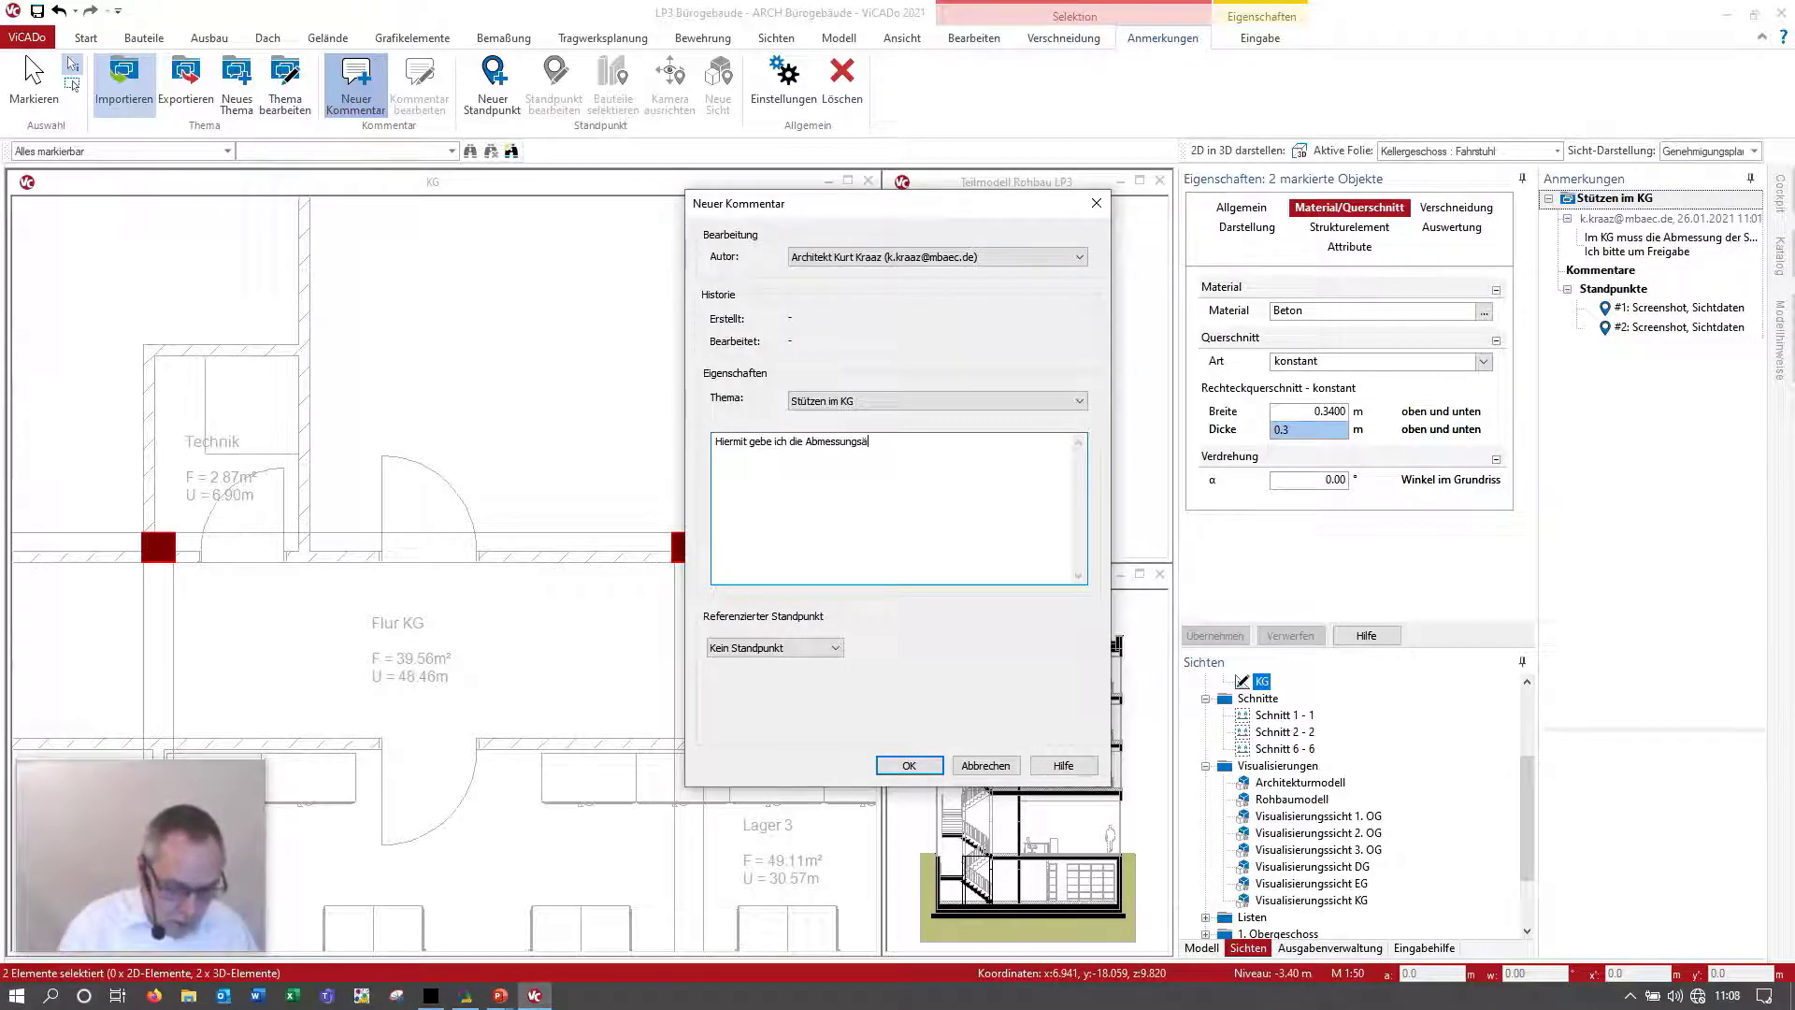
text(0)
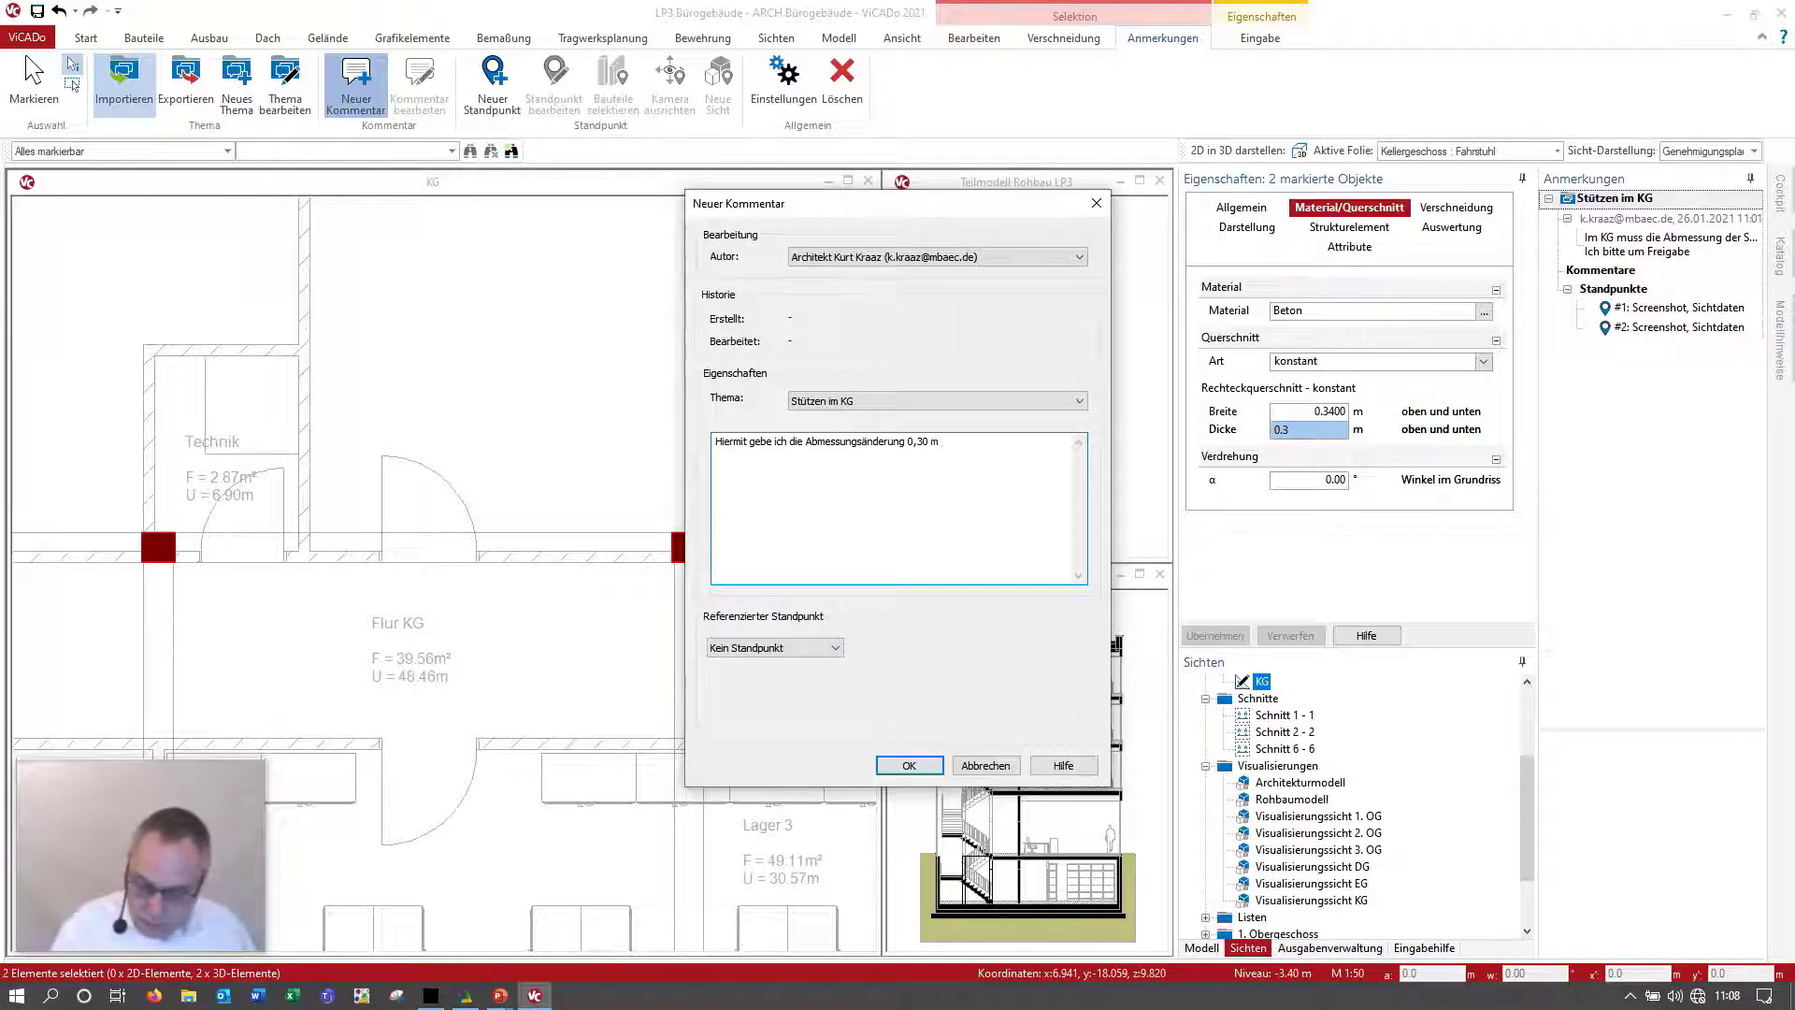
text(,34 m)
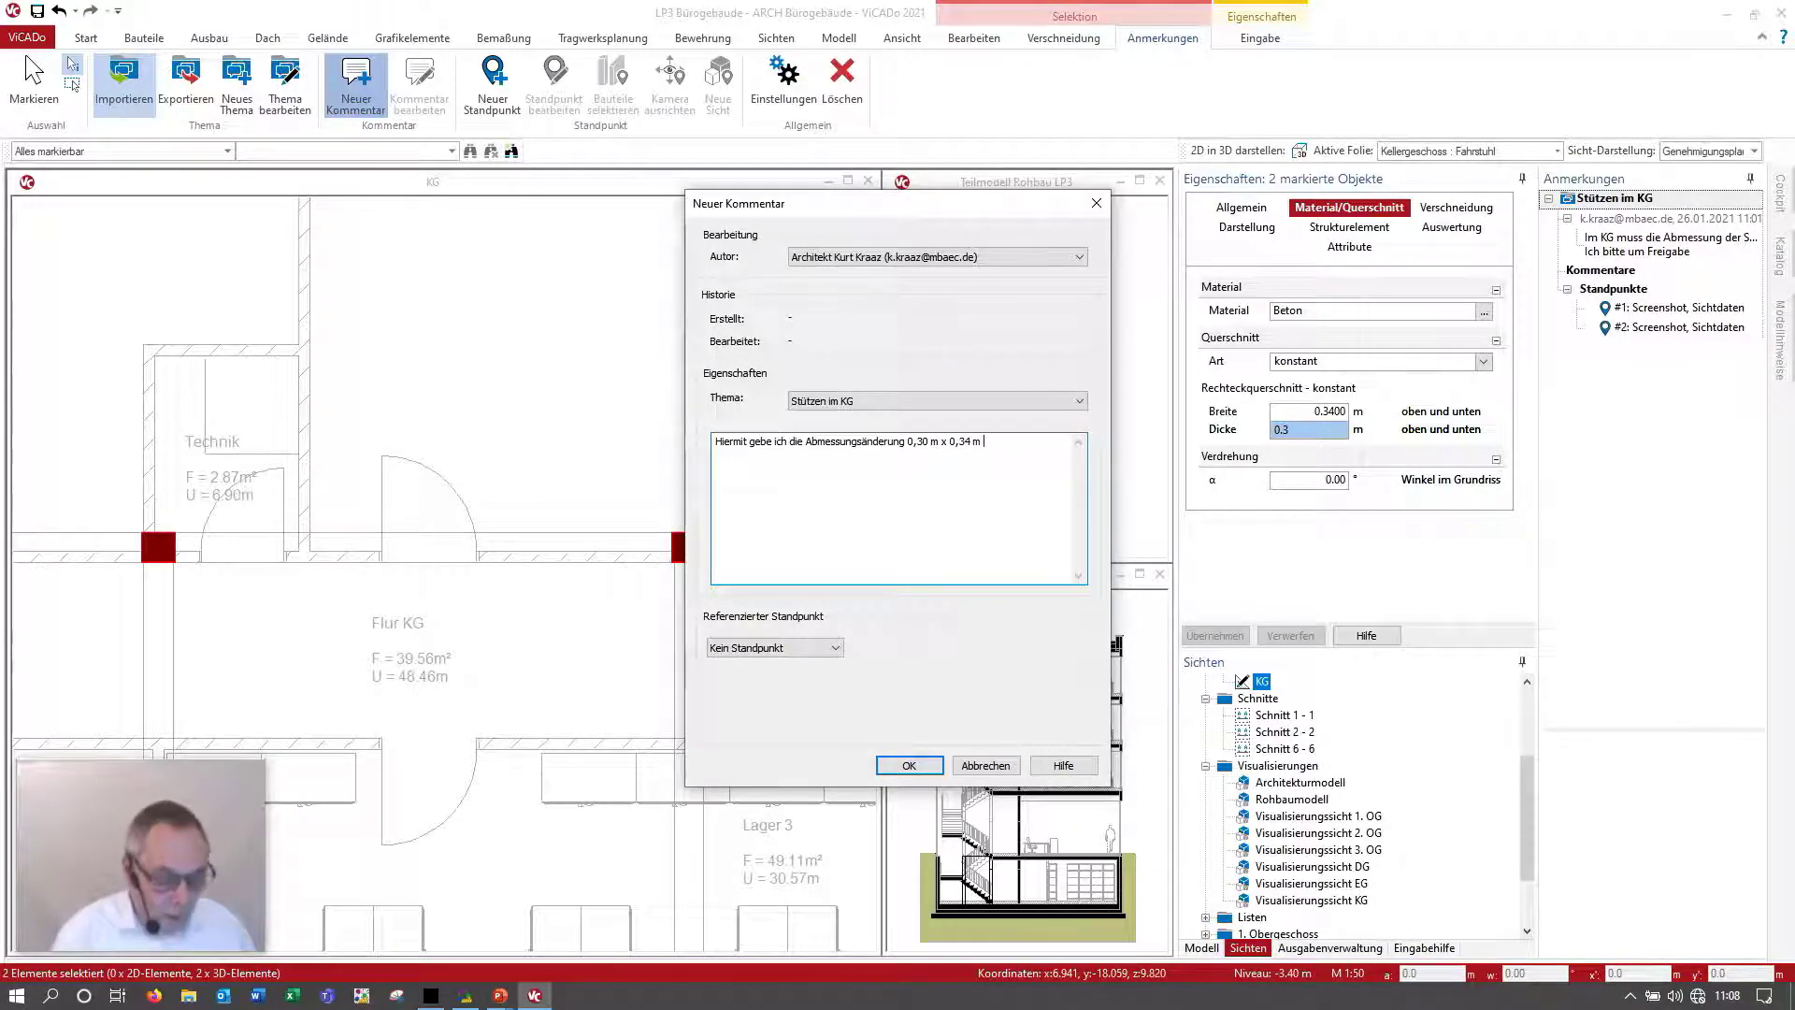
text( frei)
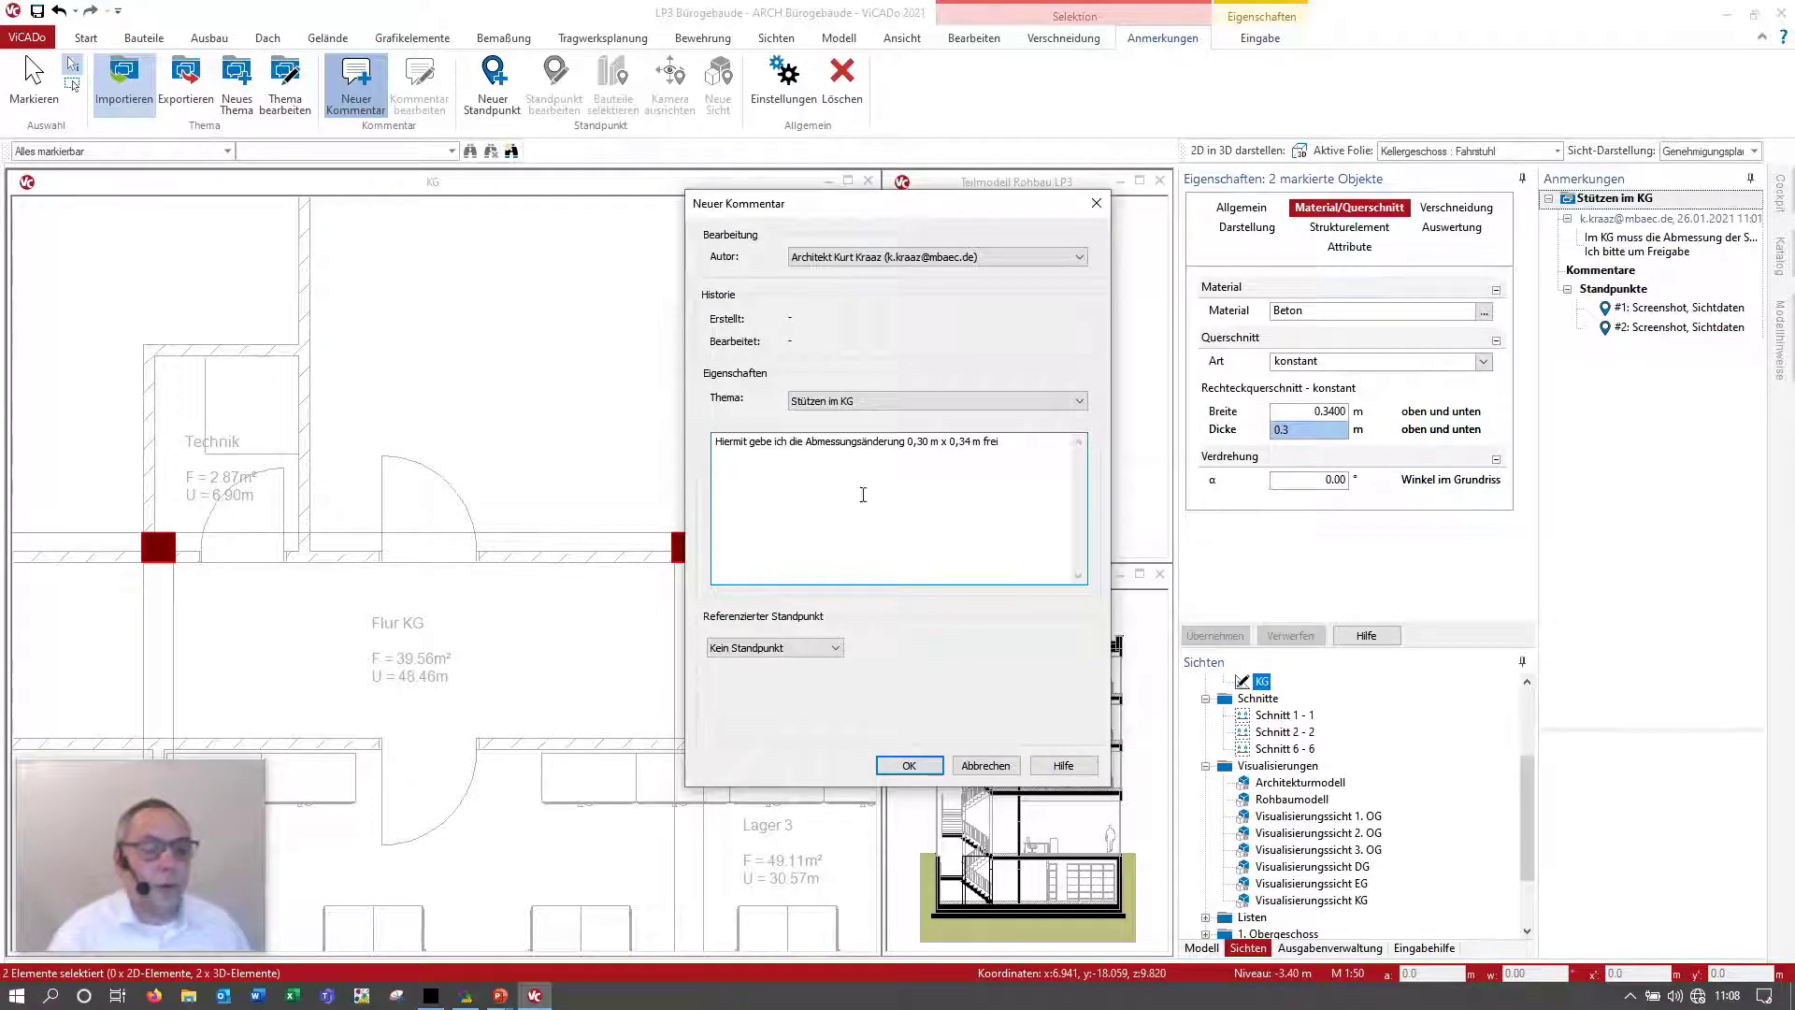
click(908, 765)
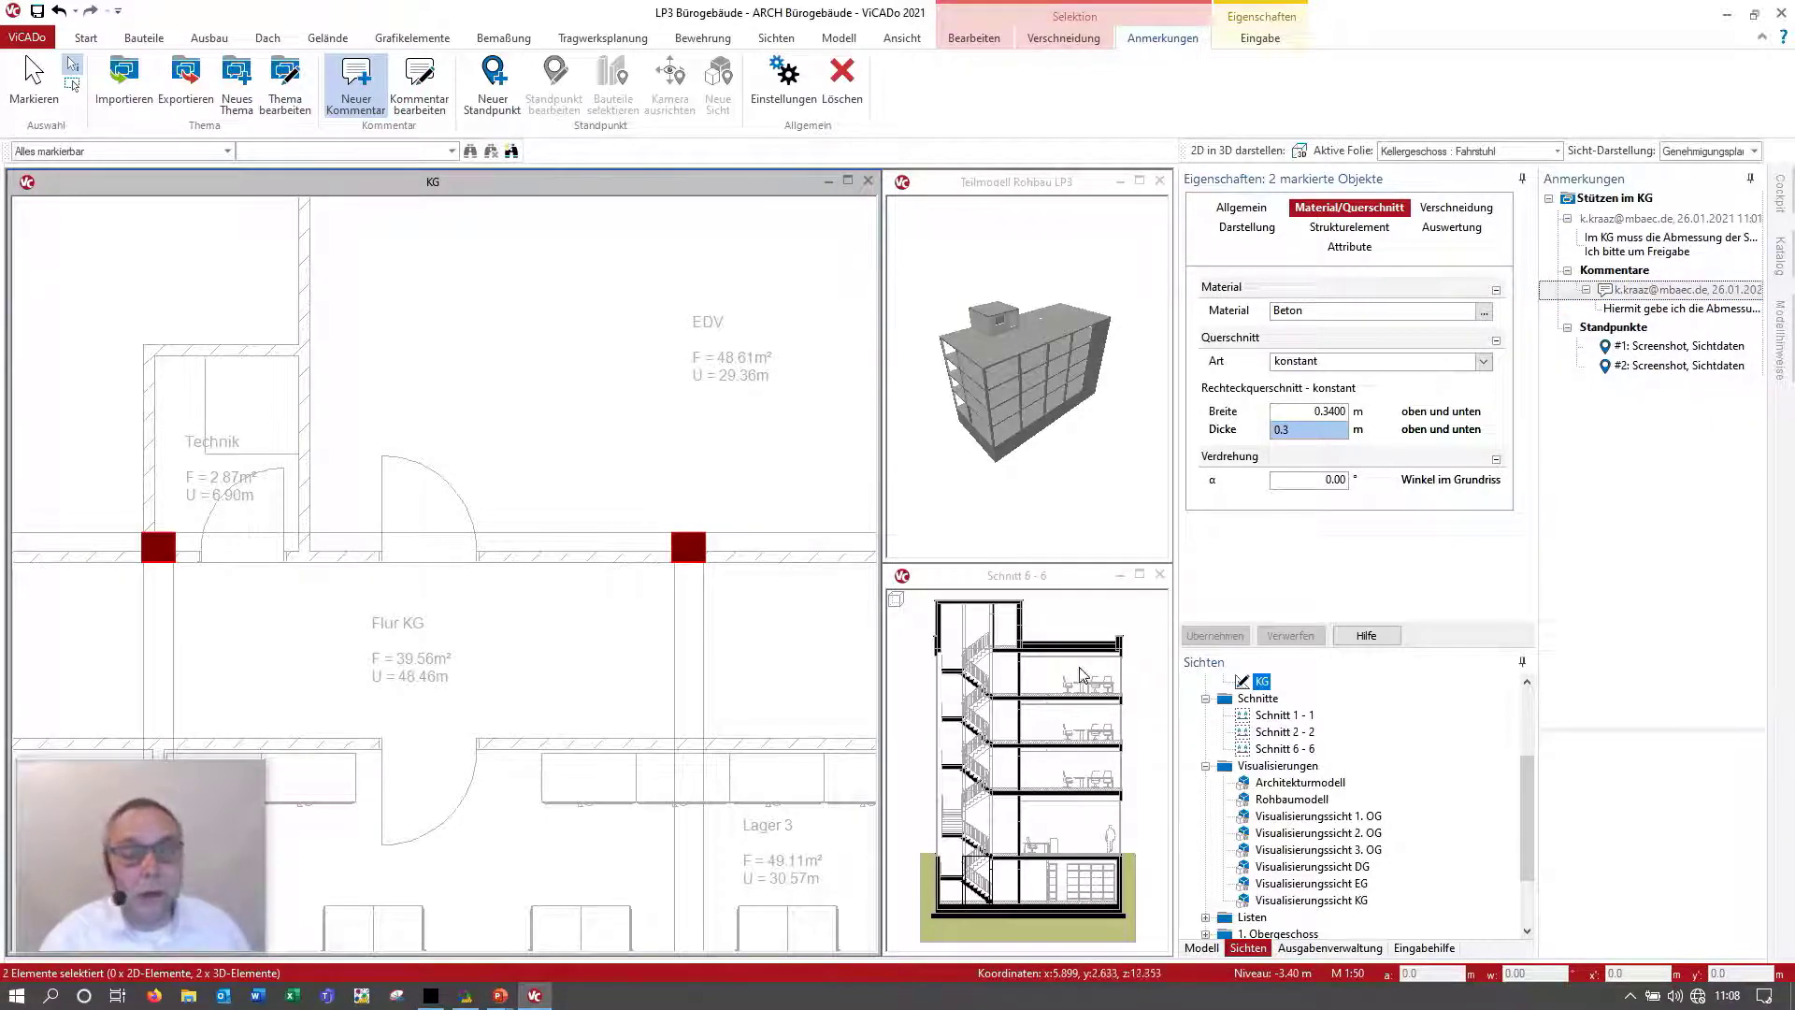
Step: Swap Schnitt 6 - 6 into the main window and maximize it
click(1138, 575)
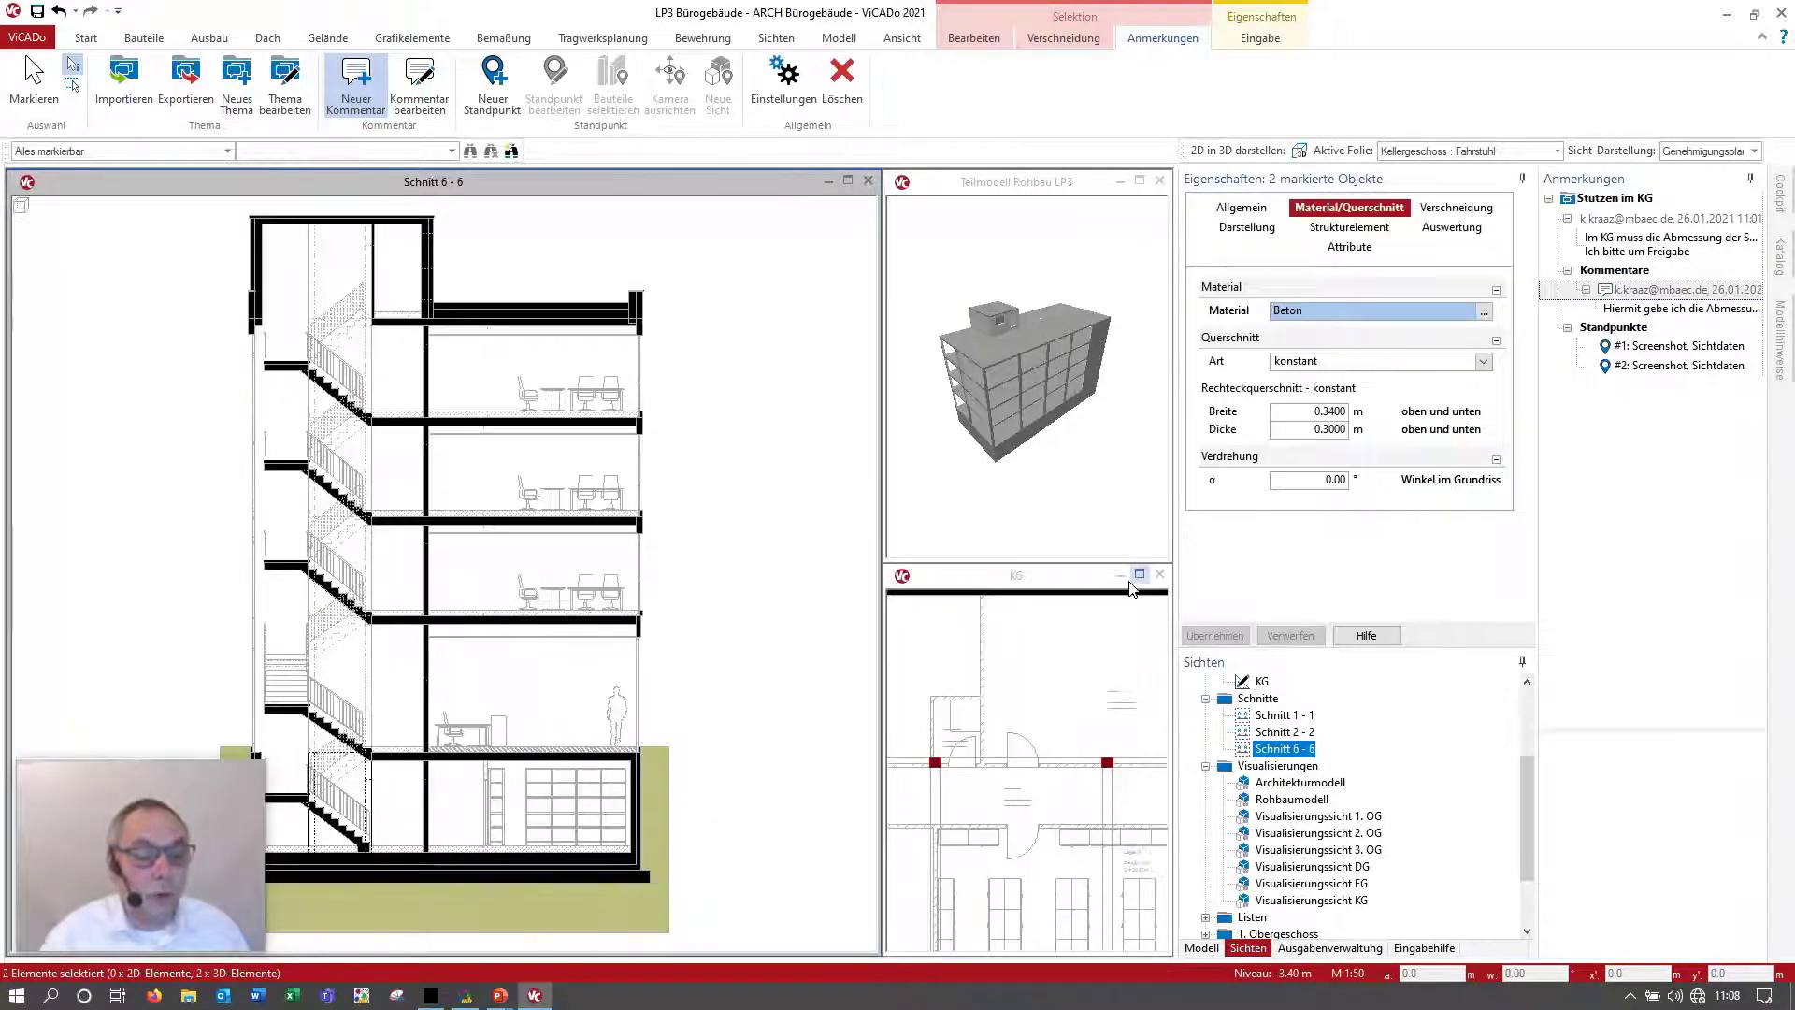
click(848, 181)
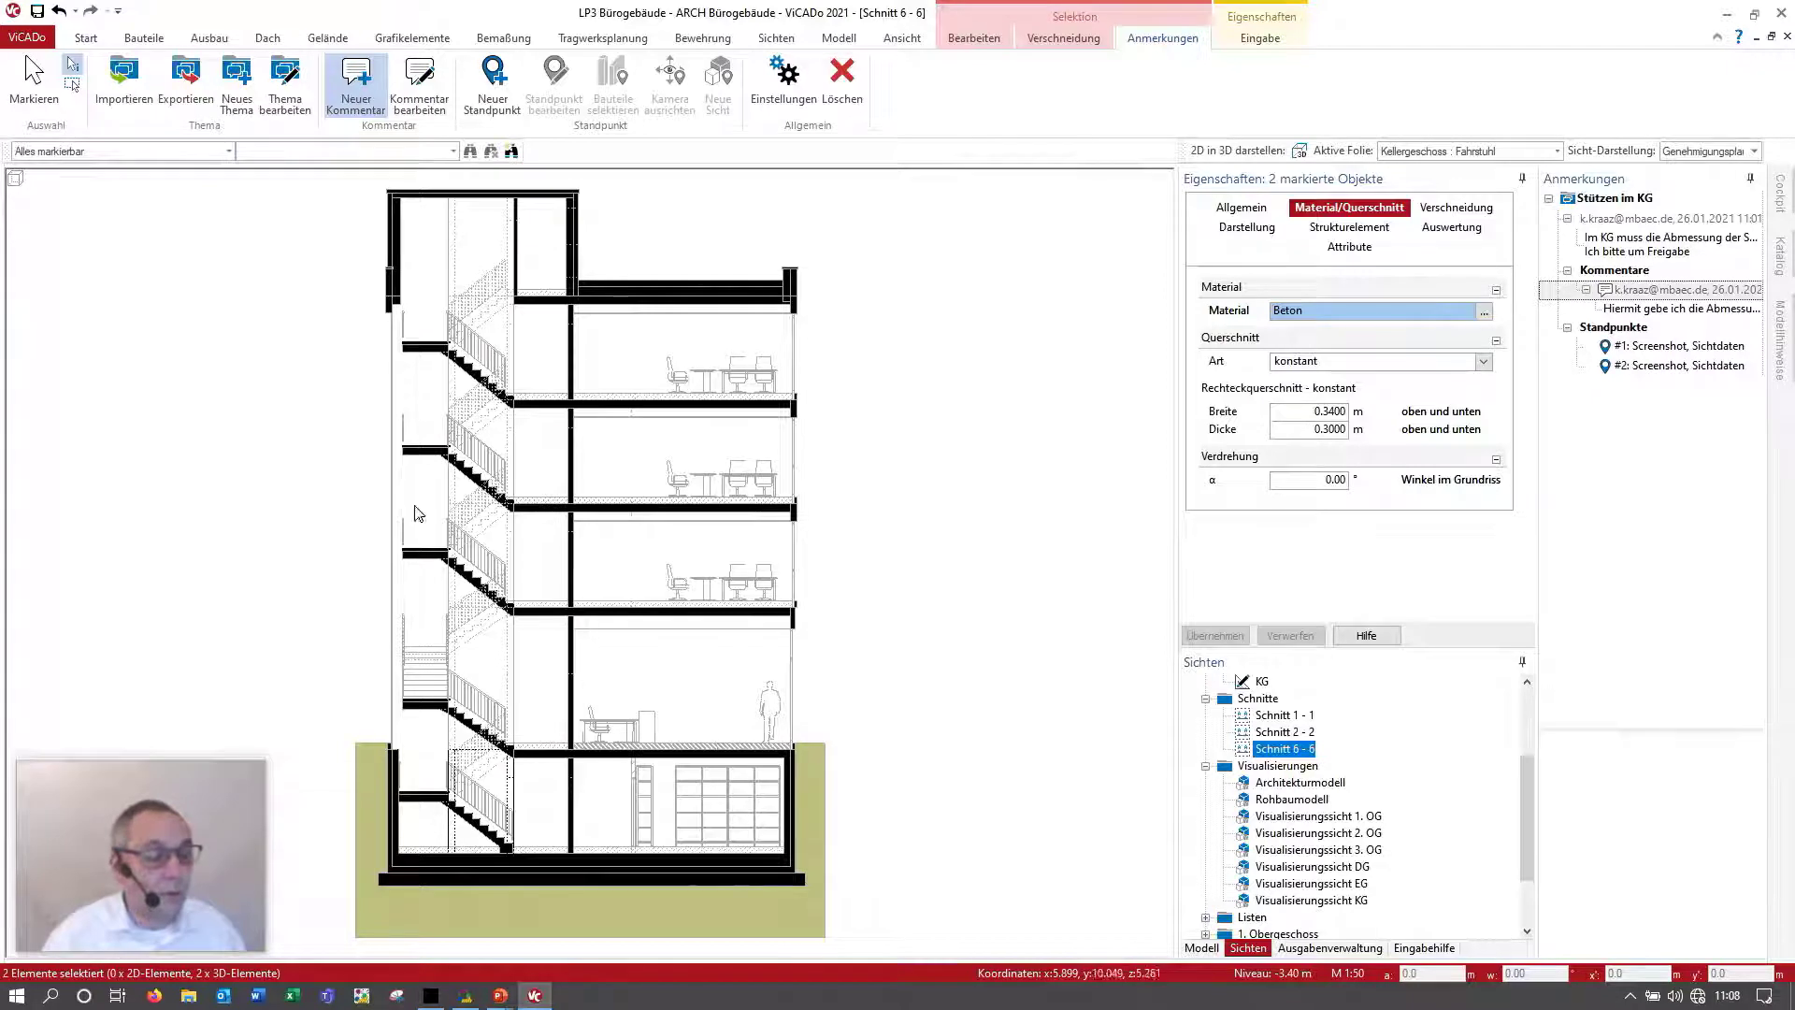
Step: Set the selection filter to [Wand] and window-select the five walls of the vertical line
click(87, 152)
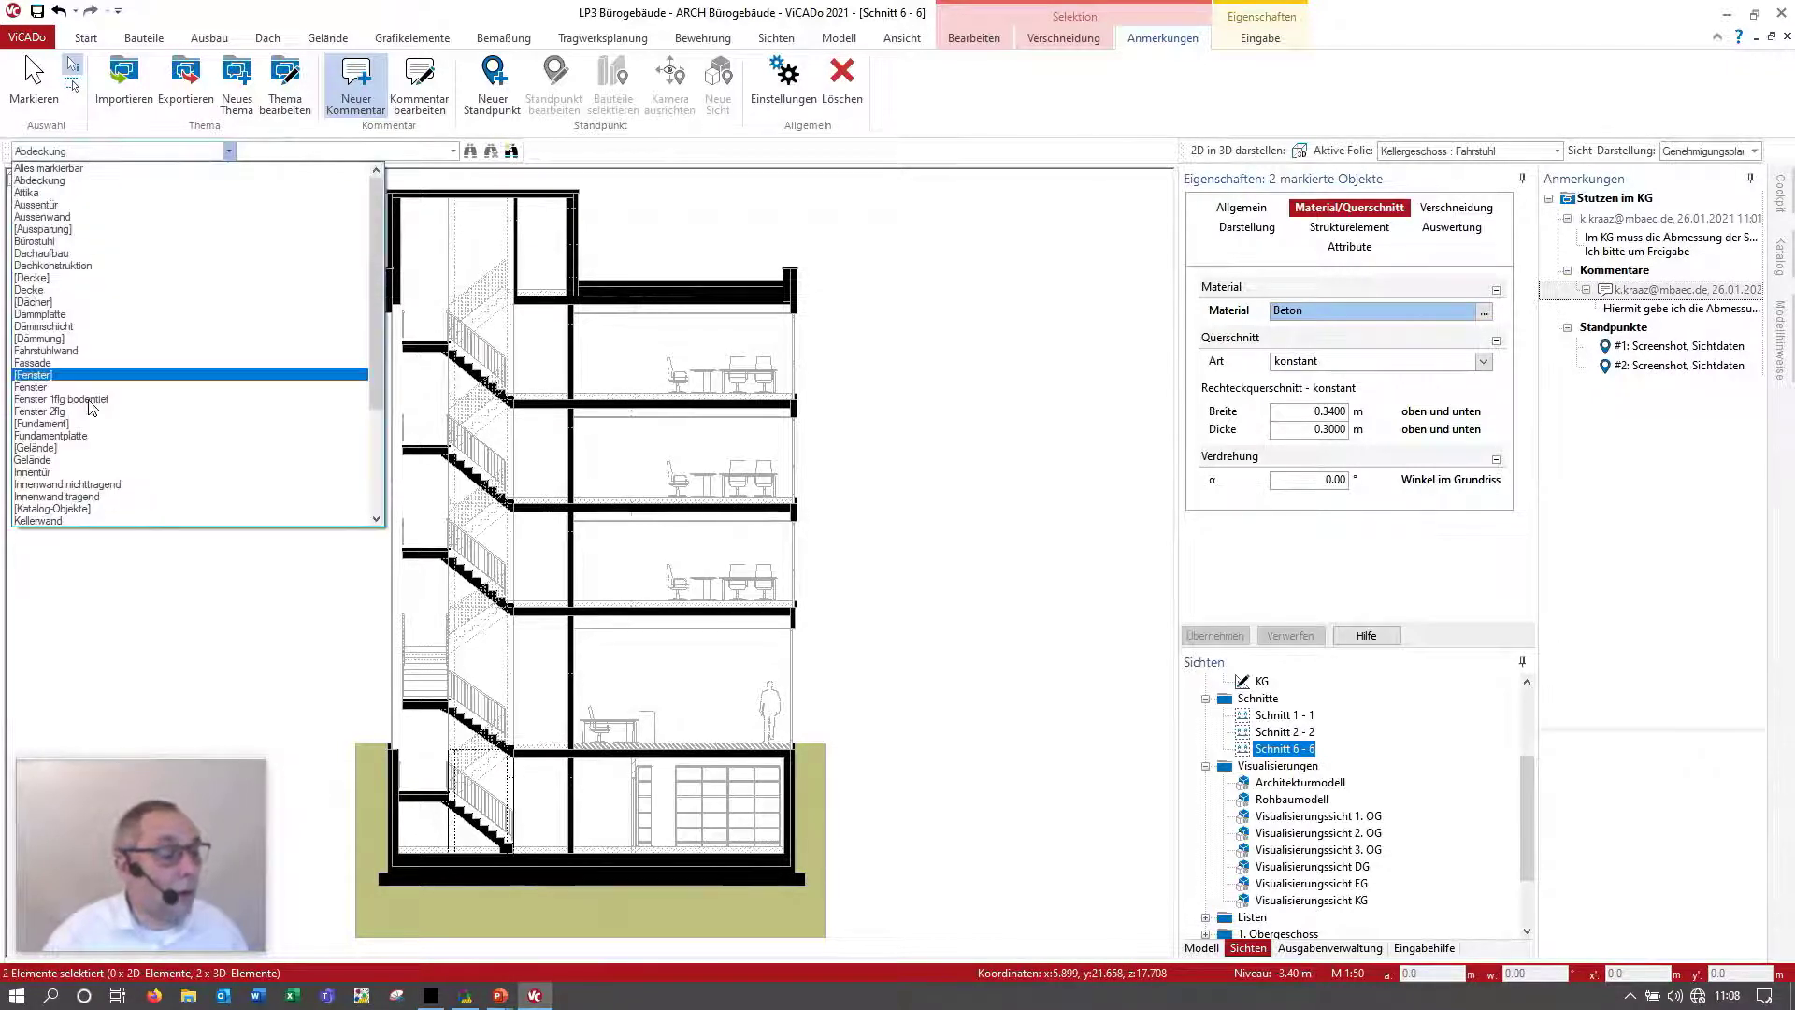
scroll(98, 440, down, 1)
scroll(107, 472, down, 1)
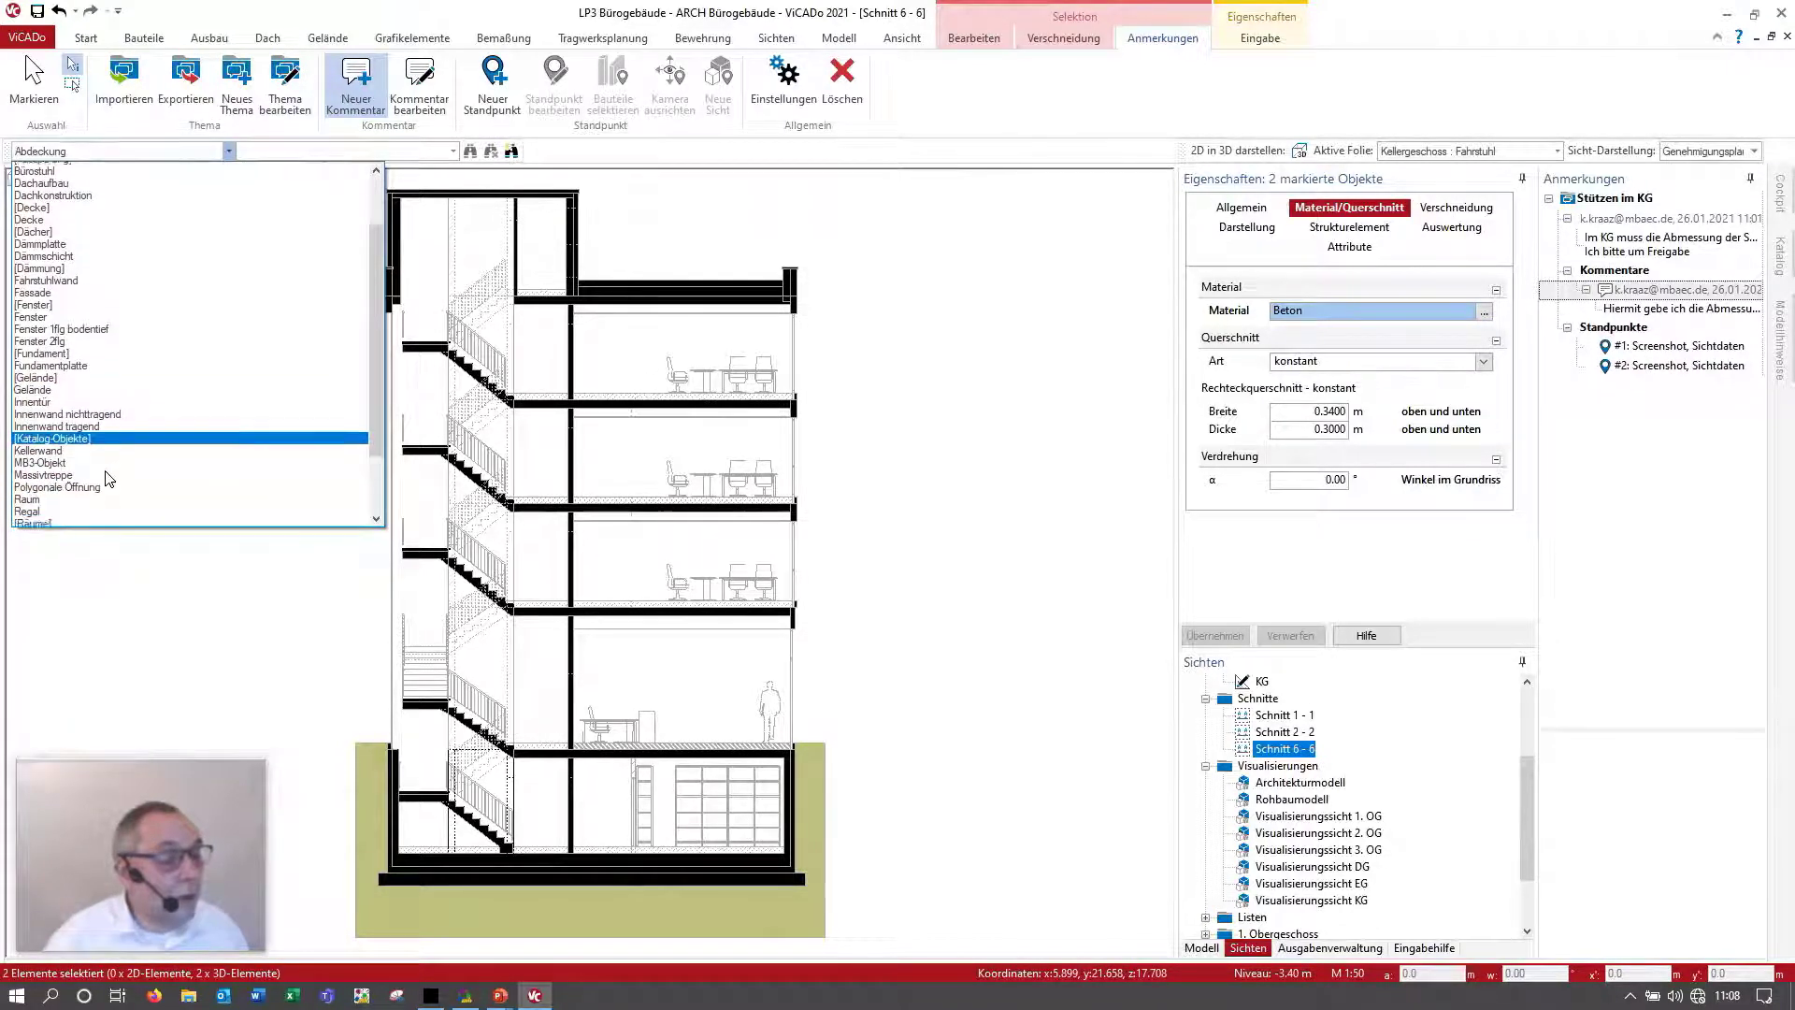
scroll(108, 481, down, 1)
scroll(105, 494, down, 1)
scroll(103, 501, down, 1)
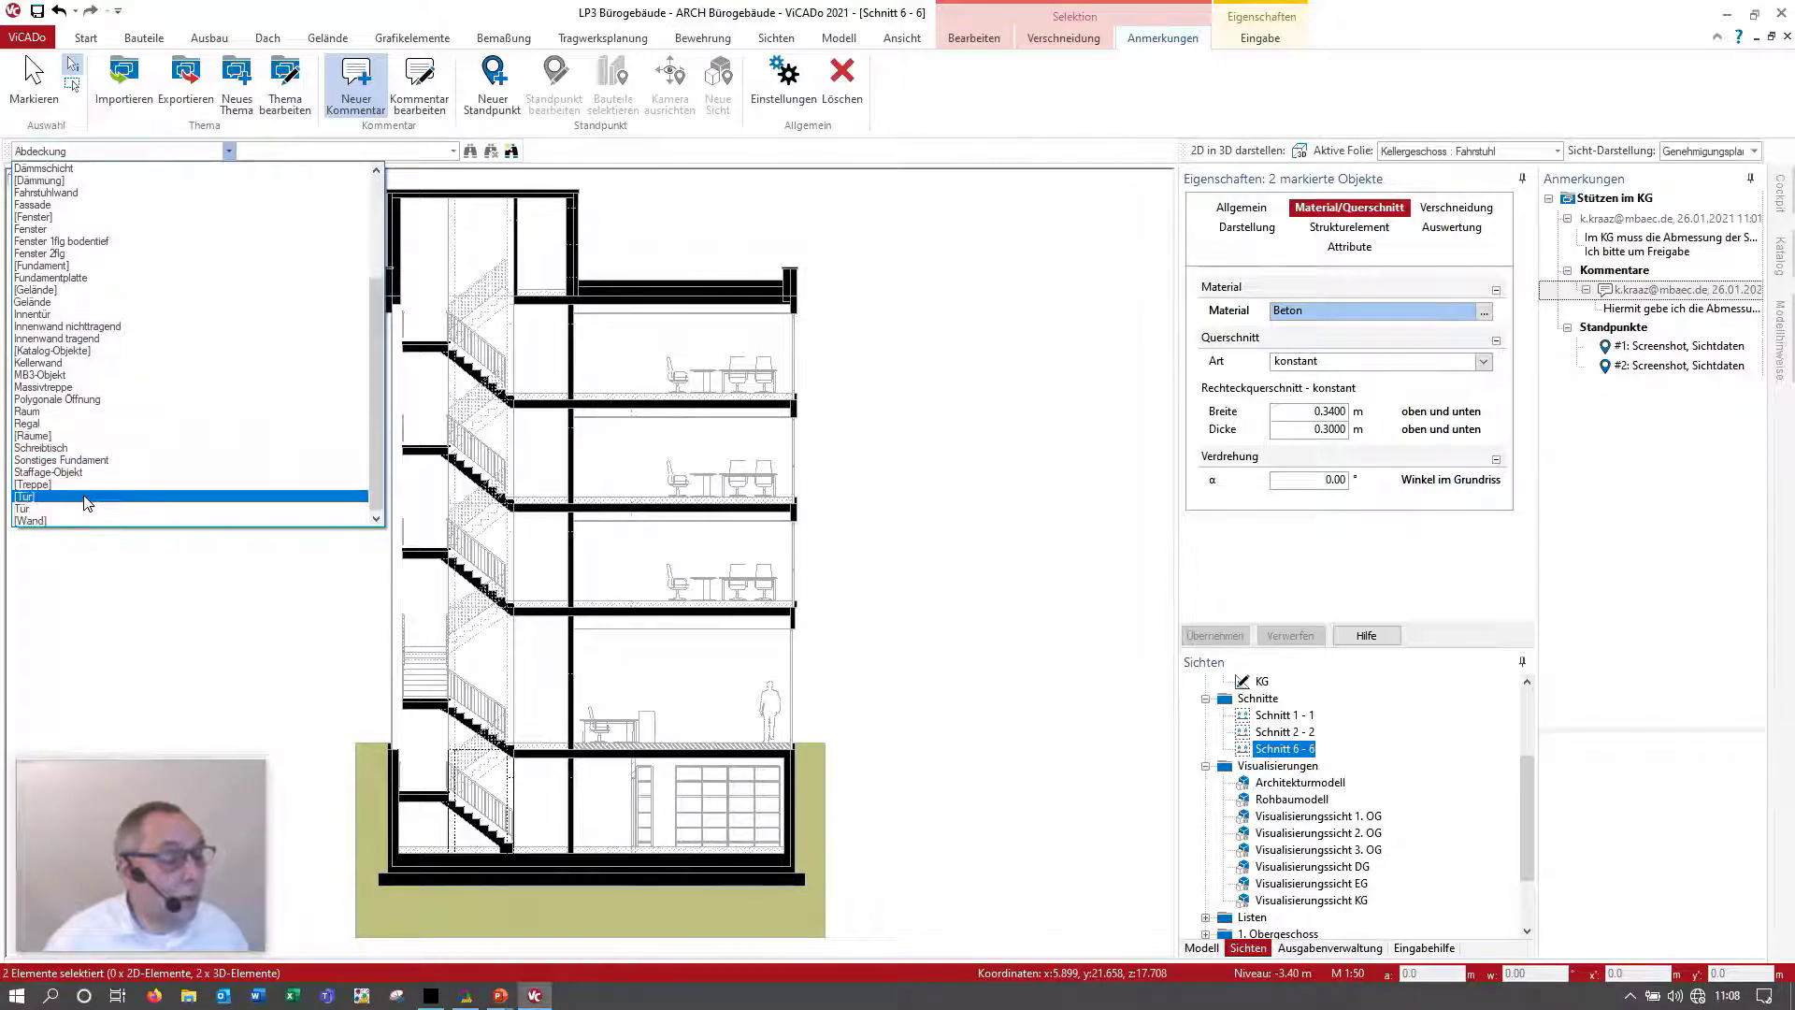
click(73, 521)
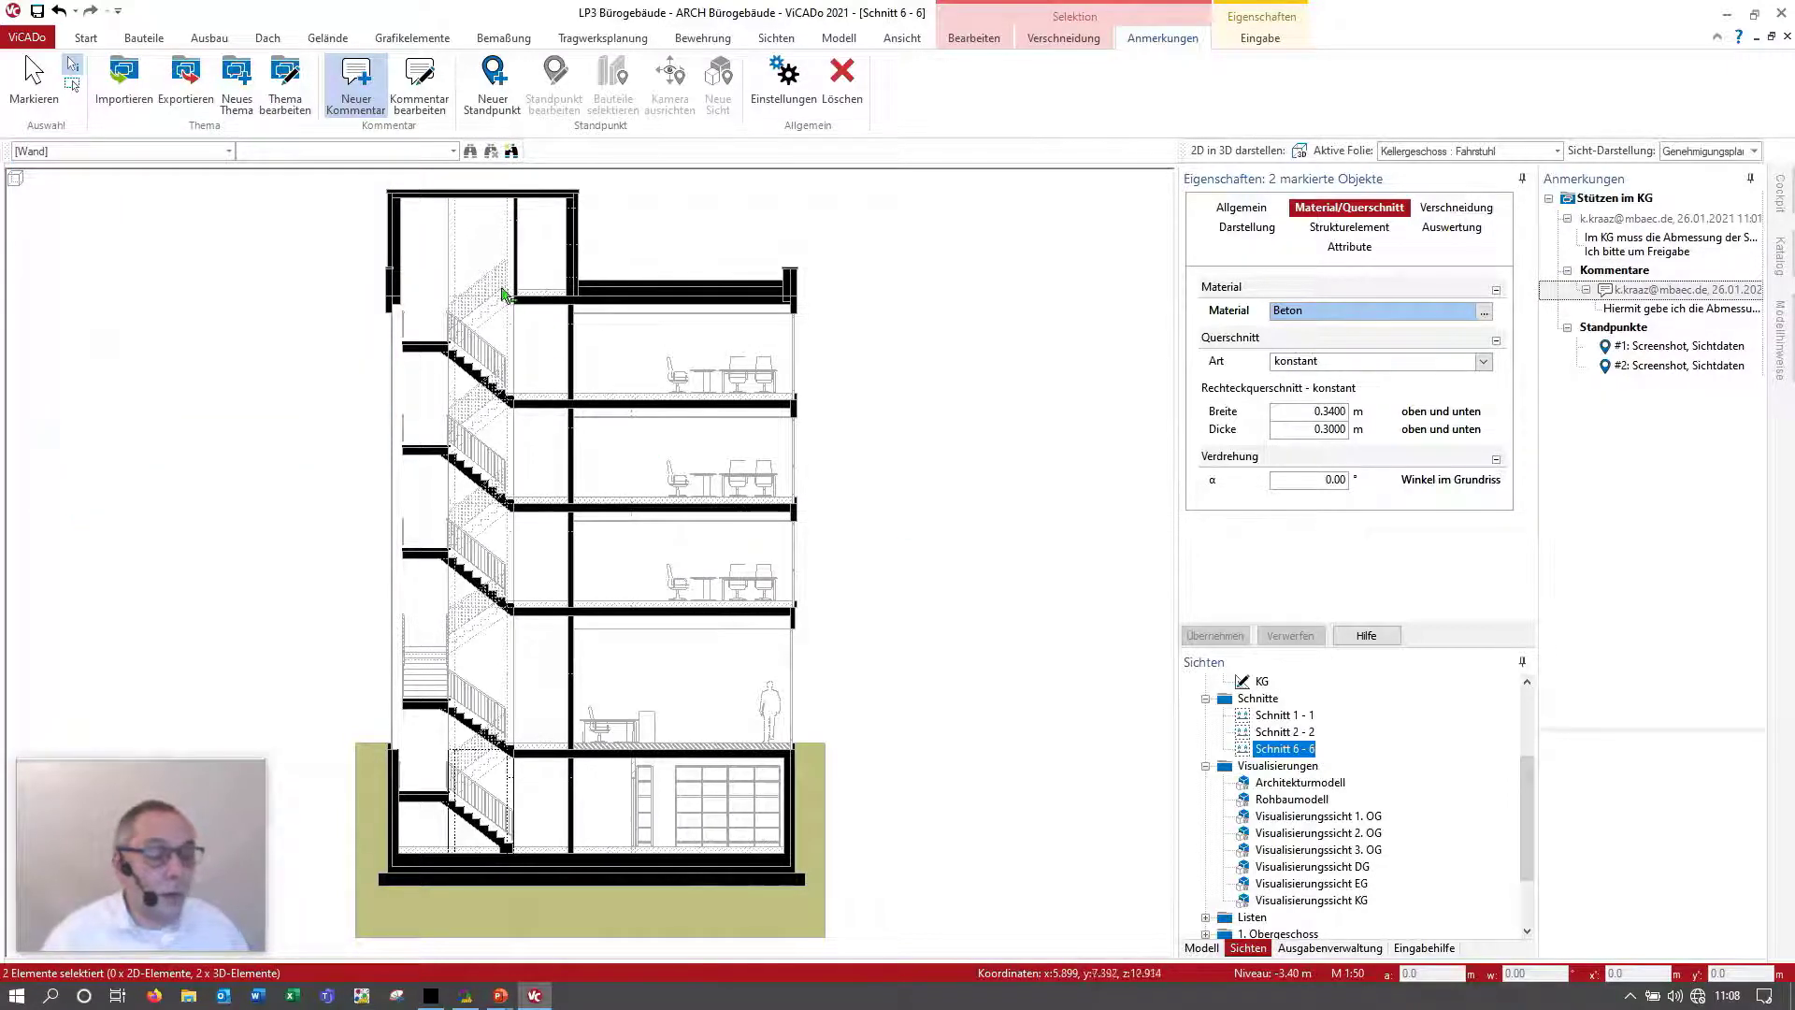
click(632, 894)
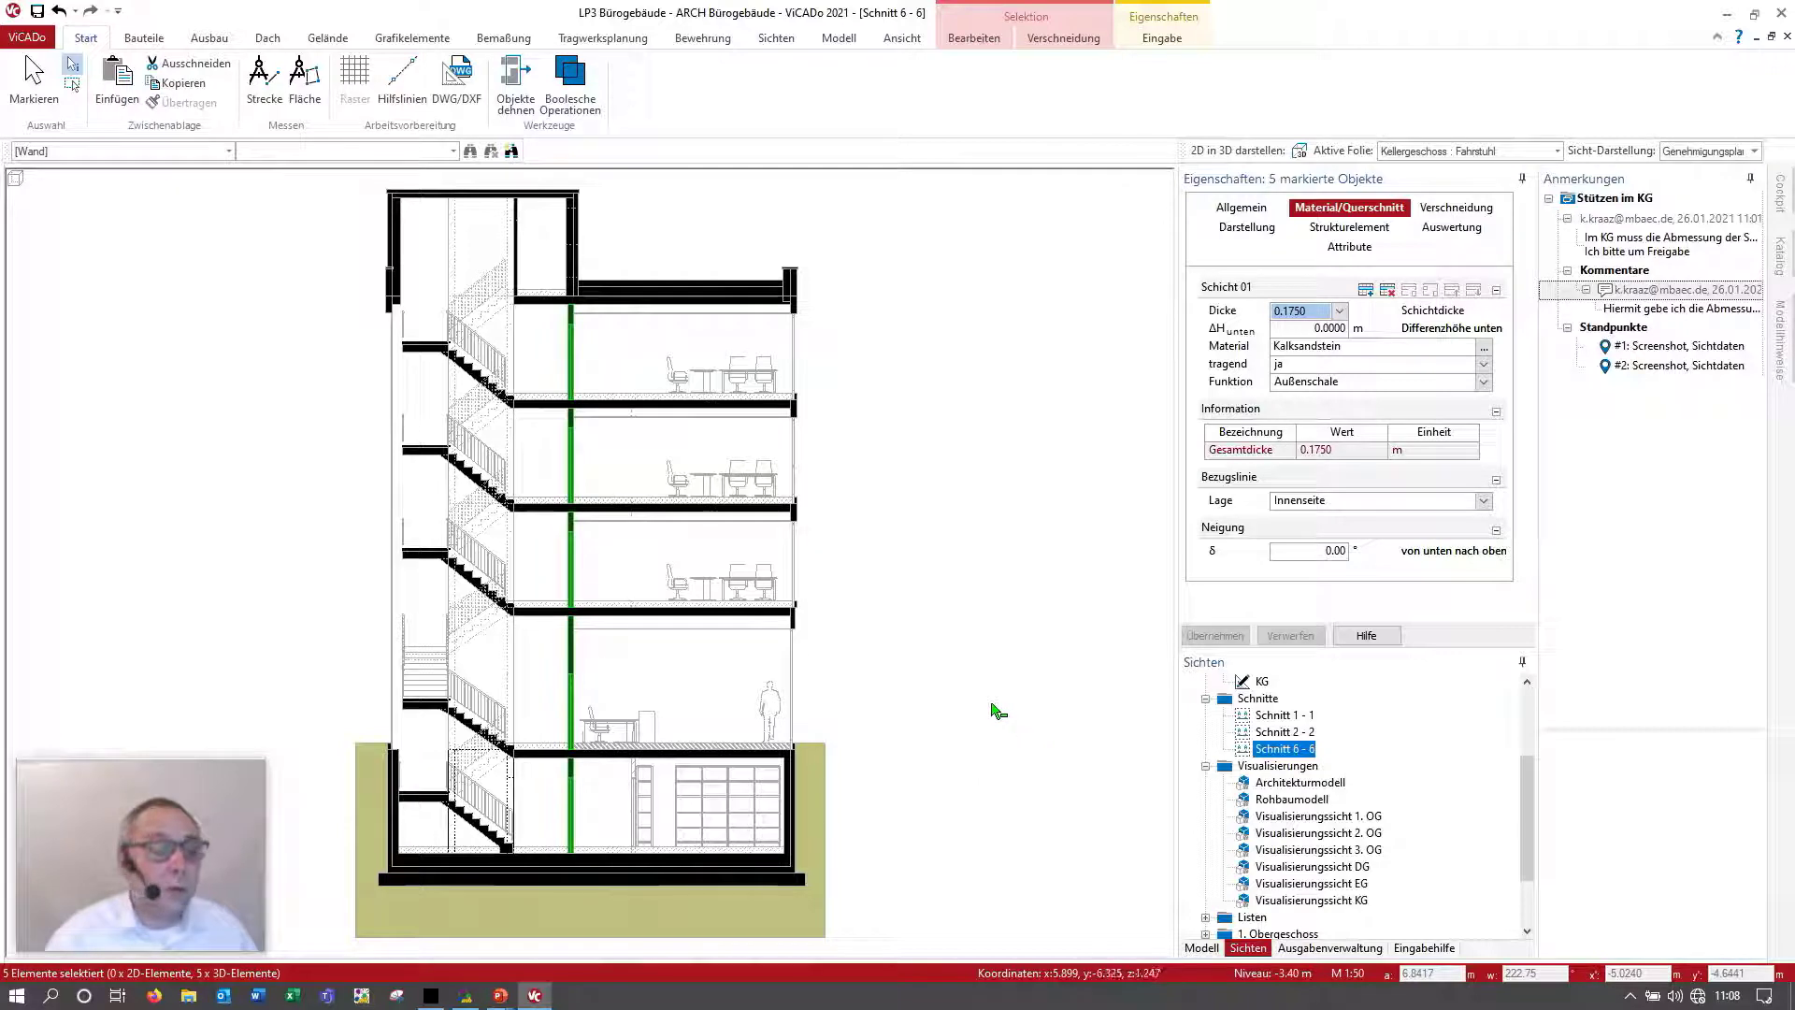
scroll(572, 350, up, 2)
scroll(572, 350, up, 1)
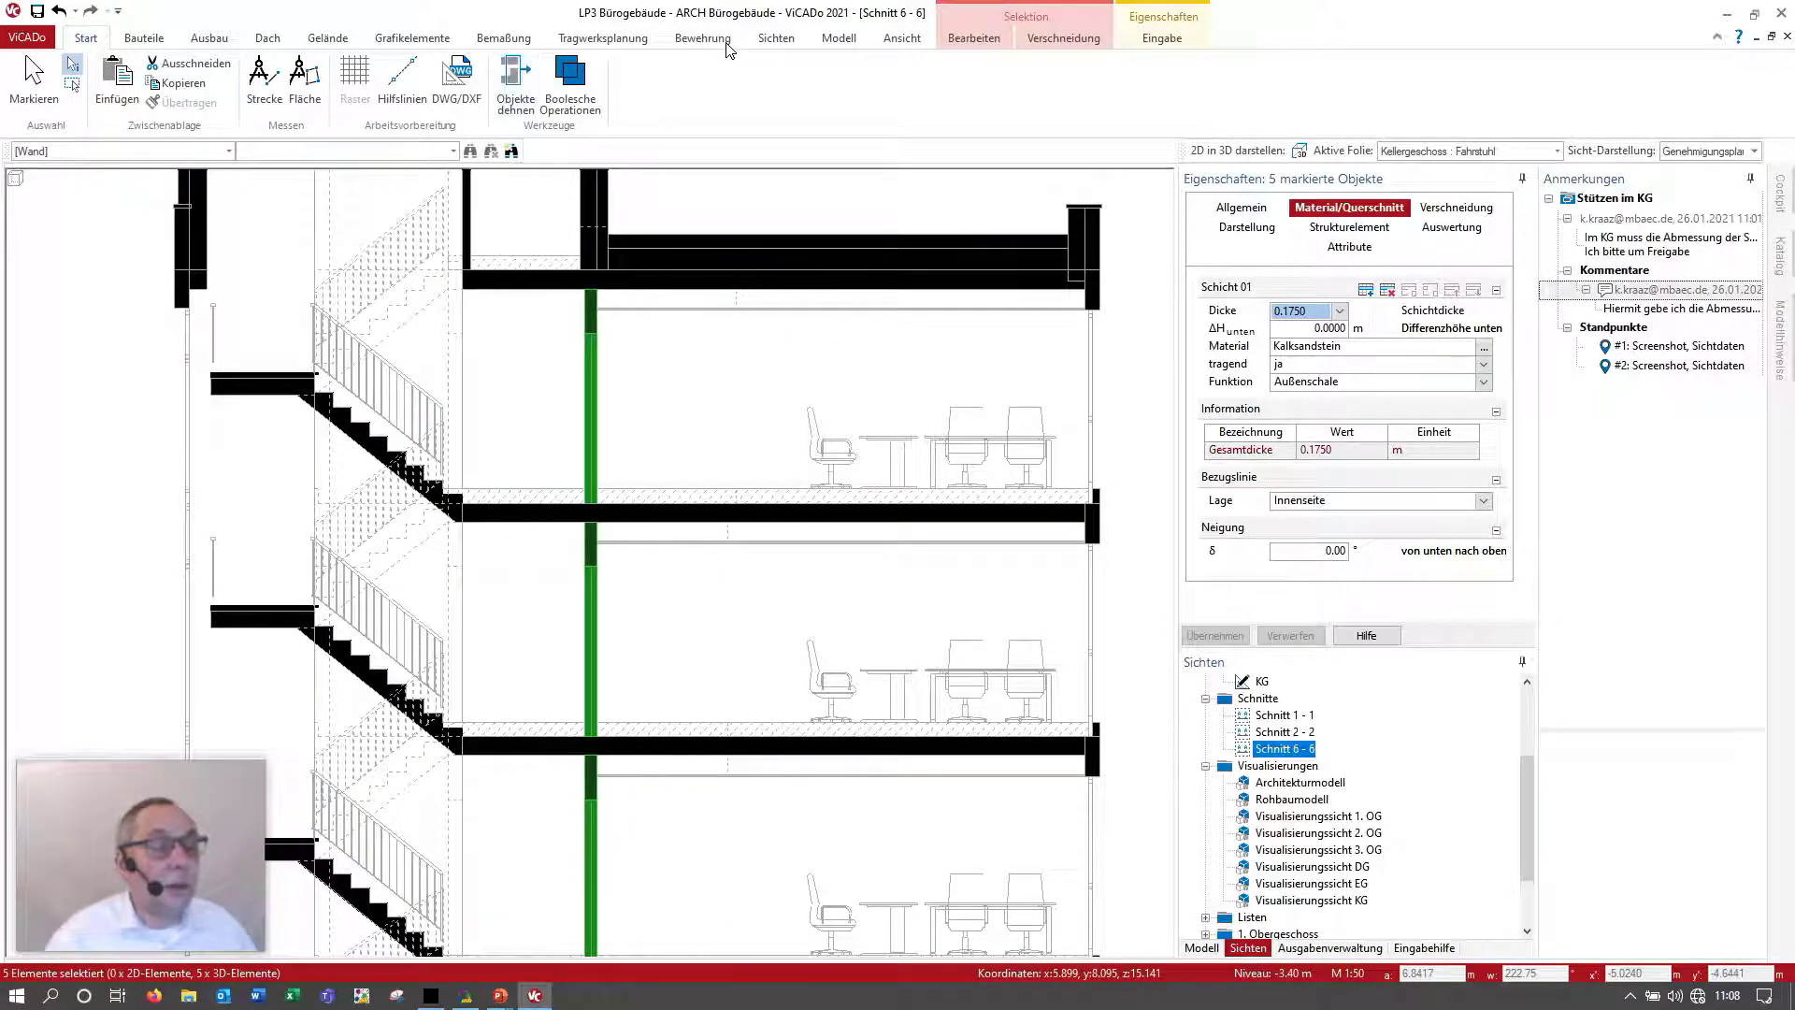
Step: Move the five selected walls 0.3 m to the left
click(970, 41)
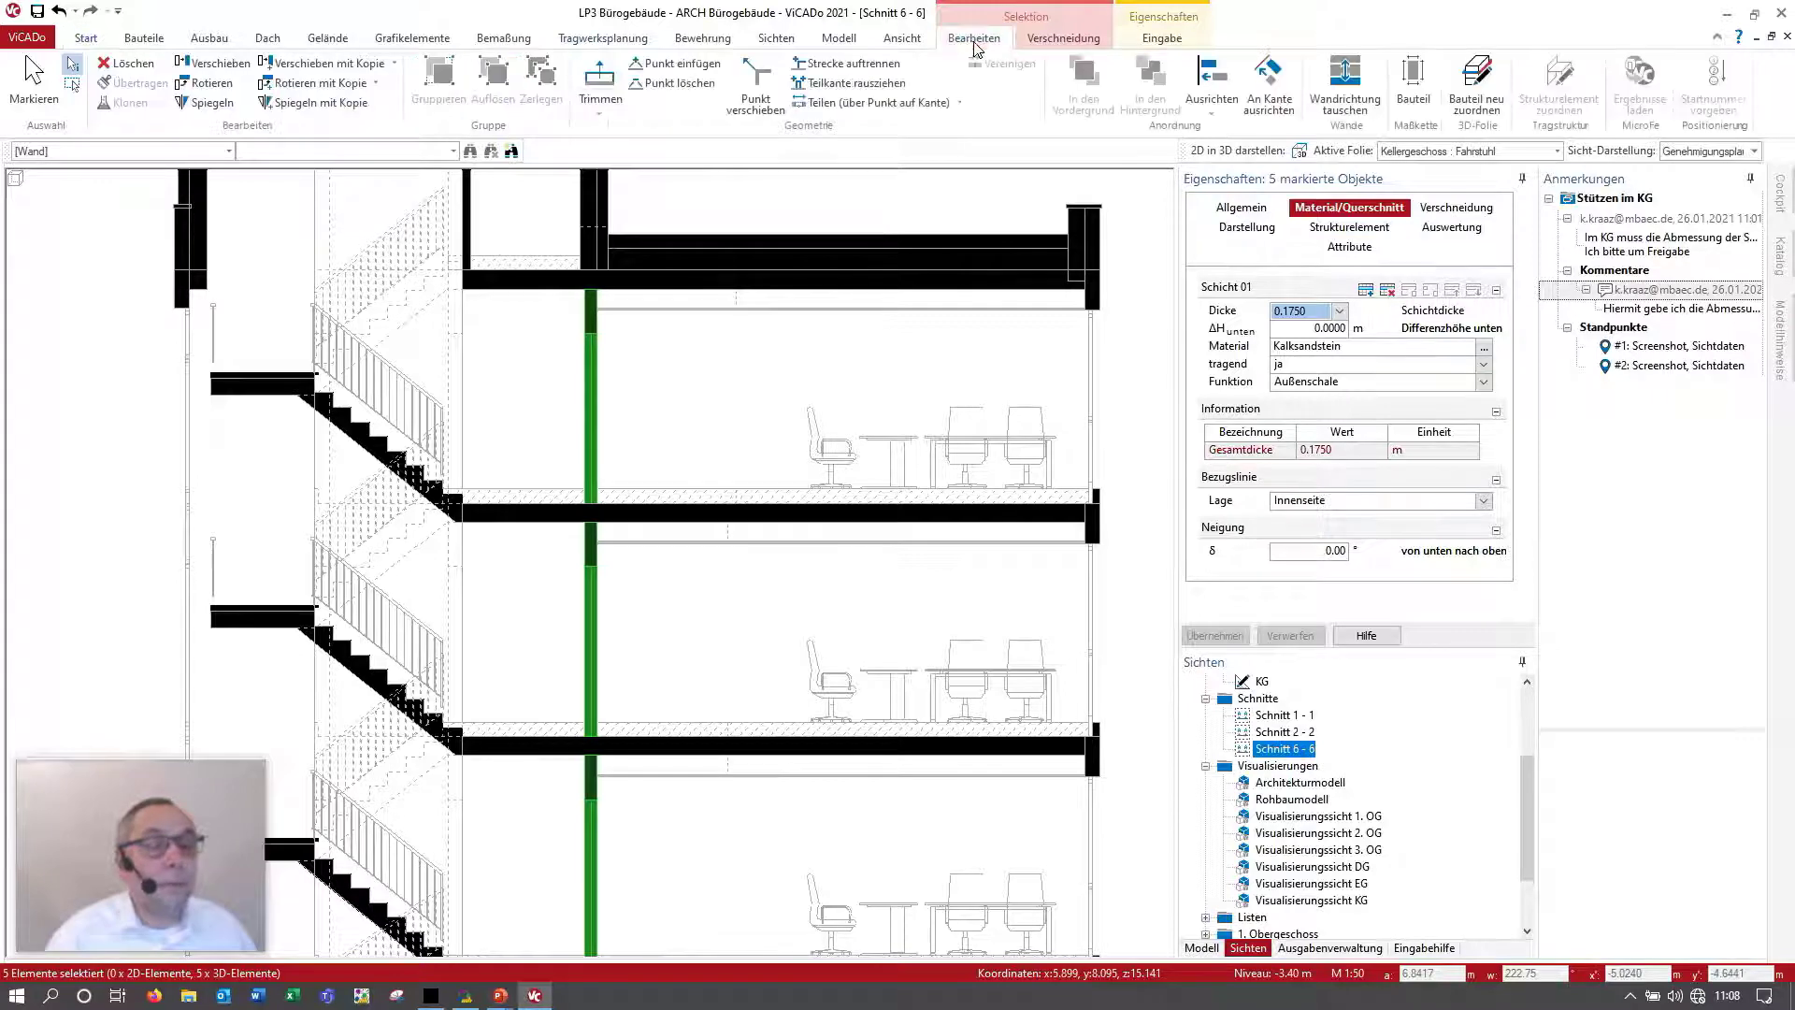
click(221, 65)
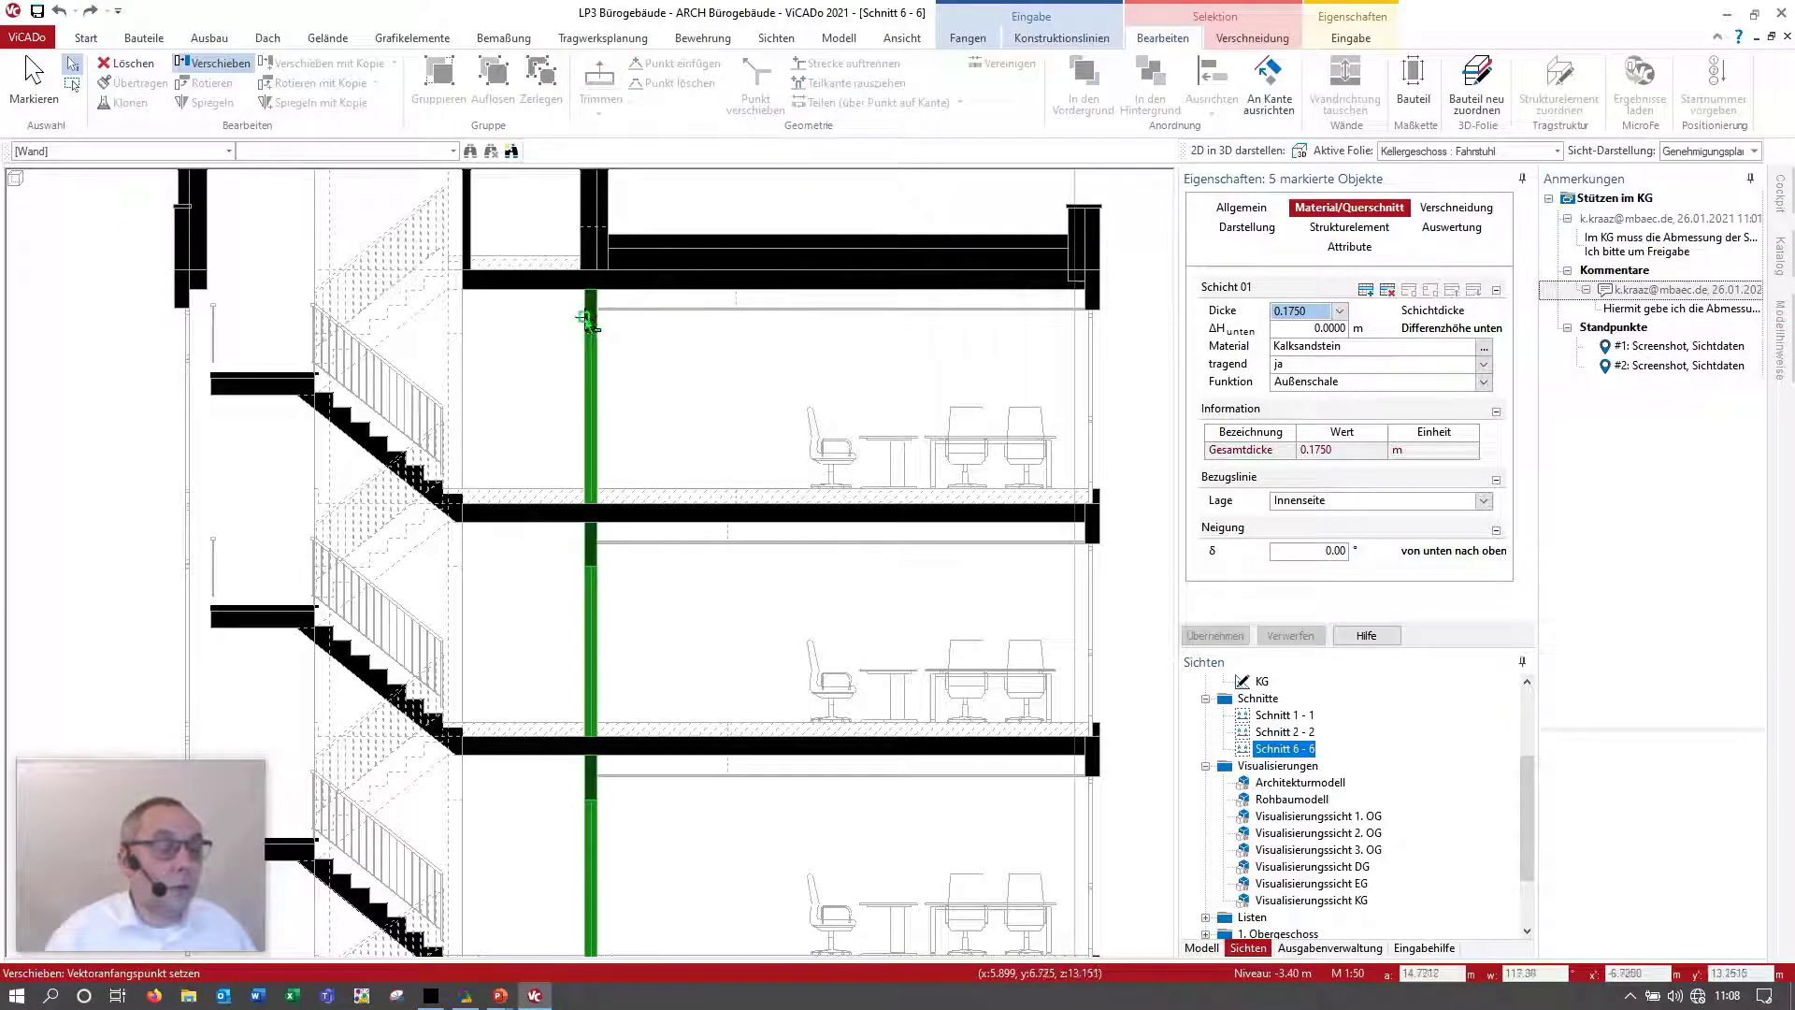
click(569, 317)
key(Tab)
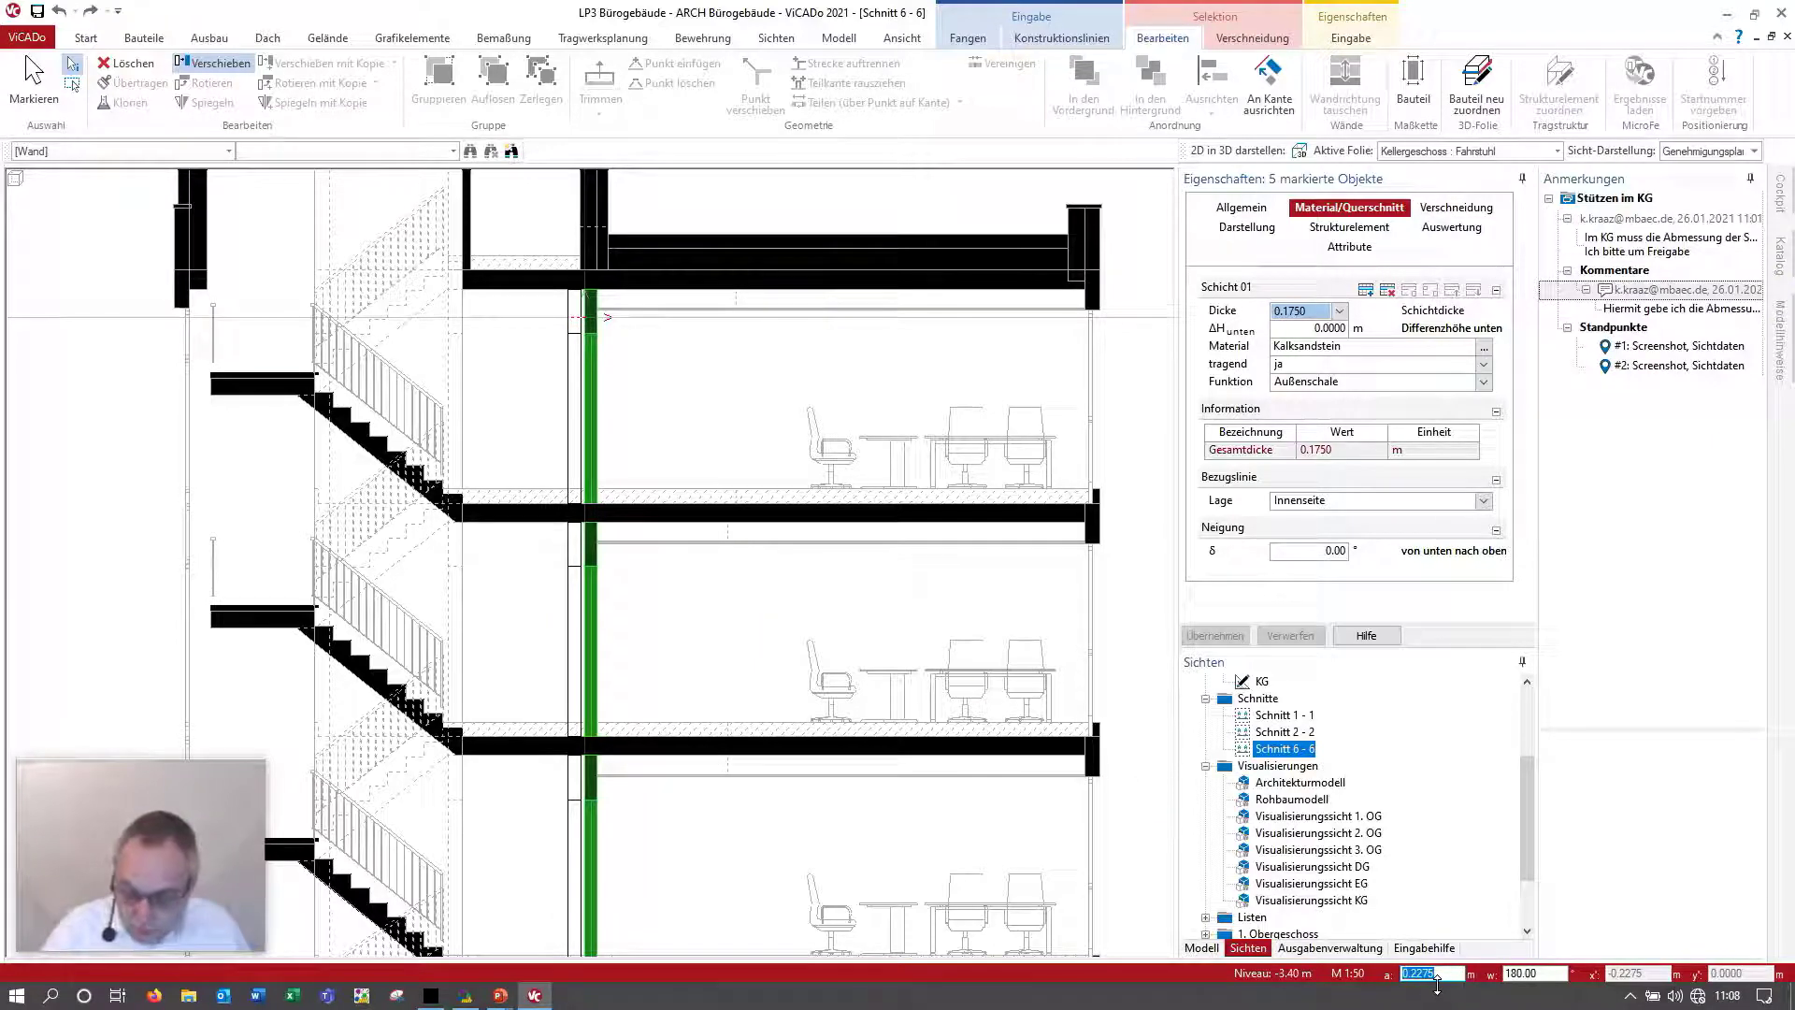
text(0.3000)
key(Return)
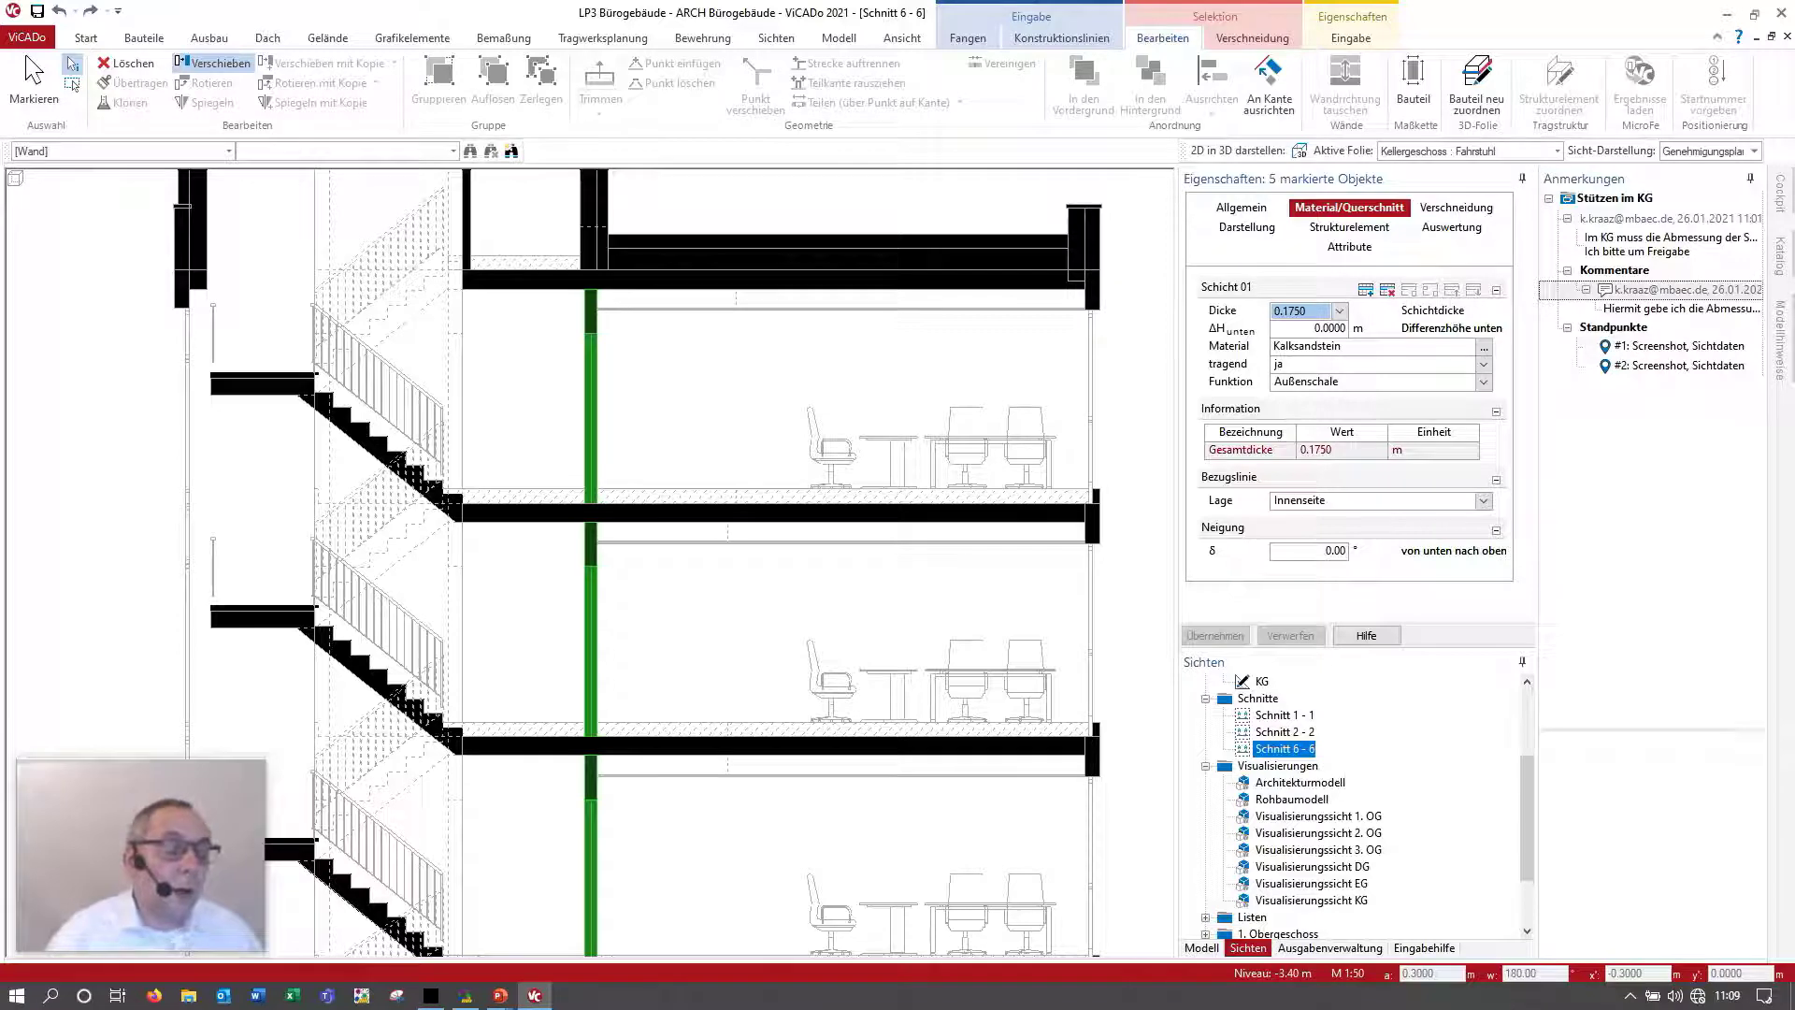
key(Return)
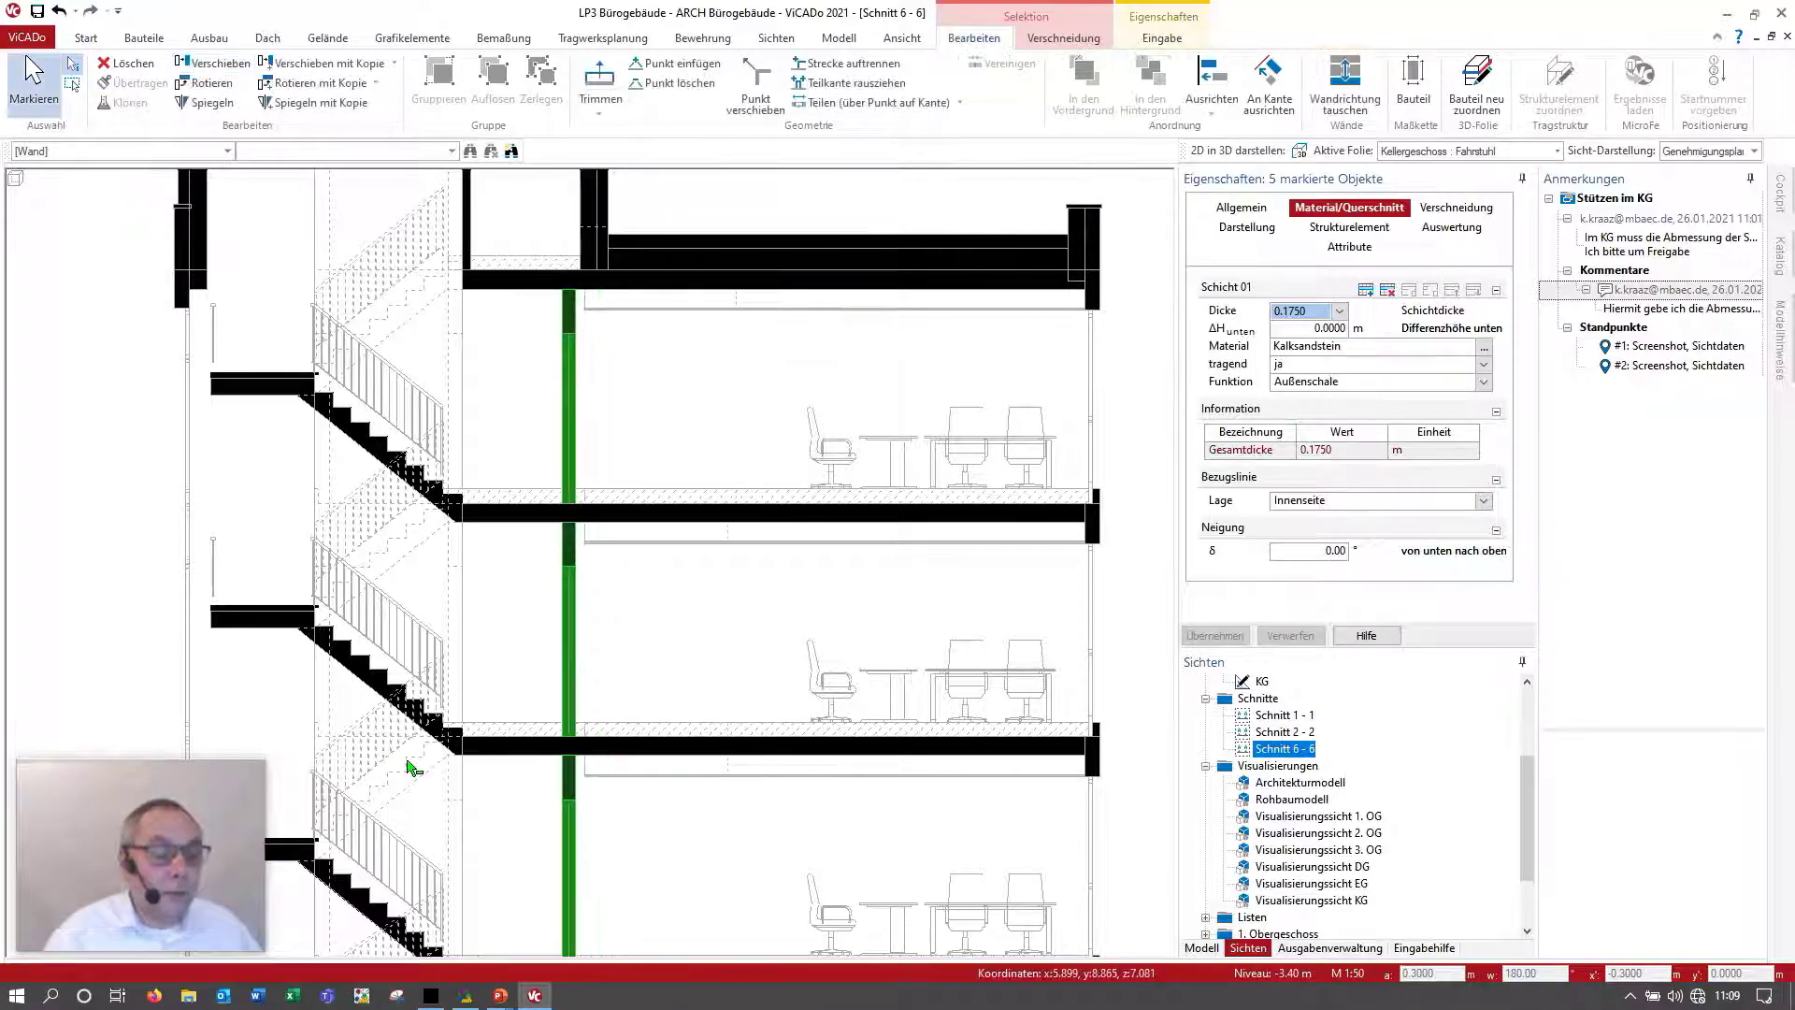
Step: Change the walls' layer thickness (Dicke) to 0.24 m and apply it
click(1340, 311)
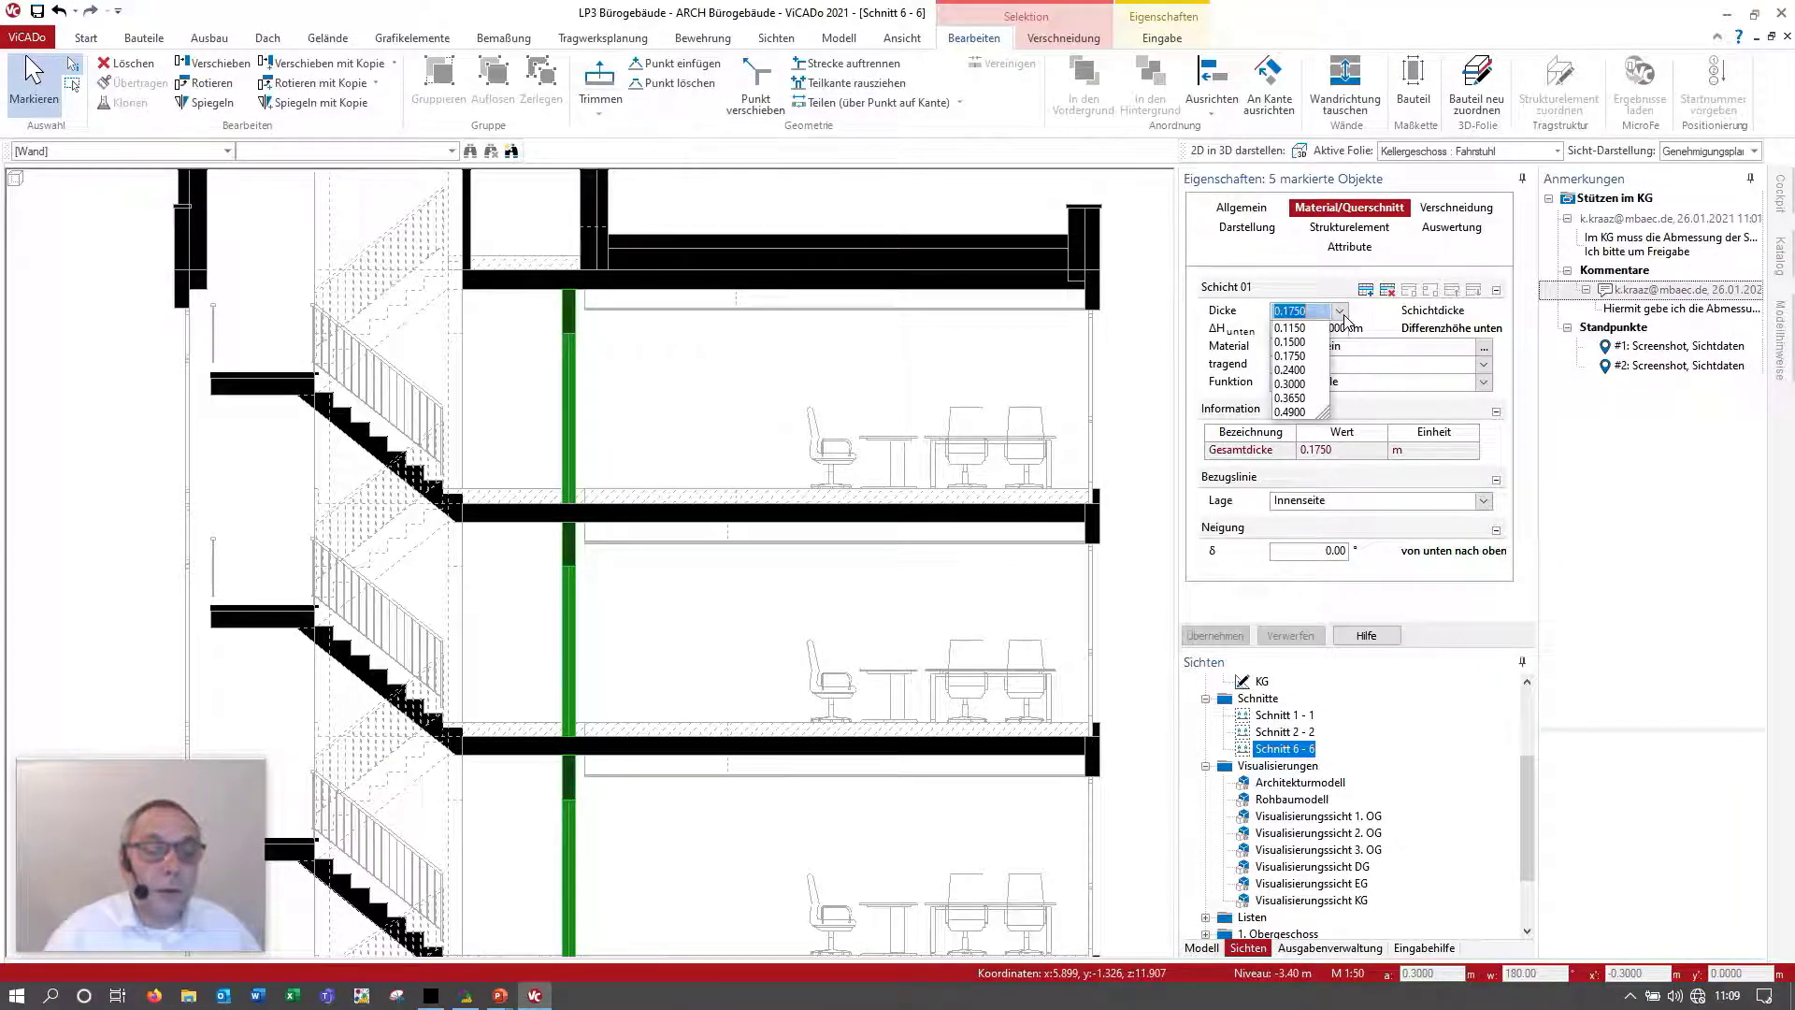
click(1290, 370)
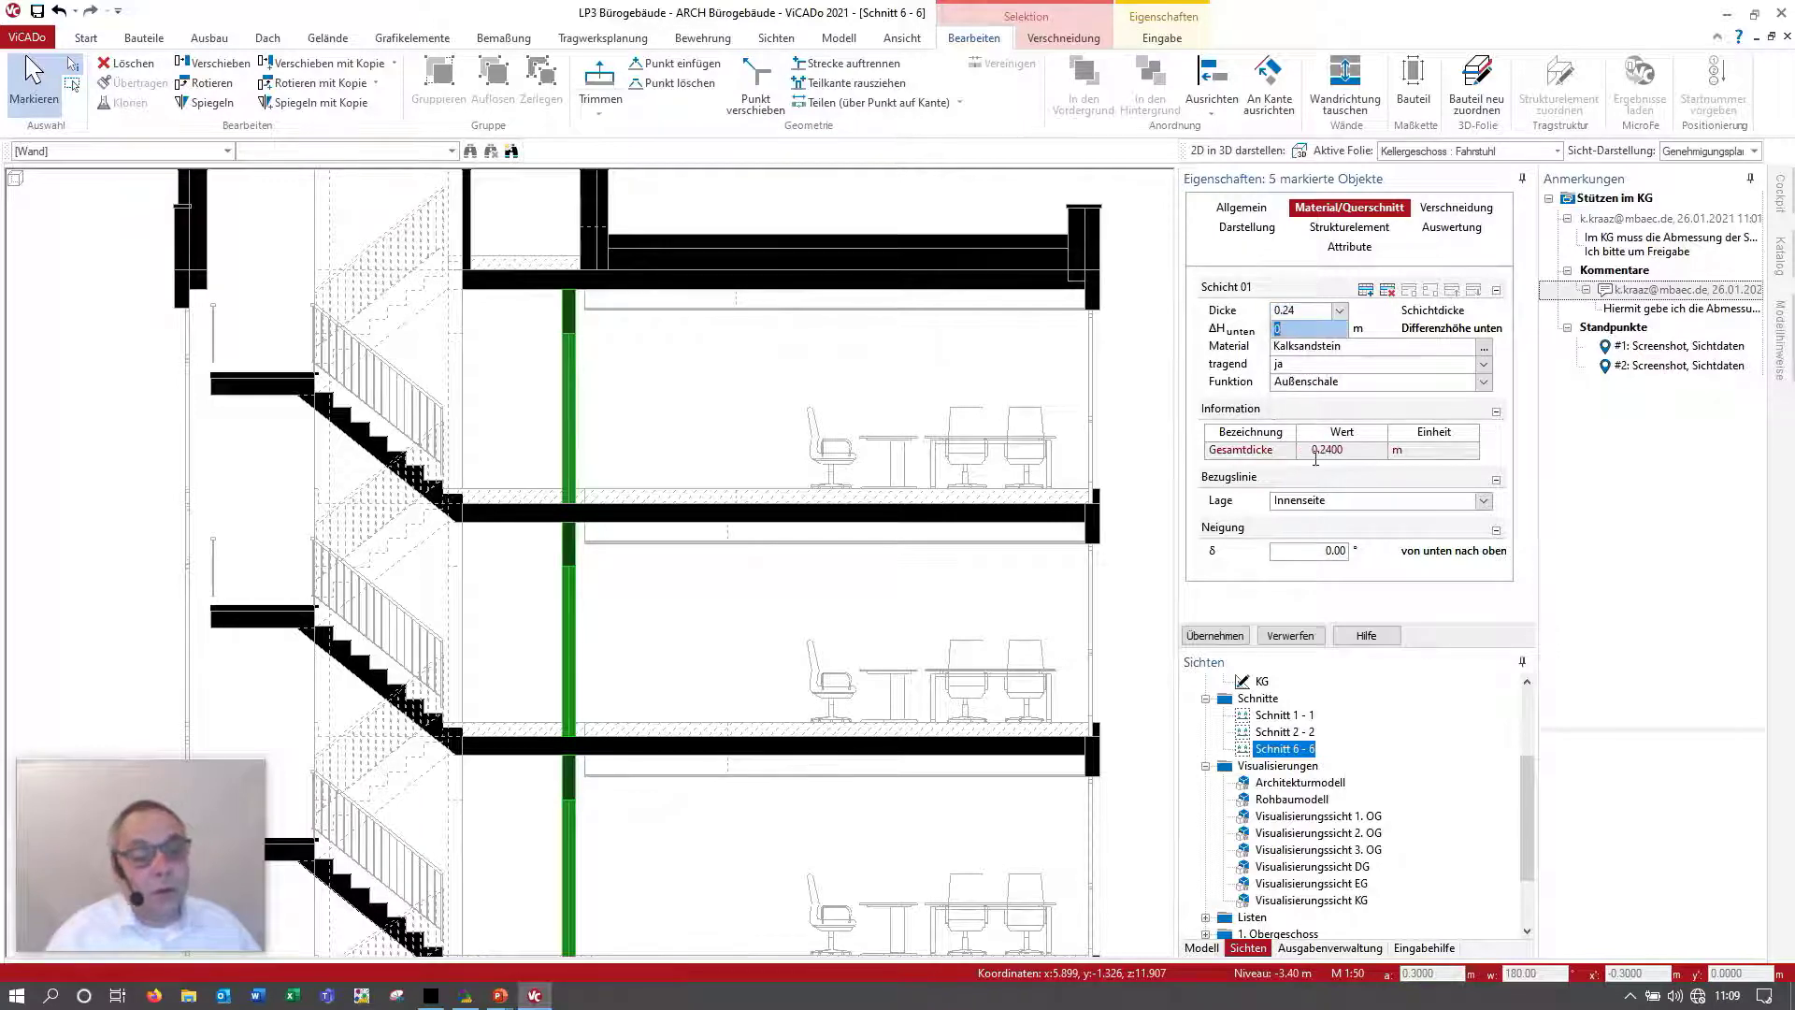
click(1242, 640)
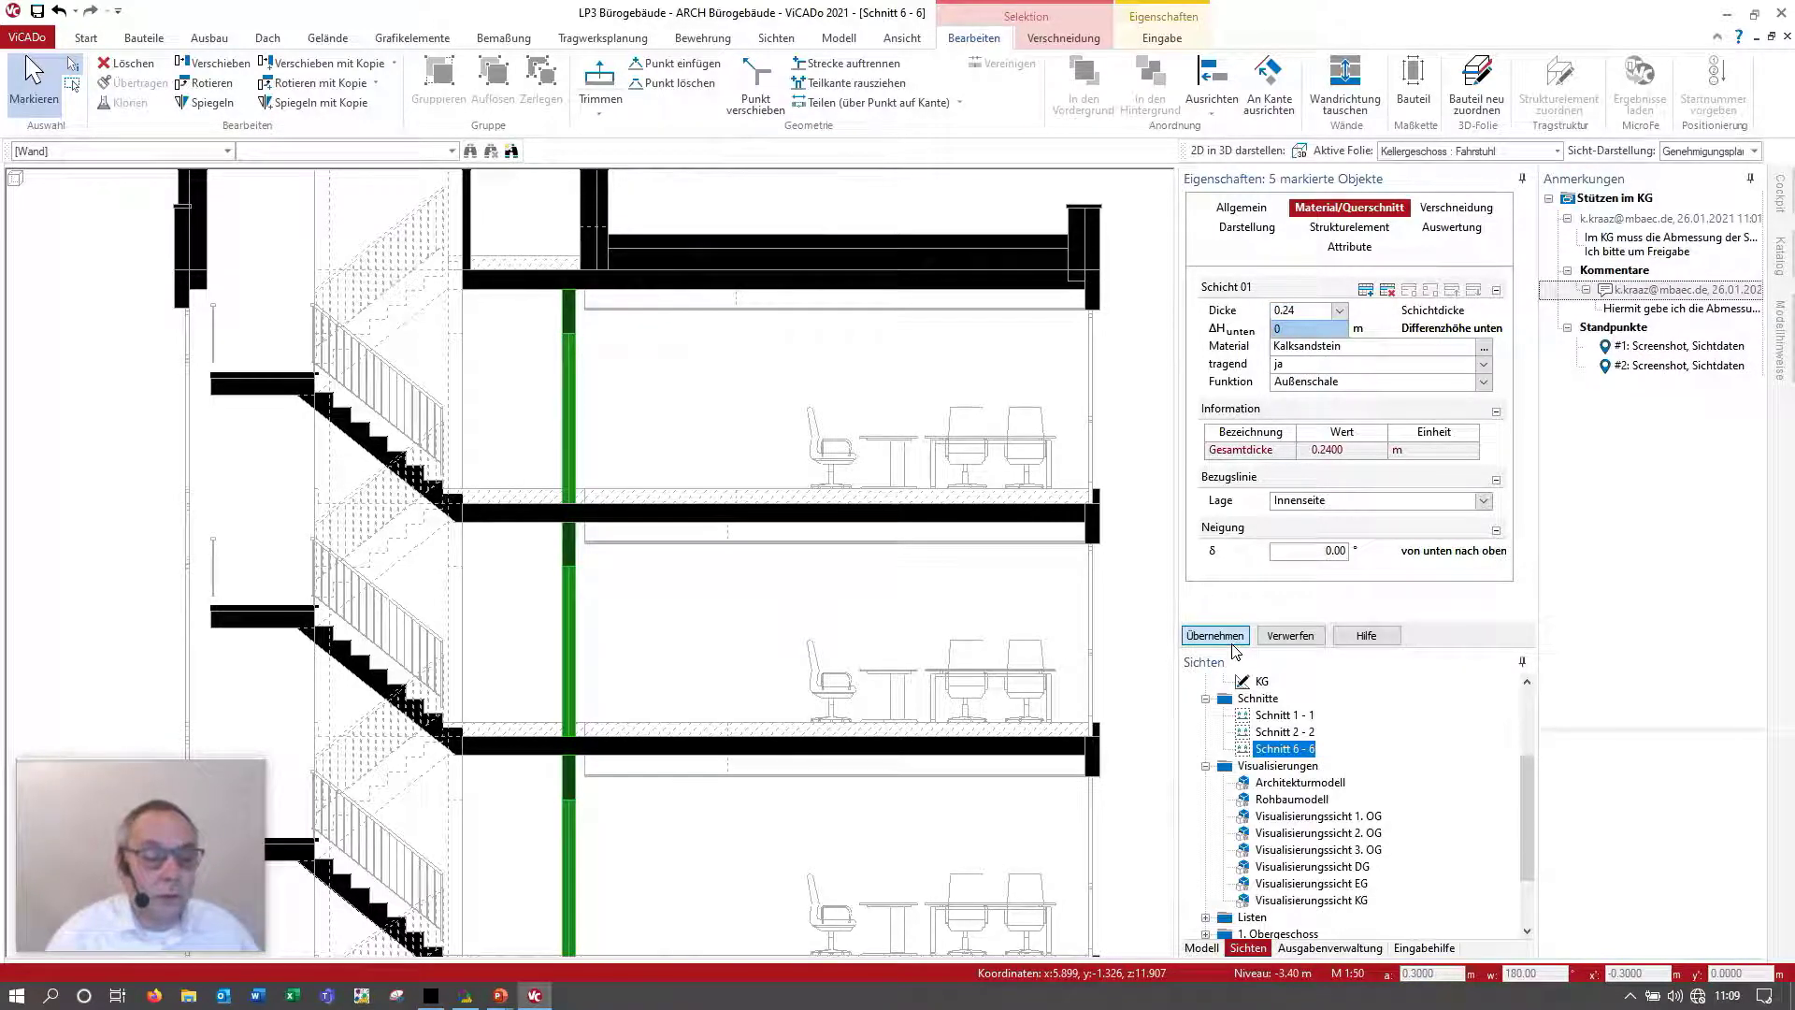
click(1206, 641)
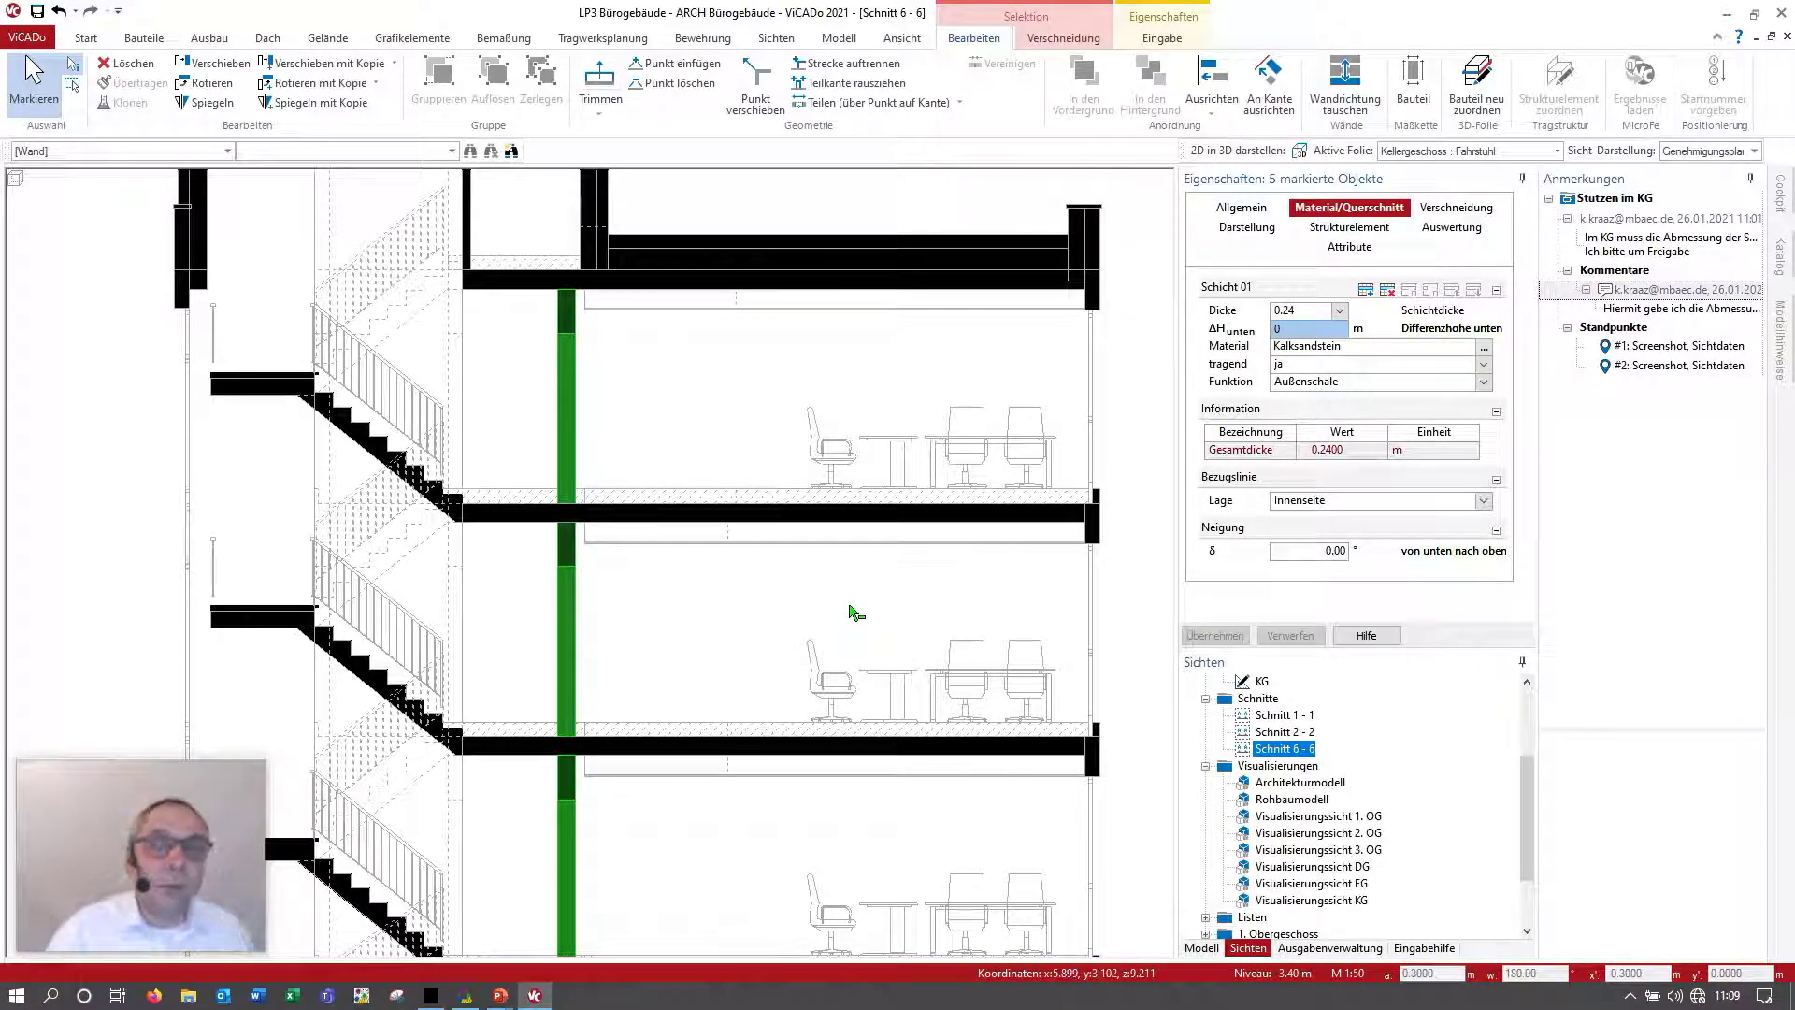
Step: Select the new approval comment in the annotations panel
click(1636, 504)
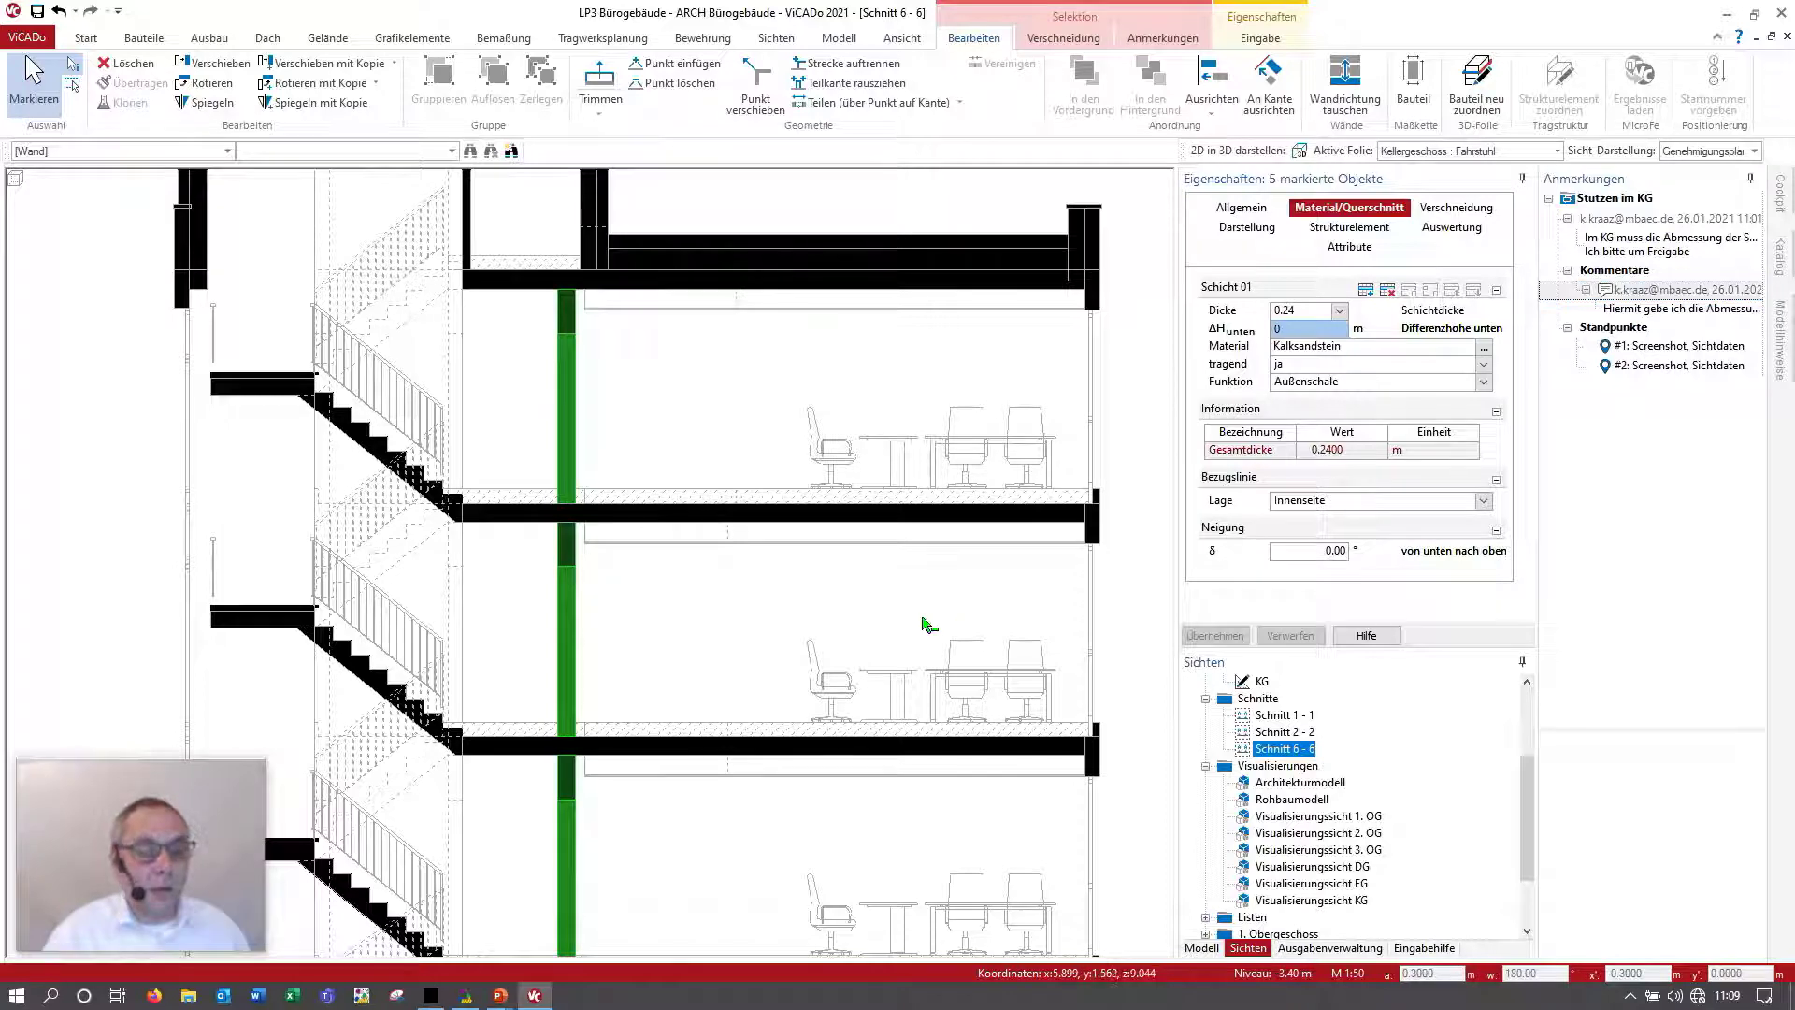
scroll(921, 621, down, 2)
scroll(851, 631, down, 3)
scroll(853, 621, up, 1)
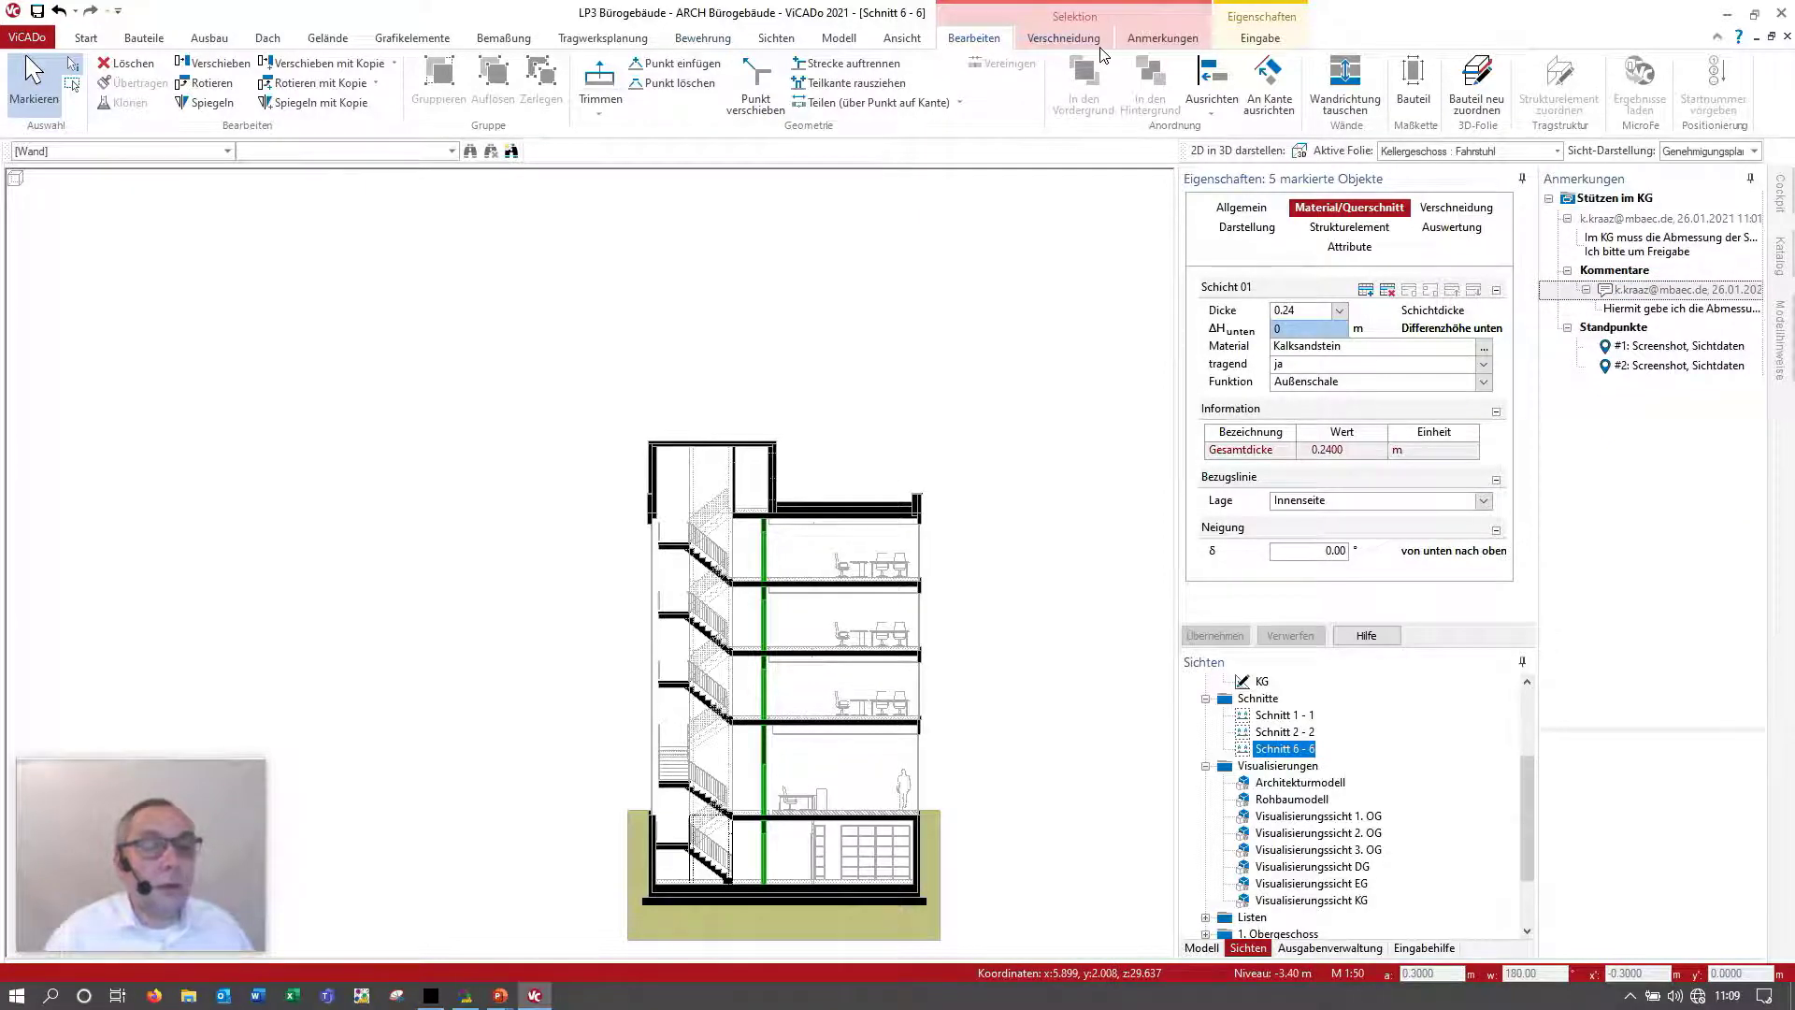
Step: Create topic 'Treppenhauswände verschieben sich' for the Tragwerksplaner, describing the 30 cm inward shift
click(1160, 39)
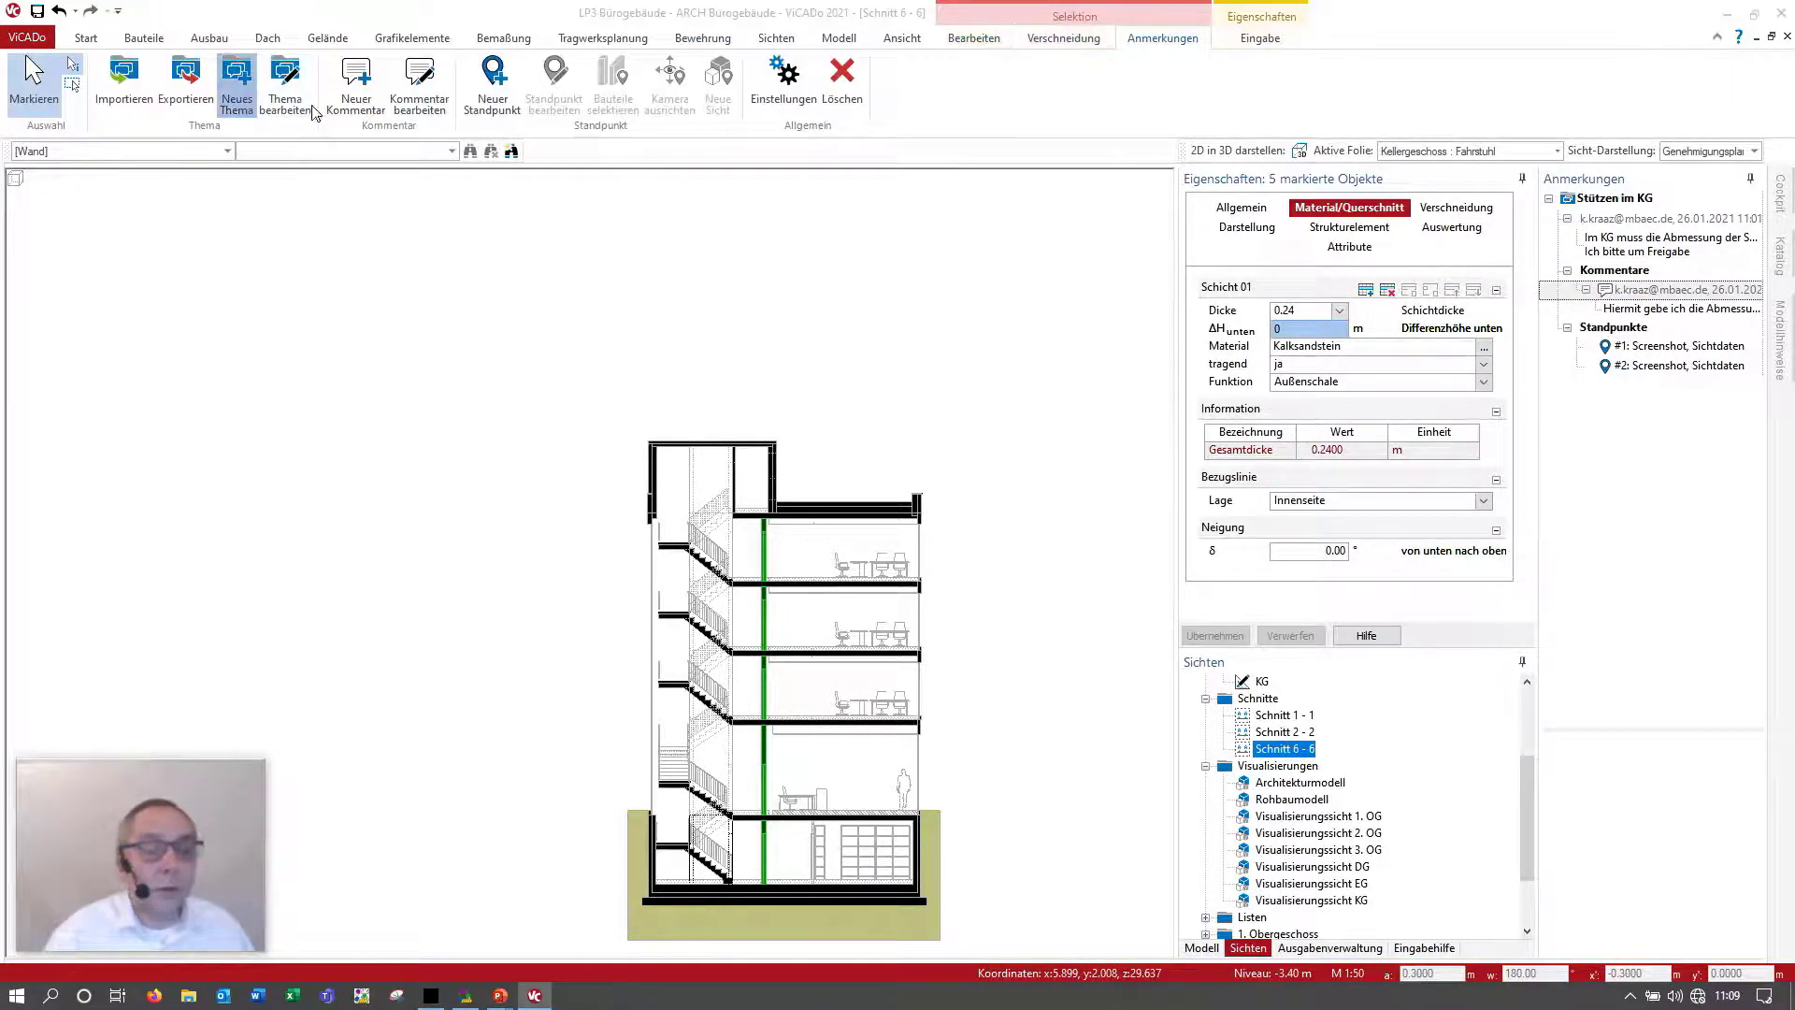
click(237, 89)
click(903, 384)
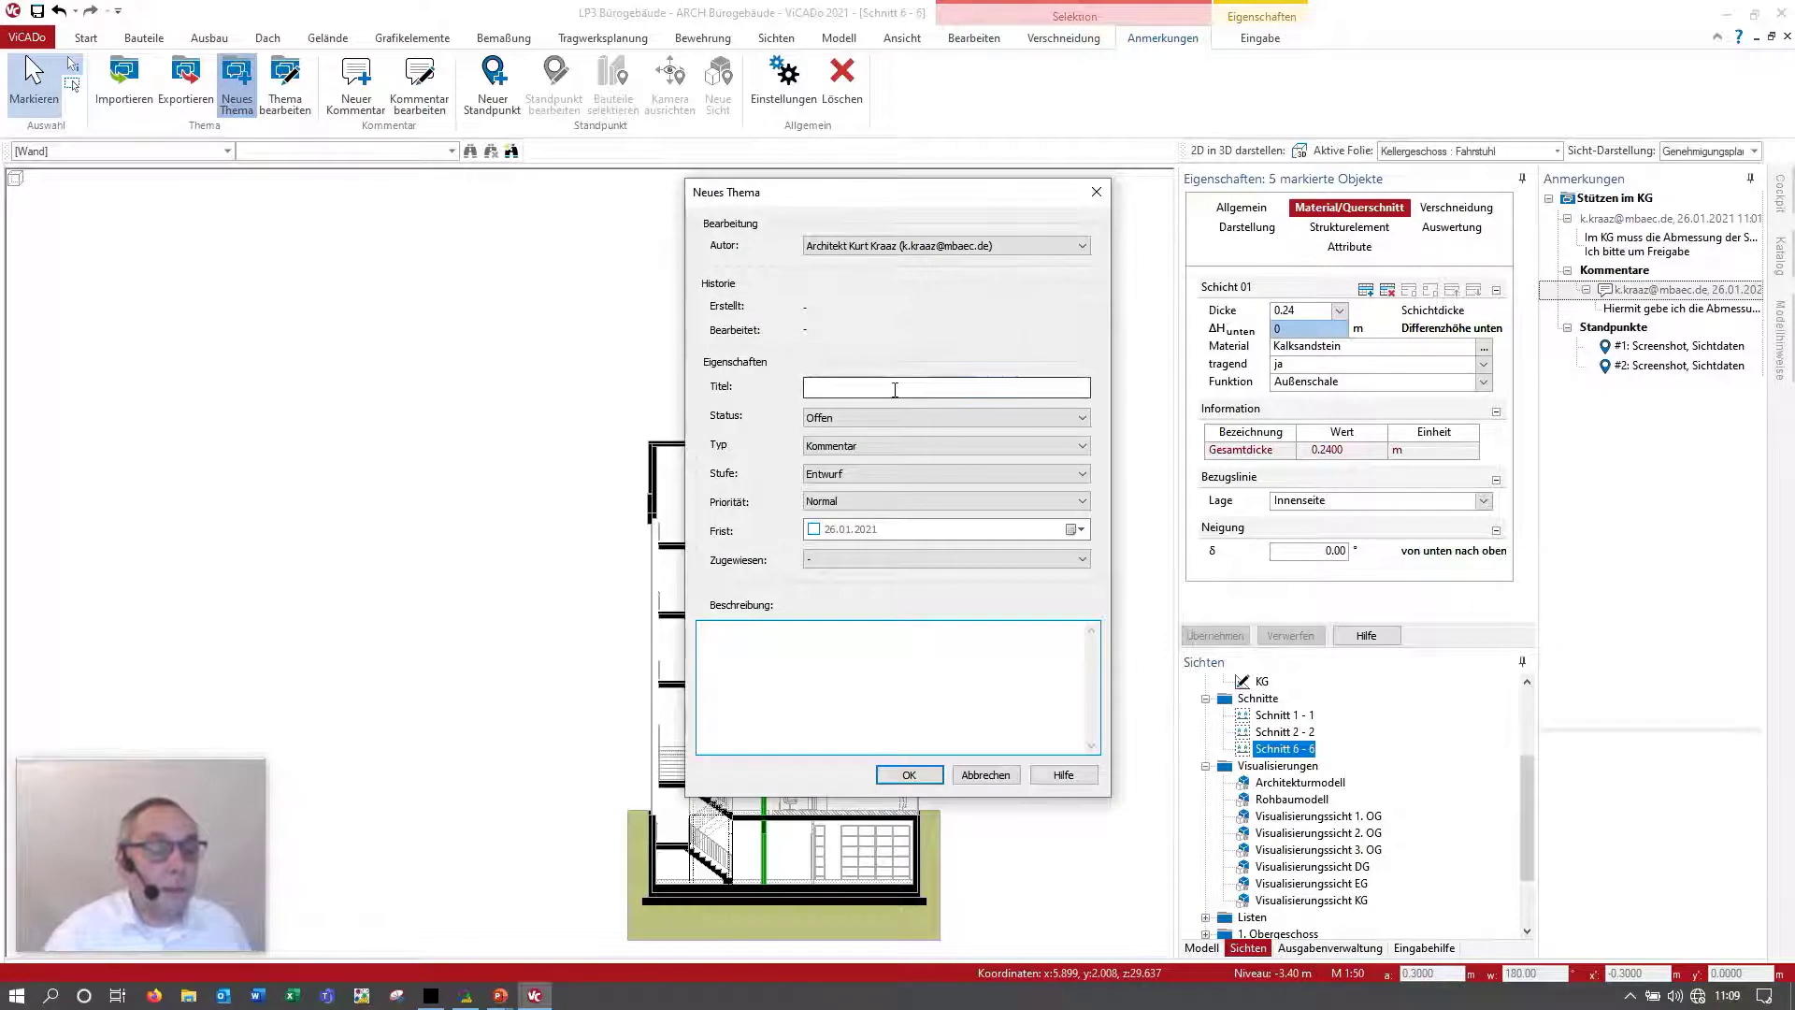
text(Trepp)
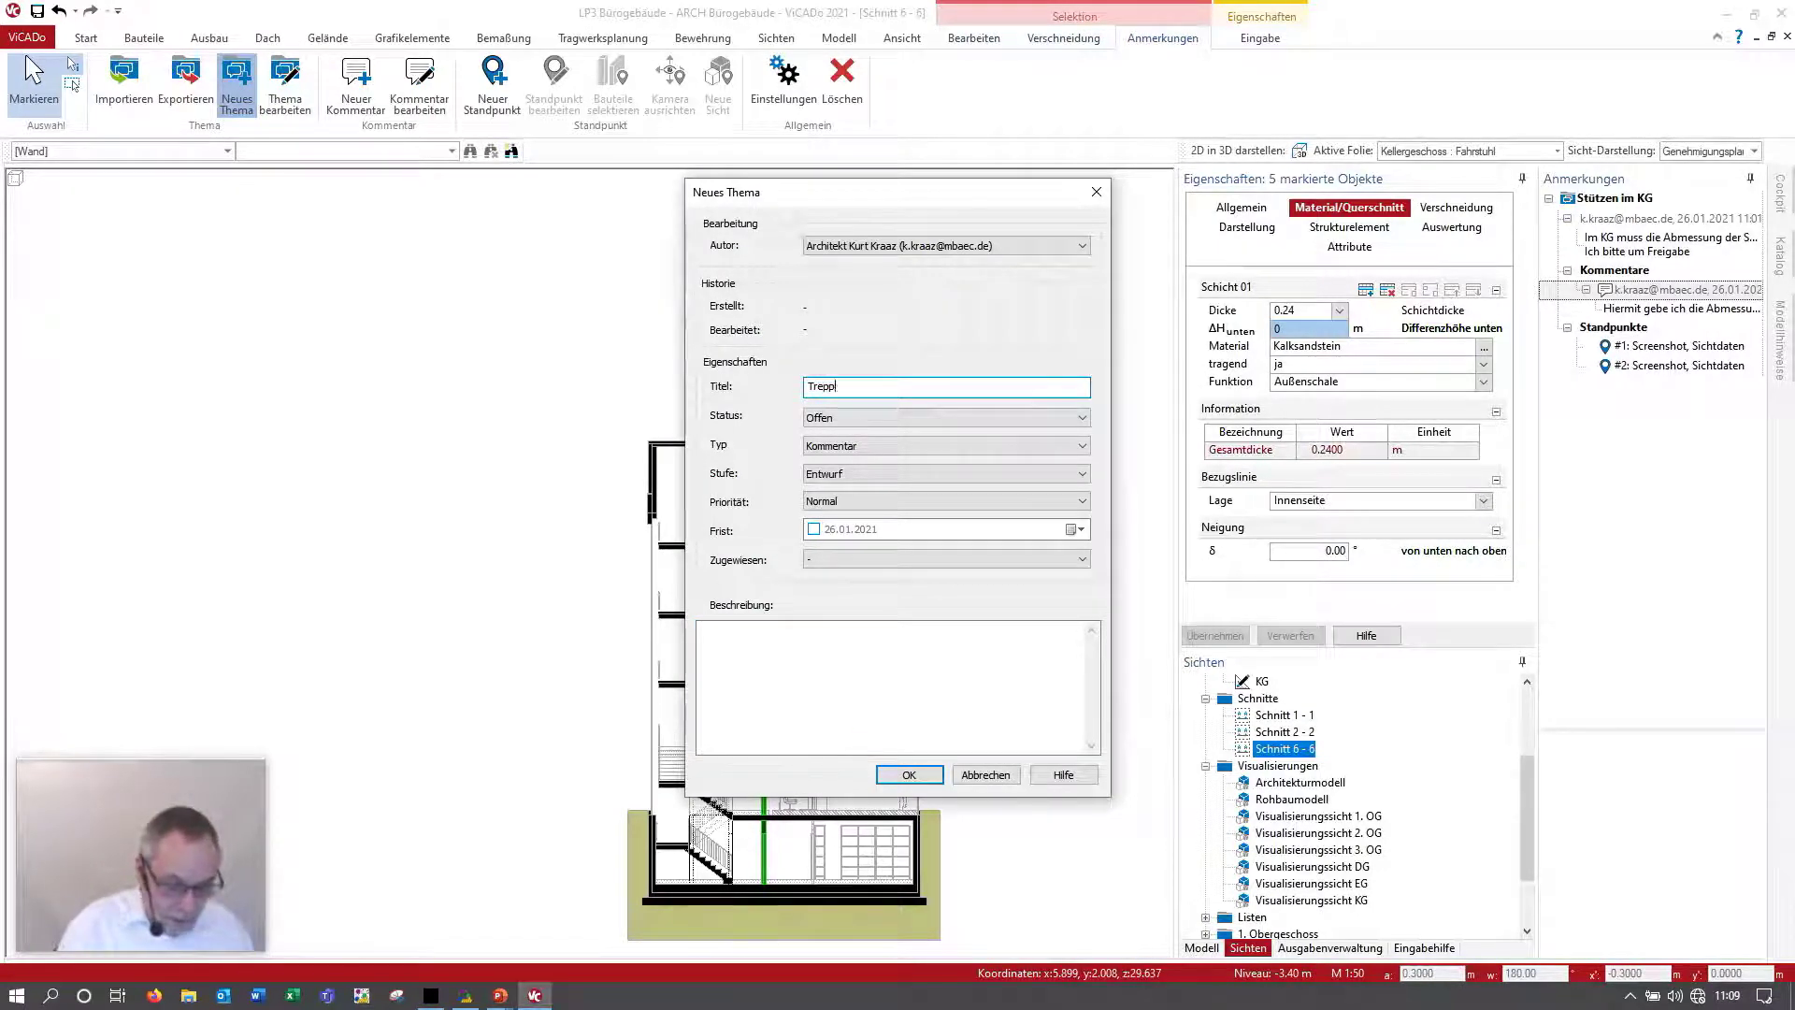
text(enhauswänd)
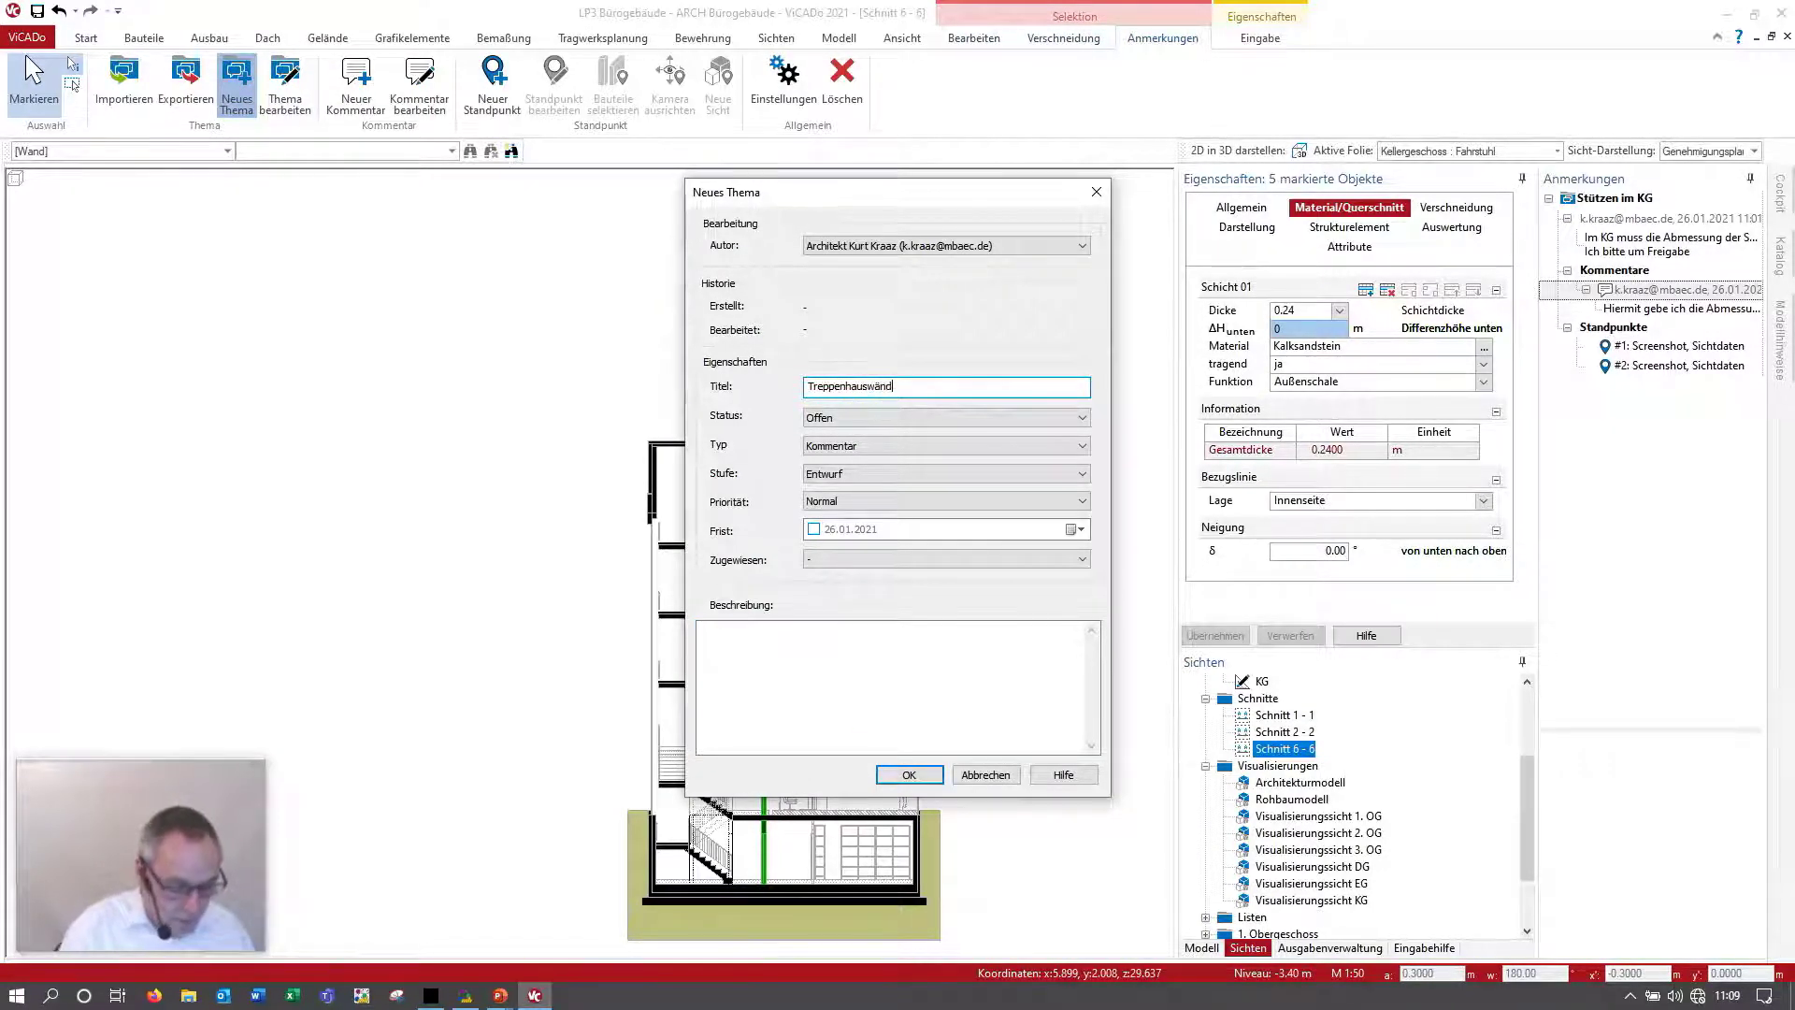
text(e versch)
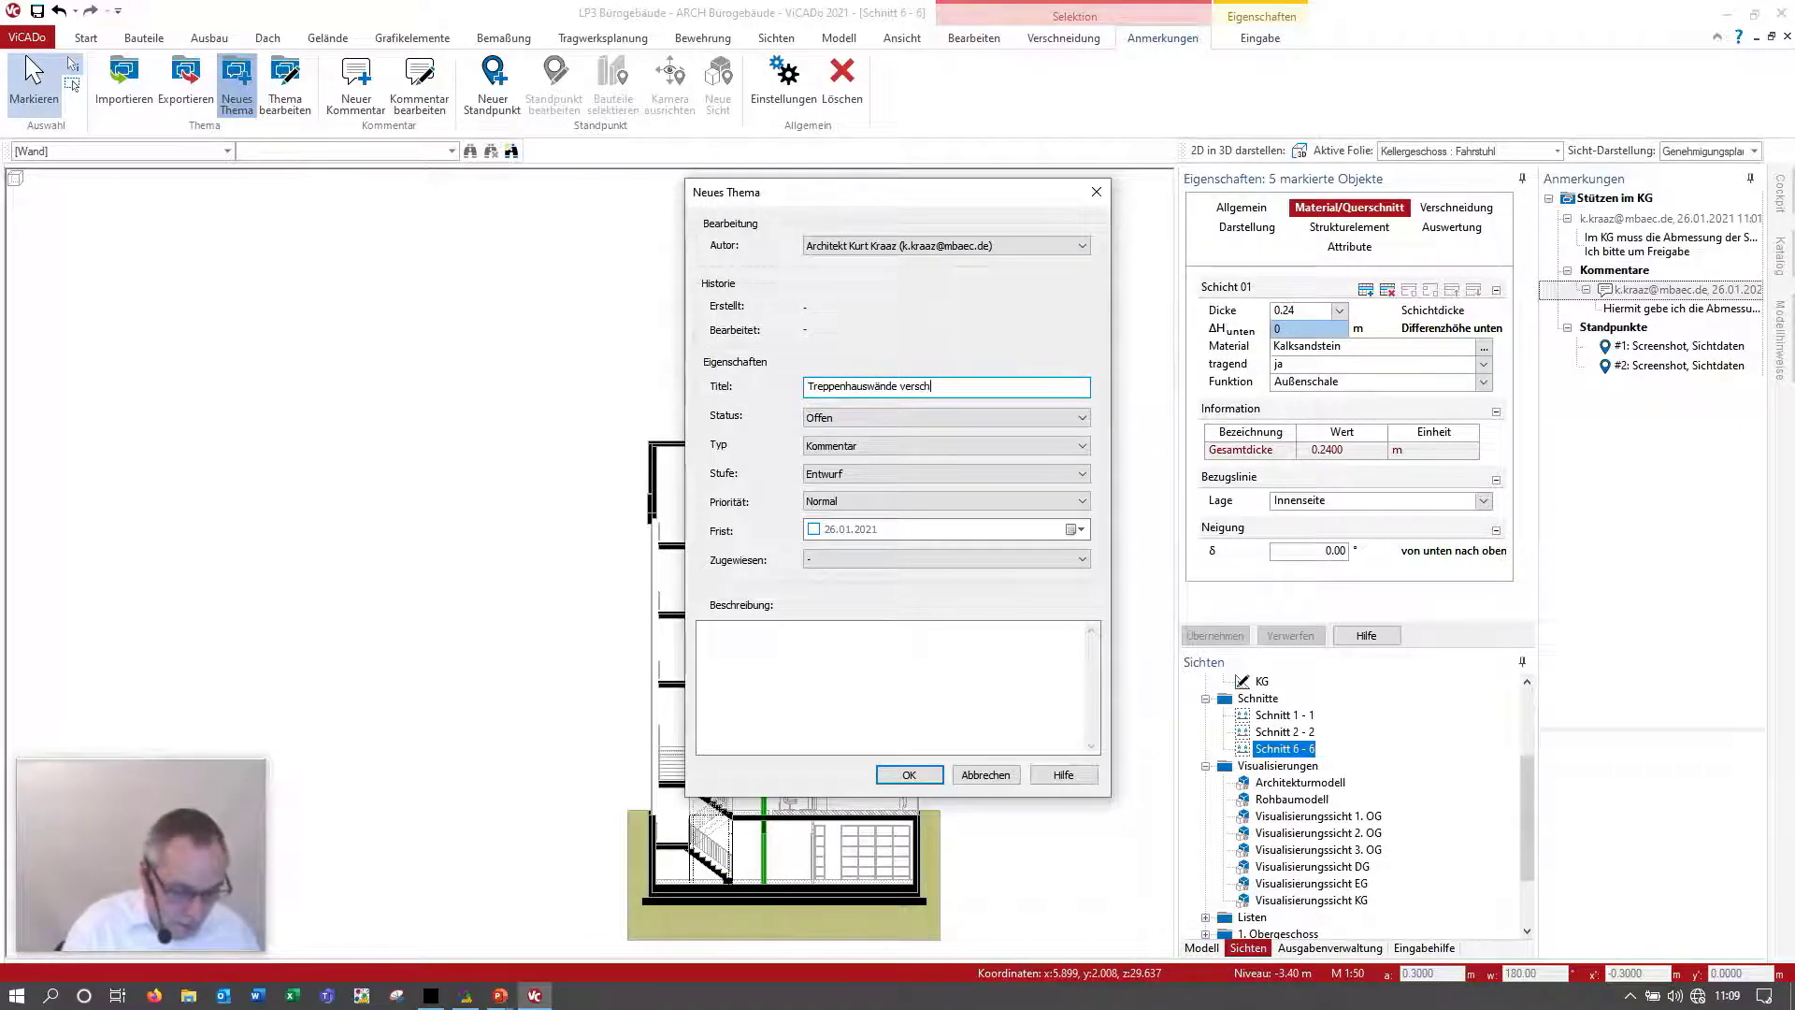
text(ieben sich)
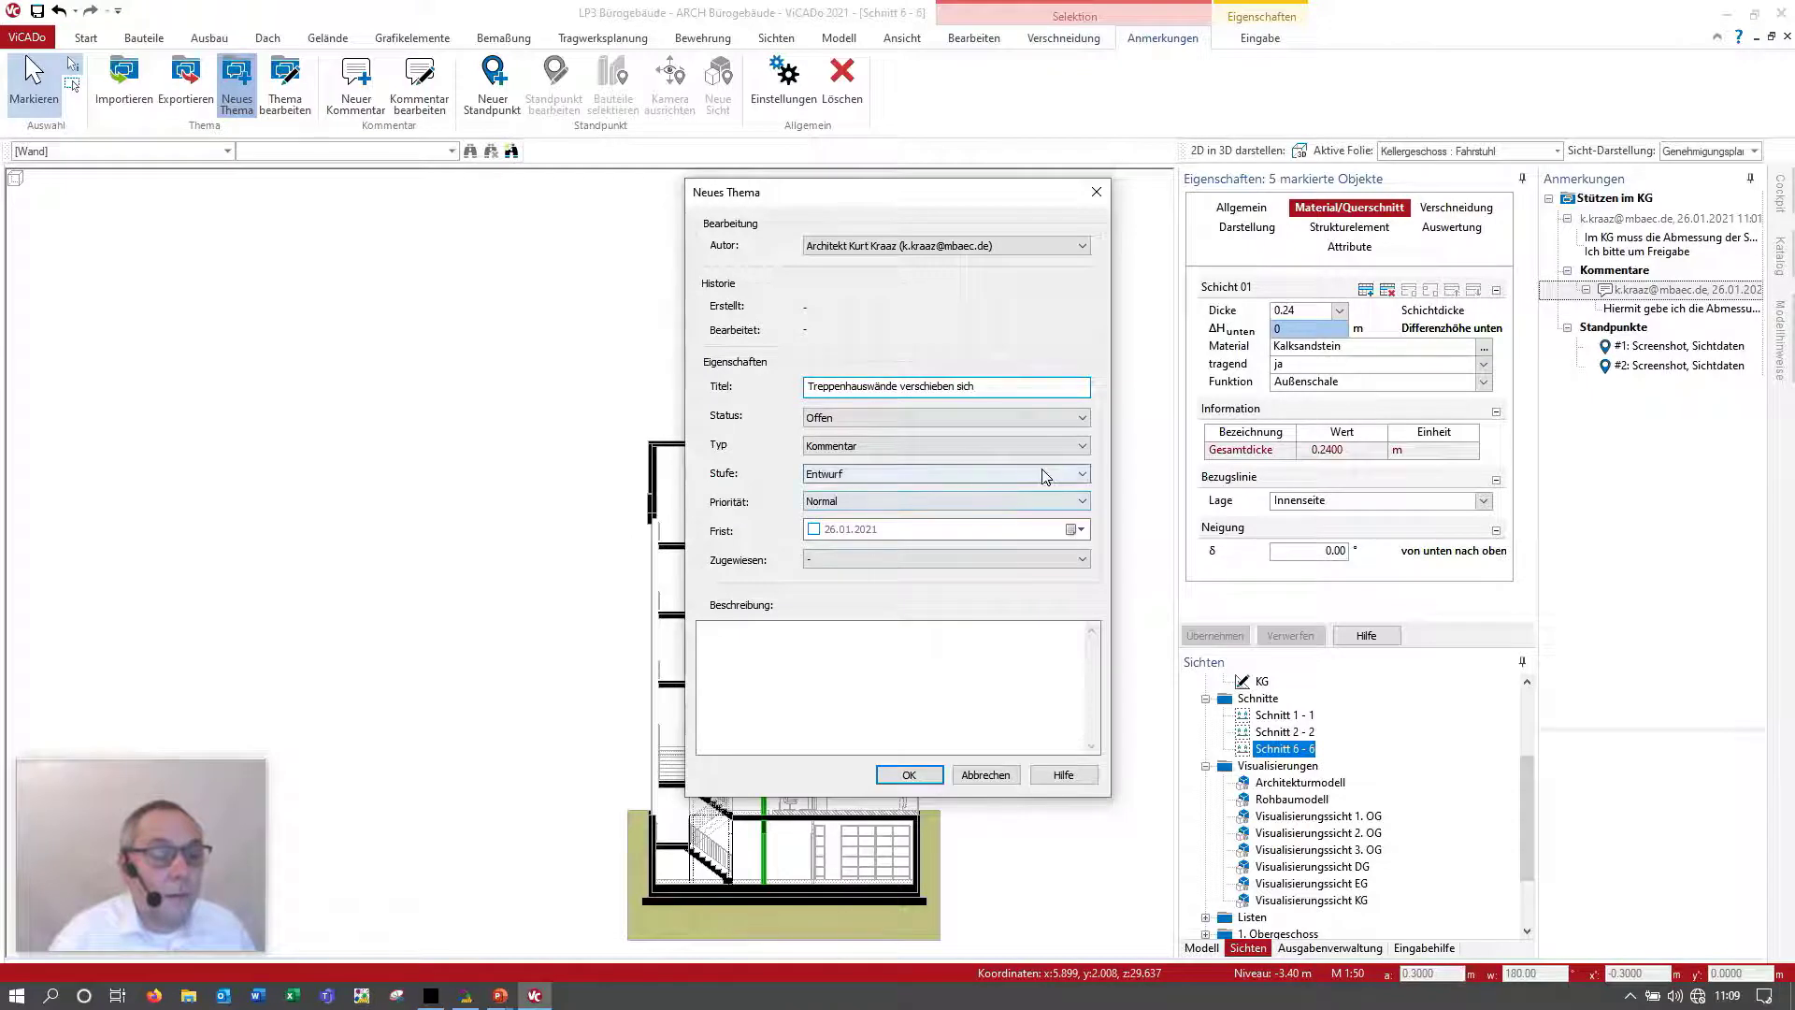
click(1078, 561)
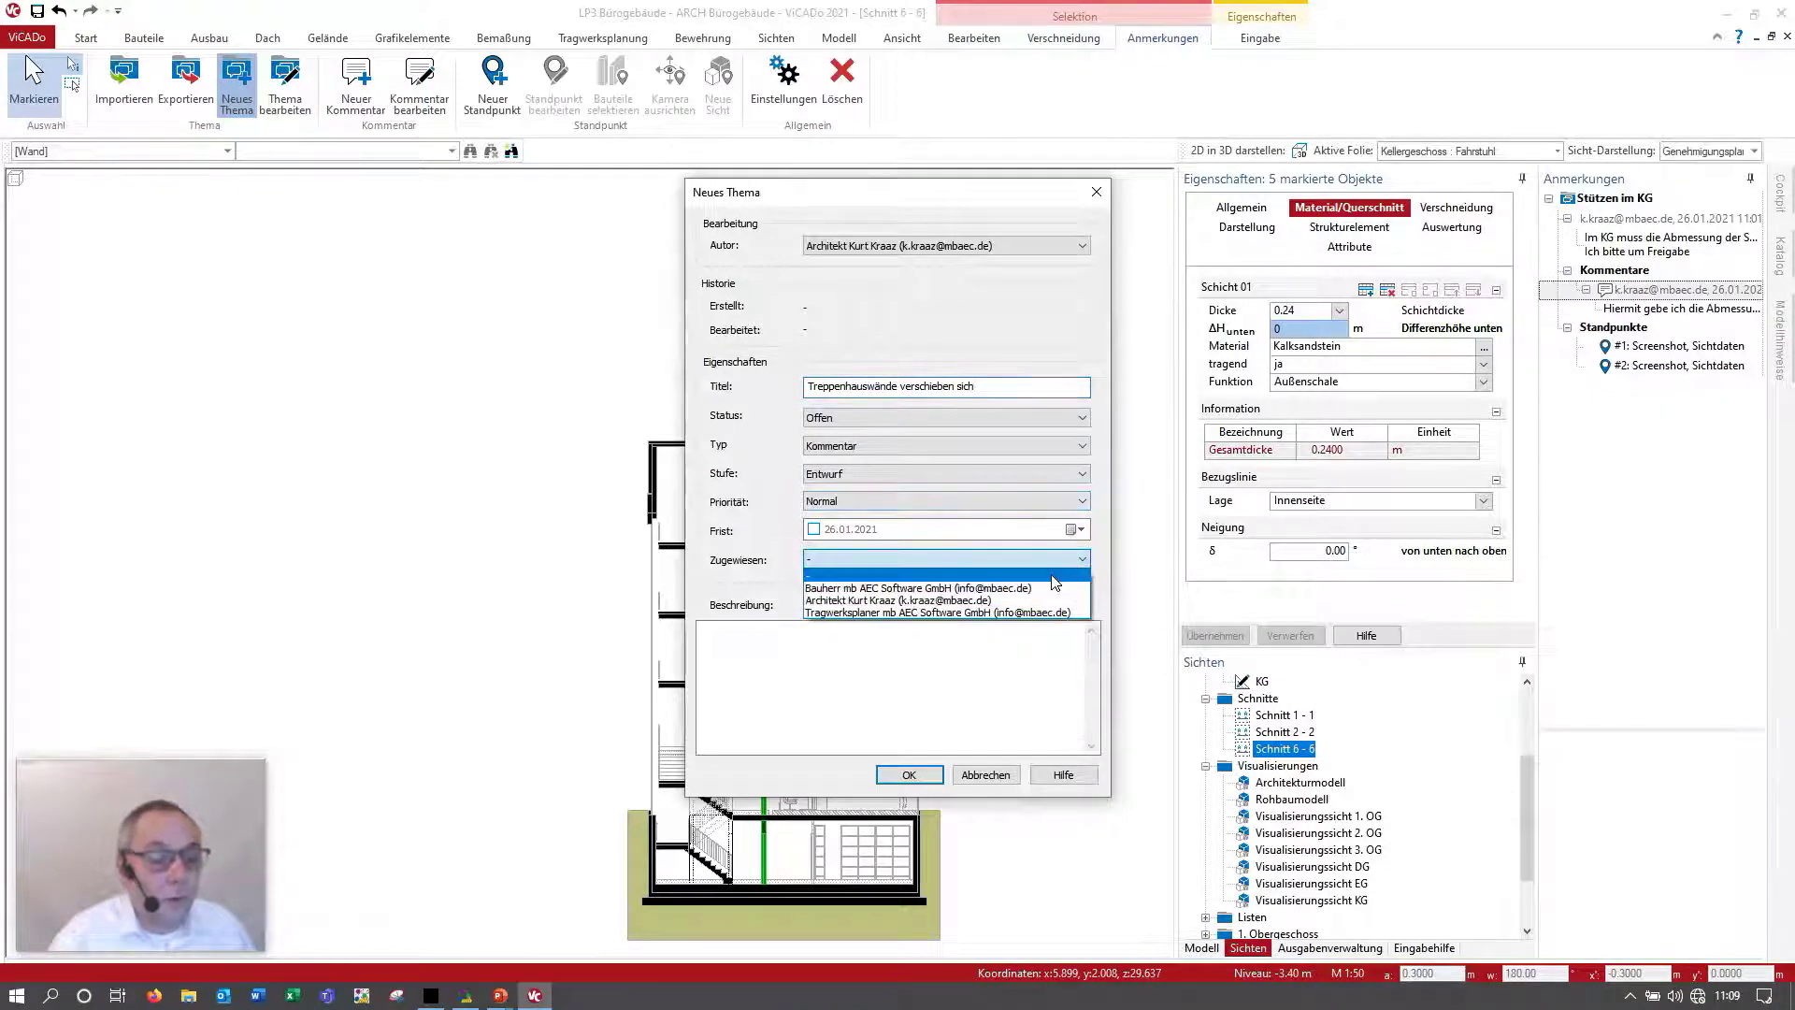
click(935, 586)
click(940, 685)
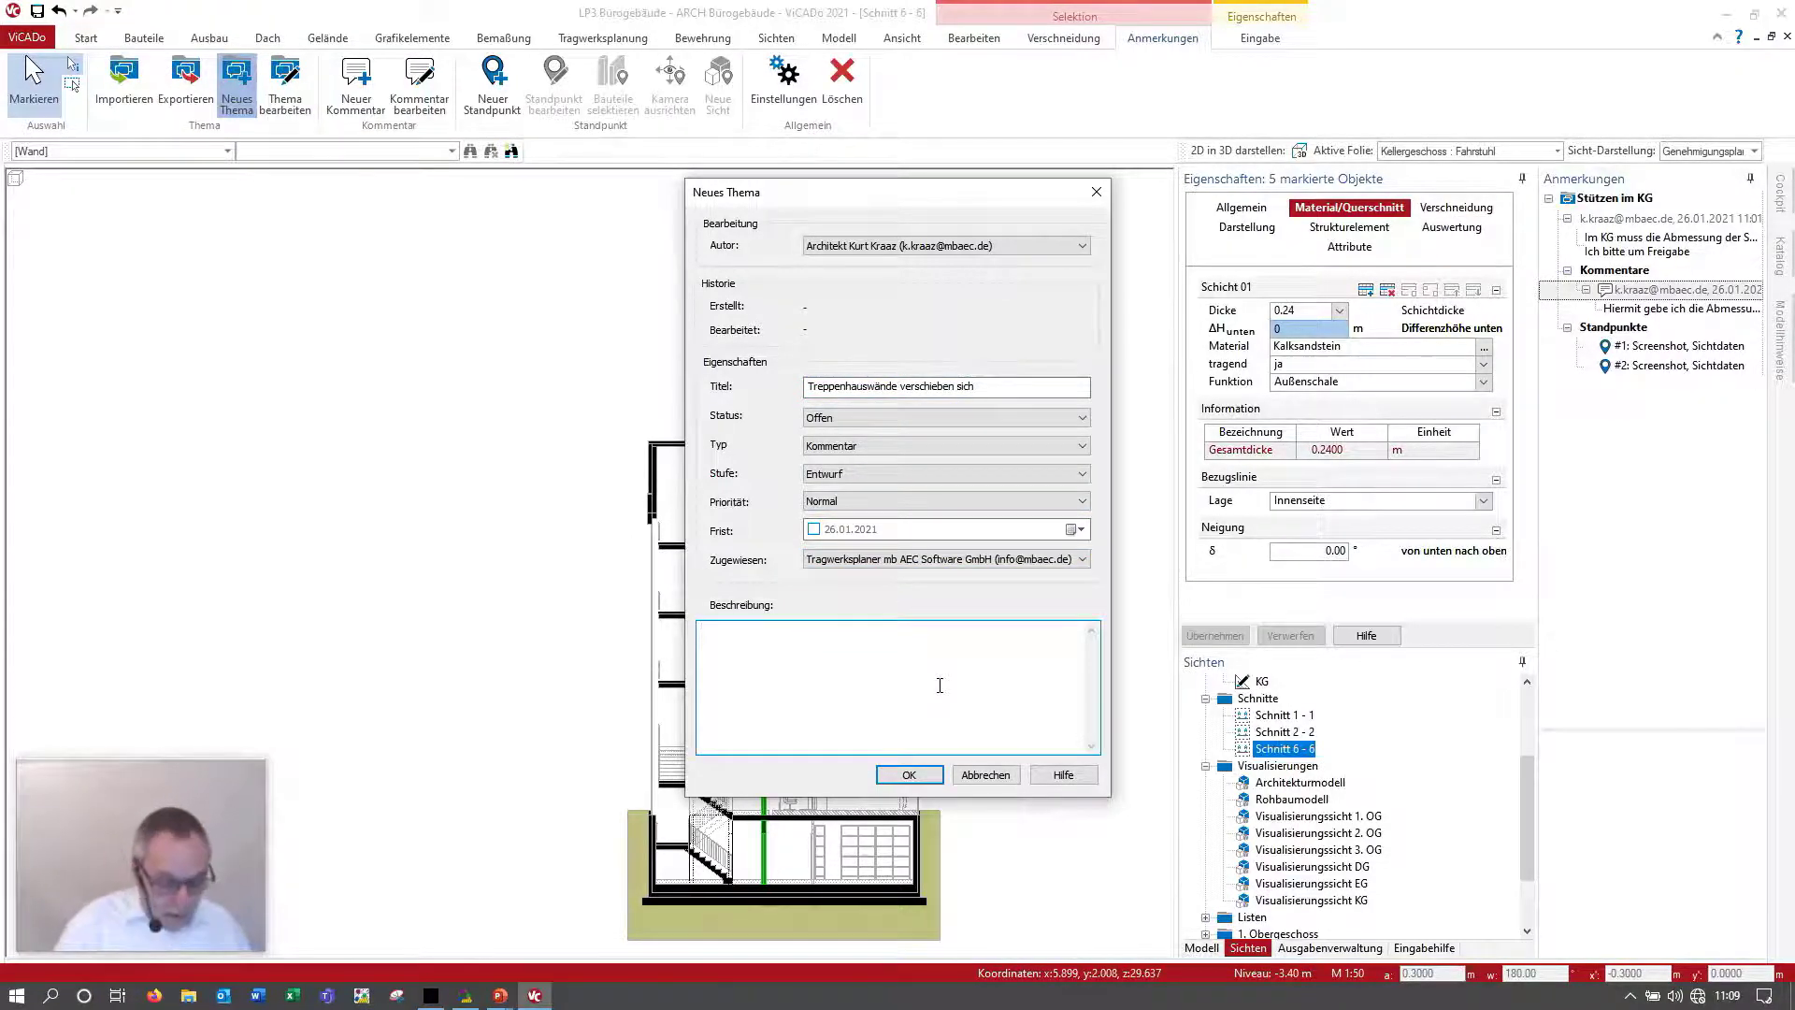
text(Verschiebung um 30 cm n)
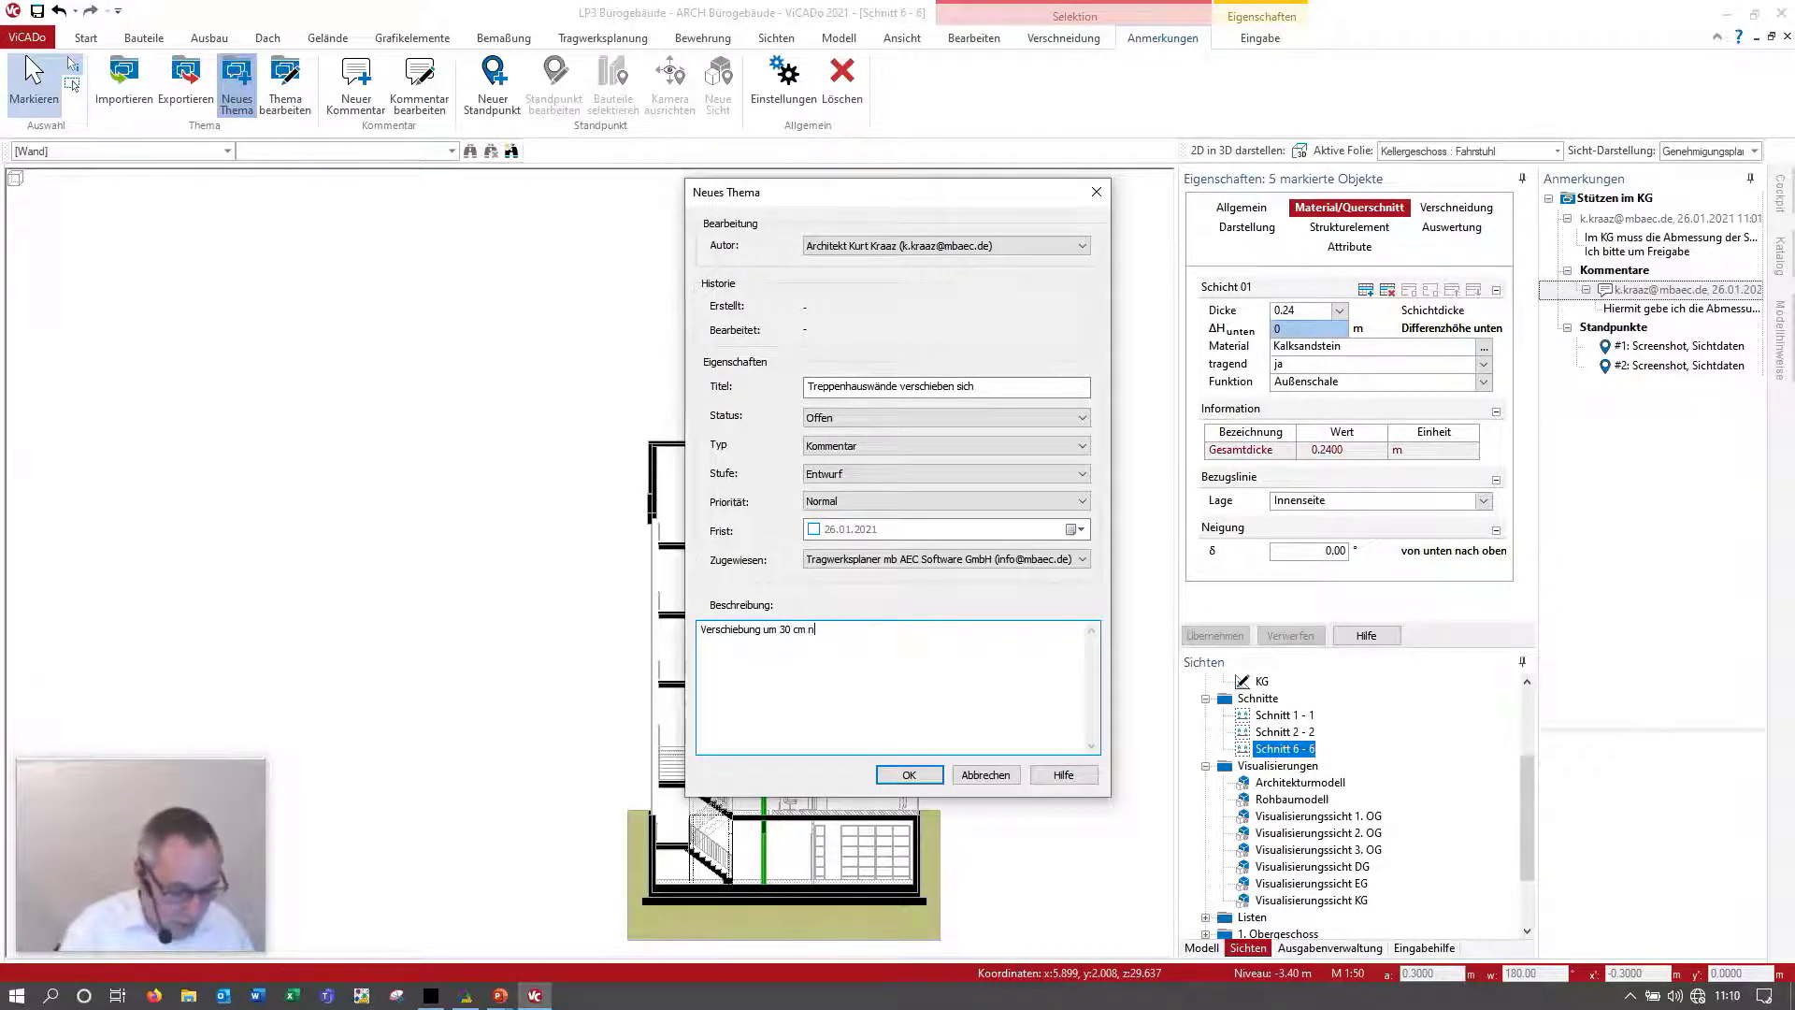
text(ach innen)
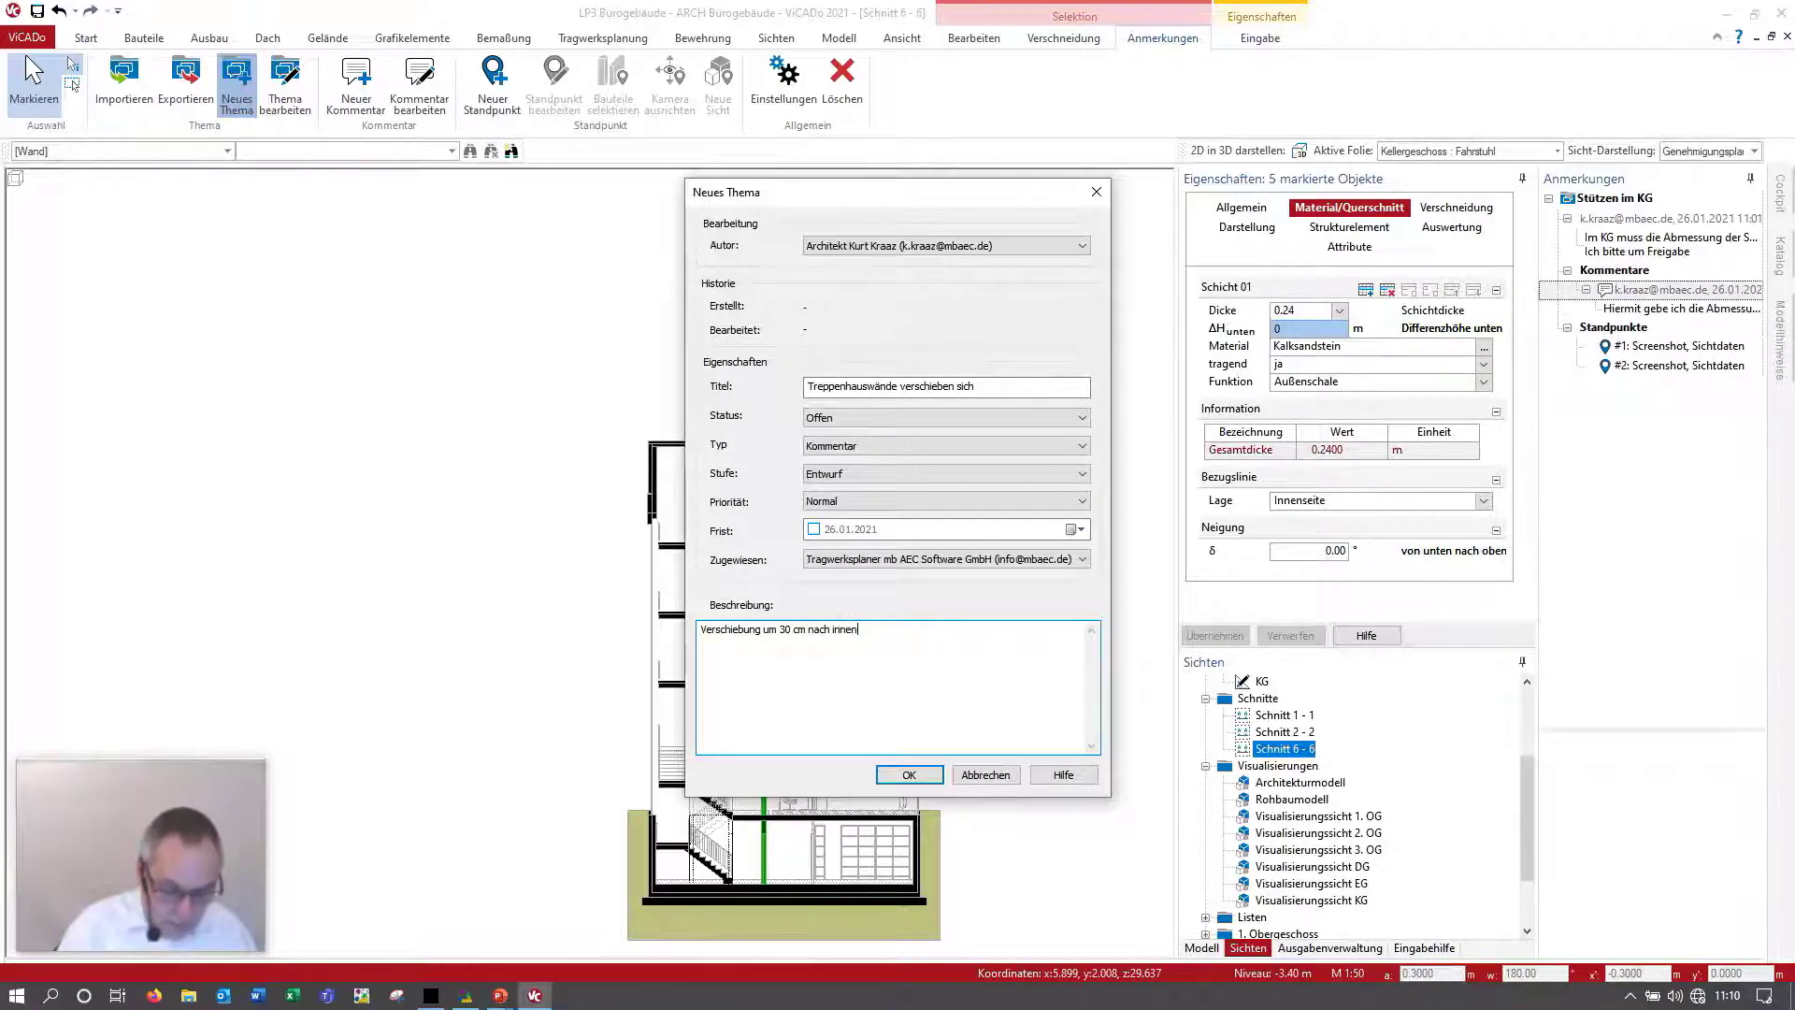
text( ... ich bi)
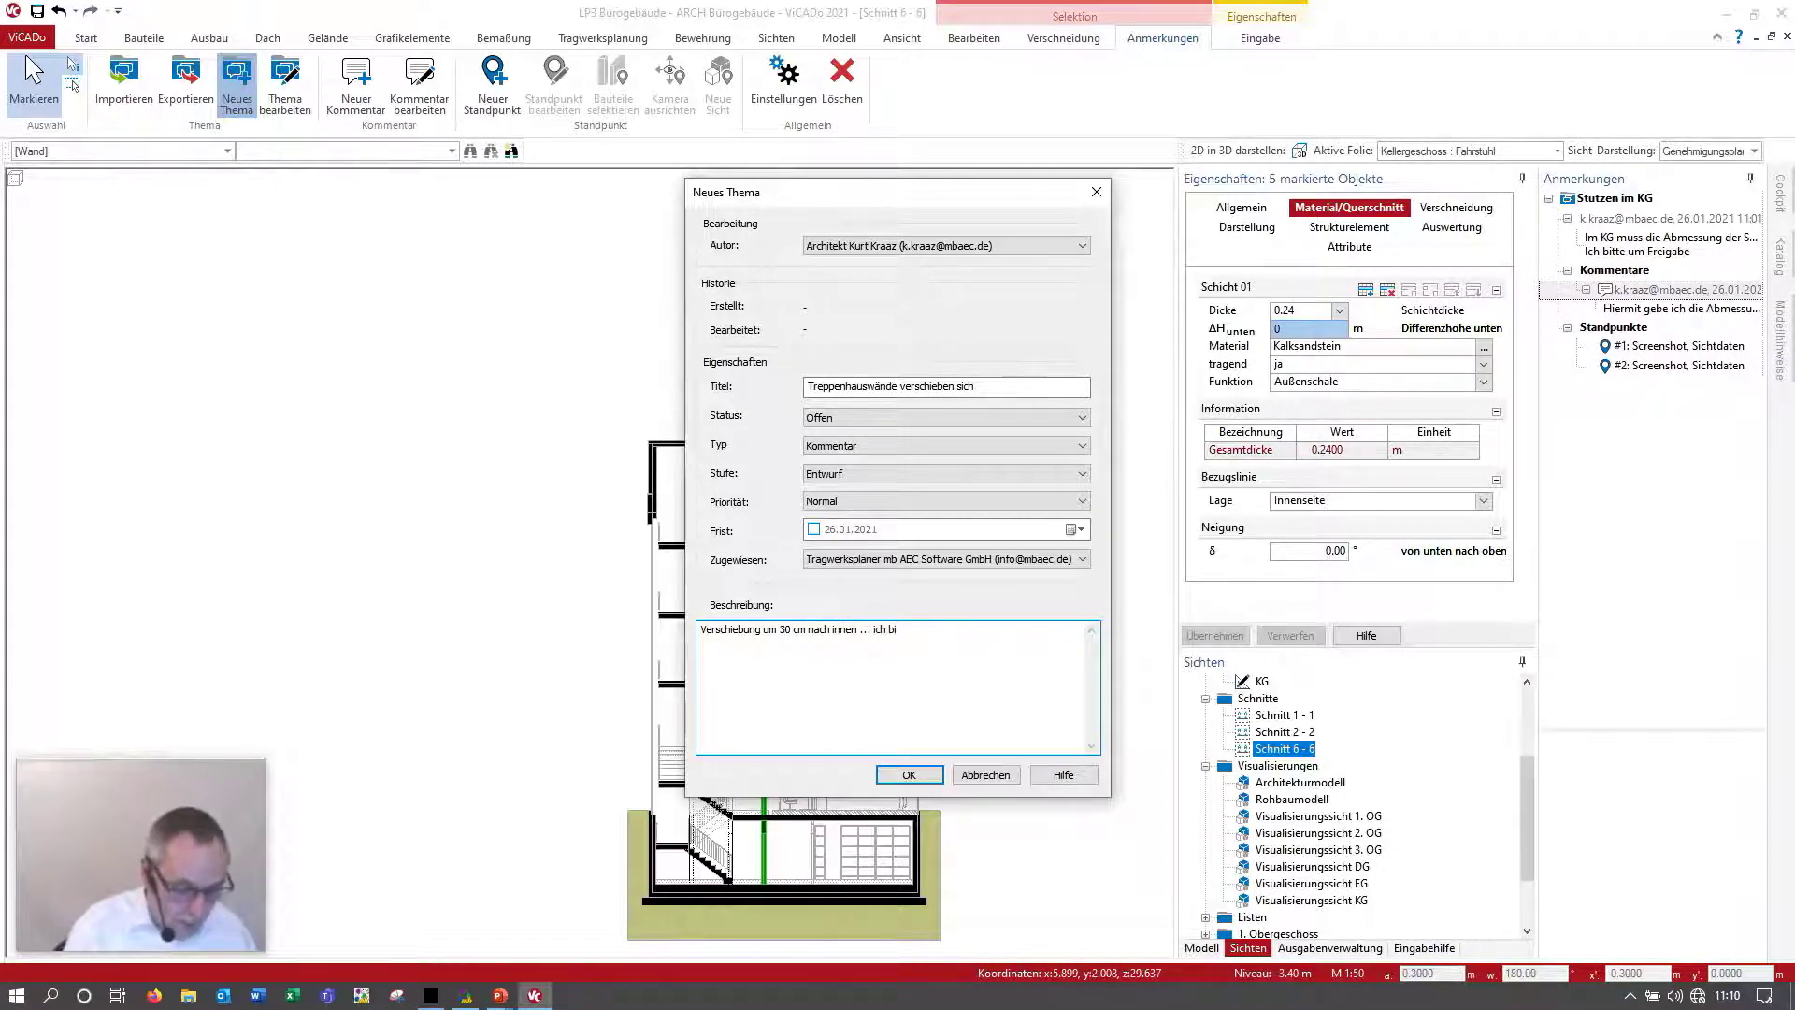
text(tte um Fre)
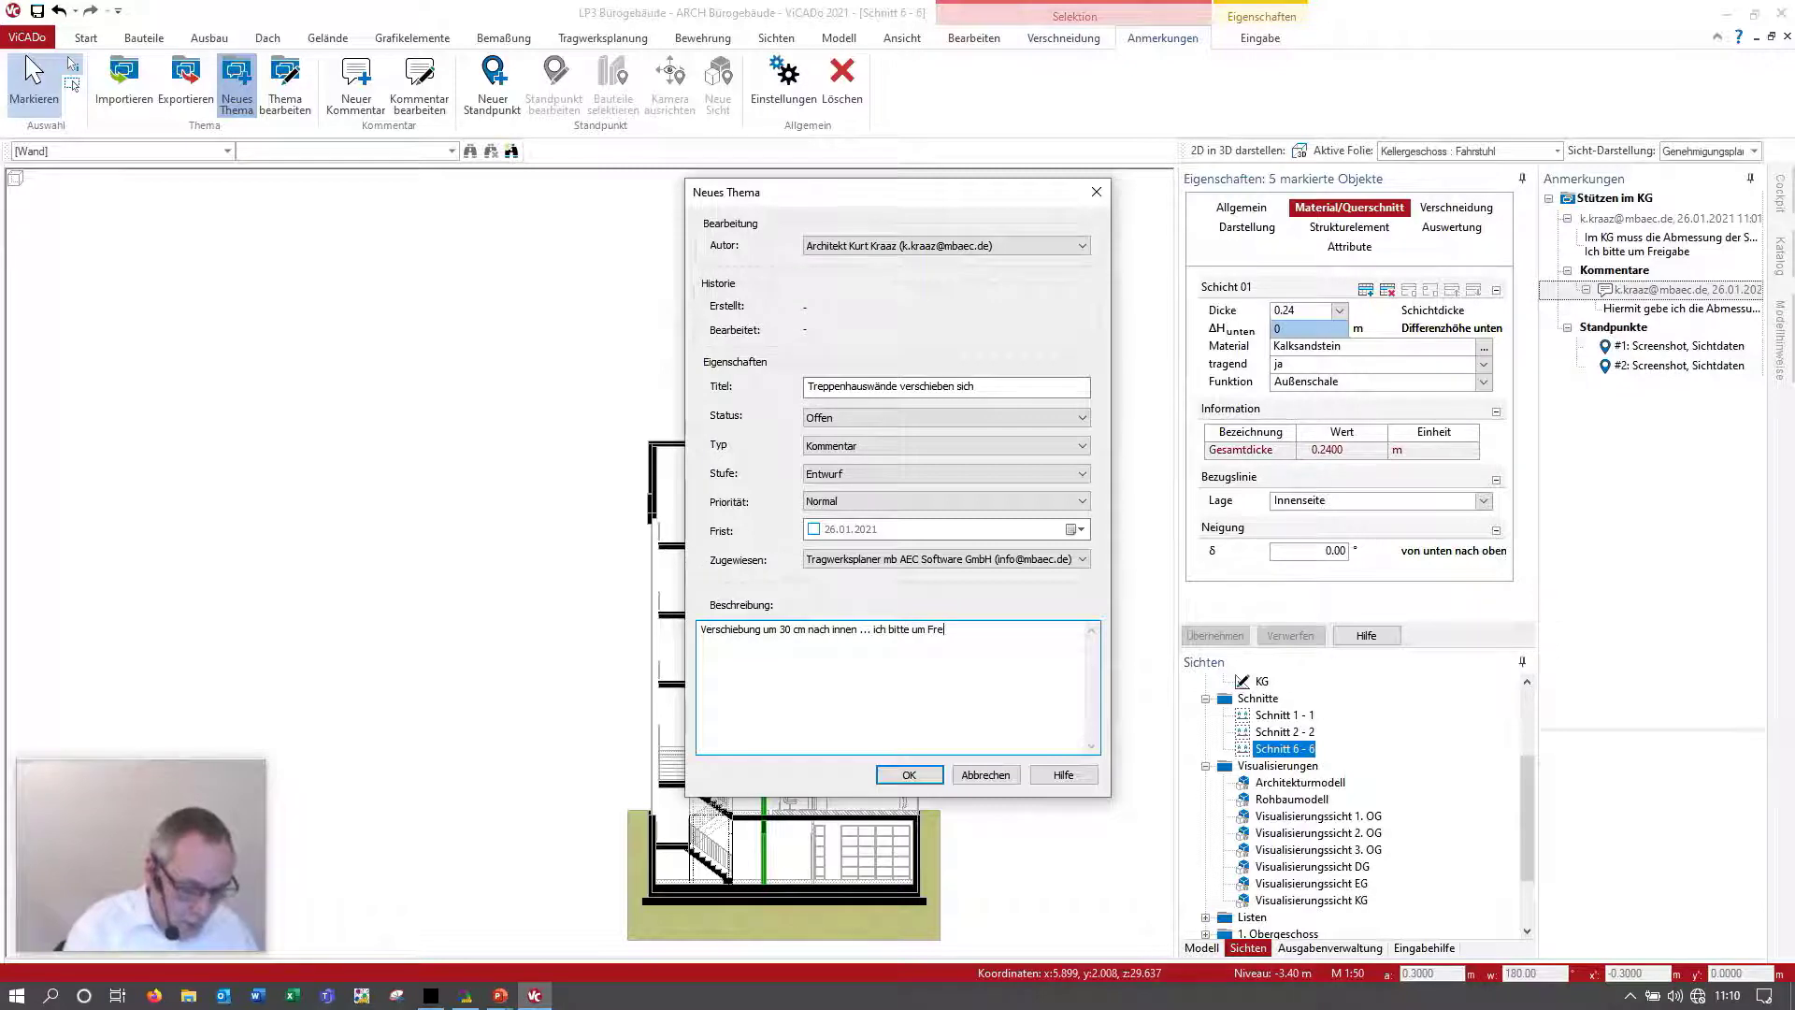
text(igabe.)
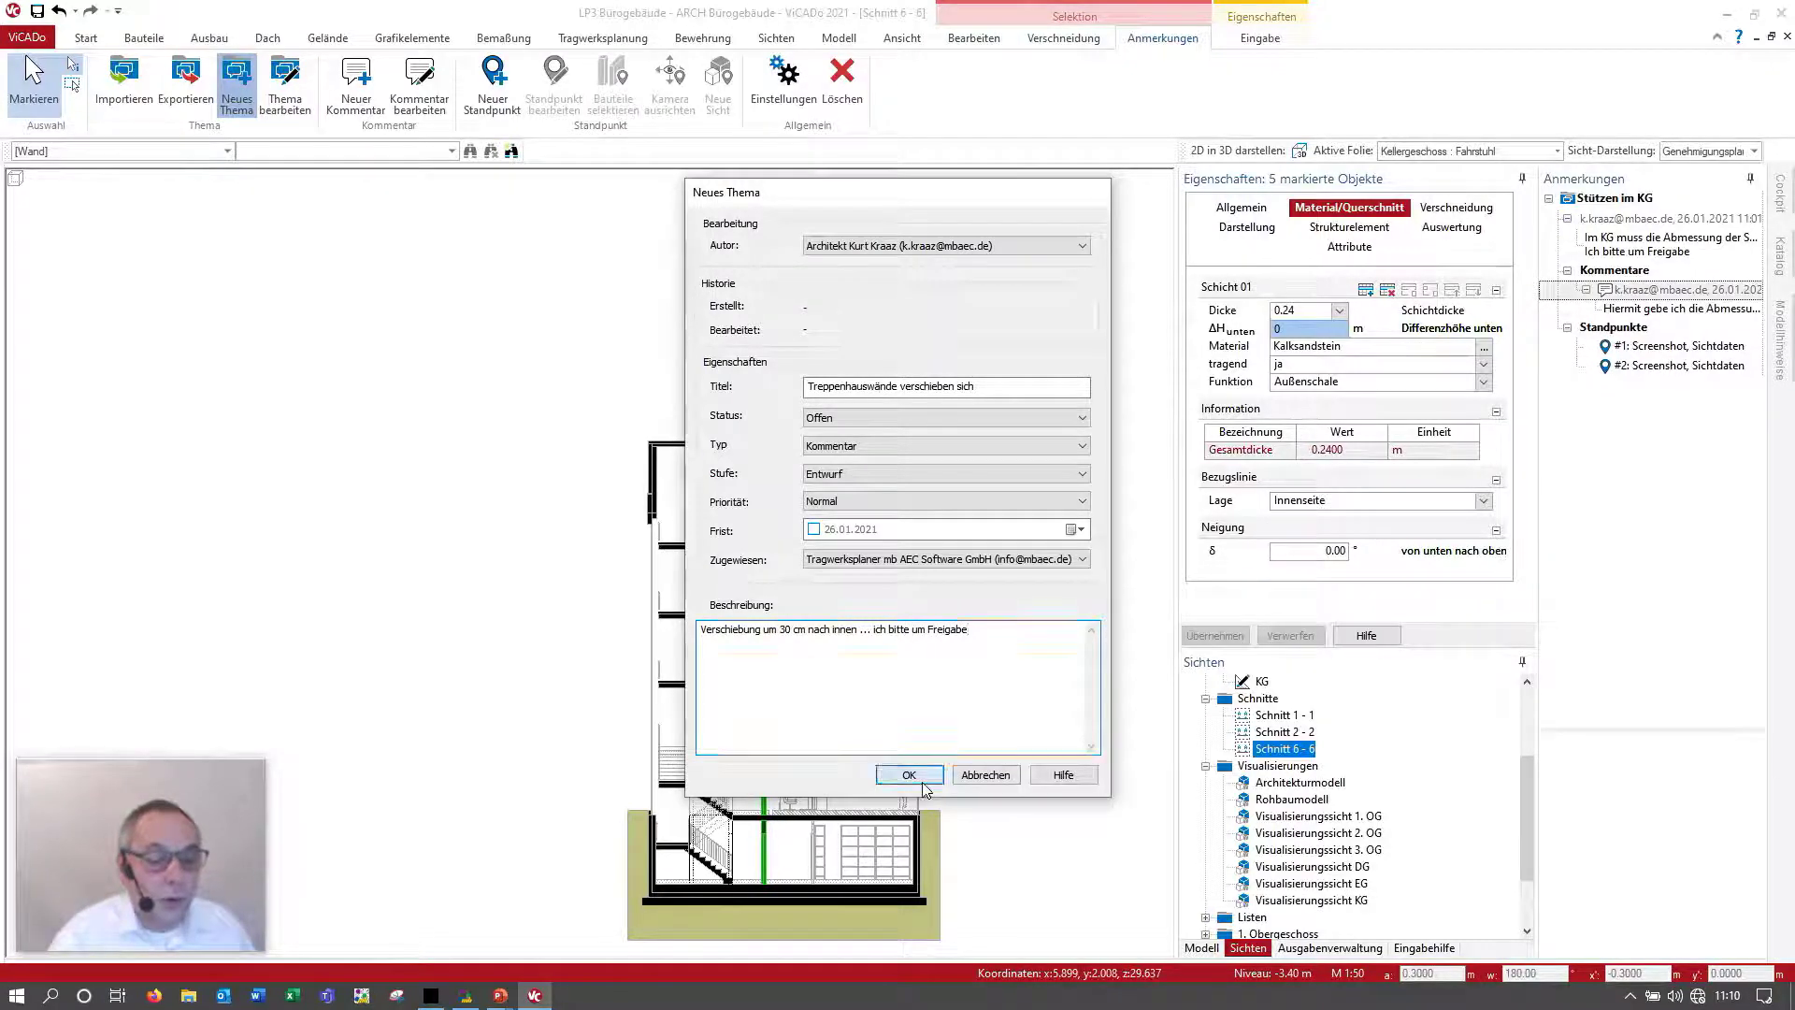
click(931, 775)
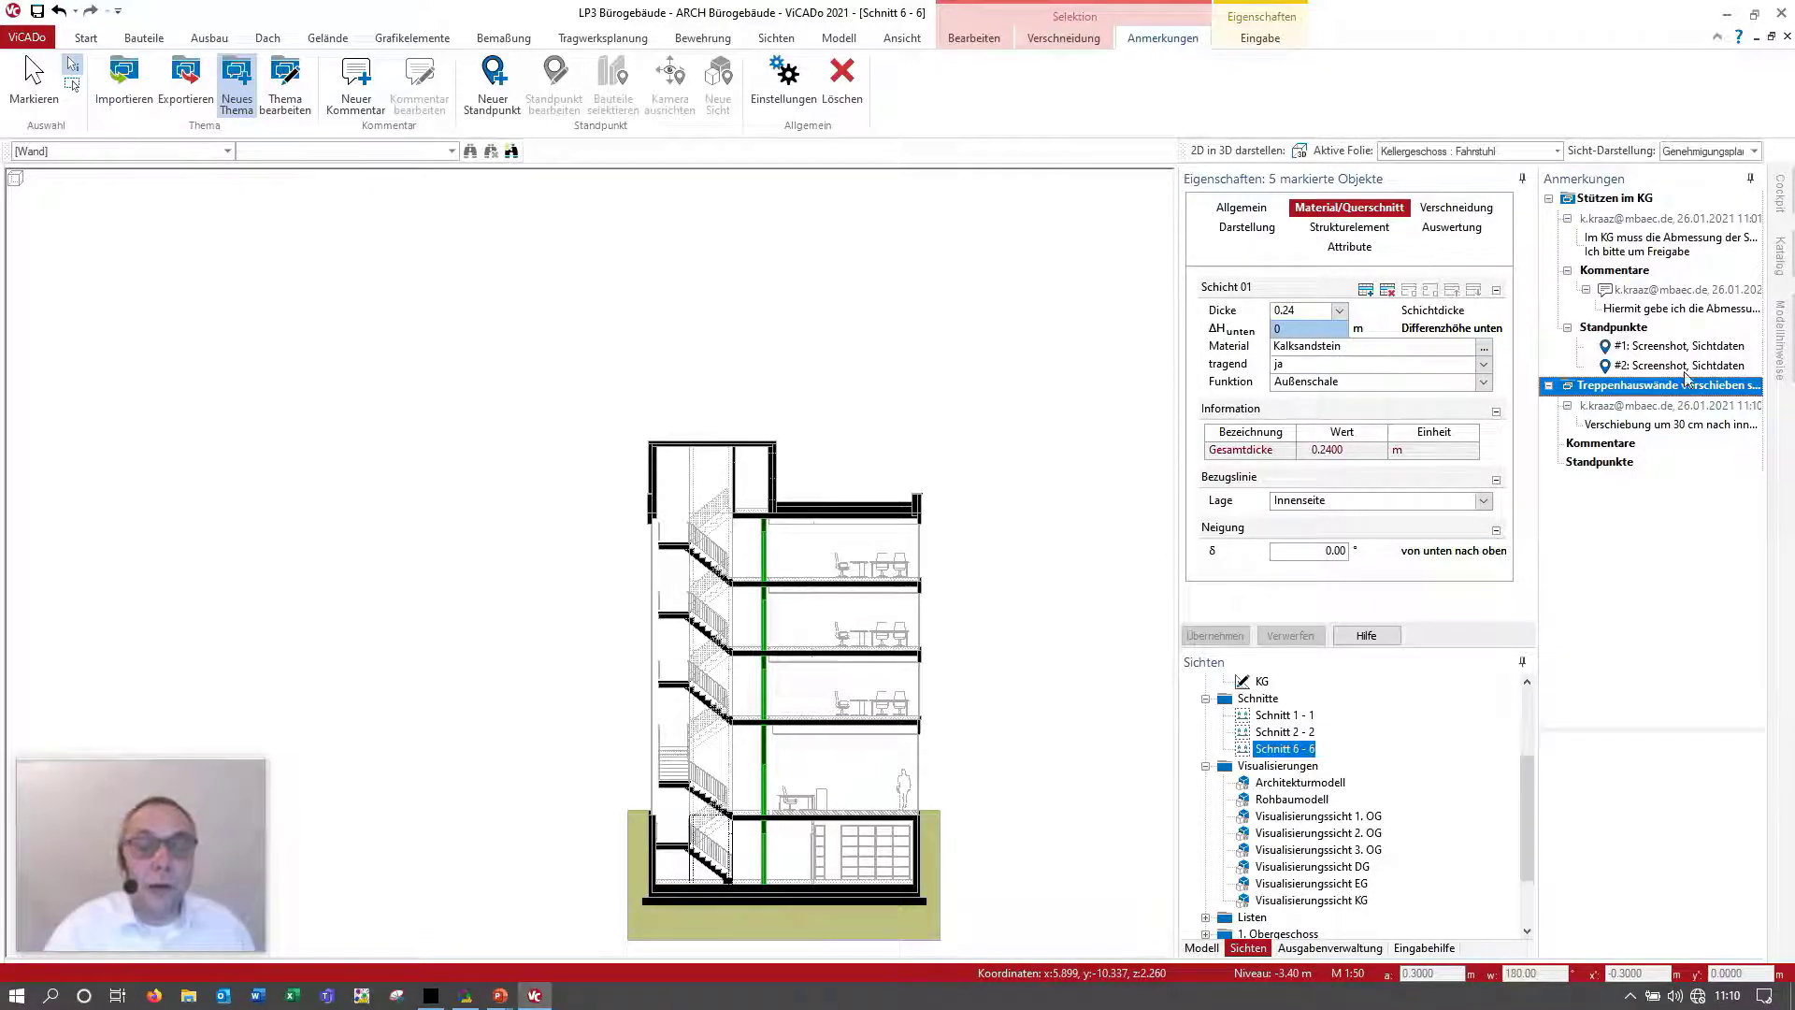
mouse_move(1680, 309)
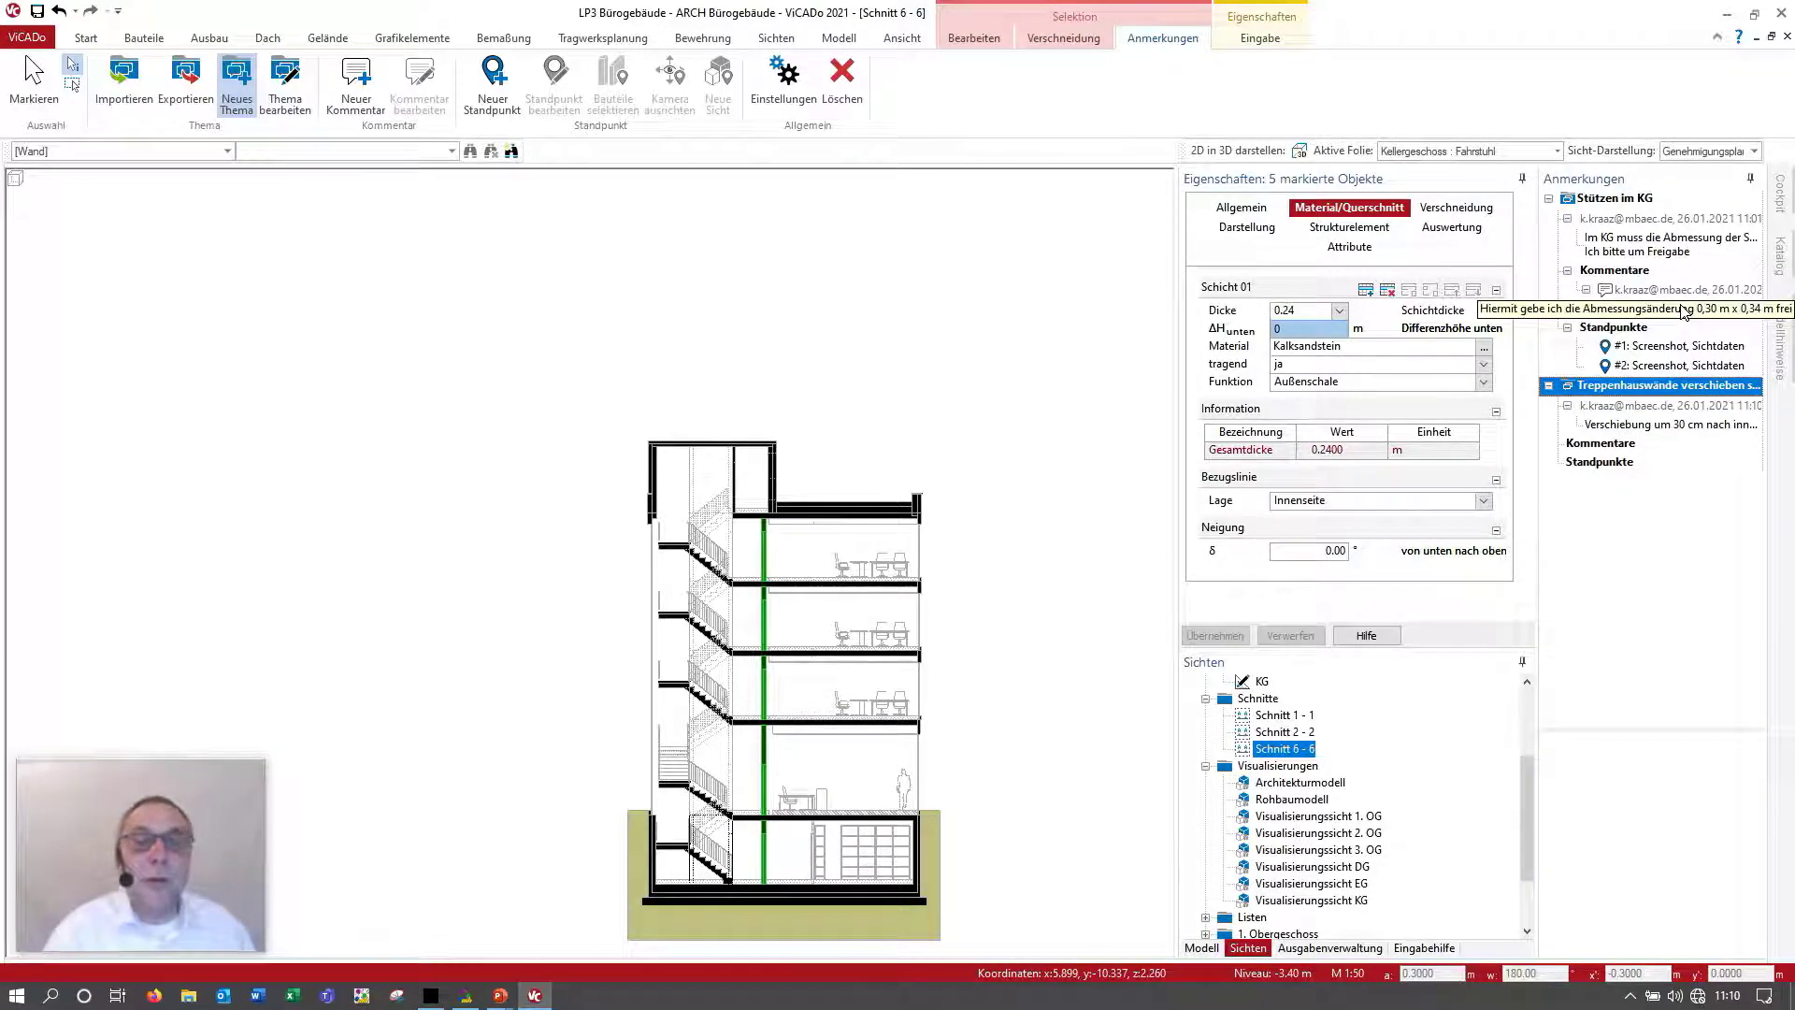
click(1680, 310)
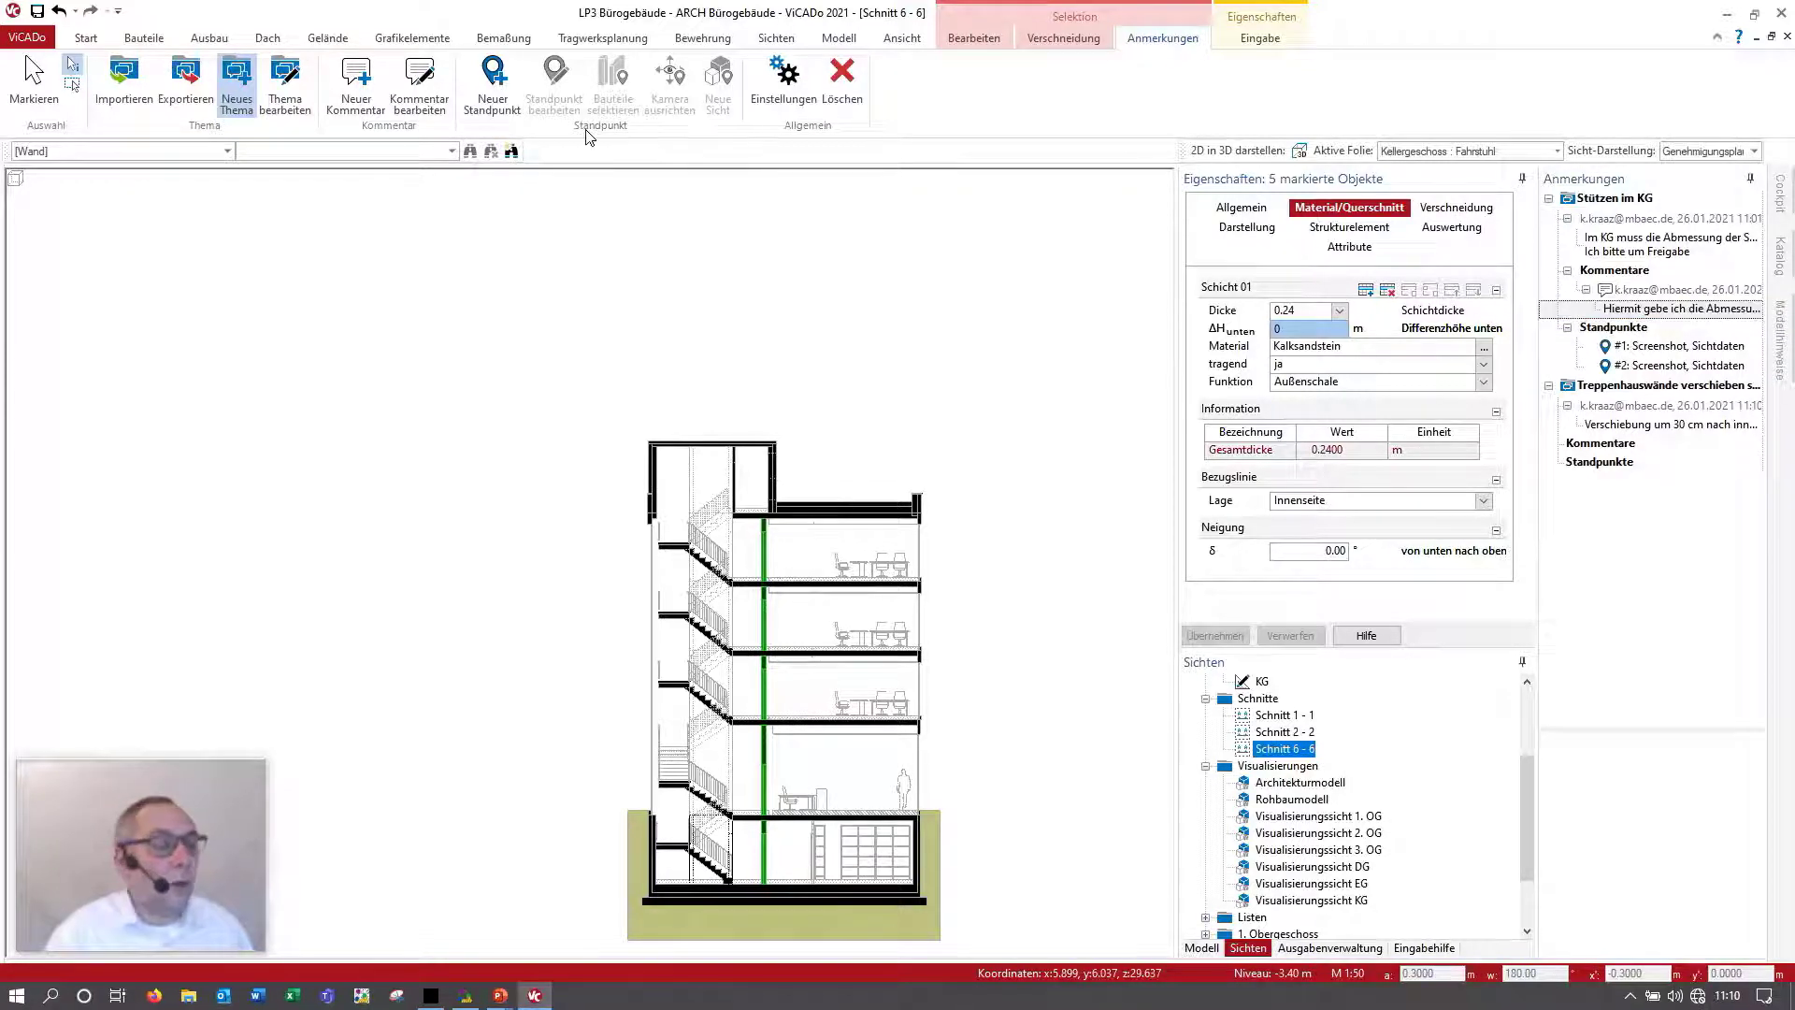
Step: Export the topics as BCF, overwriting Bürogebäude.bcf, and continue to the topic list
click(194, 103)
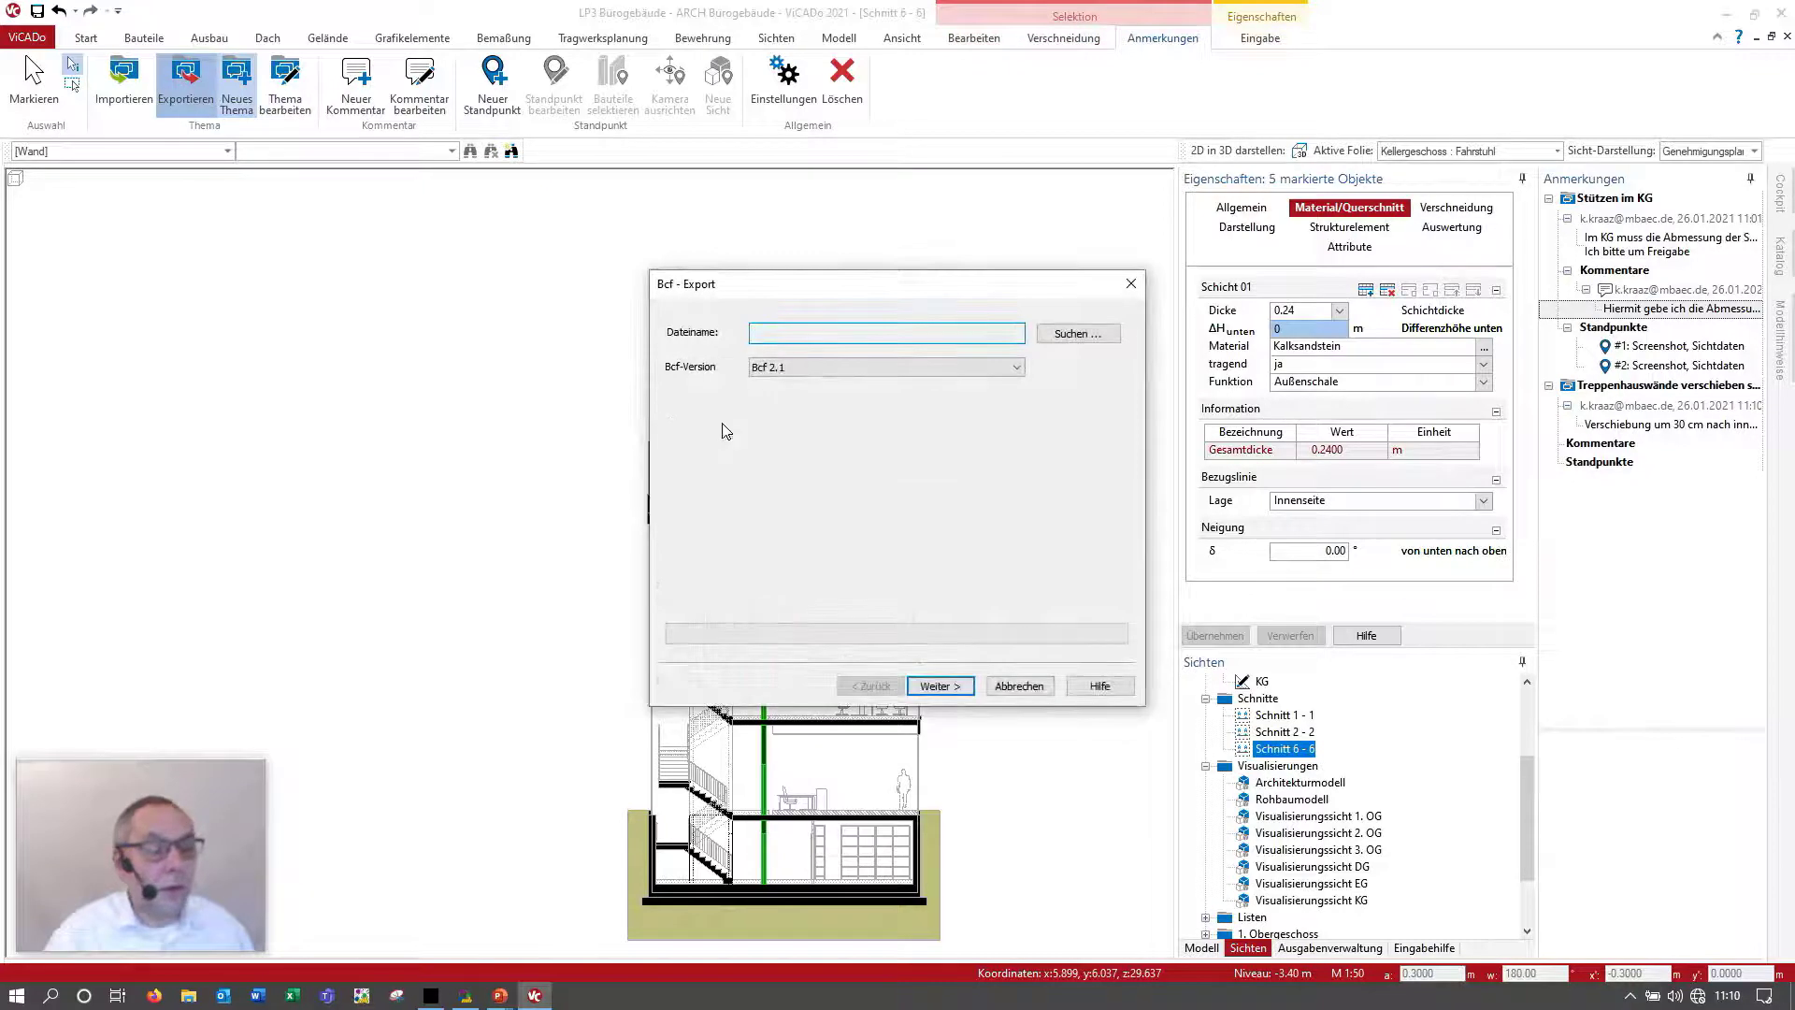
click(1058, 336)
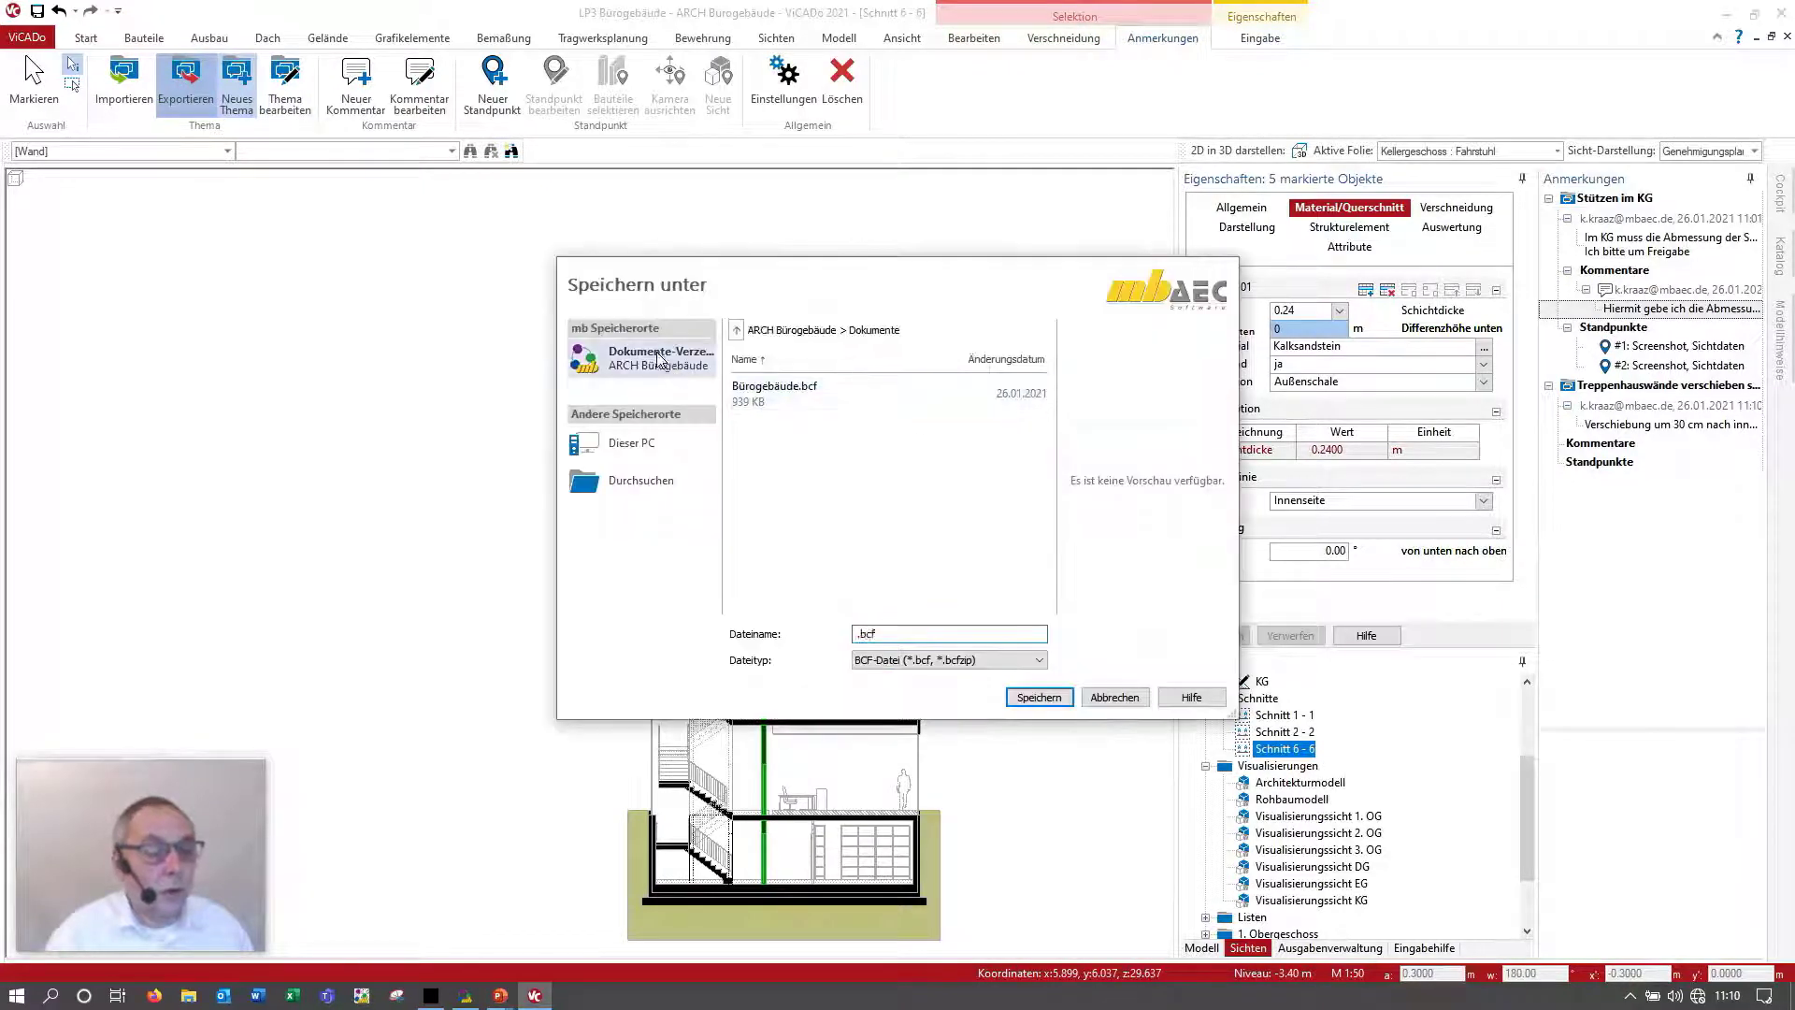
click(776, 397)
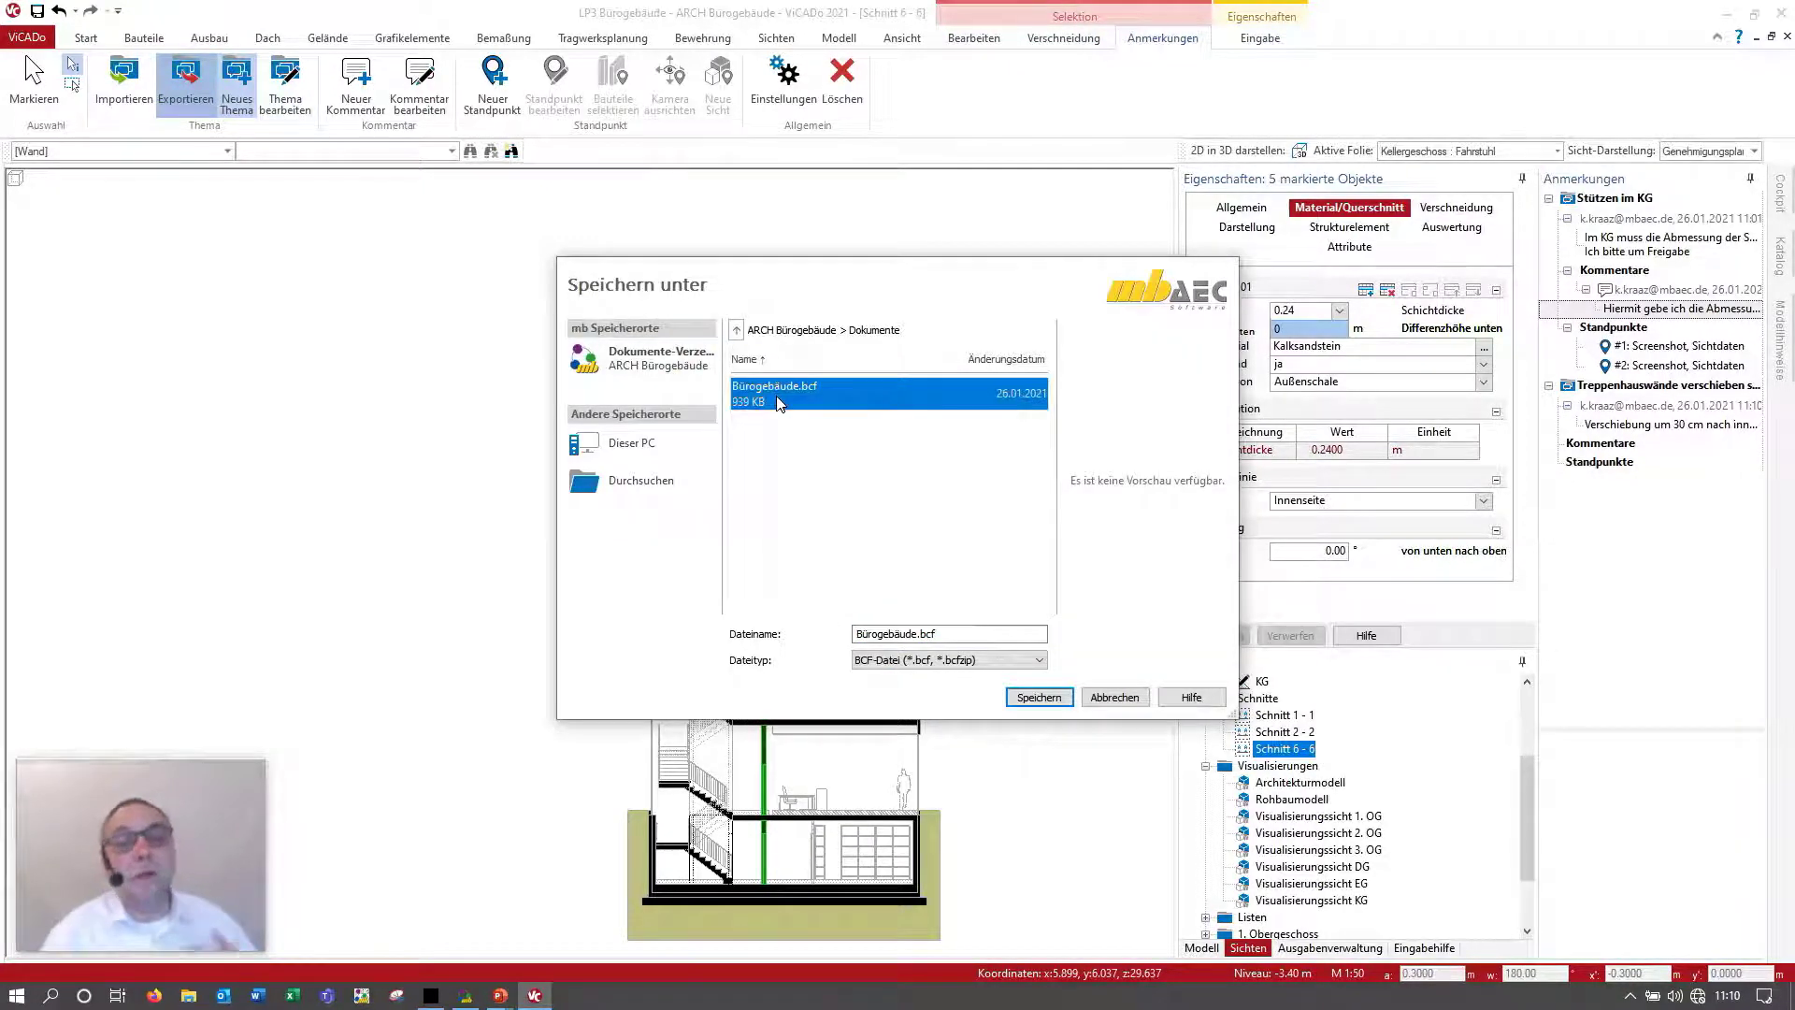
click(1038, 696)
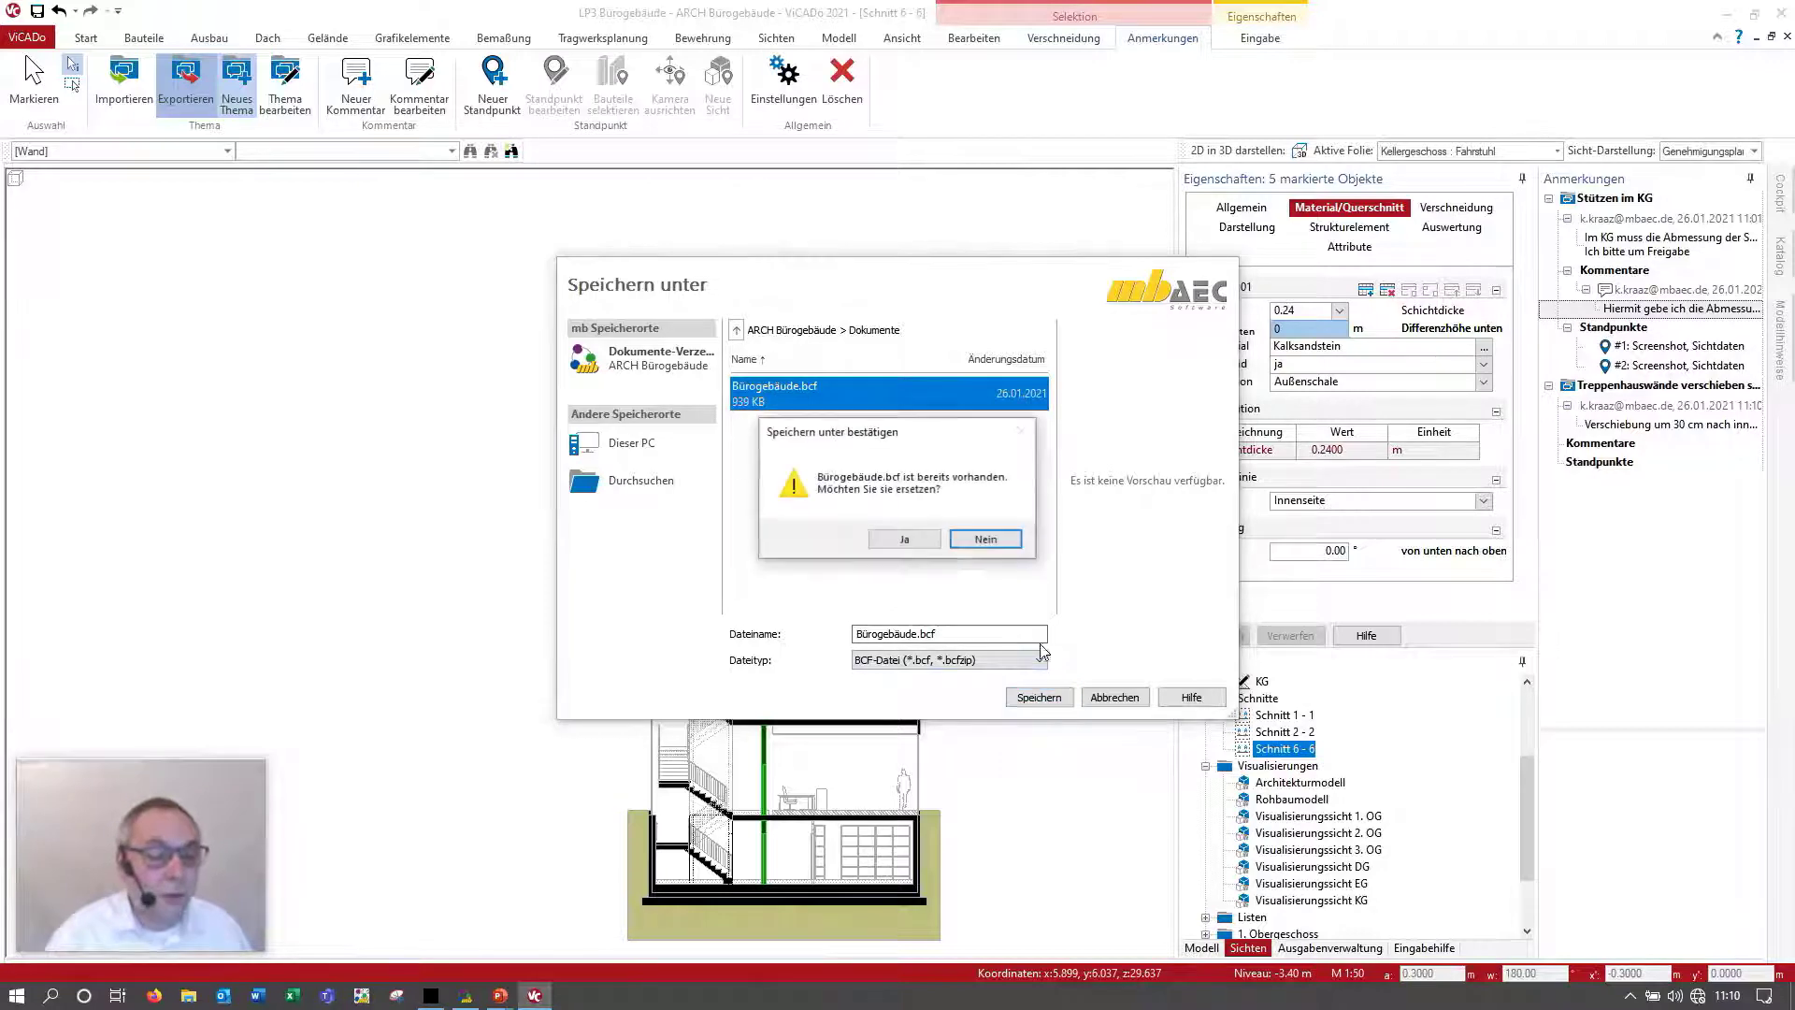
click(904, 539)
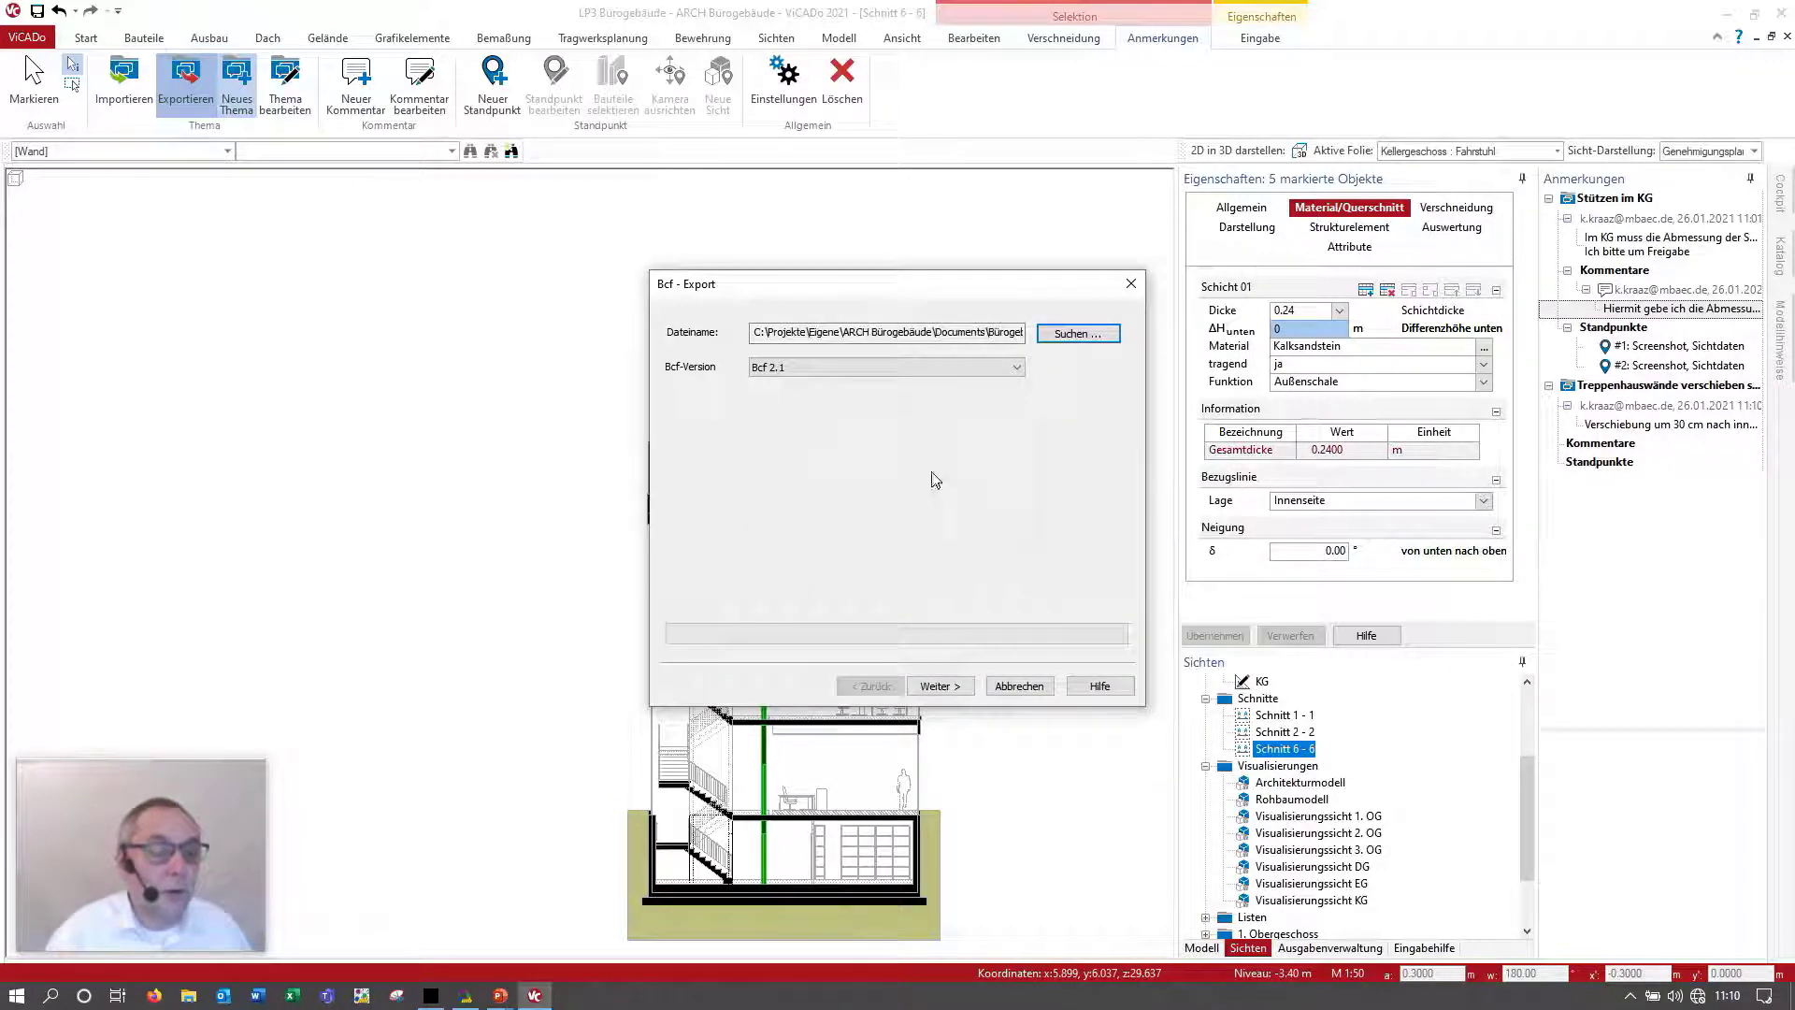
click(939, 685)
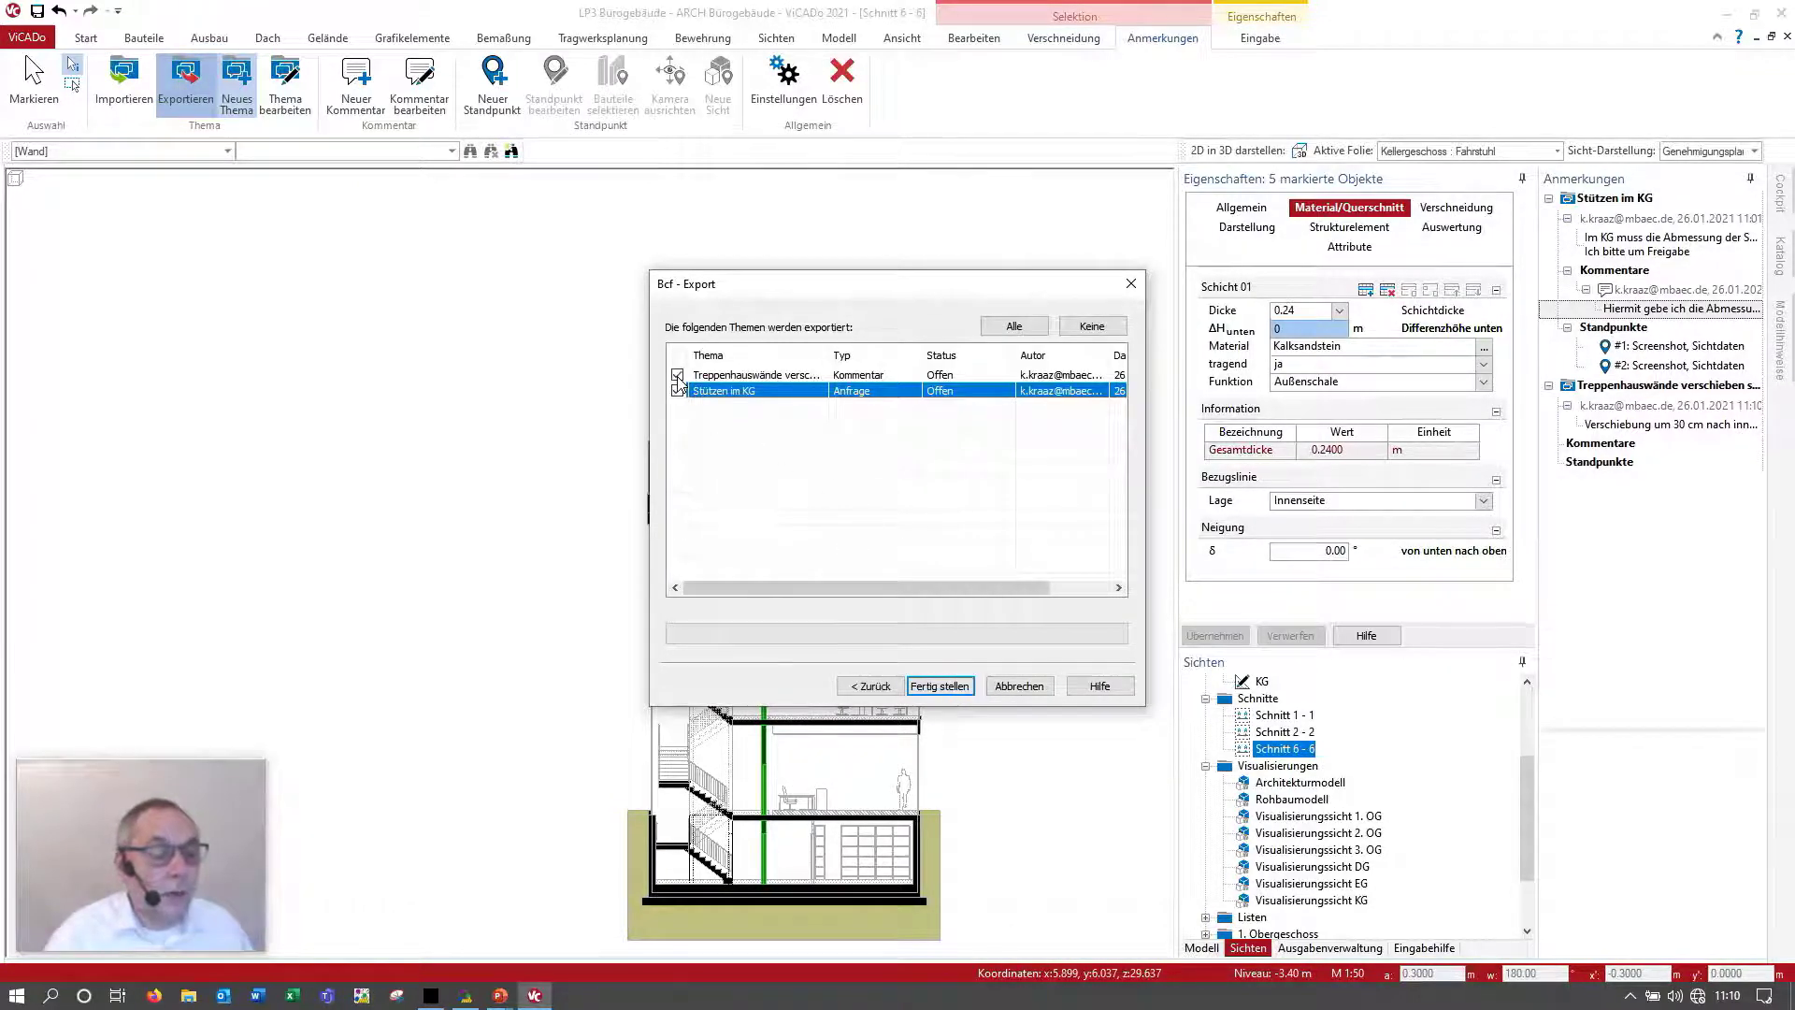
Step: Finish the BCF export and bring the Teilmodell Rohbau LP3 3D view into the main pane
click(972, 689)
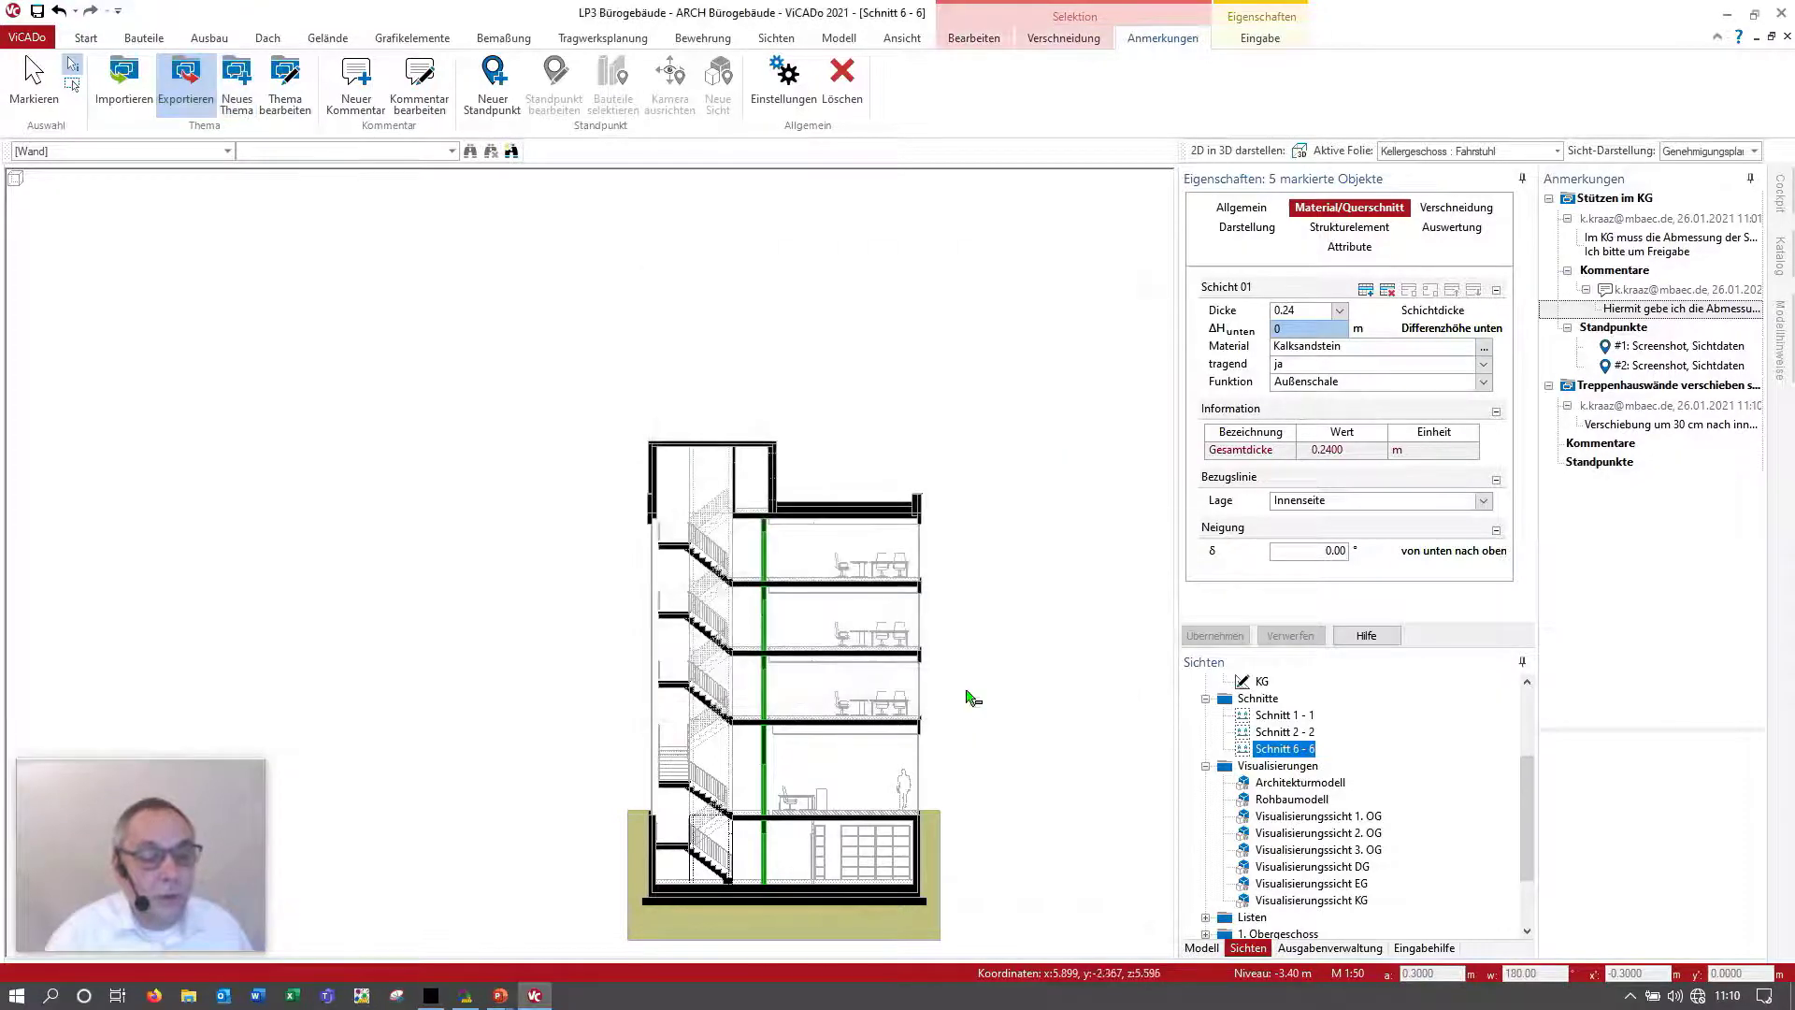
click(1091, 439)
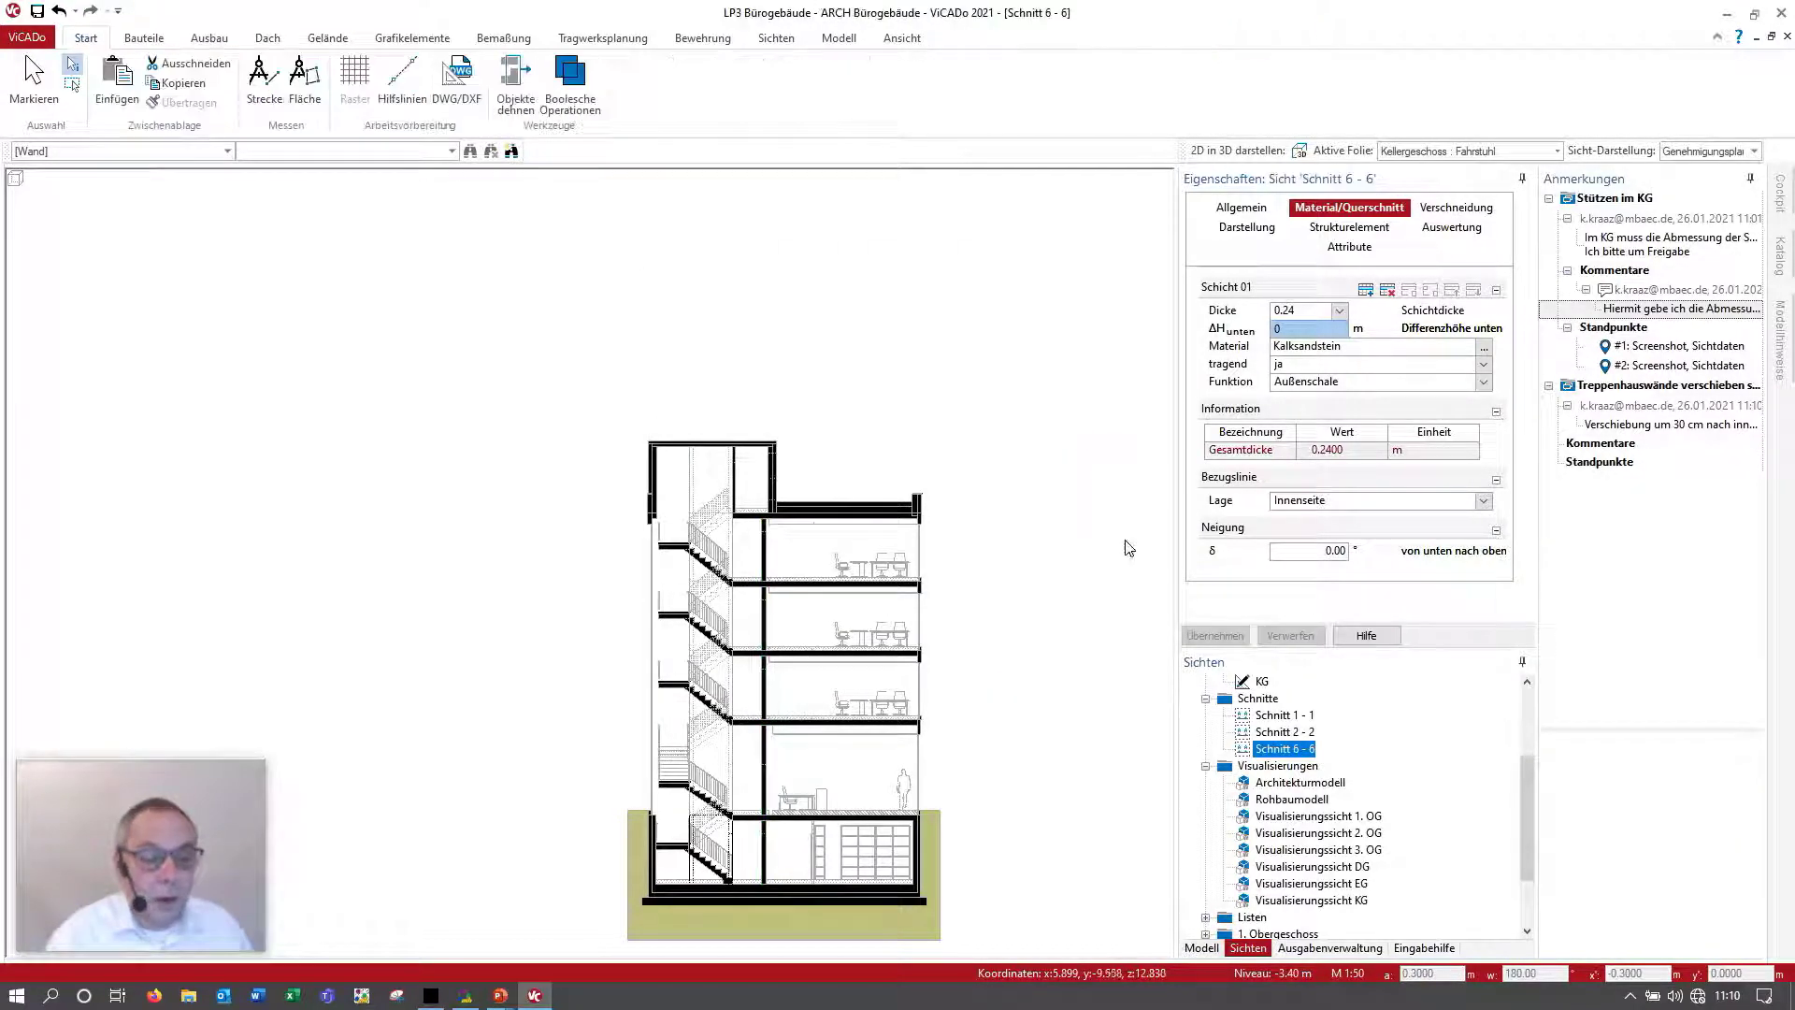
click(1771, 36)
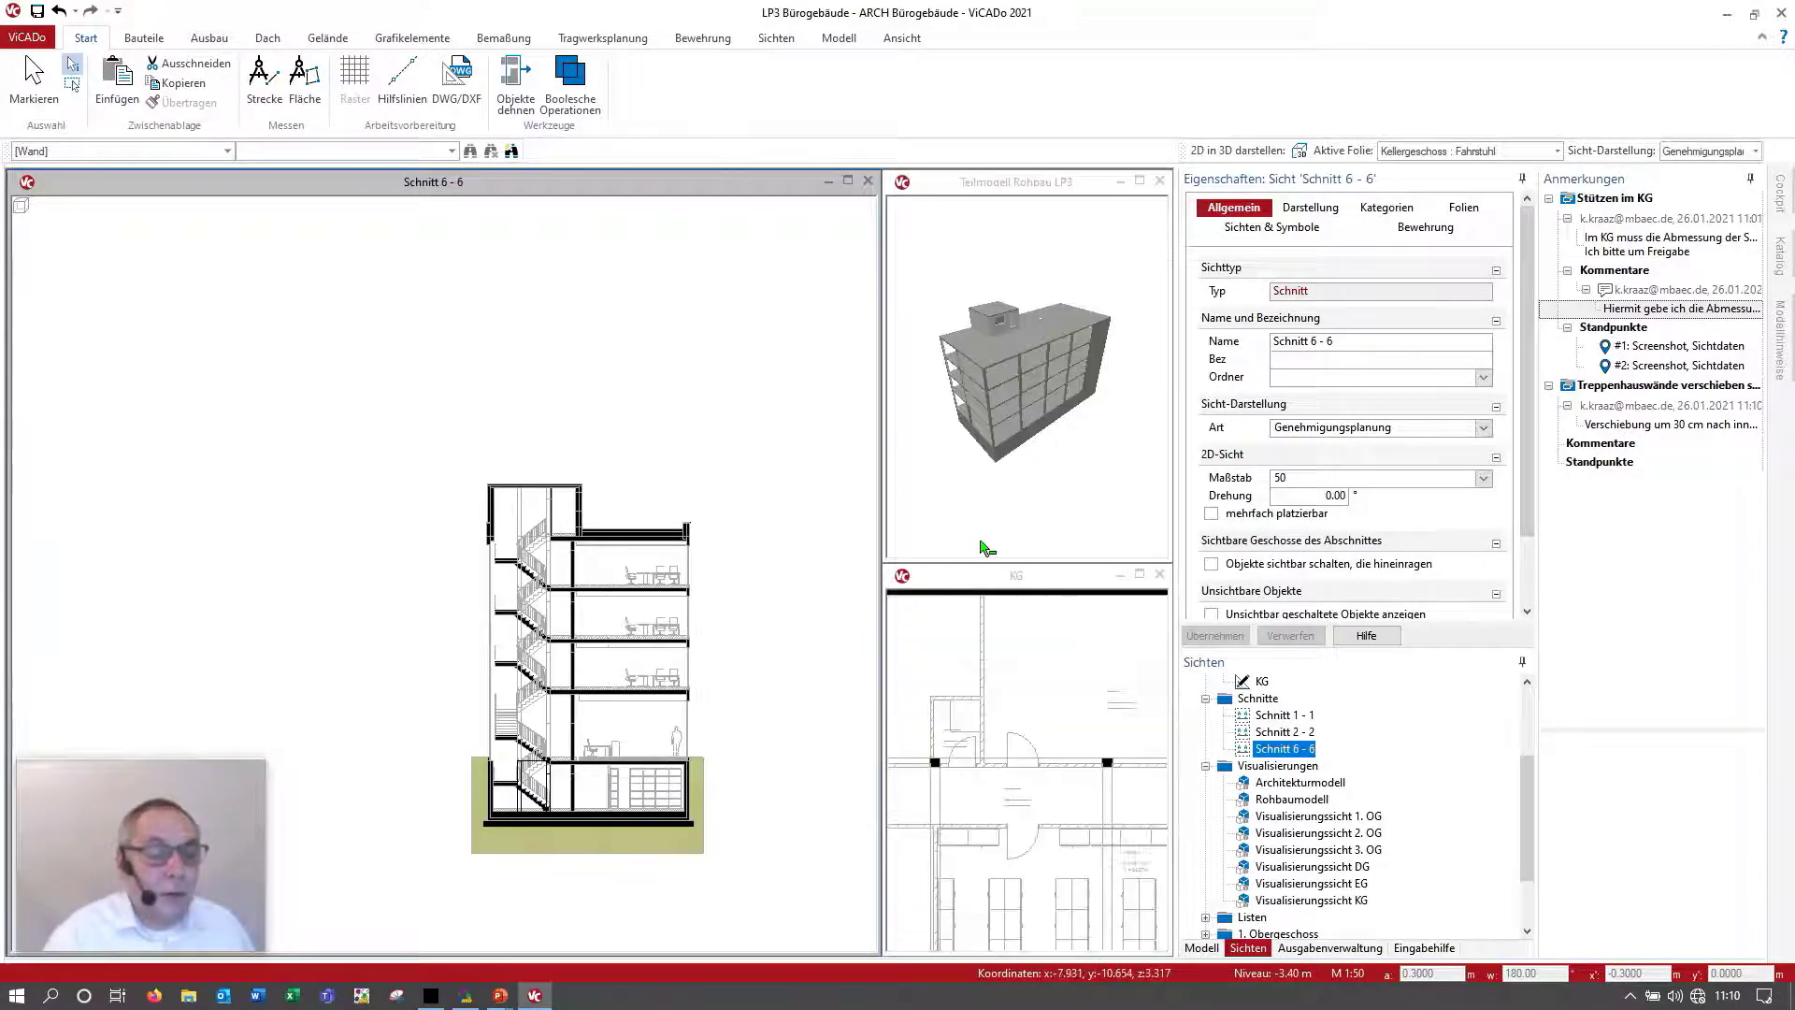
click(1139, 181)
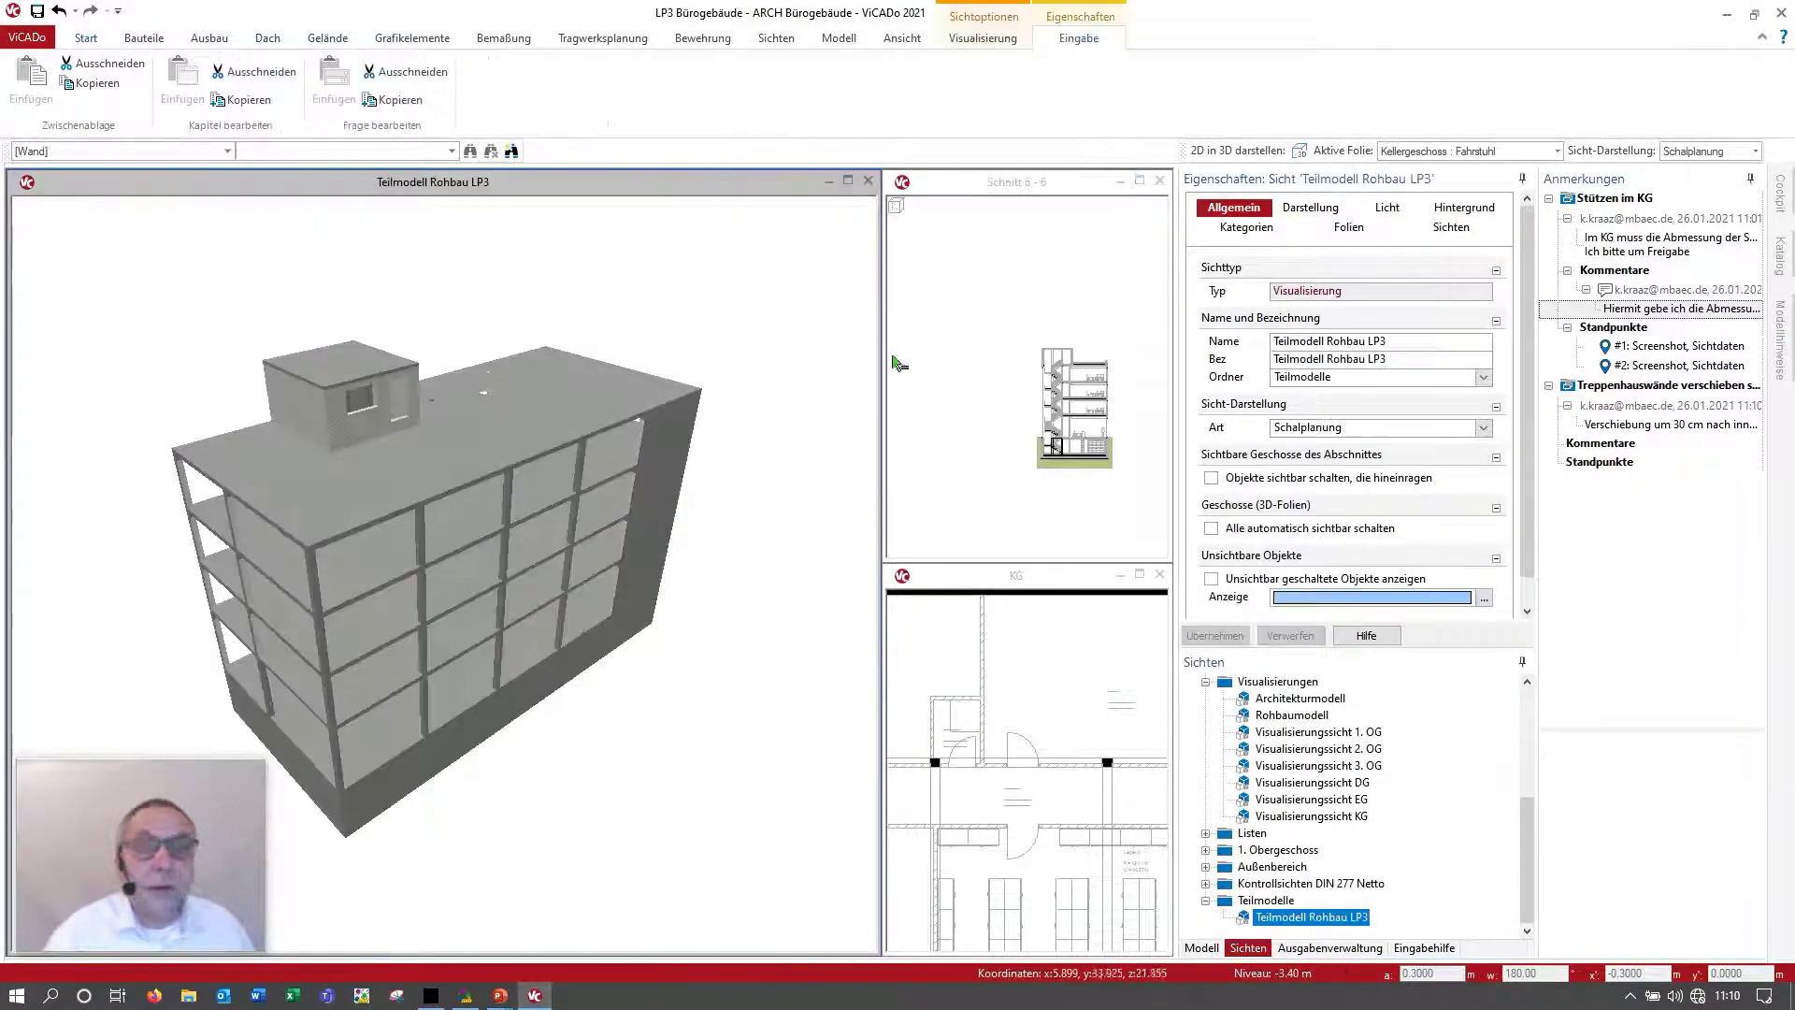
mouse_move(454, 774)
middle_down()
mouse_move(430, 730)
mouse_move(526, 715)
middle_up()
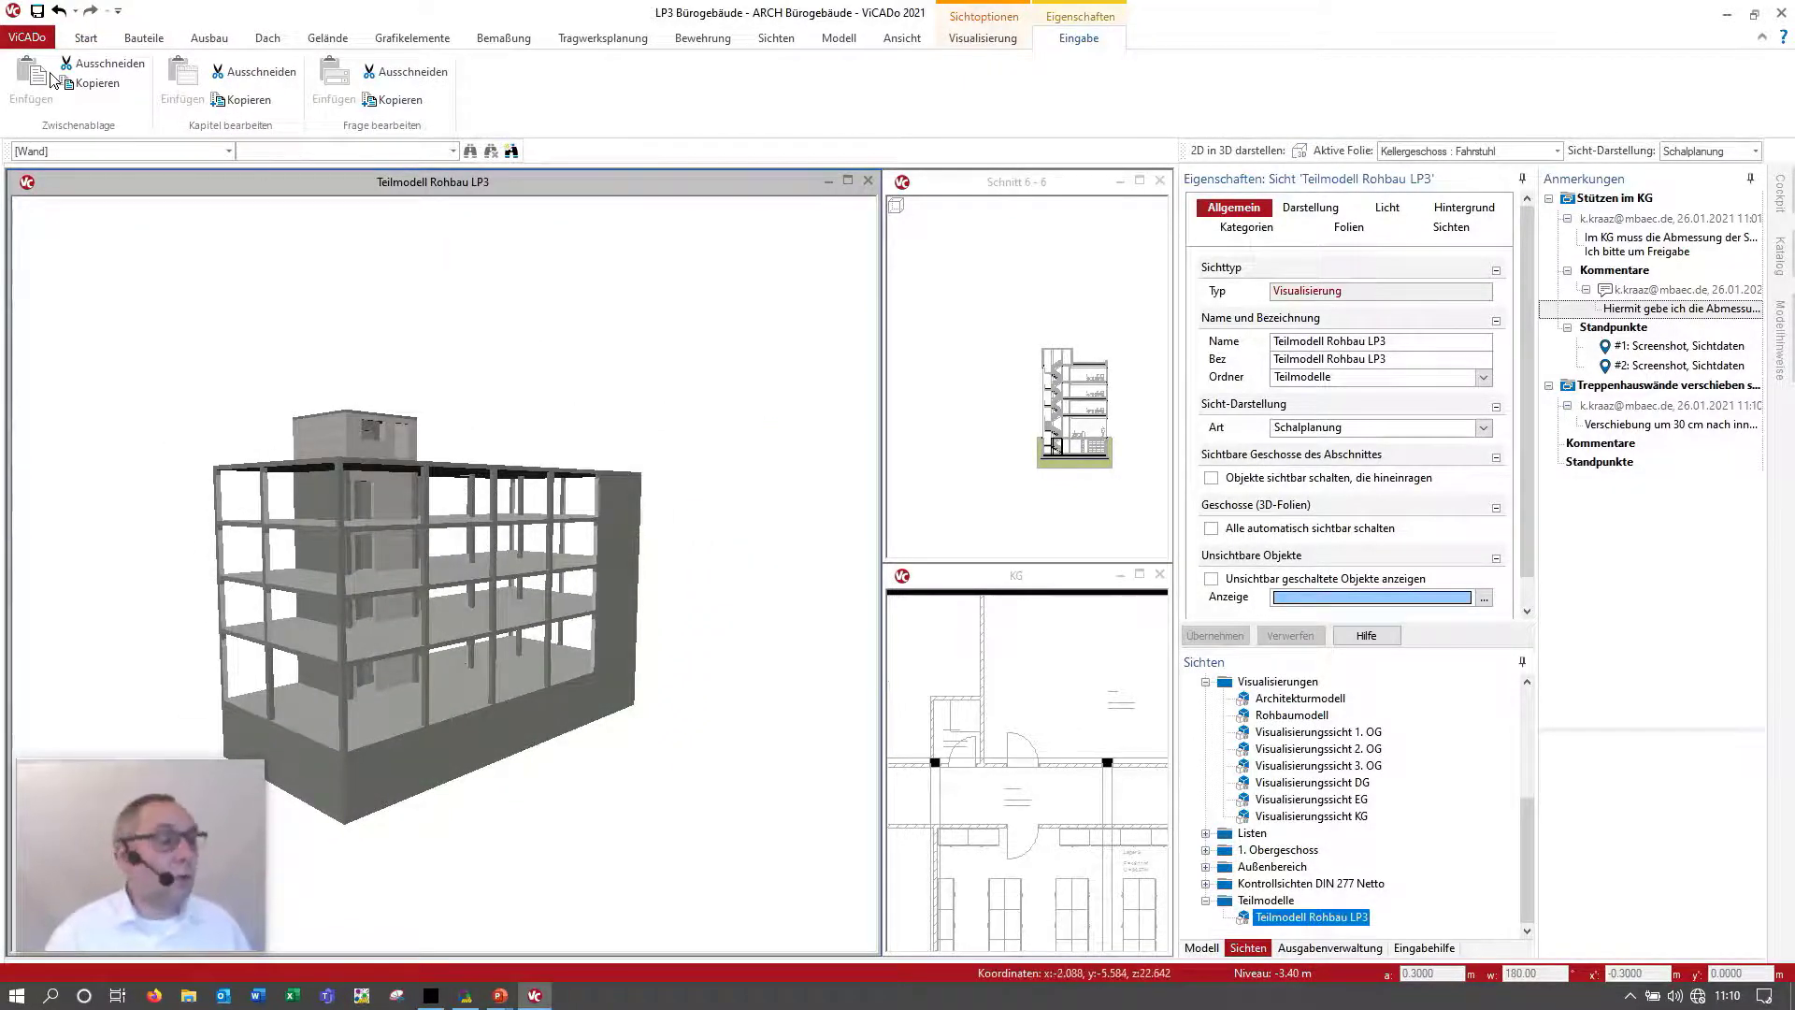
Step: Start an IFC export saved as Teilmodell Rohbau LP4 R1.ifc
click(42, 45)
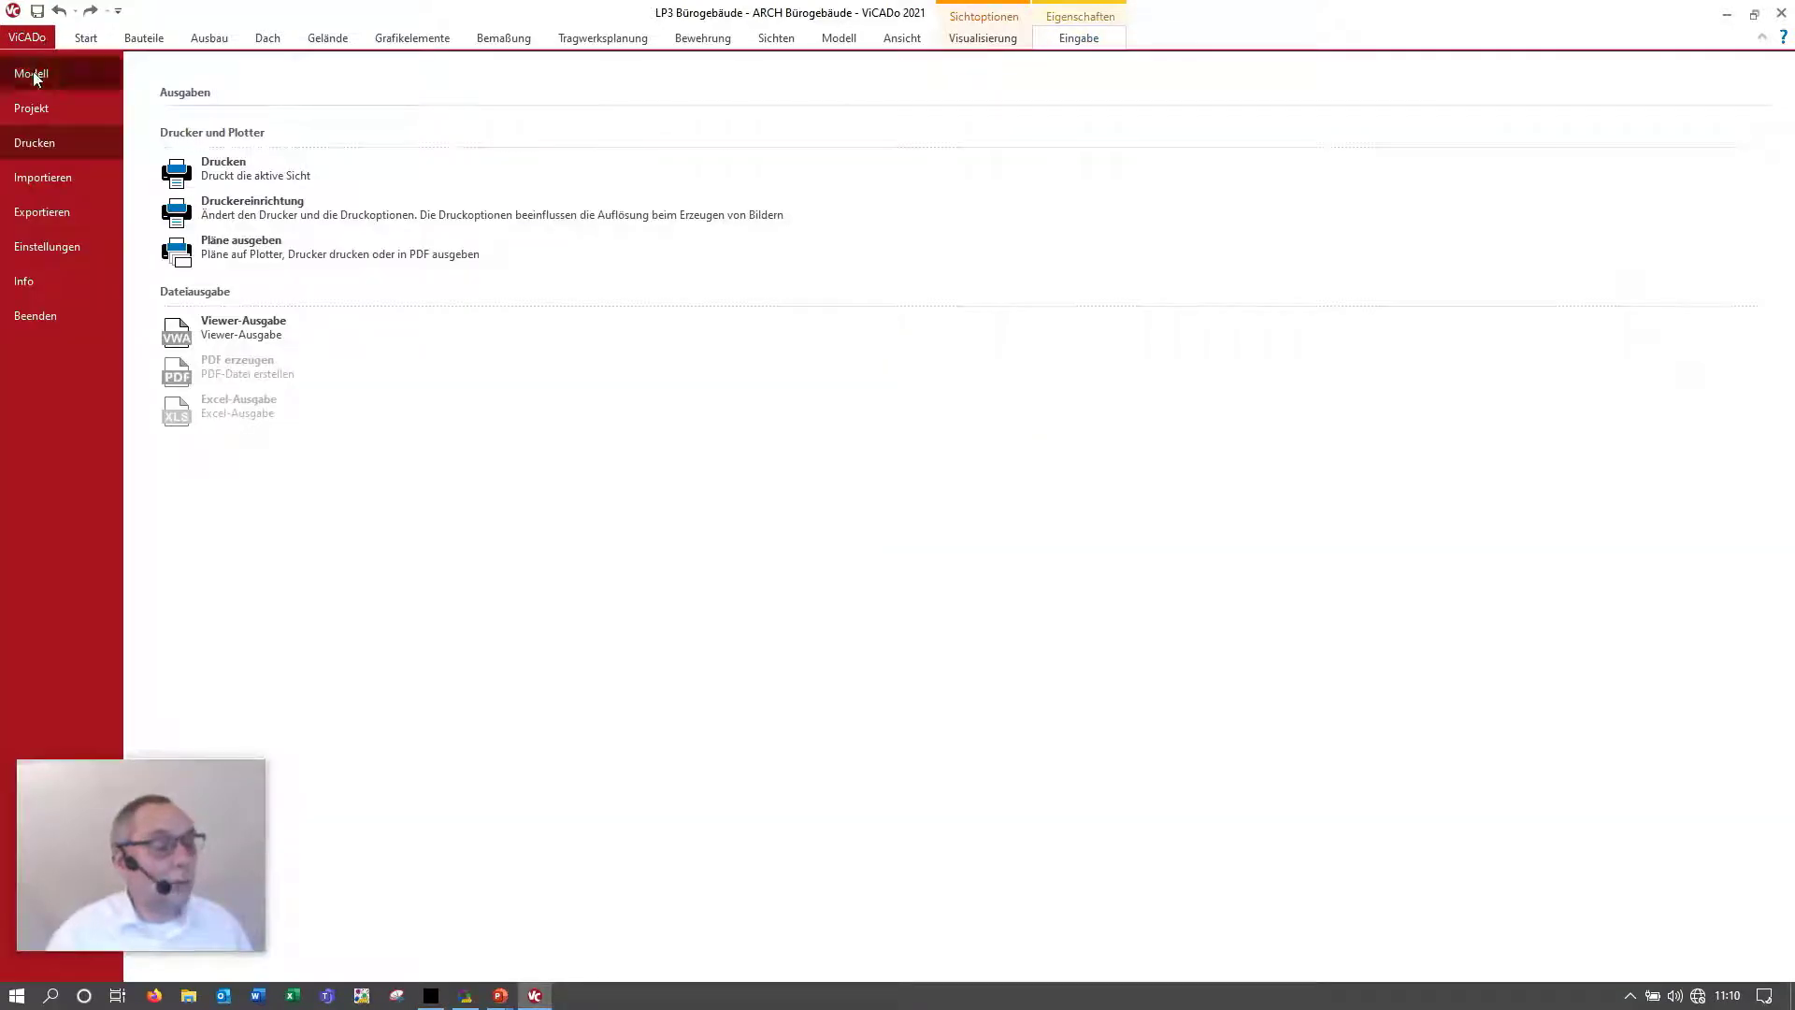
click(41, 213)
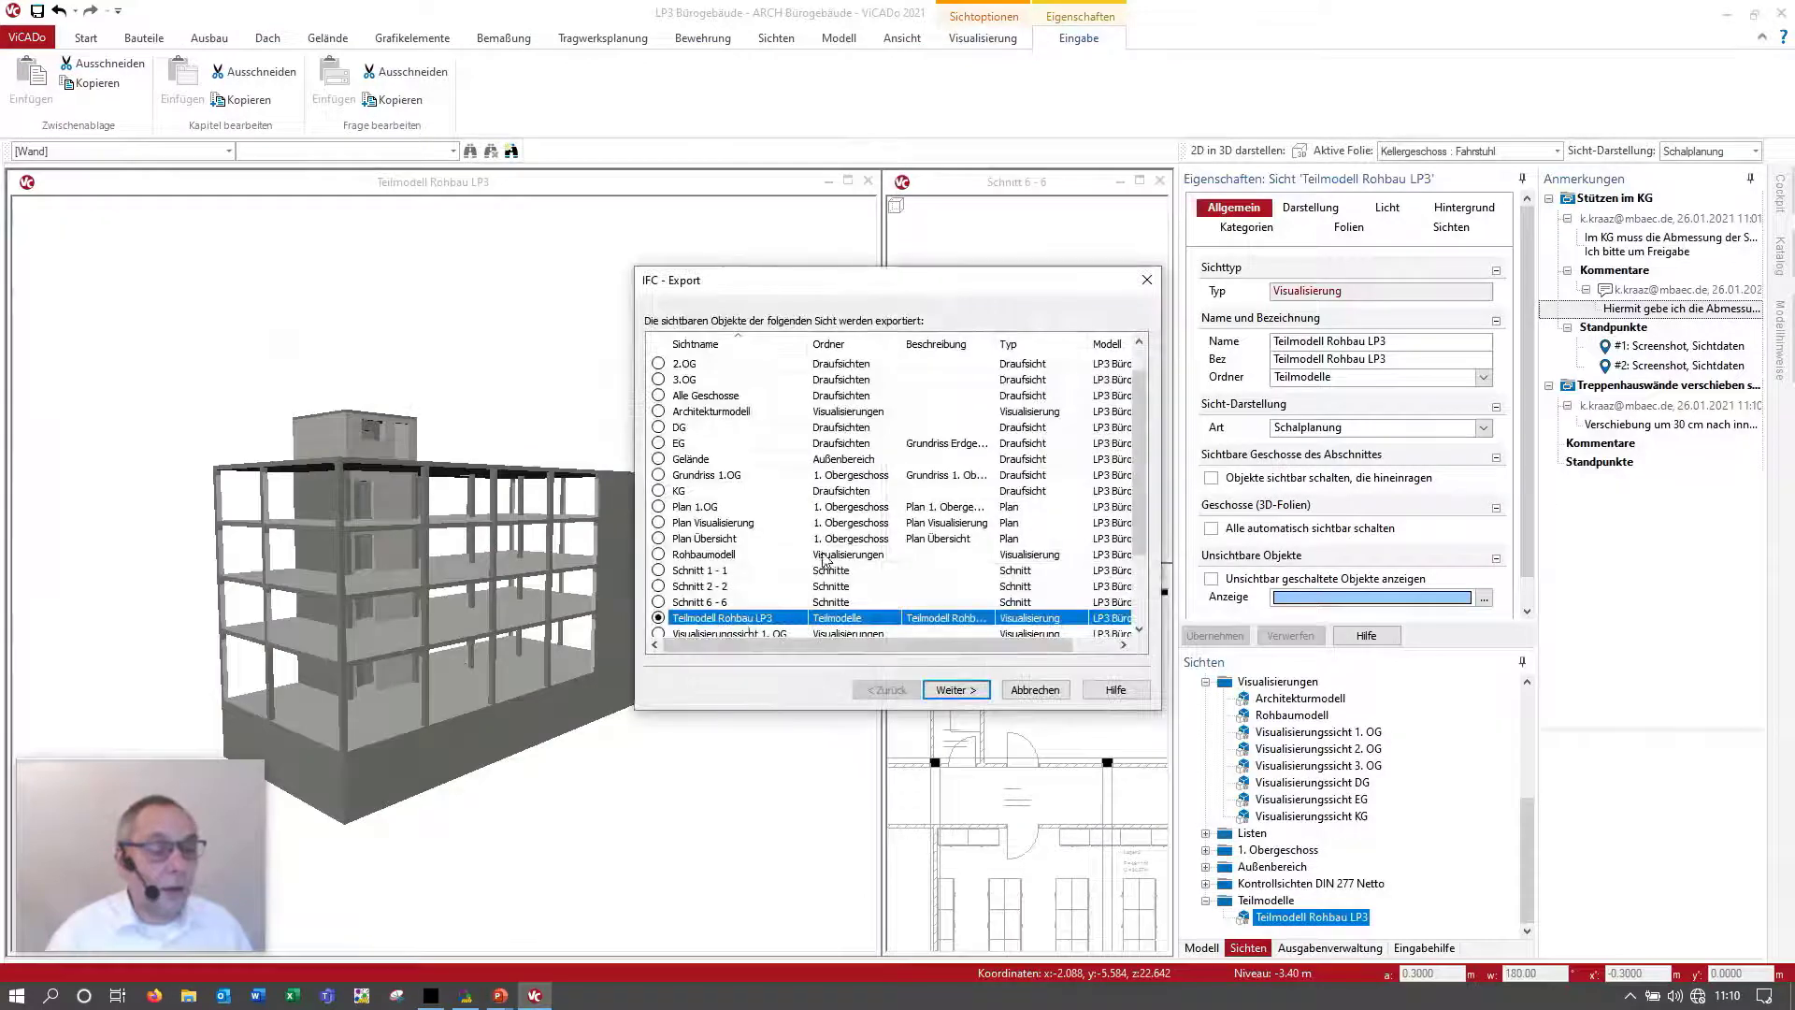
click(954, 692)
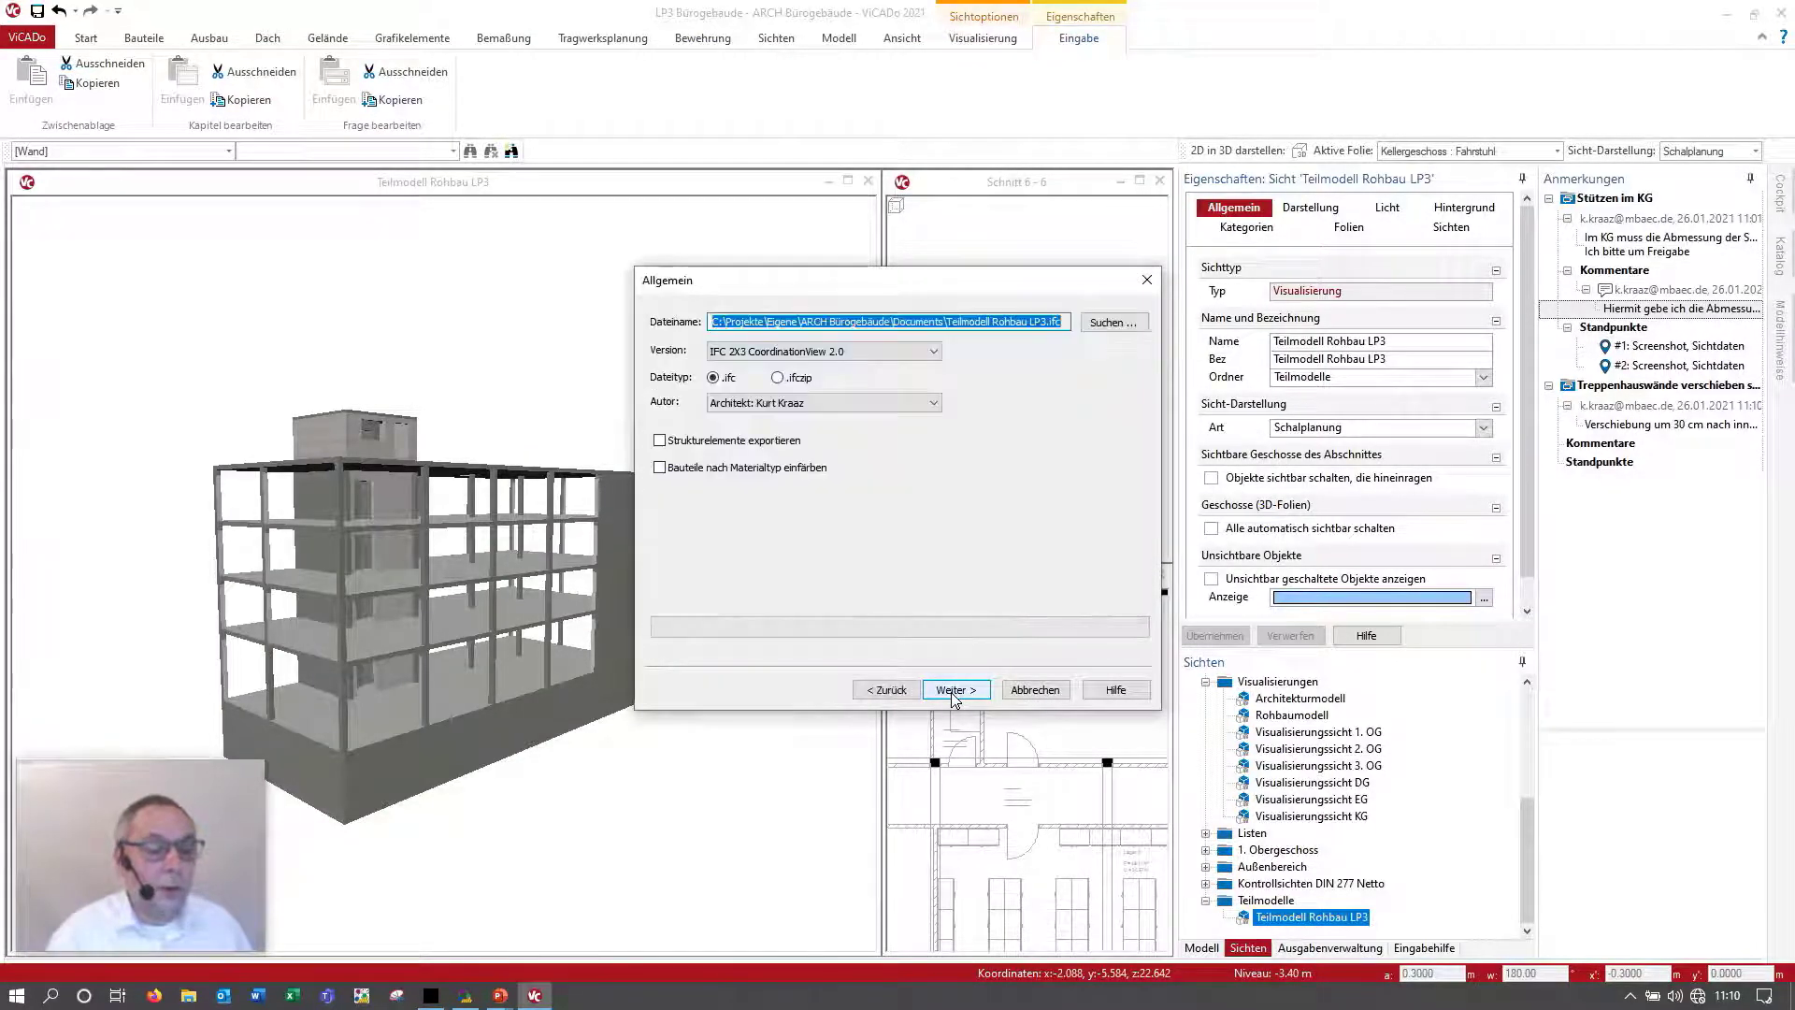
click(1111, 327)
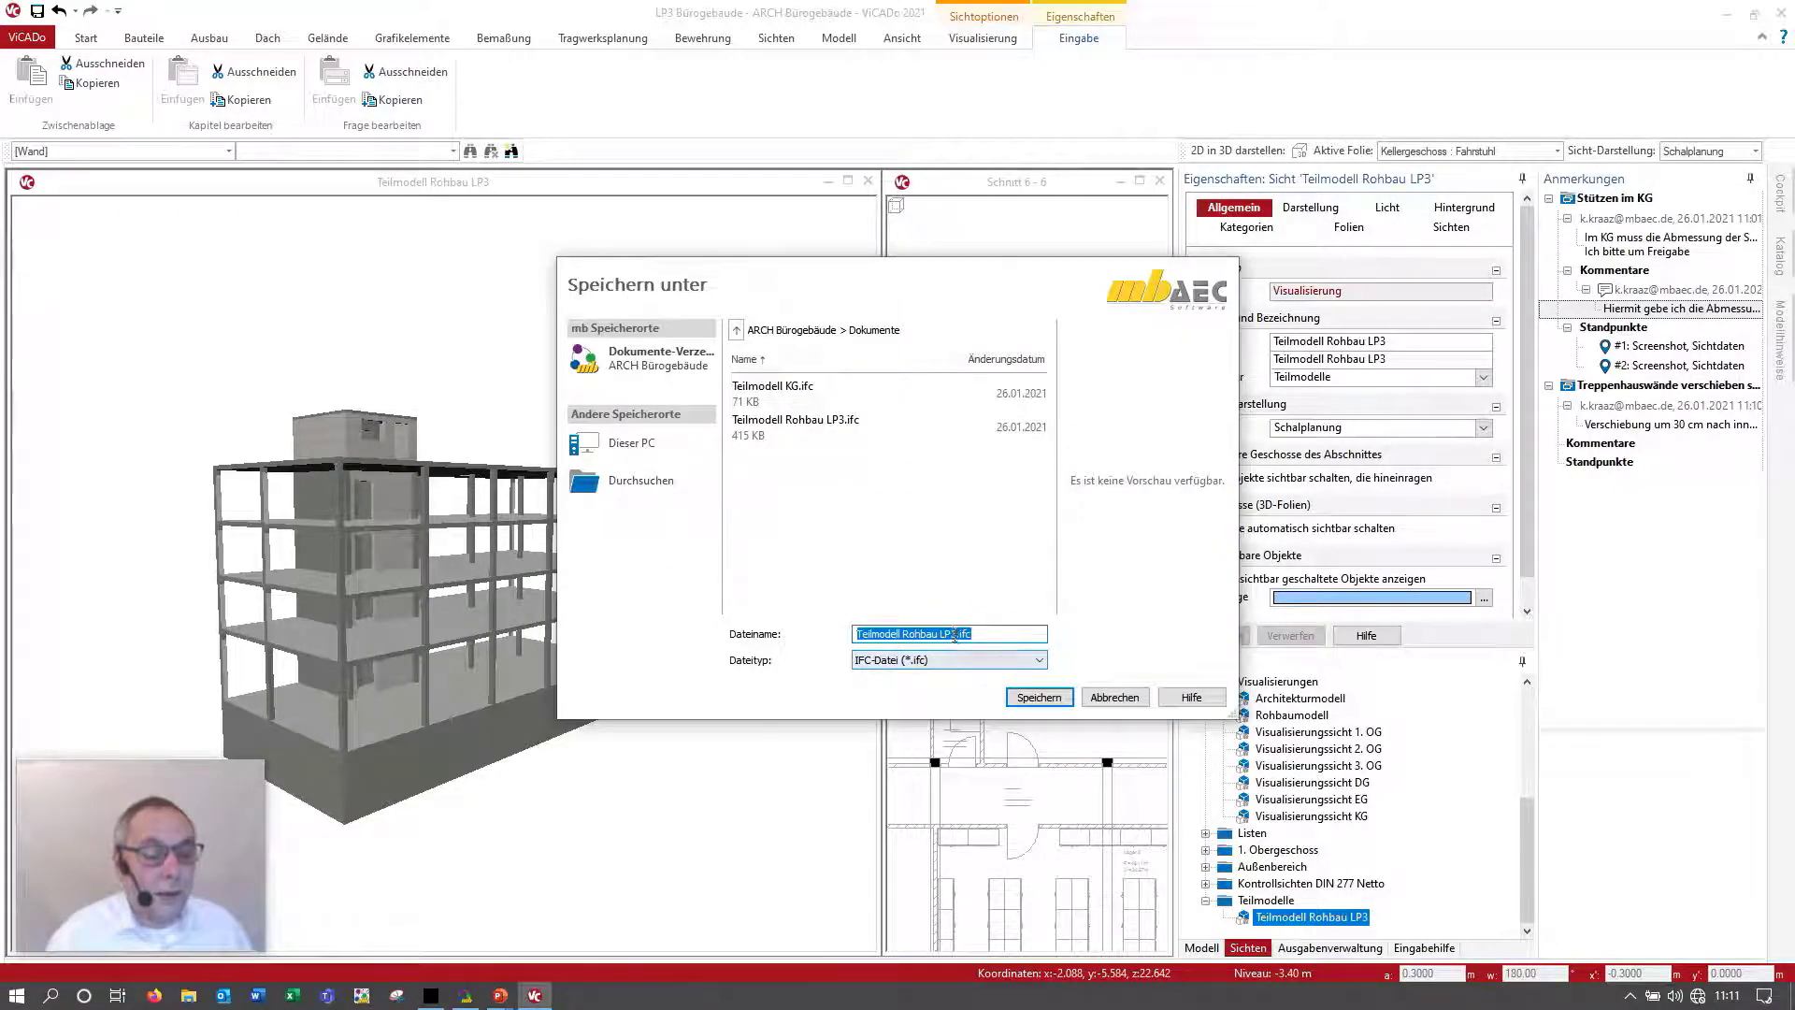
click(954, 634)
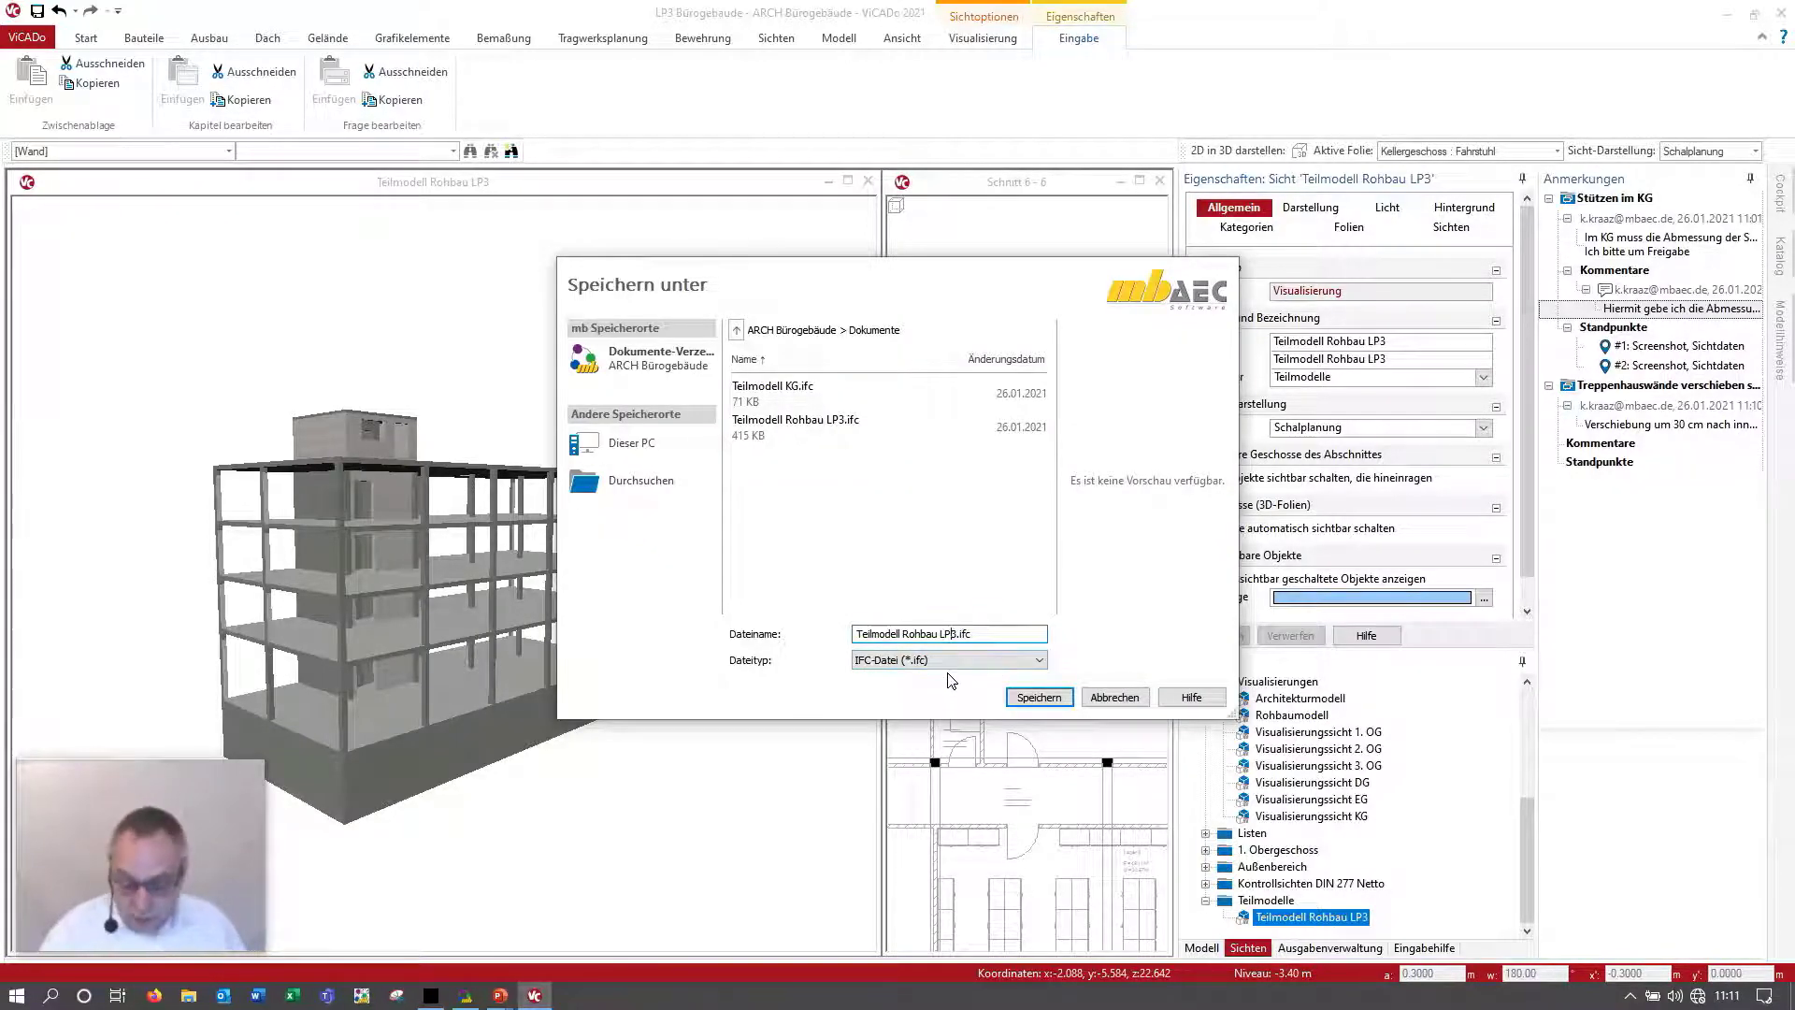
text(4 R 1)
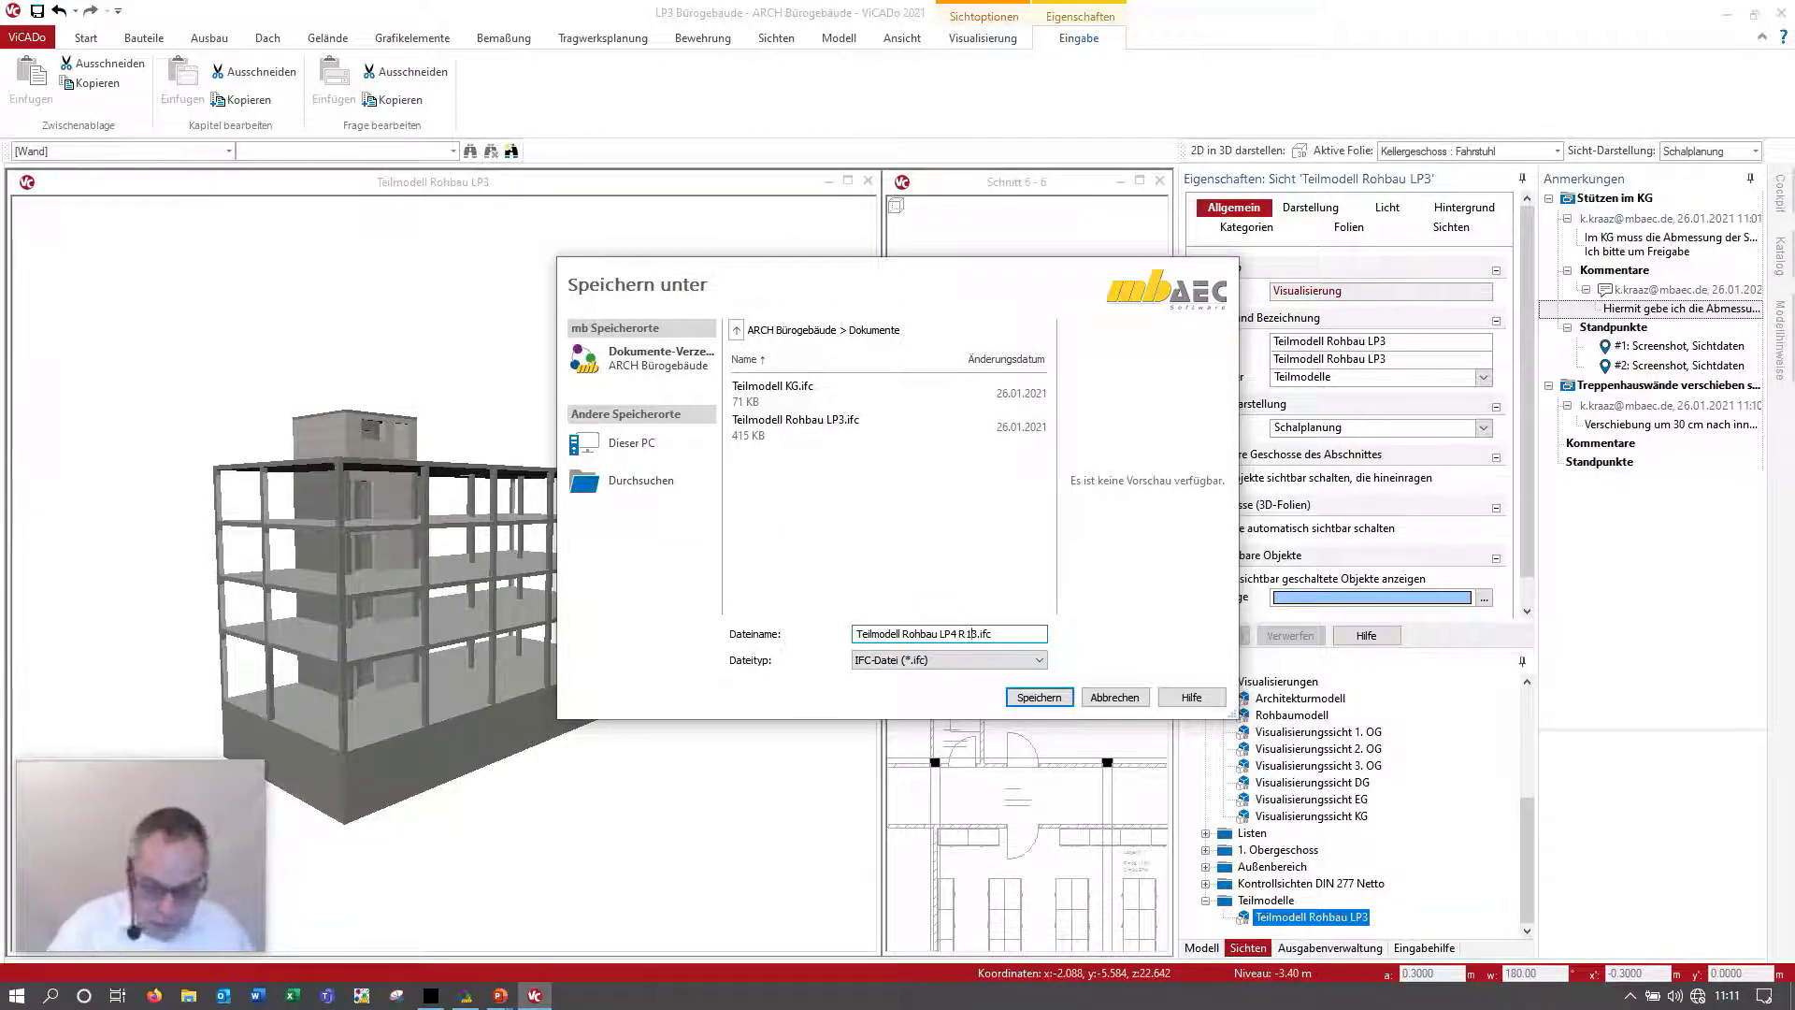
key(Delete)
text(R1)
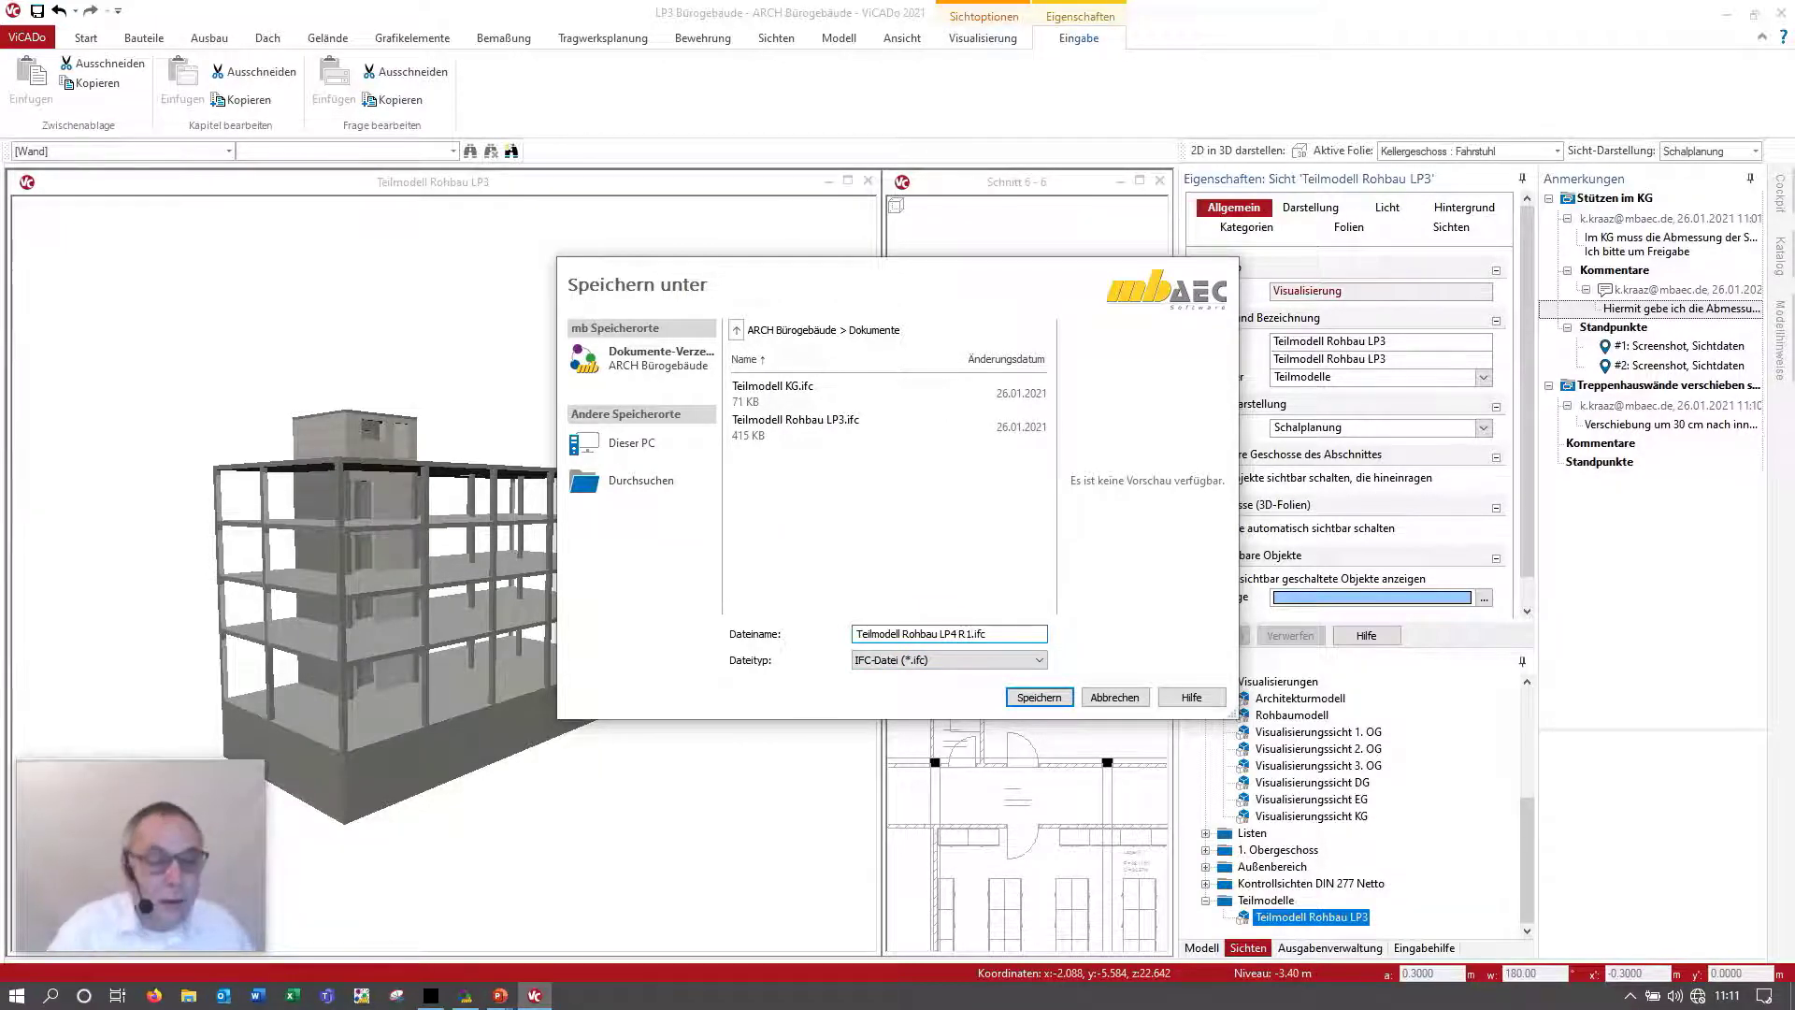
click(1029, 697)
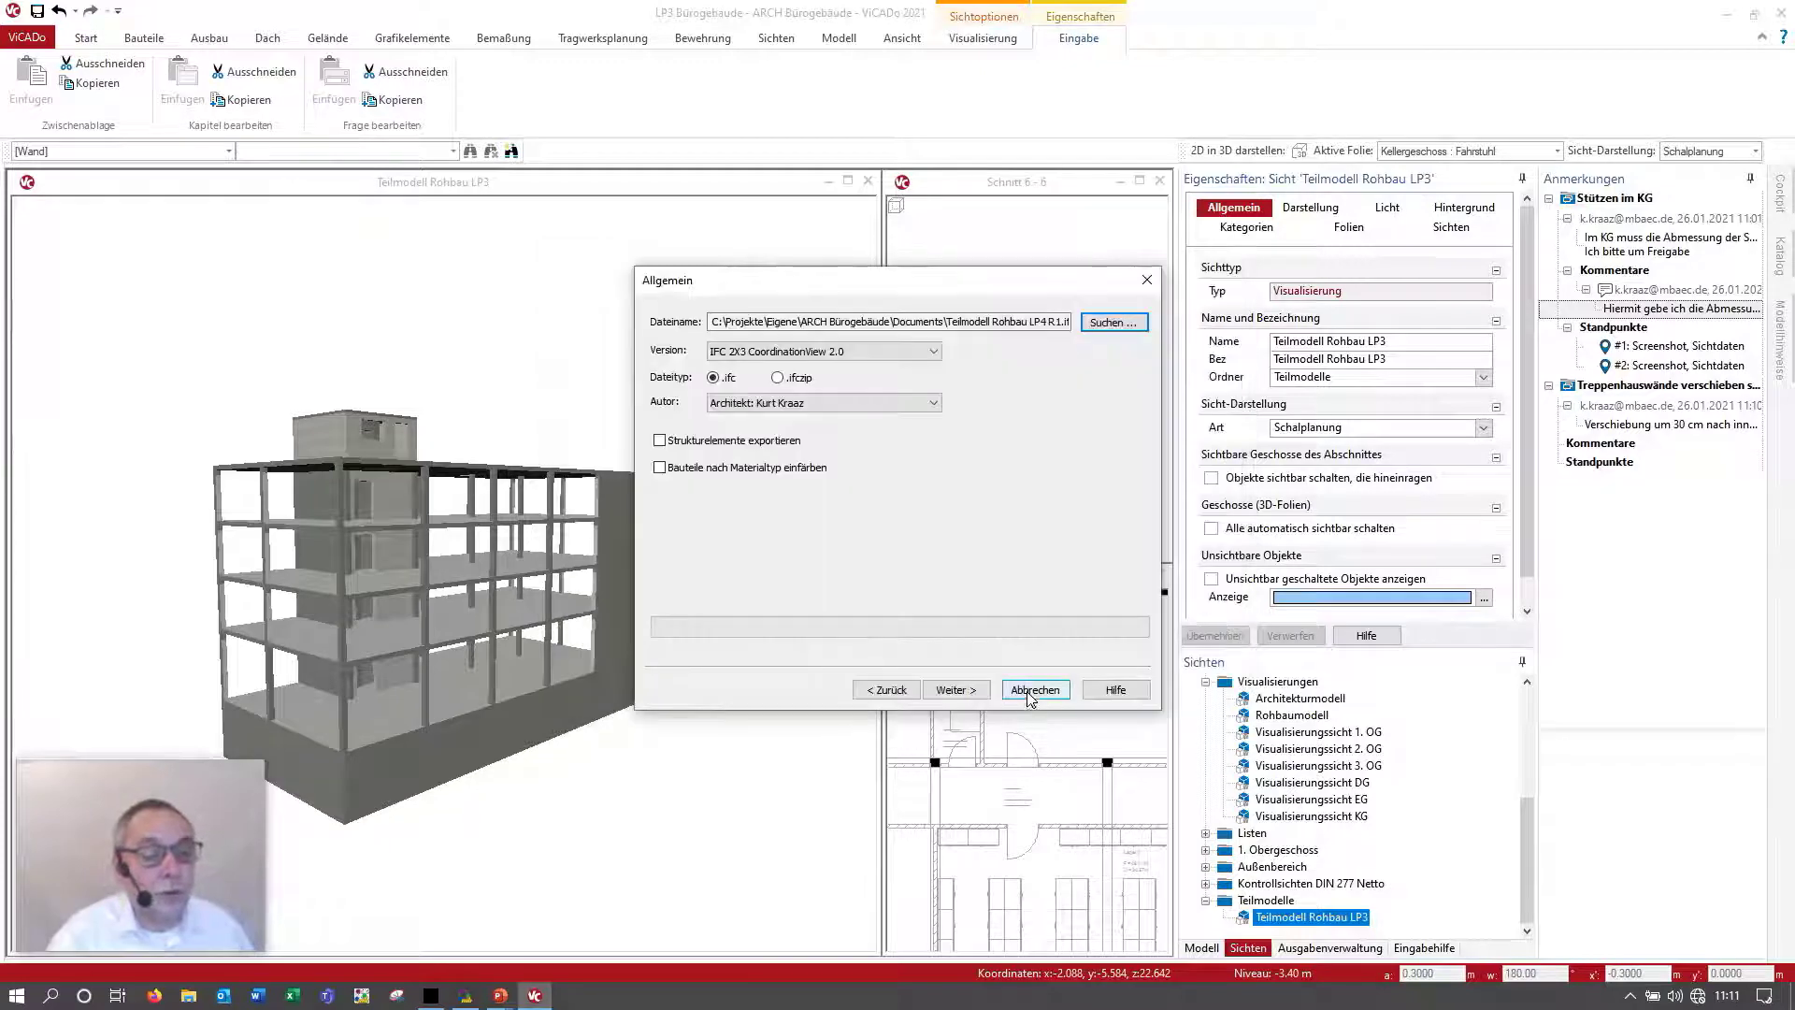
Step: Set the IFC version to IFC 4 DesignTransferView 1.1 and continue
click(925, 352)
click(858, 408)
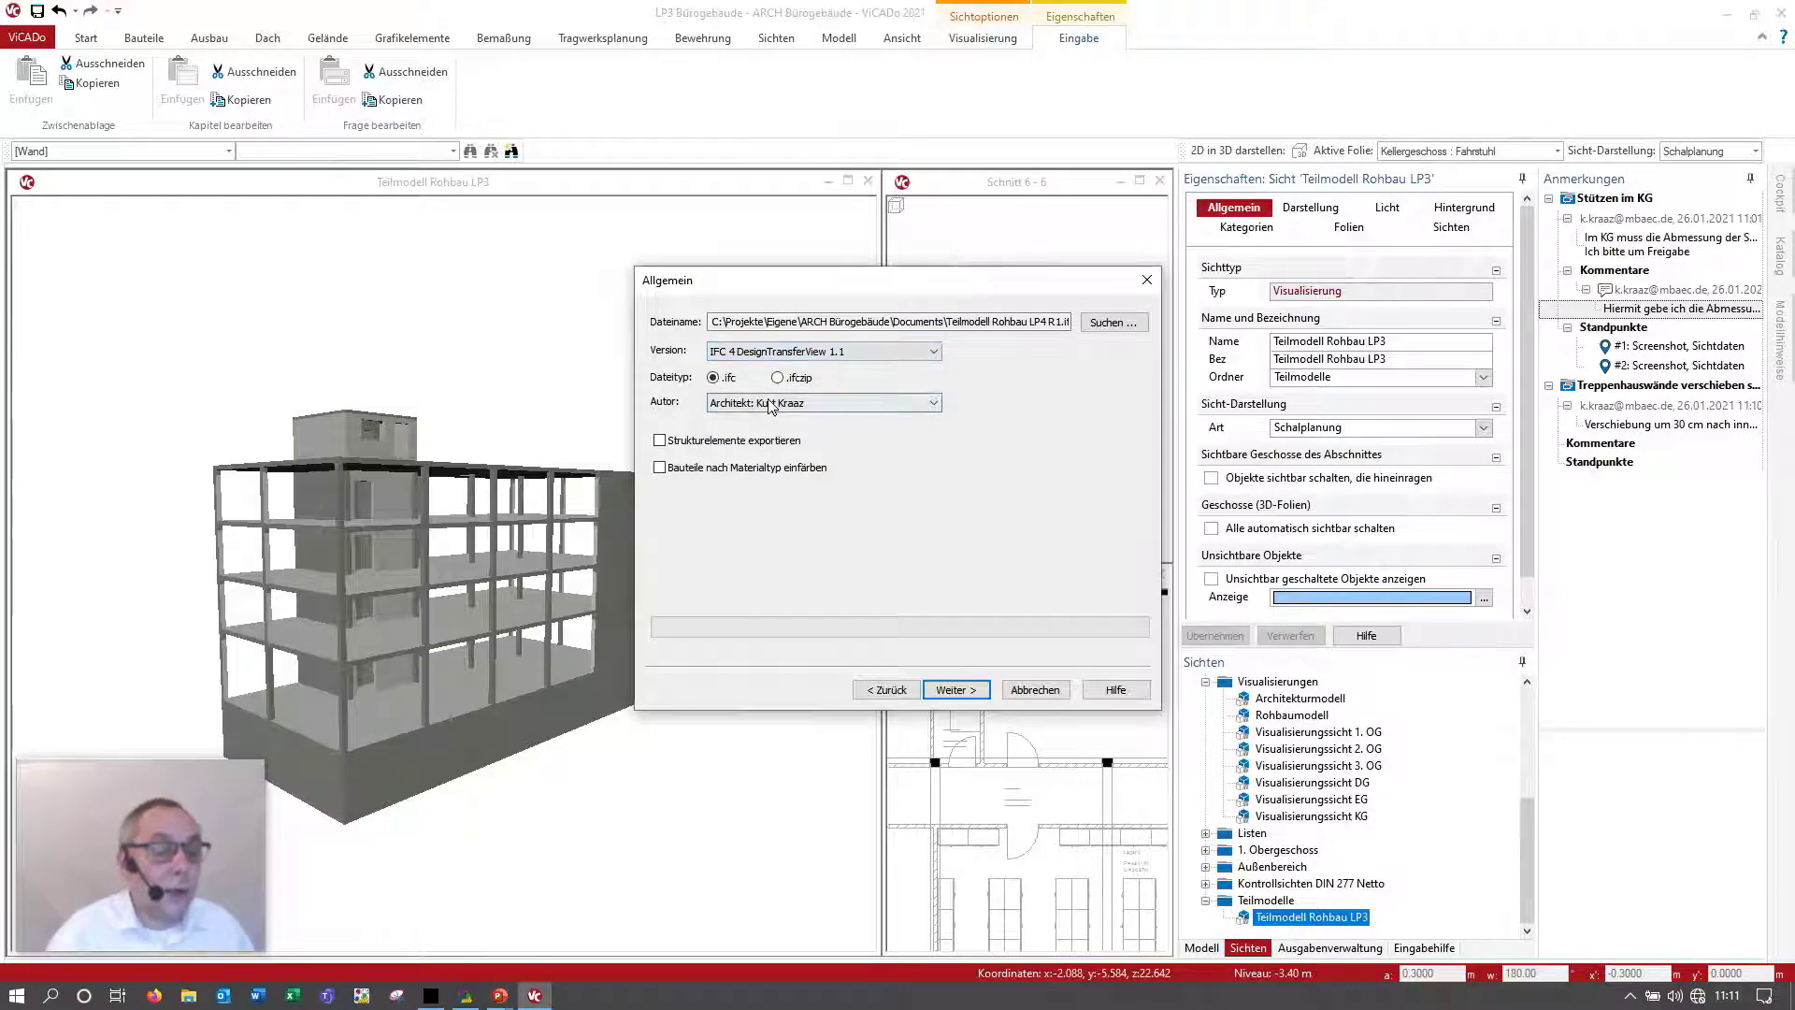
click(822, 404)
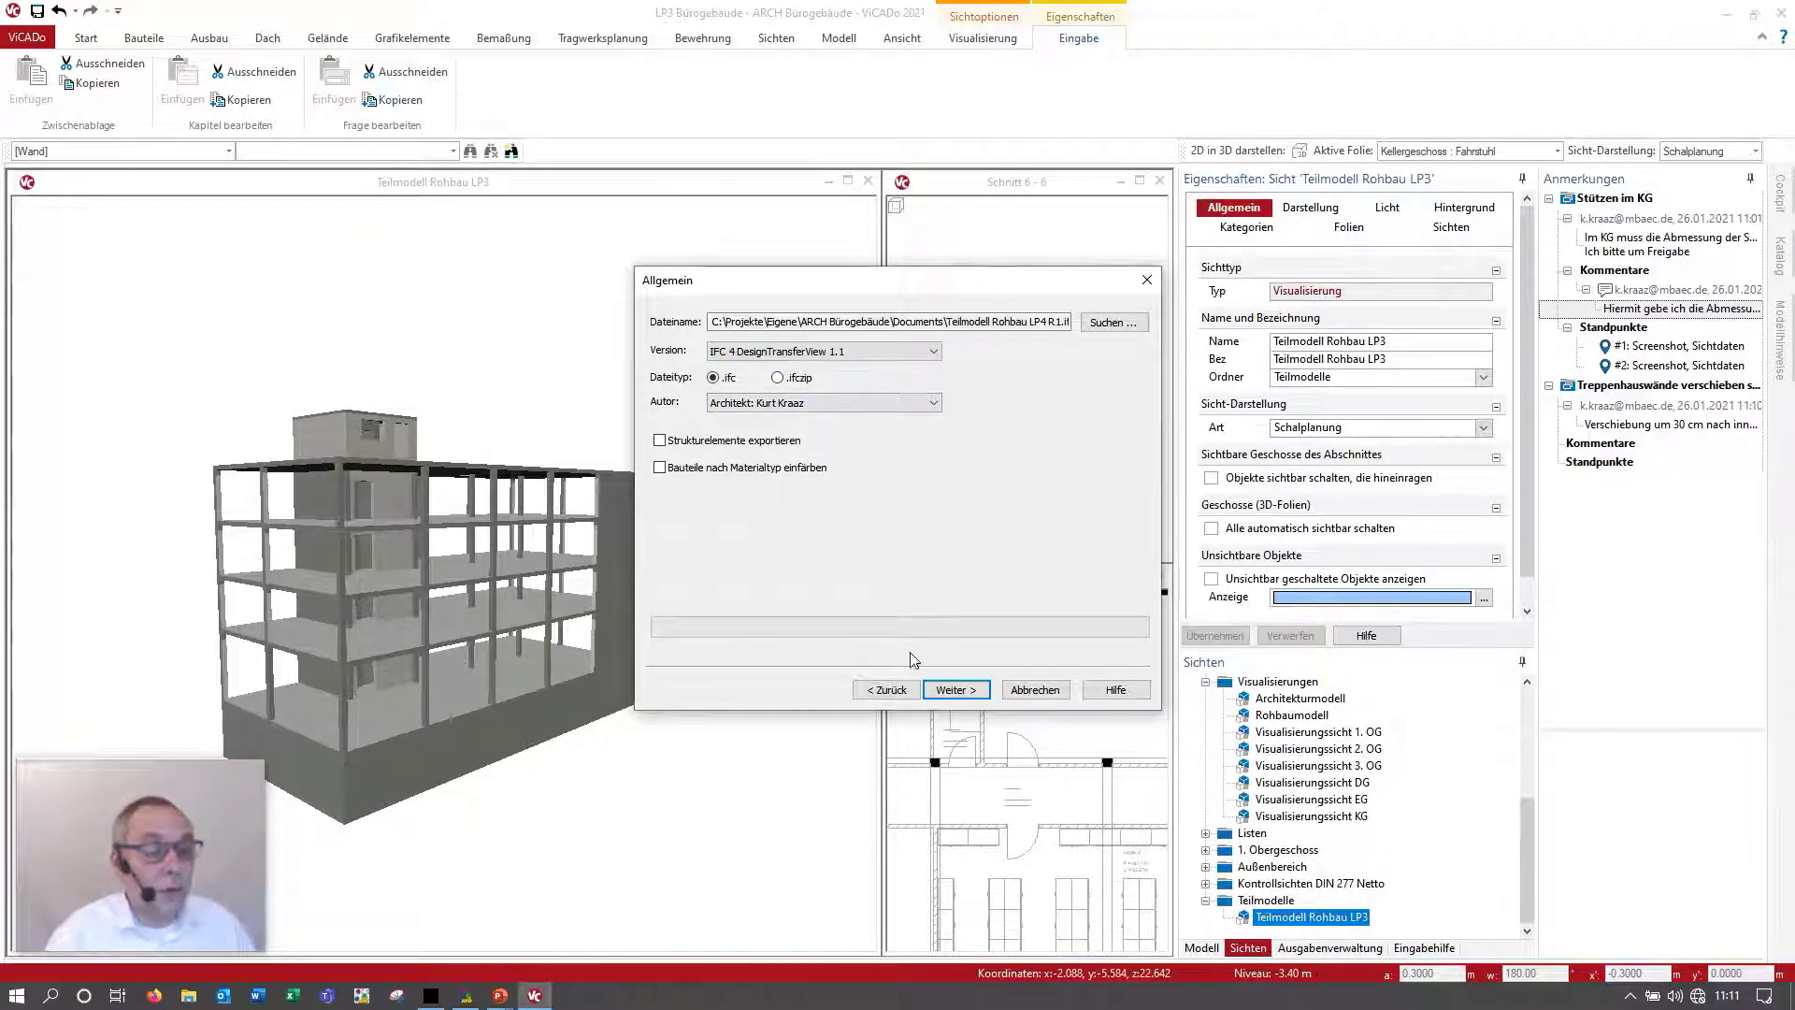
click(951, 691)
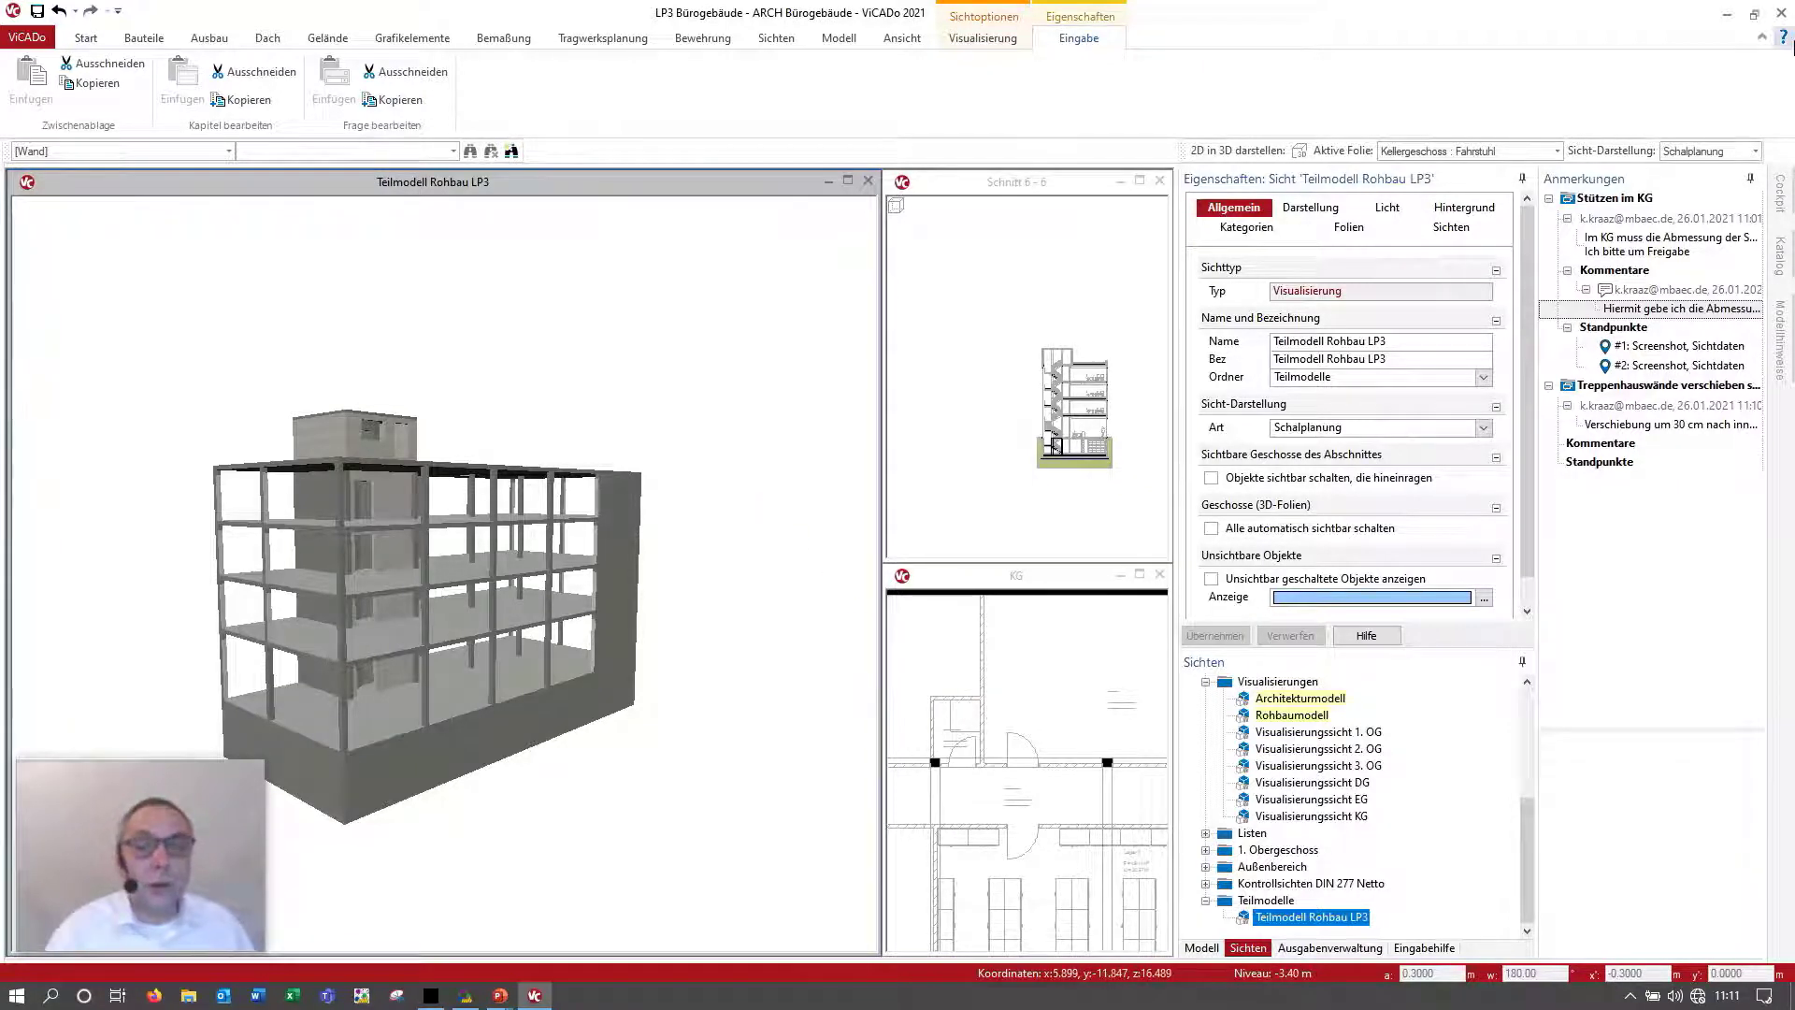
Step: Save and close the model, then show the project documents sorted by date
click(1781, 13)
click(855, 539)
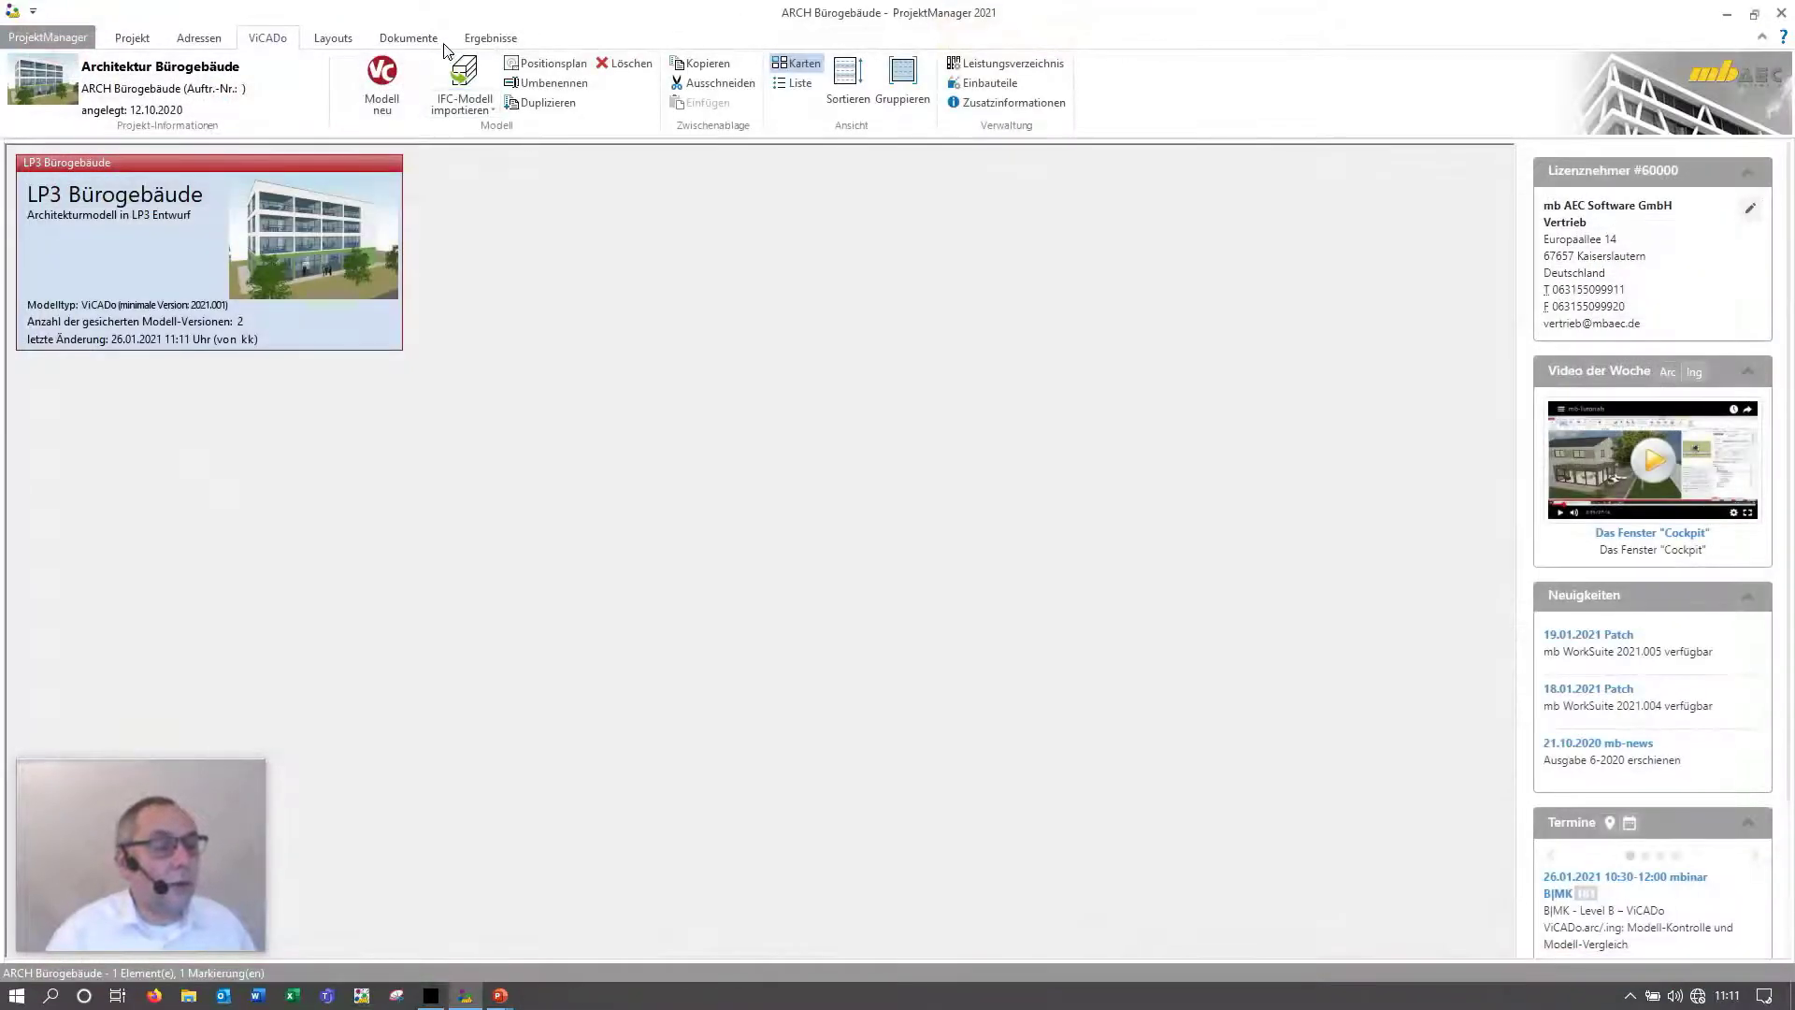
click(435, 45)
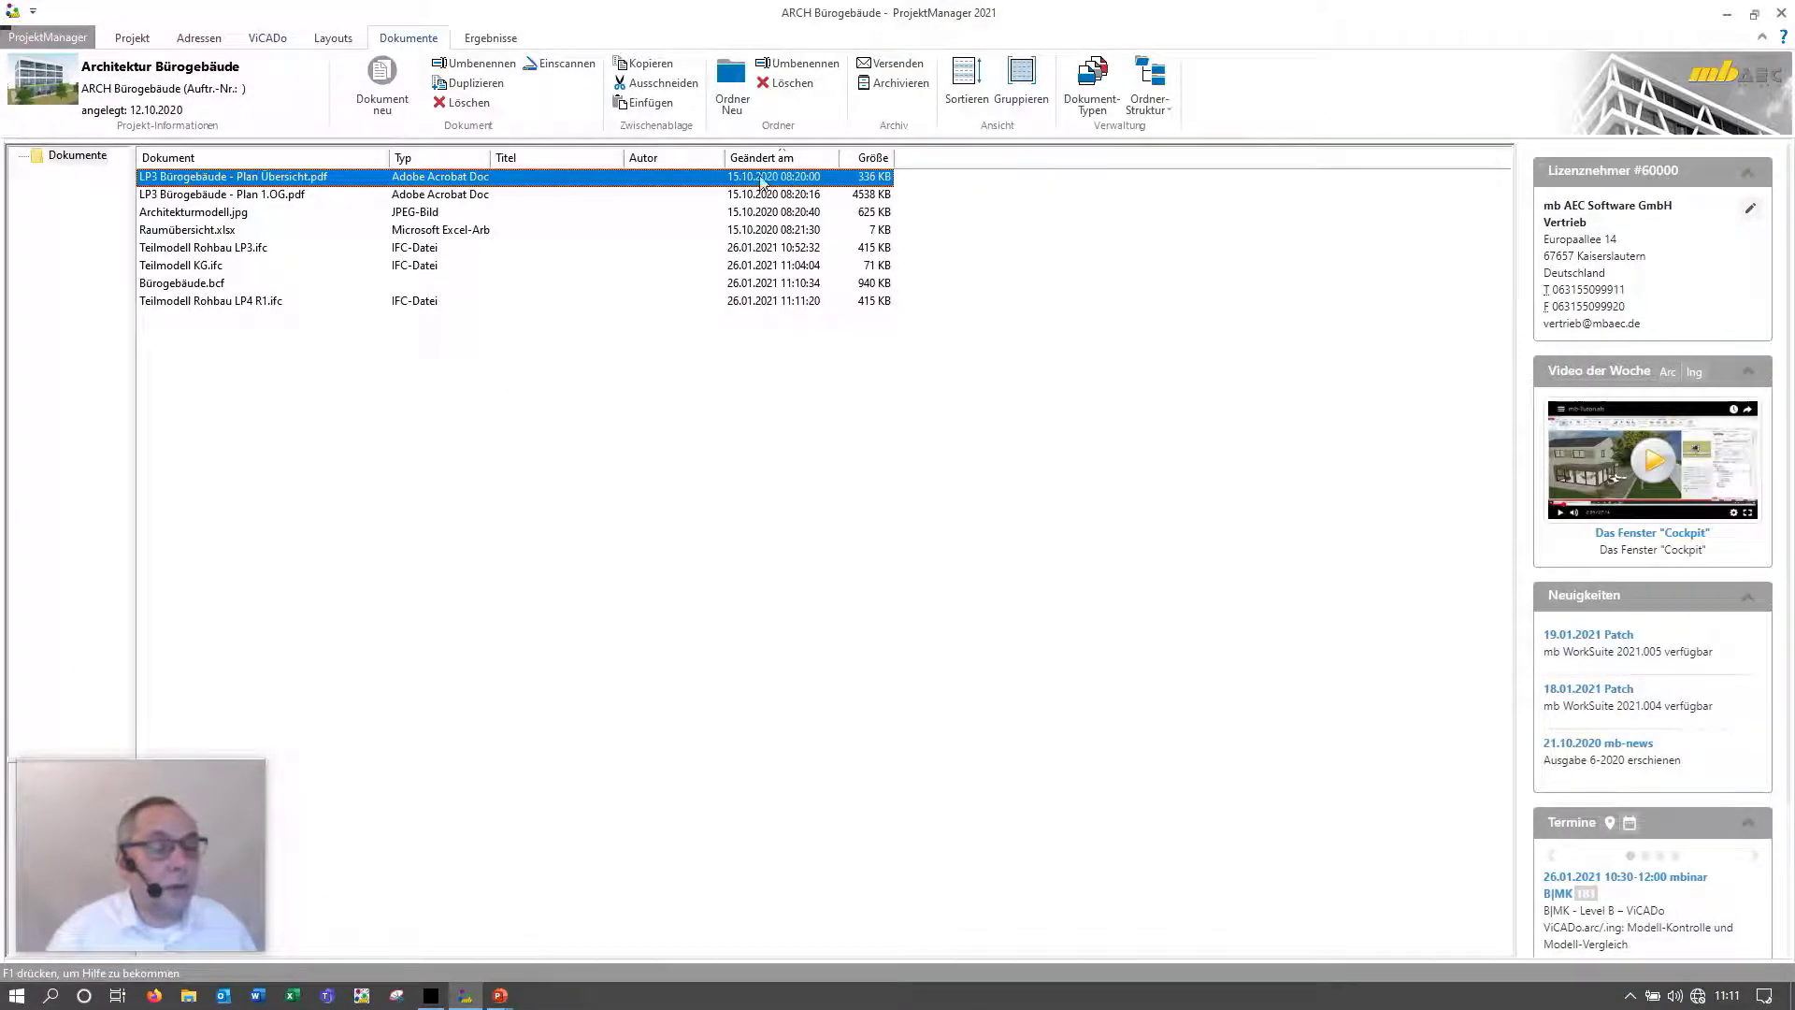
click(779, 159)
click(778, 159)
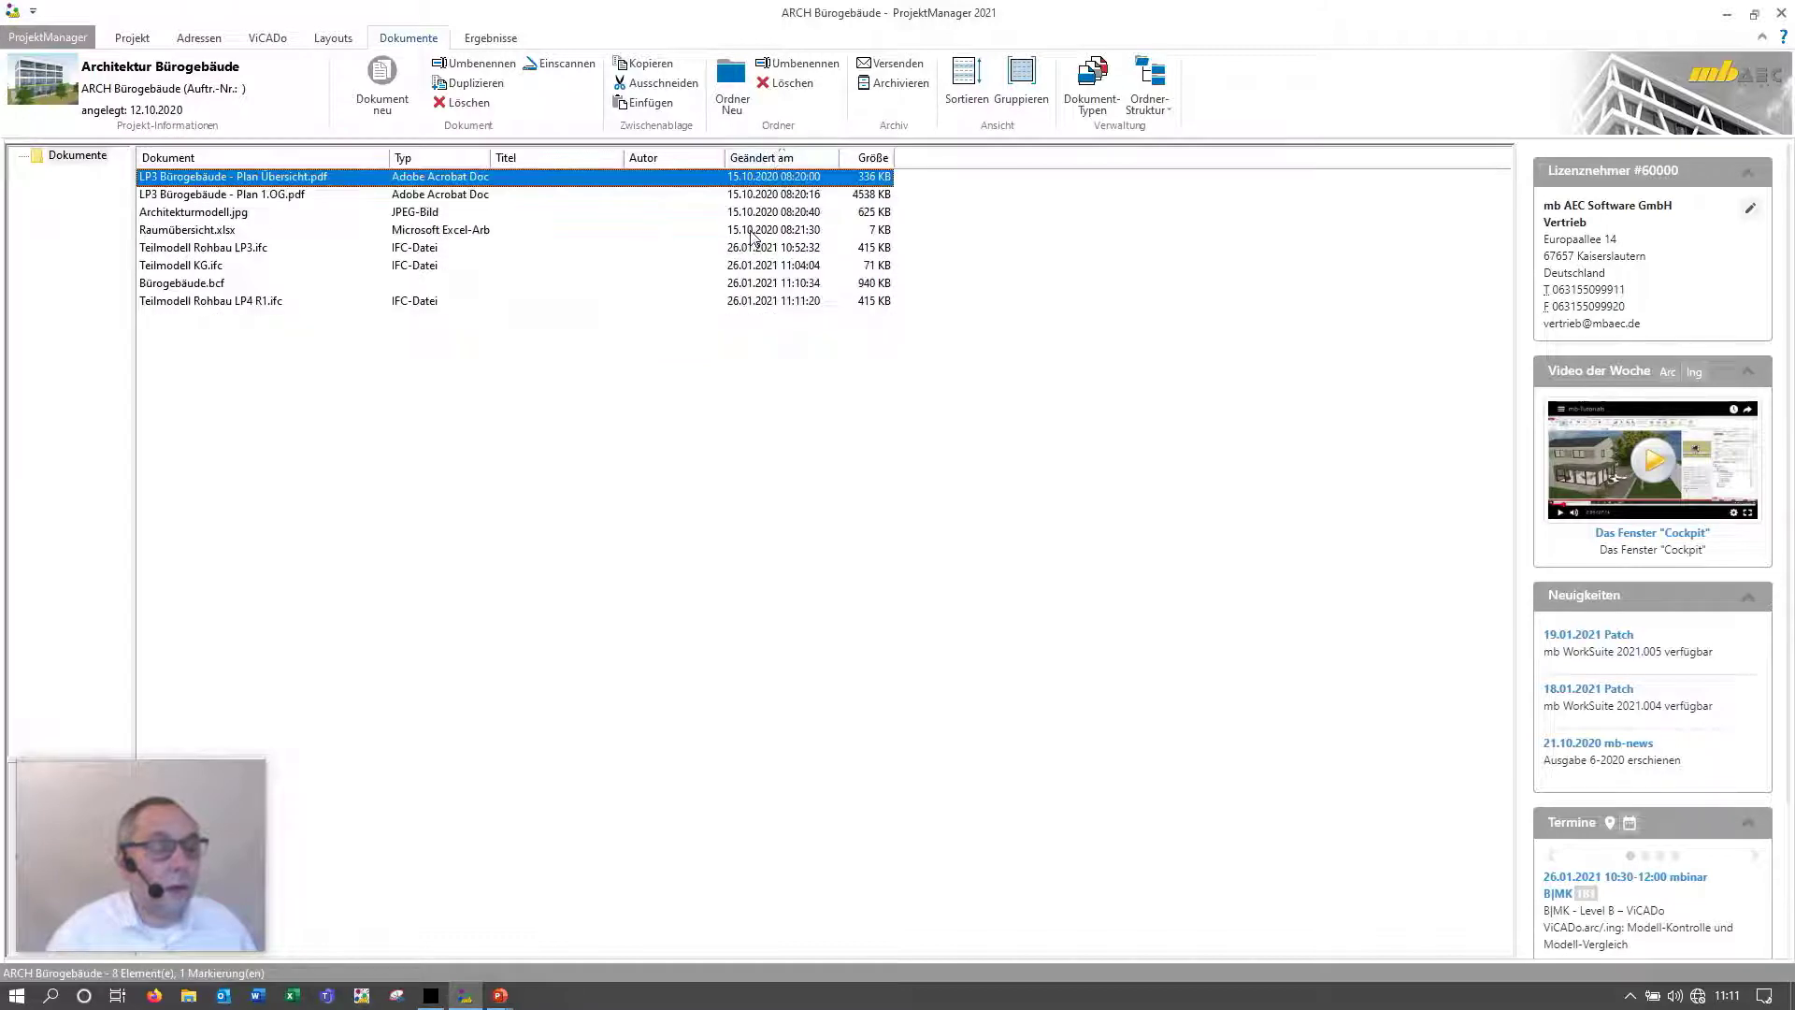
Step: Copy Teilmodell Rohbau LP4 R1.ifc and Bürogebäude.bcf, then return to the project list
click(240, 304)
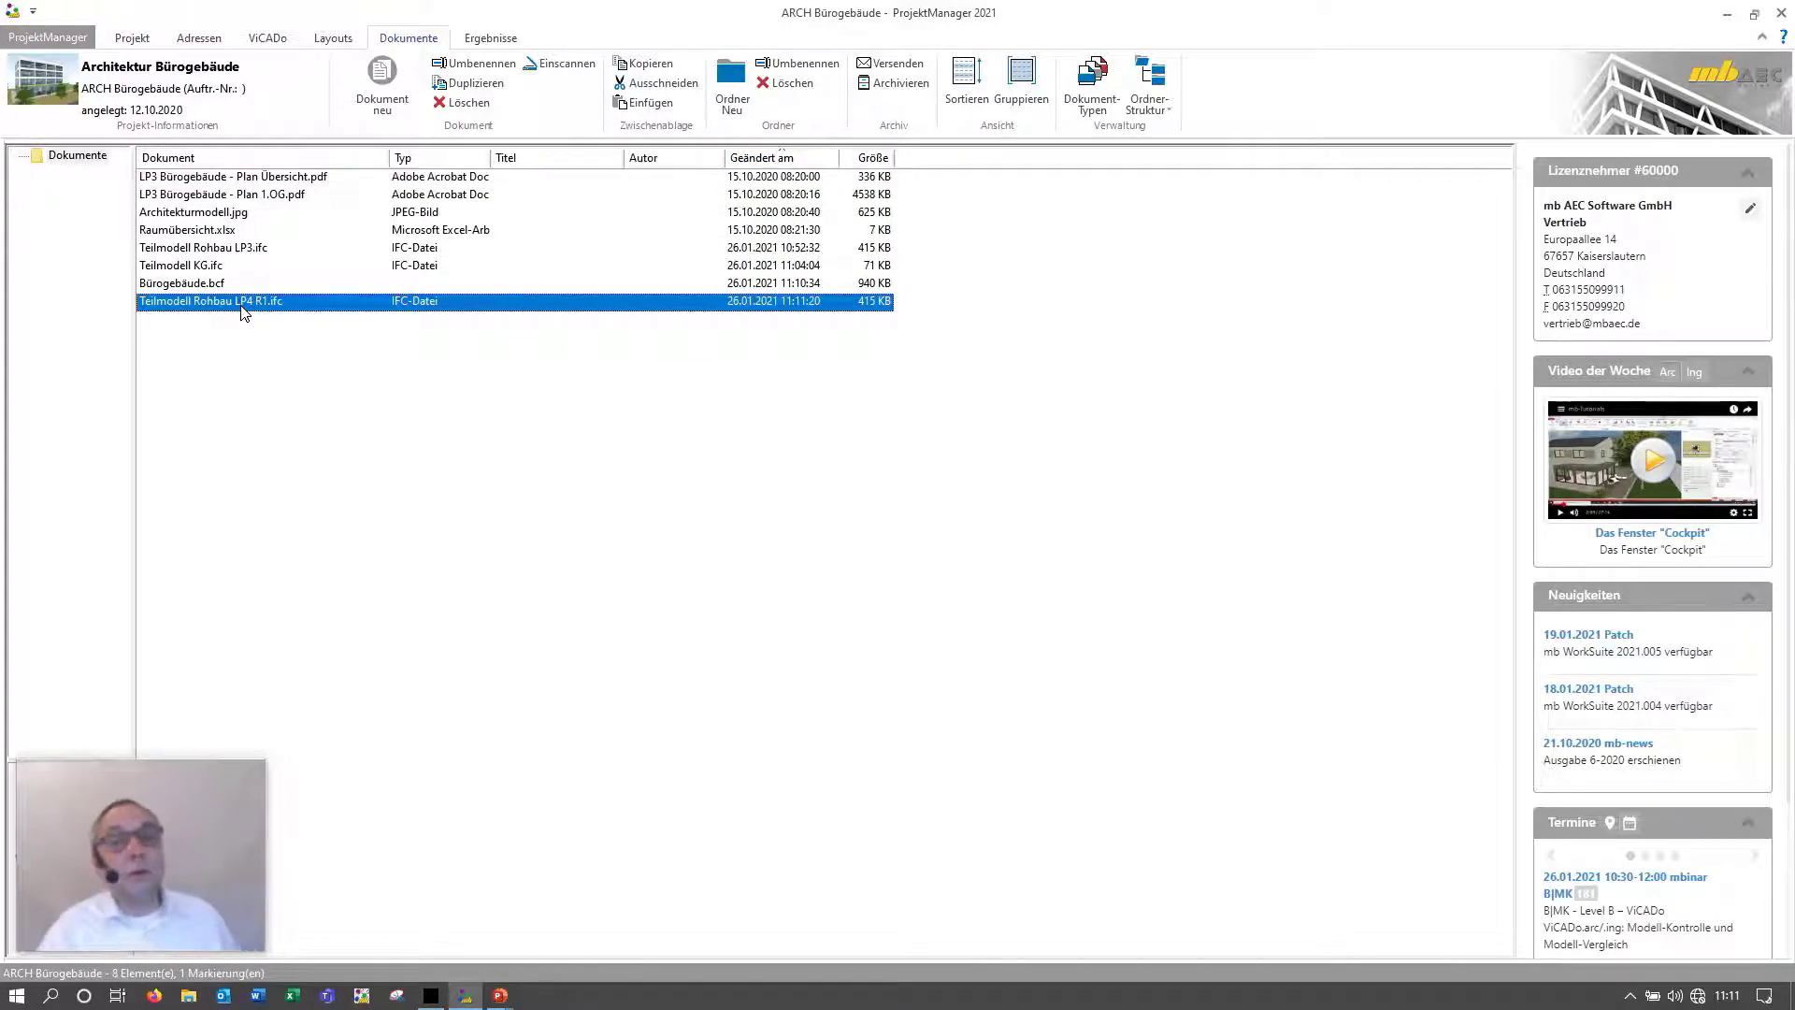
ctrl+click(206, 288)
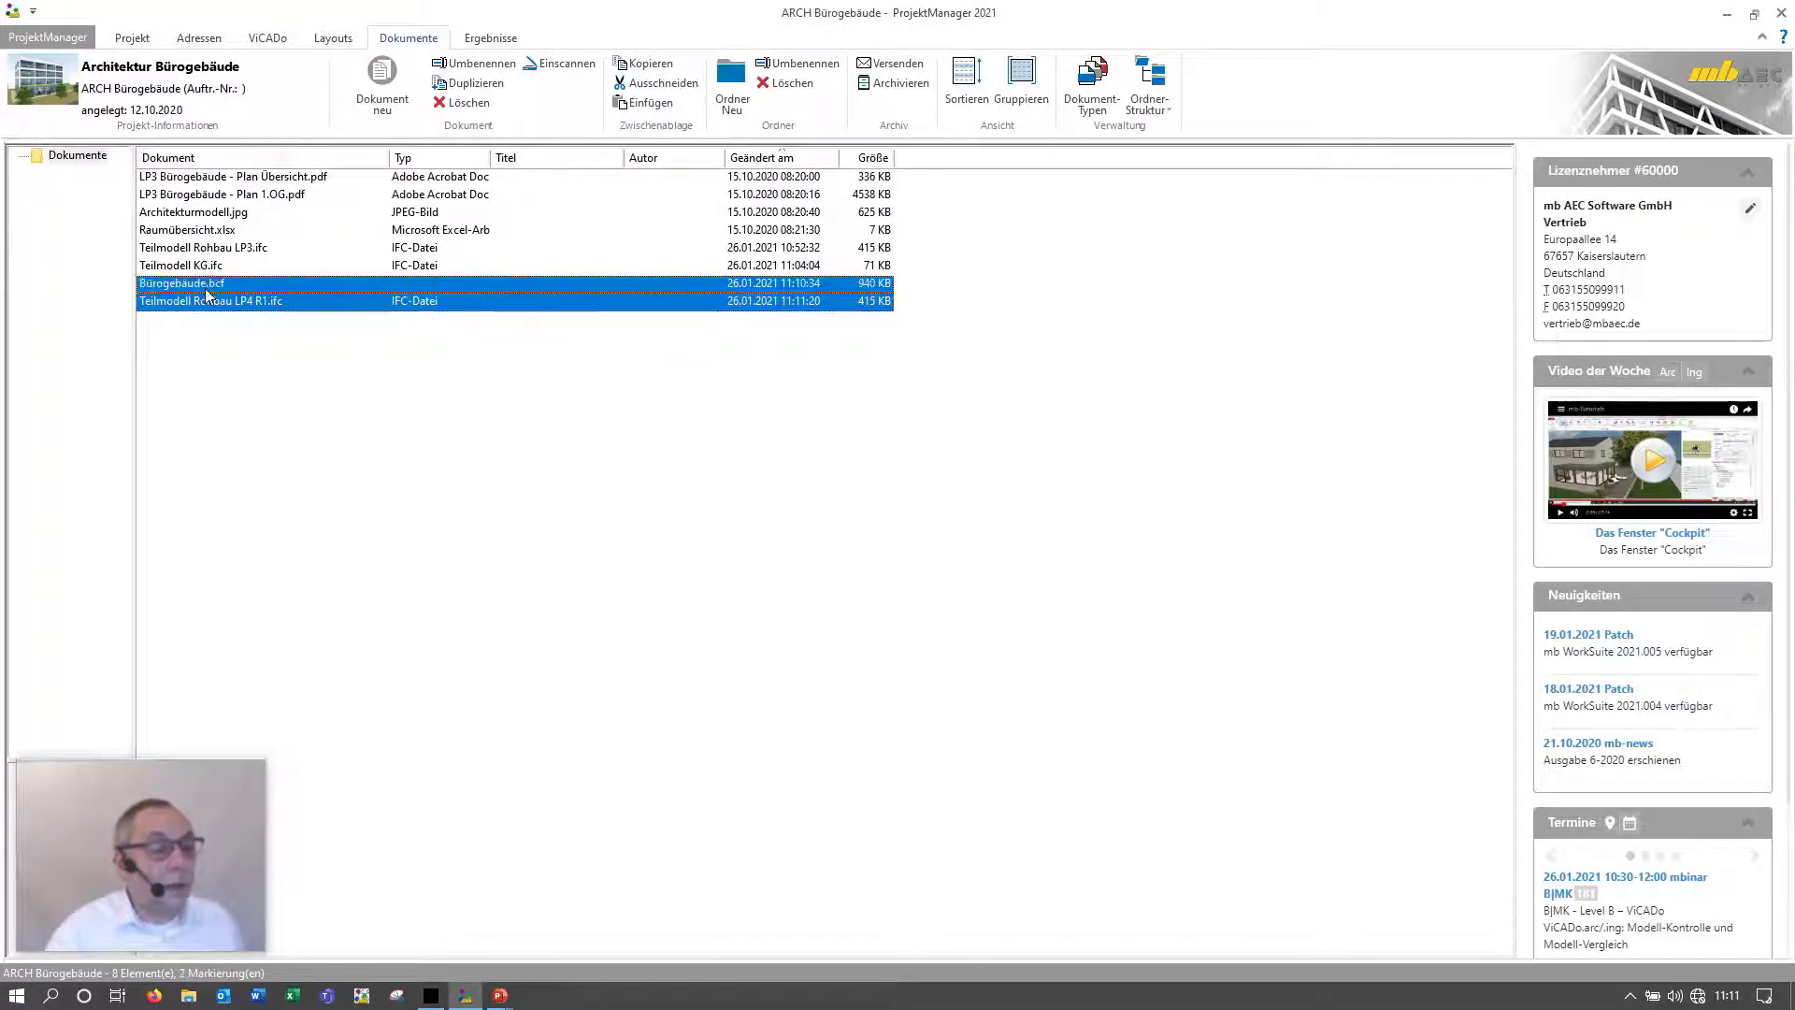
right_click(204, 290)
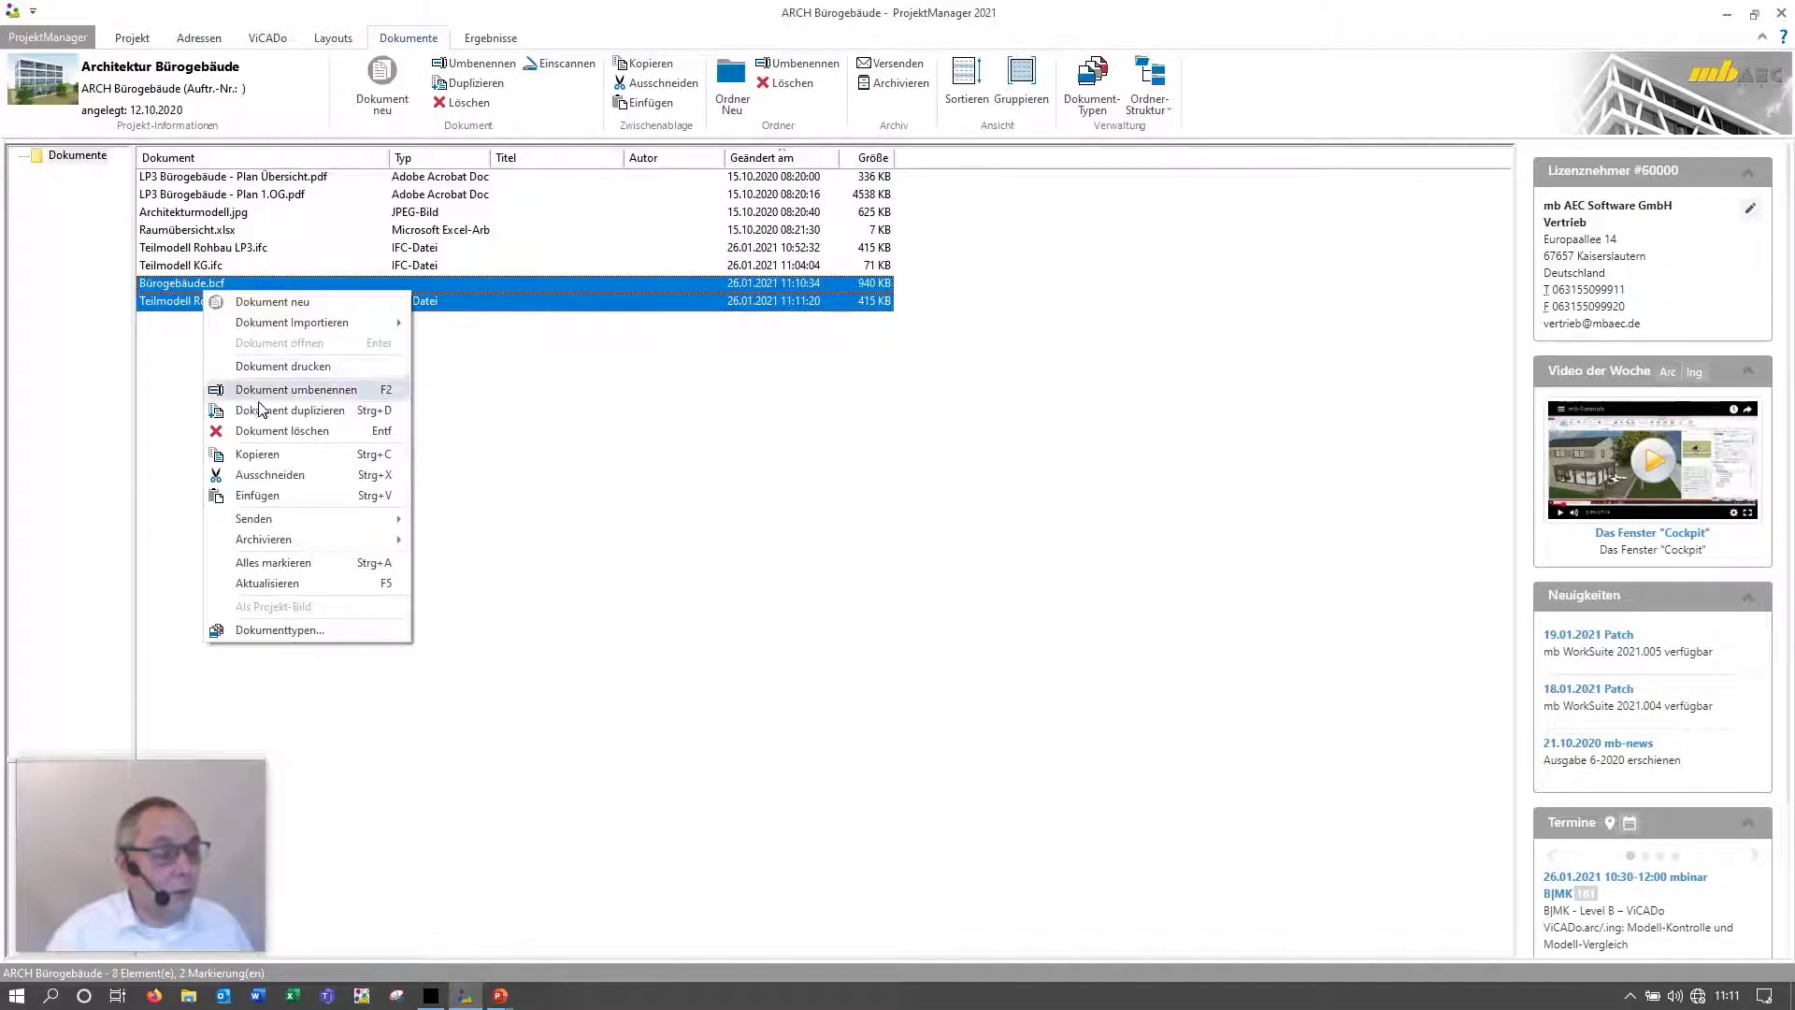
click(285, 456)
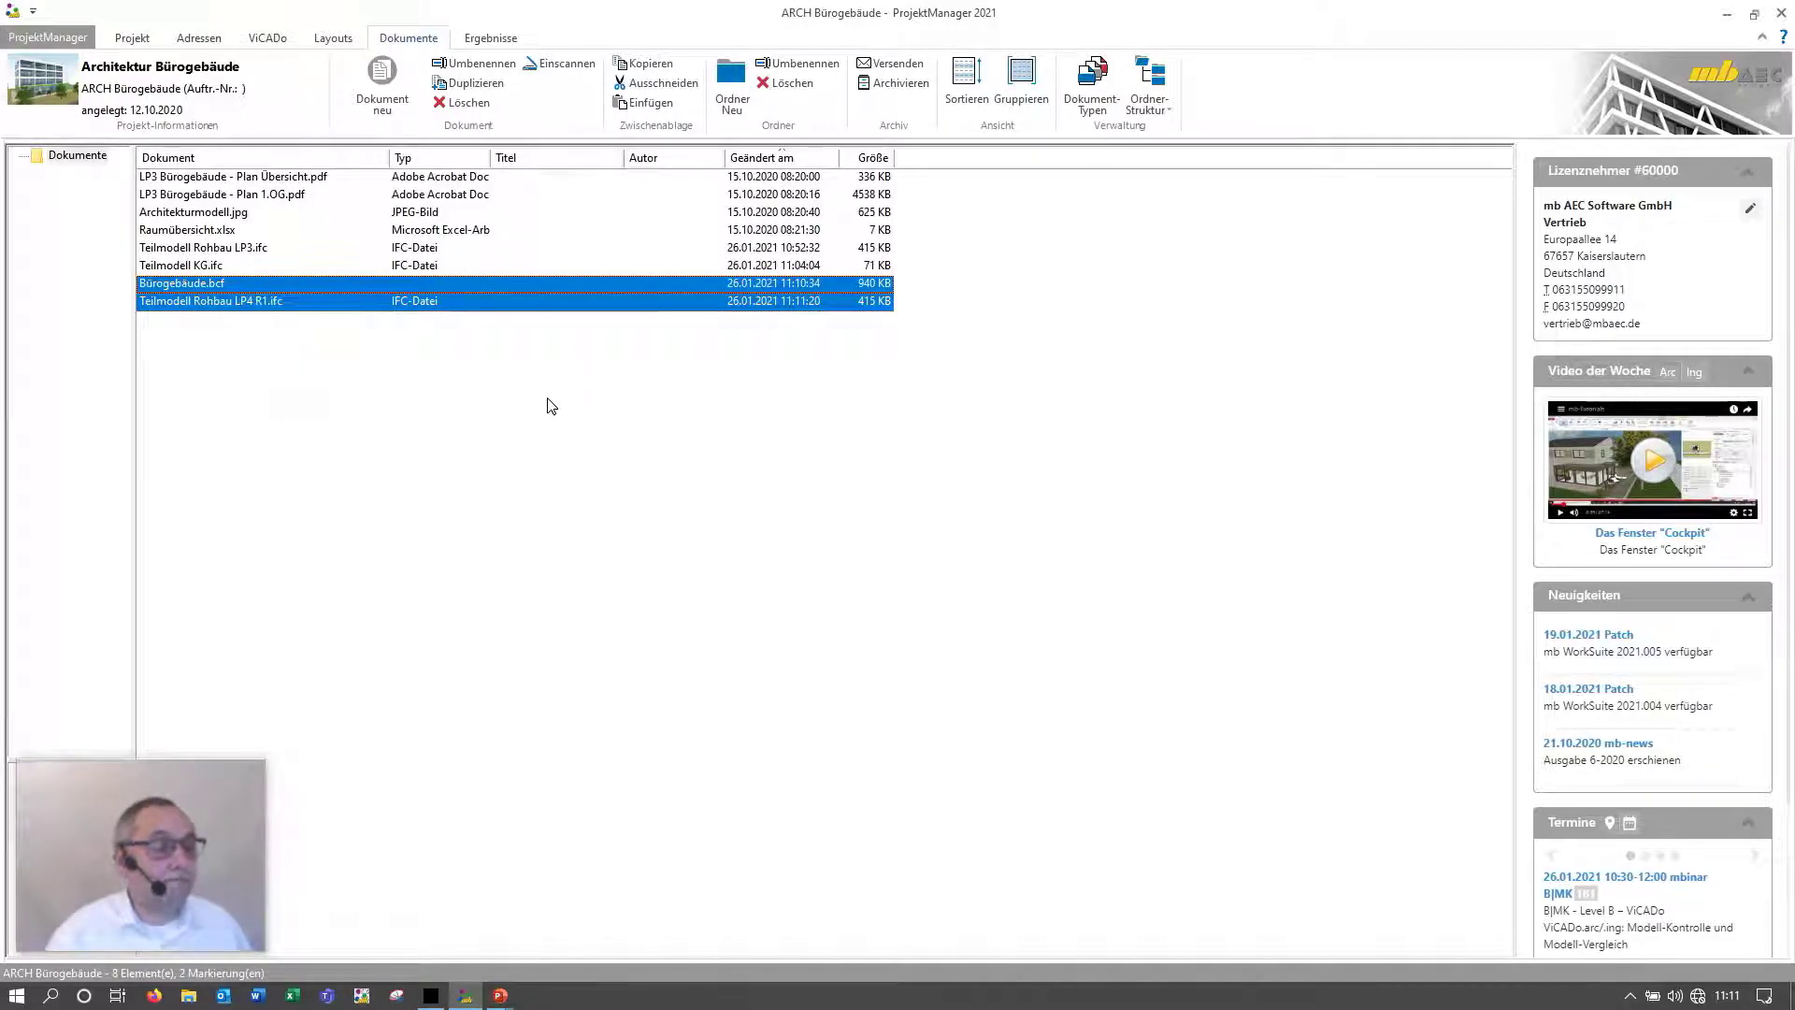
click(82, 41)
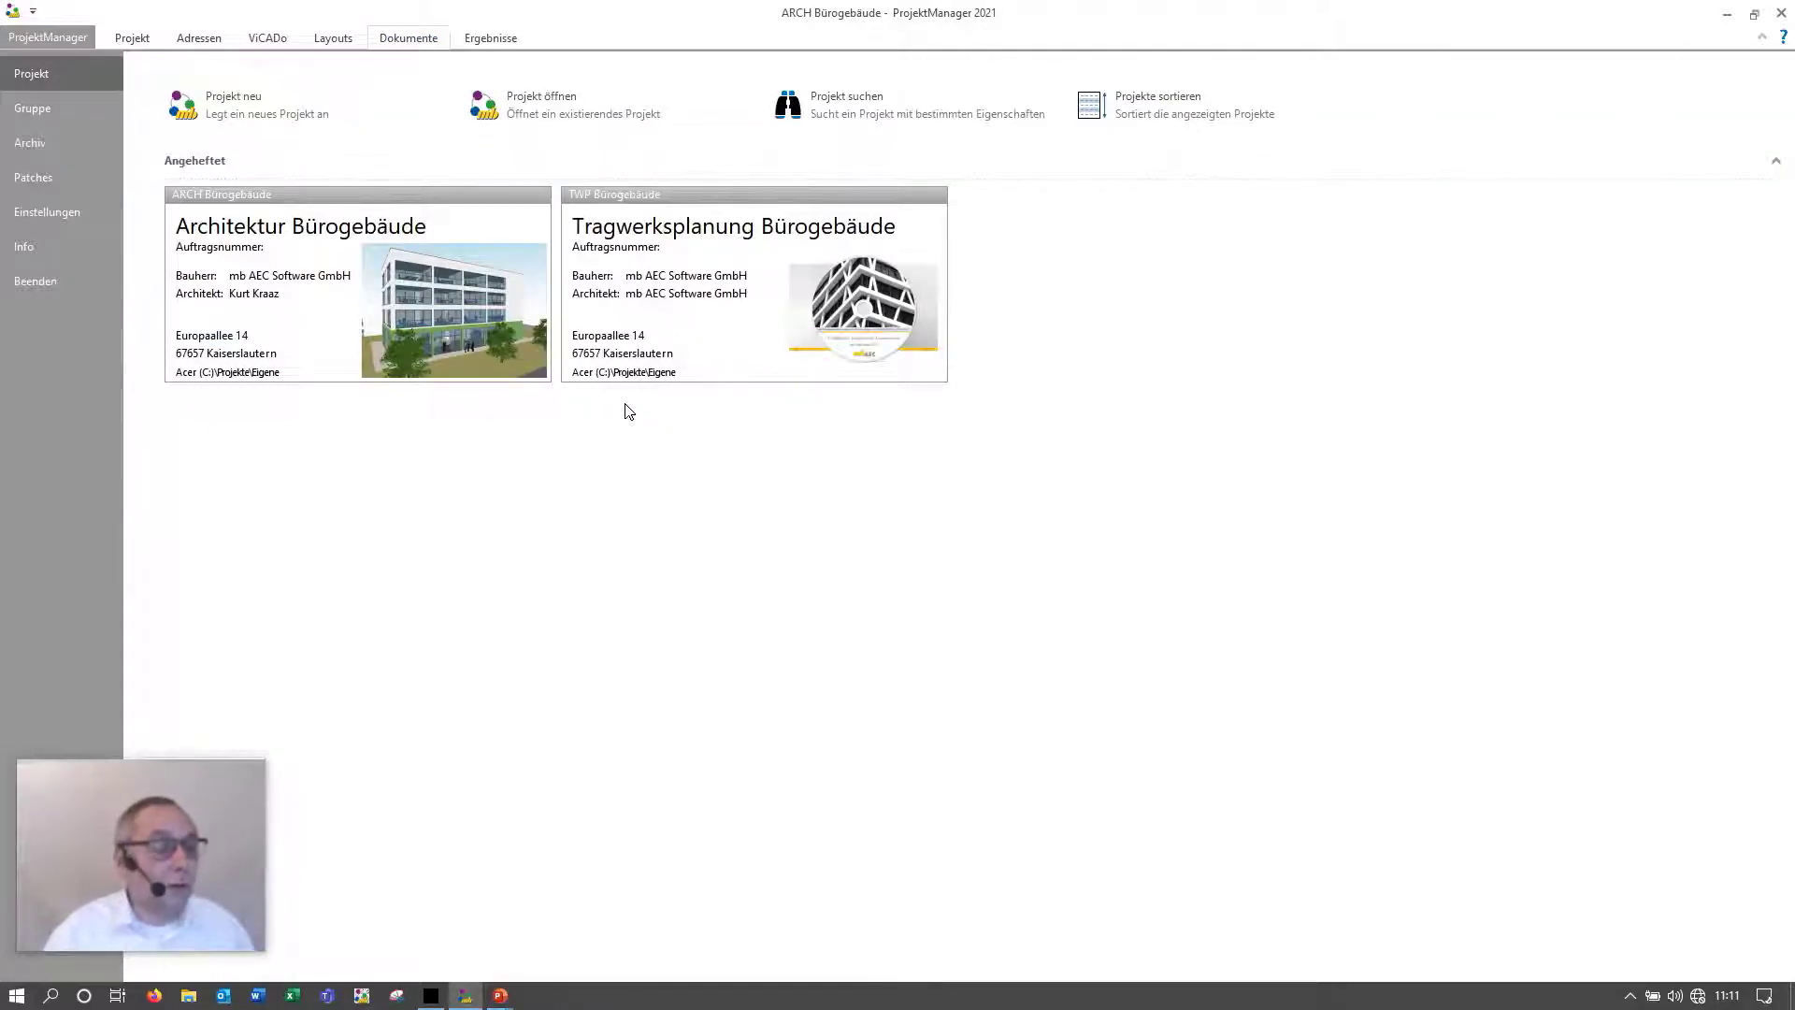
Step: Open the Tragwerksplanung Bürogebäude documents and start a new Dokumente subfolder named Archiv
click(712, 318)
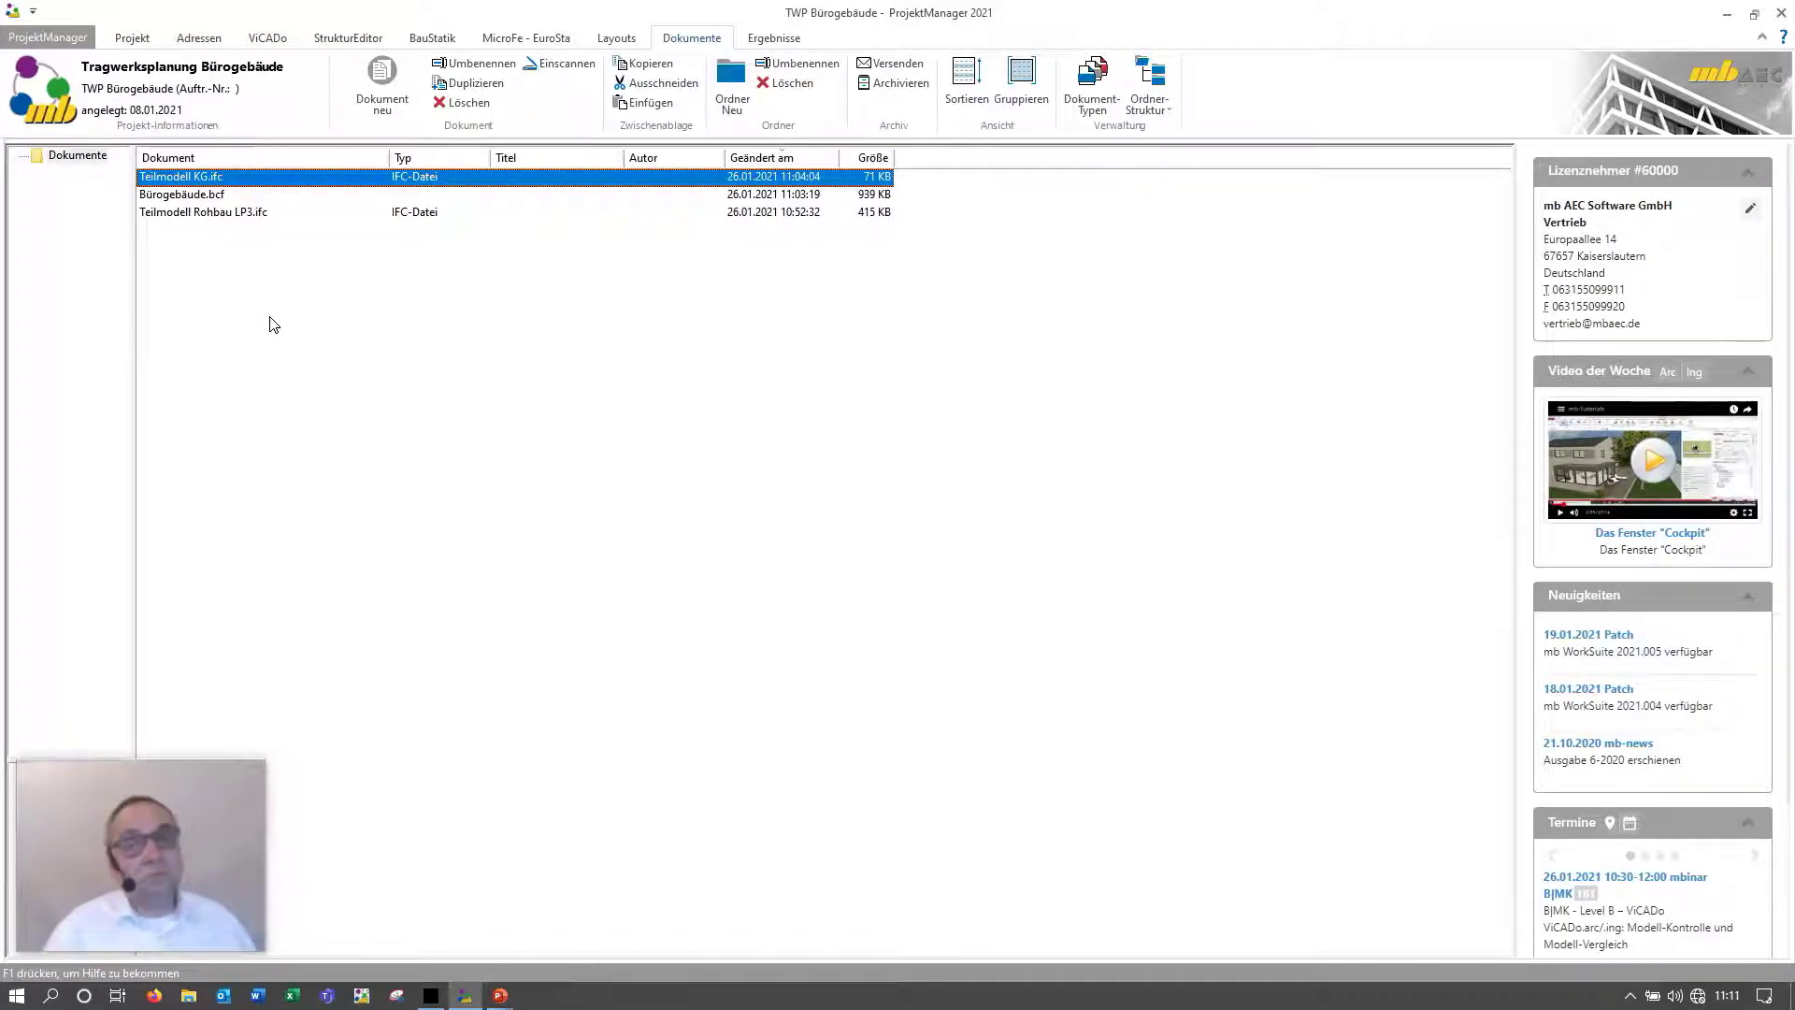
click(204, 196)
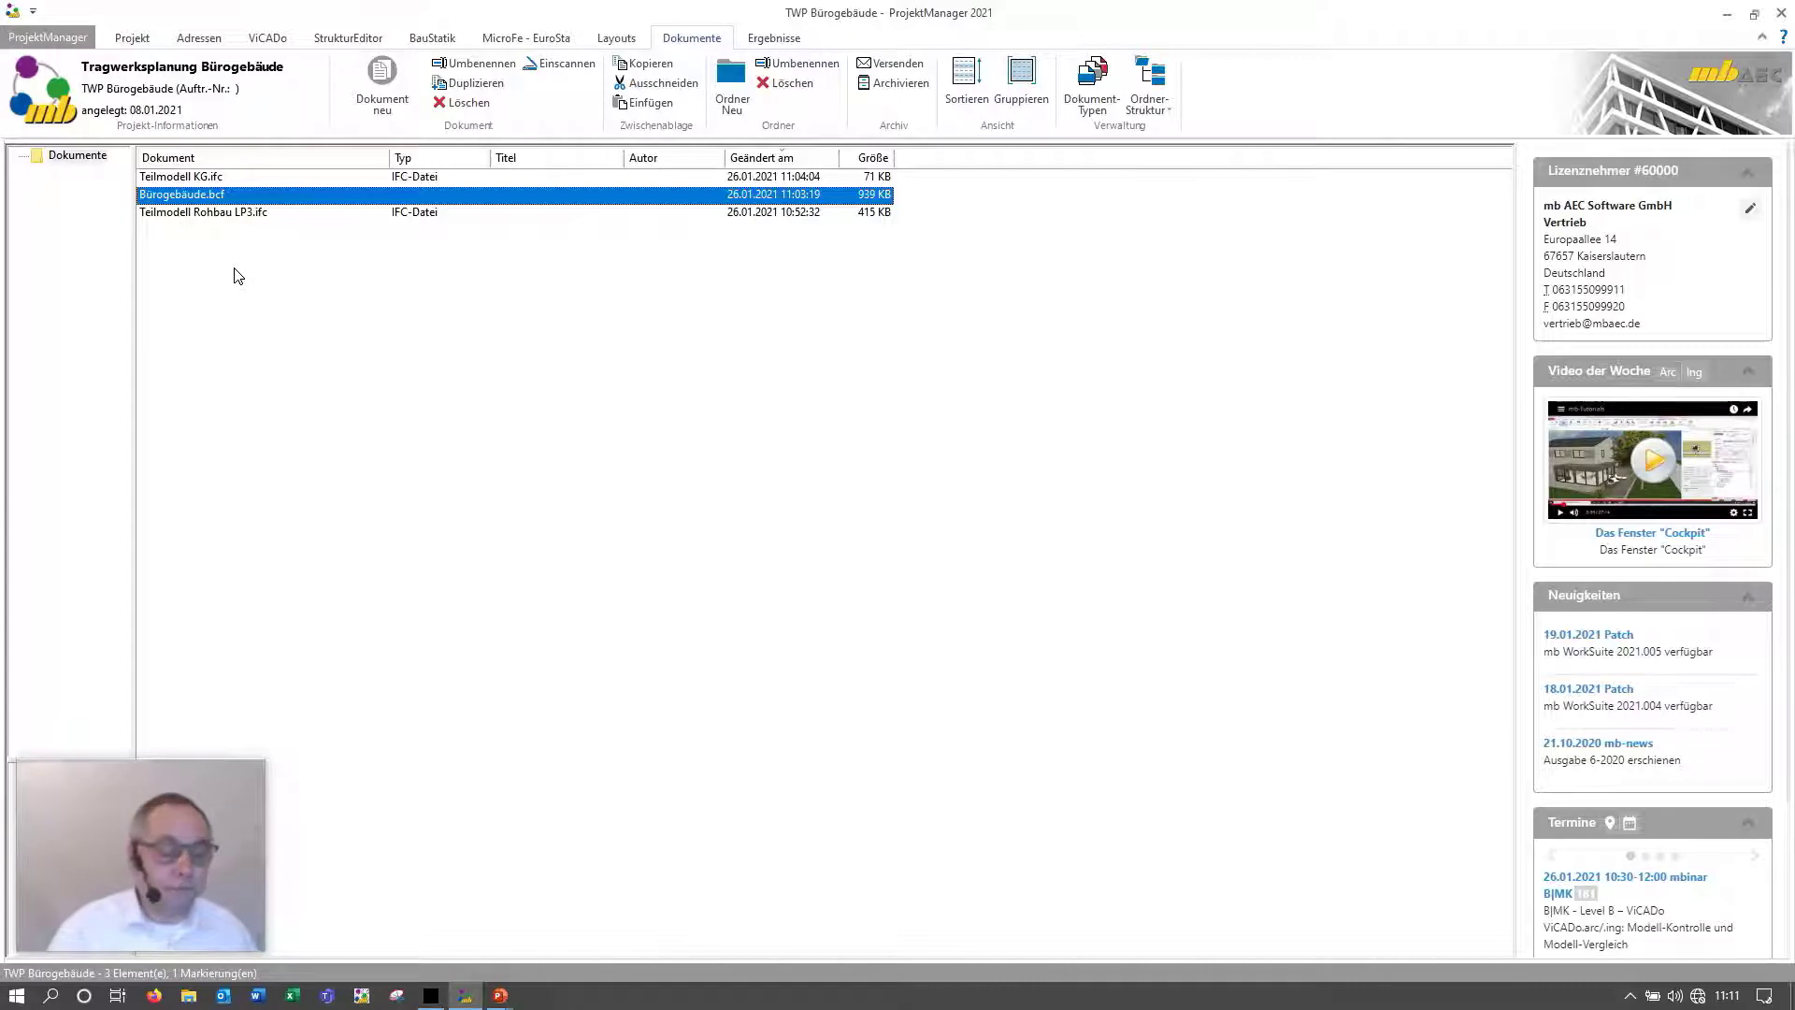
right_click(79, 155)
click(134, 237)
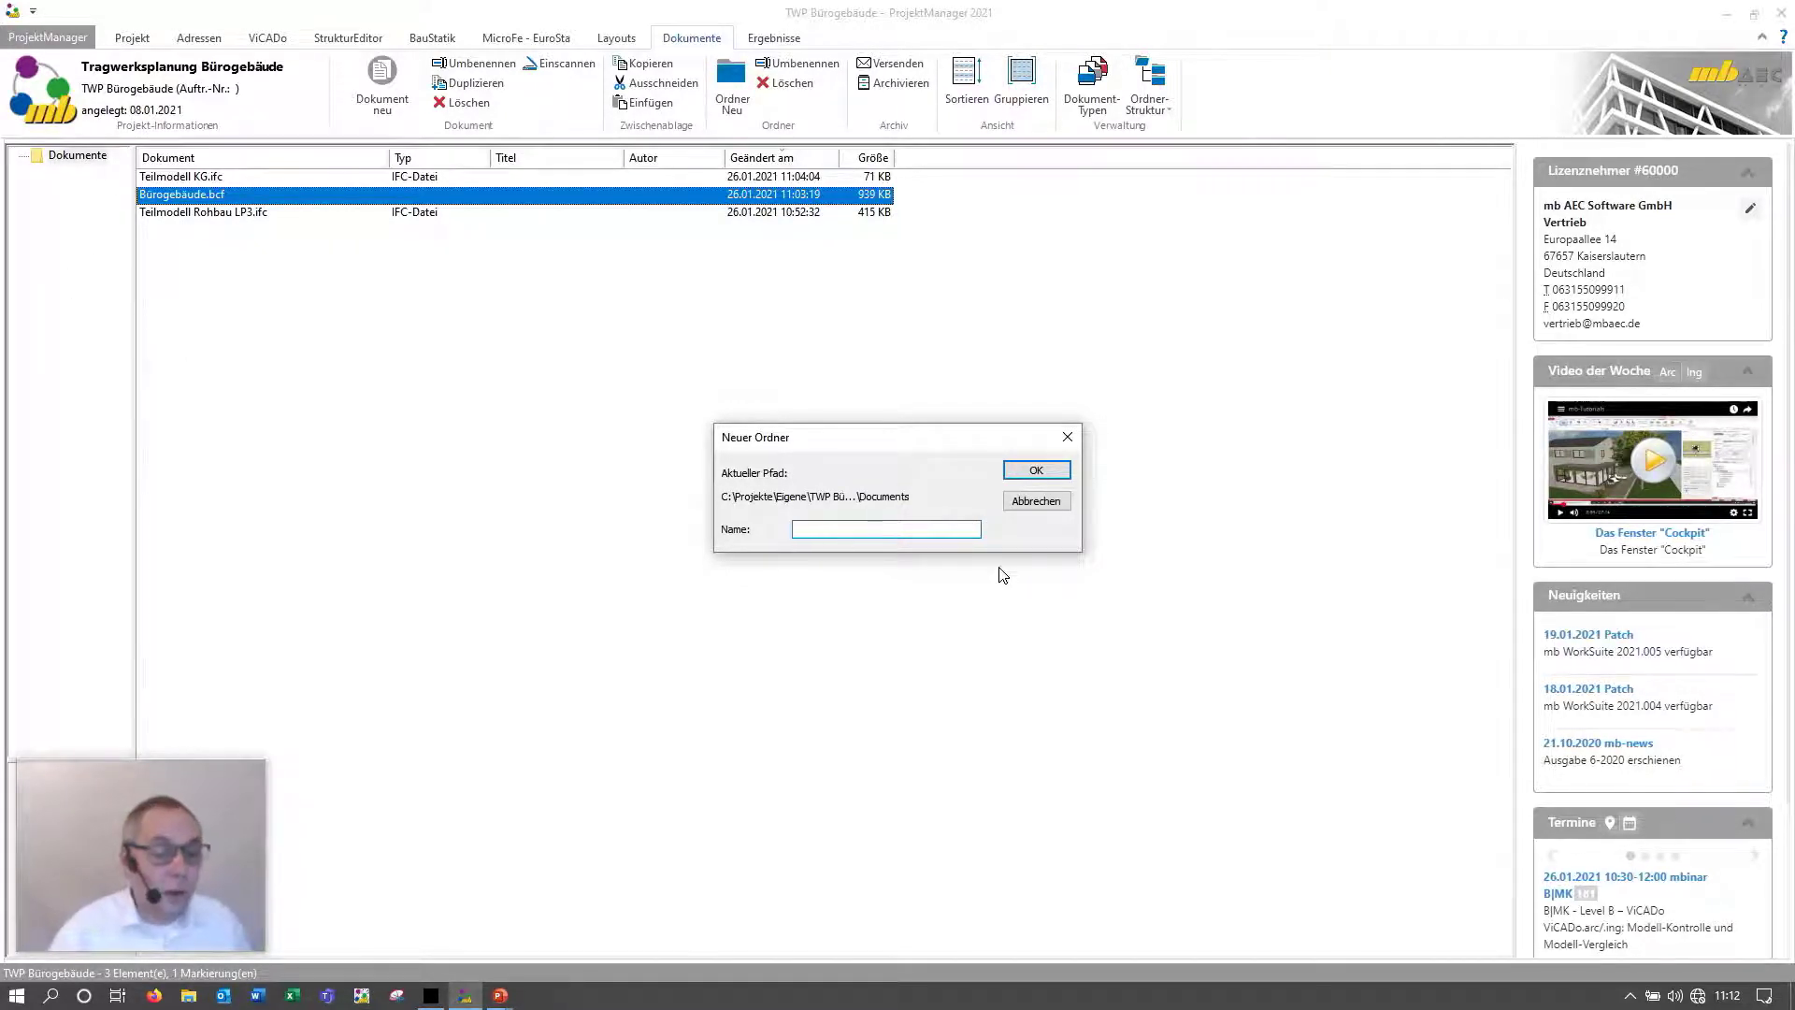
text(Archiv)
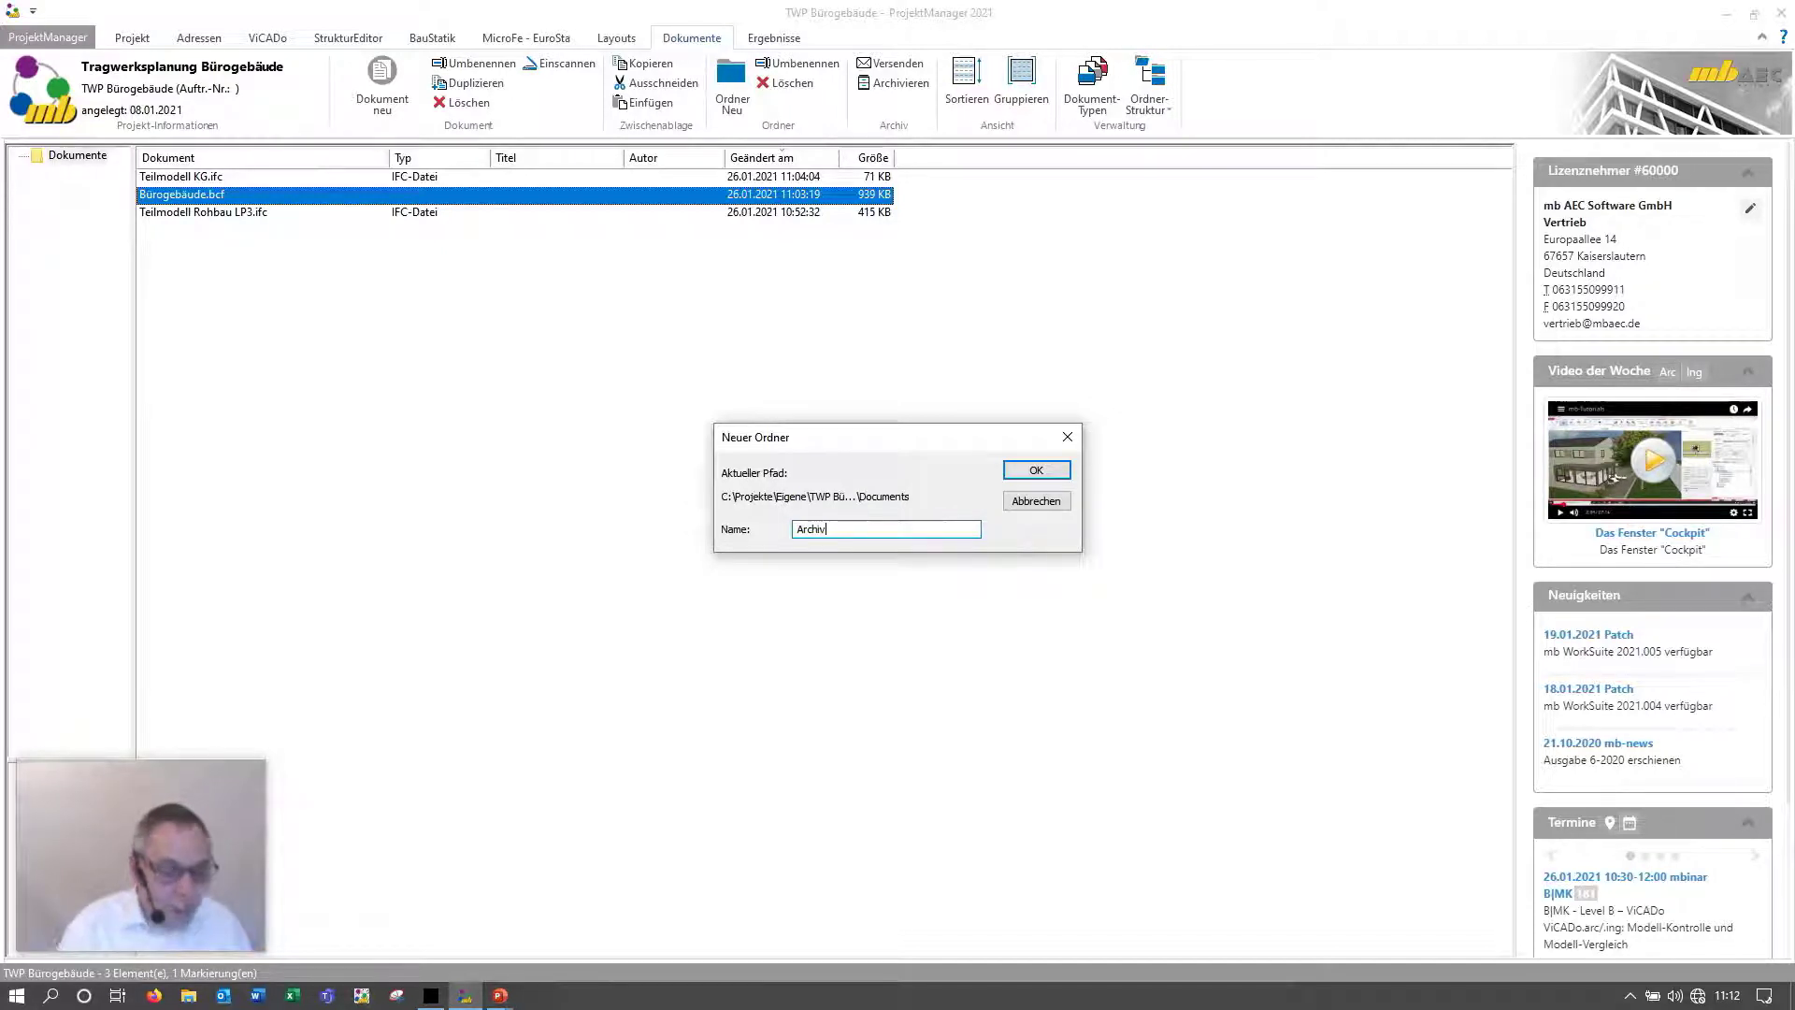
Step: Confirm the Archiv folder and drag the old Bürogebäude.bcf into it
click(1035, 469)
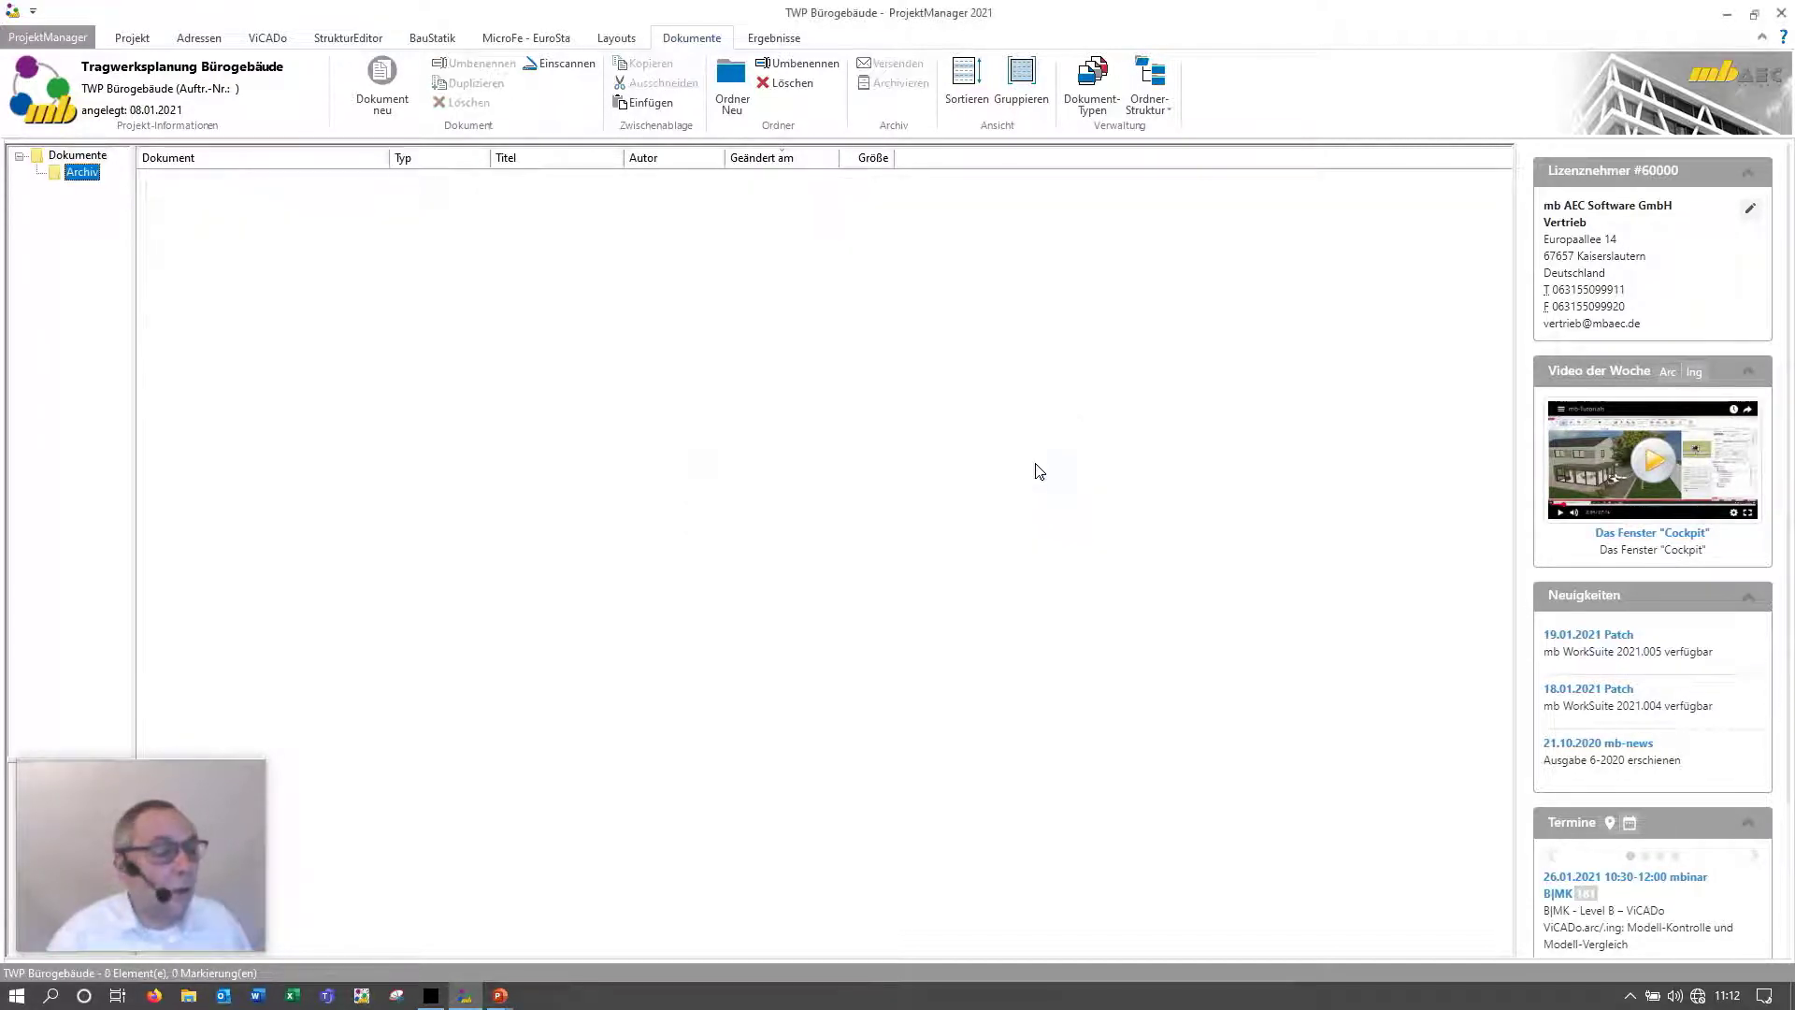
click(86, 156)
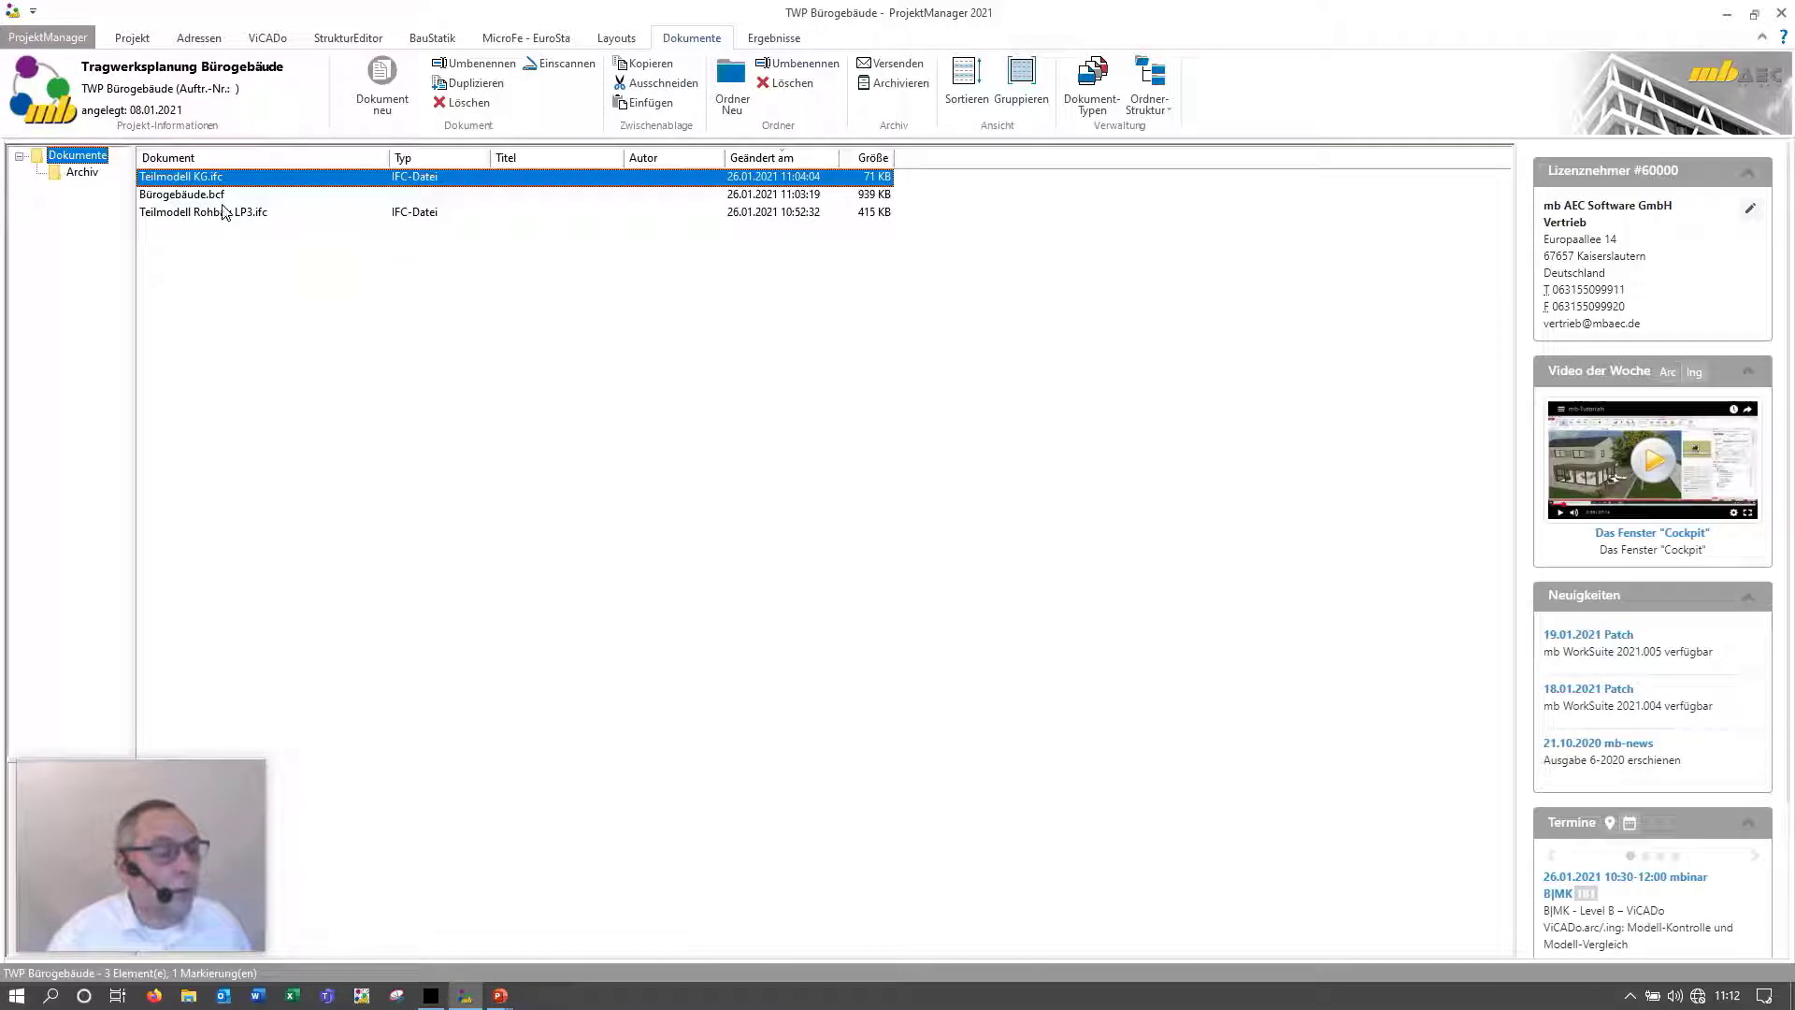
click(215, 197)
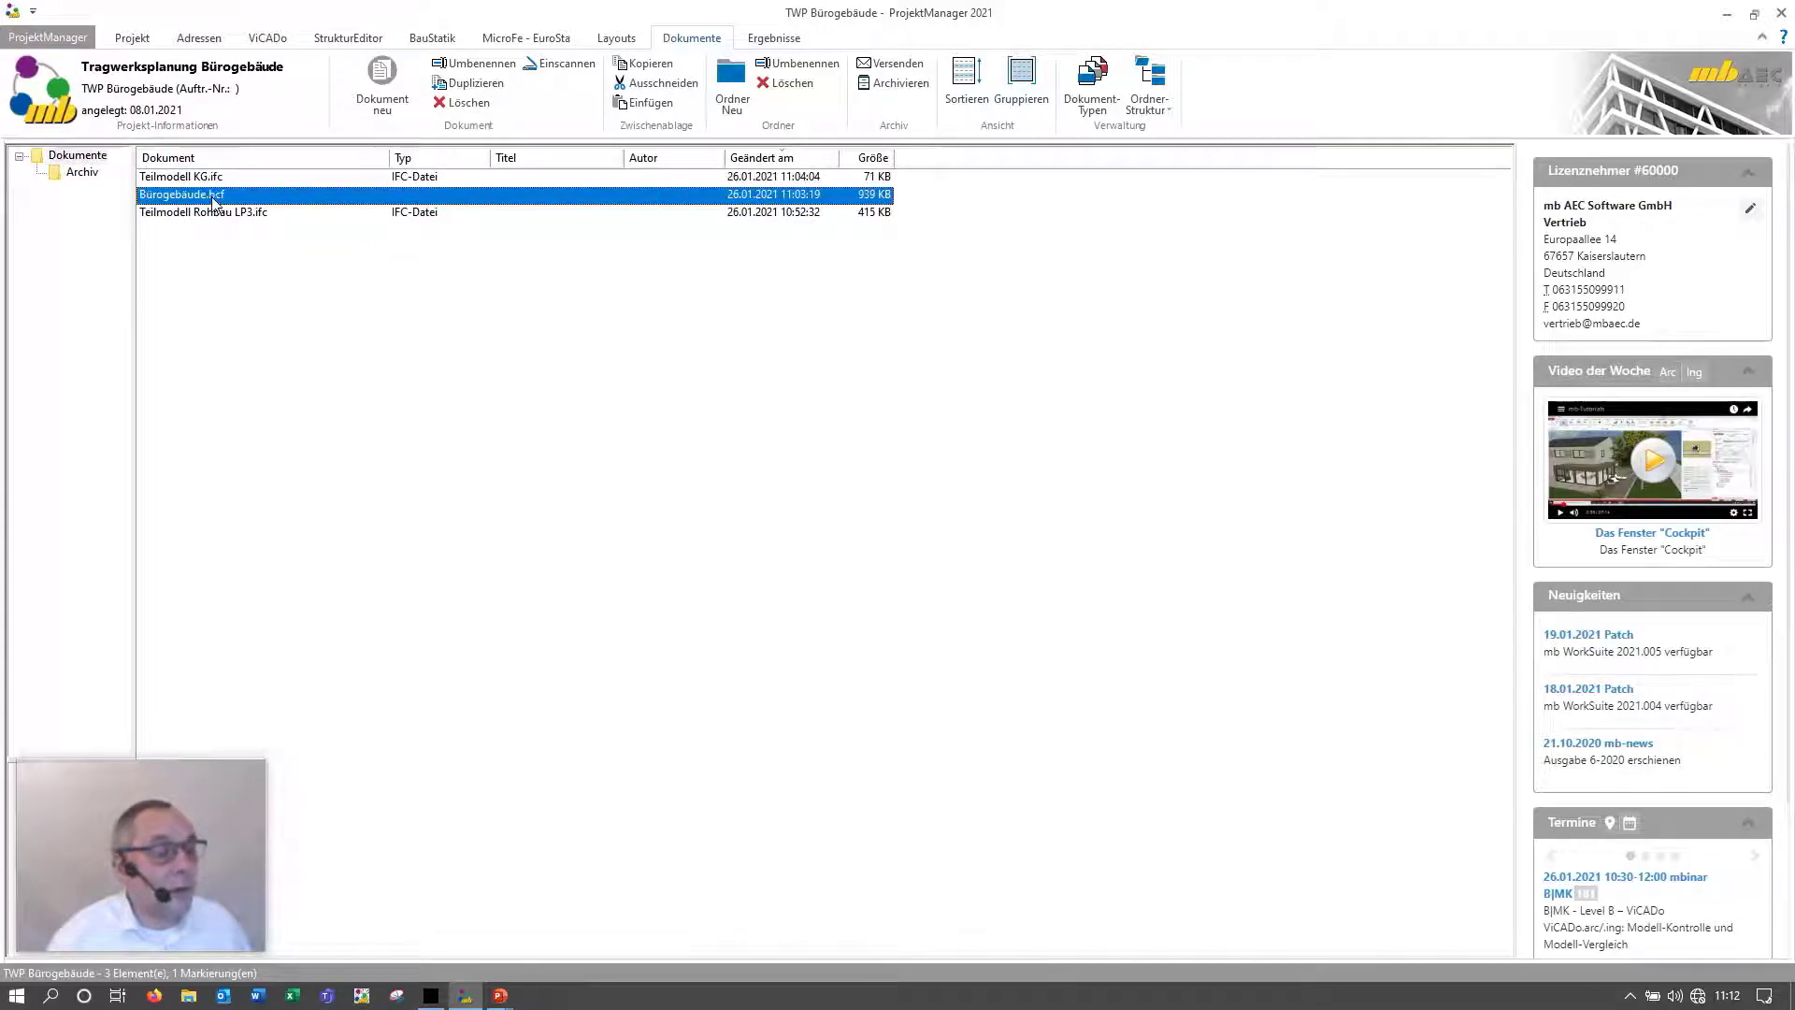
drag(215, 200, 83, 172)
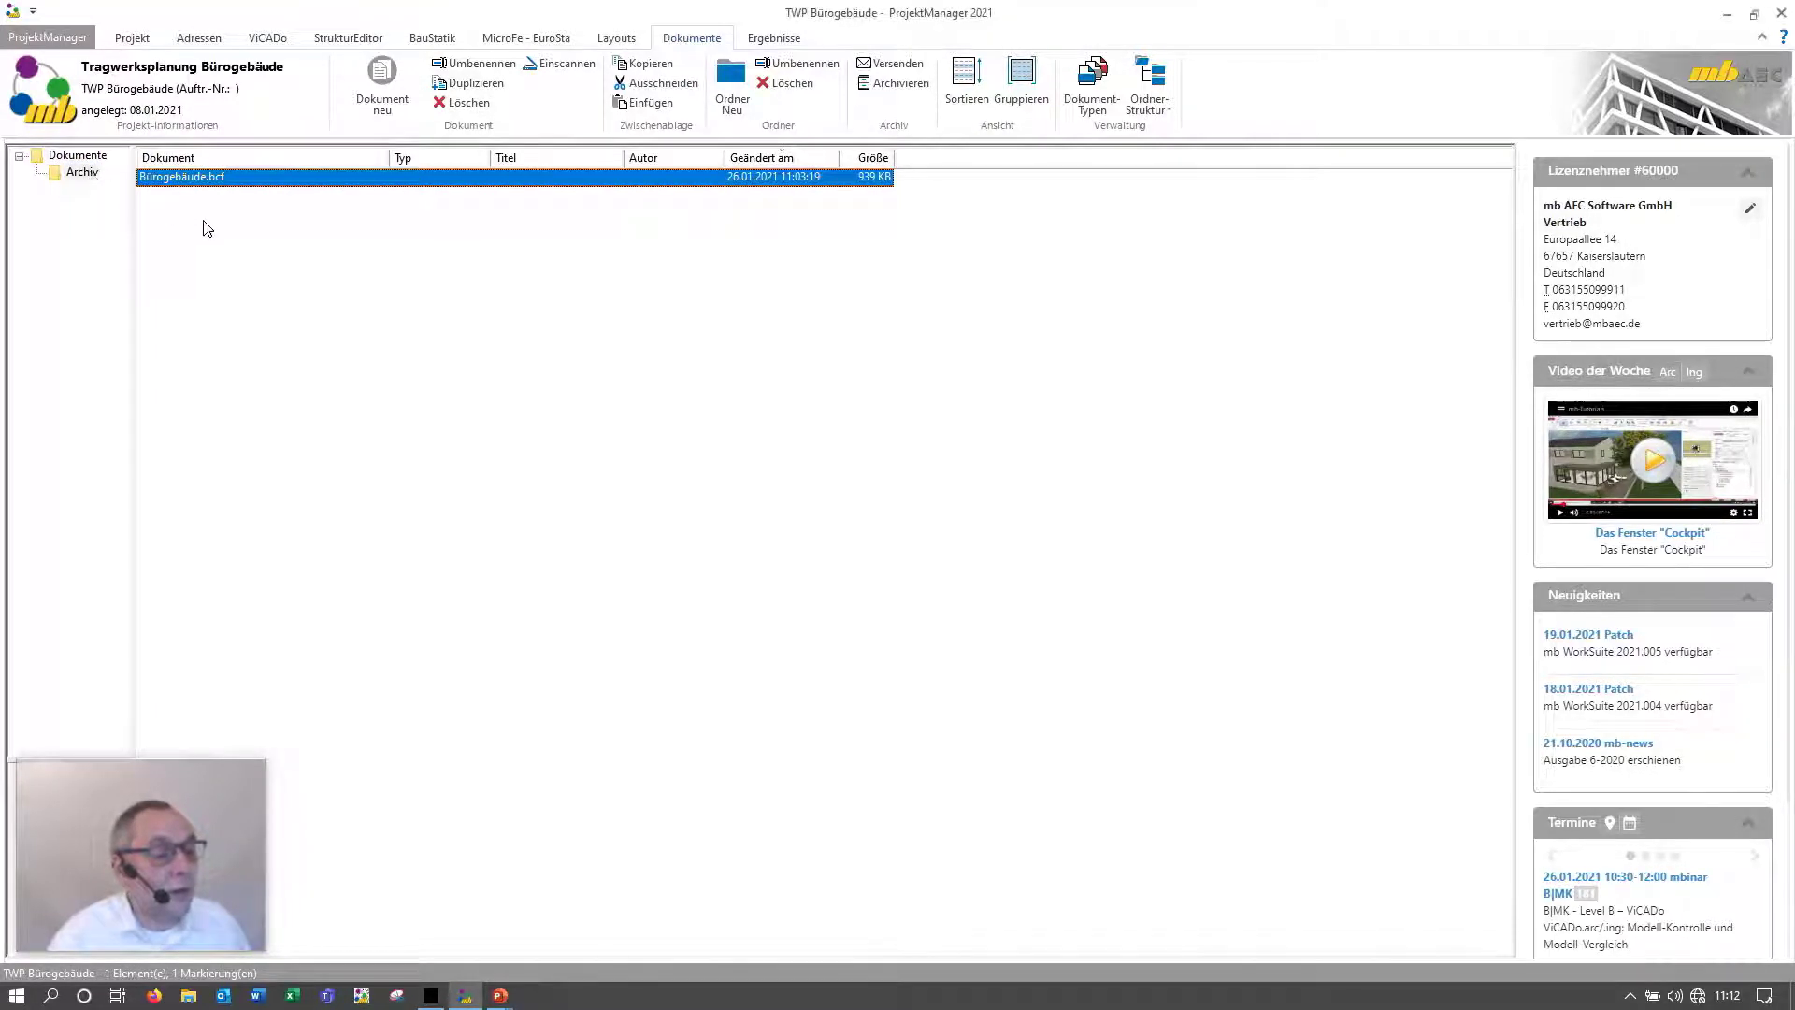
Step: Delete the old Bürogebäude.bcf from the Dokumente folder
click(94, 157)
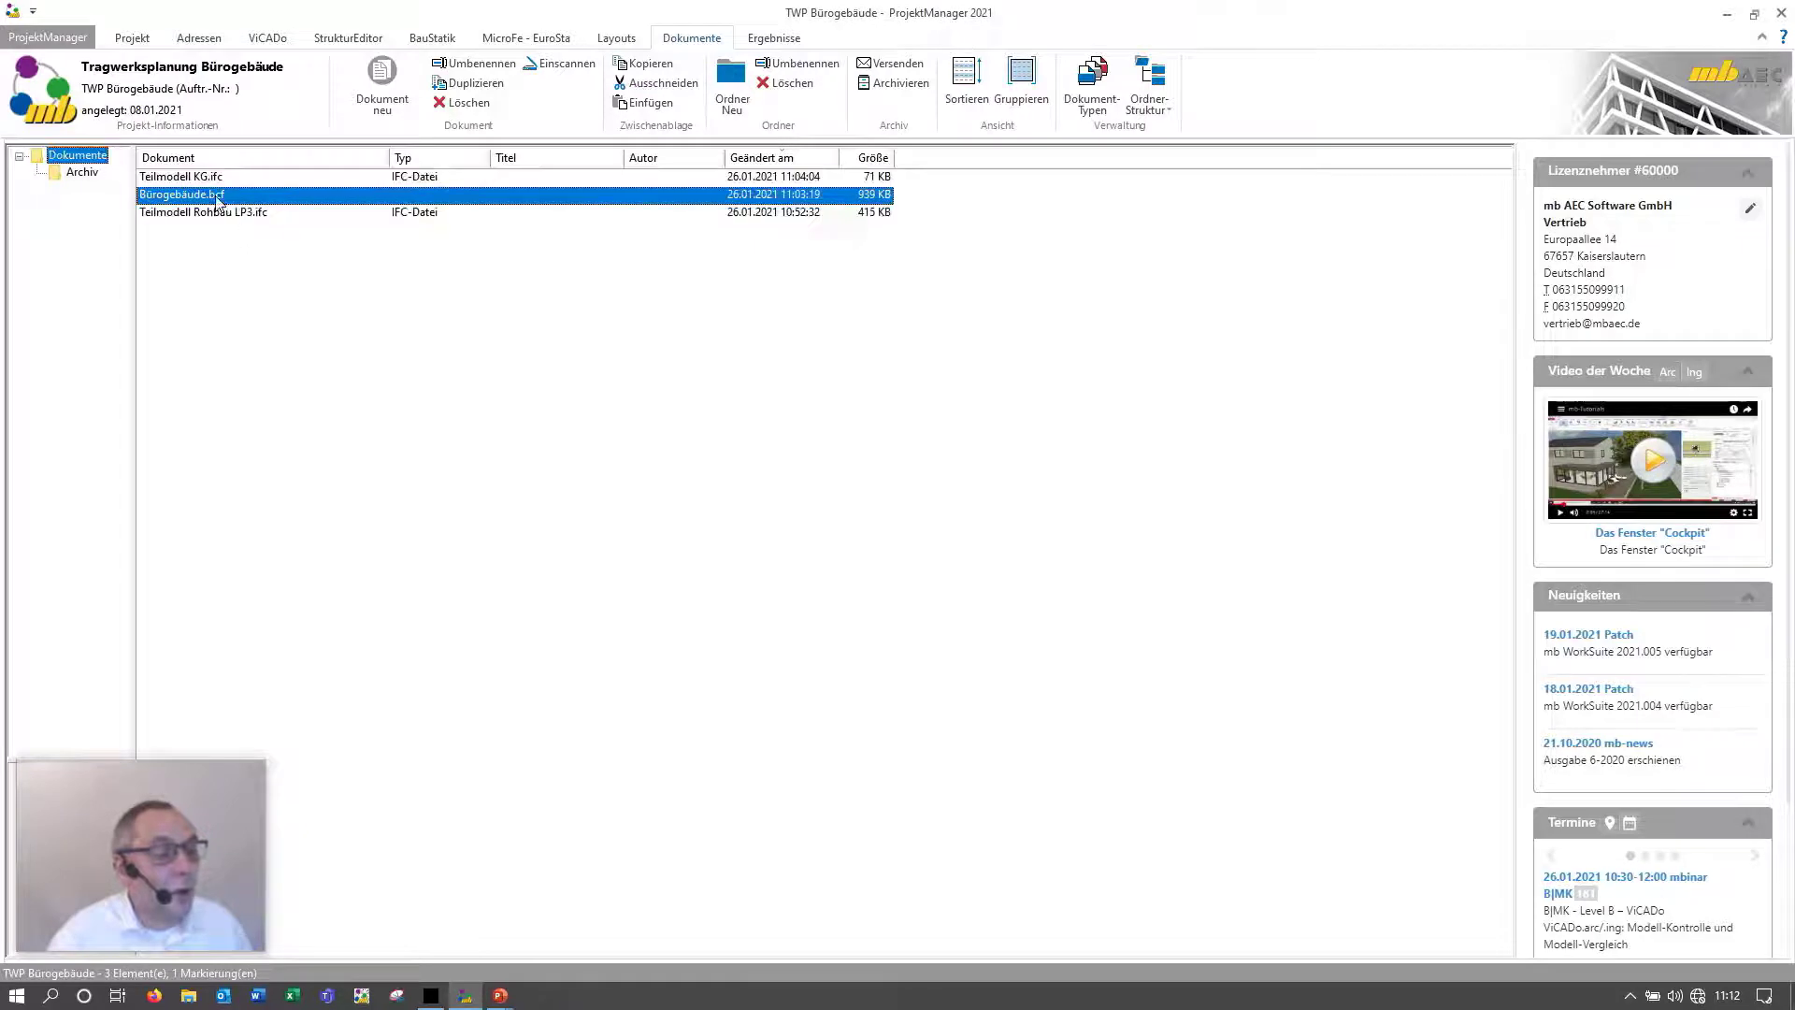
click(217, 200)
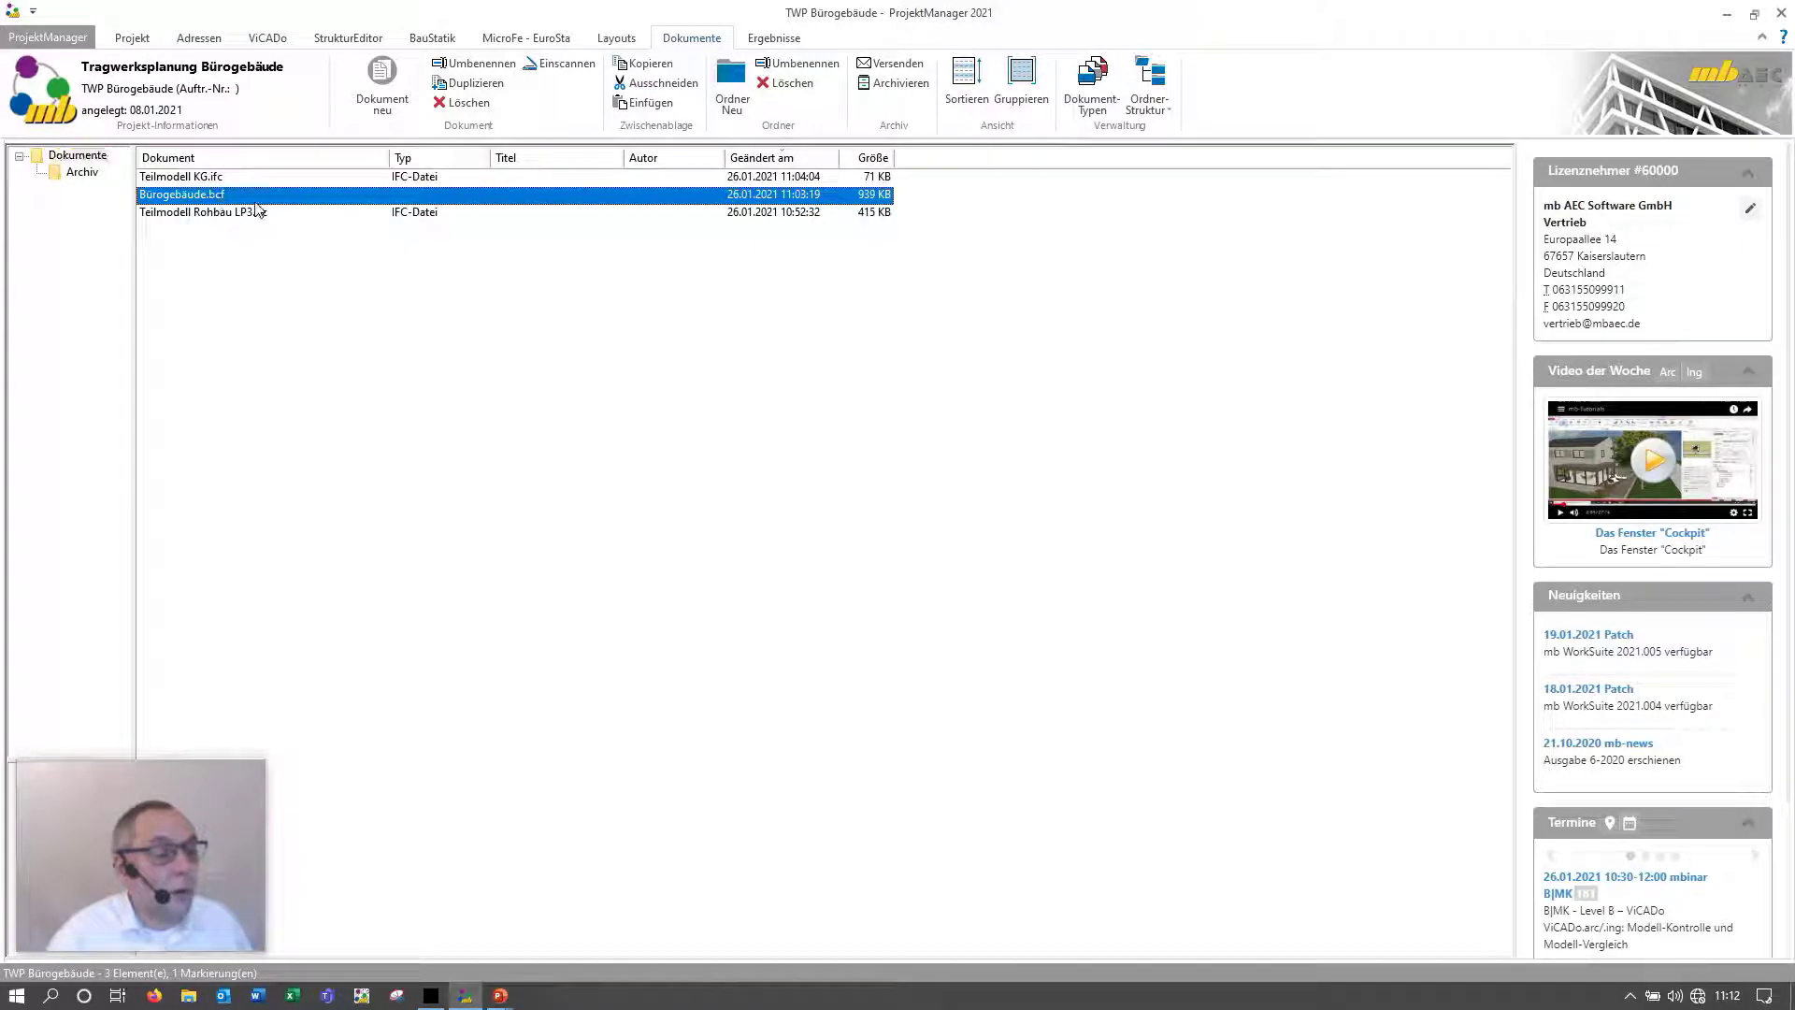
click(460, 105)
click(943, 564)
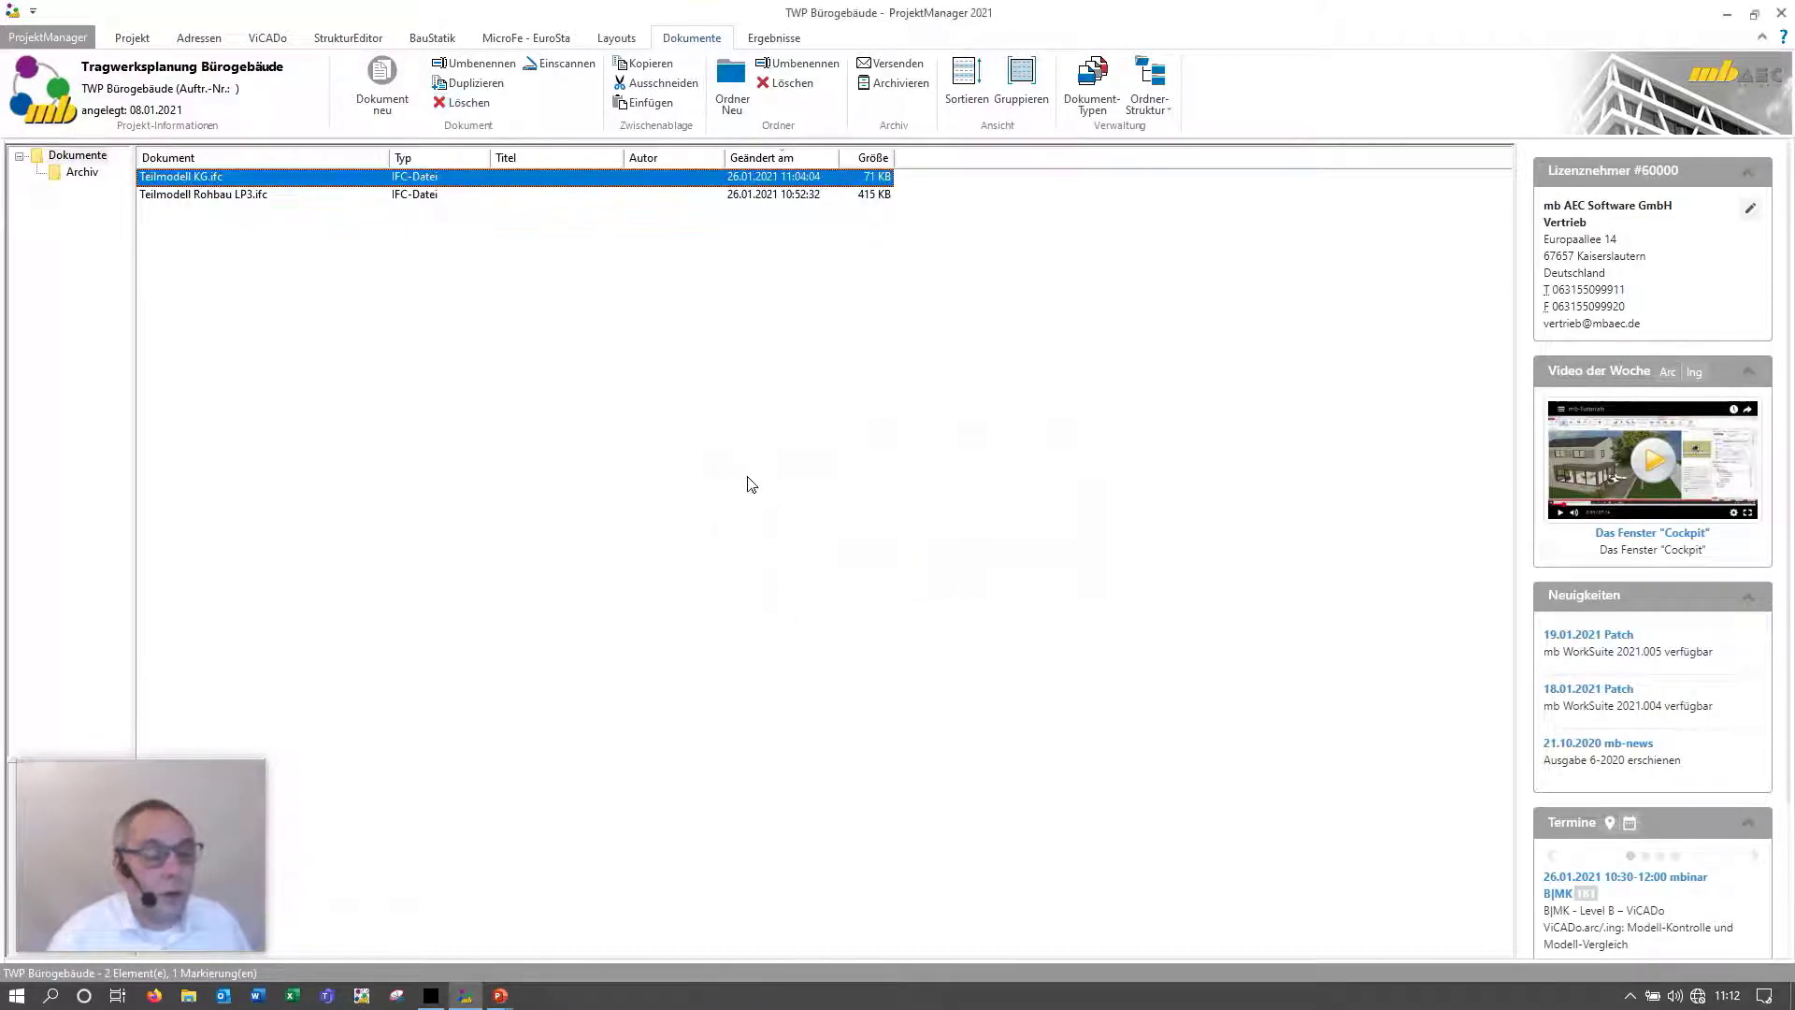
Step: Paste the copied IFC and BCF files into the Tragwerksplanung documents
right_click(333, 292)
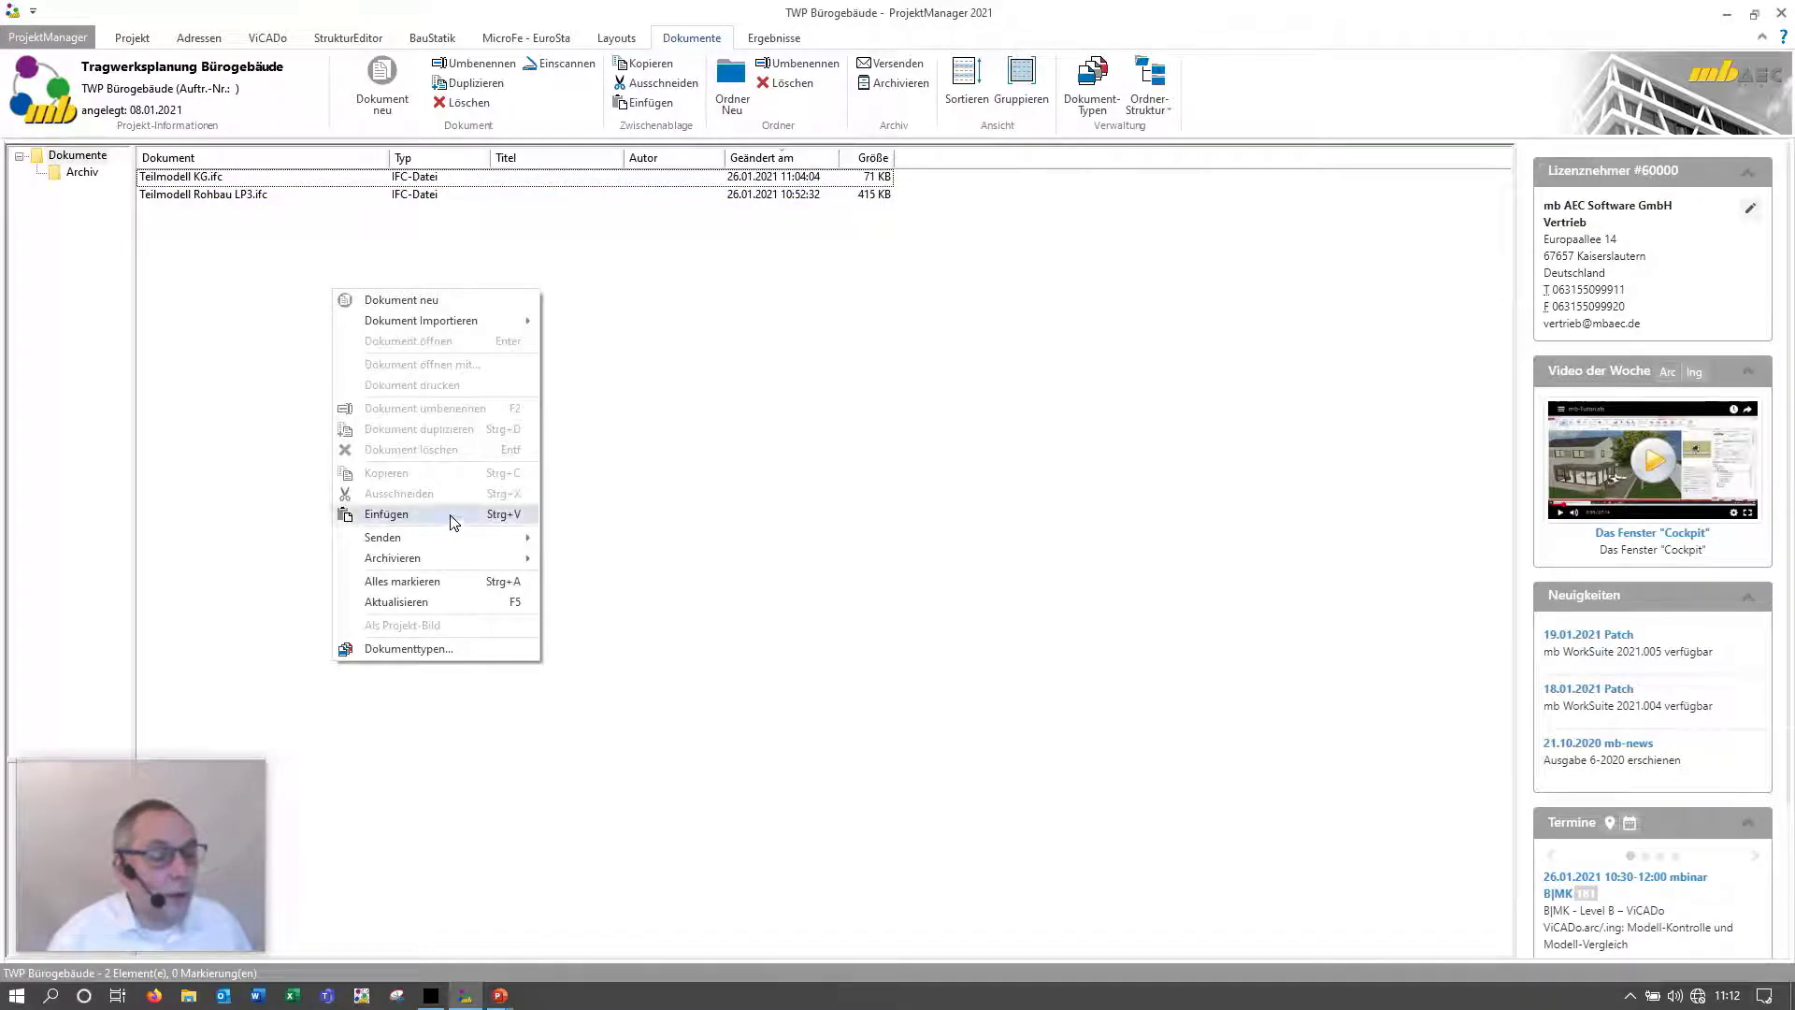
click(452, 516)
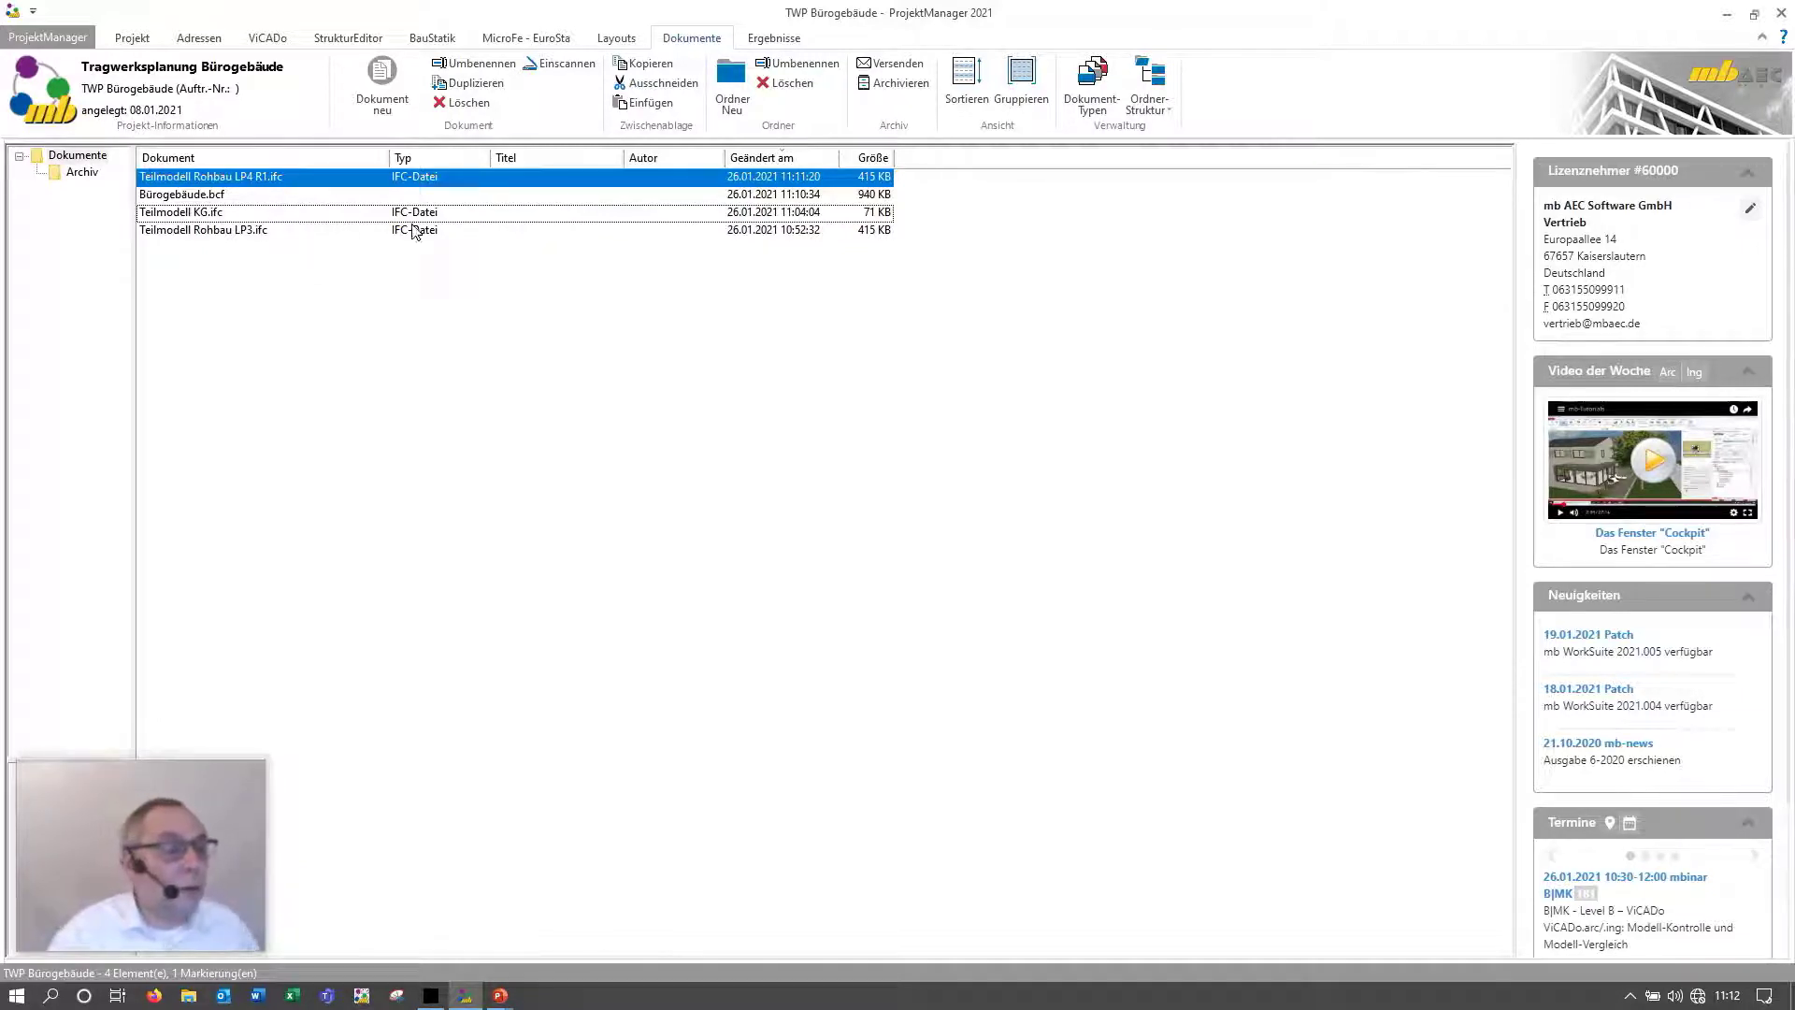
click(271, 38)
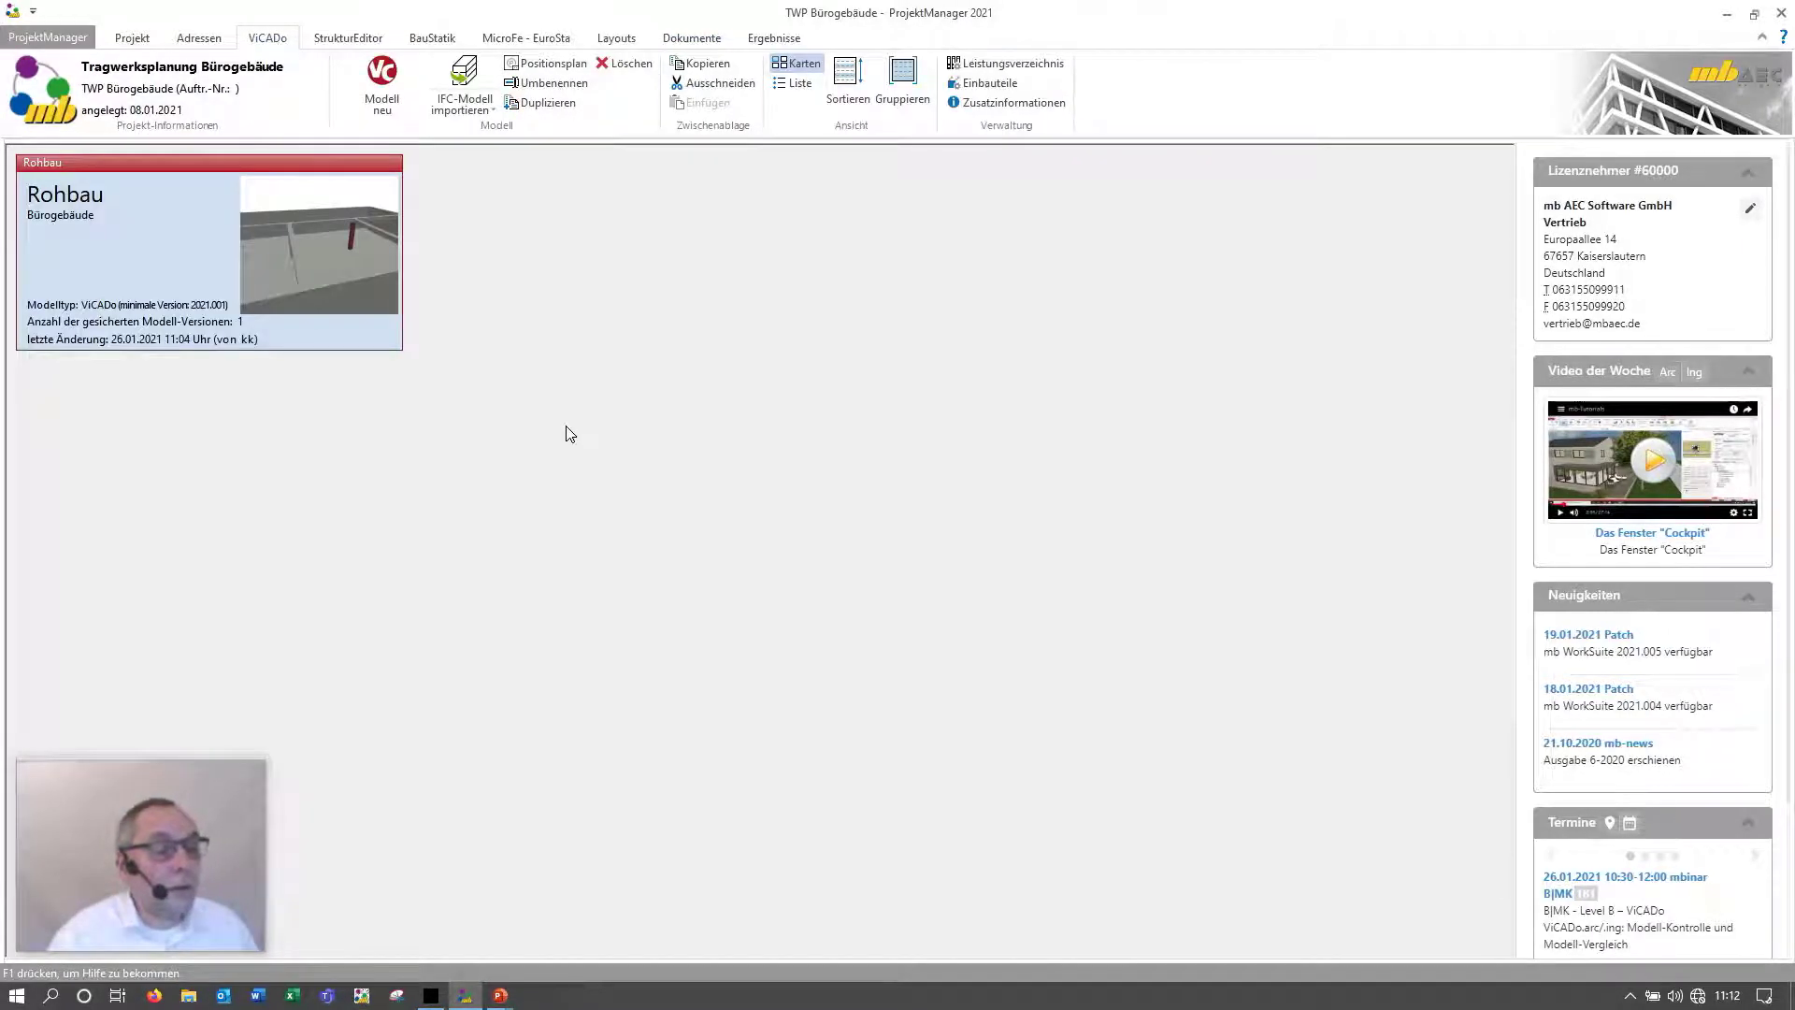
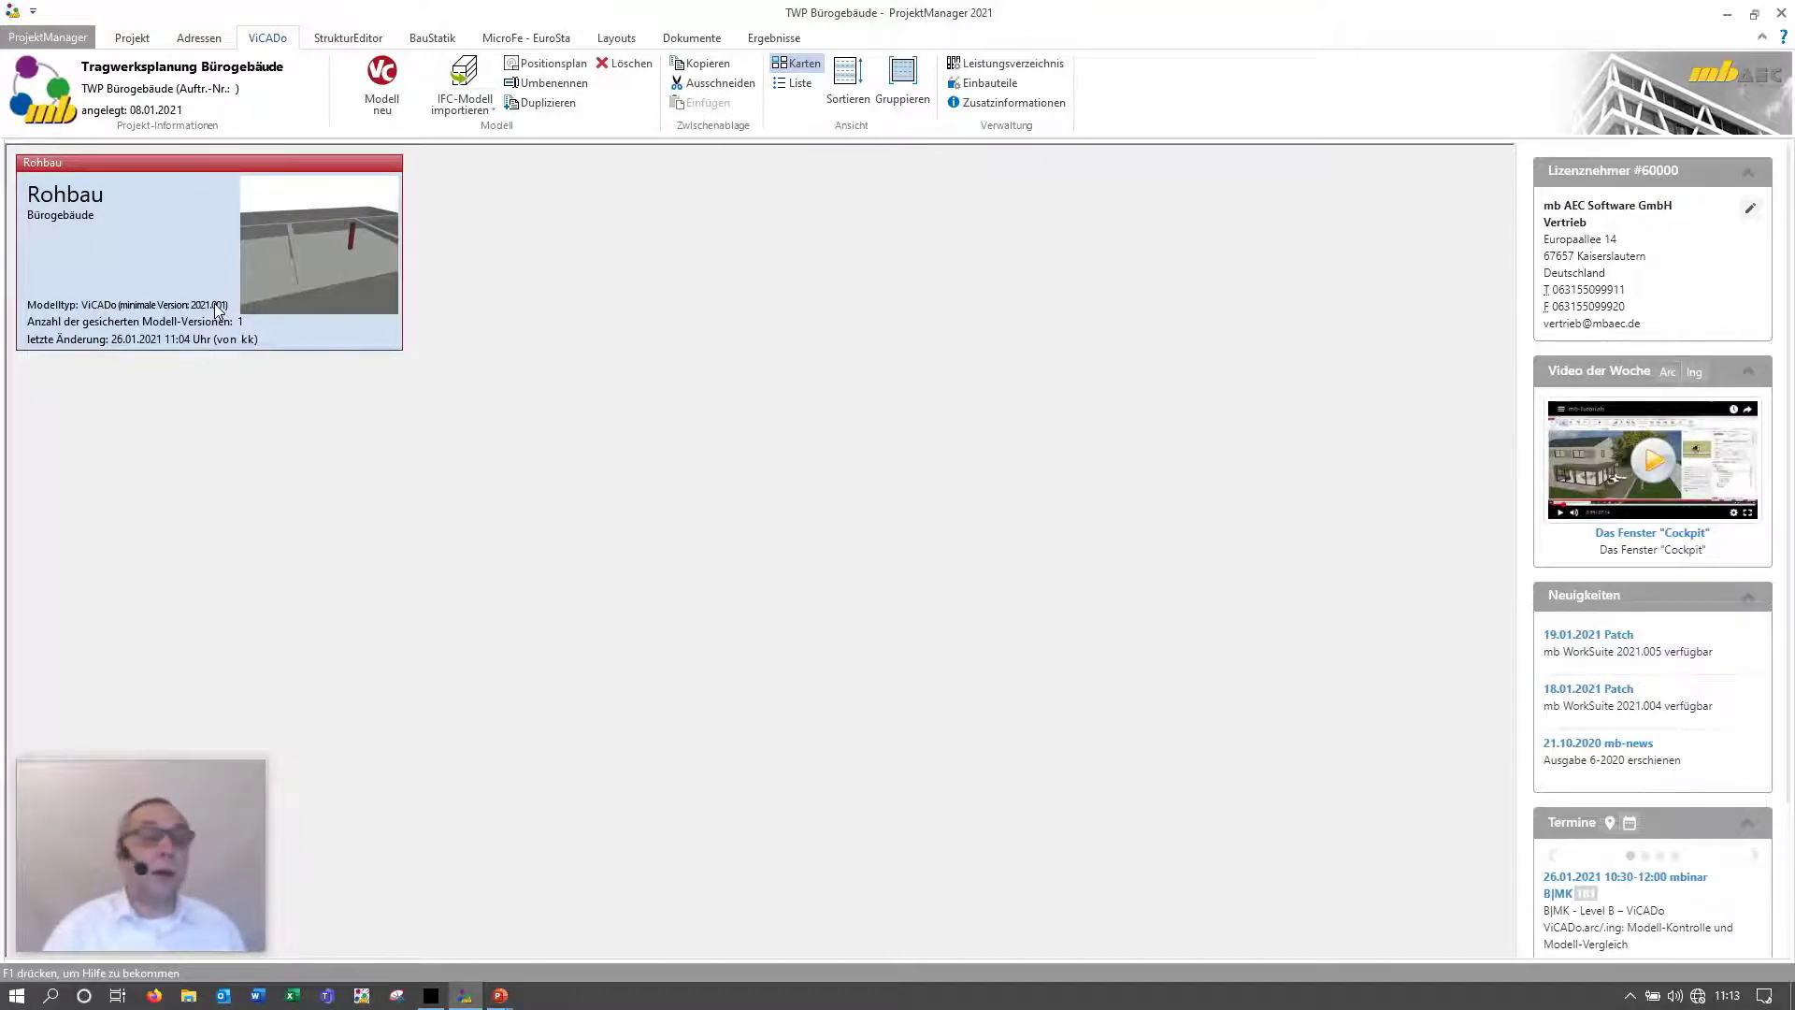
Step: Create the IFC import model 'Rohbau LP4 R1' with description 'Revisoin 1 Architekt'
click(473, 84)
text(Rohbau)
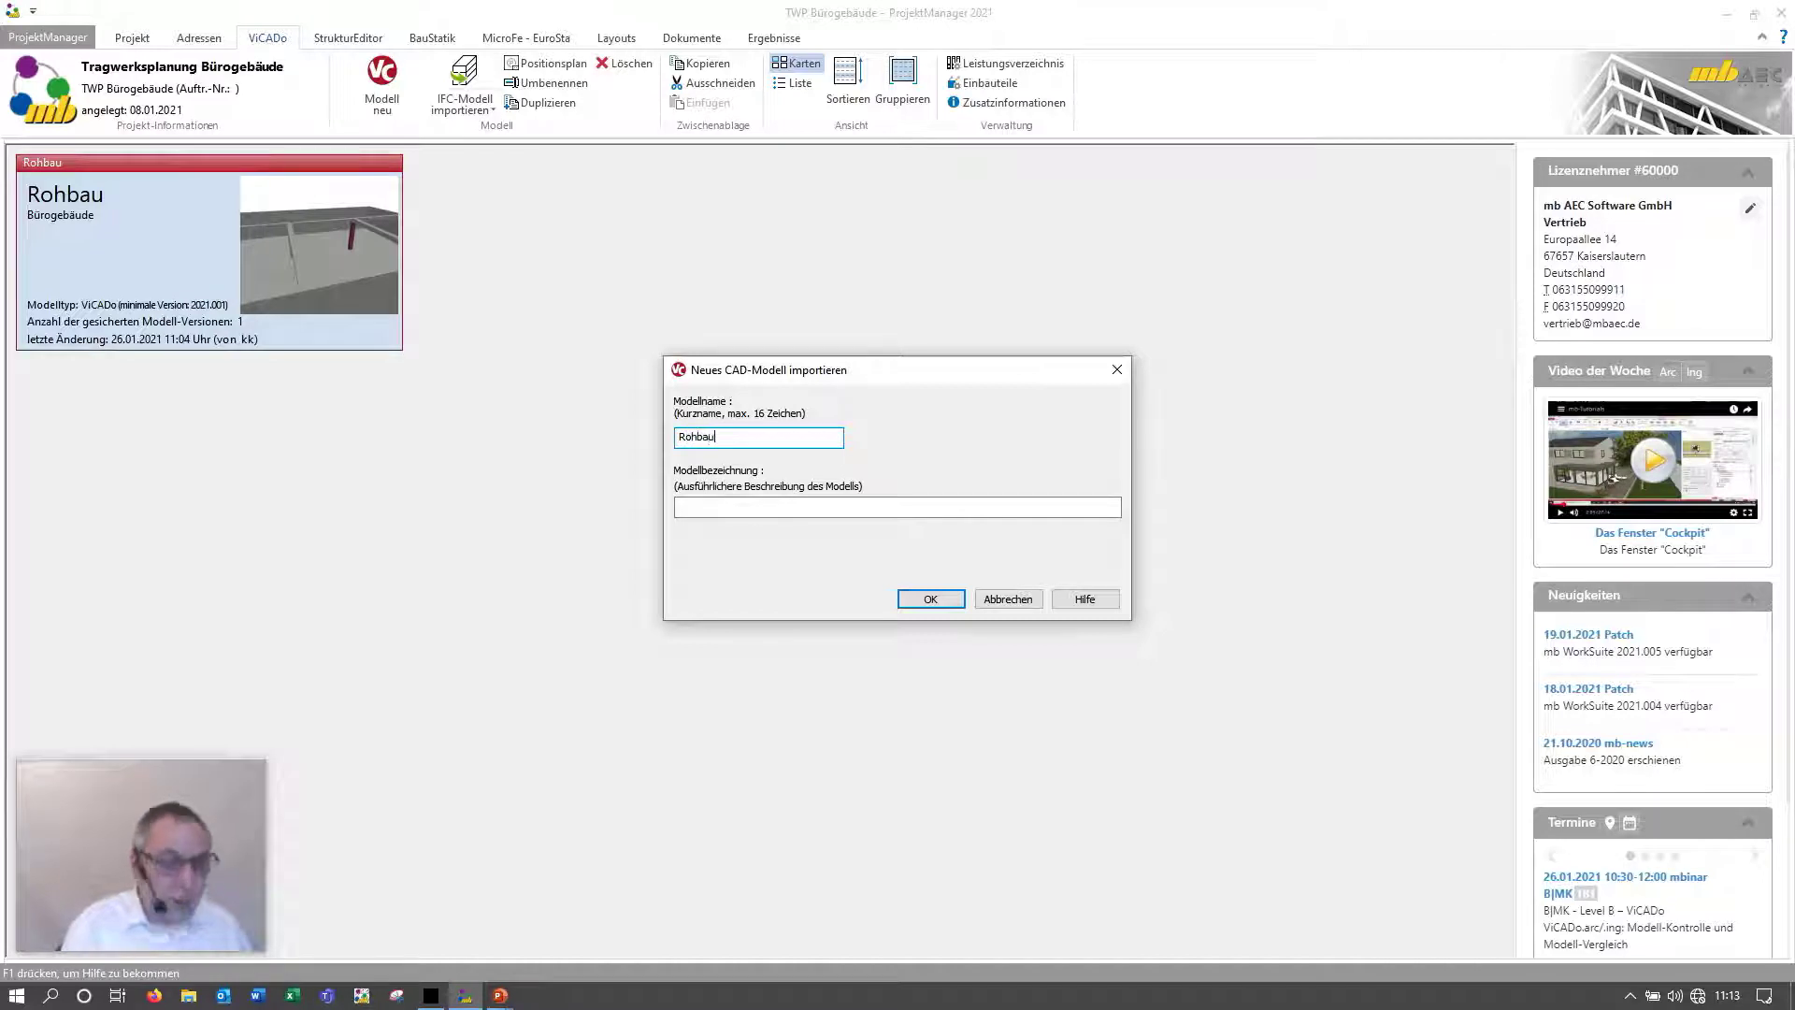
text(LP)
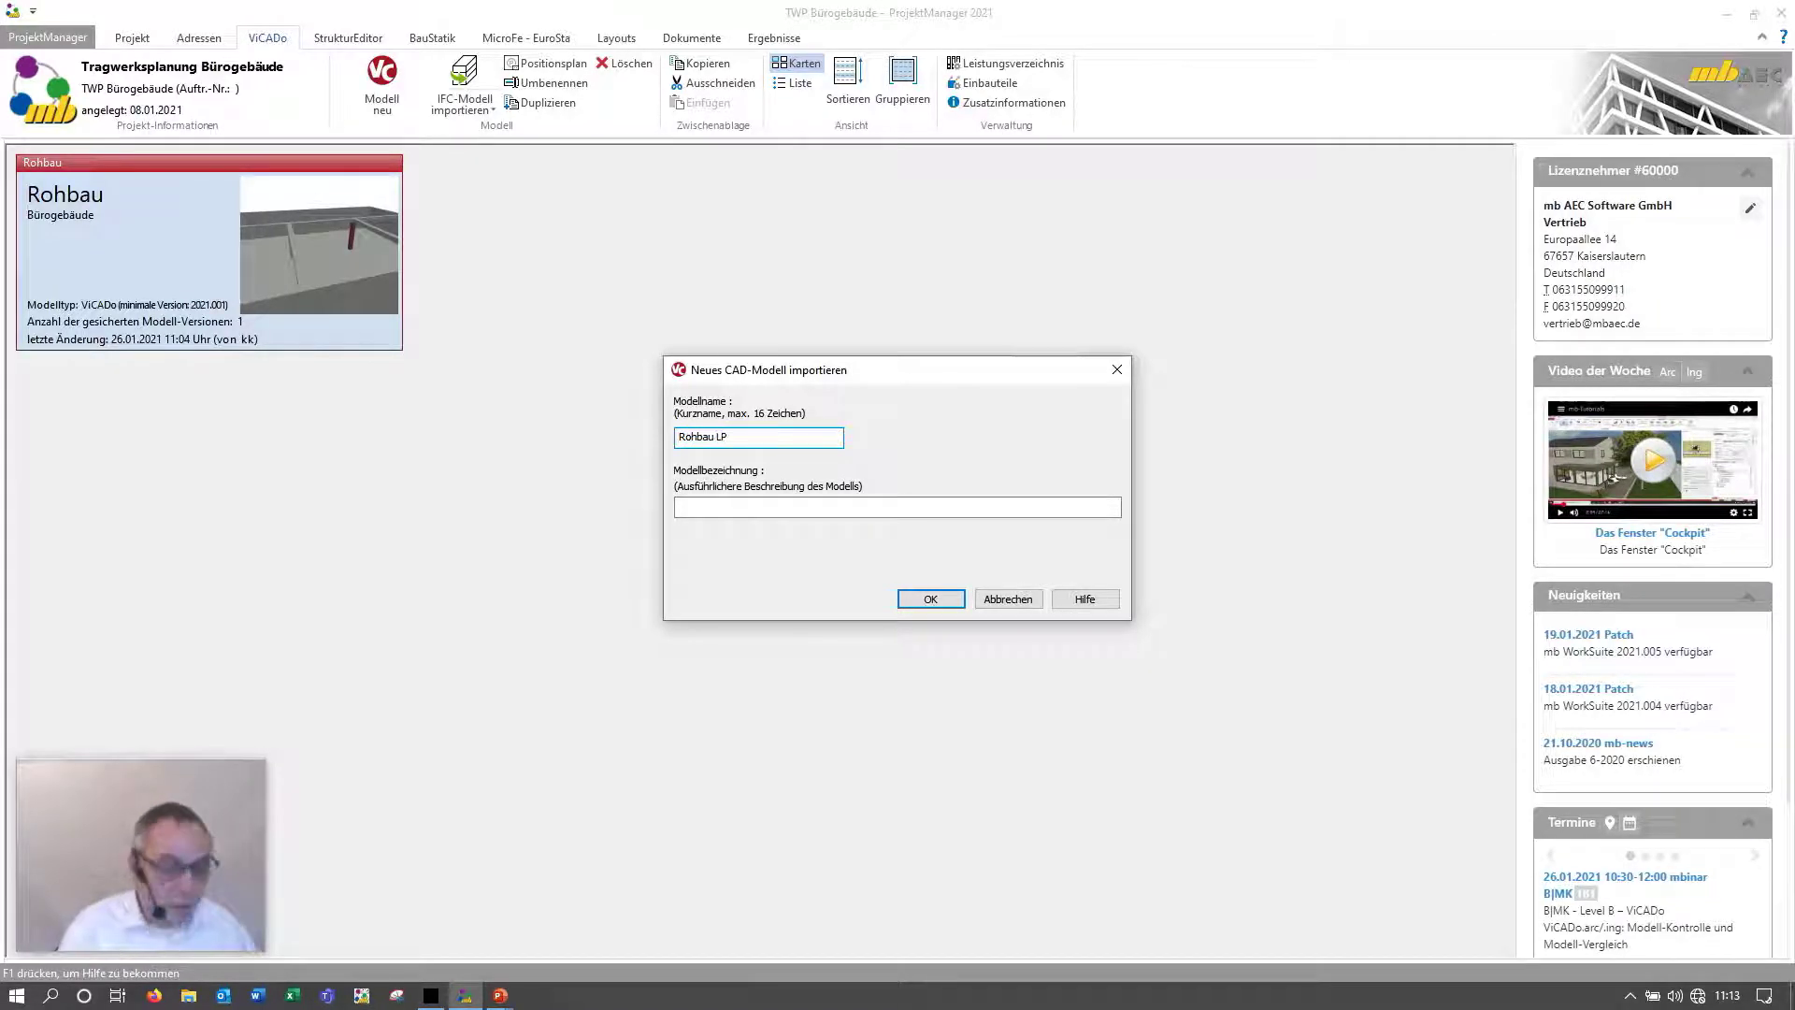
text(4 )
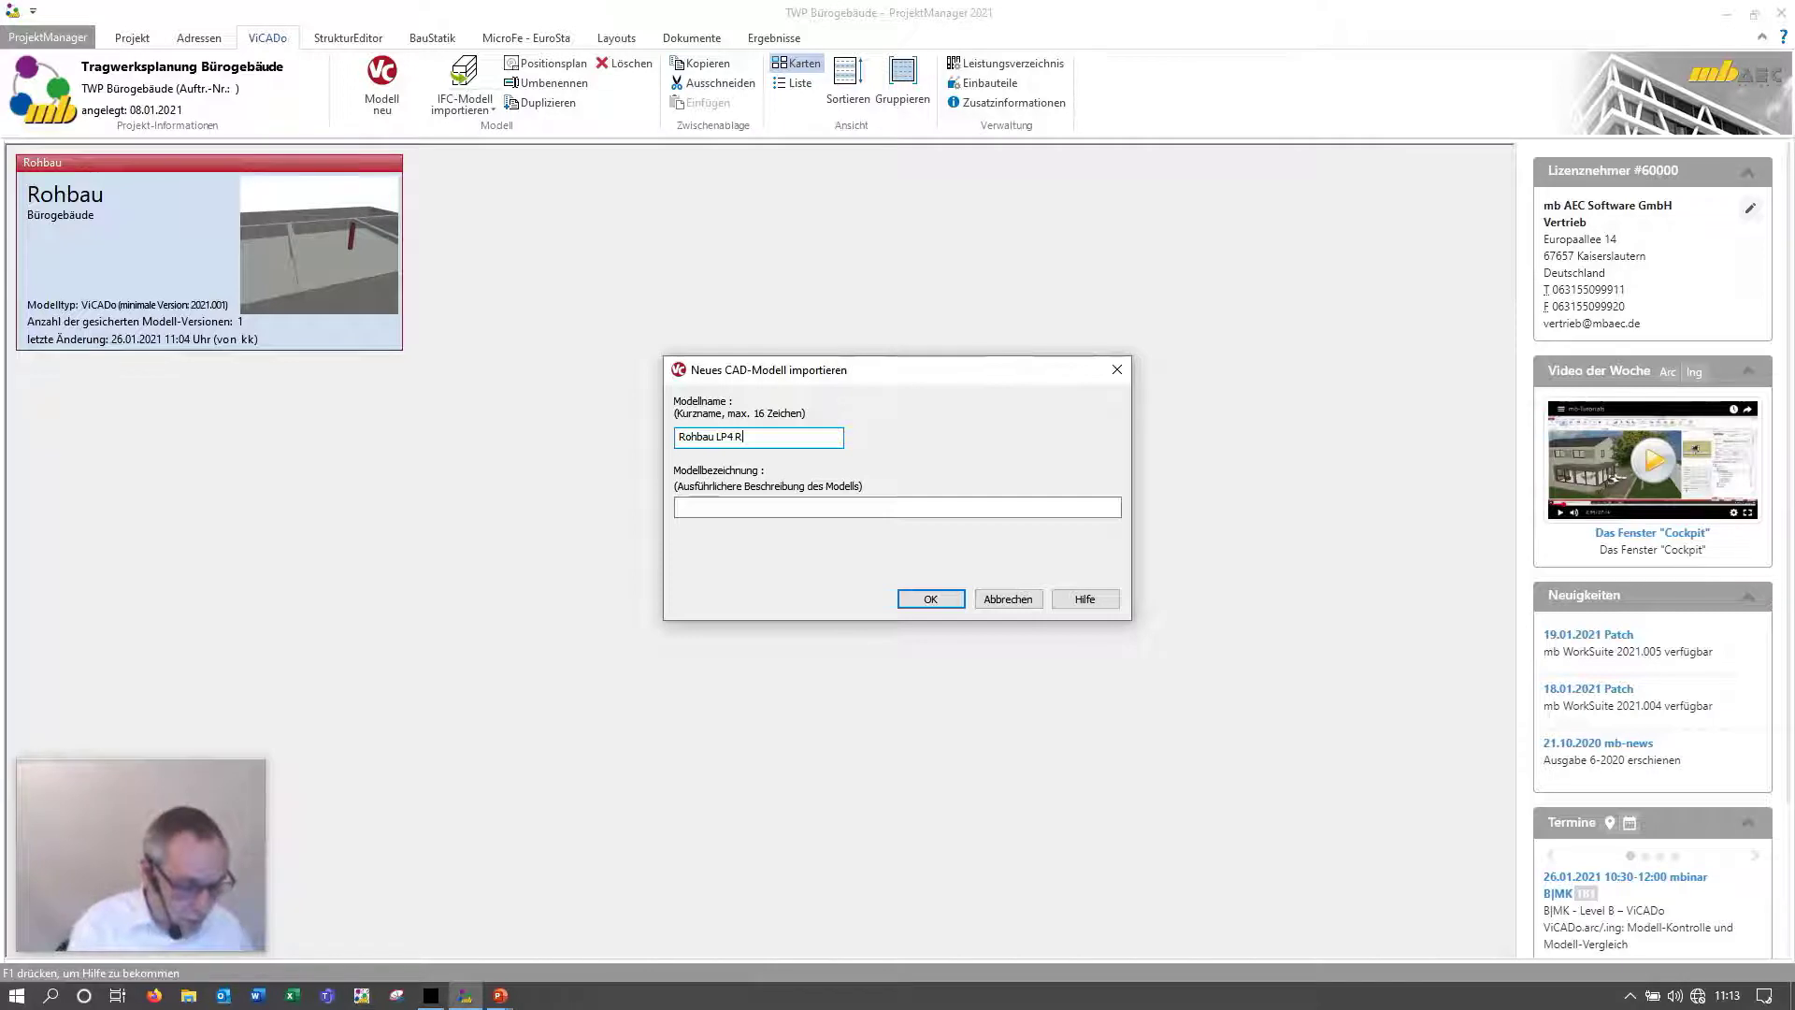
text(R1)
click(774, 506)
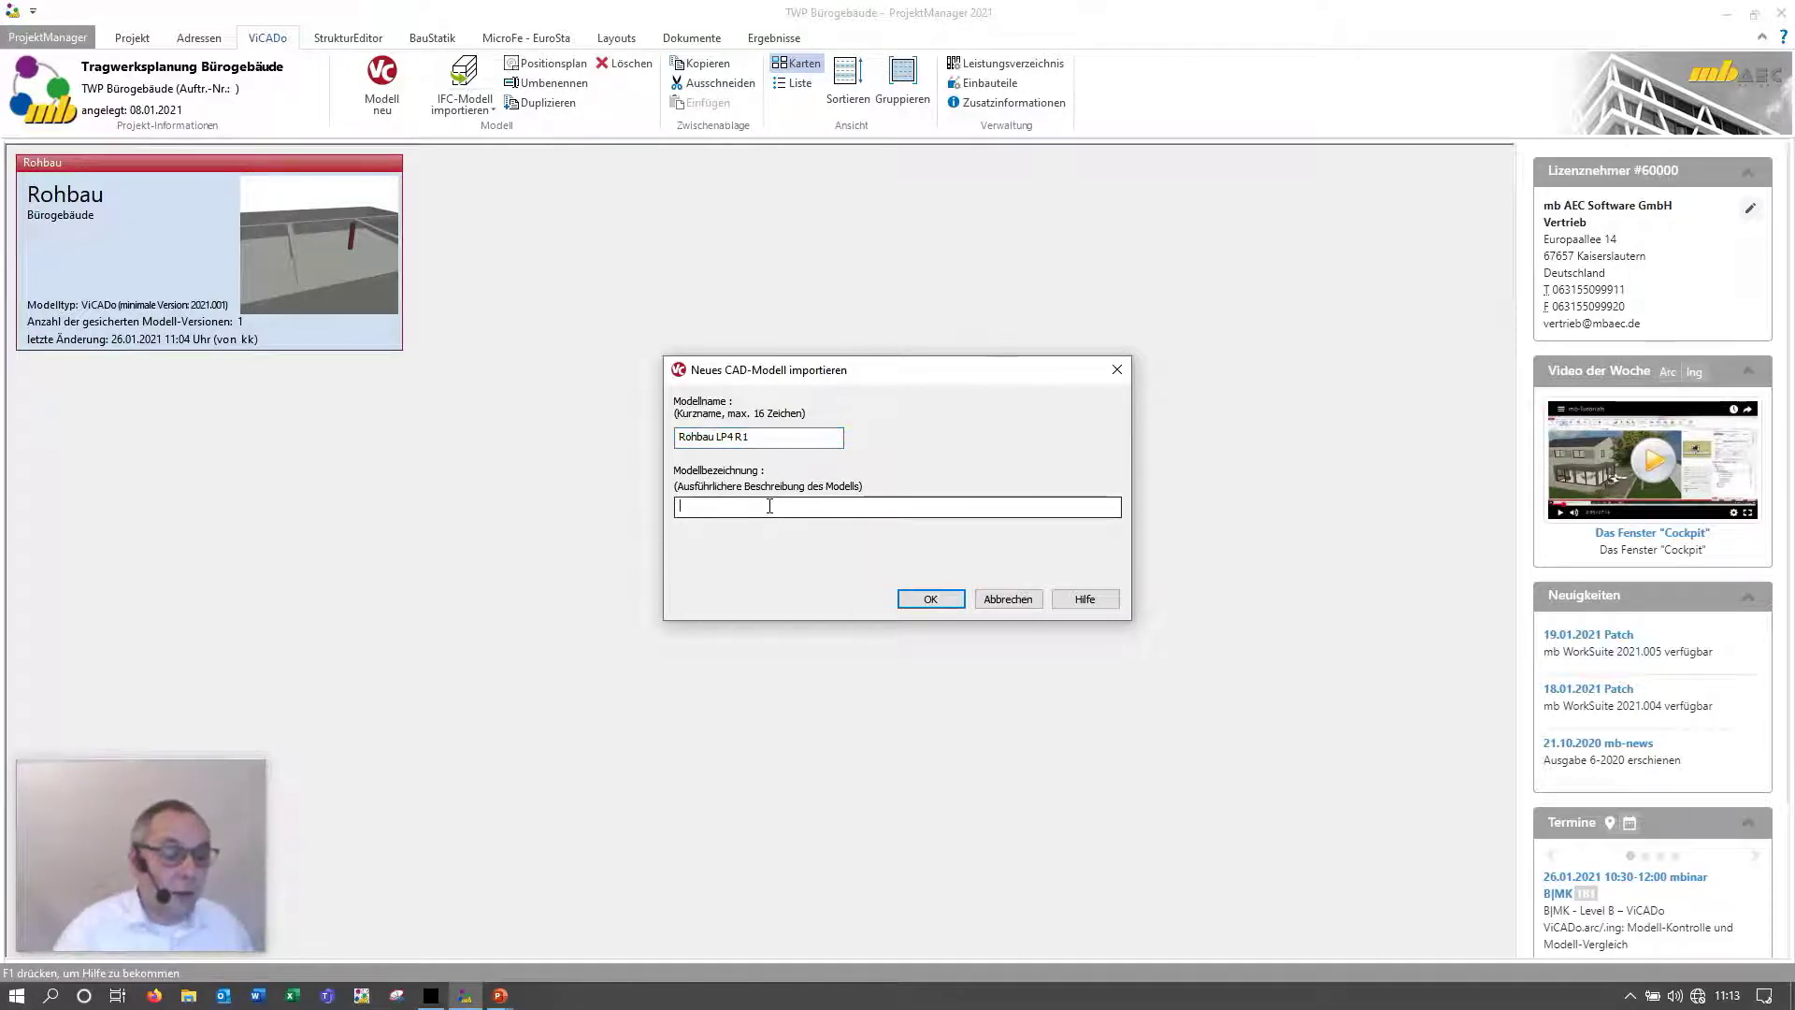
text(Revisoi)
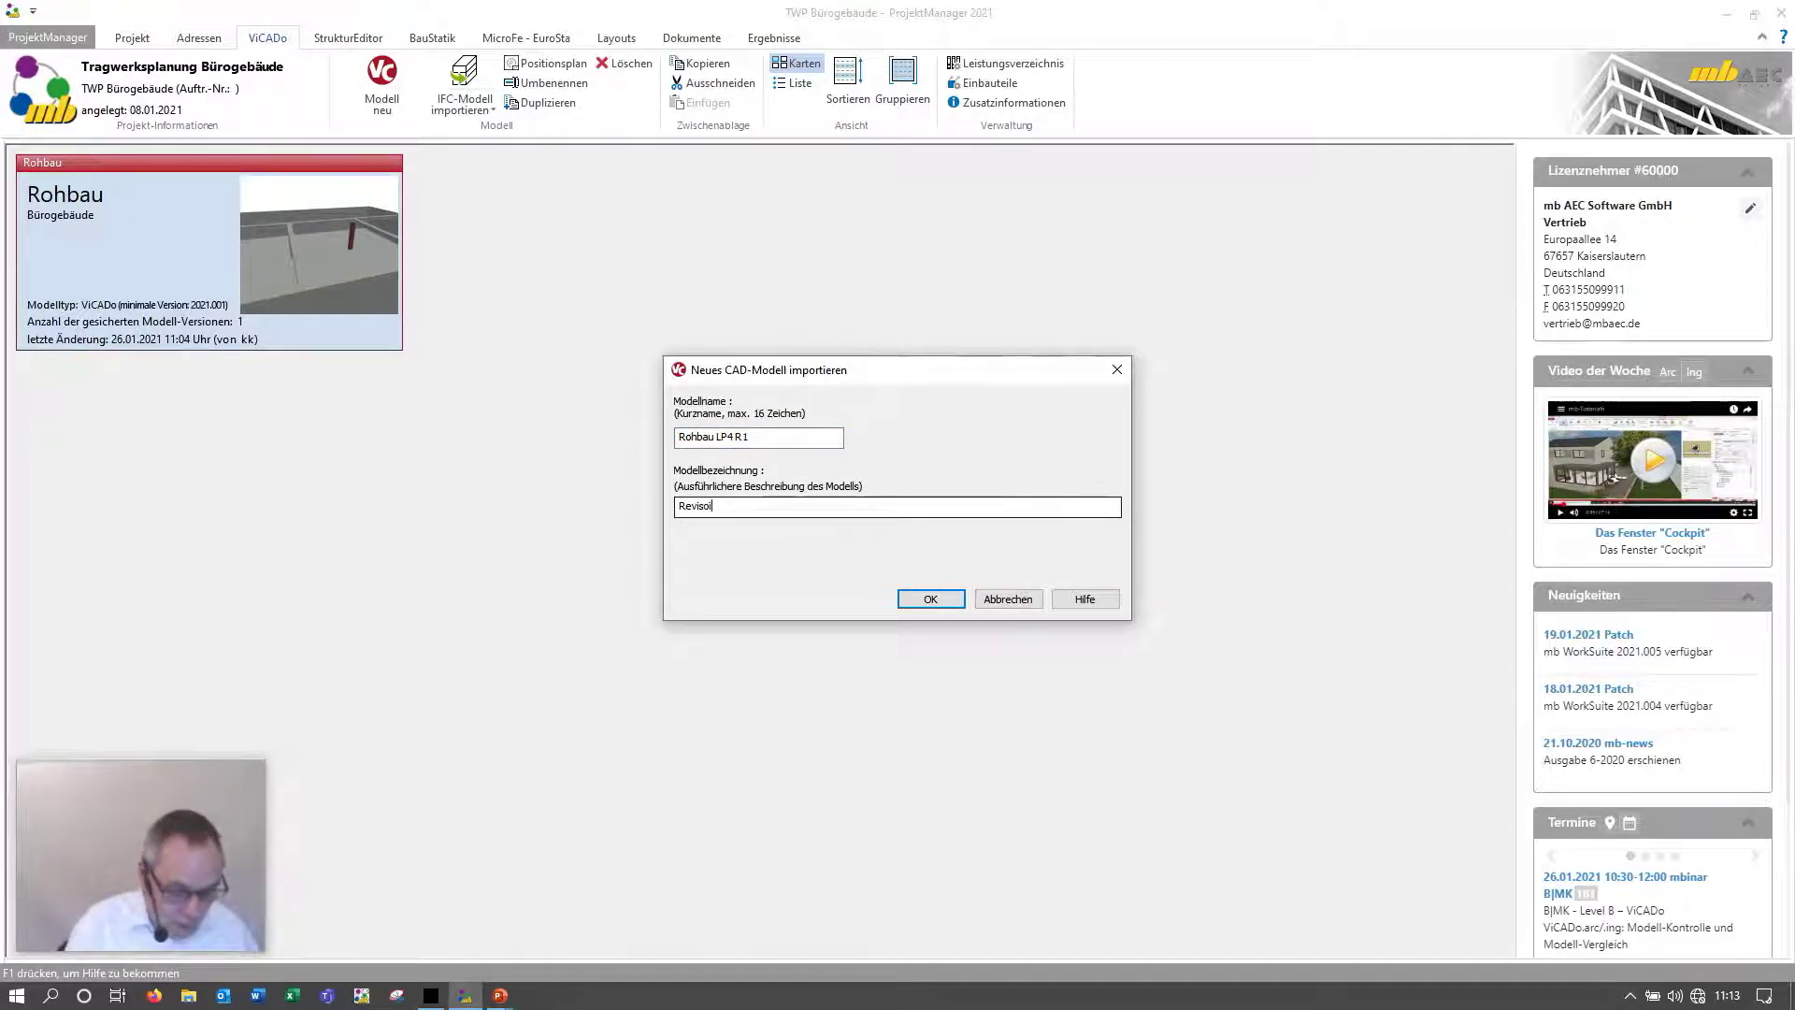
text(n 1 A)
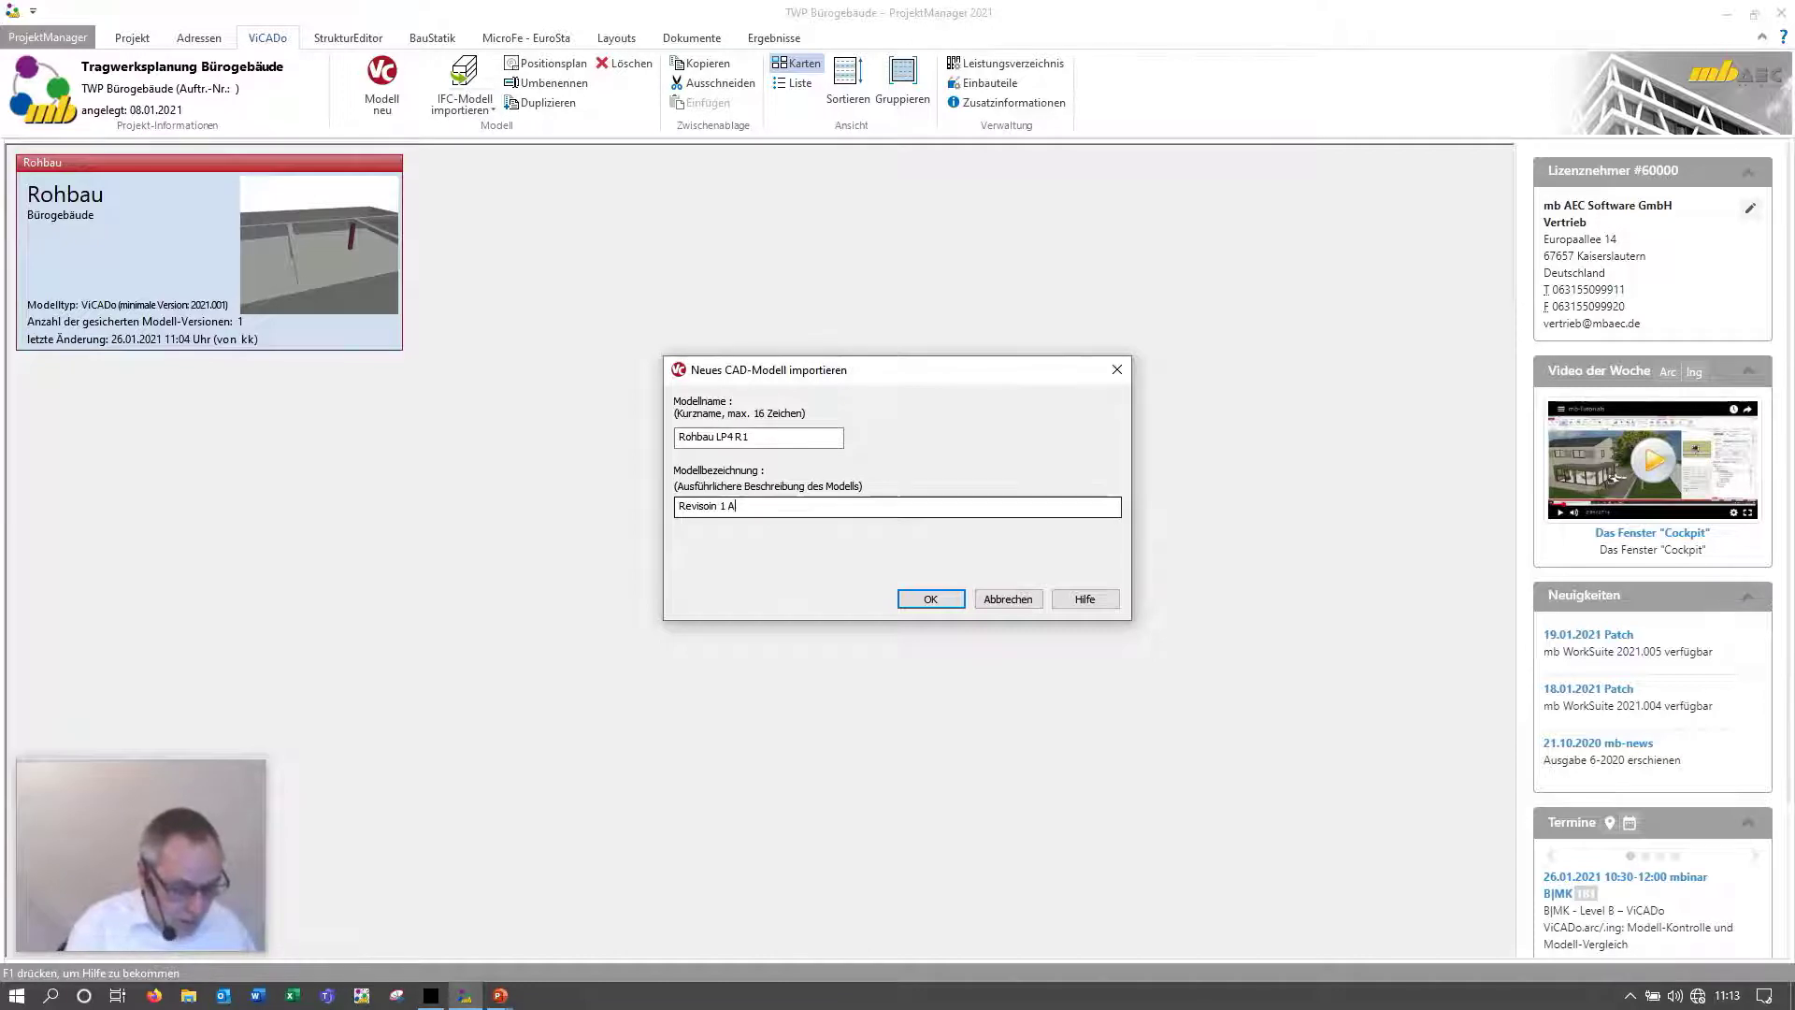
text(rchitekt)
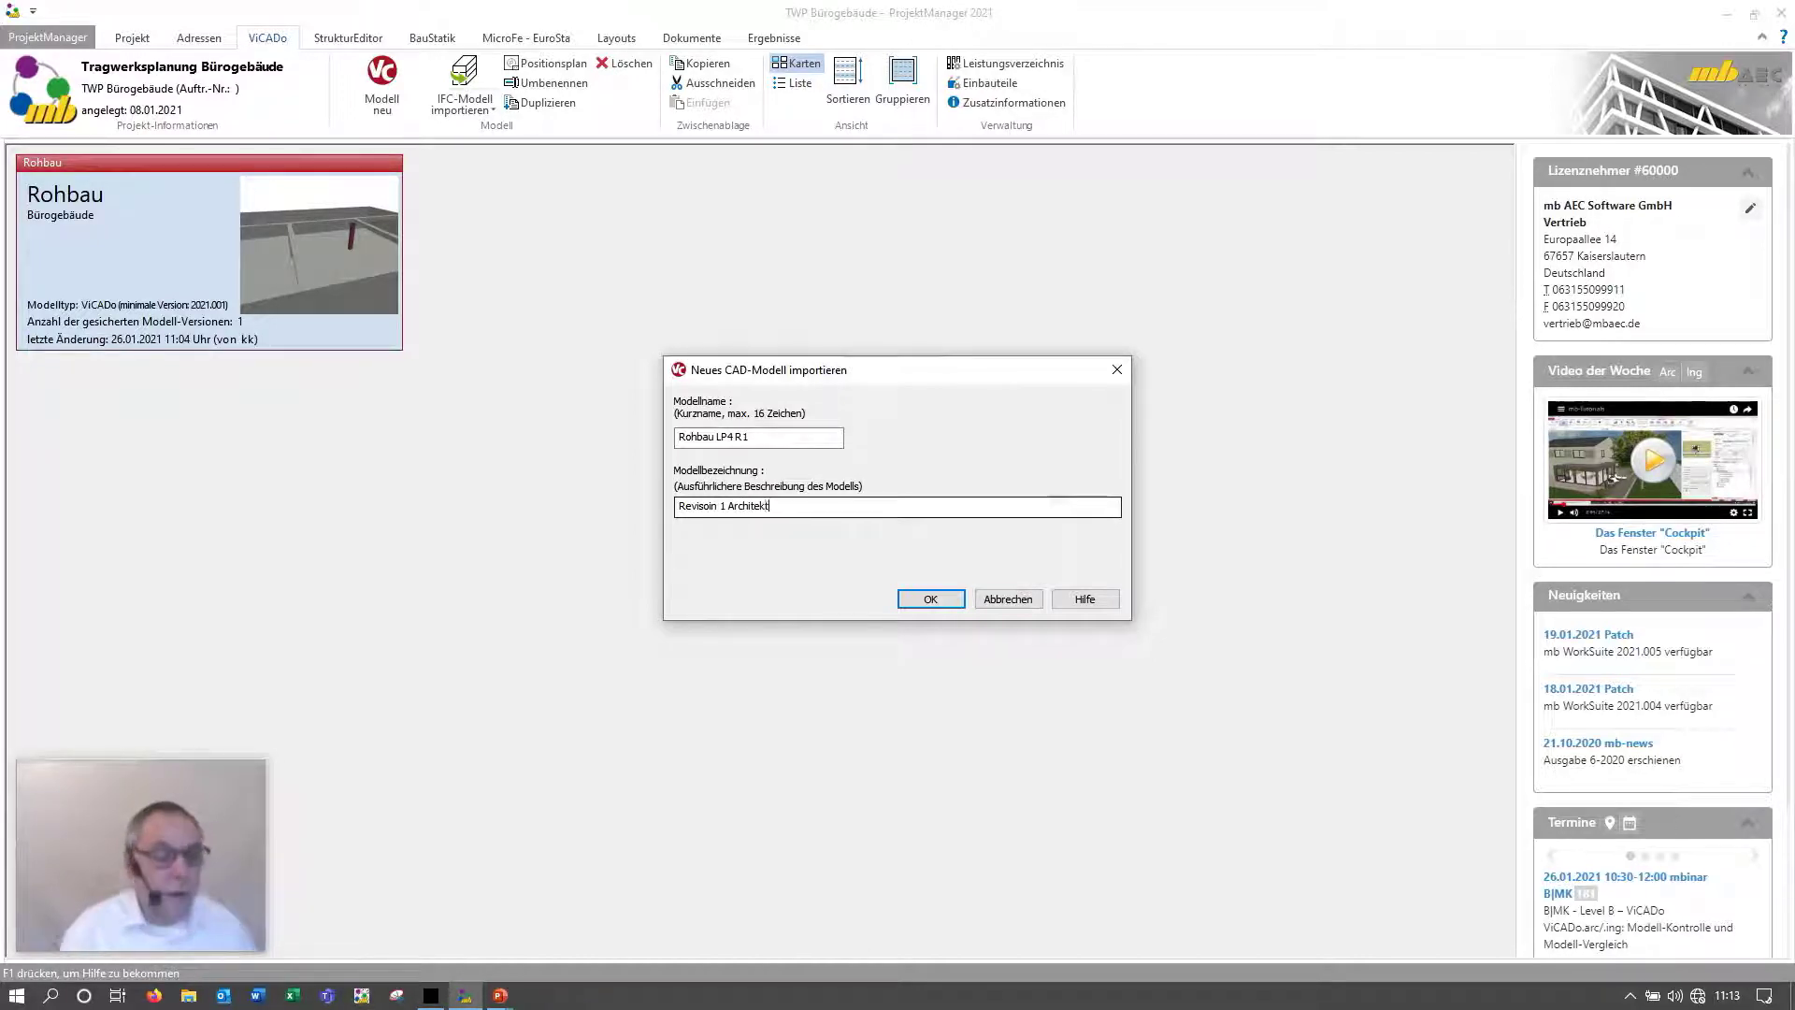
click(931, 600)
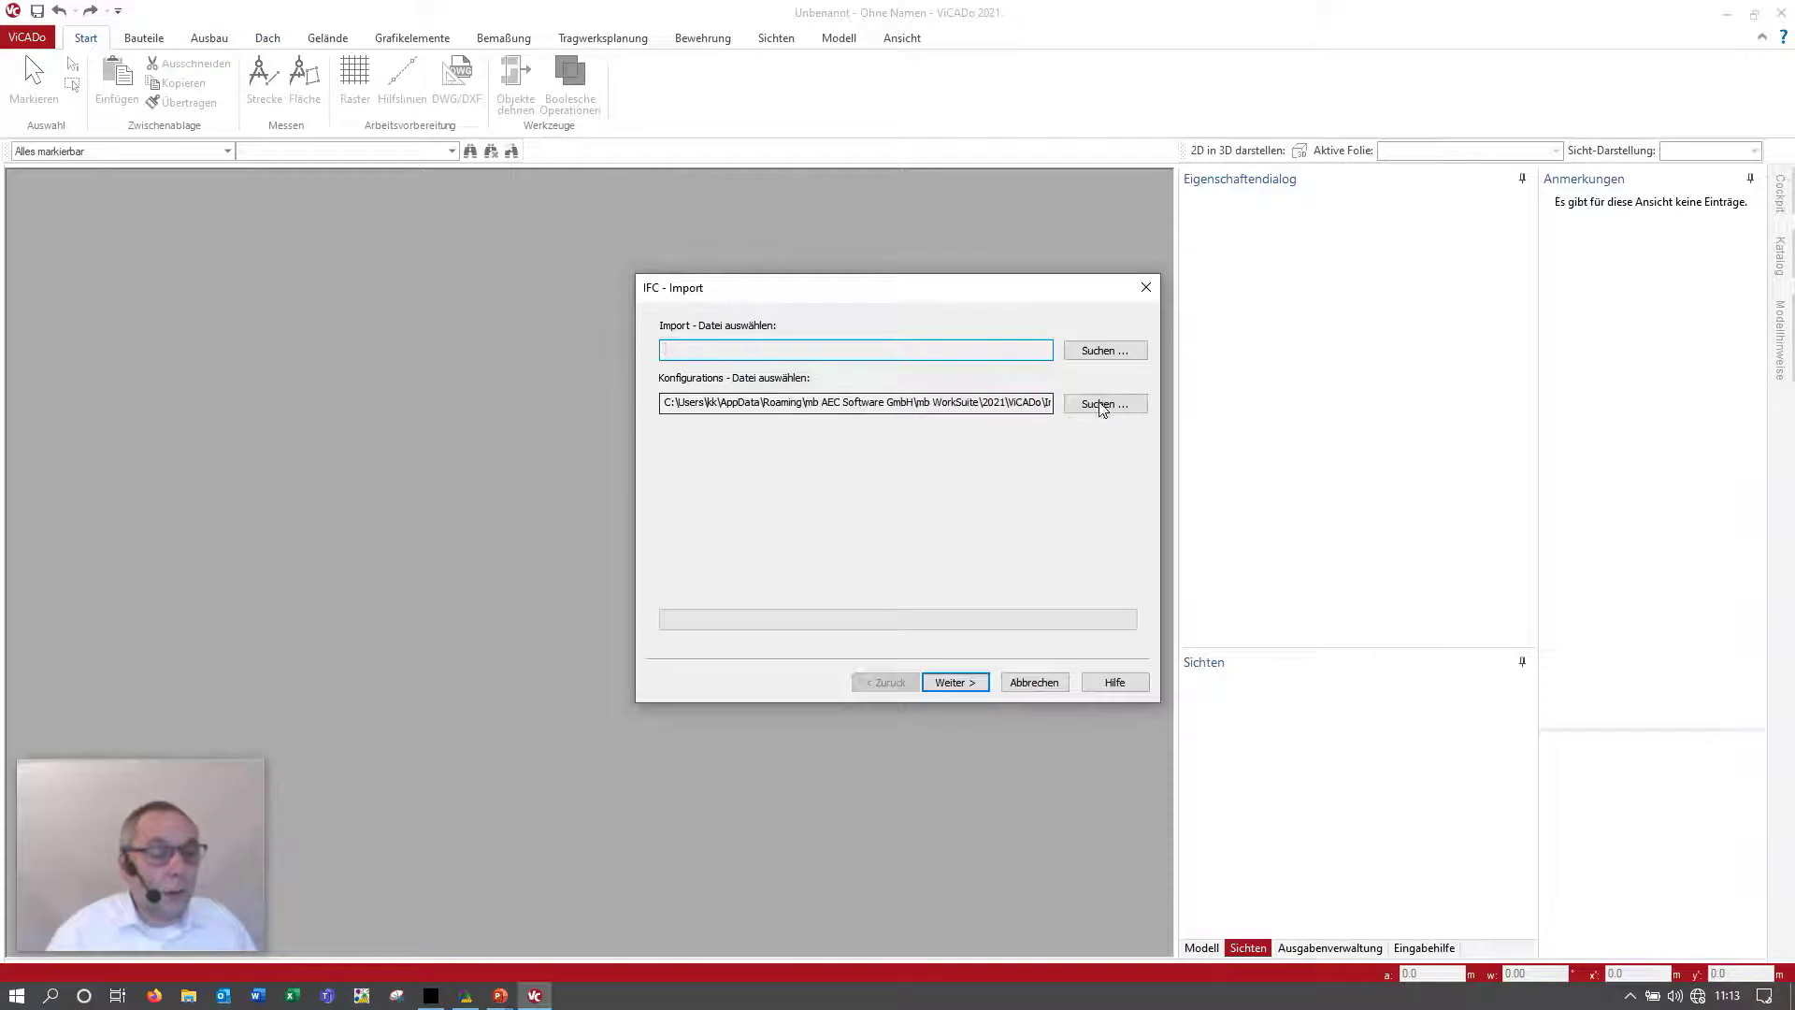
Step: Import Teilmodell Rohbau LP4 R1.ifc through the IFC wizard and hide the annotations panel
click(1088, 353)
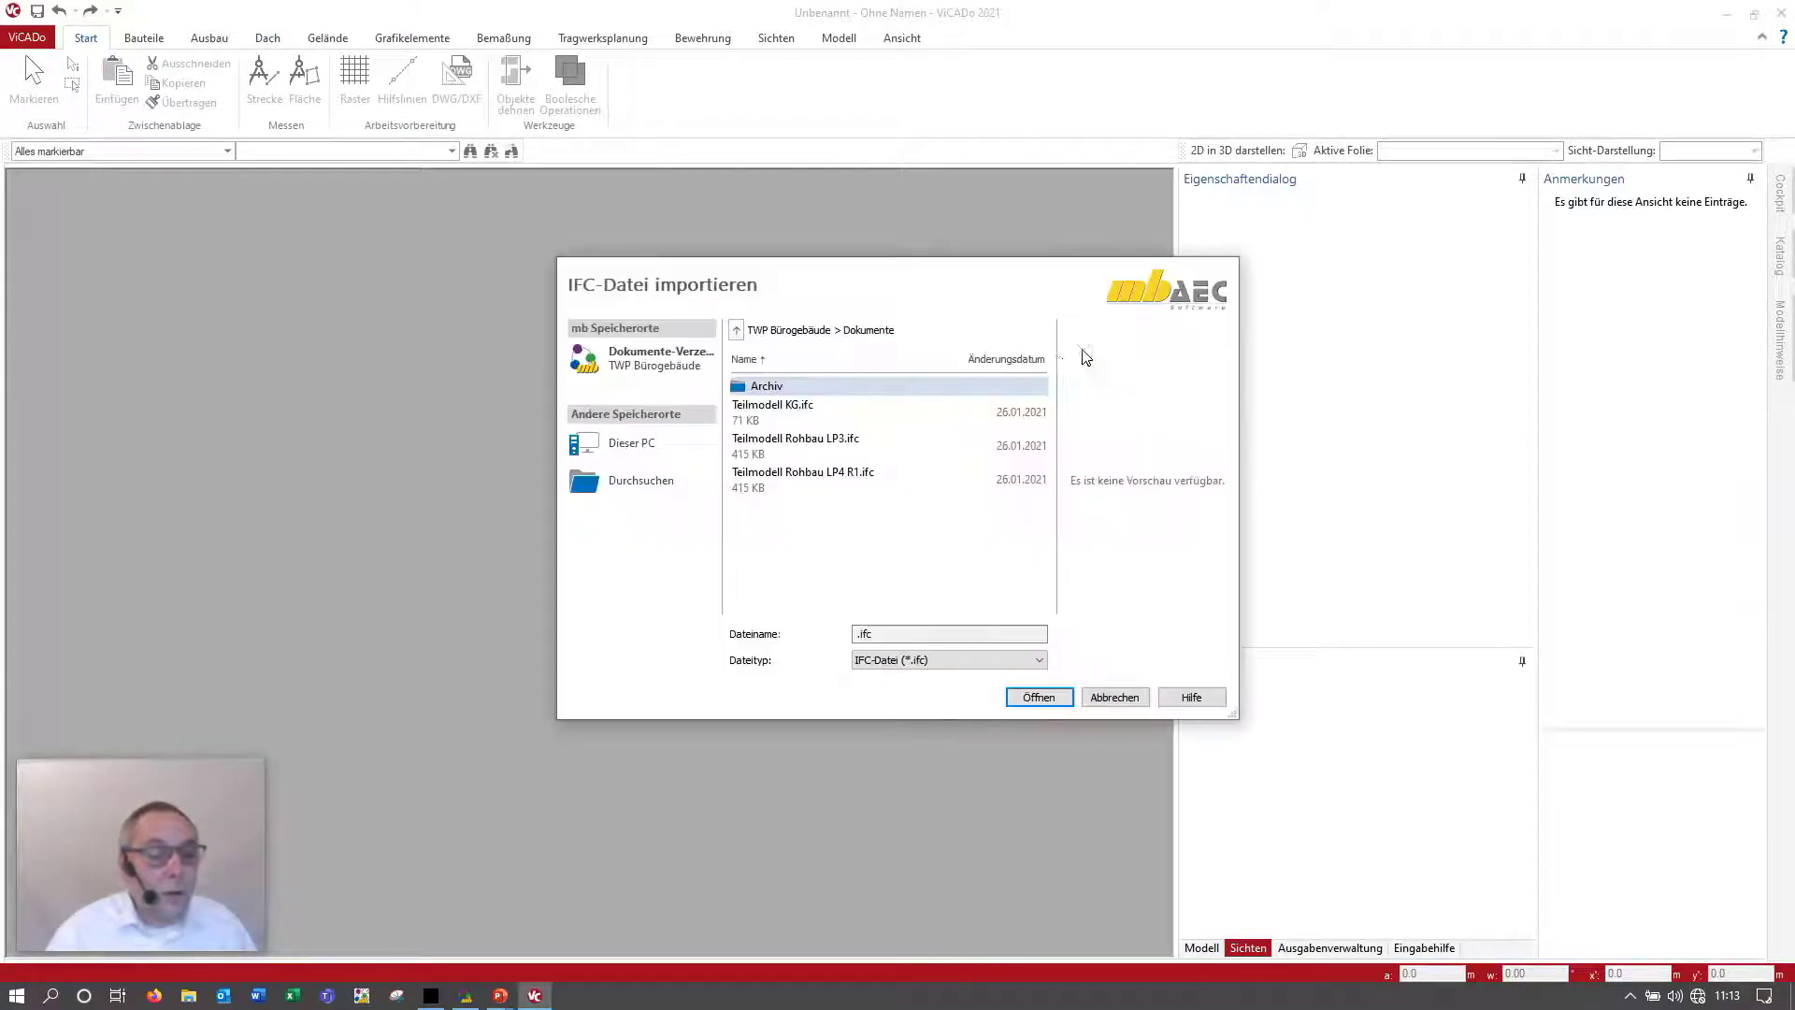
click(664, 362)
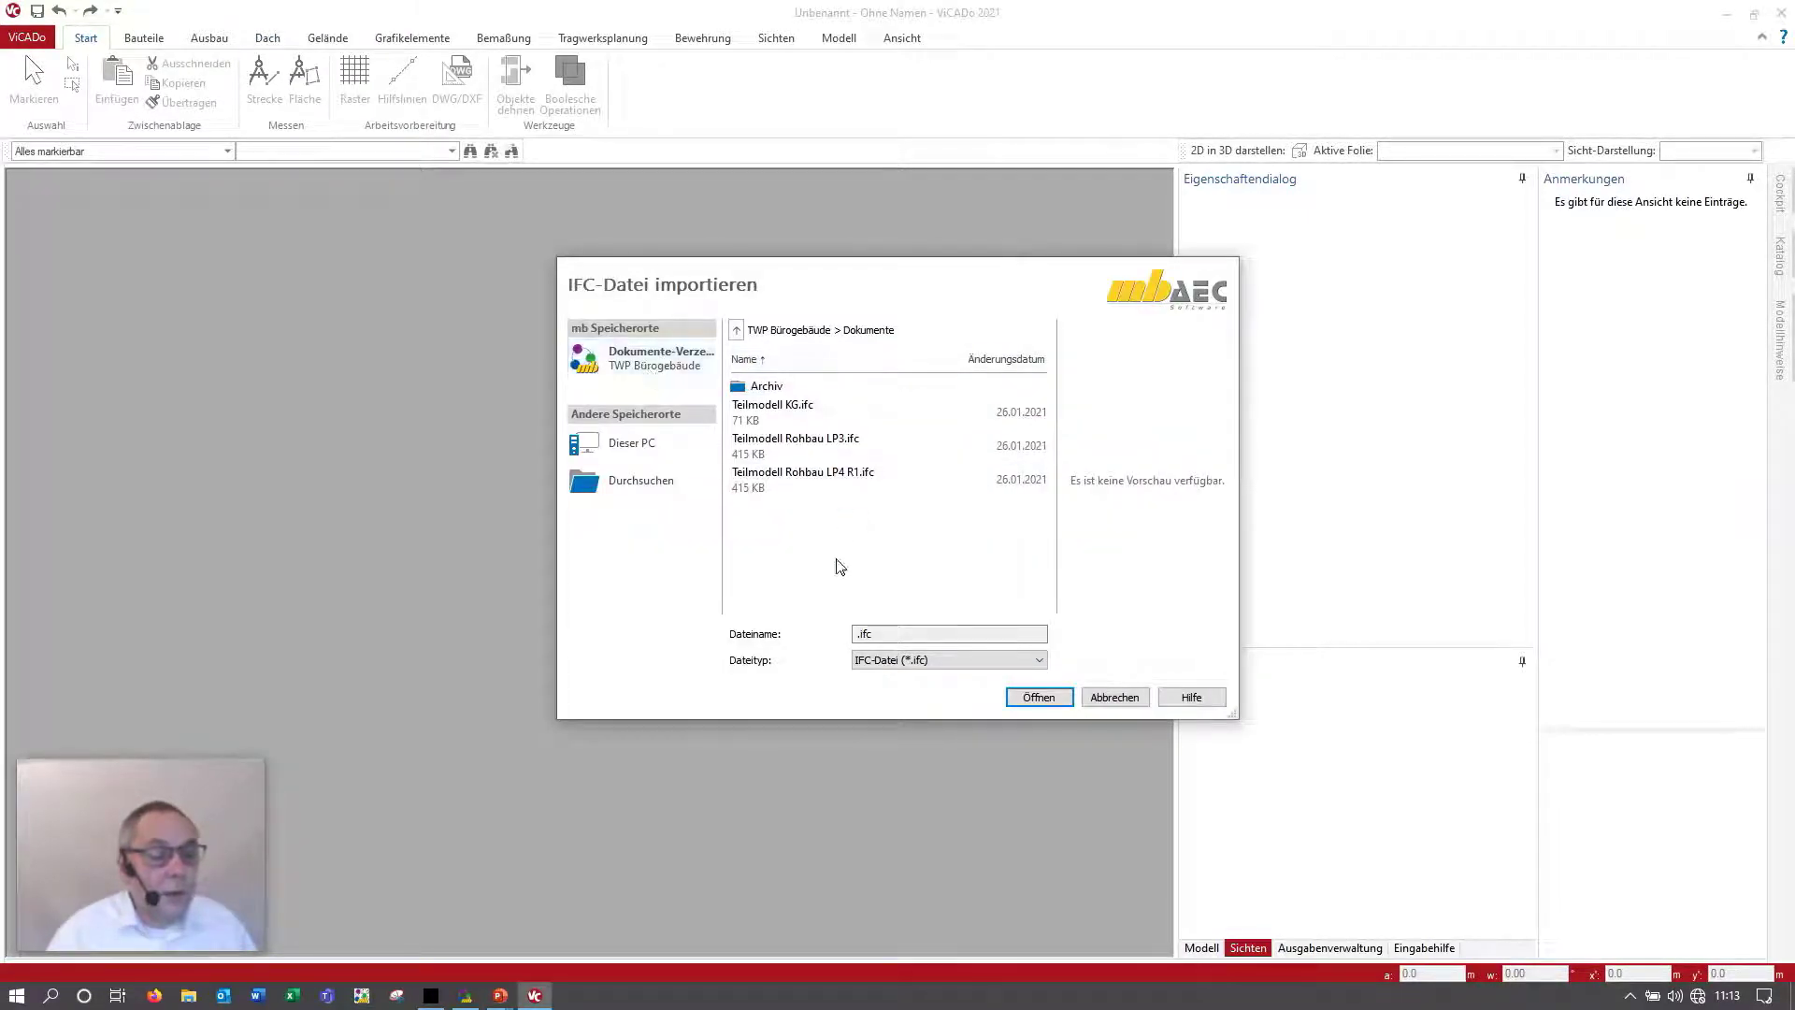
click(820, 494)
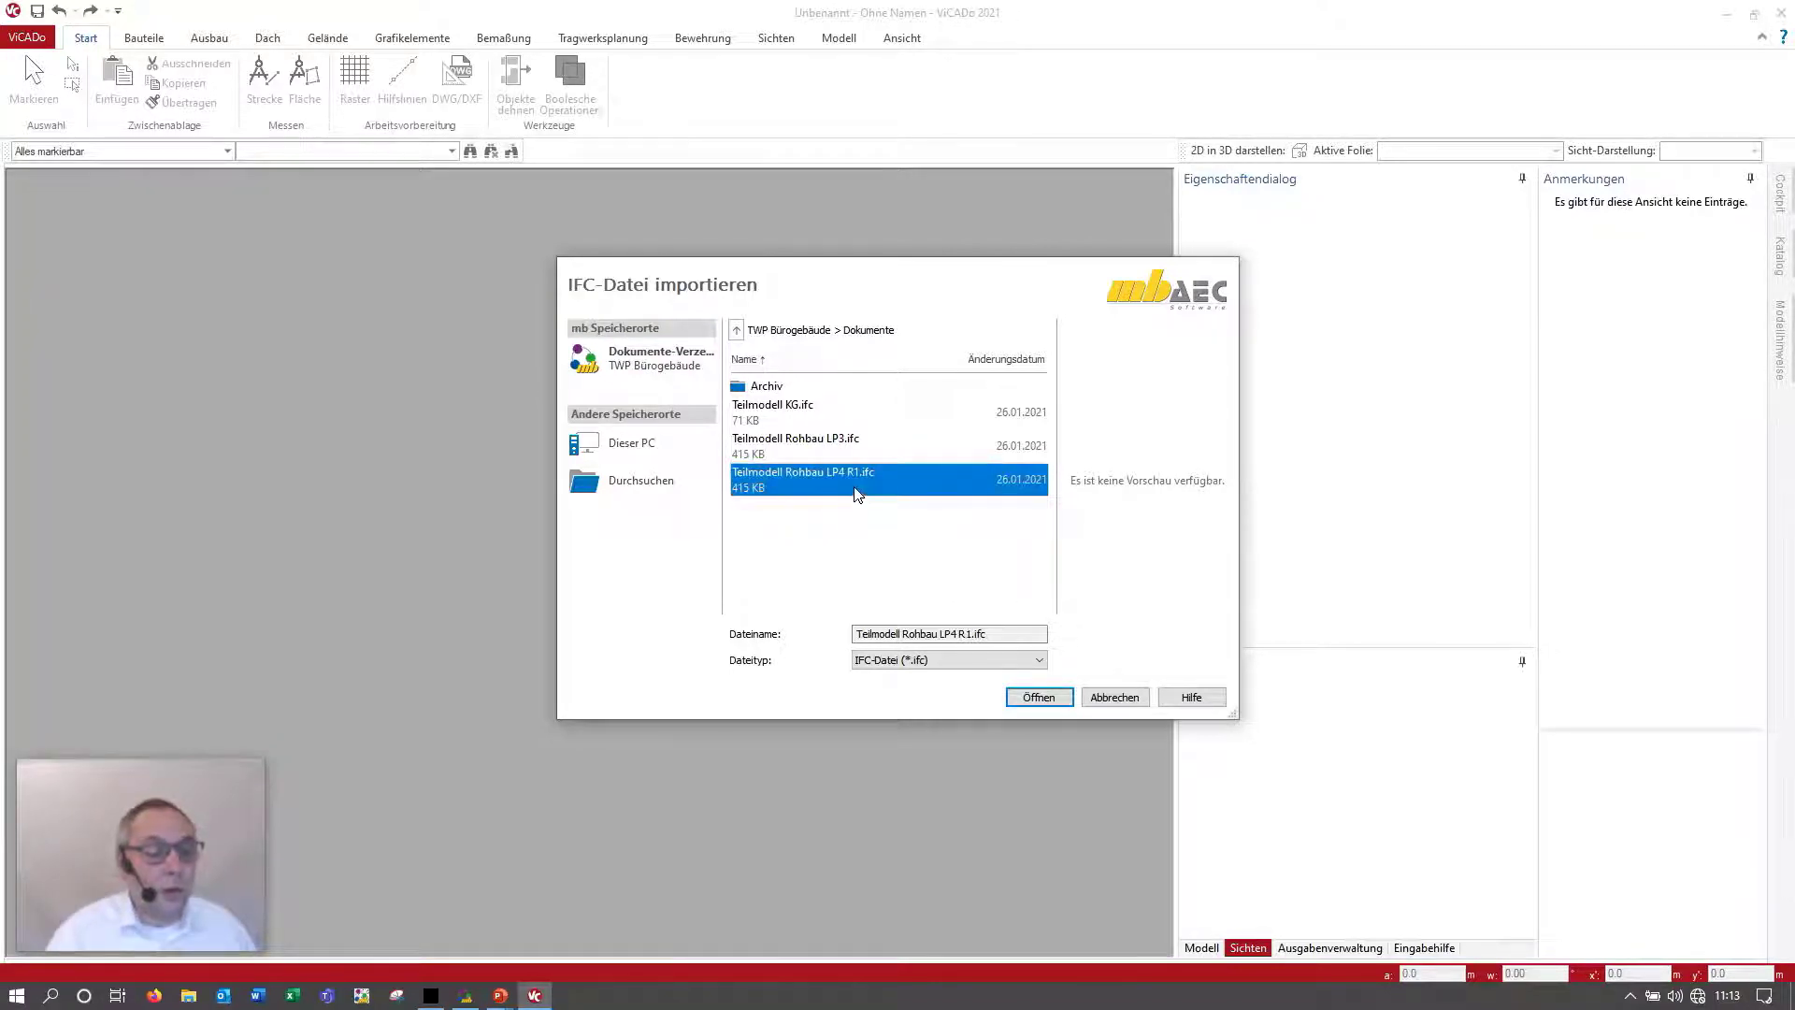
click(1028, 700)
click(958, 692)
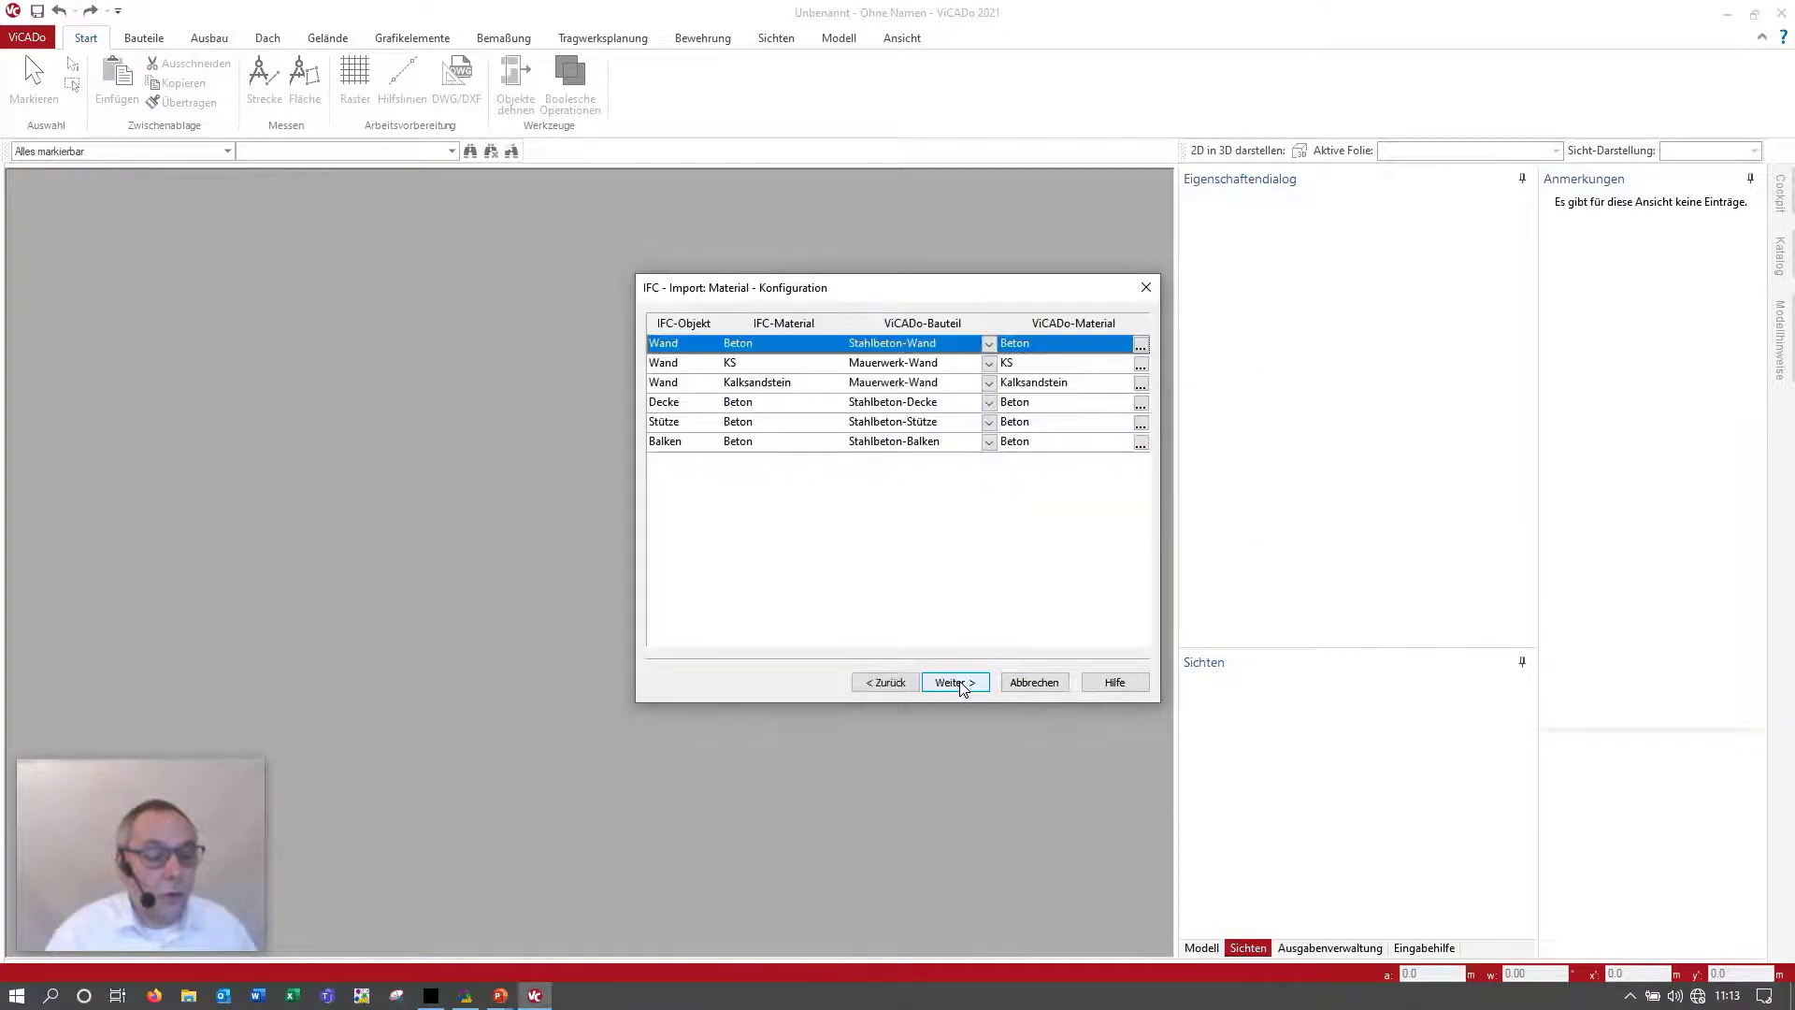
click(960, 689)
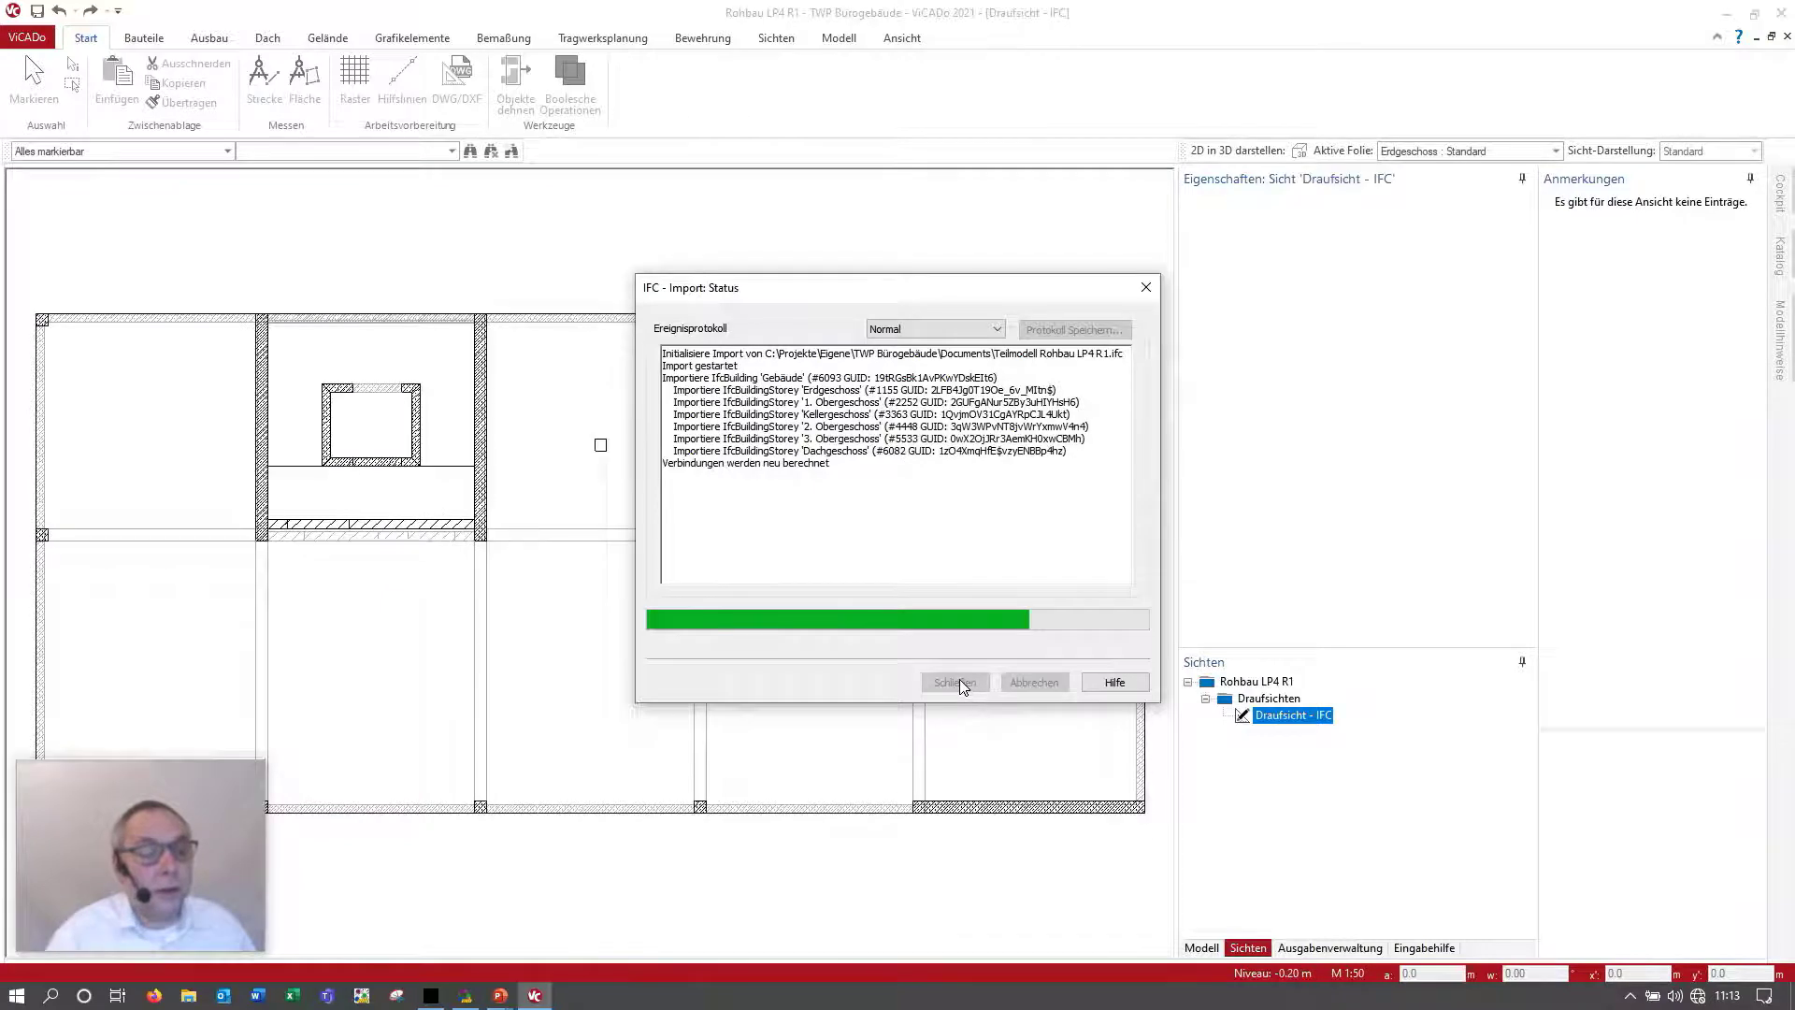
click(958, 684)
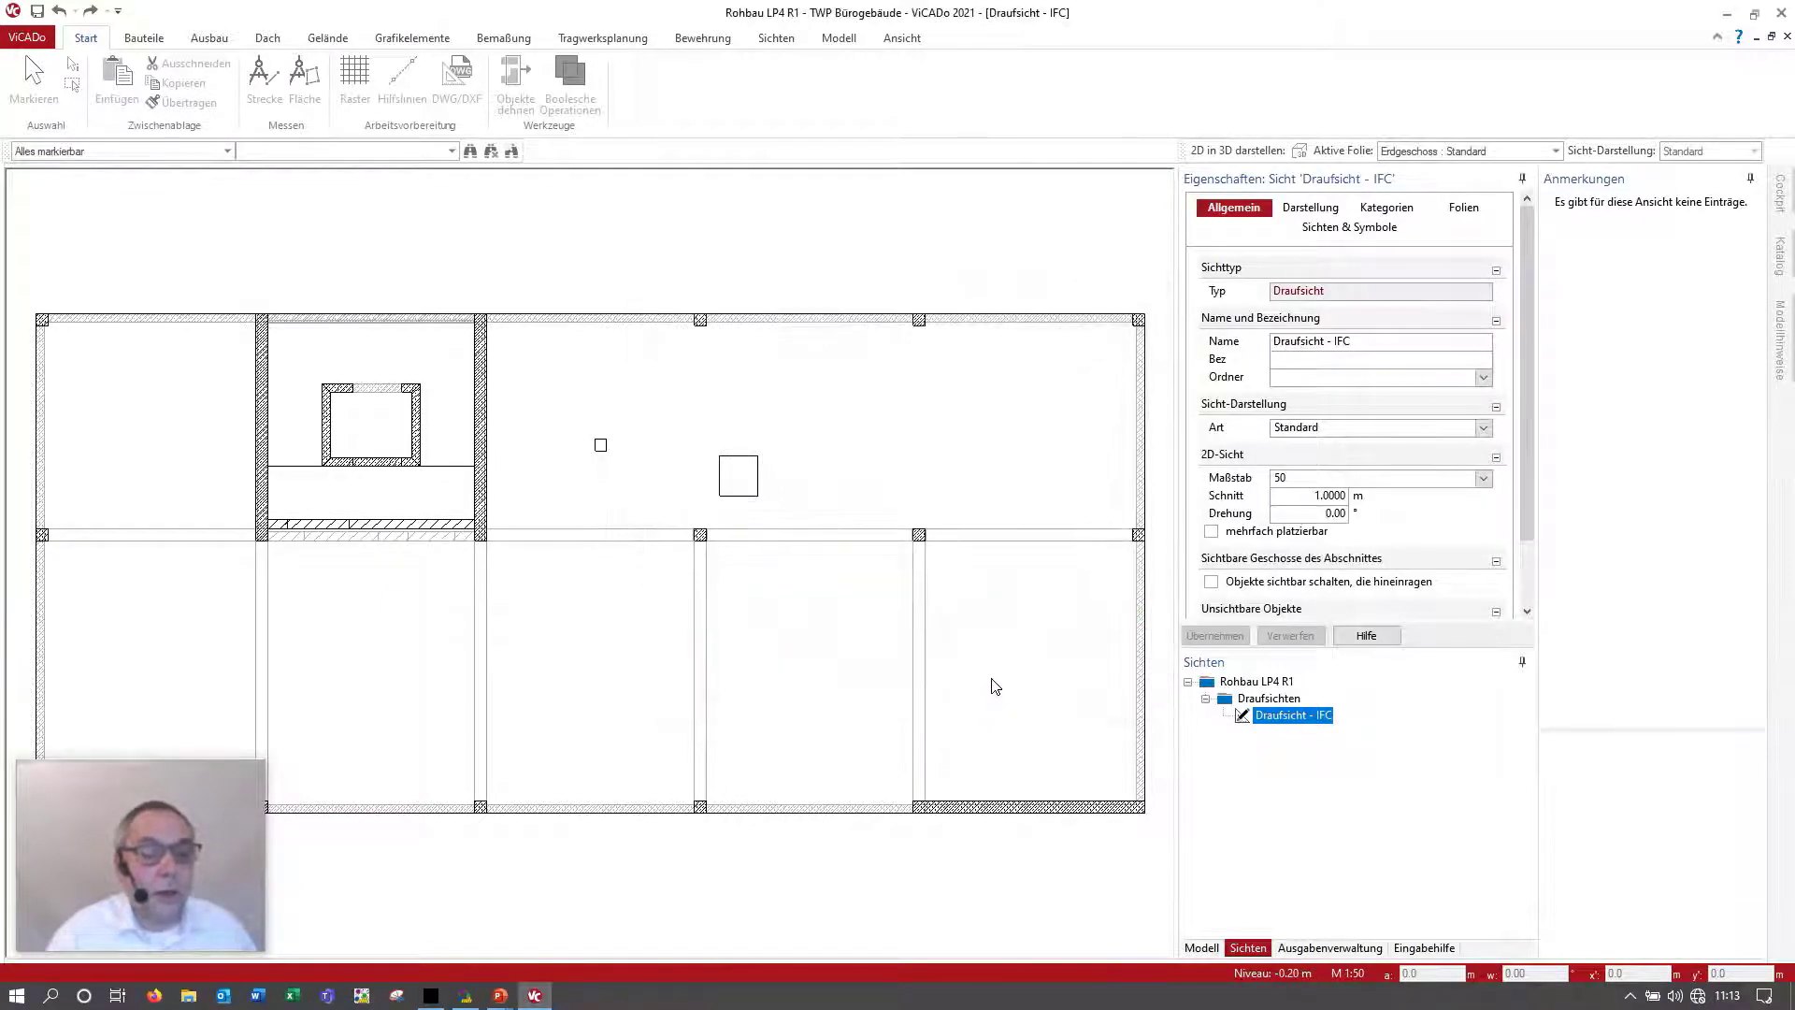
click(1750, 178)
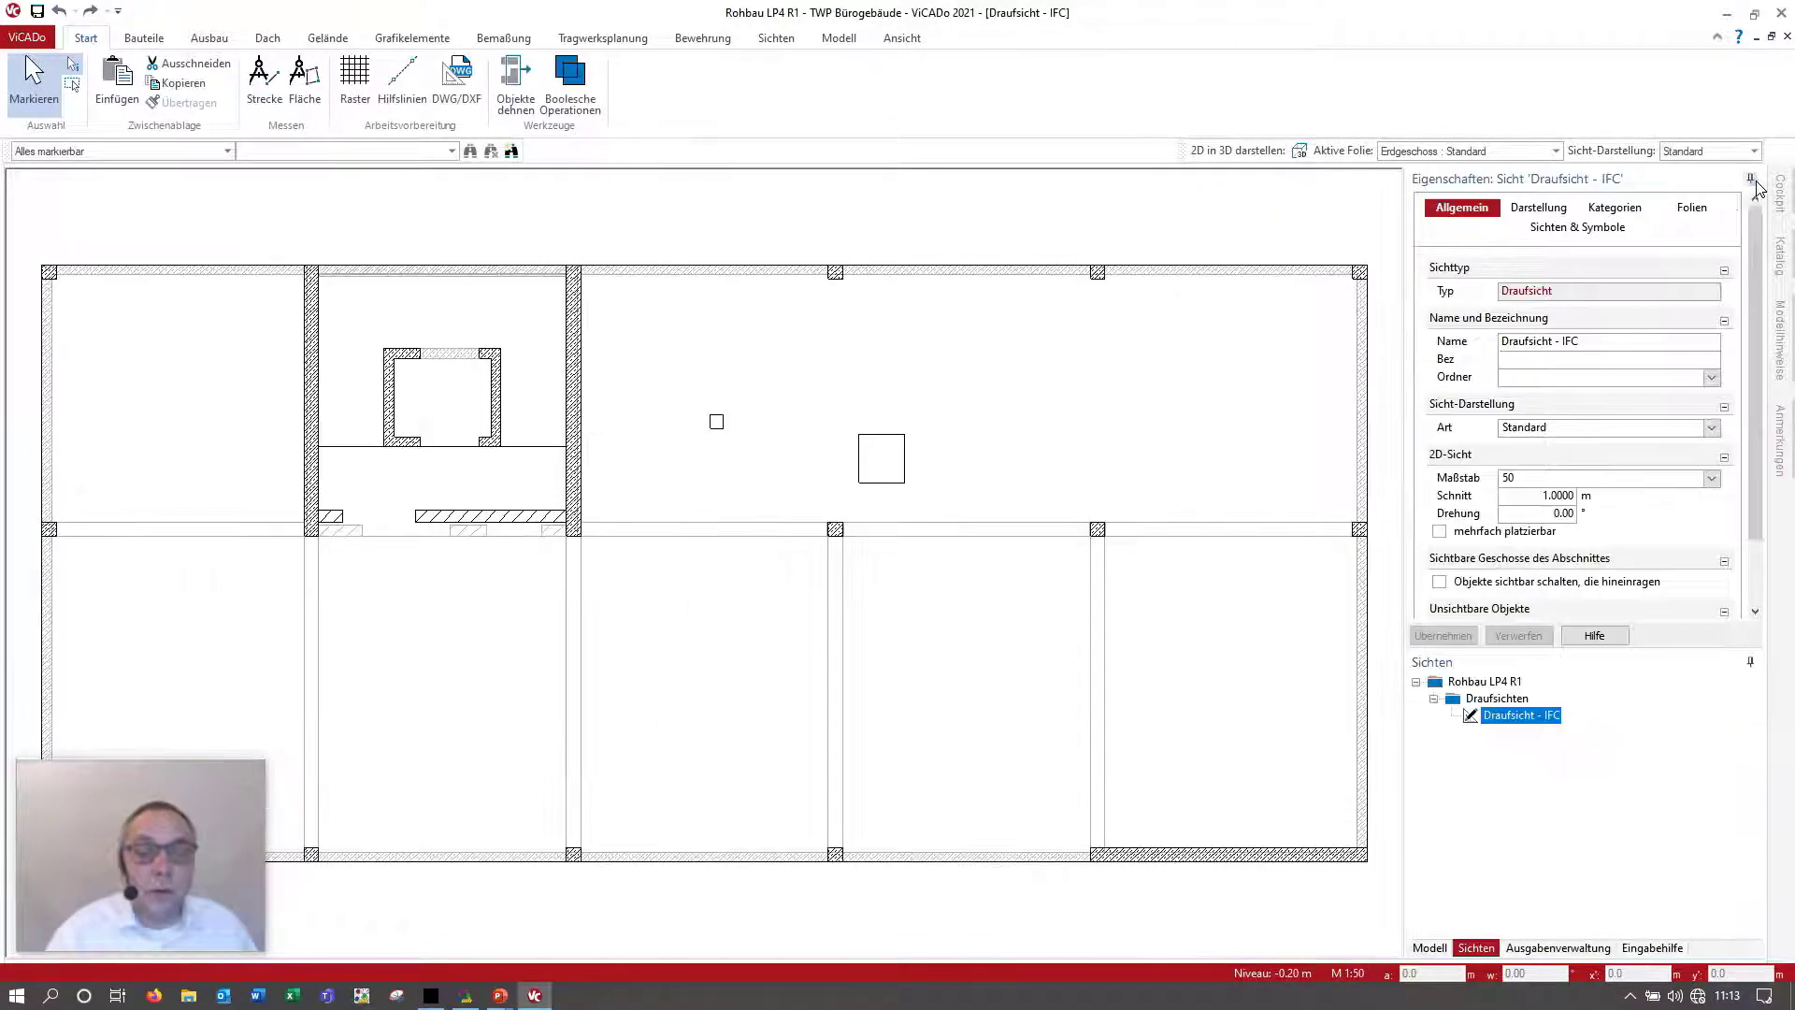
click(22, 39)
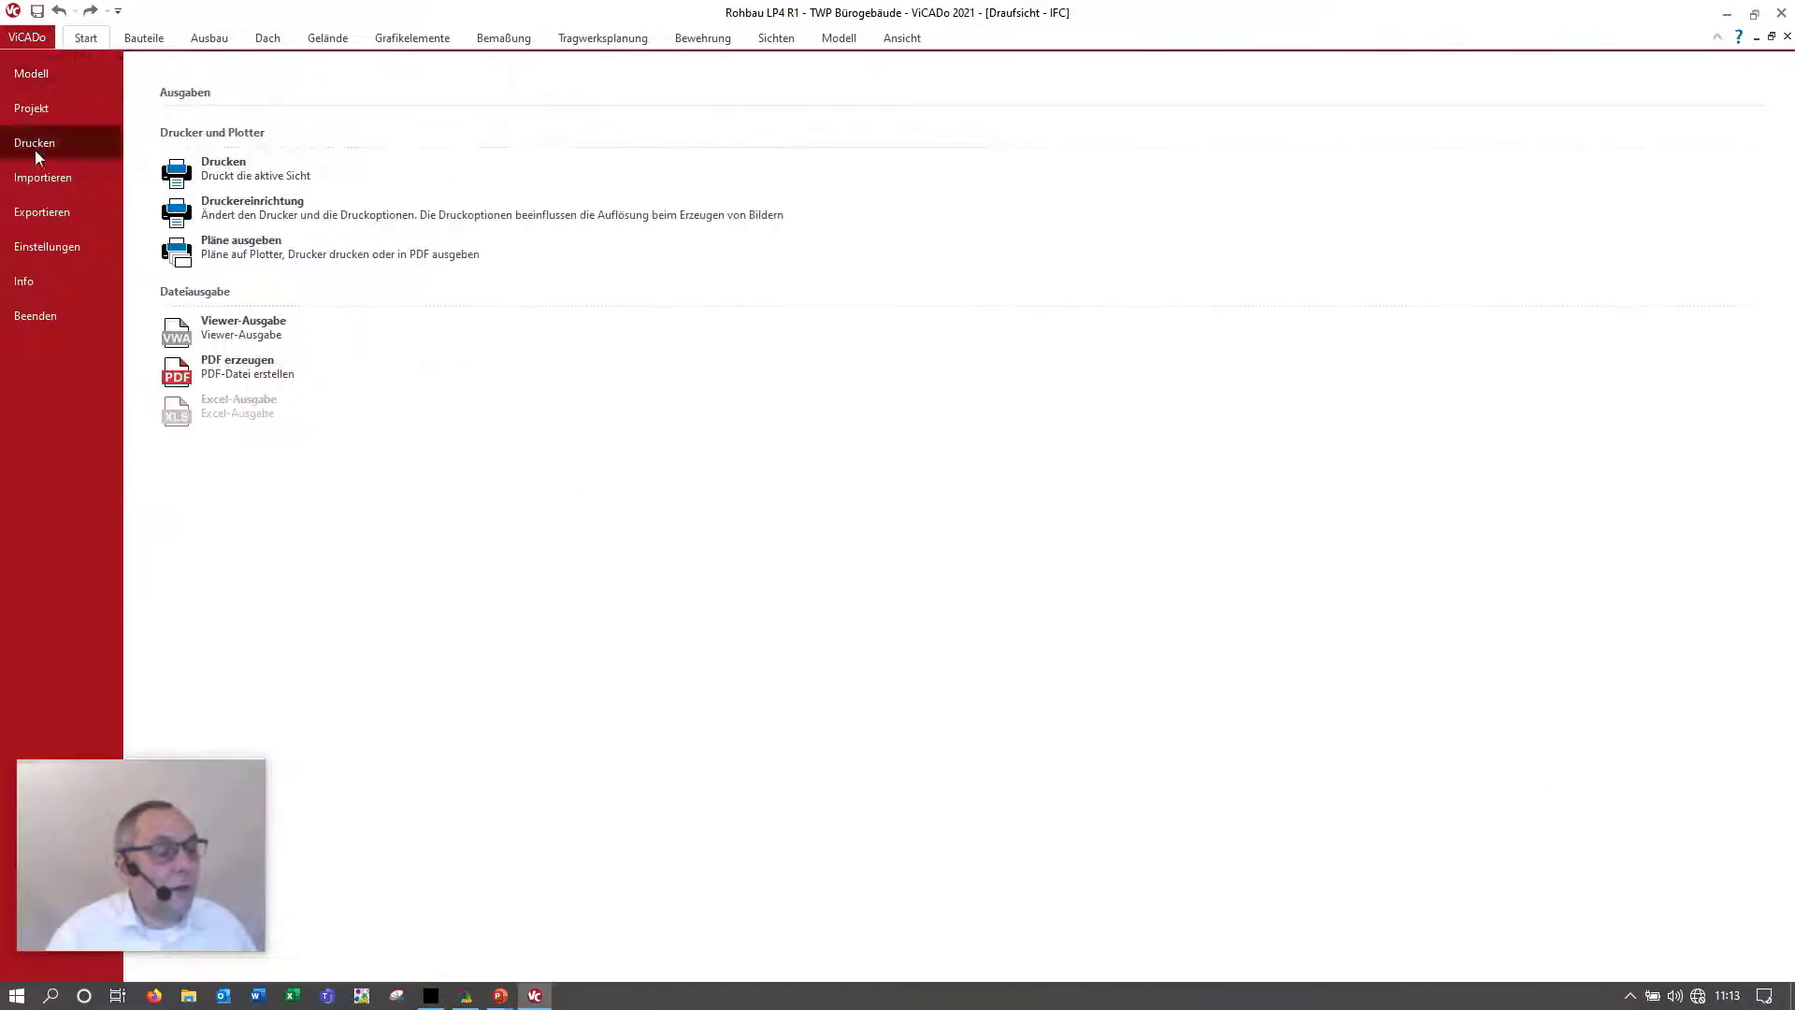
Step: Exit ViCADo and open the original Rohbau model from ProjectManager
click(39, 316)
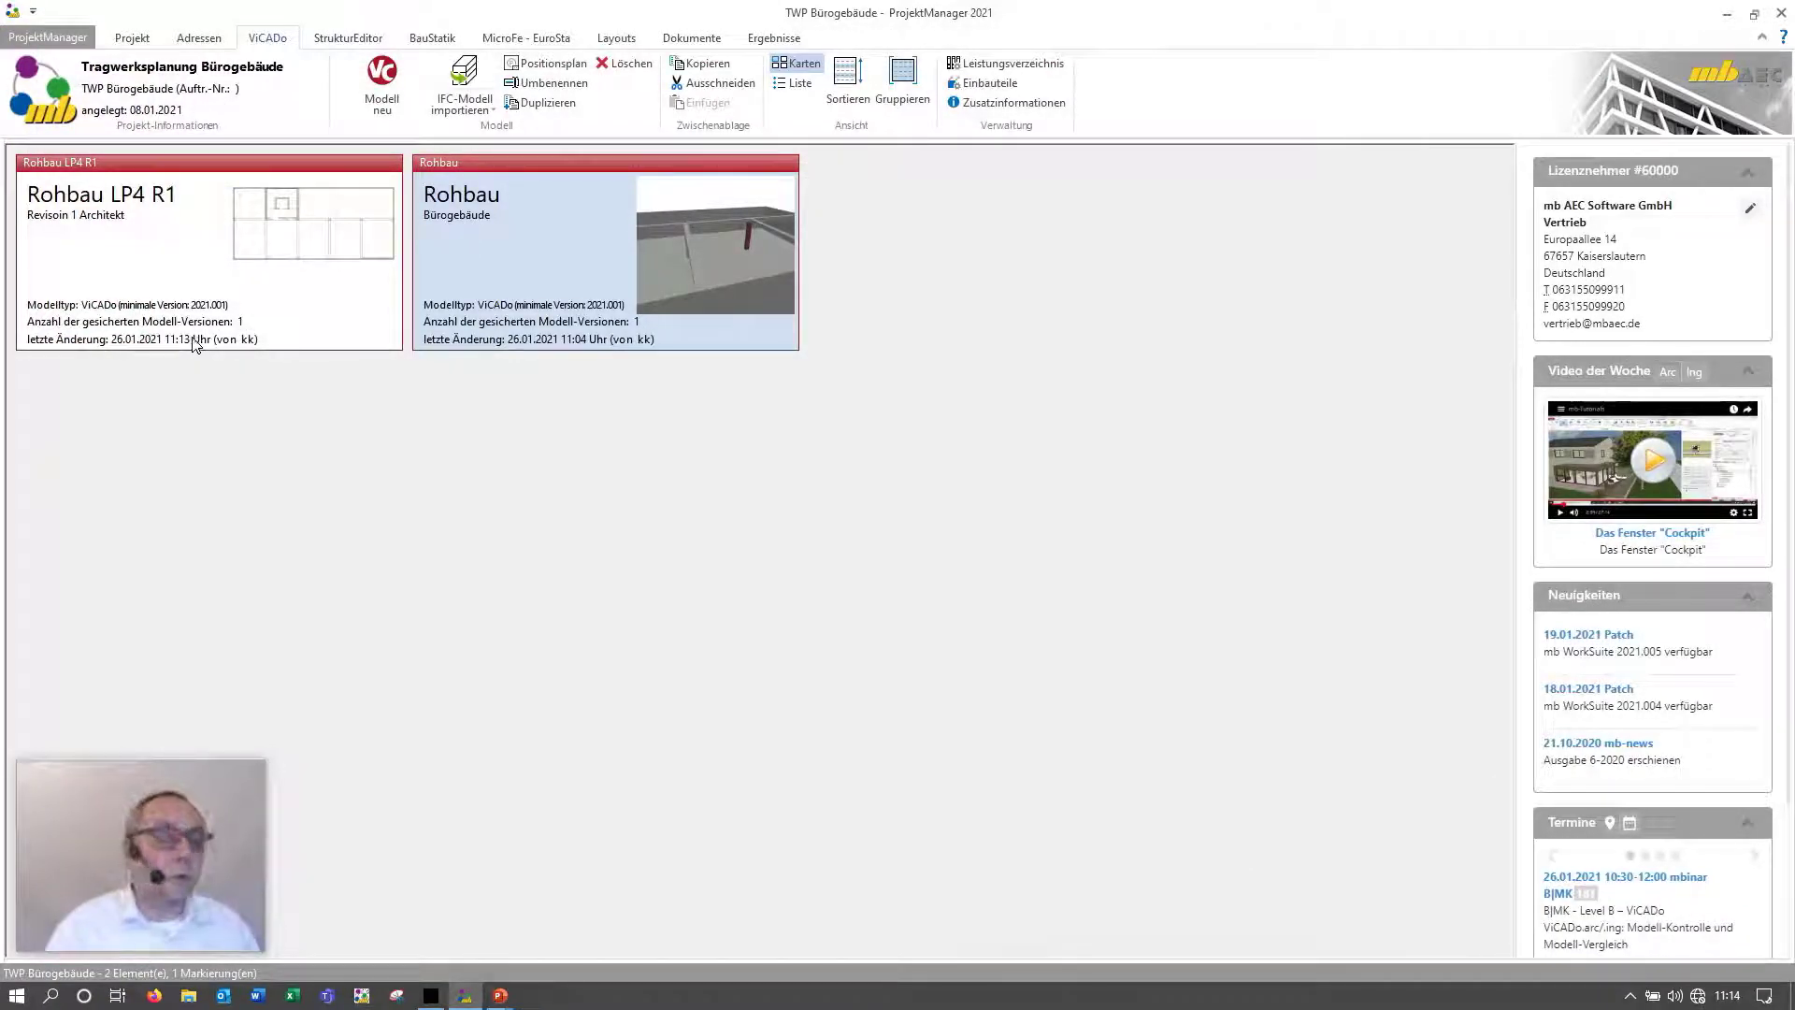
click(572, 450)
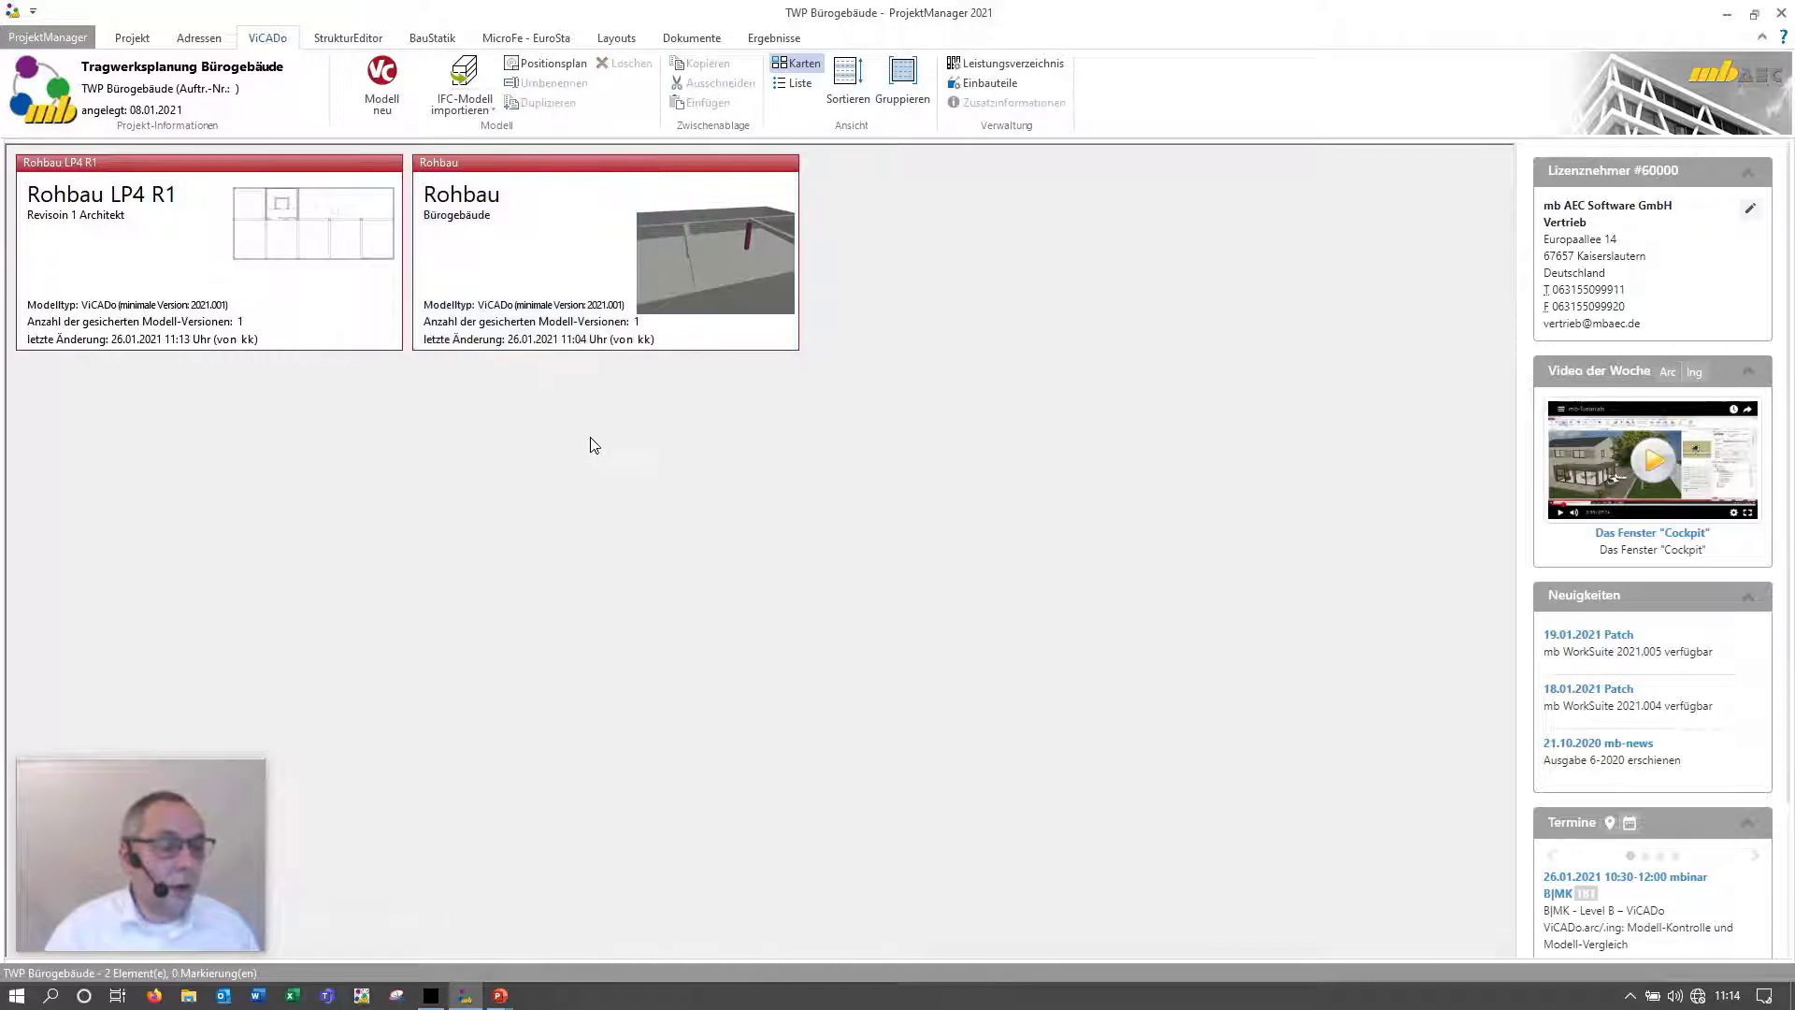
double_click(592, 309)
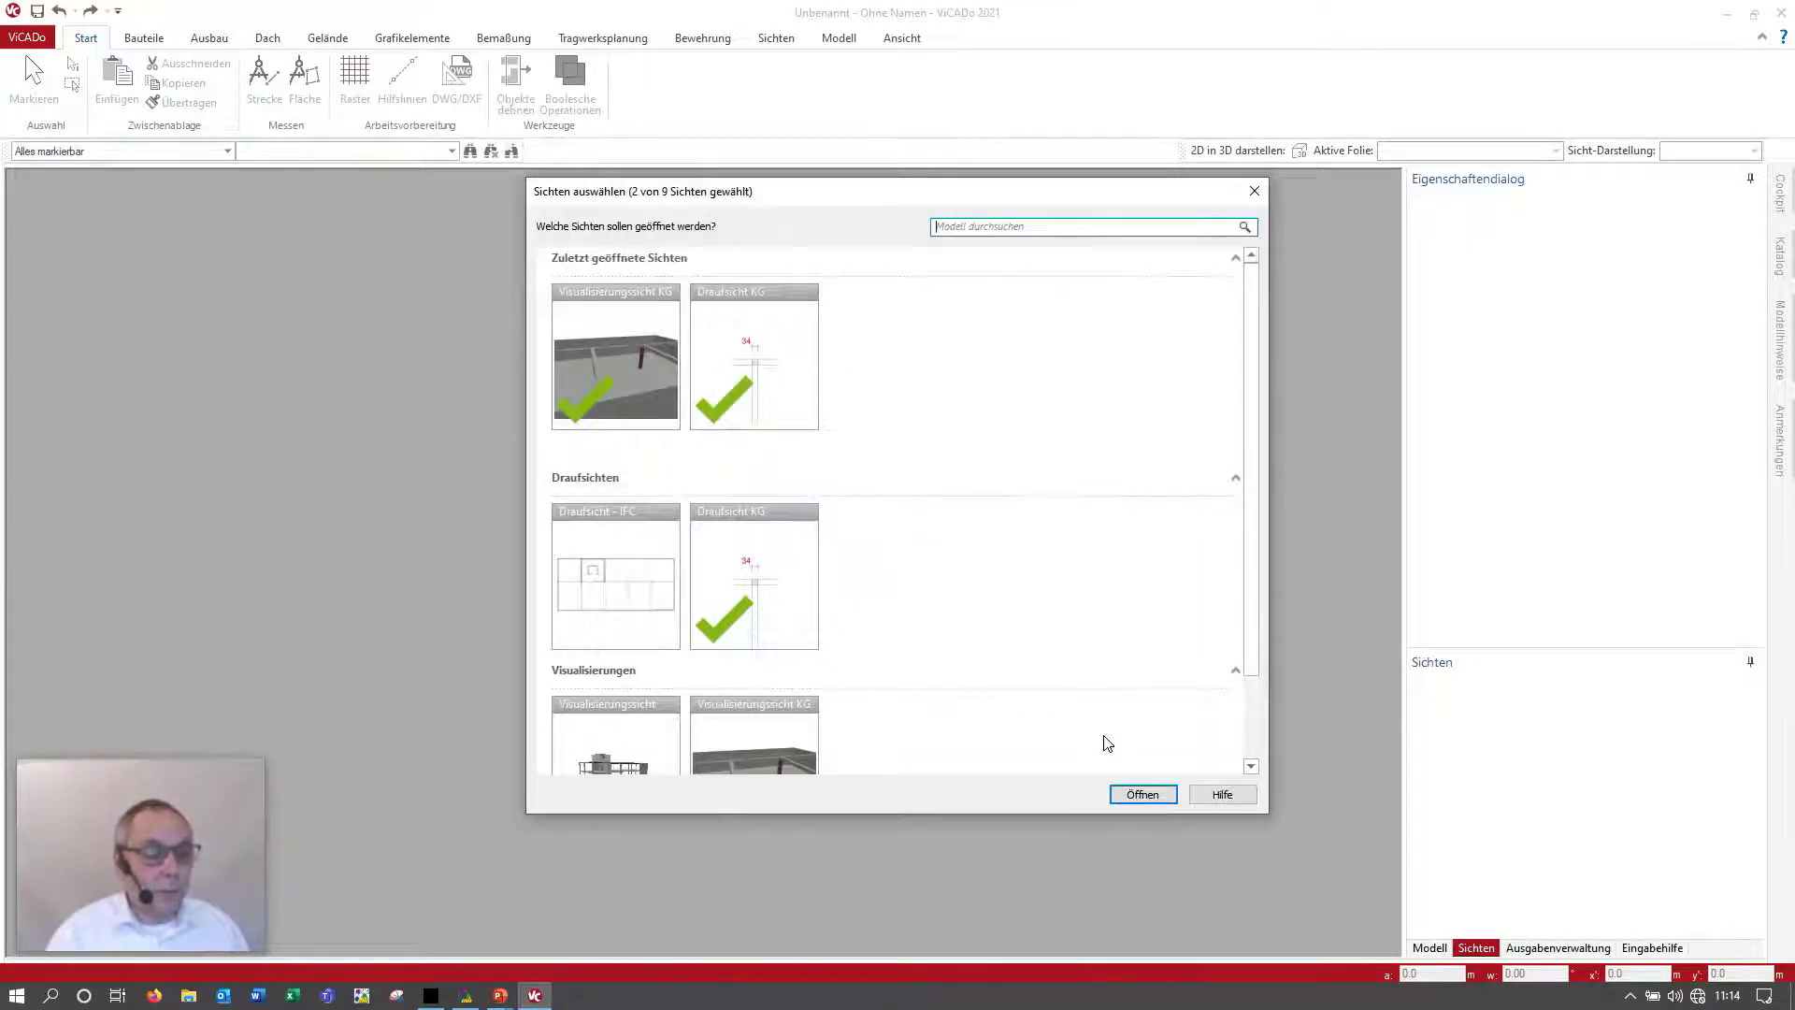
Step: Open the two preselected Rohbau views and start a new plan view named 'Draufsicht Vergleich'
click(1143, 793)
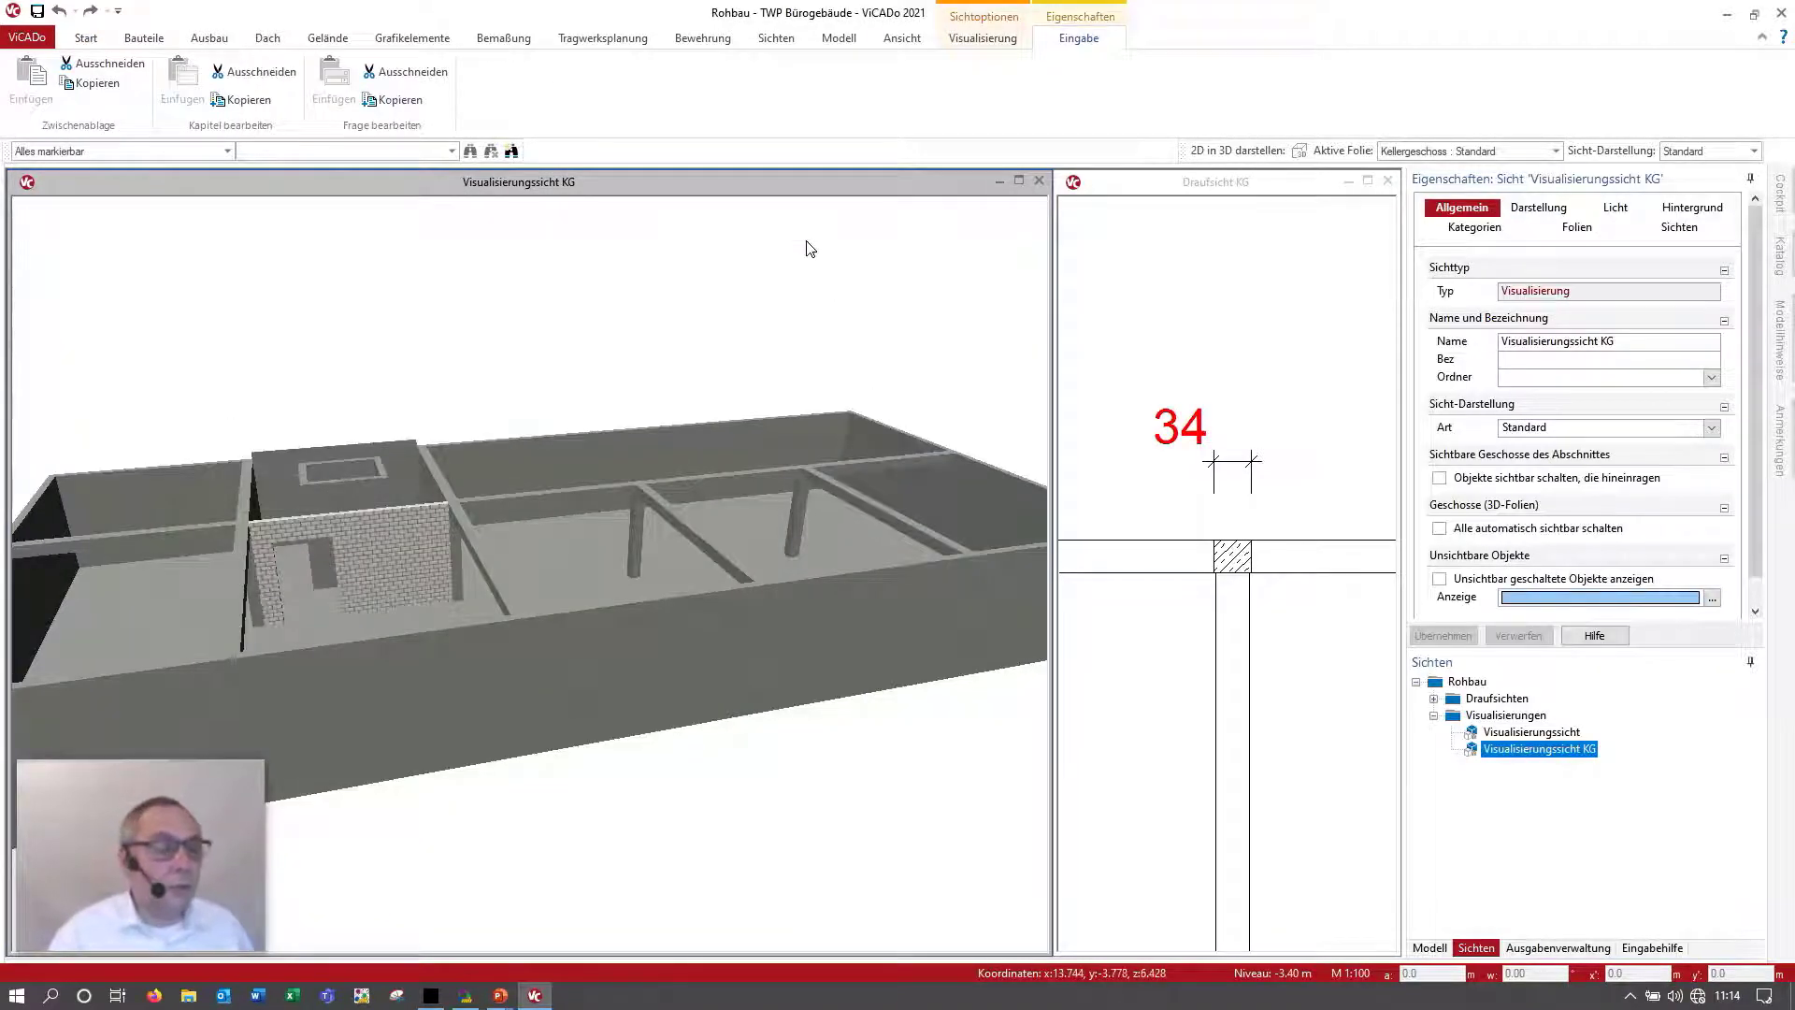
click(792, 39)
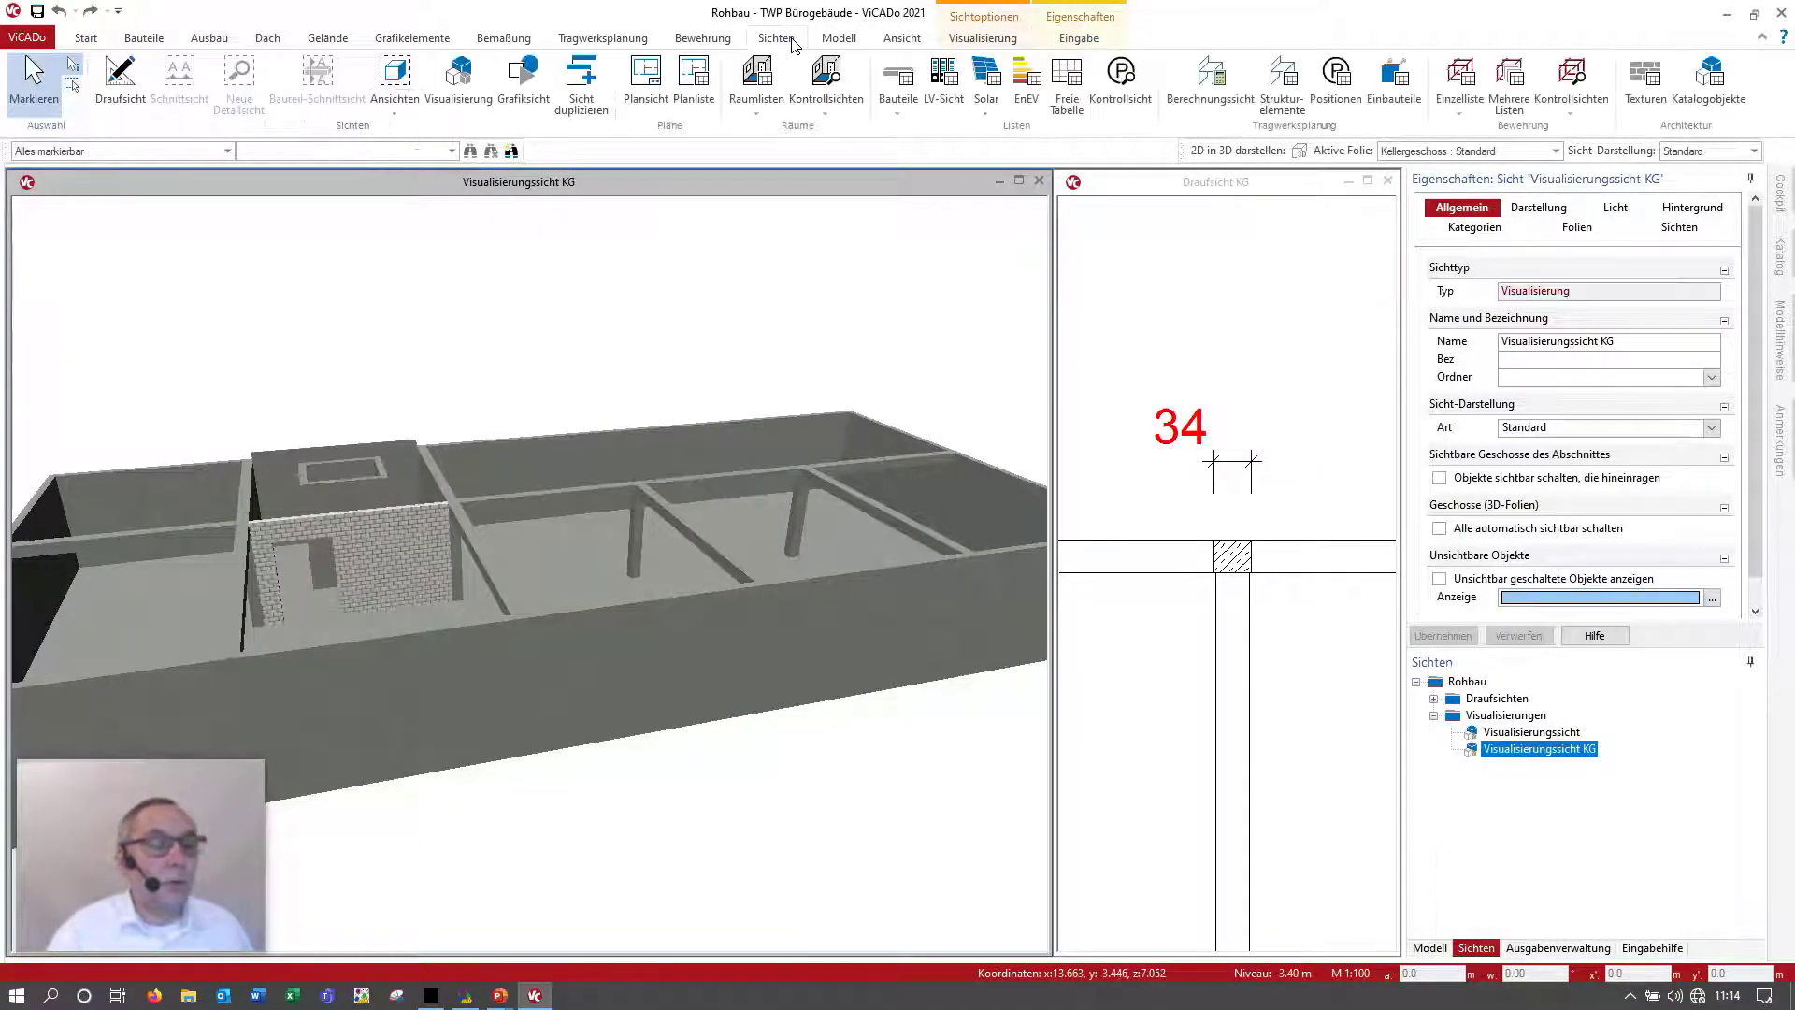
click(140, 91)
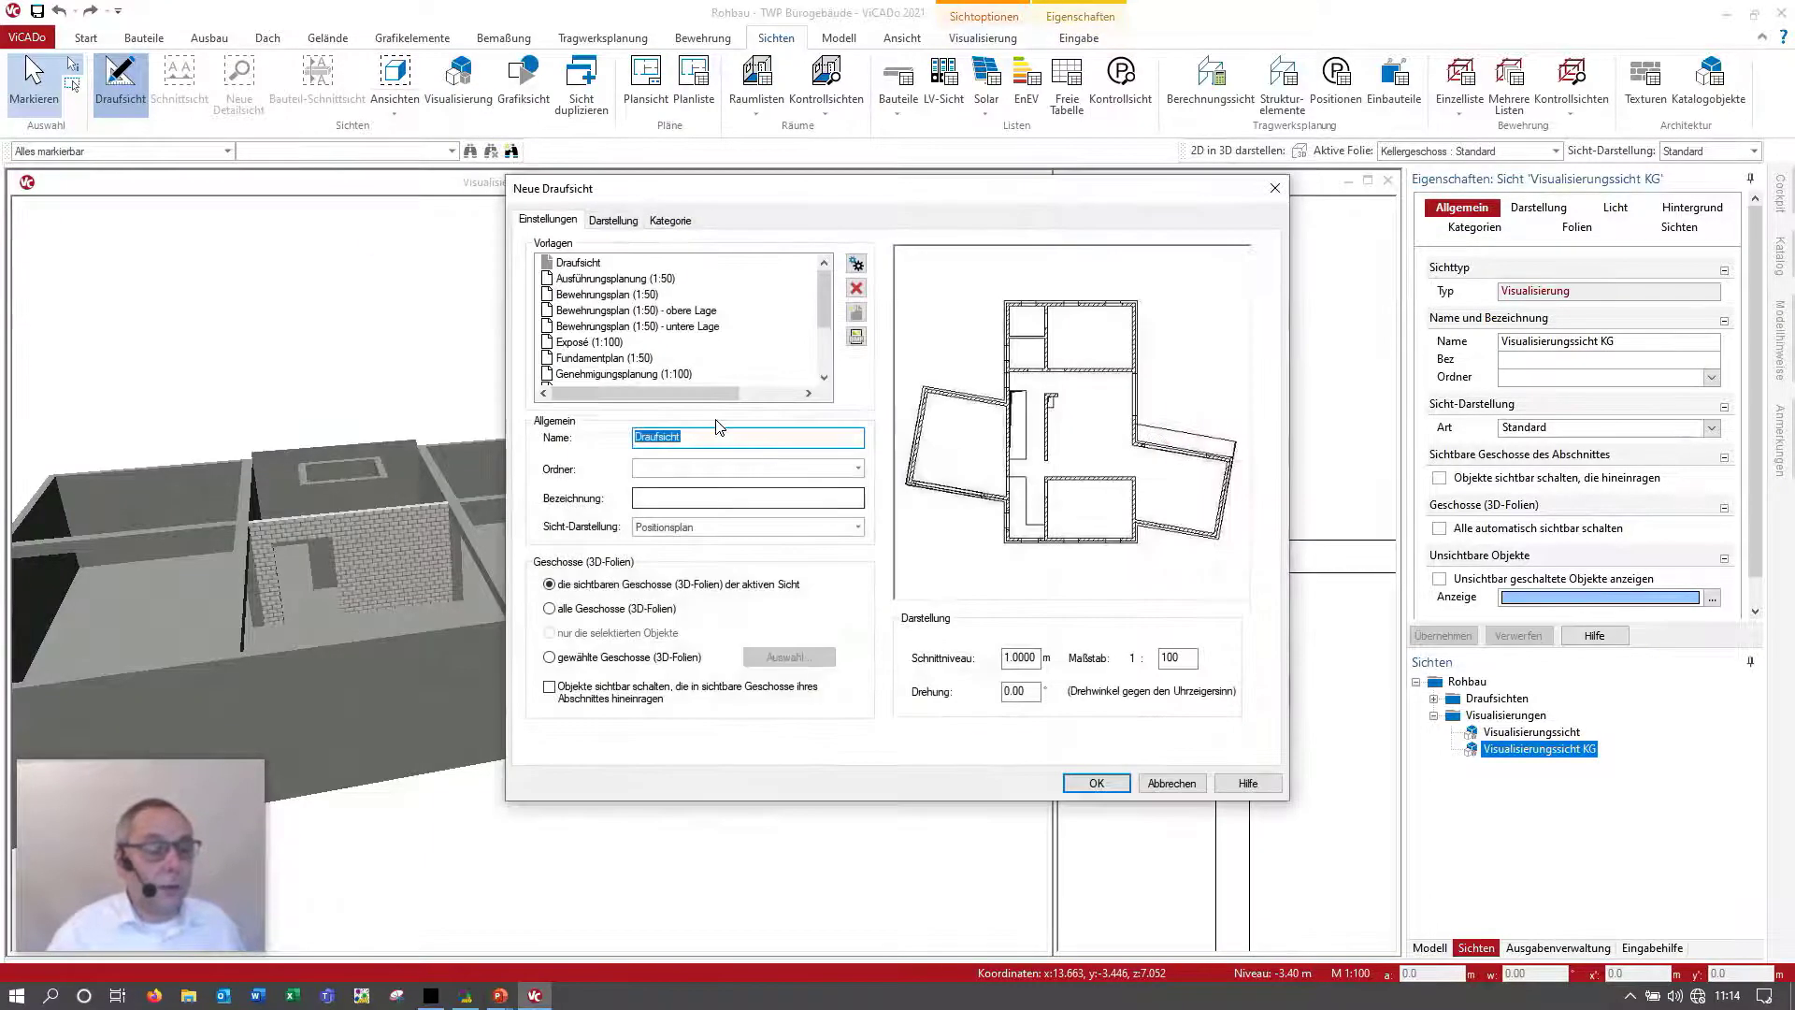
click(709, 441)
text(V)
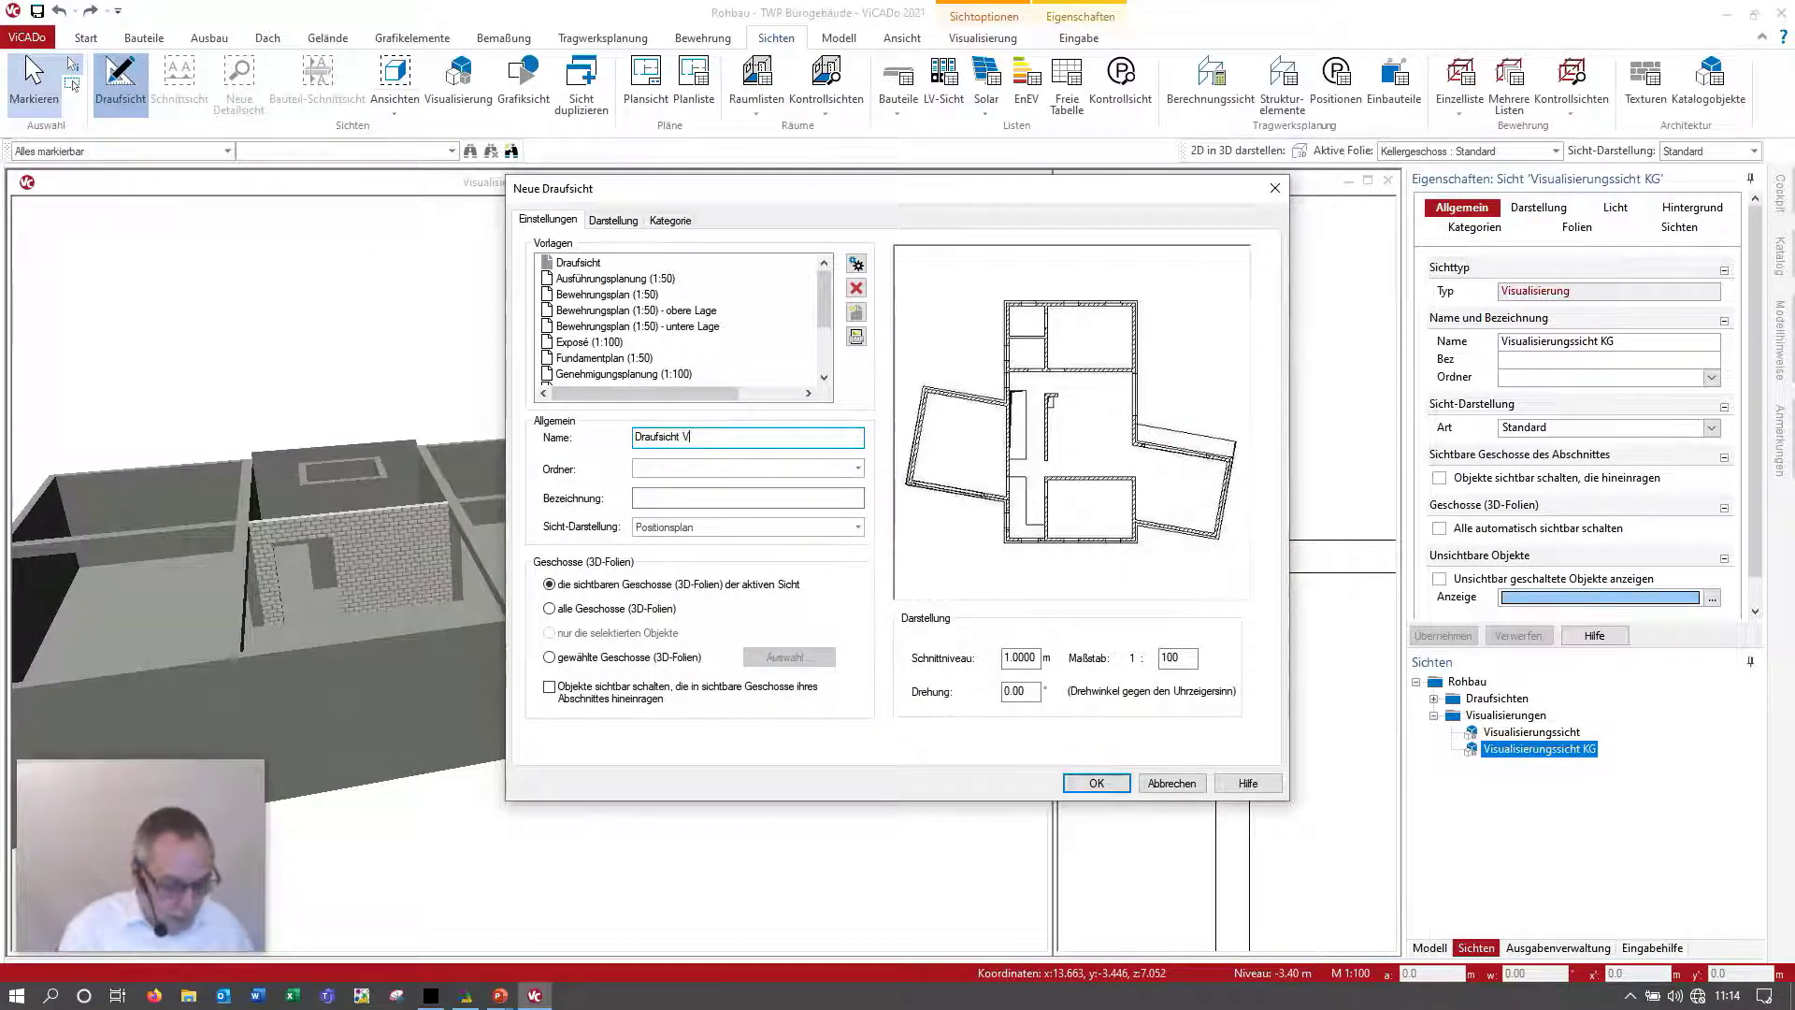
text(erglei)
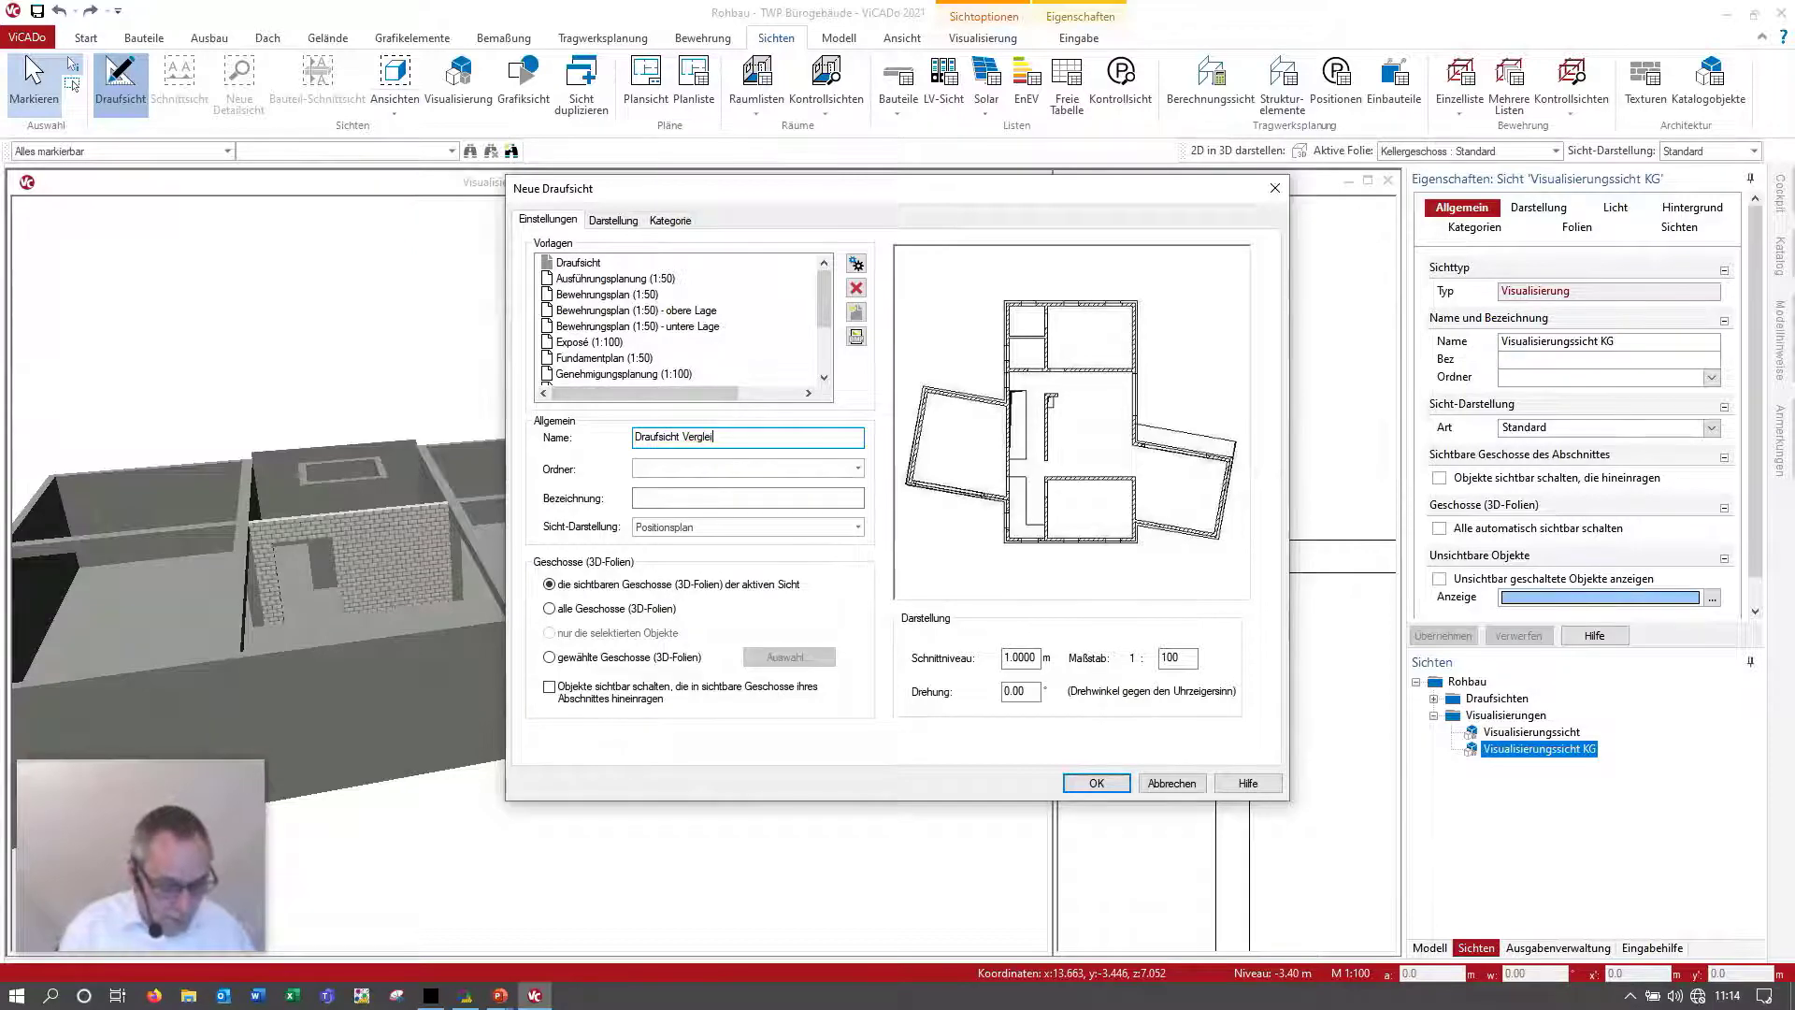
text(ch)
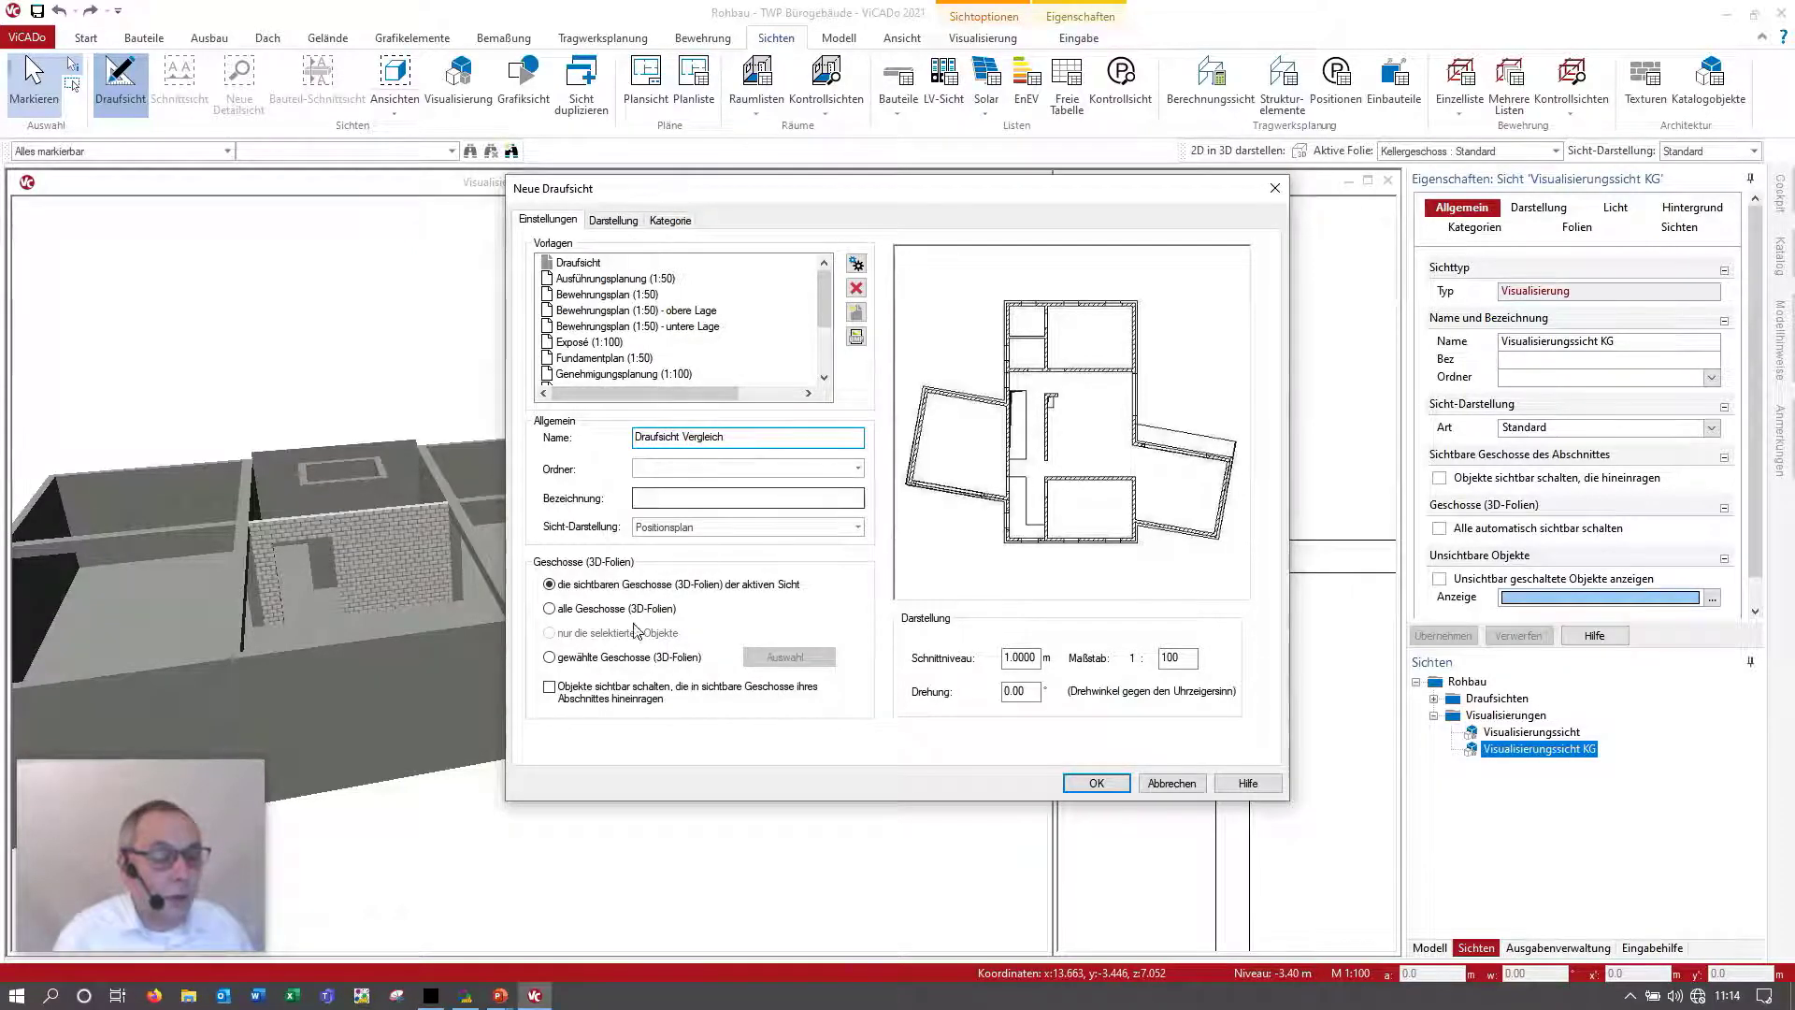
Step: Limit the new plan view to all storeys except Dachgeschoss and create it
click(622, 659)
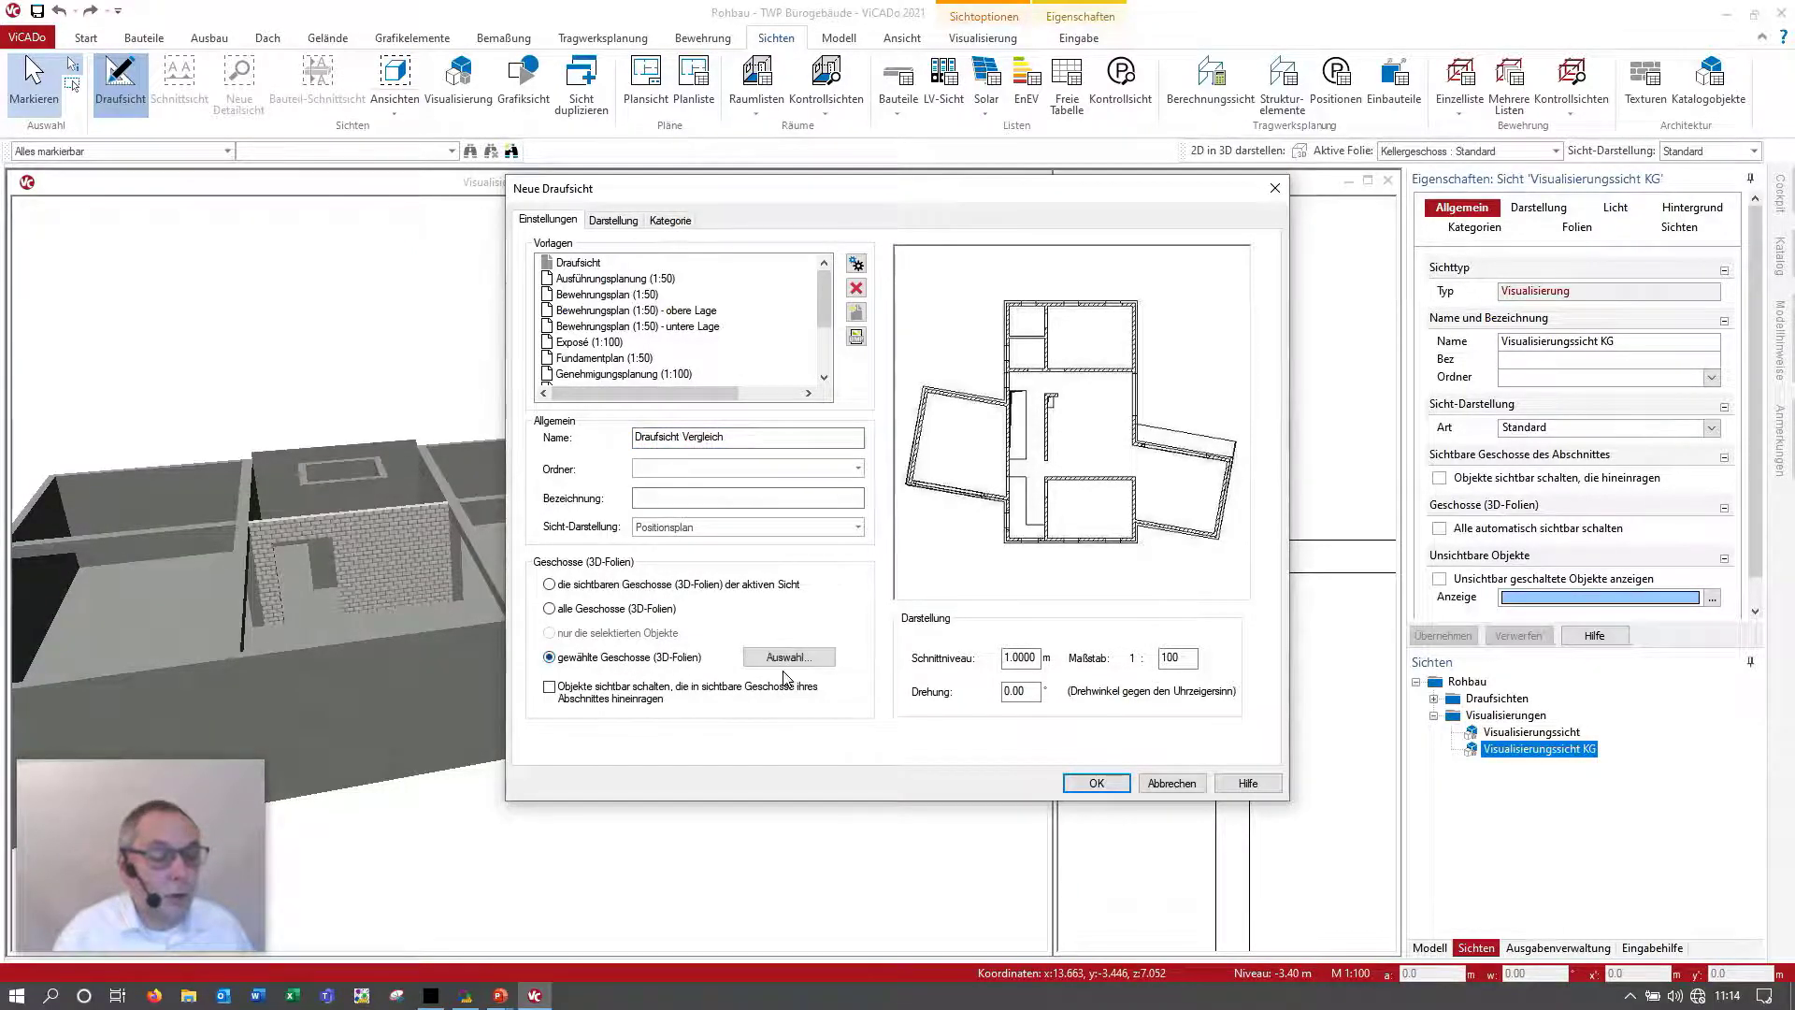
click(785, 657)
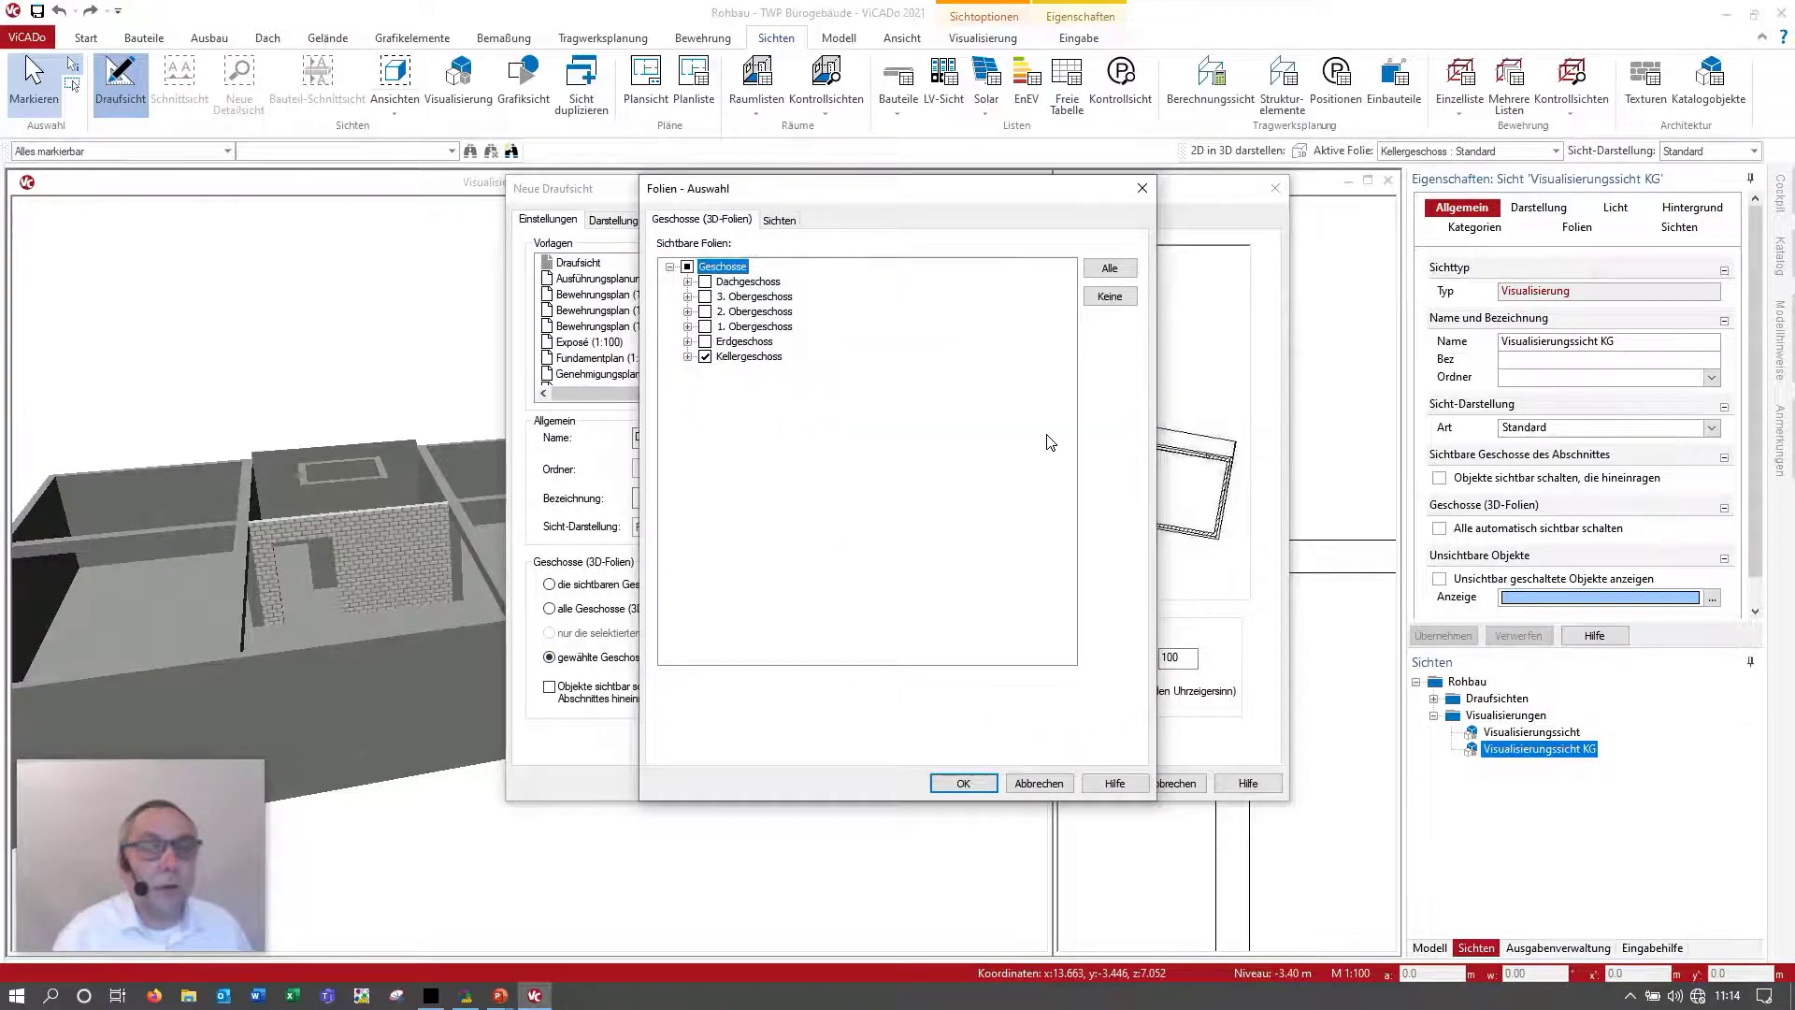
click(1110, 268)
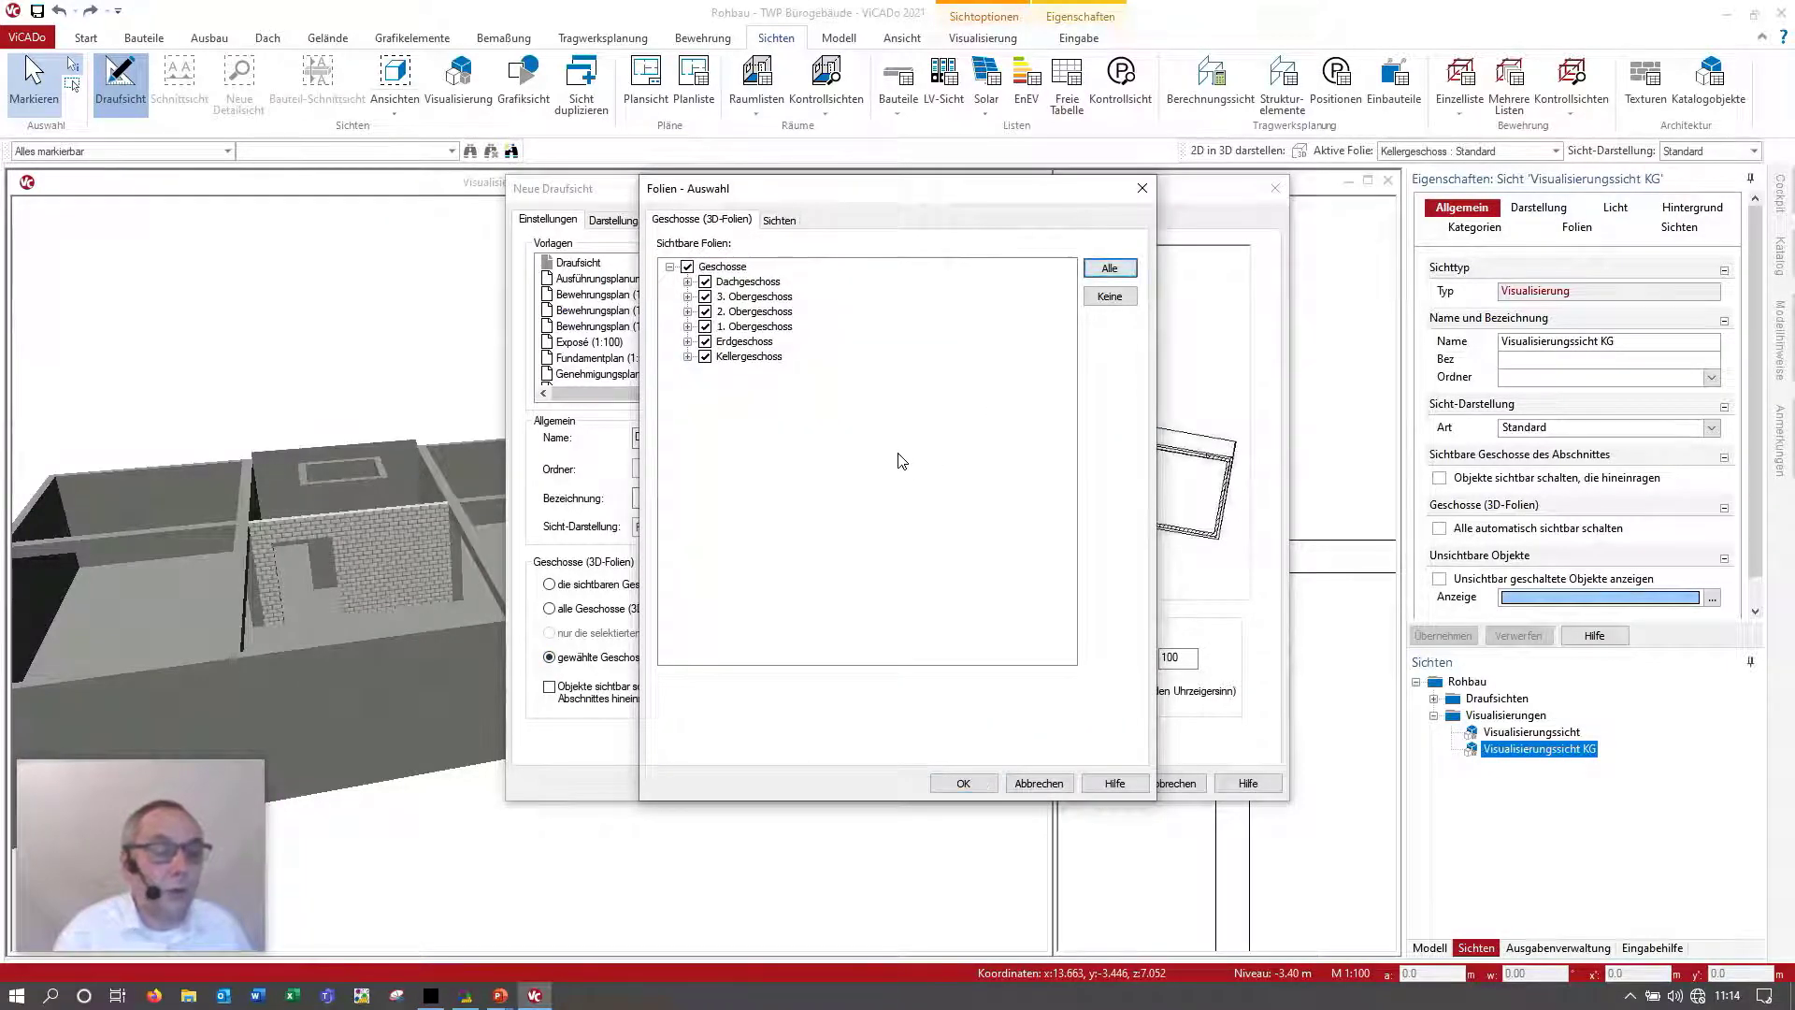
click(706, 282)
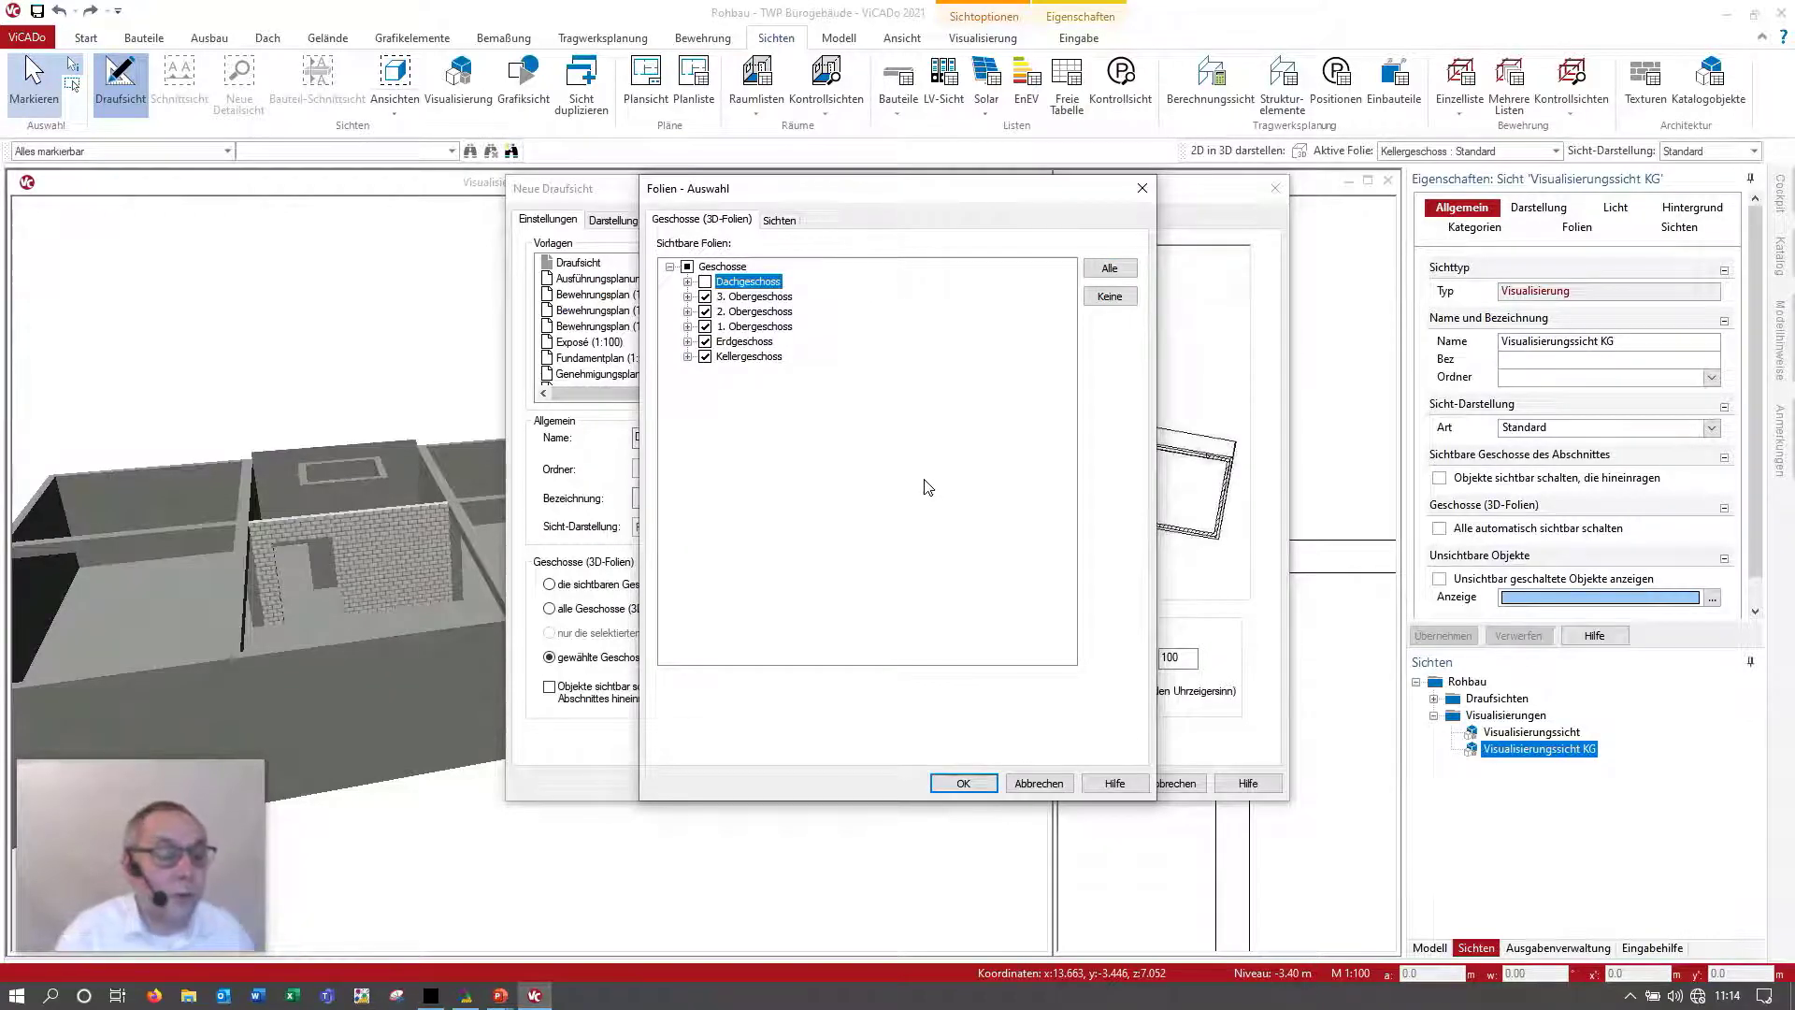
click(963, 783)
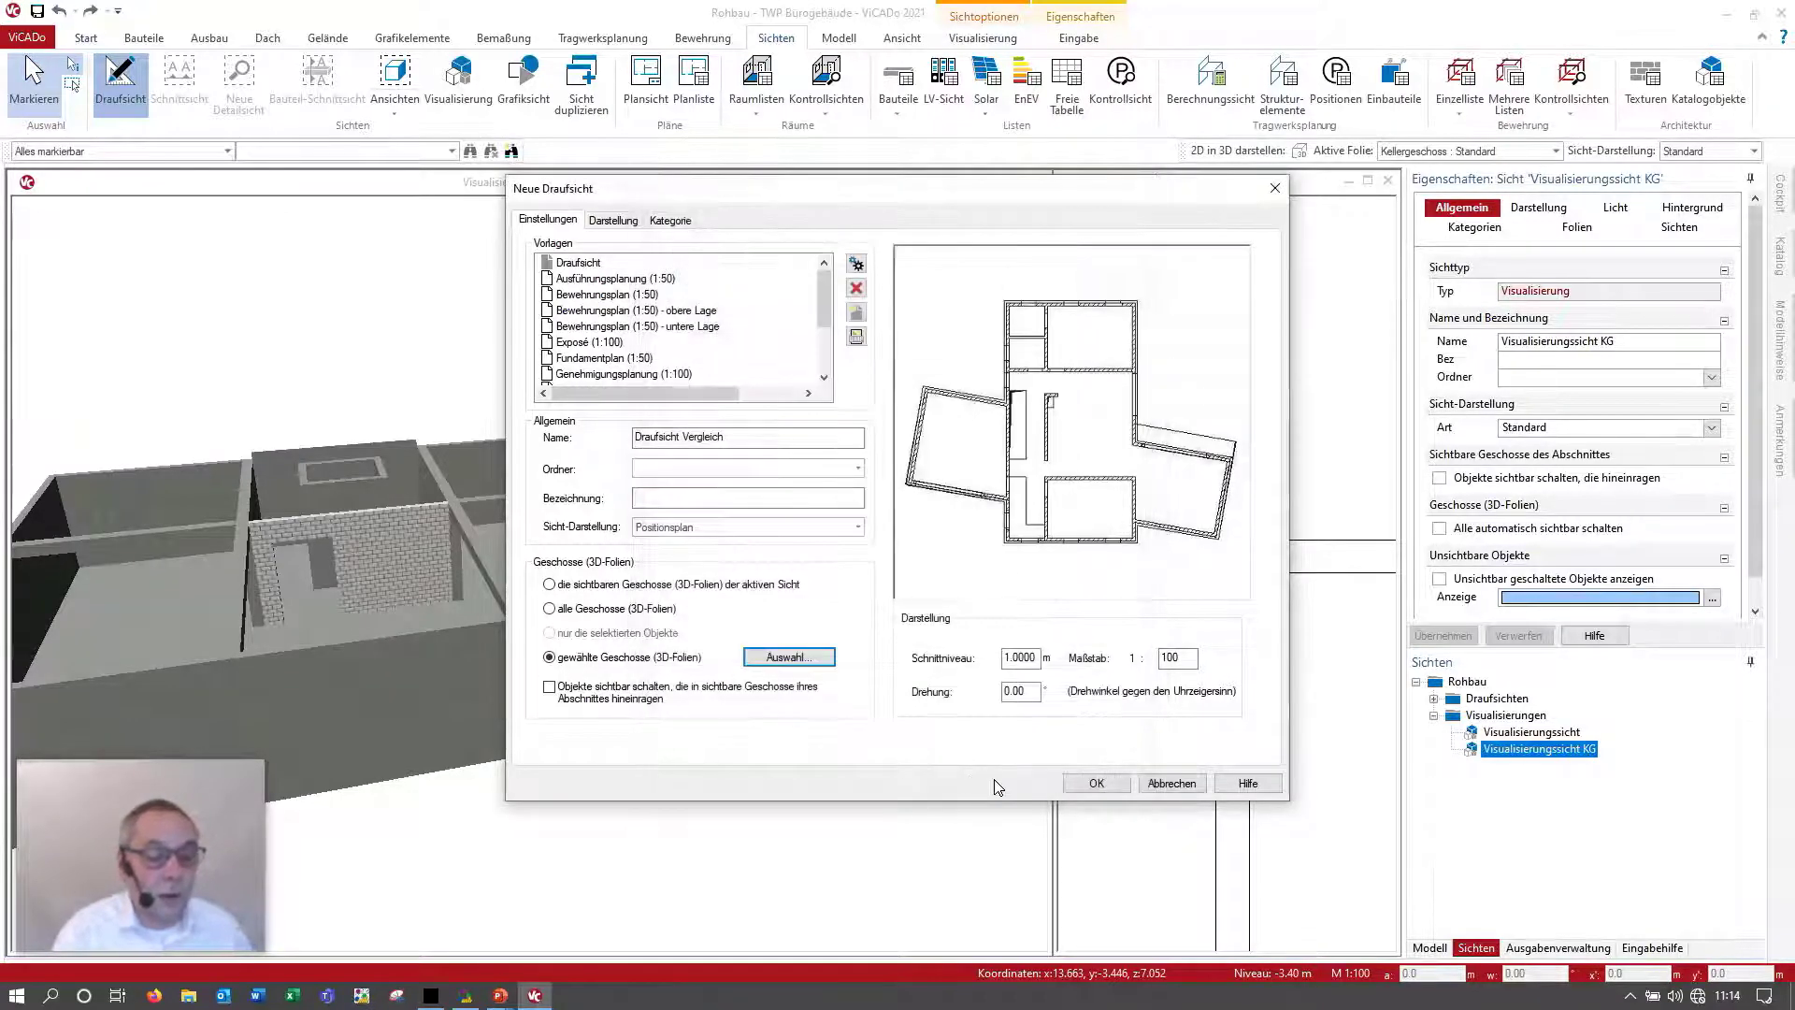
click(1094, 785)
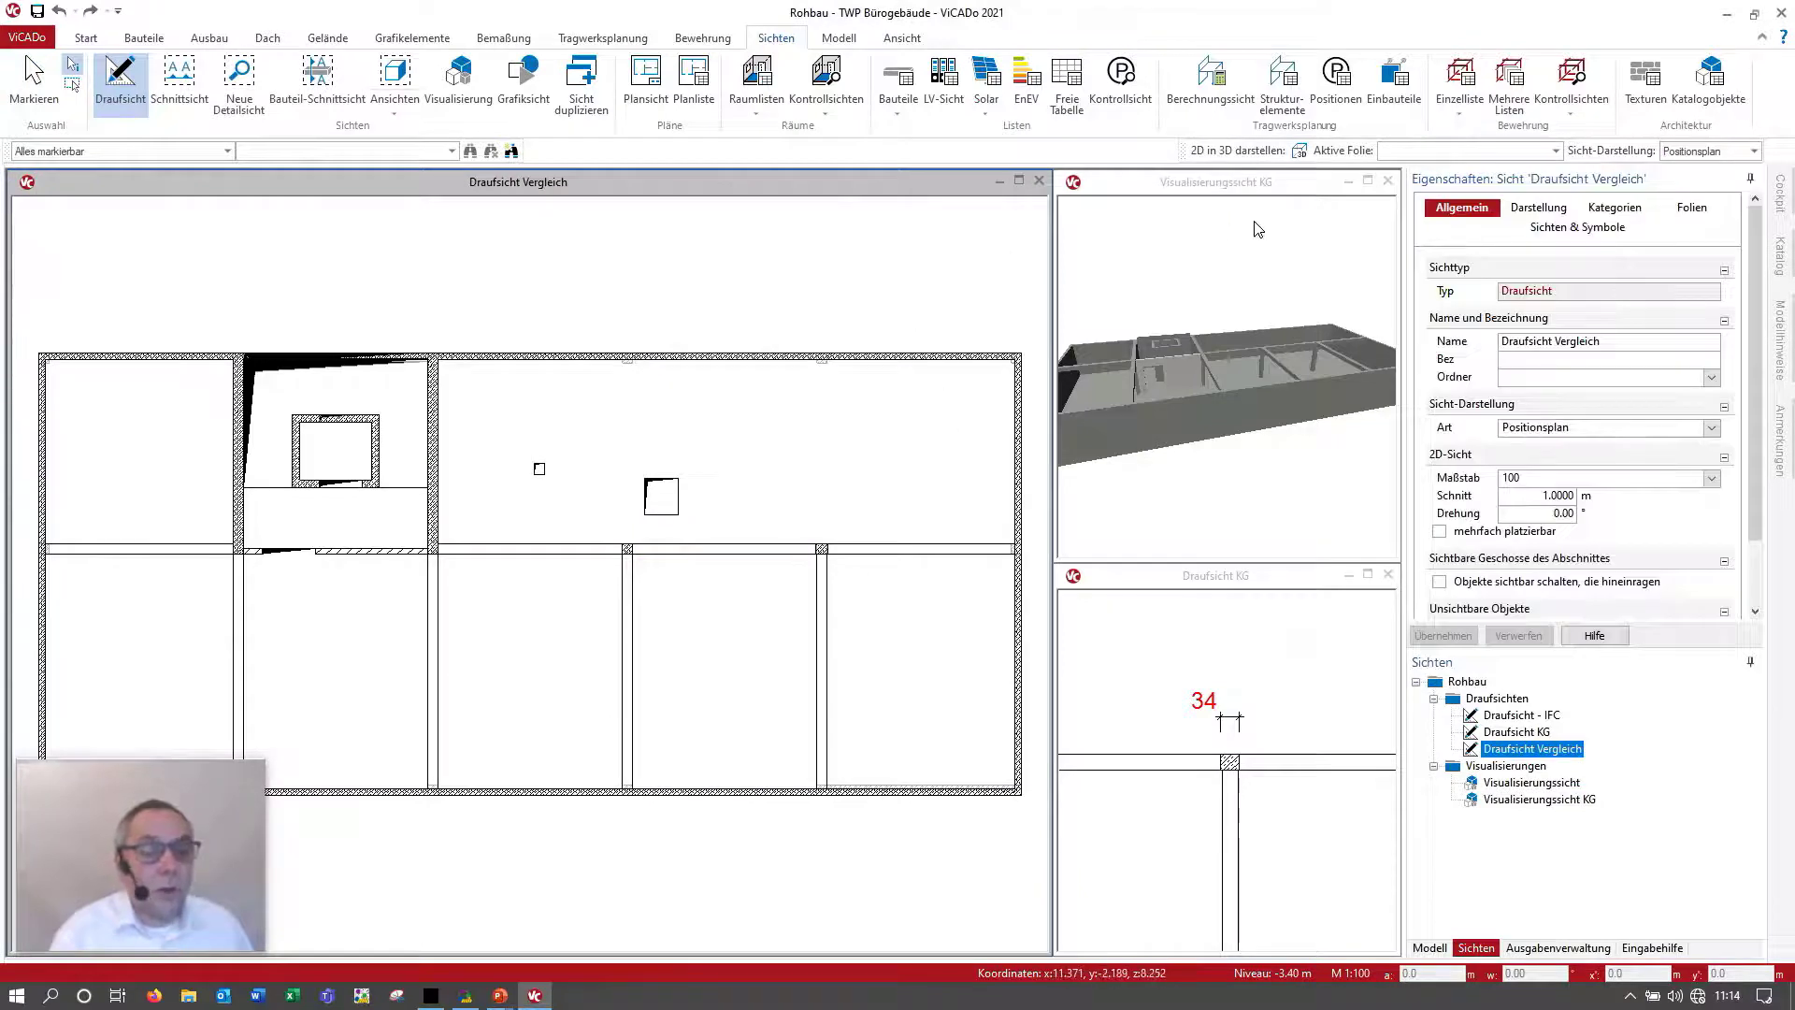
Step: Maximise Draufsicht Vergleich and show it as an orbited 3D wireframe via '2D in 3D darstellen'
click(1356, 192)
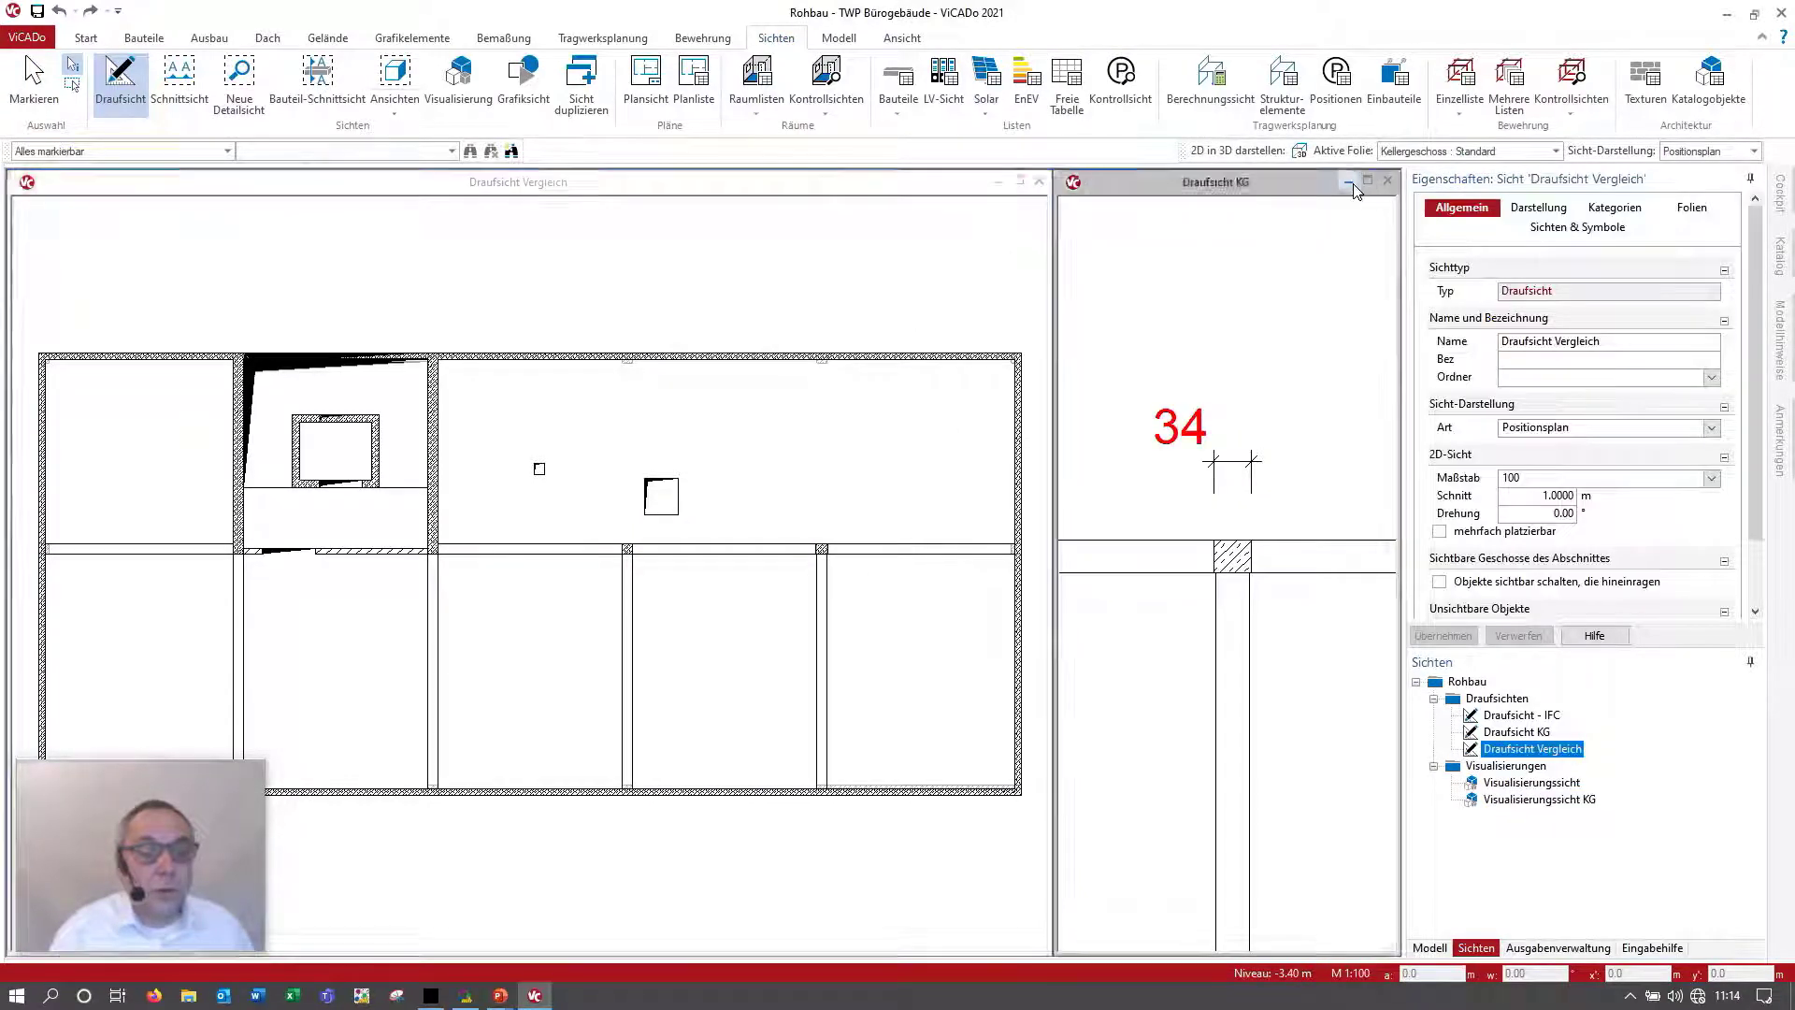
click(1019, 180)
scroll(788, 406, down, 1)
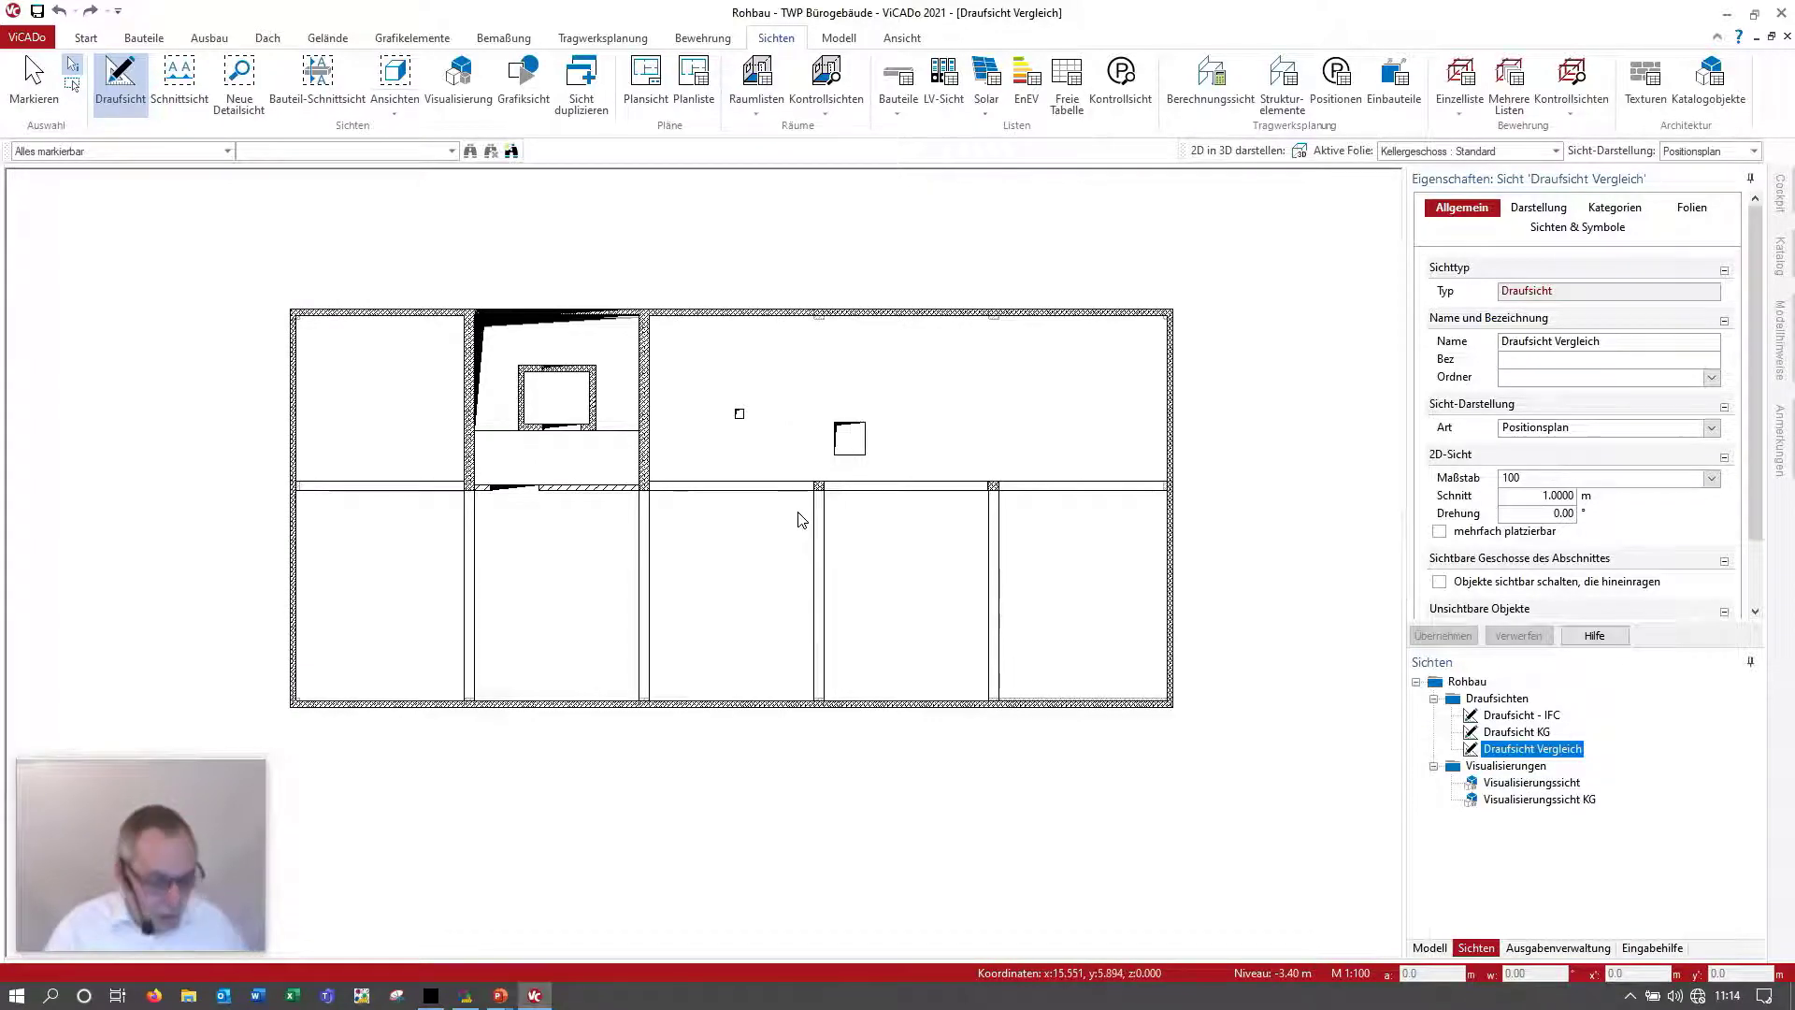
mouse_move(797, 558)
middle_down()
mouse_move(808, 547)
mouse_move(782, 541)
middle_up()
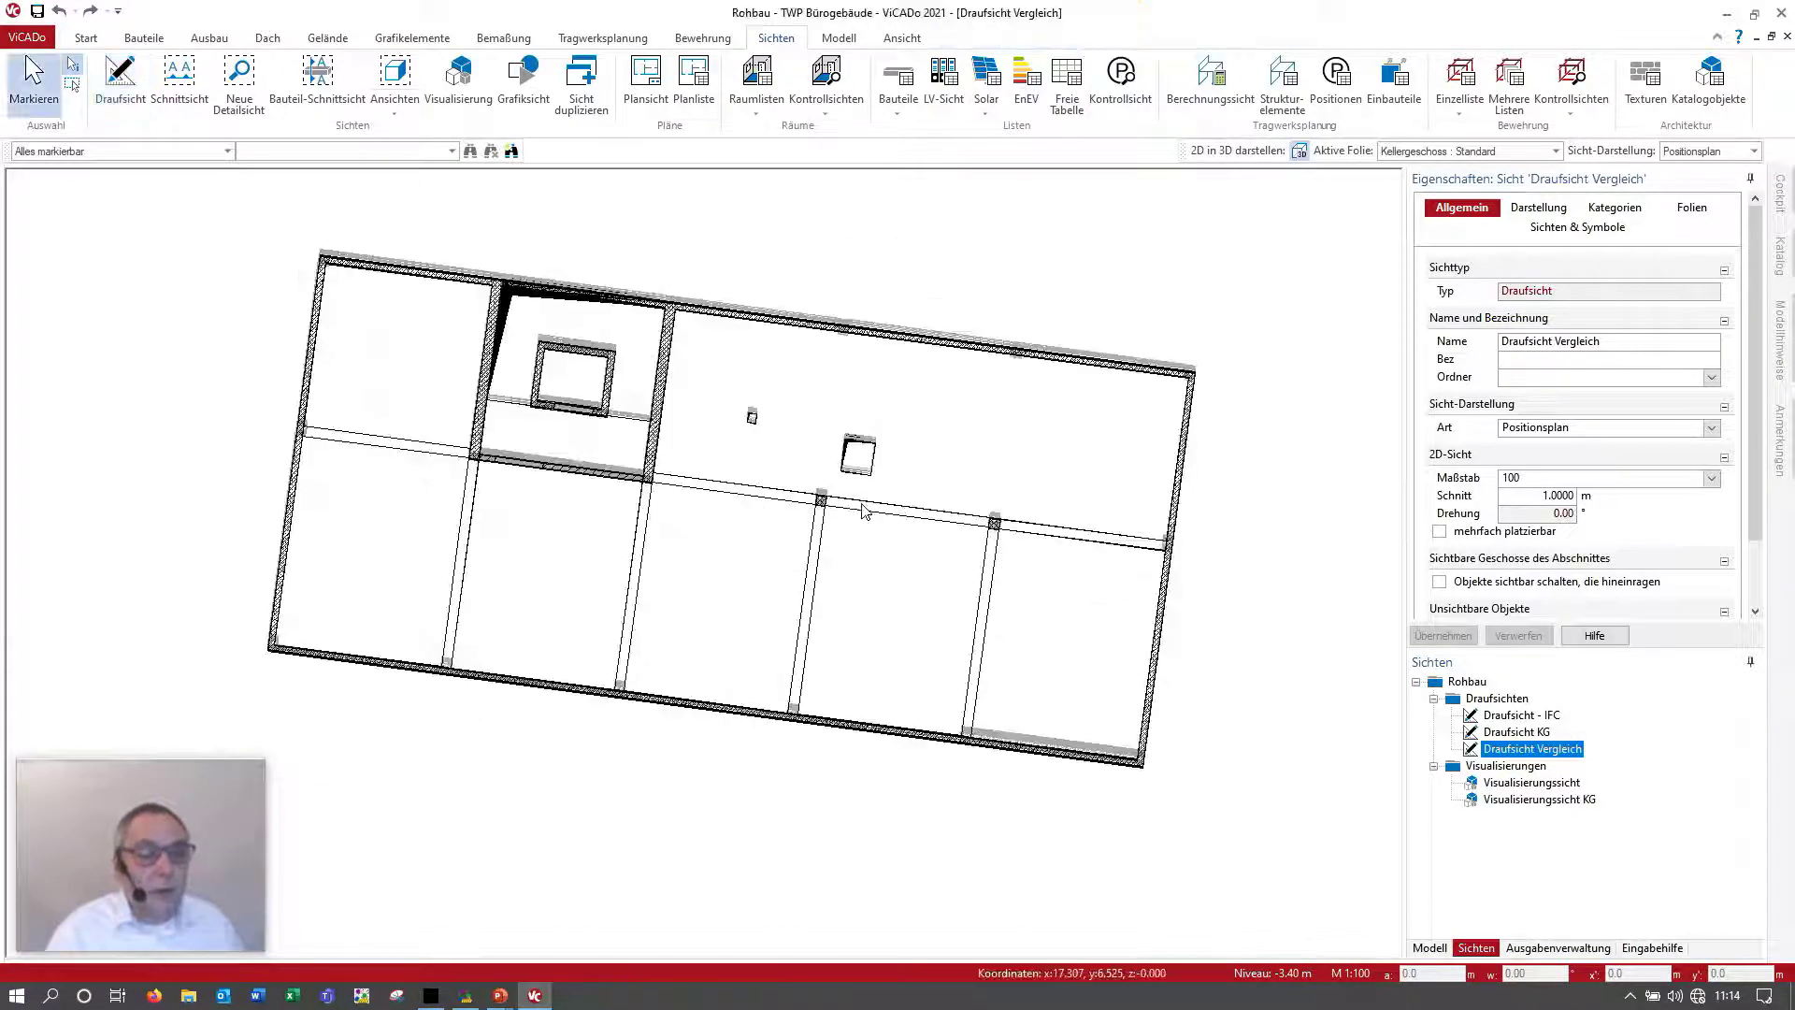
click(1300, 153)
click(1300, 152)
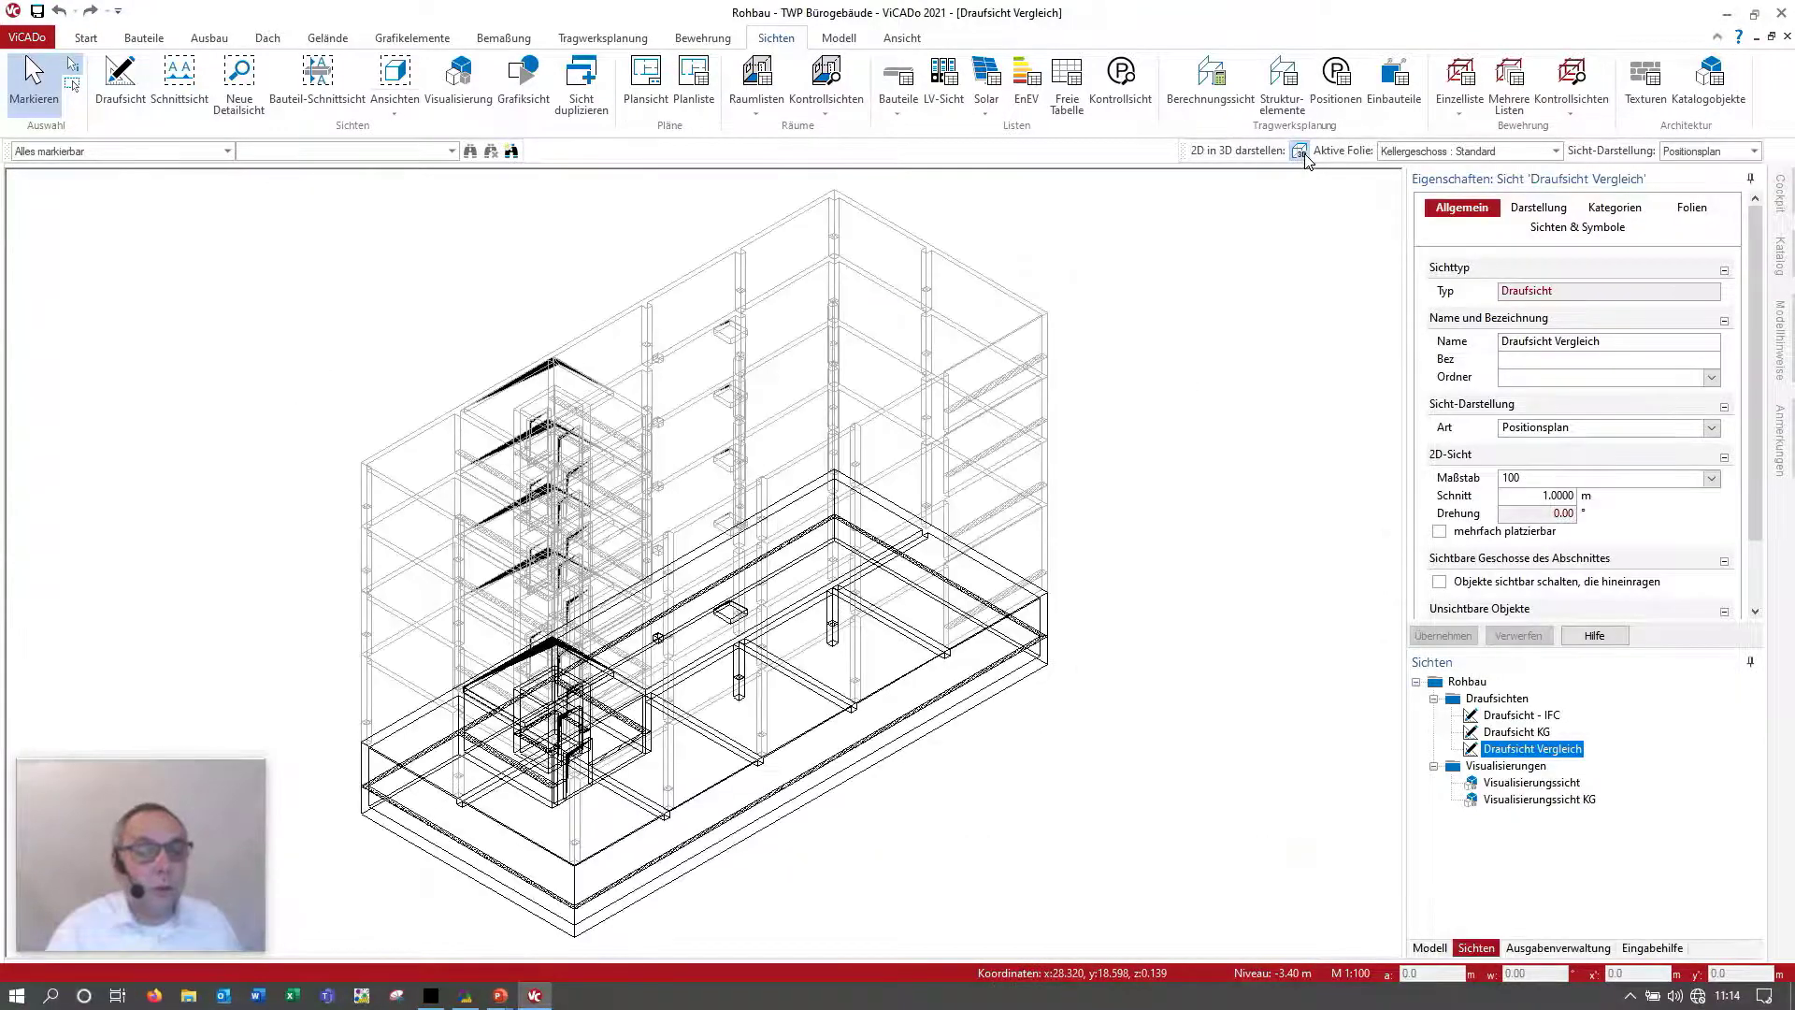
middle_drag(972, 538, 1052, 538)
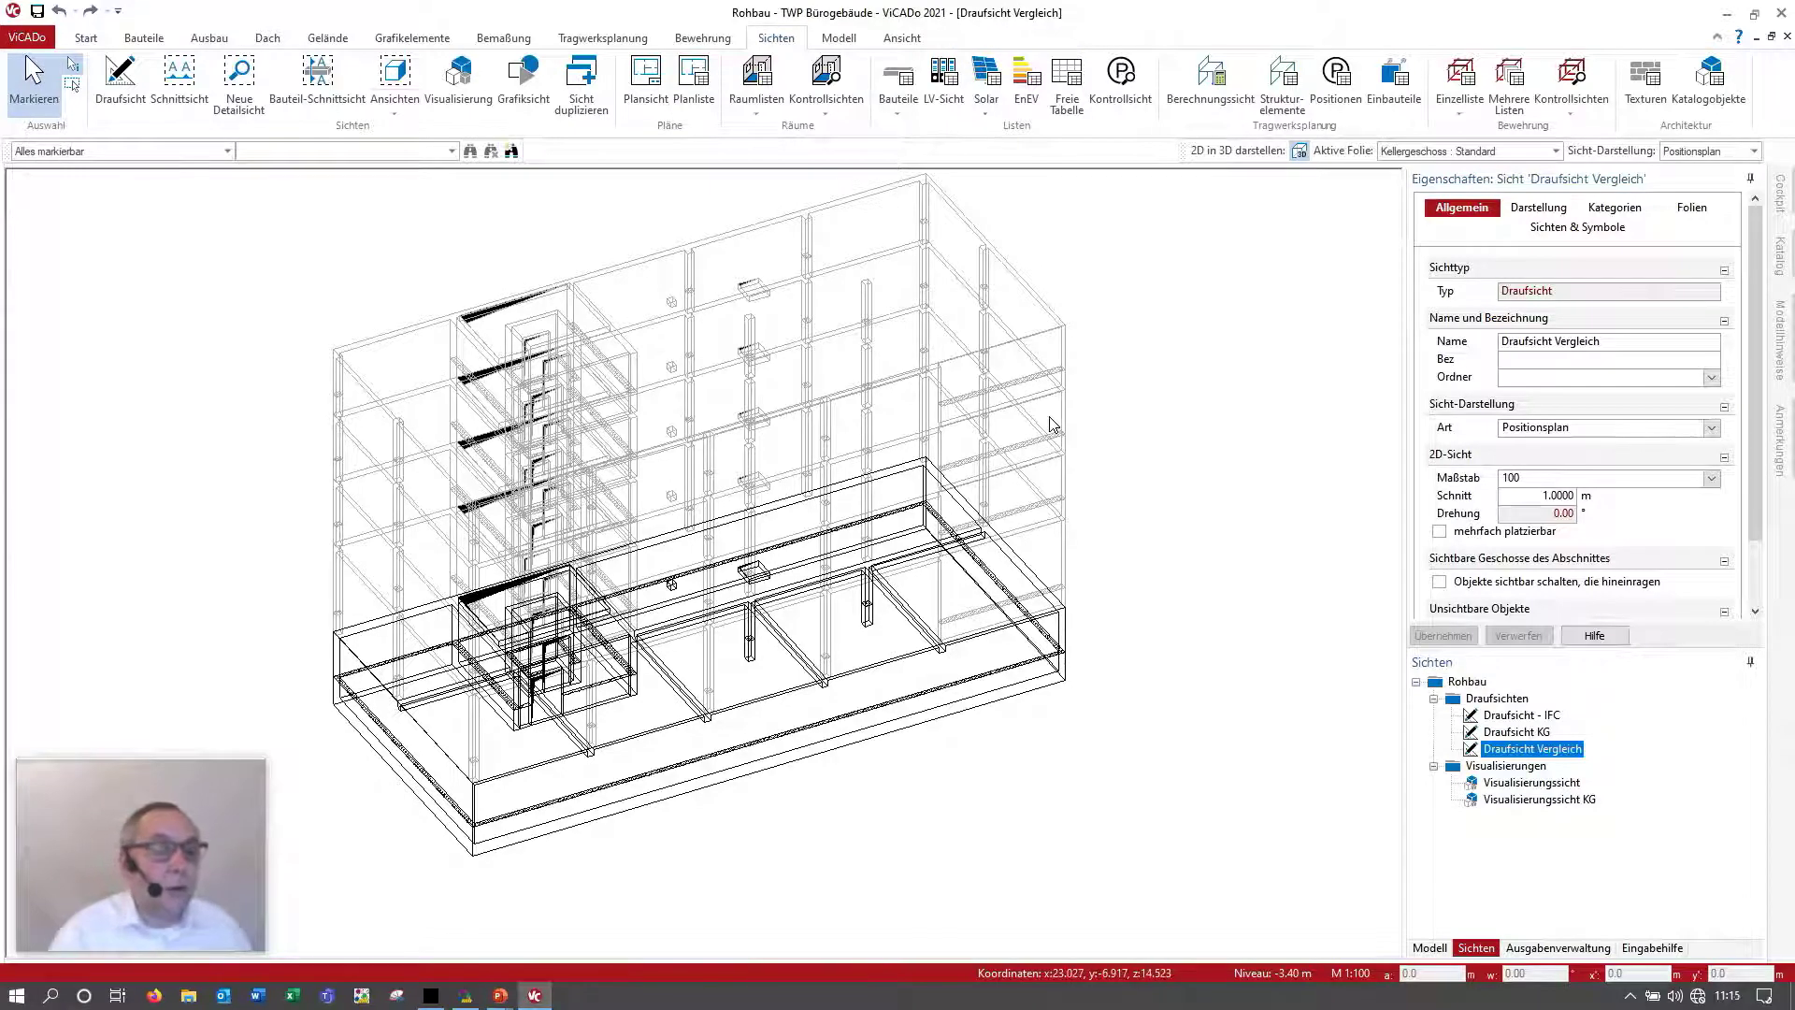
click(839, 39)
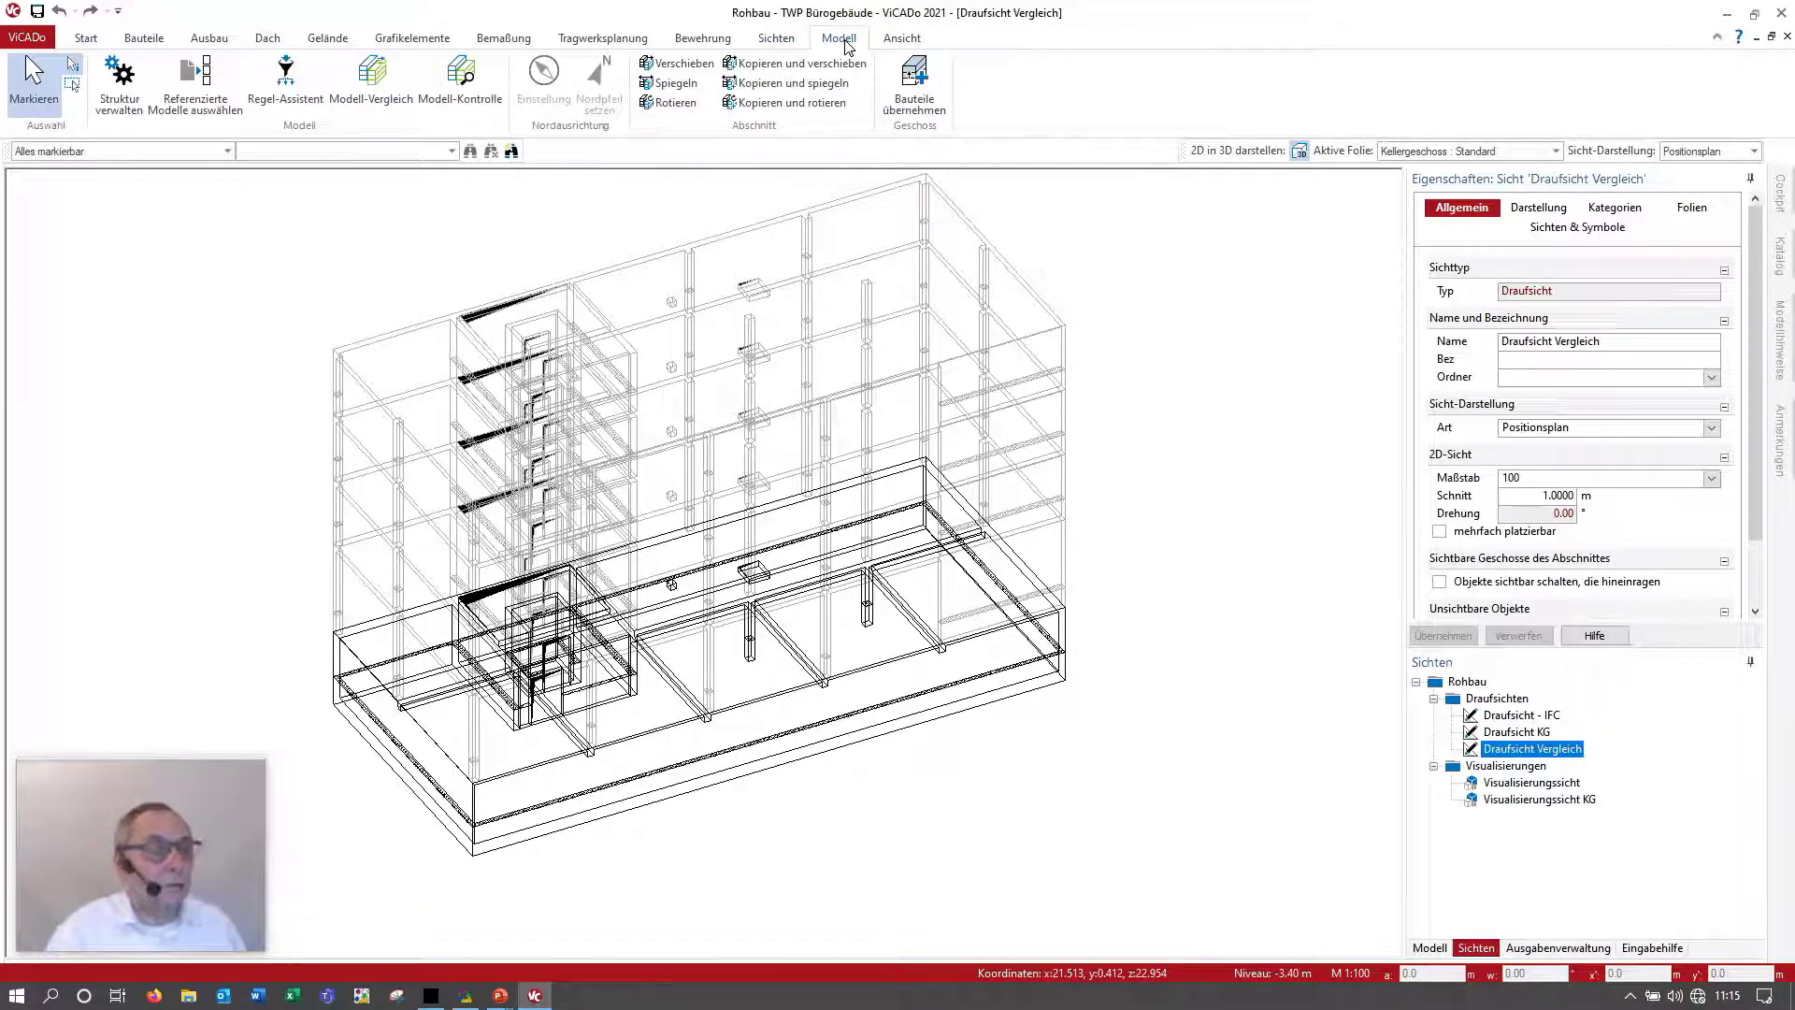
Step: Run Modell-Vergleich with 'Rohbau LP4 R1' chosen as the comparison model
click(378, 101)
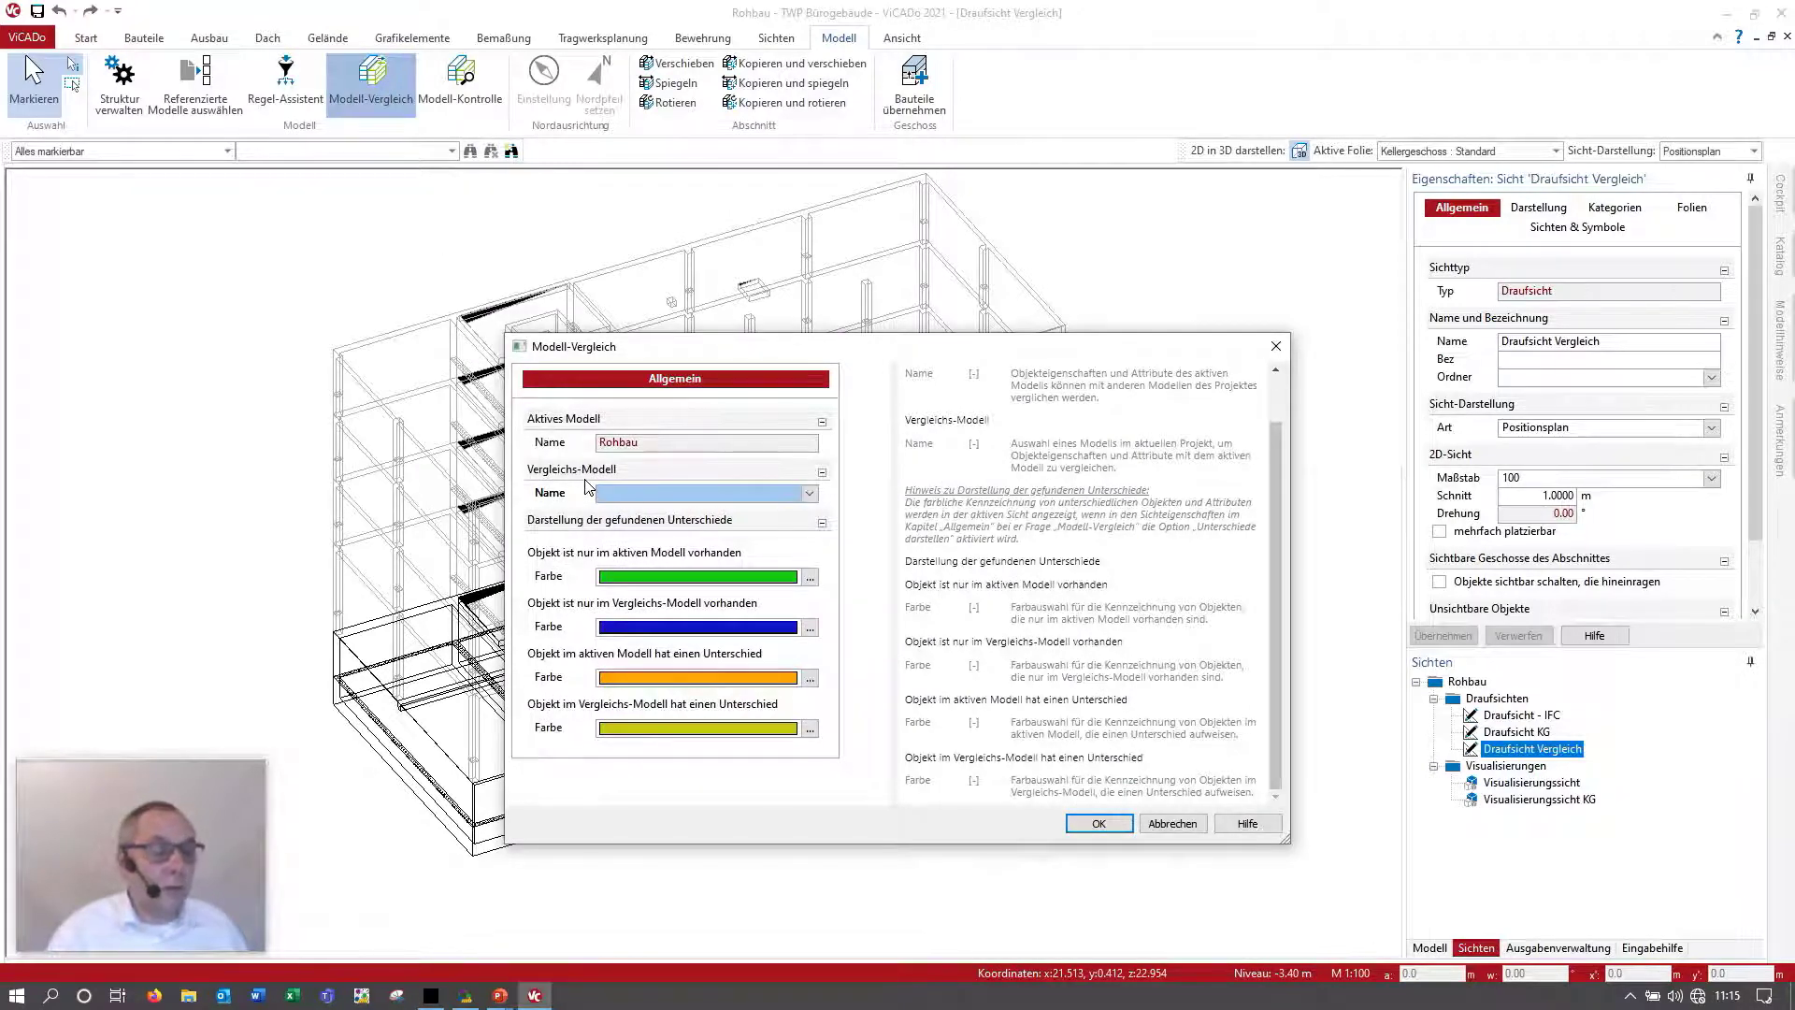
click(774, 490)
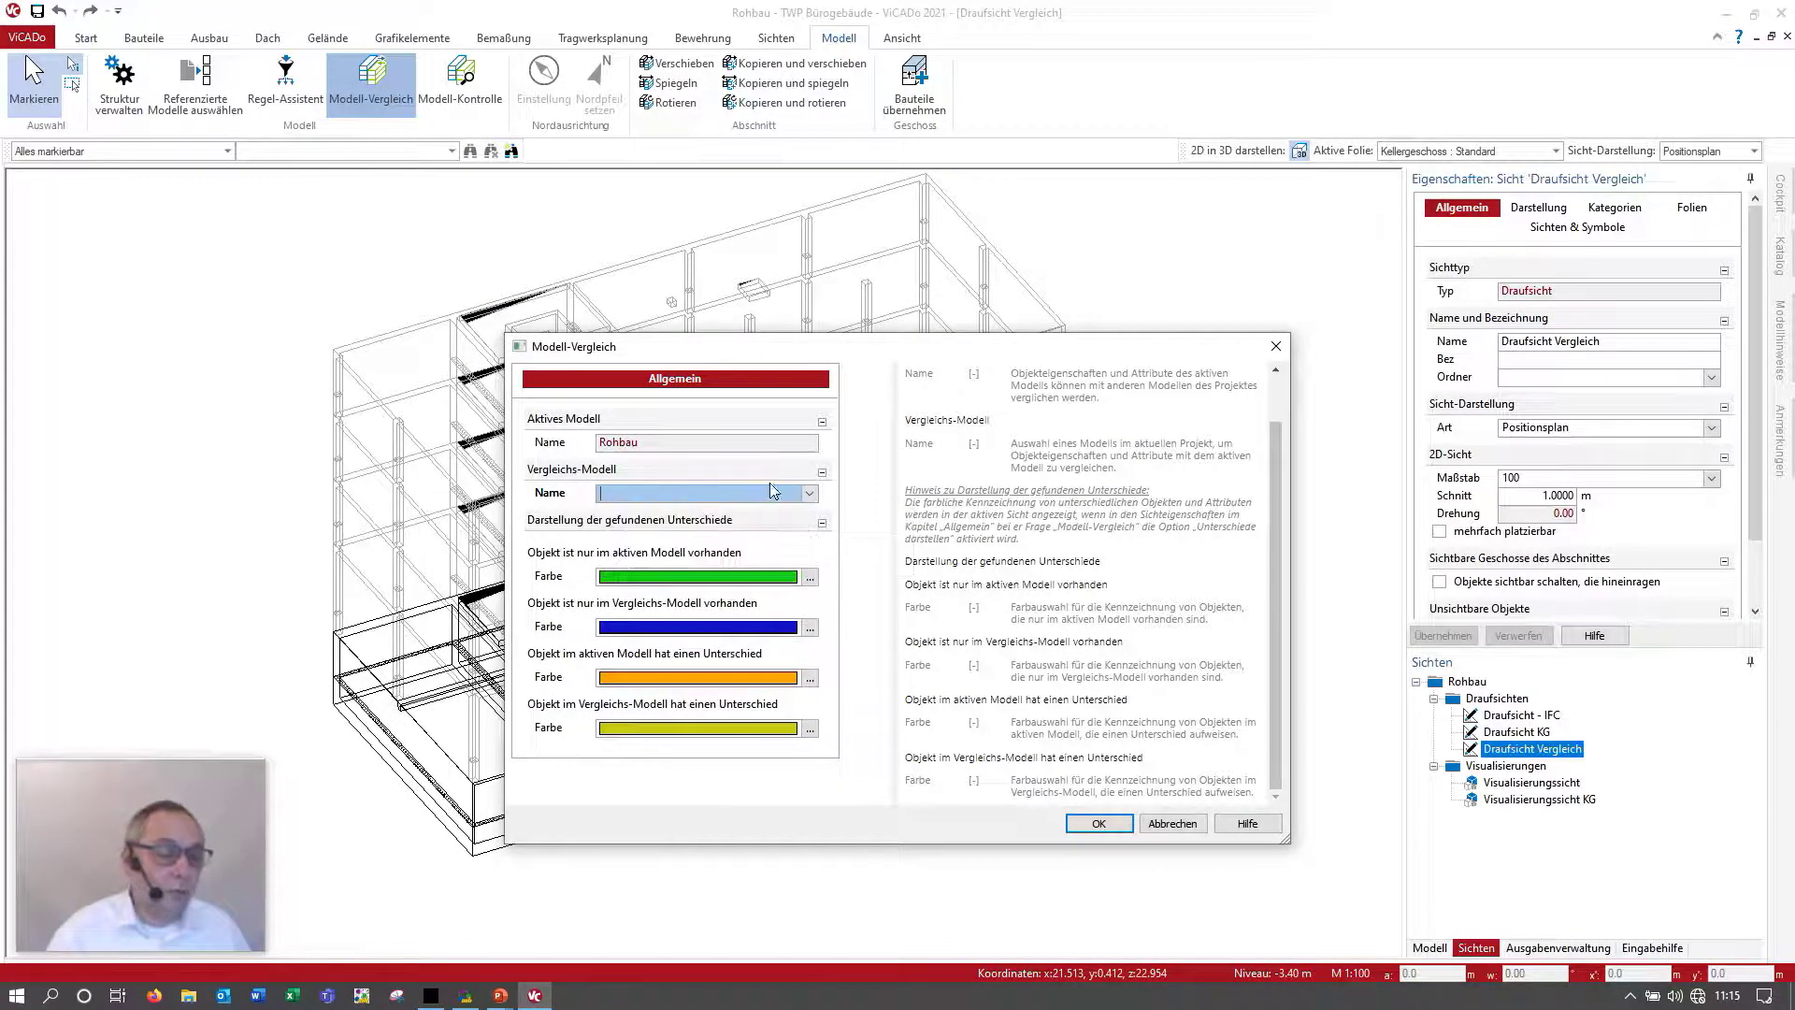
click(810, 494)
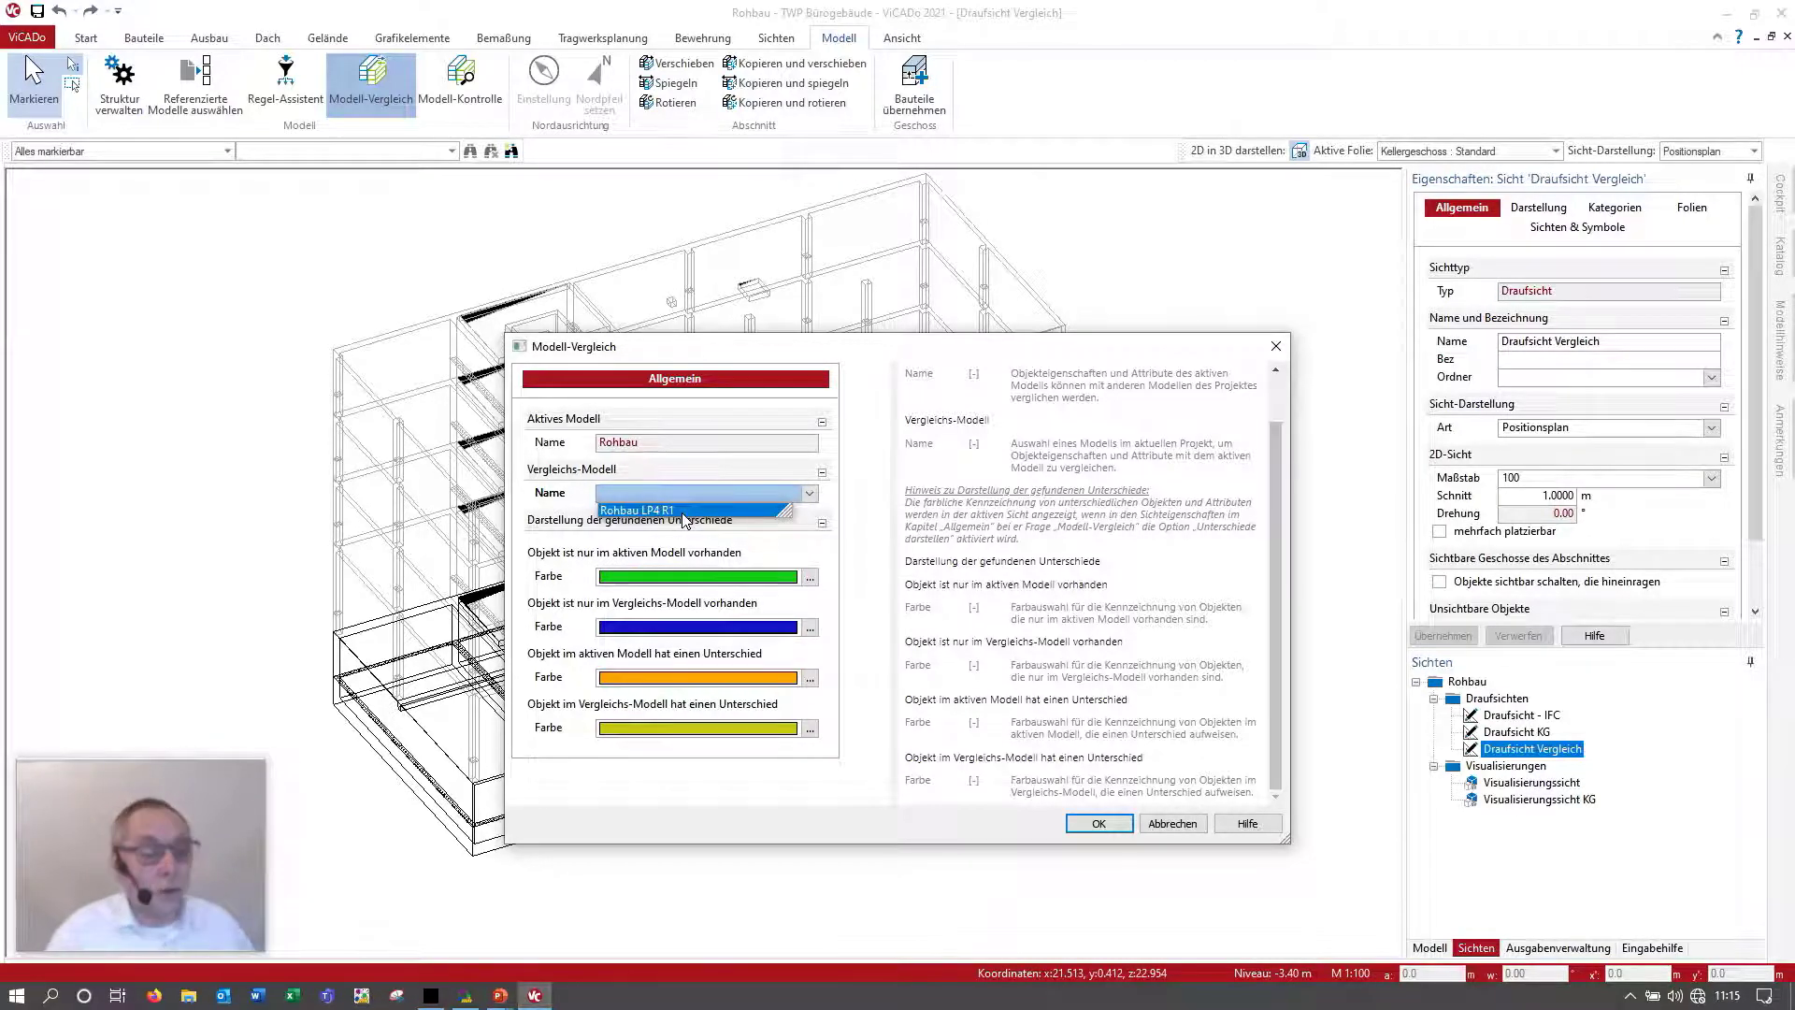
click(686, 512)
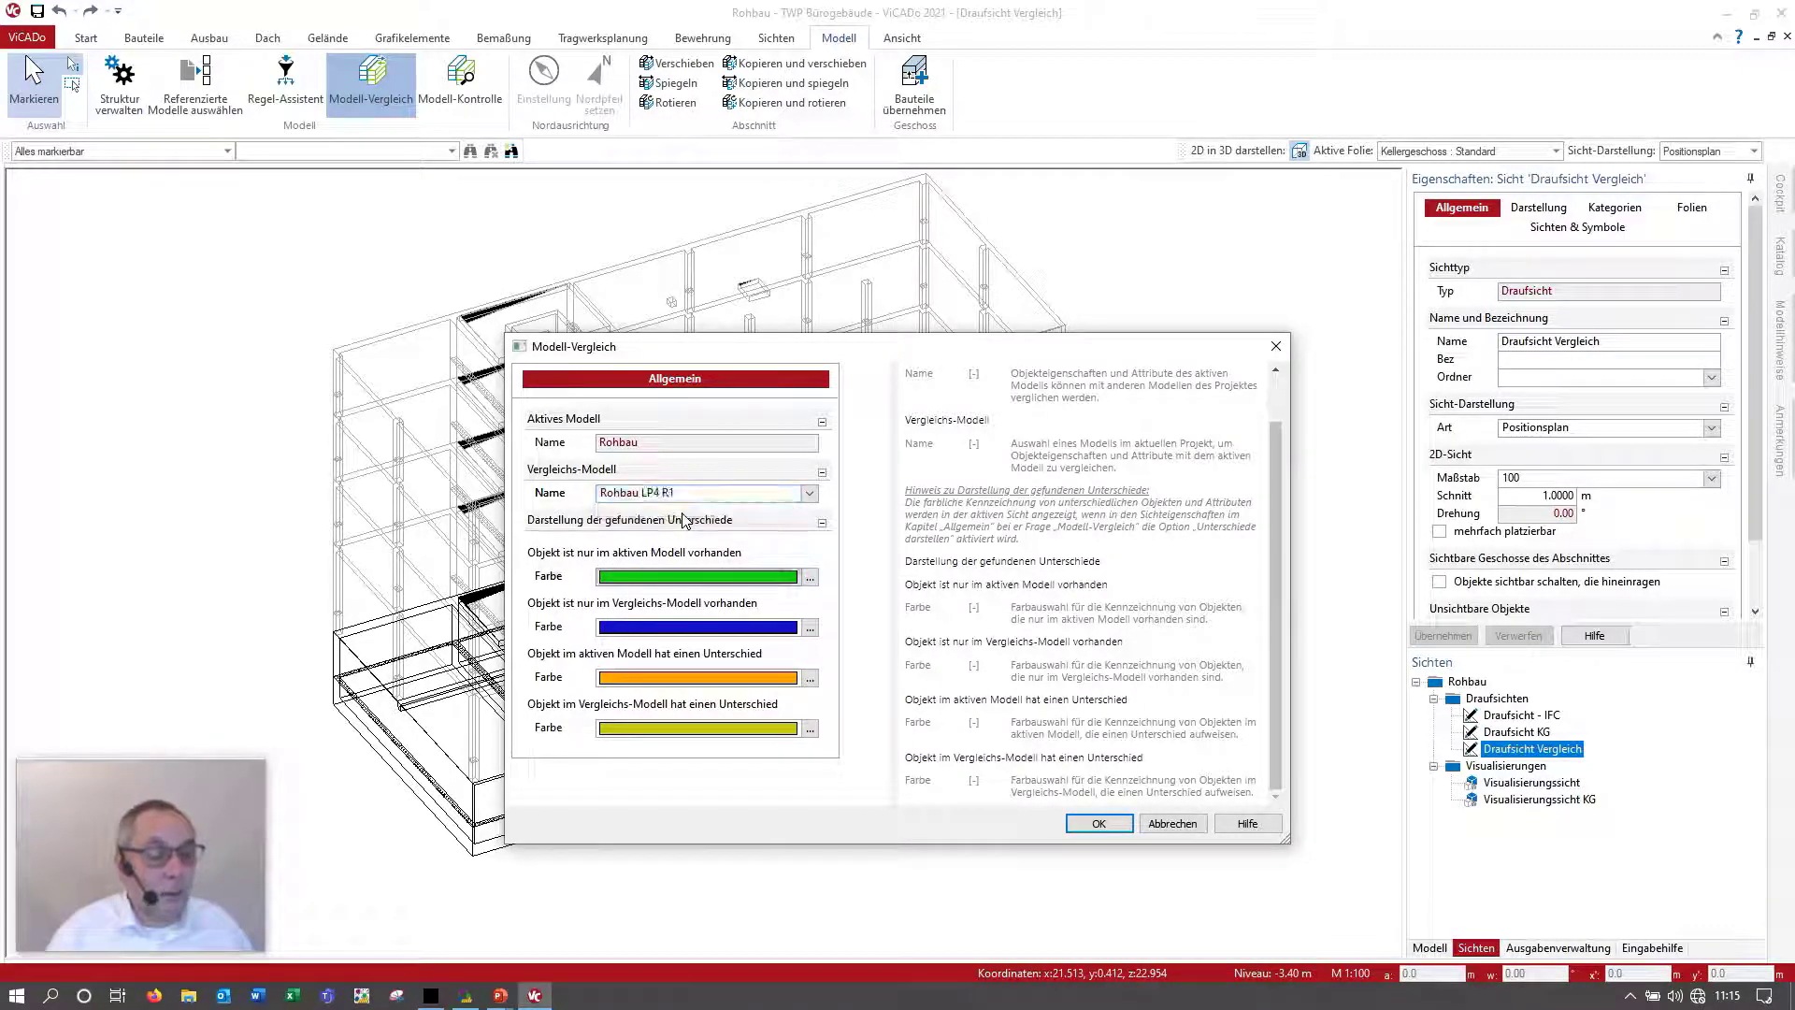
key(Tab)
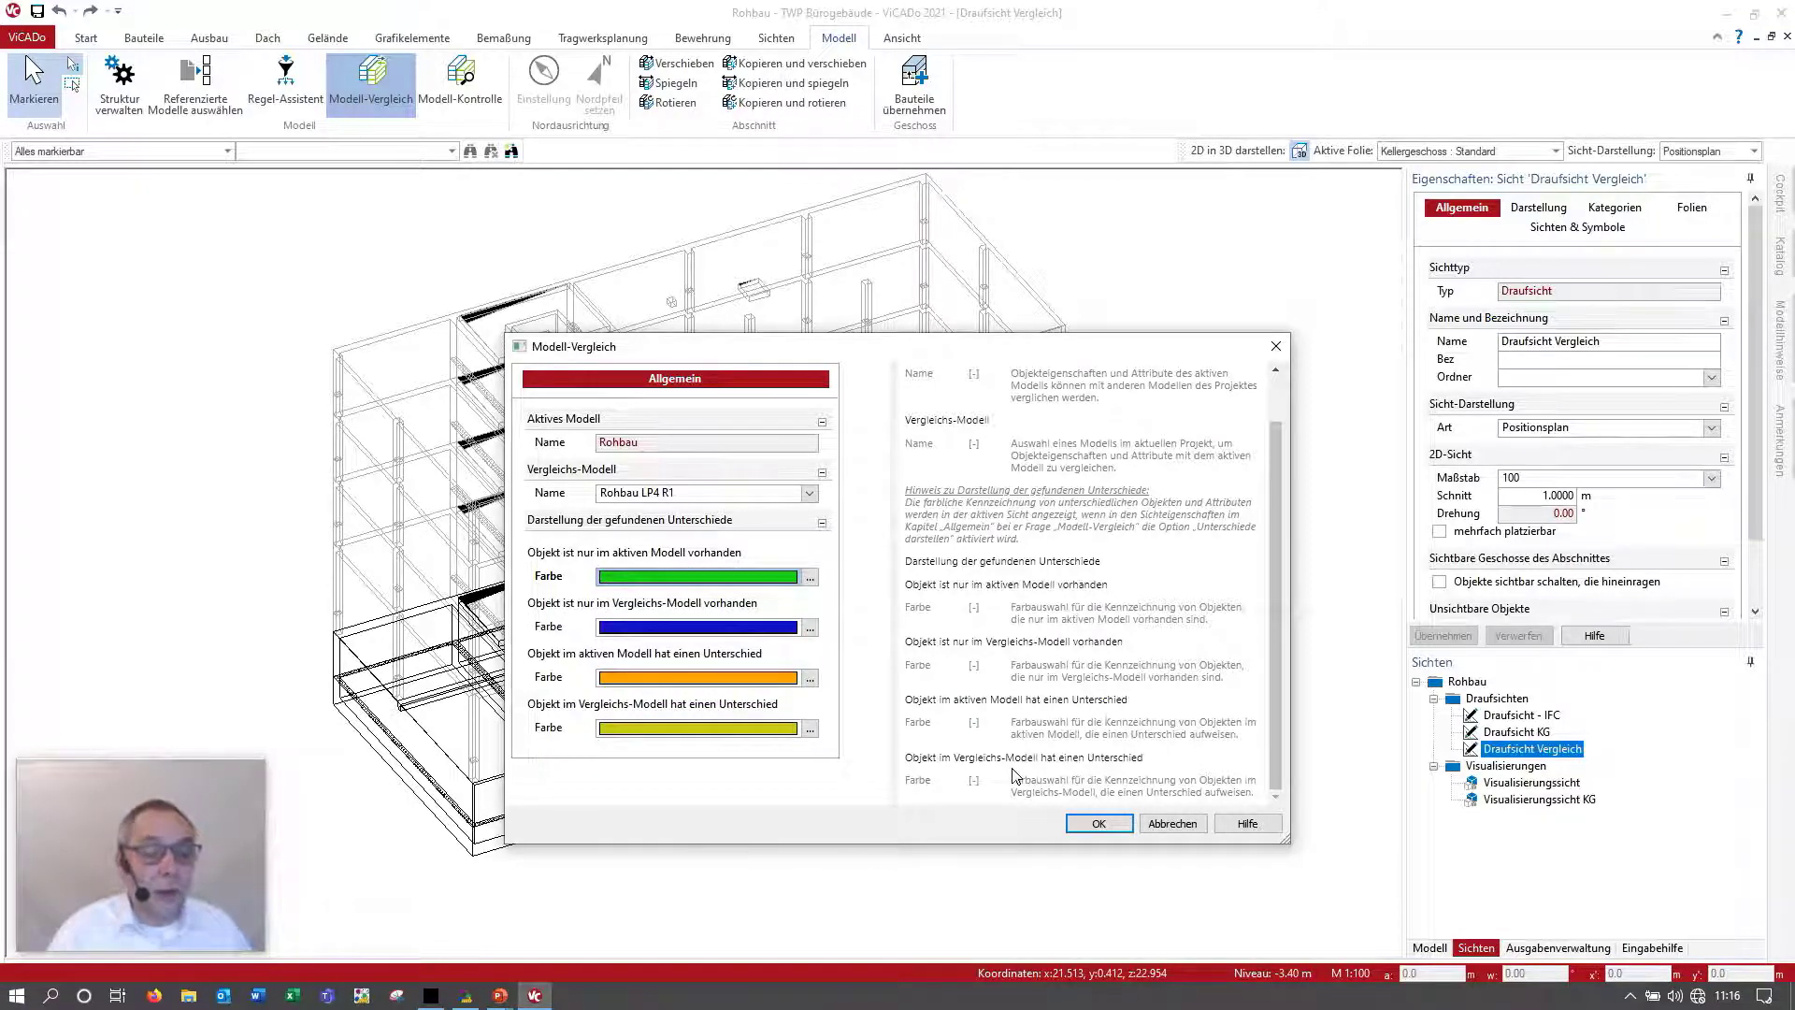
click(1102, 826)
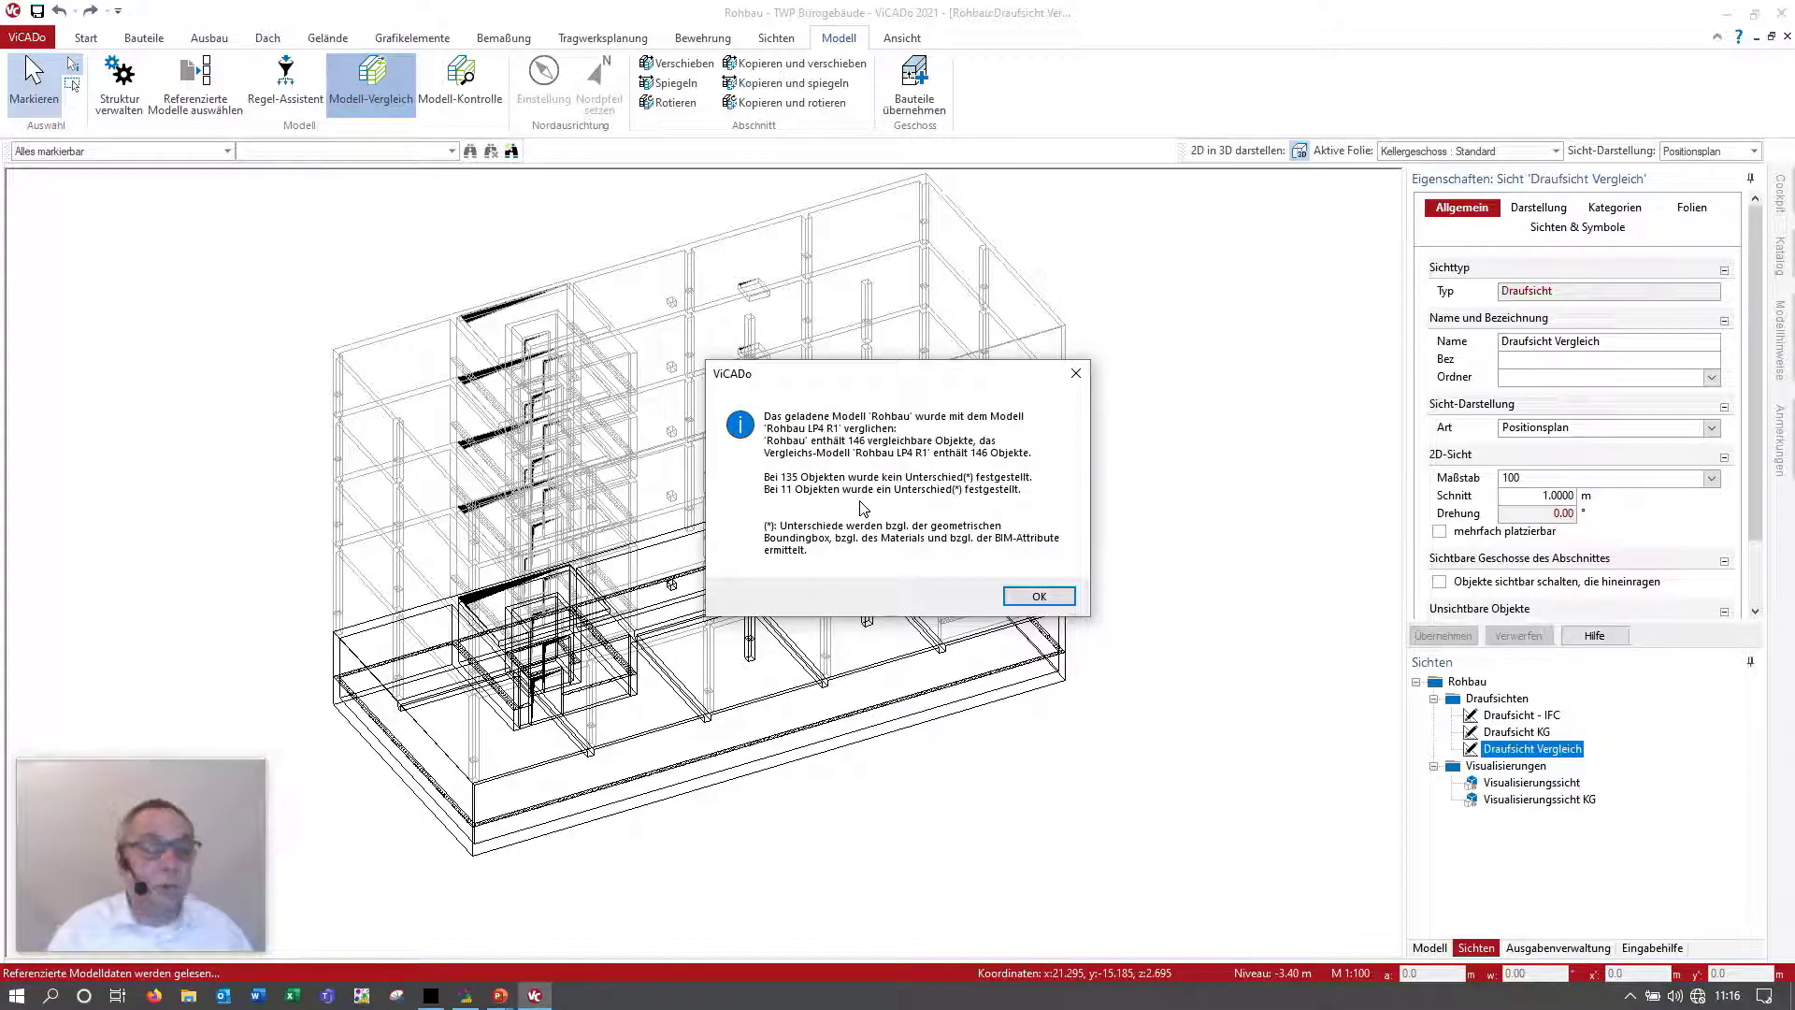
Step: Return the plan to flat 2D and turn on 'Unterschiede darstellen' highlighting
click(1038, 596)
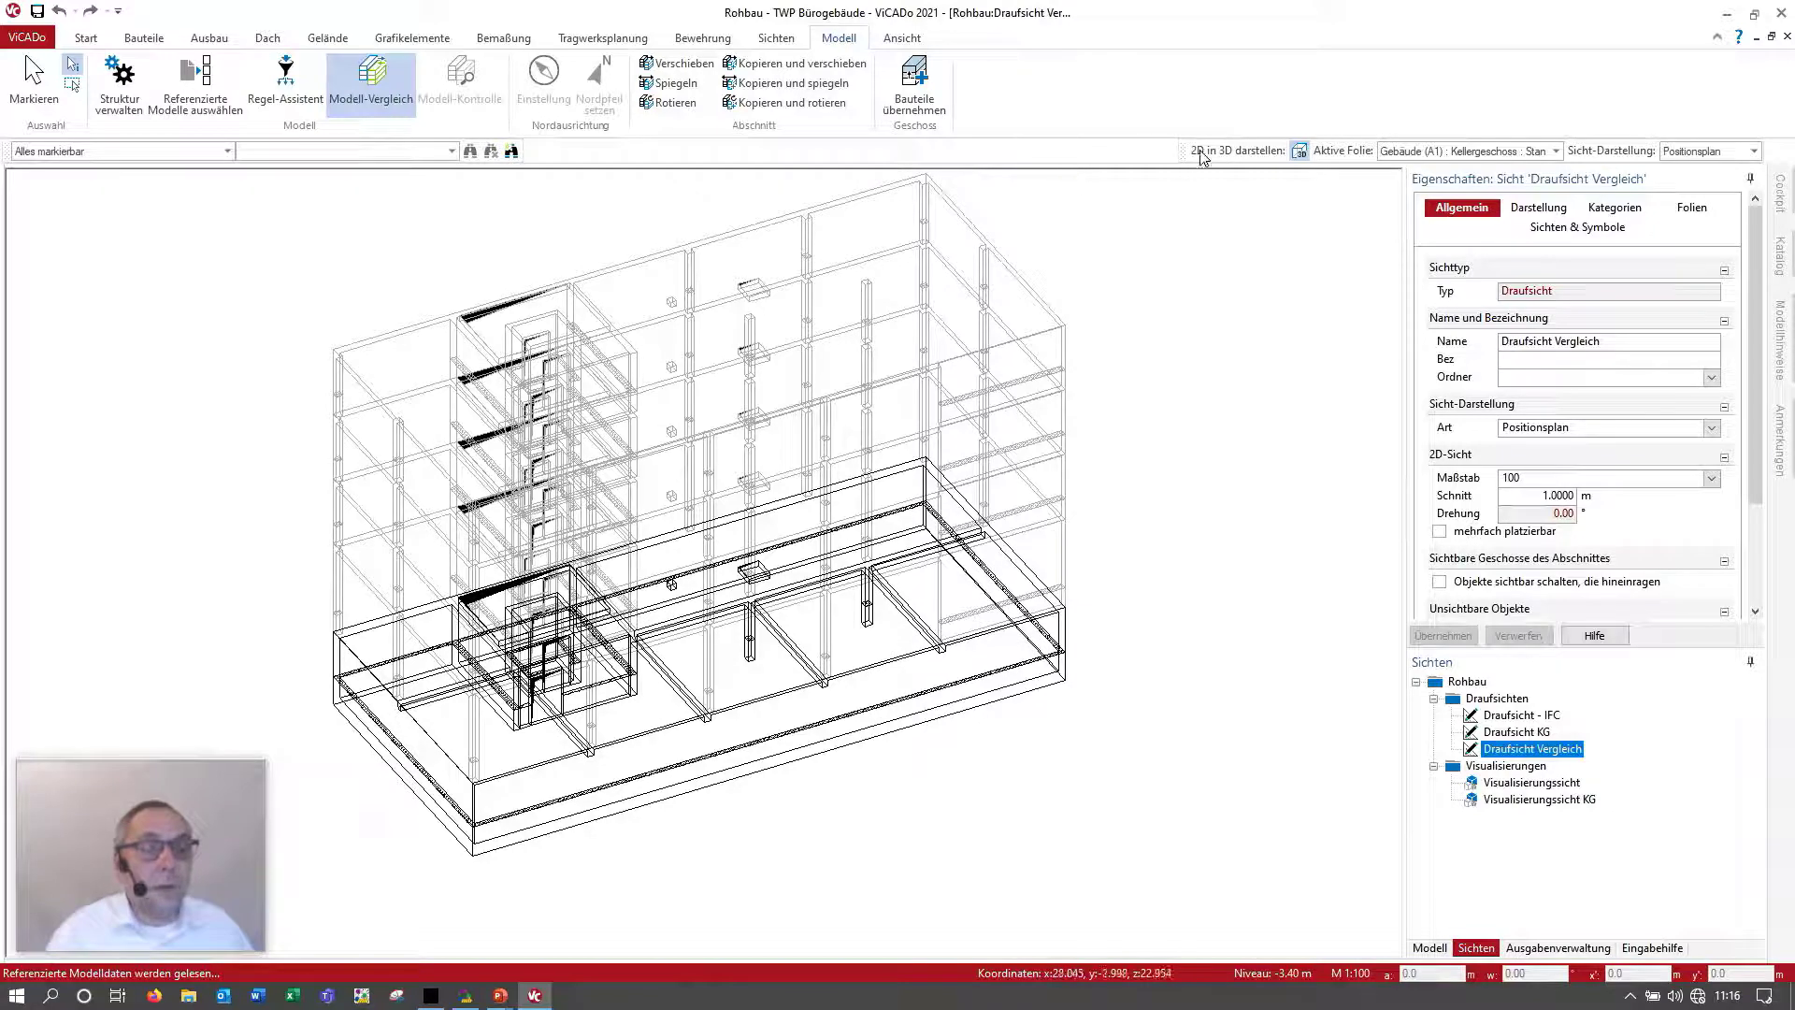
click(1299, 151)
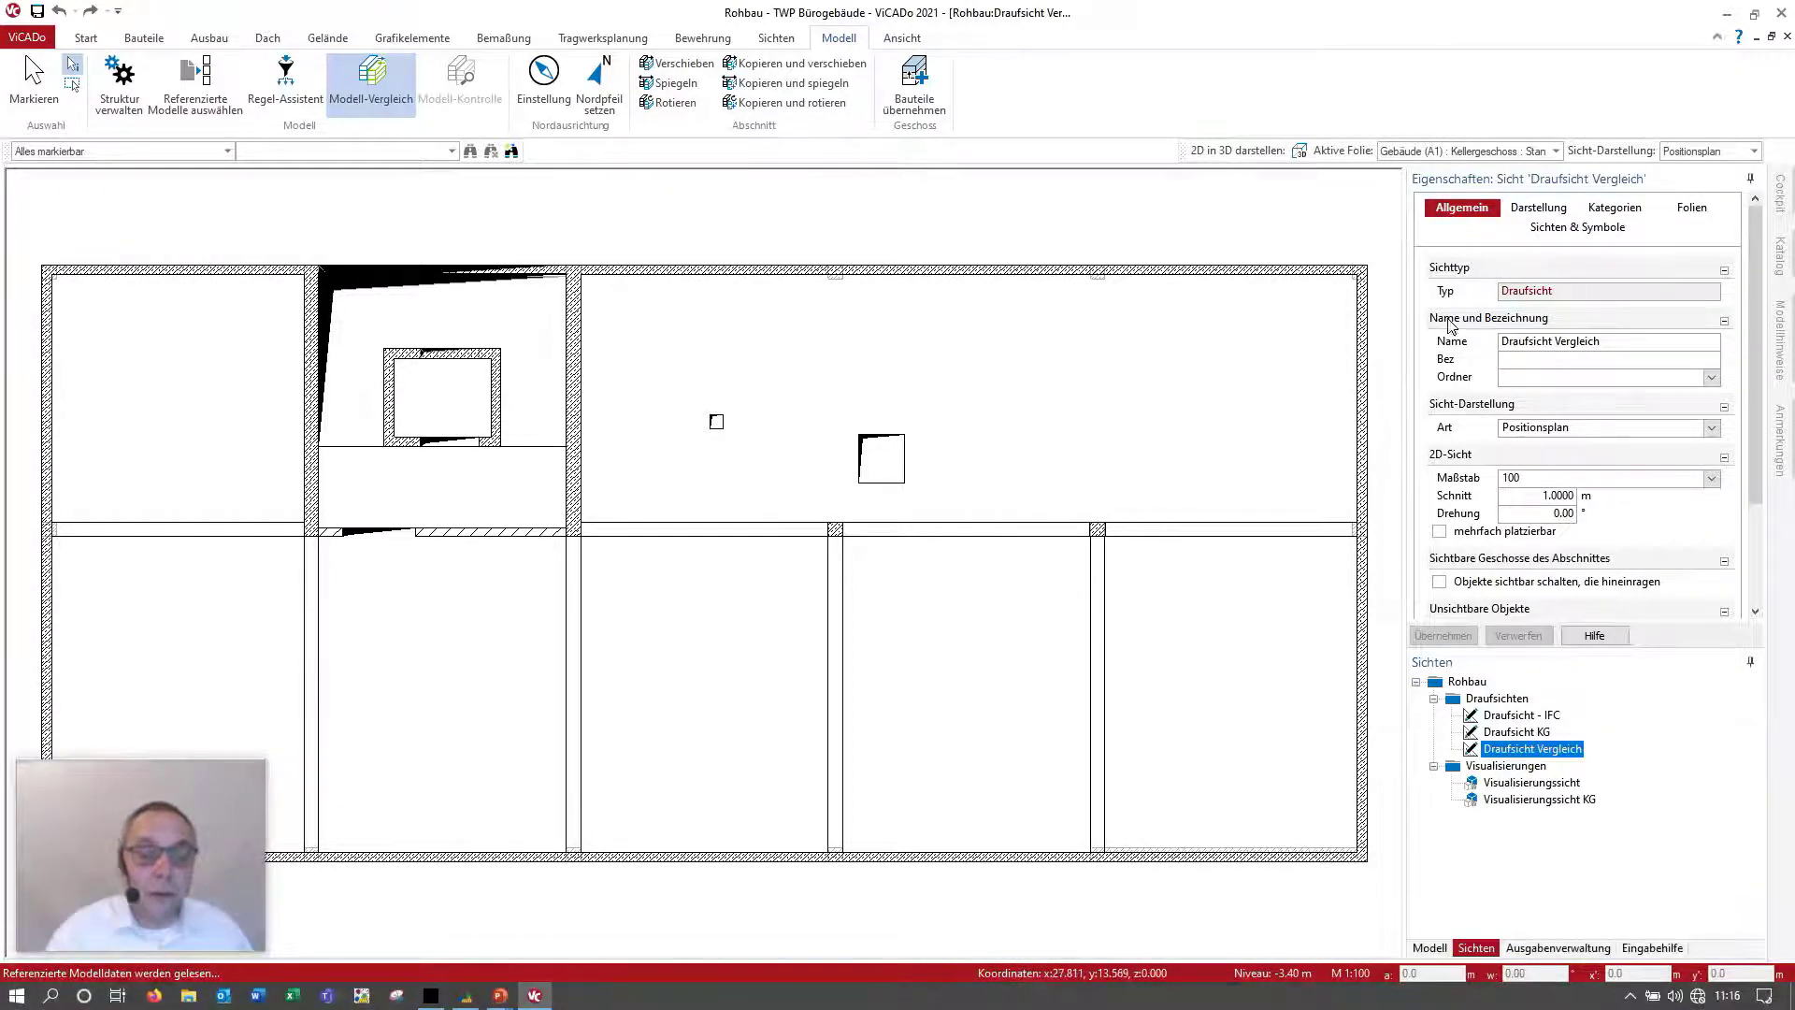
scroll(1468, 603, down, 3)
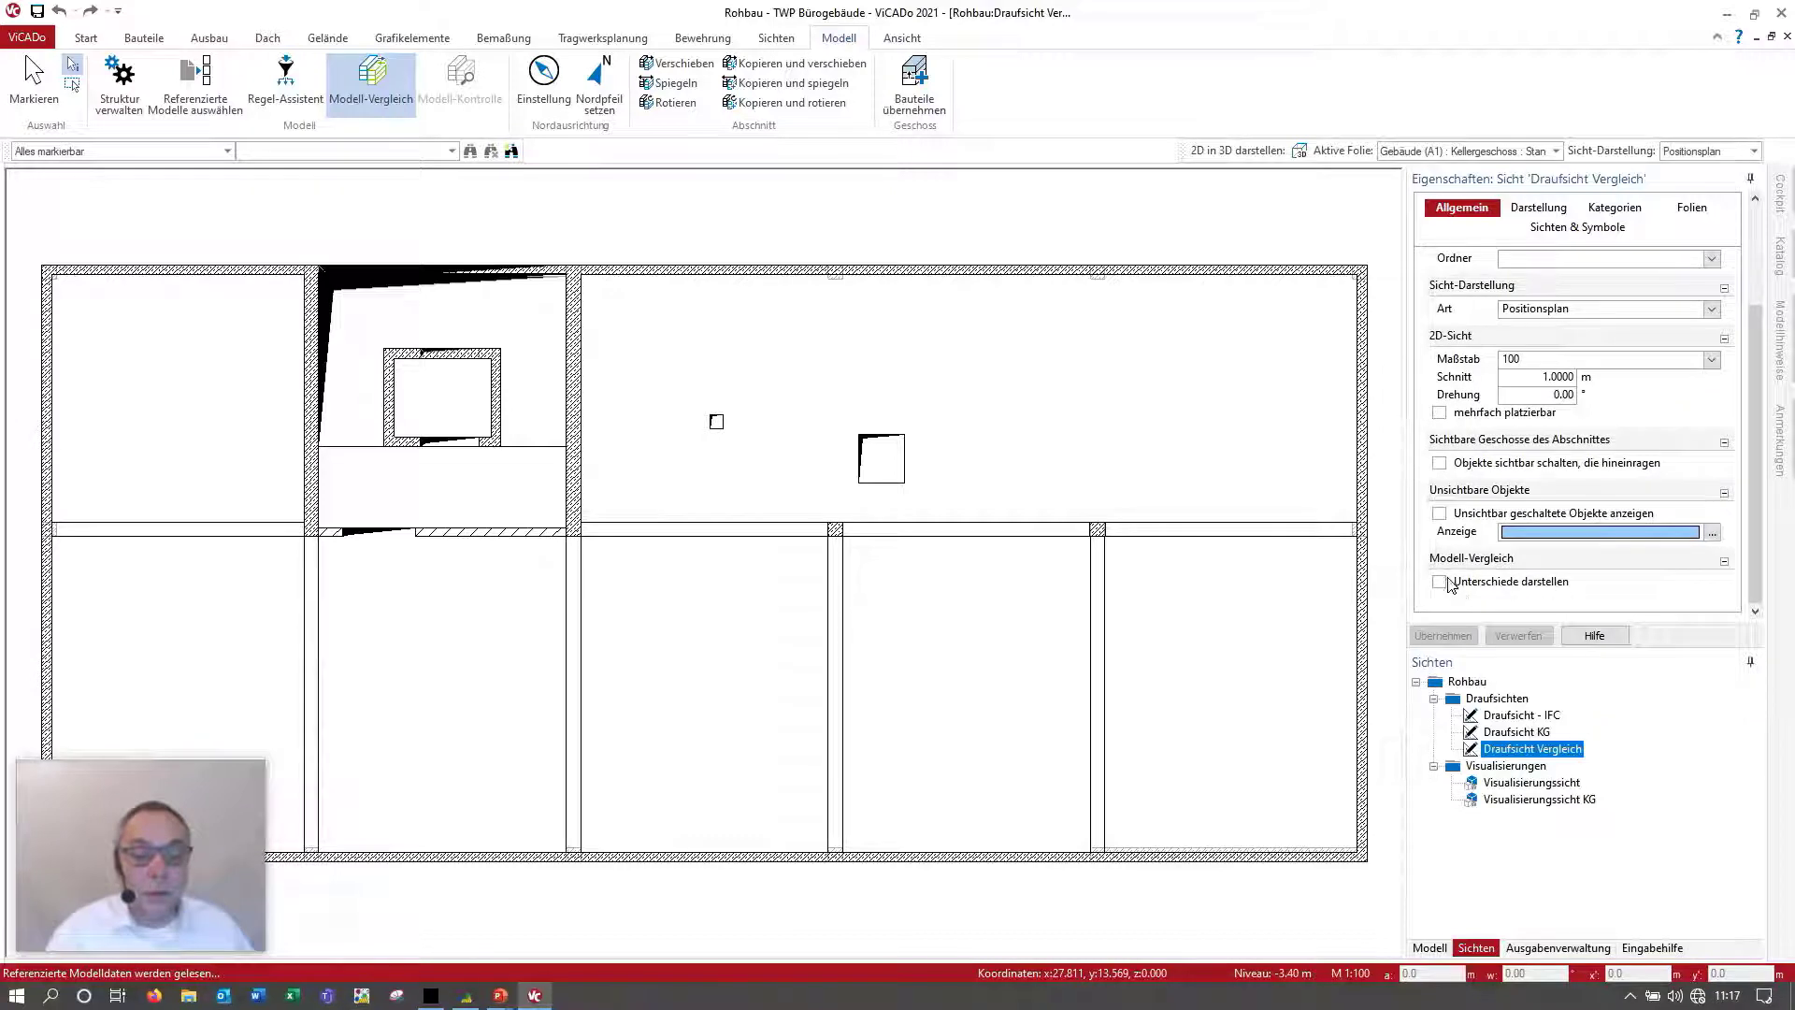
click(1439, 582)
click(1443, 636)
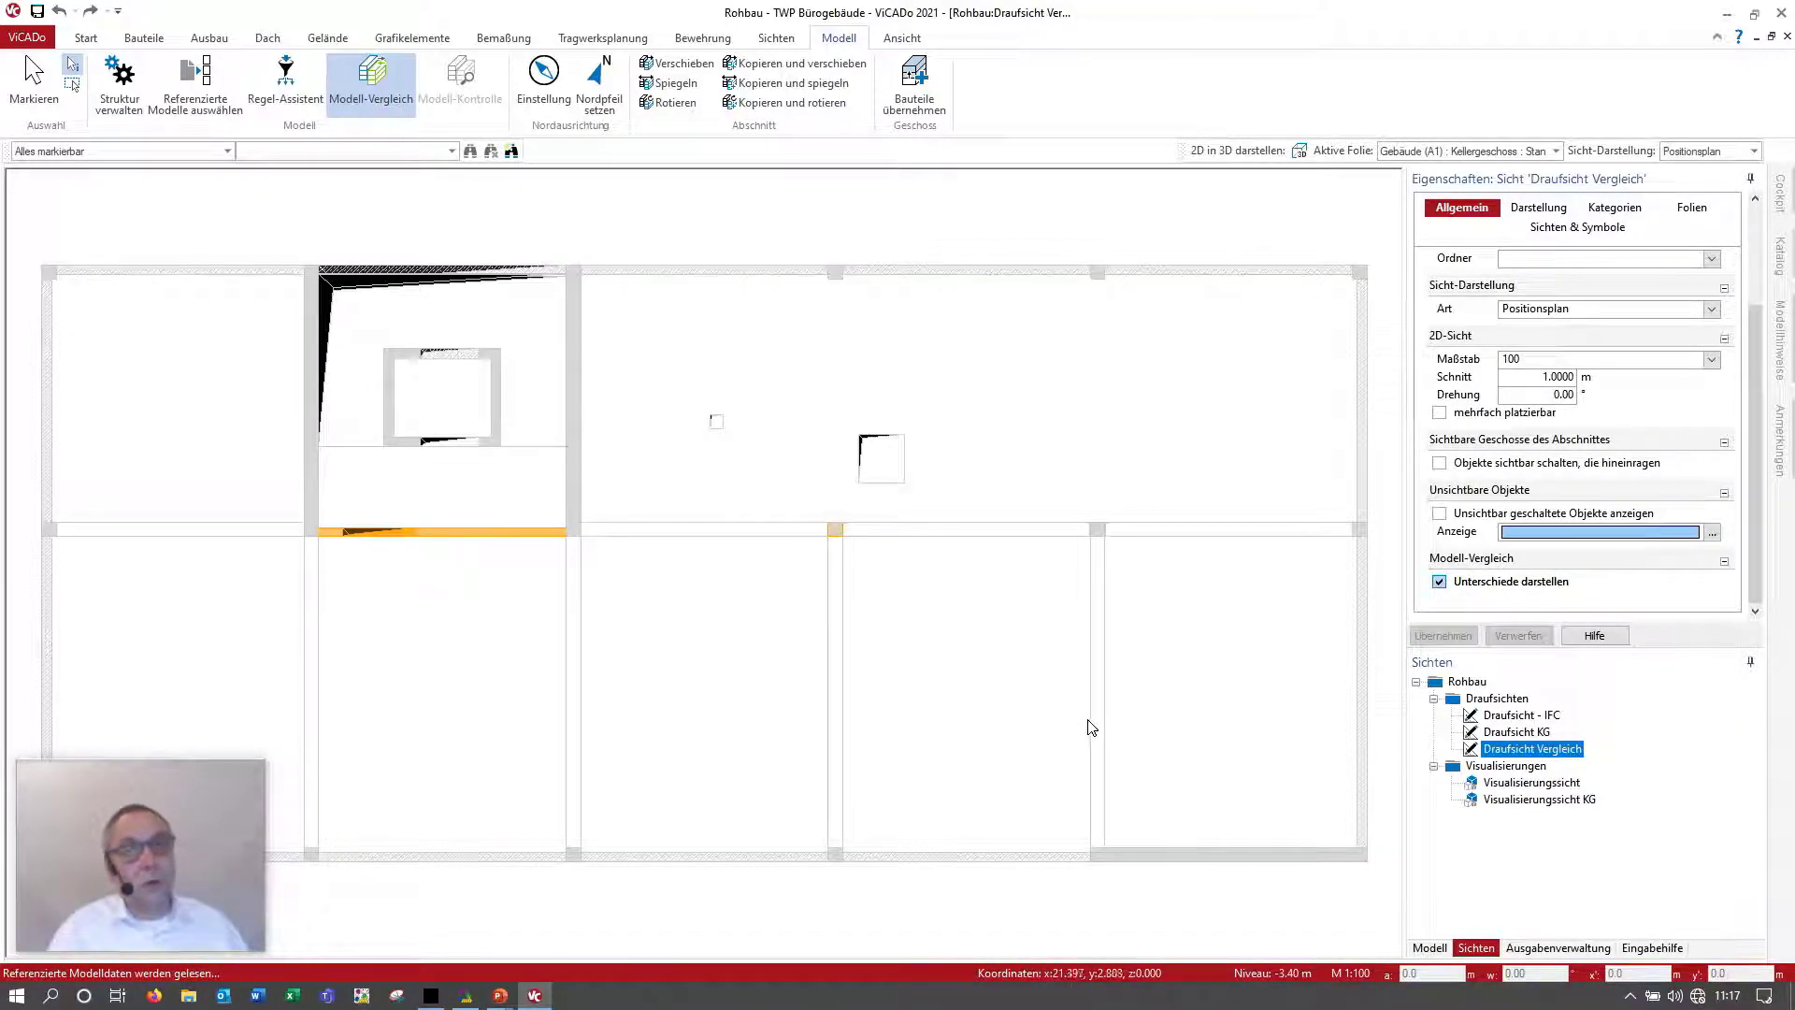
Step: Show the model structure tree in the lower panel's Modell tab
scroll(547, 561, up, 1)
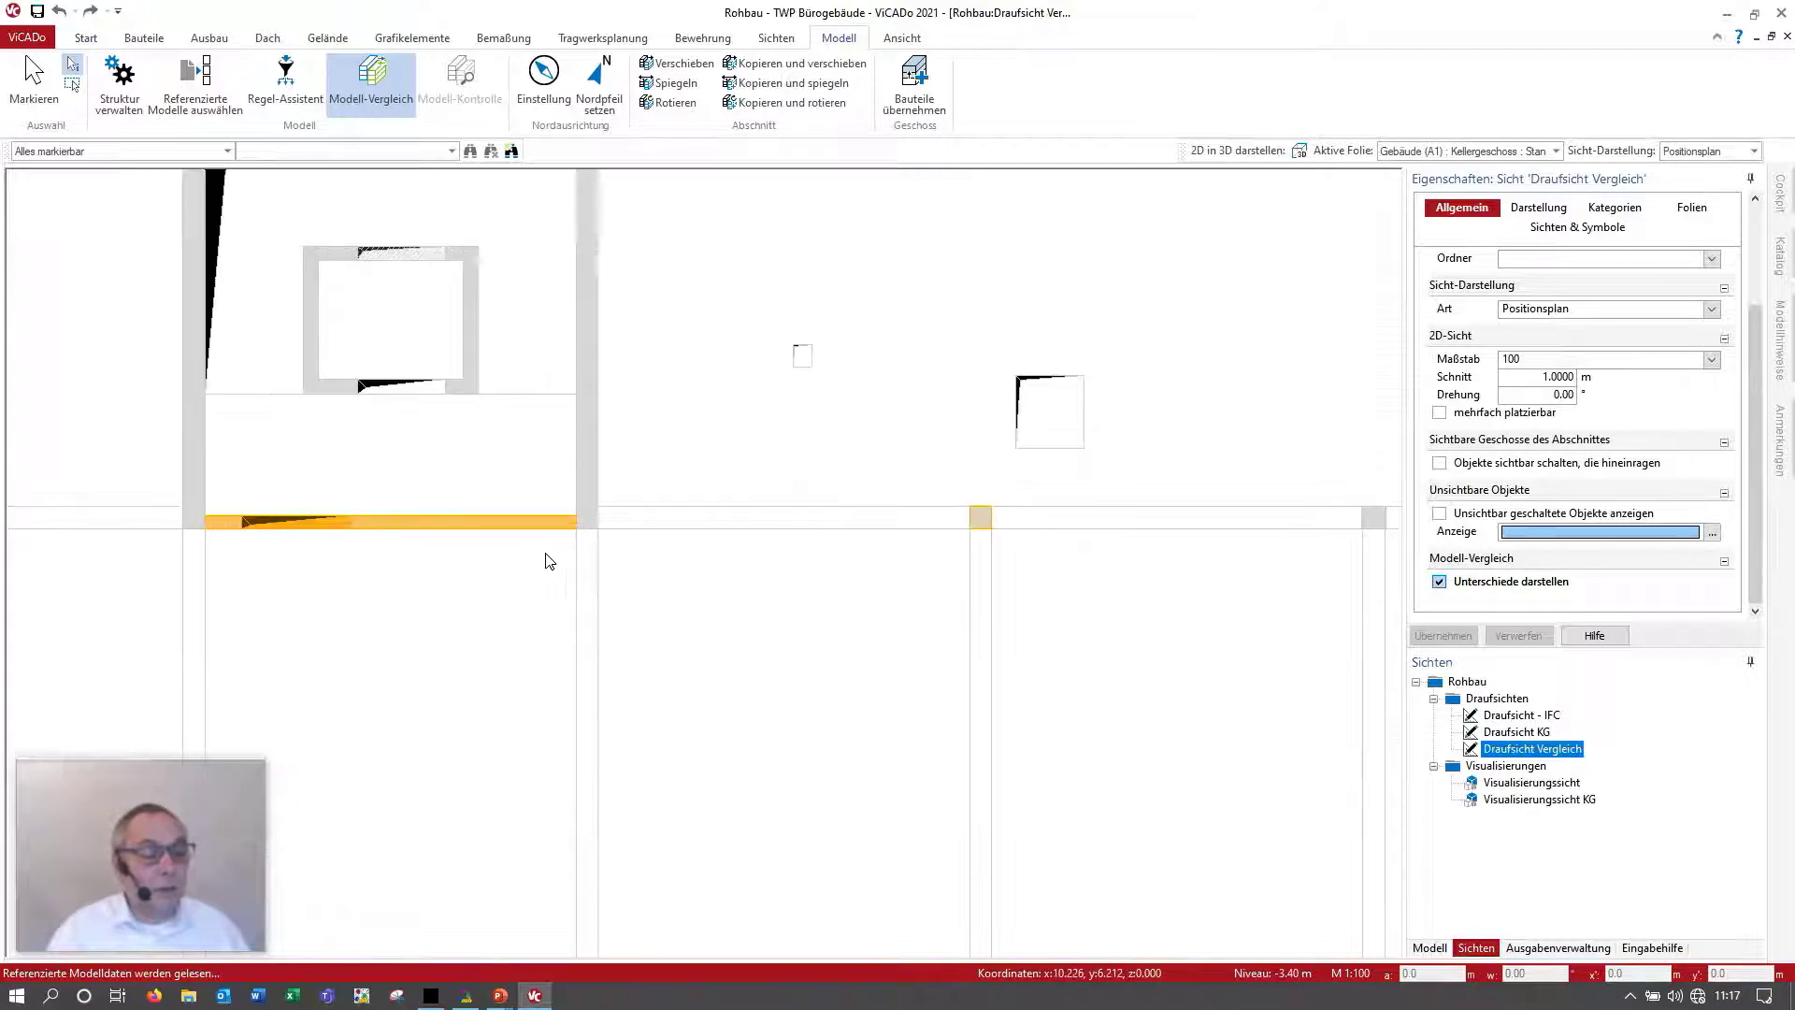
scroll(549, 560, down, 1)
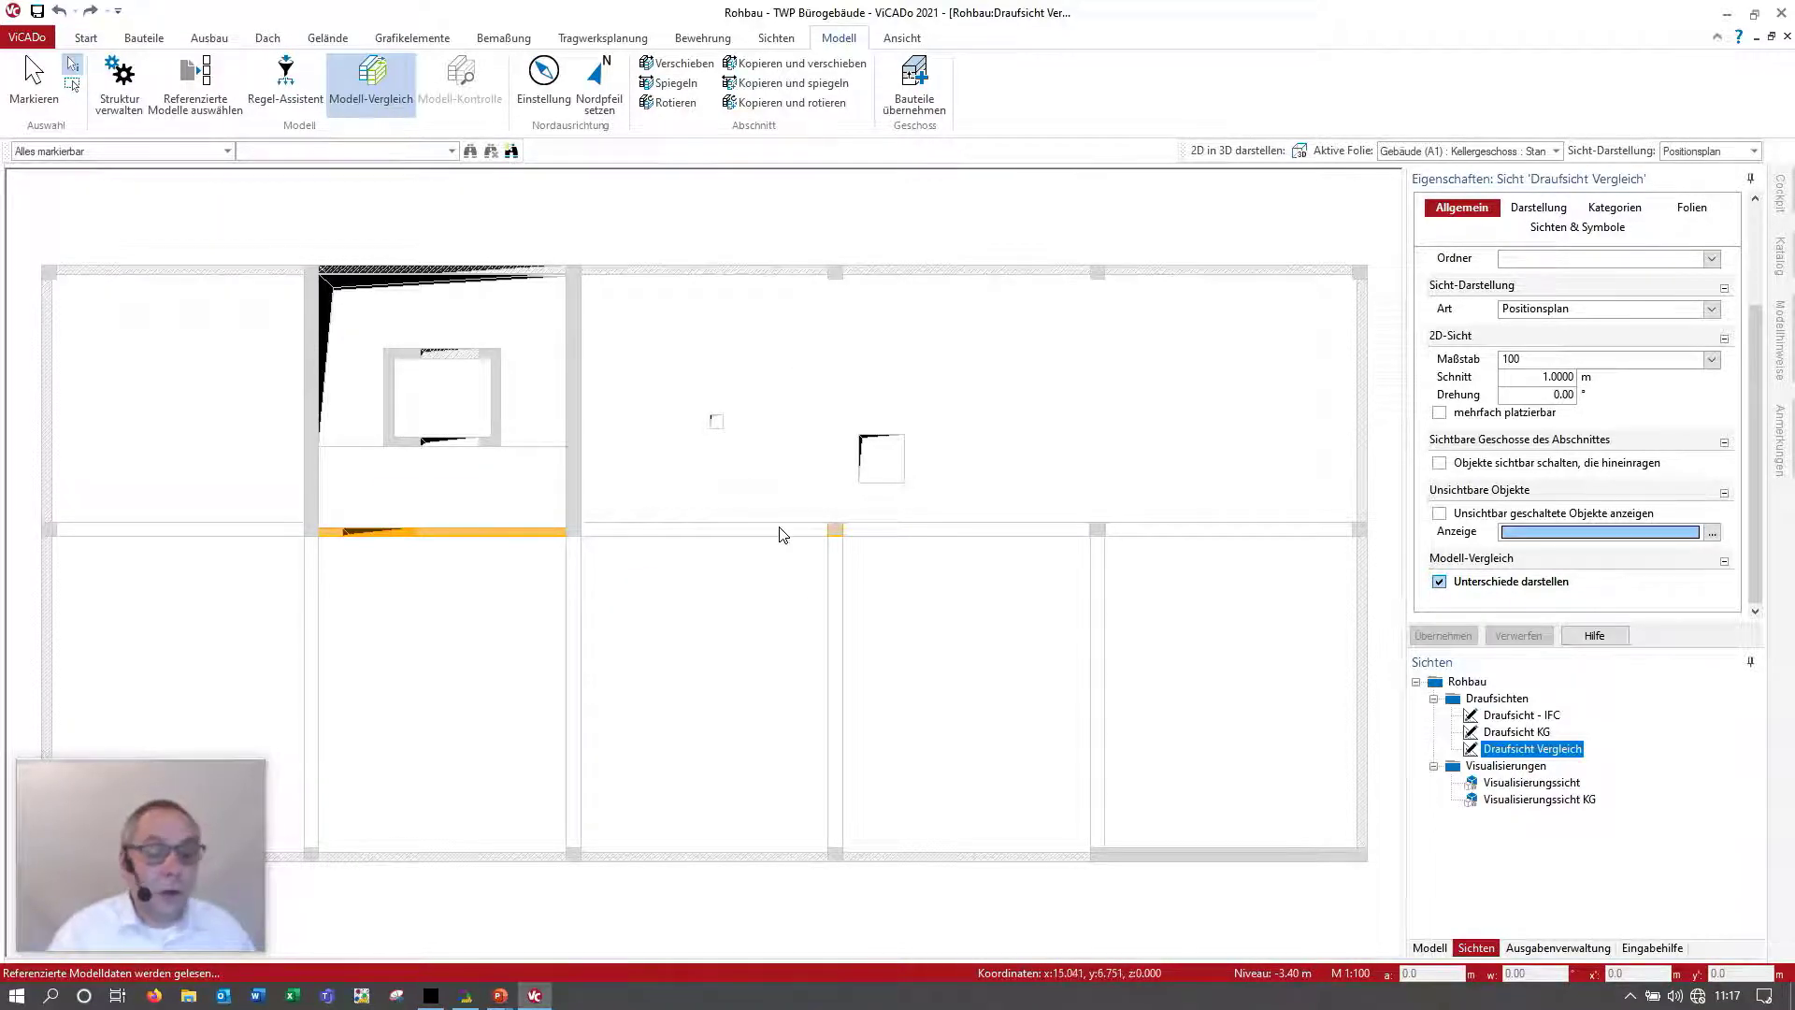
click(1425, 948)
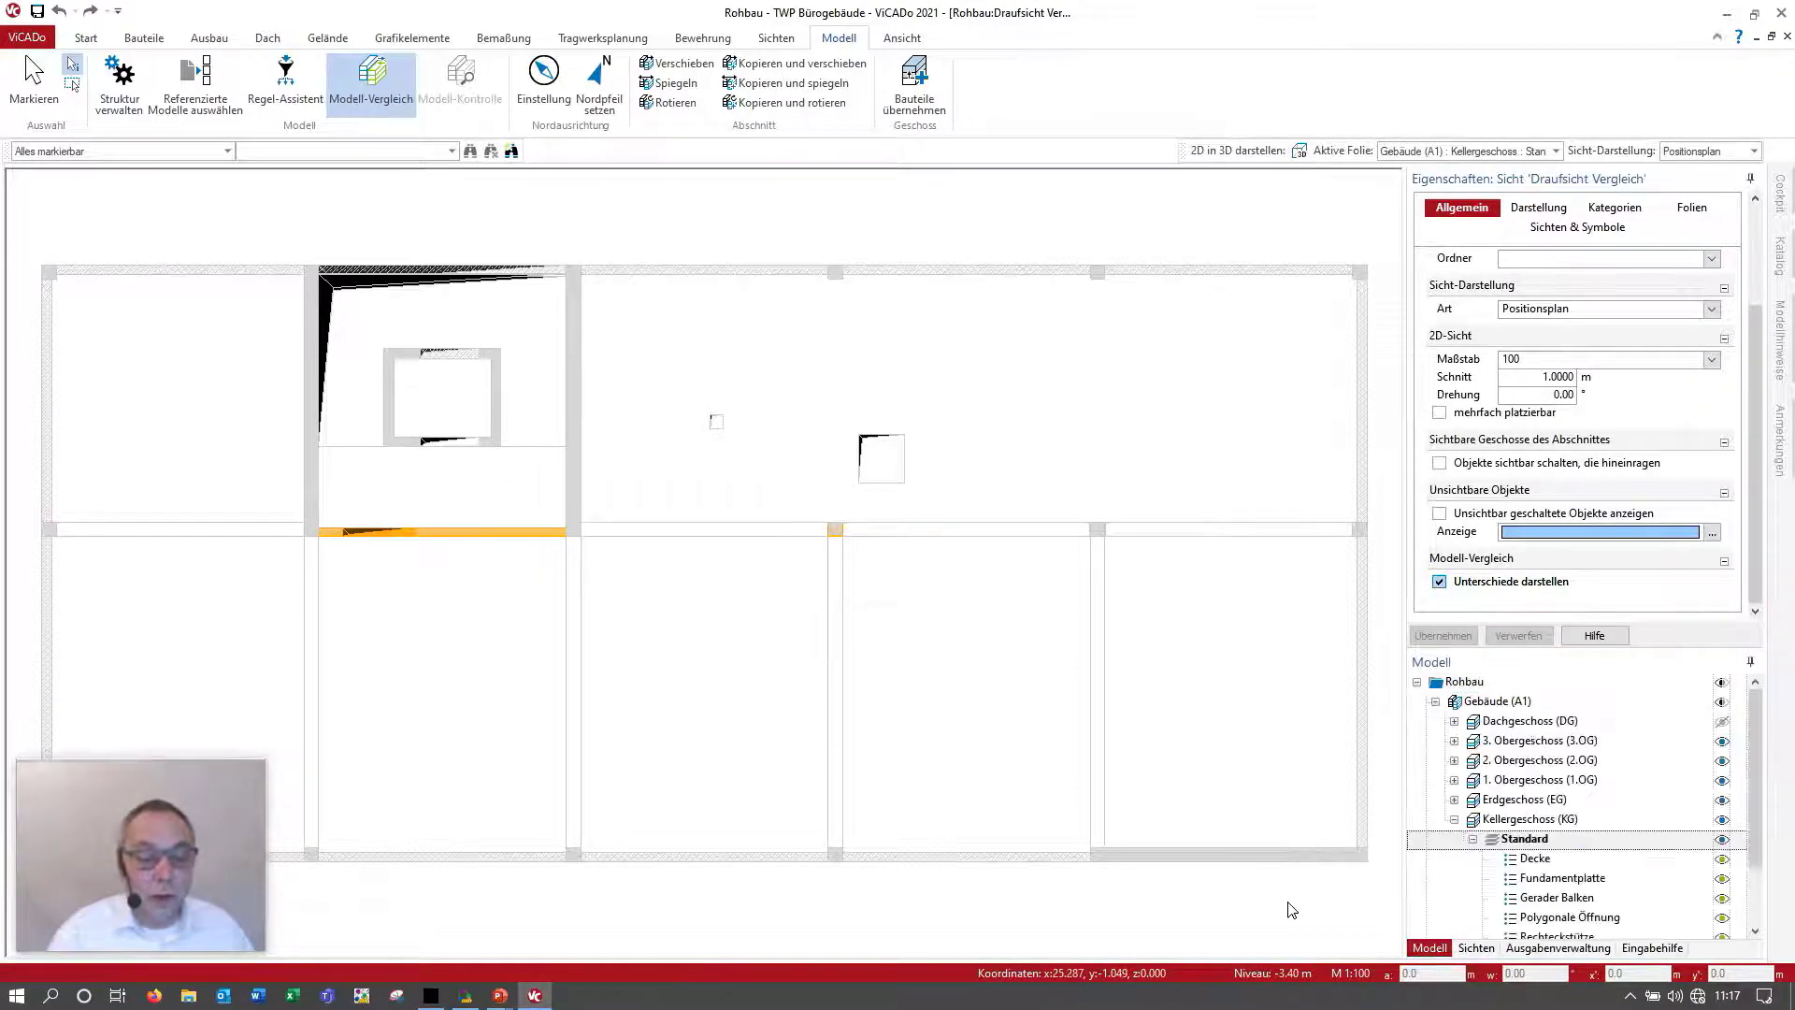
Step: Expand Vergleichs-Modell Rohbau LP4 R1 and Gebäude (A1), switch them visible, then collapse the node
click(1418, 682)
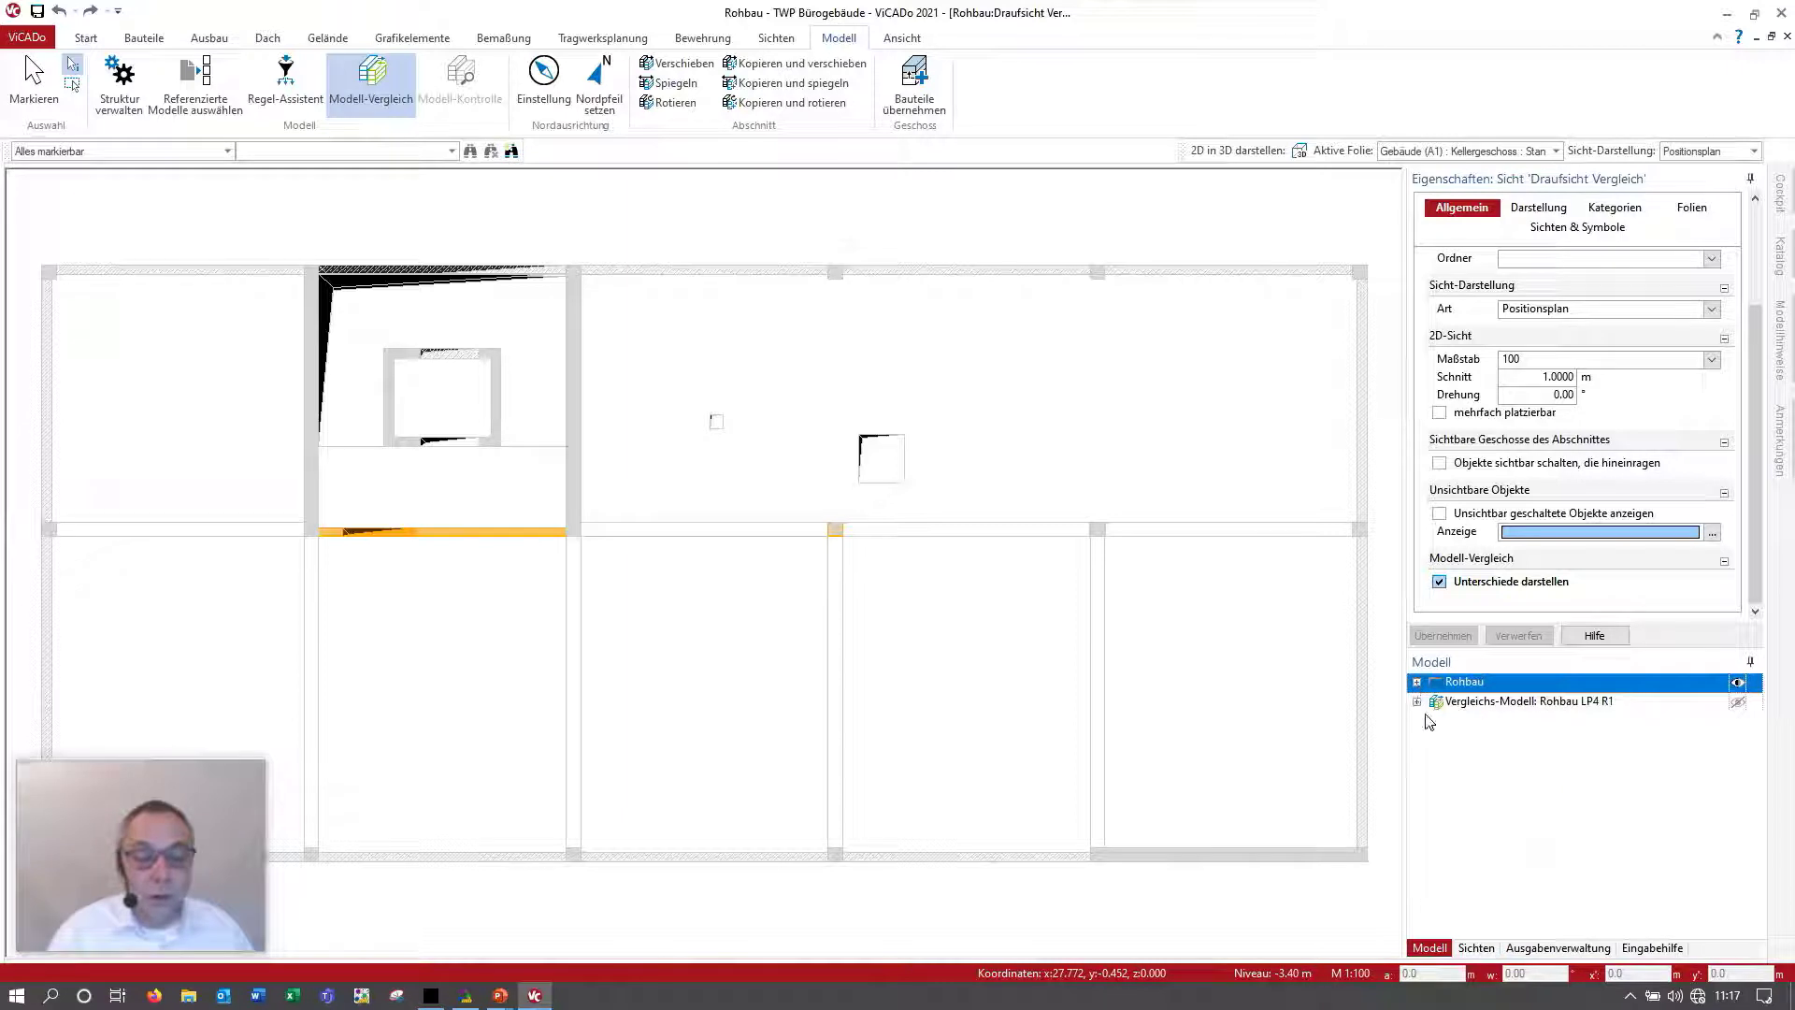
click(1417, 703)
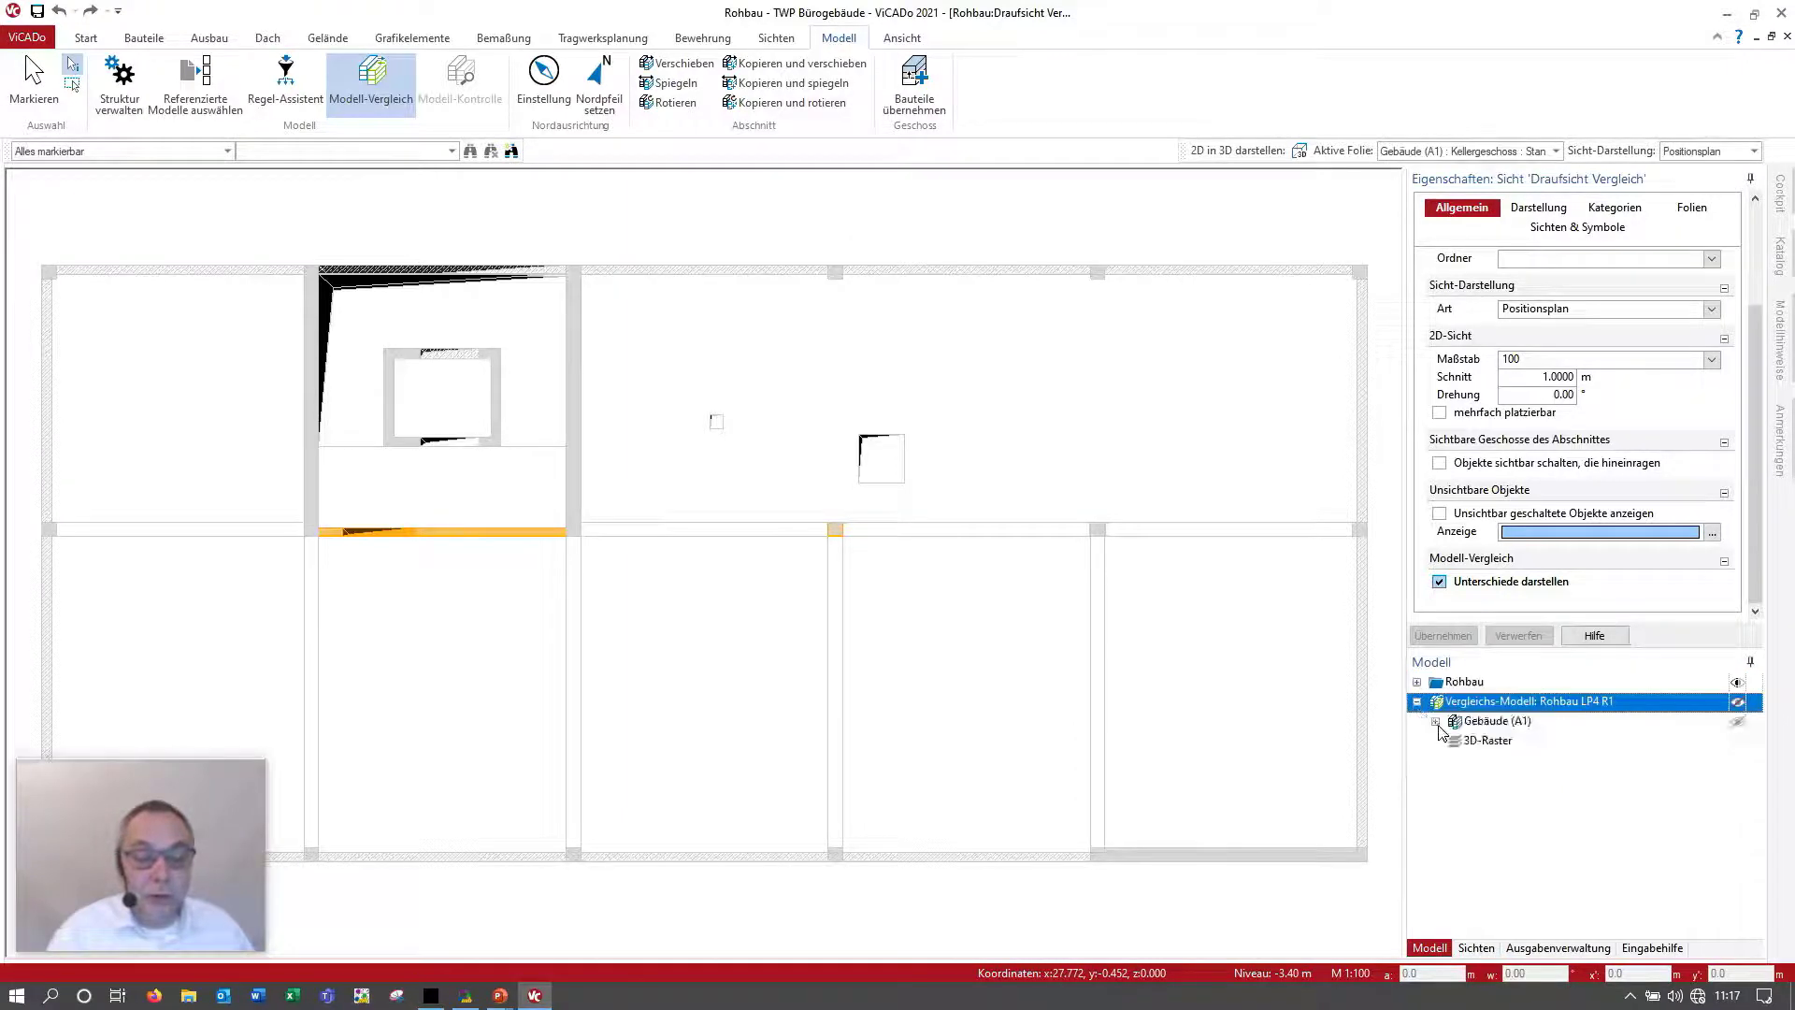
click(1436, 723)
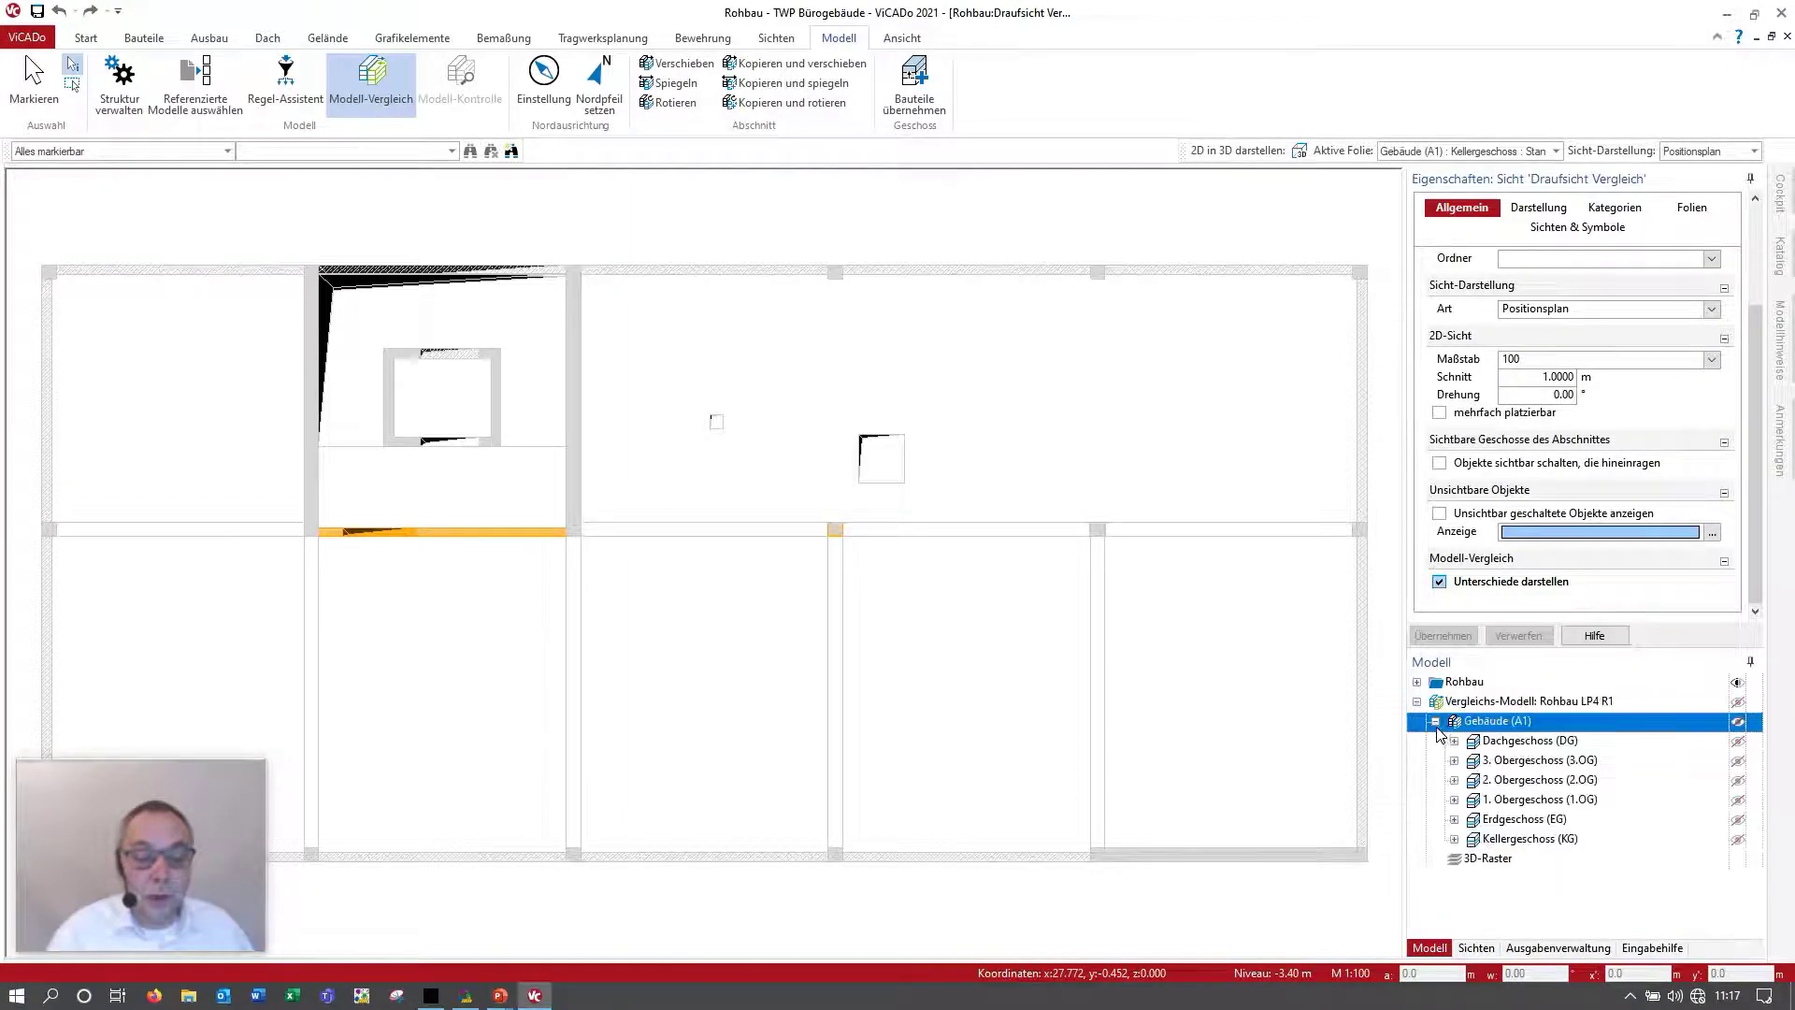
click(1738, 723)
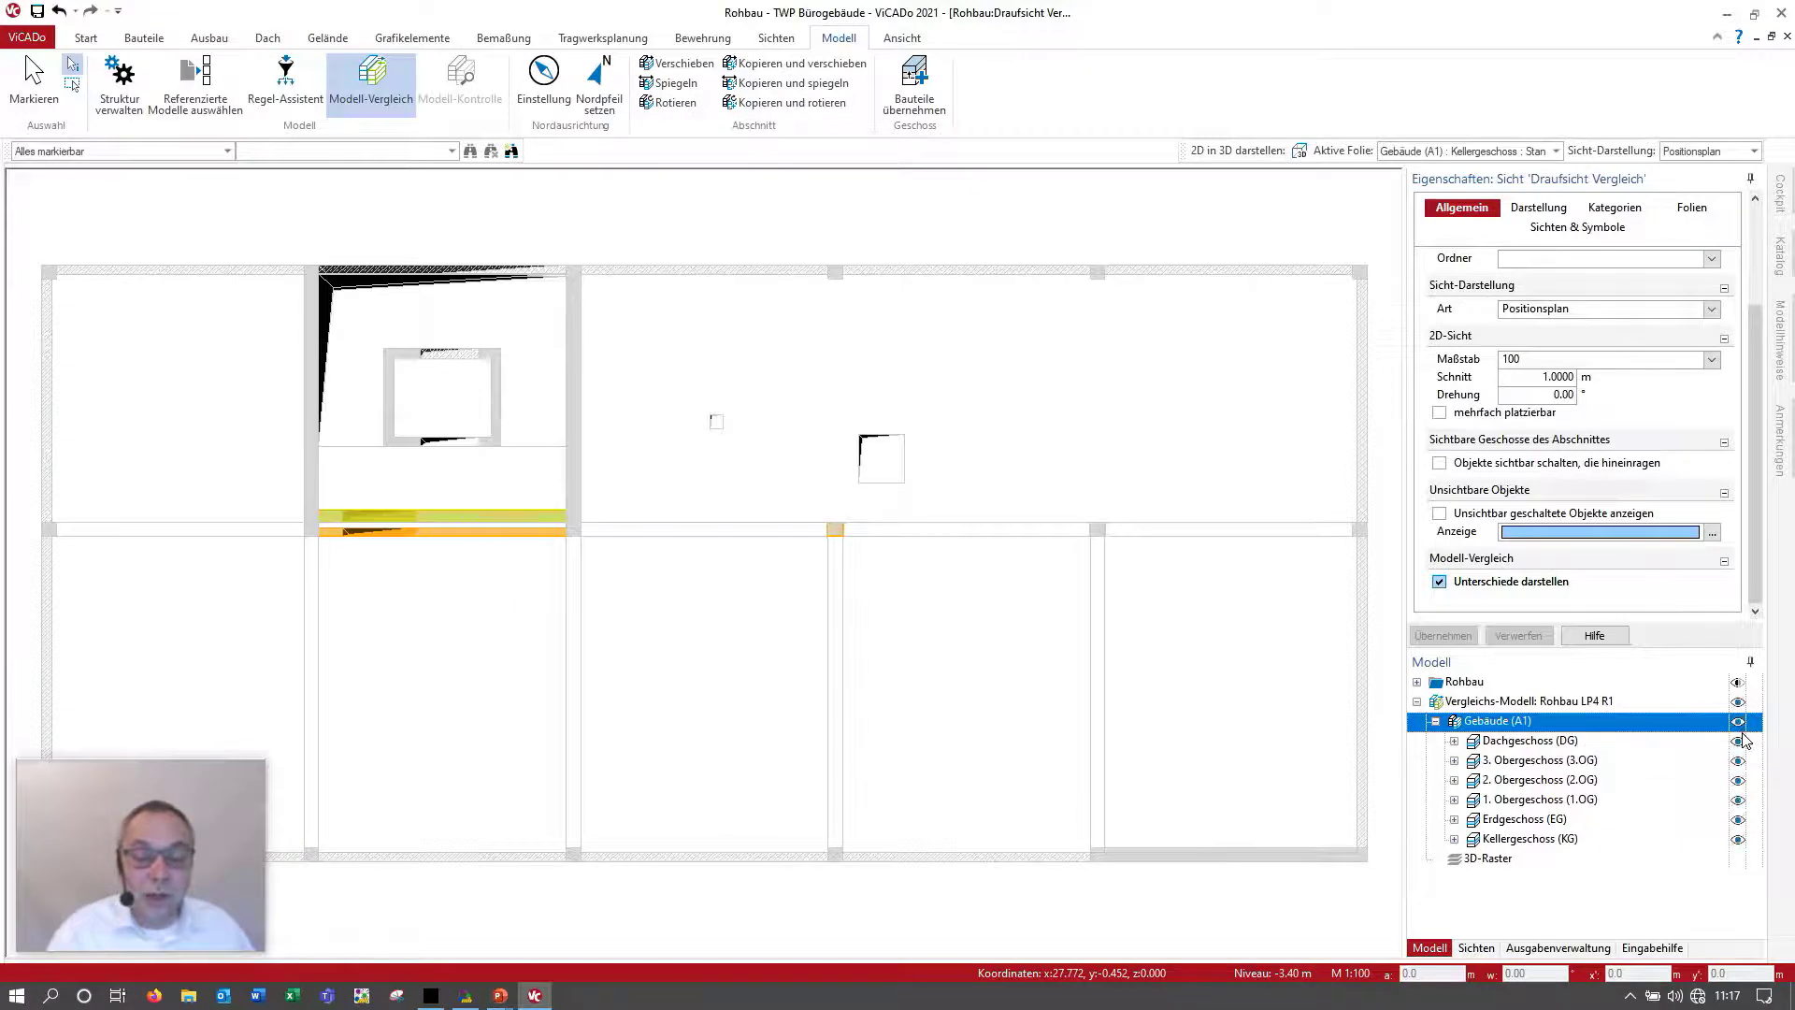
click(1738, 742)
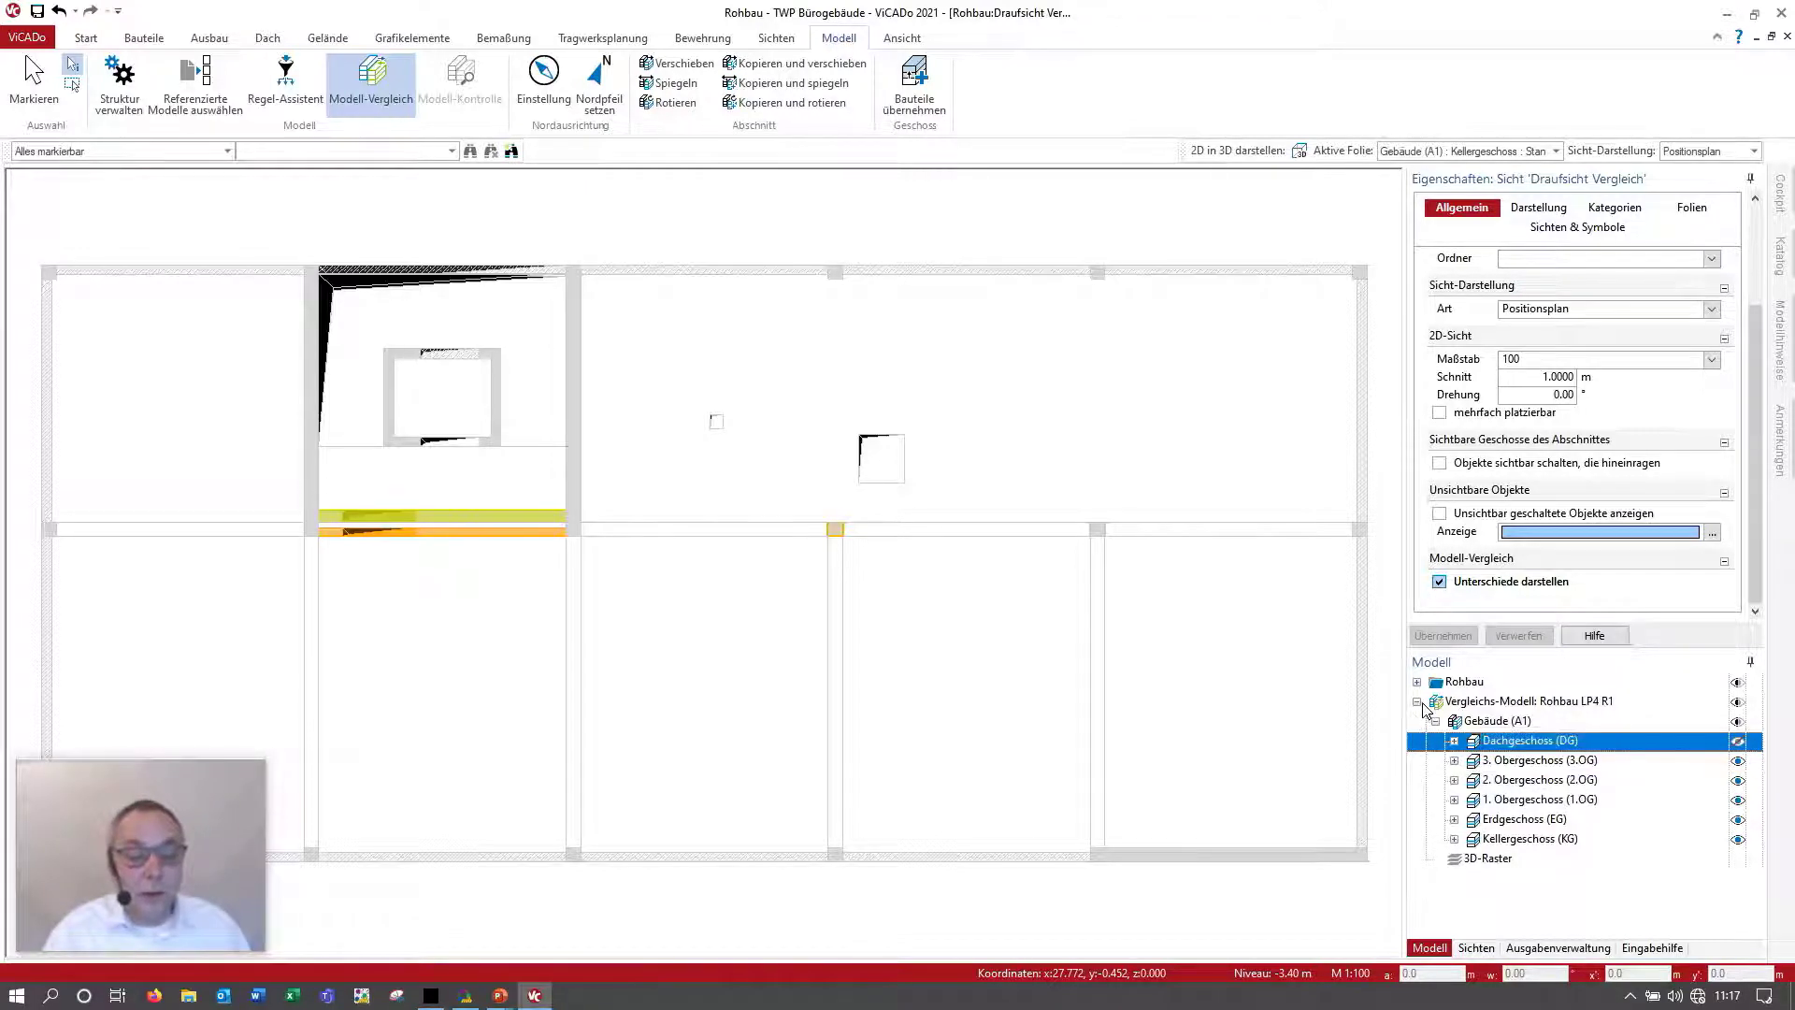
click(1416, 701)
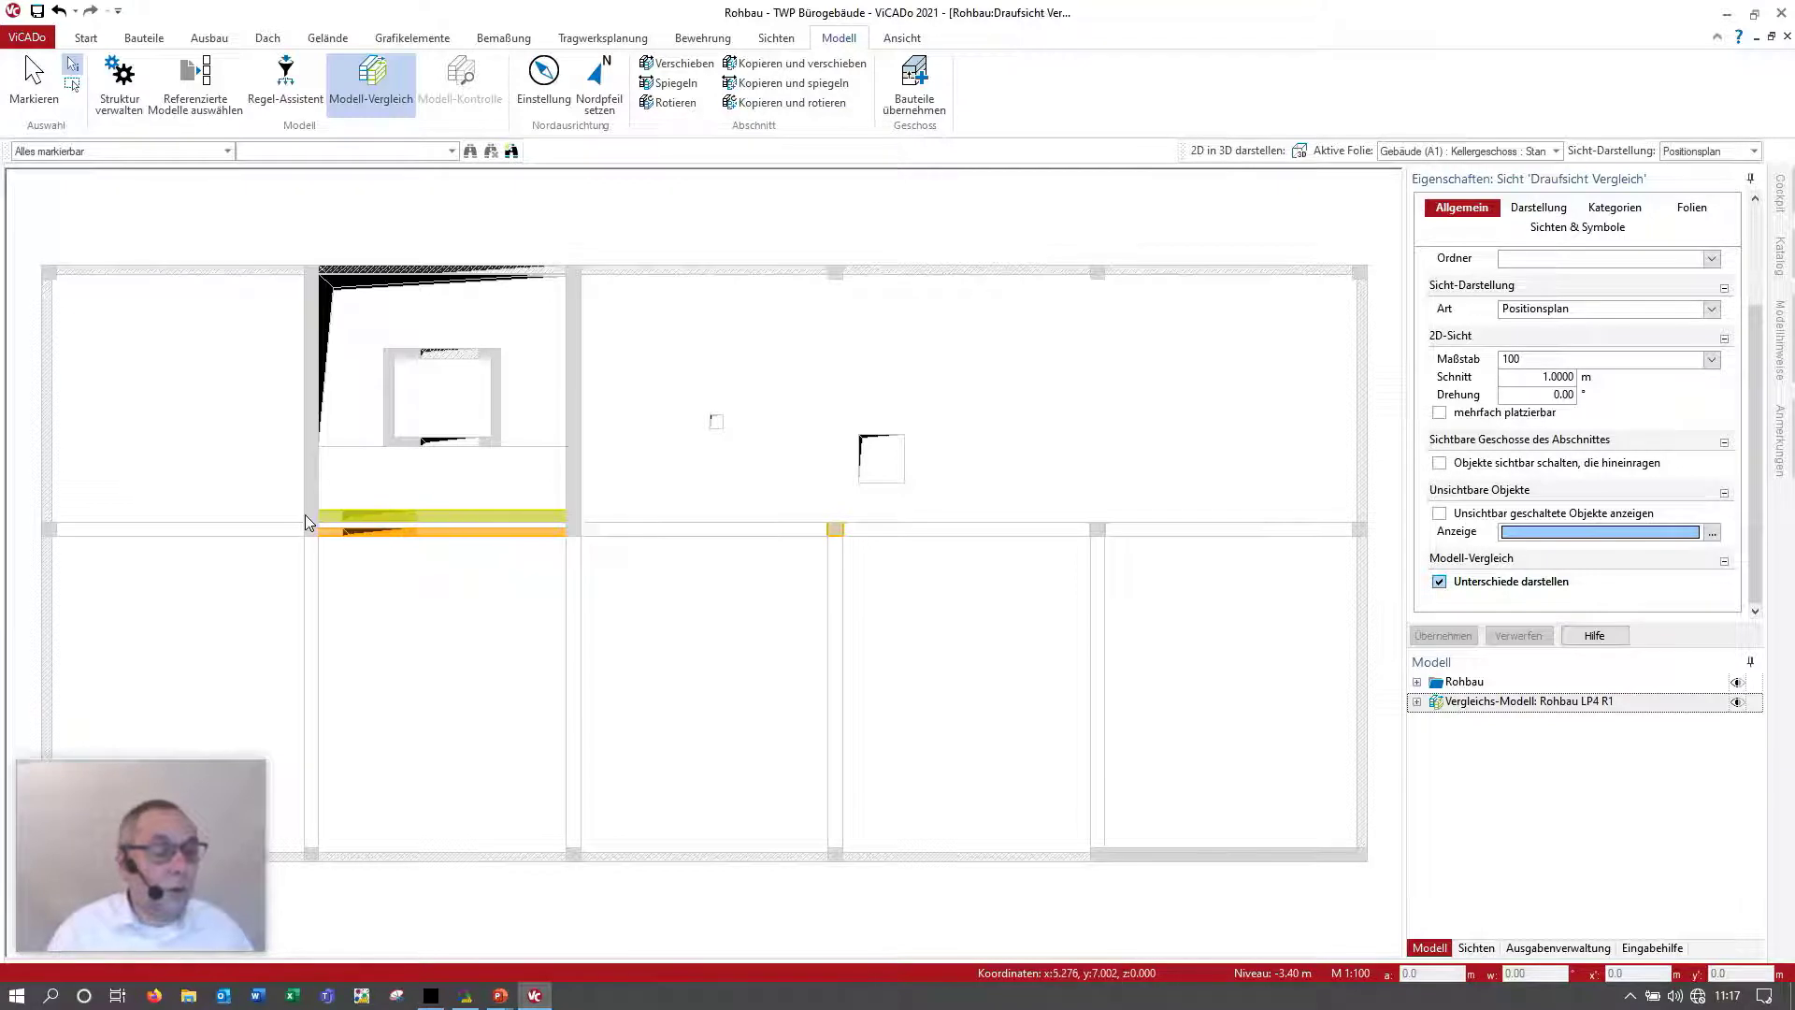
scroll(306, 516, up, 3)
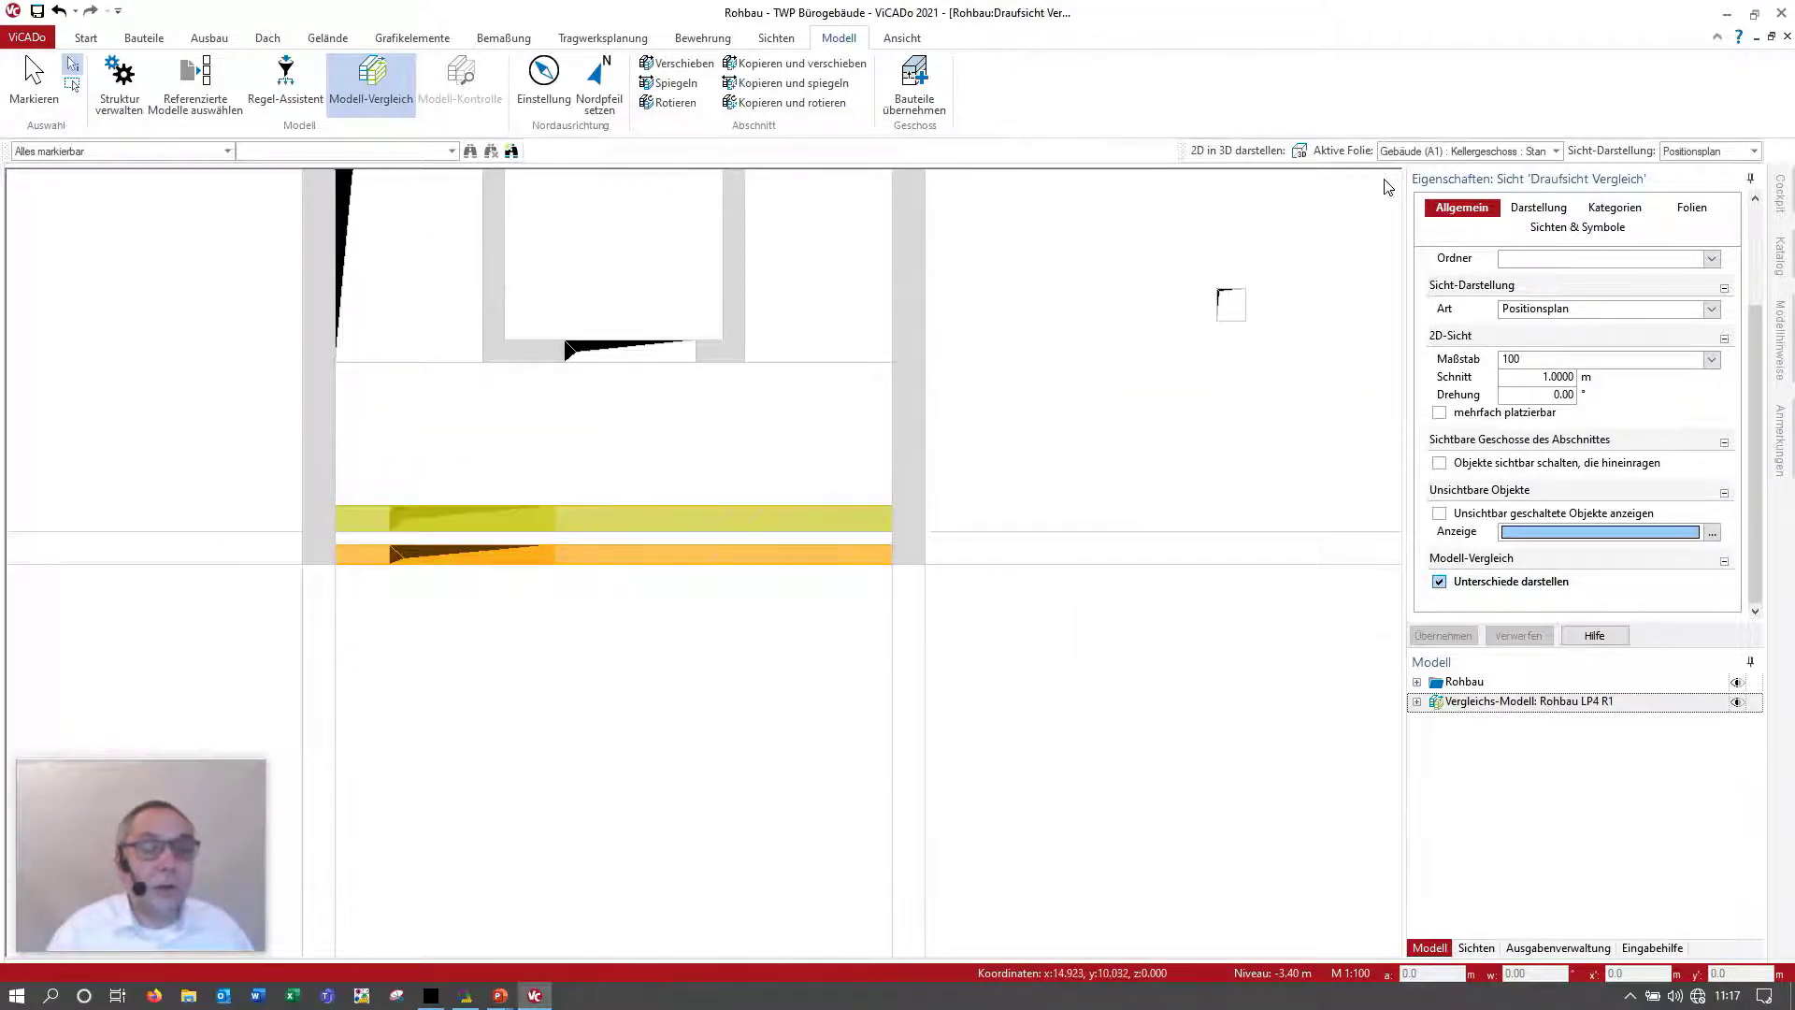
Step: Set Sicht-Darstellung to Standard, re-centre the plan, and open the Modellhinweise panel
click(1754, 151)
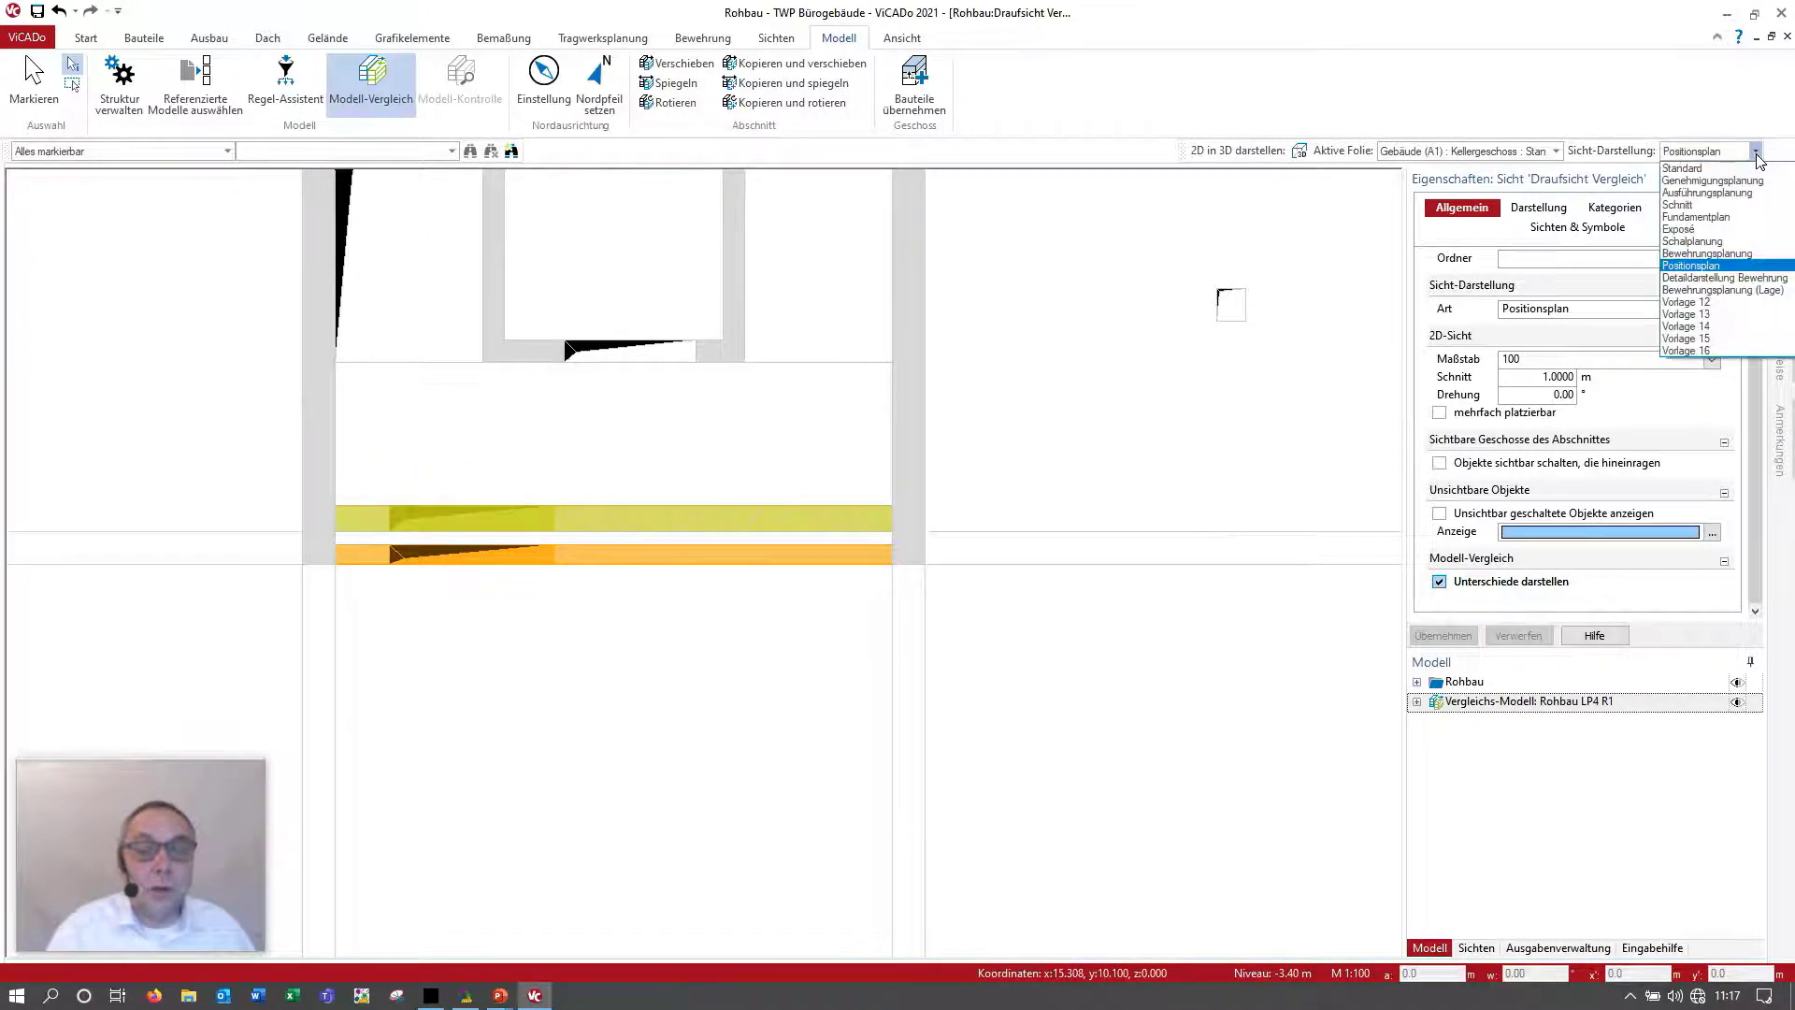
click(1734, 176)
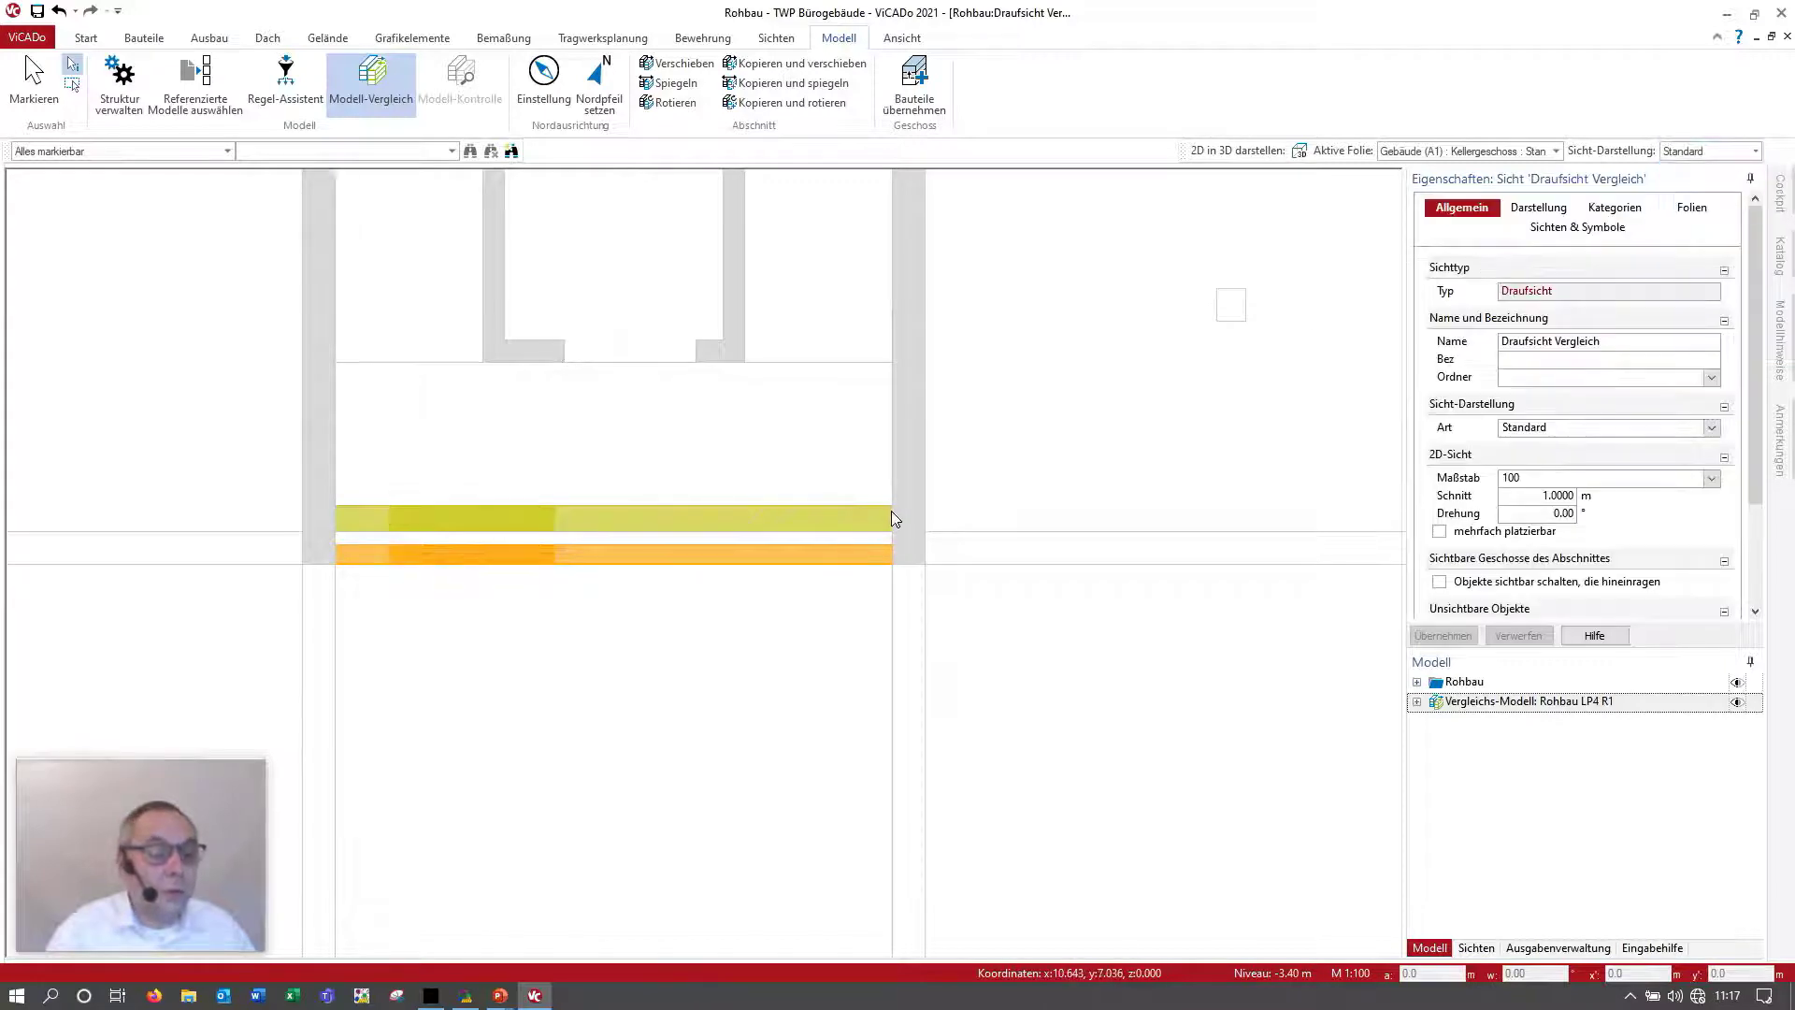
scroll(885, 518, down, 2)
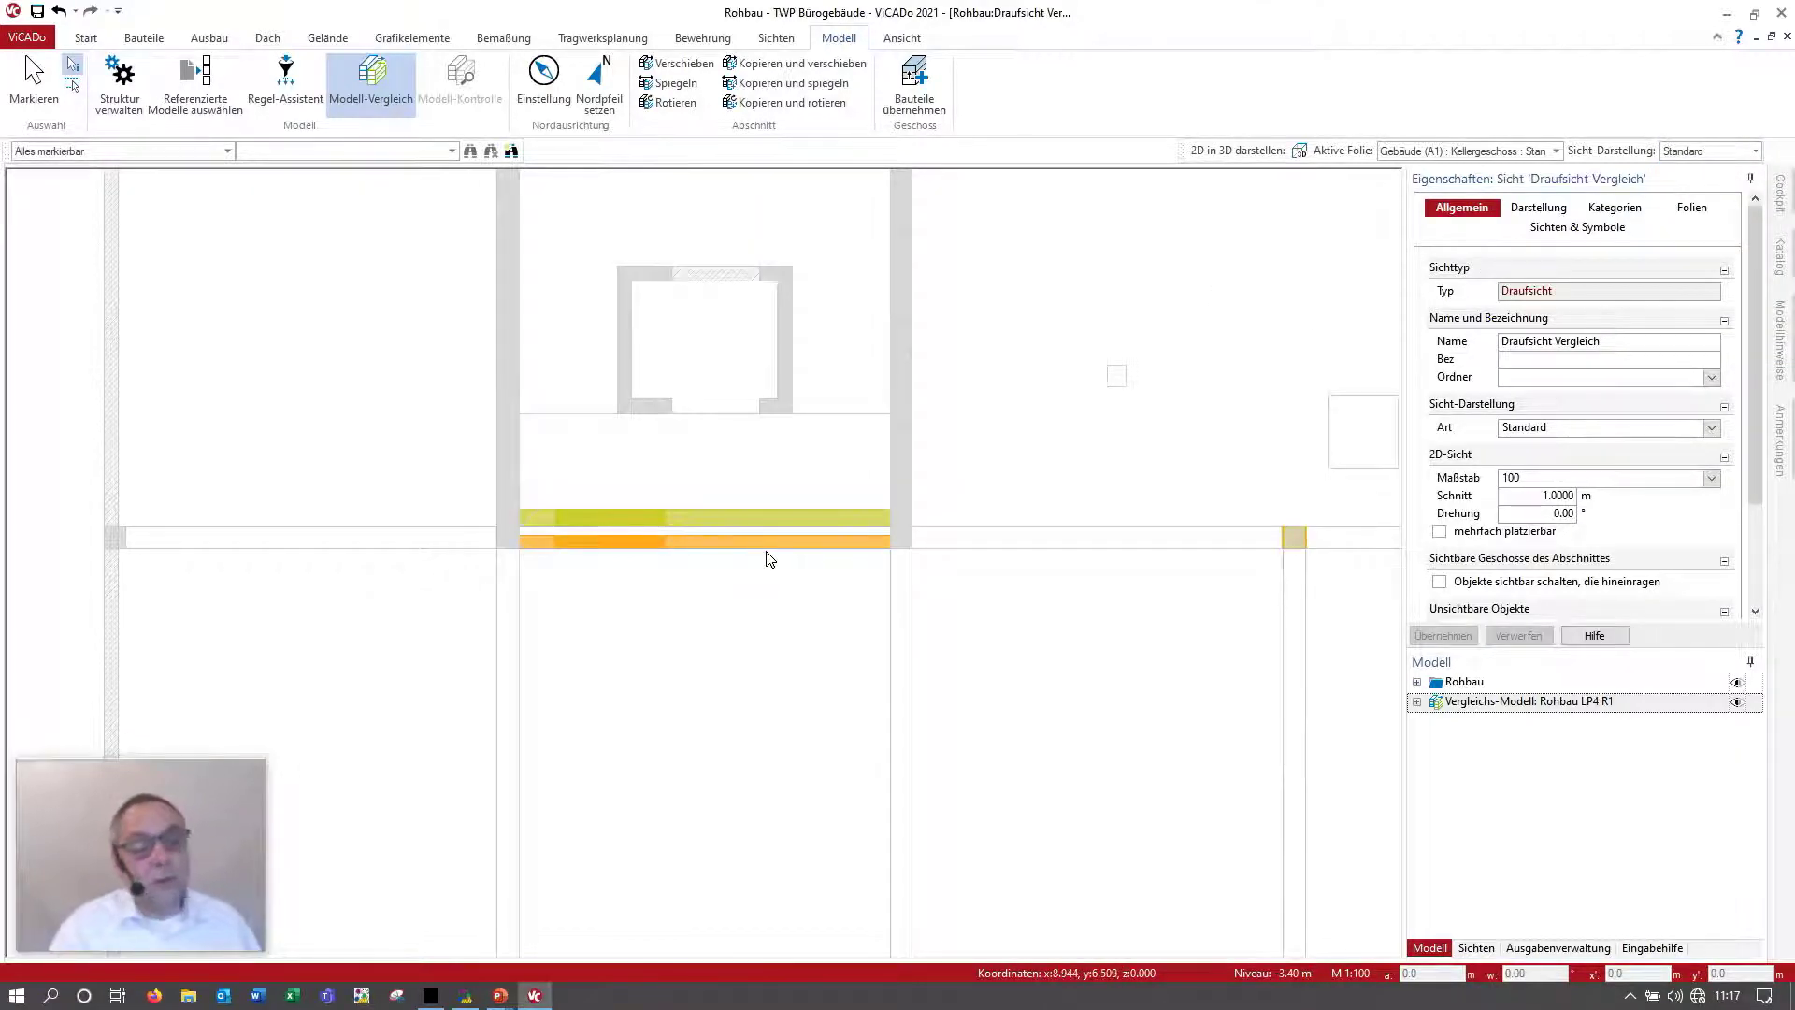
middle_drag(869, 577, 727, 571)
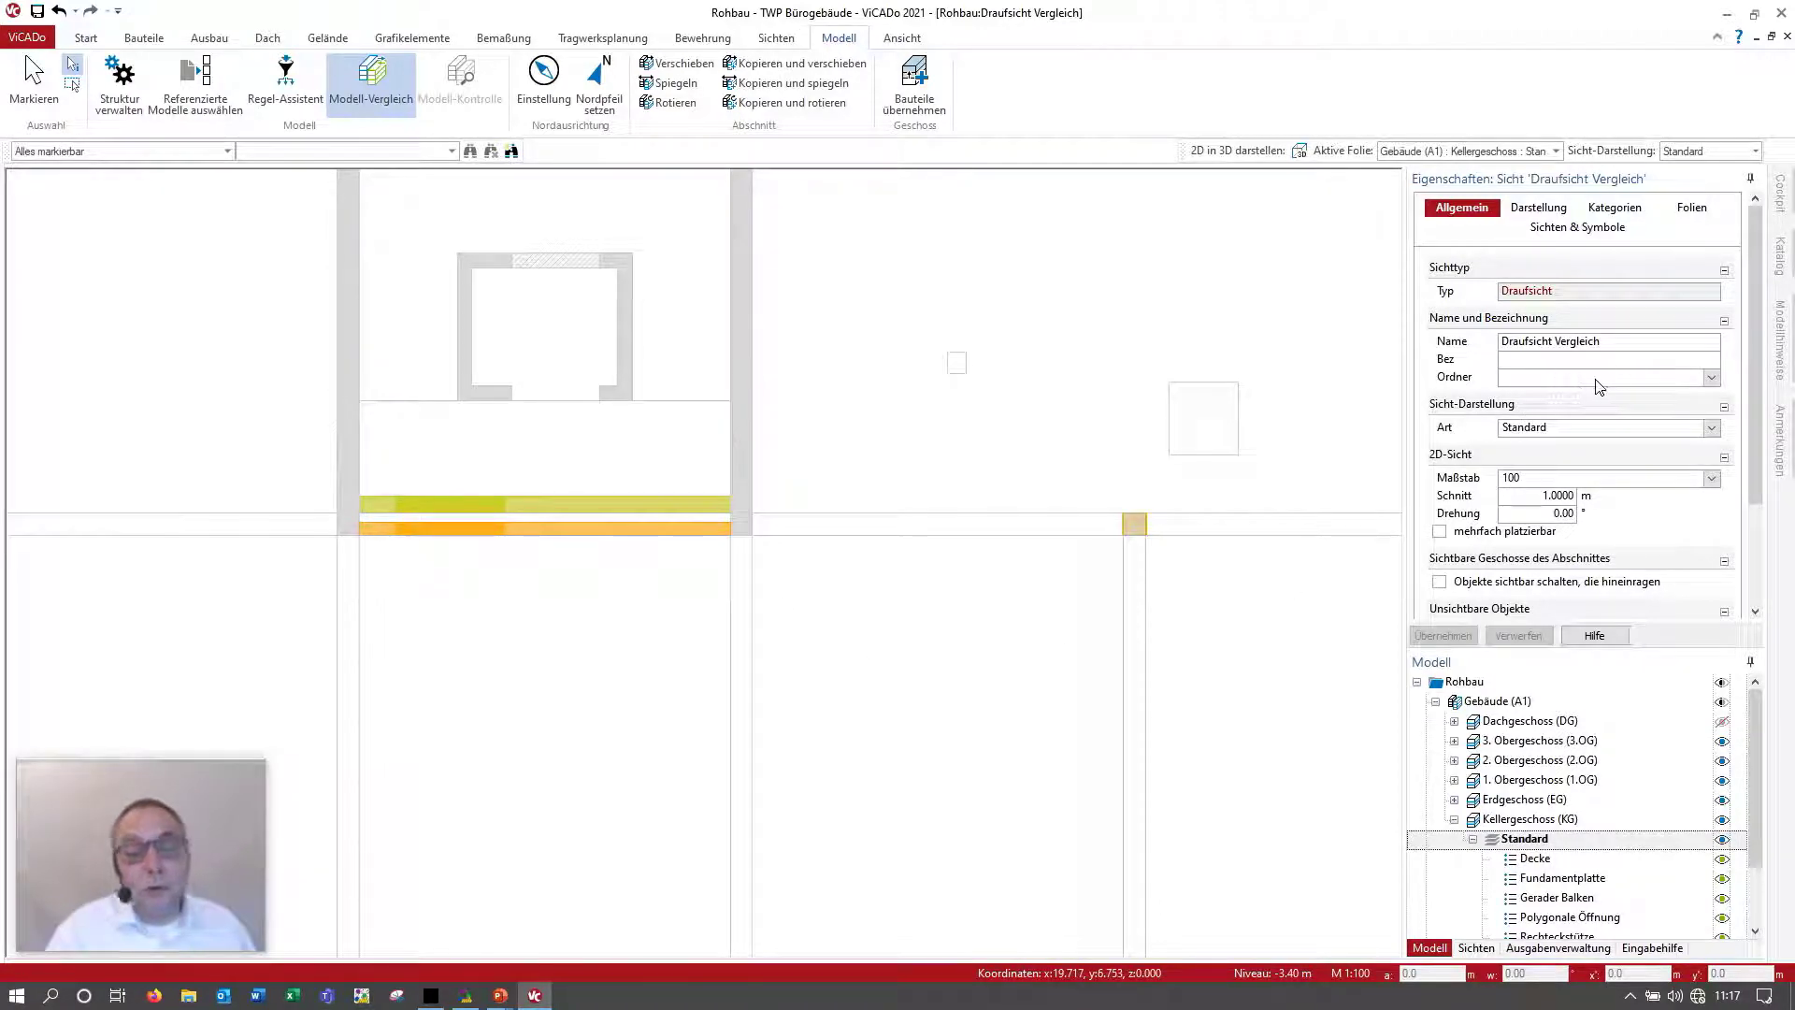
click(1781, 344)
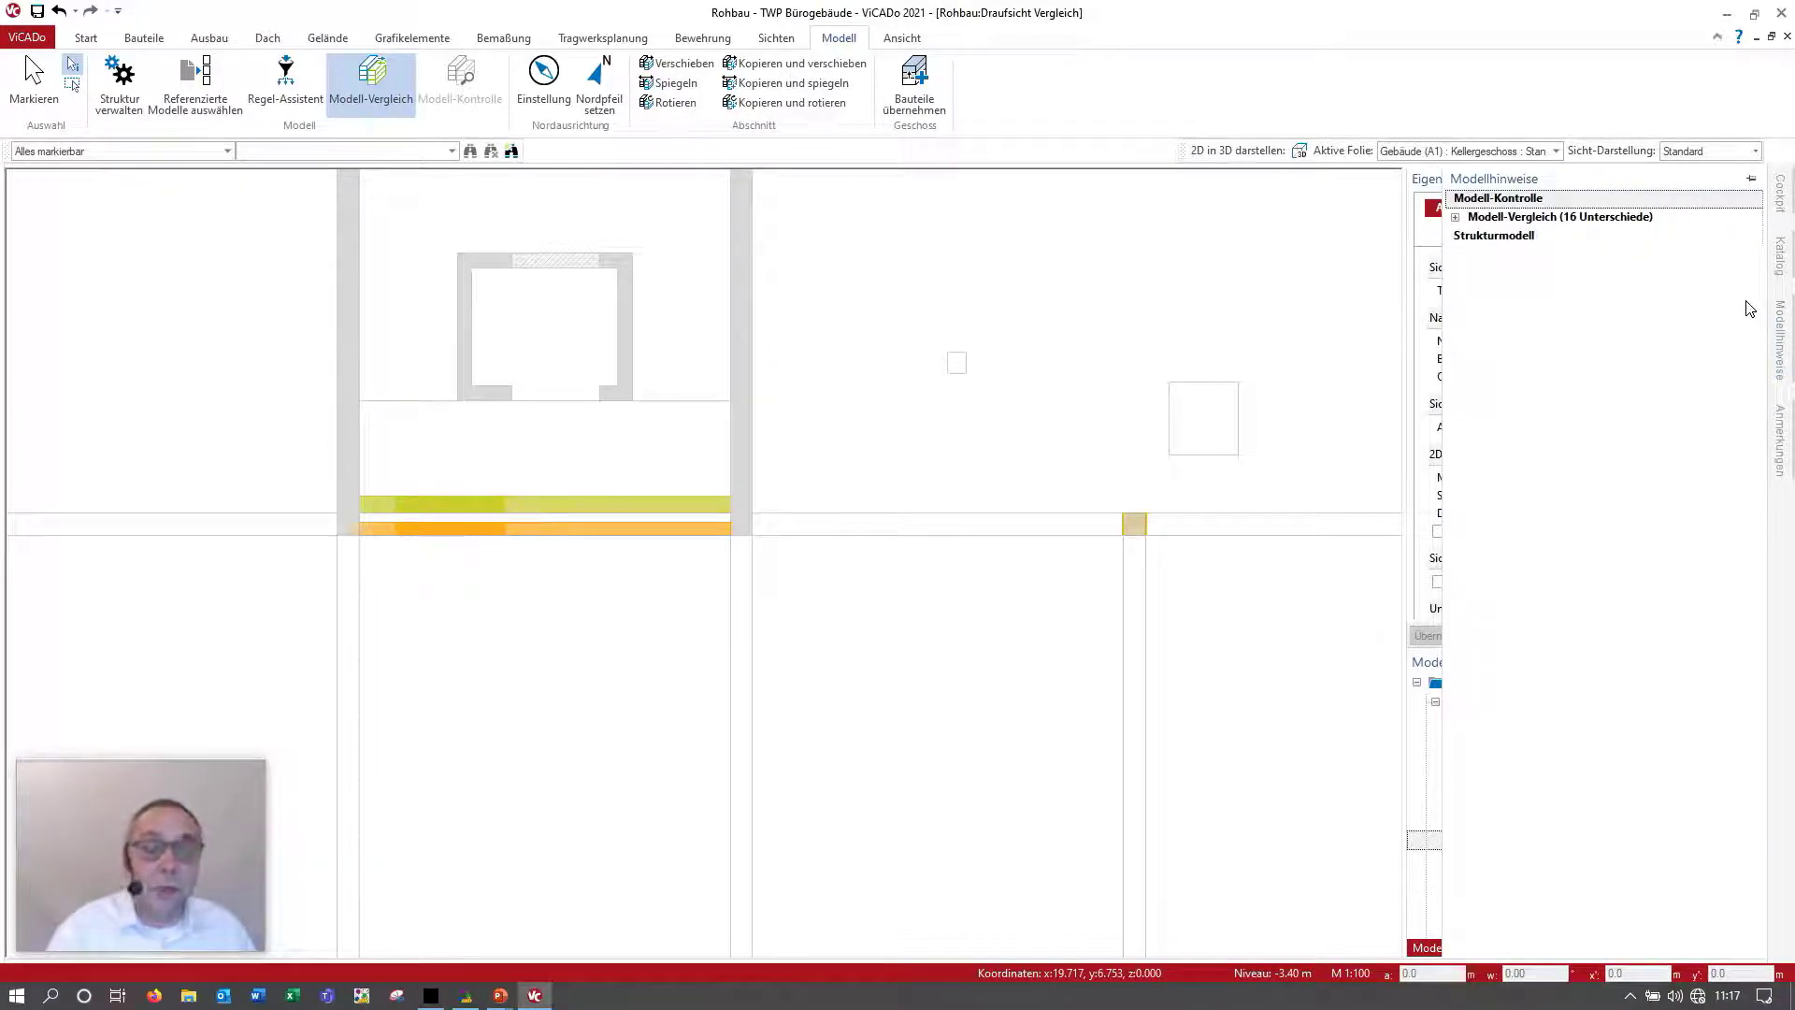
Step: Expand Geänderte Geometrie > Rechteckstütze and inspect 'StbSt-1 (Vergleichs-Modell)' in Modellhinweise
click(1756, 199)
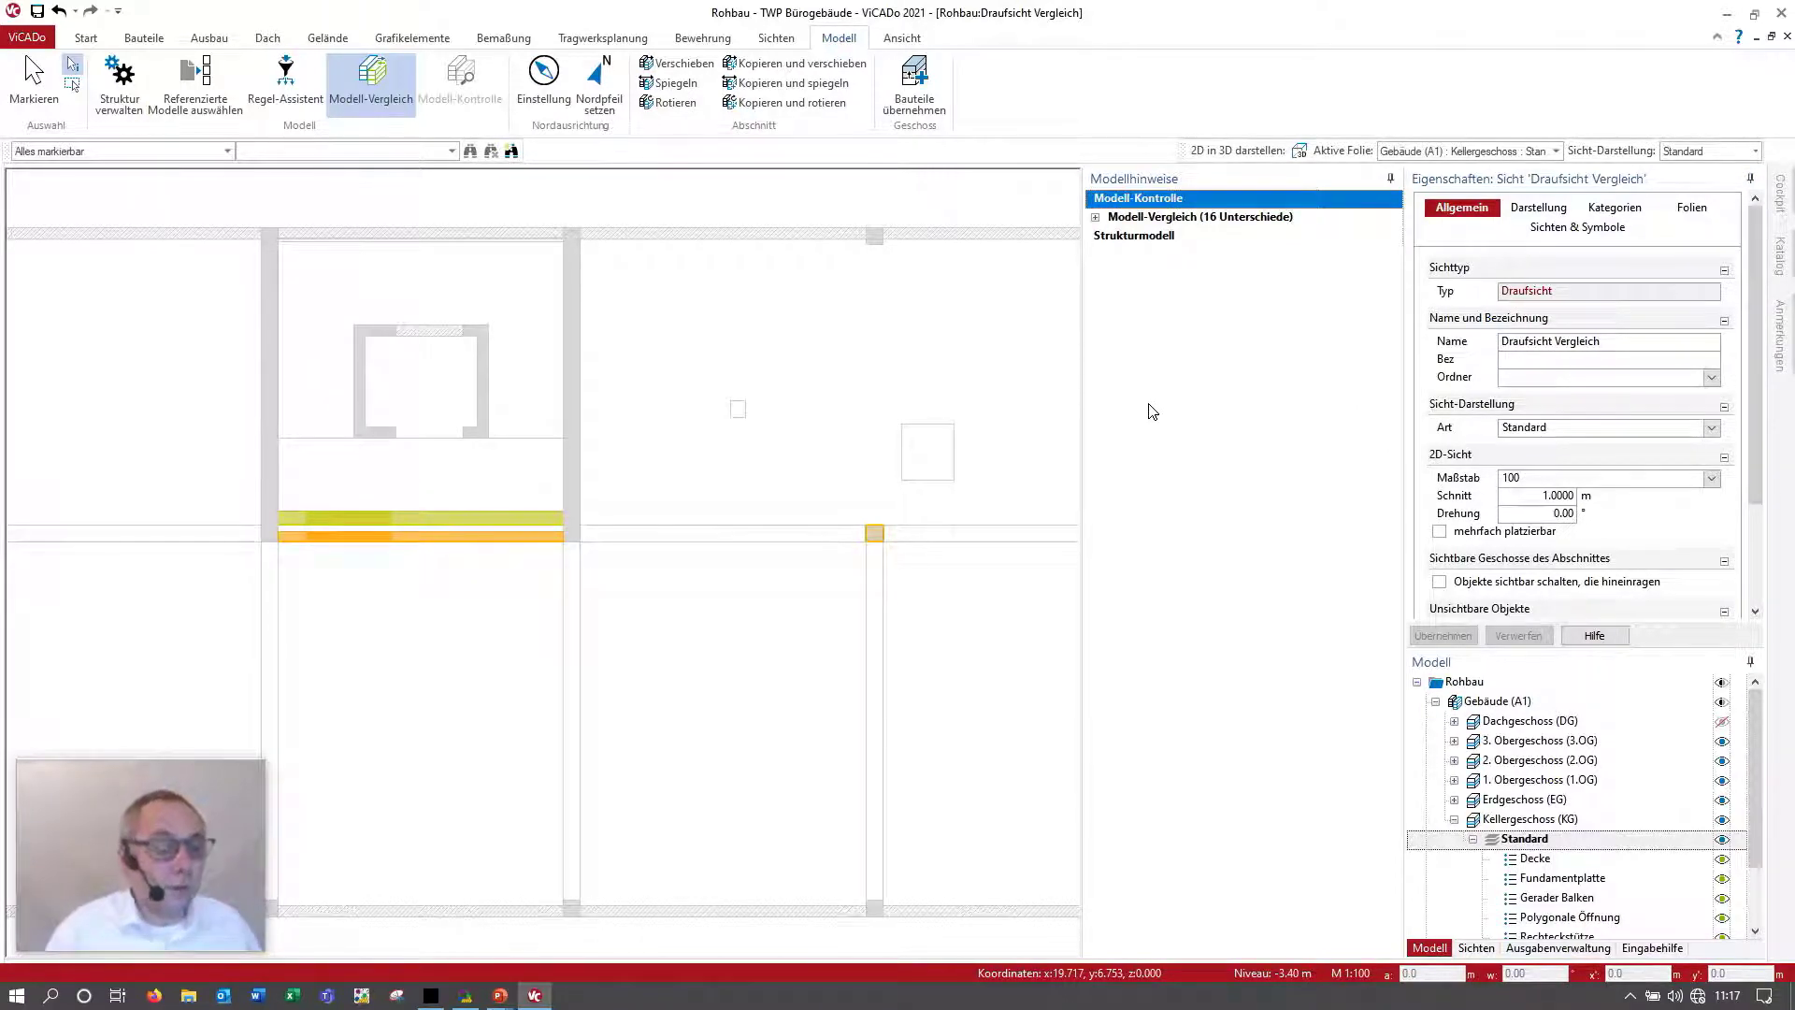
click(1099, 223)
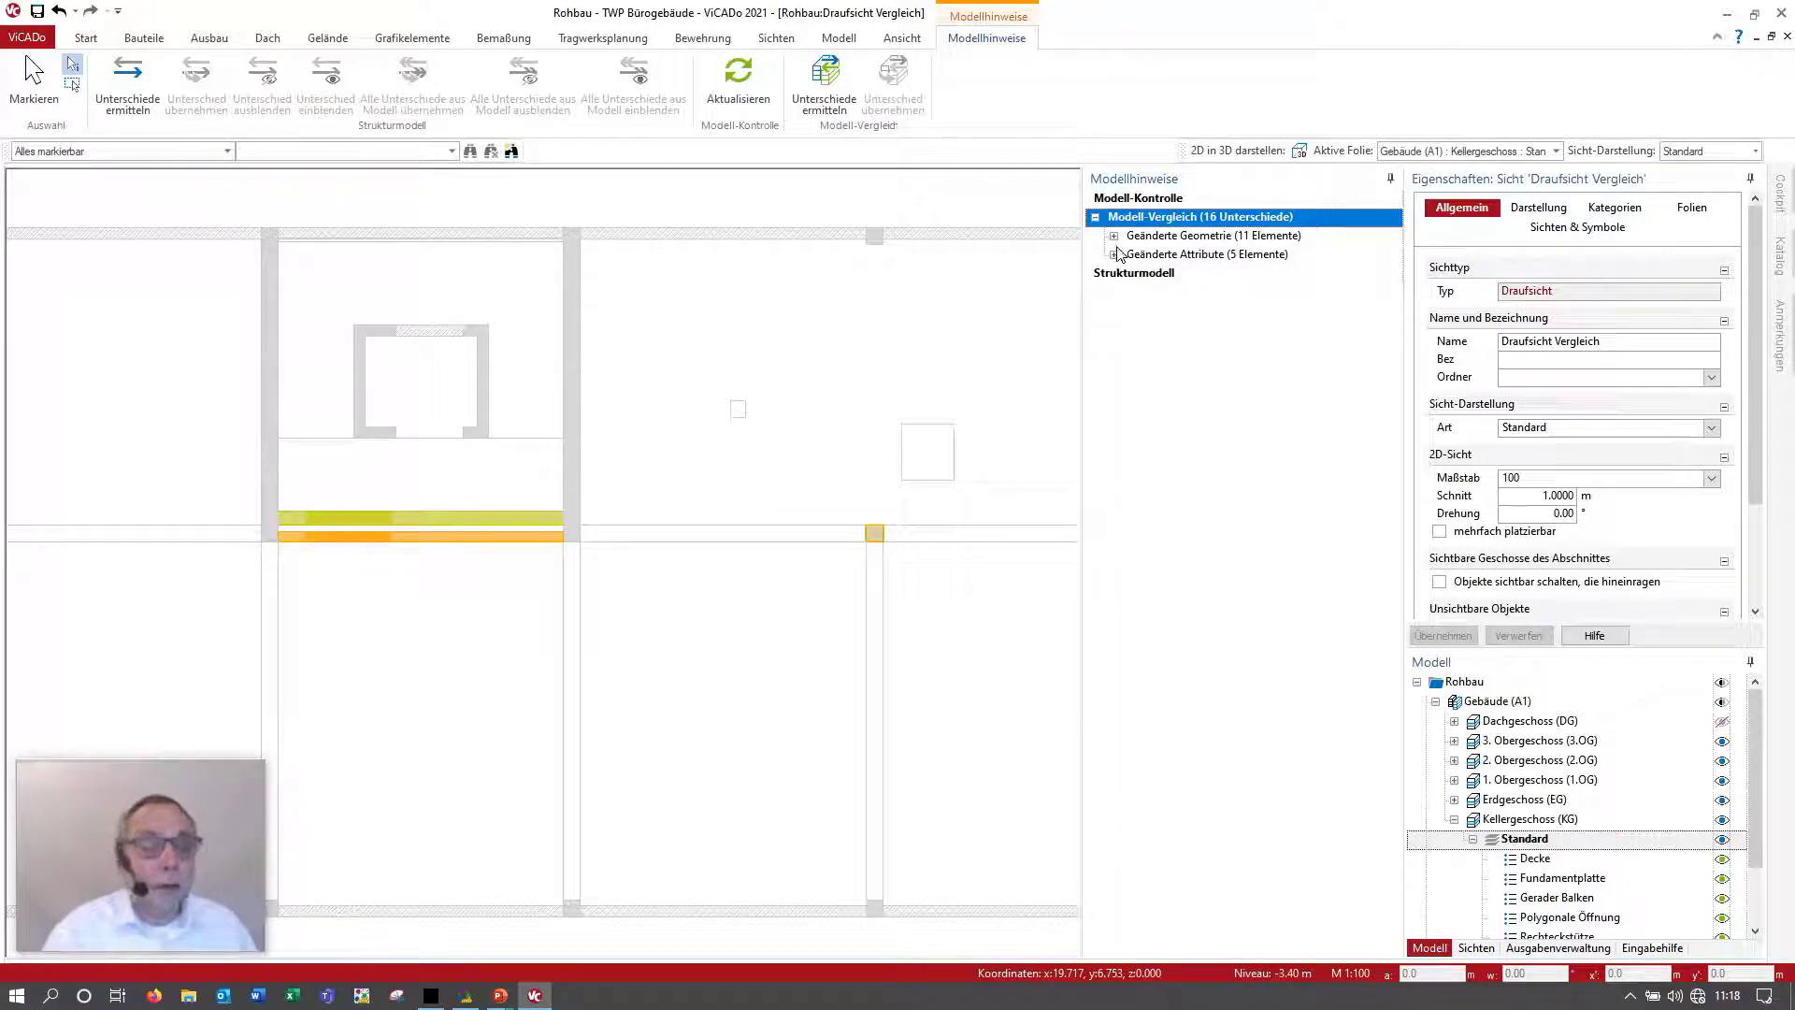
click(1116, 238)
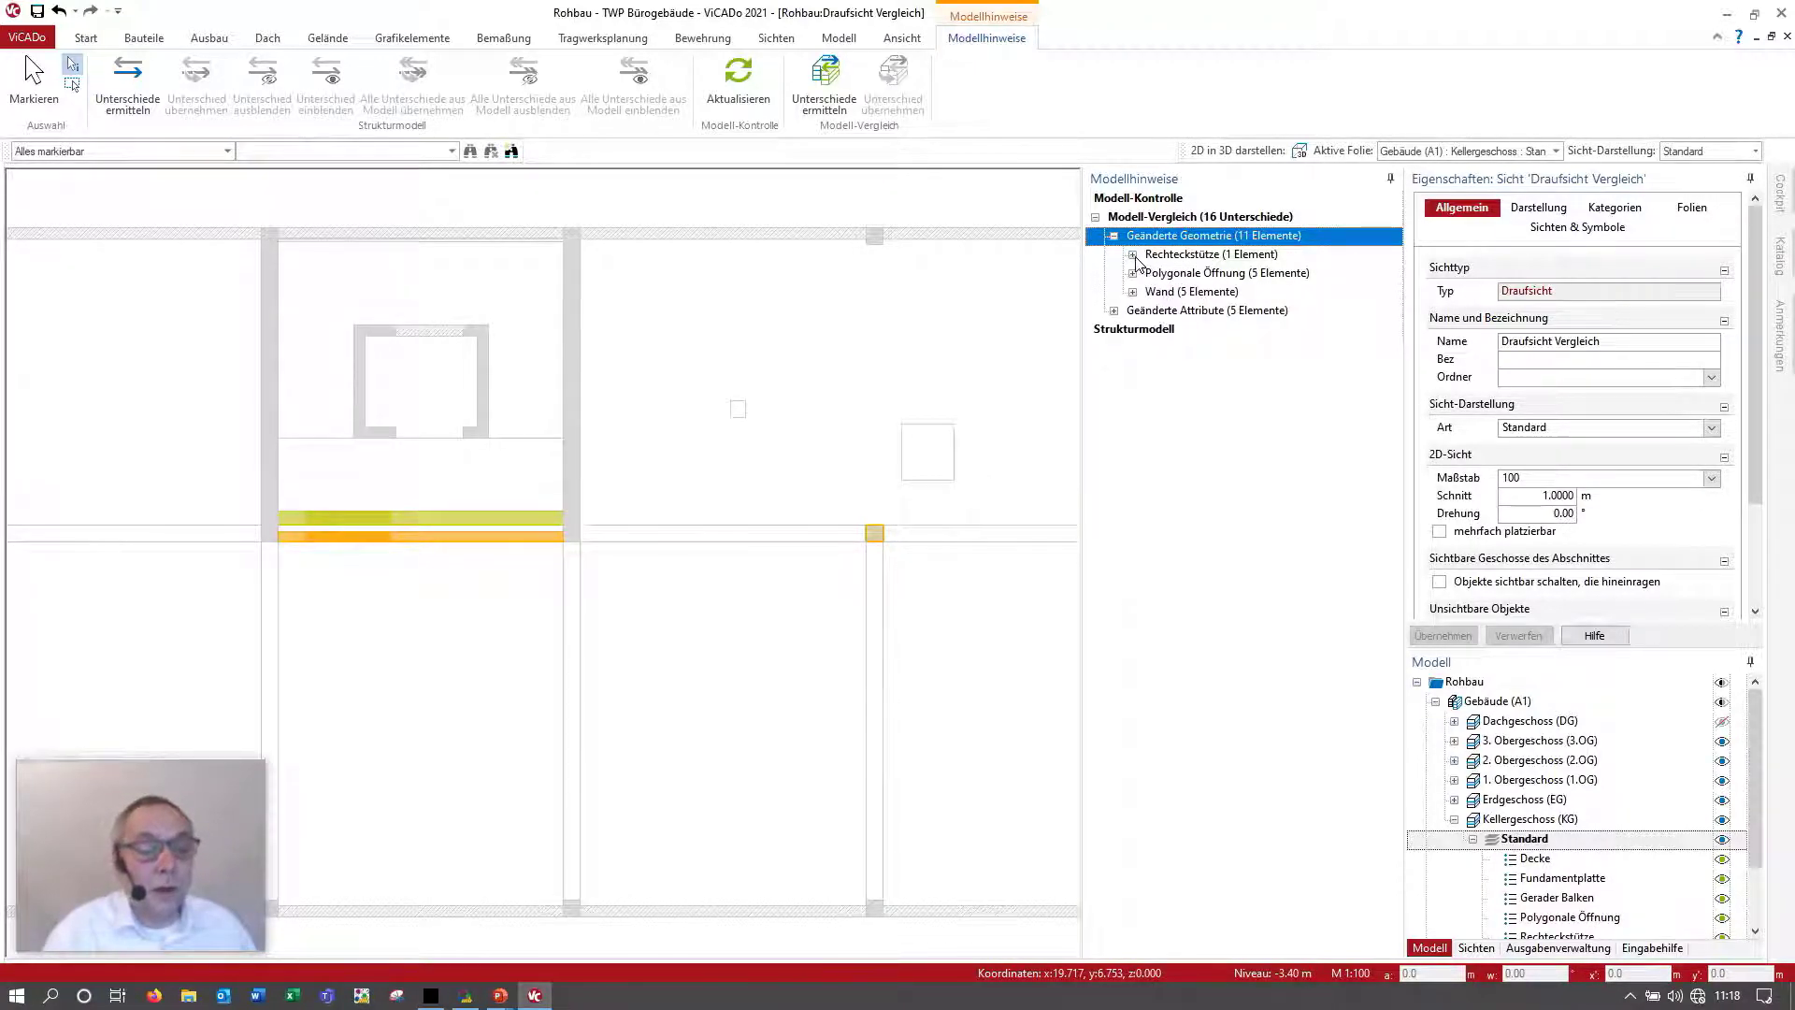
click(1134, 256)
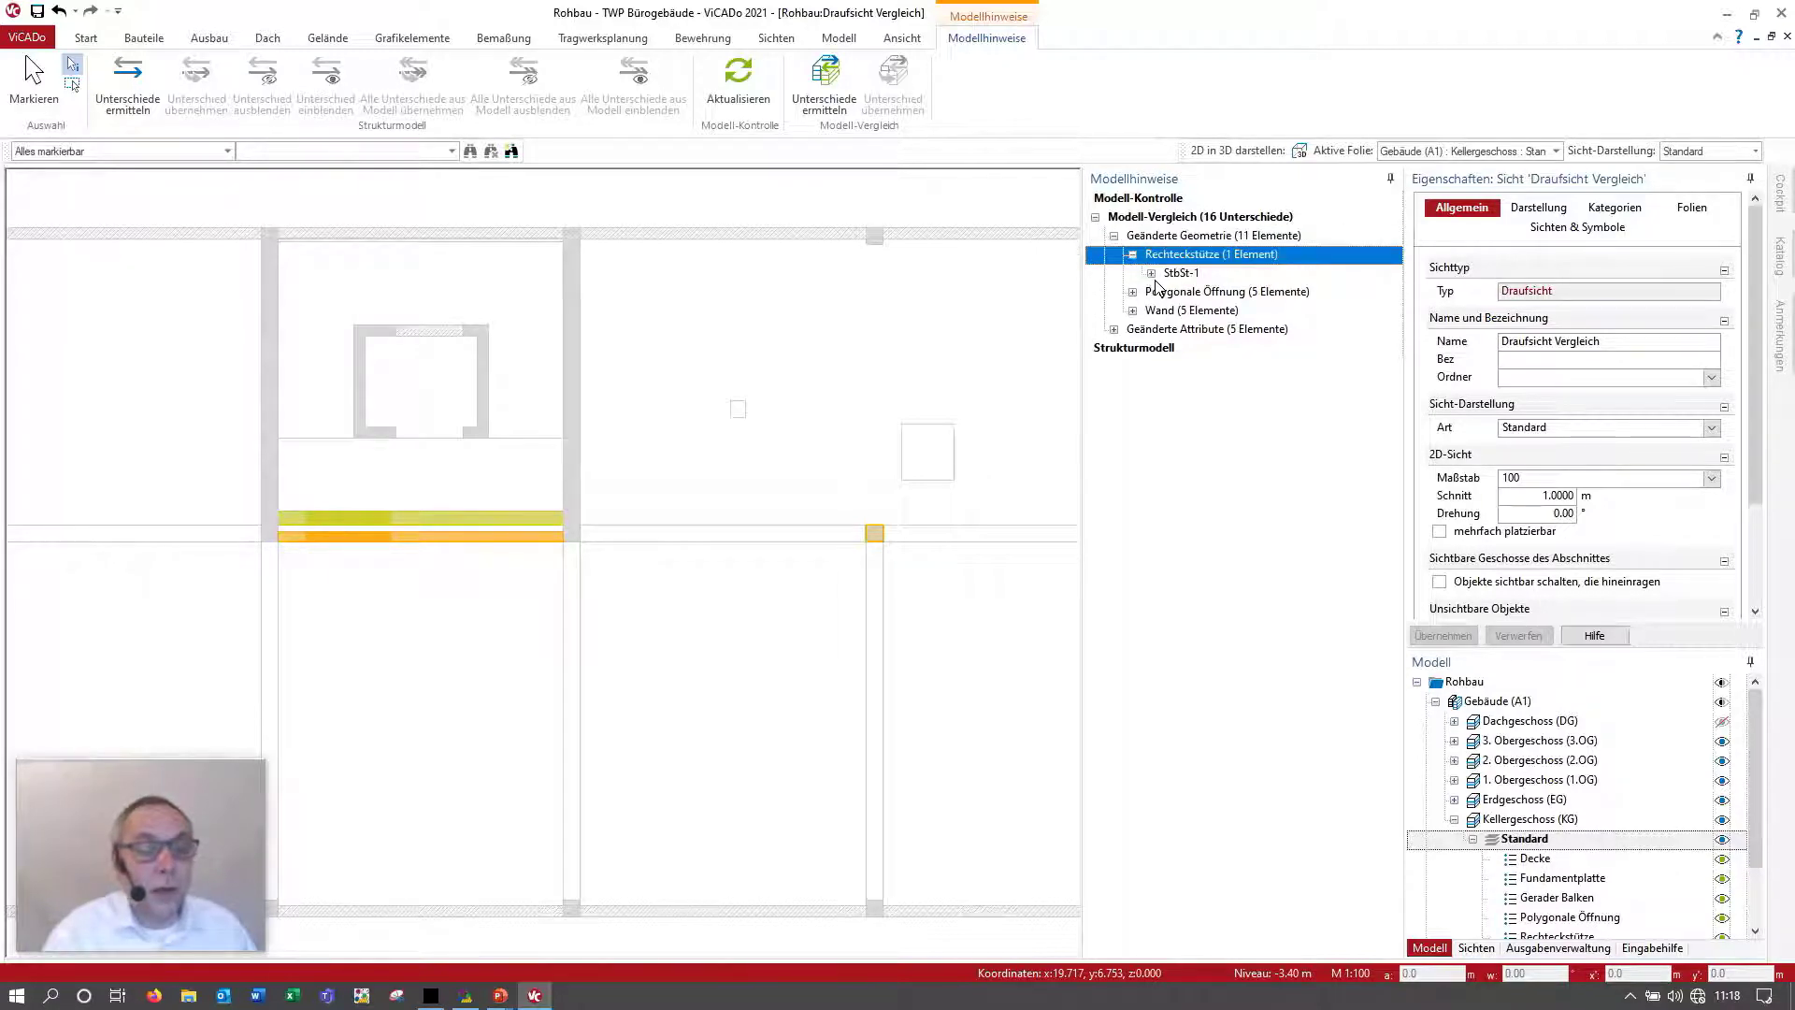
middle_drag(883, 538, 666, 479)
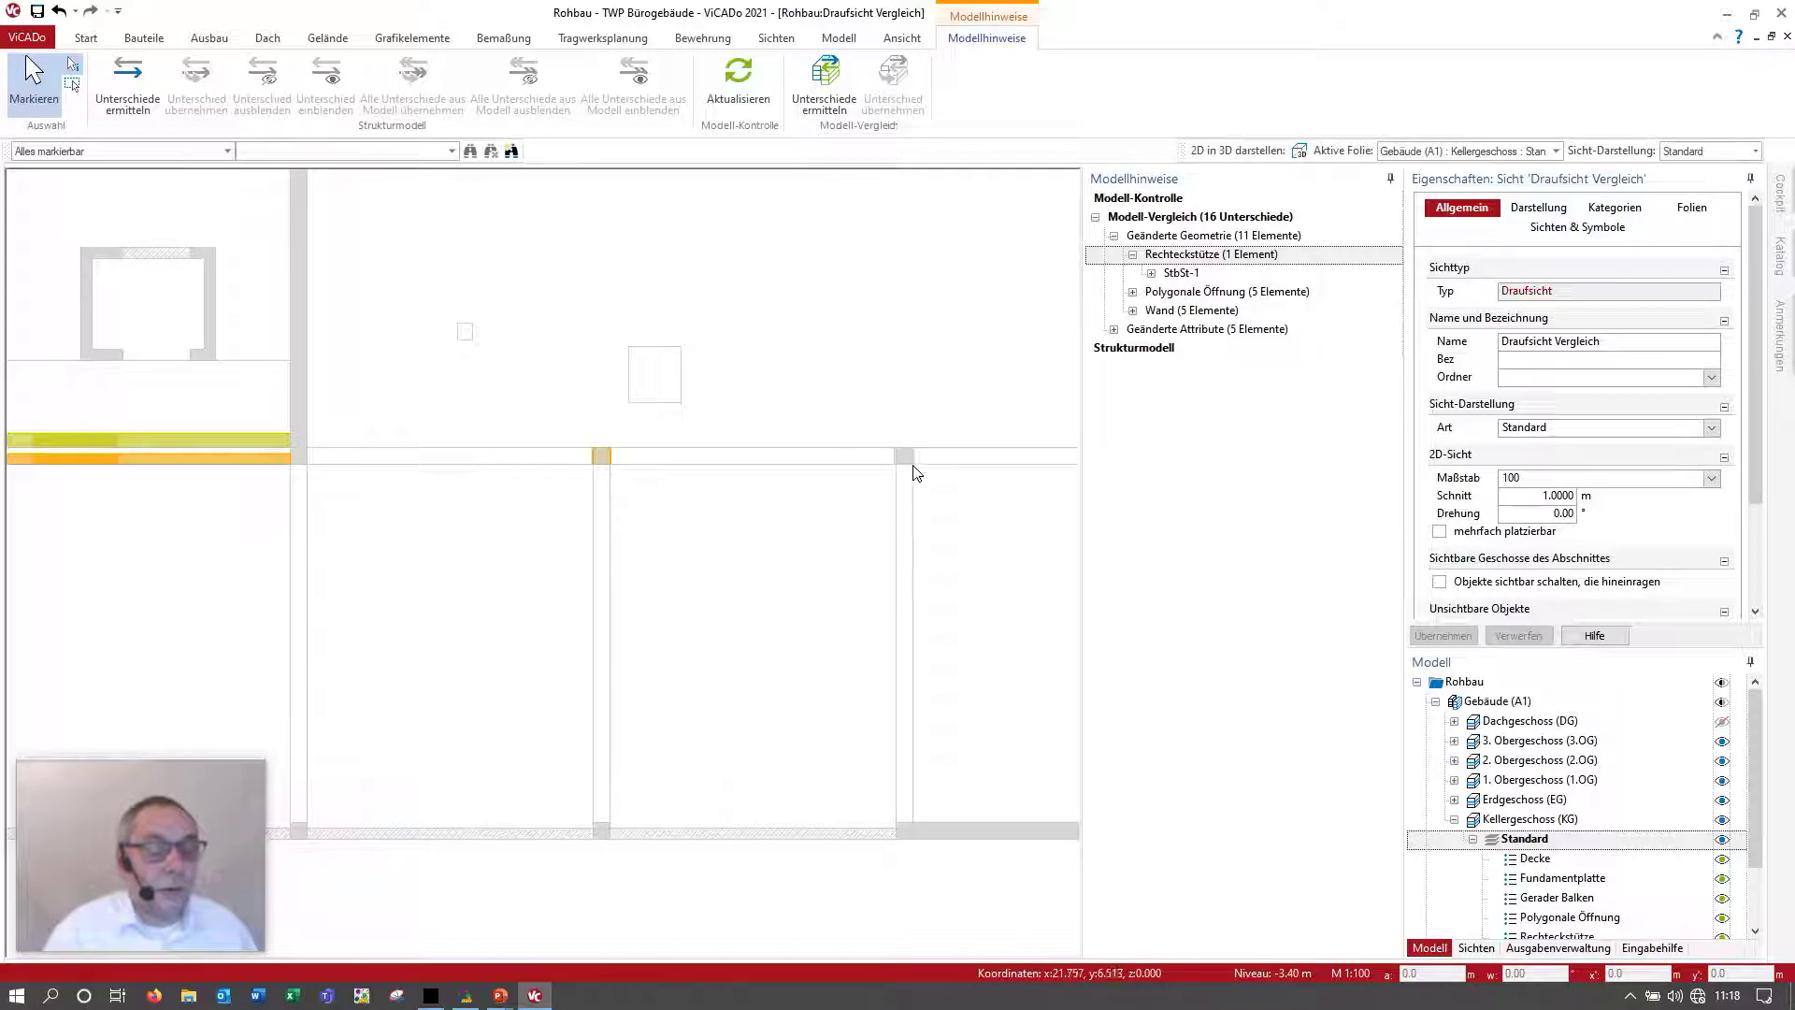
click(1155, 275)
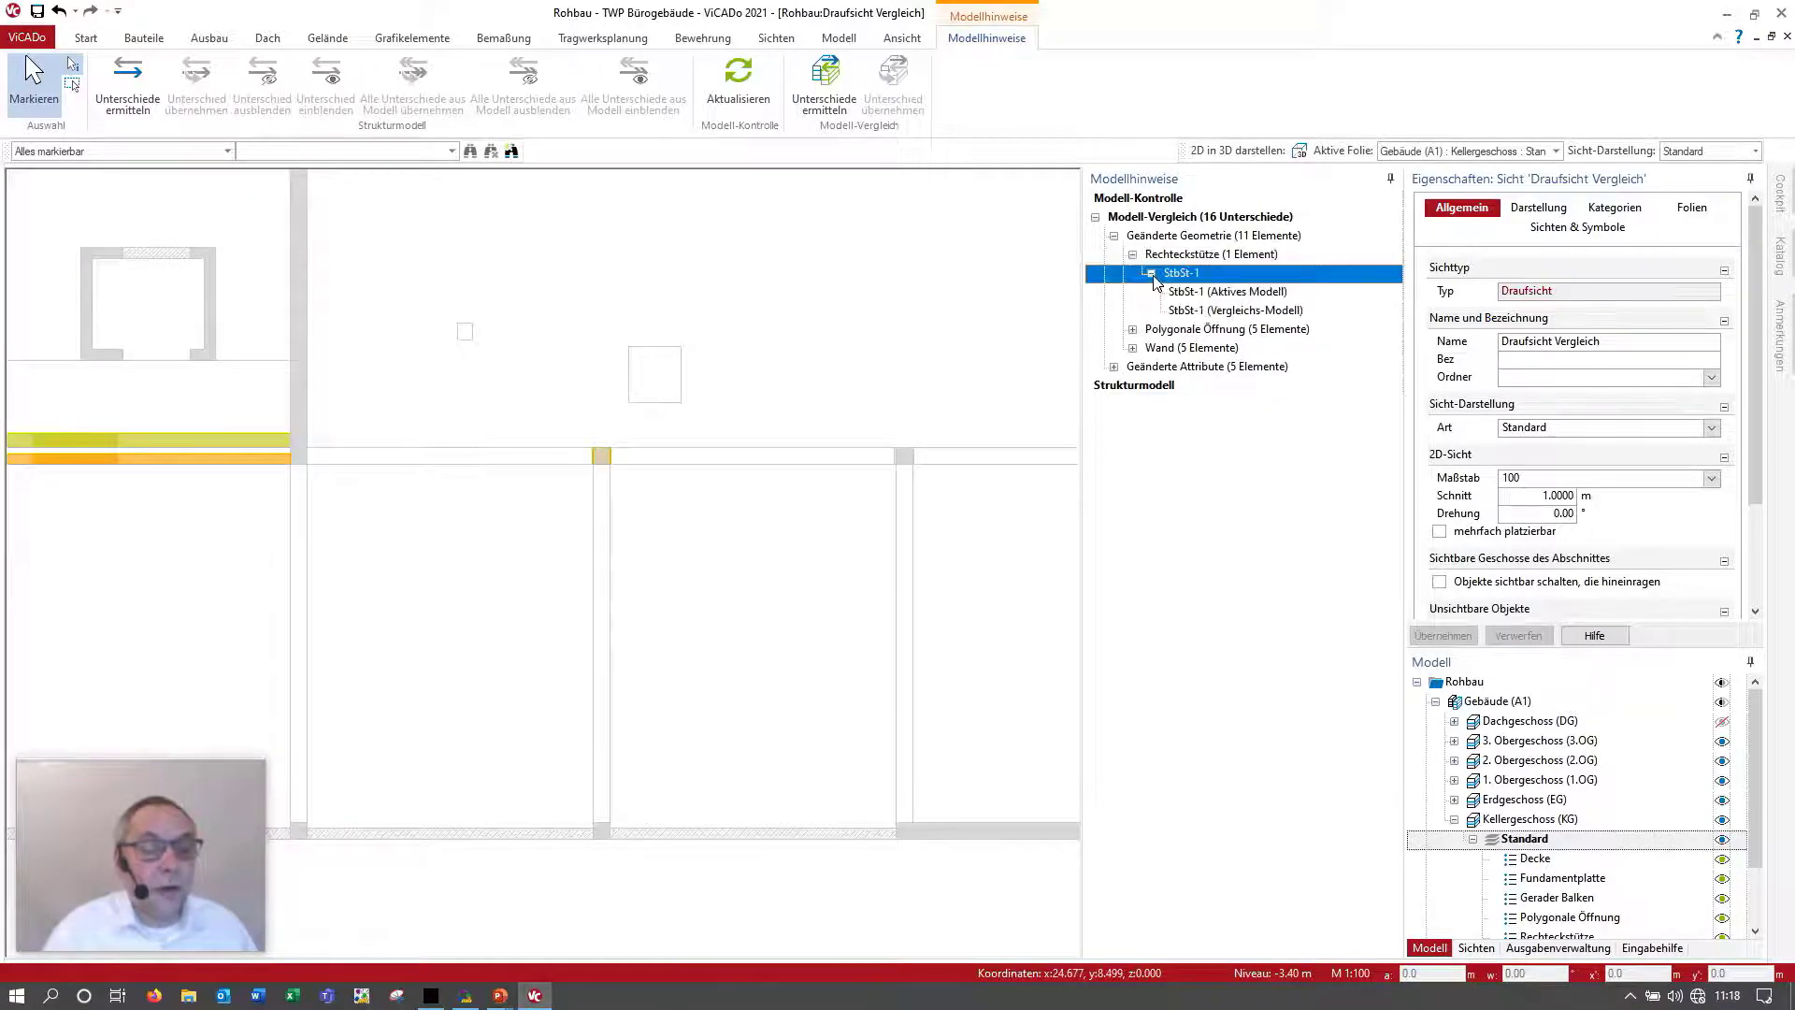
click(1197, 313)
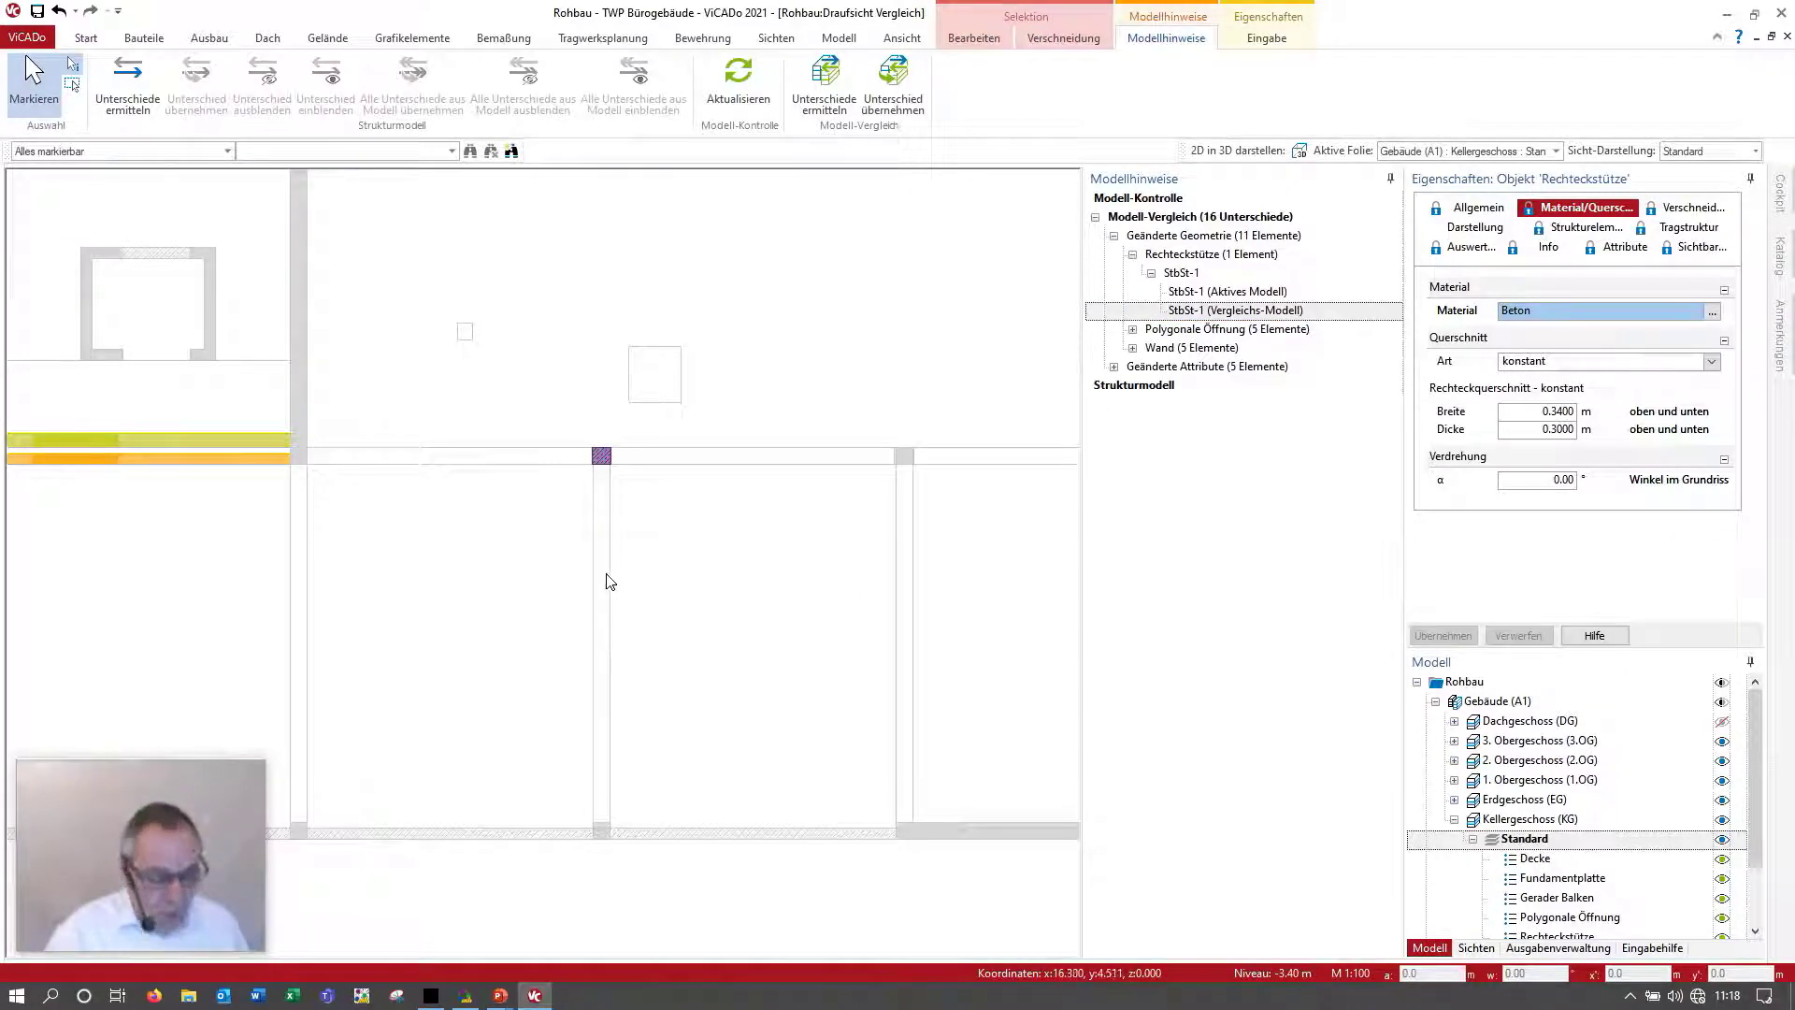
Step: Show the plan in 3D and zoom in on column StbSt-1
click(1299, 151)
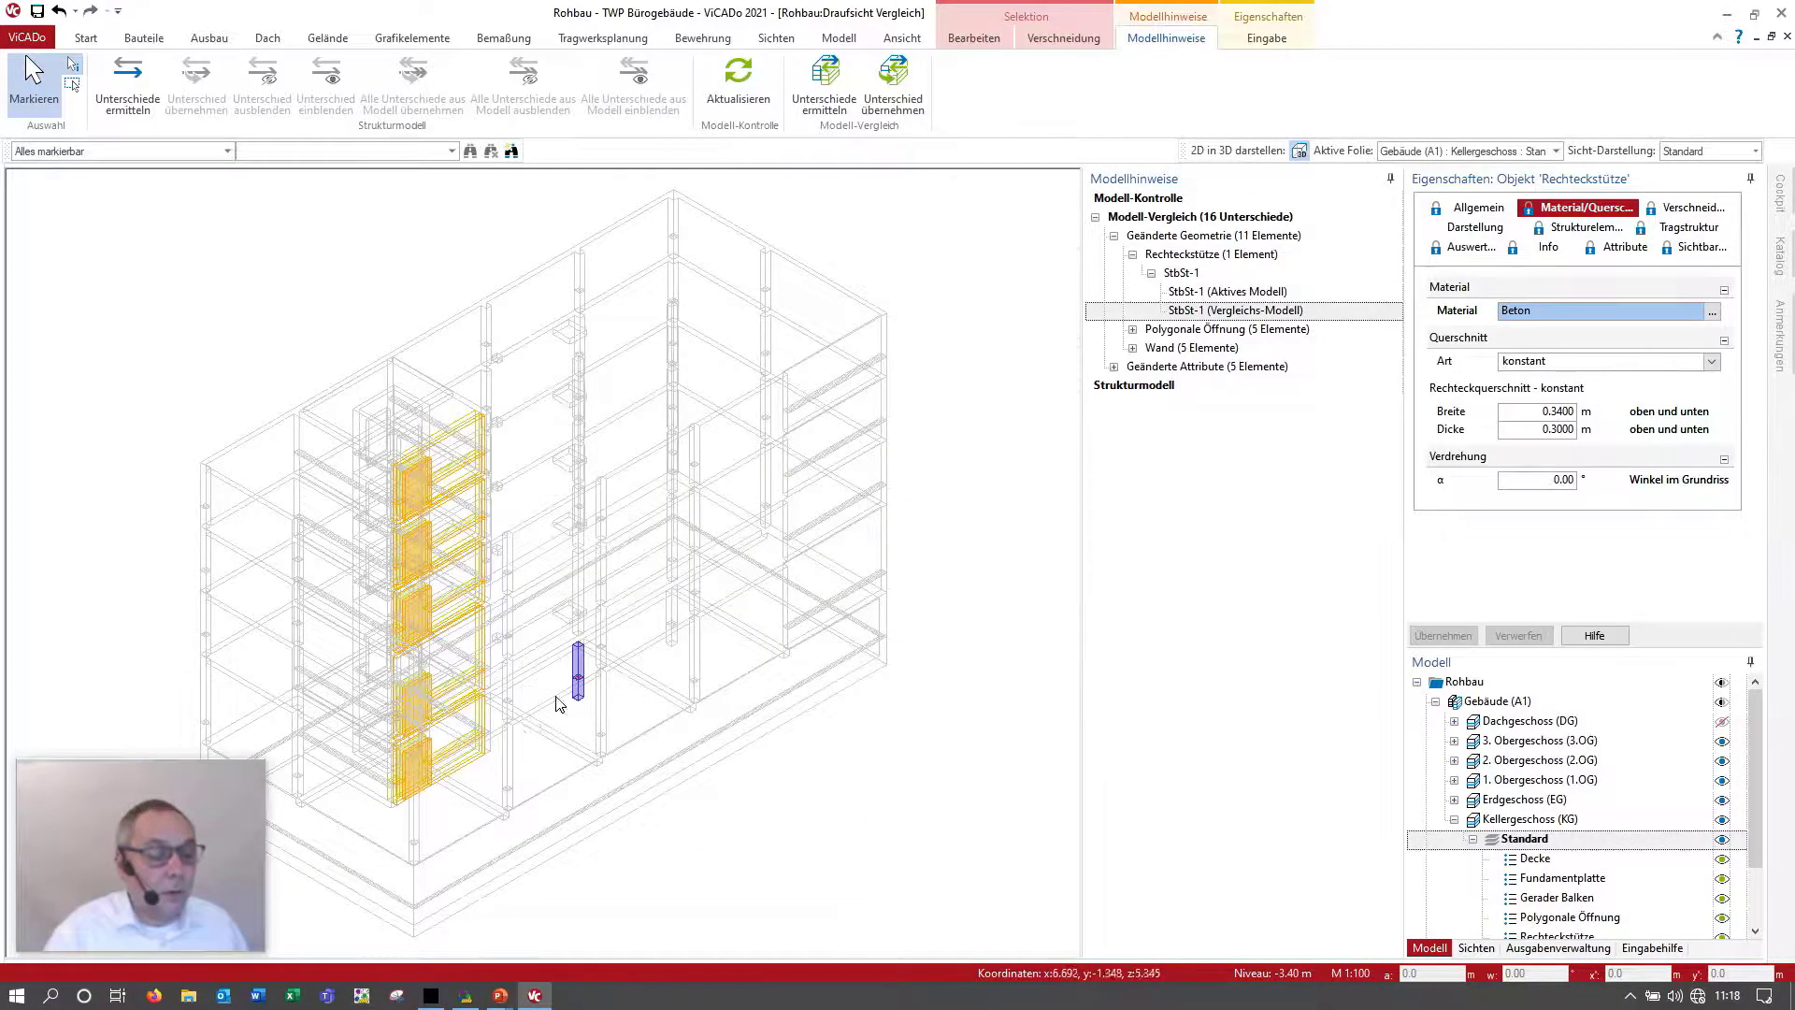
scroll(561, 645, up, 5)
scroll(709, 496, up, 2)
scroll(745, 392, up, 2)
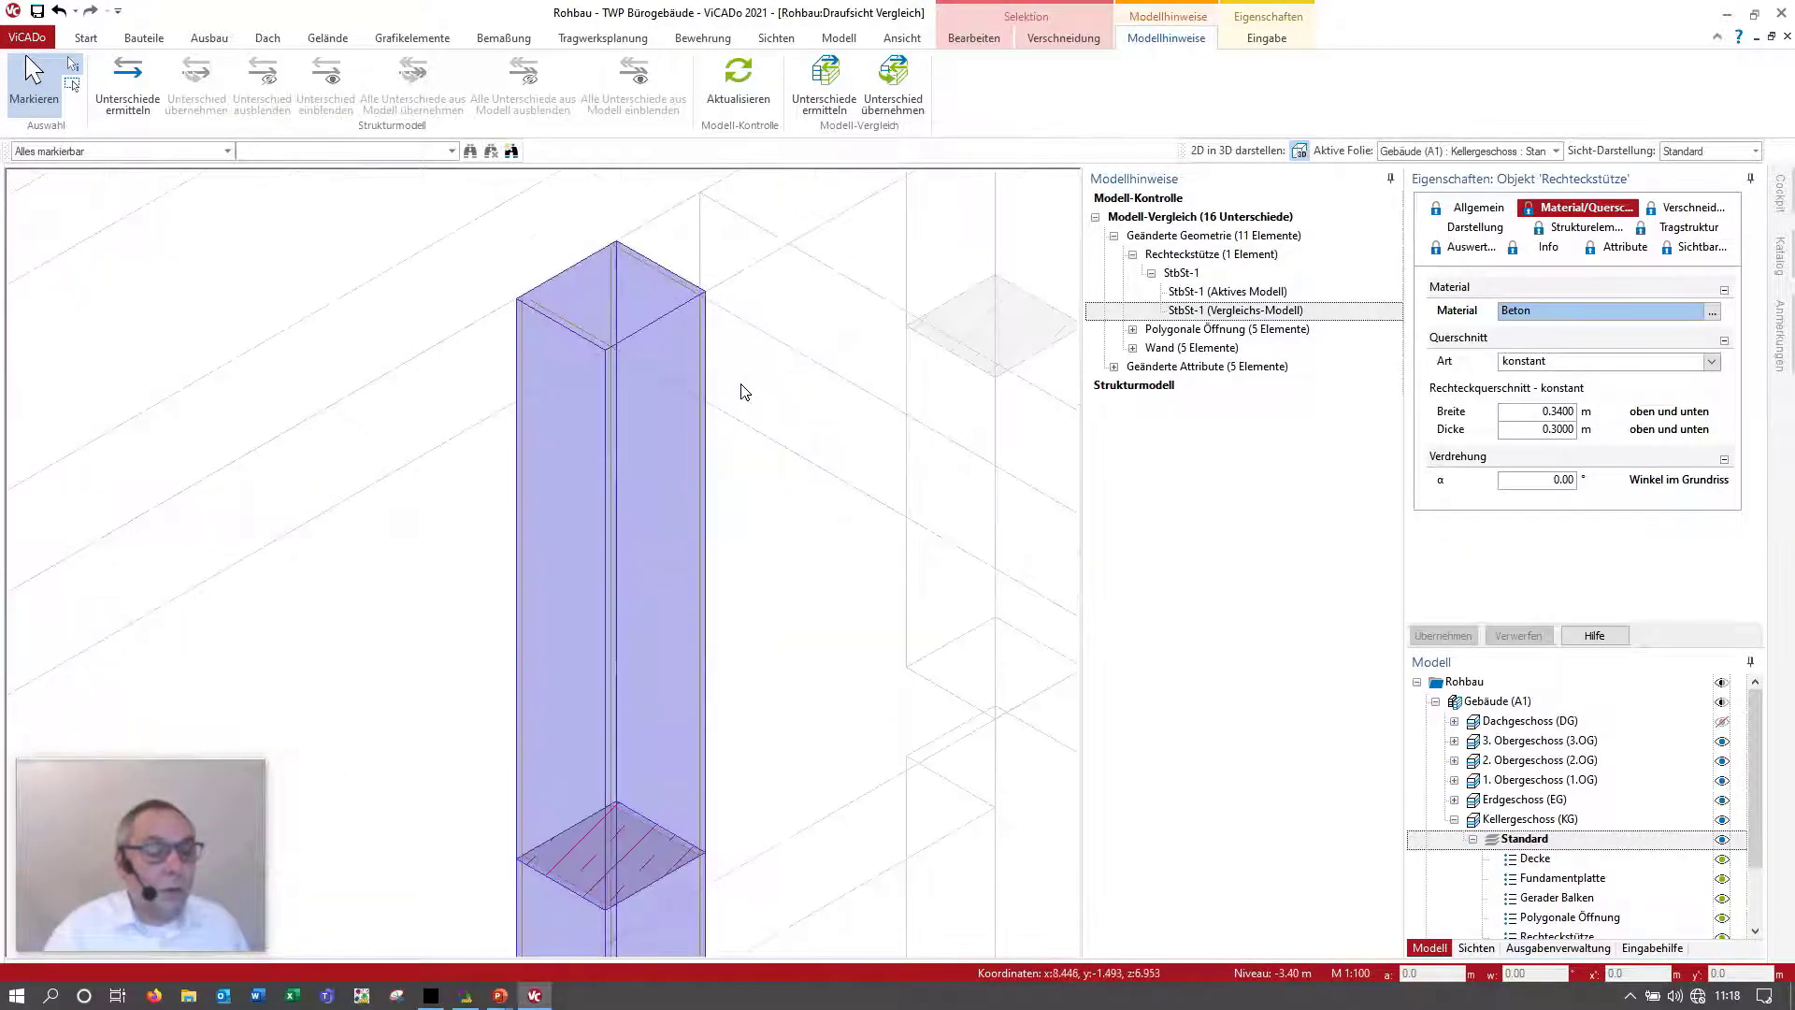
middle_drag(745, 393, 774, 429)
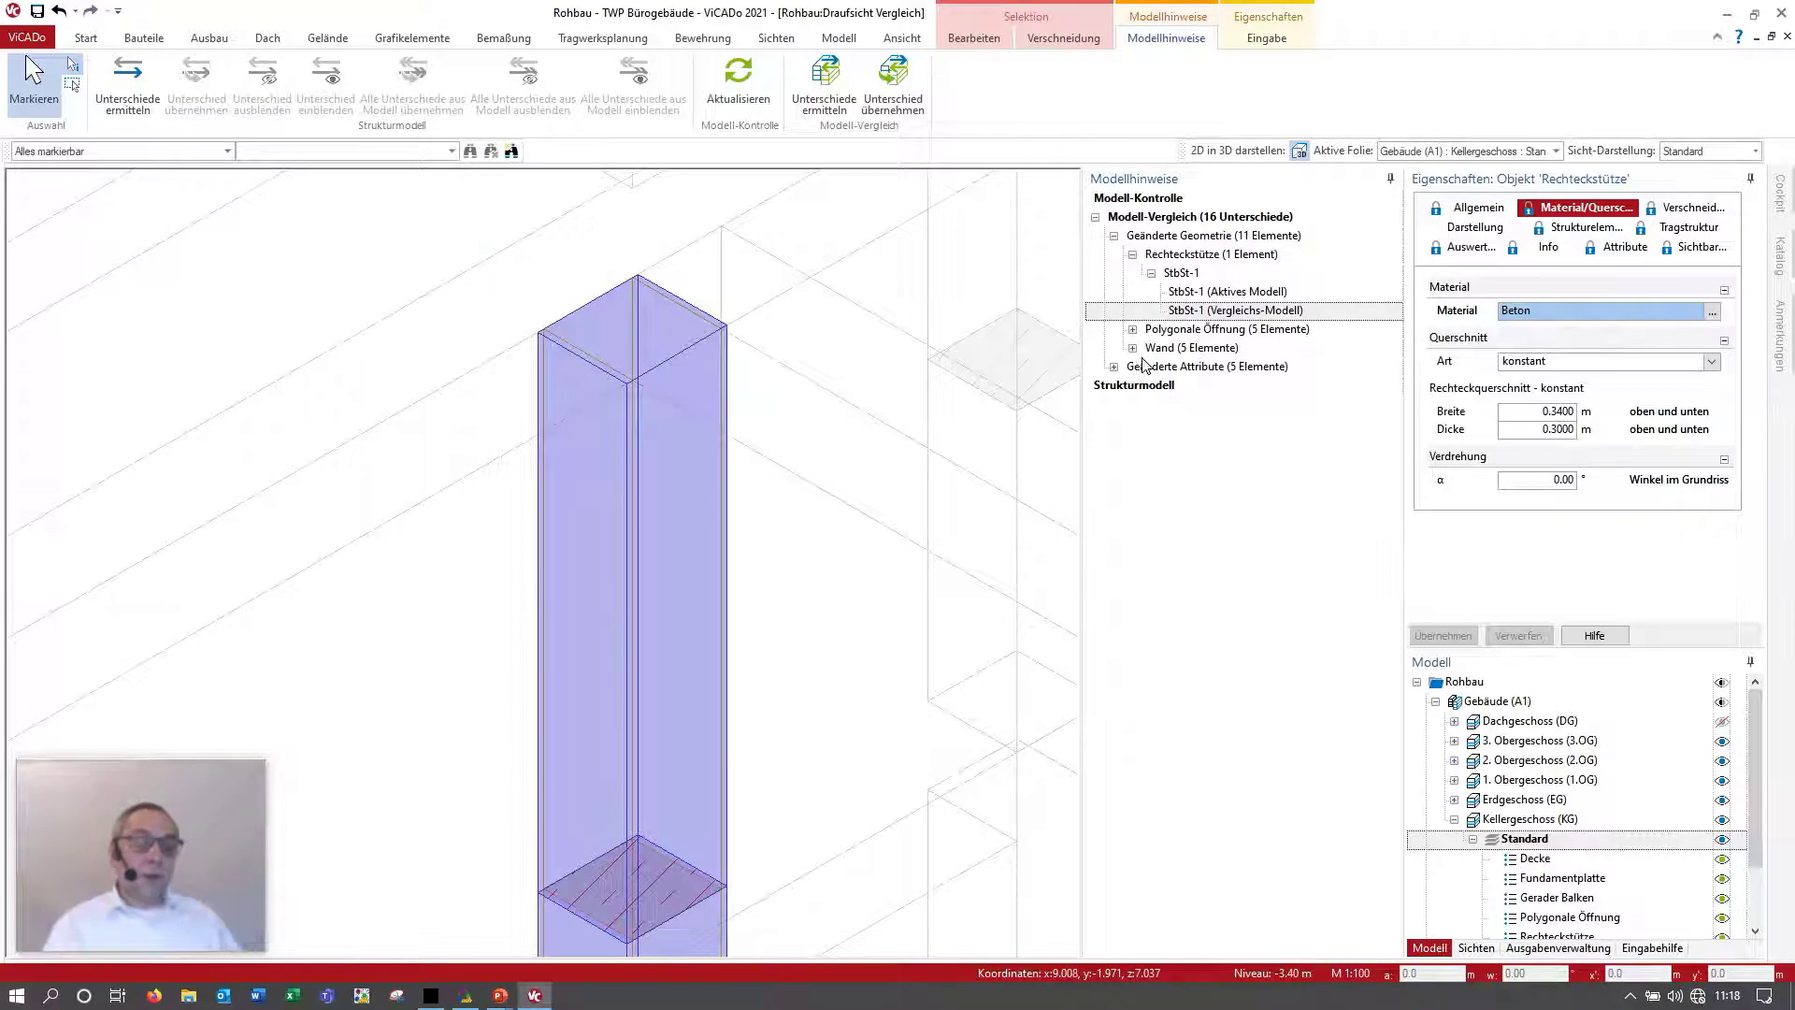
Step: Compare the column's active and comparison versions and adopt the 0.34 m width
click(1232, 295)
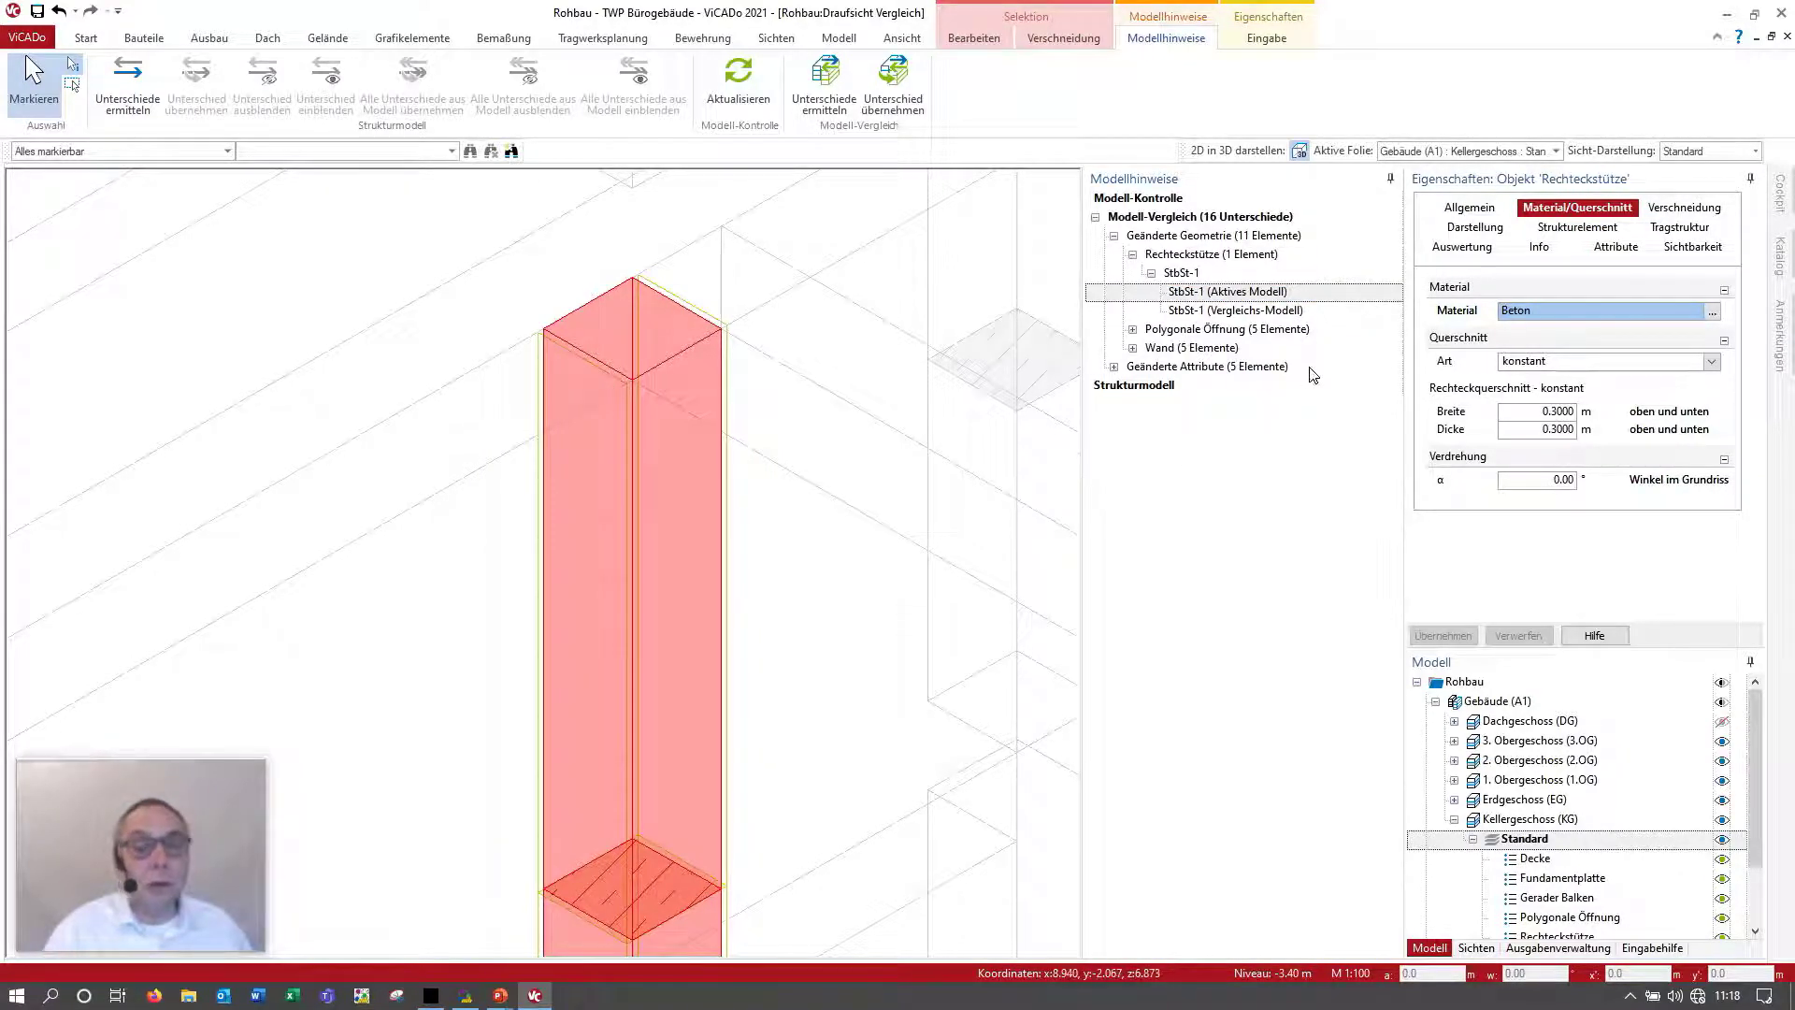
click(1247, 311)
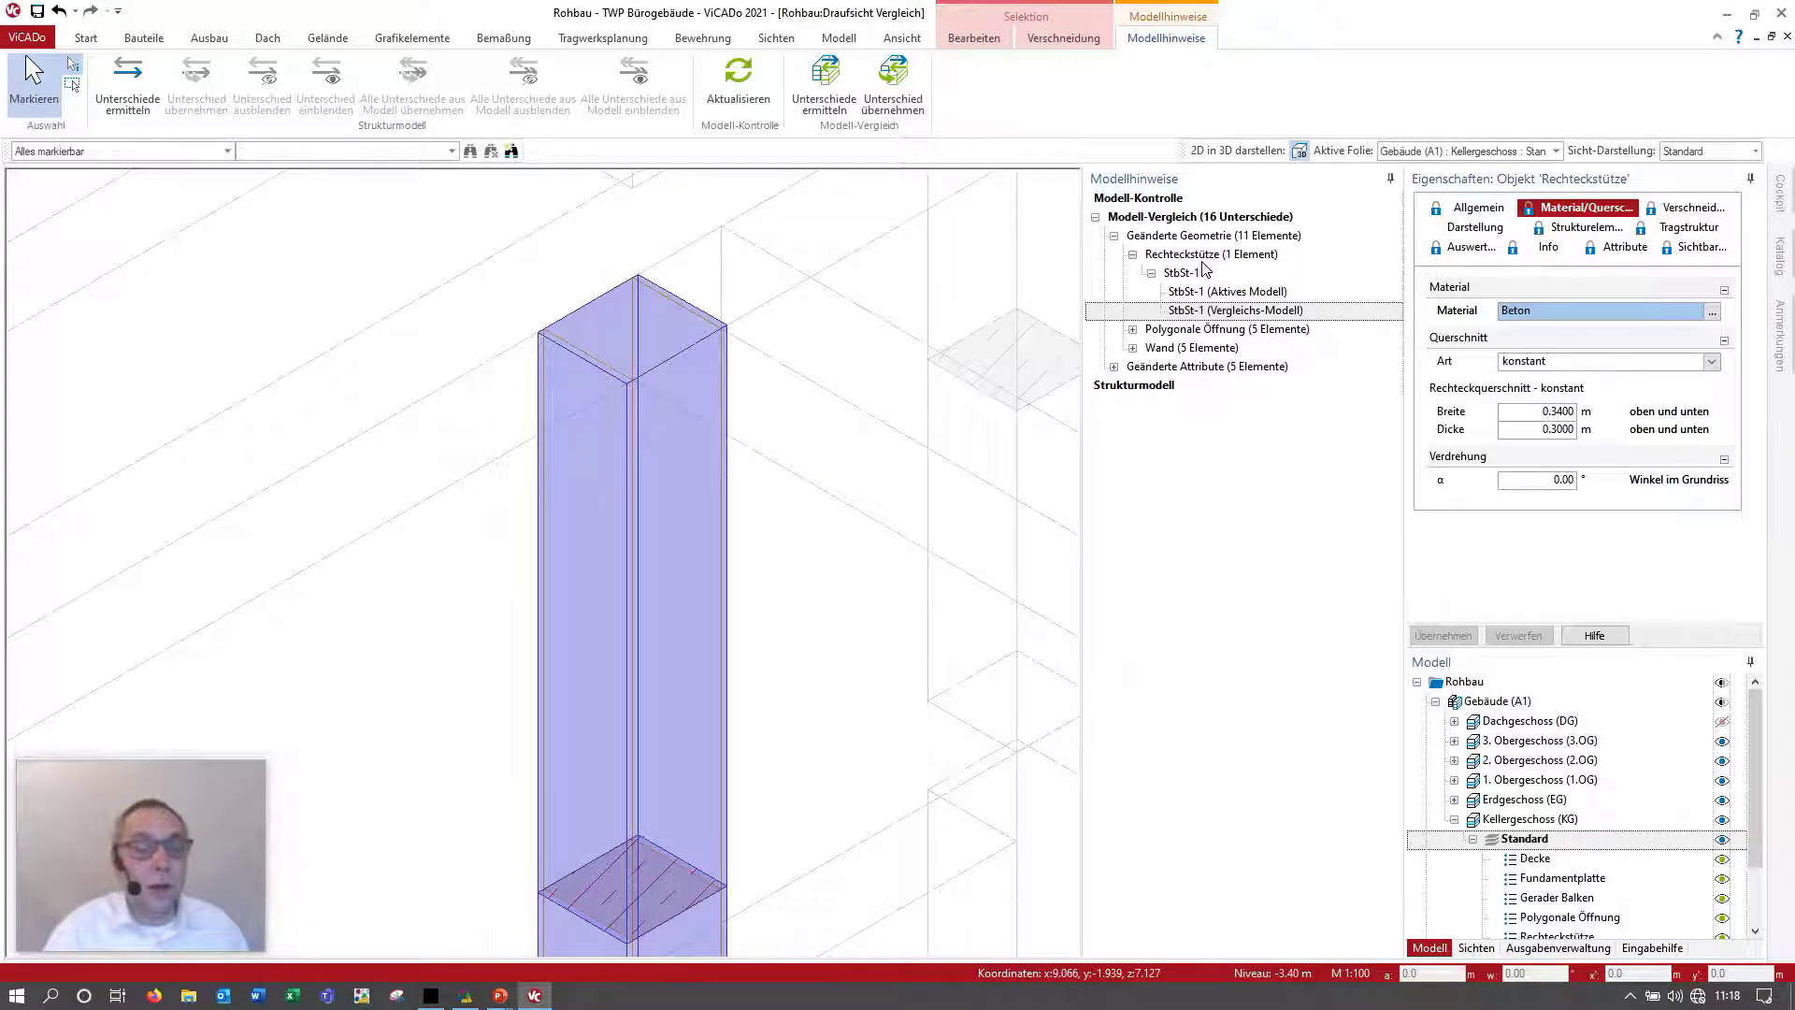
click(1206, 291)
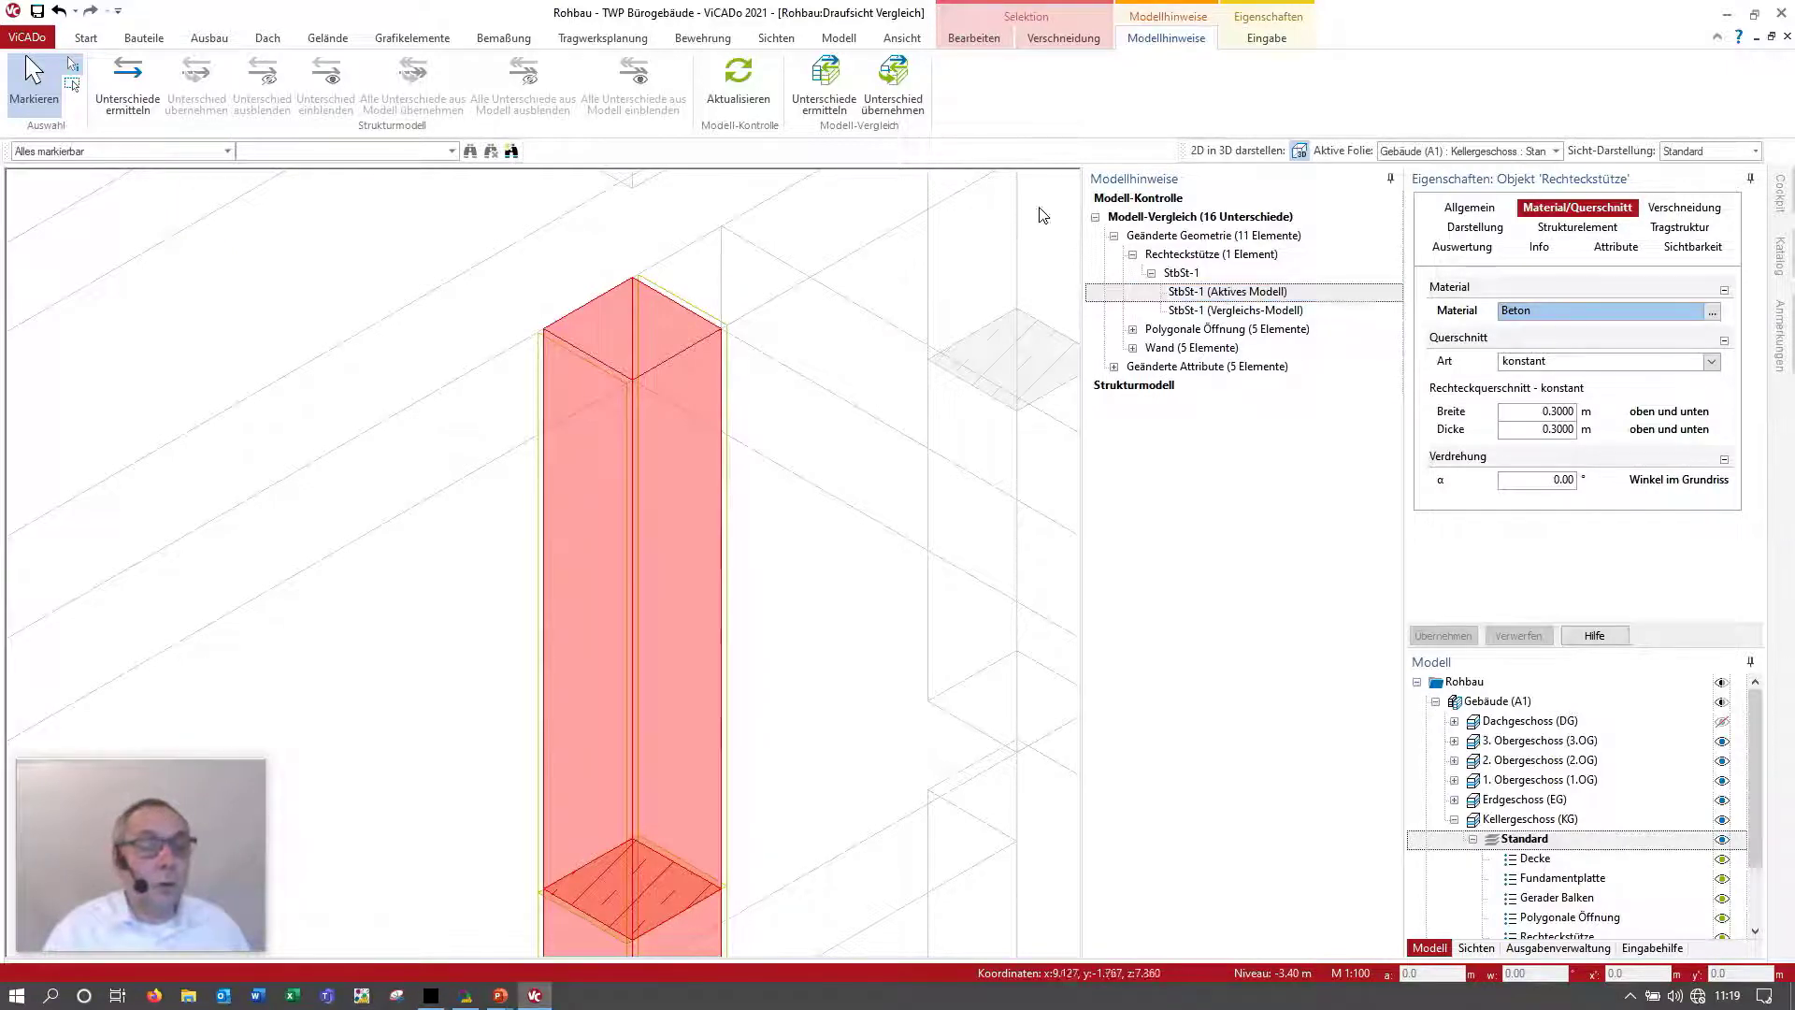
click(903, 105)
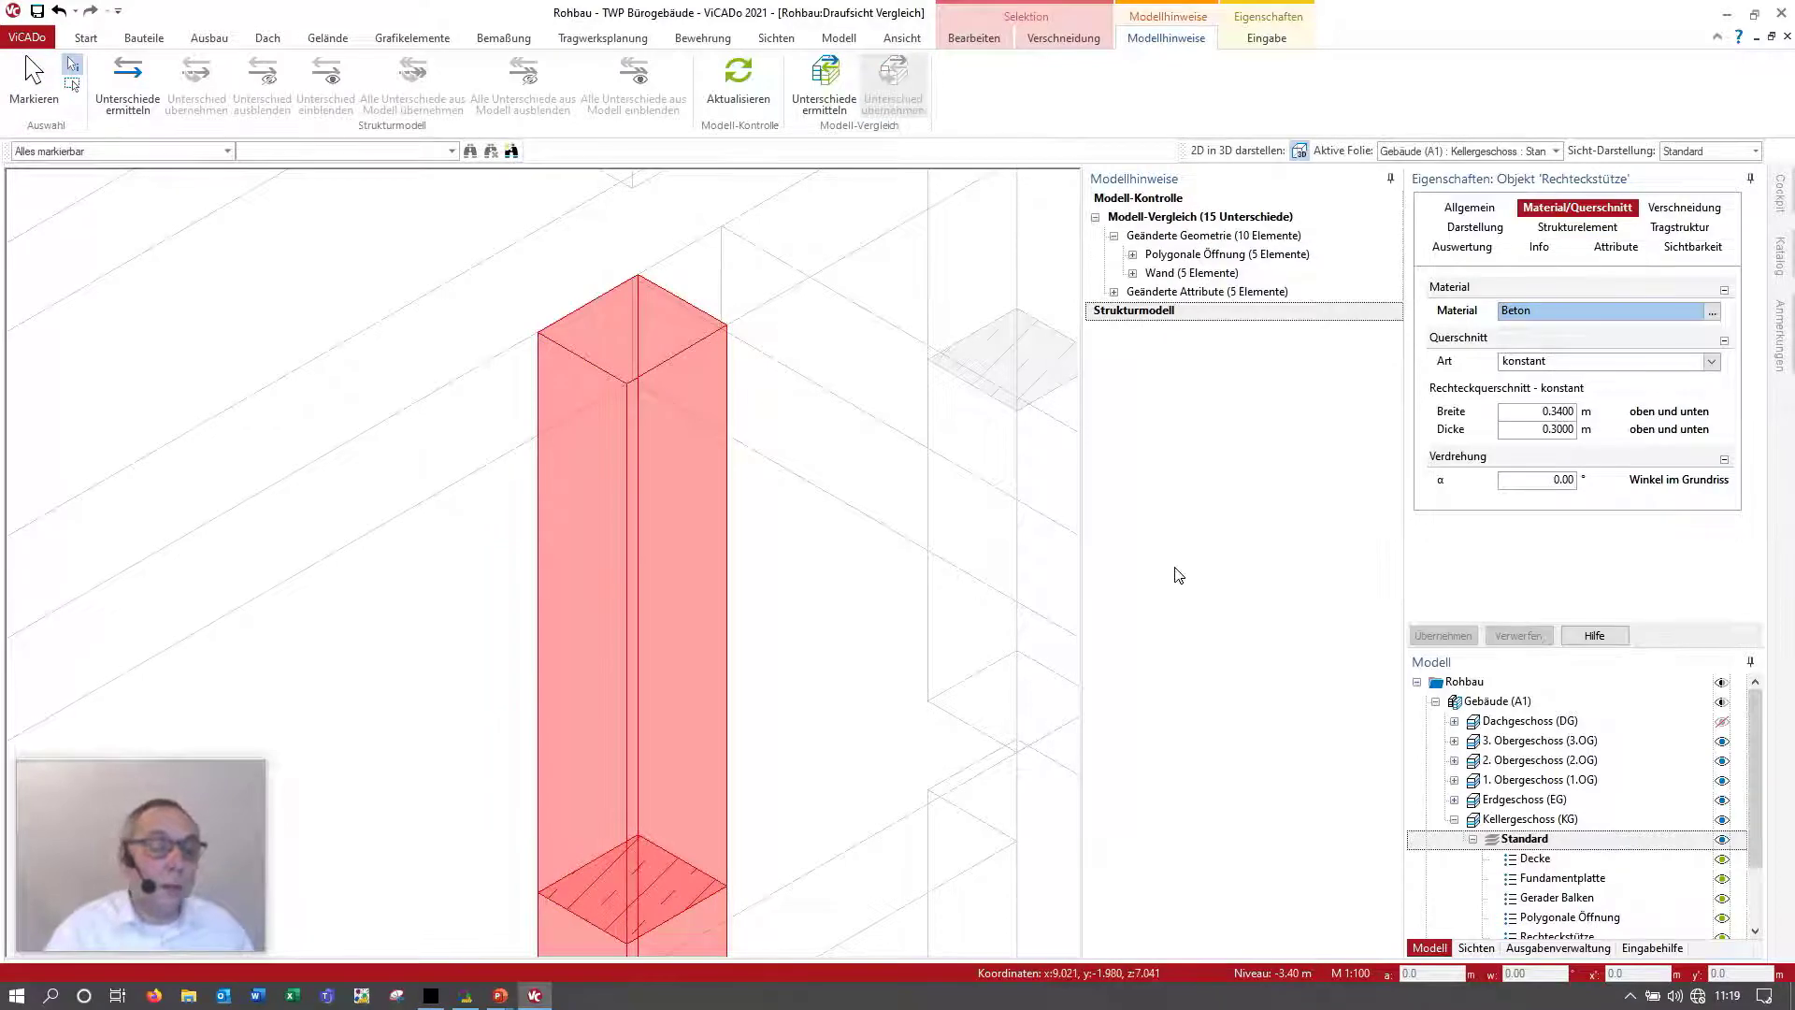
Step: List the changed walls and polygonal openings and inspect the active-model version of wall MwWa-1
scroll(682, 652, down, 5)
scroll(683, 653, down, 3)
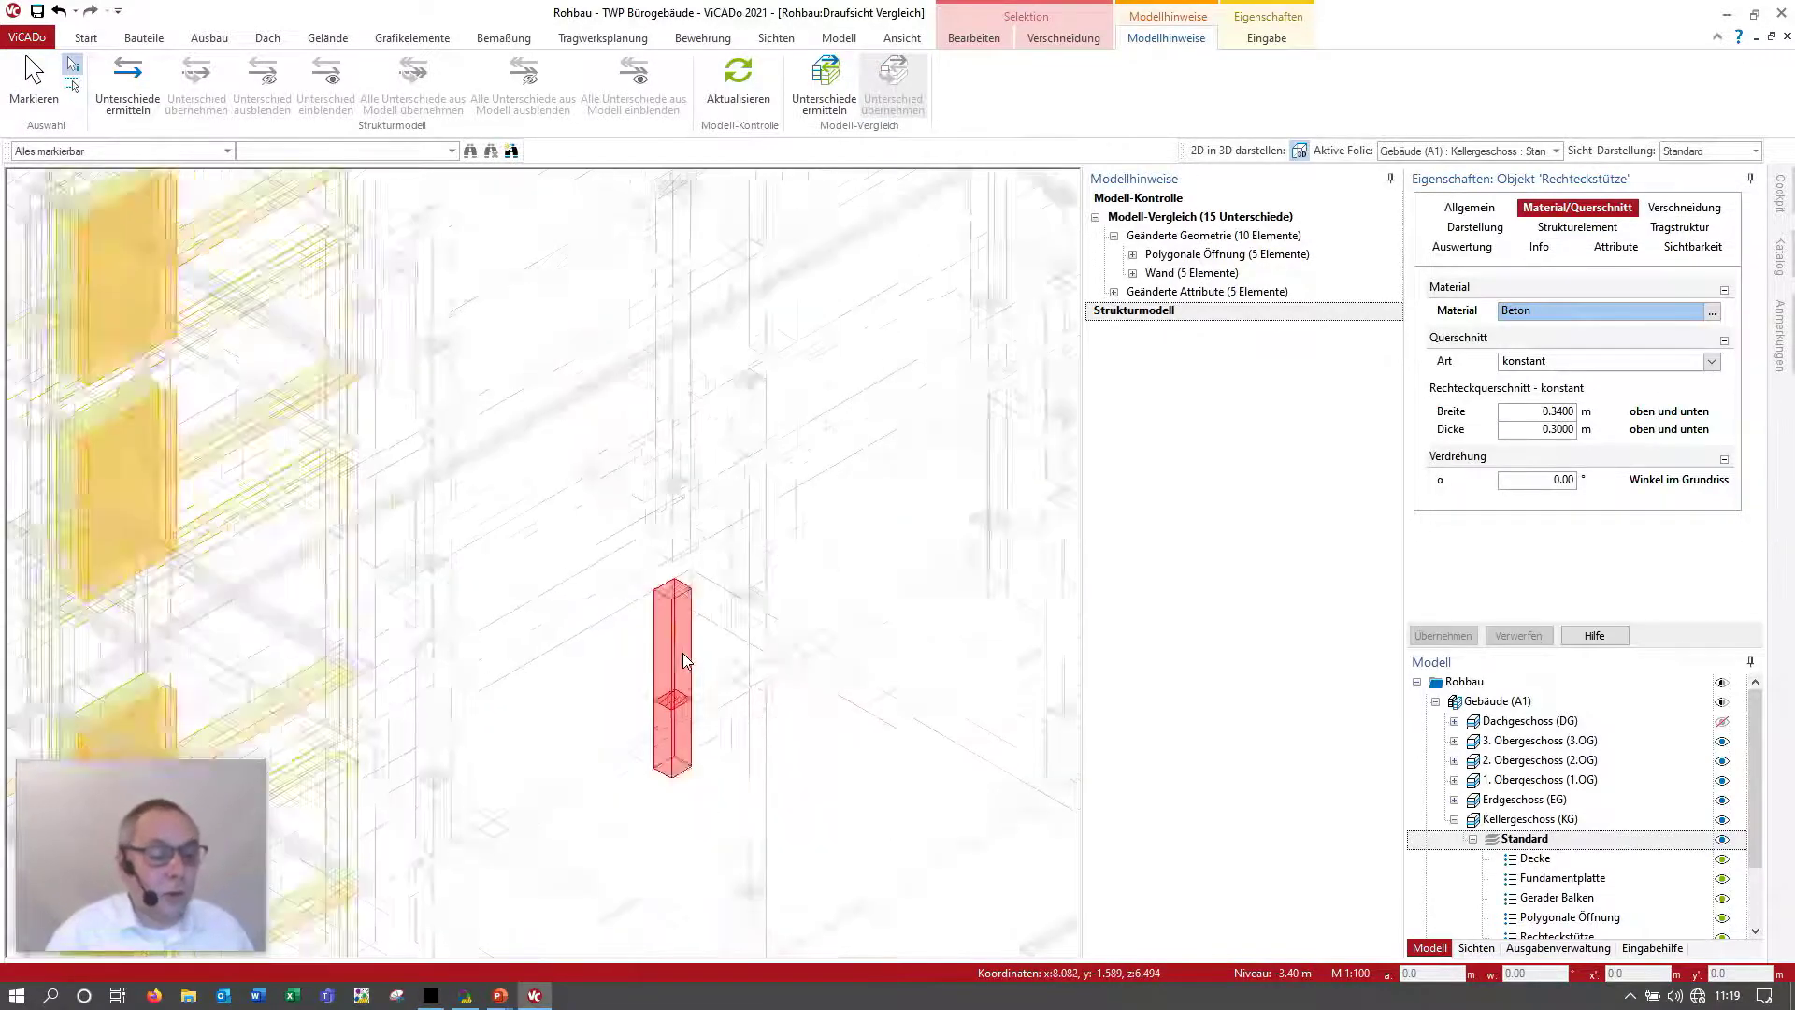
scroll(668, 692, down, 2)
middle_drag(656, 730, 772, 603)
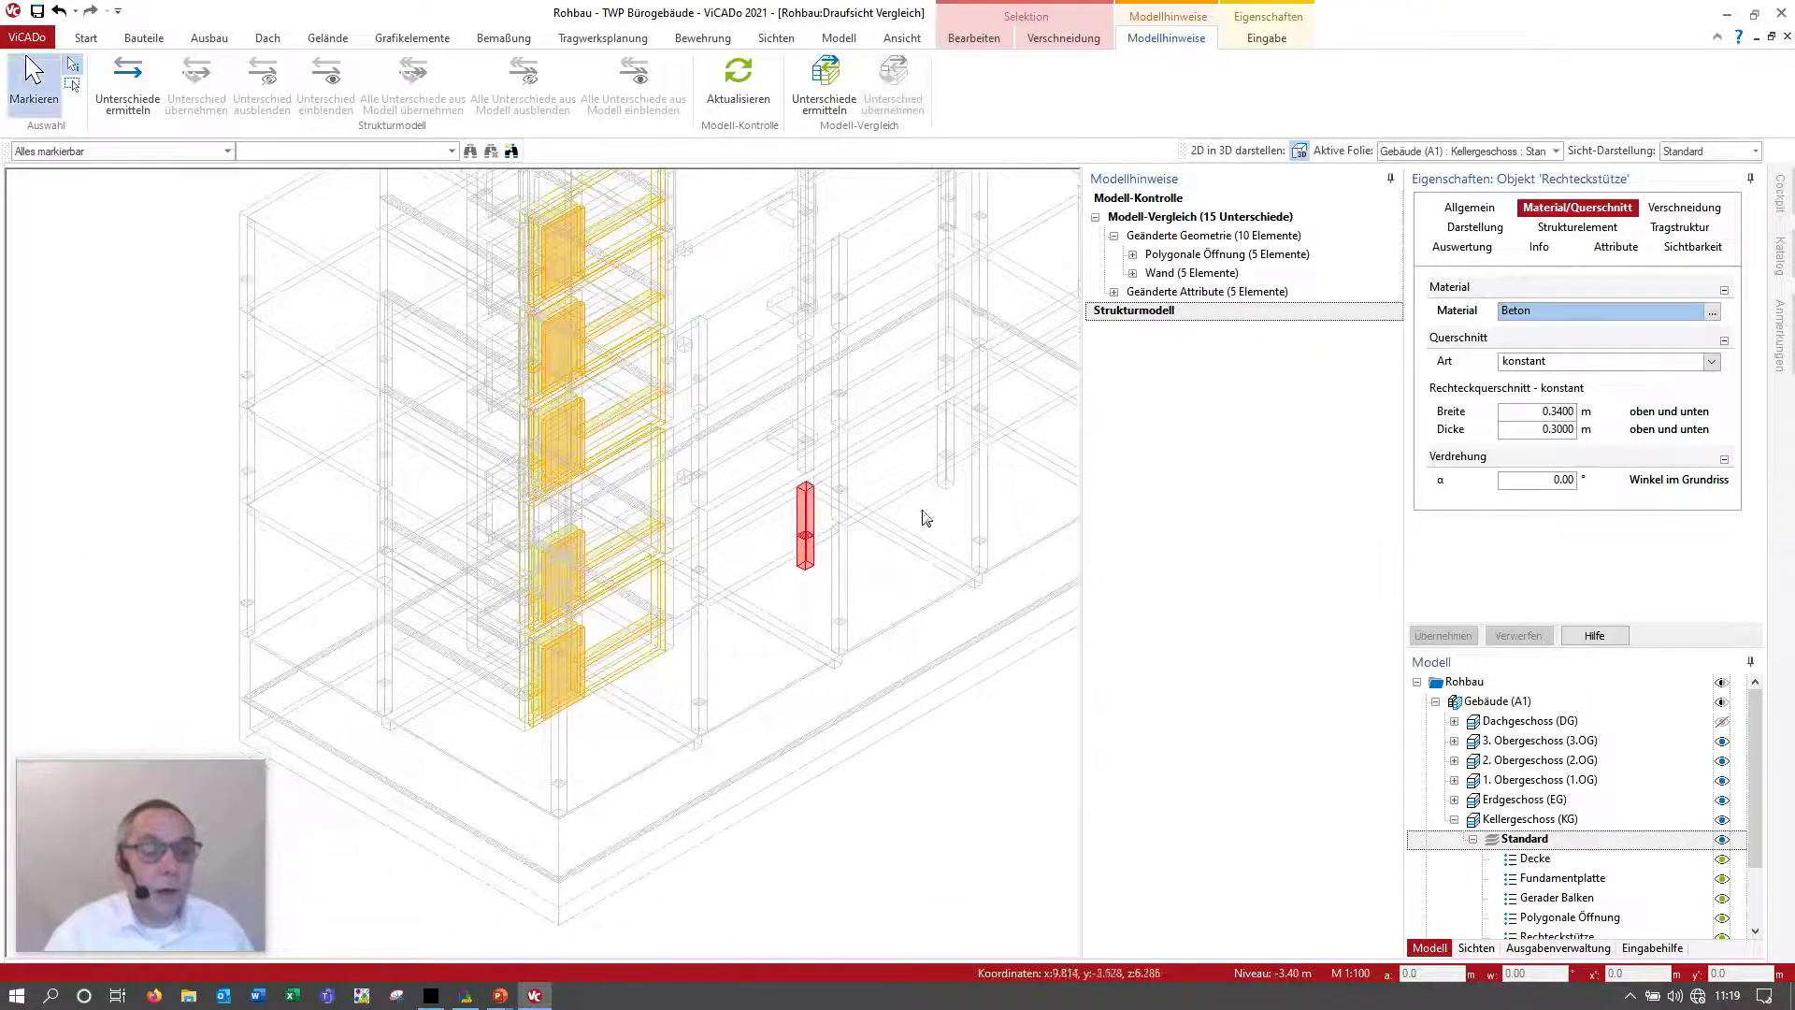
click(1137, 277)
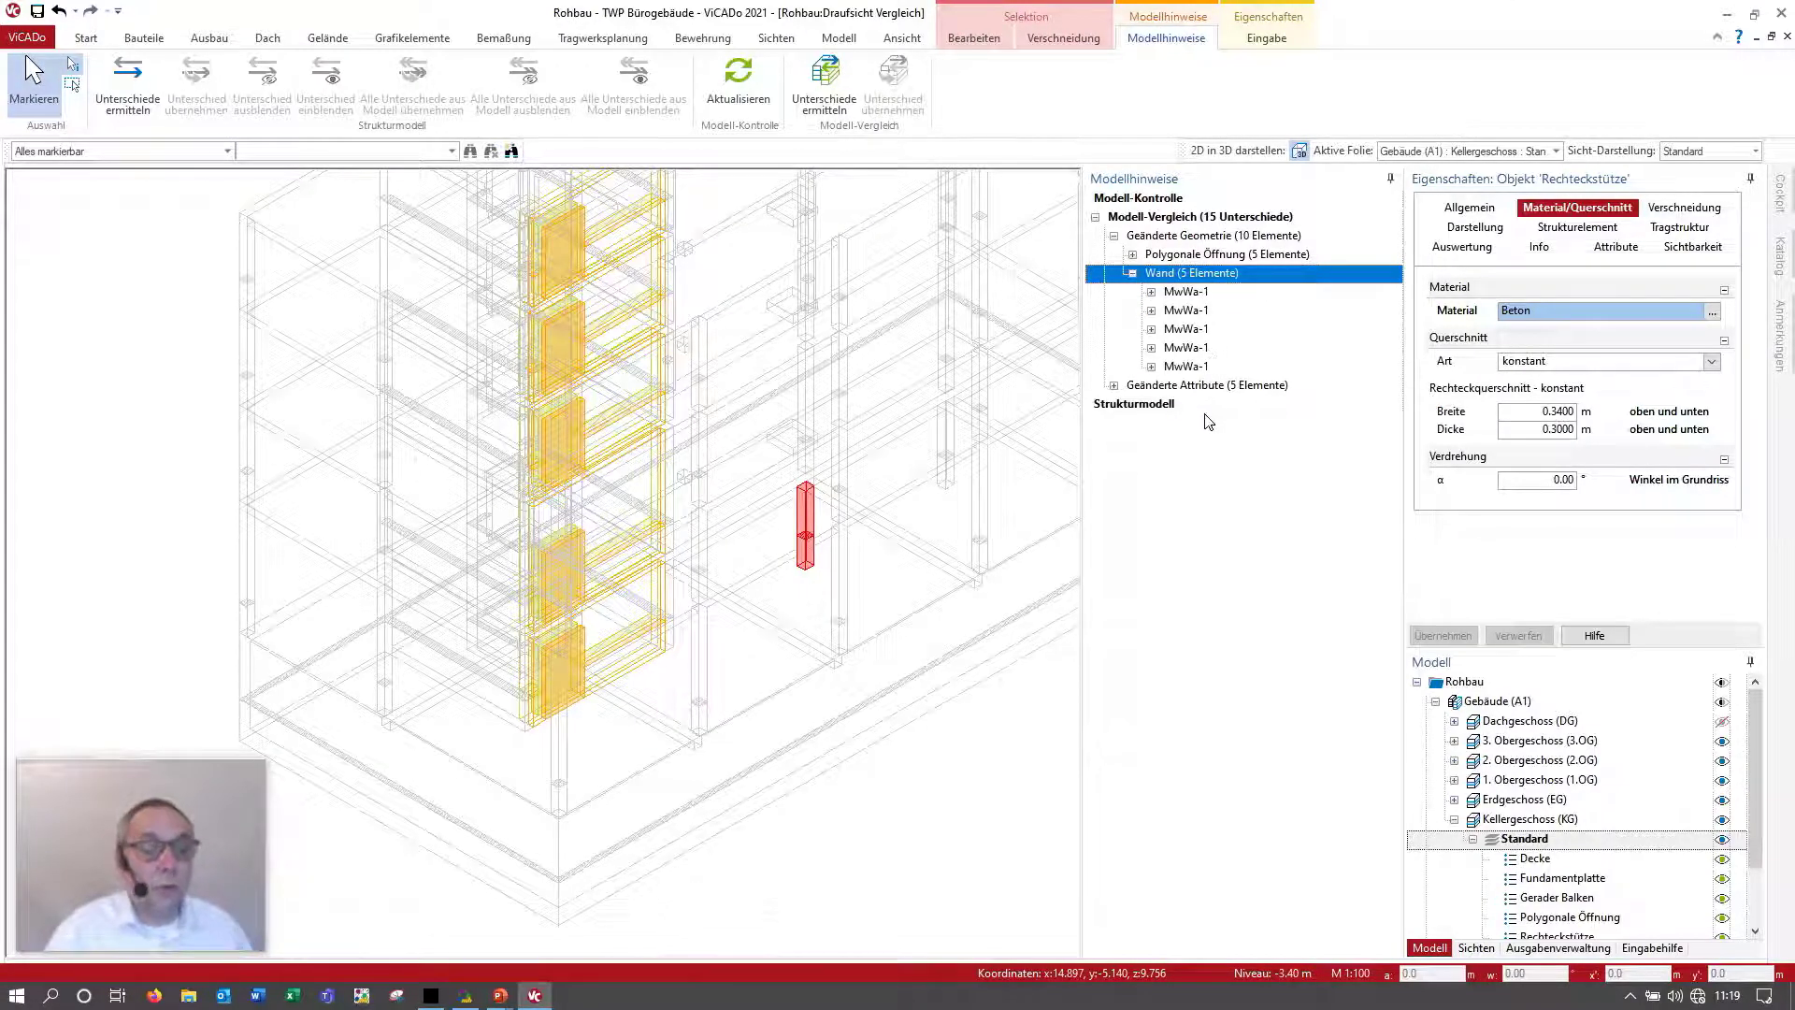
click(1134, 255)
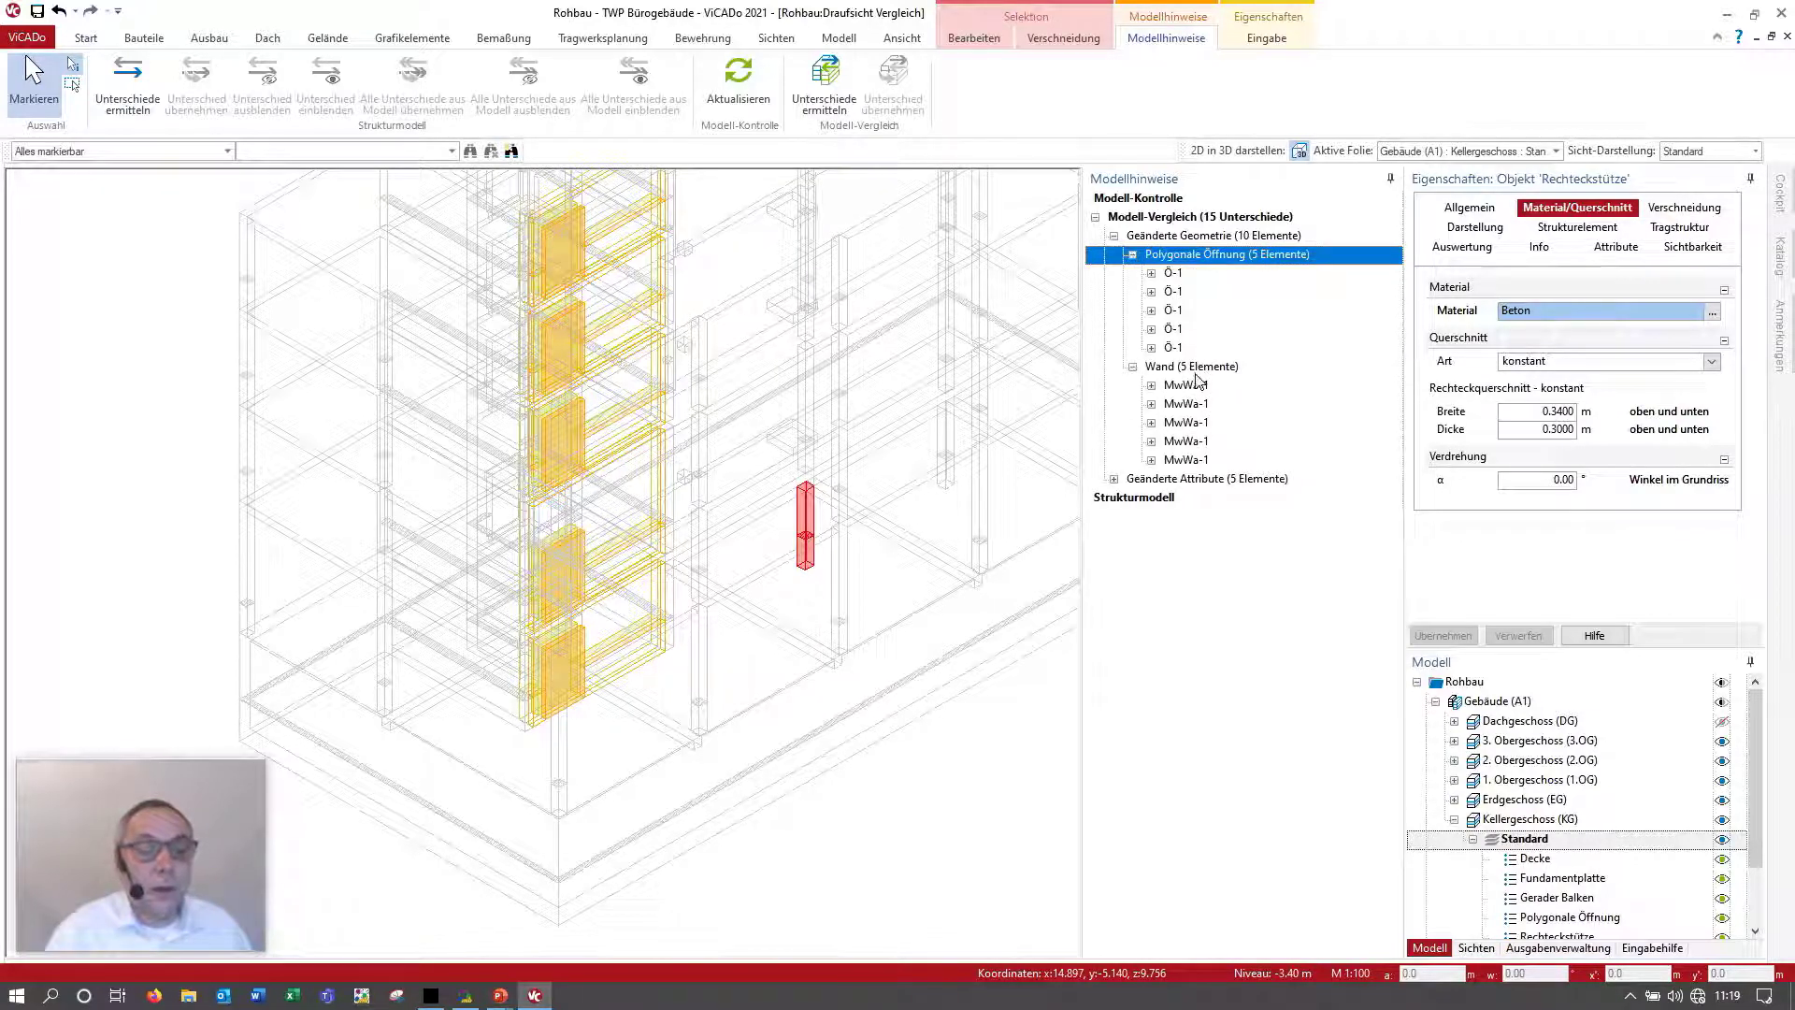
click(1151, 461)
click(1200, 480)
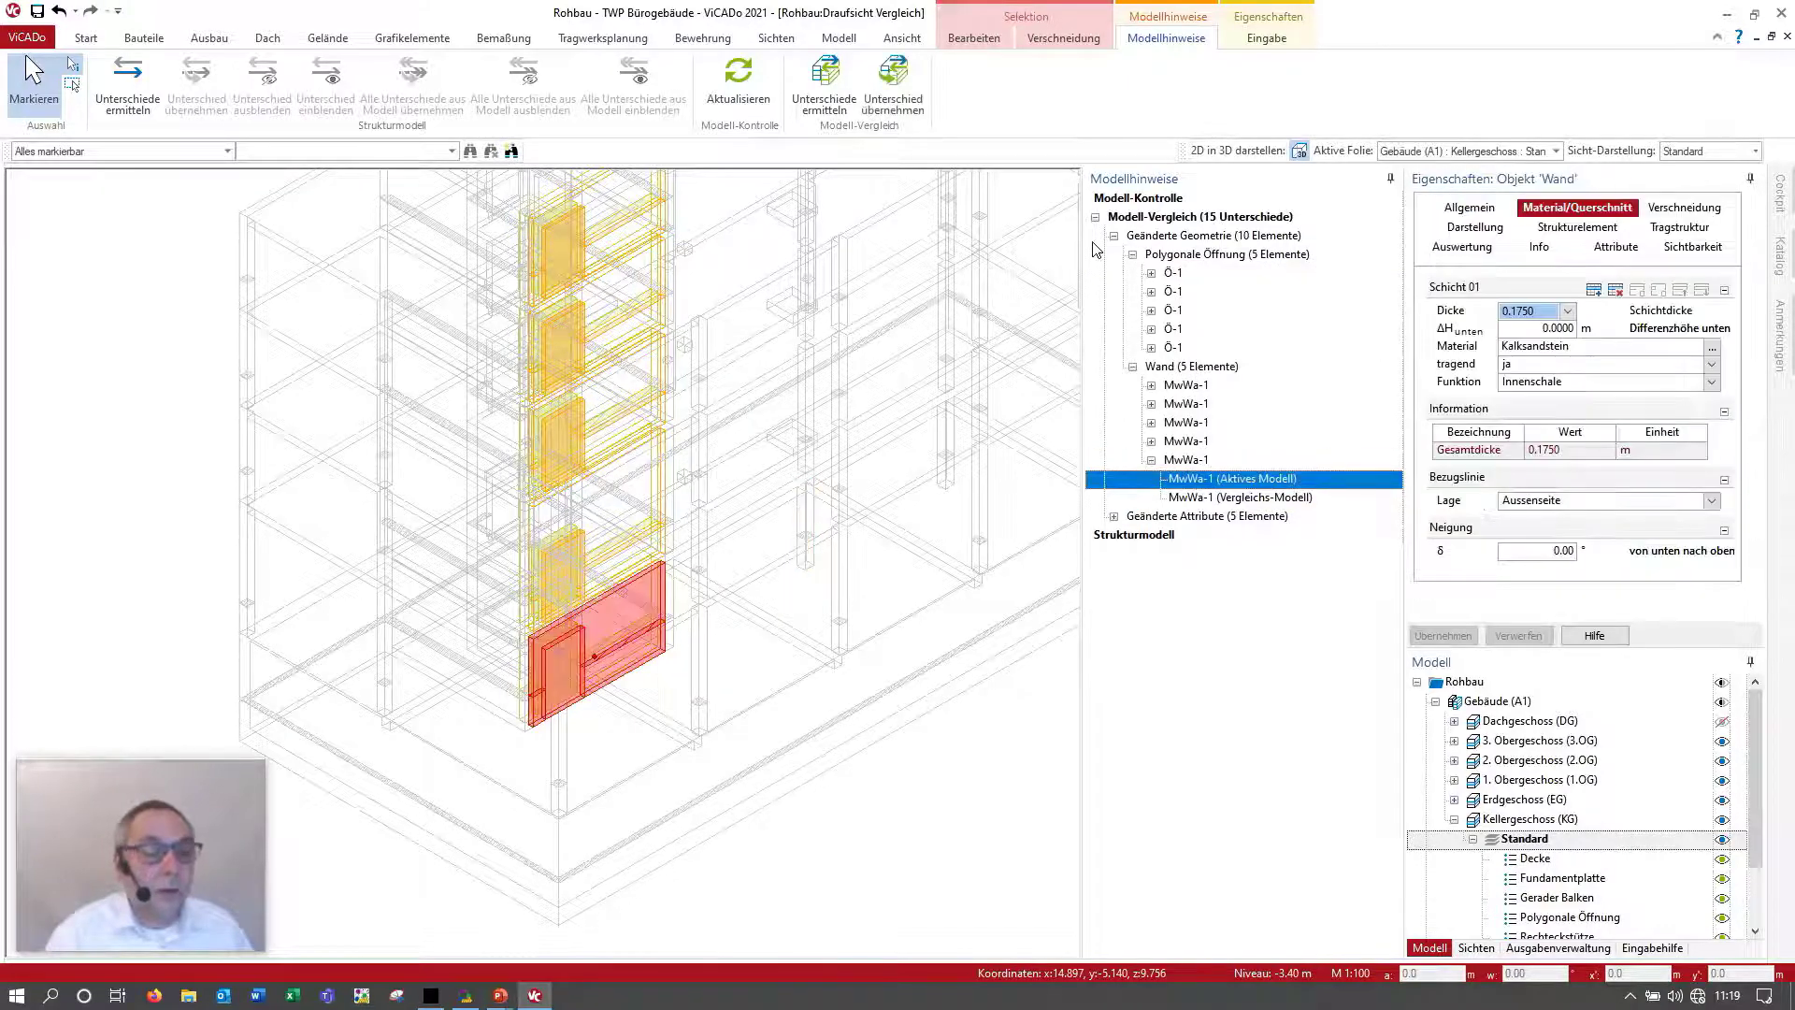
Step: Return to the 2D floor plan, zoom in, and expand both versions of opening Ö-1
click(1300, 151)
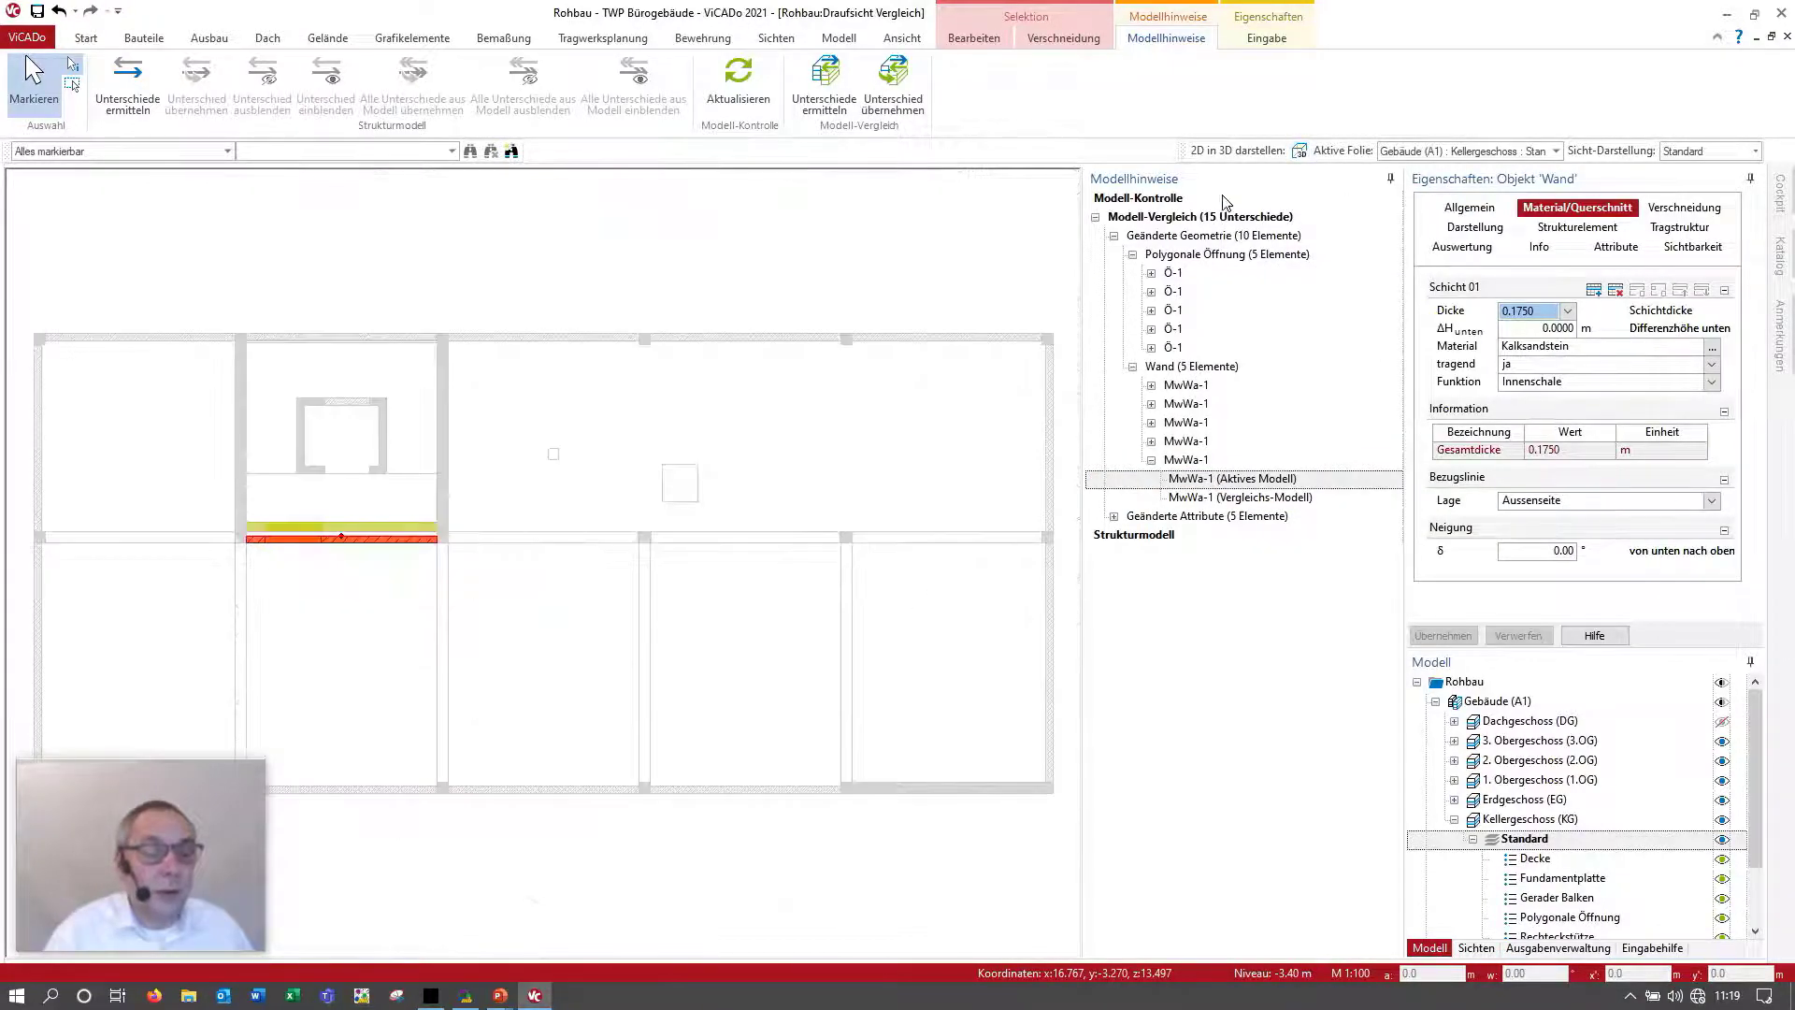
scroll(259, 552, up, 3)
scroll(259, 552, up, 2)
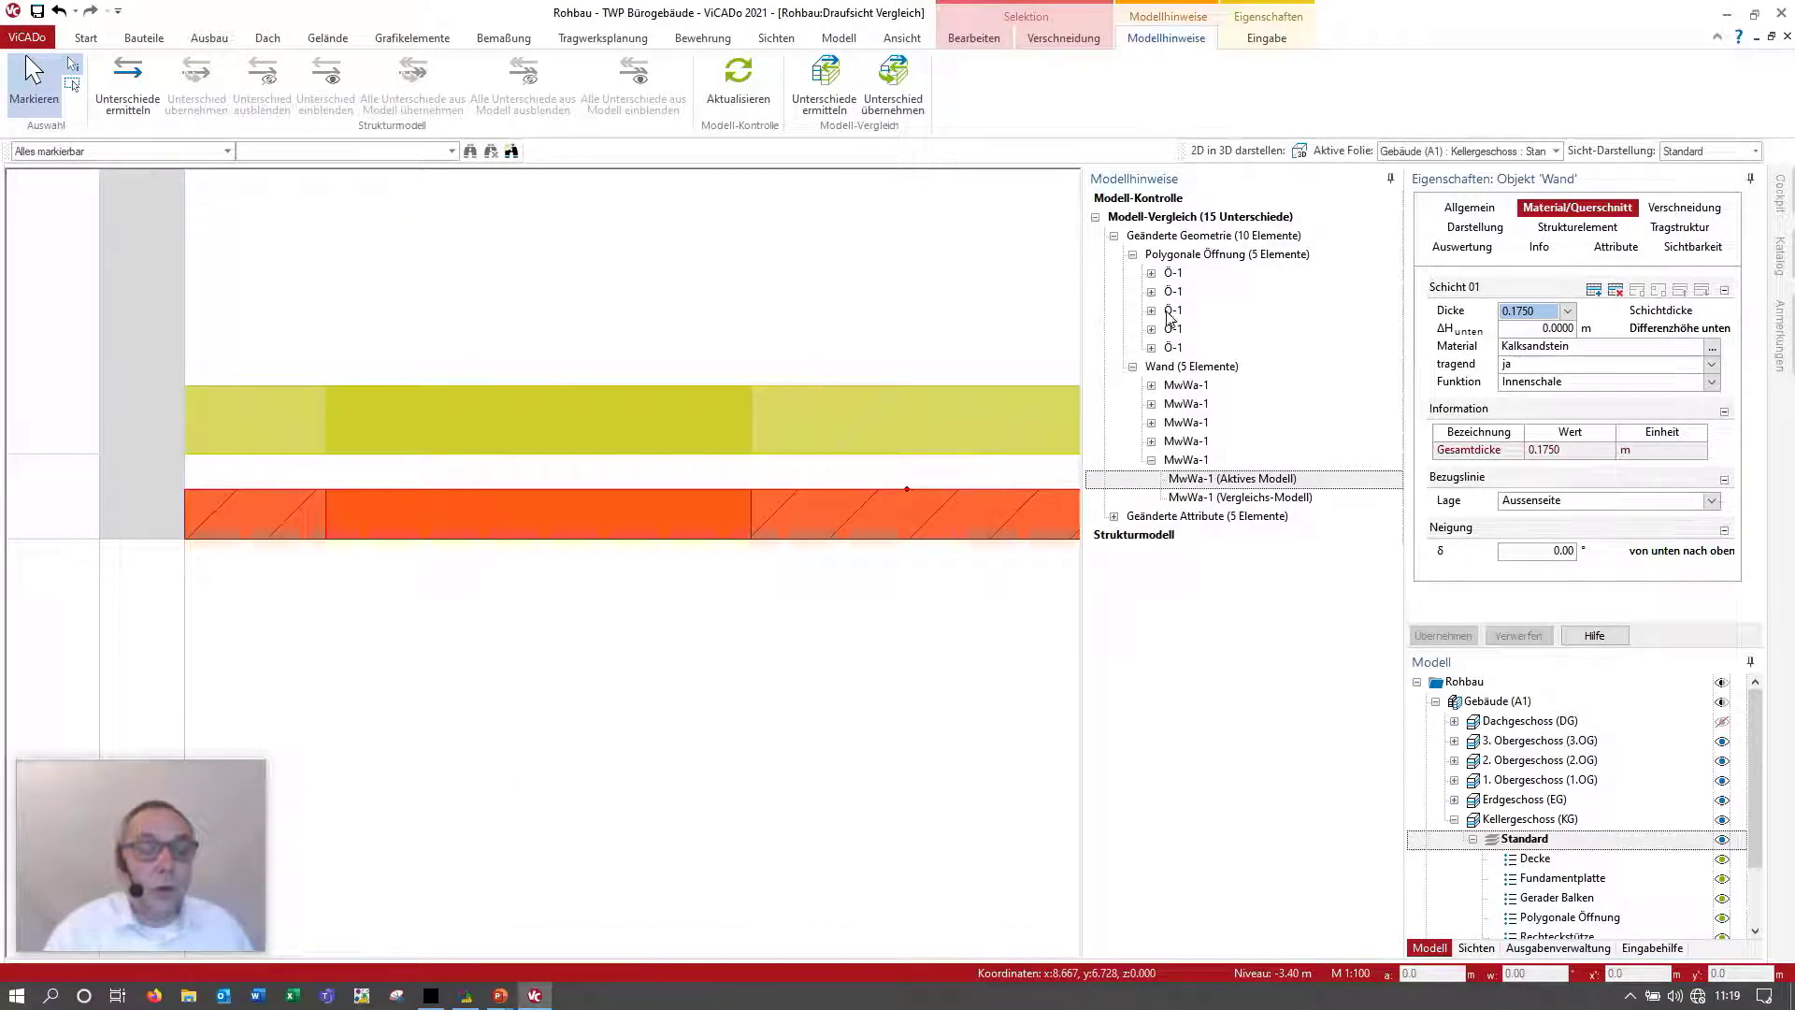
click(1151, 349)
click(1214, 370)
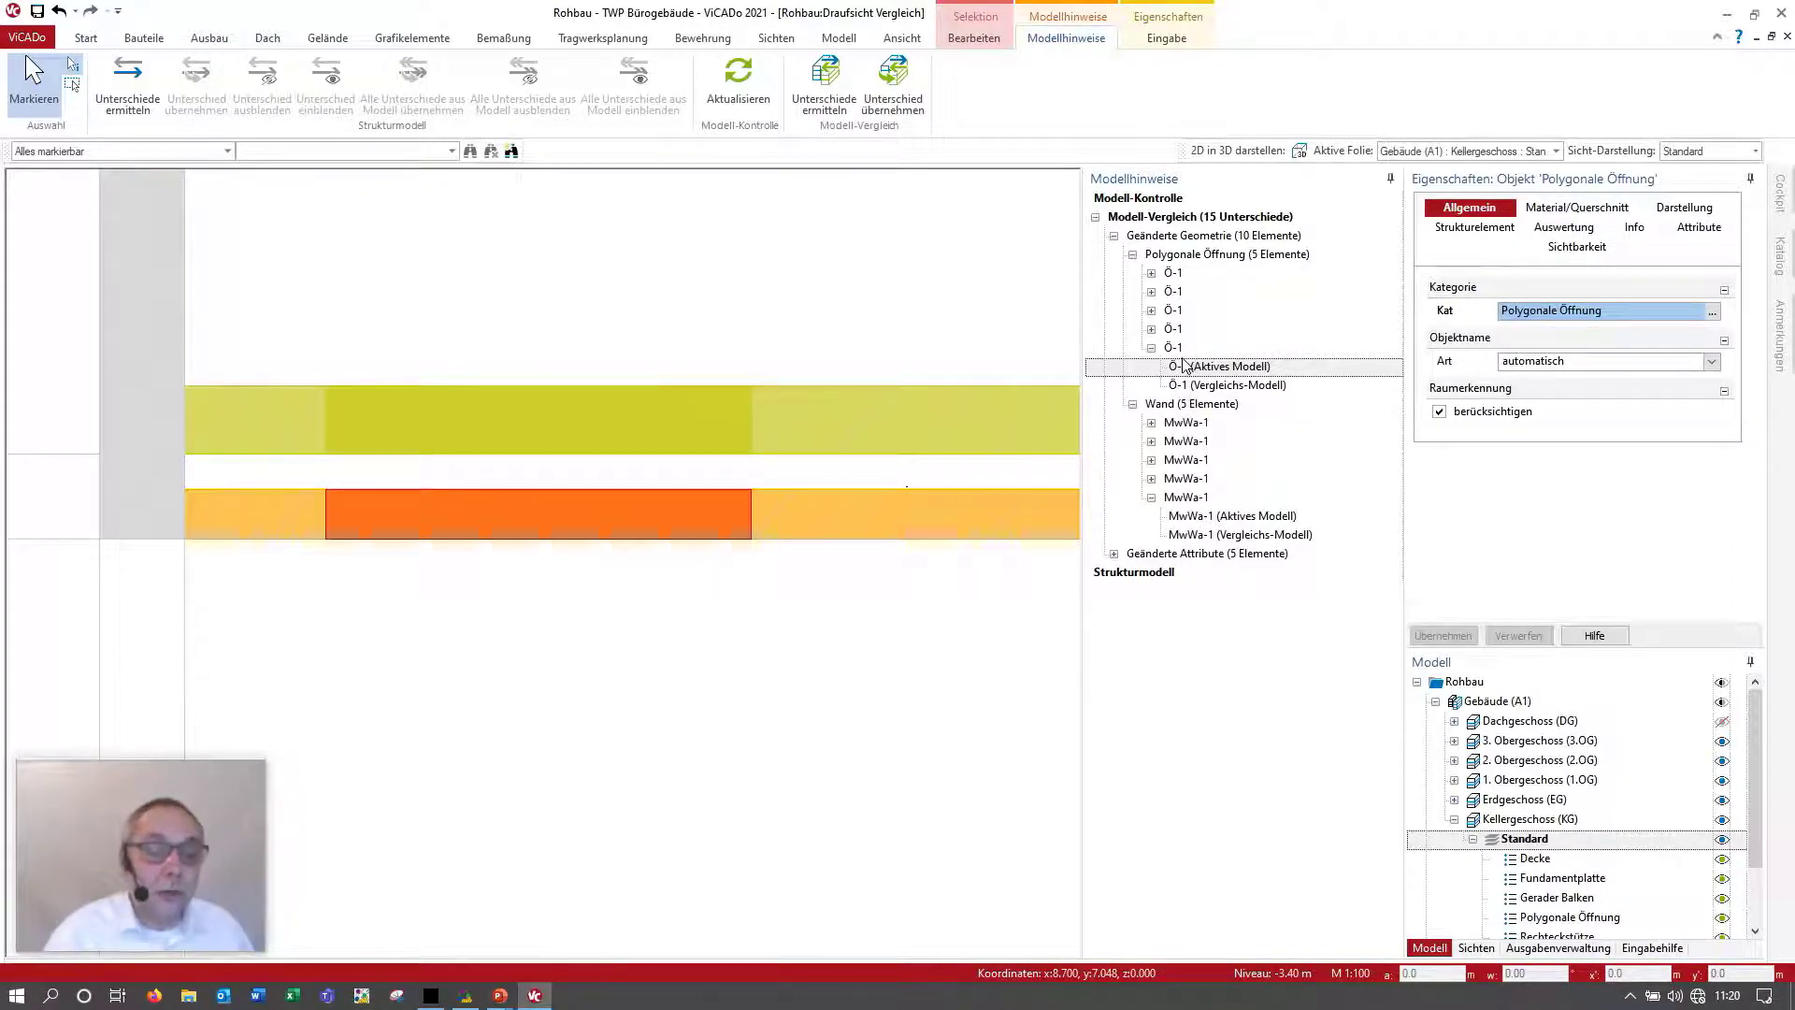
click(1132, 254)
click(1200, 390)
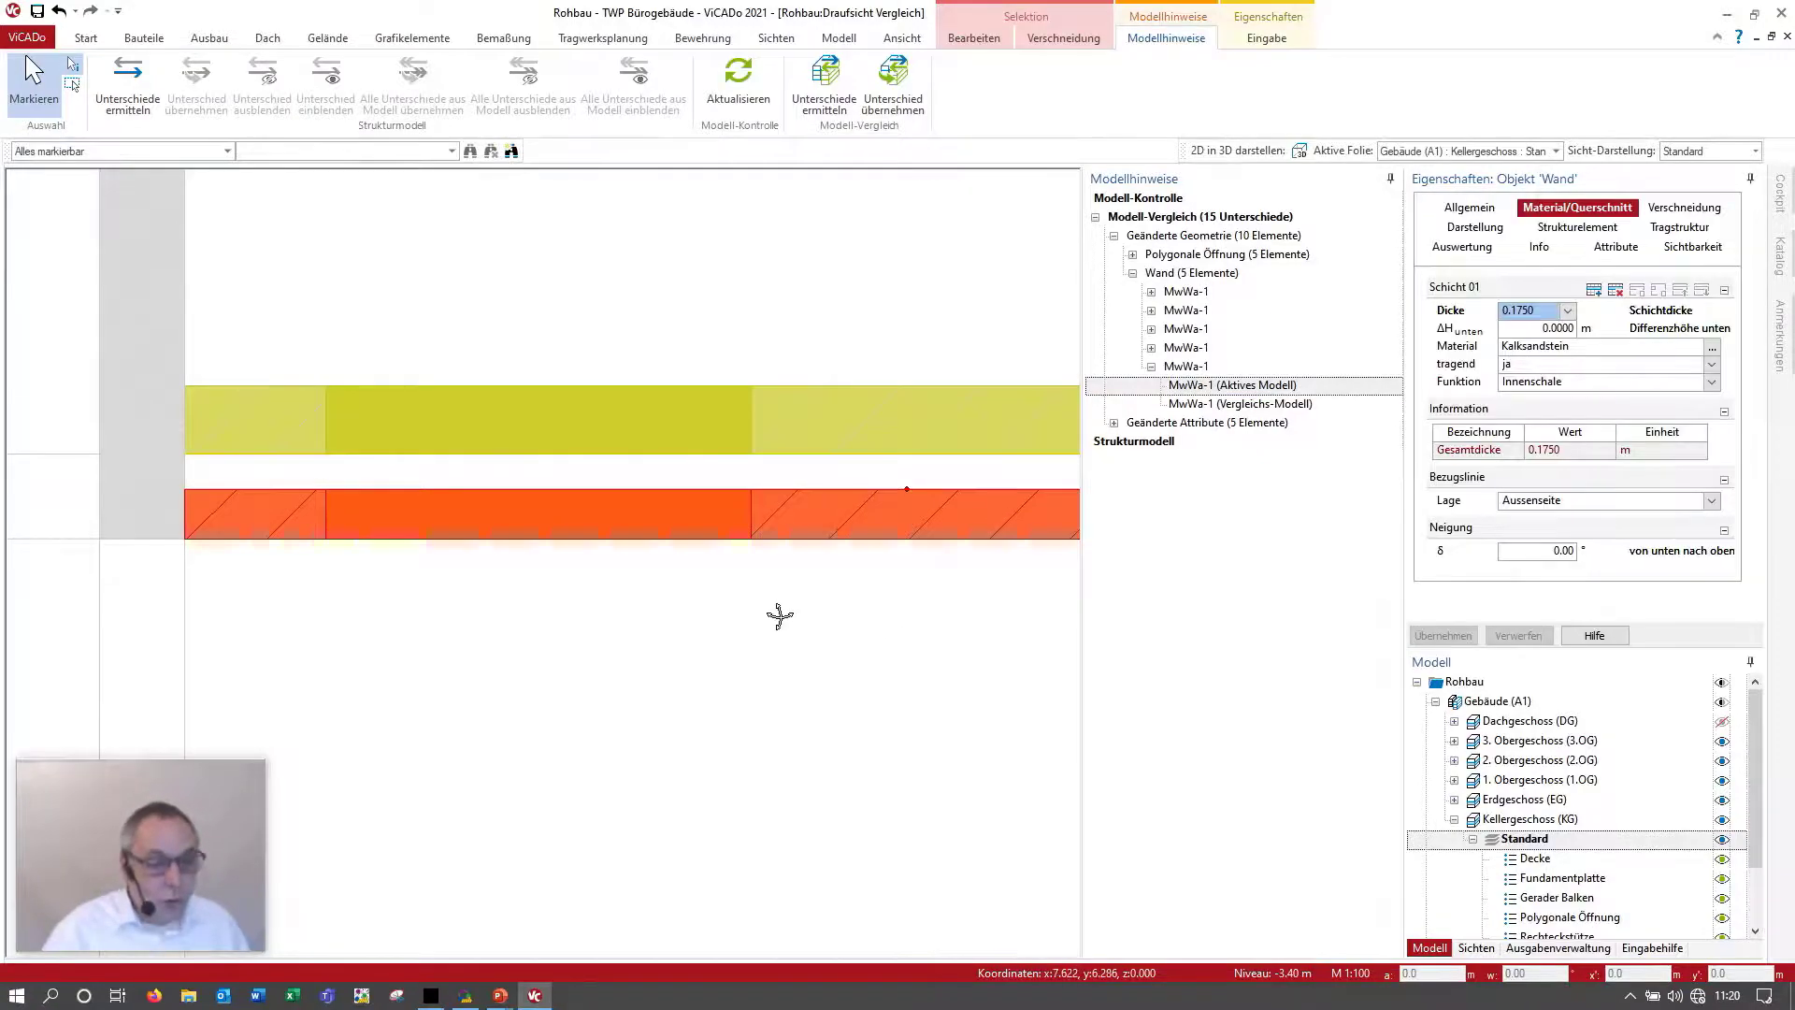
Step: Show the changed walls in 3D and re-run the model comparison
middle_drag(778, 616, 825, 683)
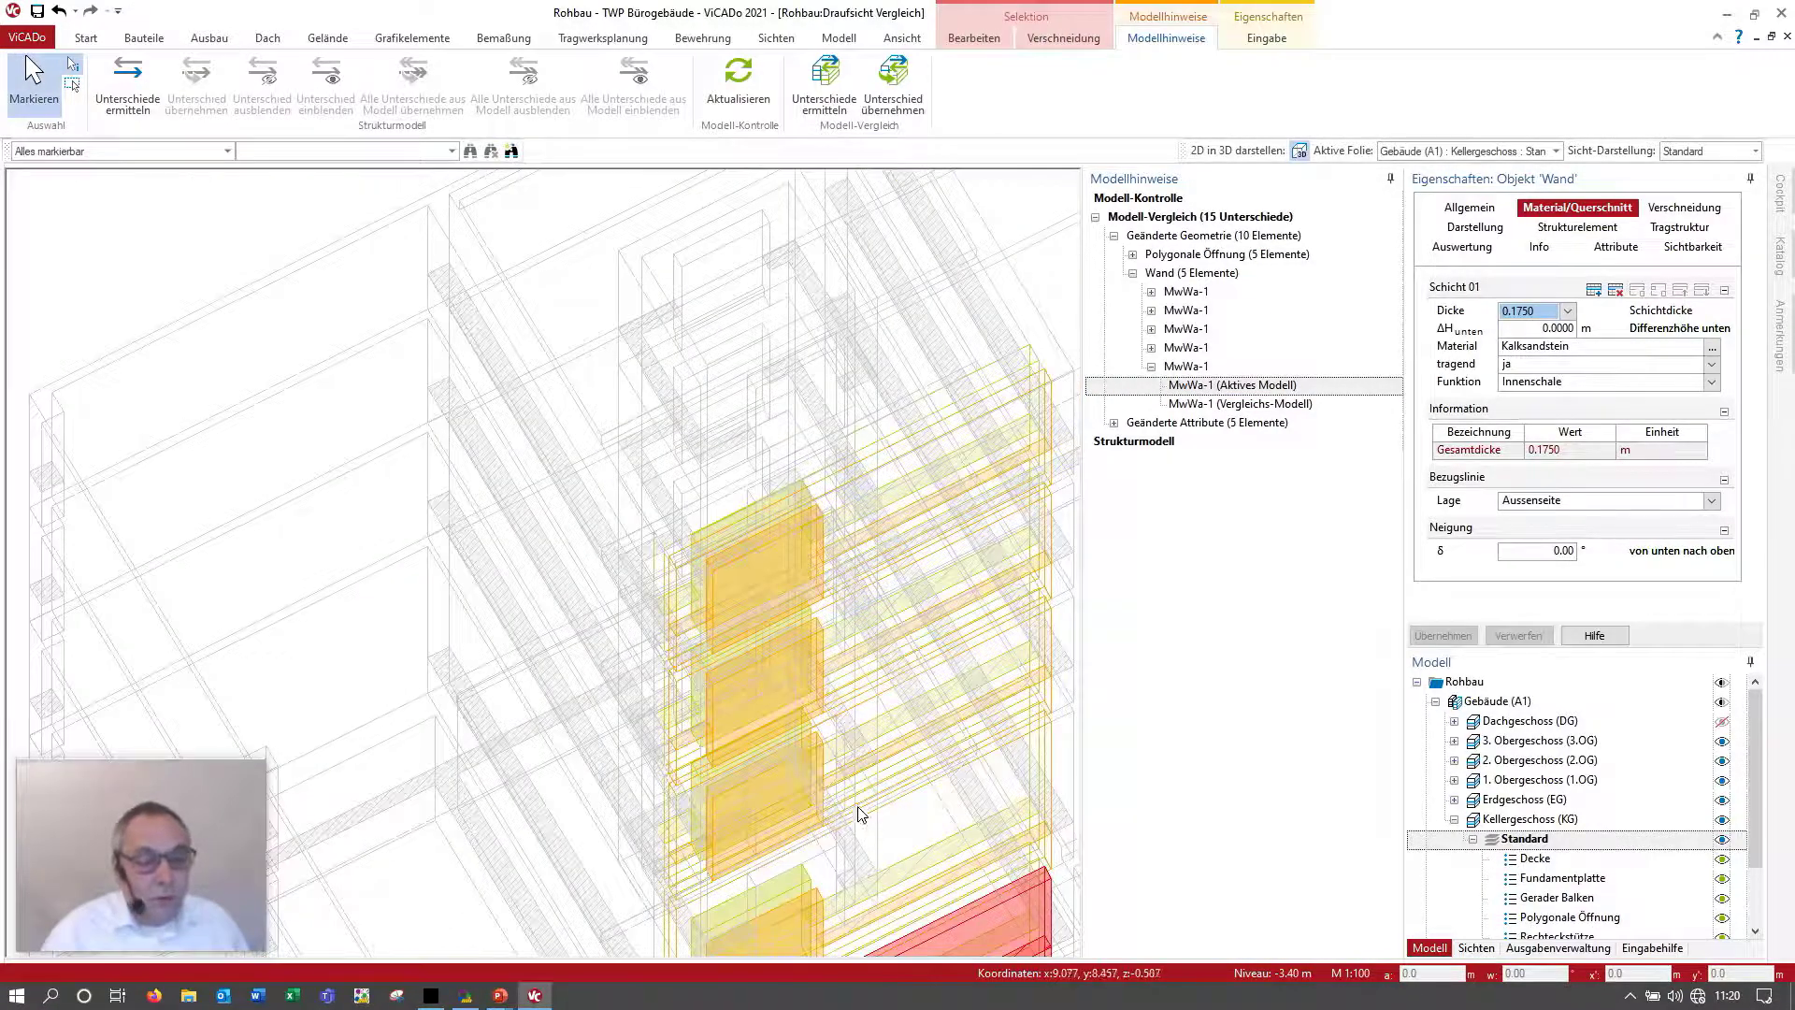
scroll(861, 814, up, 2)
scroll(879, 785, up, 1)
scroll(898, 765, up, 2)
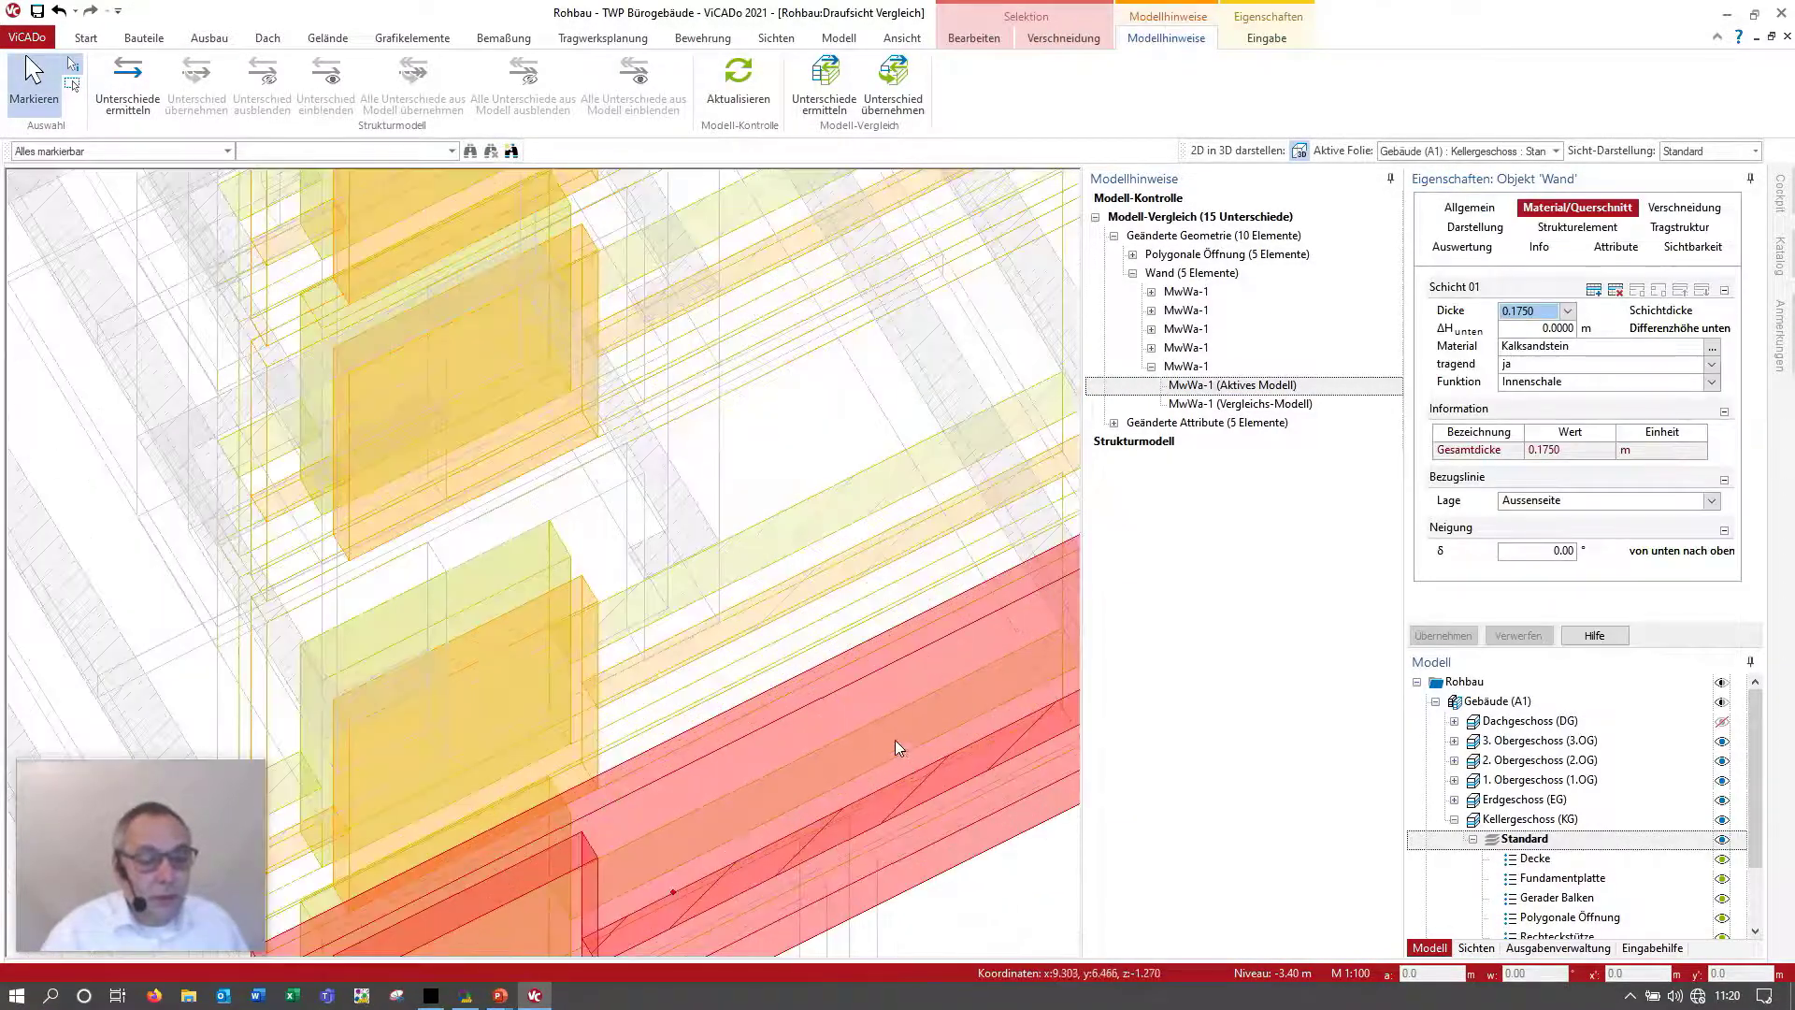
scroll(870, 701, down, 2)
scroll(878, 598, down, 1)
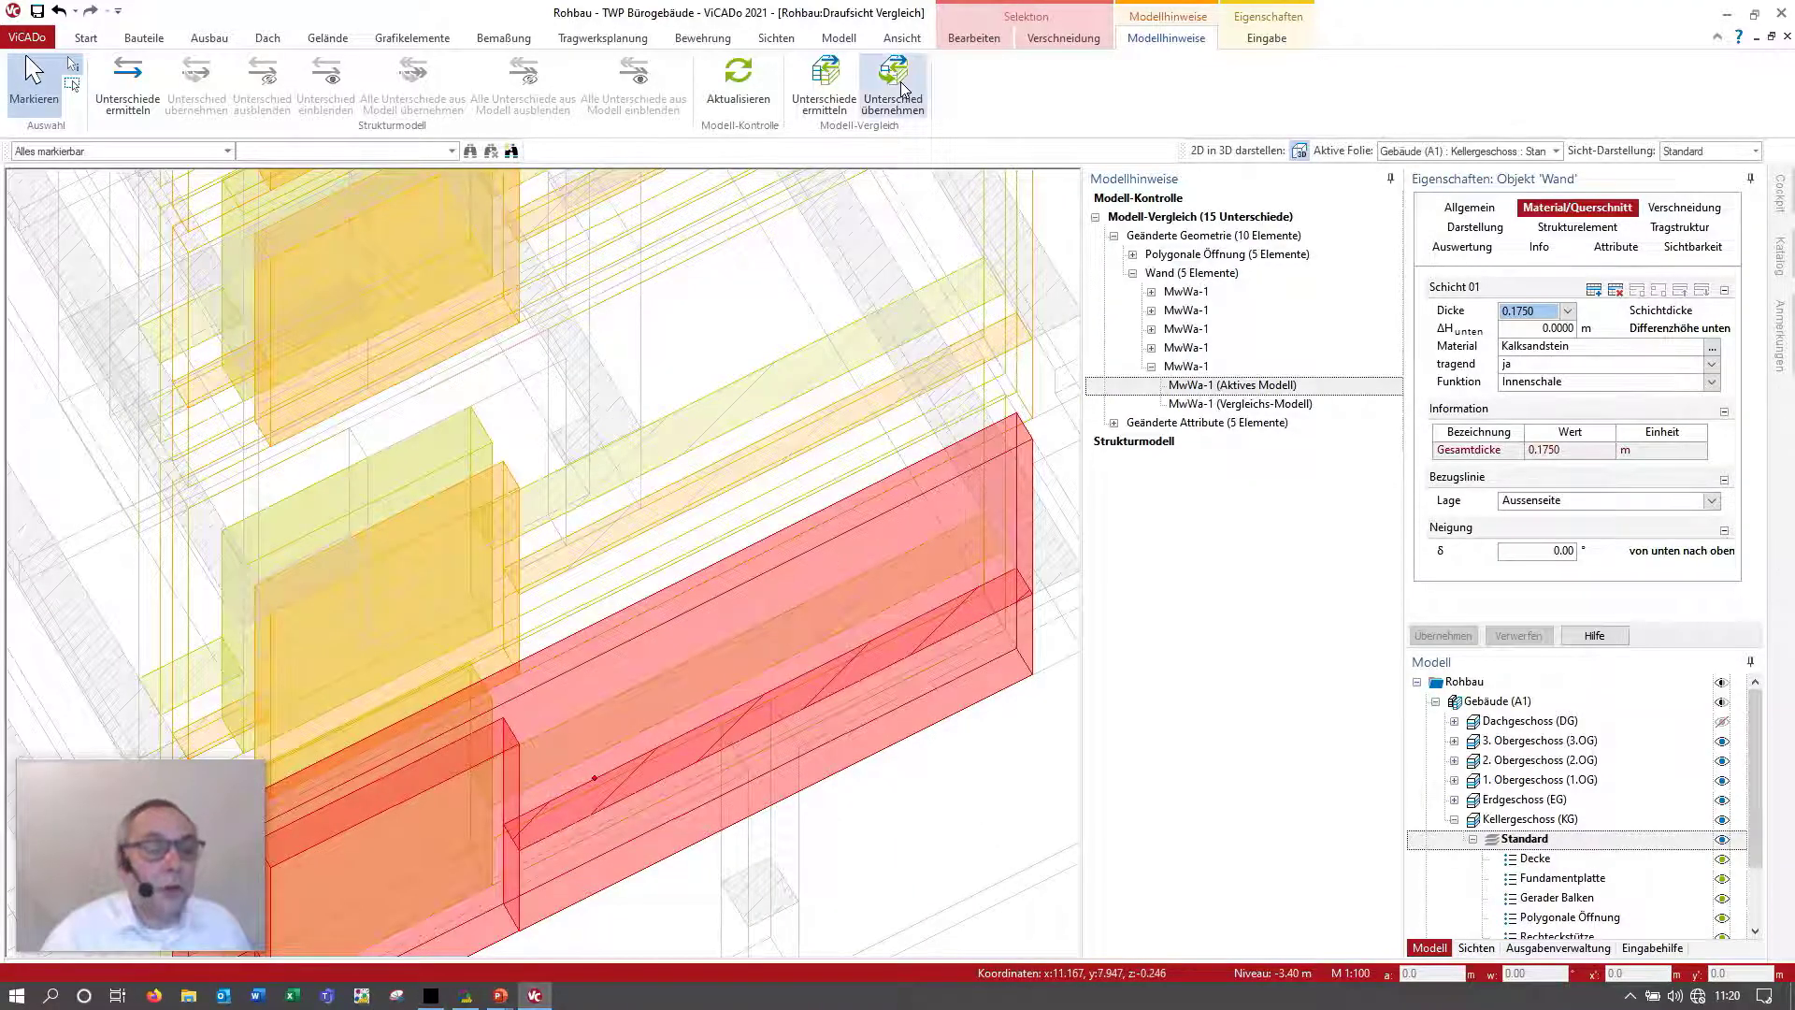
right_click(1213, 393)
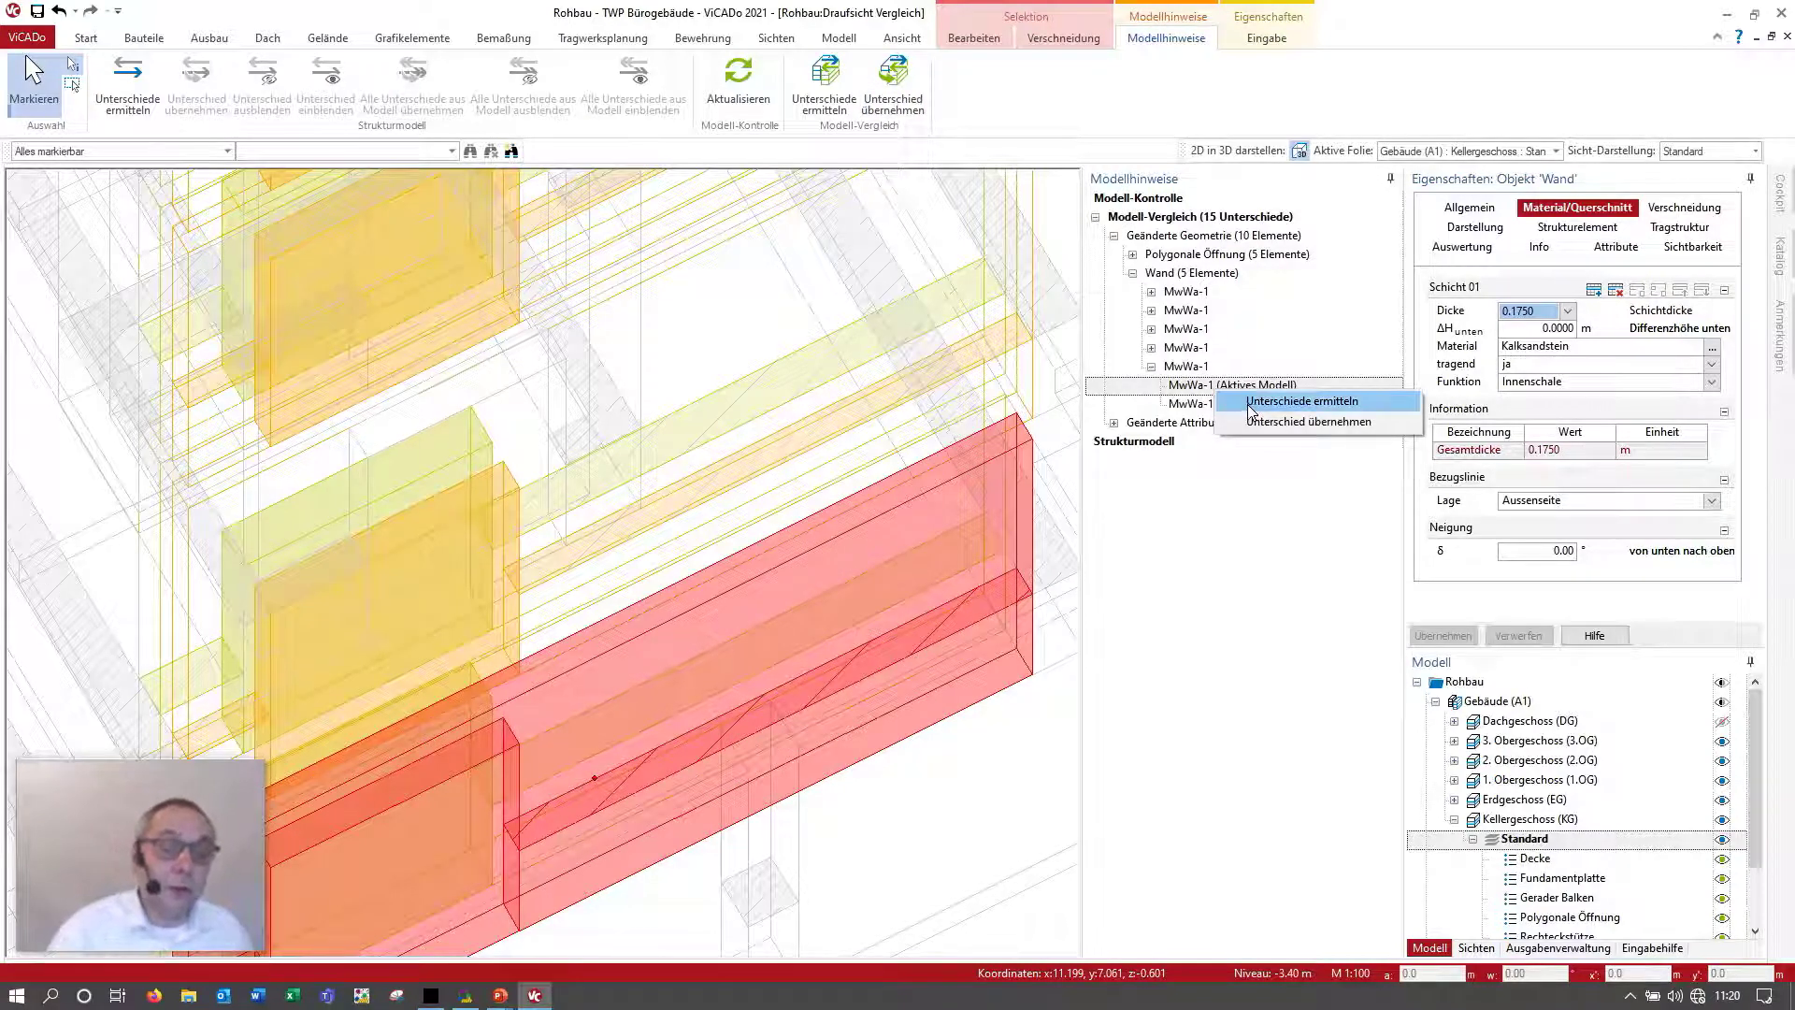
click(1250, 410)
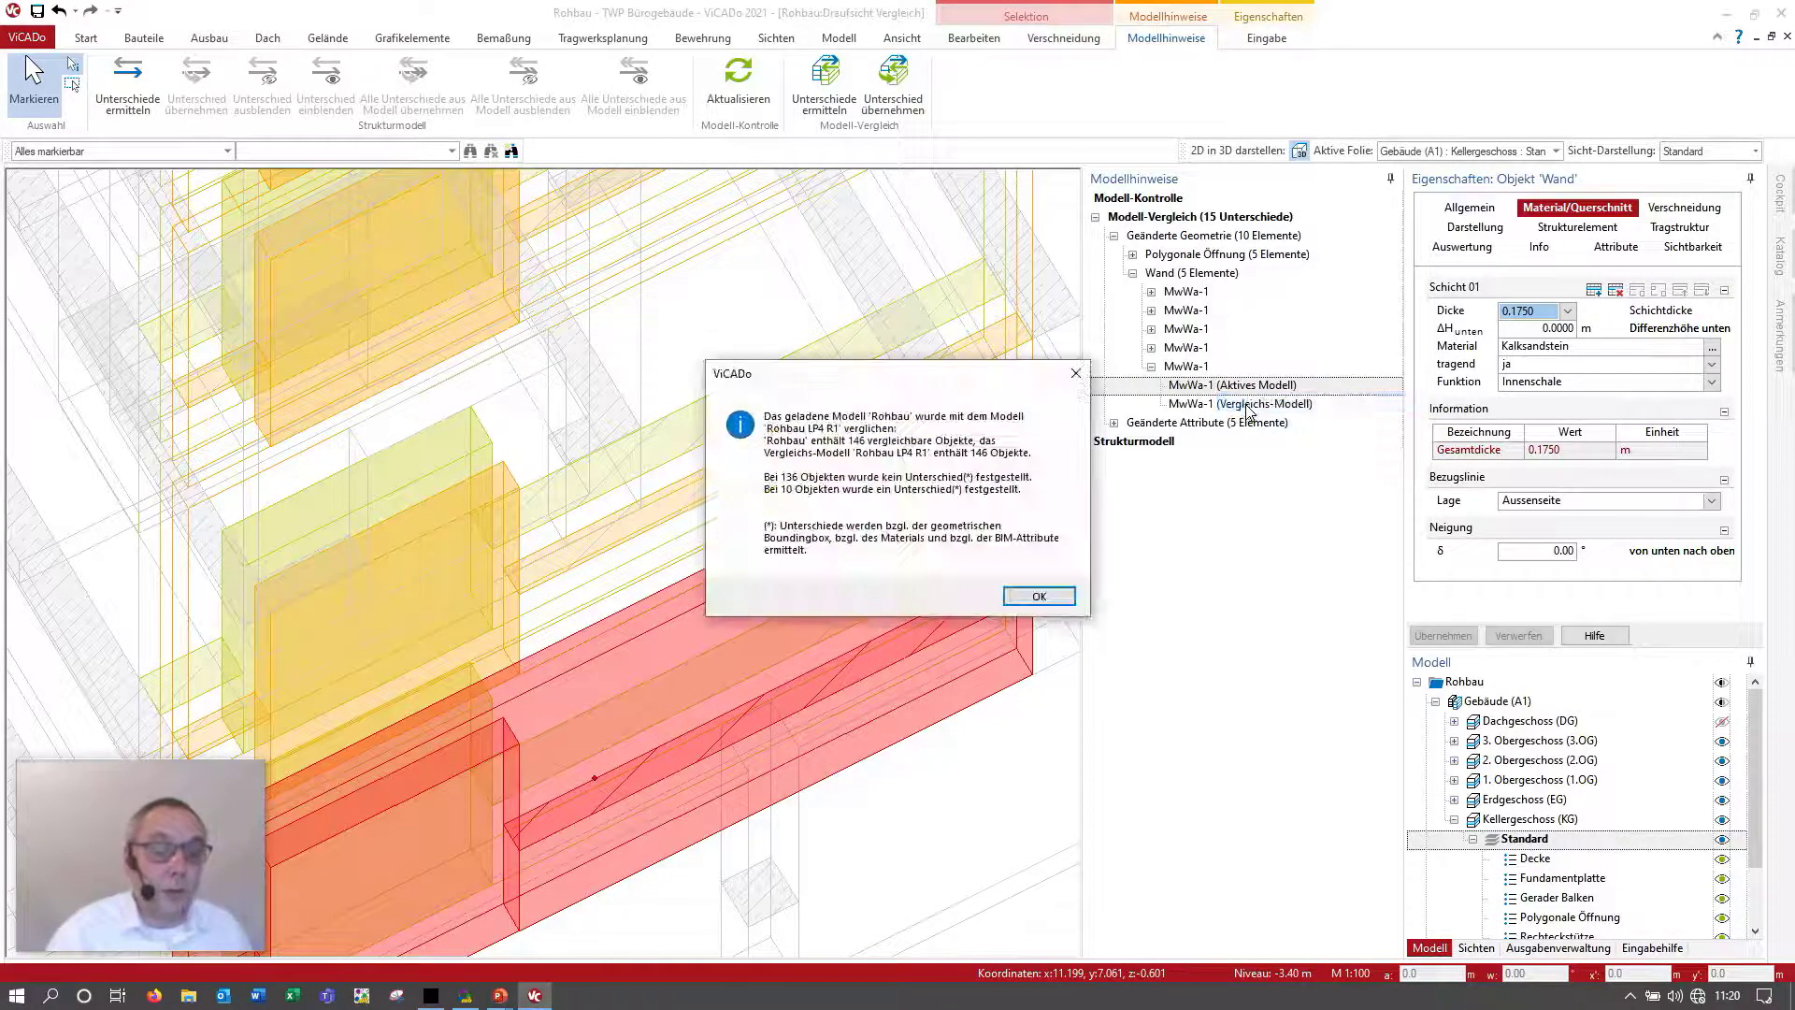
click(1047, 597)
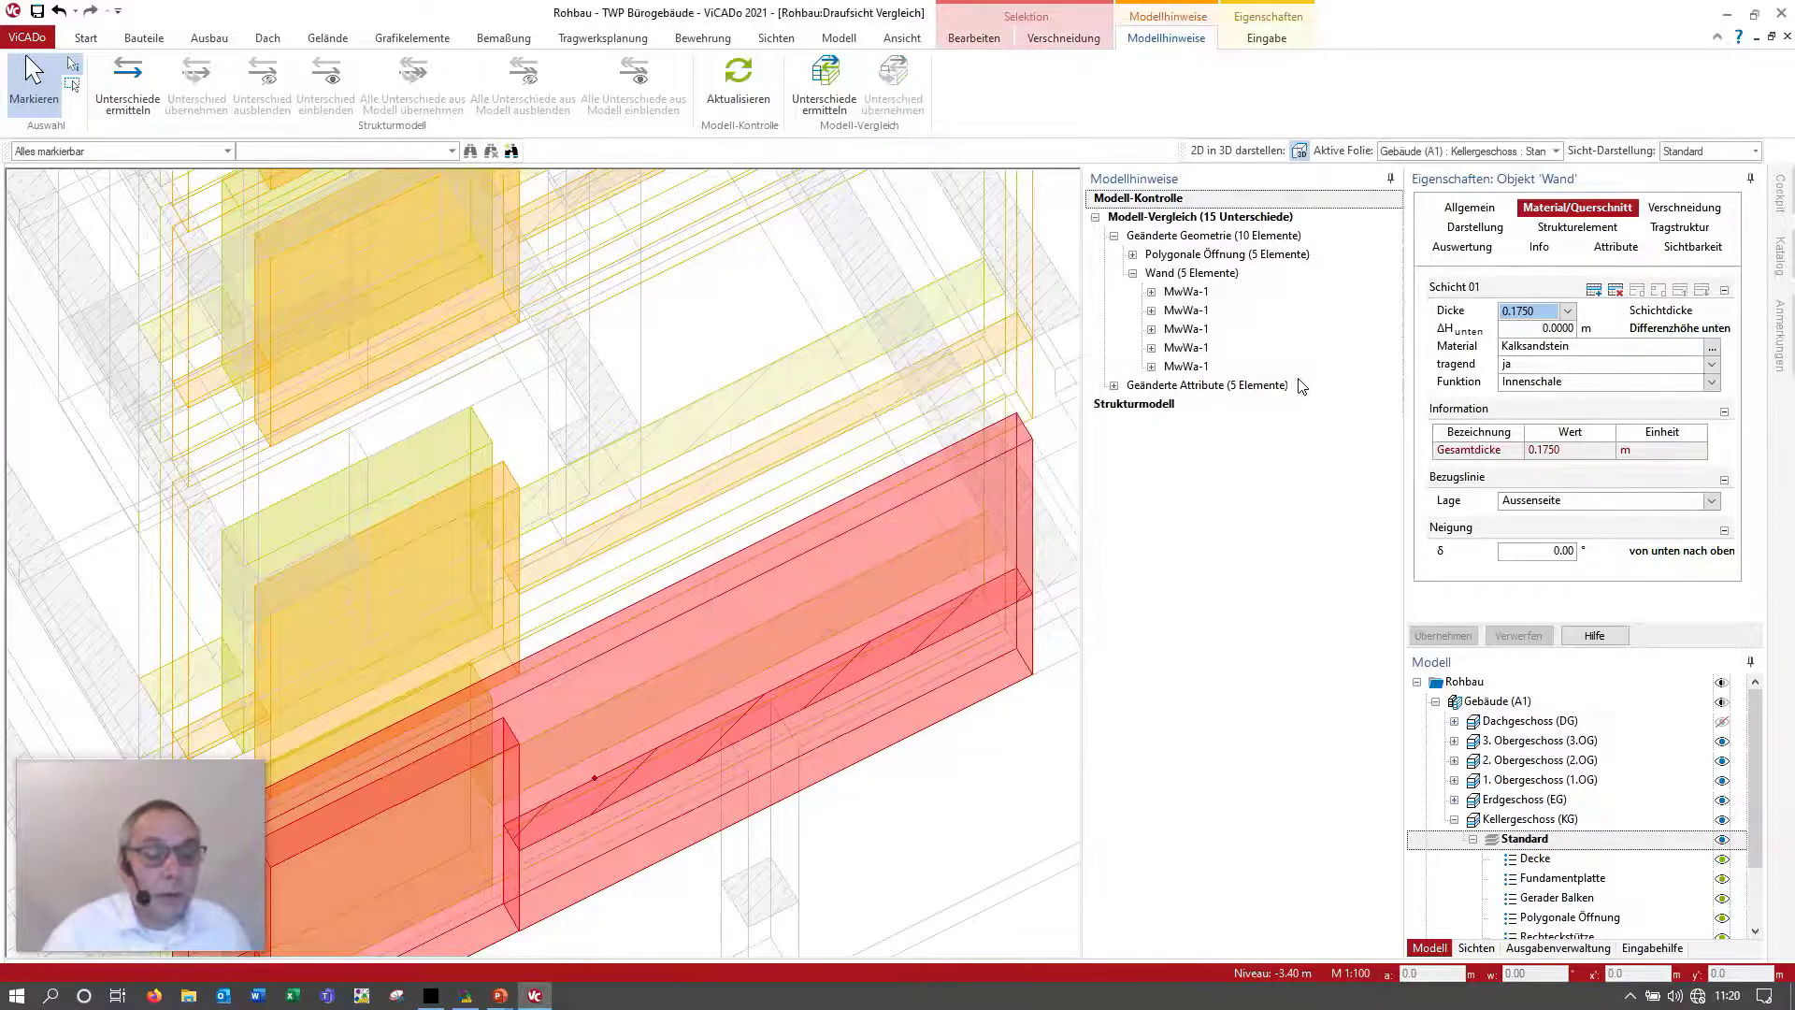
Step: Adopt the comparison model's 0.24 m thickness for wall MwWa-1
double_click(1180, 366)
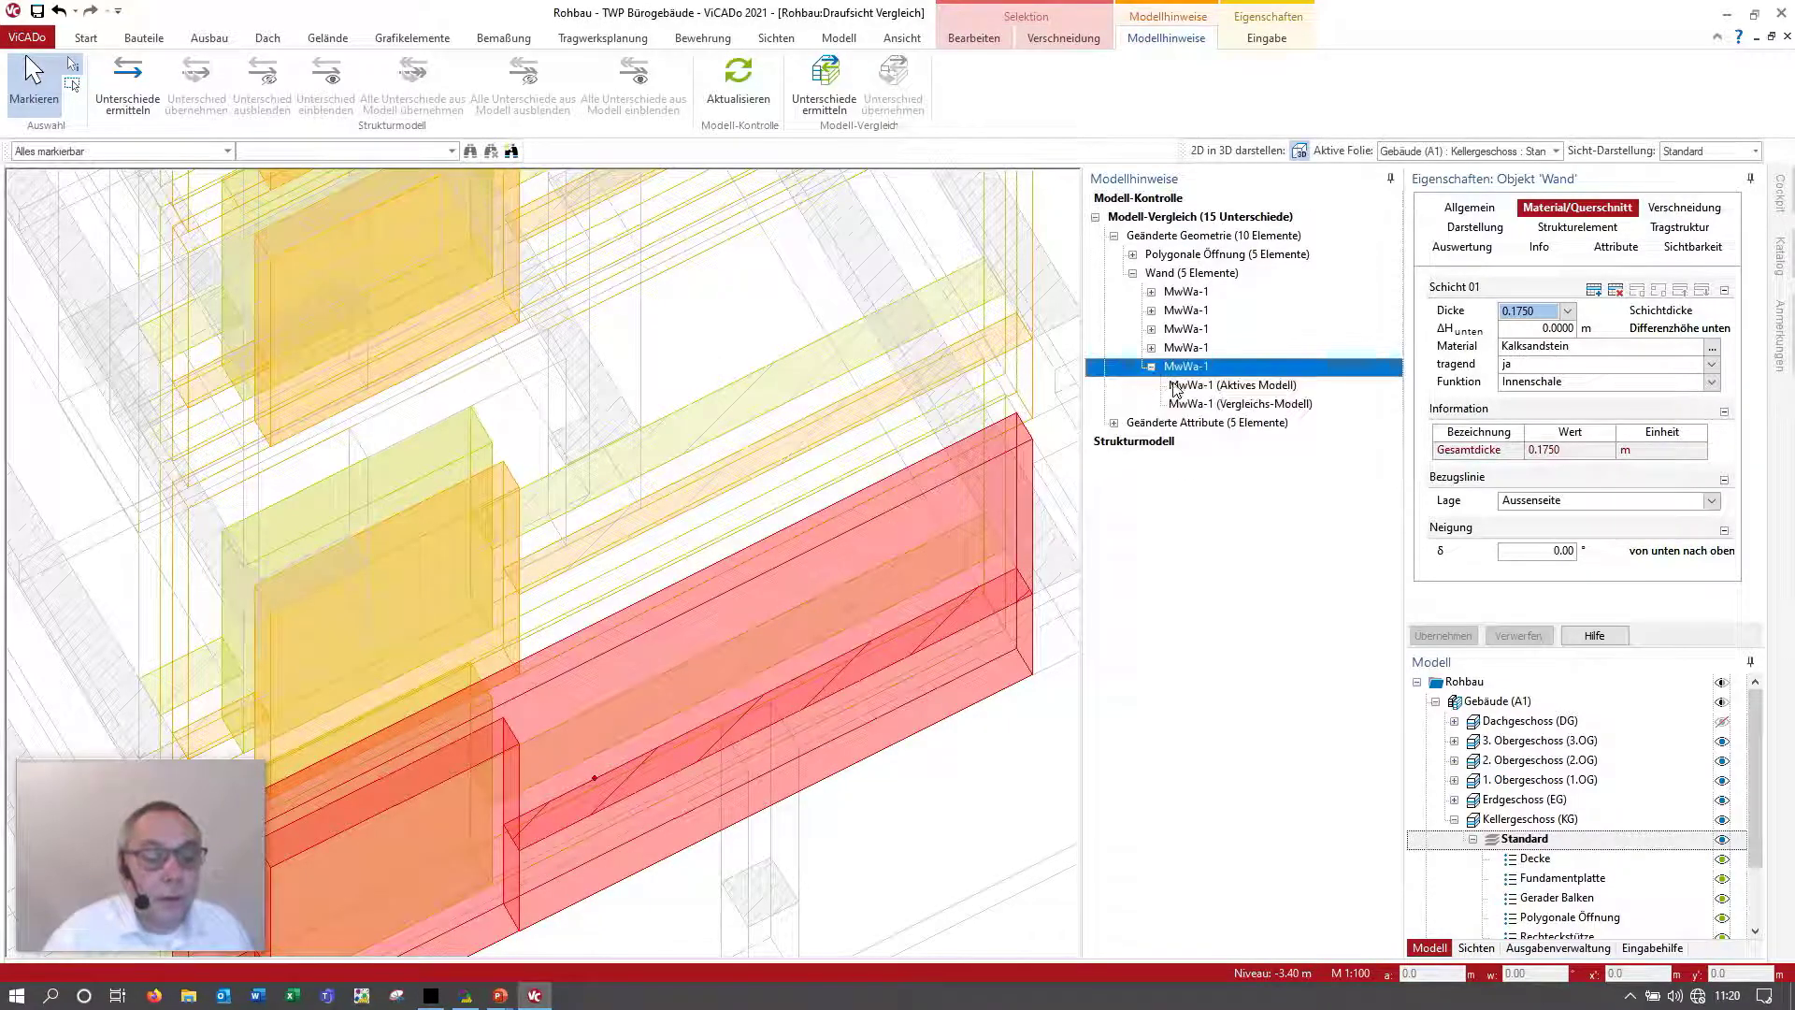
click(1214, 394)
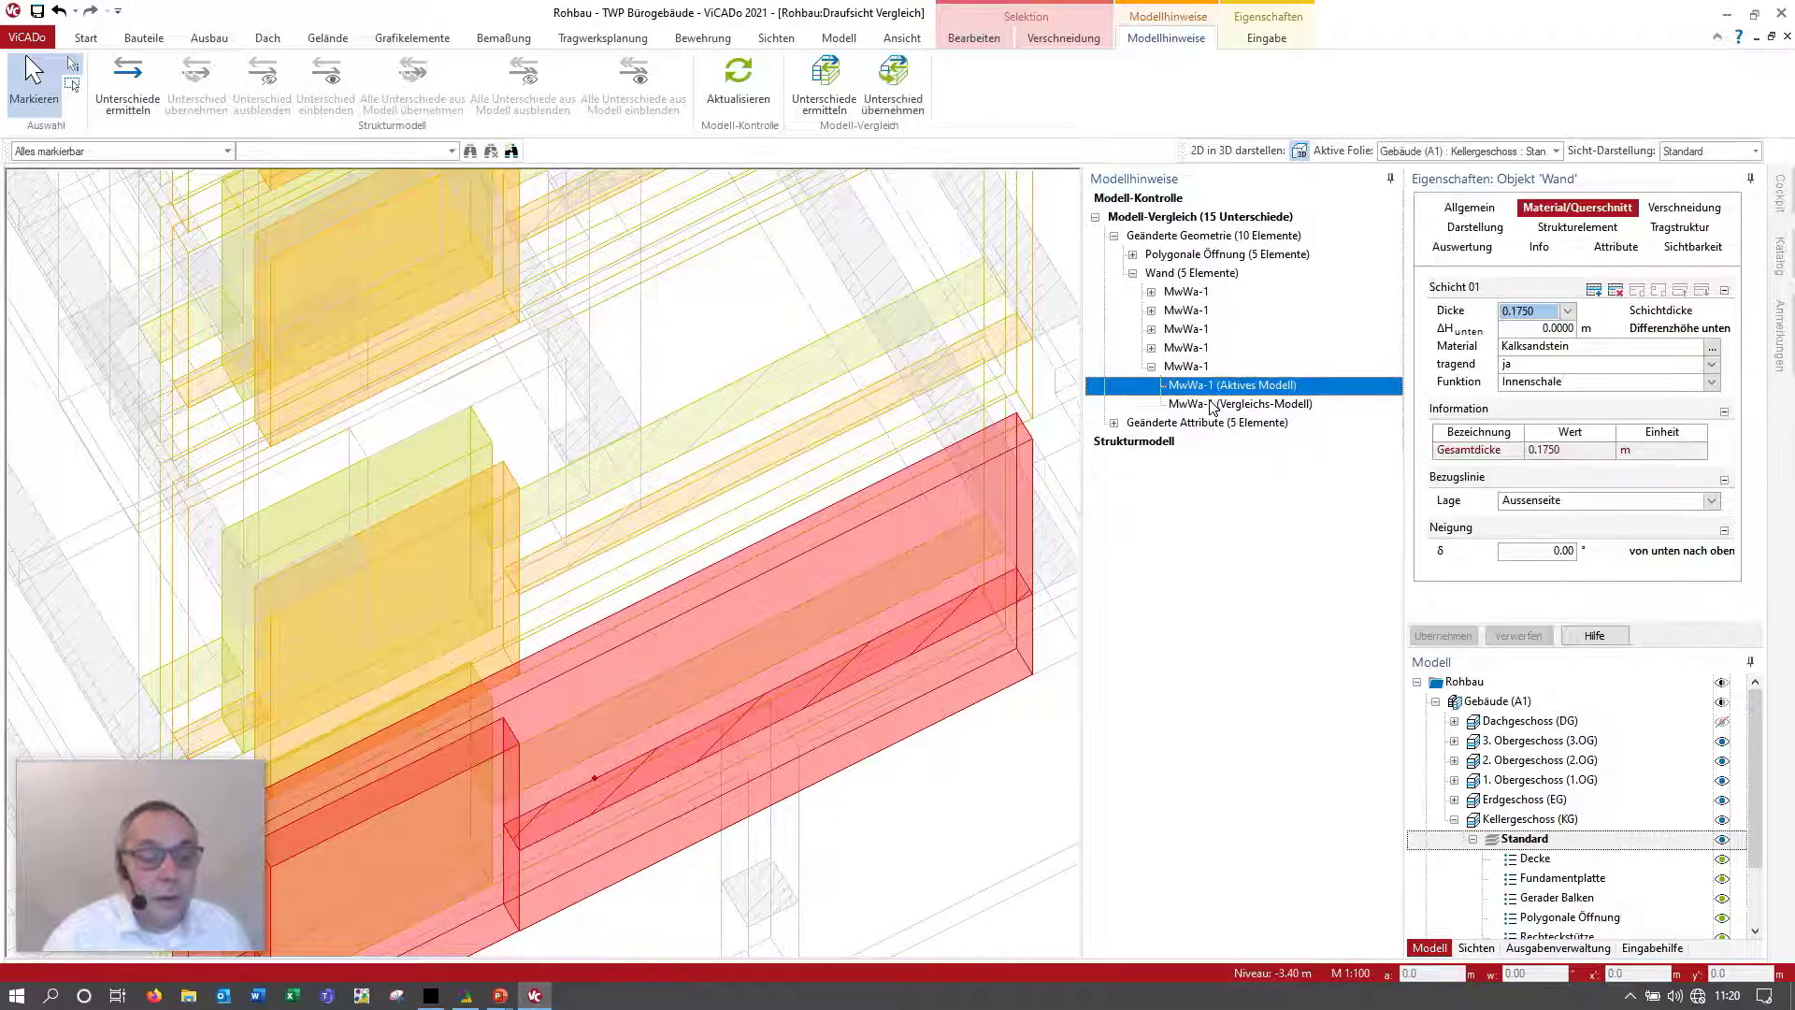
right_click(1212, 404)
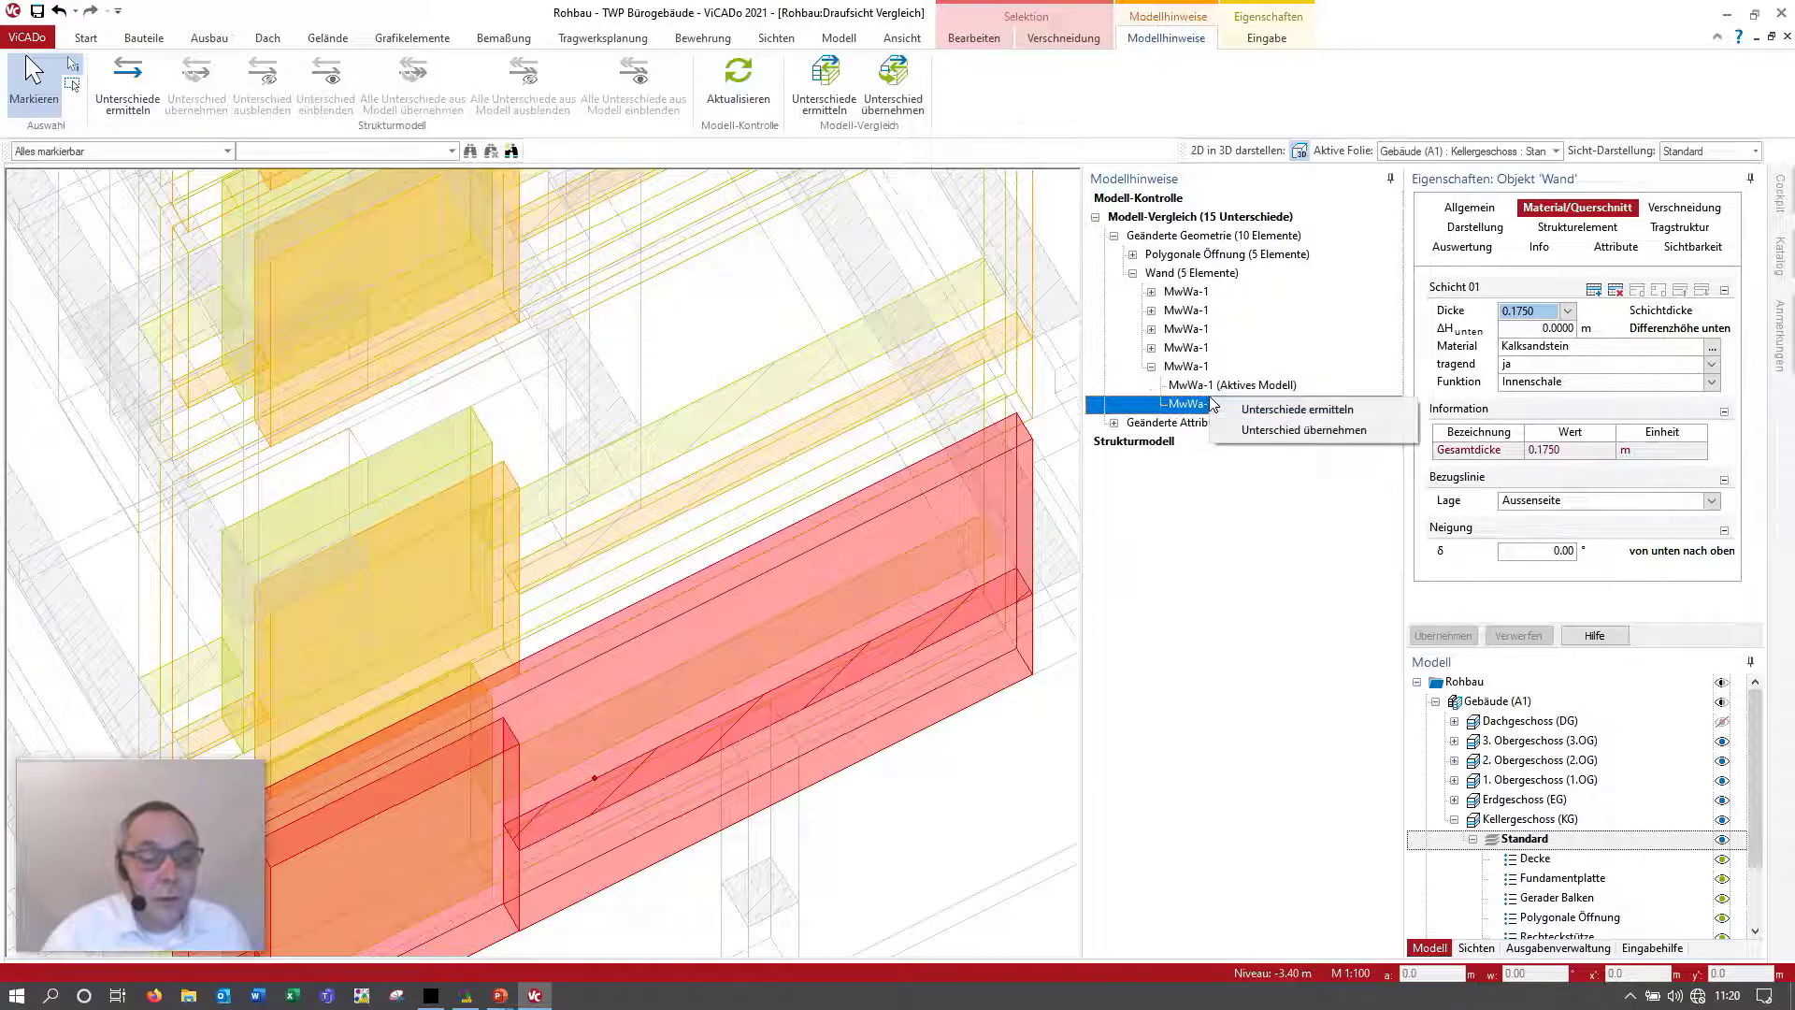
click(1251, 429)
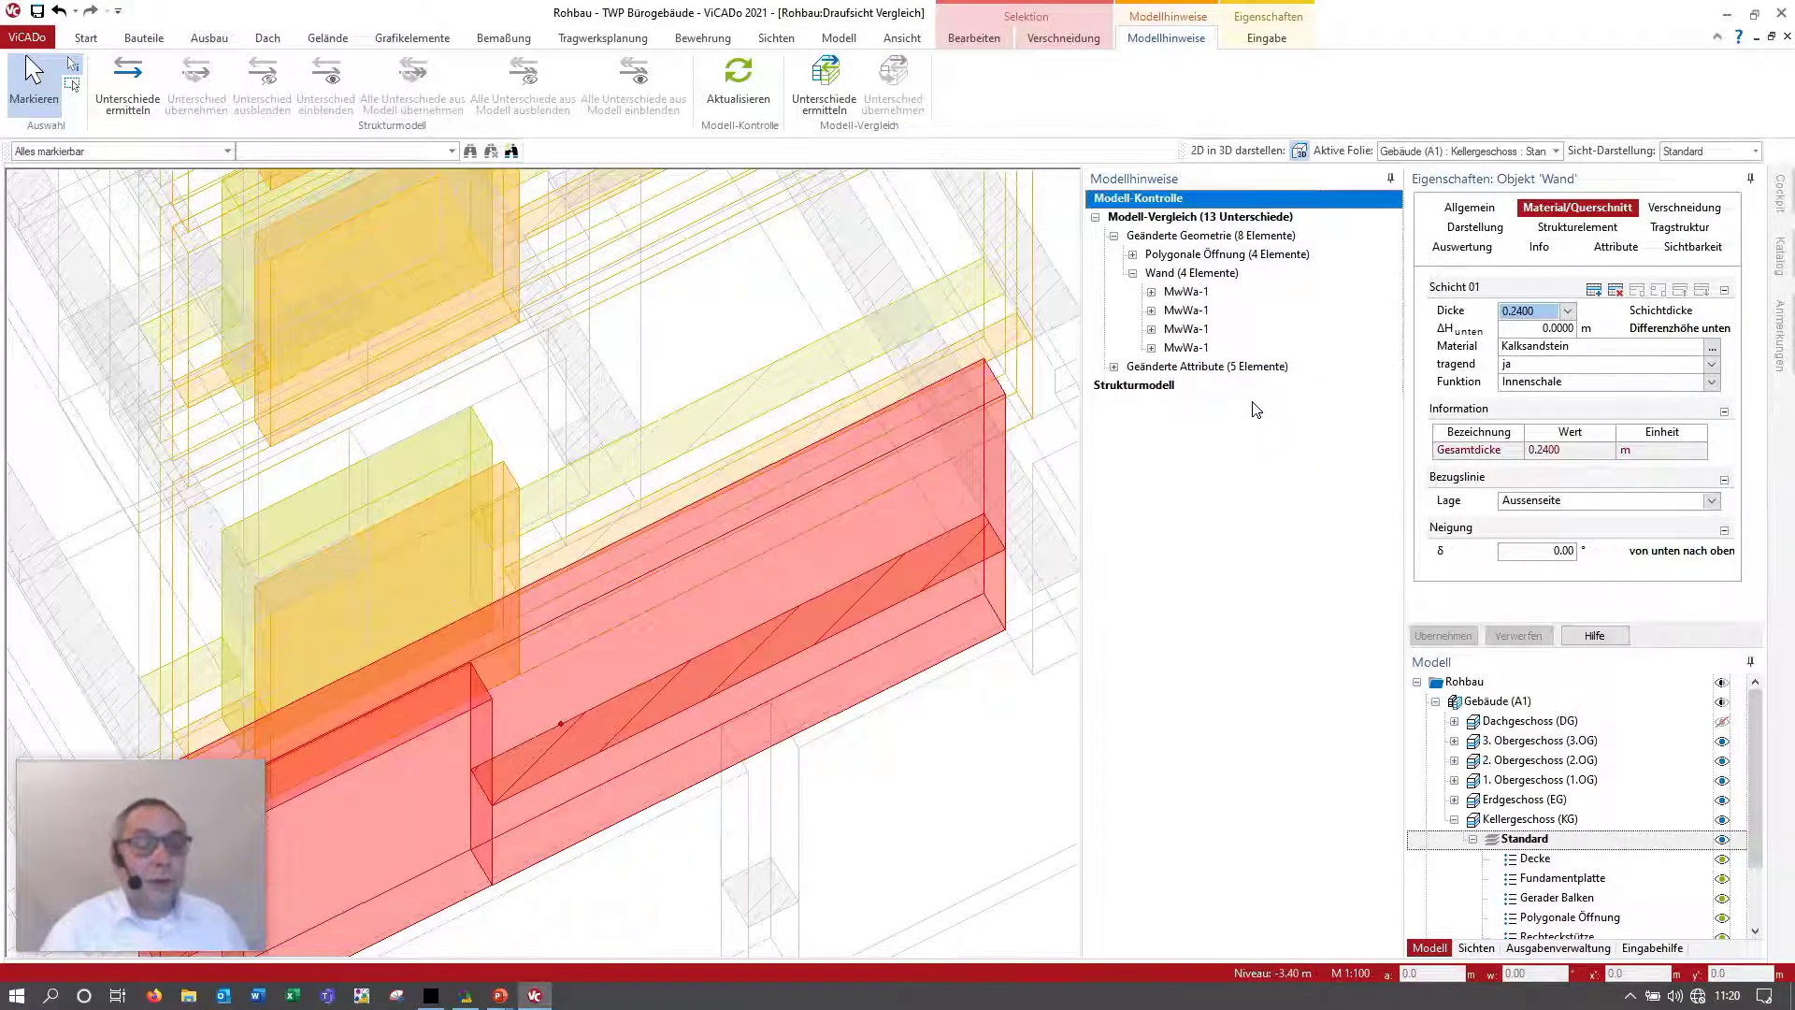
Step: Switch to the flat 2D plan, expand the four changed polygonal openings, and clear the wall selection
click(1300, 150)
scroll(335, 534, up, 2)
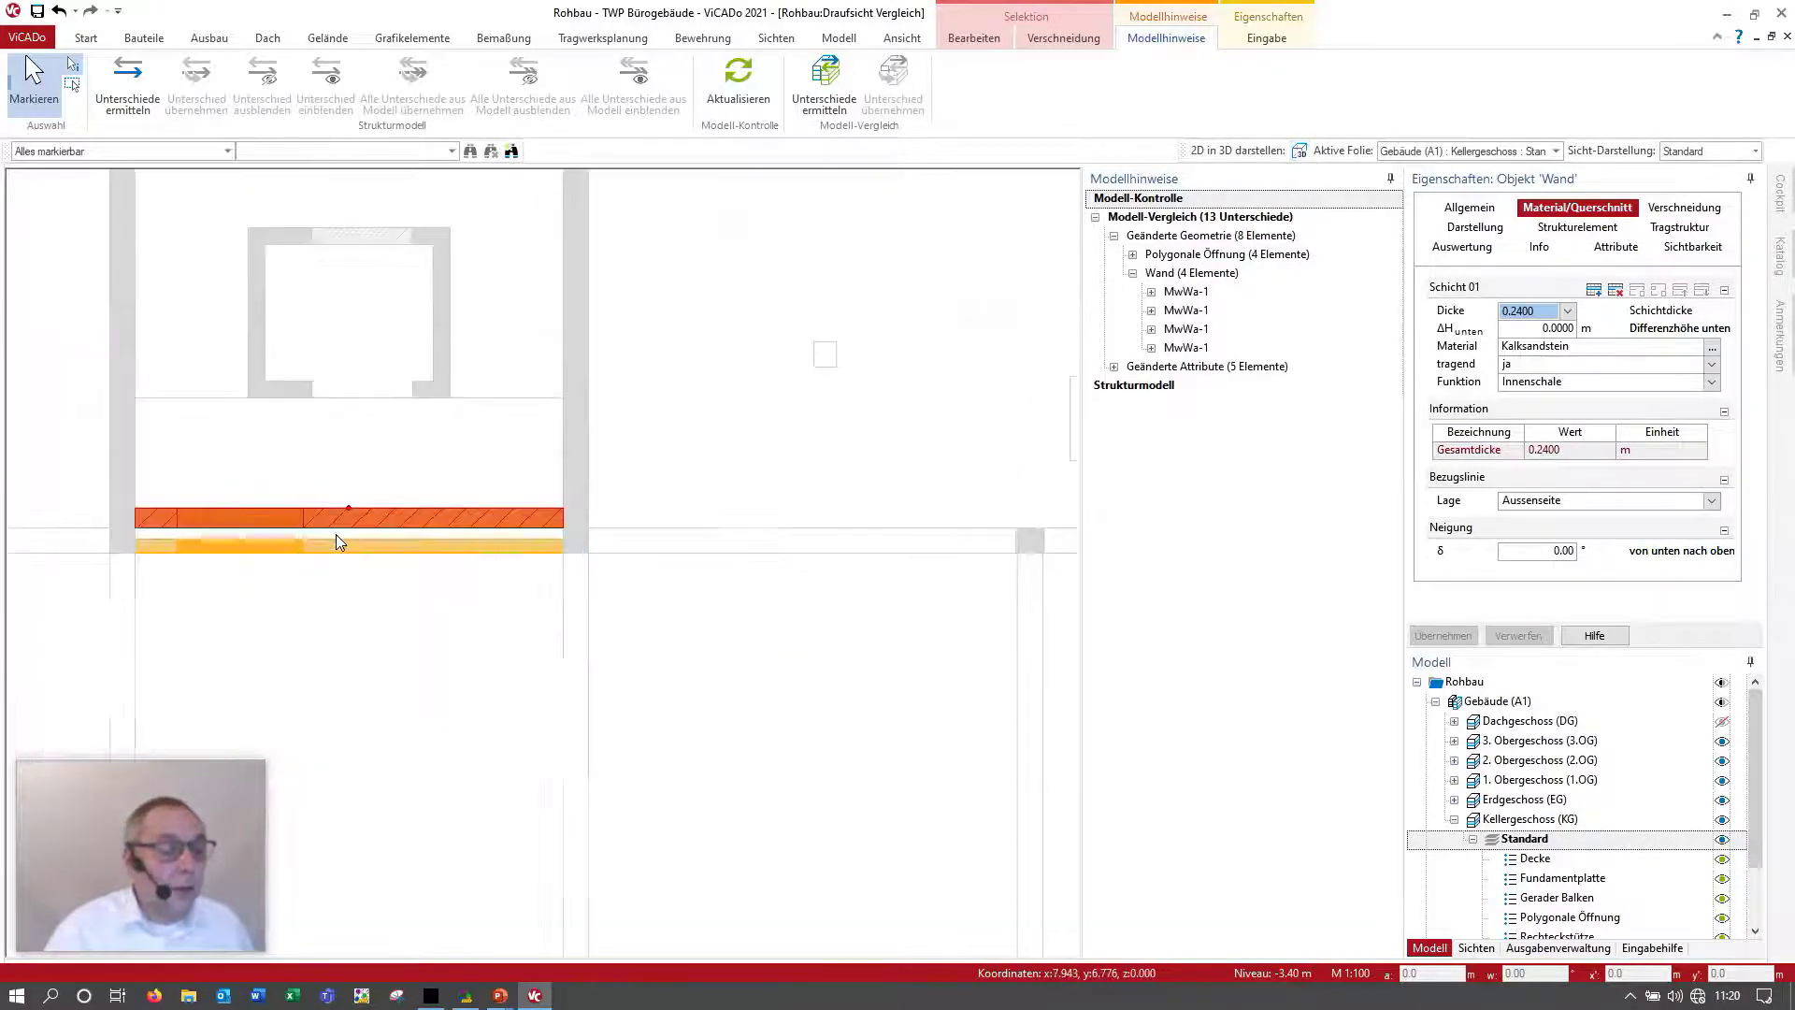
scroll(336, 535, up, 2)
scroll(338, 535, down, 2)
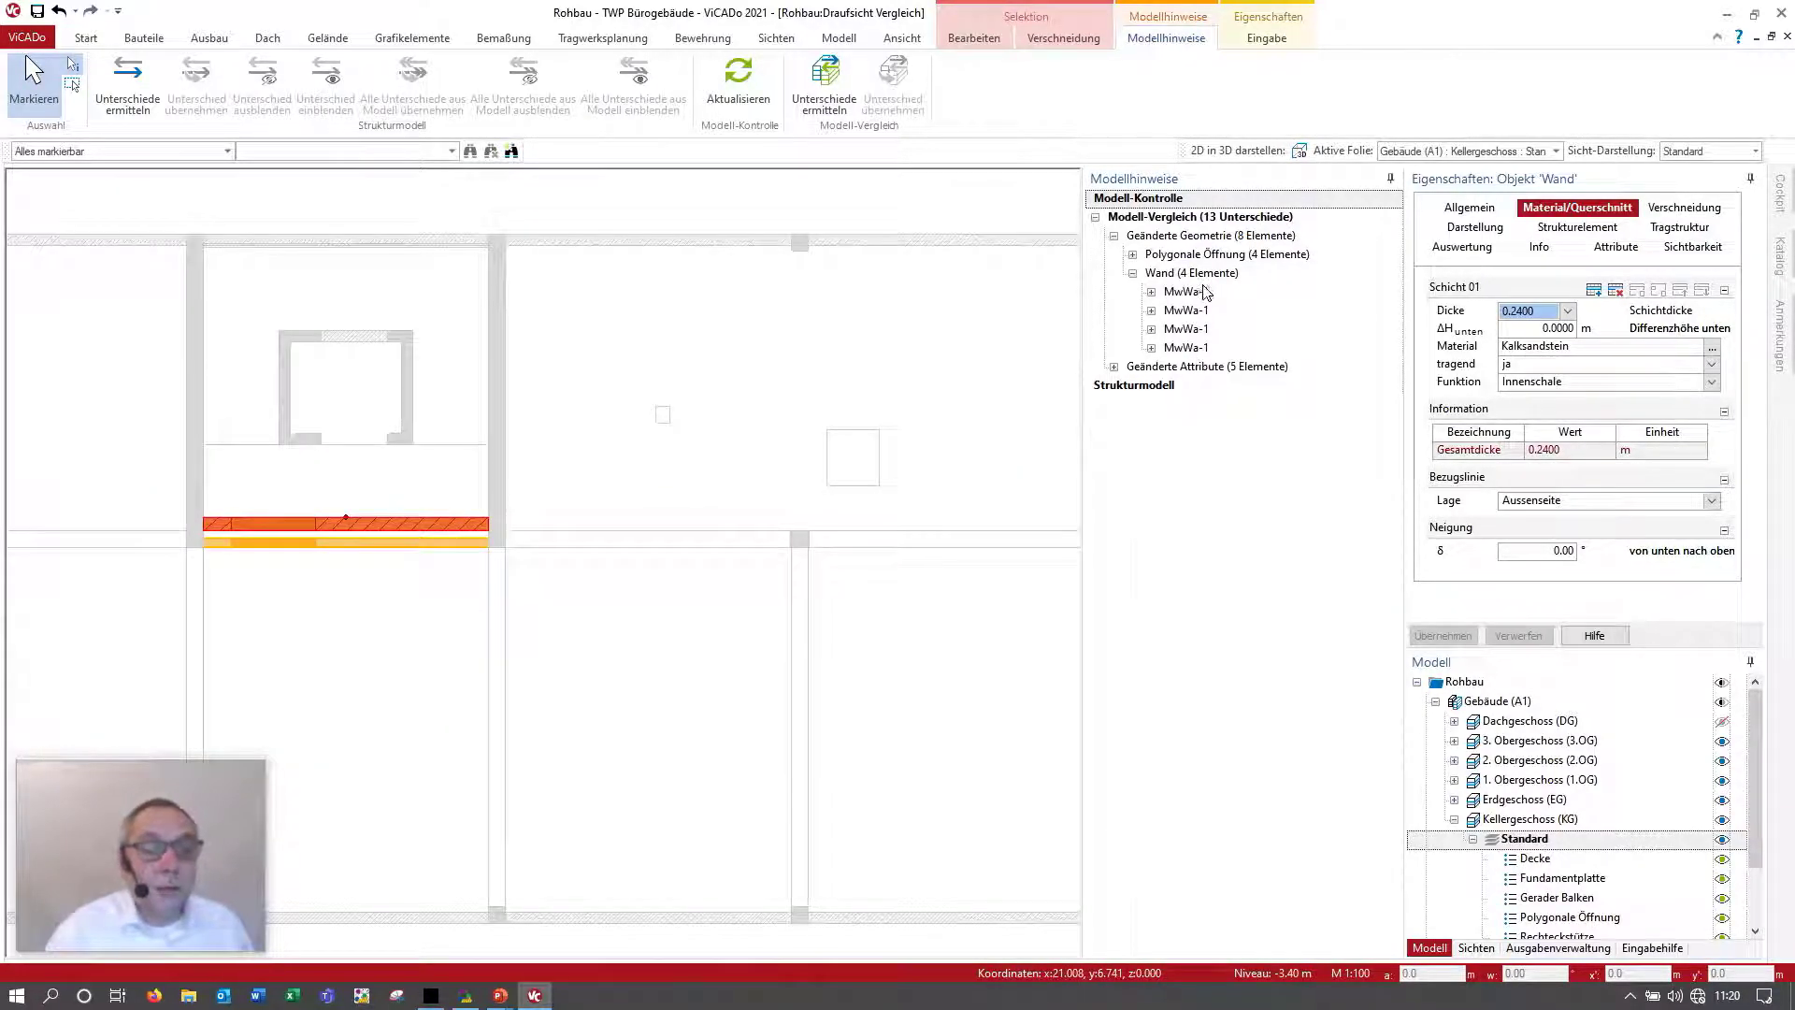
double_click(1168, 254)
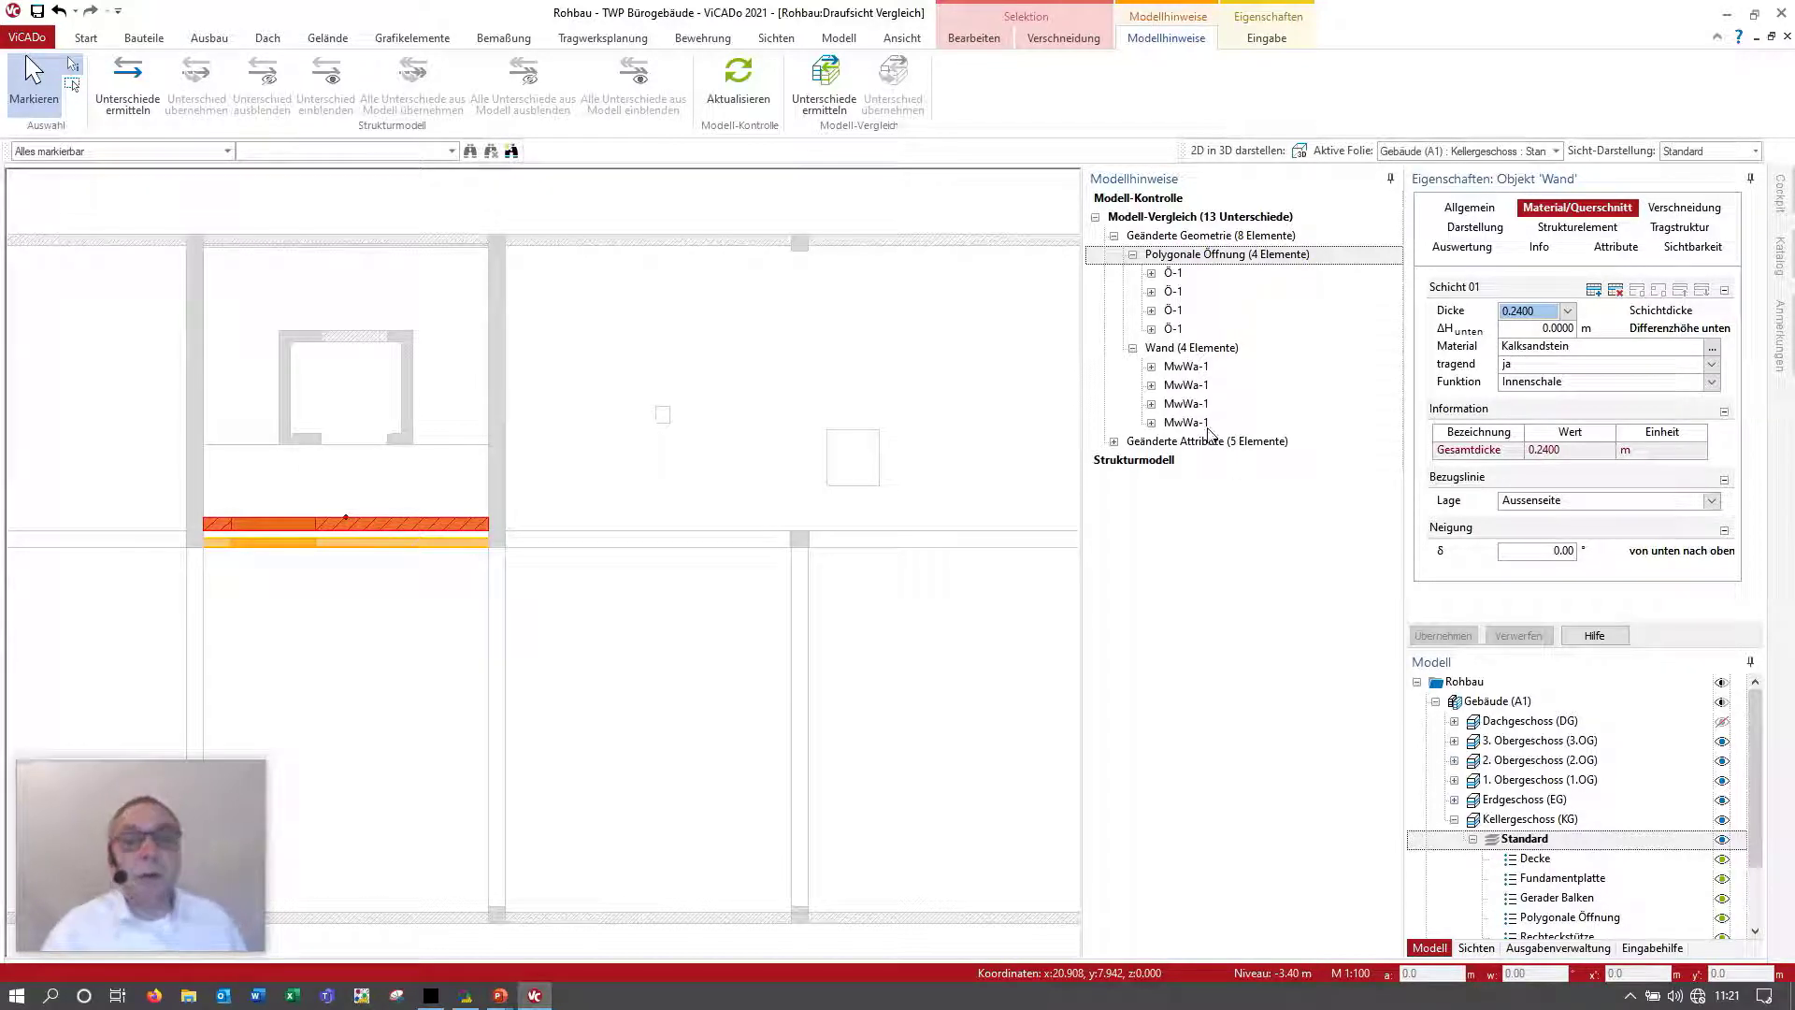
mouse_move(765, 449)
middle_down()
mouse_move(846, 461)
mouse_move(1035, 545)
middle_up()
click(836, 468)
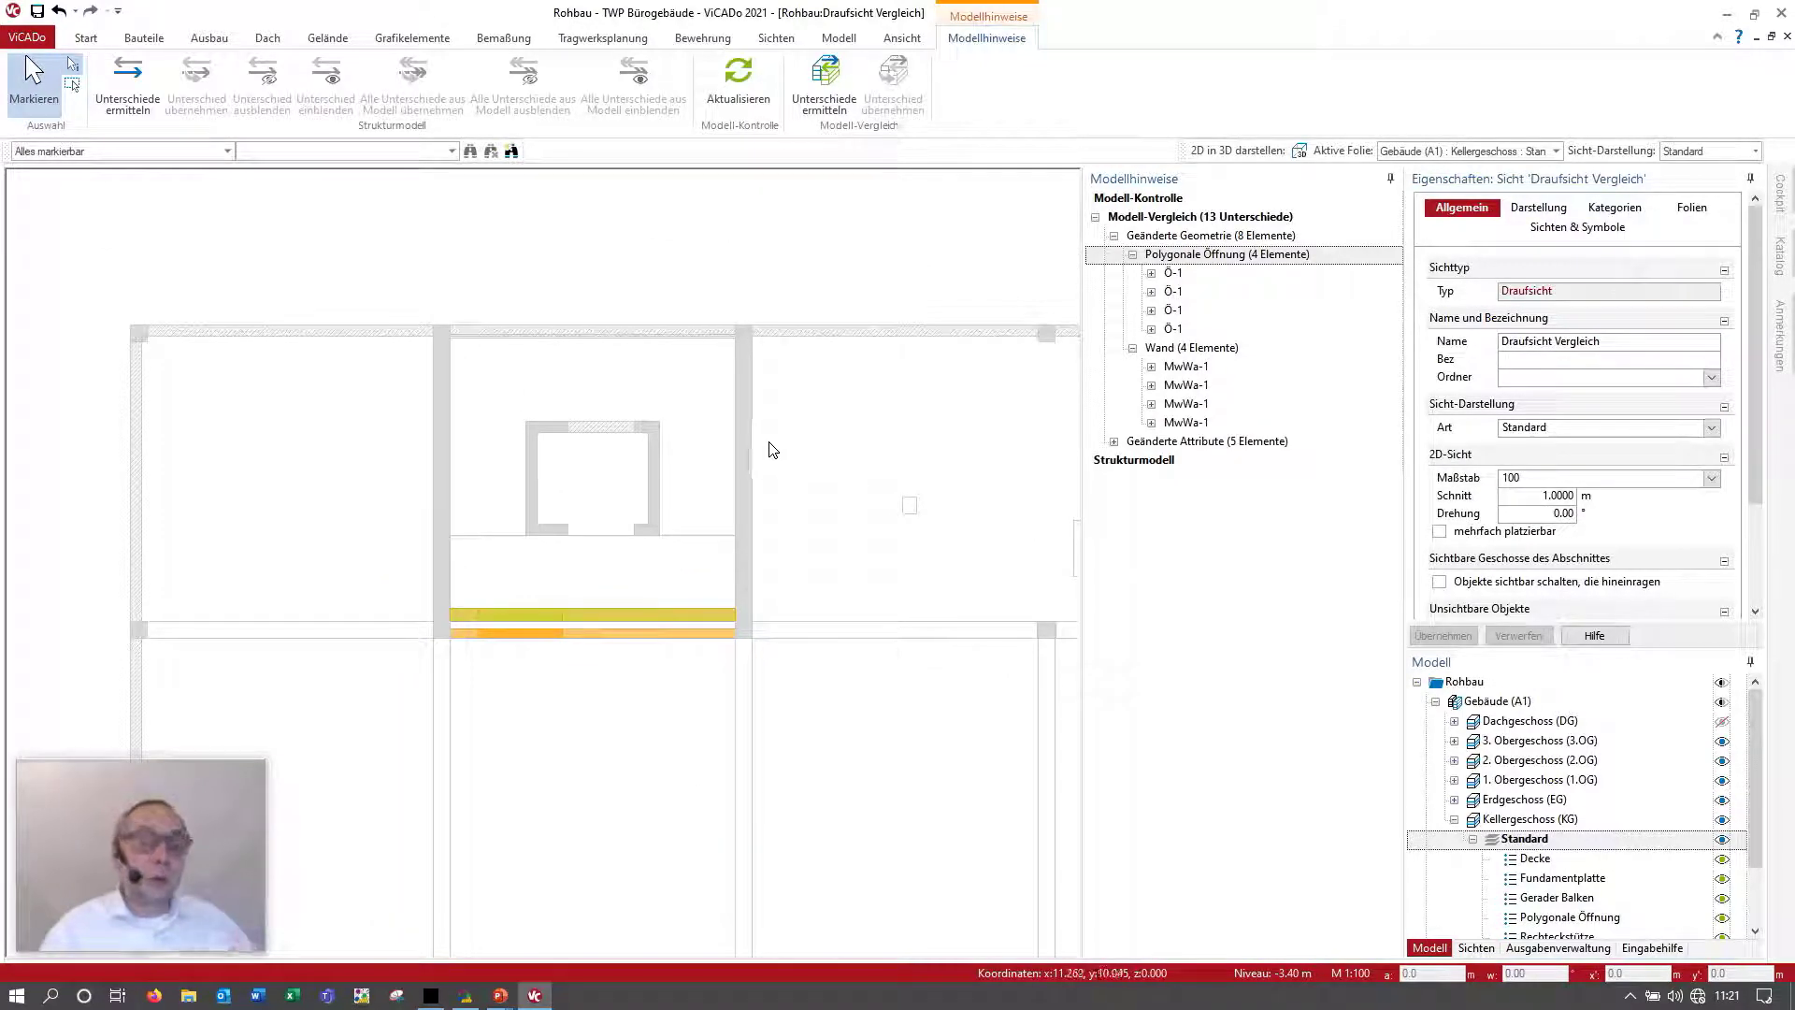
Step: Create section view Schnitt 1 - 1 across the wall with its depth to the left
click(778, 39)
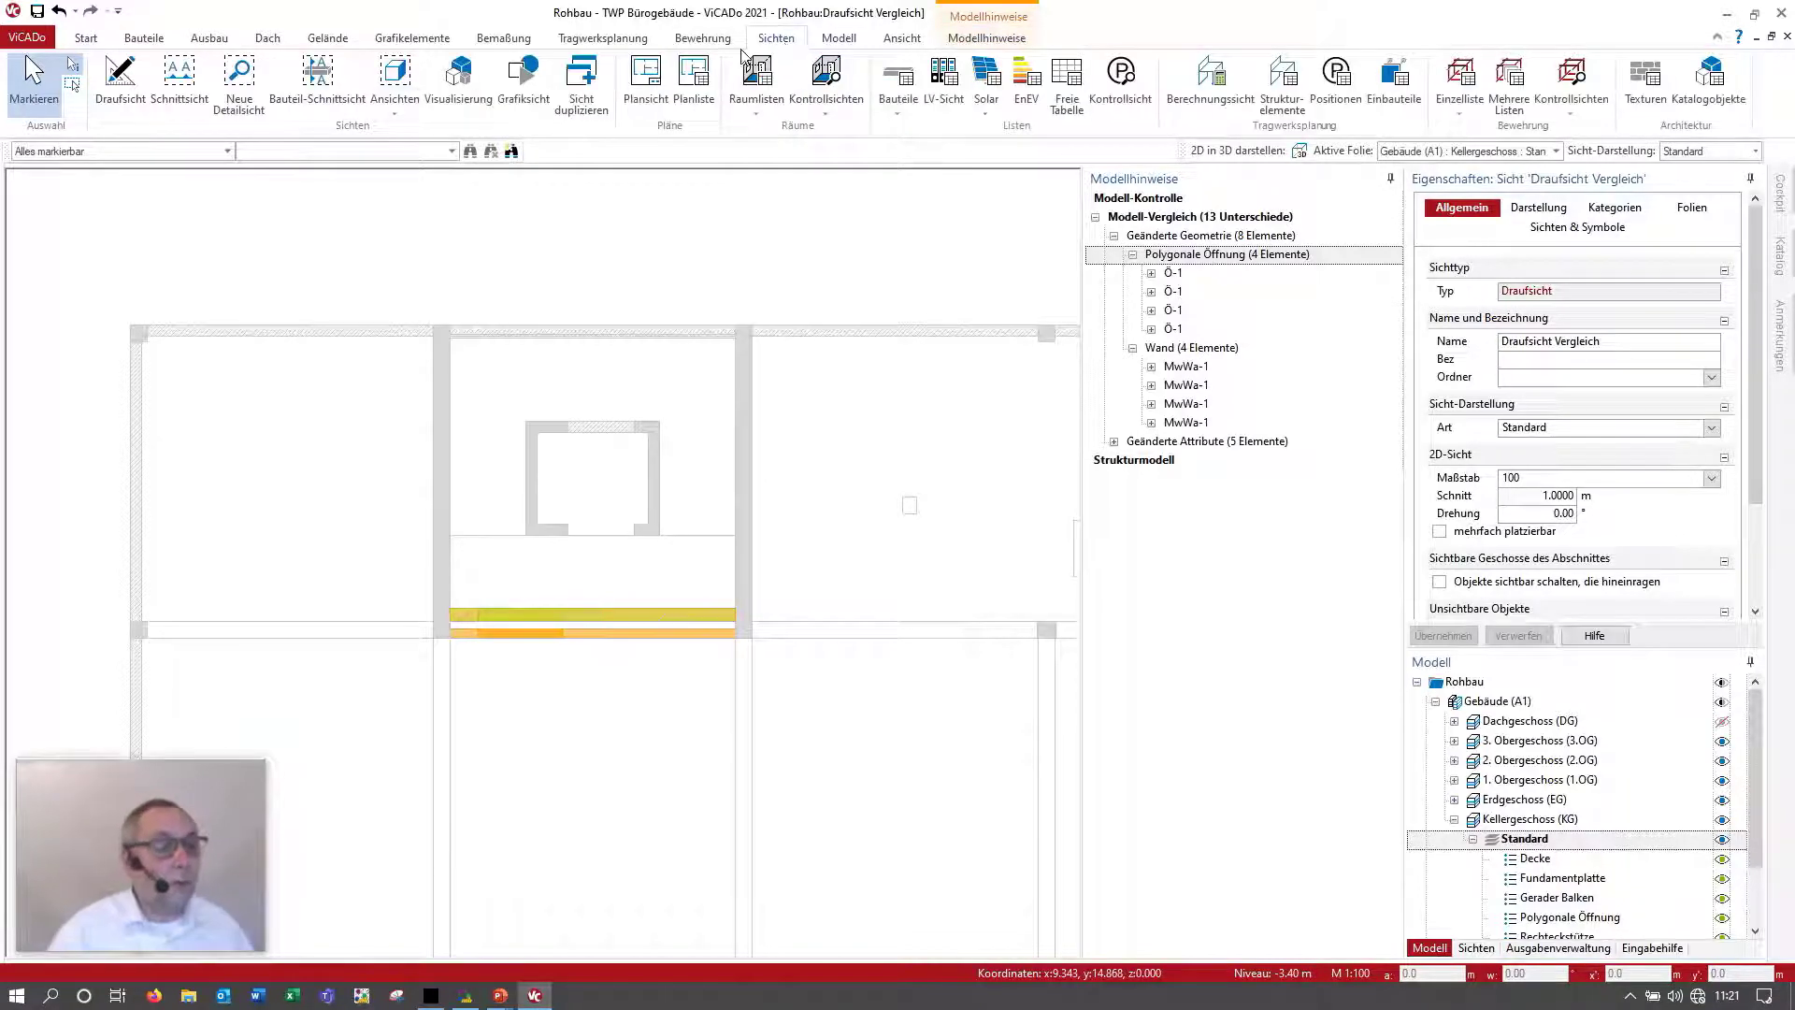
click(178, 82)
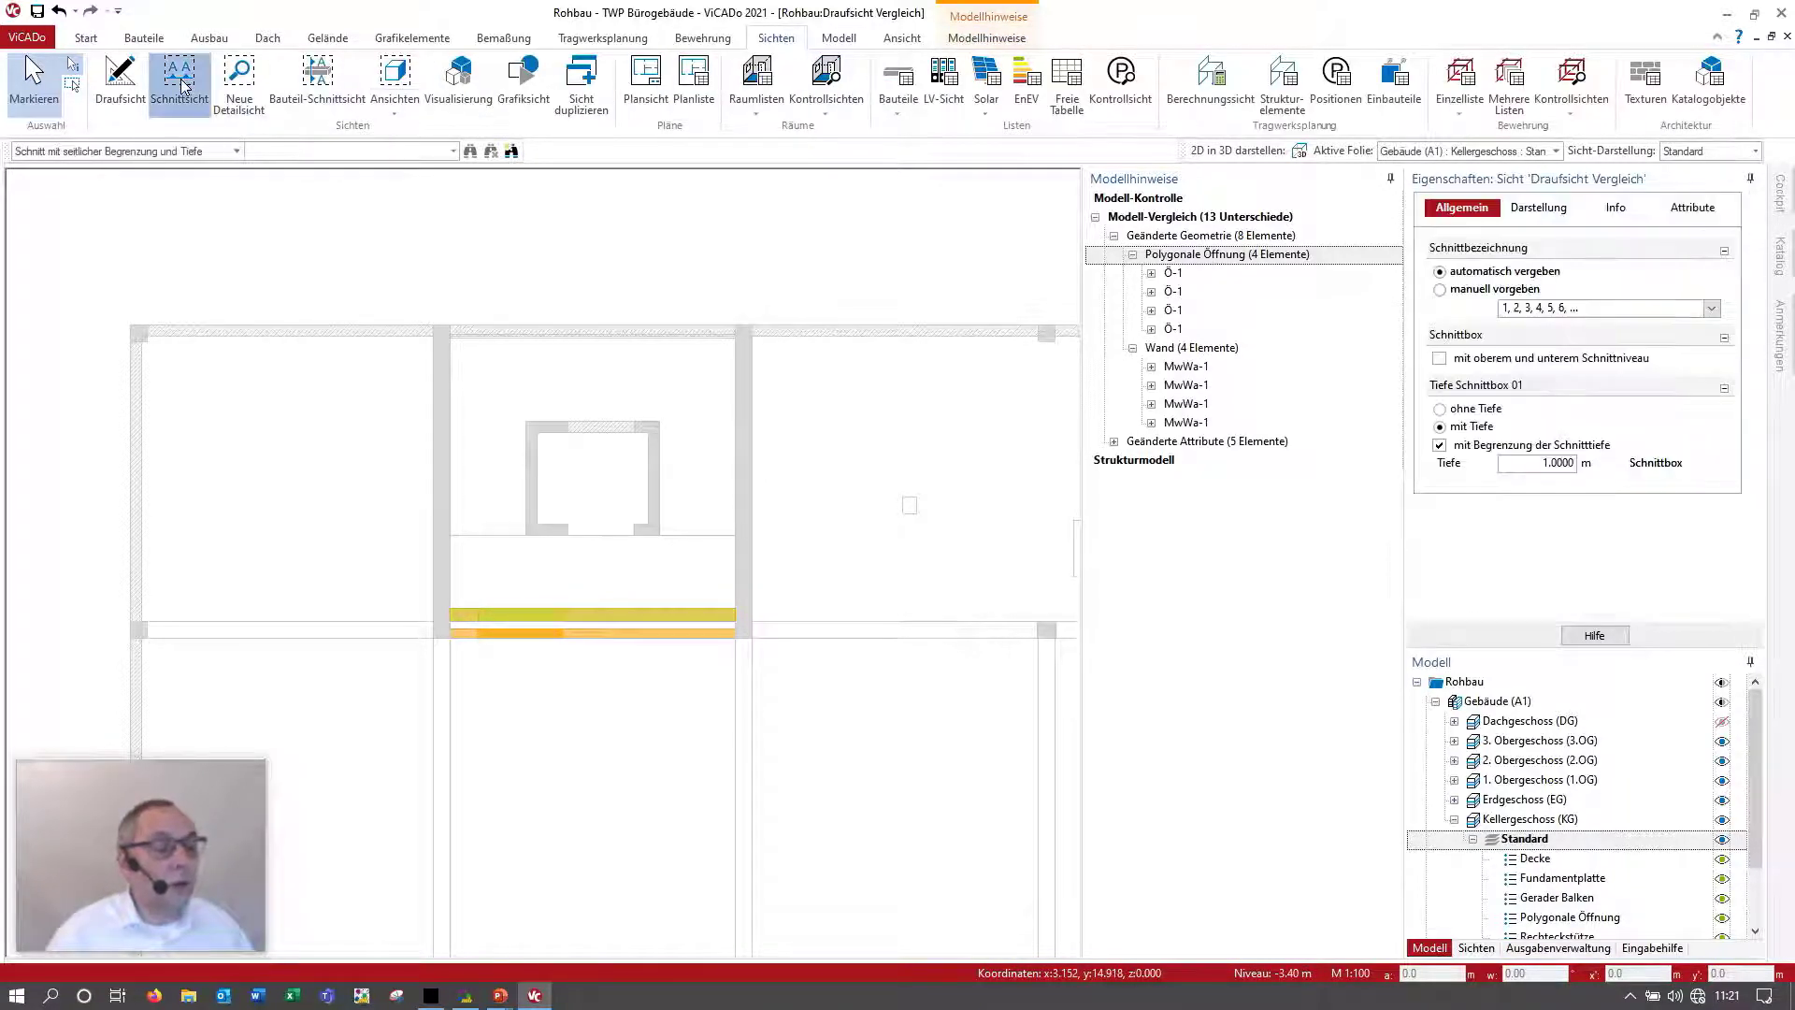
click(524, 679)
click(524, 578)
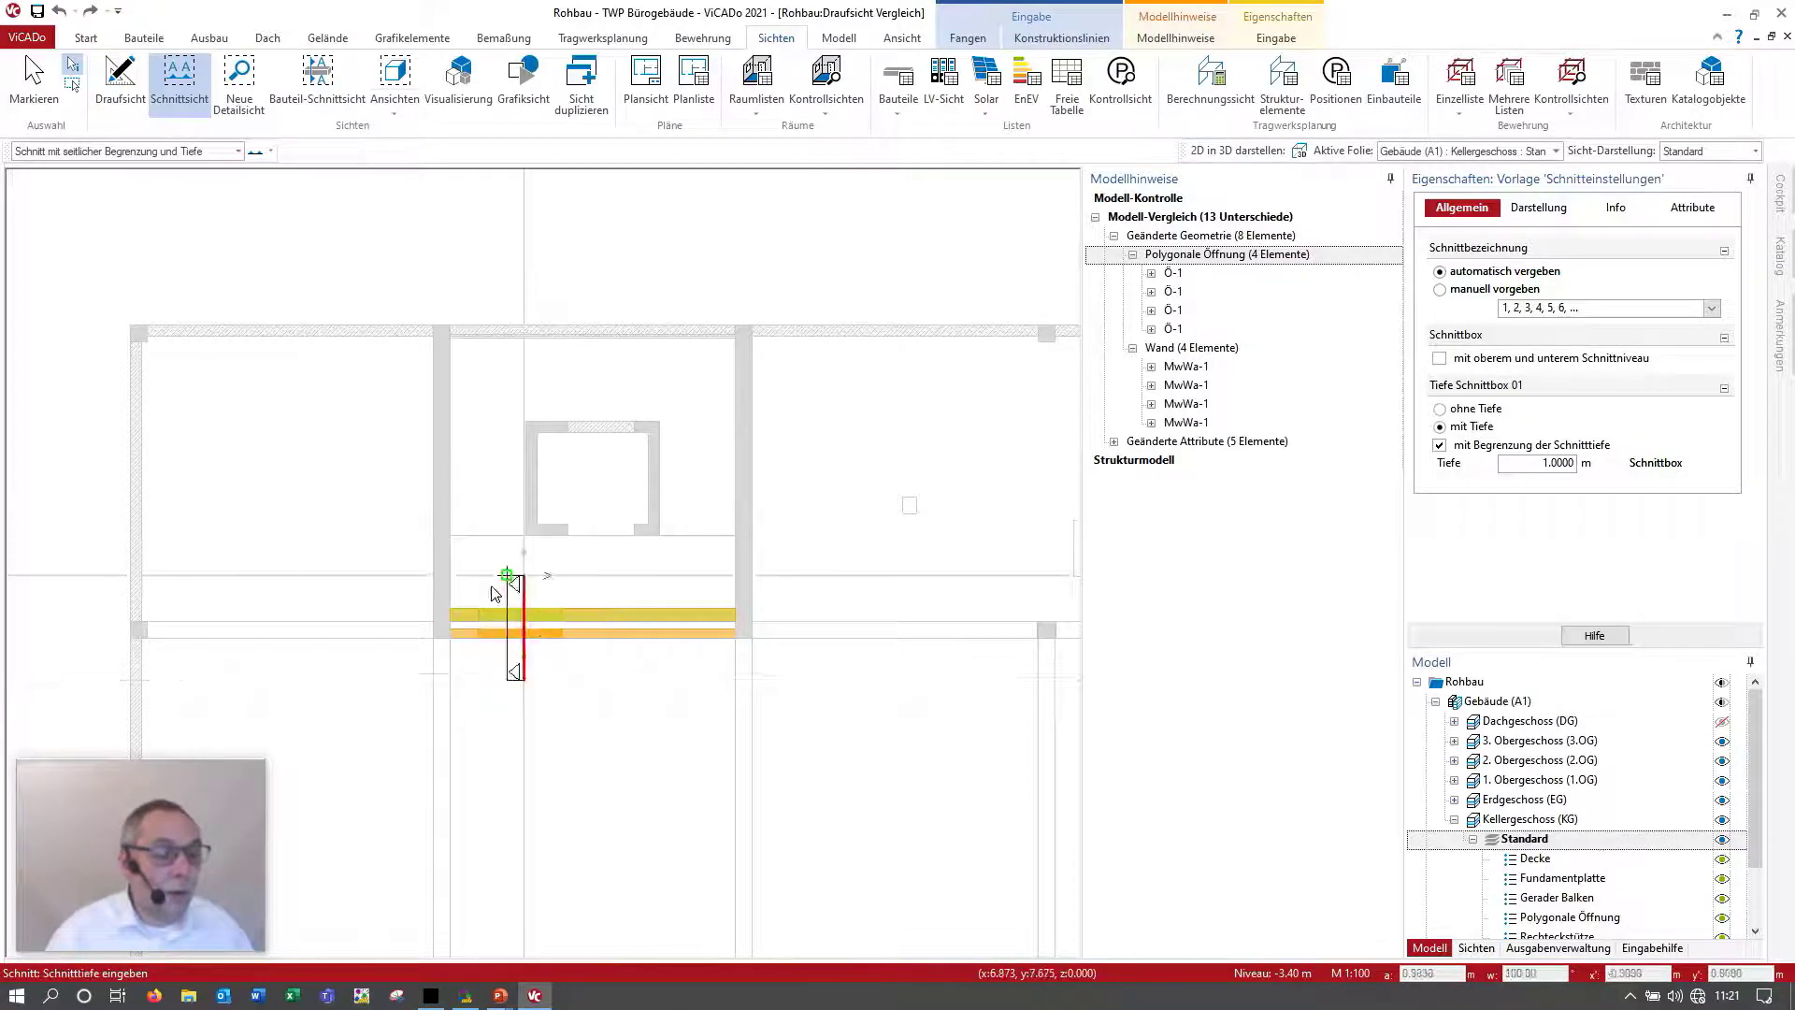
click(472, 578)
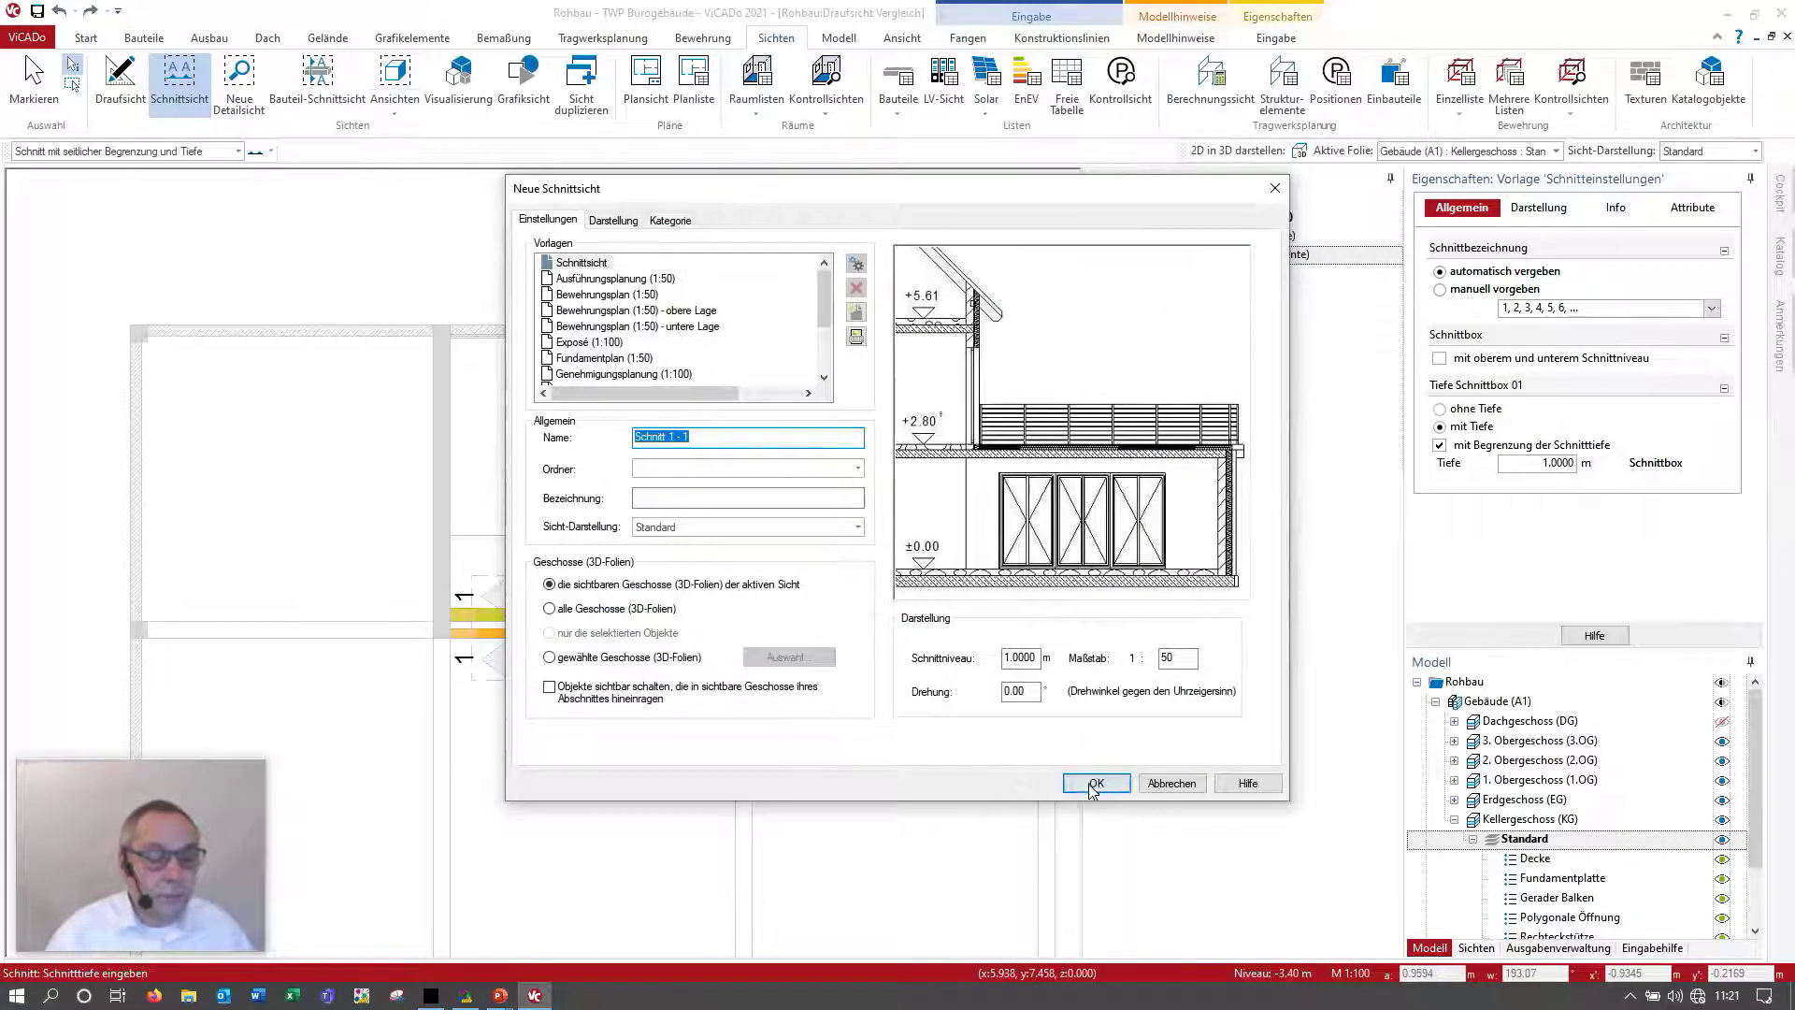
click(1091, 776)
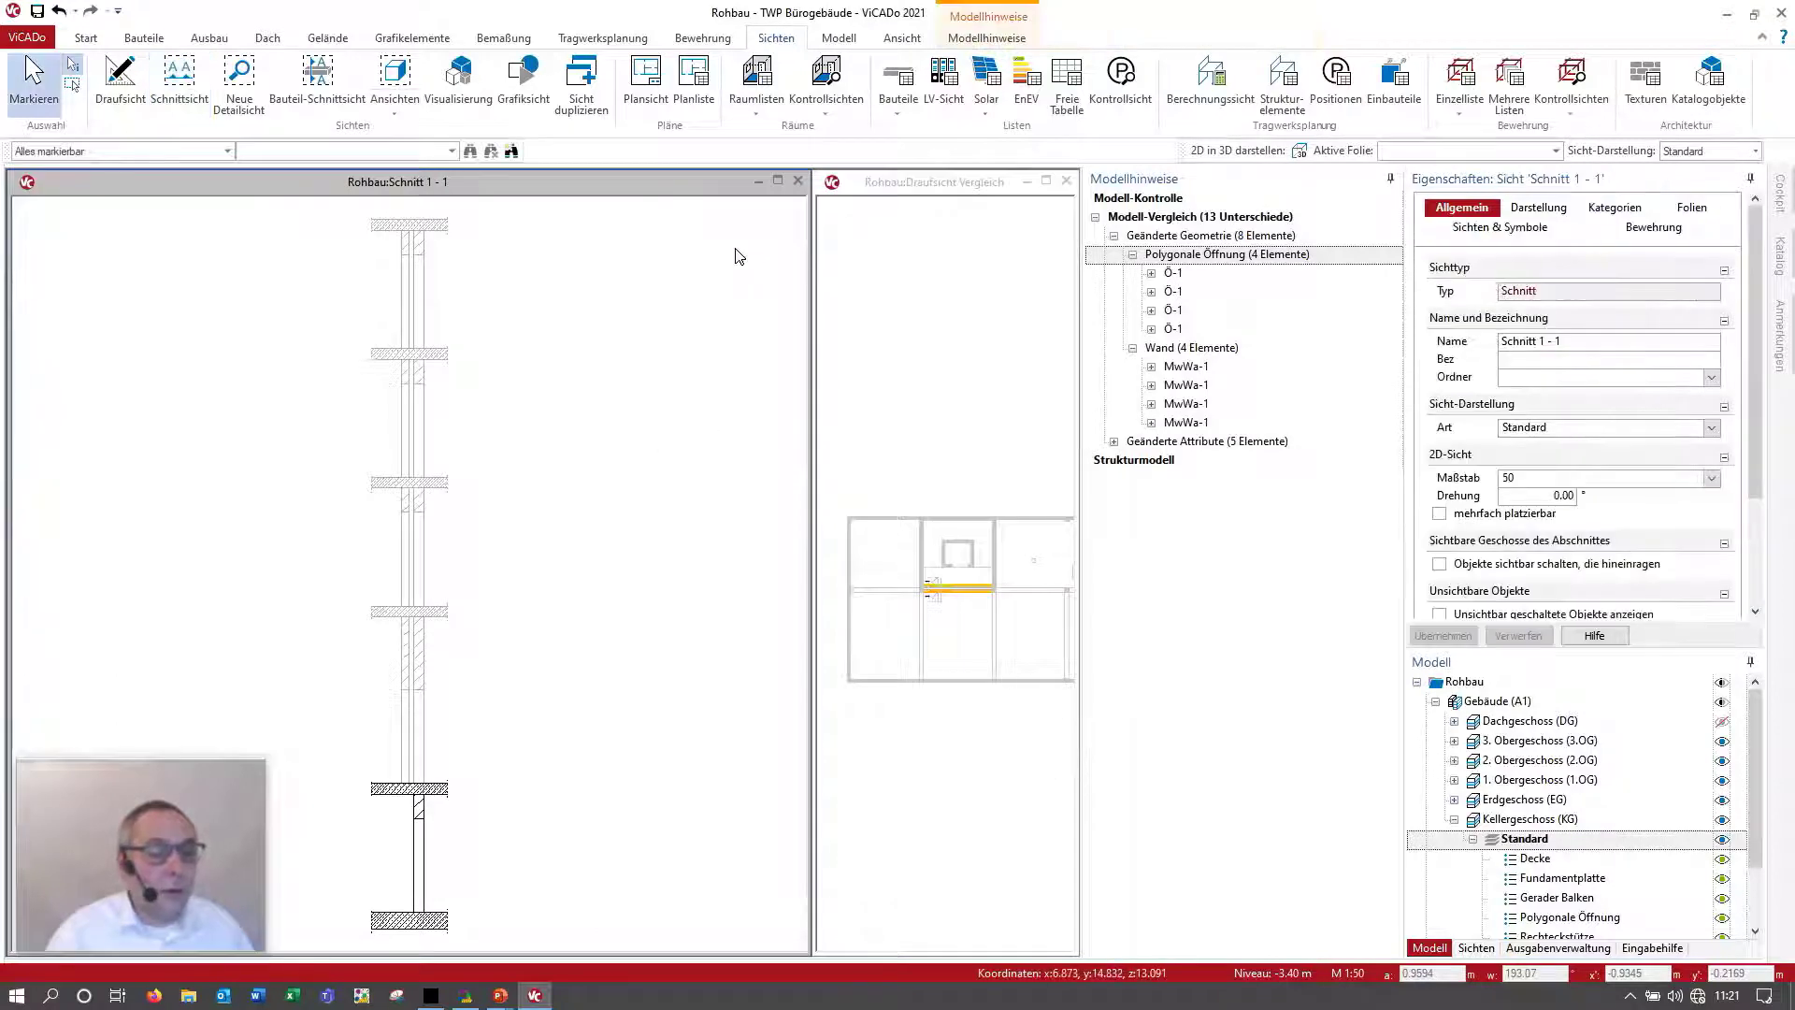
Step: Maximise the section, turn on 'Unterschiede darstellen', and list the five walls with changed attributes
click(1027, 182)
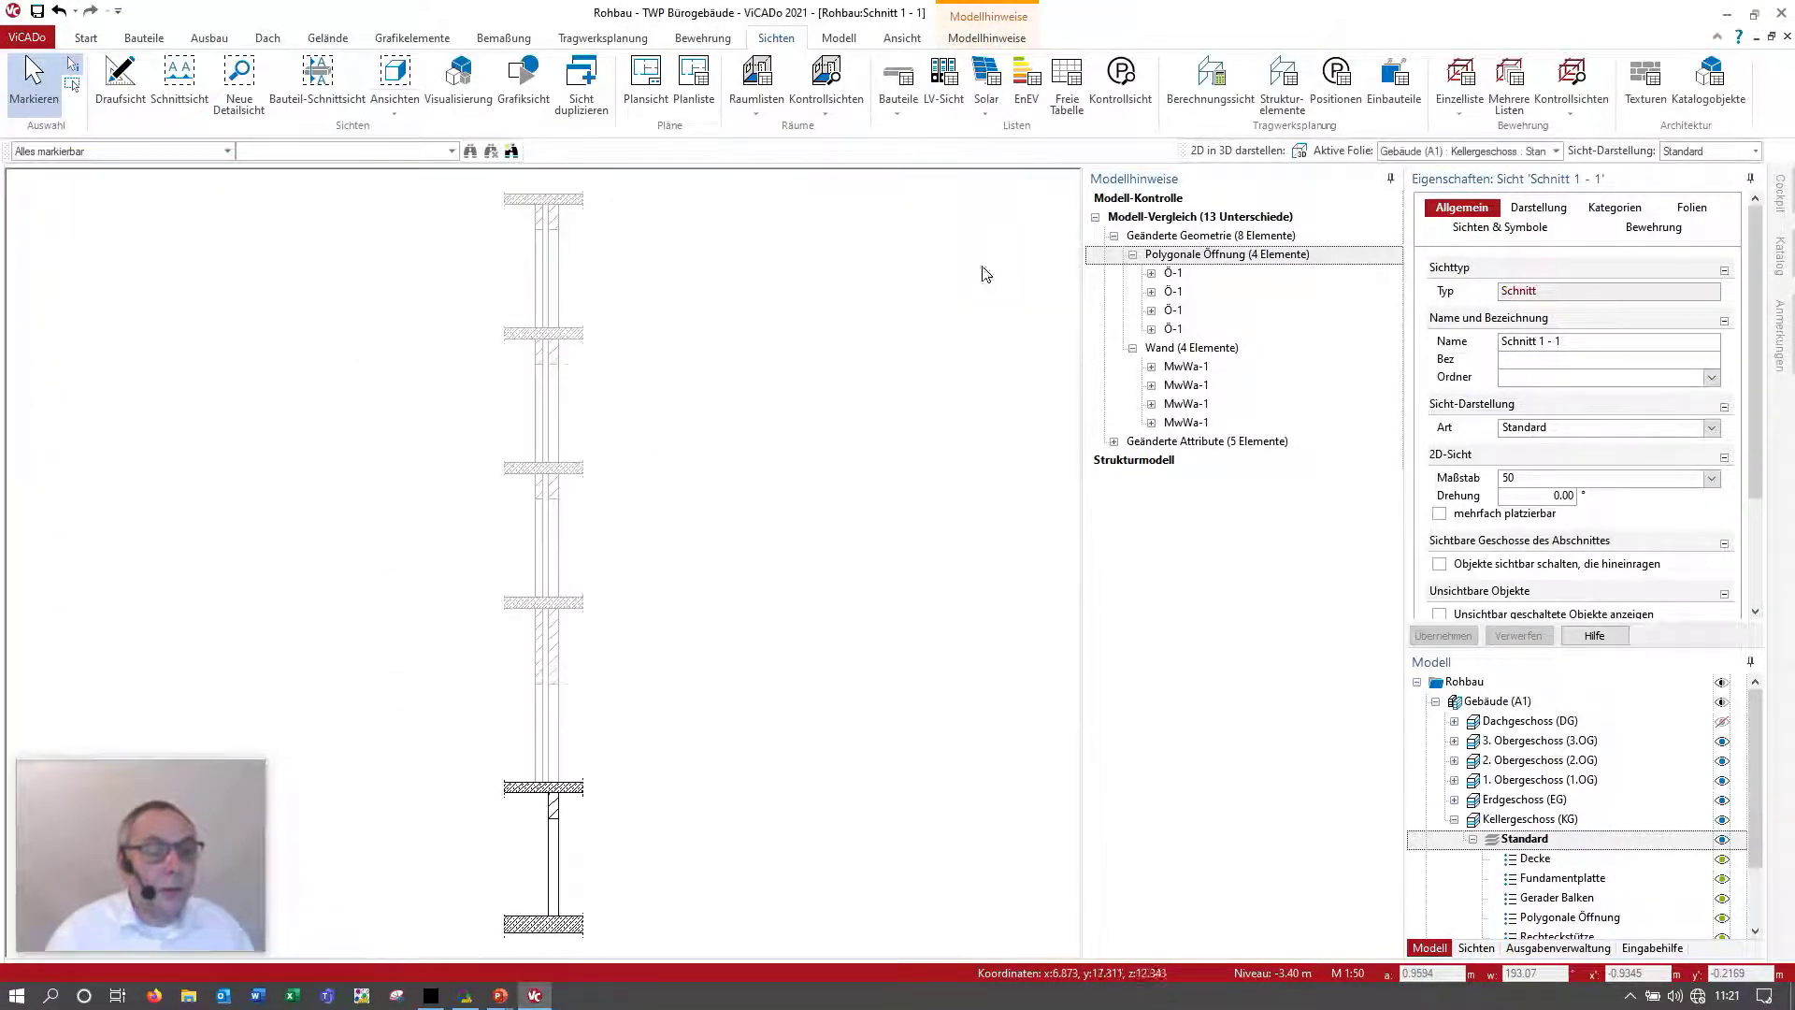
middle_drag(726, 469, 872, 445)
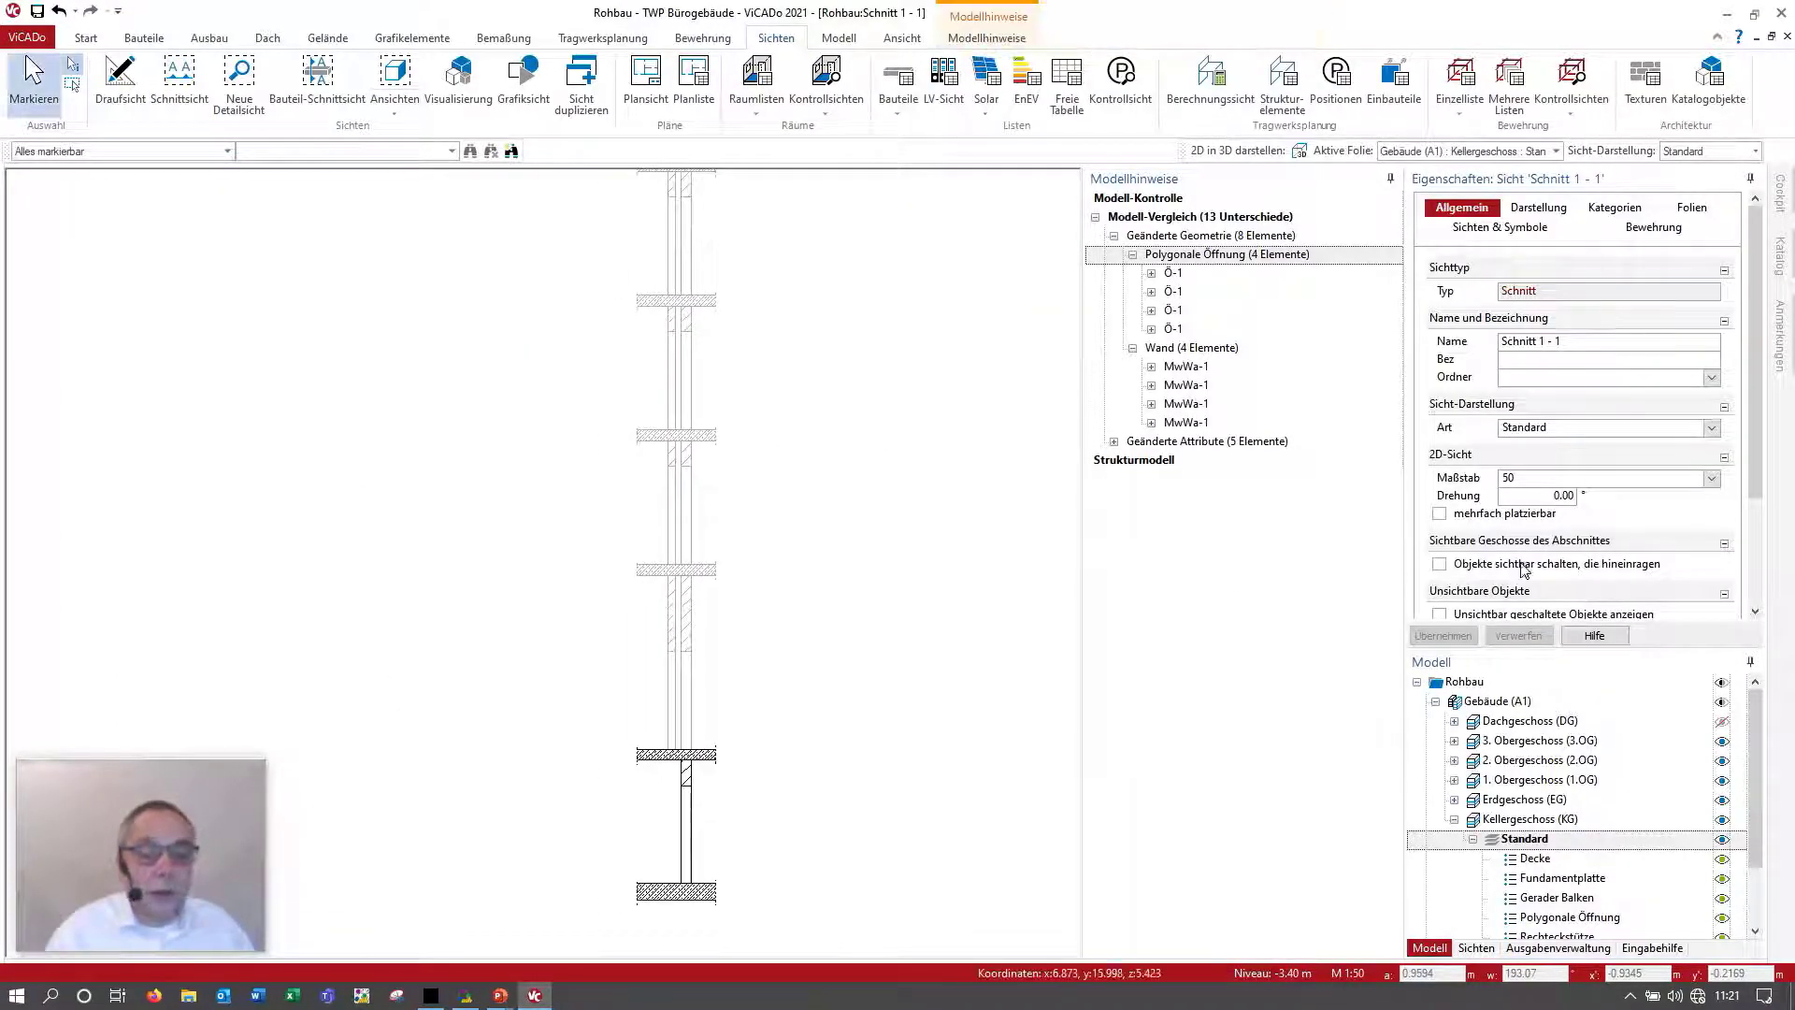
scroll(1524, 568, down, 3)
click(1444, 565)
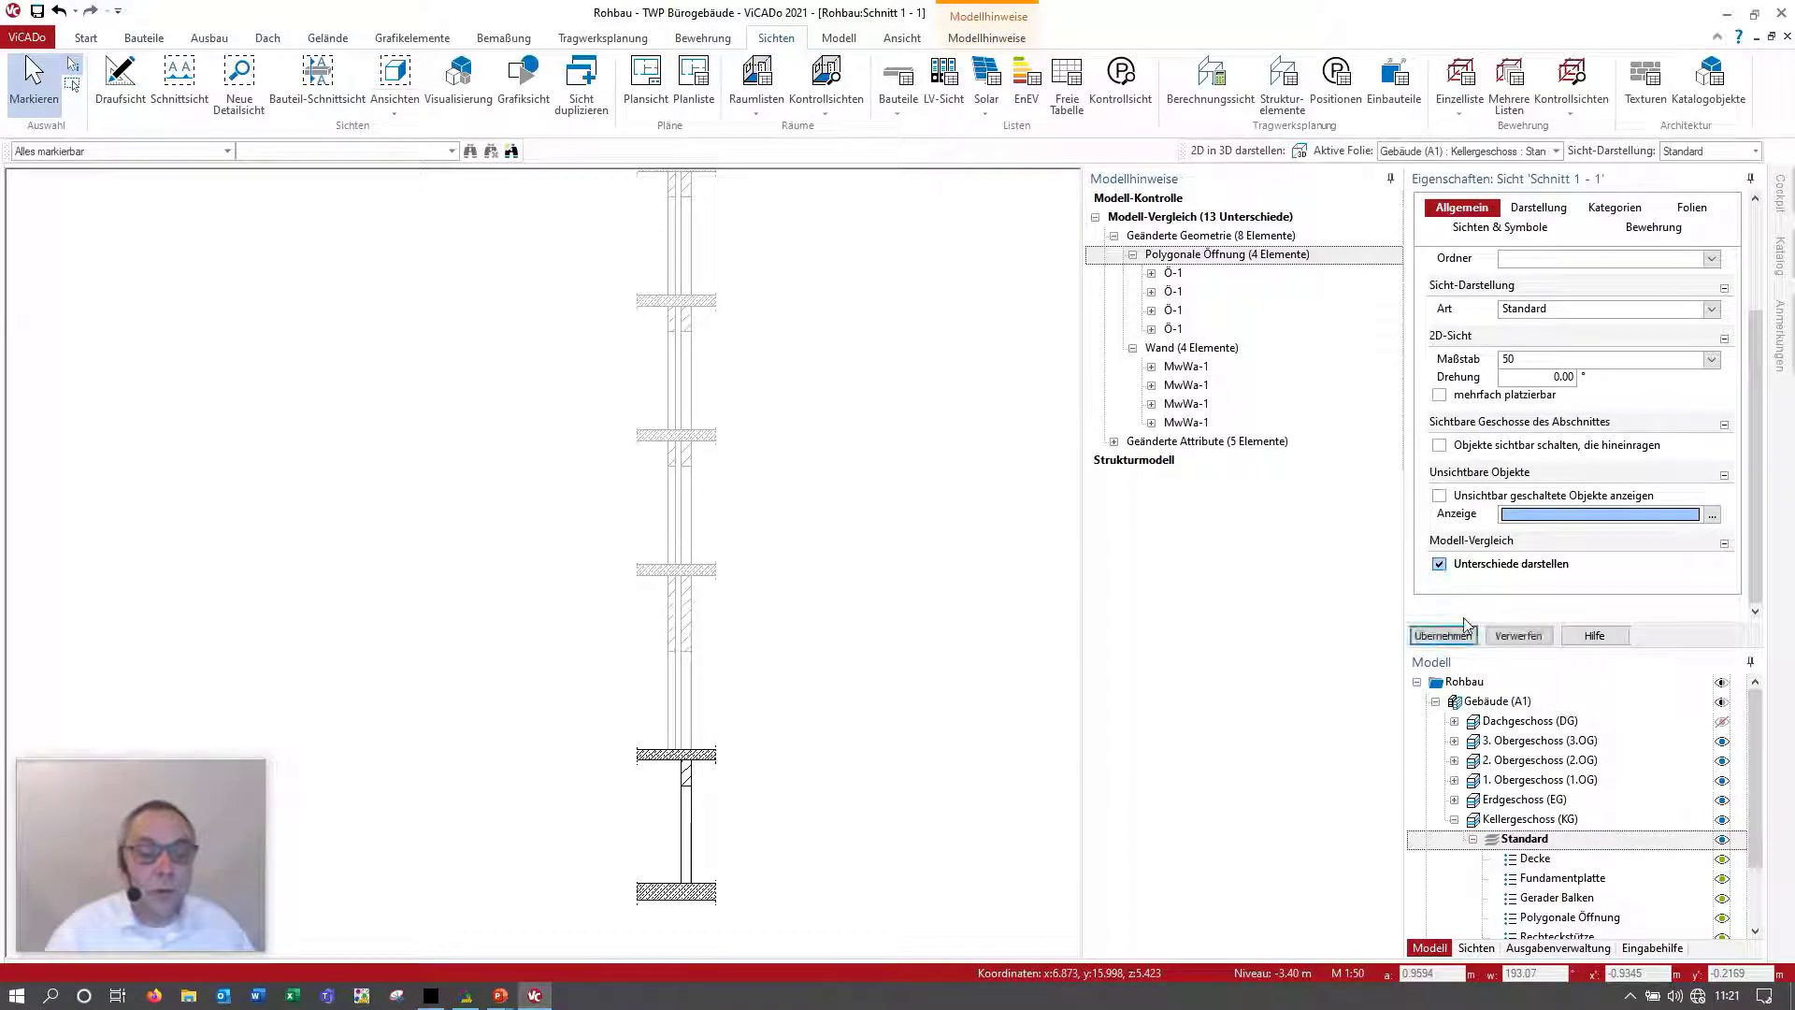
click(1444, 636)
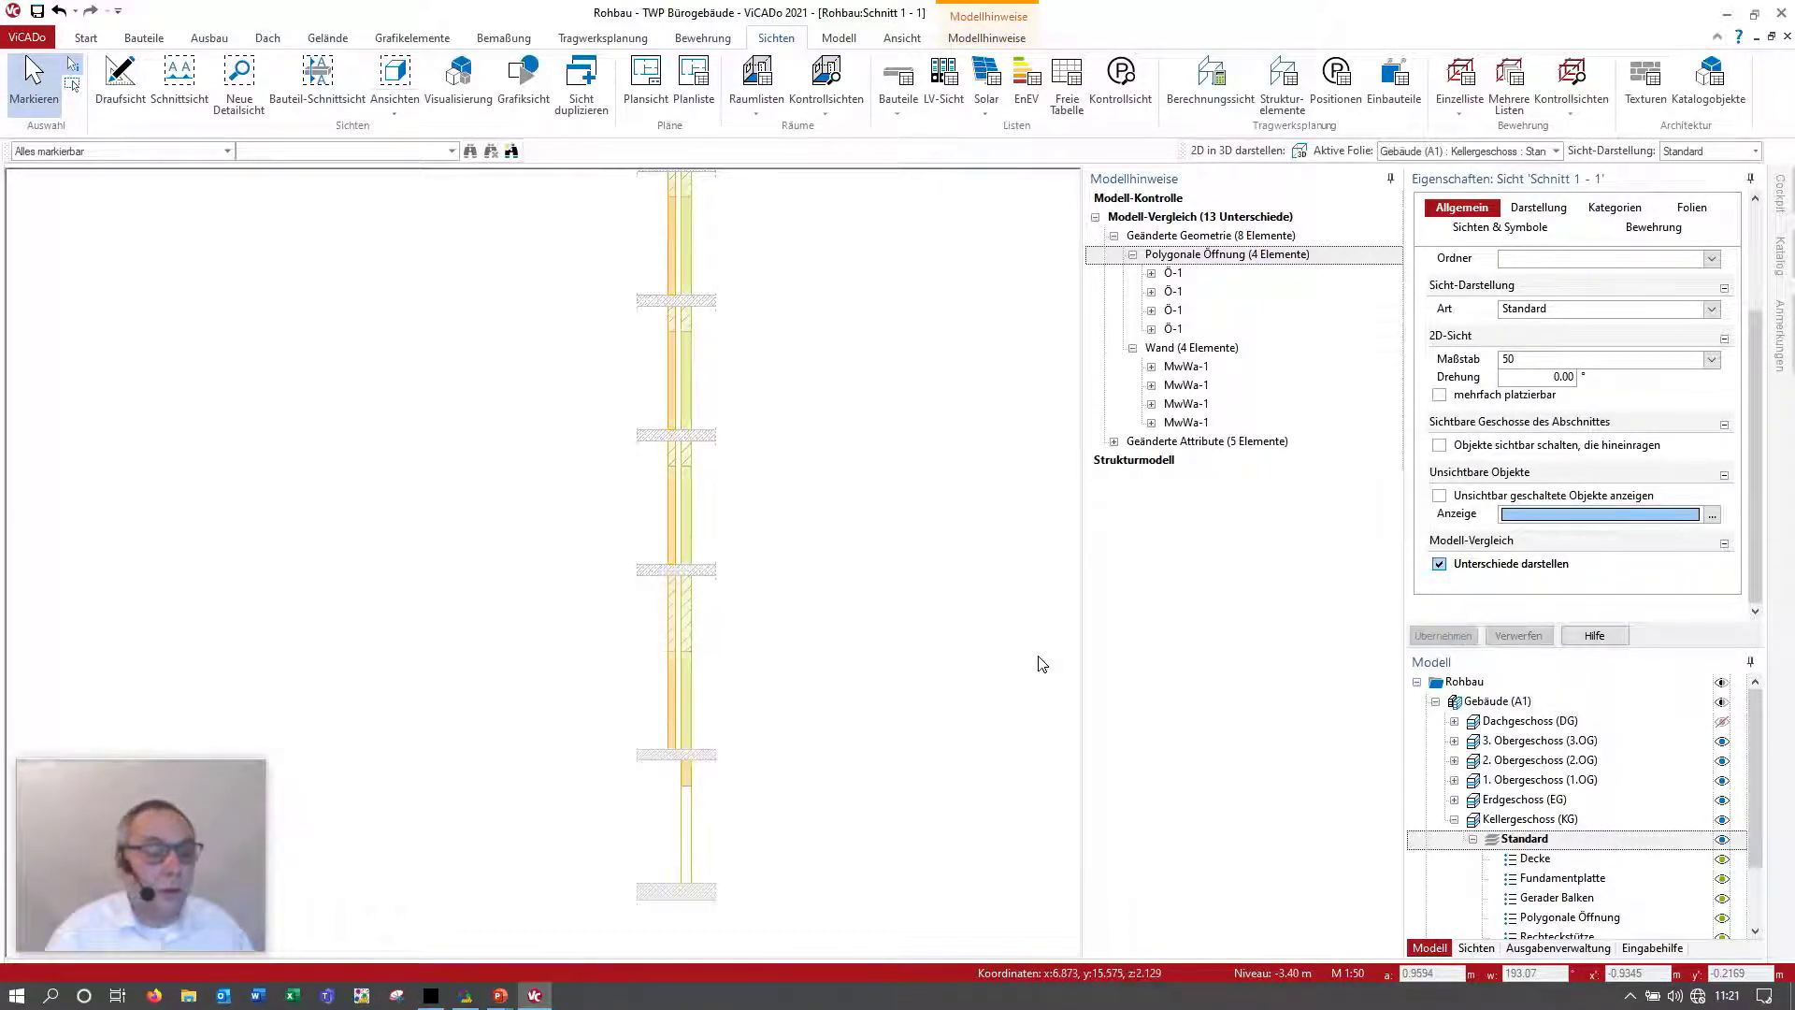
middle_drag(785, 553, 753, 634)
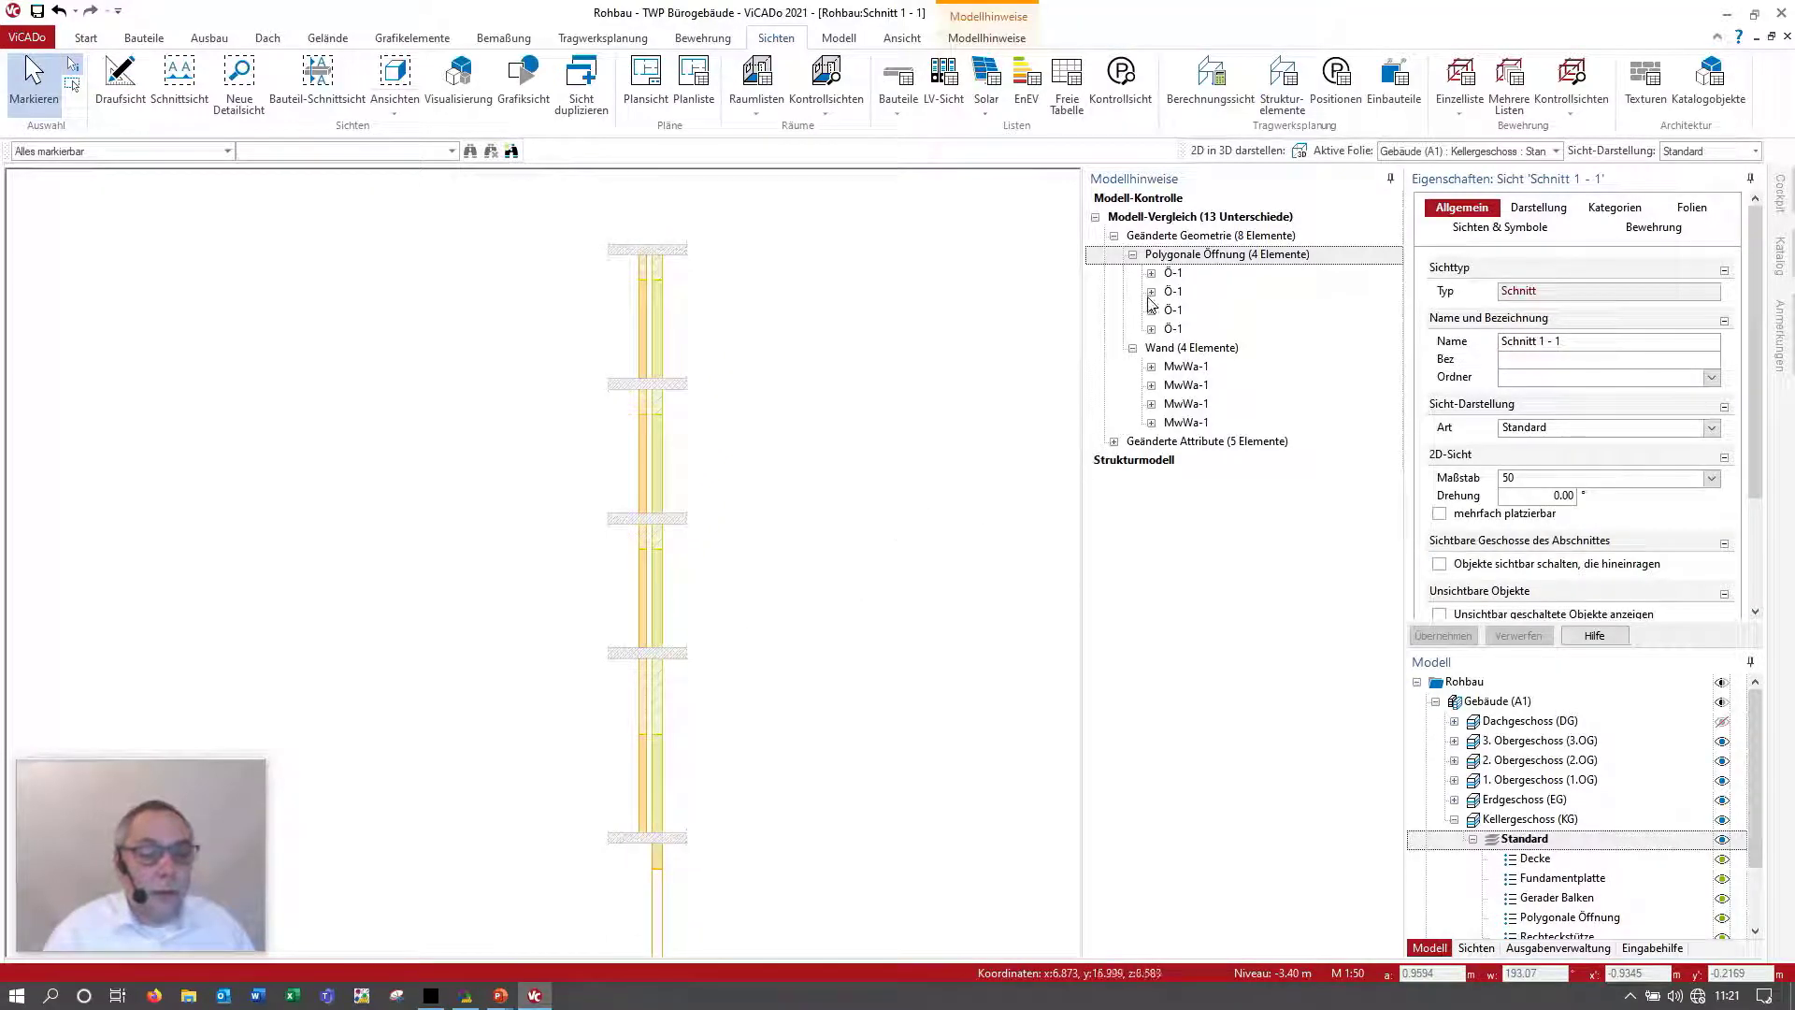
click(1114, 442)
click(1133, 461)
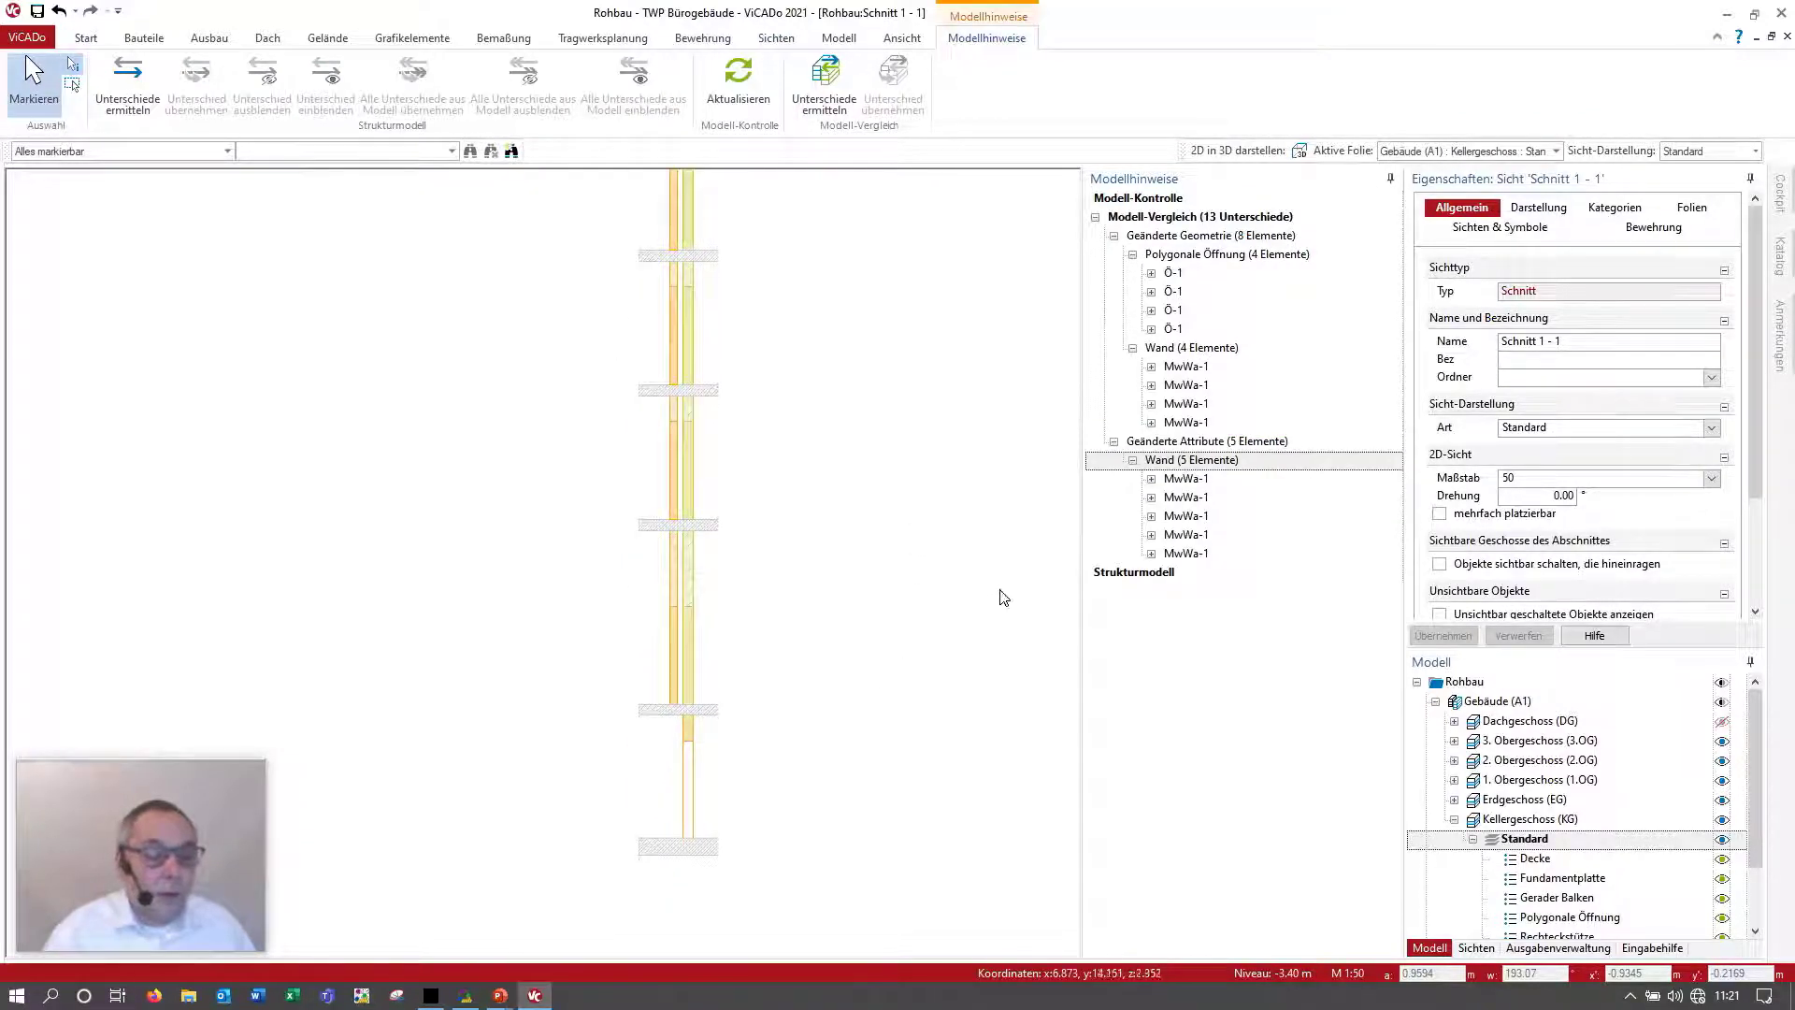
Step: Compare the fifth wall's attributes in both models and adopt the comparison U-value of 1.5385
click(1152, 554)
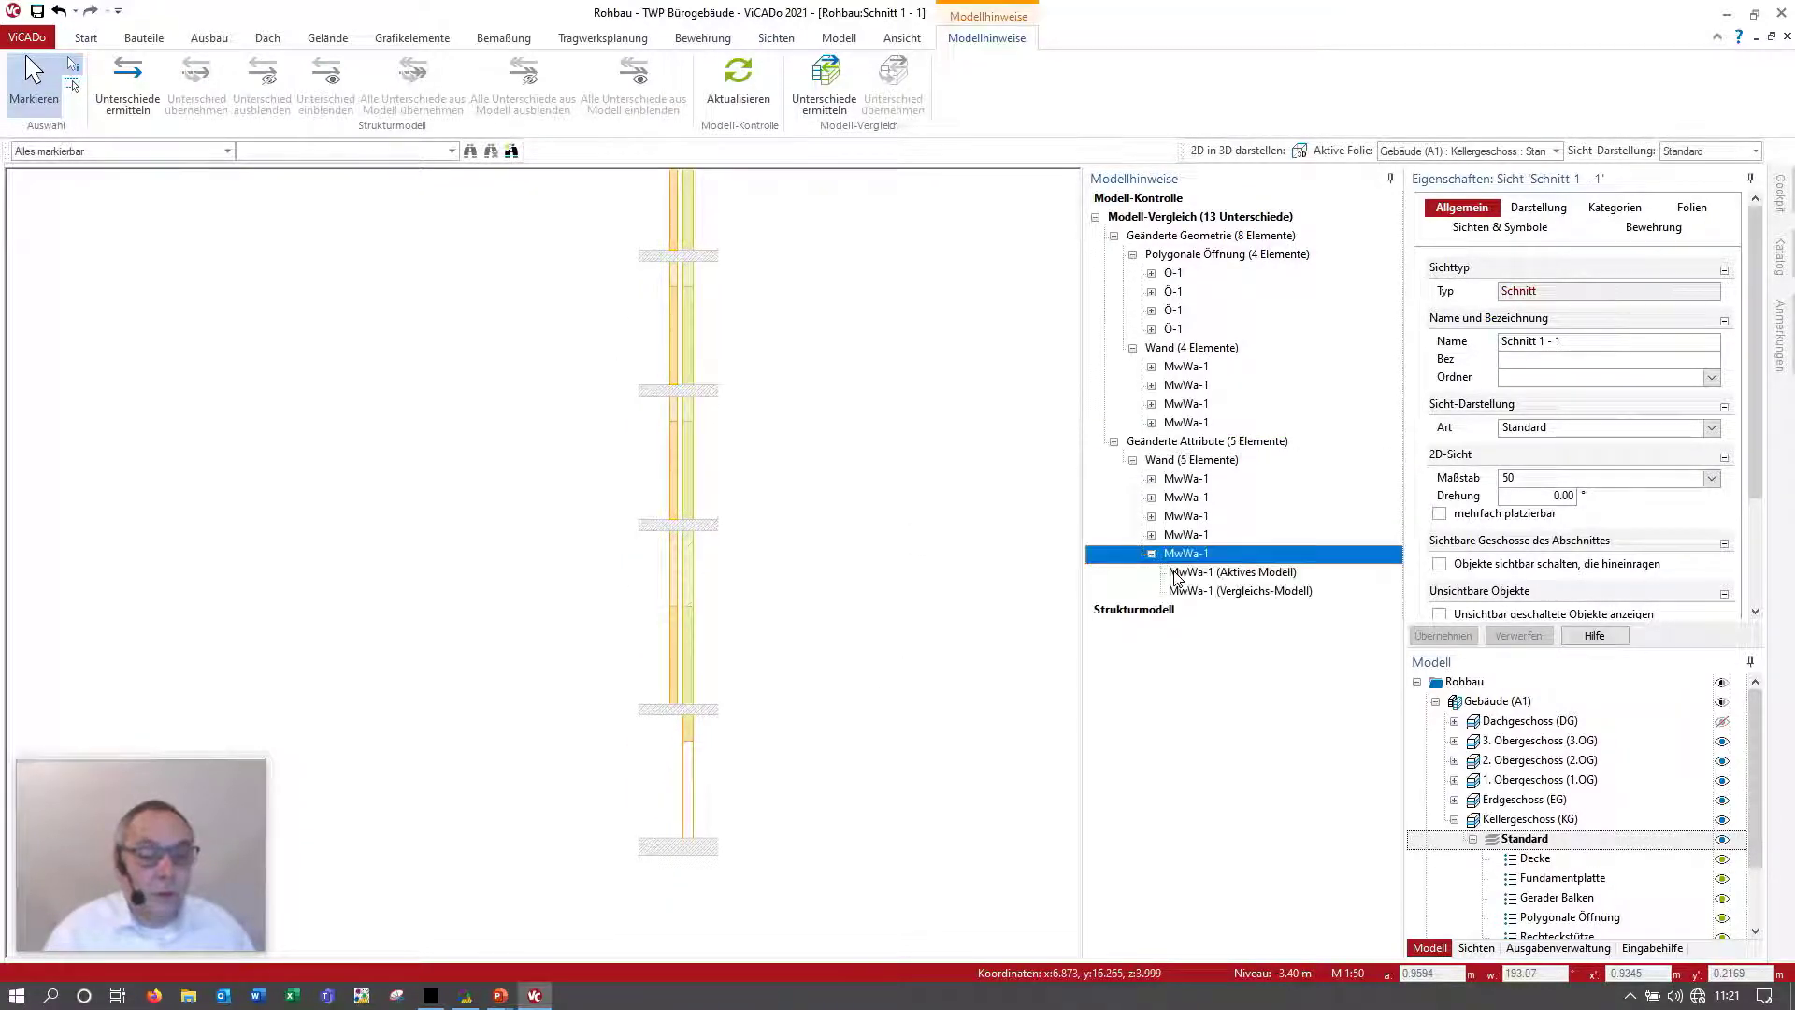
click(1206, 572)
scroll(699, 781, up, 3)
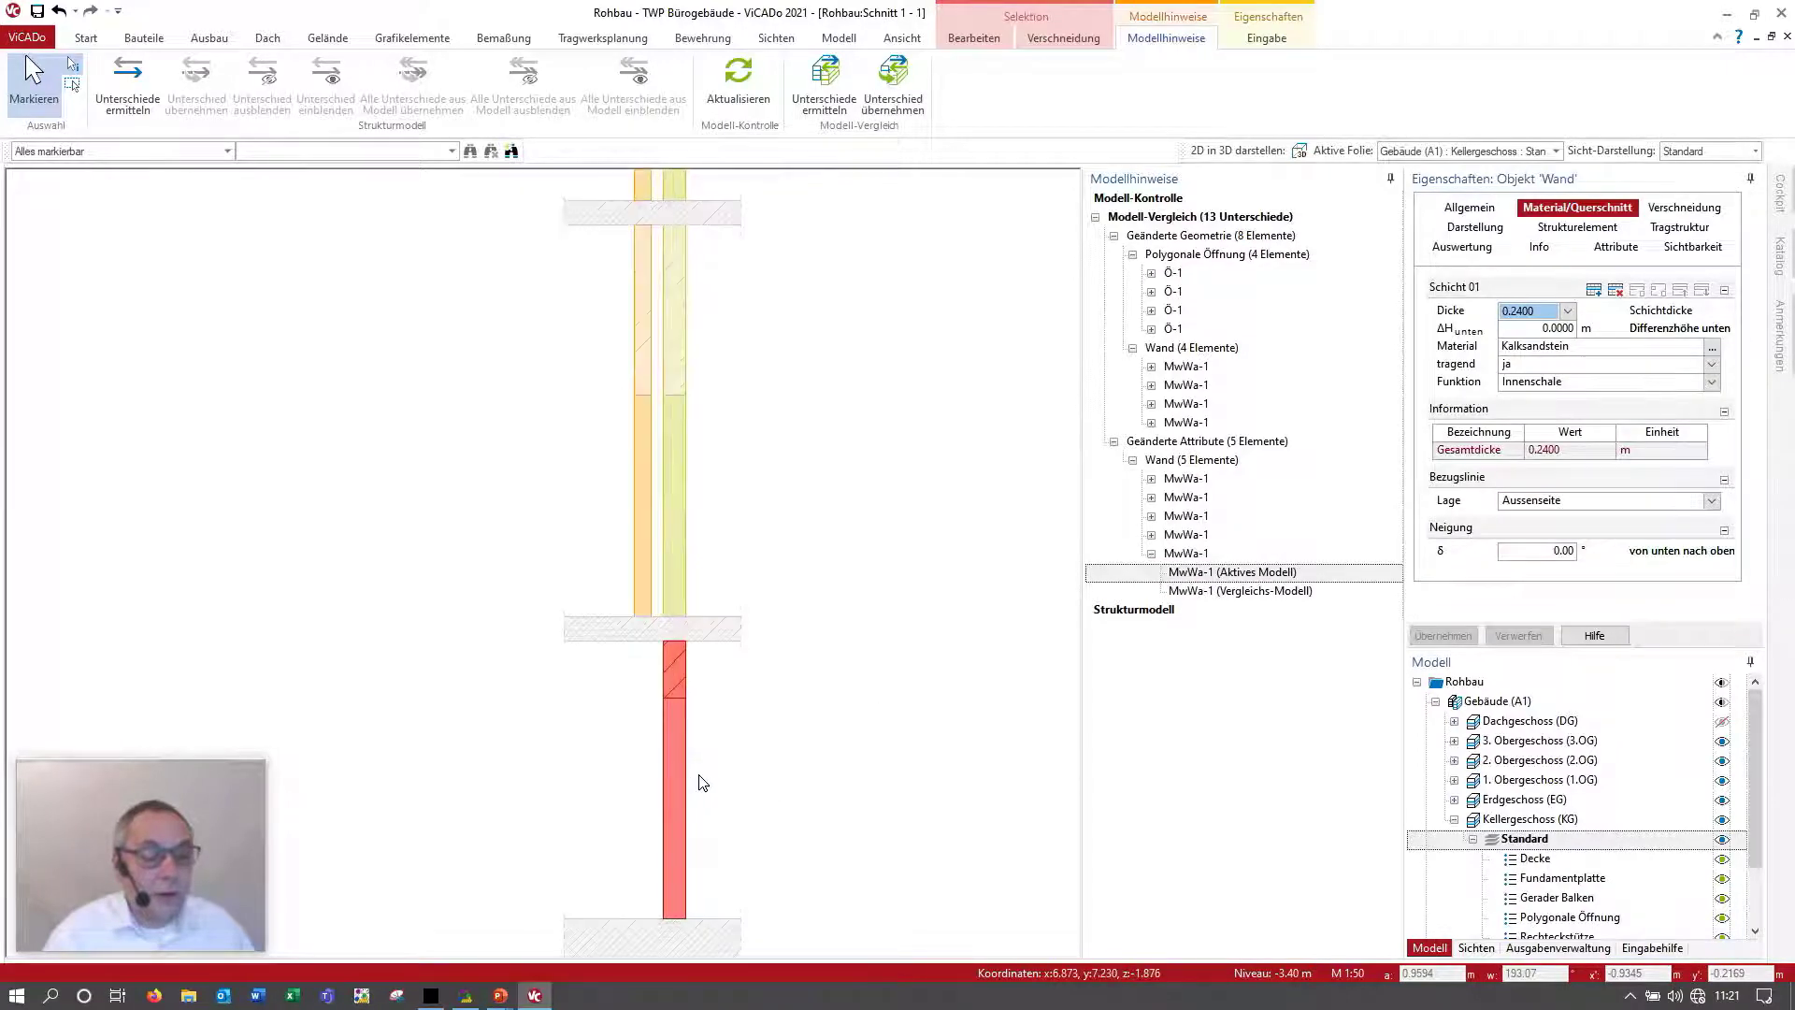
scroll(696, 781, up, 1)
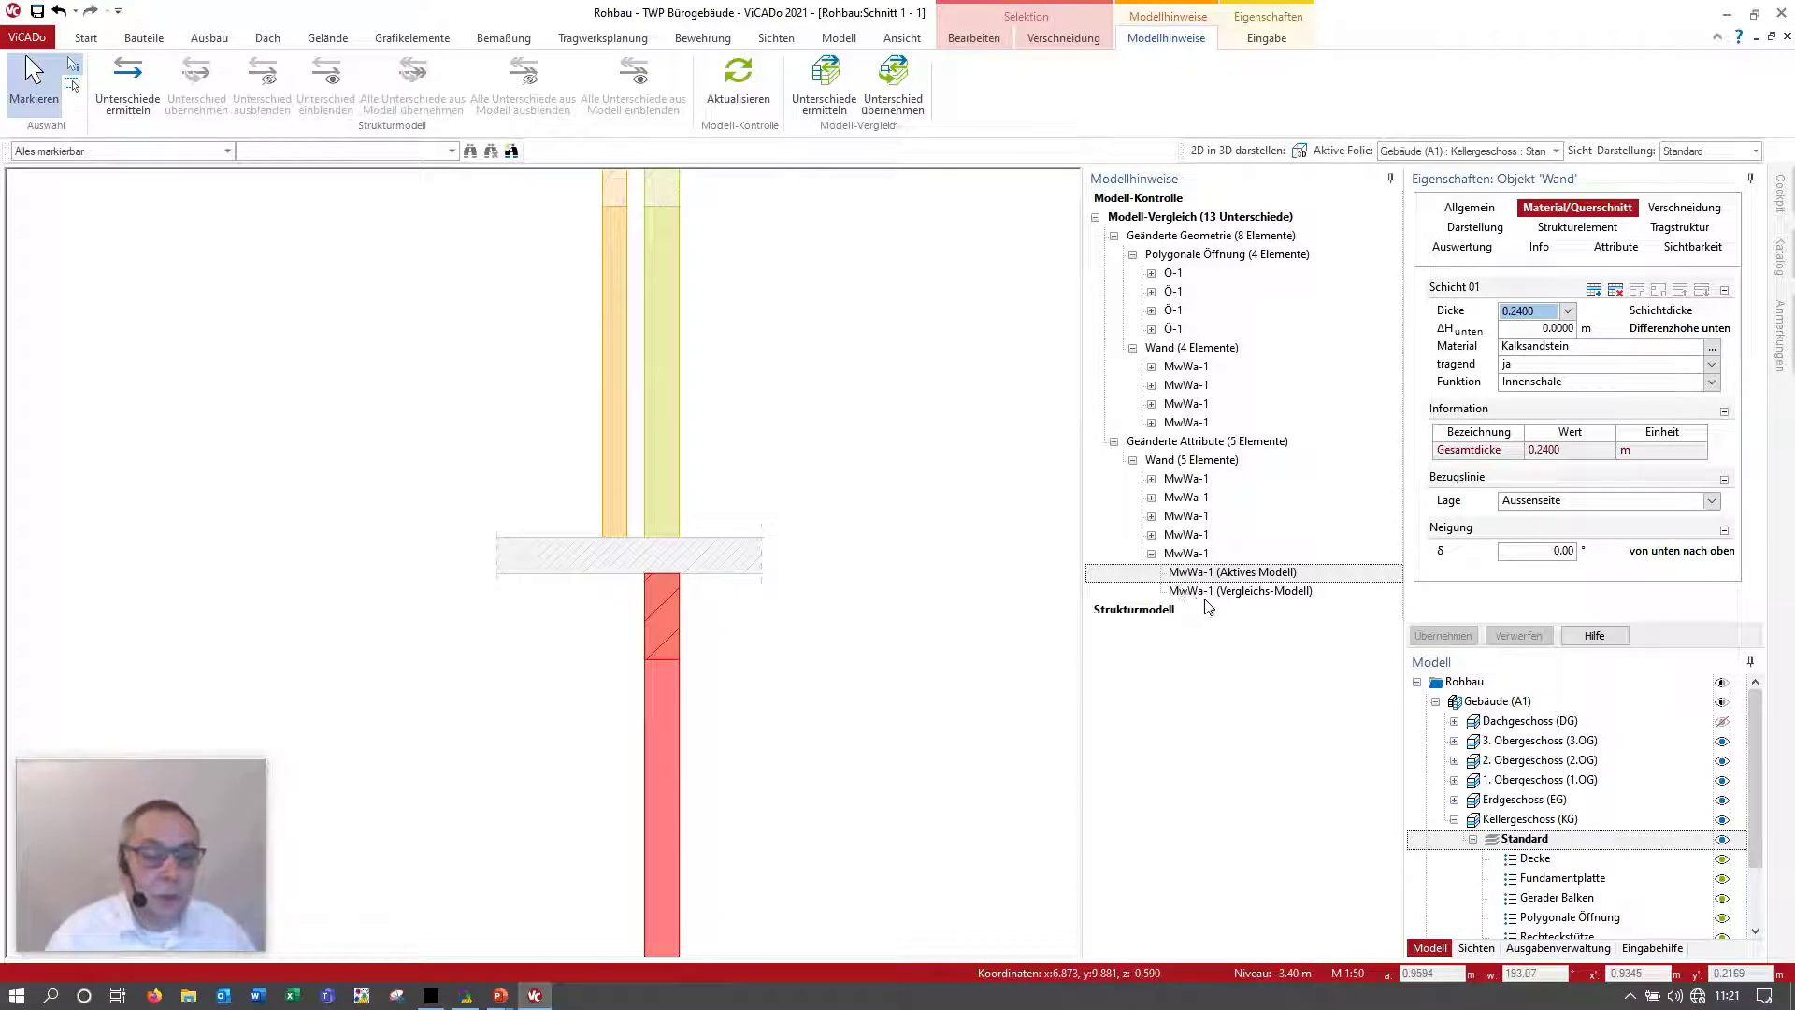
click(1617, 248)
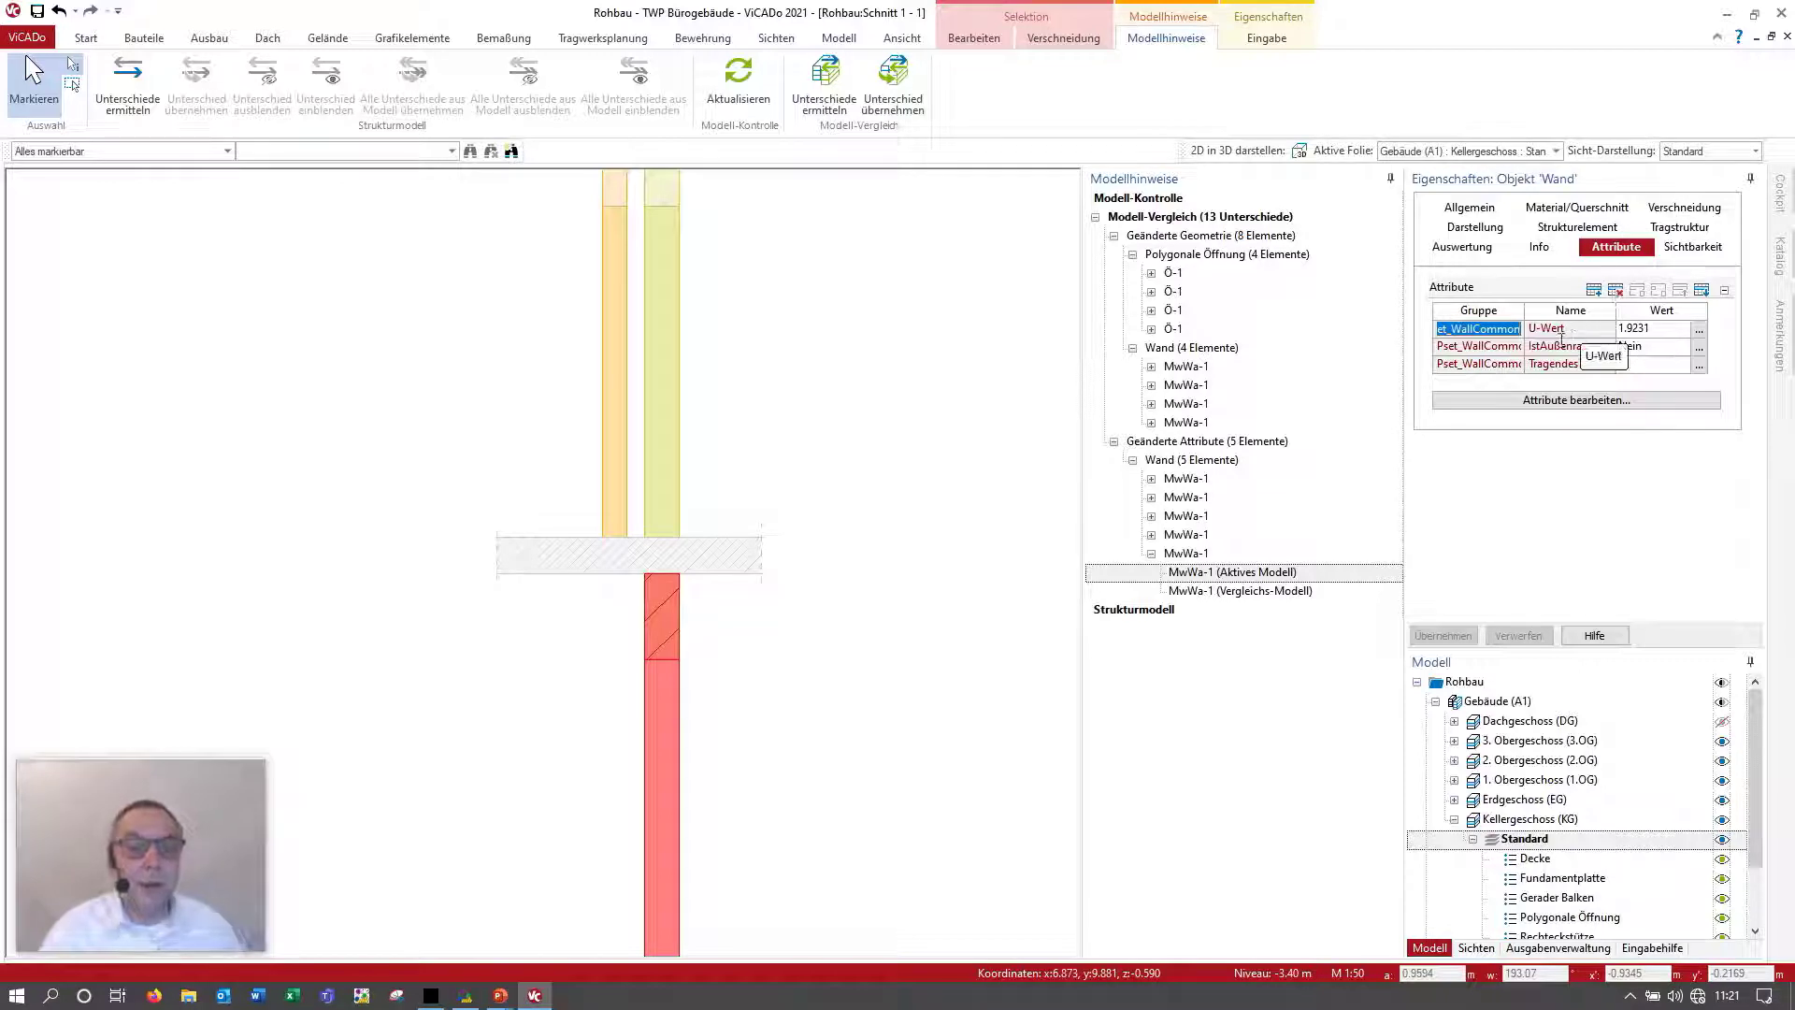
click(1264, 592)
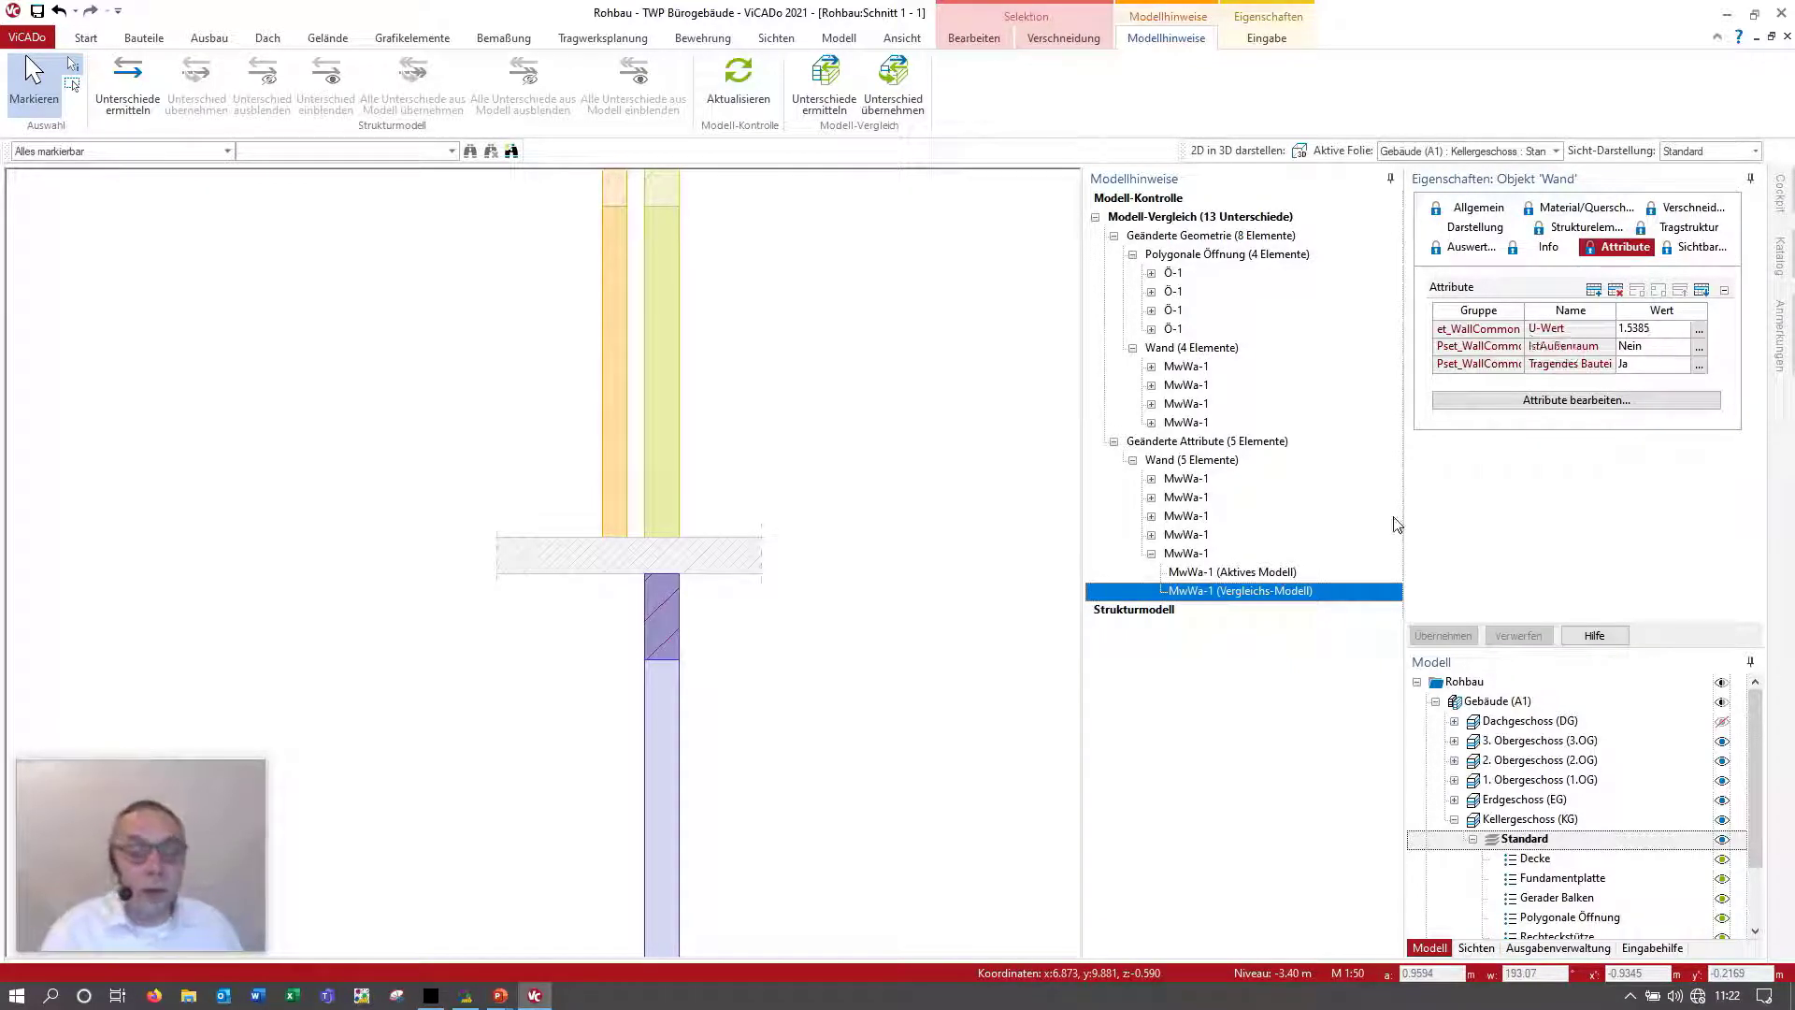
click(1256, 572)
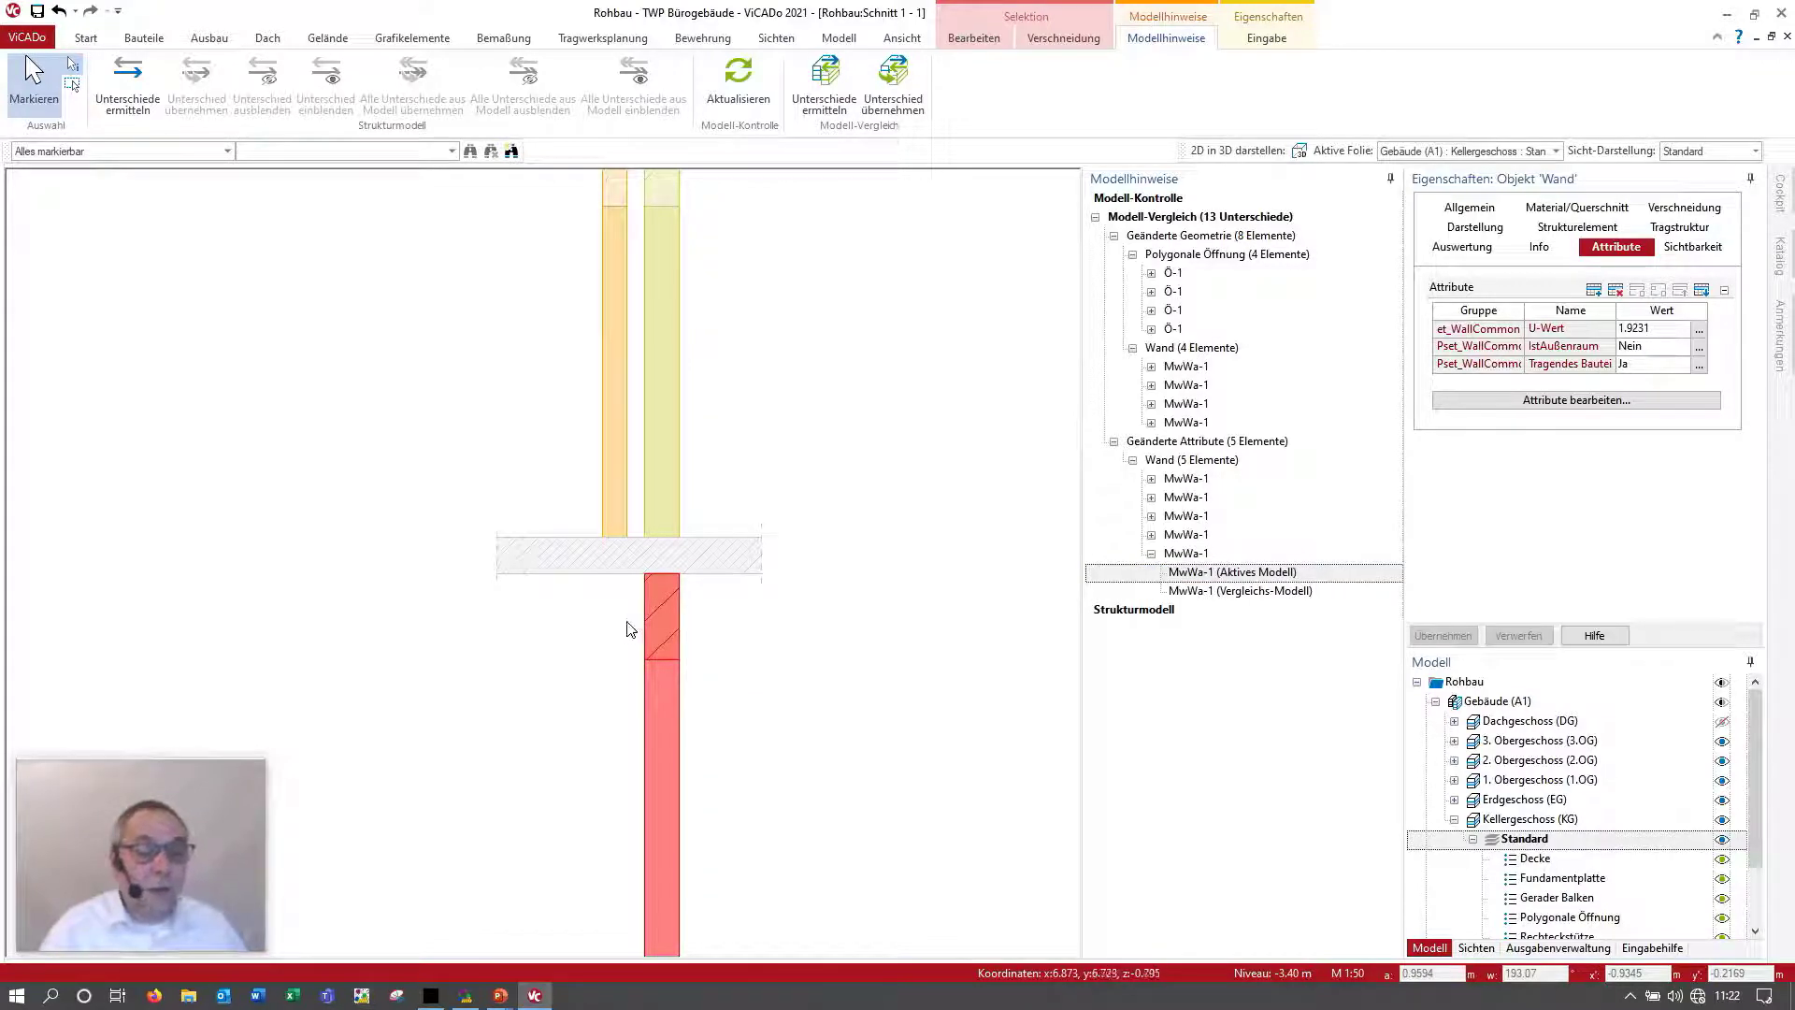
right_click(1217, 582)
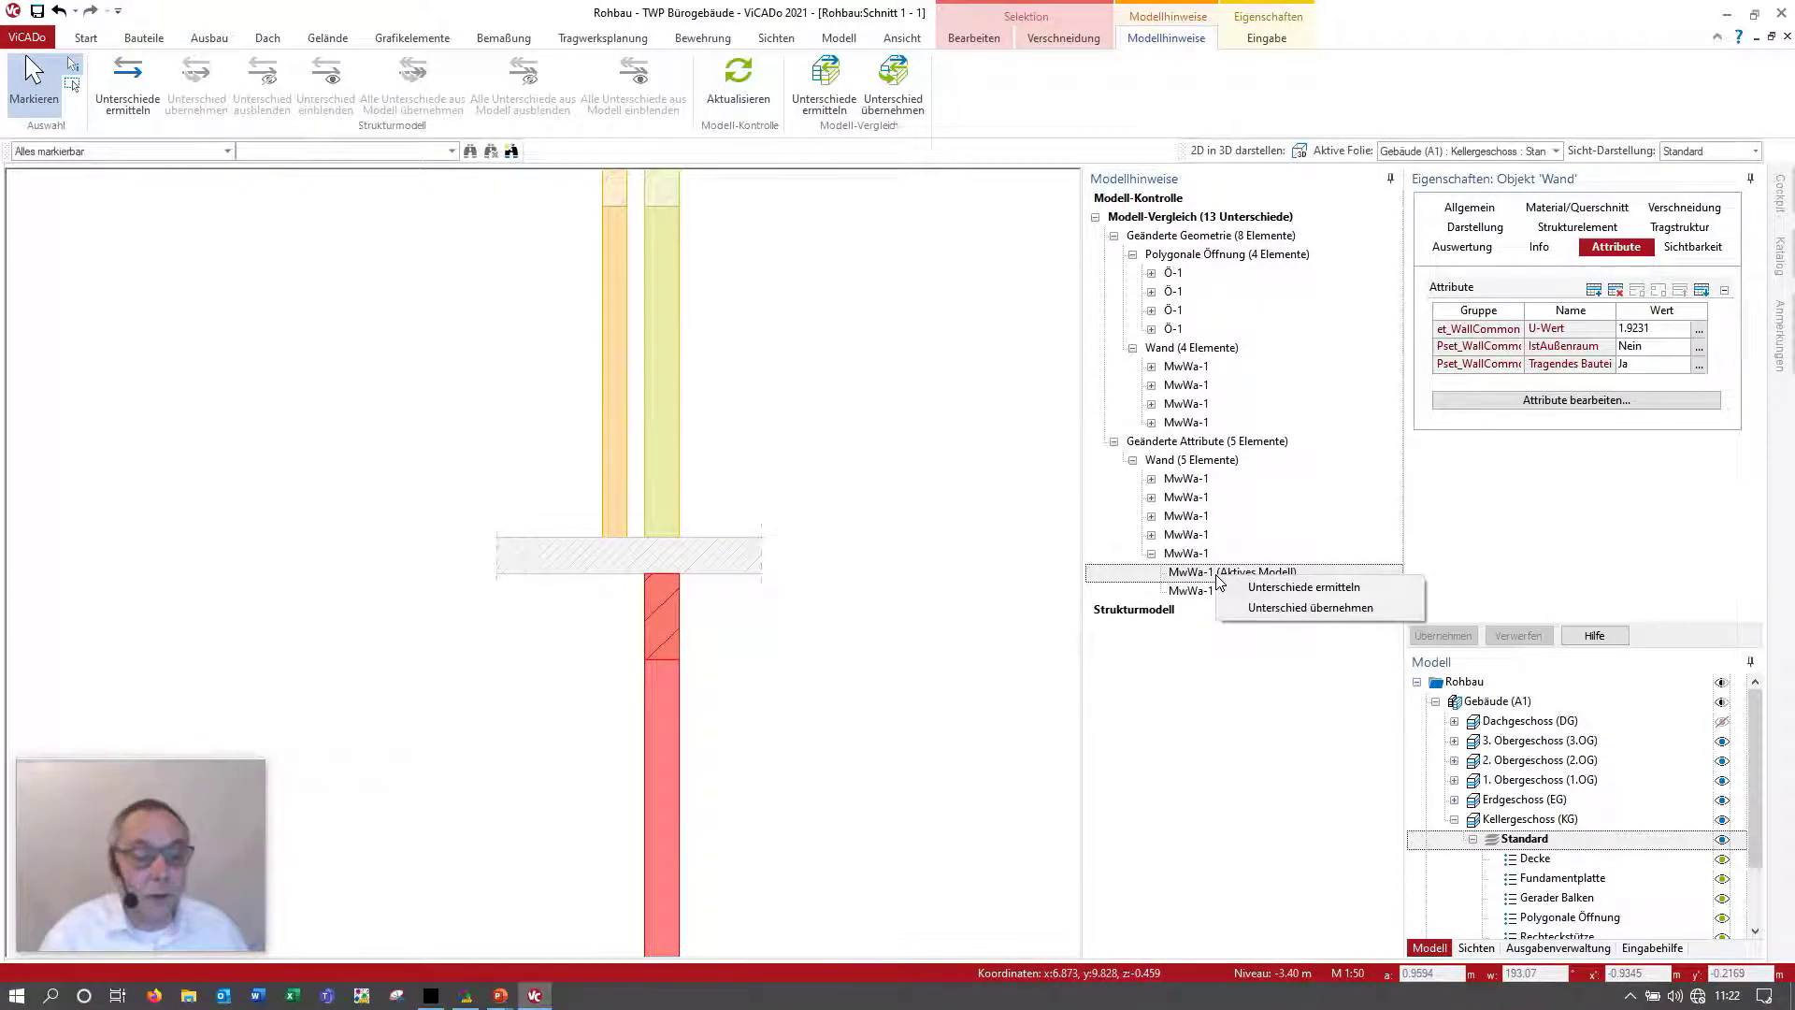
click(1257, 608)
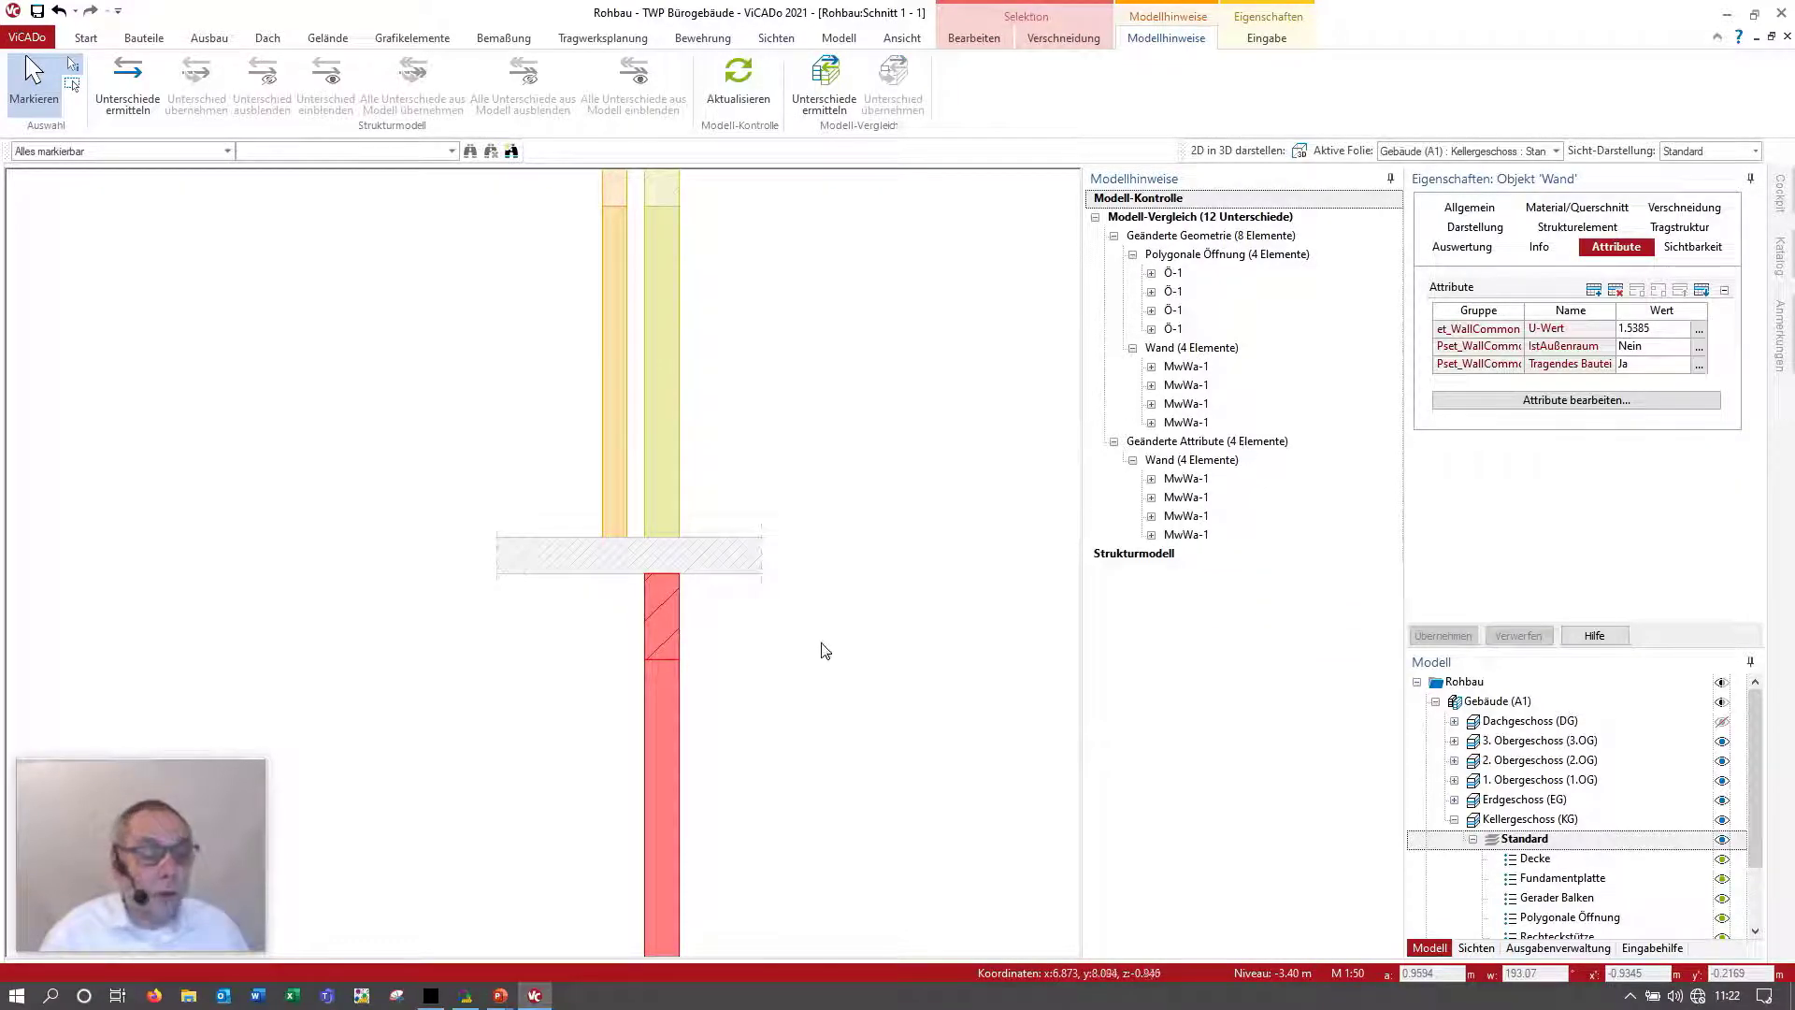
Step: Pan the section and select the next changed wall
click(841, 654)
scroll(661, 639, down, 1)
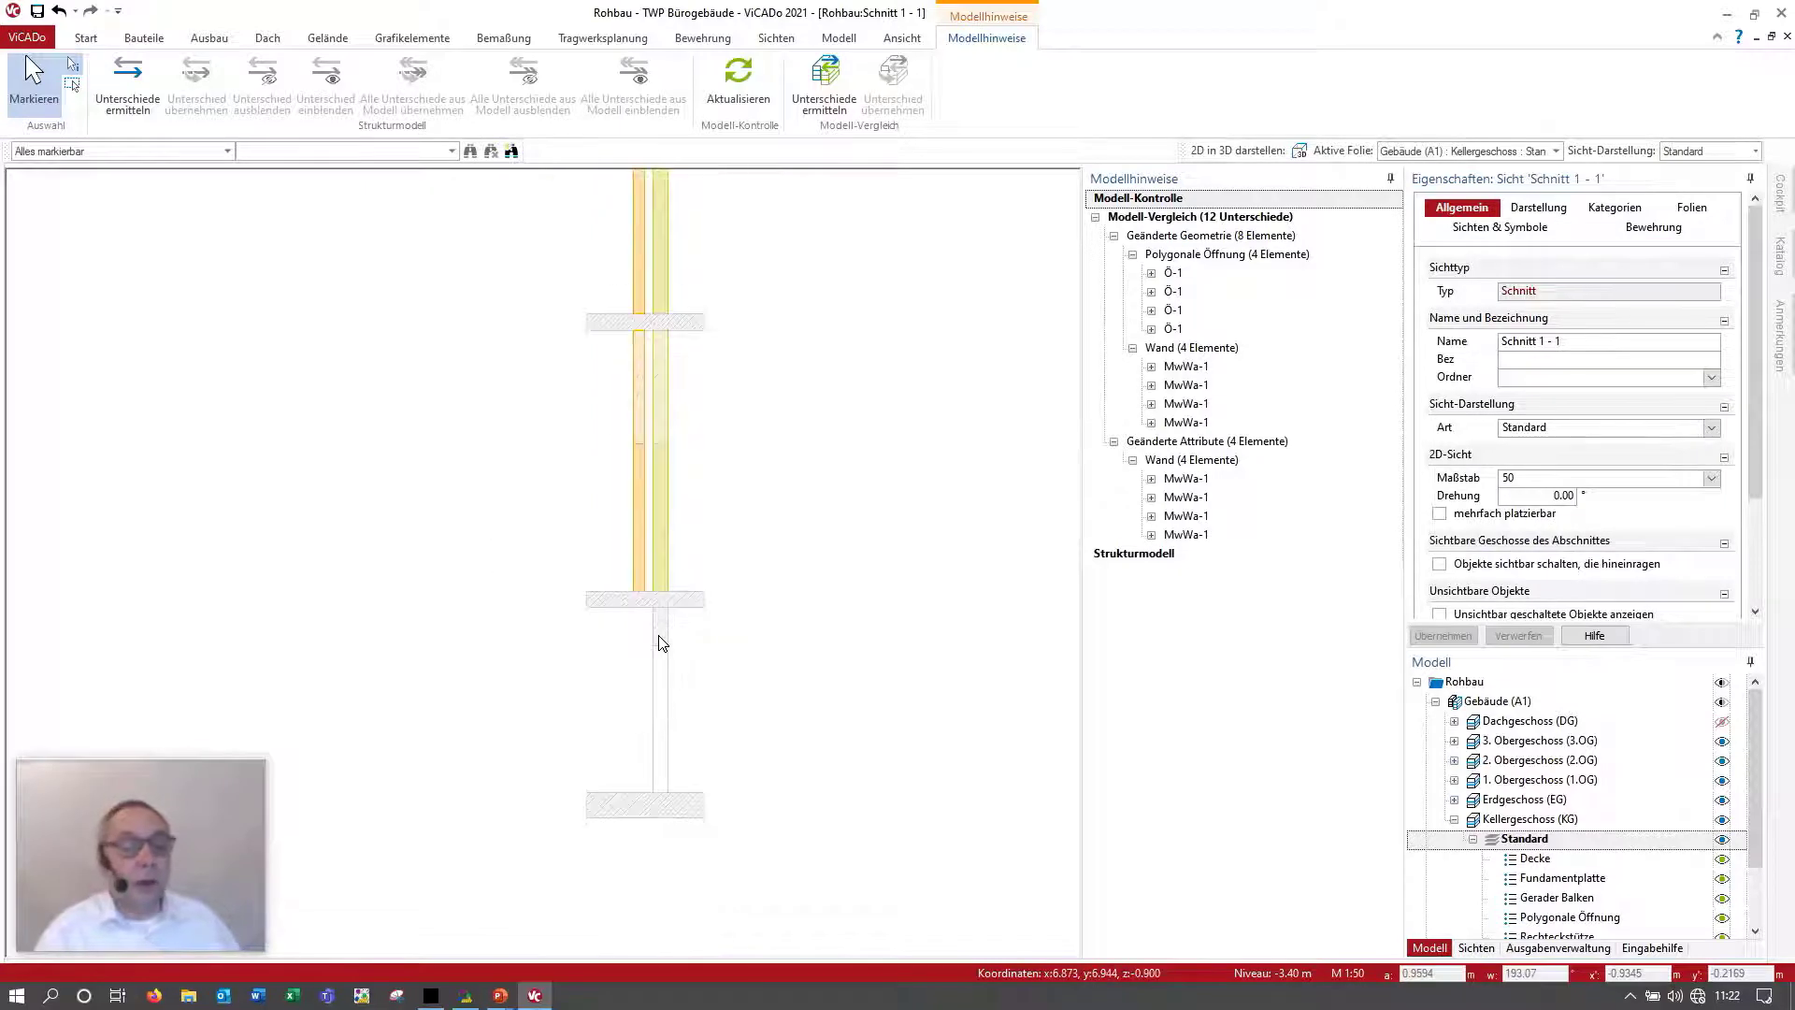
scroll(661, 636, down, 1)
scroll(662, 645, down, 1)
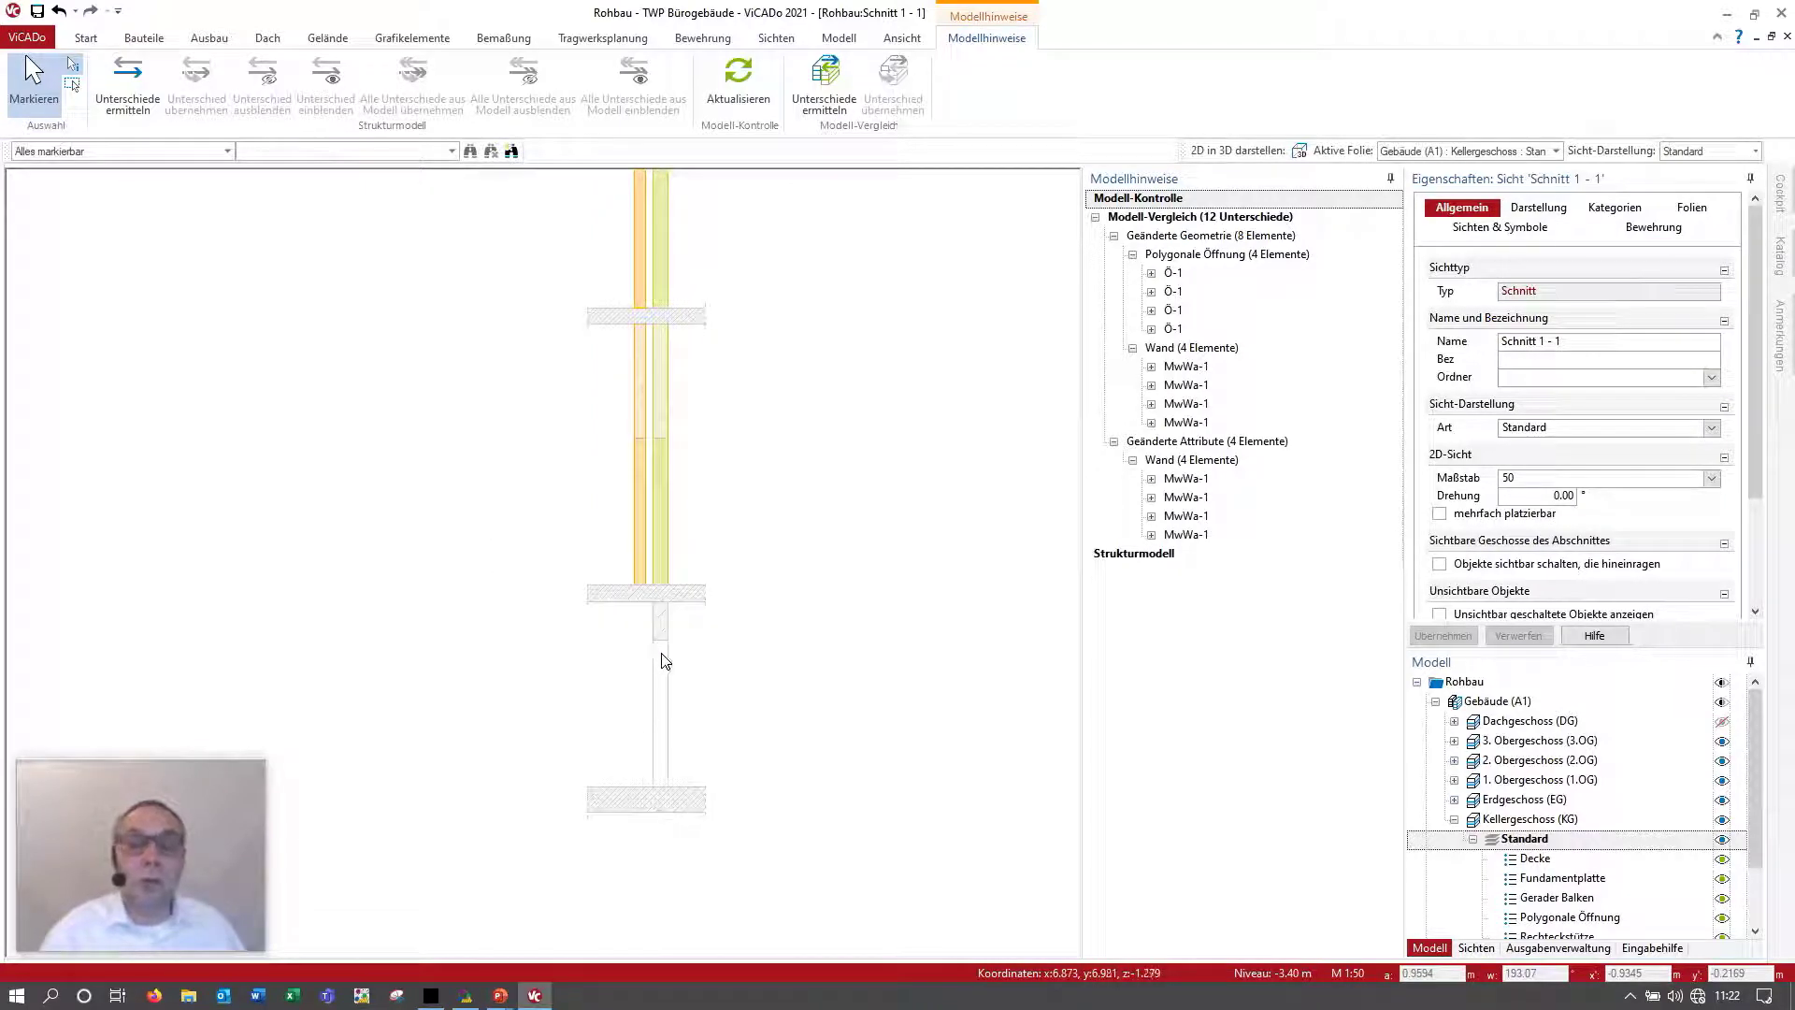
middle_drag(701, 660, 802, 794)
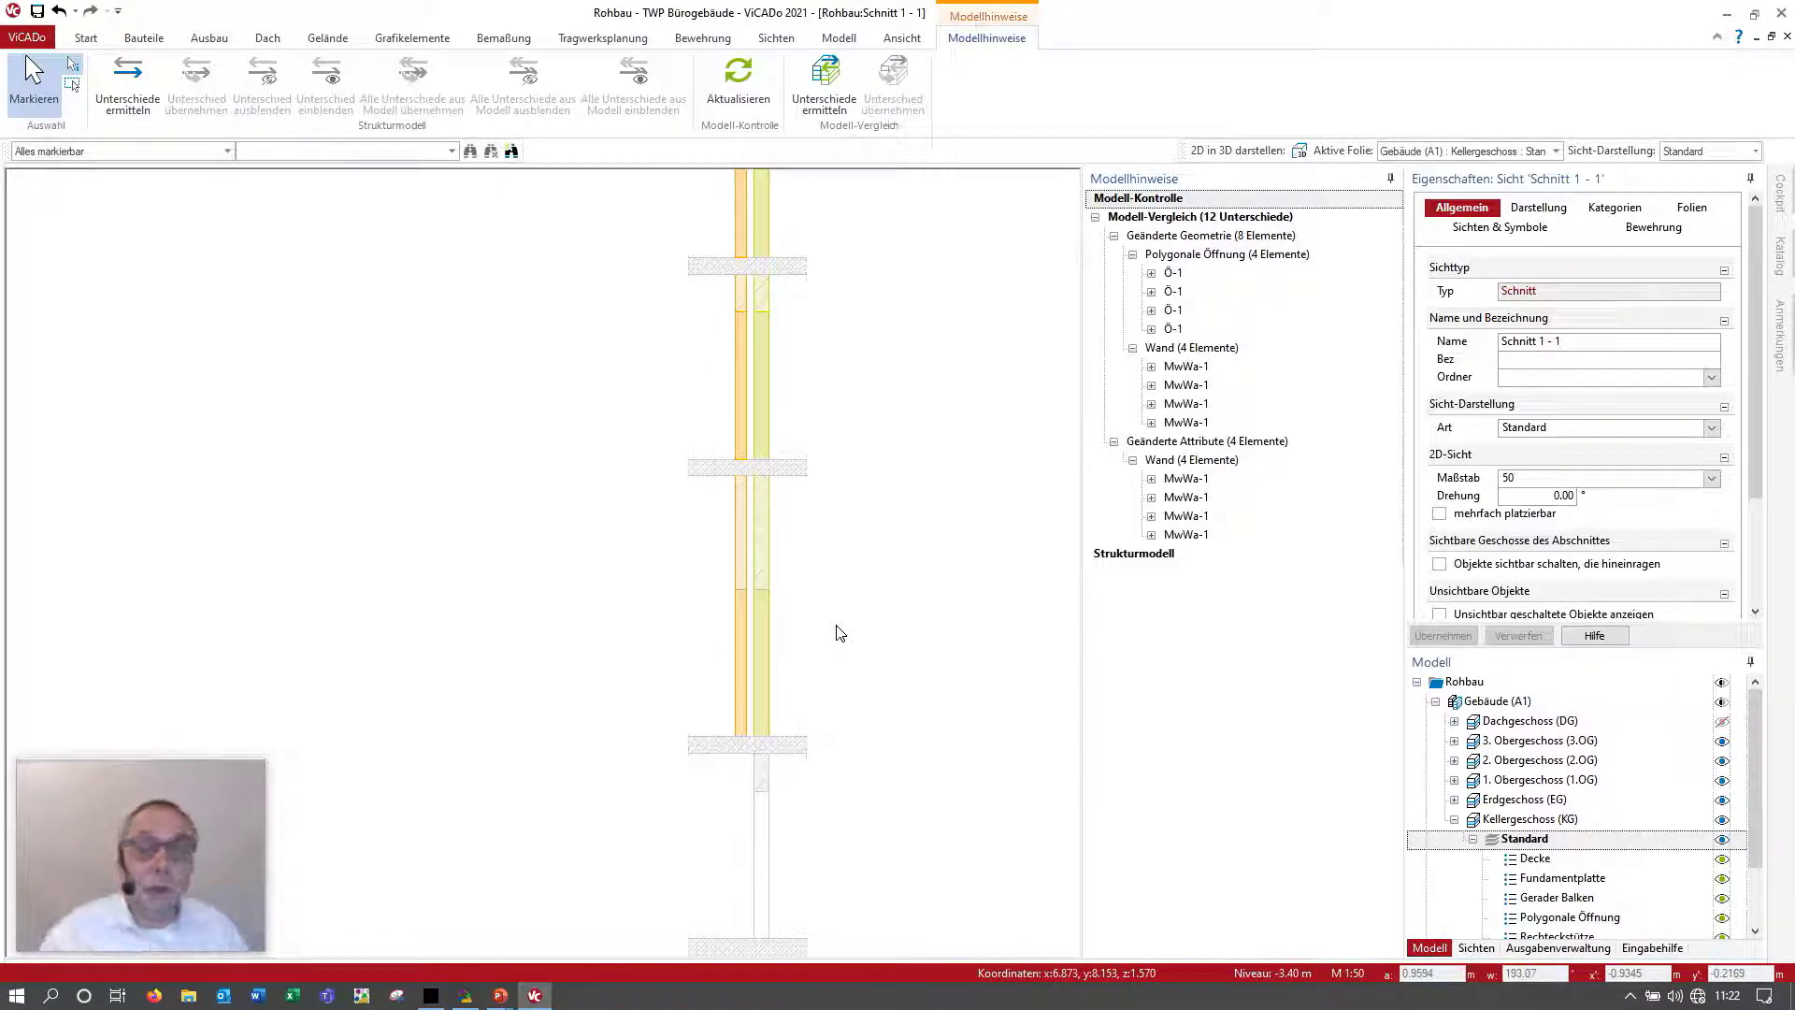
click(746, 500)
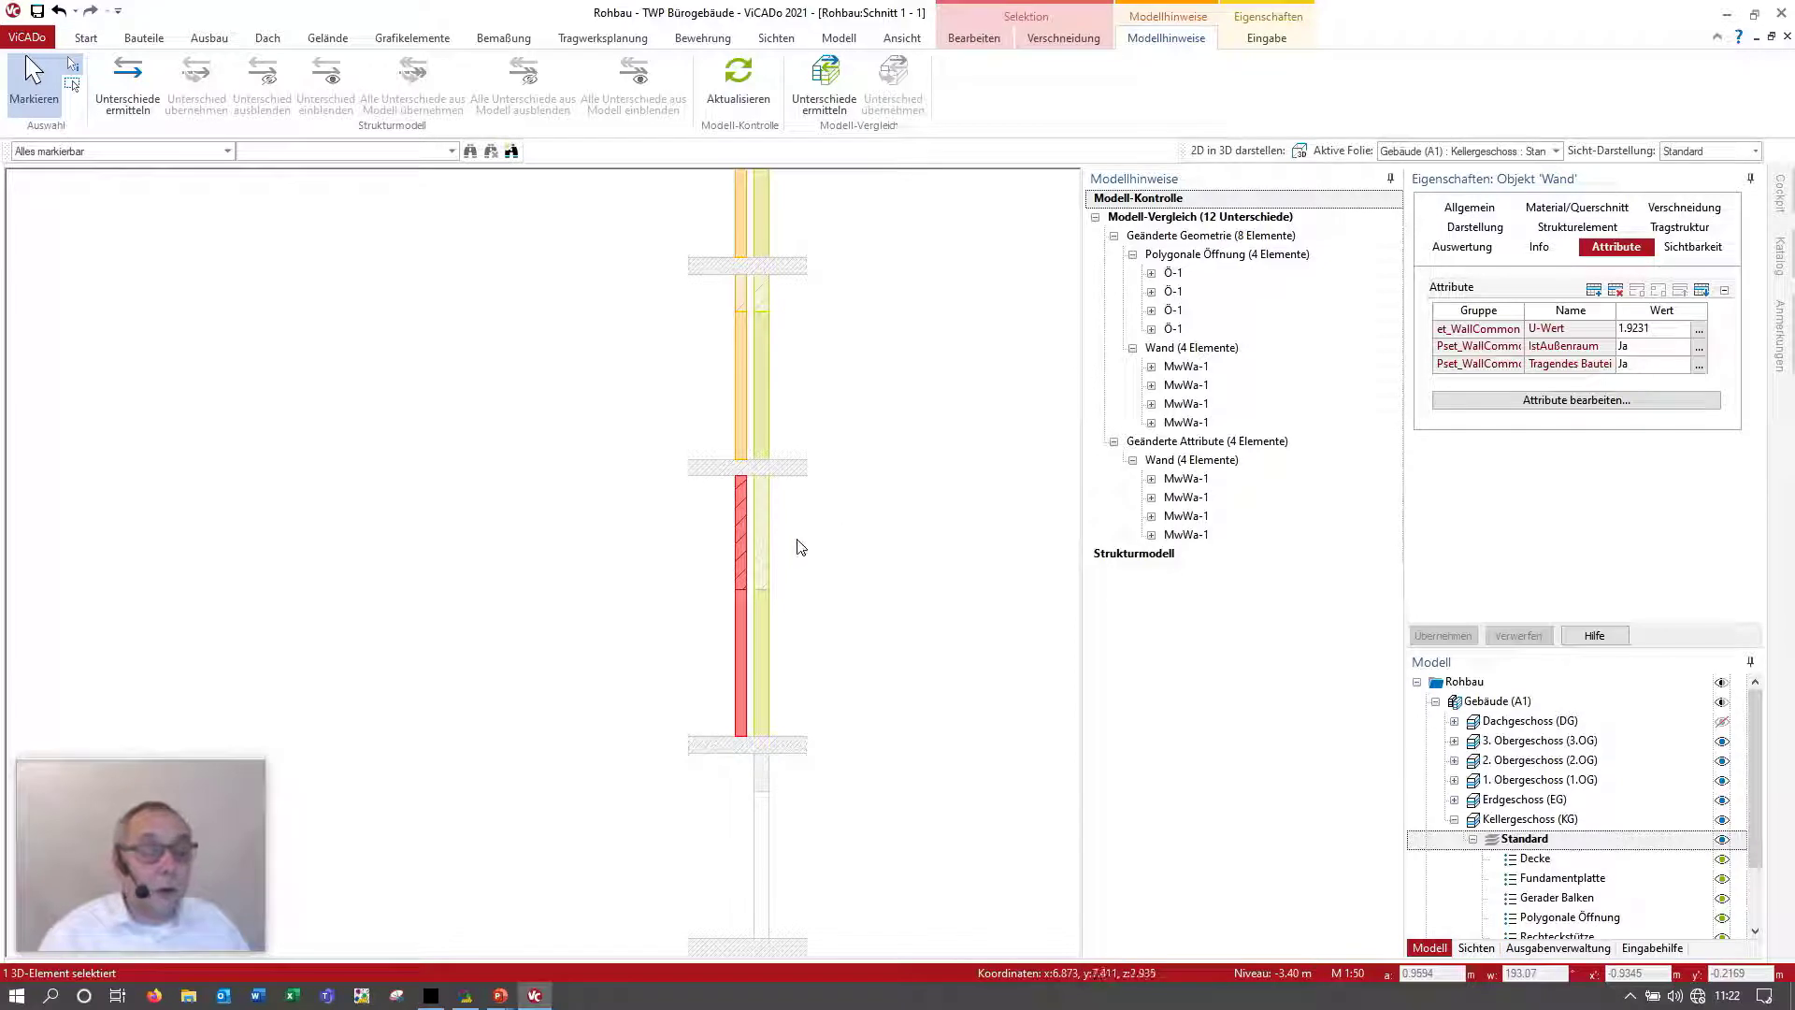
click(968, 43)
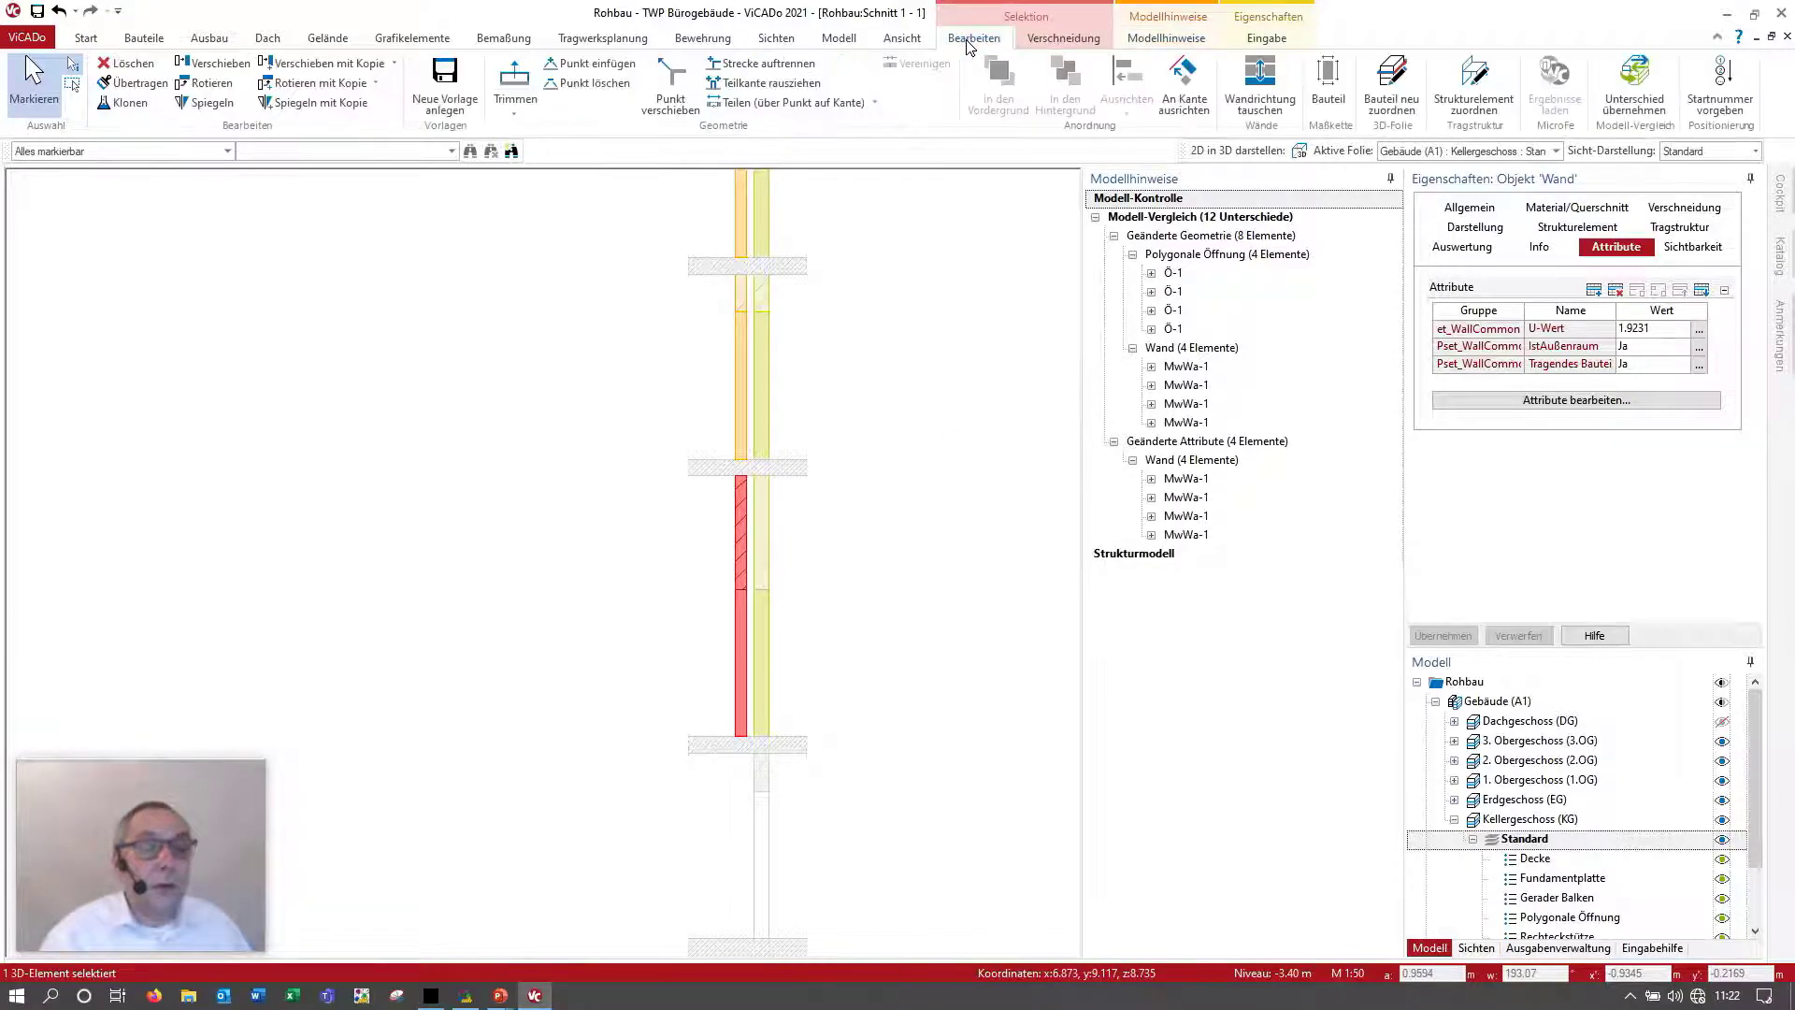
Step: Adopt geometry and attribute differences for the selected wall and the wall on the storey above
click(1637, 93)
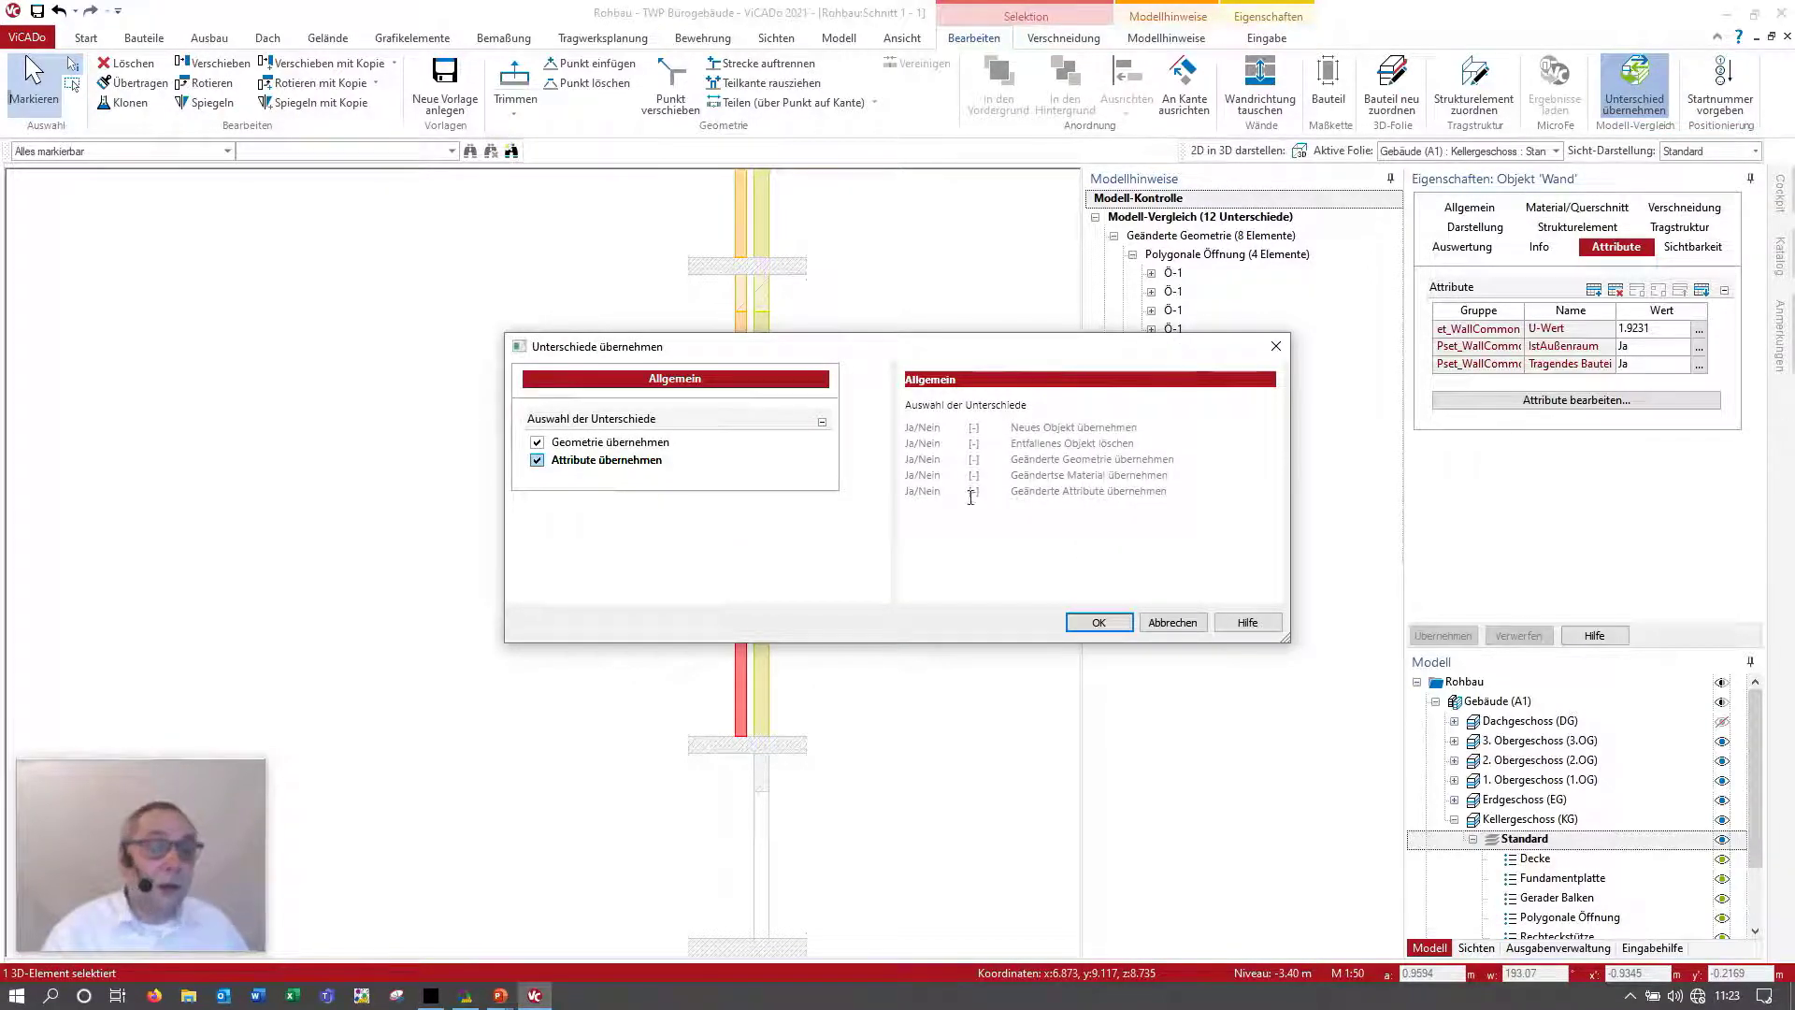
drag(837, 349, 1172, 349)
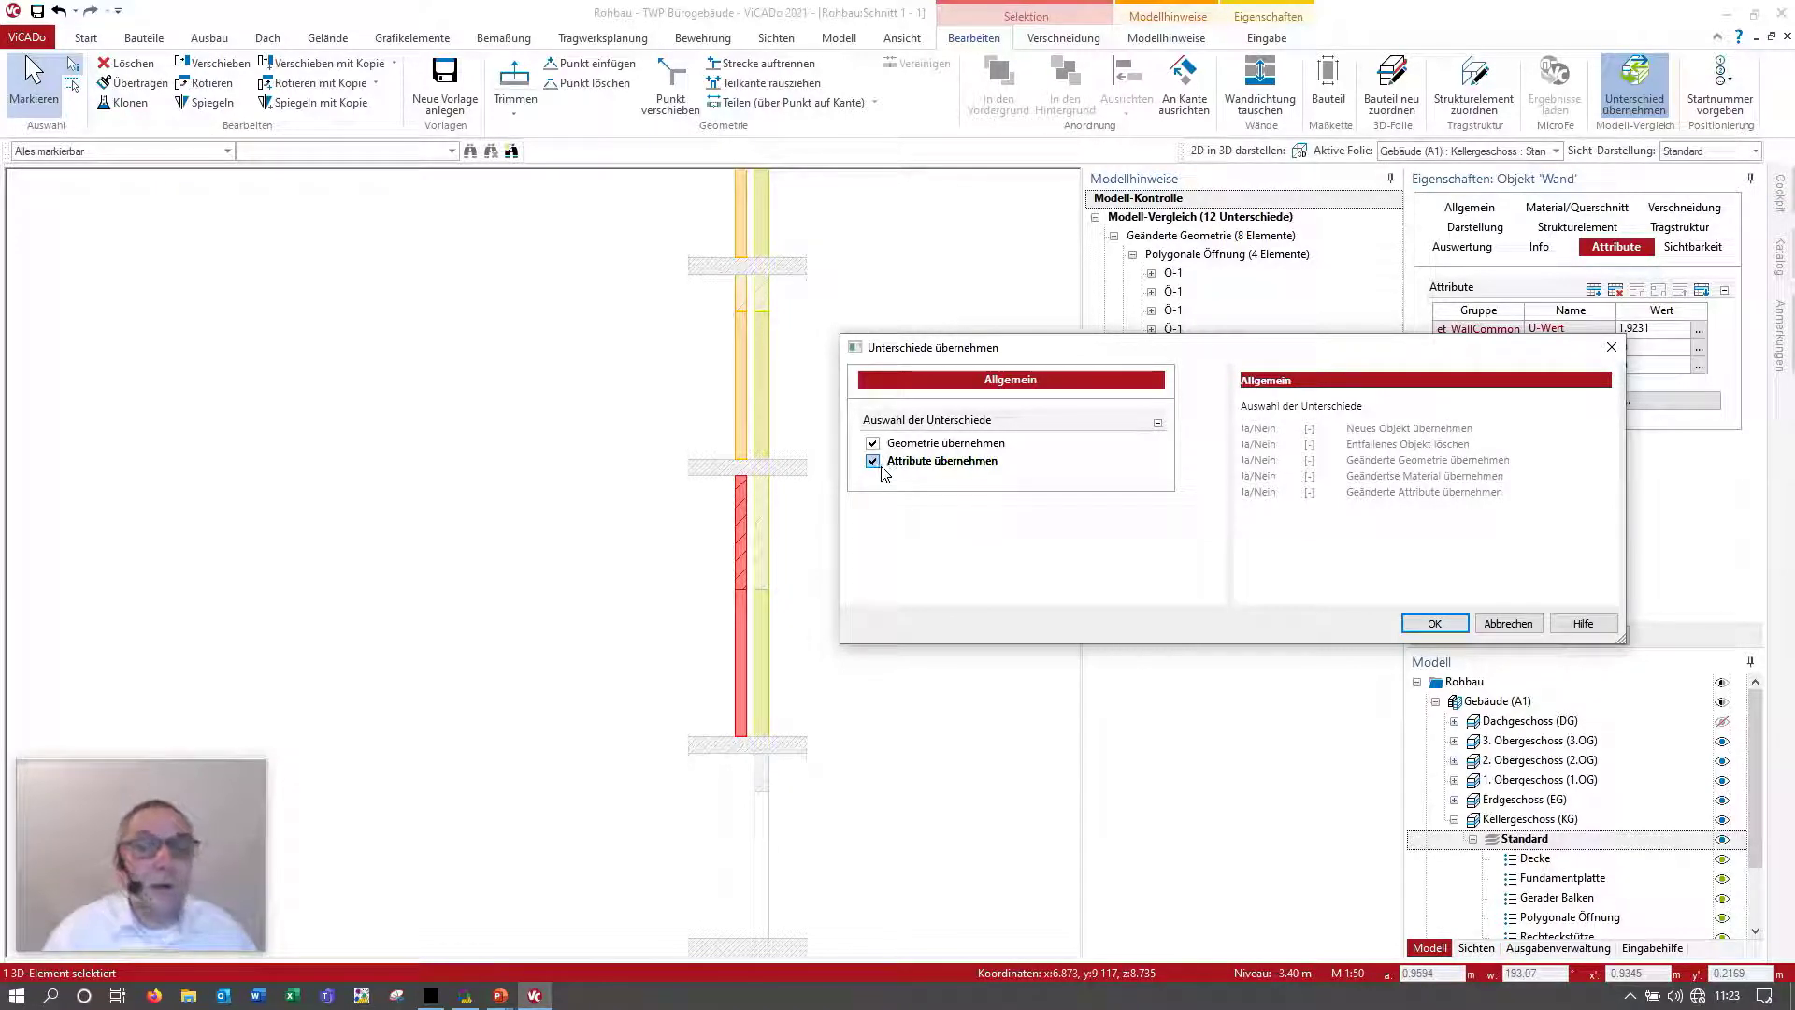
click(1427, 622)
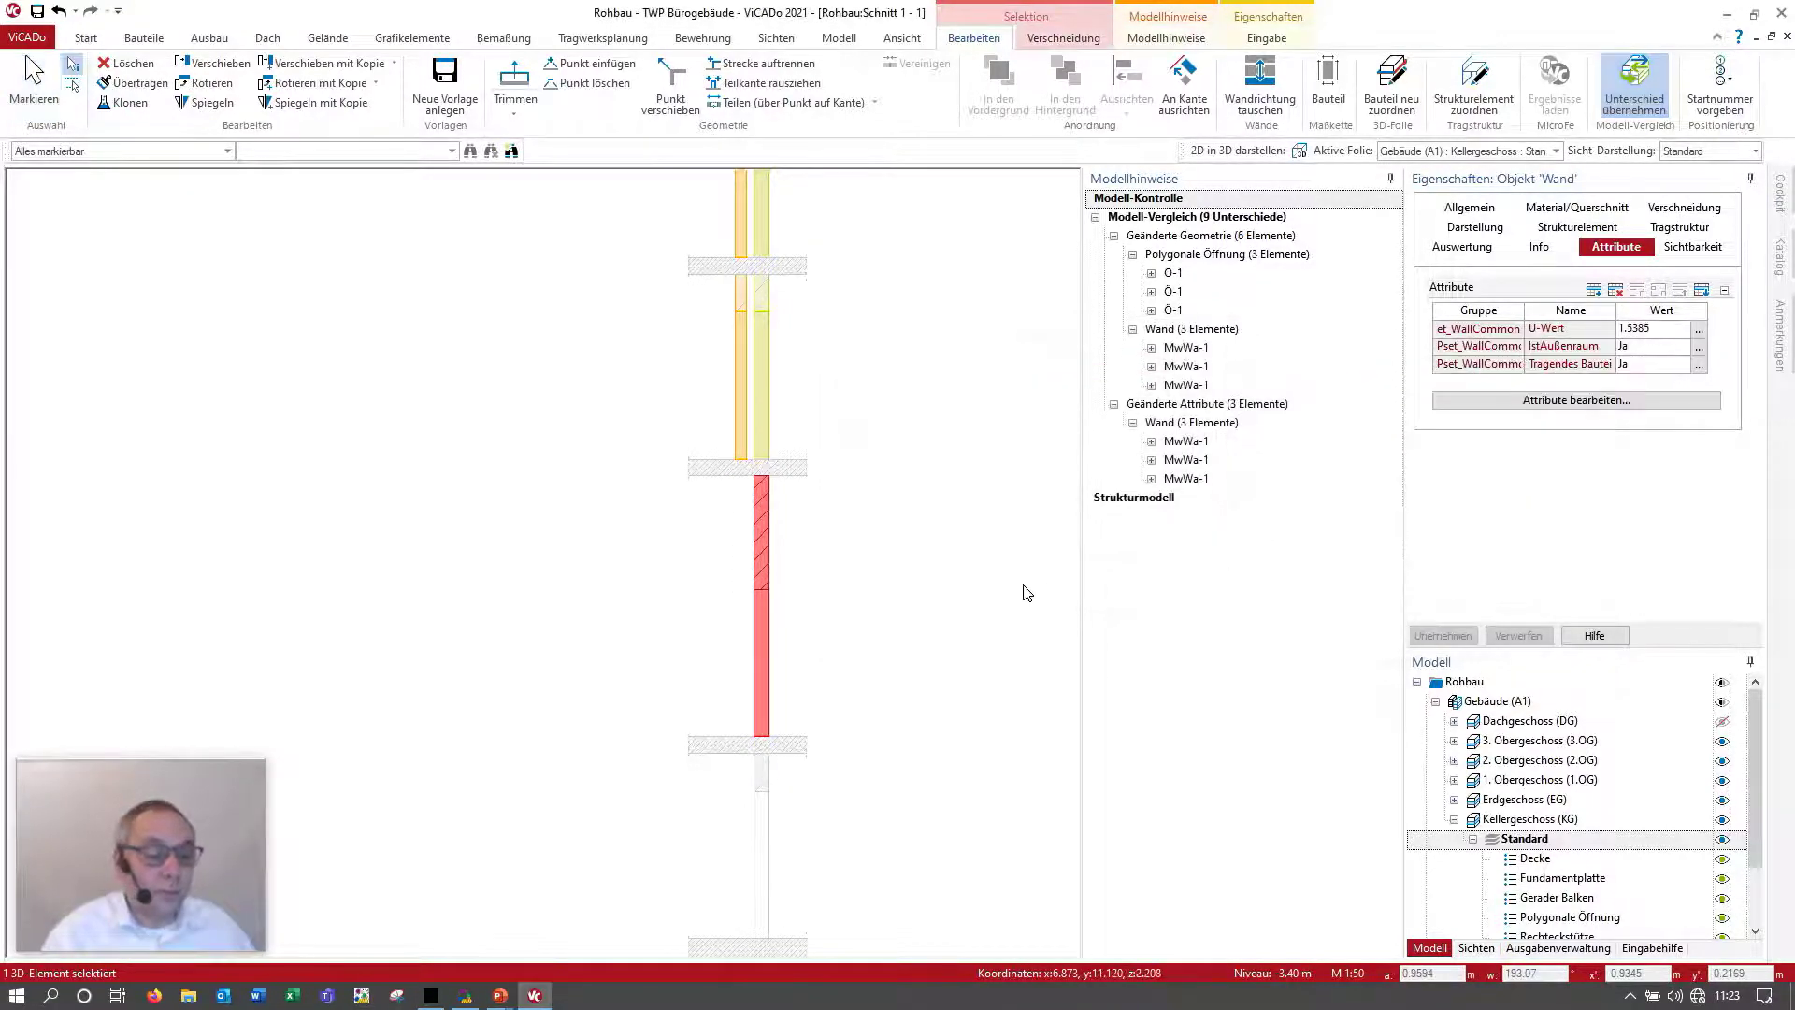
click(743, 297)
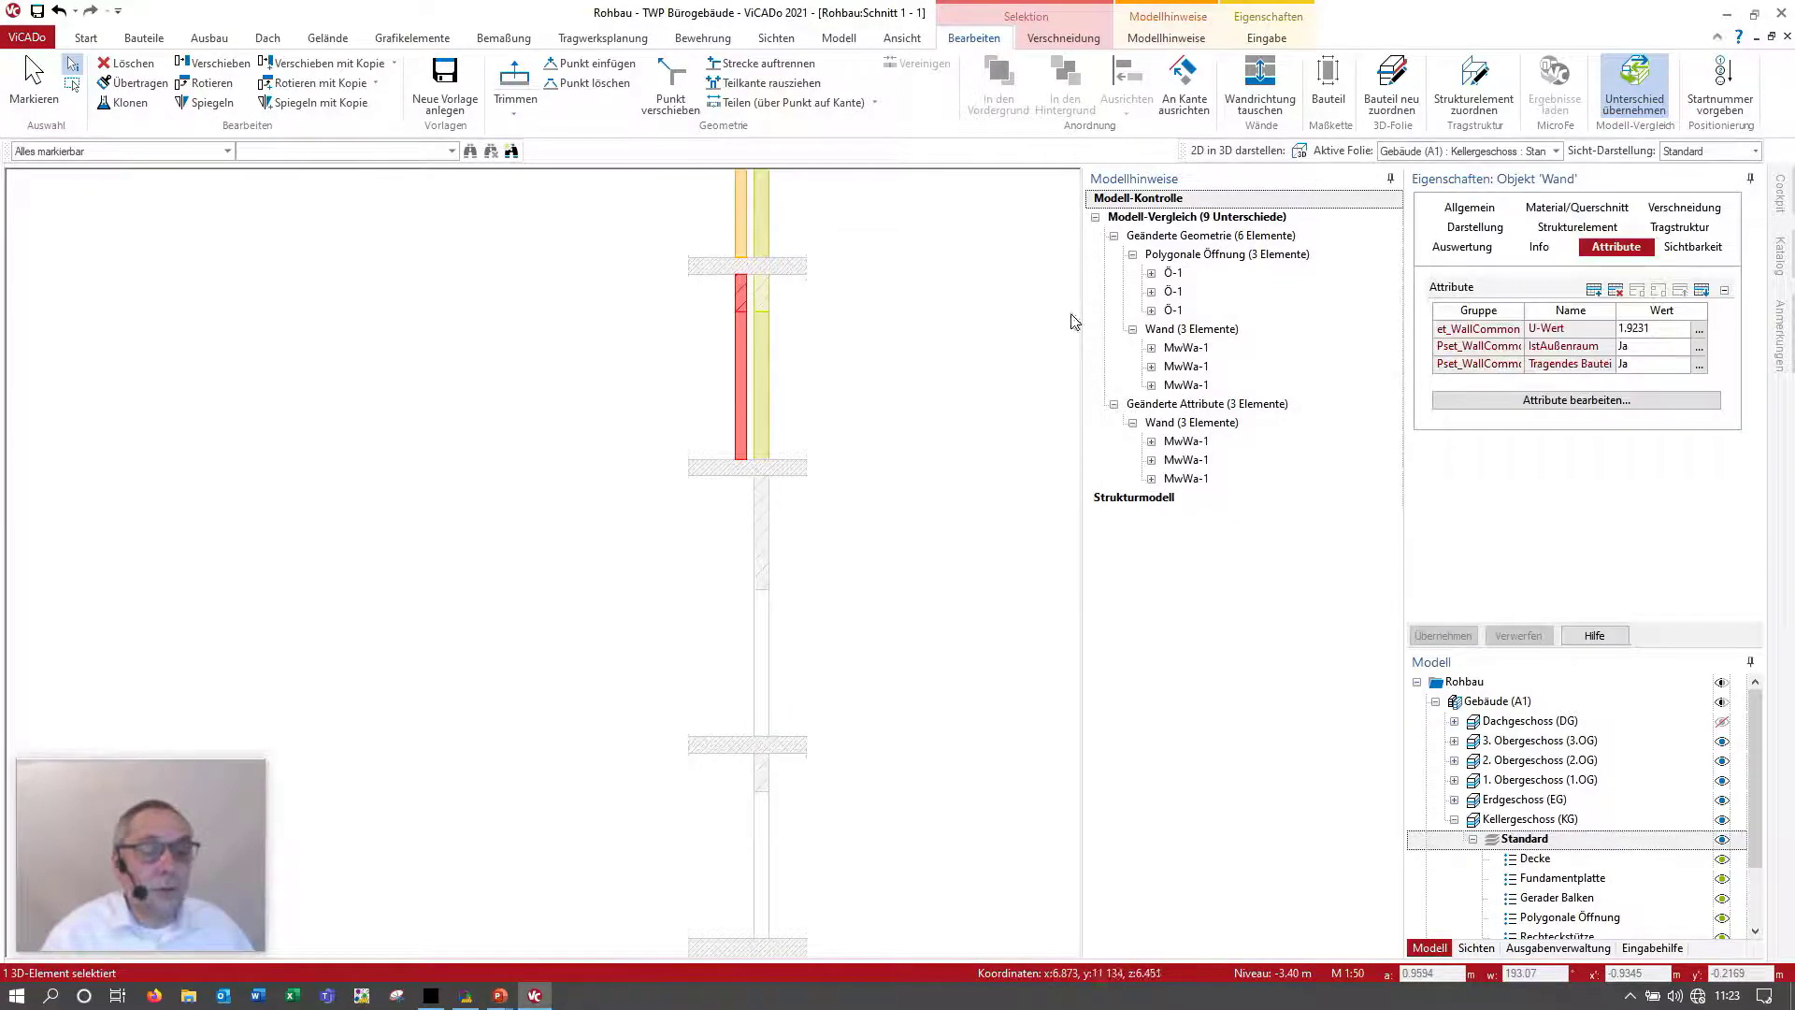
click(1634, 84)
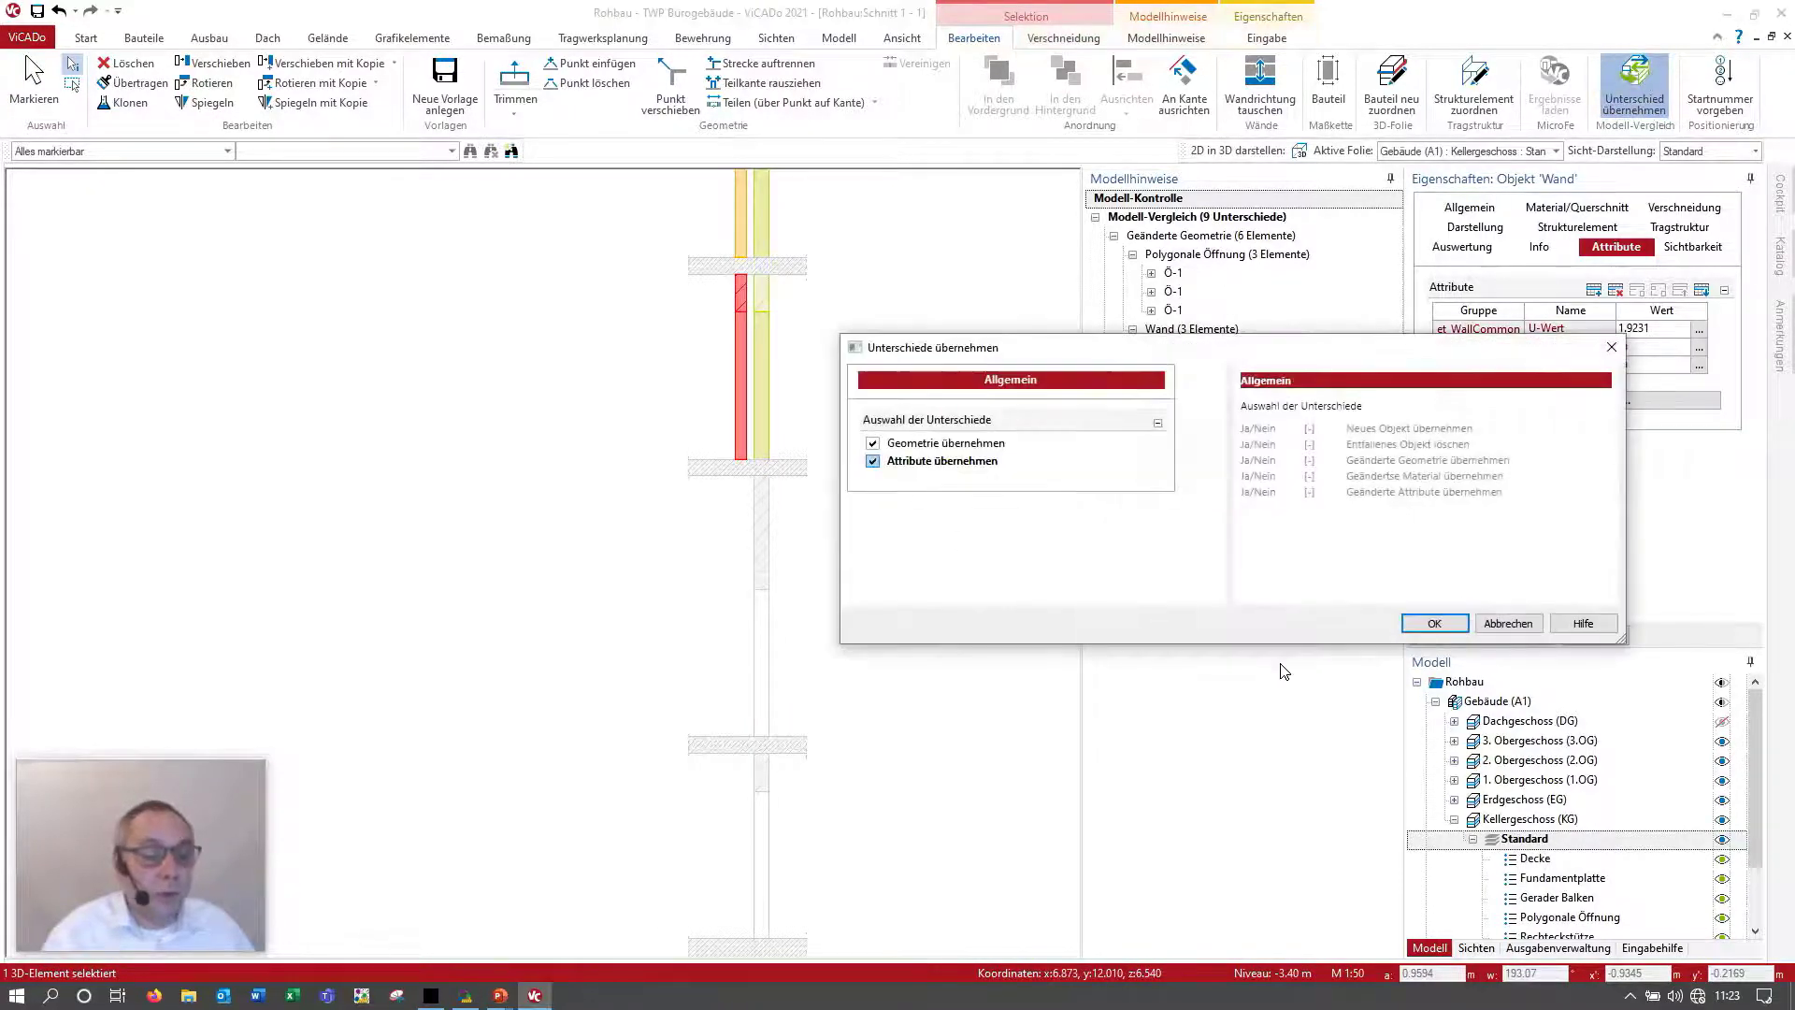
click(1430, 622)
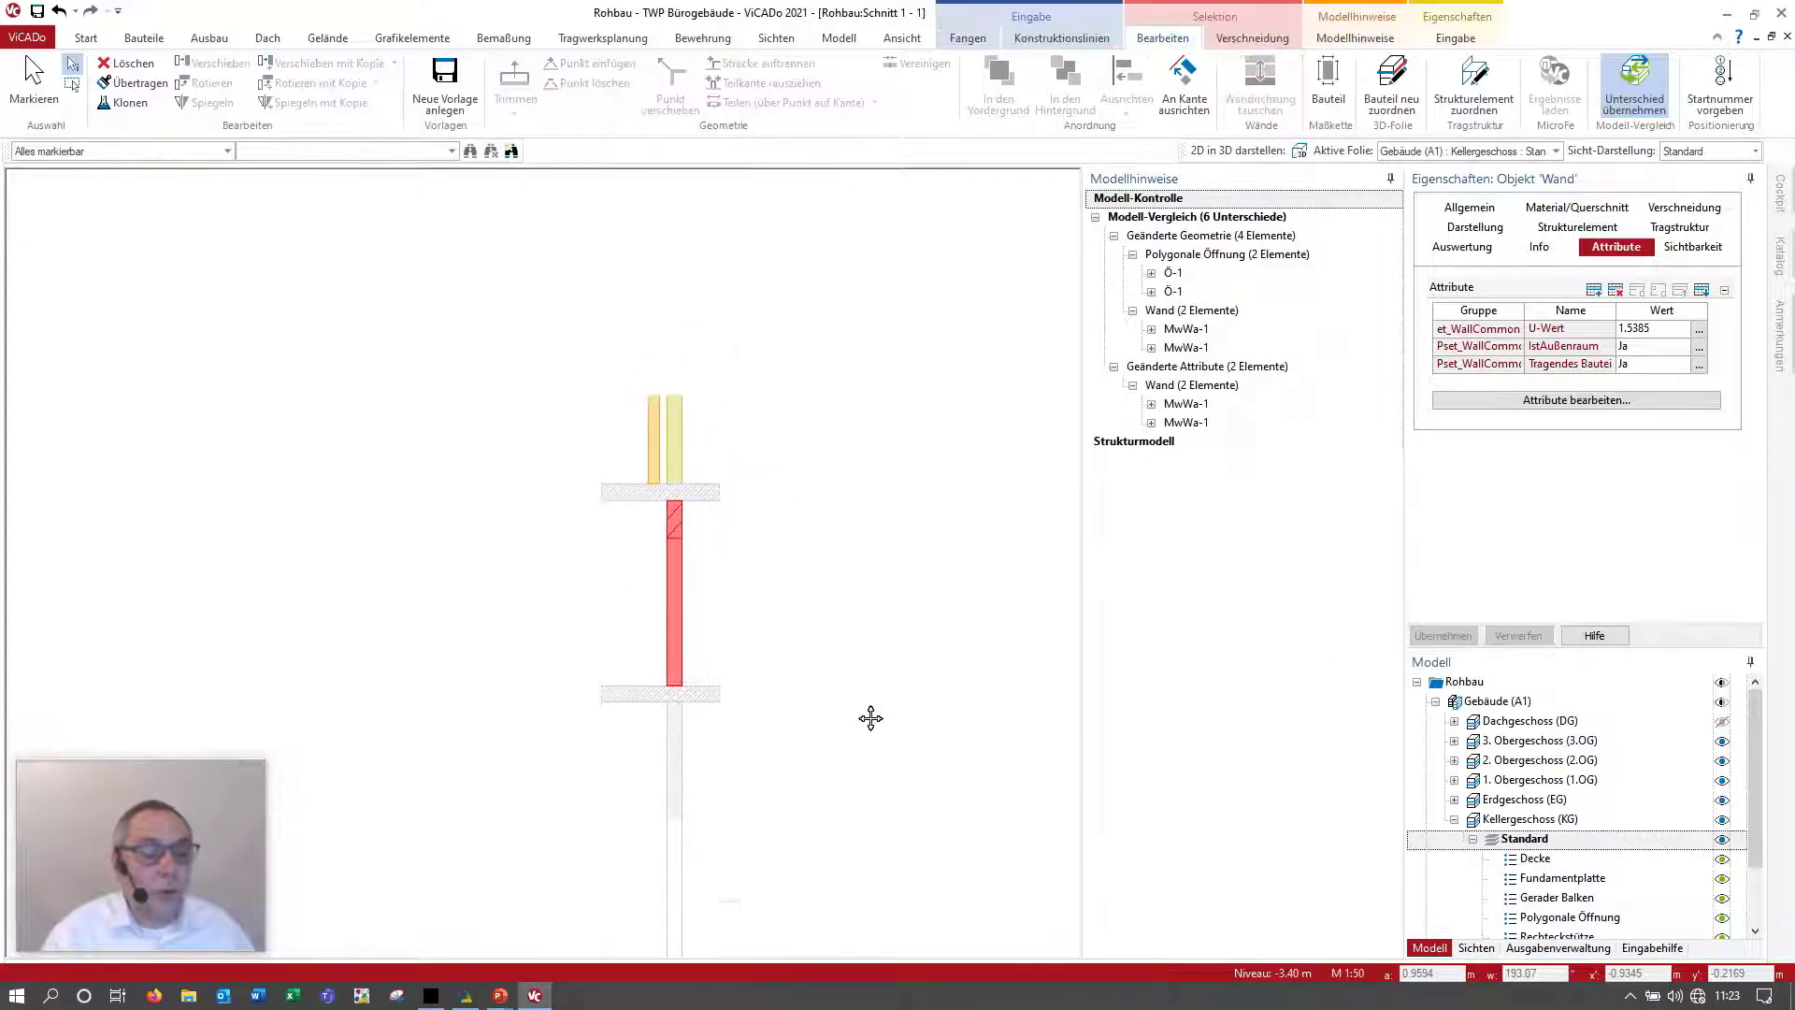
Step: Adopt geometry and attribute differences for the upper and top walls in the section
click(654, 365)
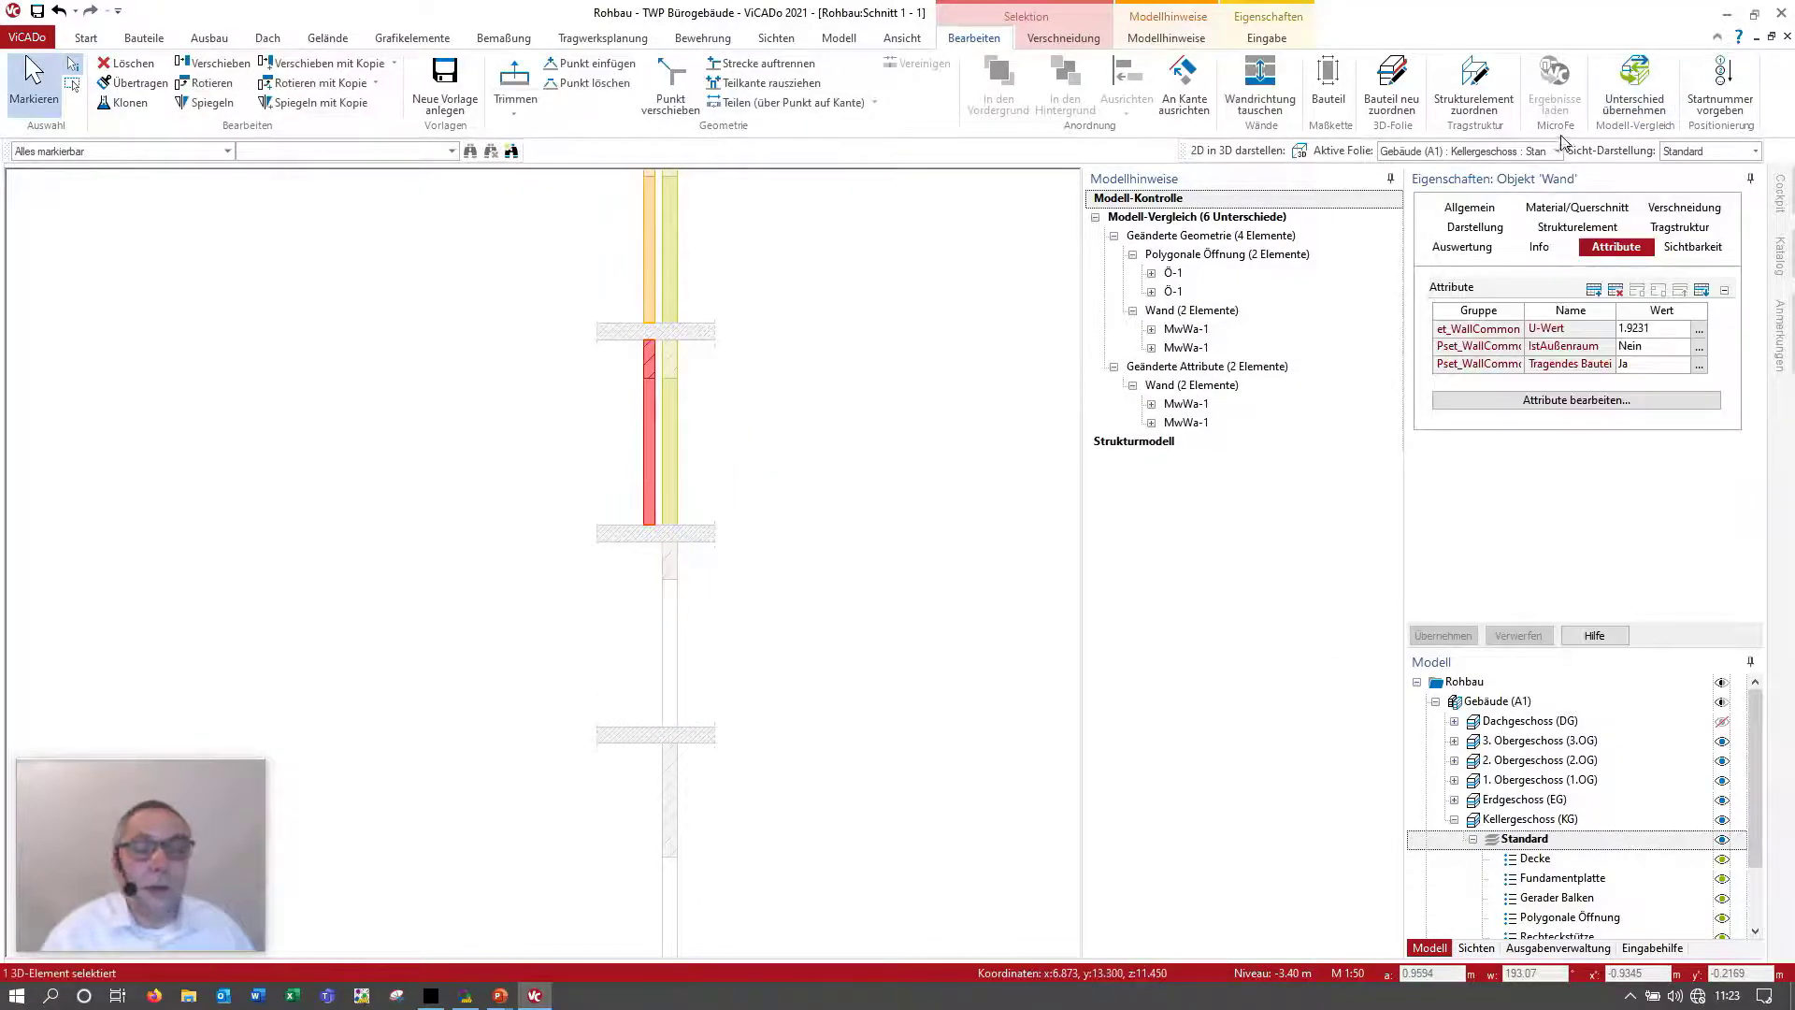
click(1634, 84)
click(1432, 623)
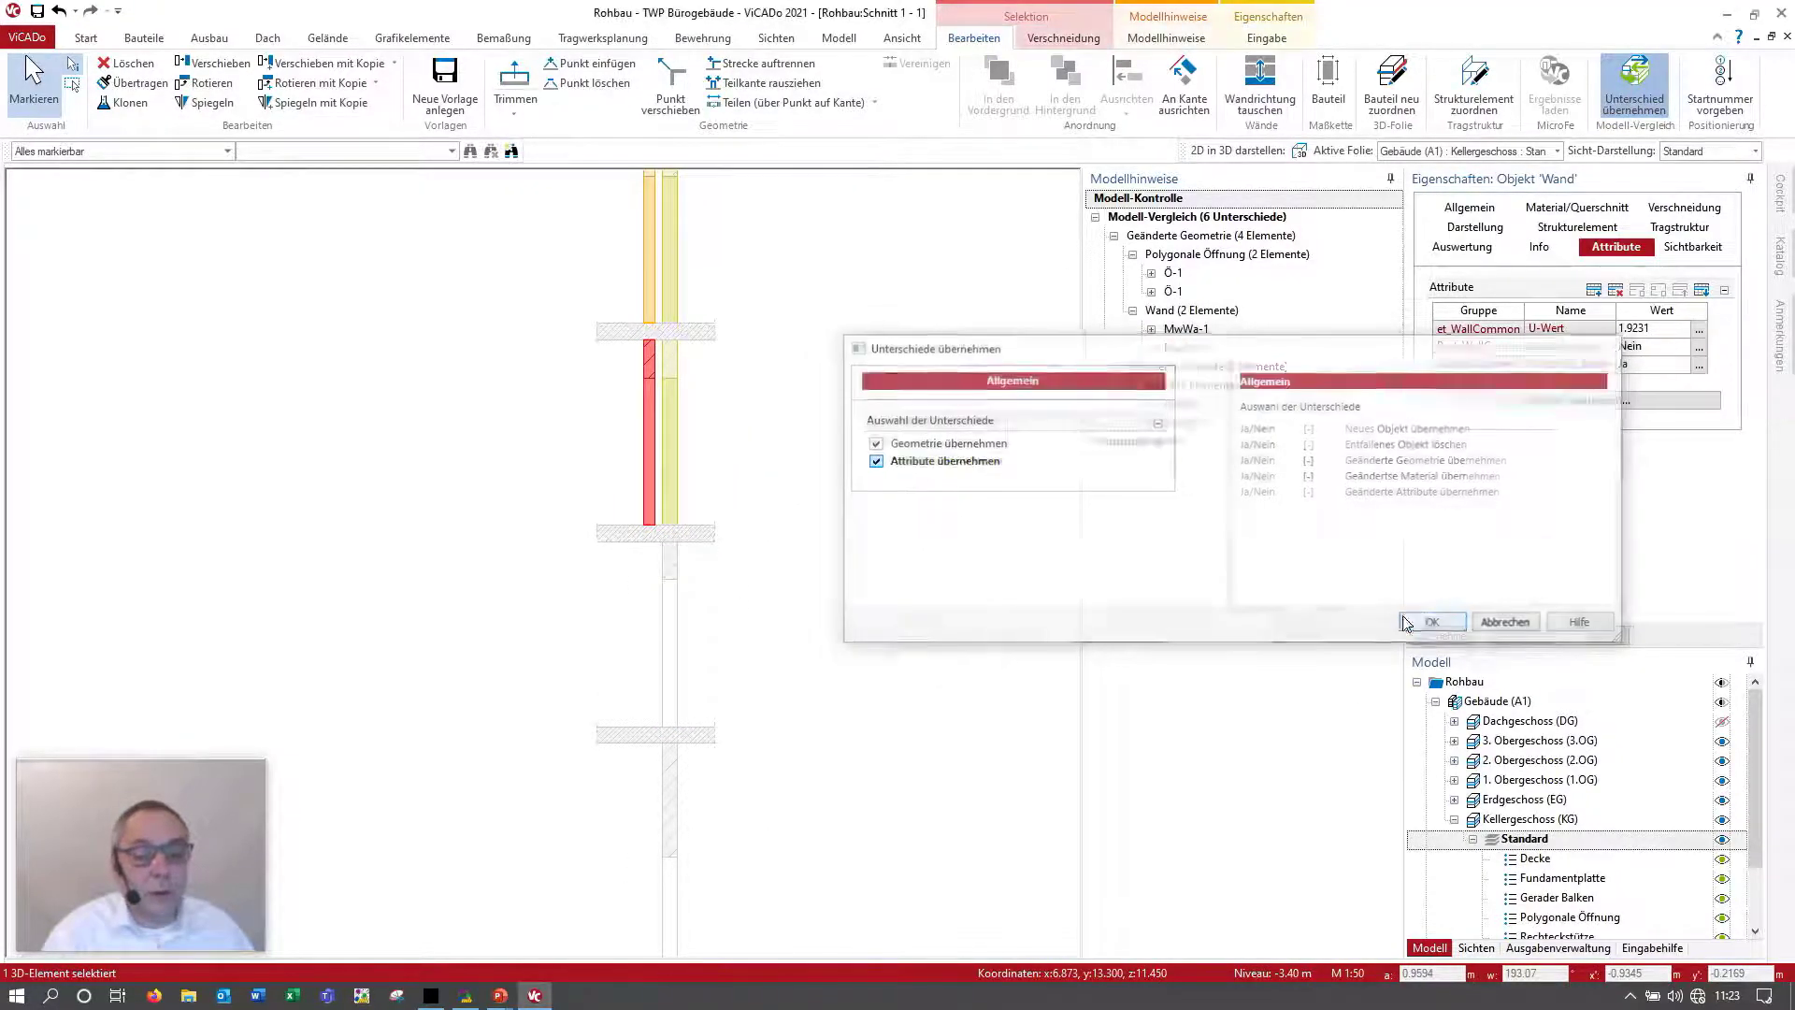
scroll(709, 344, up, 2)
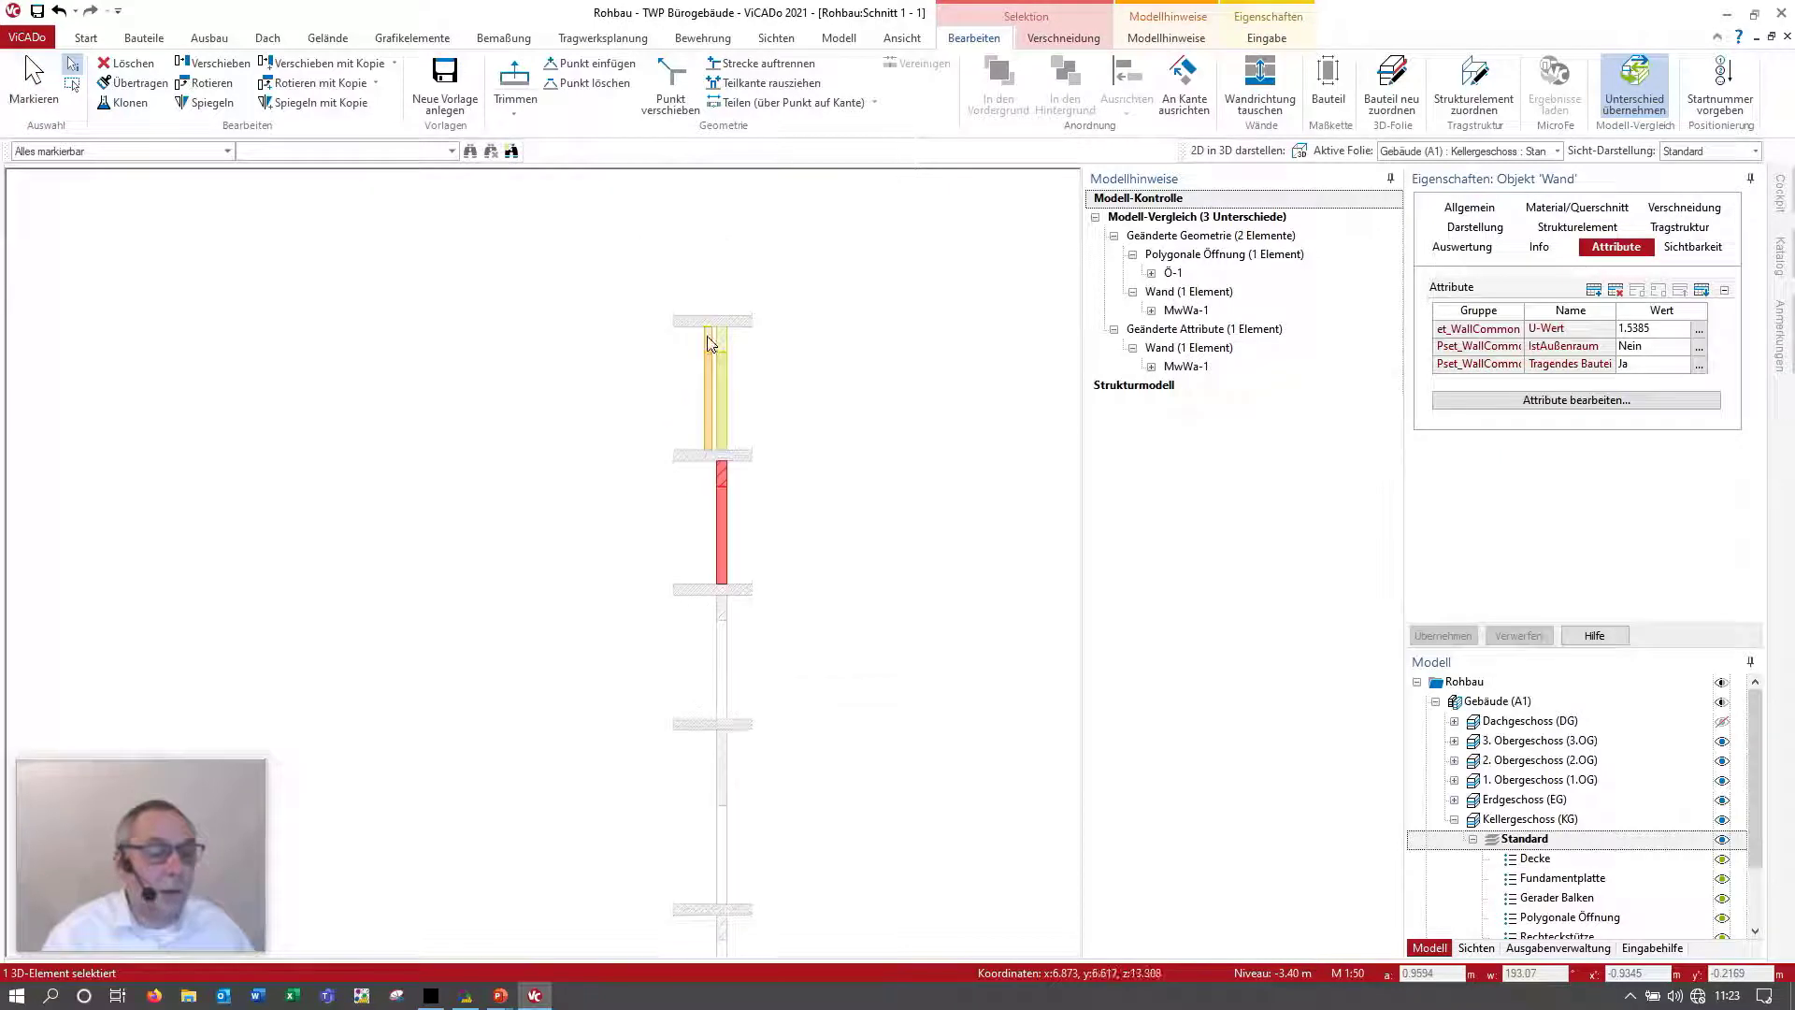
click(709, 343)
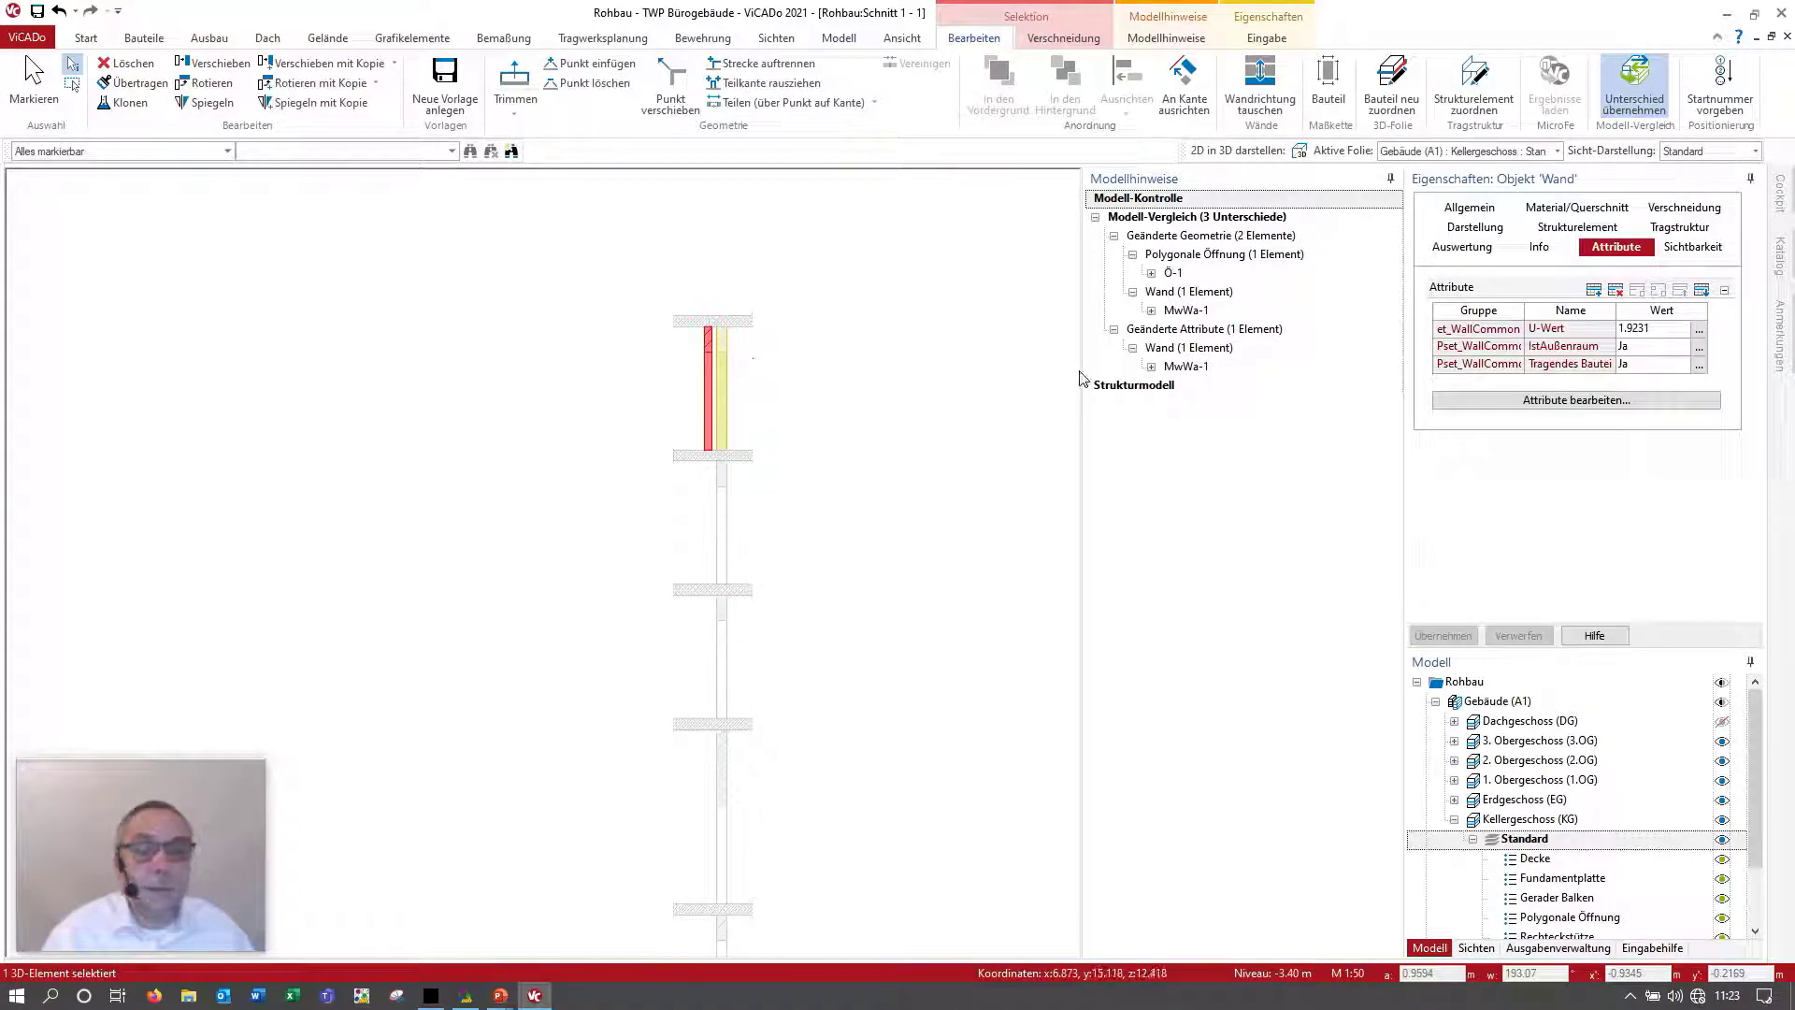
click(1634, 89)
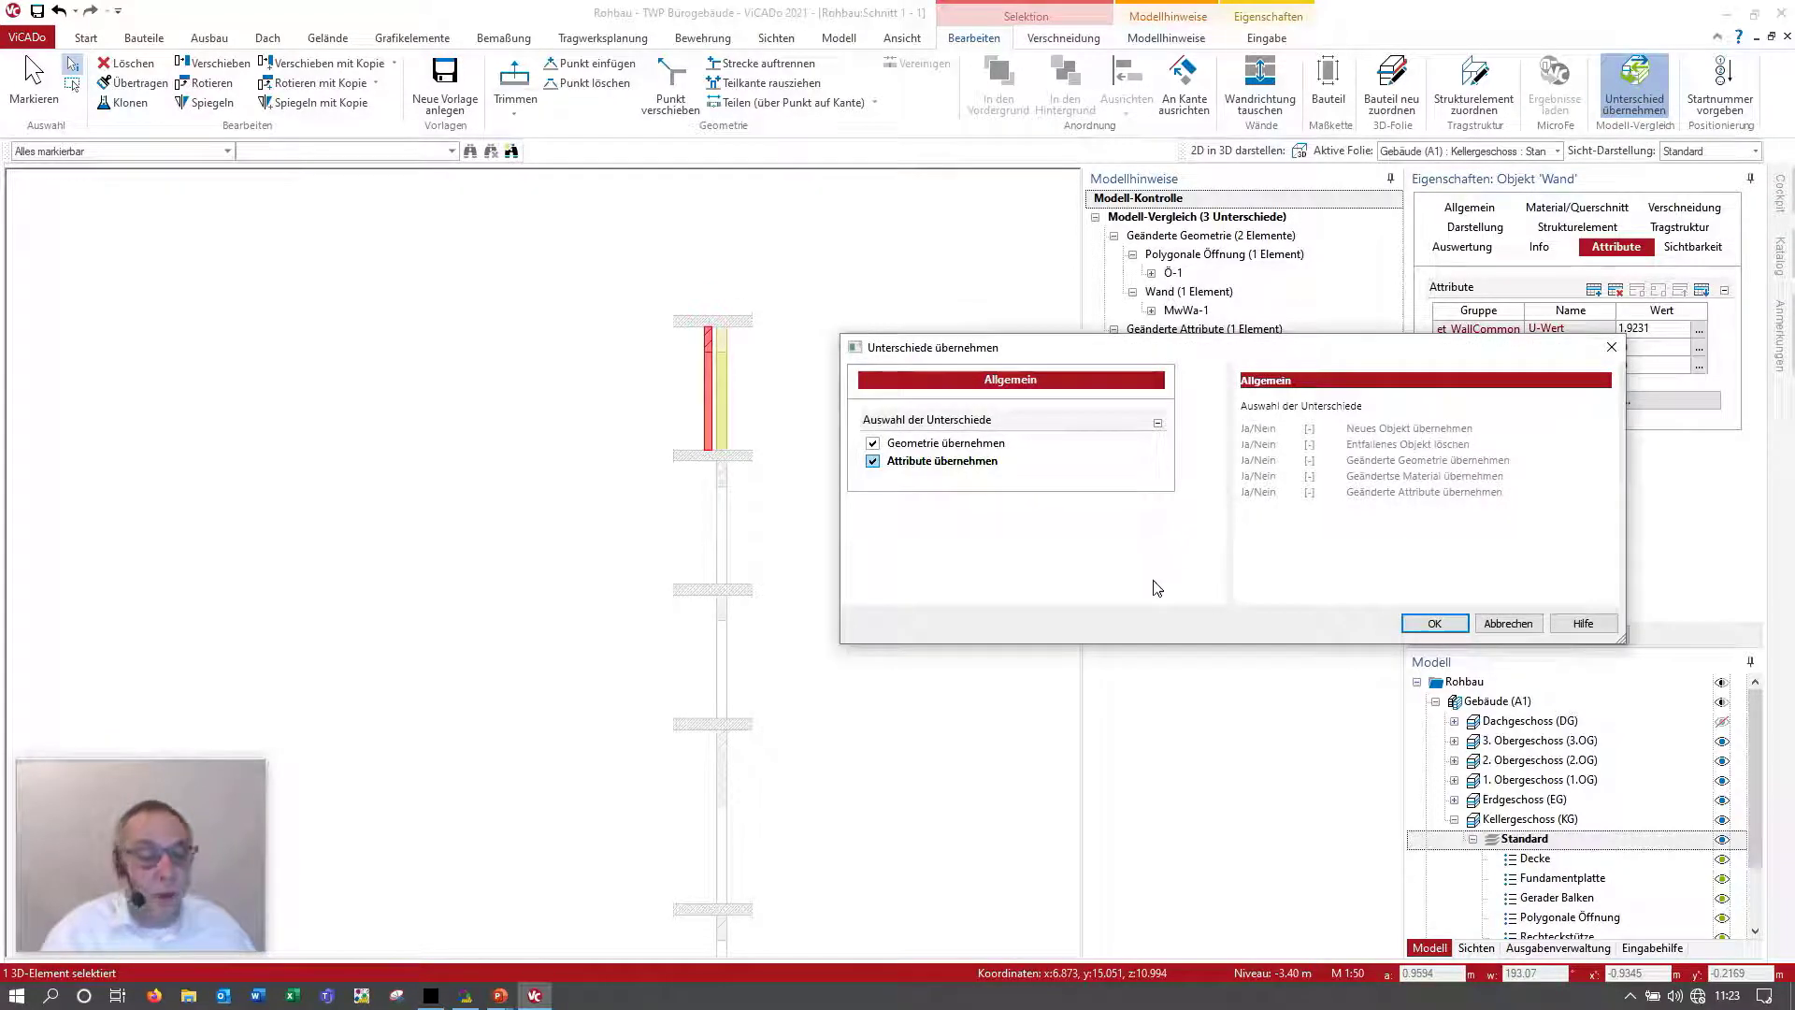
click(1430, 624)
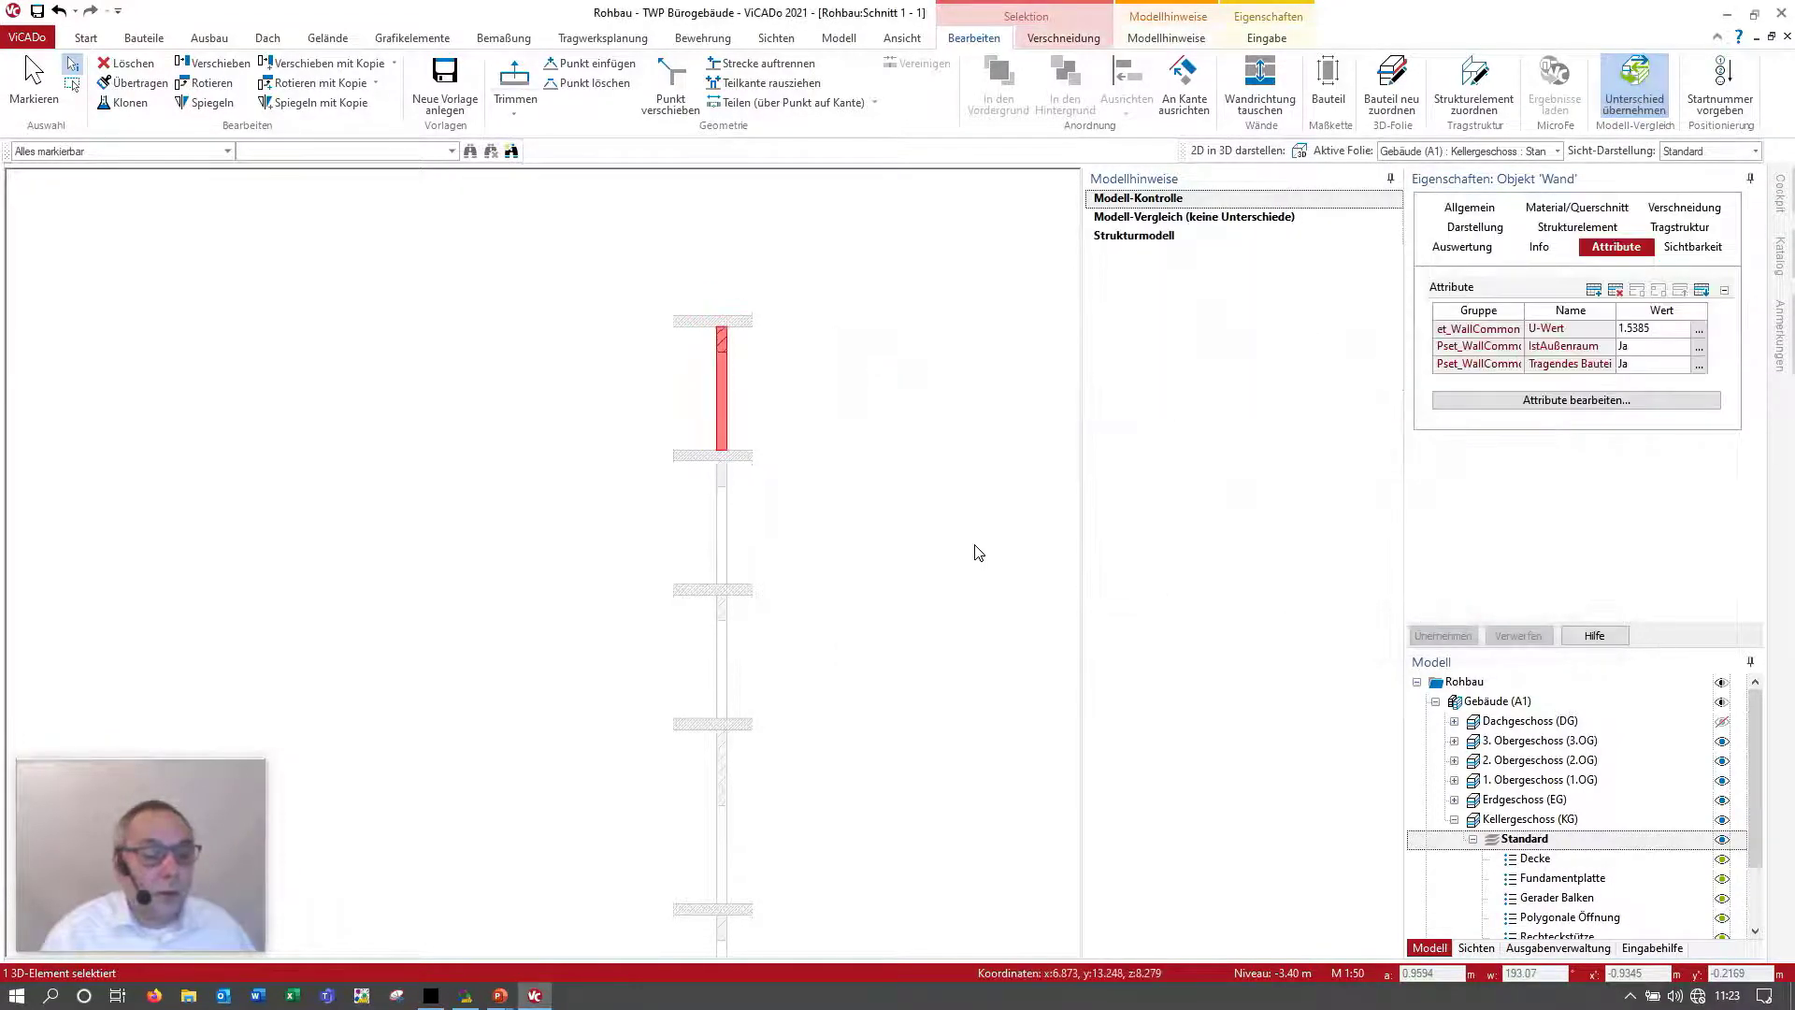
click(961, 552)
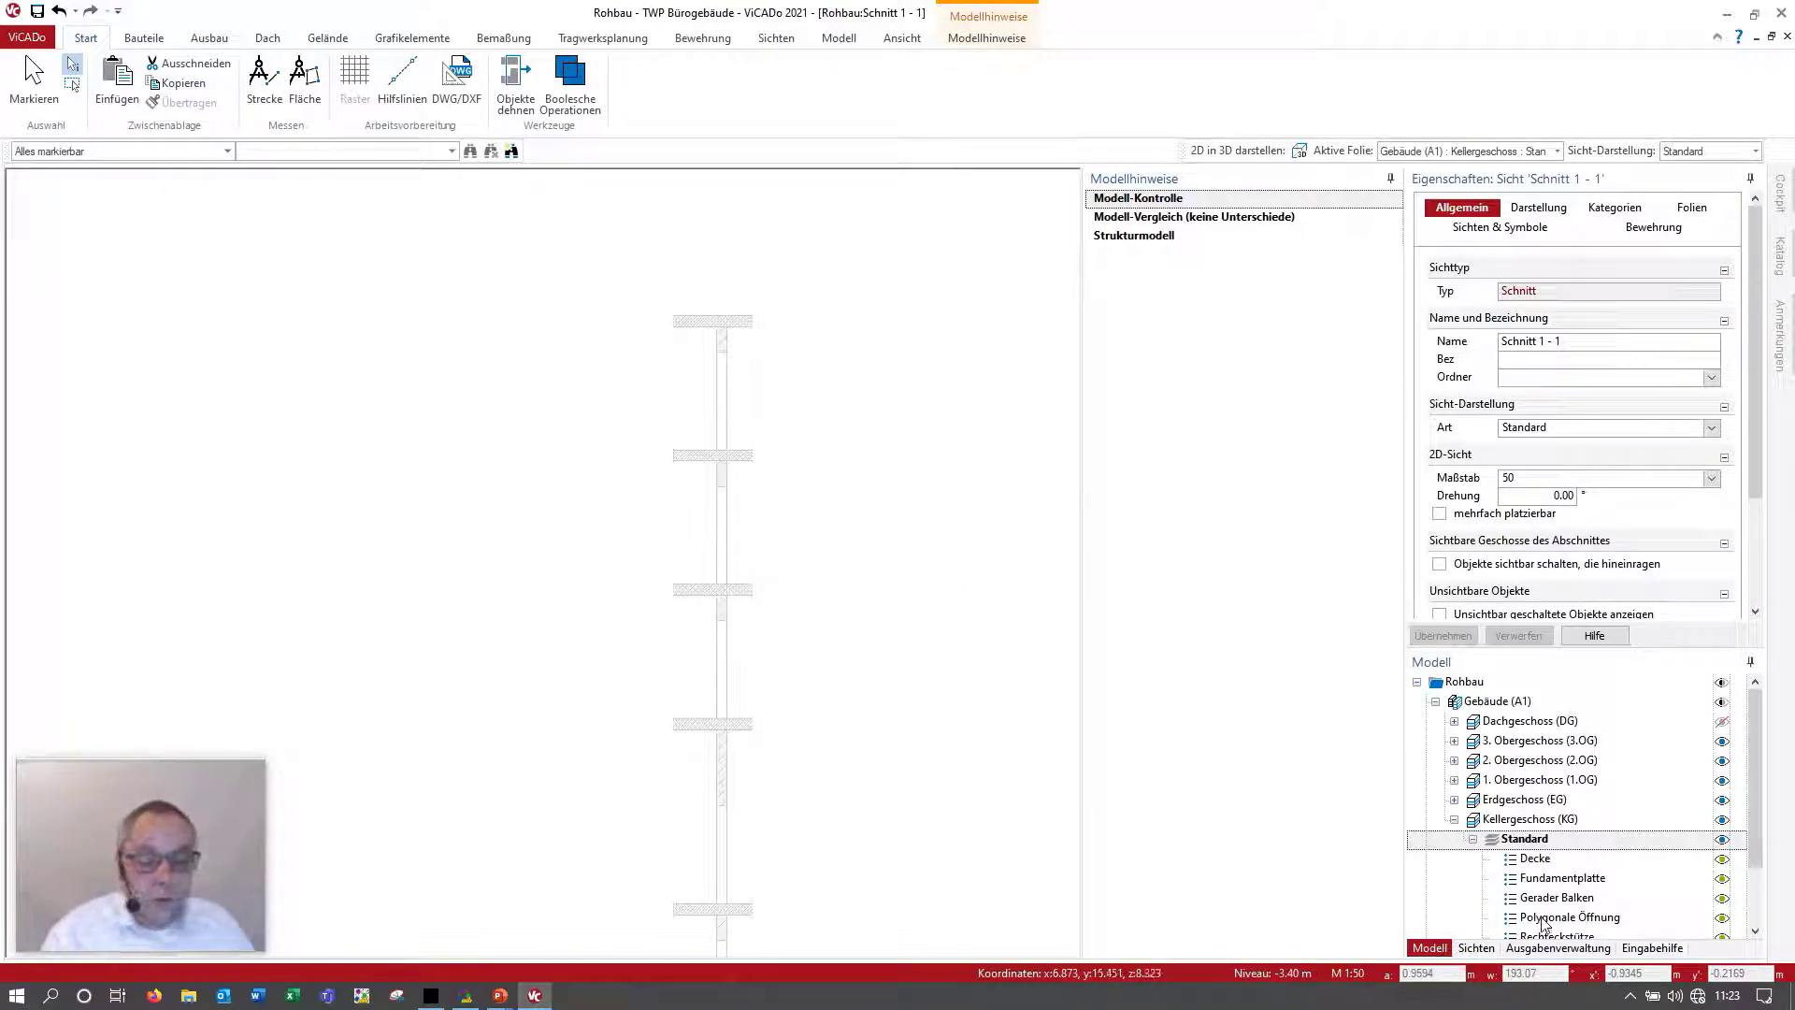
scroll(1554, 886, down, 2)
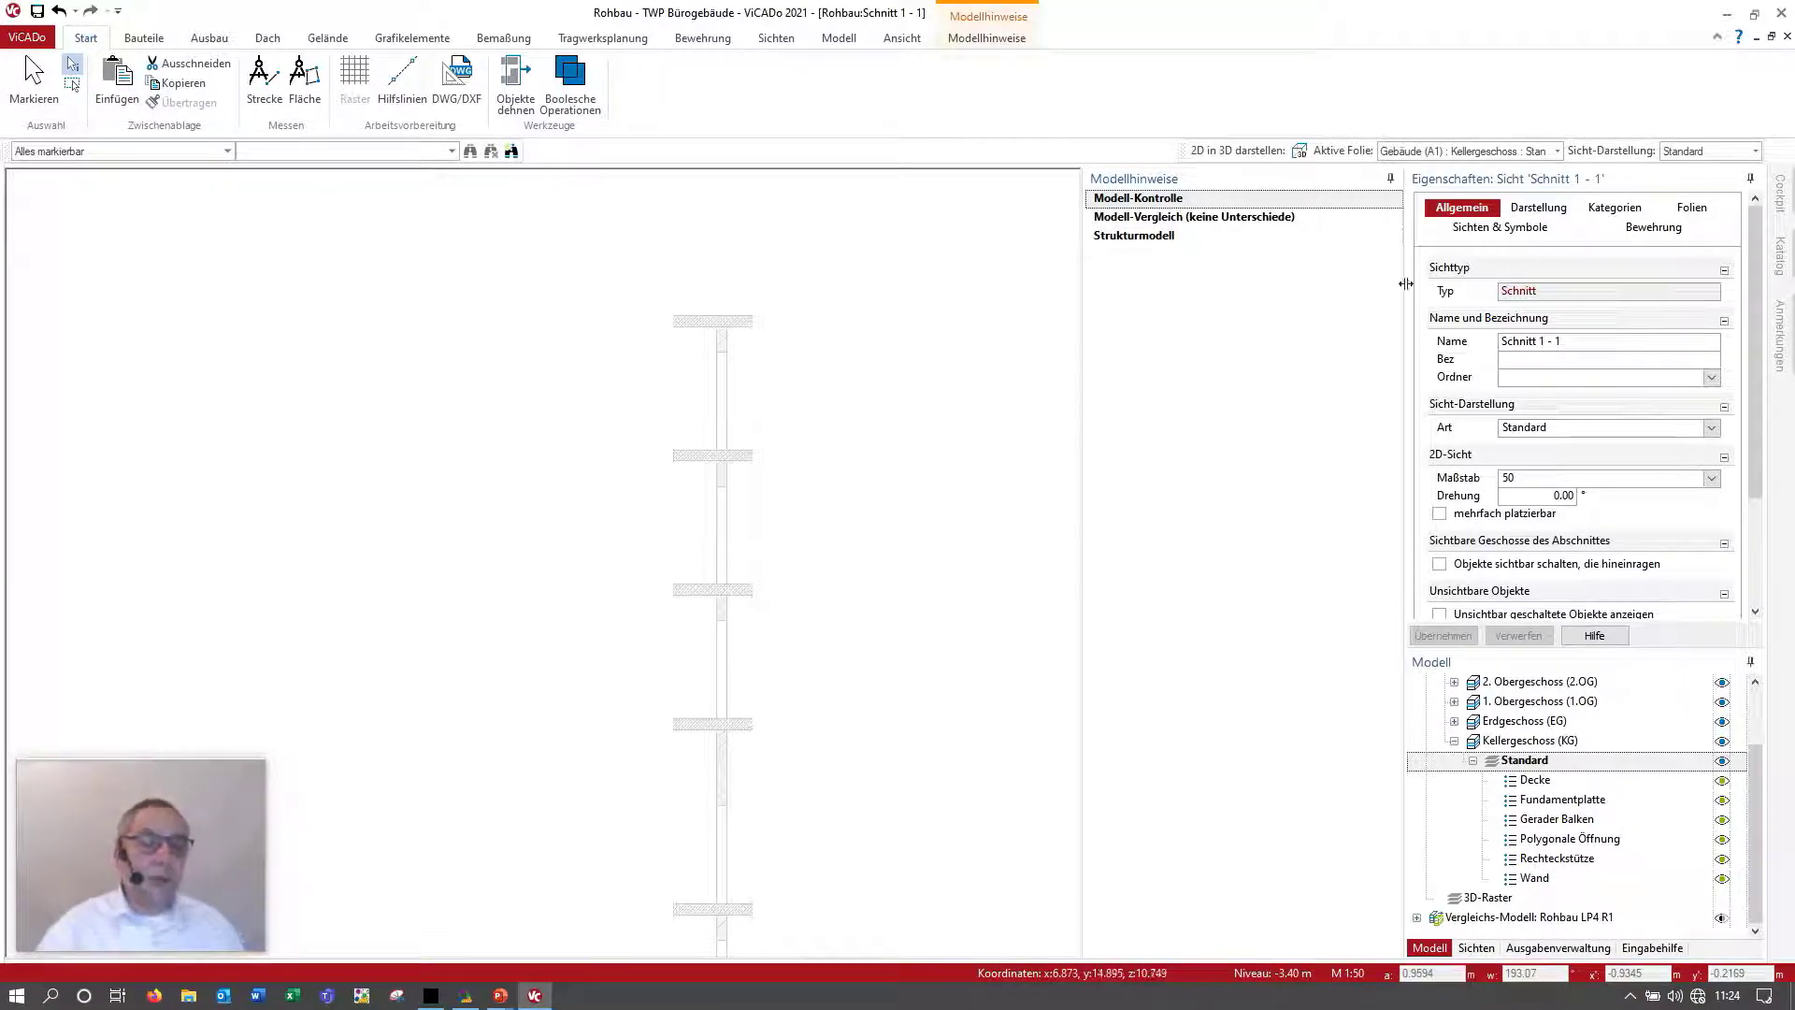
Step: Close ViCADo and save the changes to the Rohbau model
click(1784, 20)
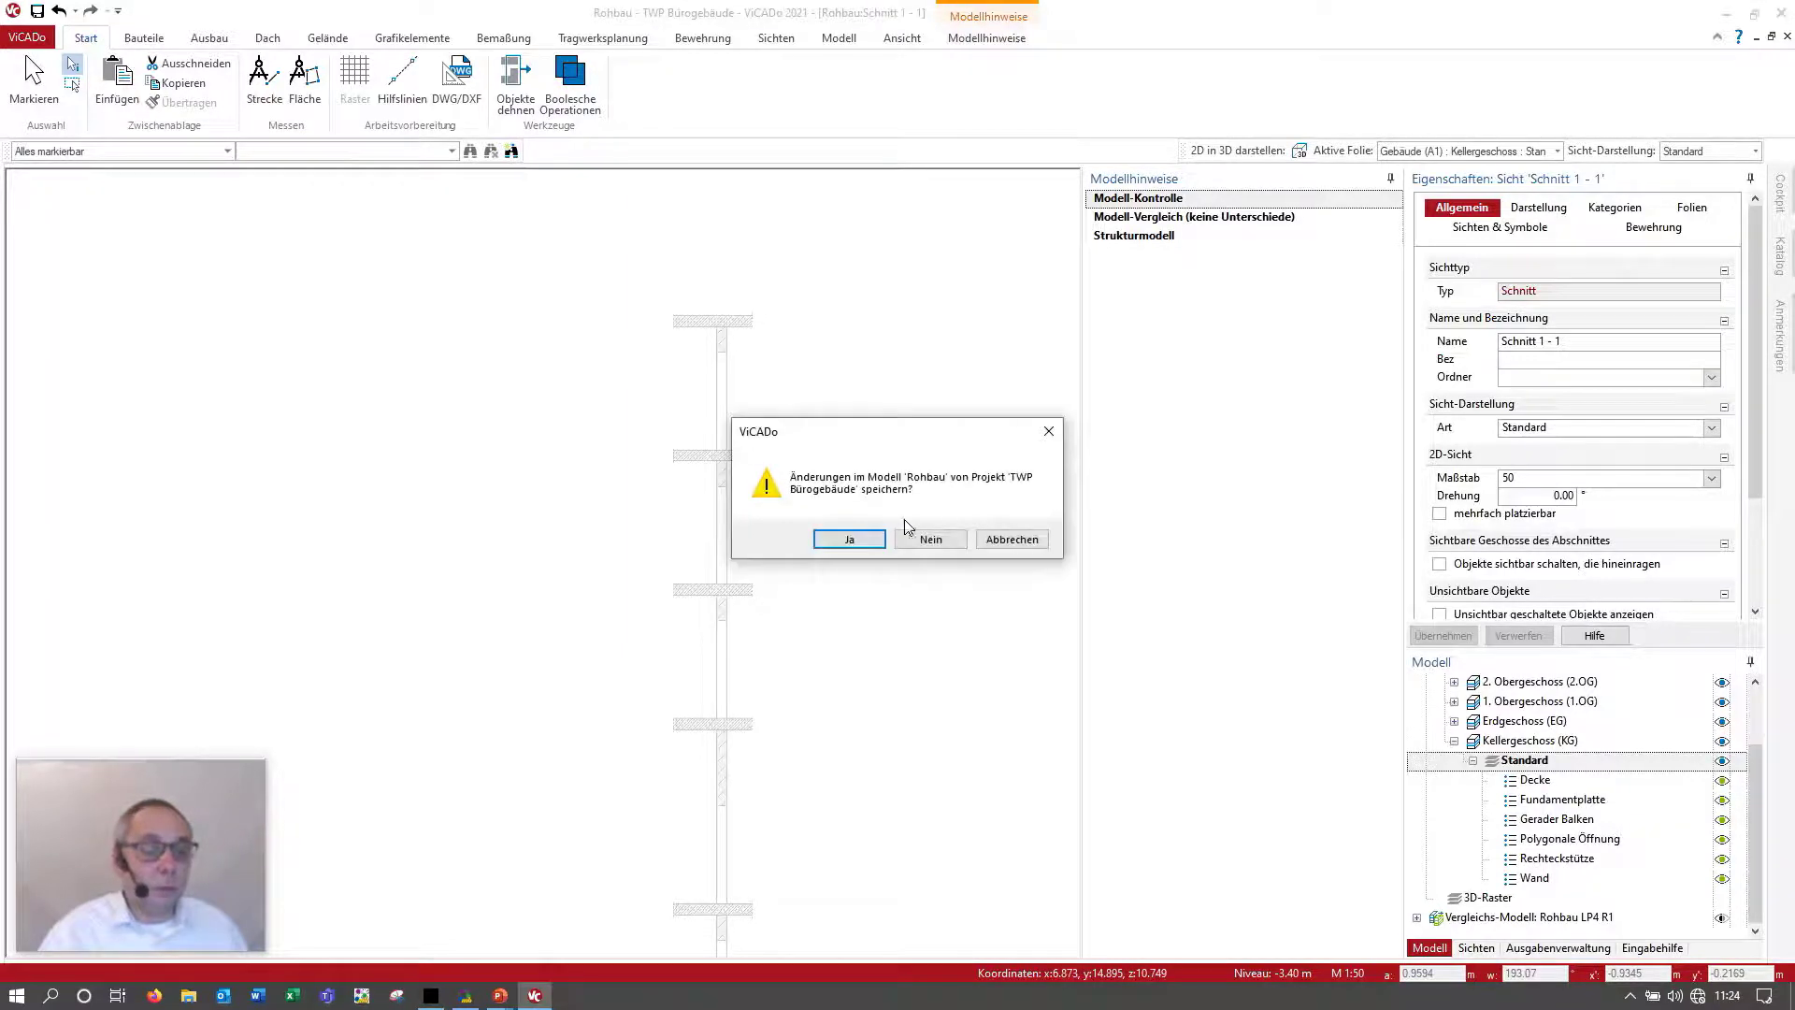
click(851, 534)
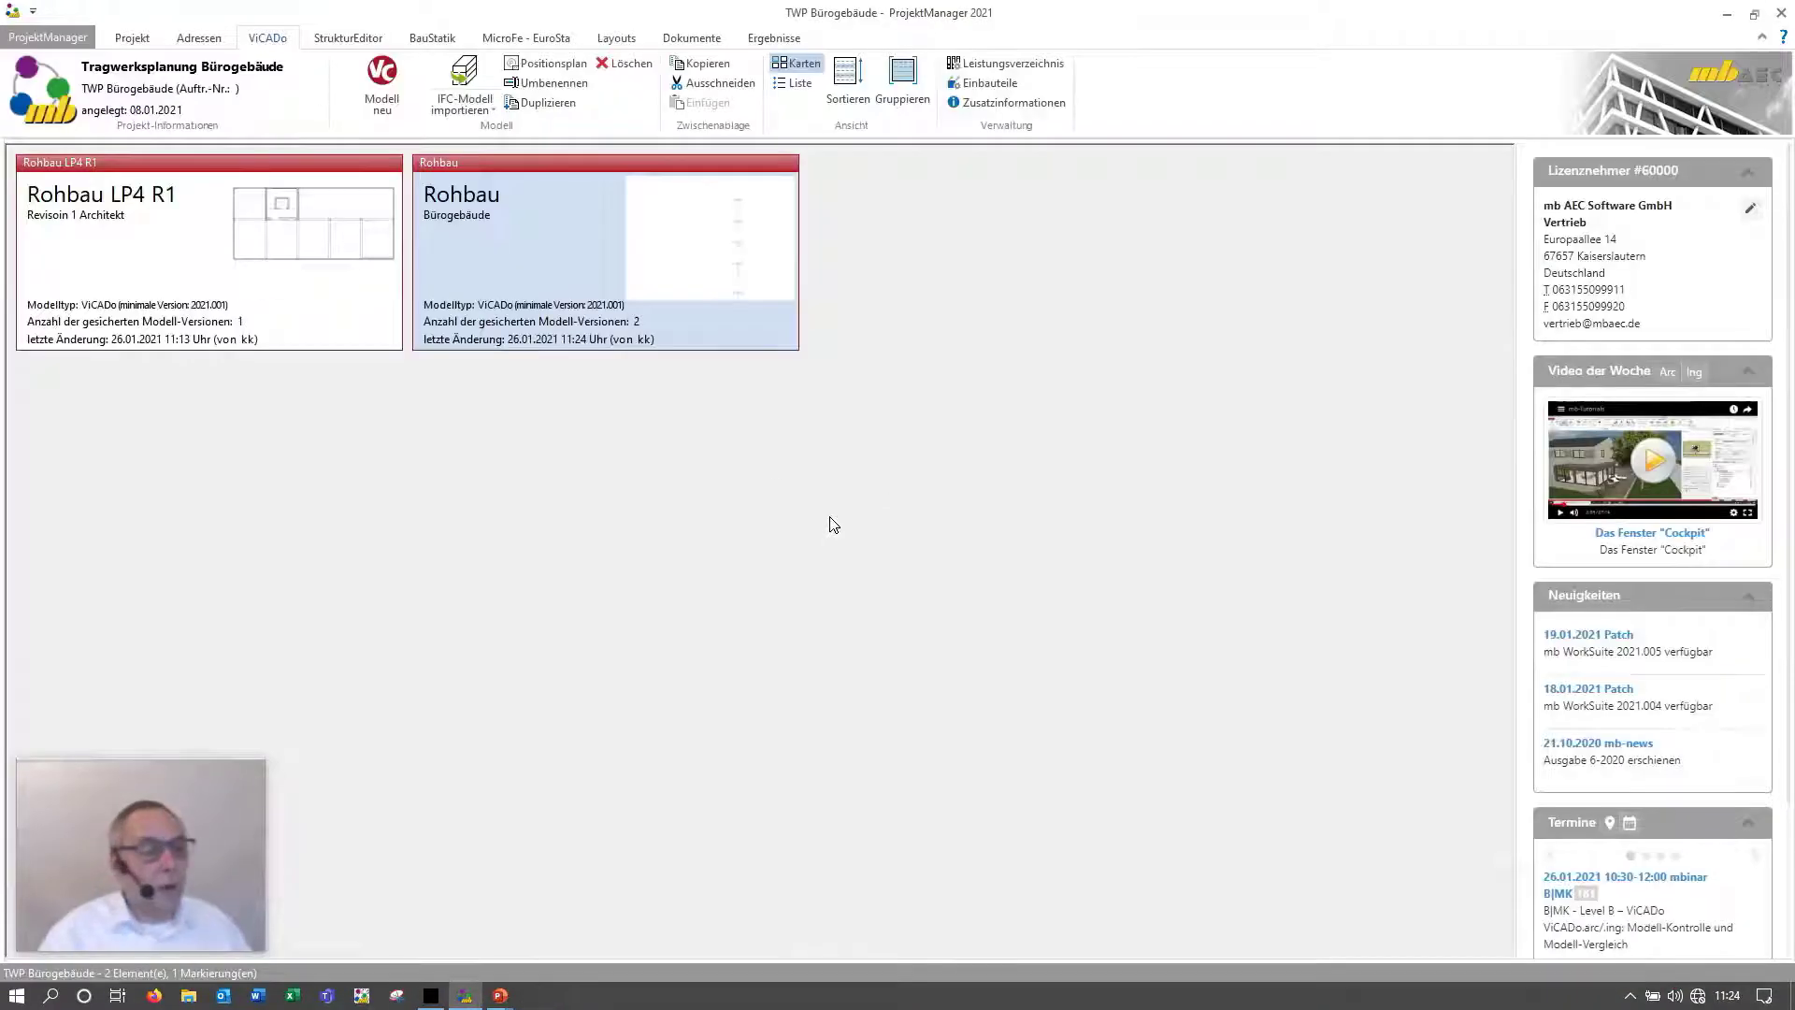
click(720, 479)
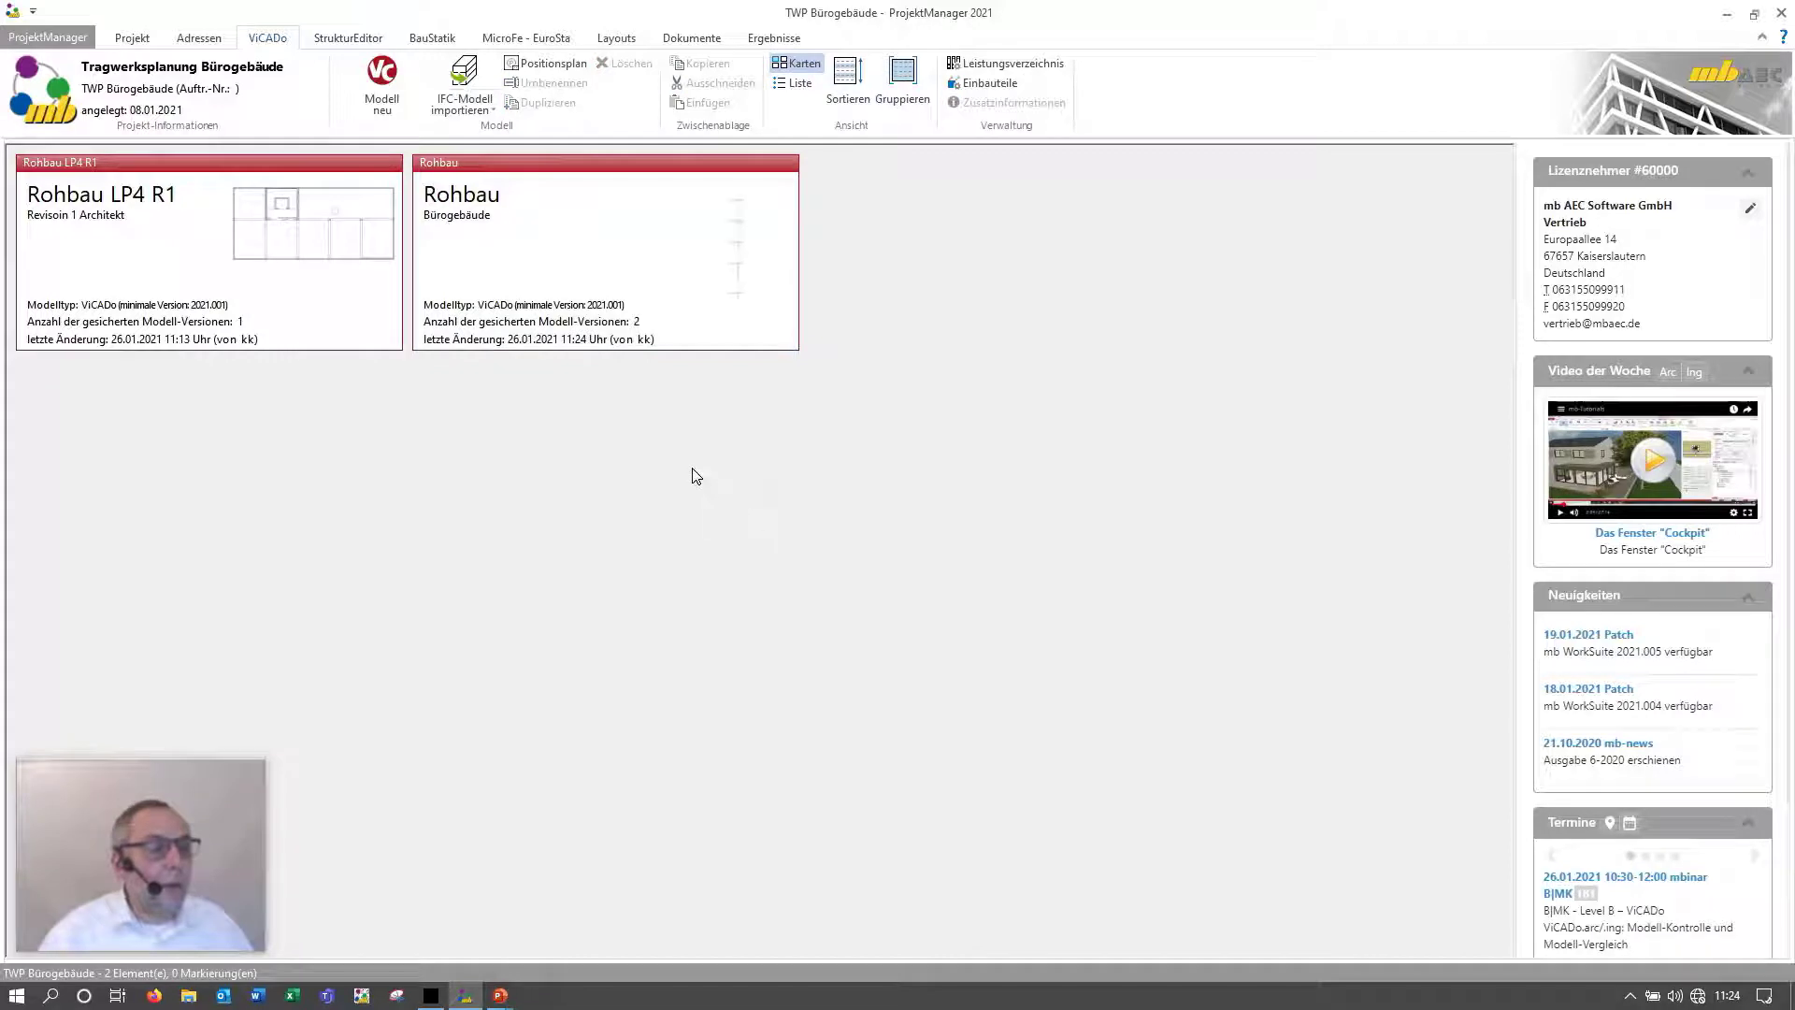
Step: Open the ARCH Bürogebäude project's ViCADo models and start duplicating LP3 Bürogebäude
click(132, 39)
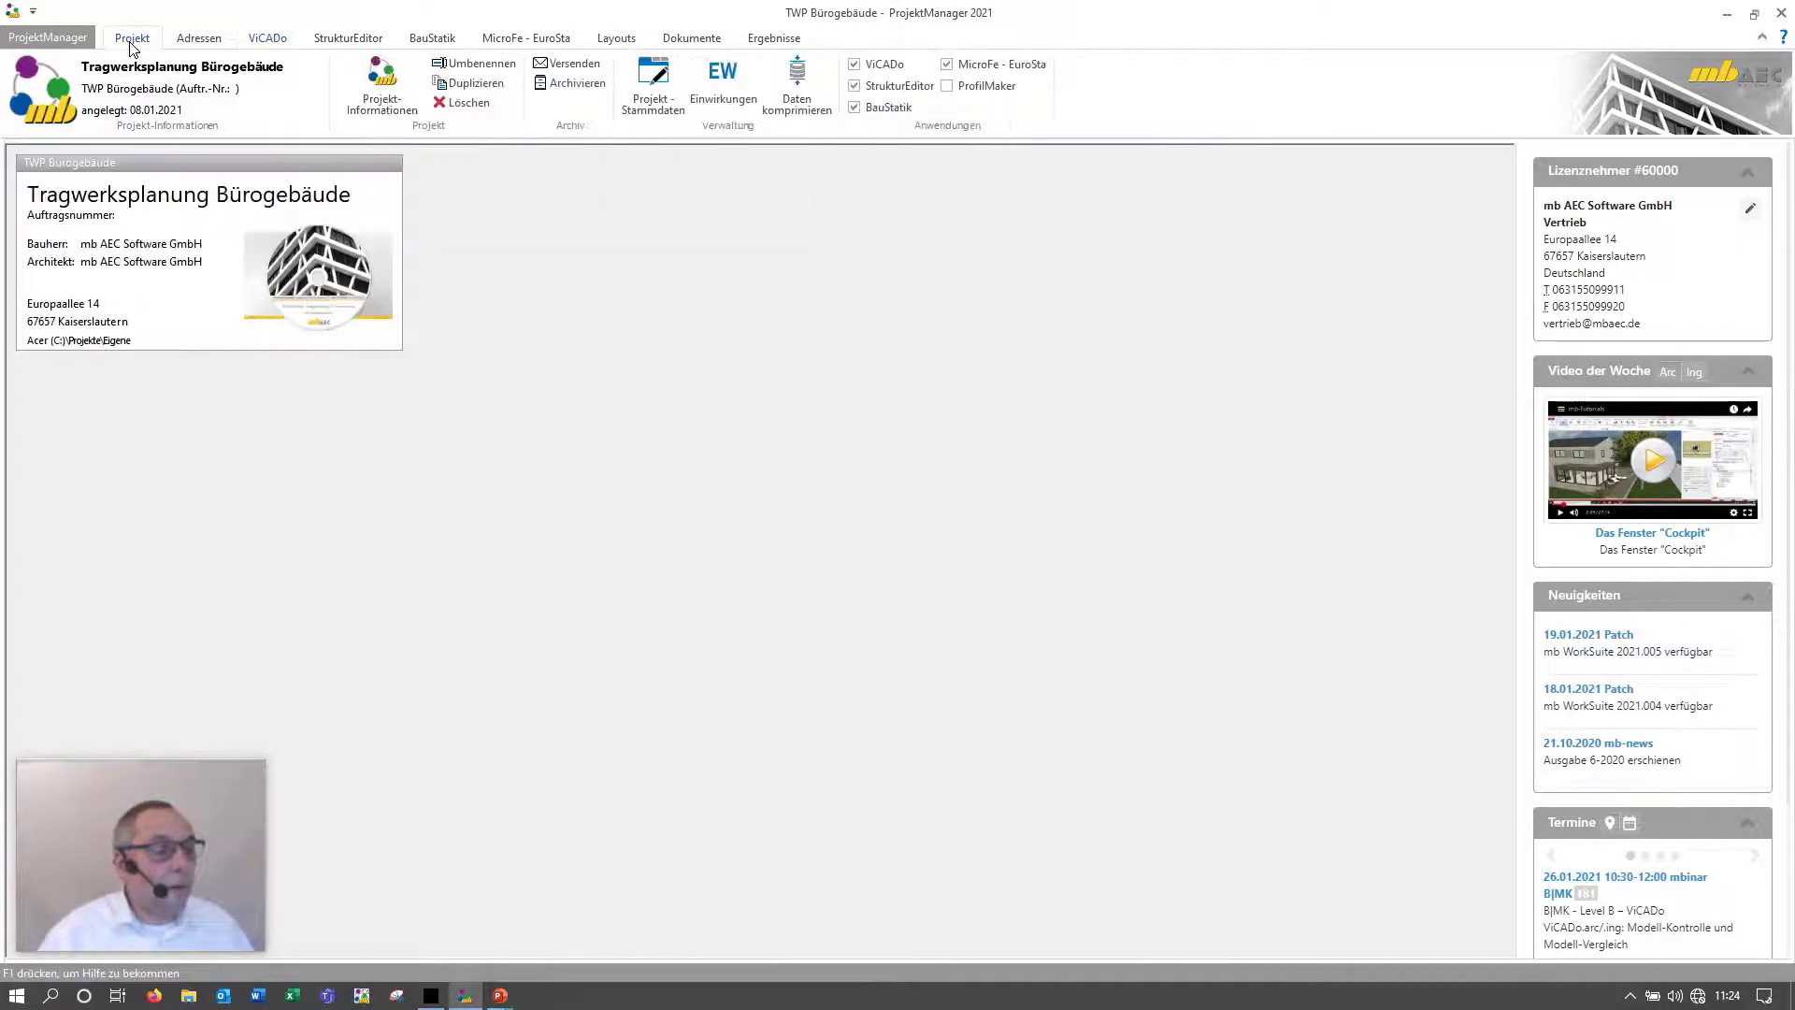
click(37, 40)
click(708, 347)
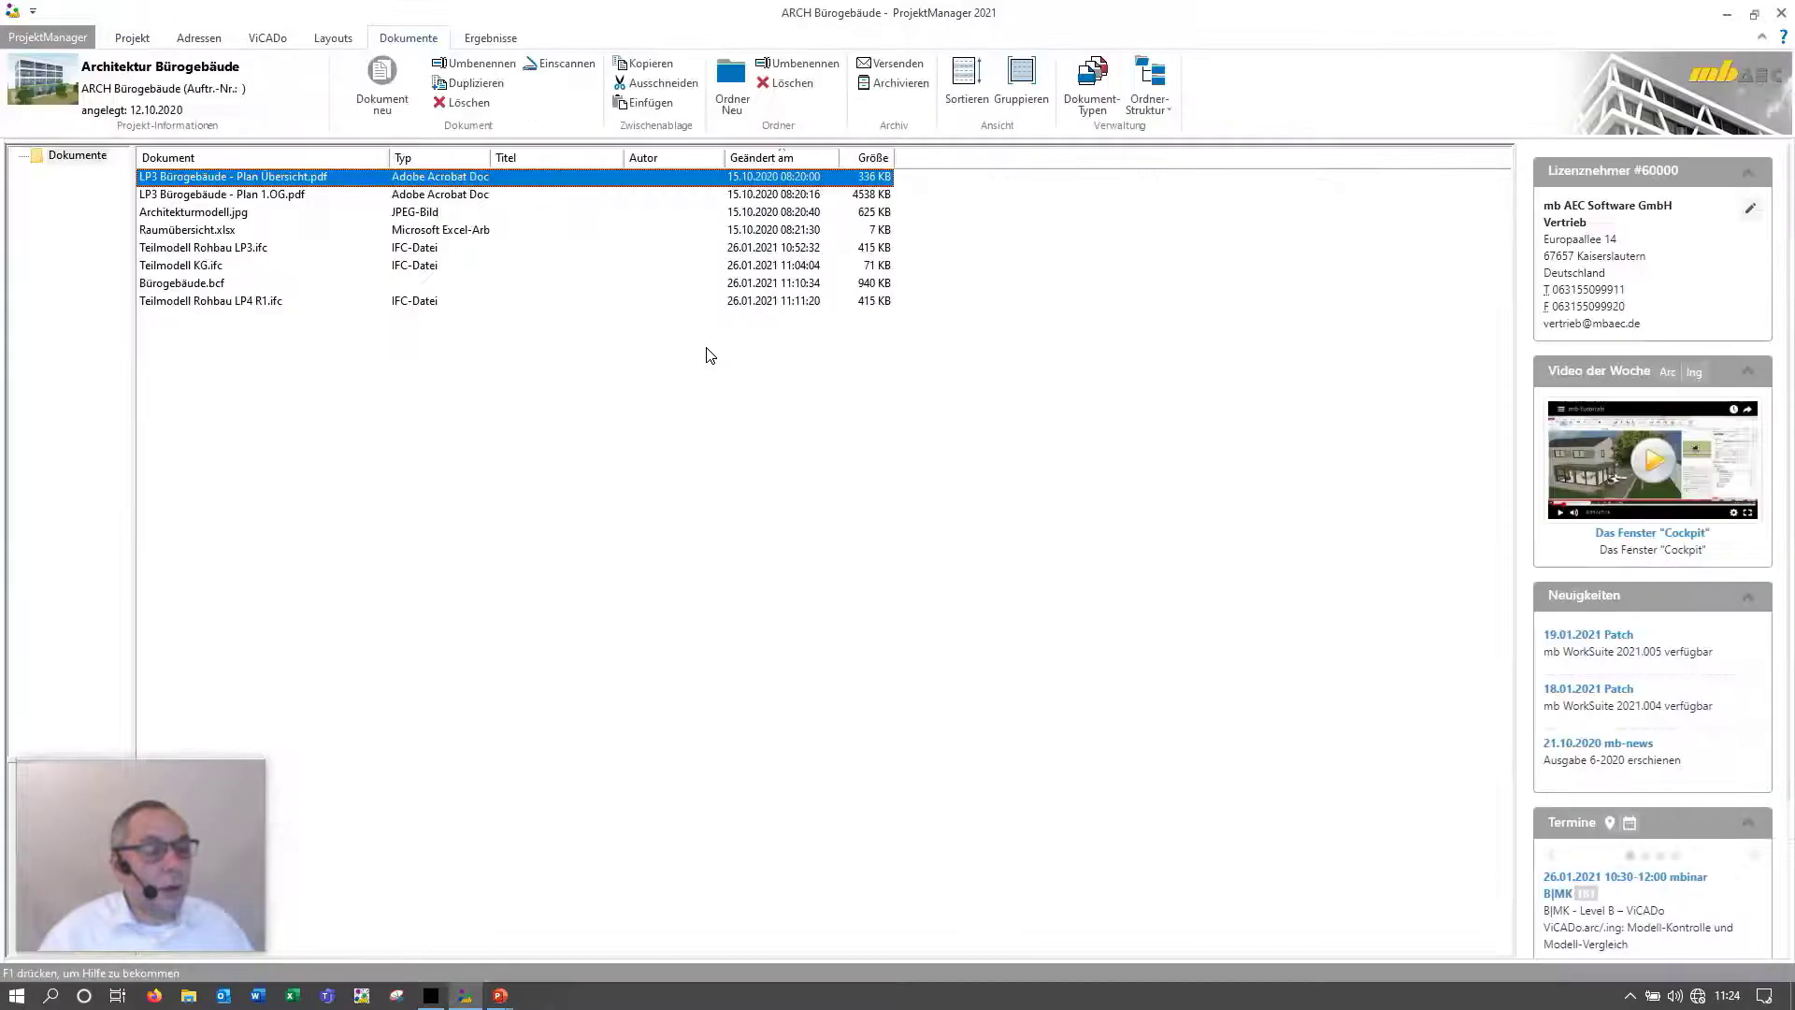
click(266, 42)
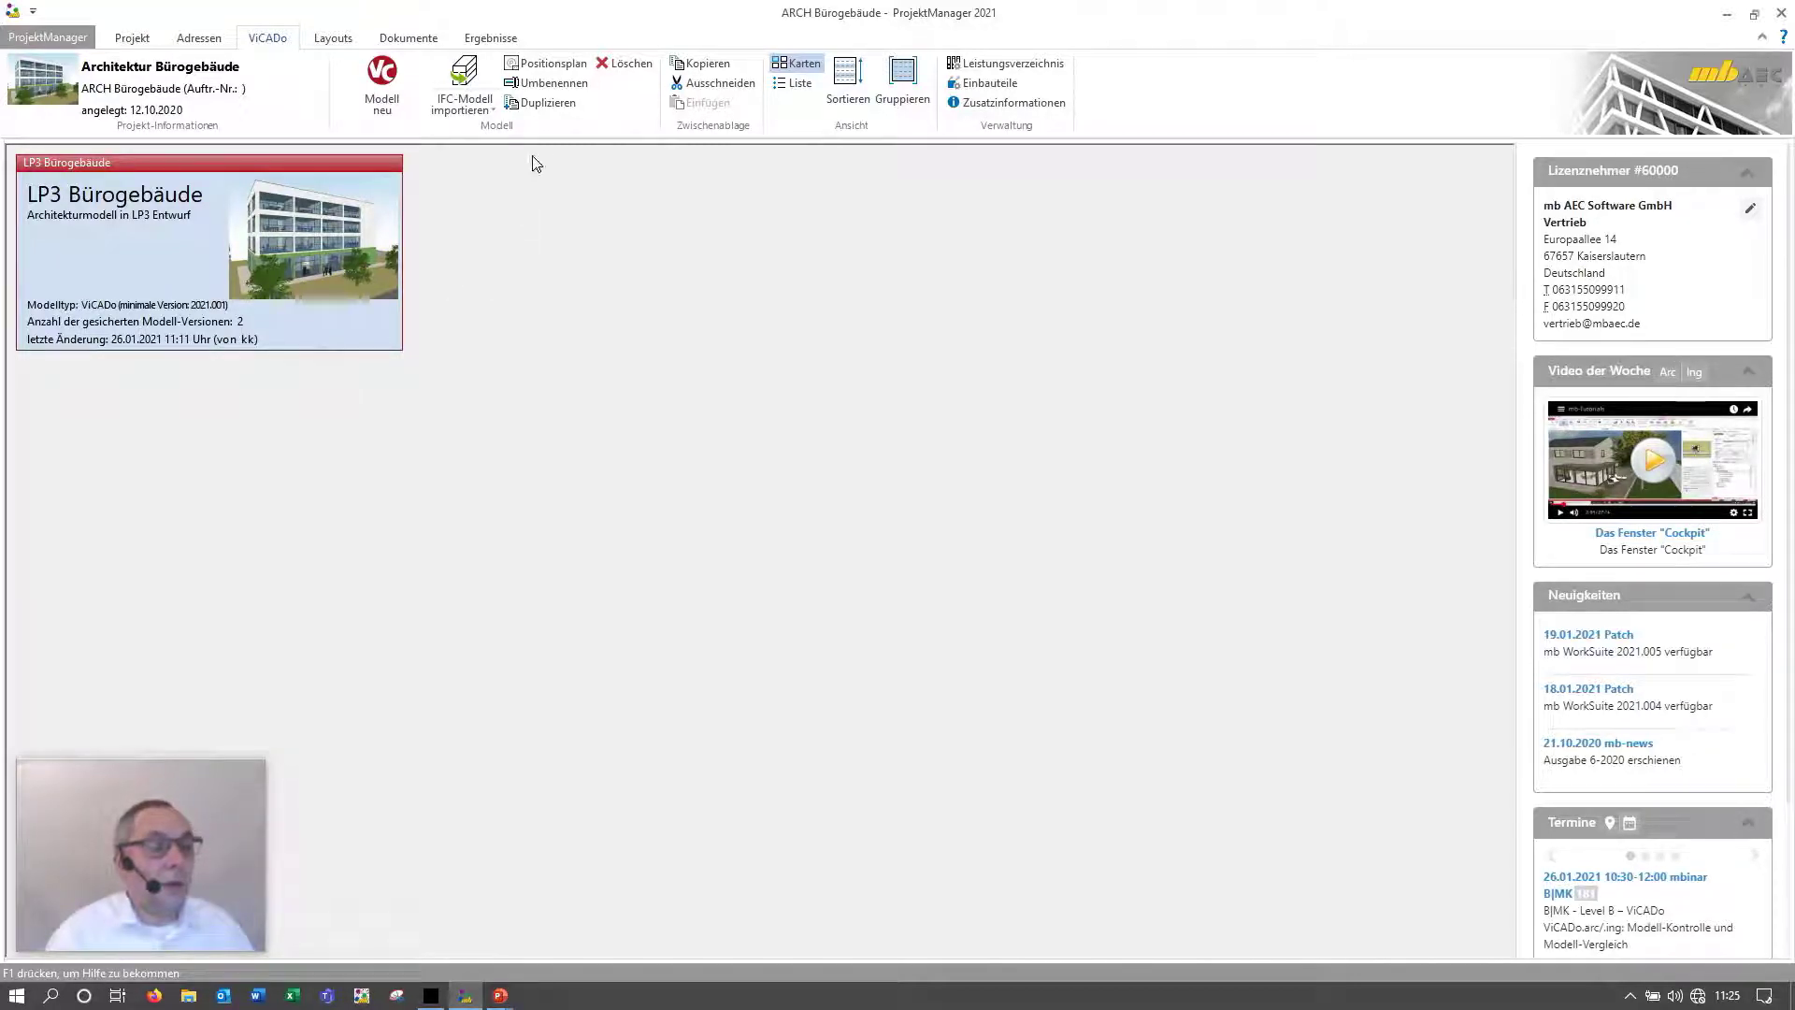
click(540, 108)
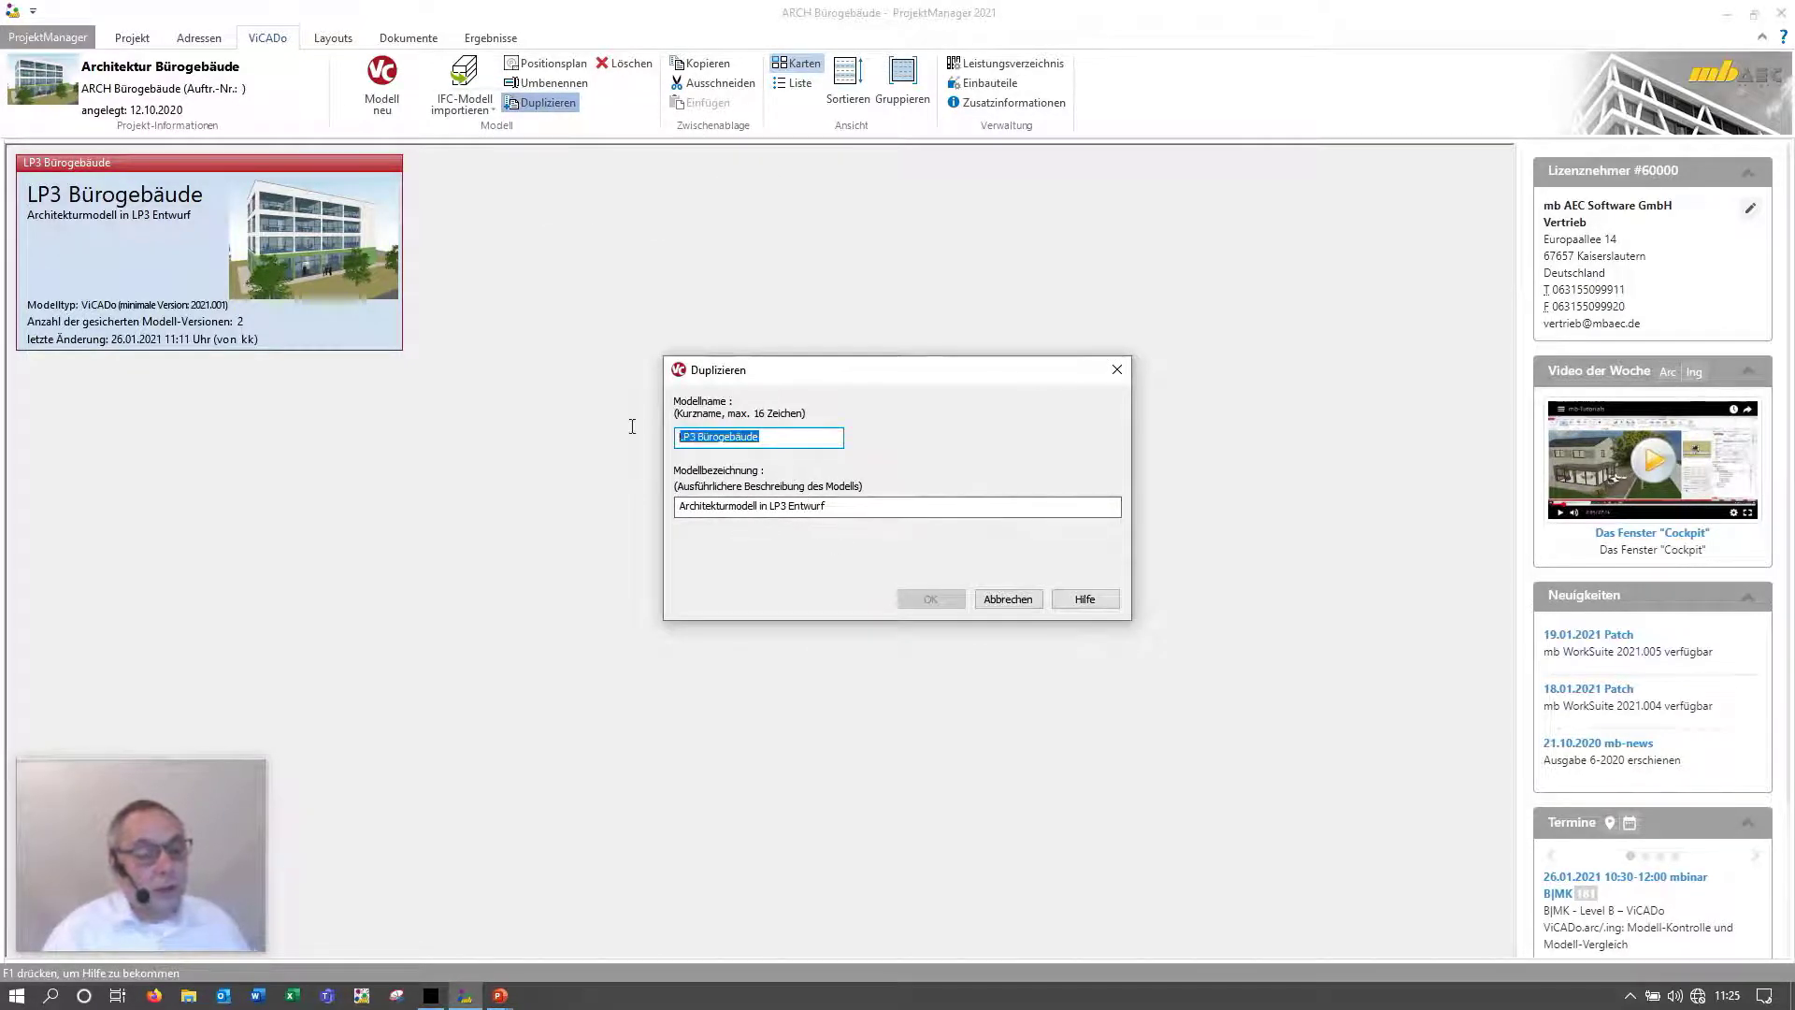
Step: Name the duplicate model 'Variante 1' with description 'Dachgeschoss' and create it
text(Vari)
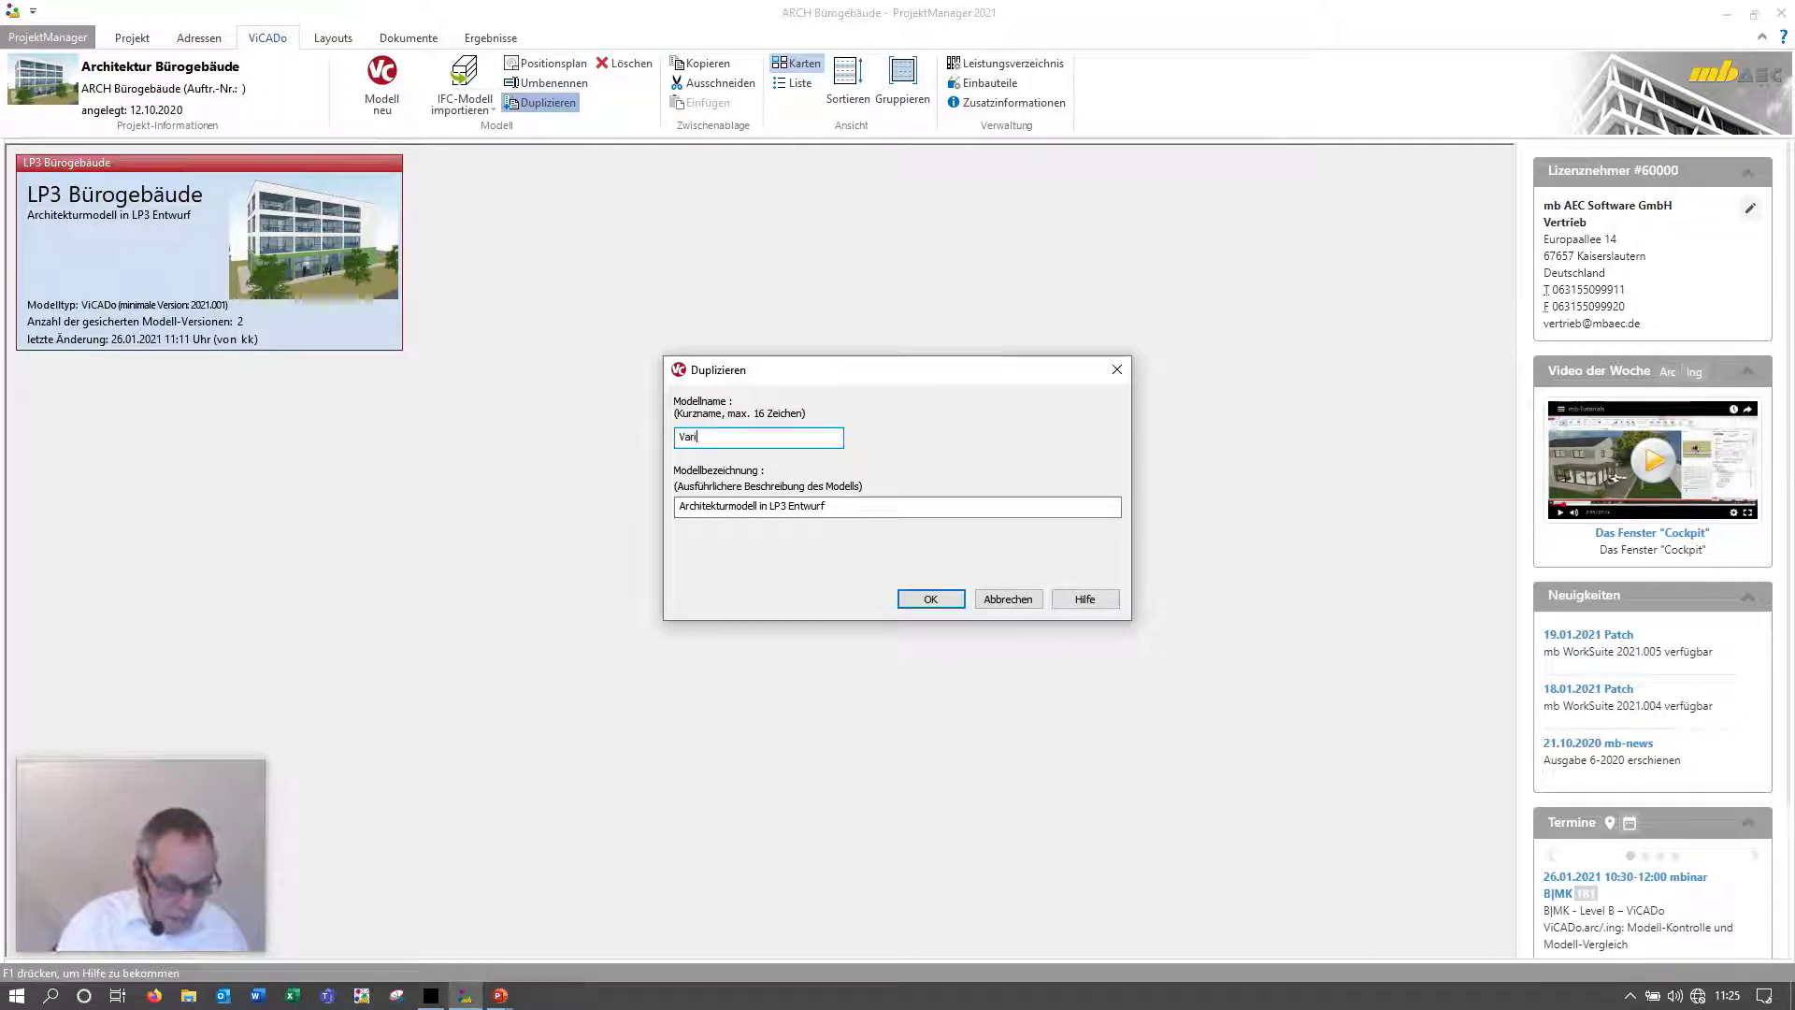
text(ante )
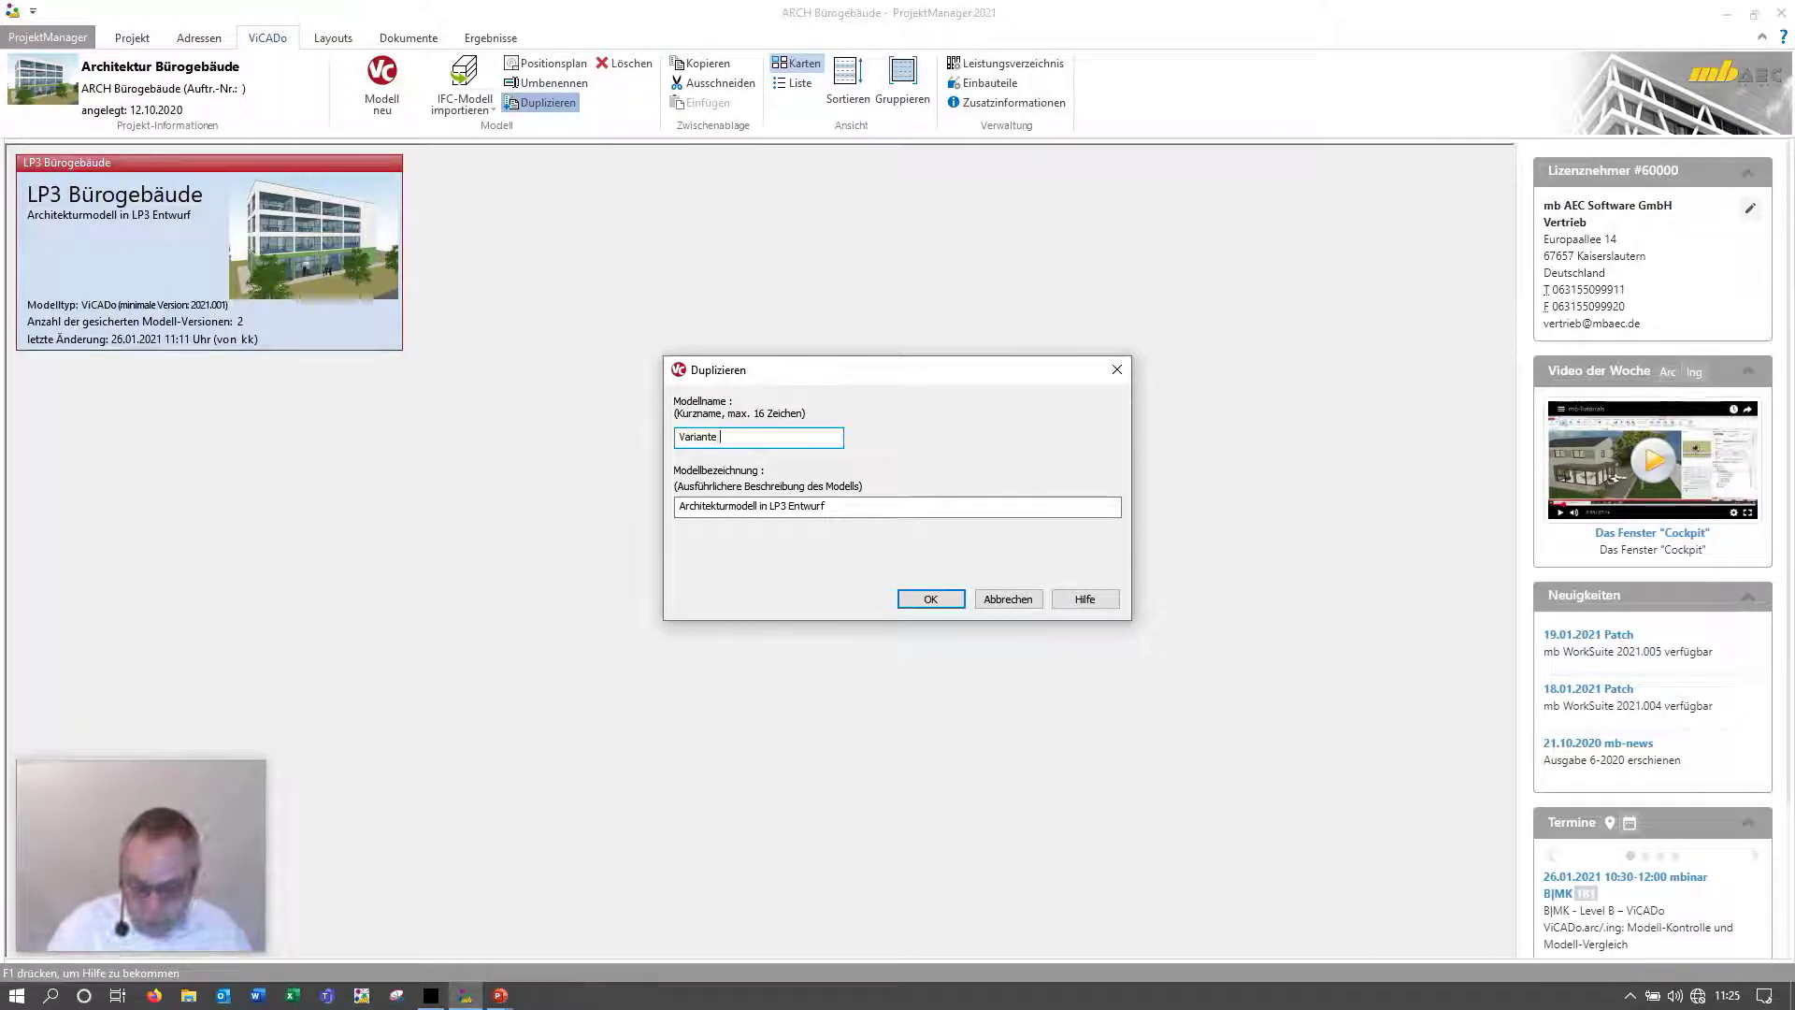
text(1)
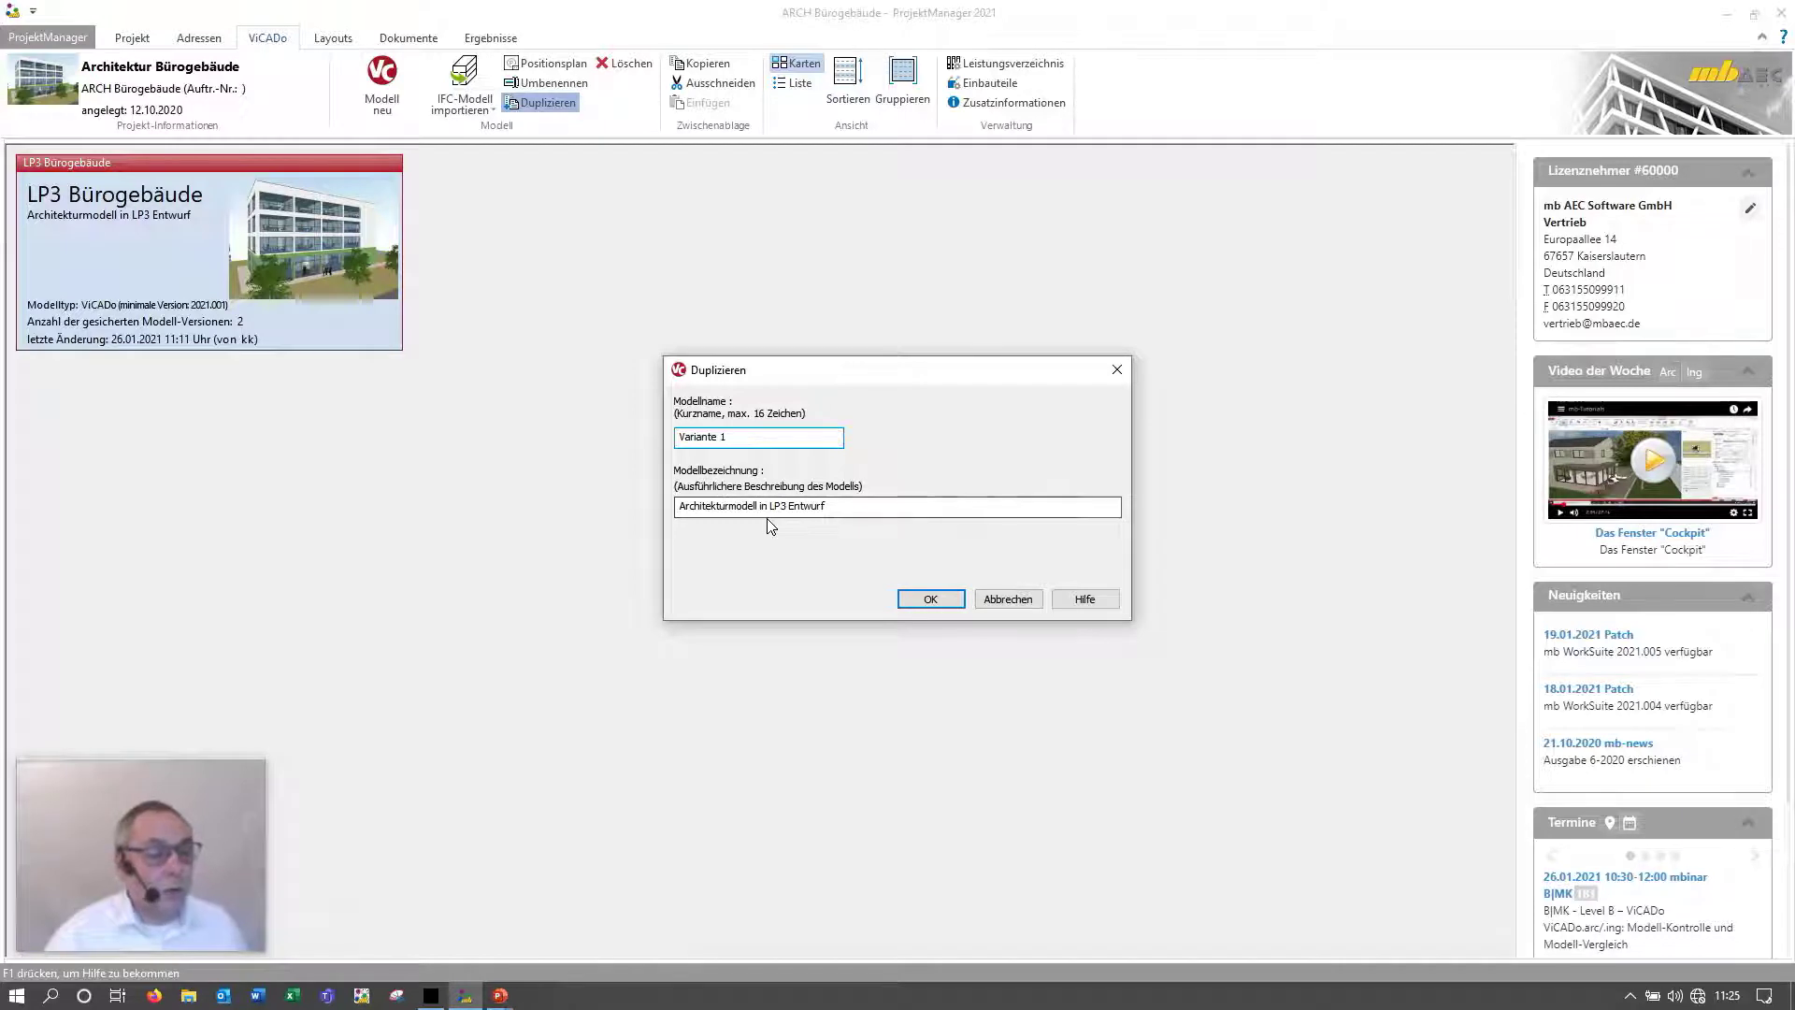
drag(846, 508, 666, 523)
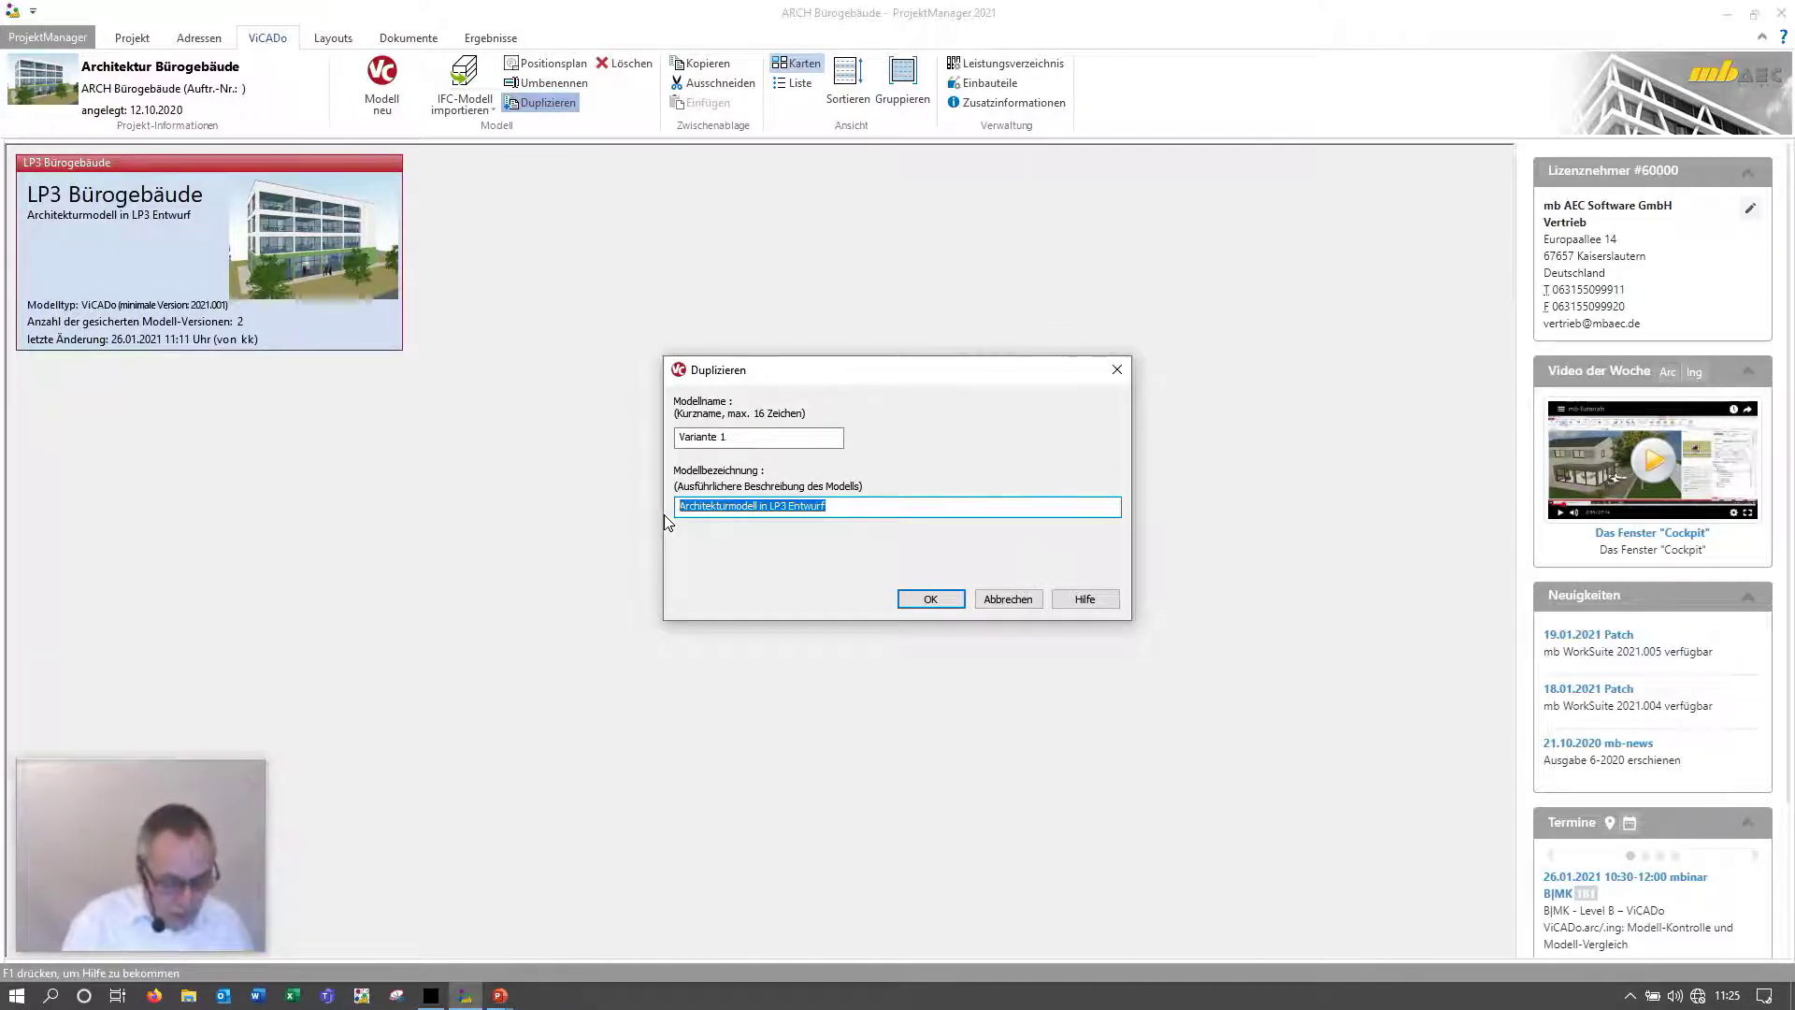
text(Dachges)
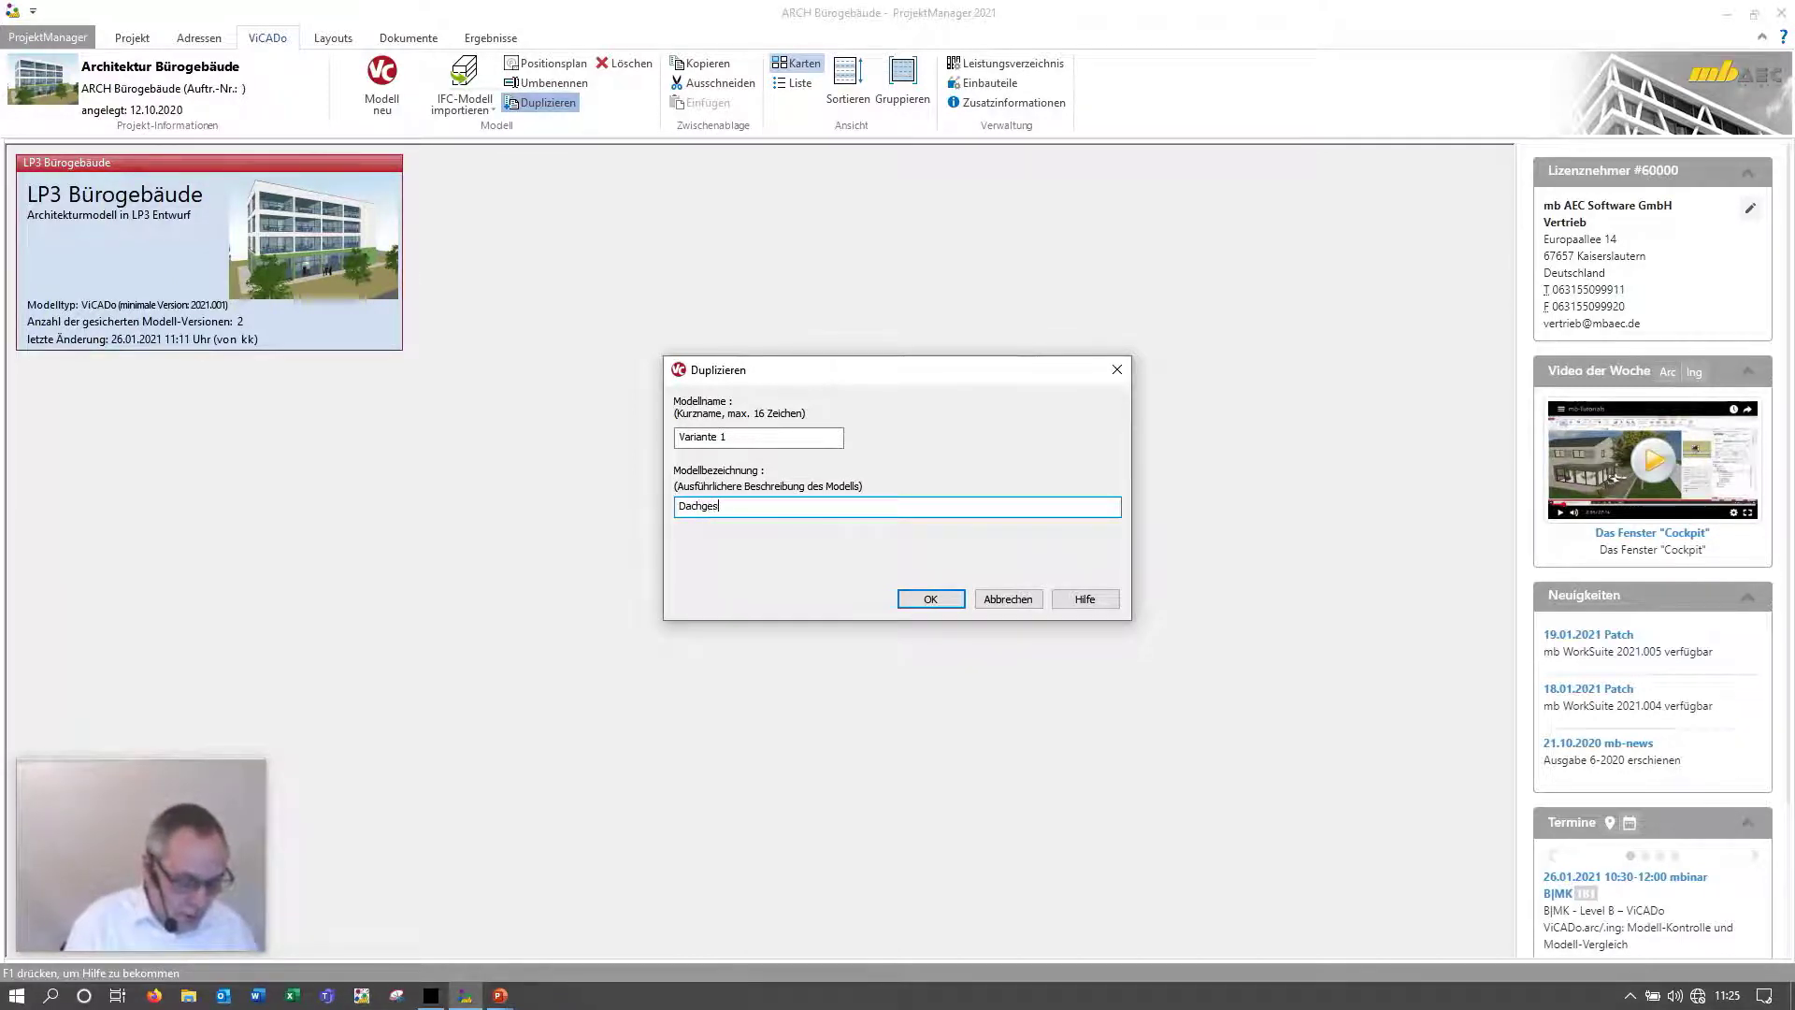
text(choss)
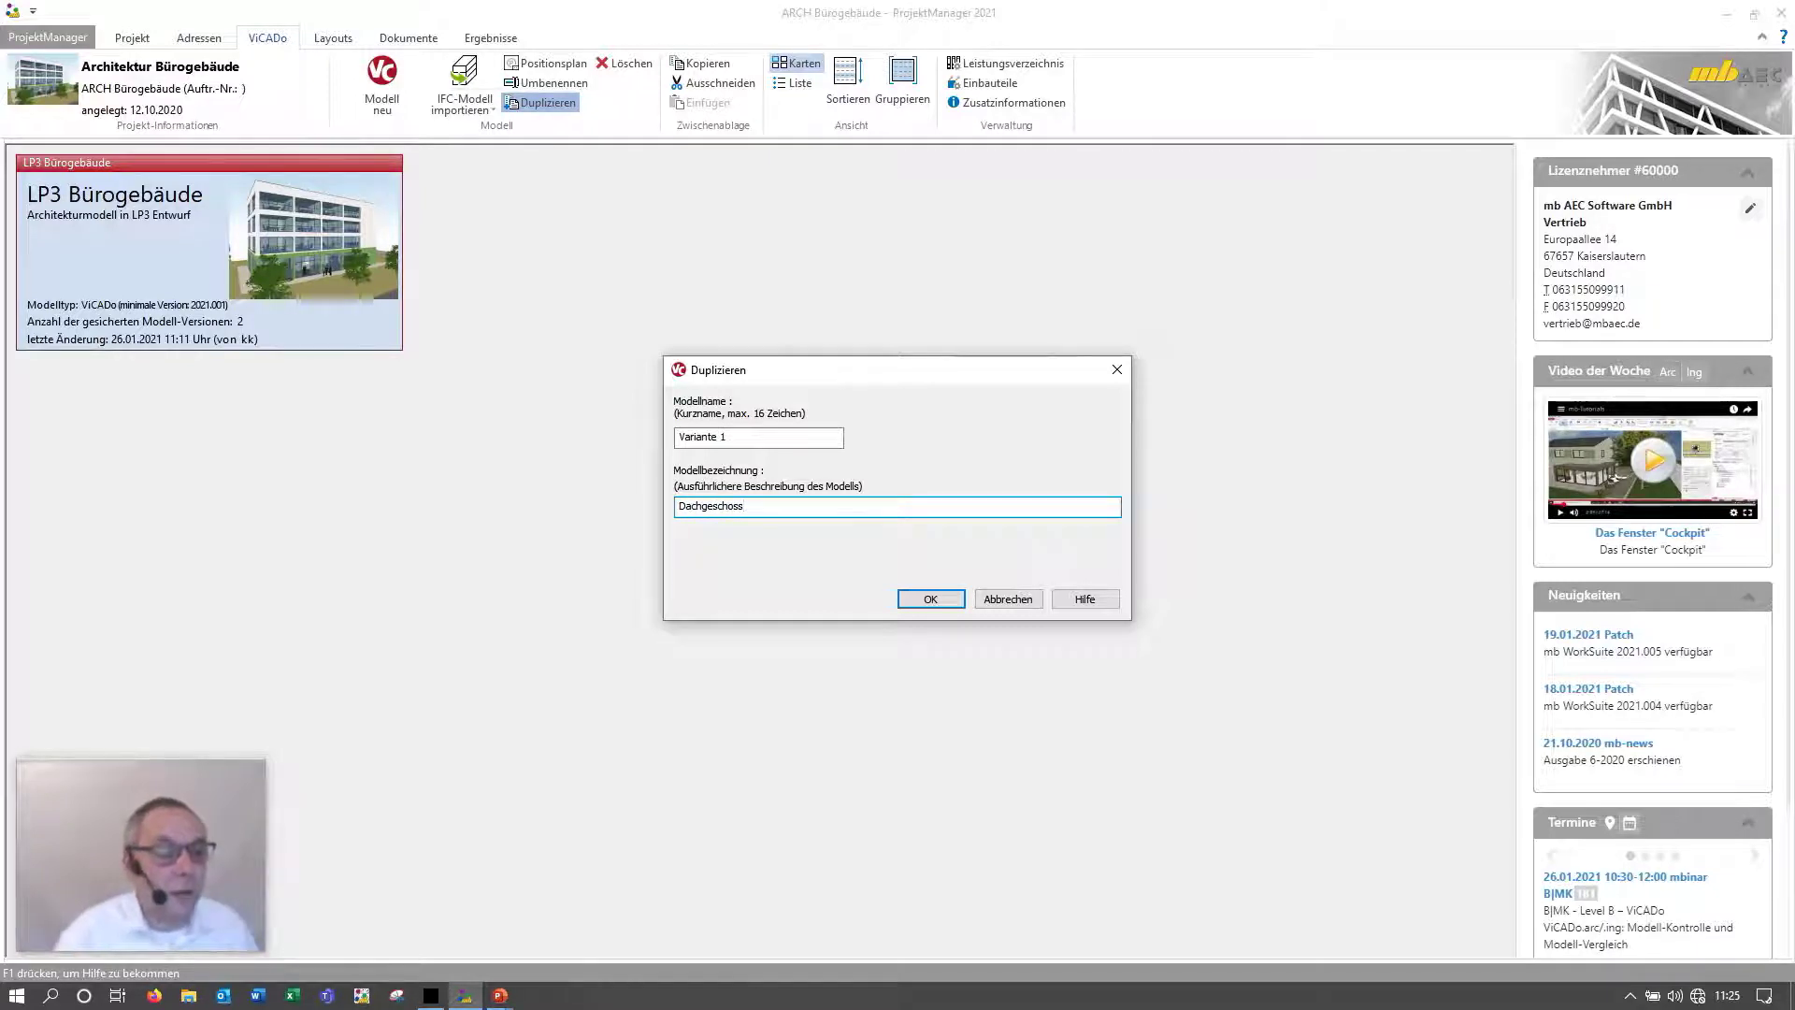
click(944, 599)
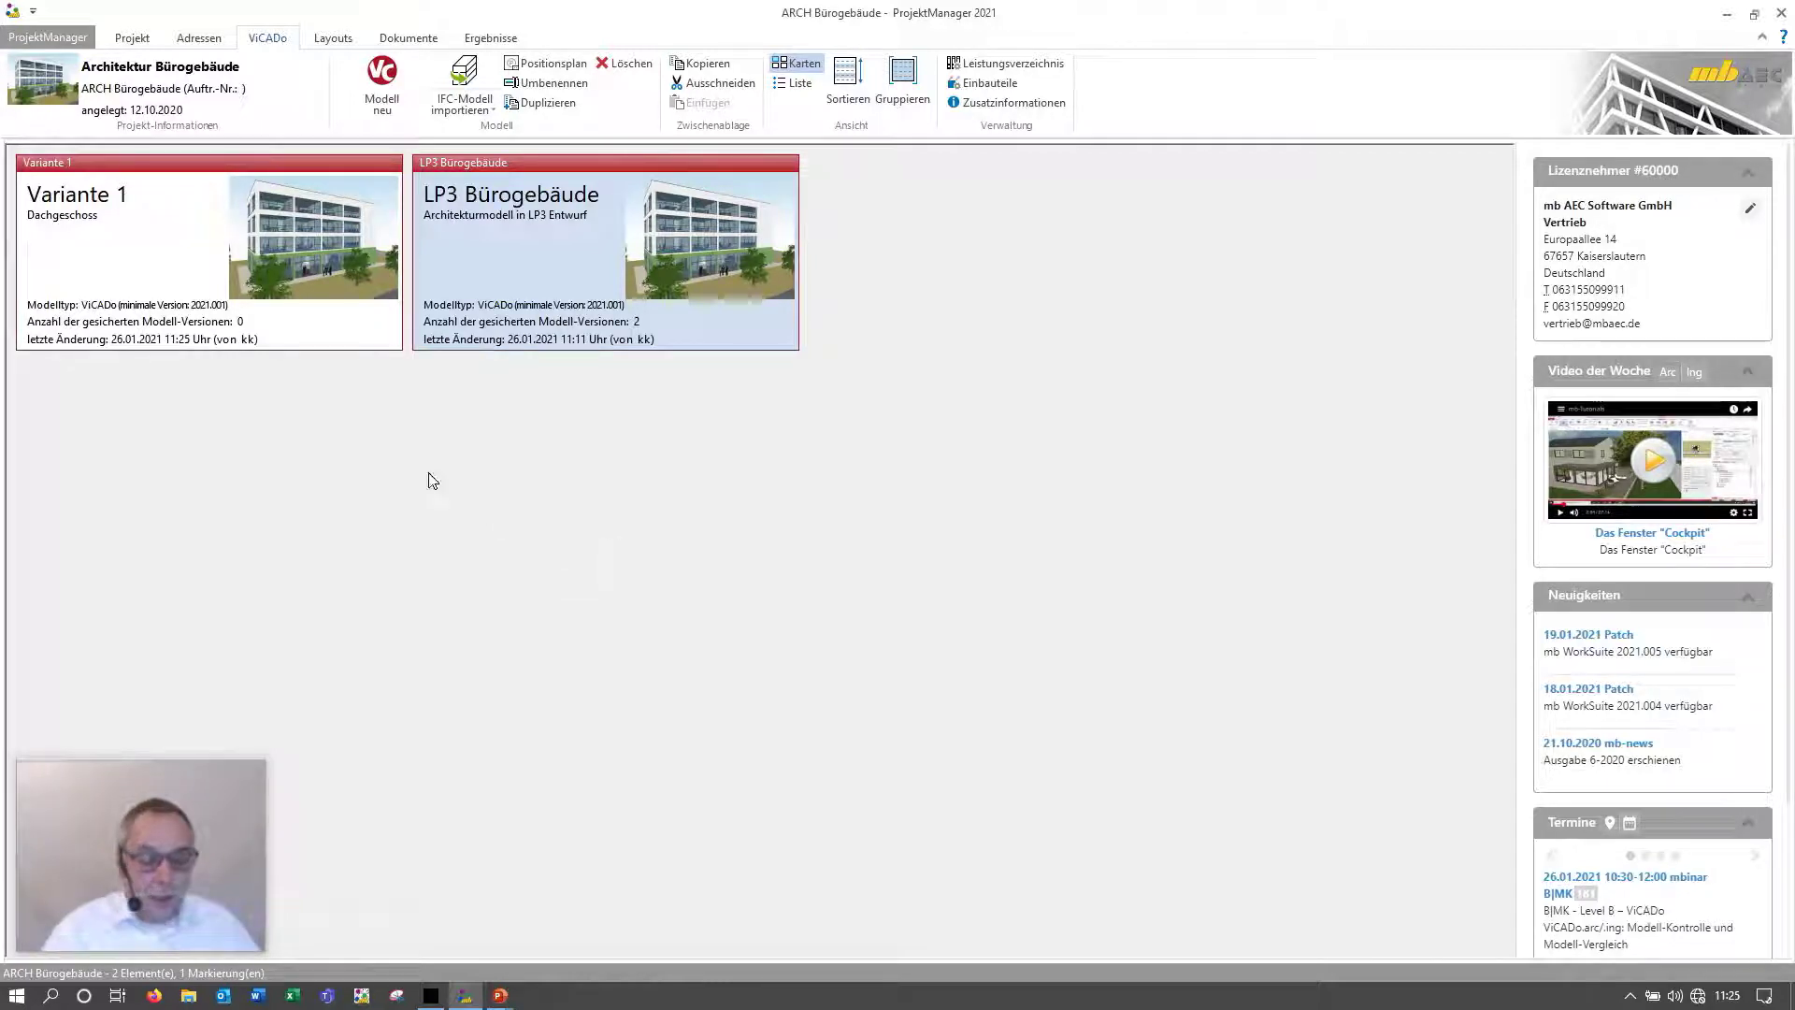
Step: Open Variante 1 and display only its Architekturmodell view instead of the previously open views
double_click(253, 306)
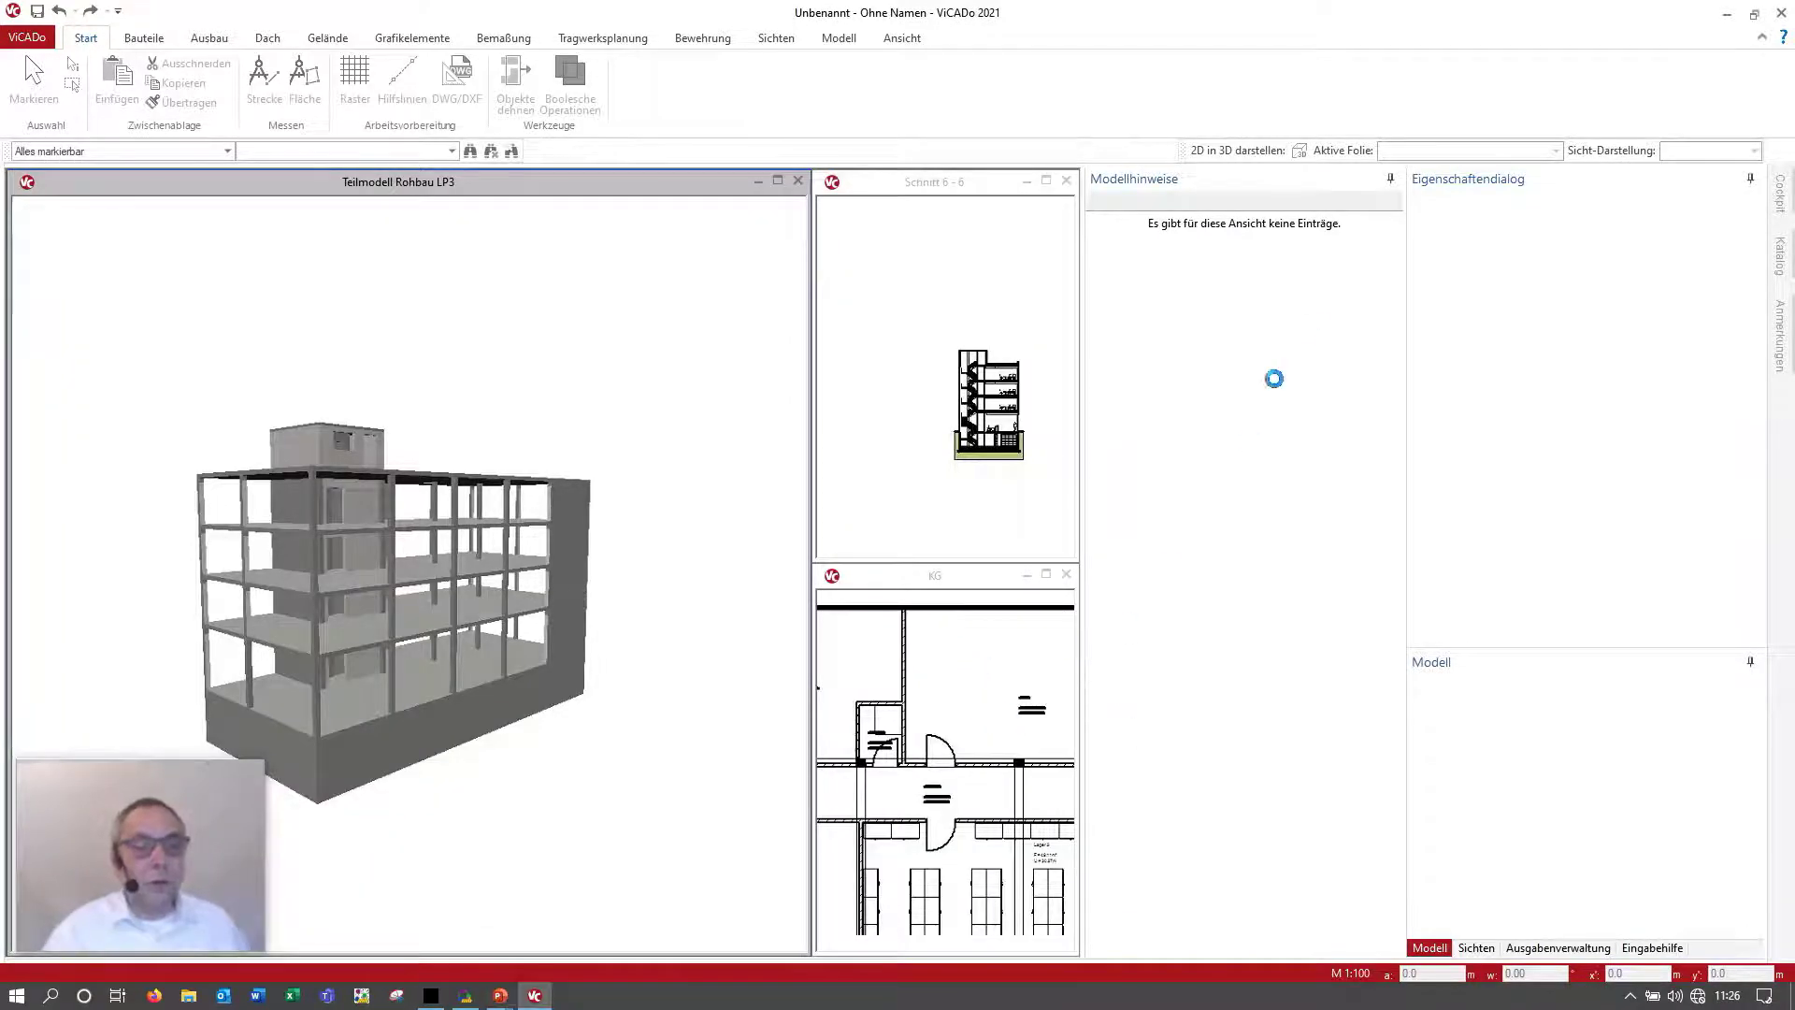
click(1392, 179)
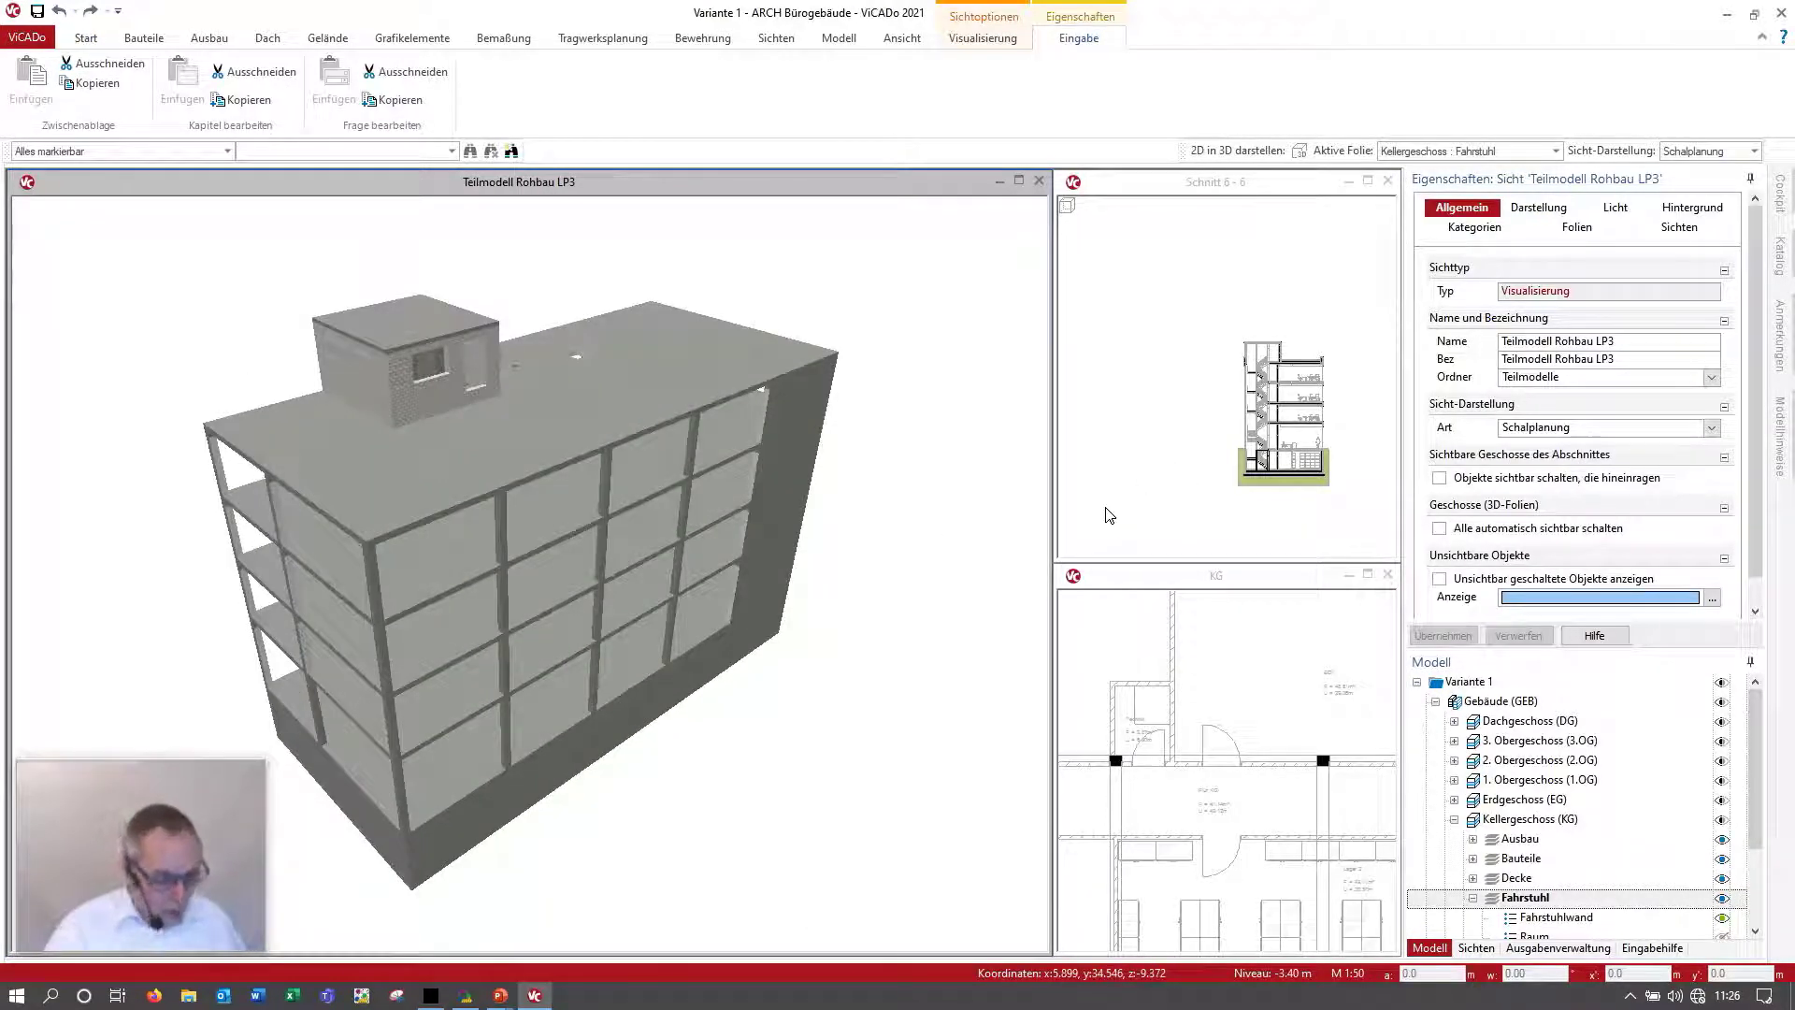
key(ctrl+o)
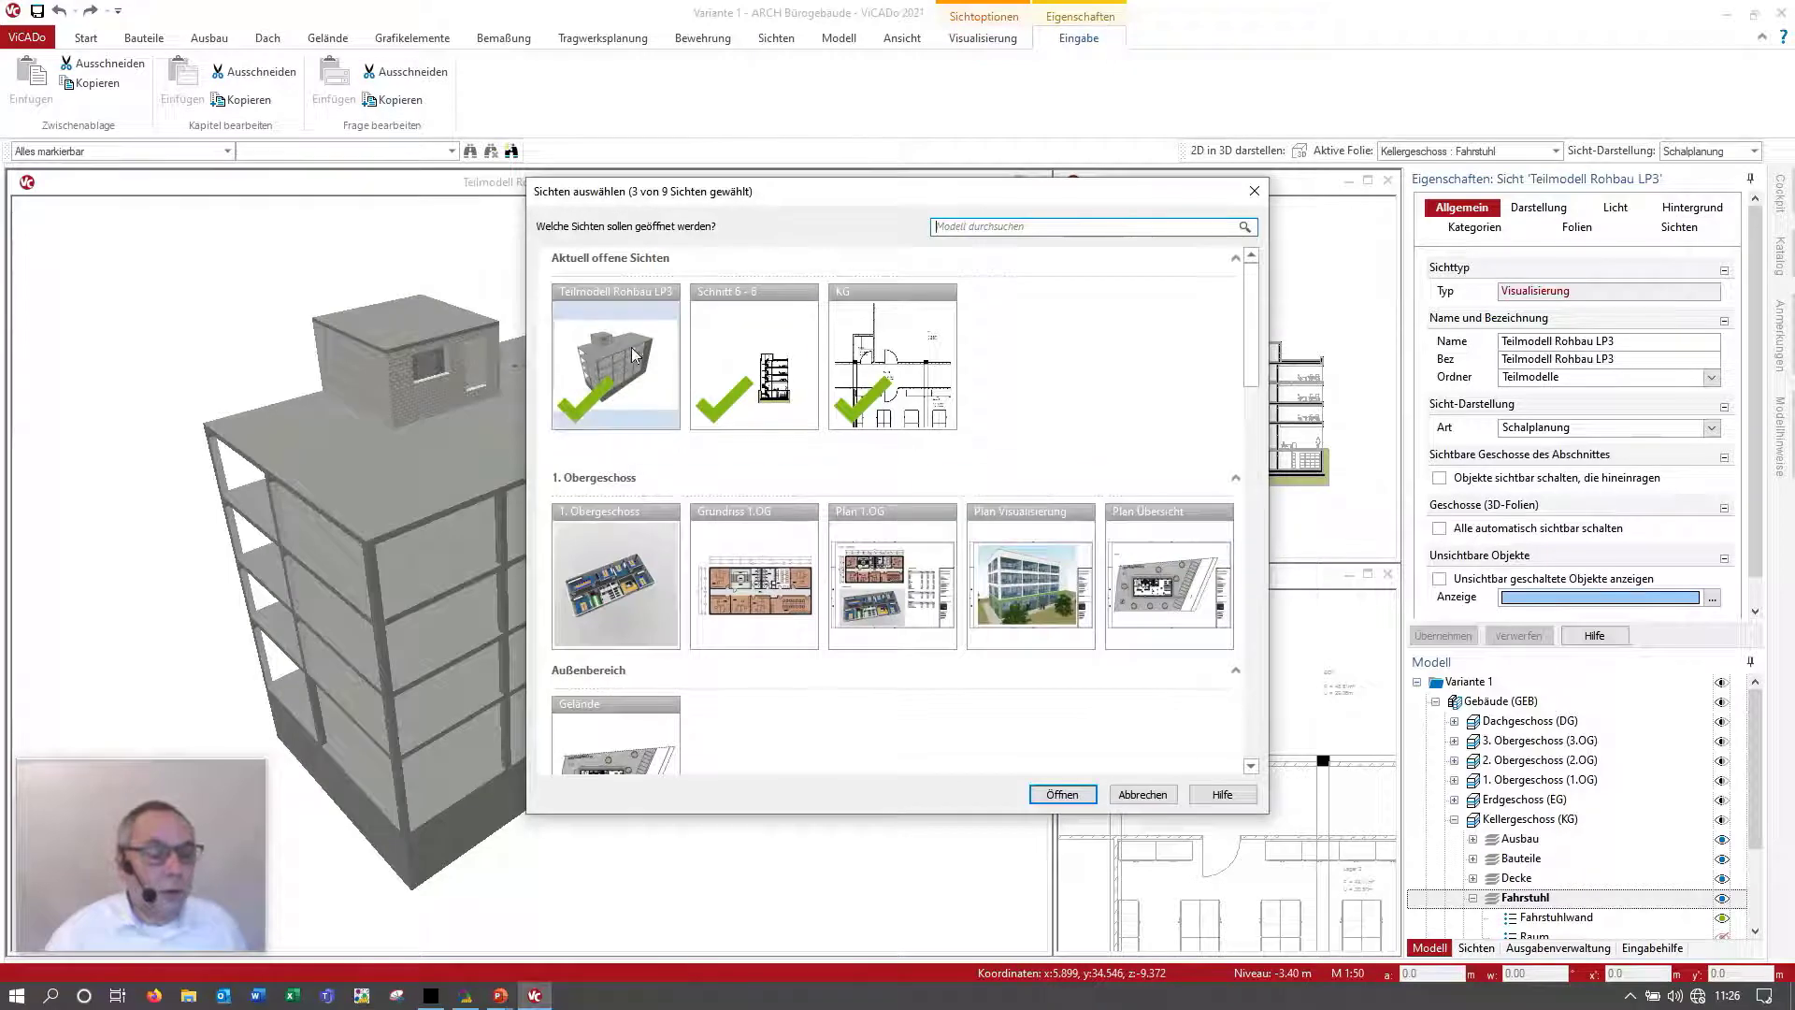
click(633, 354)
click(753, 369)
click(892, 369)
scroll(1061, 419, down, 2)
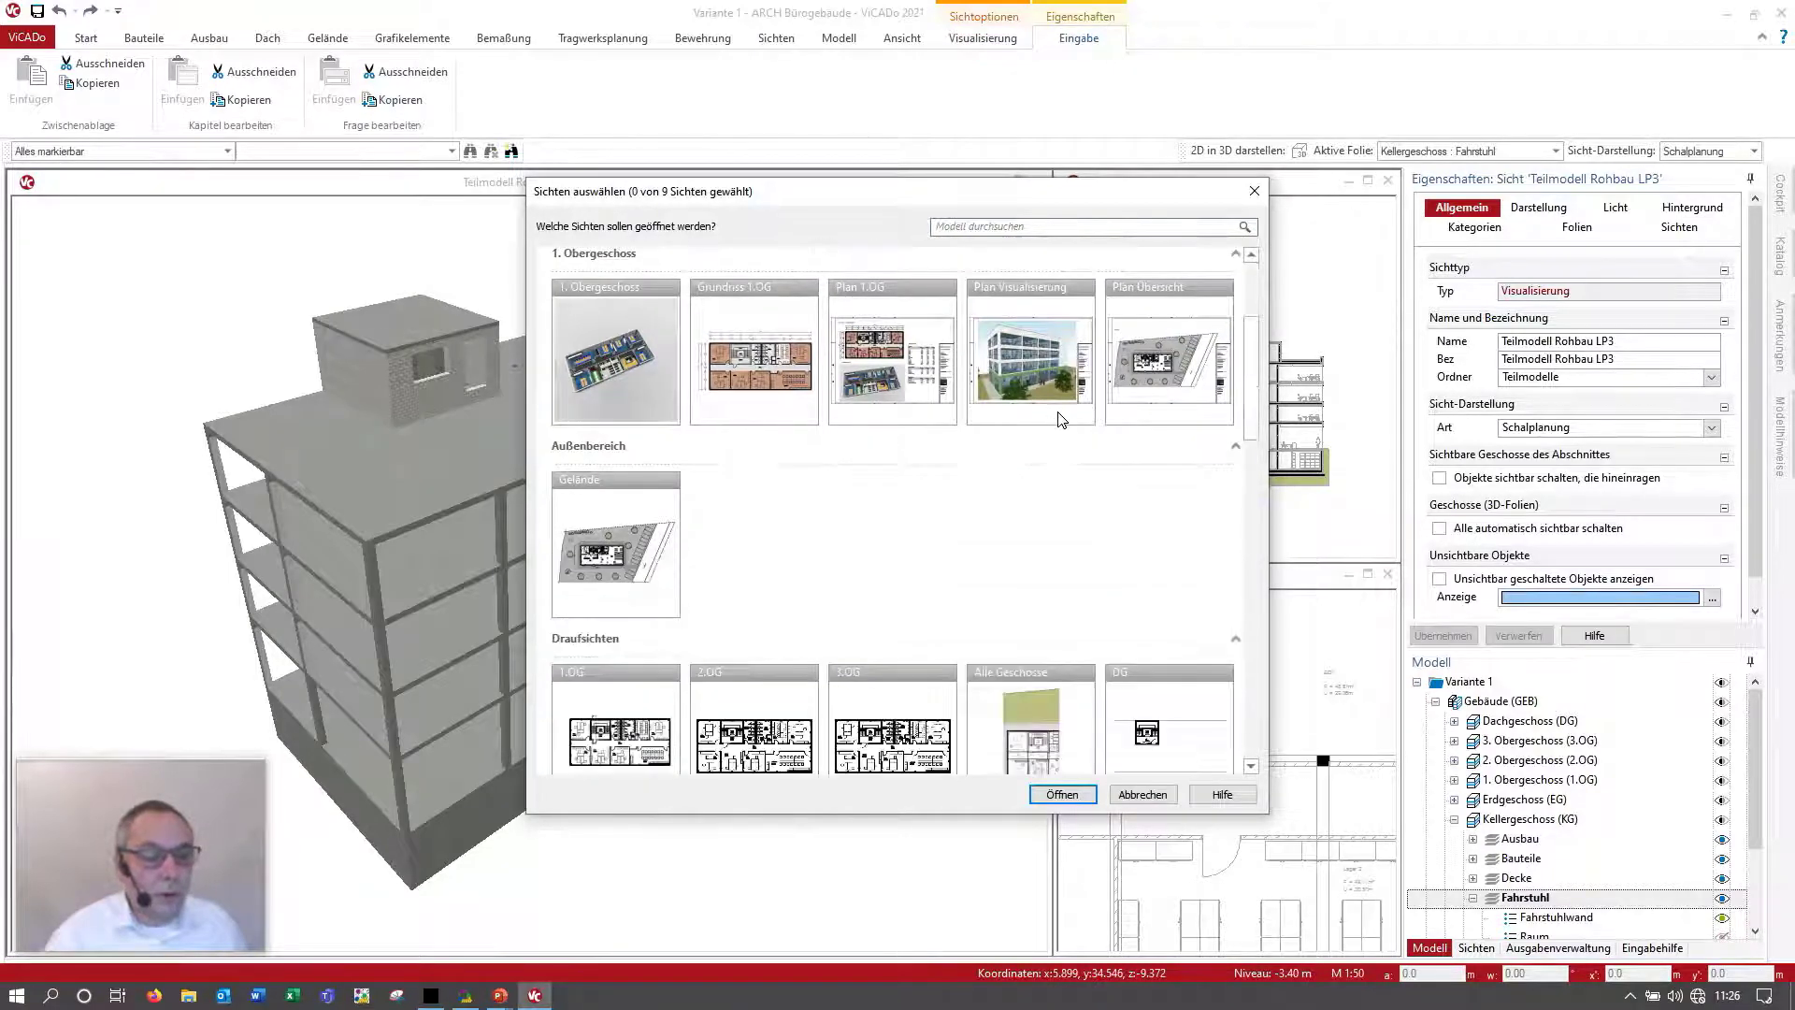
scroll(1061, 418, down, 3)
scroll(1061, 419, down, 3)
scroll(1063, 417, down, 4)
scroll(1066, 414, down, 5)
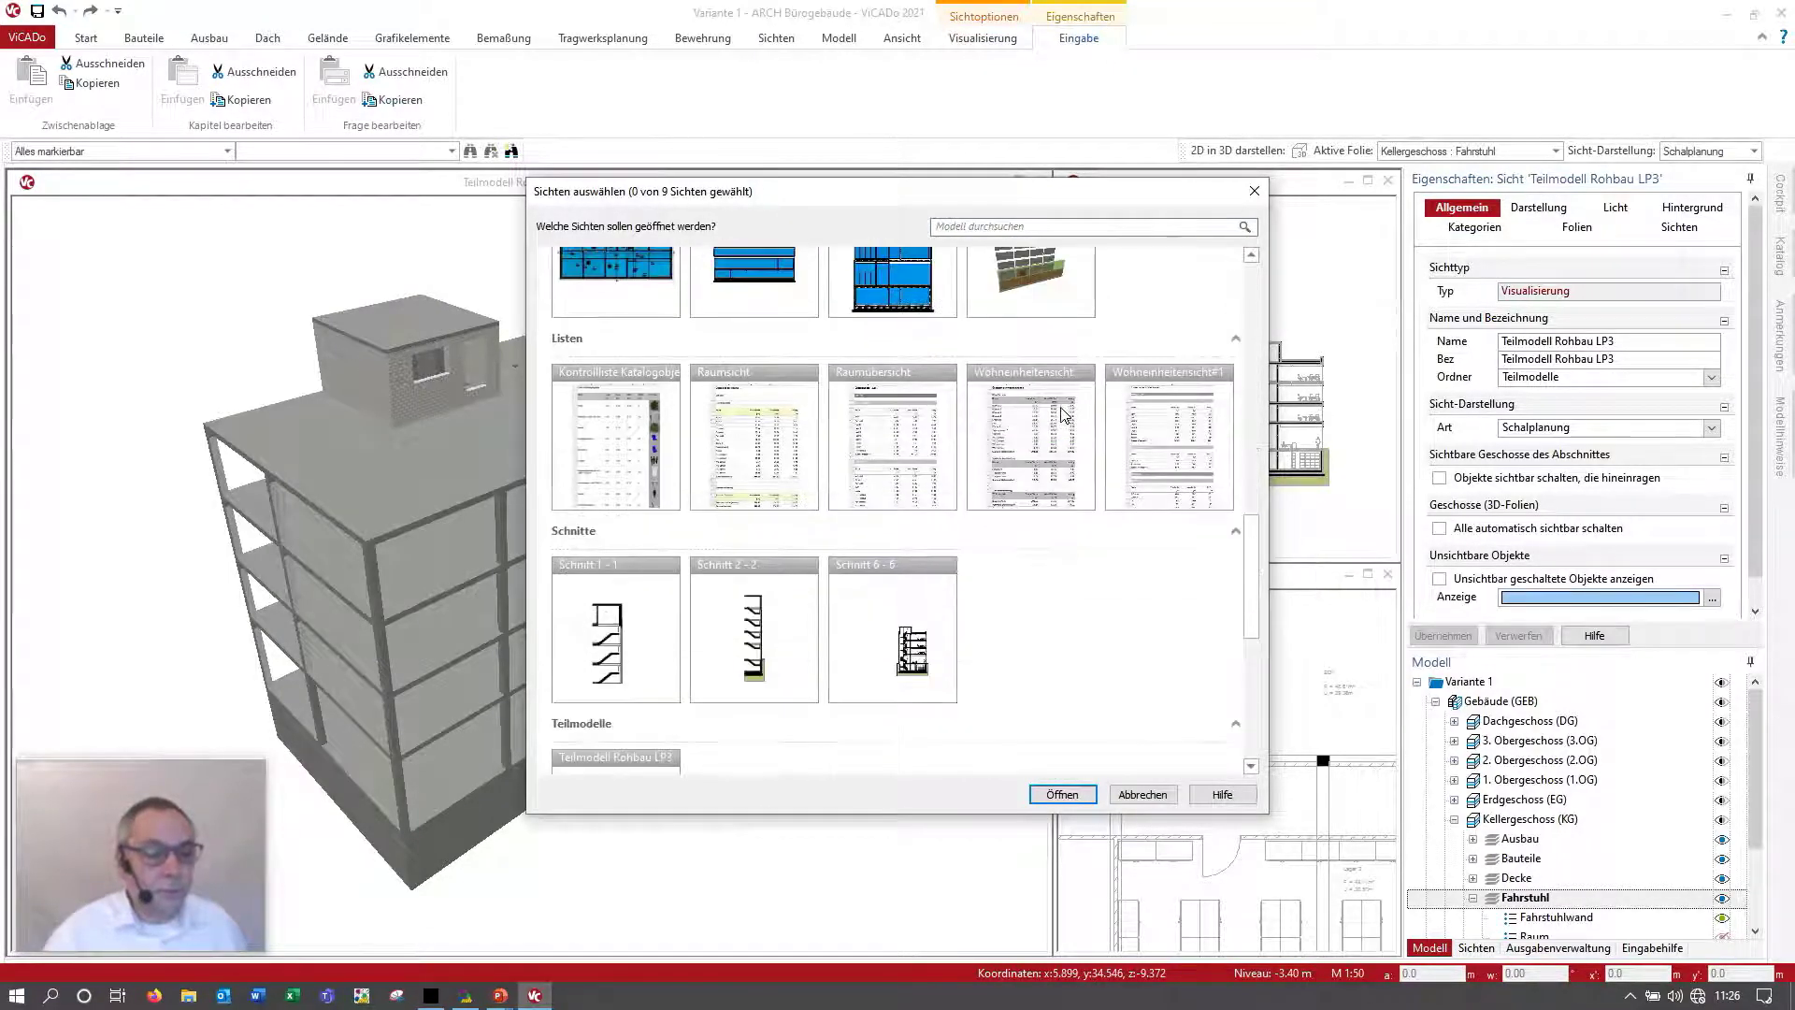
scroll(1063, 414, down, 4)
scroll(1063, 414, down, 2)
scroll(1064, 414, down, 2)
scroll(1064, 415, down, 1)
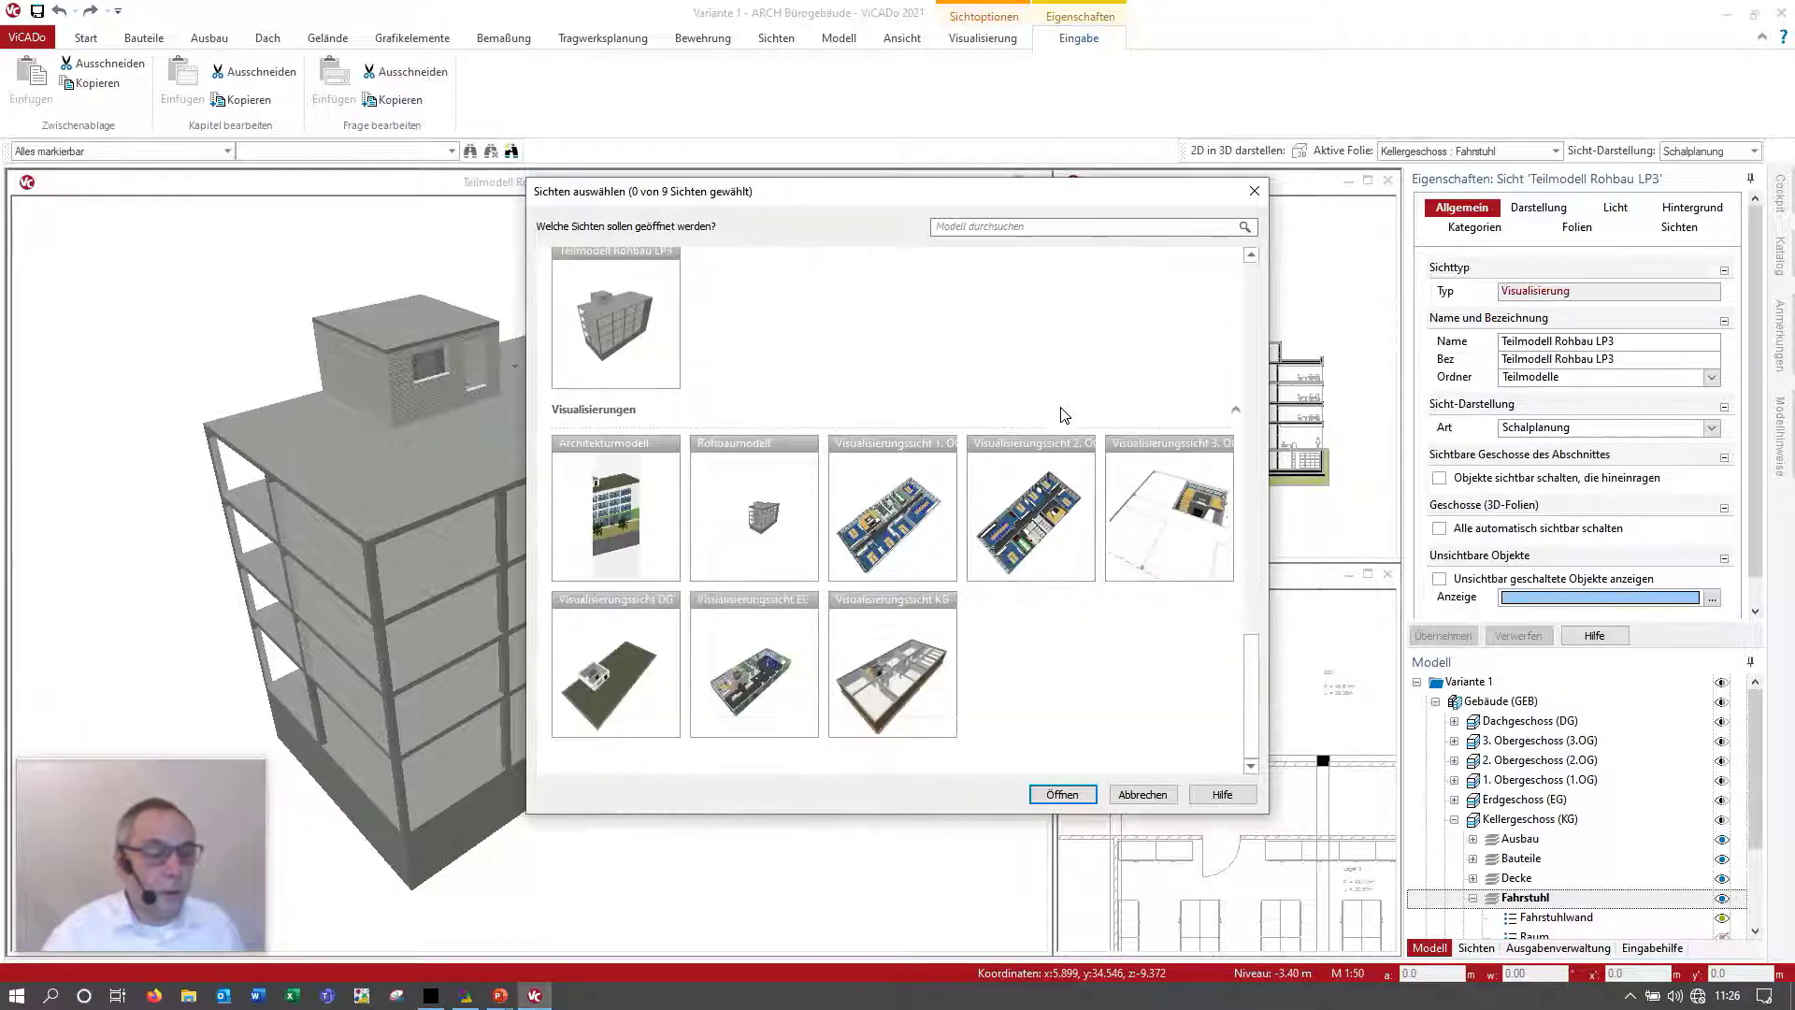
click(637, 546)
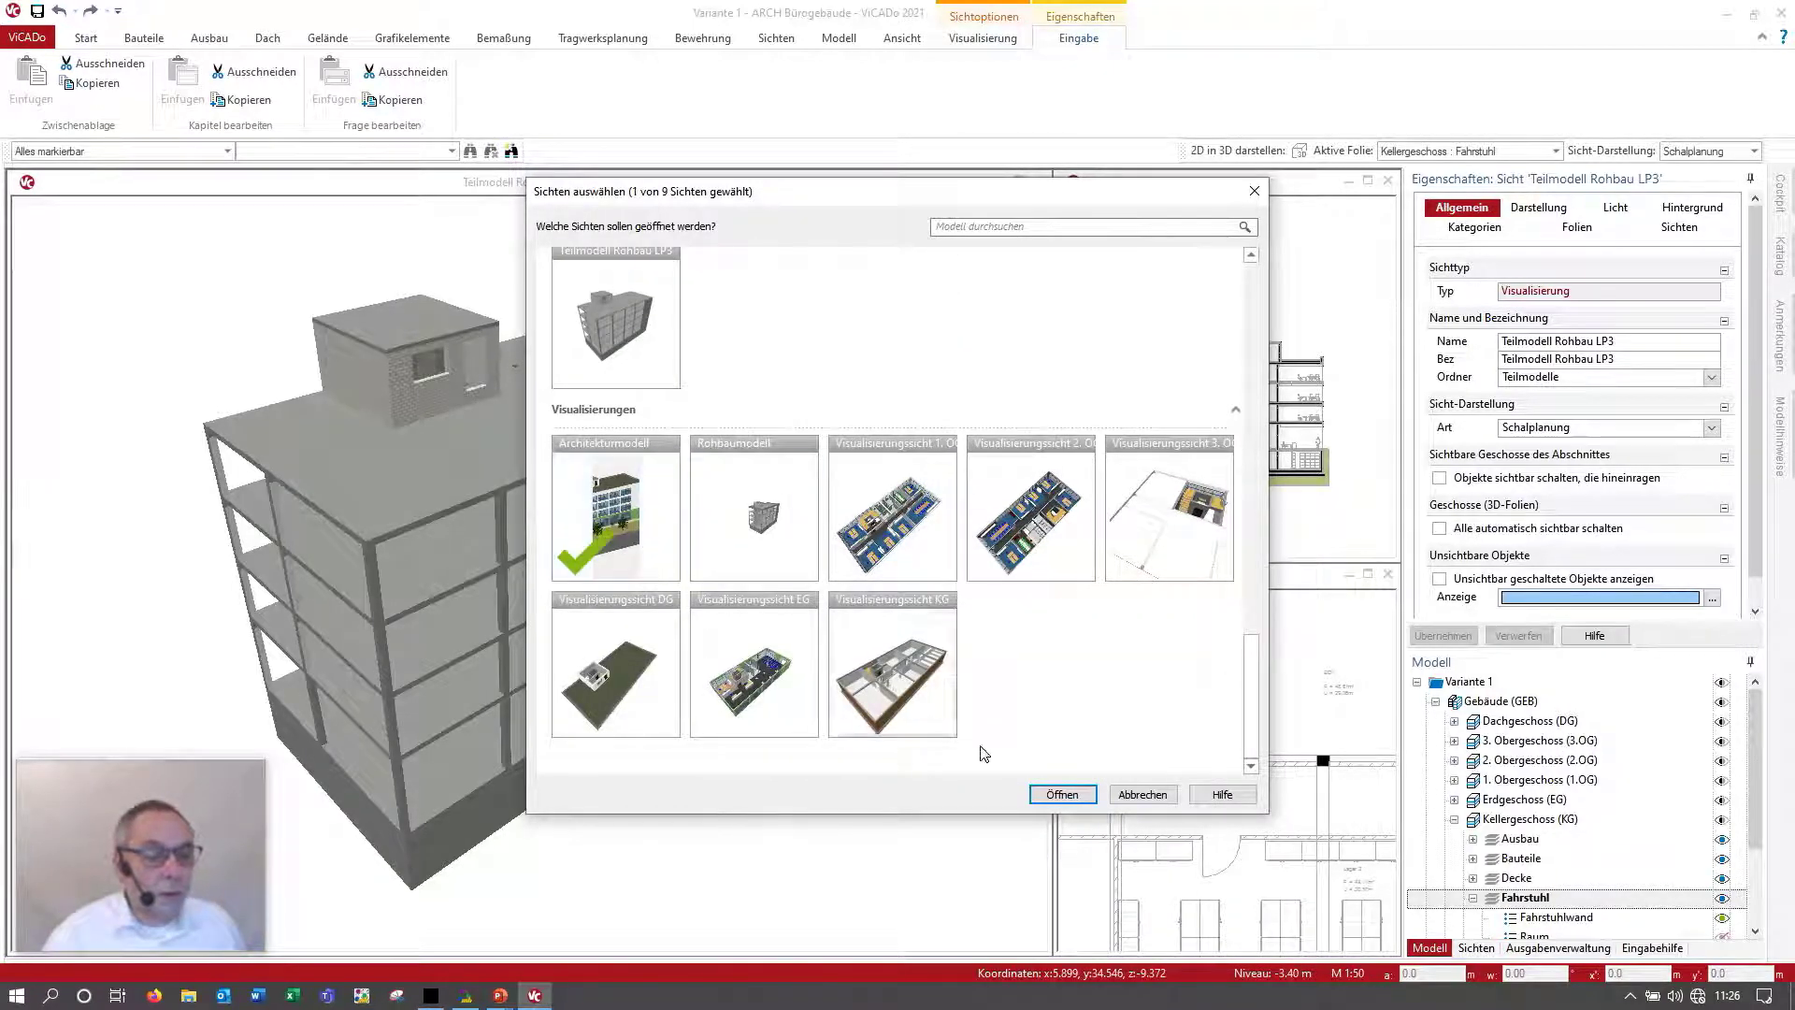
click(1063, 793)
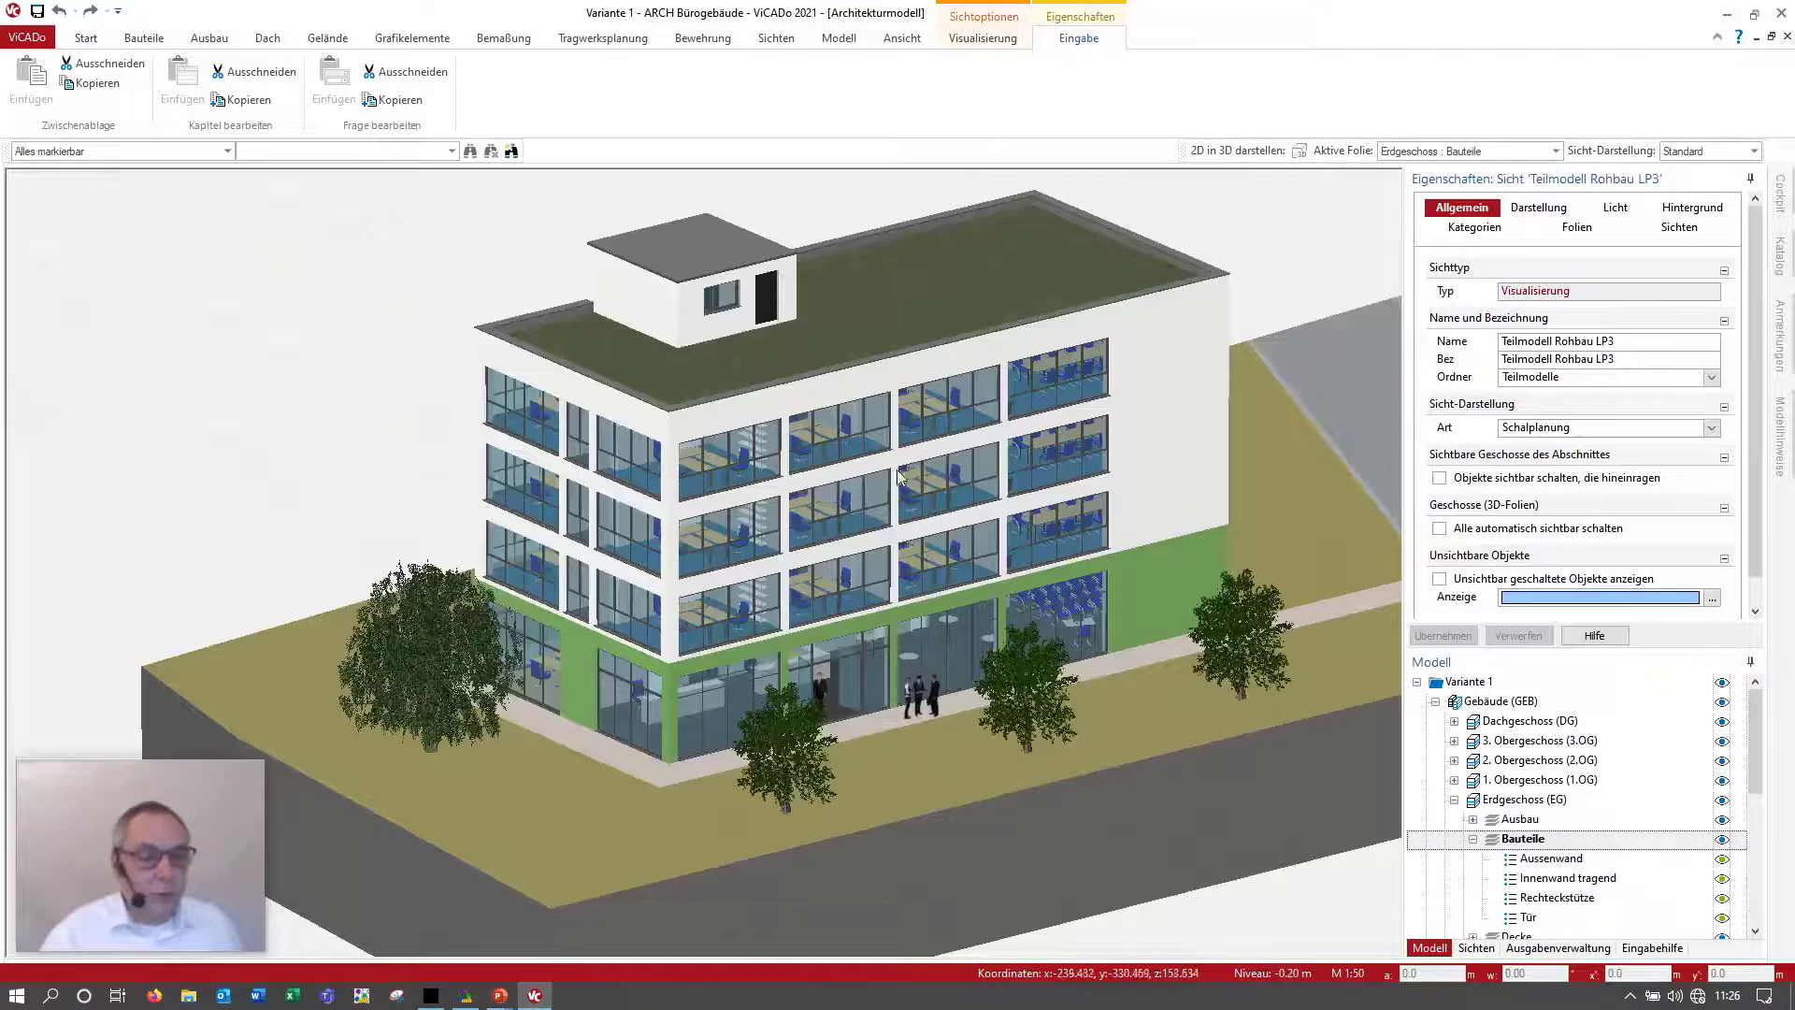
Step: Open the DG floor plan from the views list and show it in Standard display
scroll(720, 223, up, 2)
scroll(720, 222, up, 1)
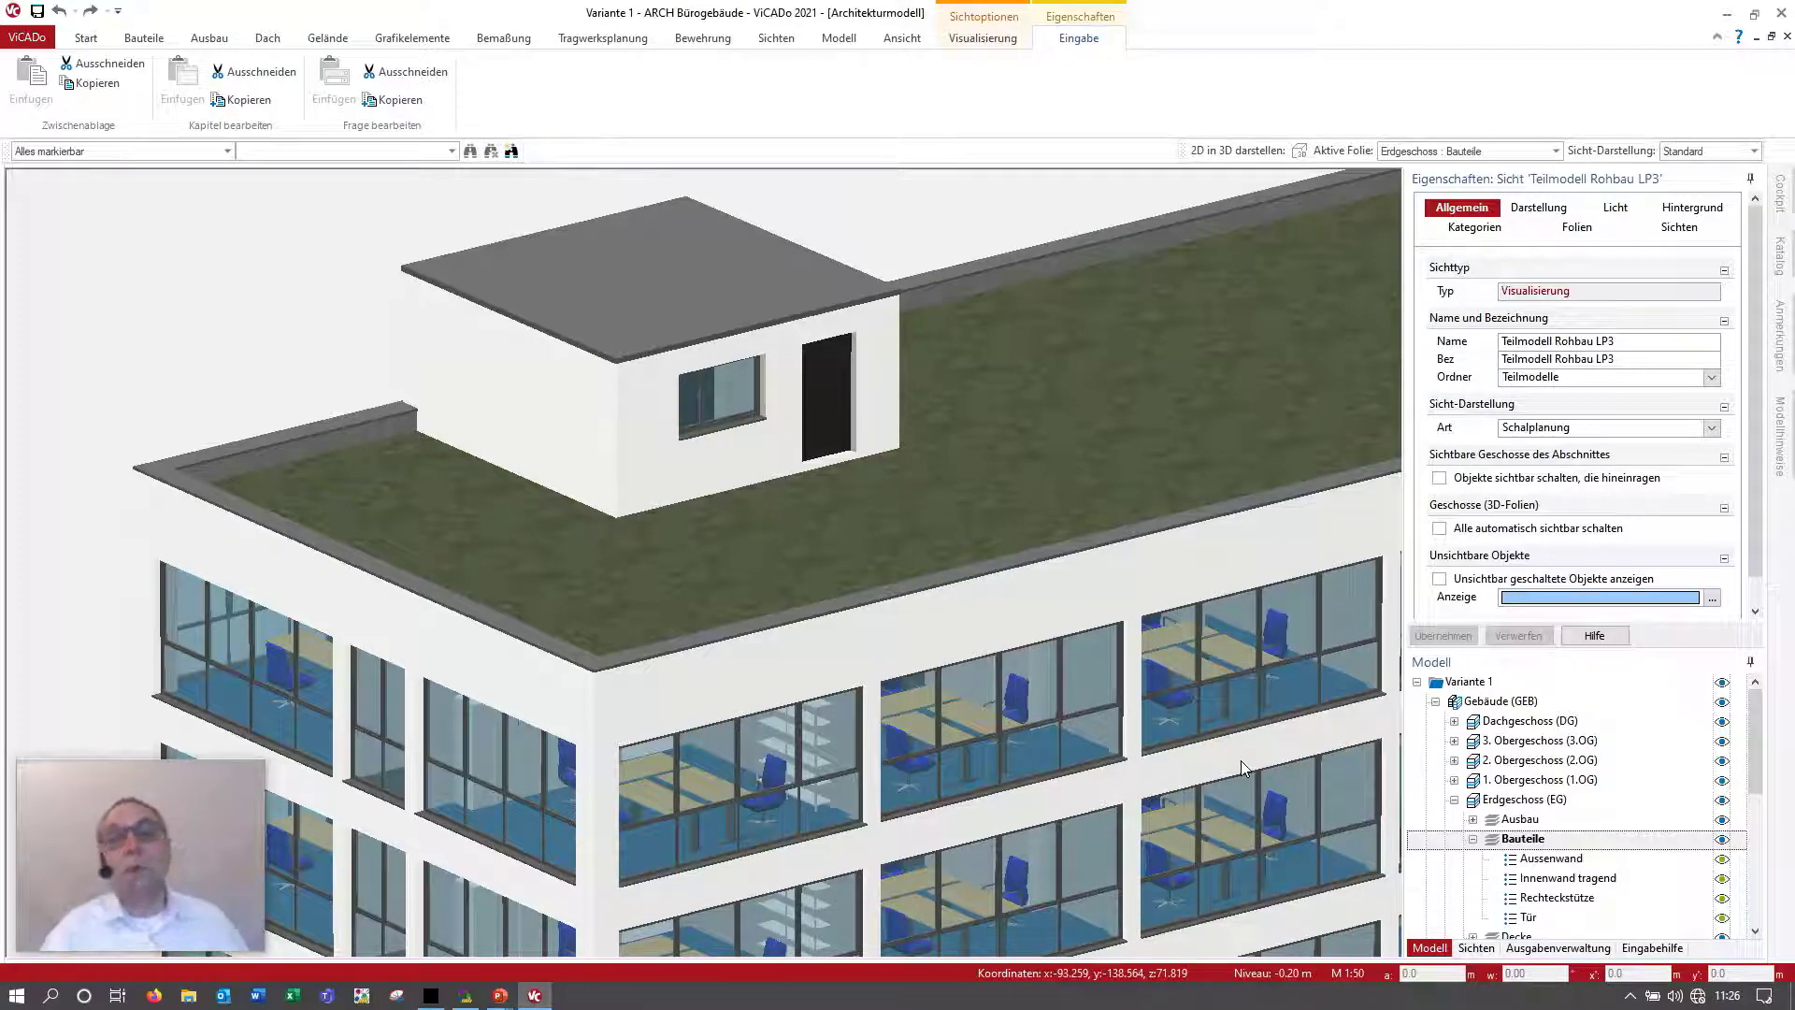
click(1476, 947)
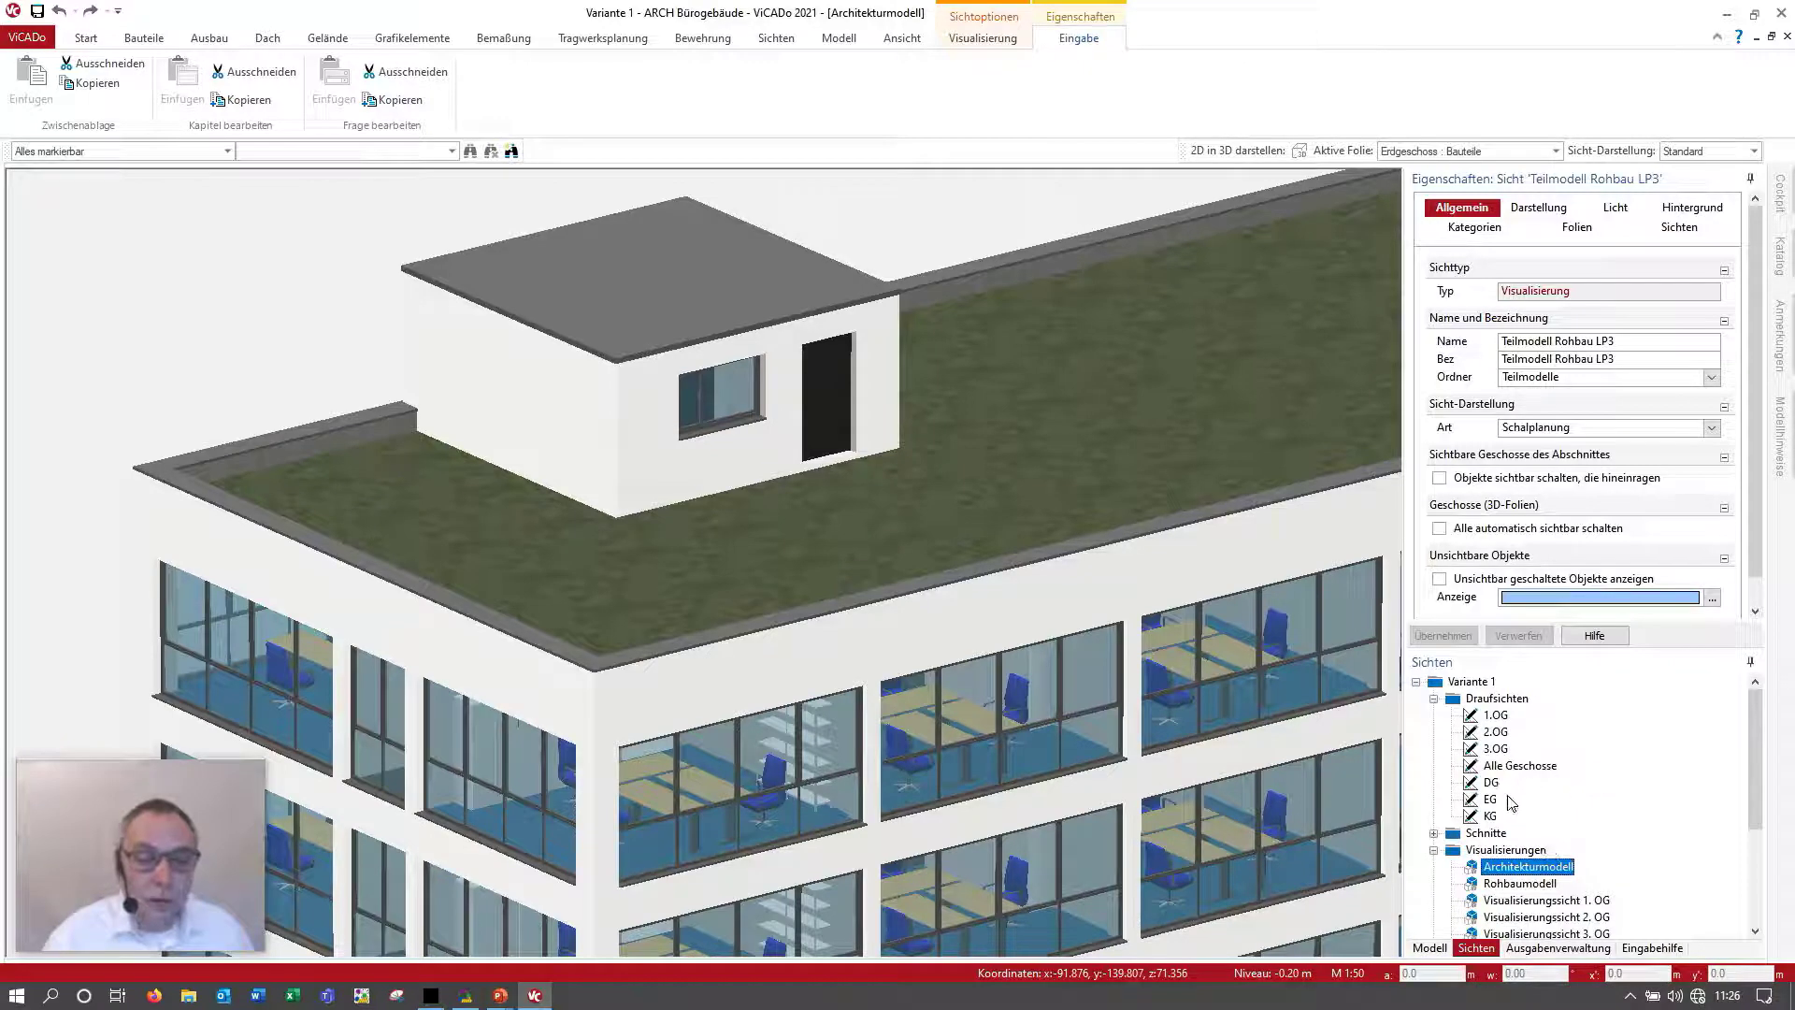
double_click(1488, 784)
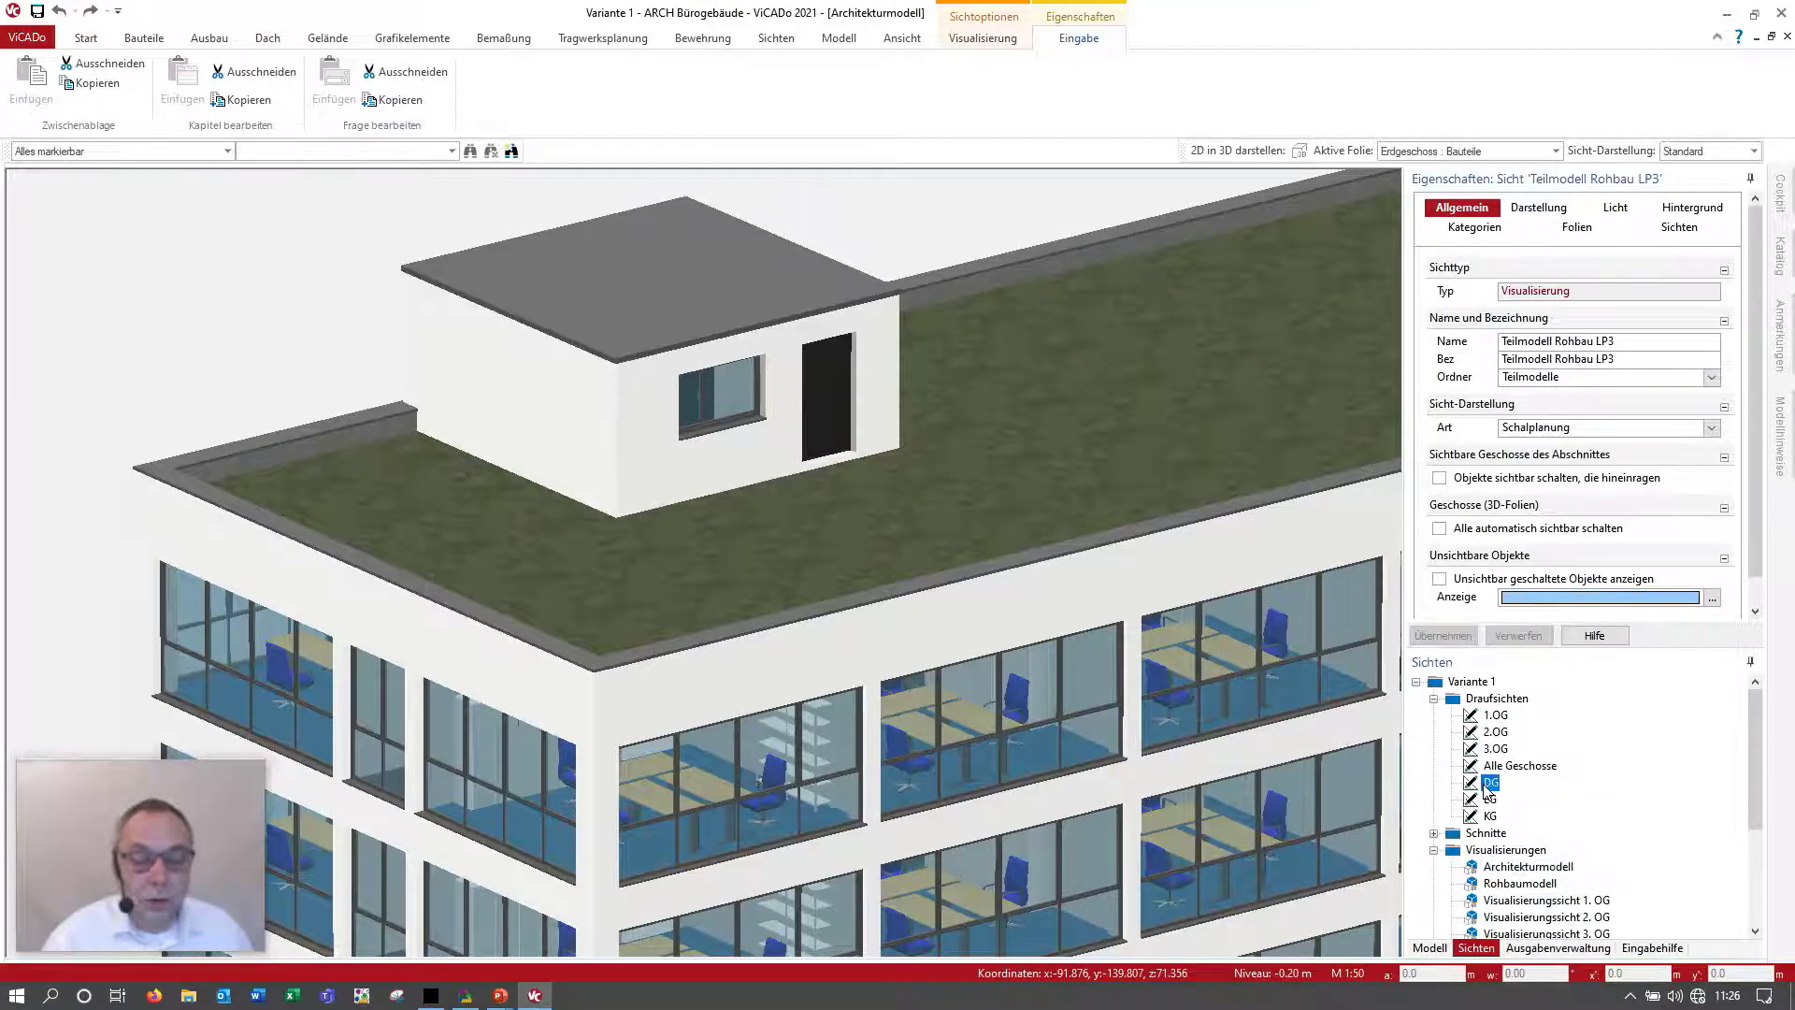
middle_drag(293, 343, 552, 339)
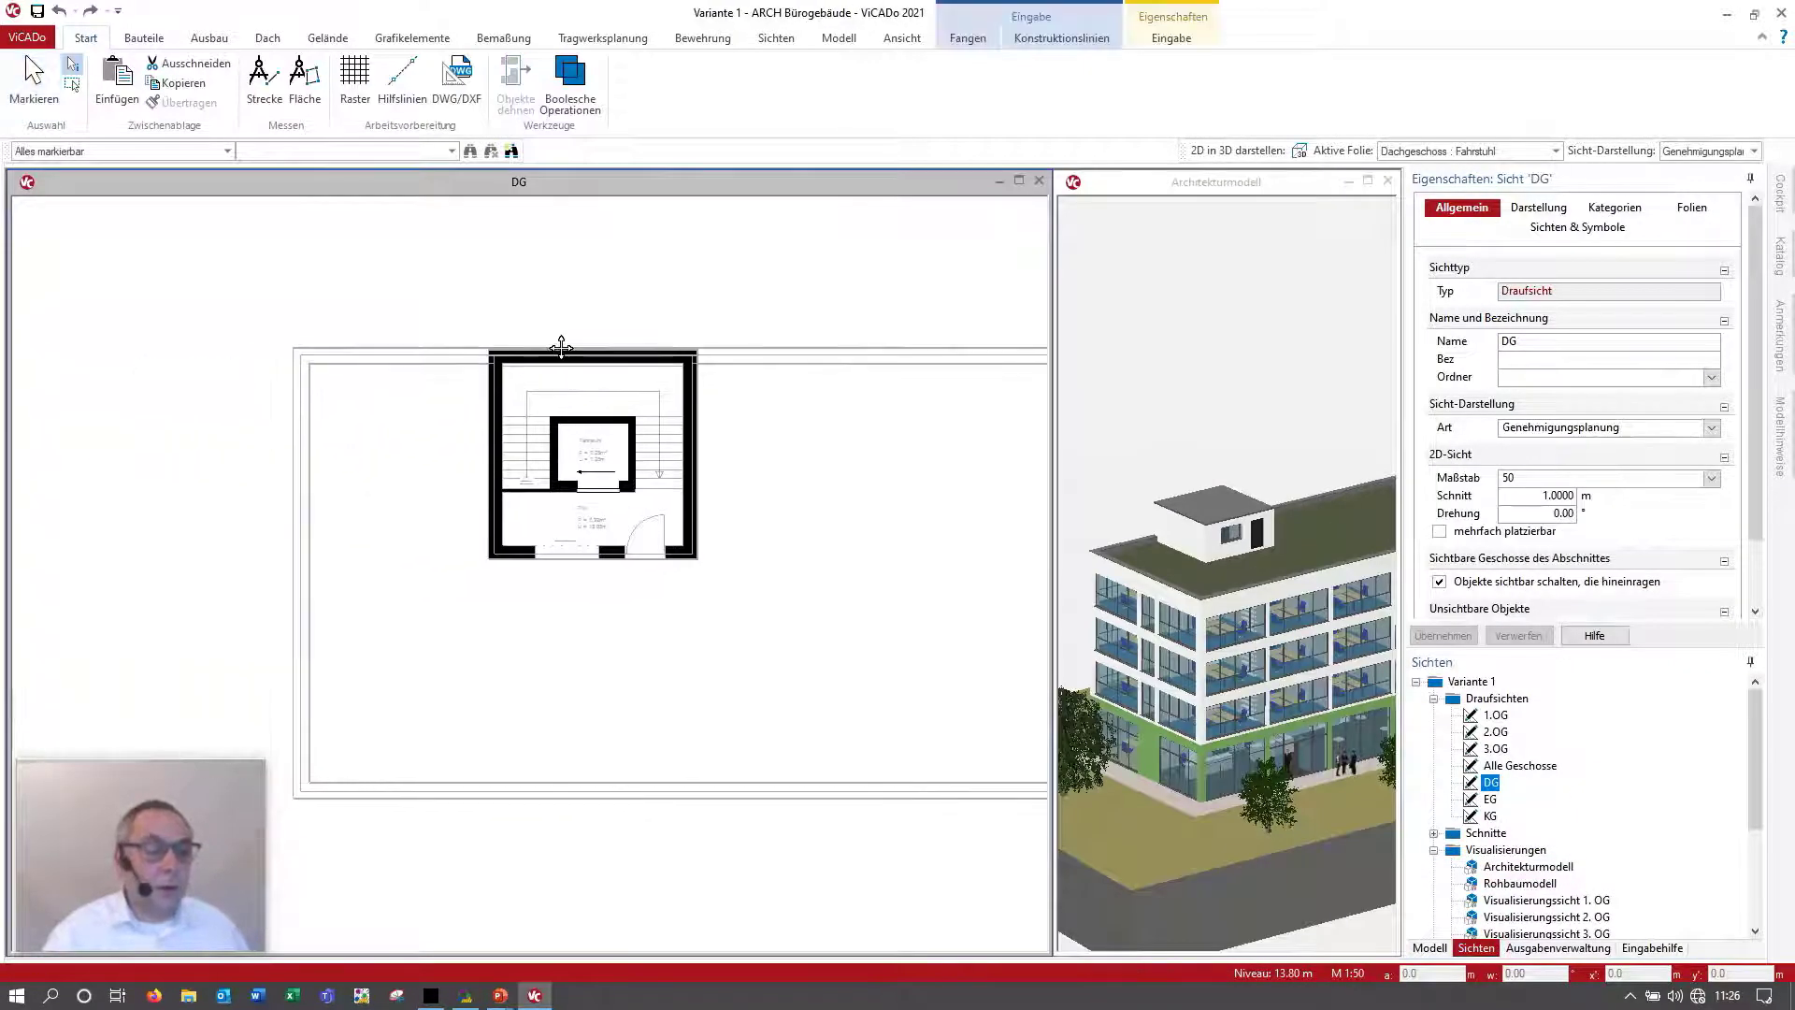
click(1748, 151)
click(1740, 168)
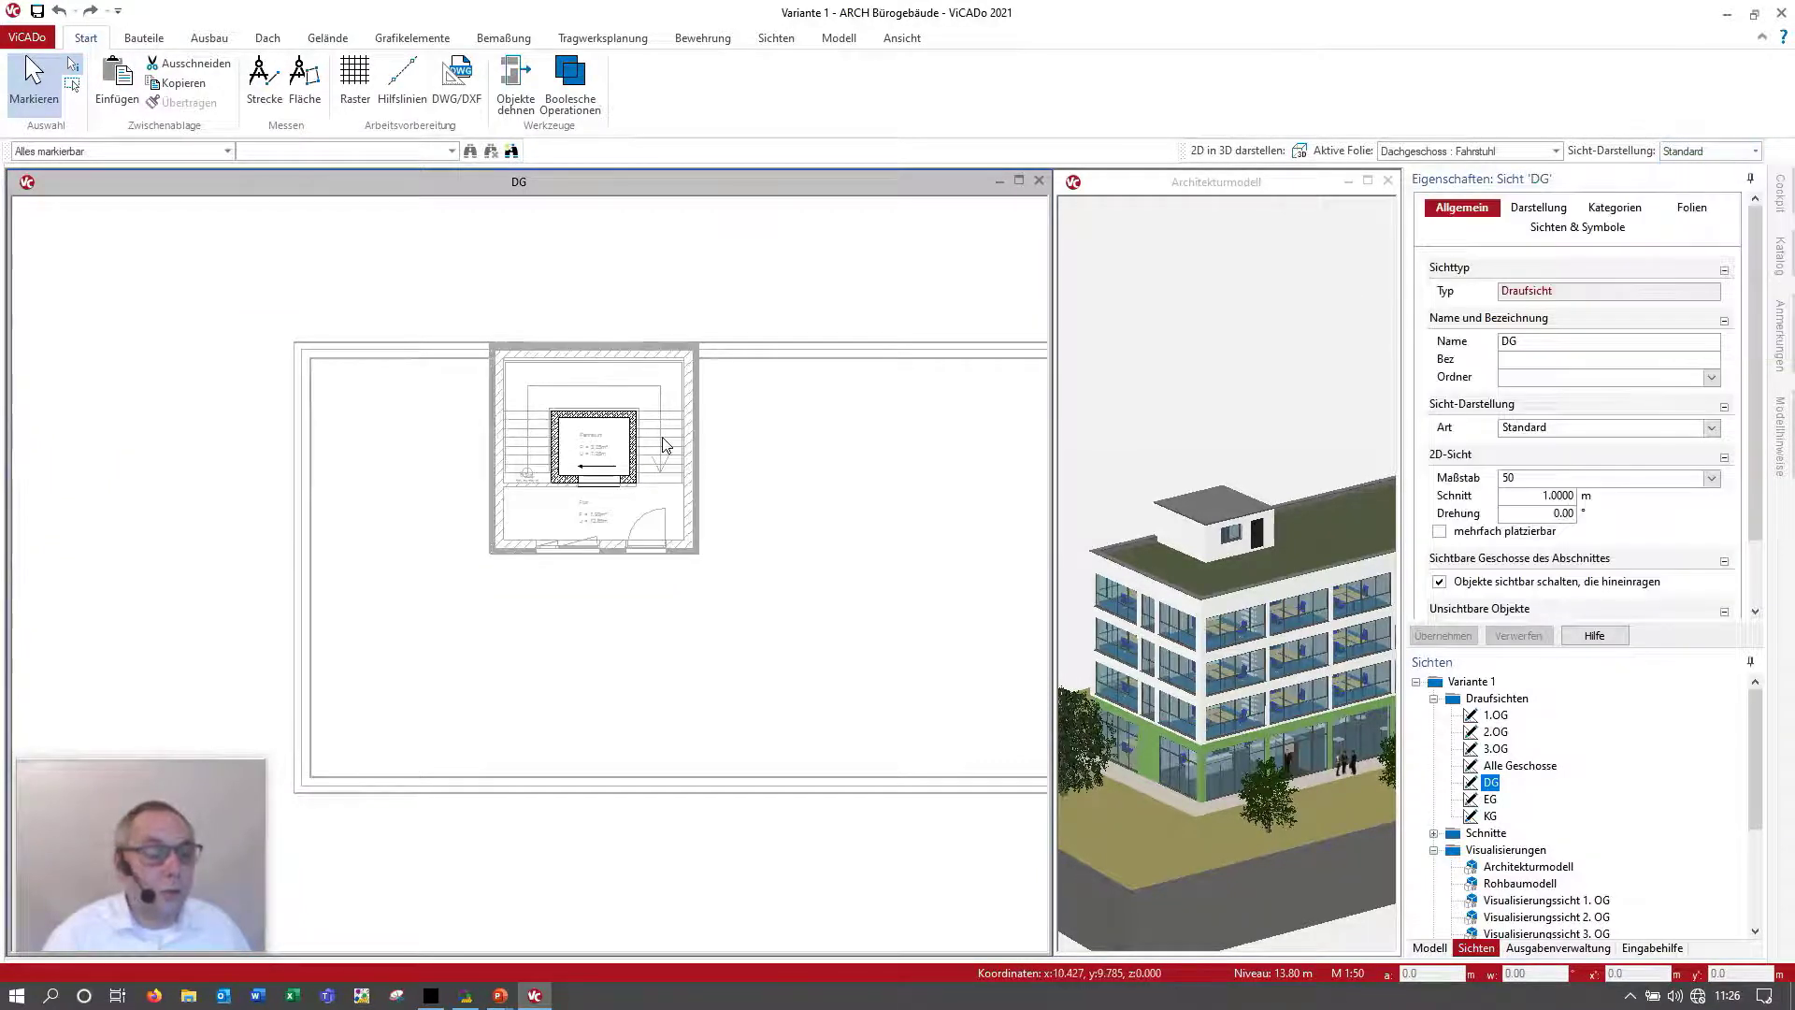
Step: Zoom and pan the plan and 3D view to the roof storey and select its exterior wall
scroll(673, 392, up, 1)
scroll(696, 392, up, 1)
scroll(747, 449, up, 1)
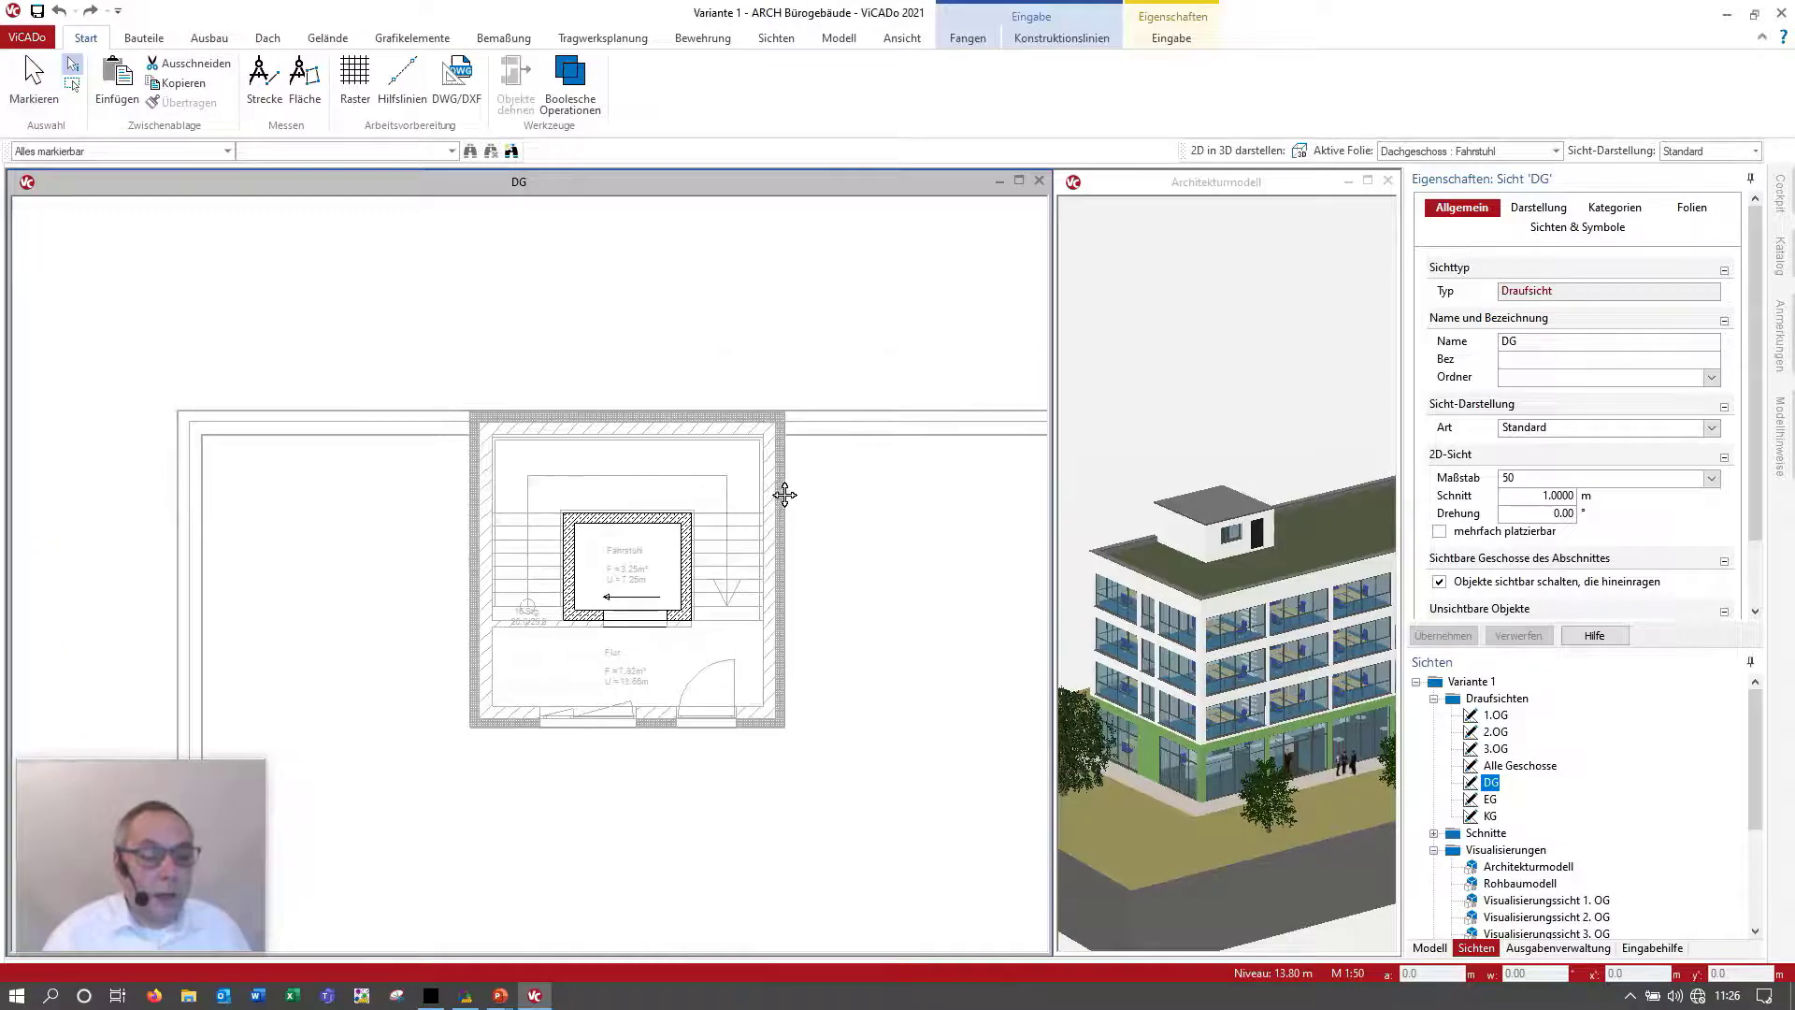
scroll(764, 503, up, 1)
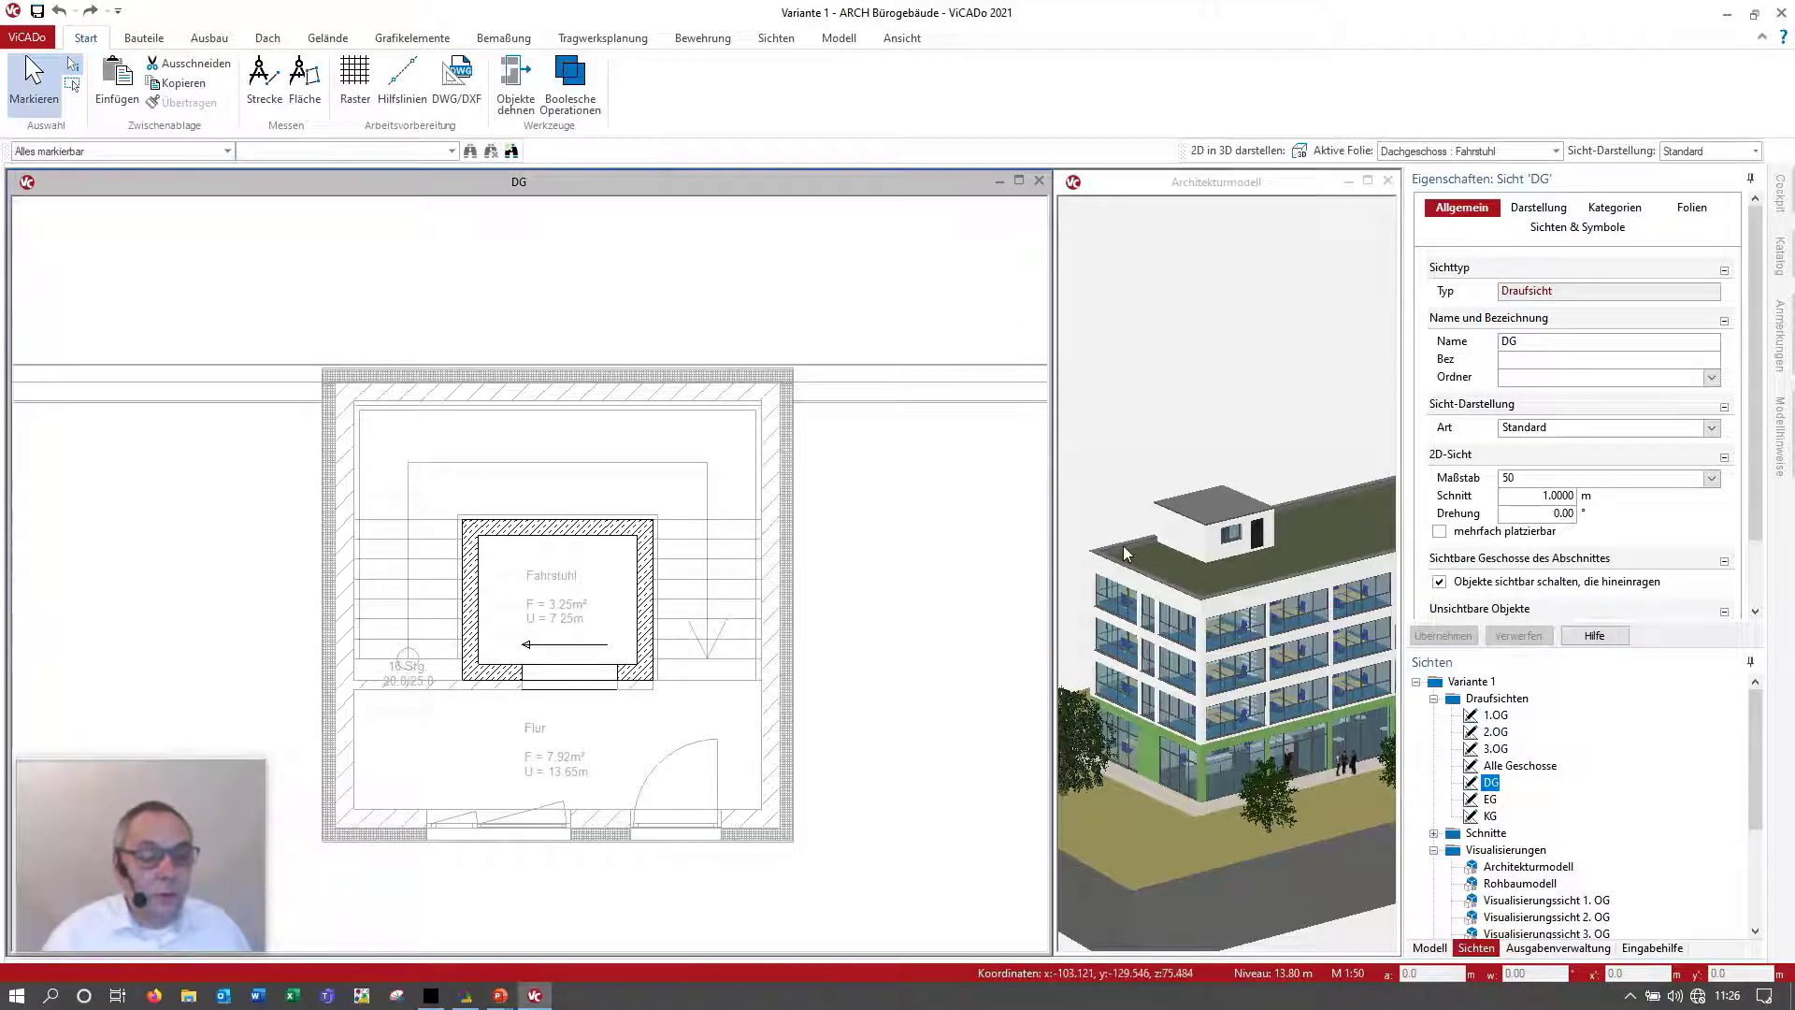
scroll(1169, 537, up, 1)
scroll(1169, 534, up, 3)
click(1260, 582)
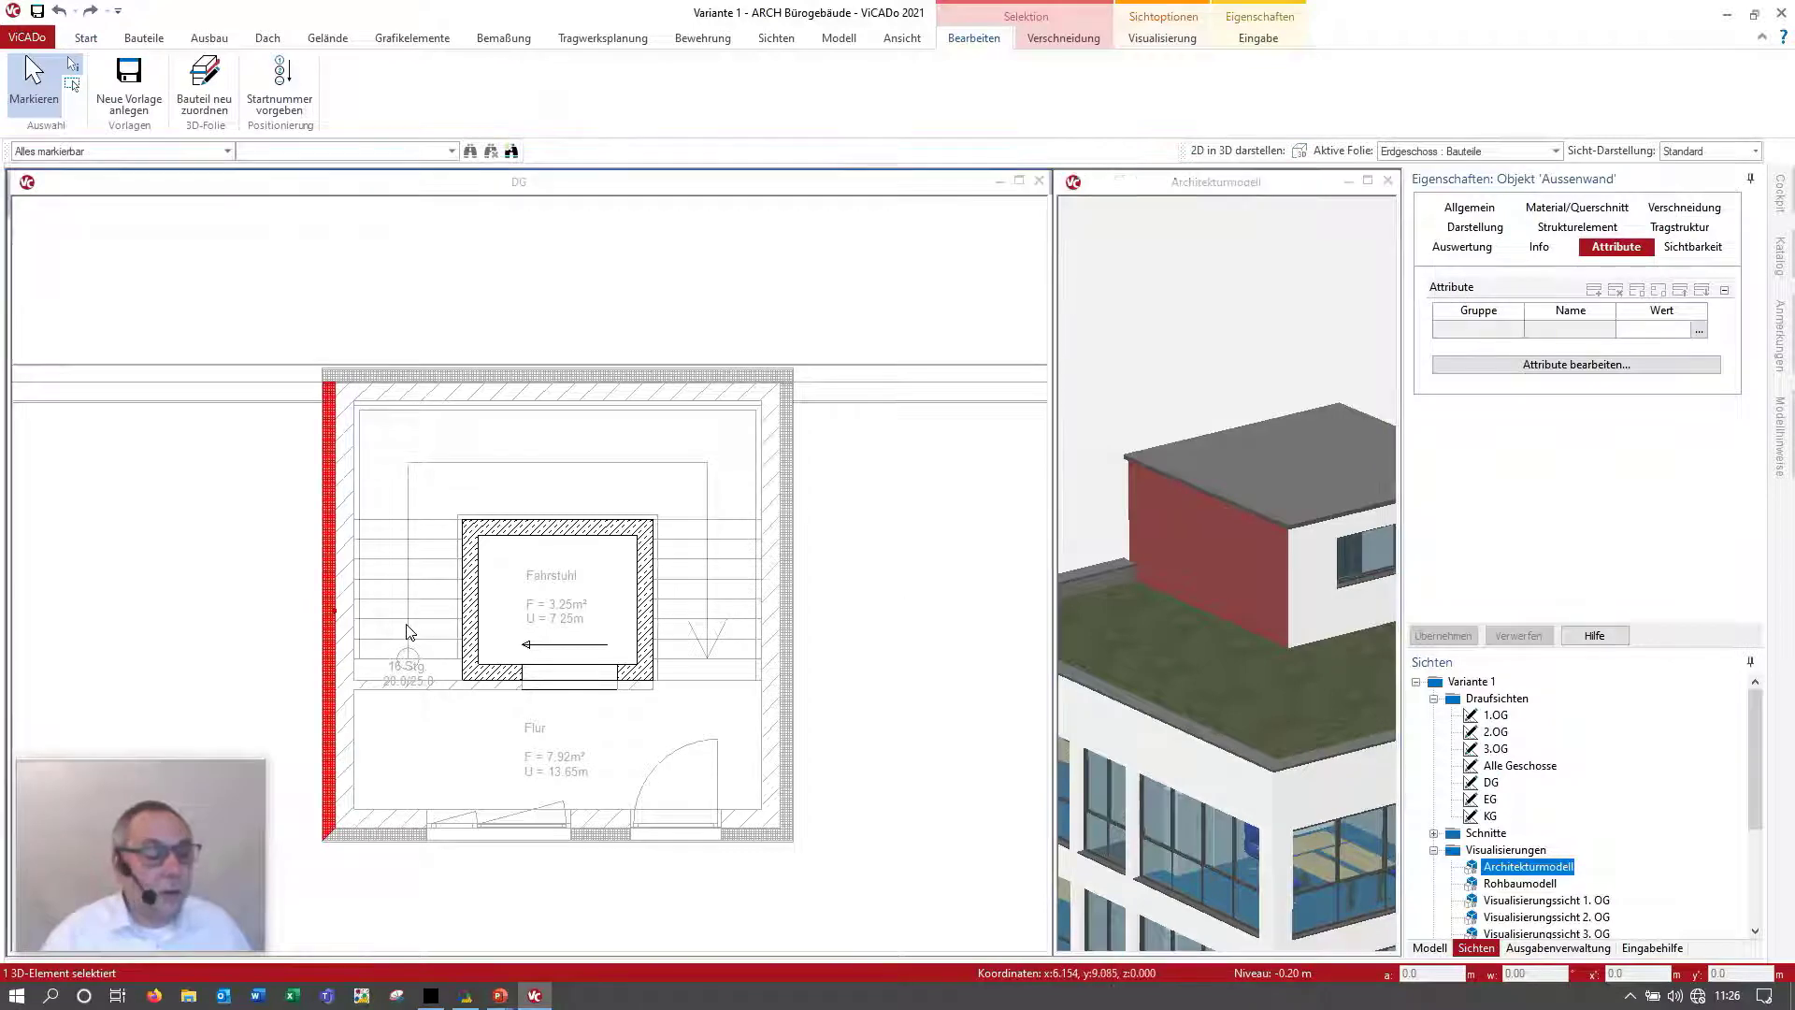
middle_drag(401, 634, 650, 553)
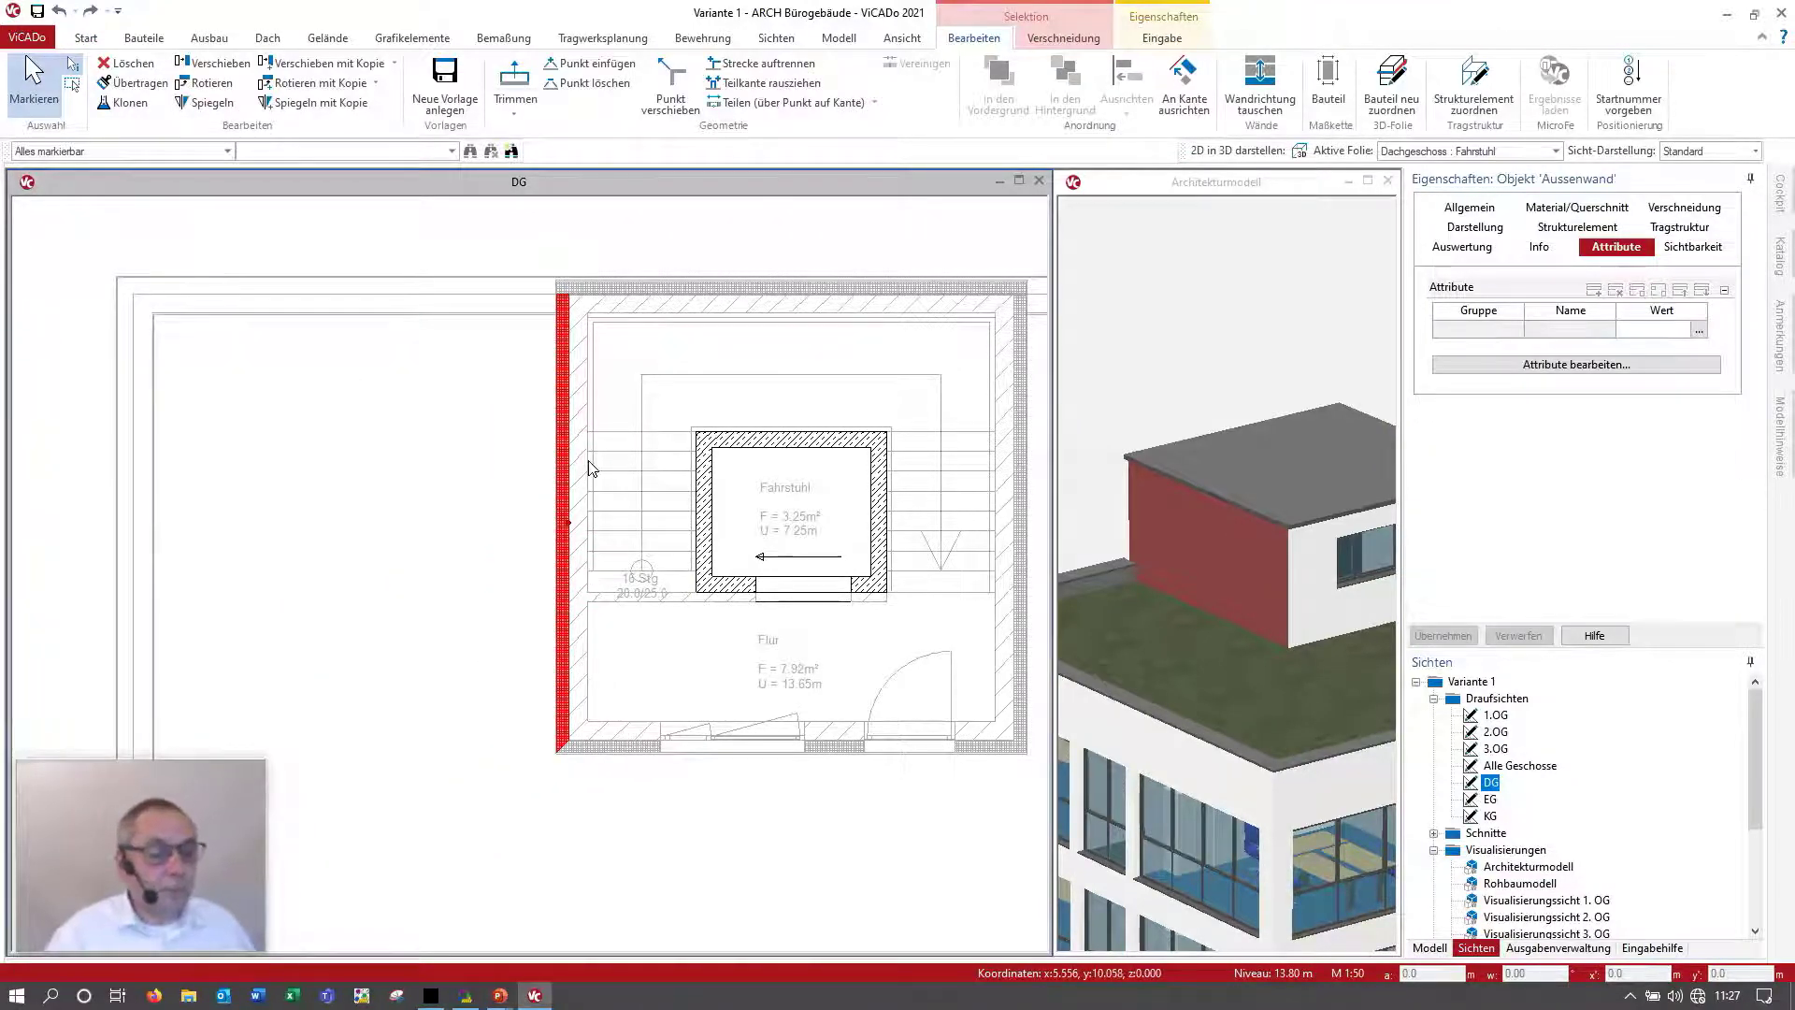
scroll(598, 471, down, 2)
scroll(598, 472, down, 3)
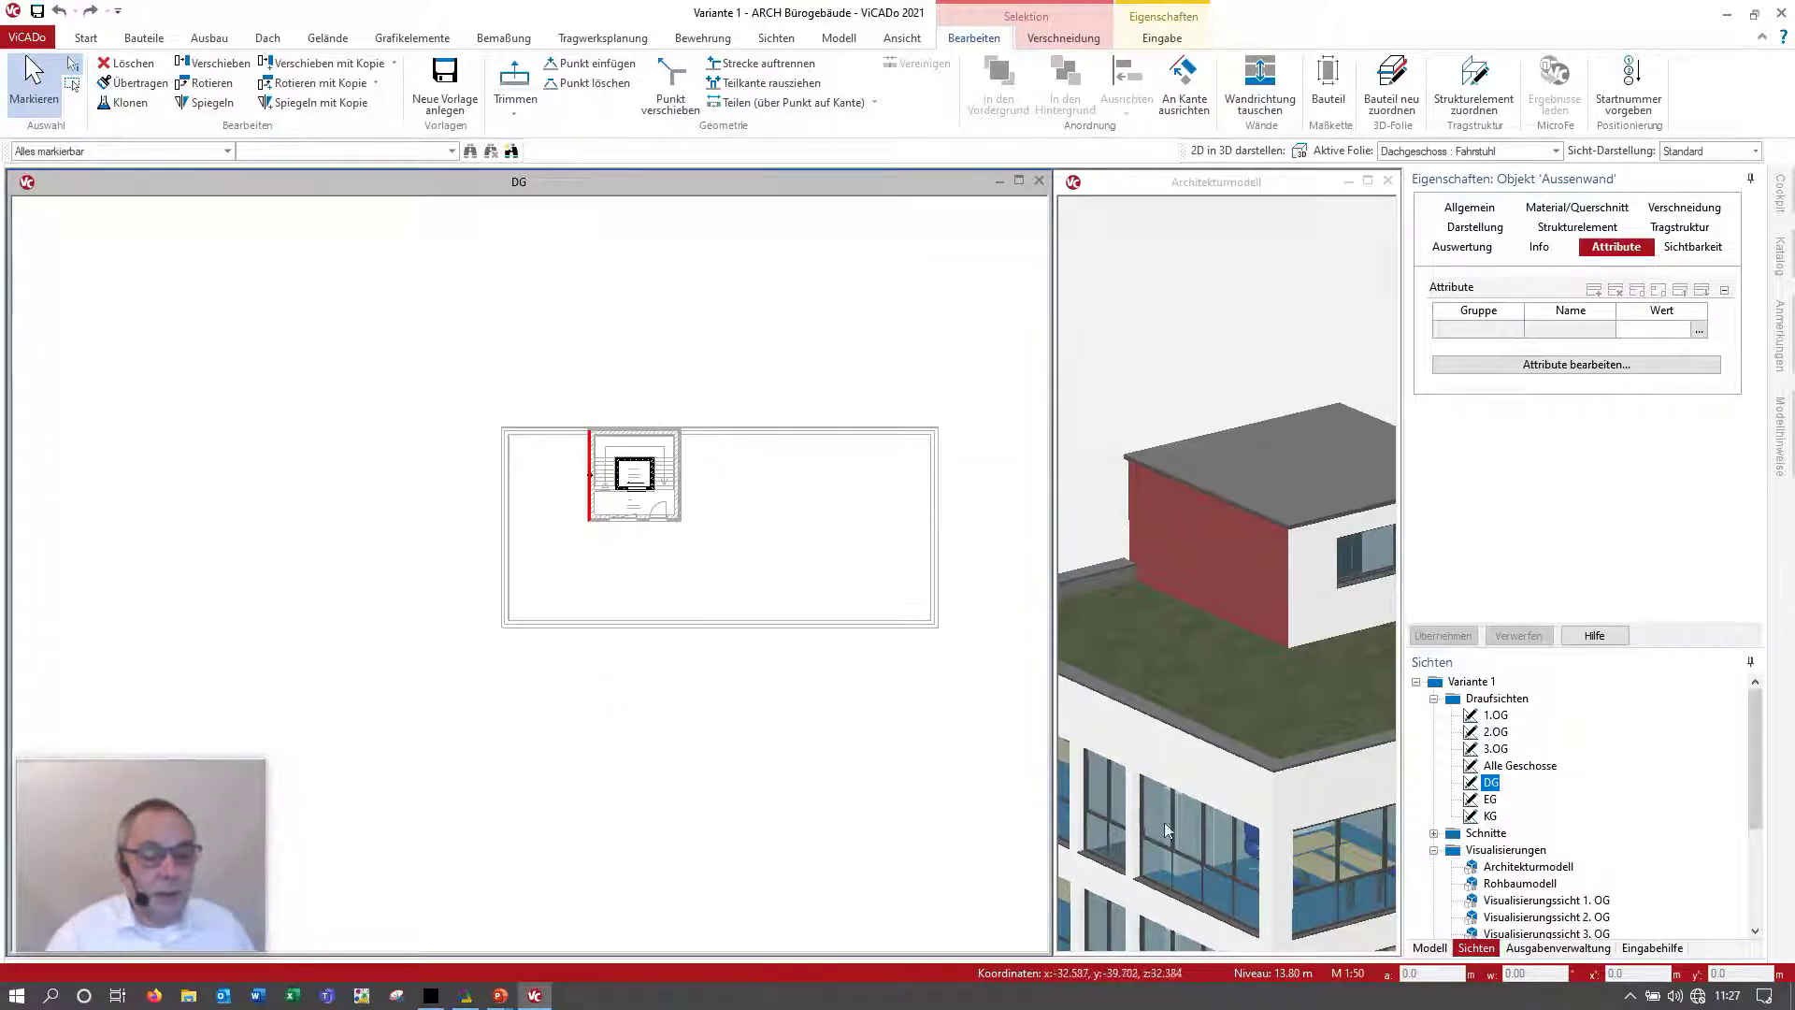
middle_drag(1197, 795, 1231, 610)
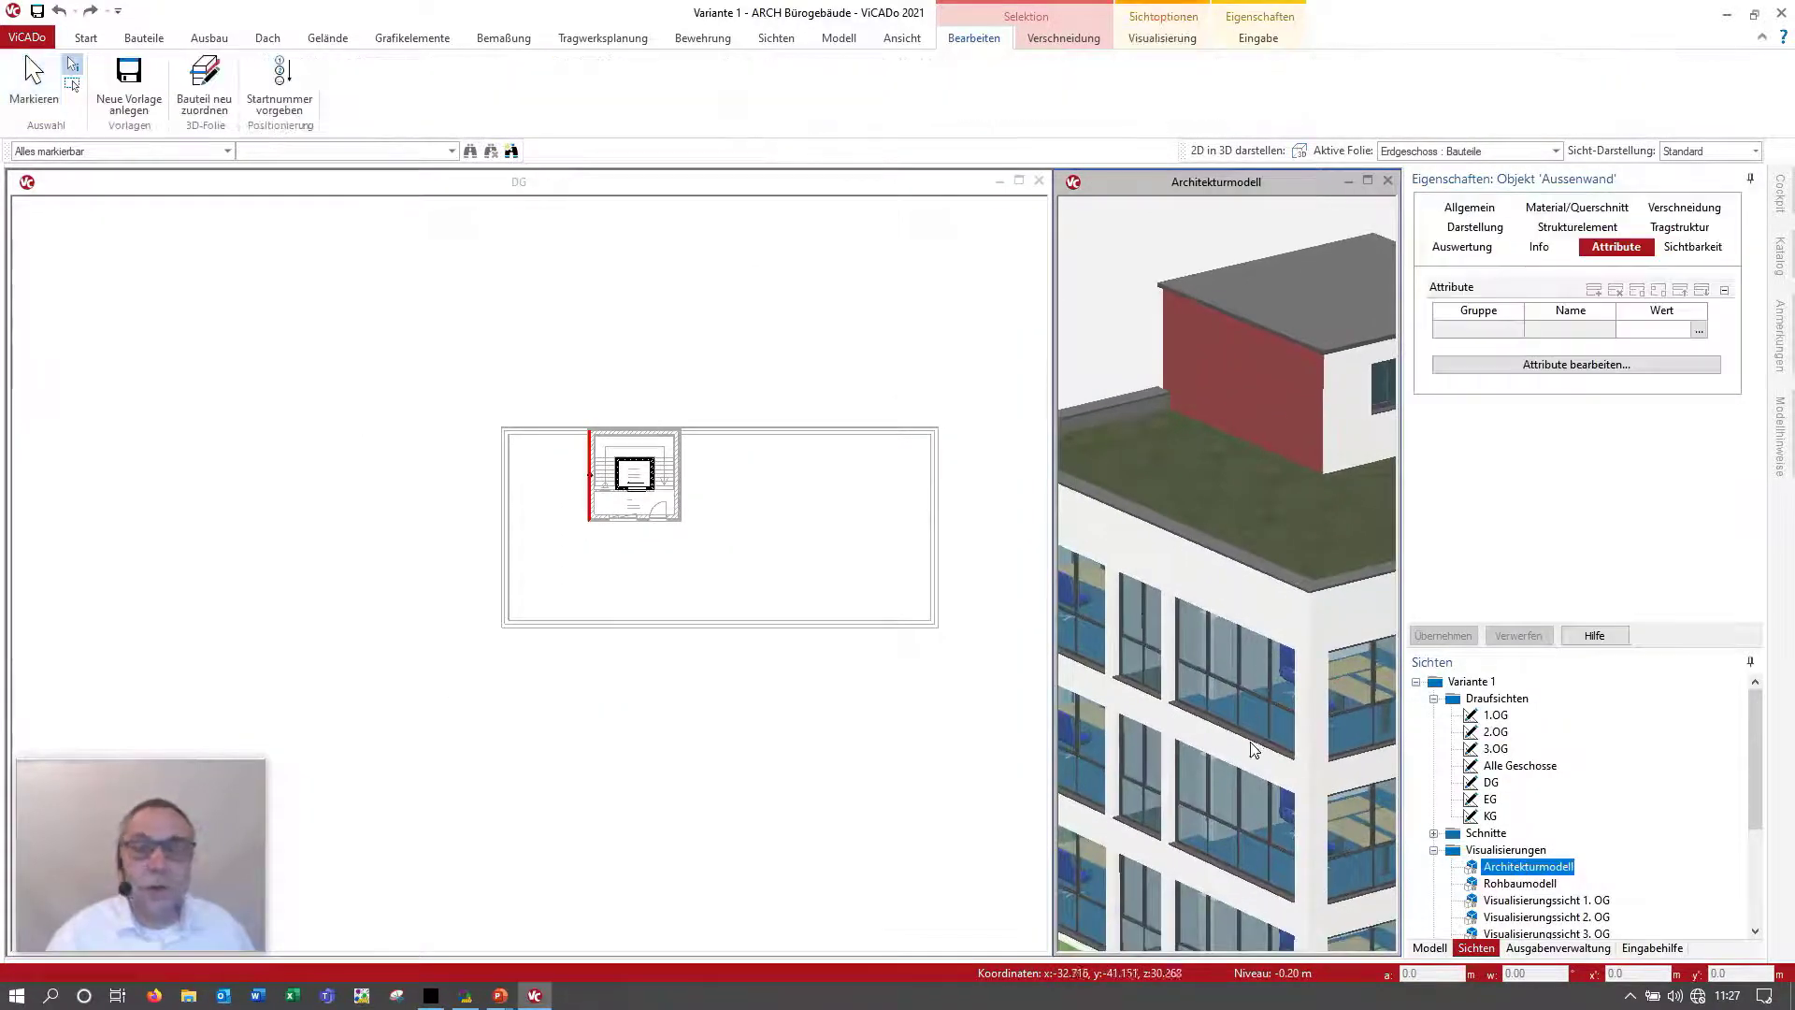
scroll(598, 453, up, 4)
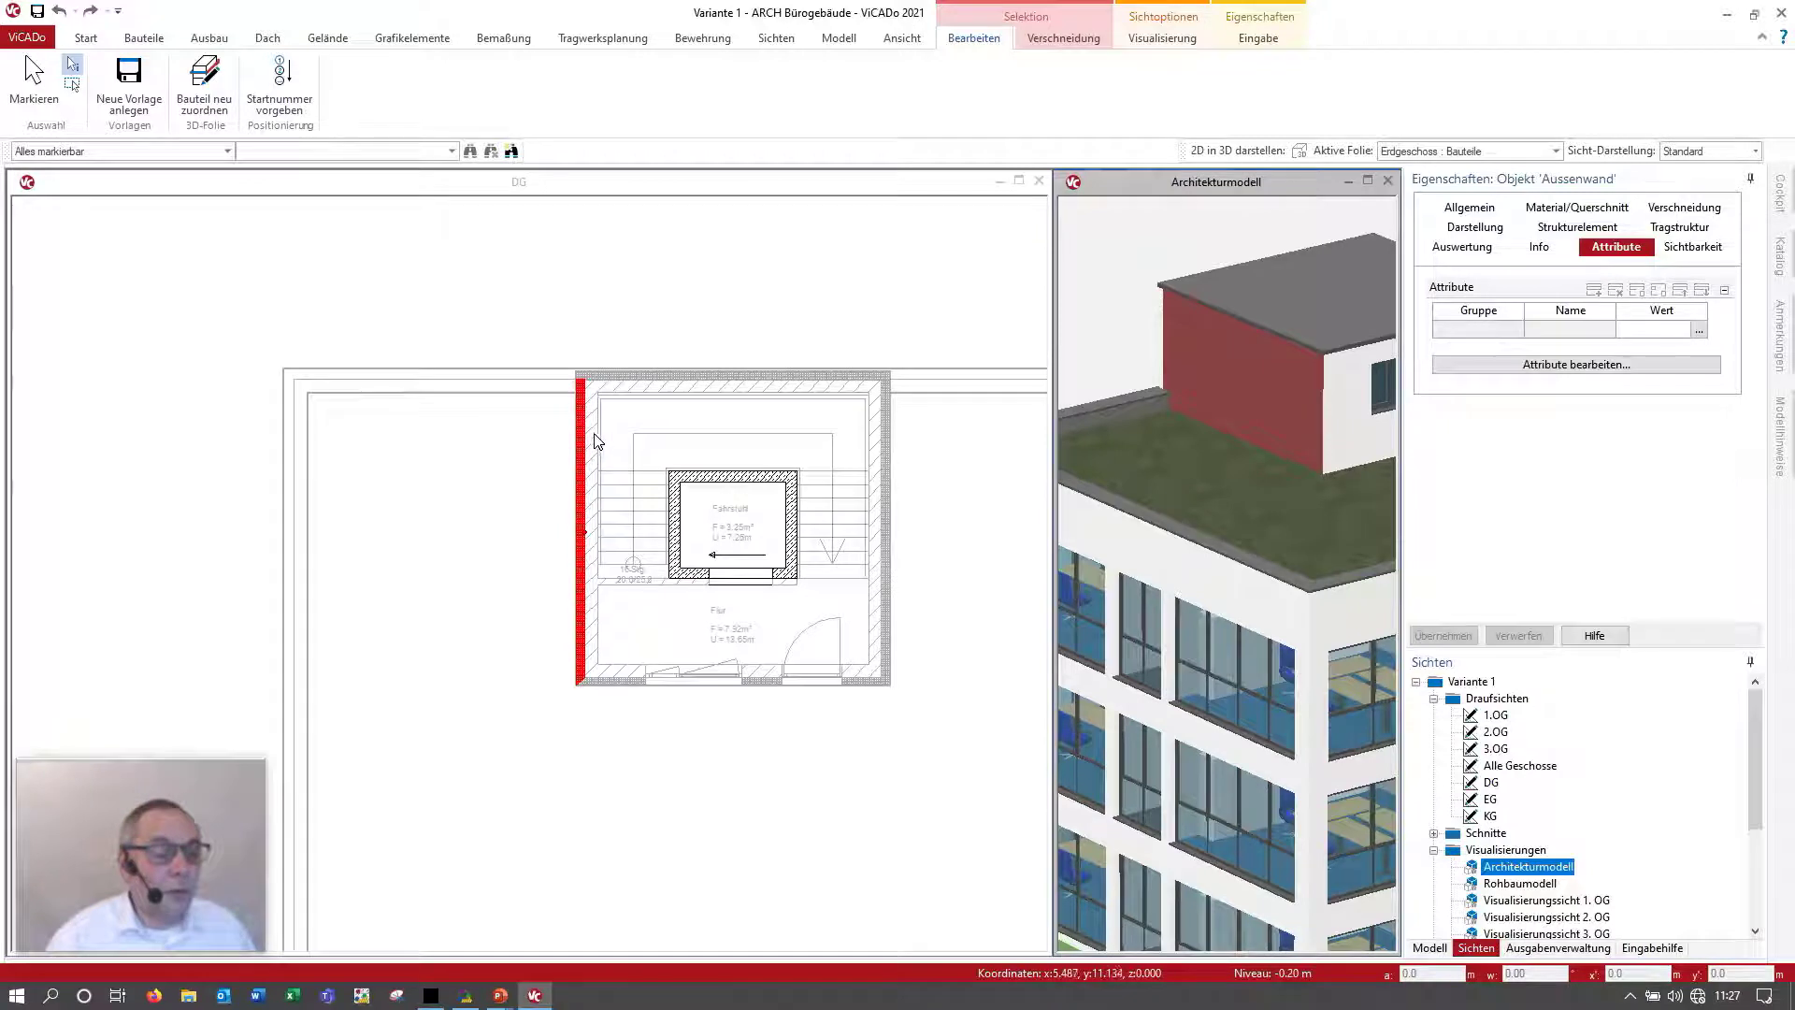
click(597, 441)
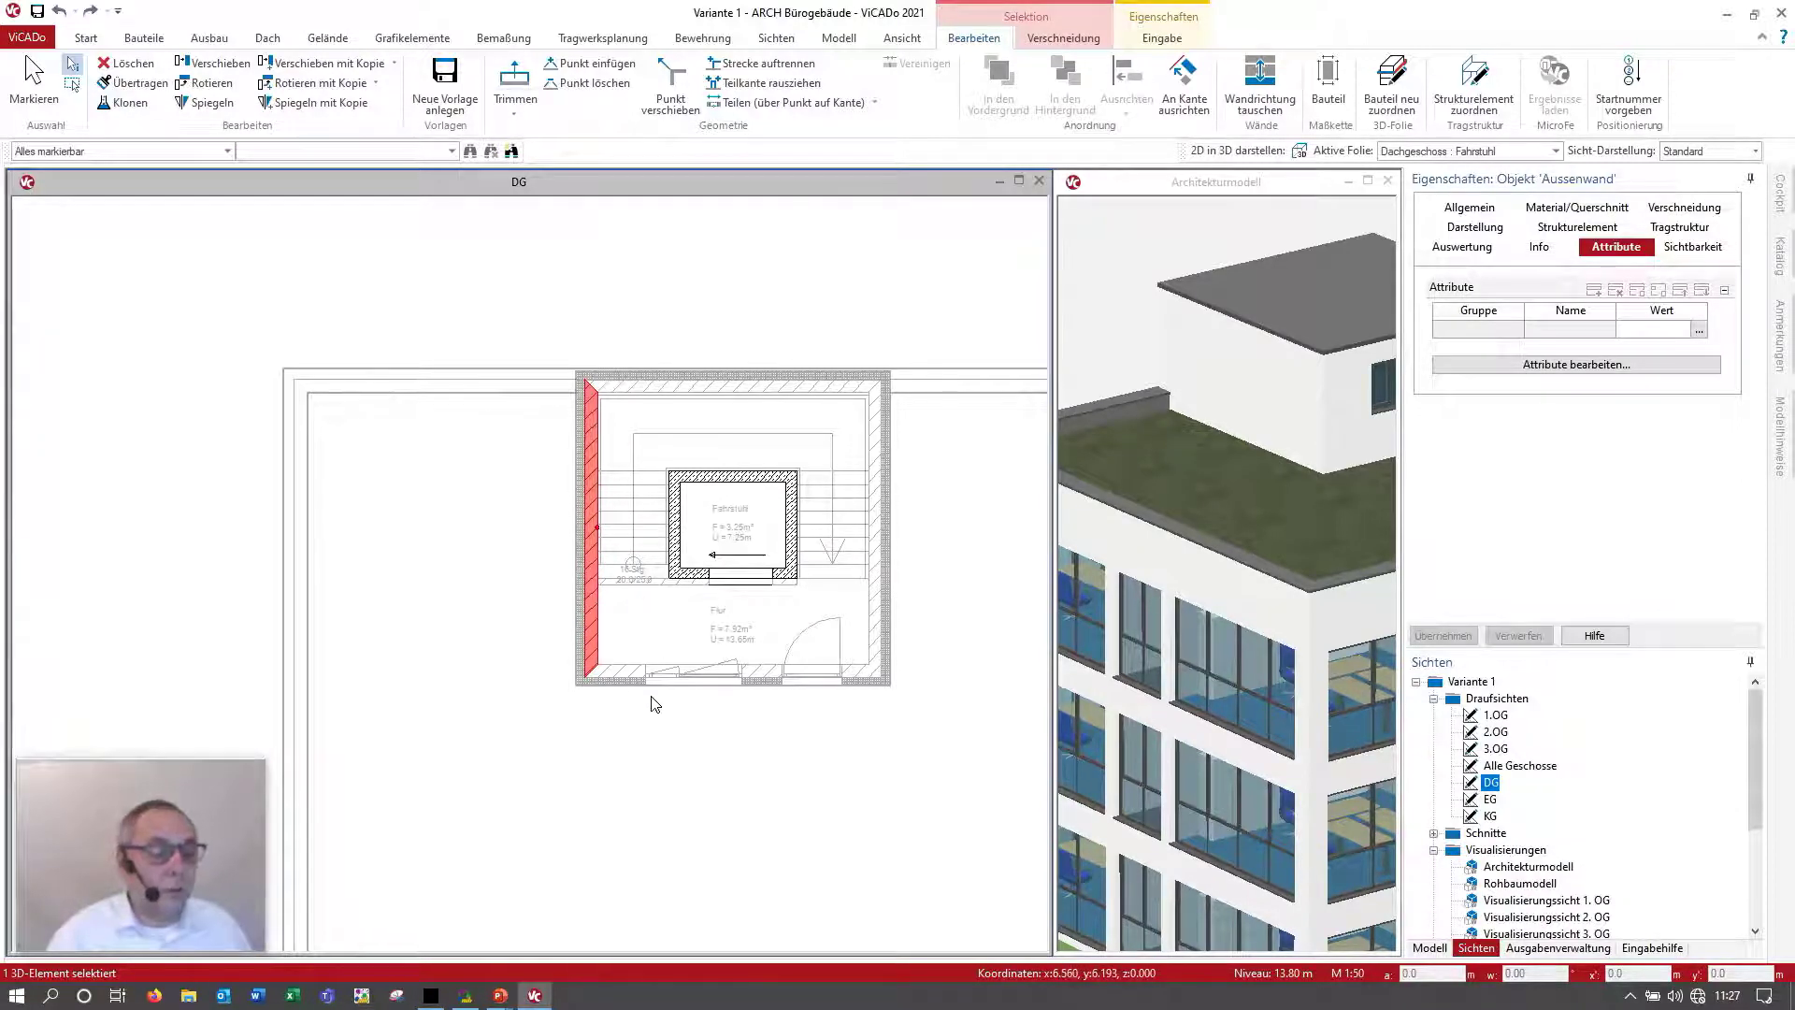
scroll(1269, 464, down, 2)
scroll(1269, 465, down, 2)
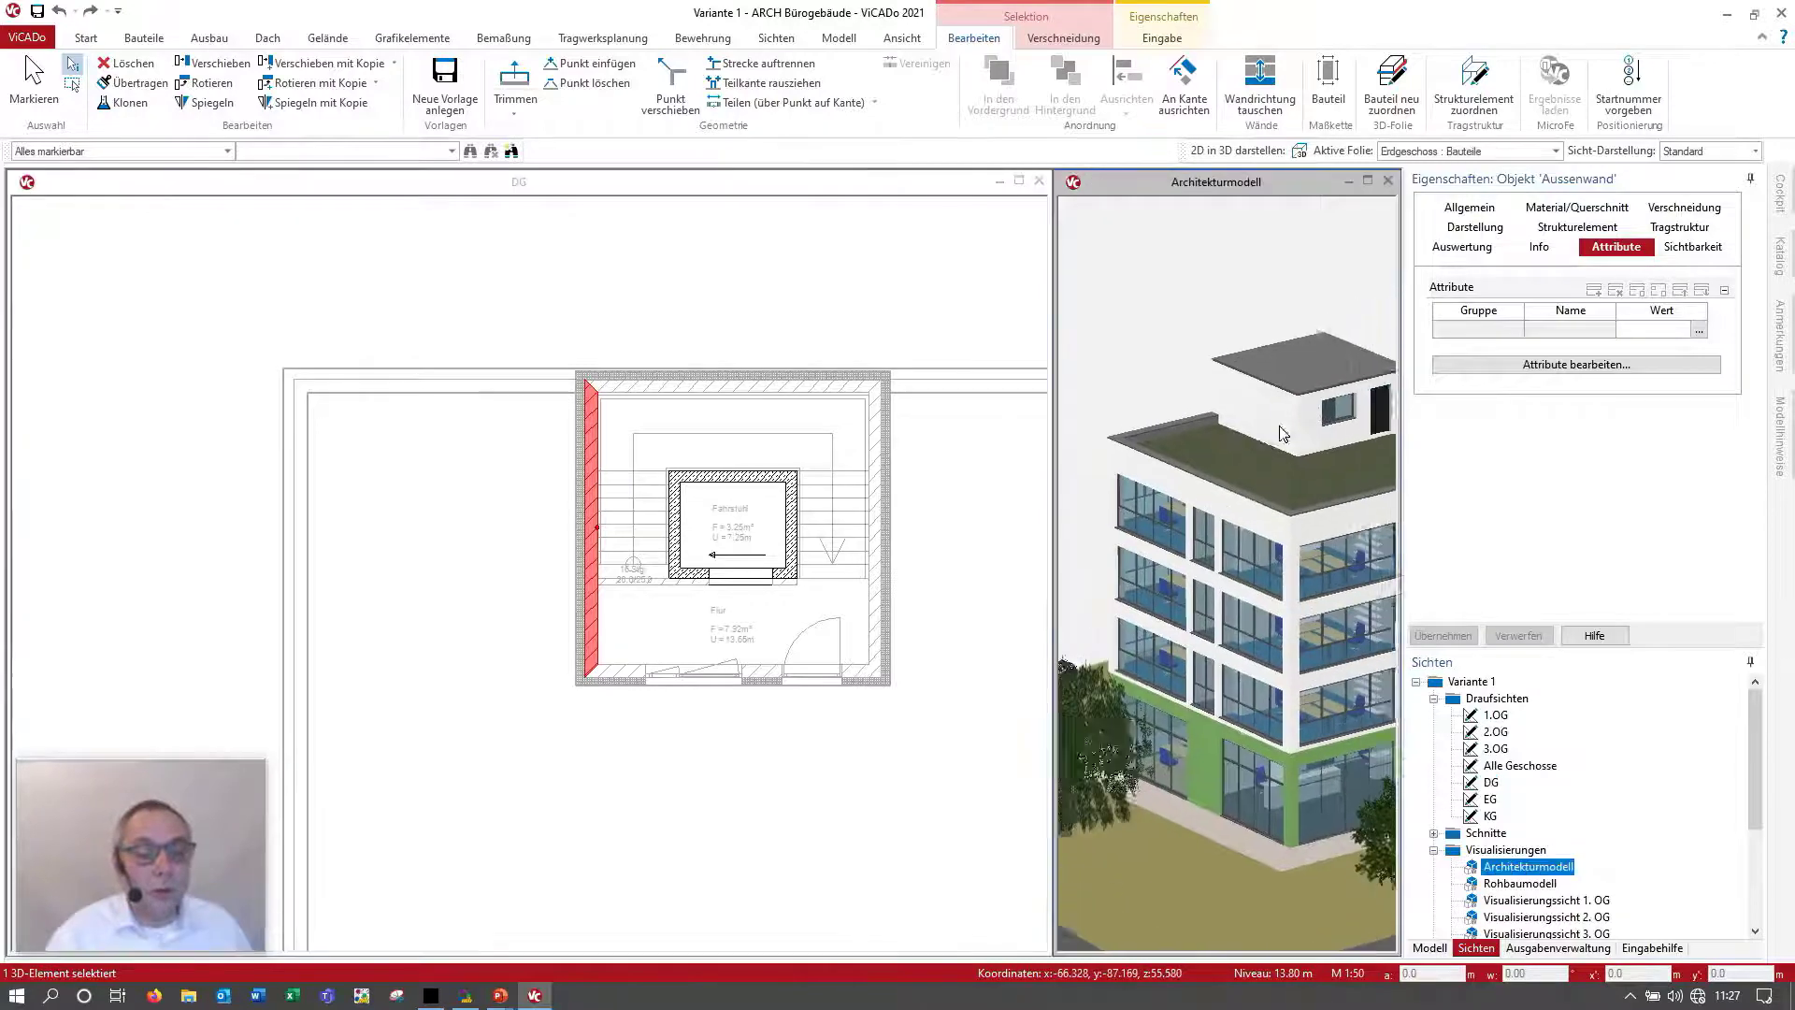
scroll(1268, 465, down, 1)
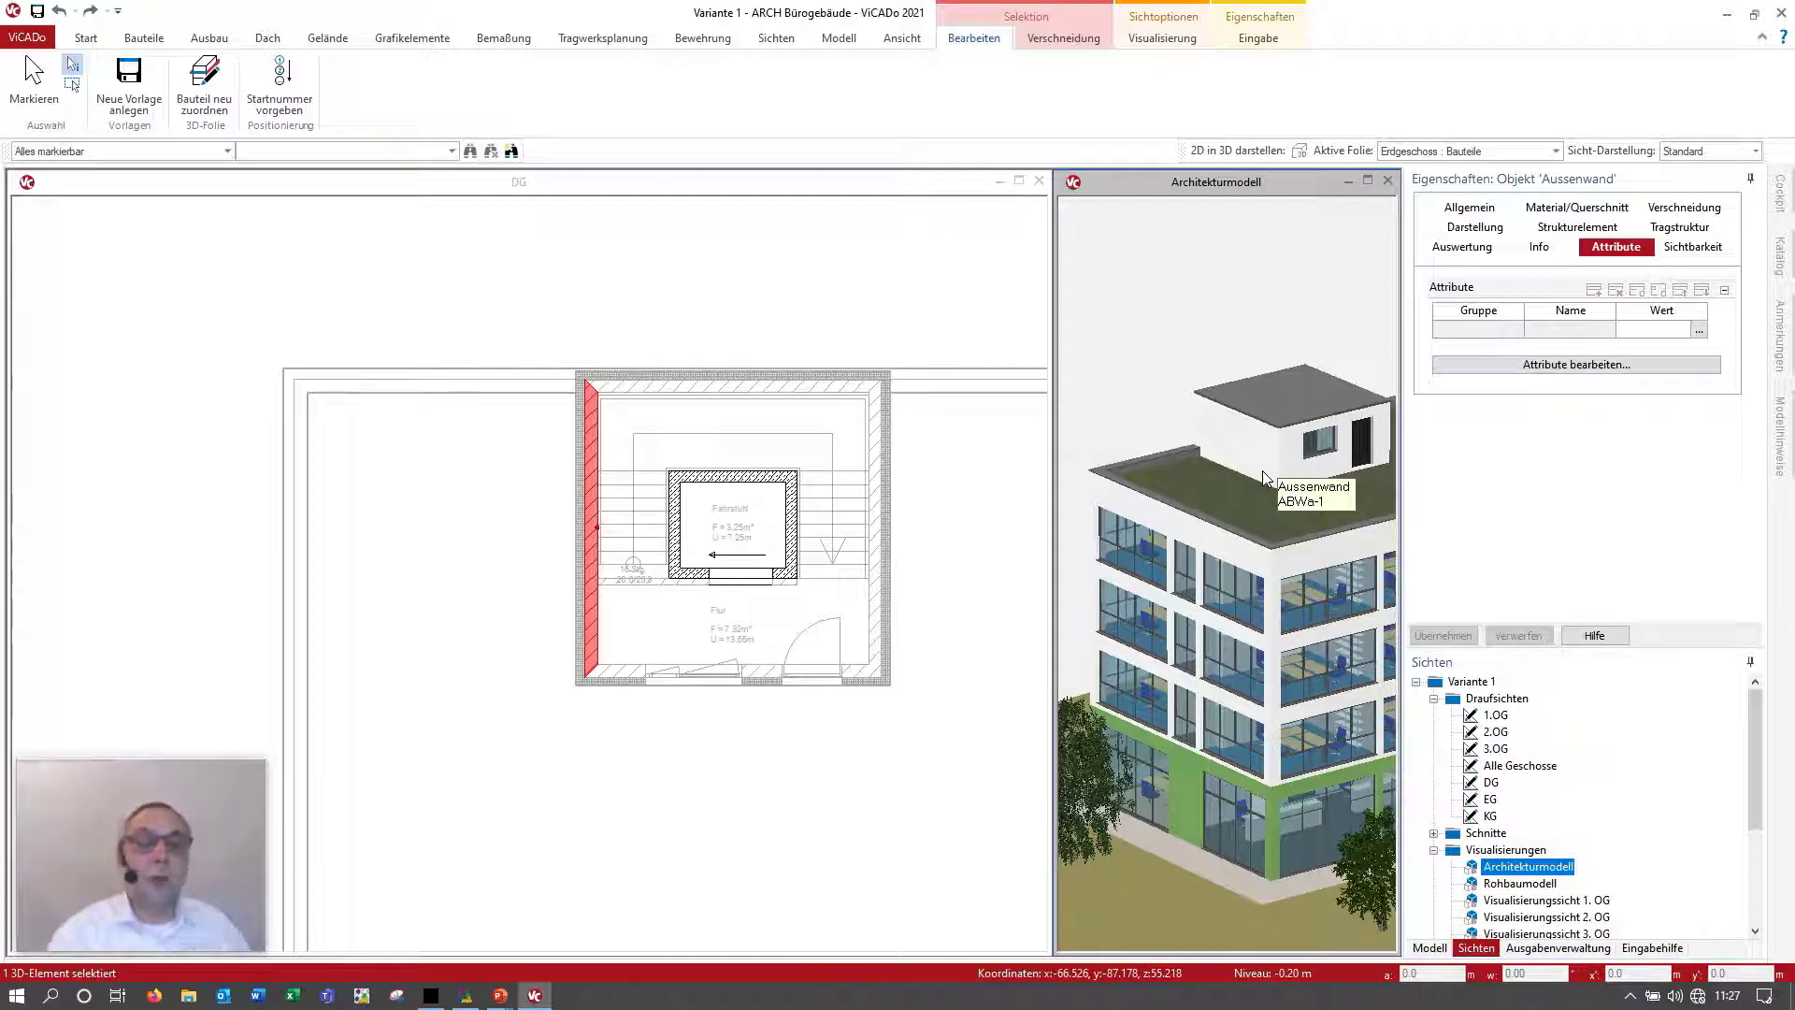
Step: Maximize the 3D model and delete the roof storey's roof slab
click(1298, 412)
click(1372, 182)
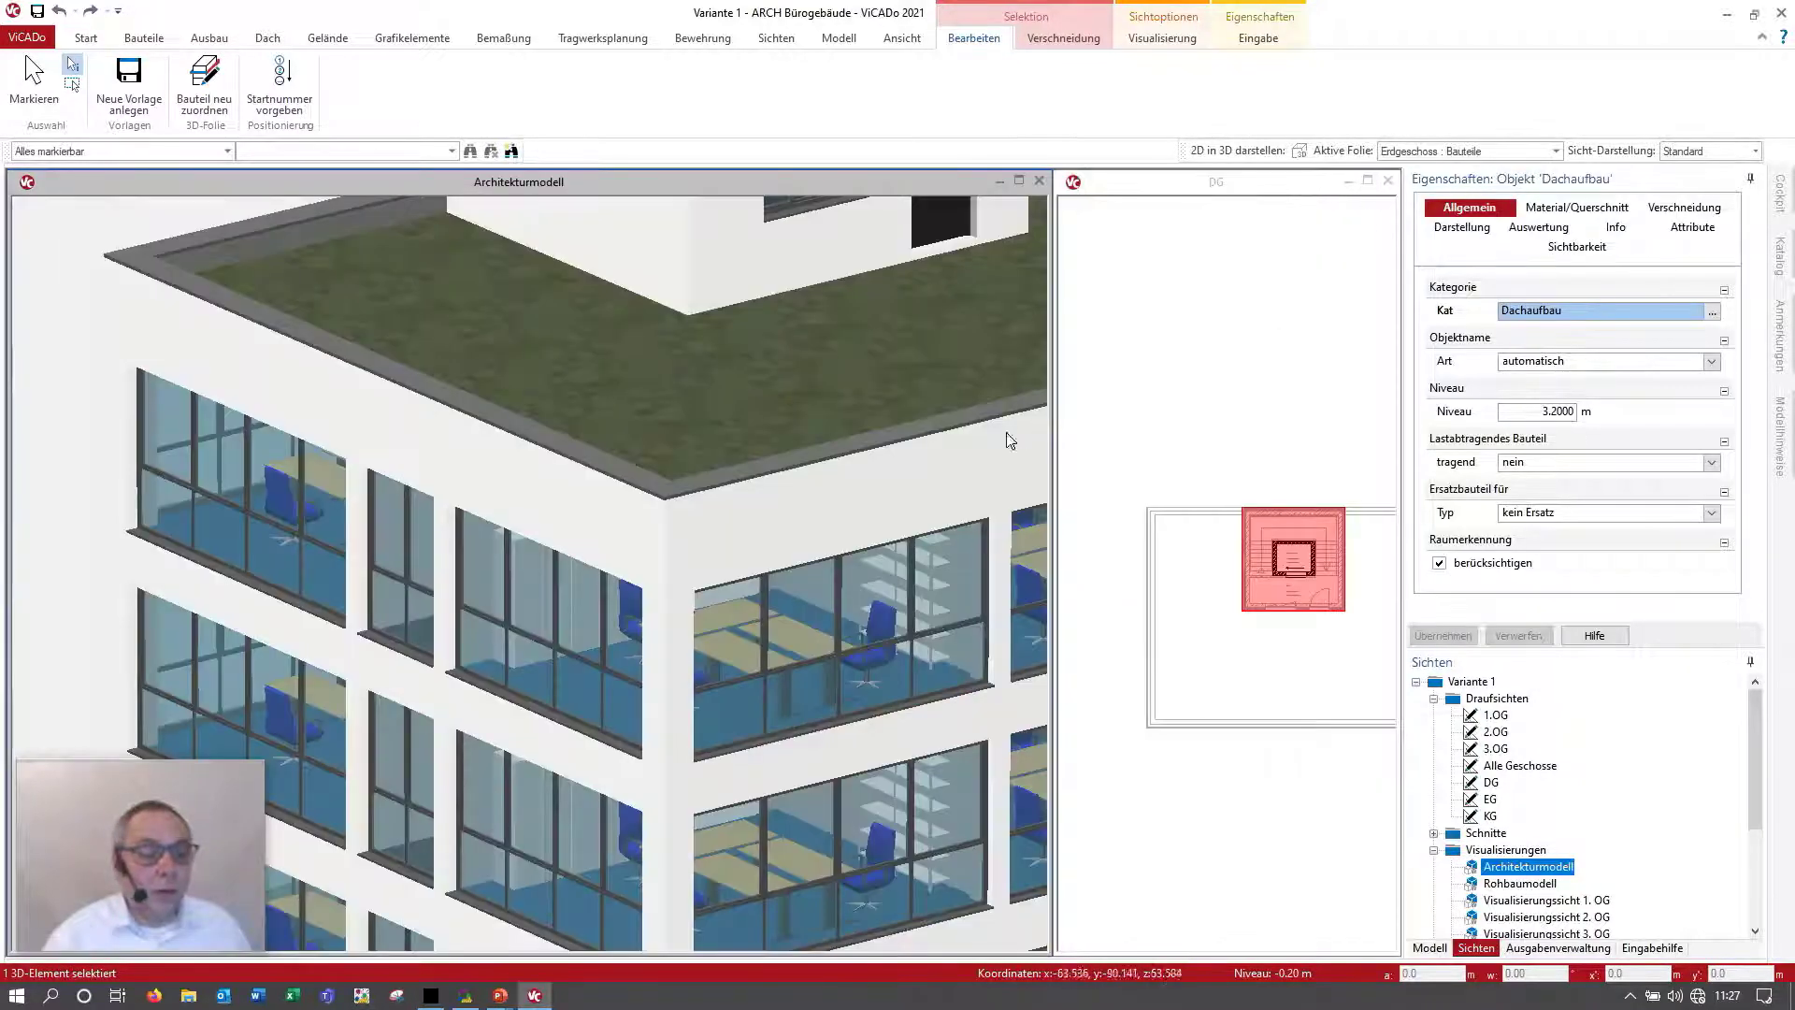
scroll(736, 756, up, 2)
scroll(737, 755, up, 3)
click(733, 750)
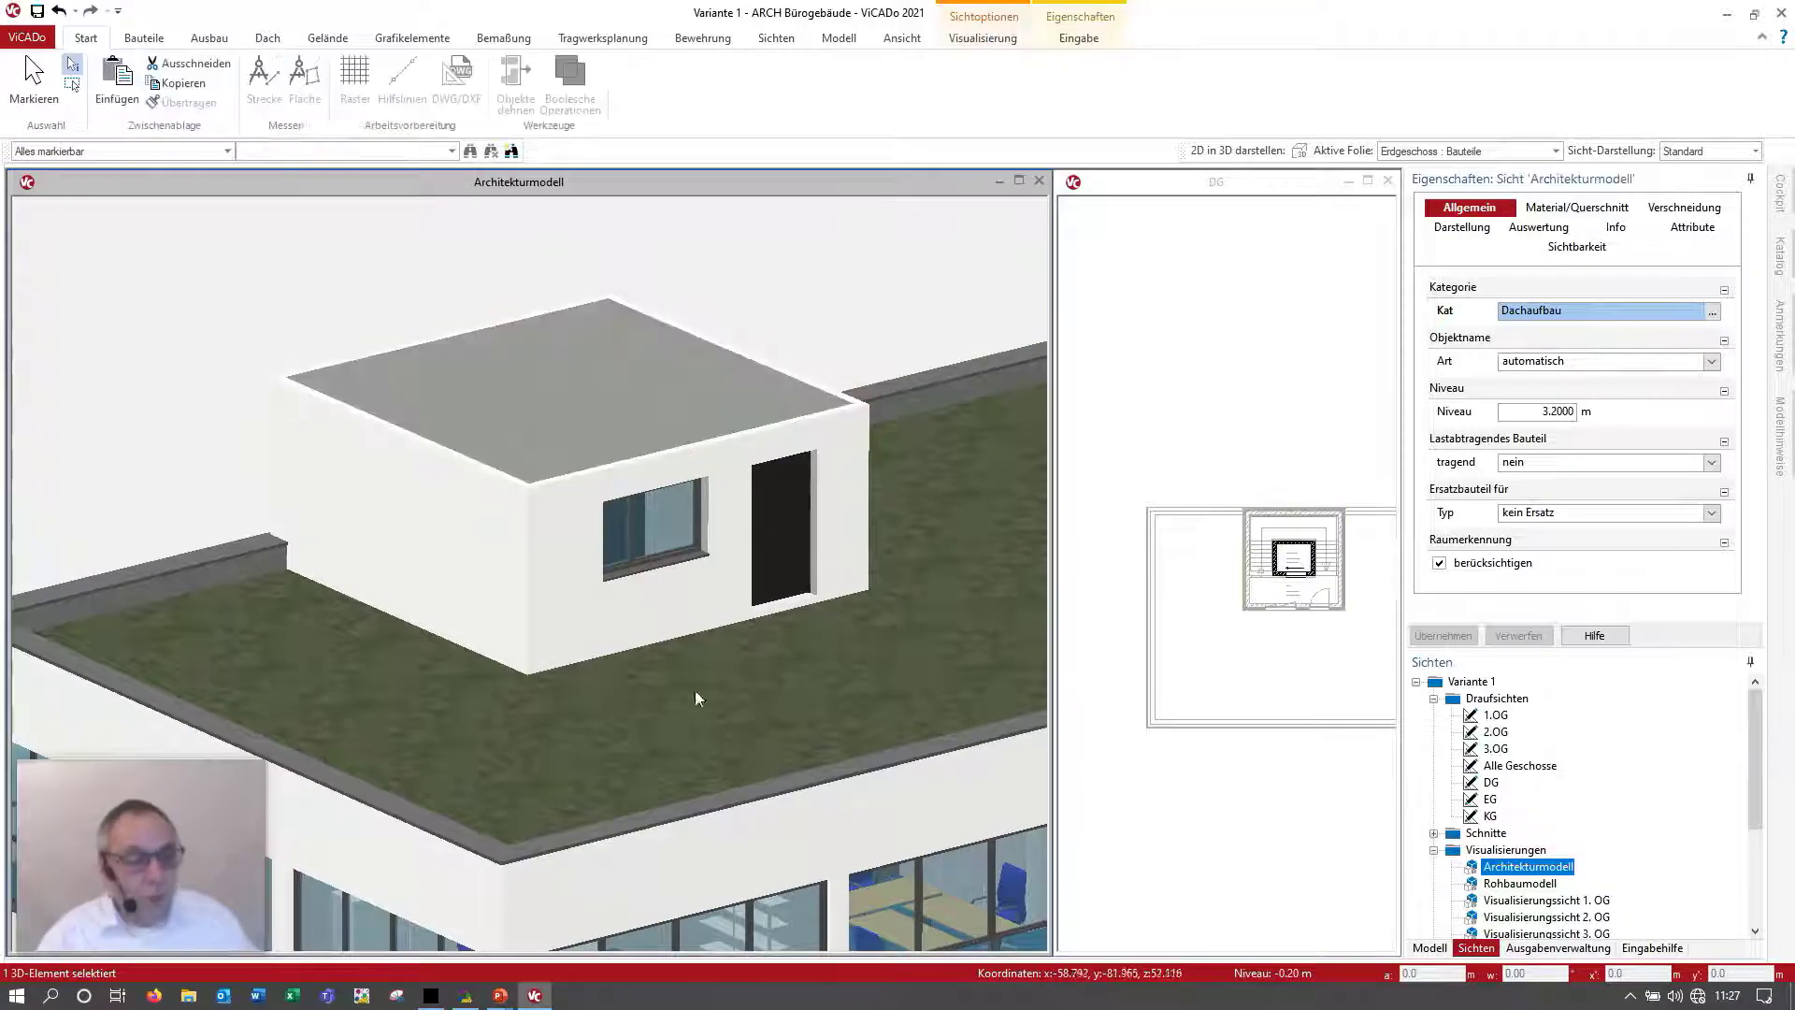
click(627, 437)
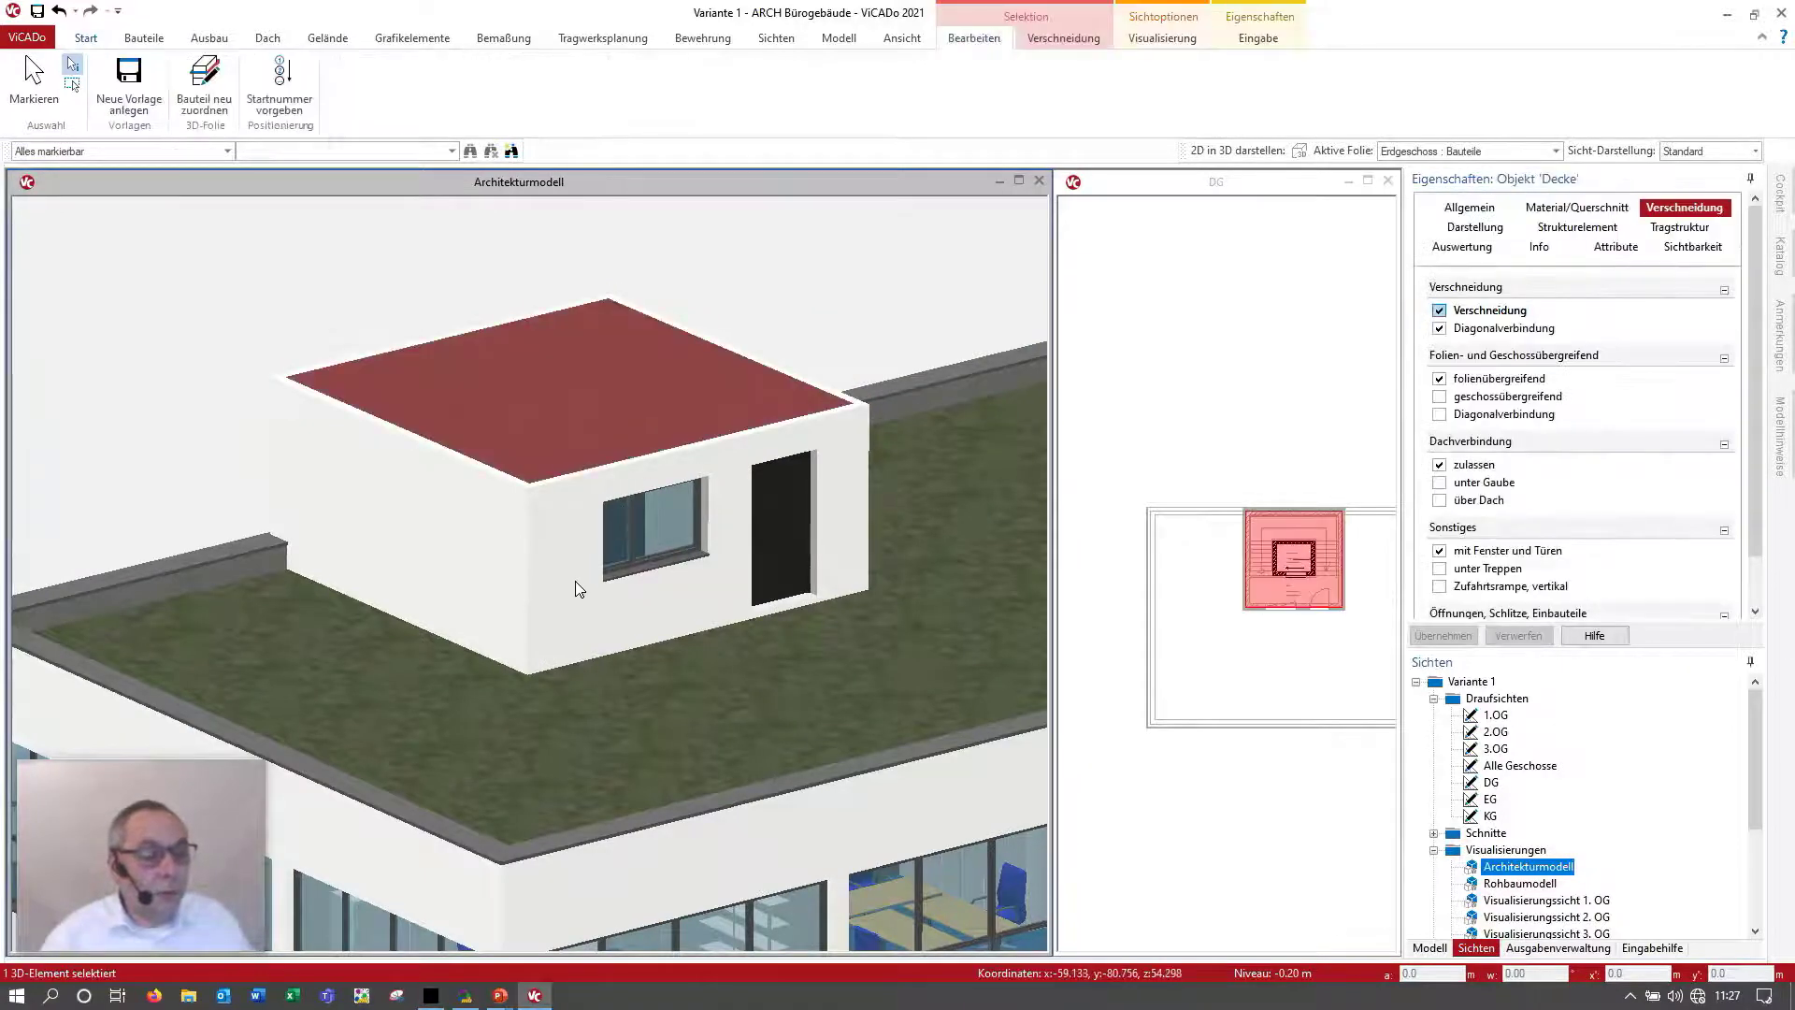
key(Delete)
Step: Check the four walls, then delete the window and door from the front wall
click(538, 558)
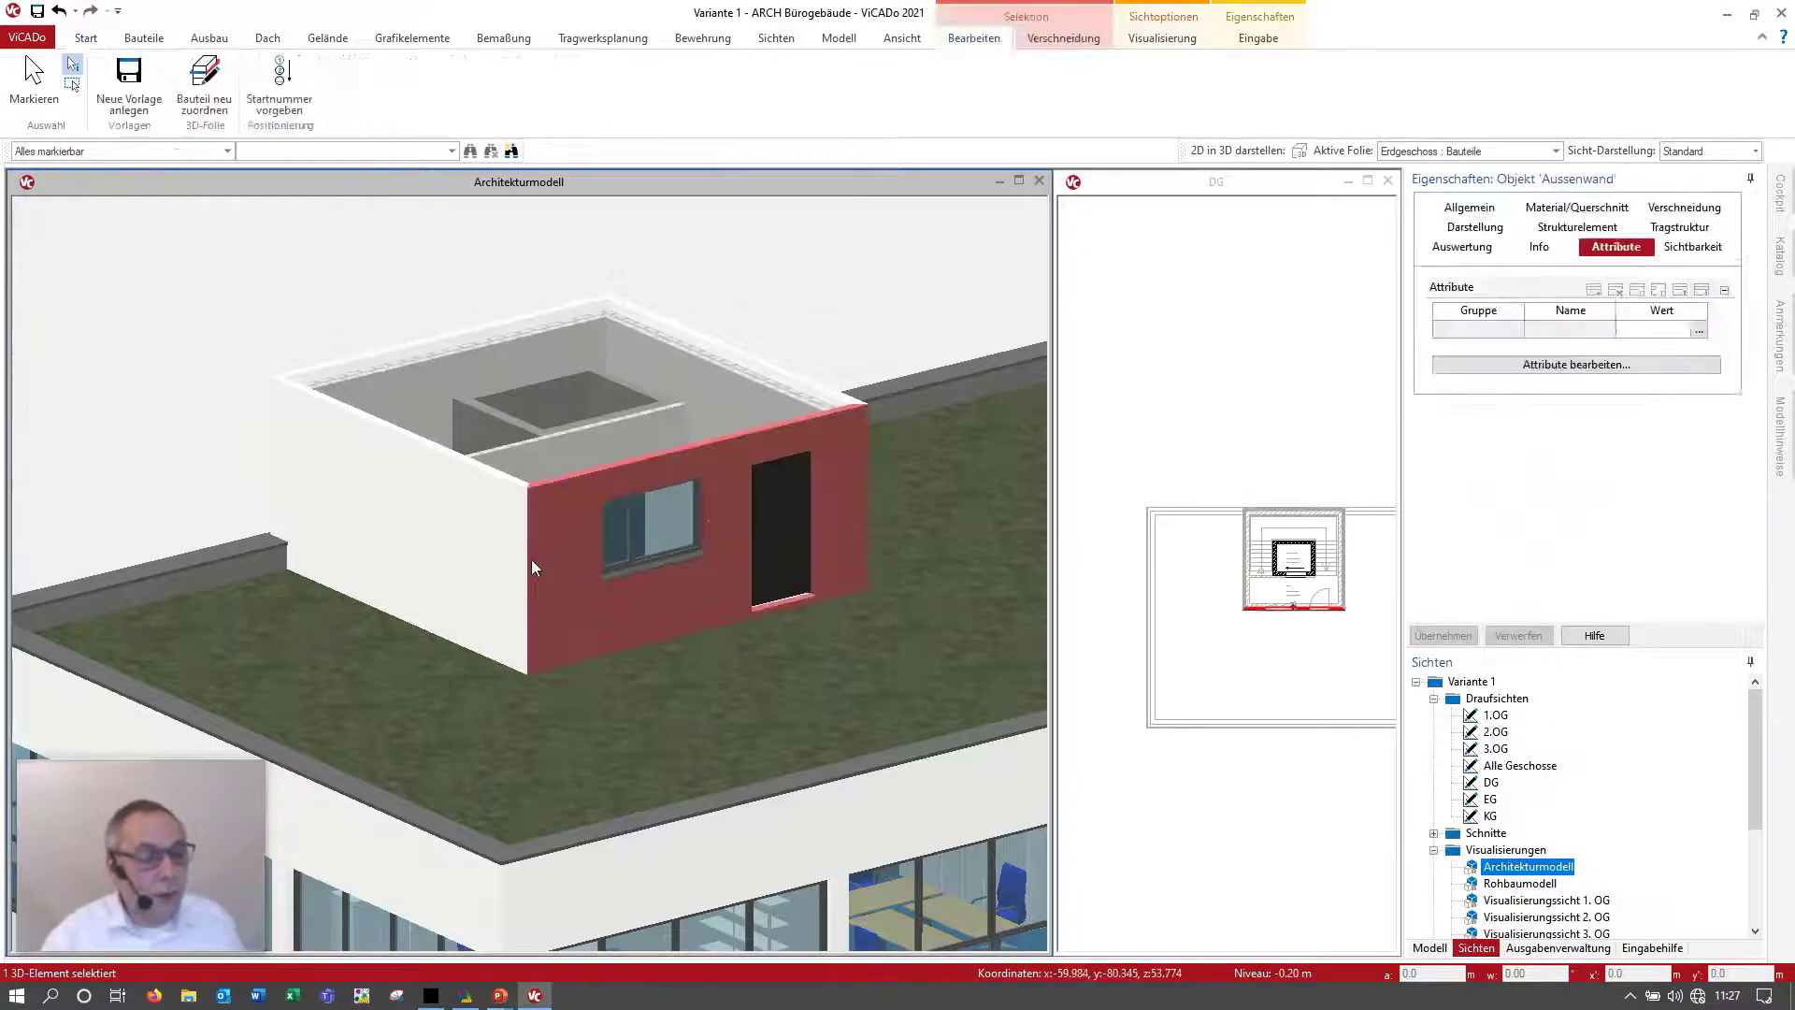
ctrl+click(487, 535)
ctrl+click(464, 335)
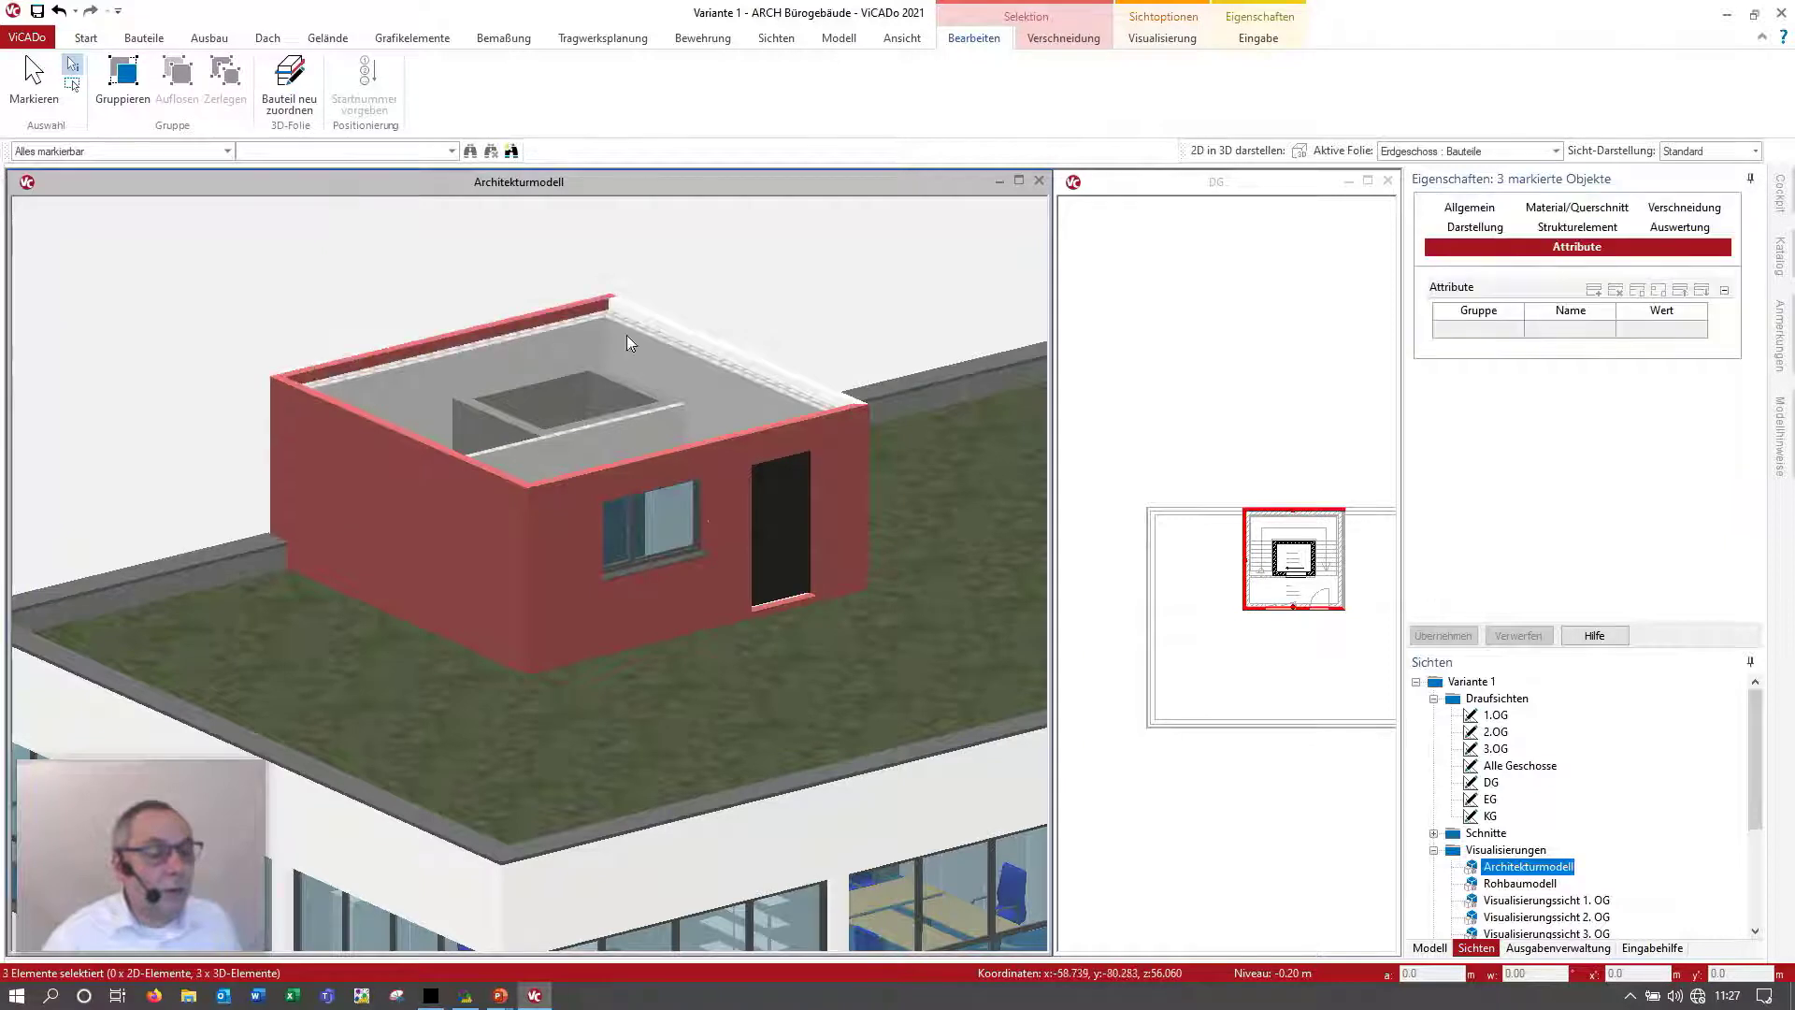
ctrl+click(700, 339)
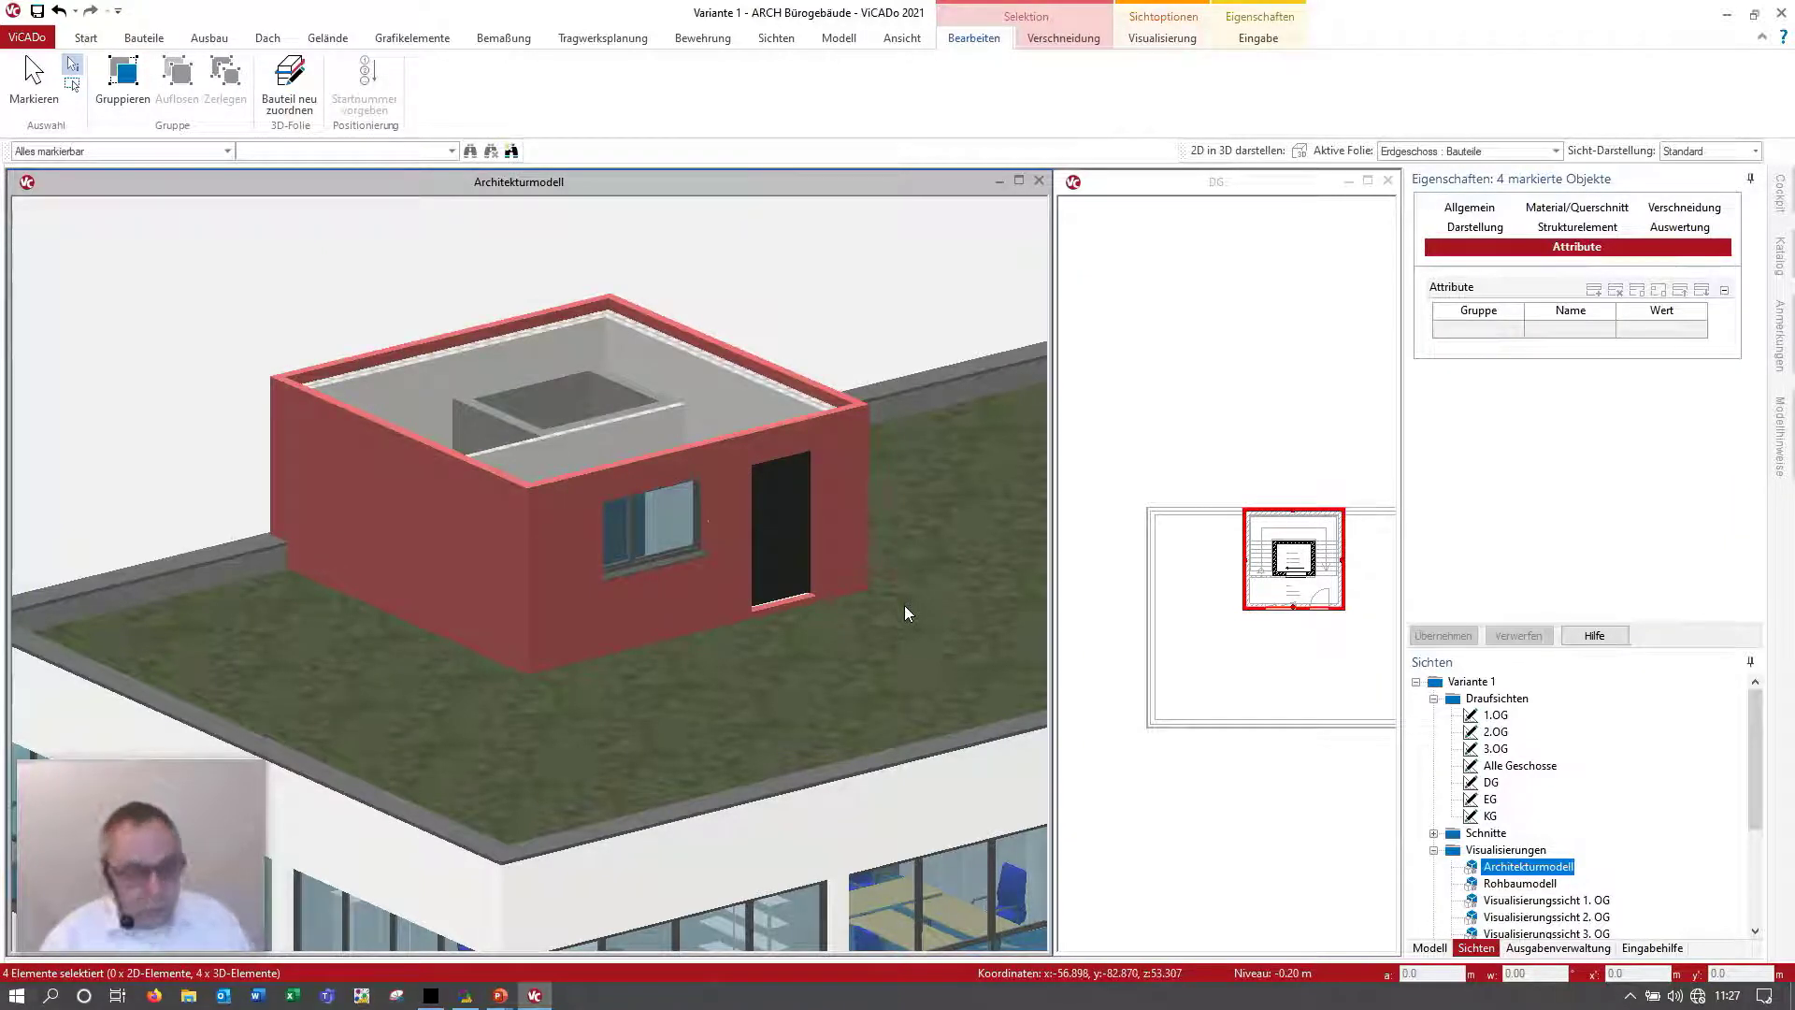
key(Escape)
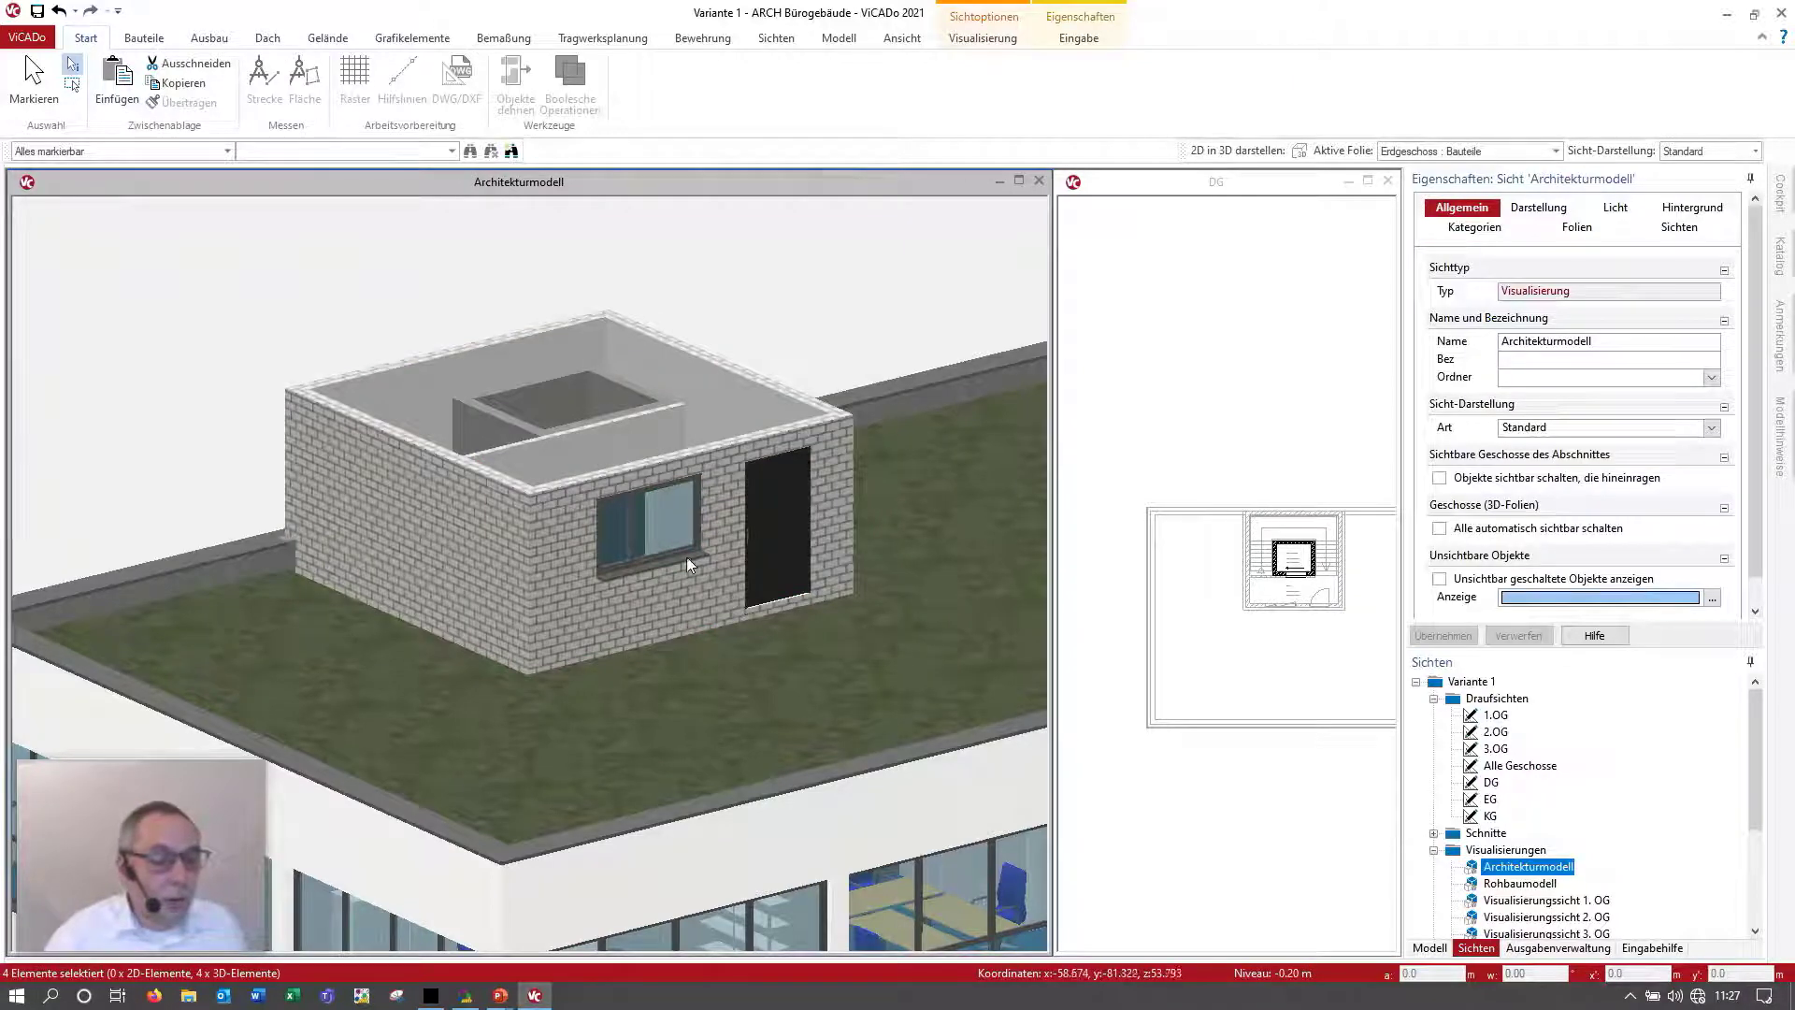
click(686, 557)
key(Delete)
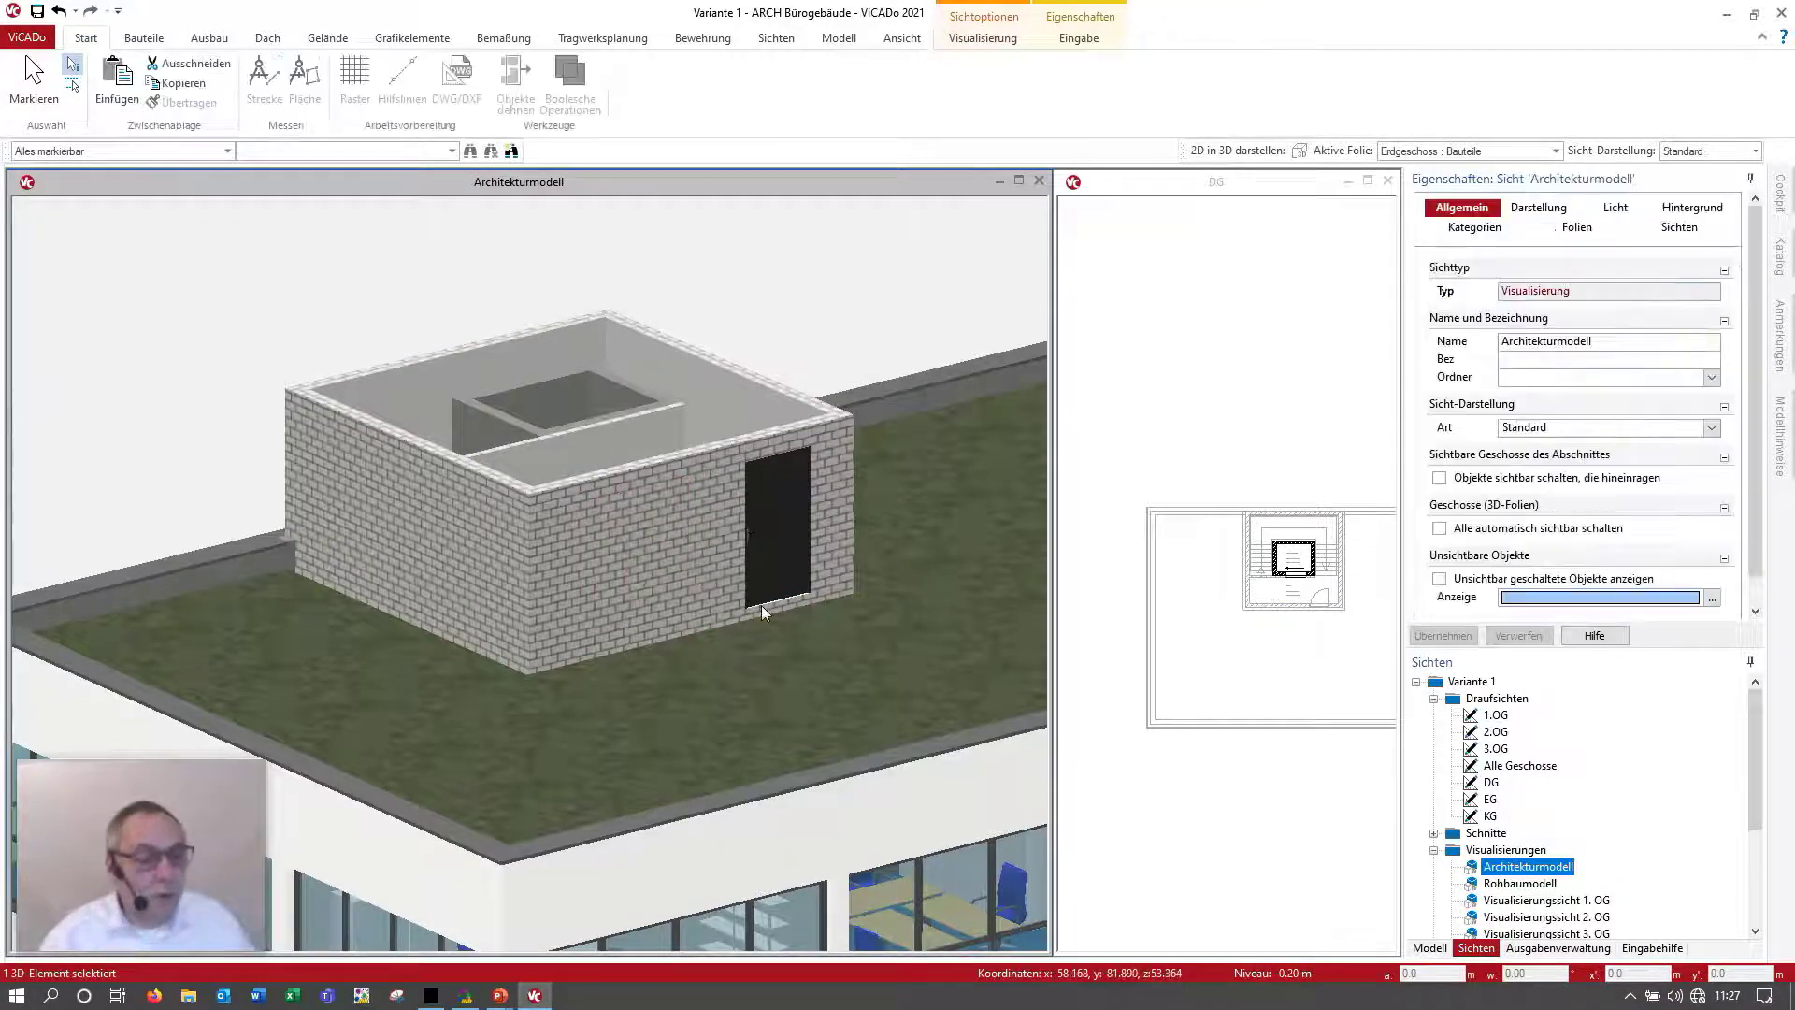
click(772, 604)
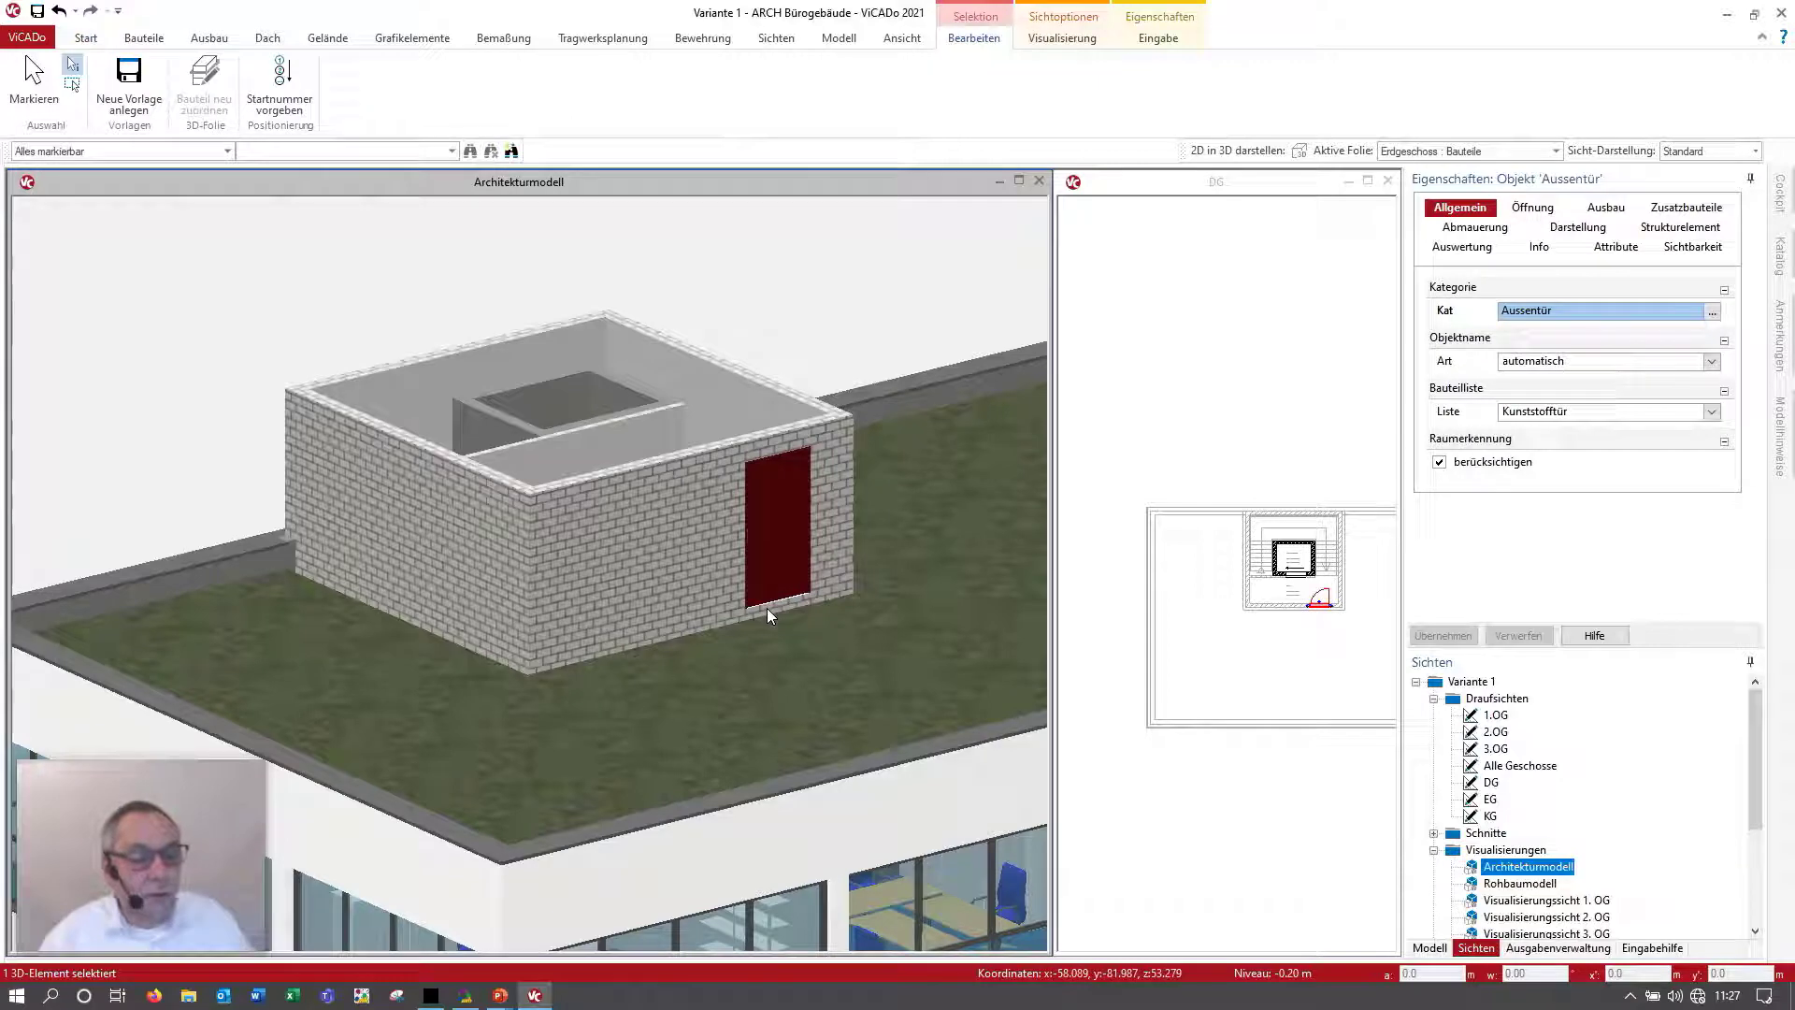
key(Delete)
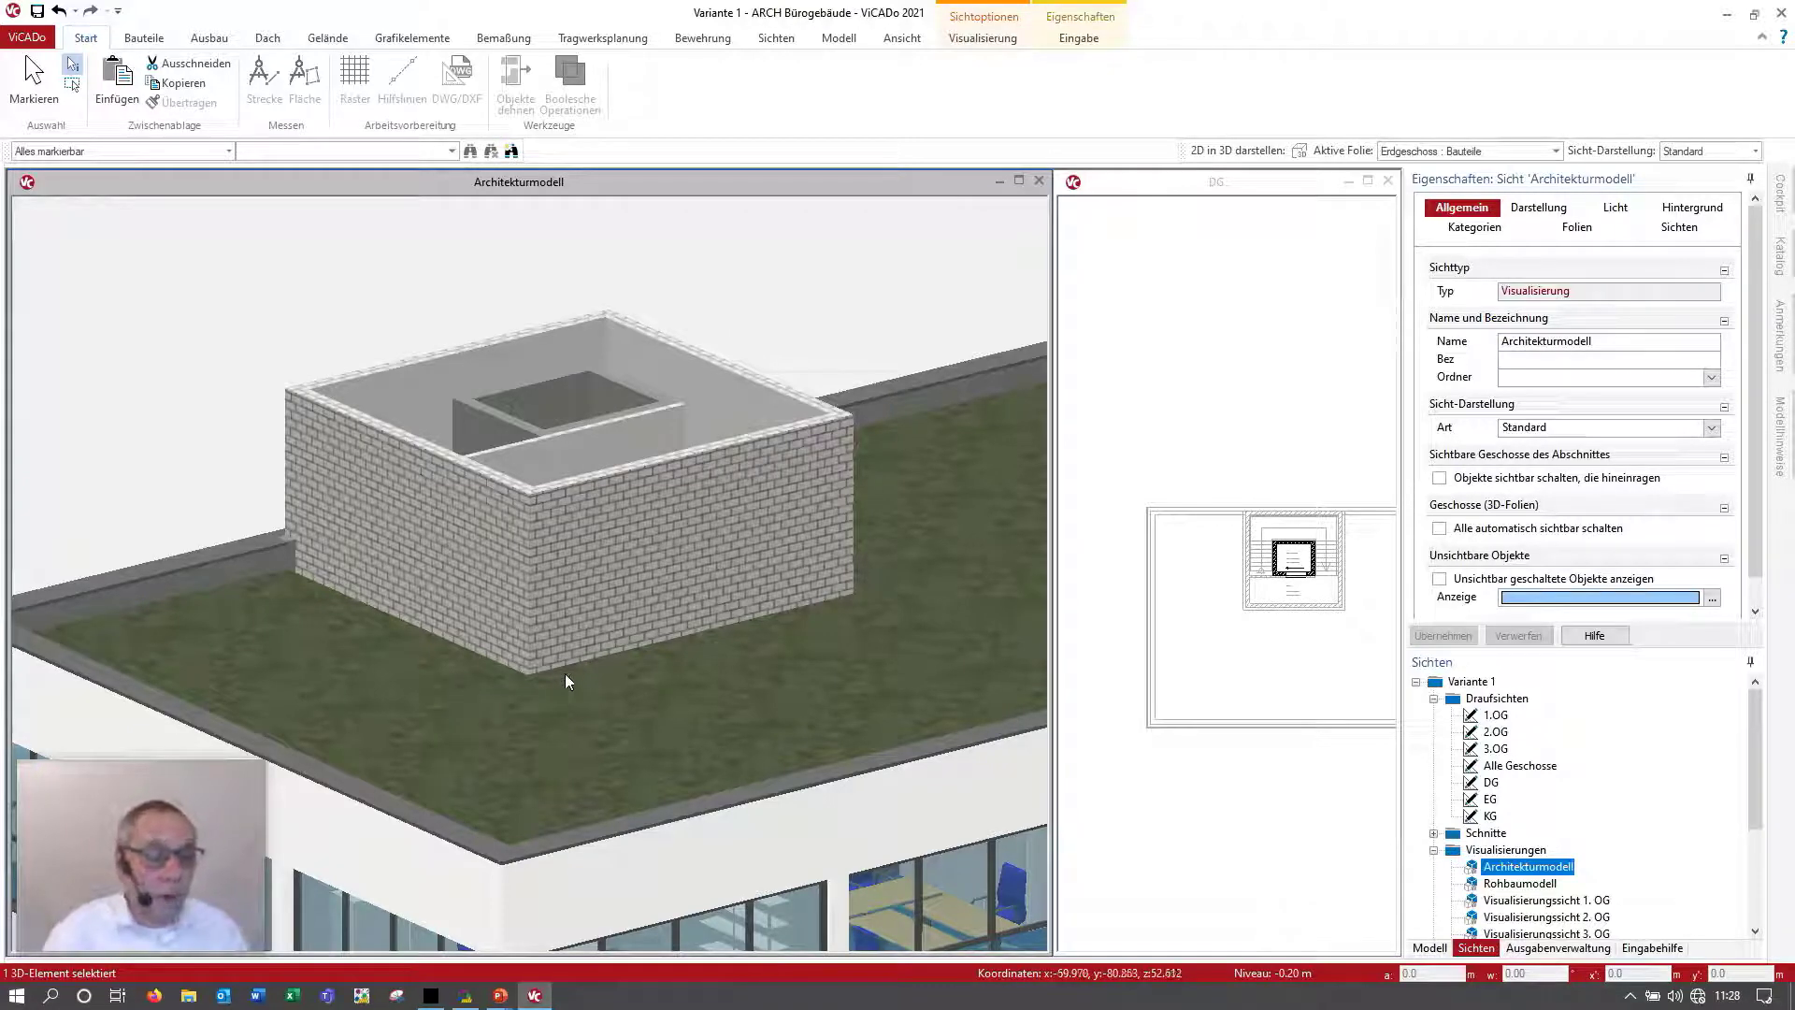
Step: Bring the DG plan into the main window and inspect the left exterior wall's layer build-up
click(1368, 180)
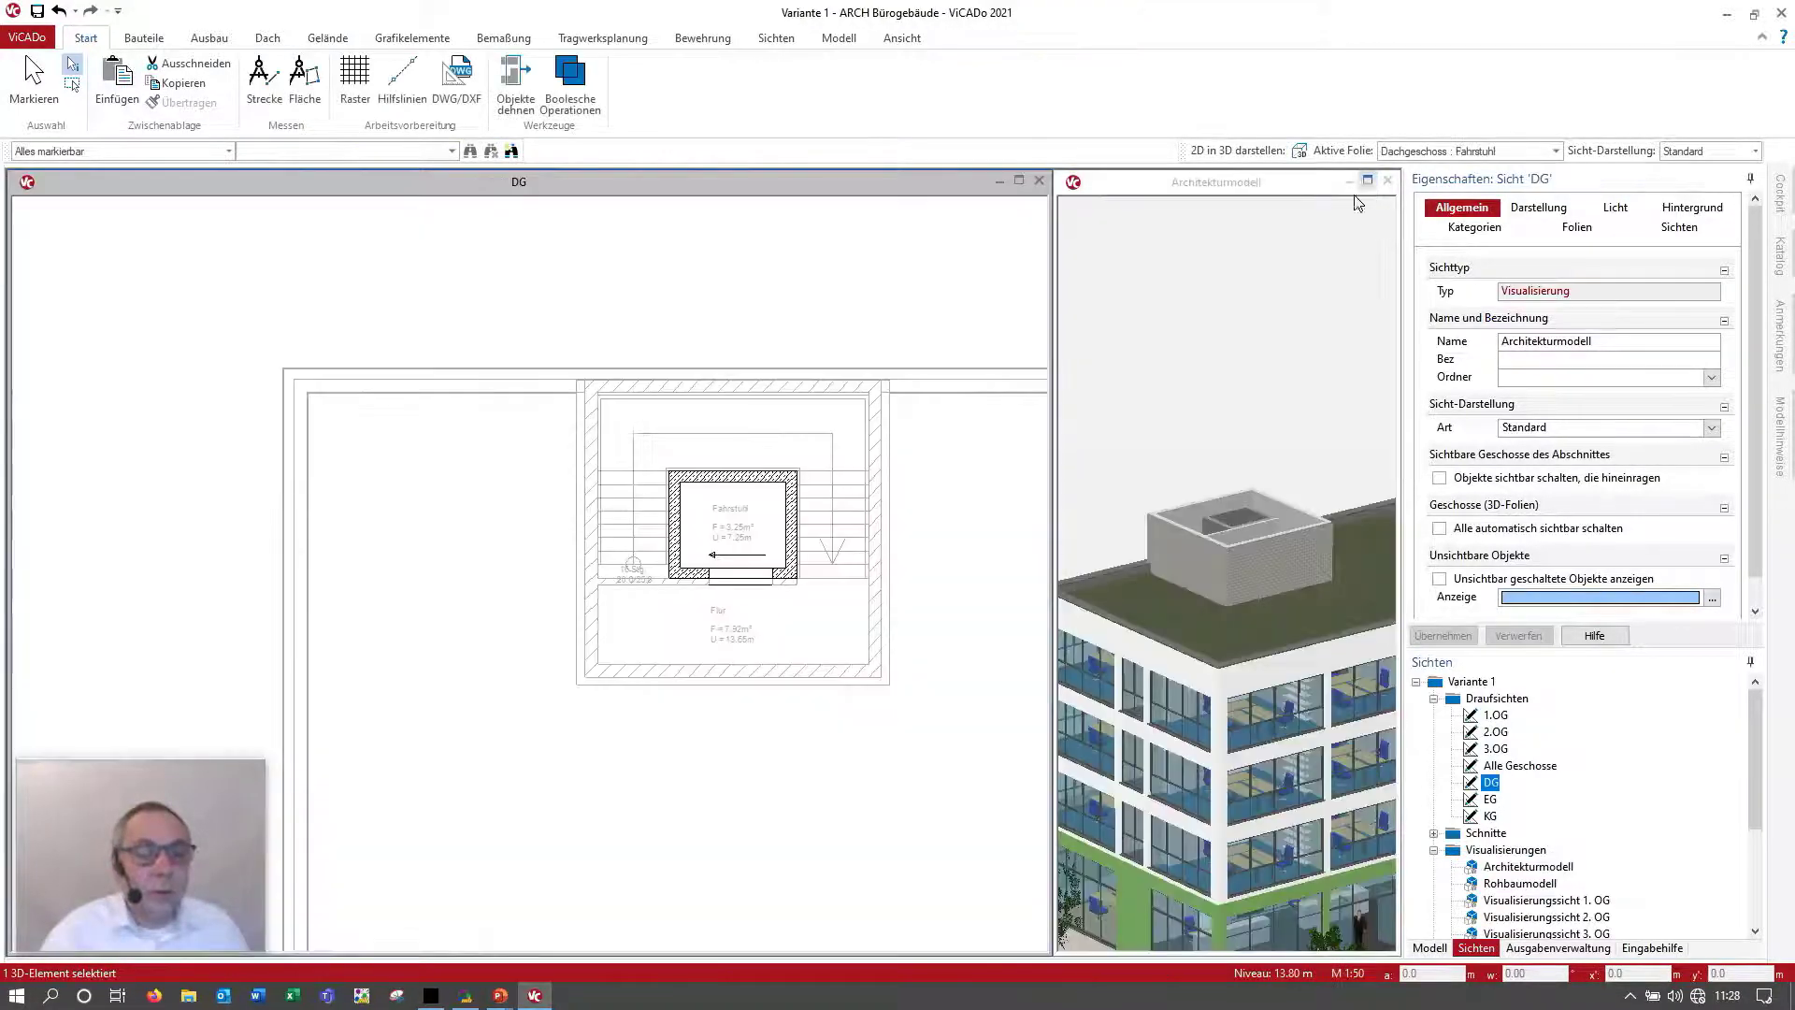
scroll(762, 666, up, 3)
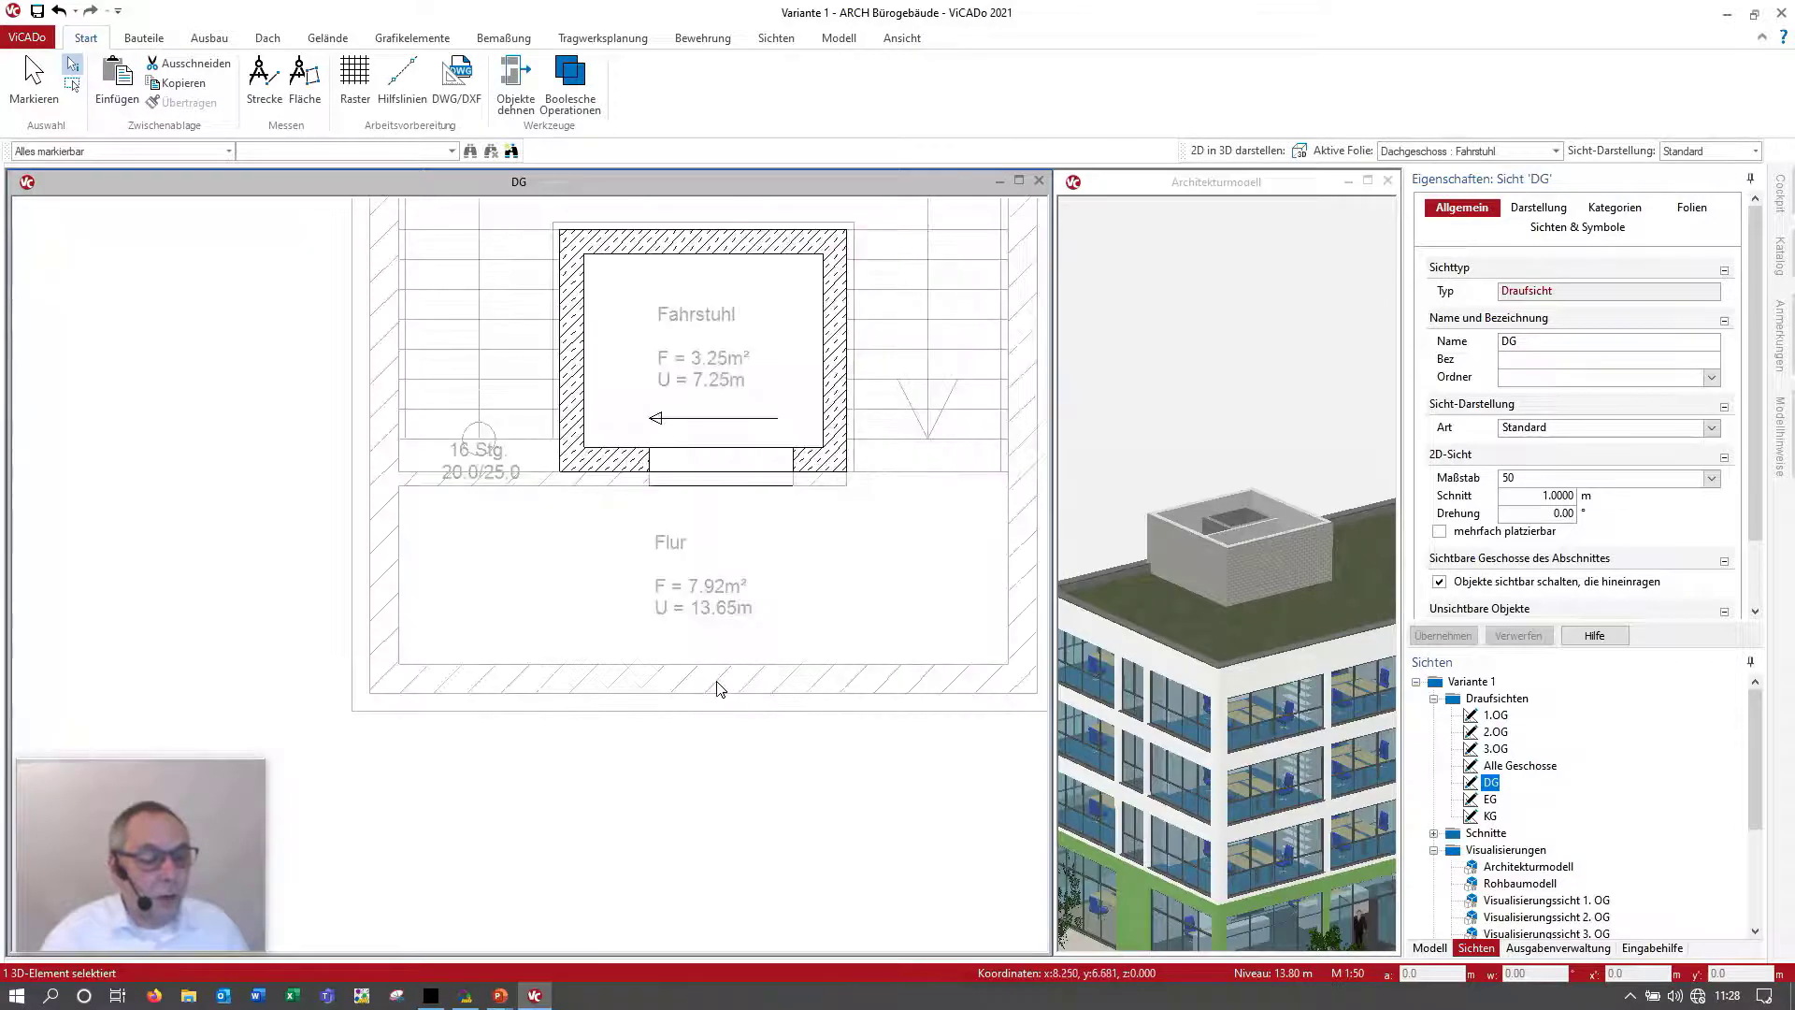
click(385, 502)
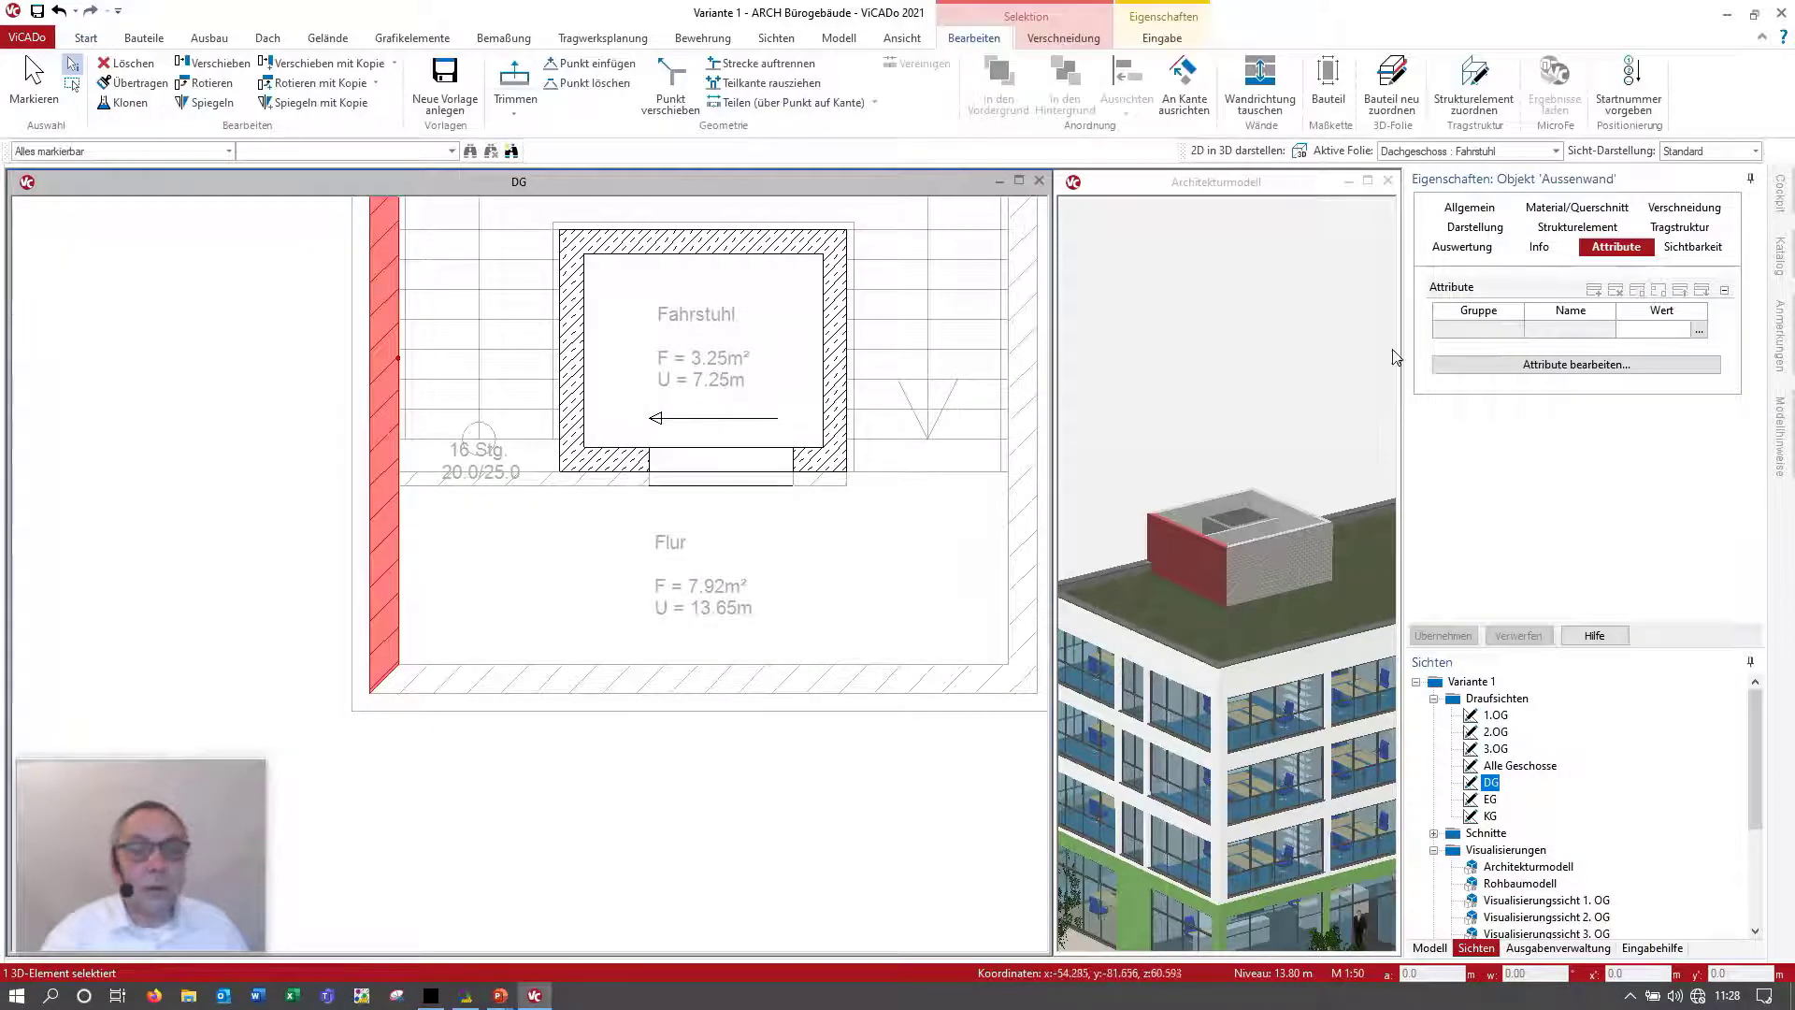
click(1595, 207)
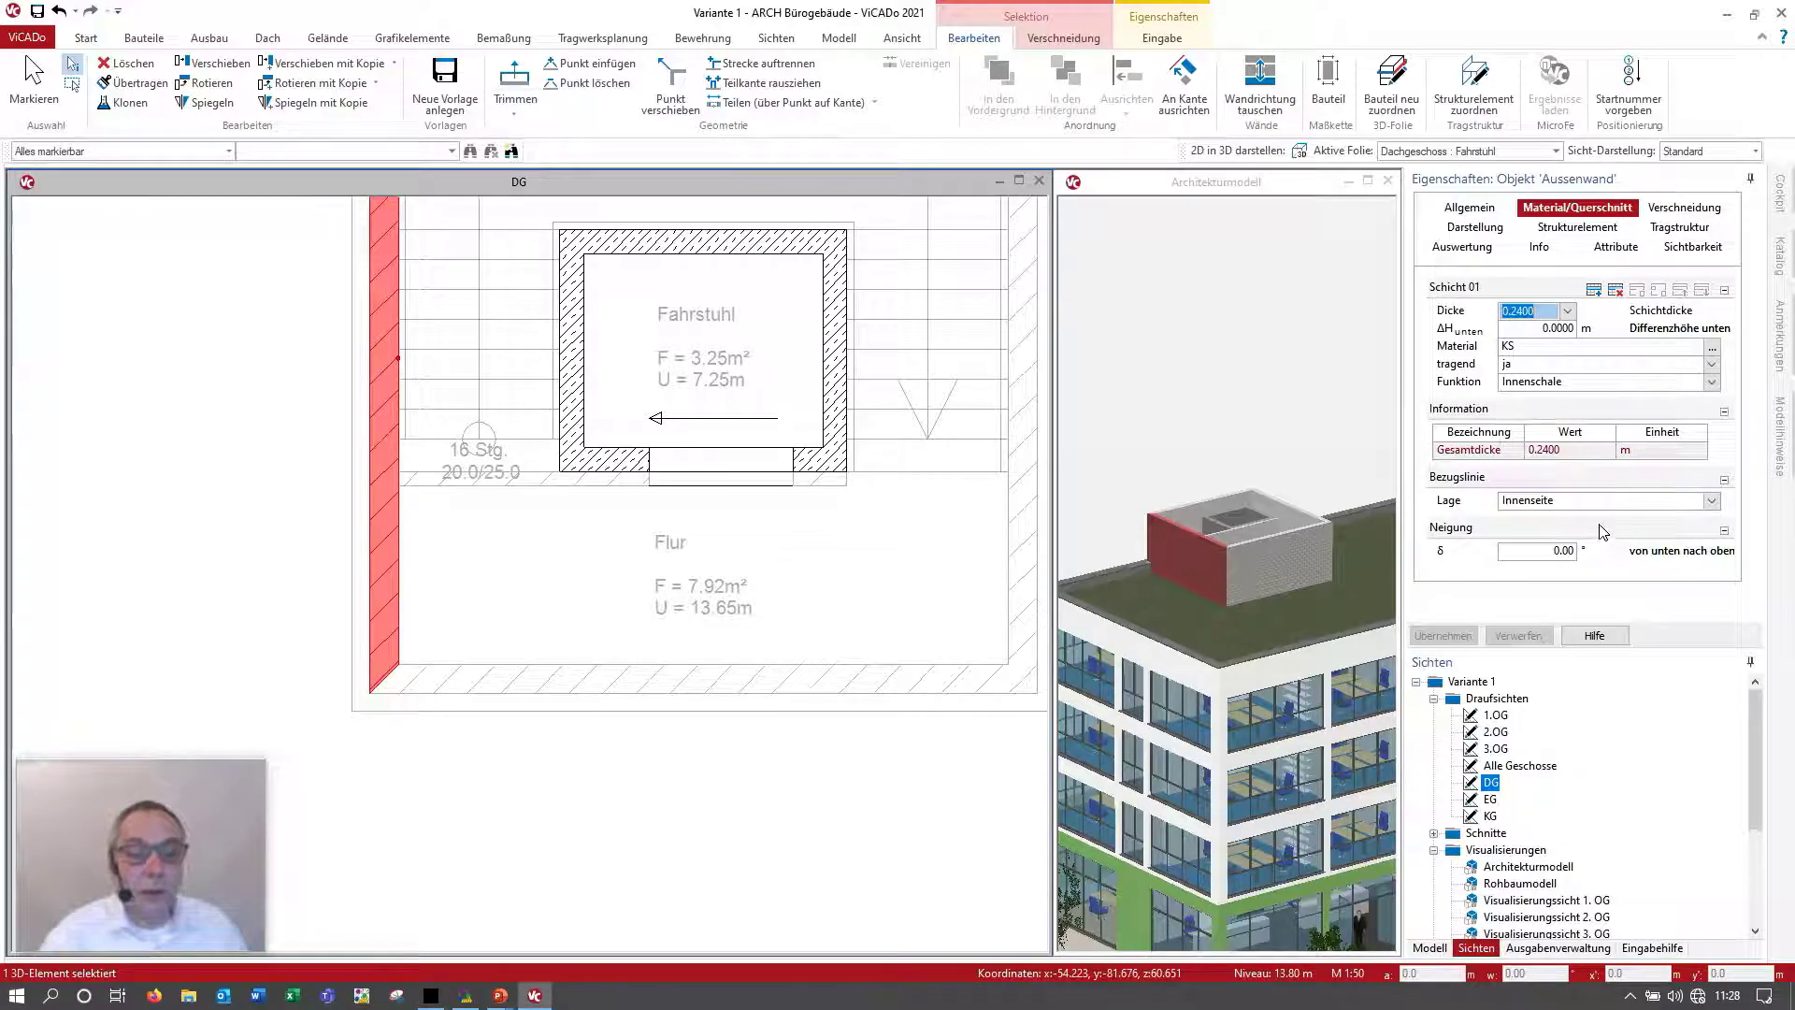
click(559, 194)
Step: Start an Einschaliges Mauerwerk mit WDVS wall with a 0.24 m first layer and 0.15 m insulation
click(140, 40)
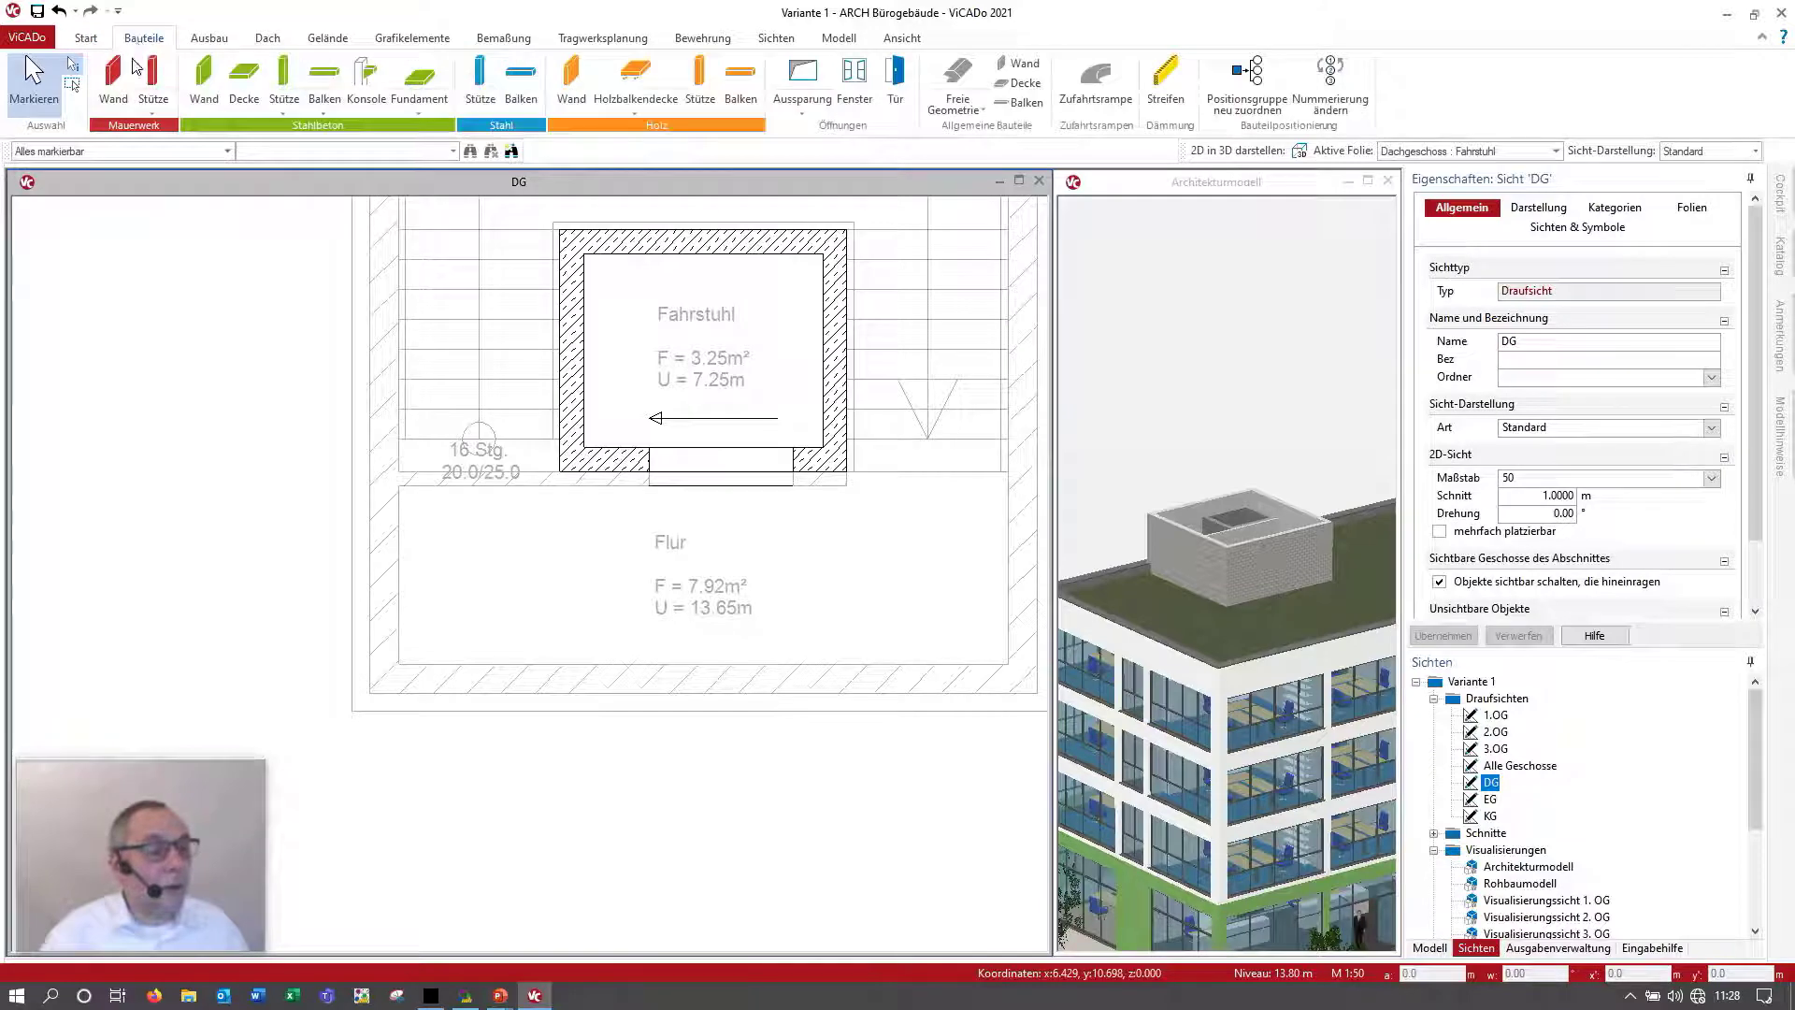
click(113, 73)
click(129, 151)
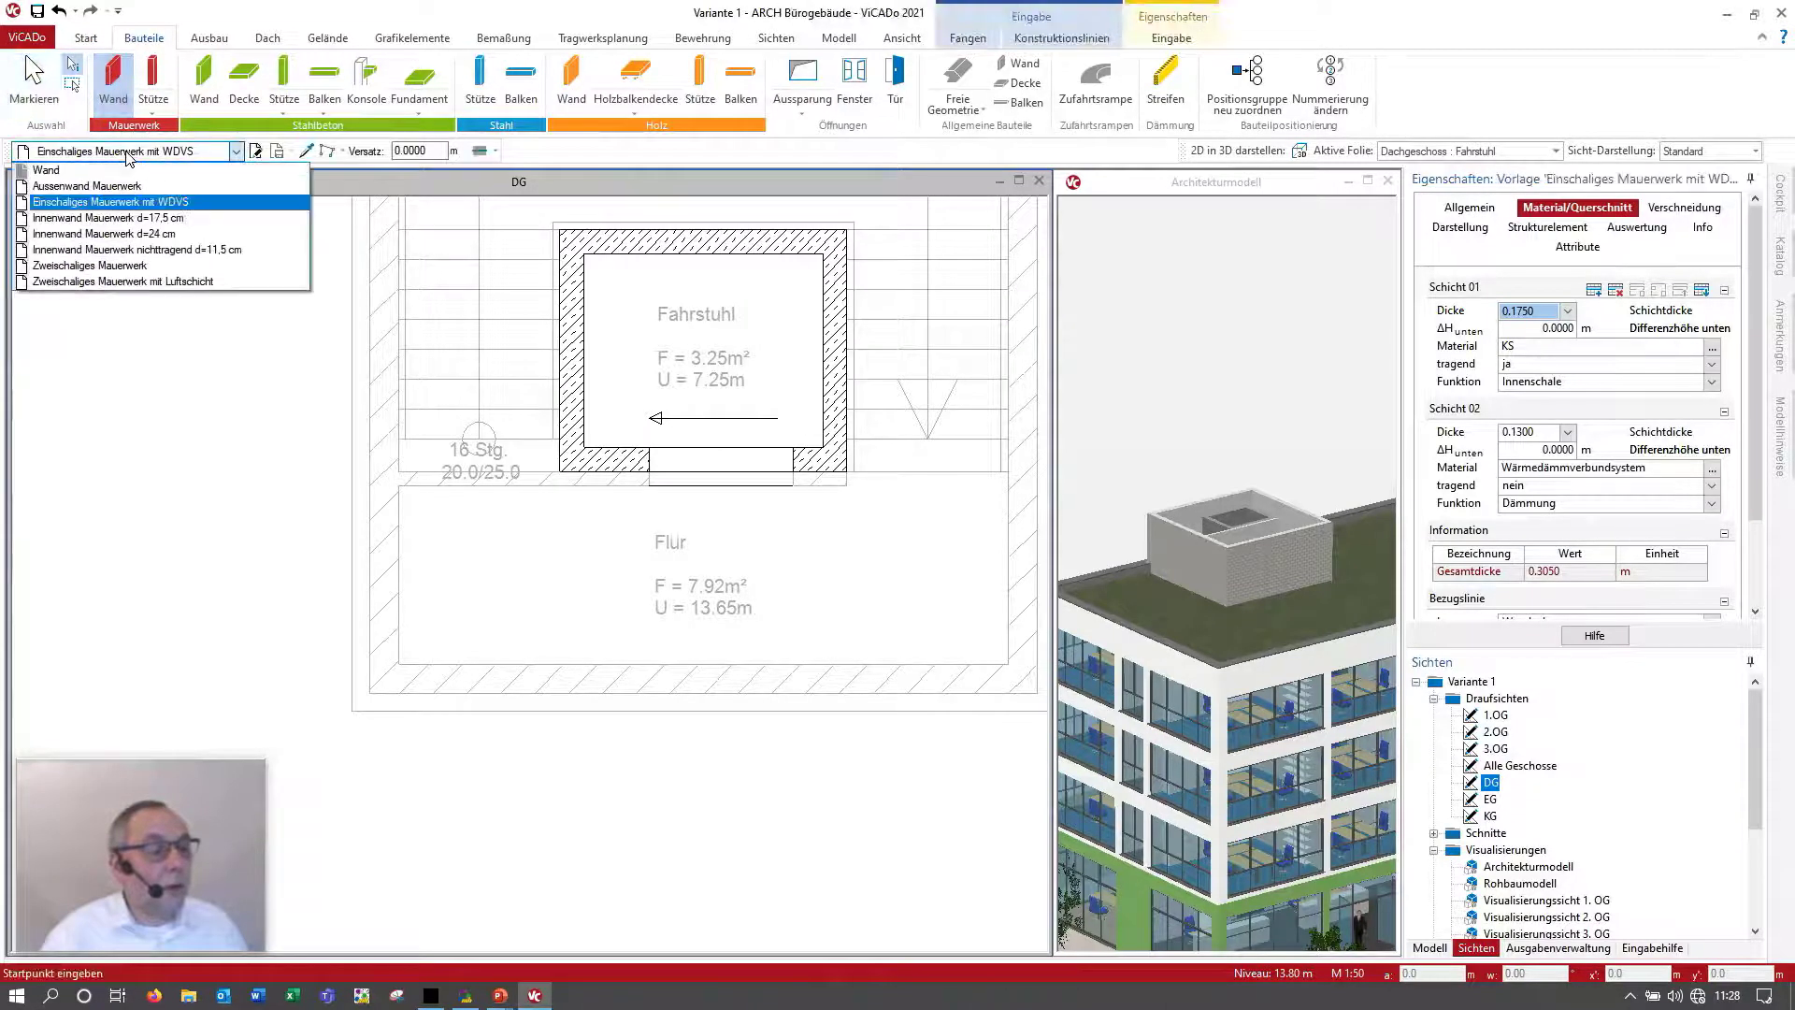
scroll(129, 157, up, 1)
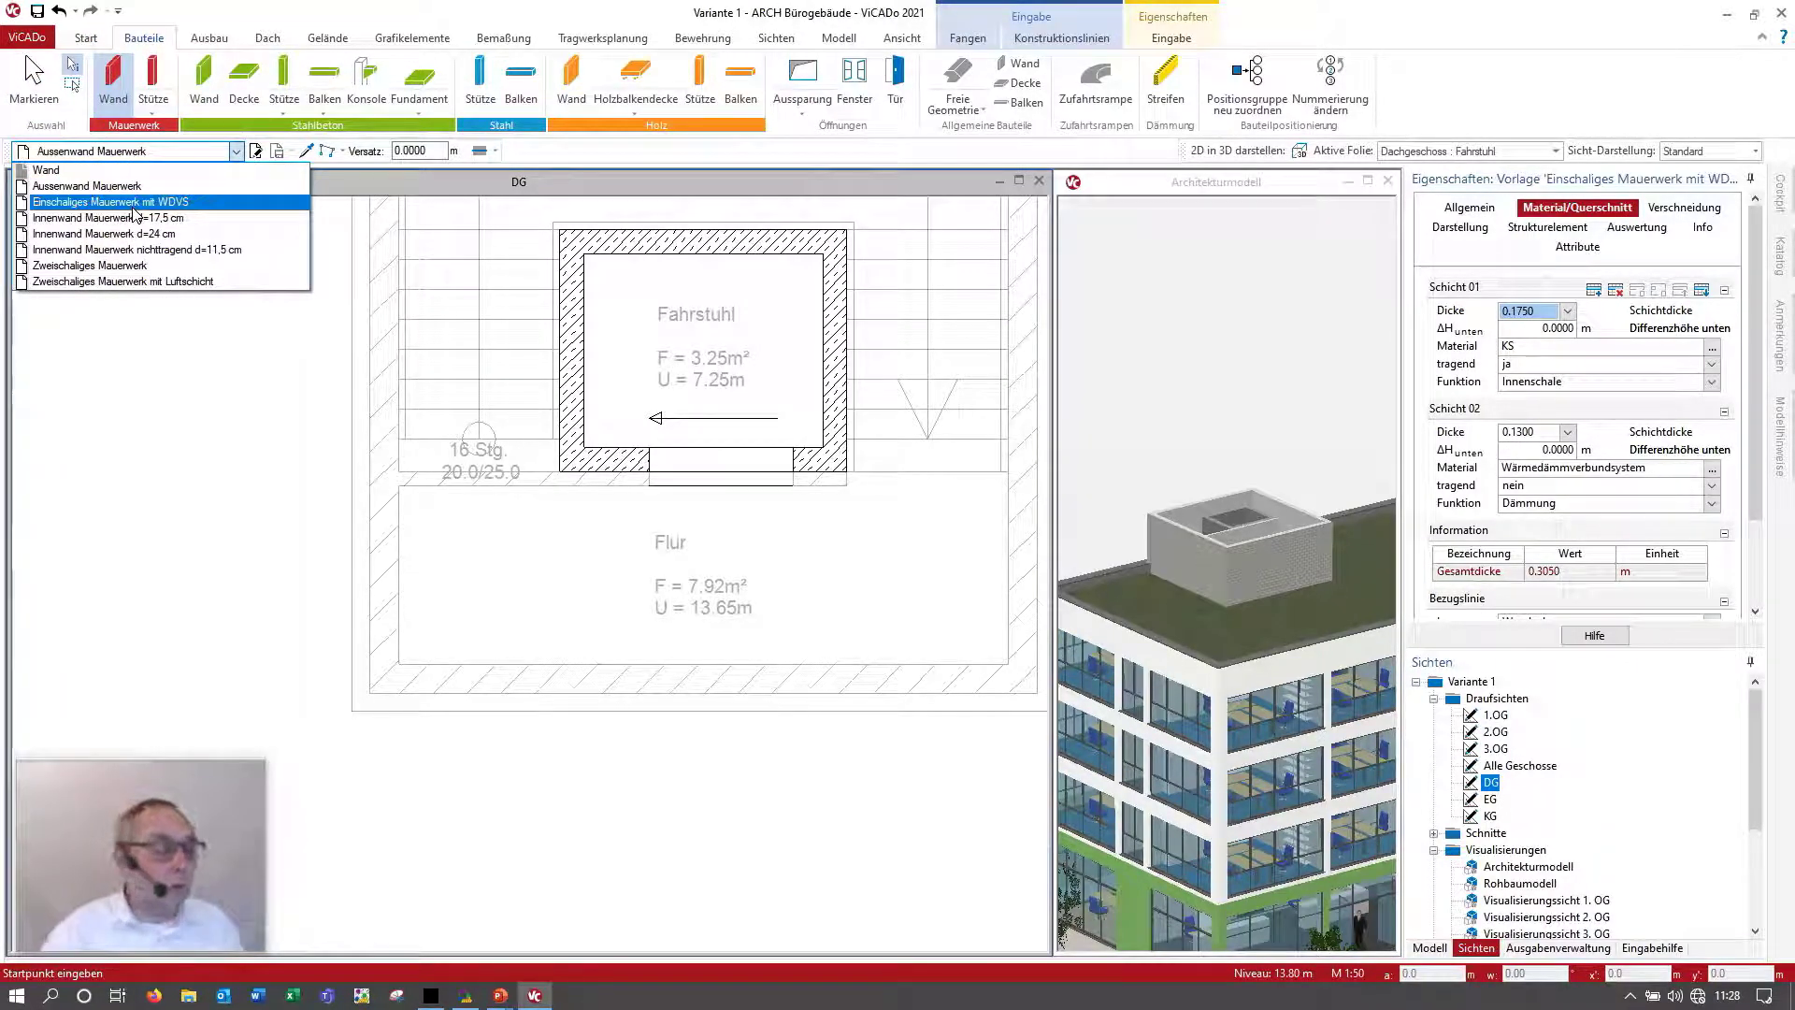
click(134, 205)
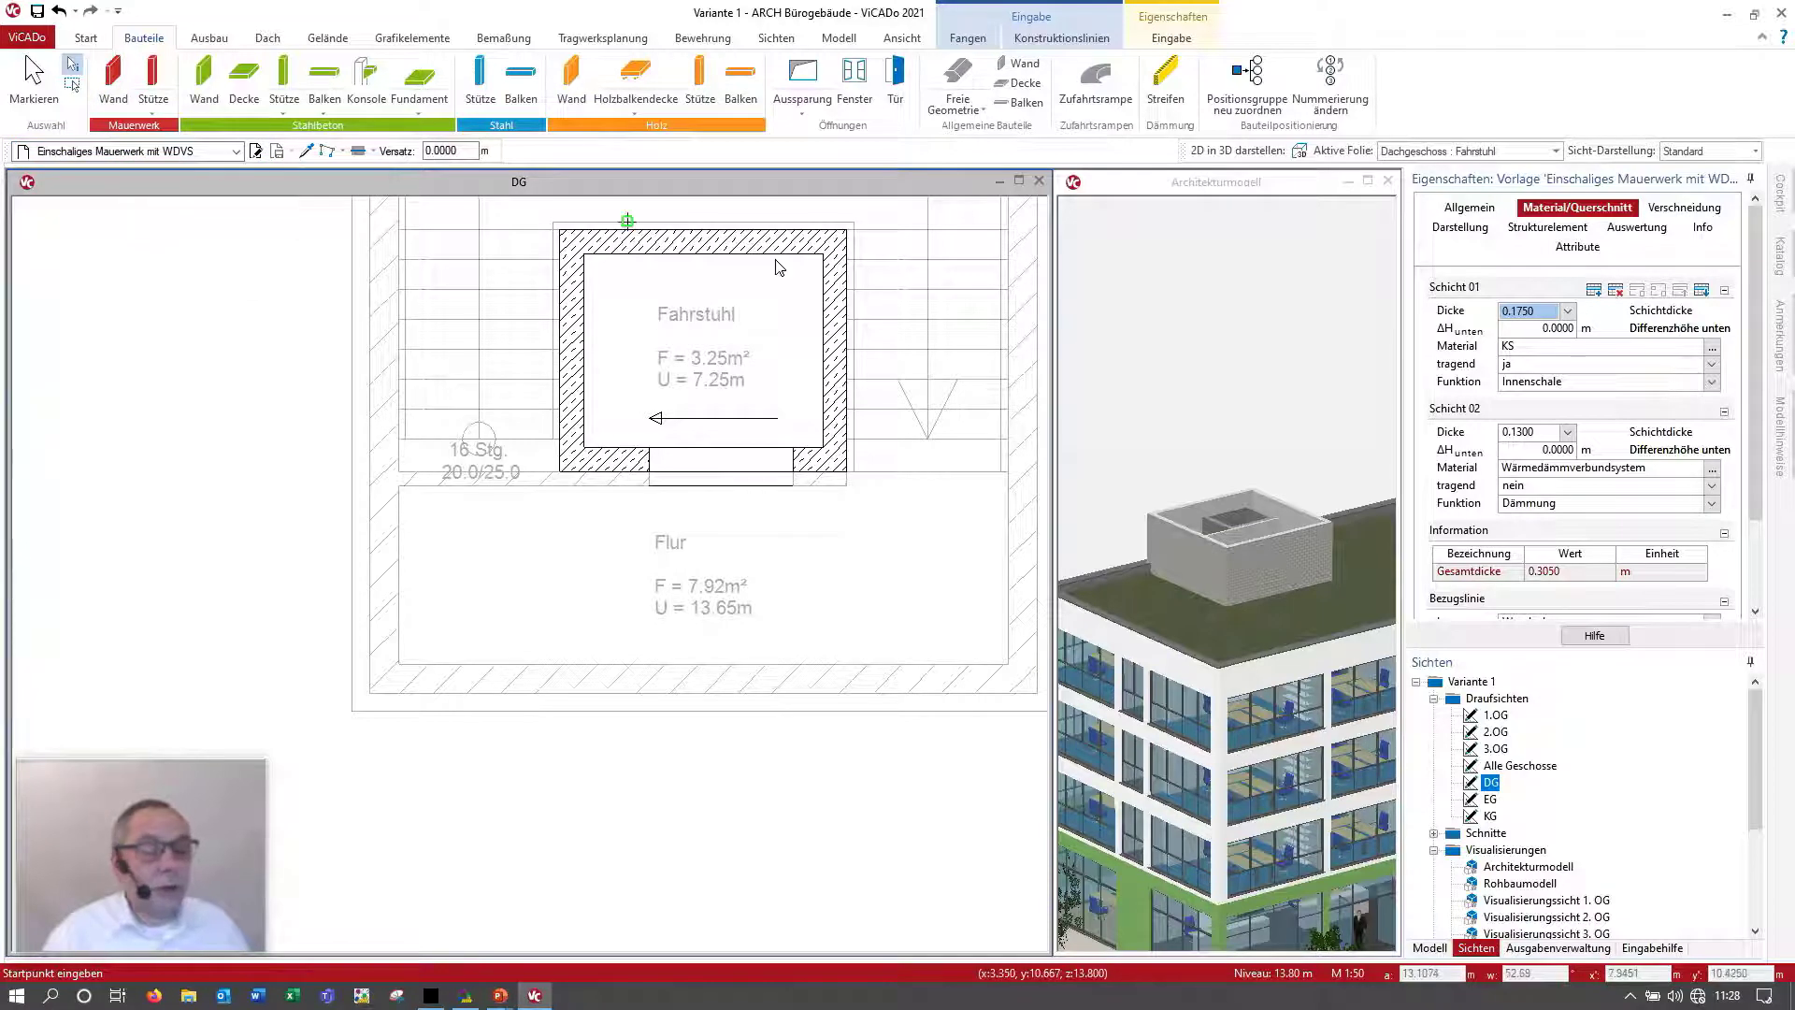
click(1568, 311)
click(1557, 380)
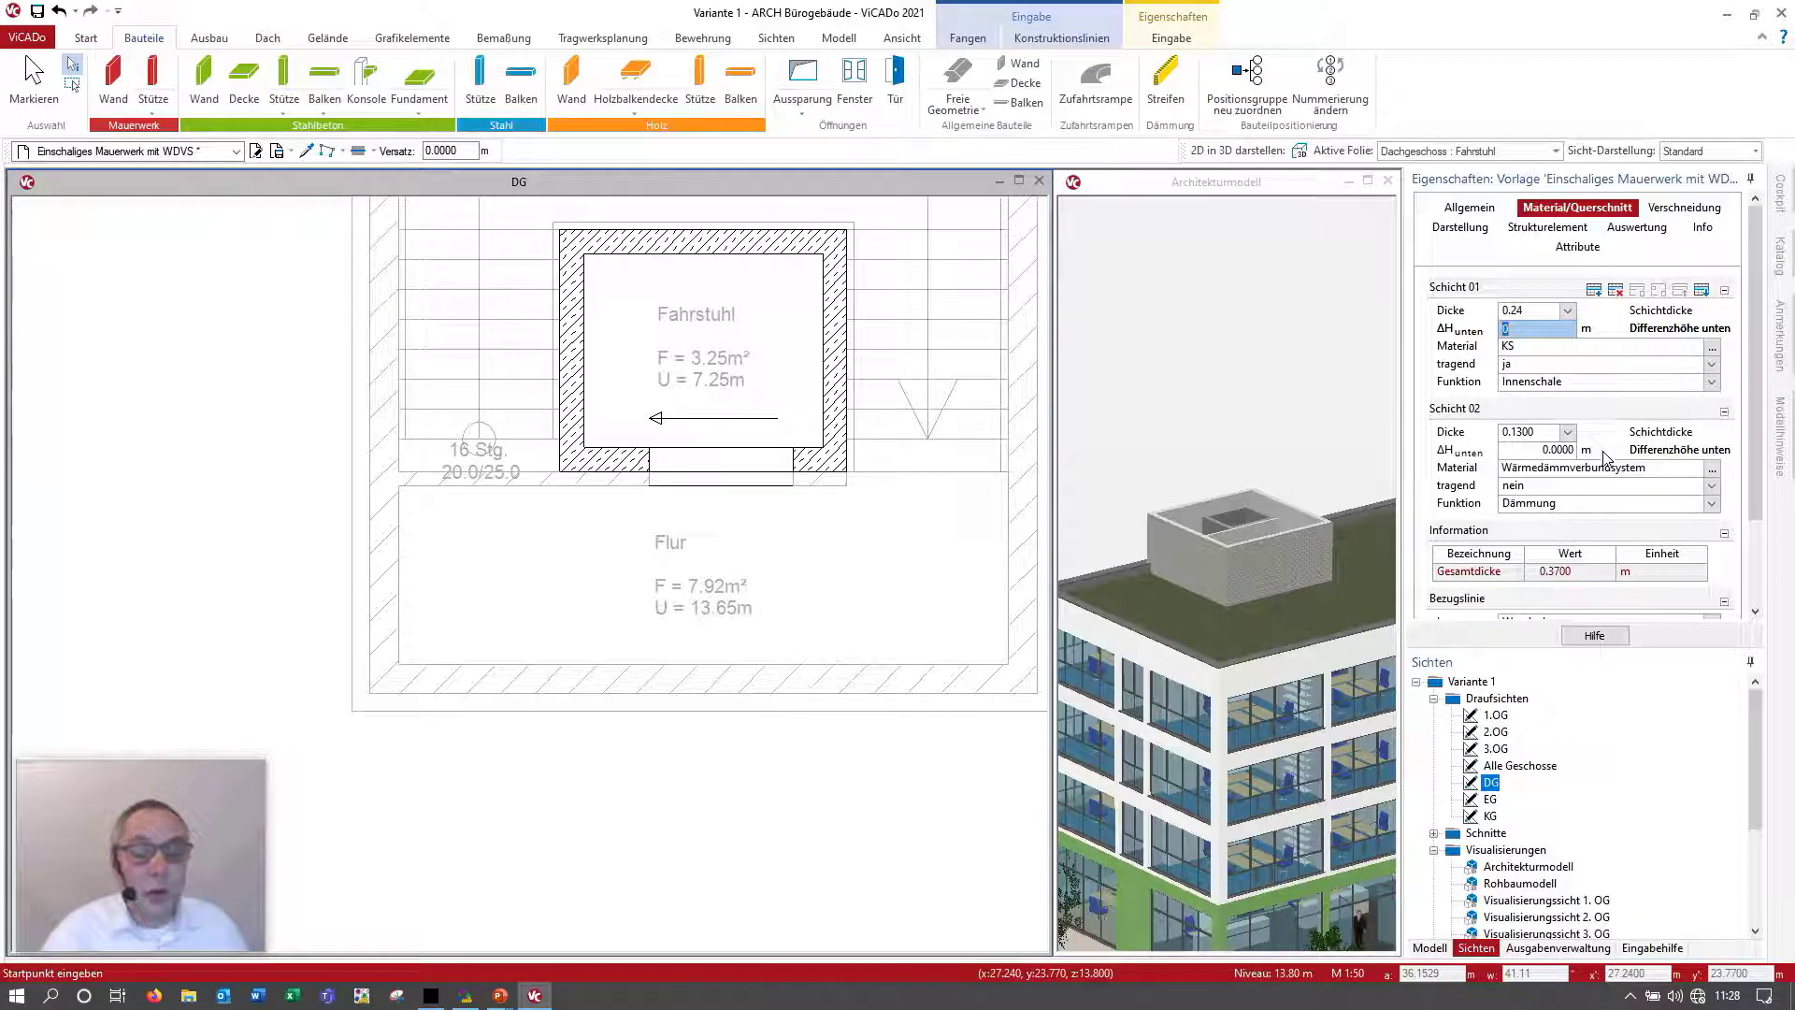
click(1534, 431)
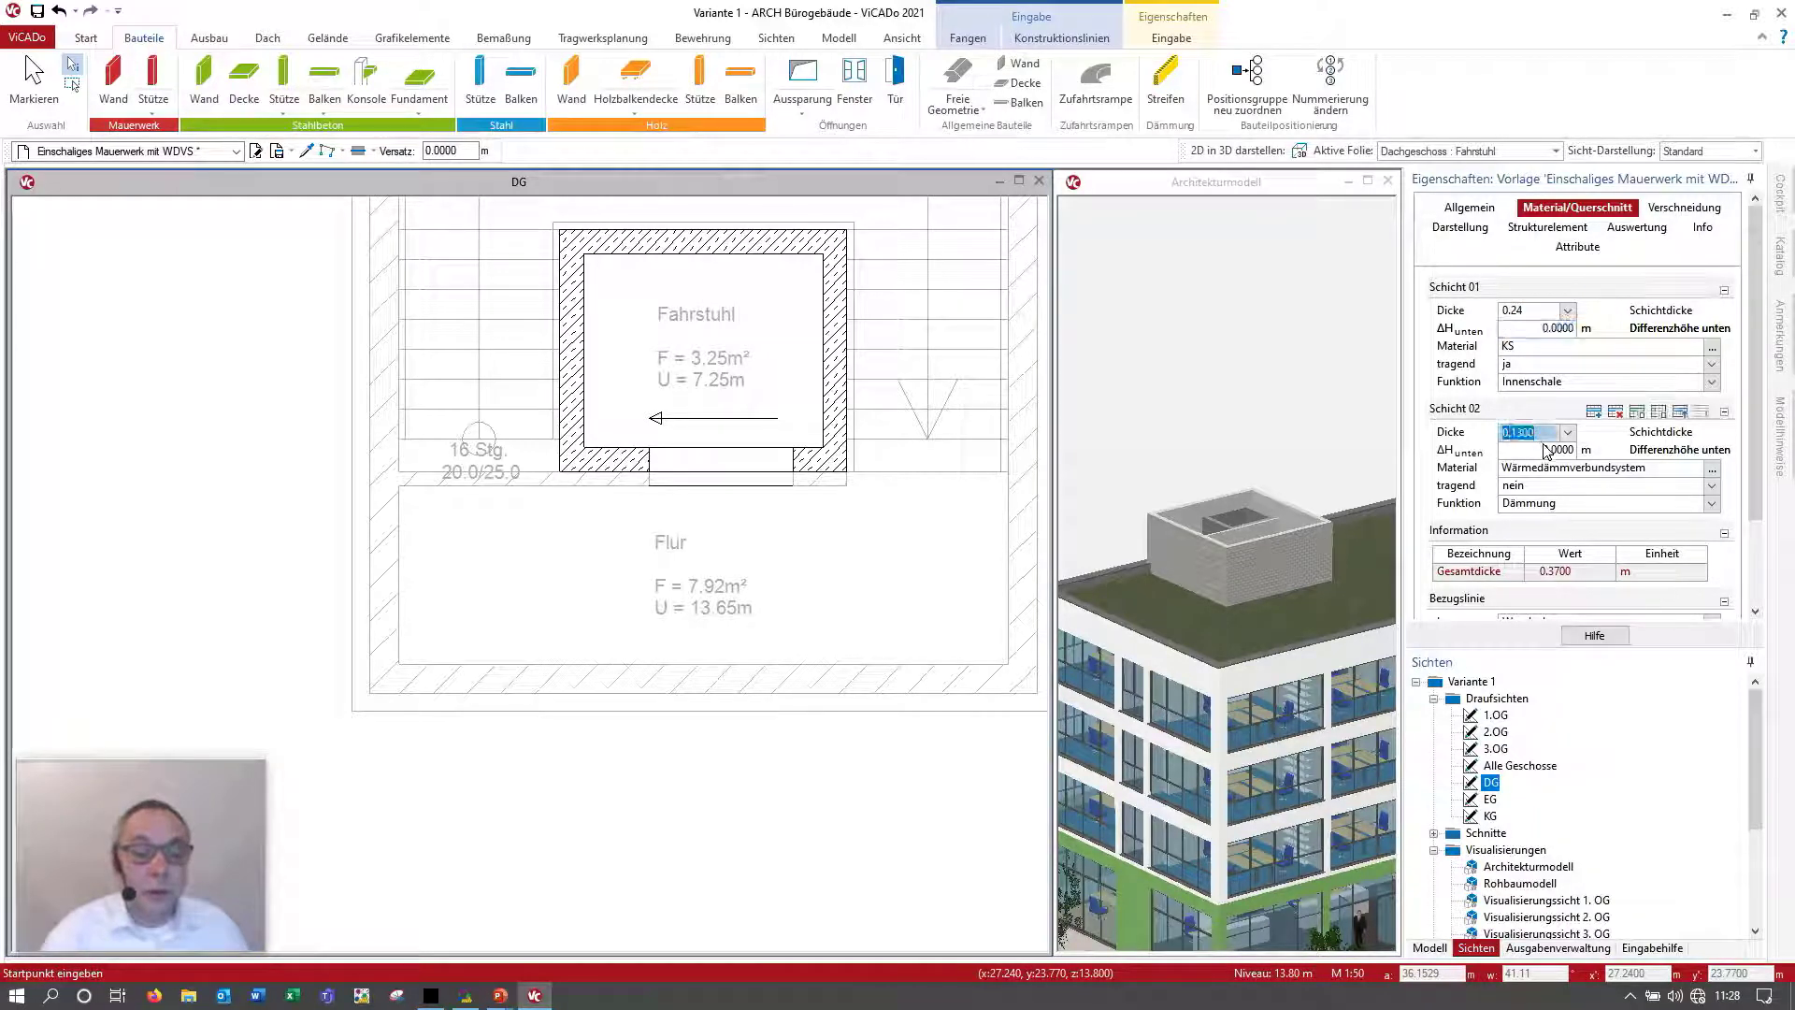
text(0.)
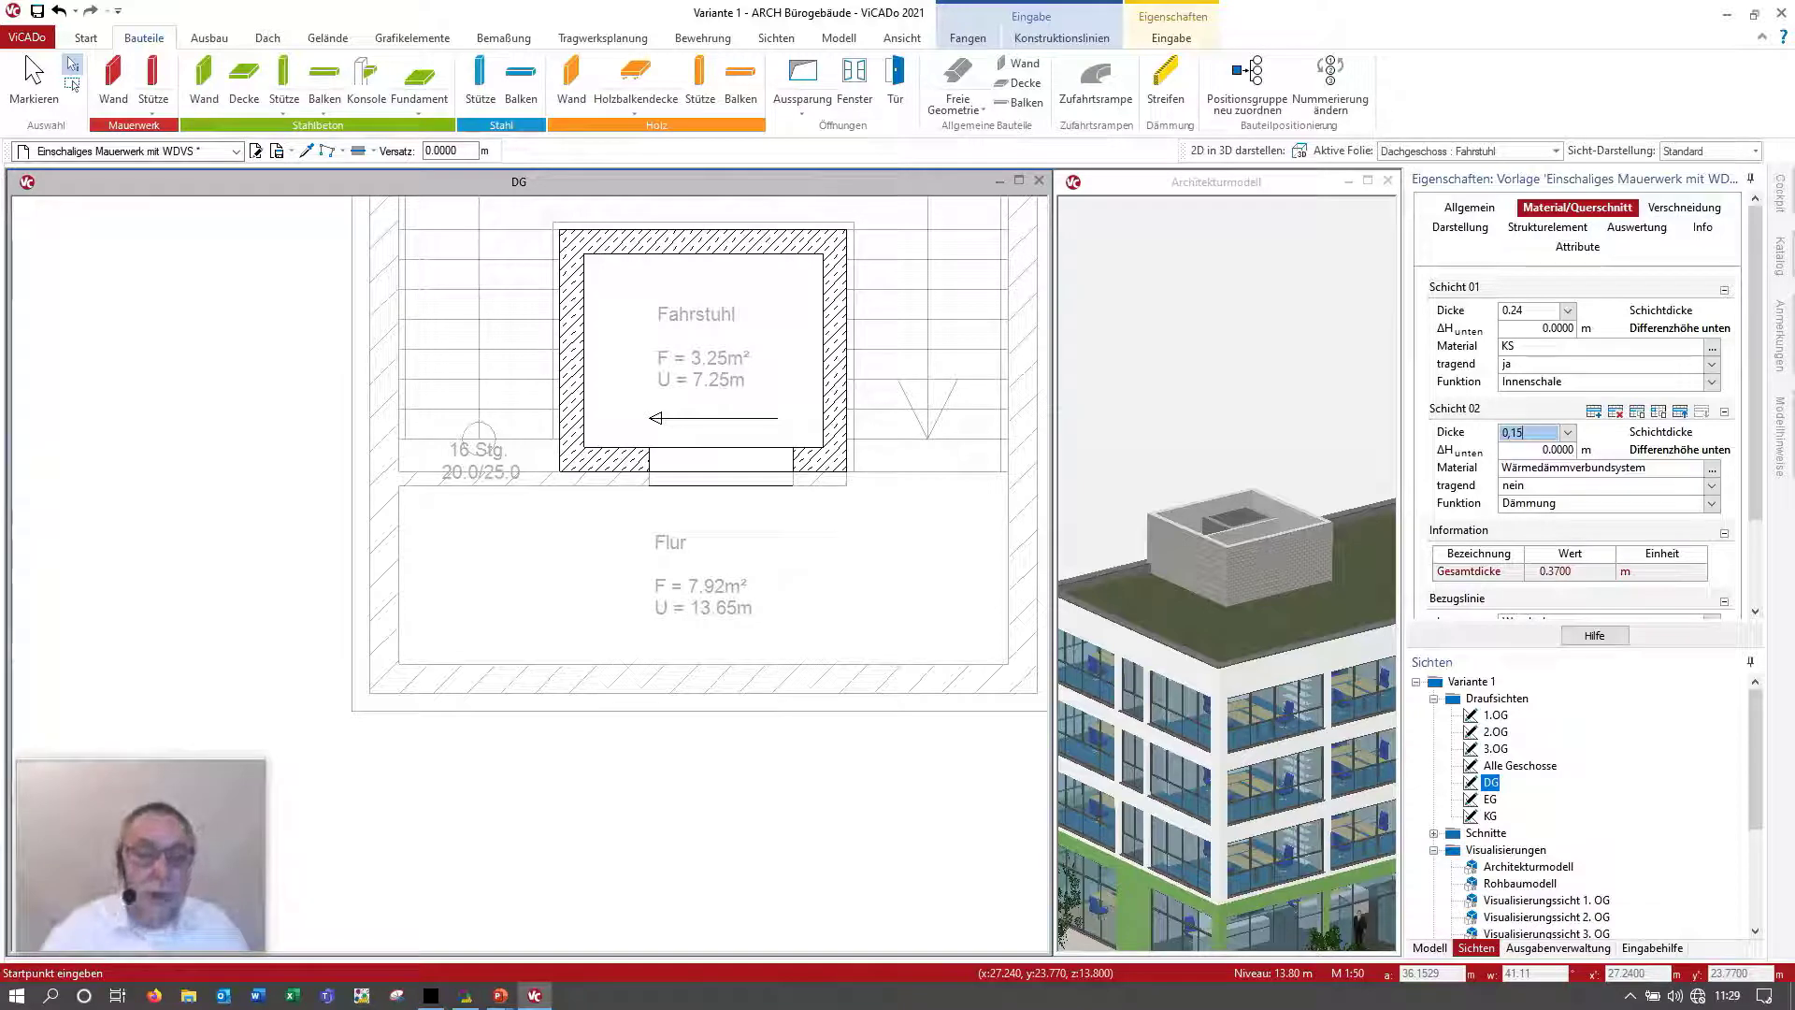
click(1546, 571)
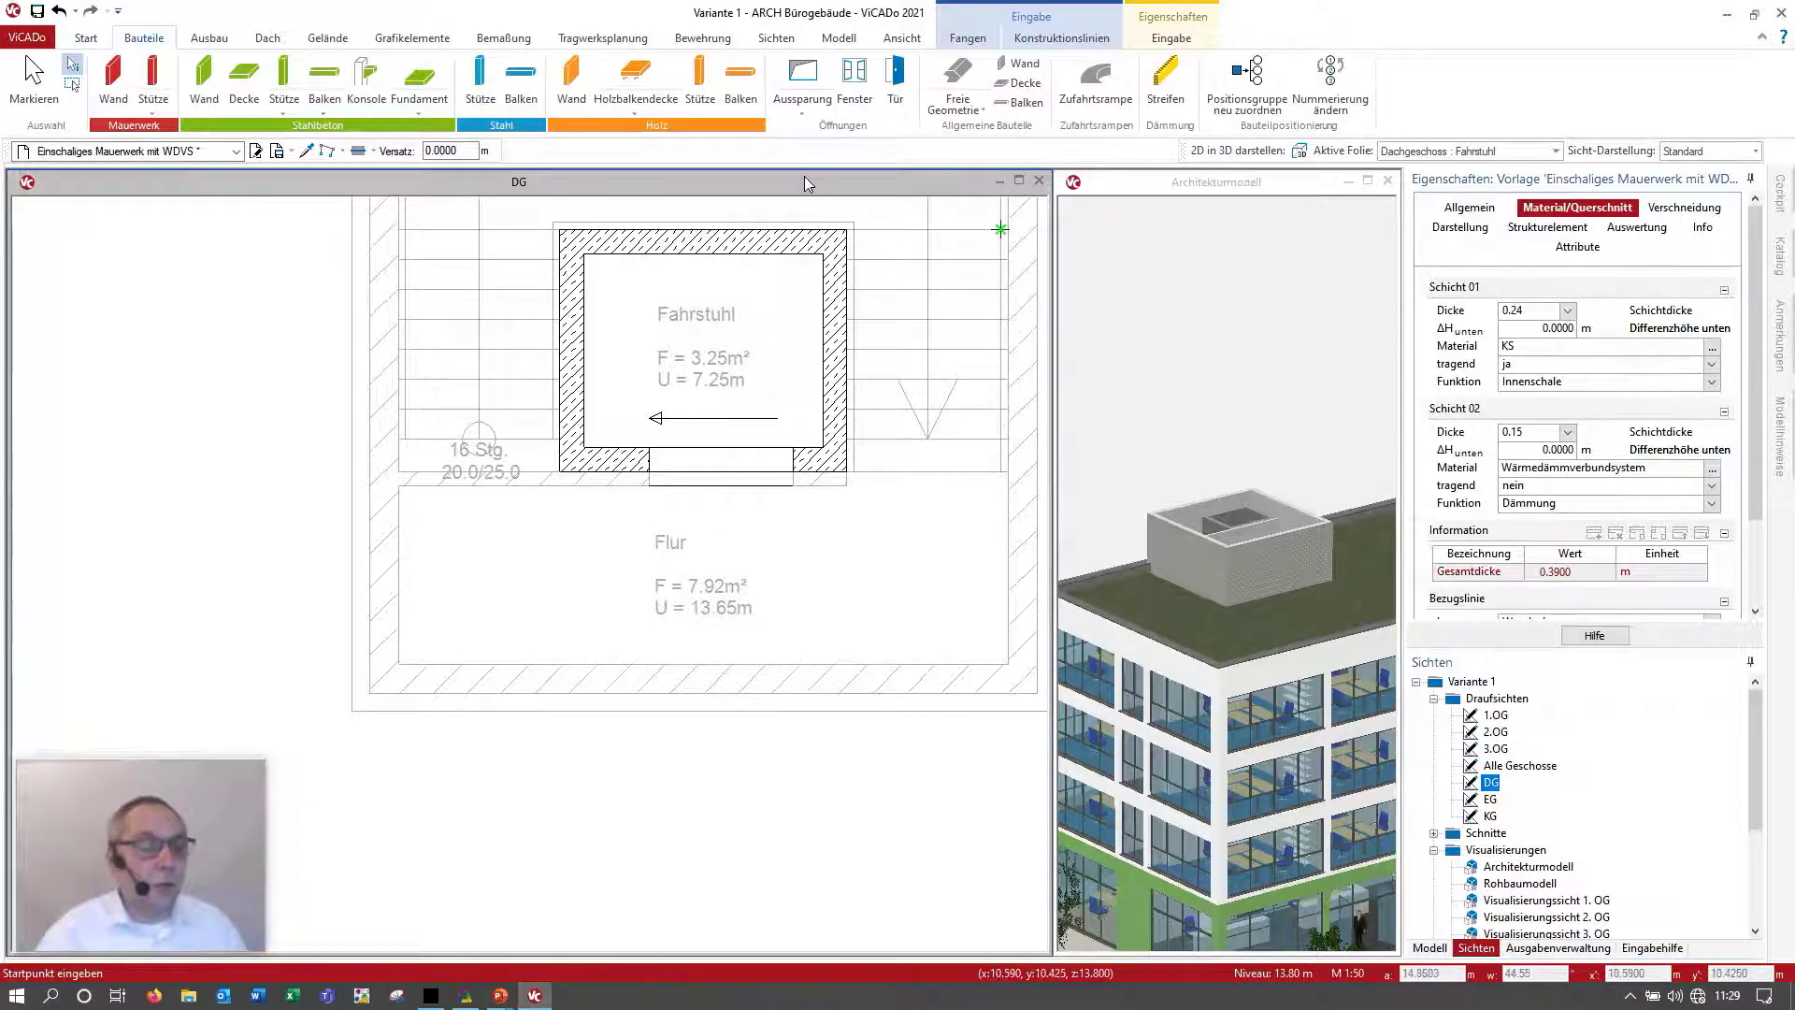
Step: Set 'Dachgeschoss : Bauteile' as active layer and list the wall input methods
middle_drag(790, 288, 722, 542)
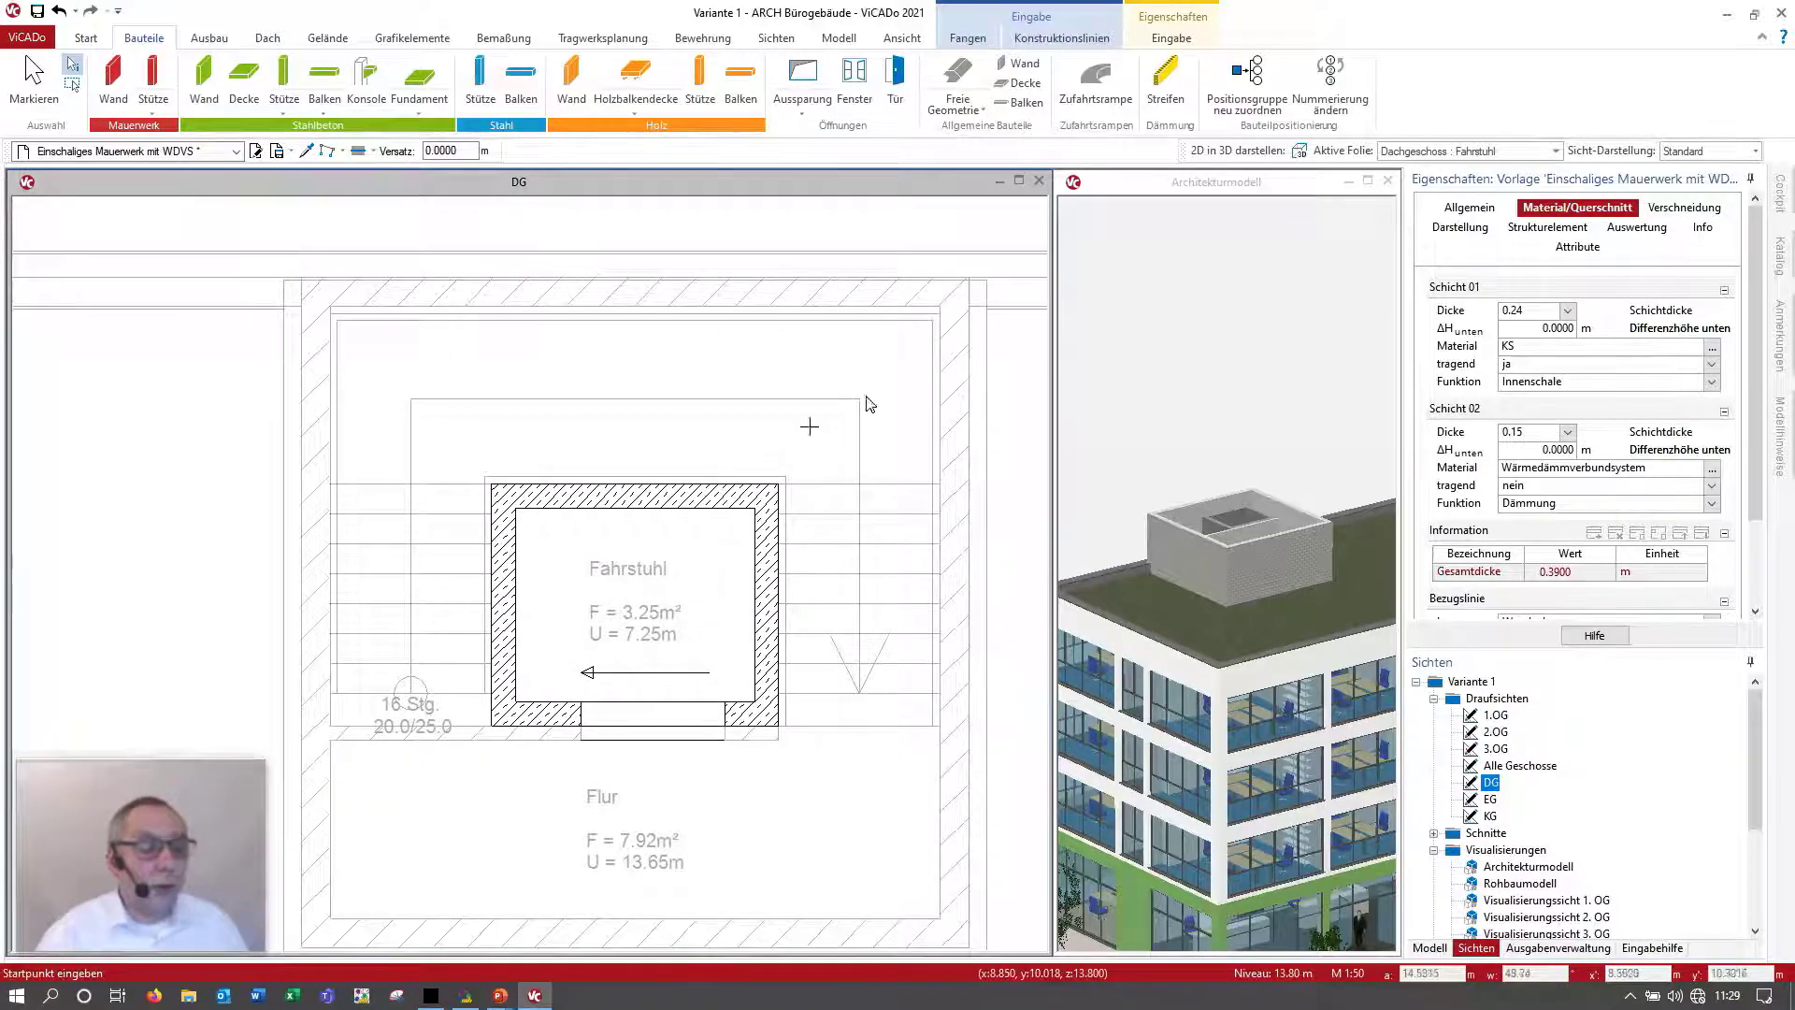
click(1448, 153)
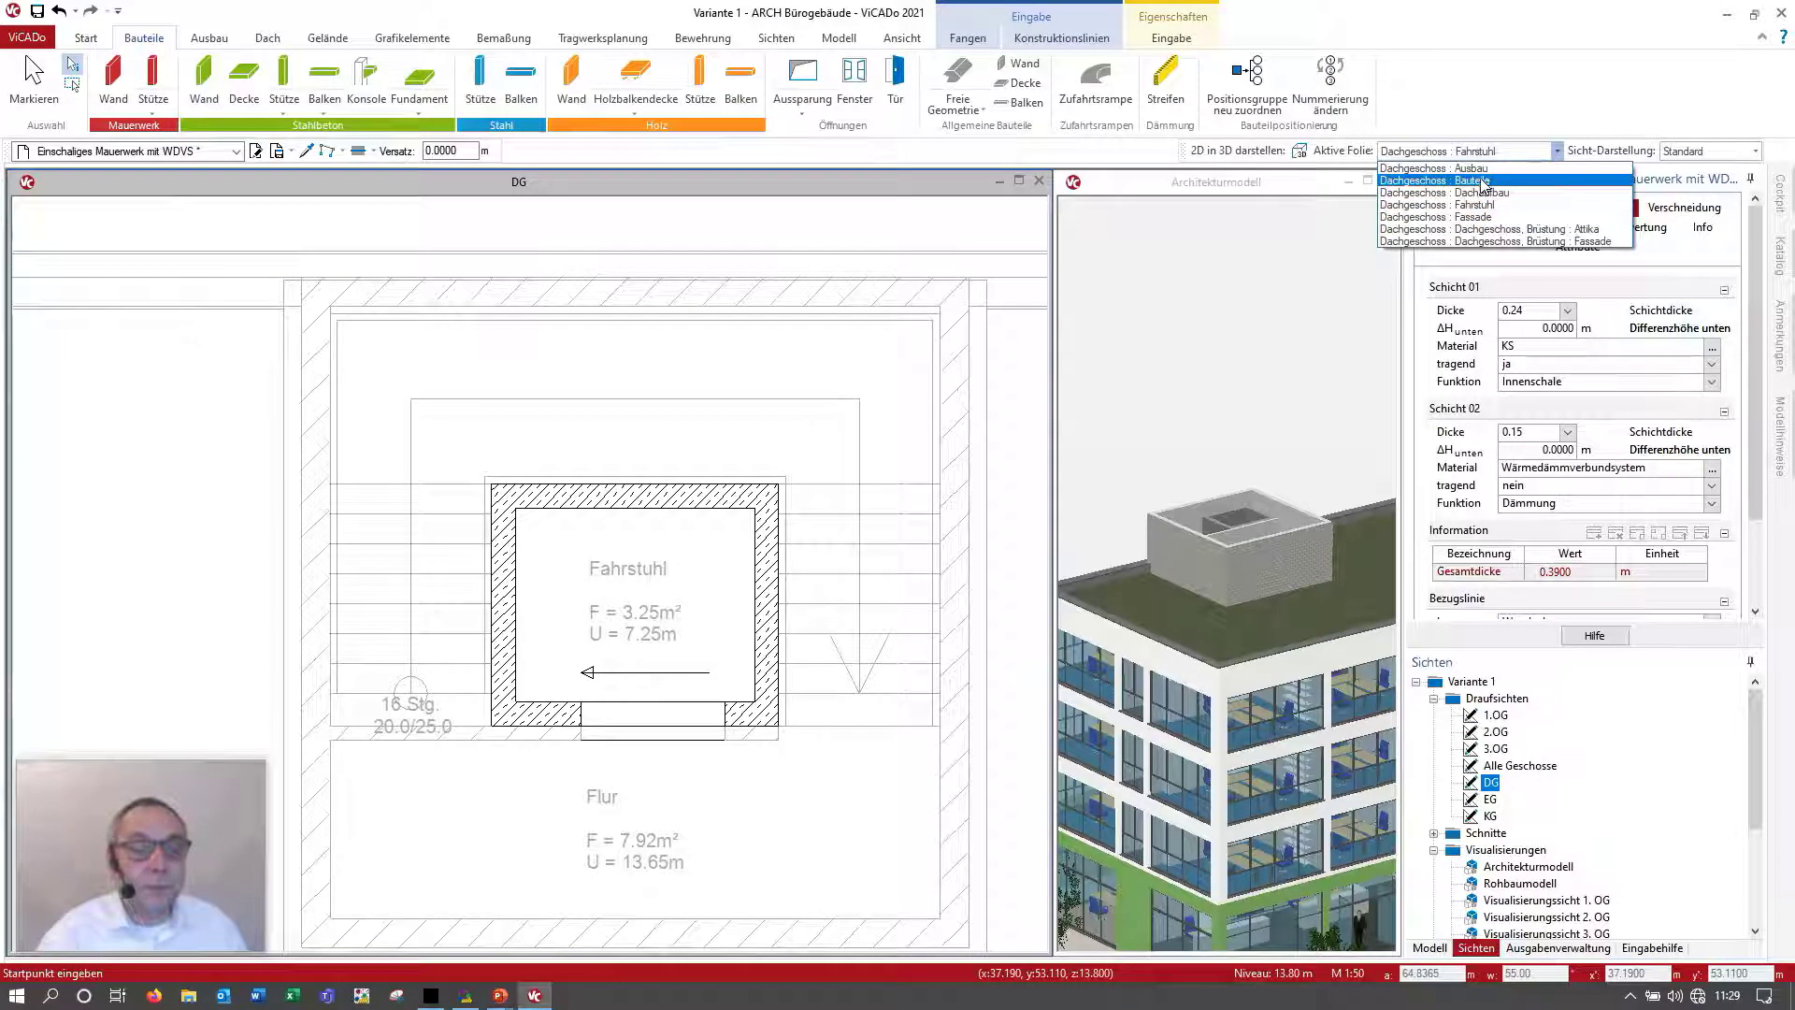
click(1483, 185)
middle_drag(476, 320, 647, 232)
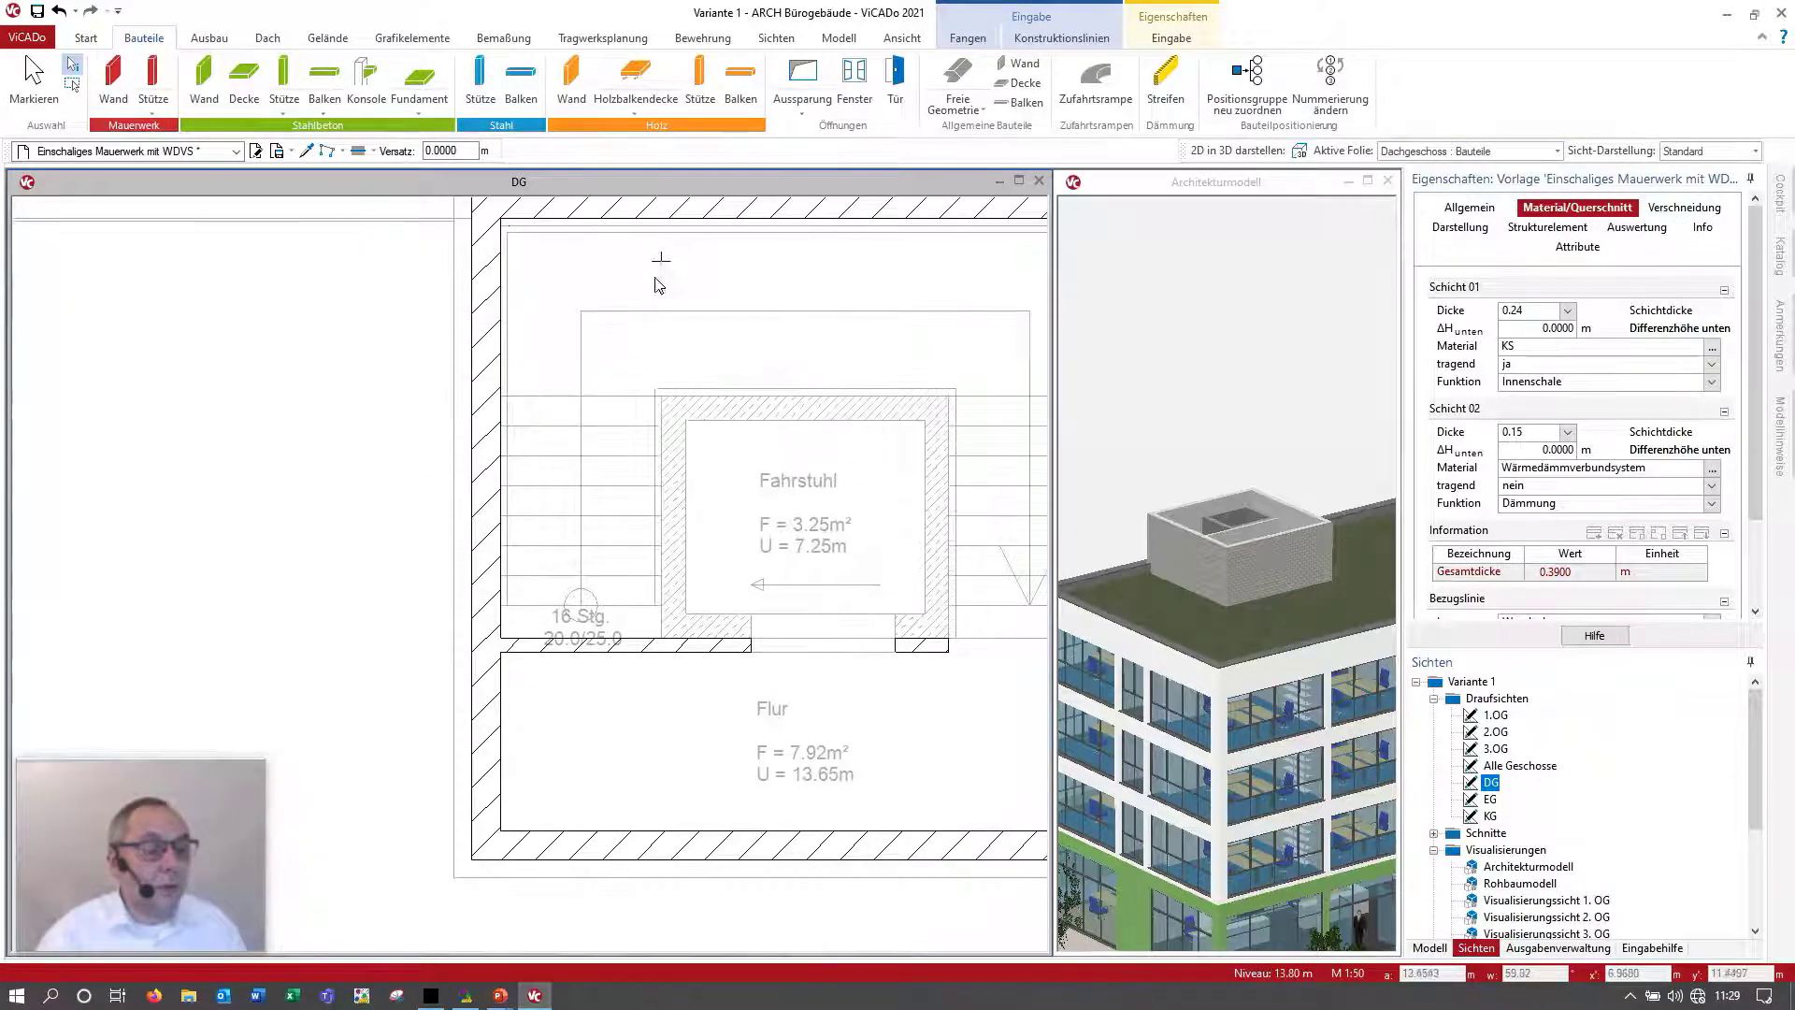
click(341, 154)
click(343, 153)
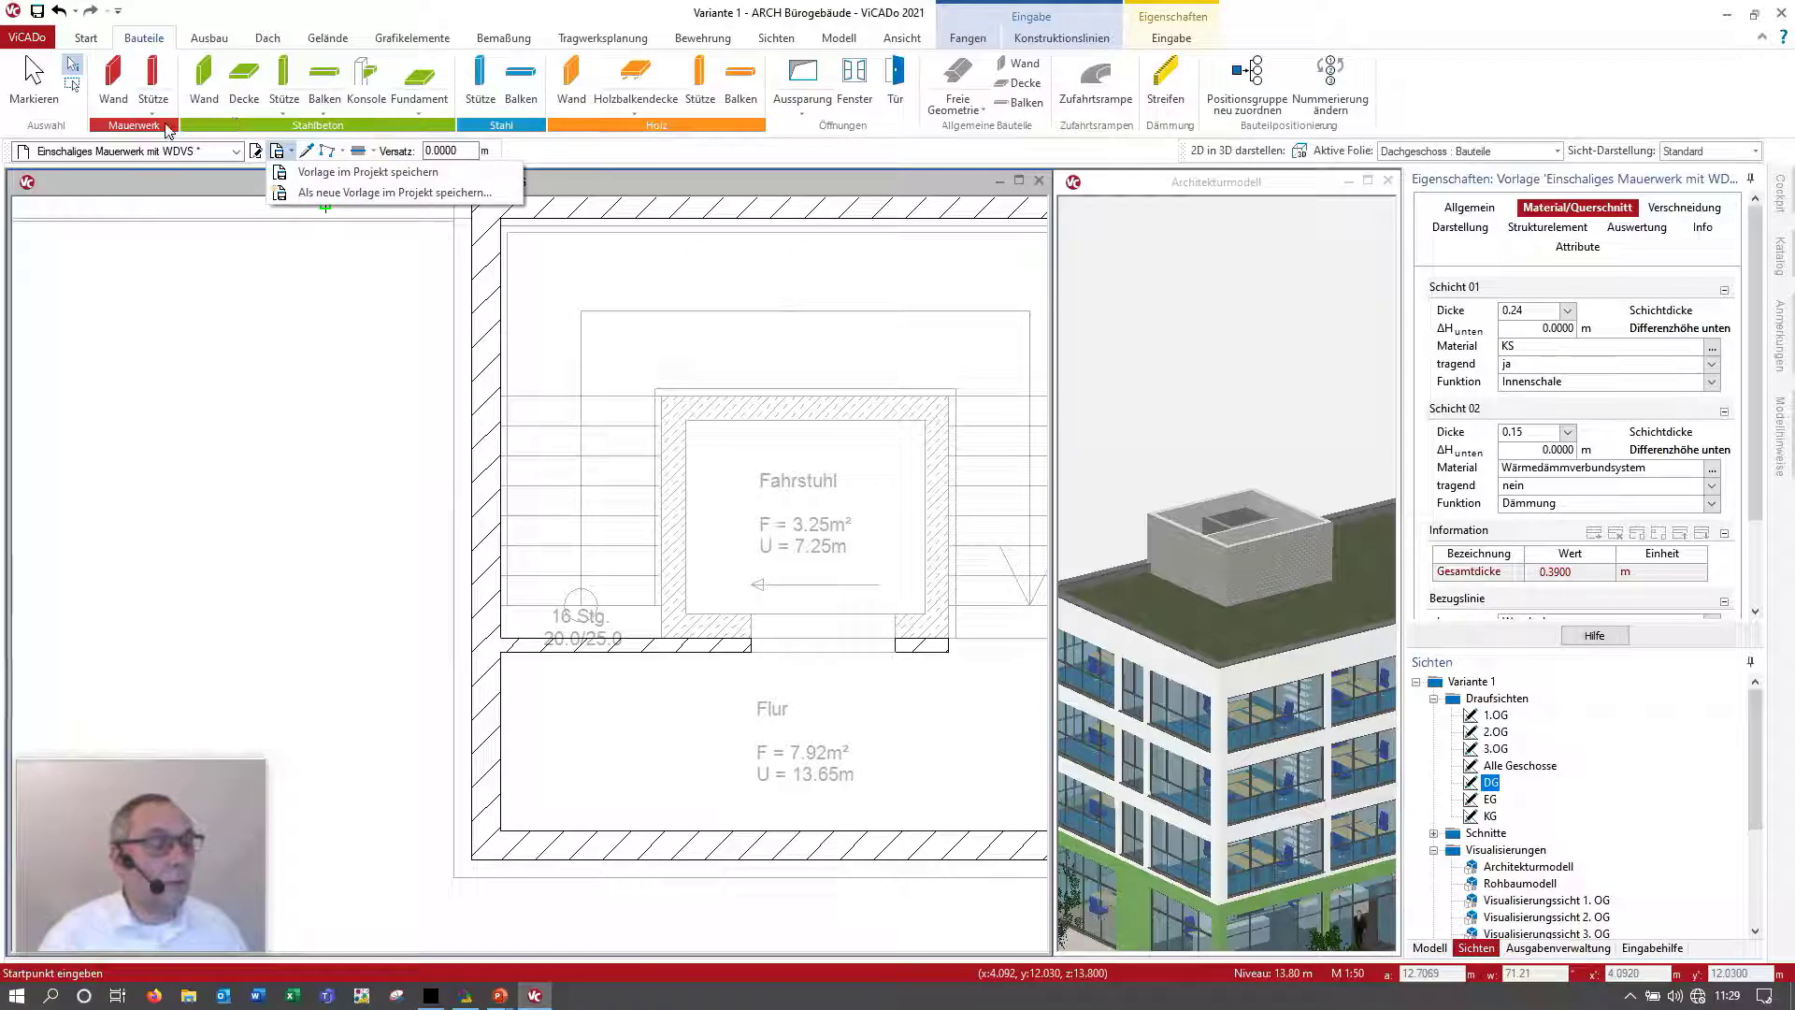
mouse_move(397, 295)
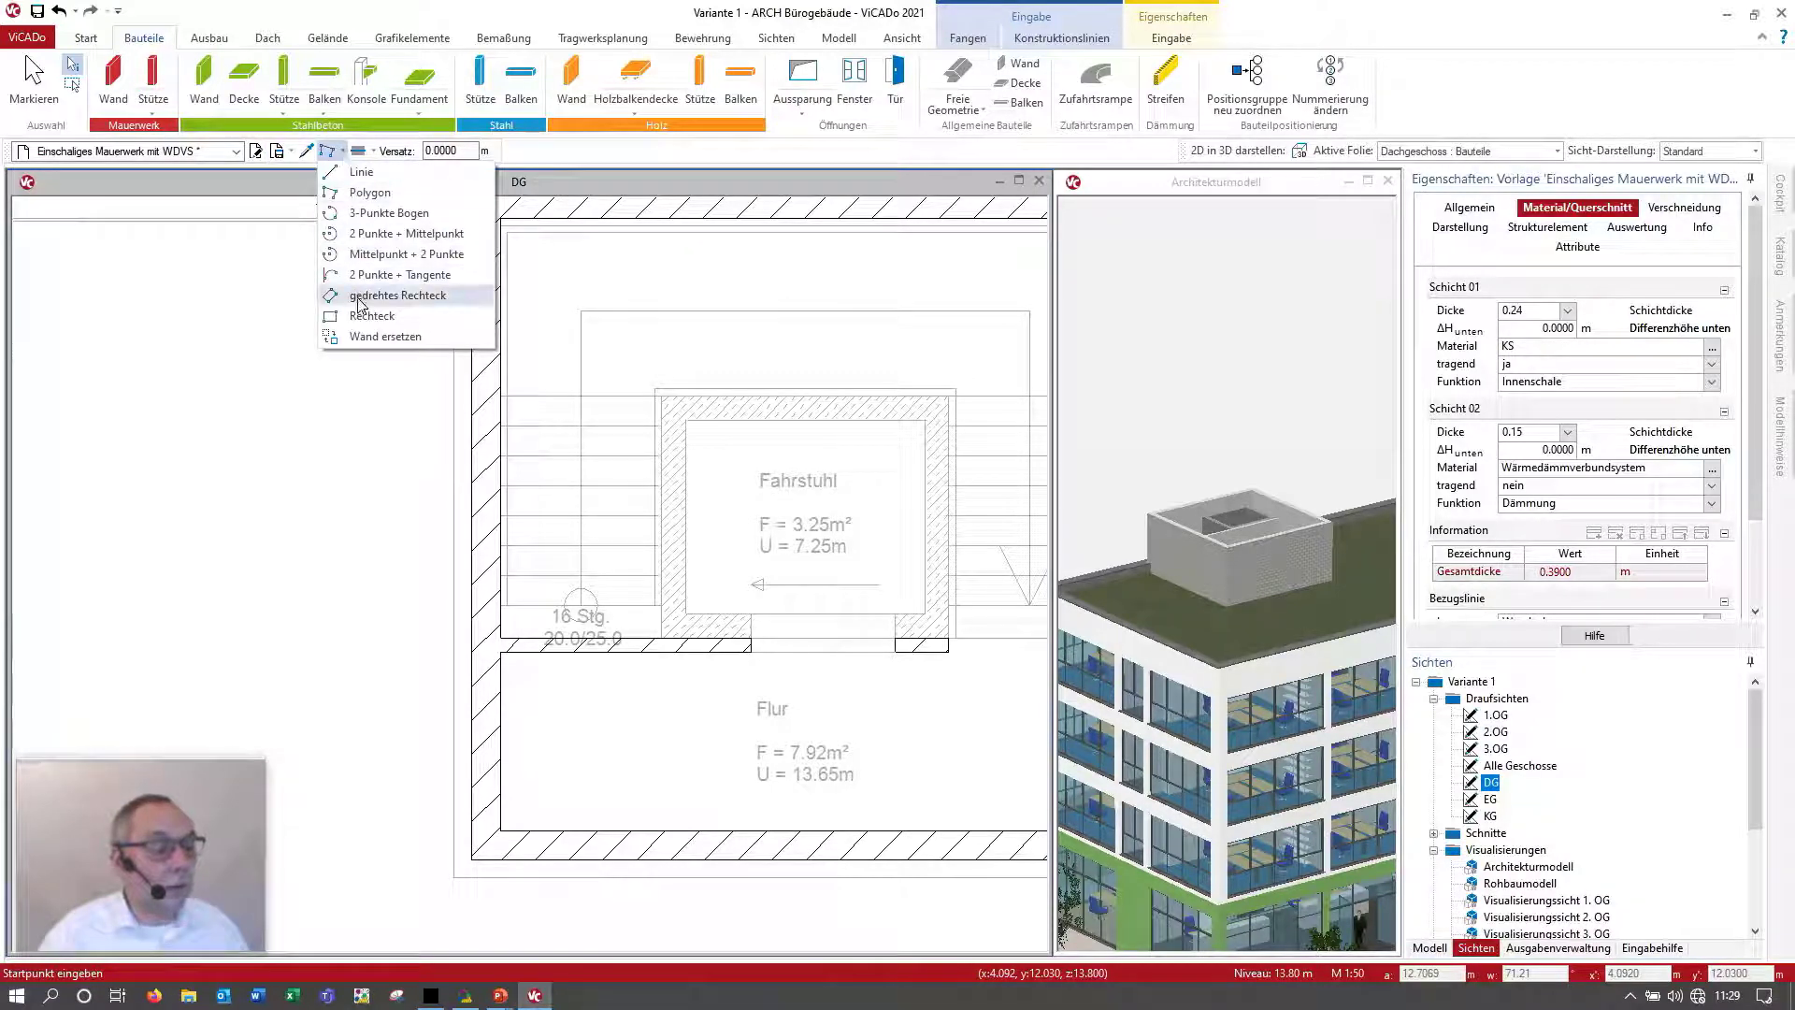
Step: Use 'Wand ersetzen' to turn the left, right and bottom roof-storey walls into WDVS walls
click(366, 337)
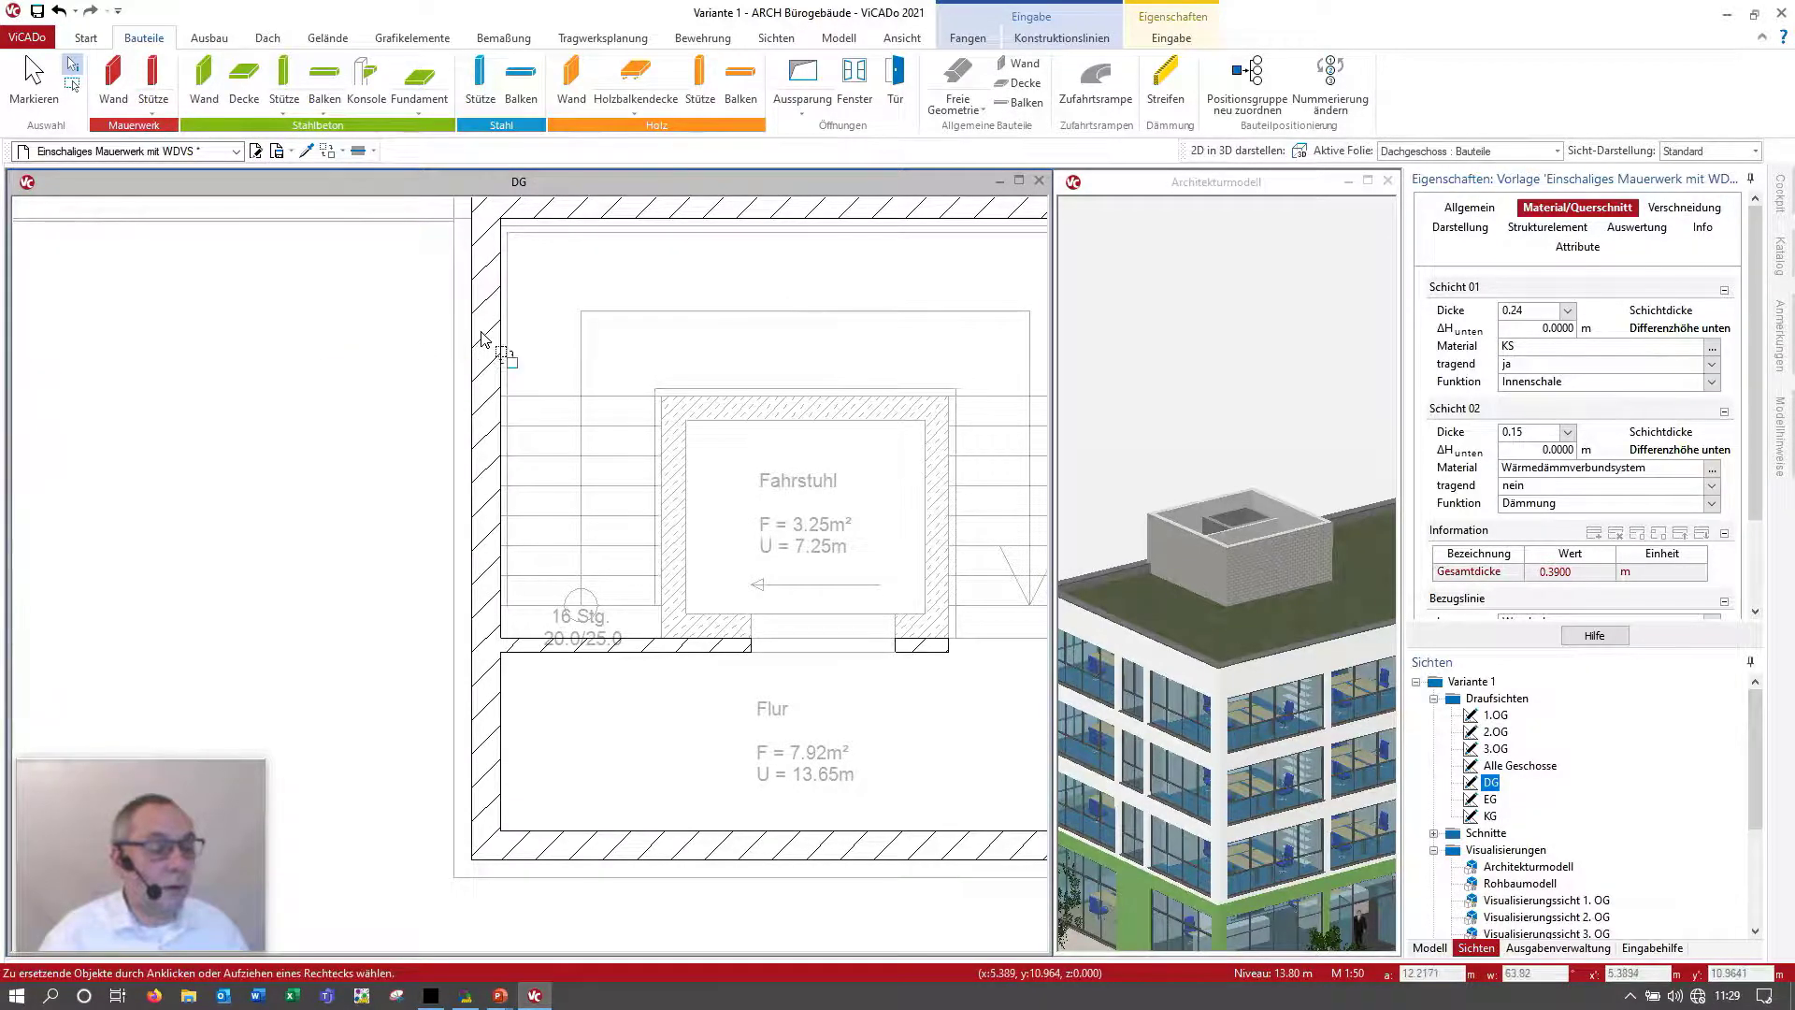
click(482, 338)
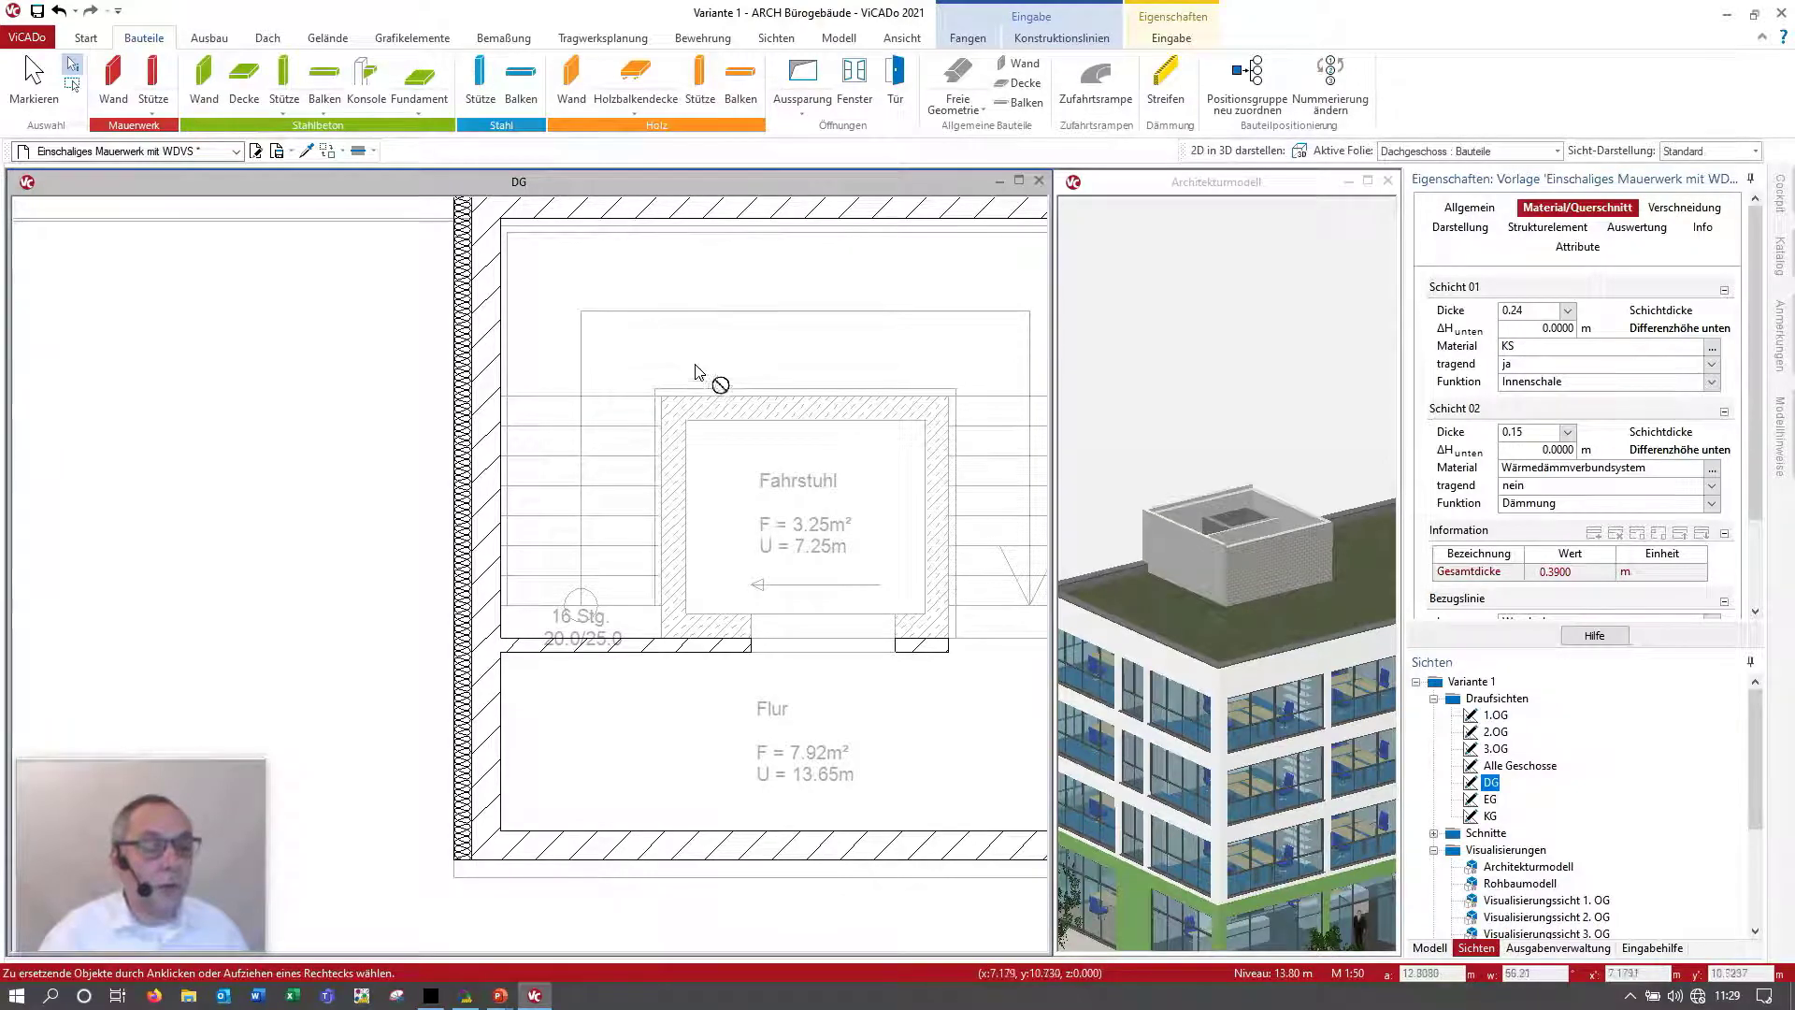
scroll(694, 374, down, 1)
scroll(856, 384, up, 1)
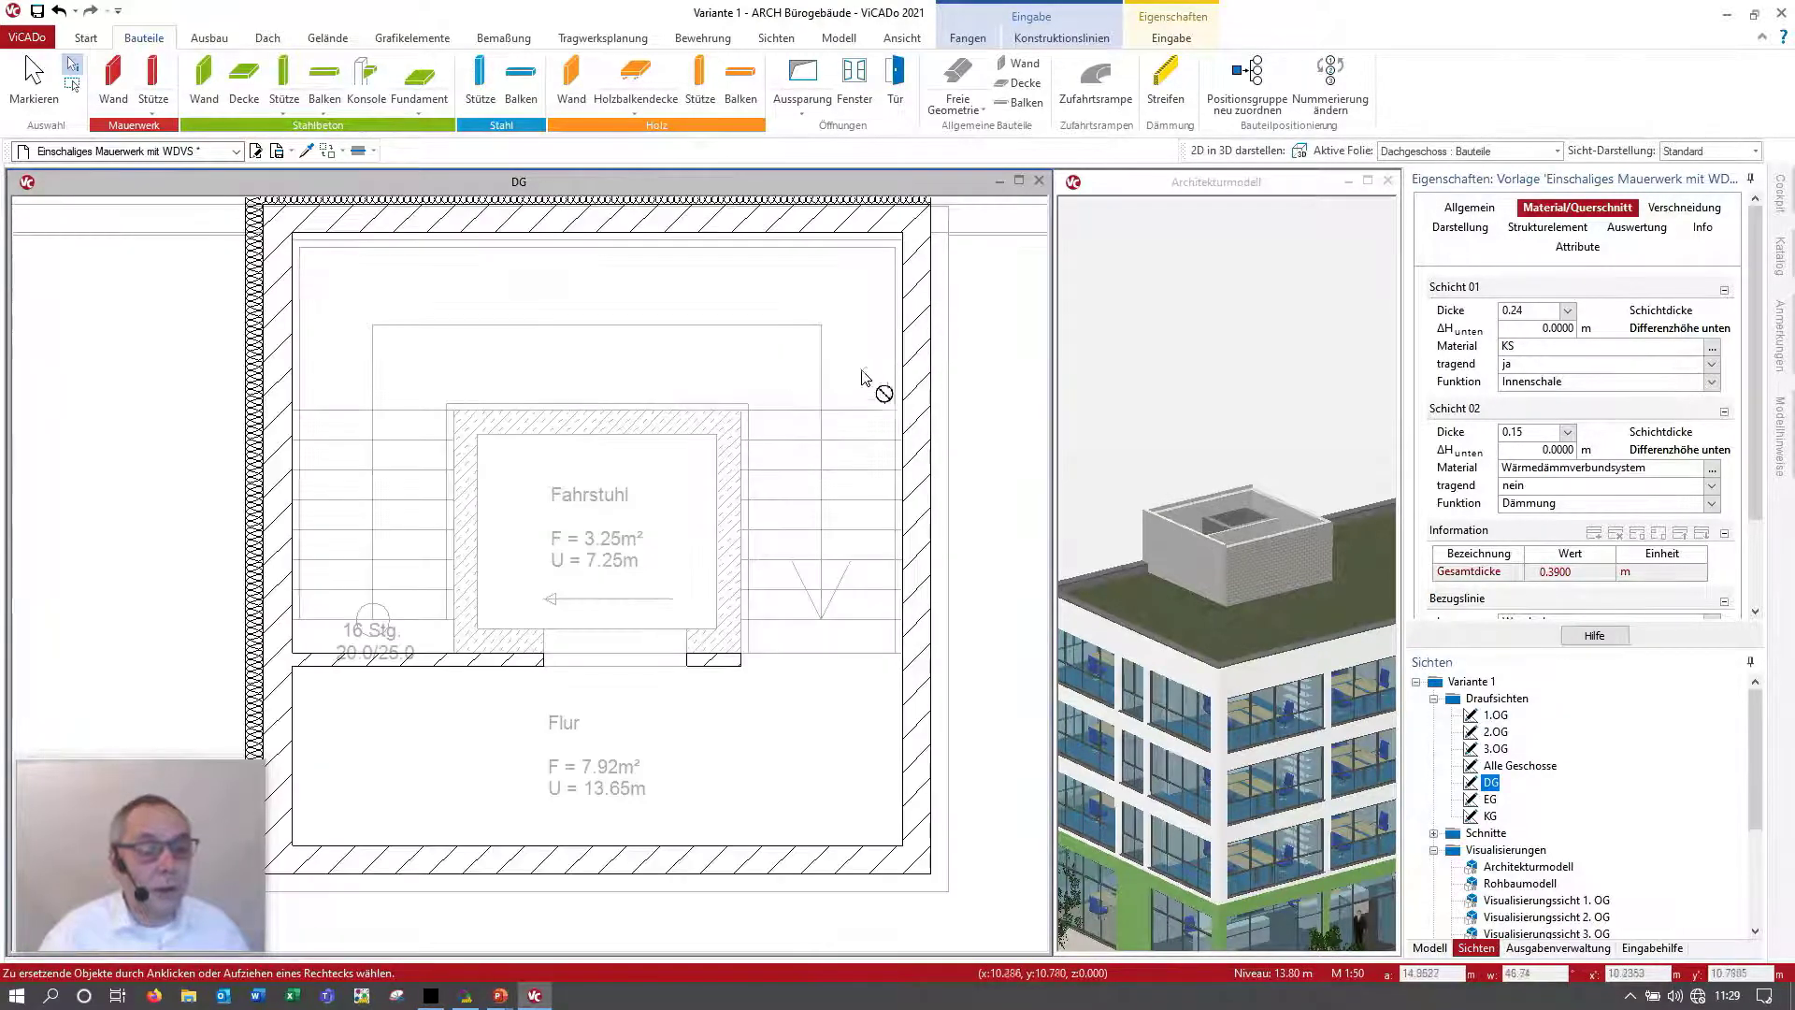
click(920, 384)
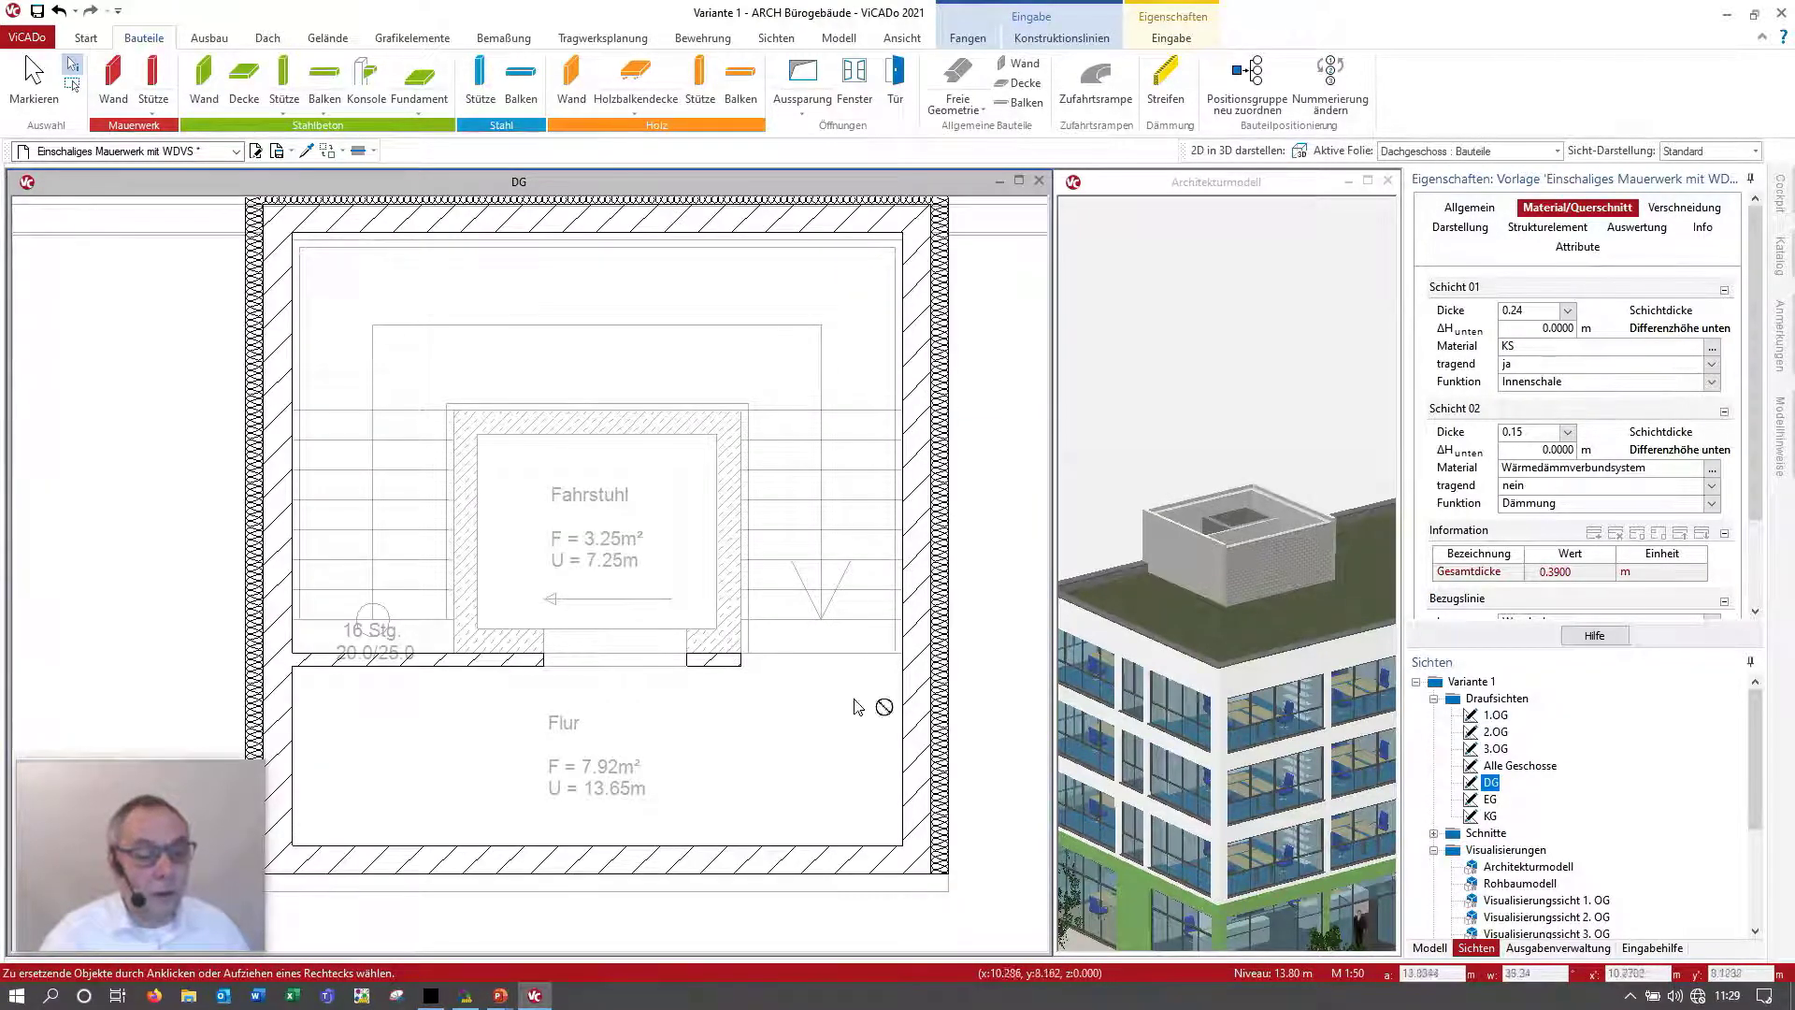
click(848, 858)
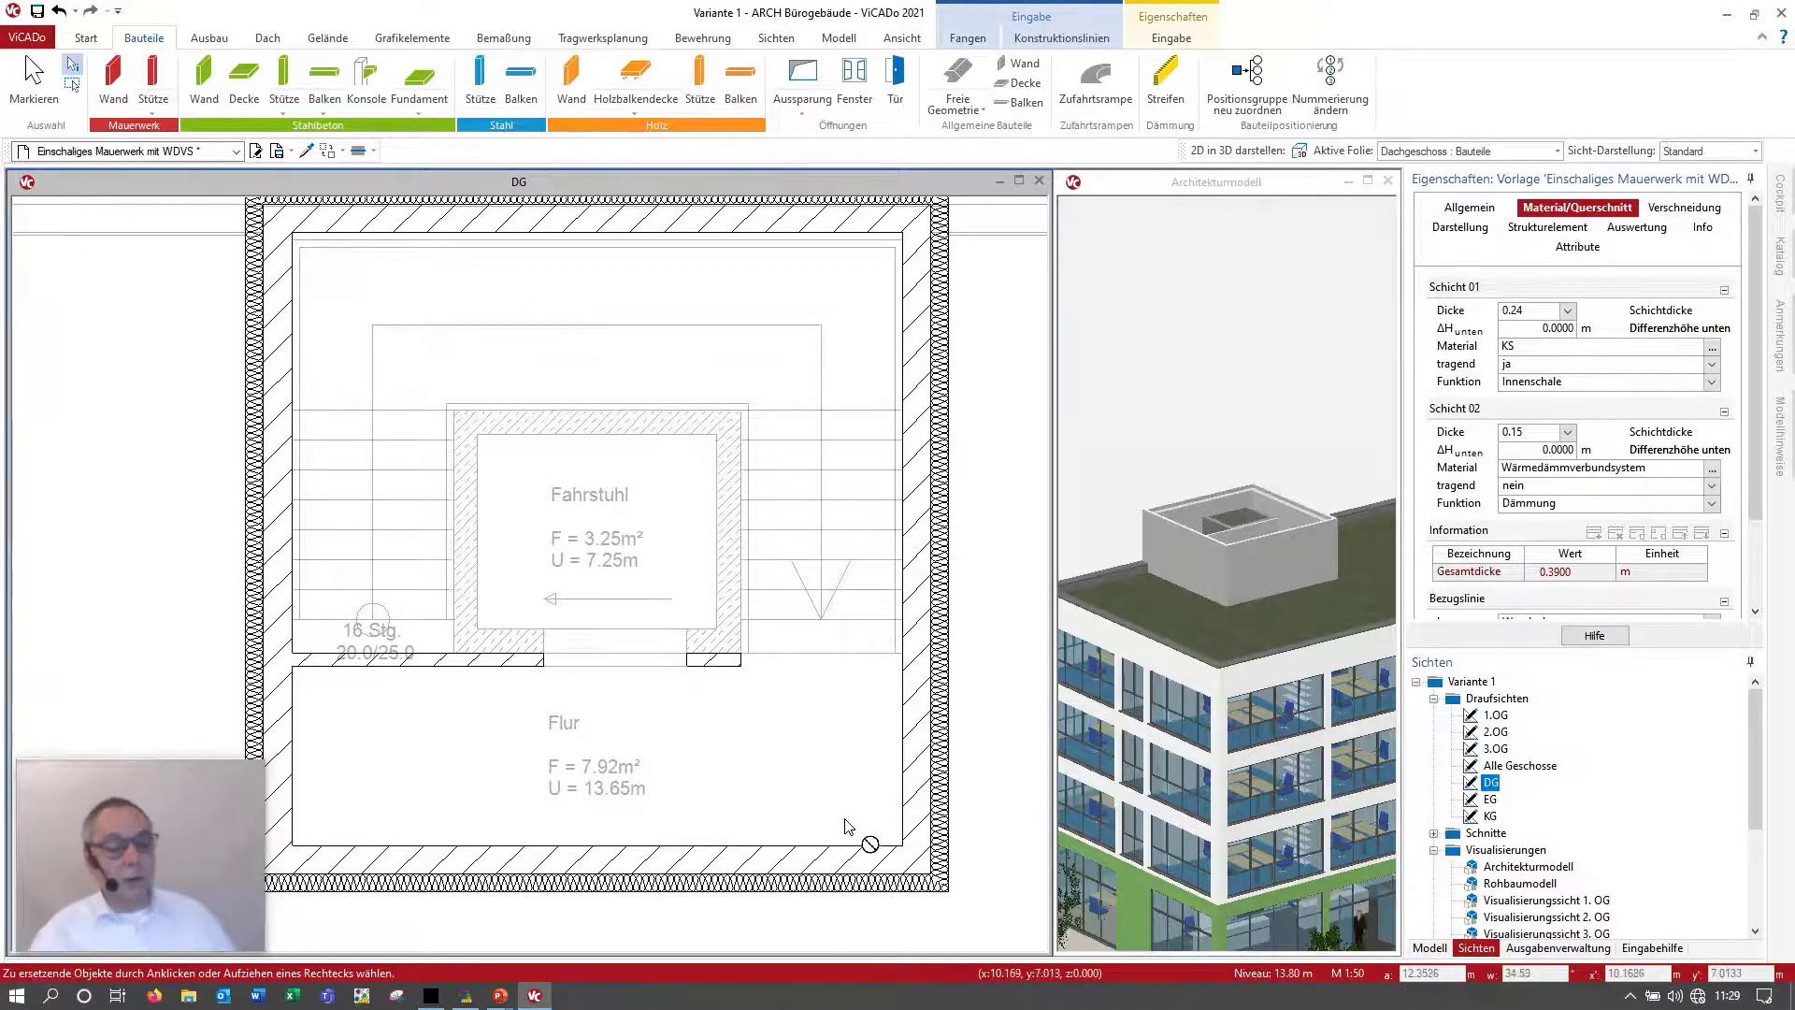
key(Escape)
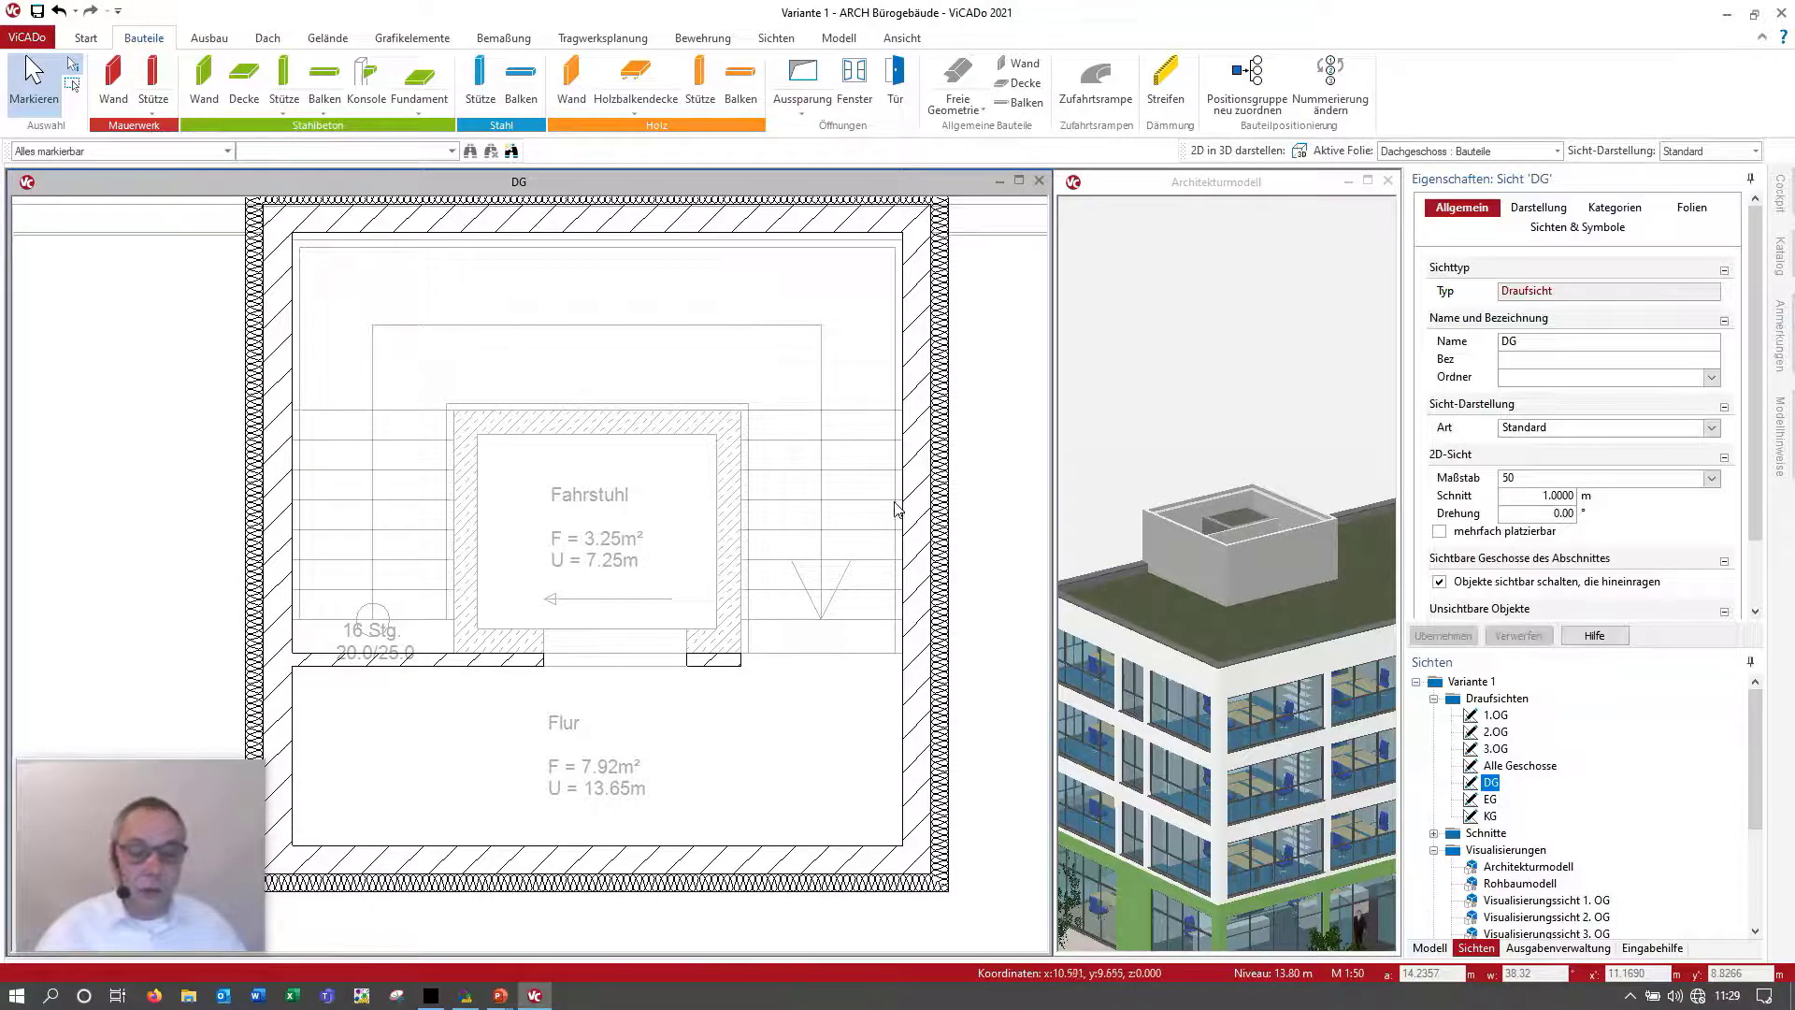
scroll(840, 487, down, 2)
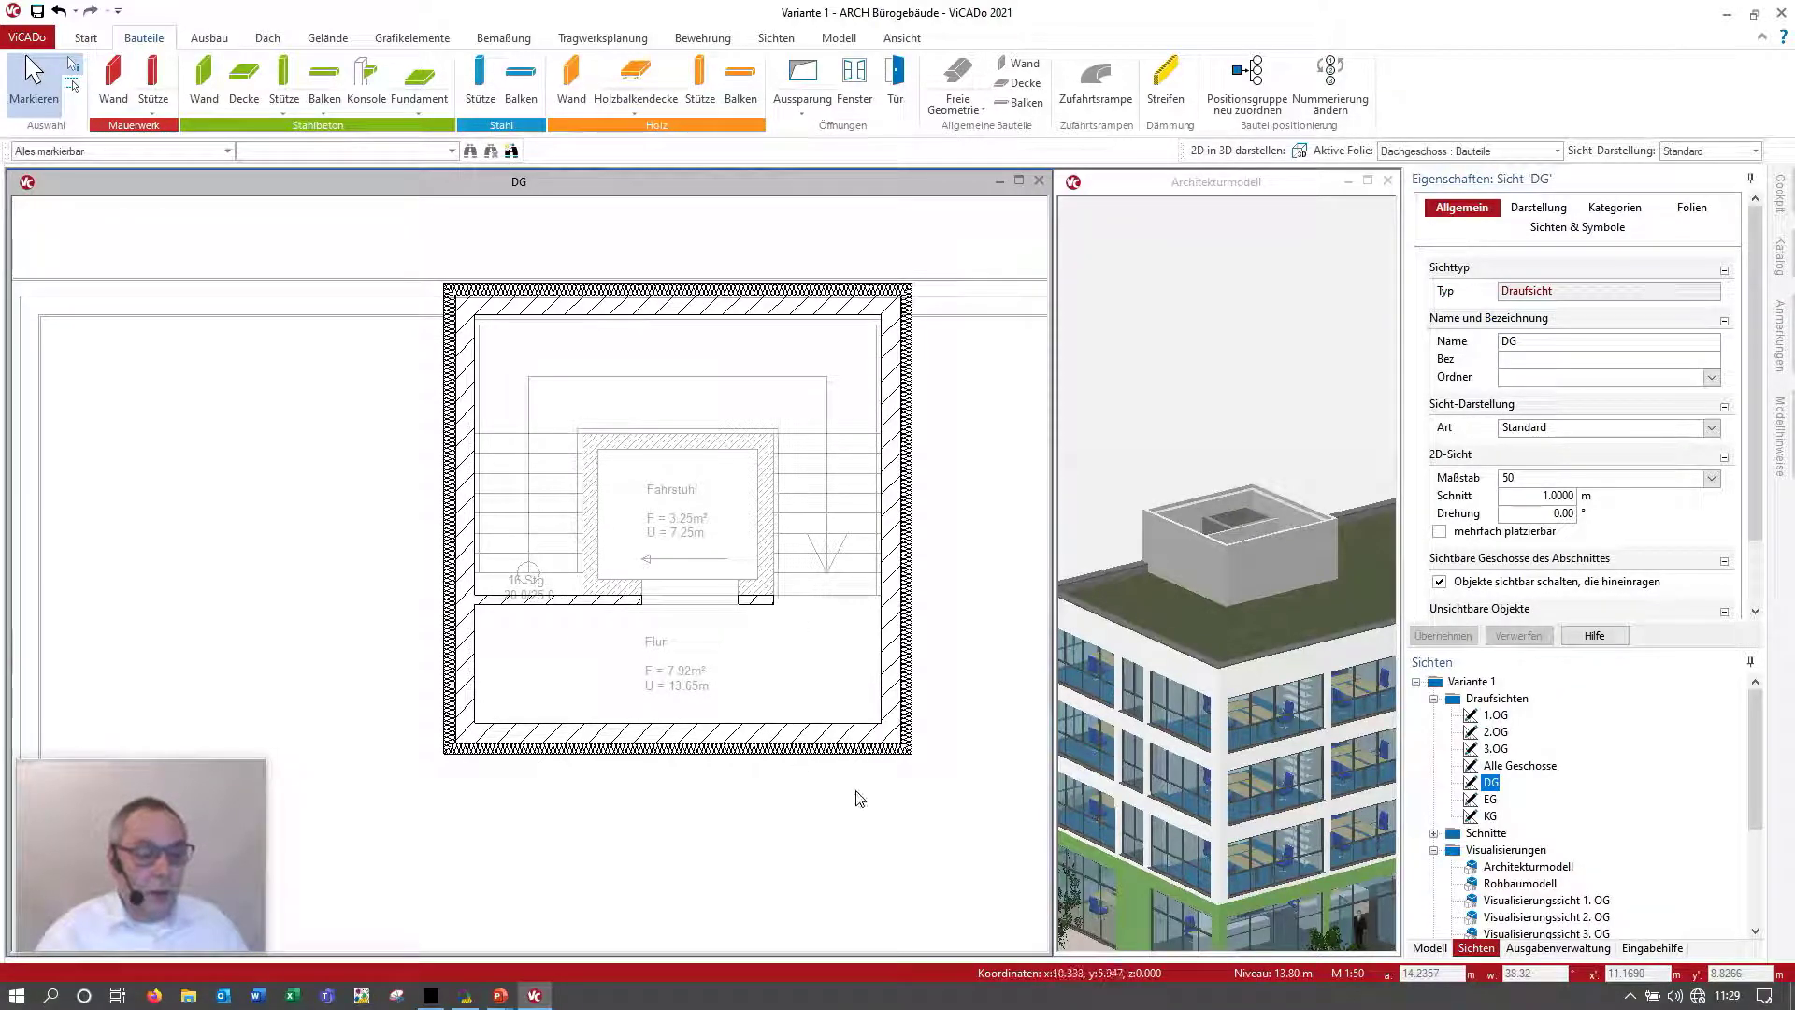
scroll(1333, 586, up, 2)
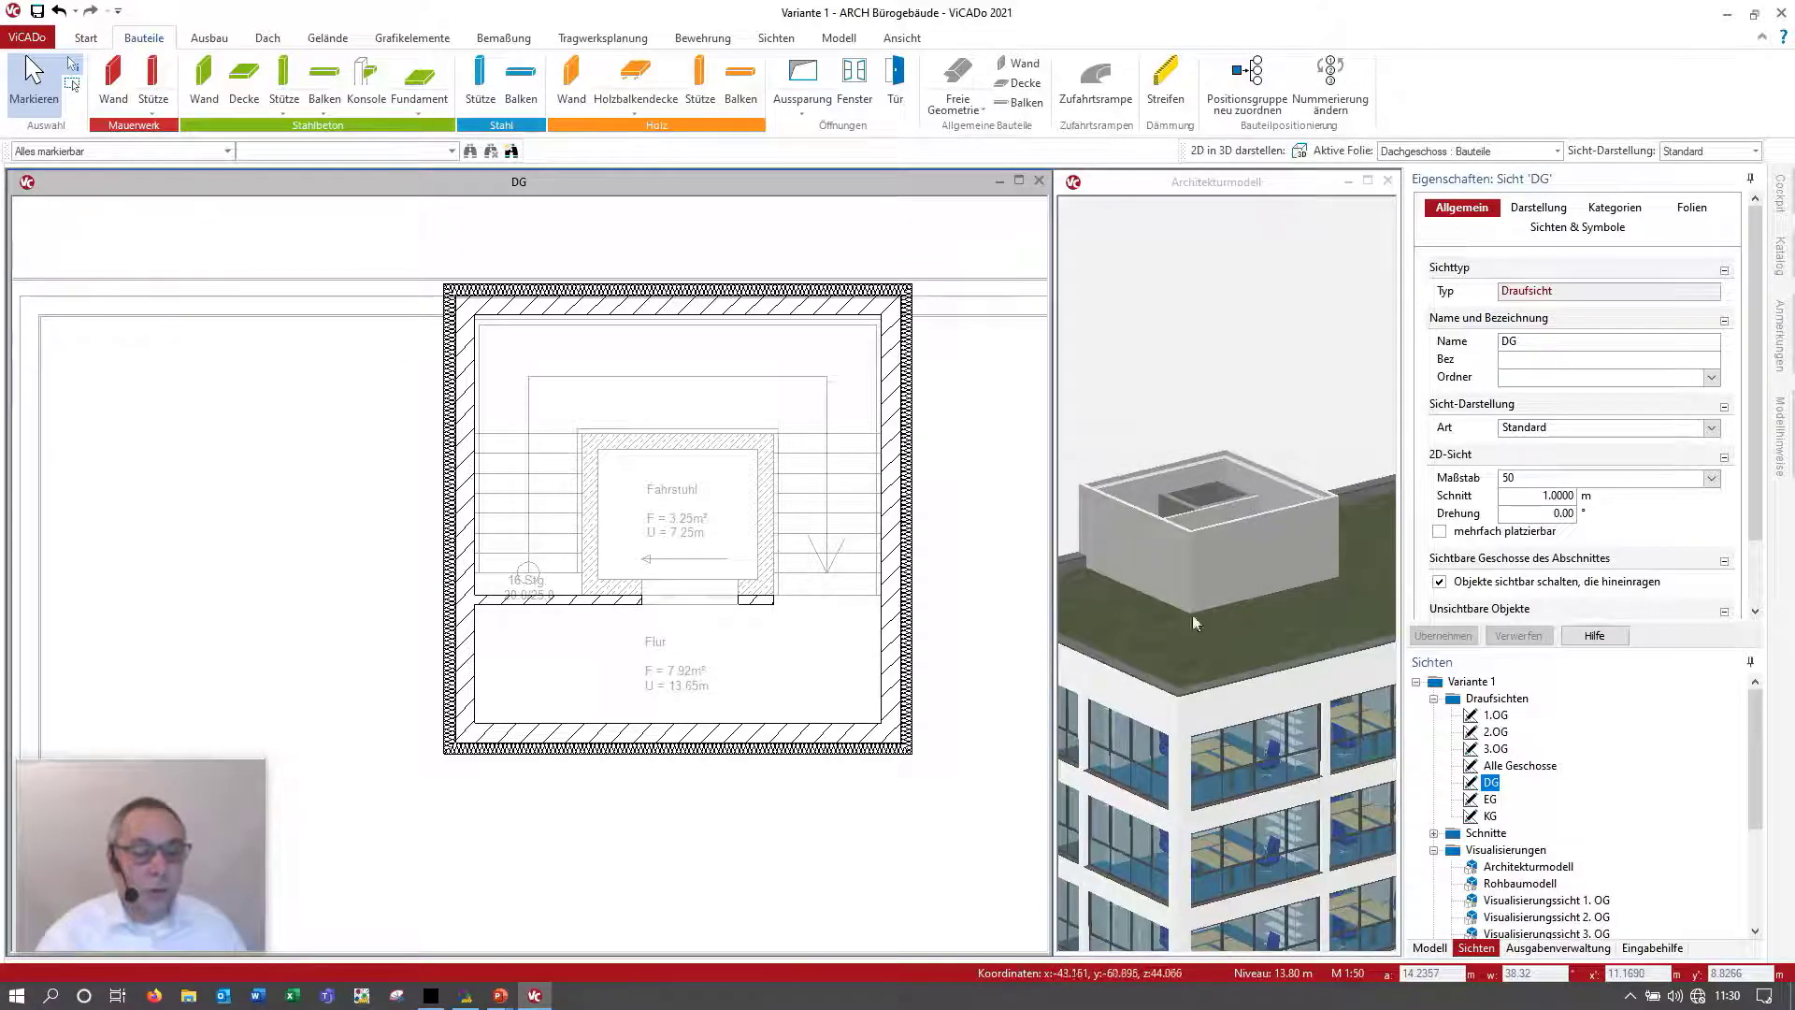
middle_drag(837, 773, 800, 689)
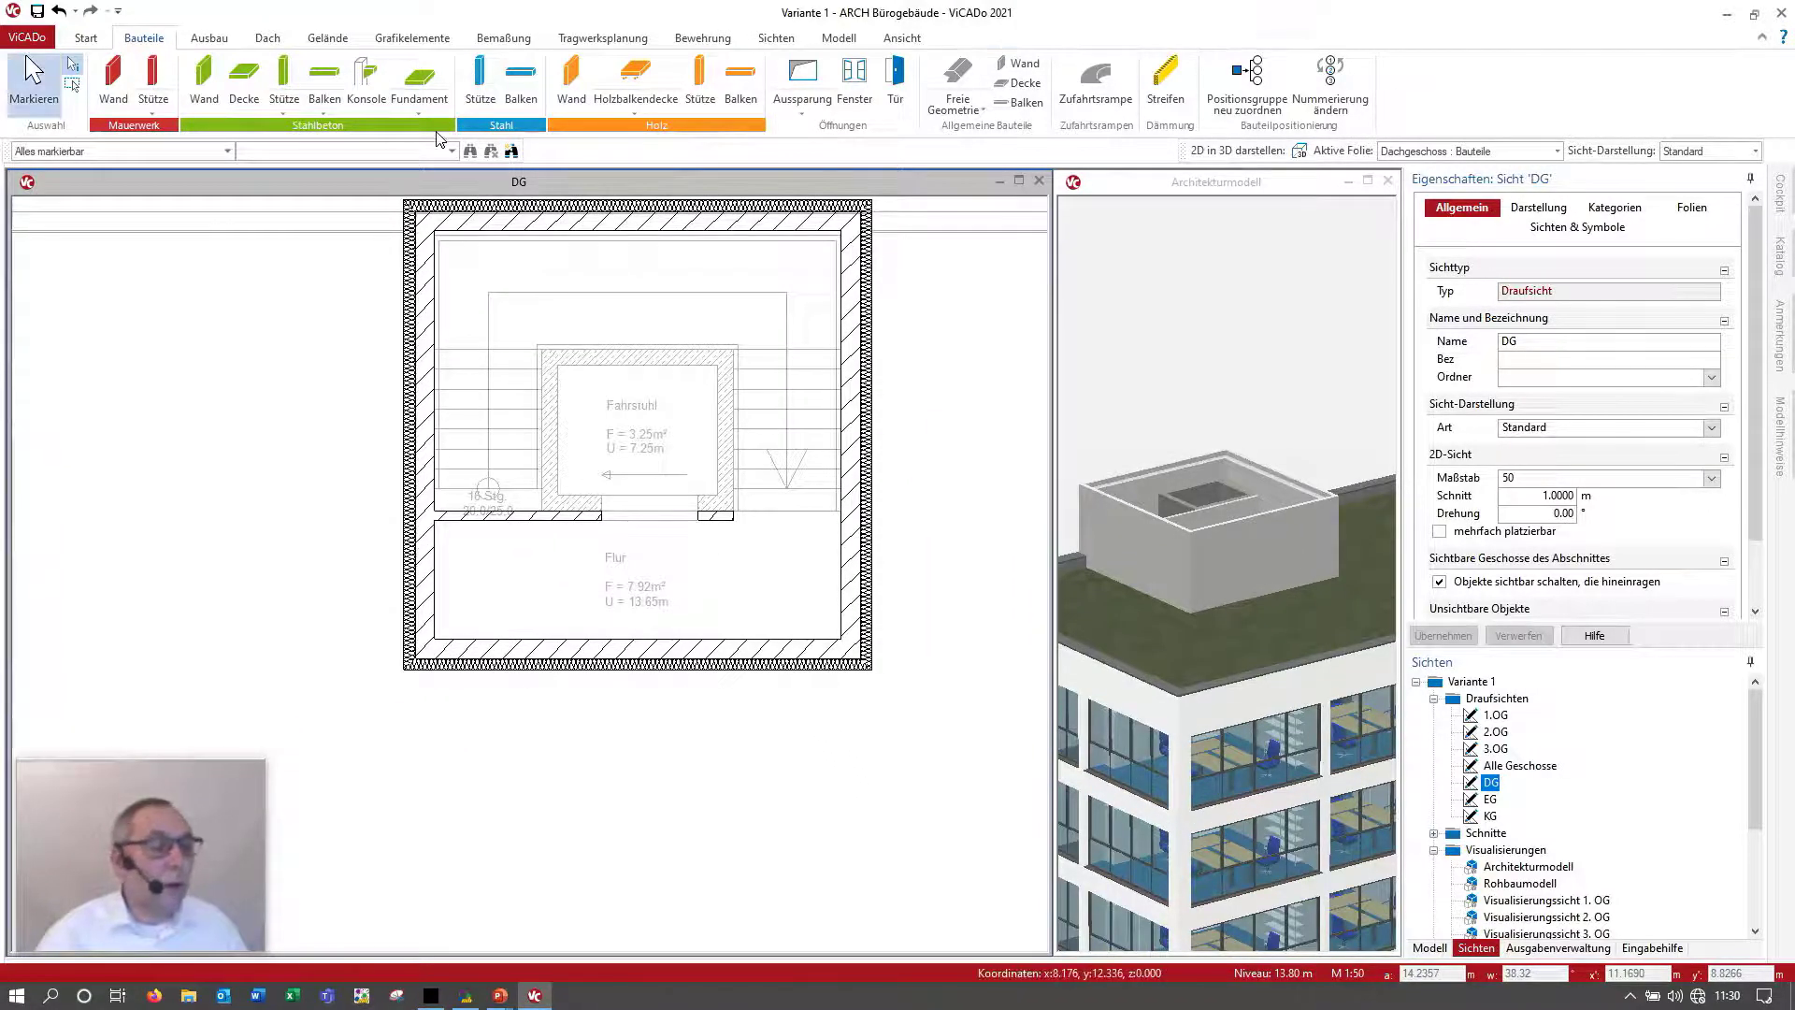
Step: Place a Fenstertür 2flg in the bottom wall 0.25 m from the corner, opening inwards
click(853, 80)
click(181, 159)
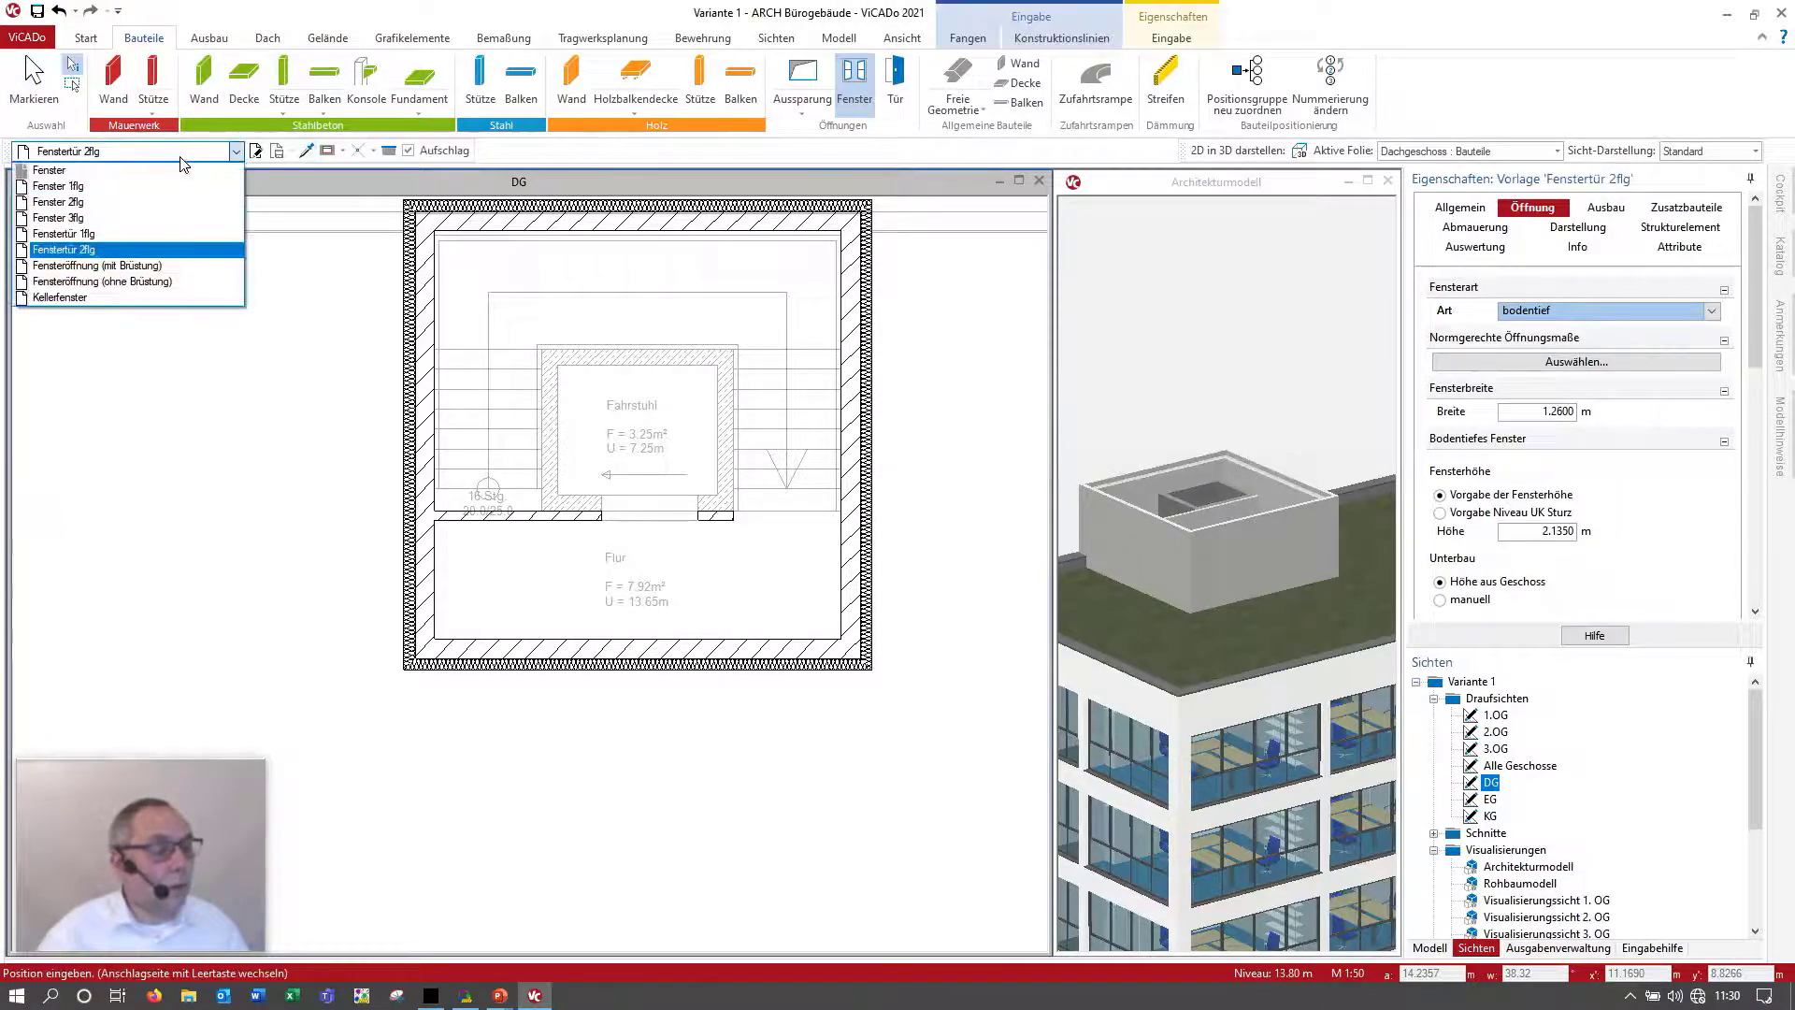
click(140, 250)
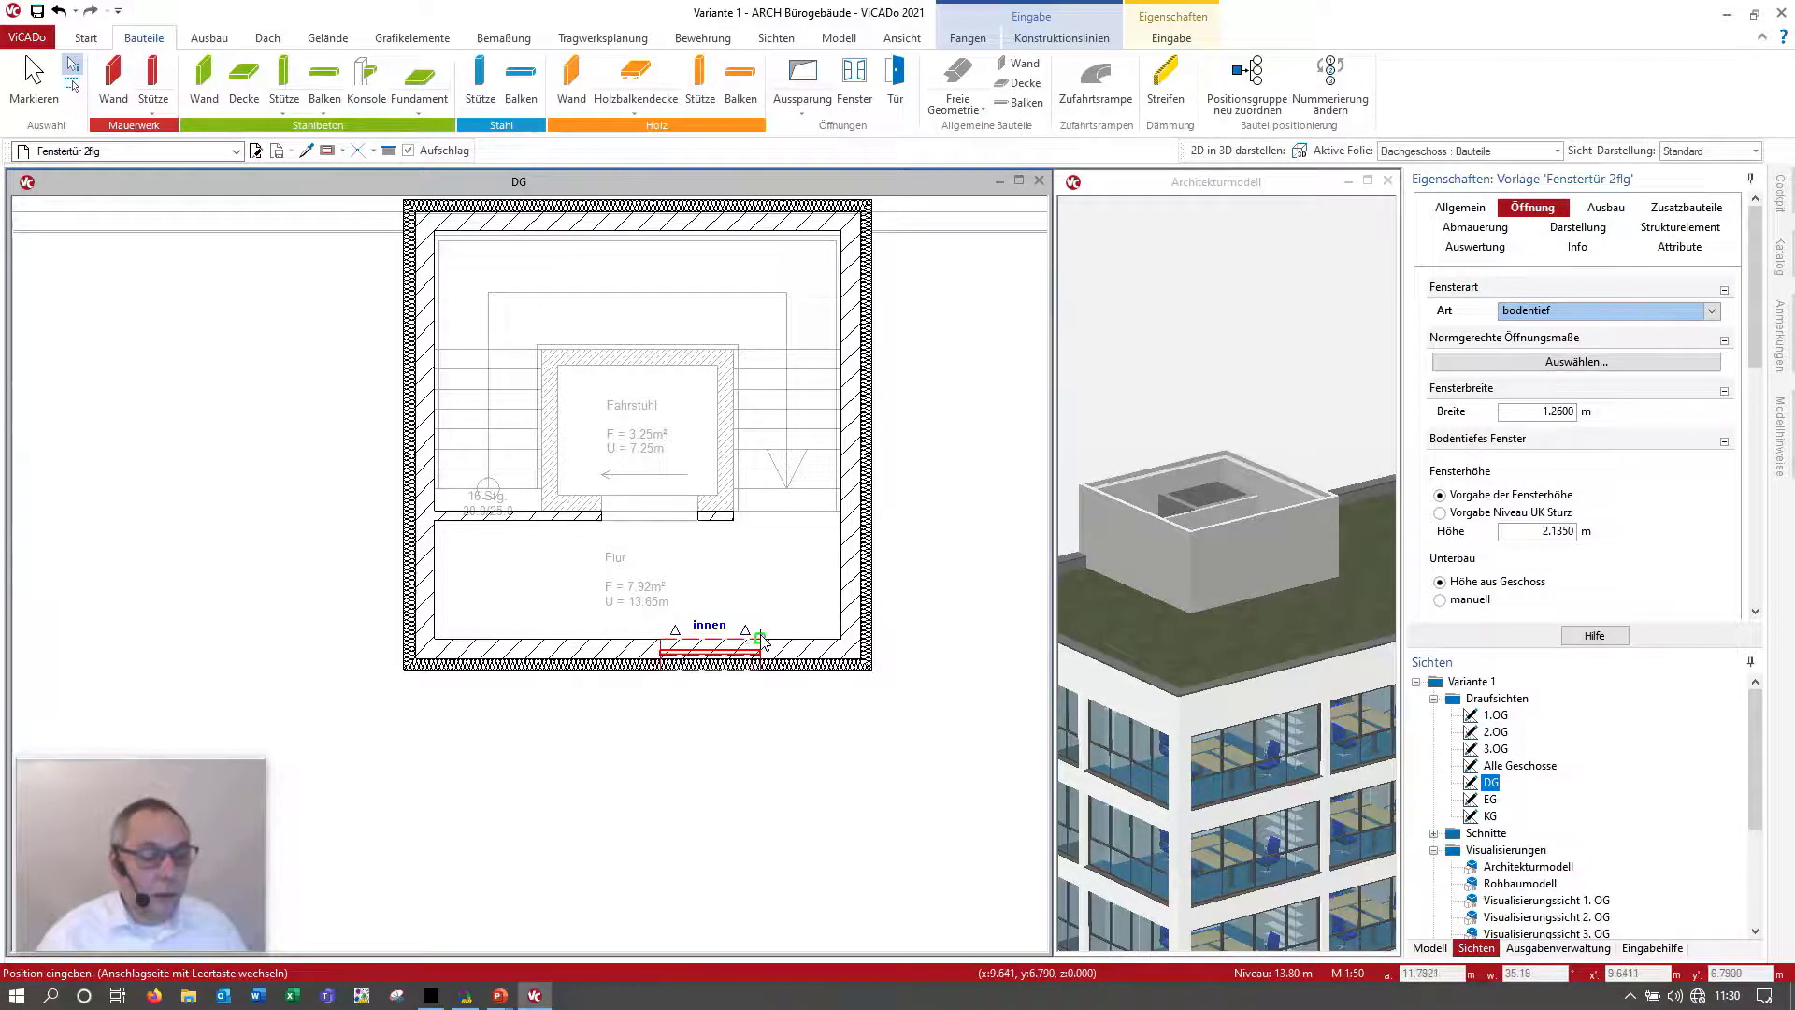
key(u)
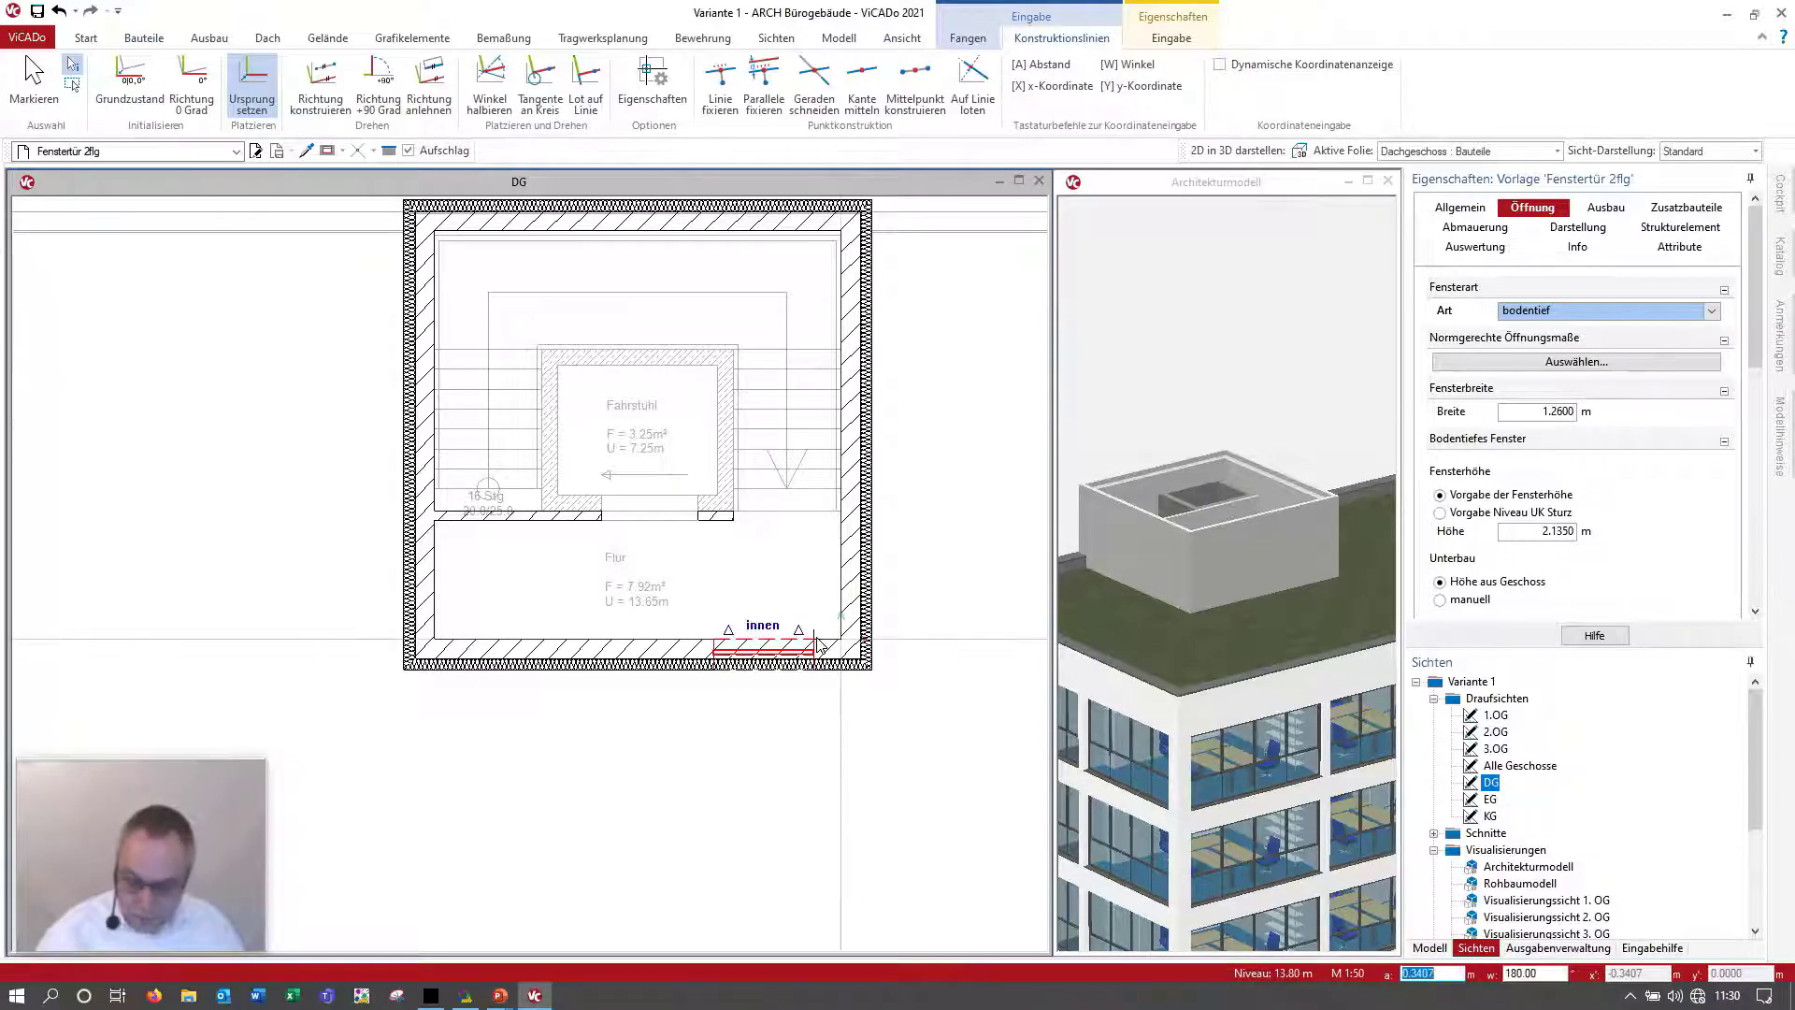
text(0.25)
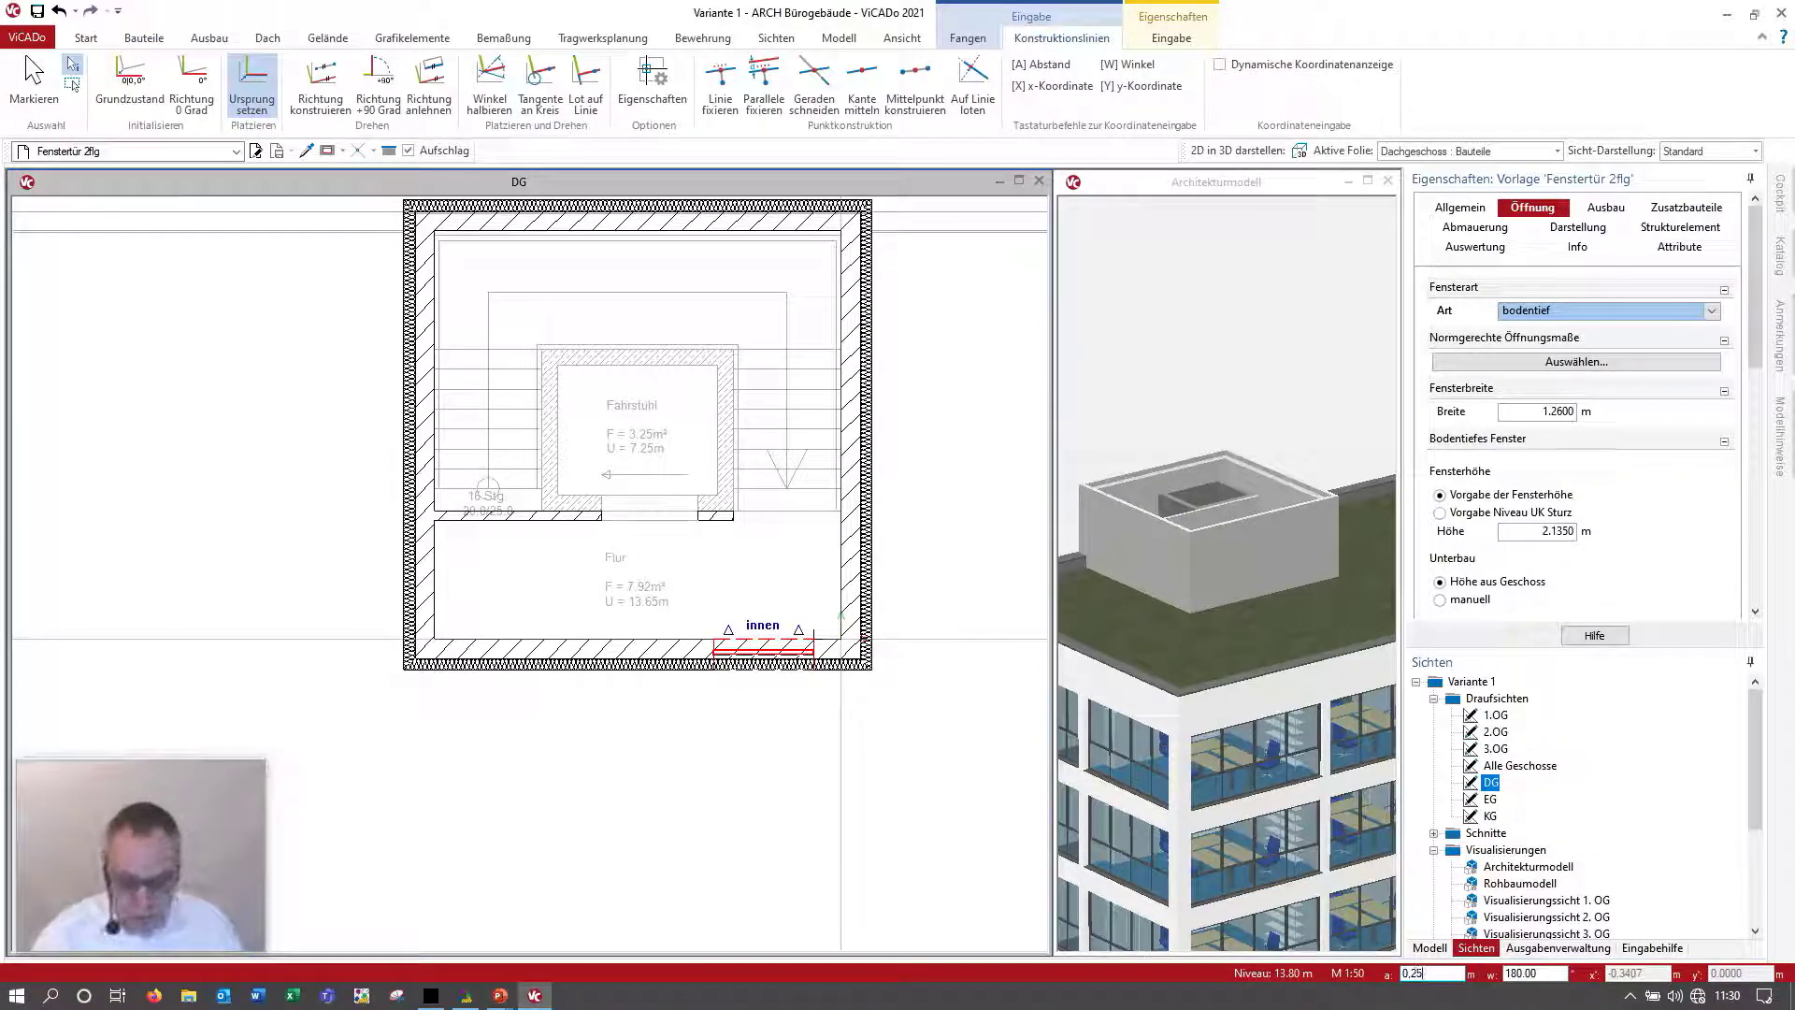
key(Return)
click(798, 579)
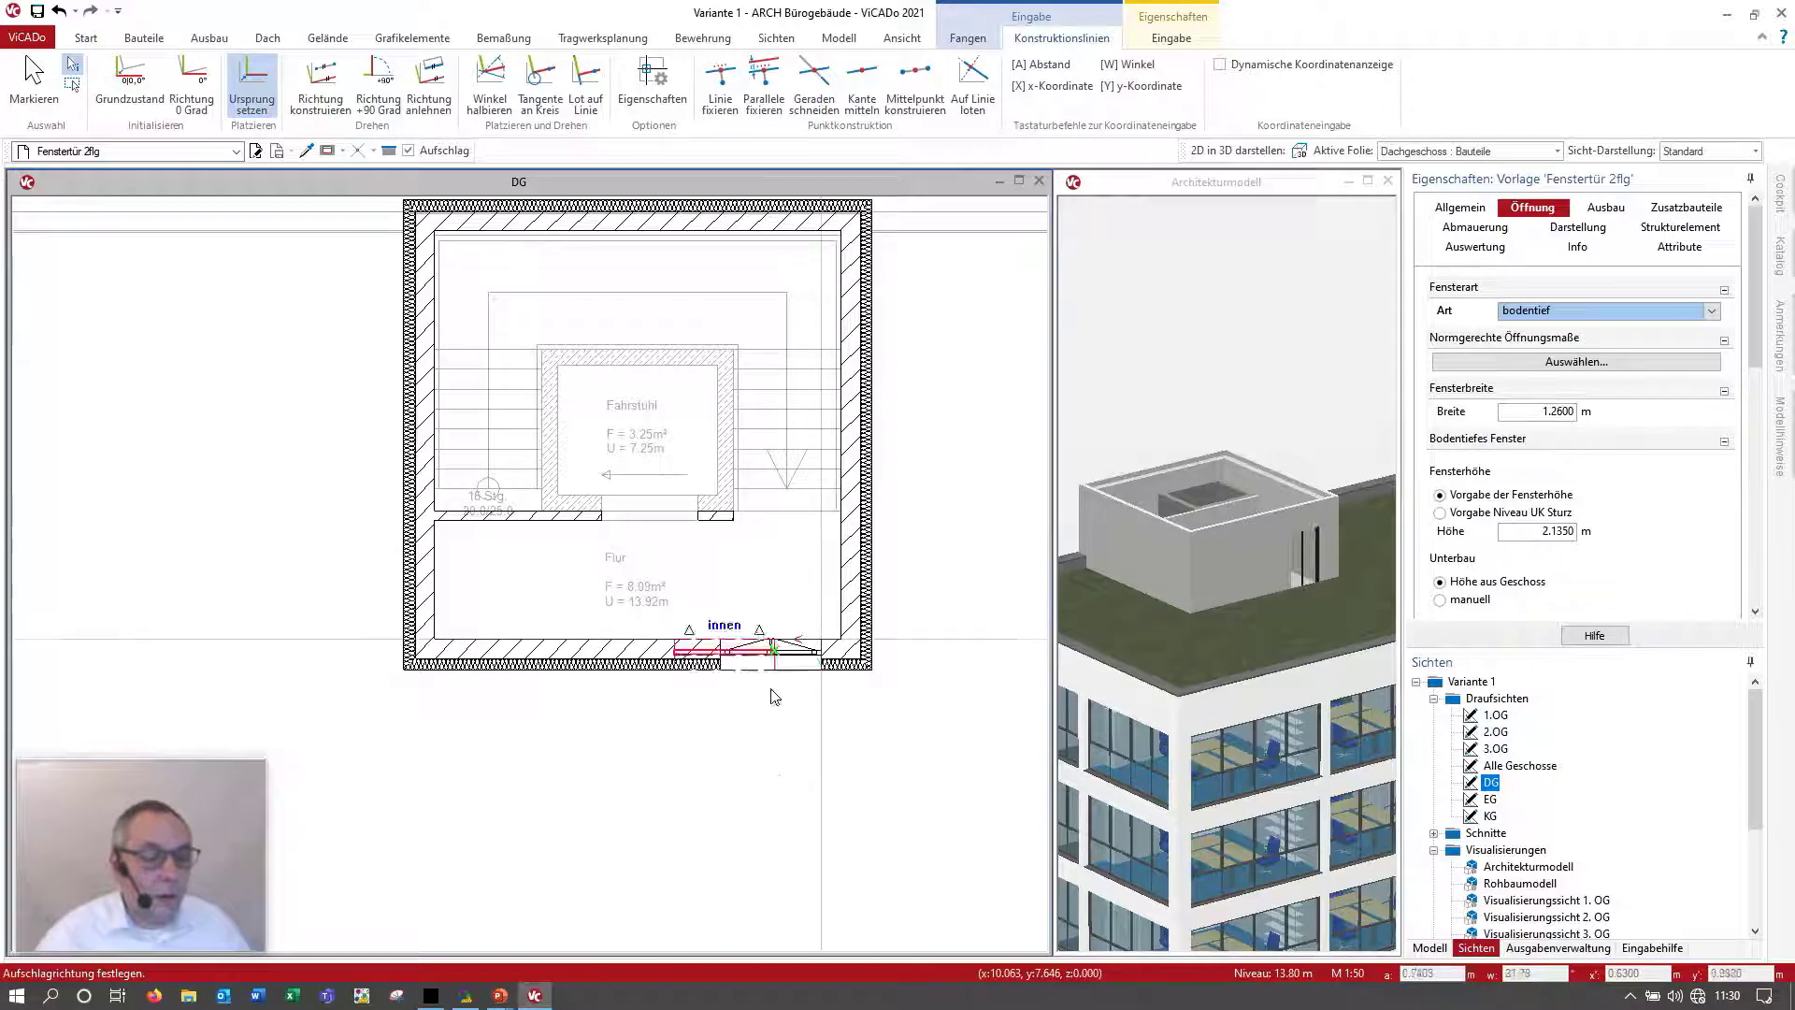
key(Escape)
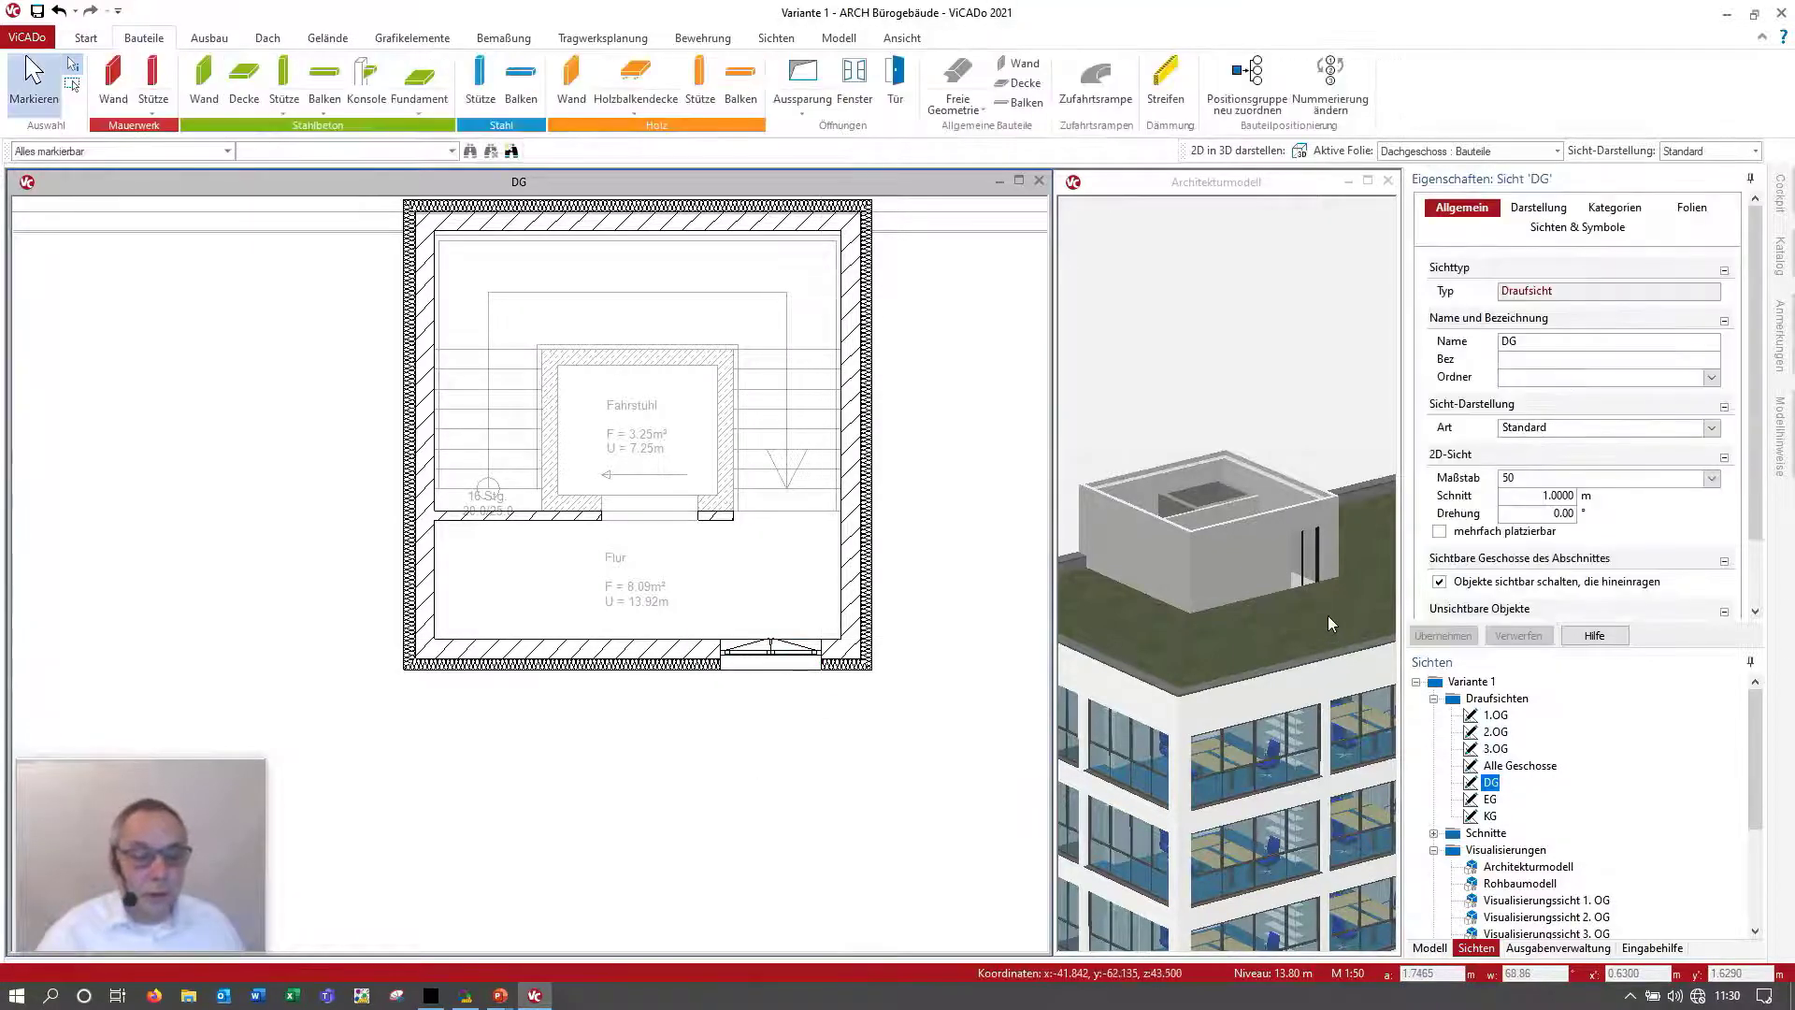
Step: Check the door in the 3D model, then return to the DG floor plan
scroll(1320, 580, up, 6)
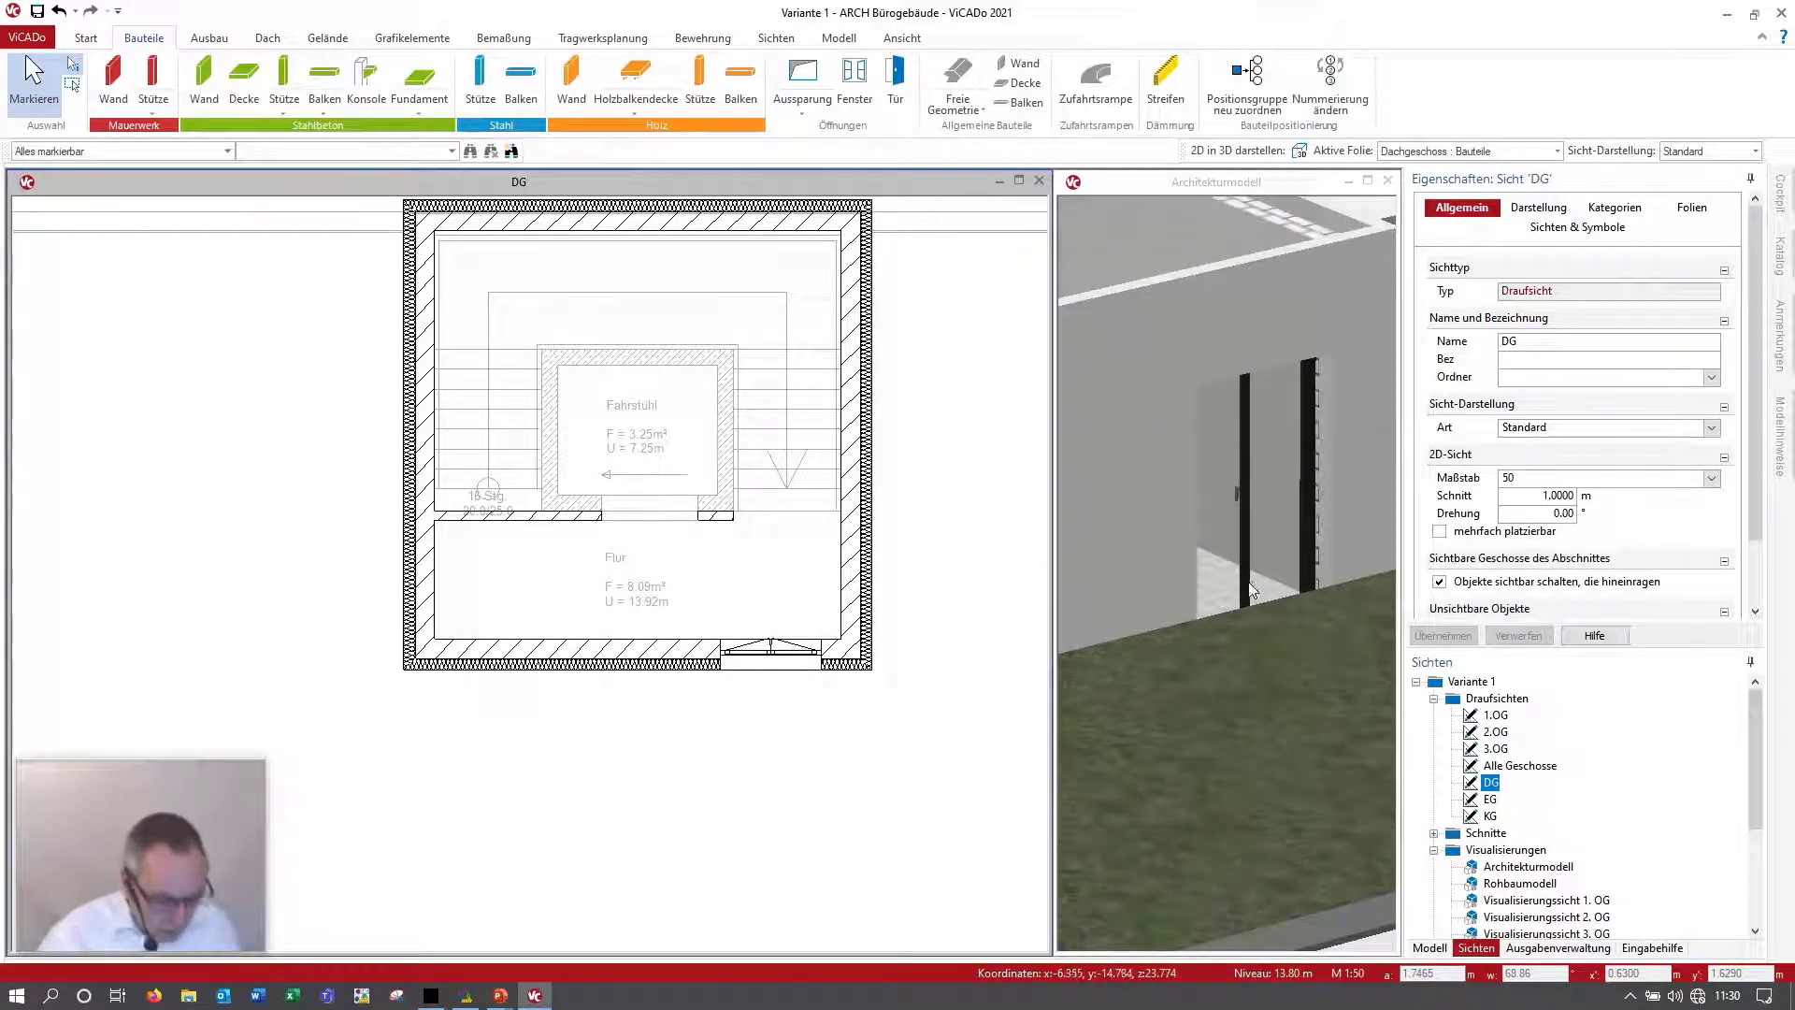
click(1253, 591)
scroll(1230, 591, down, 5)
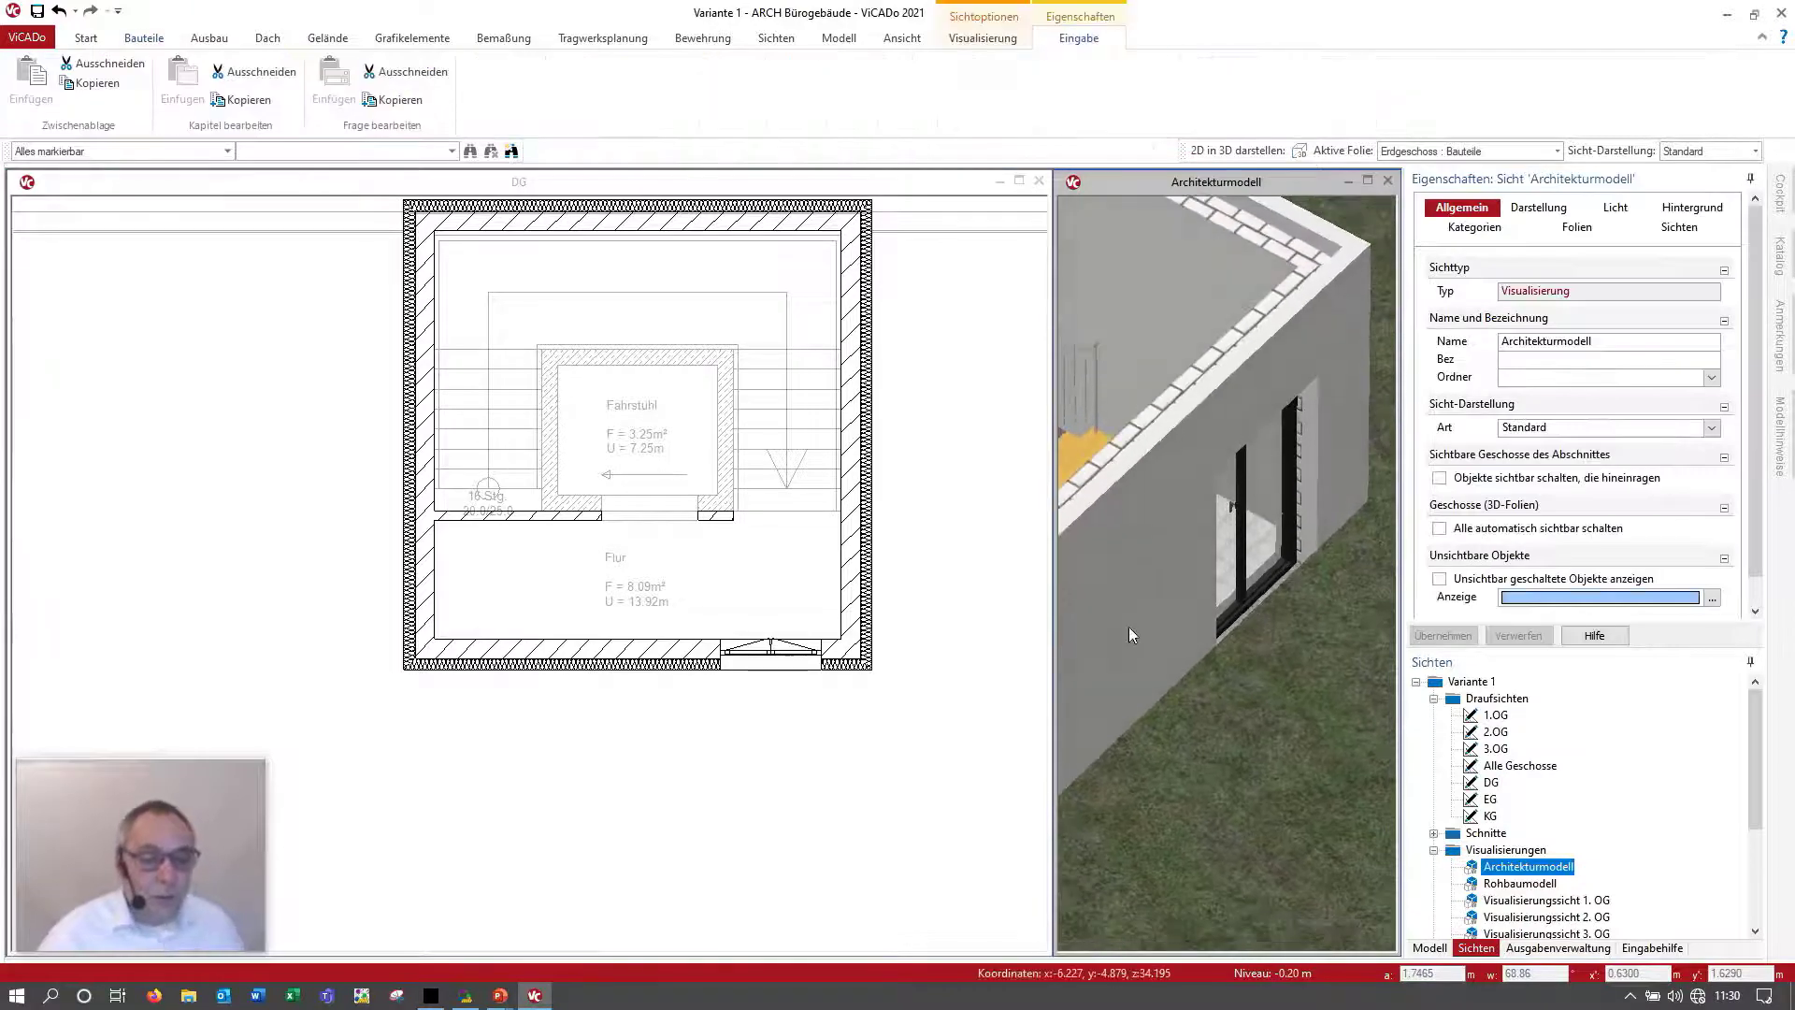
click(773, 713)
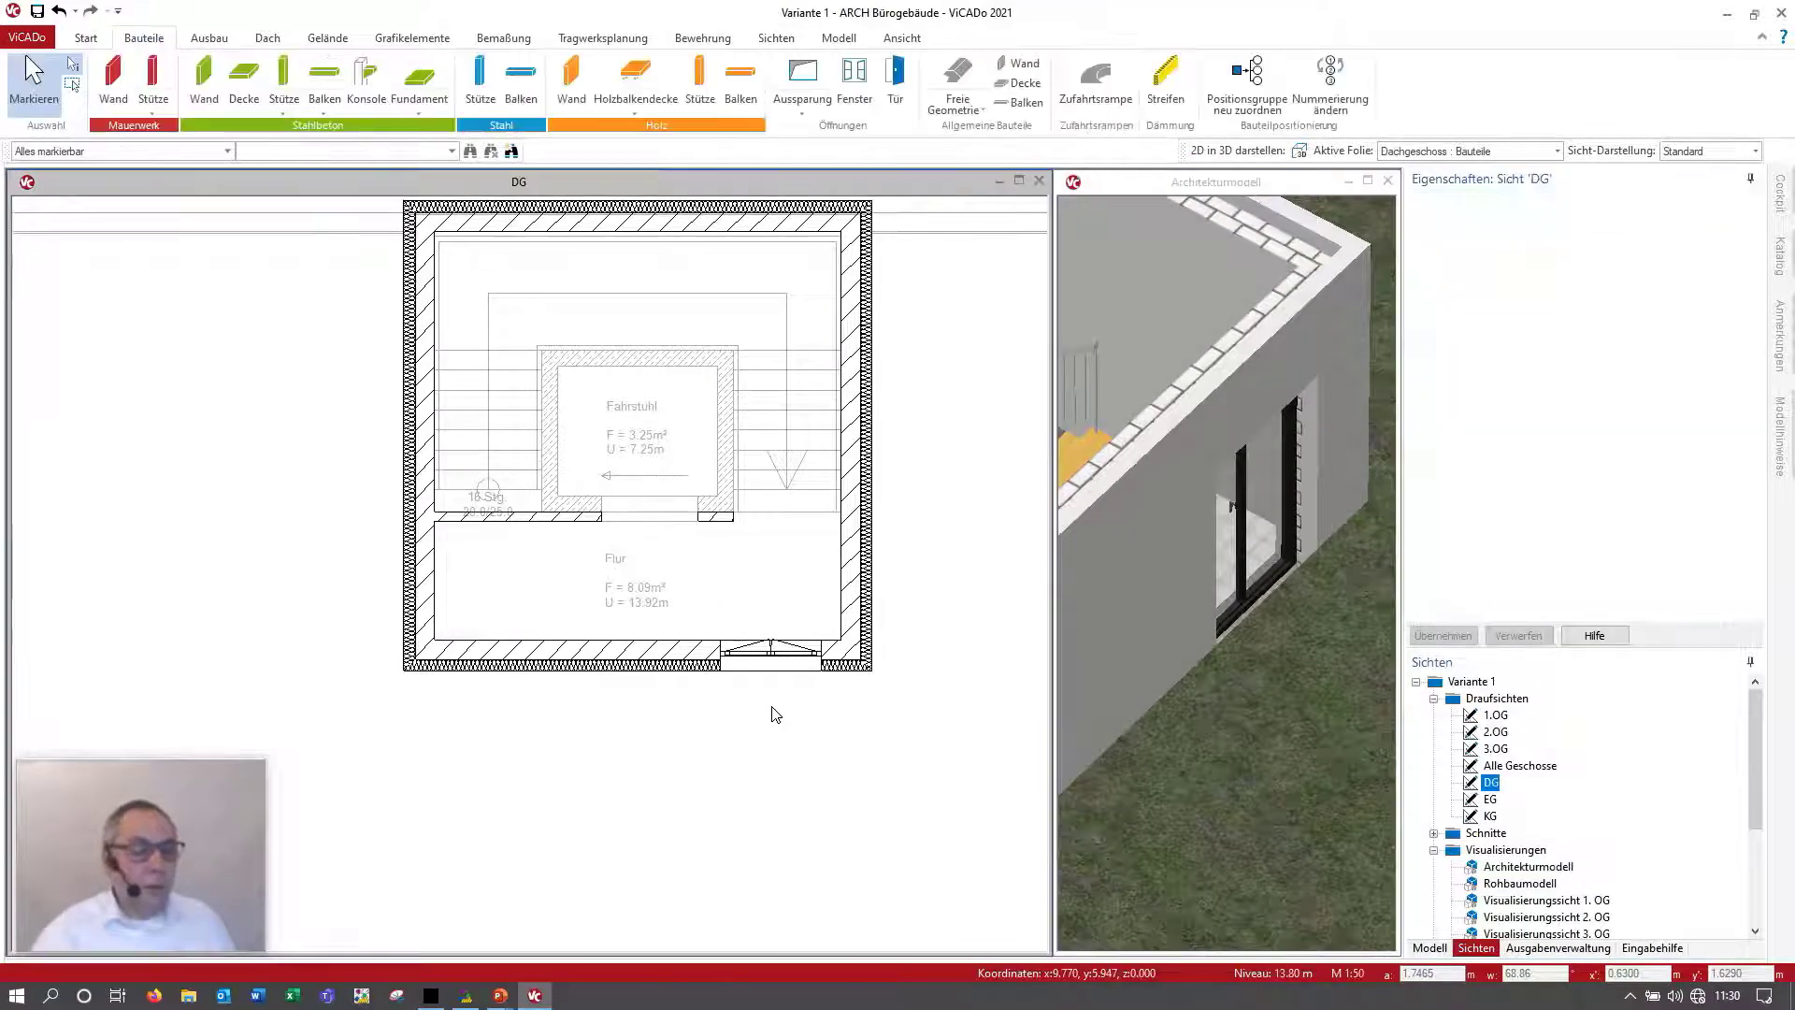
click(776, 39)
click(180, 82)
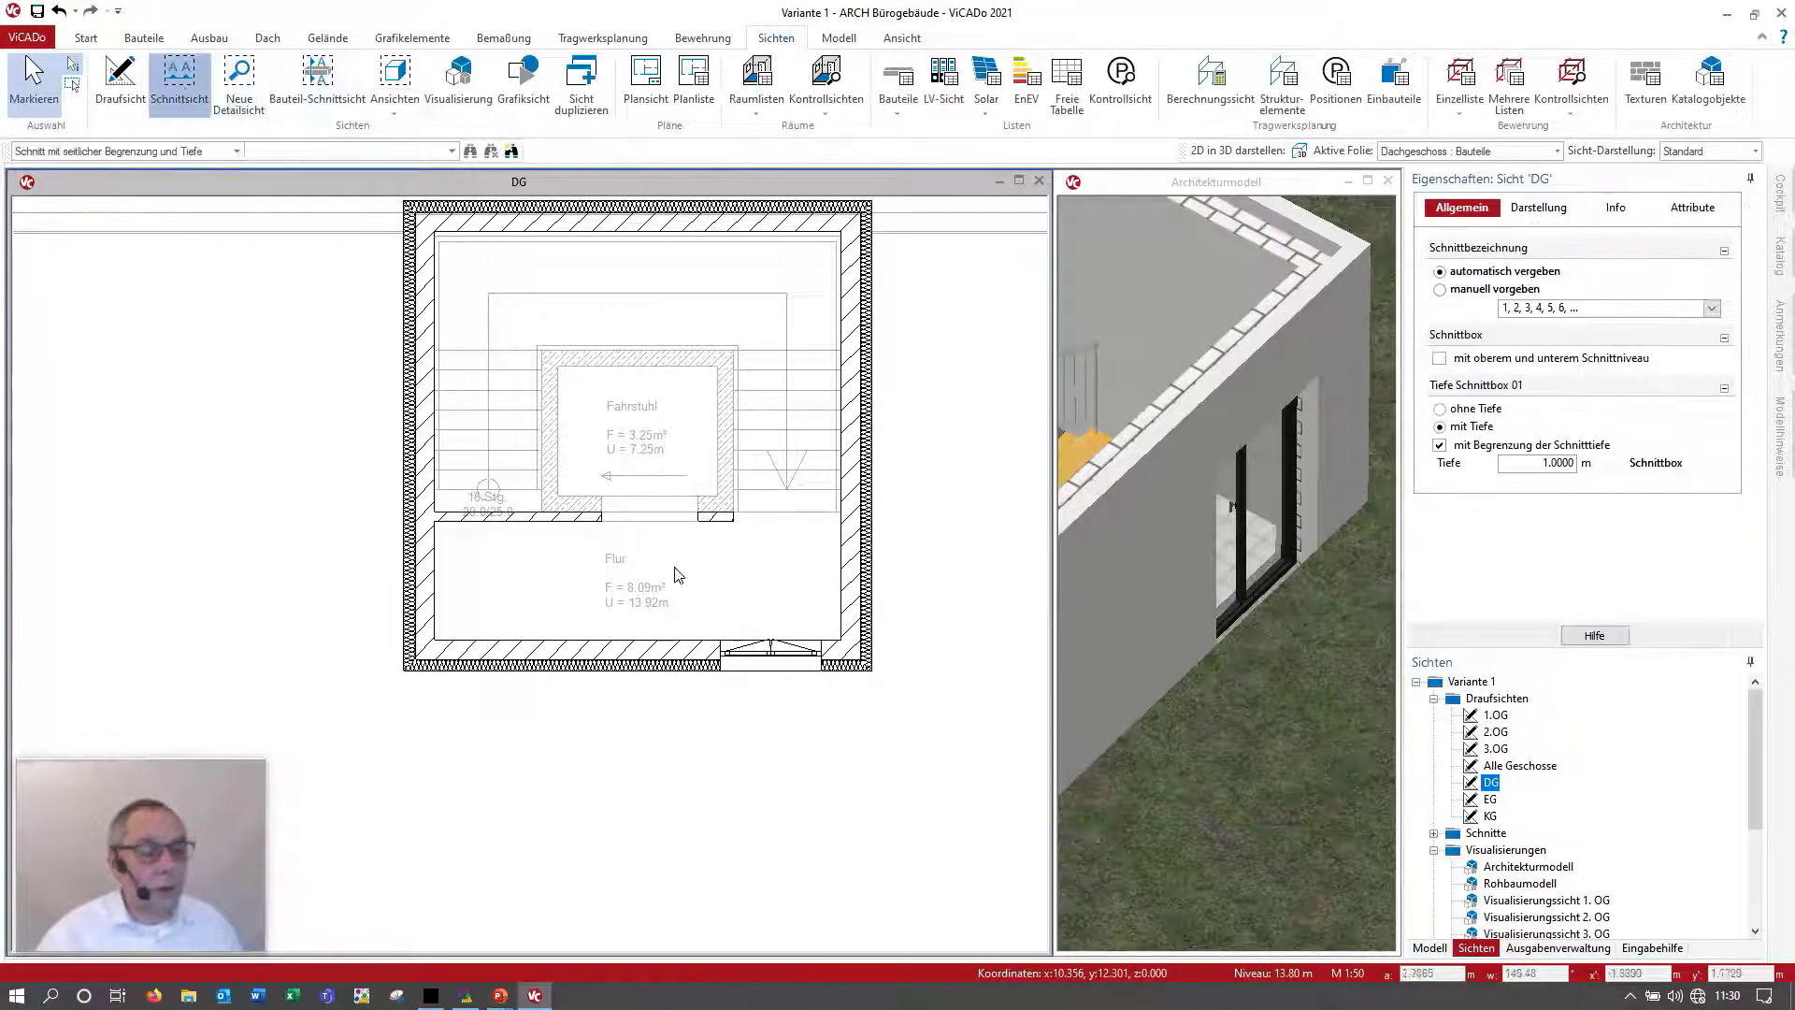
Step: Draw section Schnitt 7 - 7 through the DG front wall and centre it in its window
click(773, 748)
click(773, 577)
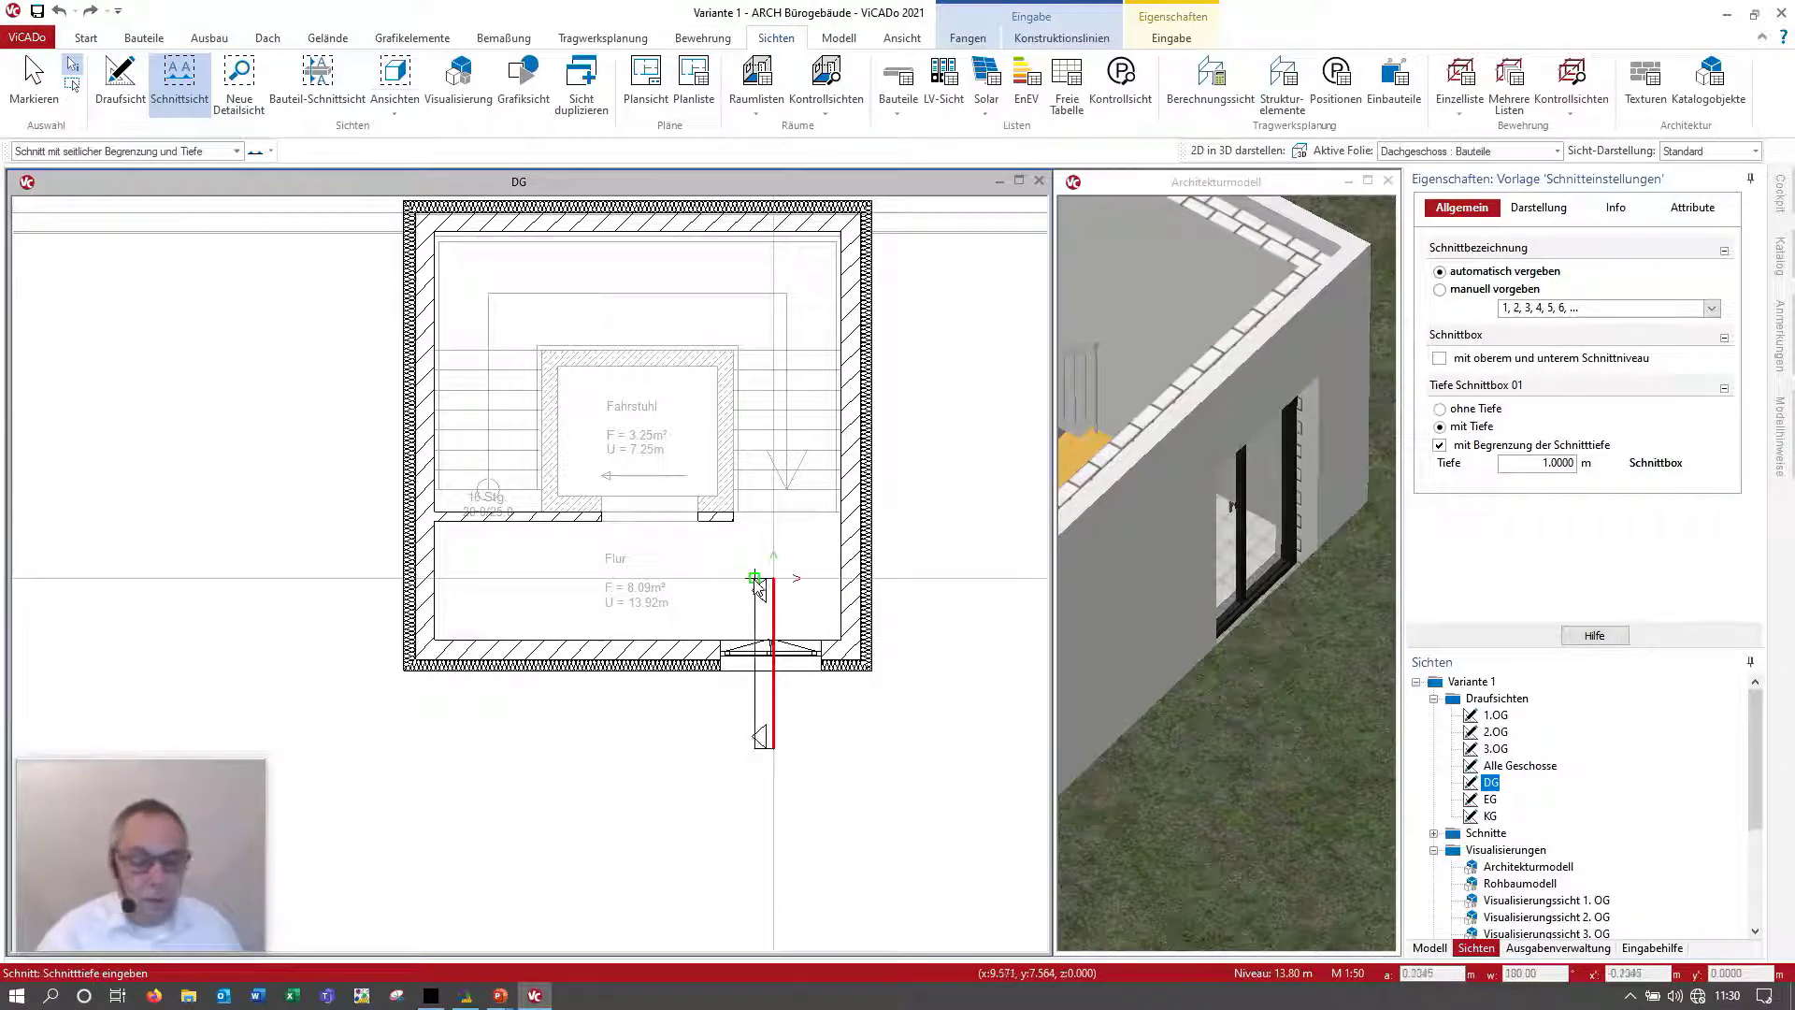
click(756, 580)
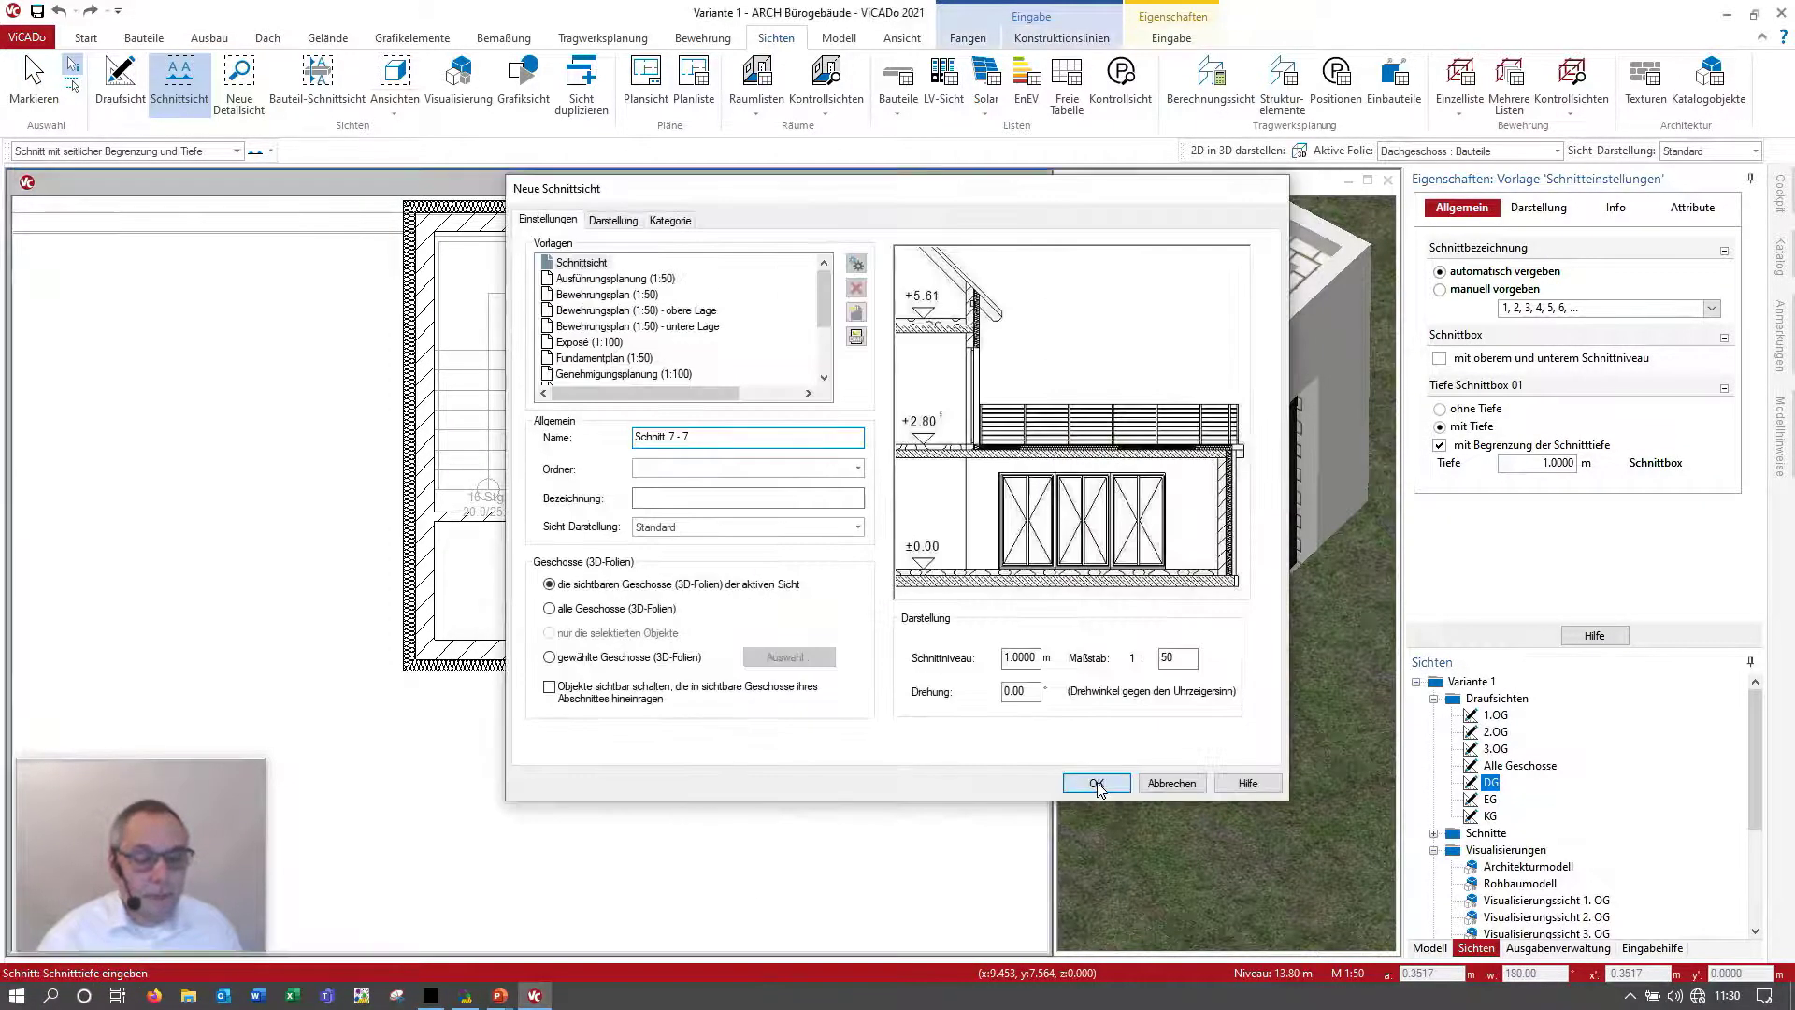
click(1094, 785)
middle_drag(766, 781, 954, 598)
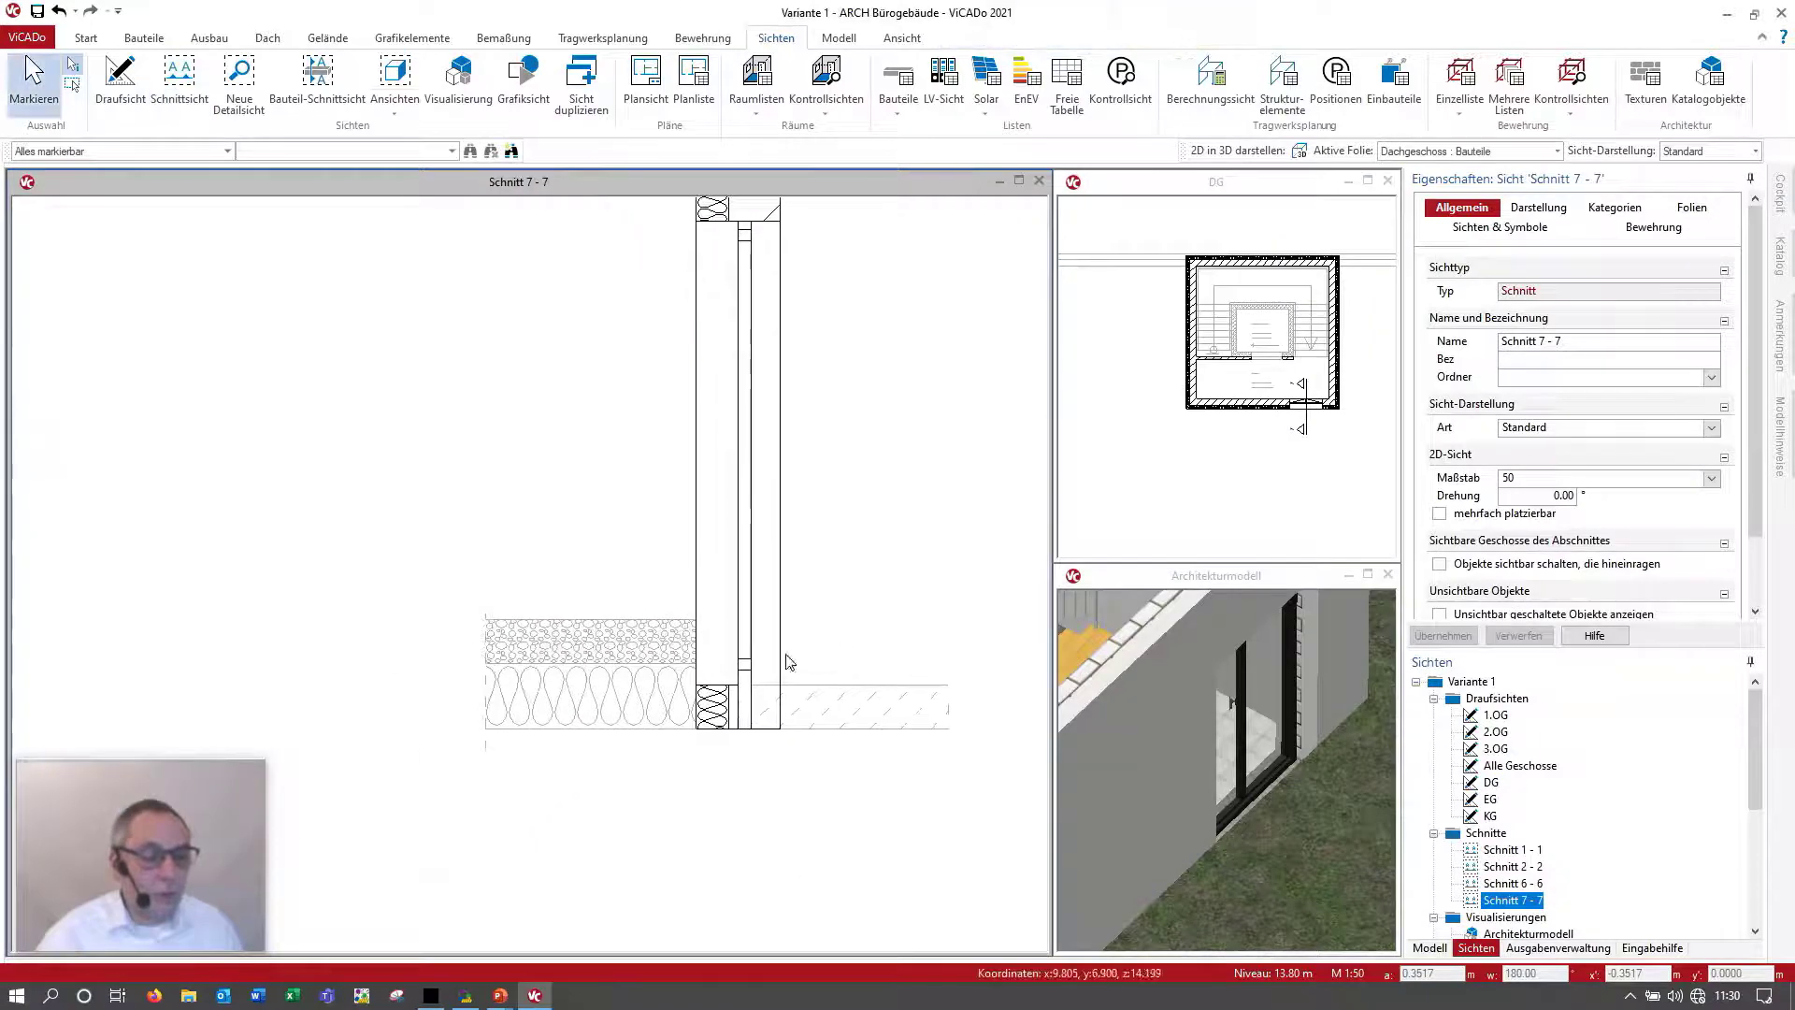
Step: Measure the 0.30 m gap and give the Fenstertür a 0.3 m vertical offset
click(86, 37)
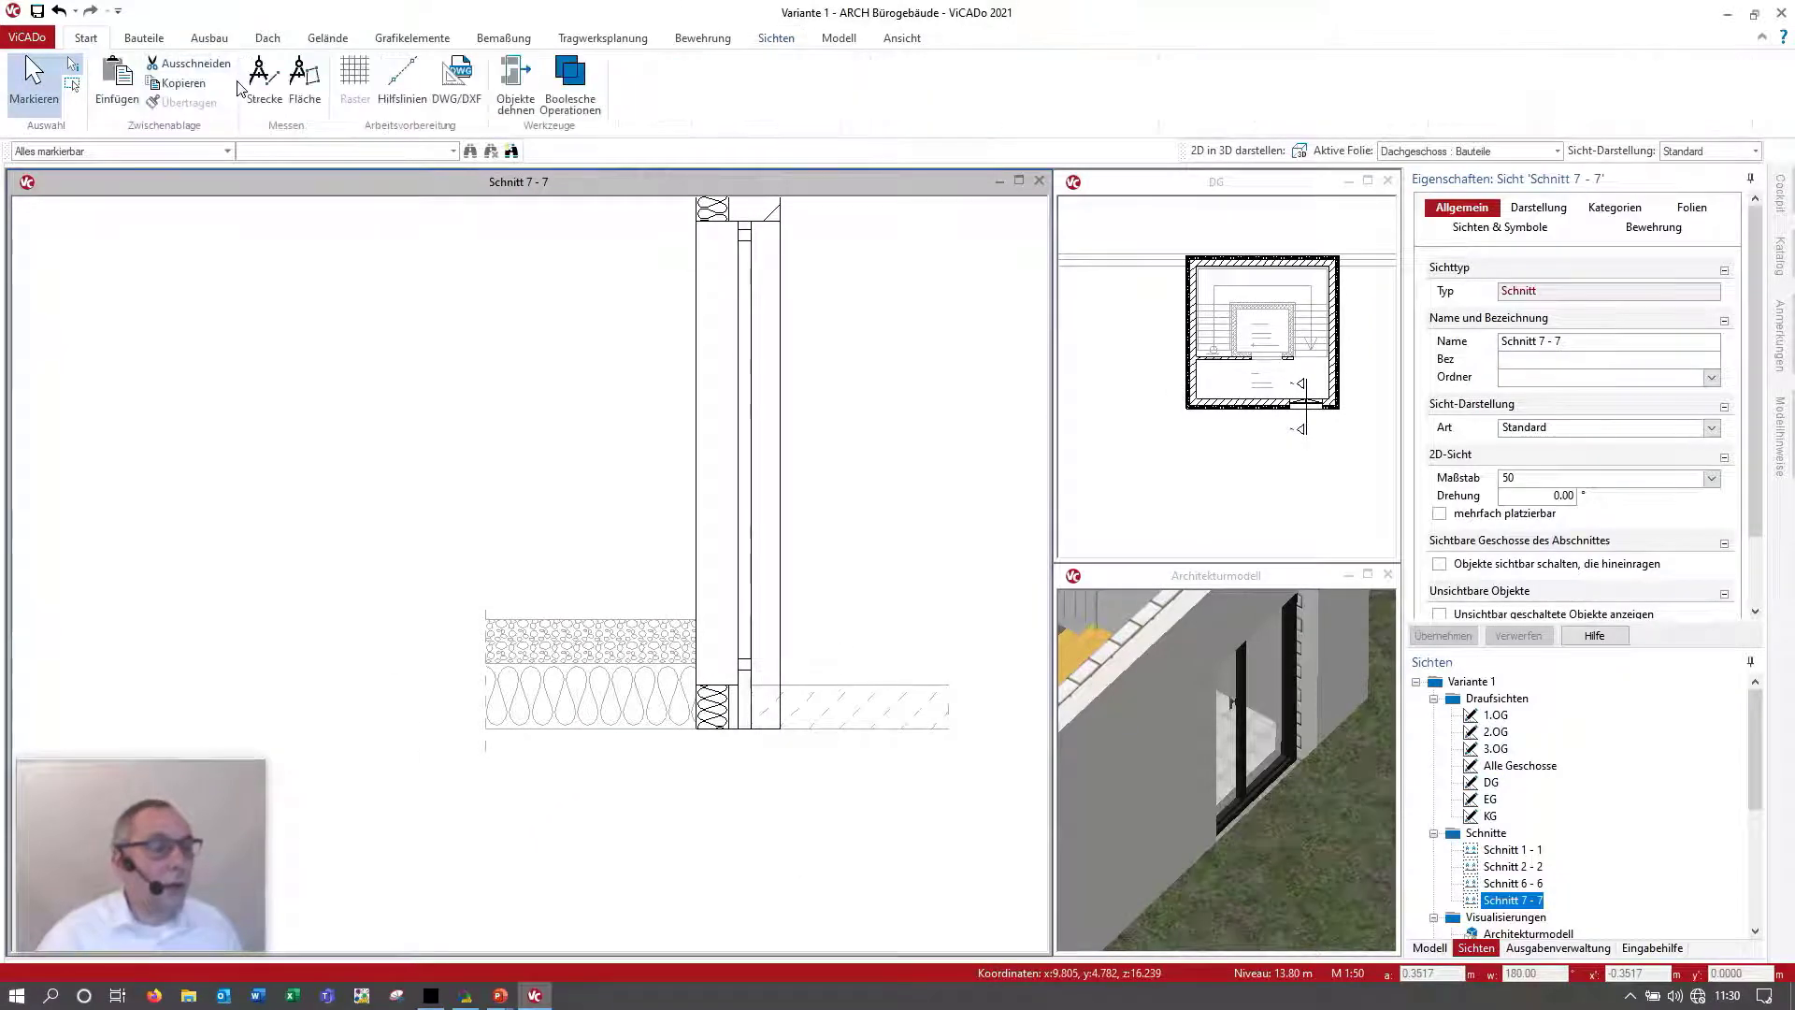
click(264, 75)
click(696, 729)
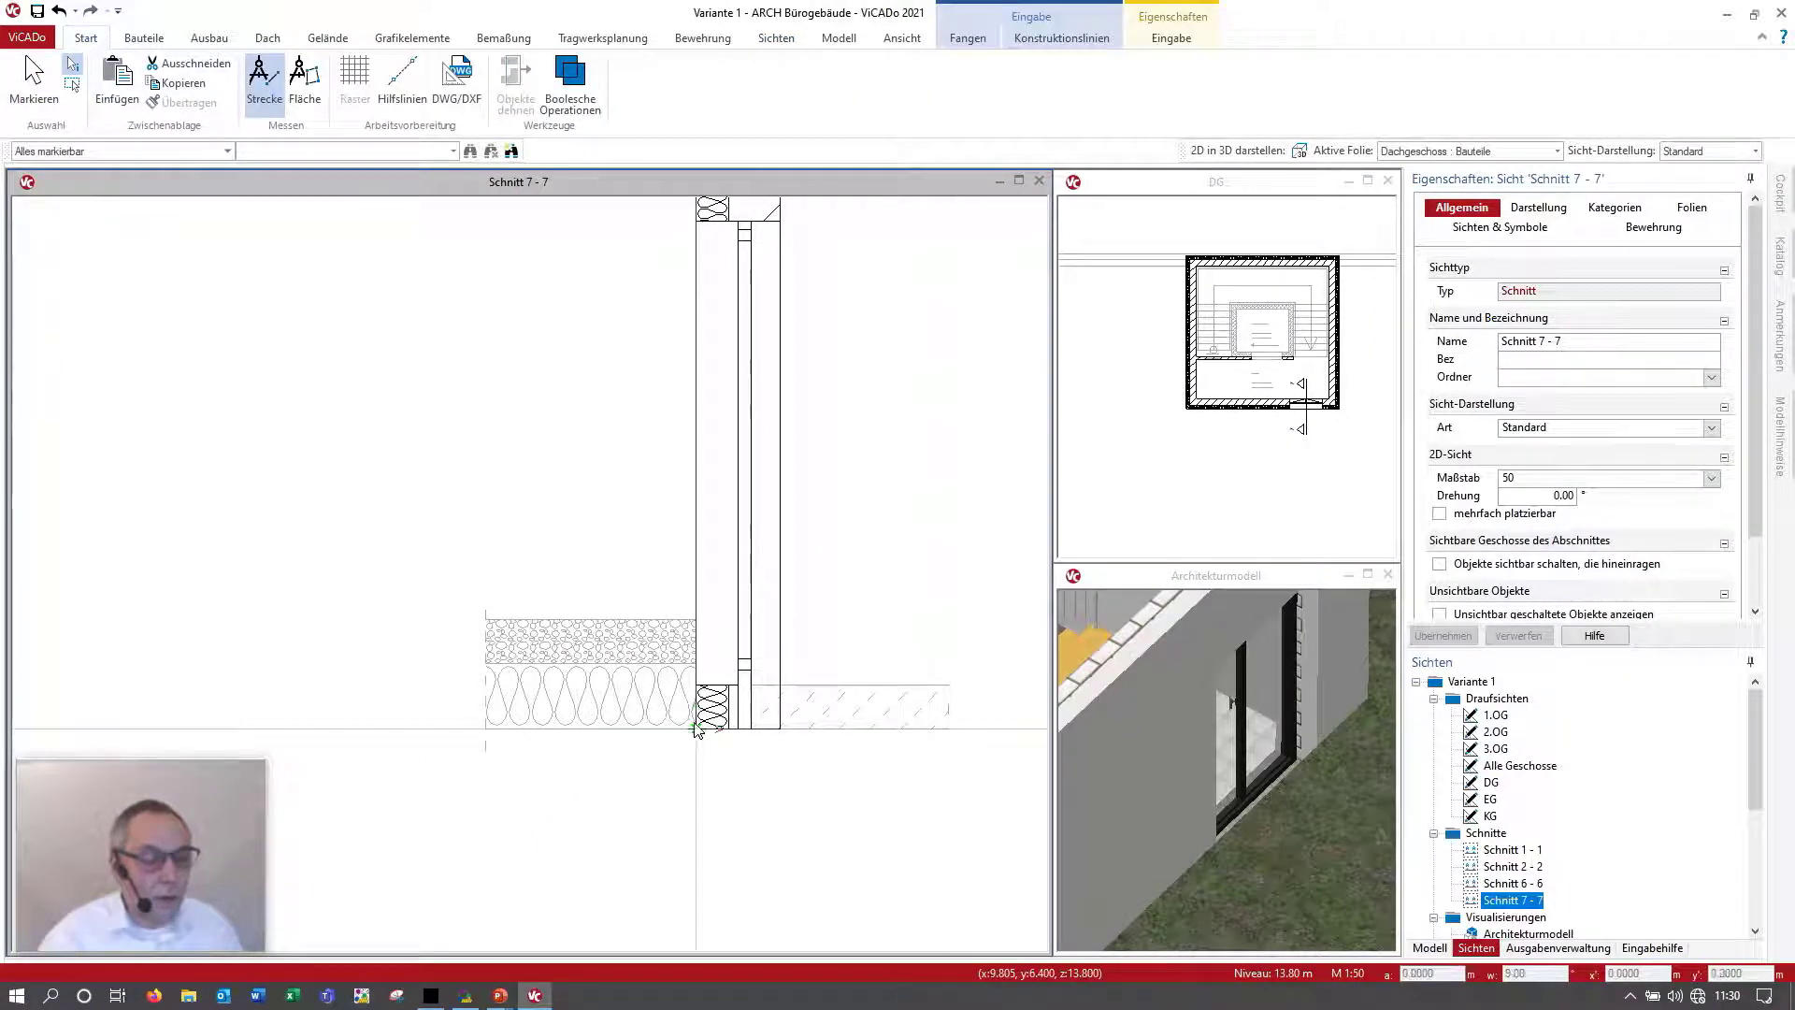
click(697, 664)
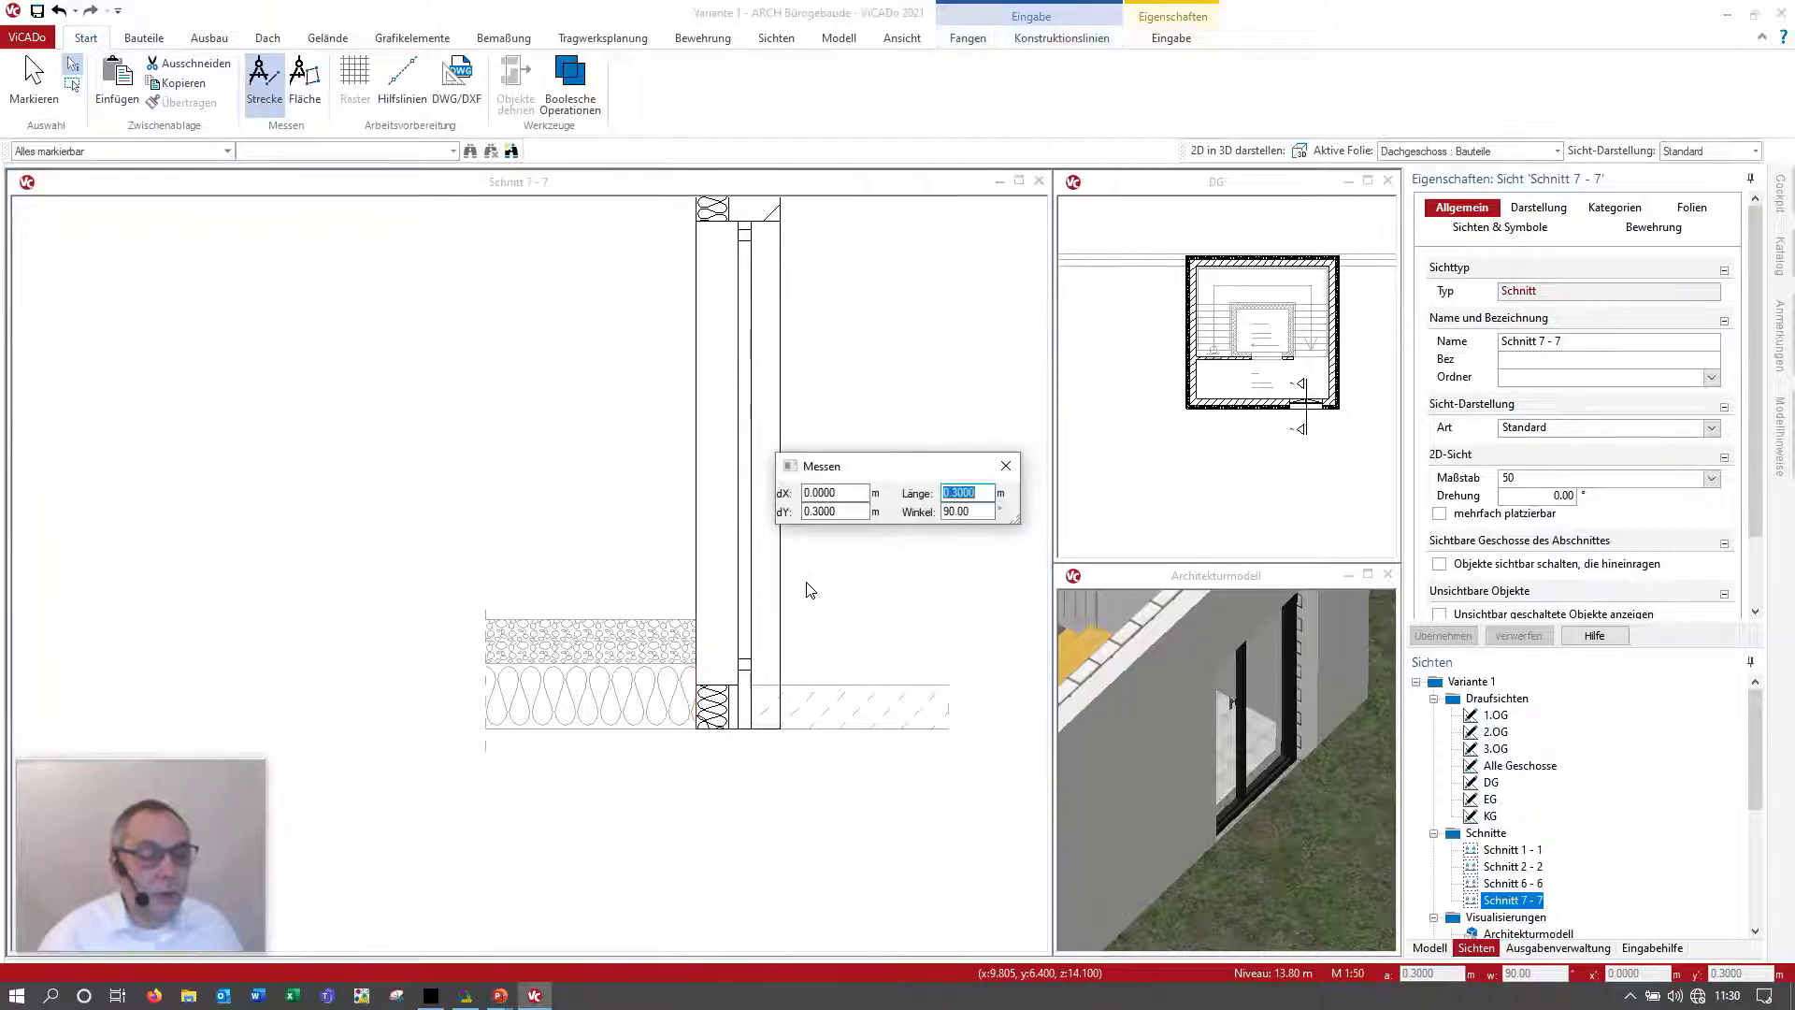
key(Escape)
click(770, 506)
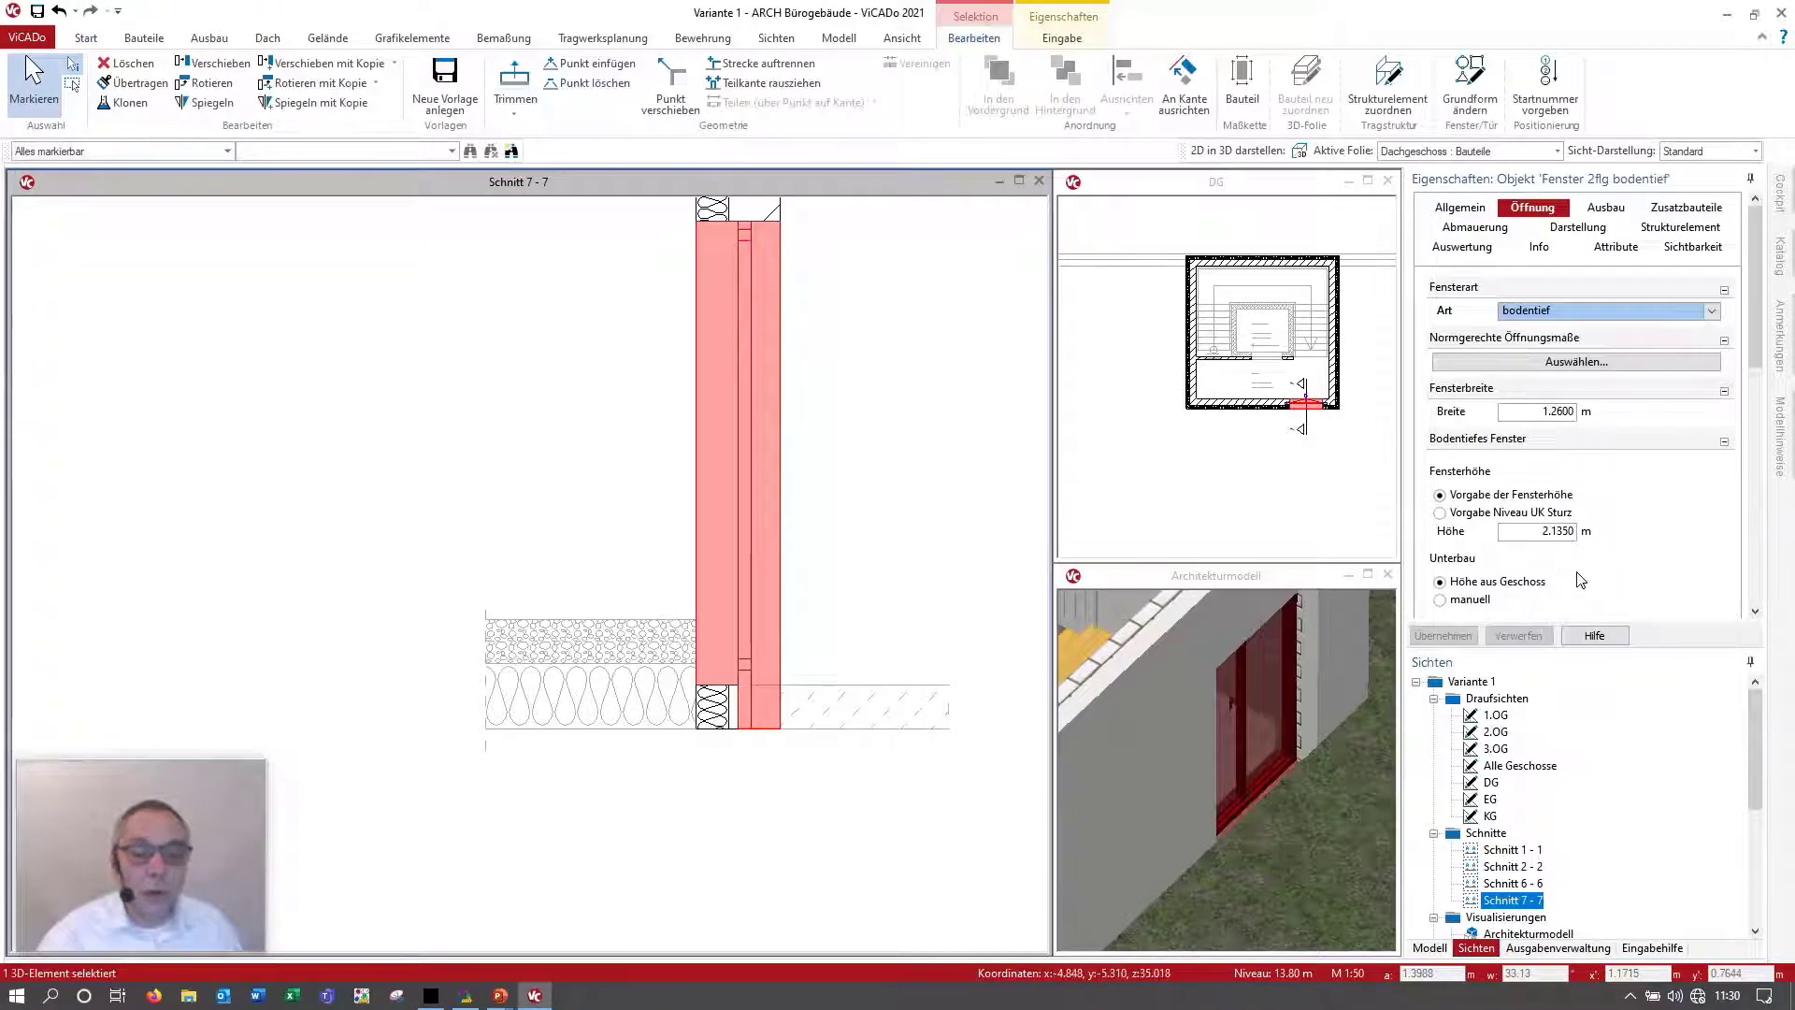
scroll(1655, 500, down, 3)
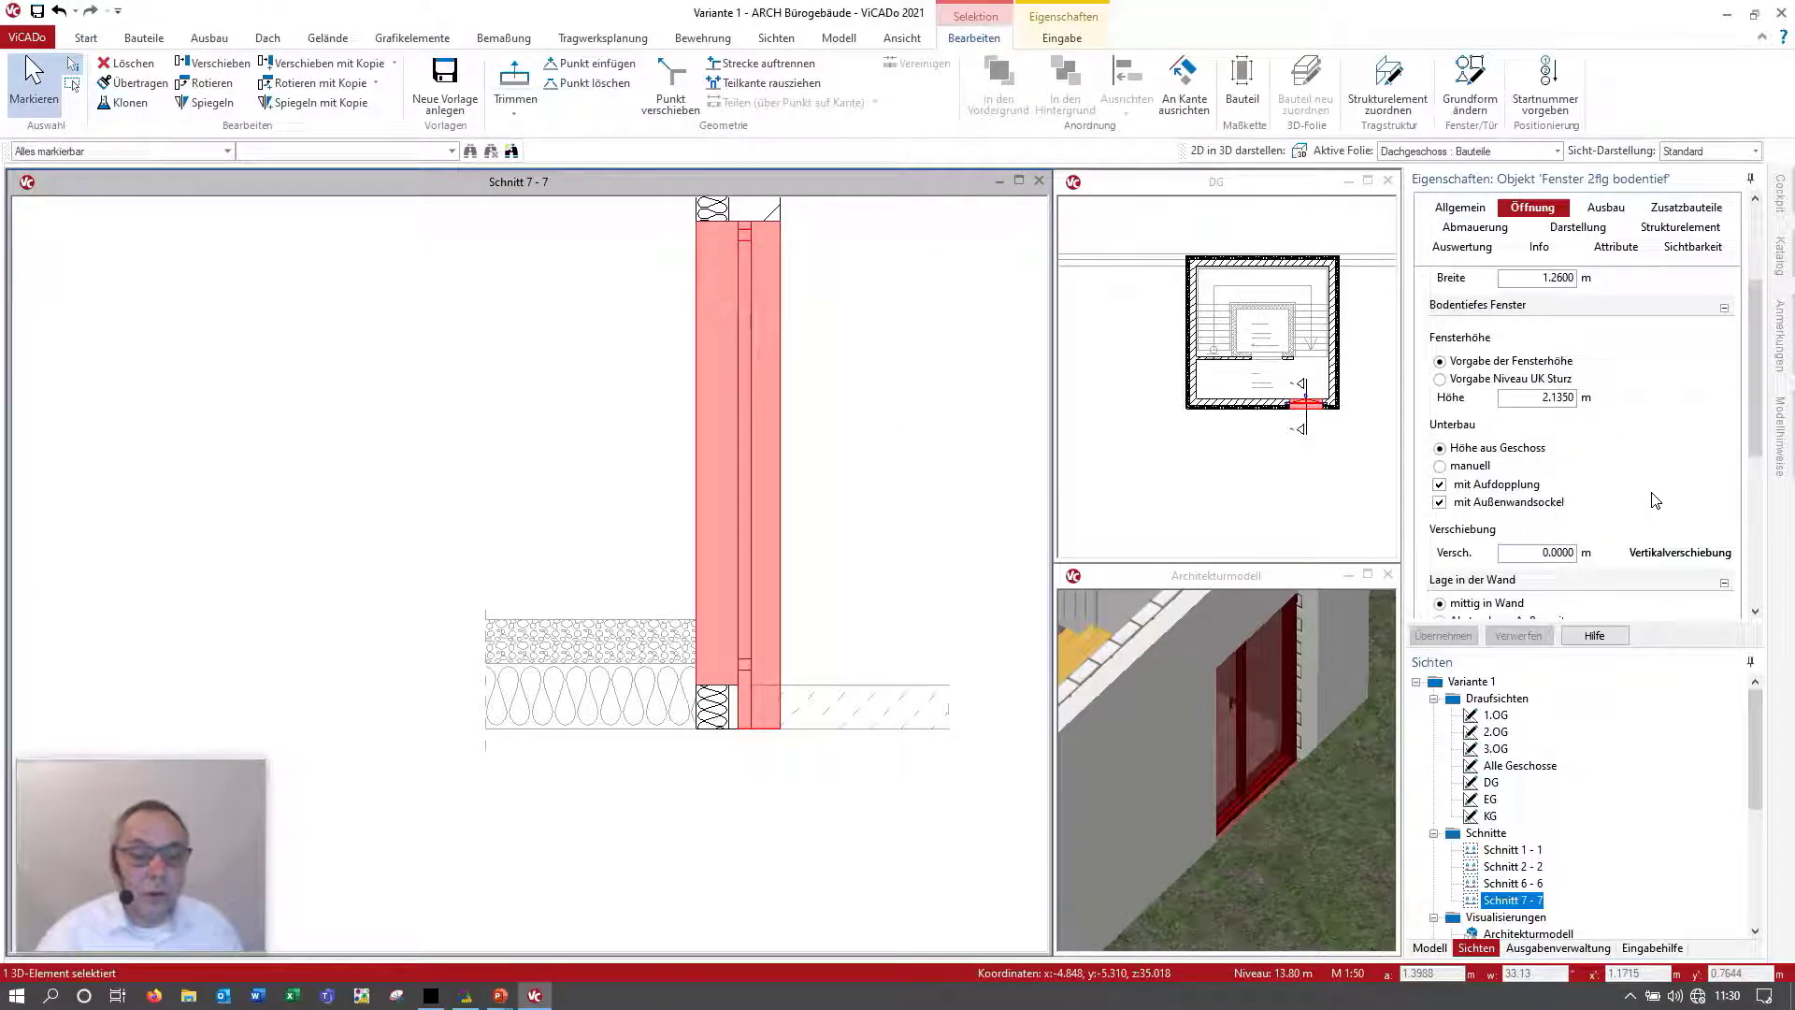
click(1555, 554)
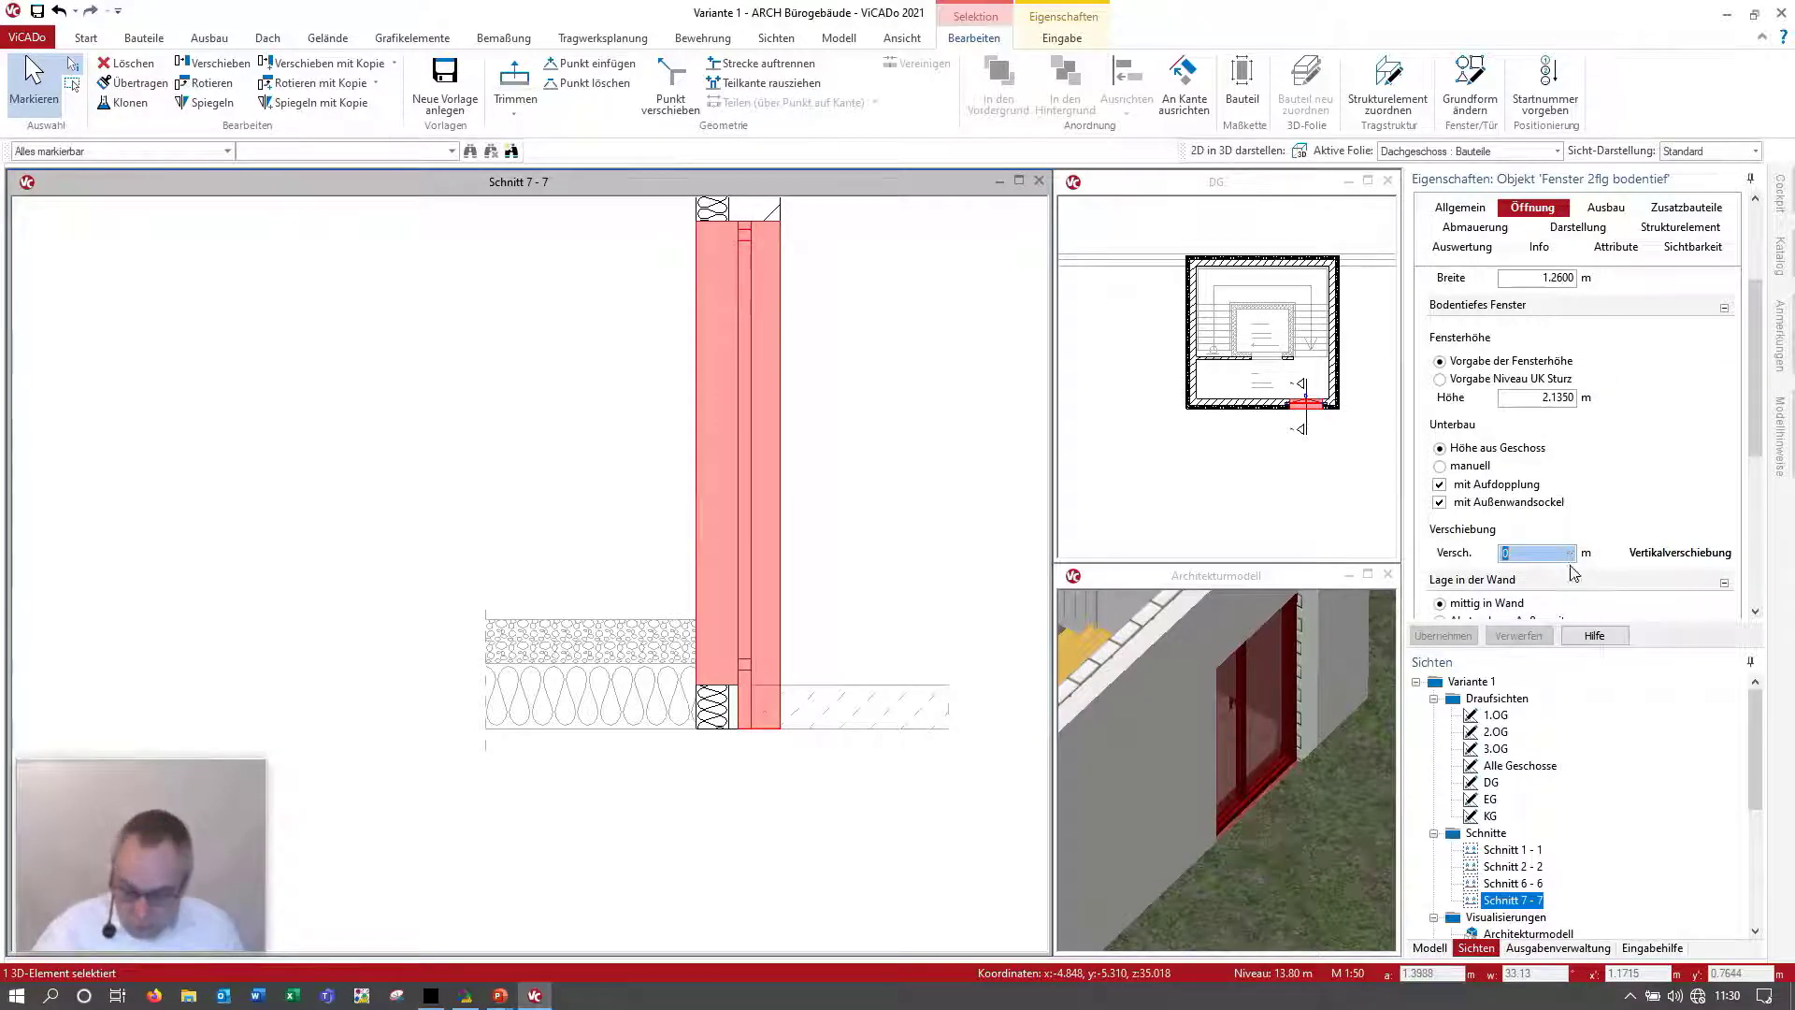
text(,3)
text(0.3000)
key(Return)
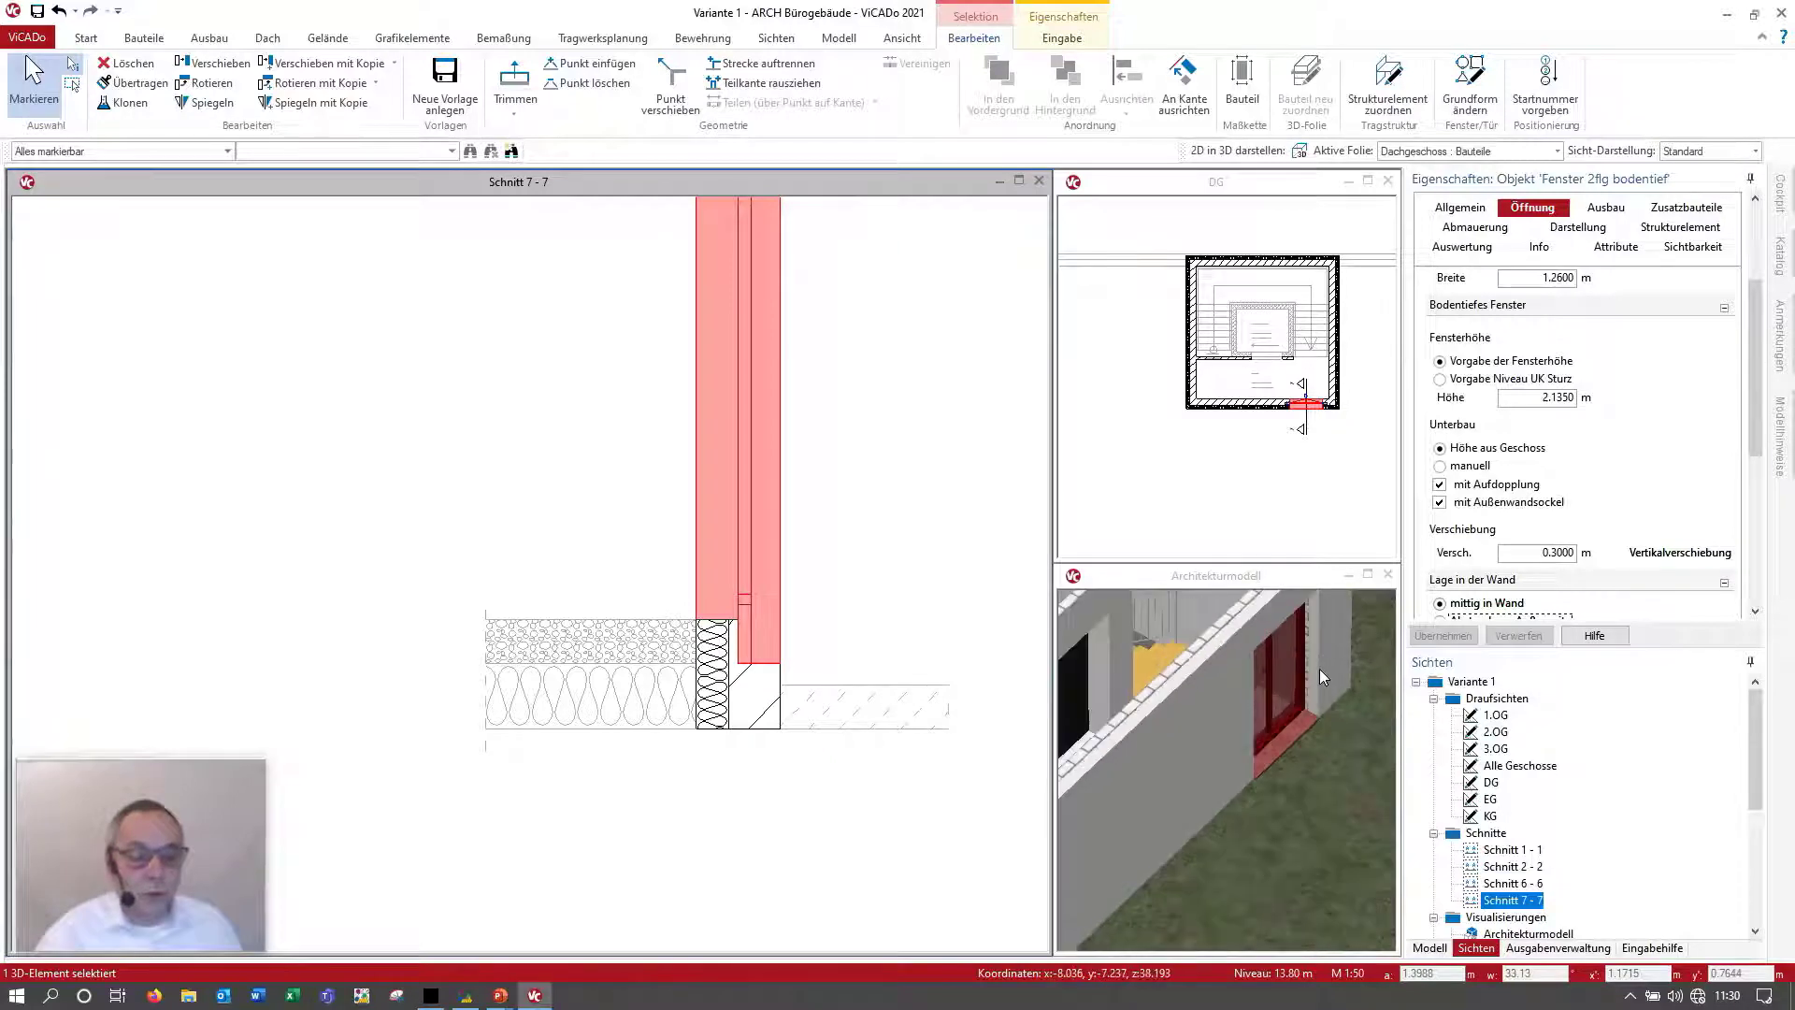
click(1355, 419)
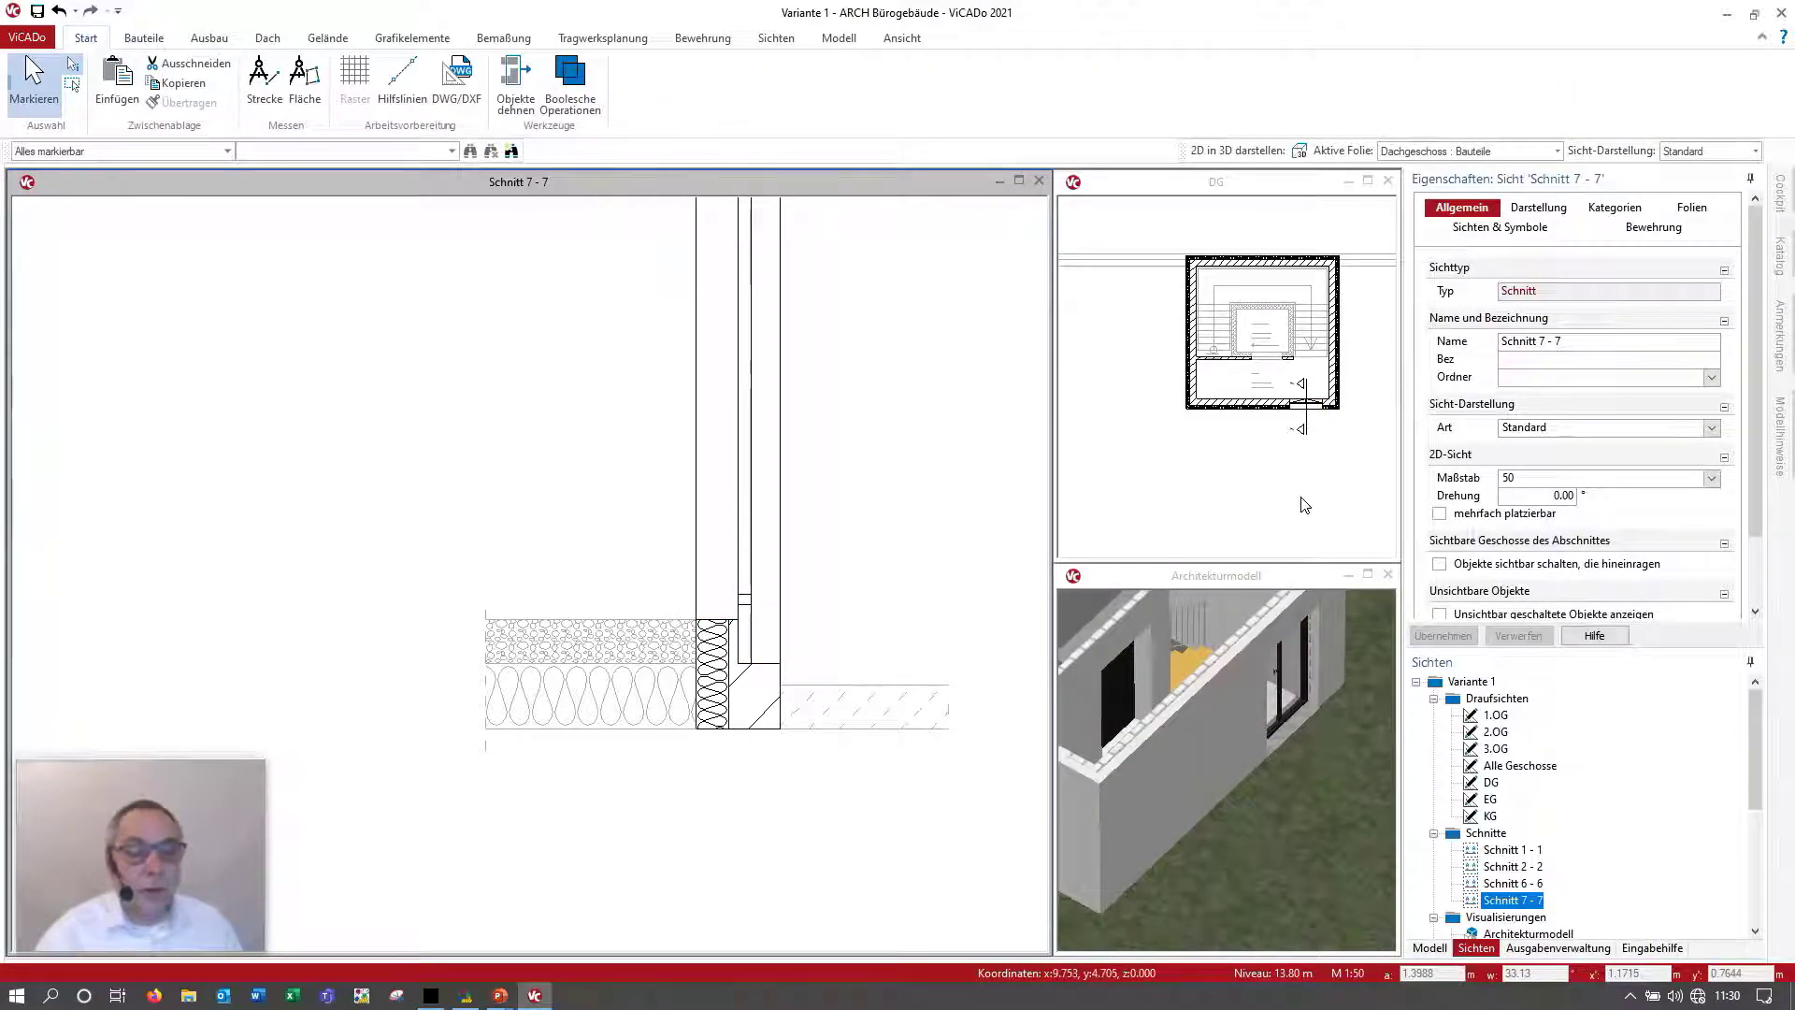
Step: Swap the DG plan into the main window, recentre it, and show the whole building in 3D
click(1343, 771)
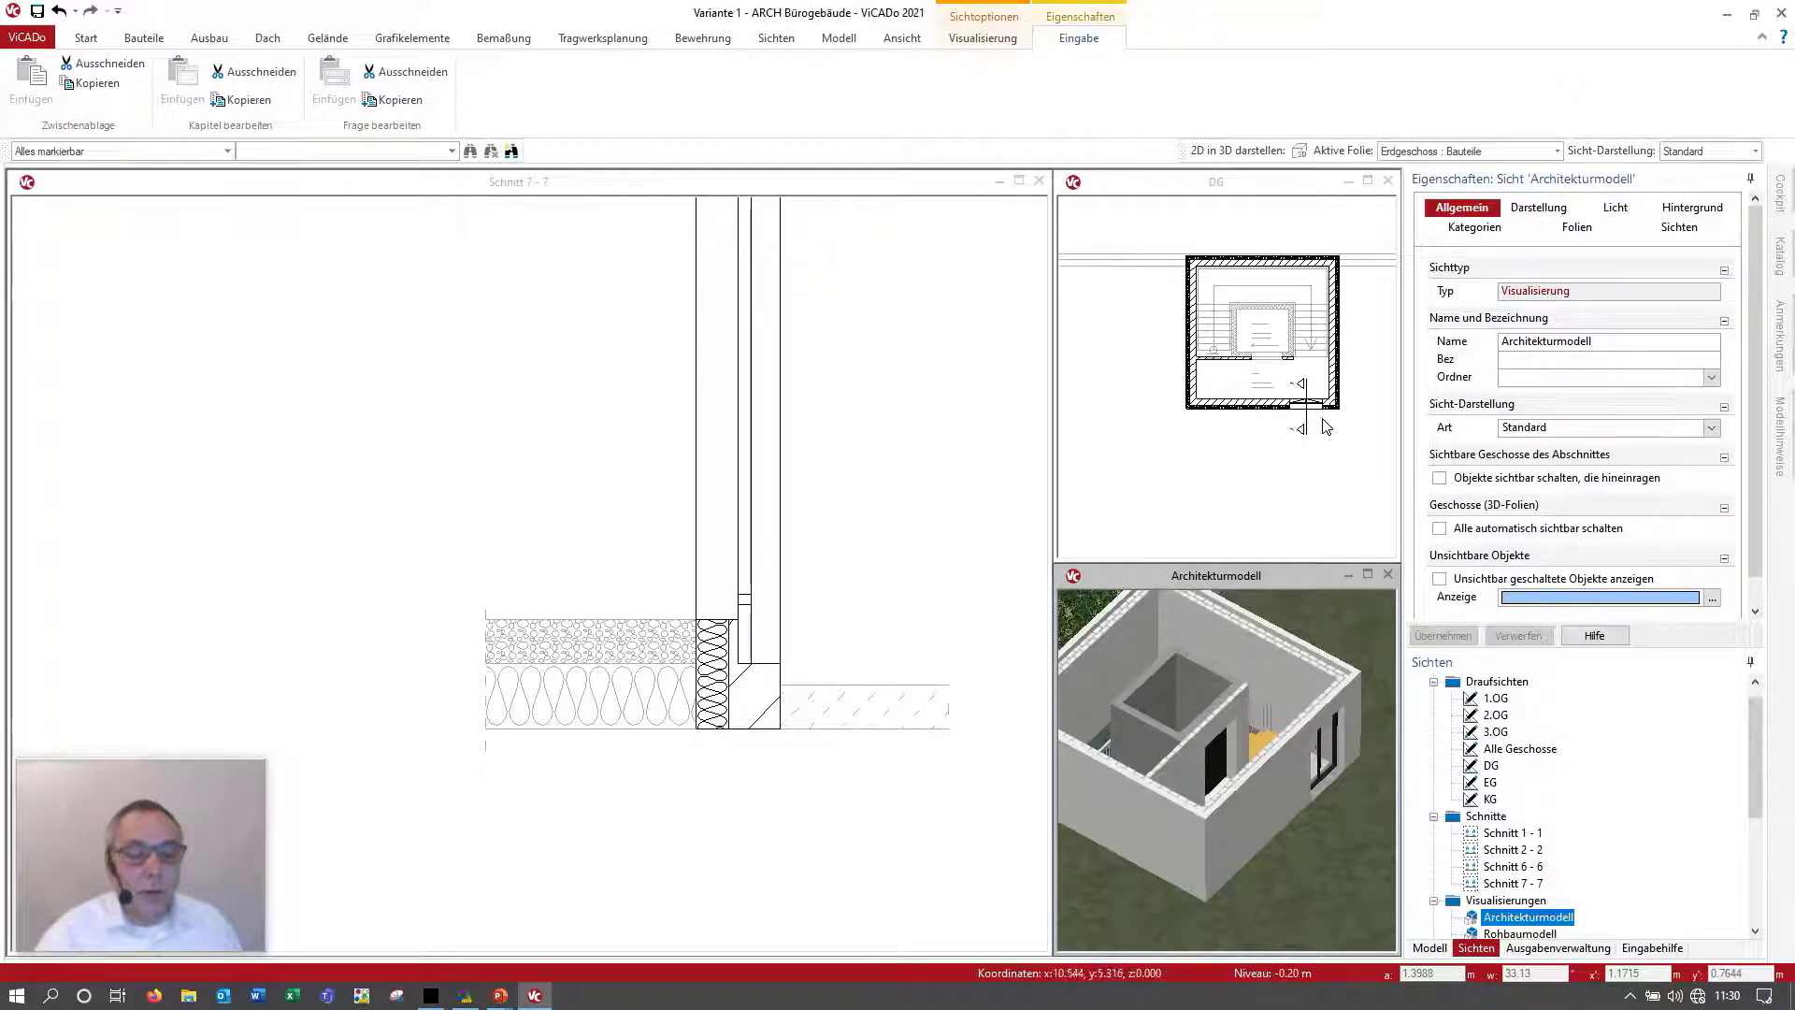
click(1367, 180)
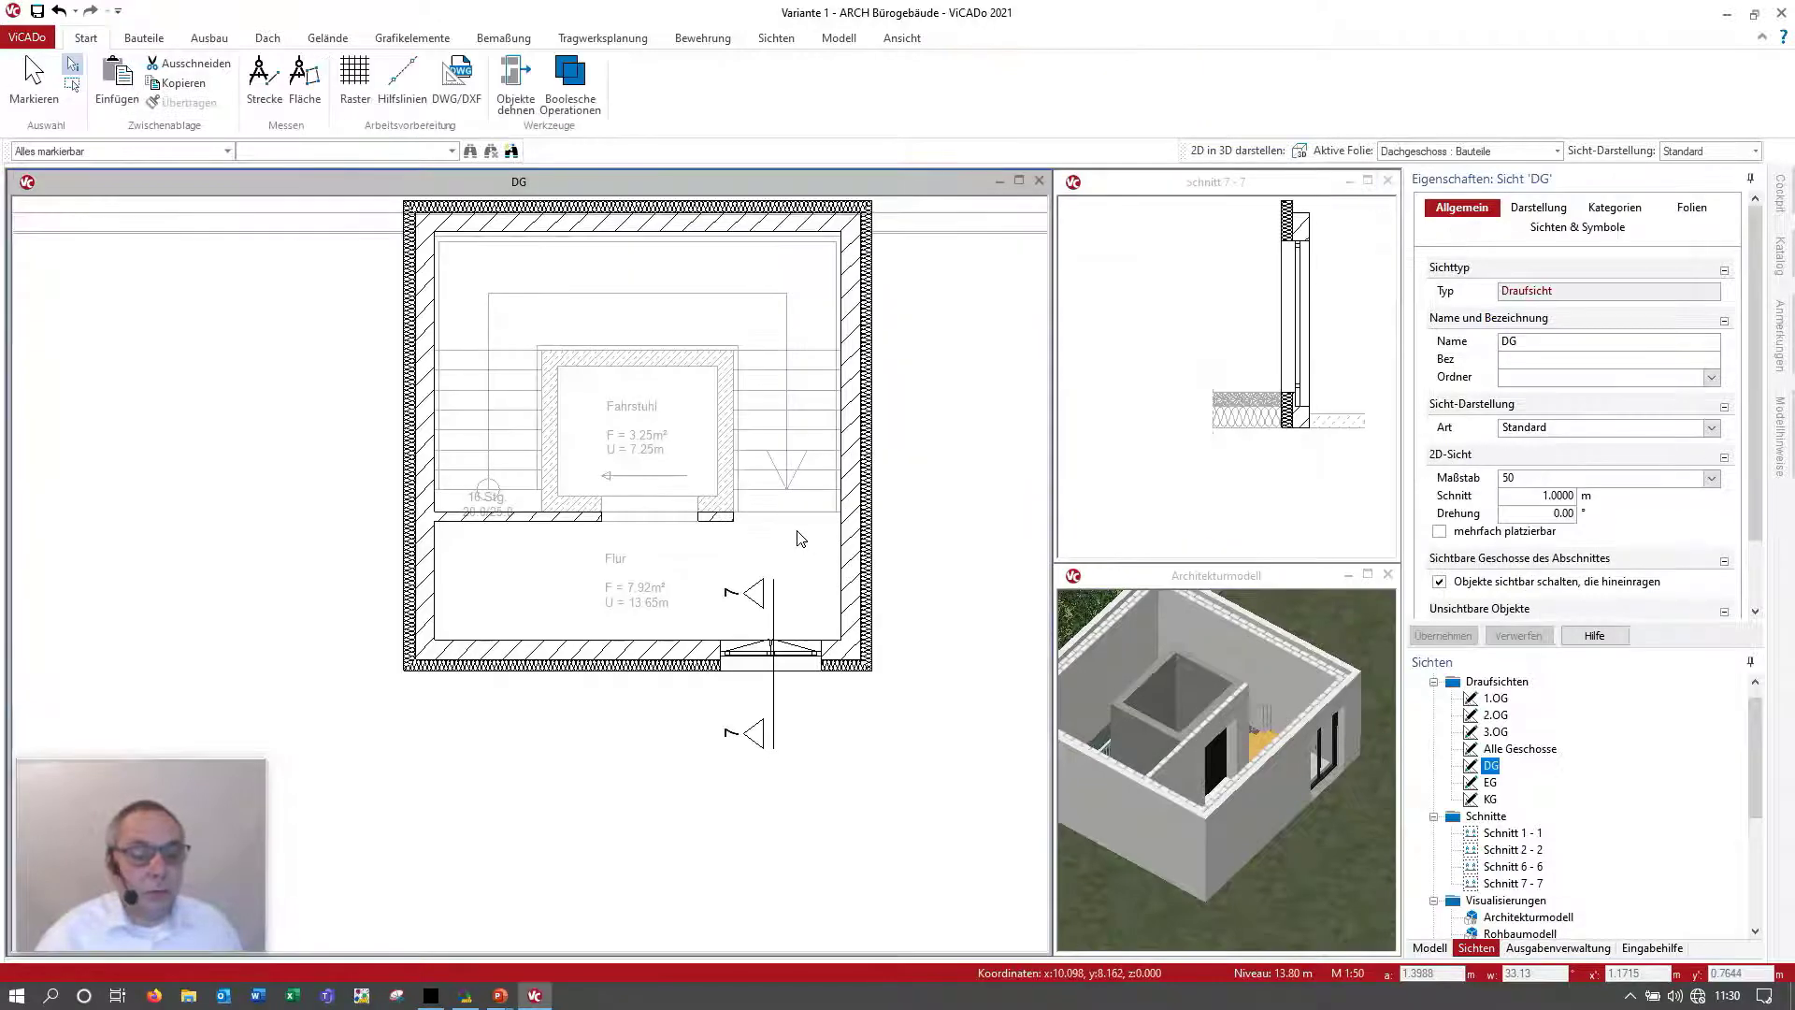
middle_drag(774, 561, 713, 653)
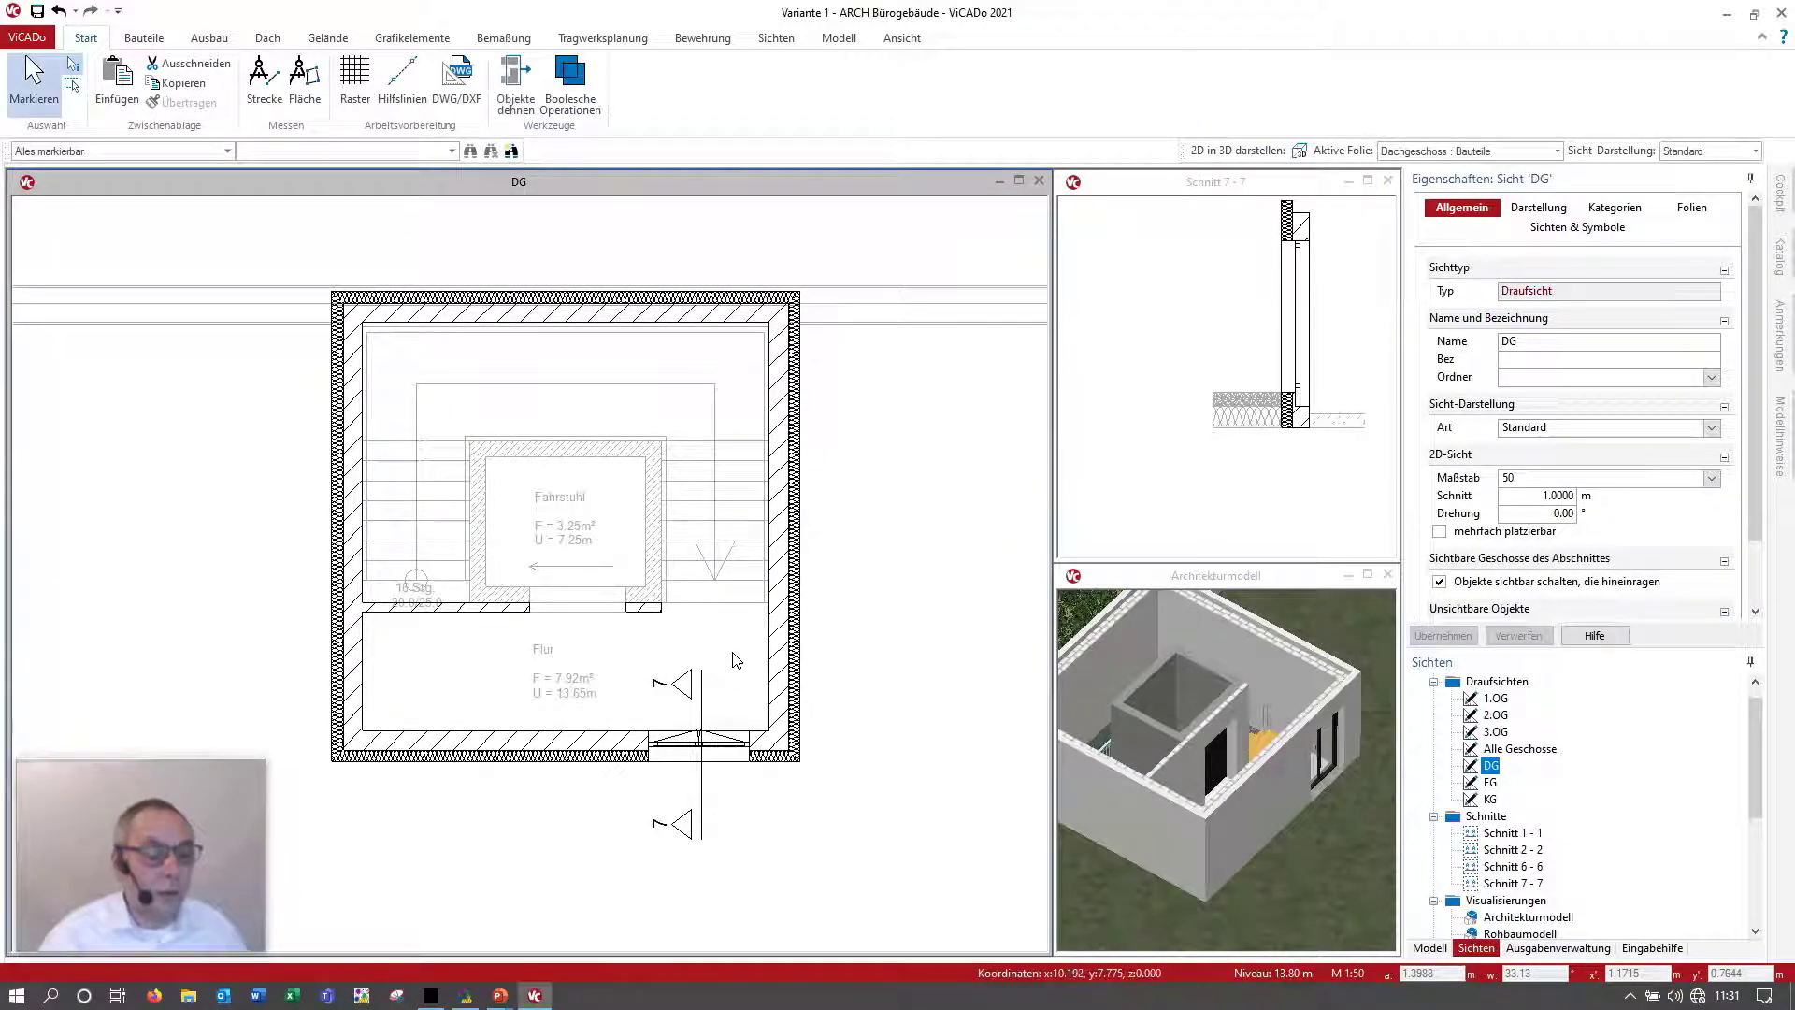
scroll(1211, 792, down, 3)
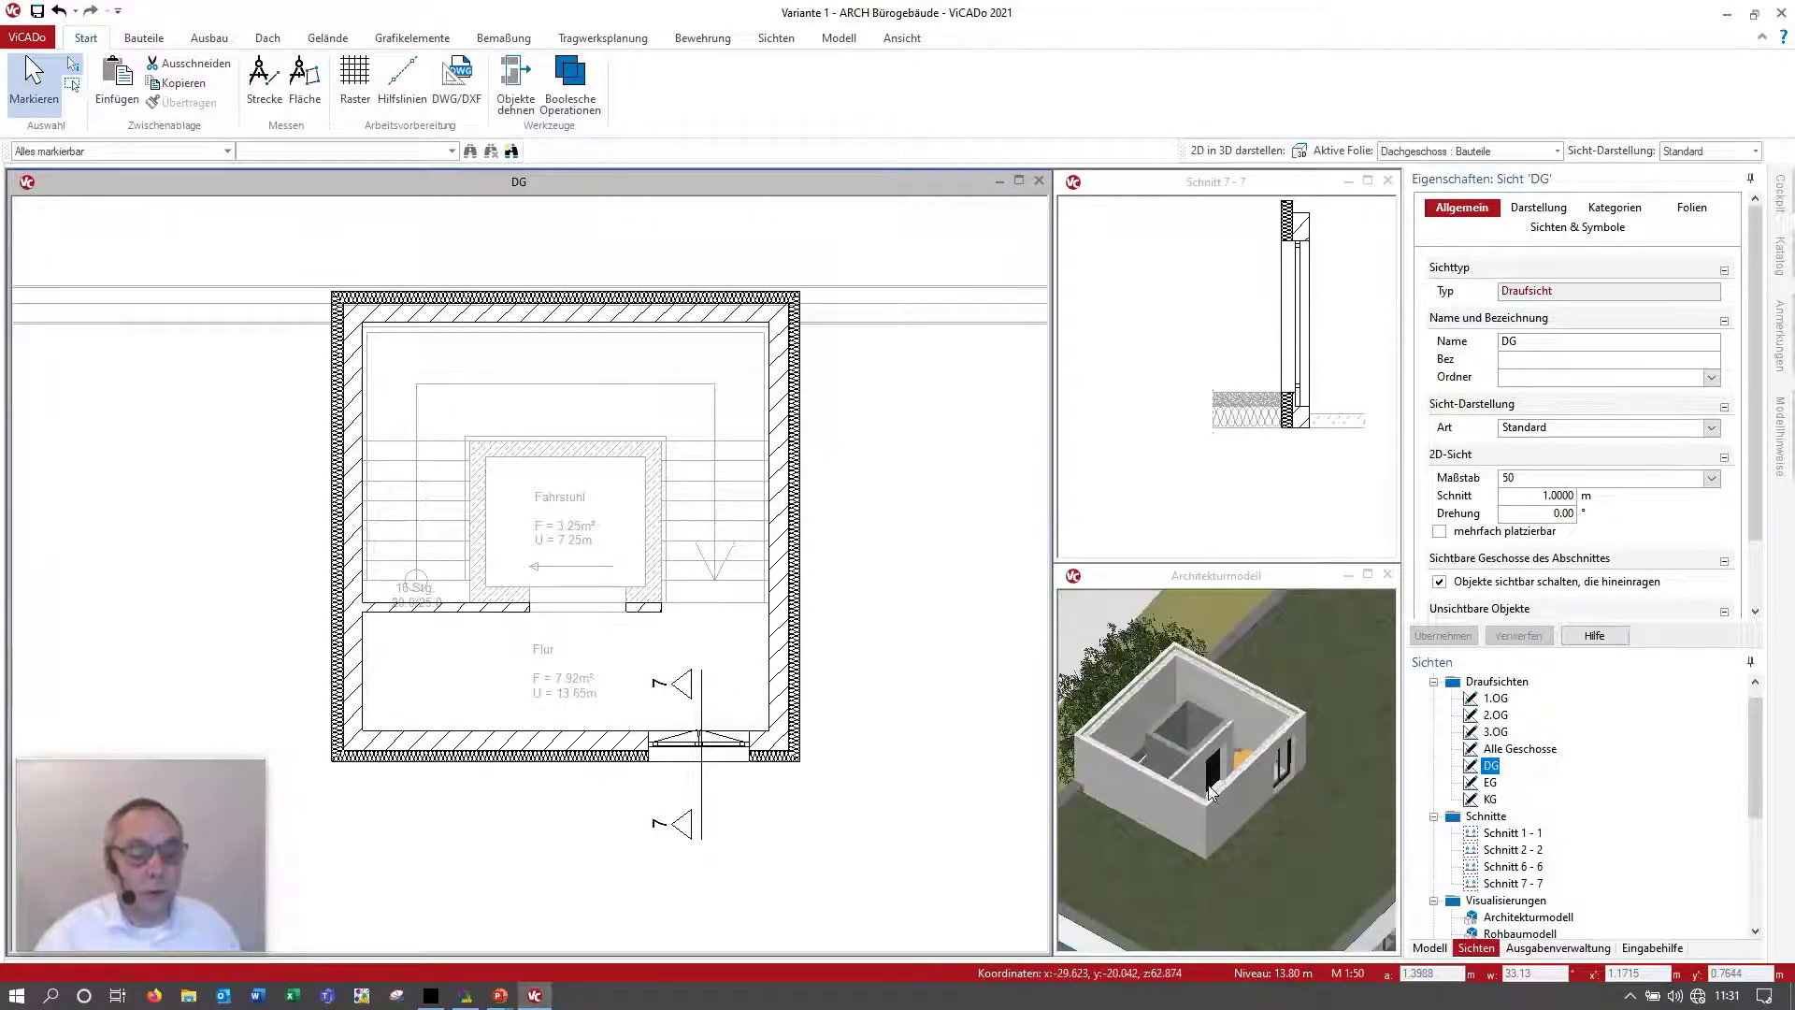
scroll(1211, 792, down, 3)
click(1197, 775)
scroll(1180, 752, down, 2)
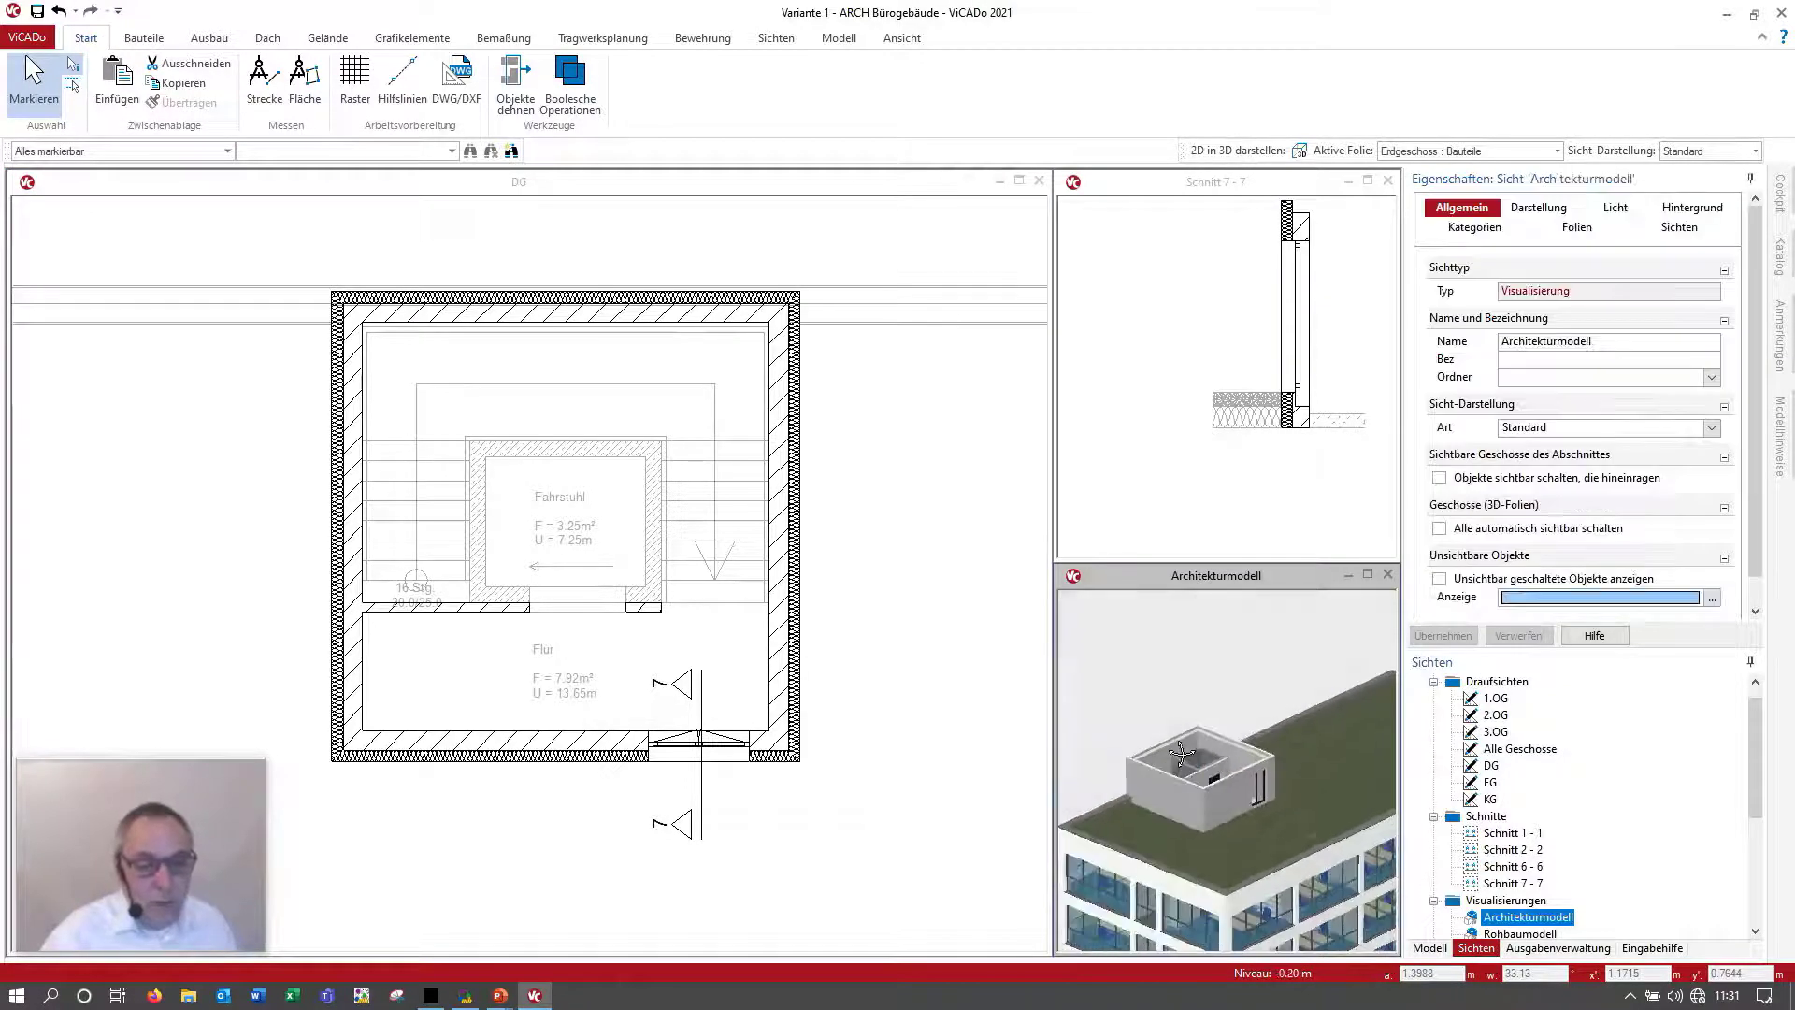
click(603, 248)
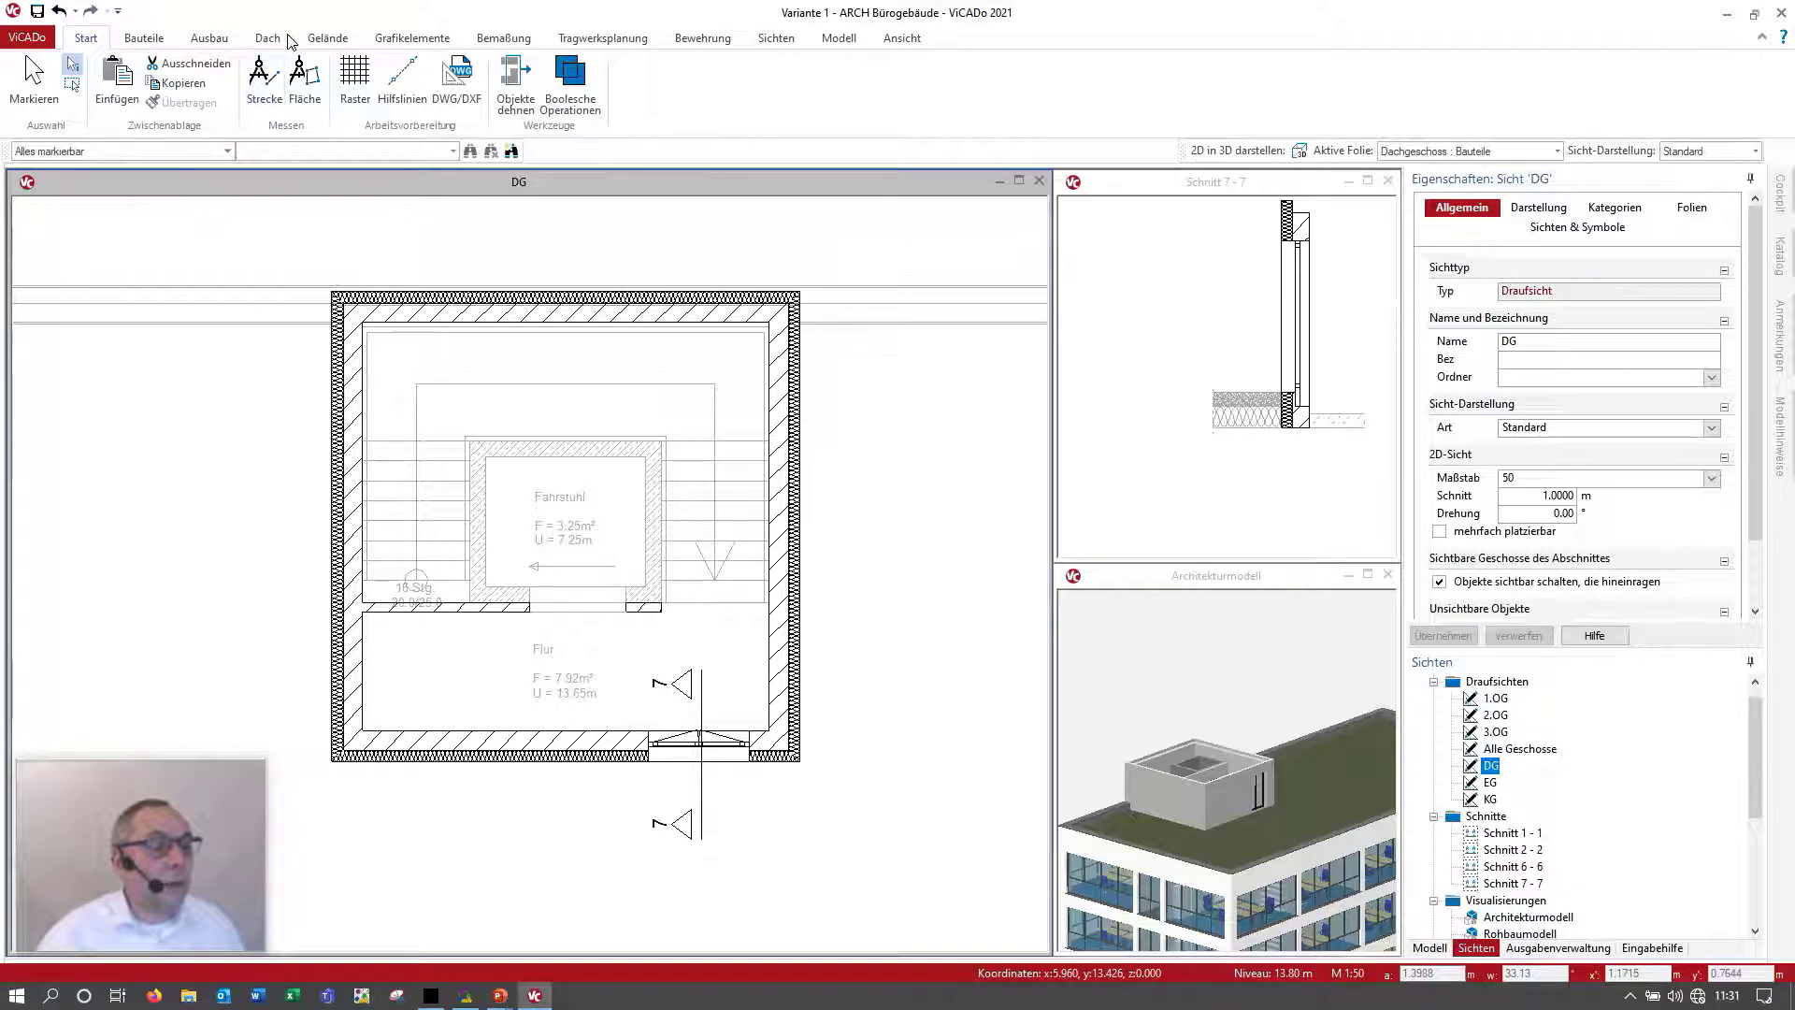
click(271, 39)
Step: Outline a rectangular general roof from the bottom-left to top-right outer wall corners
click(249, 84)
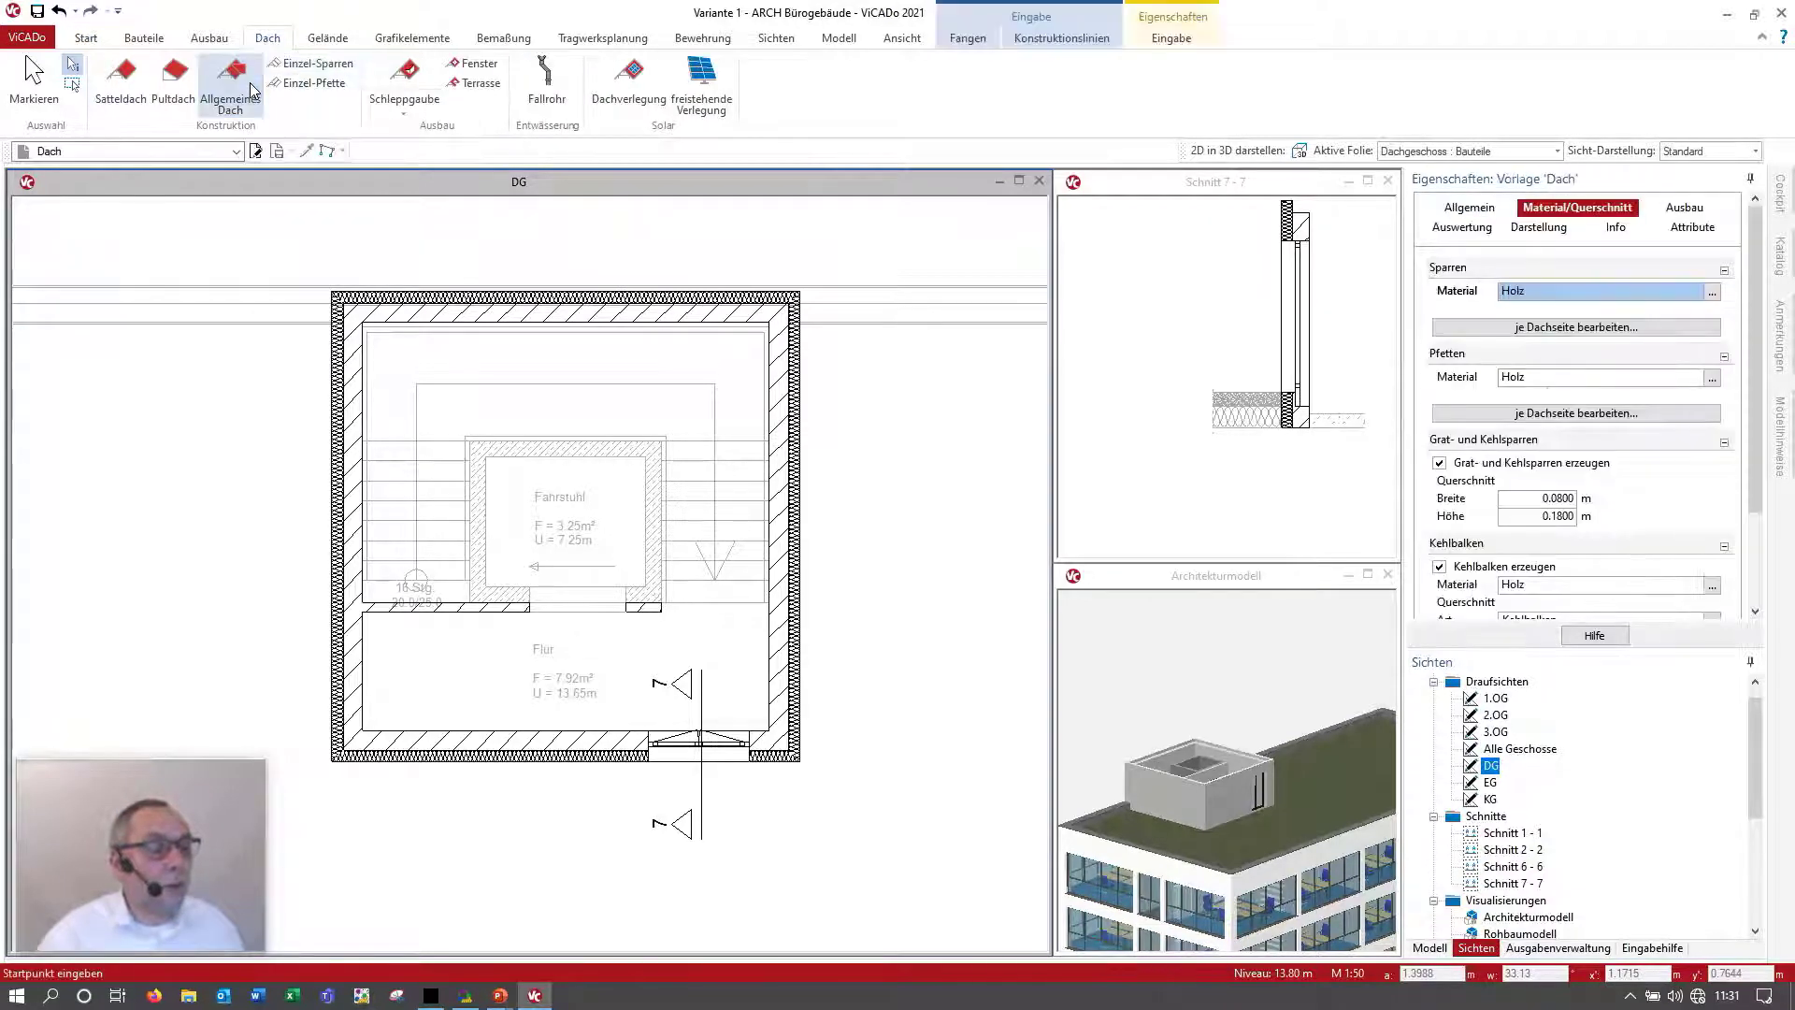
click(342, 152)
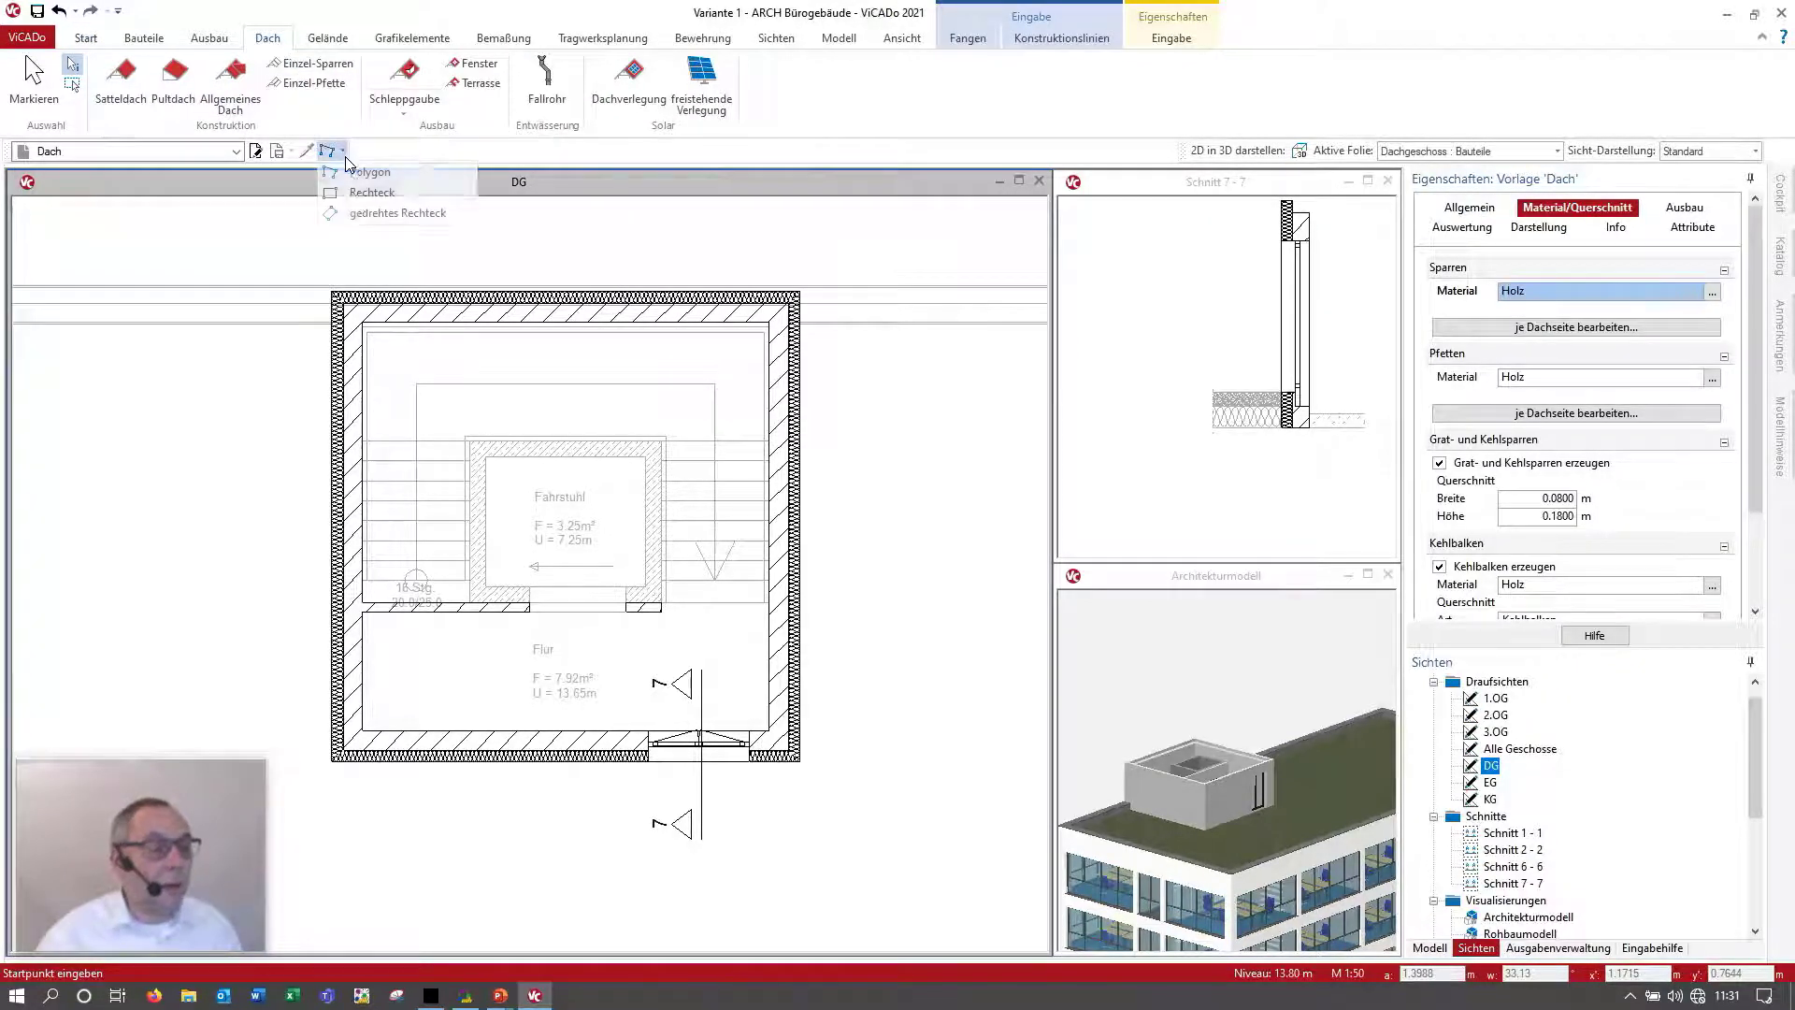
click(372, 192)
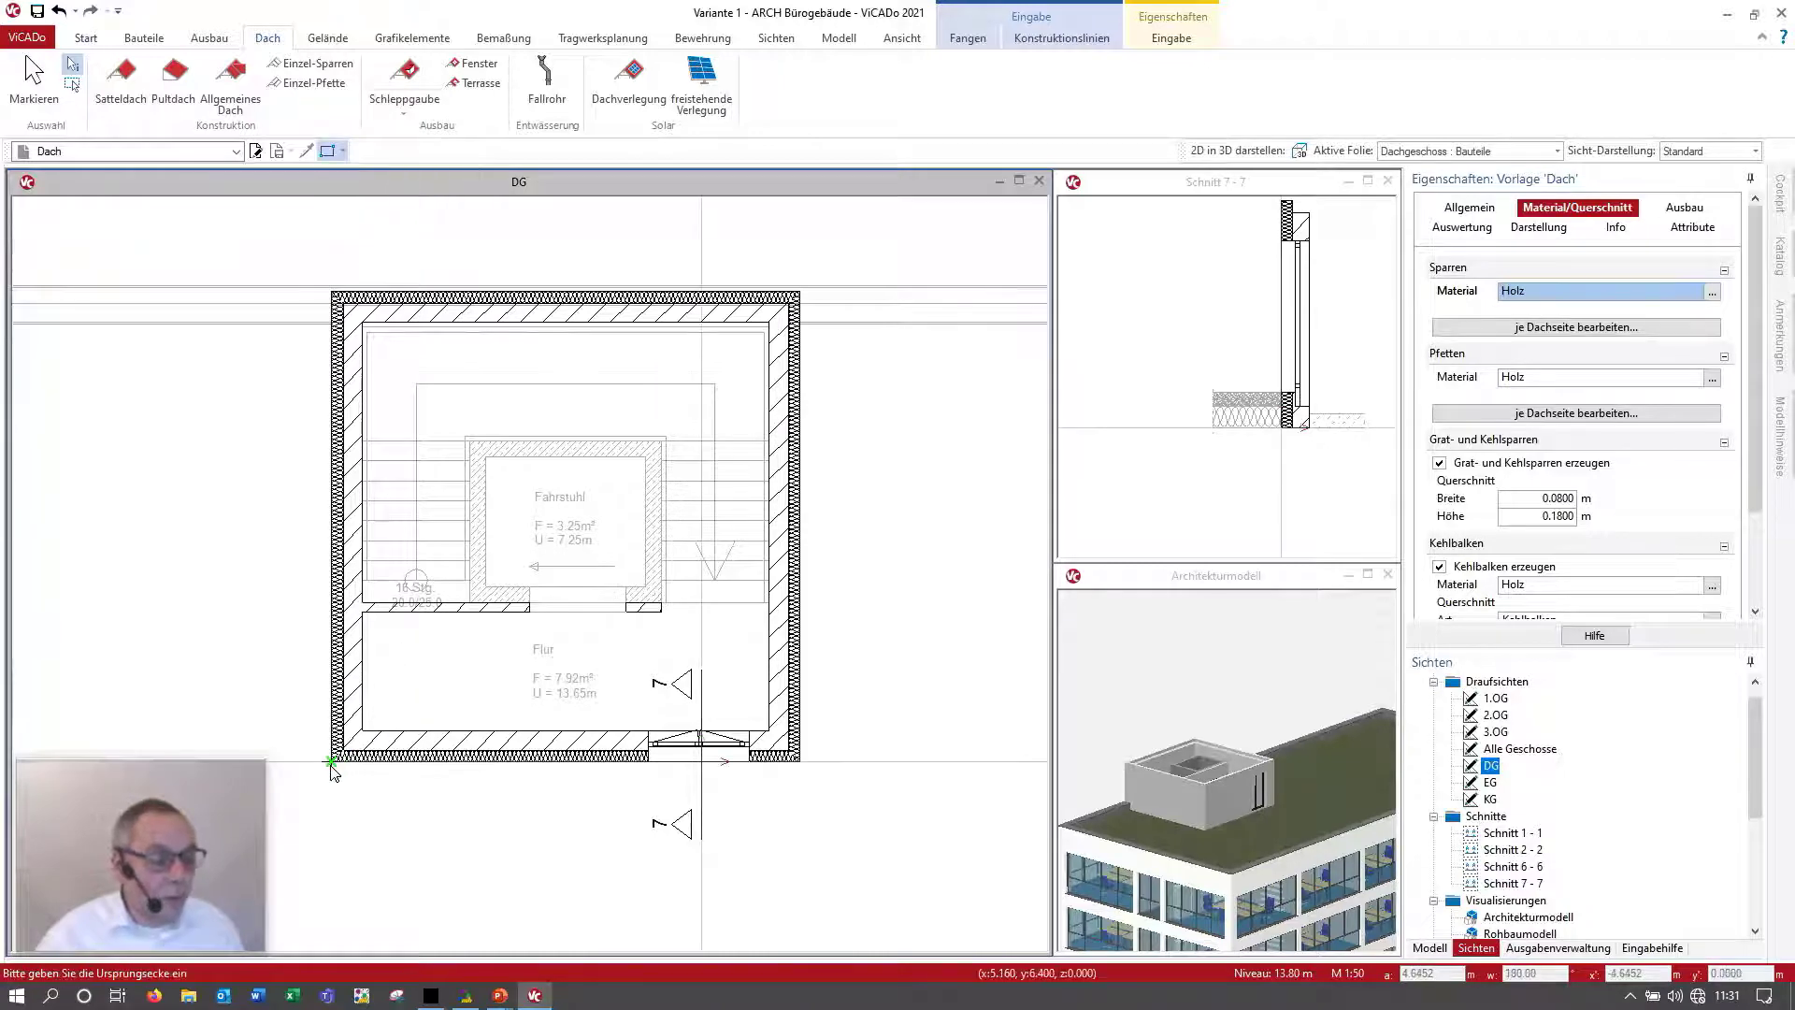
click(332, 760)
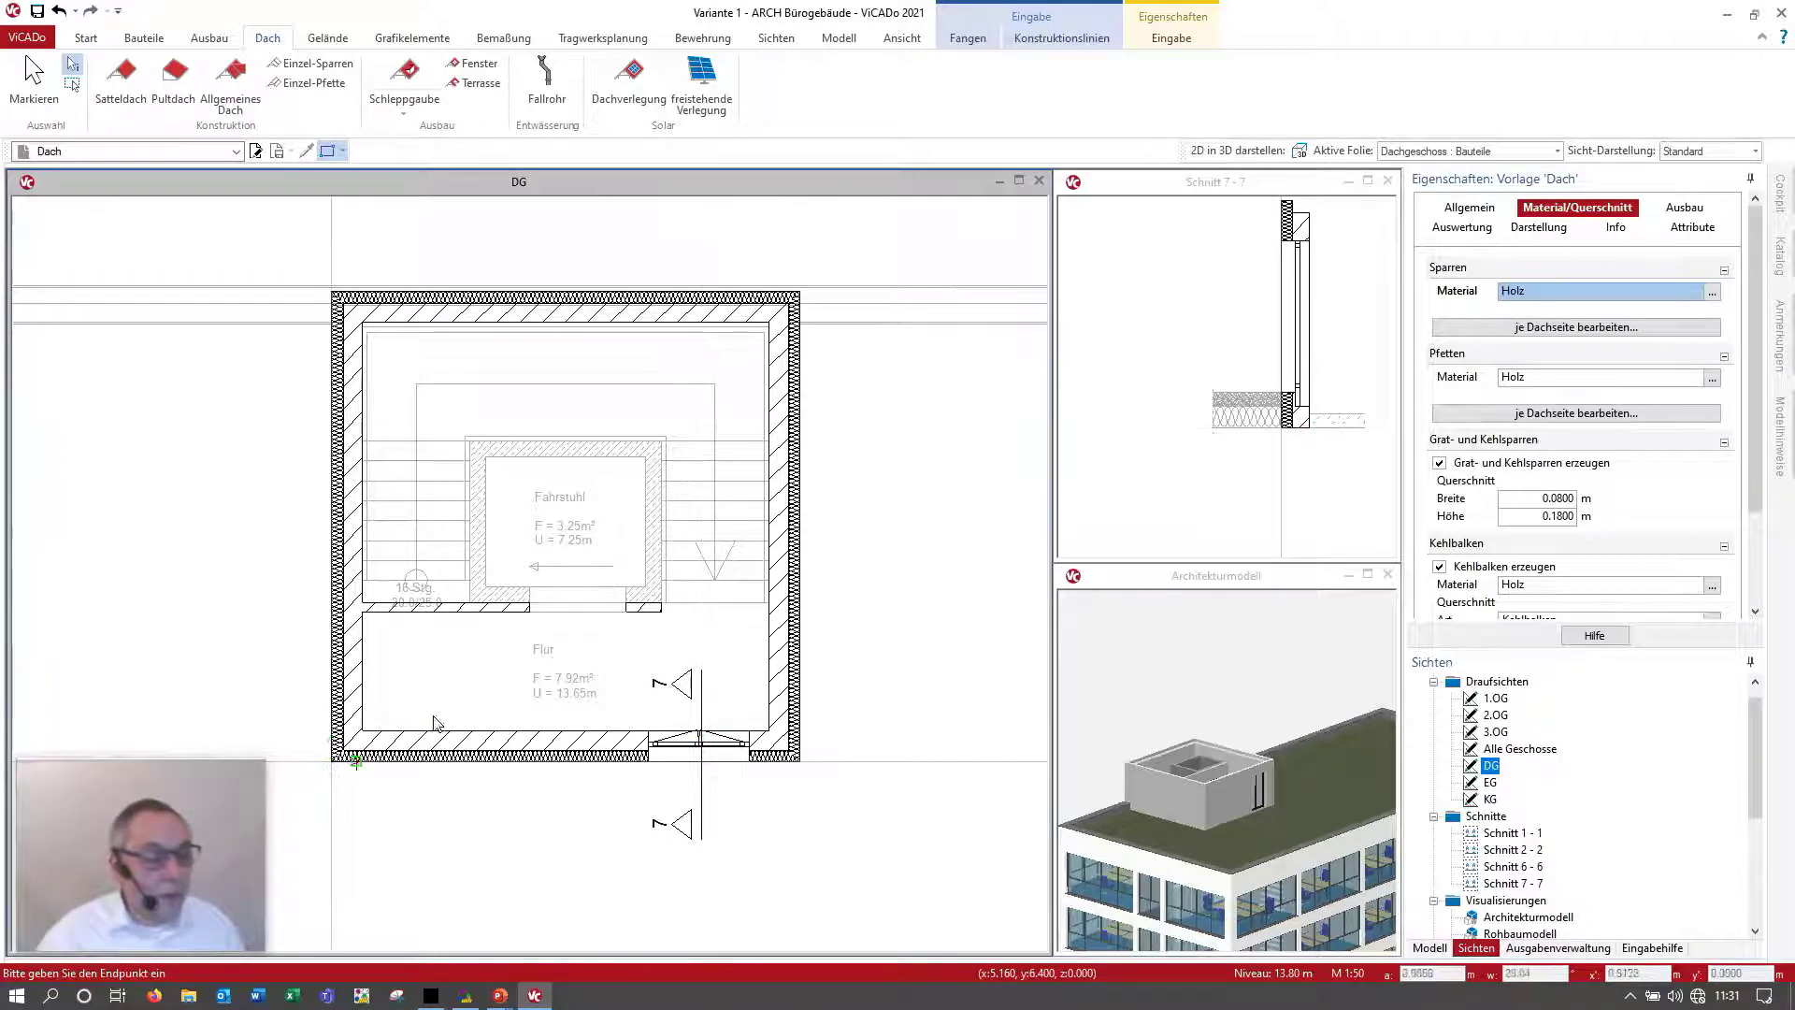
scroll(809, 299, up, 2)
click(801, 289)
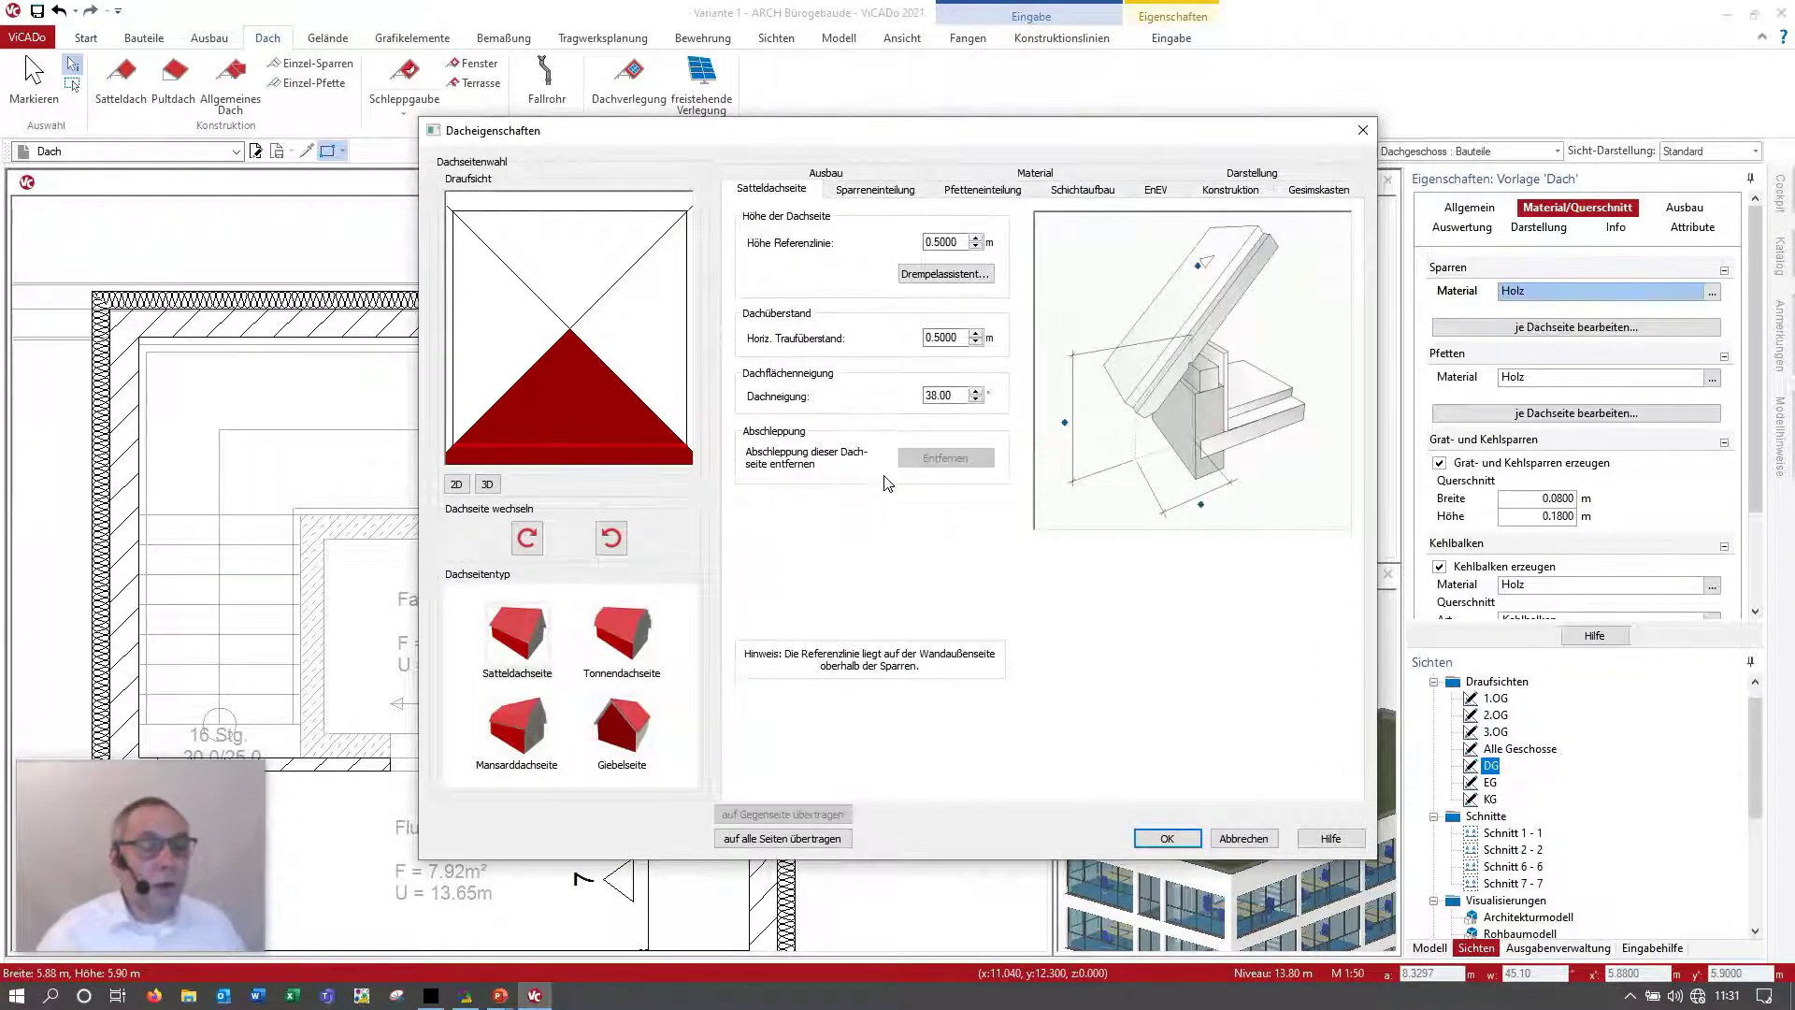
Step: Set 3.50 m reference height, 0.20 m eaves overhang and 6° pitch on all roof sides
double_click(942, 239)
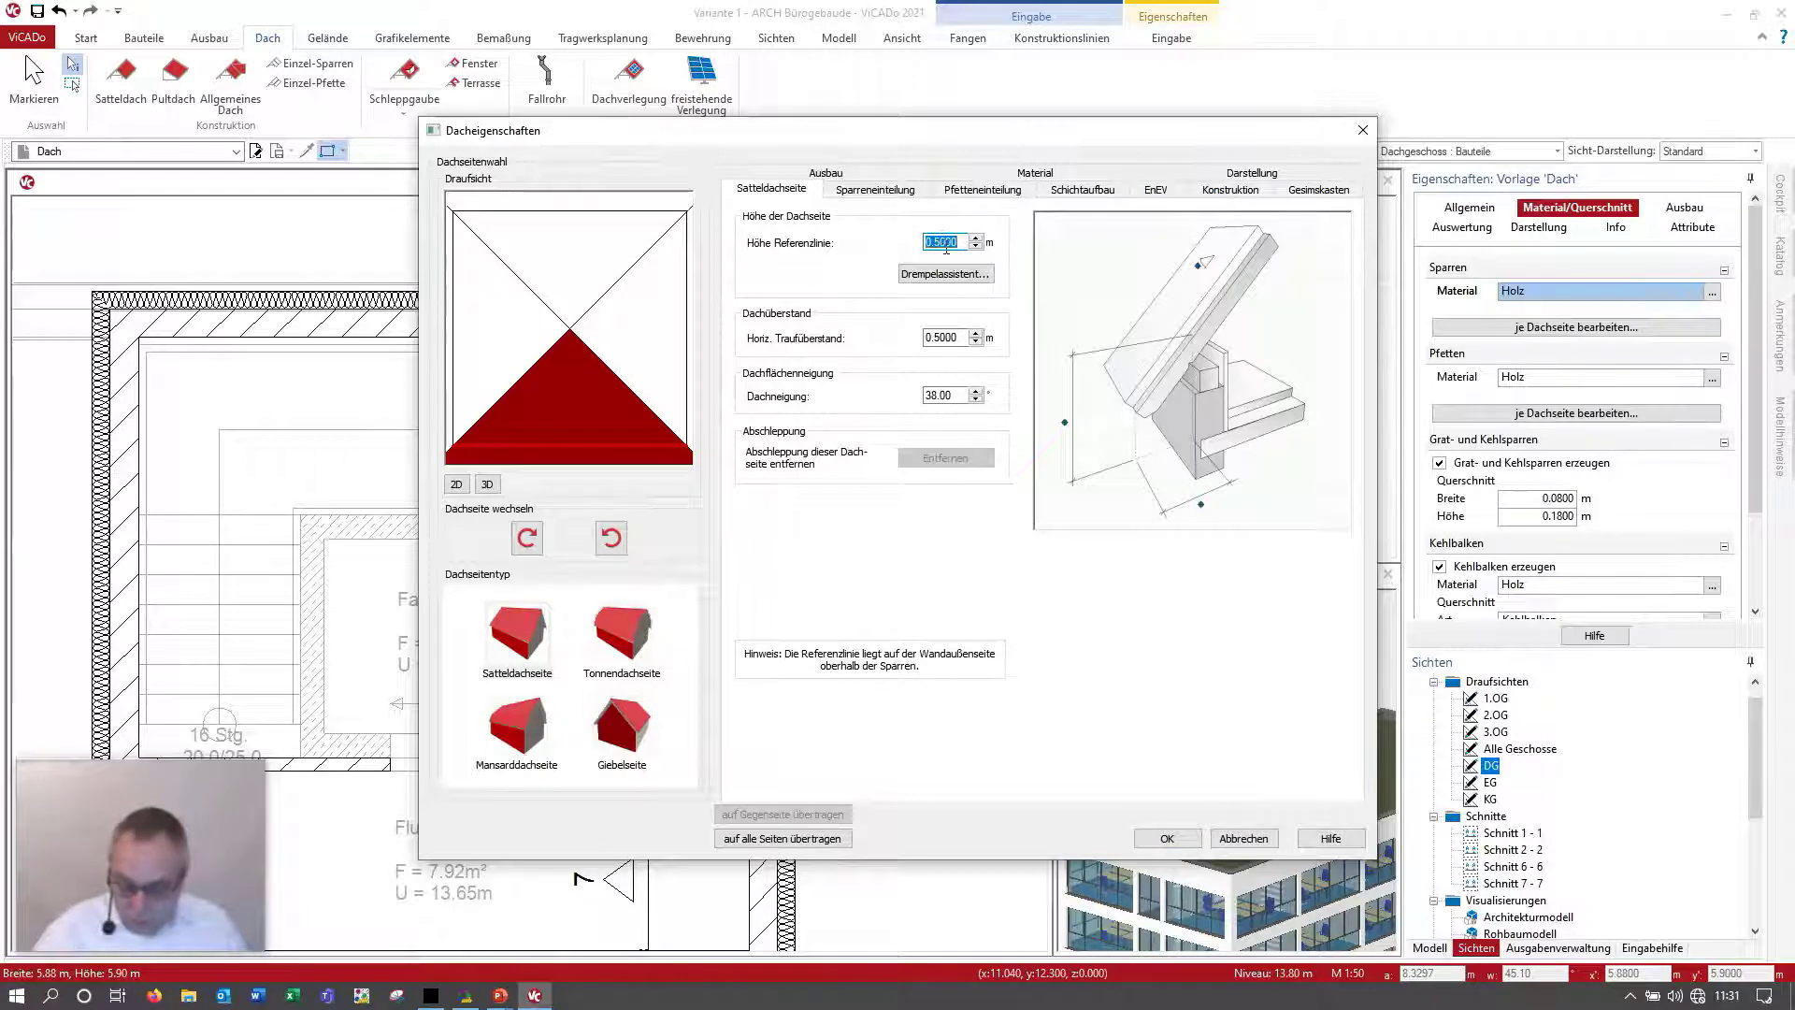
text(3.5)
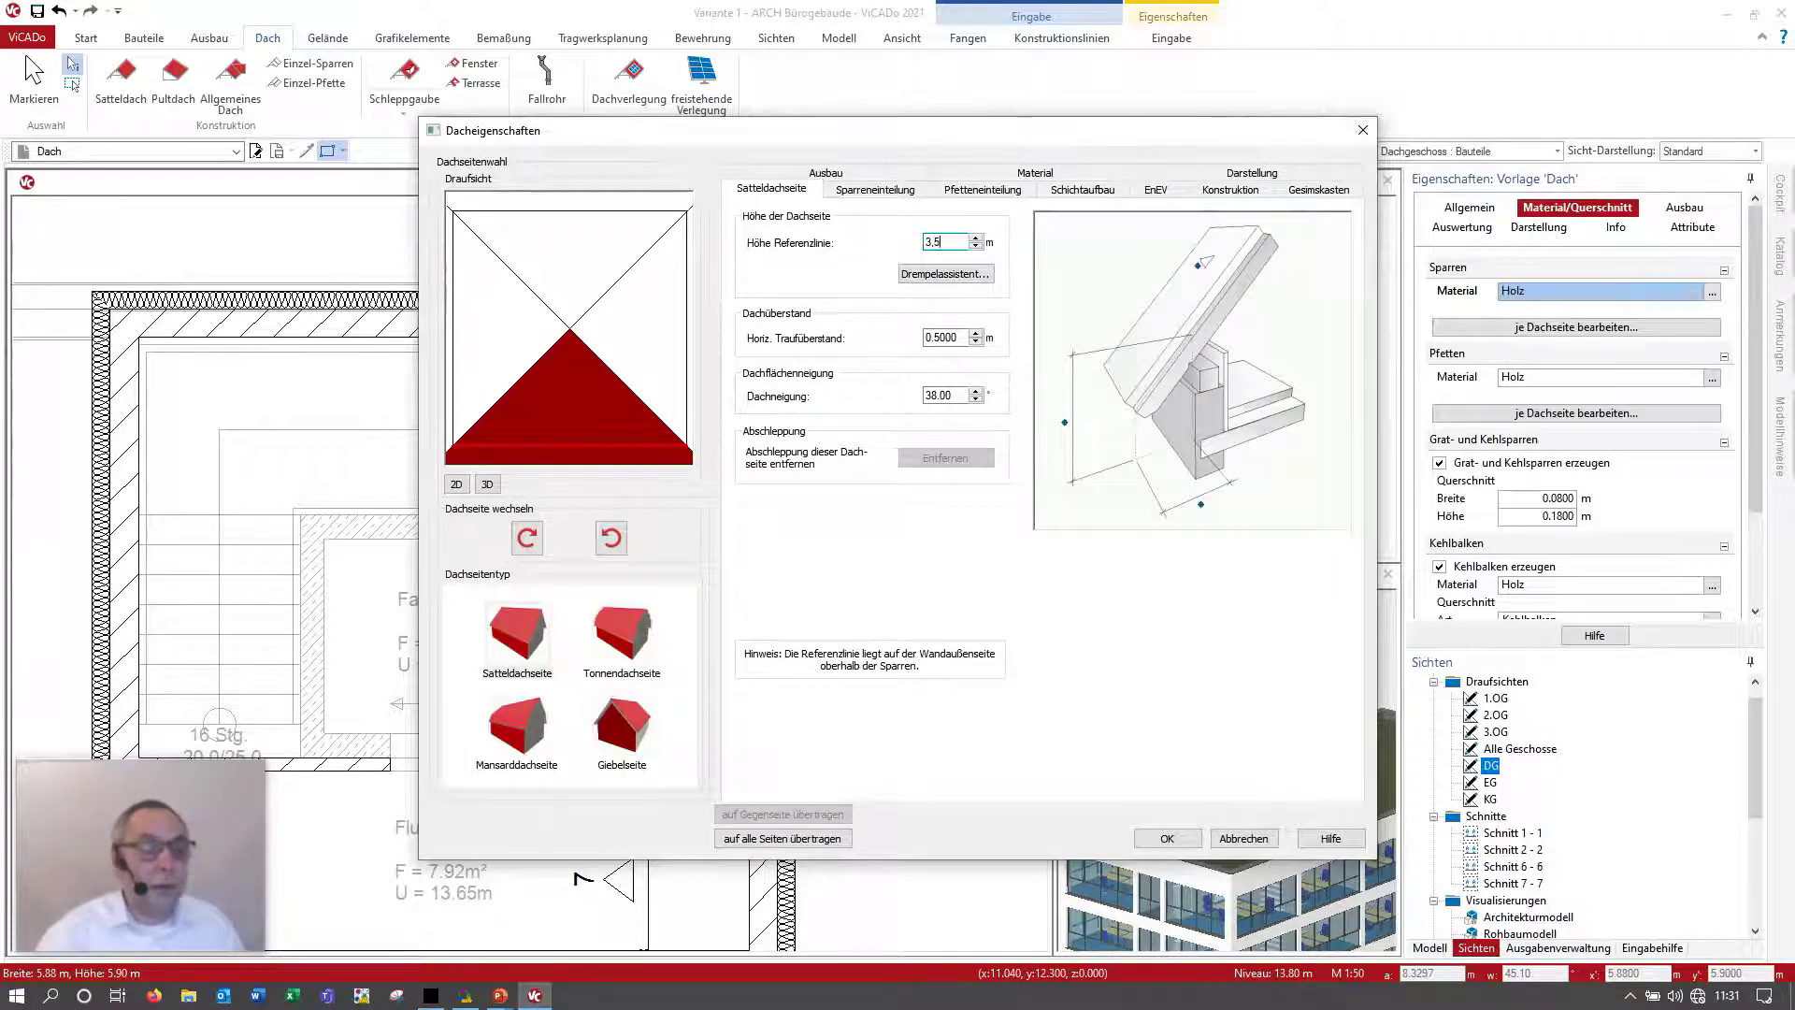
click(949, 338)
double_click(949, 338)
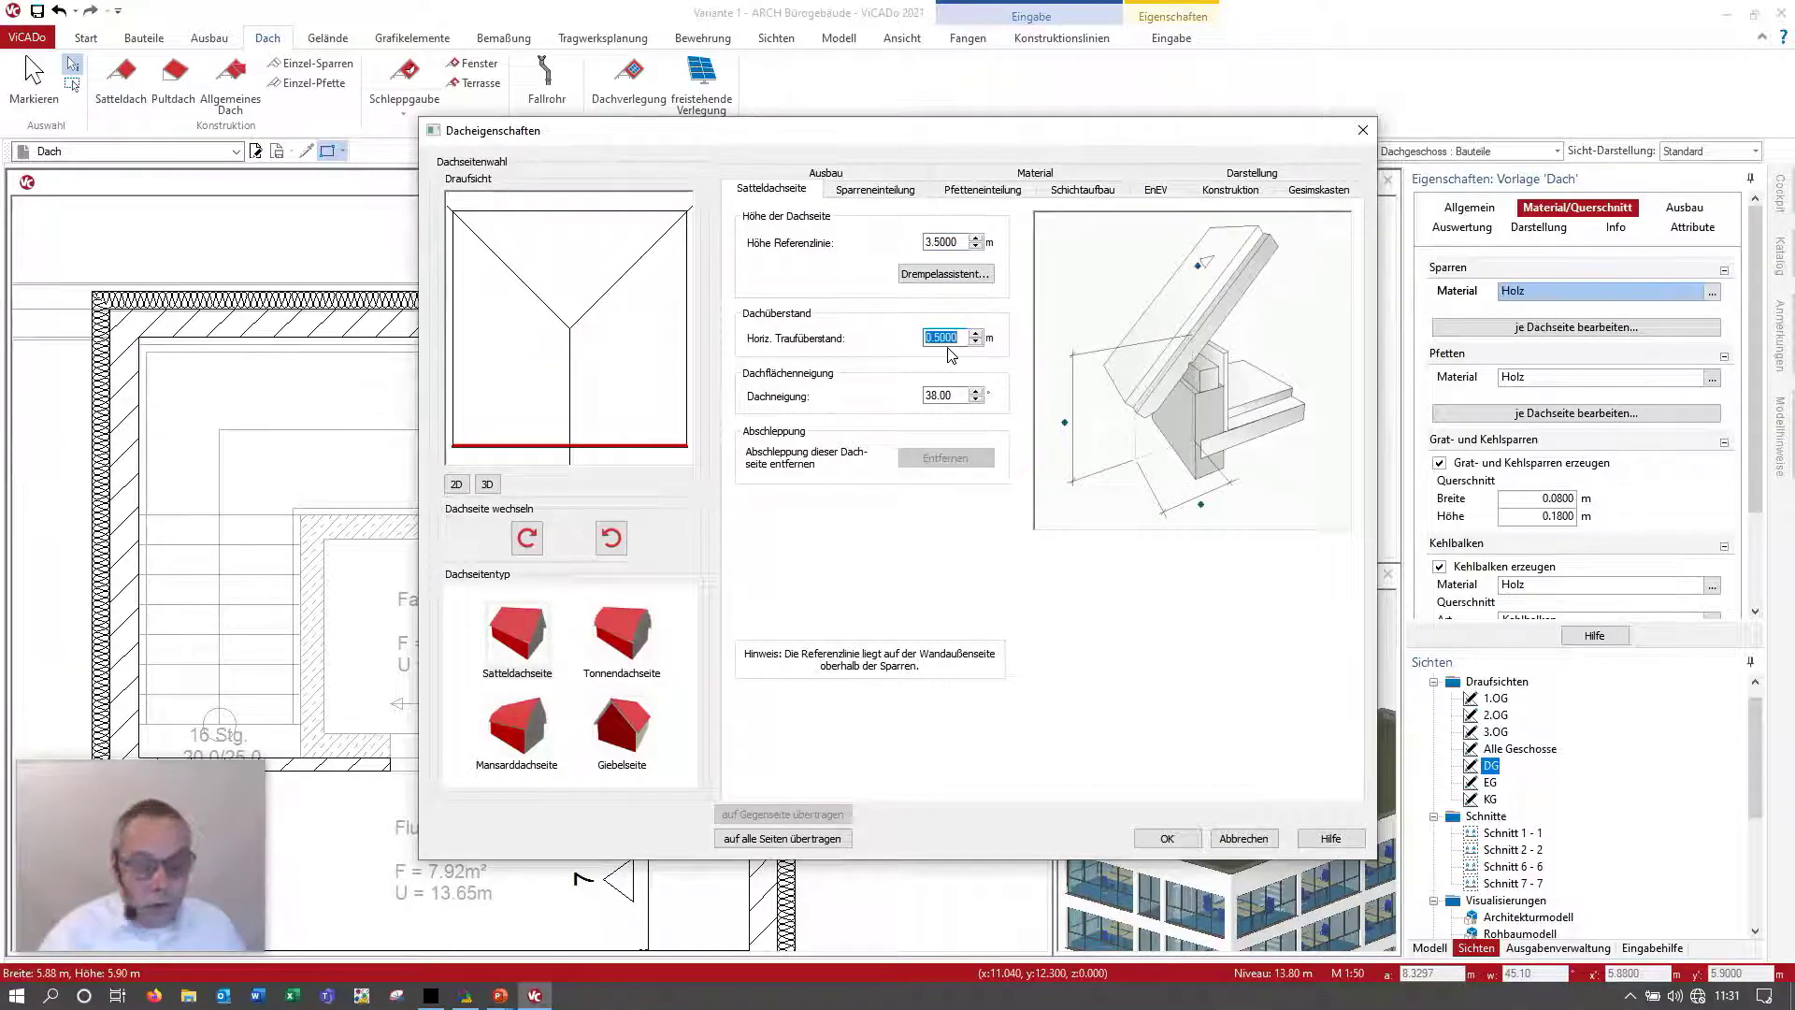
text(0.2)
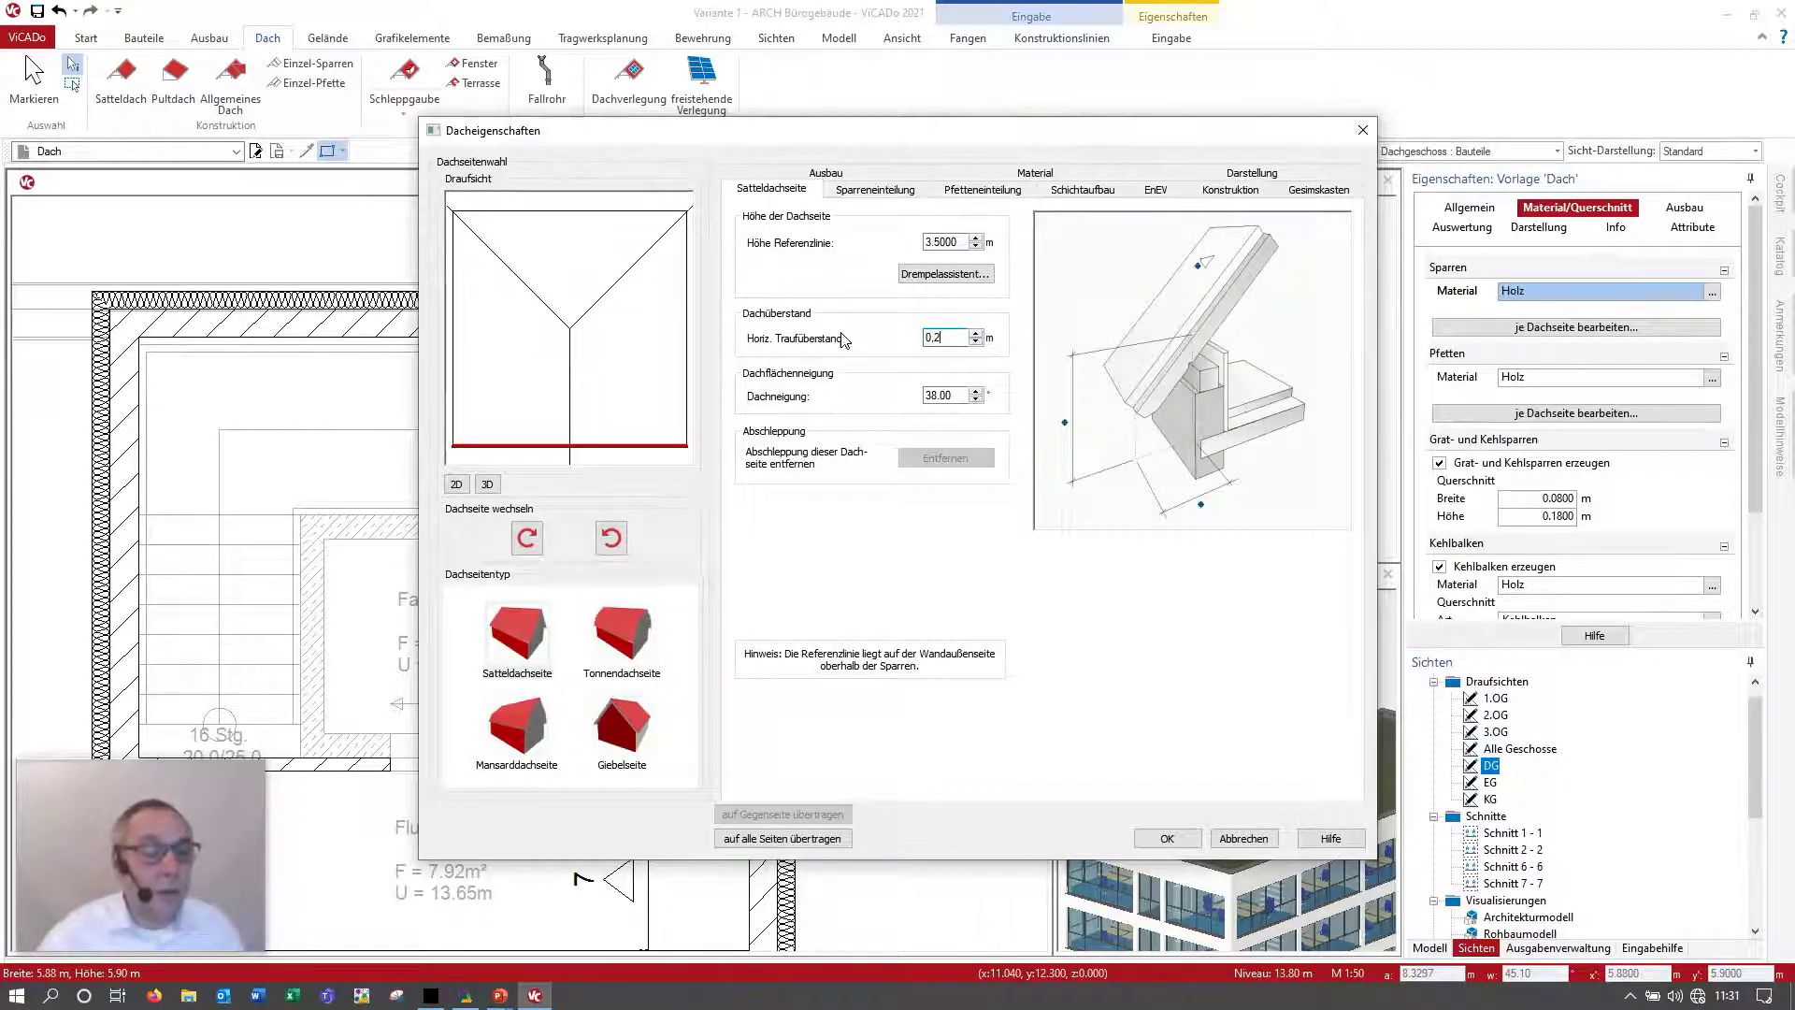
double_click(944, 396)
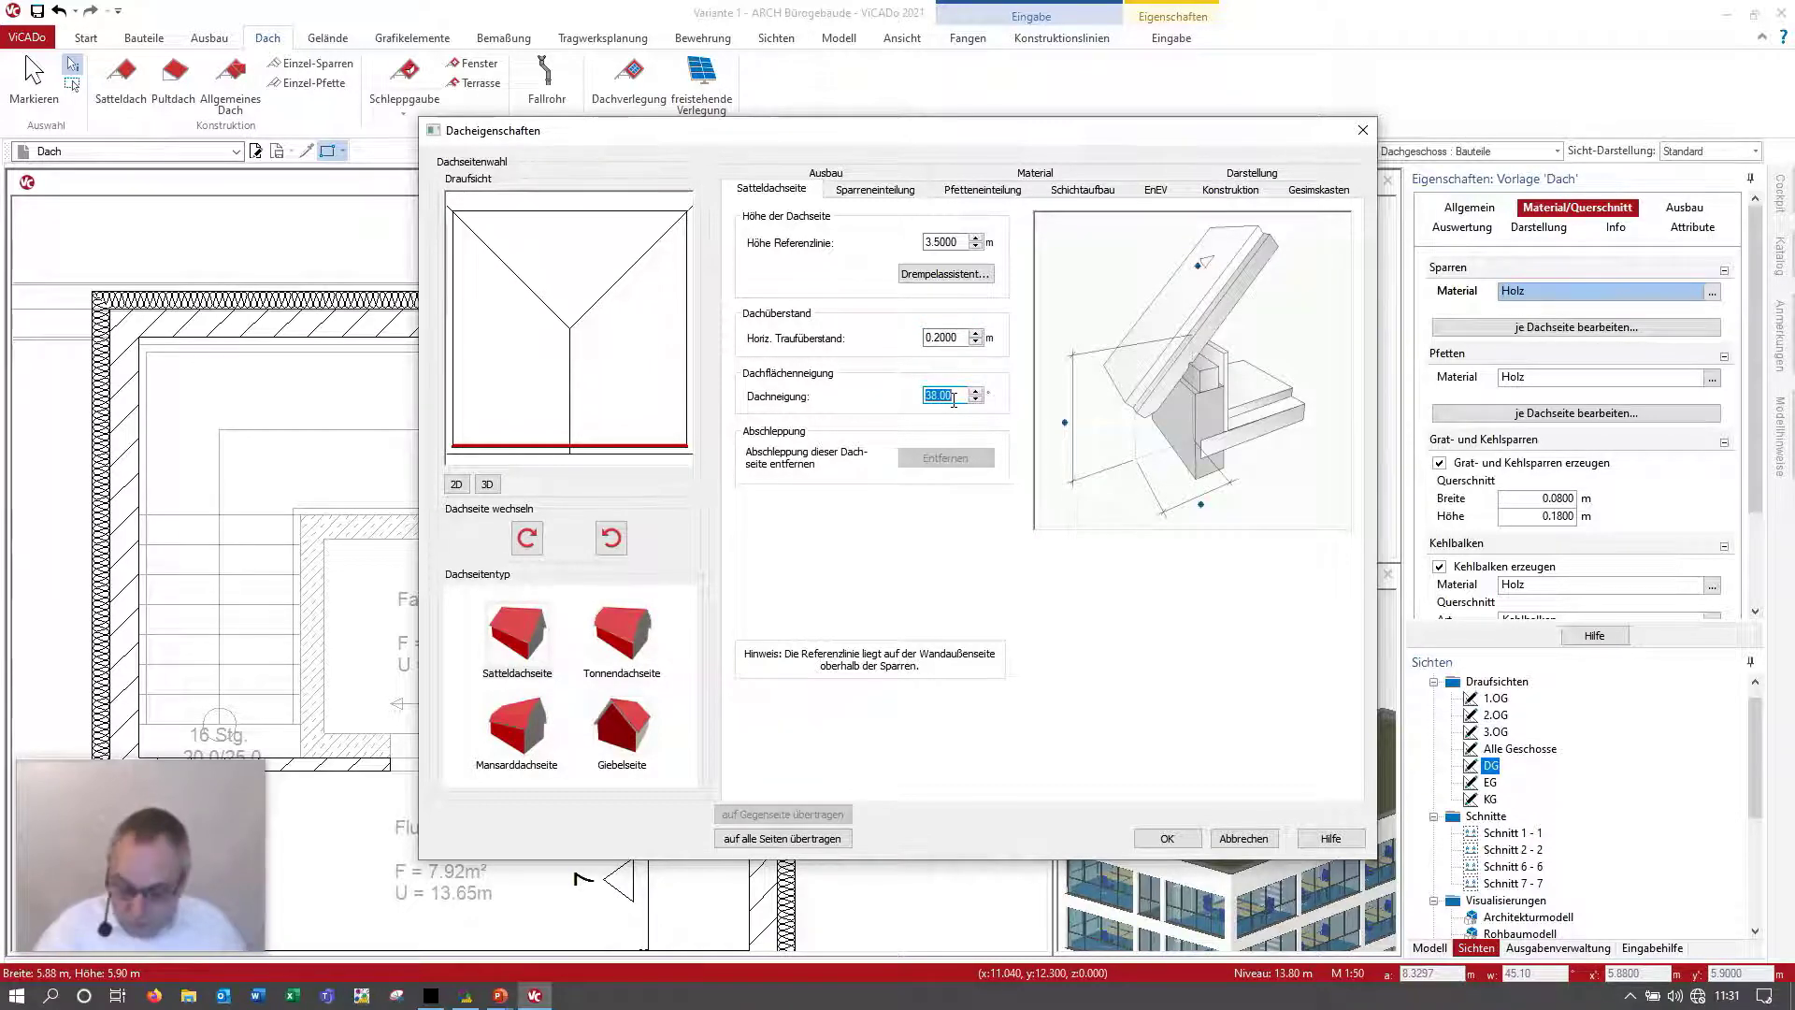
text(6)
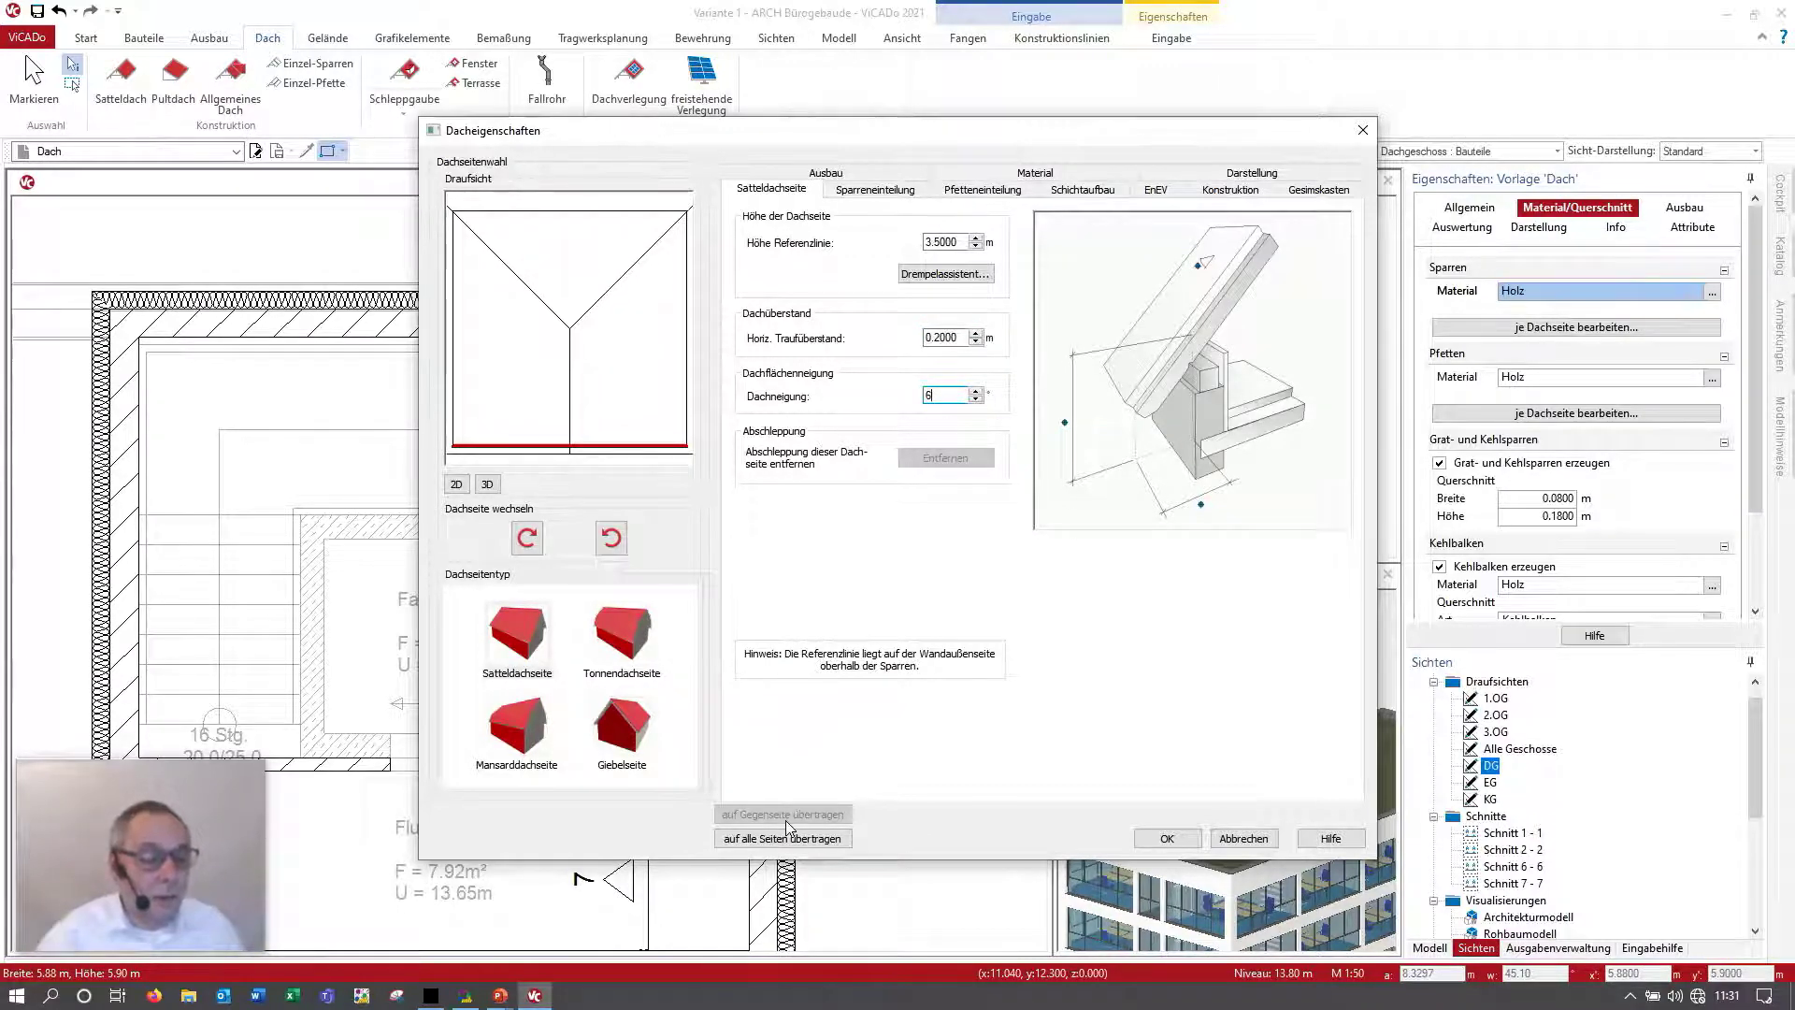
click(788, 837)
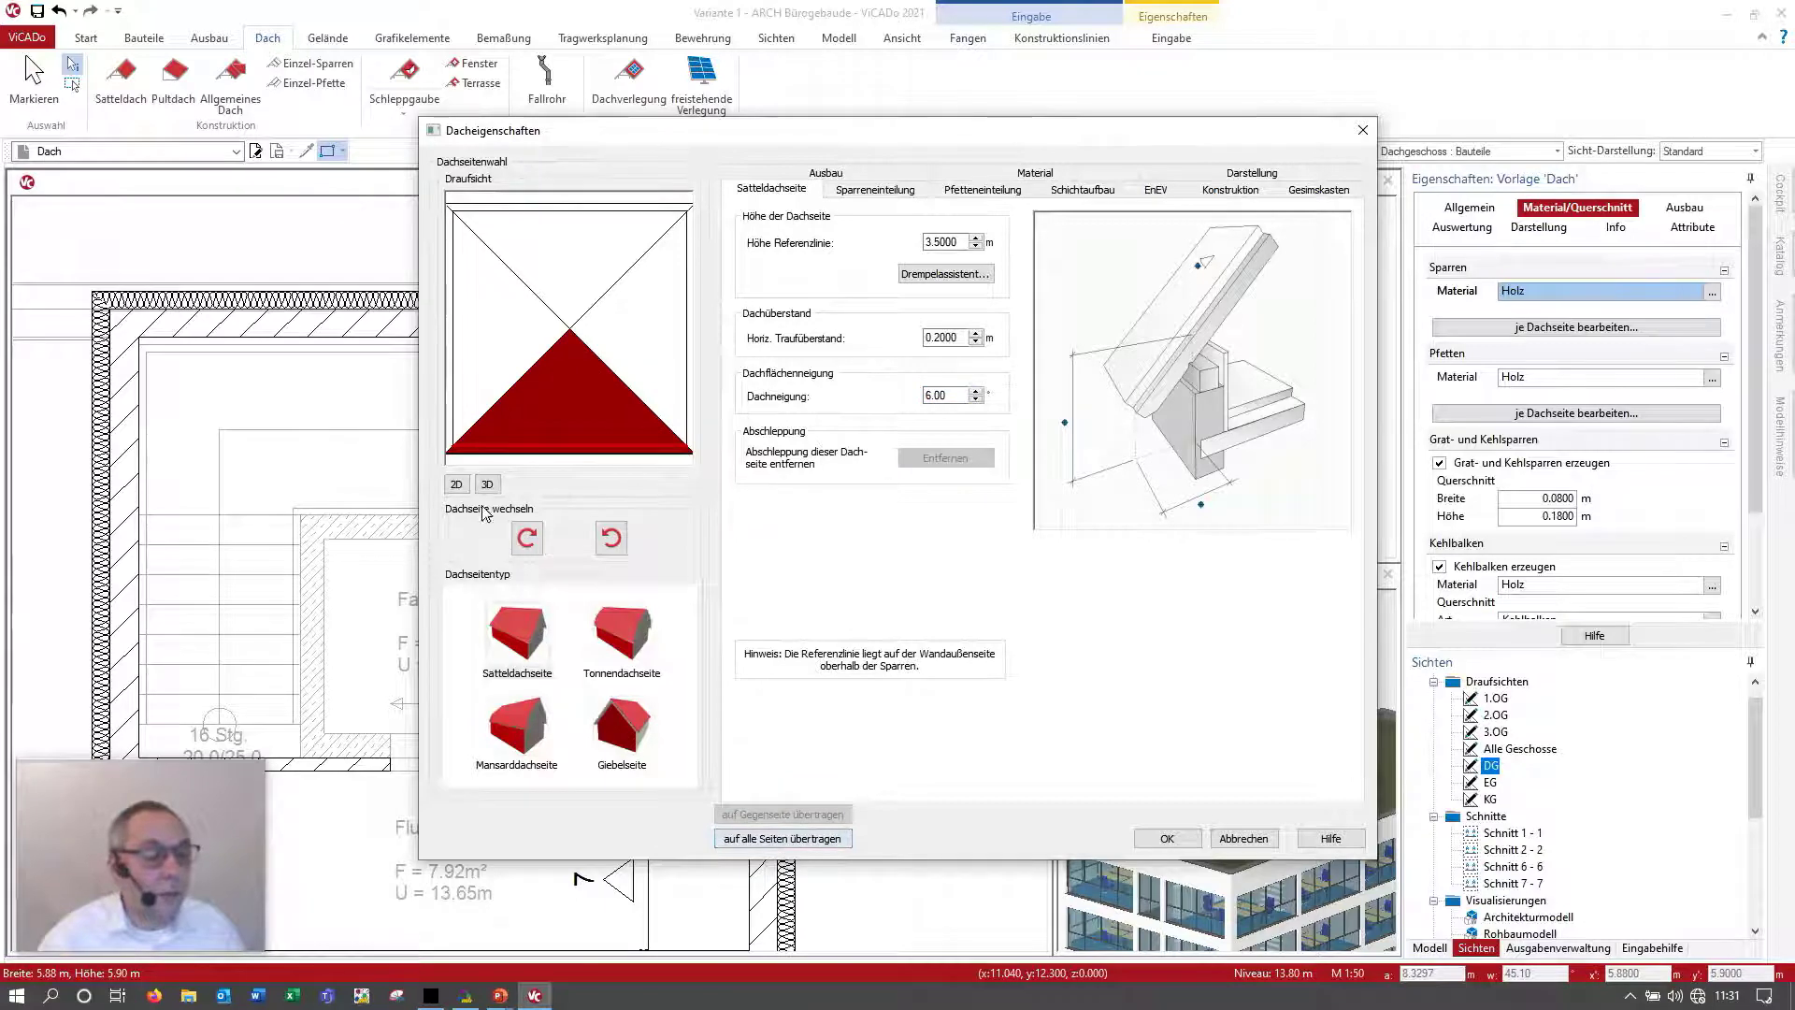
click(488, 483)
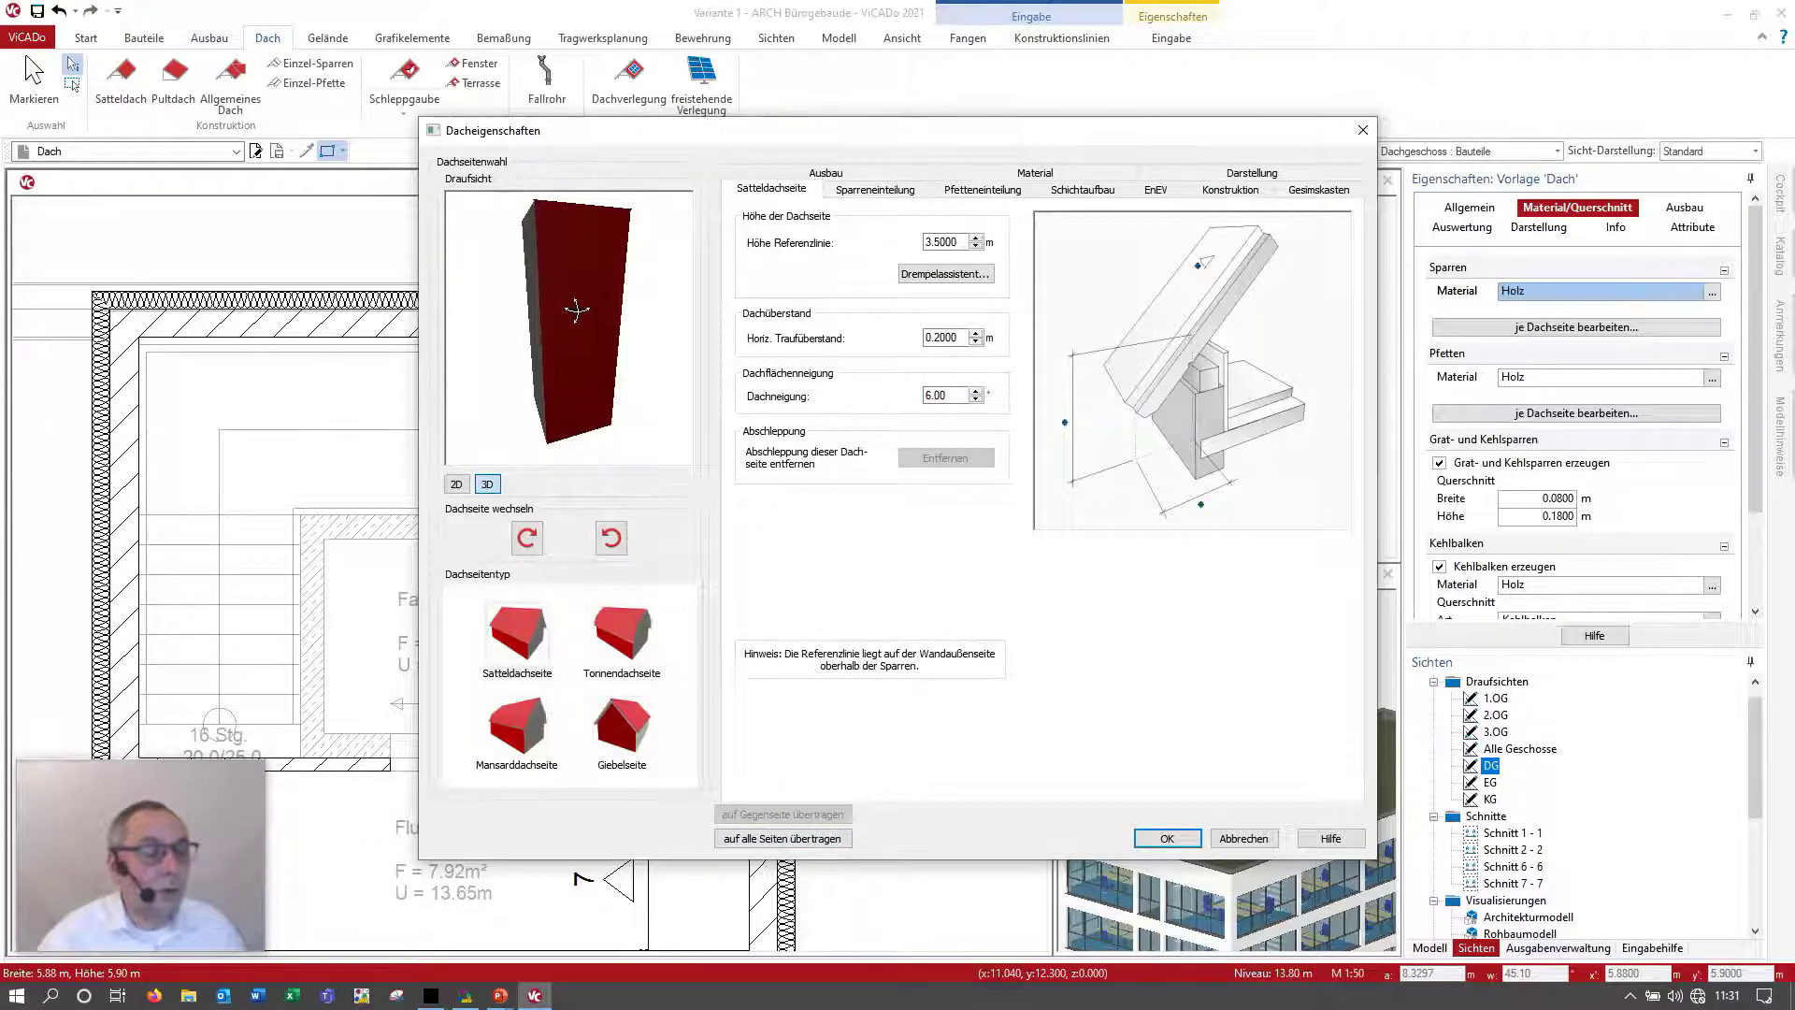
mouse_move(577, 311)
mouse_down()
mouse_move(589, 424)
mouse_move(598, 299)
mouse_up()
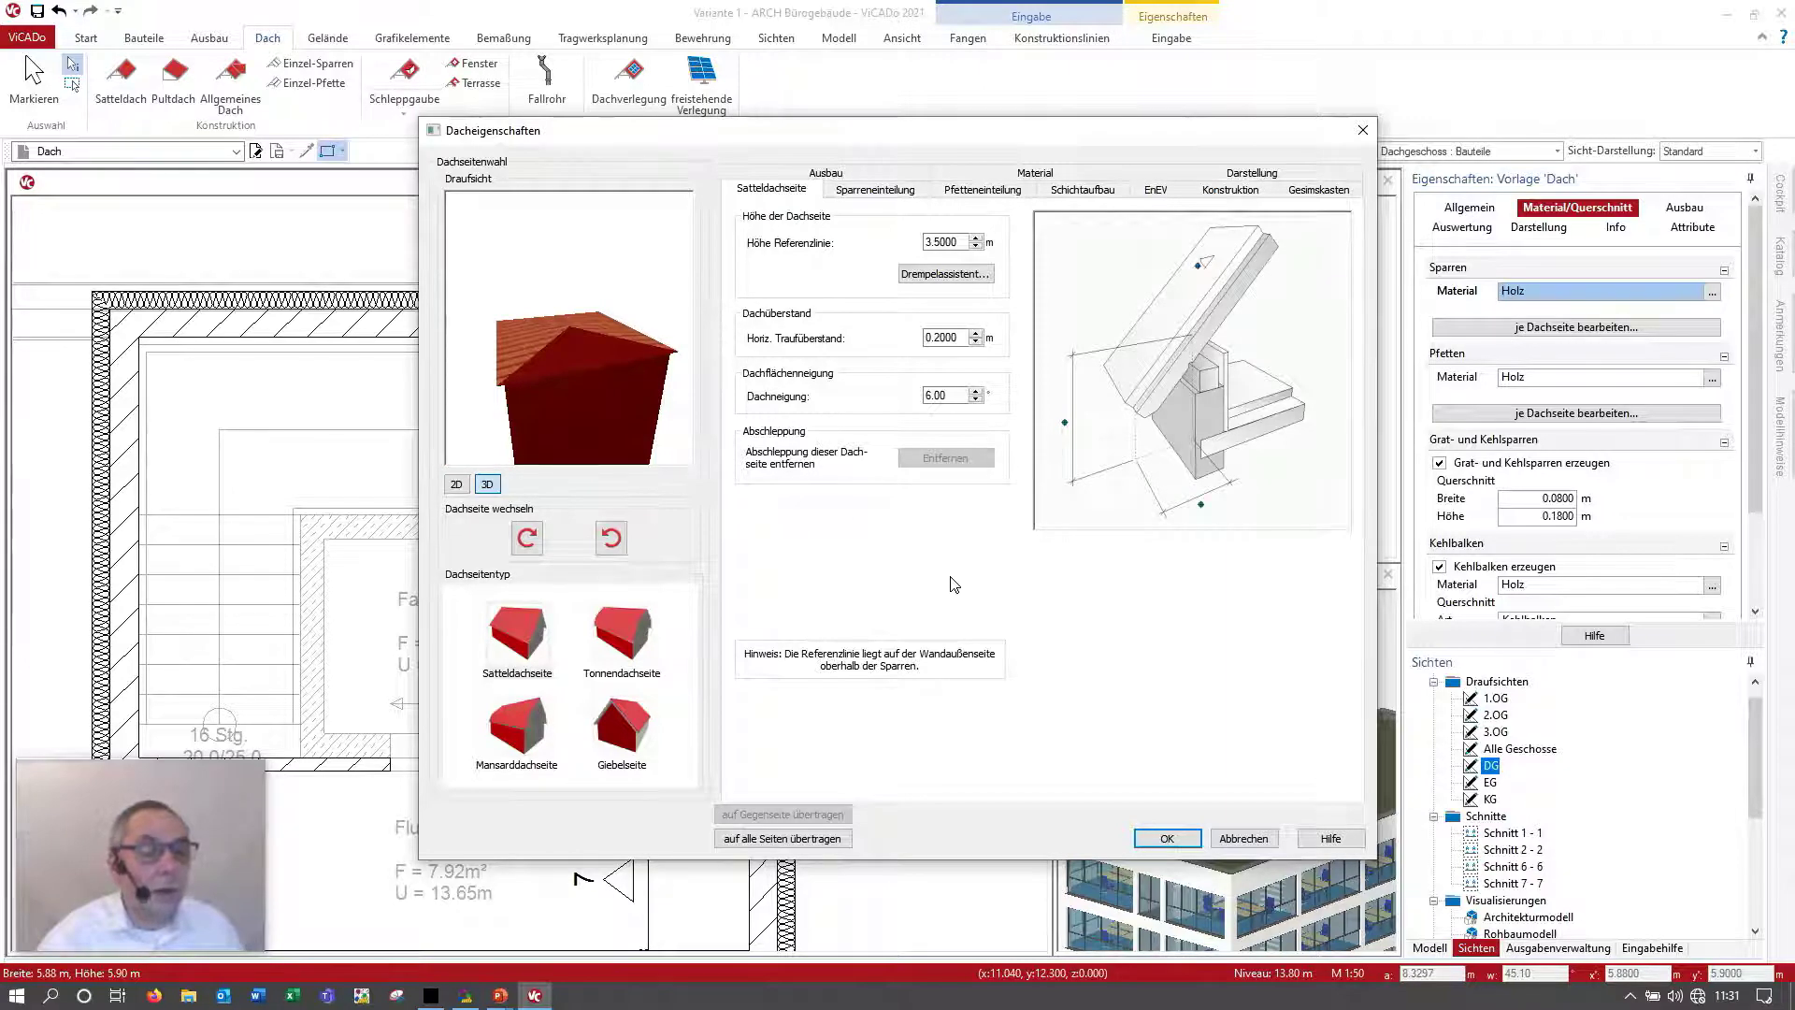
click(875, 189)
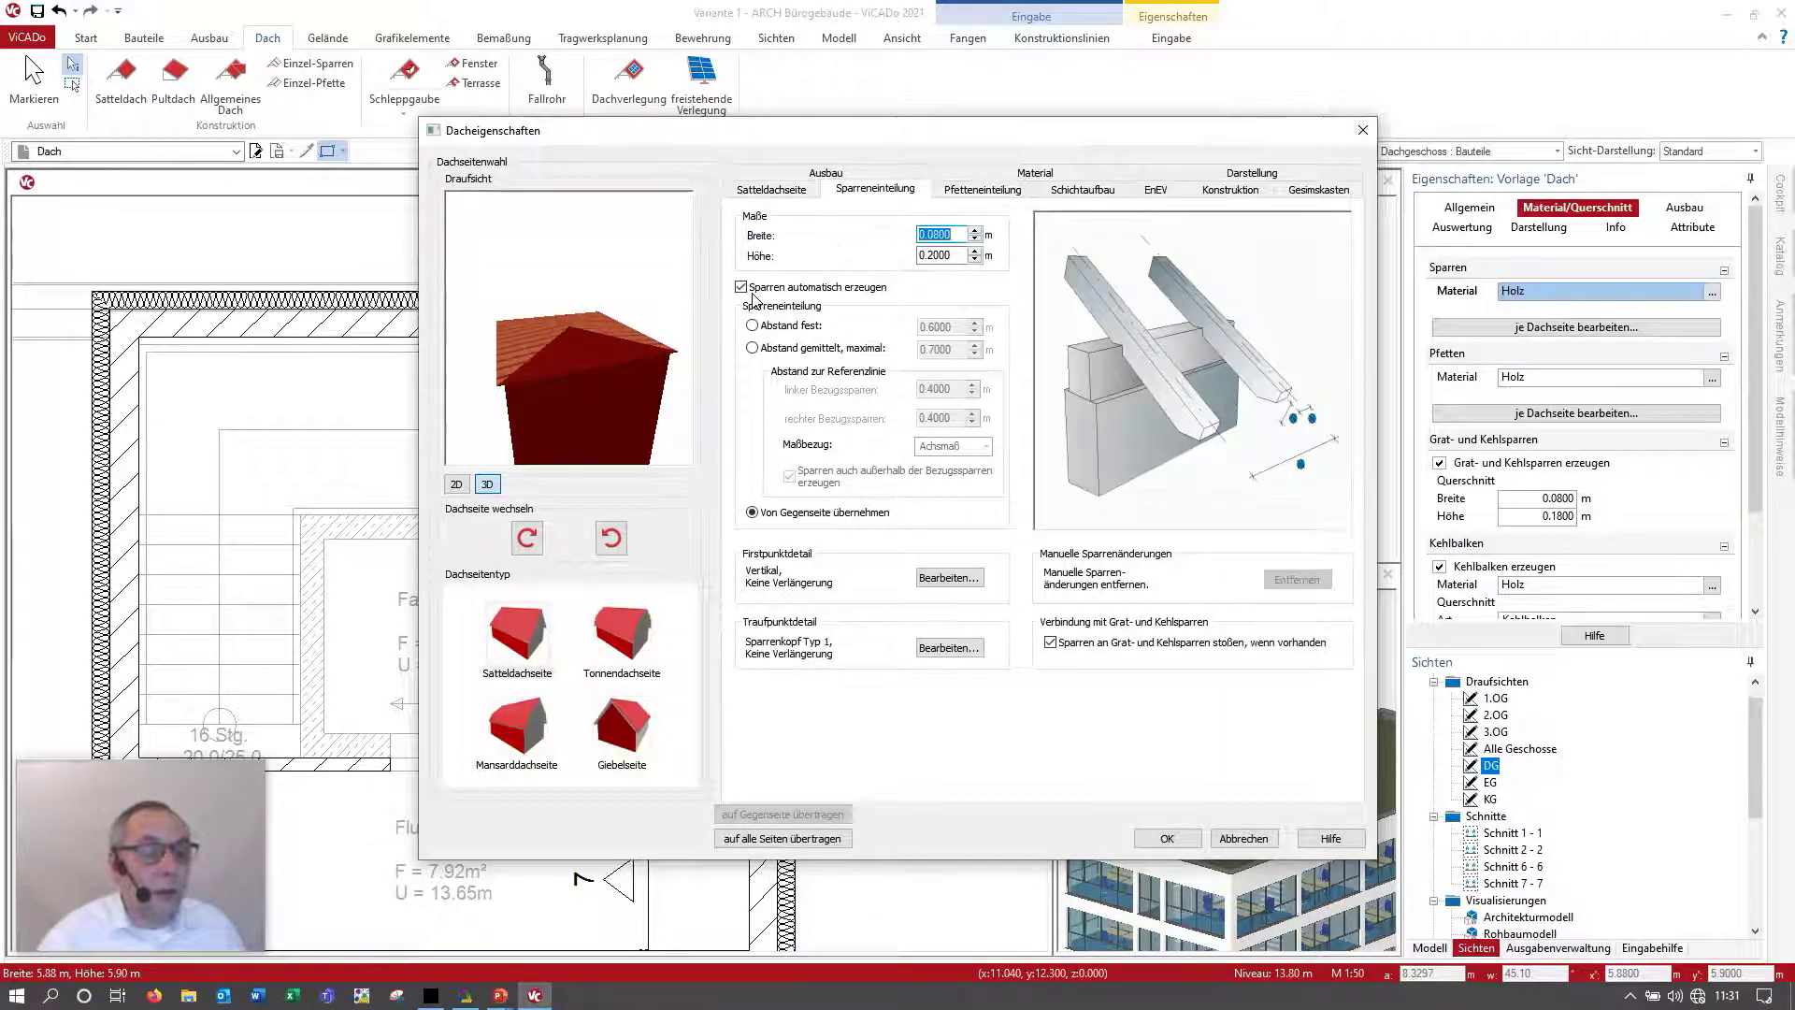
Step: Turn off automatic rafter generation on all roof sides and switch the preview back to 2D
click(743, 287)
click(802, 838)
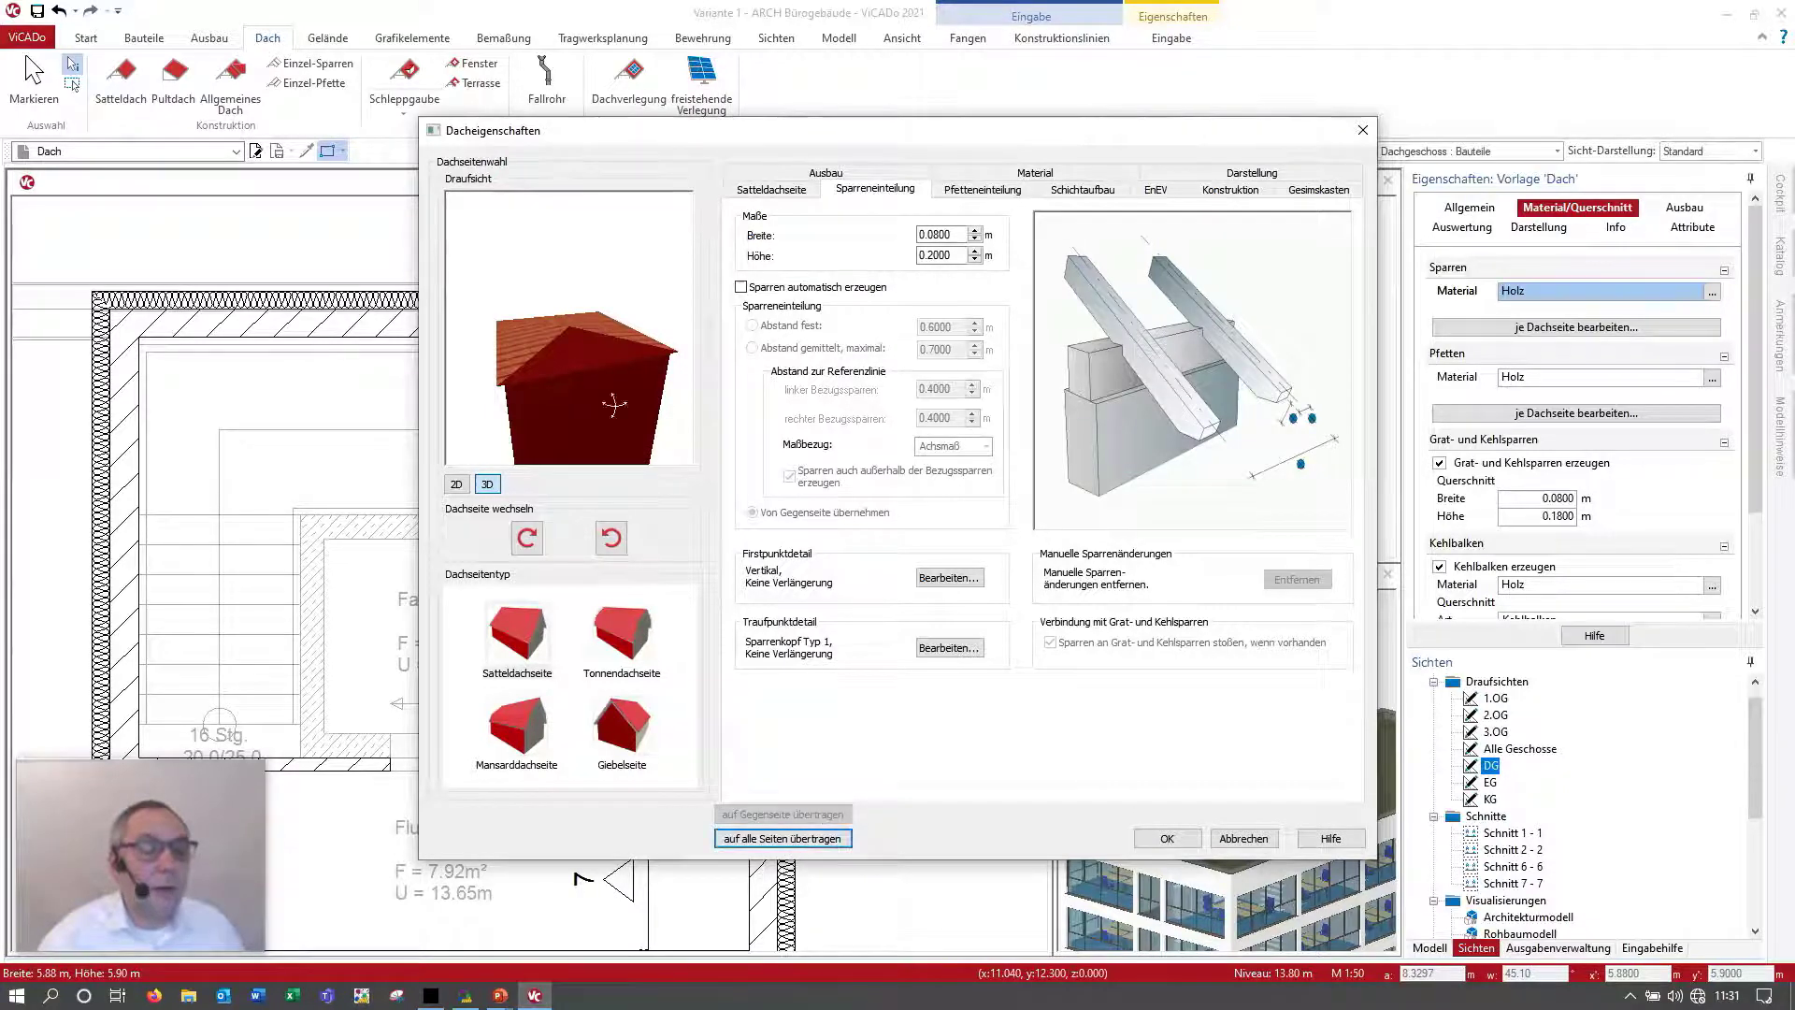
click(456, 486)
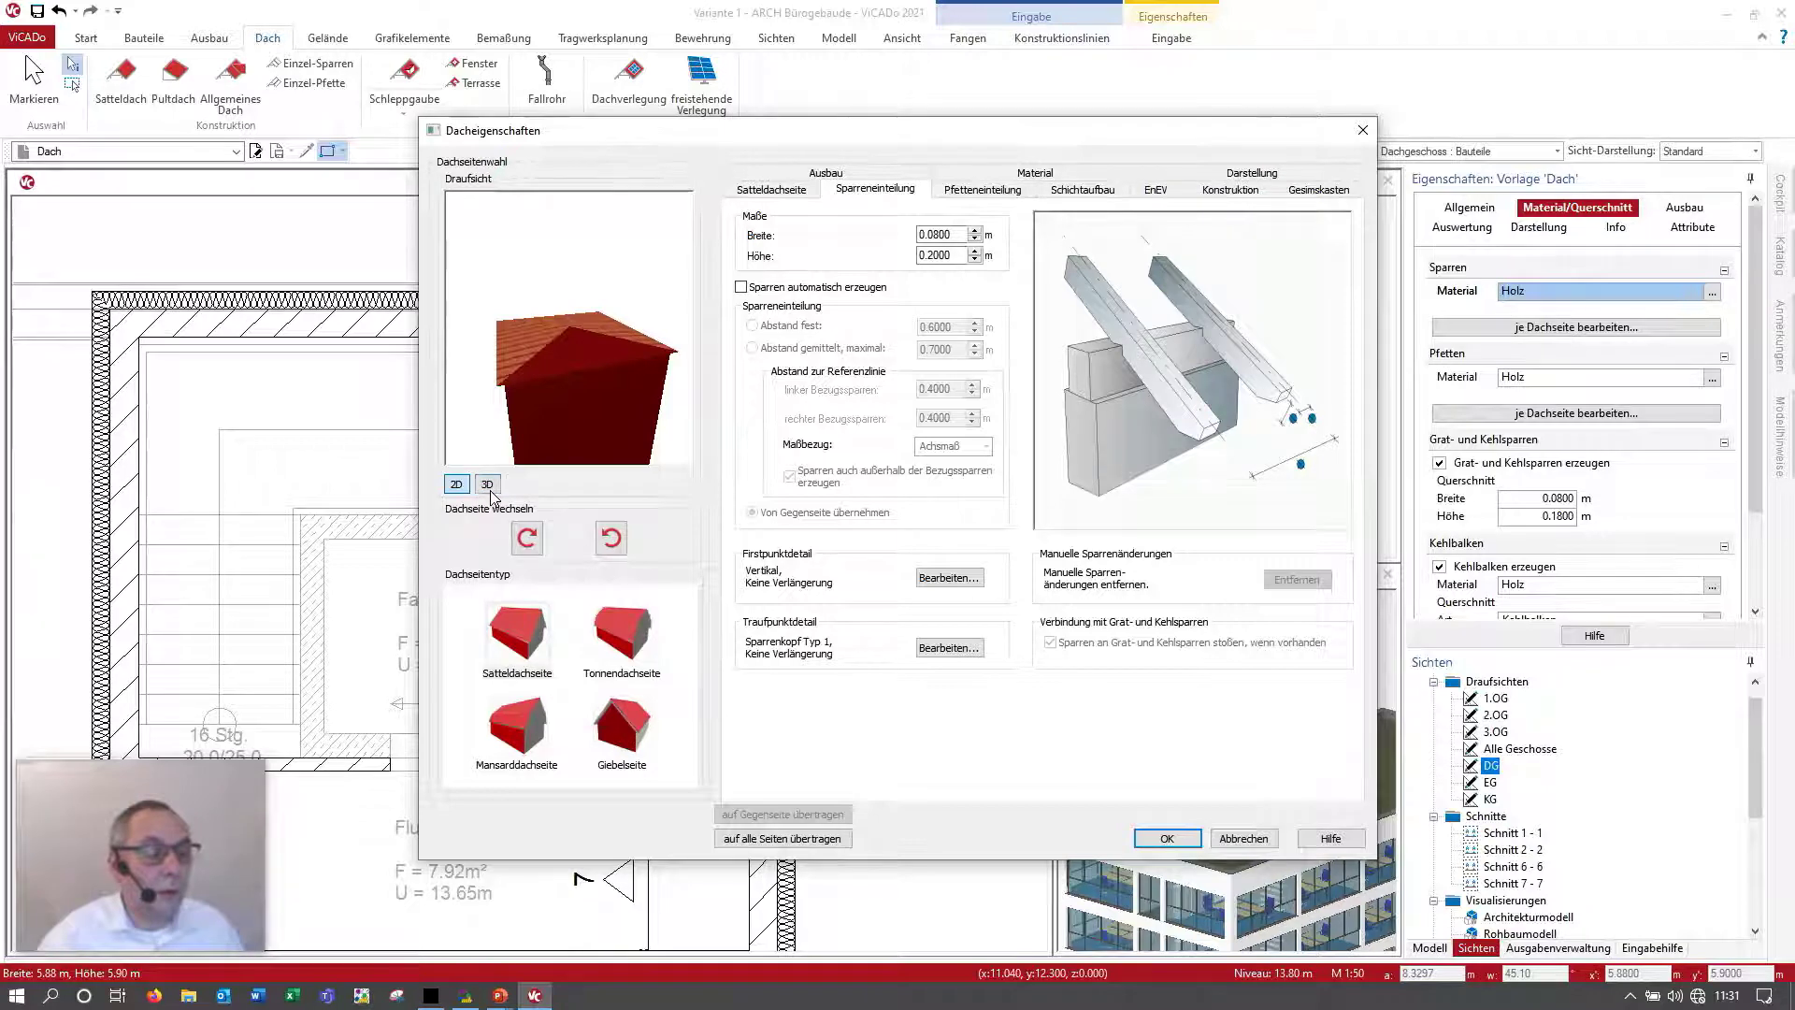
click(770, 192)
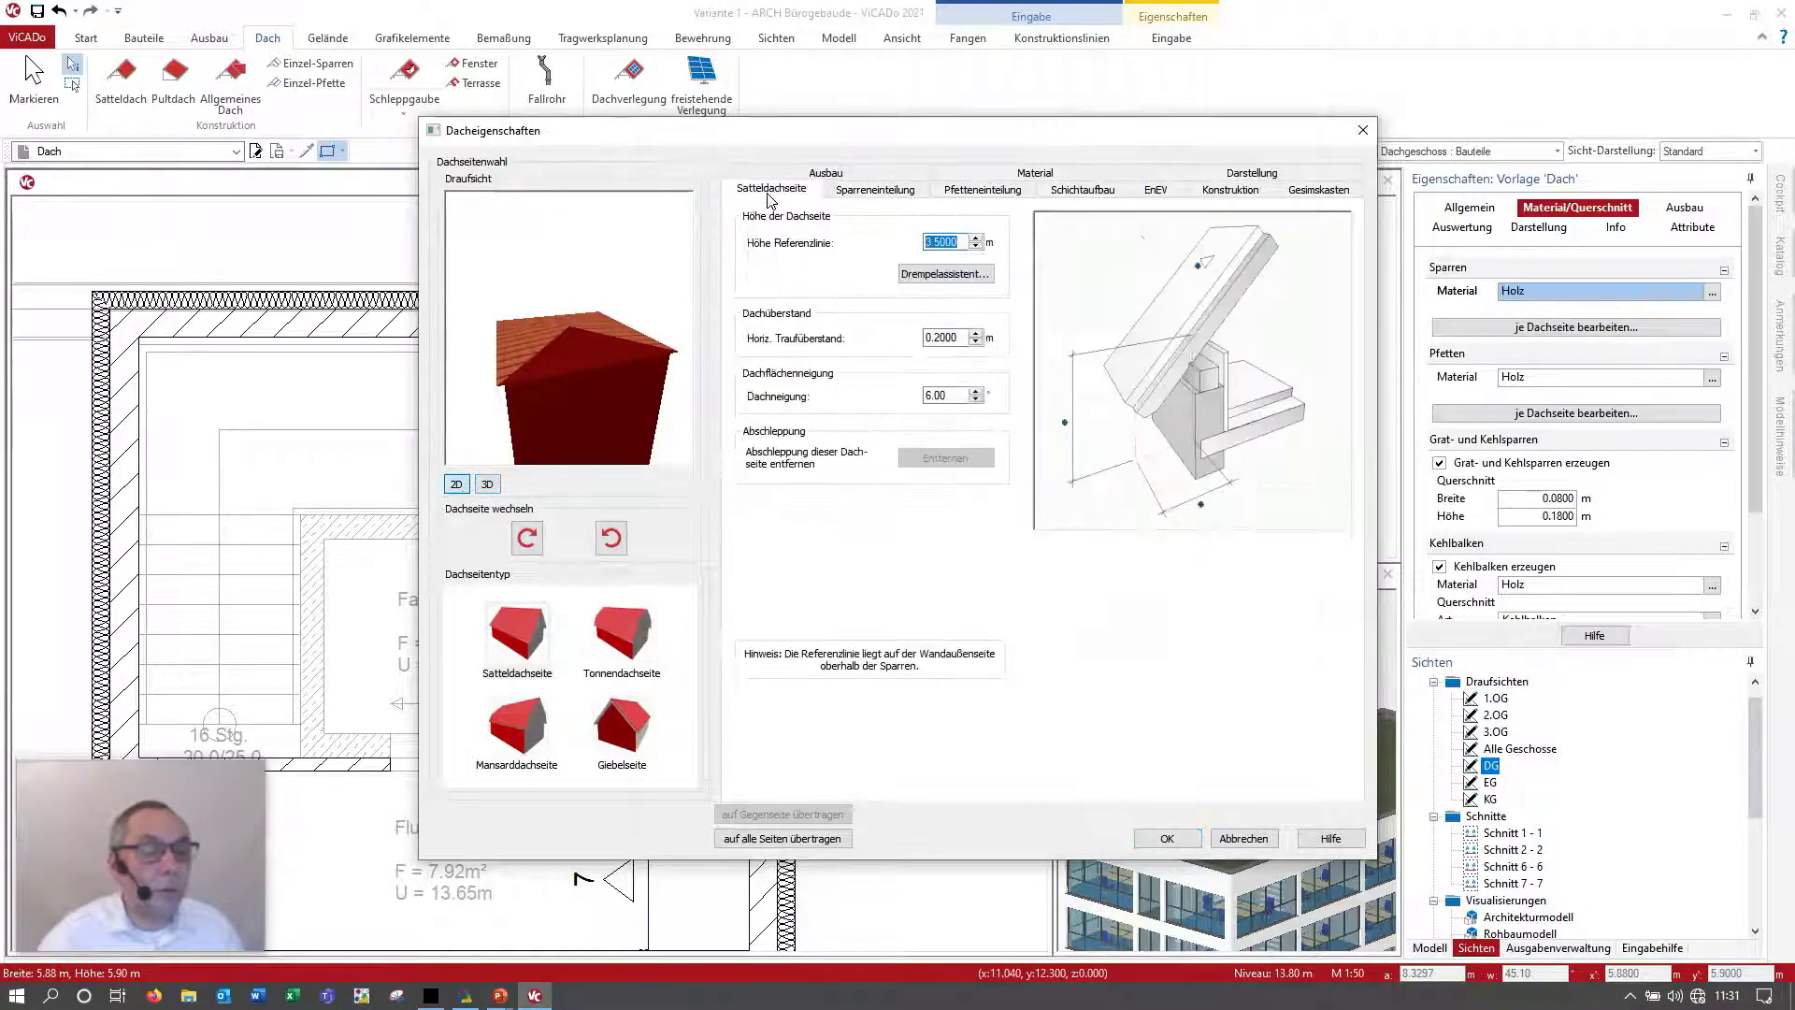
click(463, 490)
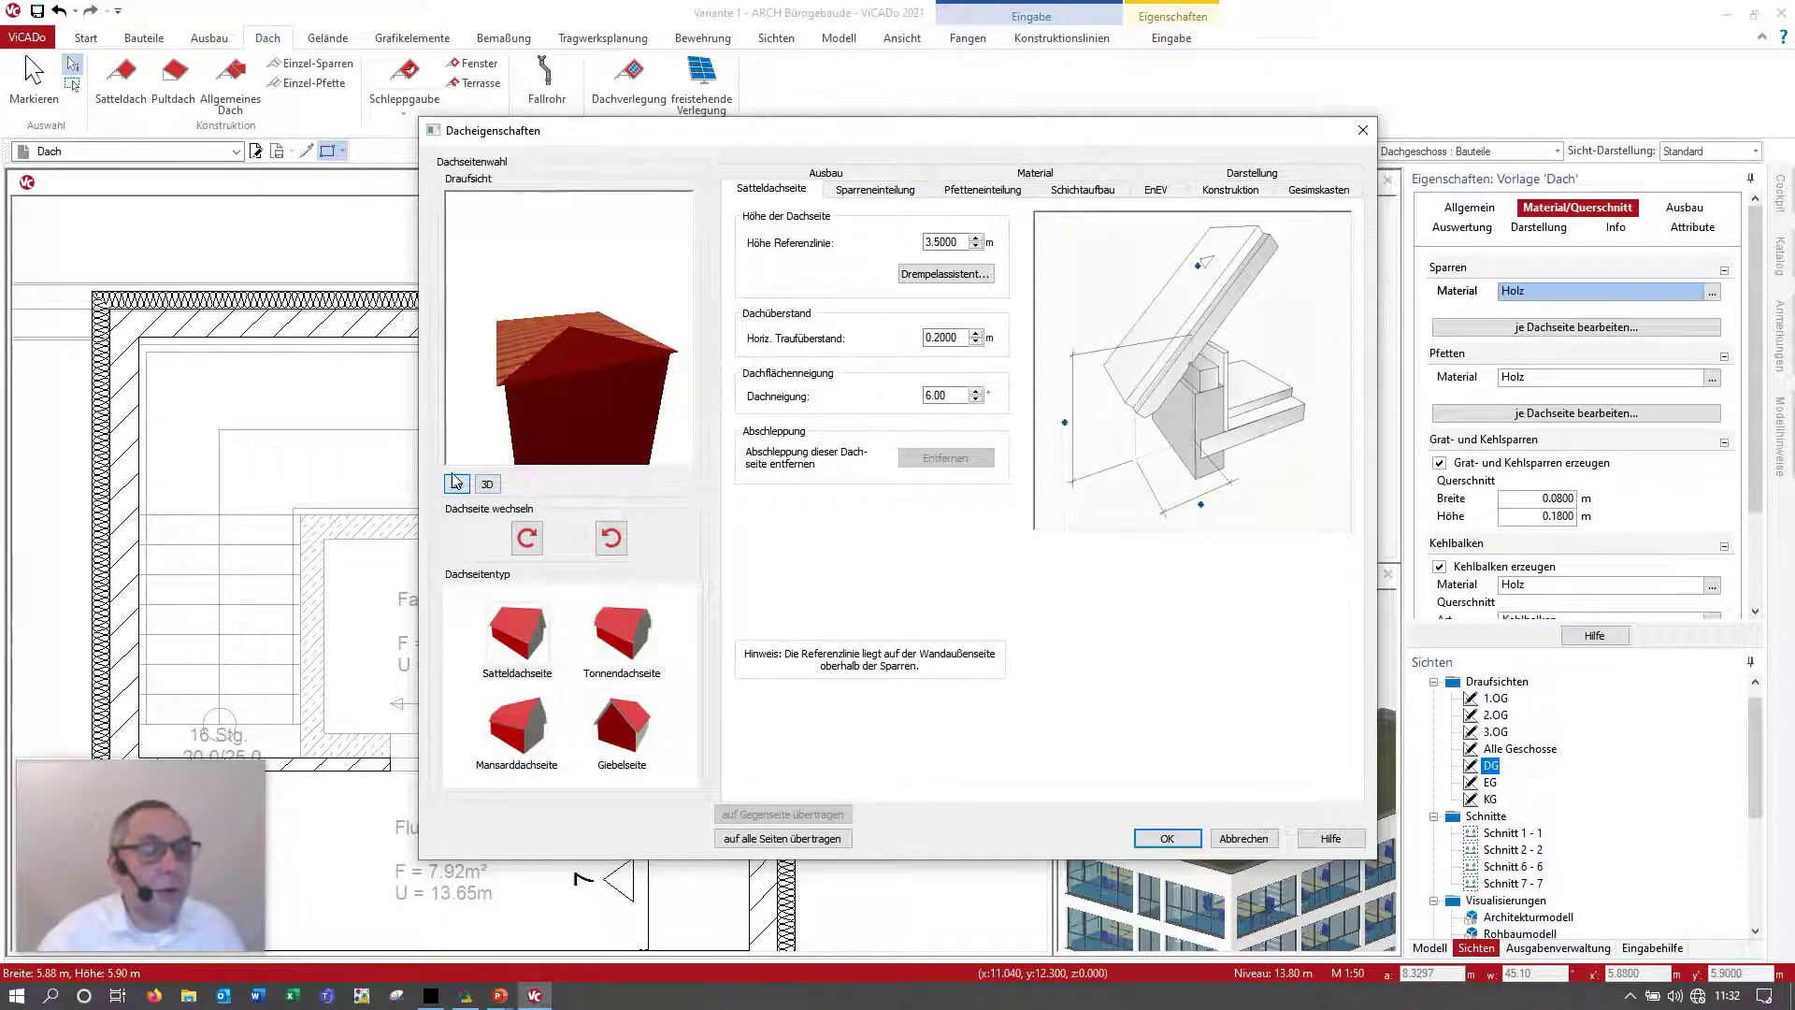
Step: Drop the ridge purlin and set the eave purlin offset from the reference line to 0.1700 m
click(894, 192)
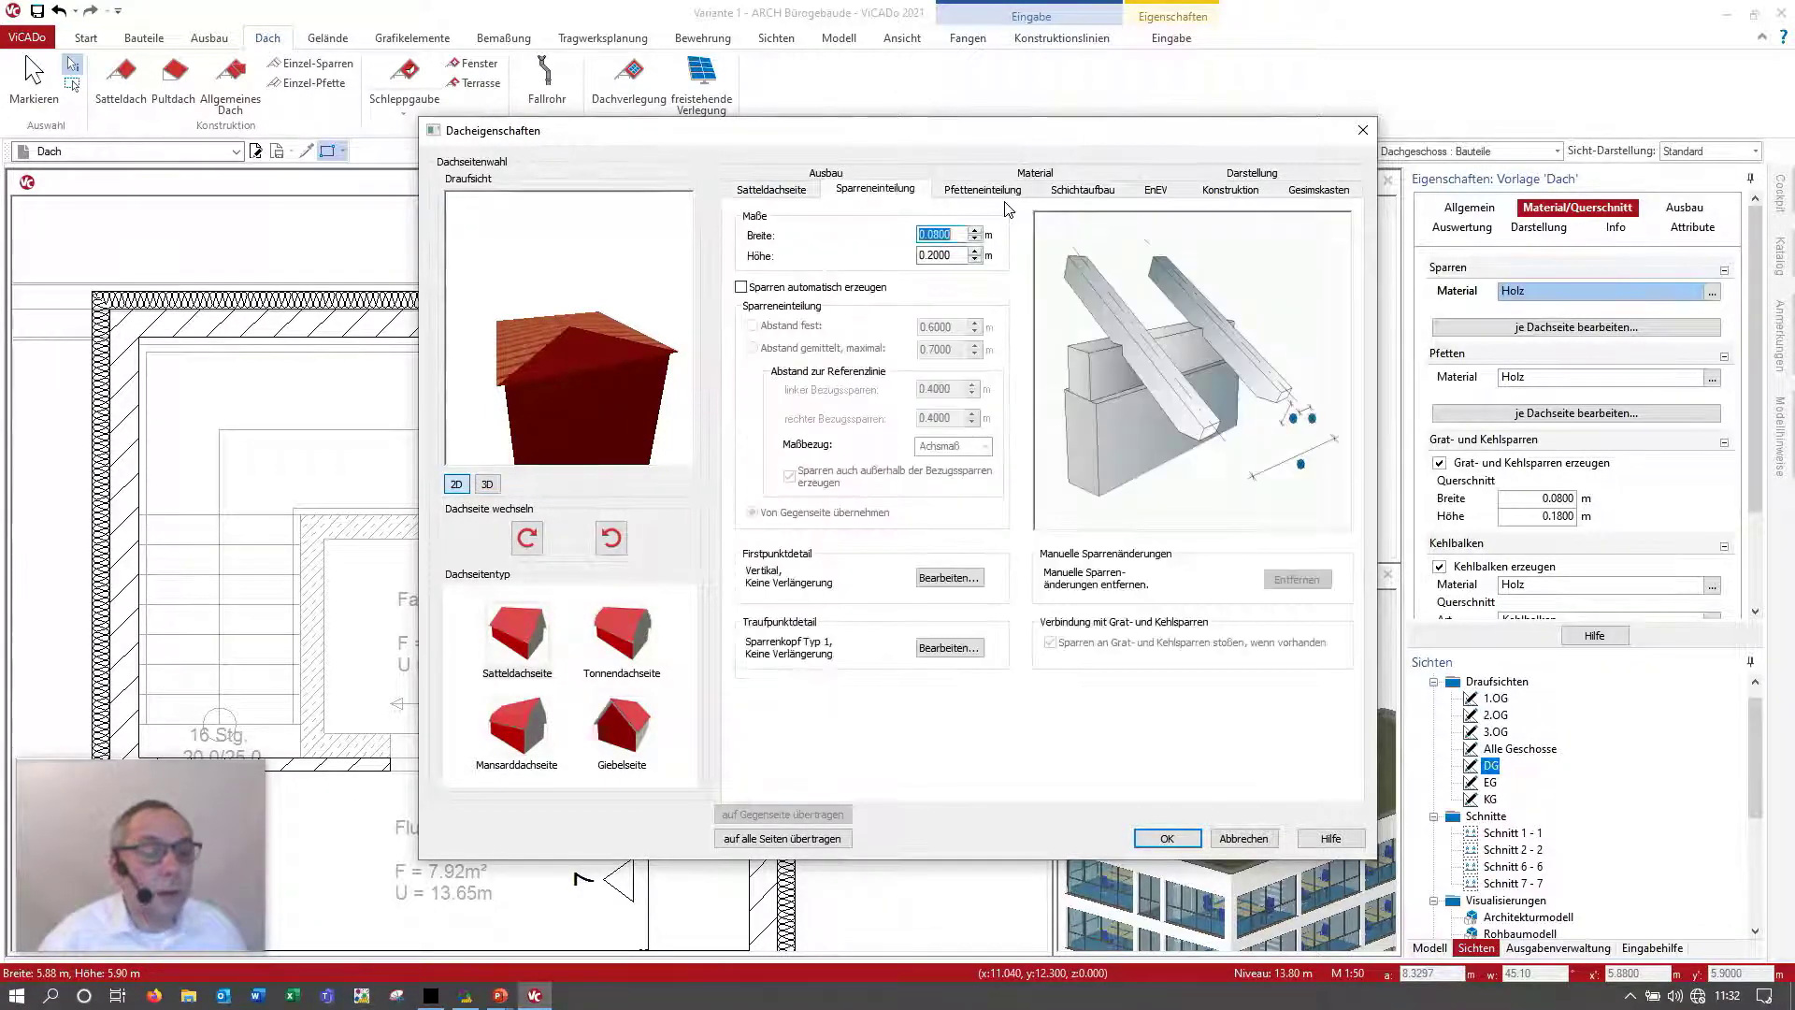
click(977, 189)
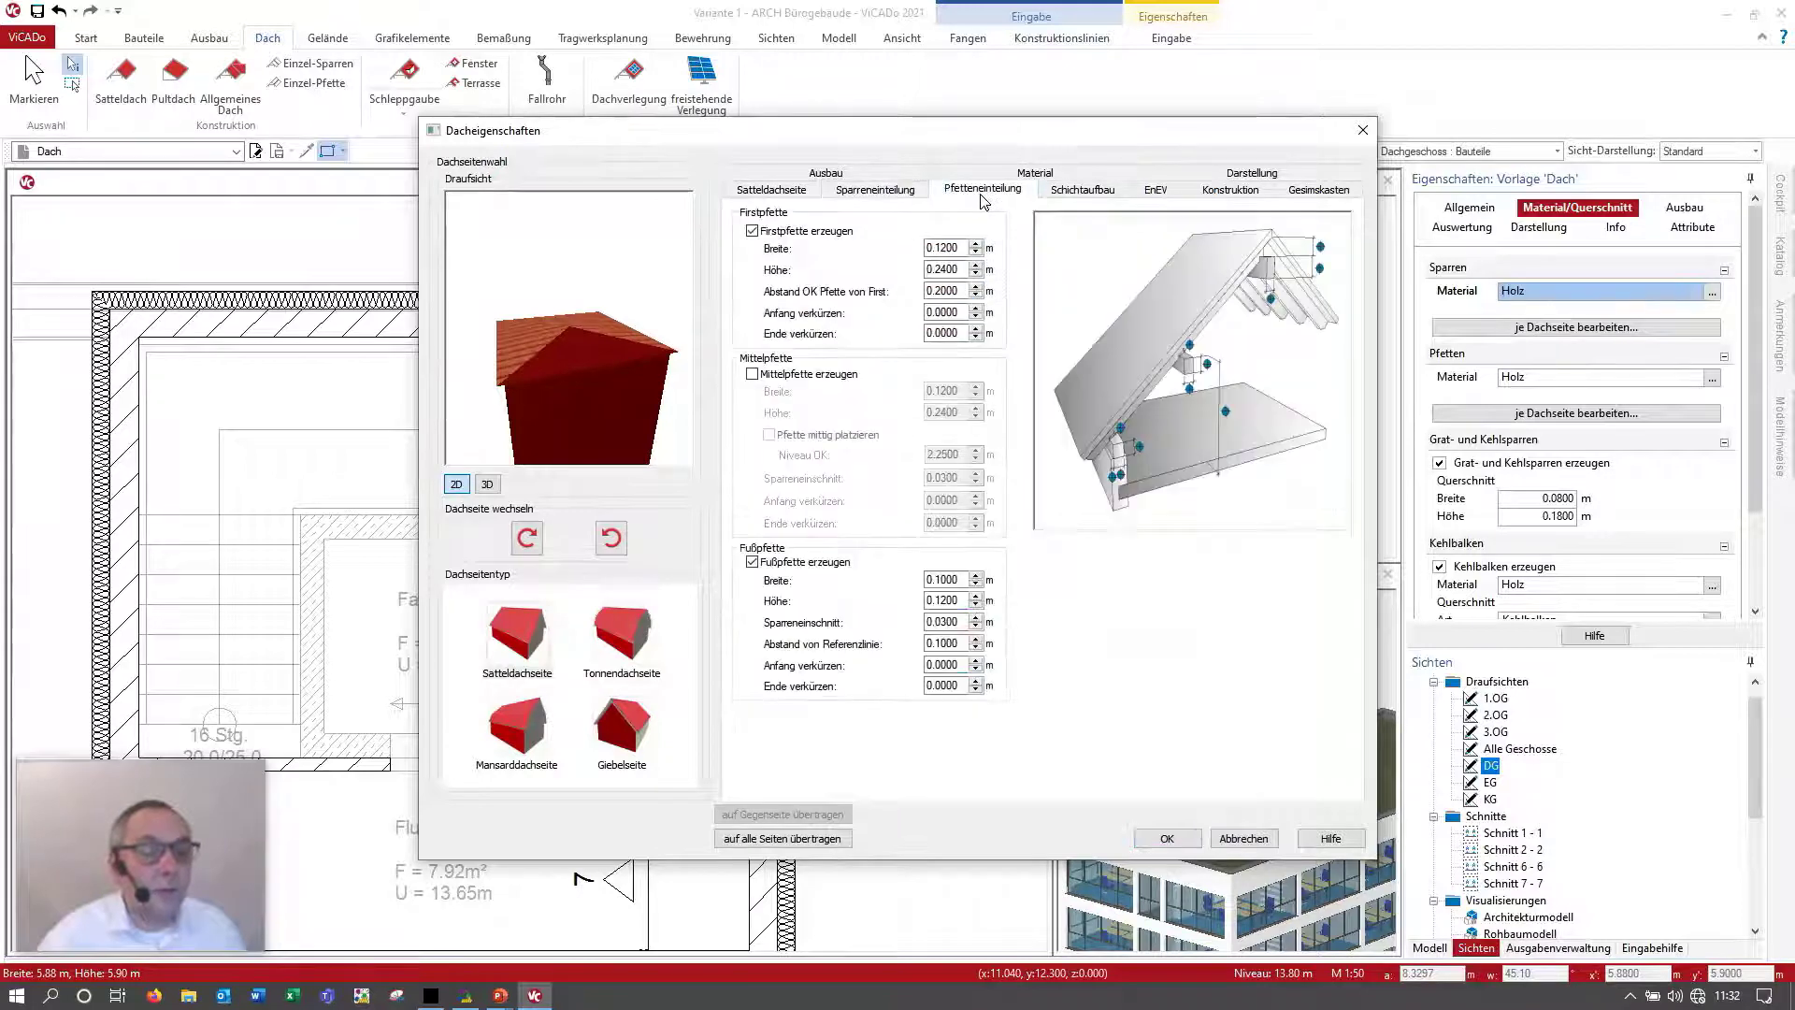
click(753, 230)
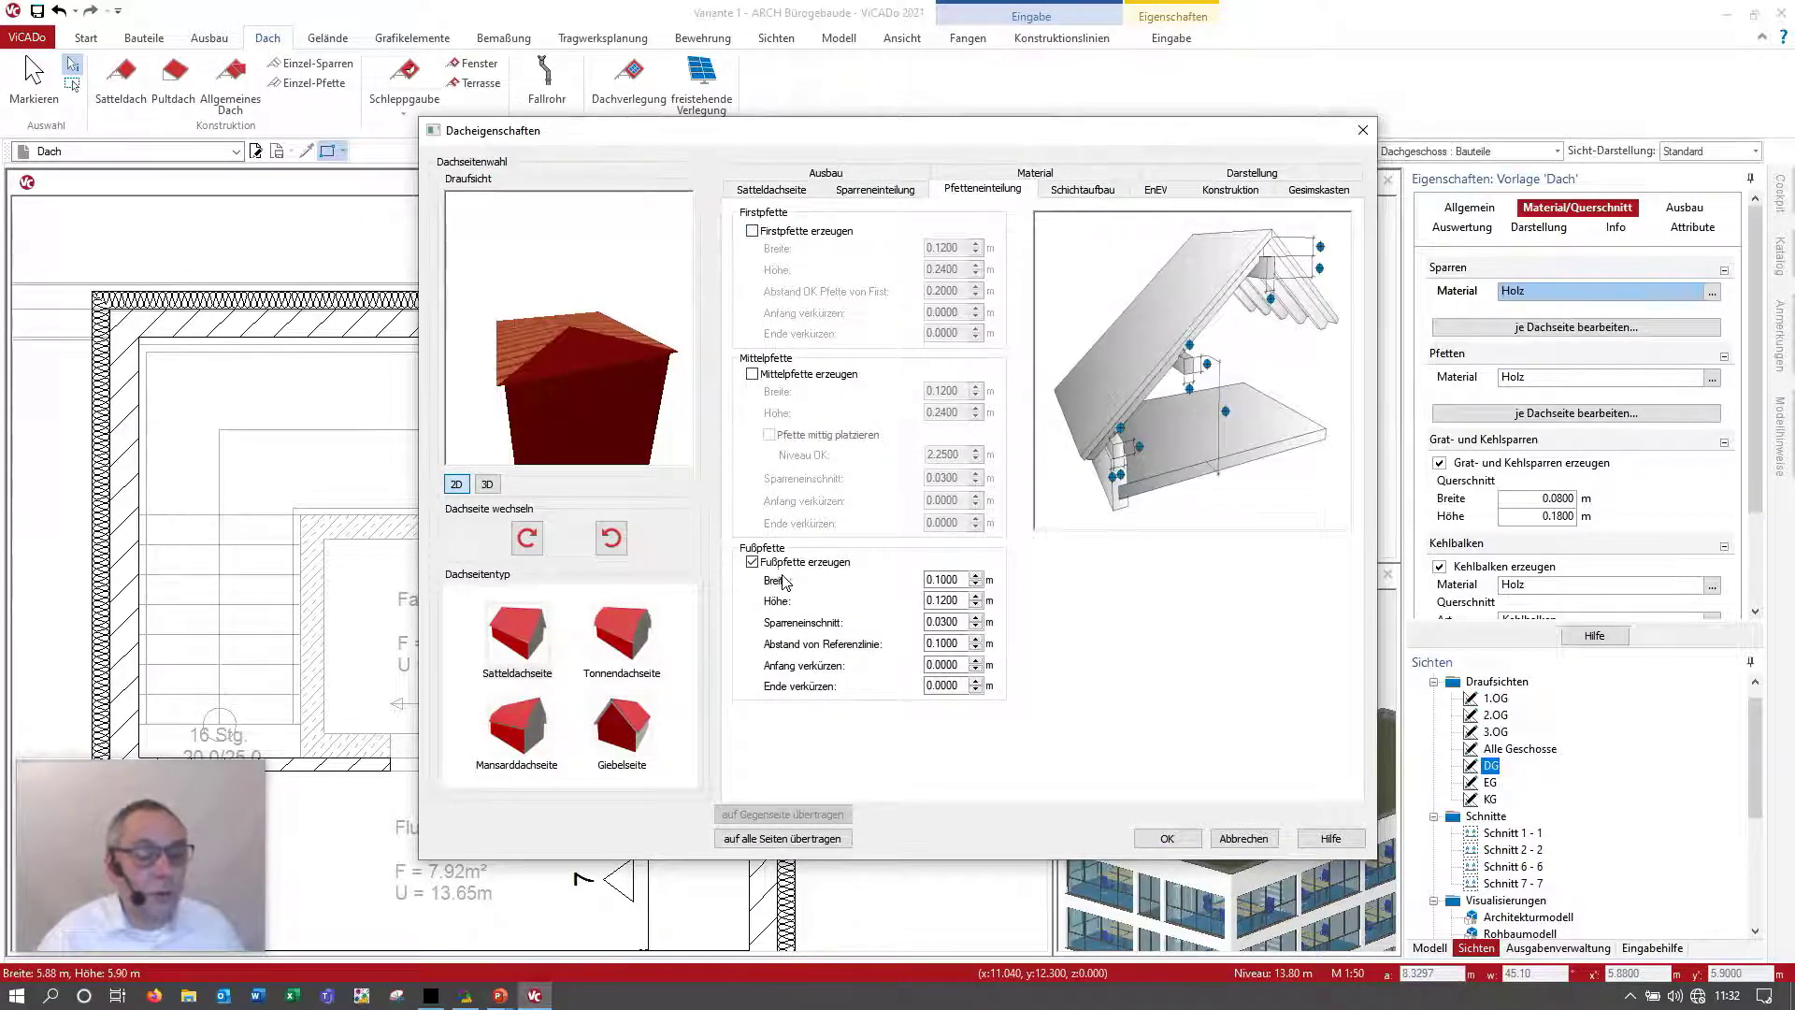
click(1114, 487)
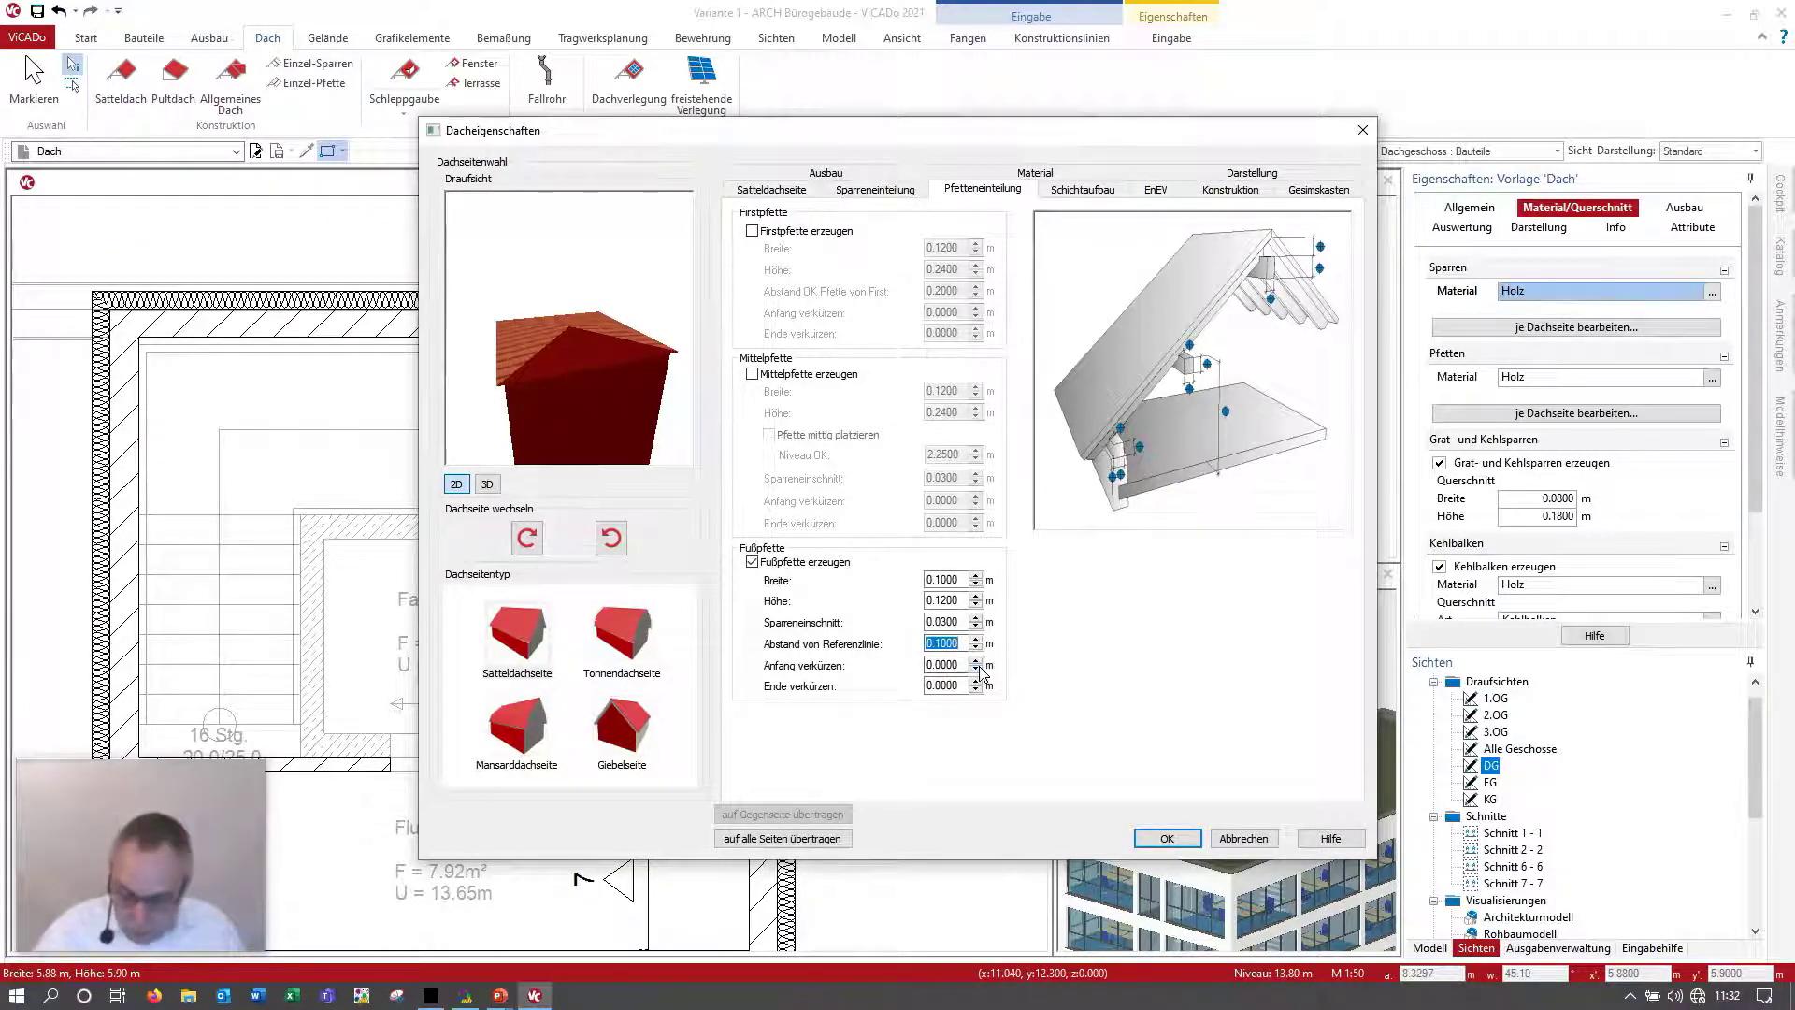
text(0.)
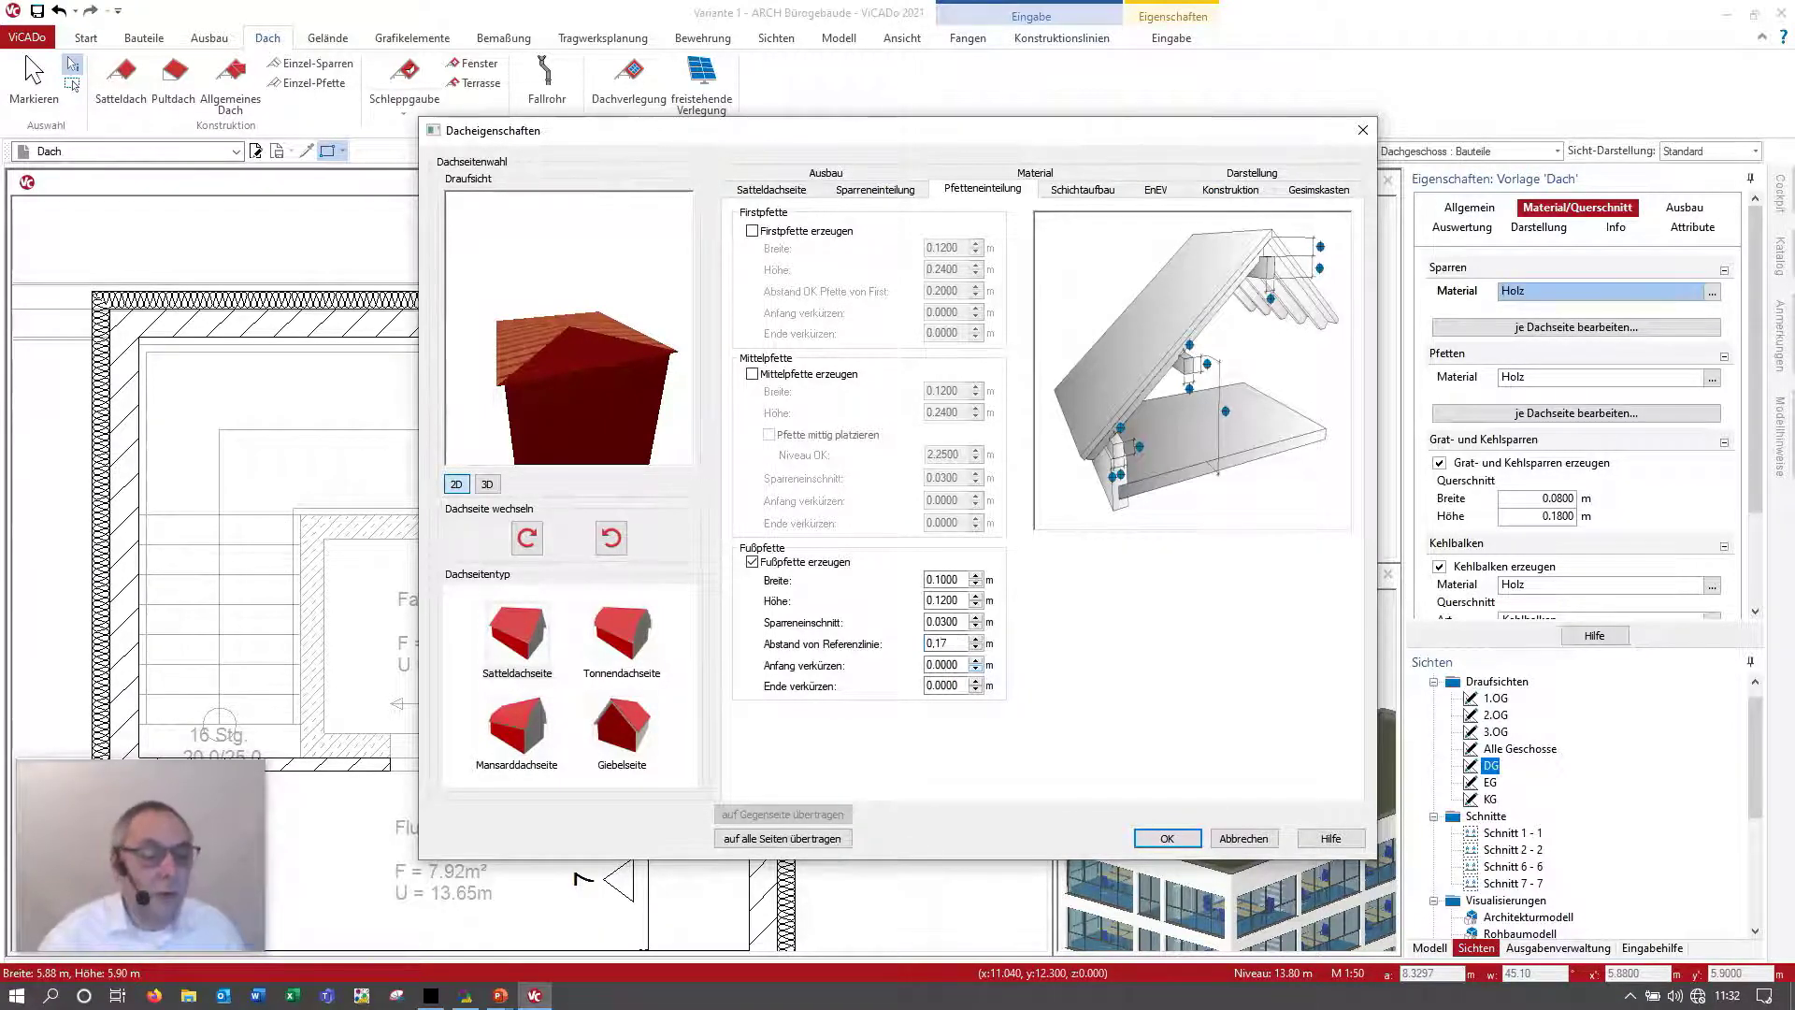
click(783, 839)
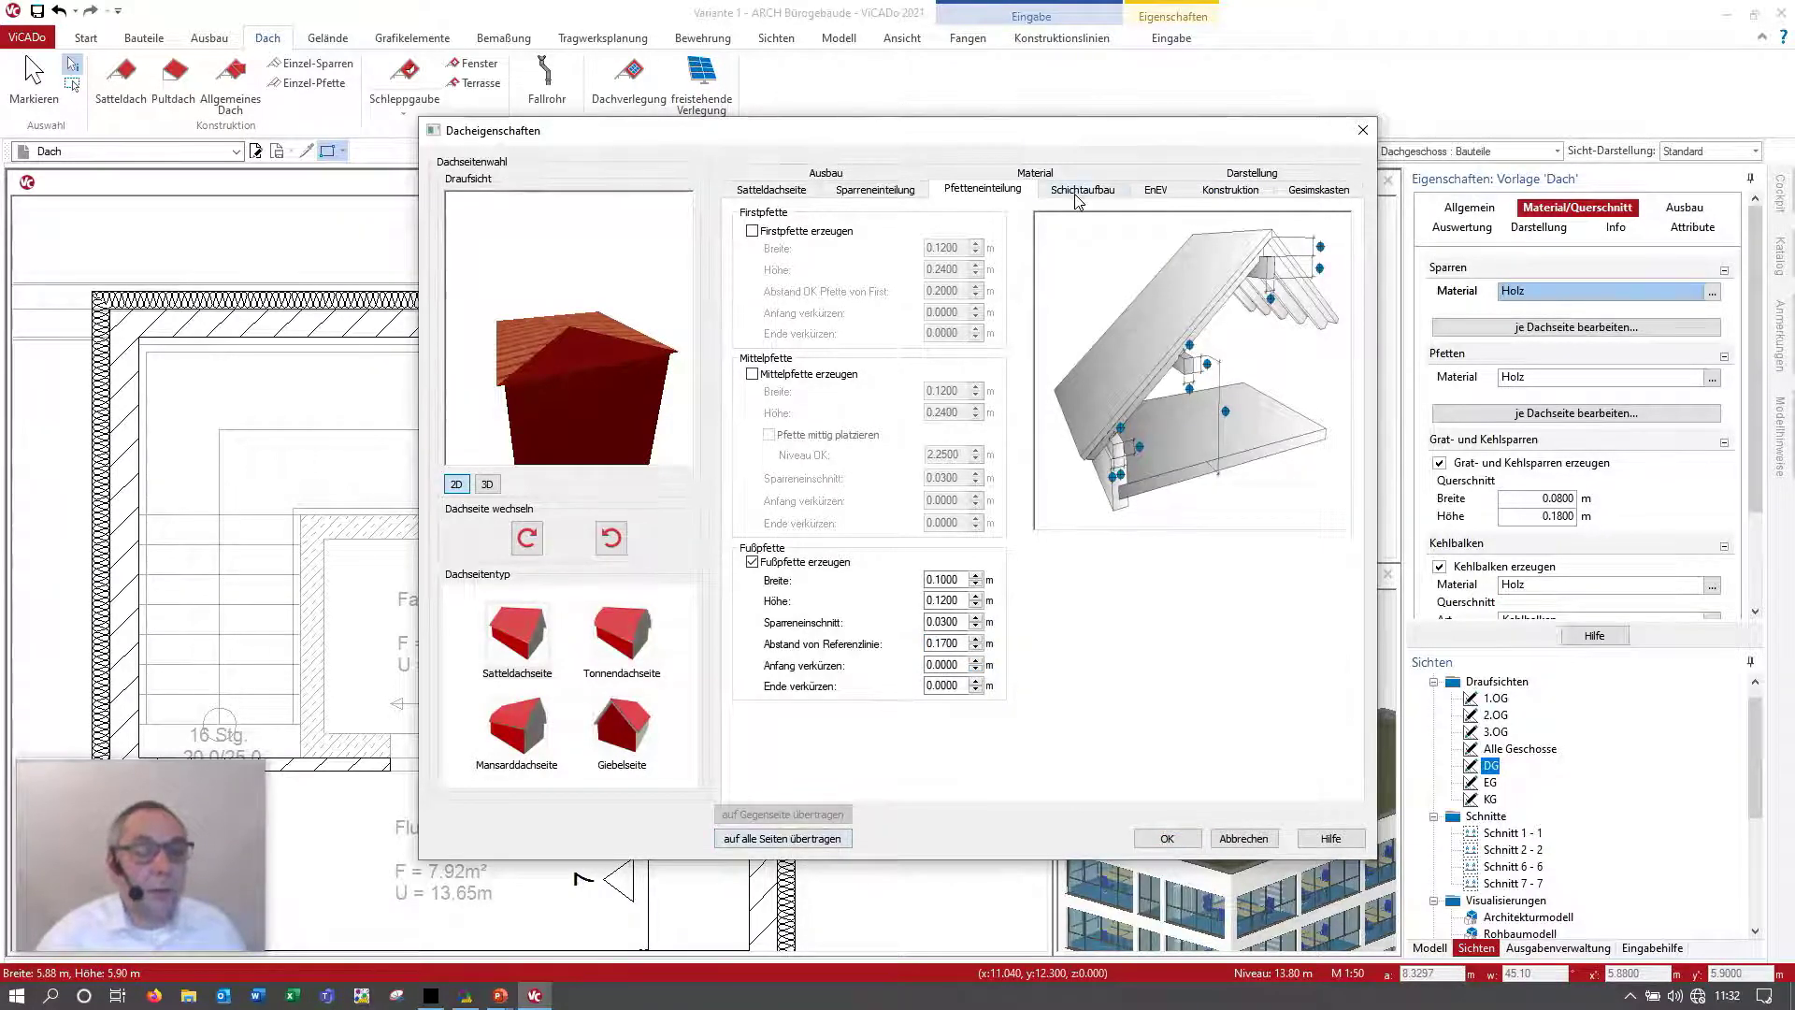
Step: Reduce every roof side's layer build-up to one Zinkblech covering, removing the batten and between-rafter layers
click(1082, 190)
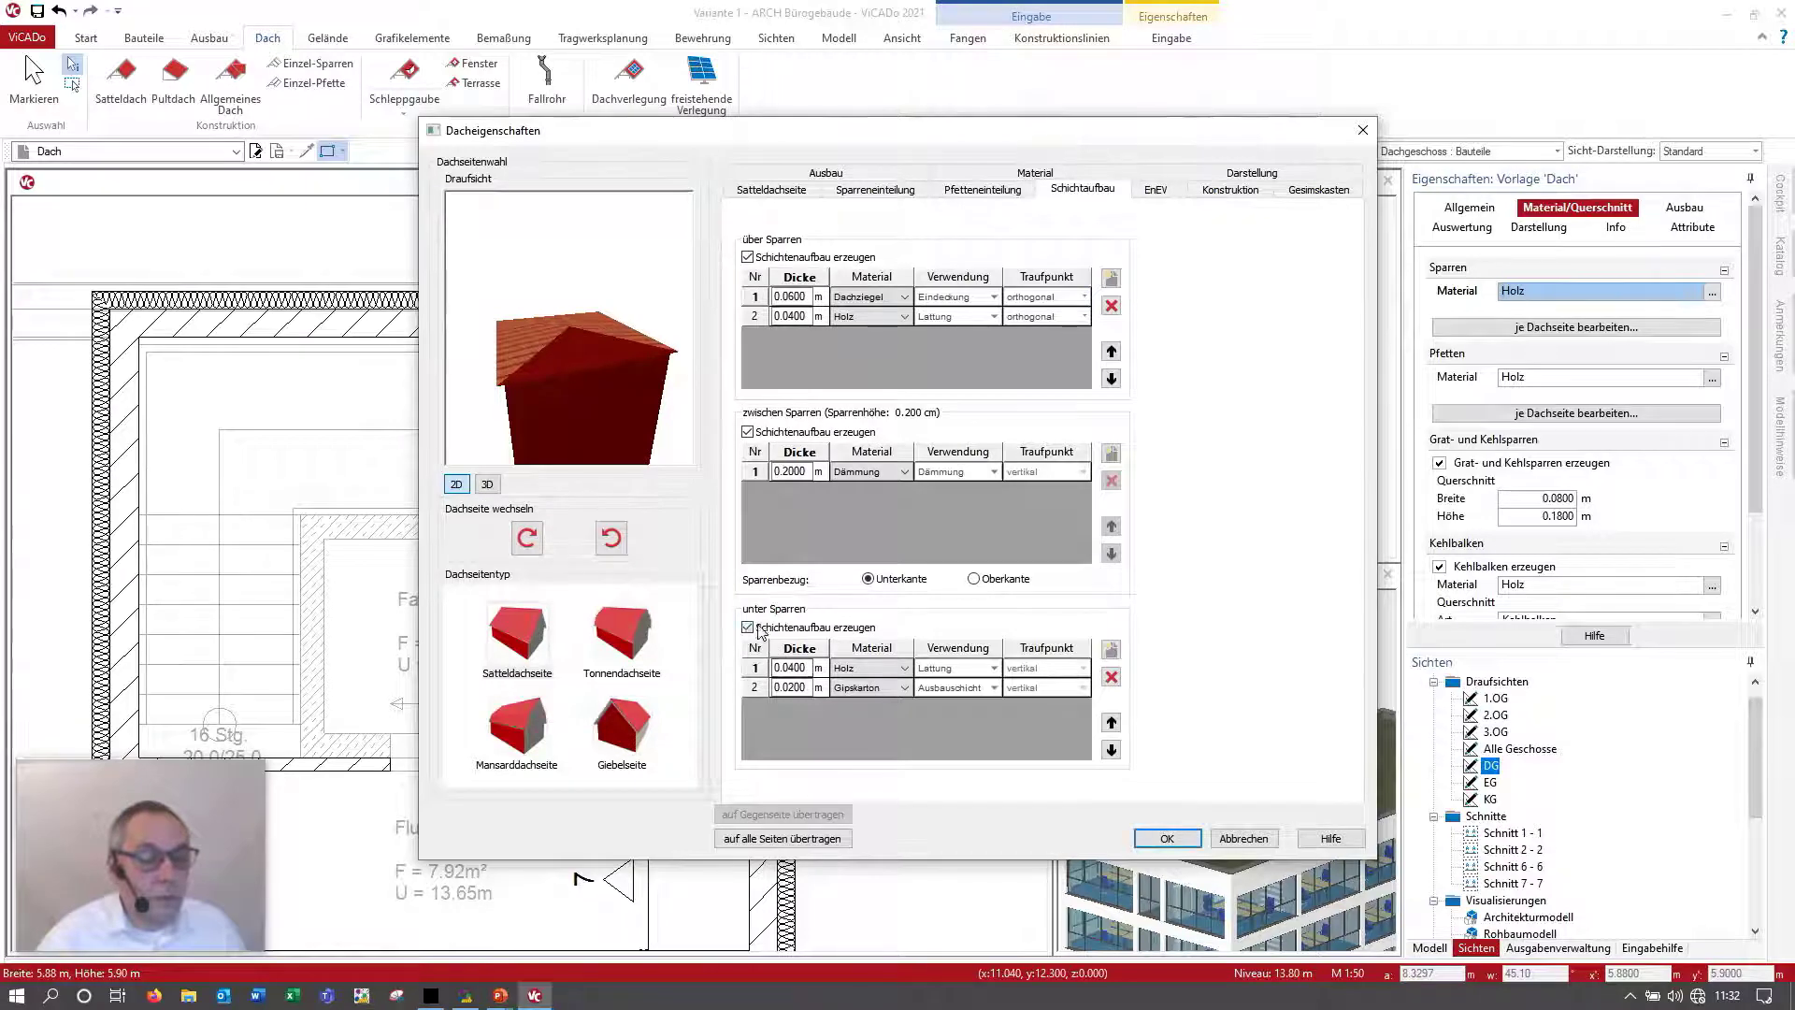
click(748, 433)
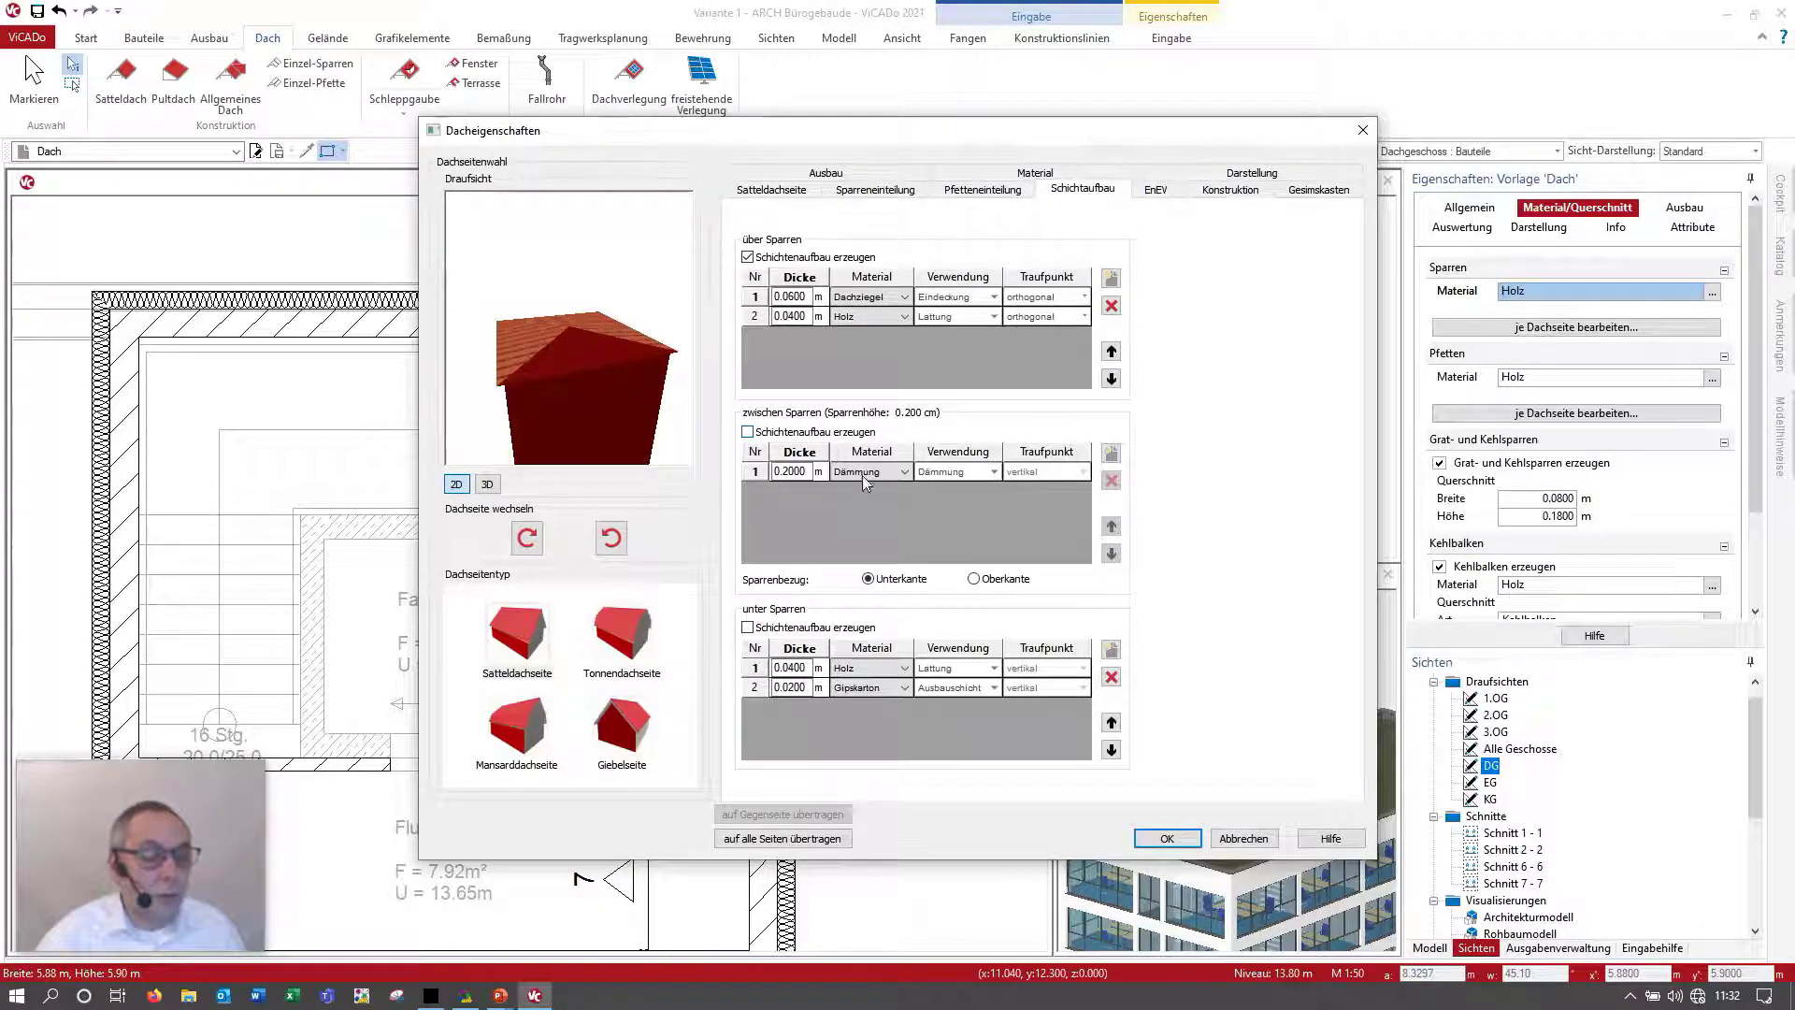
click(787, 318)
click(1110, 306)
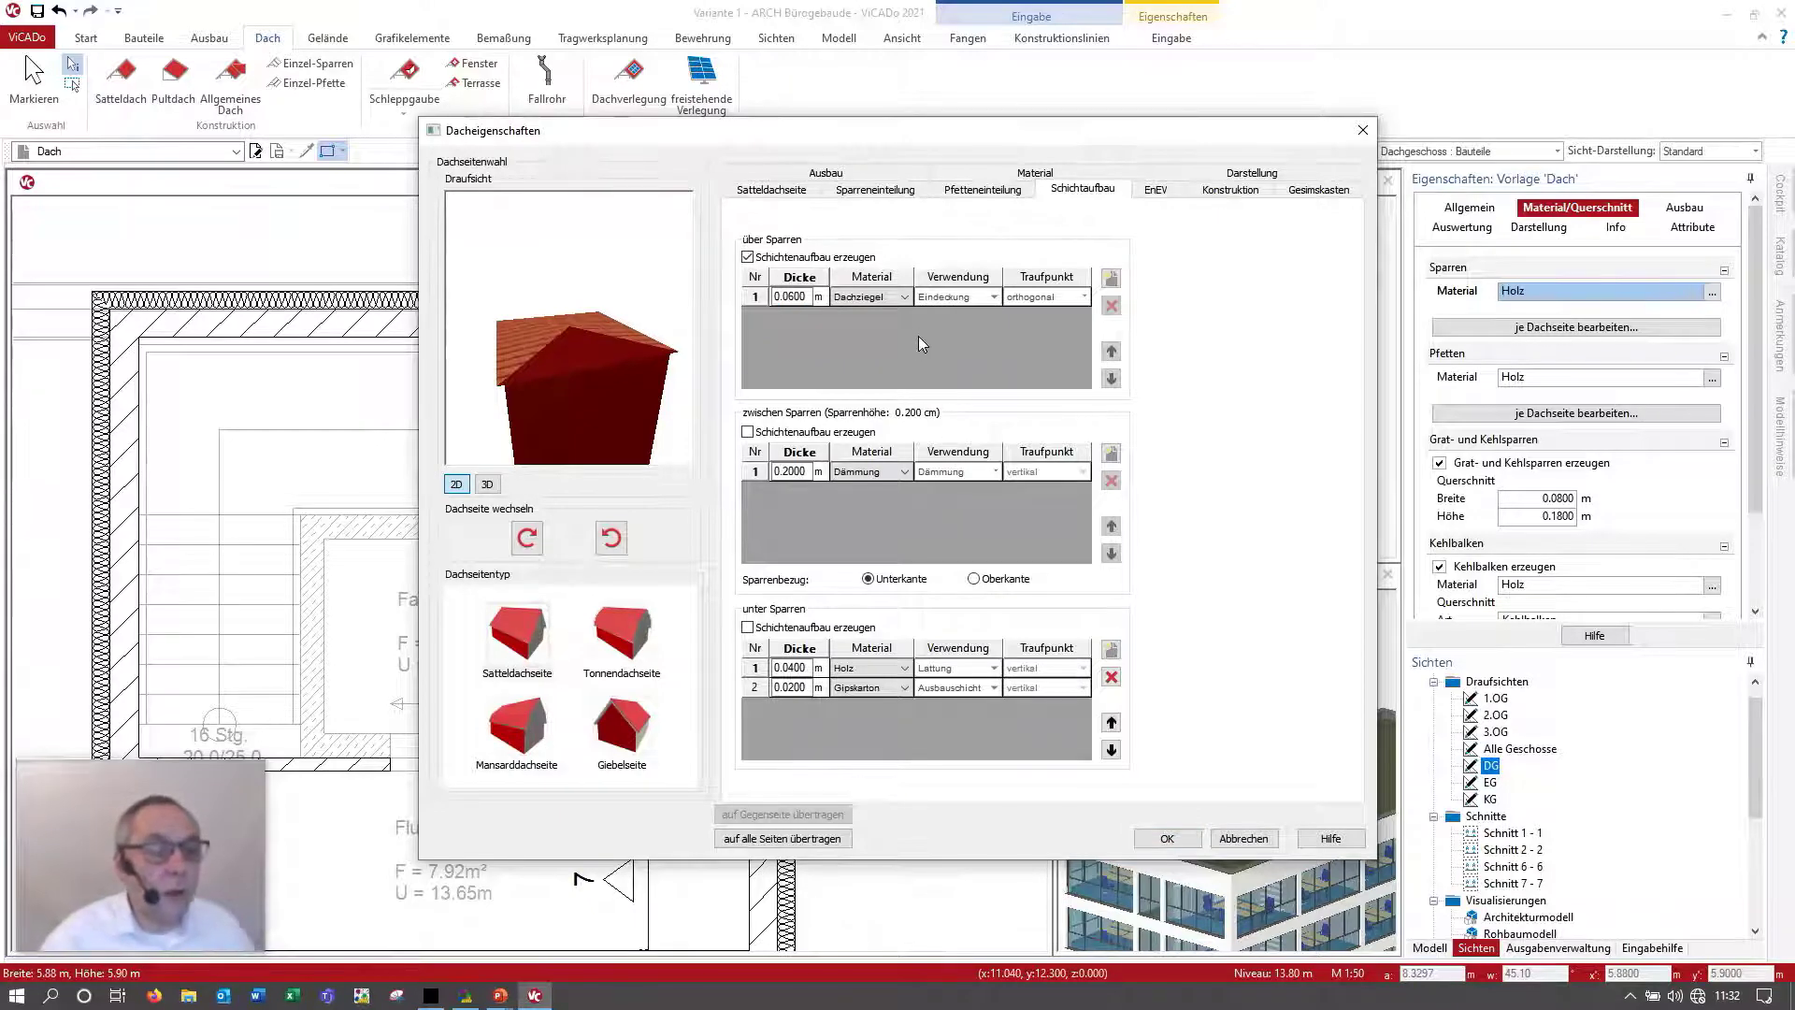
click(905, 297)
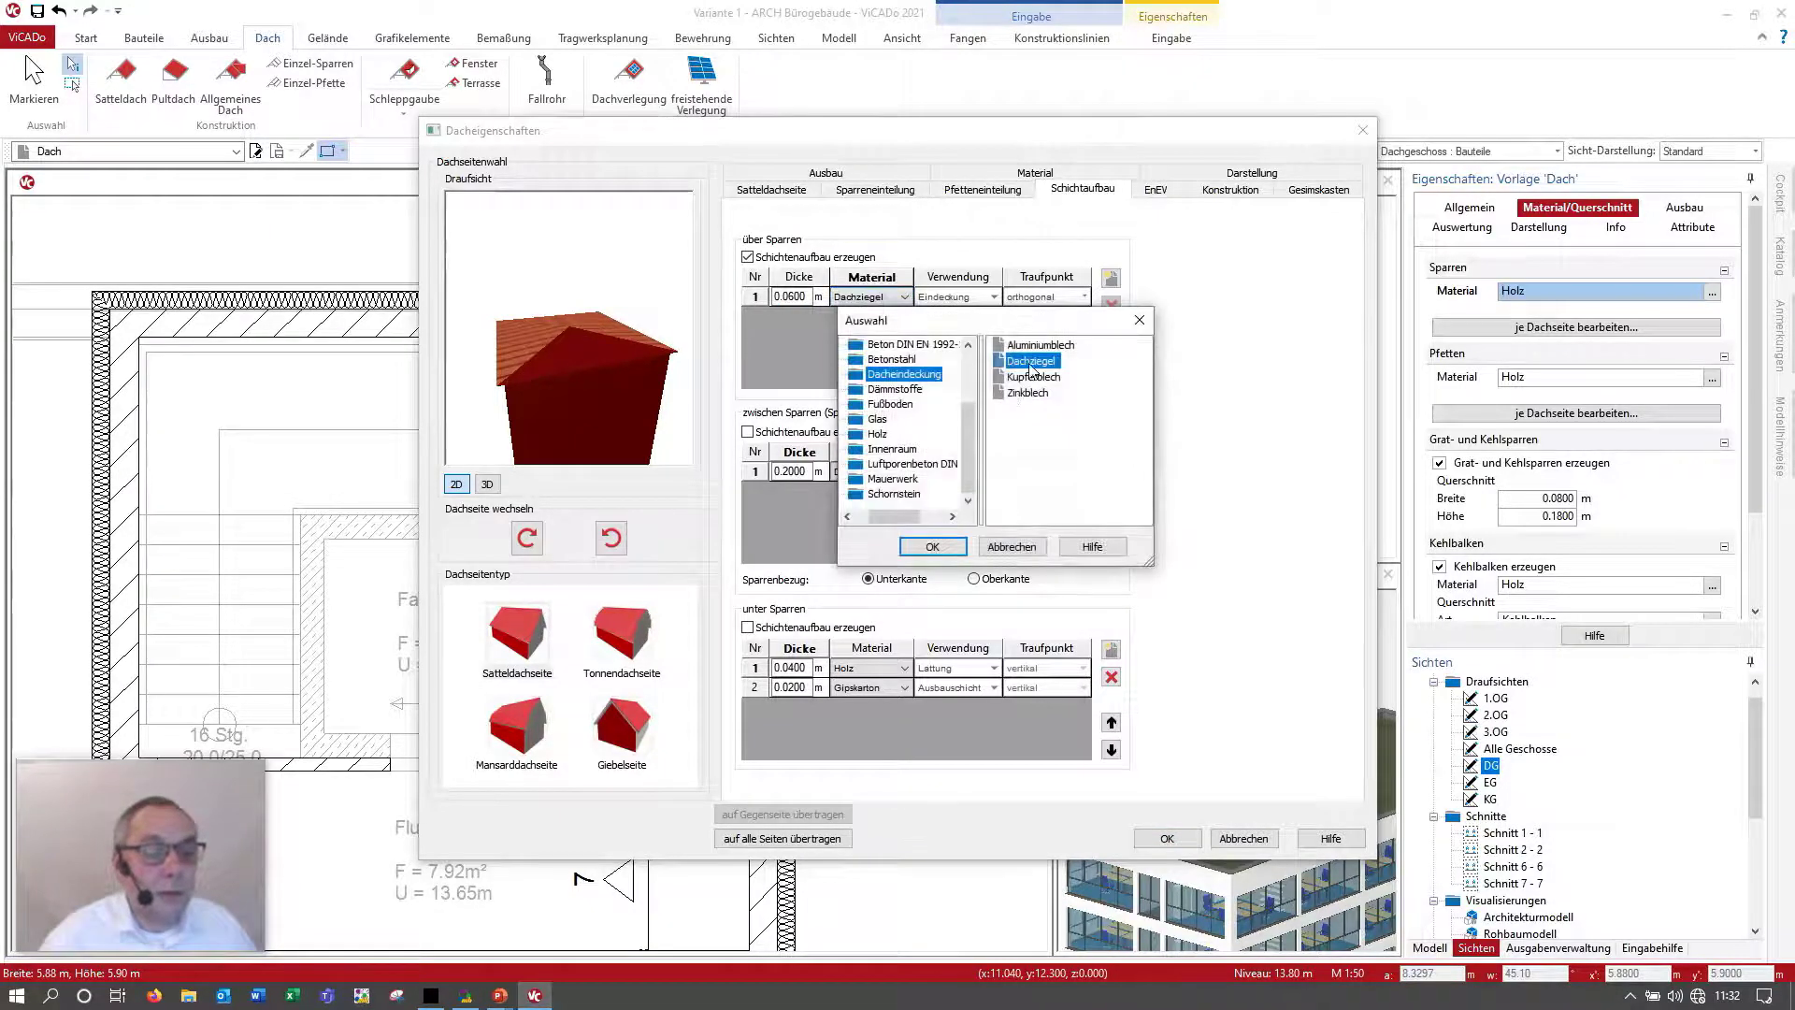
double_click(1019, 392)
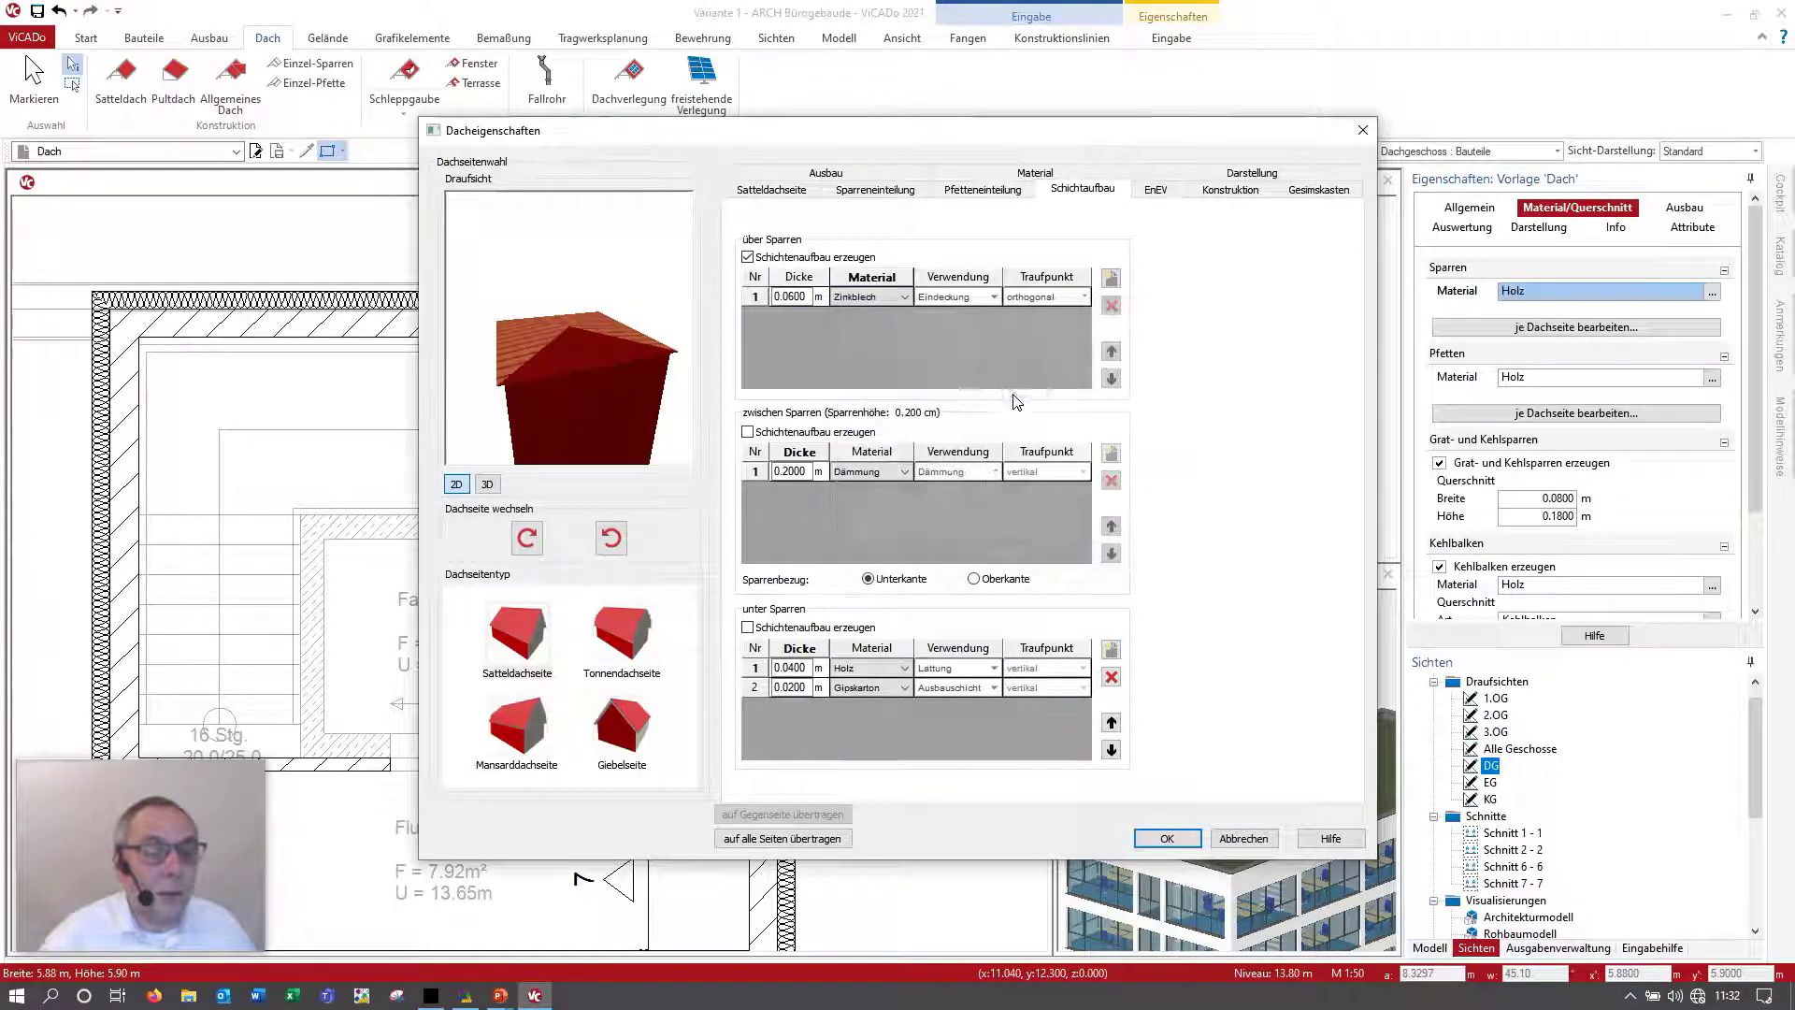
click(806, 840)
click(1166, 839)
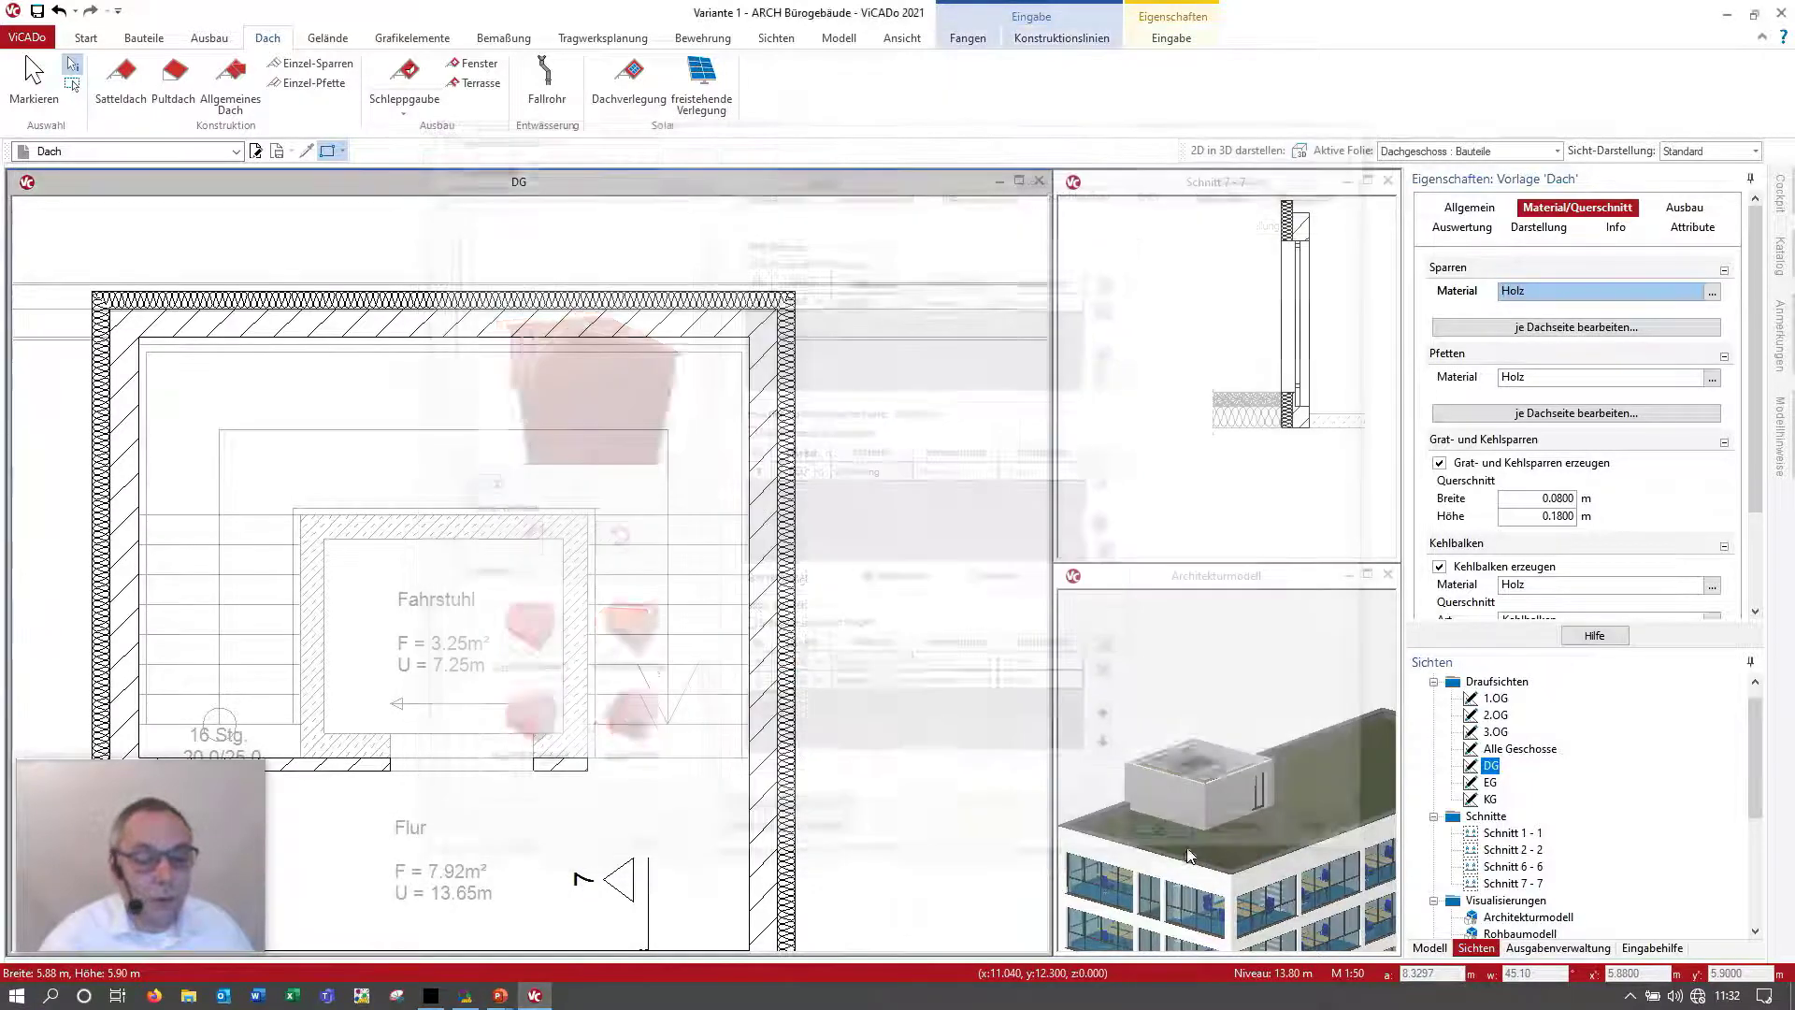
Step: In the 3D Architekturmodell, remove hip/valley rafters and collar beams from the roof construction
click(1367, 574)
scroll(576, 539, up, 1)
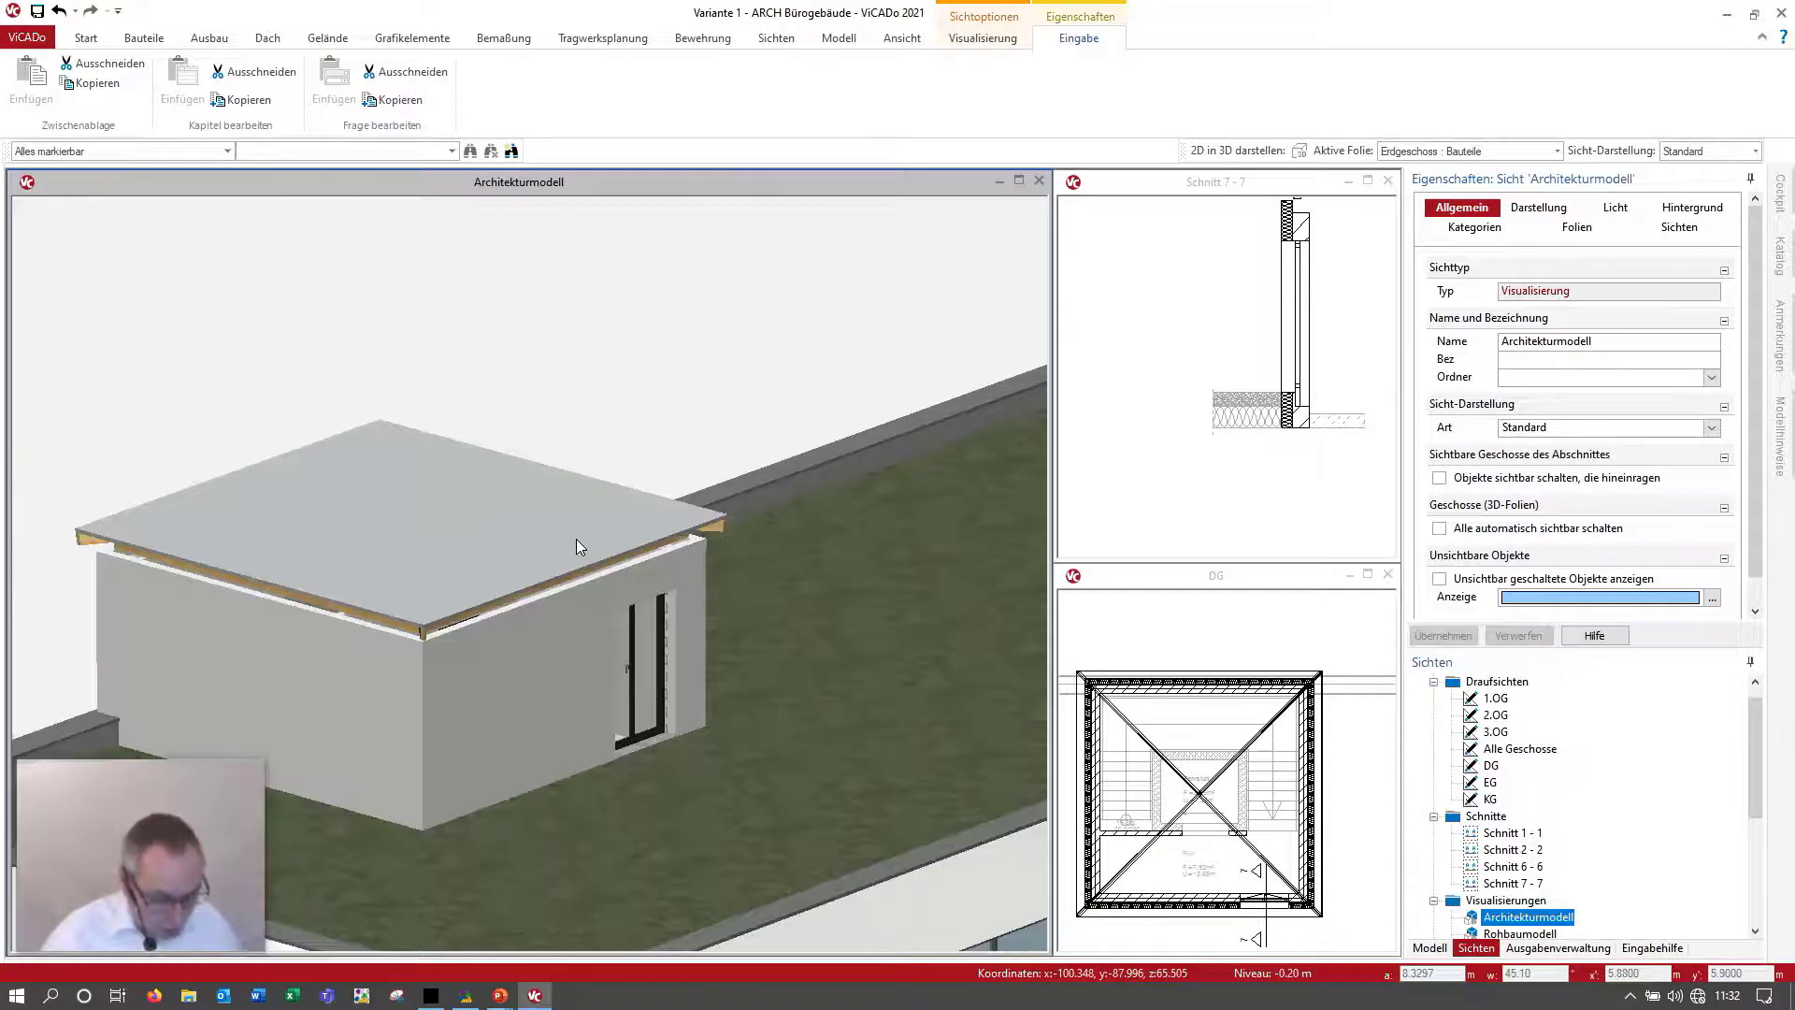
scroll(576, 539, up, 1)
scroll(565, 540, up, 2)
click(558, 546)
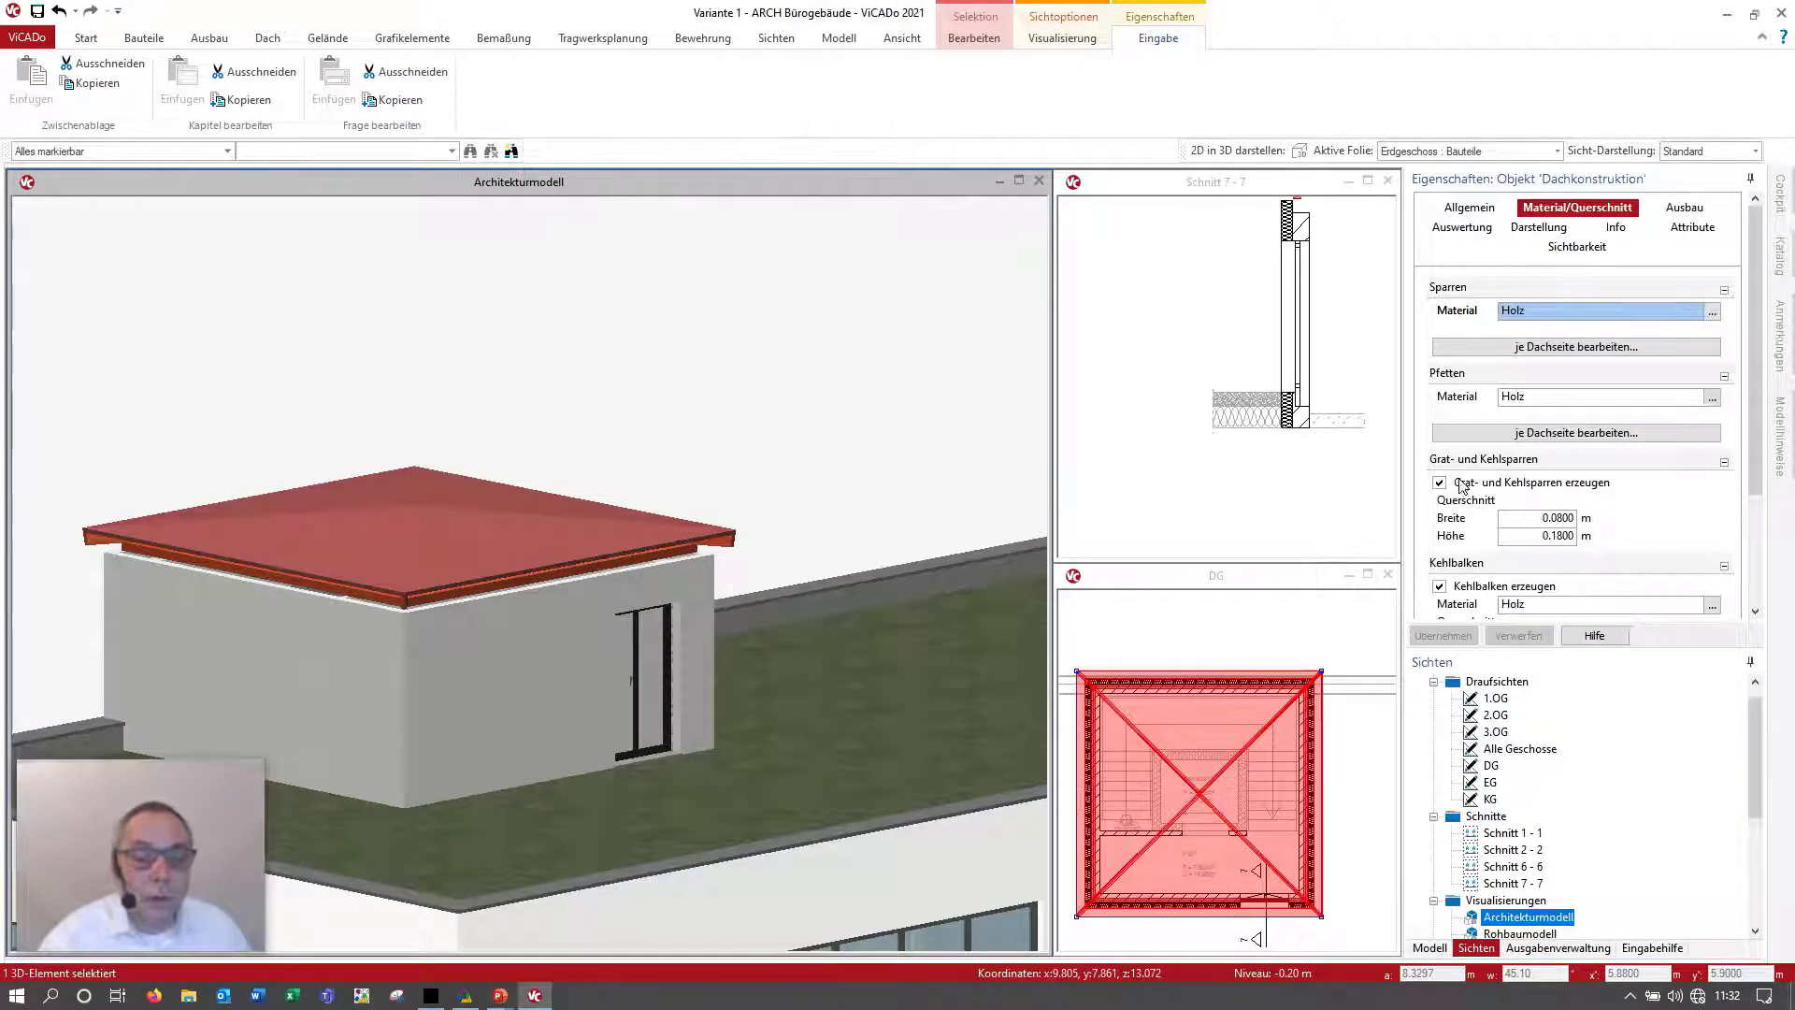
click(1445, 485)
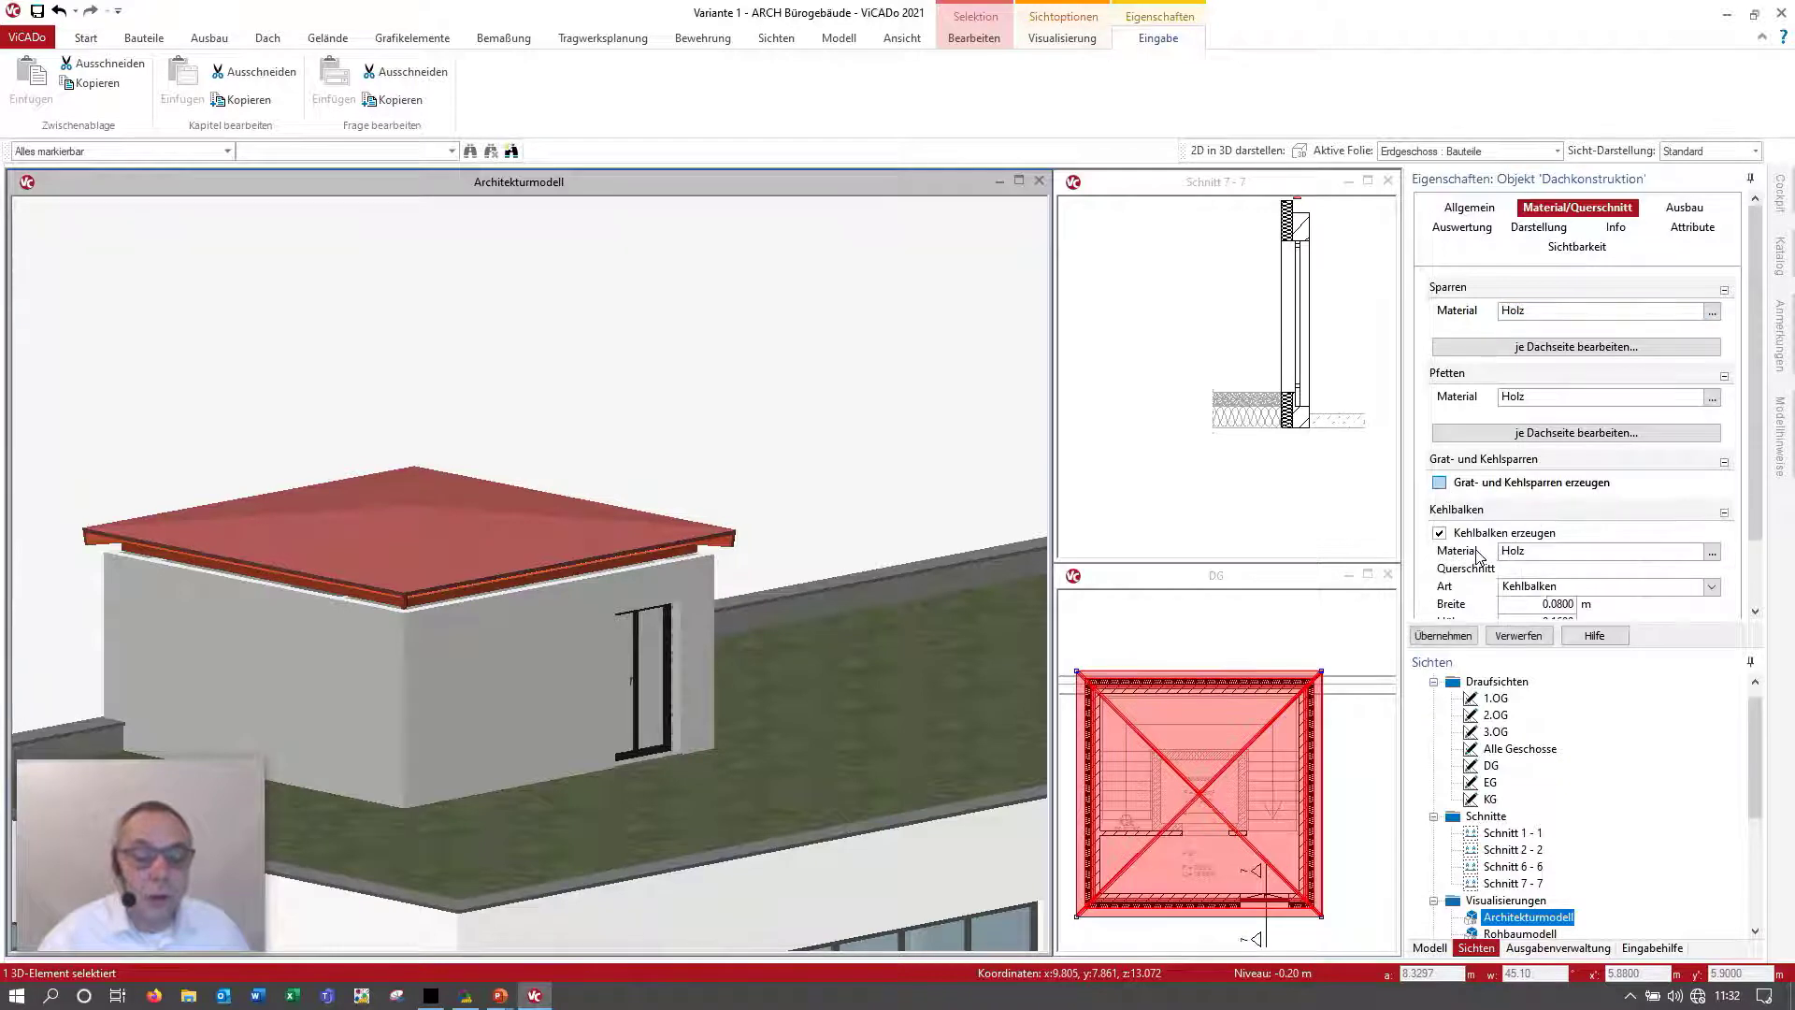
click(1444, 535)
click(1443, 635)
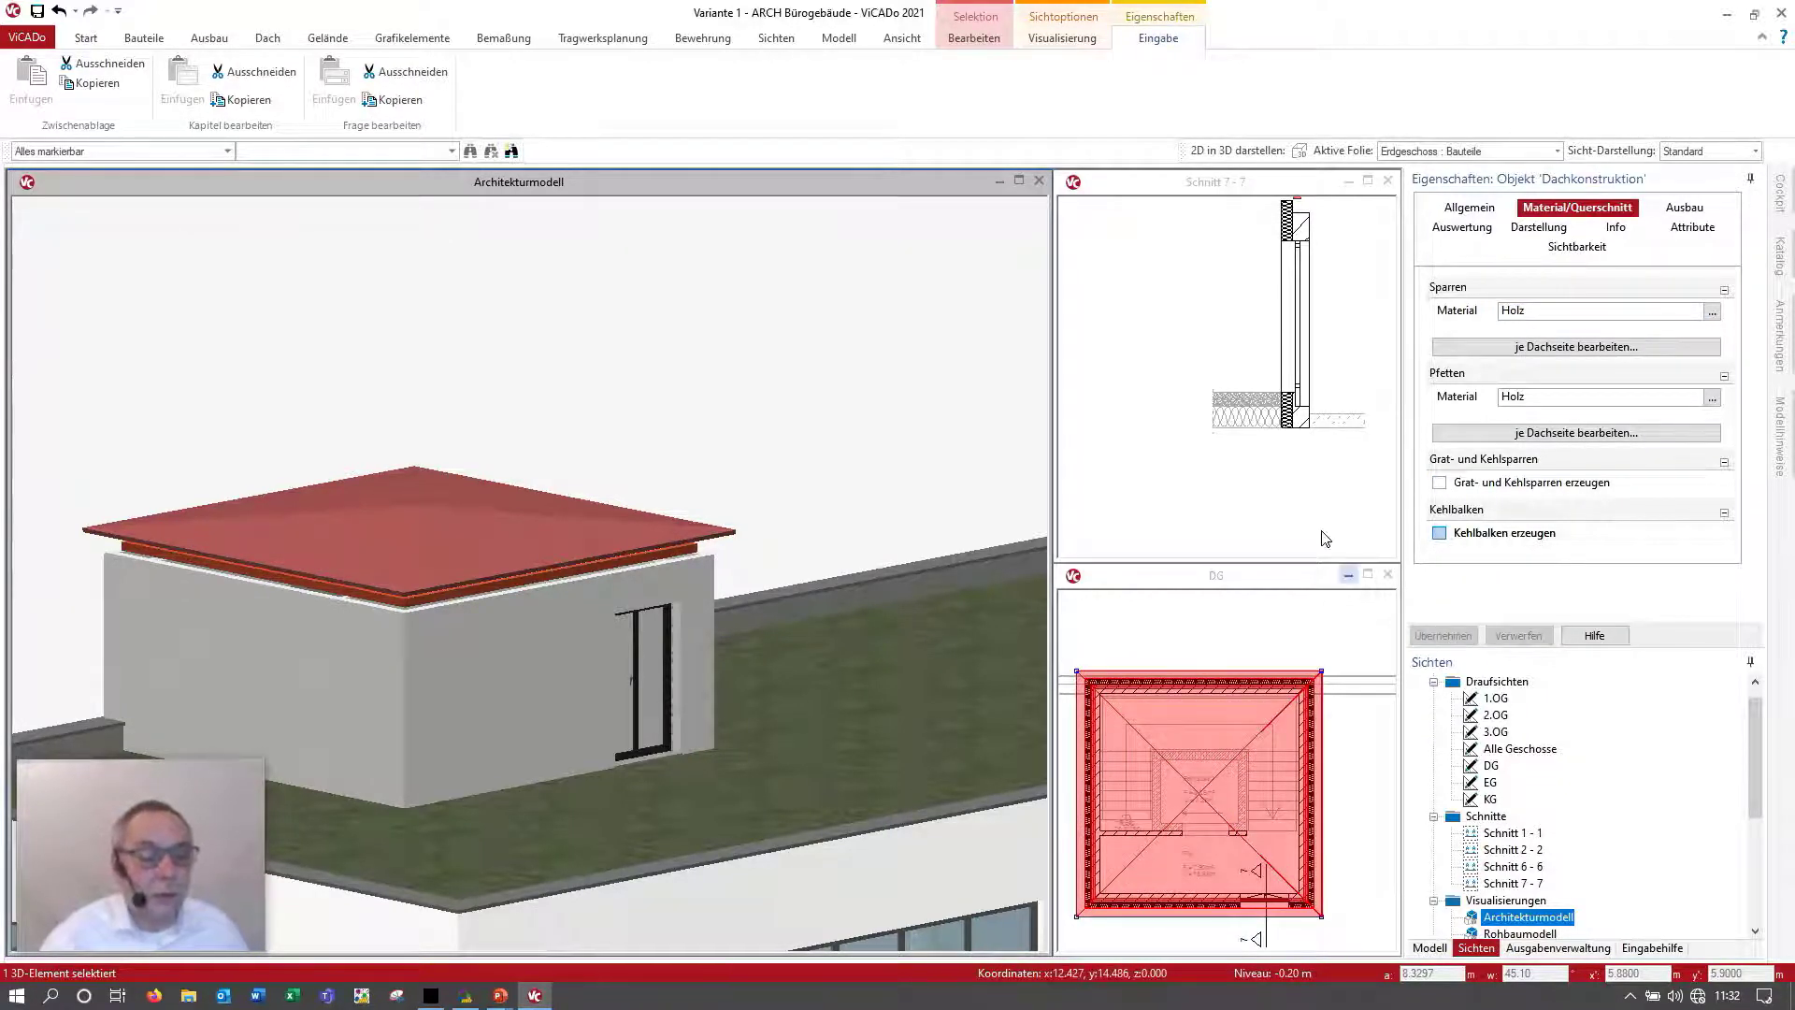
Step: Set the rafter height to 0 on every roof side and apply it to the roof
scroll(1267, 503, down, 3)
scroll(1270, 412, up, 2)
scroll(1285, 419, up, 2)
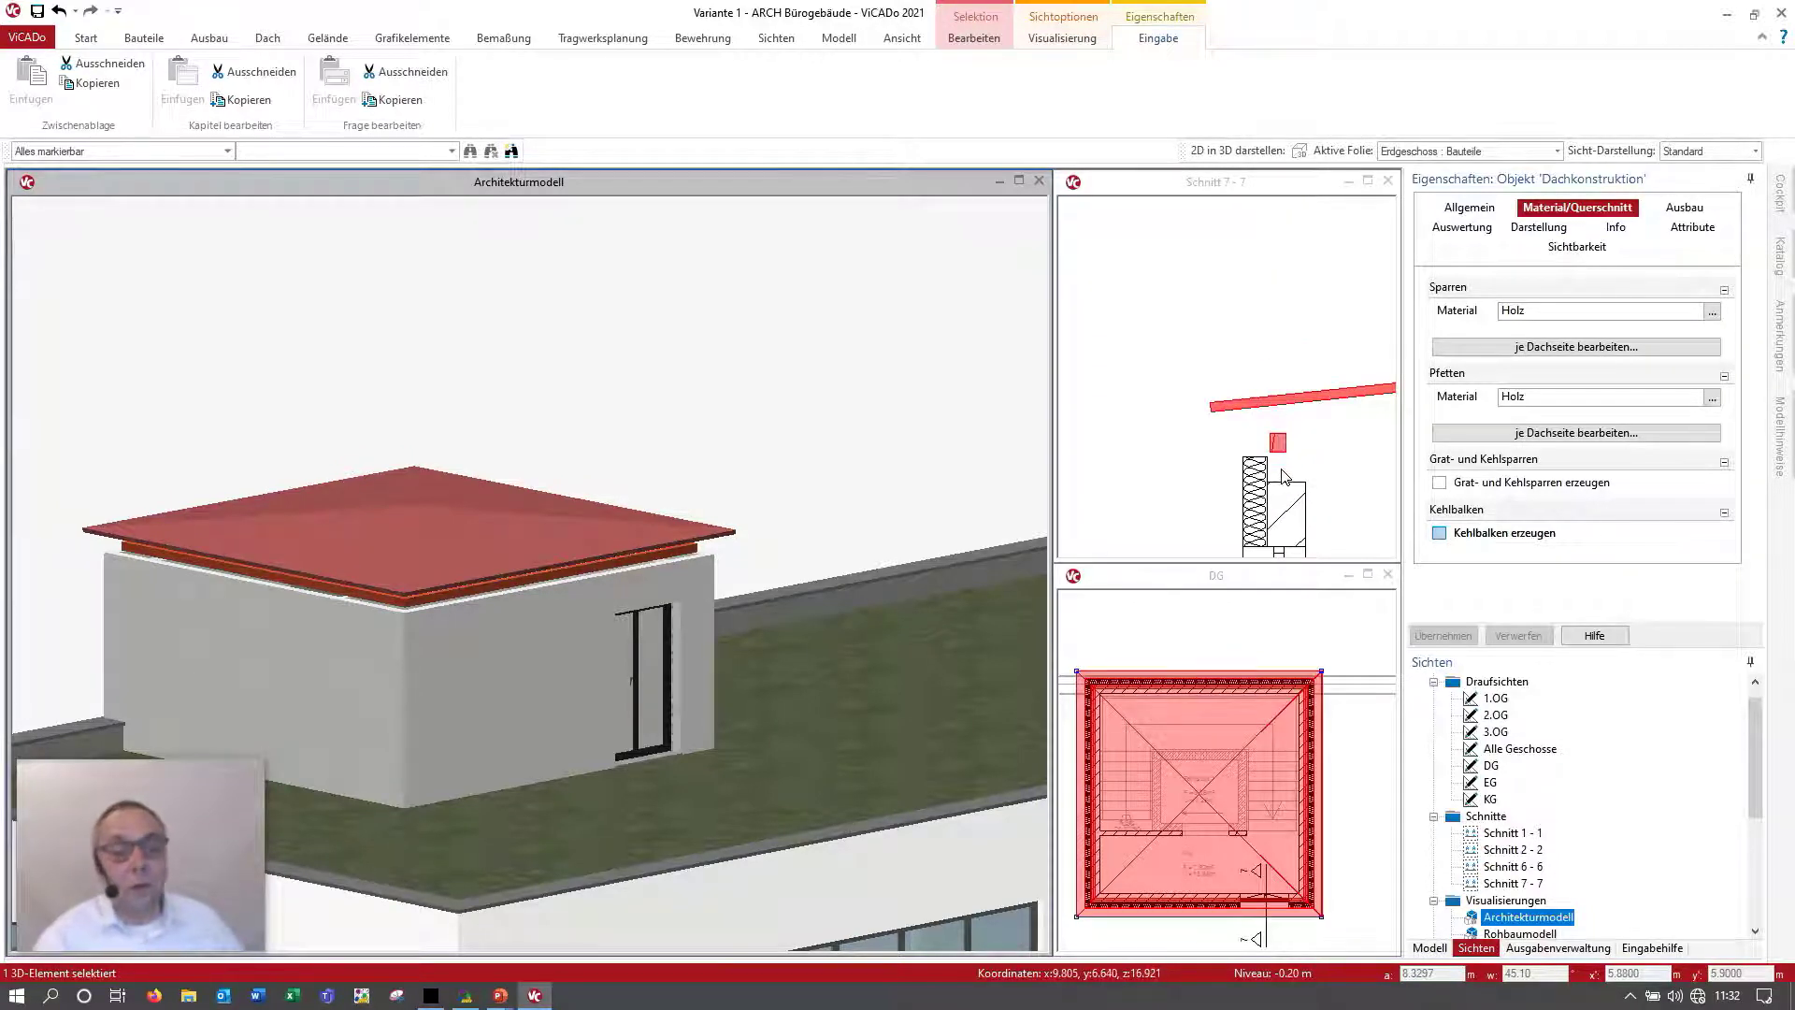
click(1563, 349)
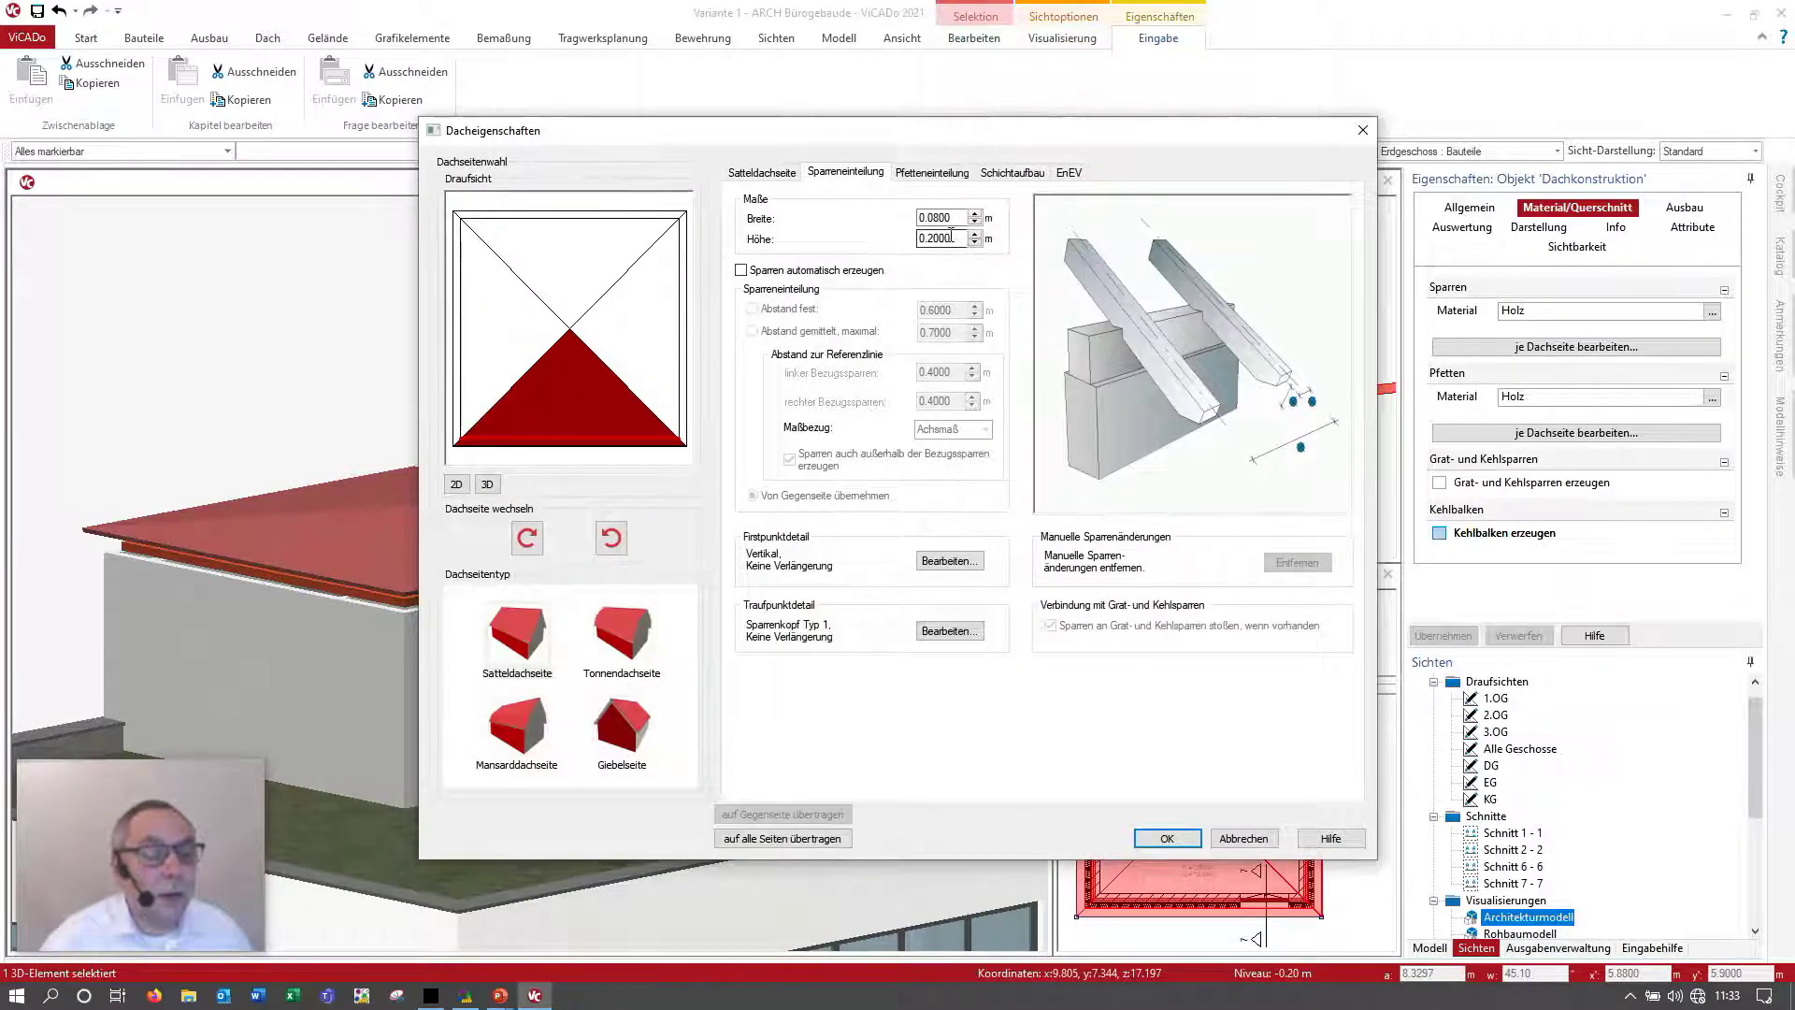
double_click(951, 238)
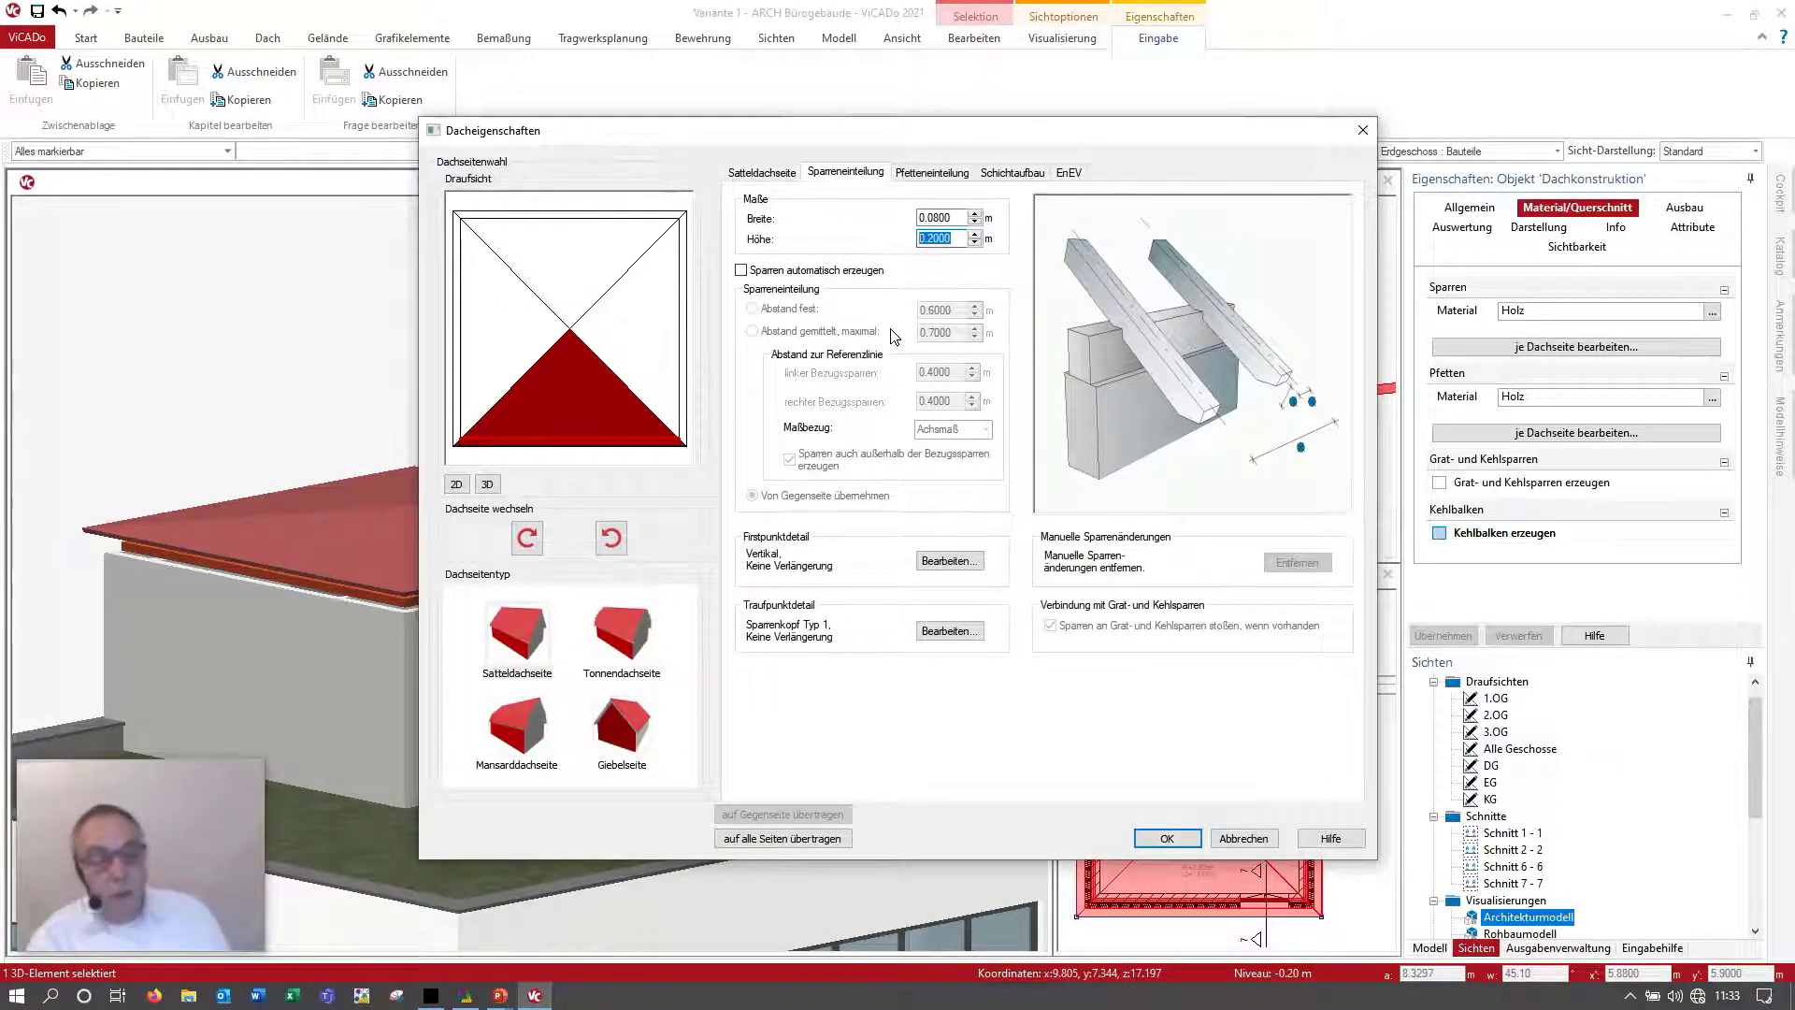
text(0)
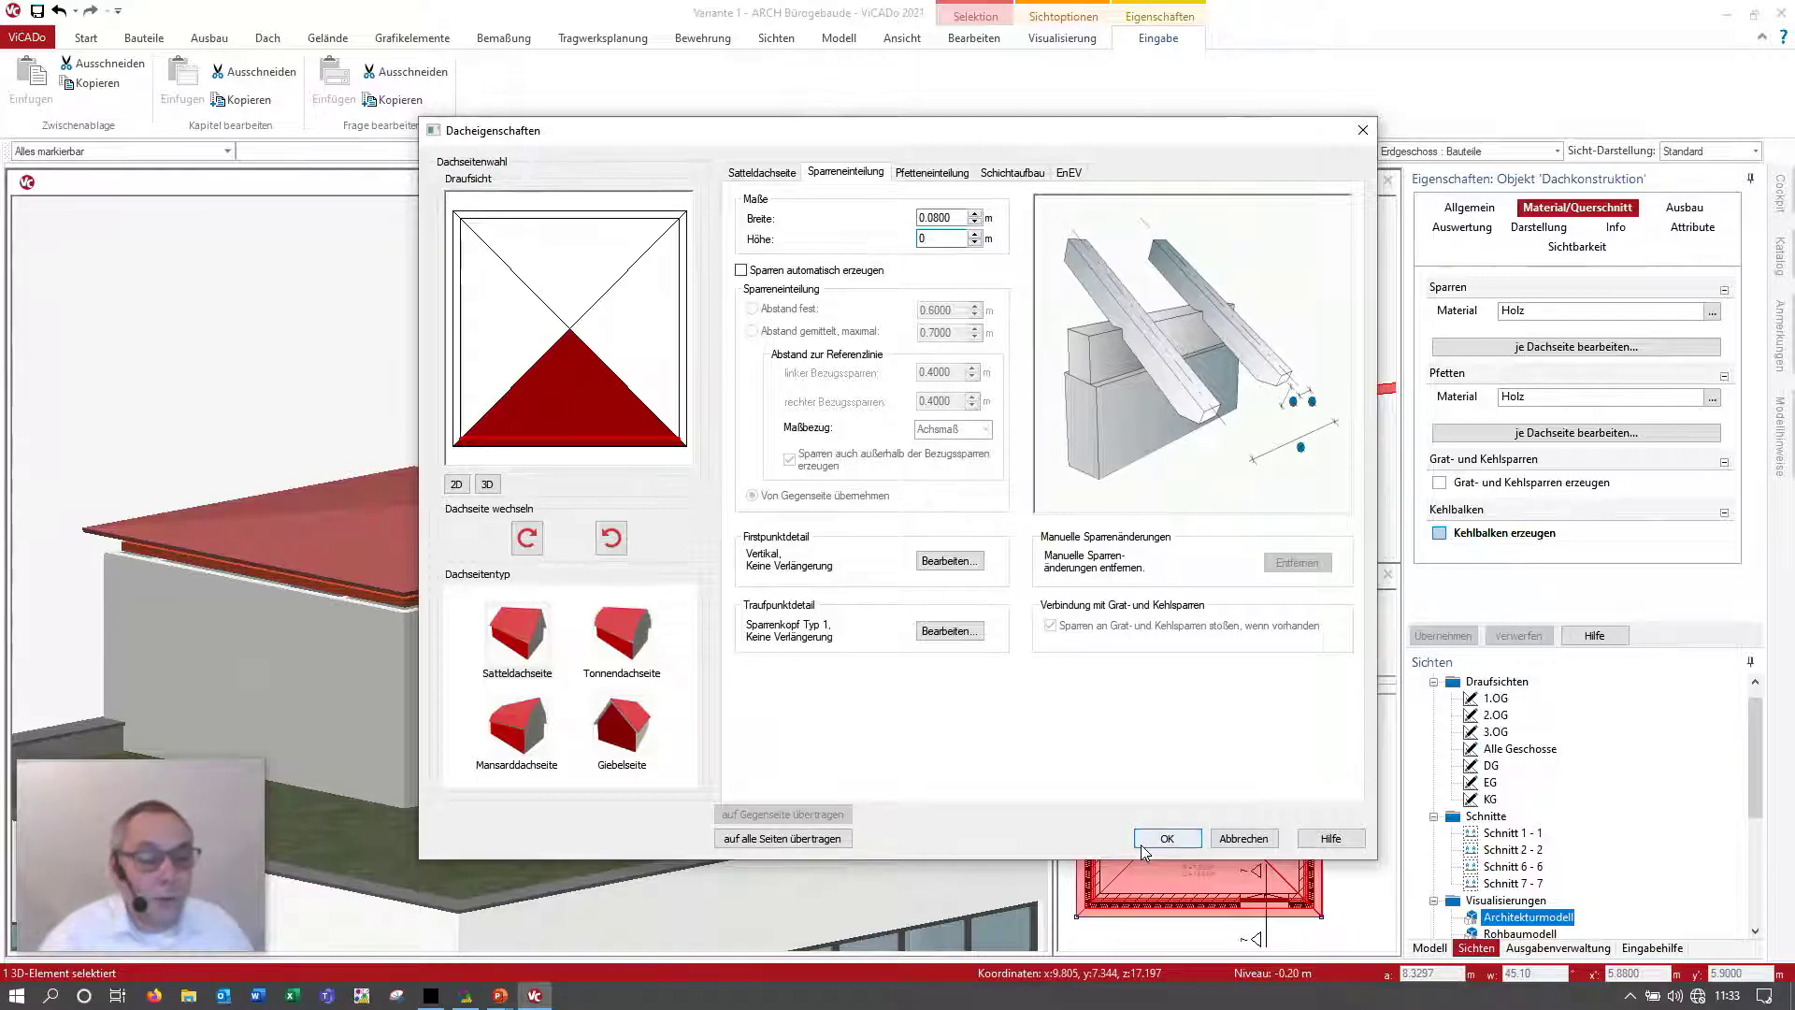
click(1143, 850)
click(1445, 637)
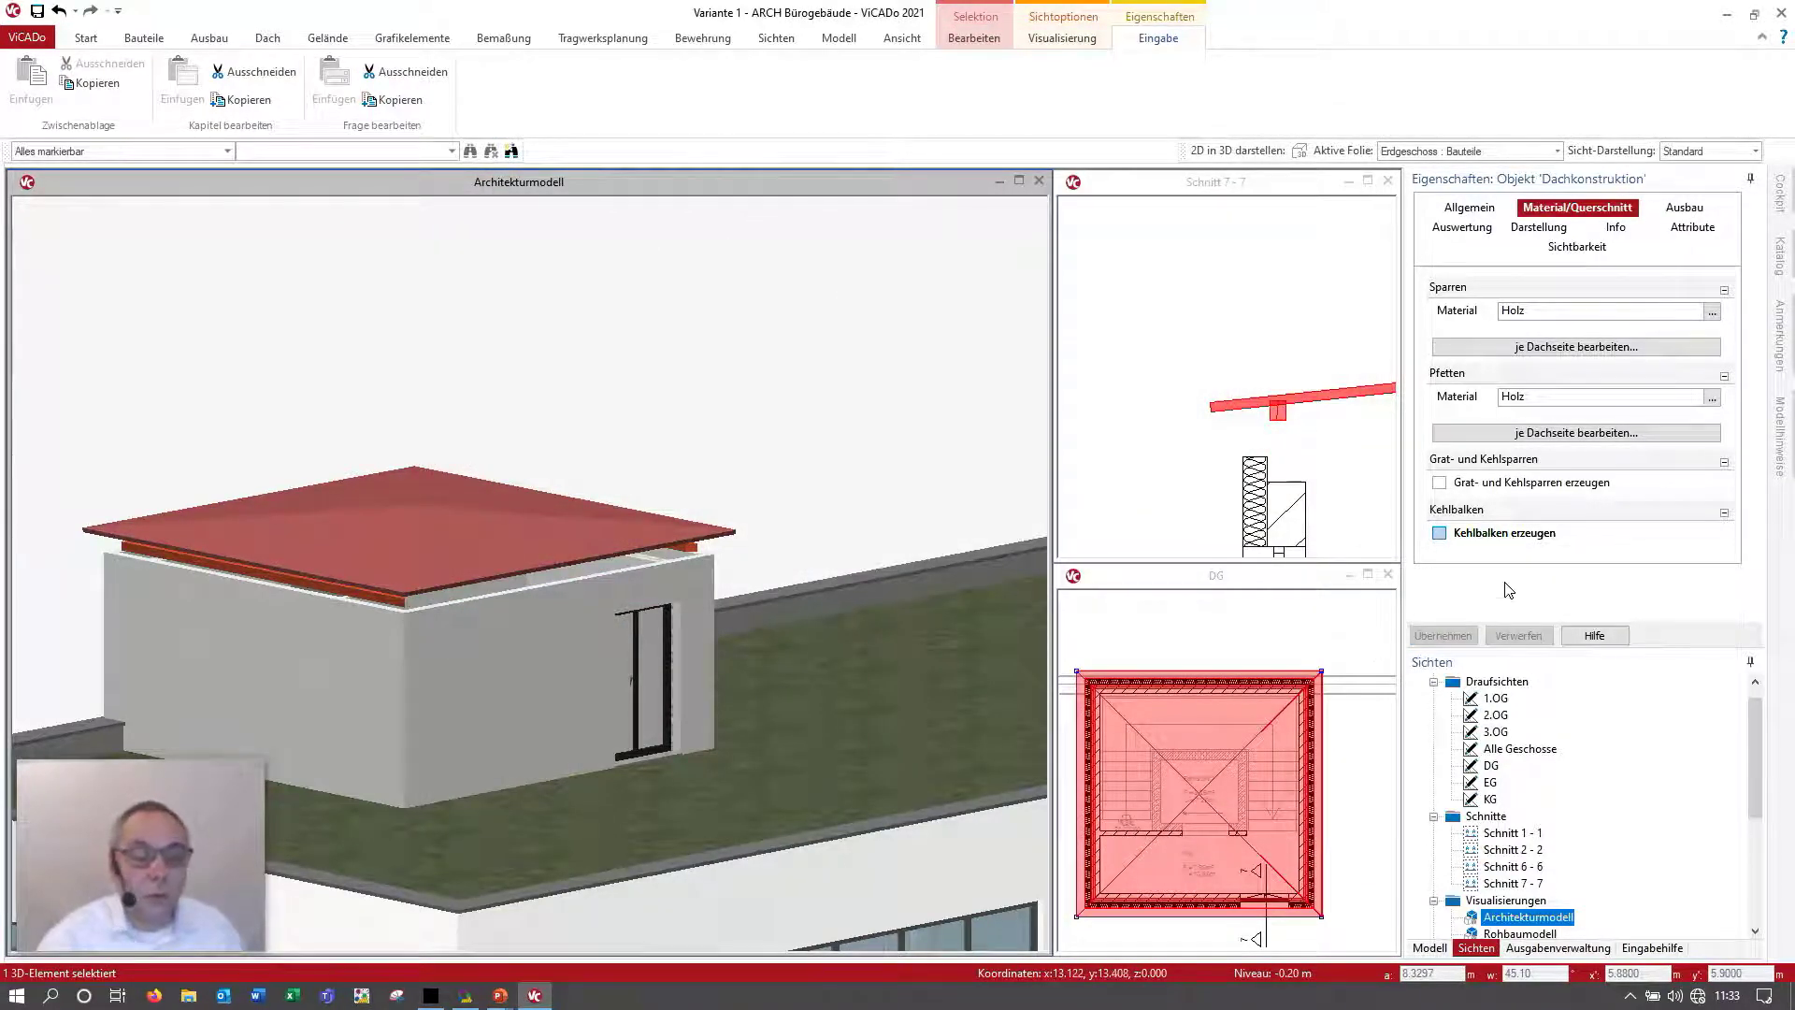
click(1567, 347)
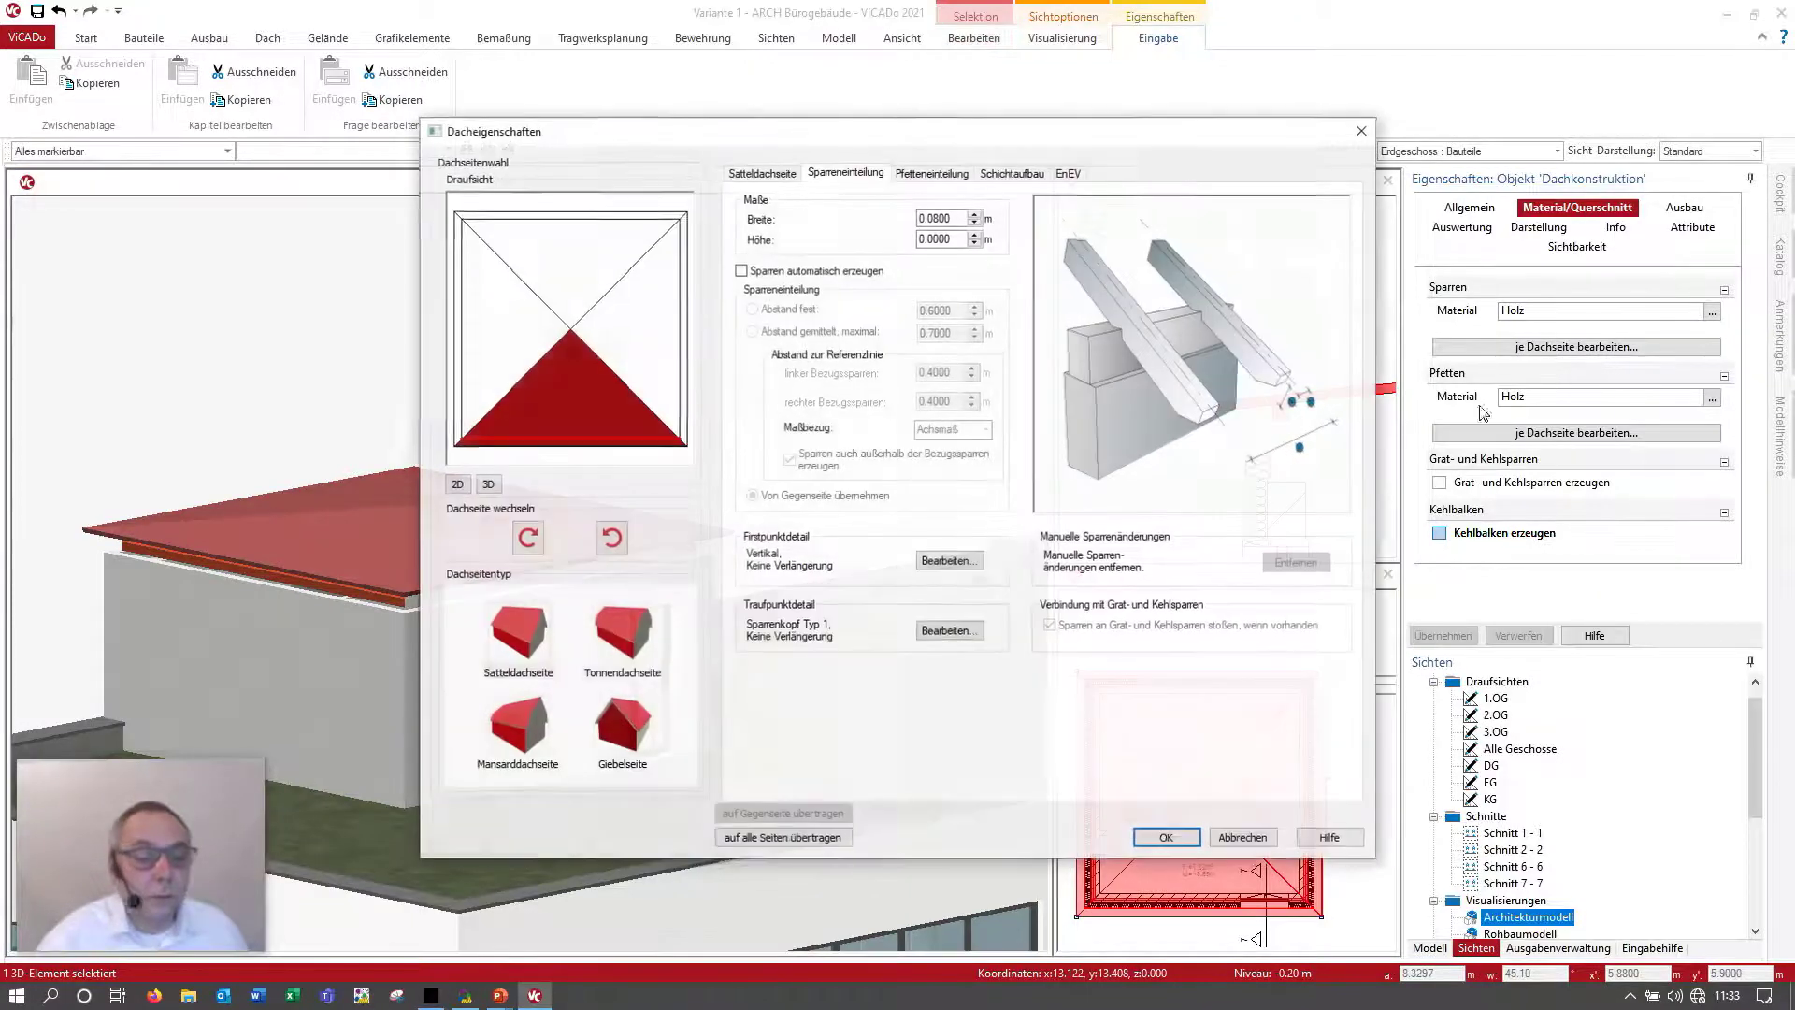
click(793, 838)
click(1176, 841)
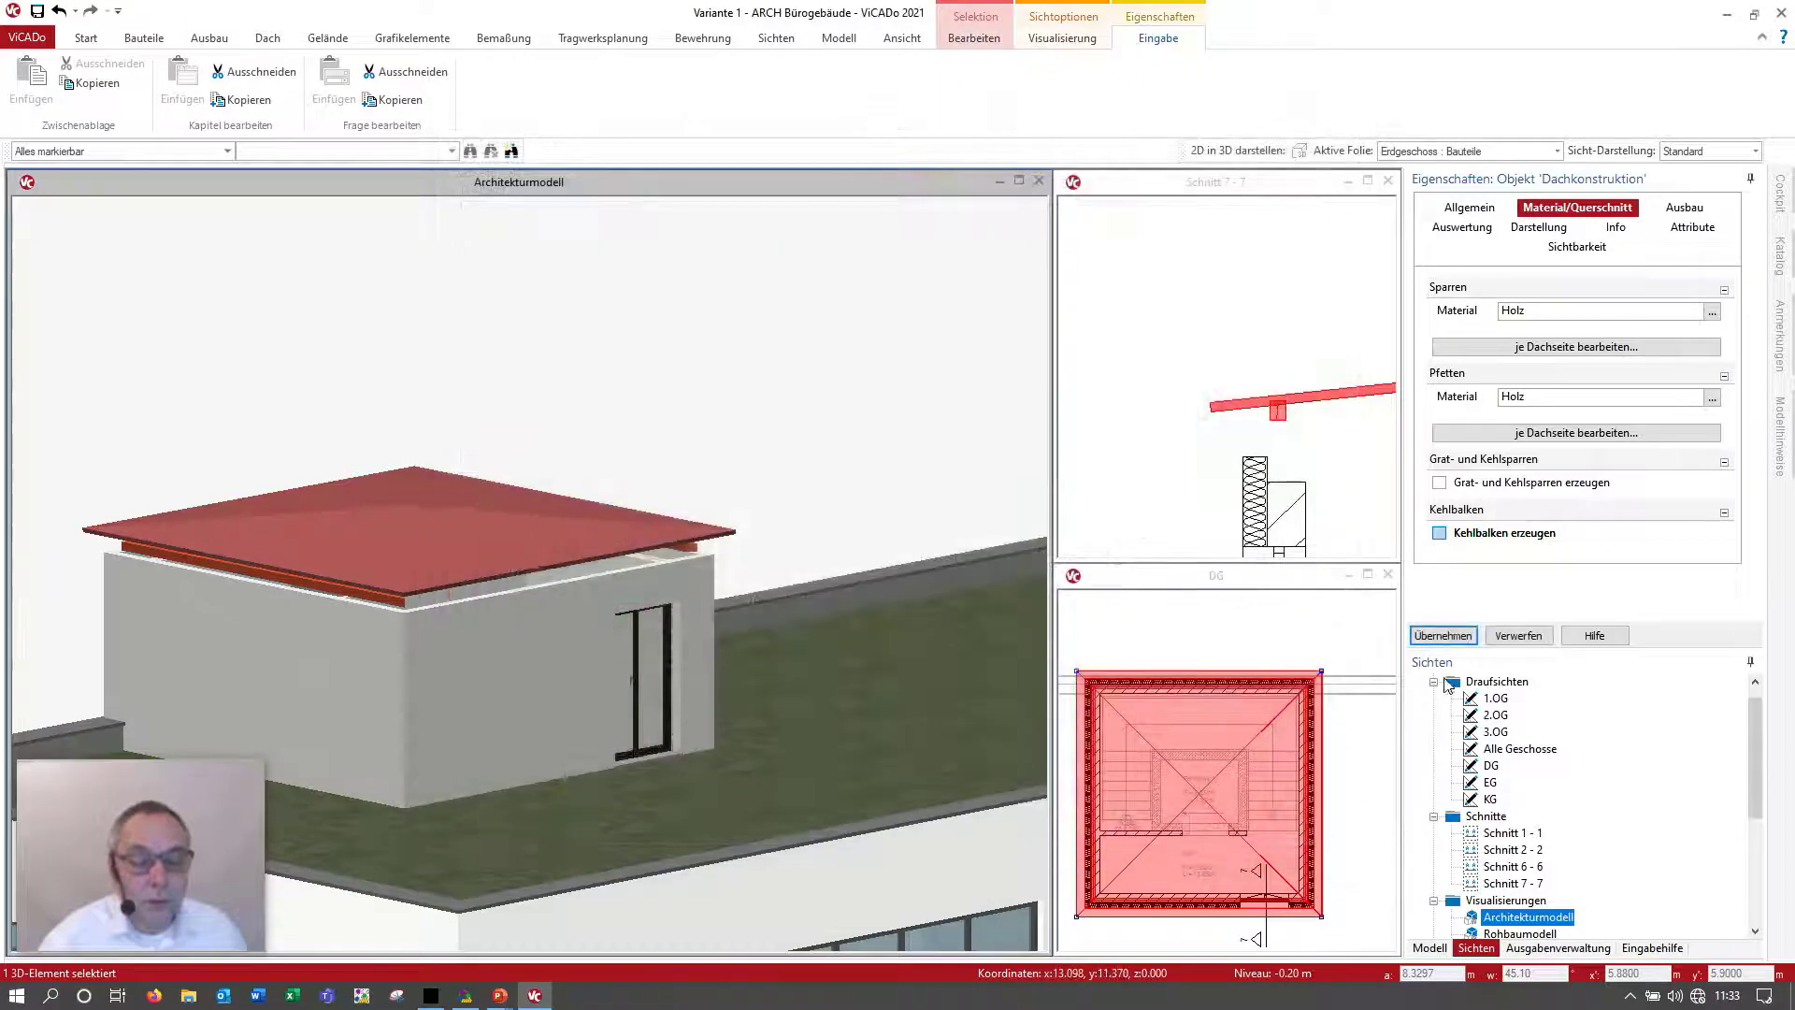
Step: In section 7-7, move the roof down so its underside rests on the roof-storey wall top
click(1443, 636)
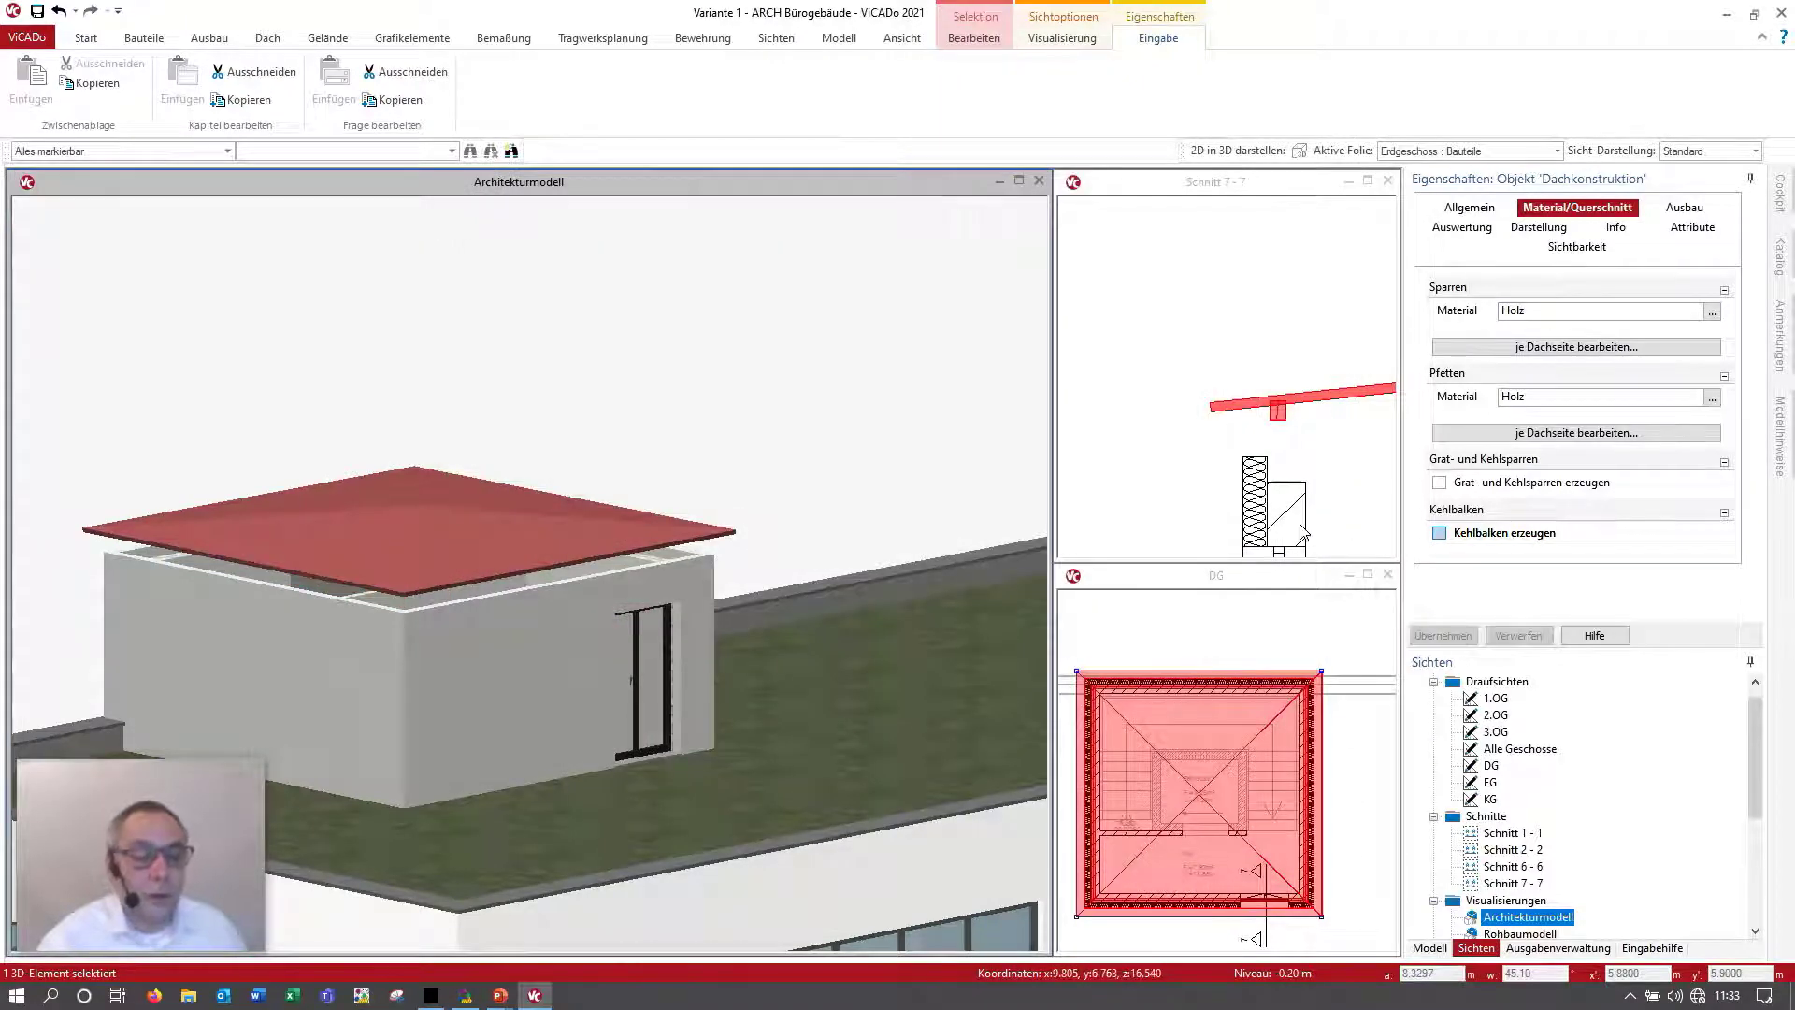
scroll(1308, 481, up, 2)
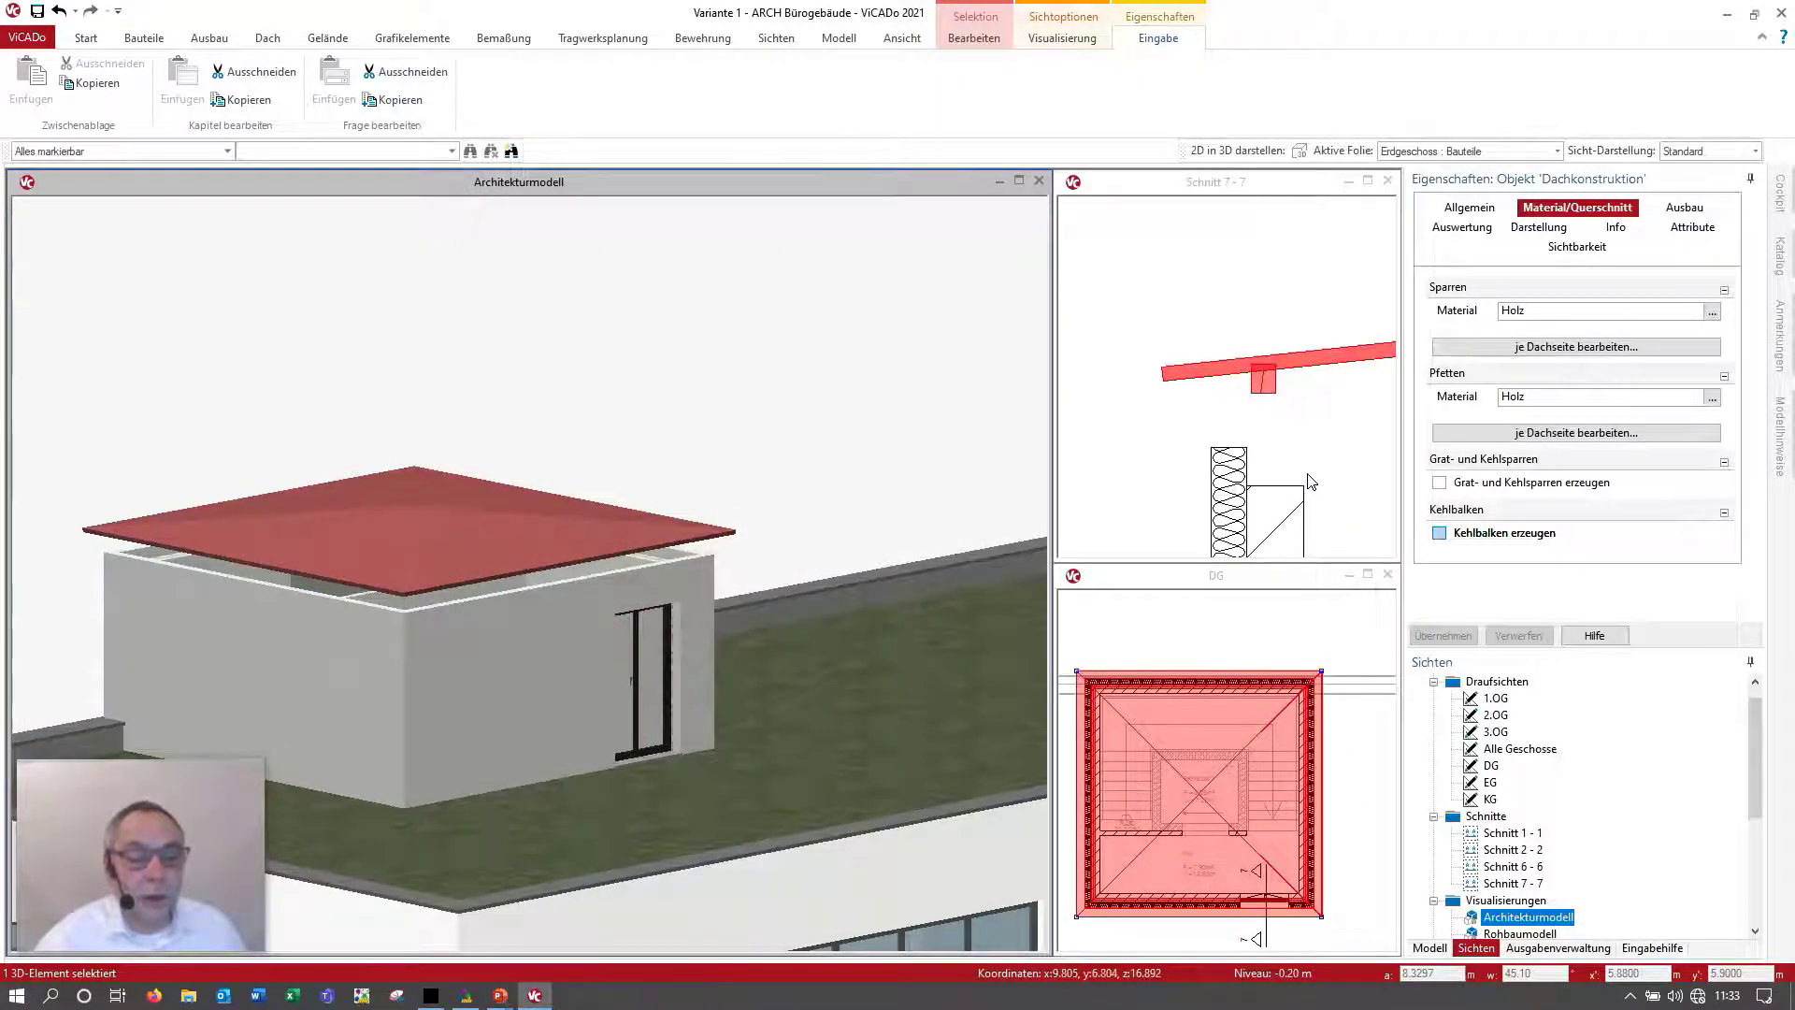
click(1238, 182)
click(944, 43)
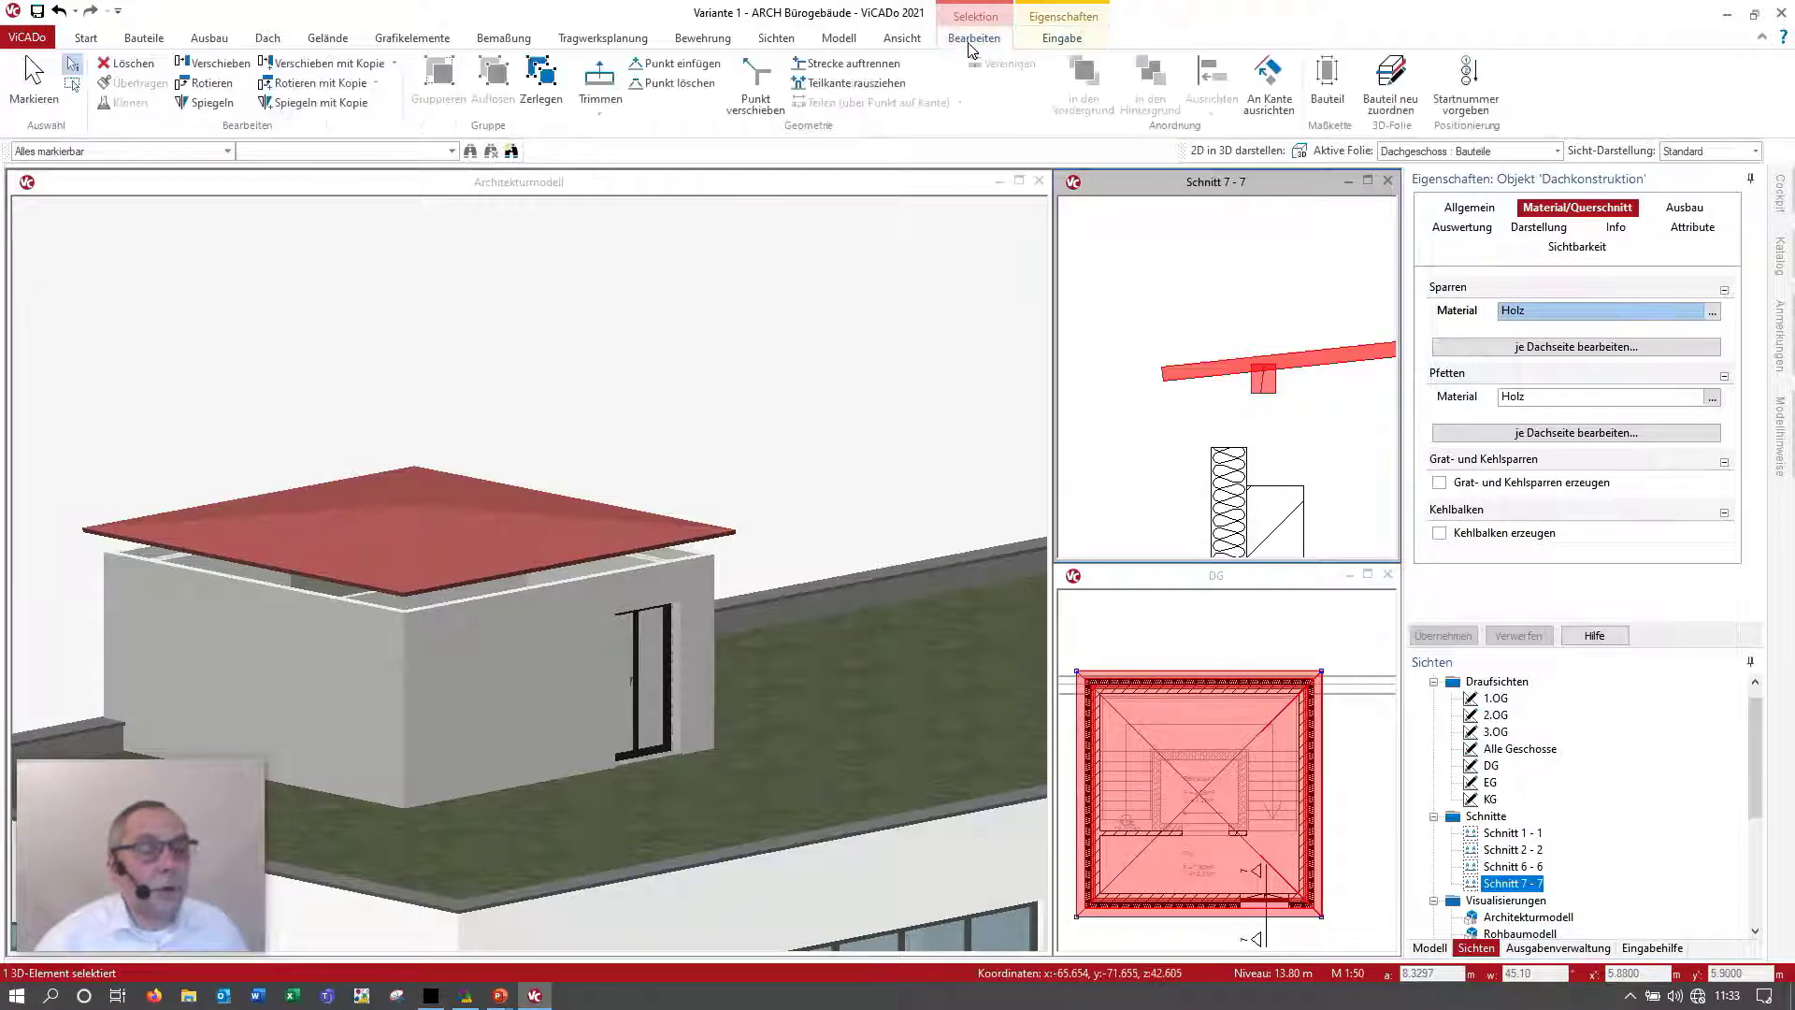
click(213, 64)
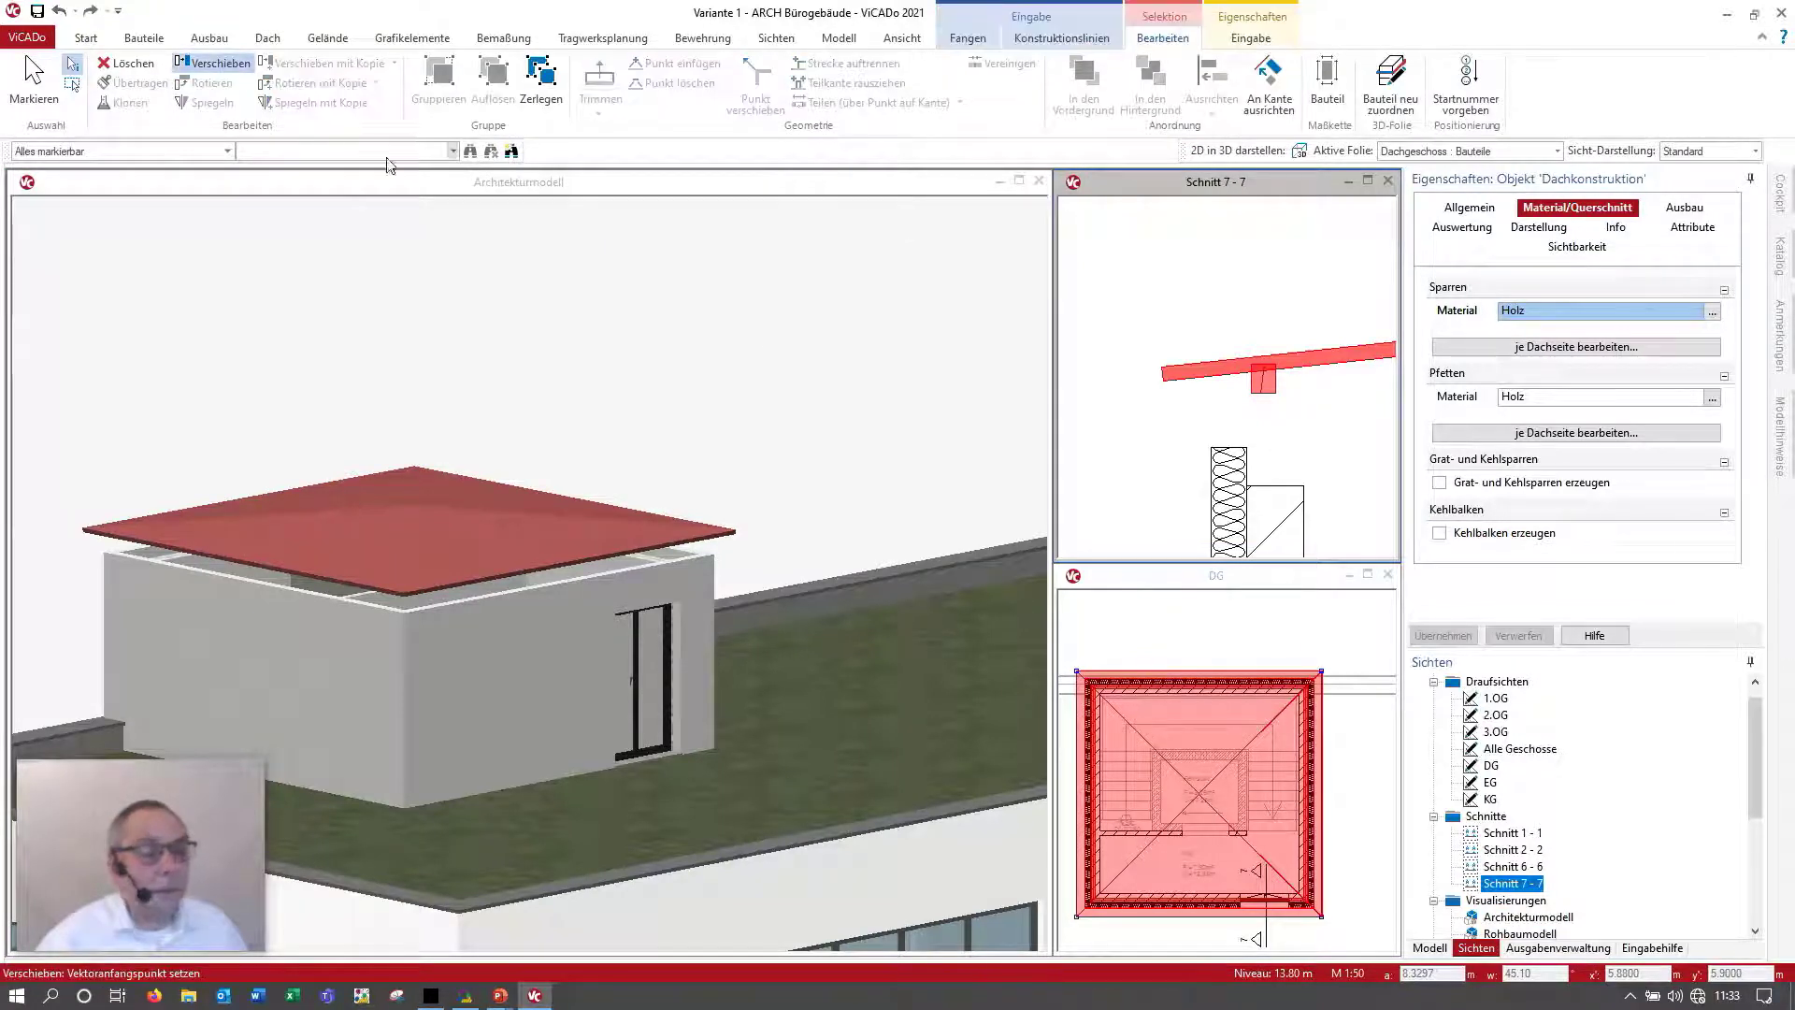
click(1275, 393)
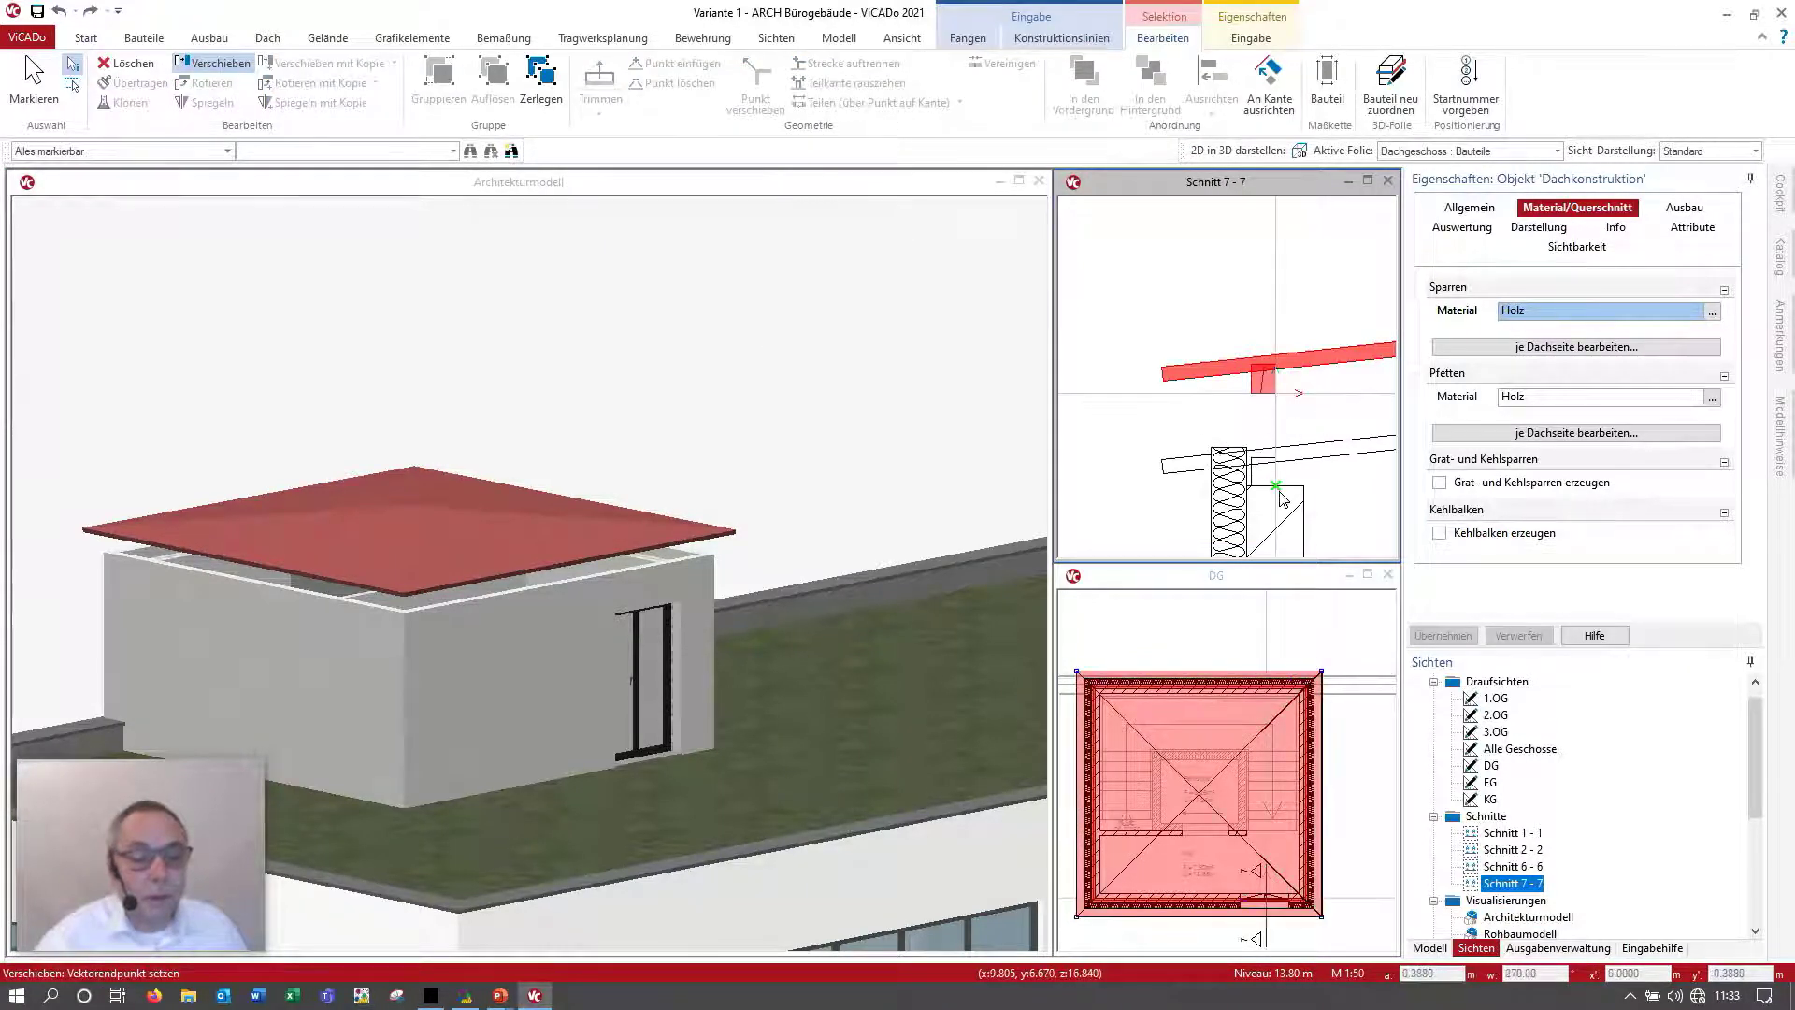
click(1270, 488)
Step: Orbit, zoom out and pan the 3D model to show the whole office building
click(1001, 520)
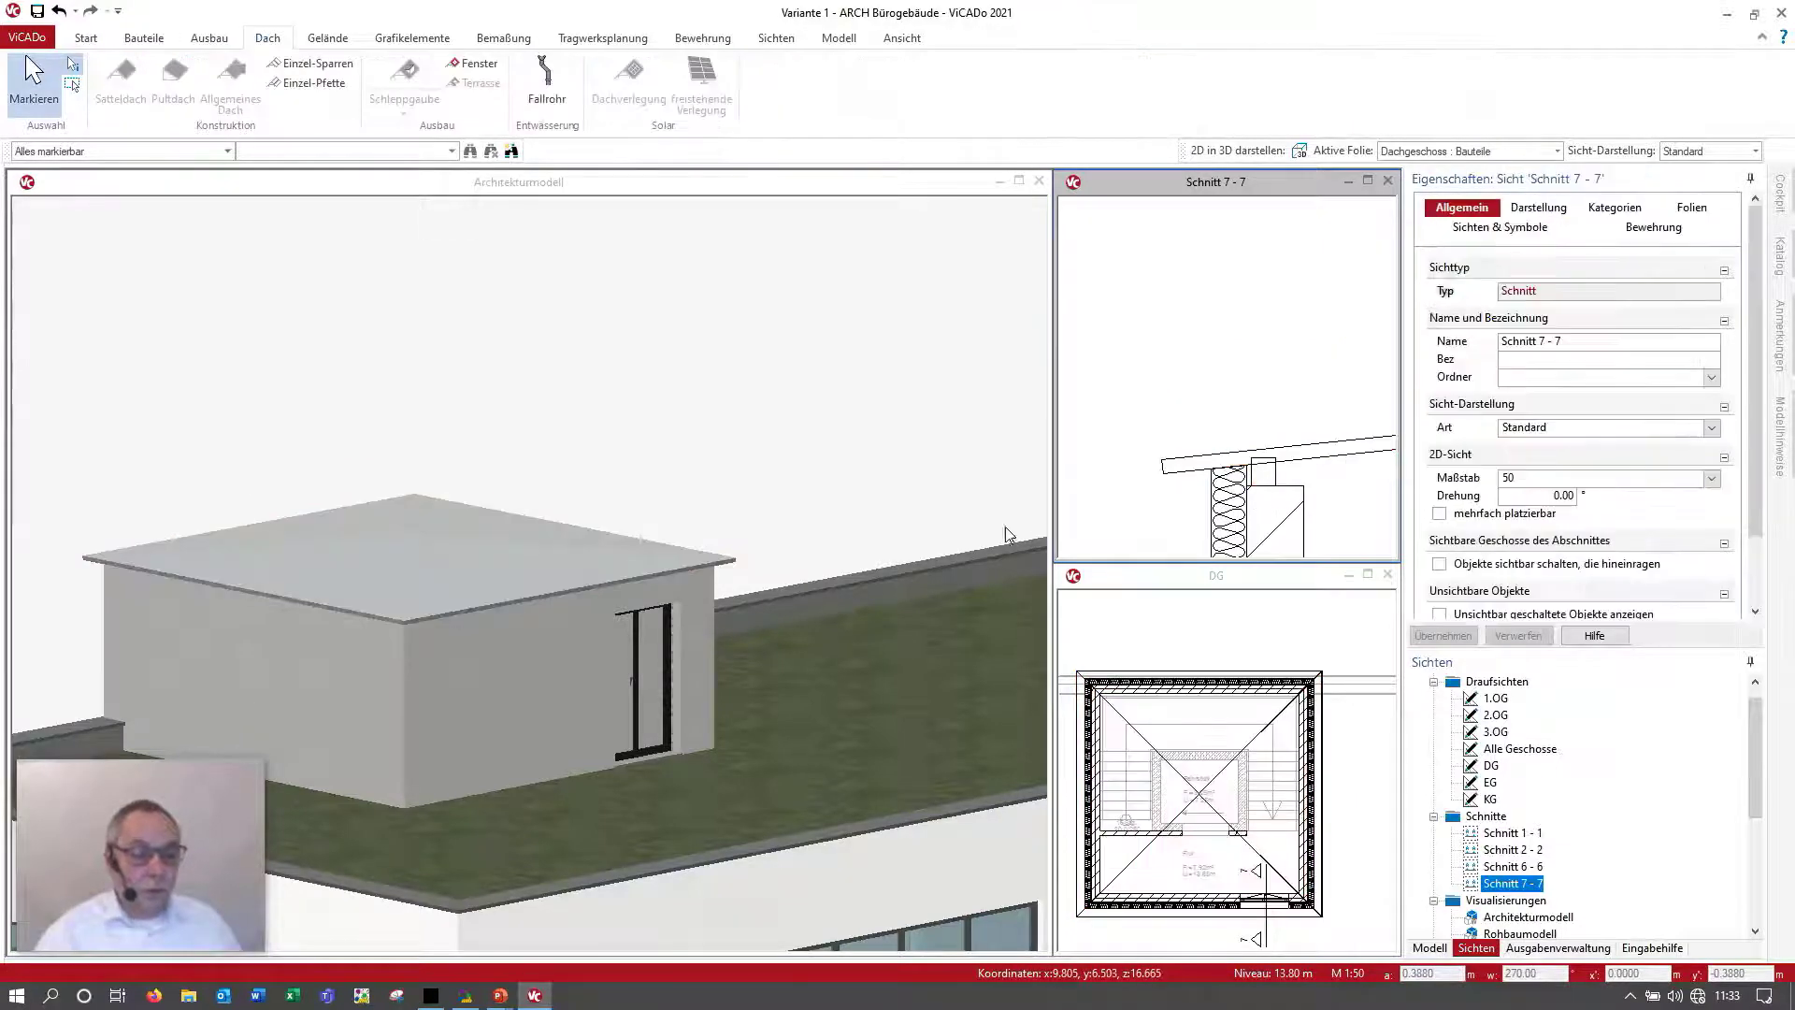
mouse_move(1001, 520)
middle_down()
mouse_move(790, 458)
mouse_move(706, 477)
mouse_move(1023, 453)
middle_up()
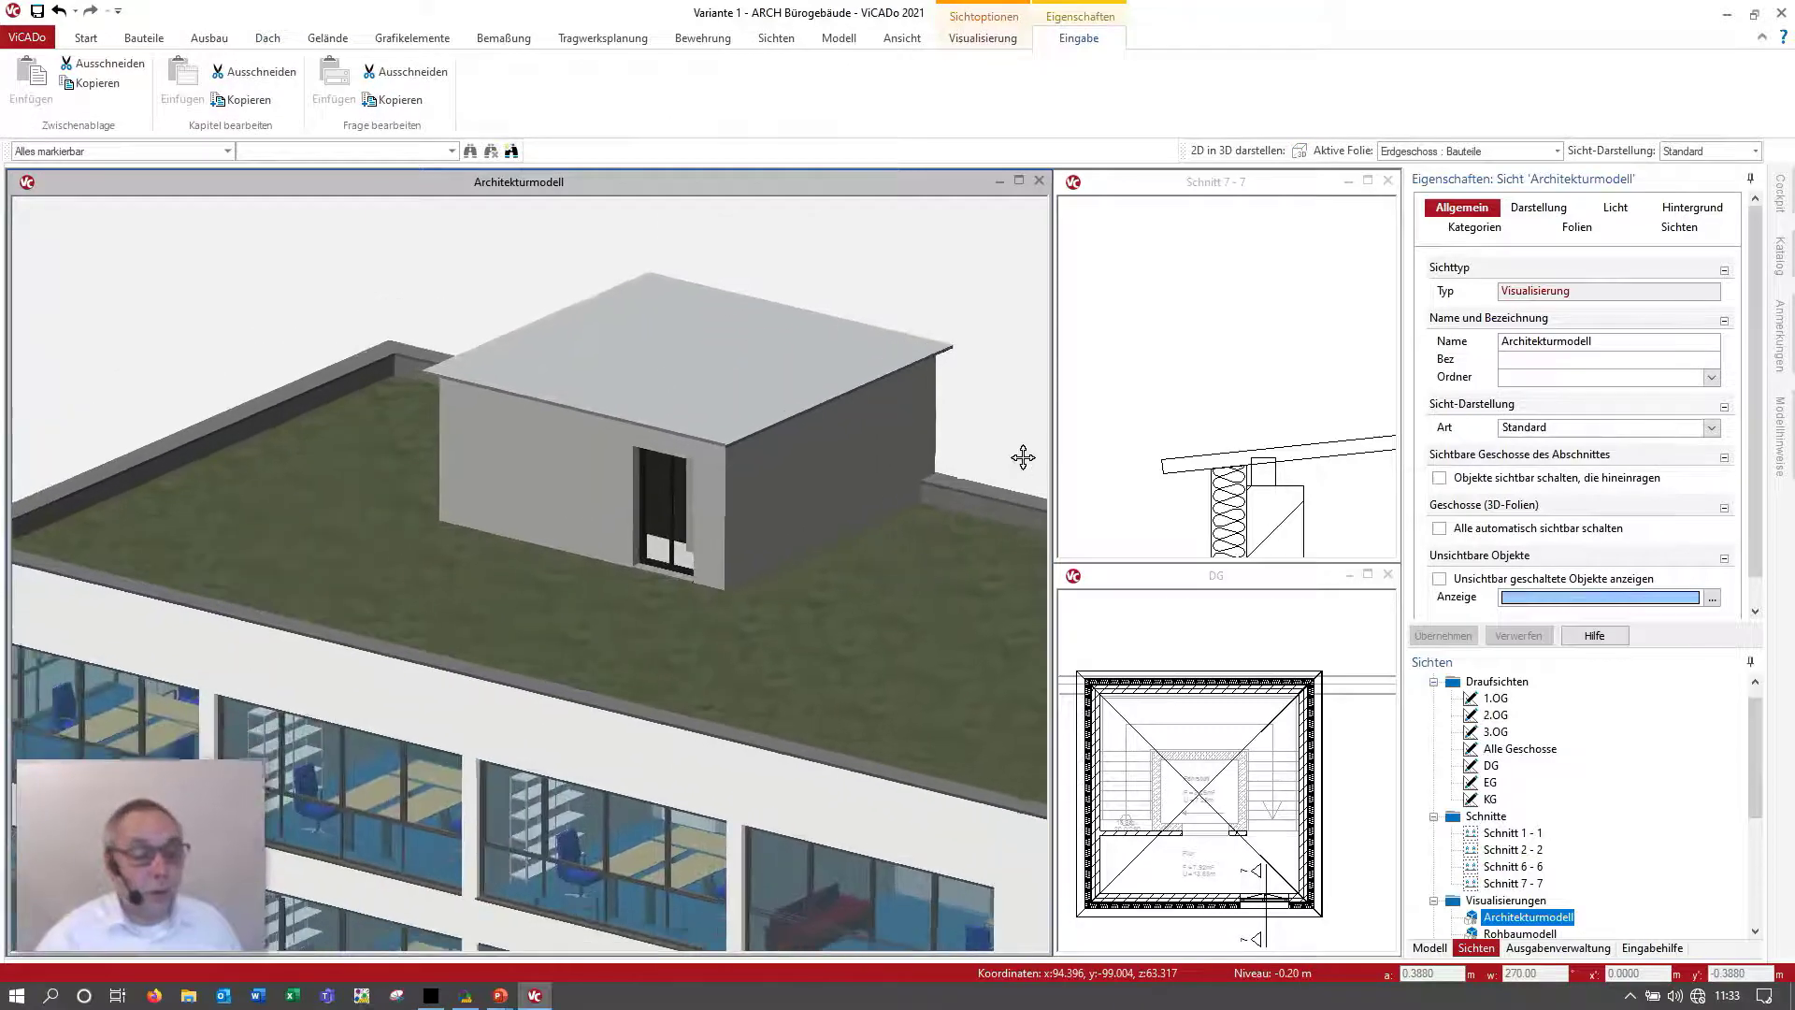
scroll(445, 618, down, 2)
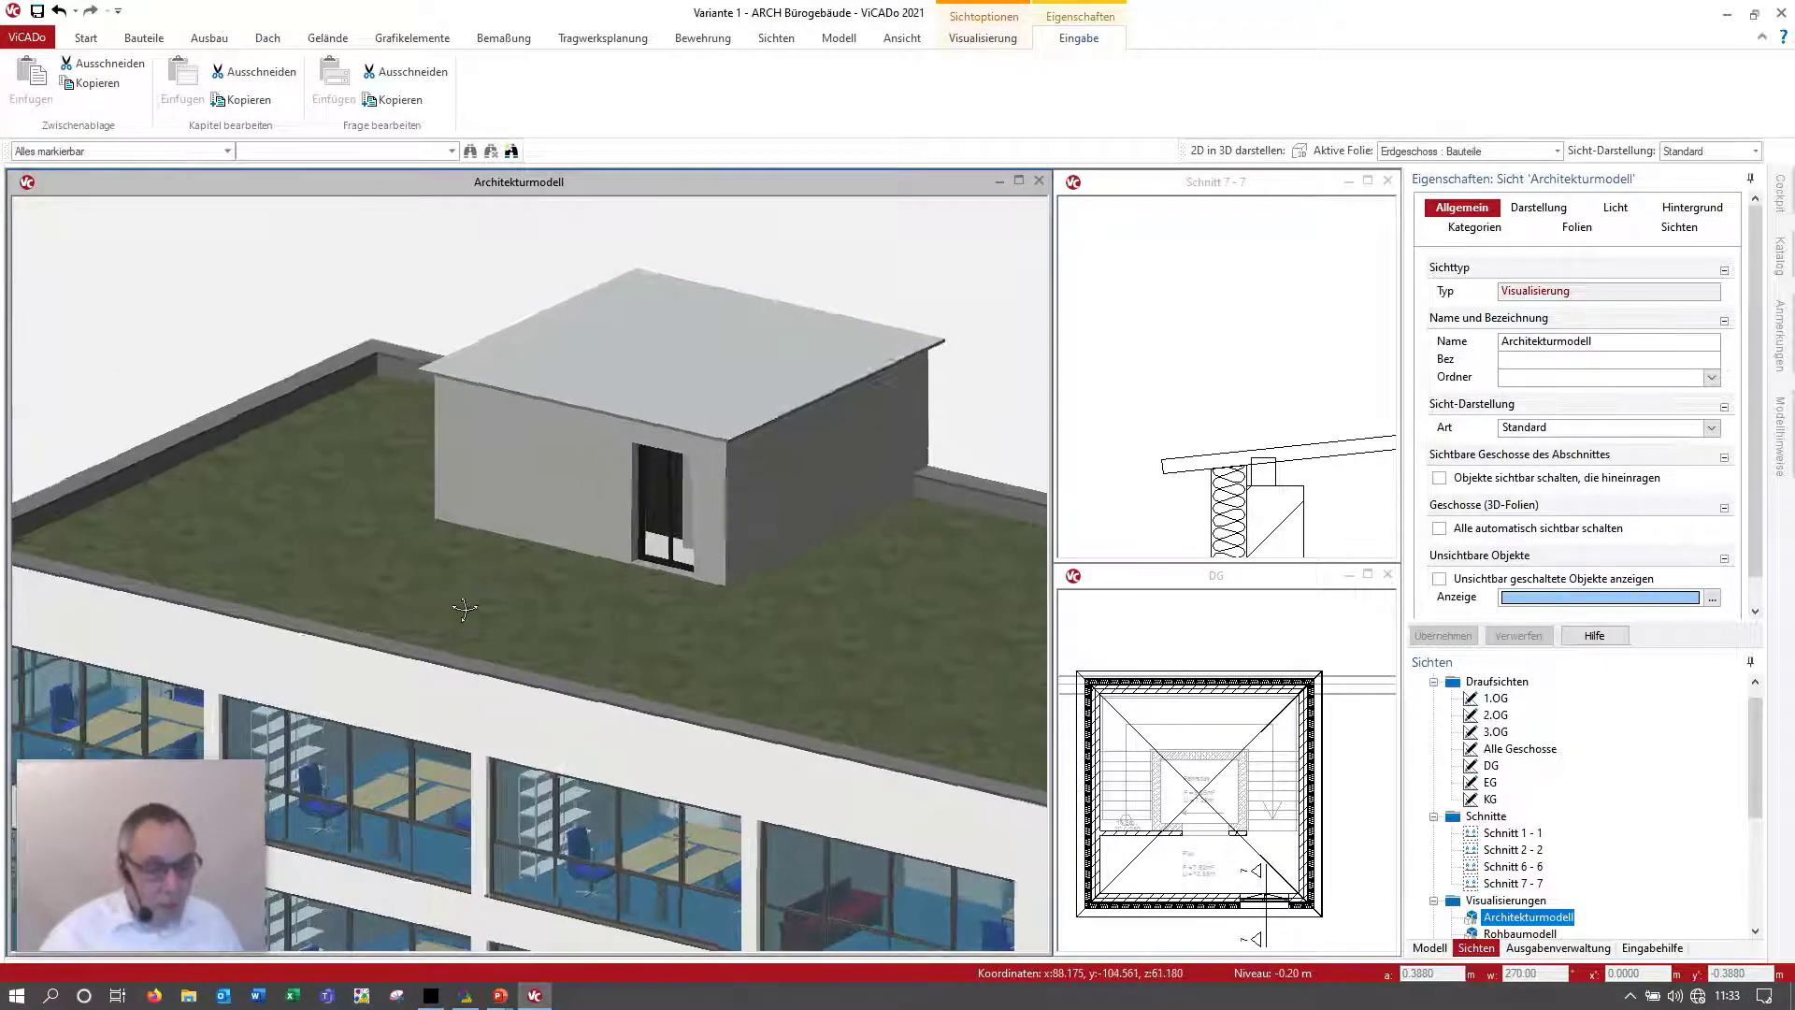
scroll(445, 618, down, 2)
scroll(445, 619, down, 2)
scroll(606, 680, down, 1)
middle_drag(605, 680, 806, 594)
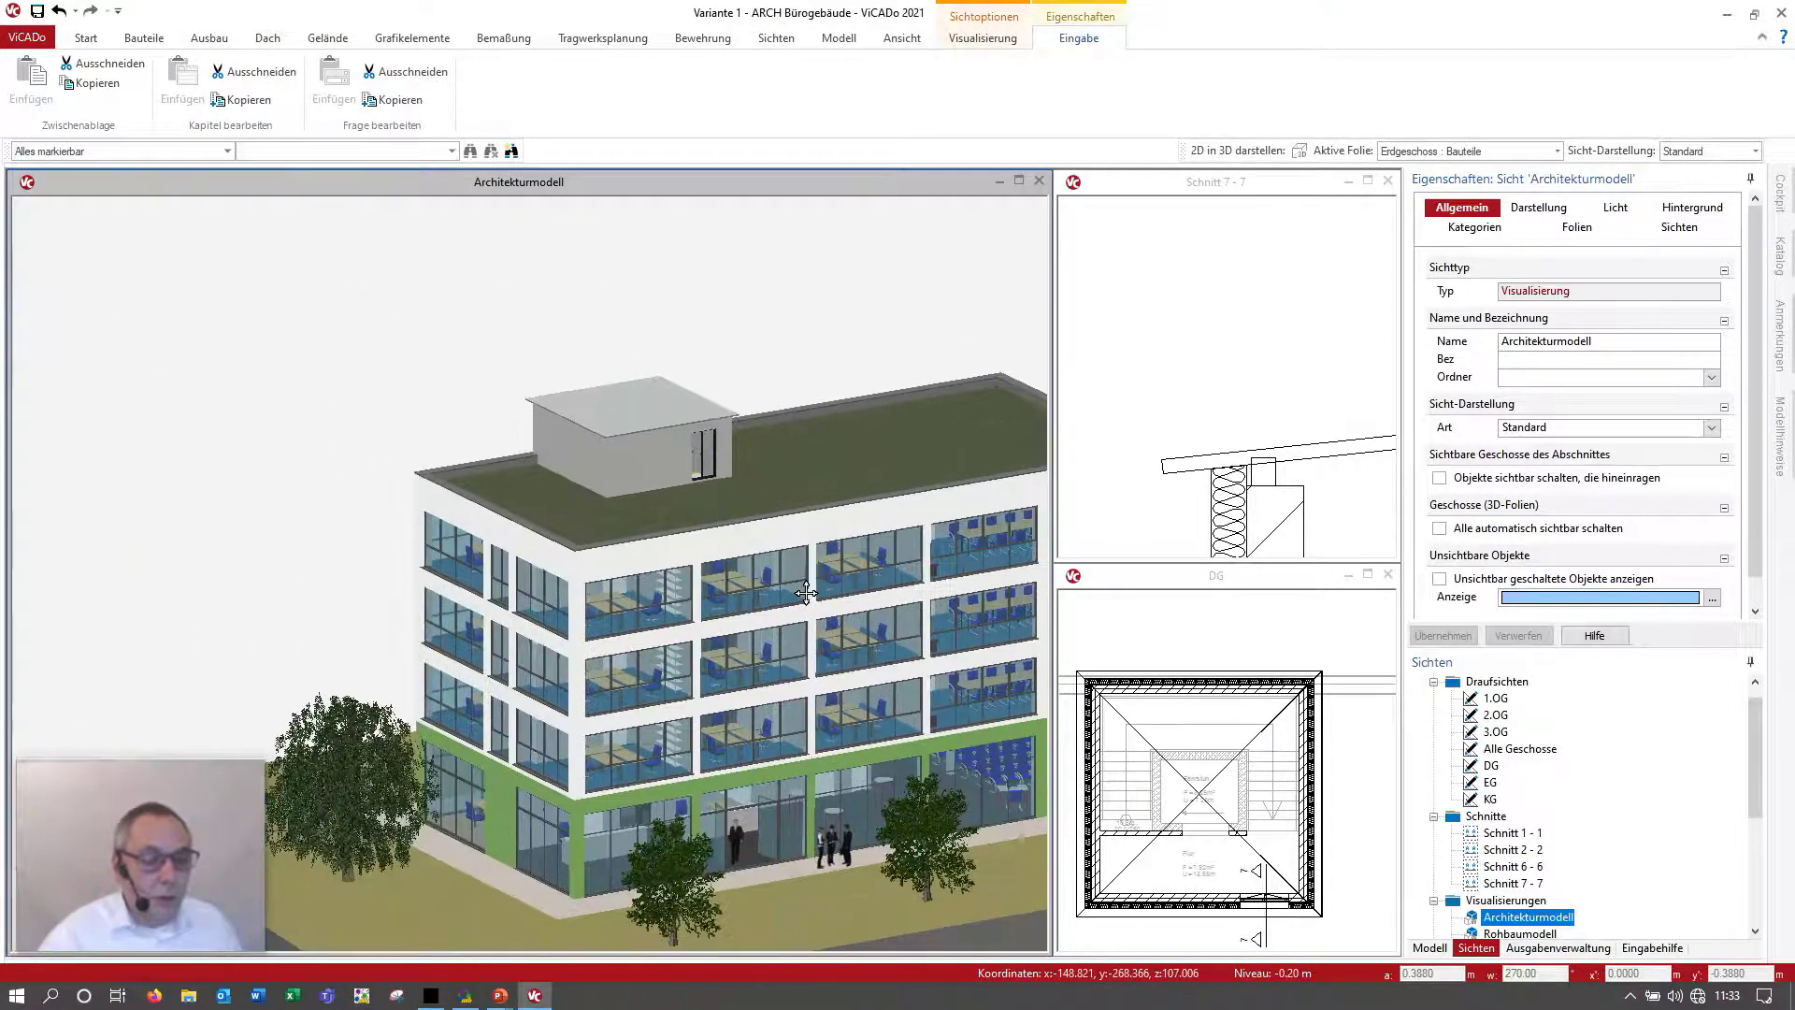
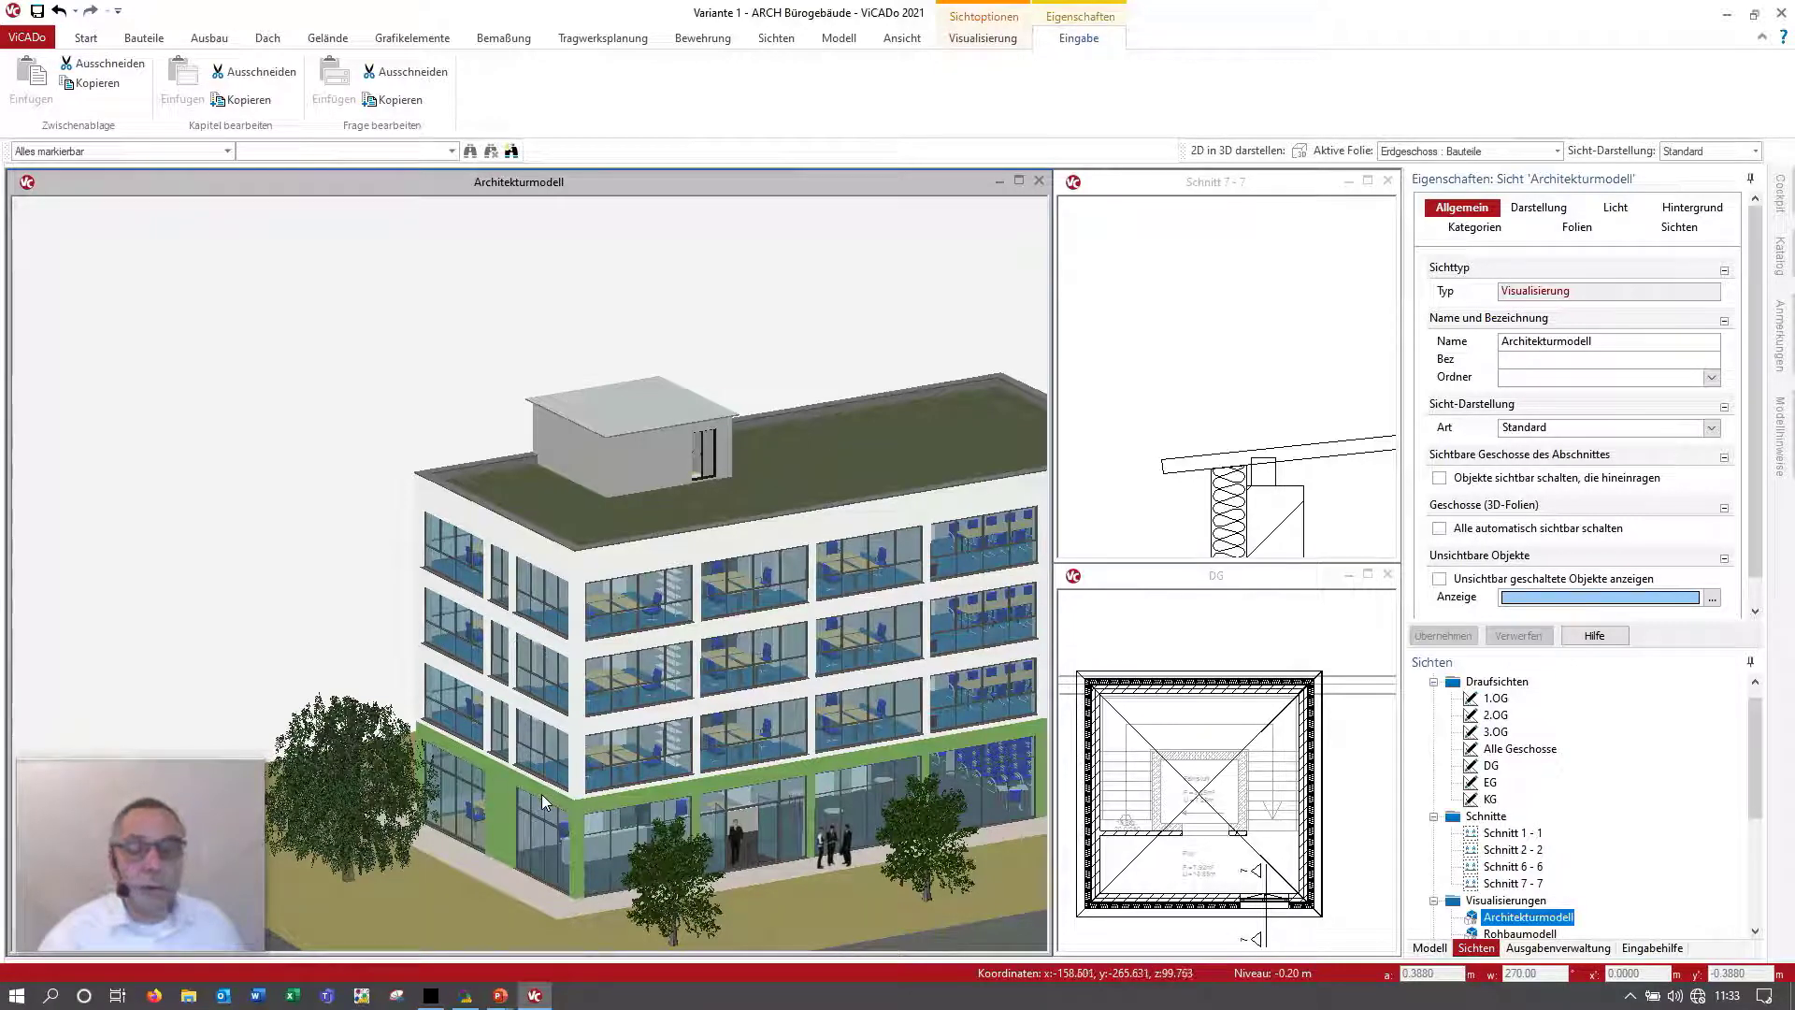
Step: Select all four rooftop structure walls
click(592, 459)
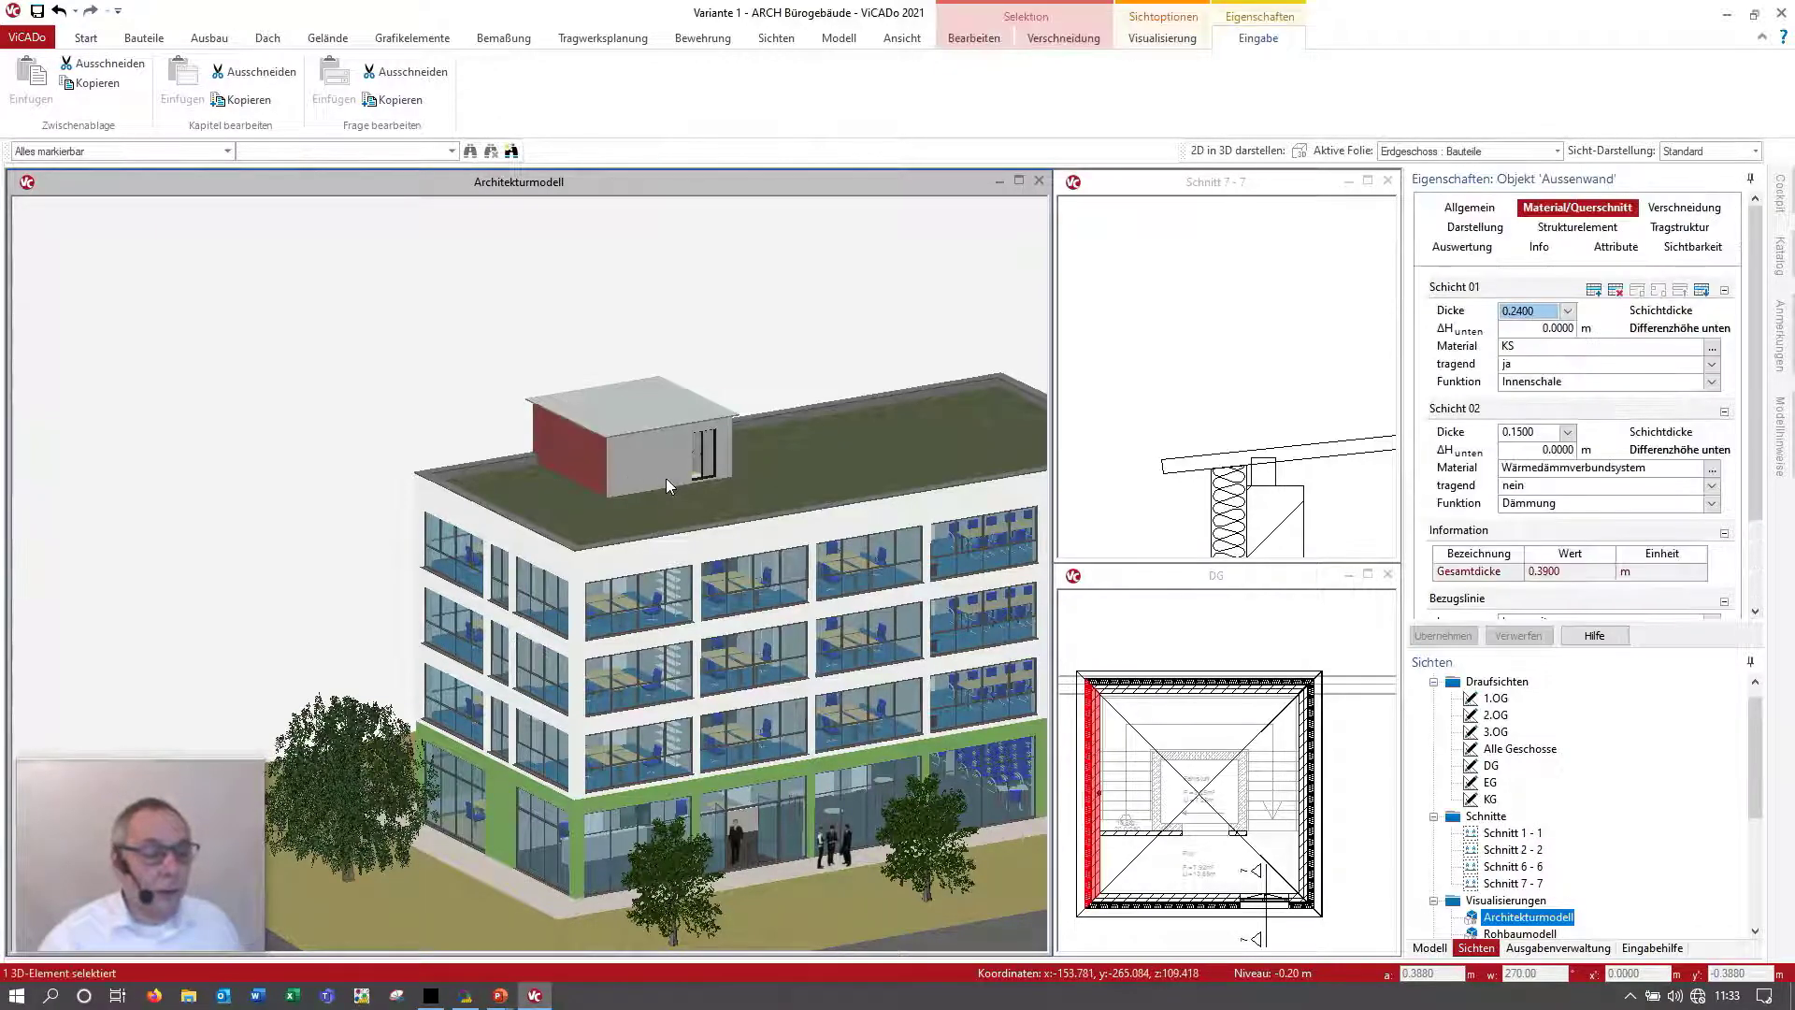
ctrl+click(663, 472)
middle_drag(789, 487, 817, 482)
click(862, 930)
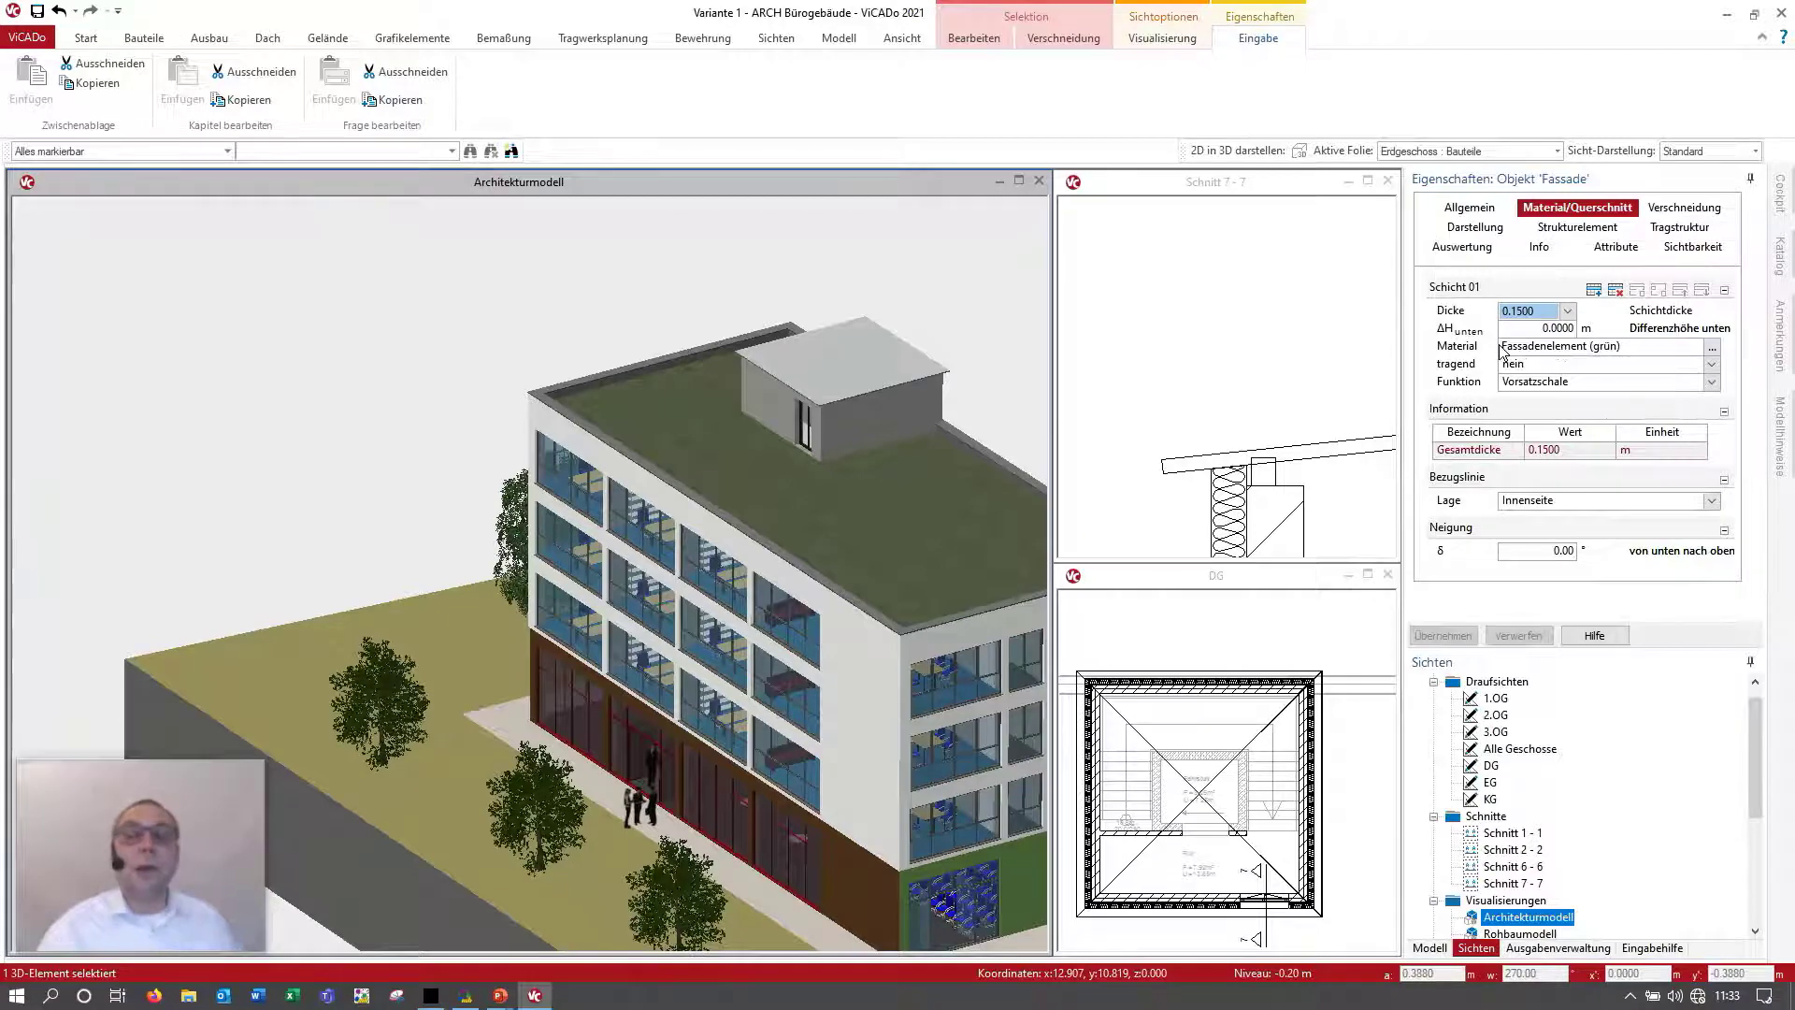
click(856, 417)
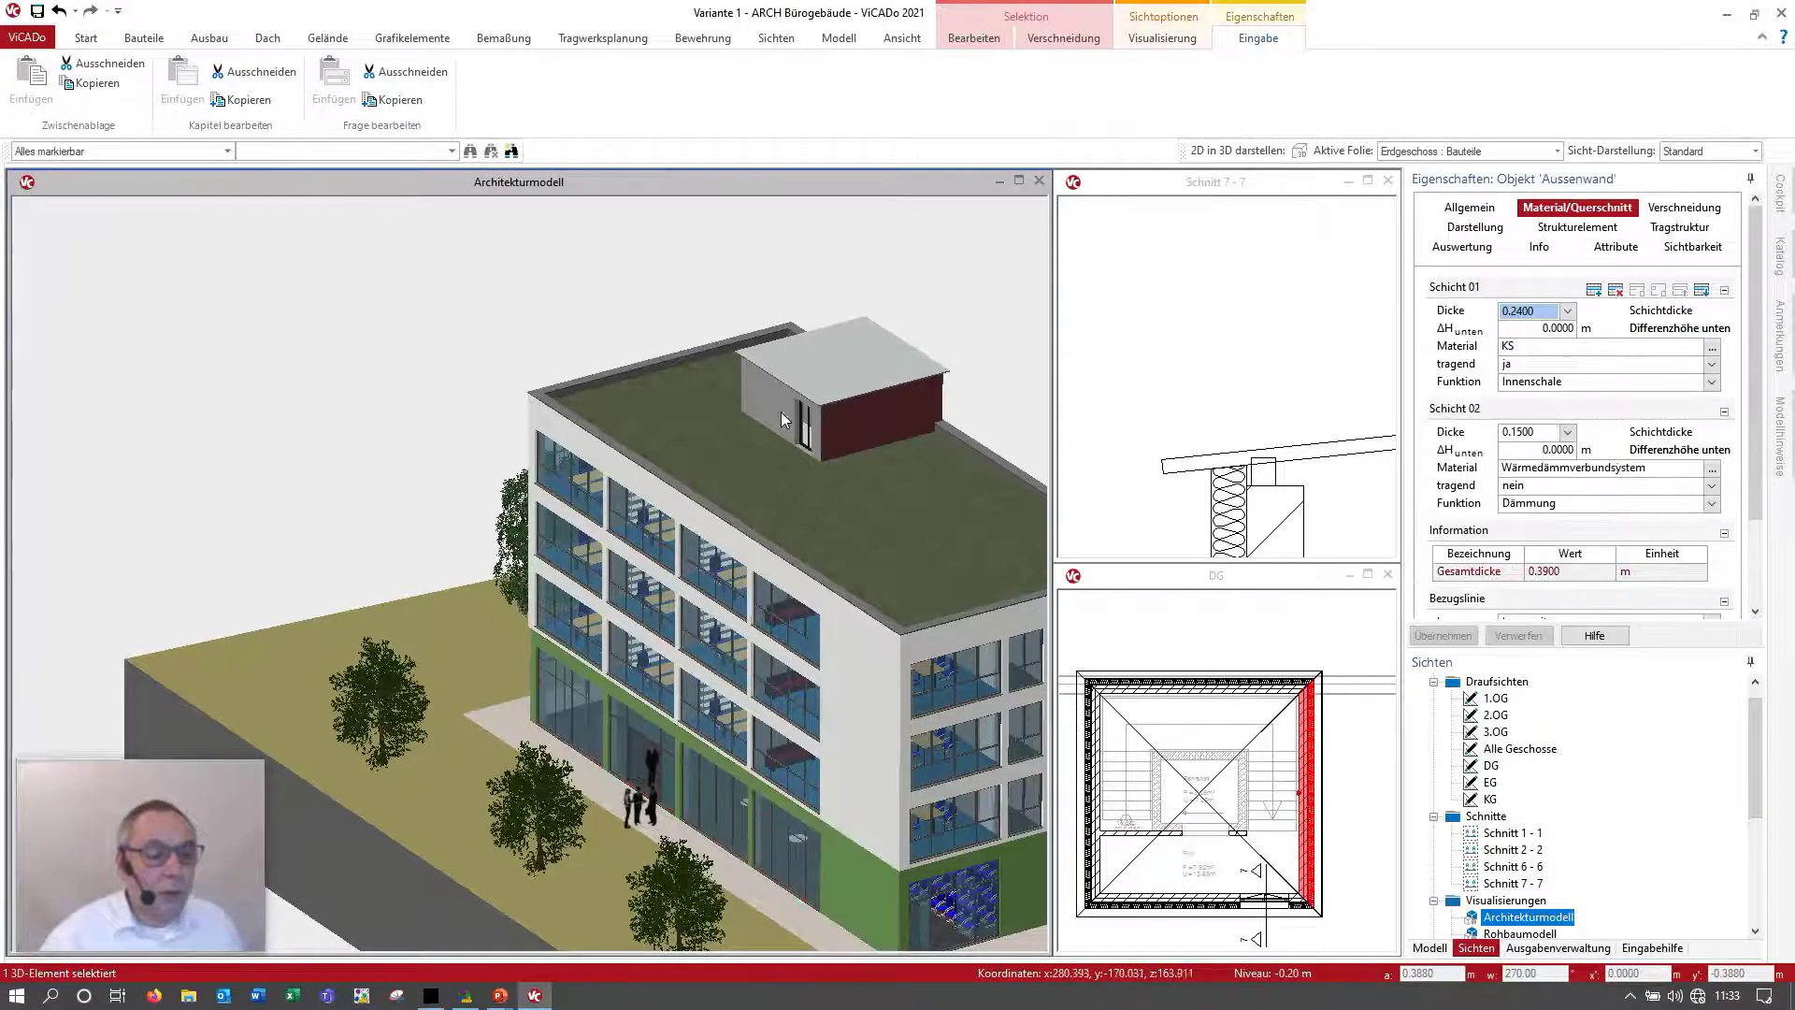
ctrl+click(782, 413)
mouse_move(755, 443)
middle_down()
mouse_move(890, 450)
mouse_move(731, 482)
middle_up()
ctrl+click(679, 471)
ctrl+click(622, 469)
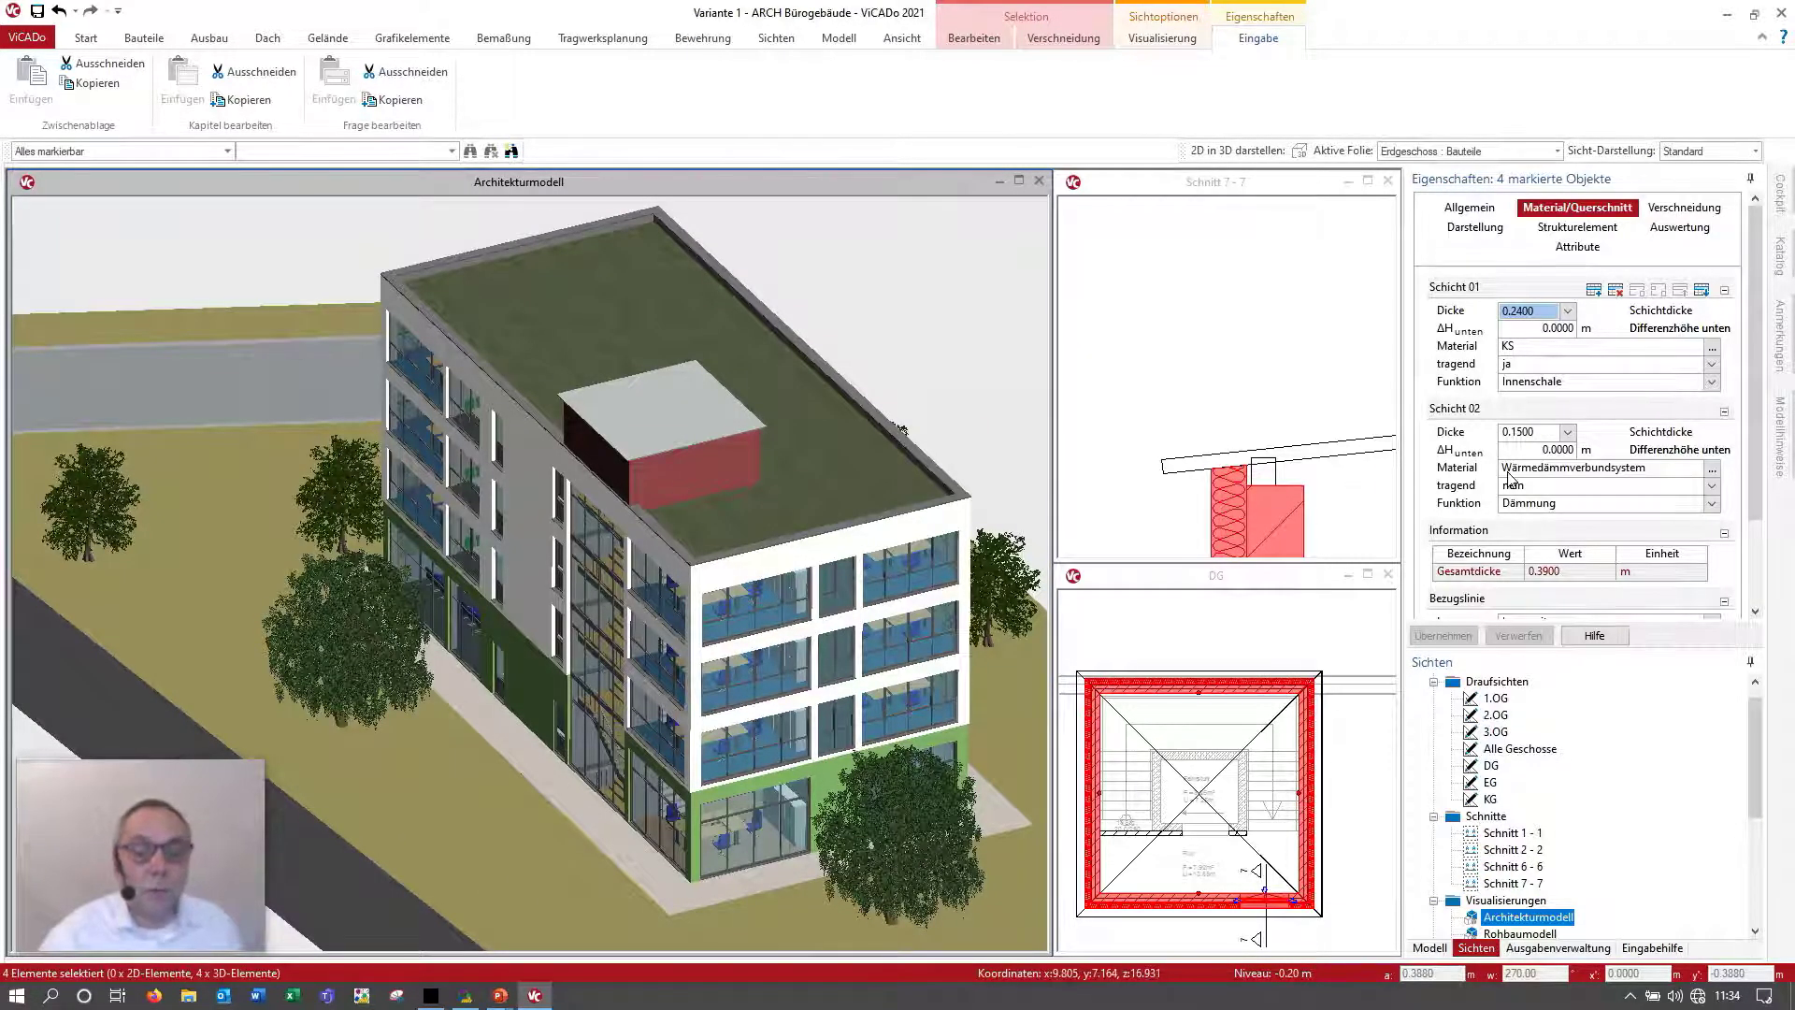
Step: Set the walls' Schicht 02 material to Mauerwerk > Fassadenelement (grün) and apply it
click(1712, 472)
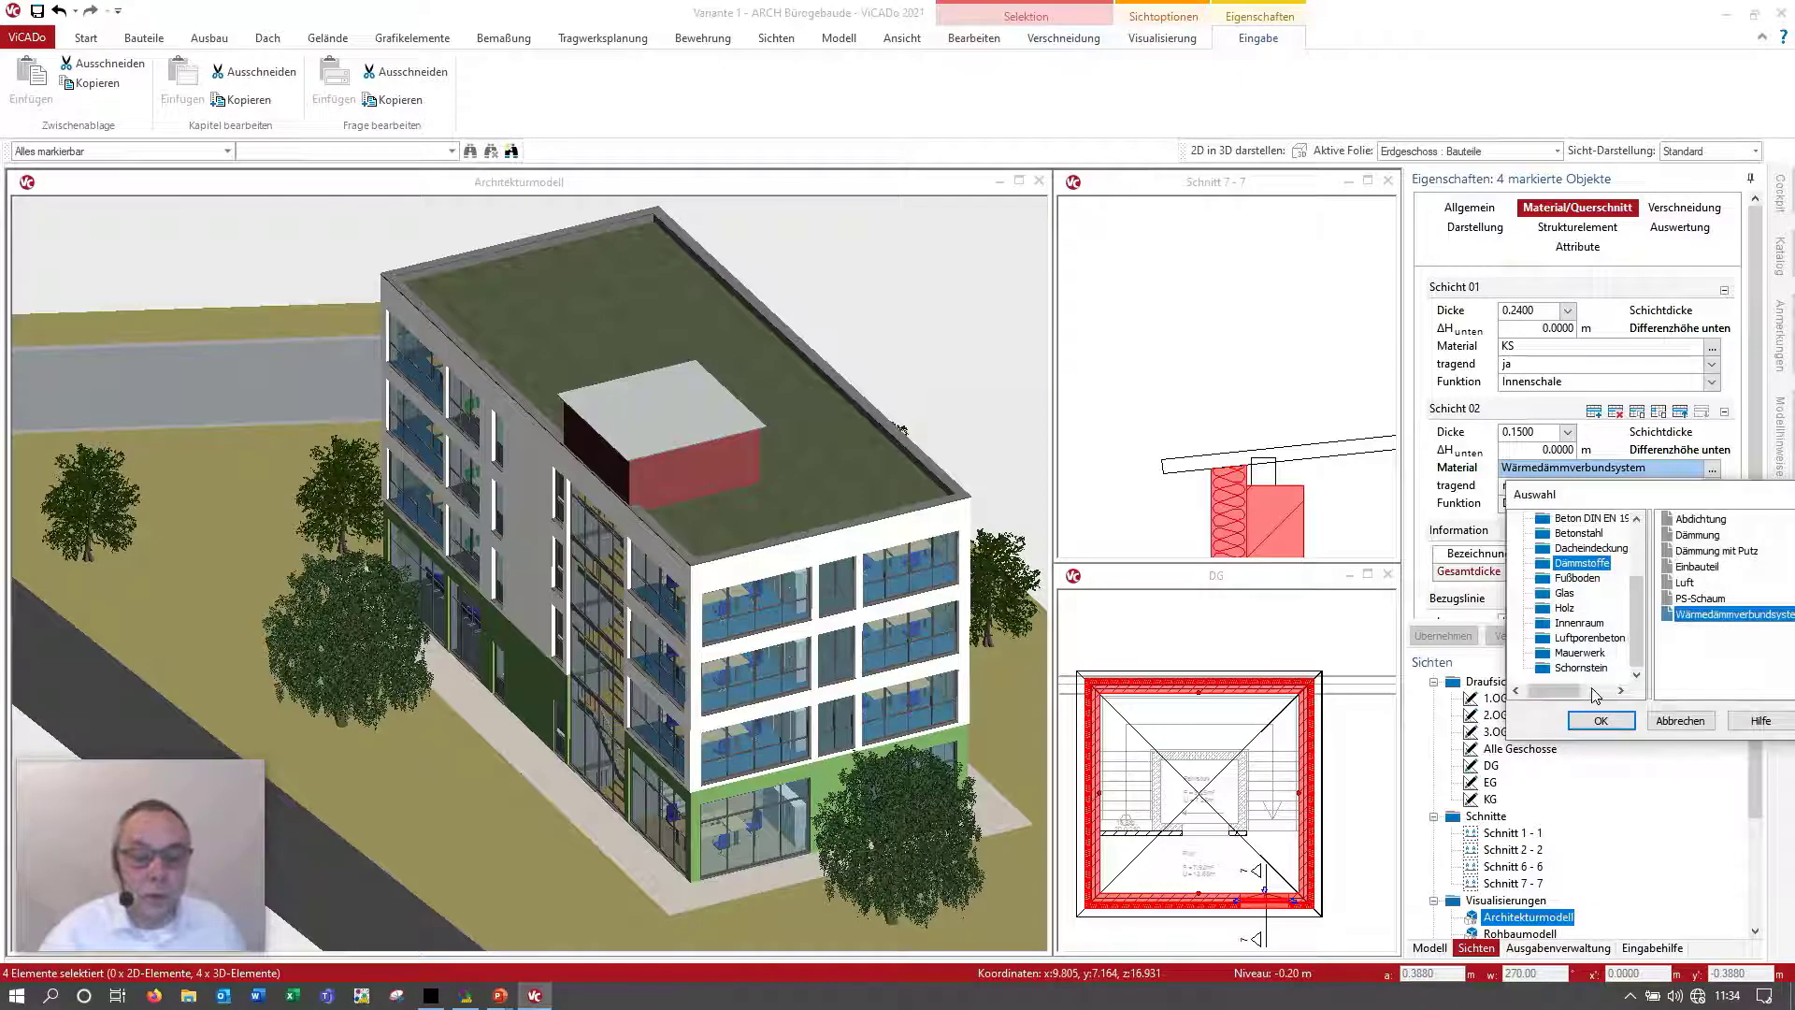
click(1589, 654)
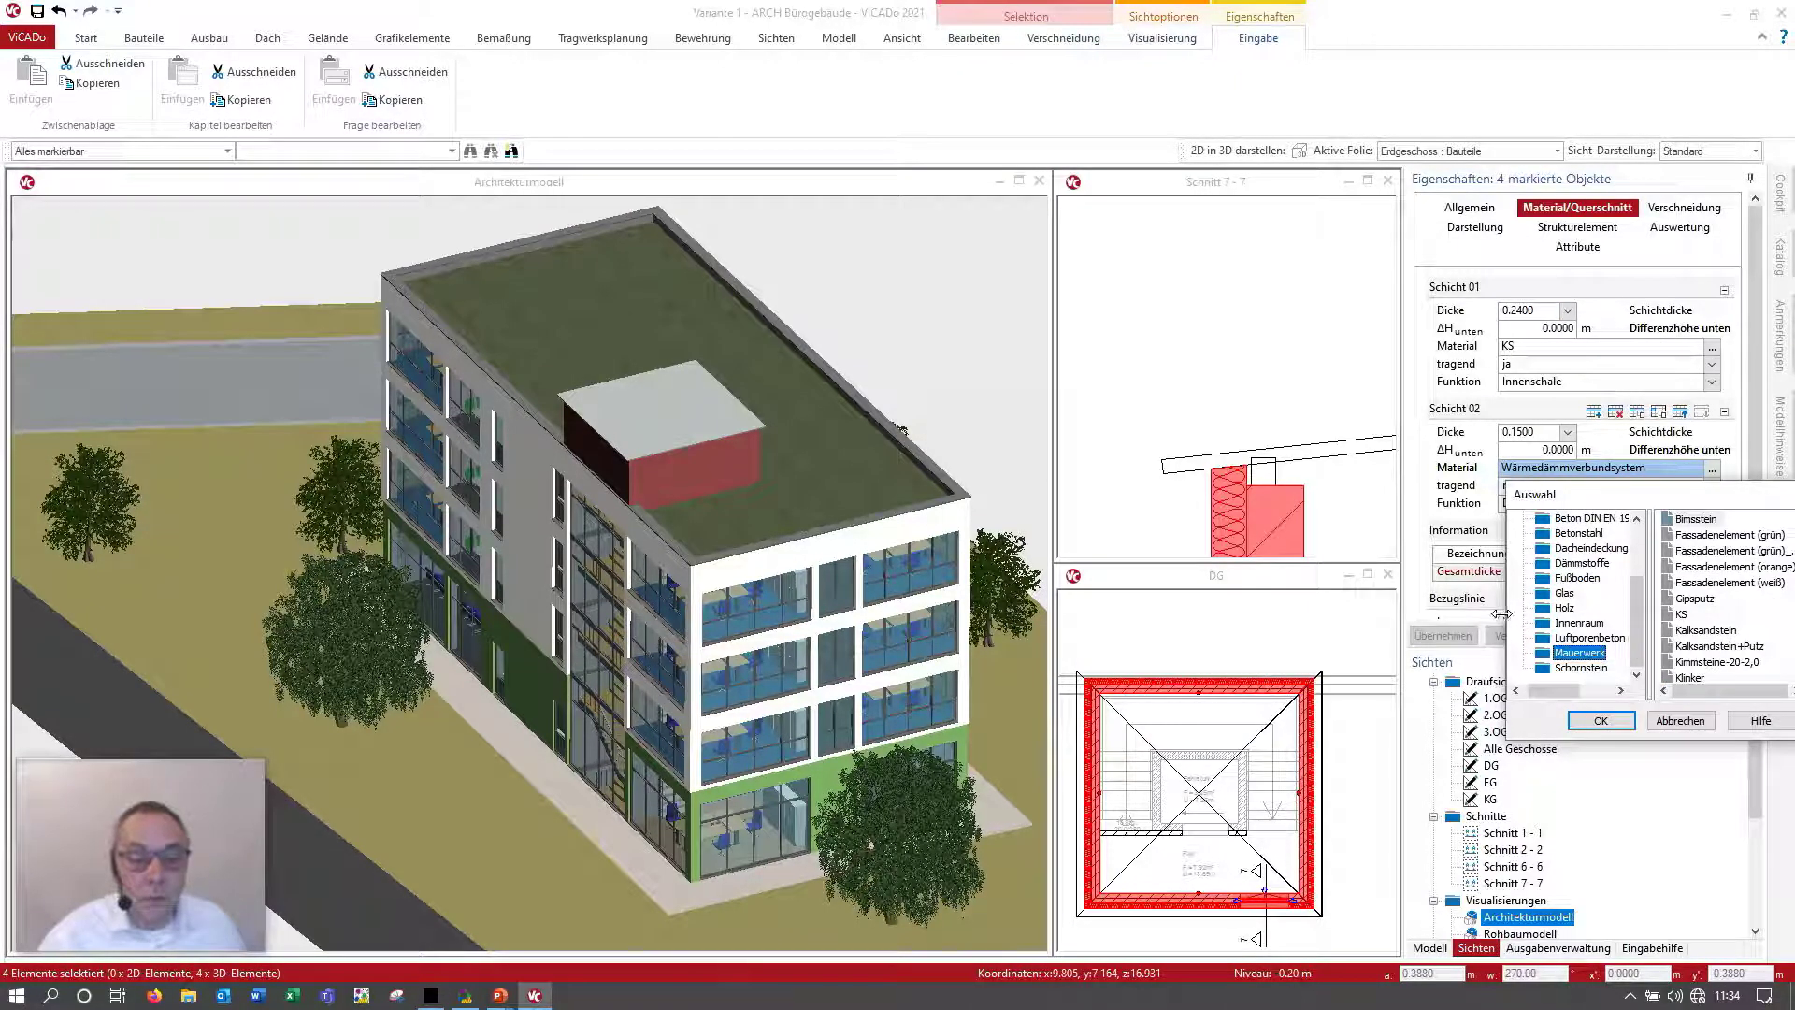
drag(1507, 603, 1371, 601)
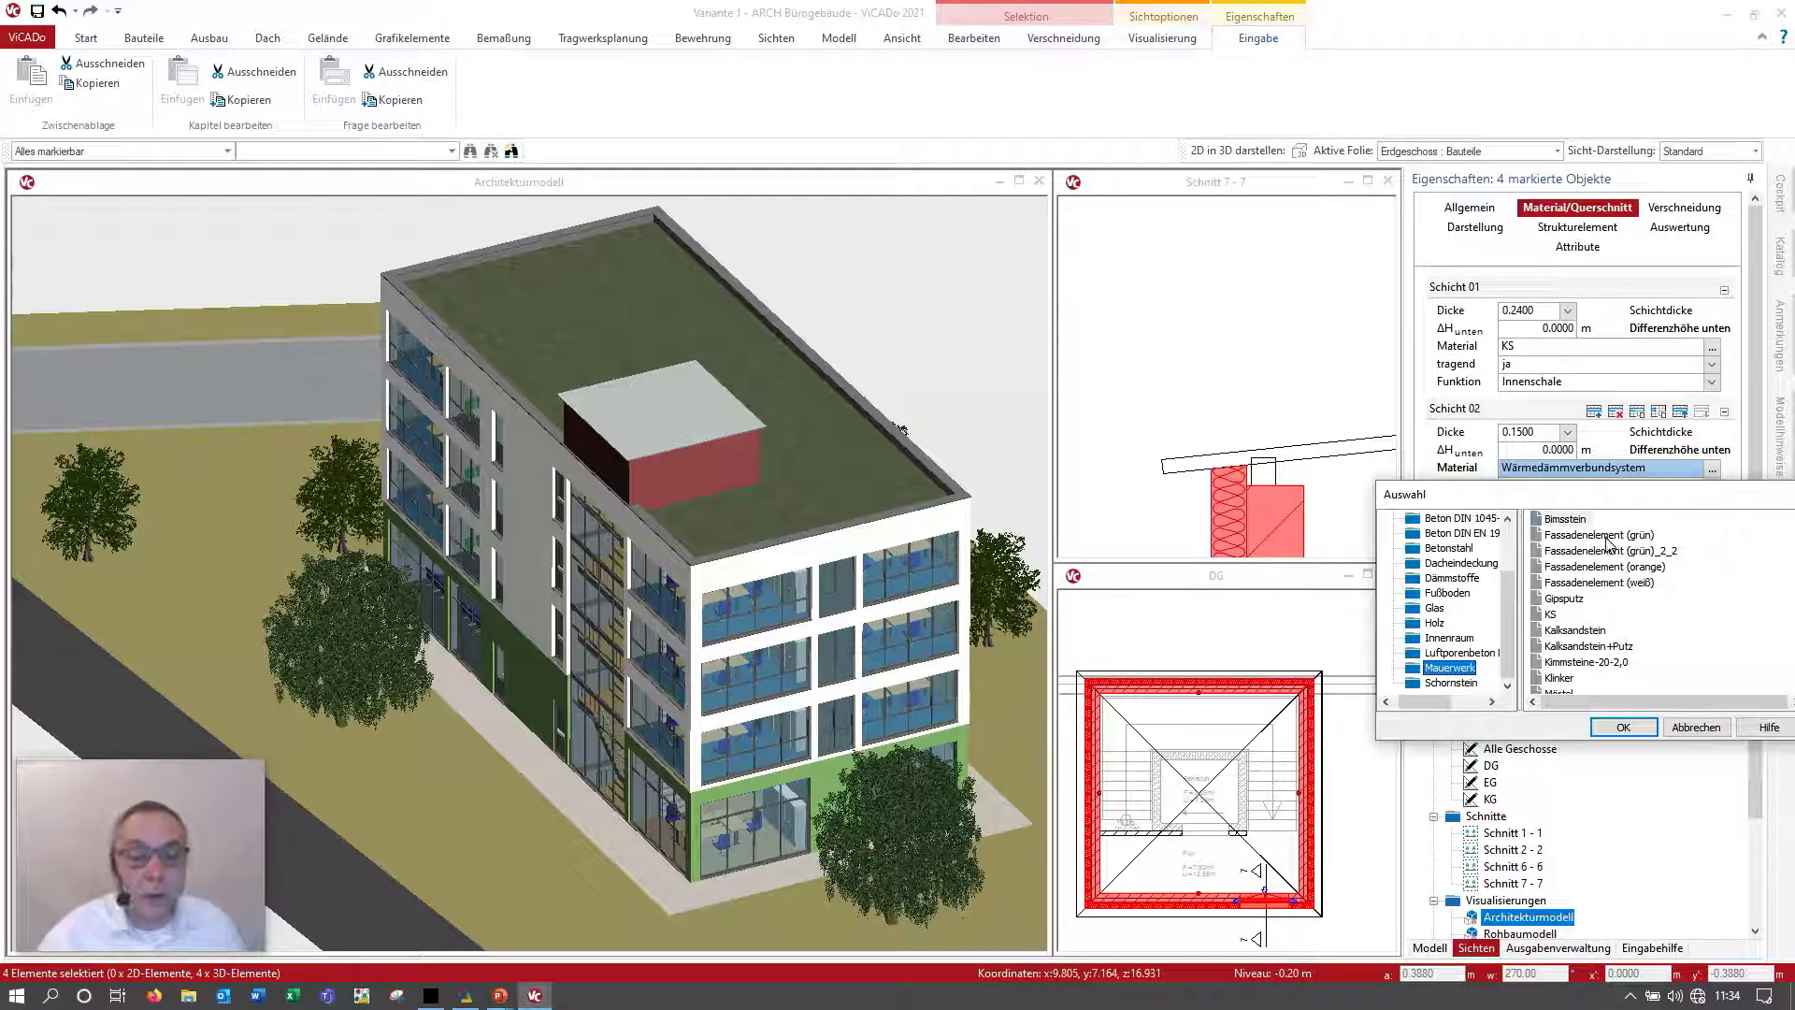
click(1606, 540)
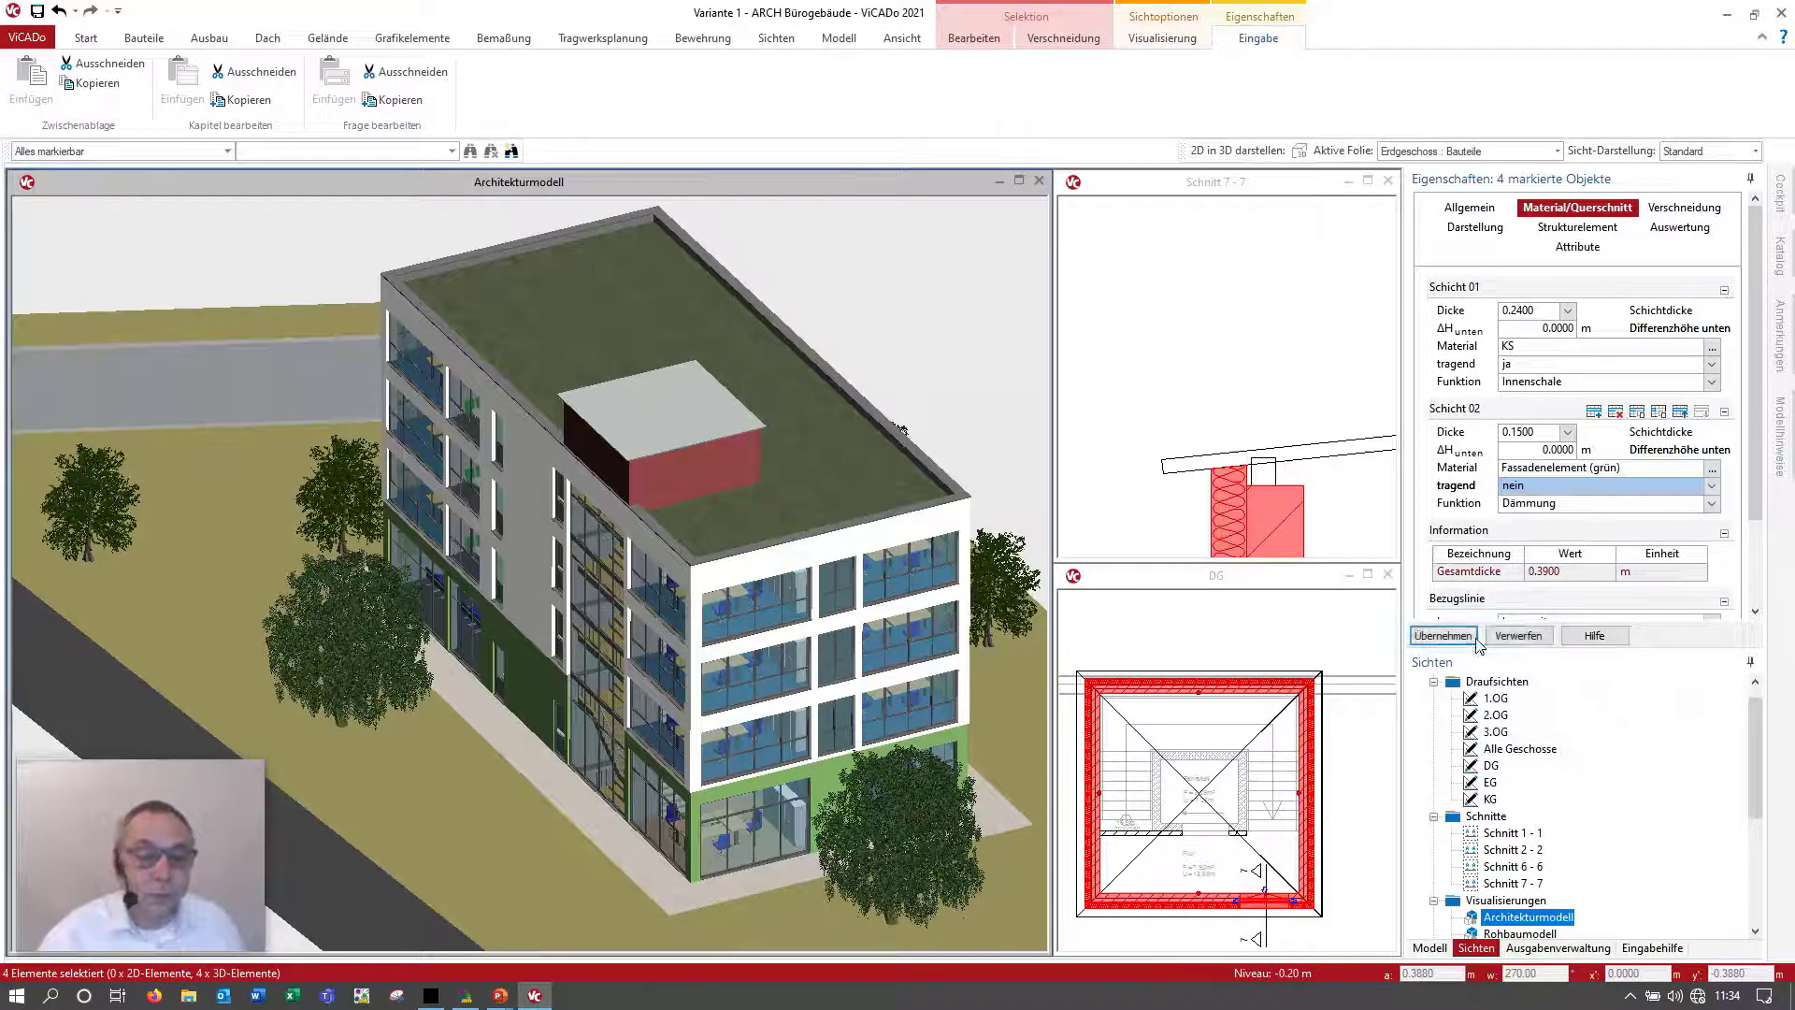
click(1443, 635)
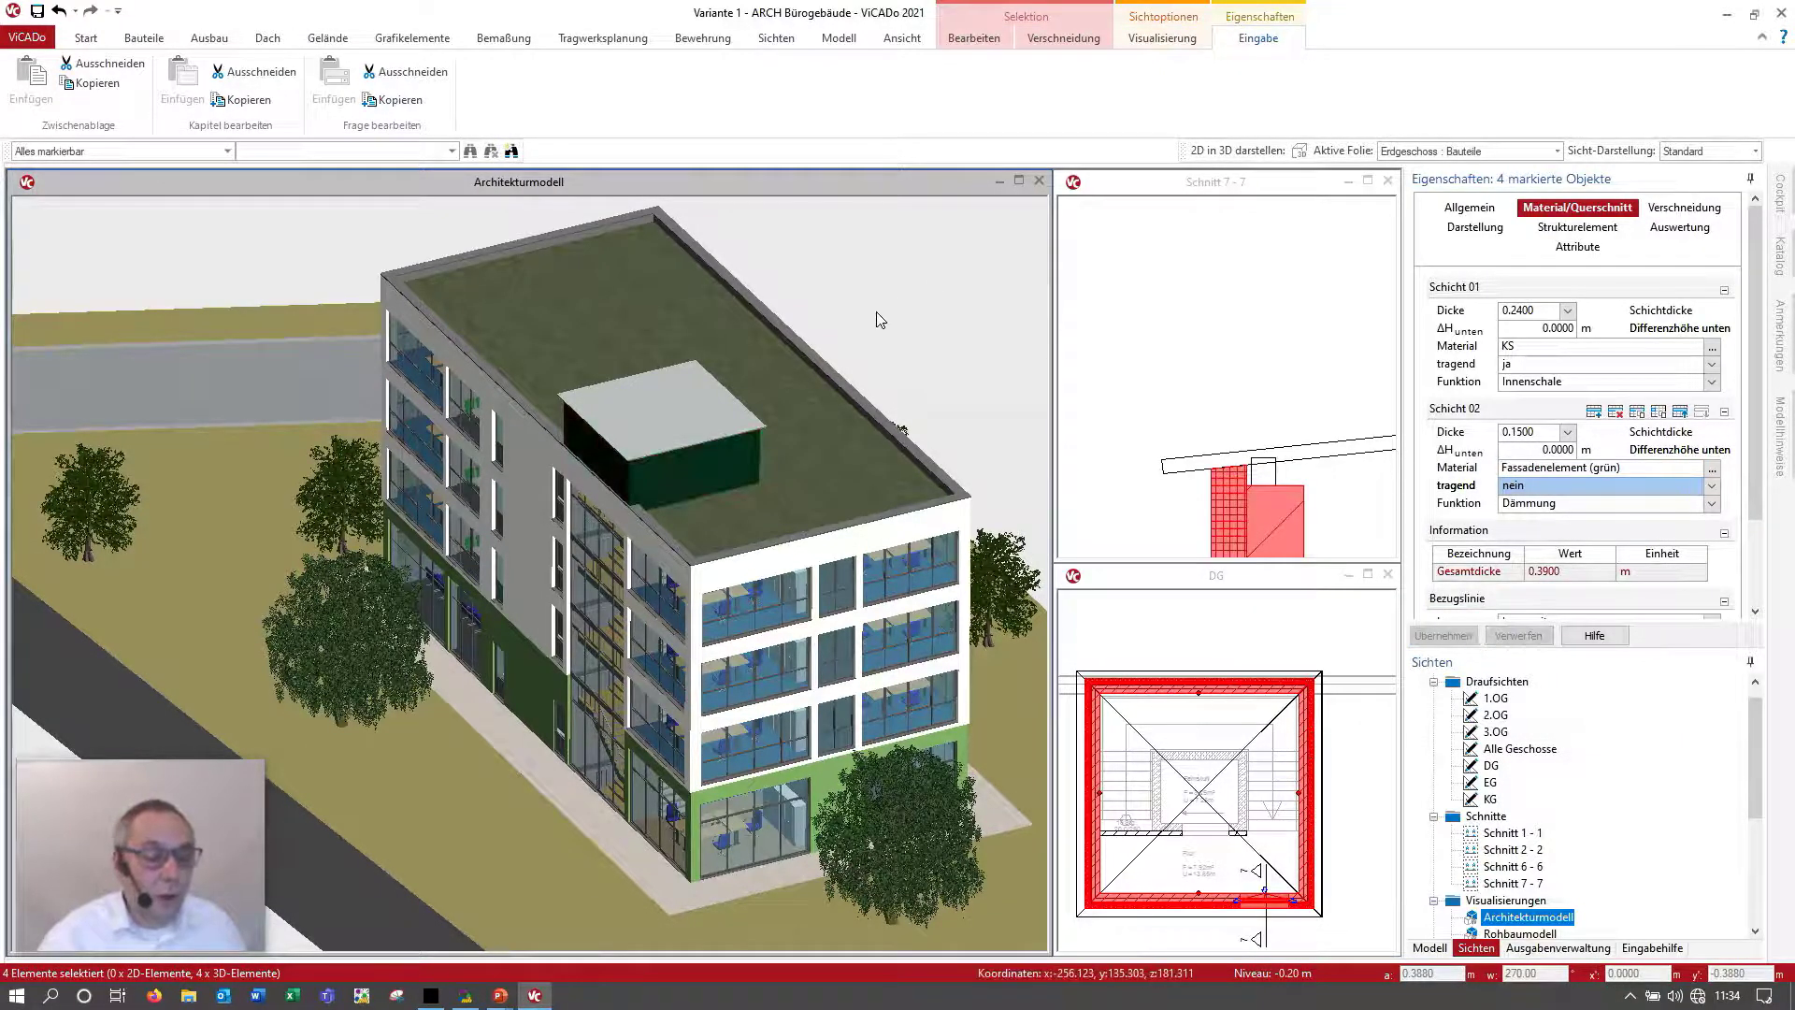
key(Escape)
middle_drag(883, 609, 614, 712)
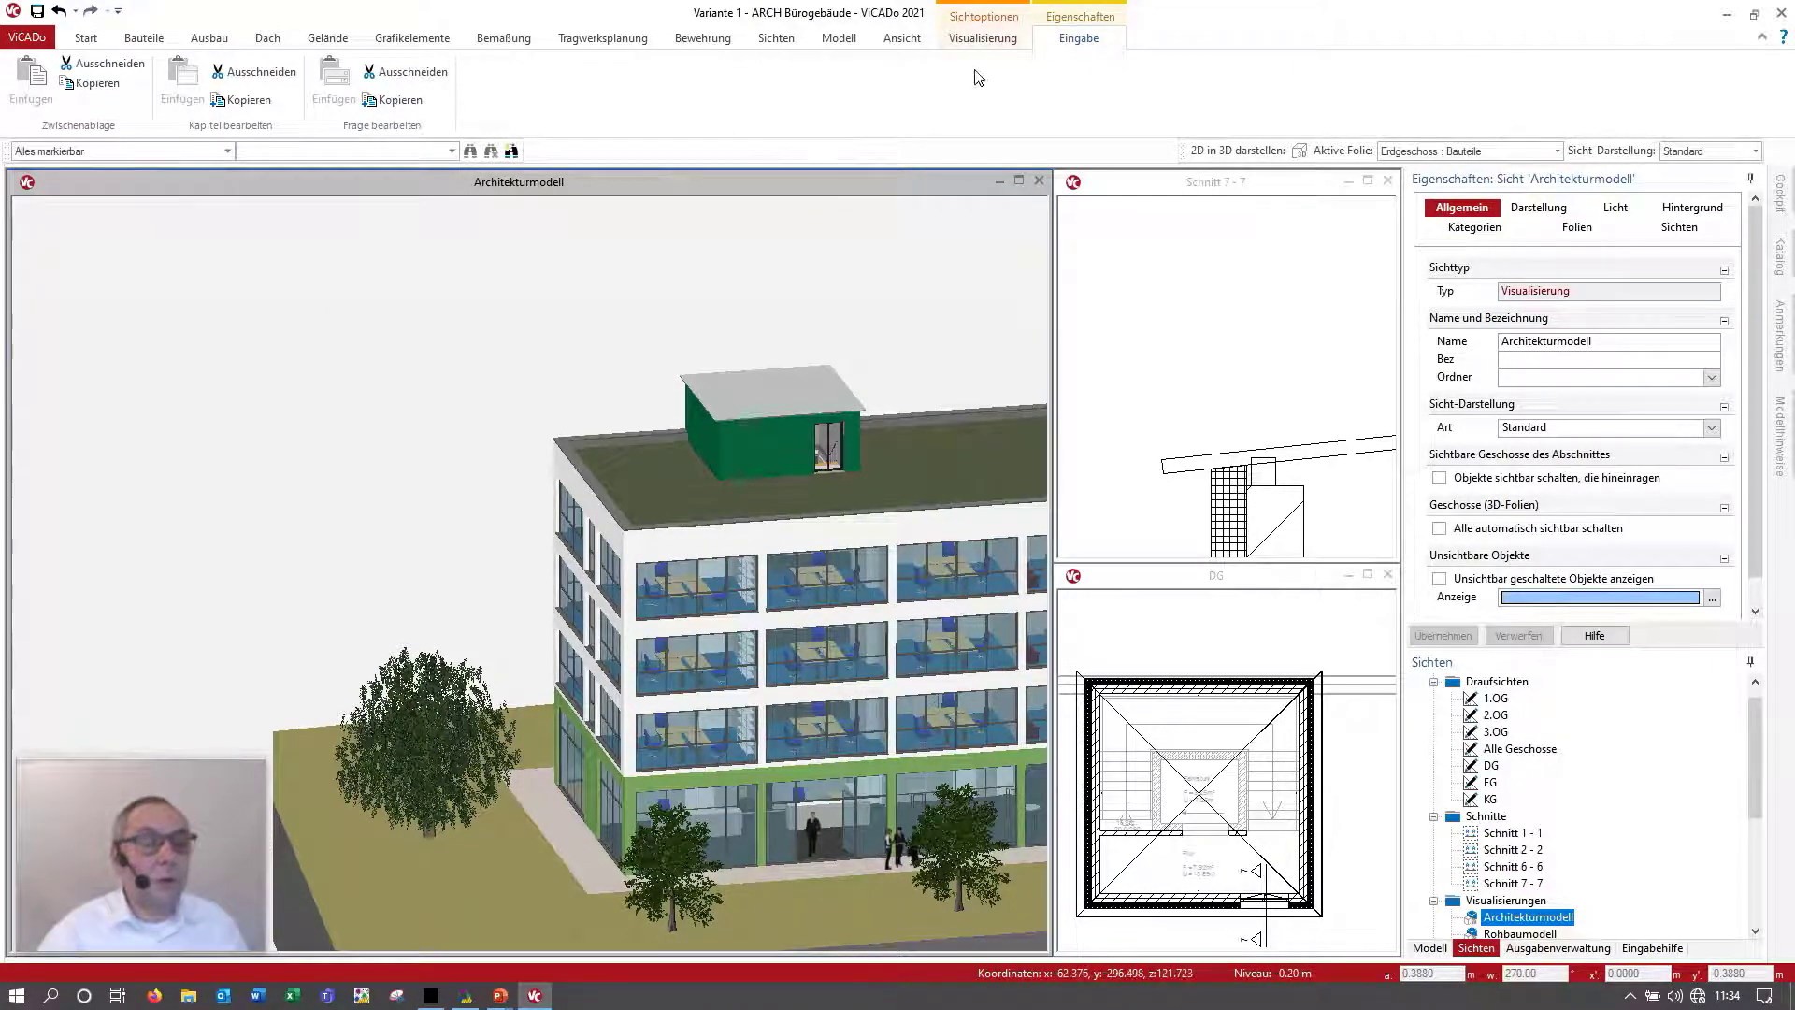
Step: Pin the Katalog panel open and show its Texturen catalog
click(982, 38)
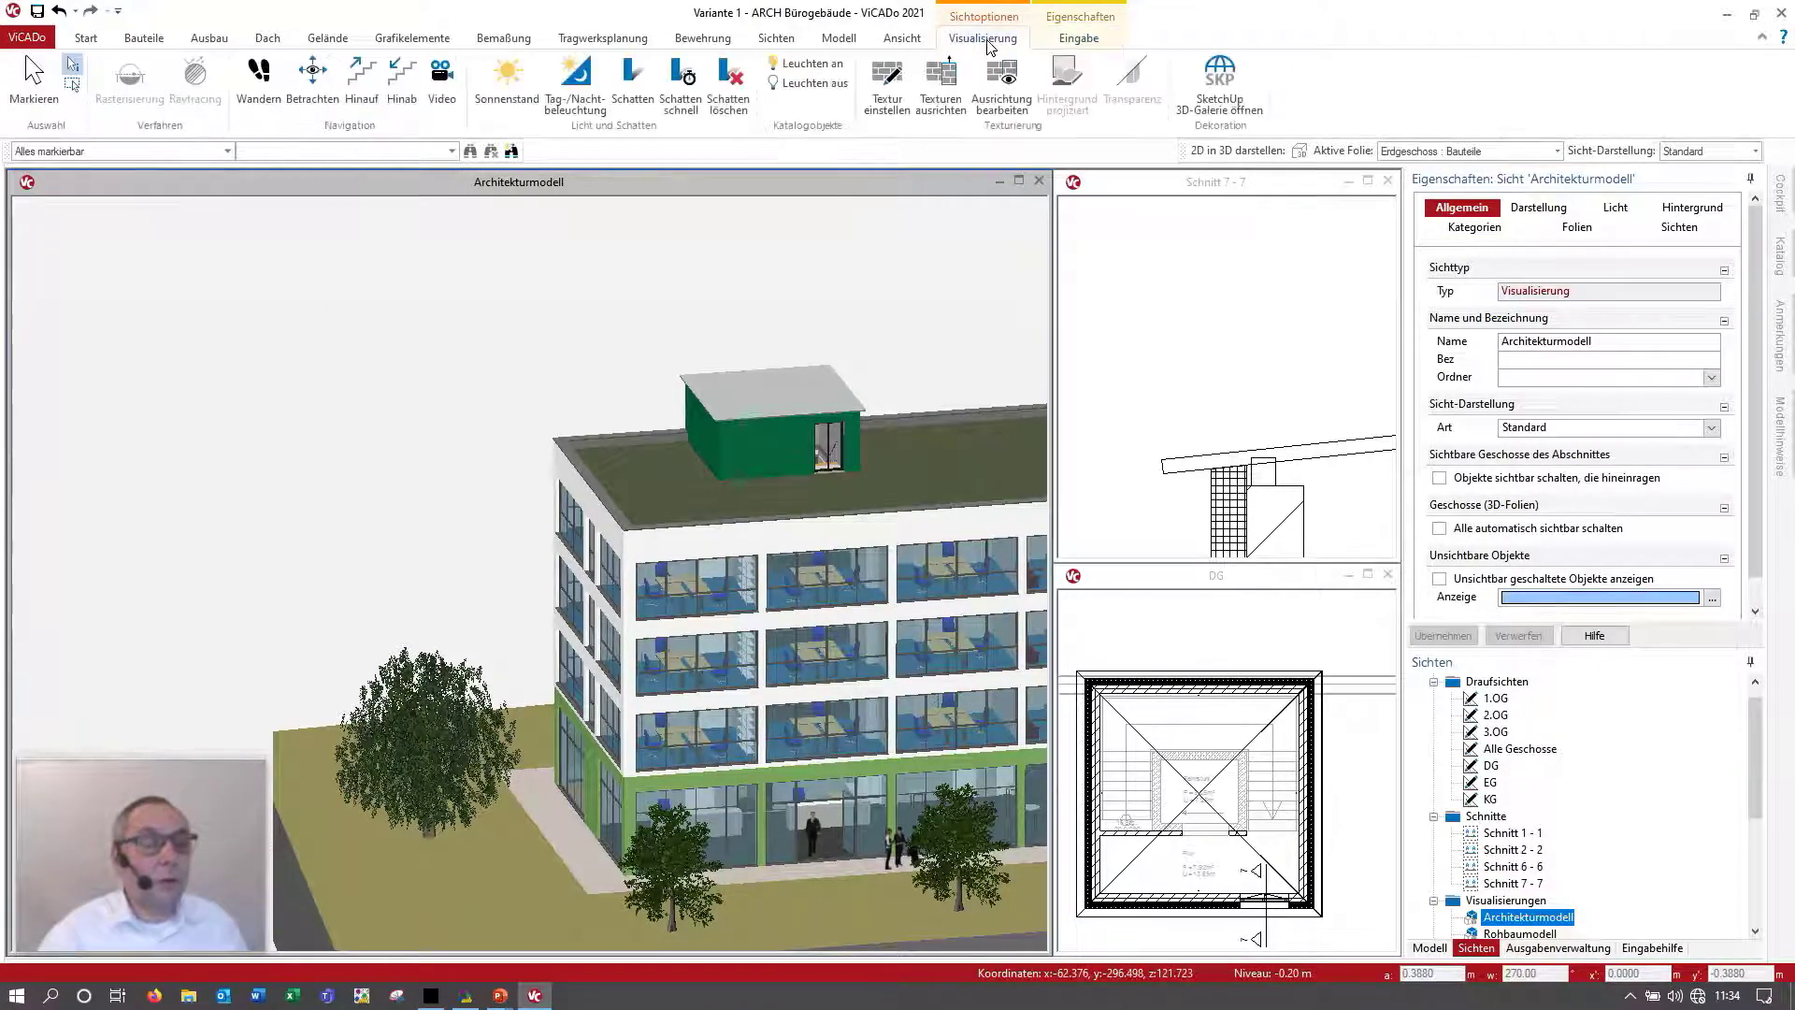
click(888, 102)
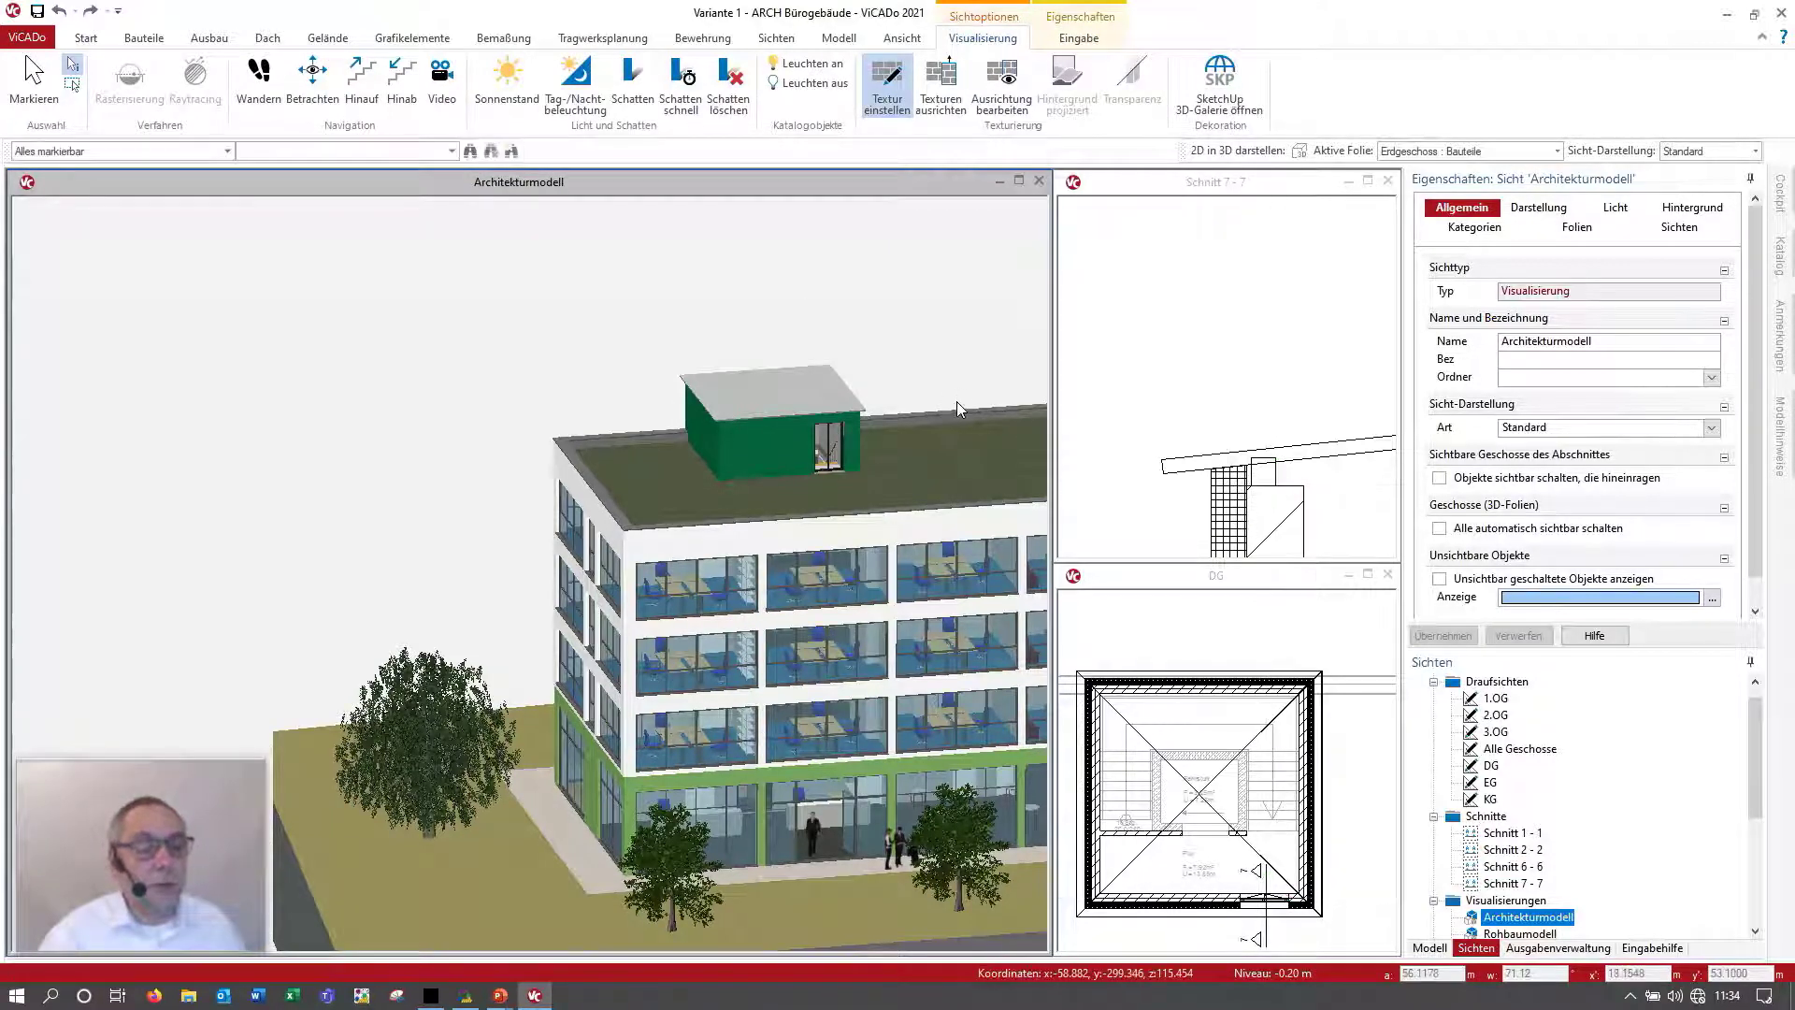
key(Escape)
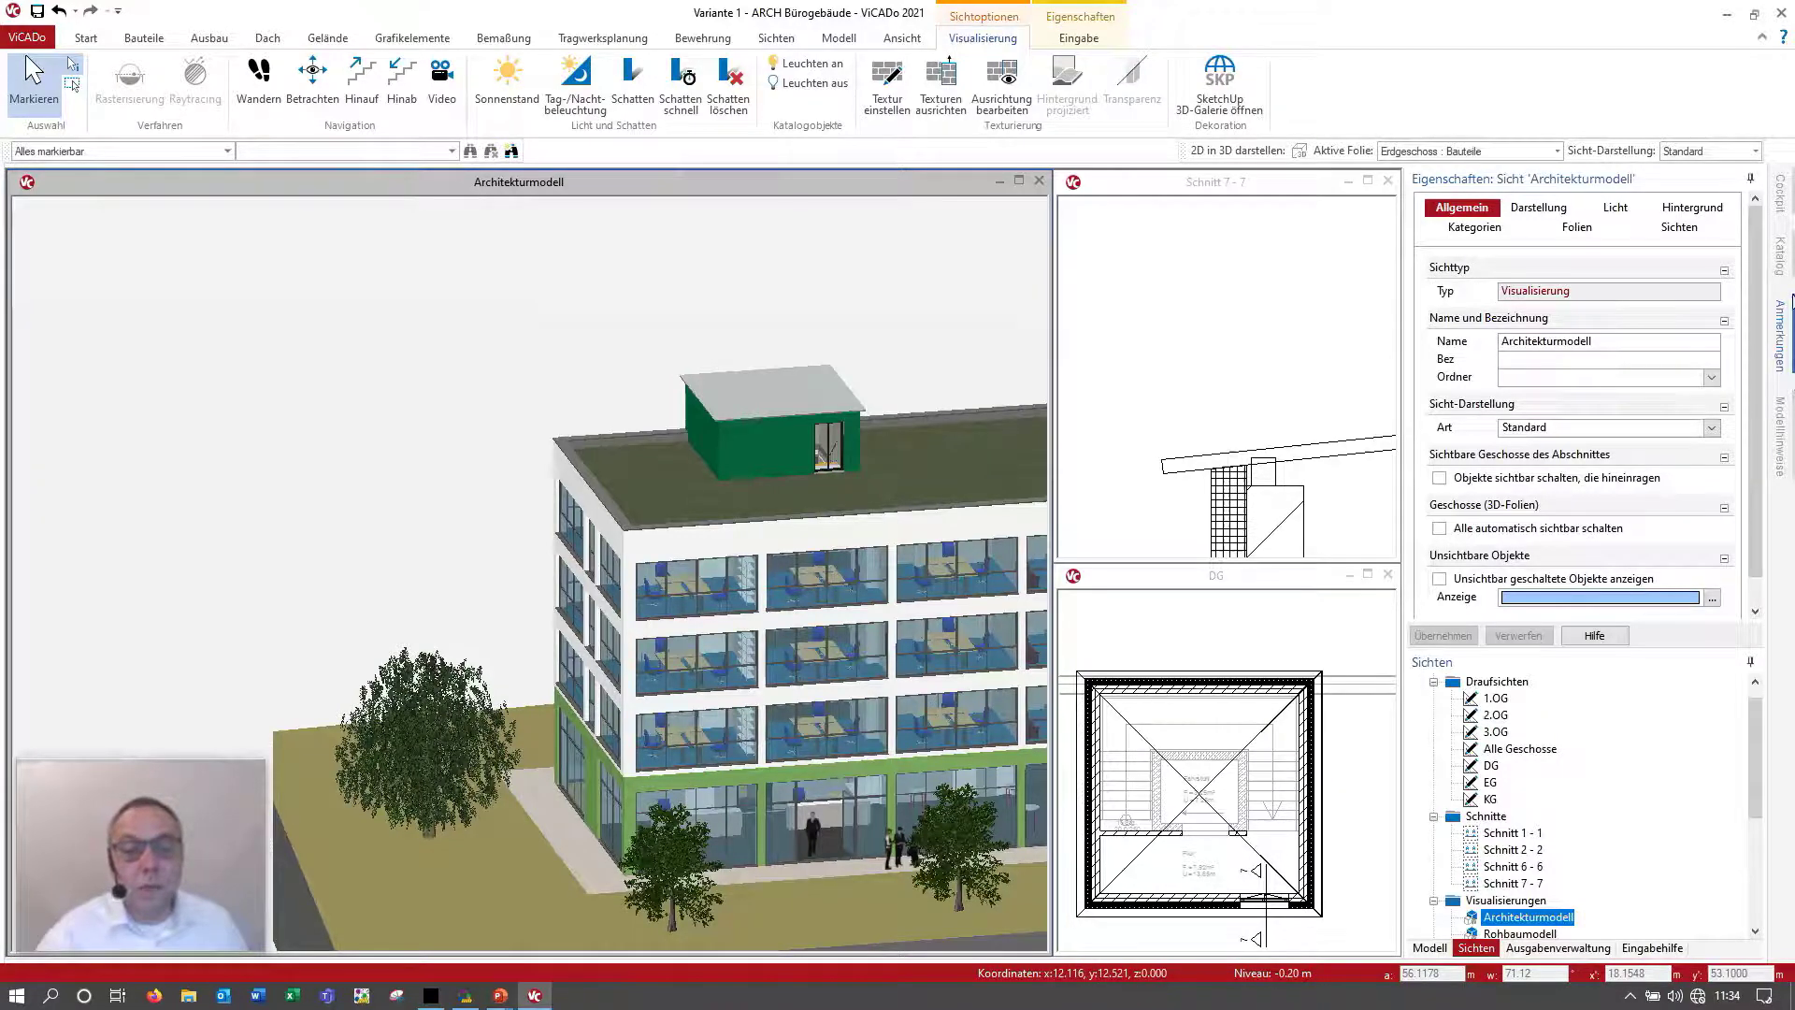
click(1786, 254)
click(1751, 179)
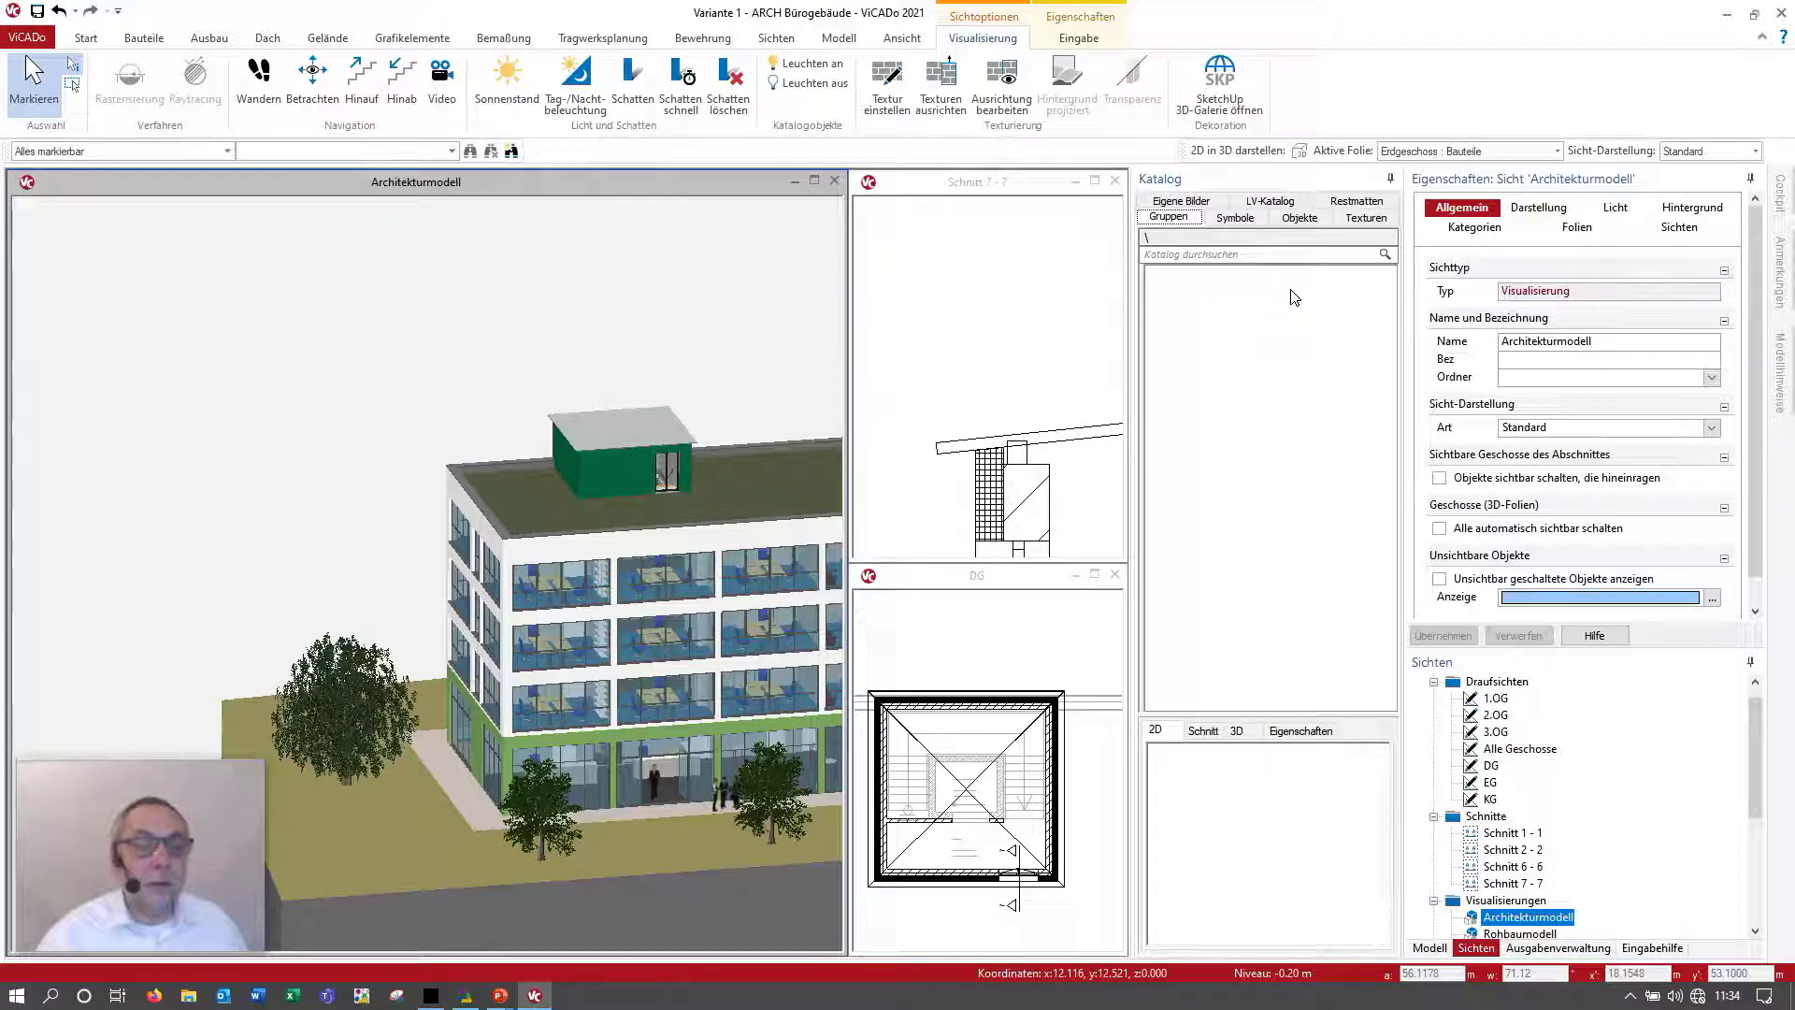
click(1366, 217)
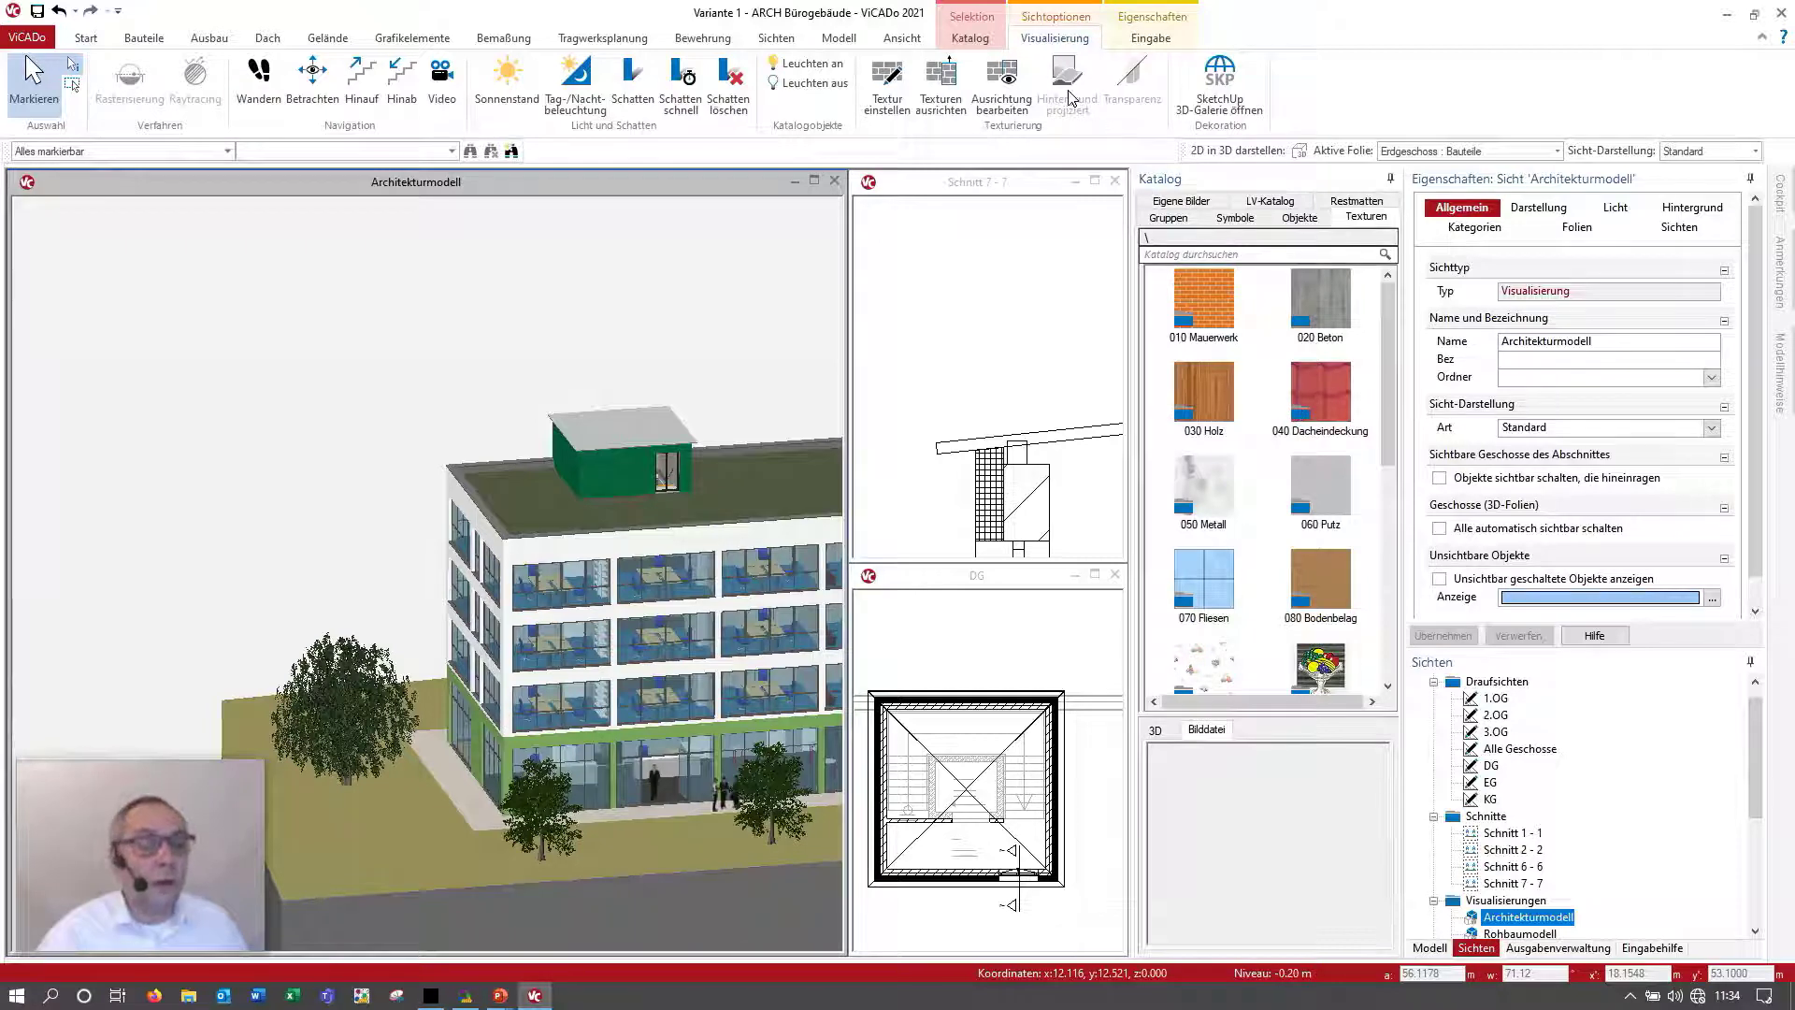
Step: Pick up the light green ground-floor facade texture with Abgreifen
click(989, 42)
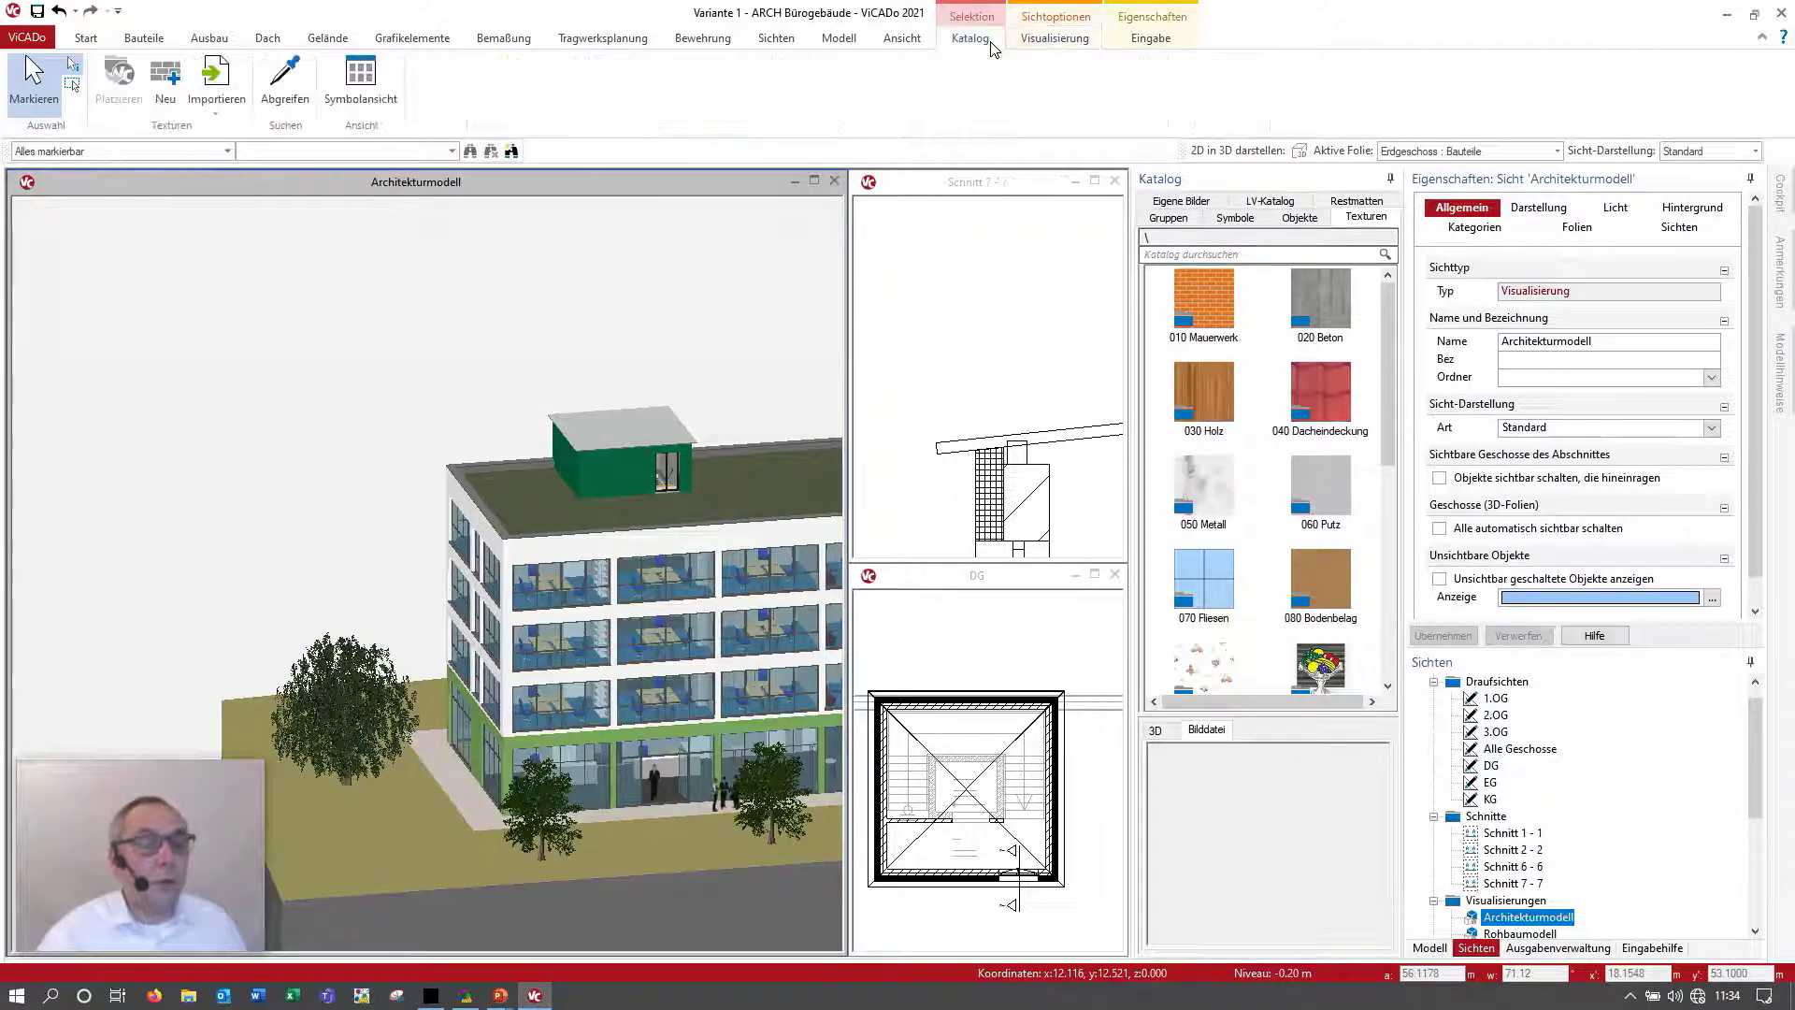
click(295, 97)
click(309, 160)
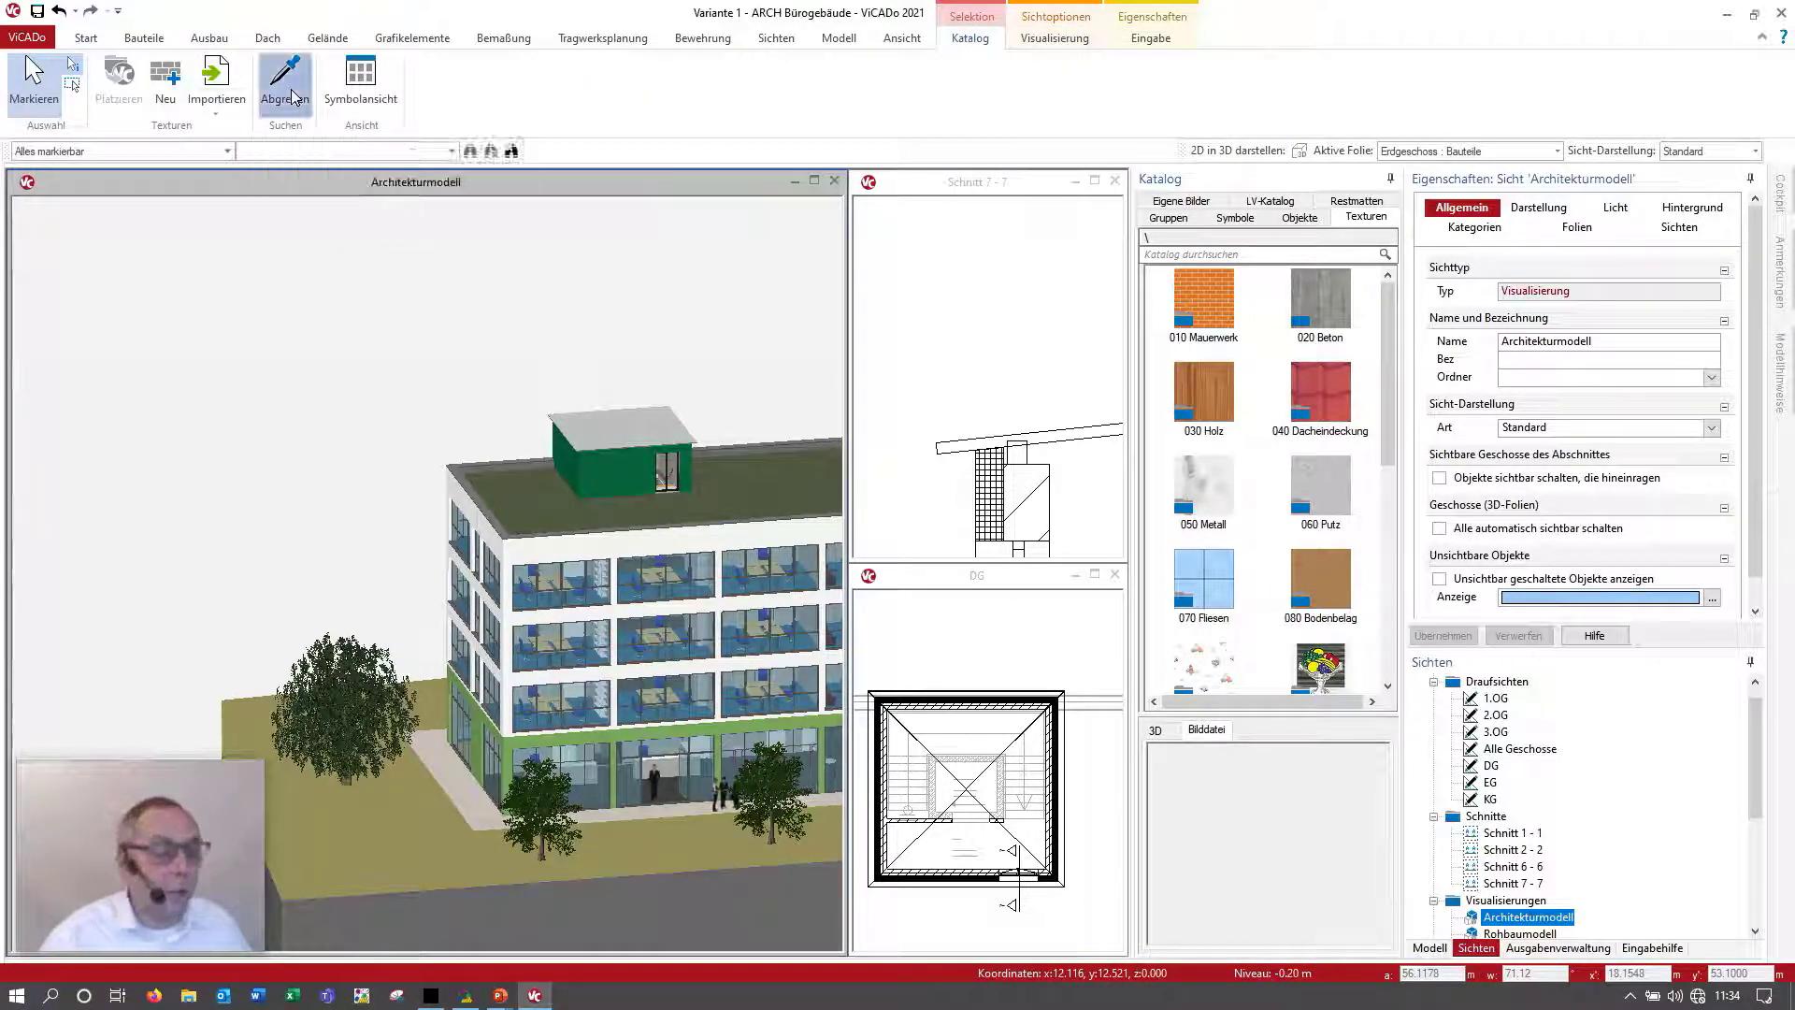
scroll(506, 726, up, 2)
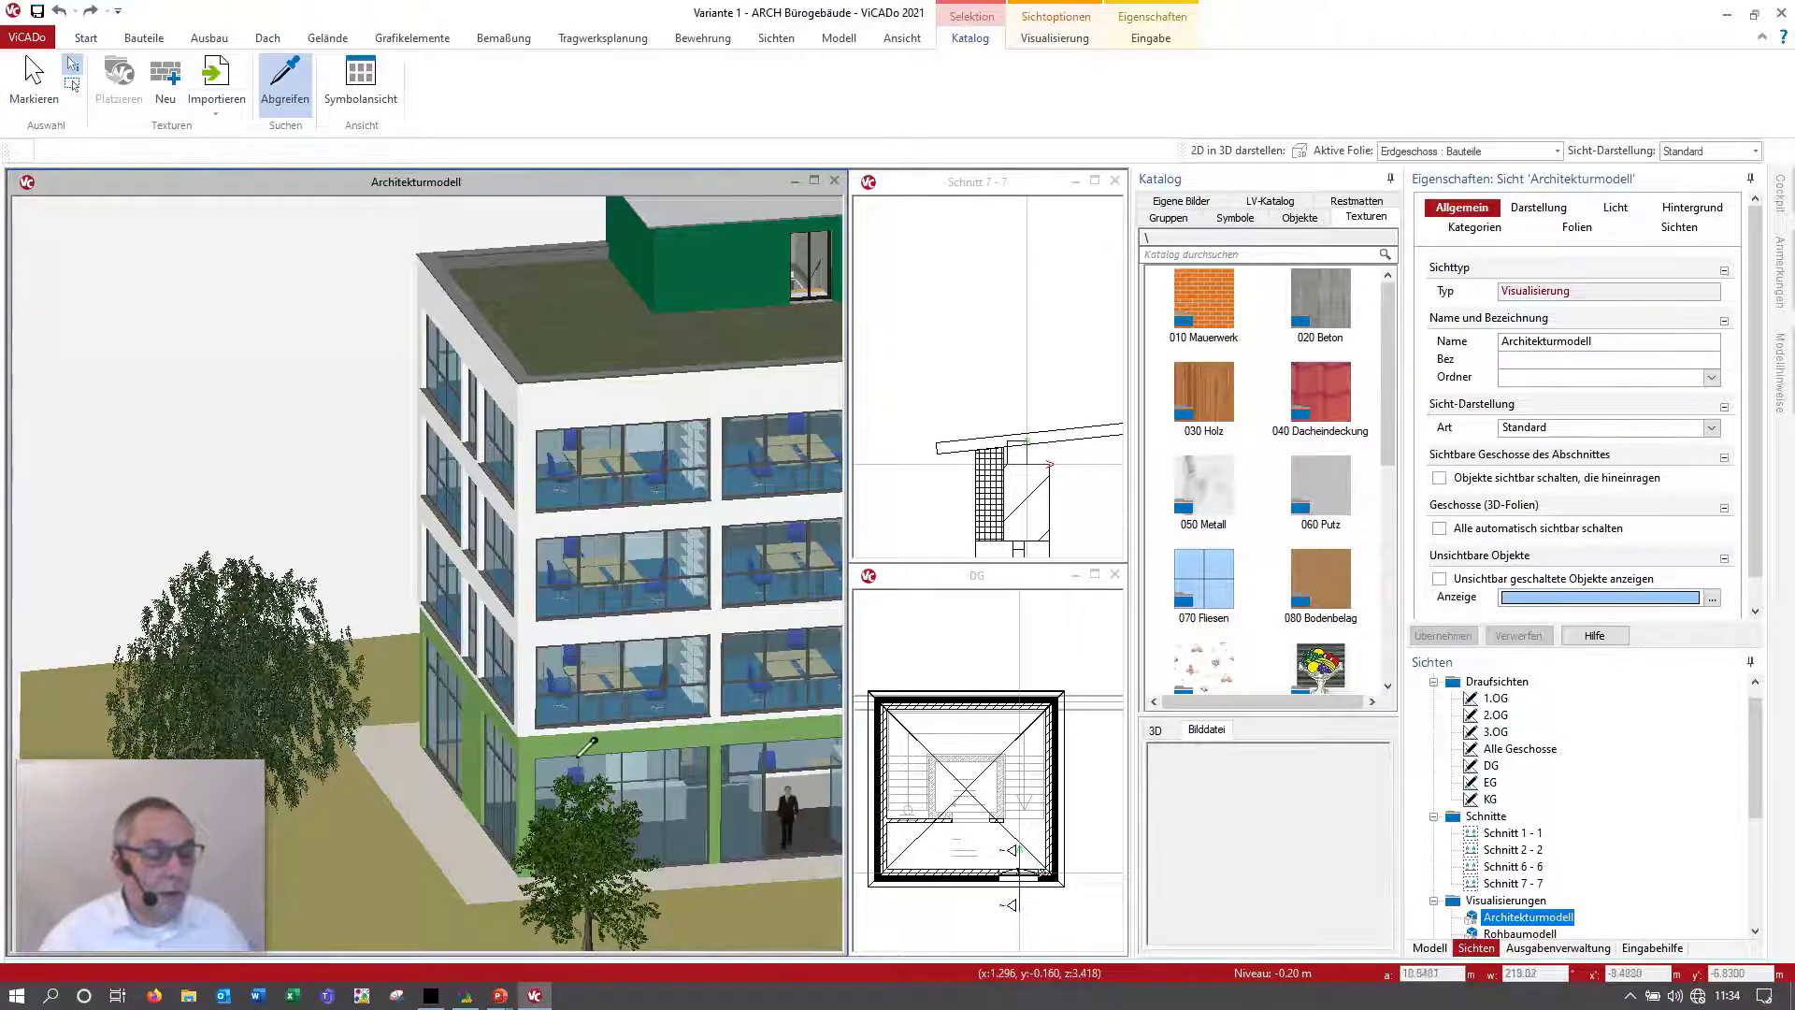
scroll(593, 738, up, 2)
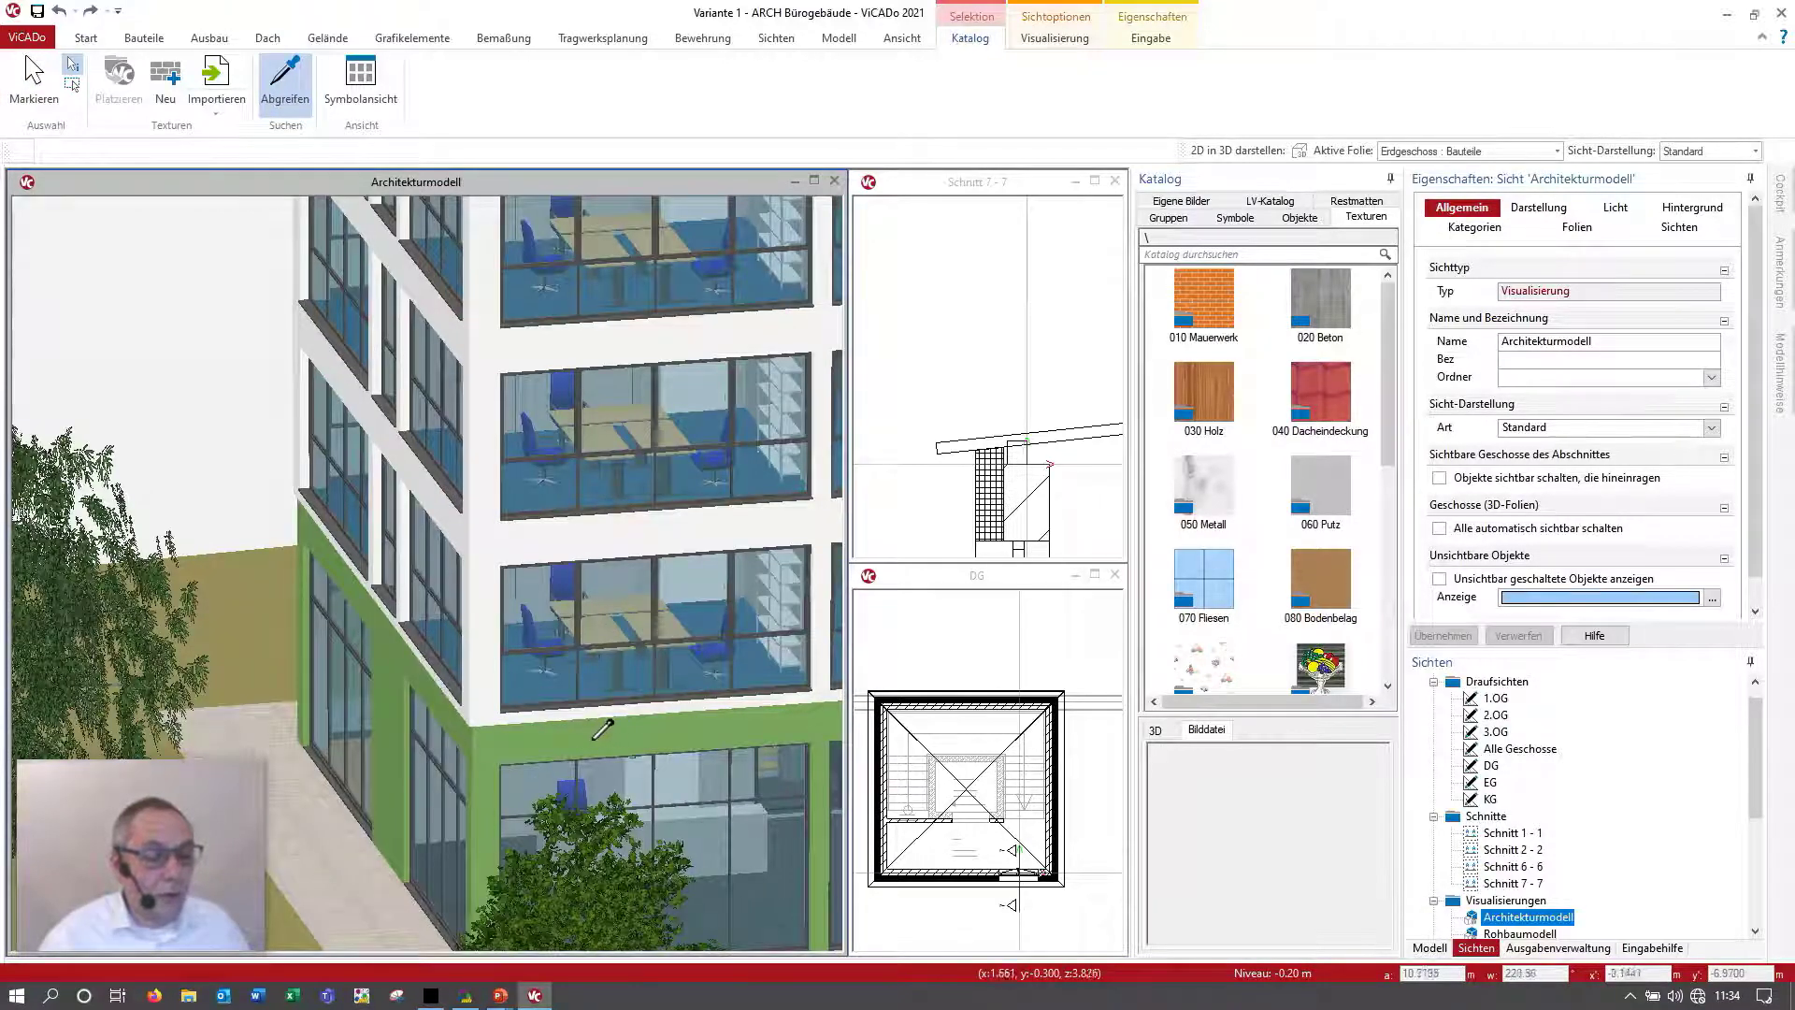
click(608, 739)
Step: Apply the picked green texture to the rooftop structure's wall faces
scroll(655, 673, down, 2)
scroll(679, 635, down, 2)
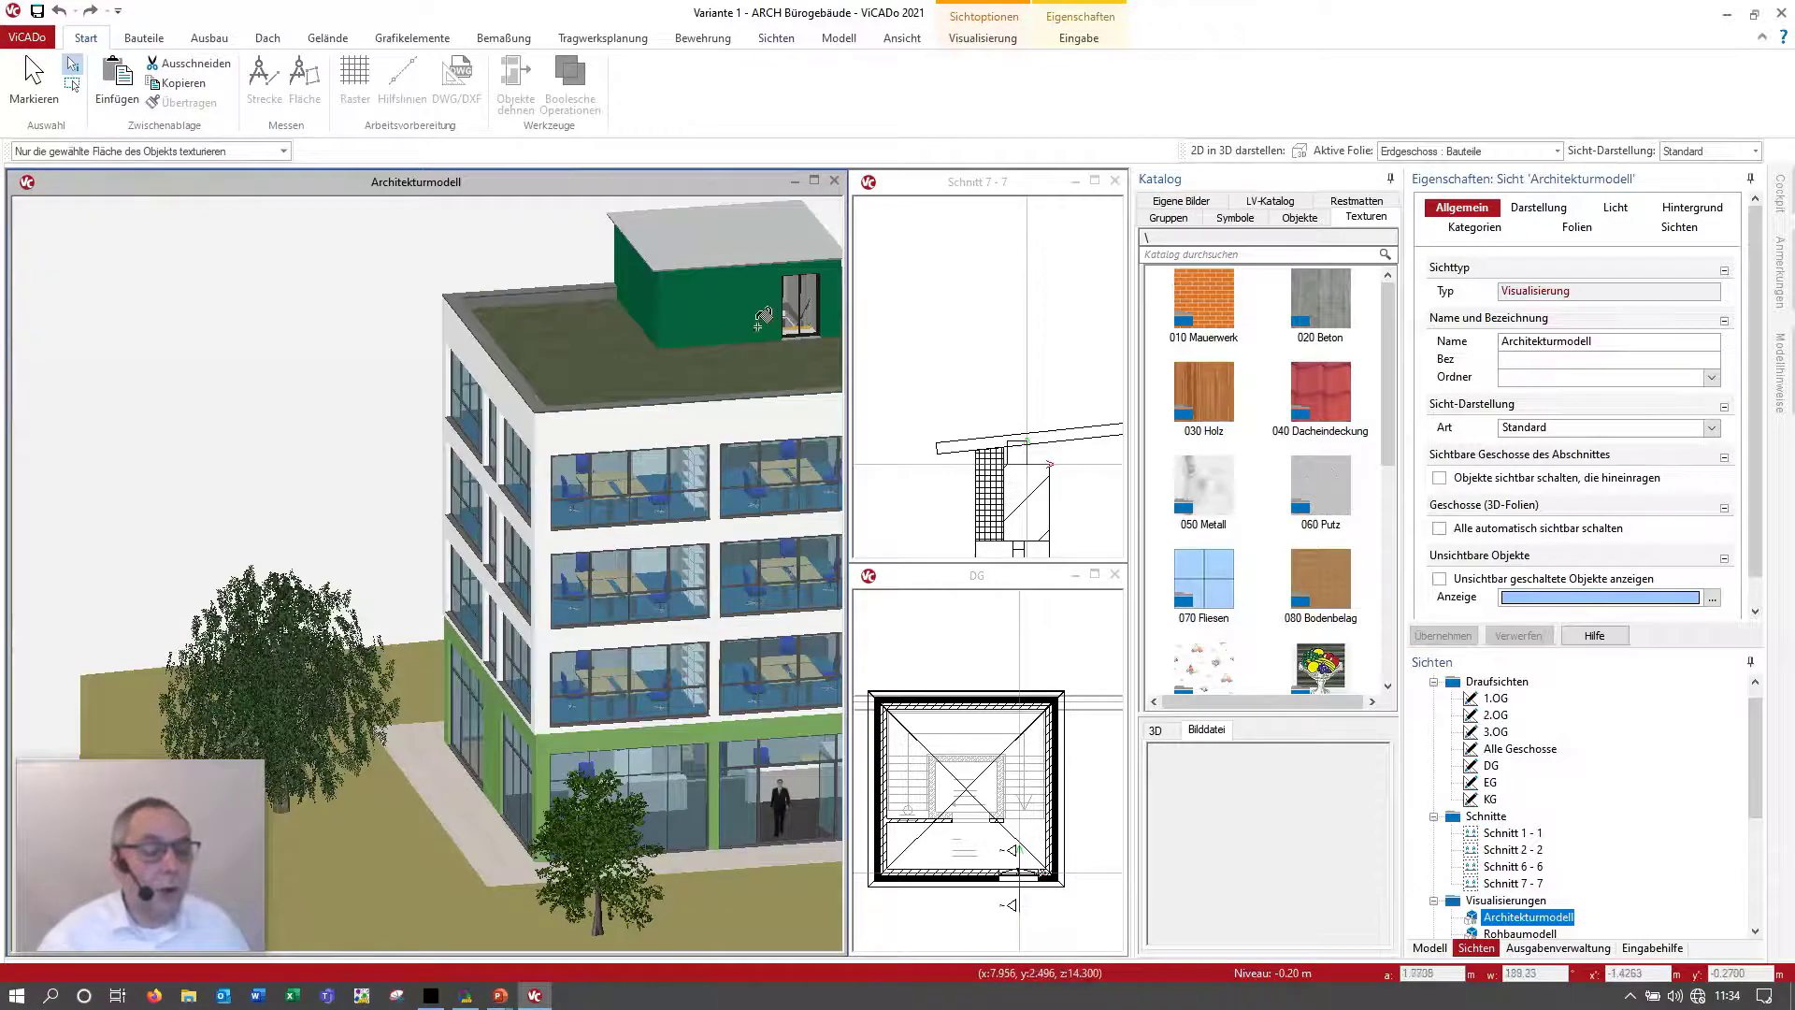
click(753, 308)
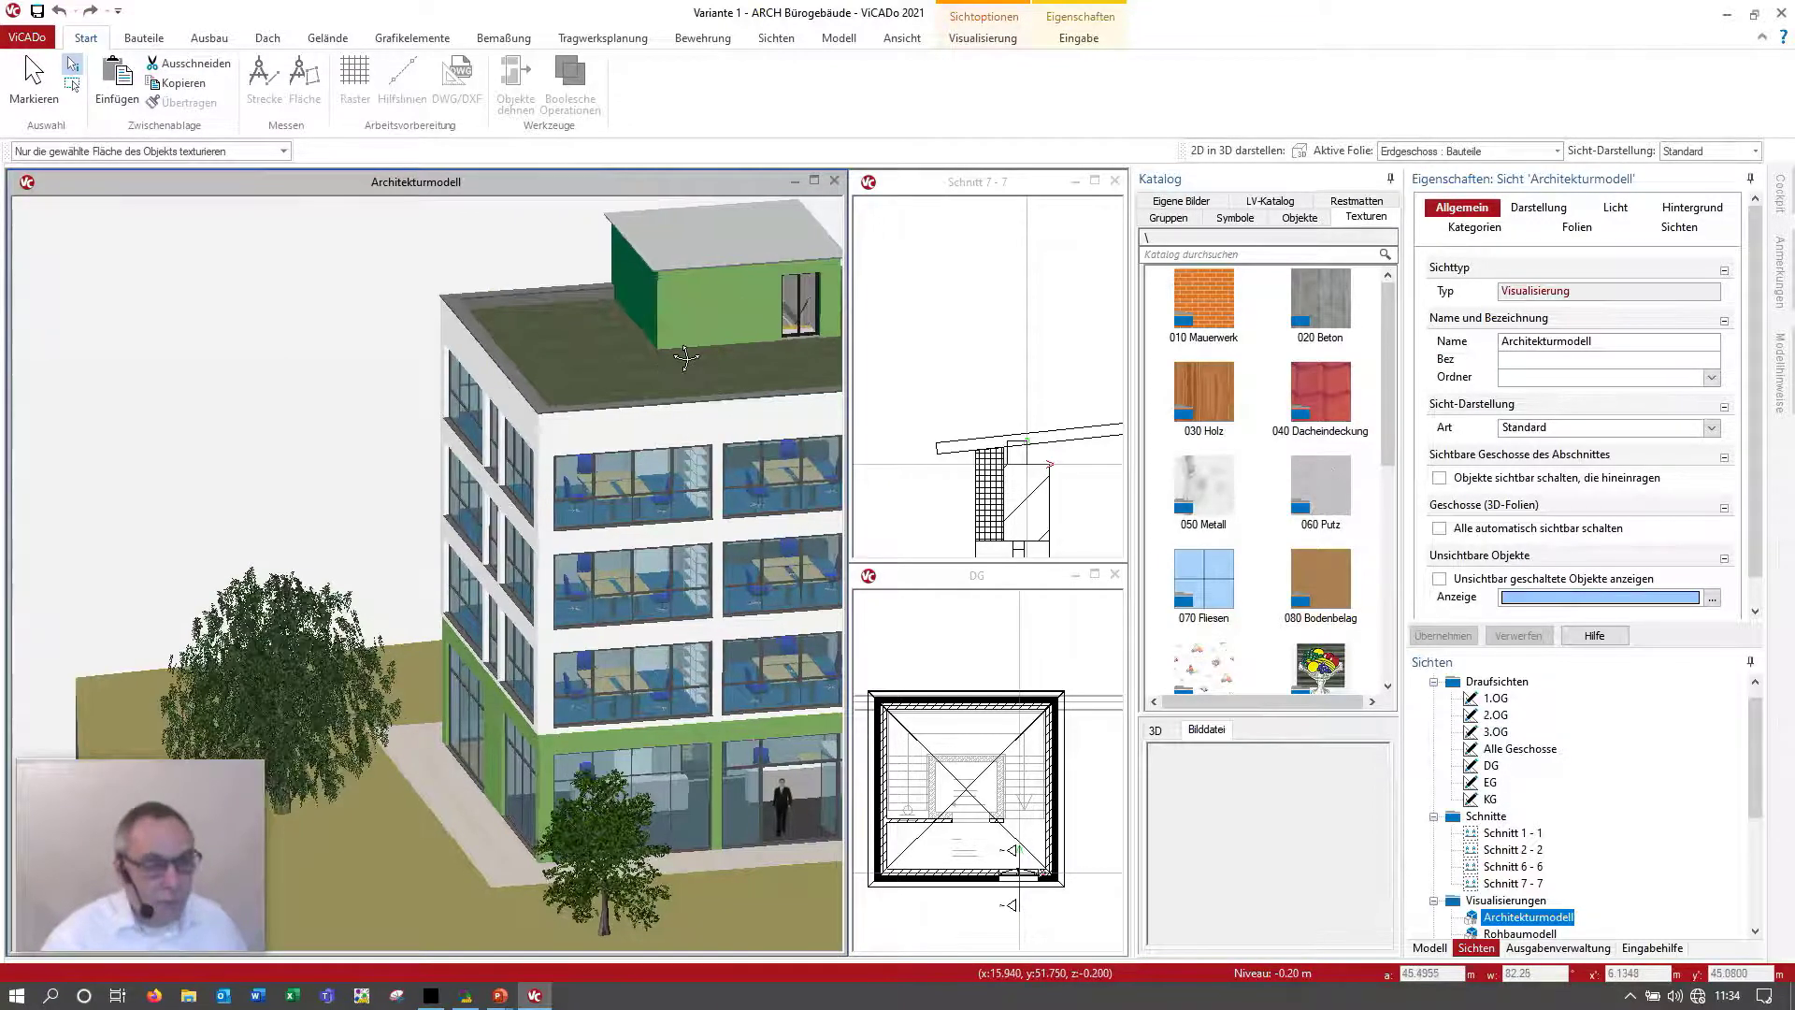
mouse_move(668, 354)
middle_down()
mouse_move(454, 337)
mouse_move(638, 379)
middle_up()
click(595, 343)
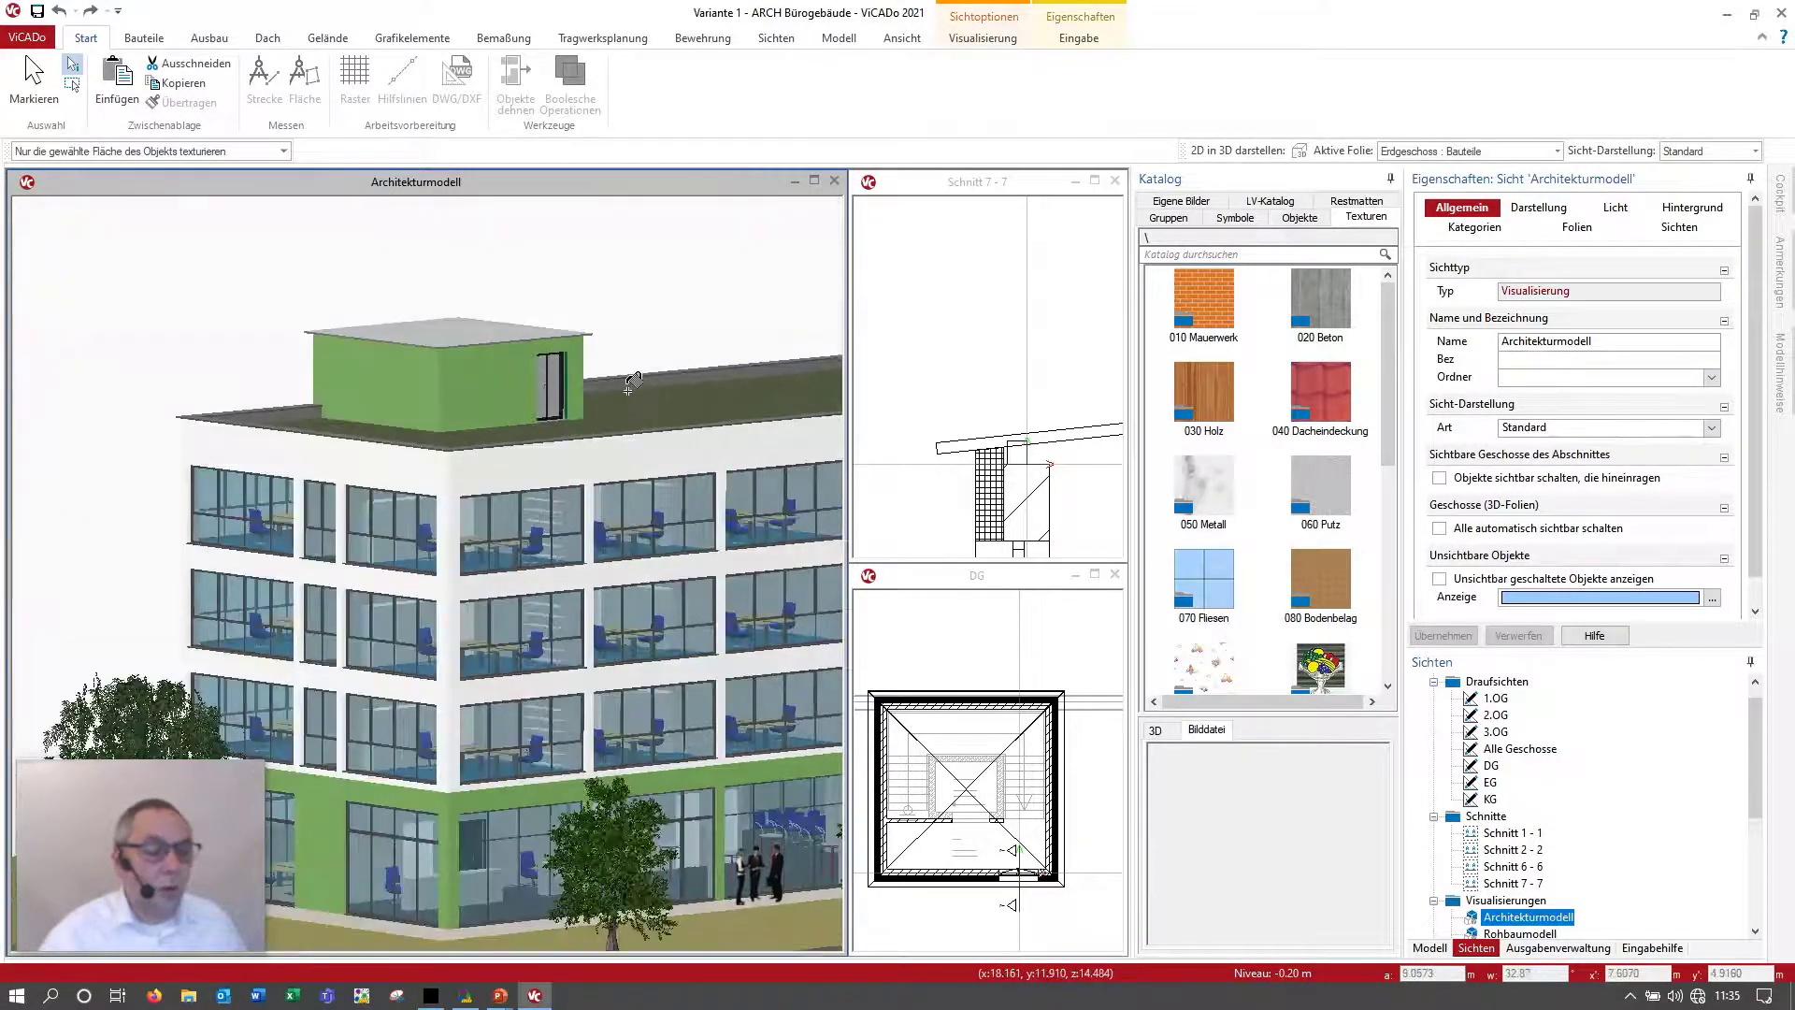
key(Escape)
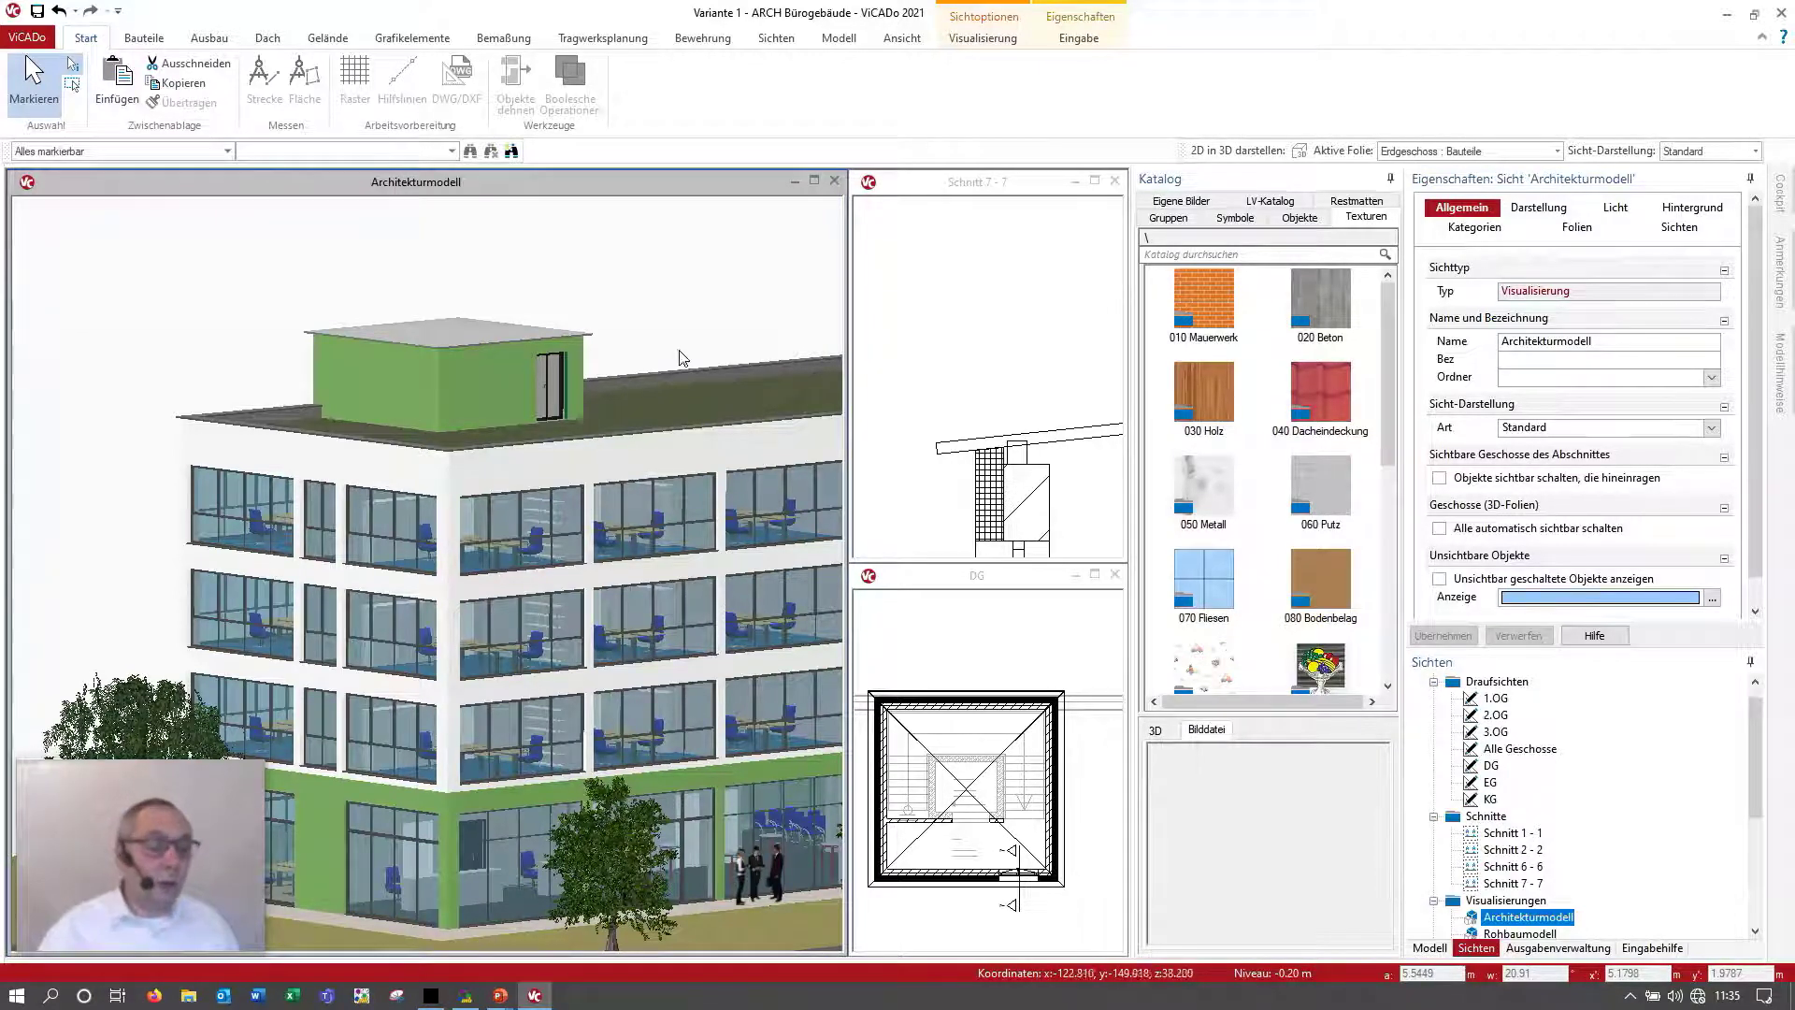
Step: Zoom out around the building and set the selection filter from Alles markierbar to Massivtreppe
scroll(682, 358, down, 2)
scroll(524, 400, down, 1)
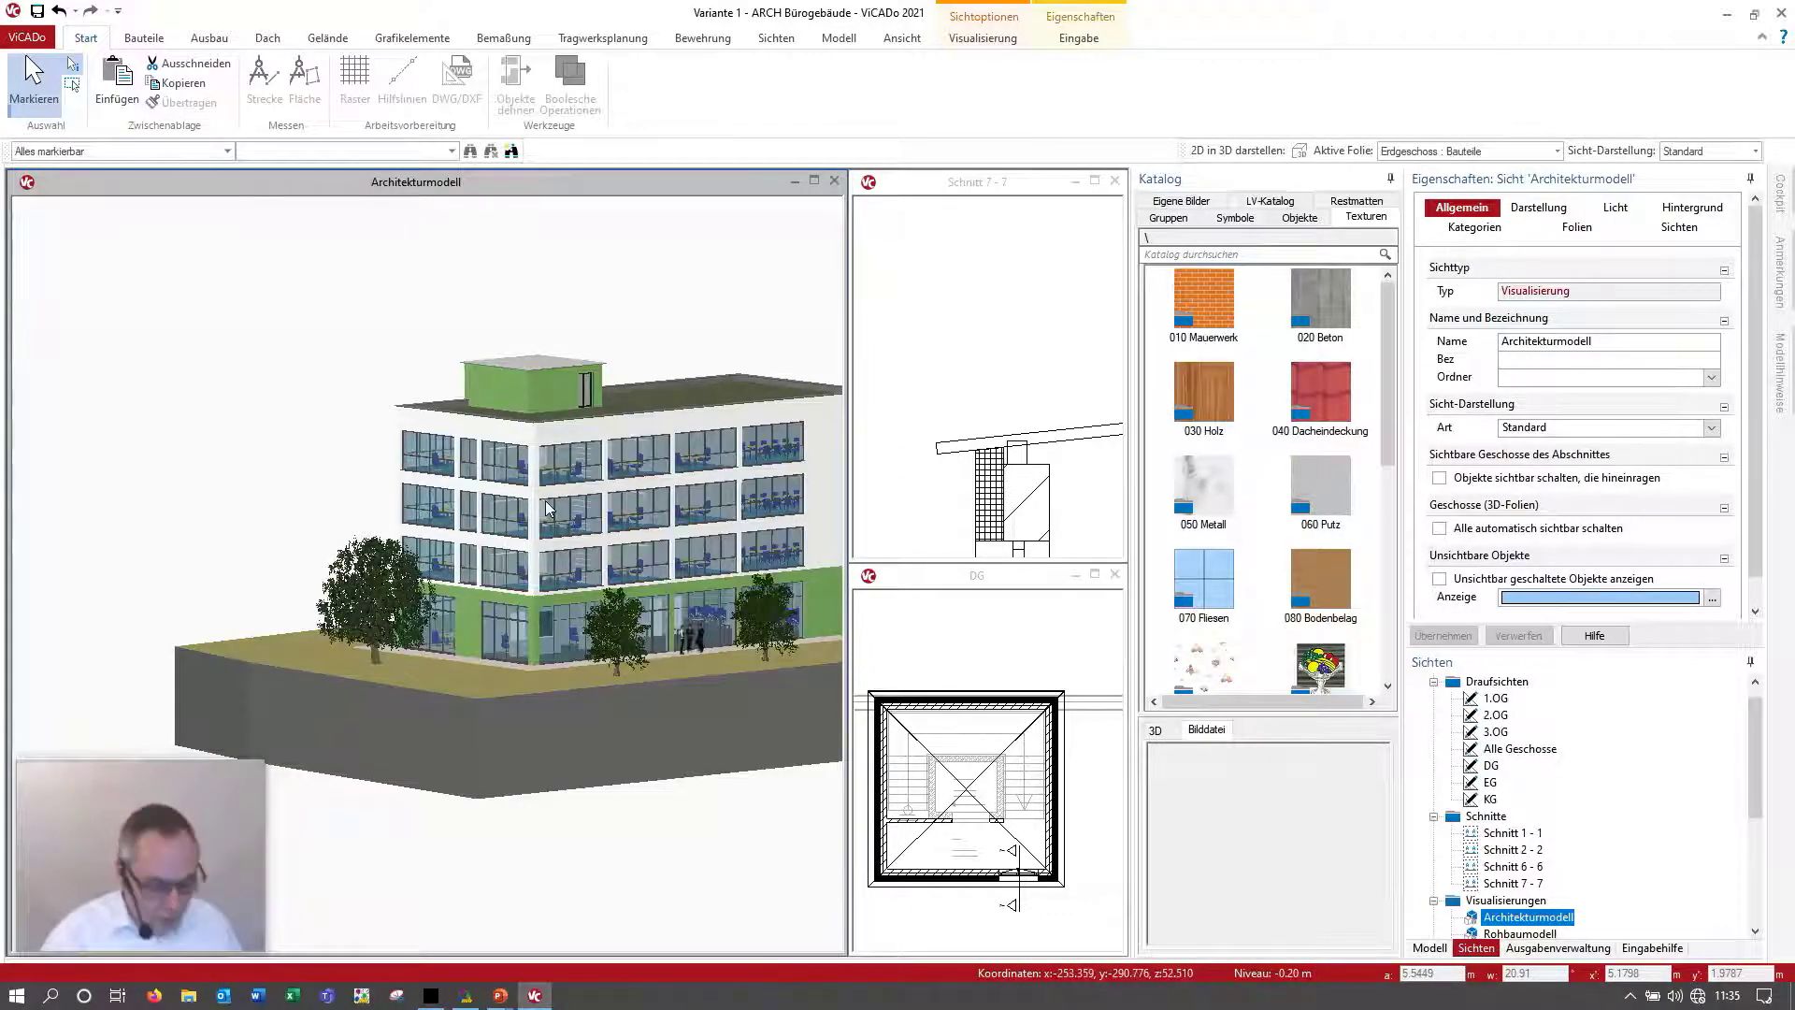
mouse_move(548, 509)
middle_down()
mouse_move(713, 500)
mouse_move(693, 505)
middle_up()
scroll(460, 652, up, 4)
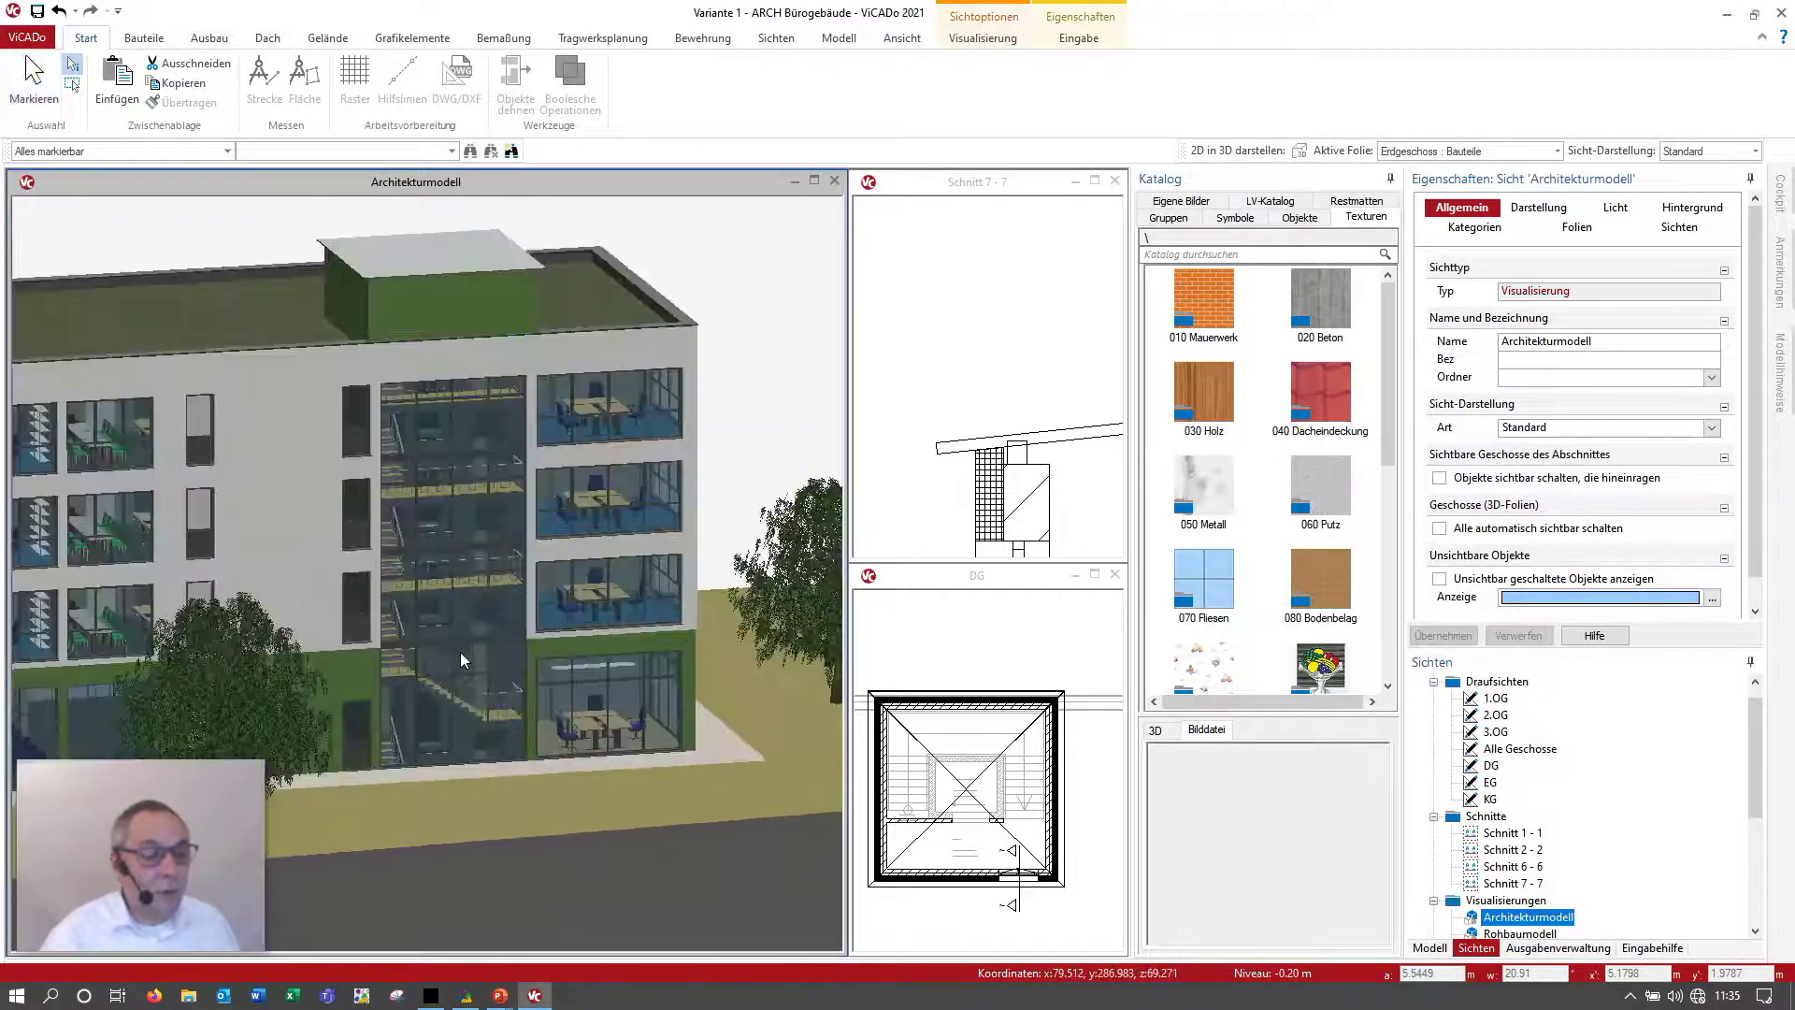
scroll(400, 703, up, 3)
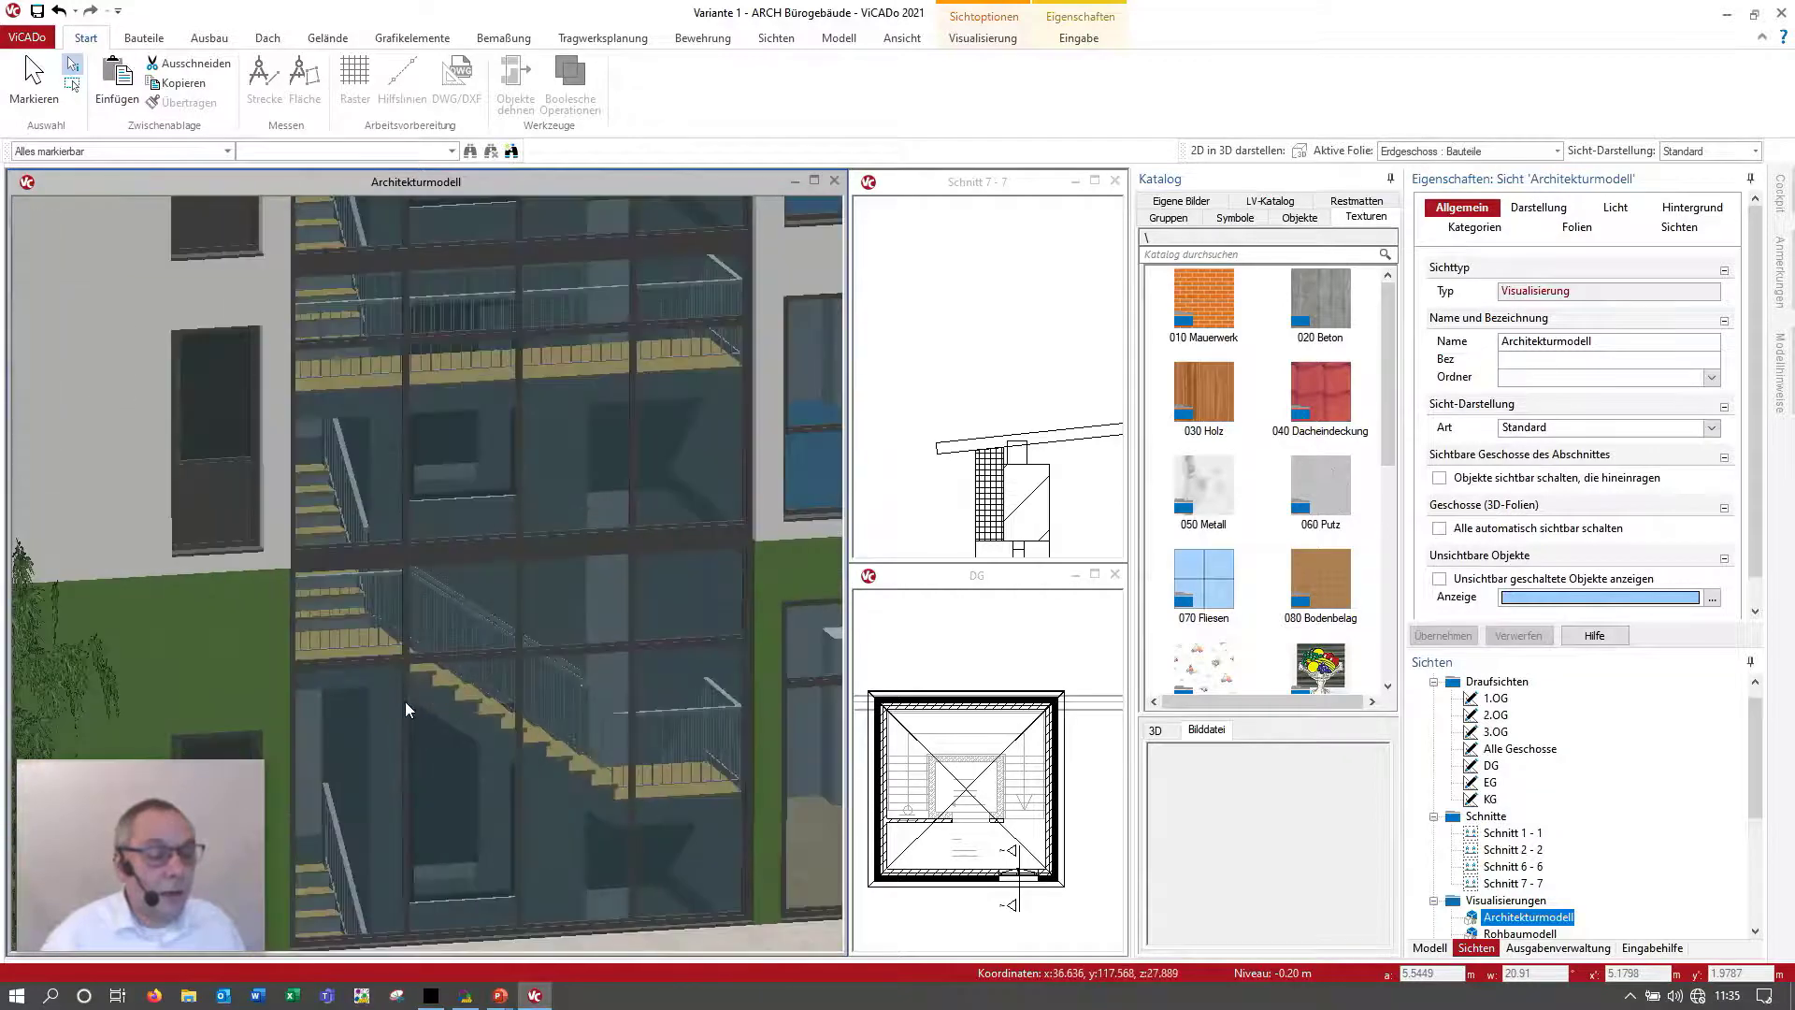
scroll(513, 710, down, 1)
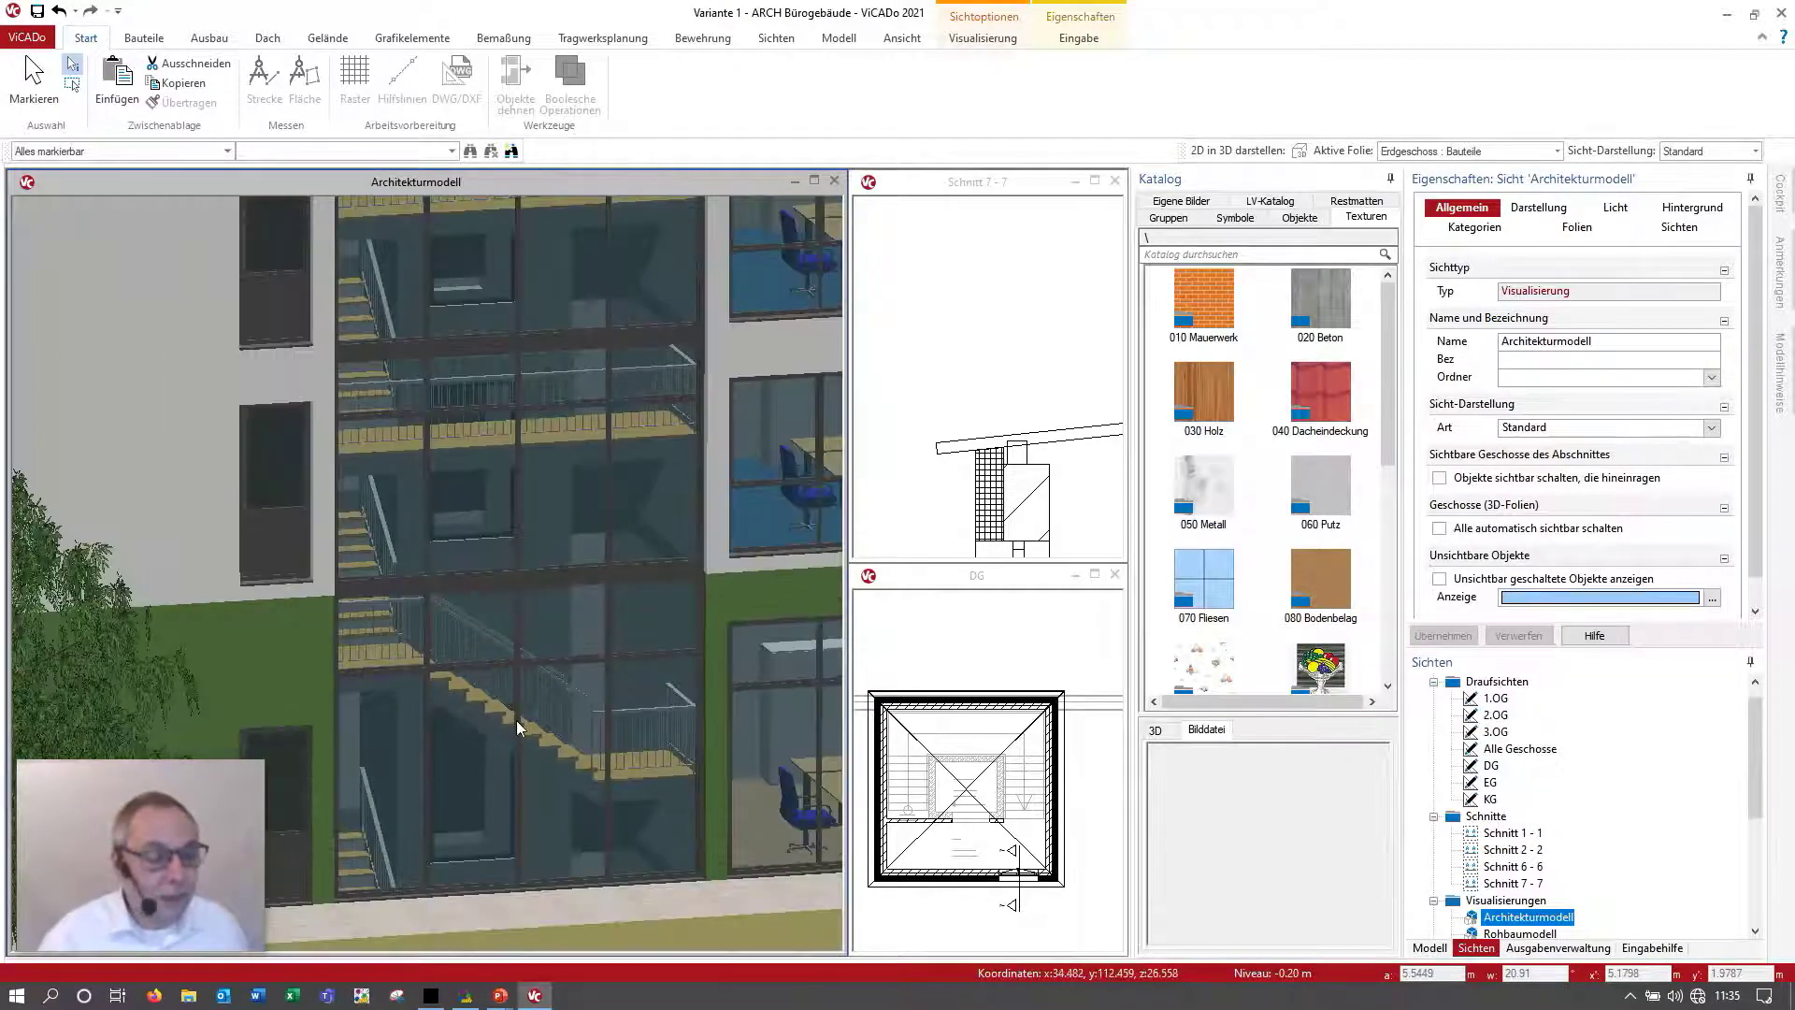
scroll(547, 762, up, 1)
scroll(579, 794, down, 1)
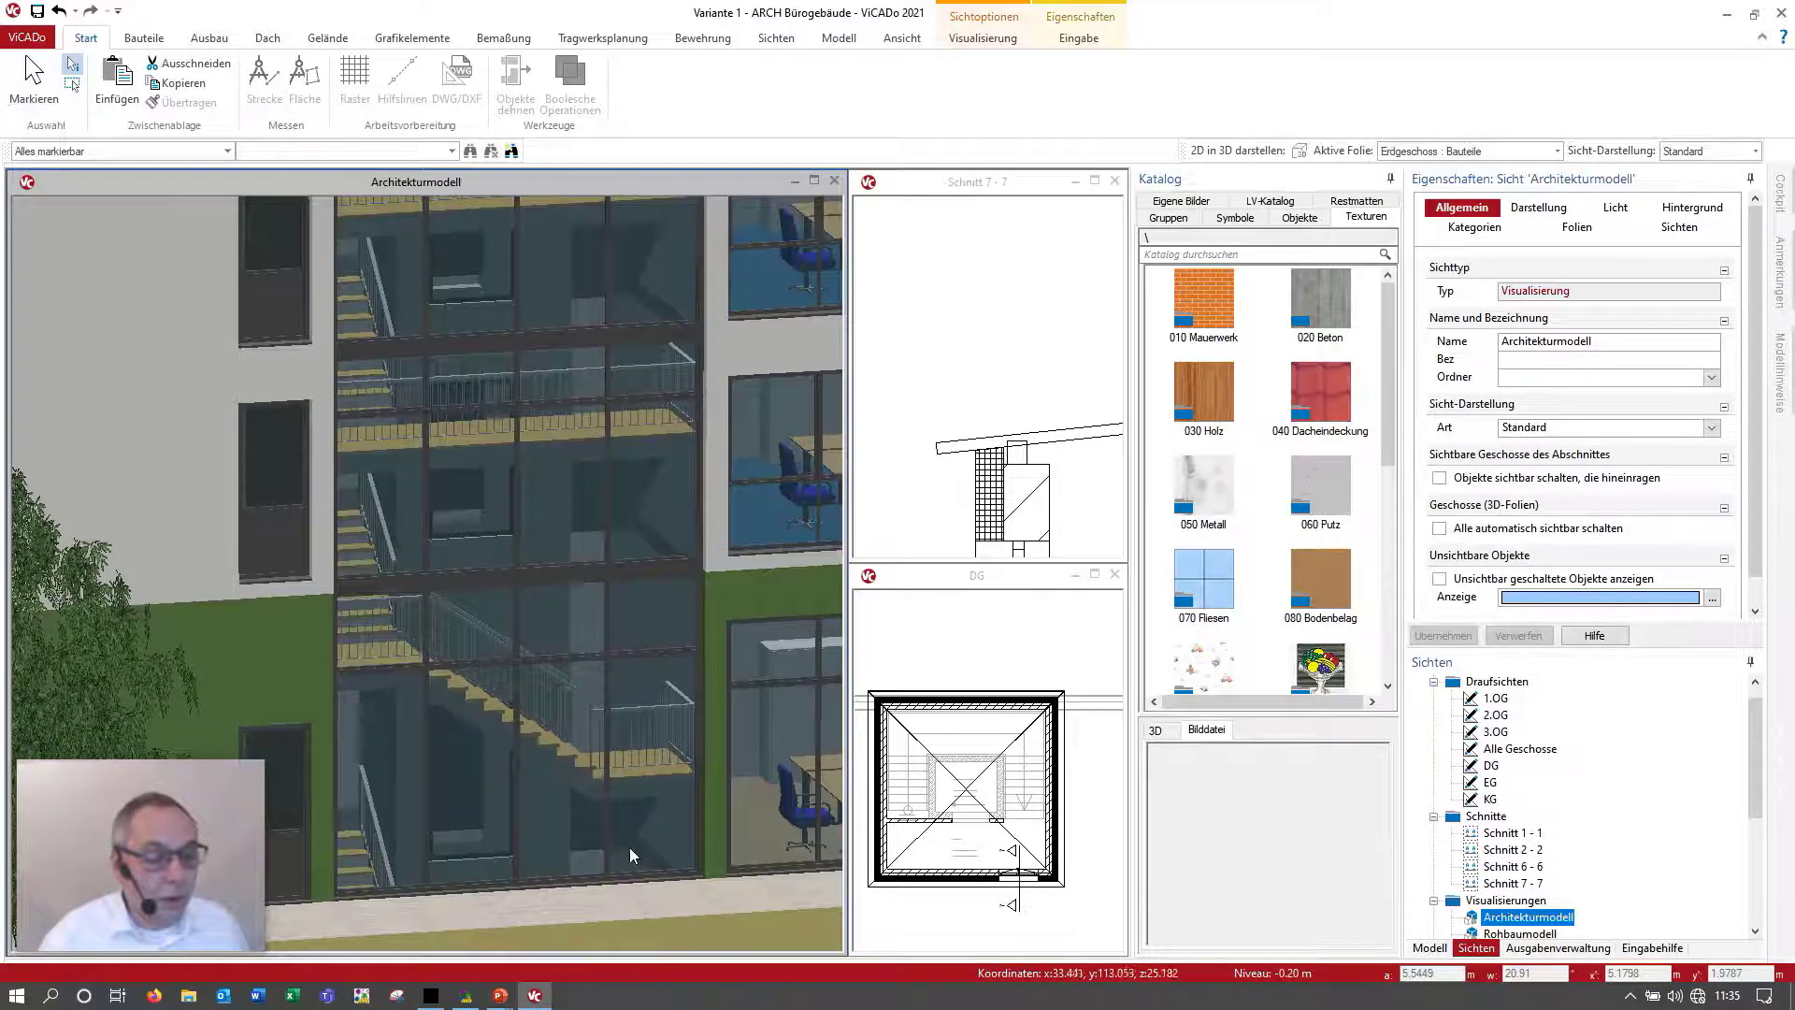
scroll(622, 762, up, 1)
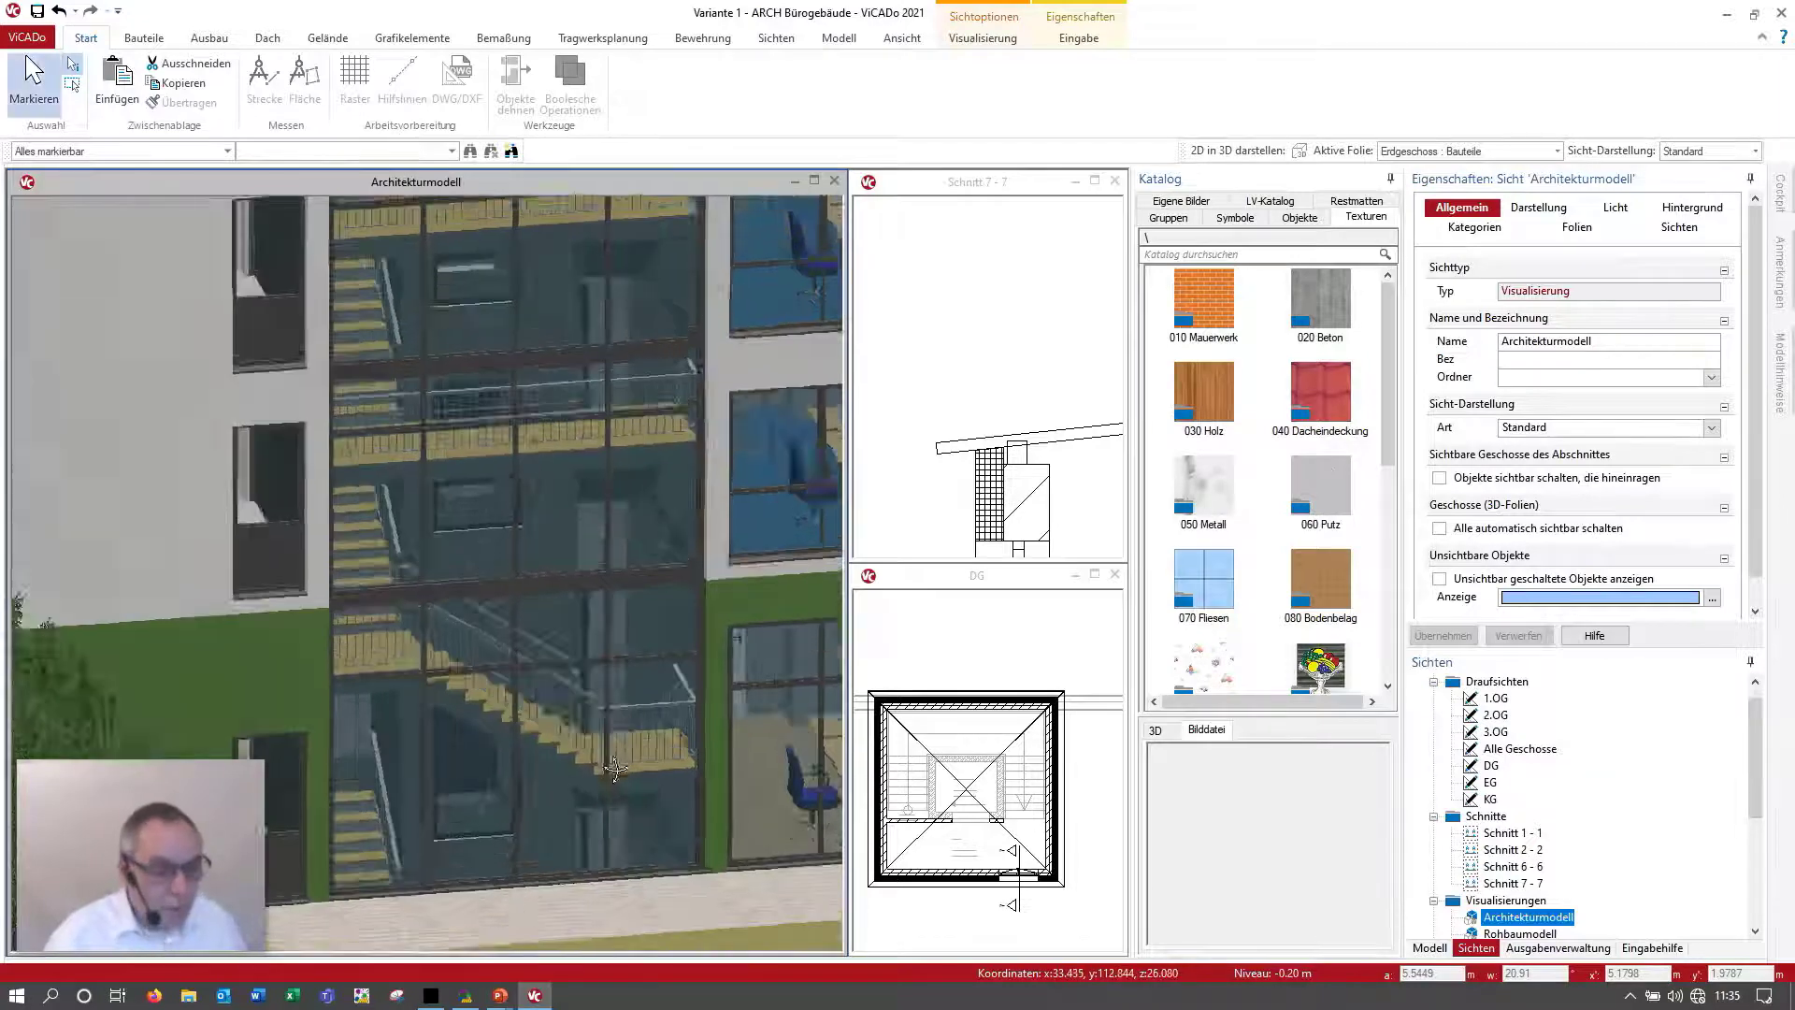
scroll(640, 715, up, 2)
scroll(608, 683, up, 2)
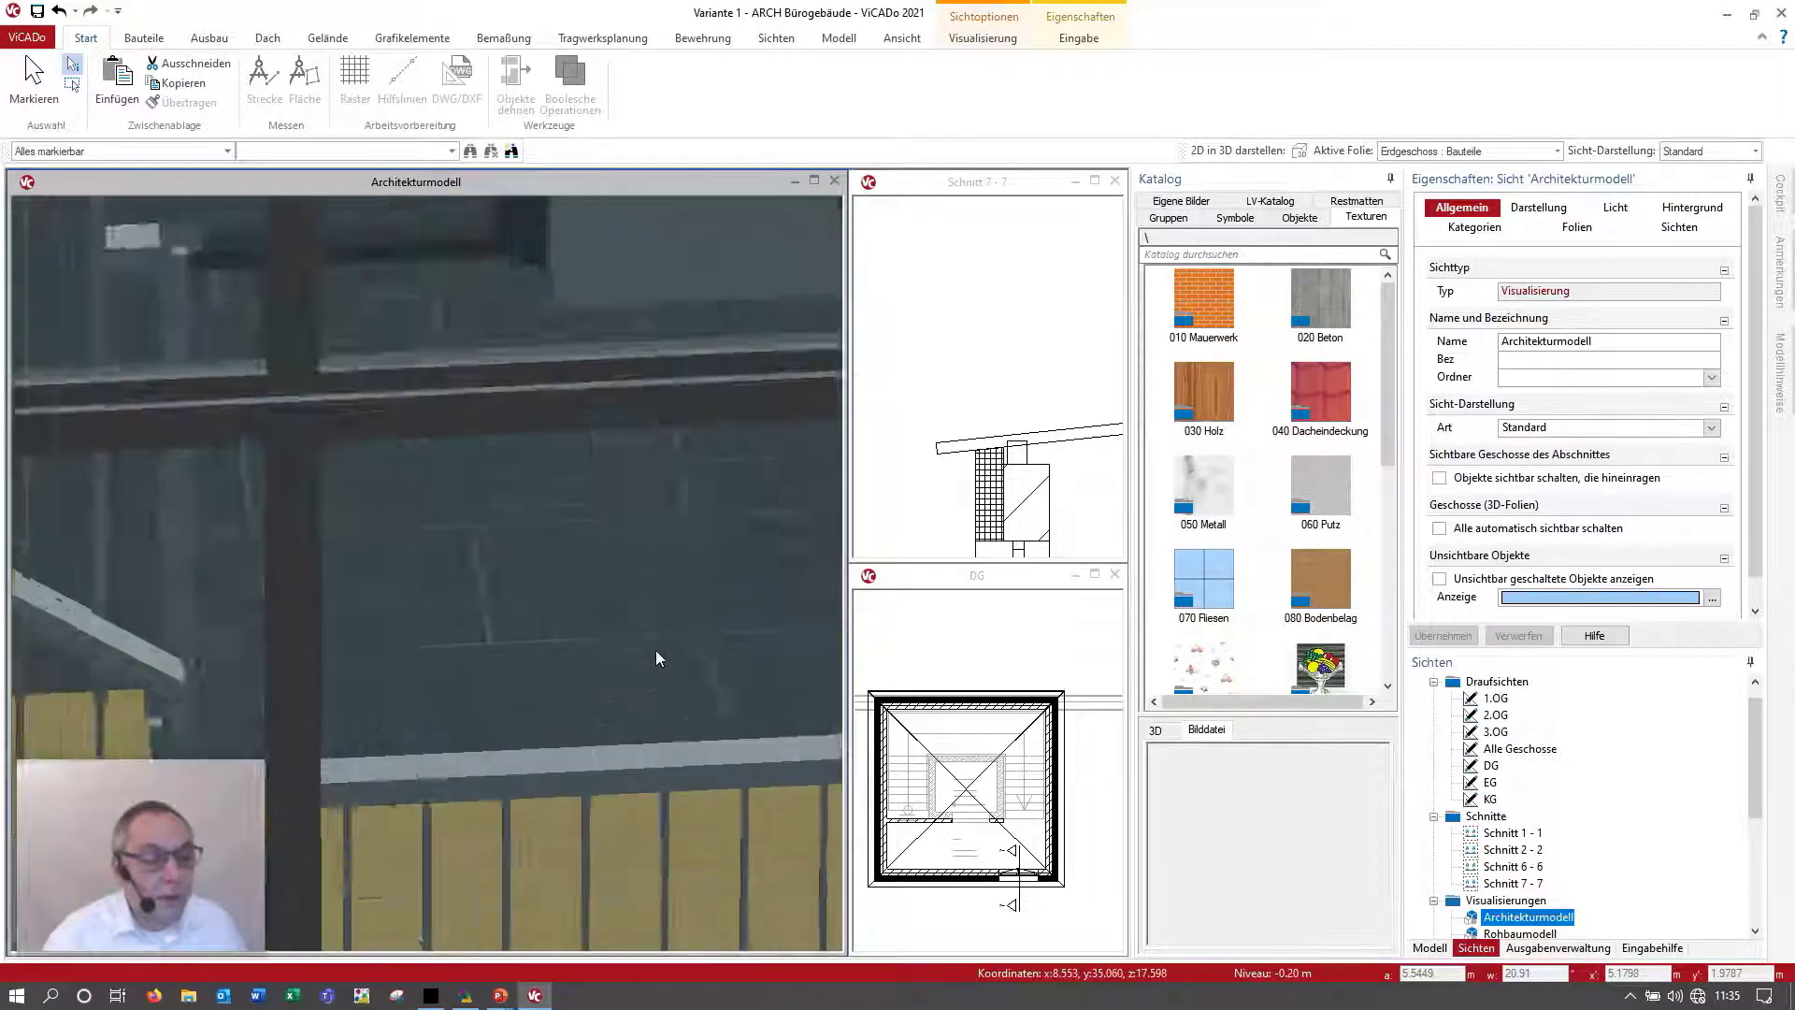
scroll(570, 650, up, 2)
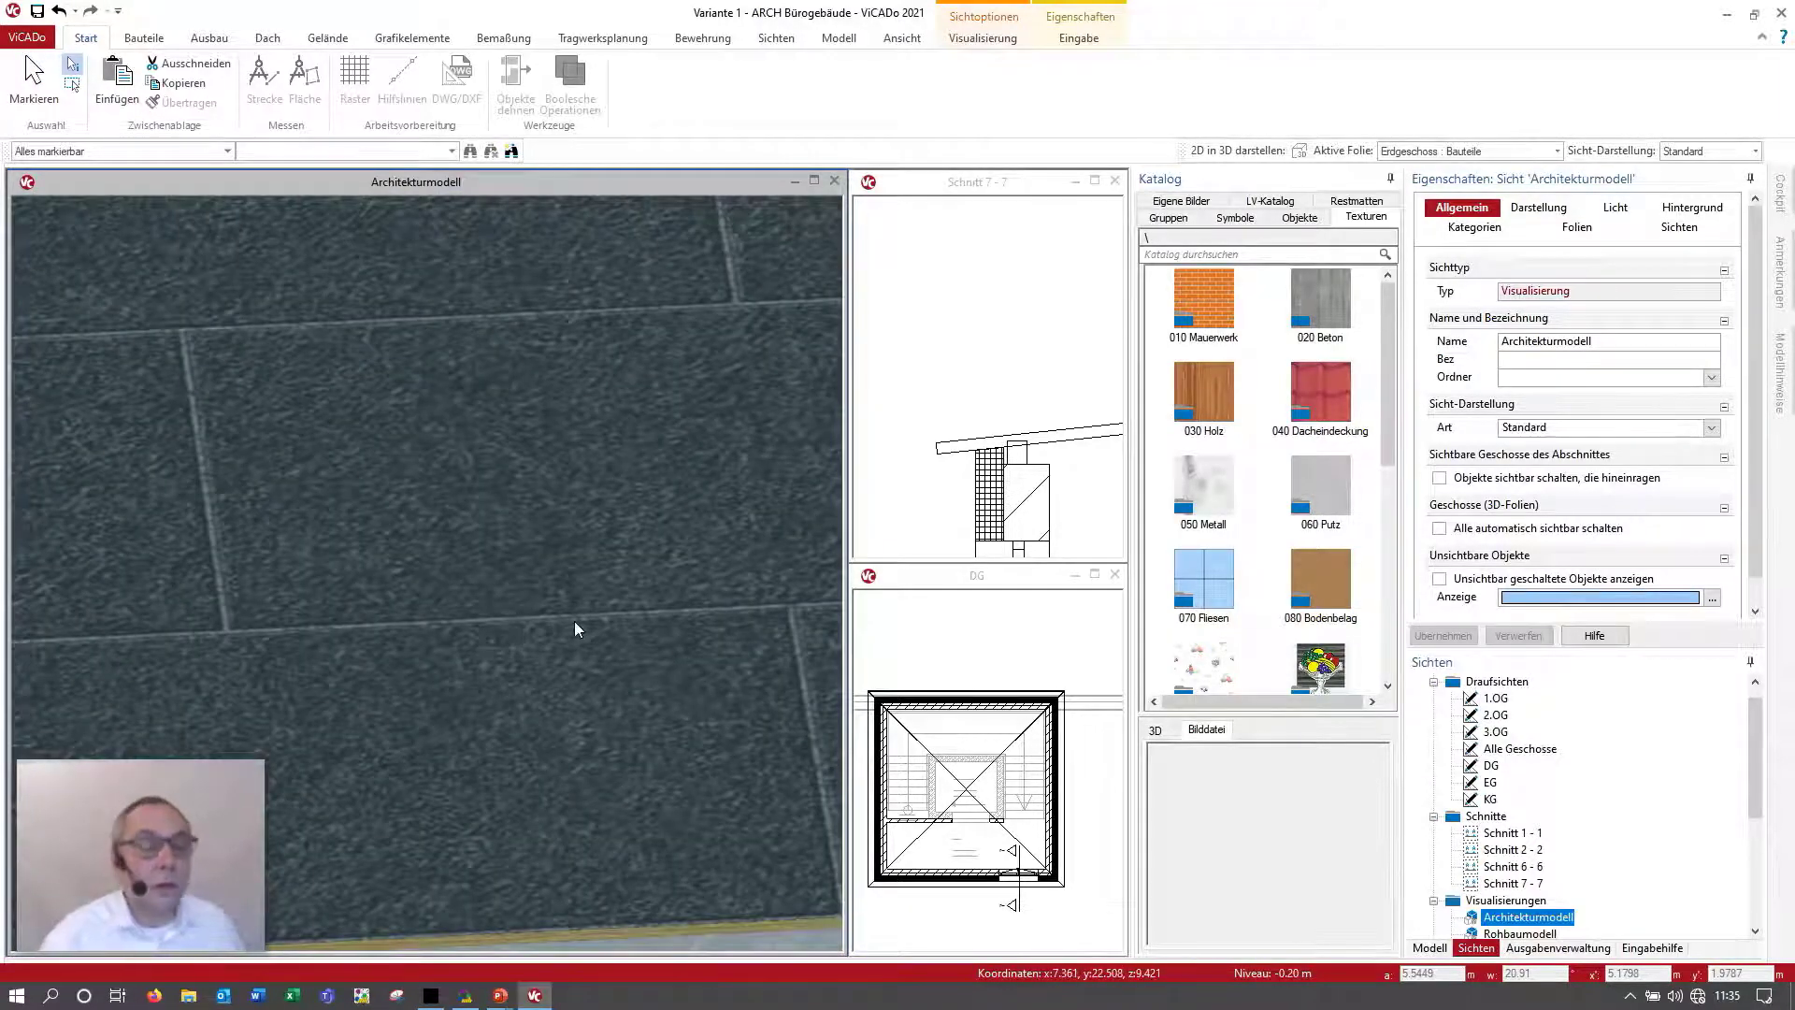
scroll(577, 630, down, 2)
scroll(577, 629, down, 2)
scroll(576, 629, down, 1)
scroll(577, 629, down, 1)
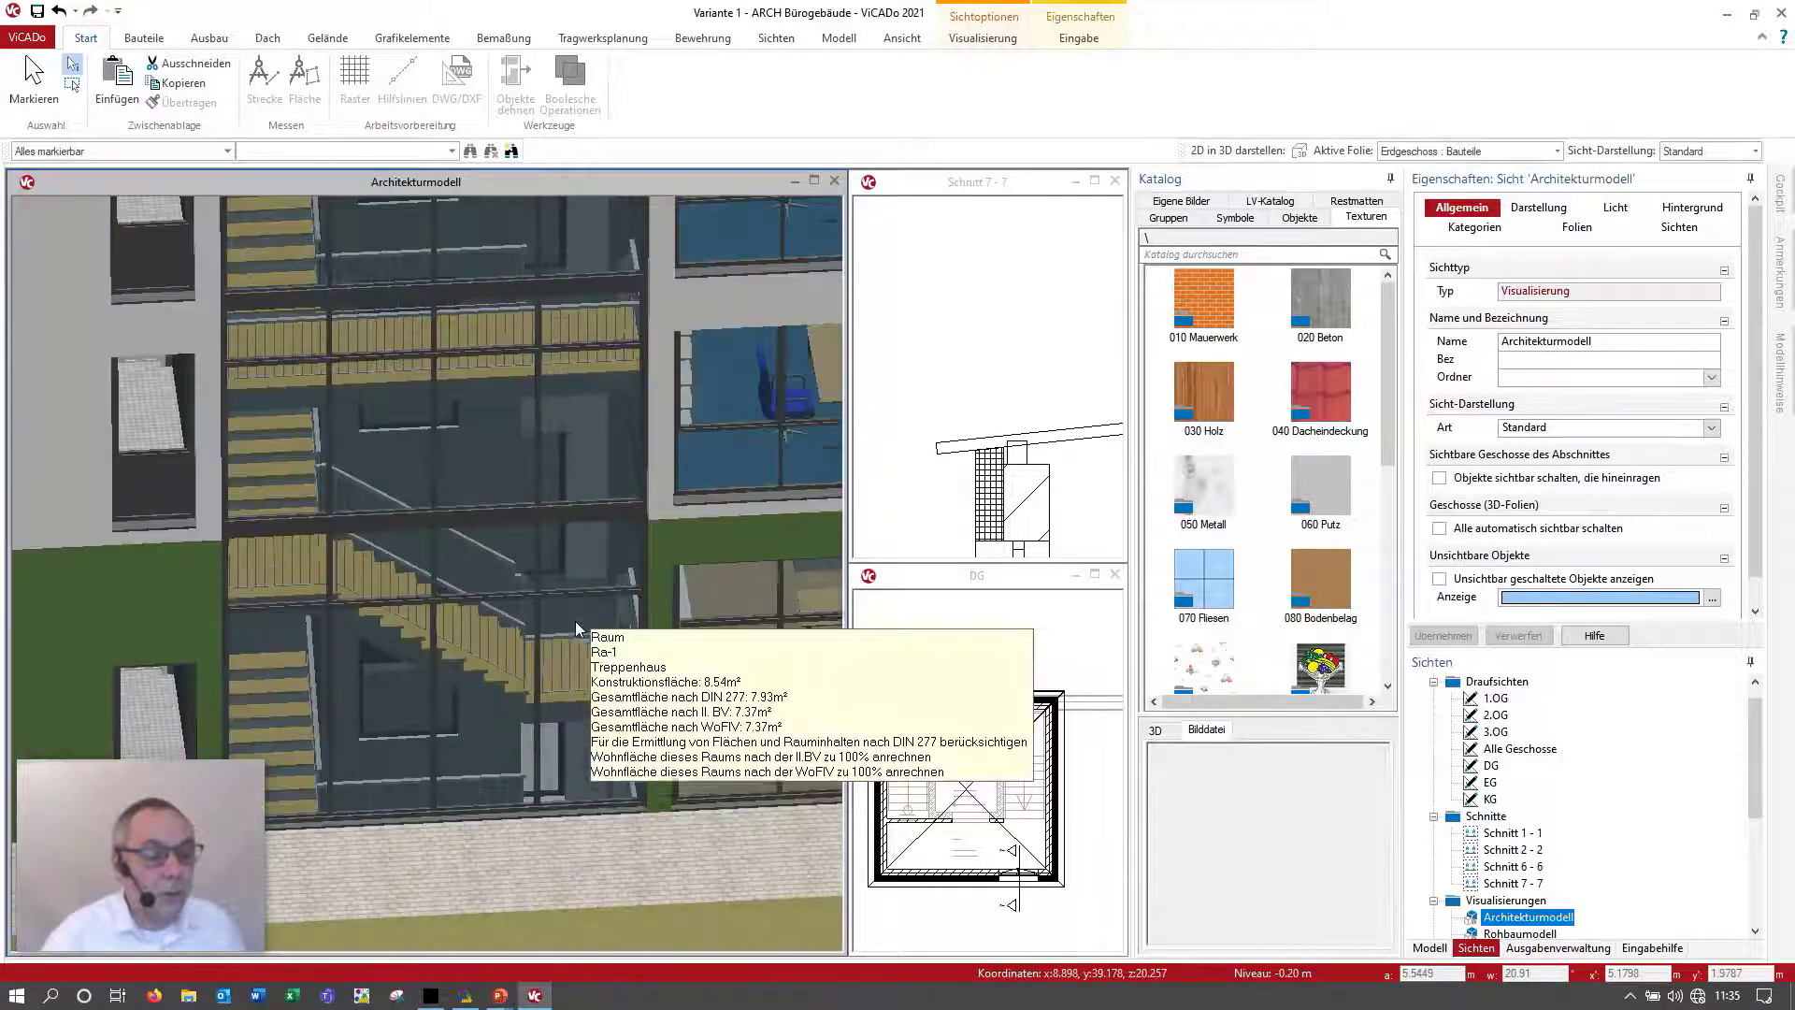
click(82, 153)
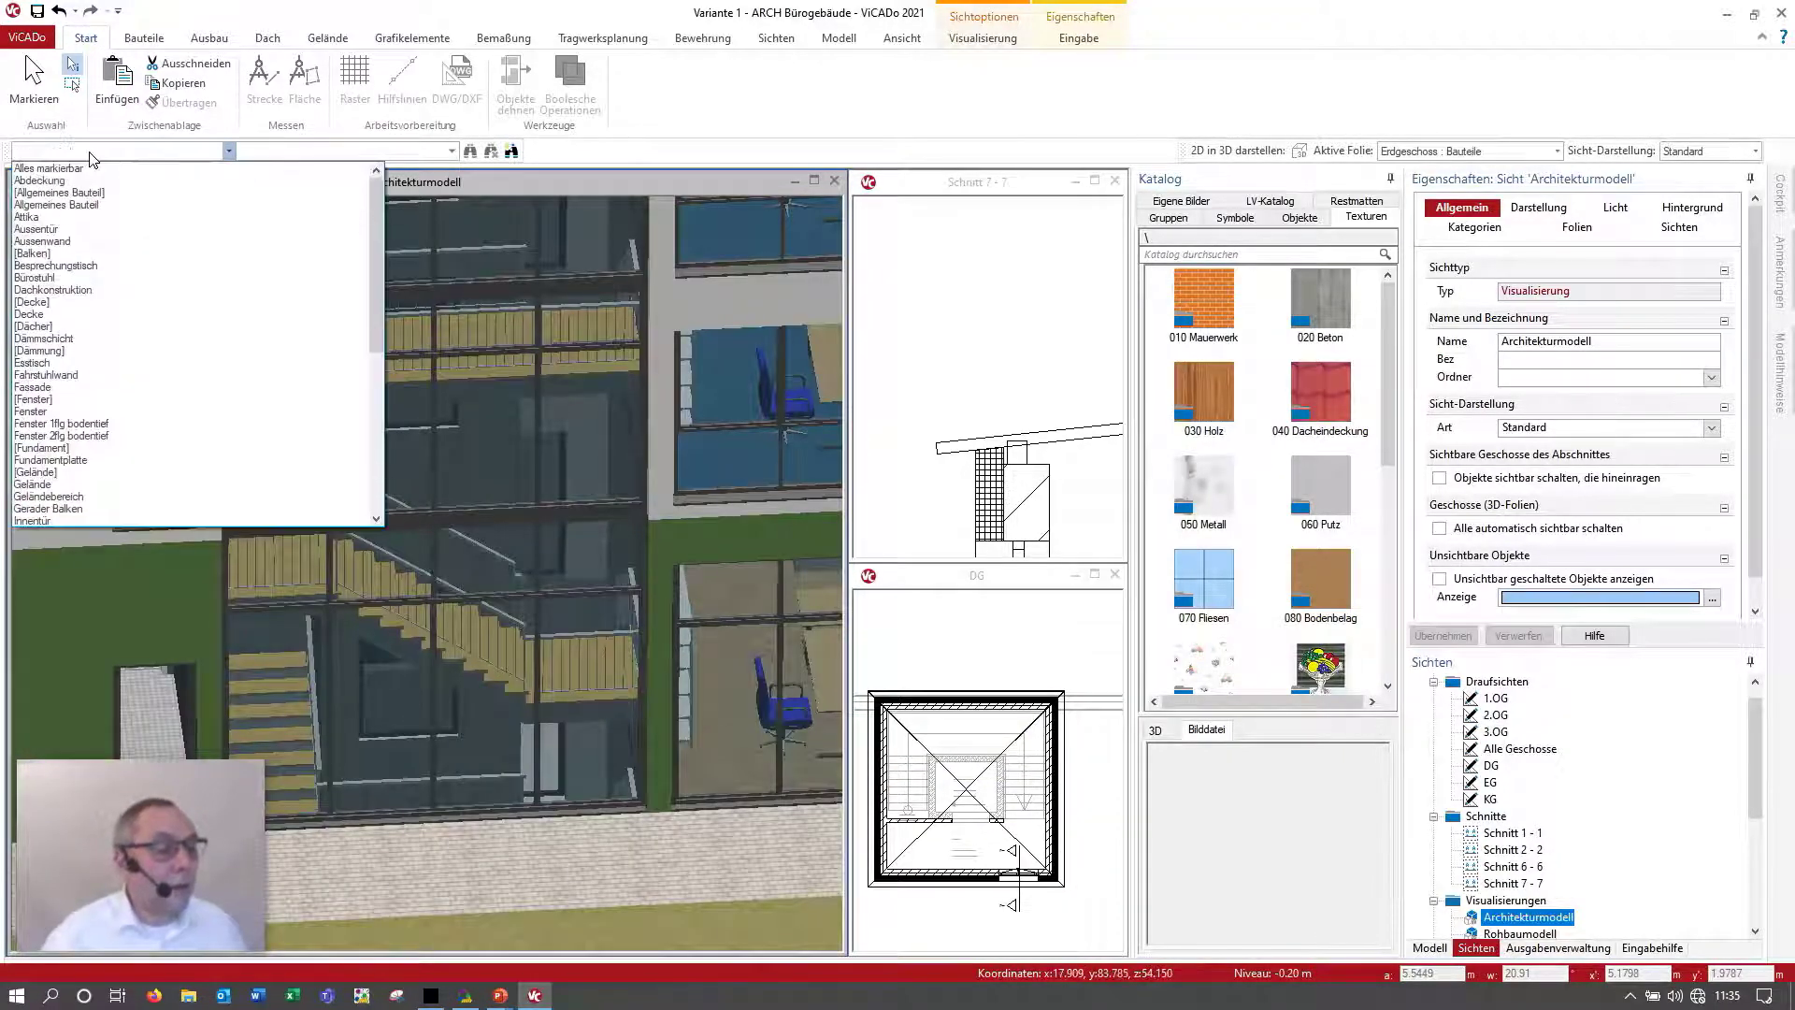
scroll(155, 348, down, 1)
scroll(156, 349, down, 2)
scroll(156, 349, down, 3)
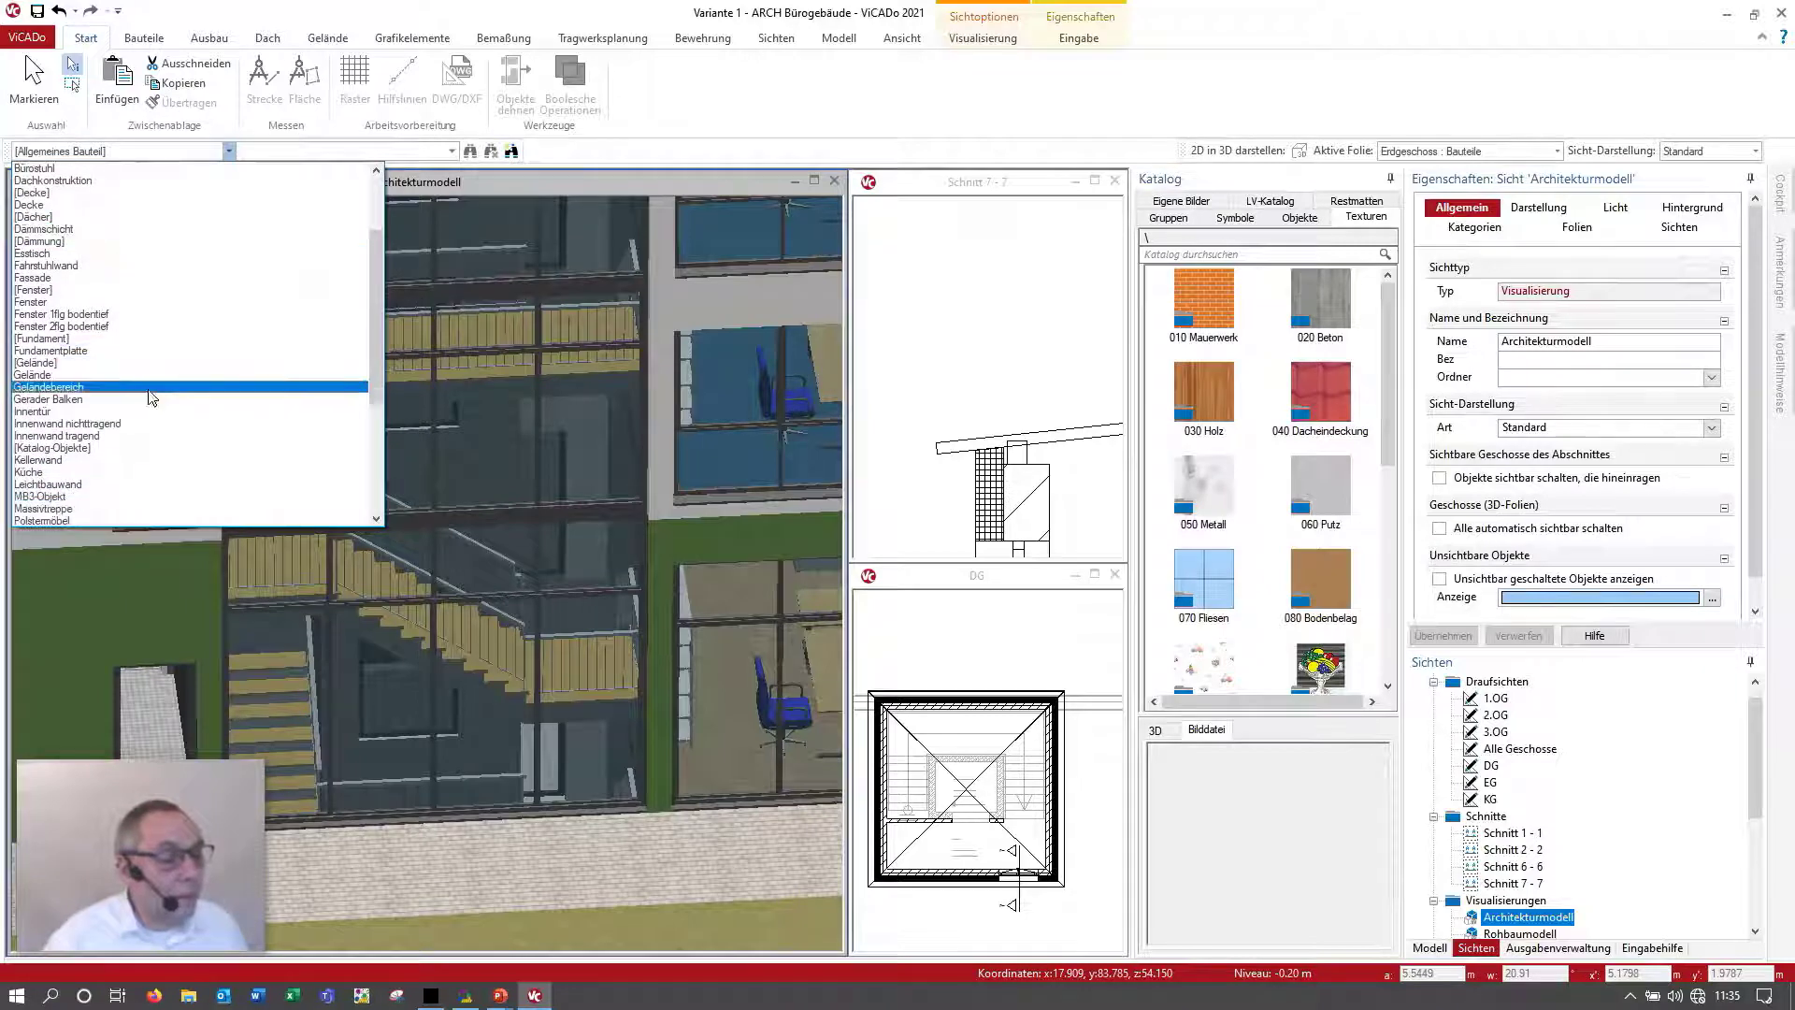
click(112, 503)
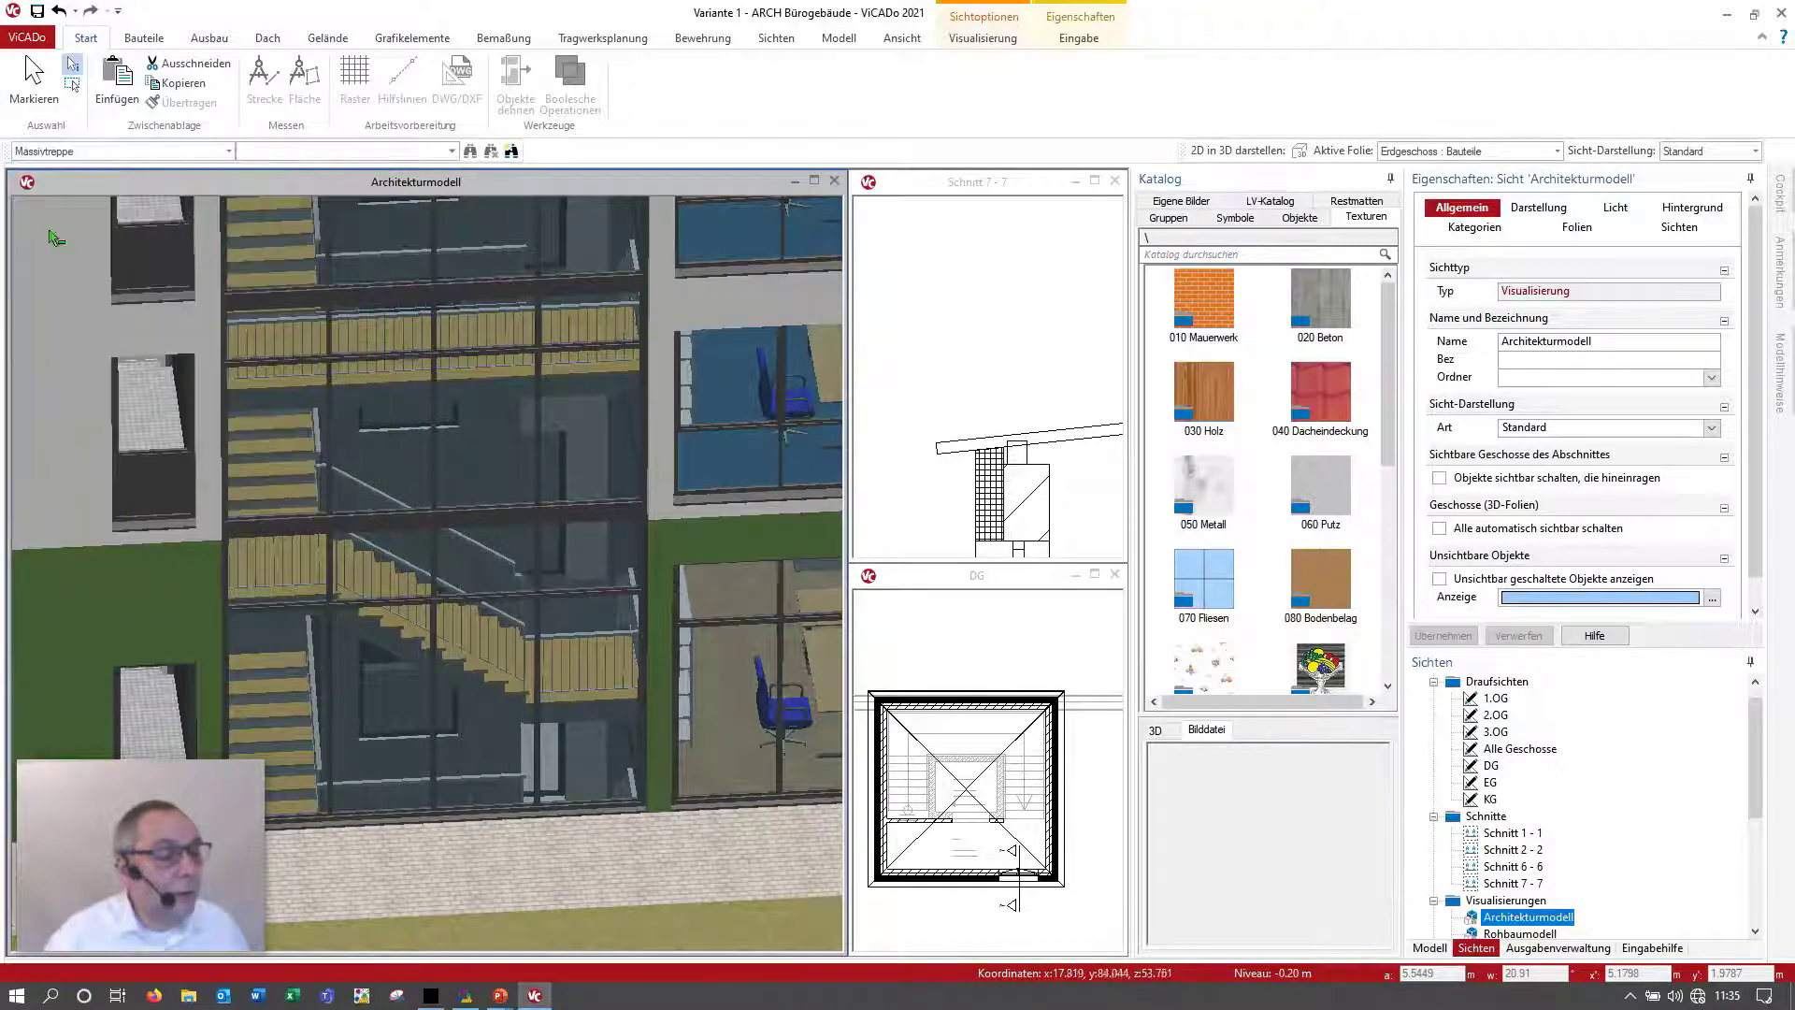
Step: Select all solid stairs and set their landing (Podest) material to Fliese_Treppe
click(73, 85)
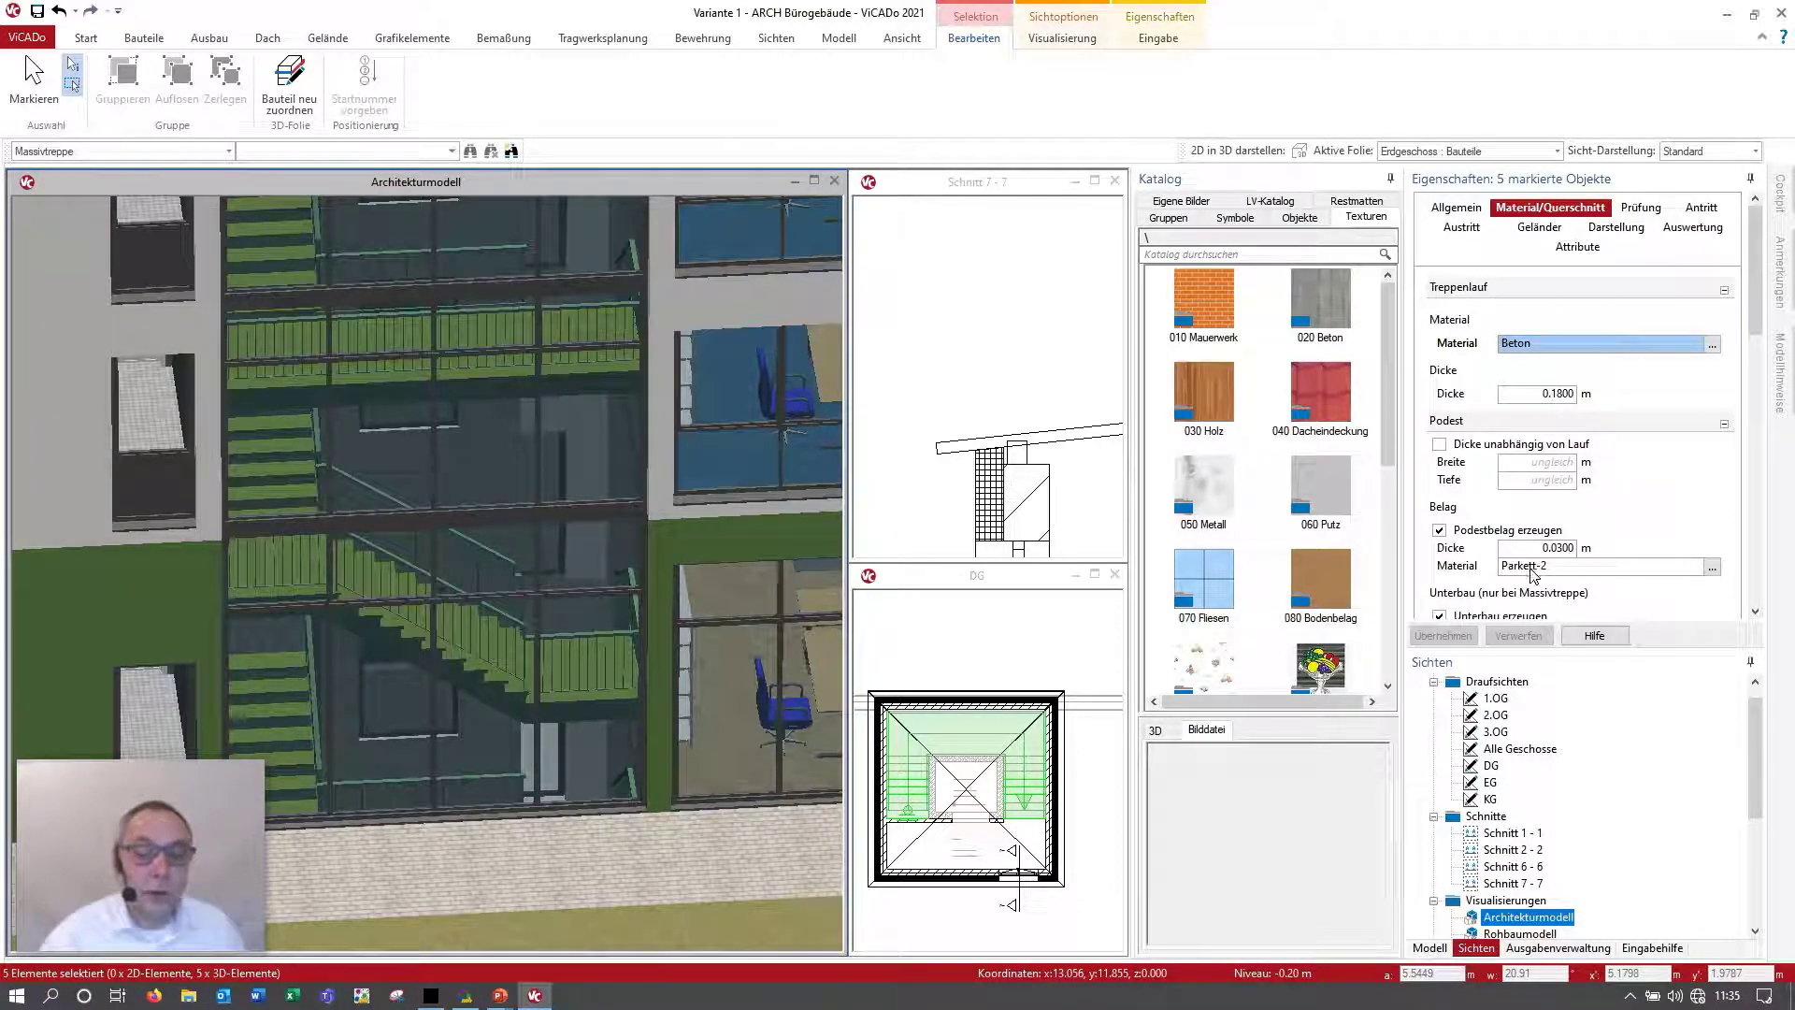
scroll(1504, 552, down, 1)
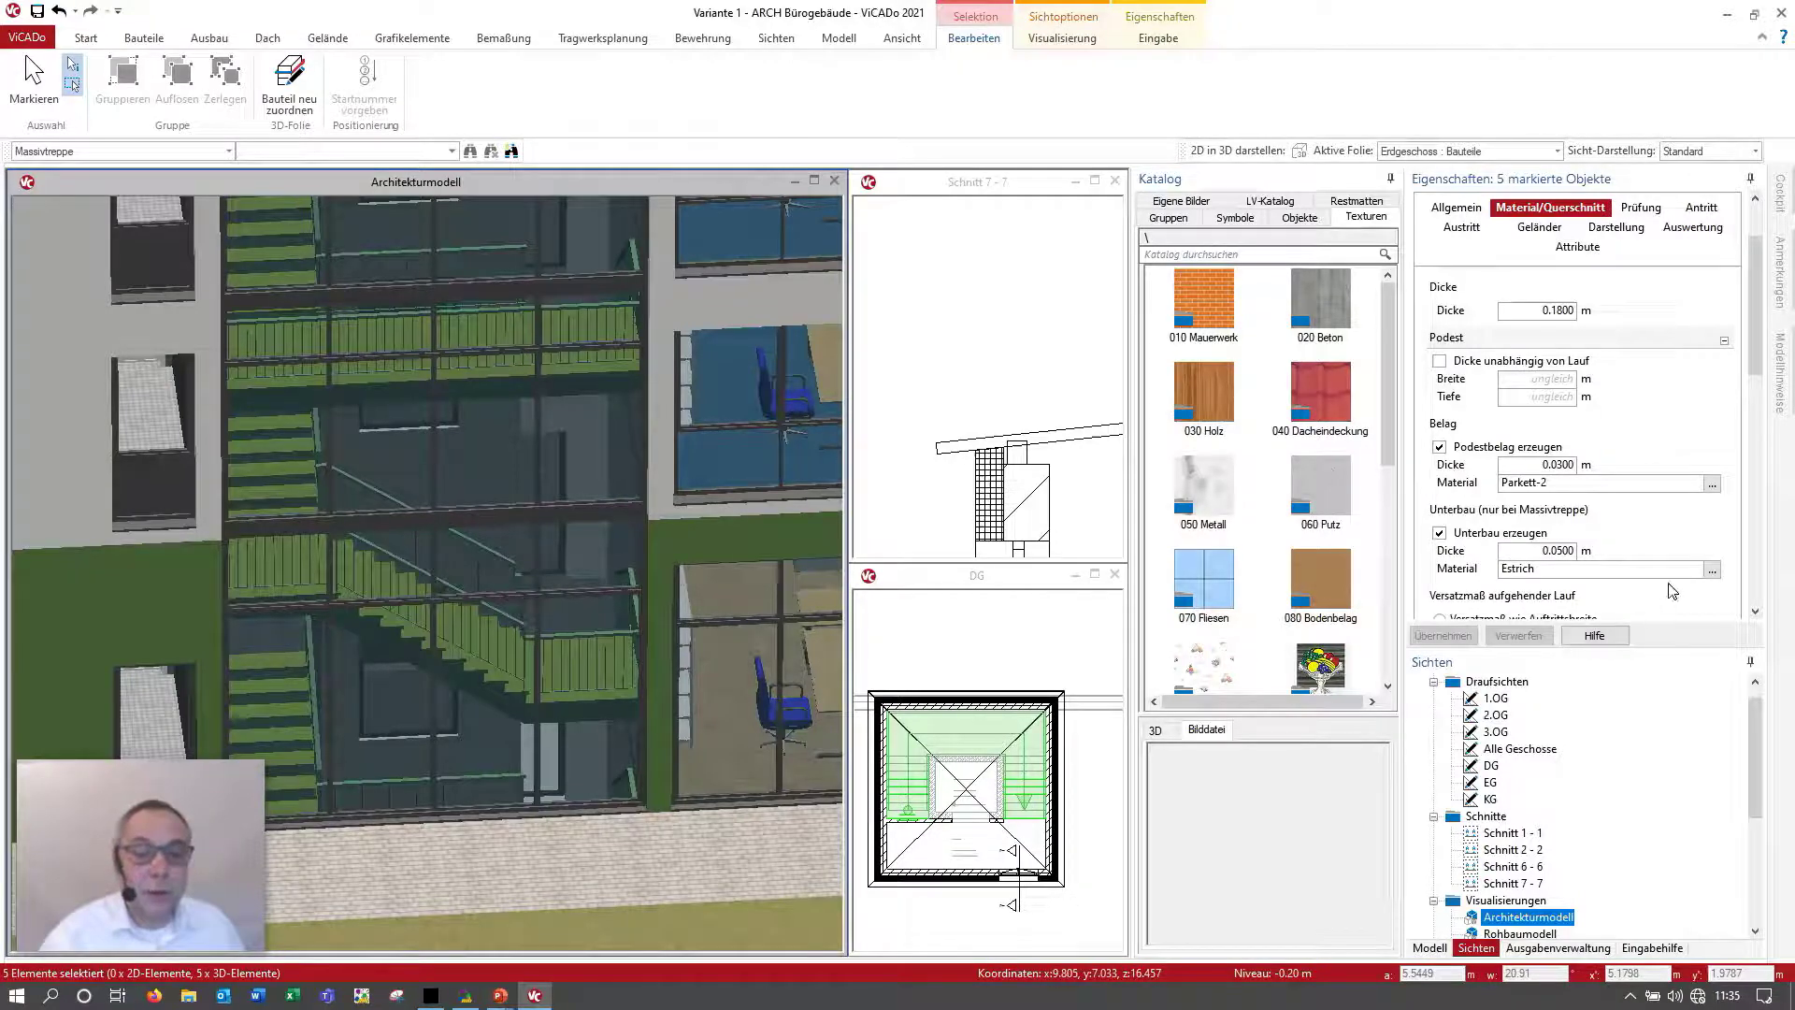
click(1711, 488)
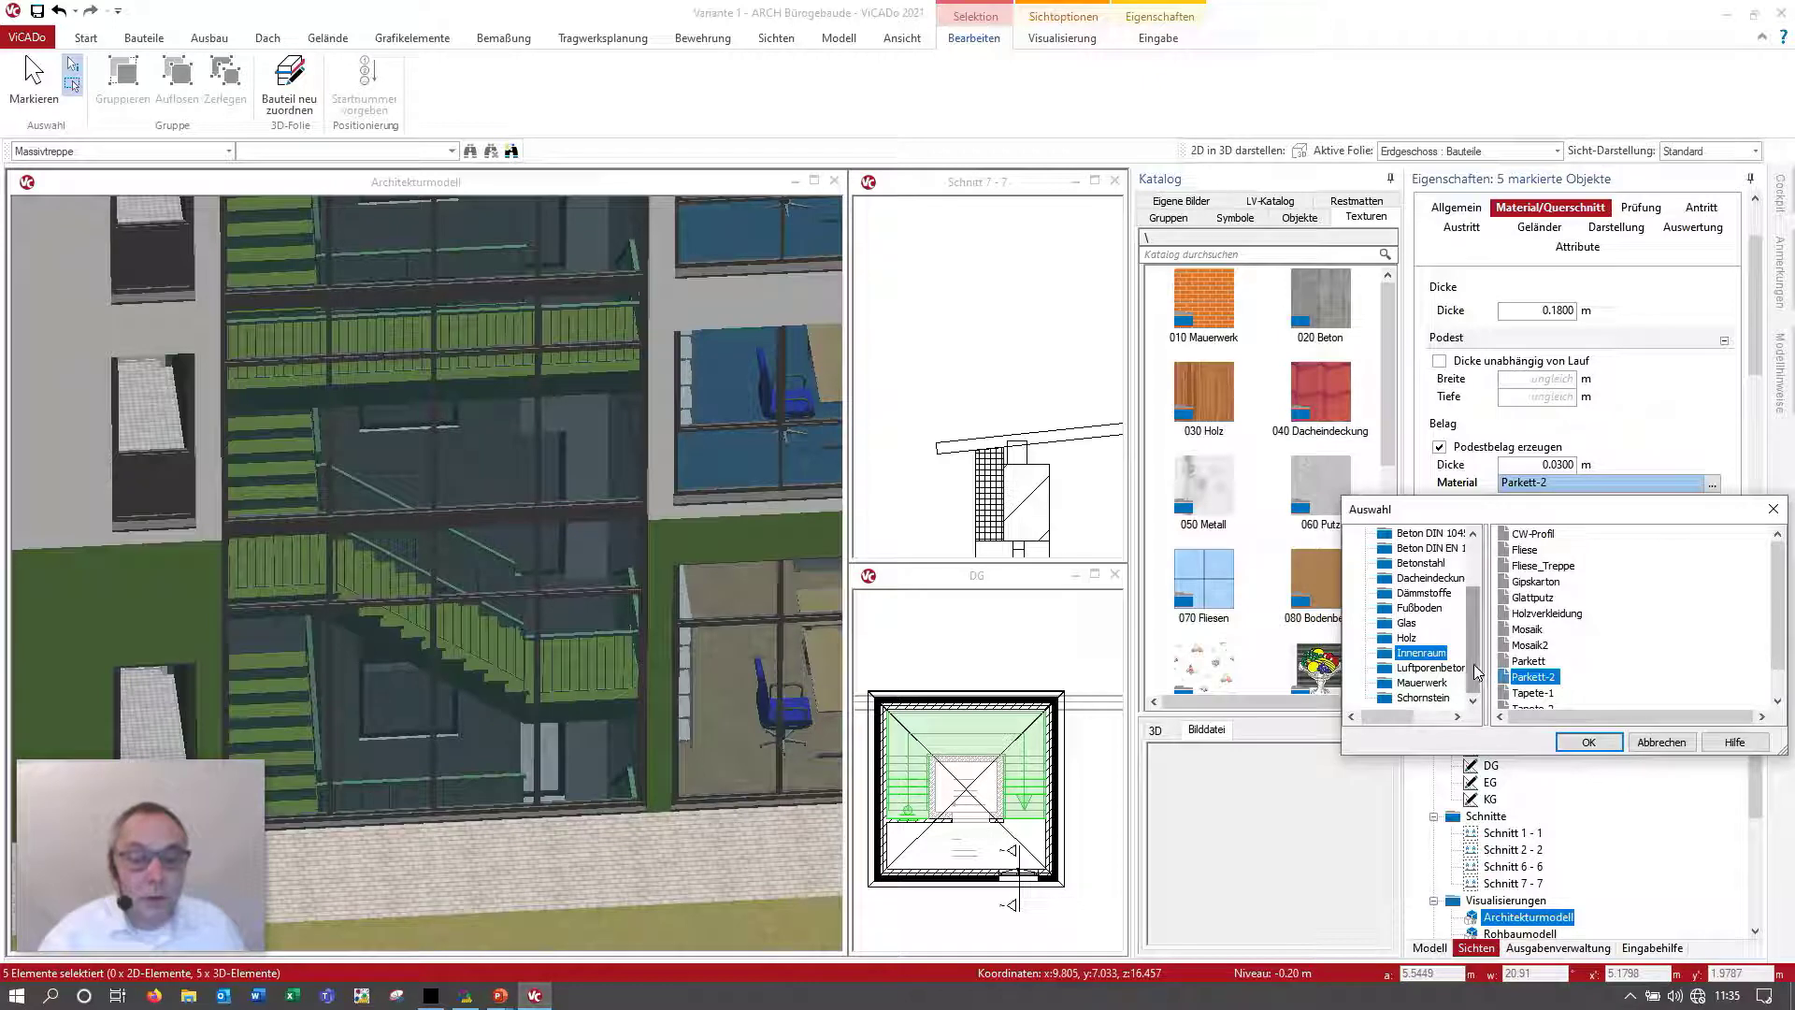
click(1559, 567)
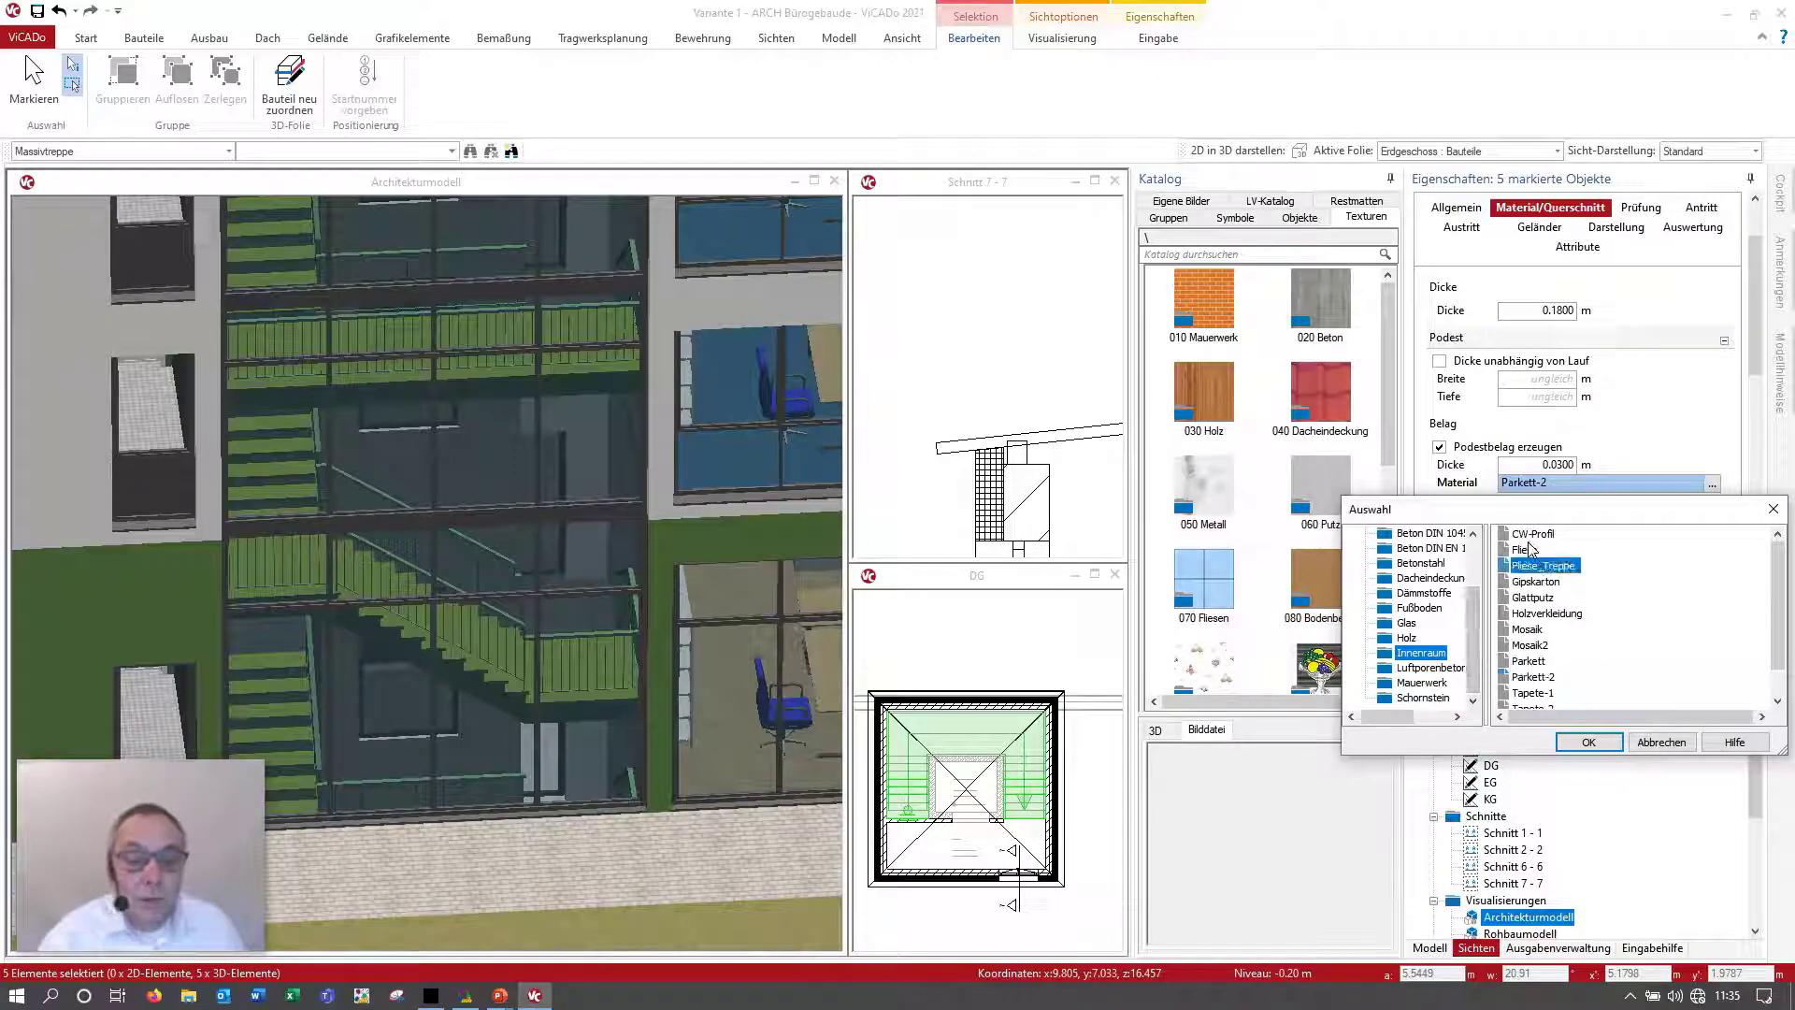
click(1588, 742)
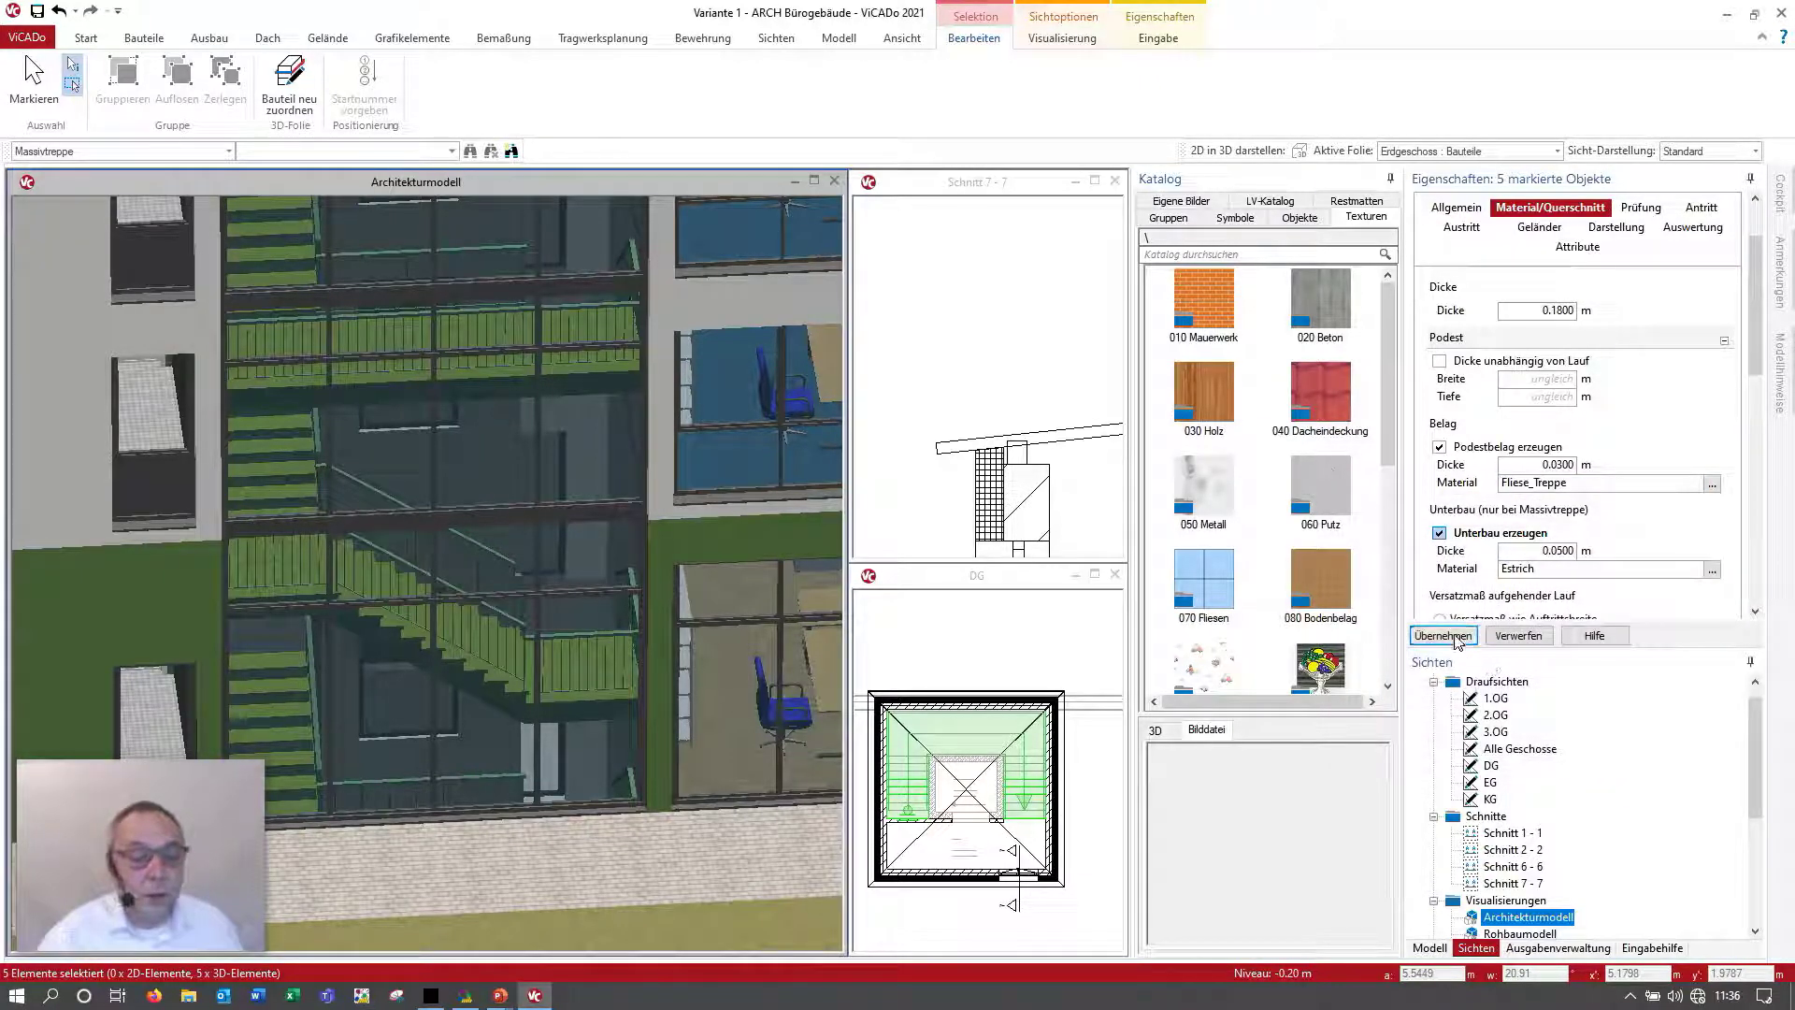
click(1443, 635)
Step: Set the stairs' tread (Trittstufen) material to Fliese_Treppe as well
scroll(1552, 570, down, 2)
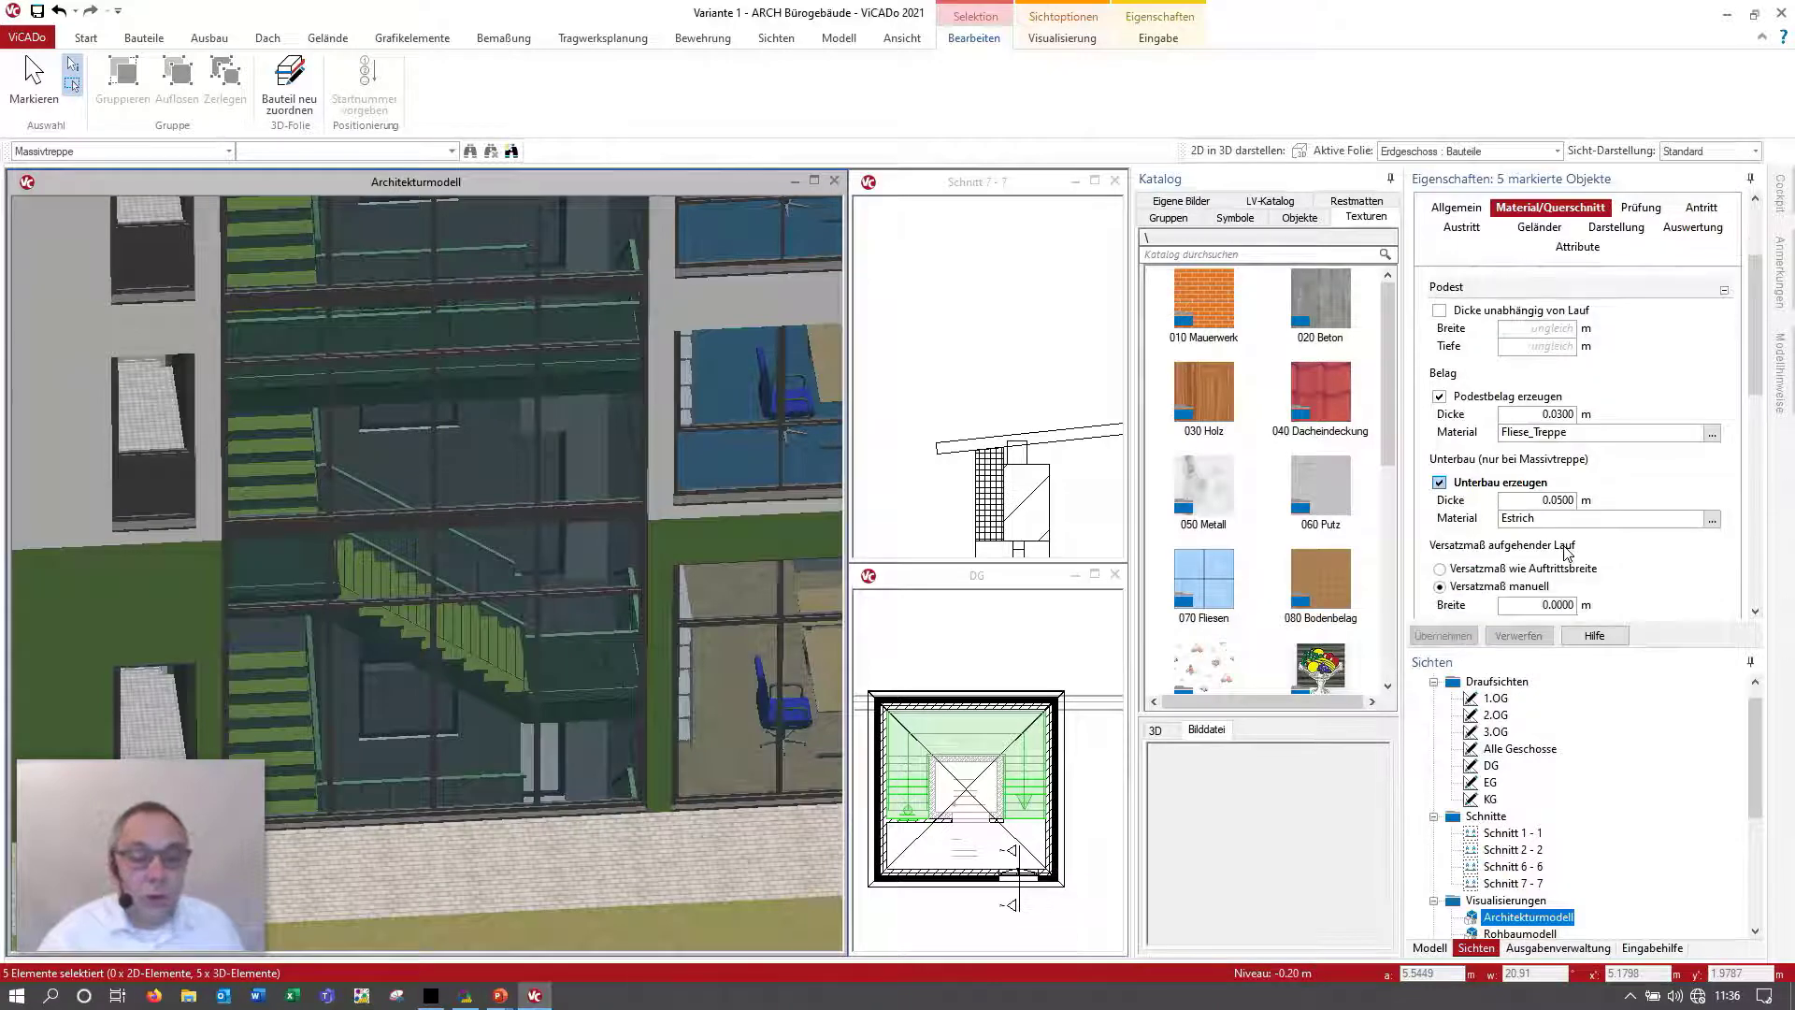
scroll(1555, 573, down, 2)
scroll(1538, 589, down, 1)
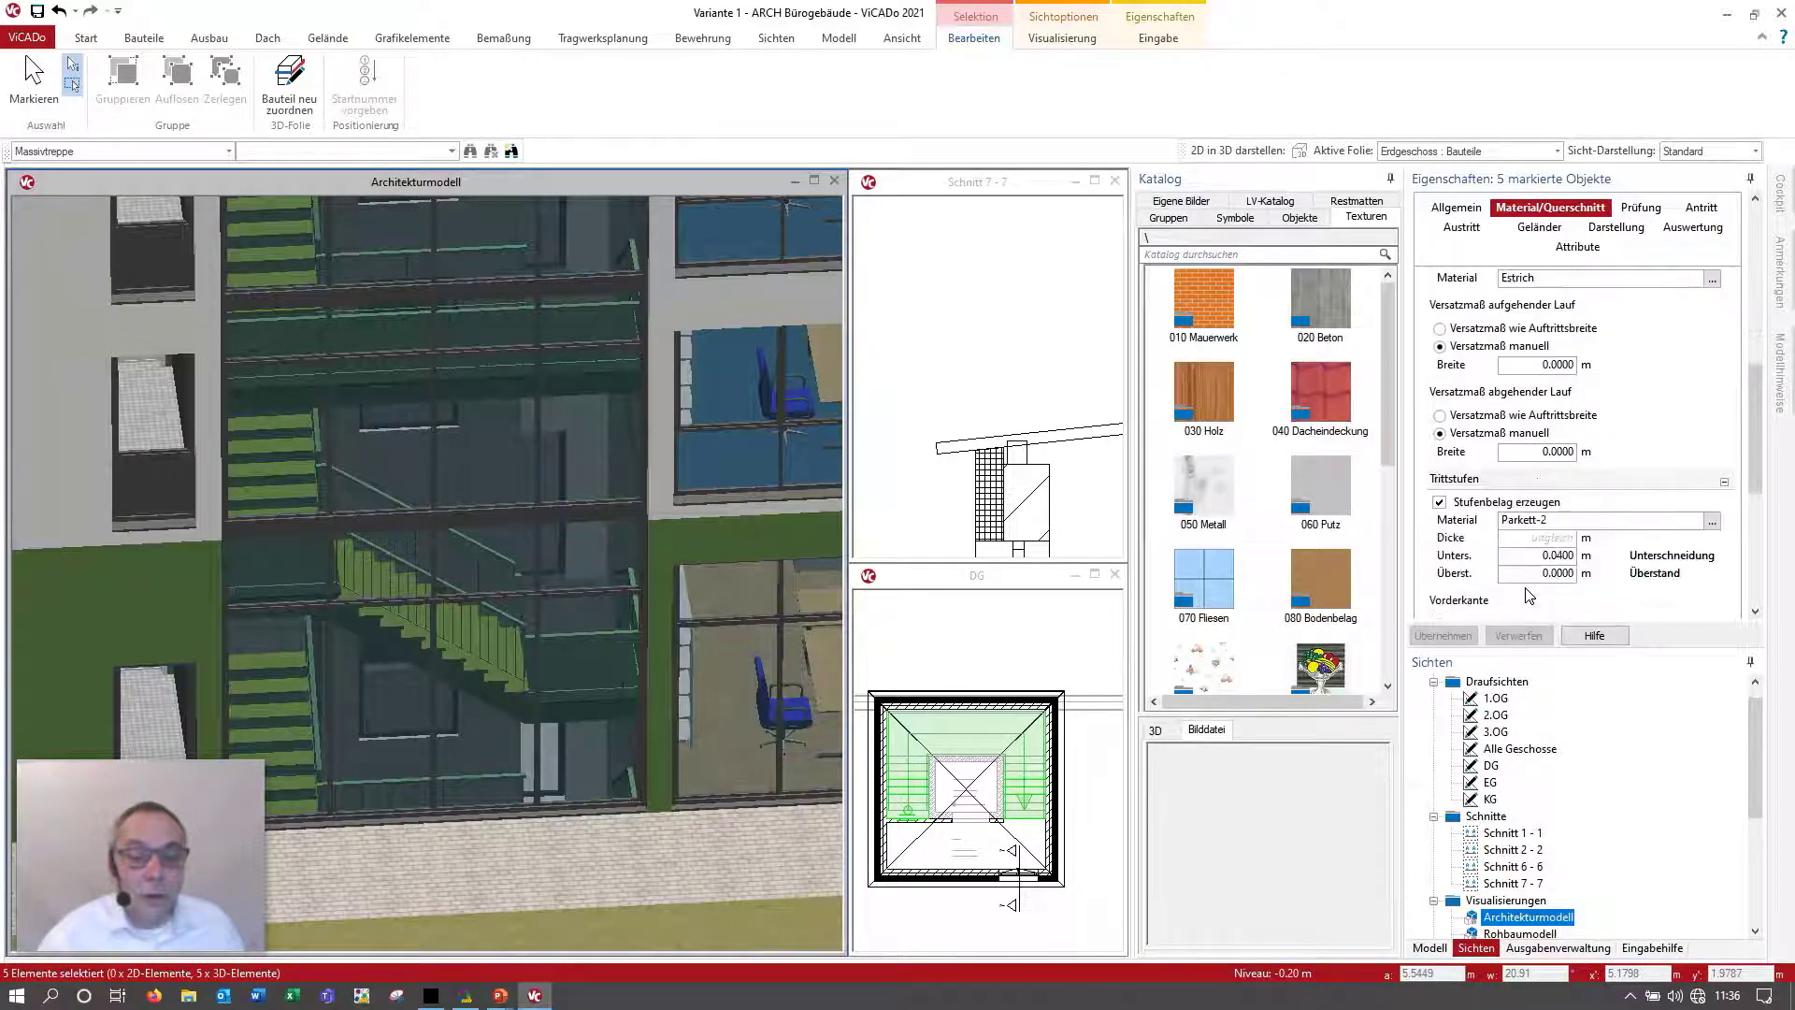
click(1712, 520)
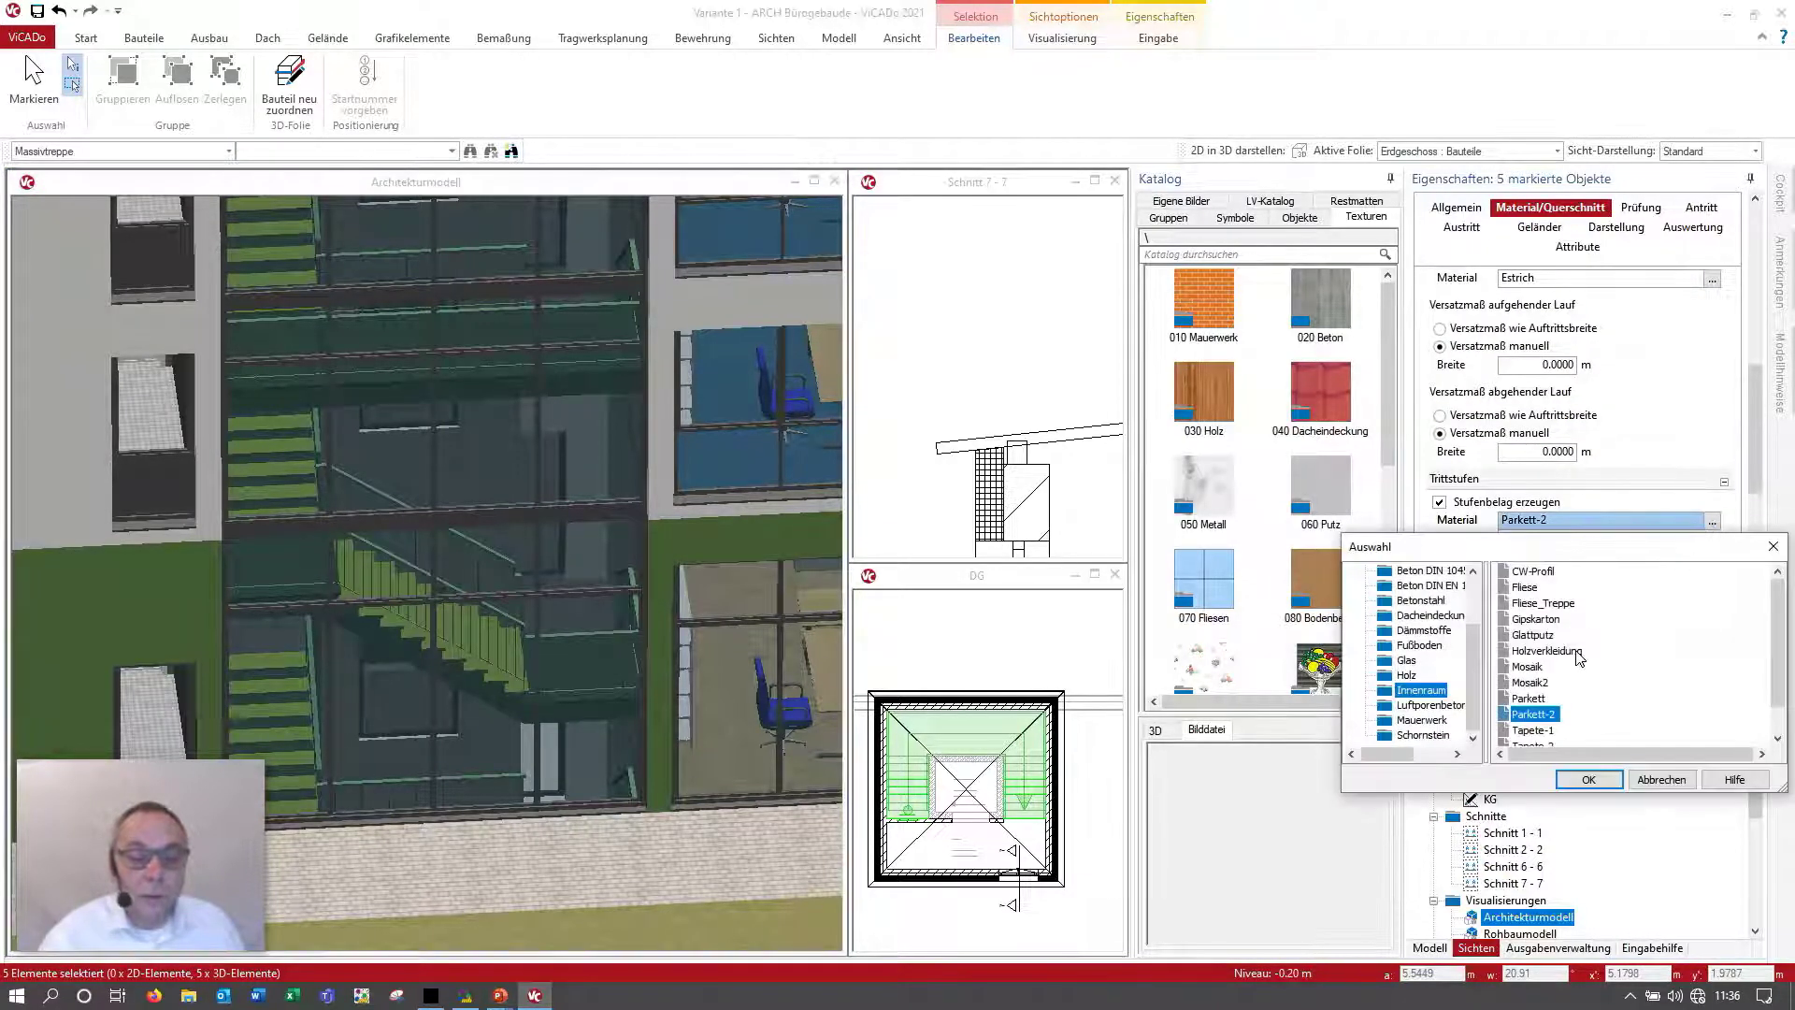
double_click(1542, 603)
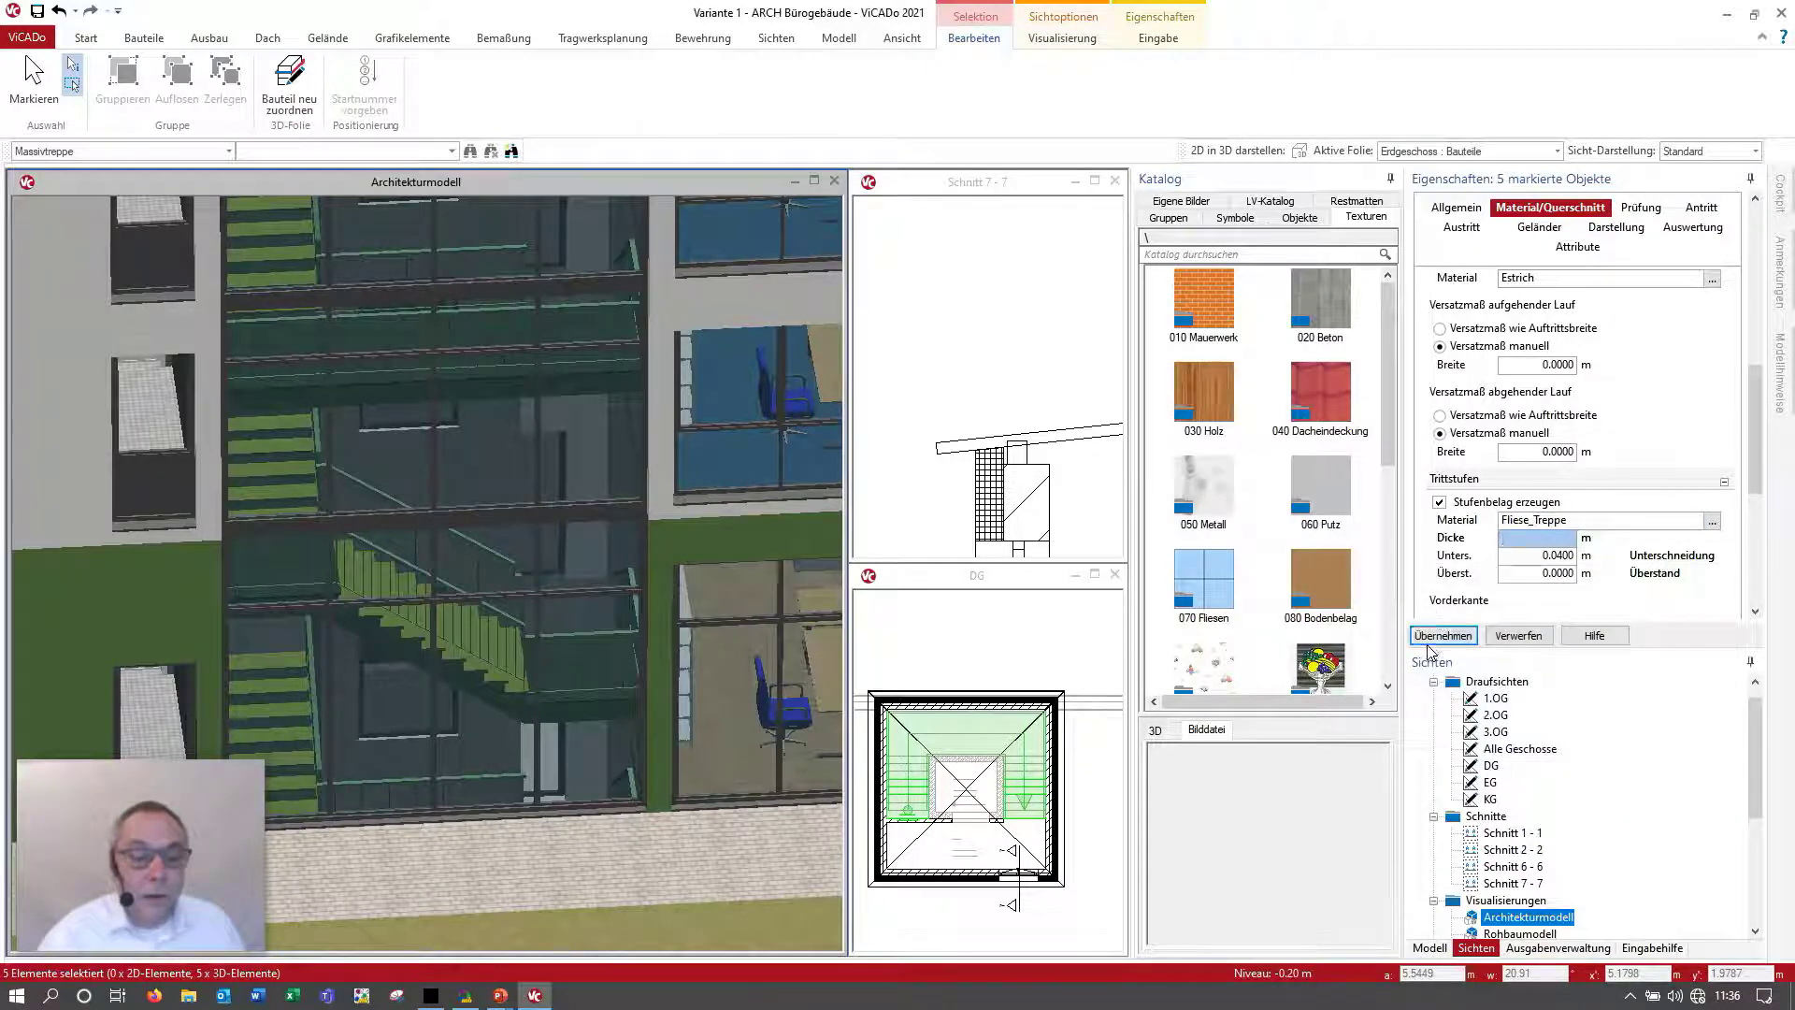
click(1432, 639)
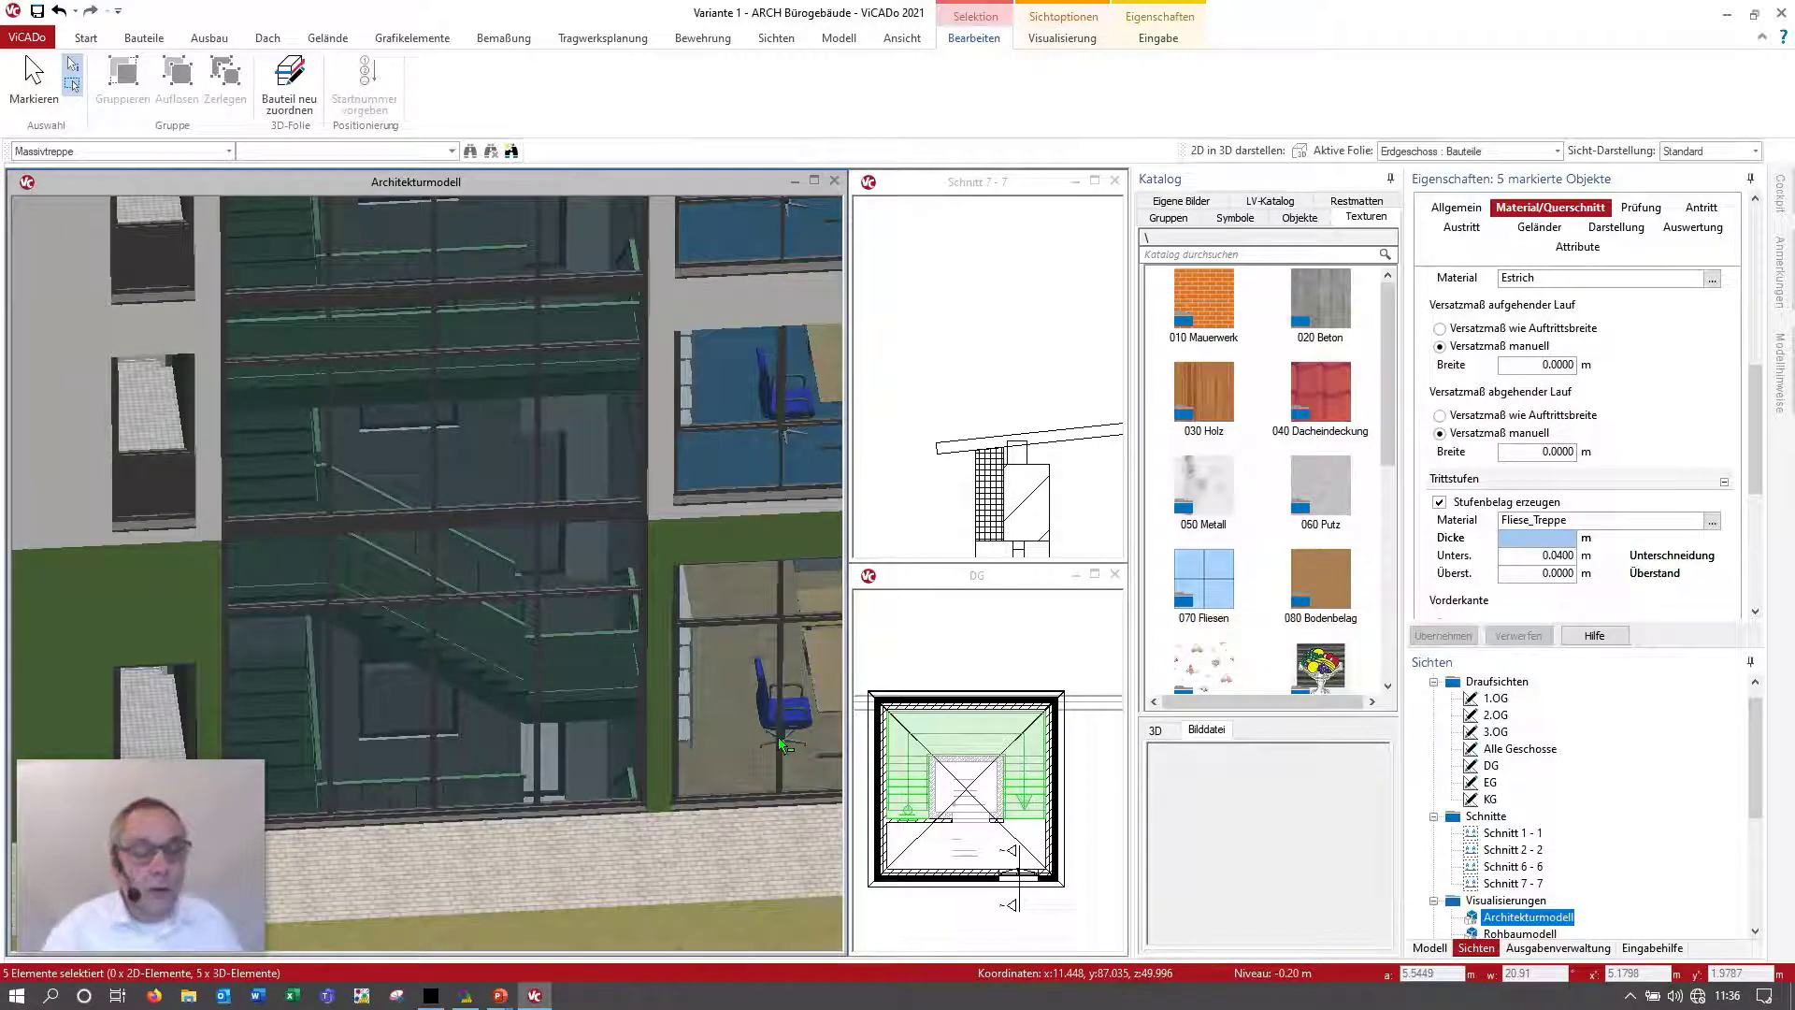
Step: Clear the selection, then close the Variante 1 model, saving the changes
scroll(776, 665, down, 2)
scroll(776, 666, down, 2)
scroll(762, 668, down, 2)
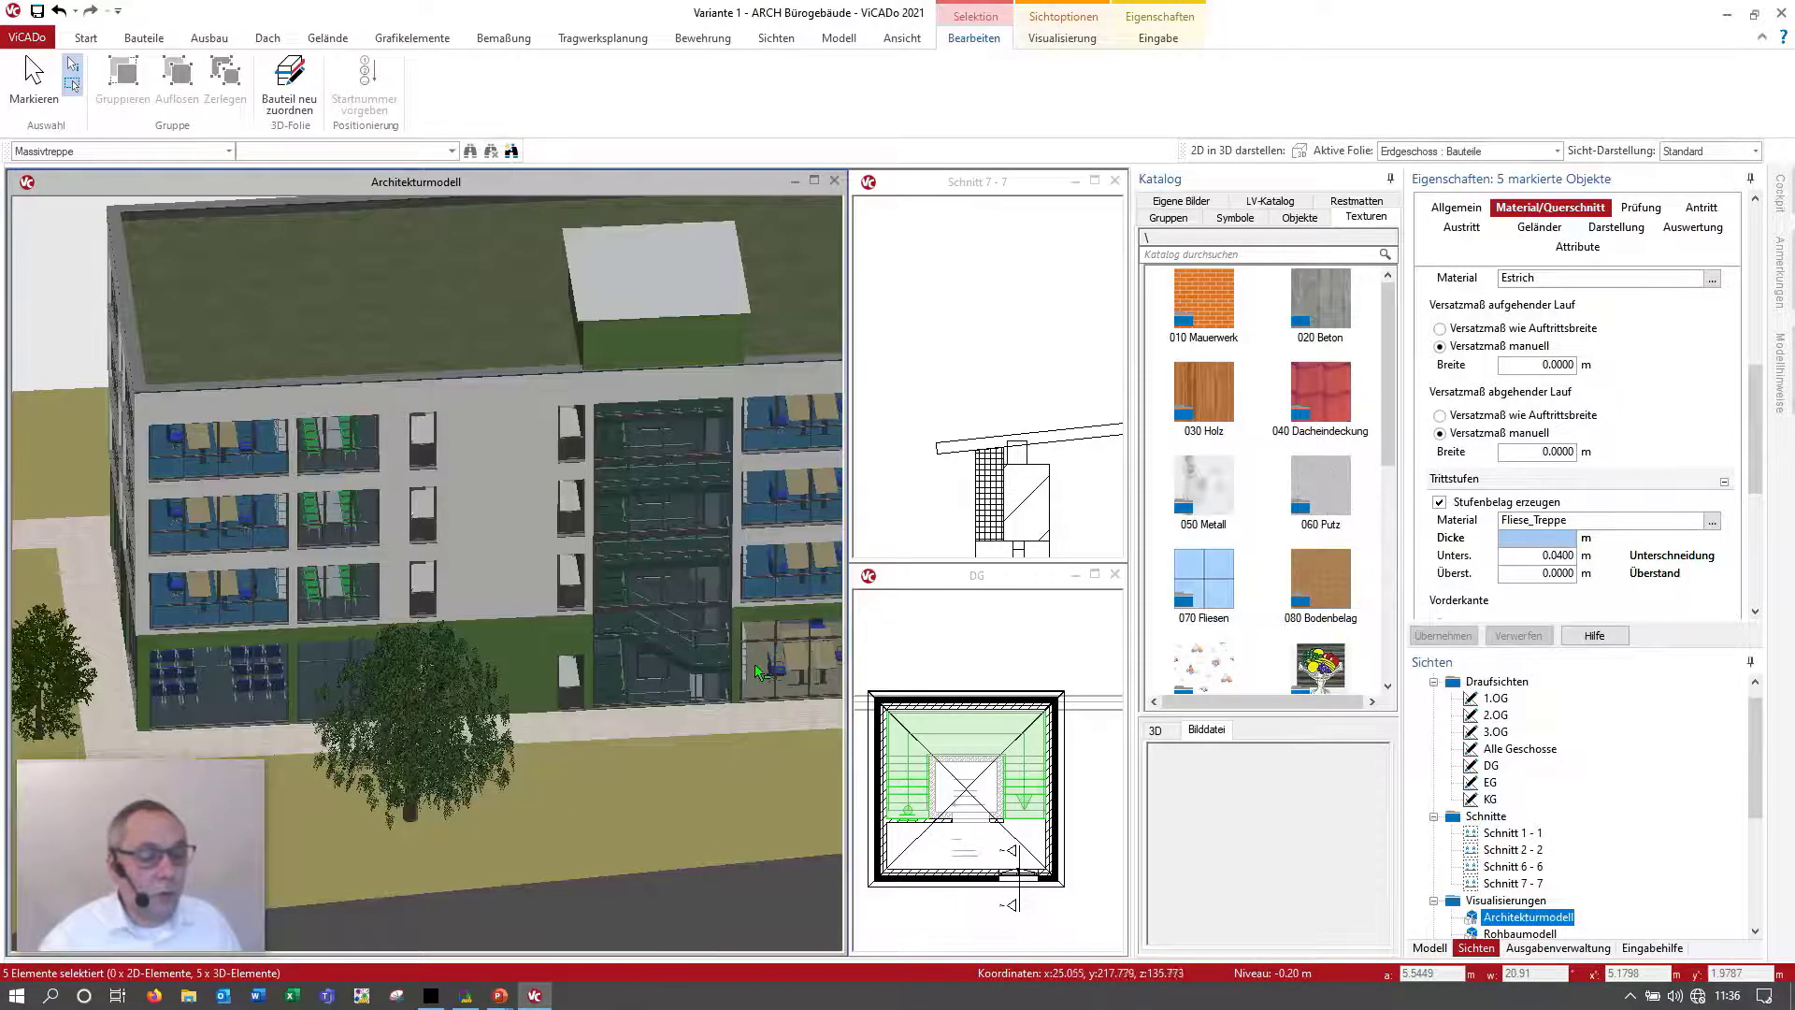
key(Escape)
click(814, 180)
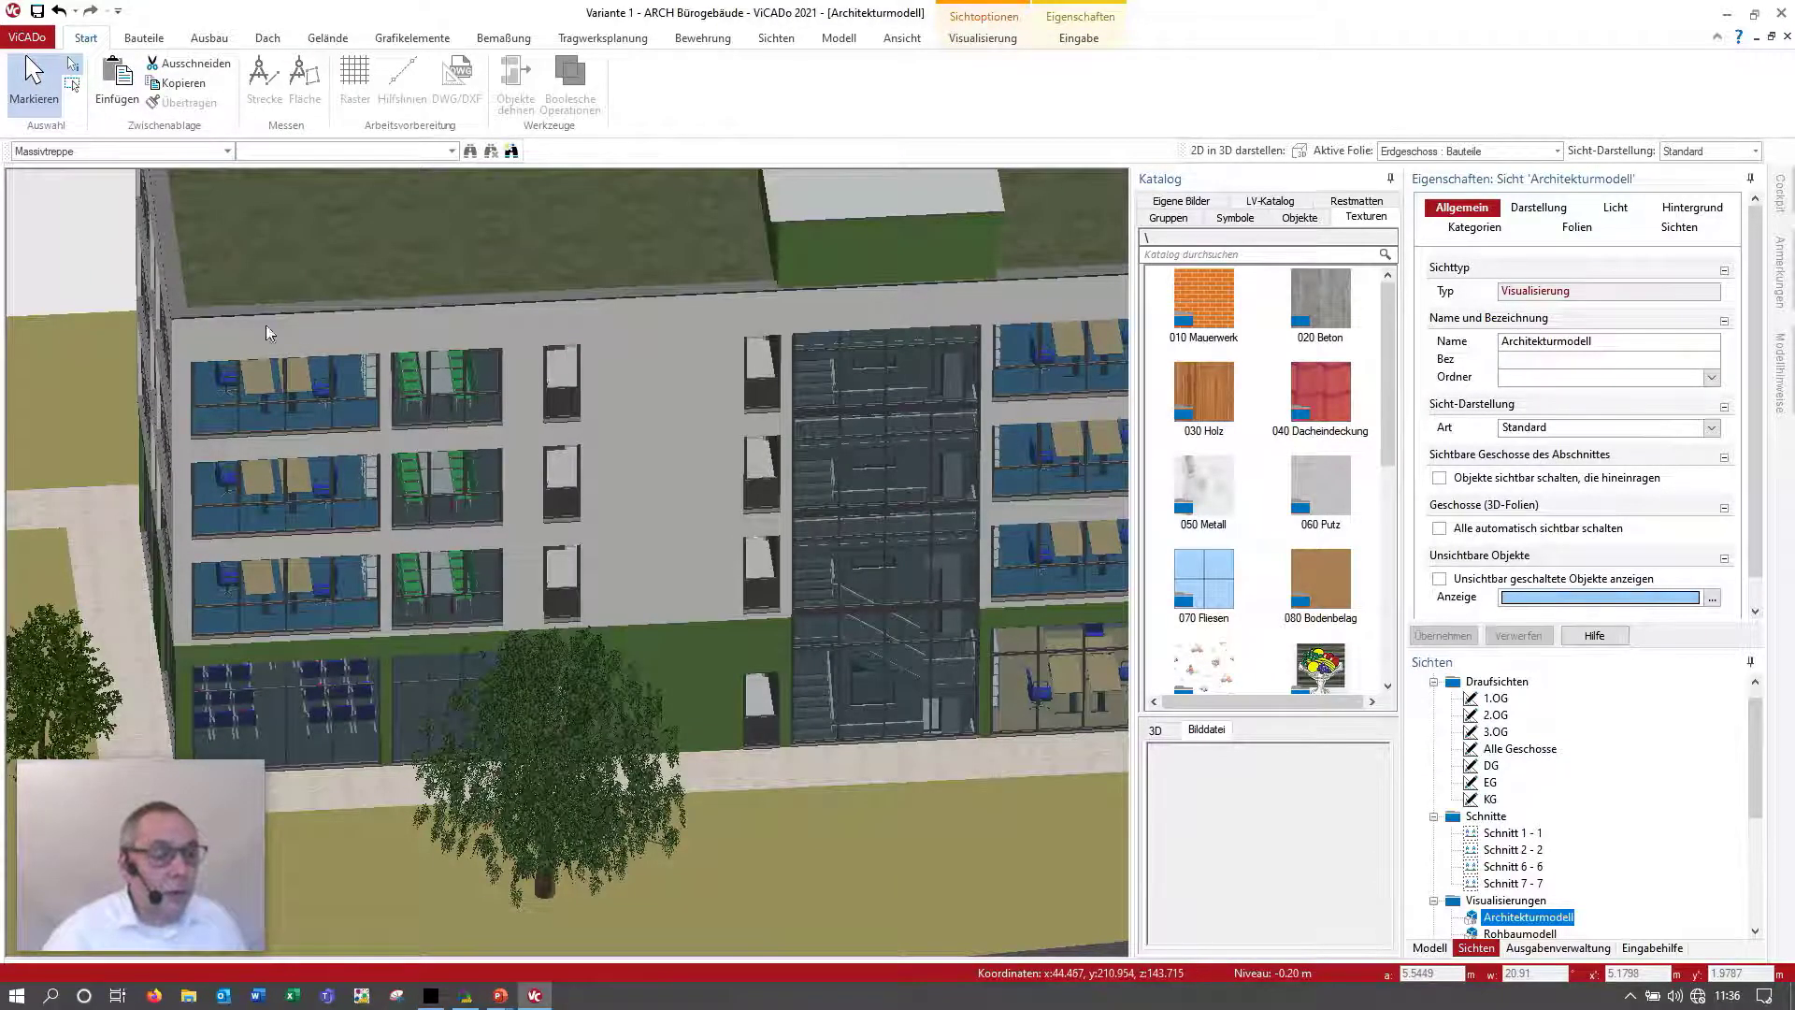
middle_drag(267, 332, 835, 584)
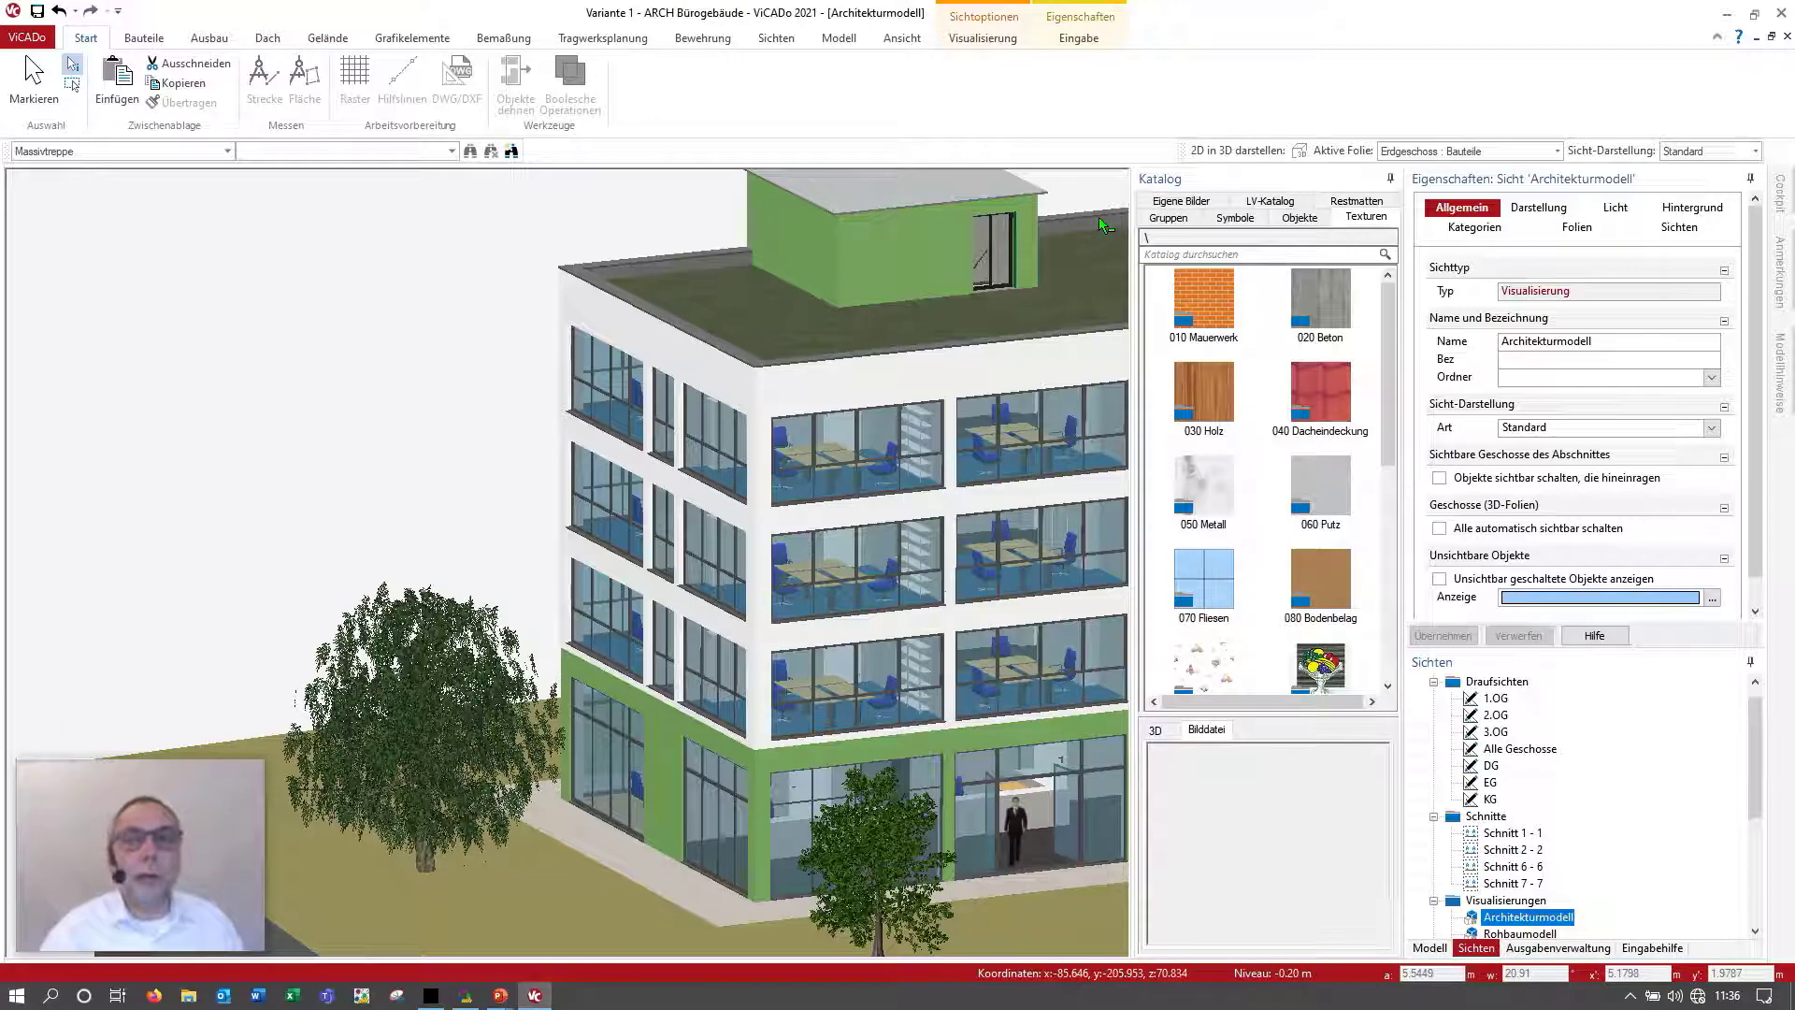
click(1780, 14)
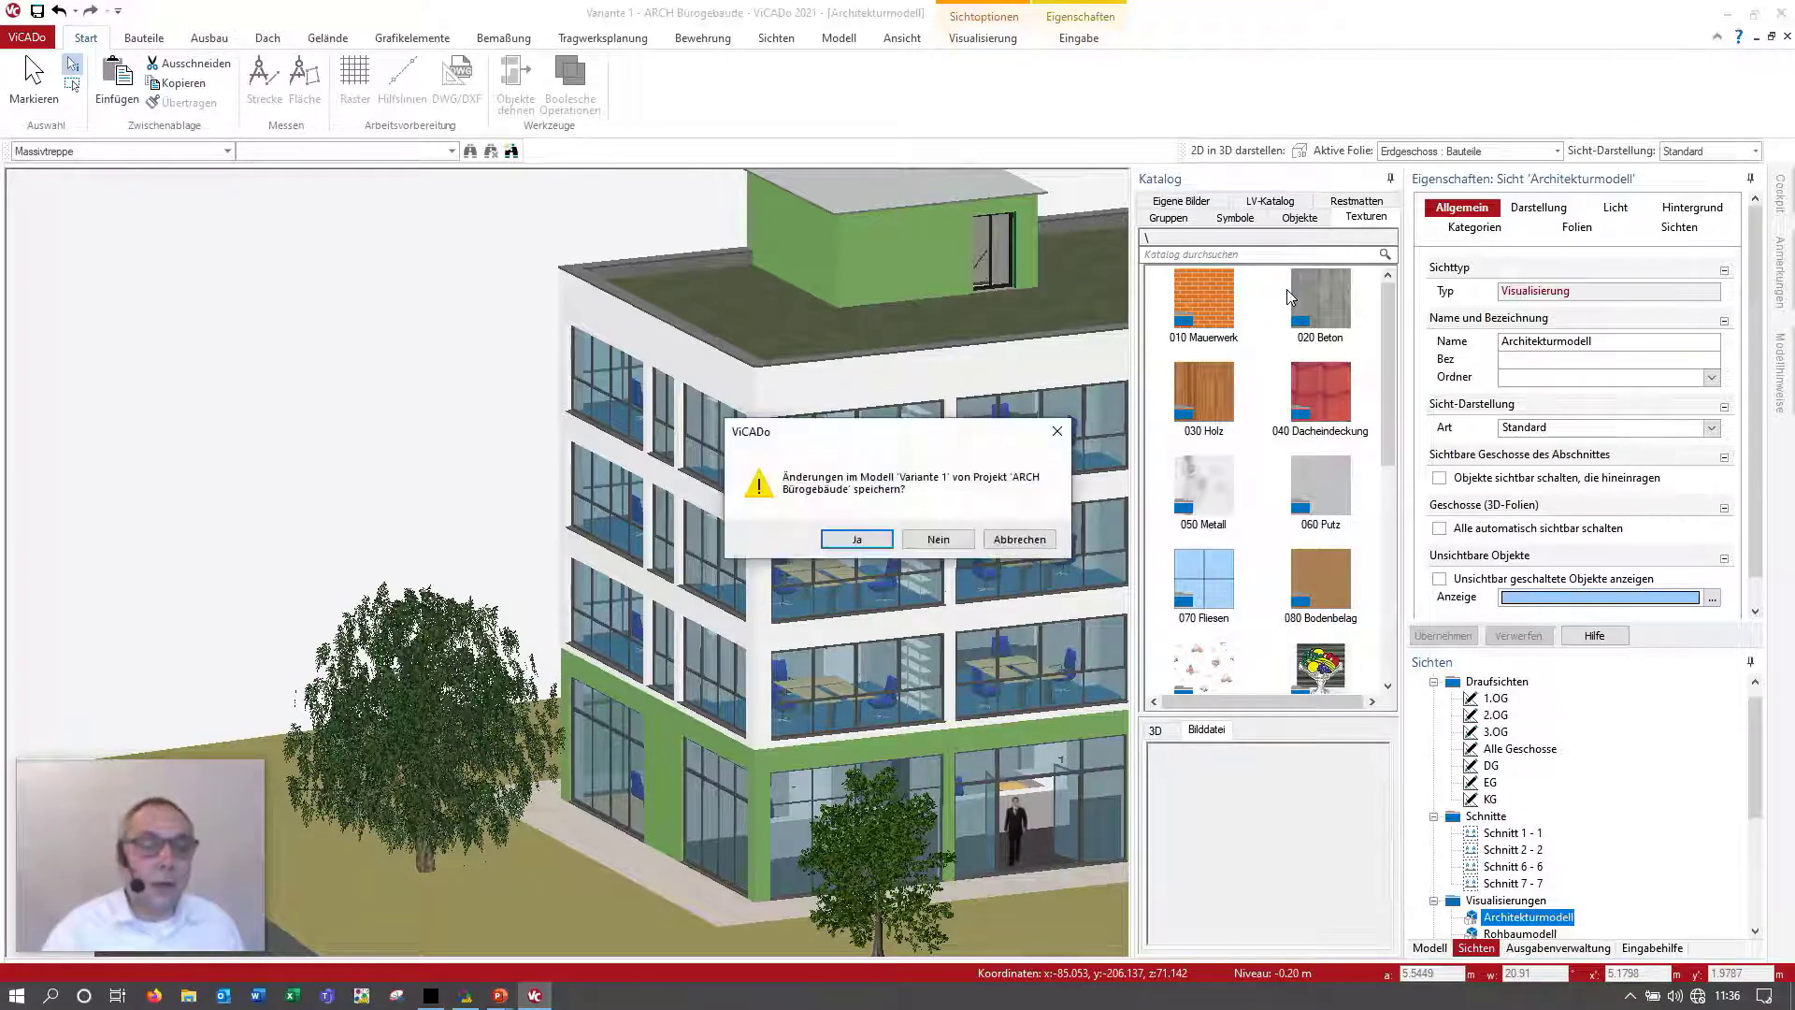
click(846, 538)
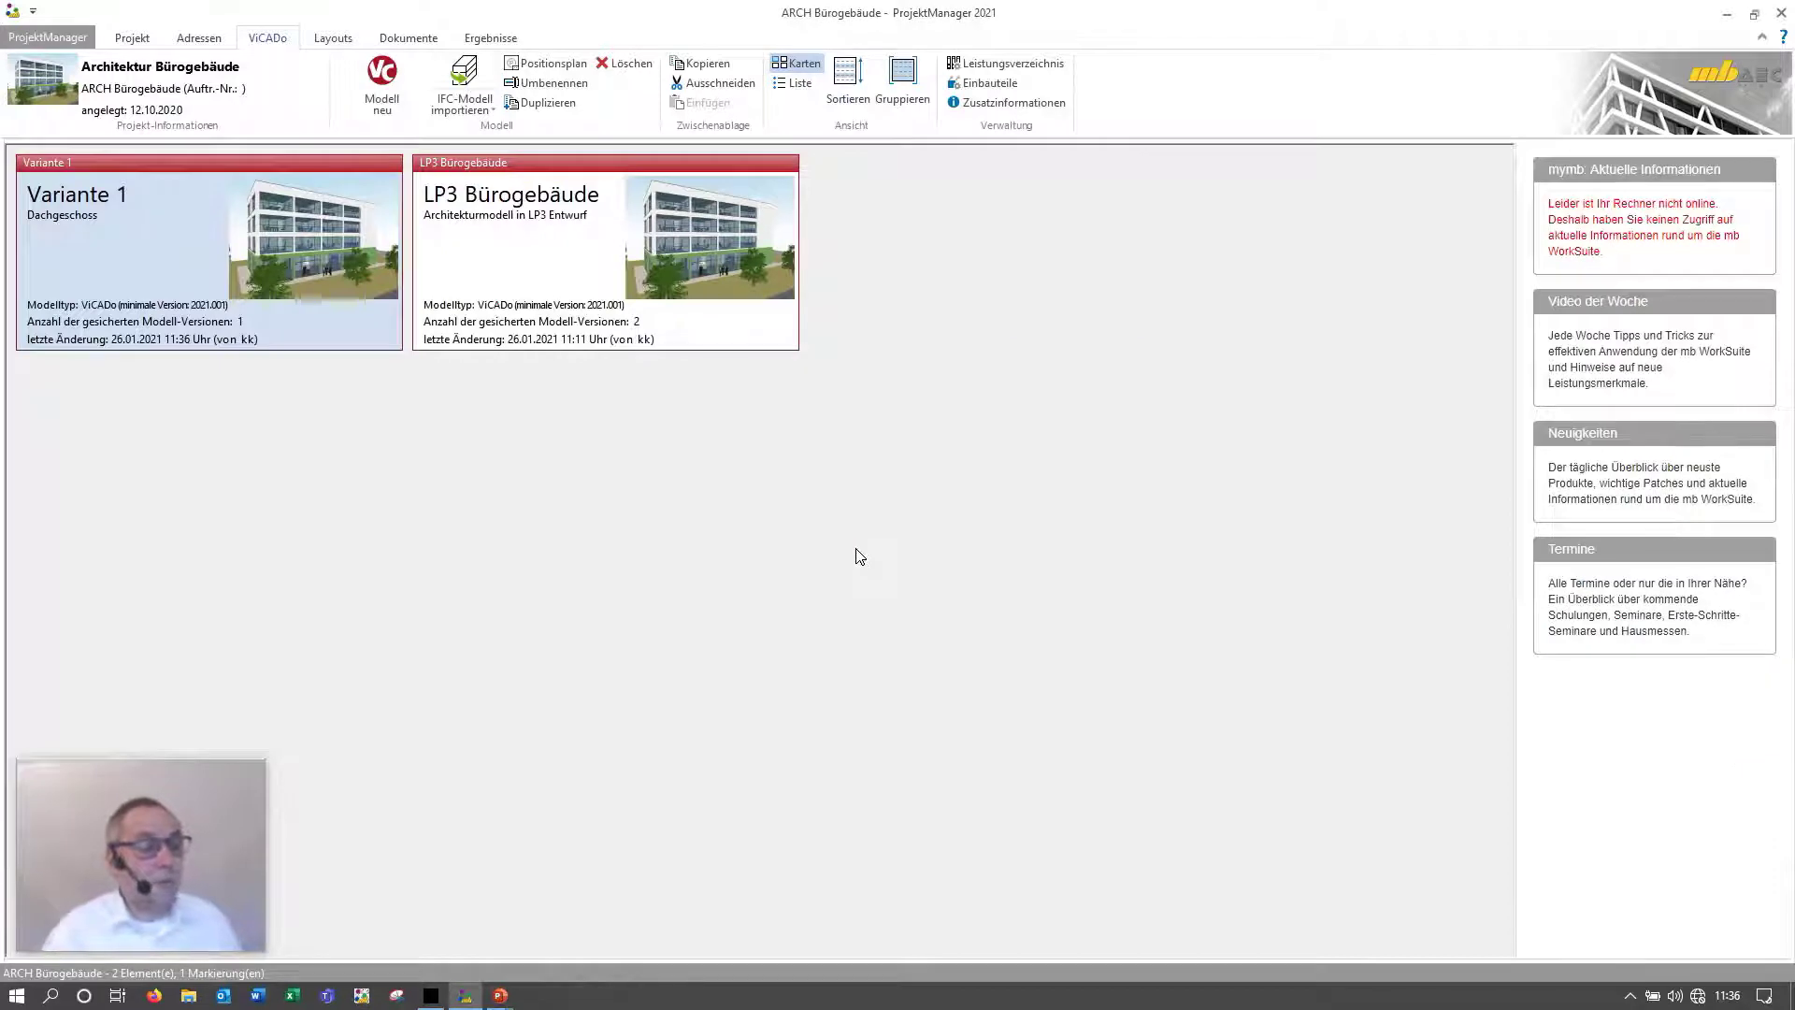
Step: Launch the LP3 Bürogebäude model card in ViCADo
click(629, 344)
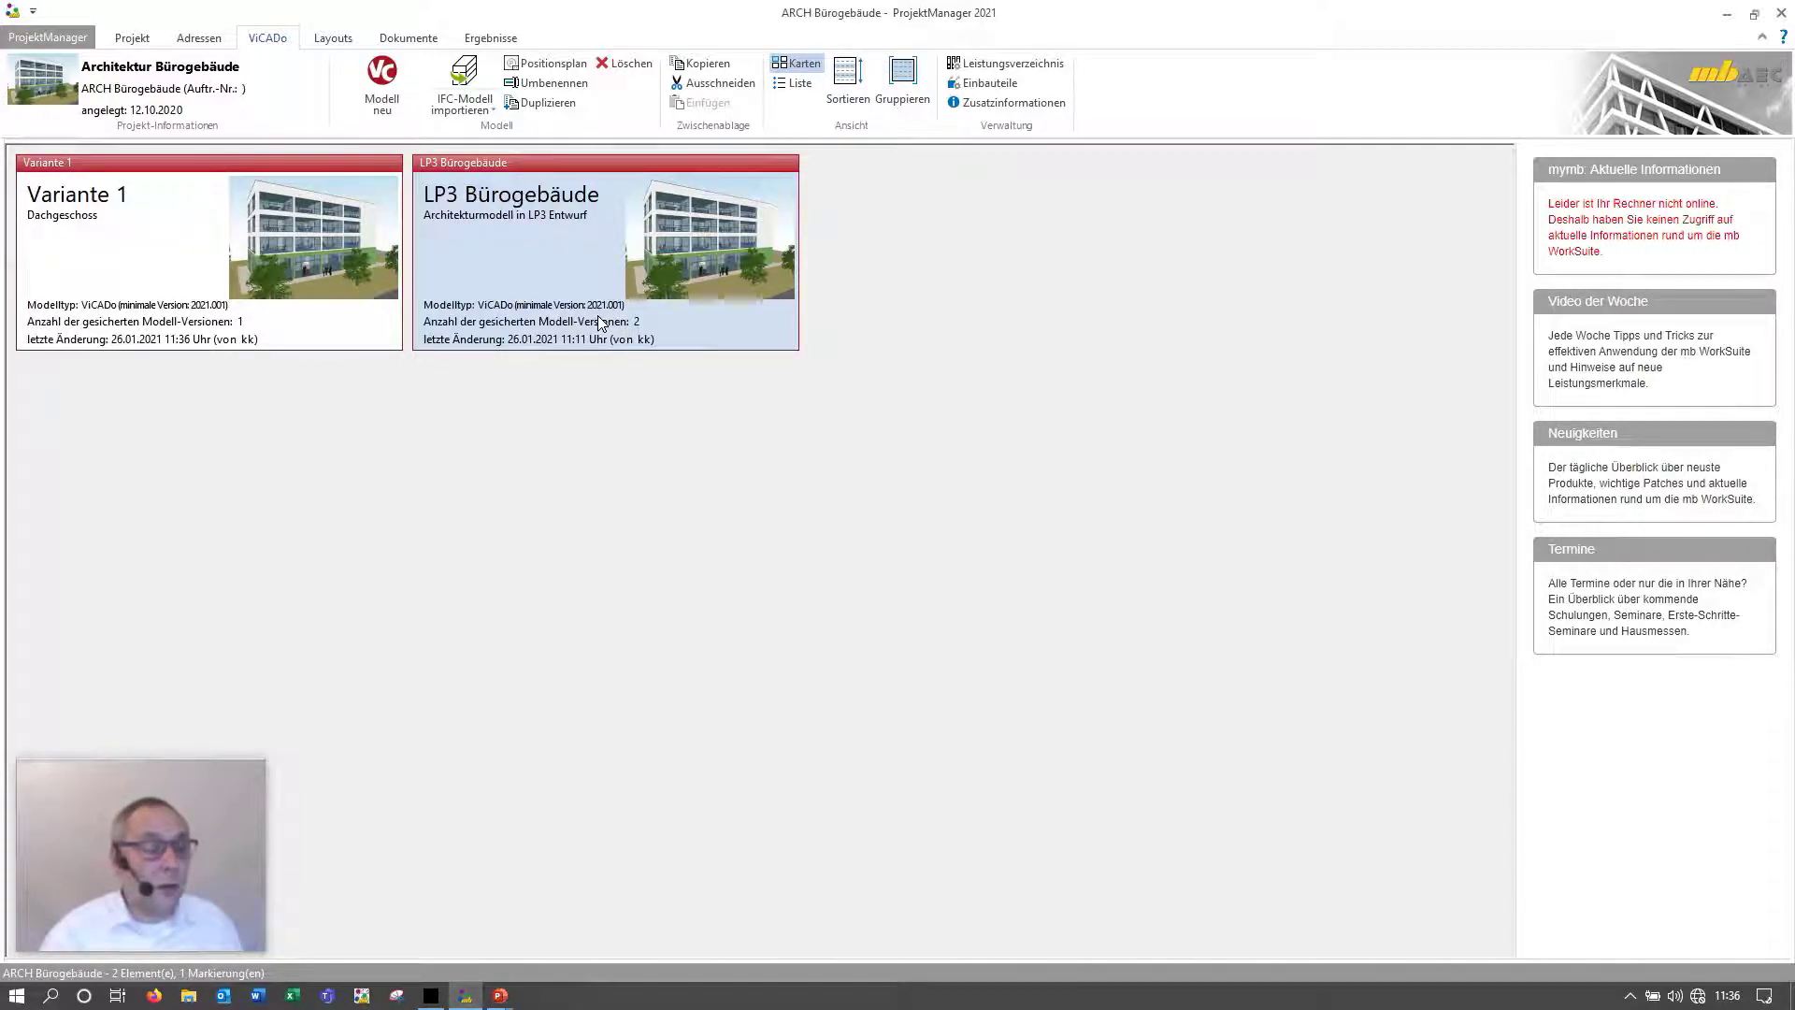
double_click(601, 322)
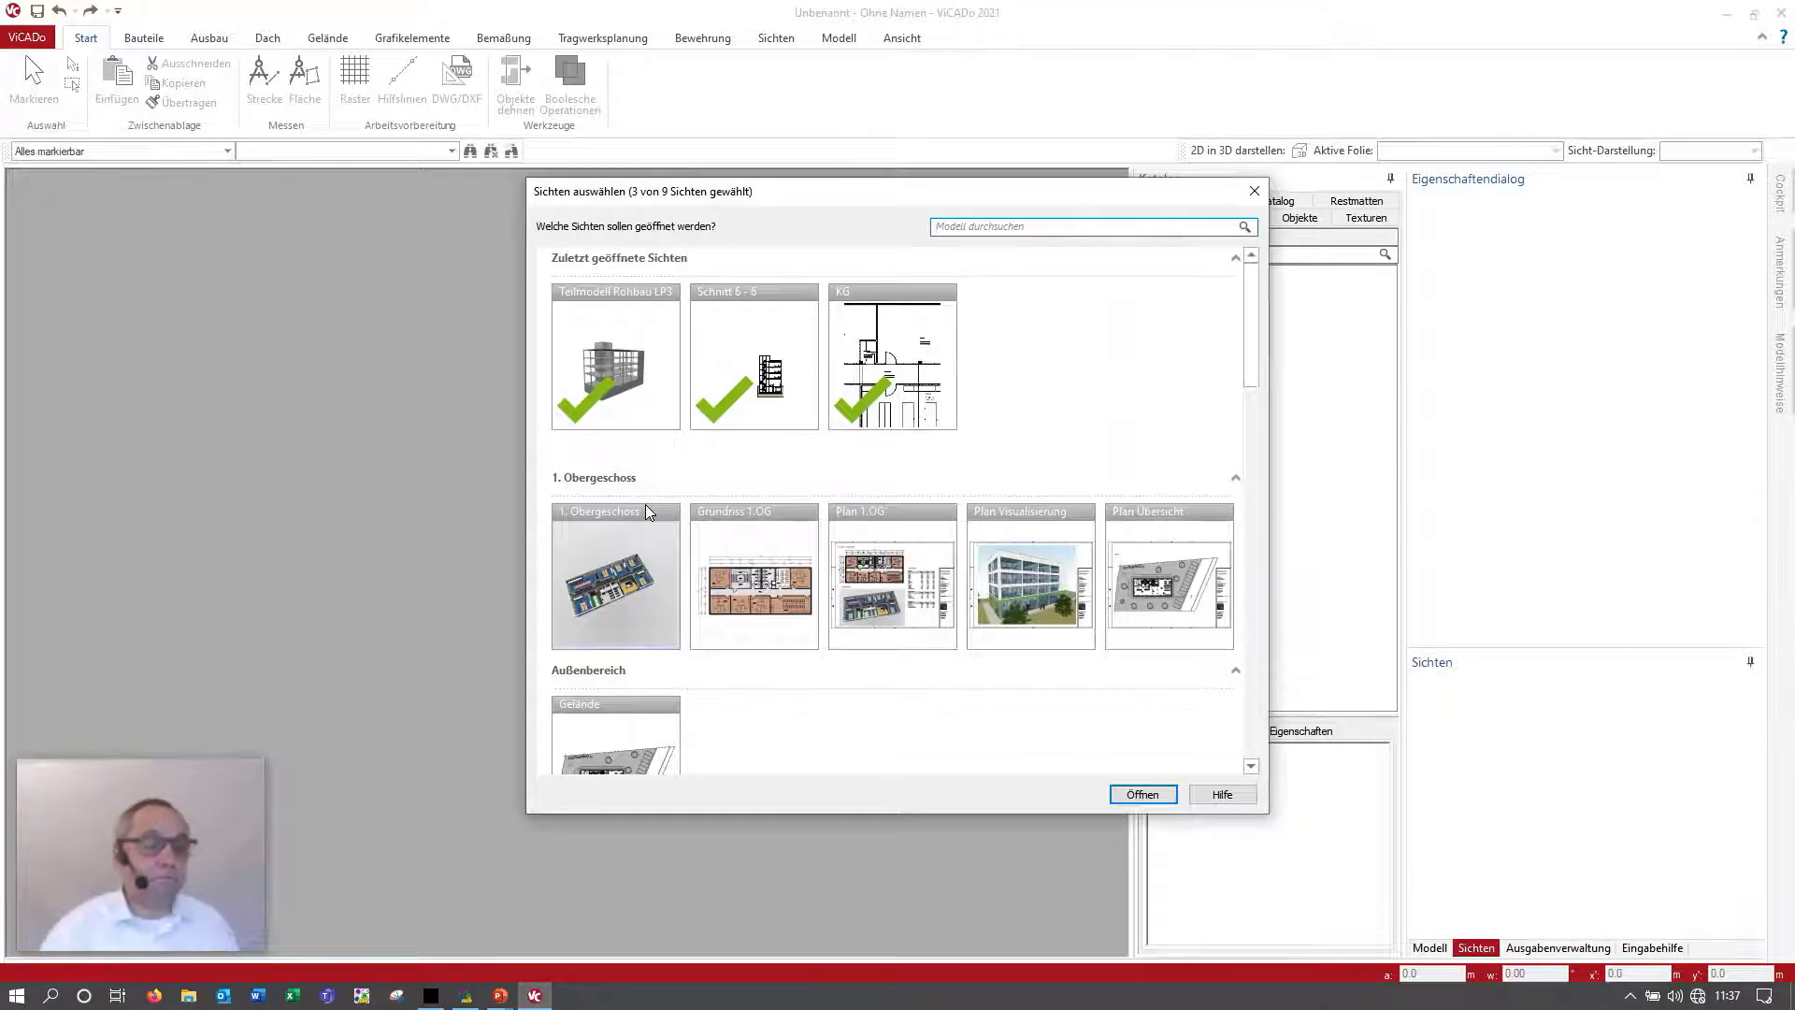
Step: Open only the Architekturmodell view, found by searching 'arch'
click(614, 372)
click(785, 424)
click(888, 412)
scroll(982, 472, down, 2)
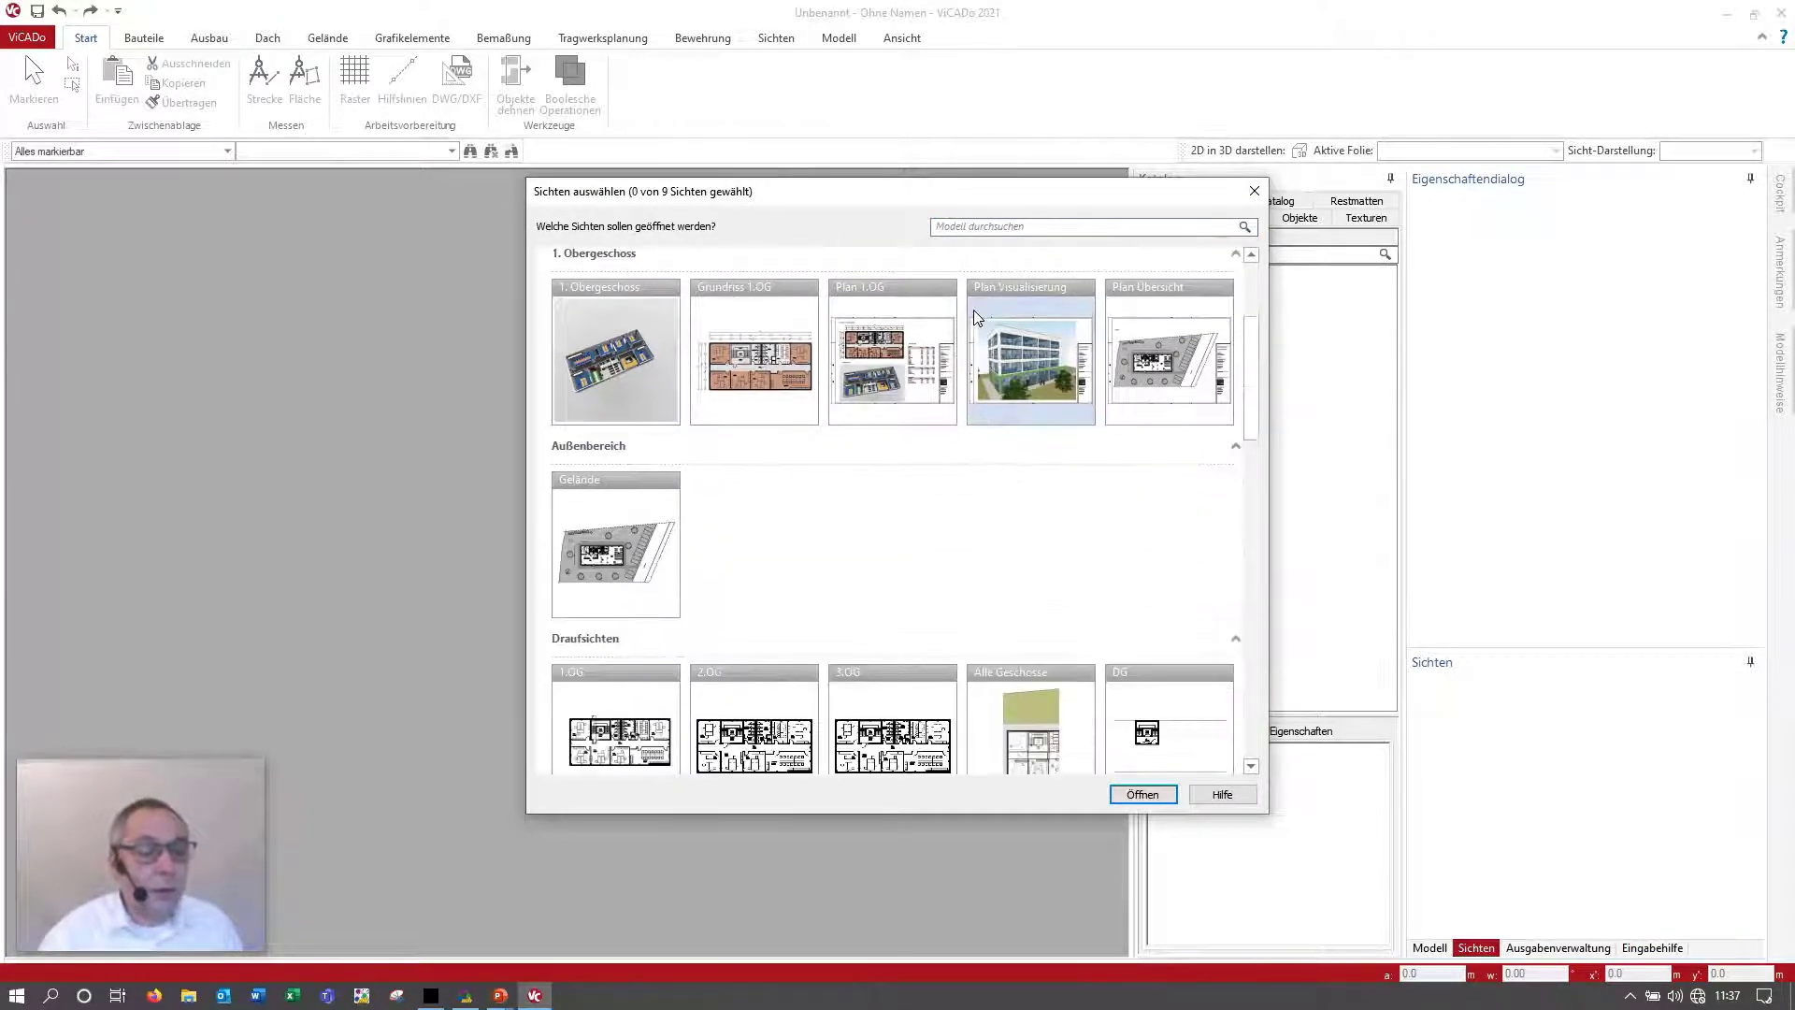
click(975, 227)
text(ar)
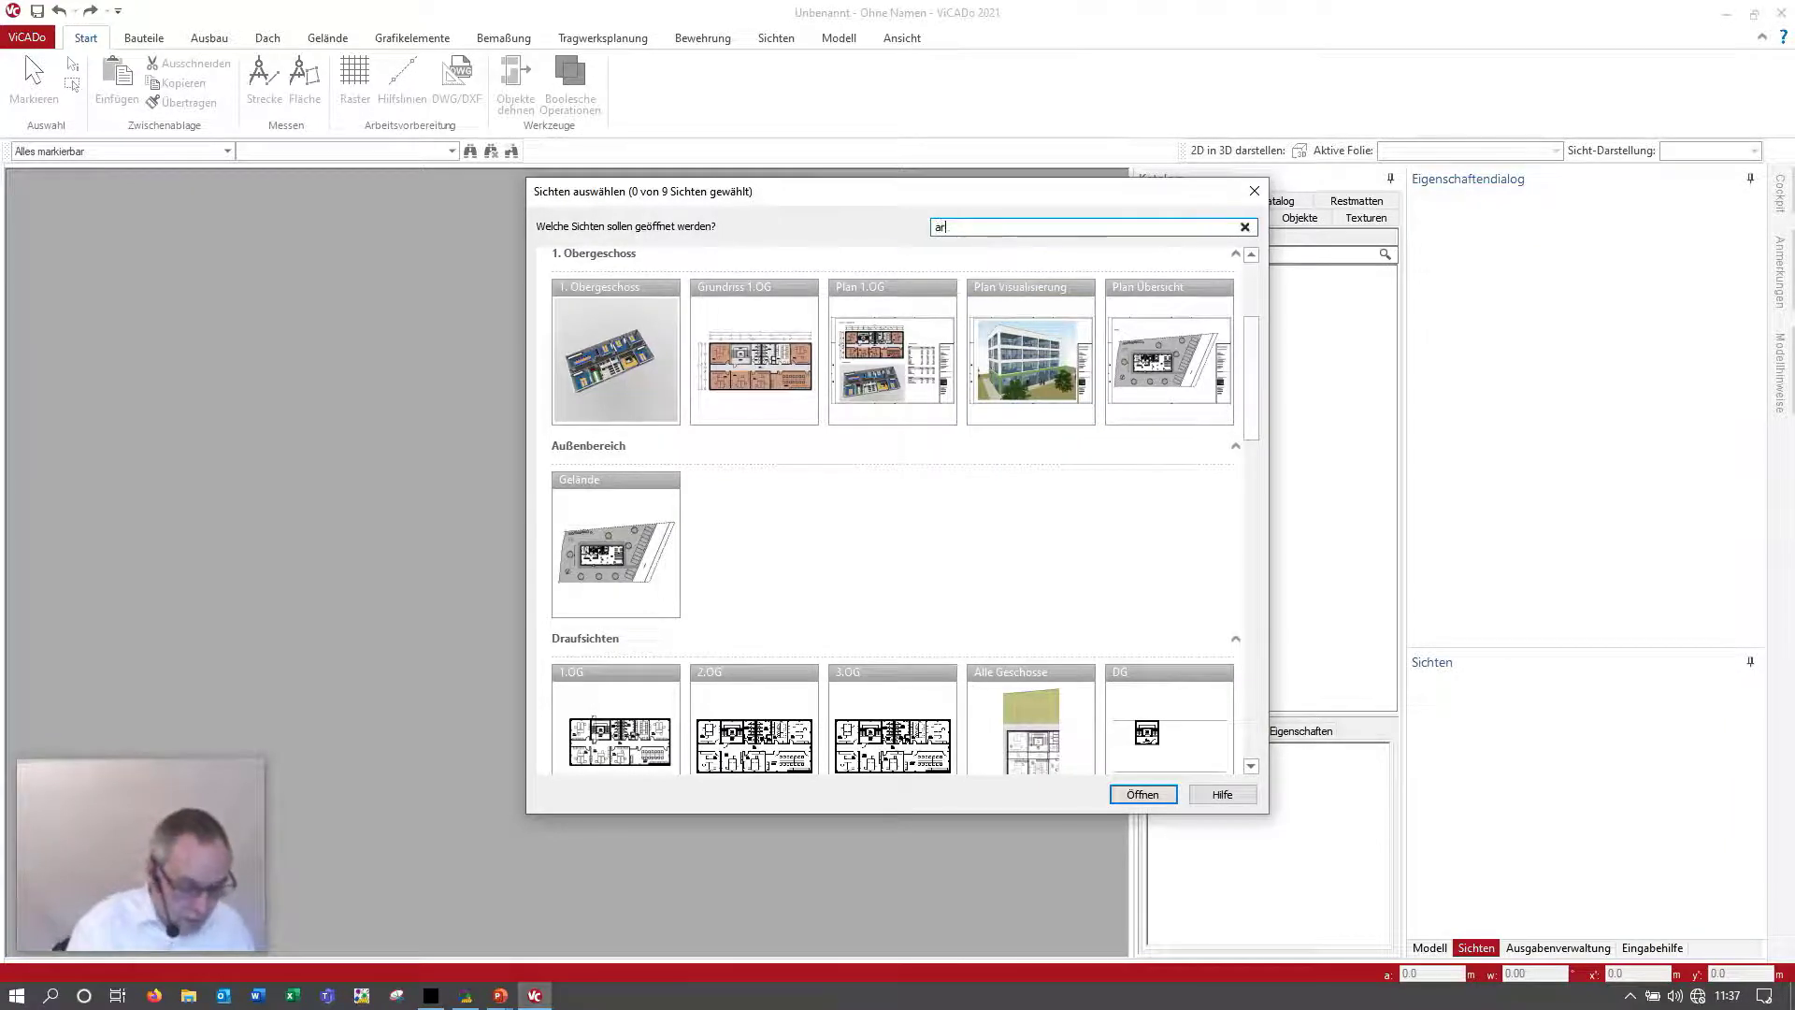
text(ch)
click(652, 419)
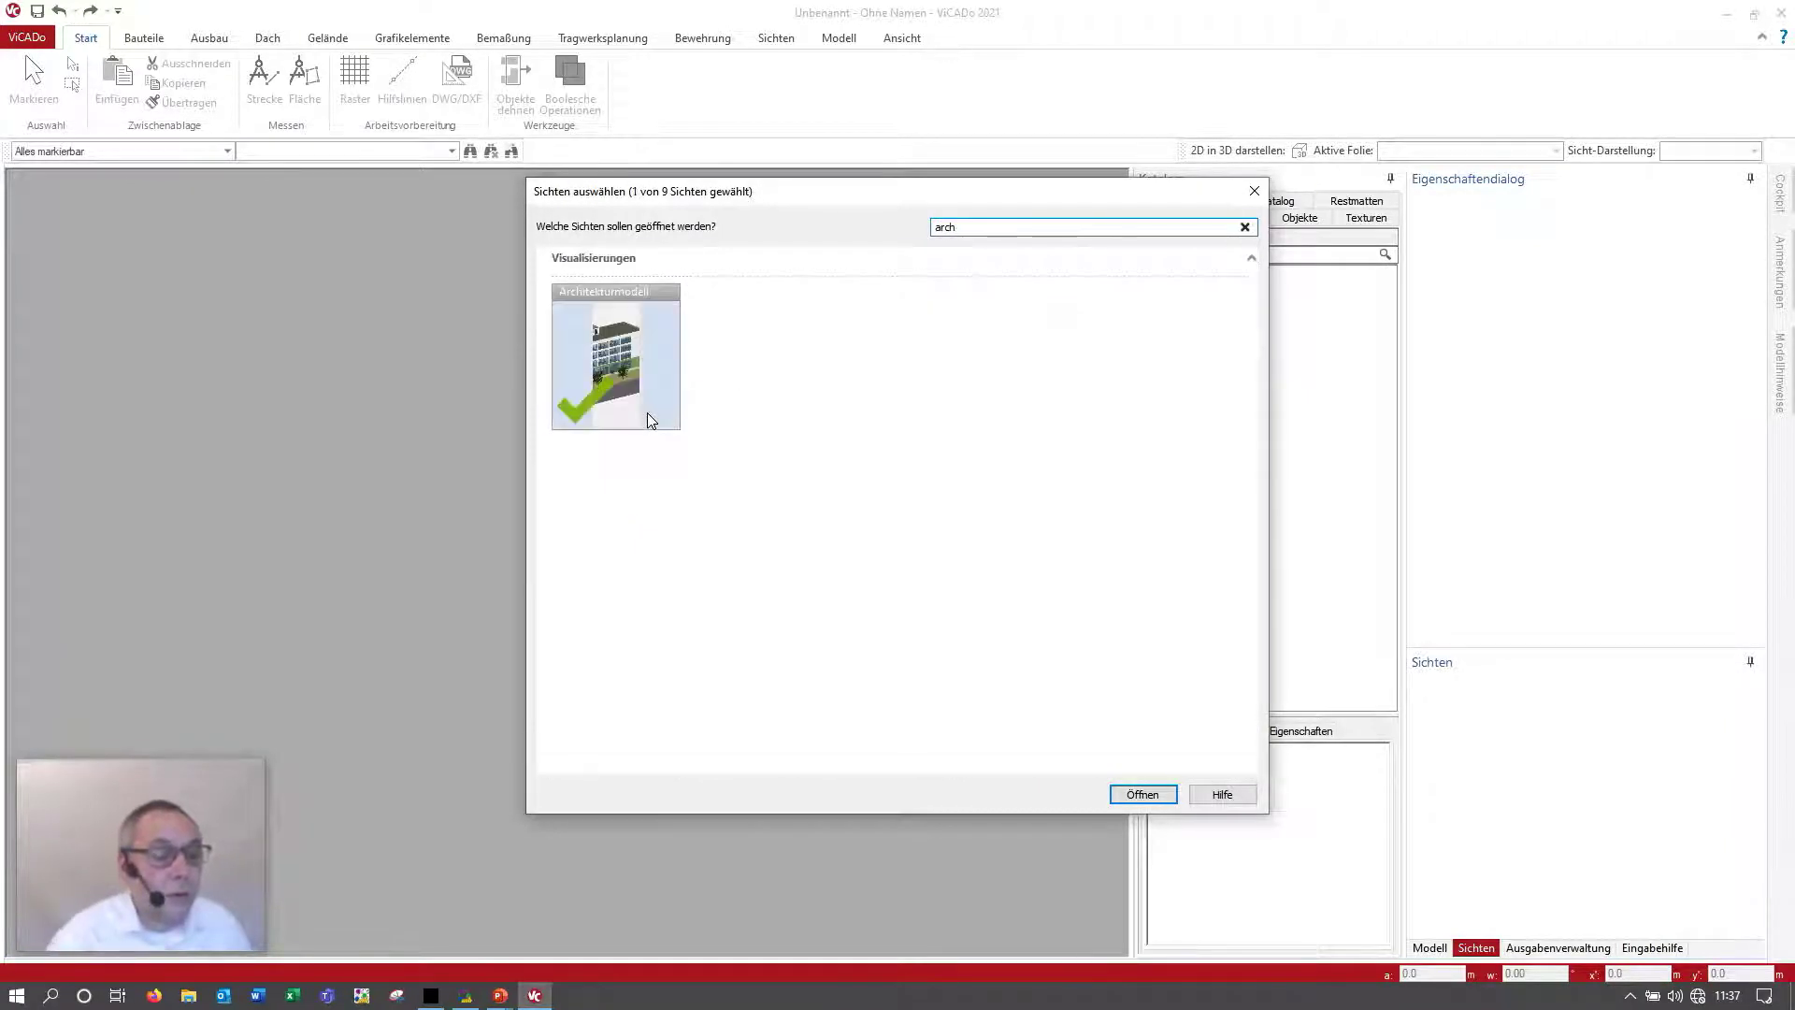
click(1140, 794)
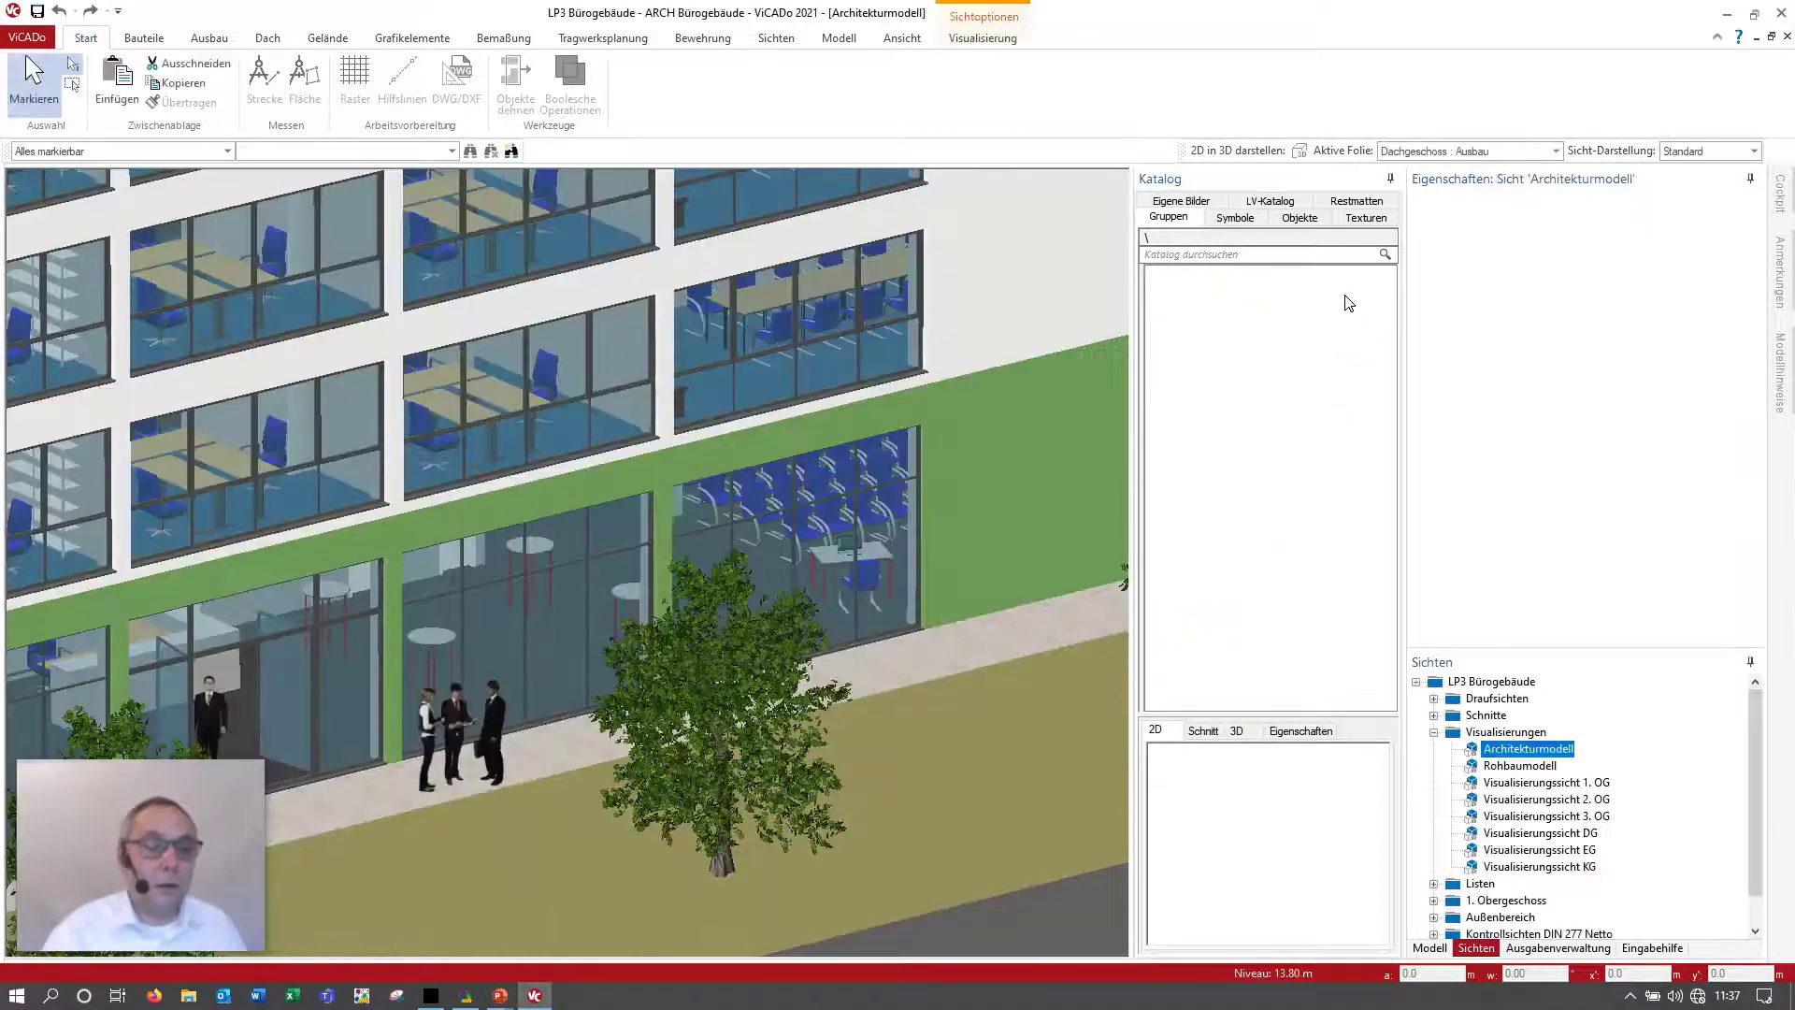
Step: Tuck away the catalog, centre the building, and bring up Modell-Vergleich settings
click(1390, 178)
scroll(1146, 531, down, 2)
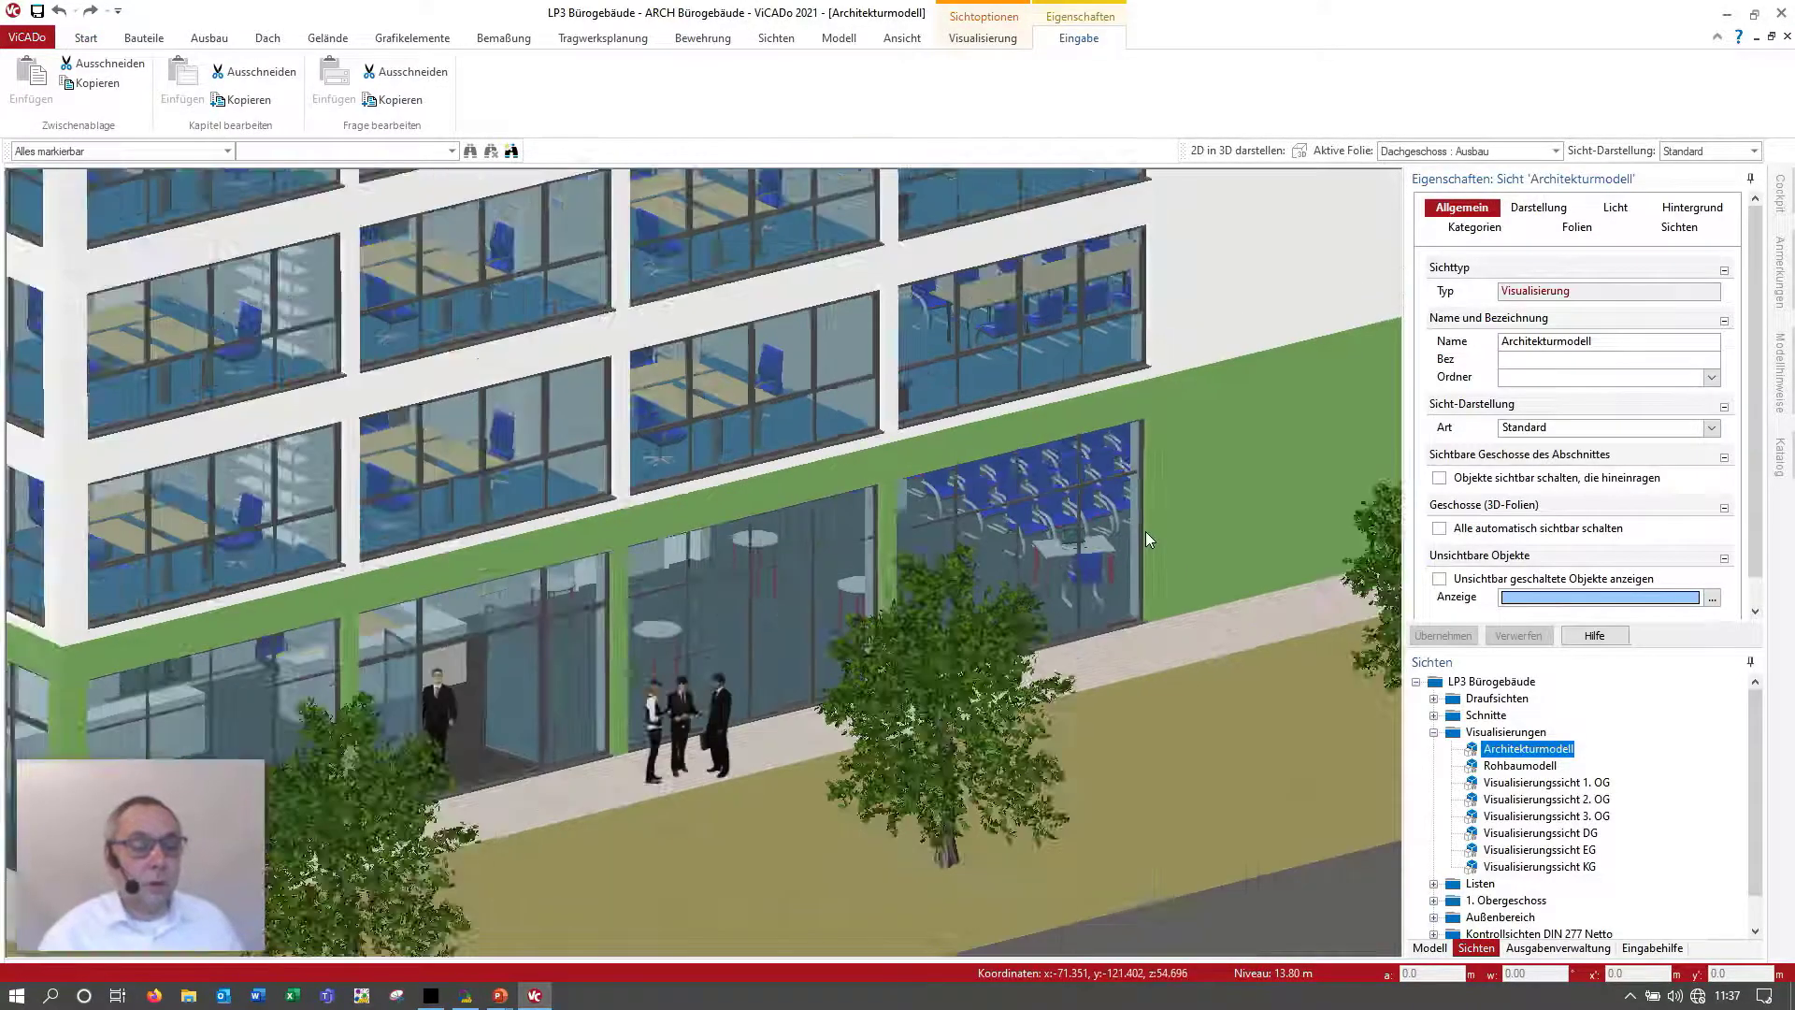
scroll(1146, 531, down, 2)
scroll(1029, 655, down, 2)
scroll(977, 720, down, 2)
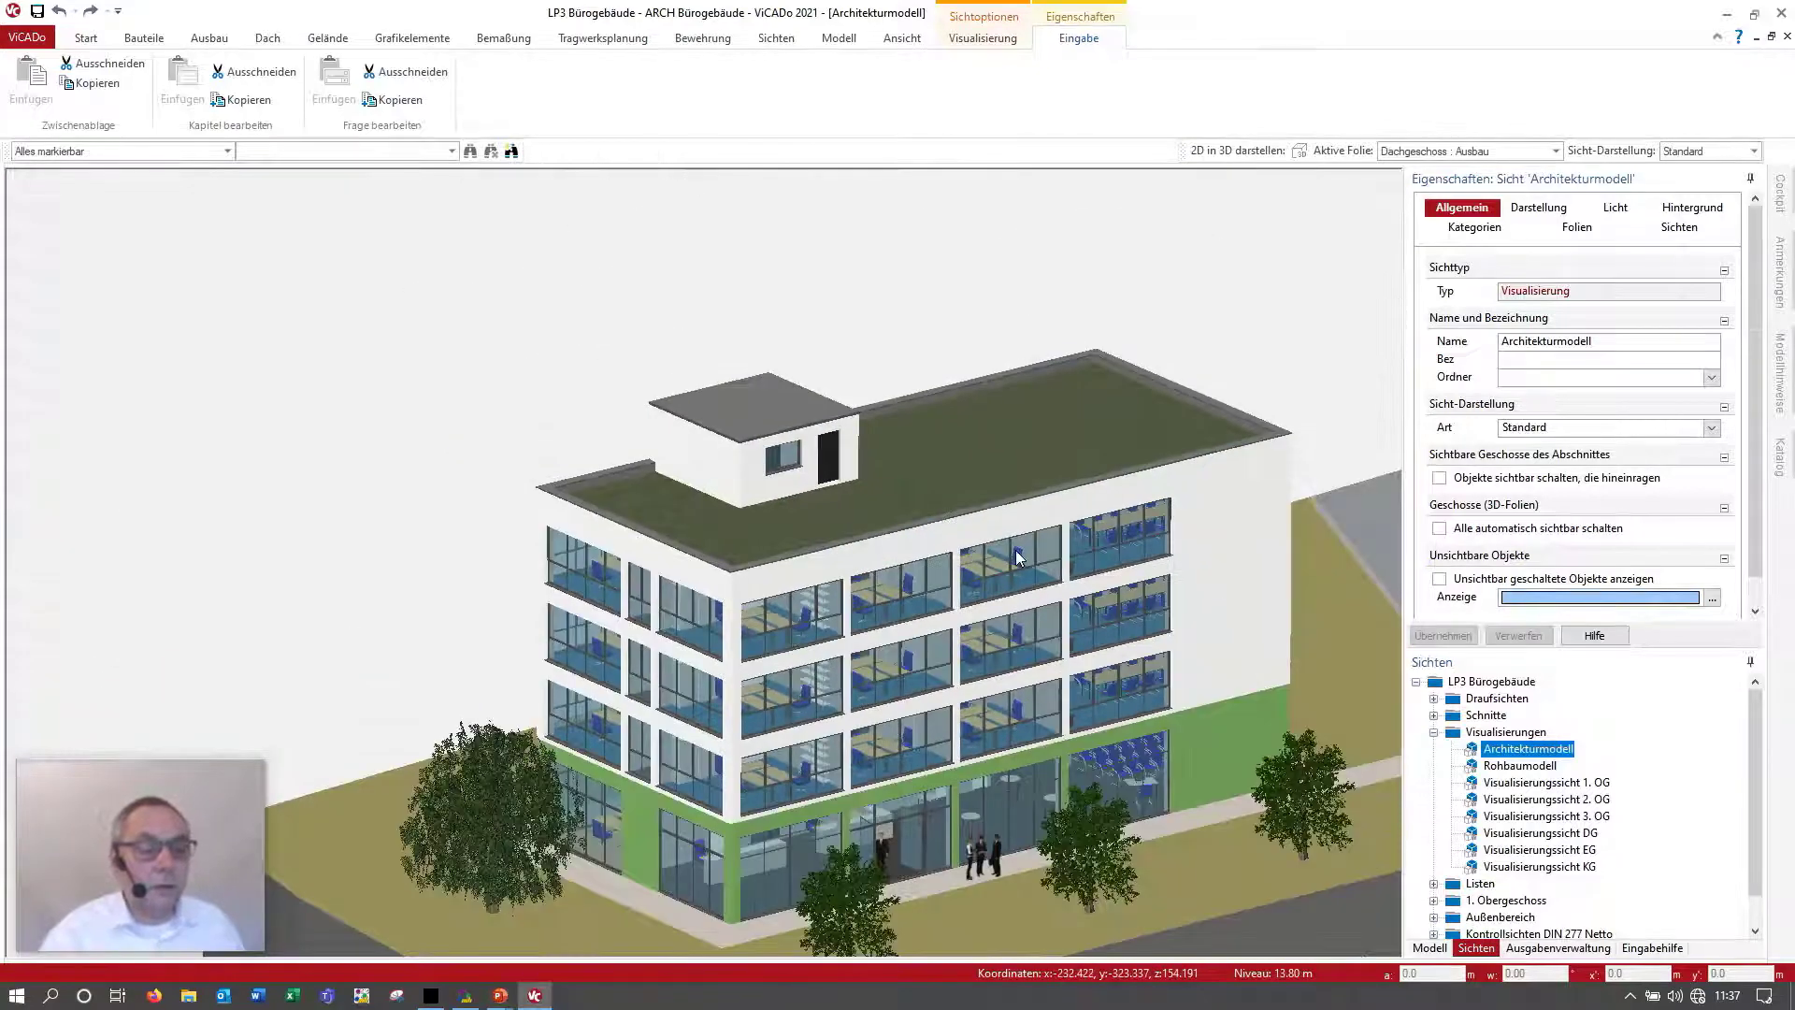
middle_drag(983, 475, 959, 400)
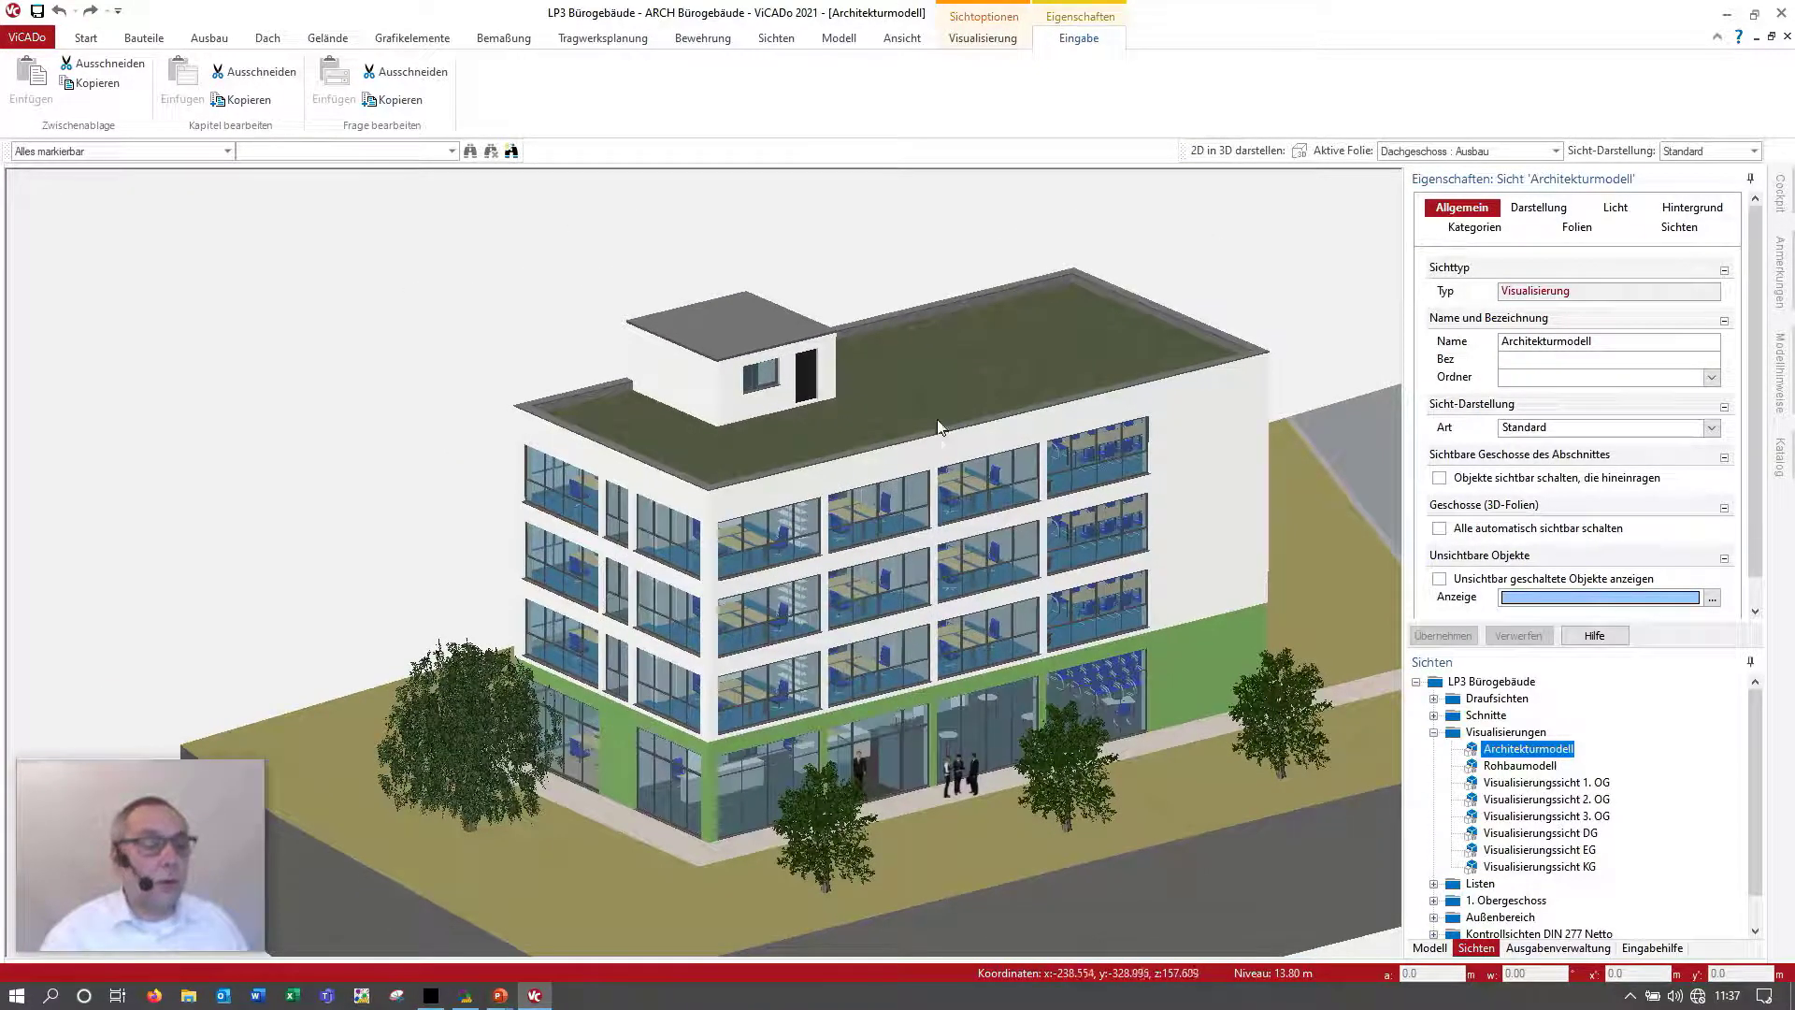
click(838, 40)
click(374, 86)
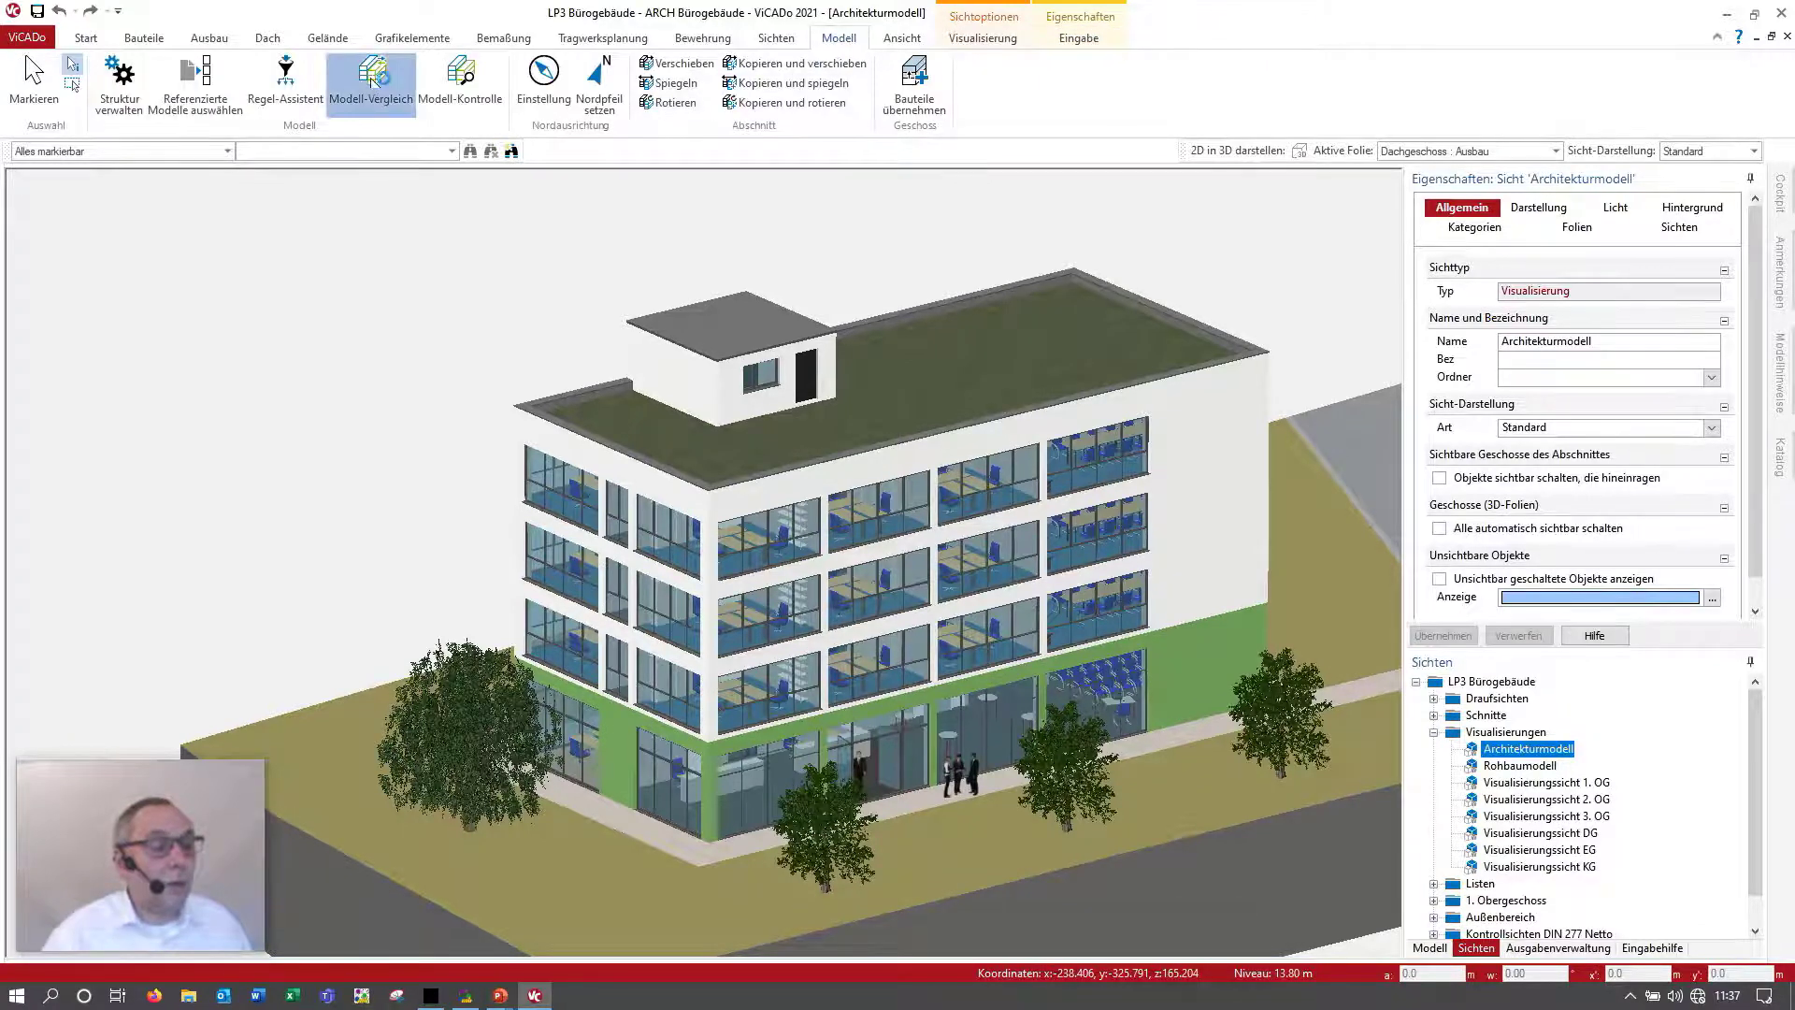
Step: Run the model comparison against Variante 1 and dismiss the summary
click(812, 495)
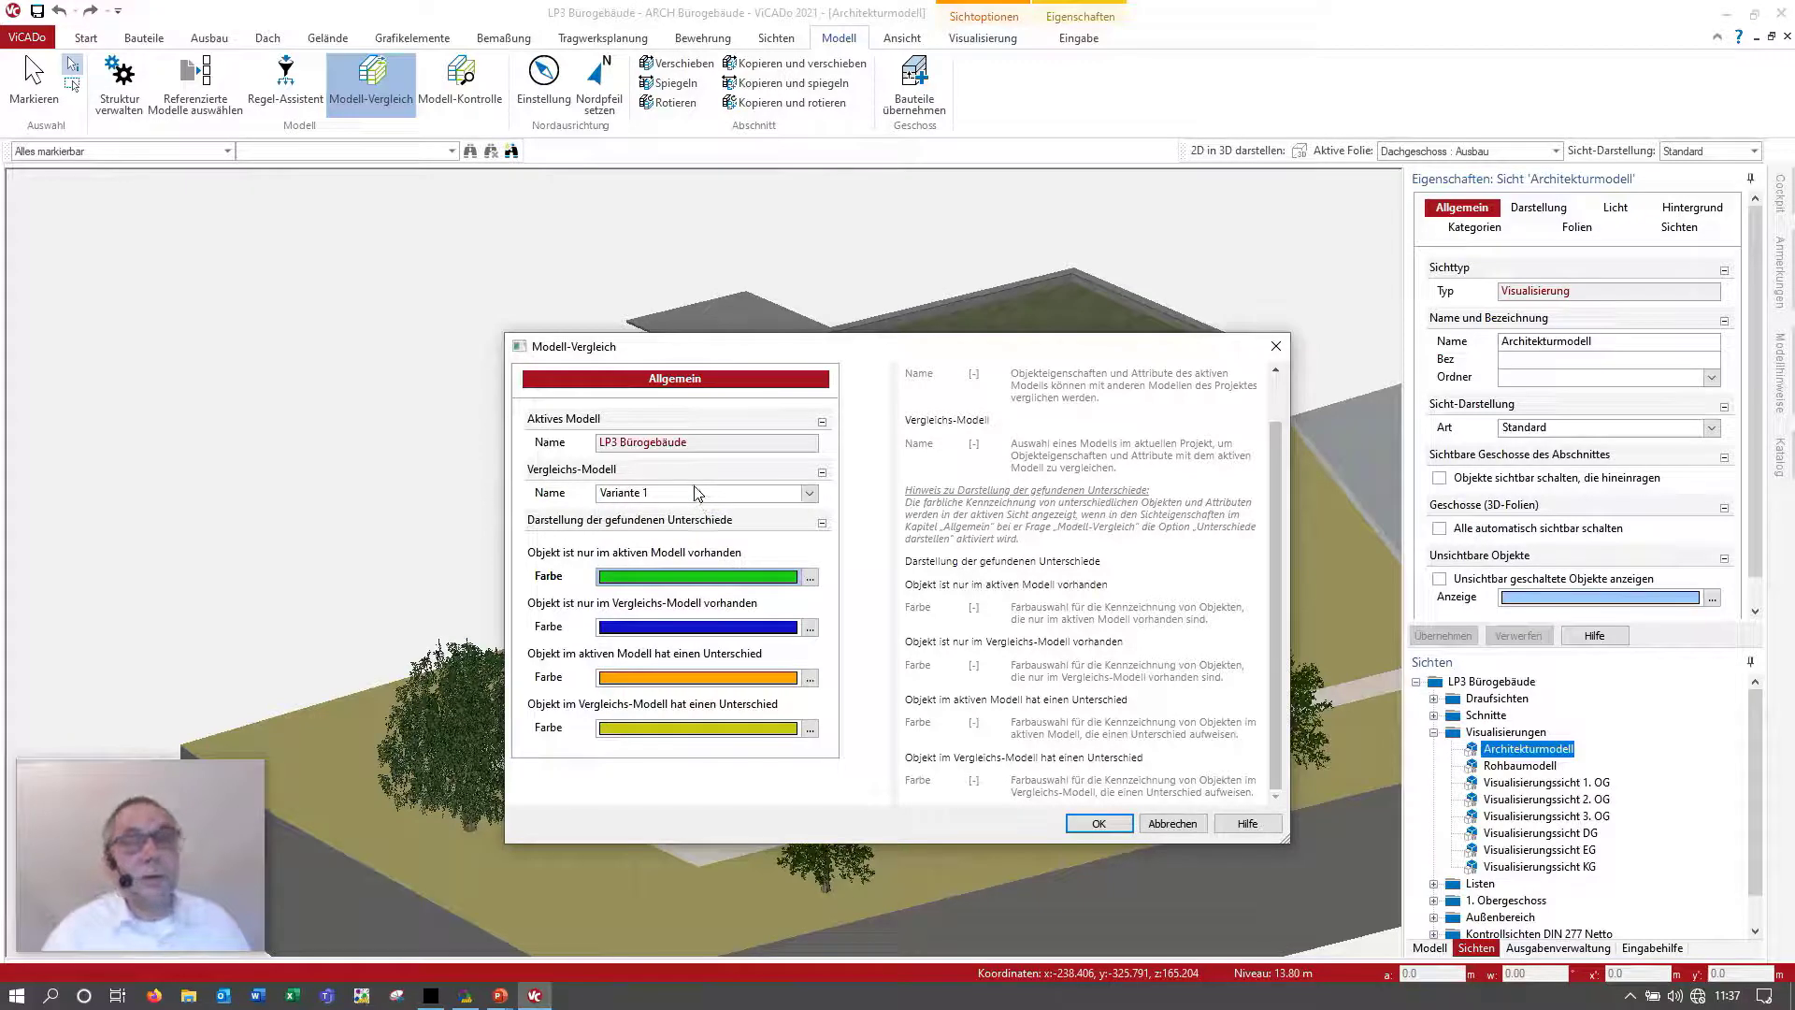
click(1100, 825)
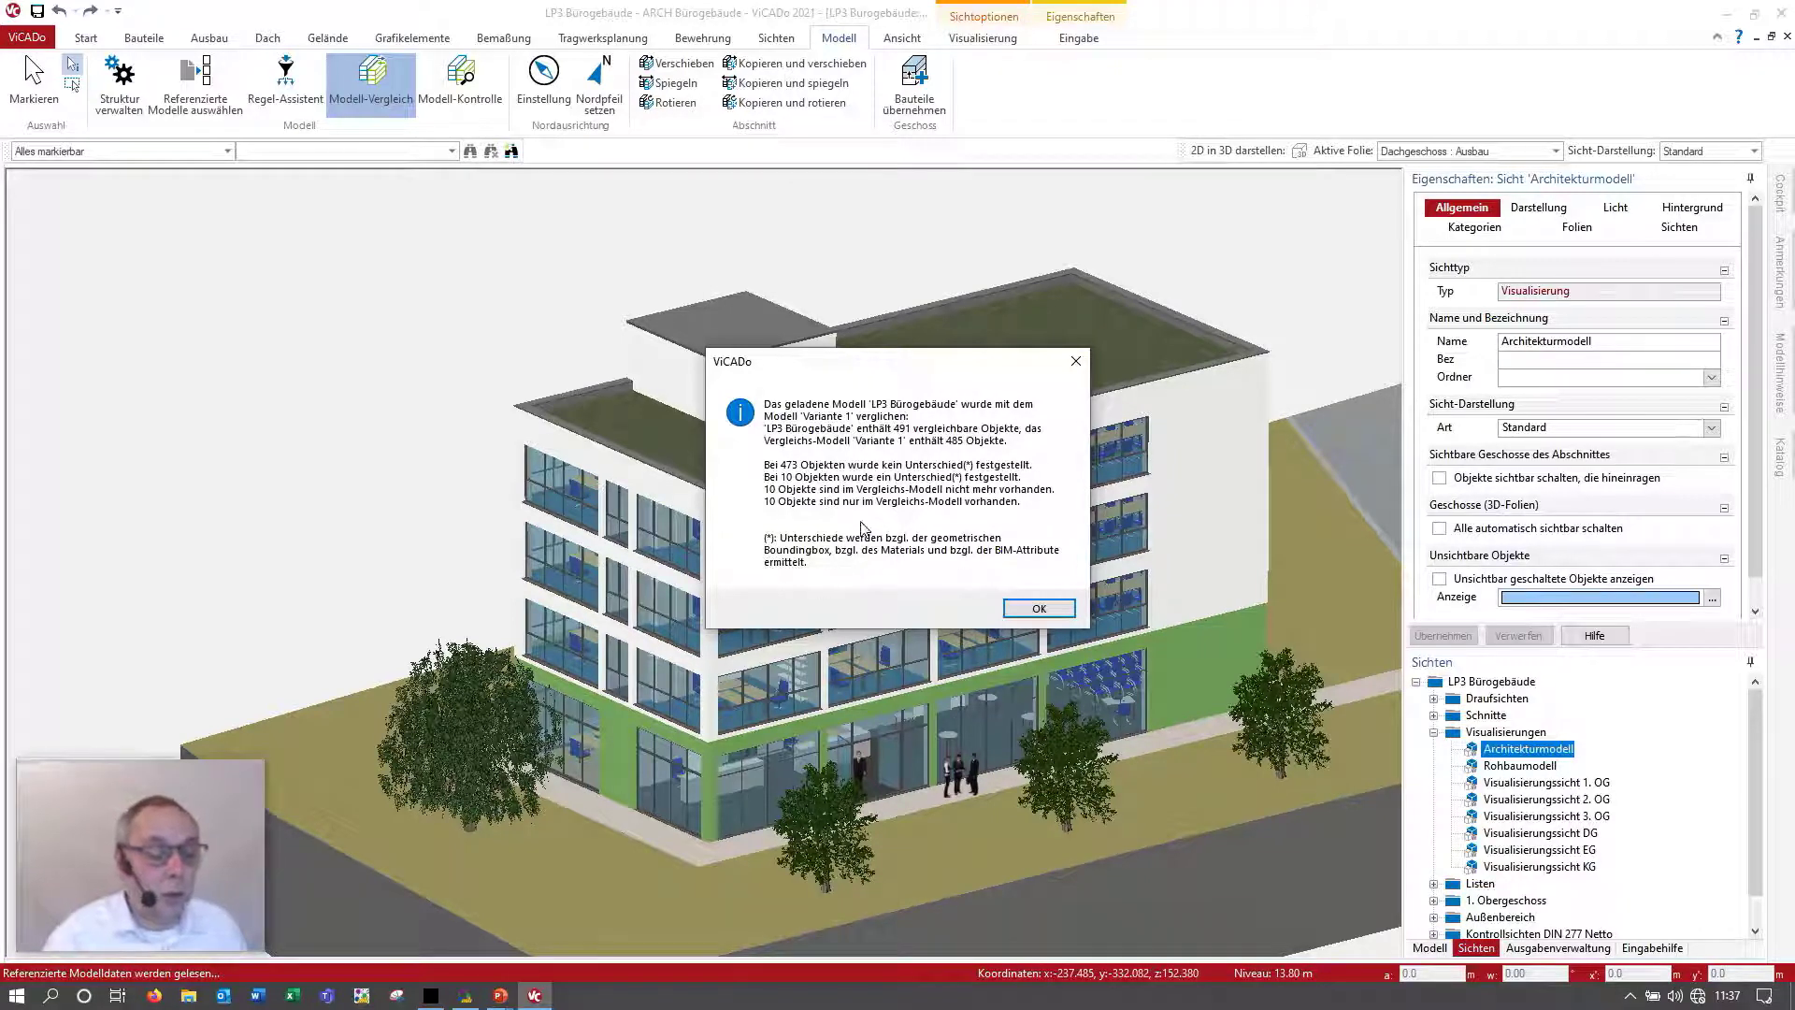
click(1051, 614)
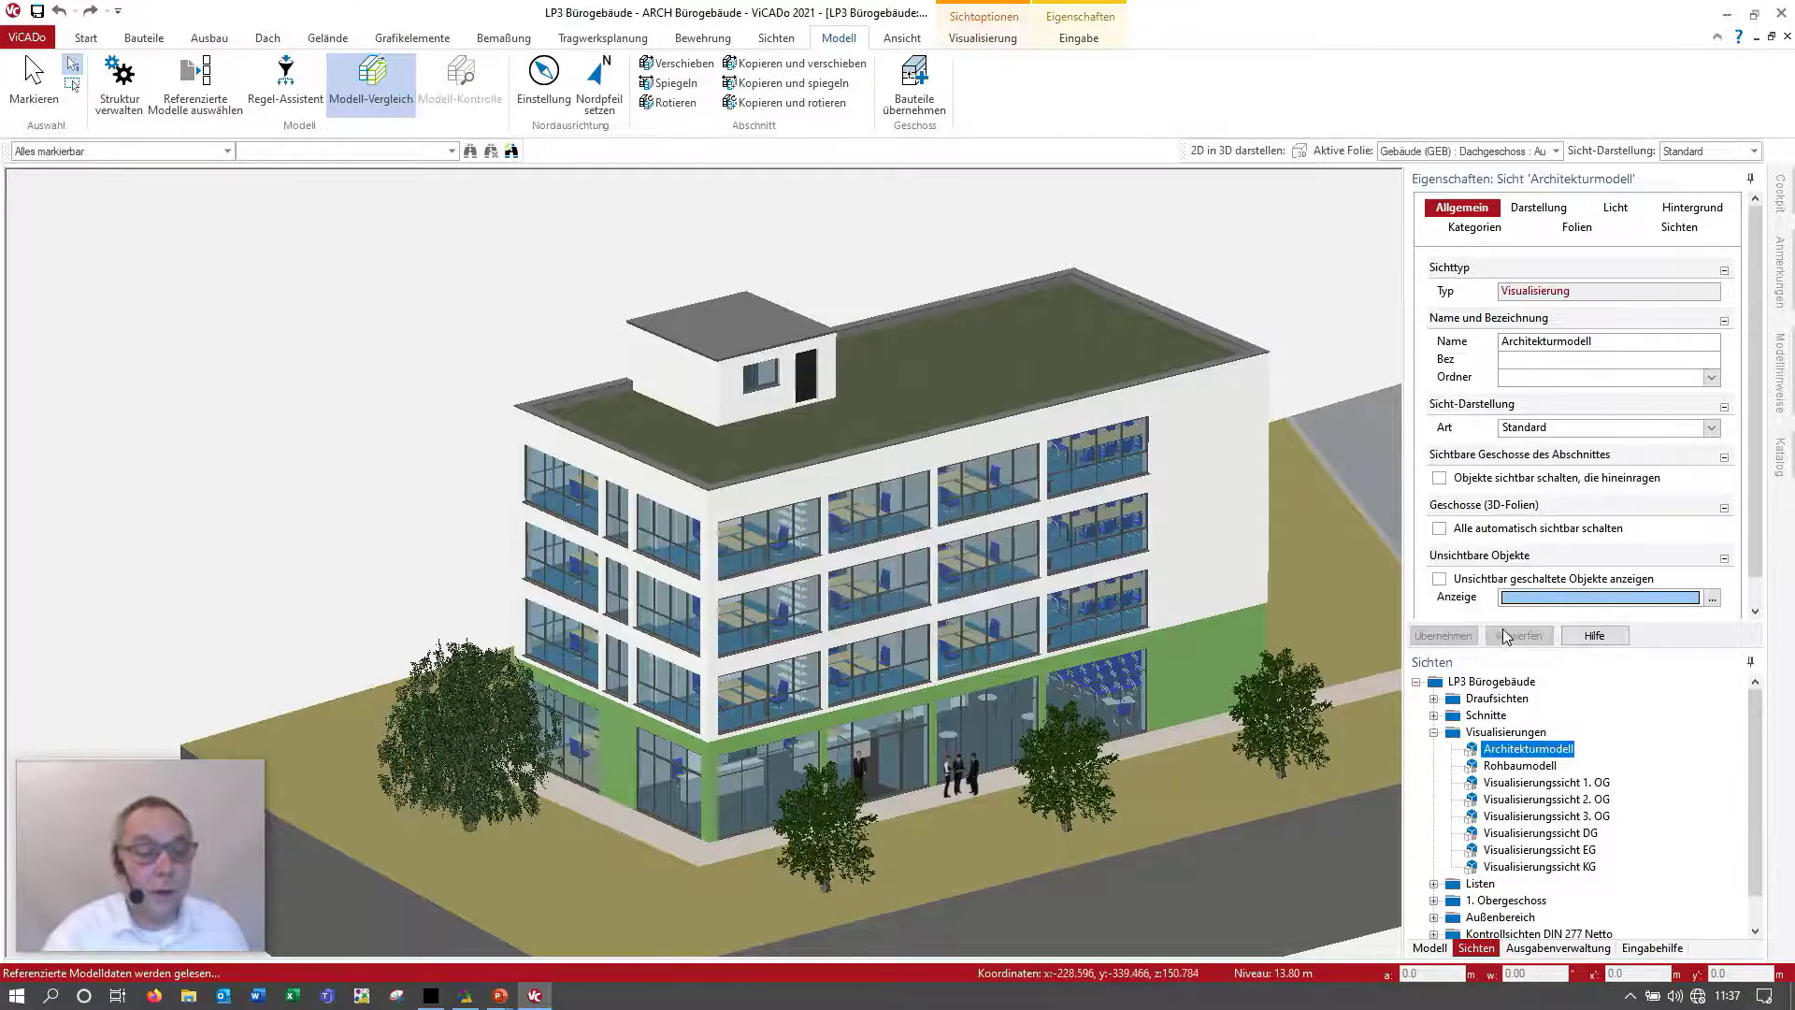
Step: Pin the Modellhinweise panel, dock it lower right, and expand the Modell-Vergleich categories
click(1780, 374)
click(1750, 179)
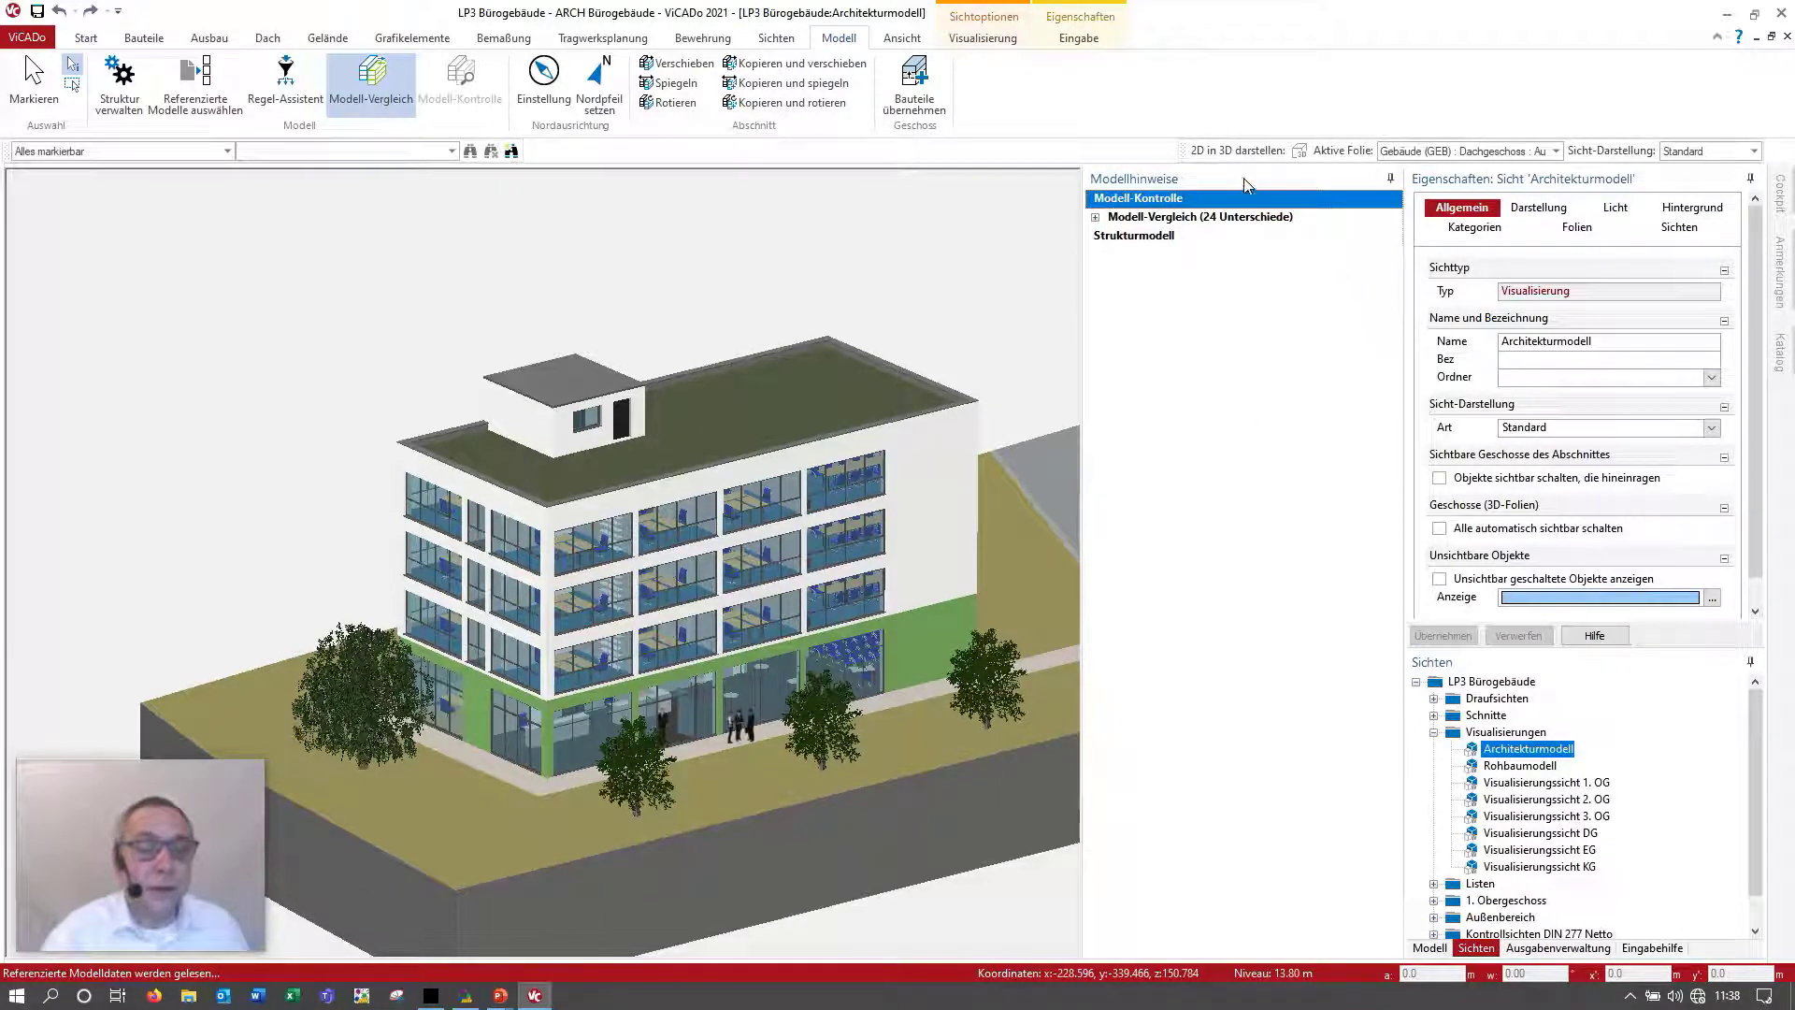
drag(1245, 185, 1580, 783)
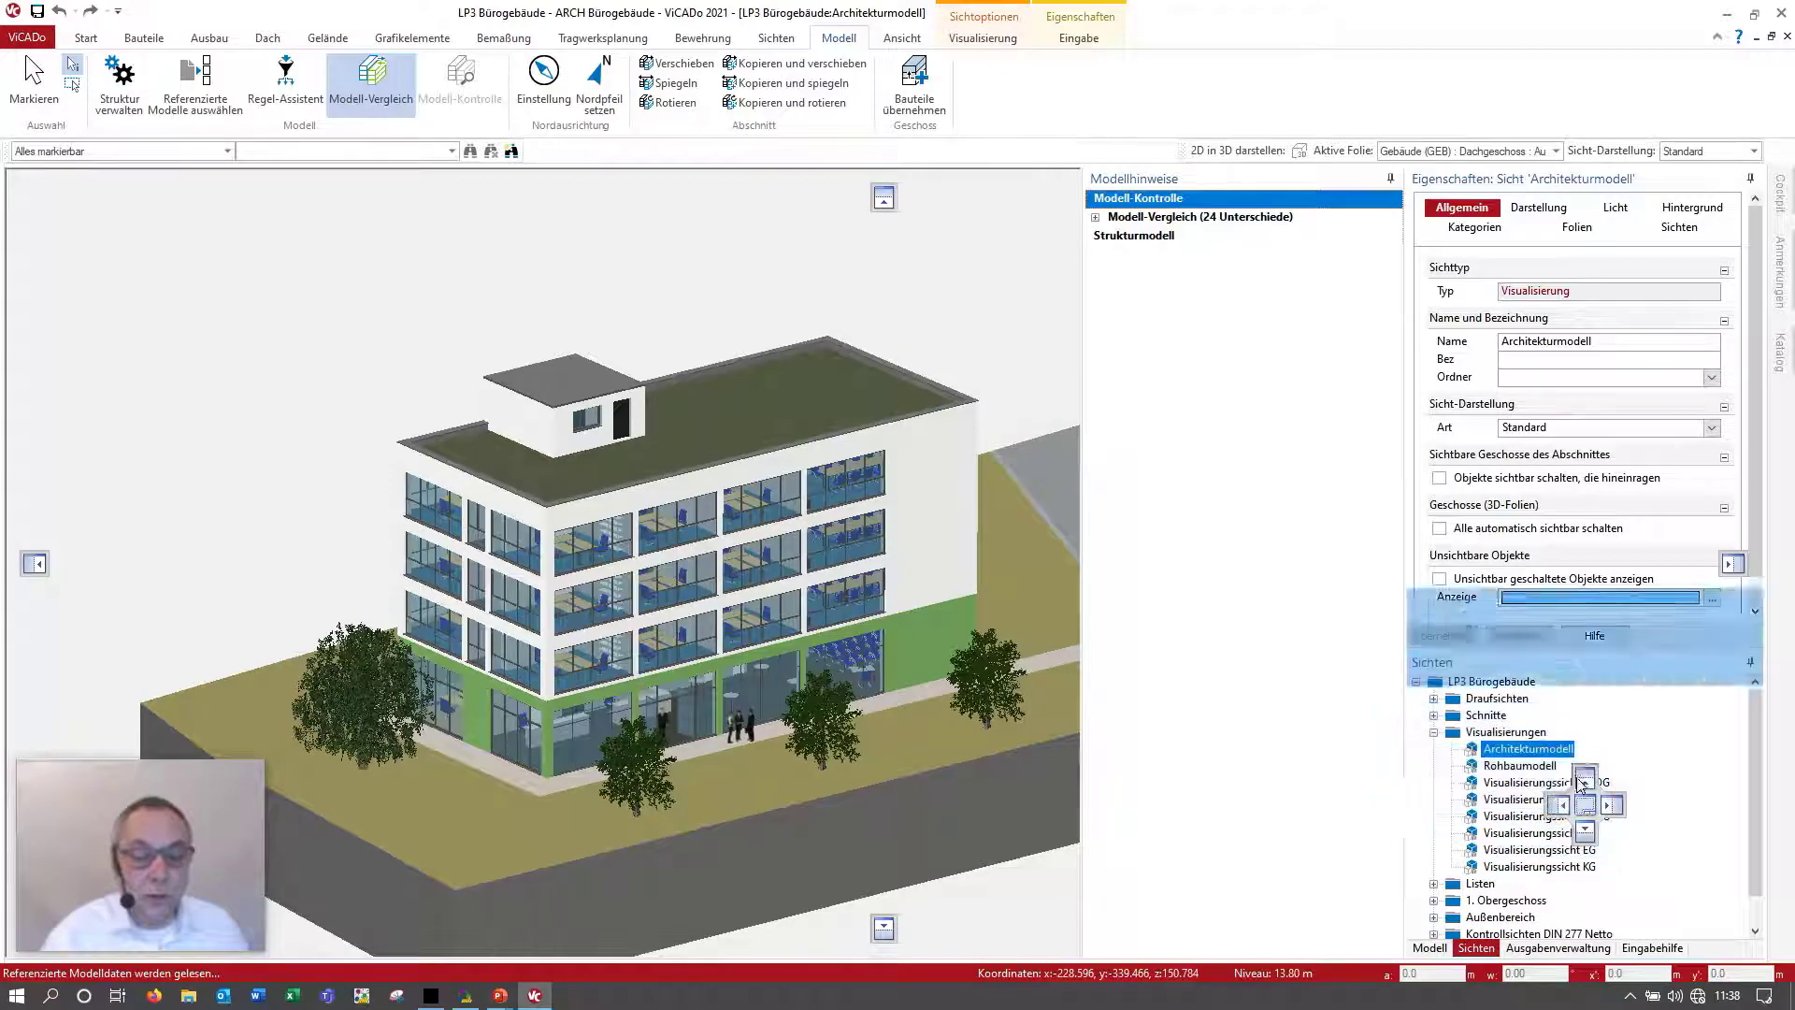
drag(1580, 784, 1589, 811)
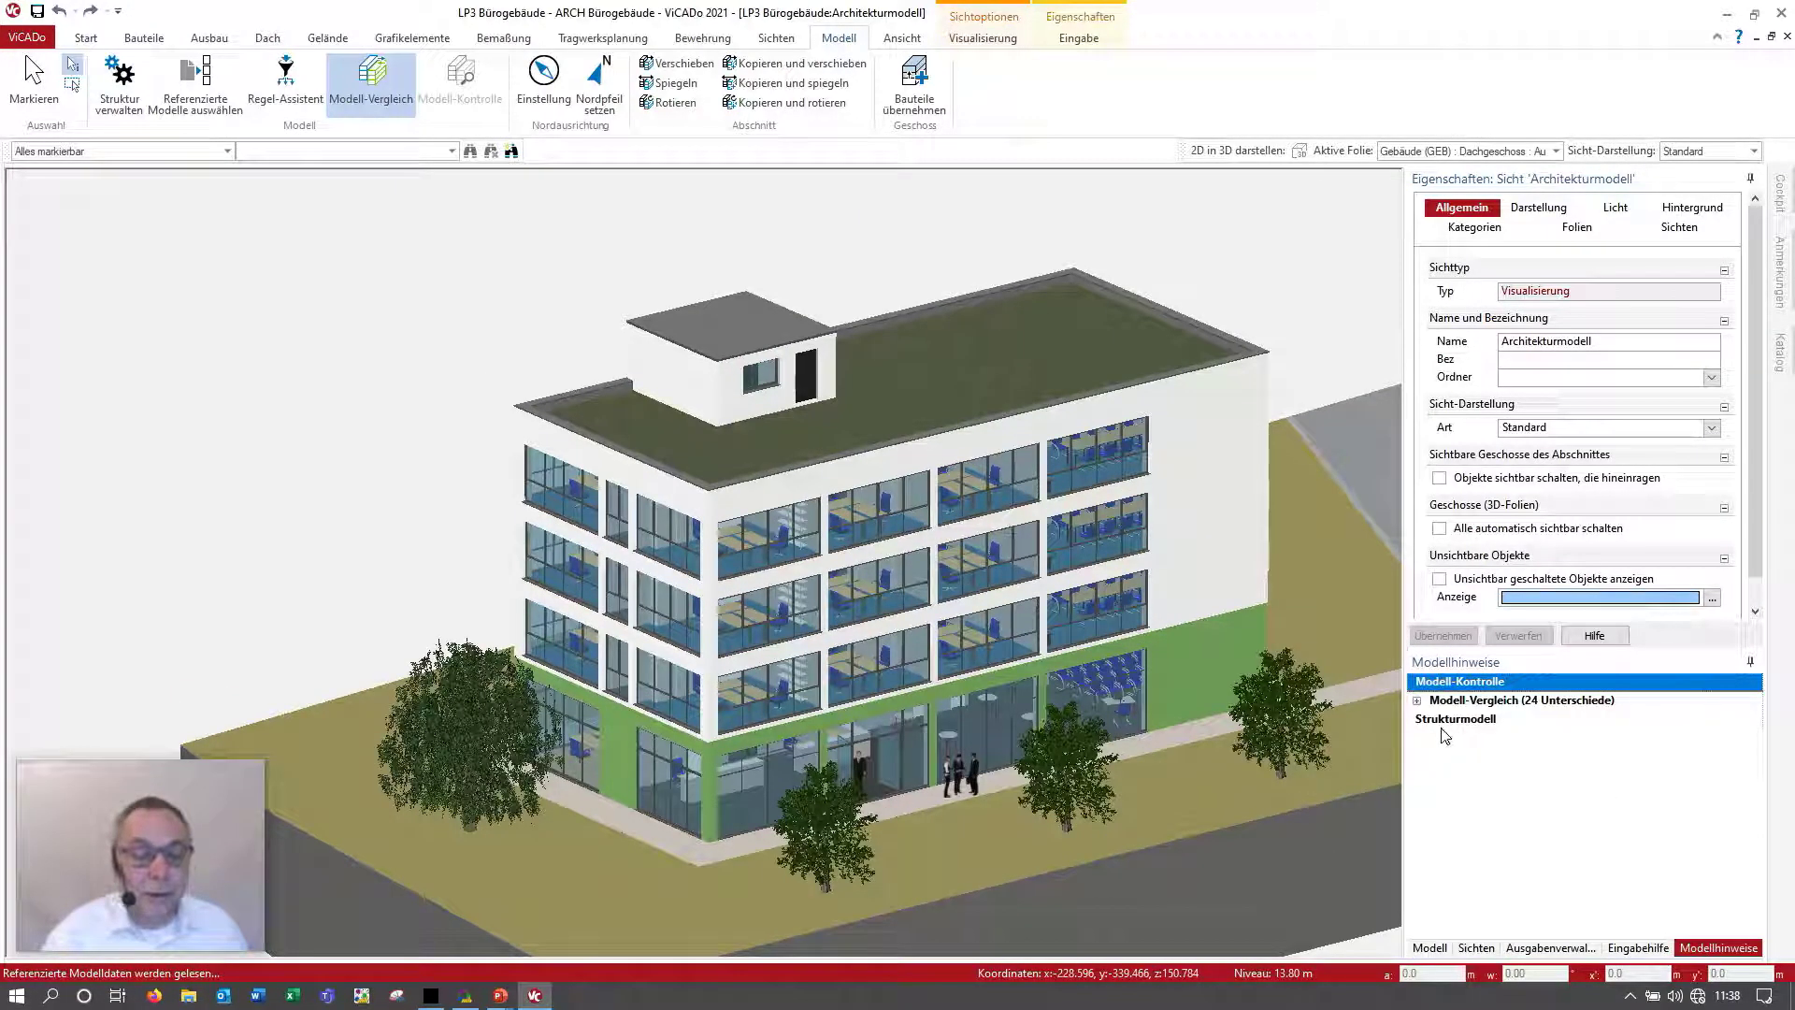
click(1417, 701)
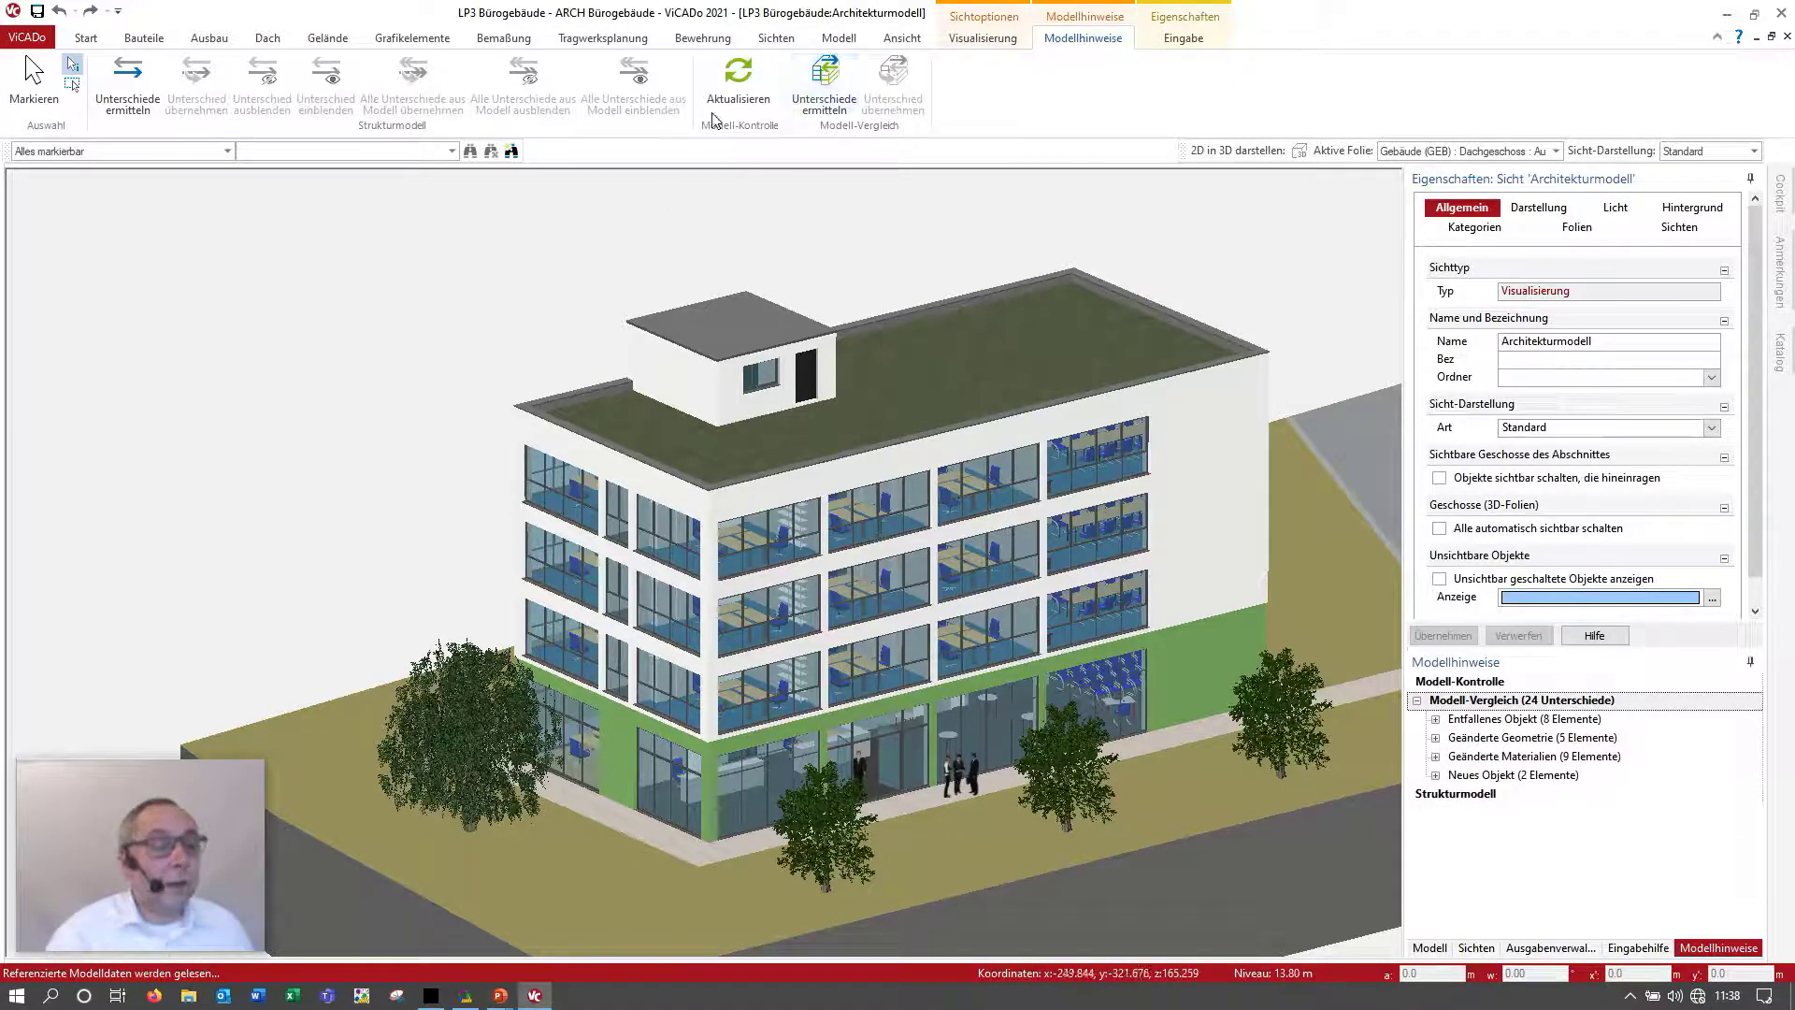
Step: Duplicate the 3D view as Vergleichsmodell and tile the view windows side by side
click(776, 38)
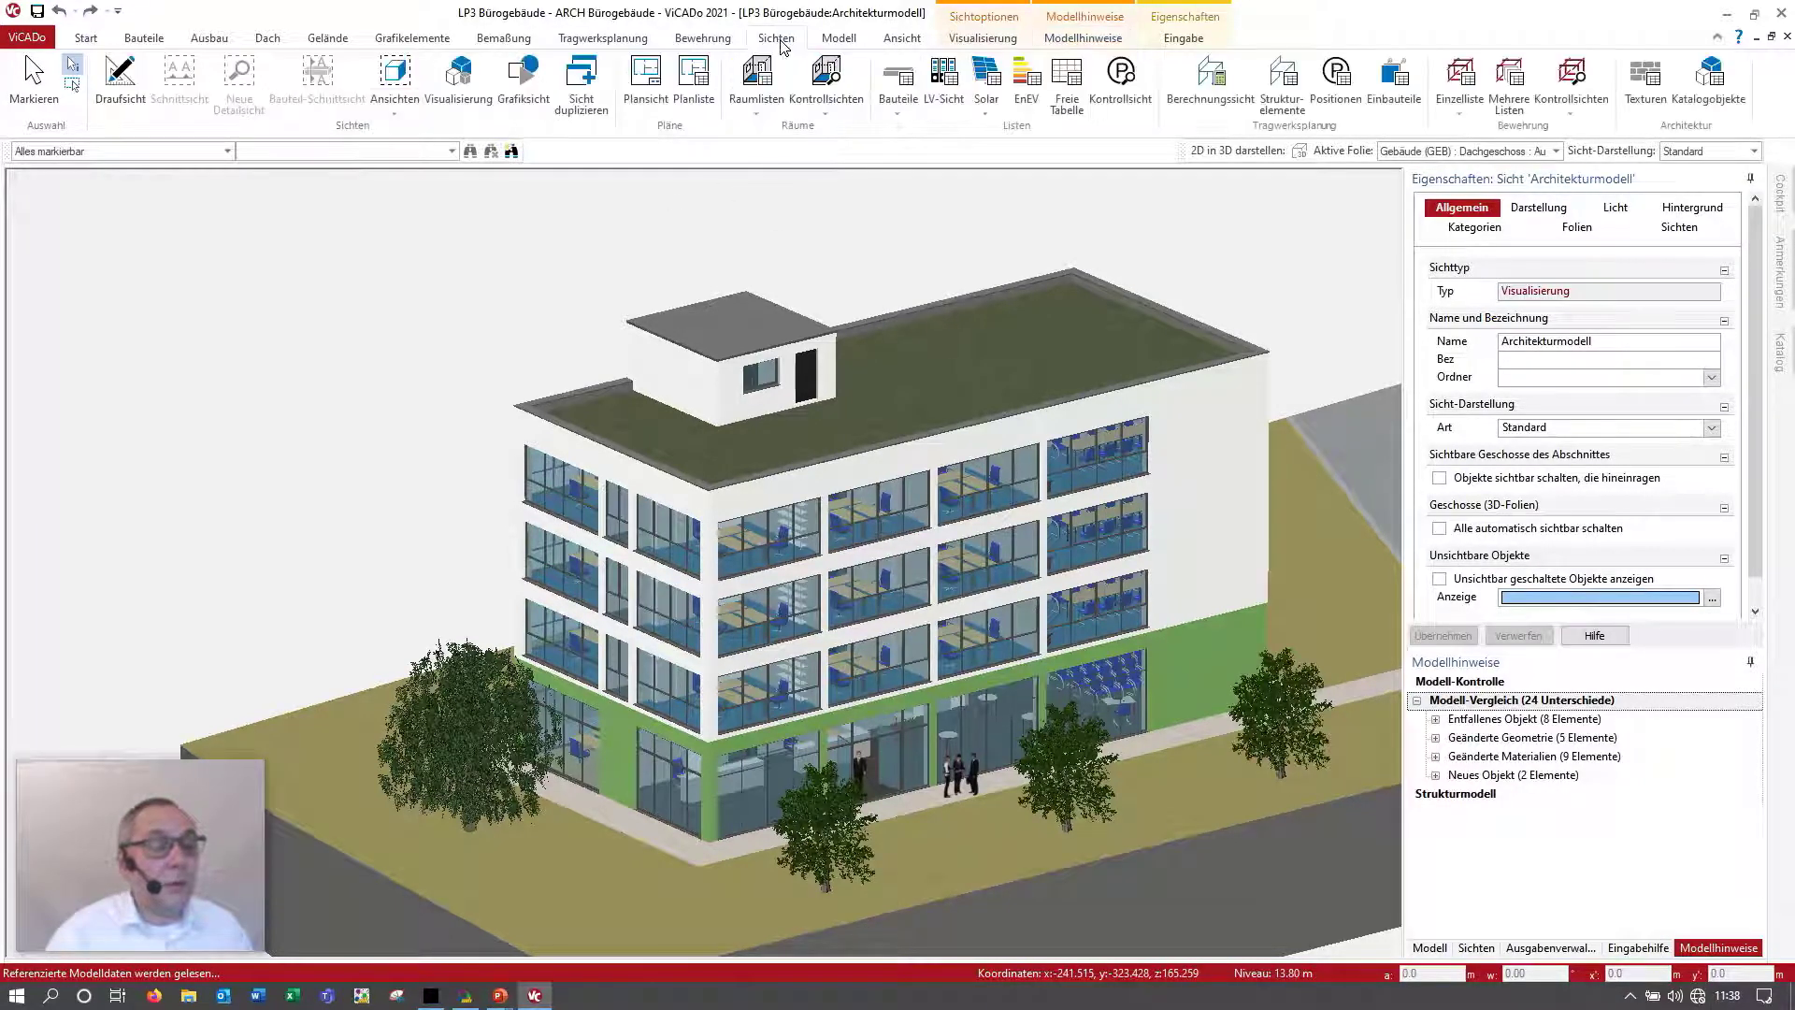
click(580, 84)
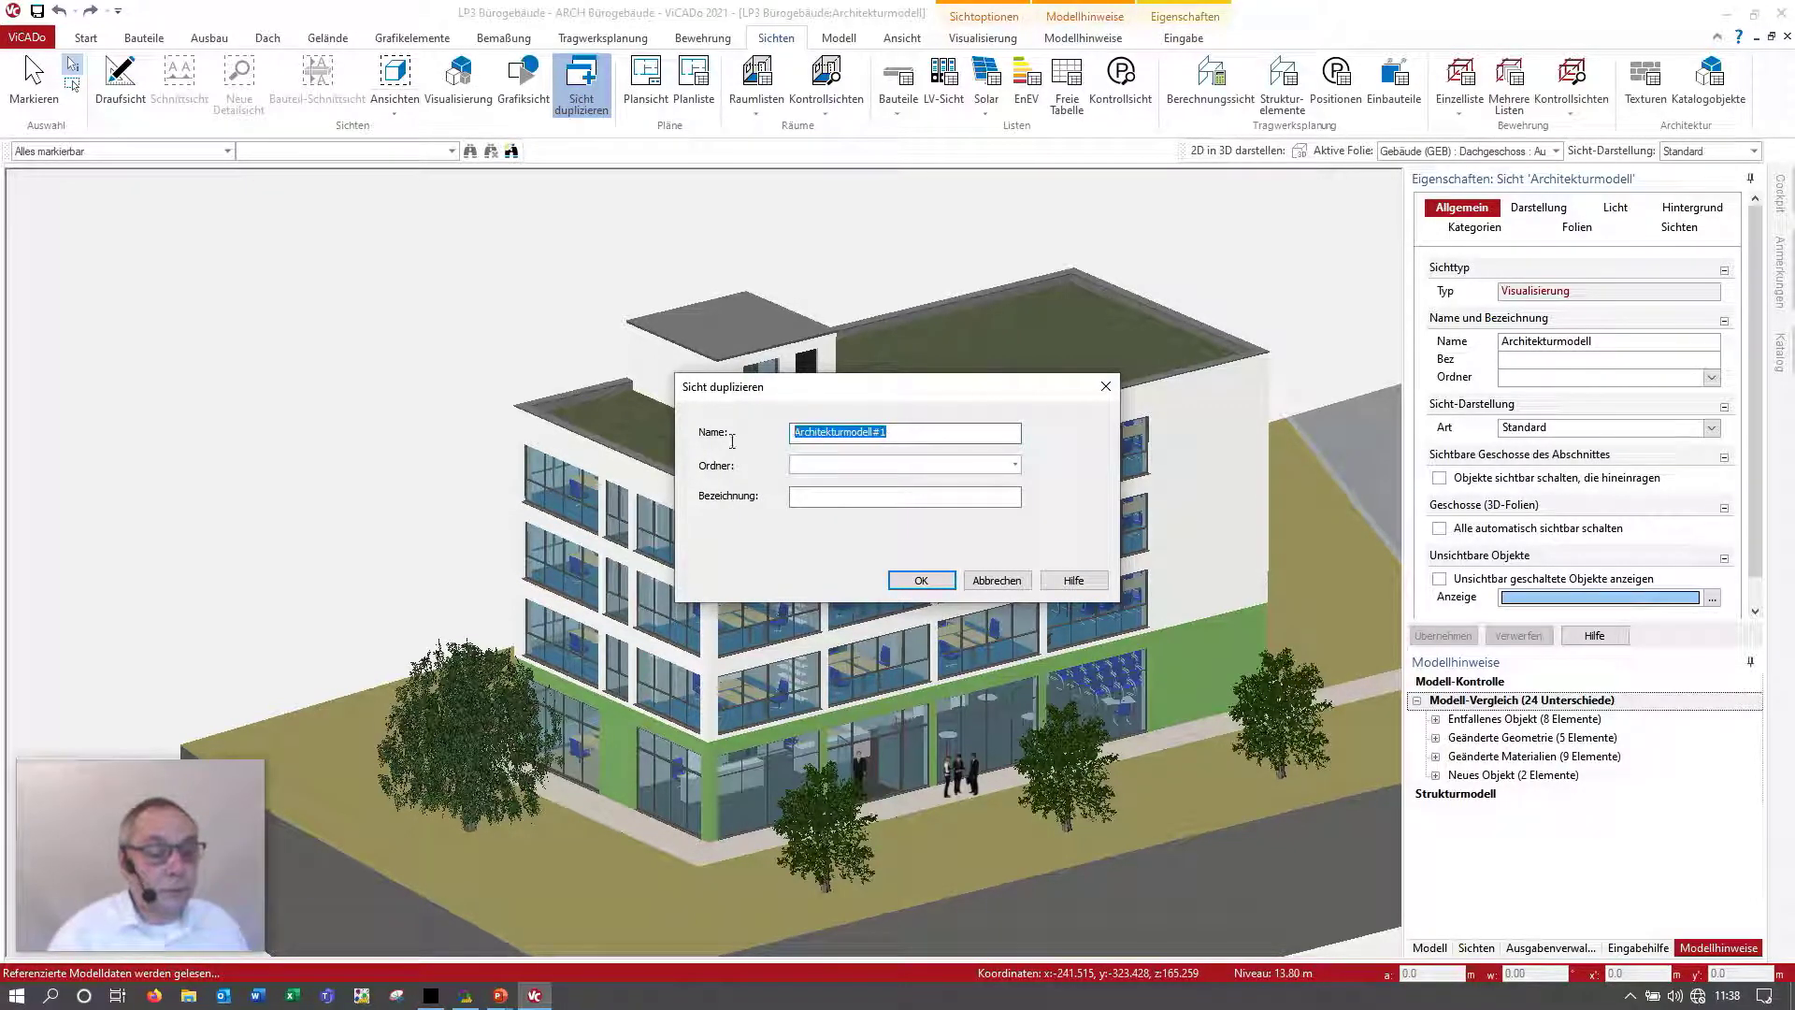
text(Ver)
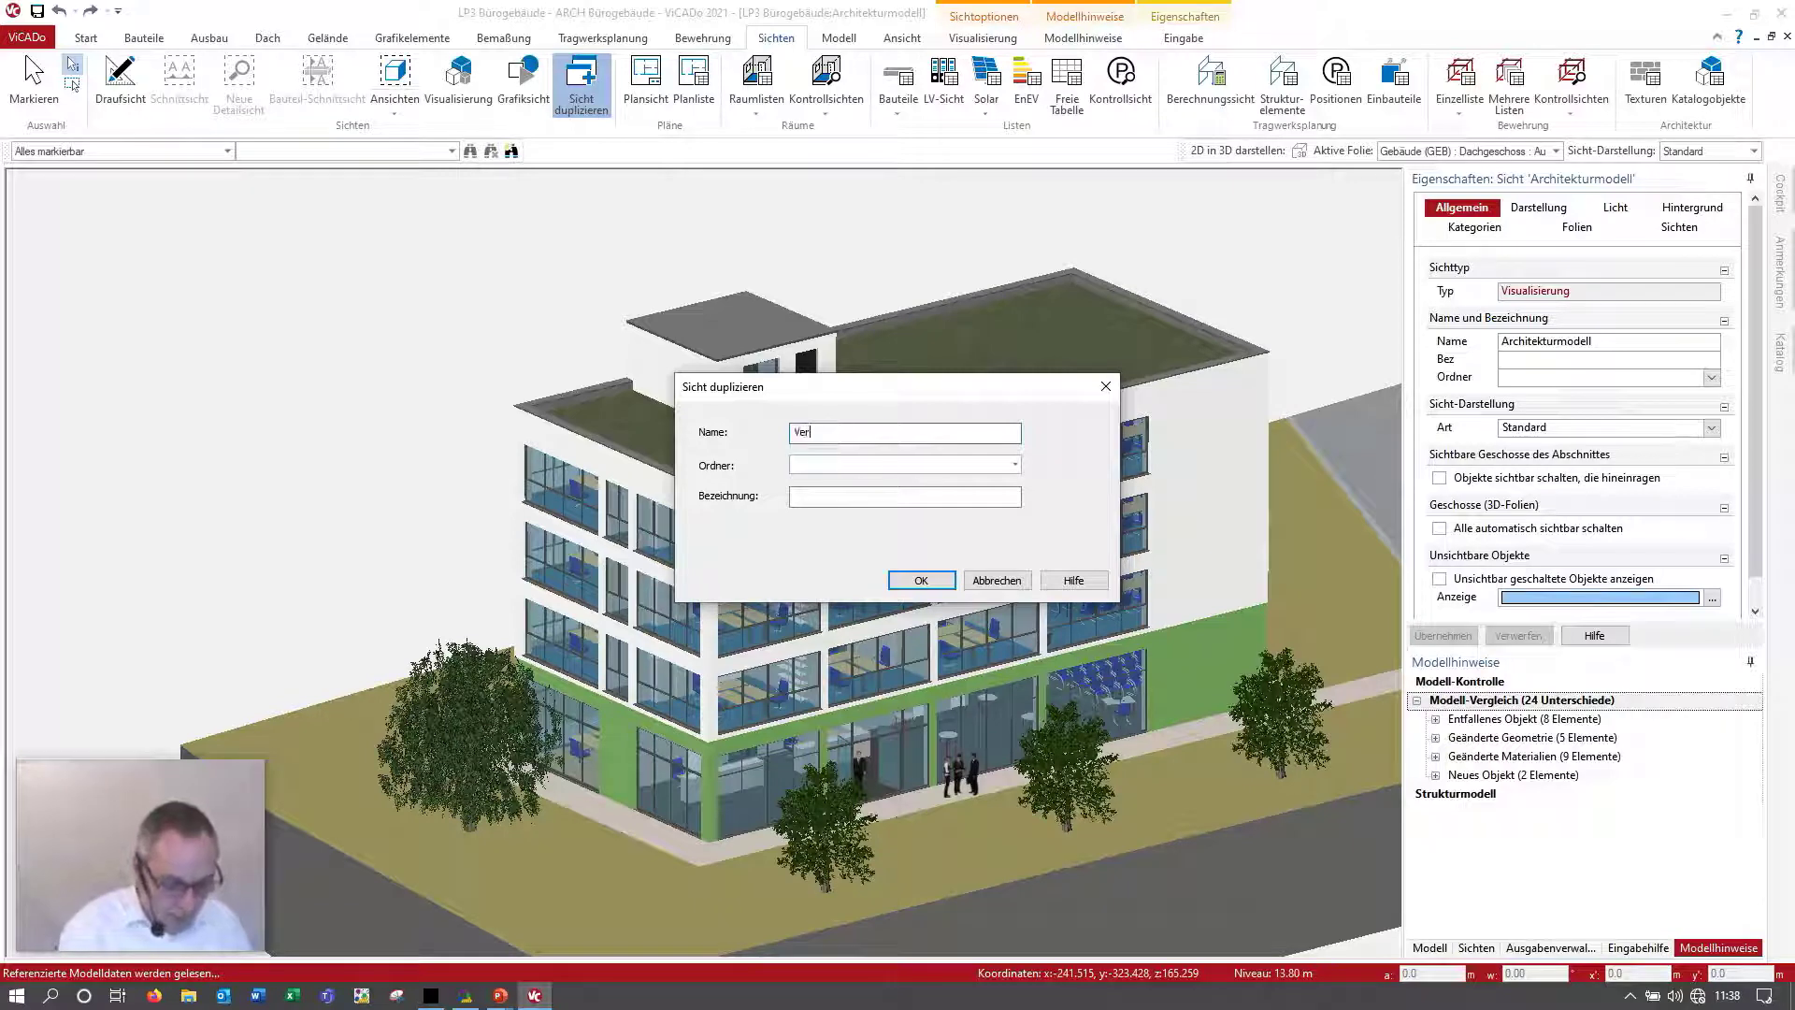
text(modell)
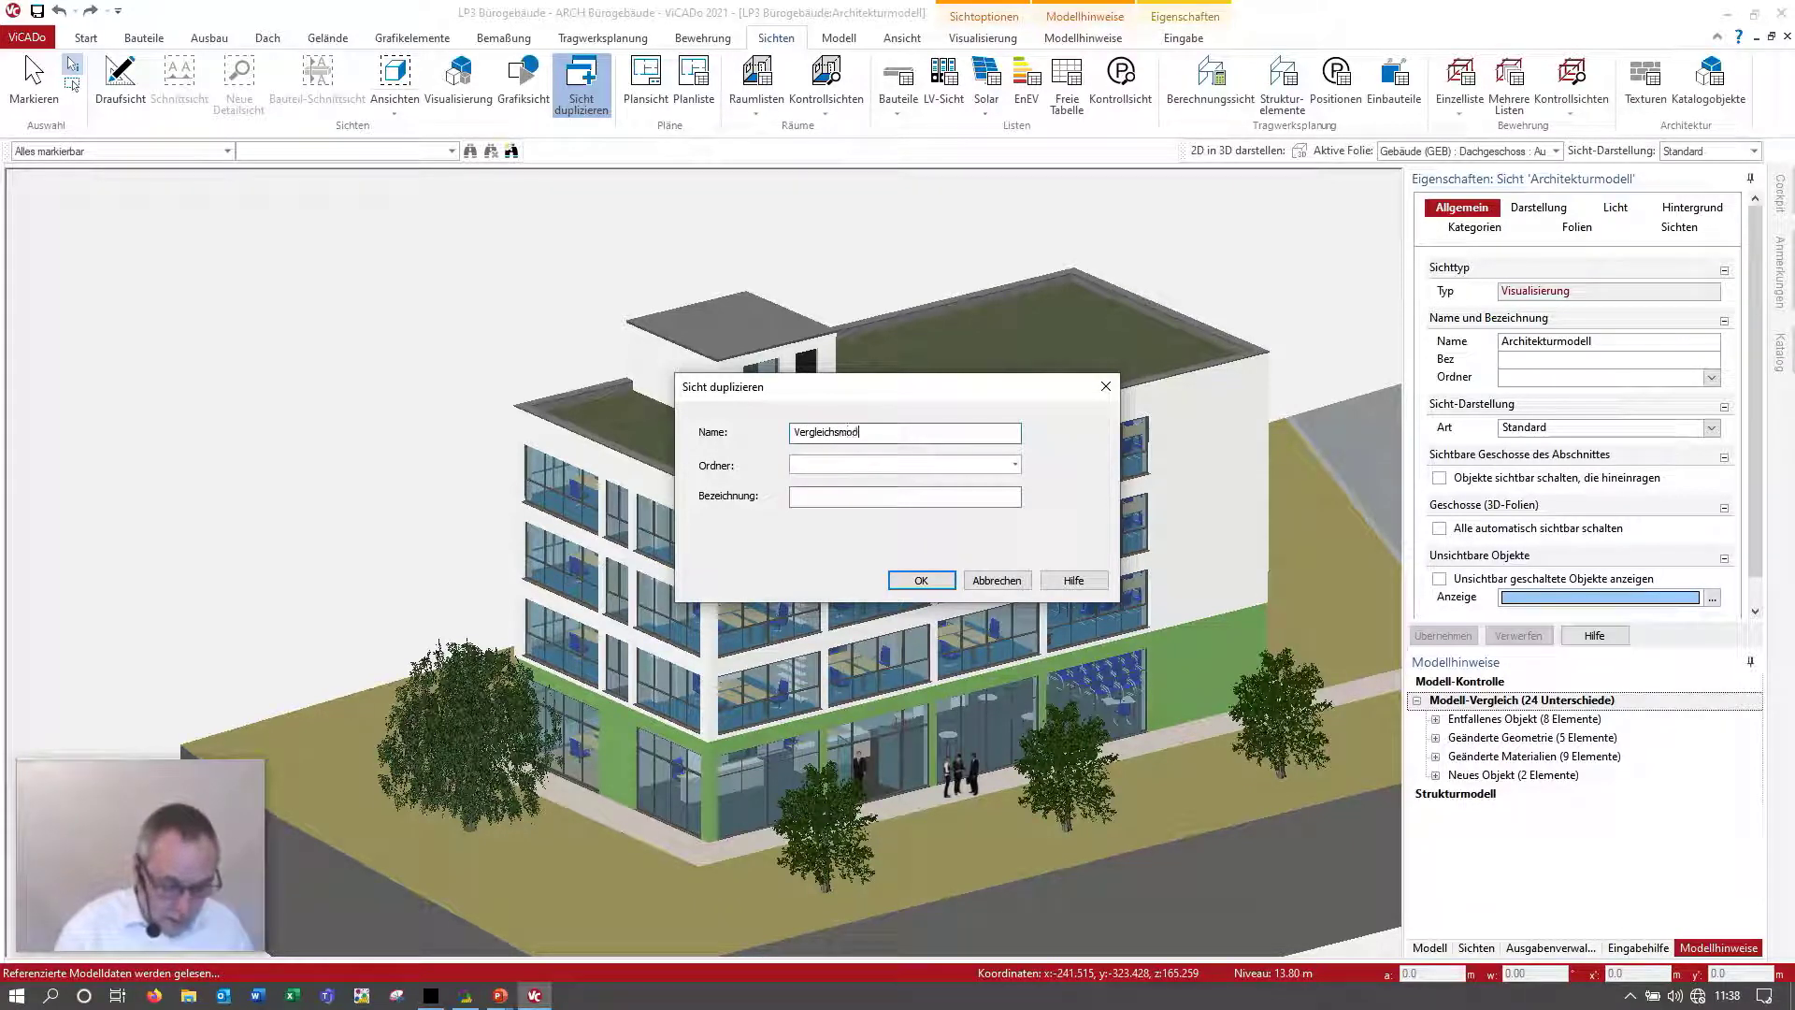
click(920, 580)
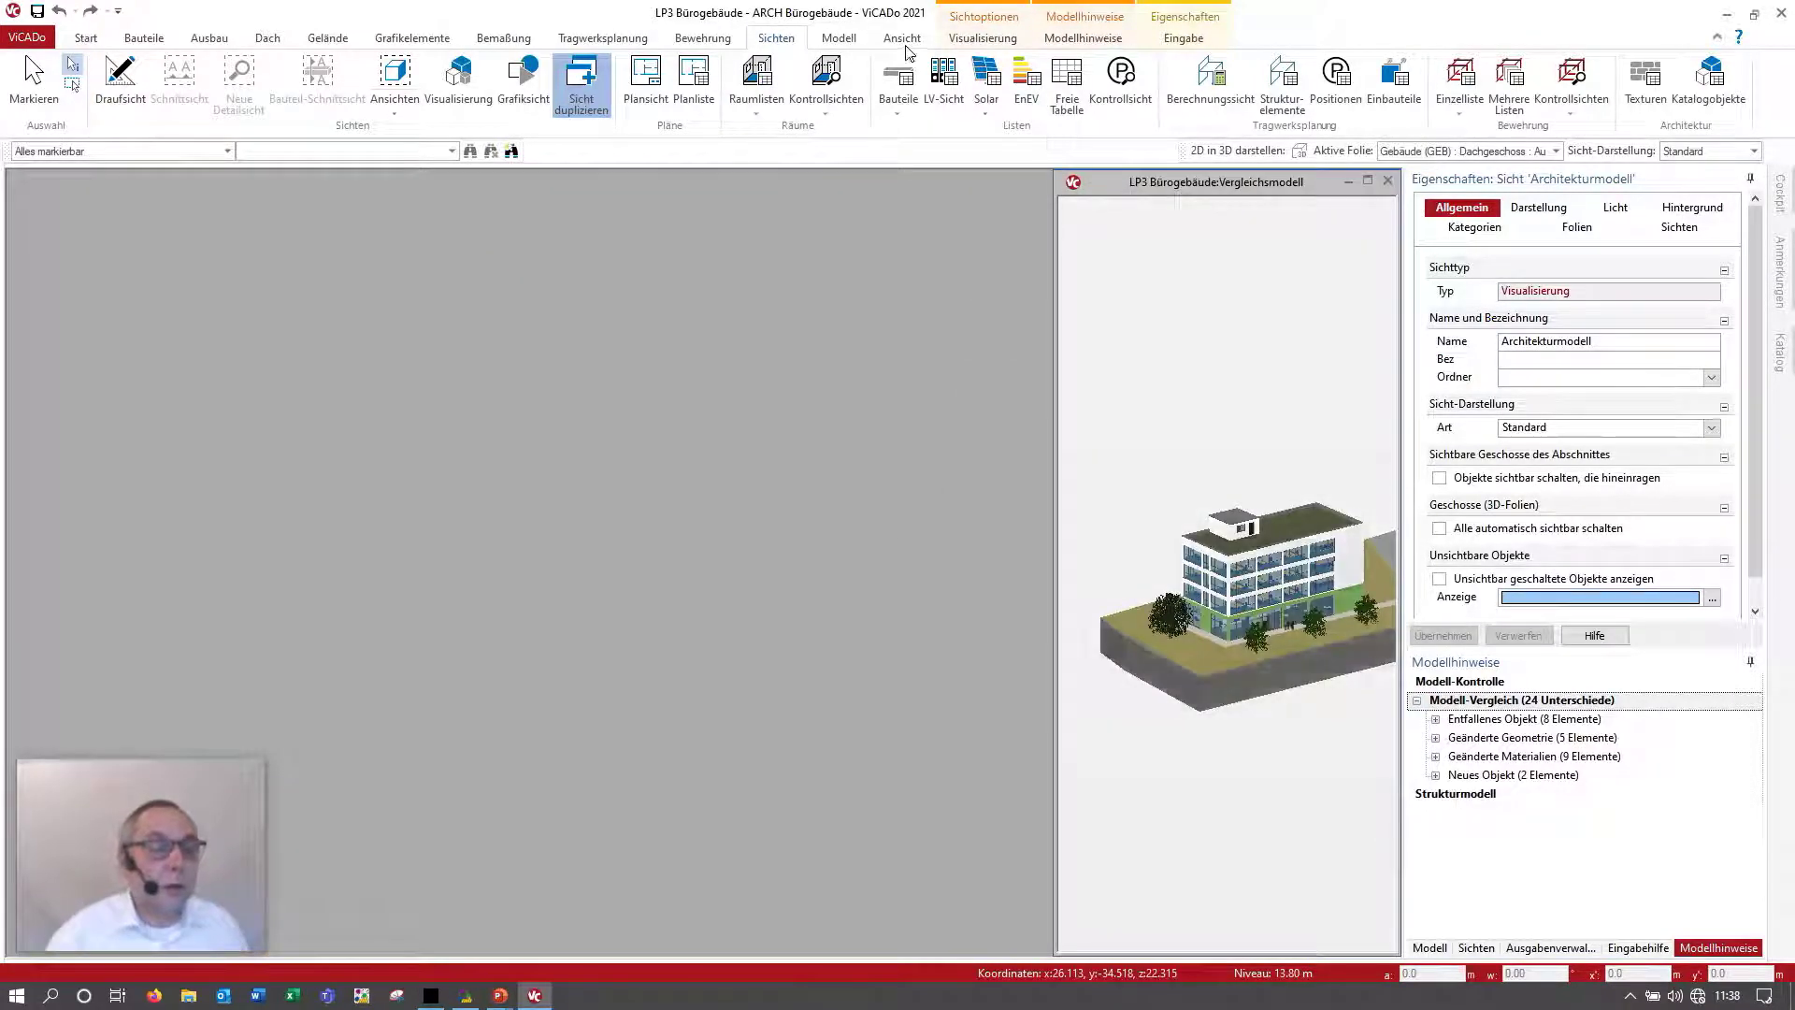
click(883, 42)
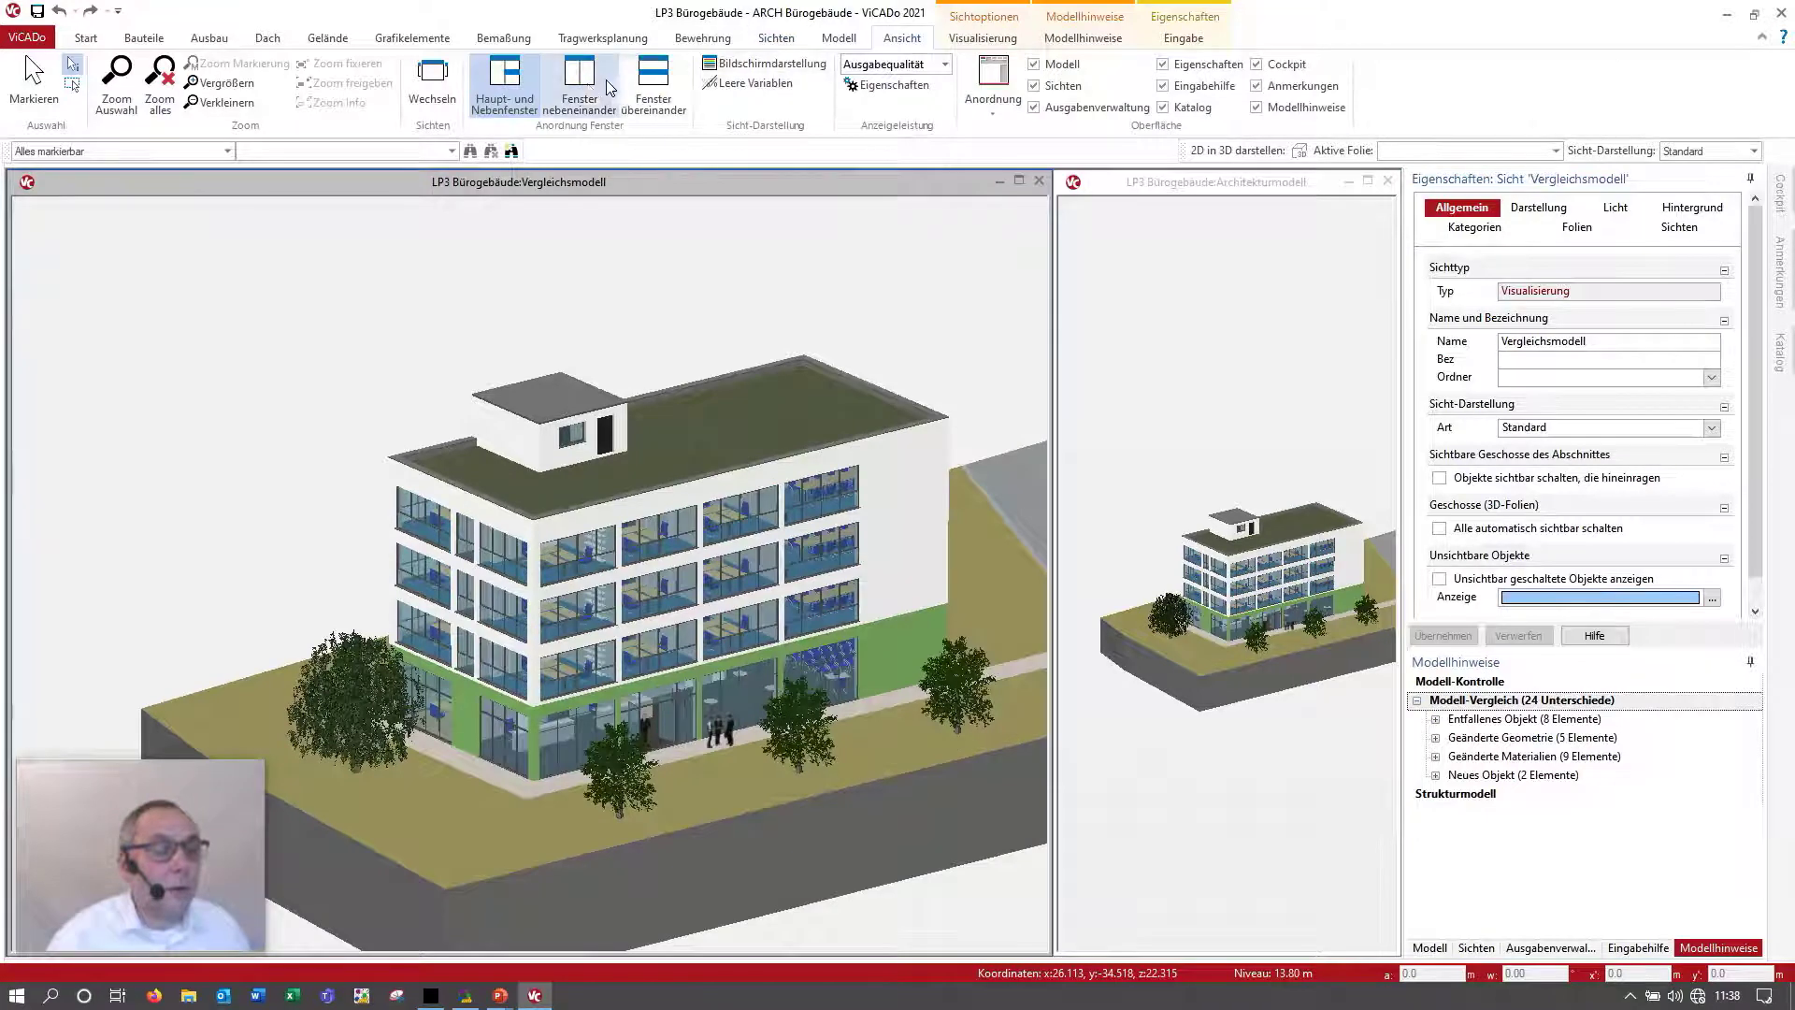
click(580, 84)
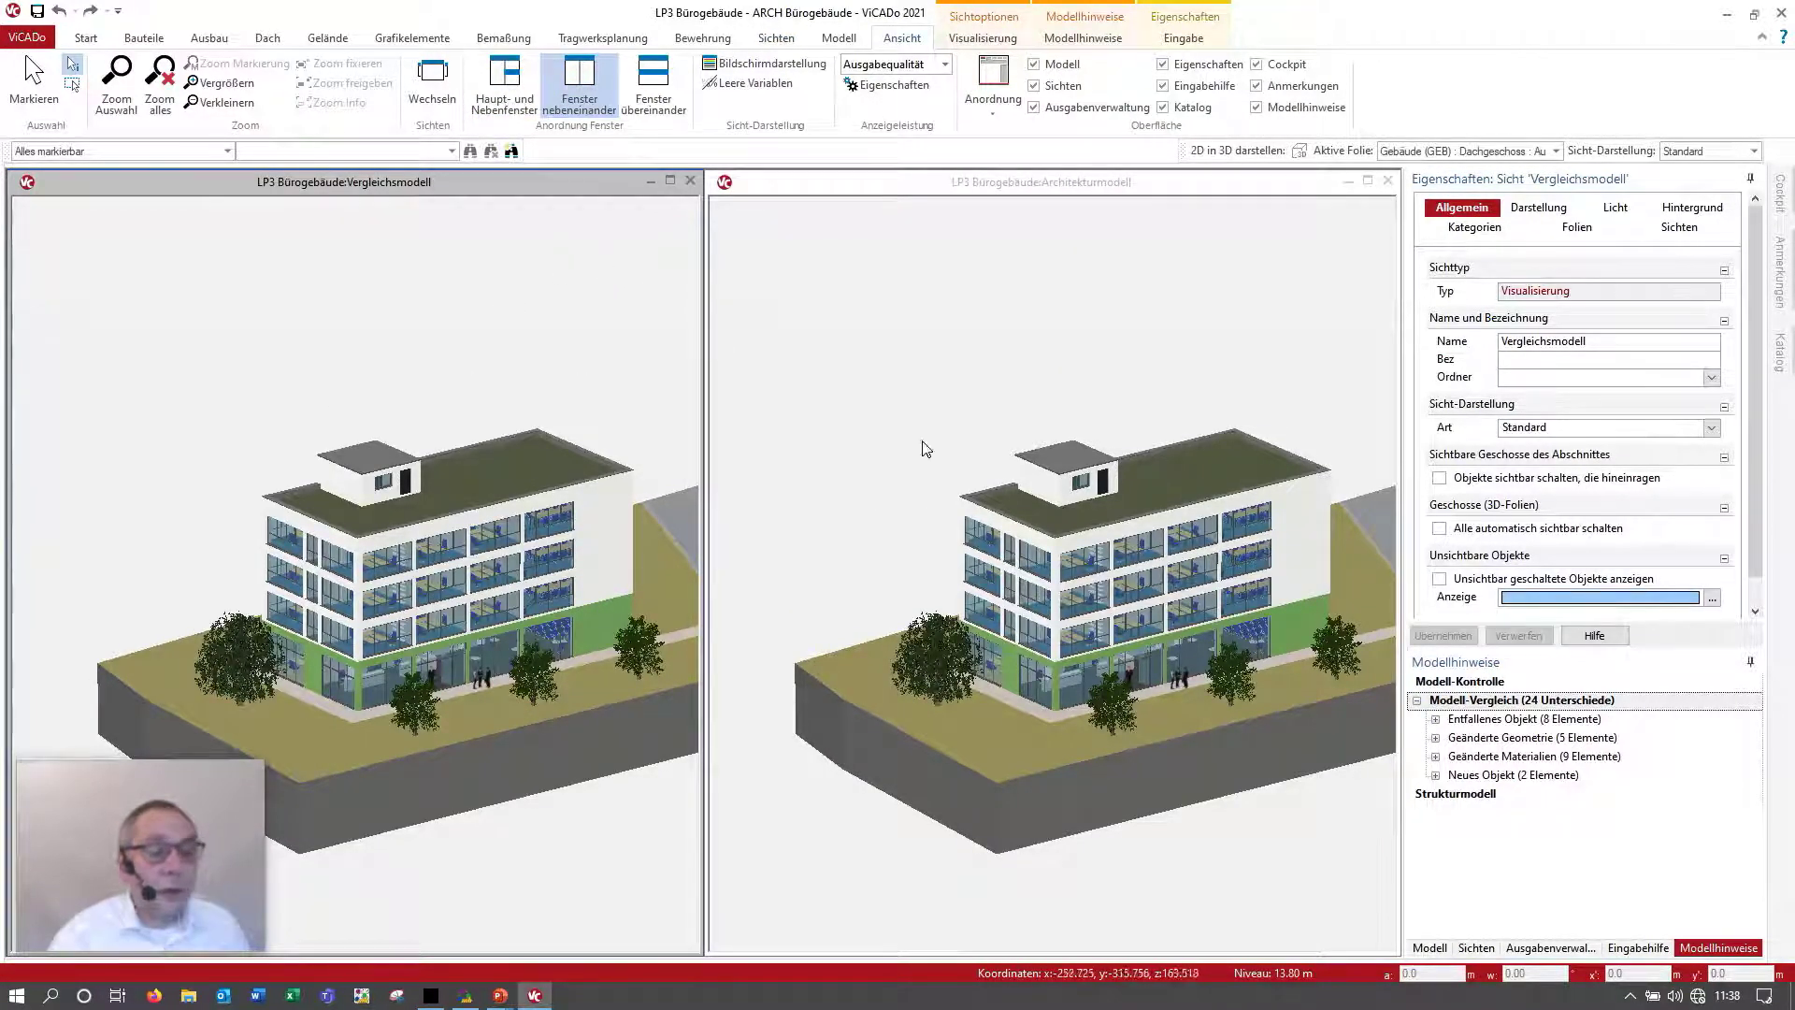
Step: In the model tree, hide LP3 Bürogebäude and show Vergleichs-Modell: Variante 1 instead
click(1429, 947)
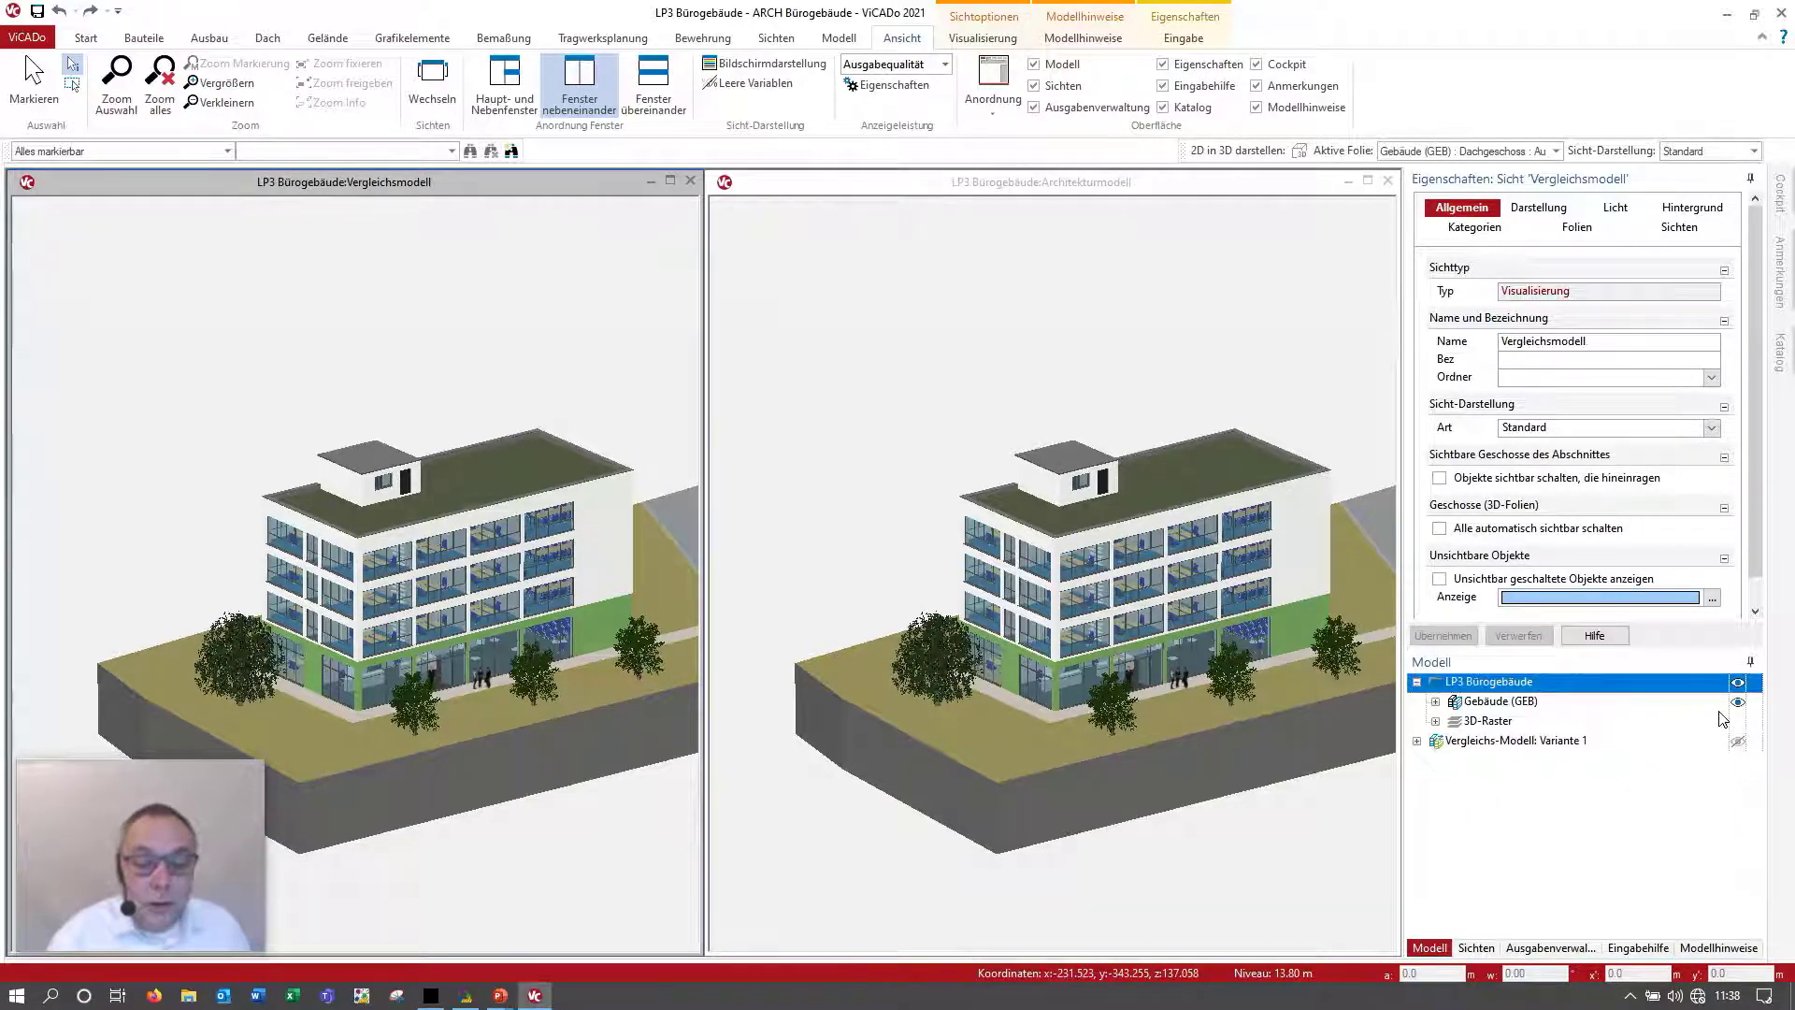
click(1739, 685)
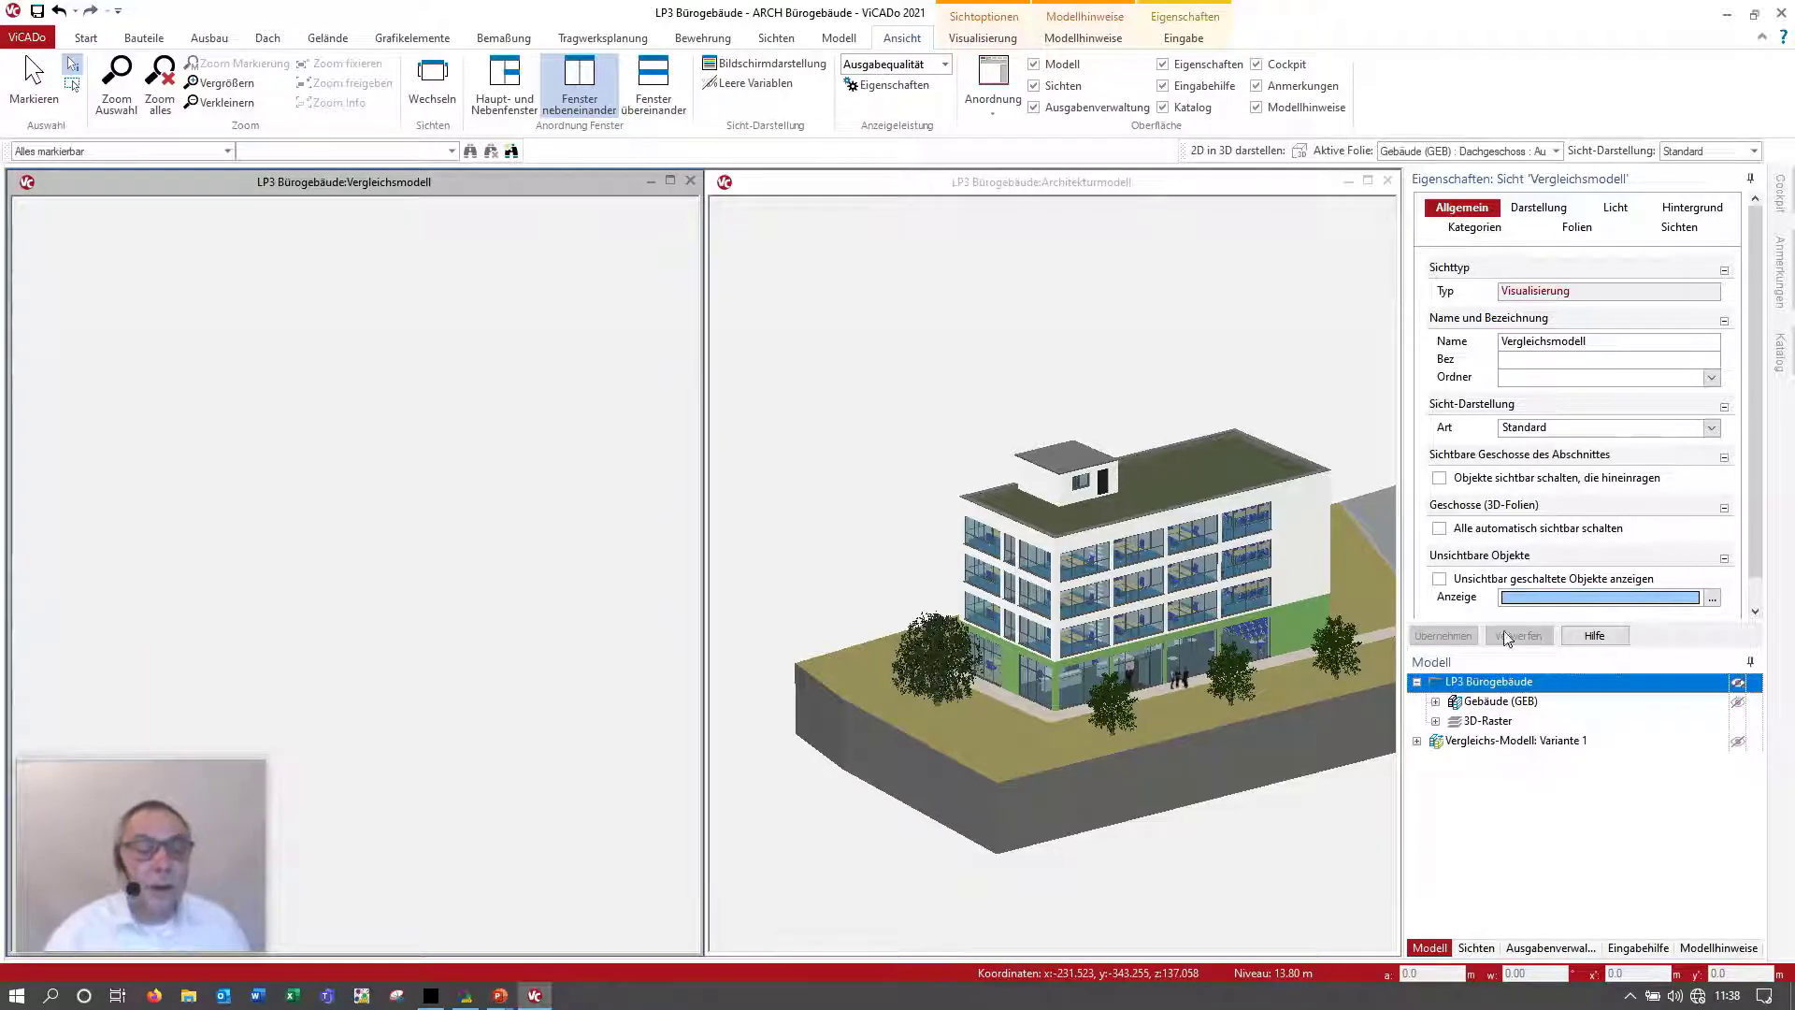
click(1739, 743)
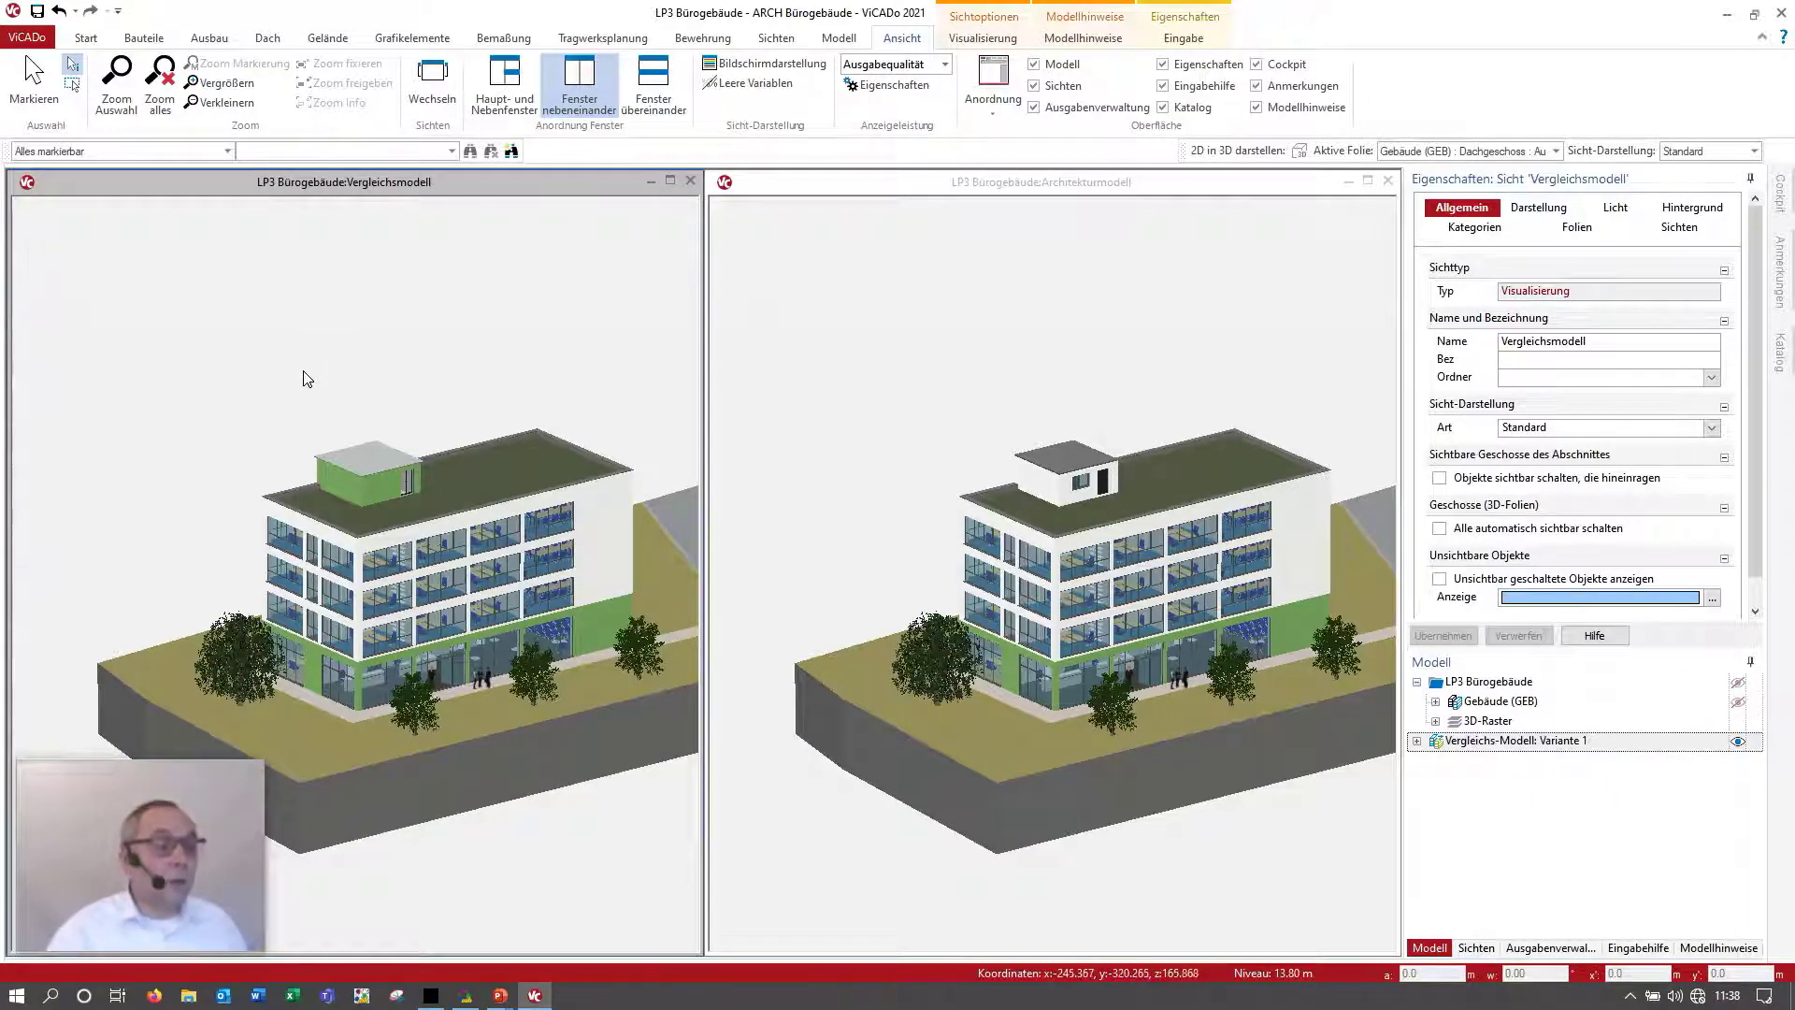
scroll(318, 393, up, 2)
scroll(391, 547, up, 3)
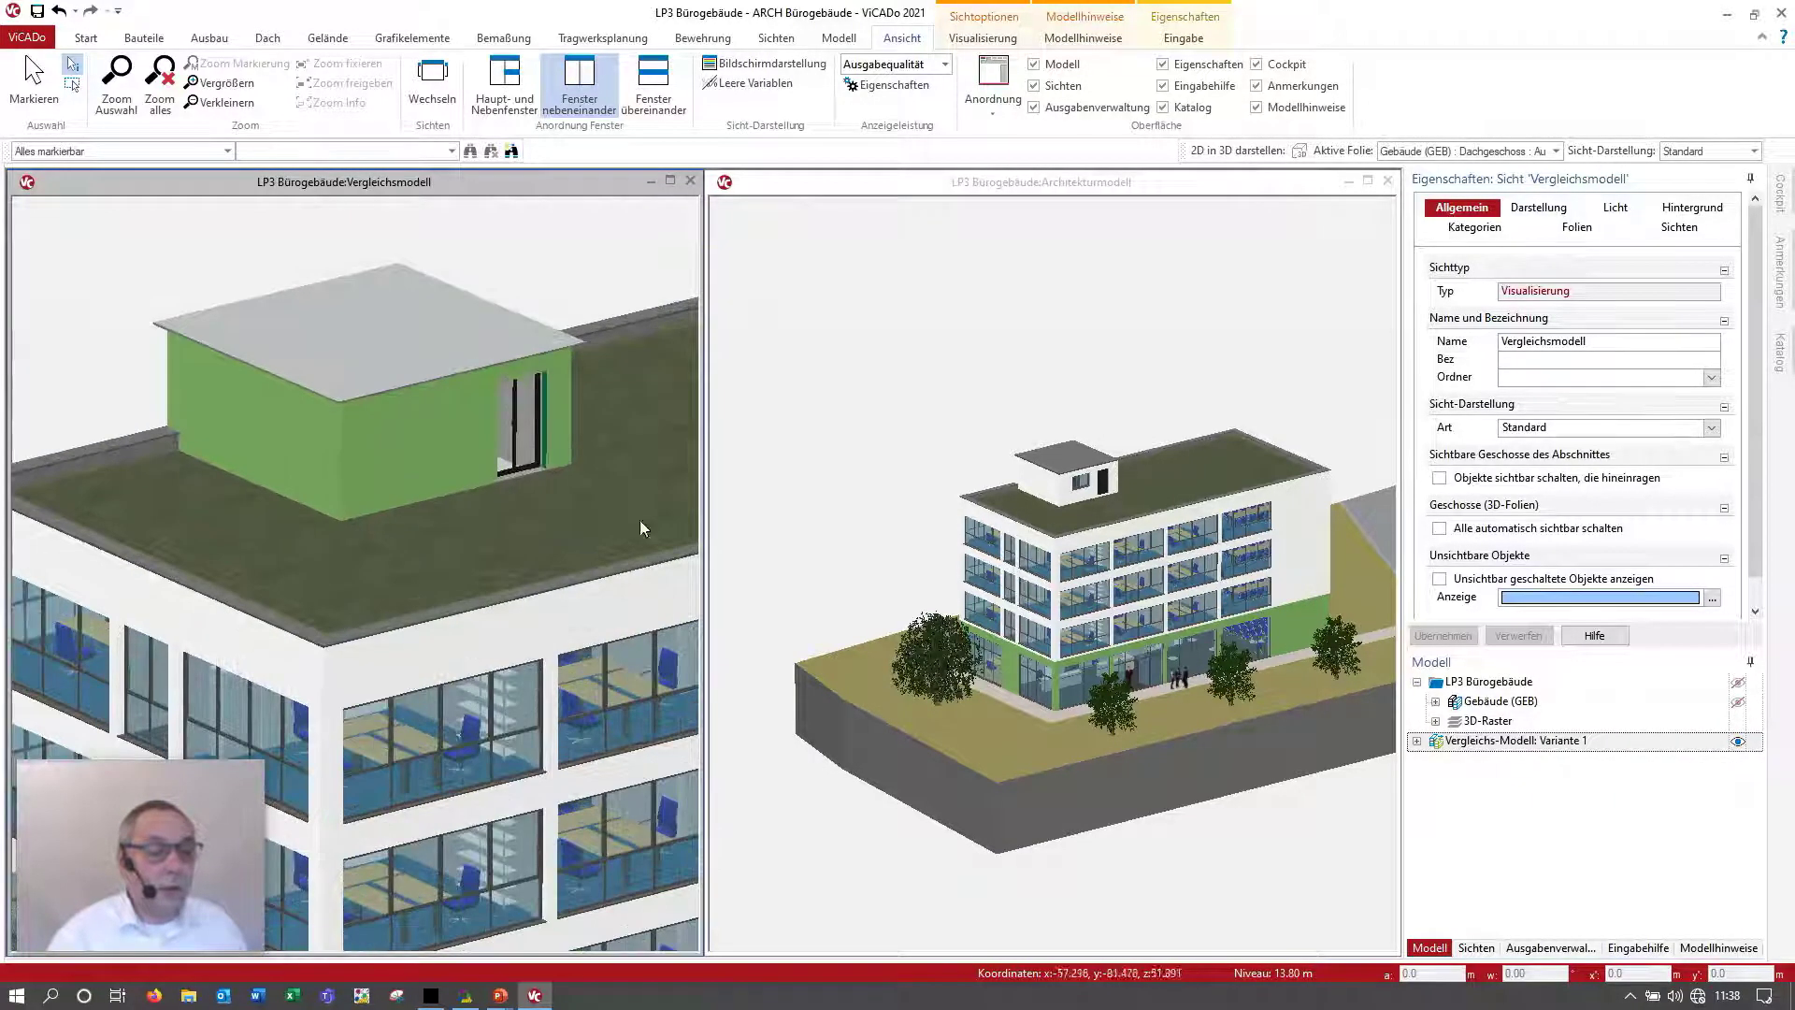
scroll(1047, 553, up, 1)
scroll(1056, 537, up, 2)
scroll(1069, 517, up, 1)
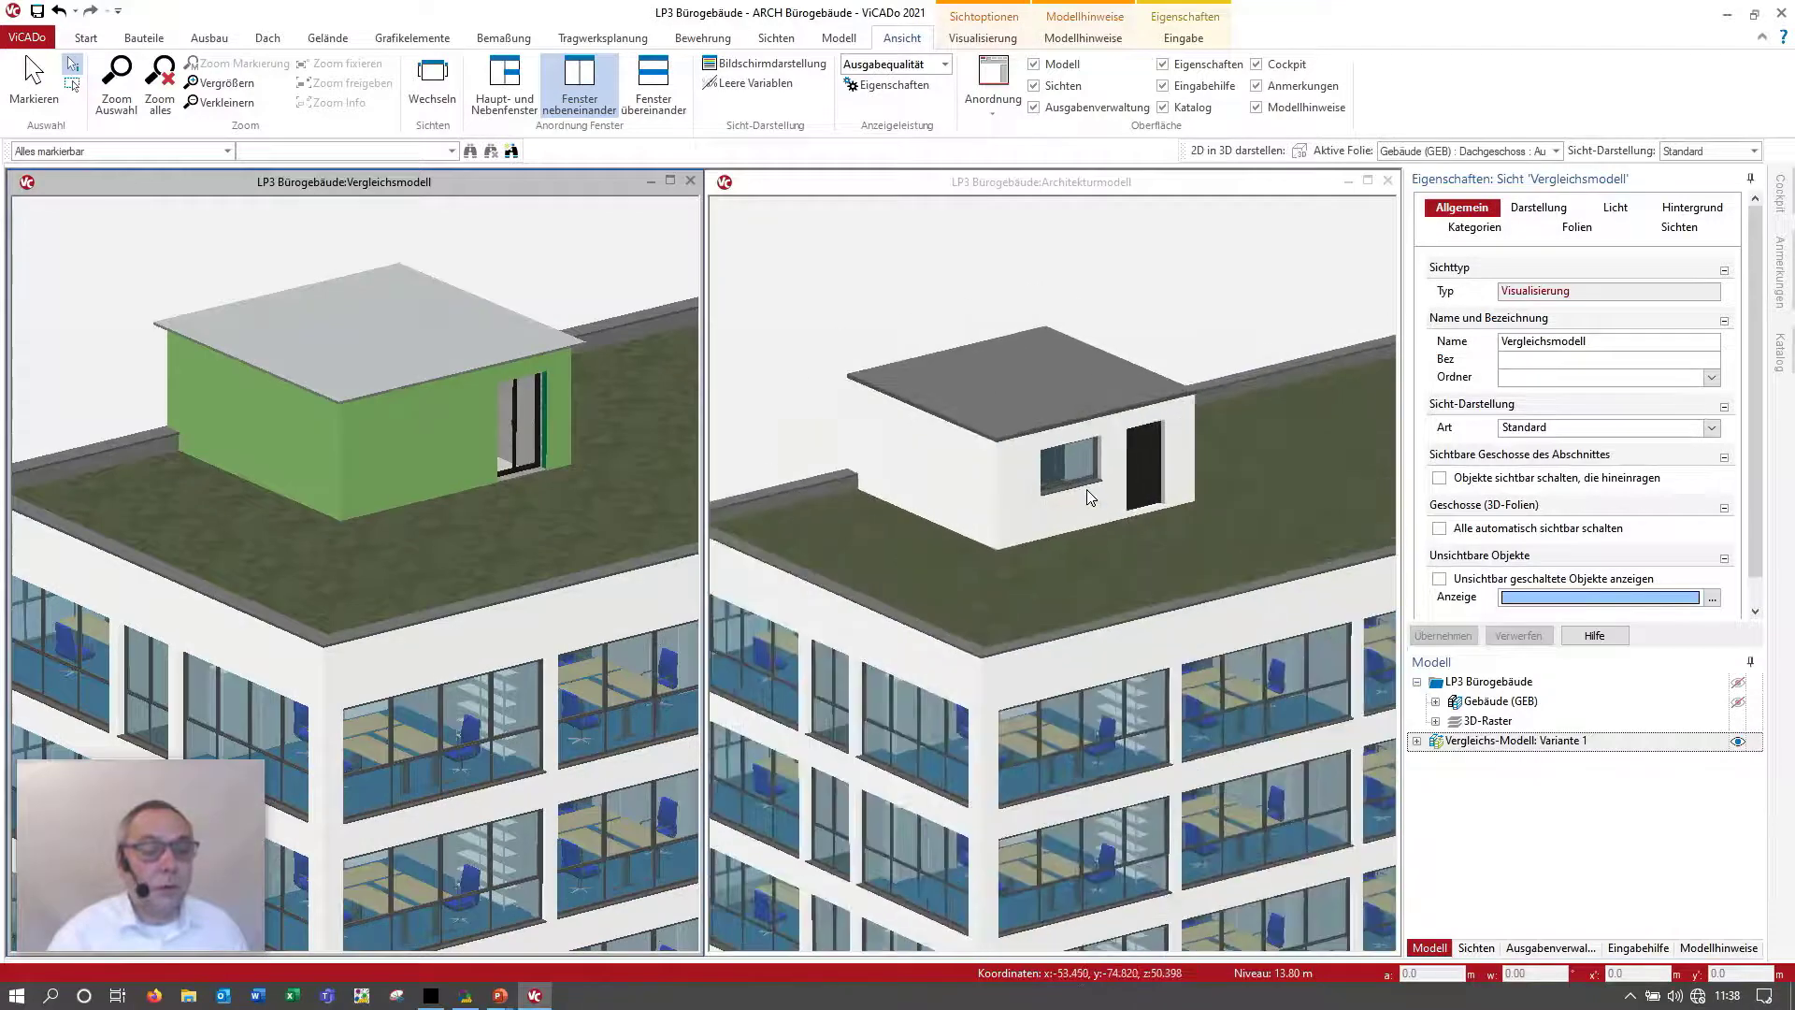
click(1080, 580)
click(1714, 947)
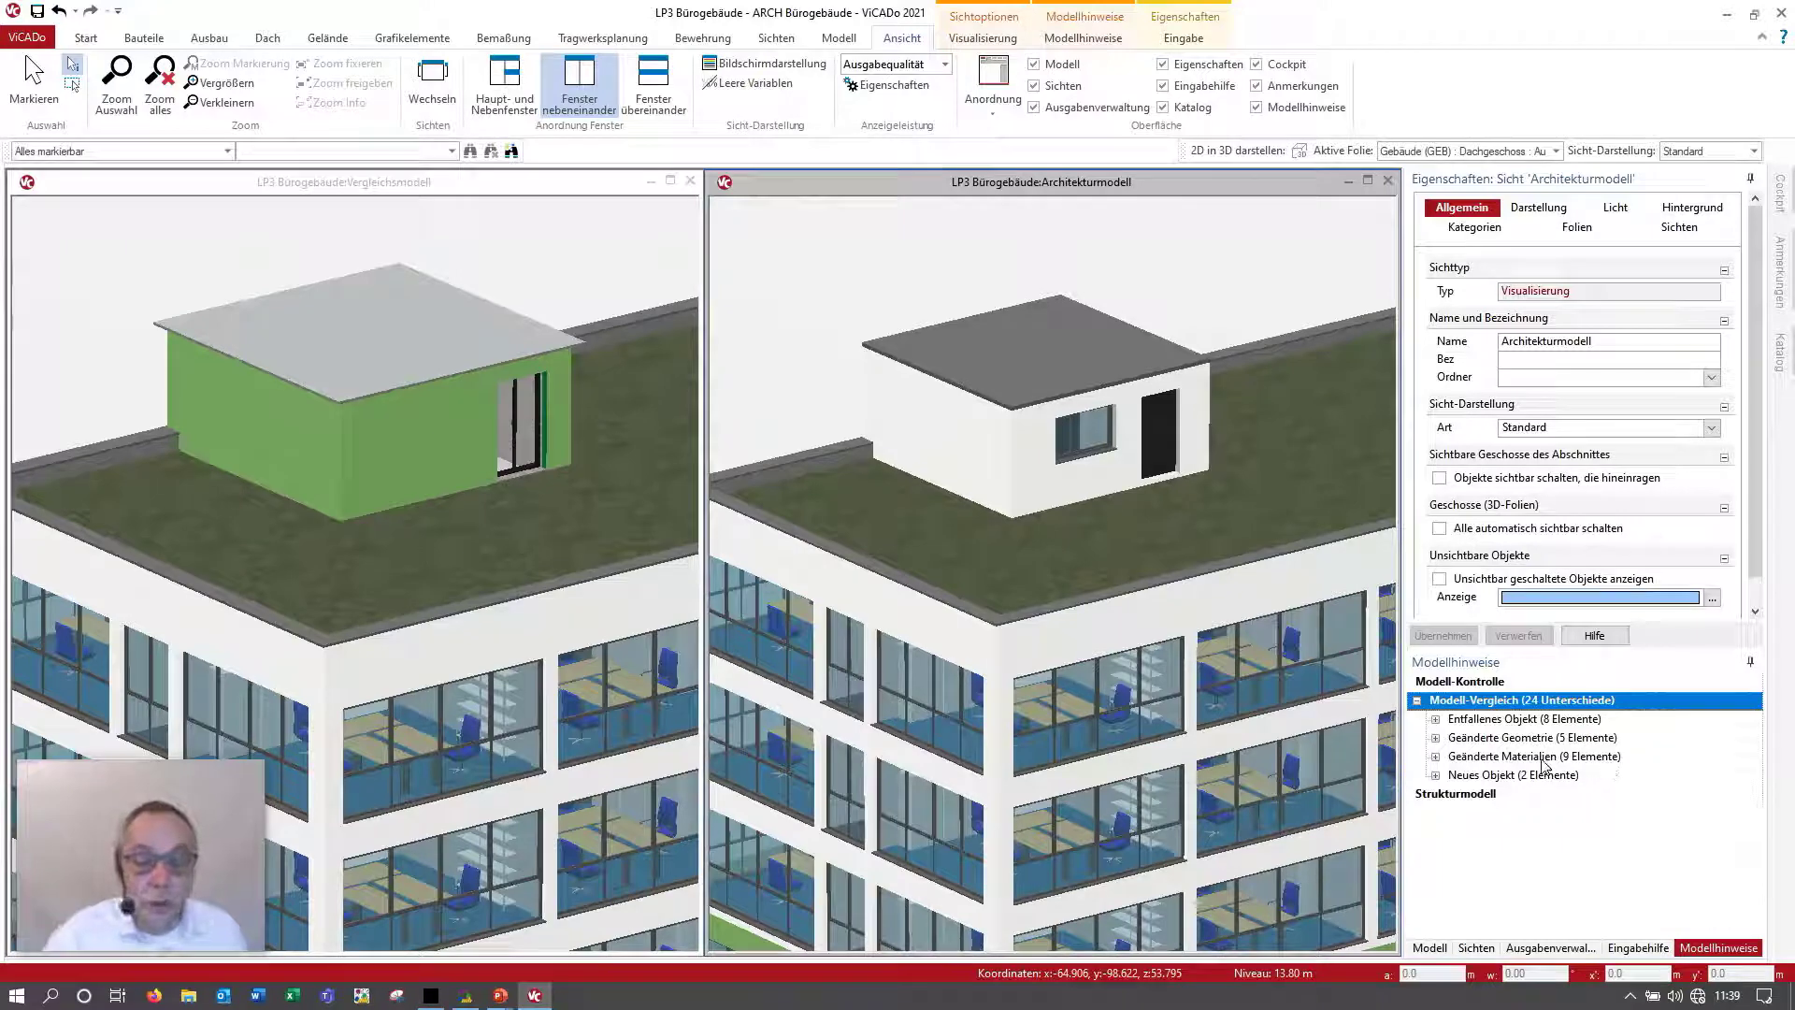
Step: Expand Entfallenes Objekt and list the four removed Aussenwand walls
click(1437, 758)
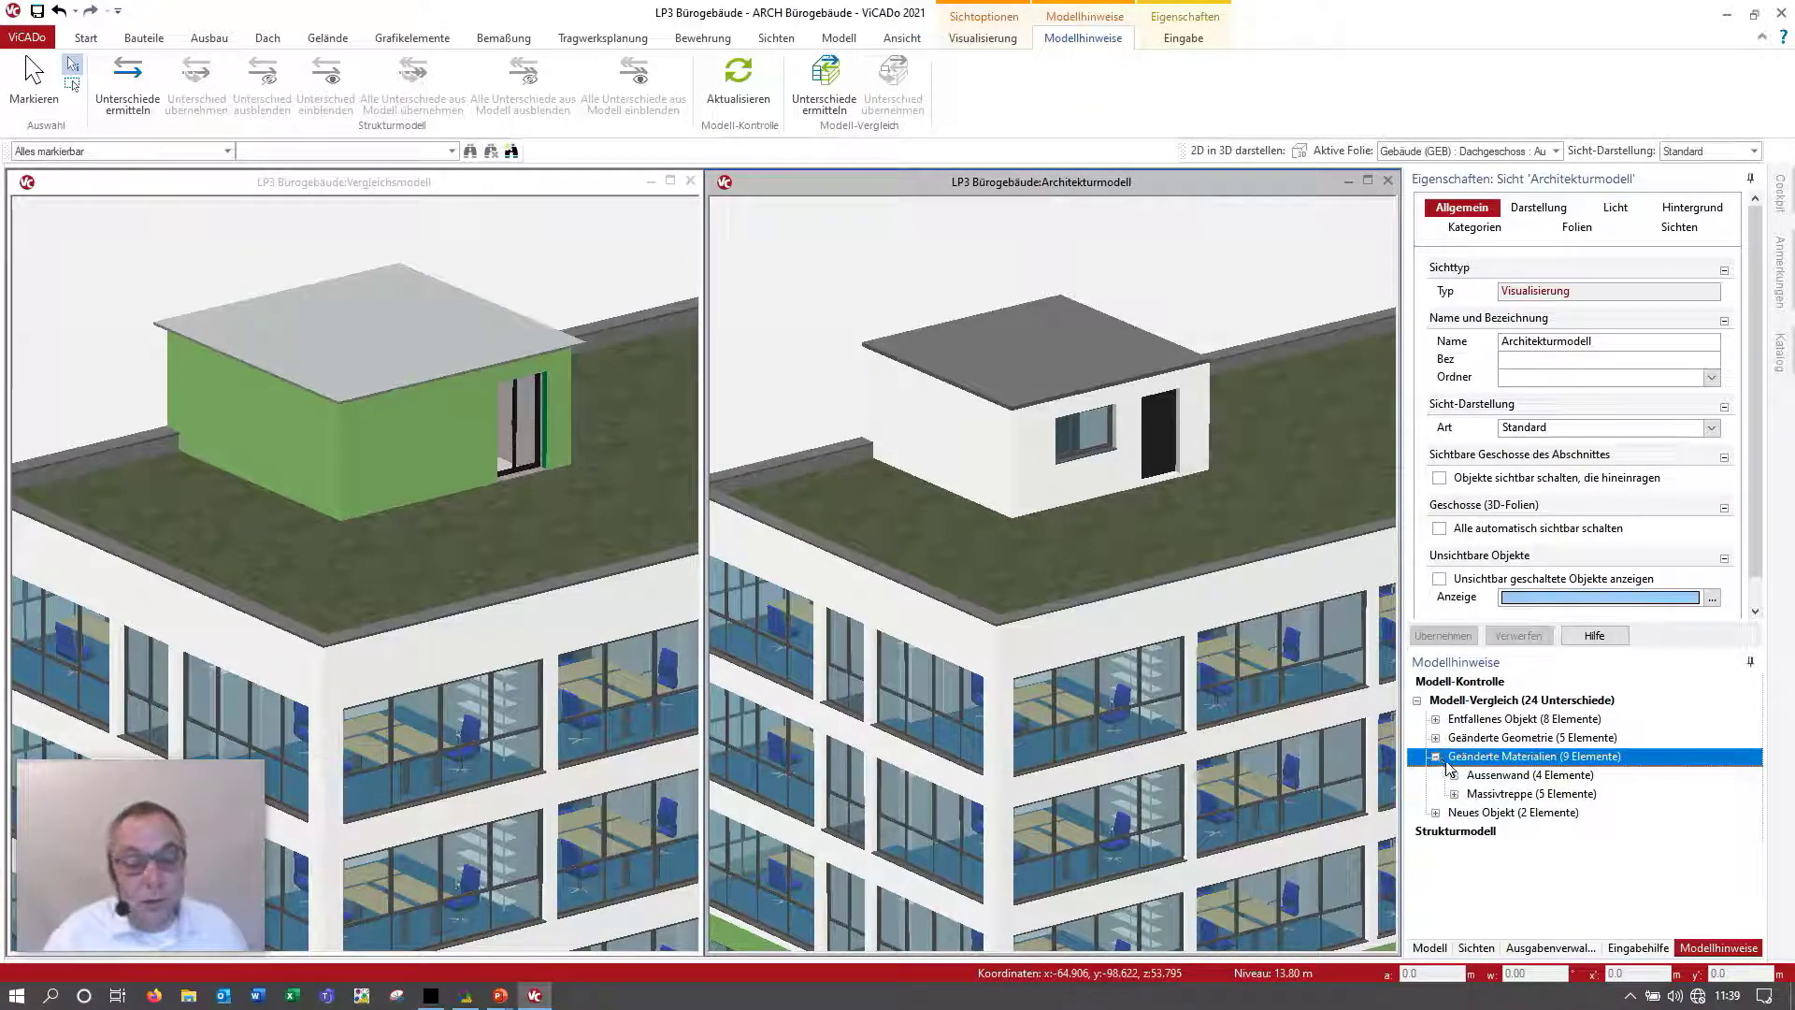
click(1437, 758)
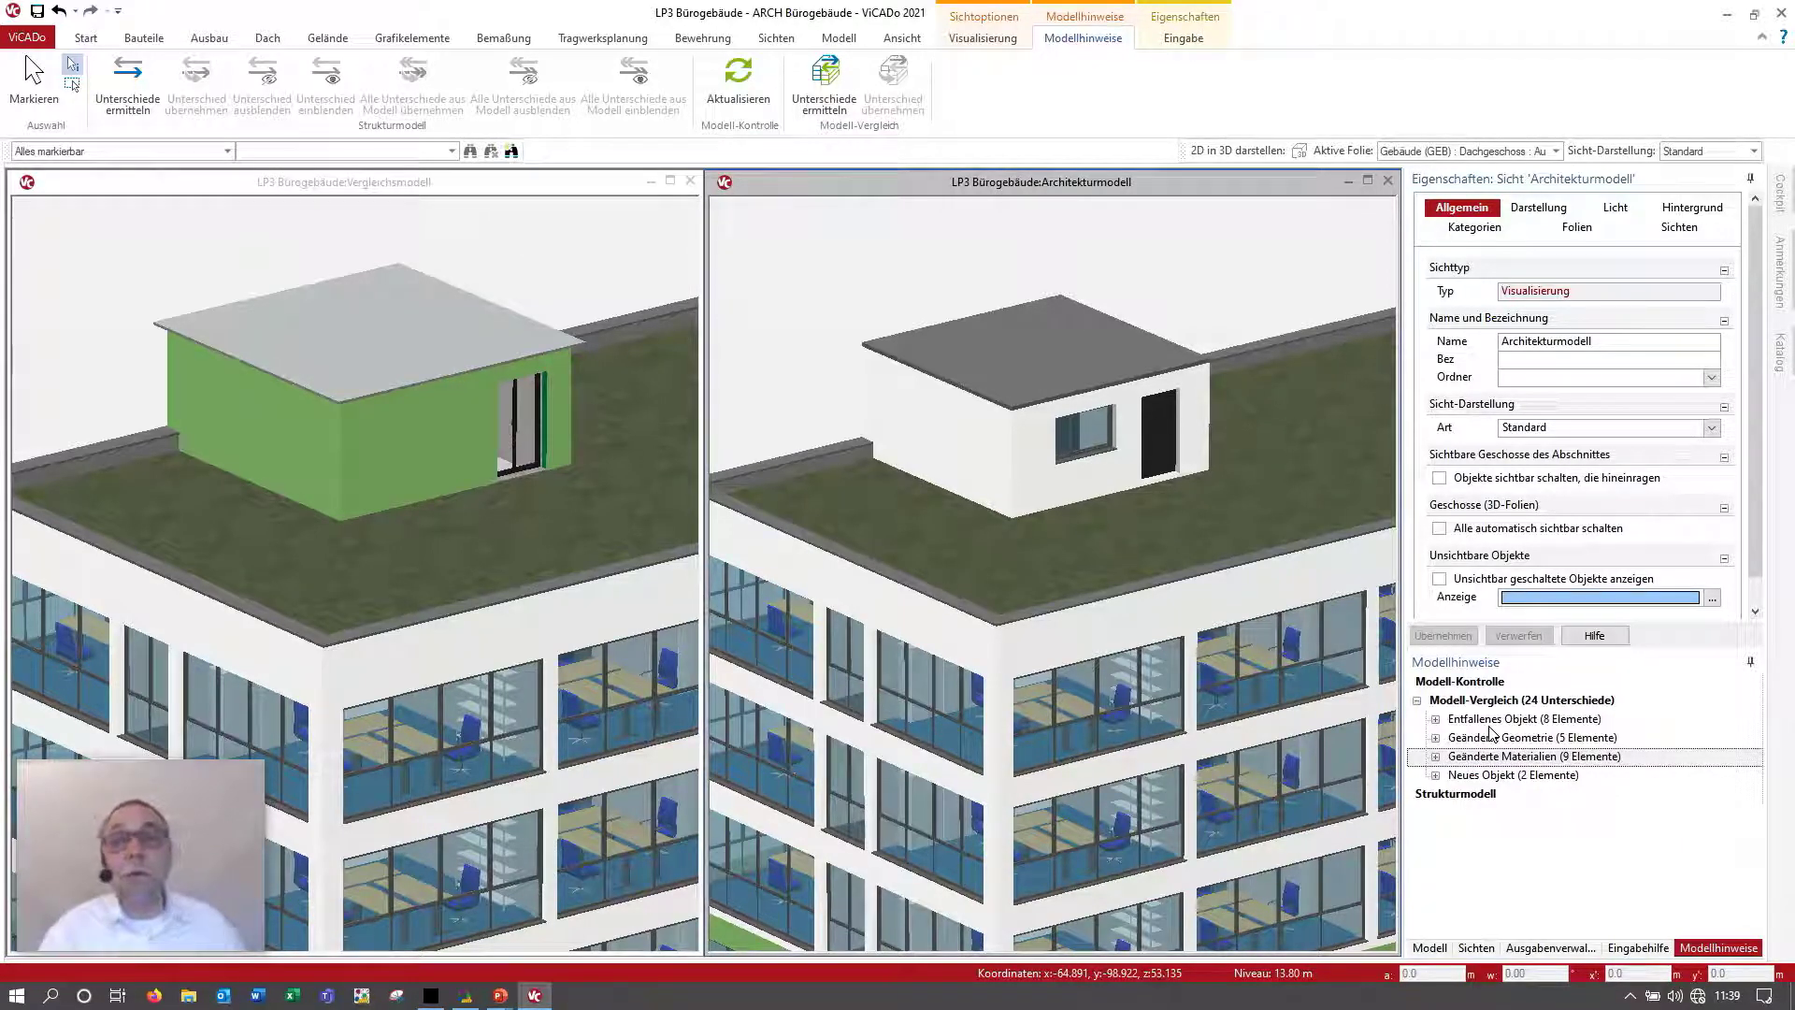
click(1440, 724)
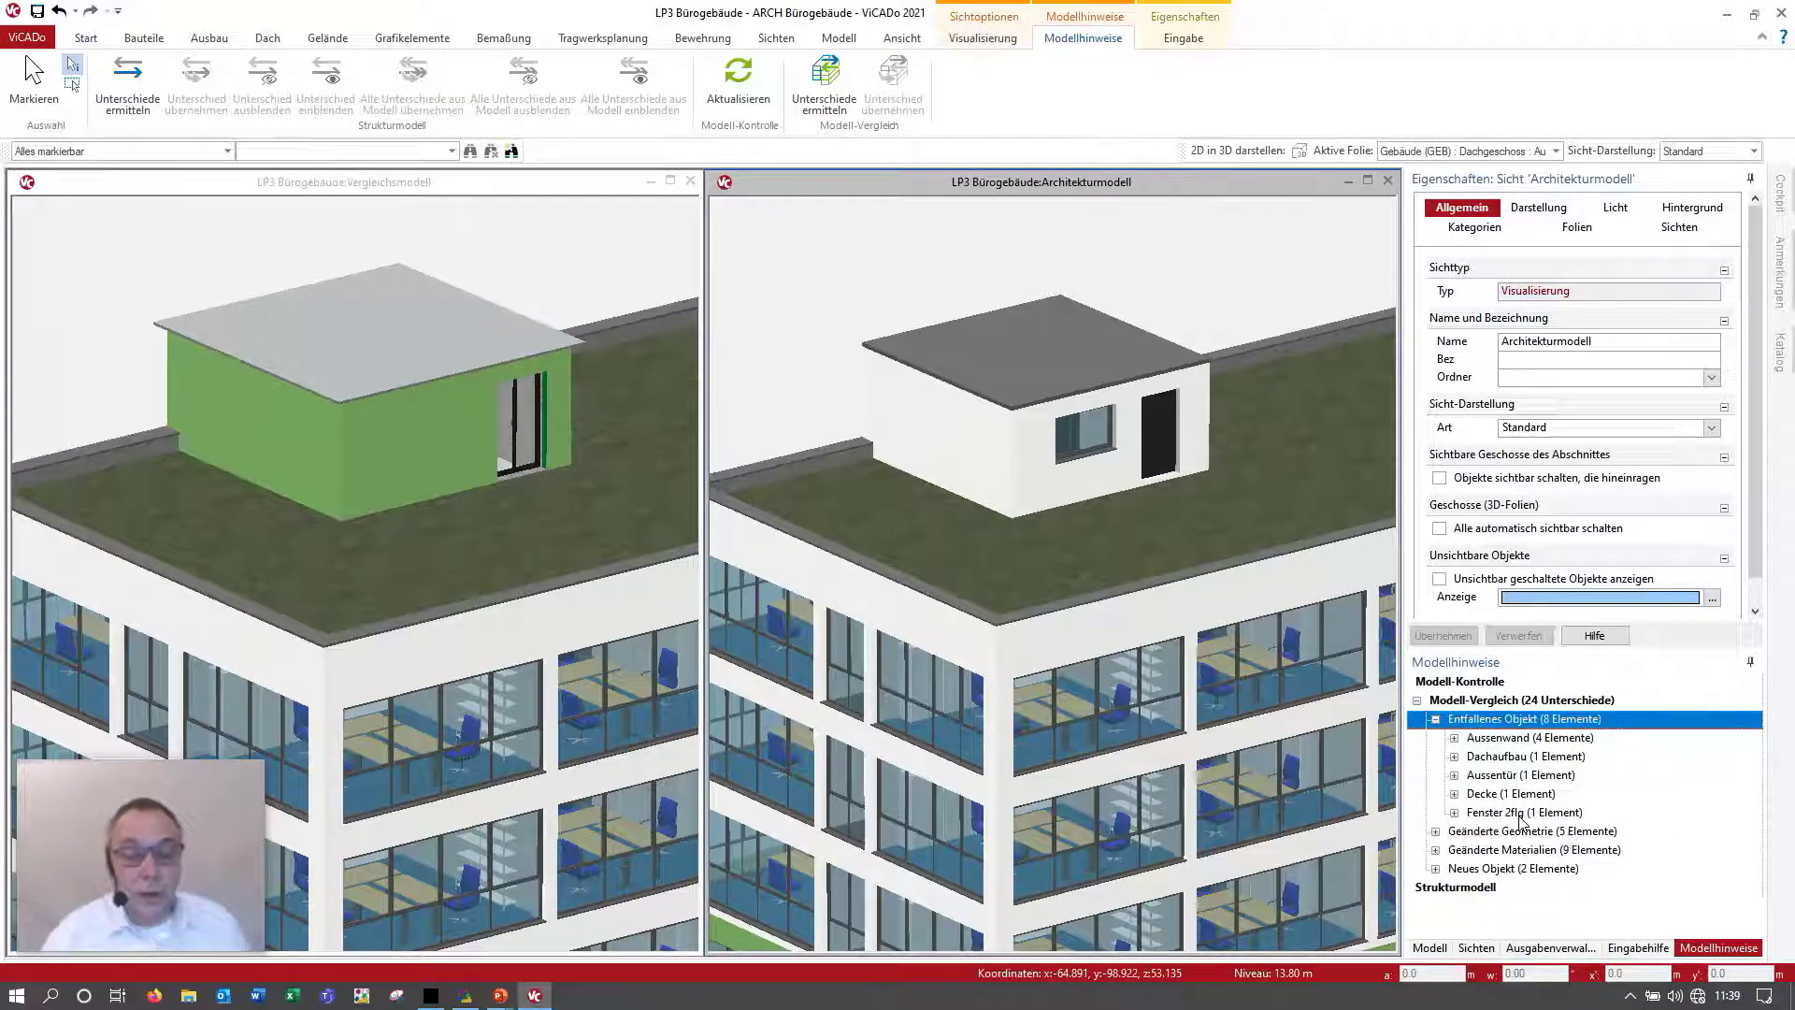
click(1519, 738)
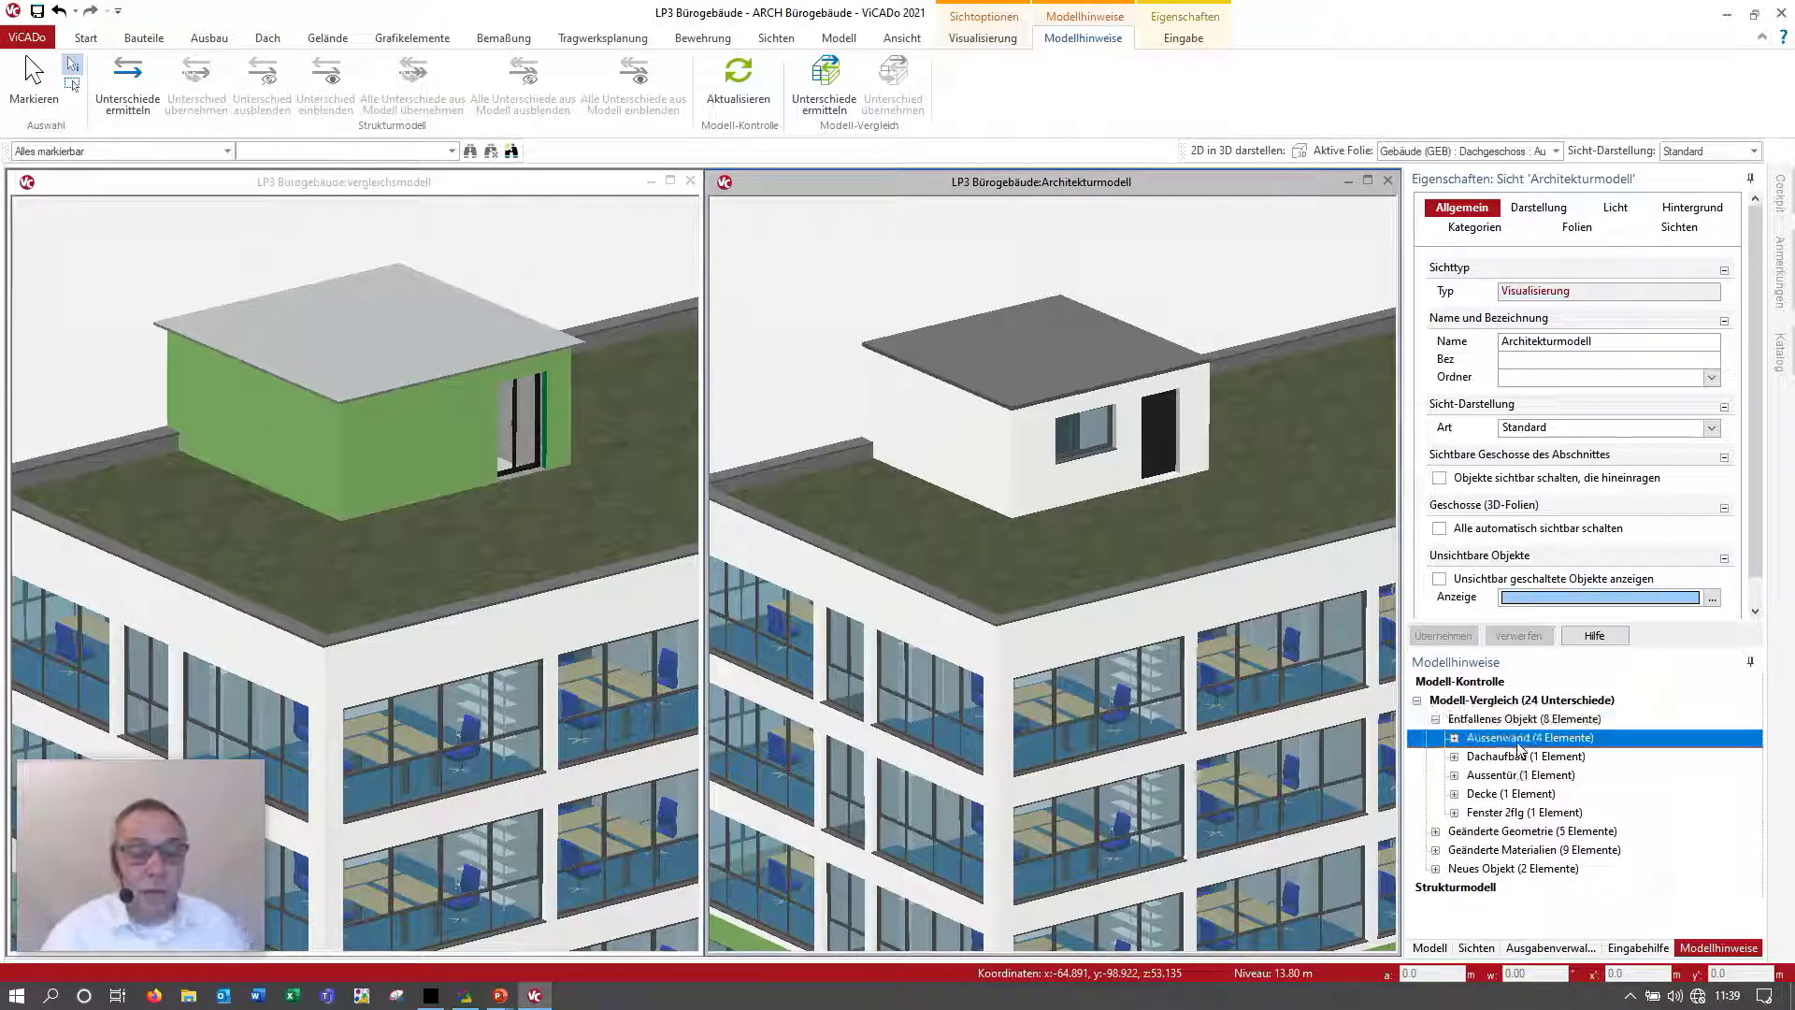
right_click(1520, 747)
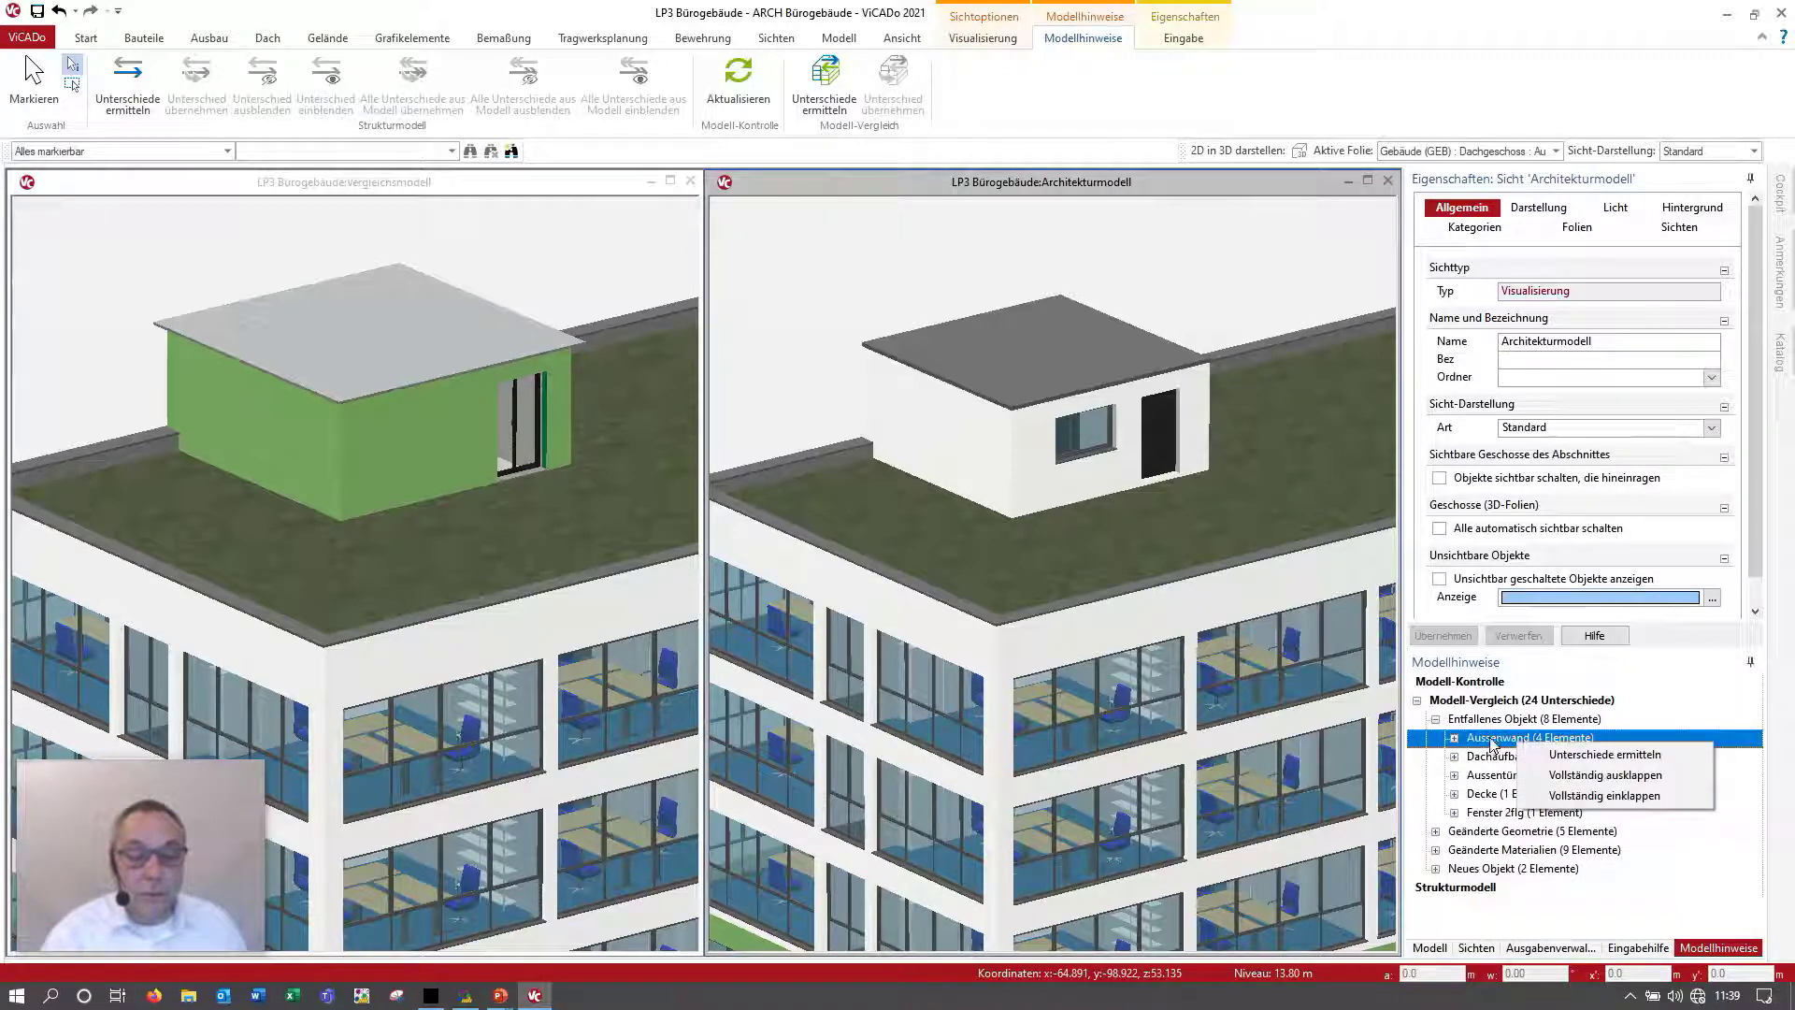
click(1455, 740)
Step: Accept the removal of all four ABWa-2 exterior walls with Unterschied übernehmen
click(1511, 759)
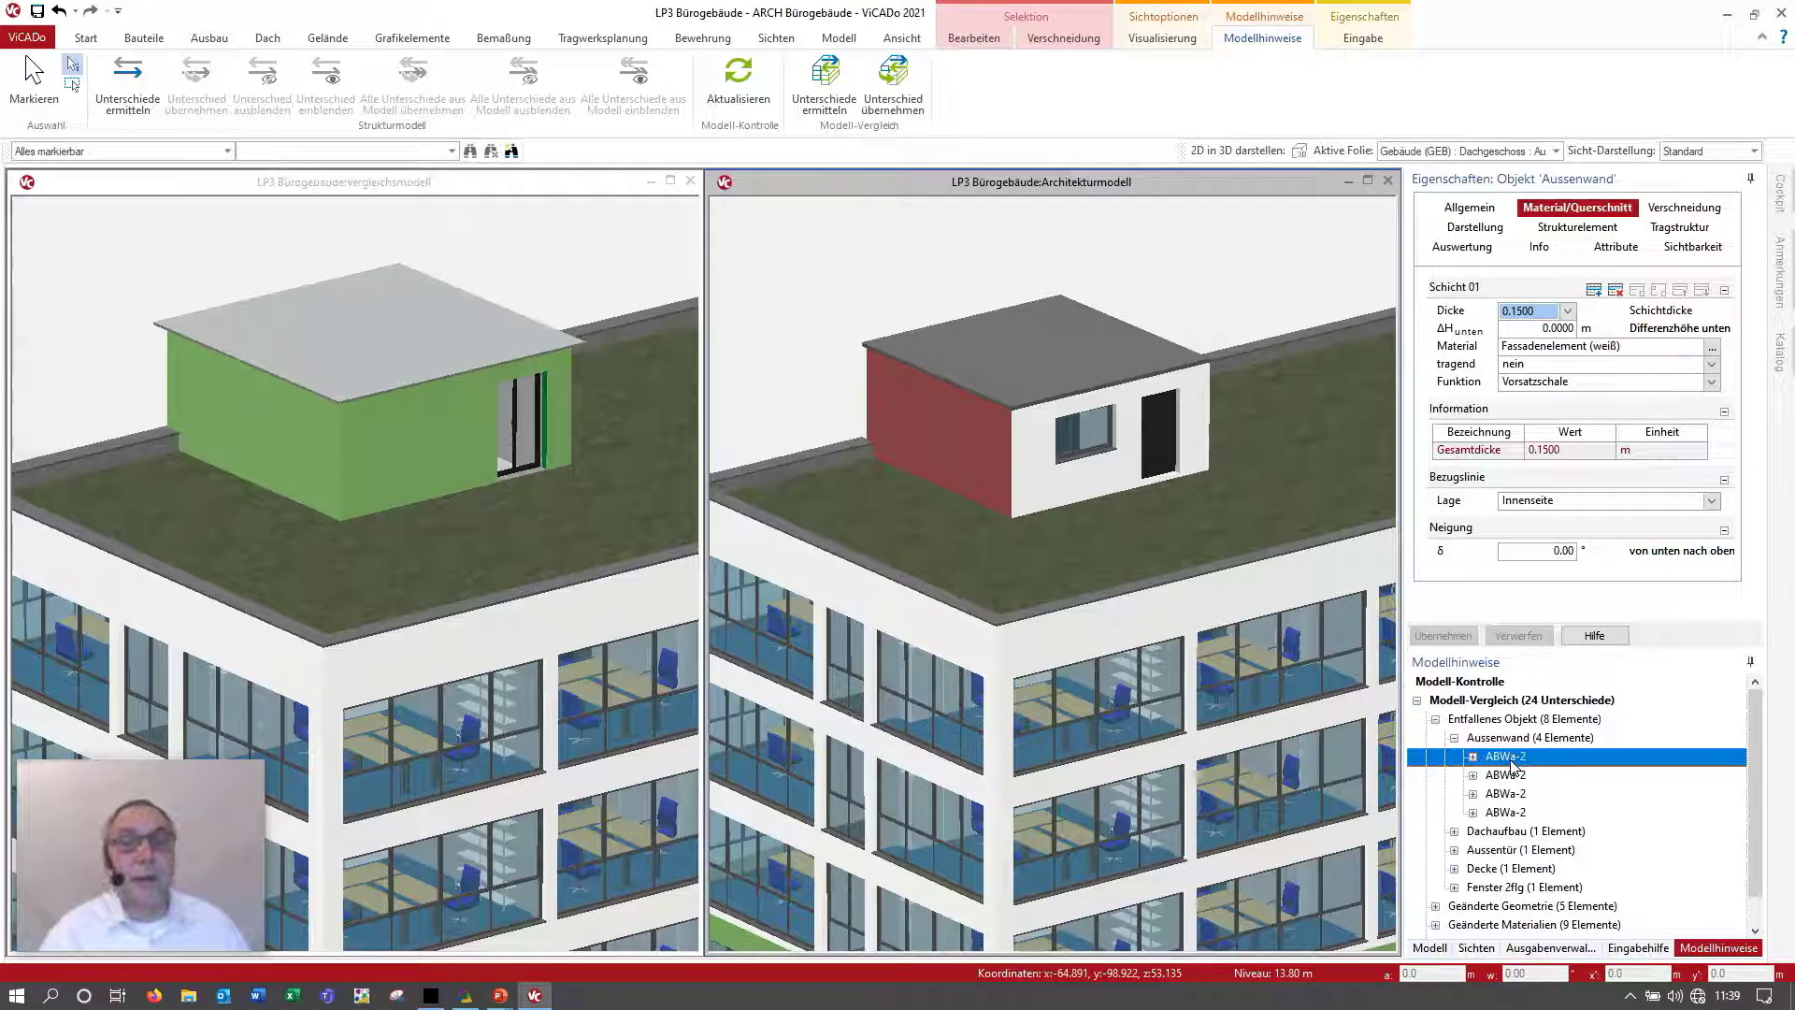
right_click(1512, 759)
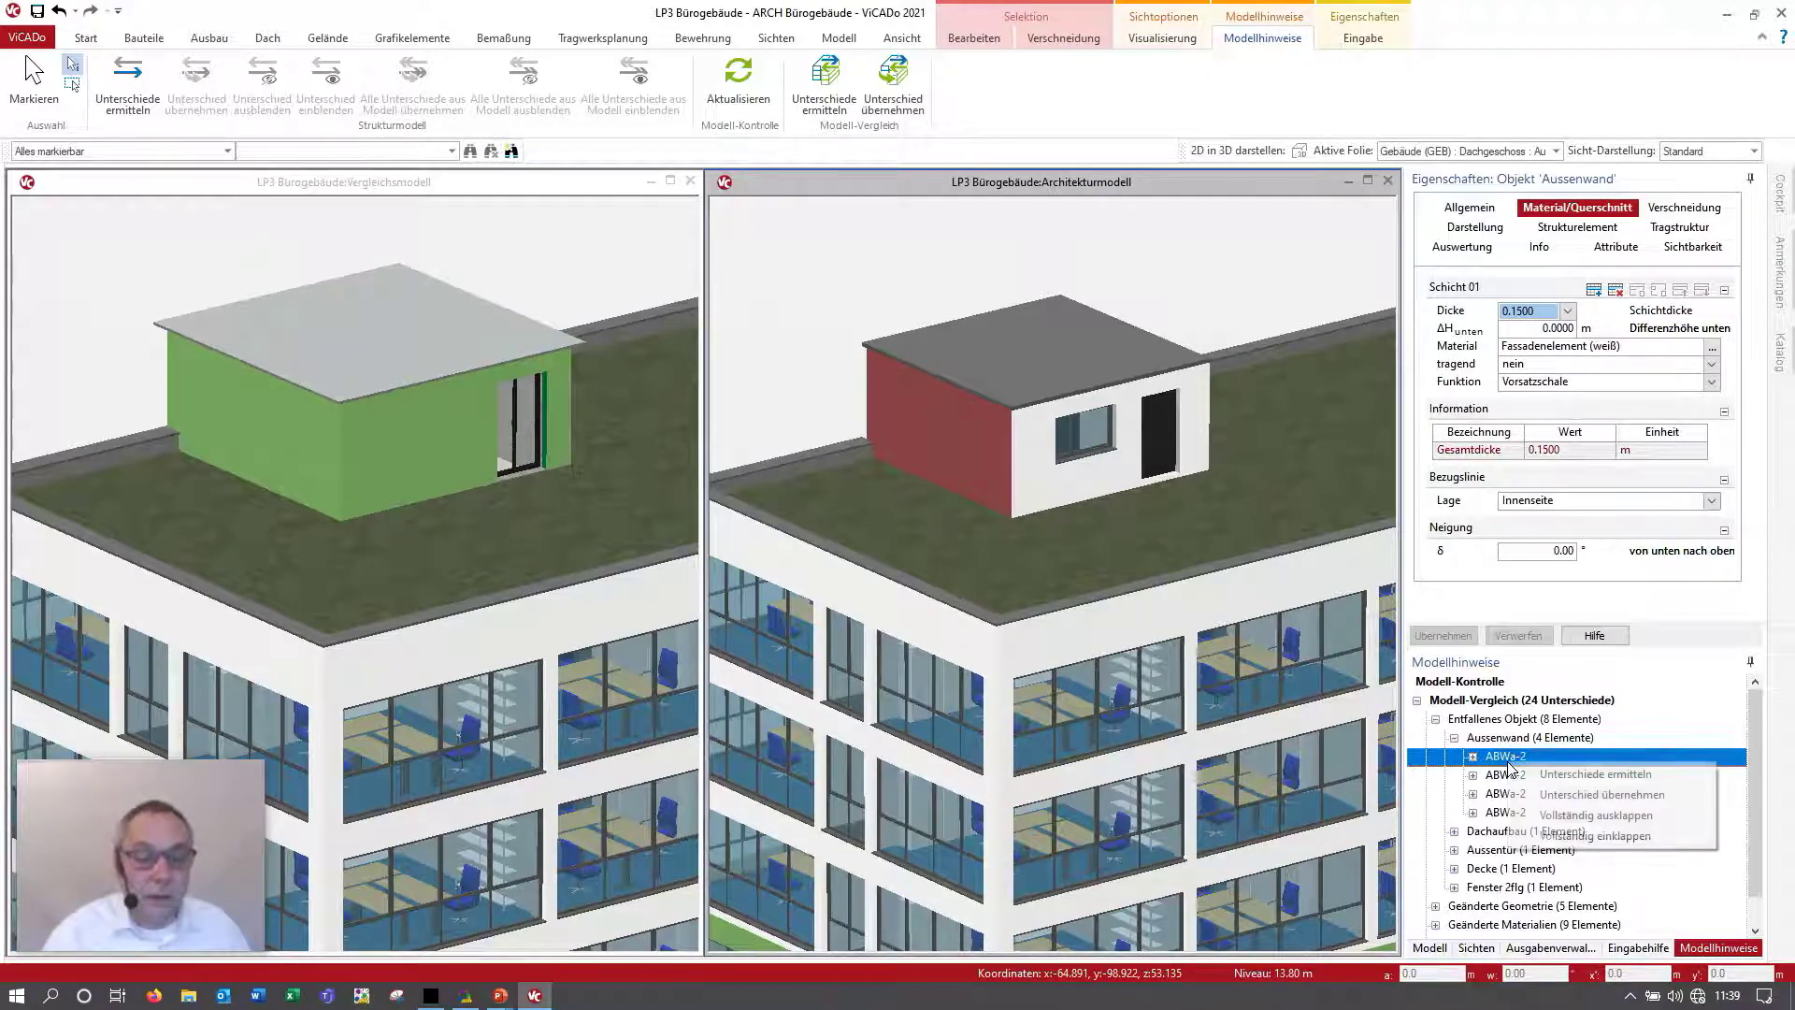
click(1552, 794)
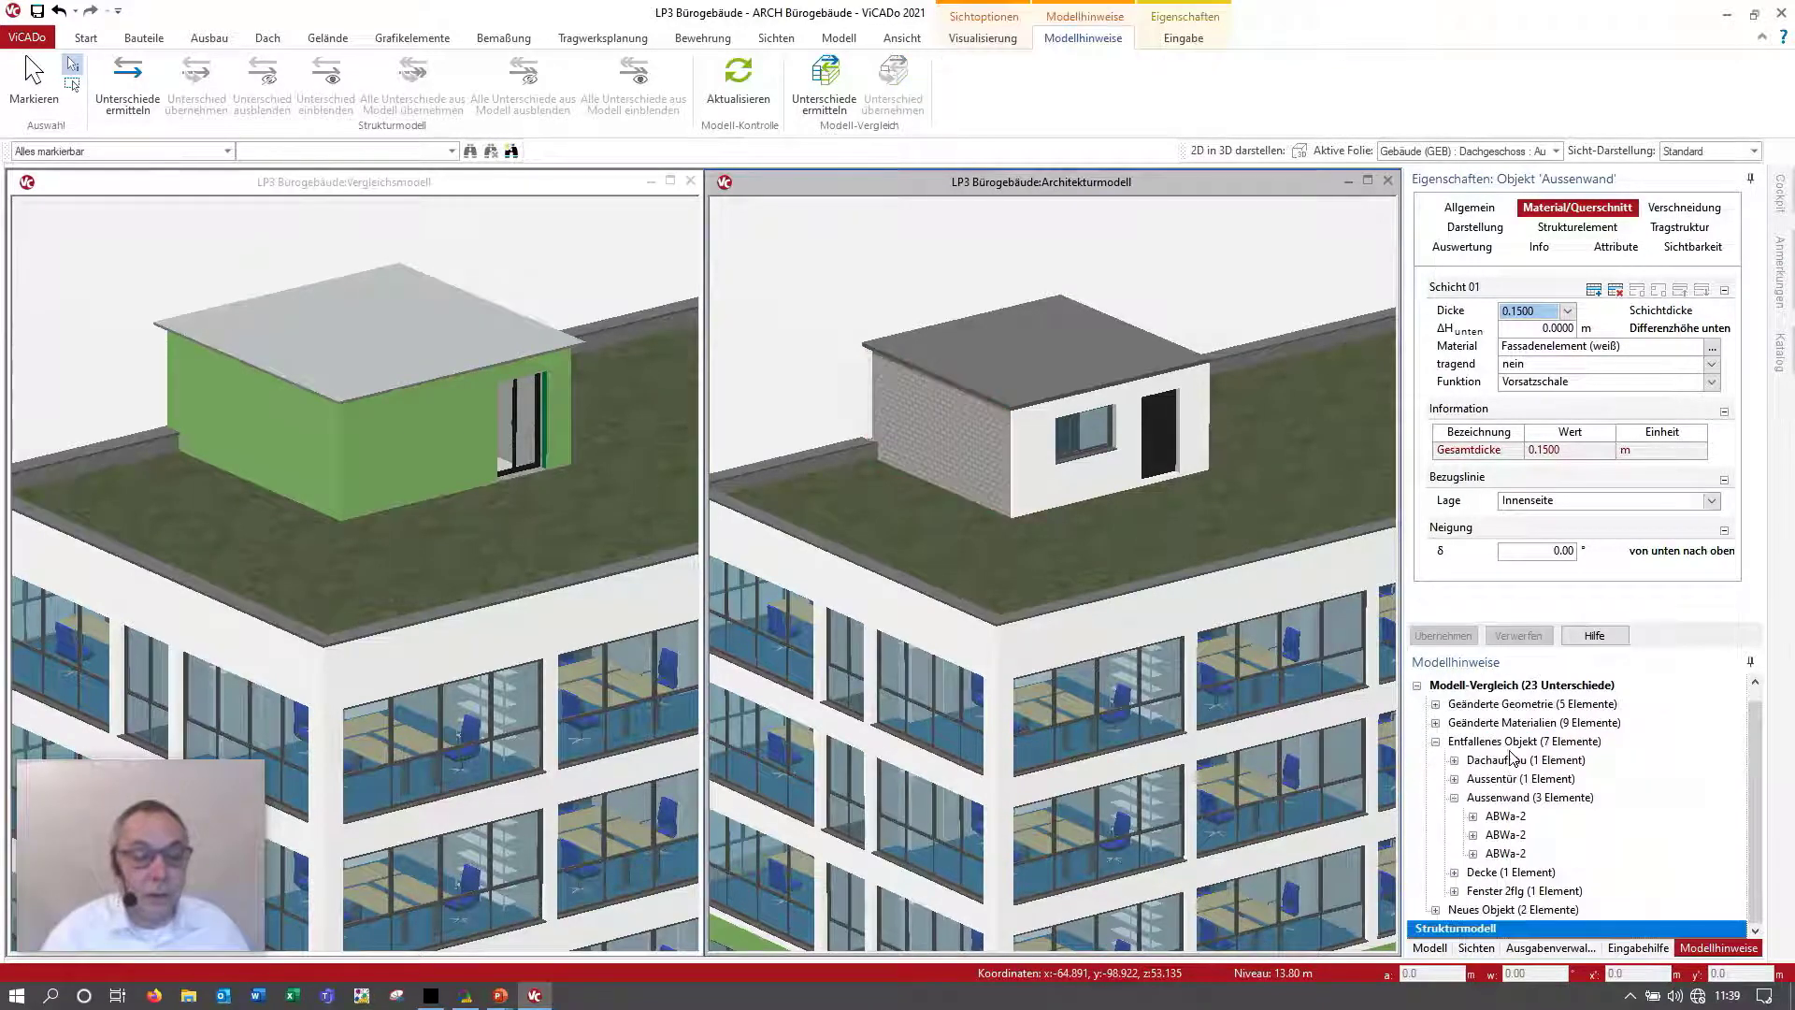
right_click(1513, 821)
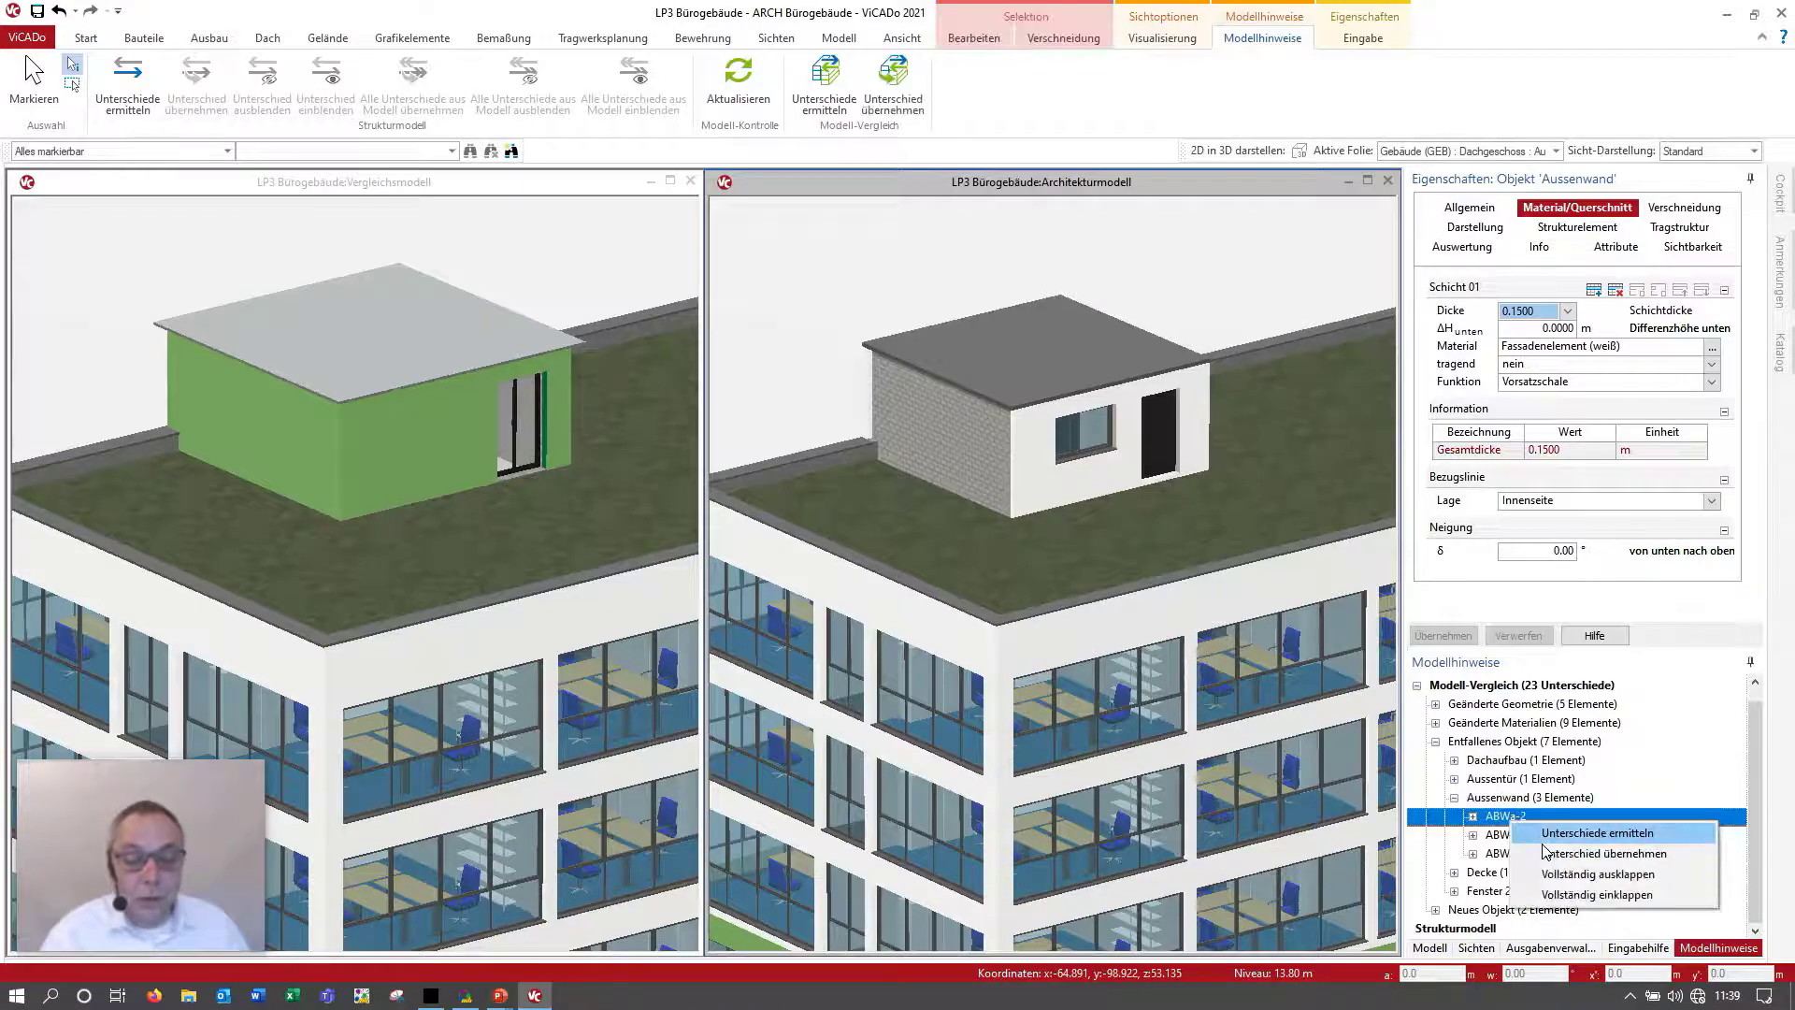
click(1548, 854)
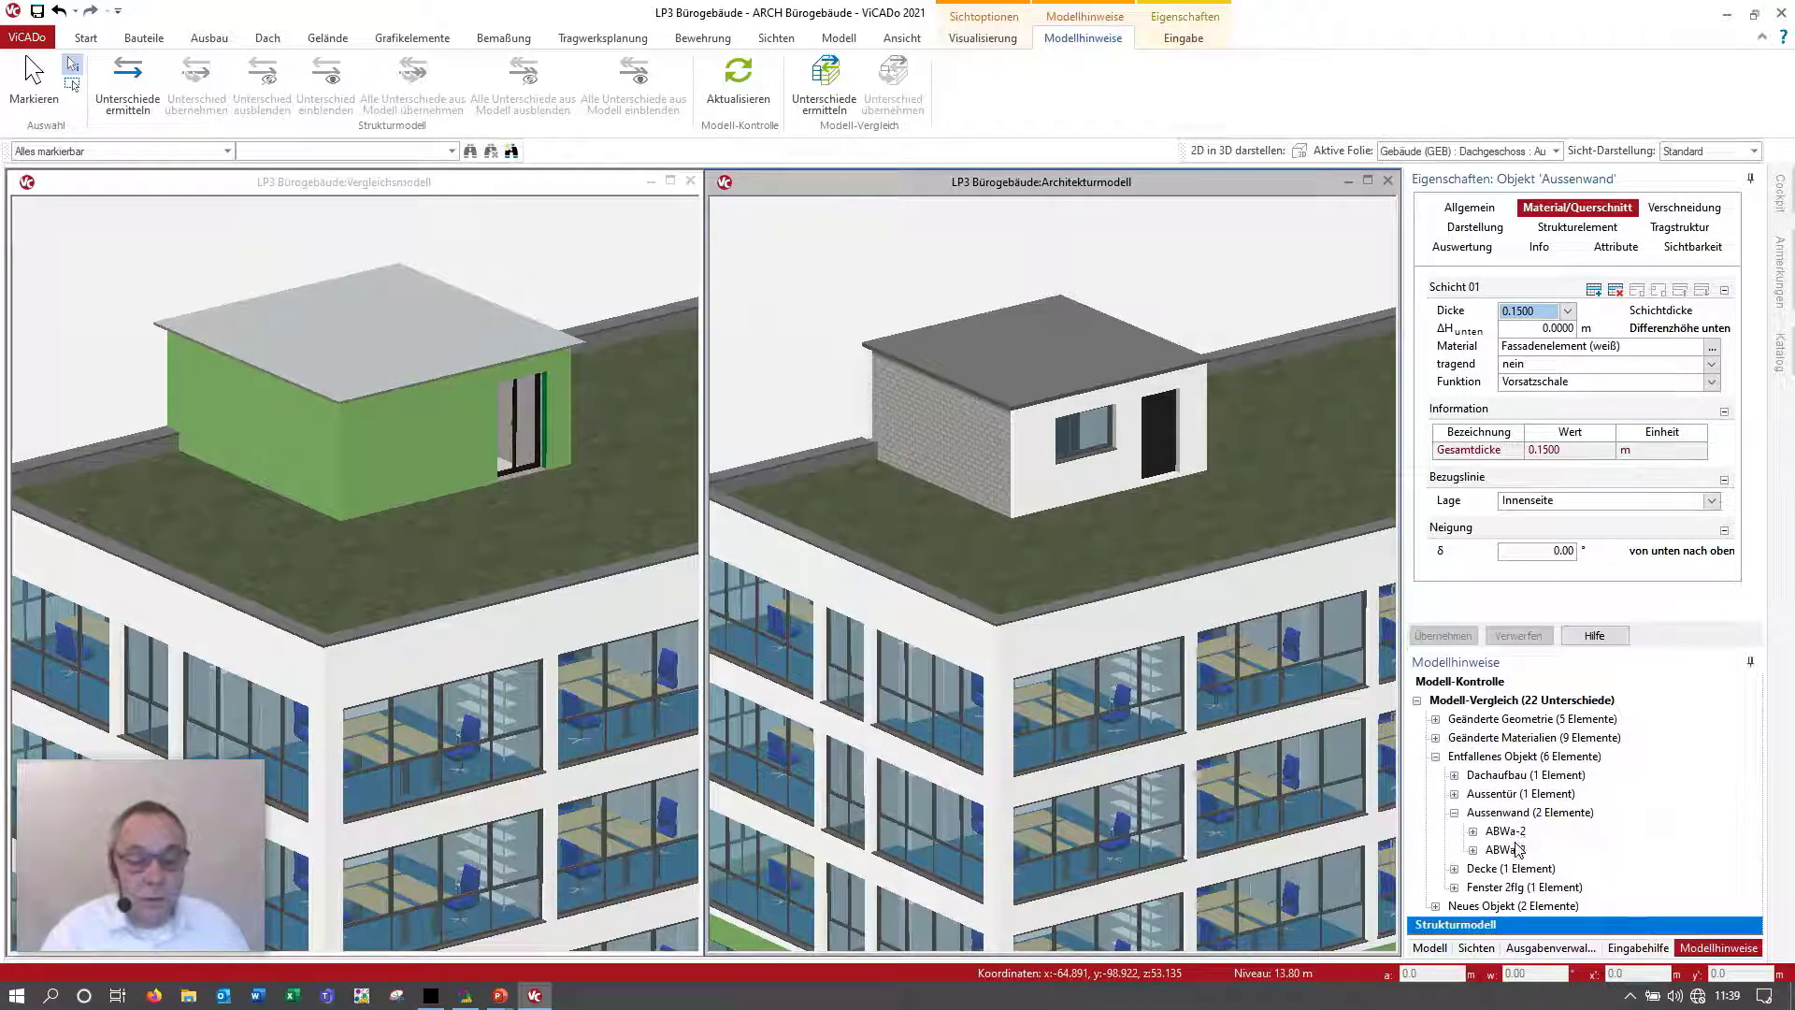
right_click(1514, 831)
click(1561, 867)
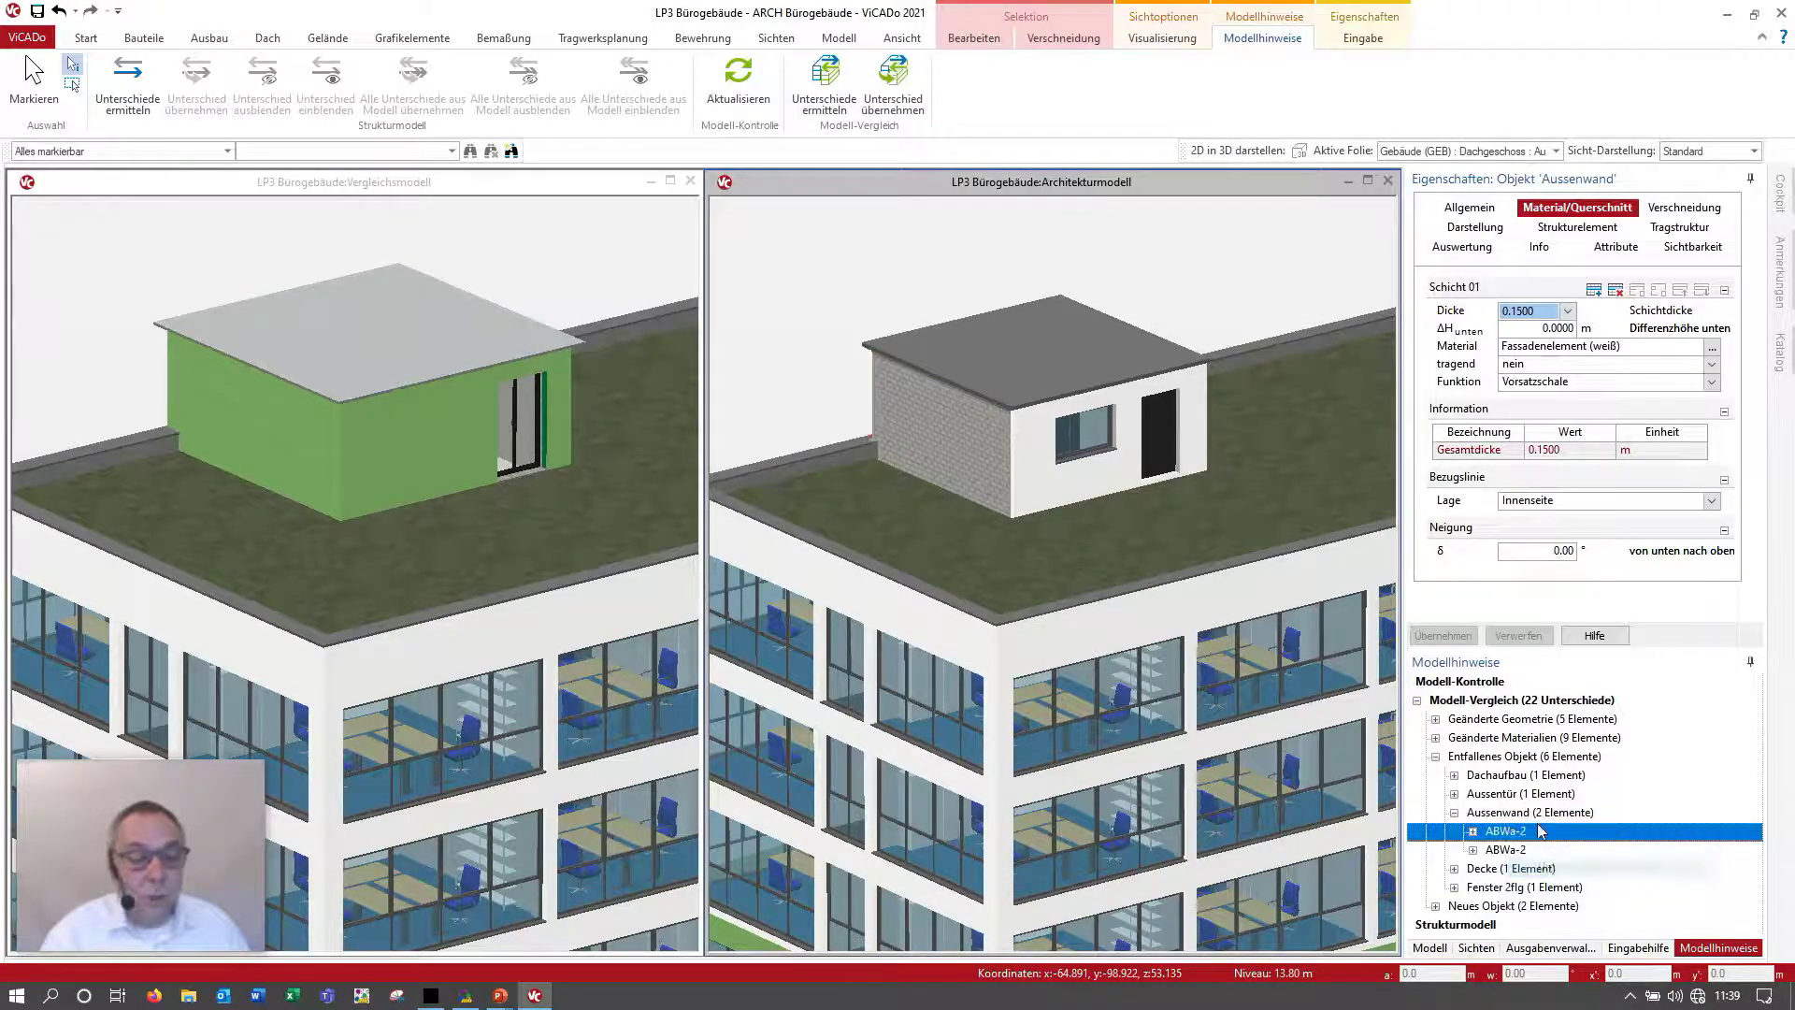
right_click(1513, 838)
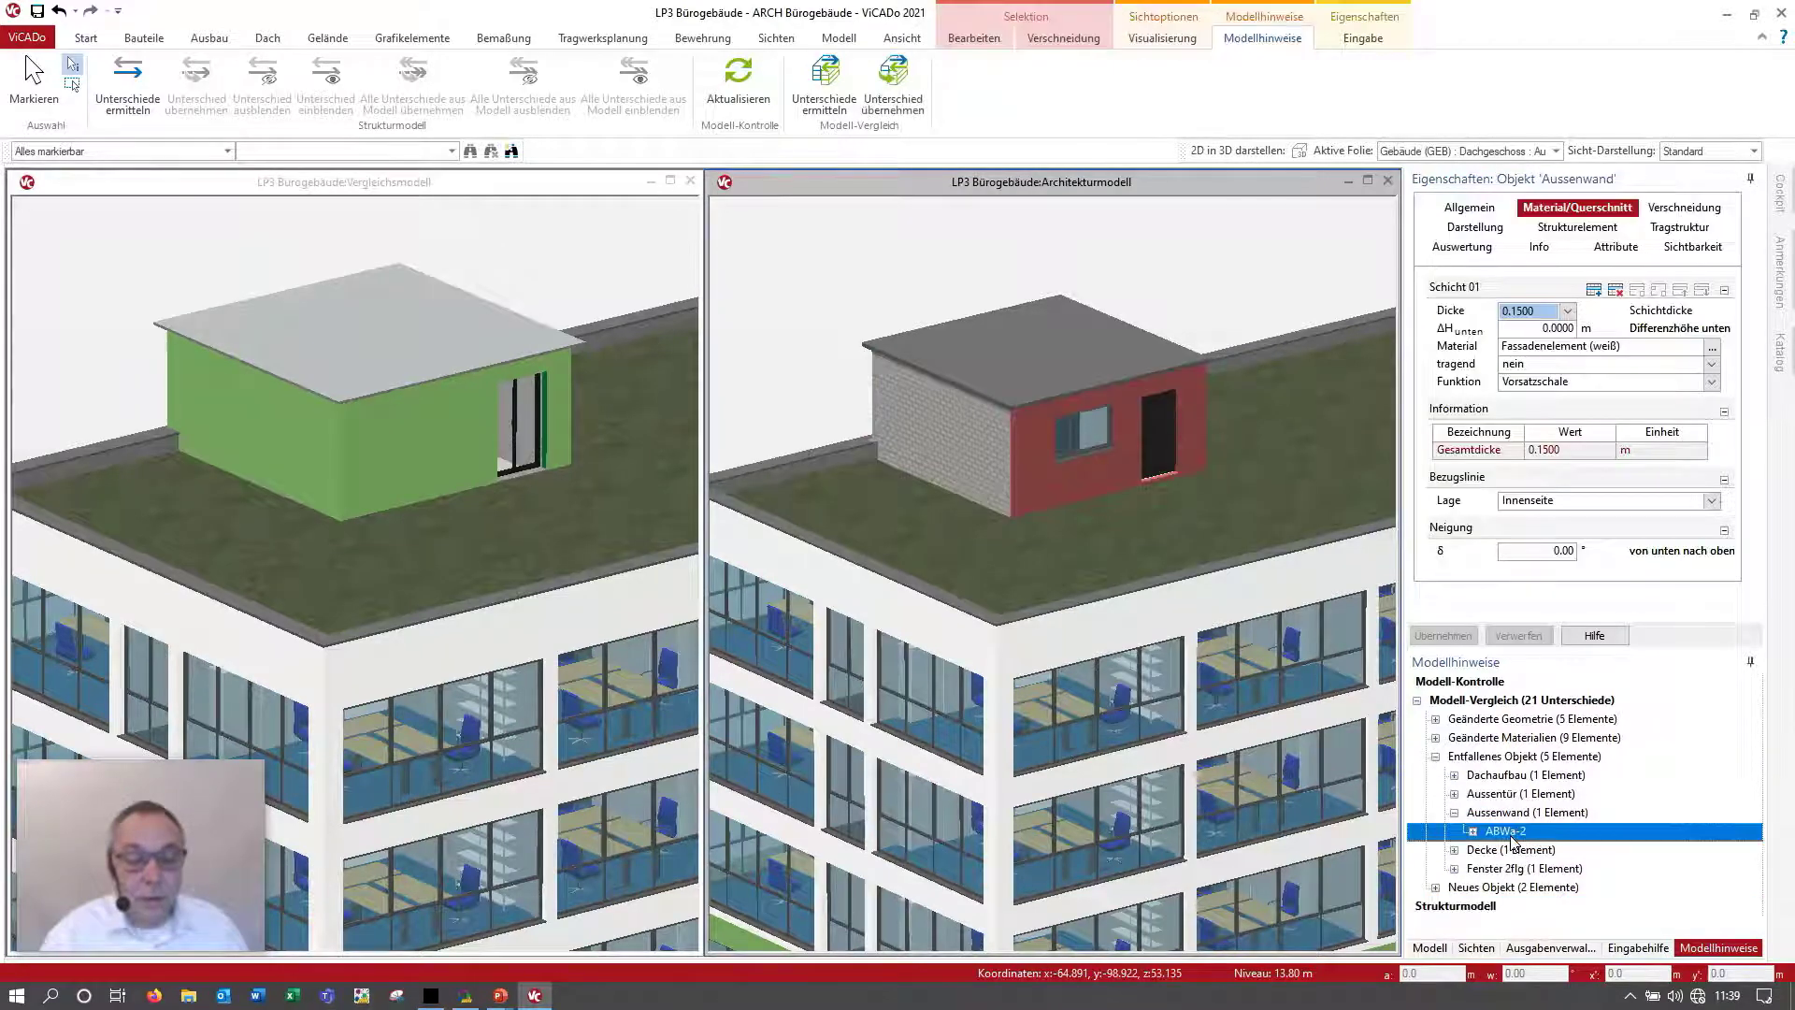
click(1558, 866)
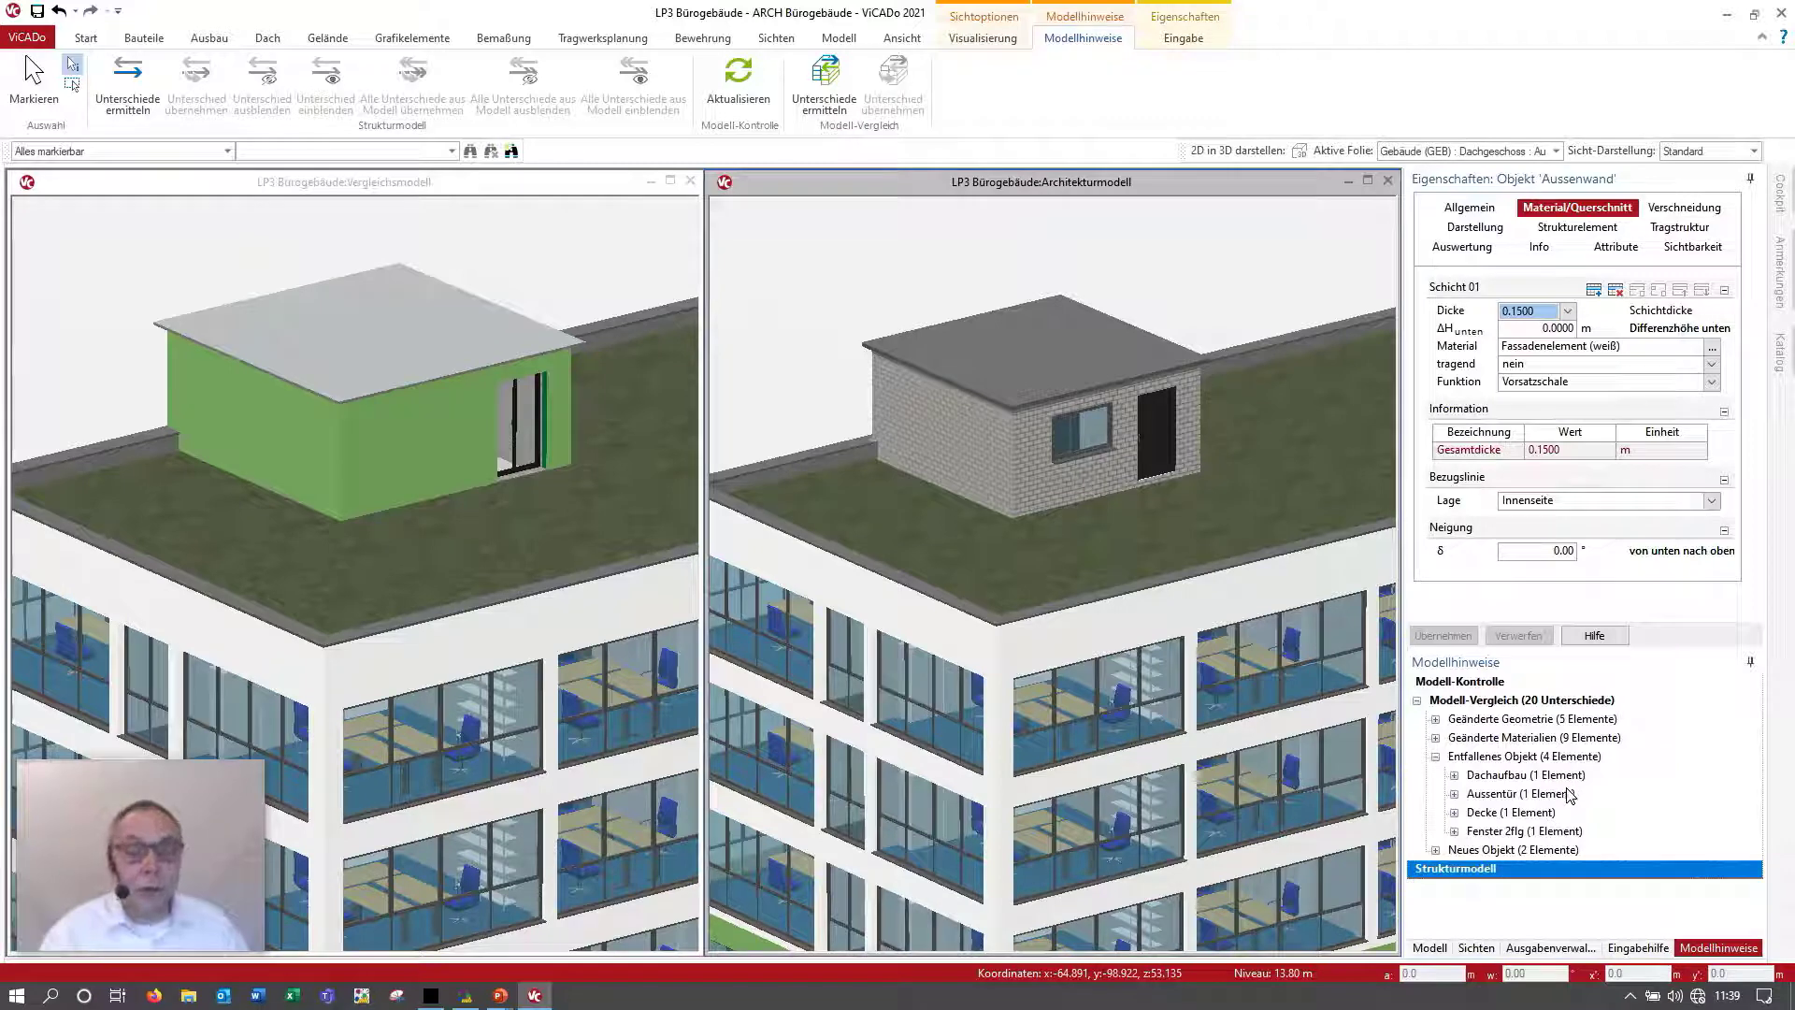
Step: Accept removal of the Dachaufbau roof AR-3 and the Decke ceiling slab
double_click(1470, 776)
click(1496, 794)
right_click(1498, 796)
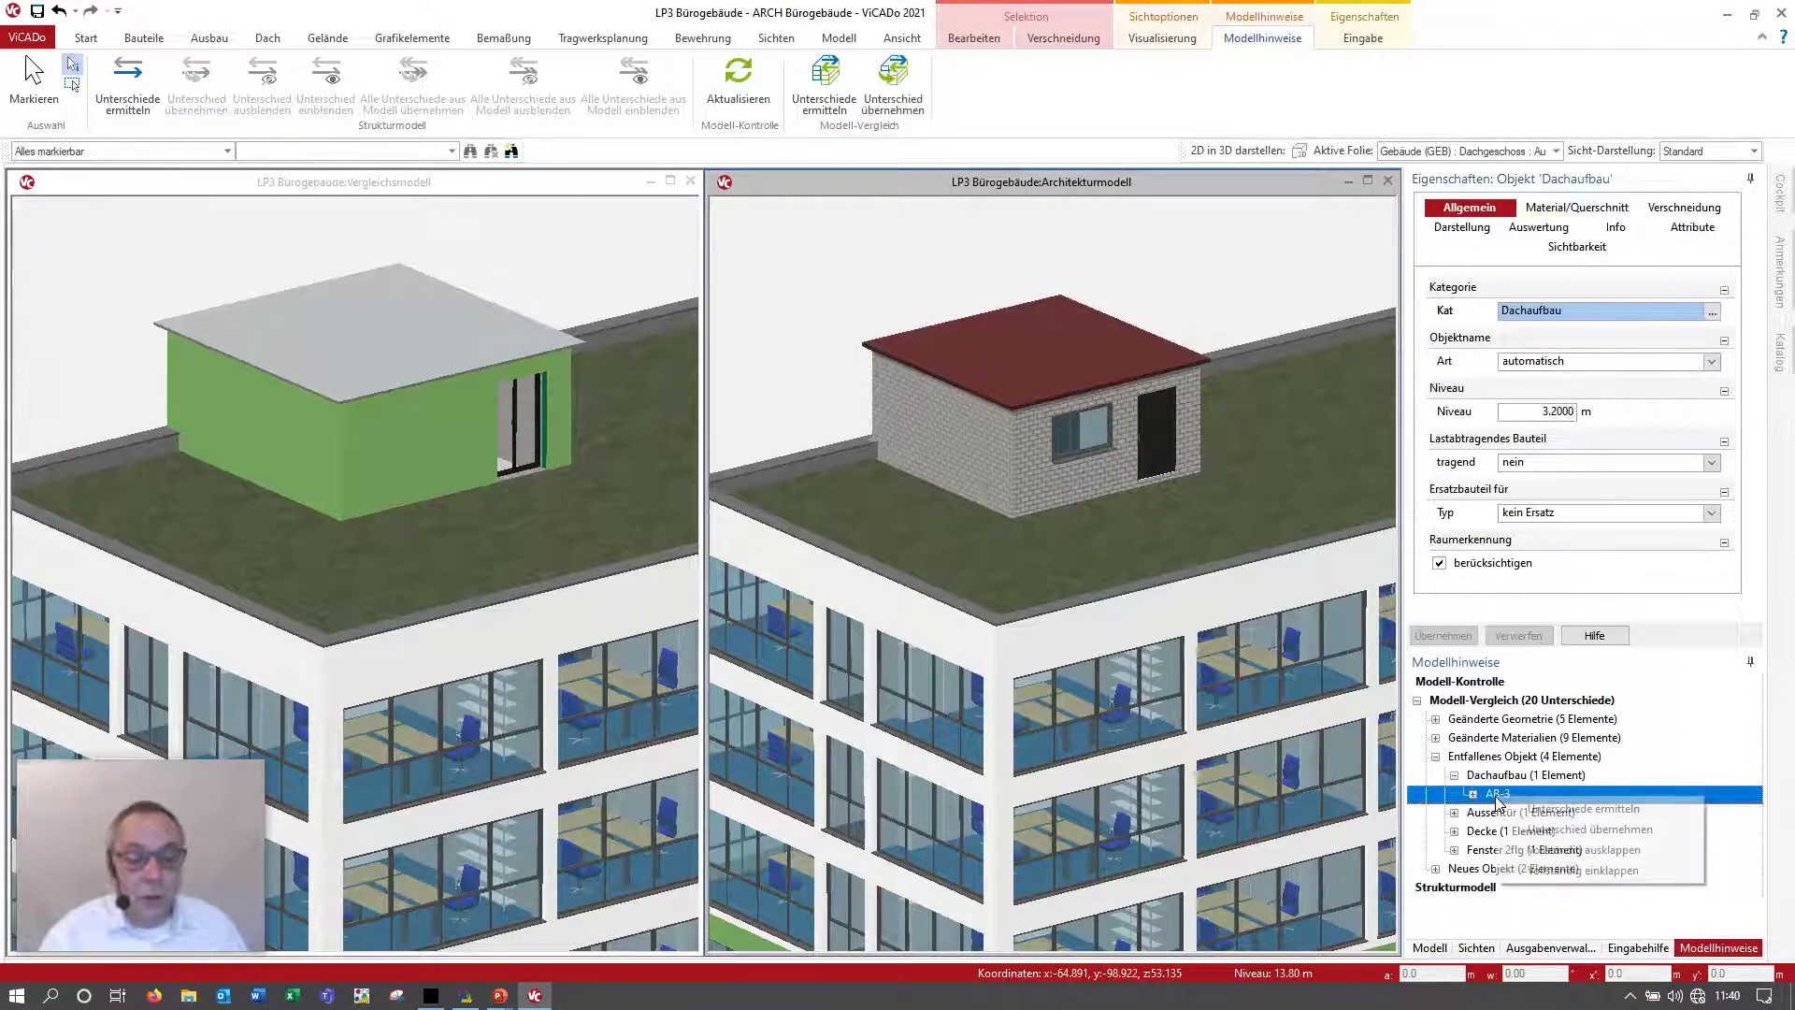
click(1543, 828)
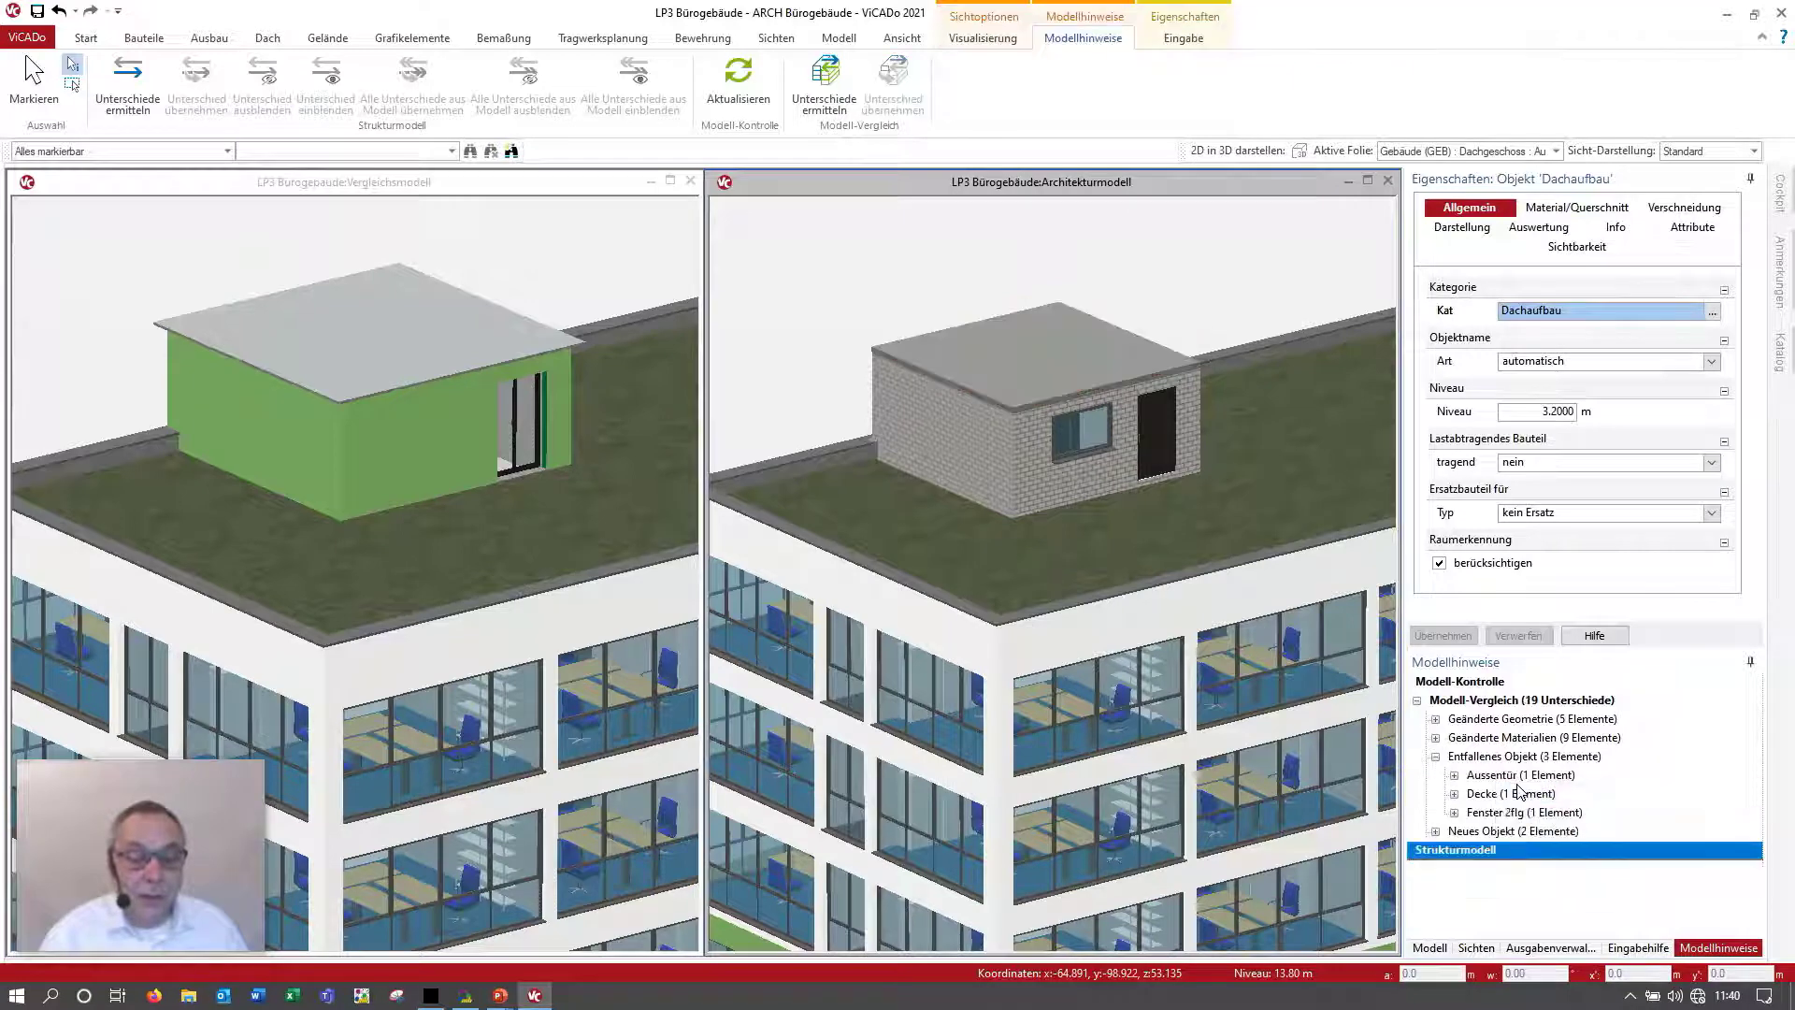
click(1497, 797)
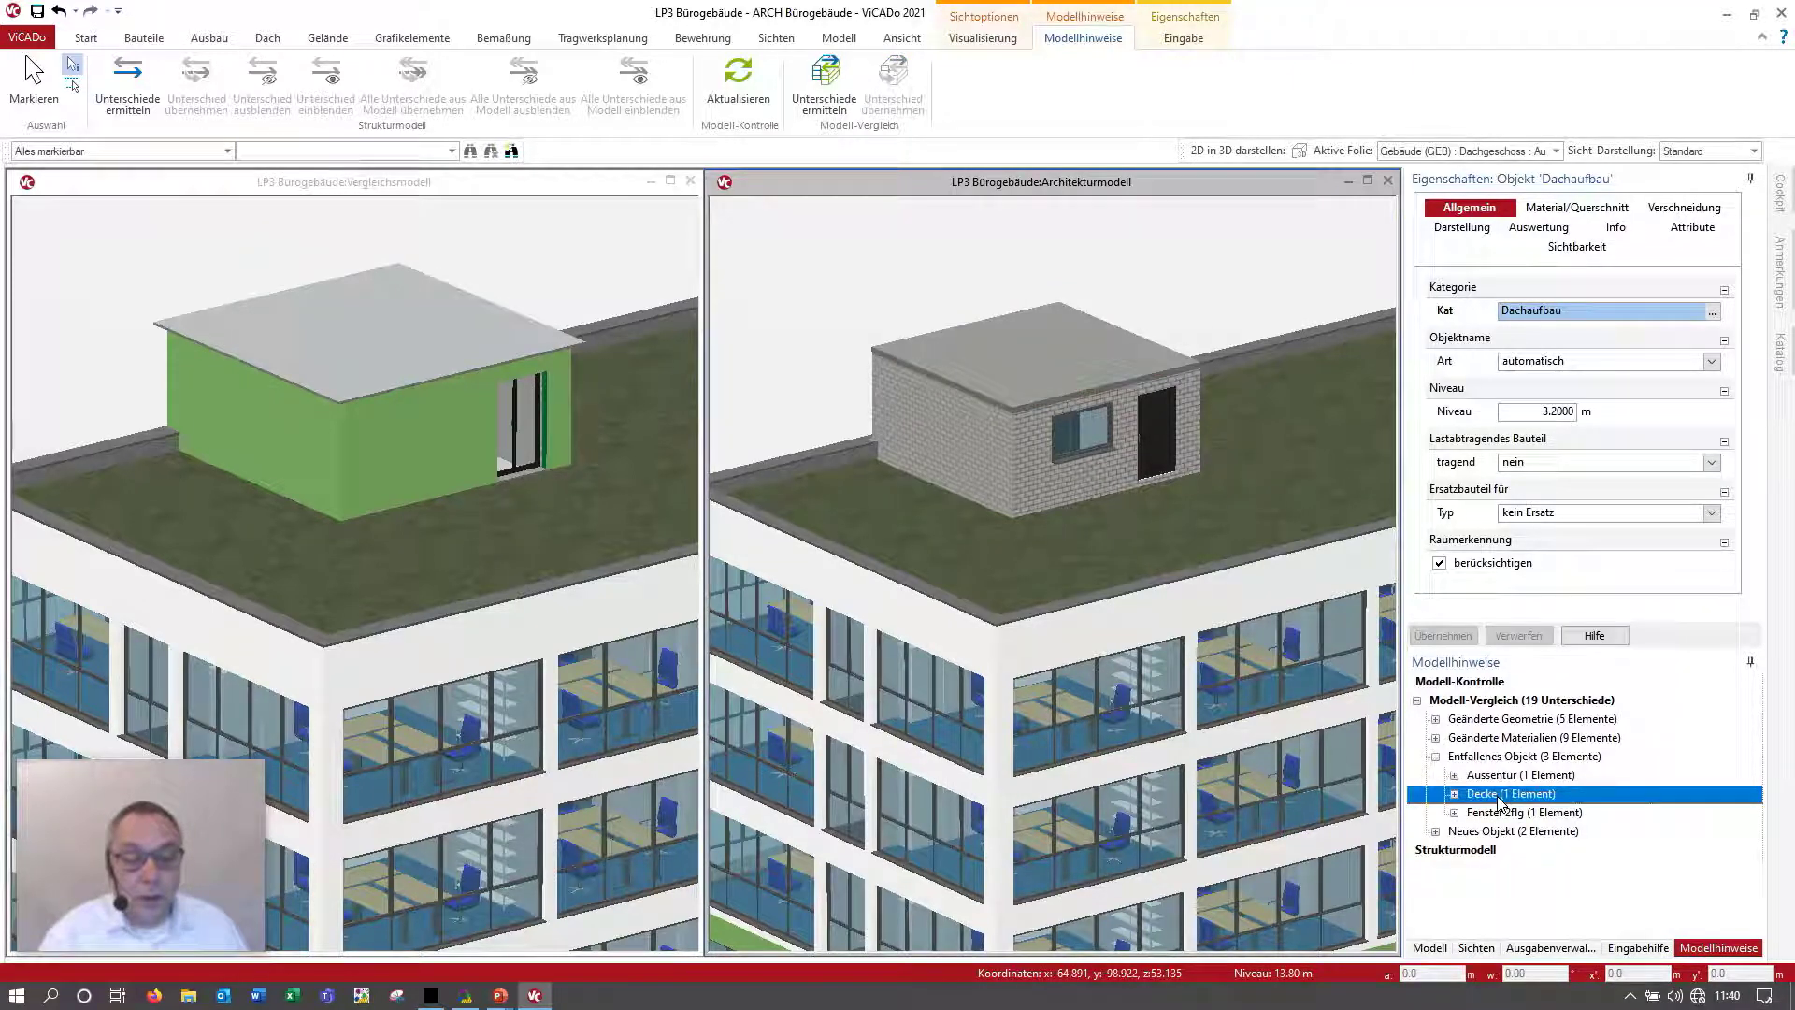
click(1455, 795)
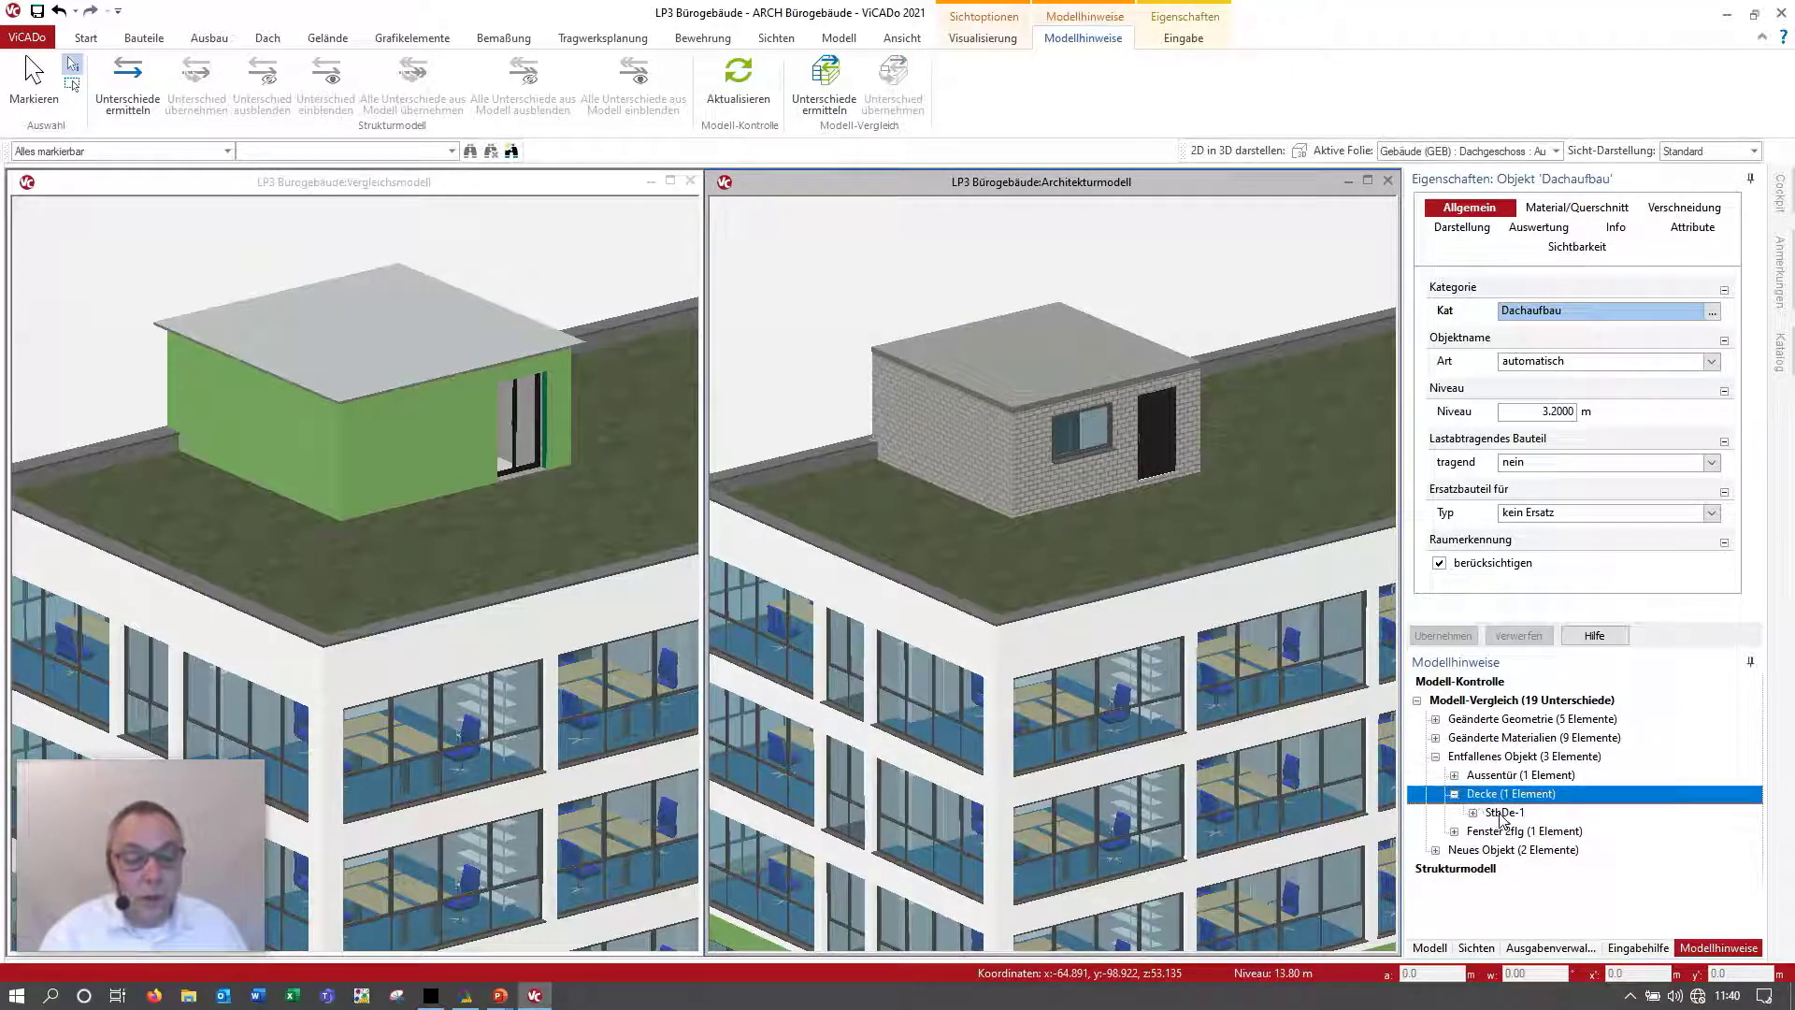
right_click(1501, 816)
click(1467, 810)
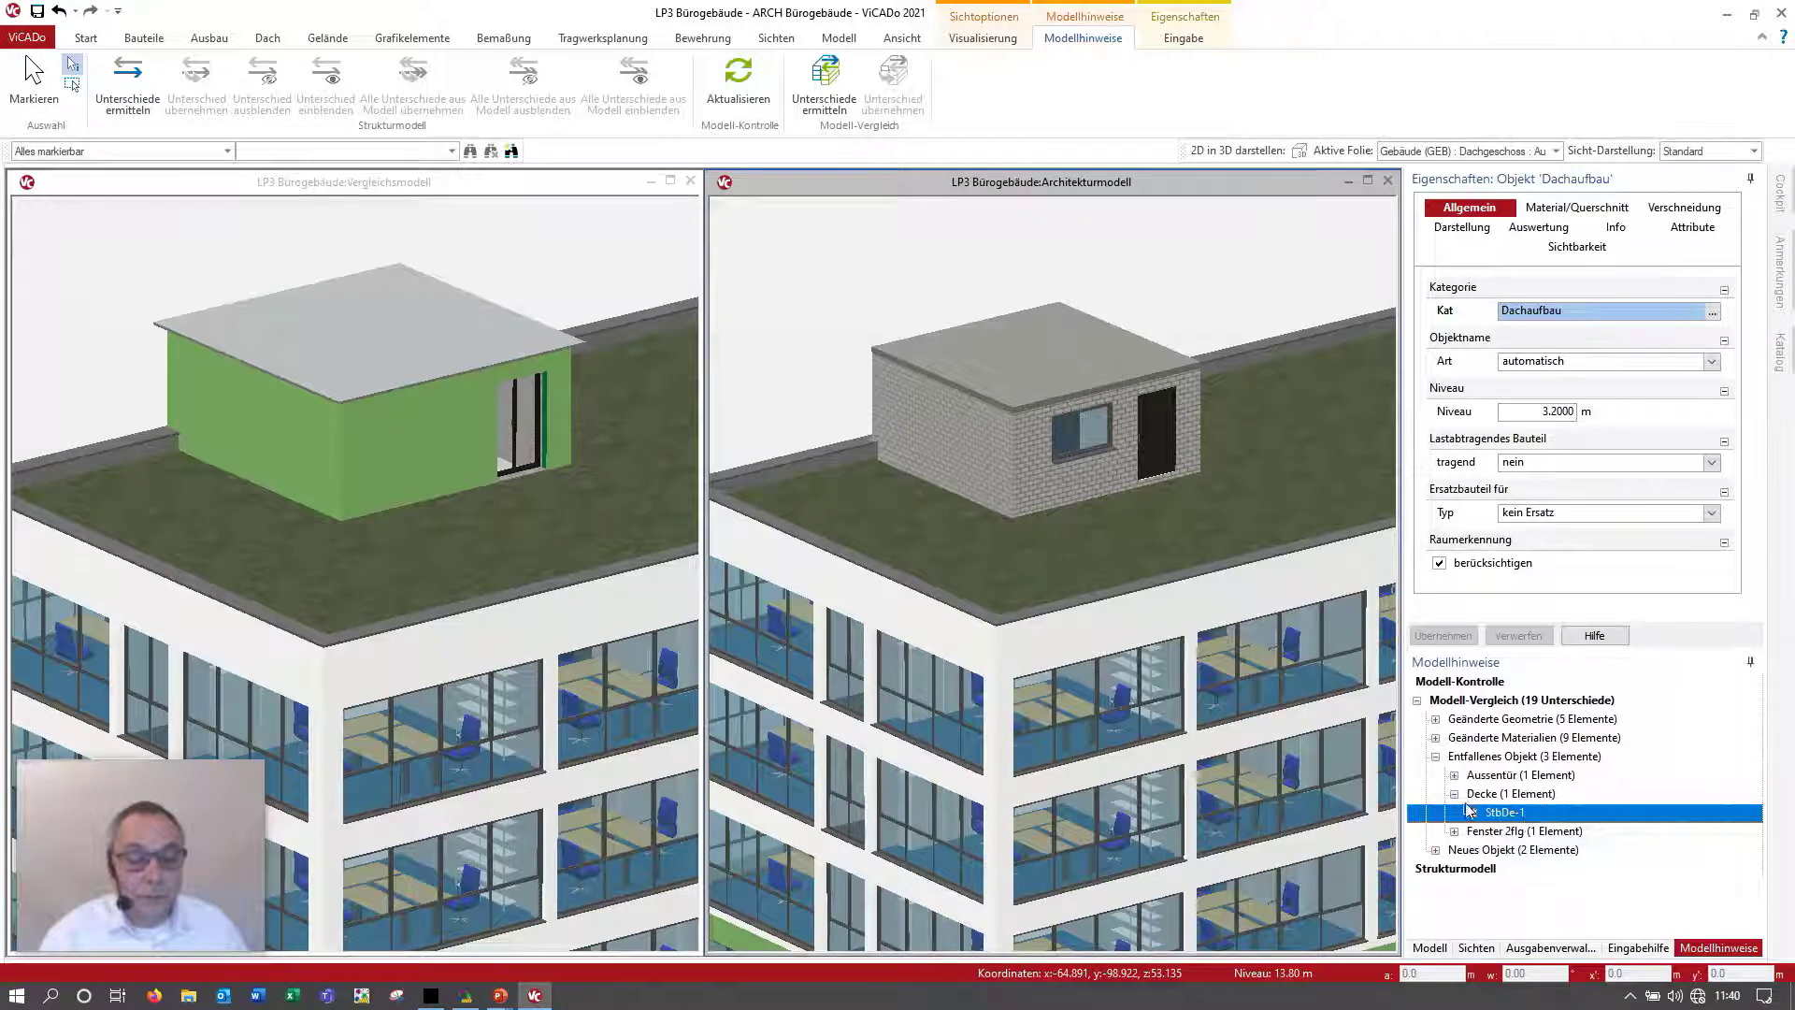
Step: Accept removal of the exterior door TO 1 and the Fenster 2flg double window
click(1457, 776)
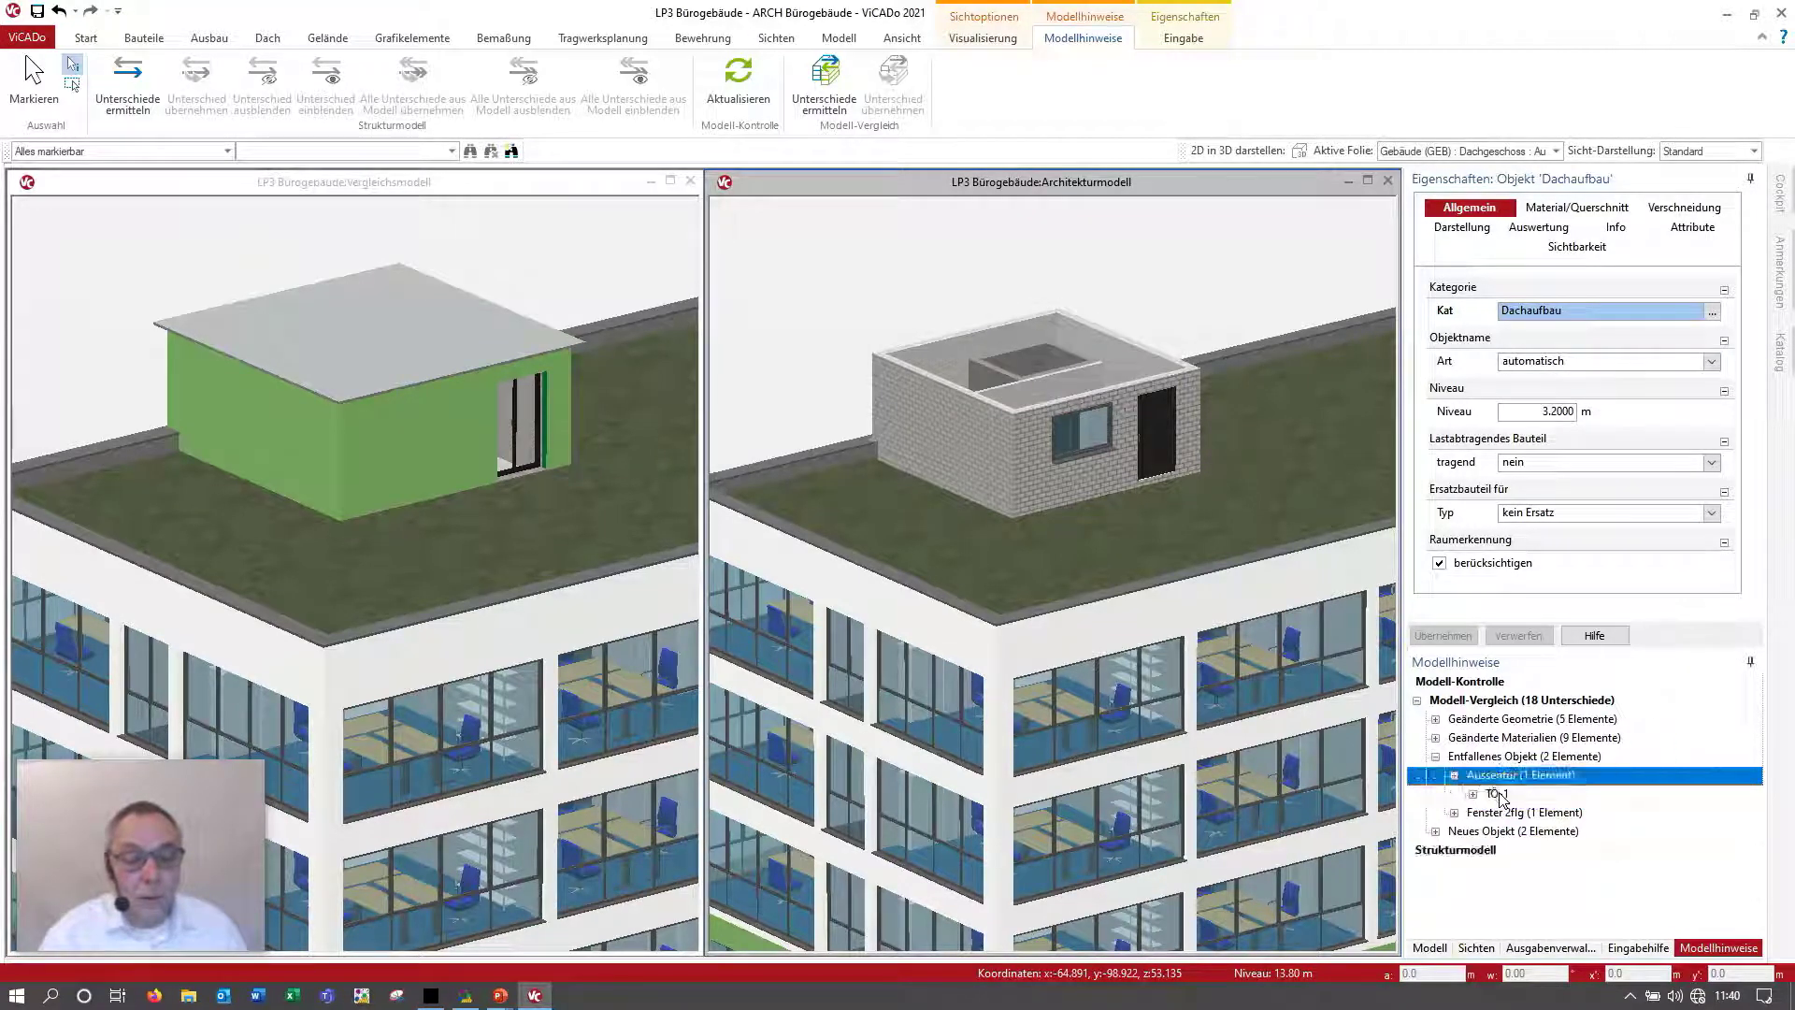
click(1501, 795)
right_click(1501, 796)
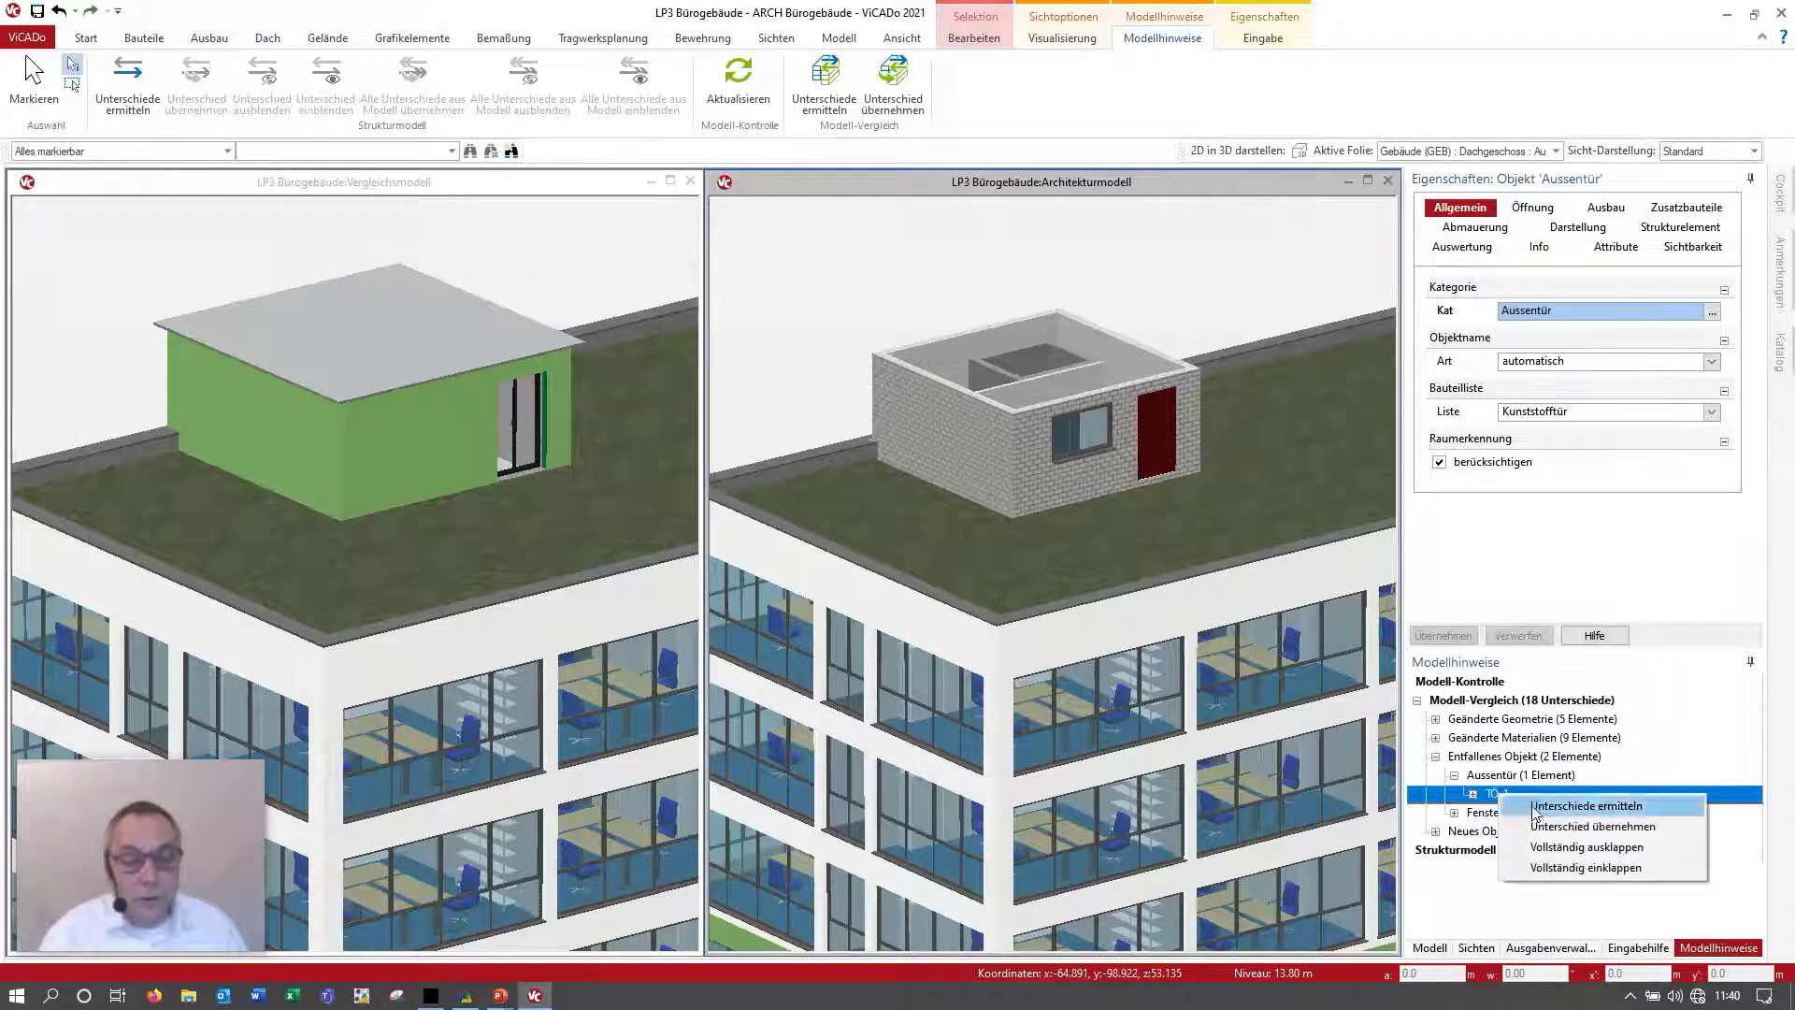
click(1510, 810)
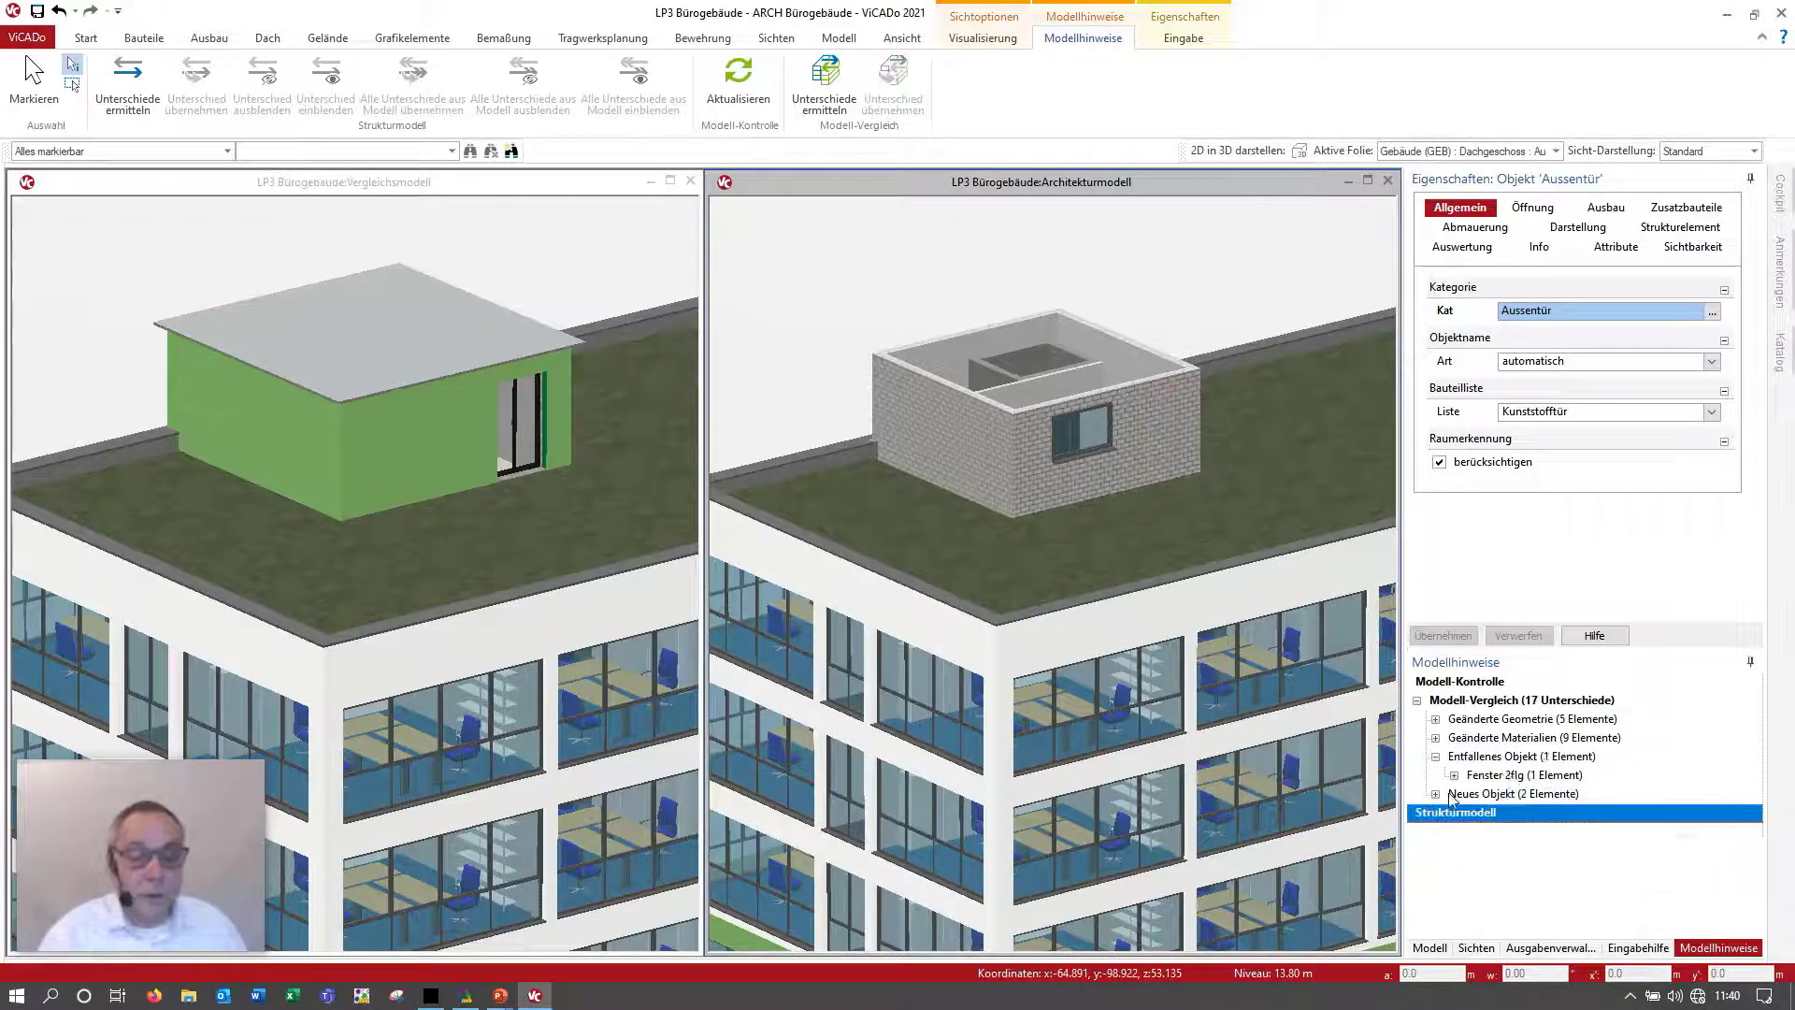
click(1454, 775)
right_click(1501, 795)
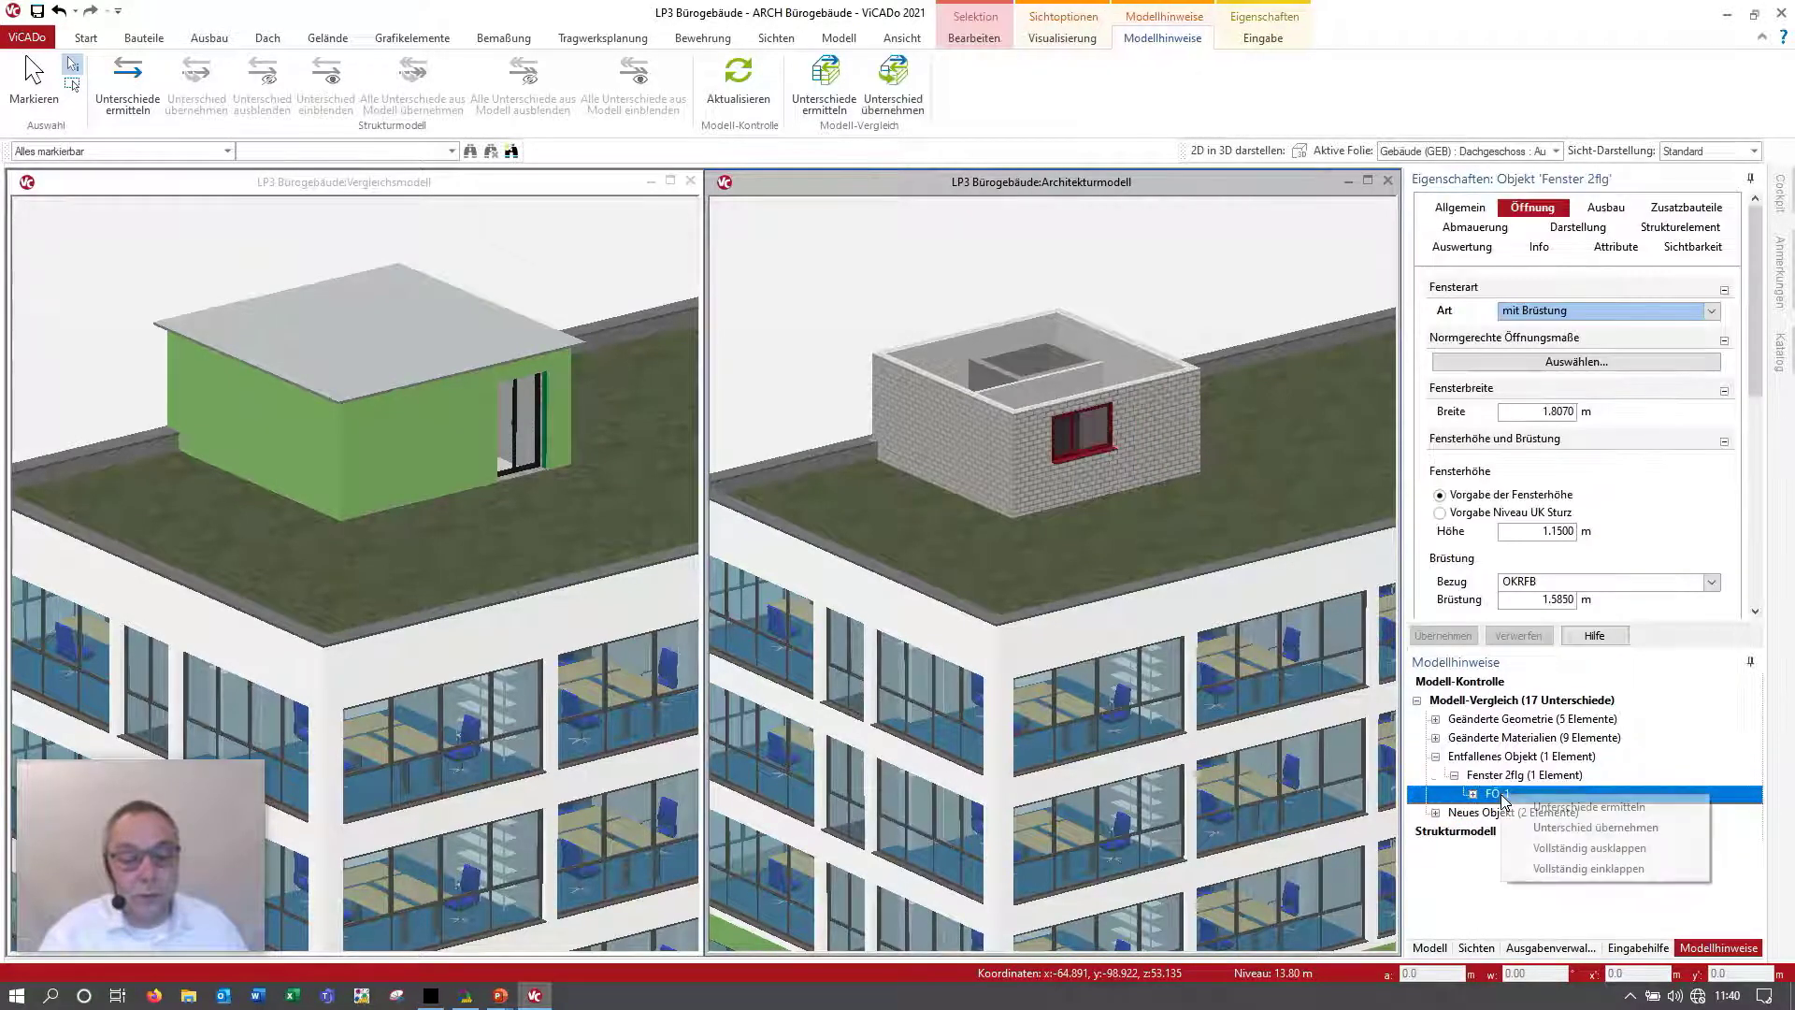
click(1548, 829)
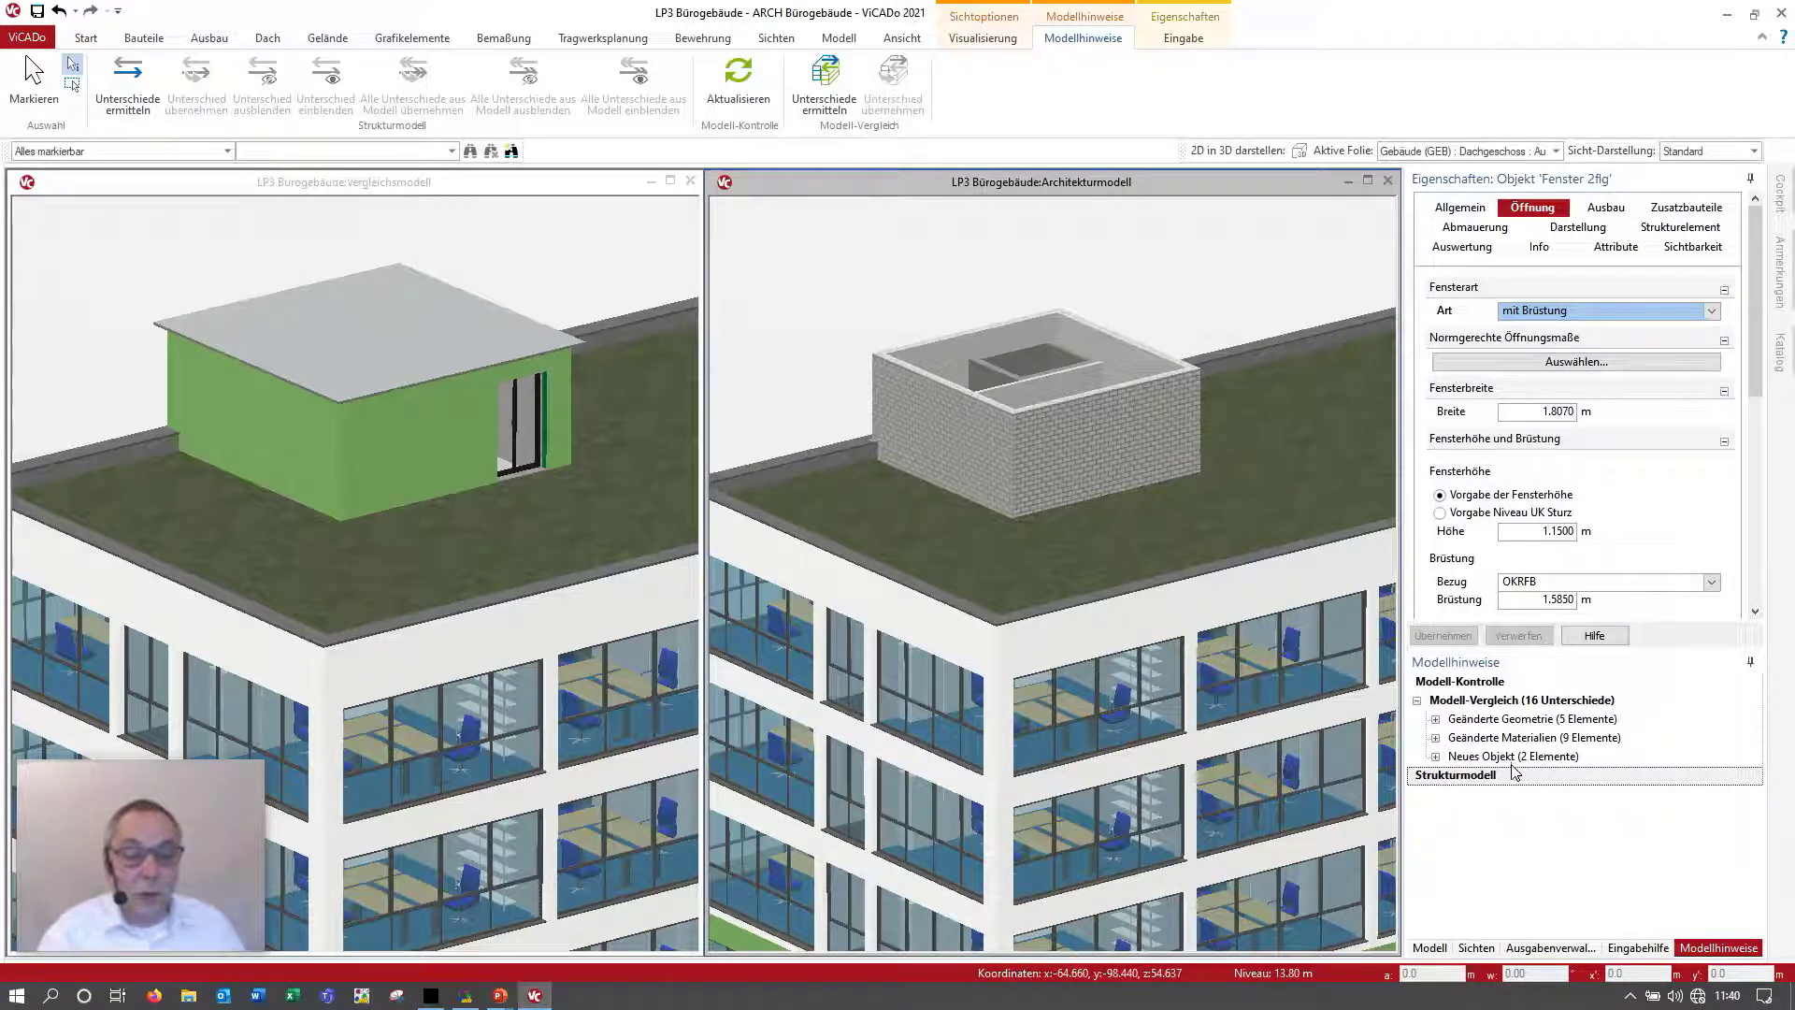
Step: Expand Geänderte Geometrie and compare both versions of interior wall MwWa-5 in 3D
click(1436, 719)
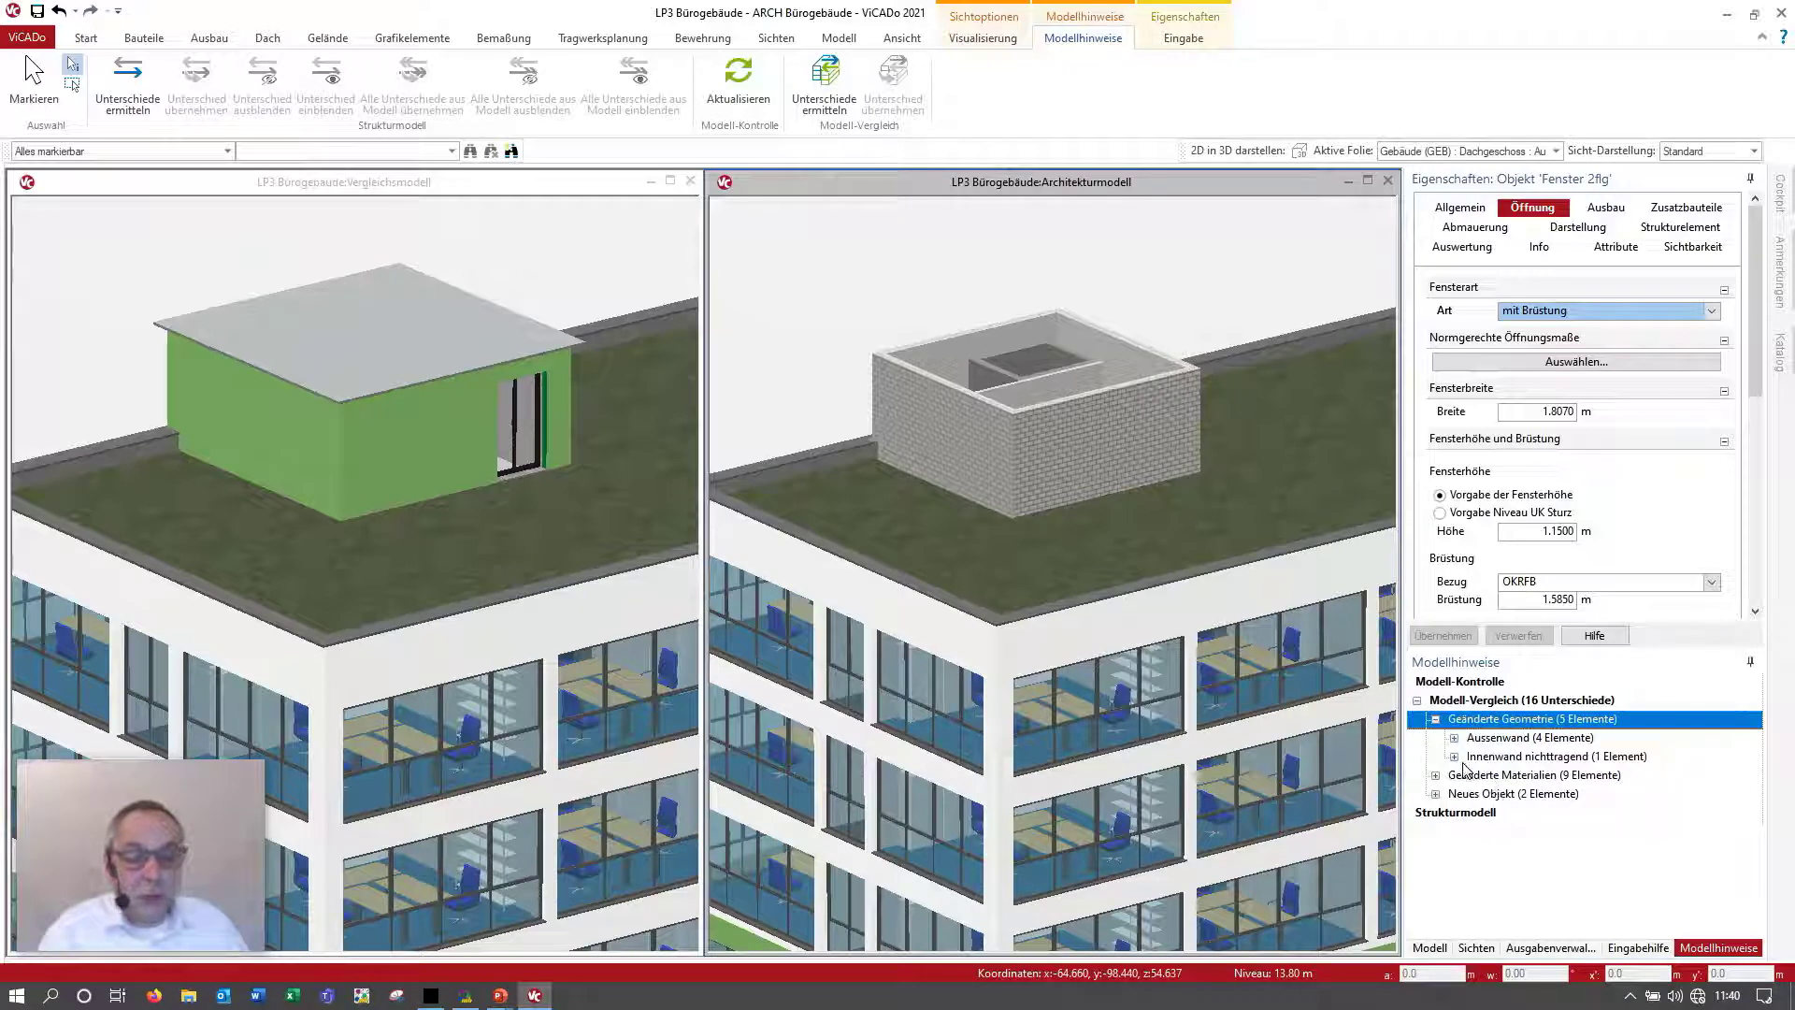
double_click(1460, 759)
click(1473, 775)
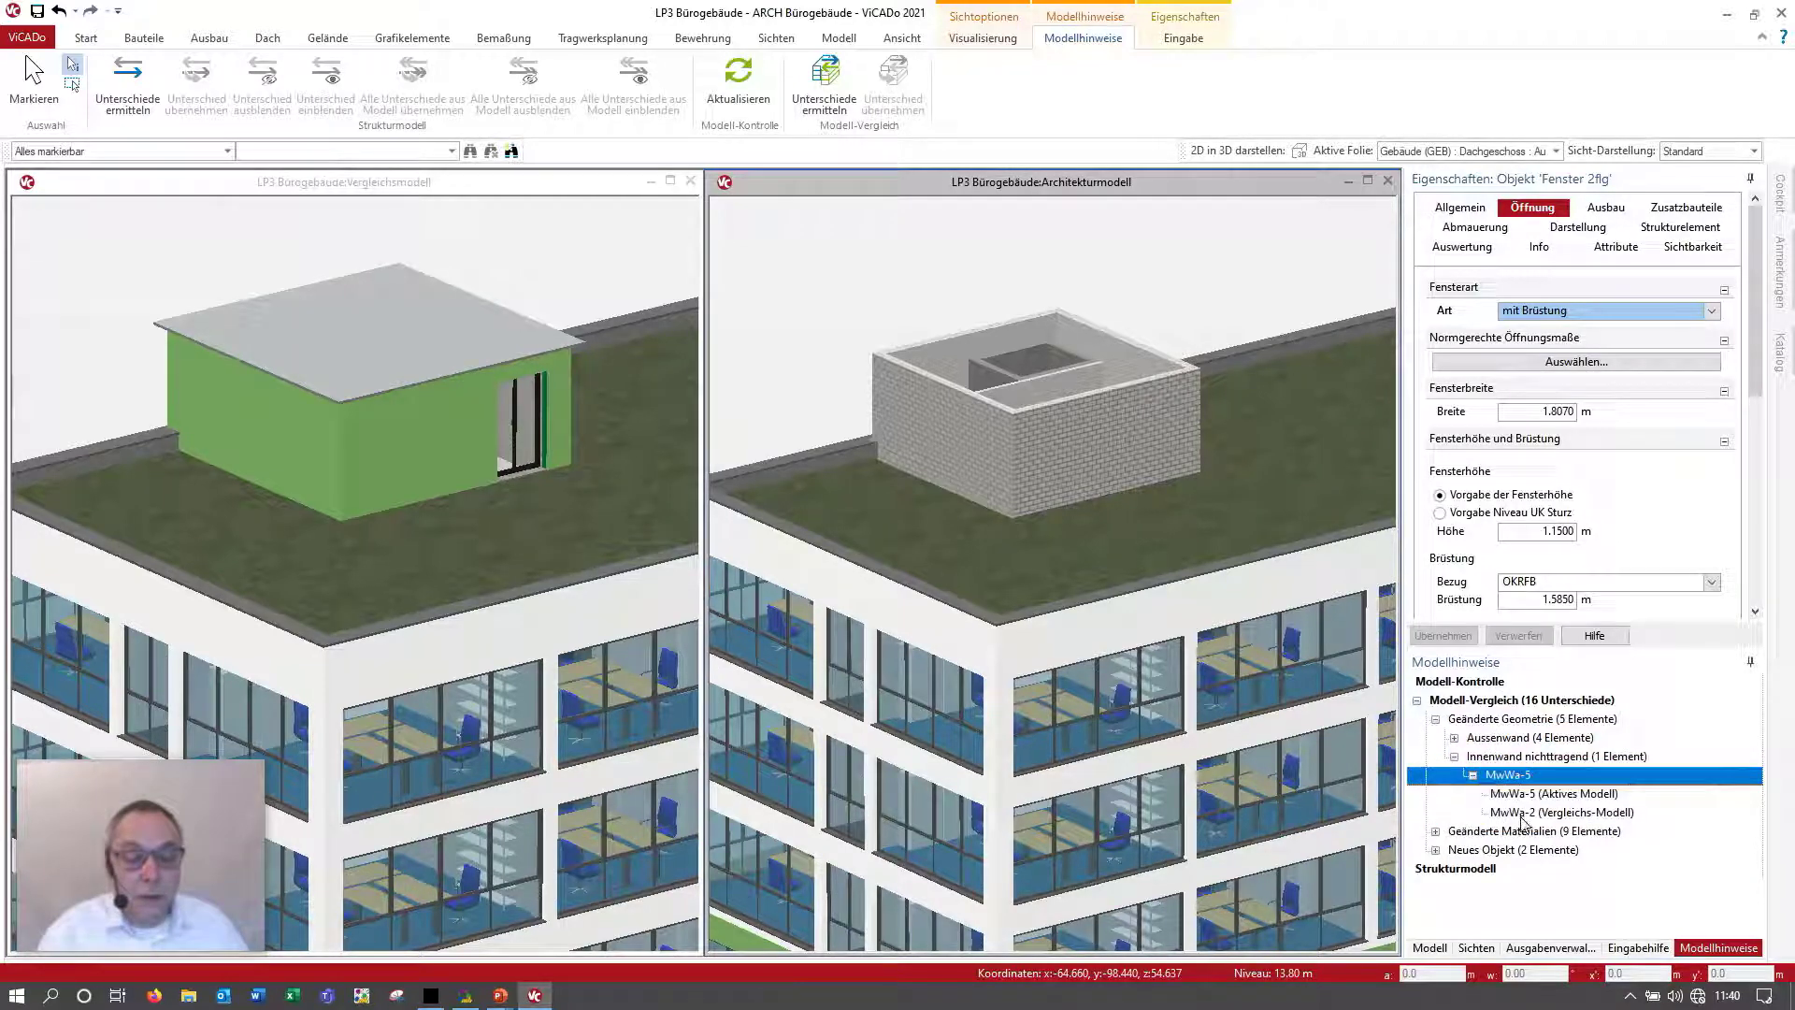
click(1522, 814)
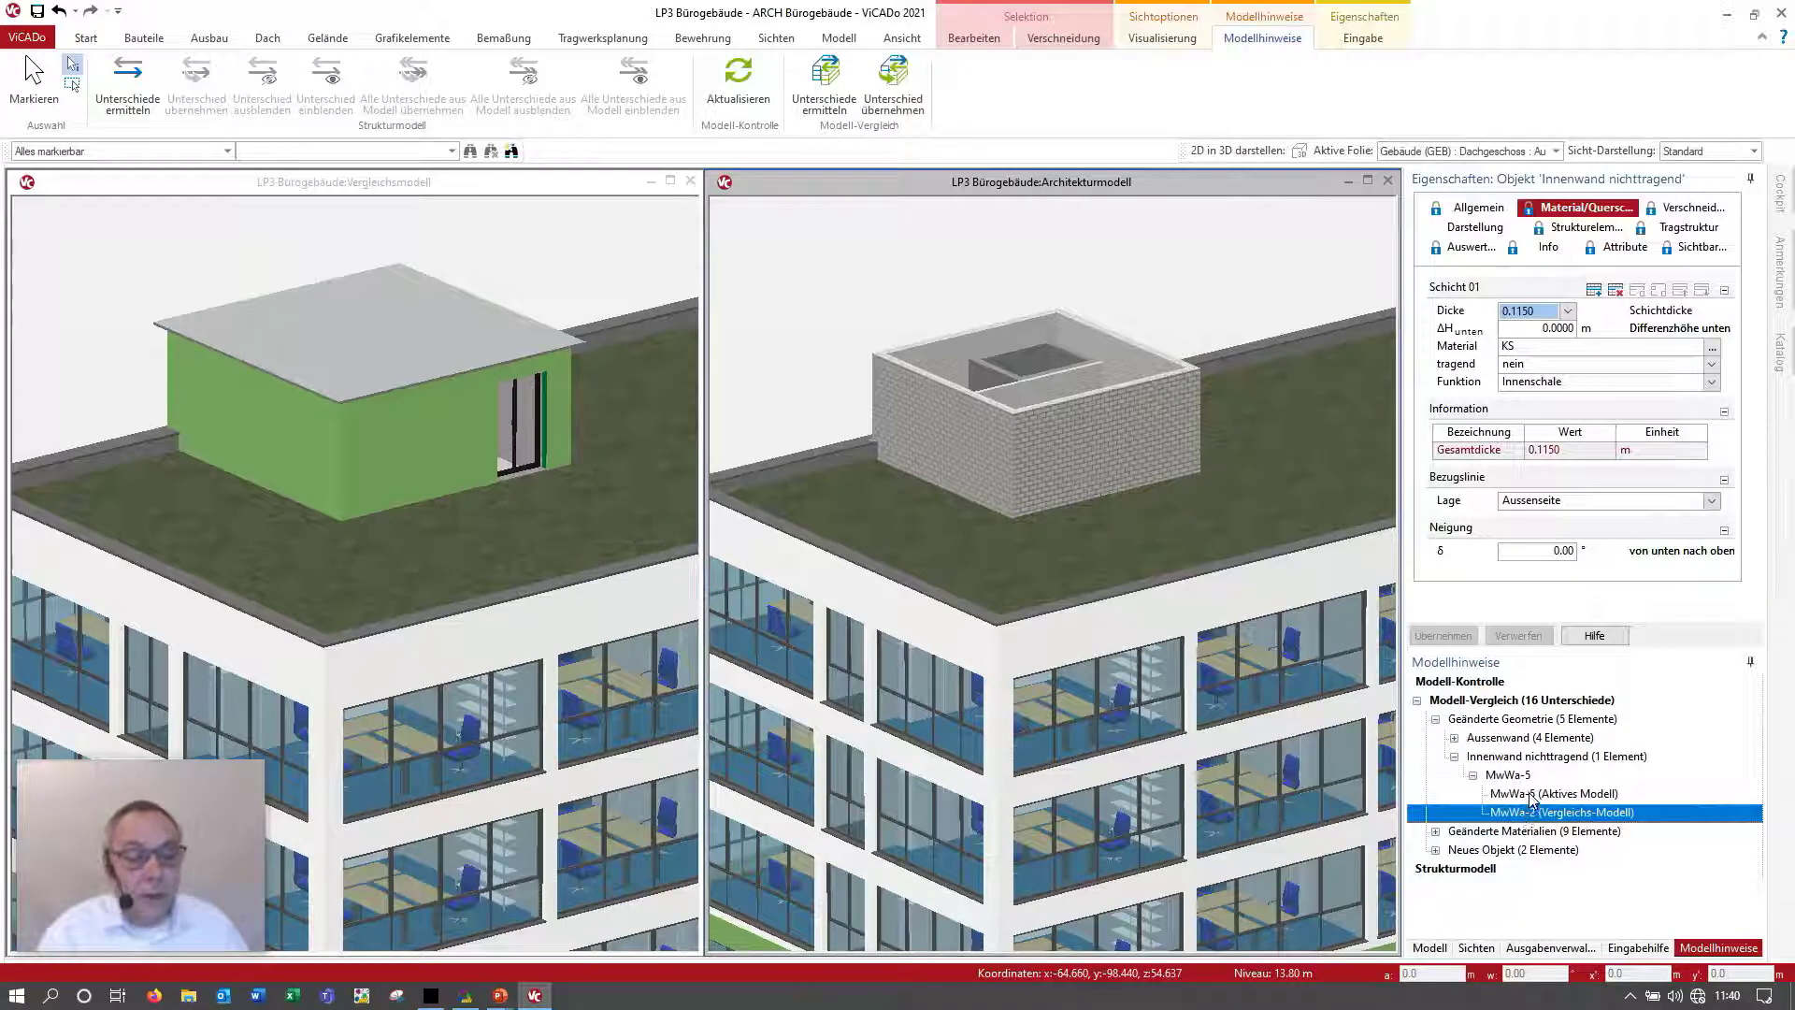
click(1530, 794)
scroll(1006, 394, up, 3)
scroll(1007, 395, up, 3)
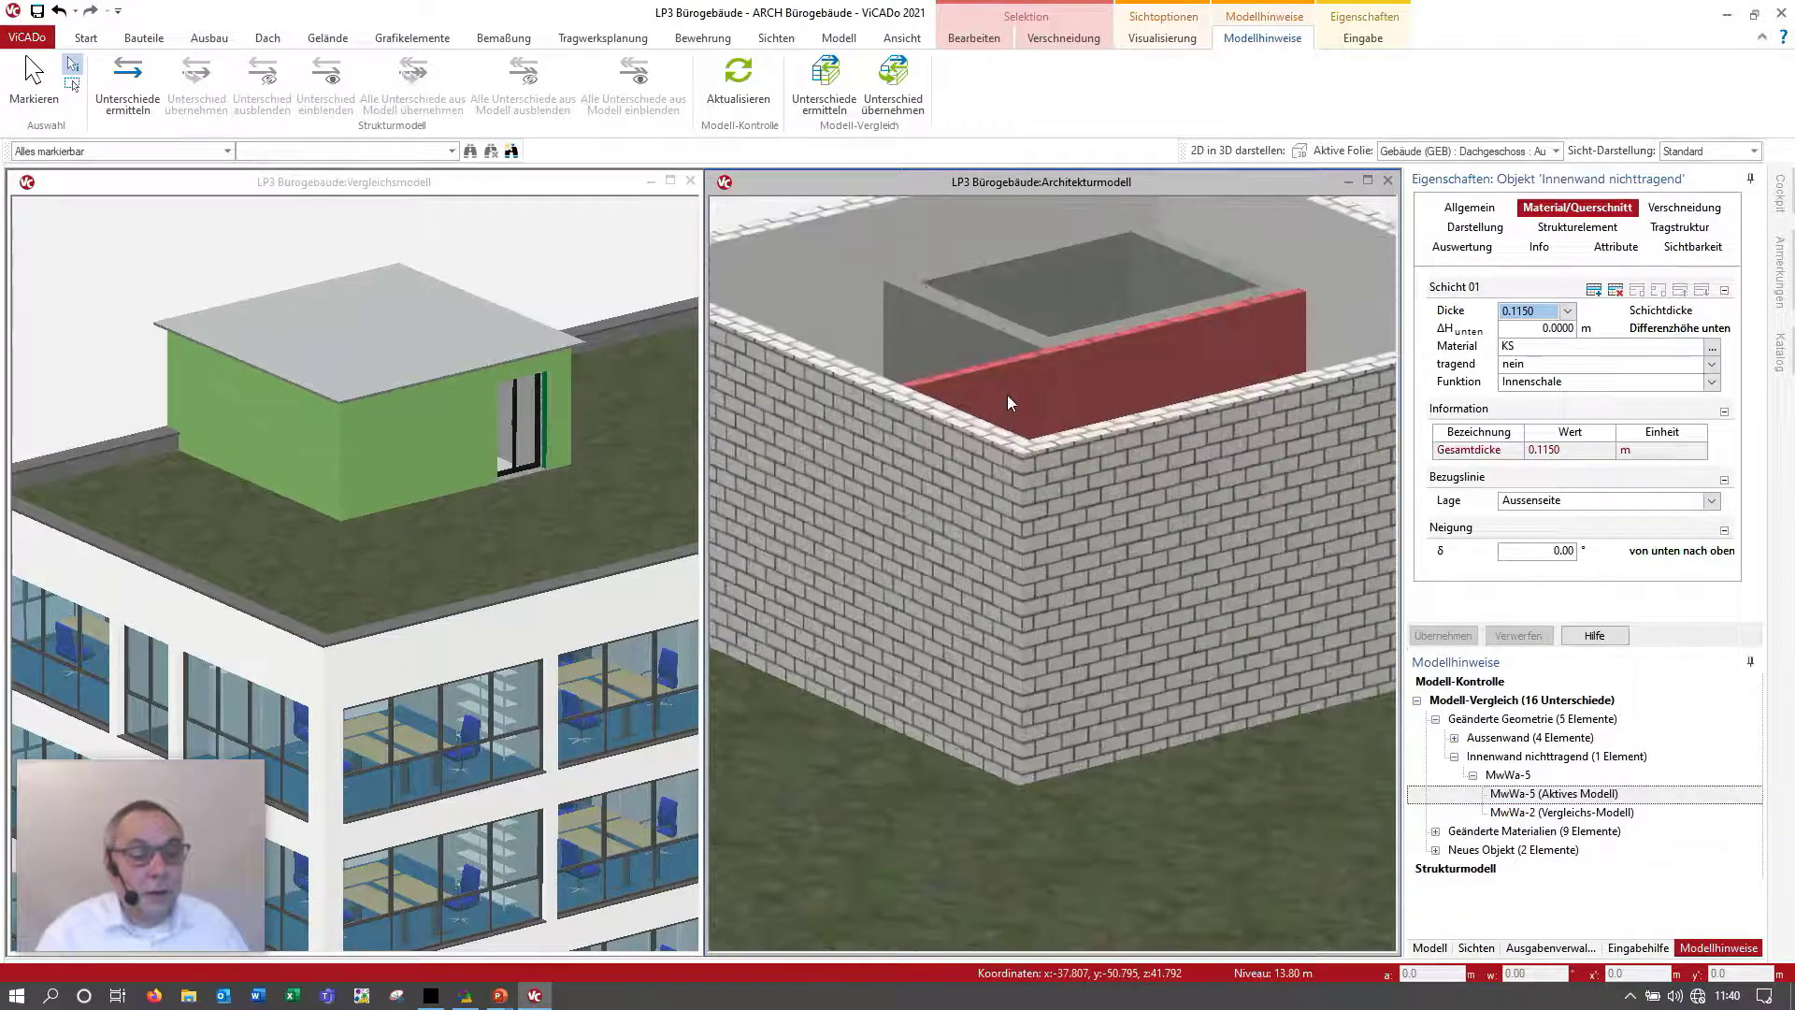
scroll(1007, 394, down, 2)
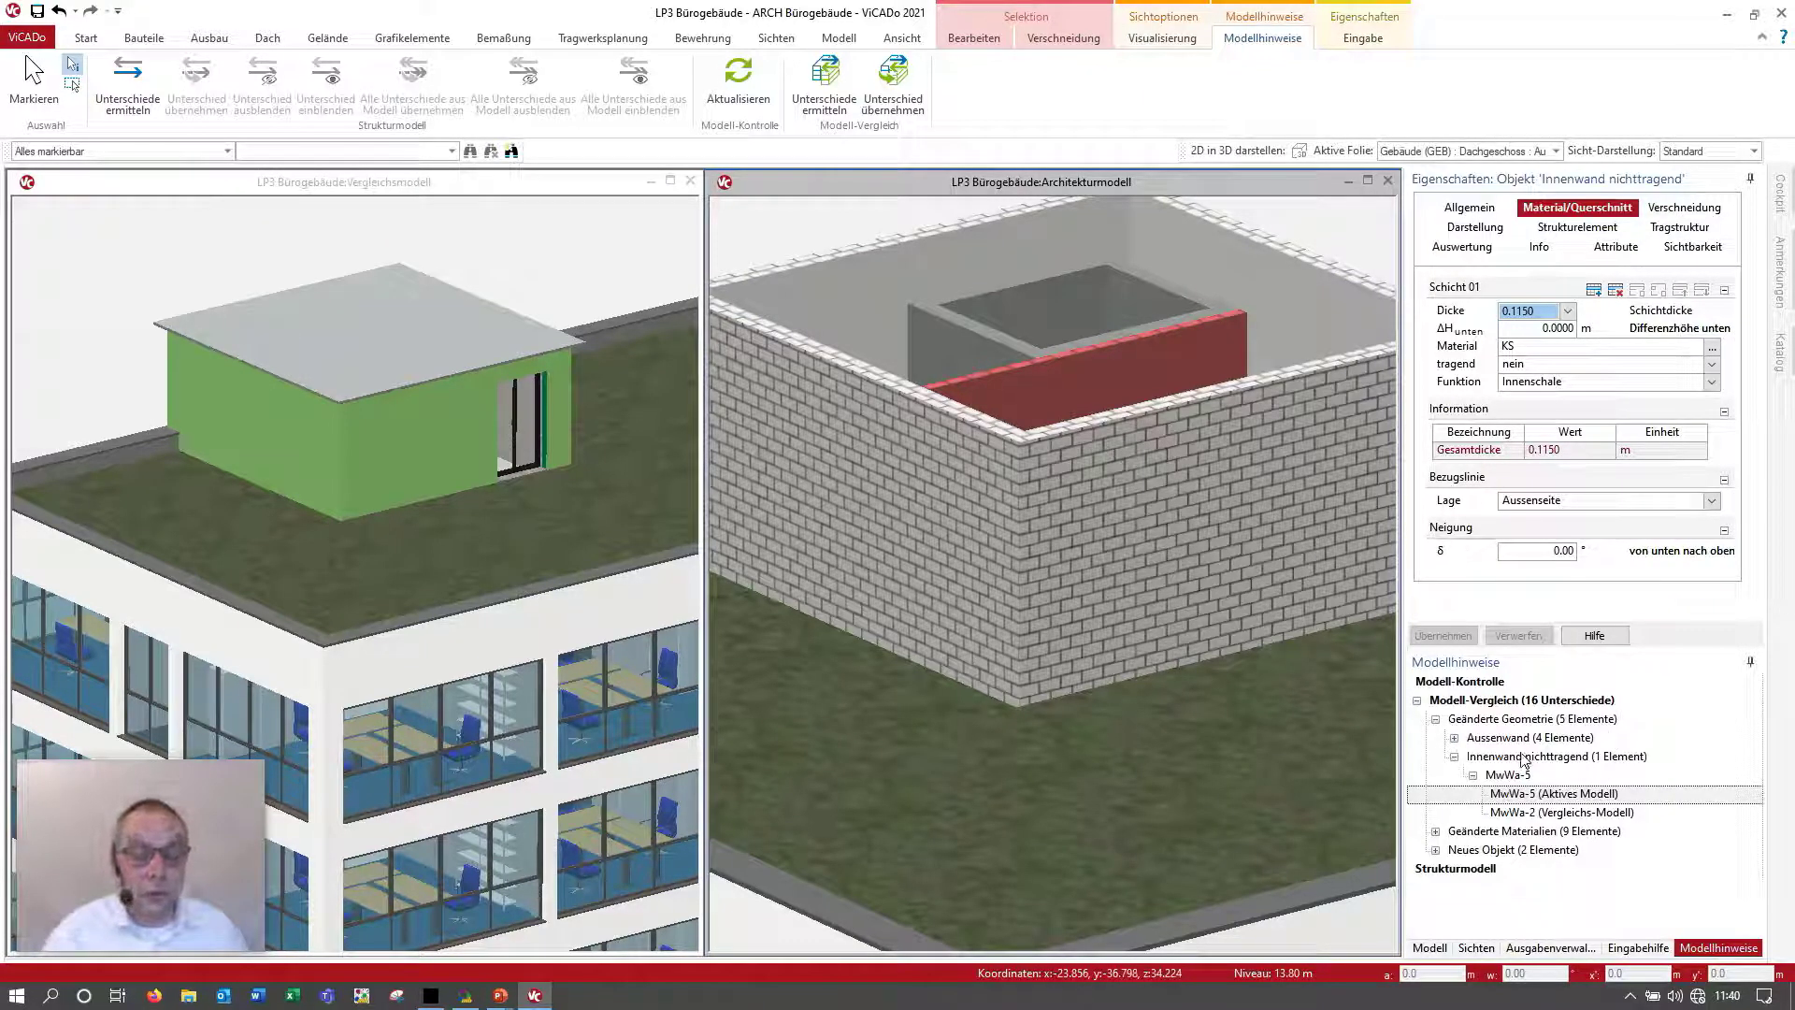
Step: Expand the Aussenwand differences and locate the active model's MwWa-2 wall
click(1455, 738)
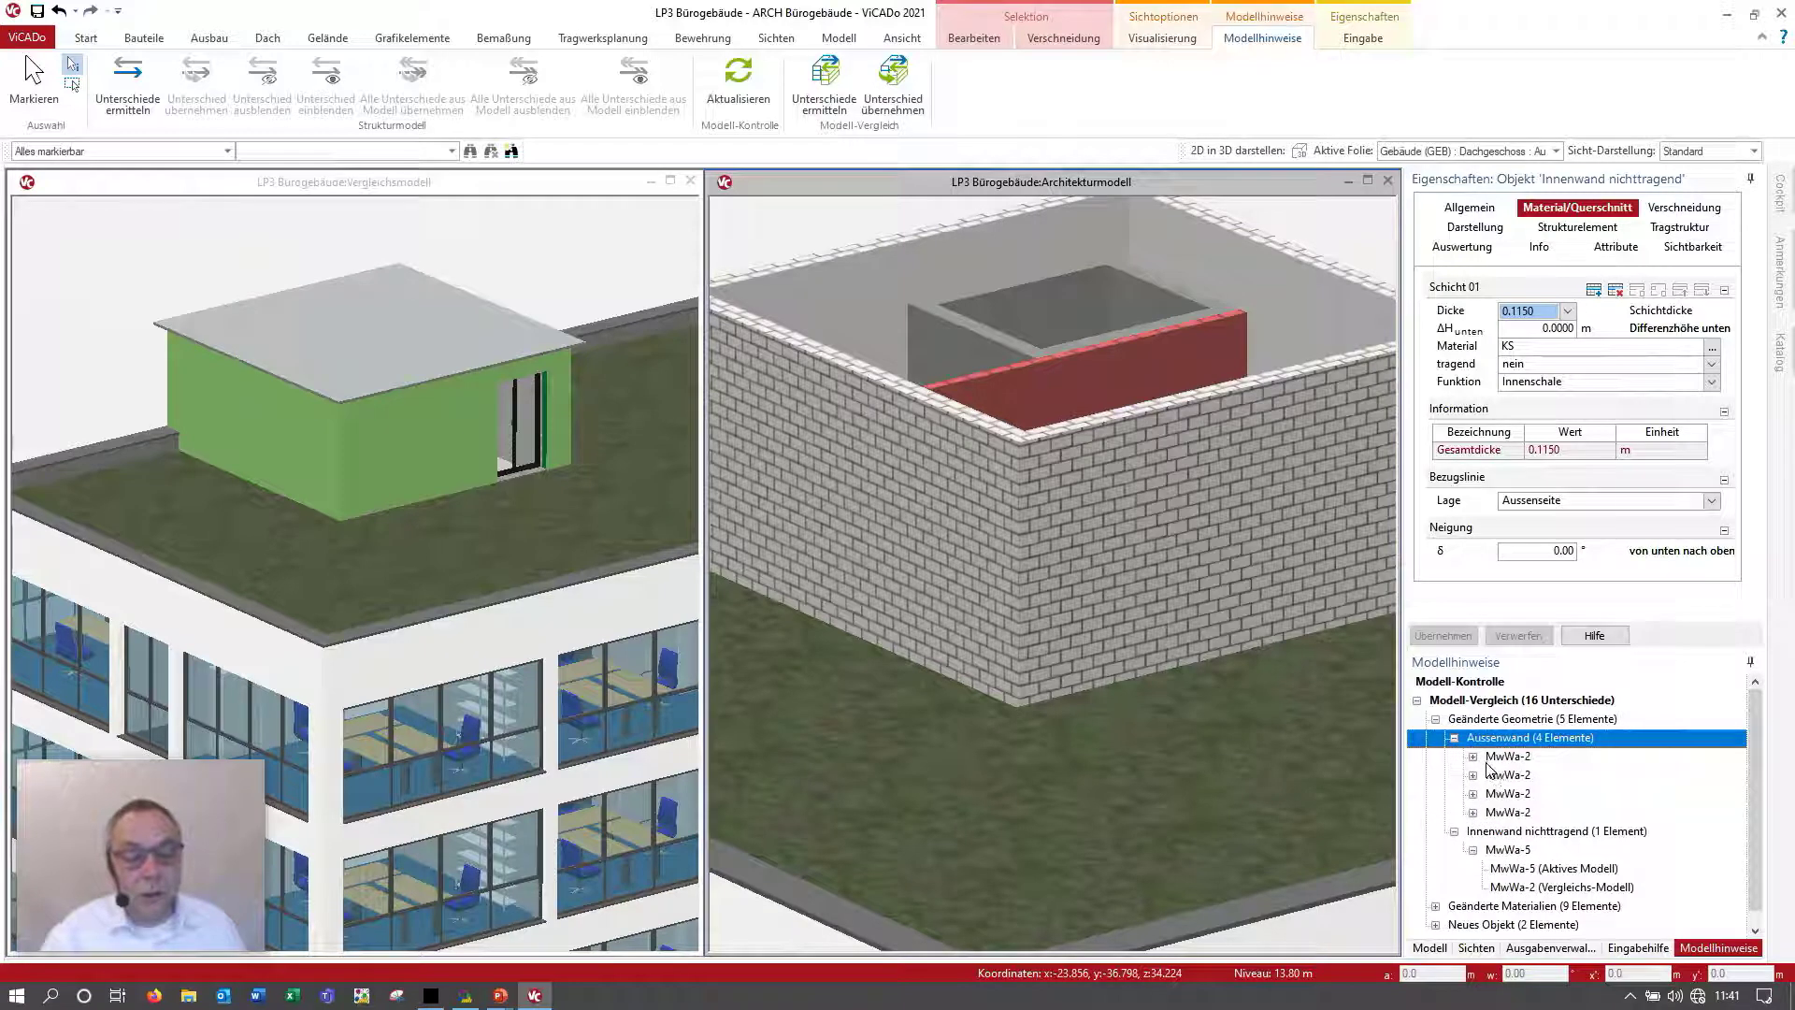
click(1474, 756)
click(1507, 777)
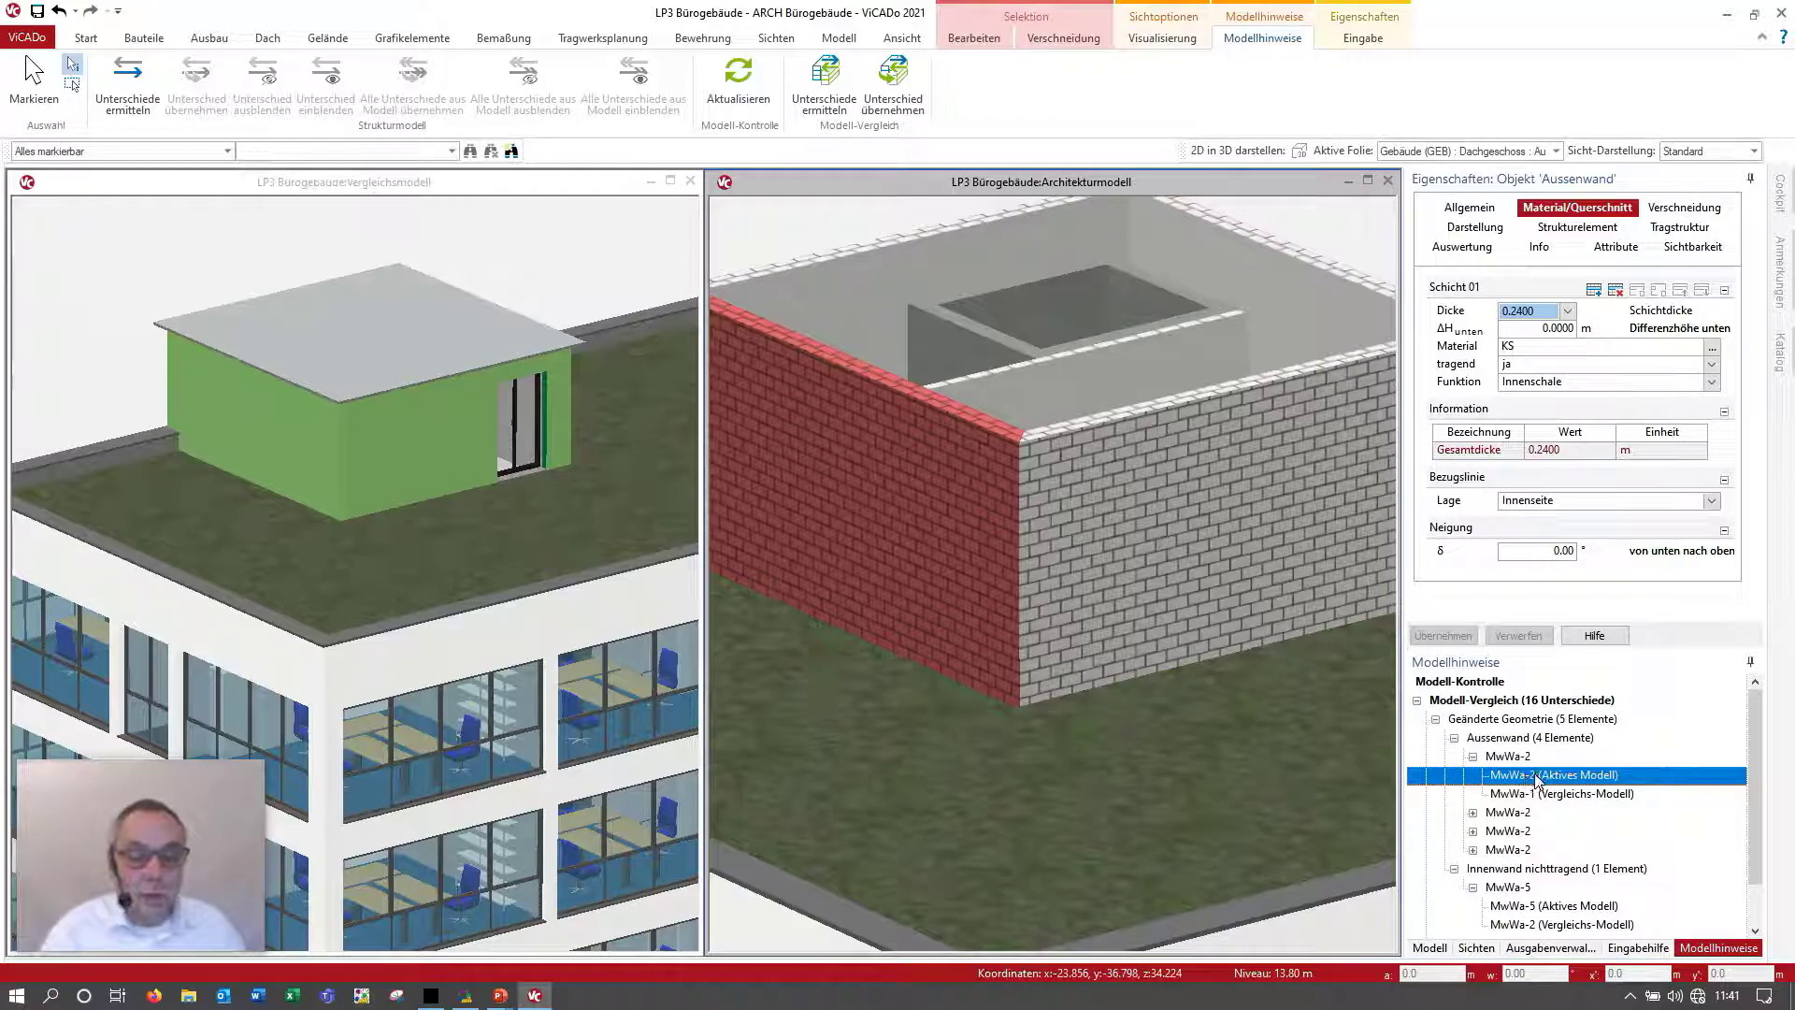
Step: Adopt the comparison build-up for the first MwWa-2 outer wall and check it in 3D
right_click(1536, 781)
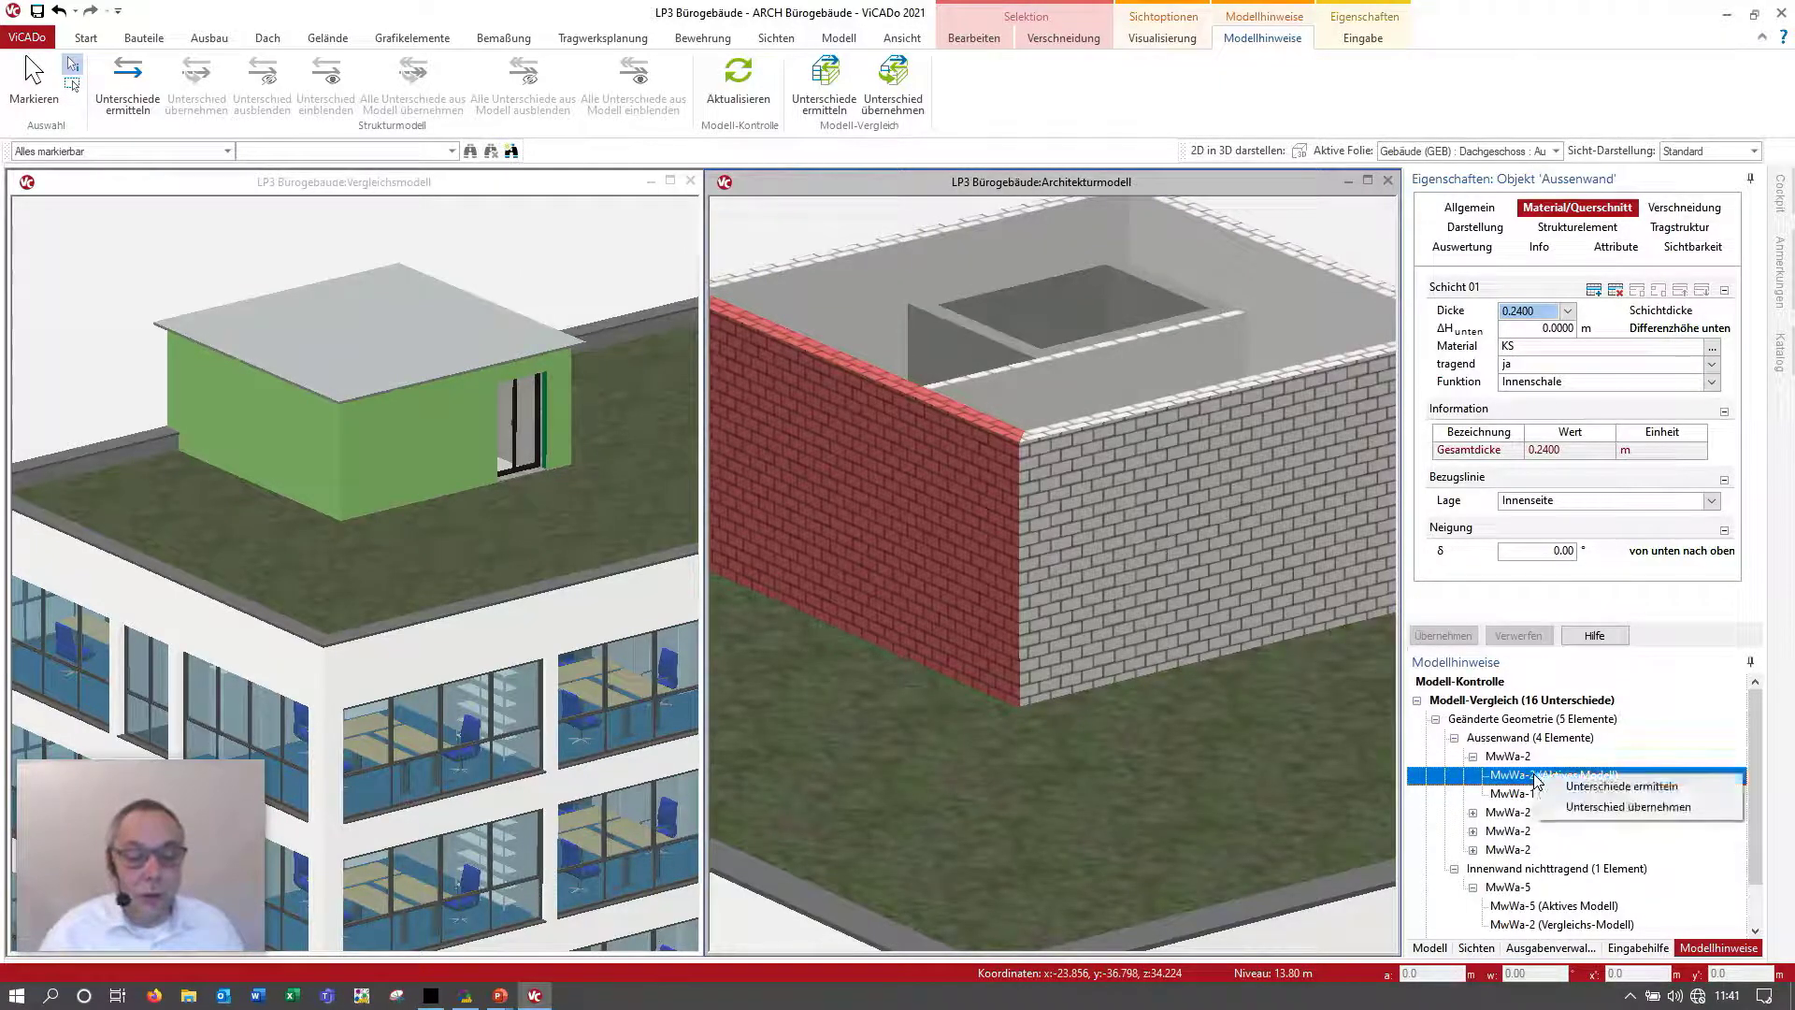
click(1587, 807)
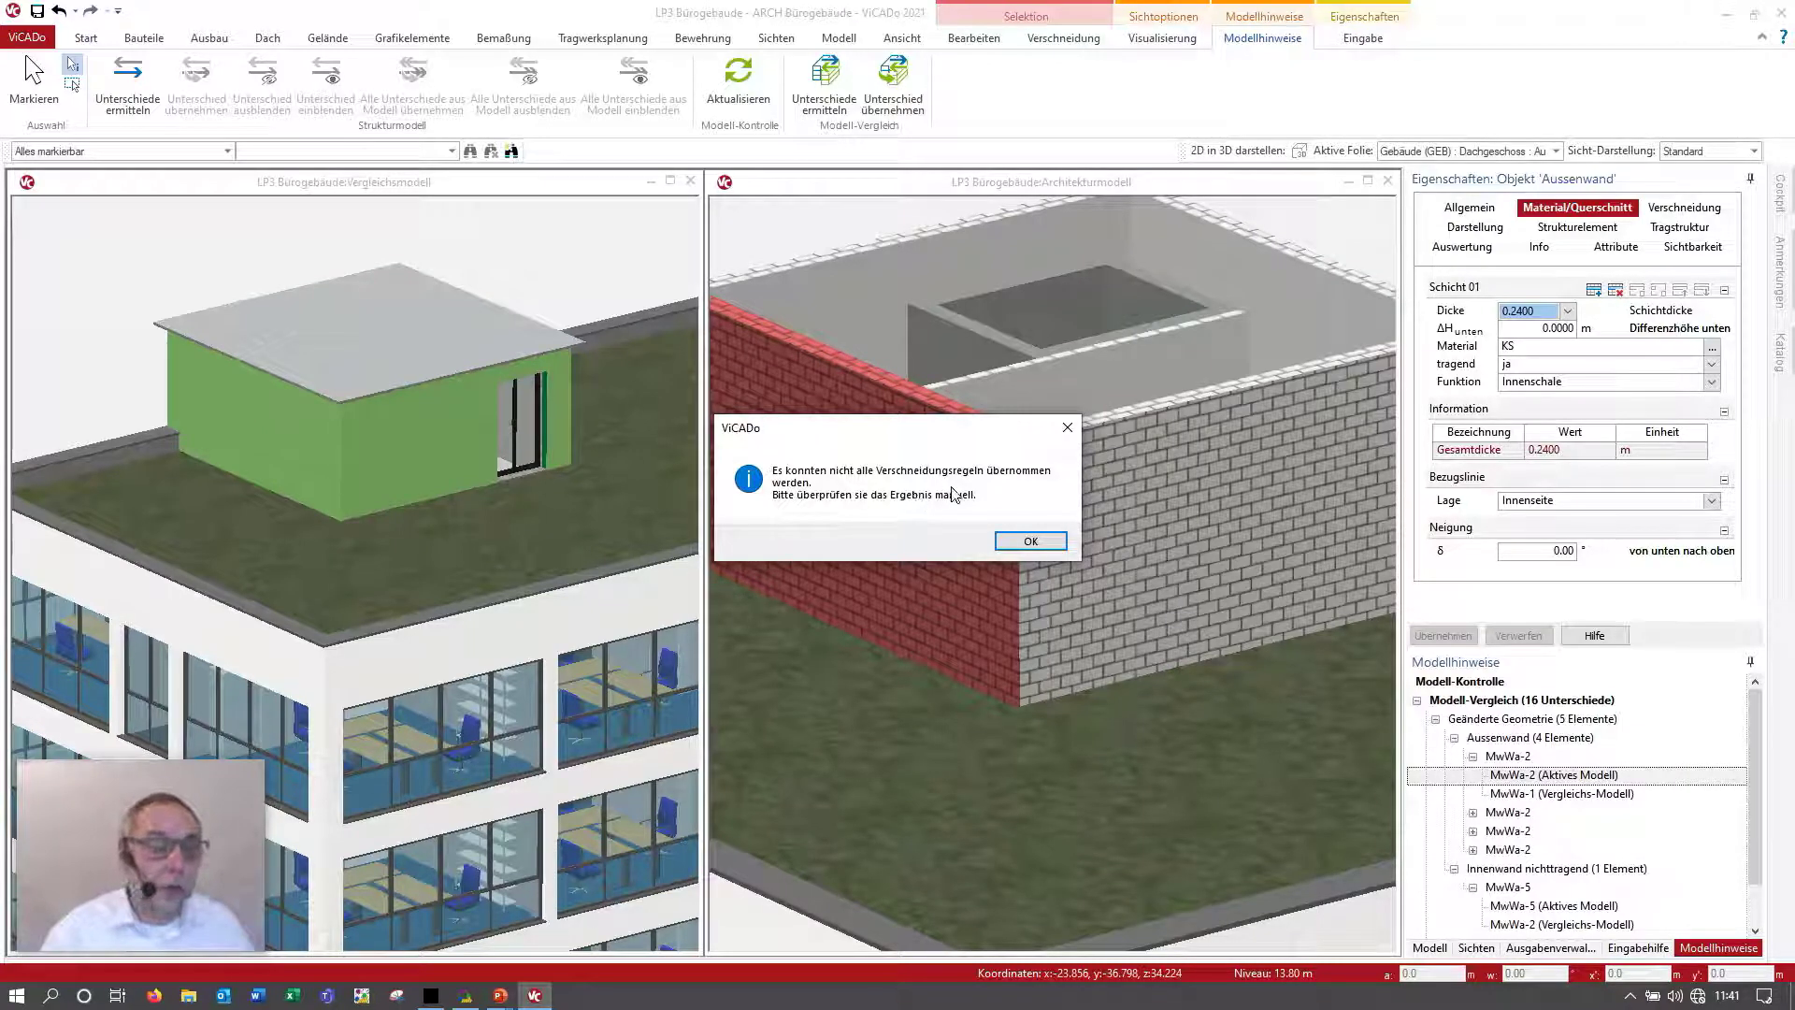
click(1028, 540)
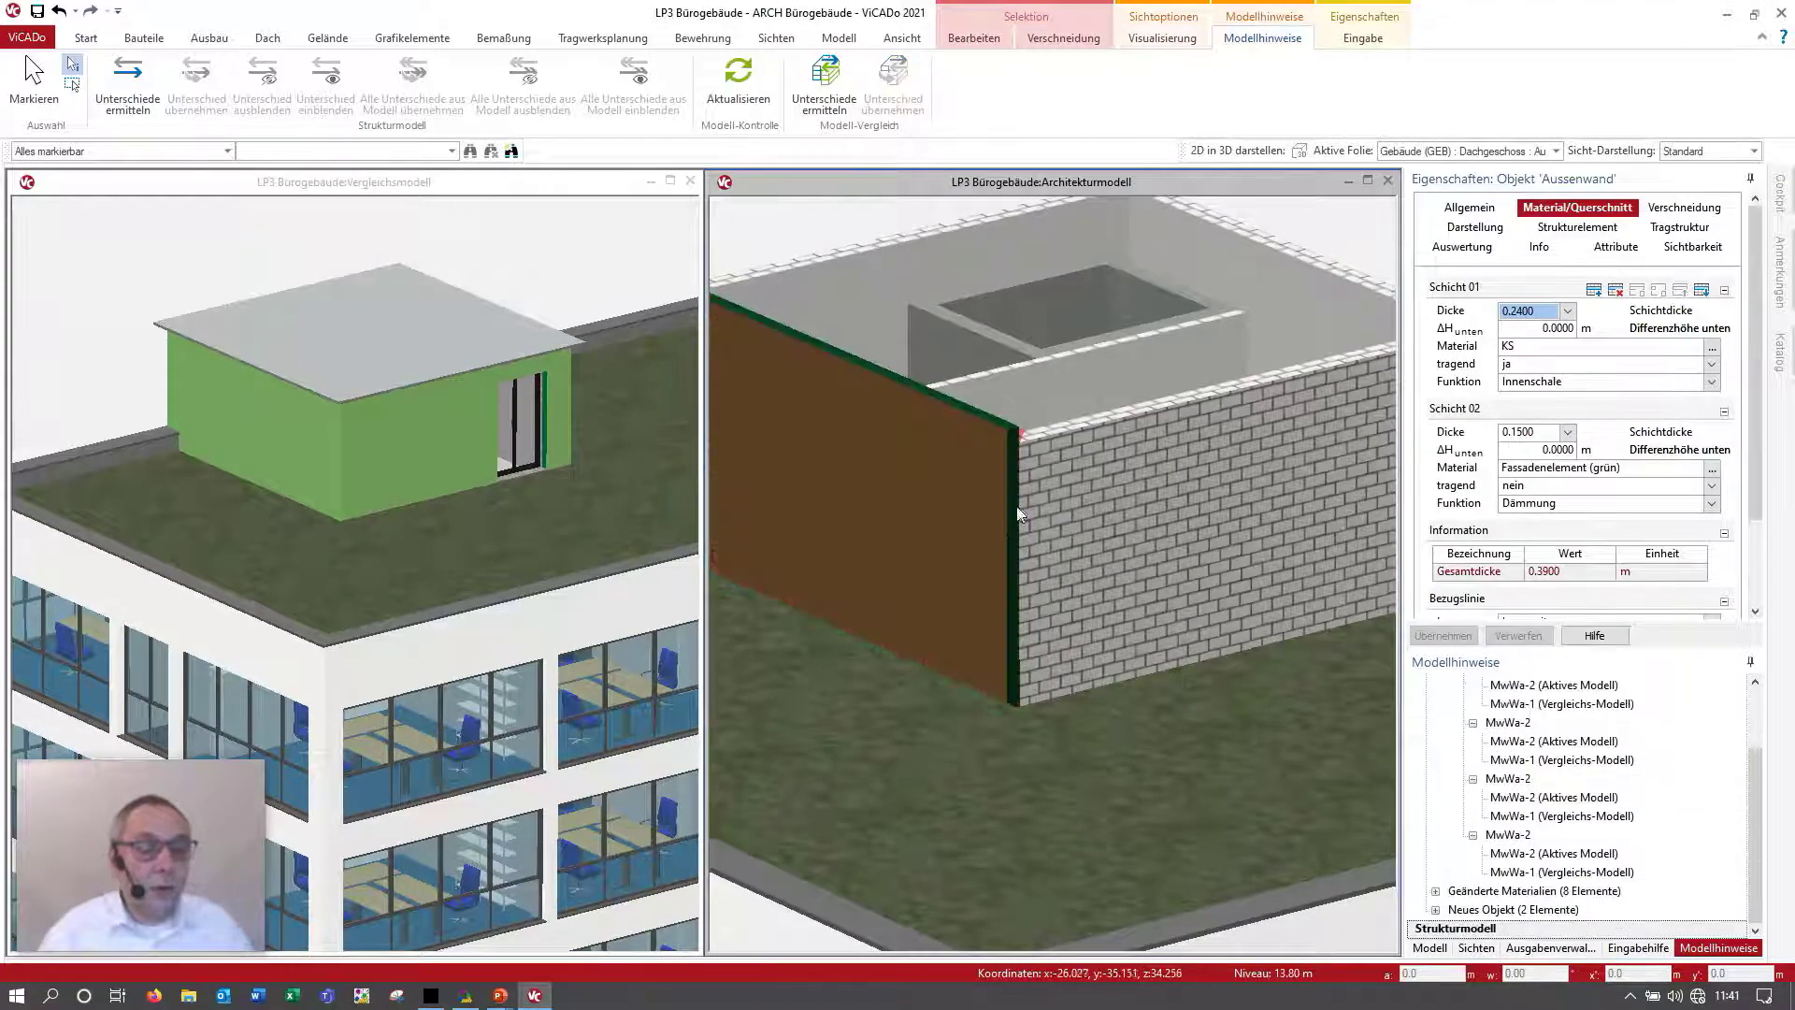
scroll(1019, 513, down, 2)
scroll(1125, 658, down, 1)
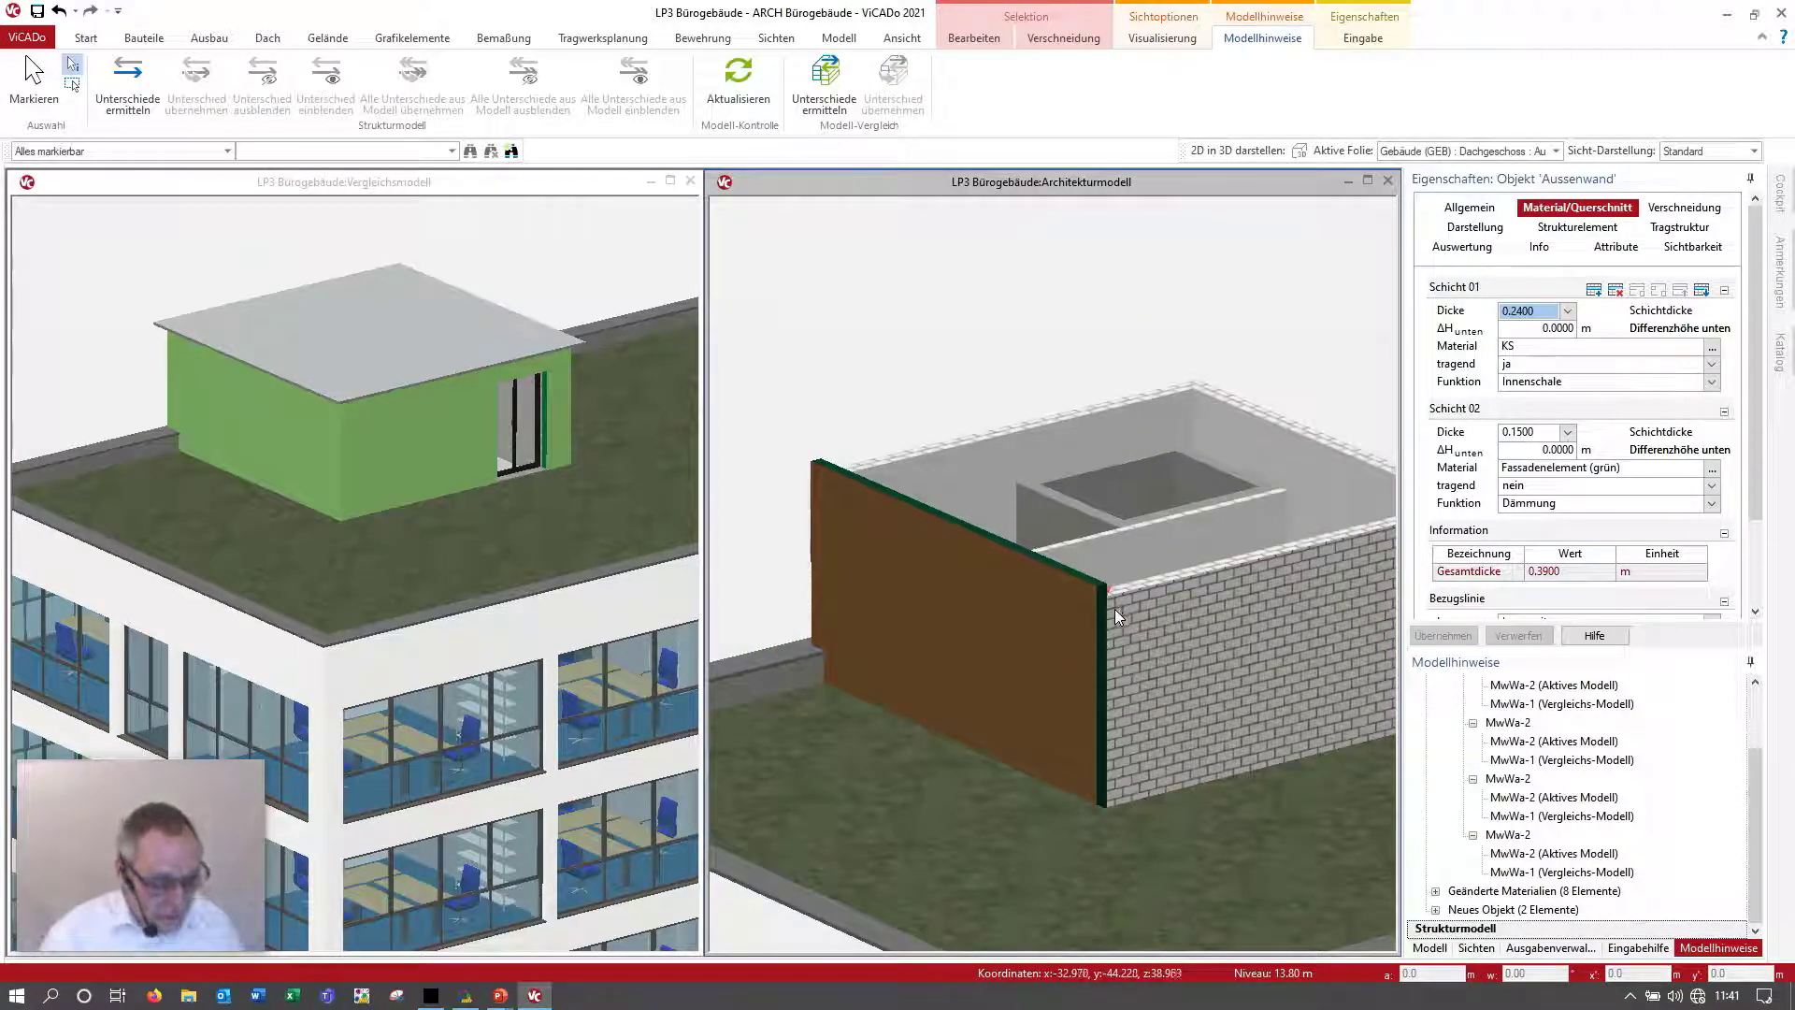
key(Escape)
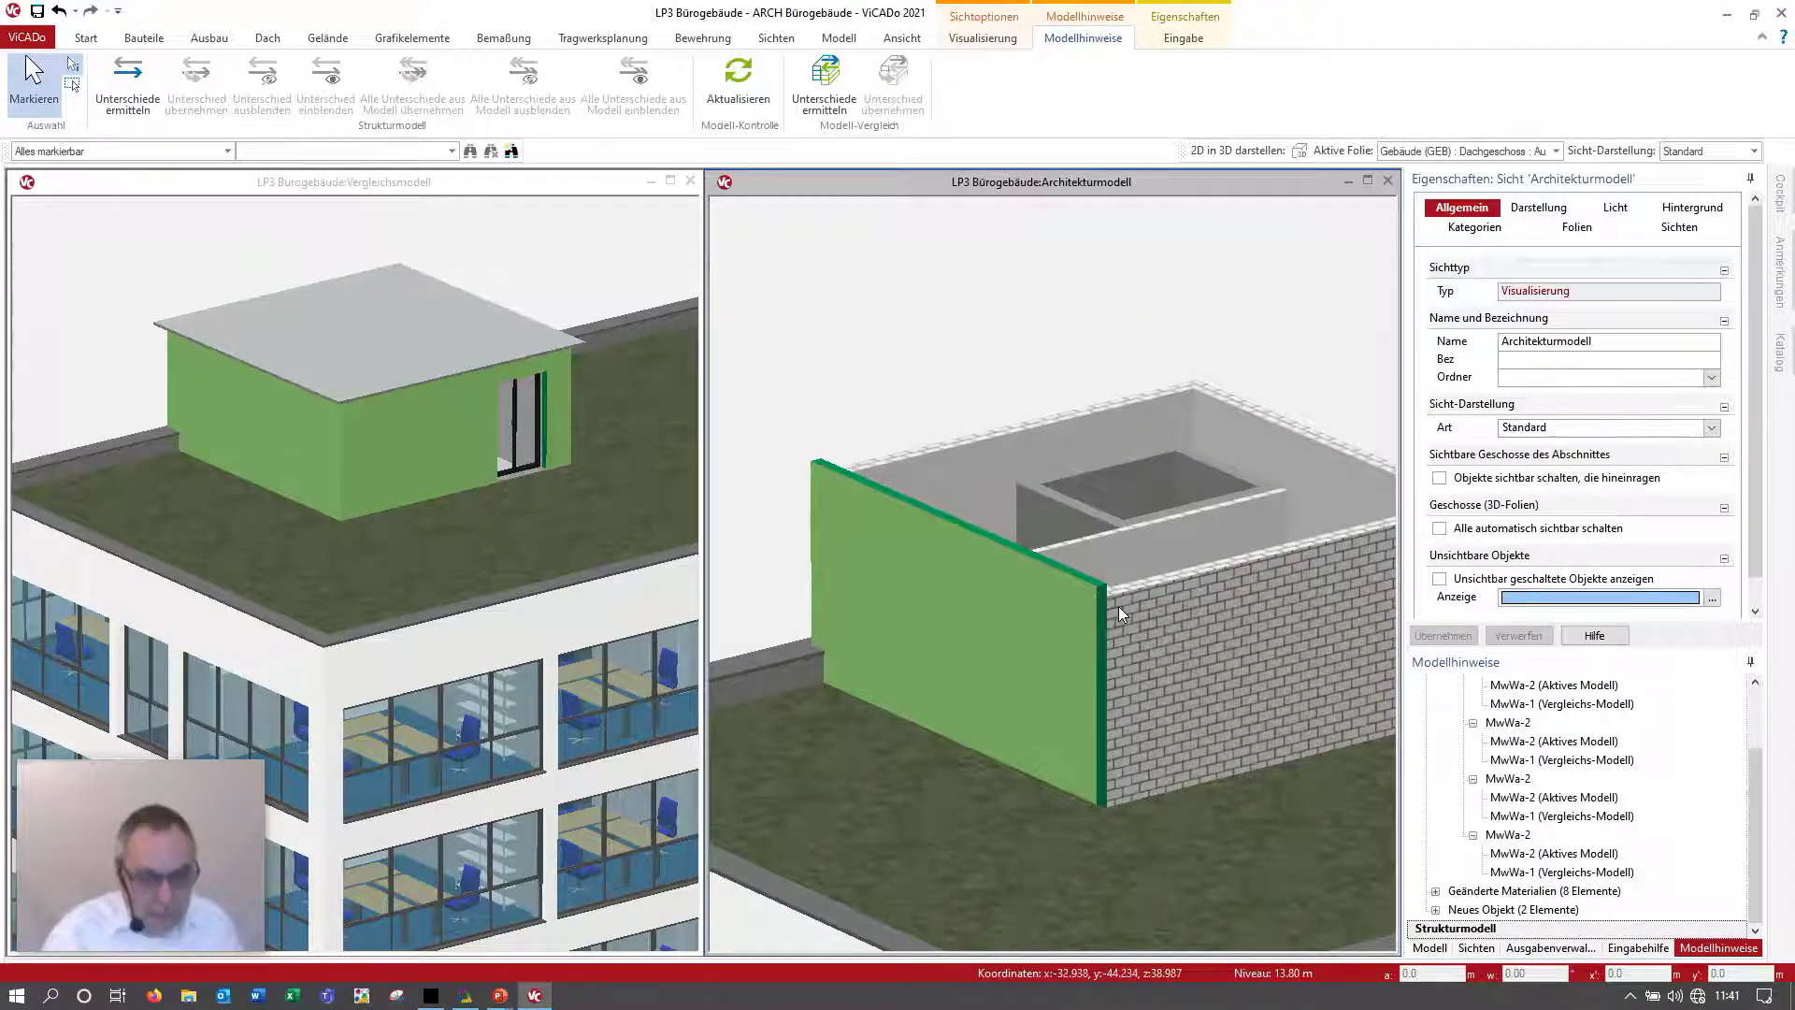
middle_drag(1118, 606, 1099, 610)
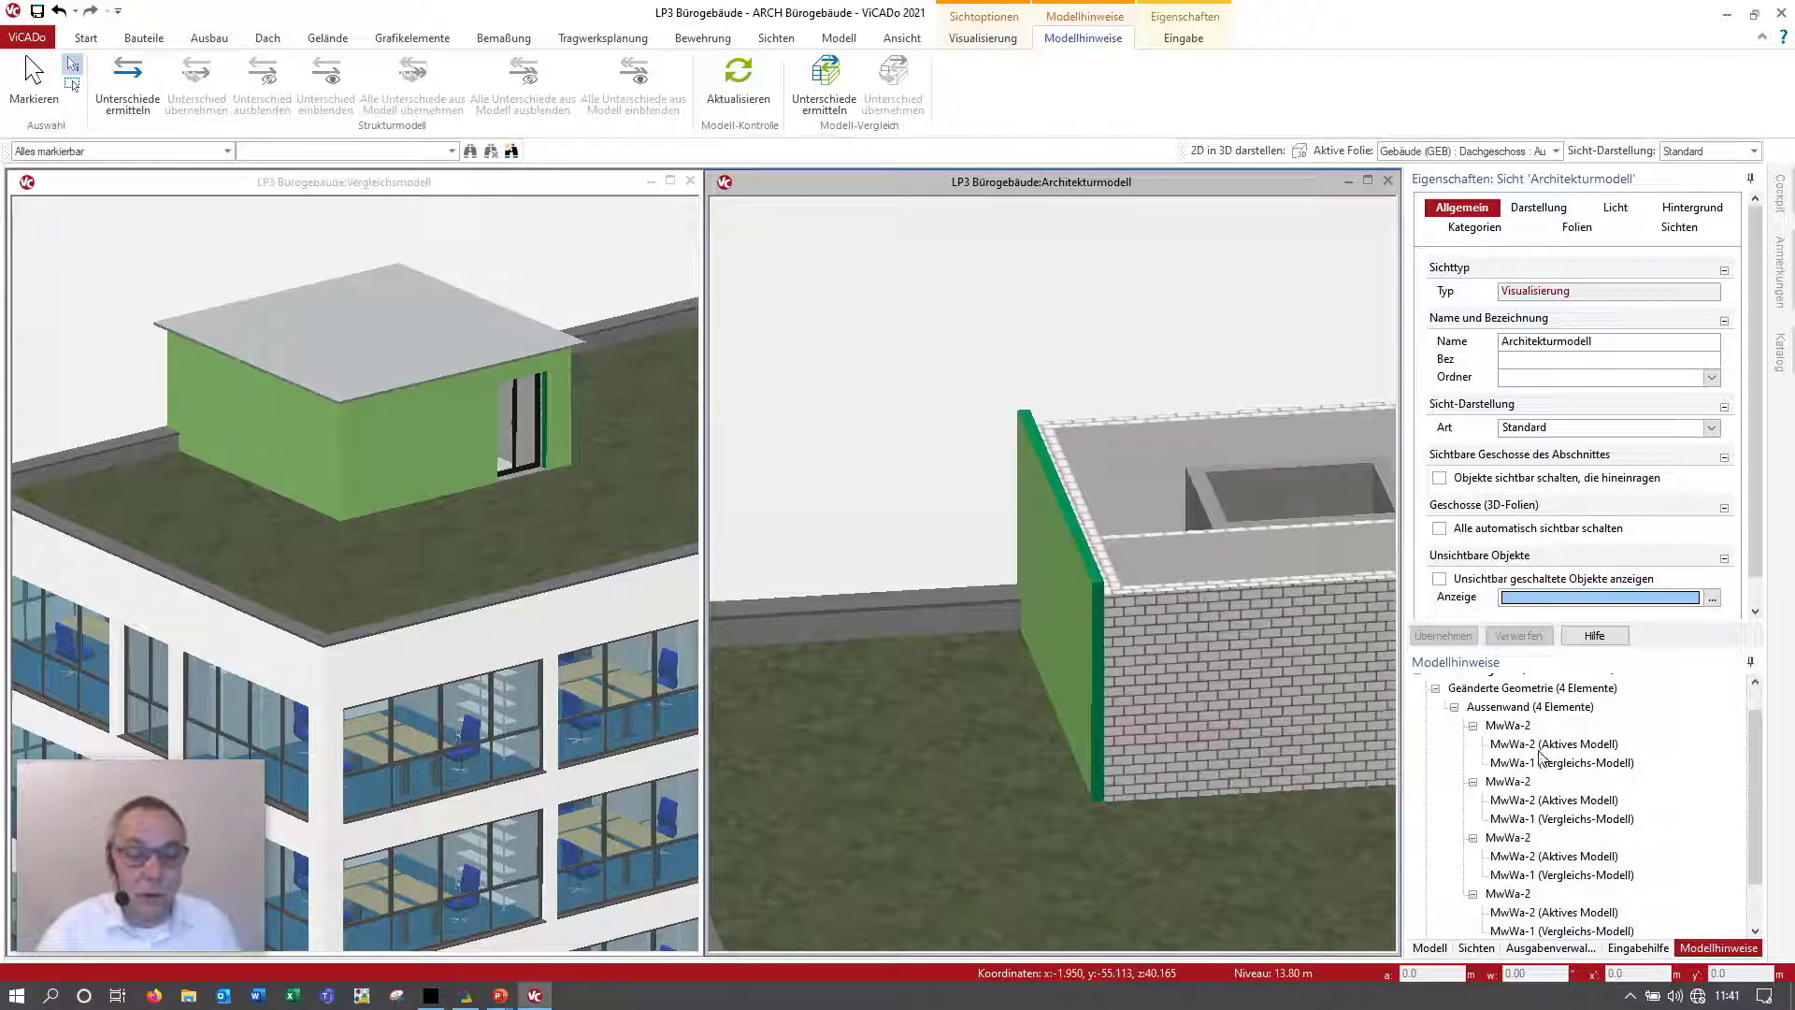
Step: Adopt the comparison build-up for the second and third outer walls
click(1542, 748)
click(1524, 799)
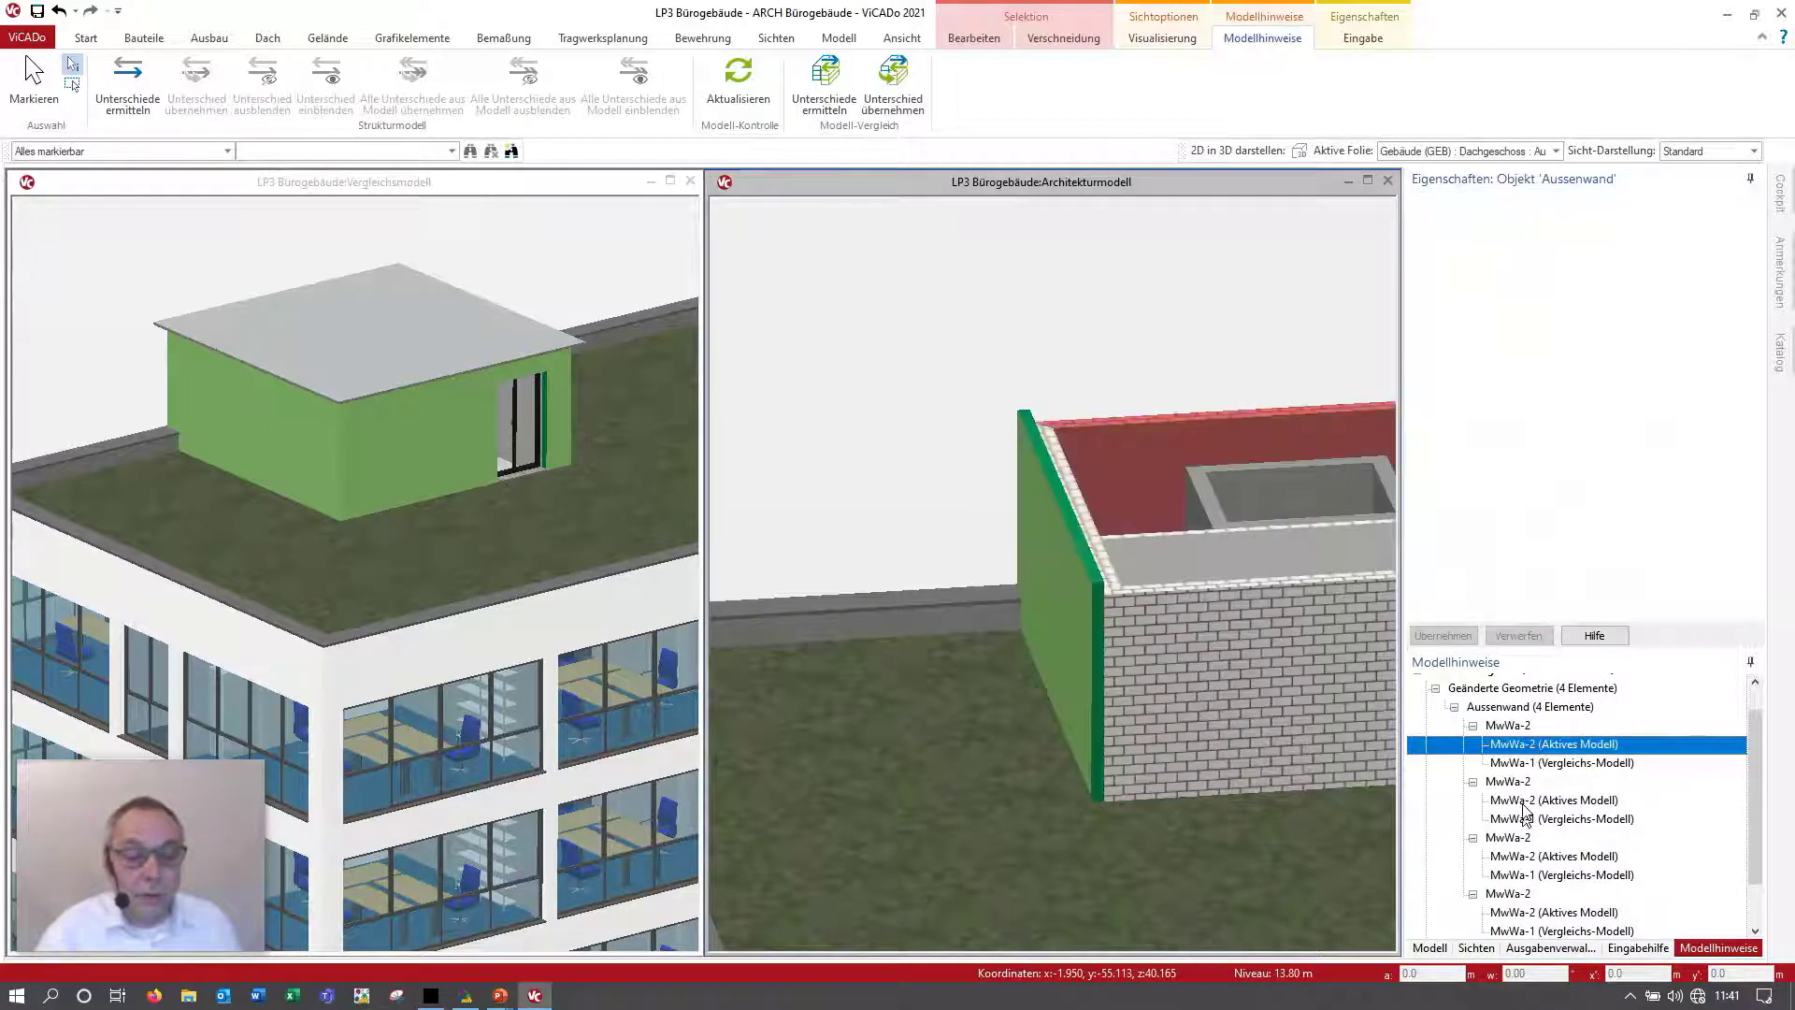
right_click(1523, 803)
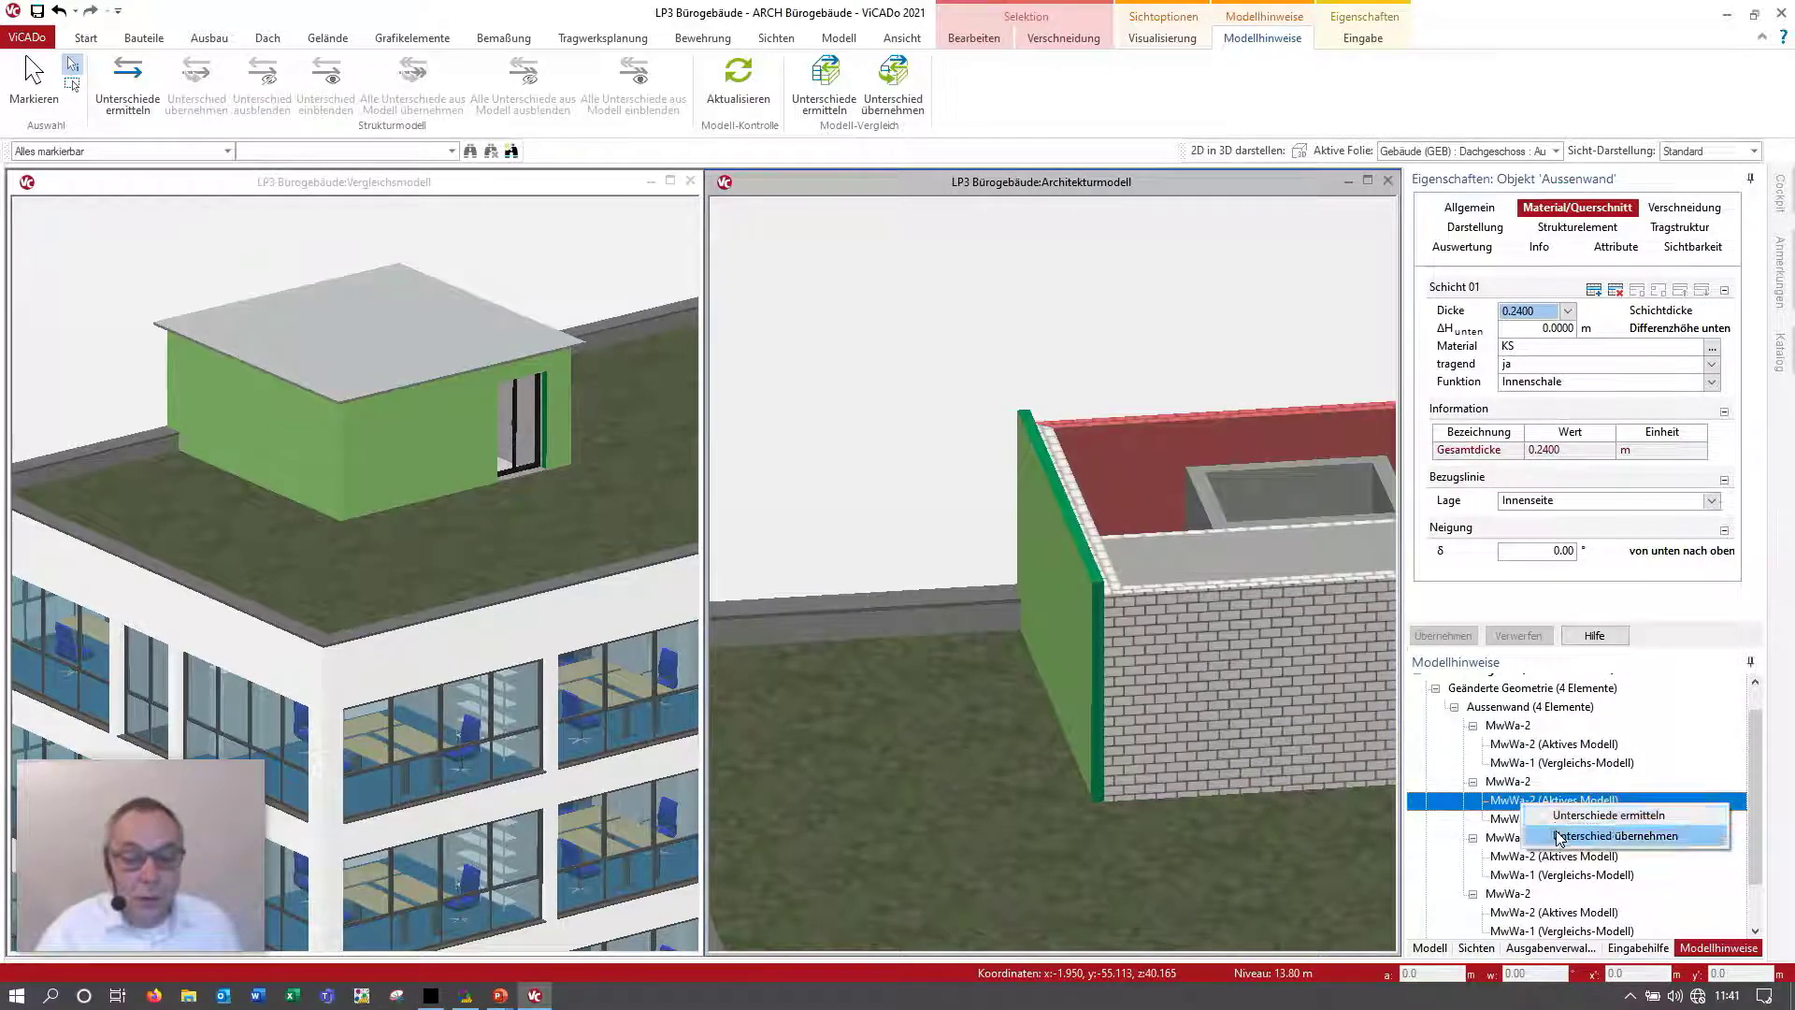
click(1559, 835)
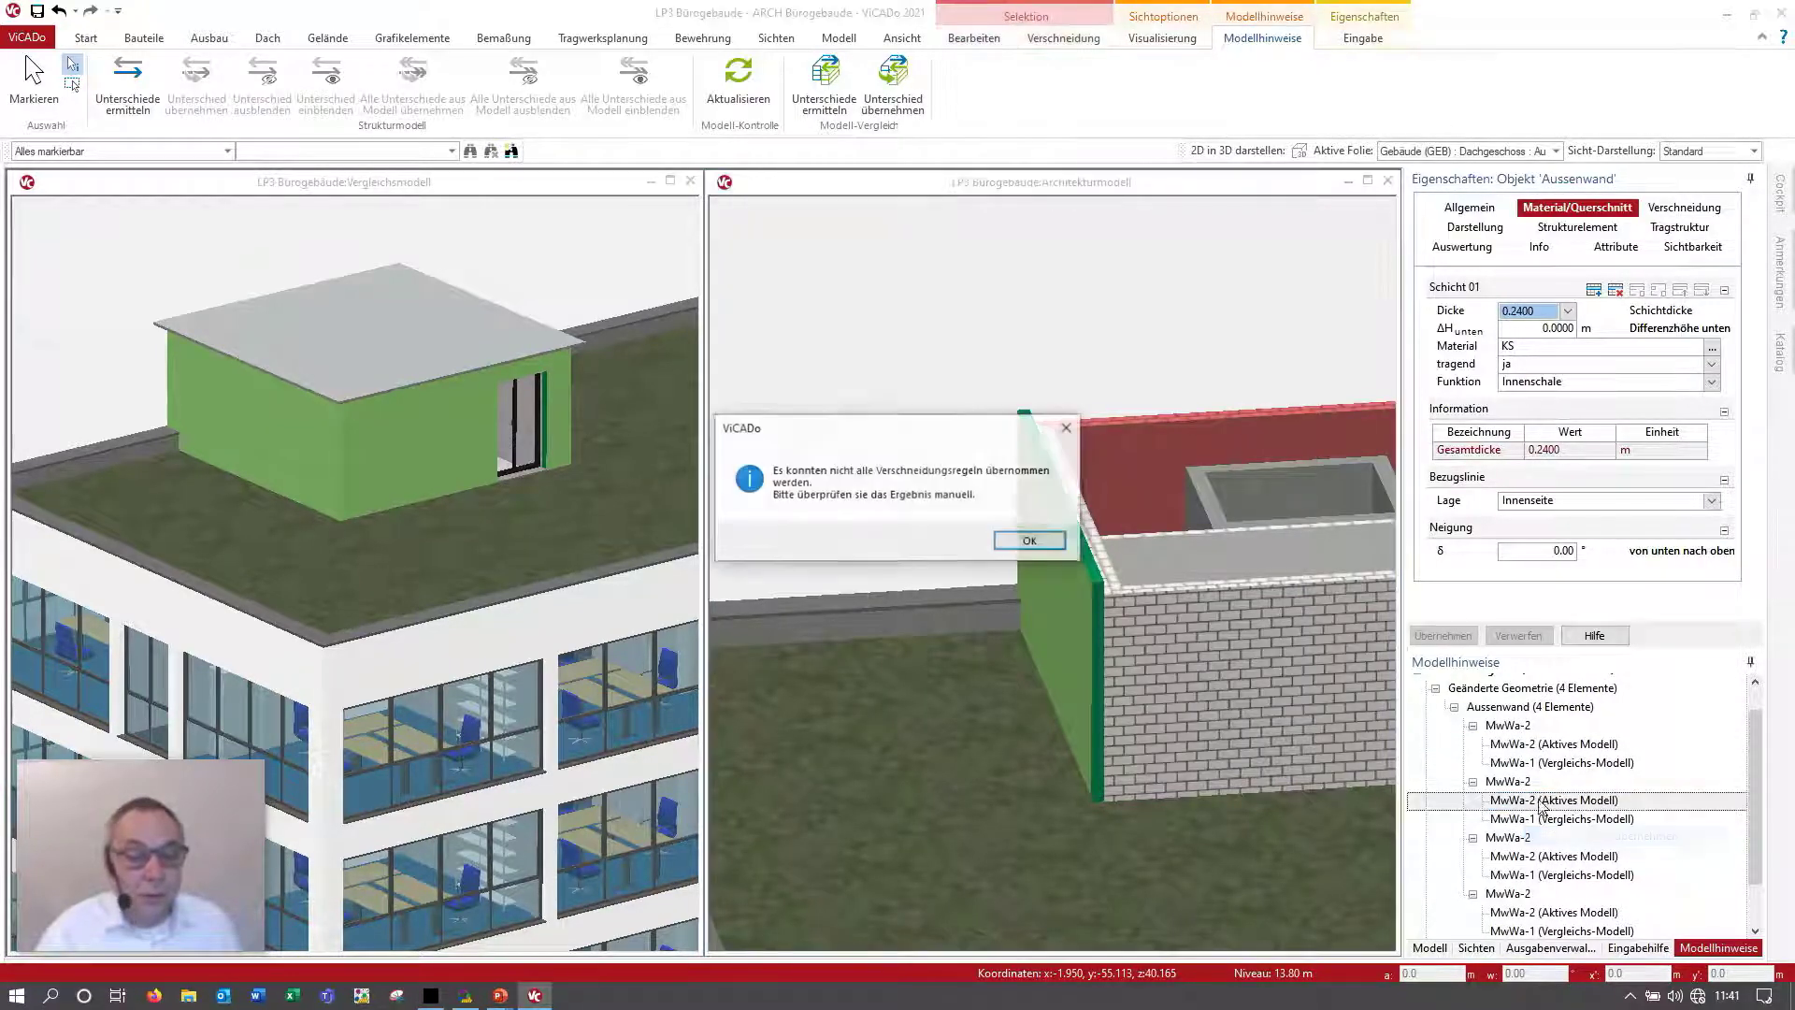
click(1030, 543)
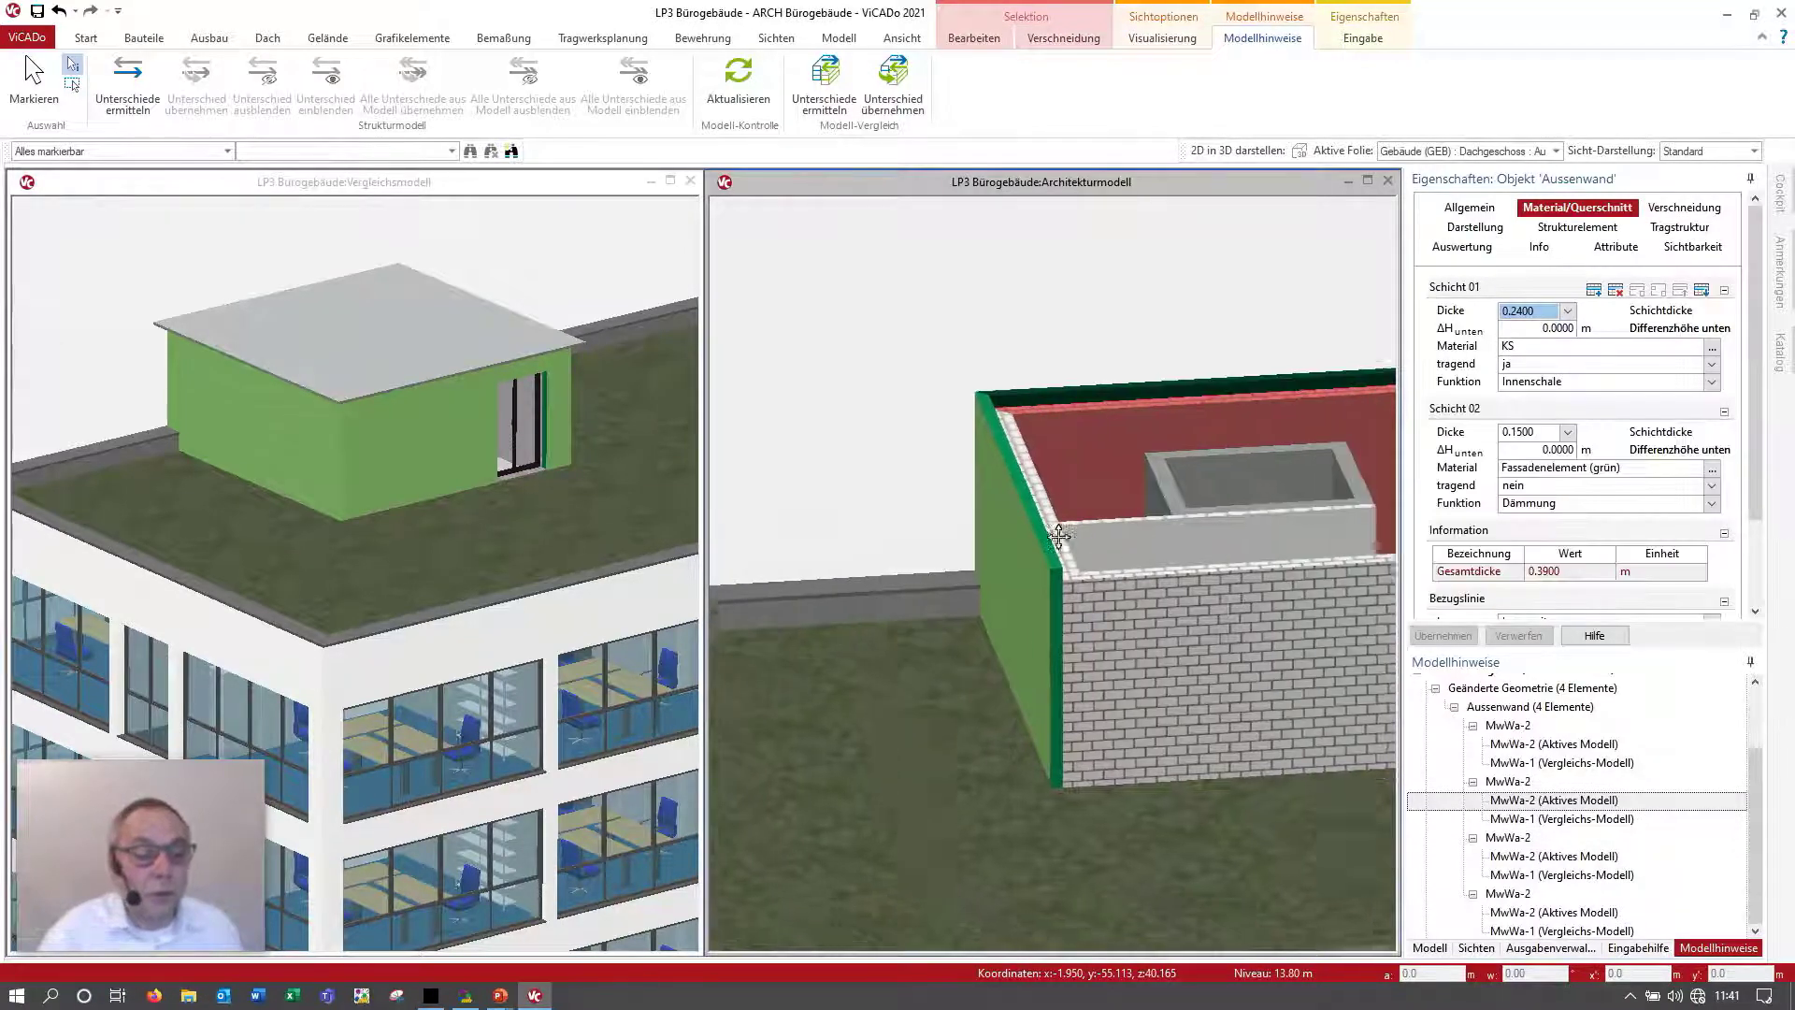
click(1538, 799)
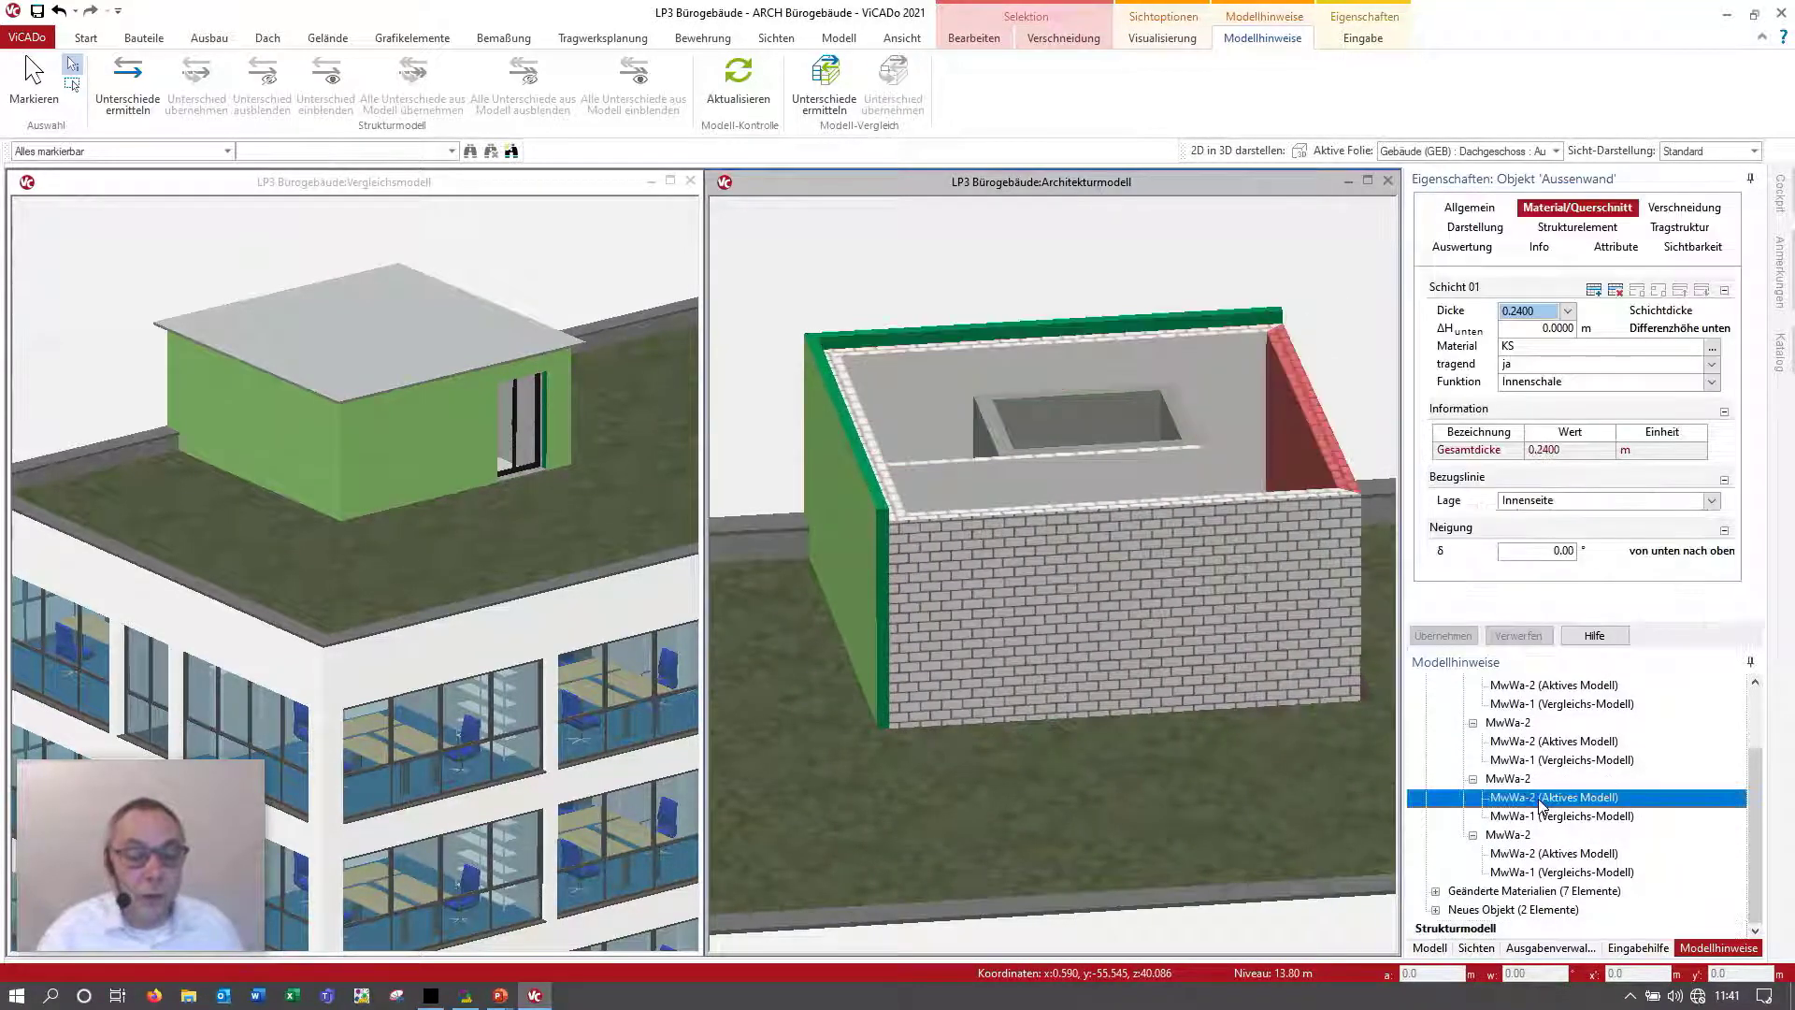
right_click(1552, 805)
click(1586, 837)
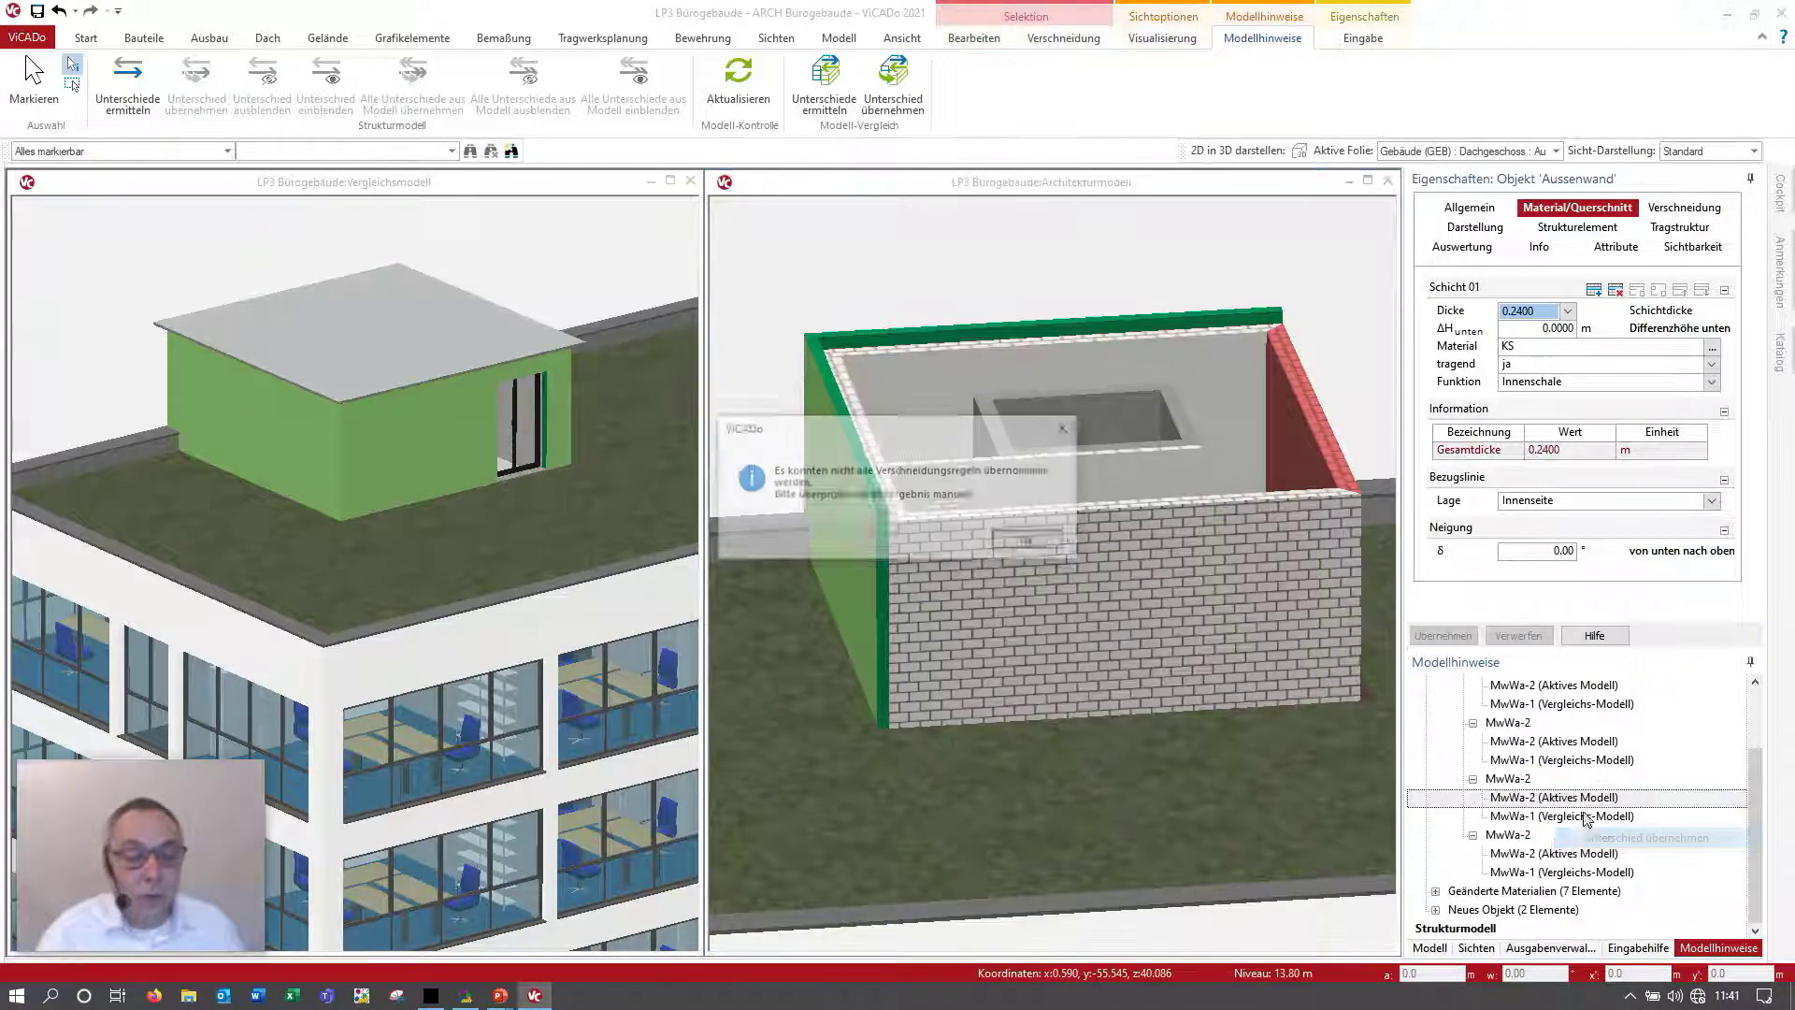
click(1035, 550)
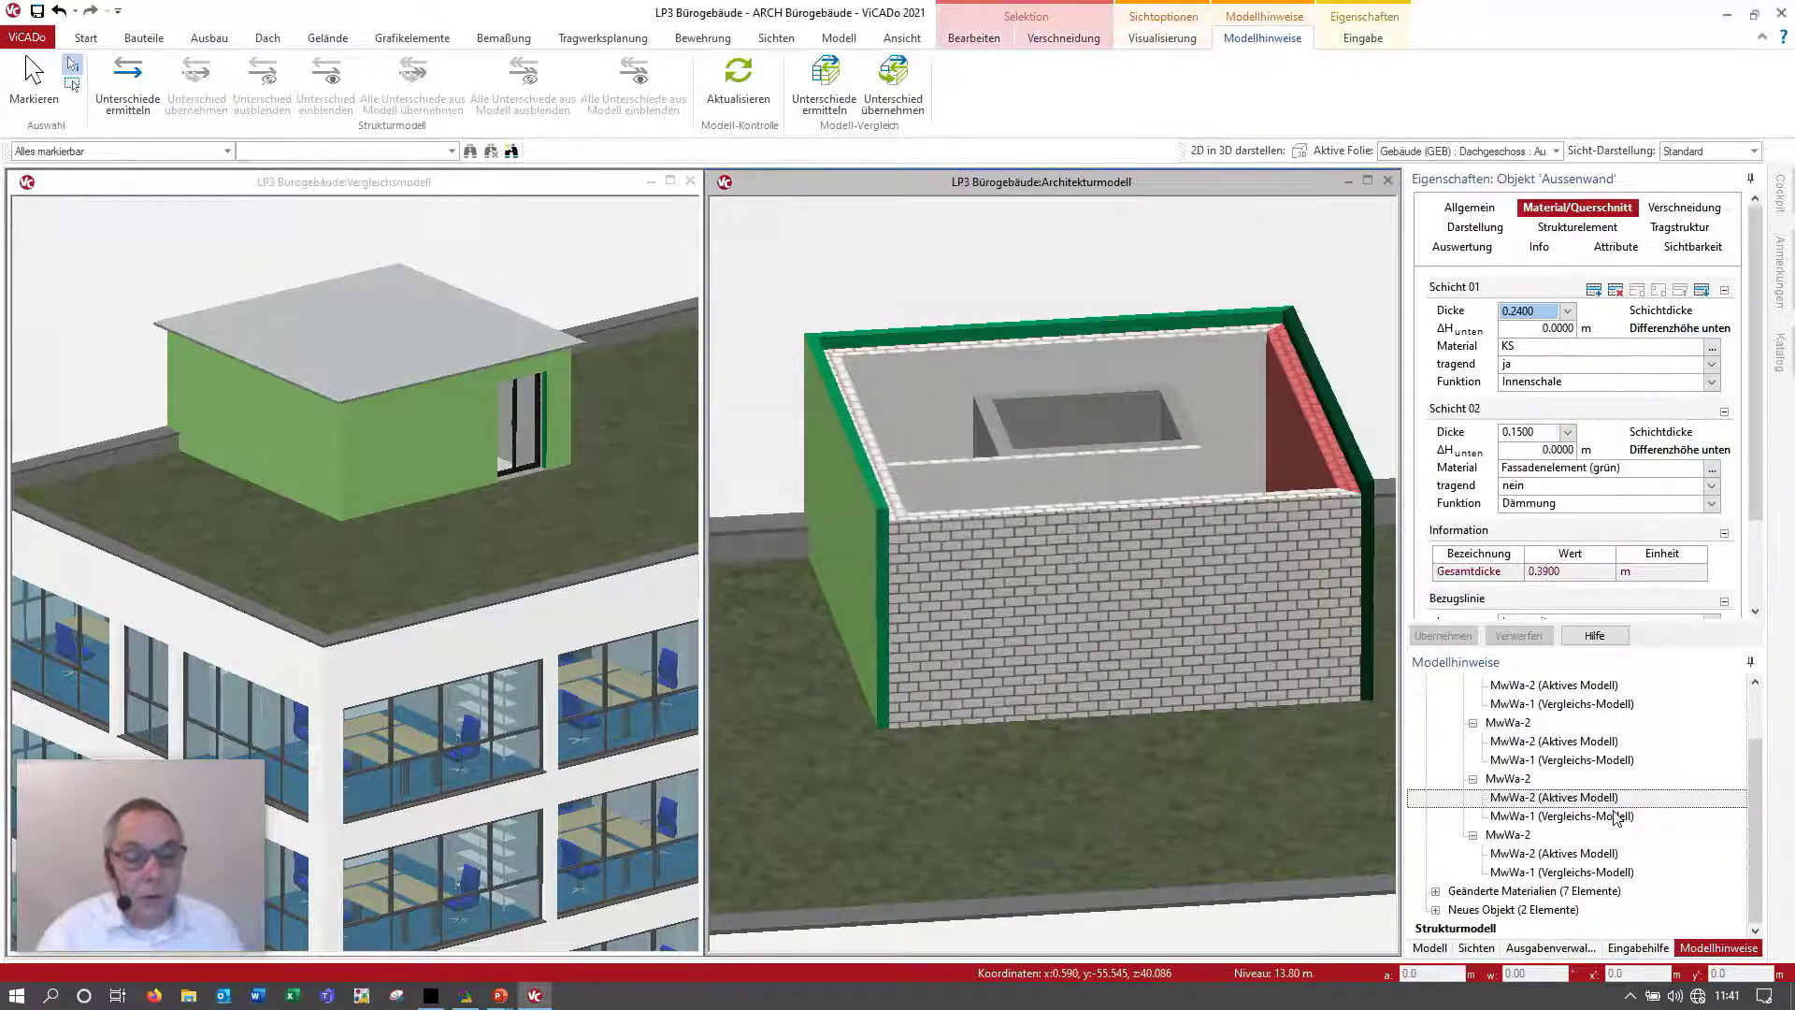
Step: Adopt the fourth outer wall's build-up and orbit to view the green facade layer
click(1543, 873)
right_click(1549, 857)
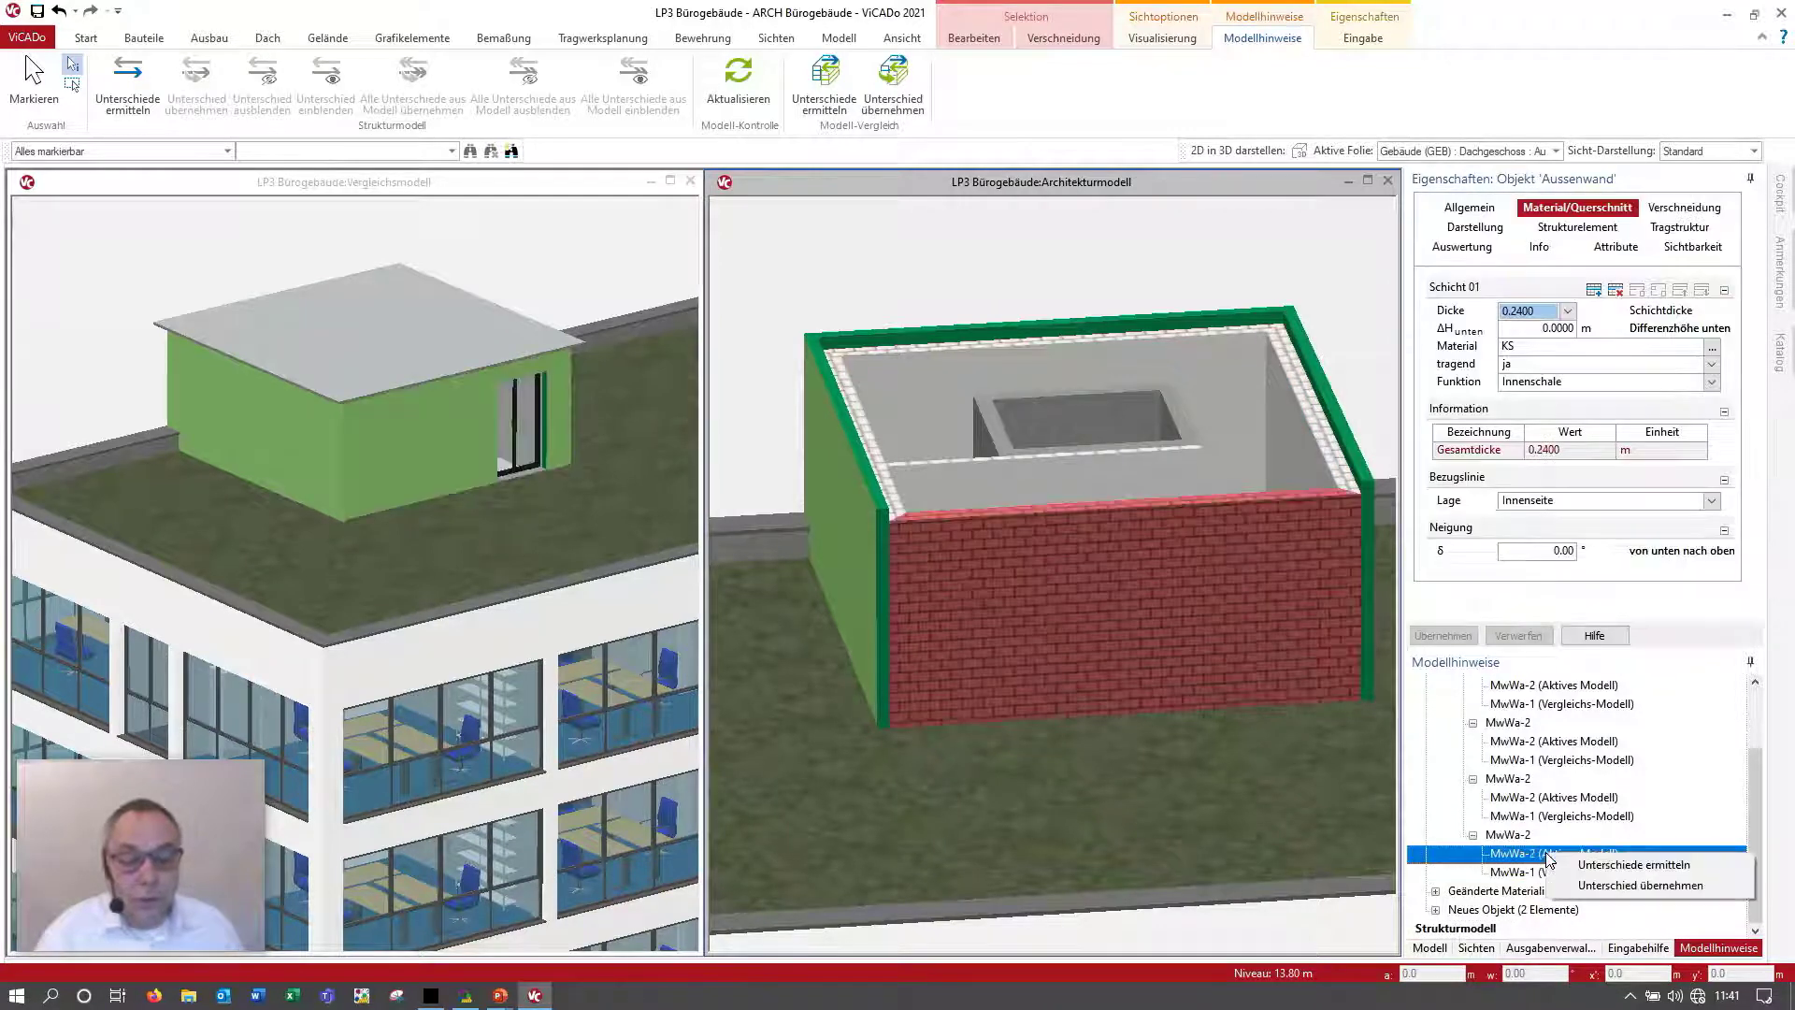
click(1587, 885)
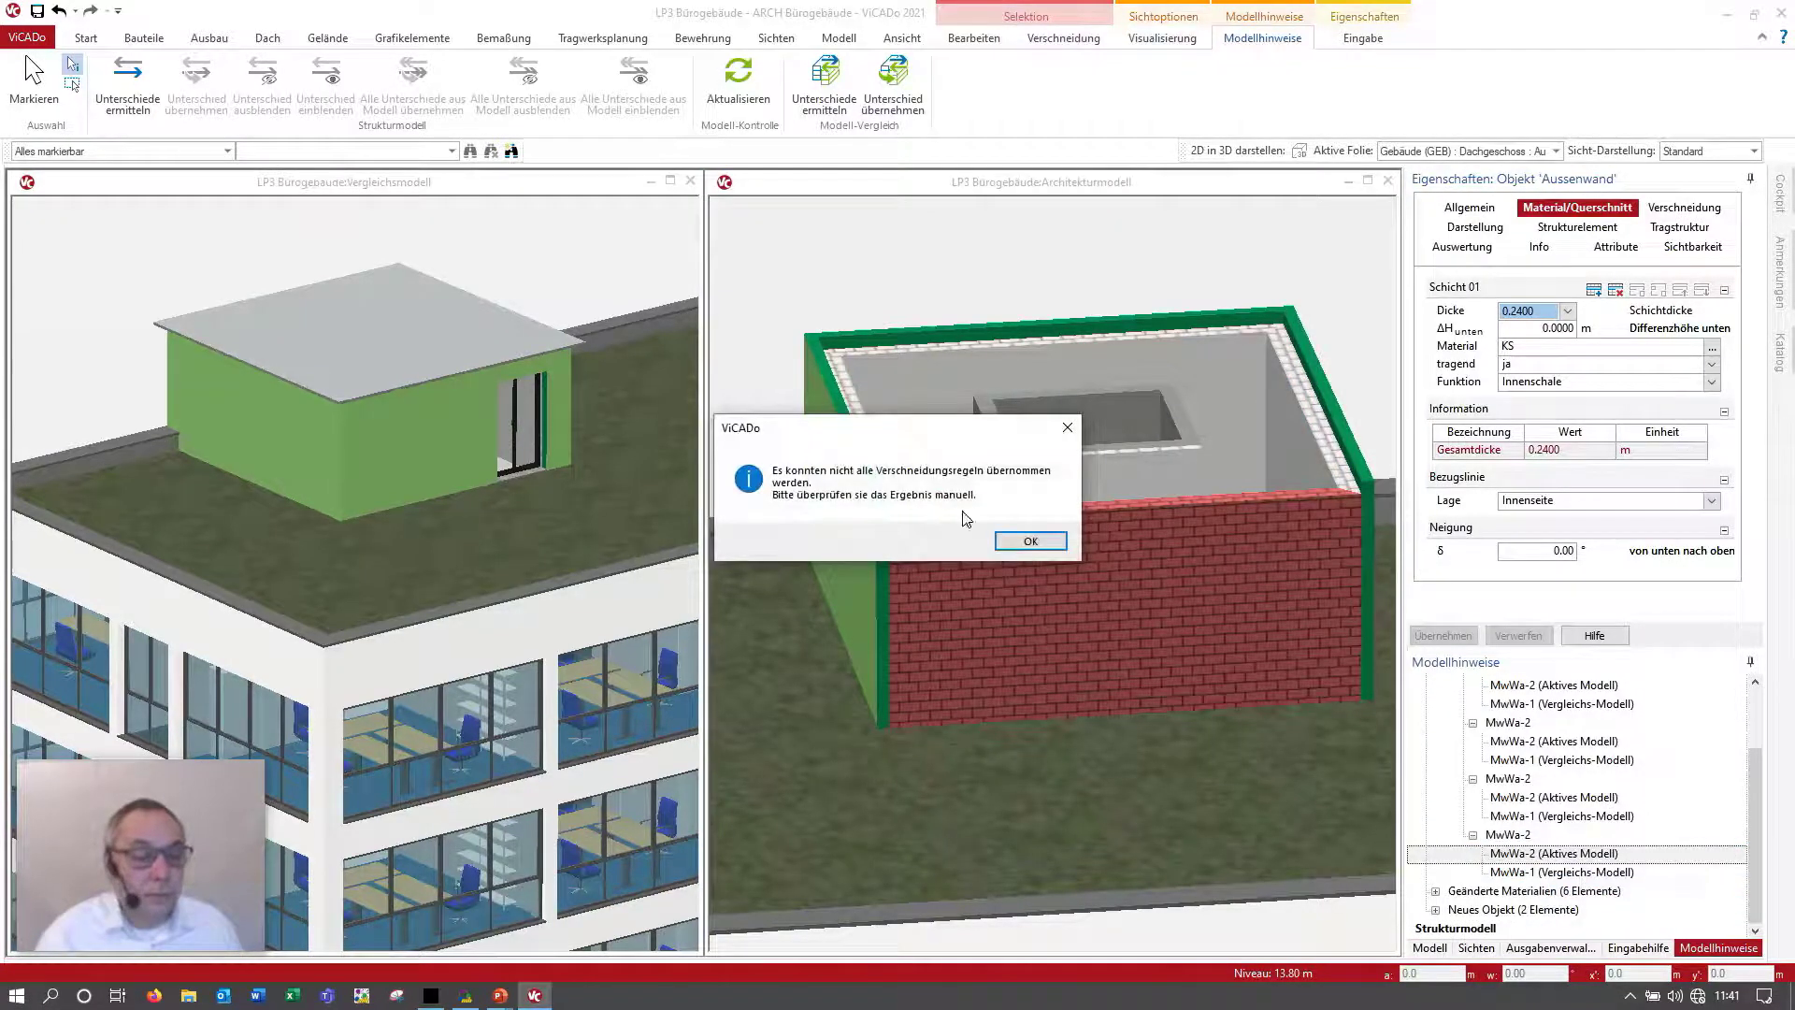
click(1034, 537)
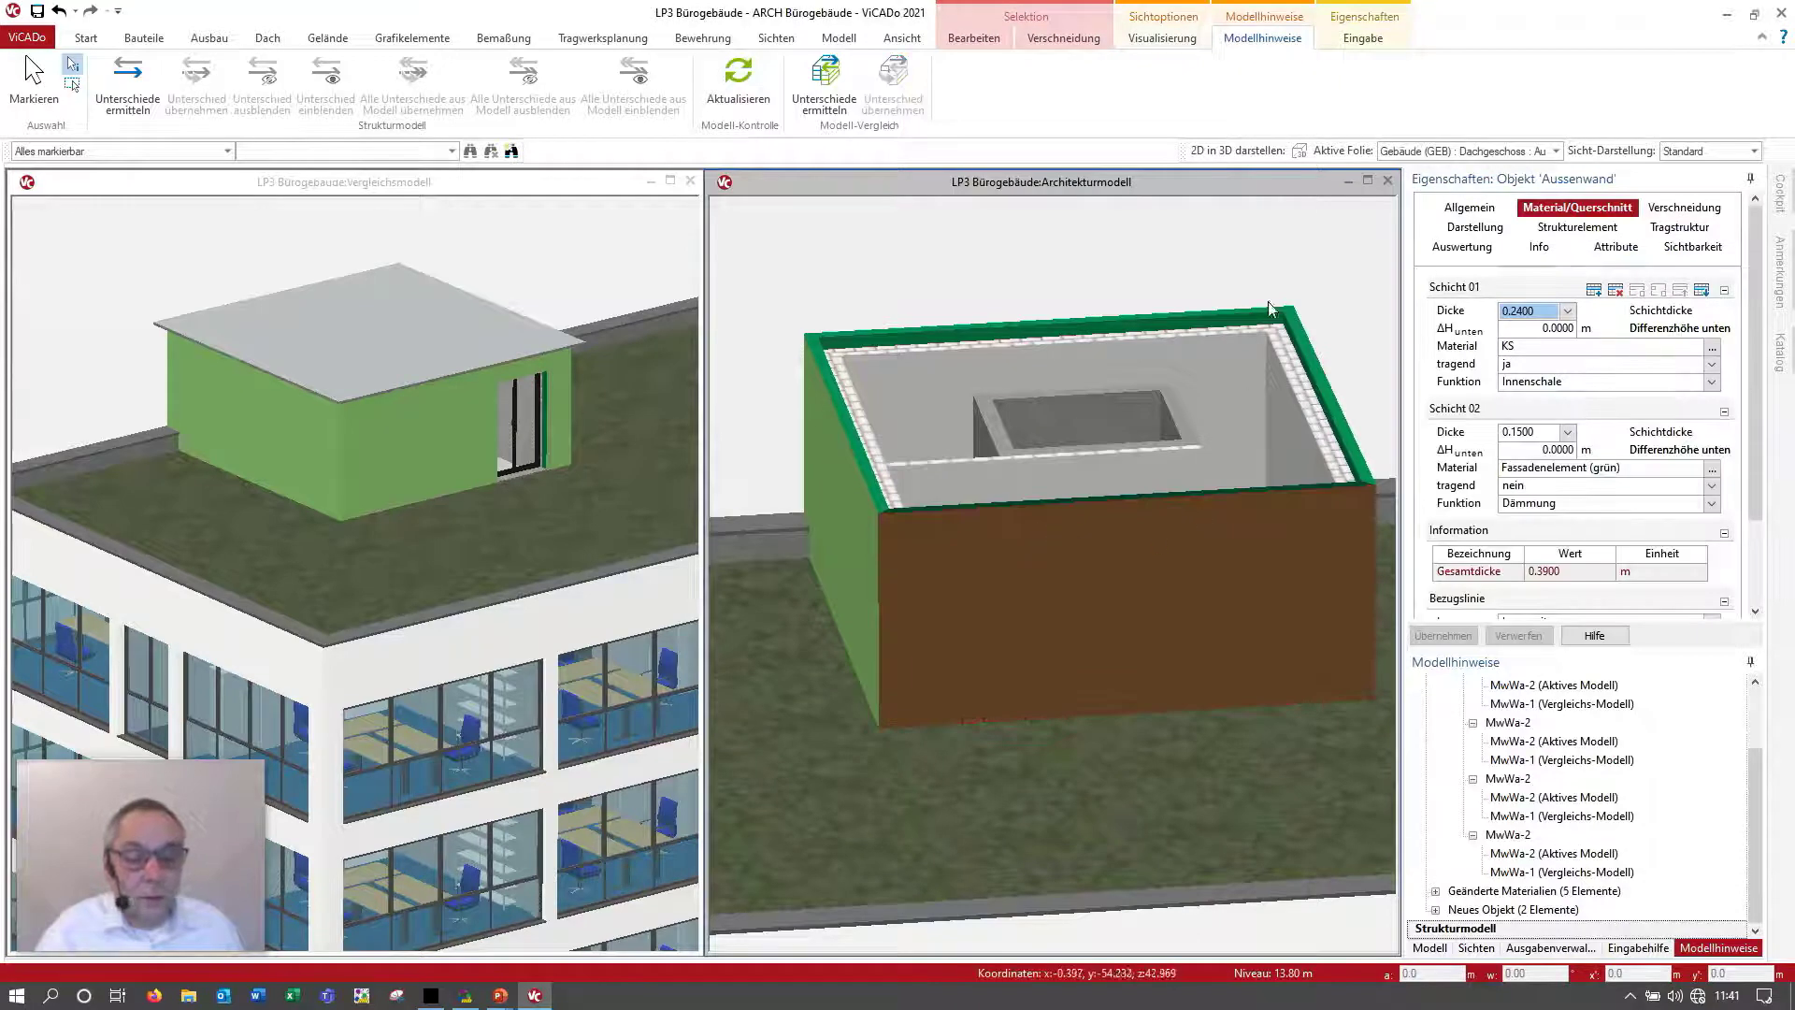
click(1305, 269)
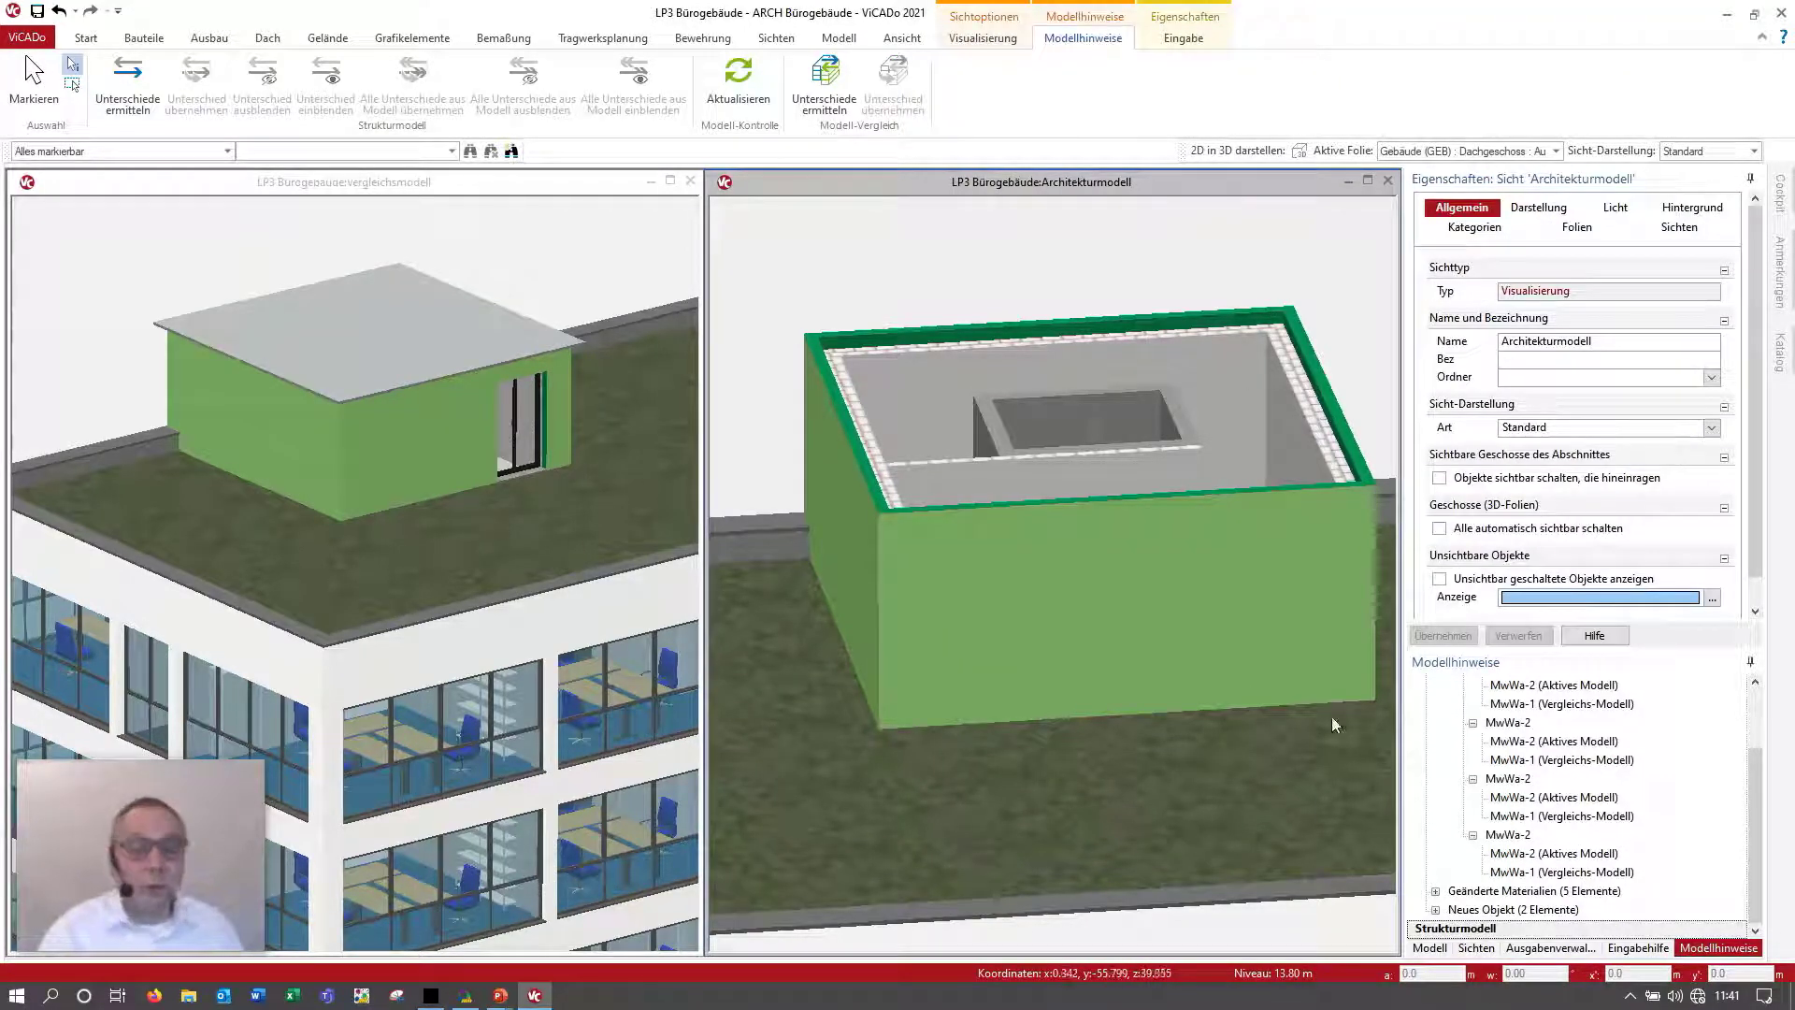
middle_drag(1221, 614, 1307, 582)
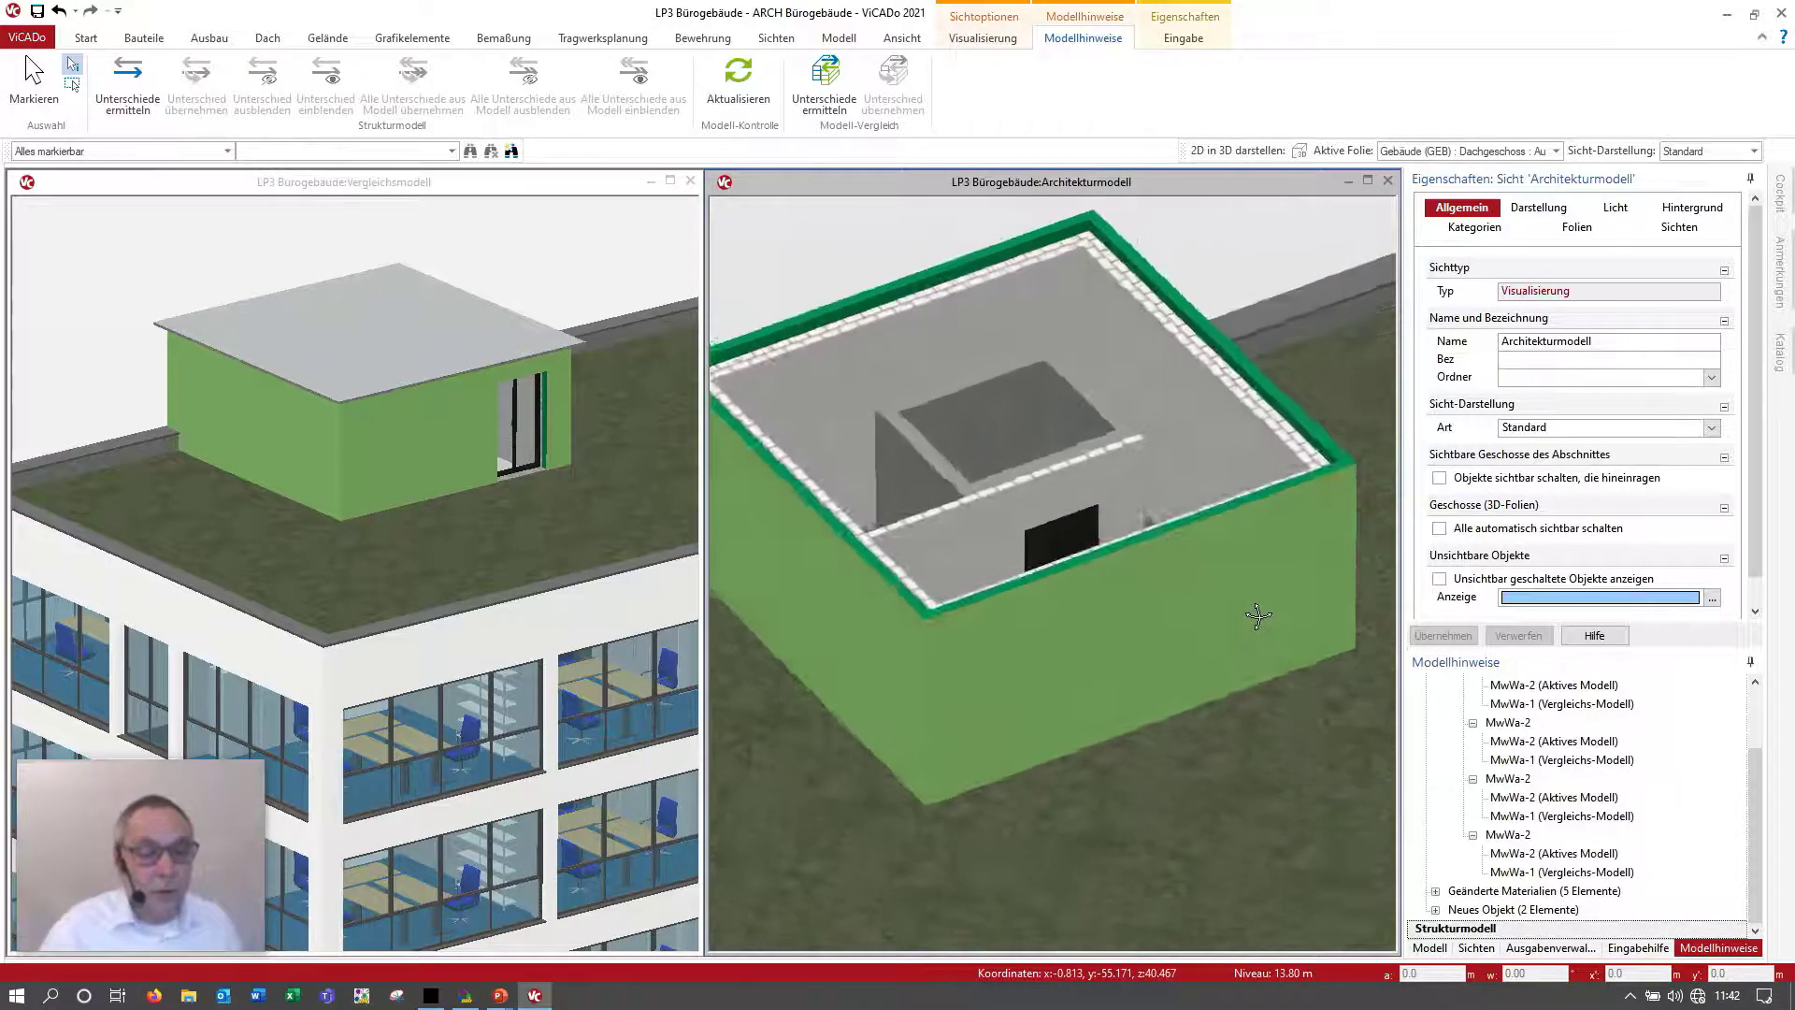
Step: Recalculate the Aussenwand differences and compare the active and comparison MwWa walls
scroll(1592, 790, up, 1)
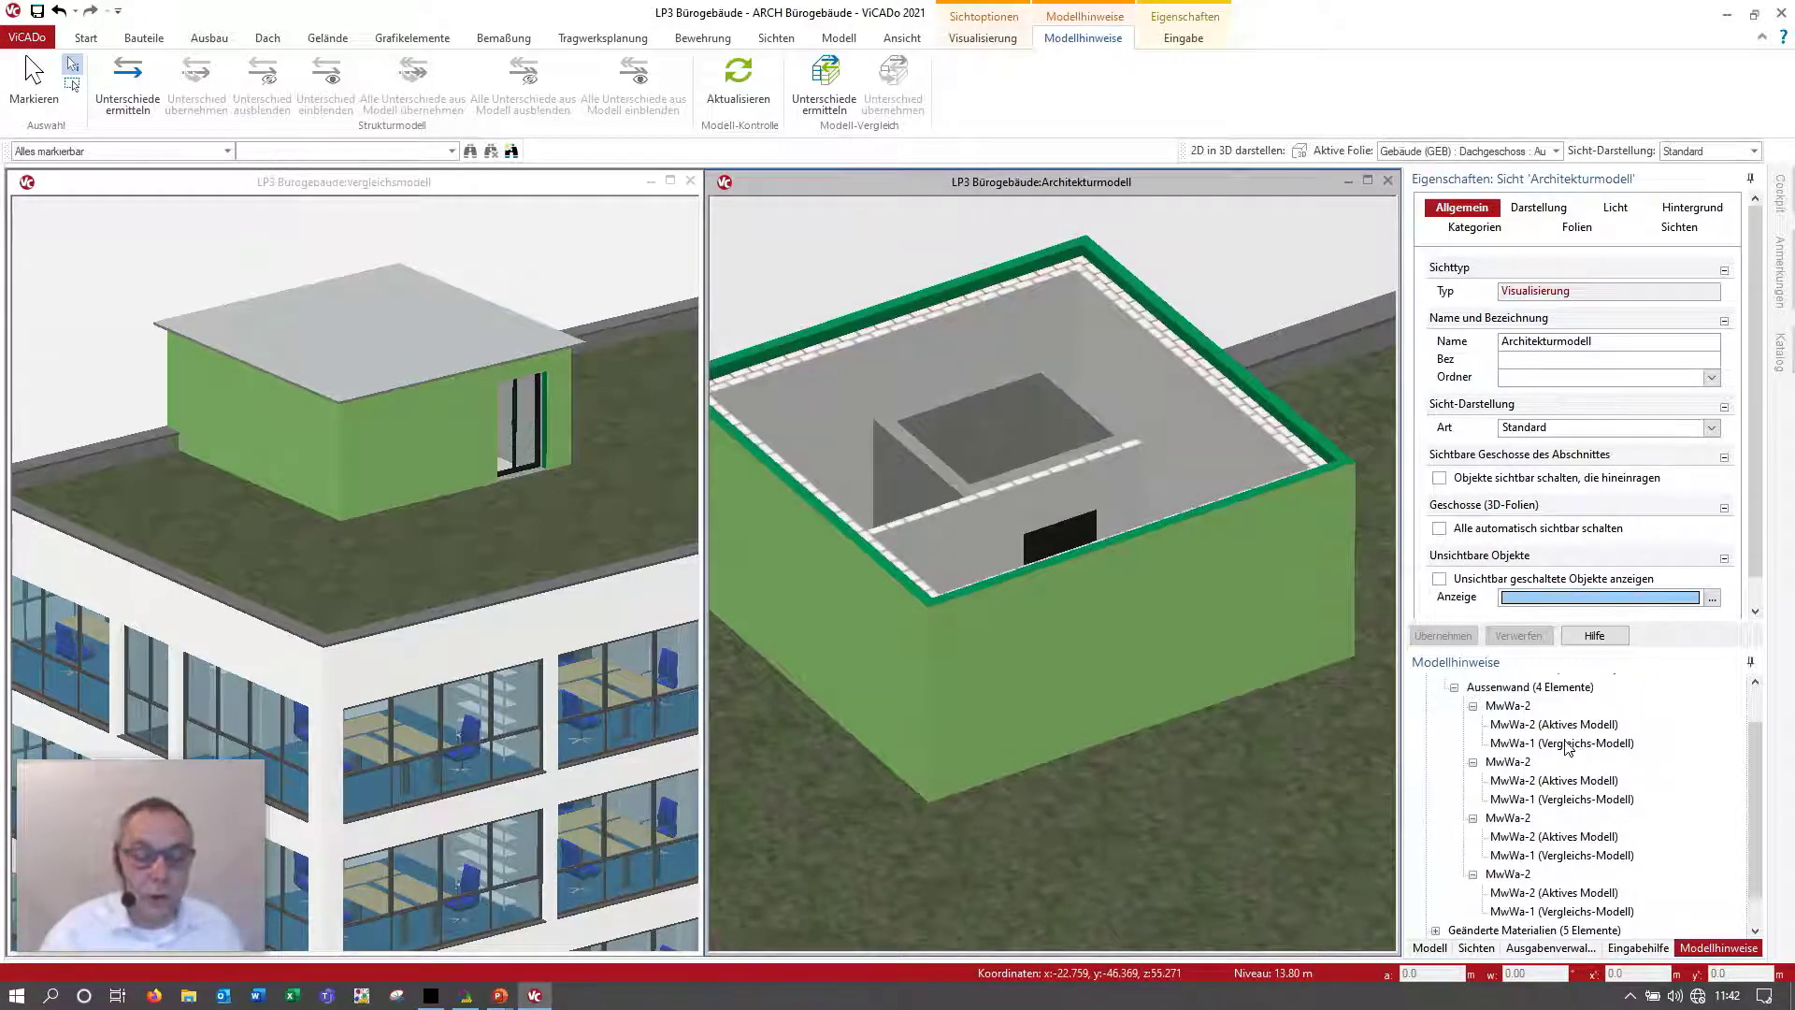
right_click(1492, 694)
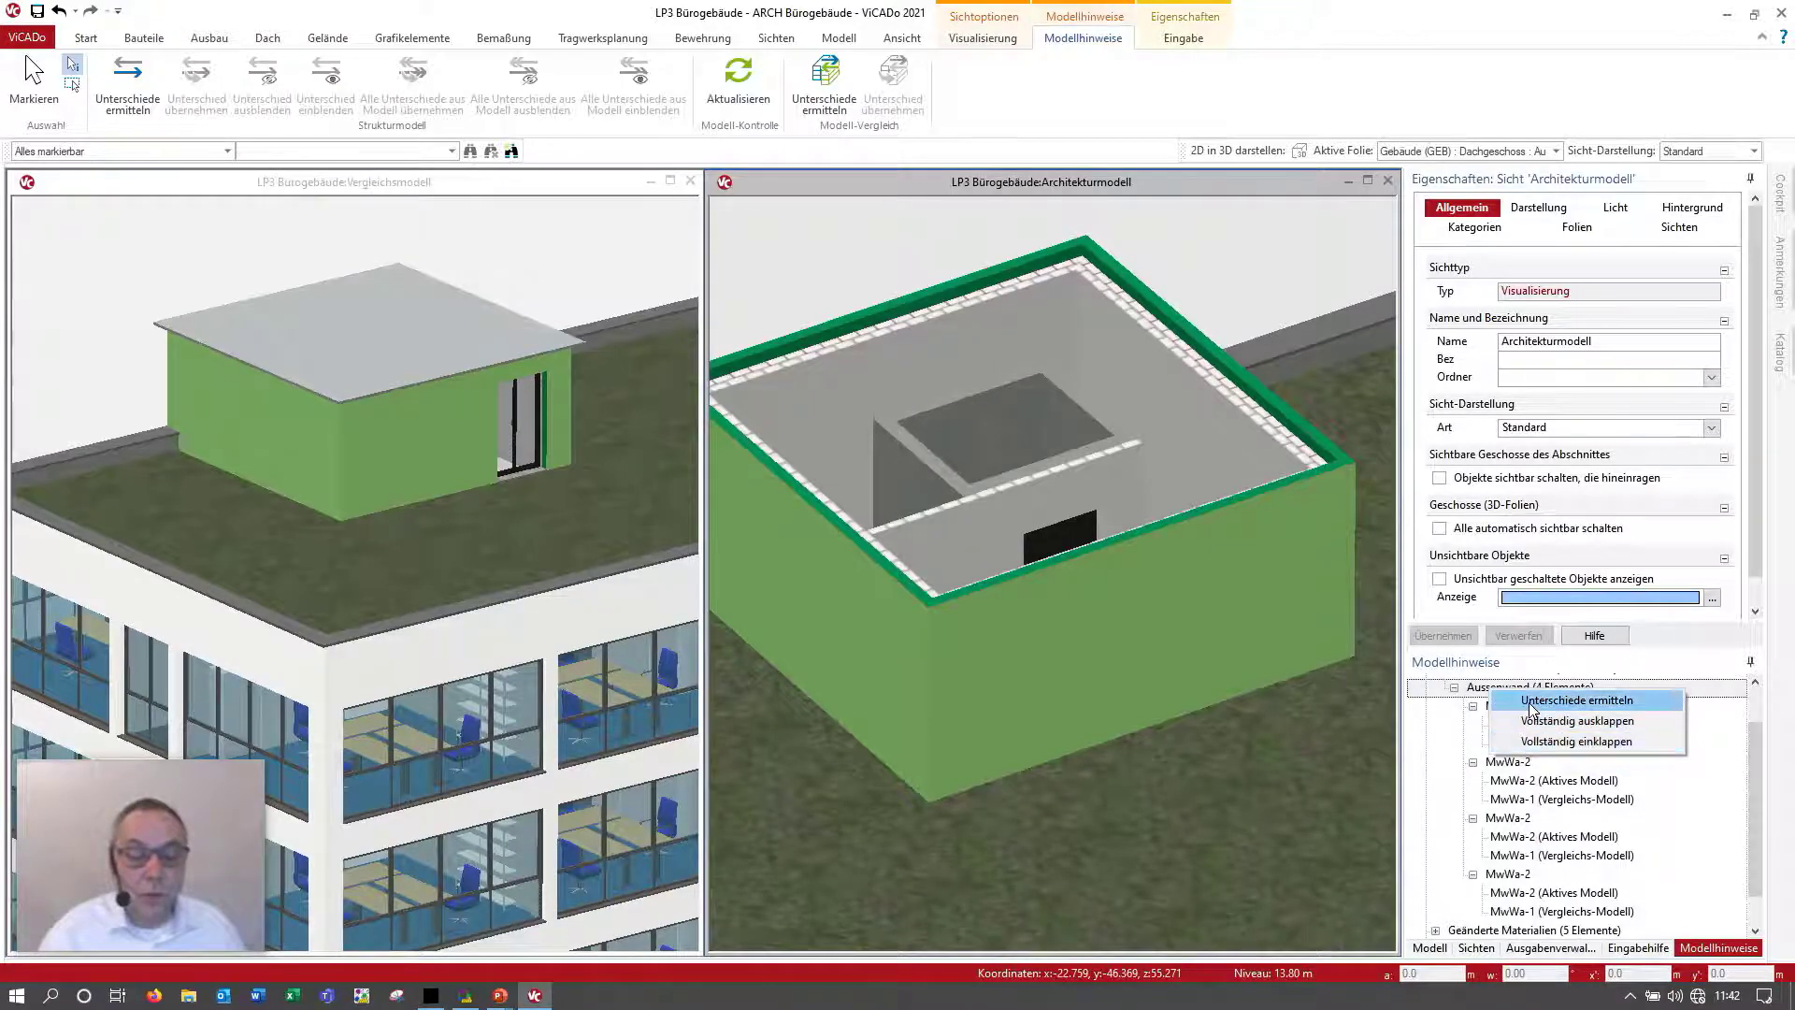
click(1556, 700)
click(1038, 603)
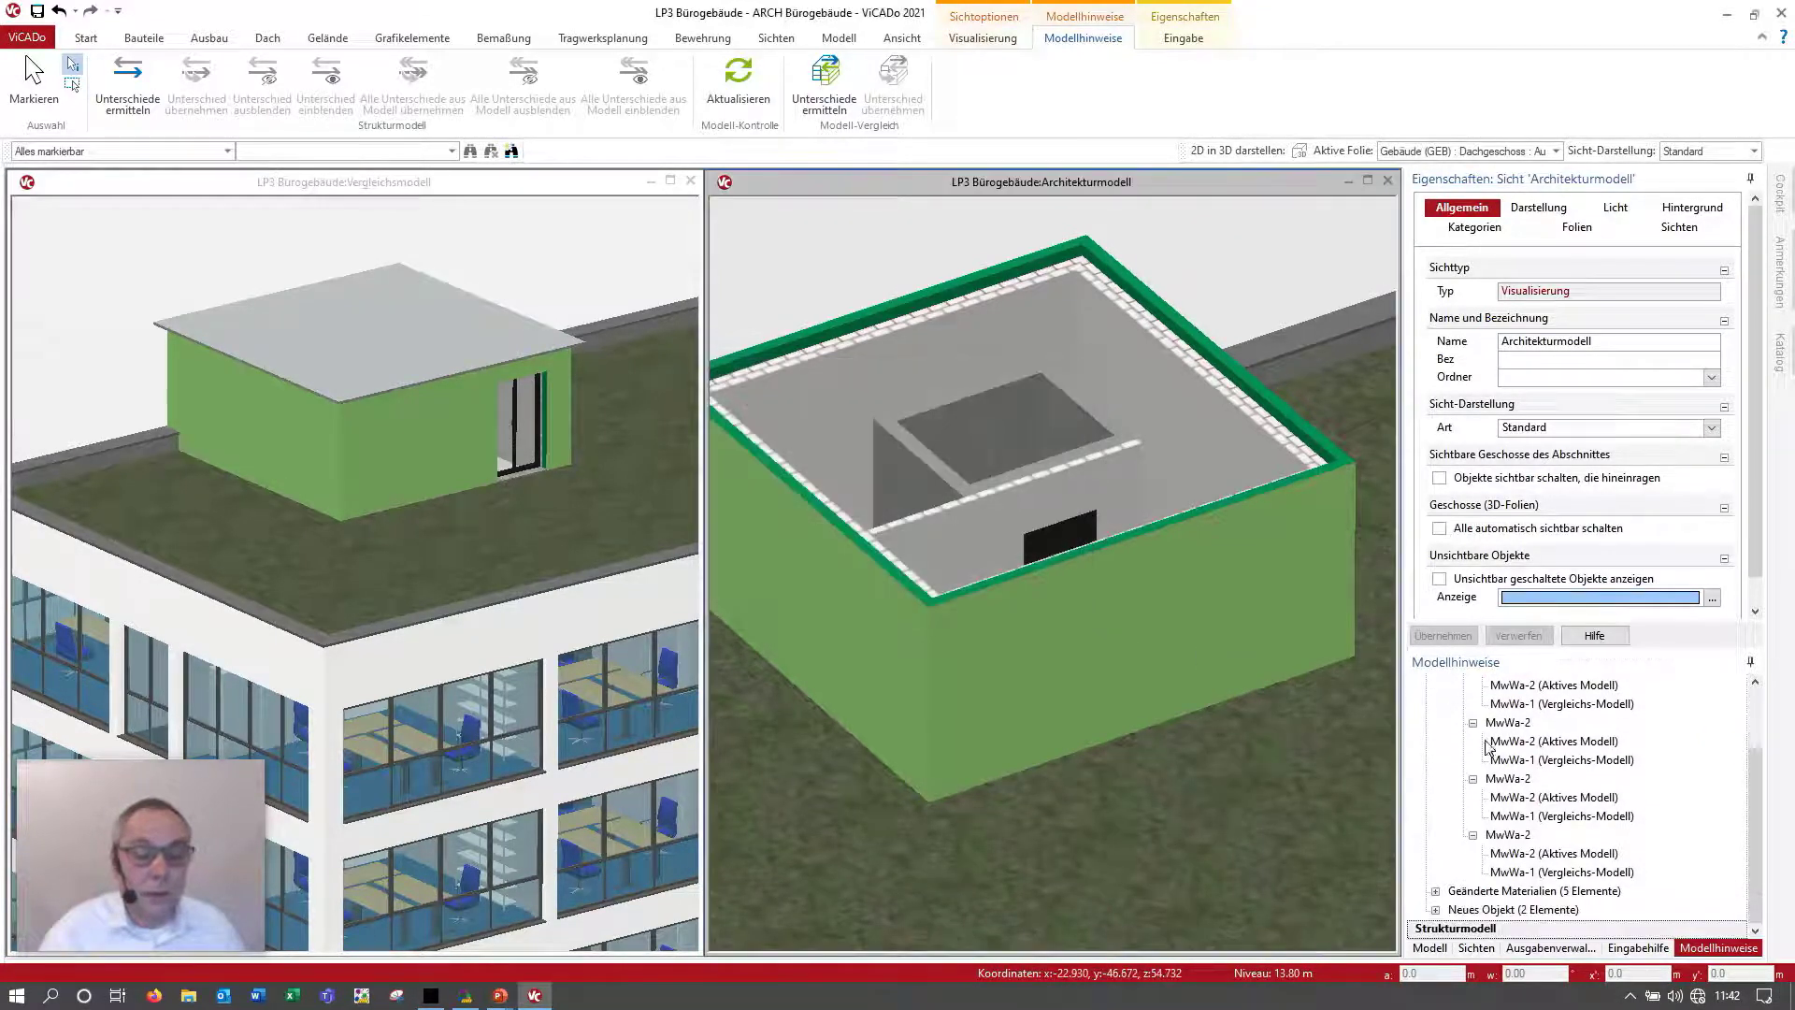
scroll(1683, 804, up, 2)
scroll(1683, 804, up, 1)
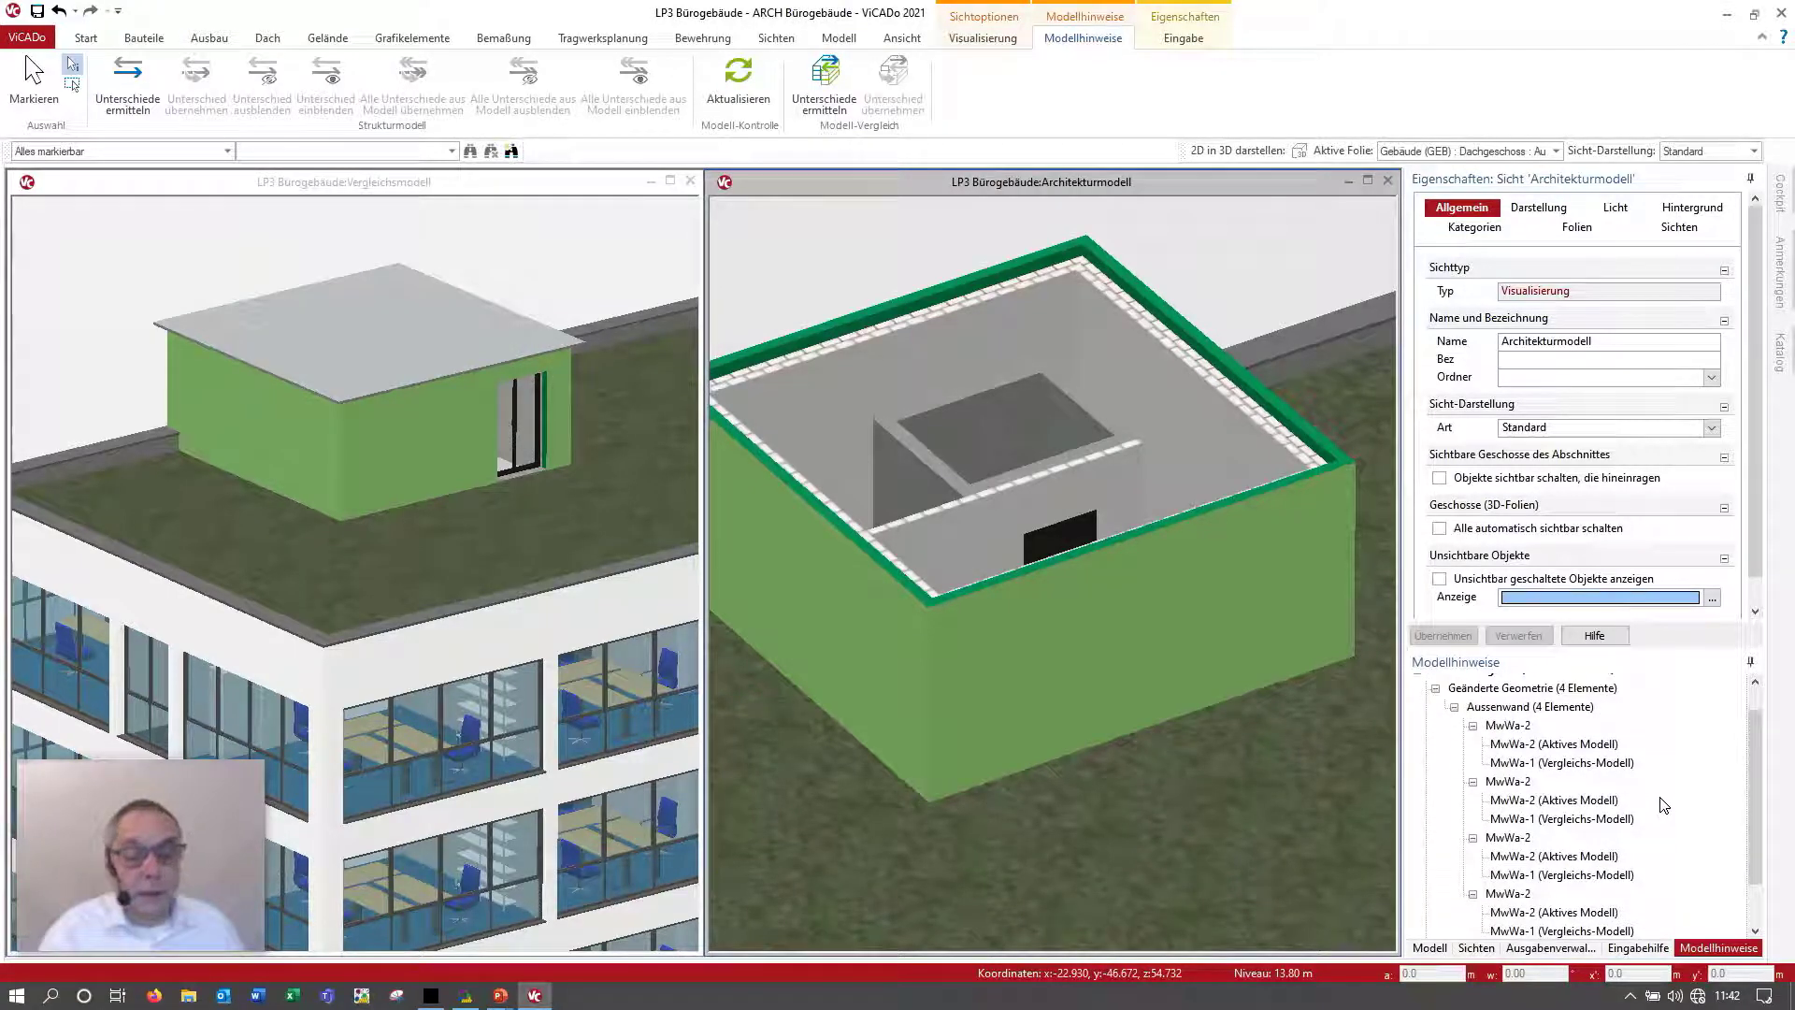
click(1563, 763)
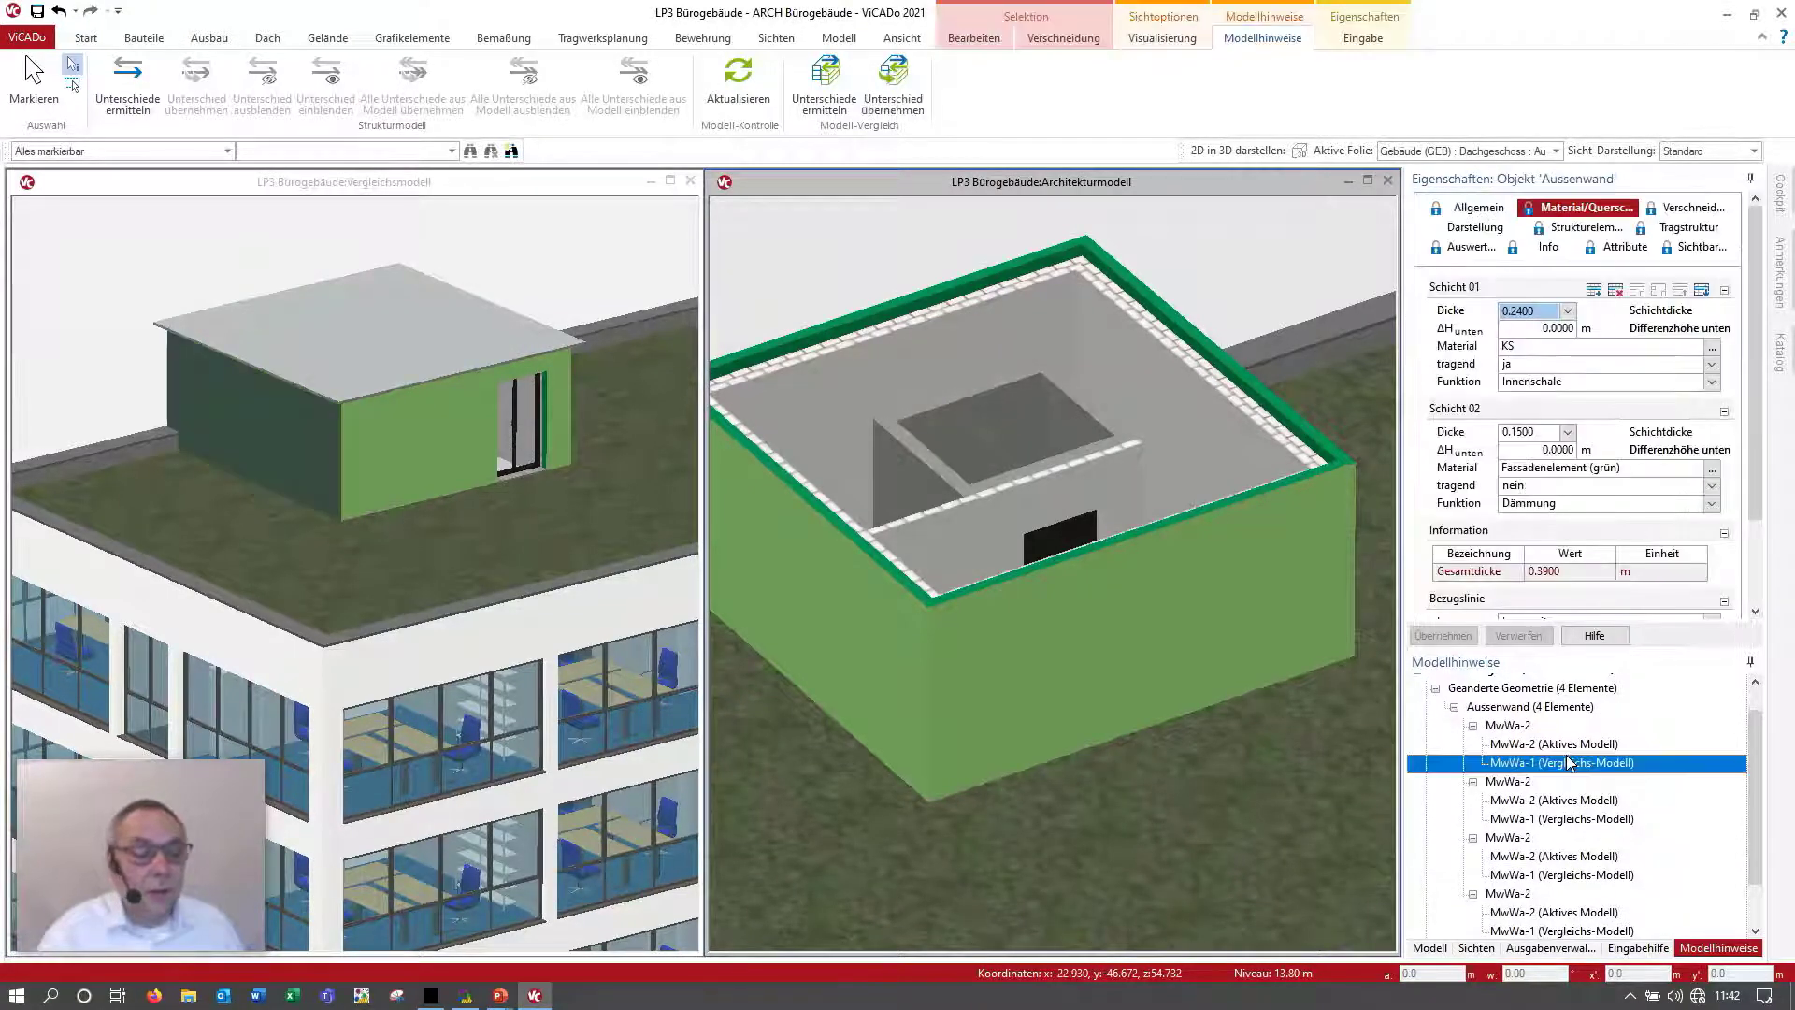
click(1557, 748)
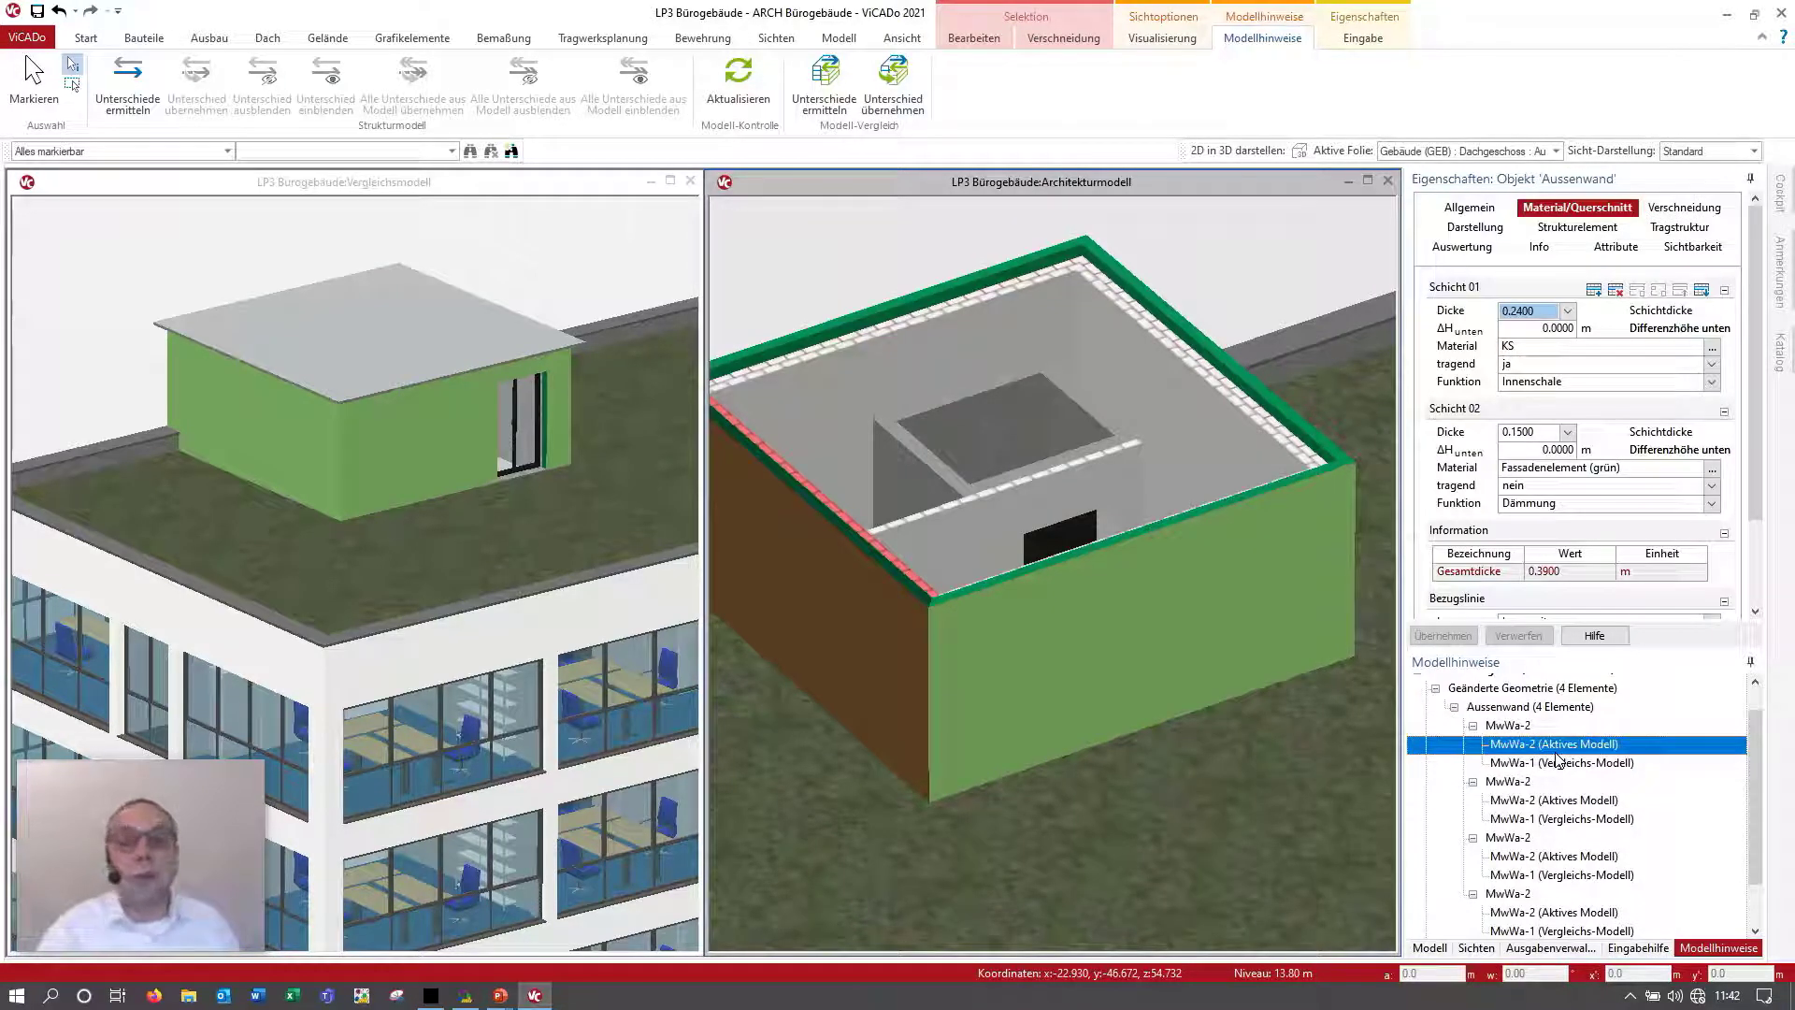
scroll(1558, 759, down, 1)
scroll(1559, 759, down, 2)
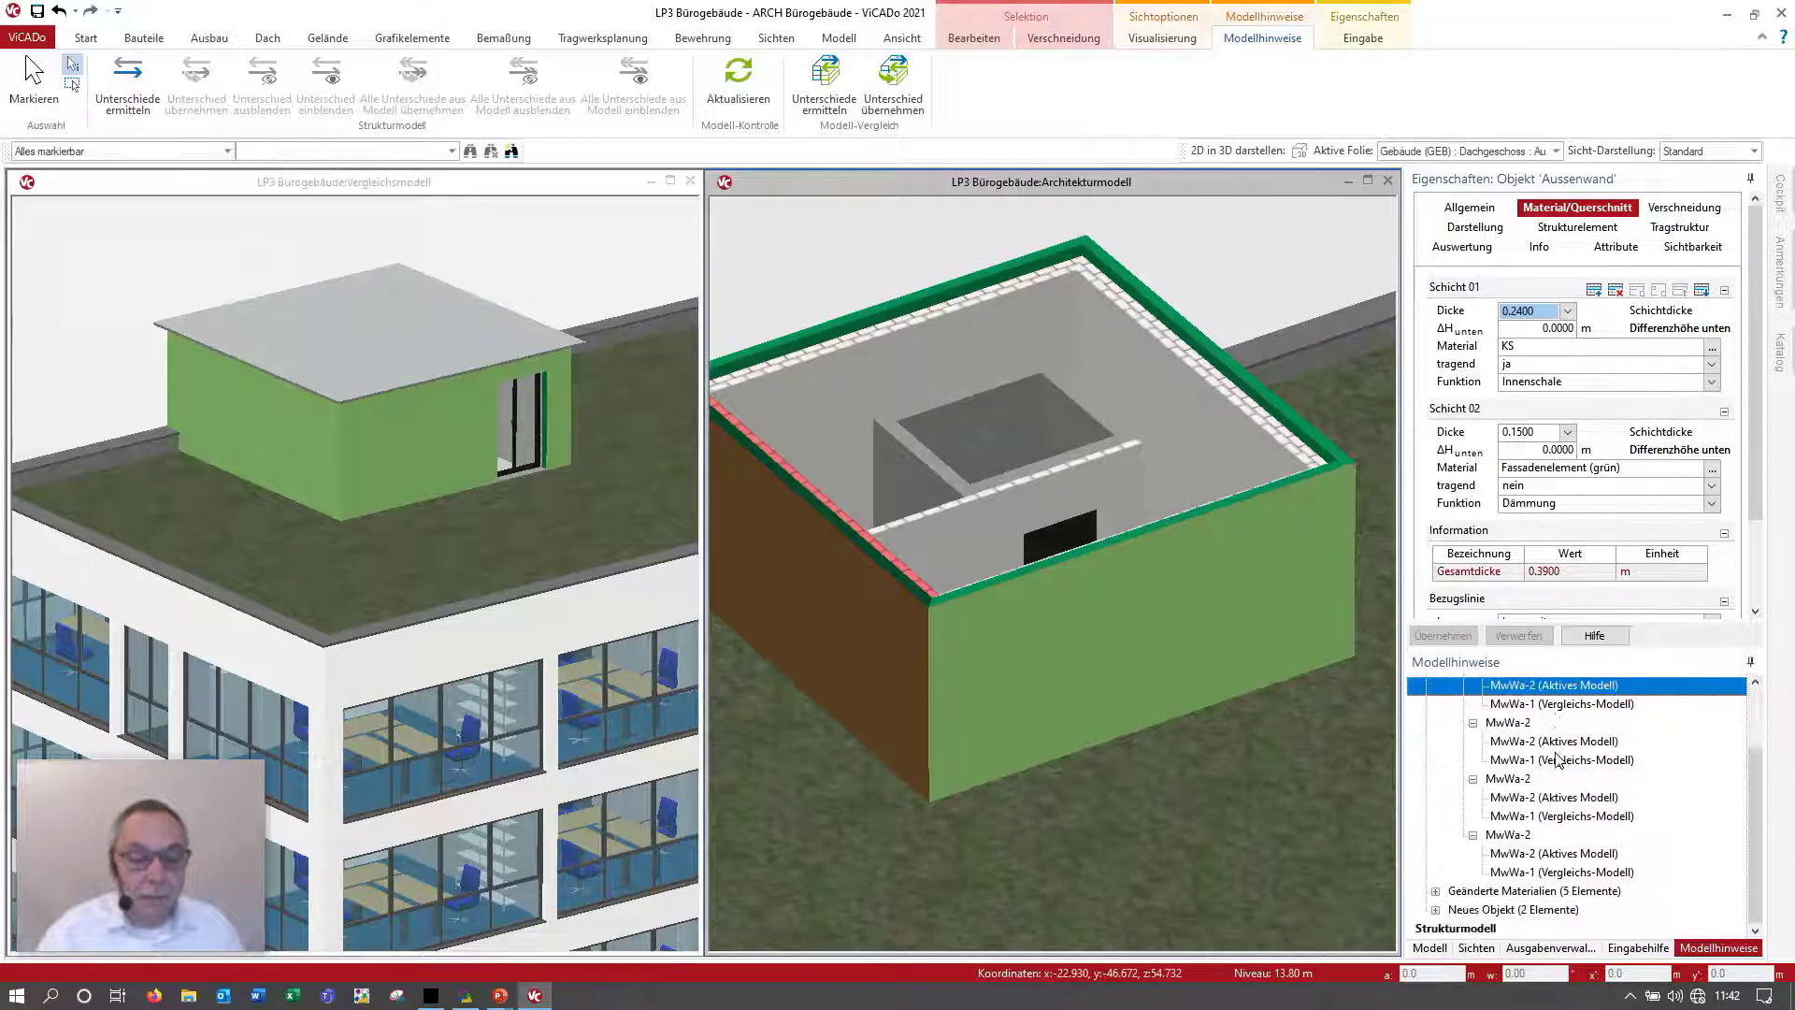
Step: Expand Neues Objekt and the new Dachkonstruktion entry
double_click(1458, 910)
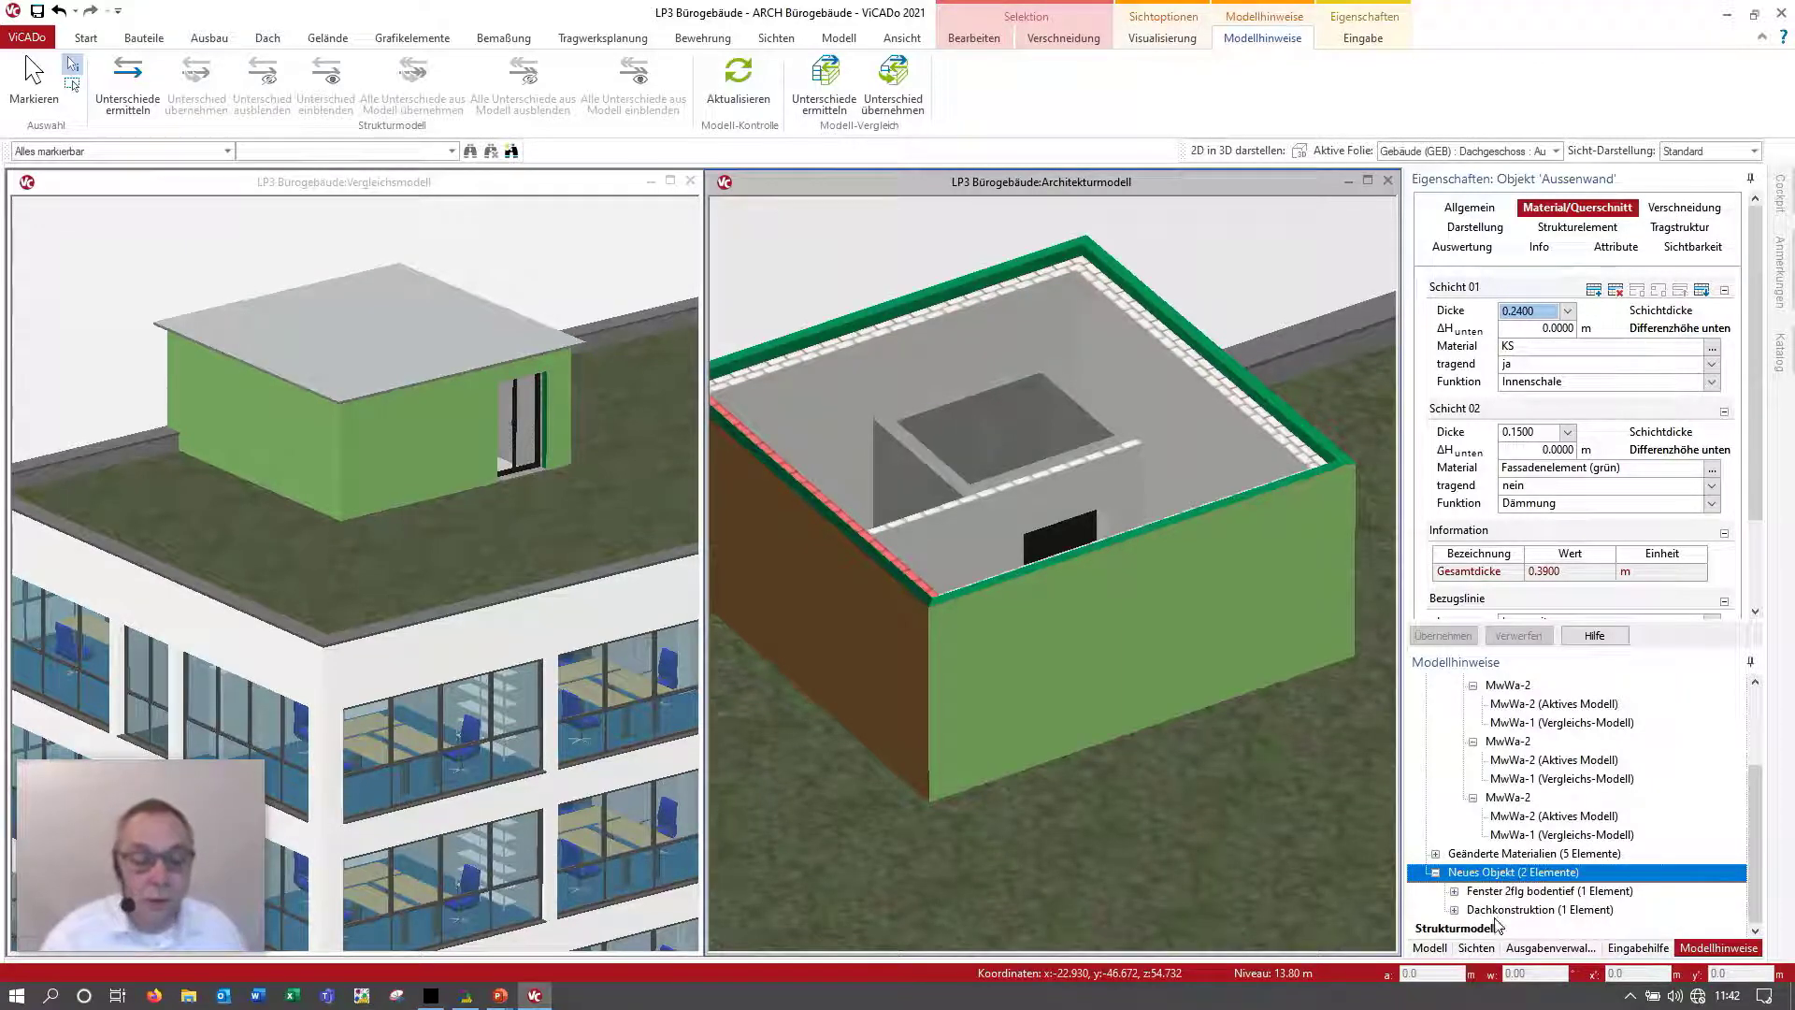
click(1463, 916)
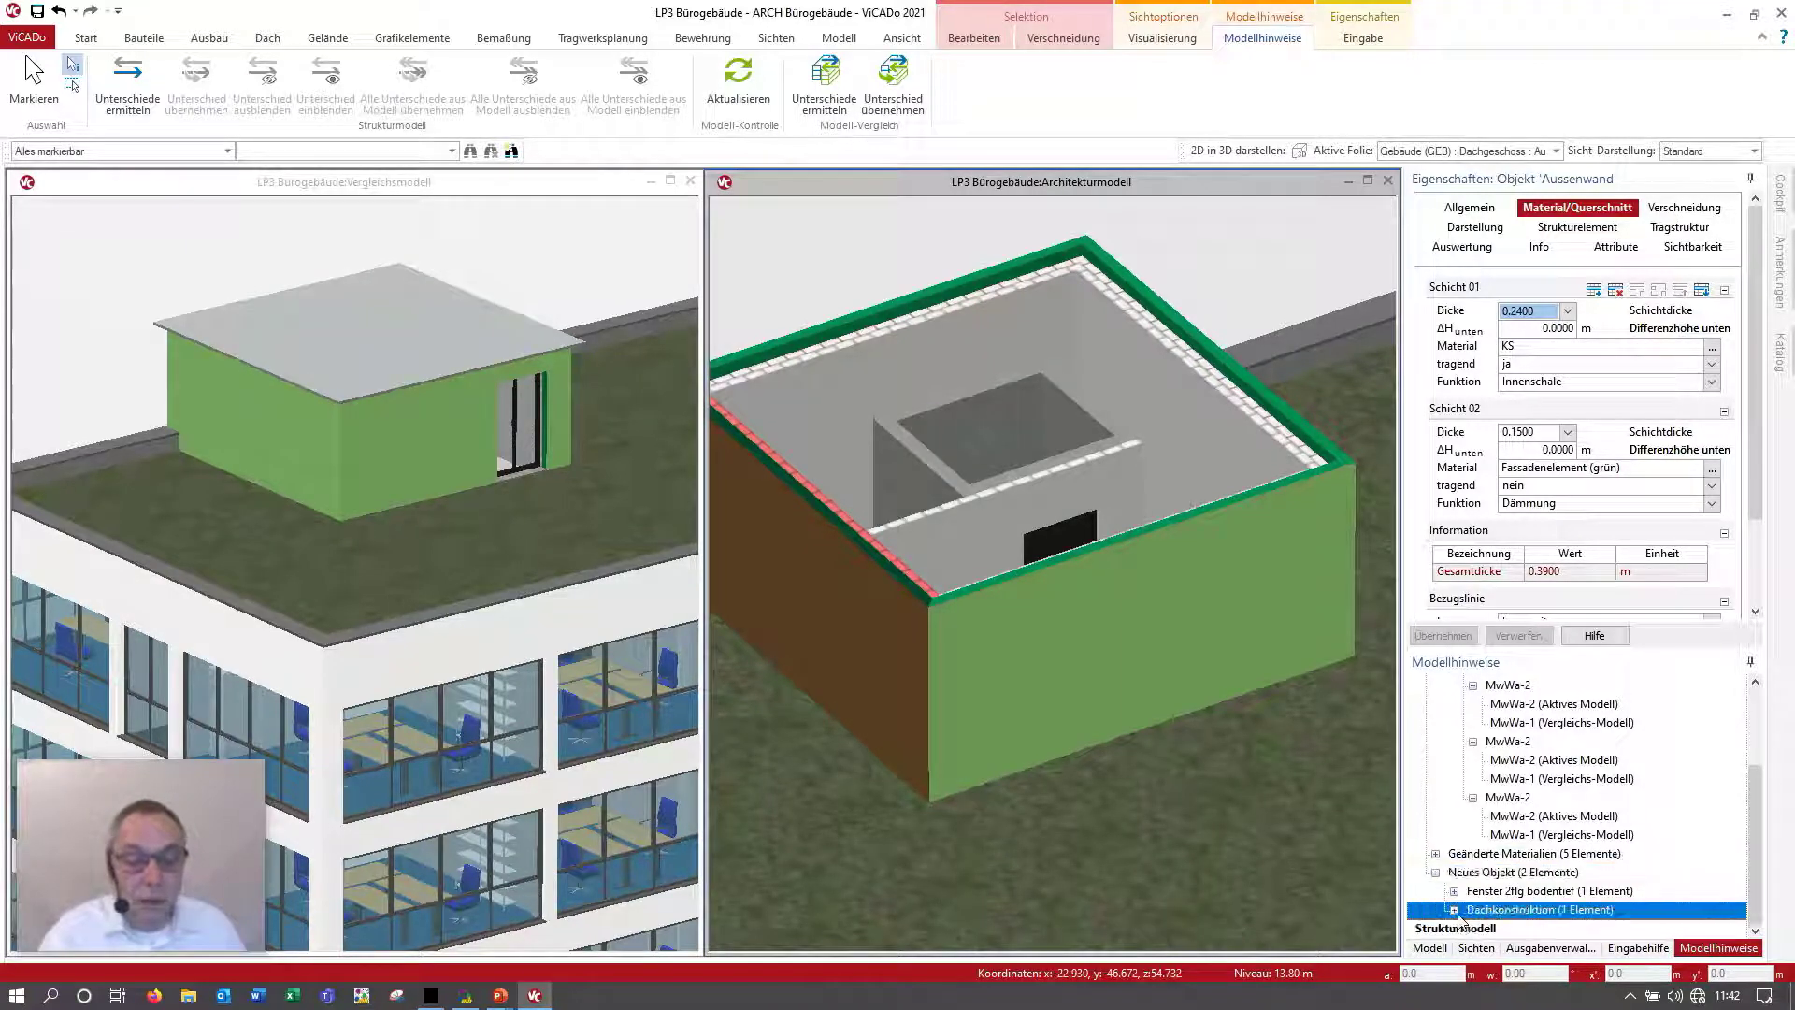
click(1457, 911)
Step: Adopt the comparison model's Dachkonstruktion into the rooftop structure
click(1472, 910)
click(1524, 927)
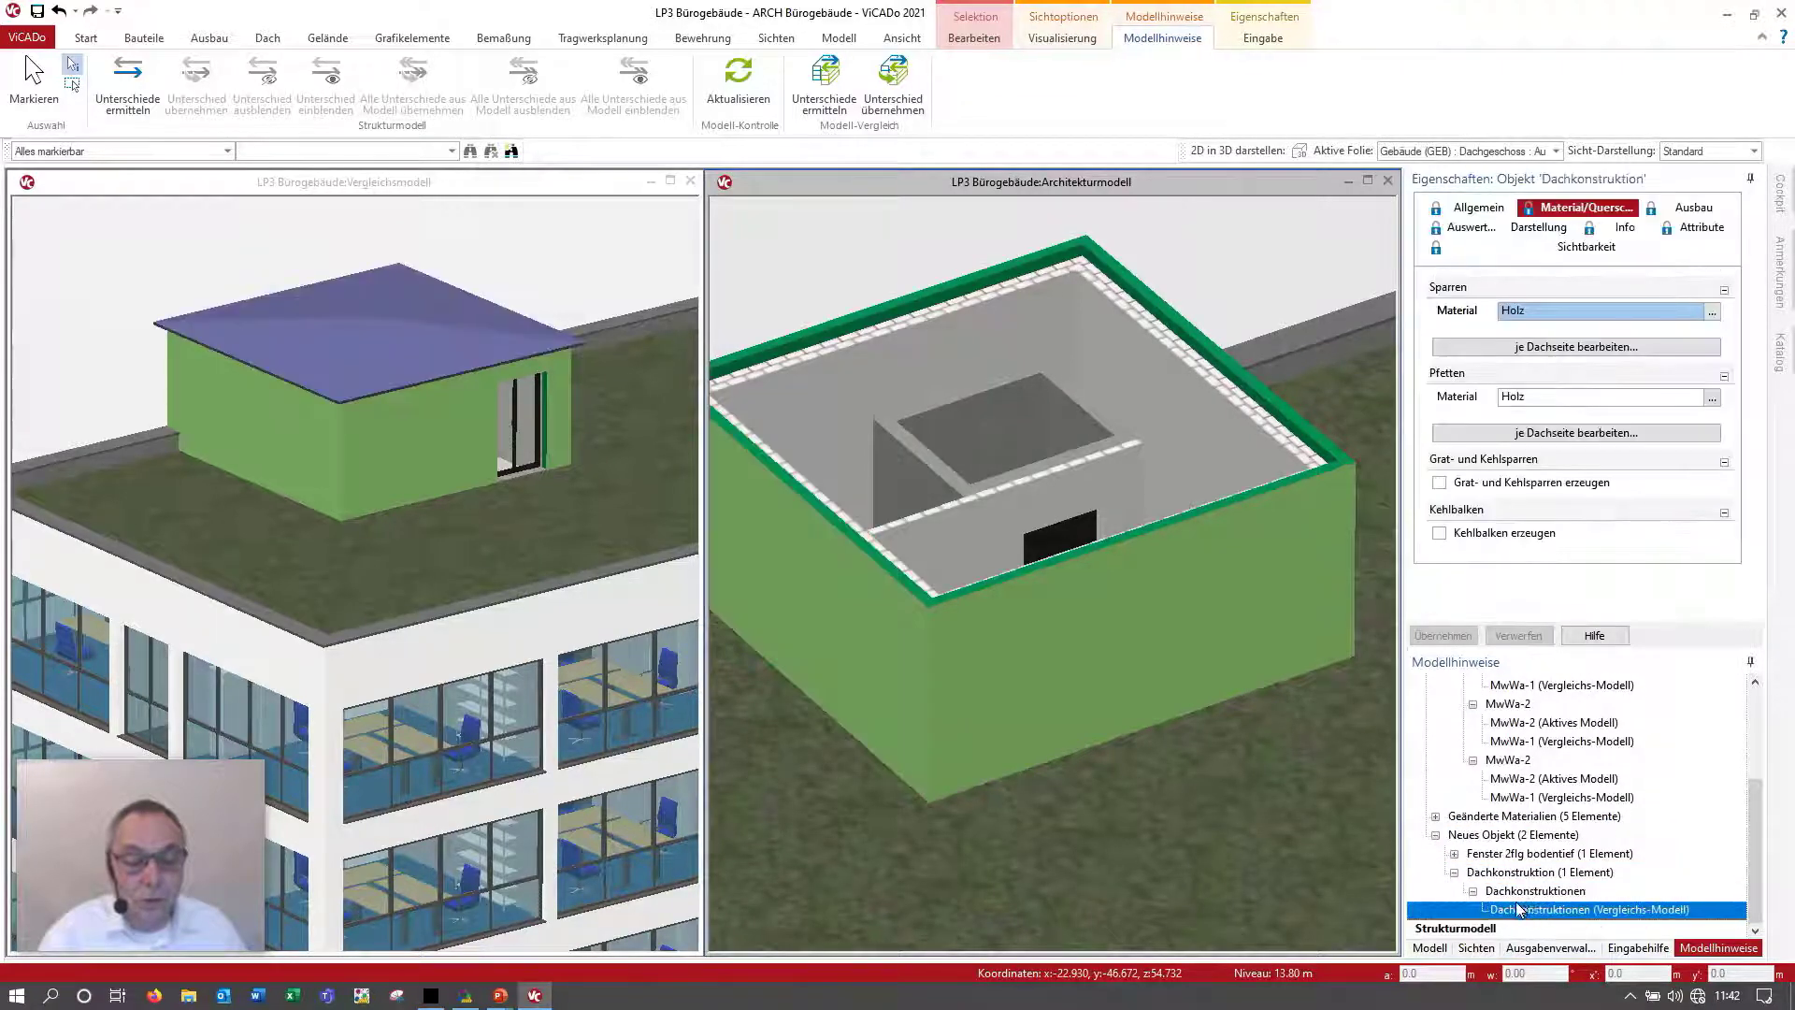
right_click(1516, 913)
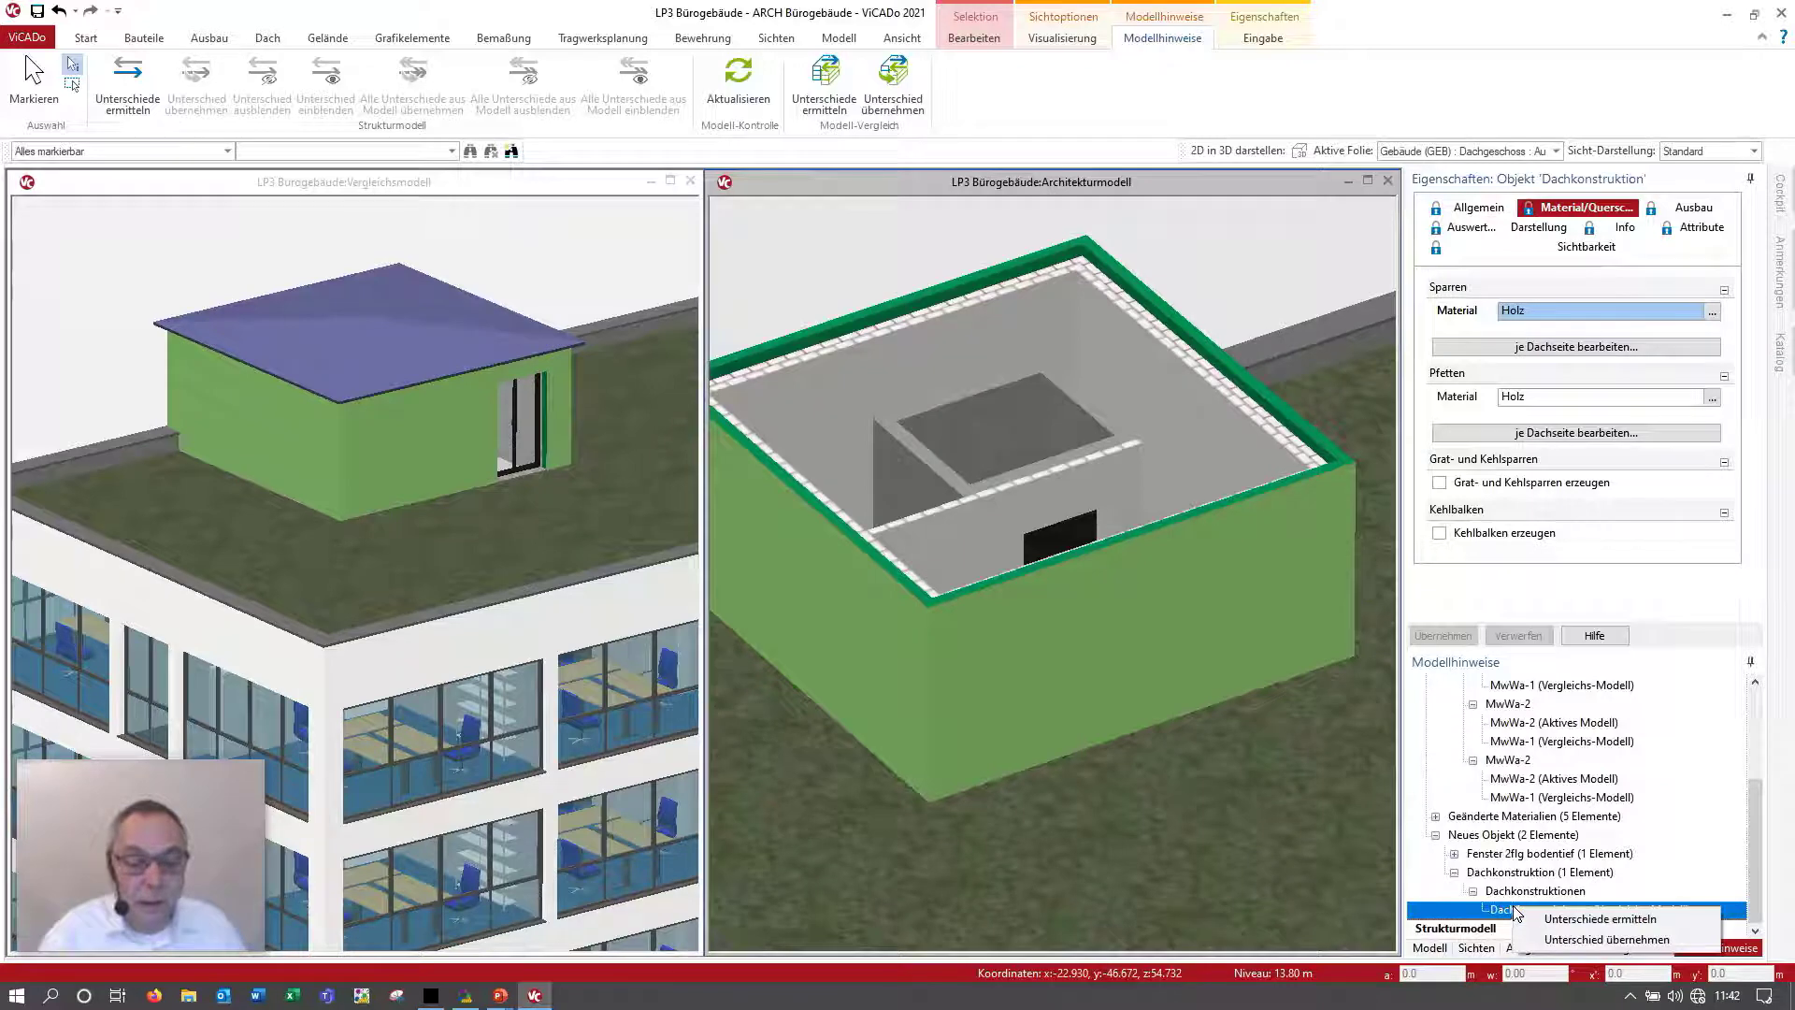
click(1569, 939)
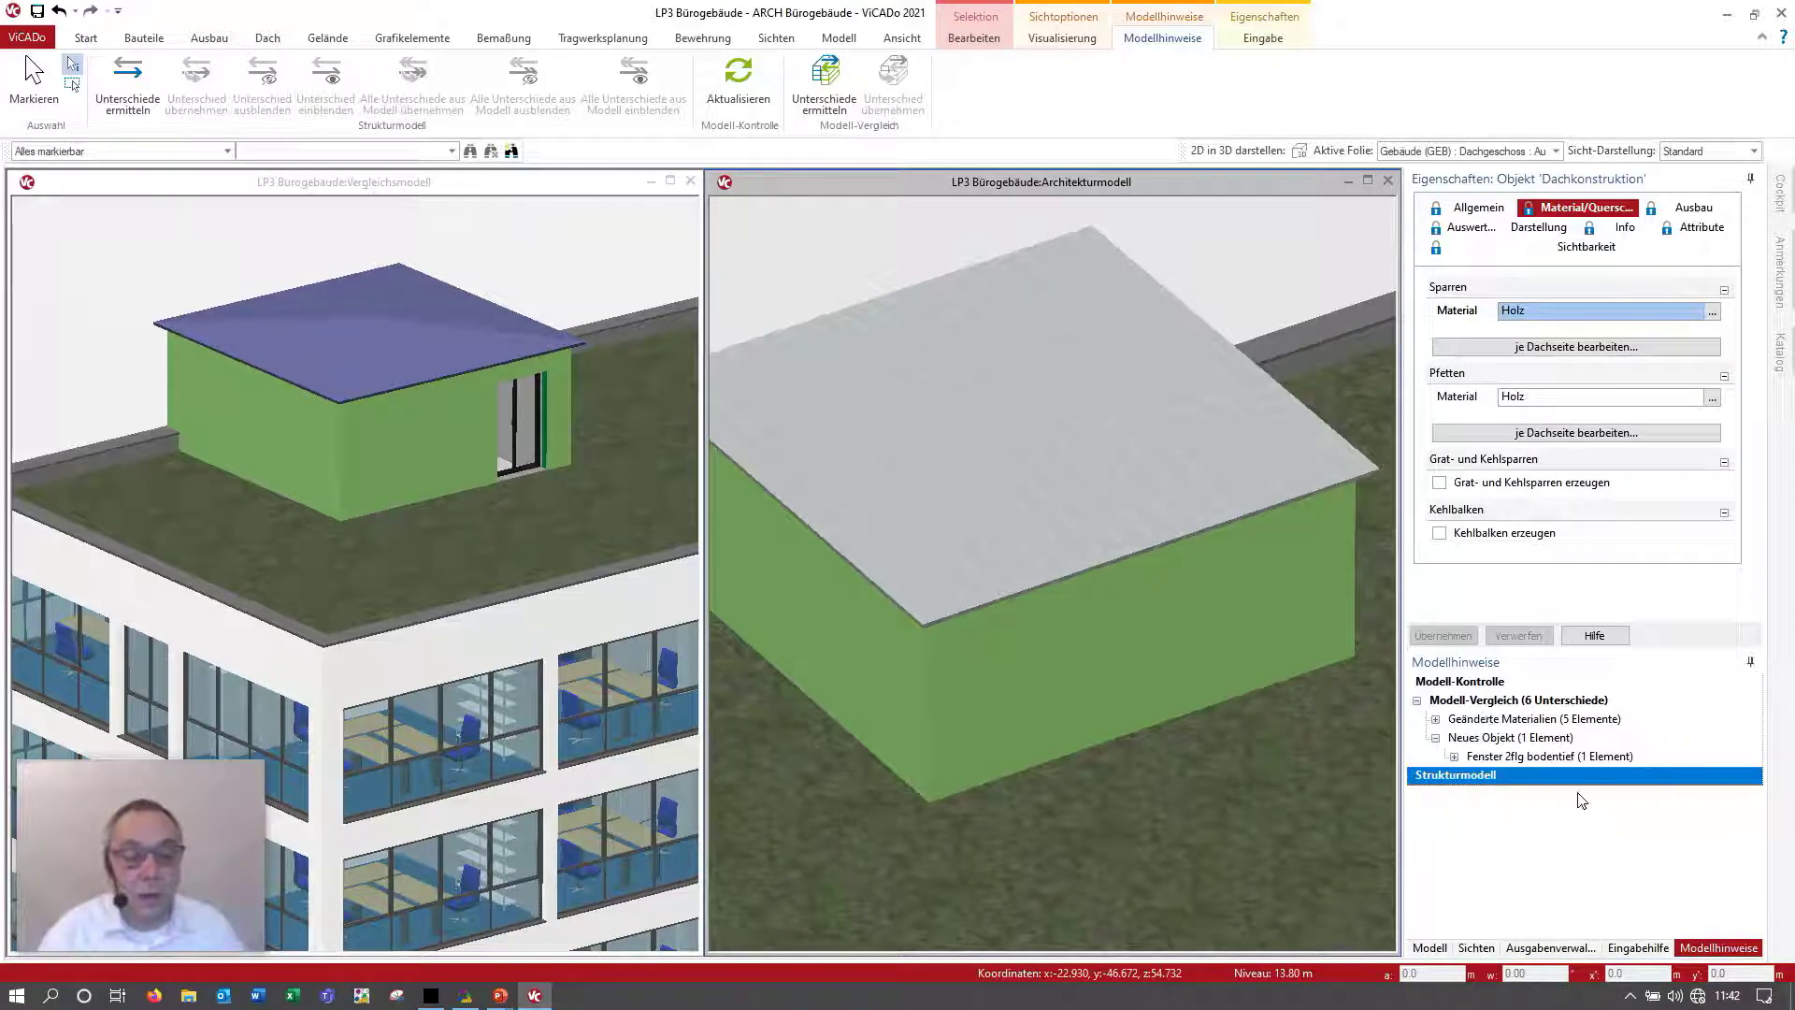
Step: Adopt the floor-to-ceiling window FÖ-1 and orbit to view the facade
click(1464, 761)
click(1456, 757)
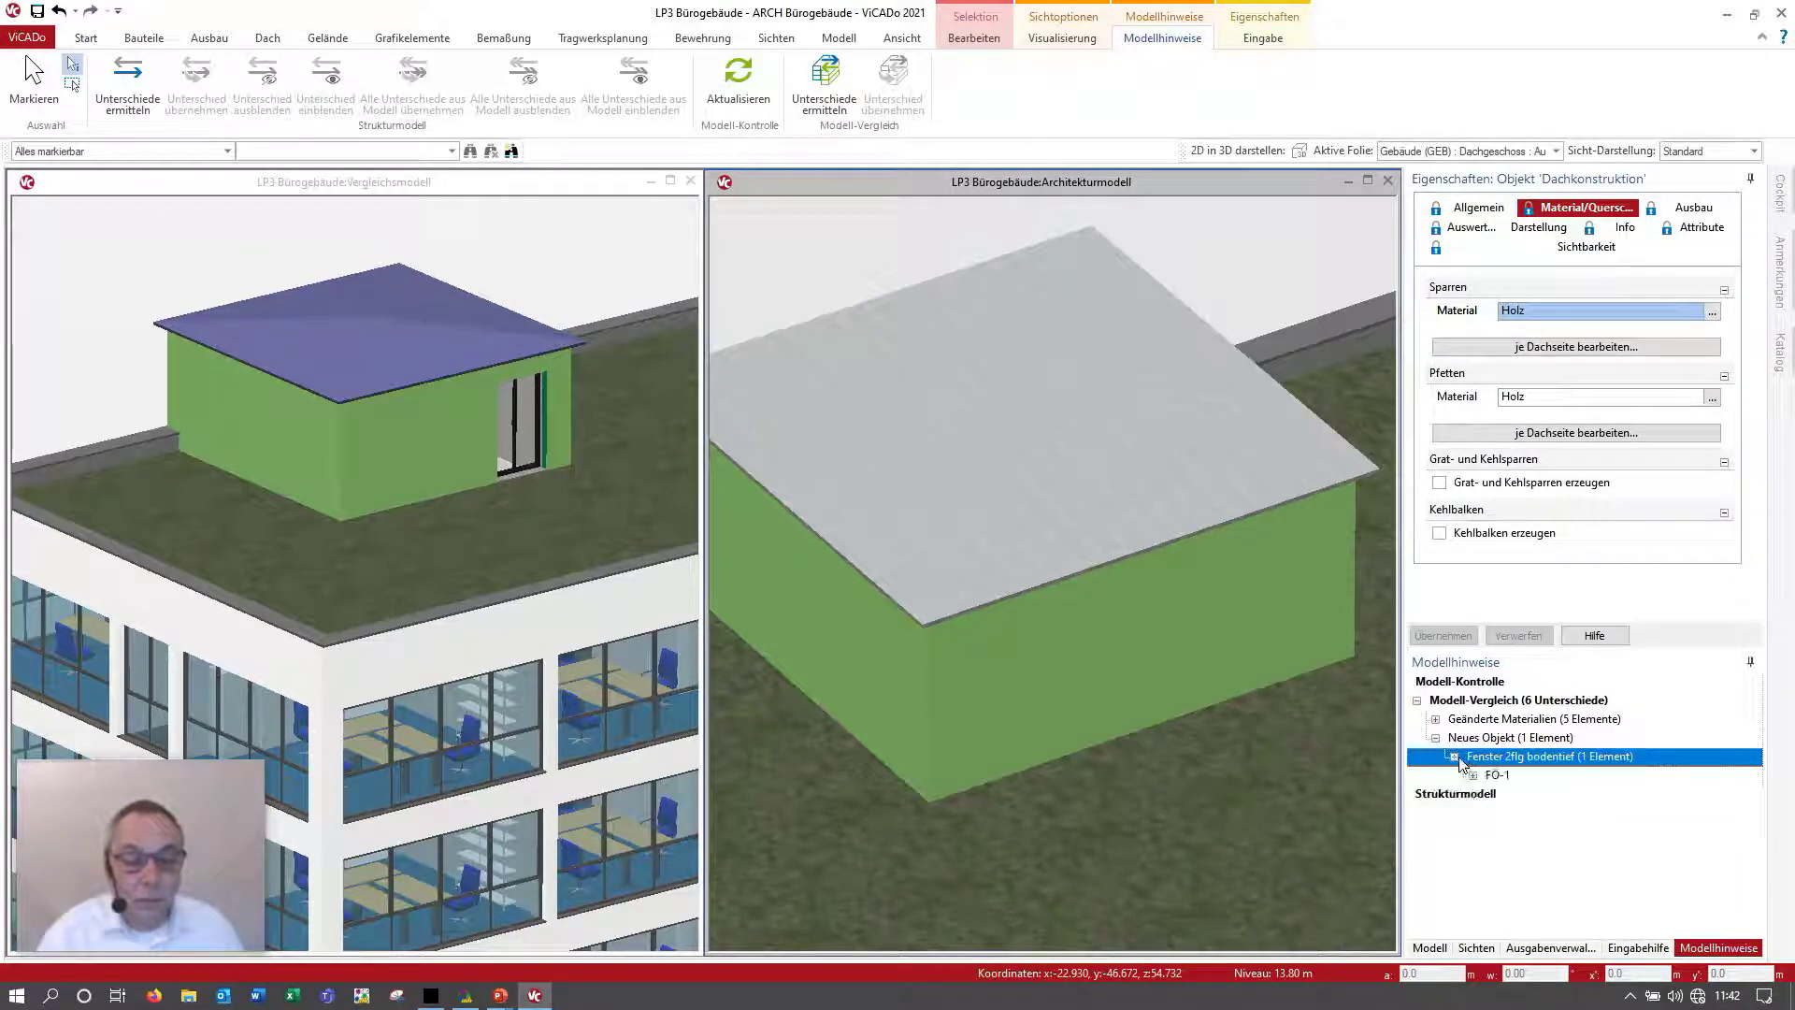
double_click(1495, 775)
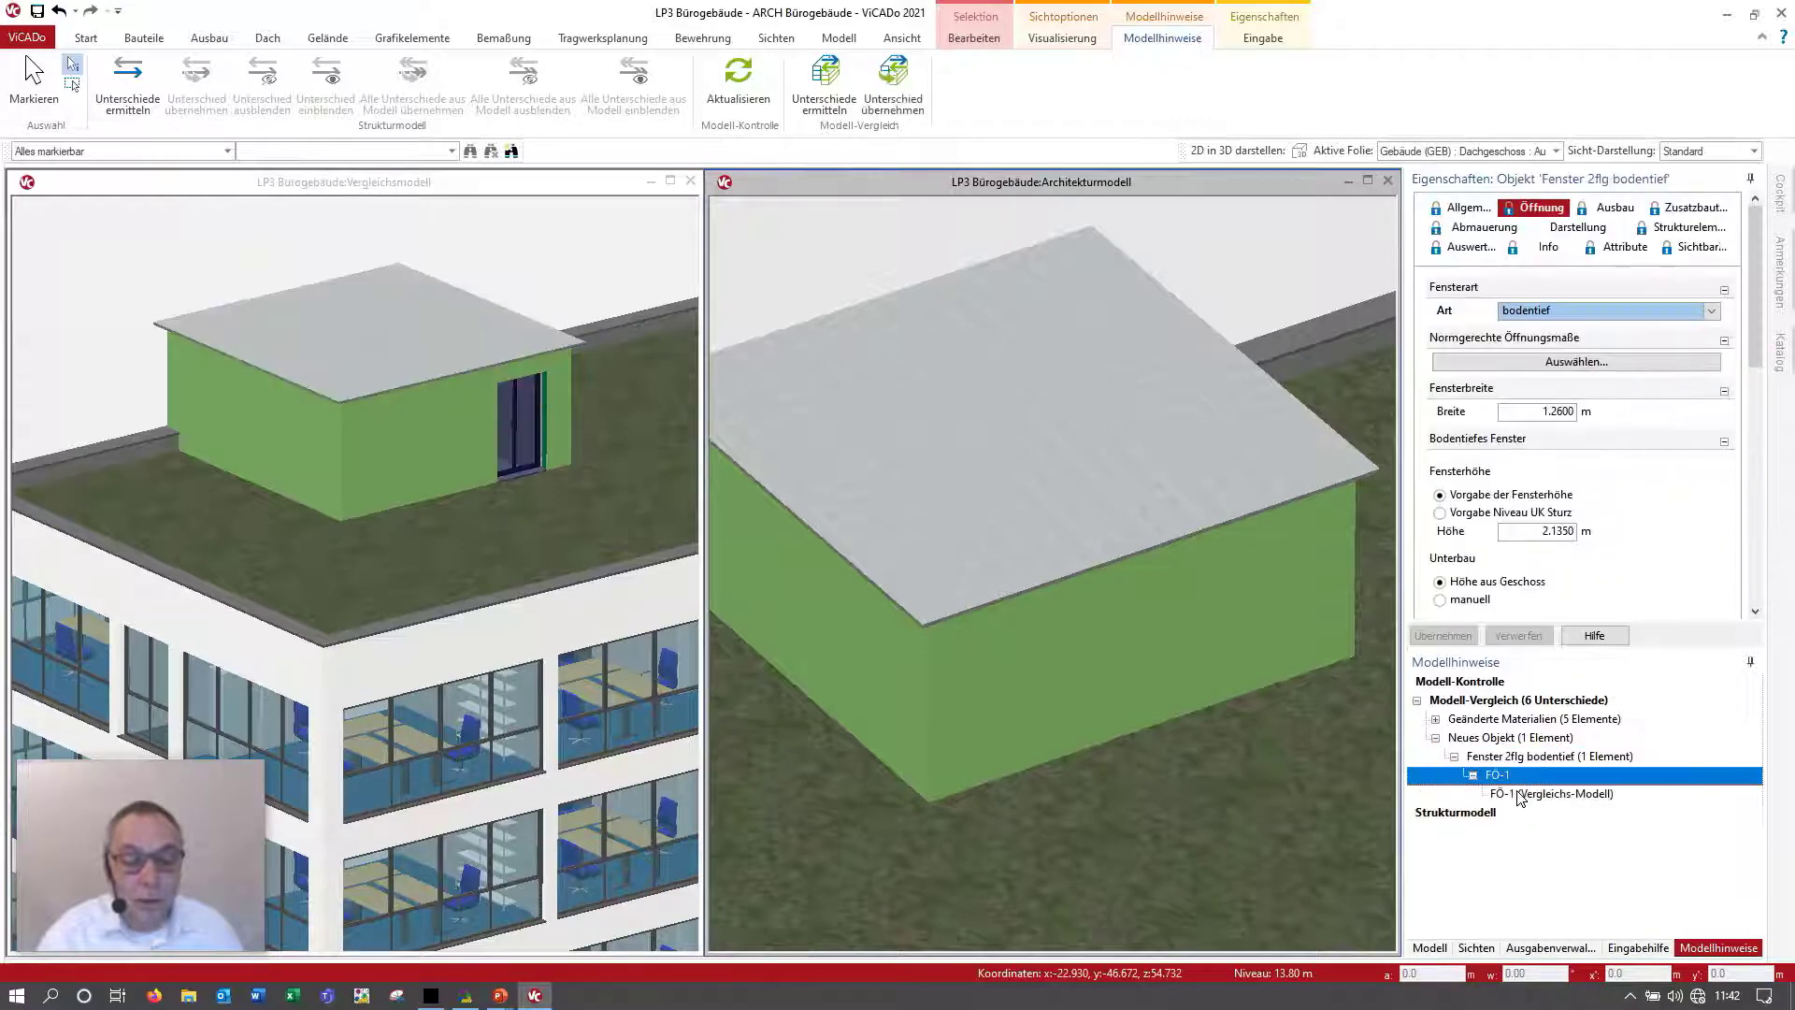
right_click(1549, 795)
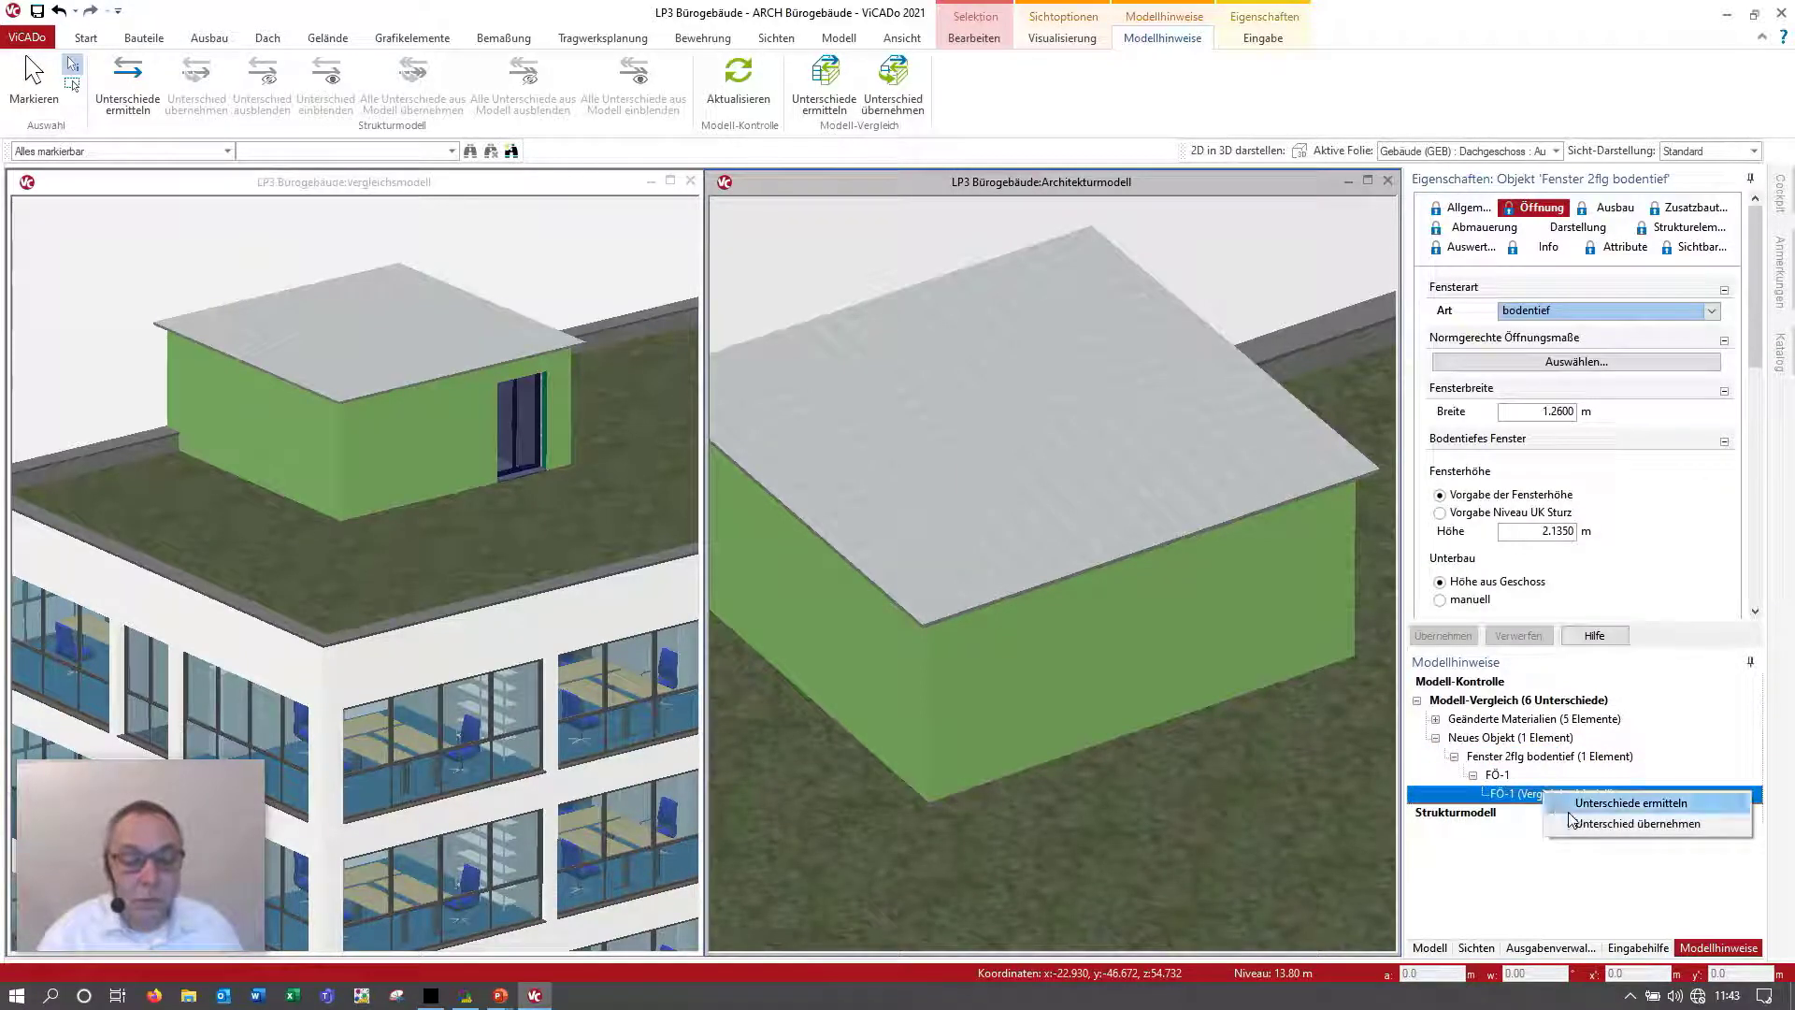
click(1573, 825)
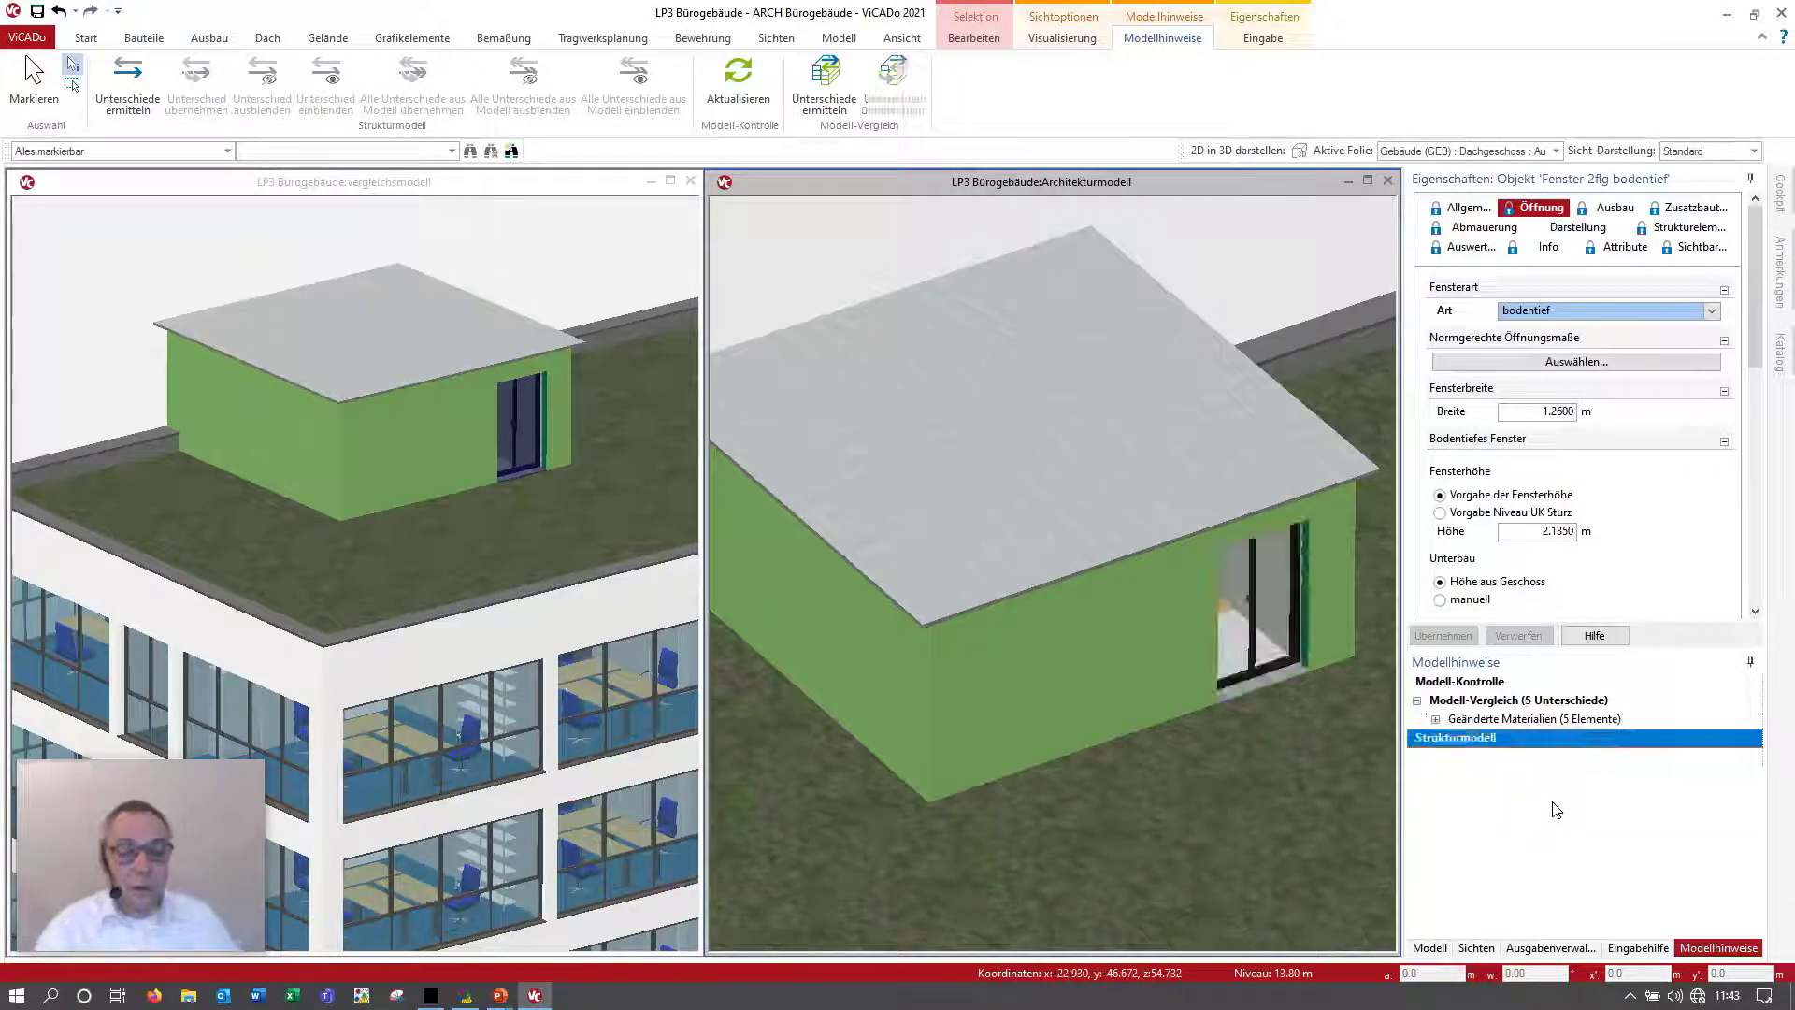
scroll(1101, 679, down, 2)
scroll(1097, 671, down, 2)
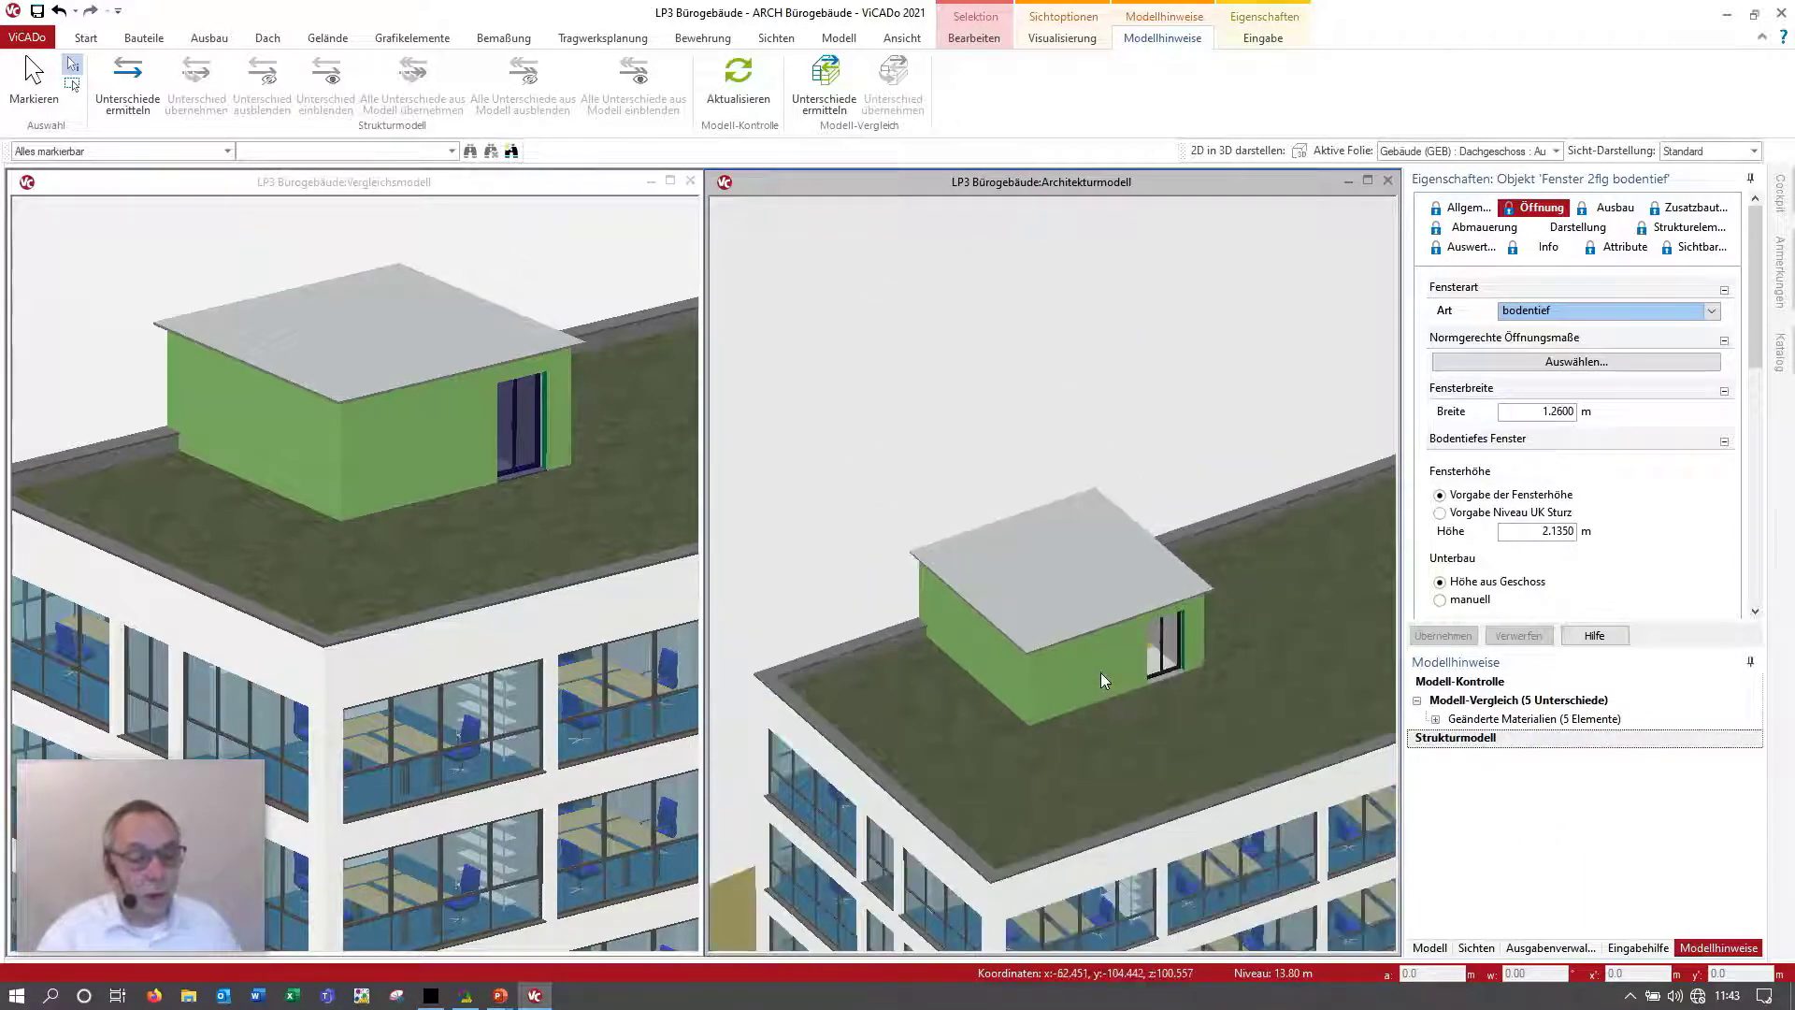
mouse_move(1070, 730)
middle_down()
mouse_move(1118, 616)
mouse_move(1244, 673)
middle_up()
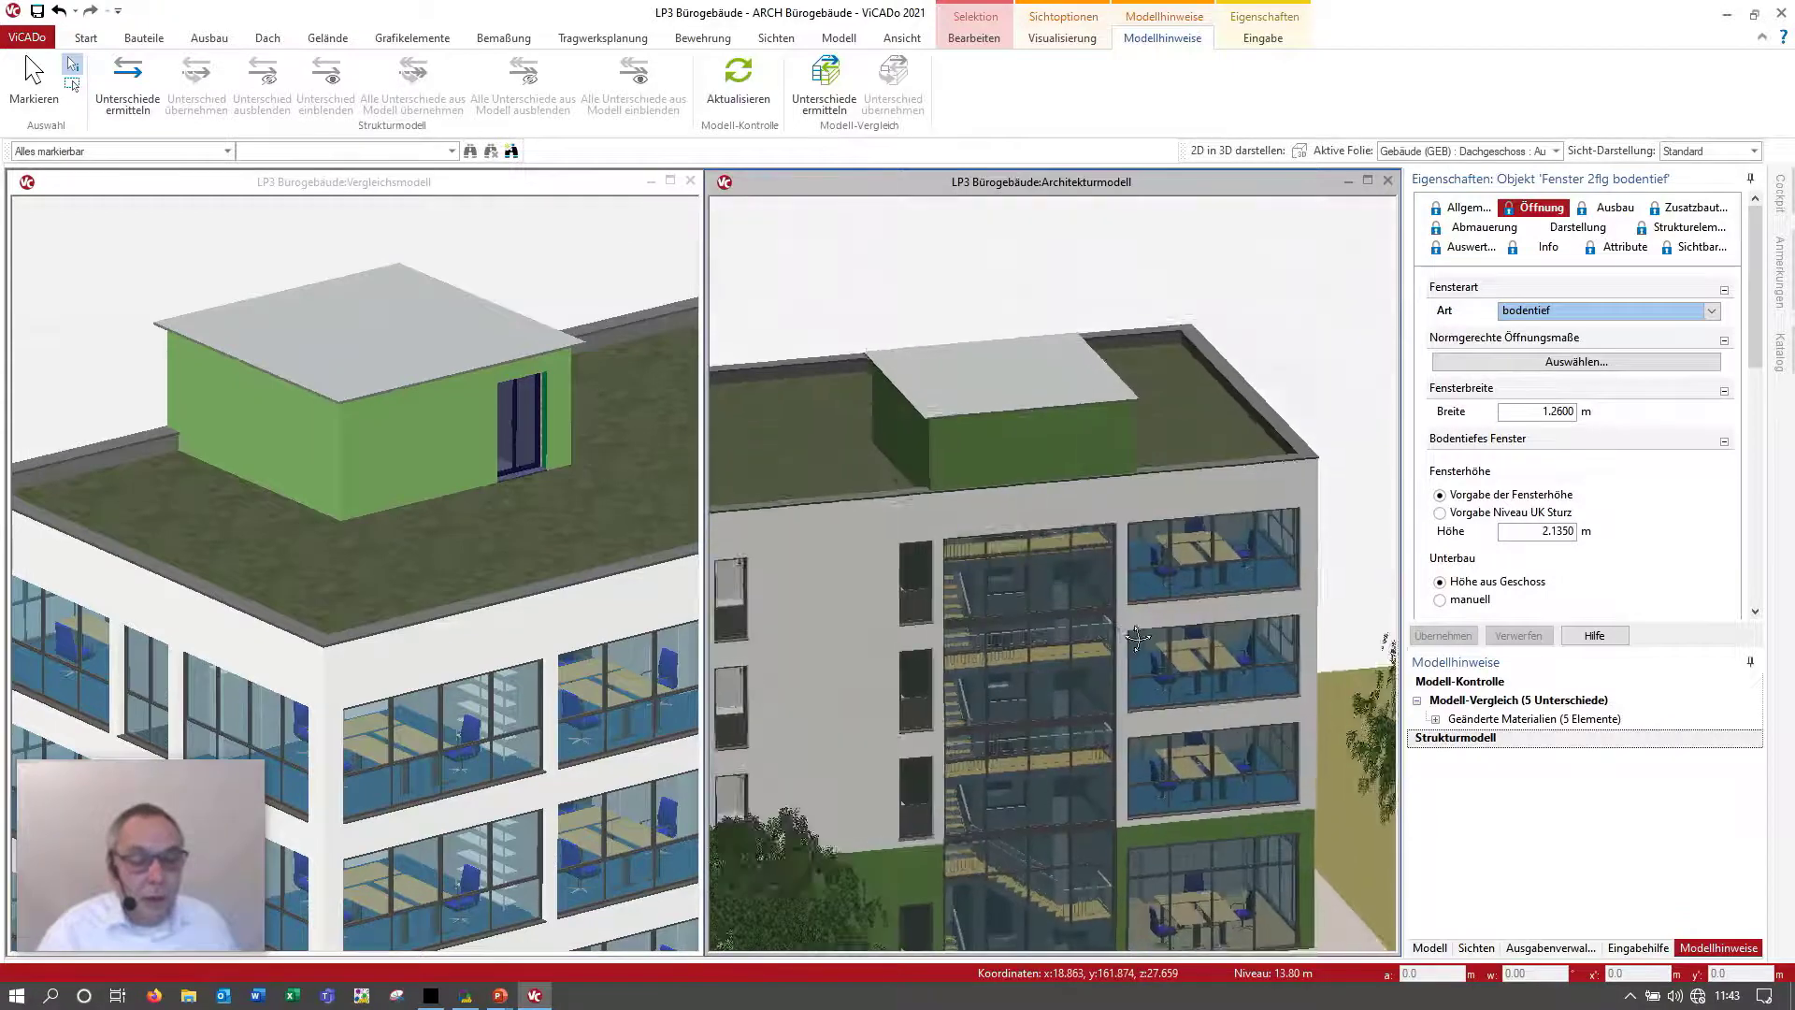
Step: Expand the changed-material U-Treppe stairs and adopt the last stair's landing material
double_click(1444, 726)
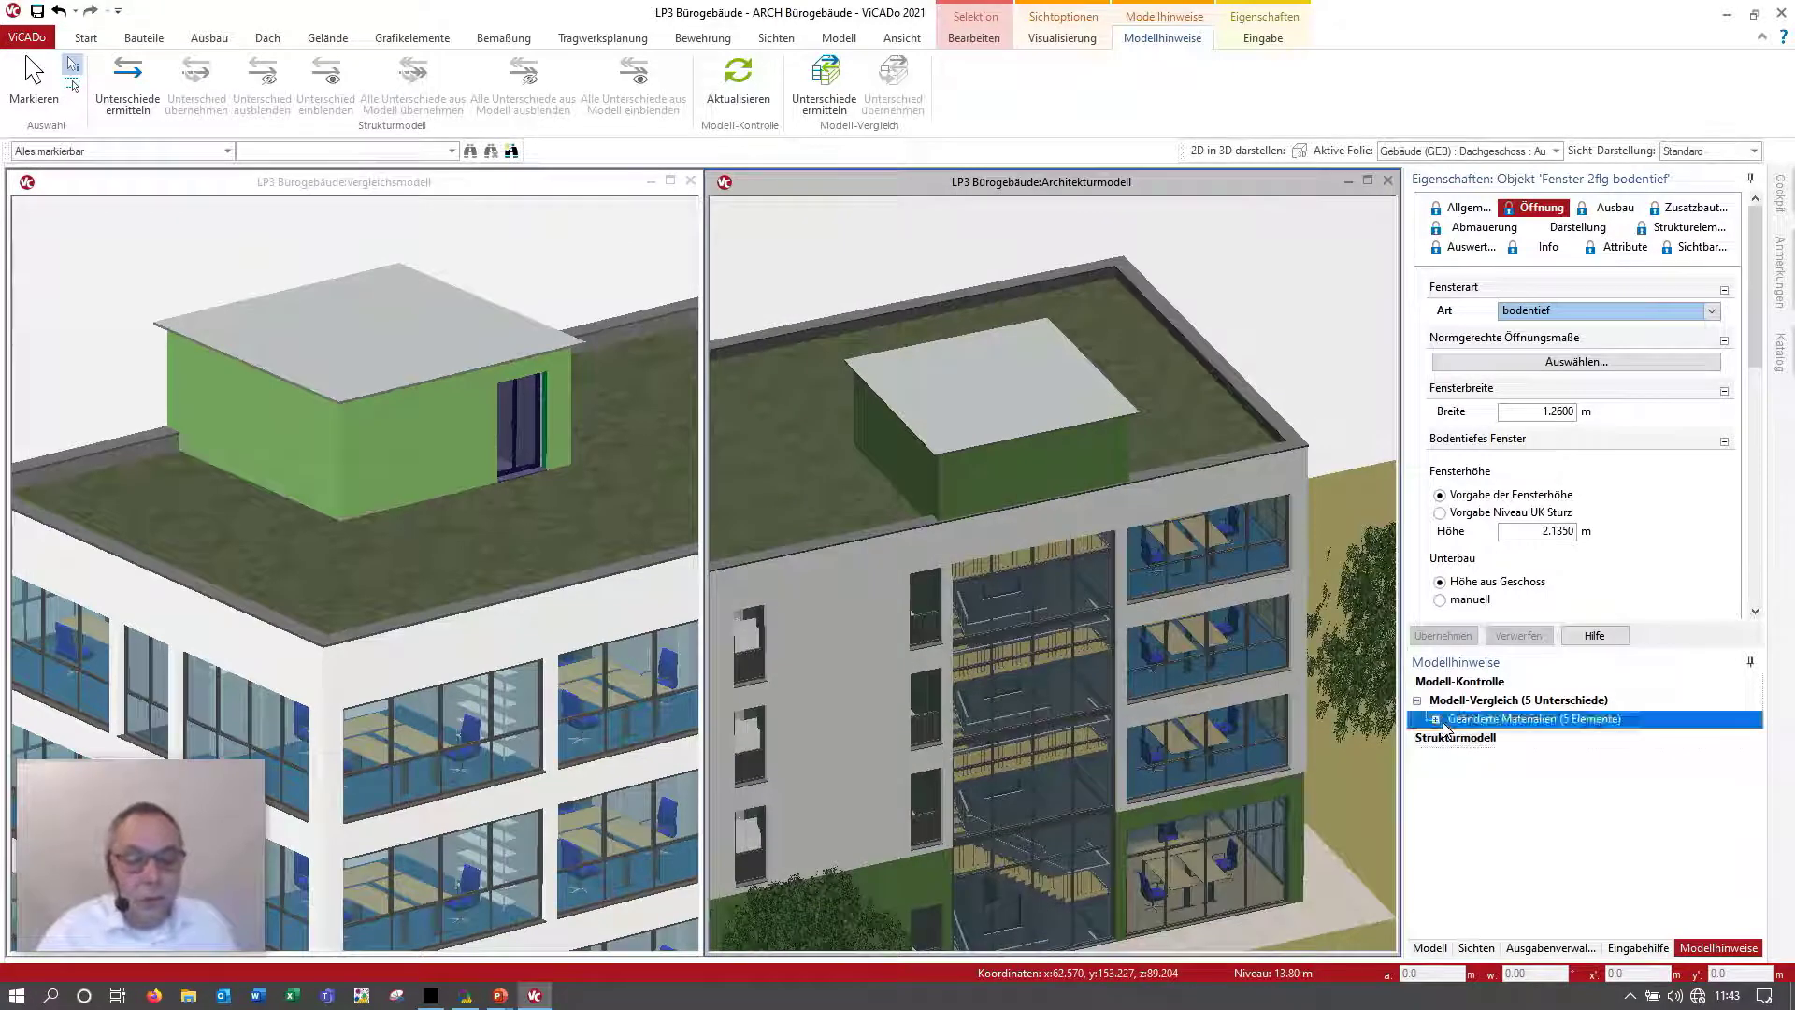
click(1462, 739)
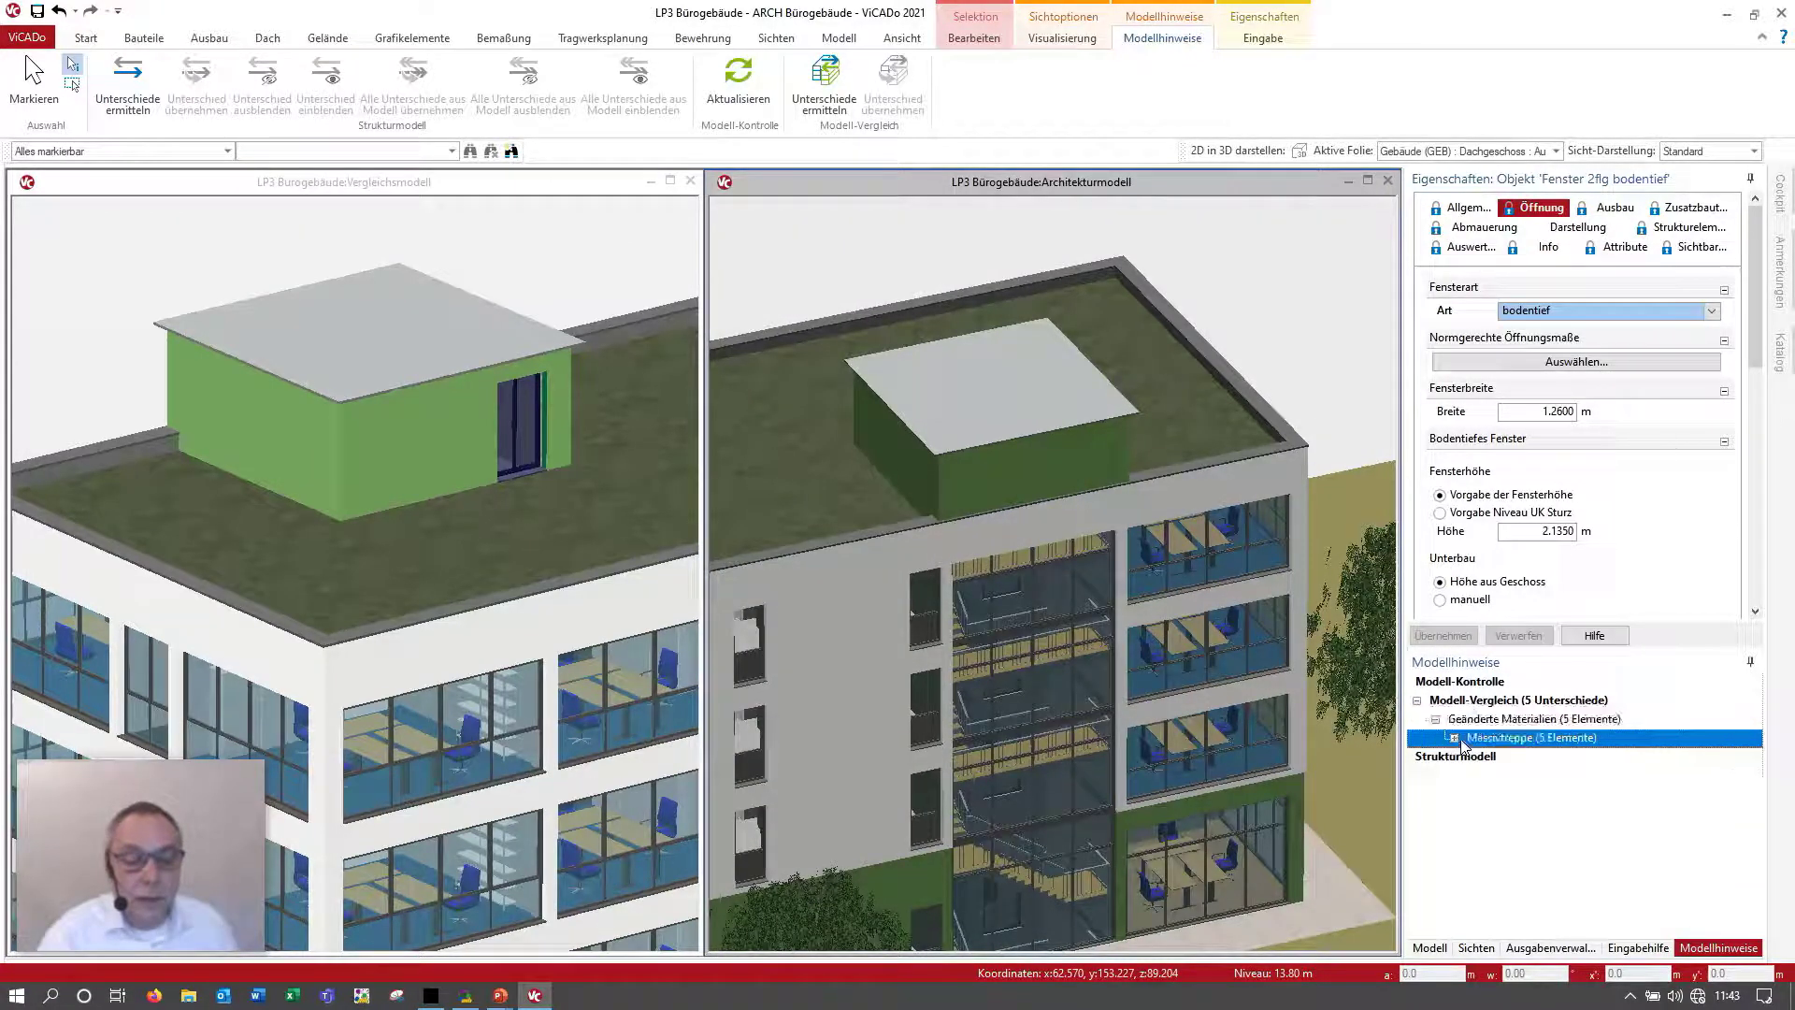
click(1454, 739)
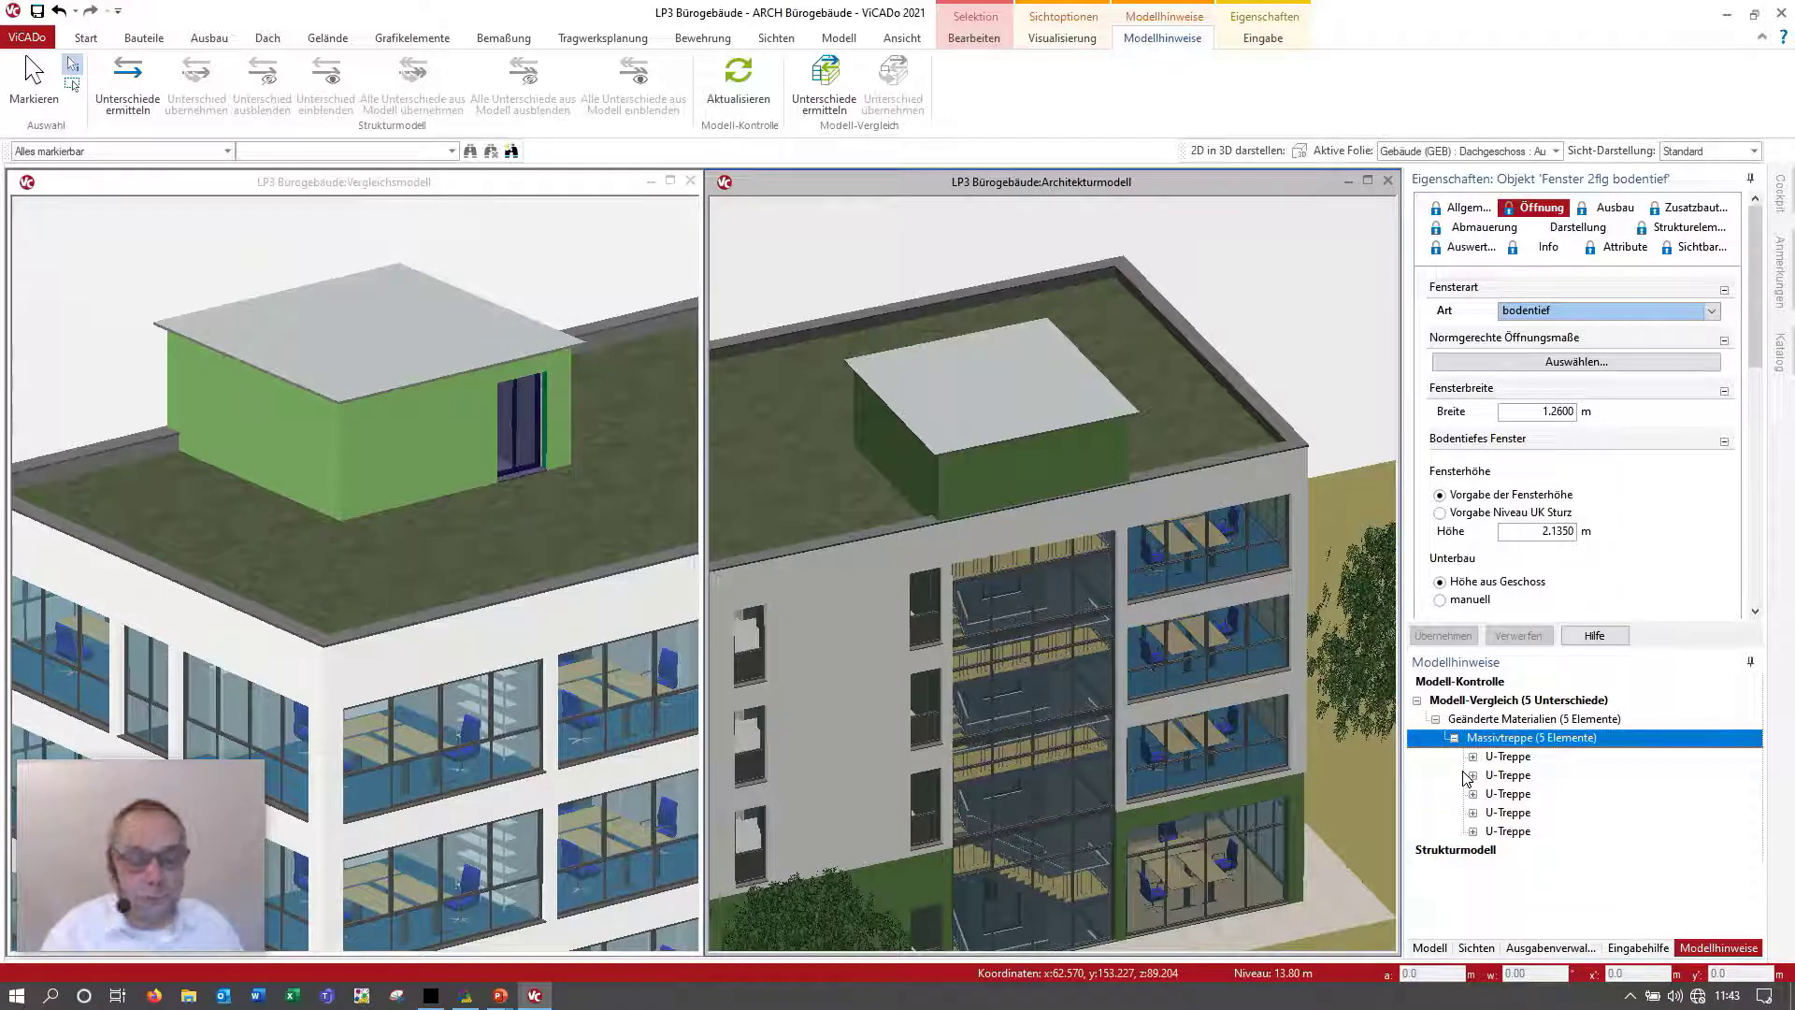
click(1477, 831)
click(1473, 831)
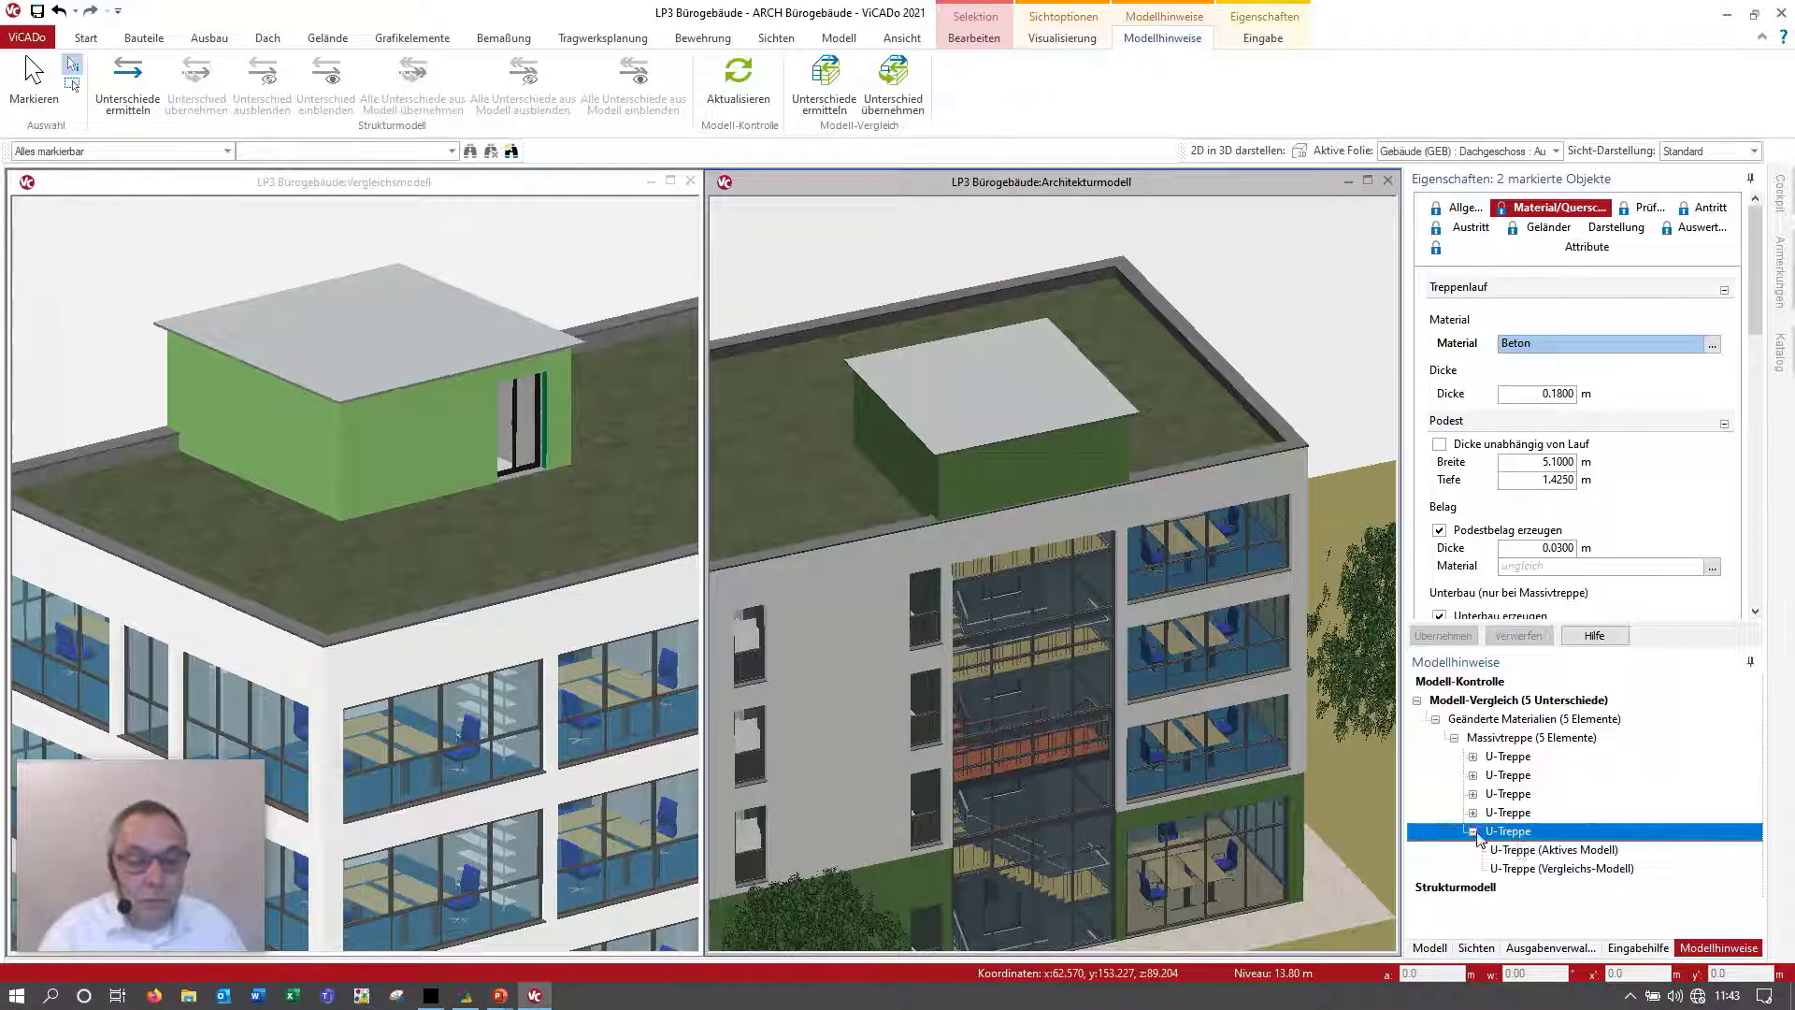
click(1531, 851)
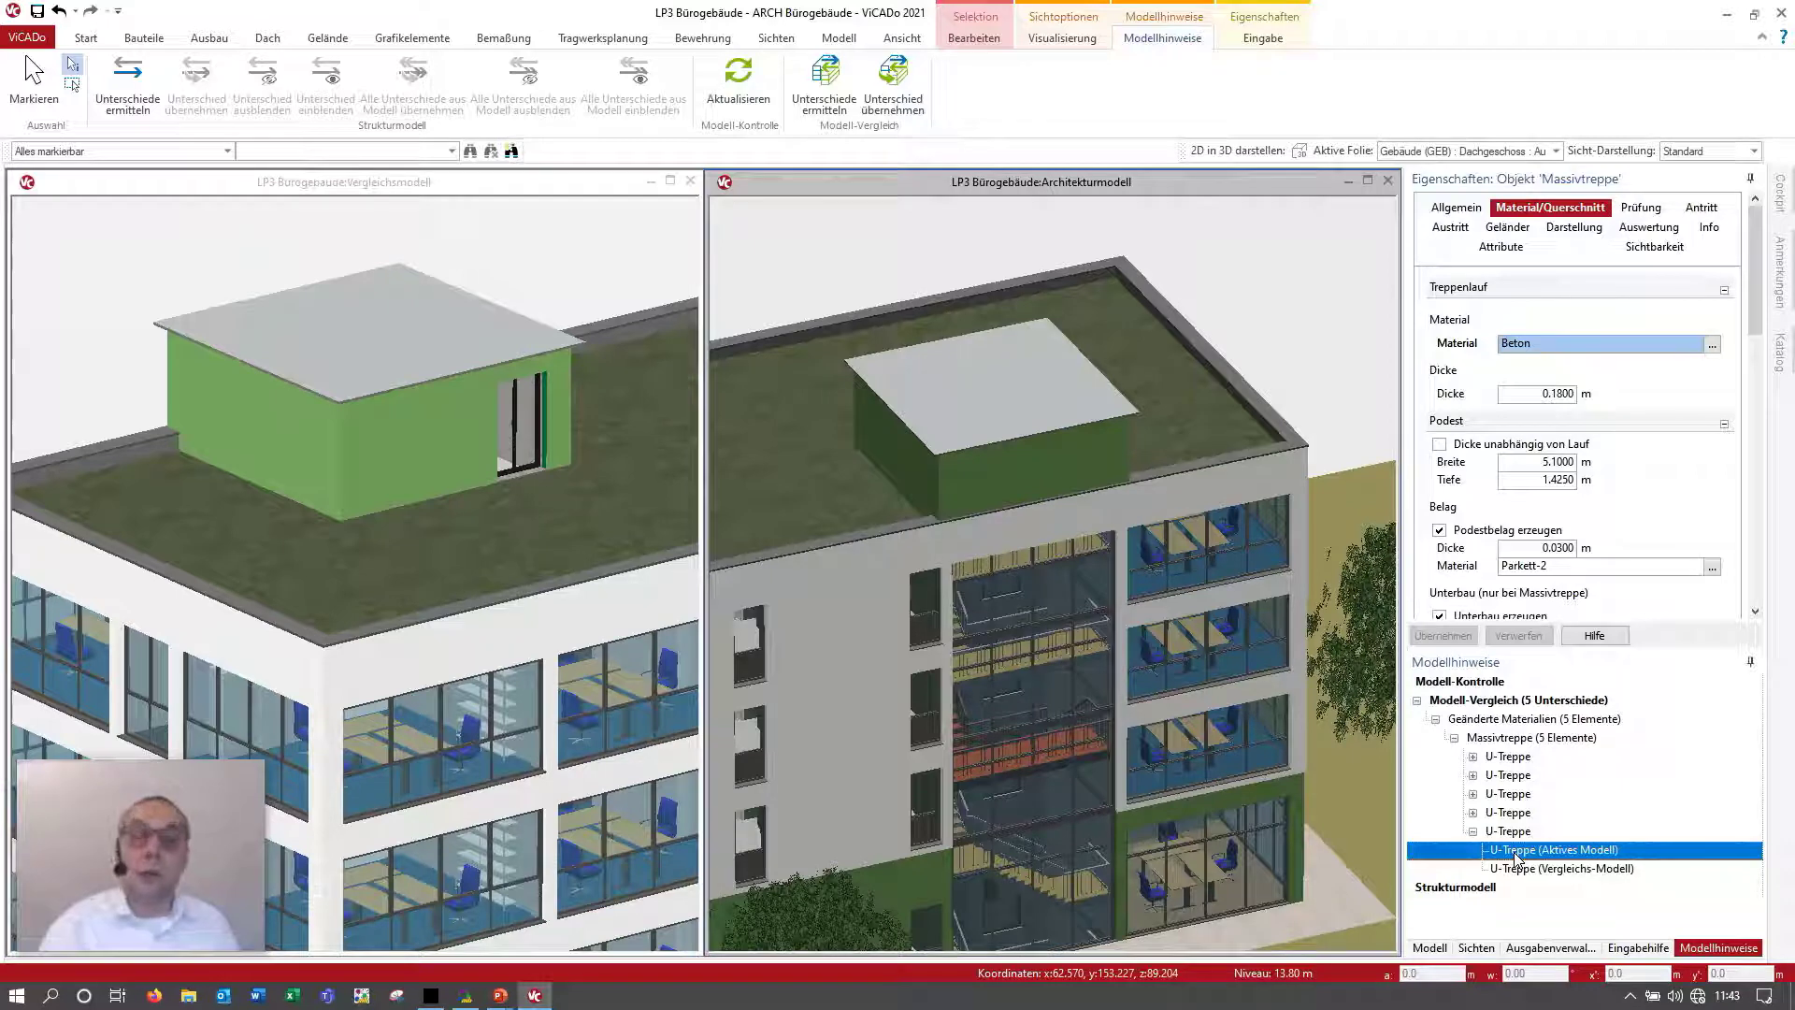
right_click(1515, 853)
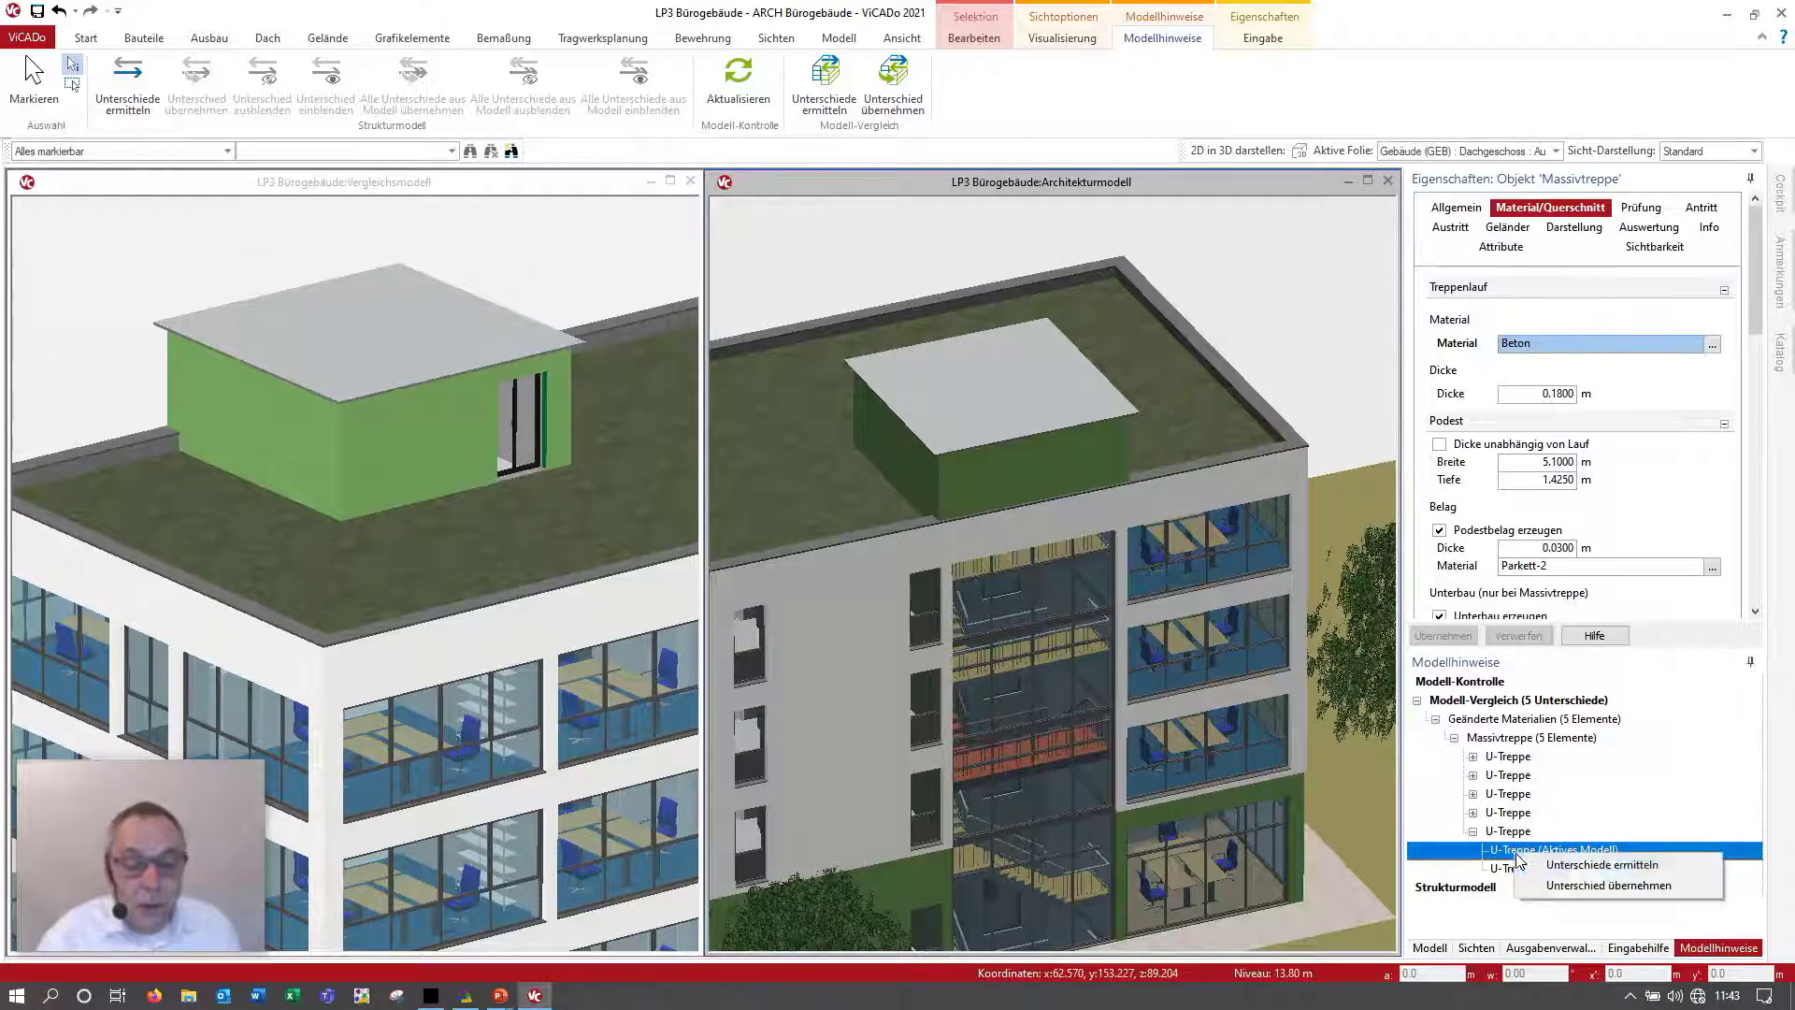
click(1571, 888)
Step: Adopt the landing material and landing width differences for the next U-Treppe stairs
click(1473, 812)
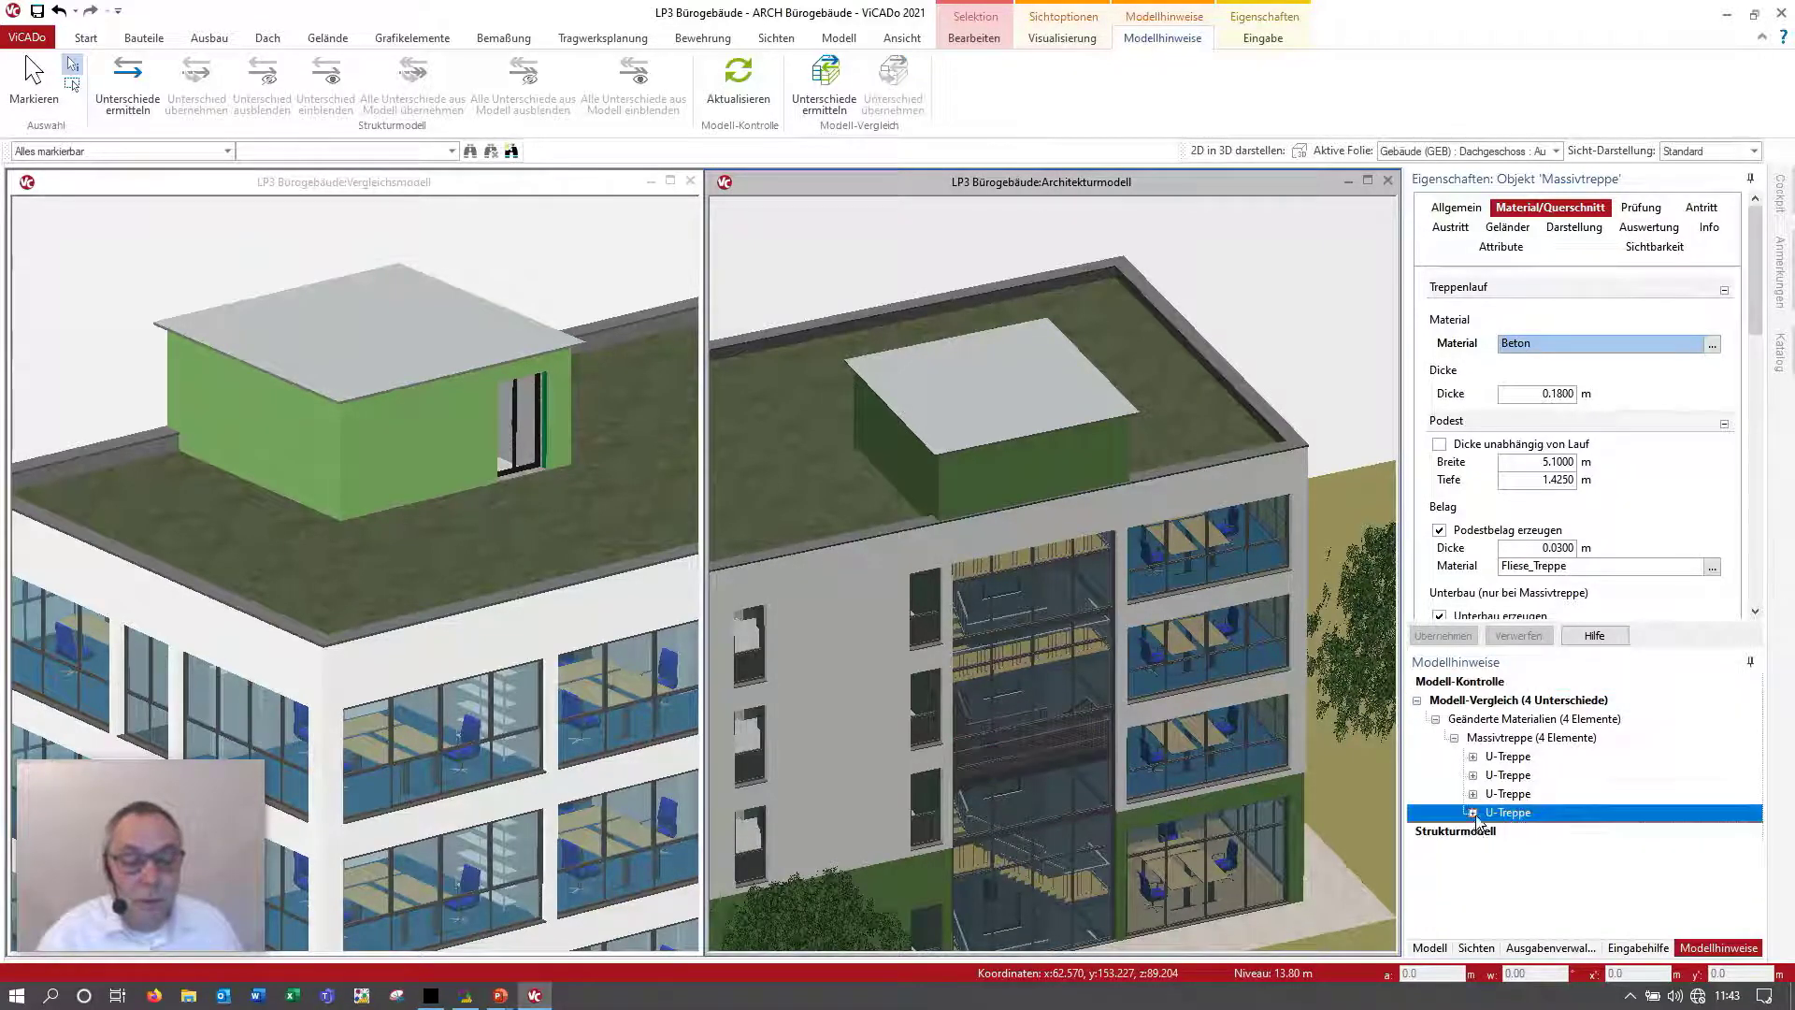
right_click(1514, 831)
click(1569, 864)
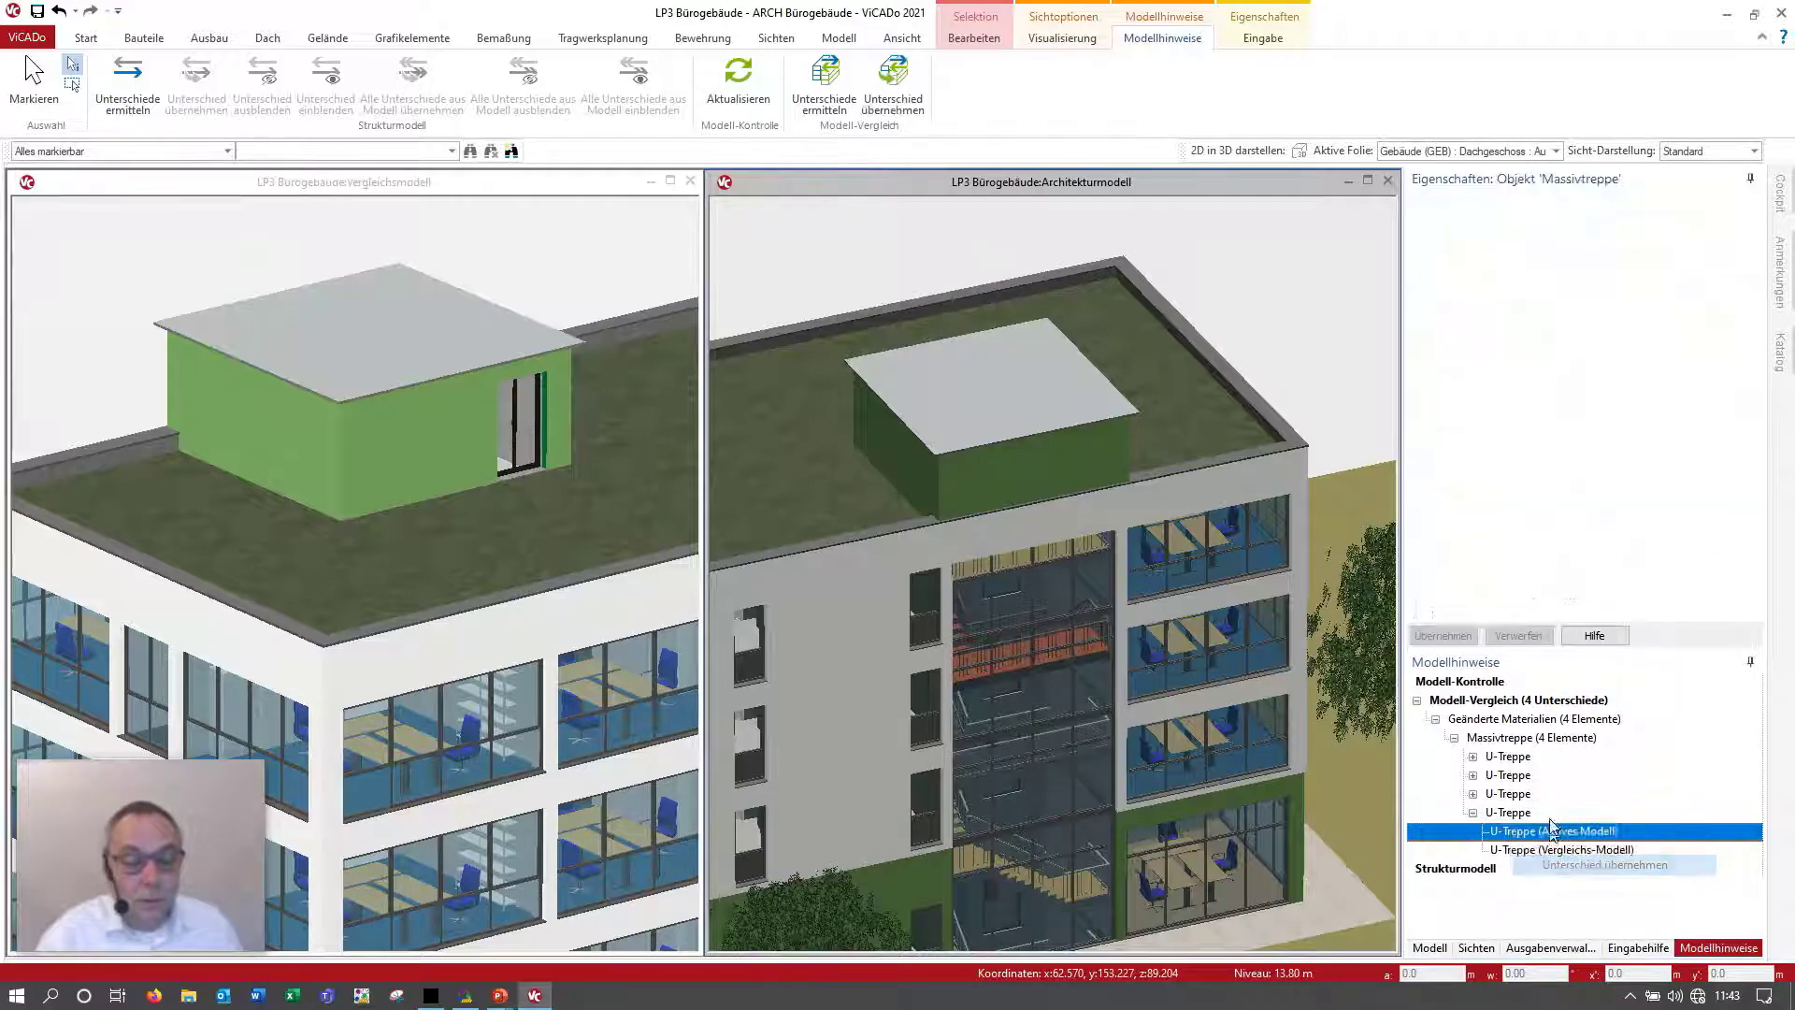
click(1472, 793)
right_click(1522, 816)
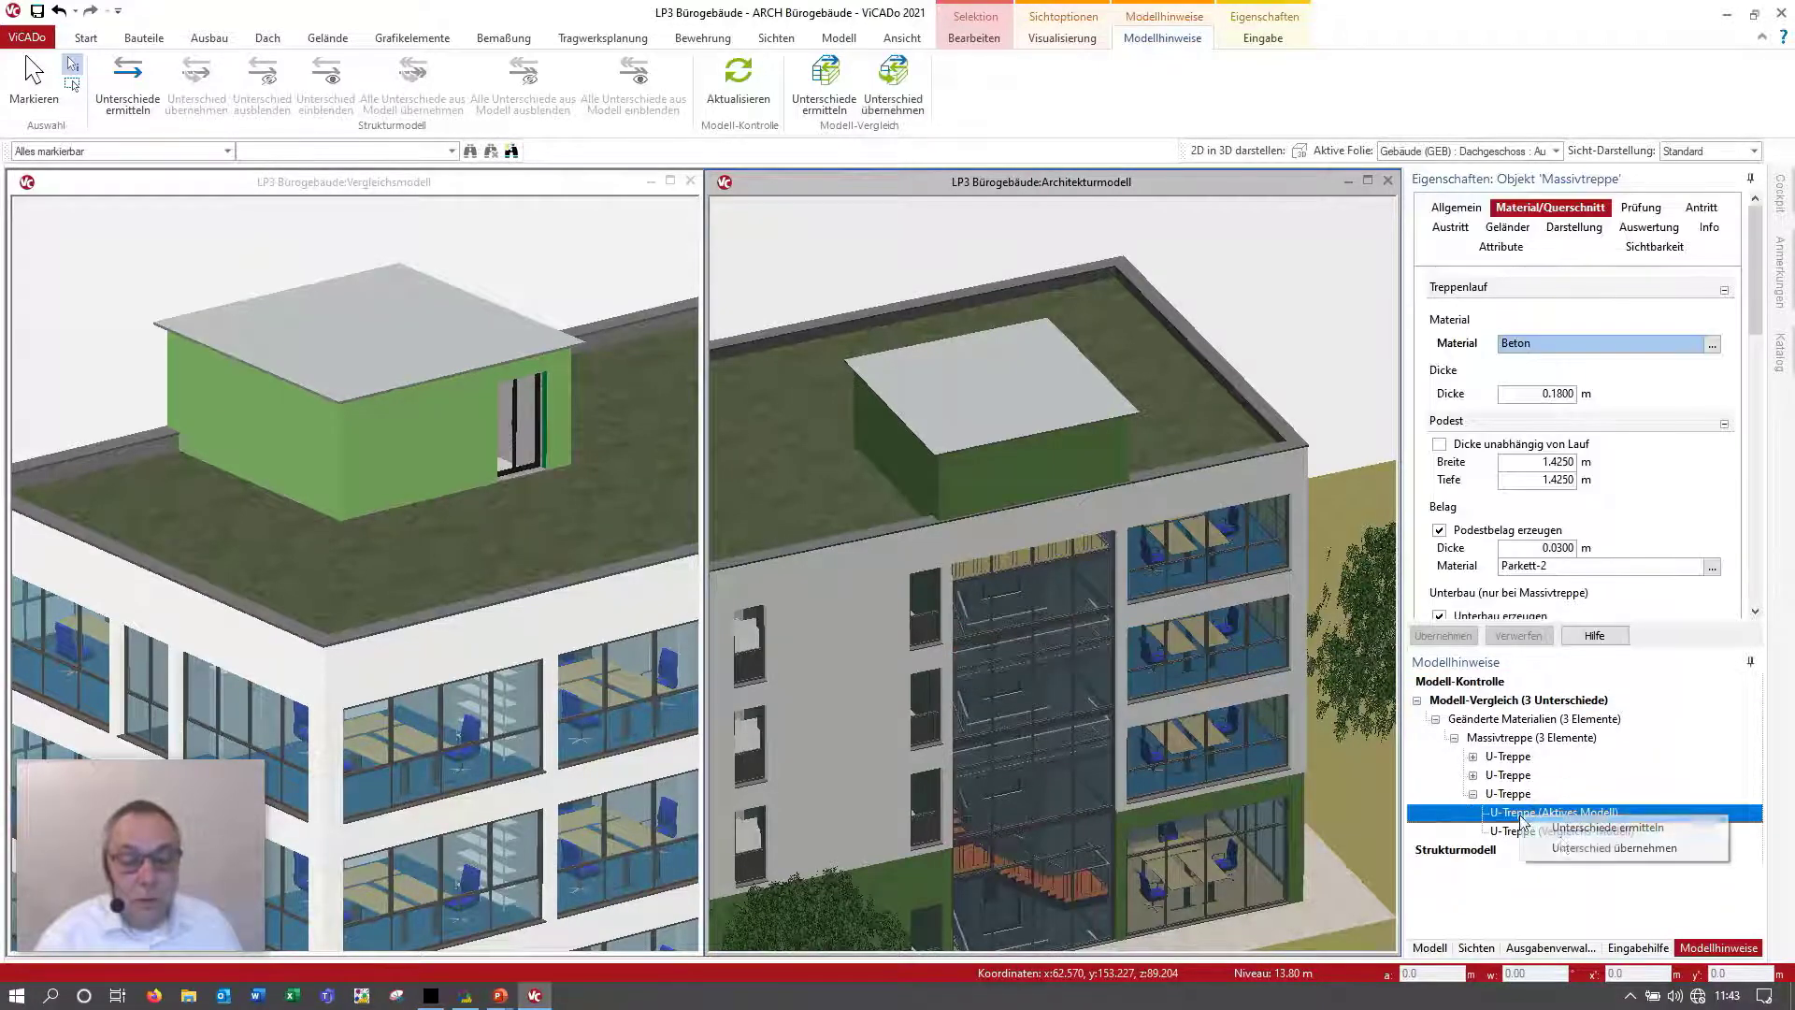
click(1570, 845)
Step: Take over the last two stair differences so none remain, then close the model
click(1472, 775)
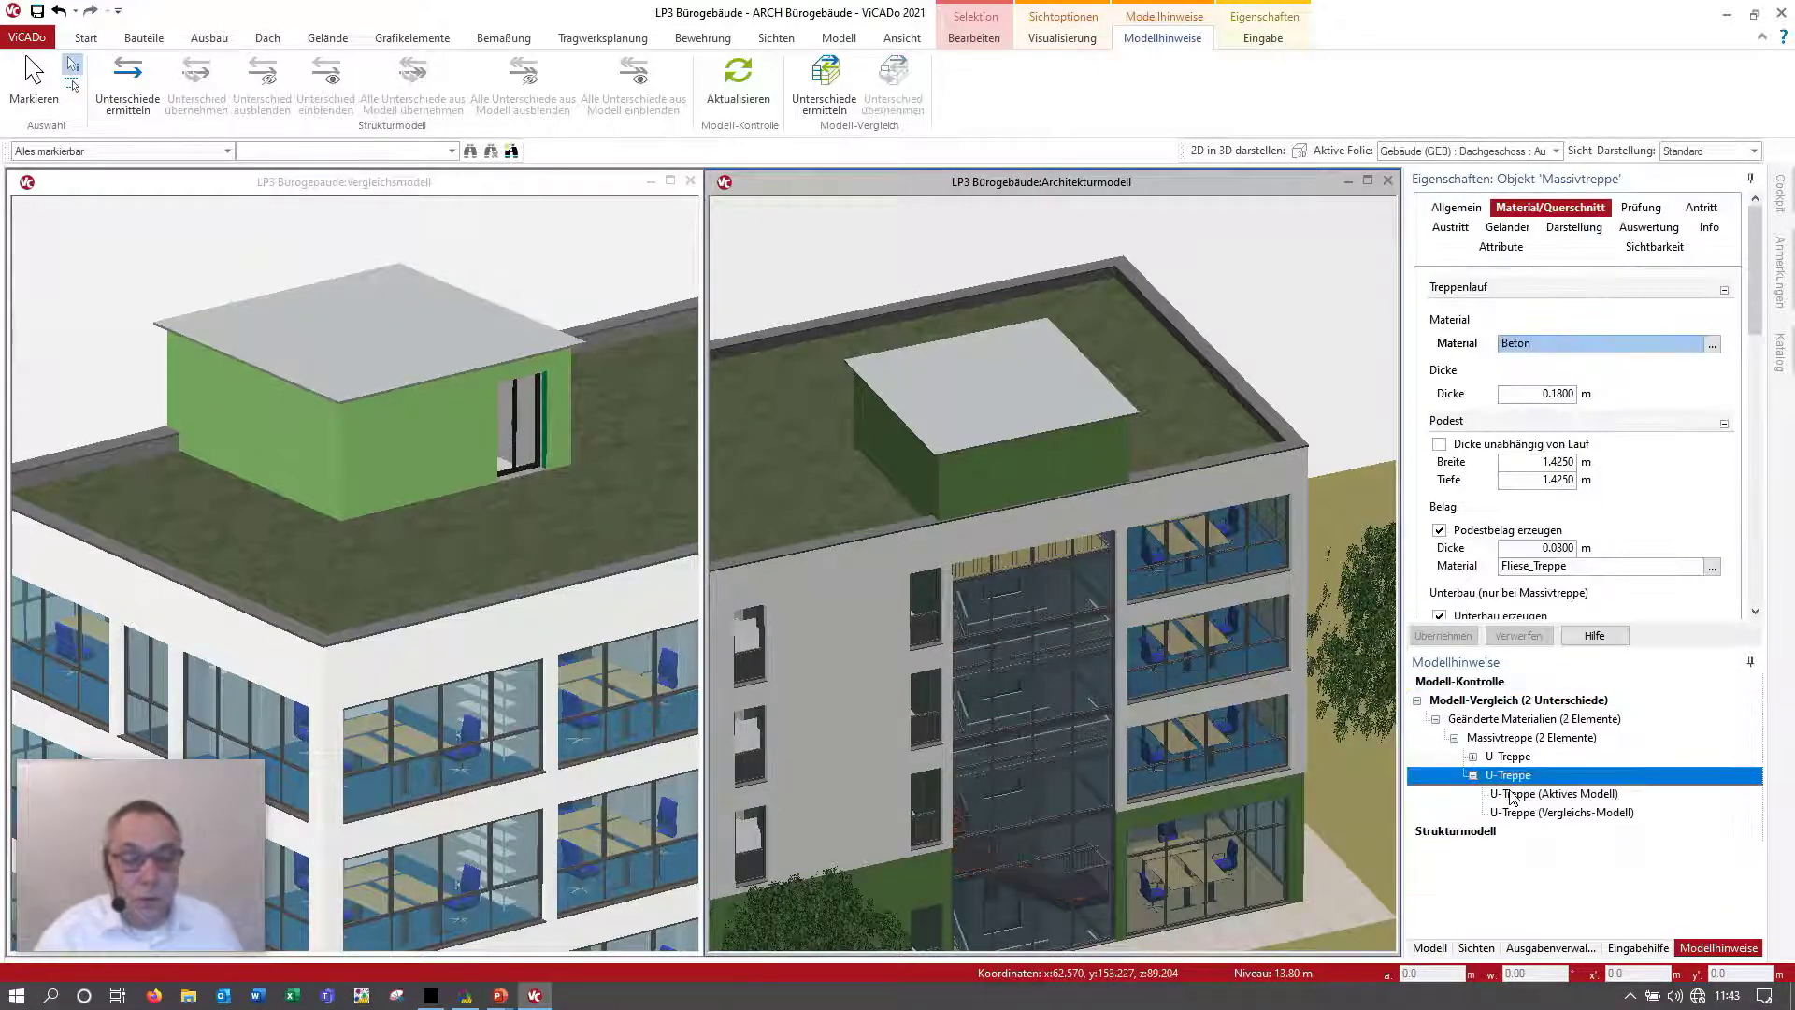
click(1531, 794)
right_click(1533, 799)
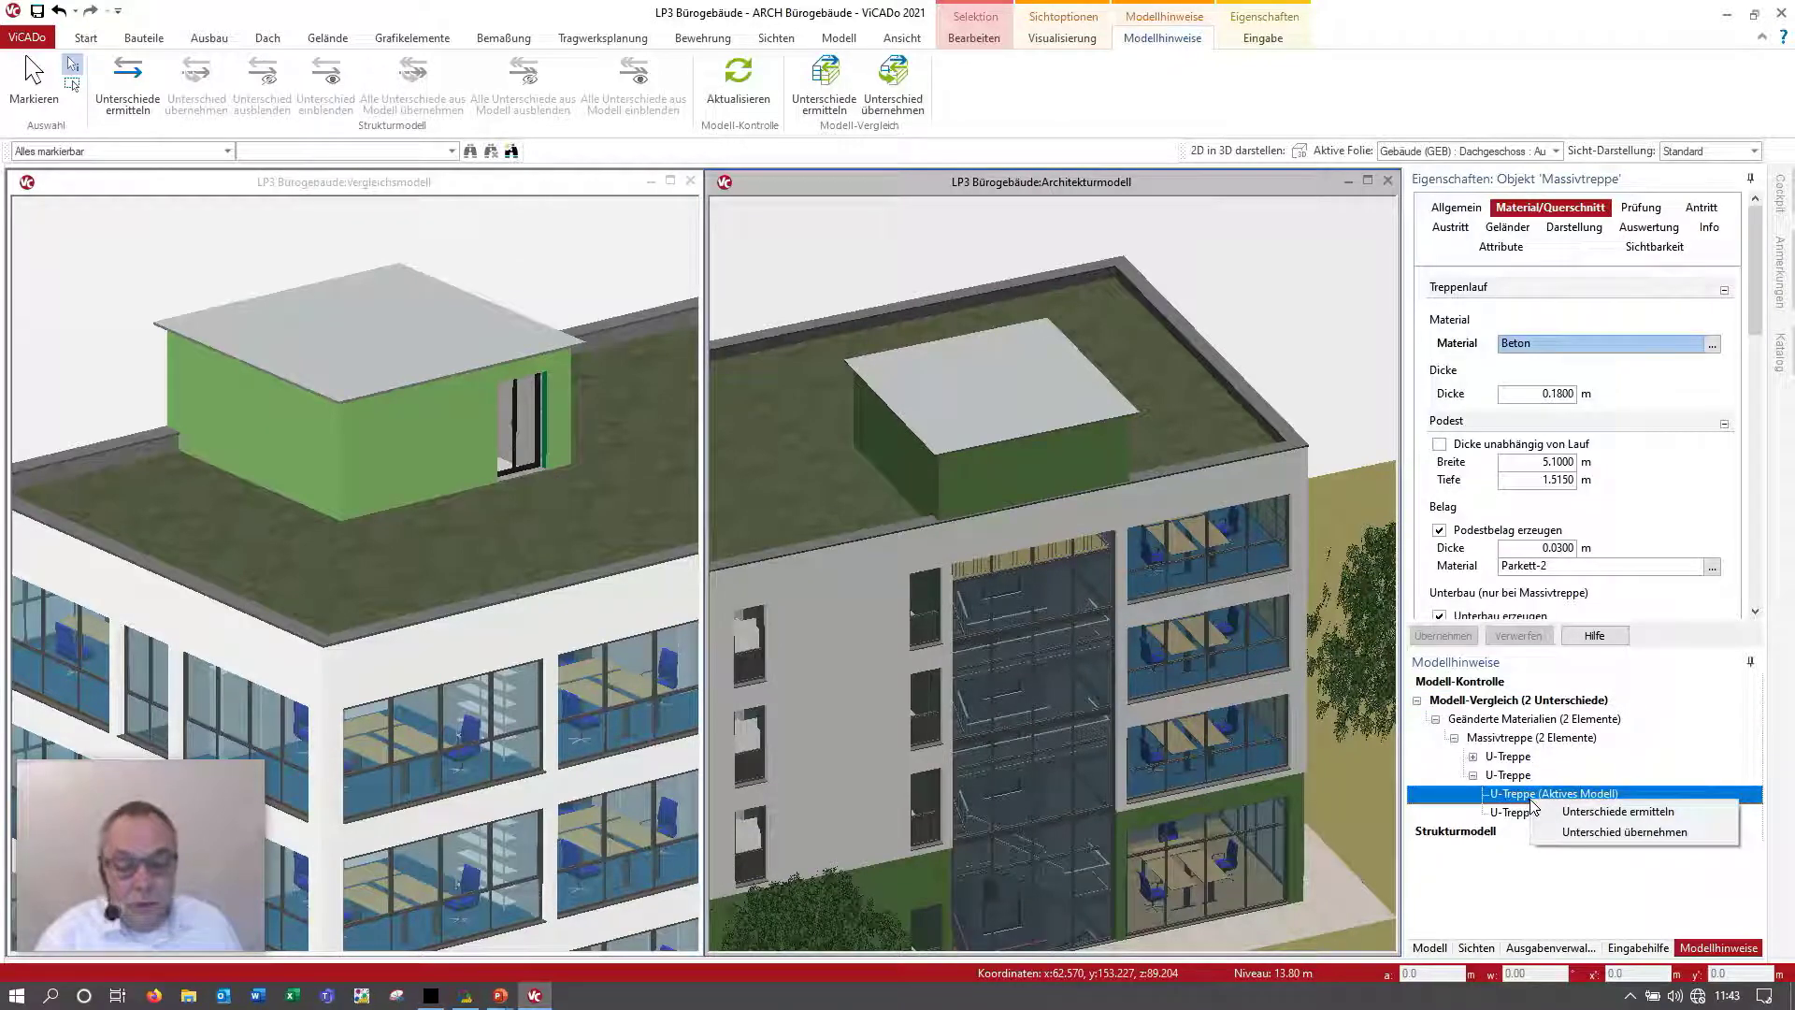
click(1598, 832)
click(1477, 759)
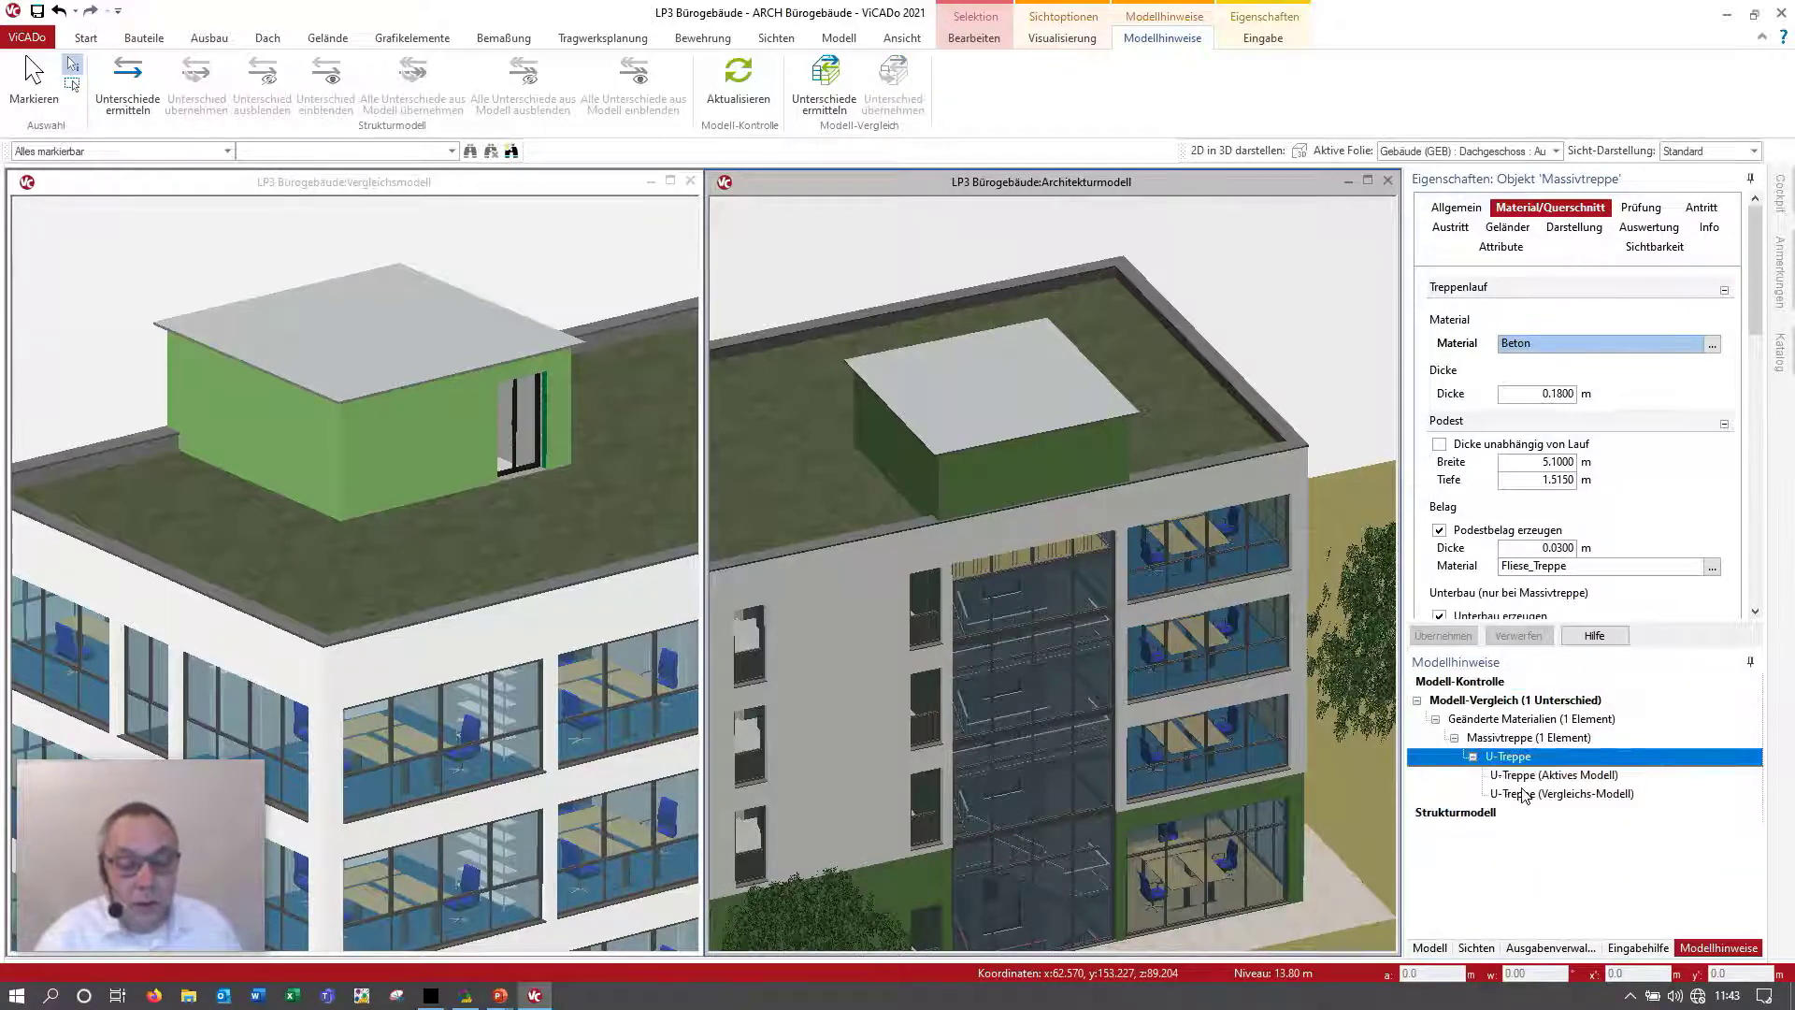
click(1524, 794)
right_click(1524, 795)
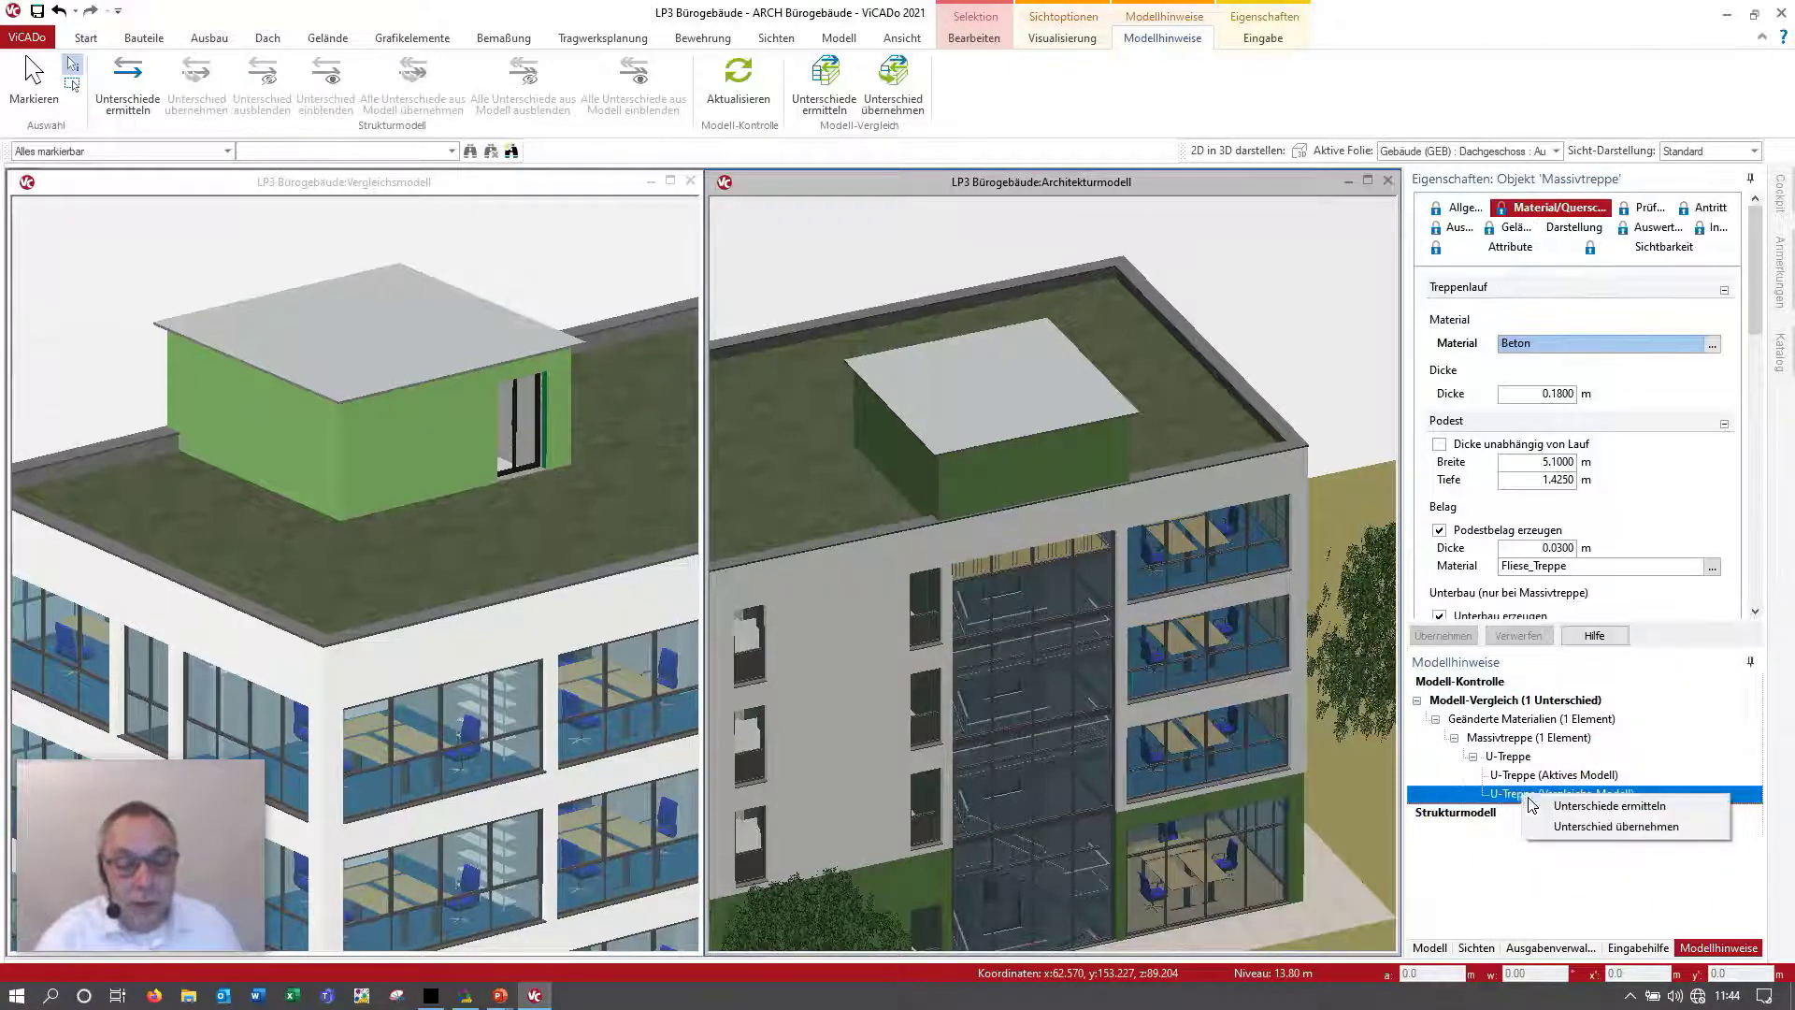
click(1578, 830)
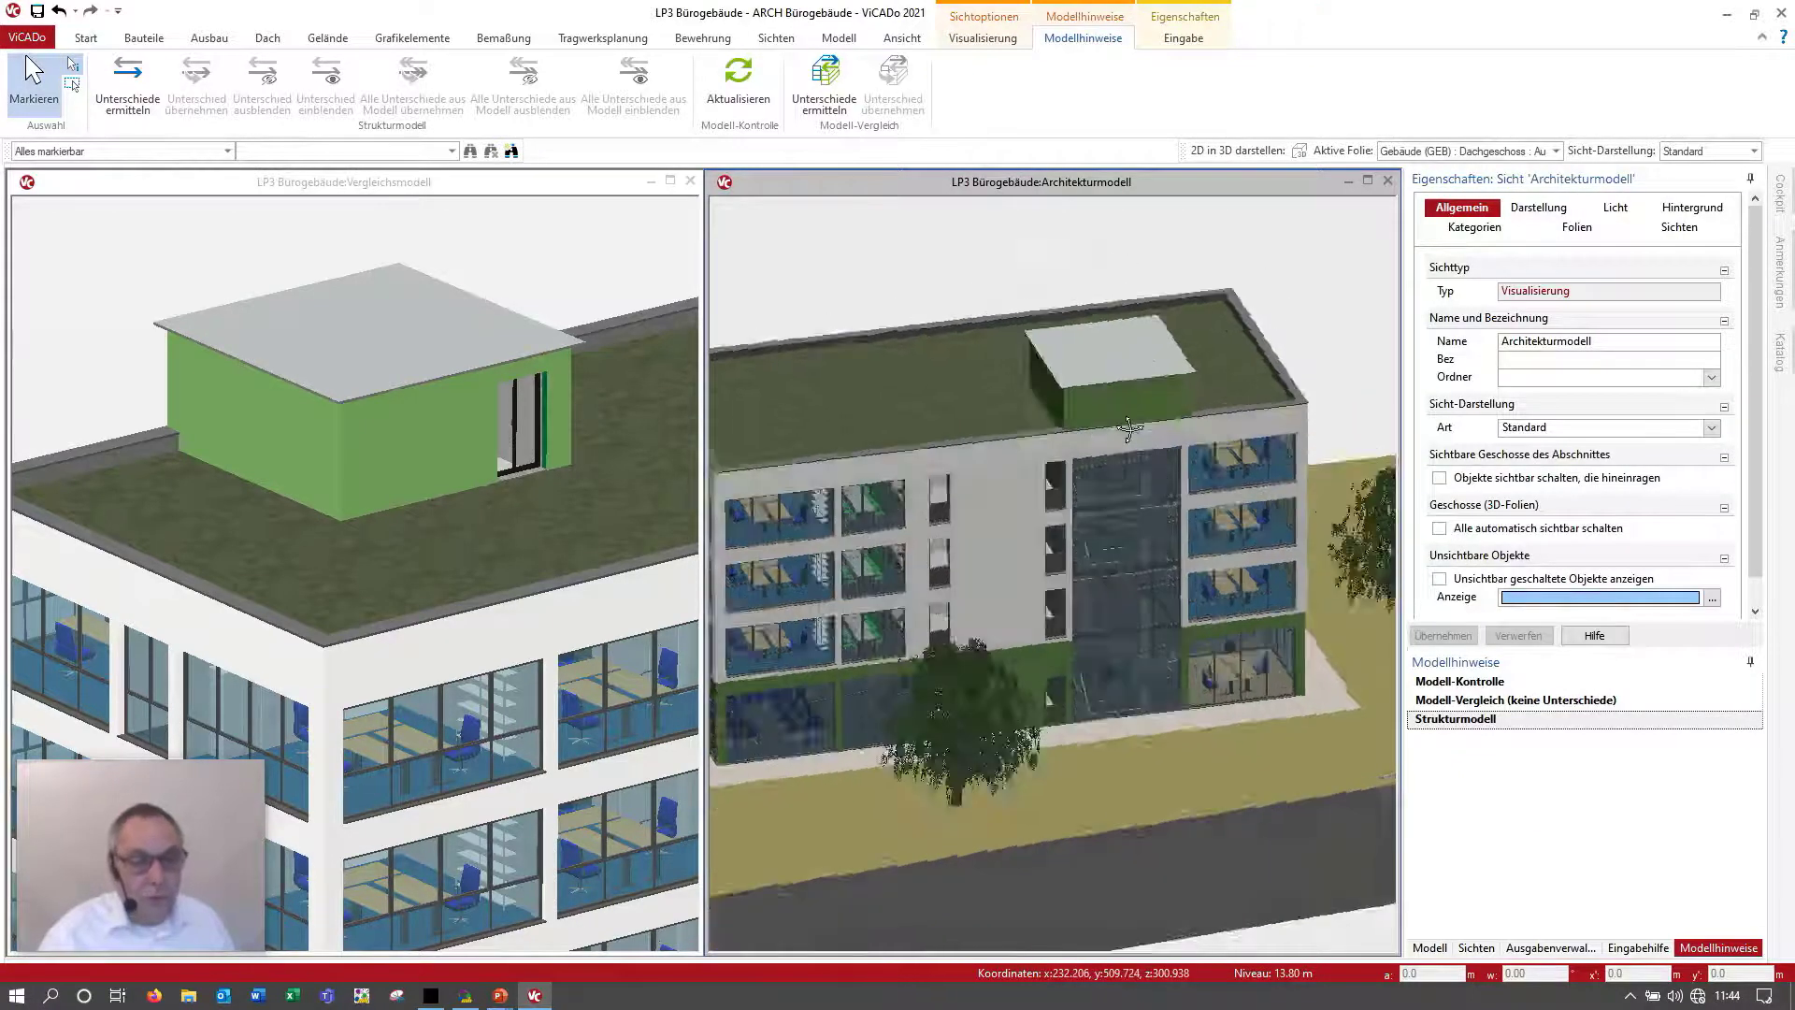
mouse_move(1129, 428)
middle_down()
mouse_move(929, 424)
mouse_move(1087, 481)
mouse_move(956, 409)
middle_up()
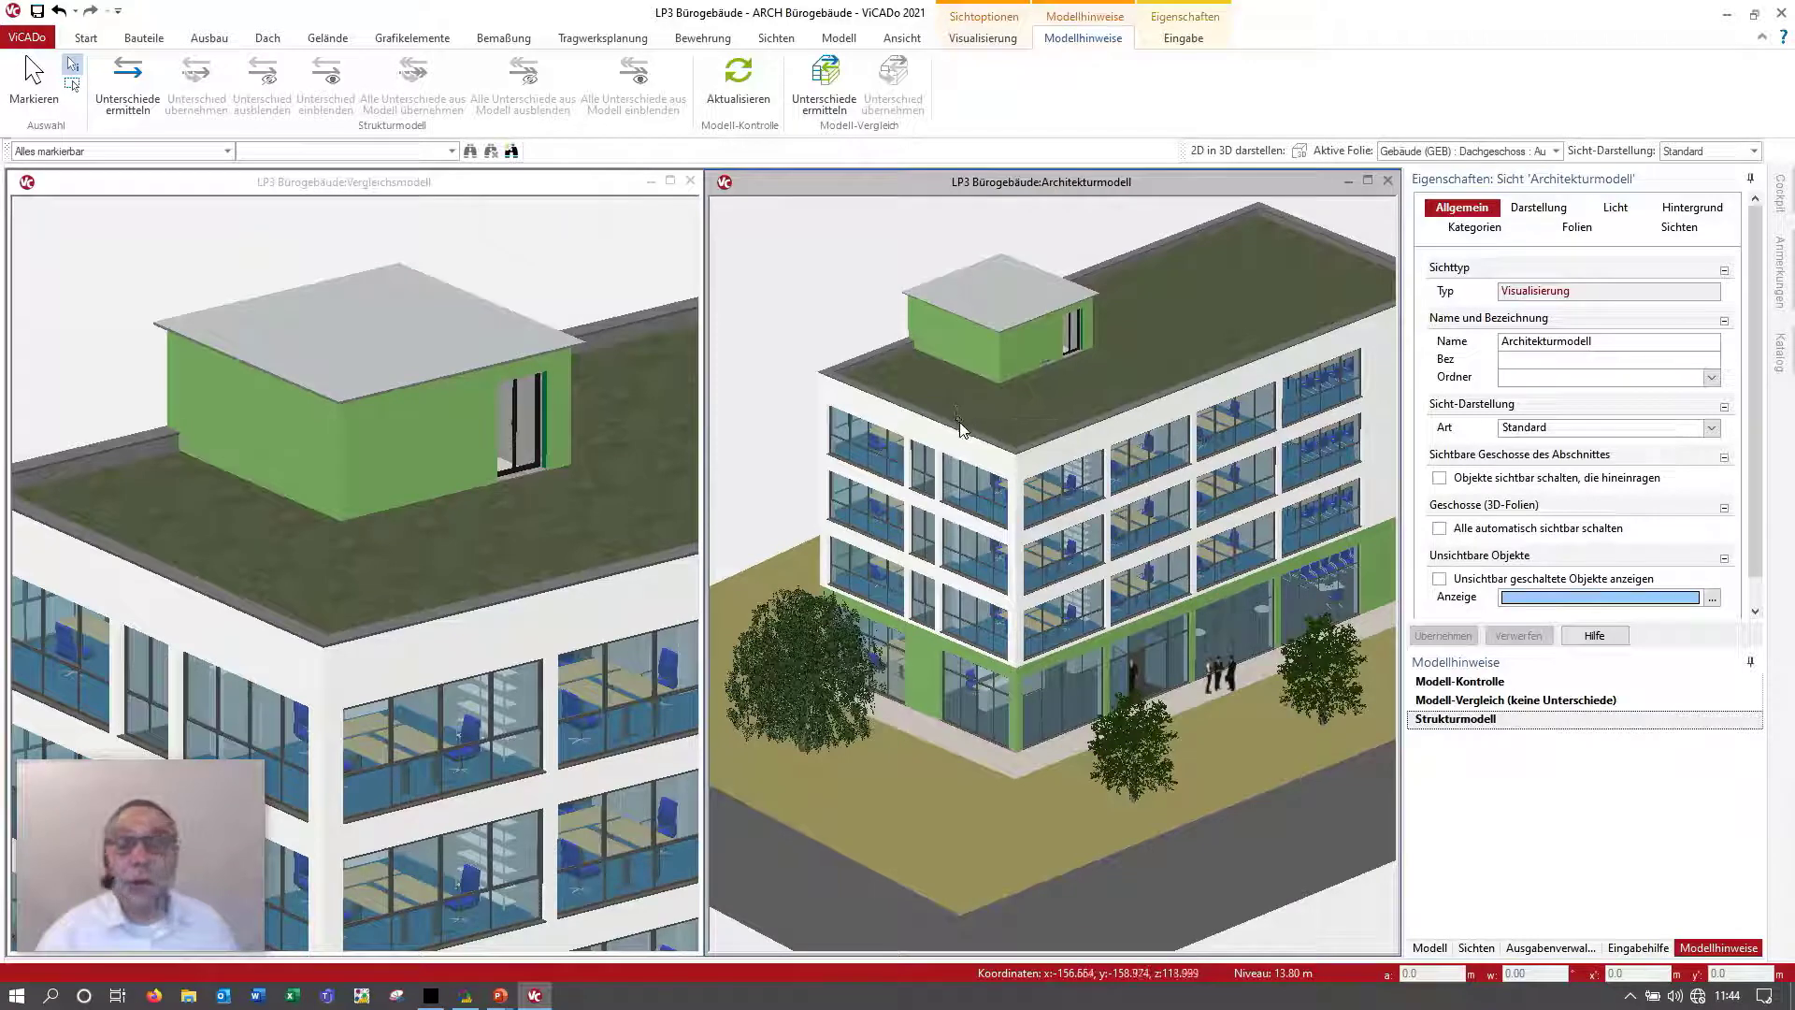
click(1781, 14)
Step: Save the model, duplicate Variante 1 as Variante 2 'Dachterasse', and open it
click(888, 541)
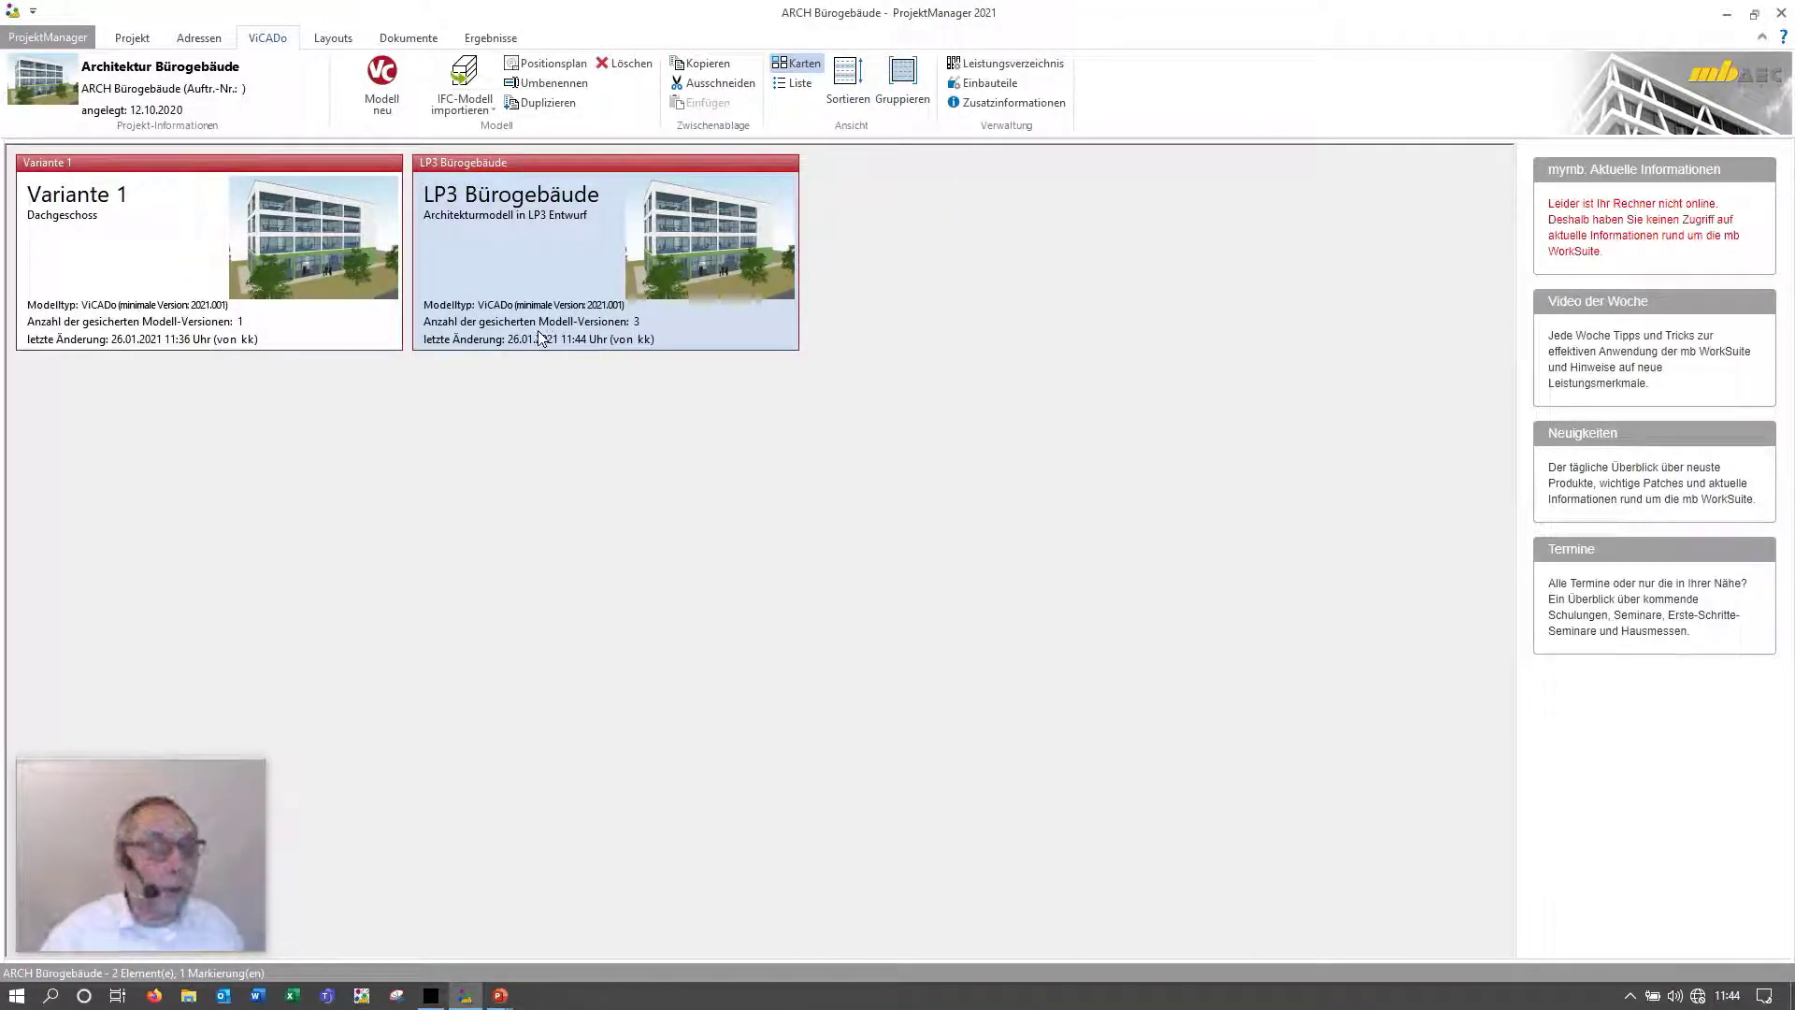
click(278, 292)
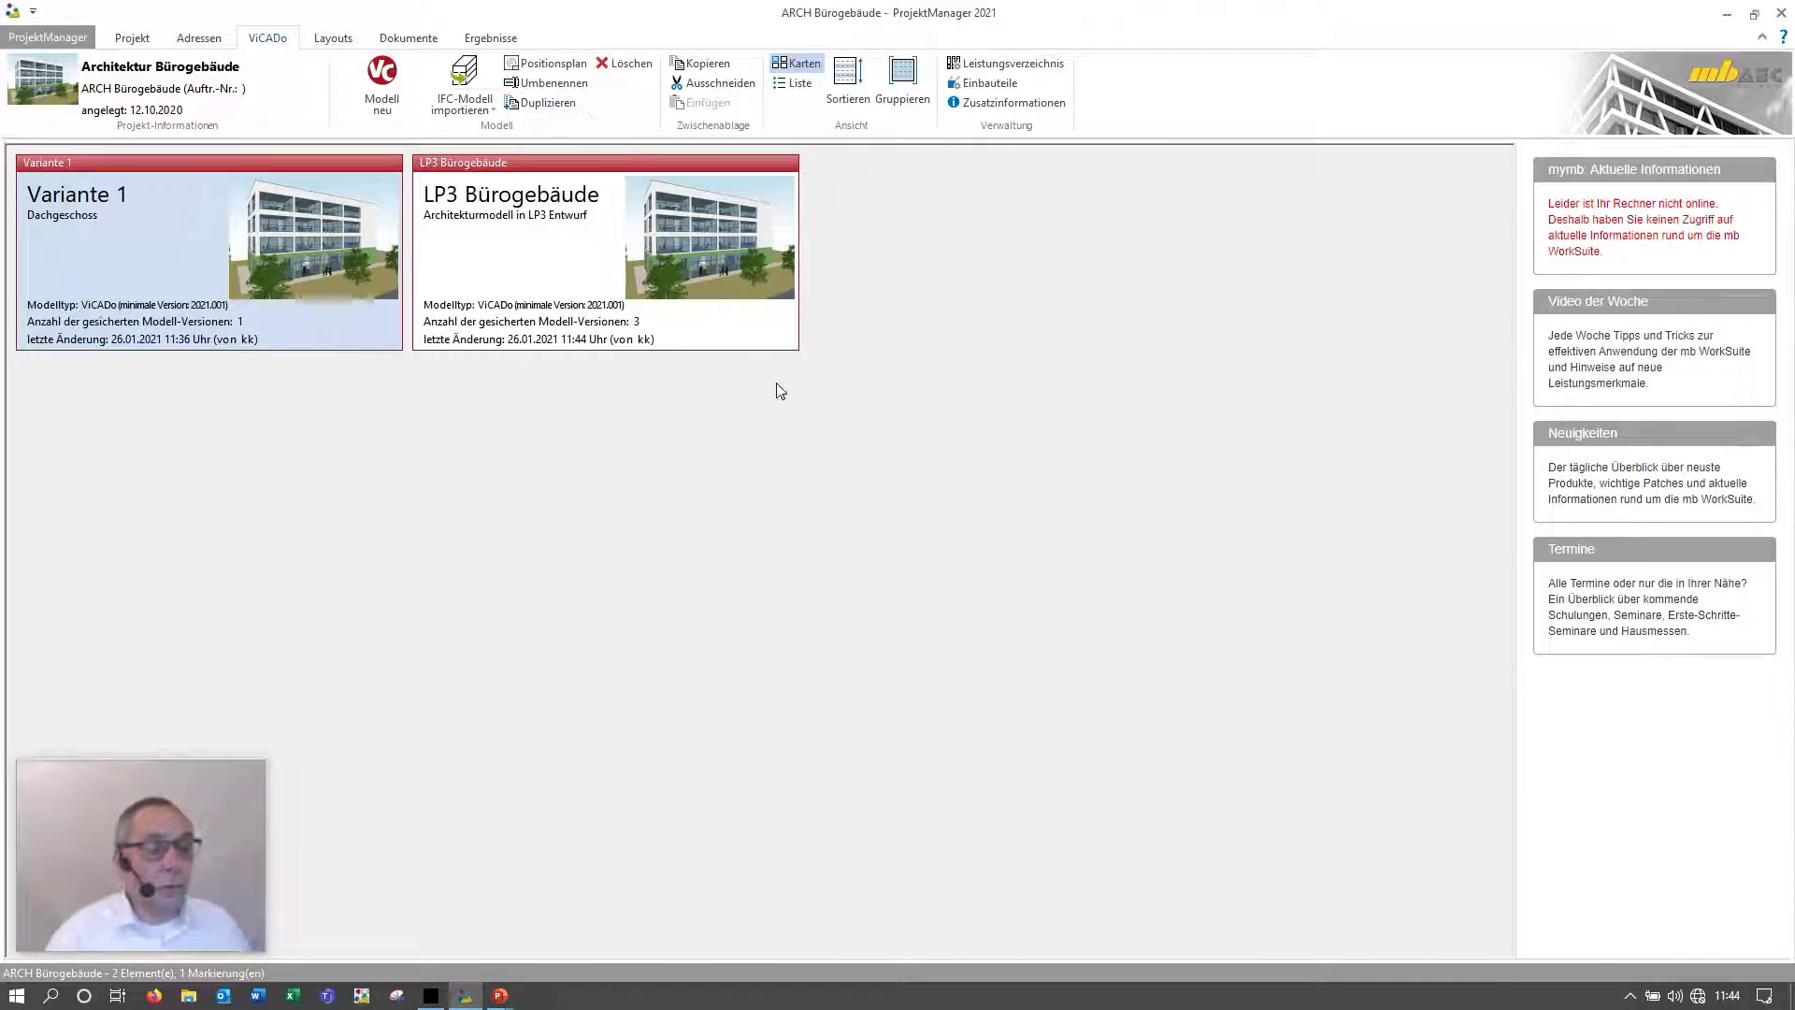
click(539, 105)
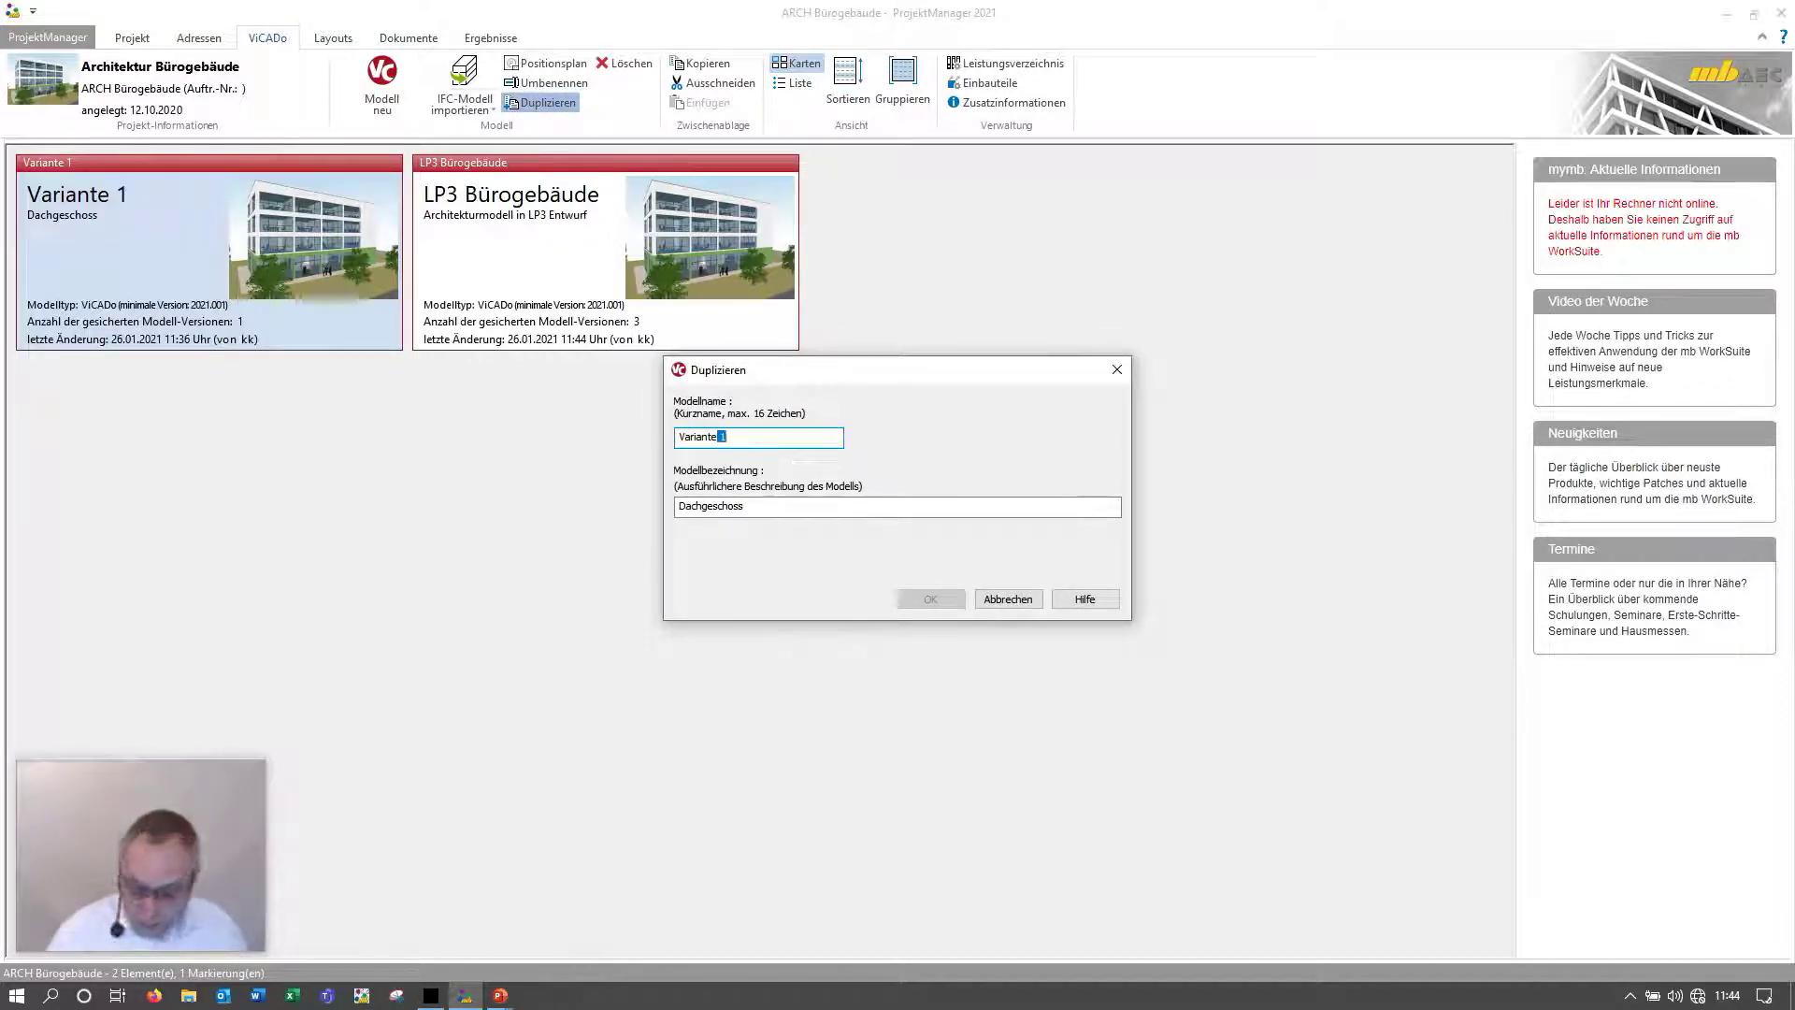
text(2)
key(Tab)
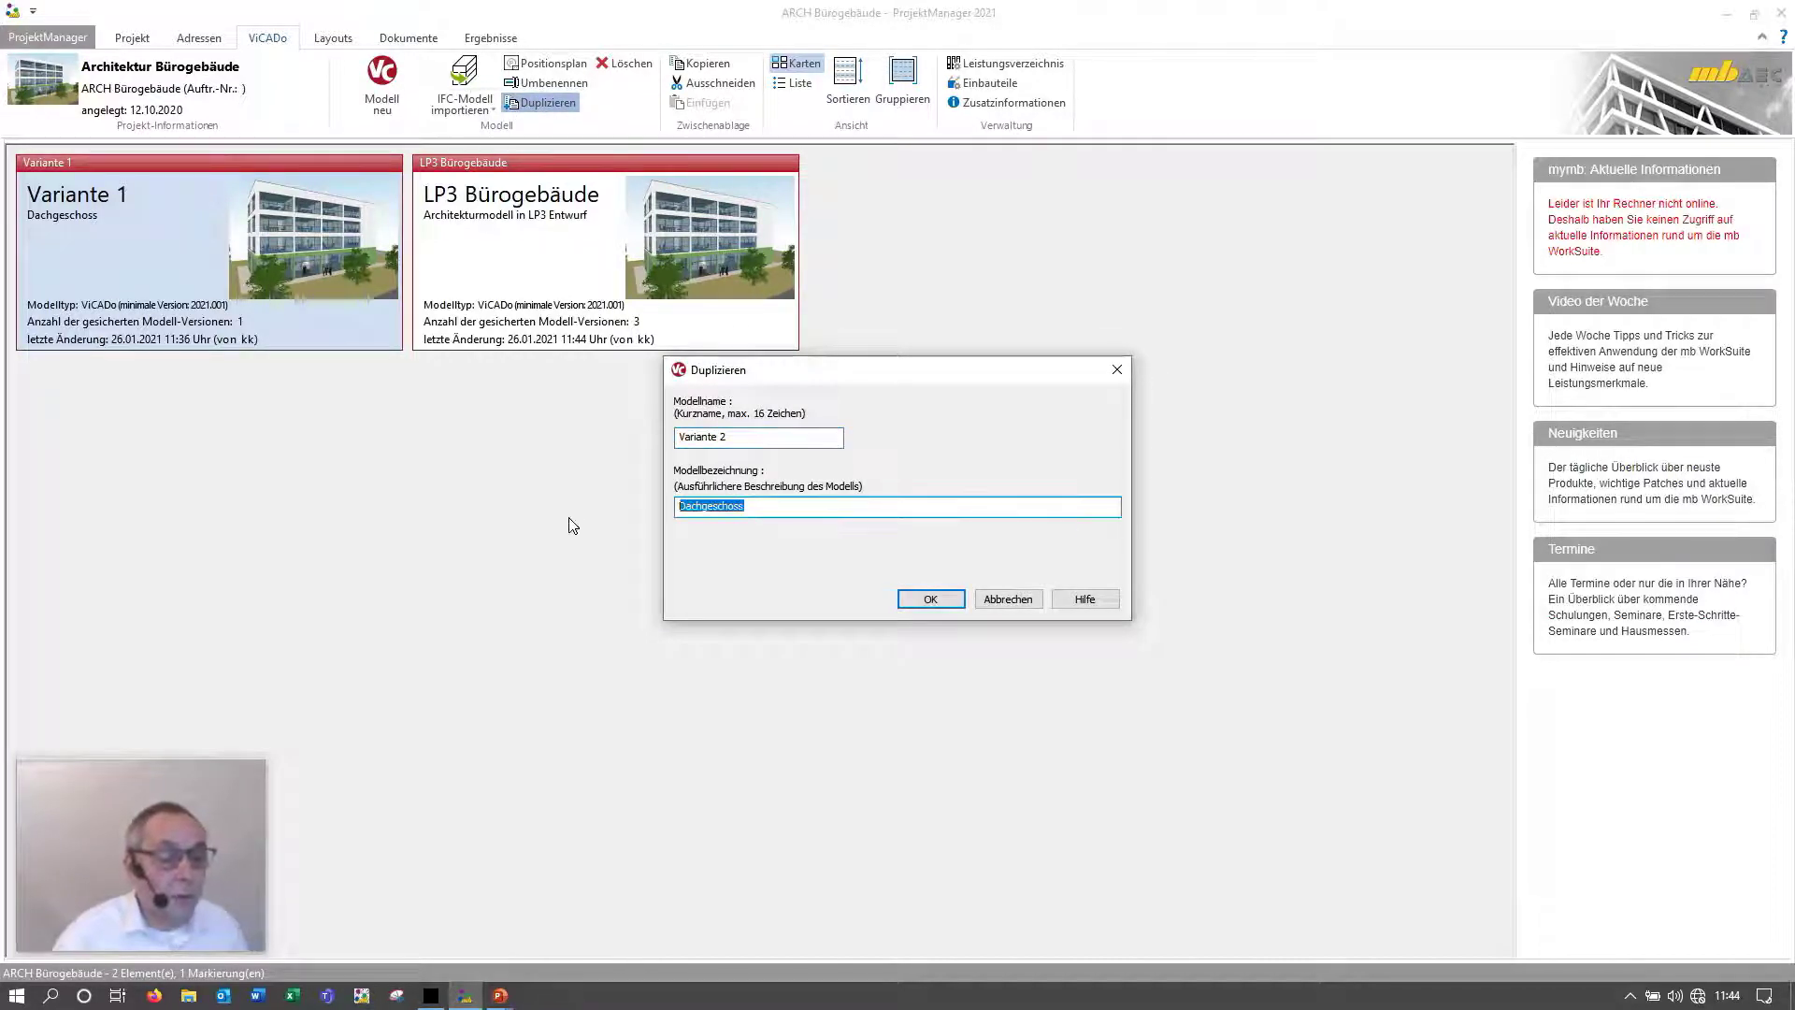
text(Dachter)
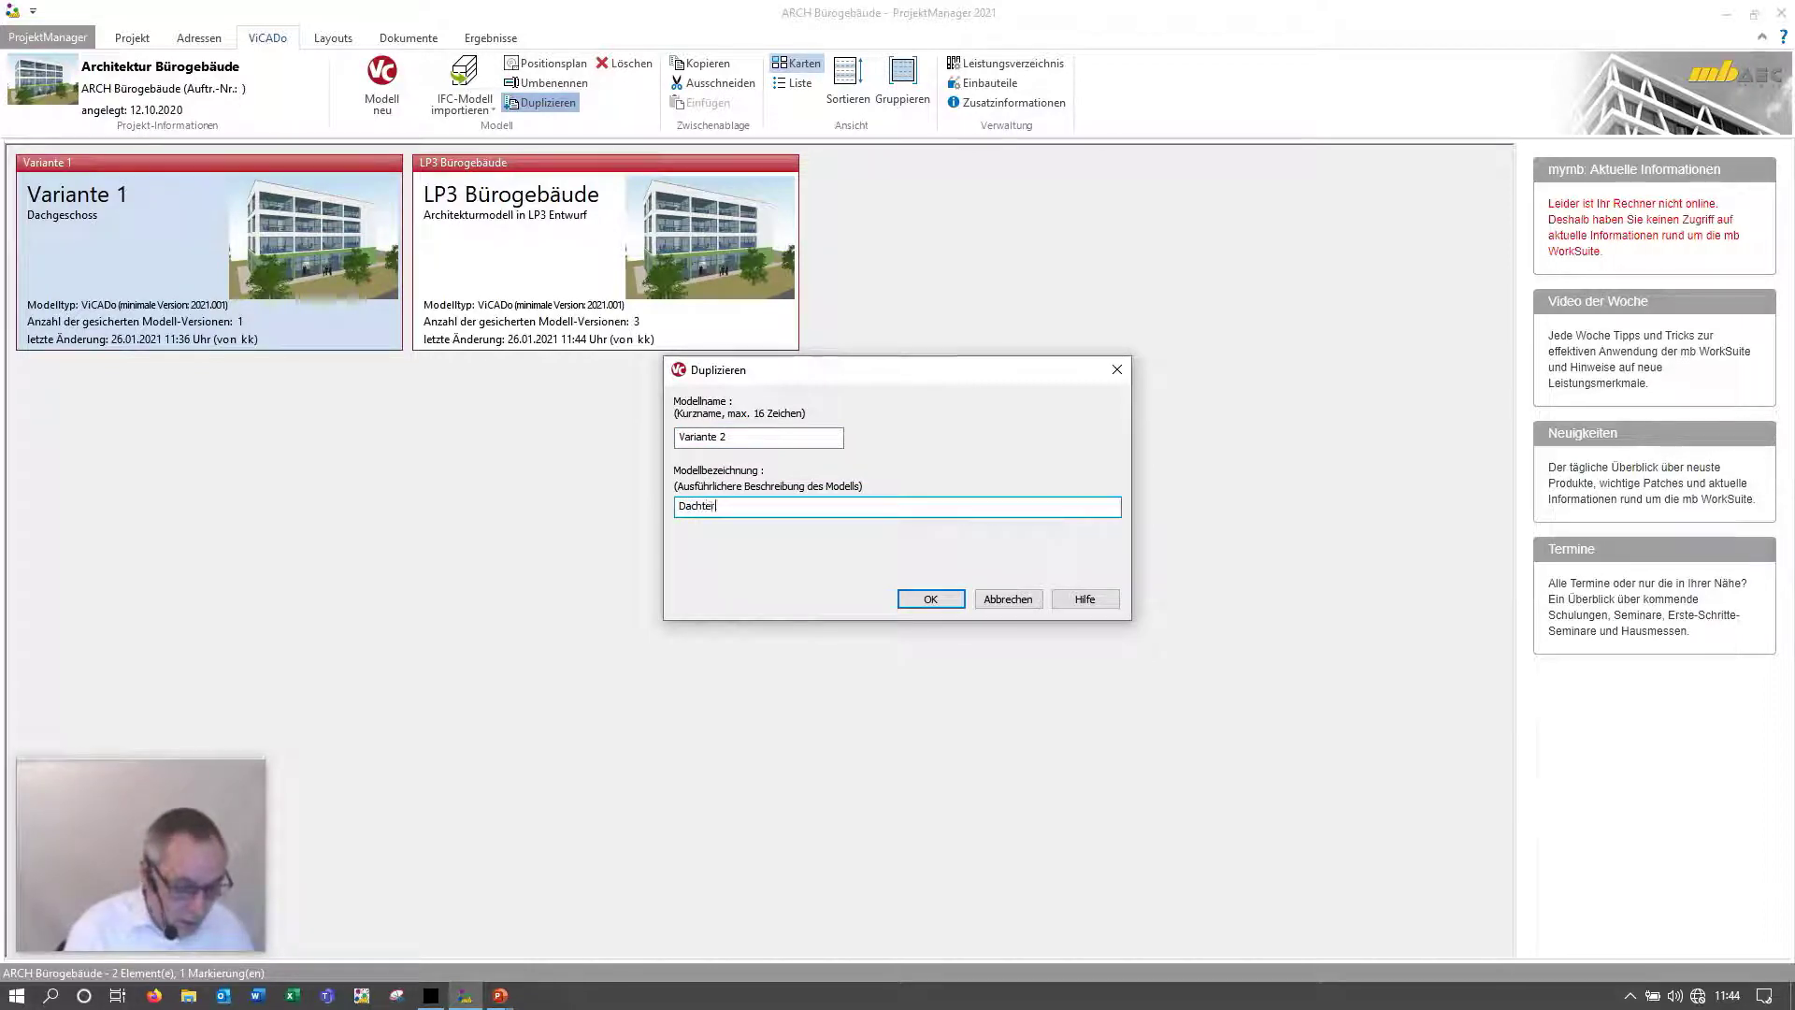
text(asse)
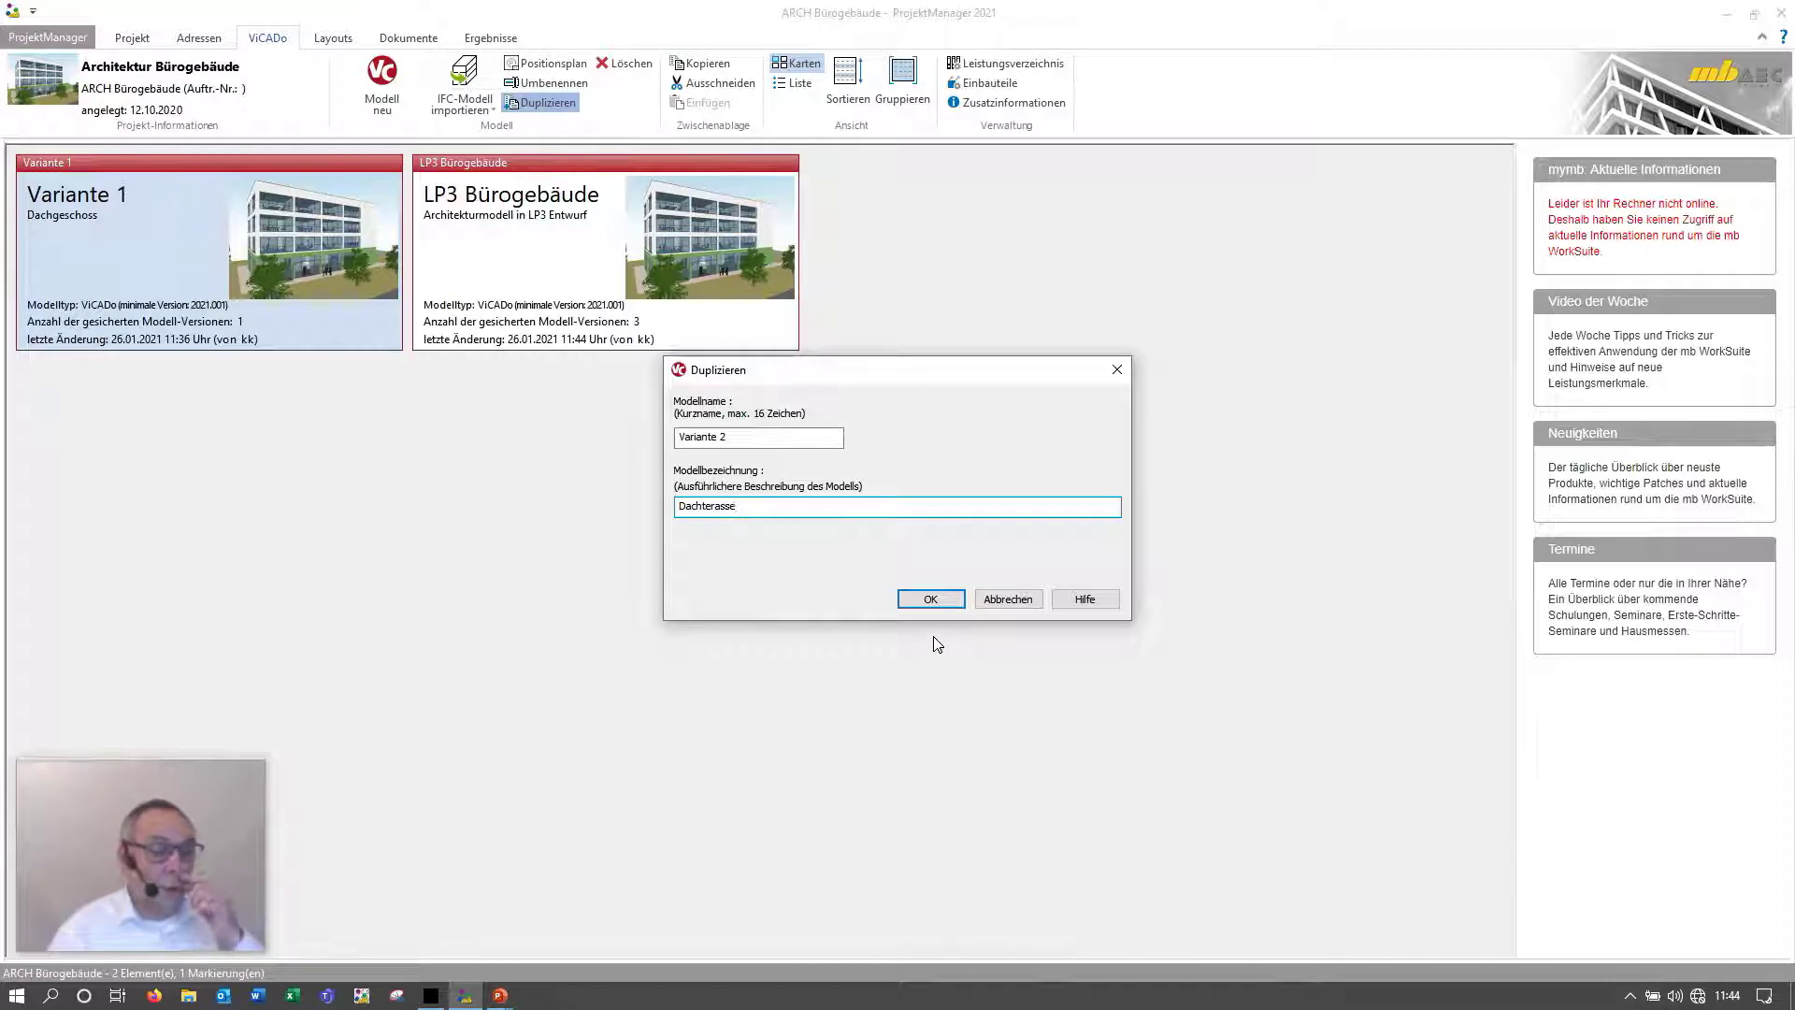
click(917, 603)
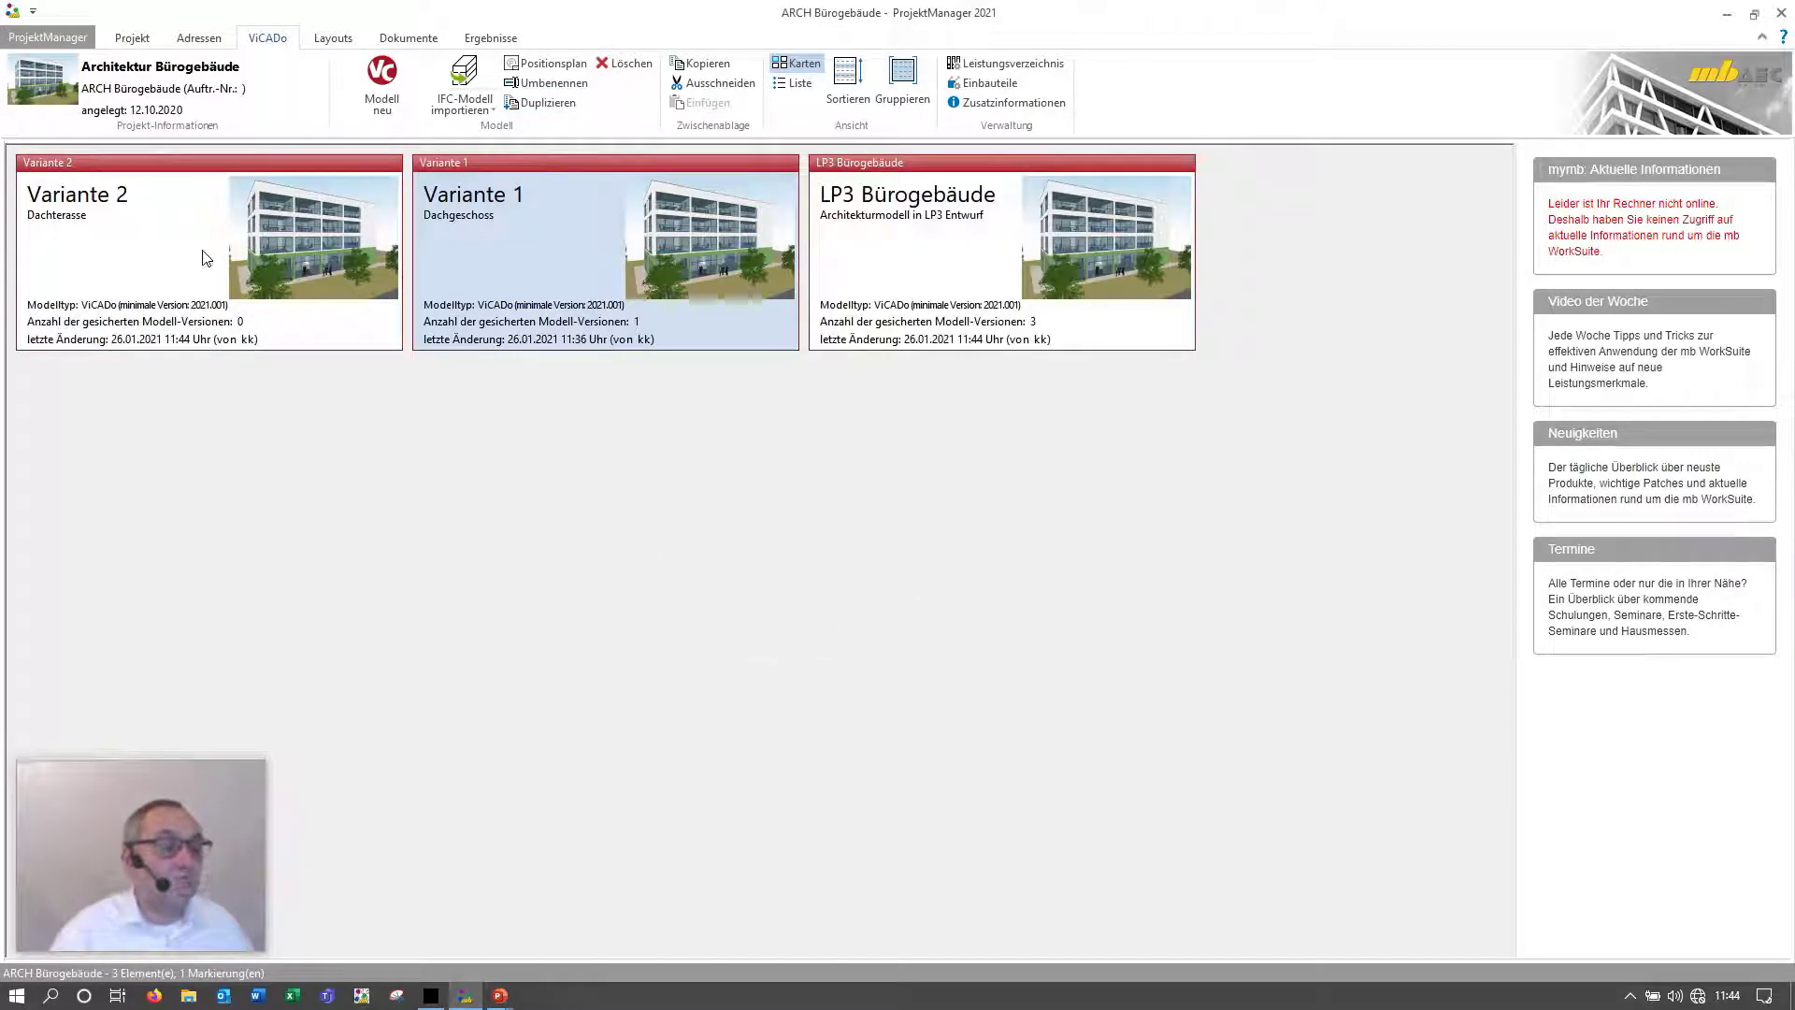
double_click(208, 254)
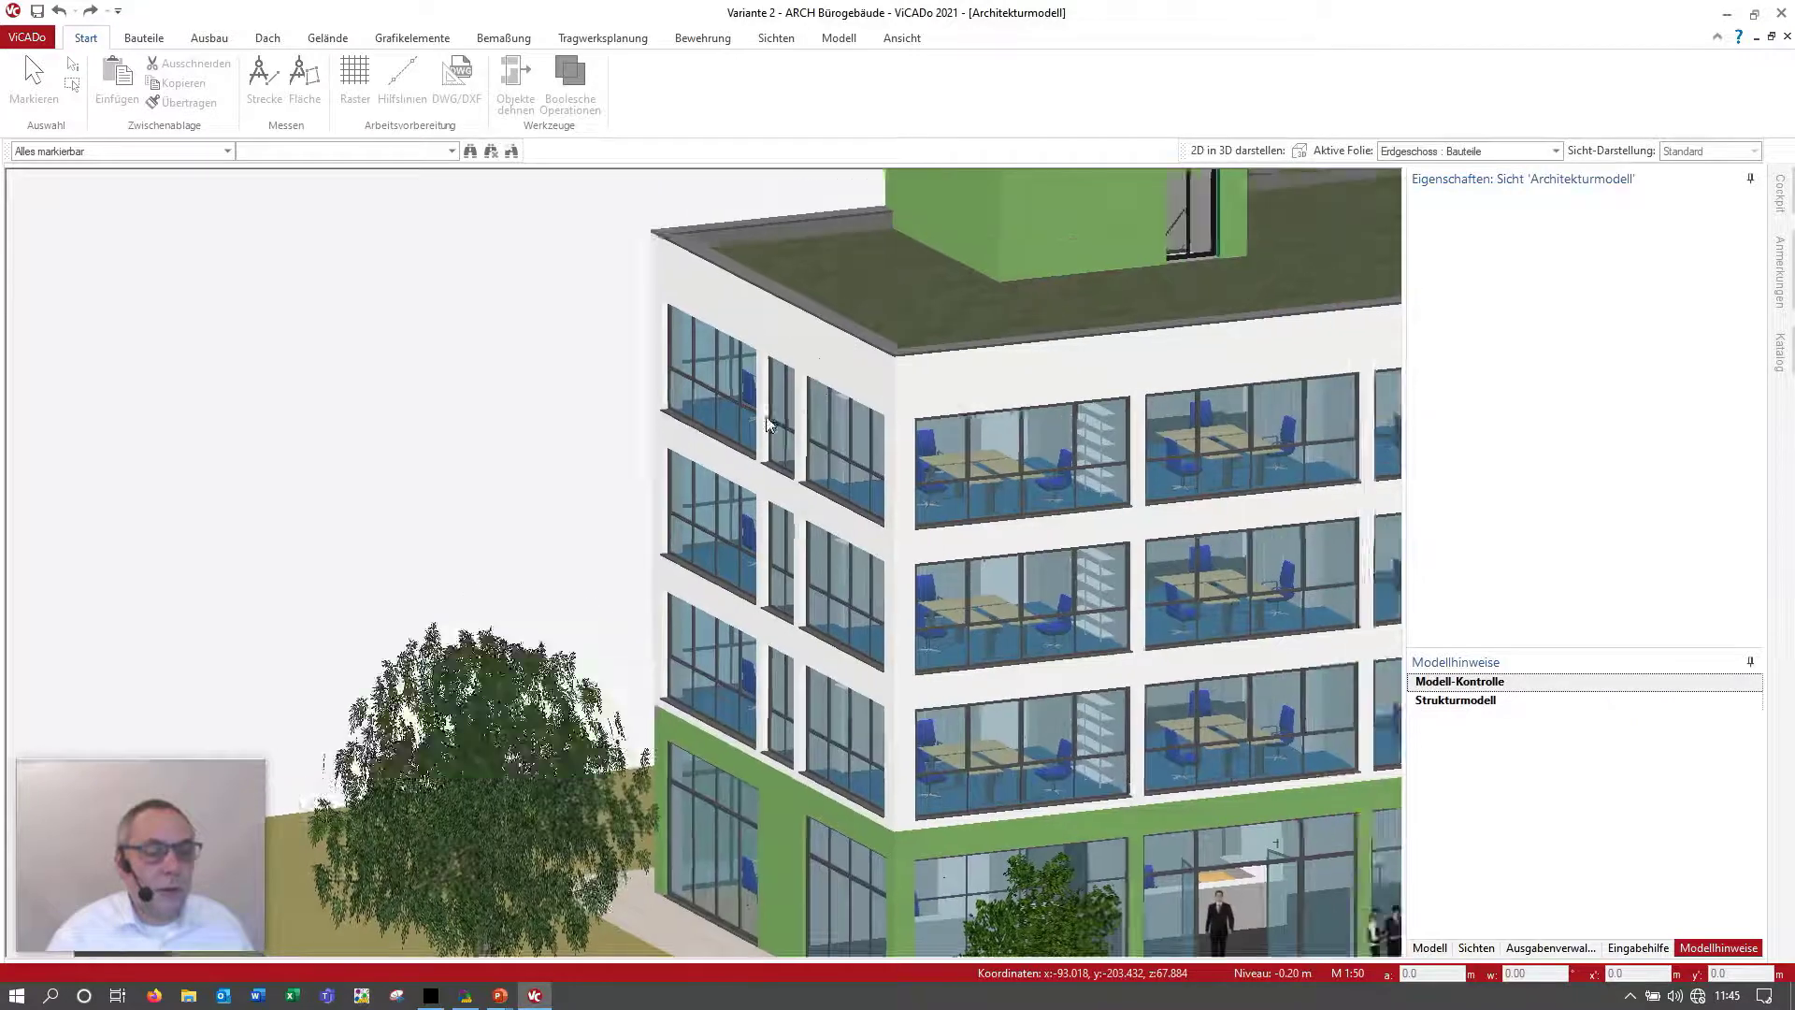
Step: Pan and orbit the 3D view onto the green rooftop box
middle_drag(767, 424, 557, 574)
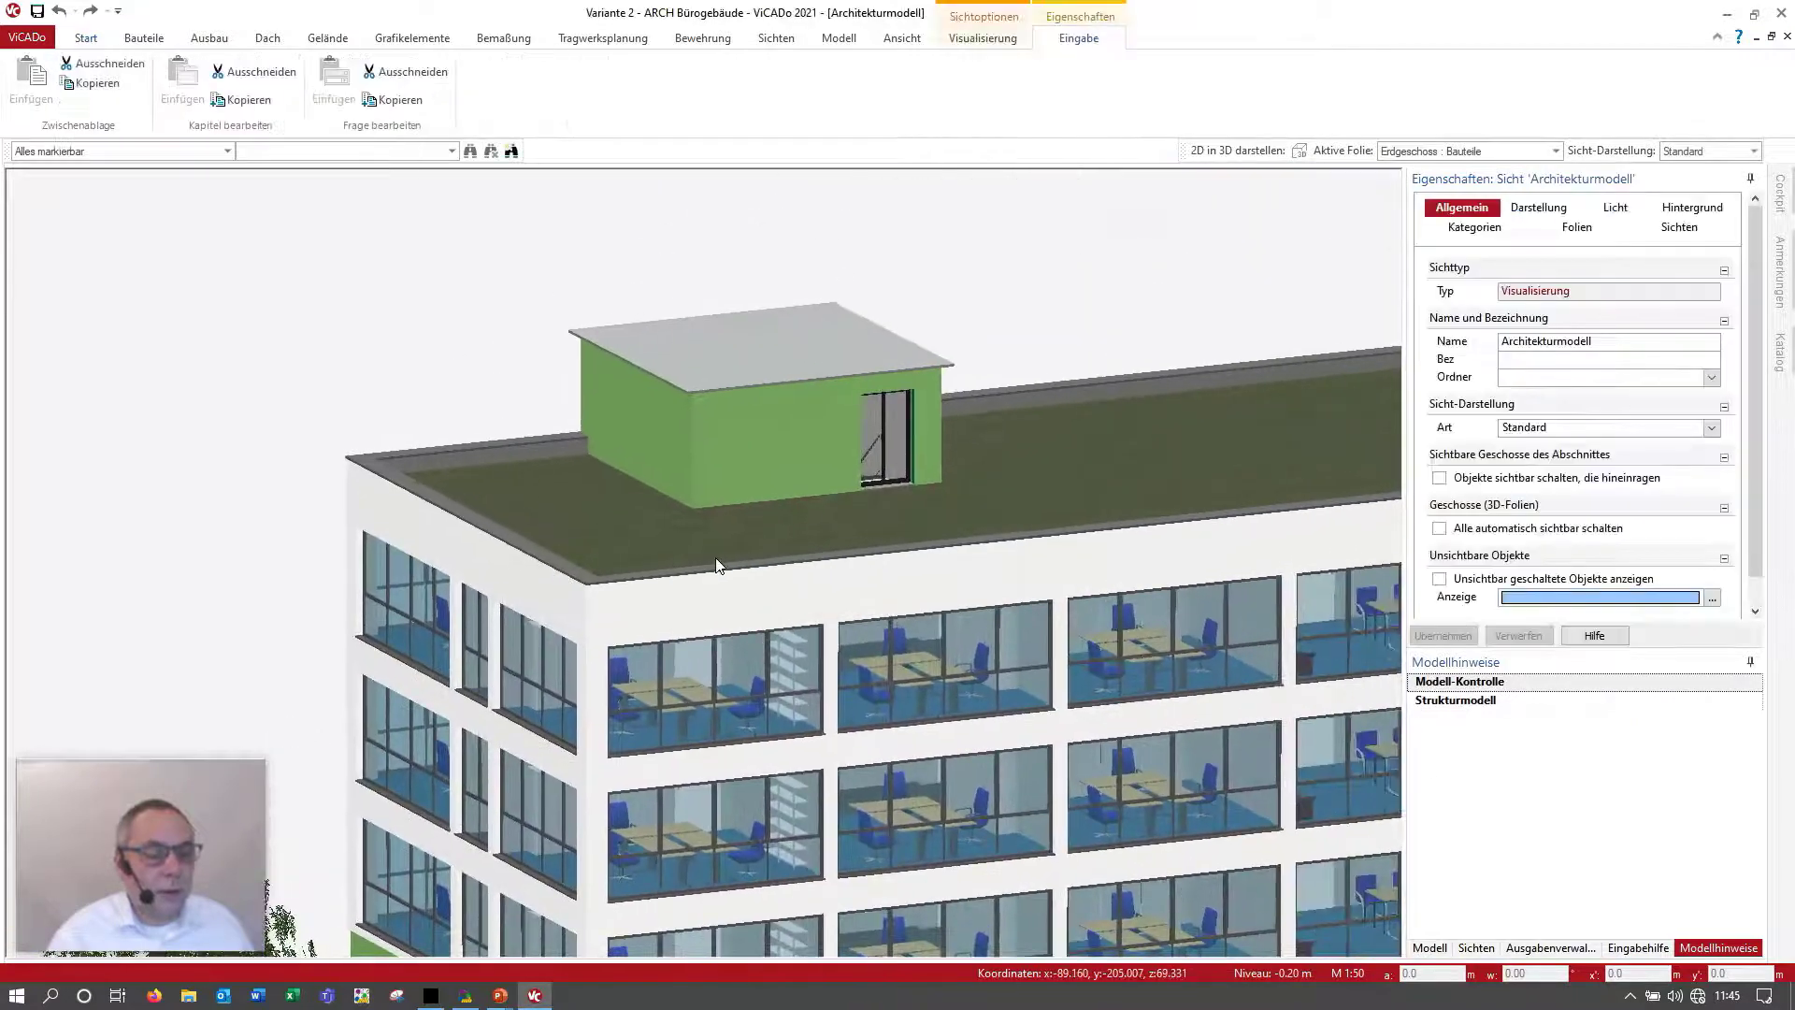
middle_drag(705, 579, 888, 450)
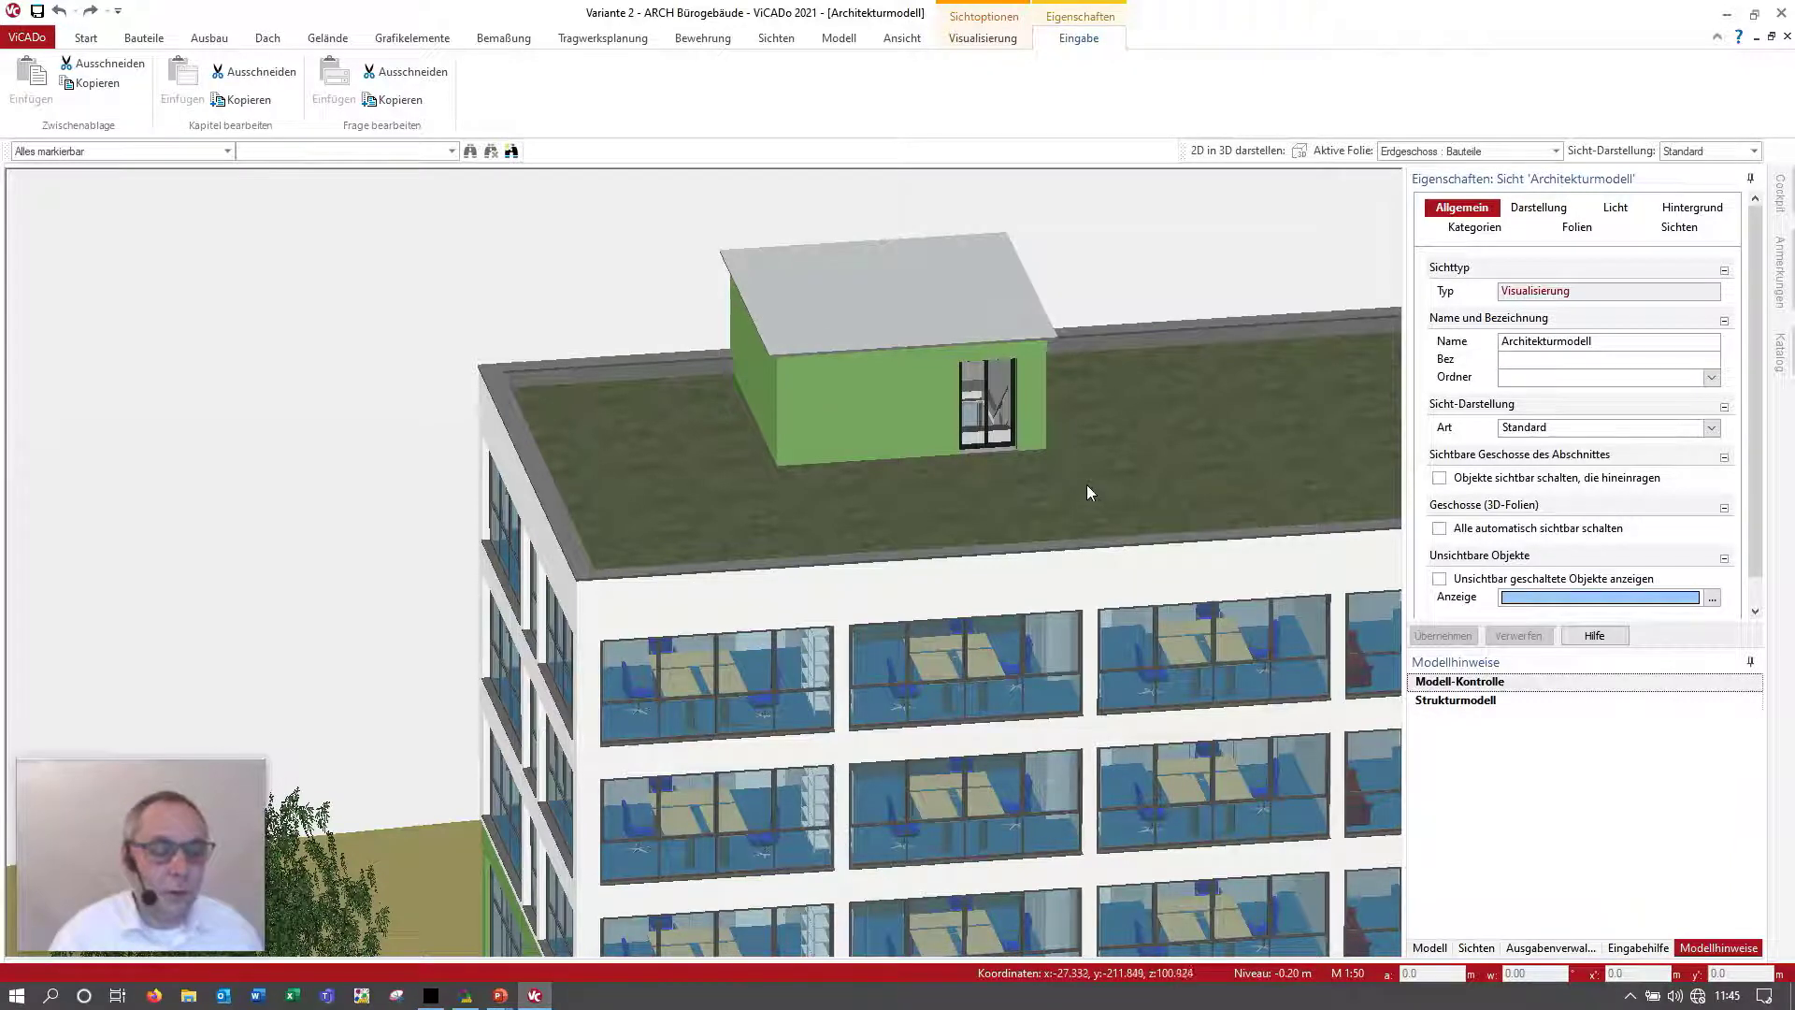
Step: Select the rooftop roof and bring the DG floor plan into the main view
click(783, 339)
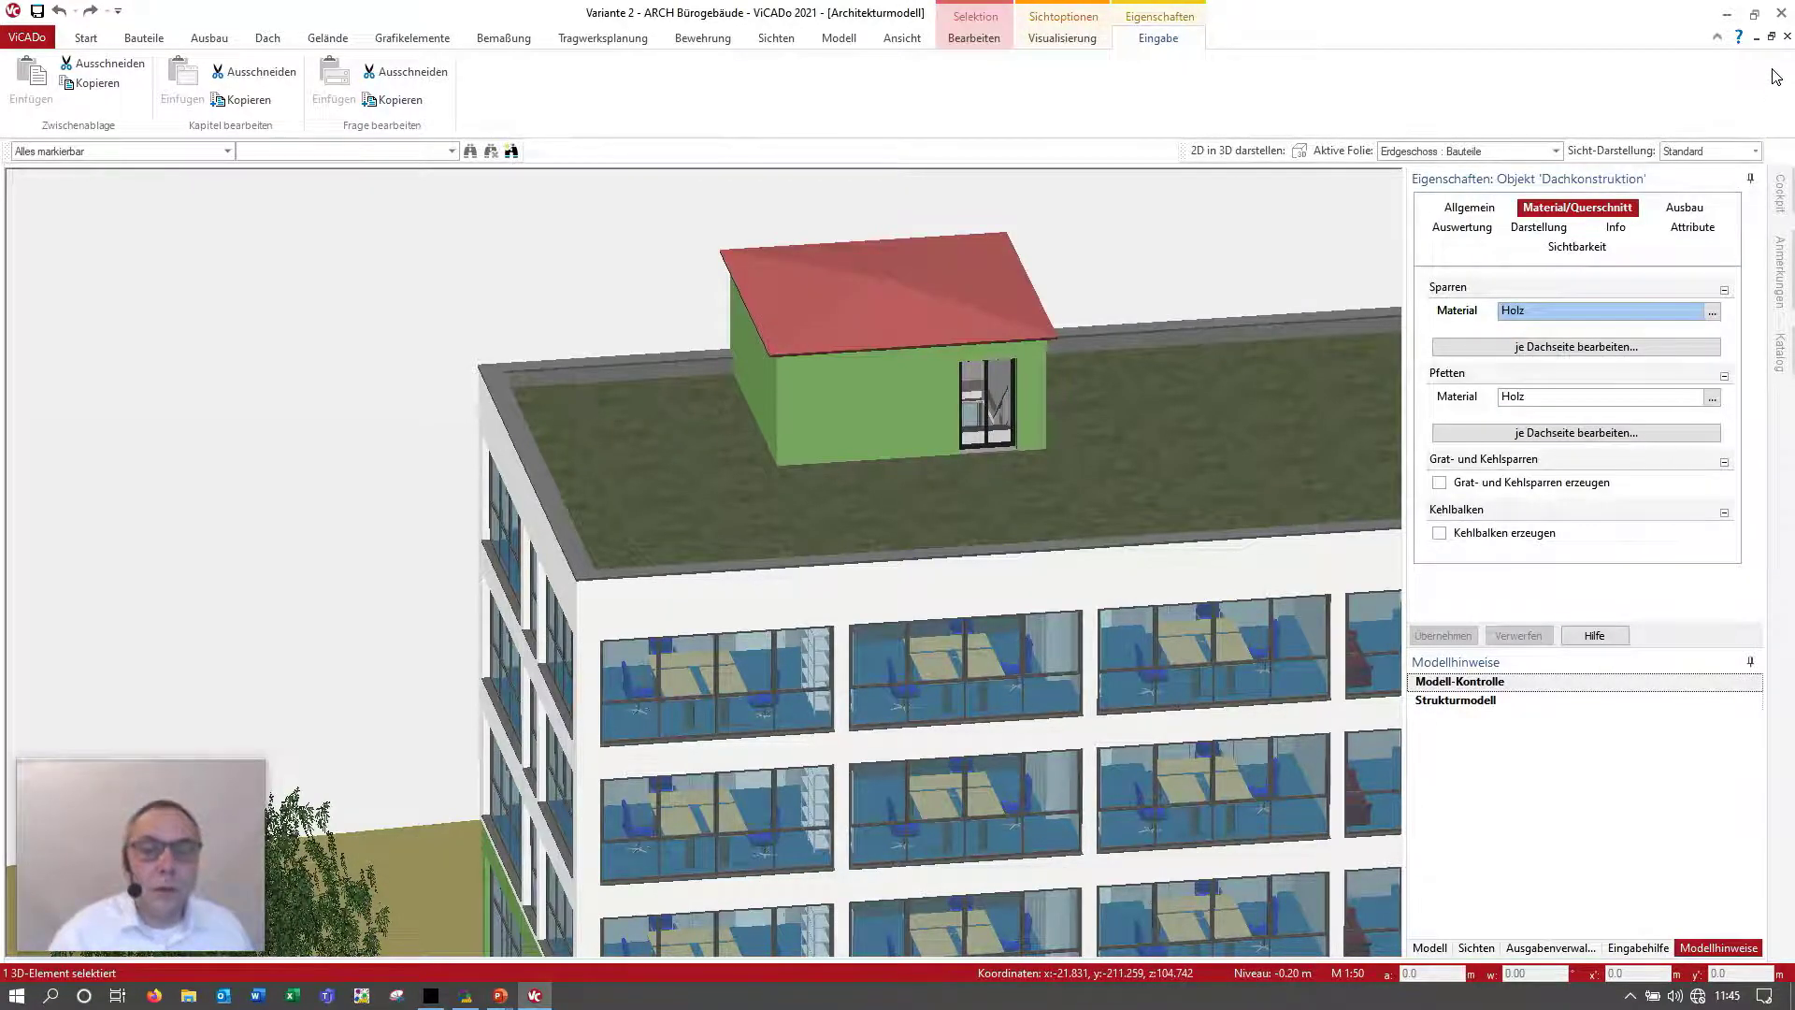
click(1771, 37)
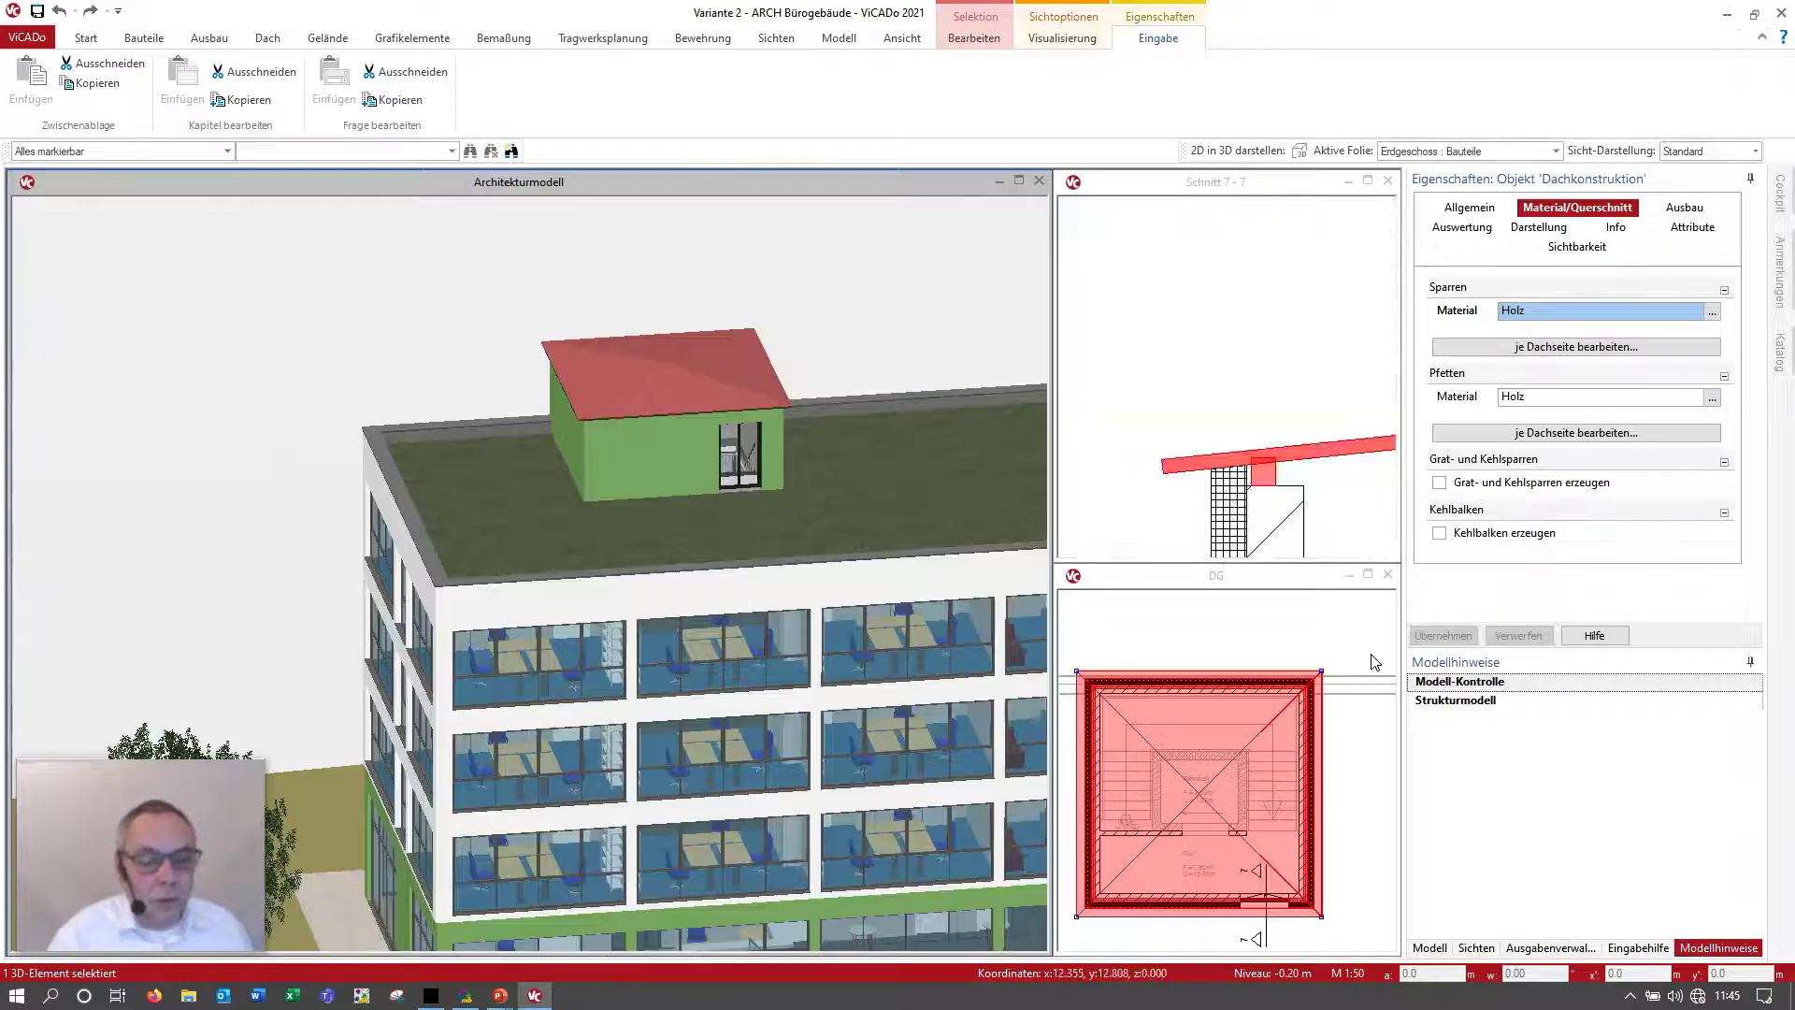
click(1368, 574)
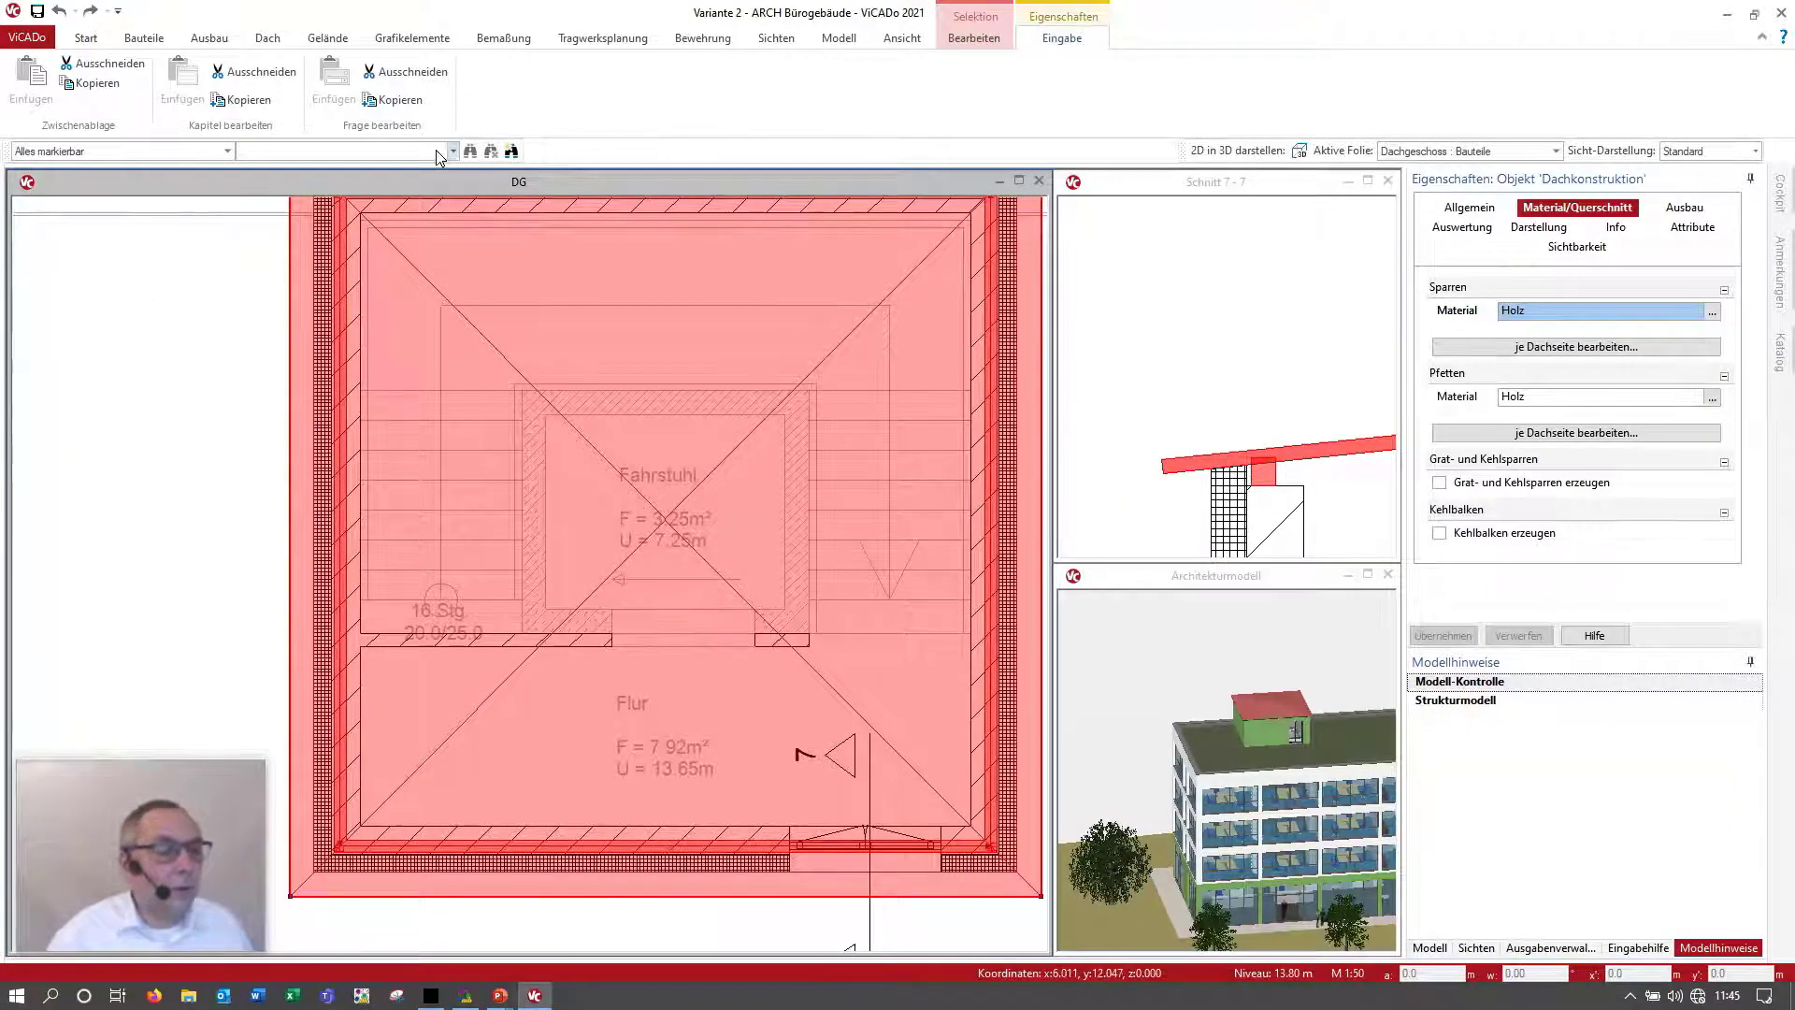
Step: Trim the roof leftward to the outer outline over the terrace, then return to 3D
click(975, 37)
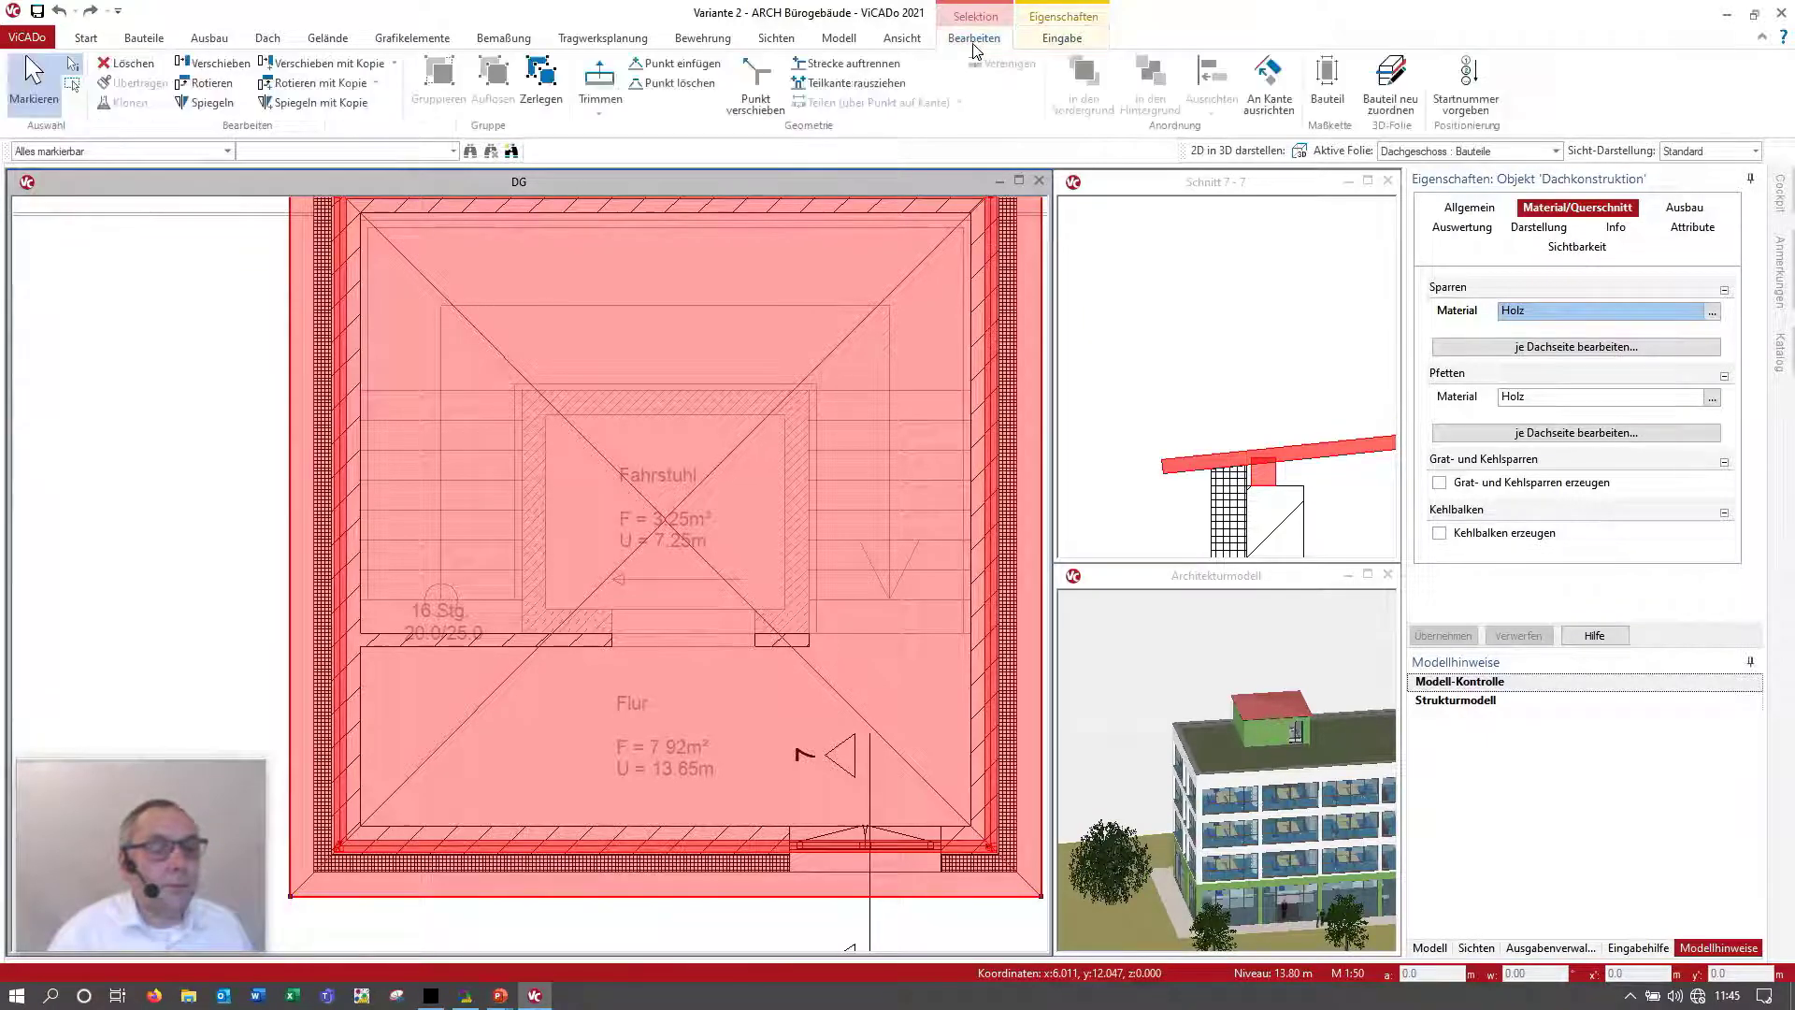
click(599, 84)
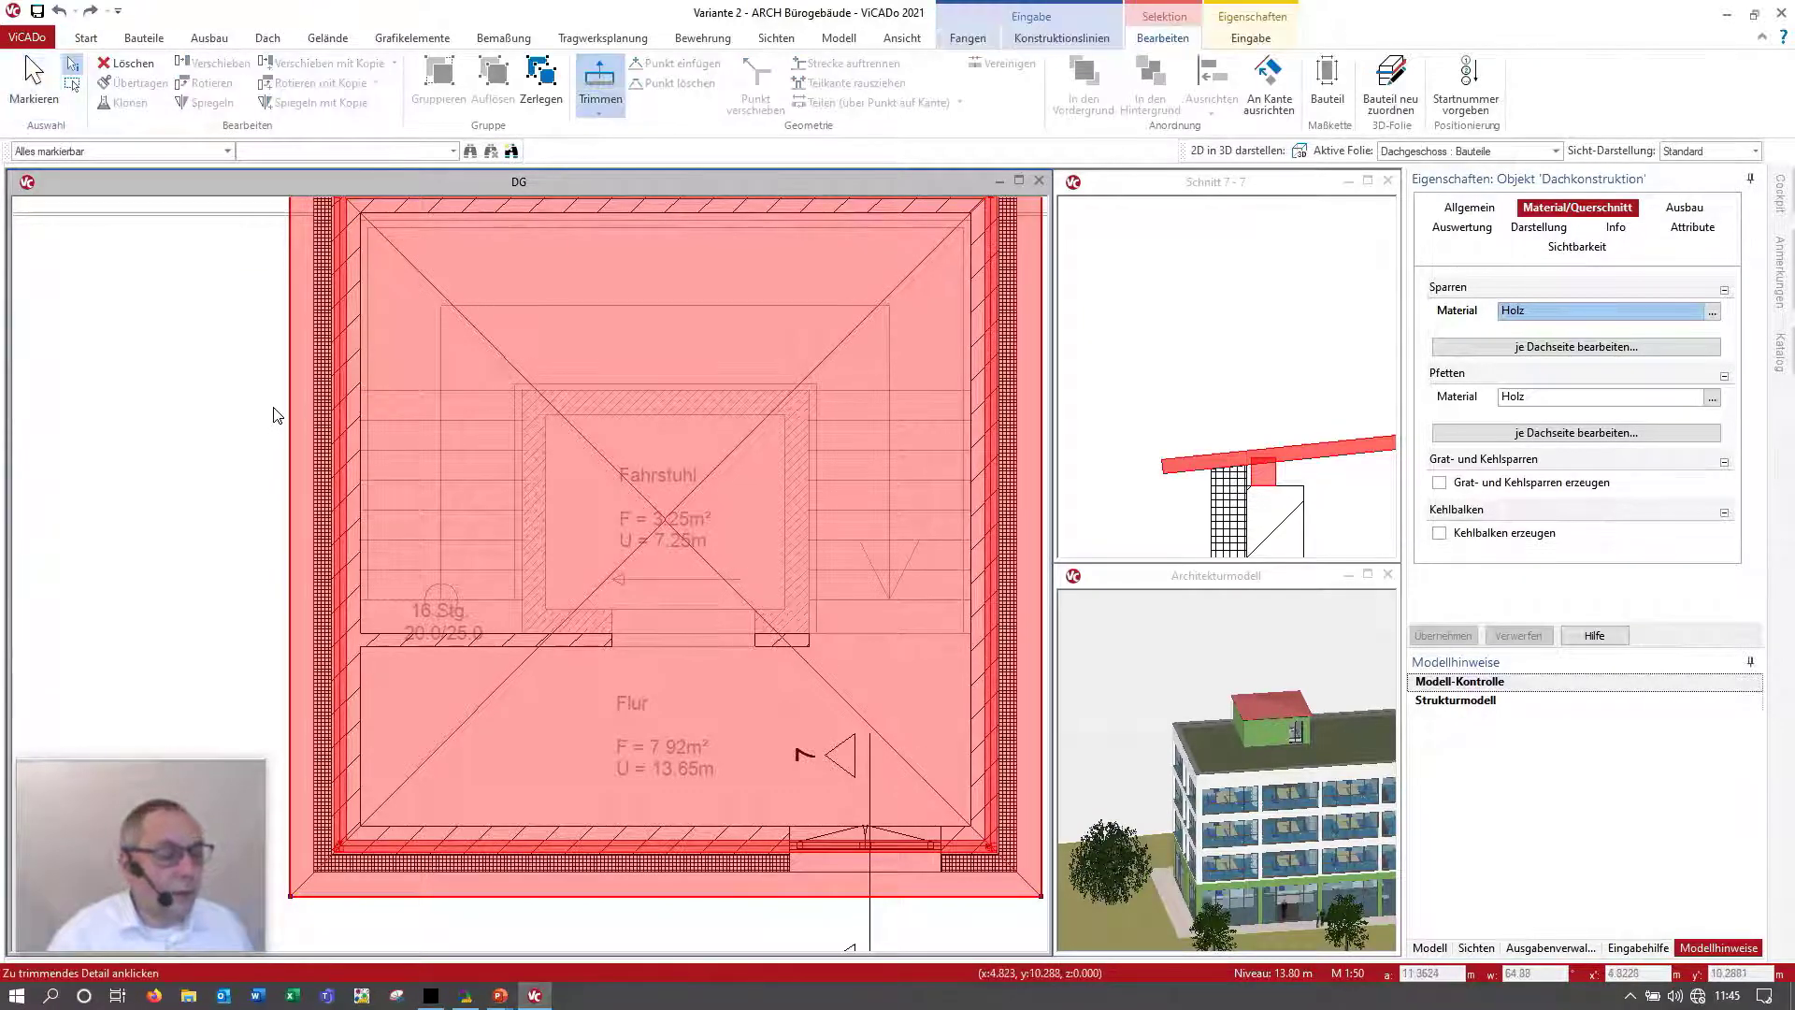
scroll(276, 412, up, 3)
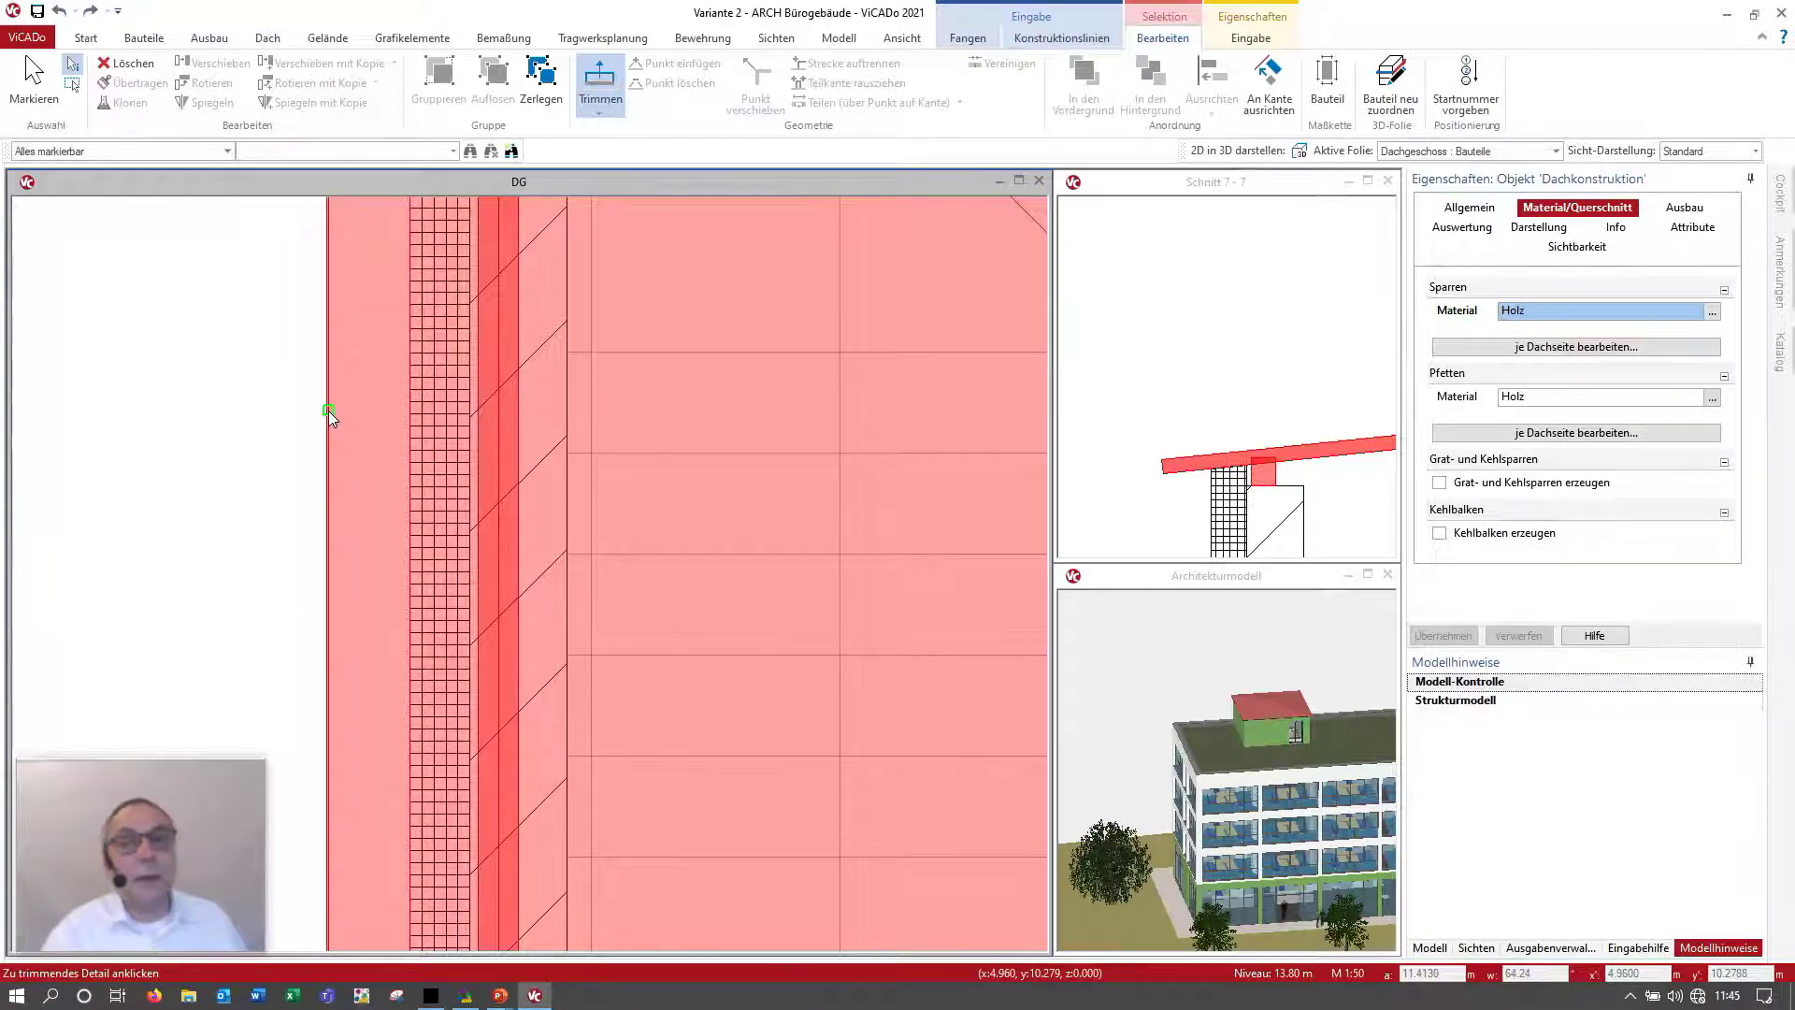
click(406, 418)
scroll(406, 417, down, 3)
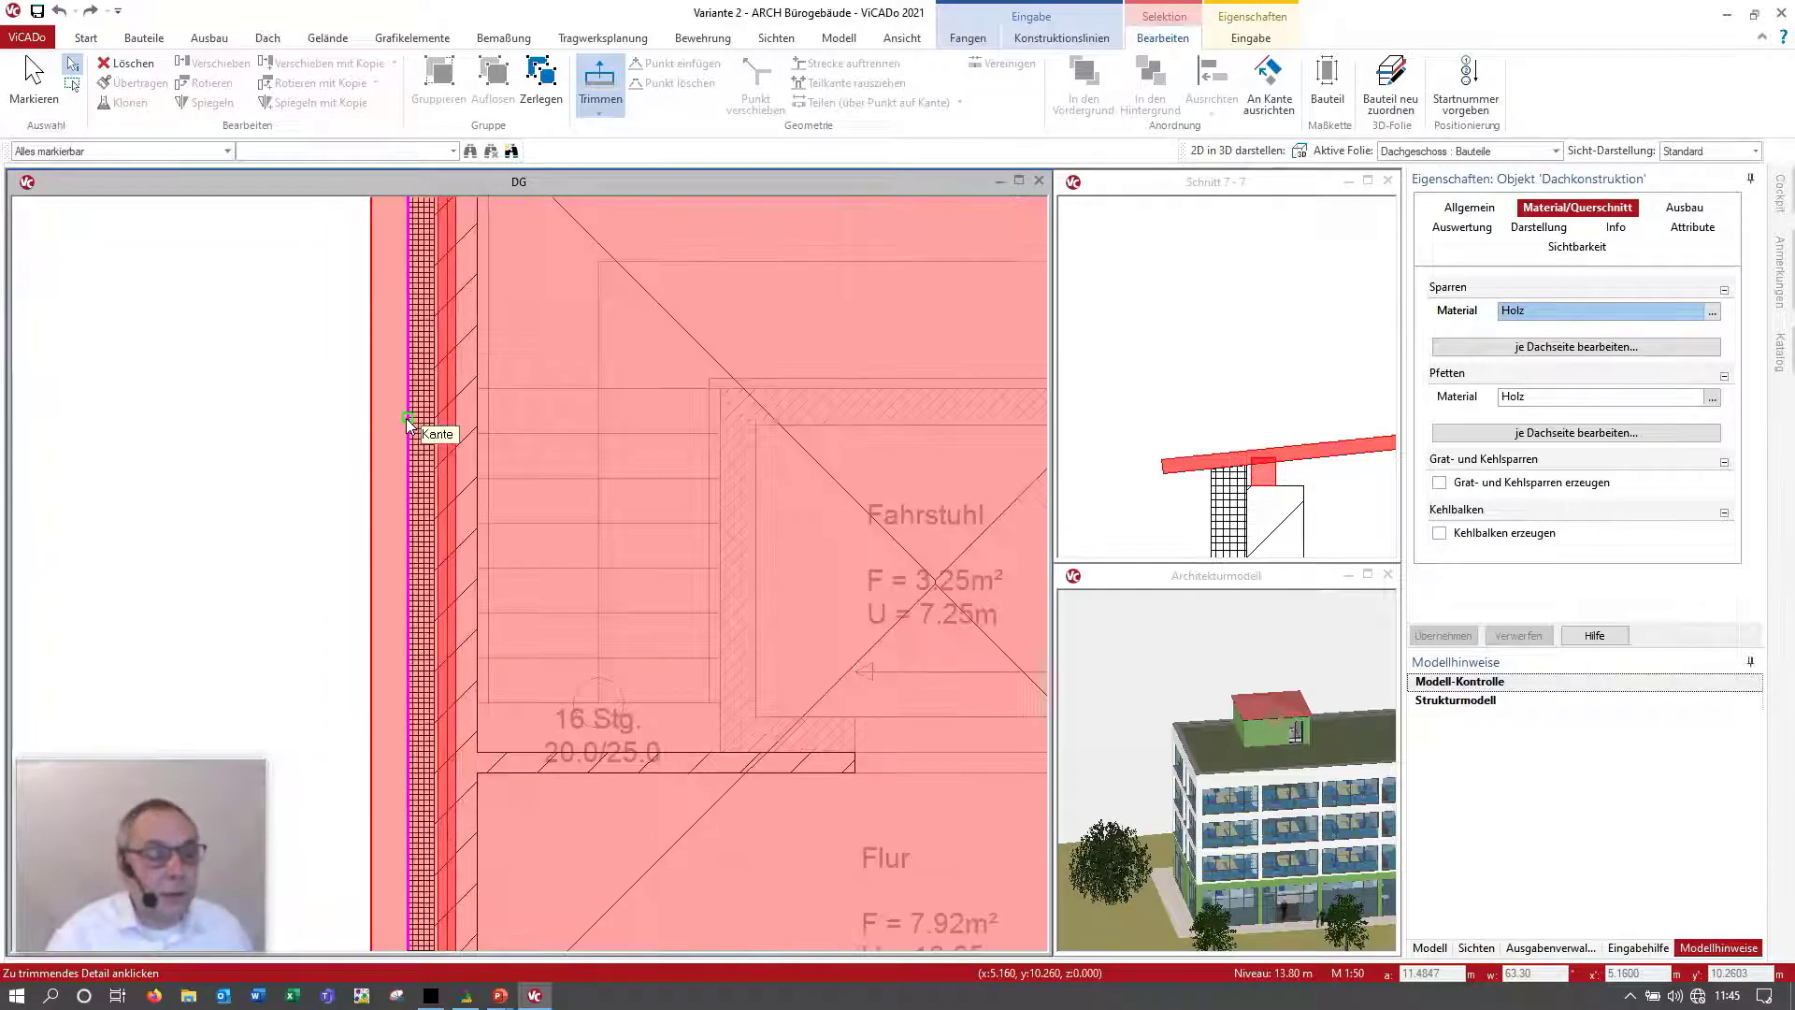
scroll(406, 418, down, 3)
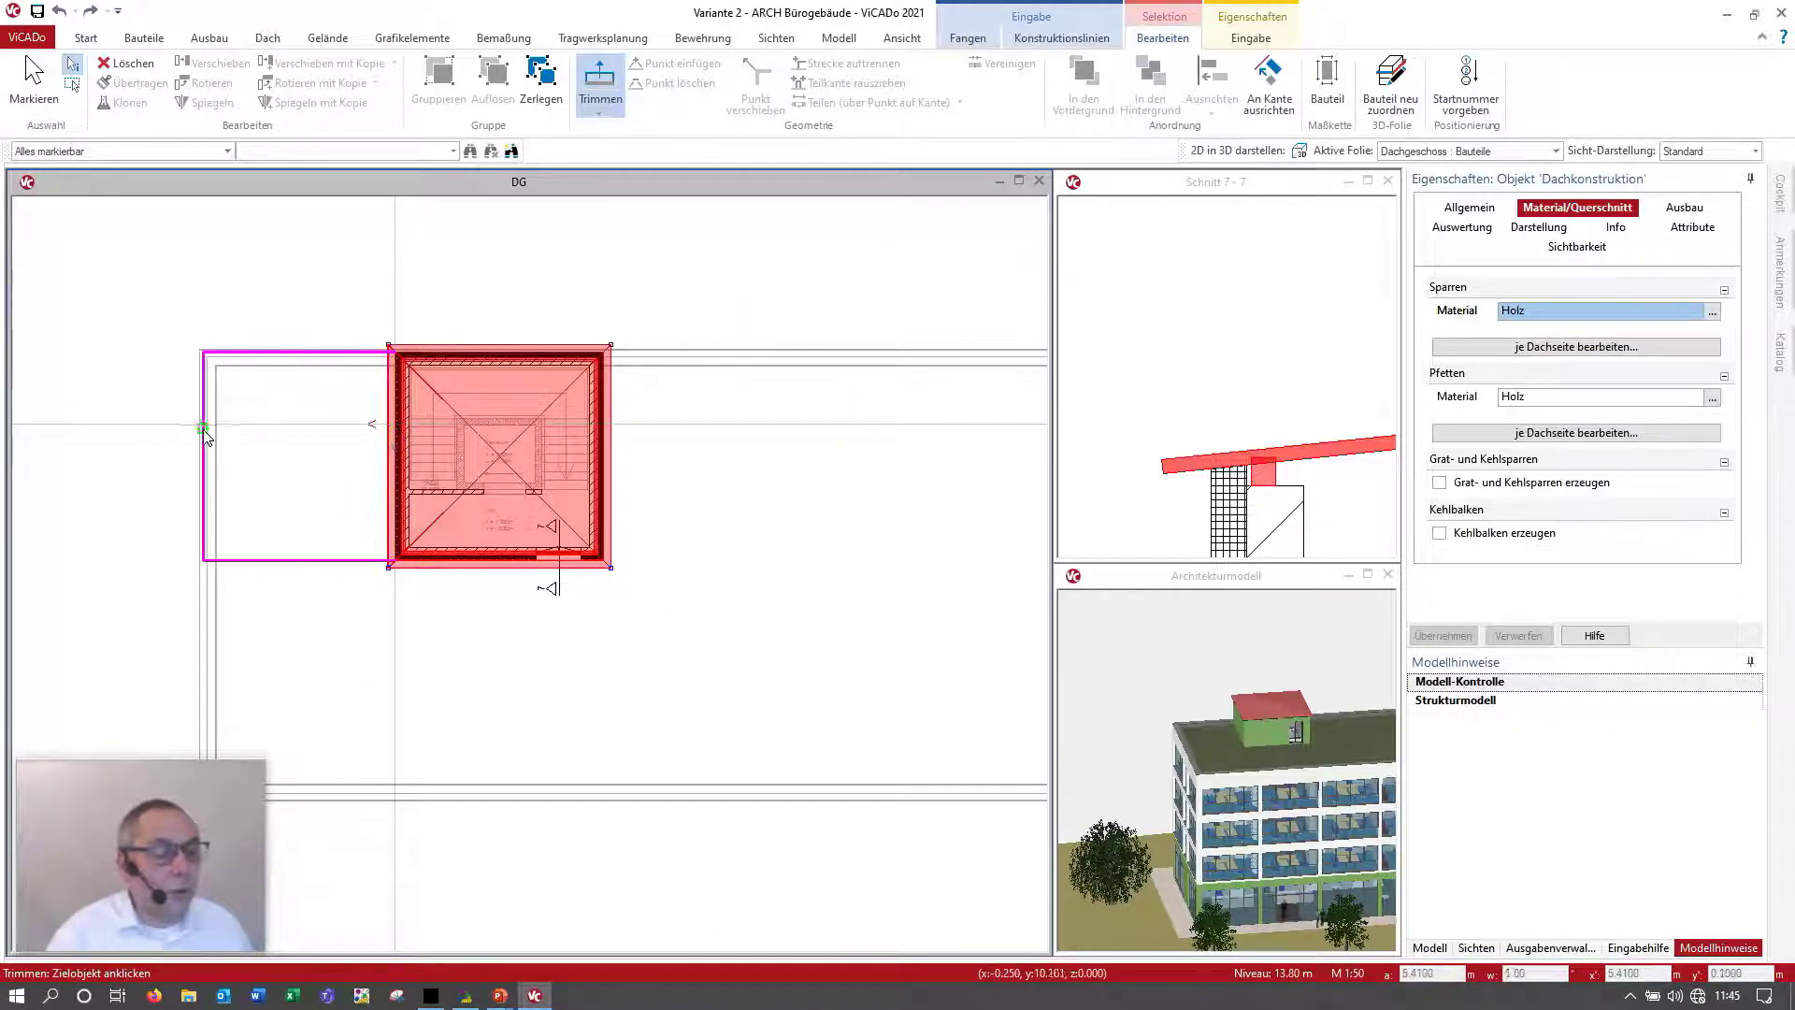
scroll(210, 426, up, 3)
click(210, 432)
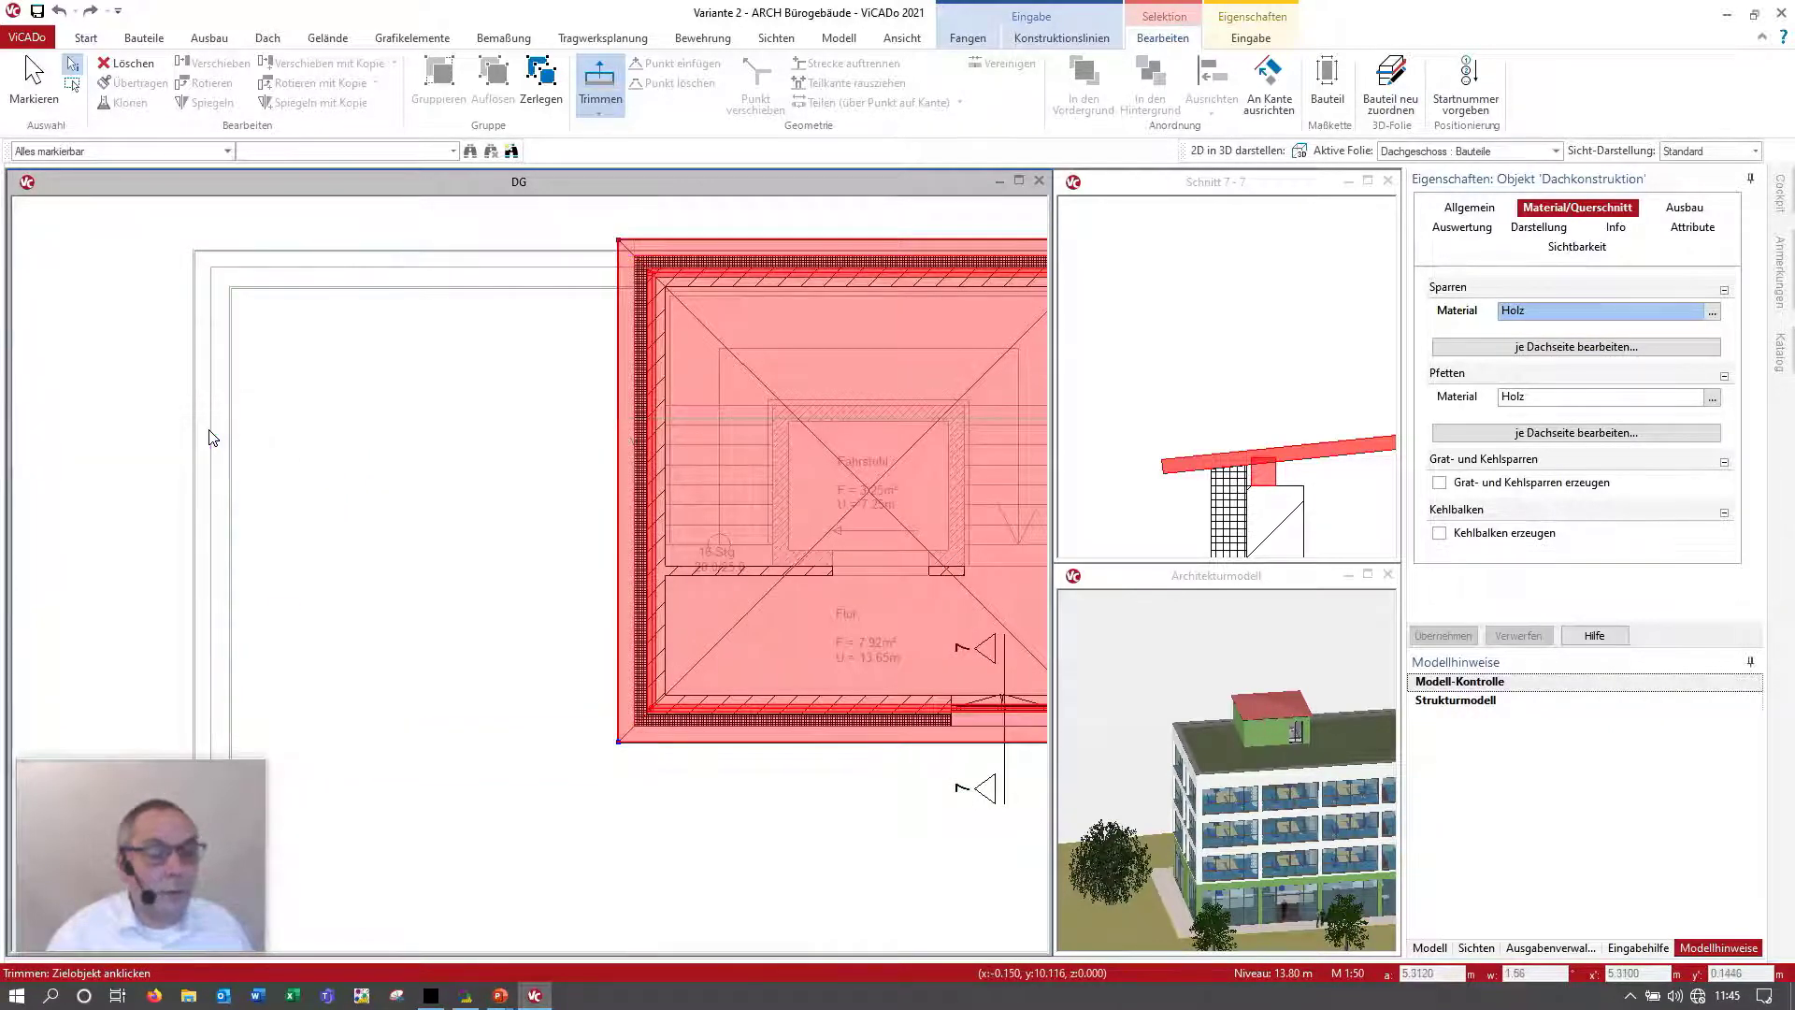
scroll(1248, 736, up, 2)
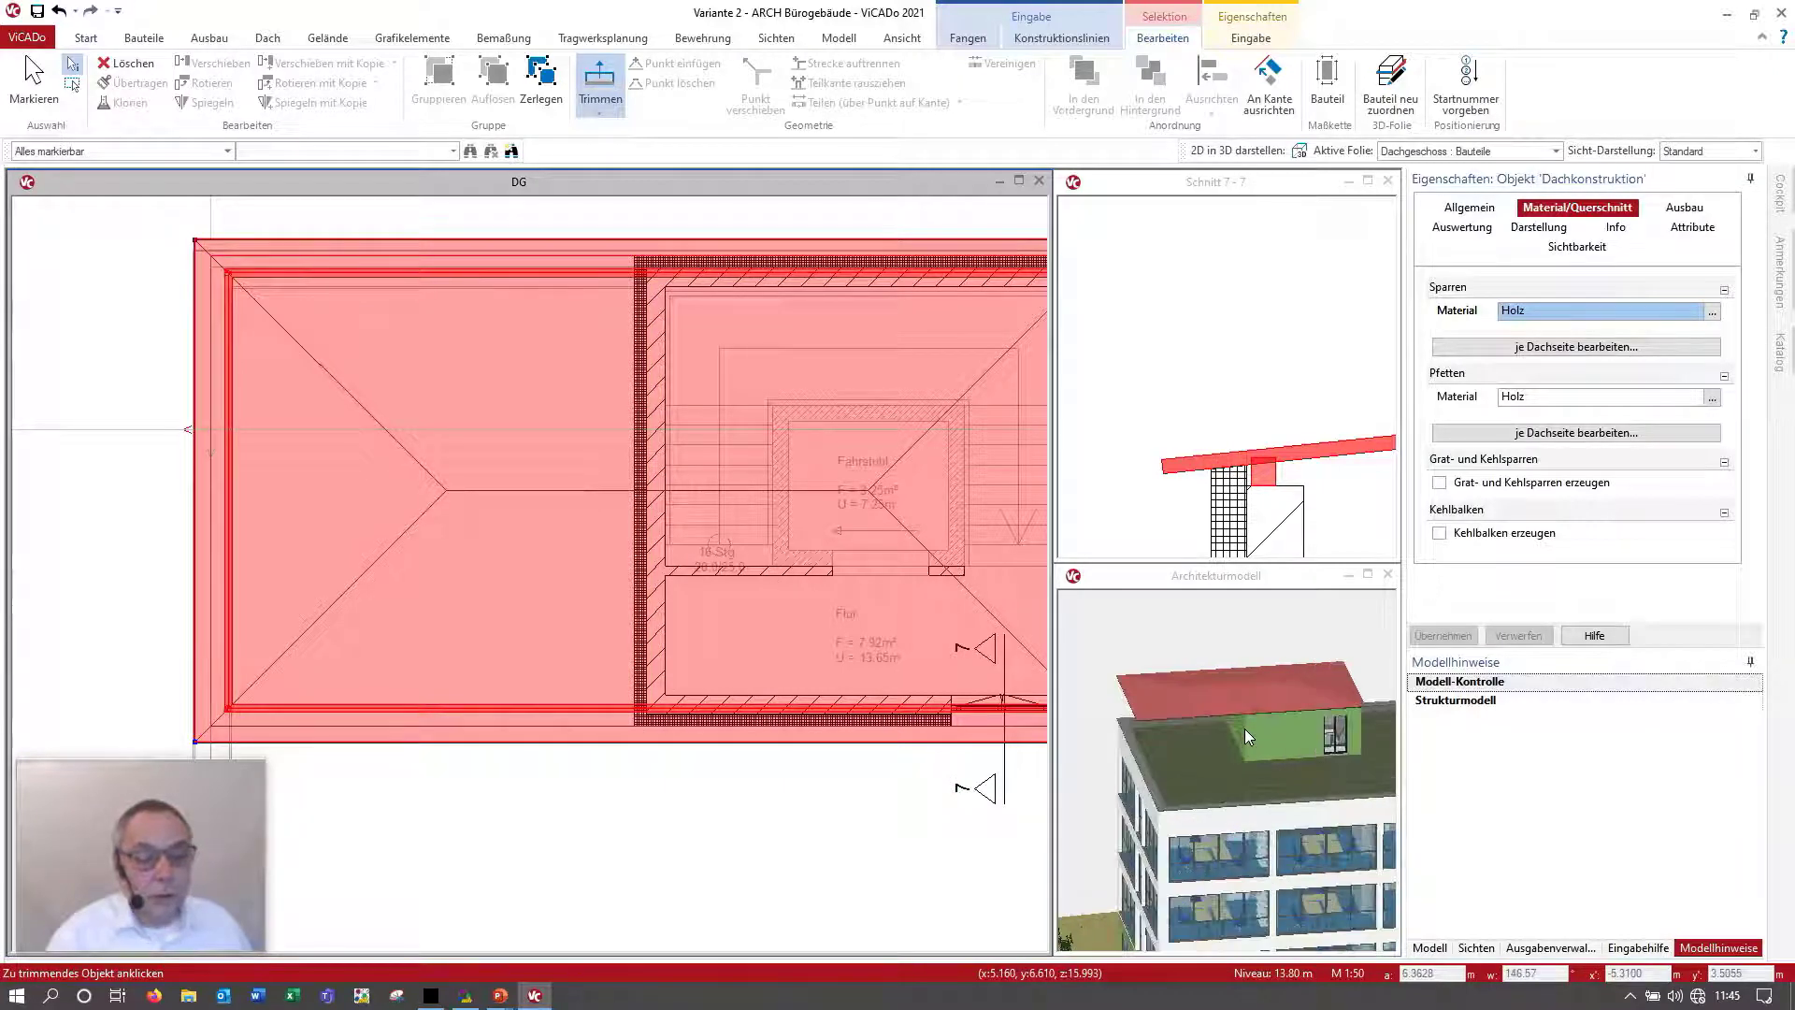
key(Escape)
key(Escape)
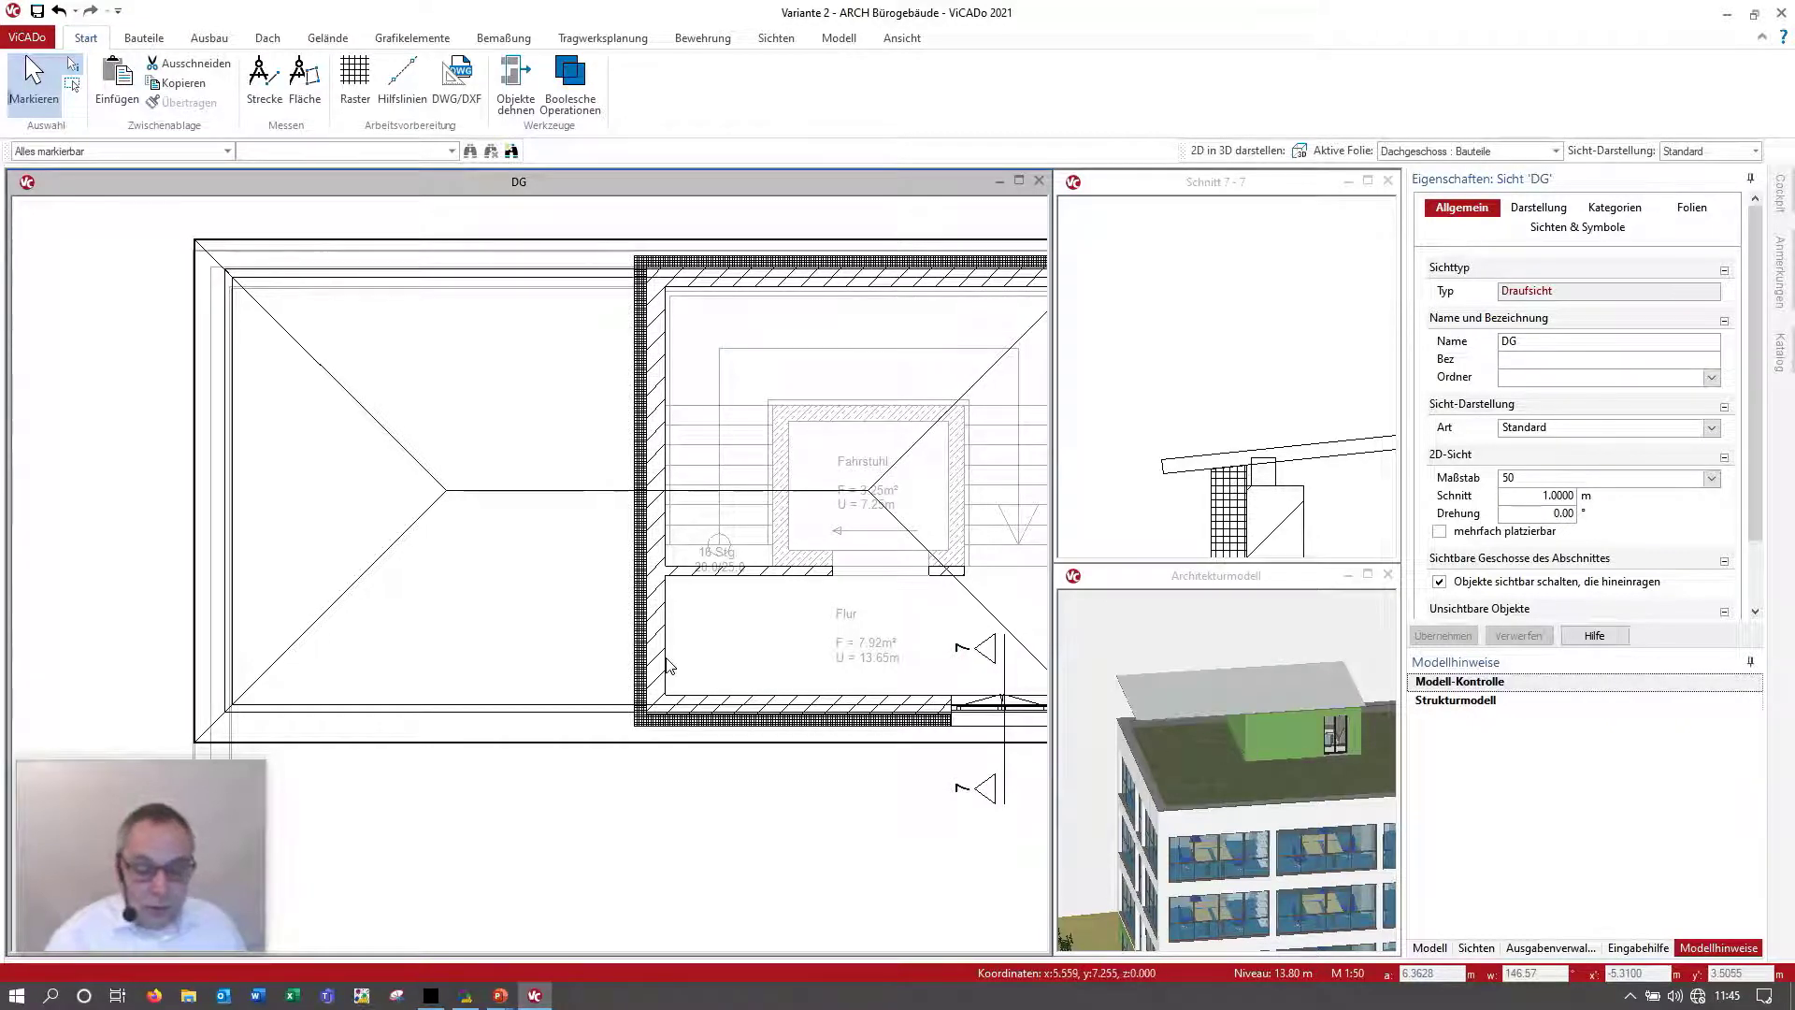
middle_drag(573, 642, 653, 588)
scroll(1149, 716, down, 1)
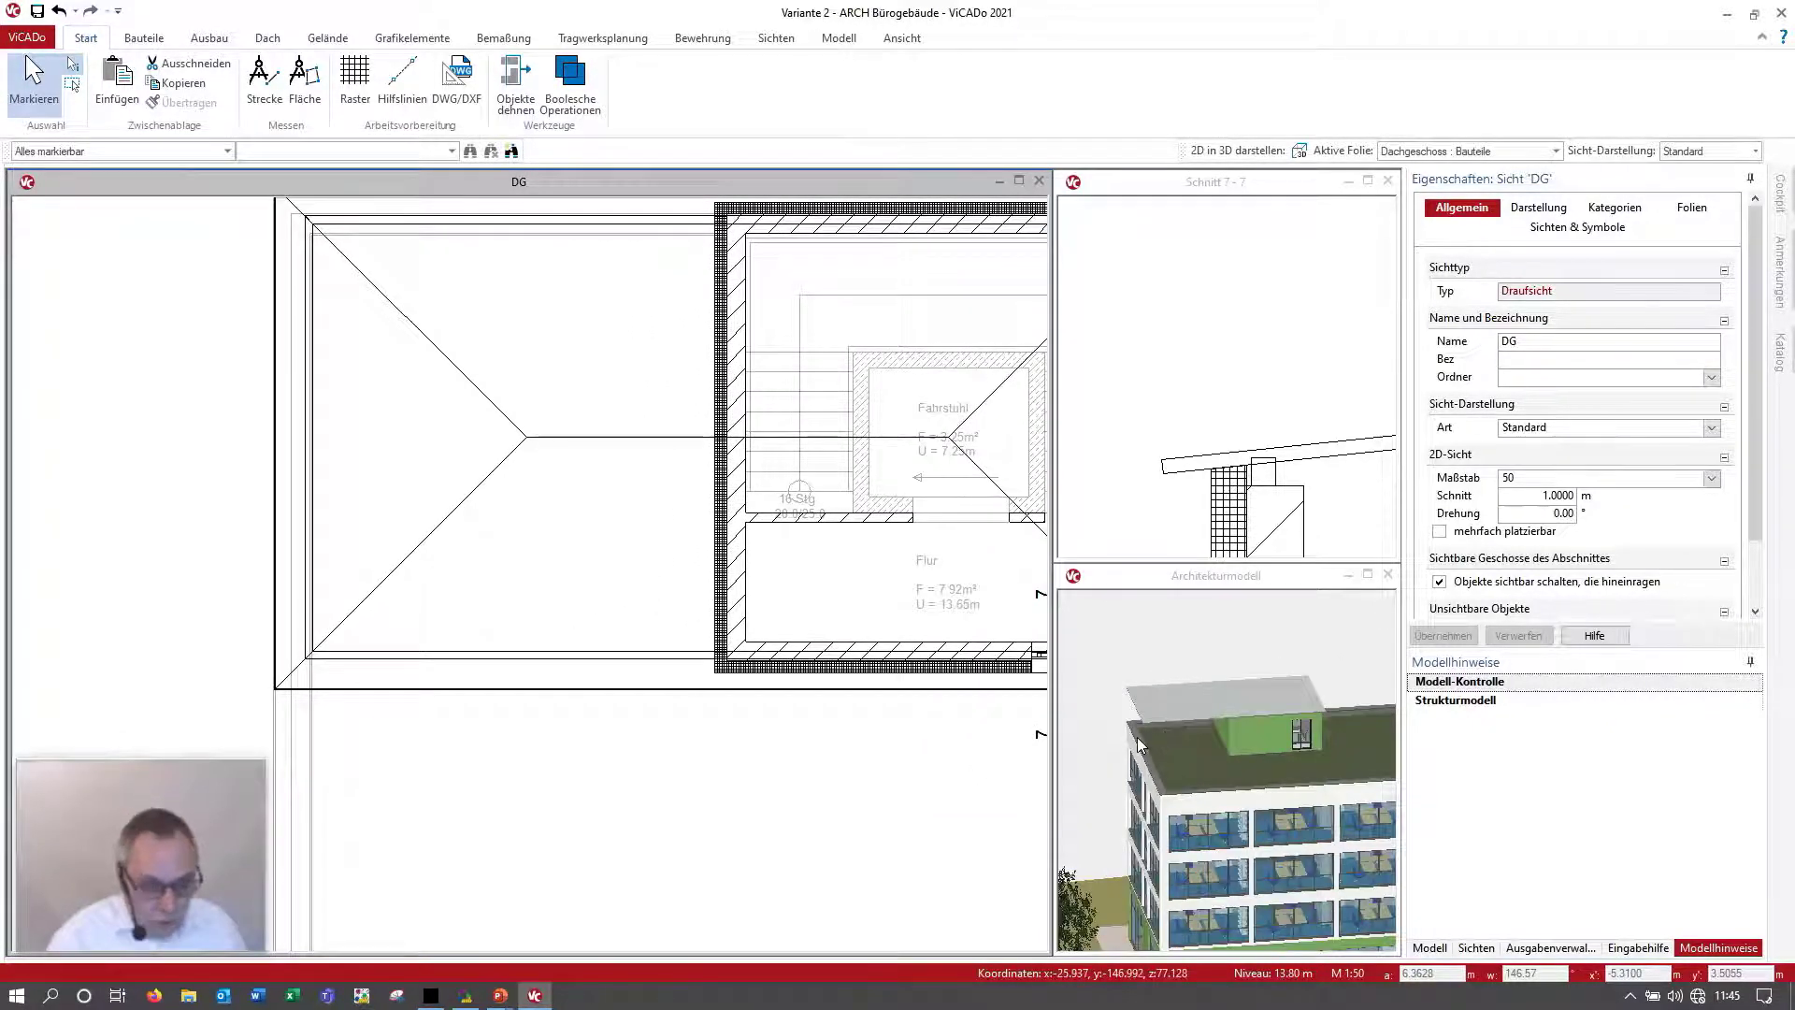
click(1174, 748)
Step: In the DG plan, set up a steel column with the MSHQ MSH 100-5 hollow profile
click(172, 453)
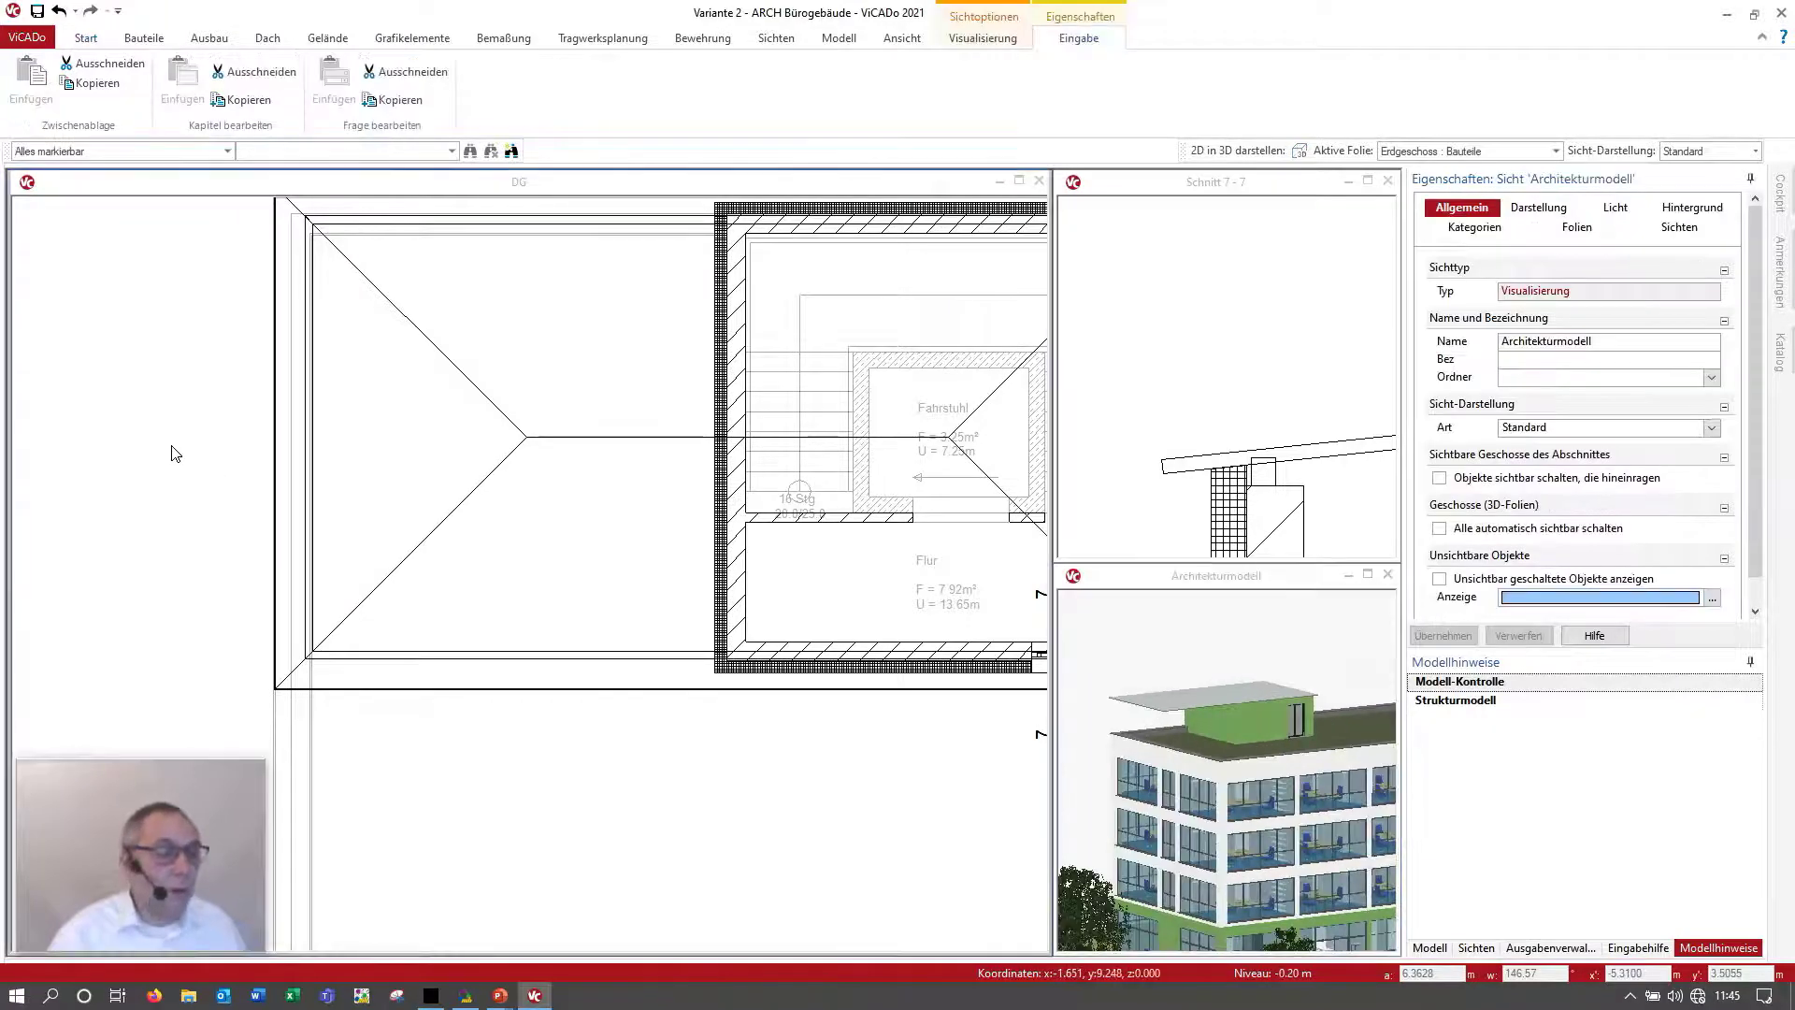
middle_drag(494, 563, 517, 597)
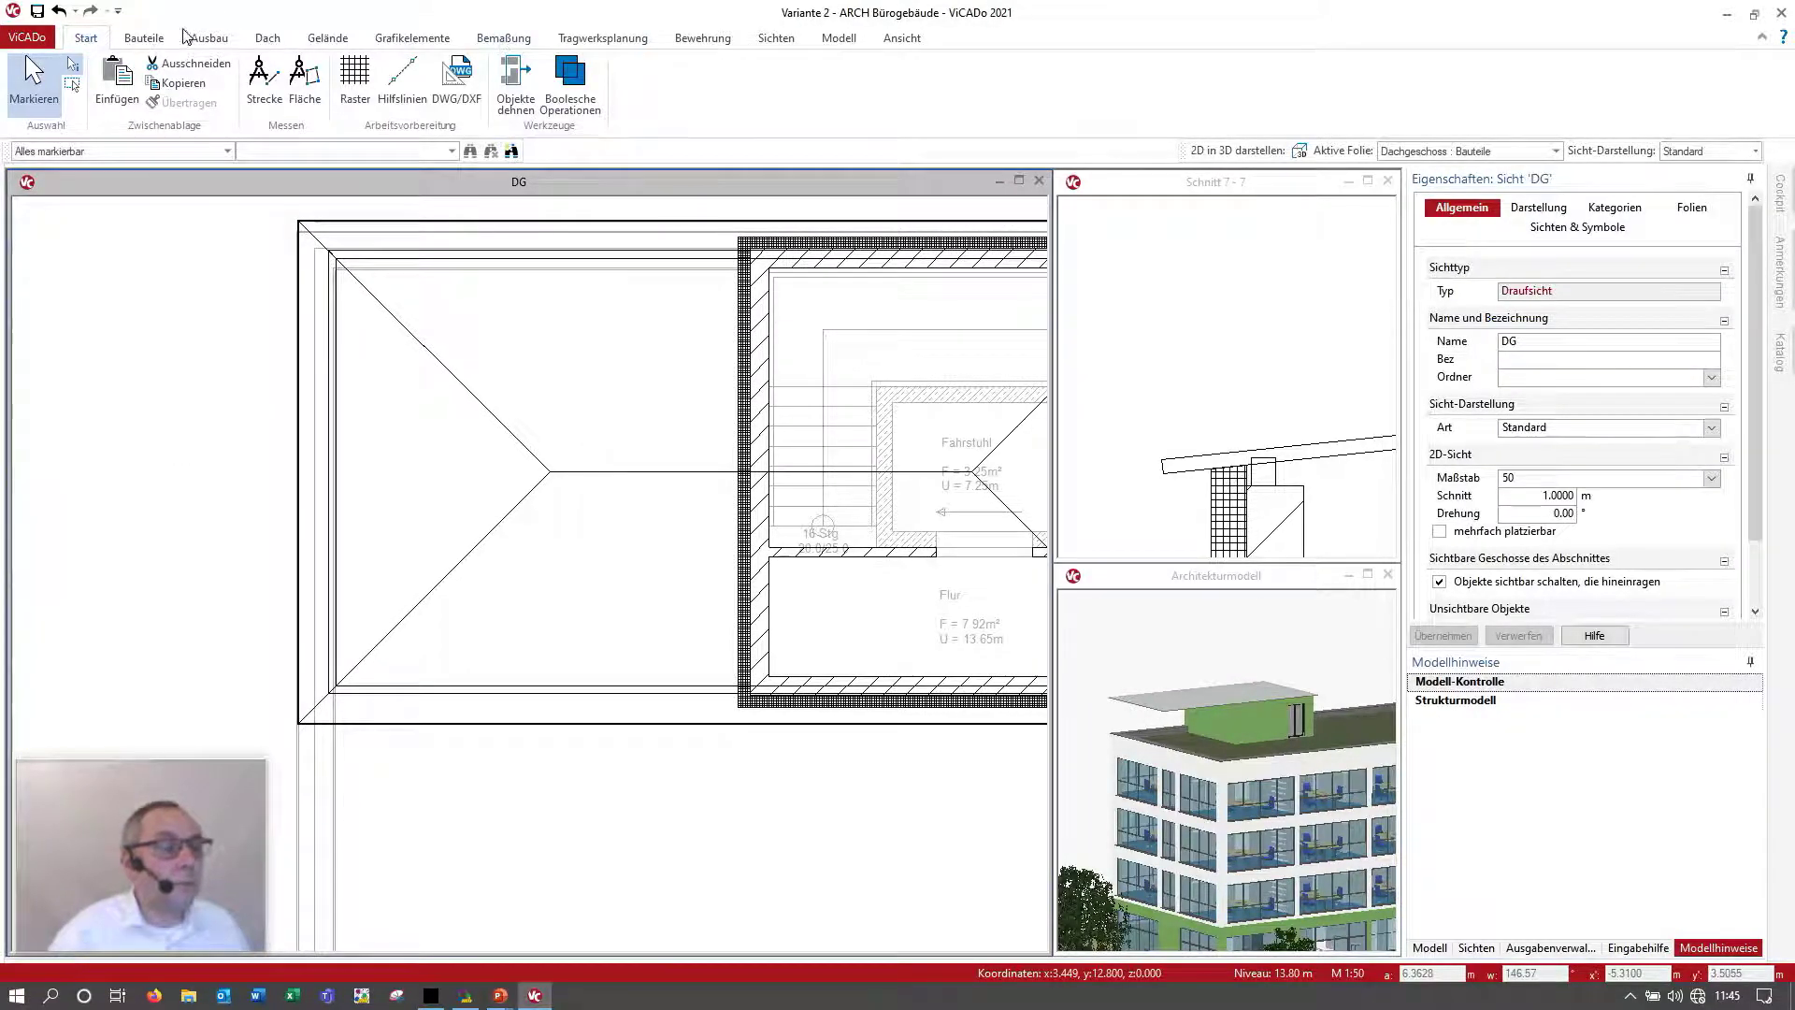
click(133, 41)
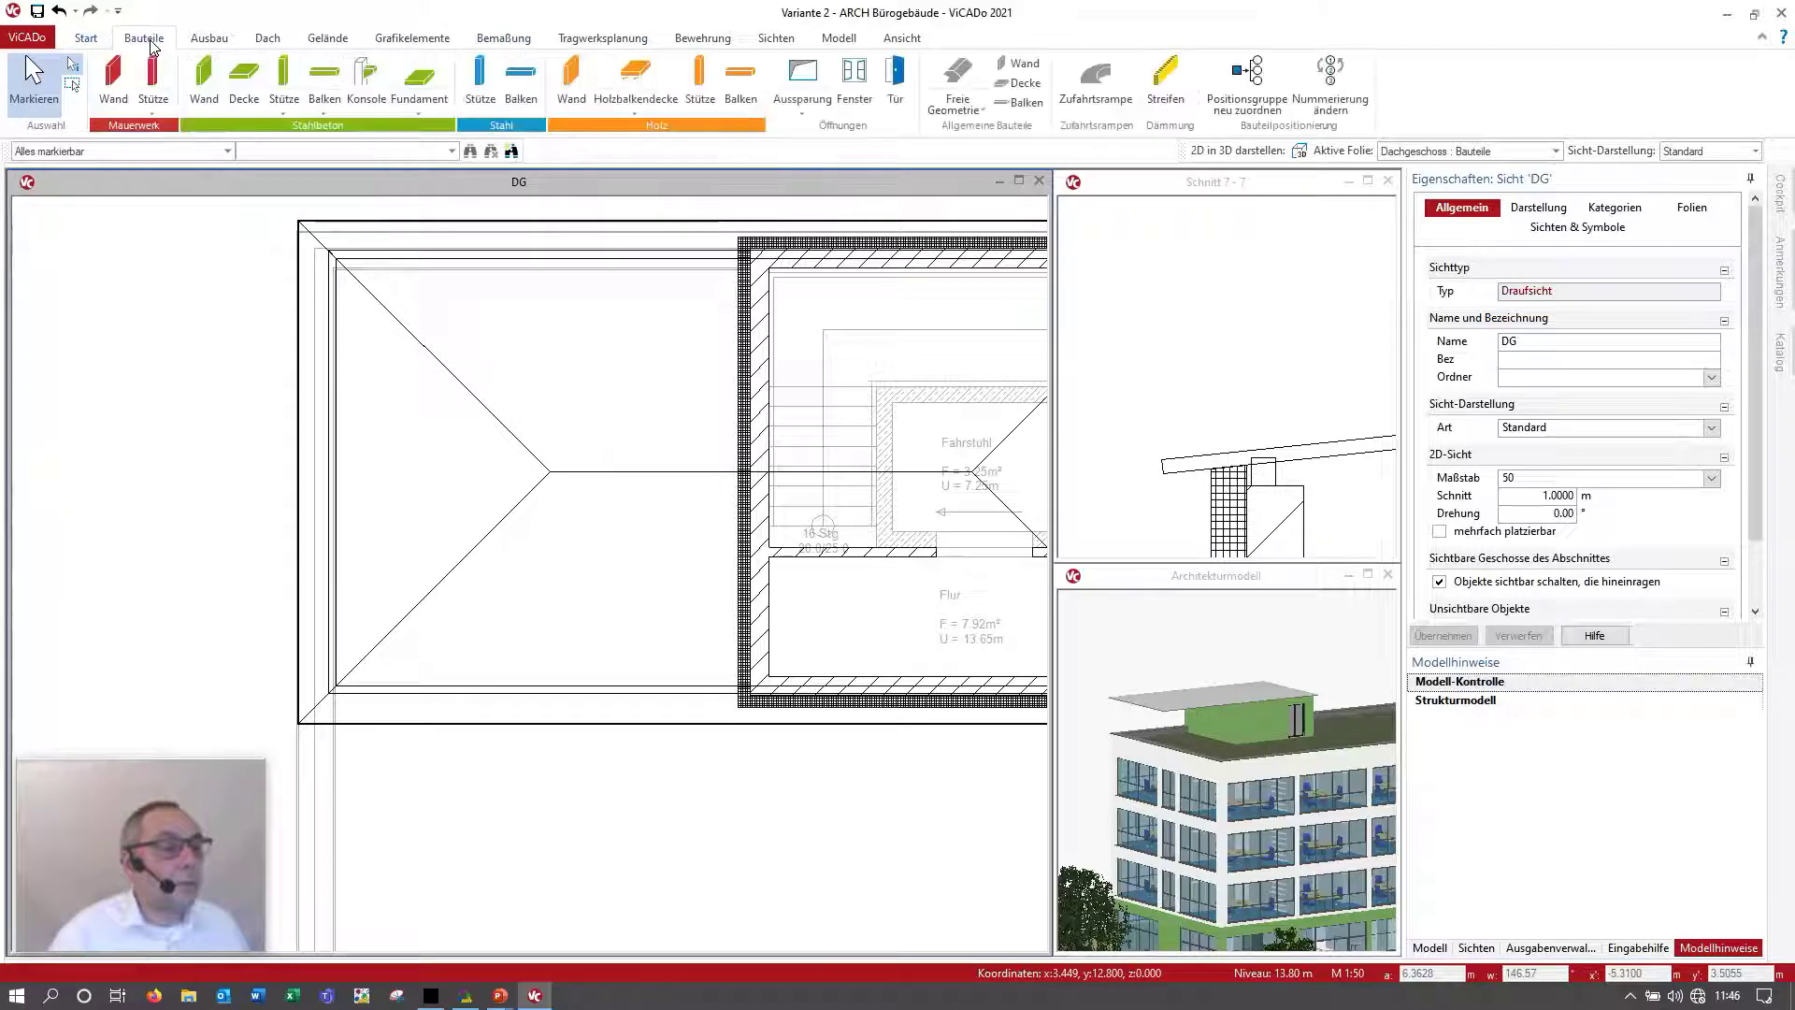
click(479, 79)
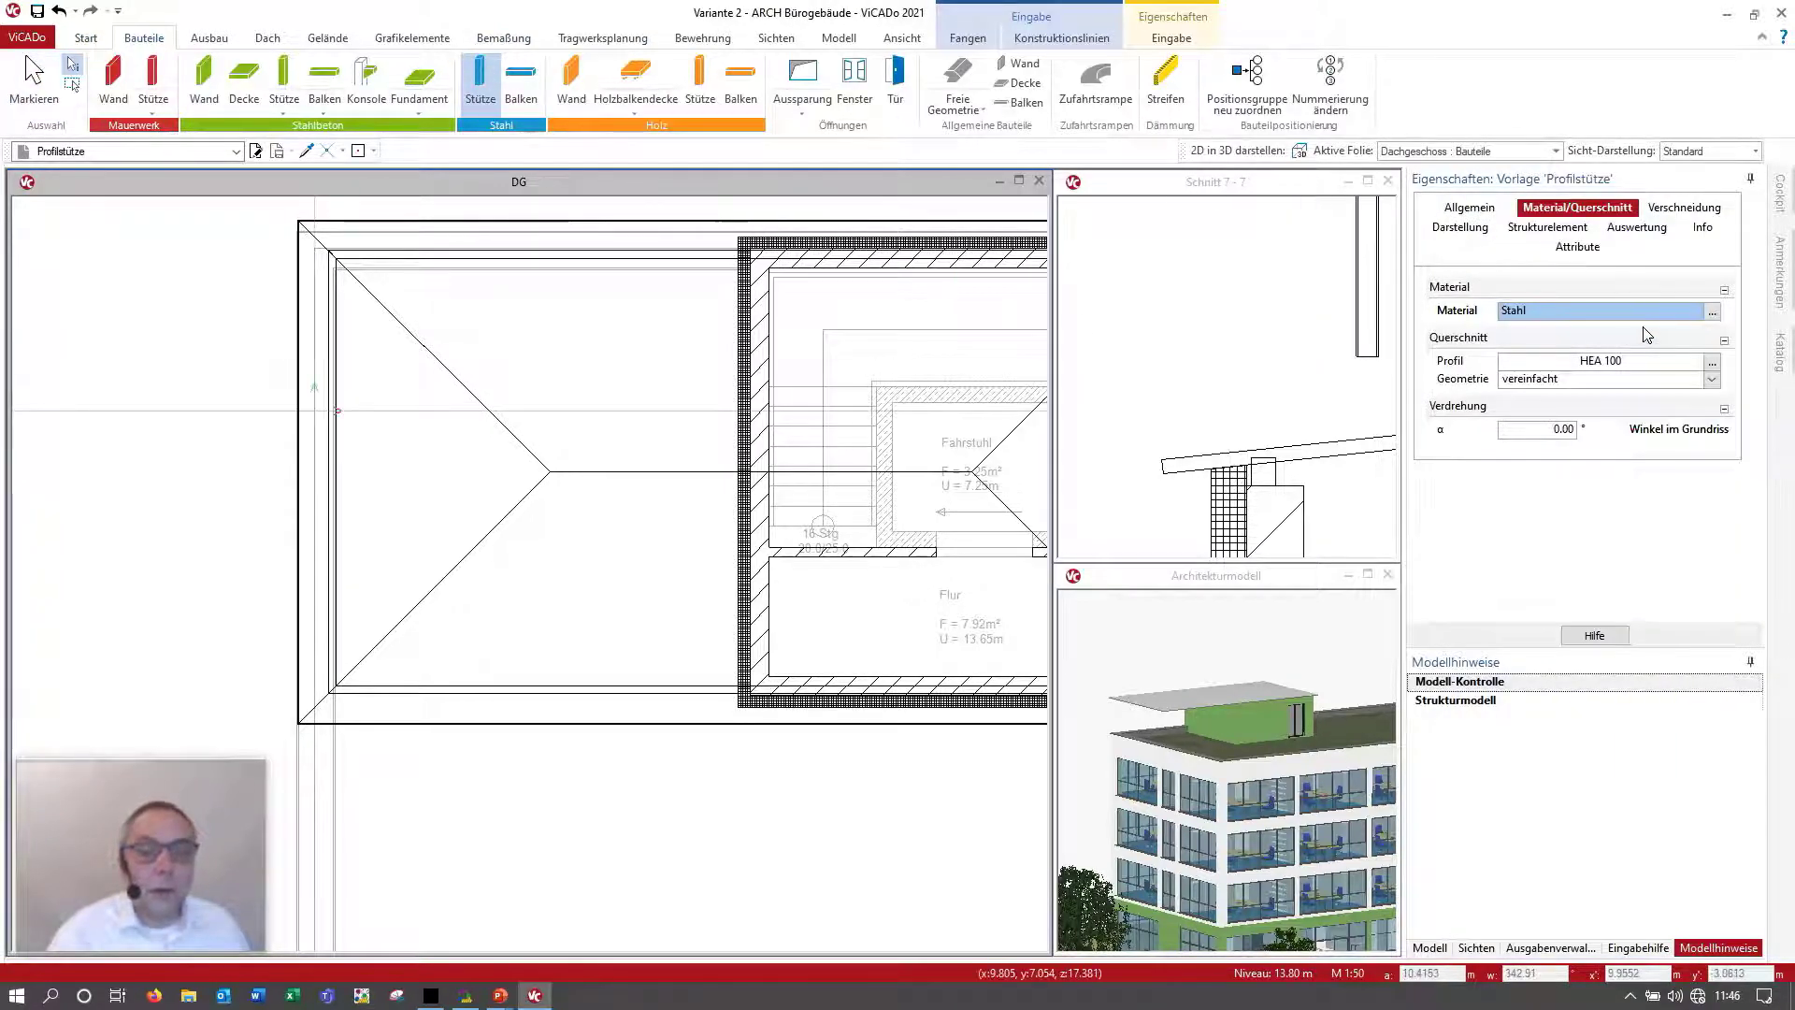
click(1713, 371)
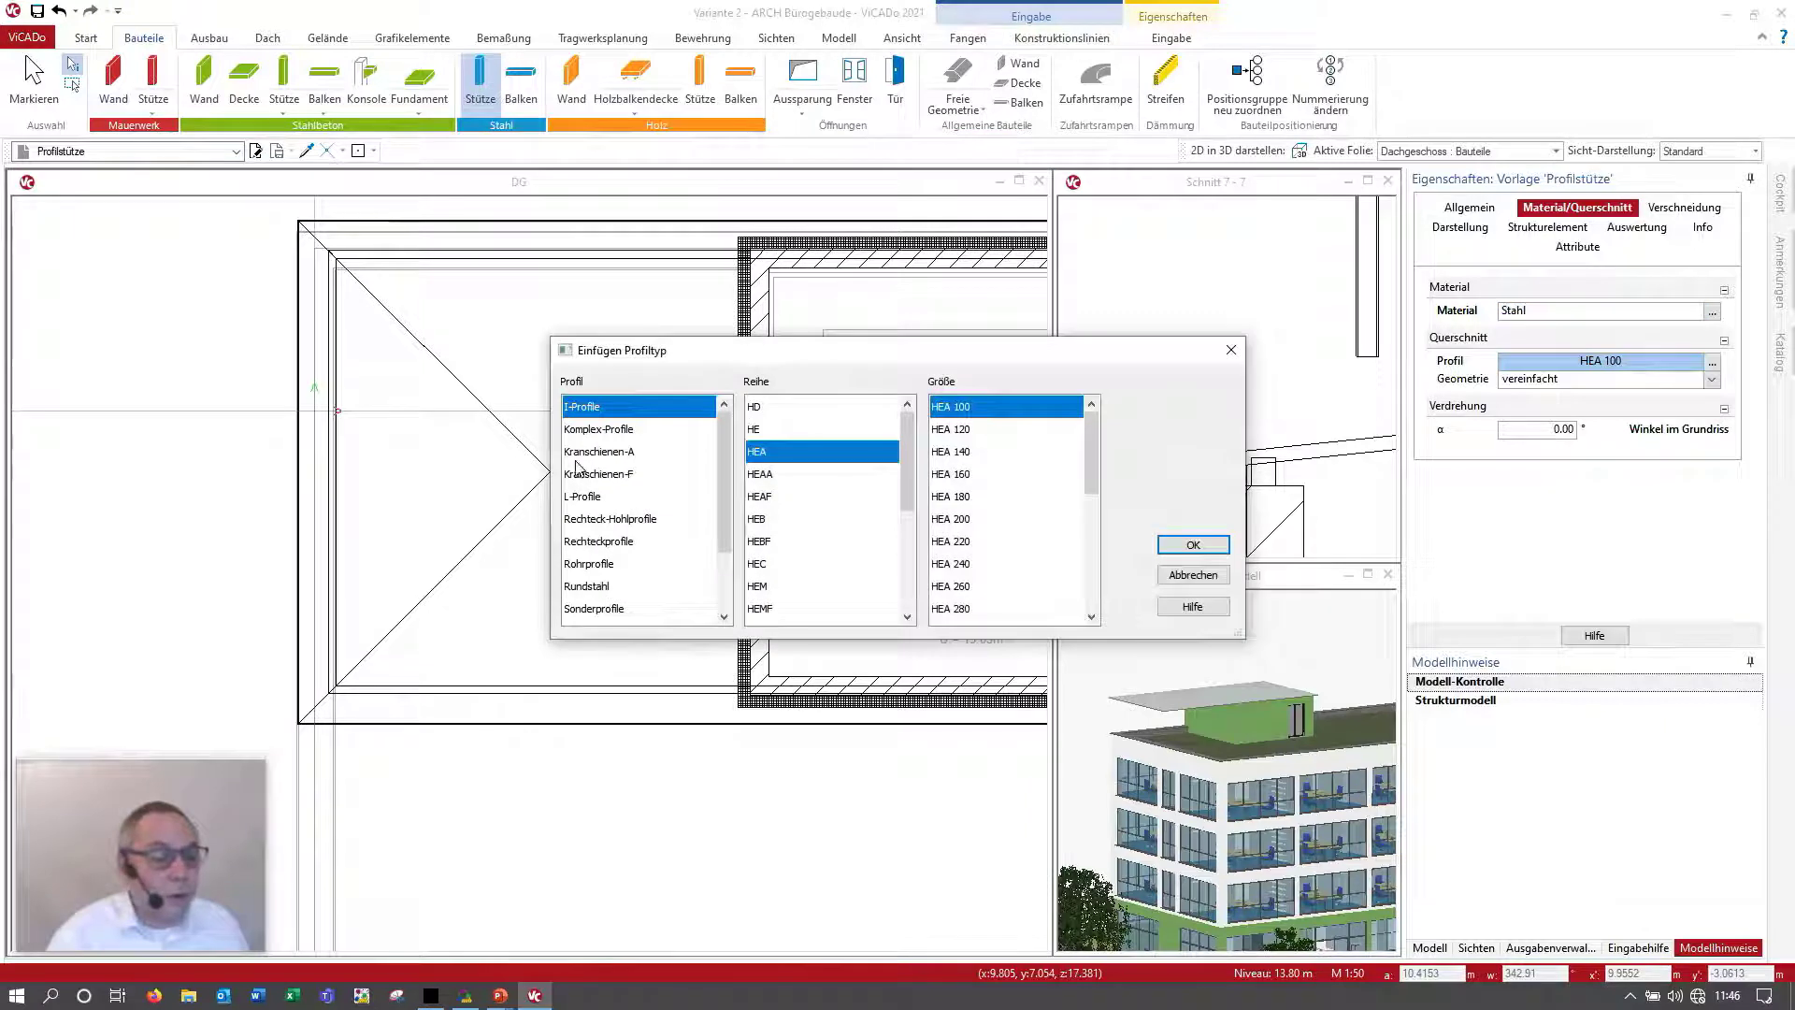
click(624, 522)
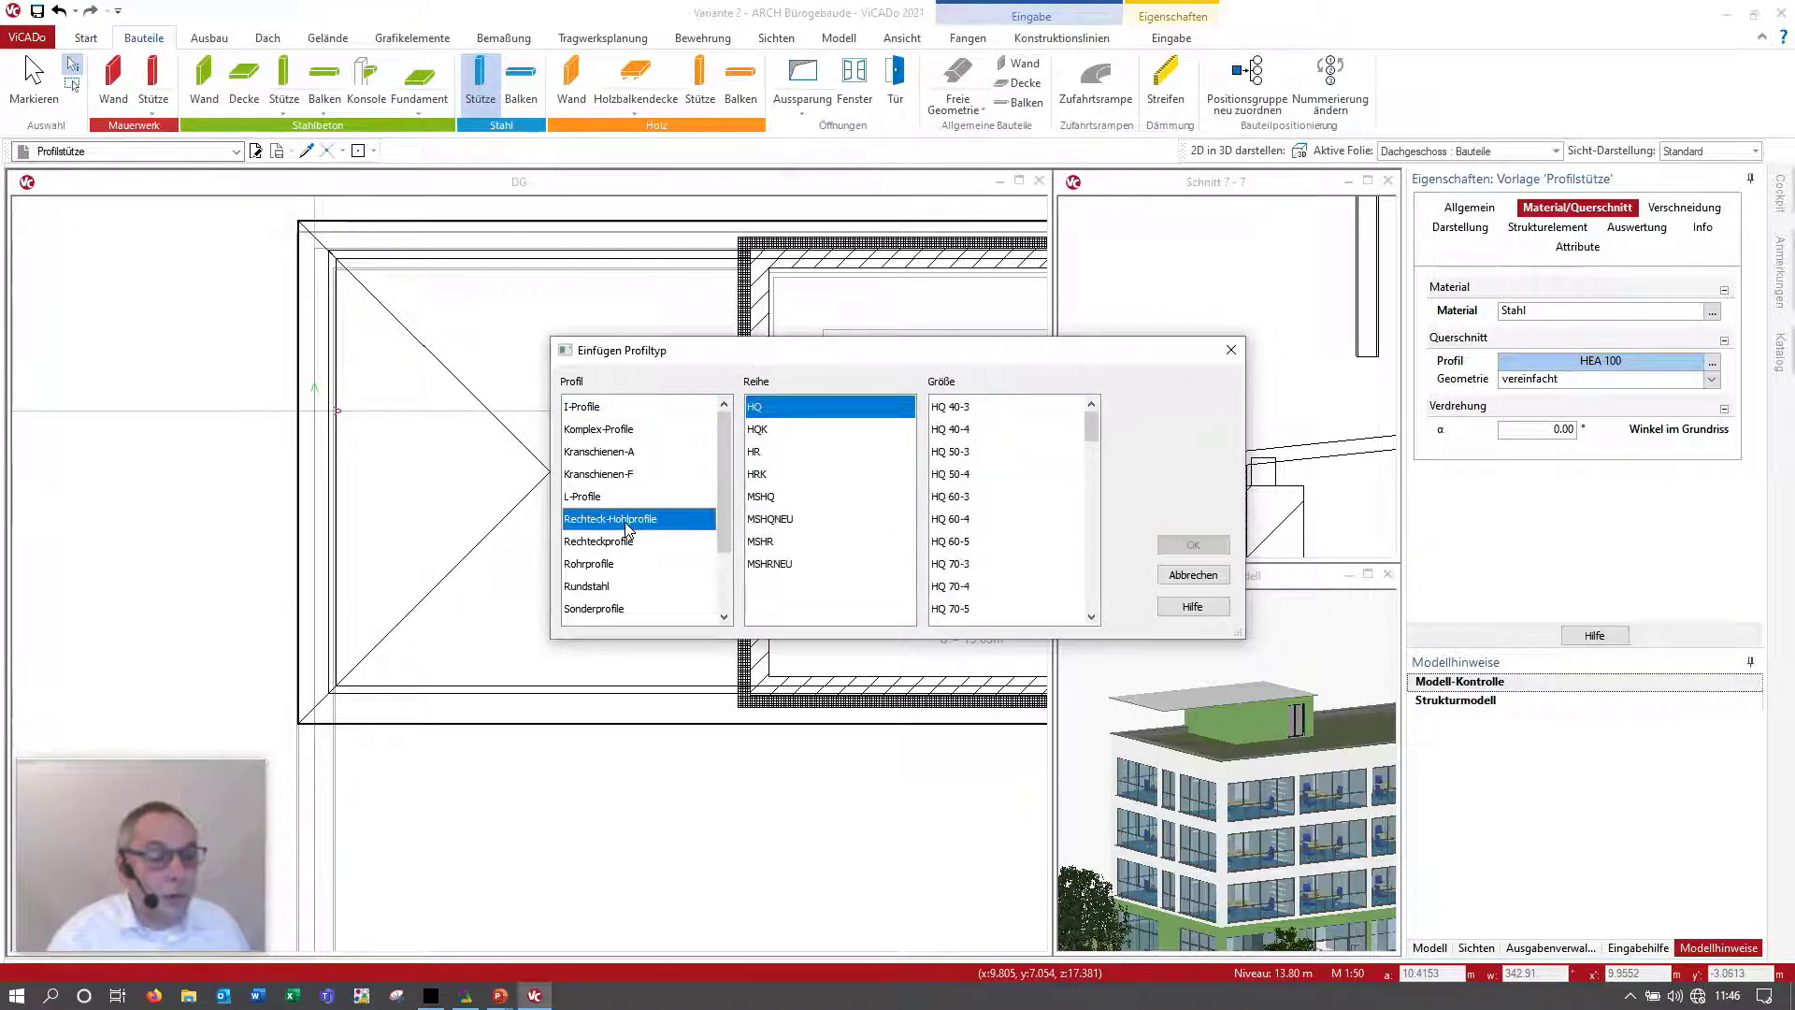
click(764, 501)
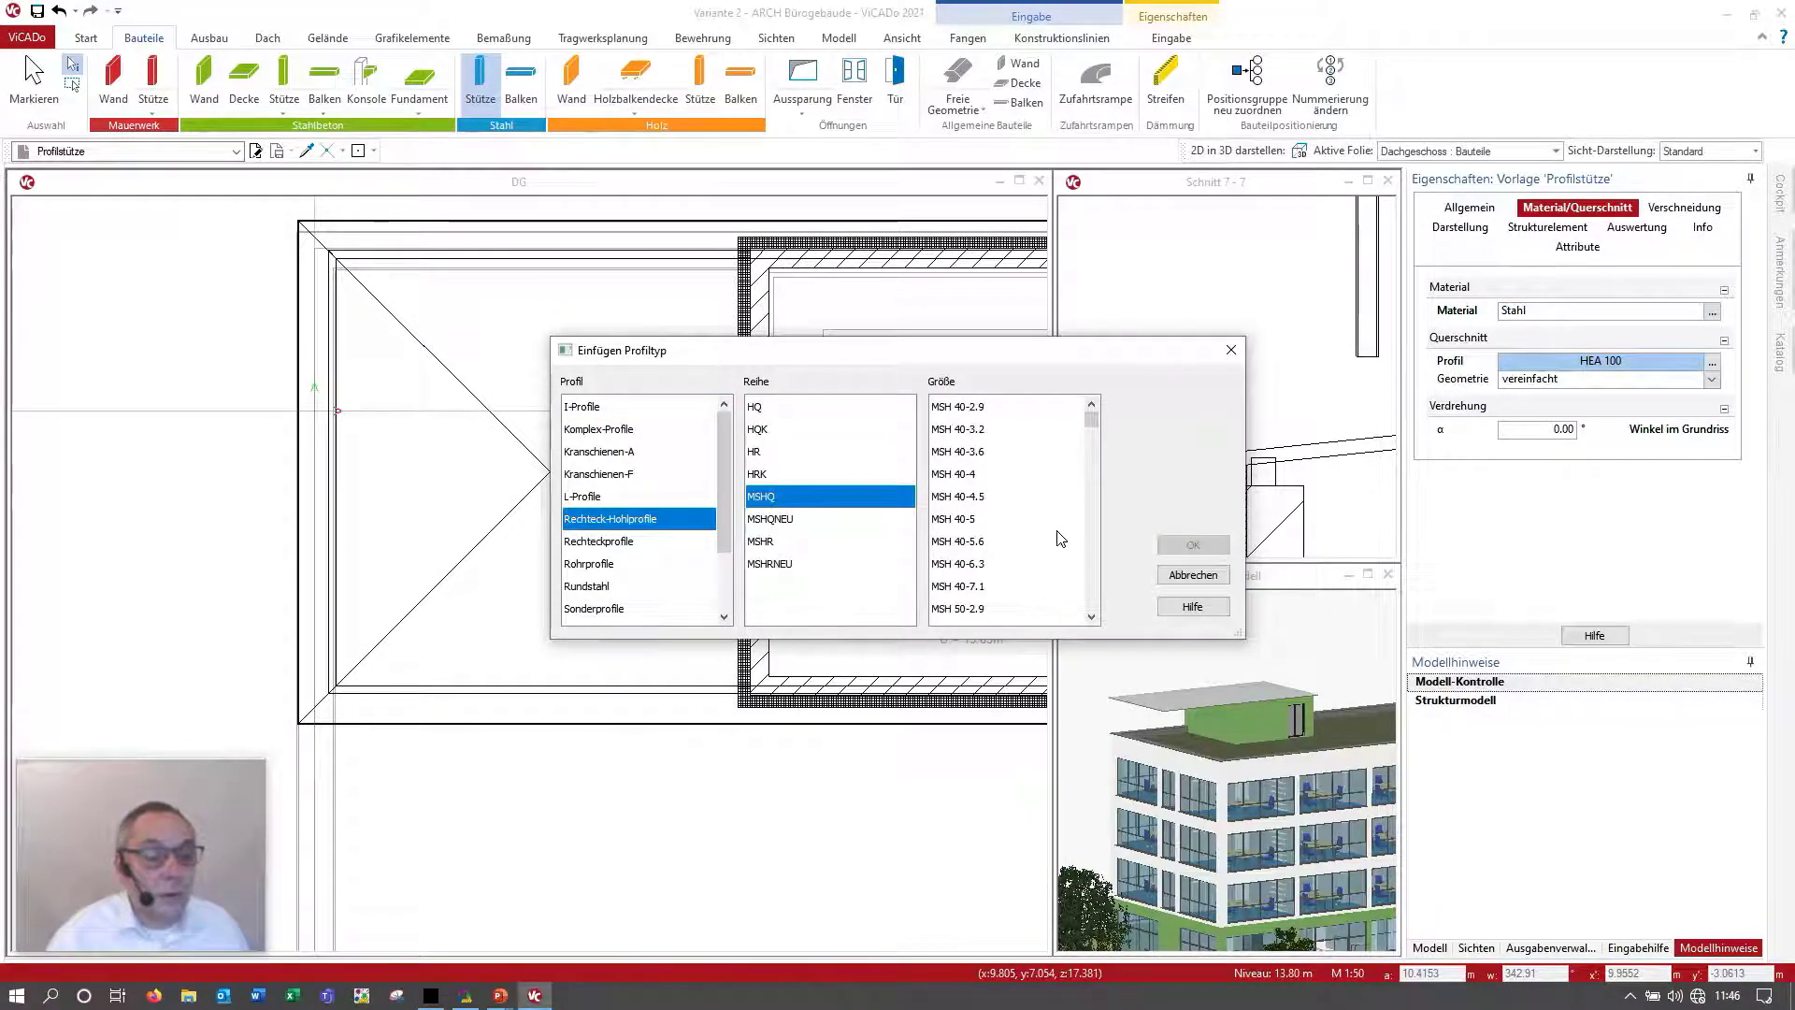
scroll(1052, 538, down, 2)
scroll(1048, 543, down, 2)
scroll(1040, 553, down, 3)
scroll(998, 586, down, 3)
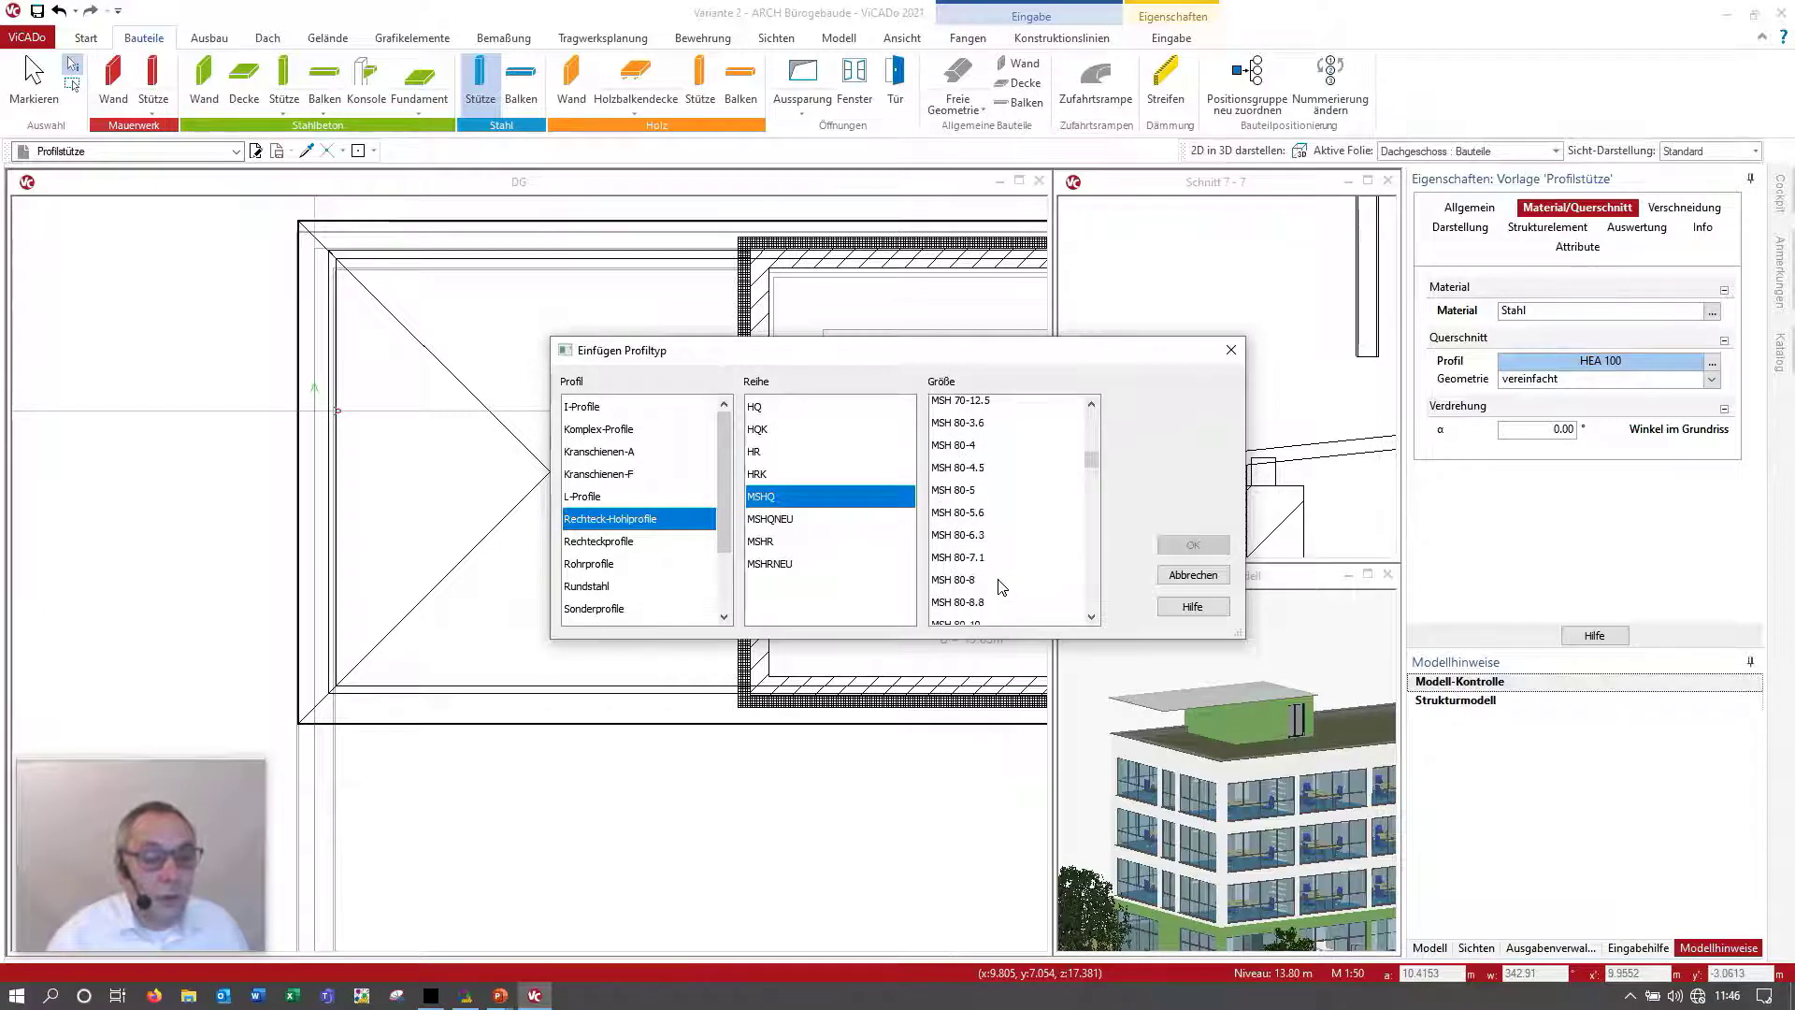
scroll(988, 591, down, 3)
scroll(969, 612, down, 4)
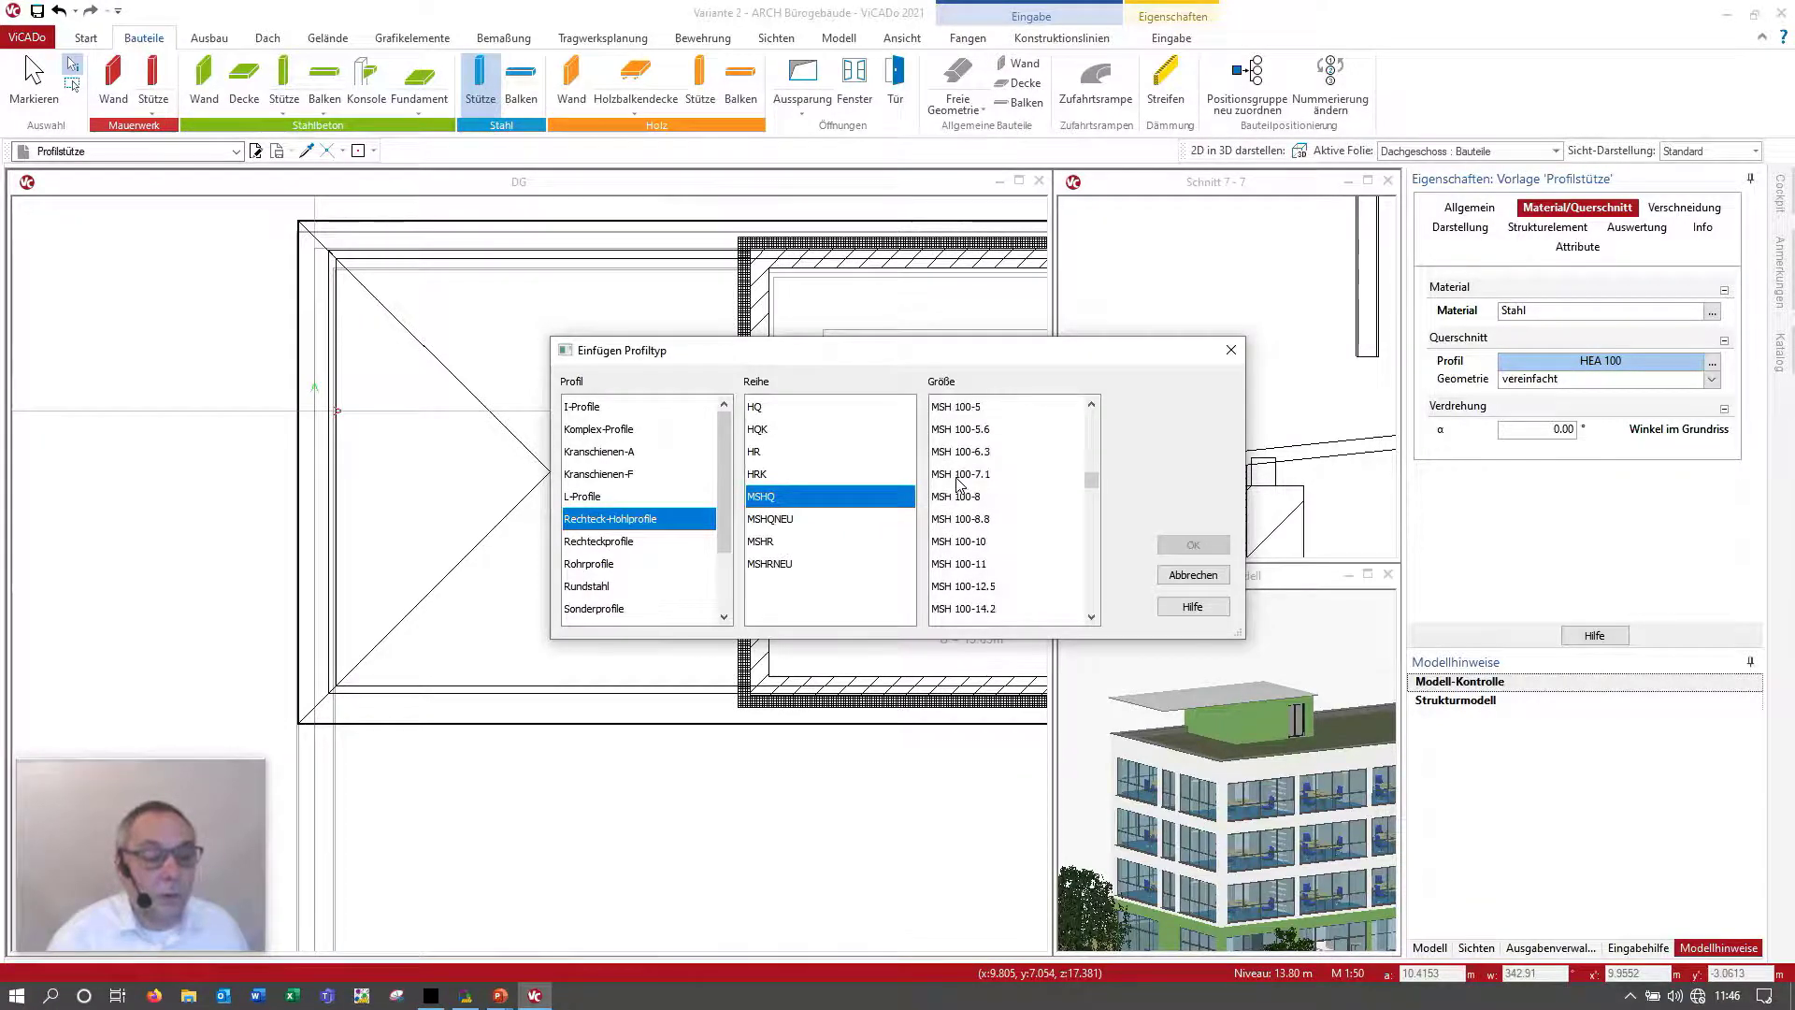
click(965, 409)
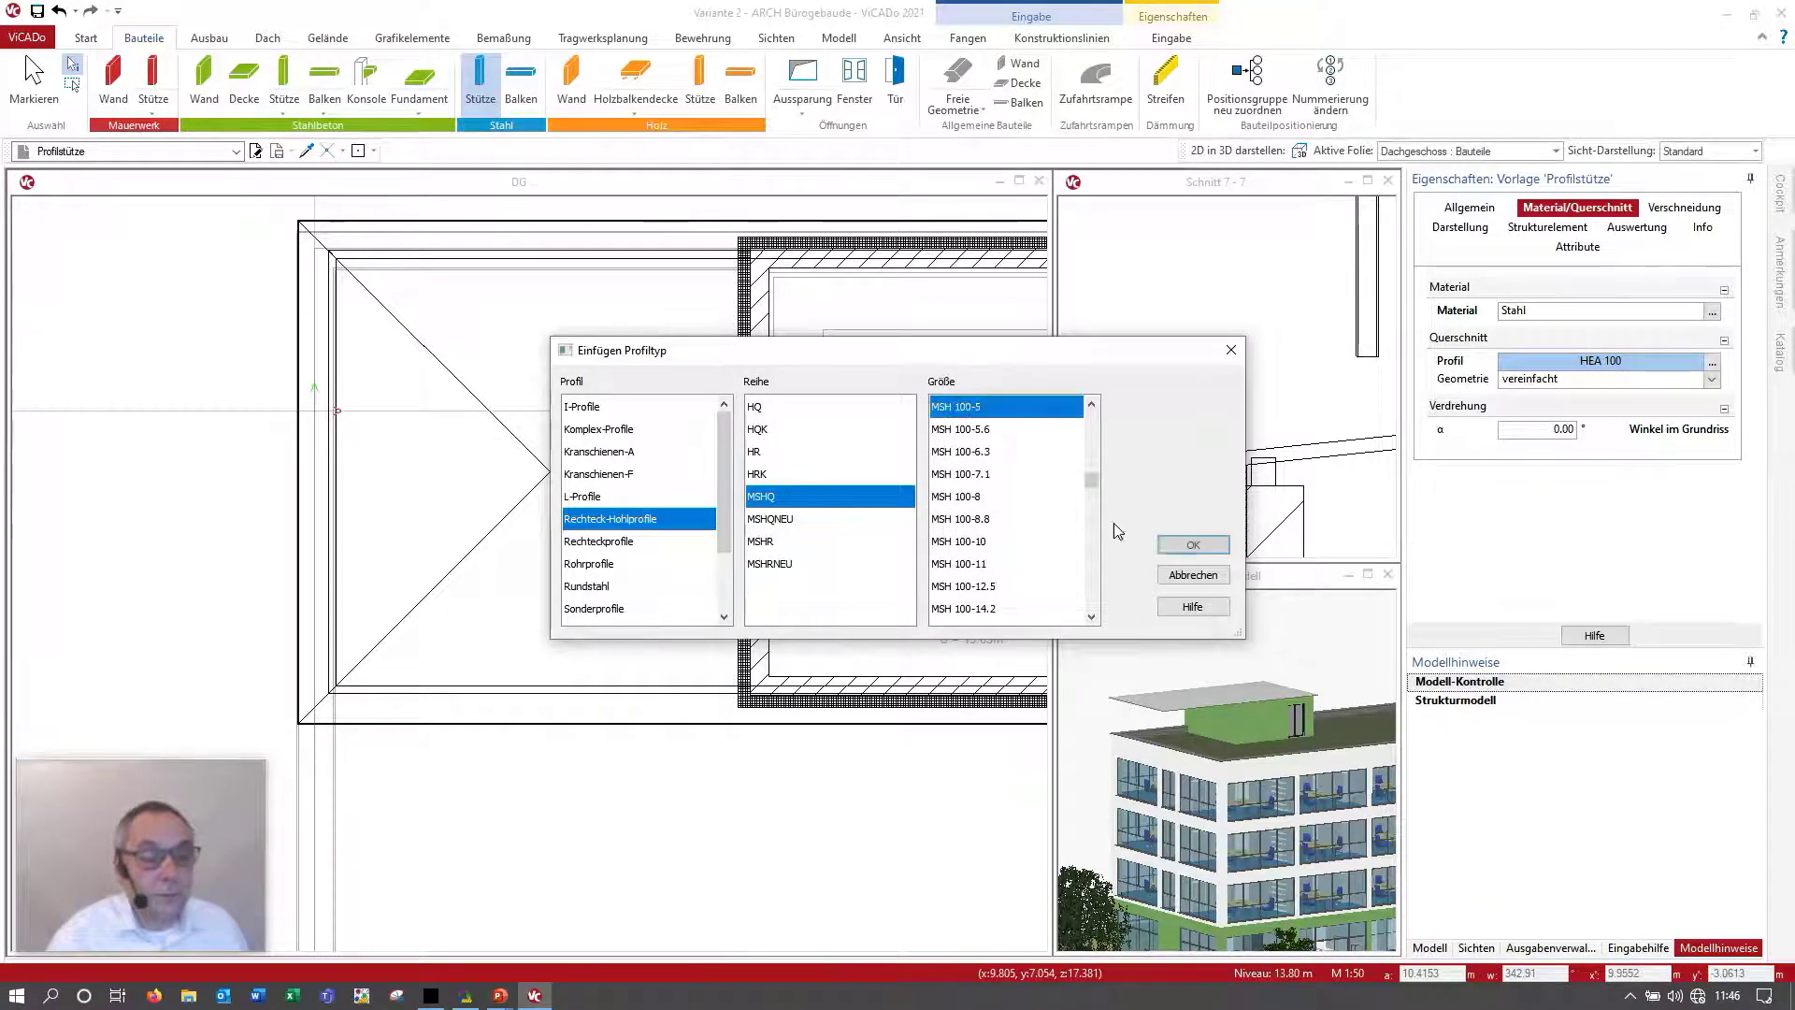
click(1193, 544)
Step: Place the steel column at the roof's bottom-left corner
scroll(337, 239, up, 2)
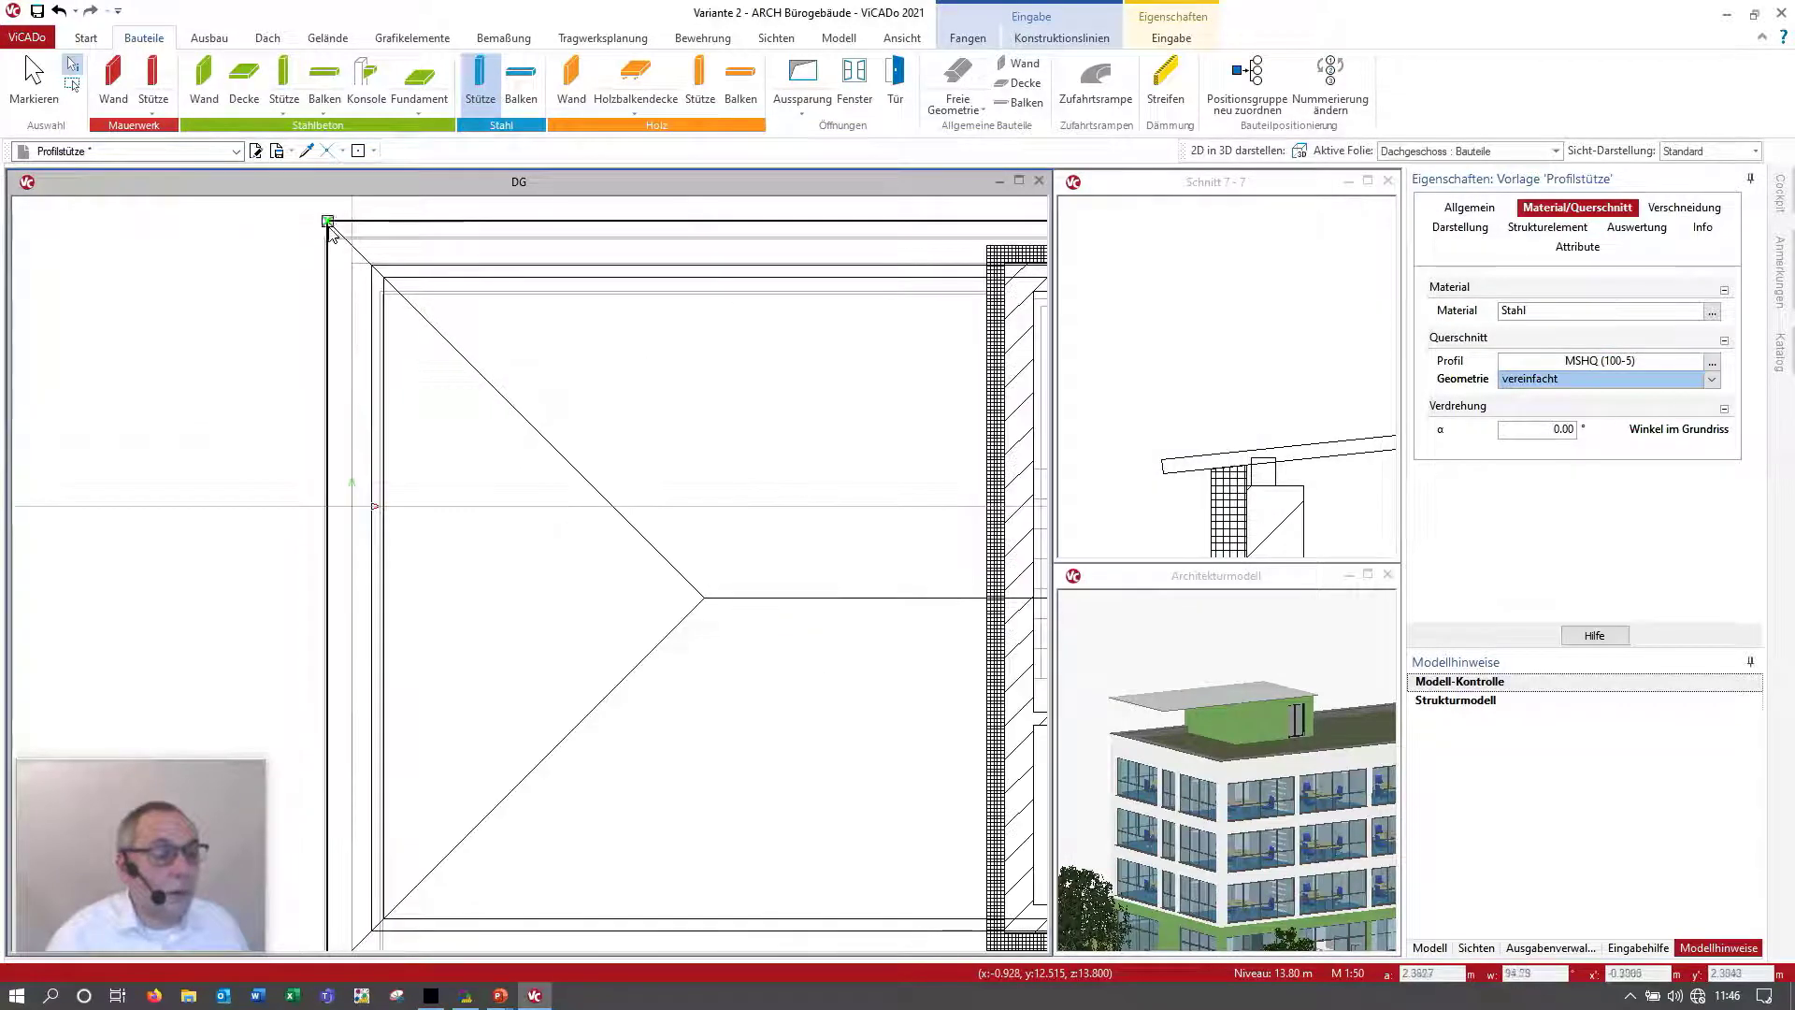
scroll(393, 280, up, 2)
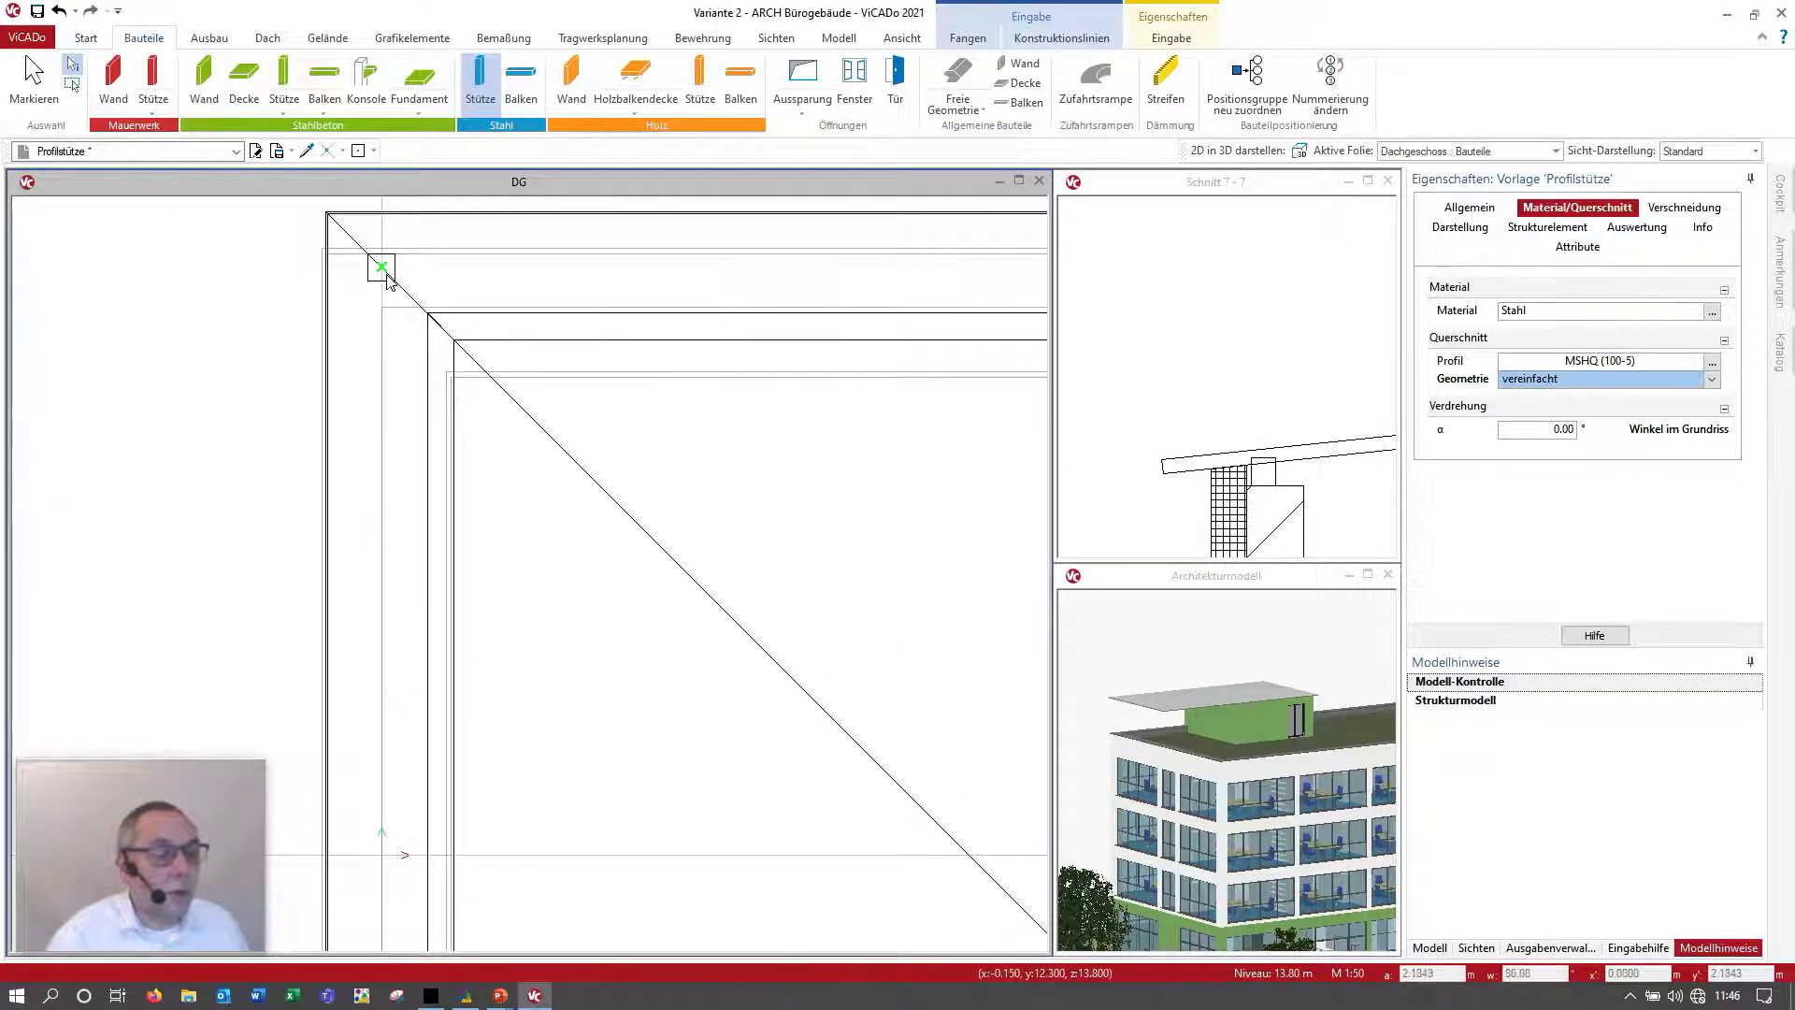
scroll(490, 449, down, 1)
scroll(491, 449, down, 3)
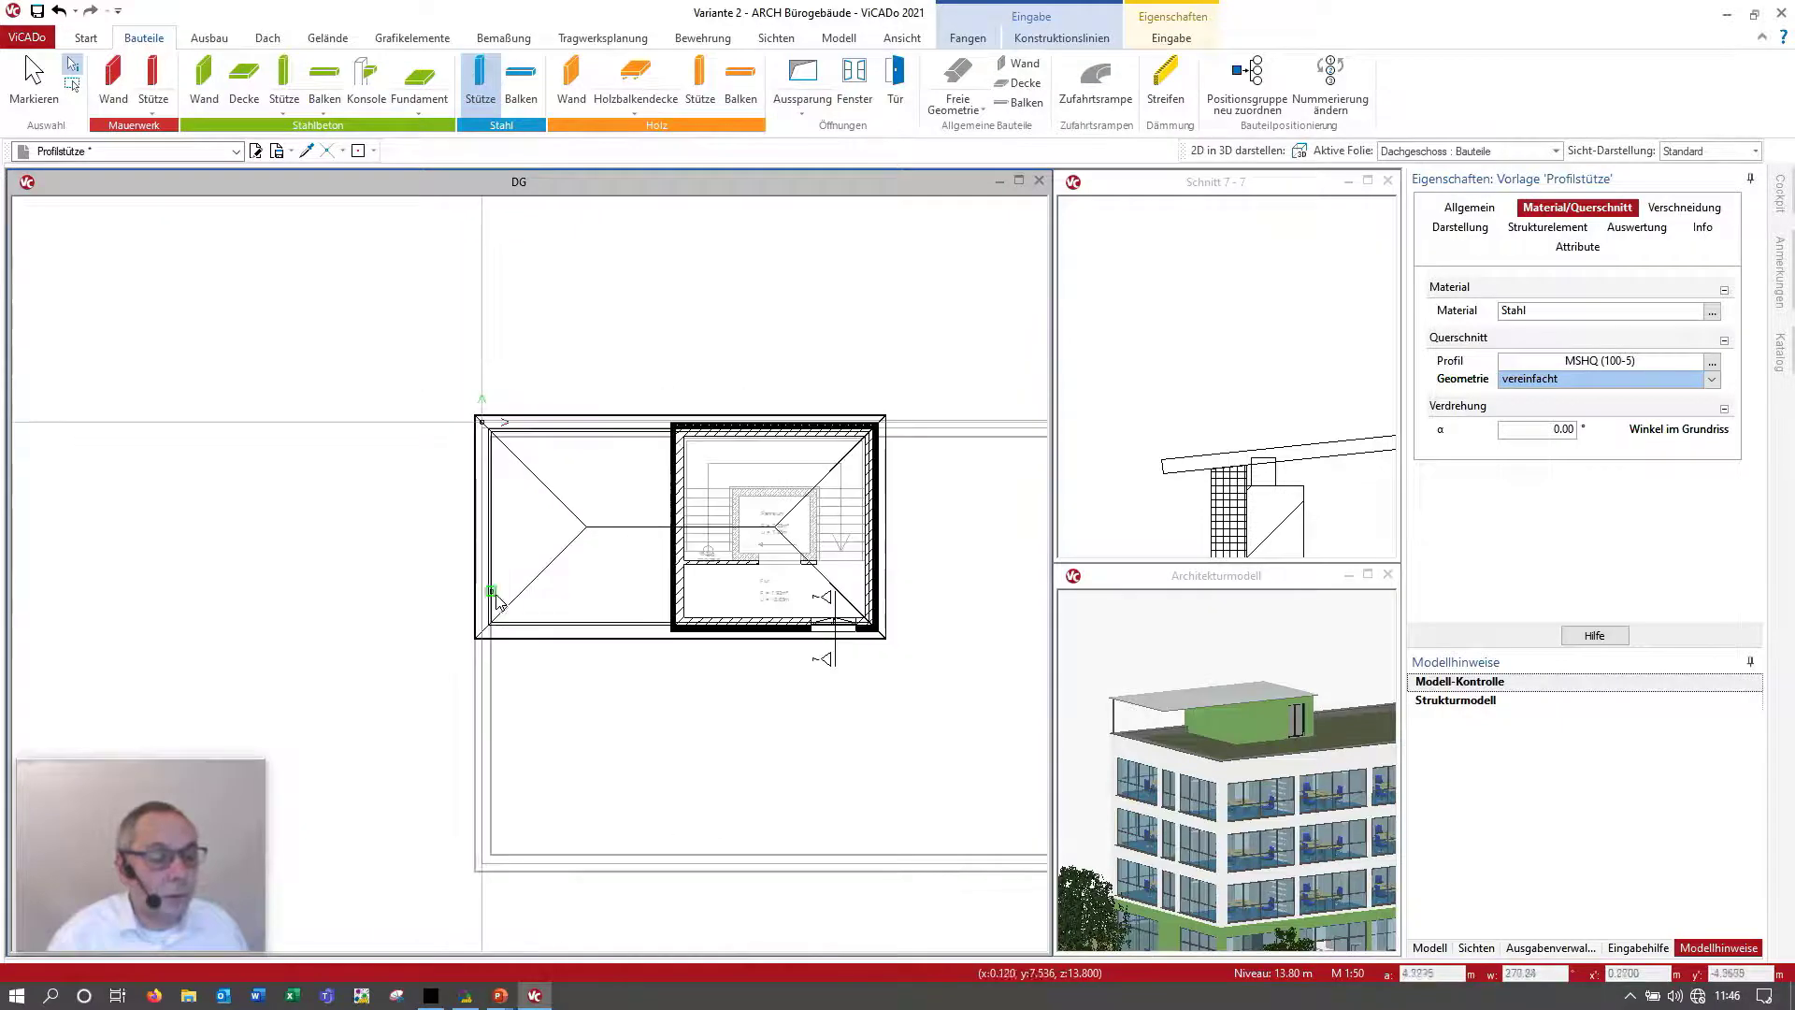
scroll(486, 598, up, 4)
click(479, 561)
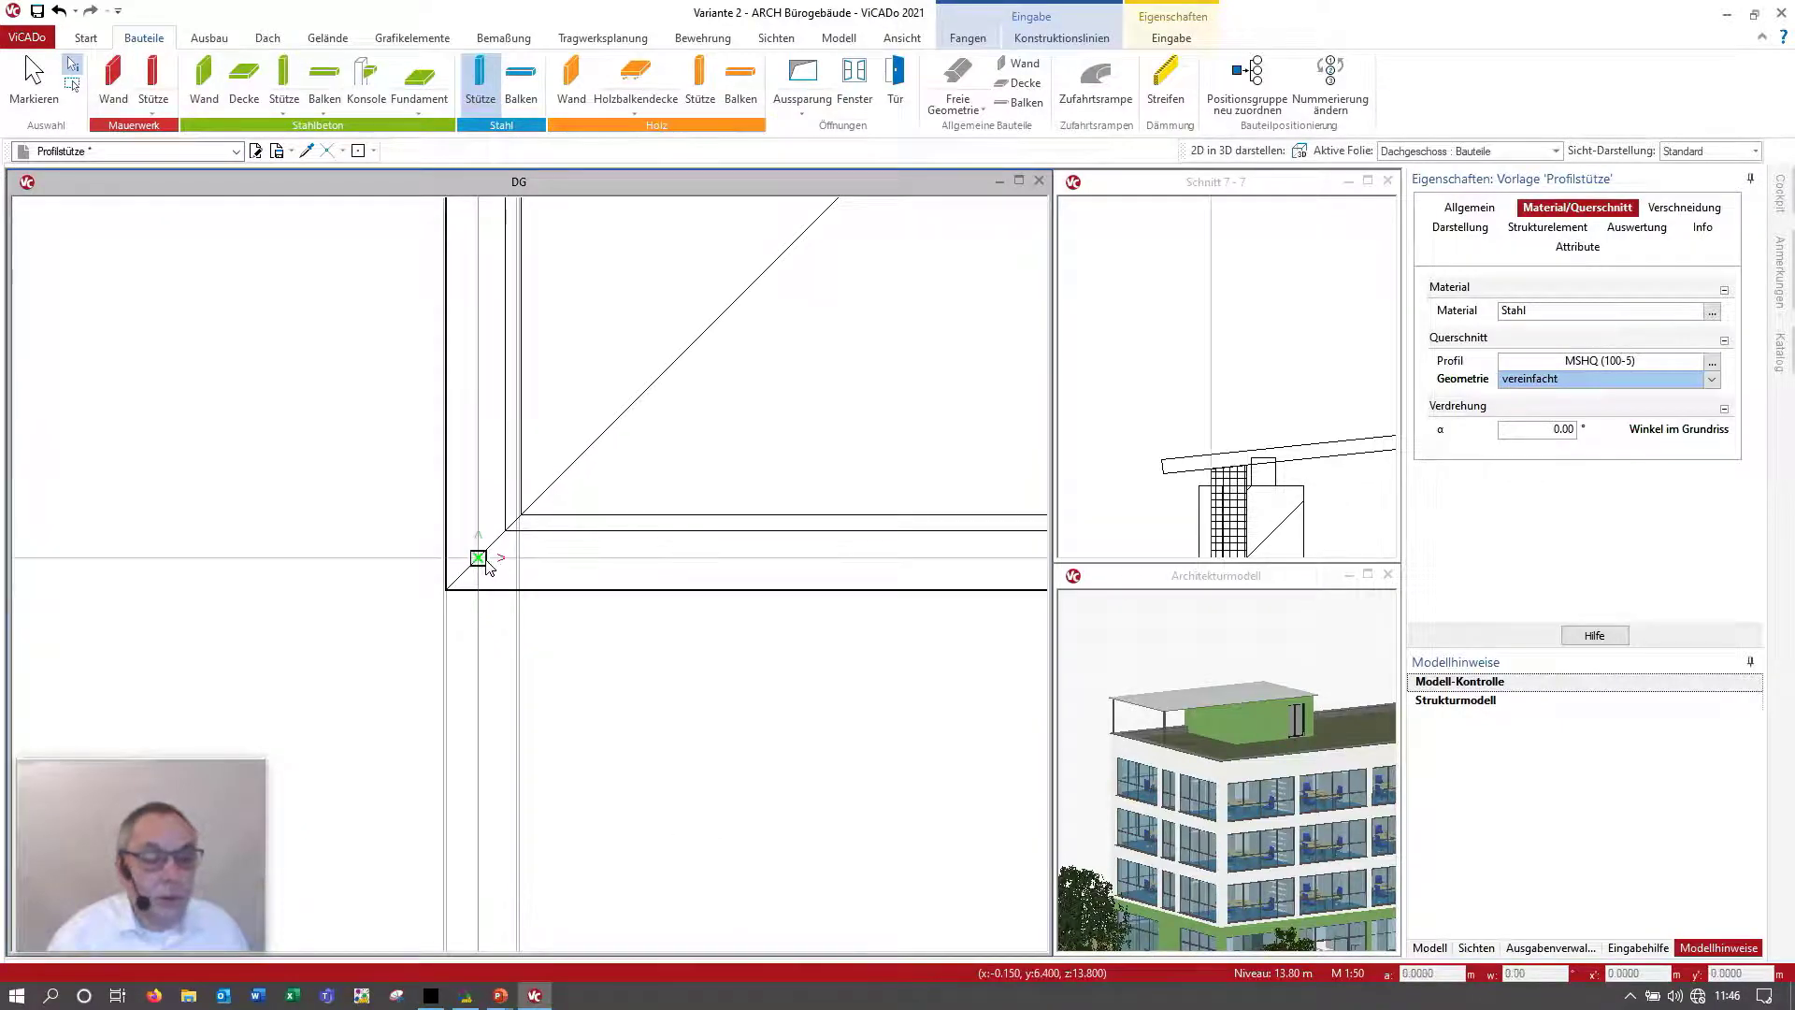
key(Escape)
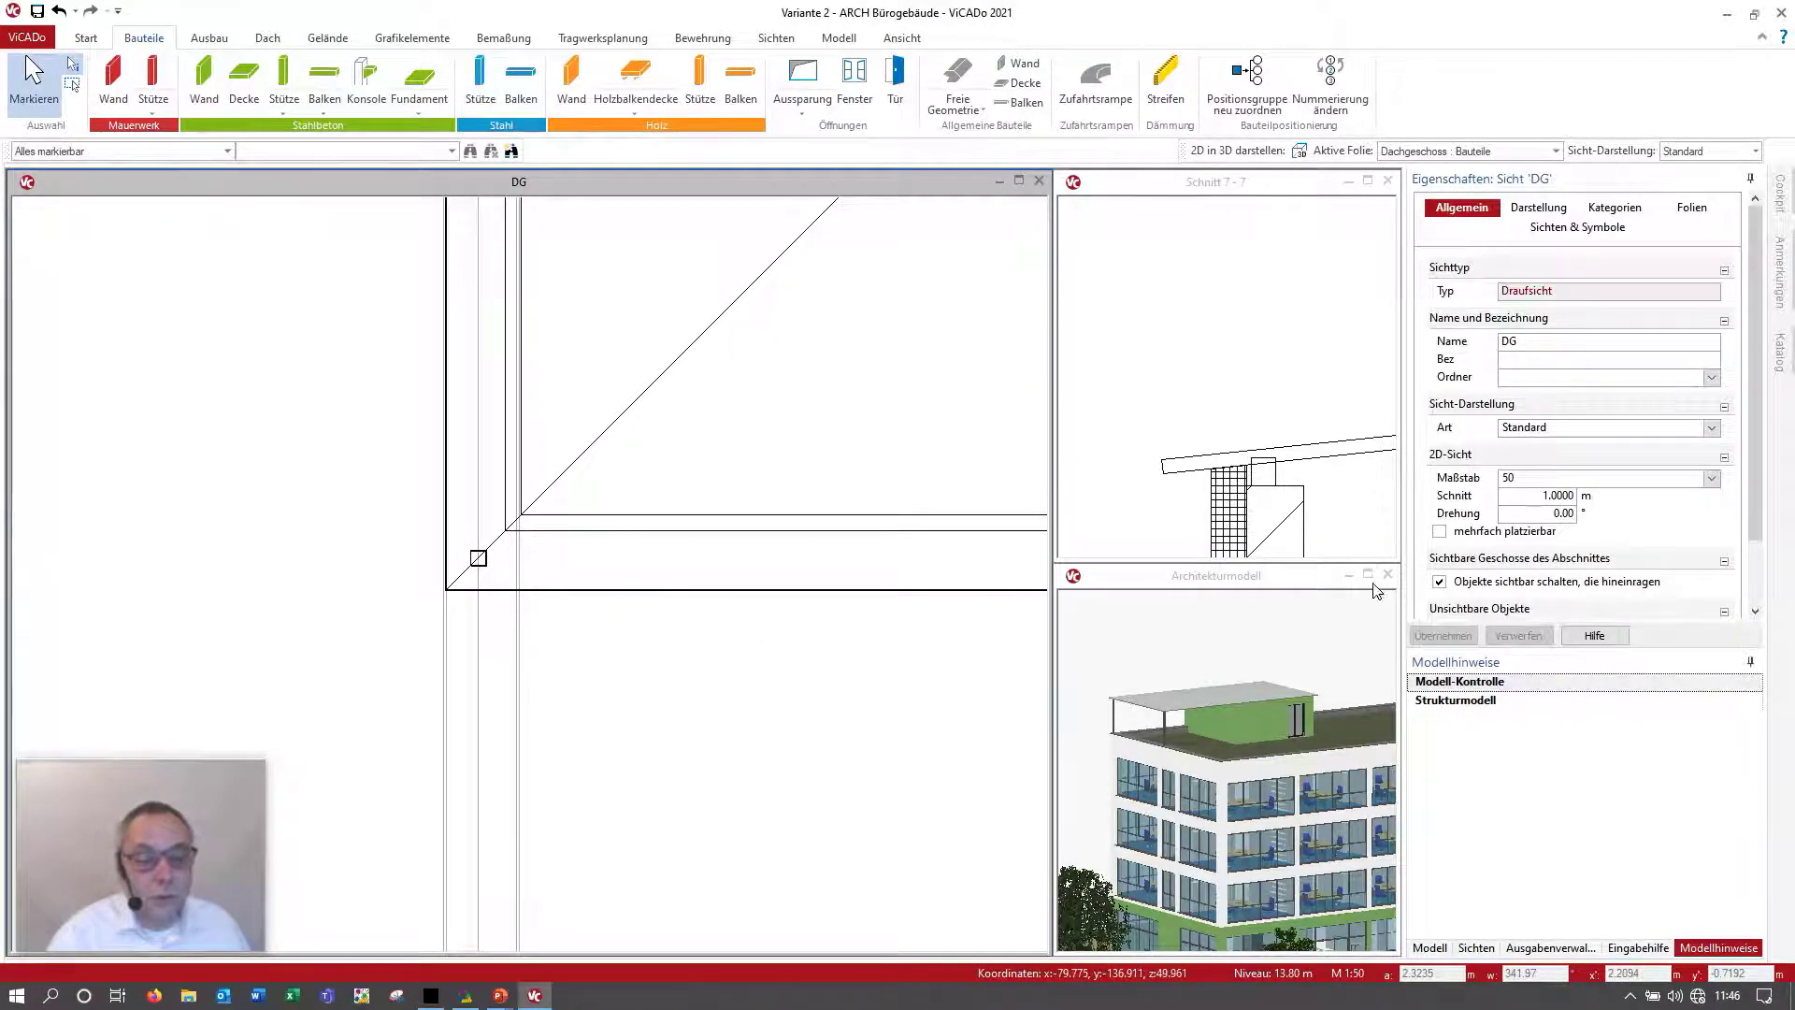
Step: Check the roof in the 3D model, then save and close Variante 2
click(1368, 574)
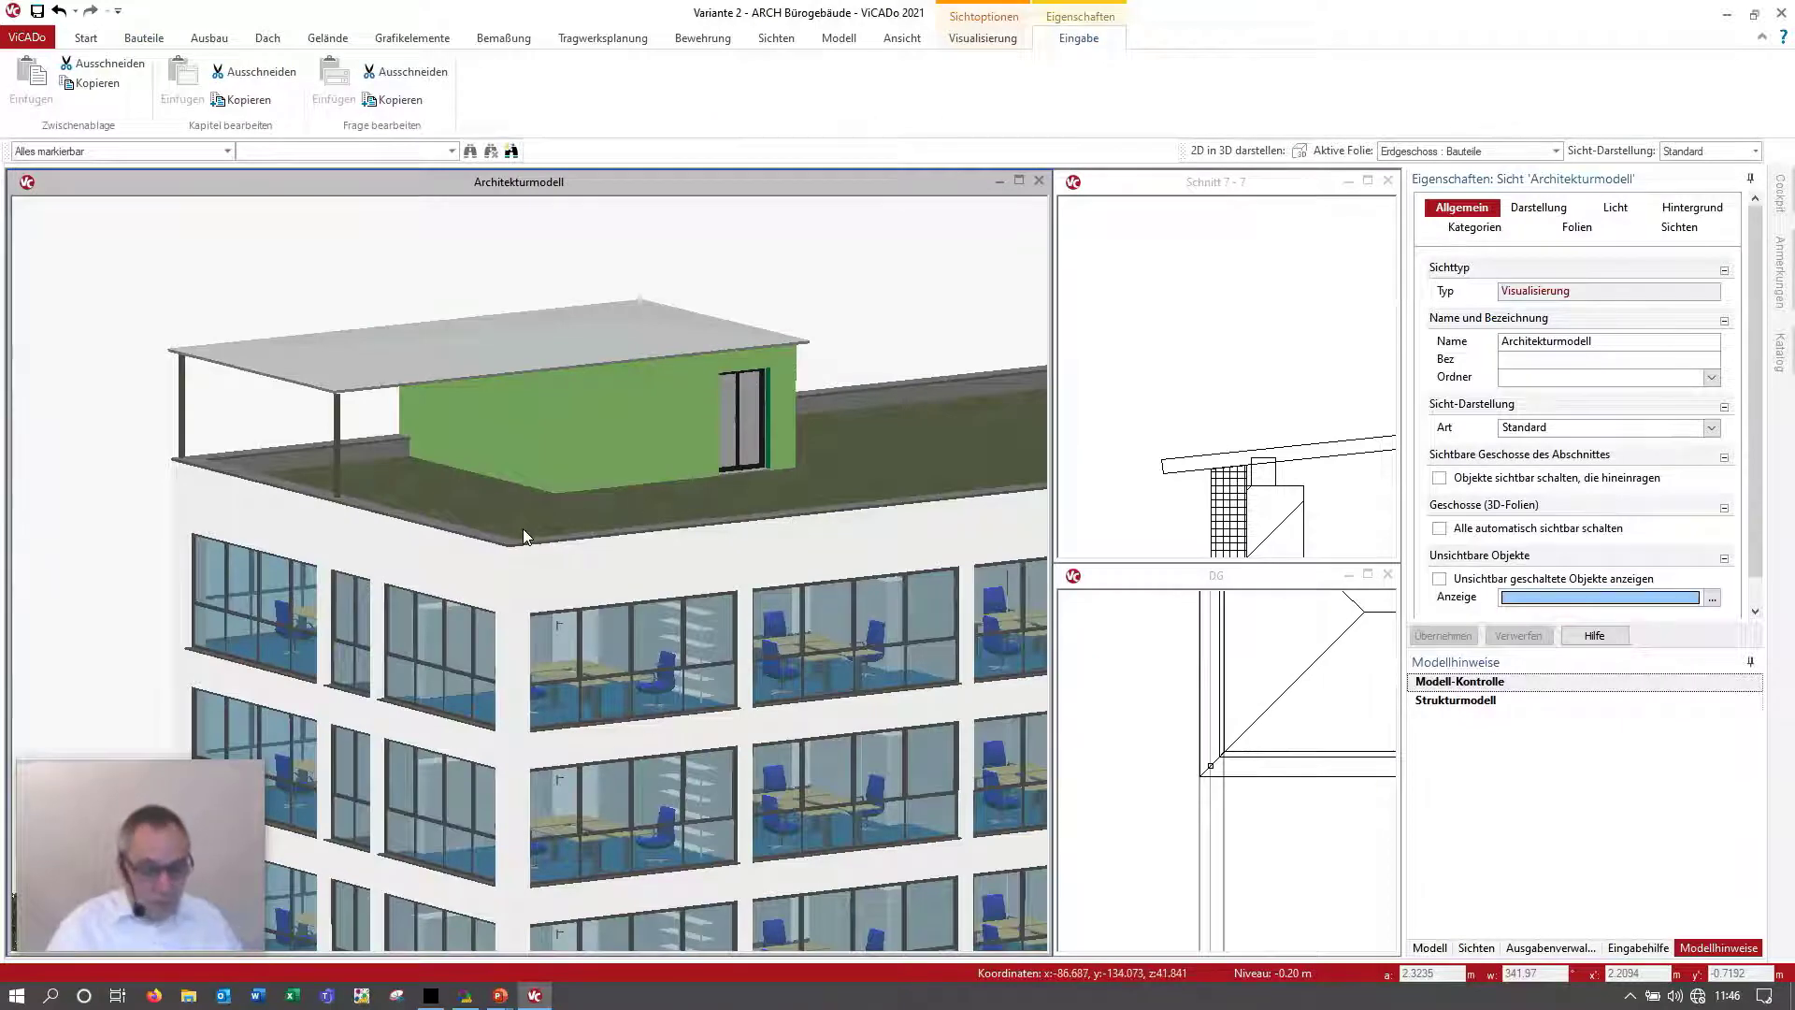
mouse_move(526, 523)
middle_down()
mouse_move(591, 521)
mouse_move(518, 525)
middle_up()
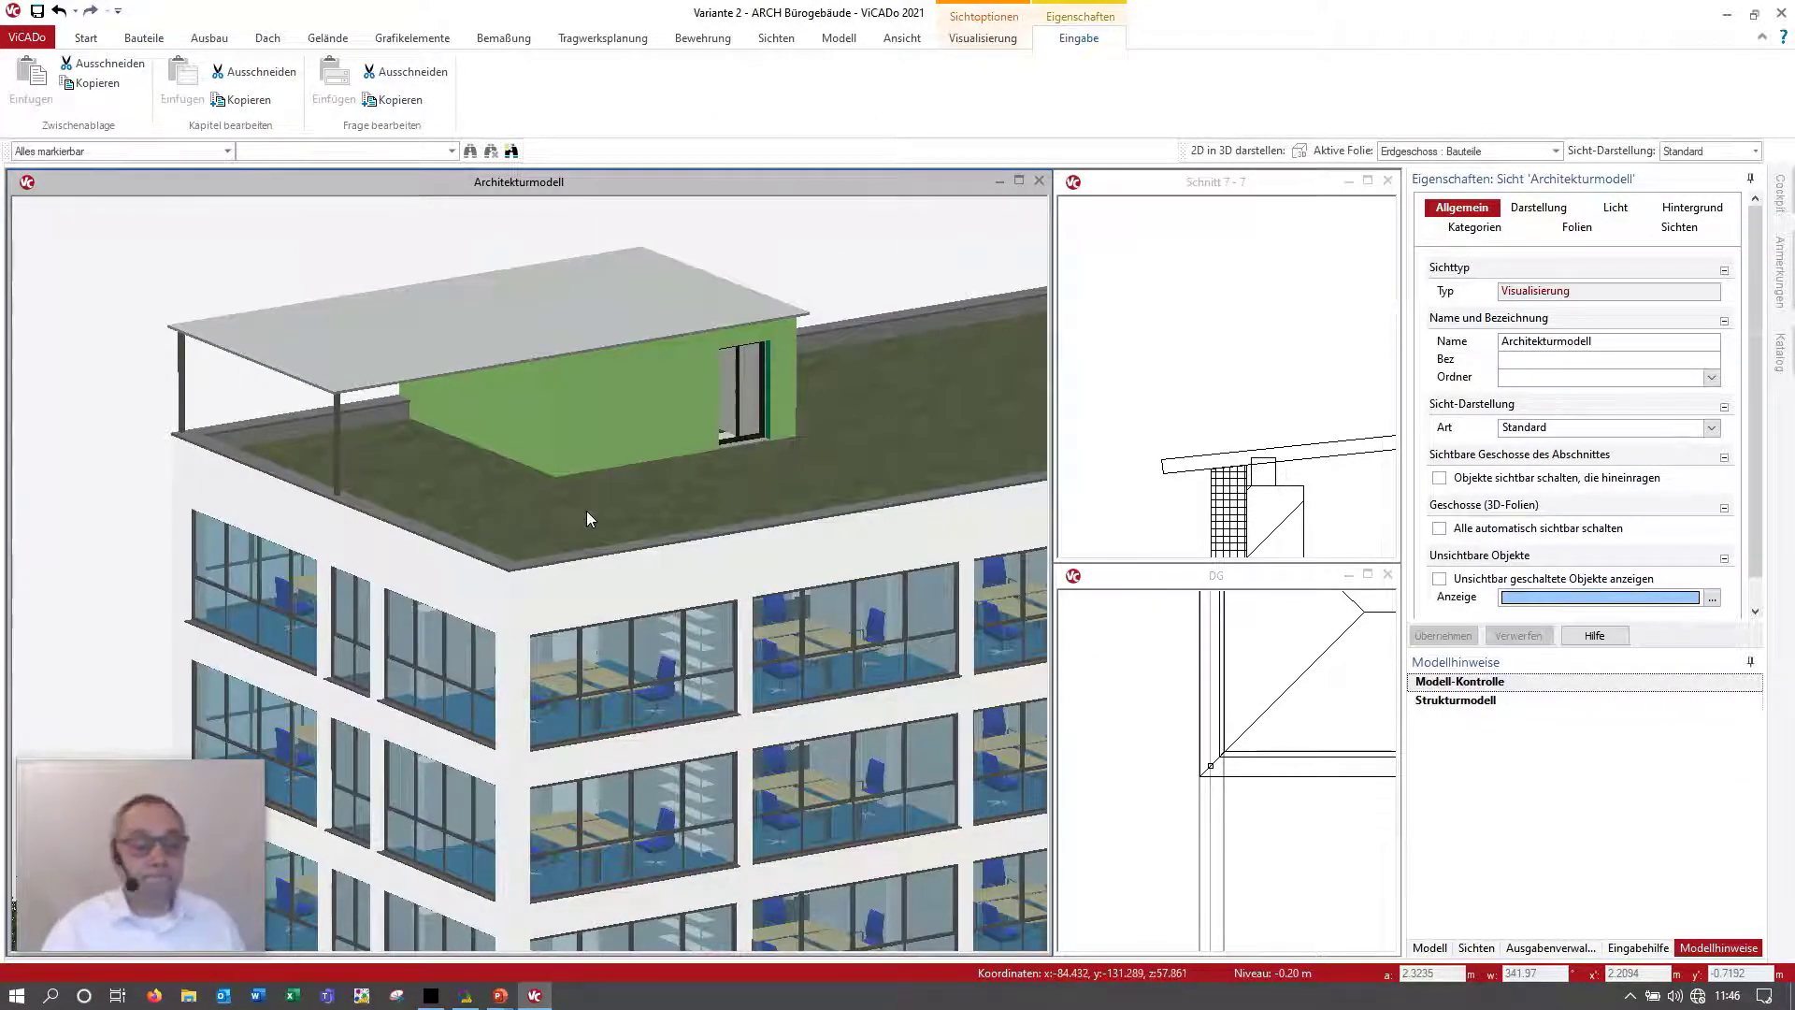
click(1781, 13)
click(857, 539)
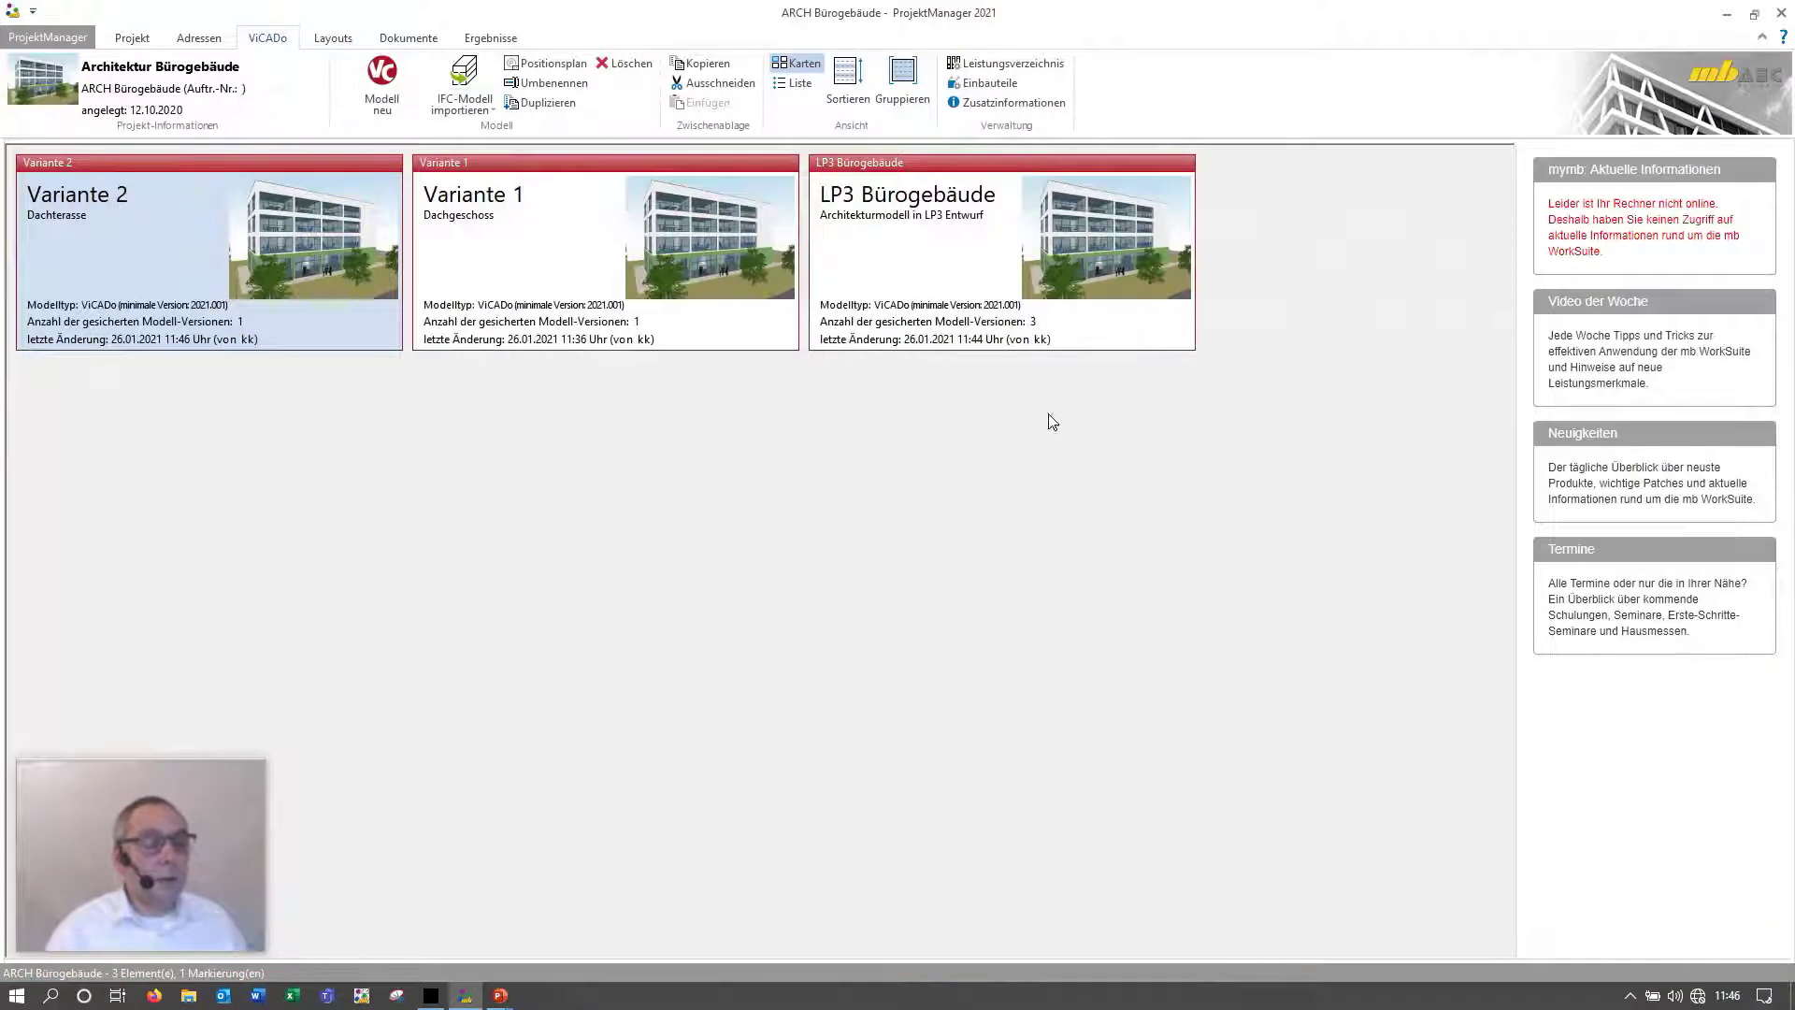
Step: Select and open the LP3 Bürogebäude model card in ProjektManager
click(1066, 332)
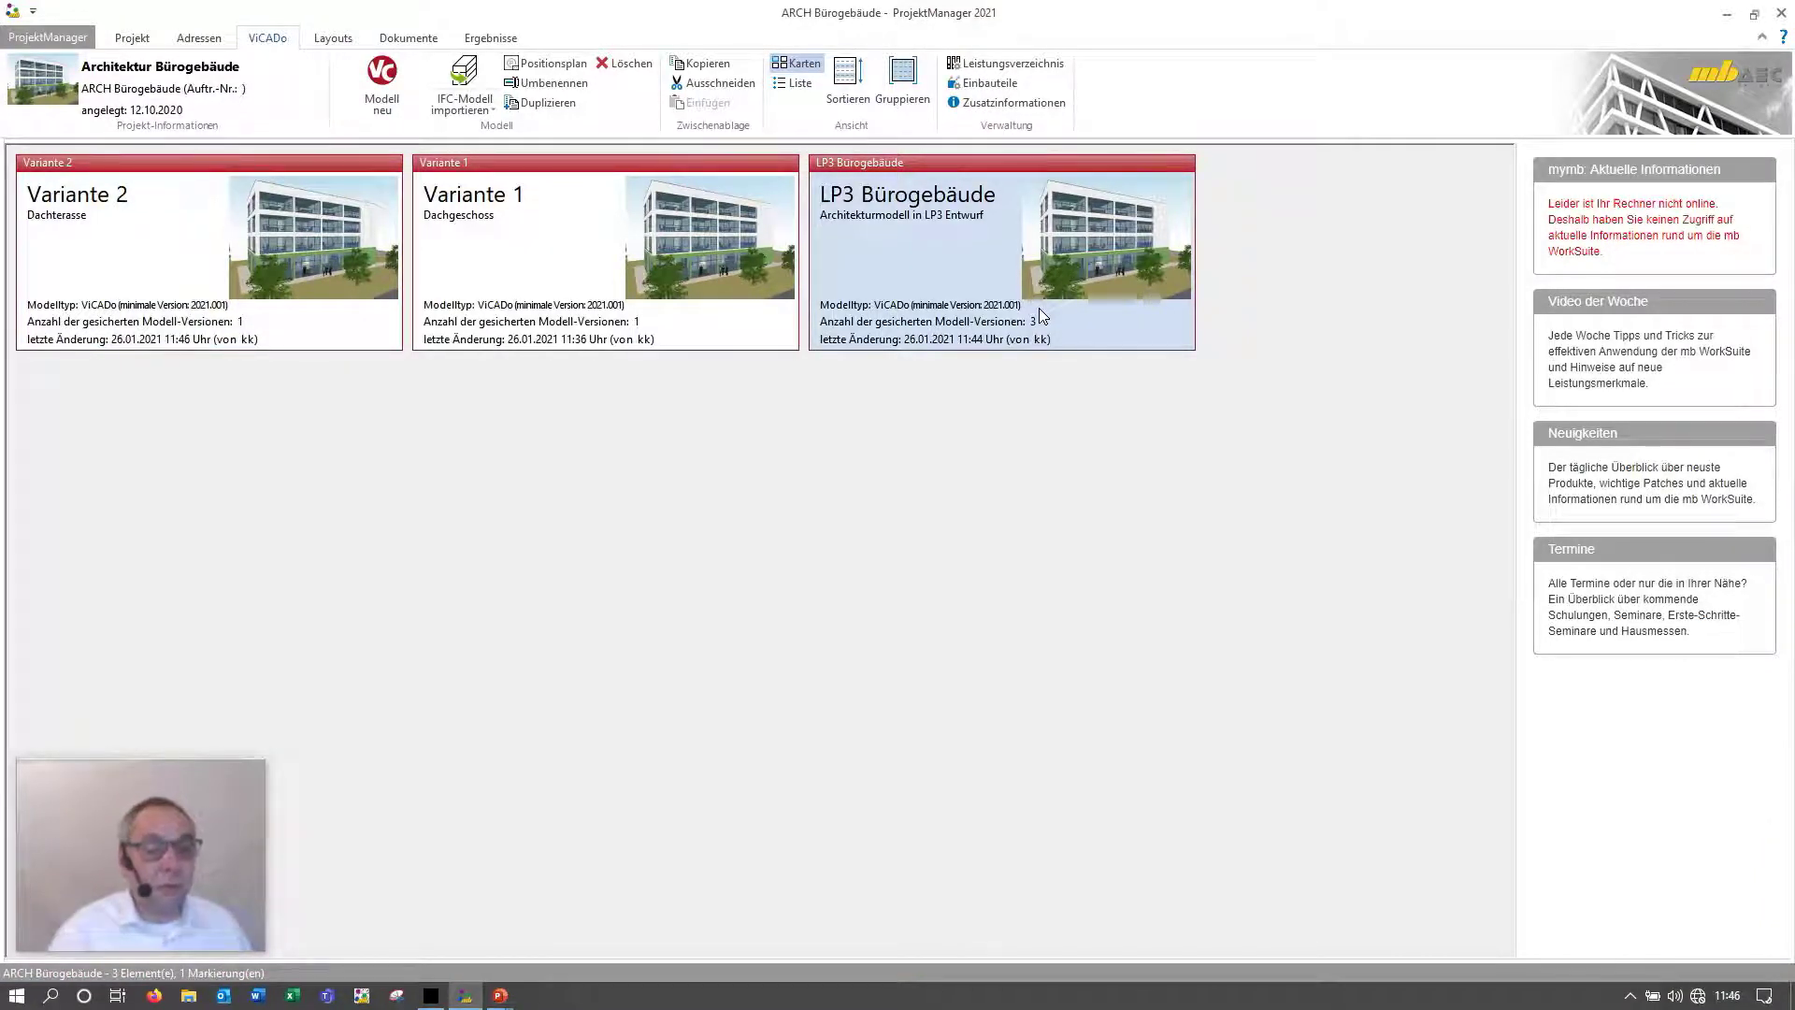
double_click(1038, 306)
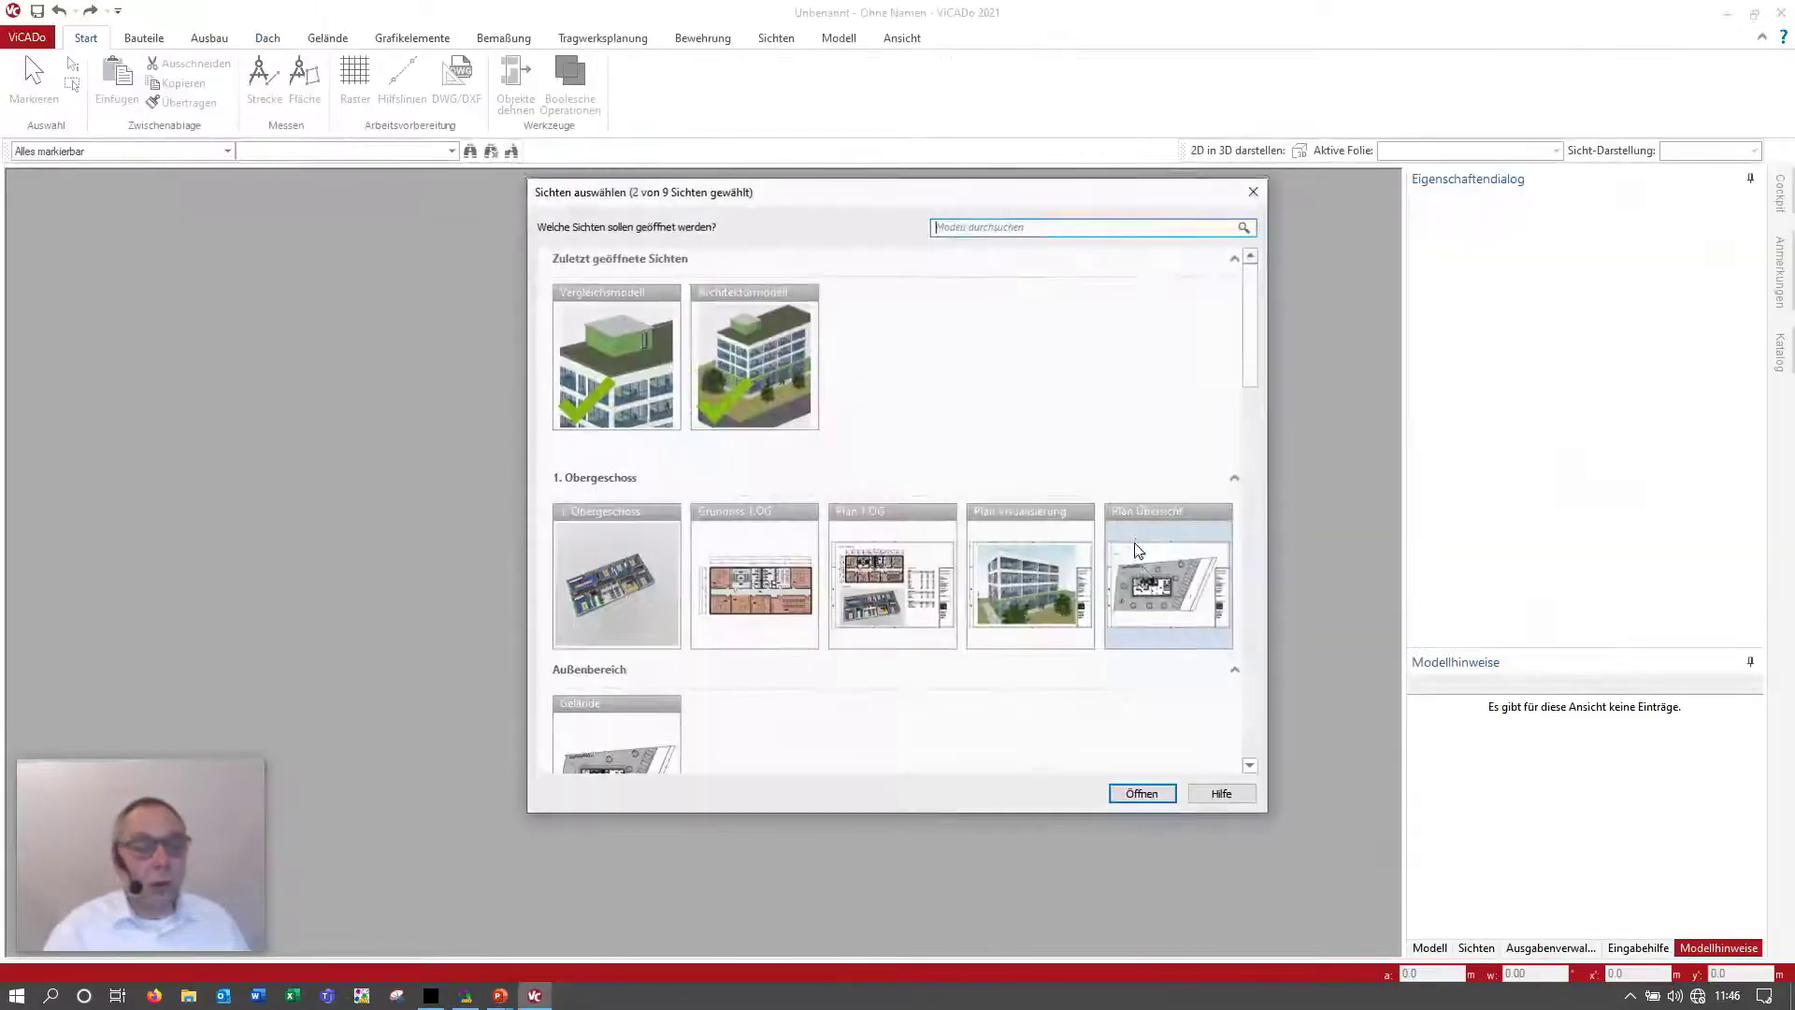
Step: Open the preselected views, run Modell-Vergleich against Variante 2, then show the model tree
click(1143, 794)
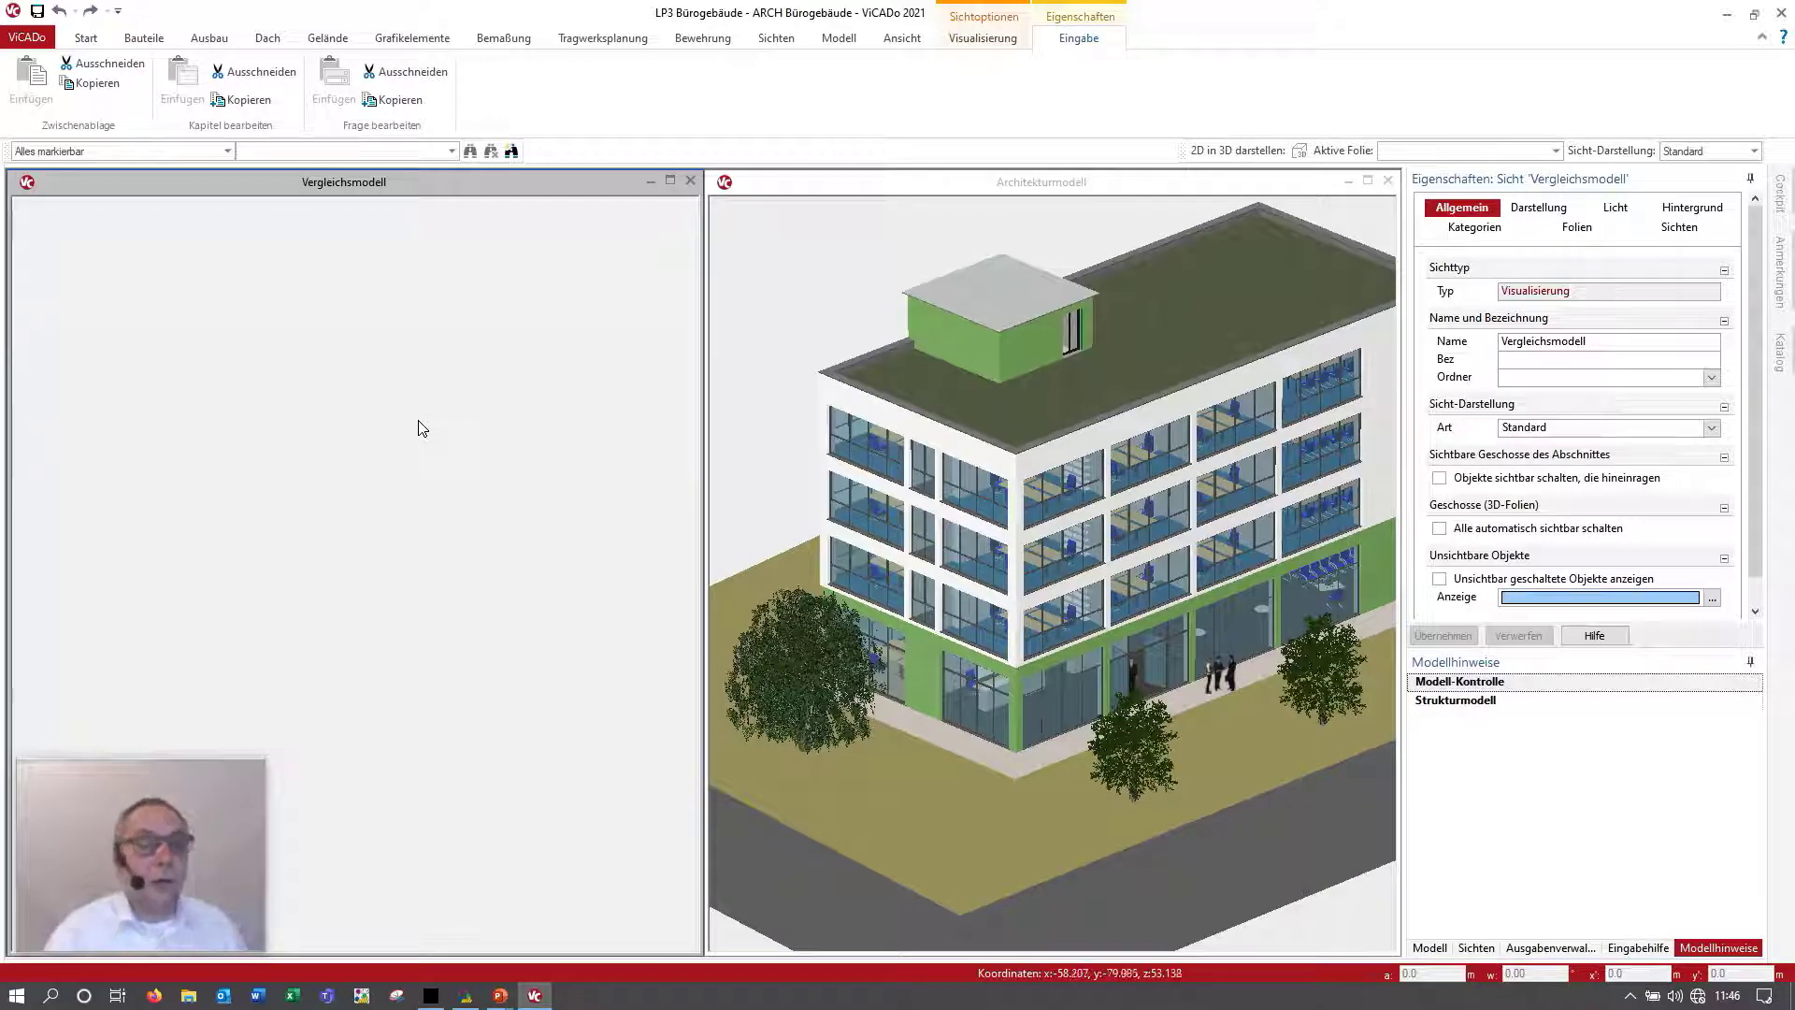
click(988, 46)
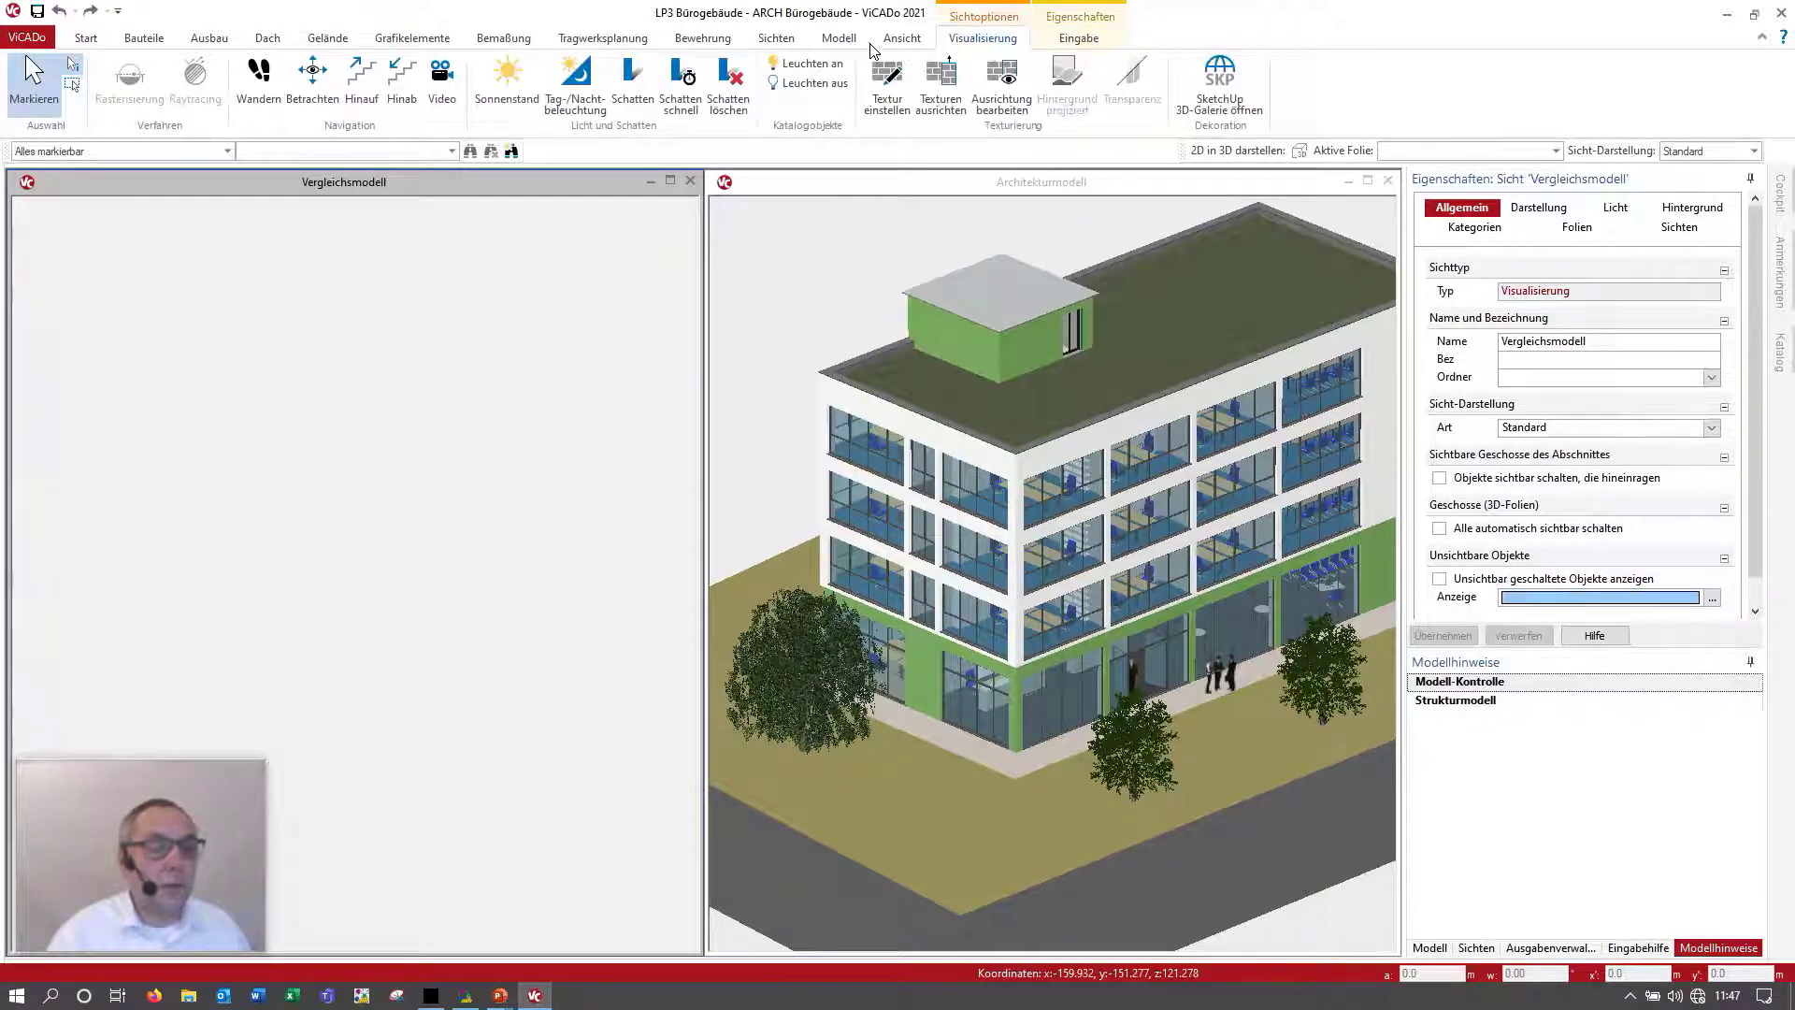
click(841, 39)
click(374, 89)
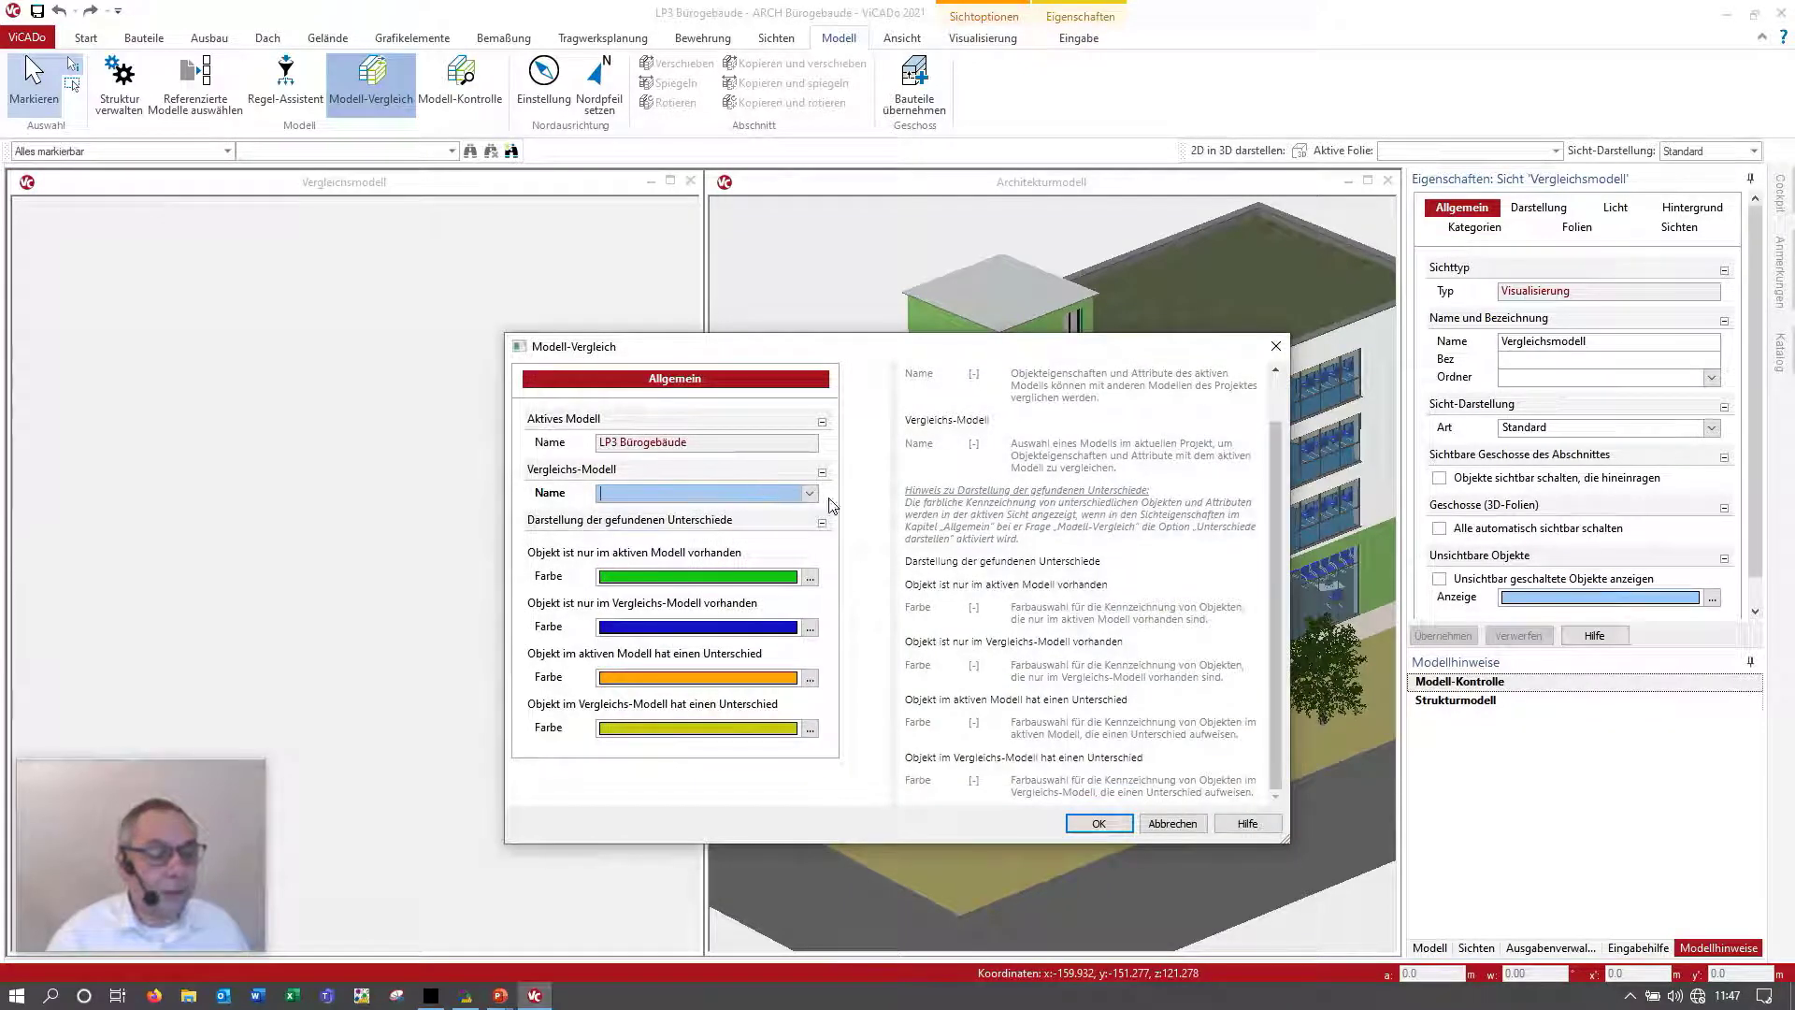
click(810, 492)
click(715, 526)
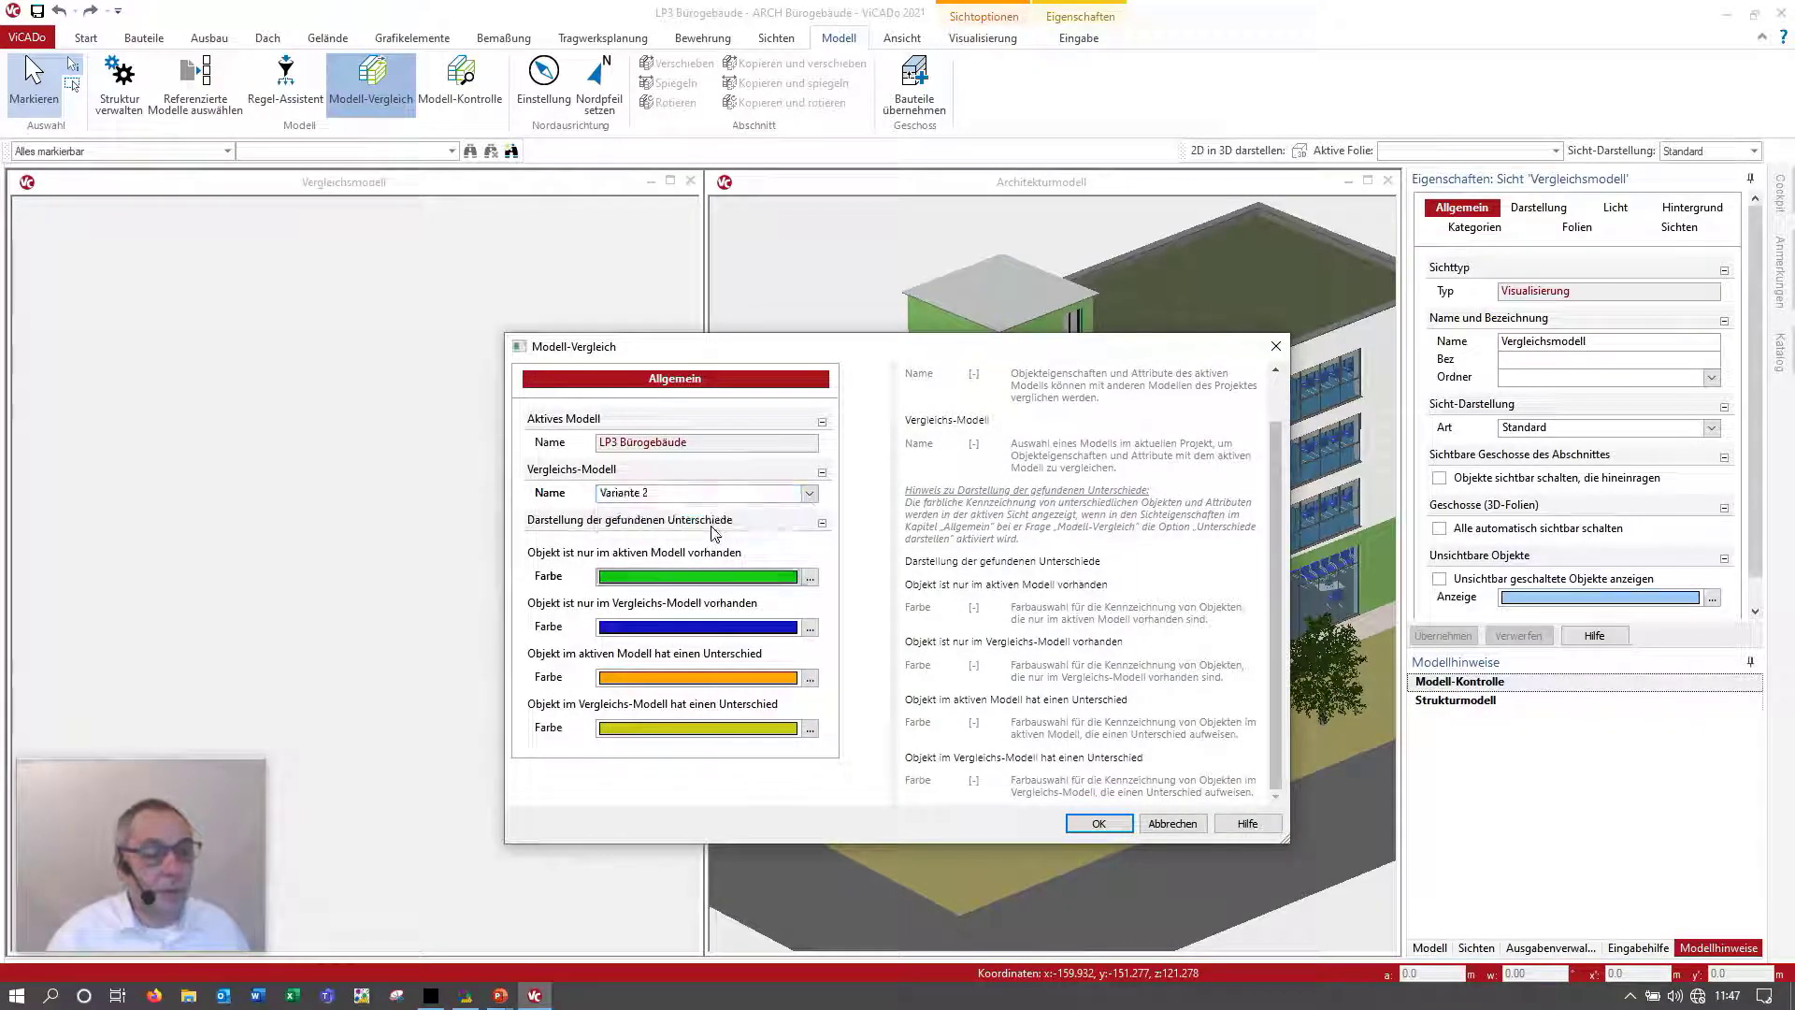
click(1099, 824)
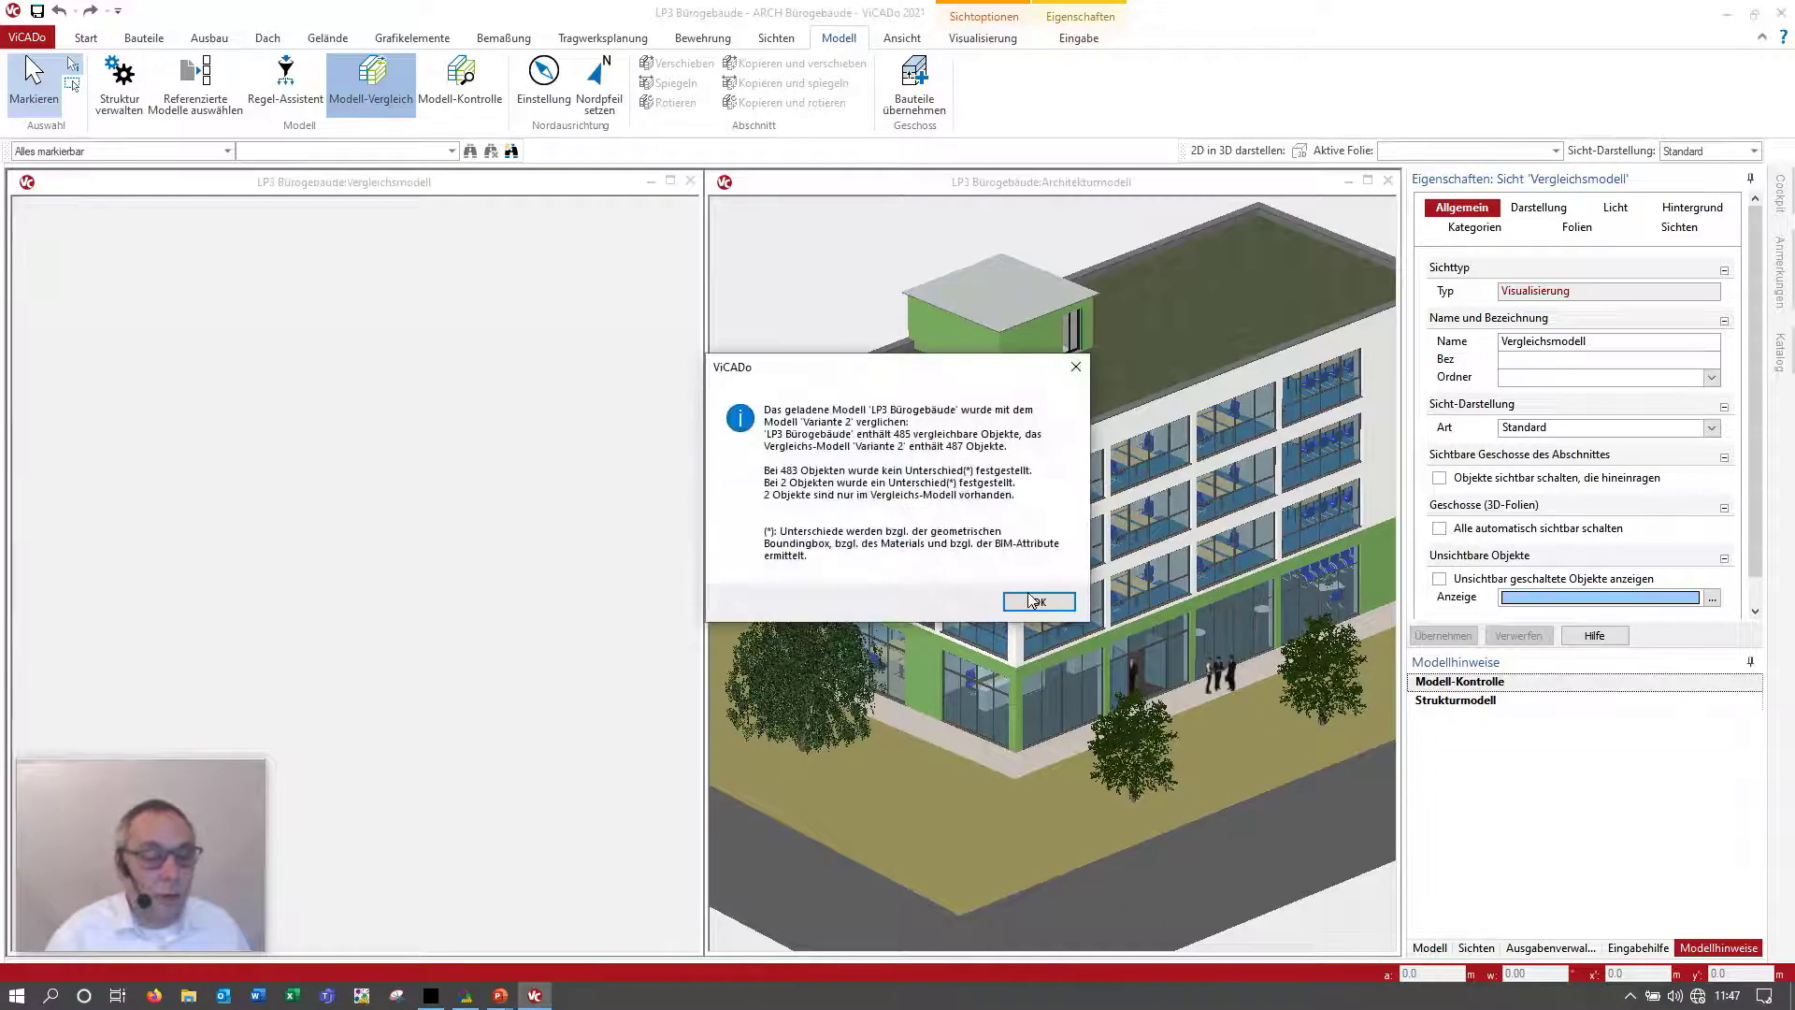
click(1042, 604)
click(1430, 947)
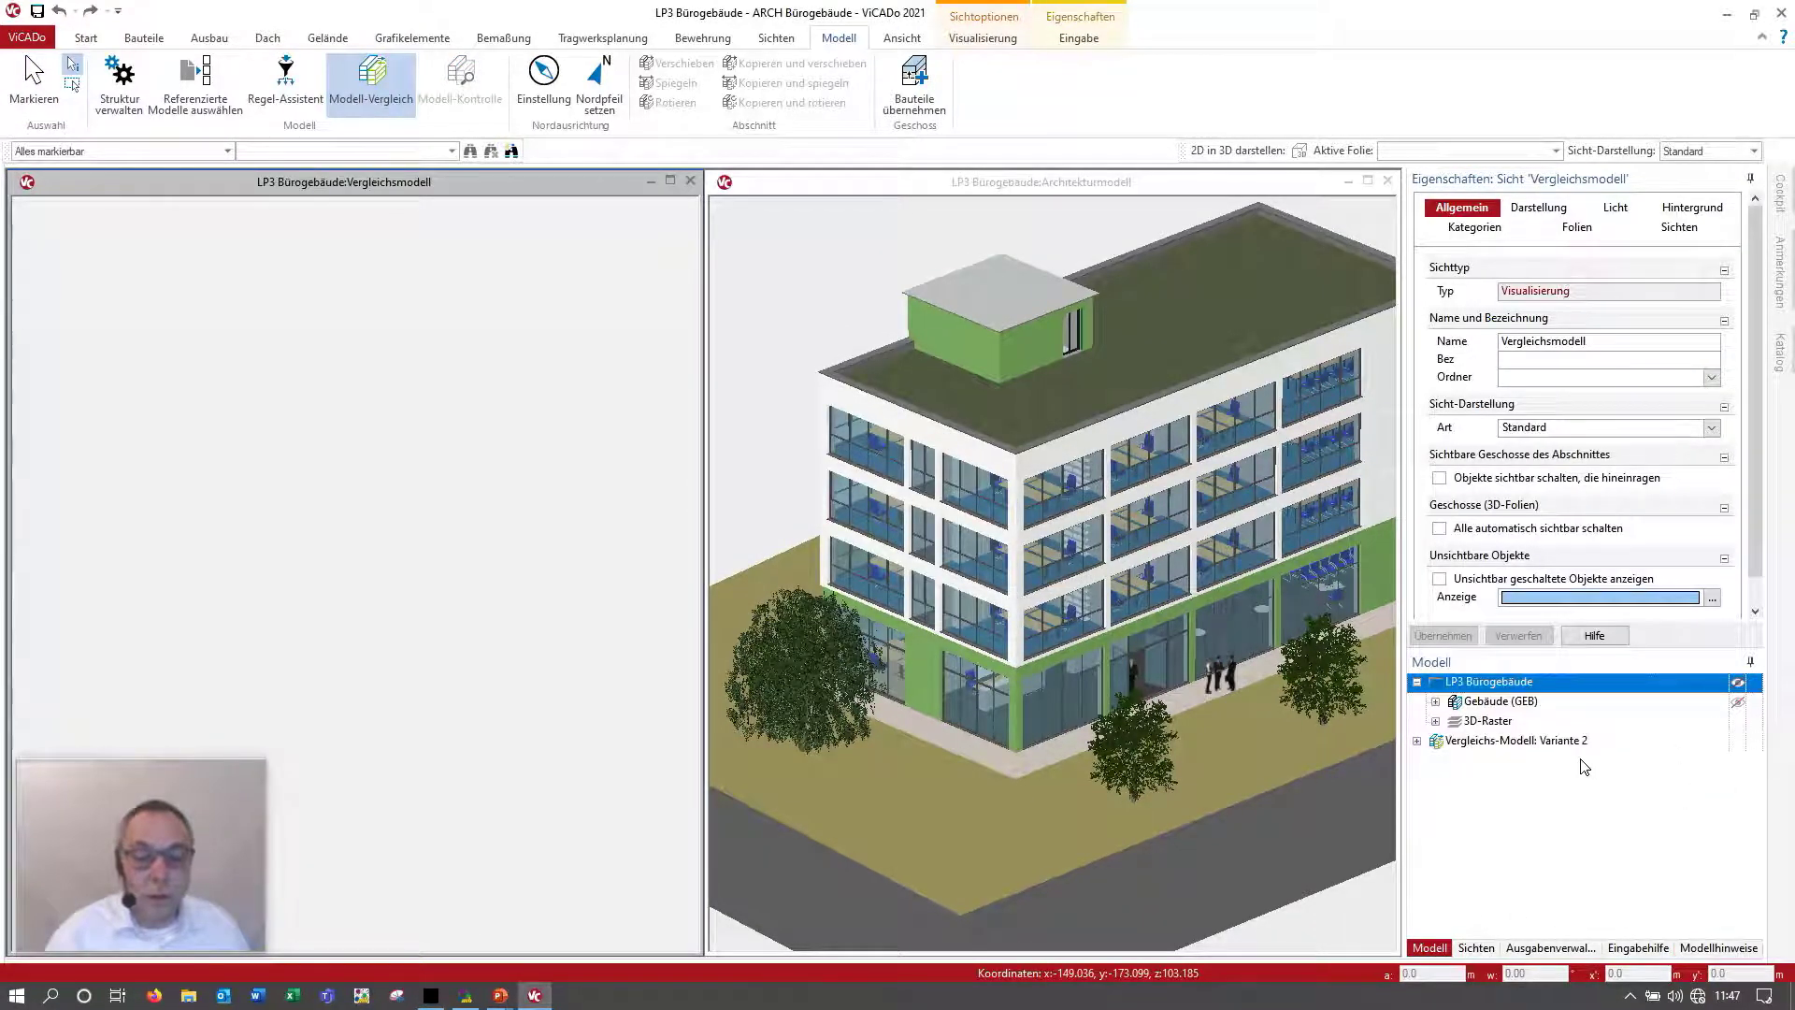
Step: Hide the LP3 model, show the Variante 2 comparison model, and orbit the rooftop
click(340, 621)
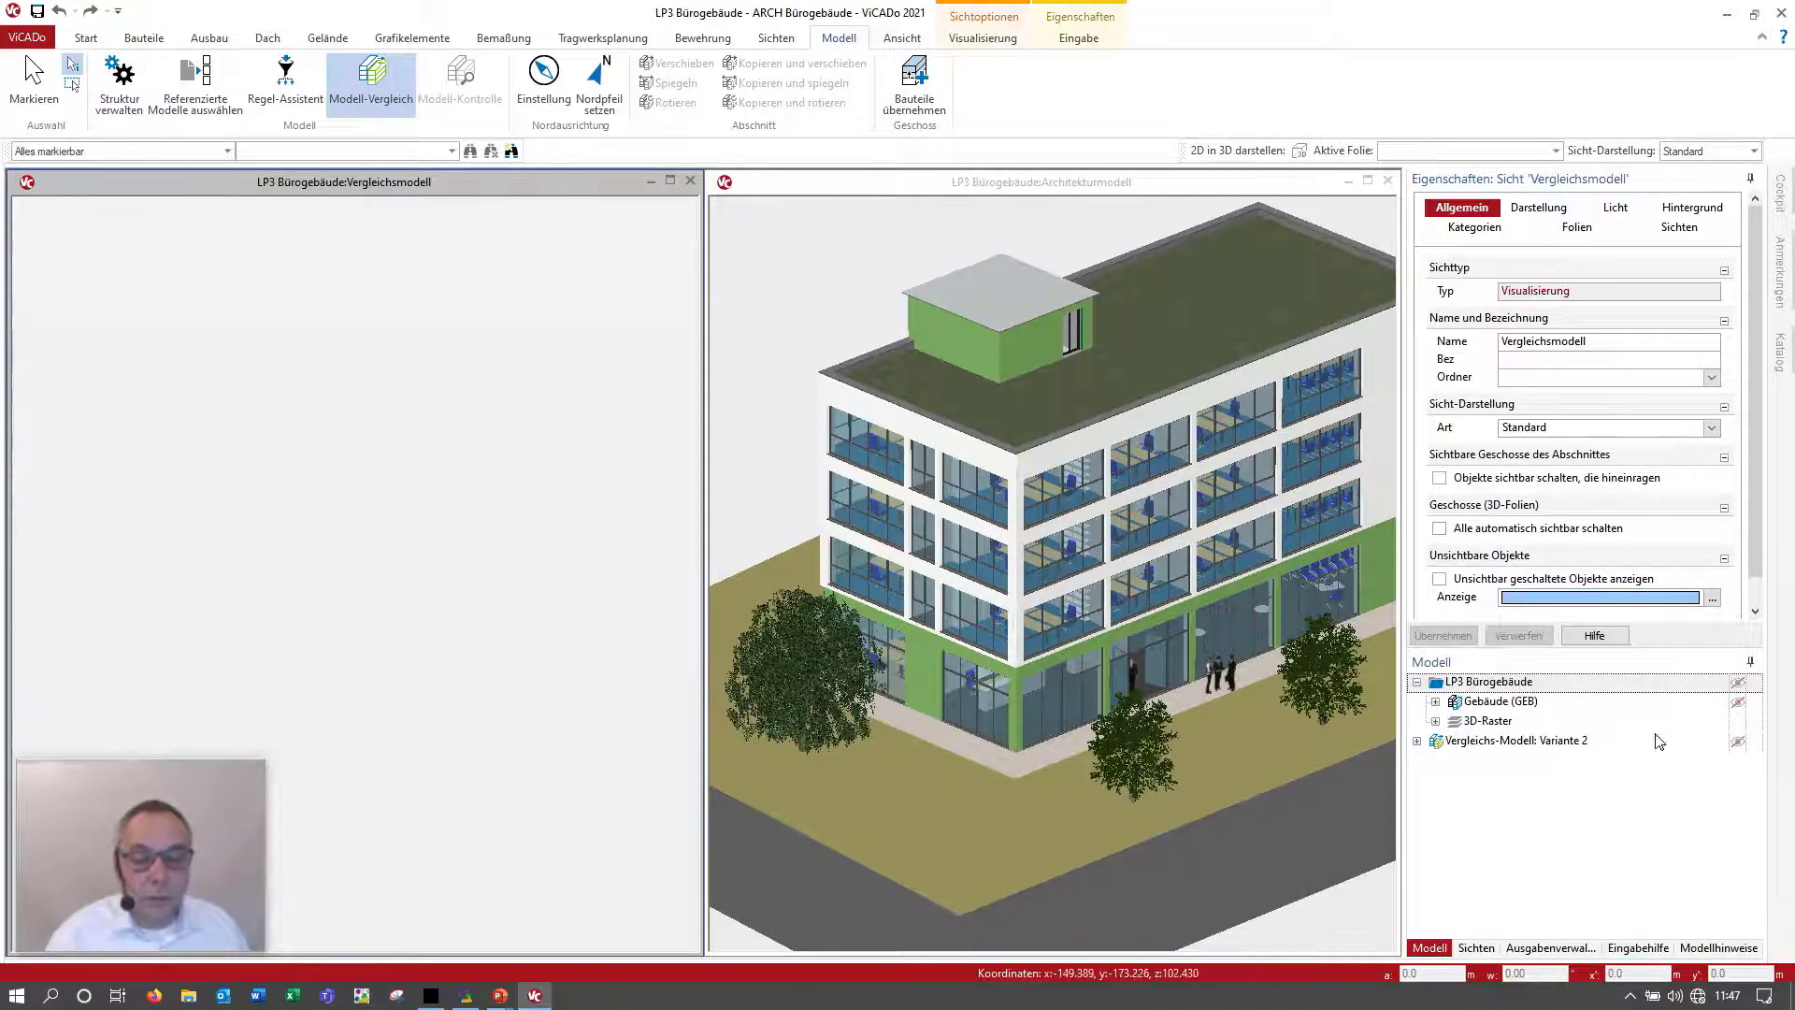
click(1739, 742)
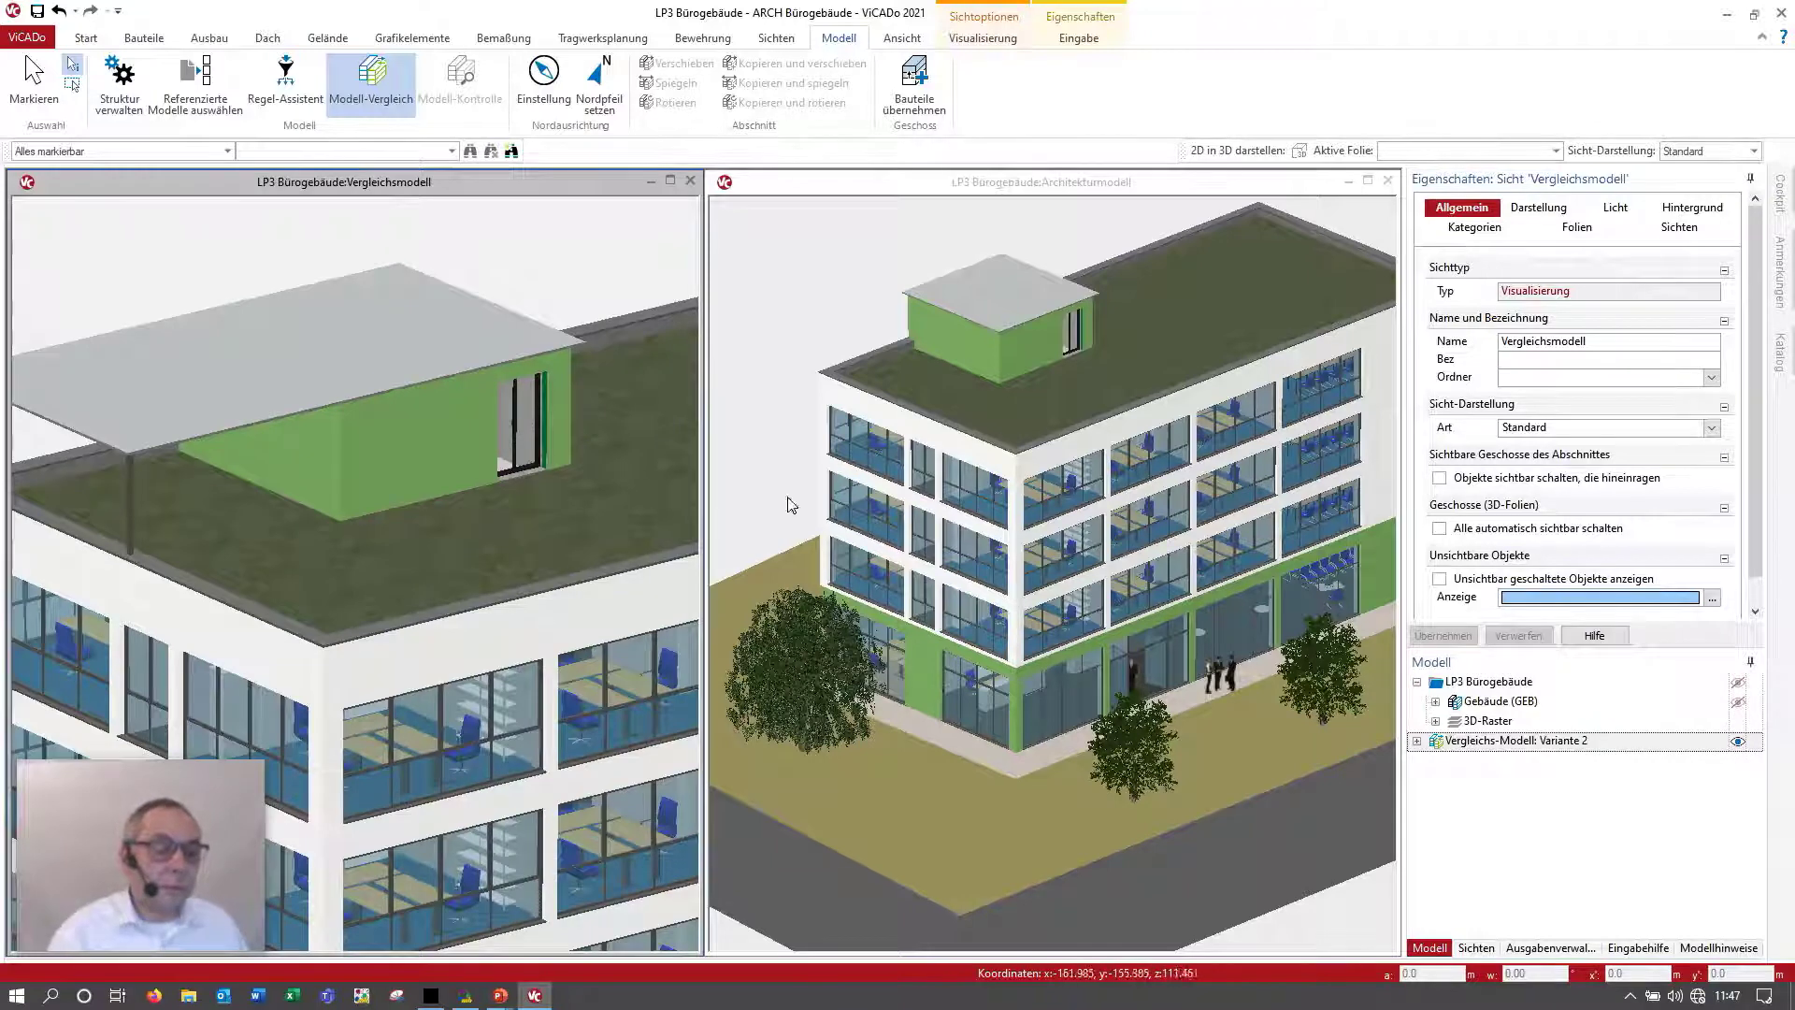
click(1059, 625)
scroll(1087, 569, up, 2)
scroll(1085, 572, up, 2)
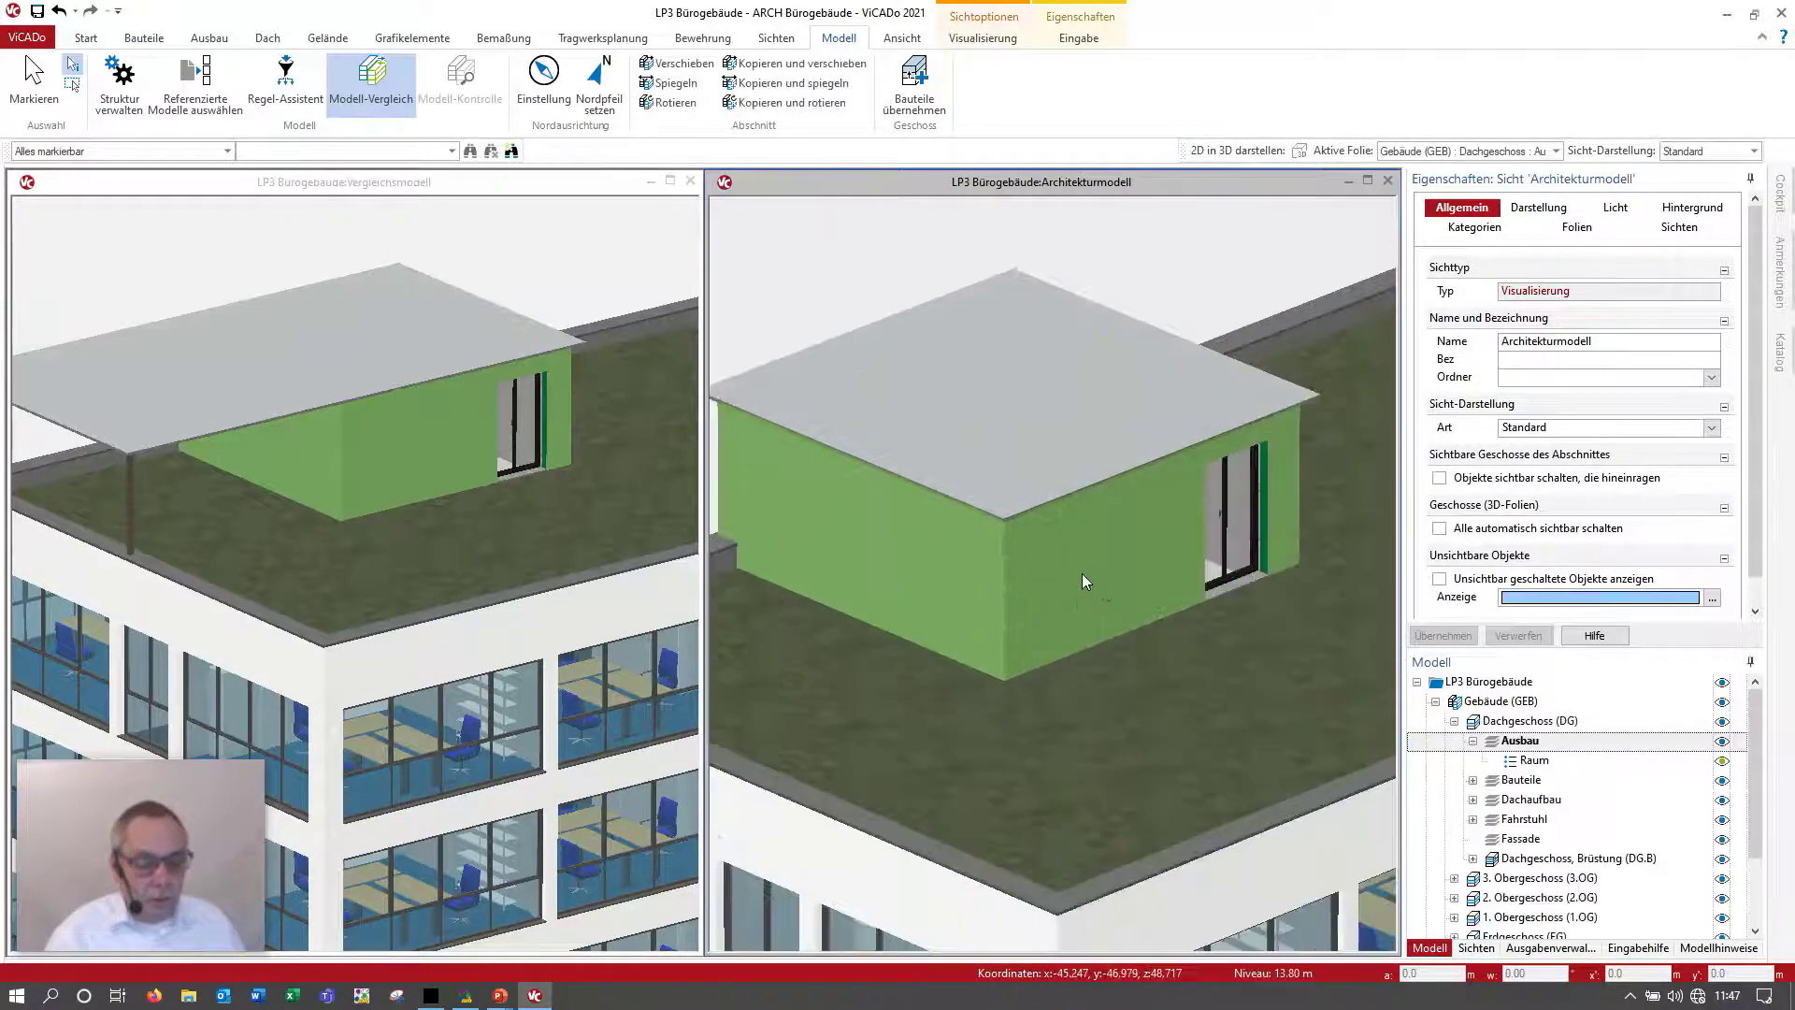
middle_drag(1070, 591, 1051, 575)
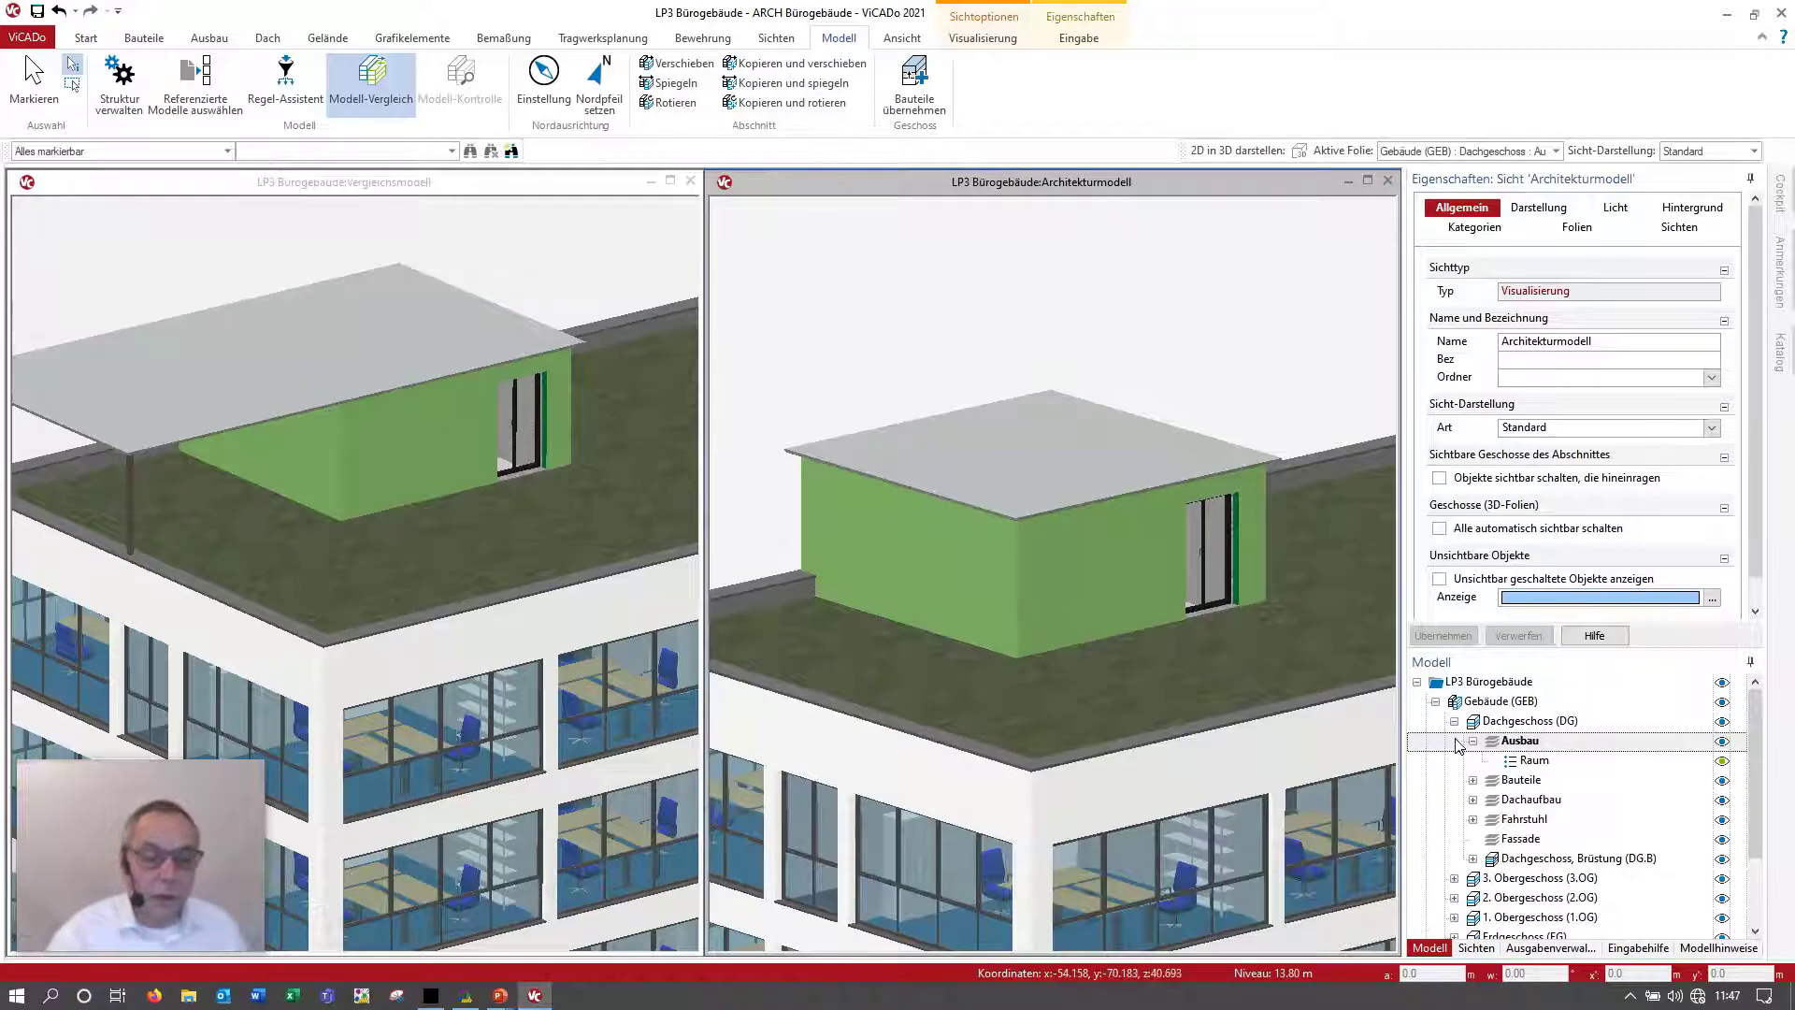
Step: In Modellhinweise, expand to the changed outer wall MwWa-2 and mark its active-model version
click(1711, 950)
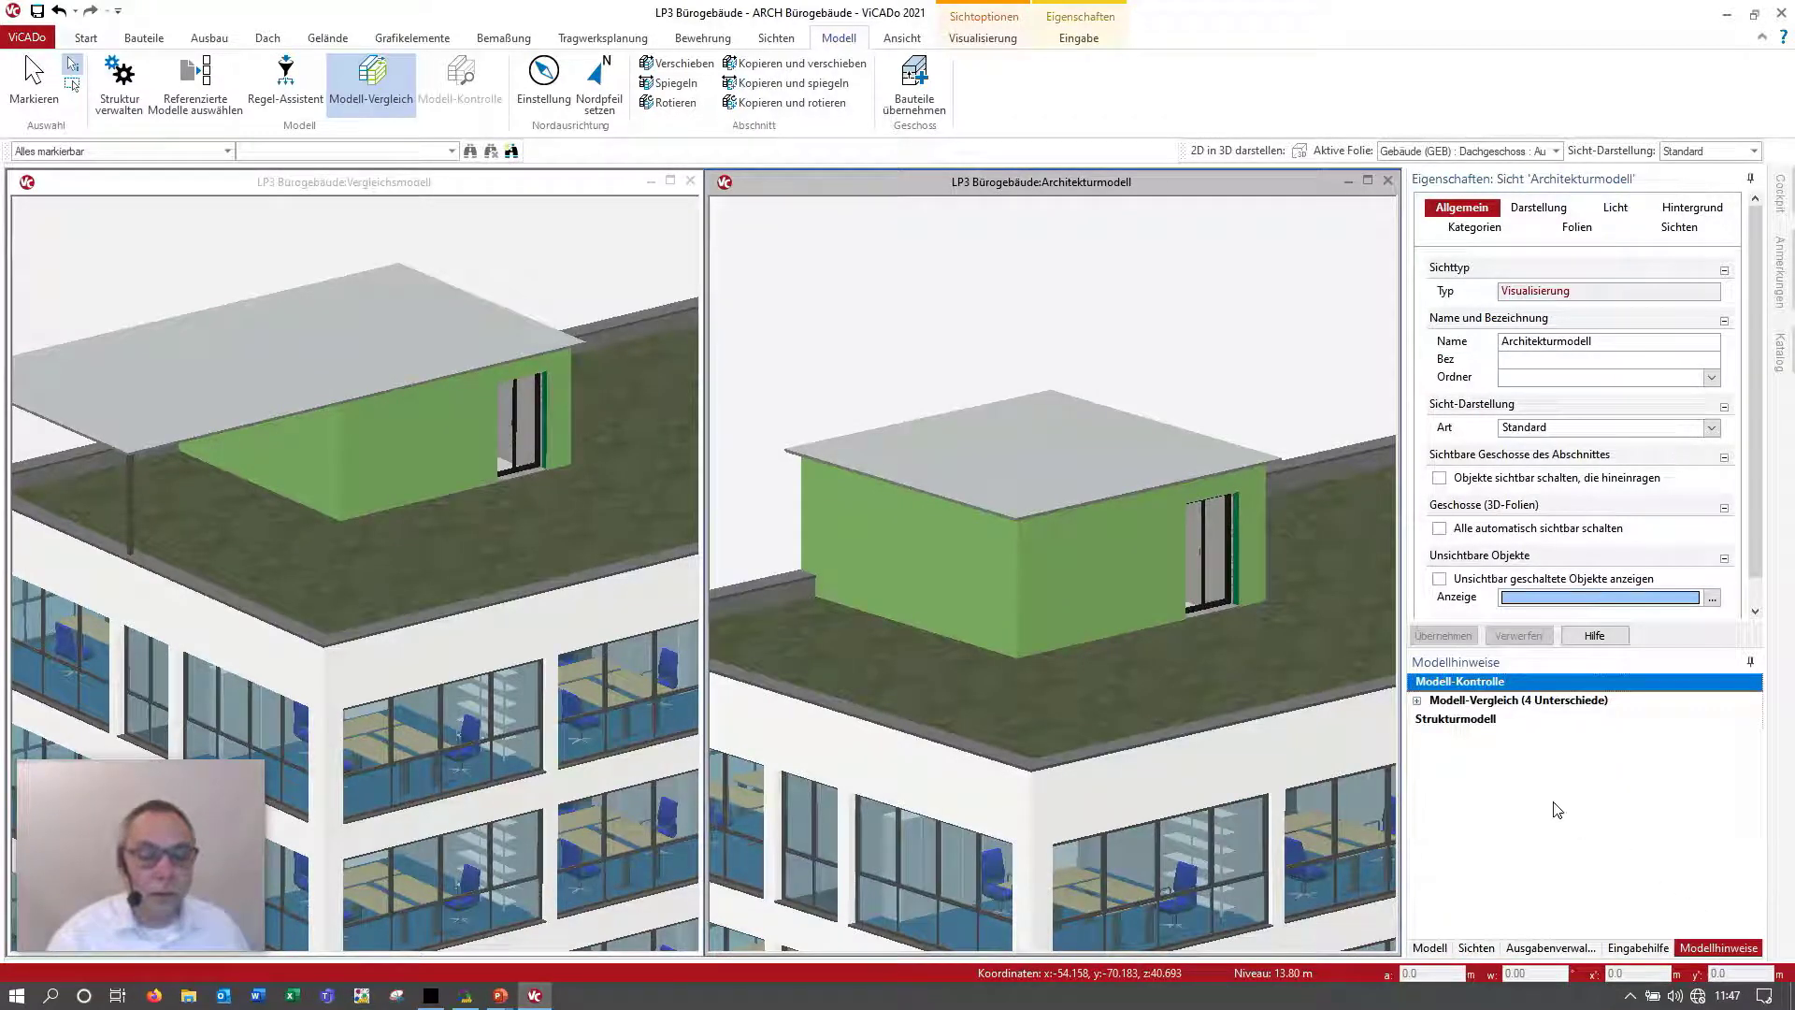
click(1418, 701)
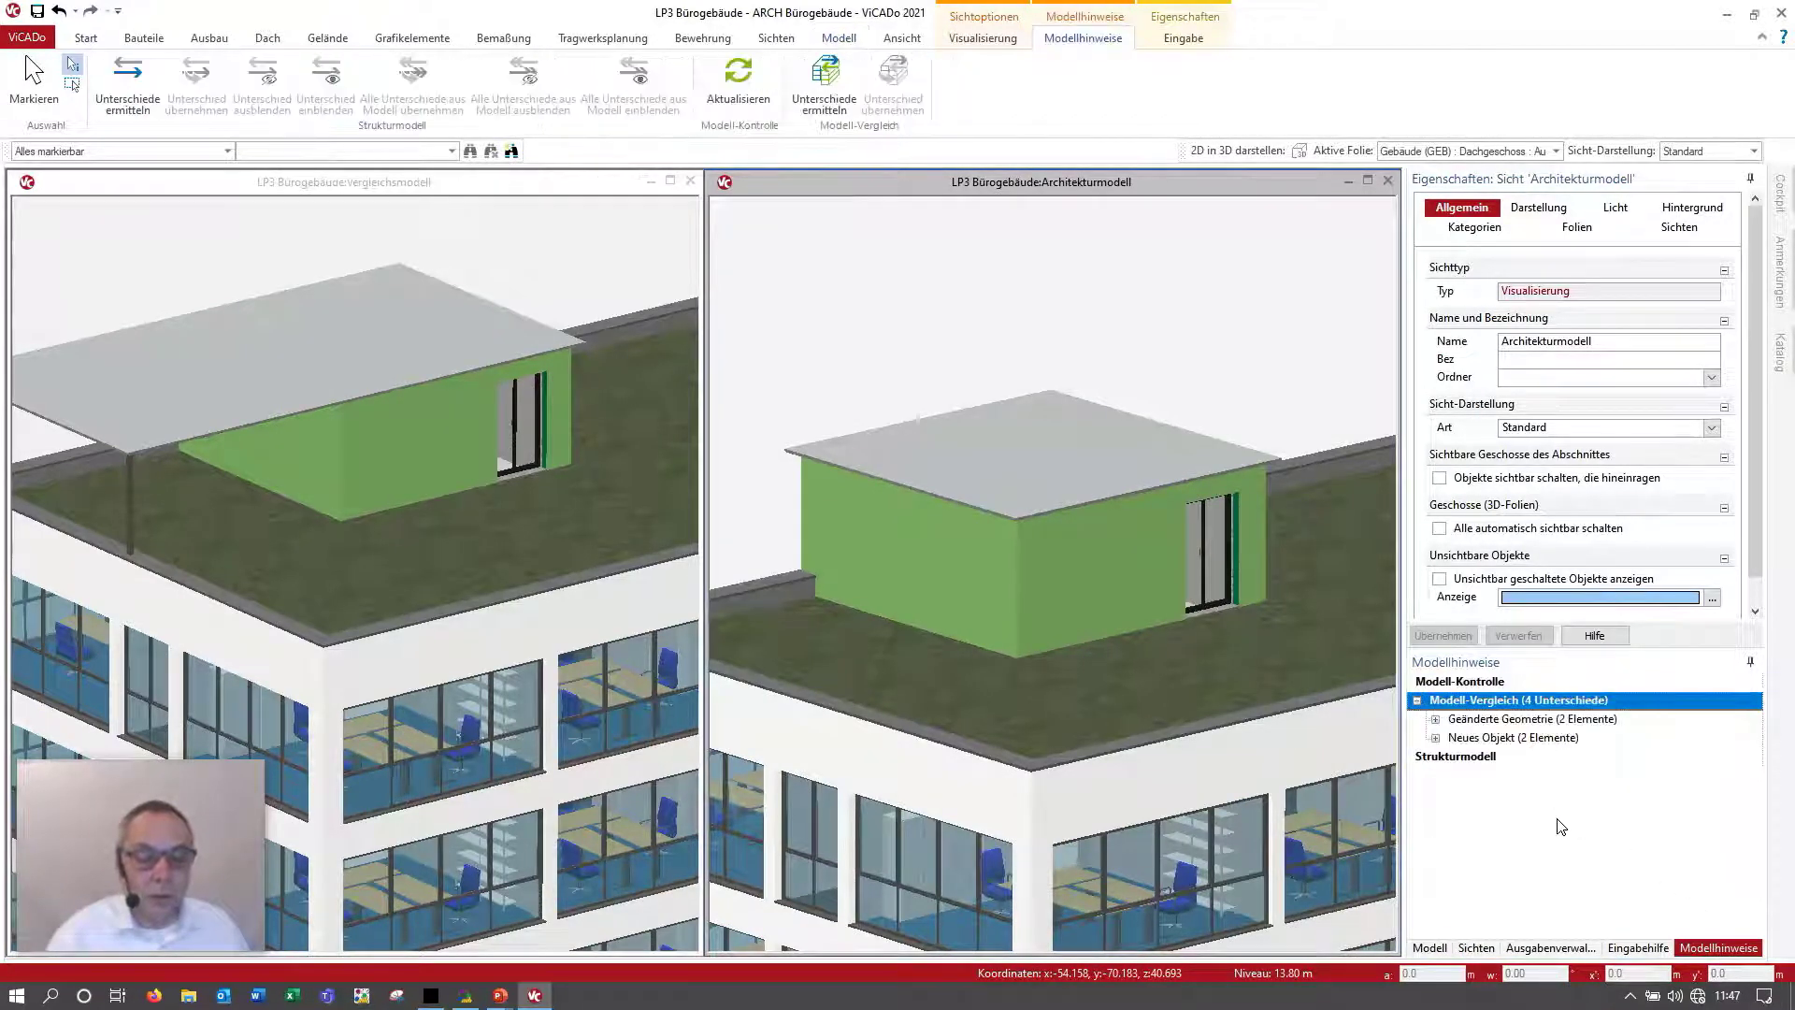
click(1437, 738)
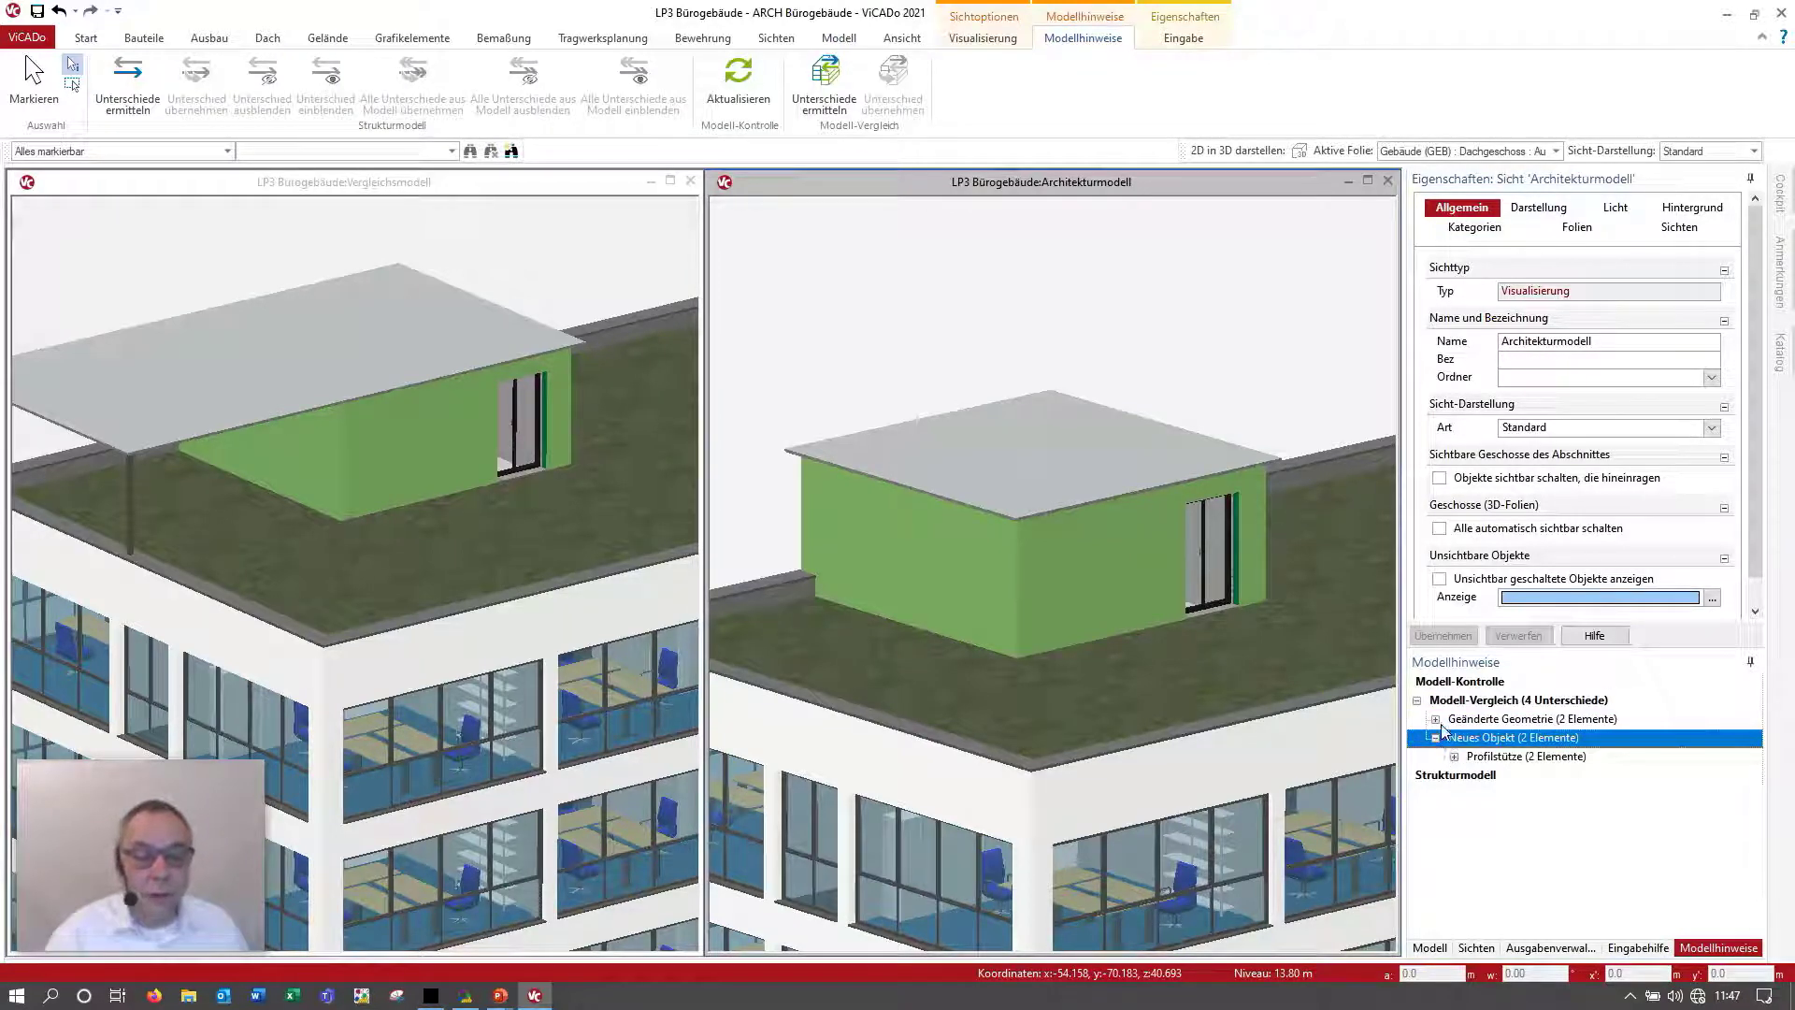
click(1437, 720)
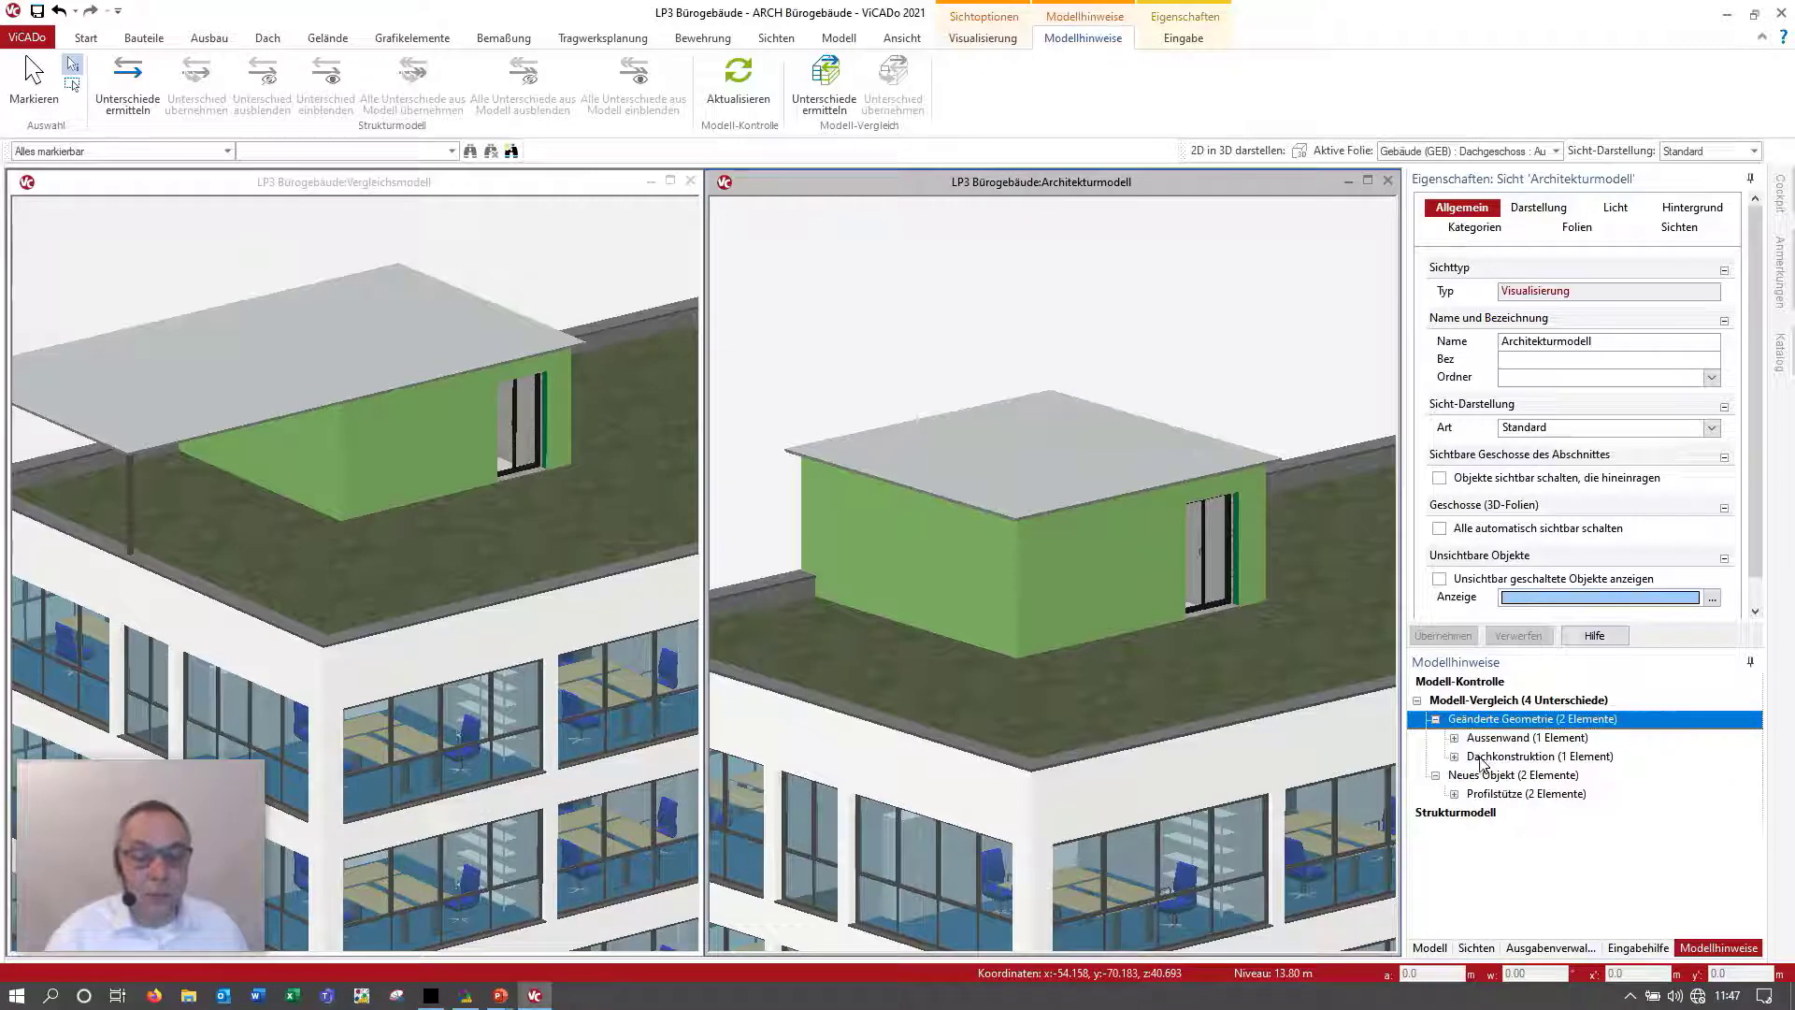
click(1455, 737)
click(1479, 756)
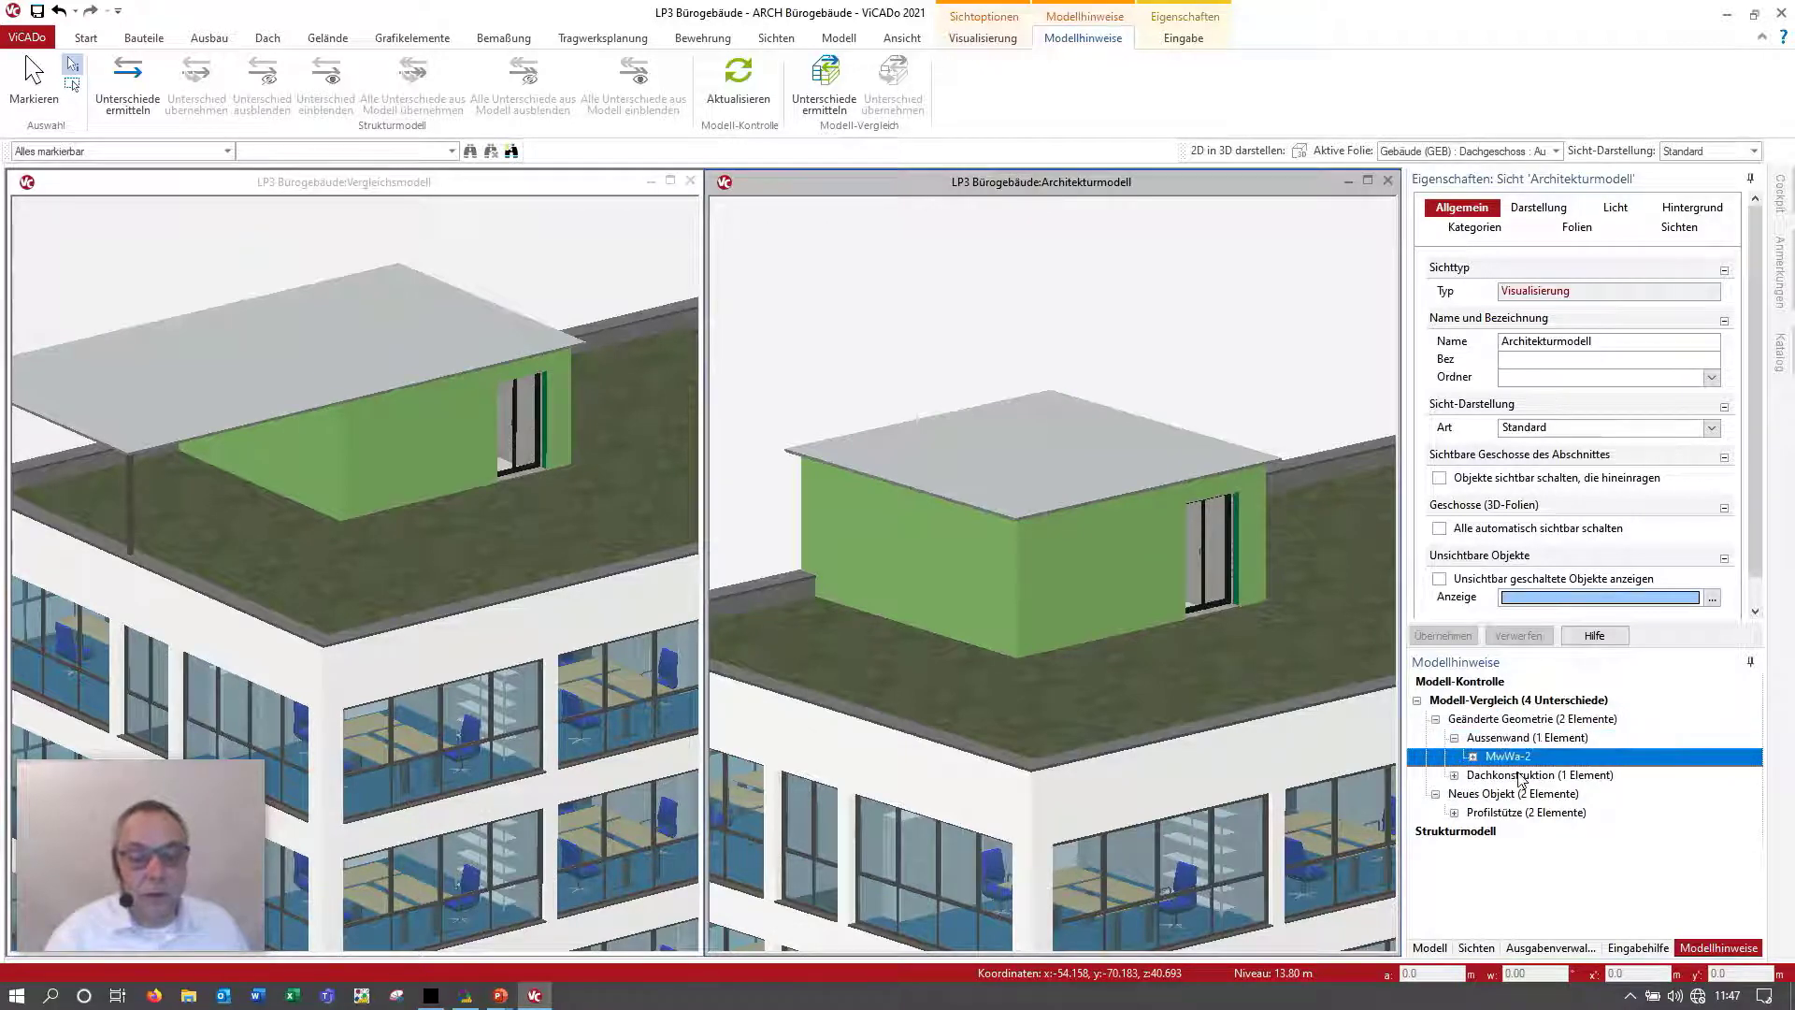
click(1474, 757)
click(1514, 776)
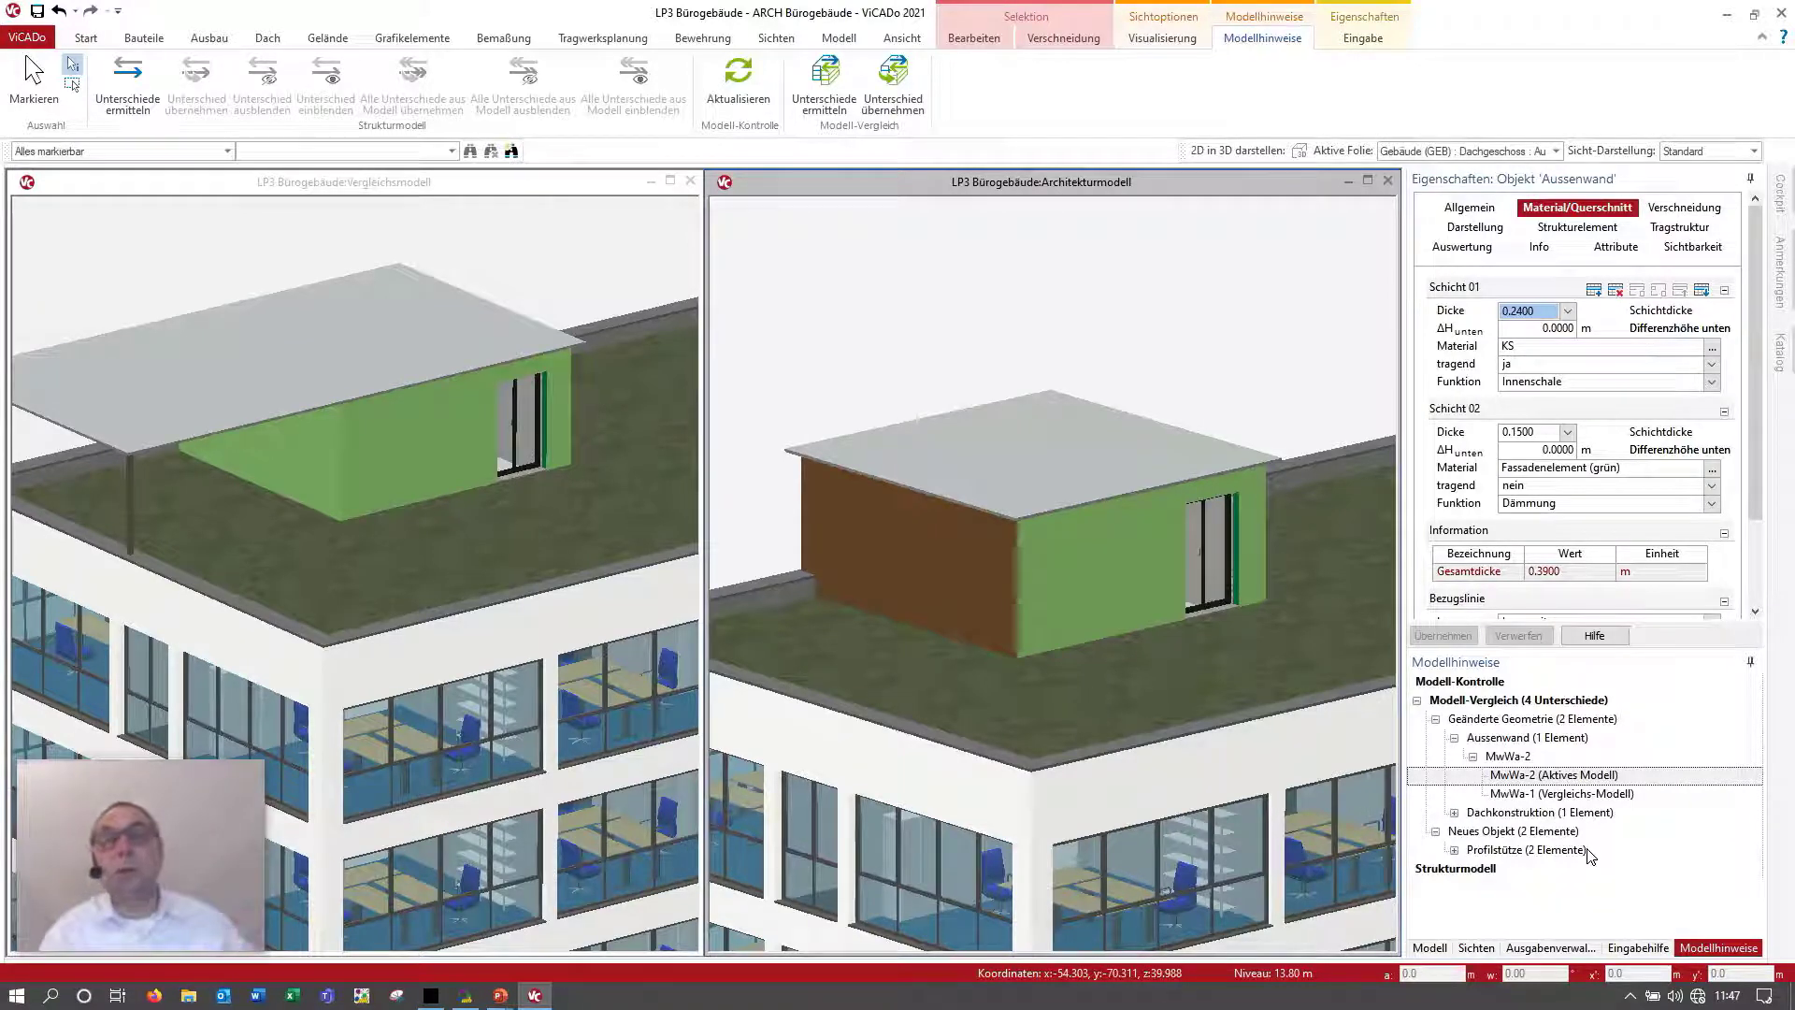
Step: Expand the Dachkonstruktion difference and mark the active-model roof in the 3D view
double_click(1449, 831)
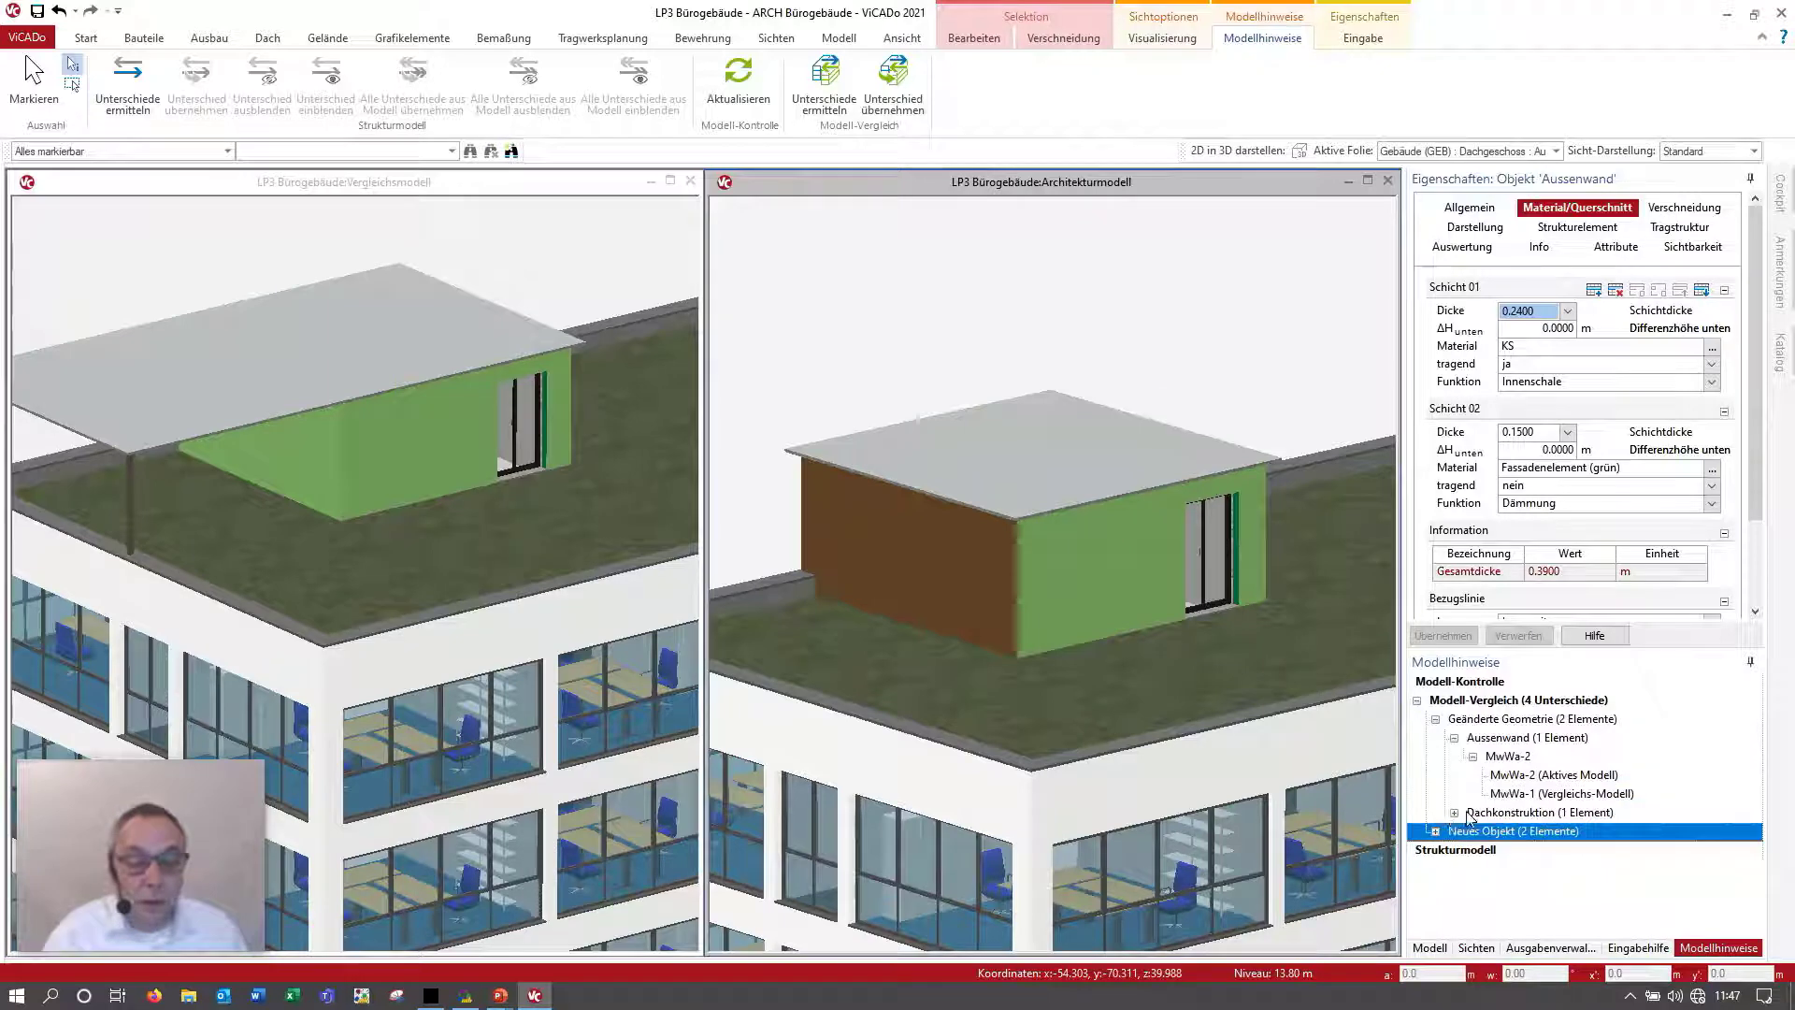
double_click(1470, 813)
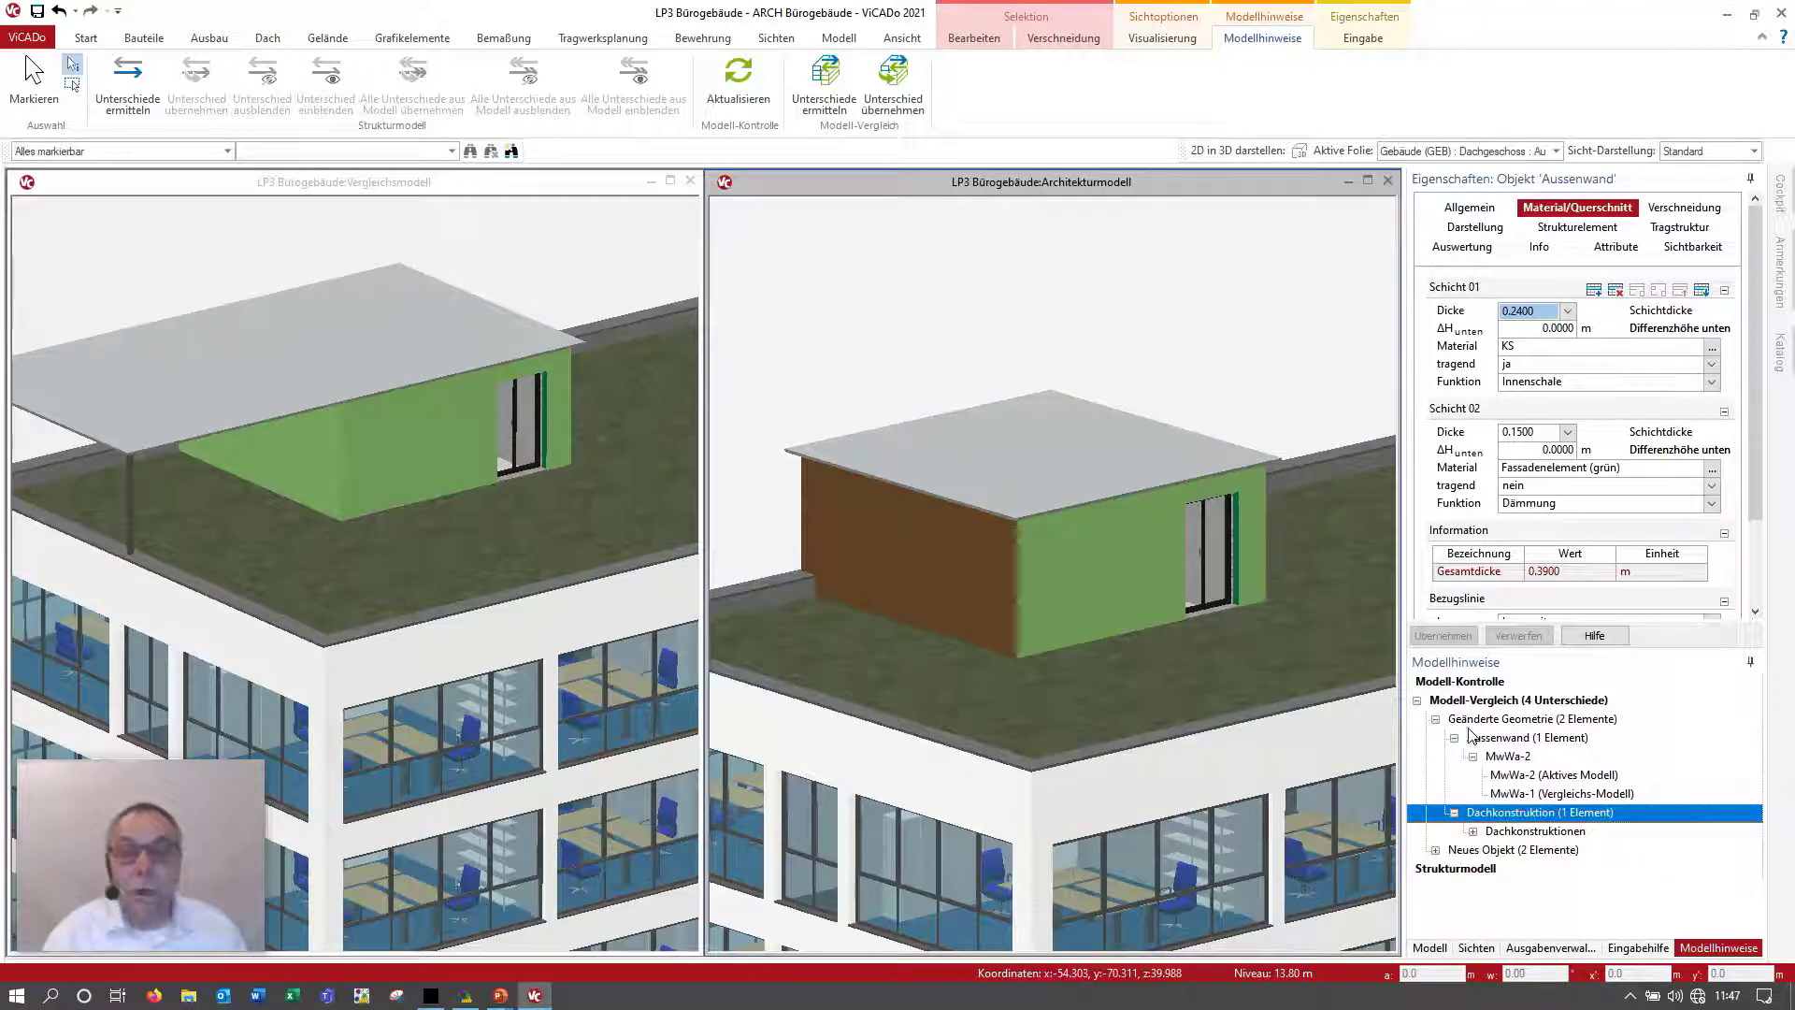
click(1474, 832)
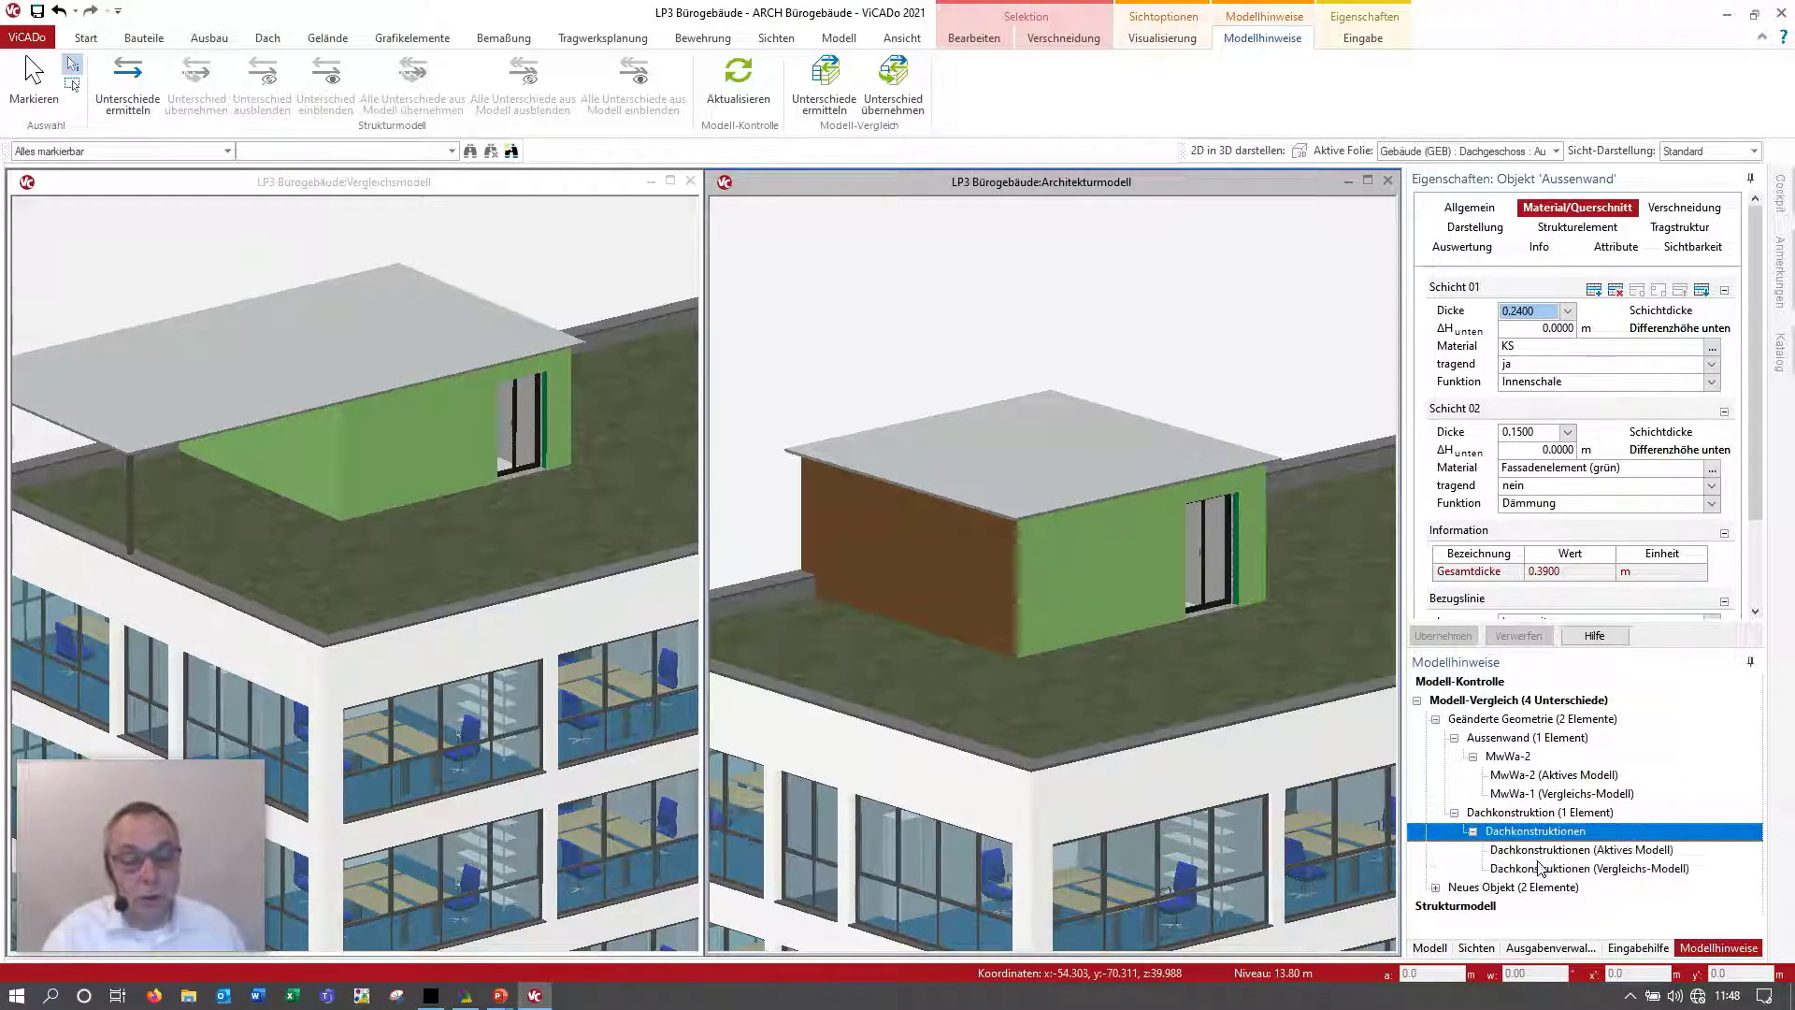
click(1540, 851)
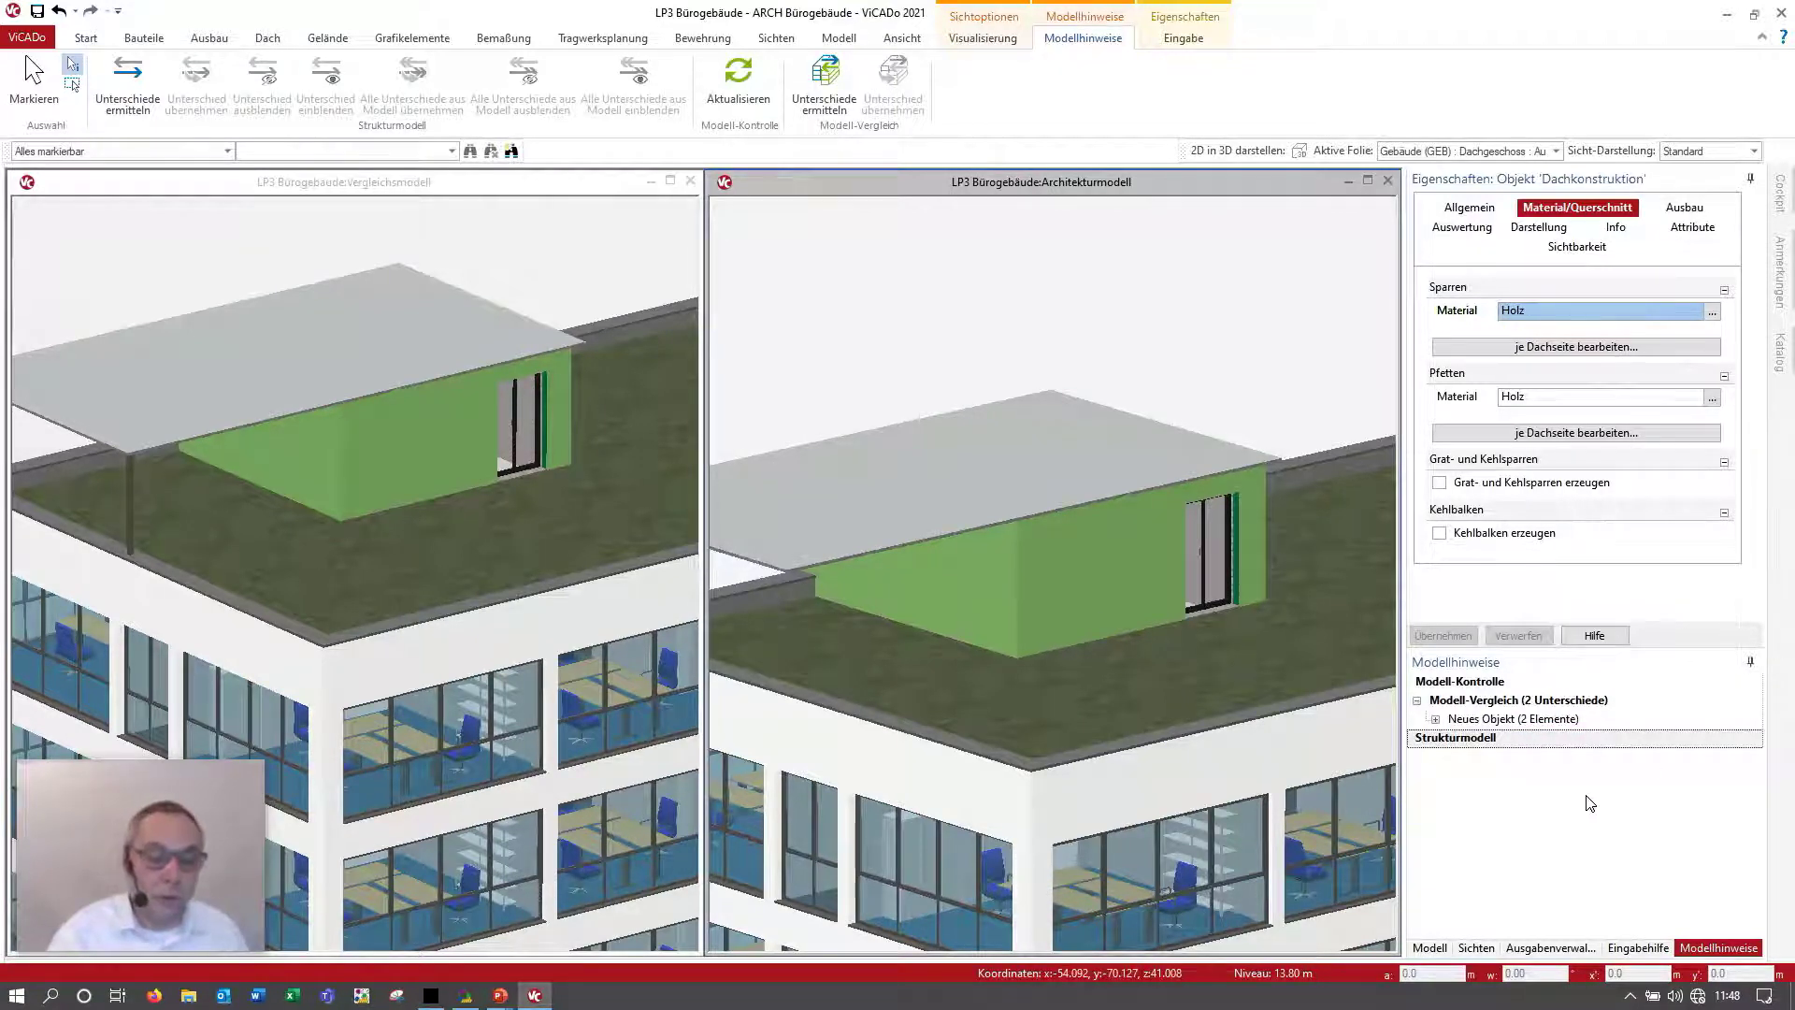
Step: Adopt the first new StSt-1 steel column from the comparison model with 'Unterschied übernehmen'
click(1436, 719)
click(1454, 738)
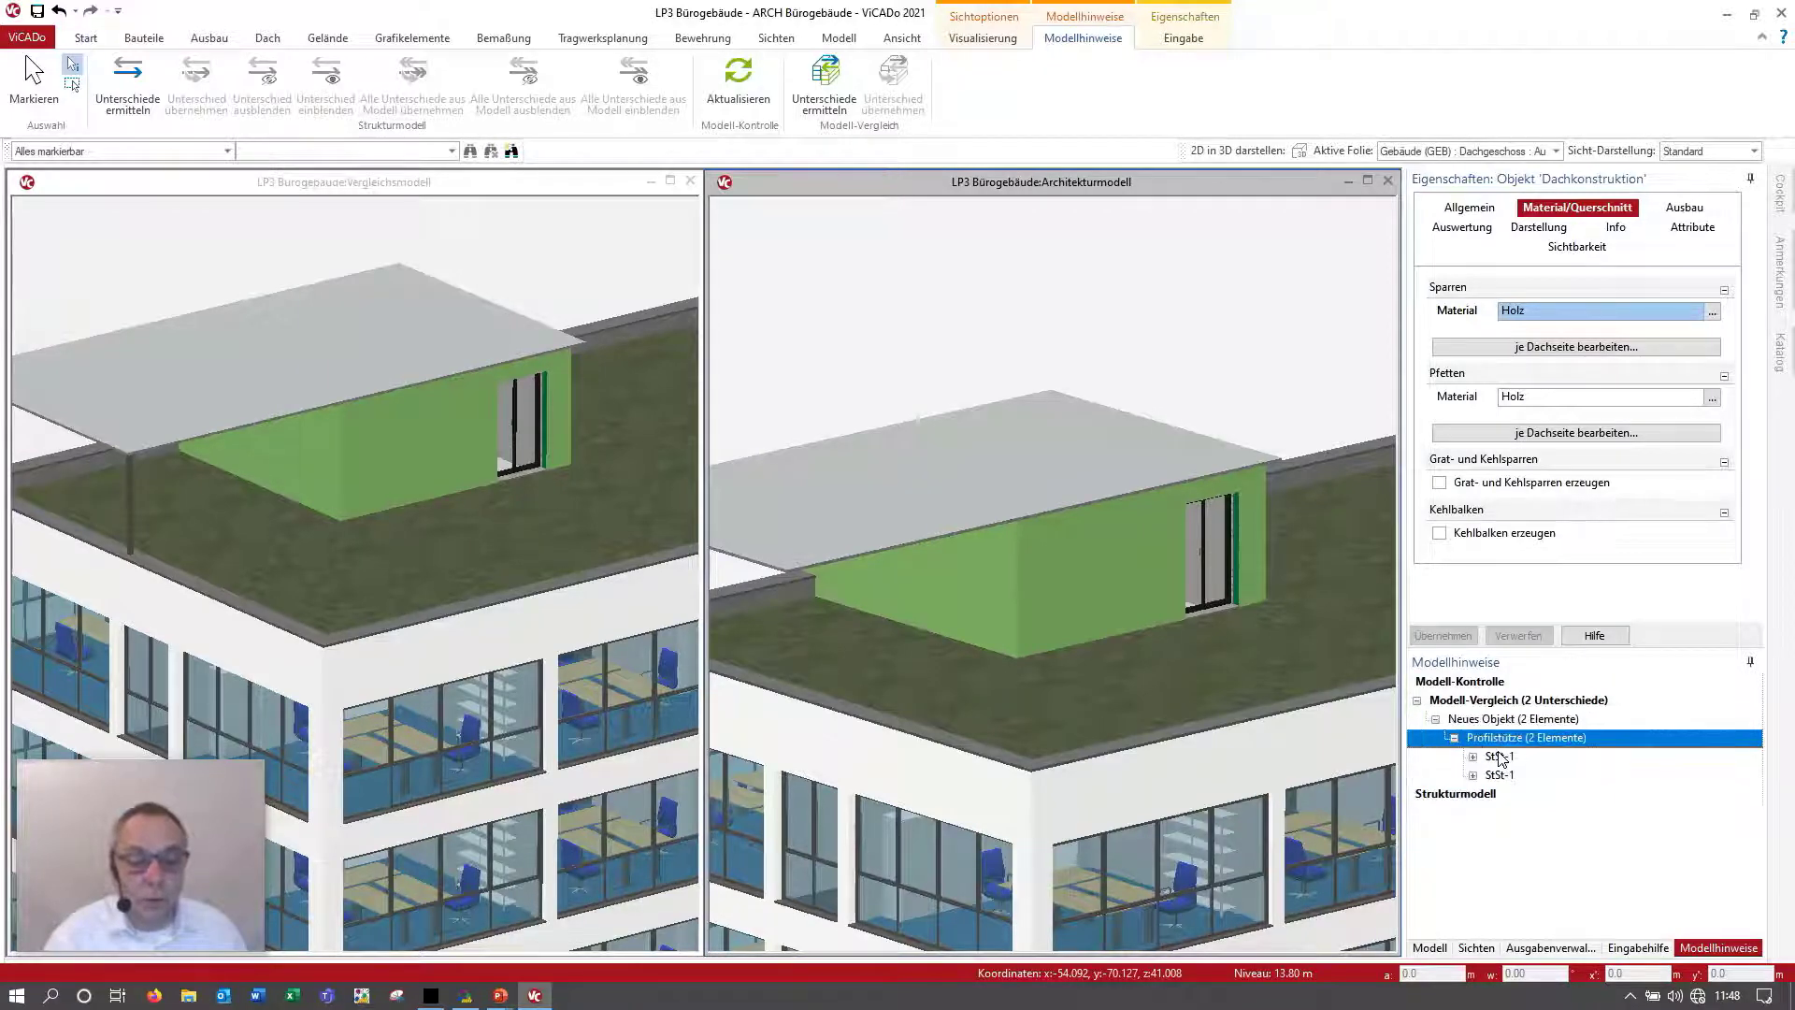
click(1499, 757)
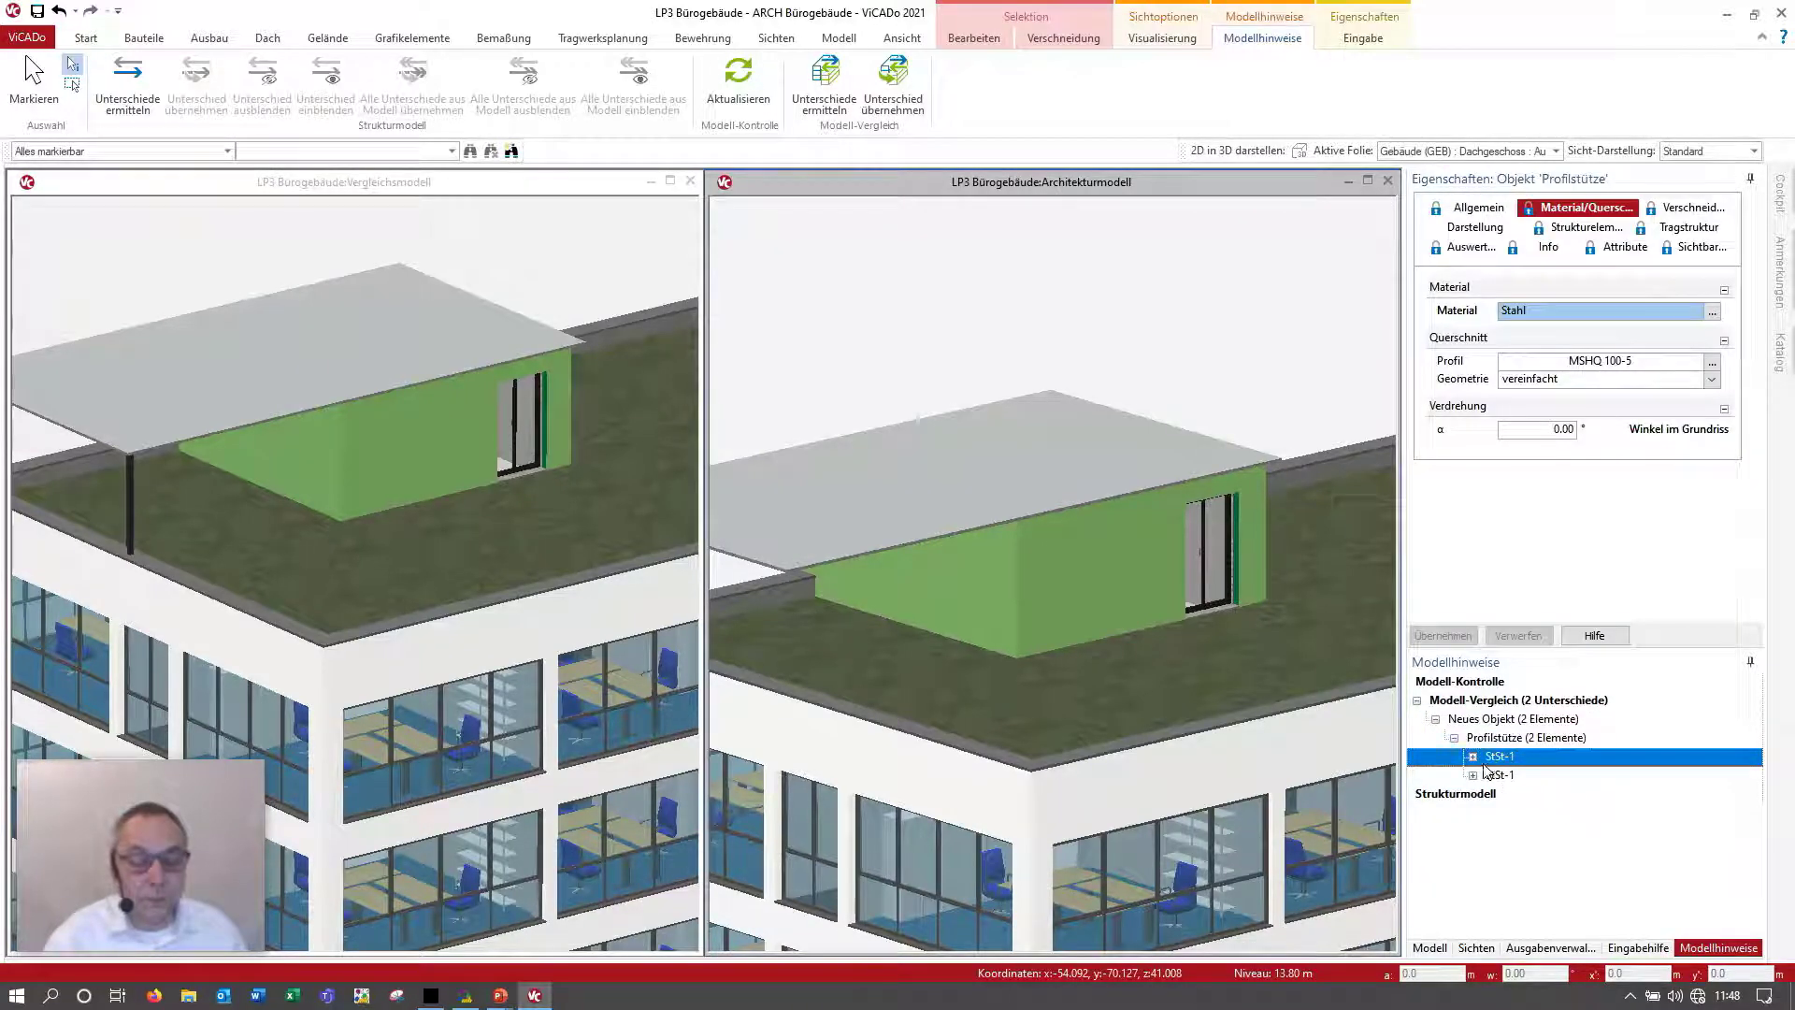
click(1473, 756)
click(1524, 776)
right_click(1524, 782)
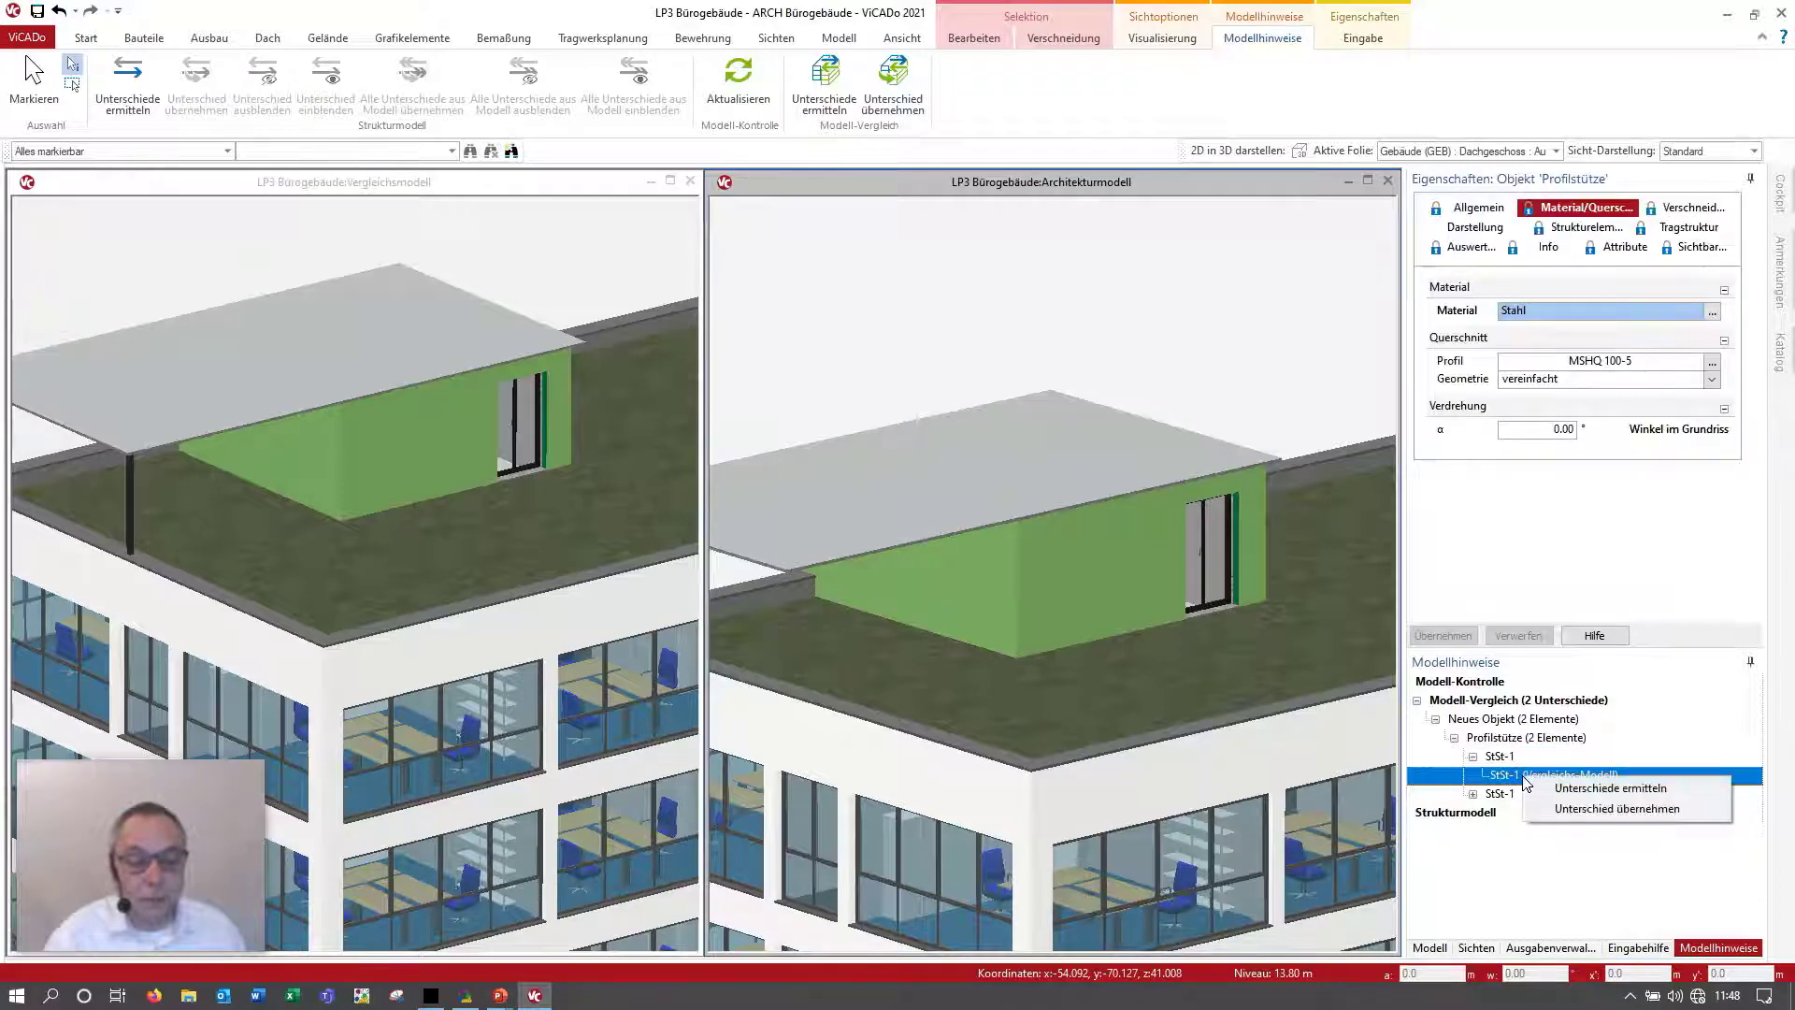
click(1616, 809)
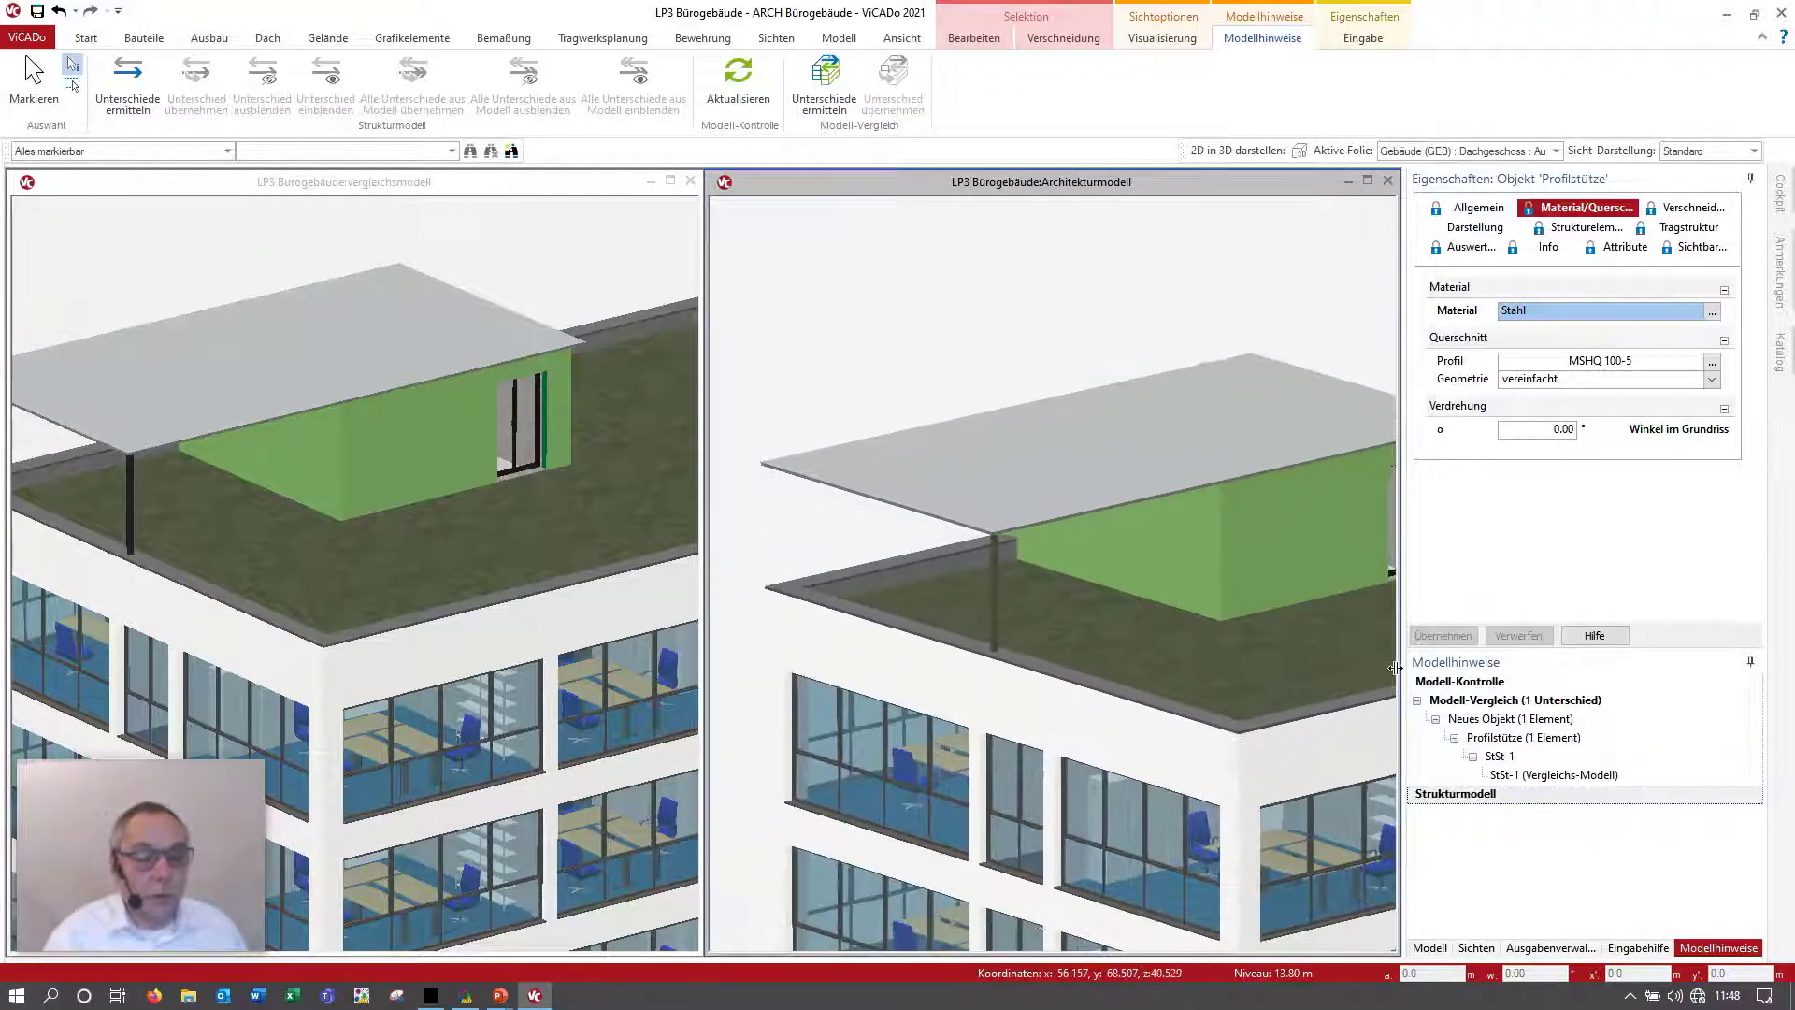
Step: Adopt the second StSt-1 column, leaving no comparison differences
click(1523, 780)
right_click(1524, 782)
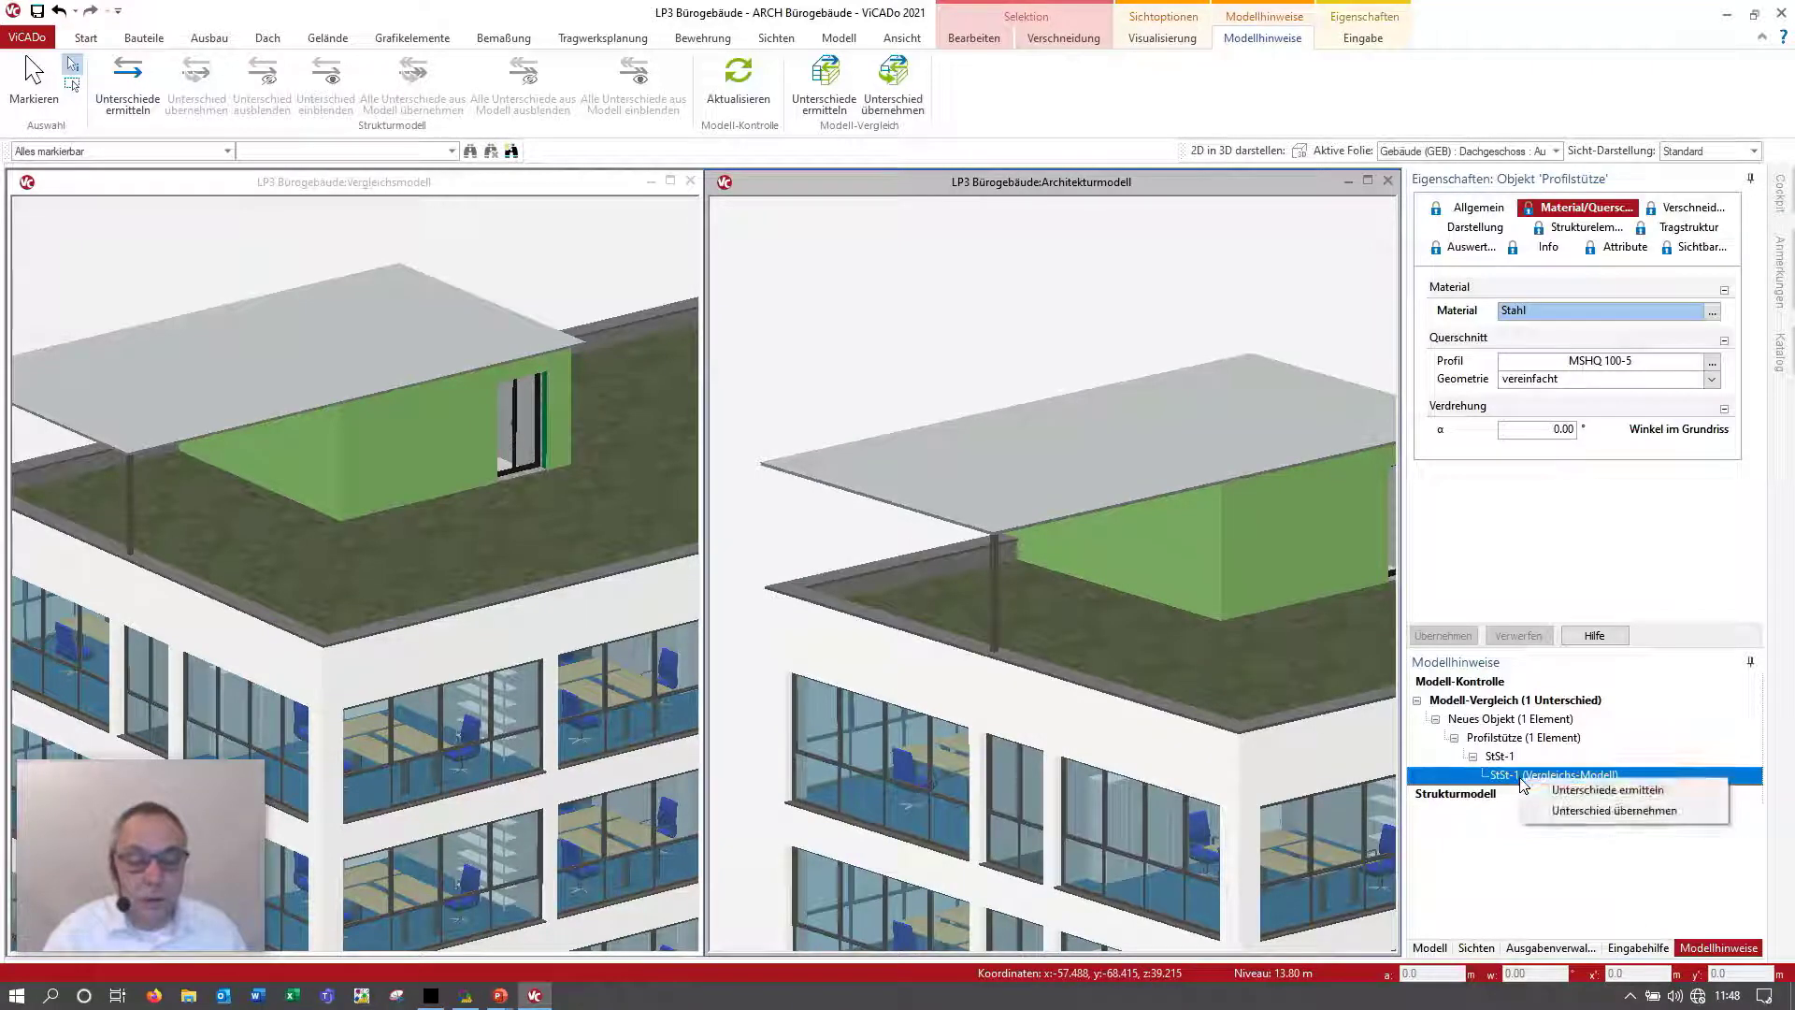
click(1590, 809)
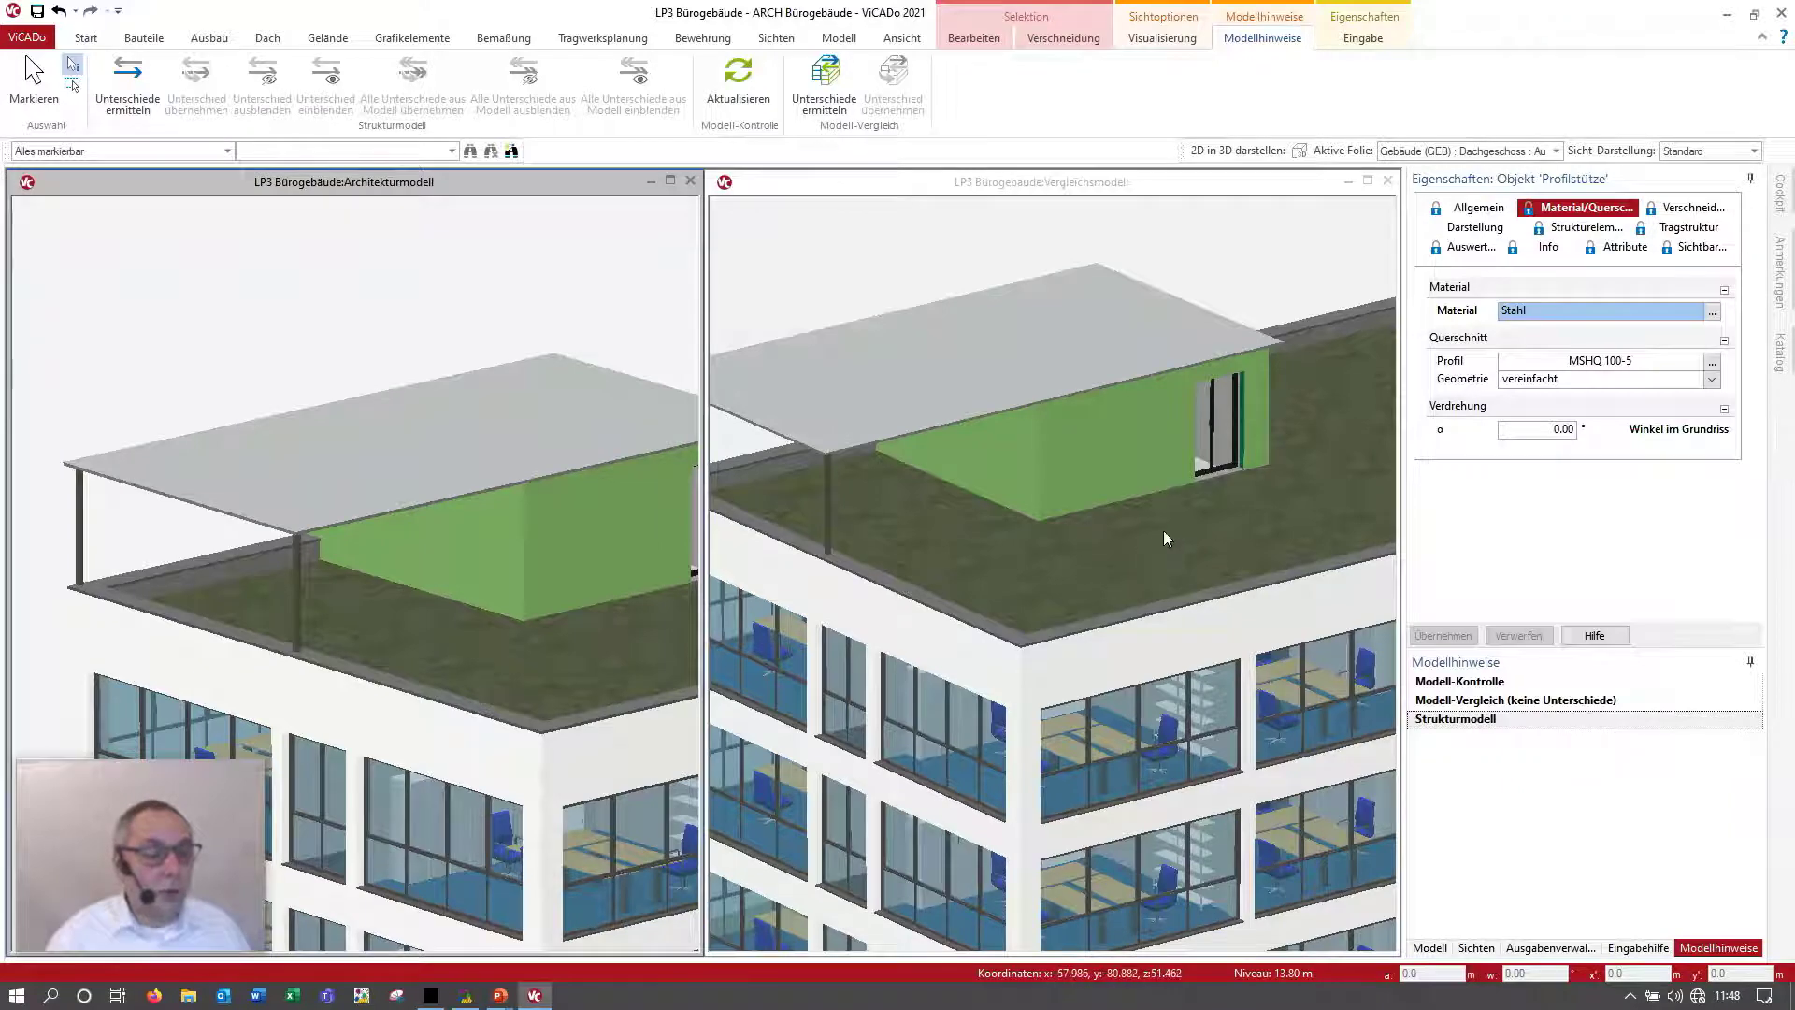
click(1367, 179)
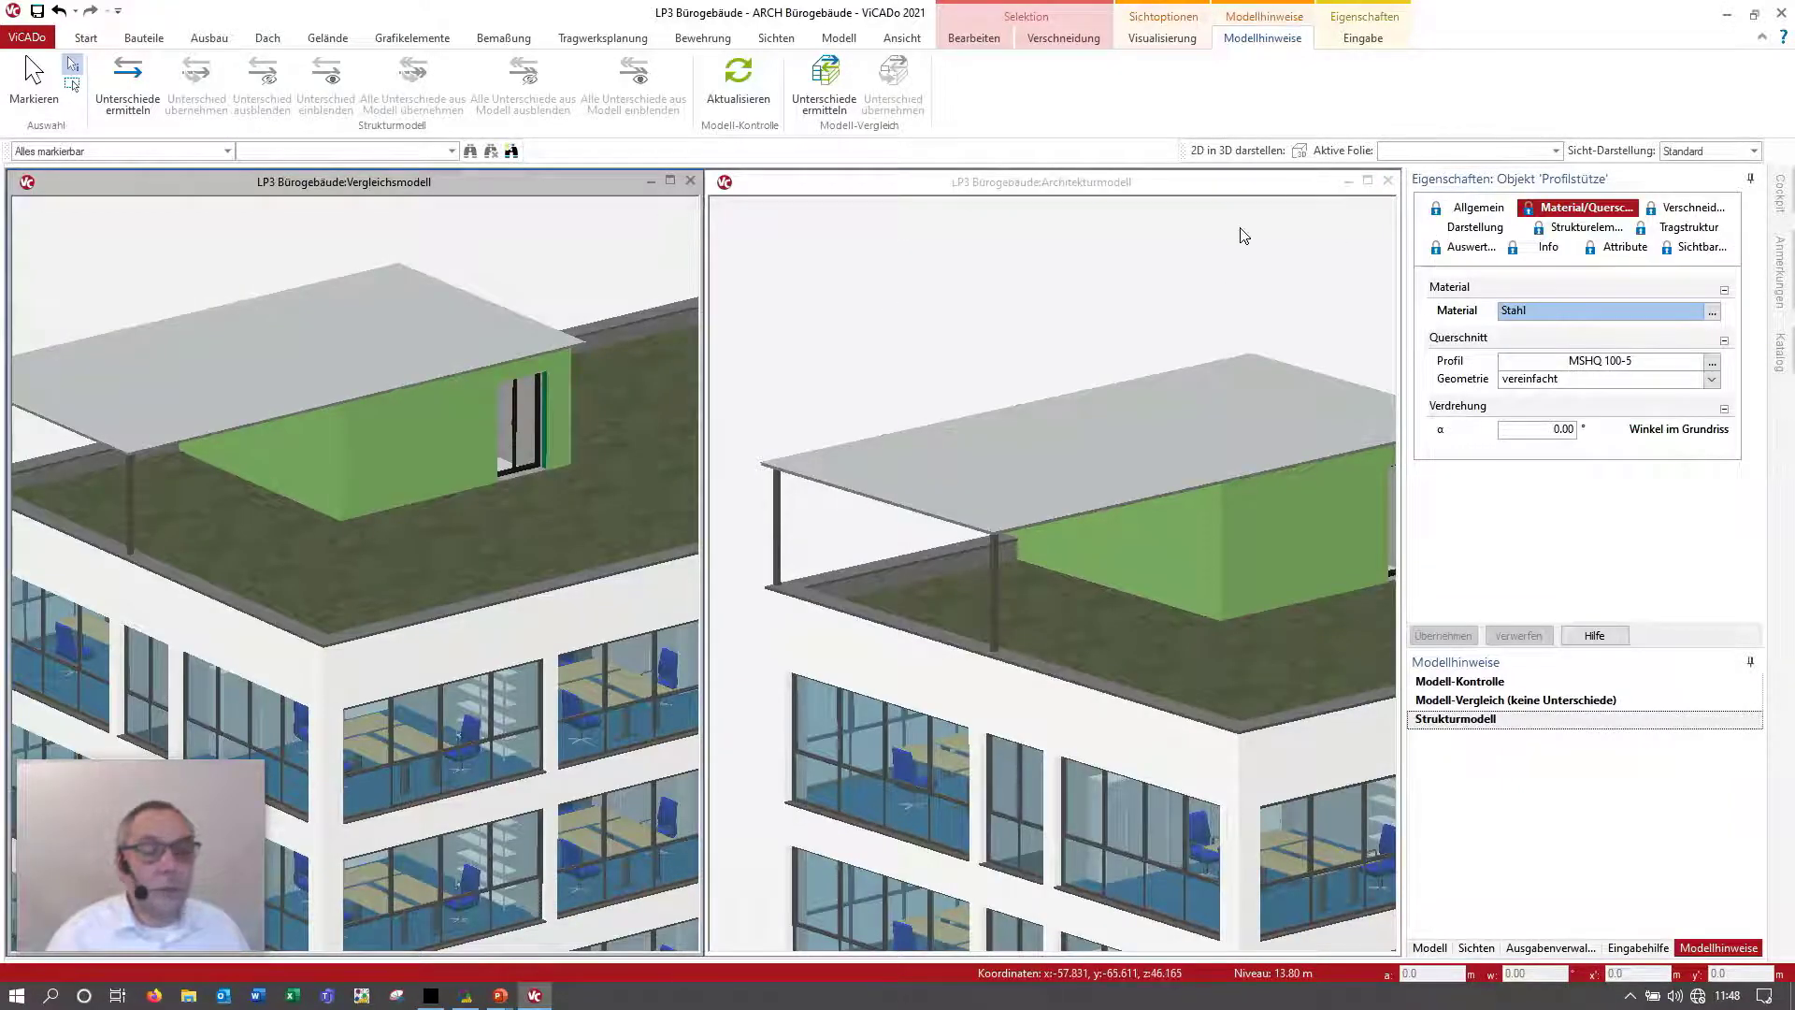
Step: Clear the selection, maximize the Architekturmodell view, and zoom to review the extended rooftop
click(1368, 181)
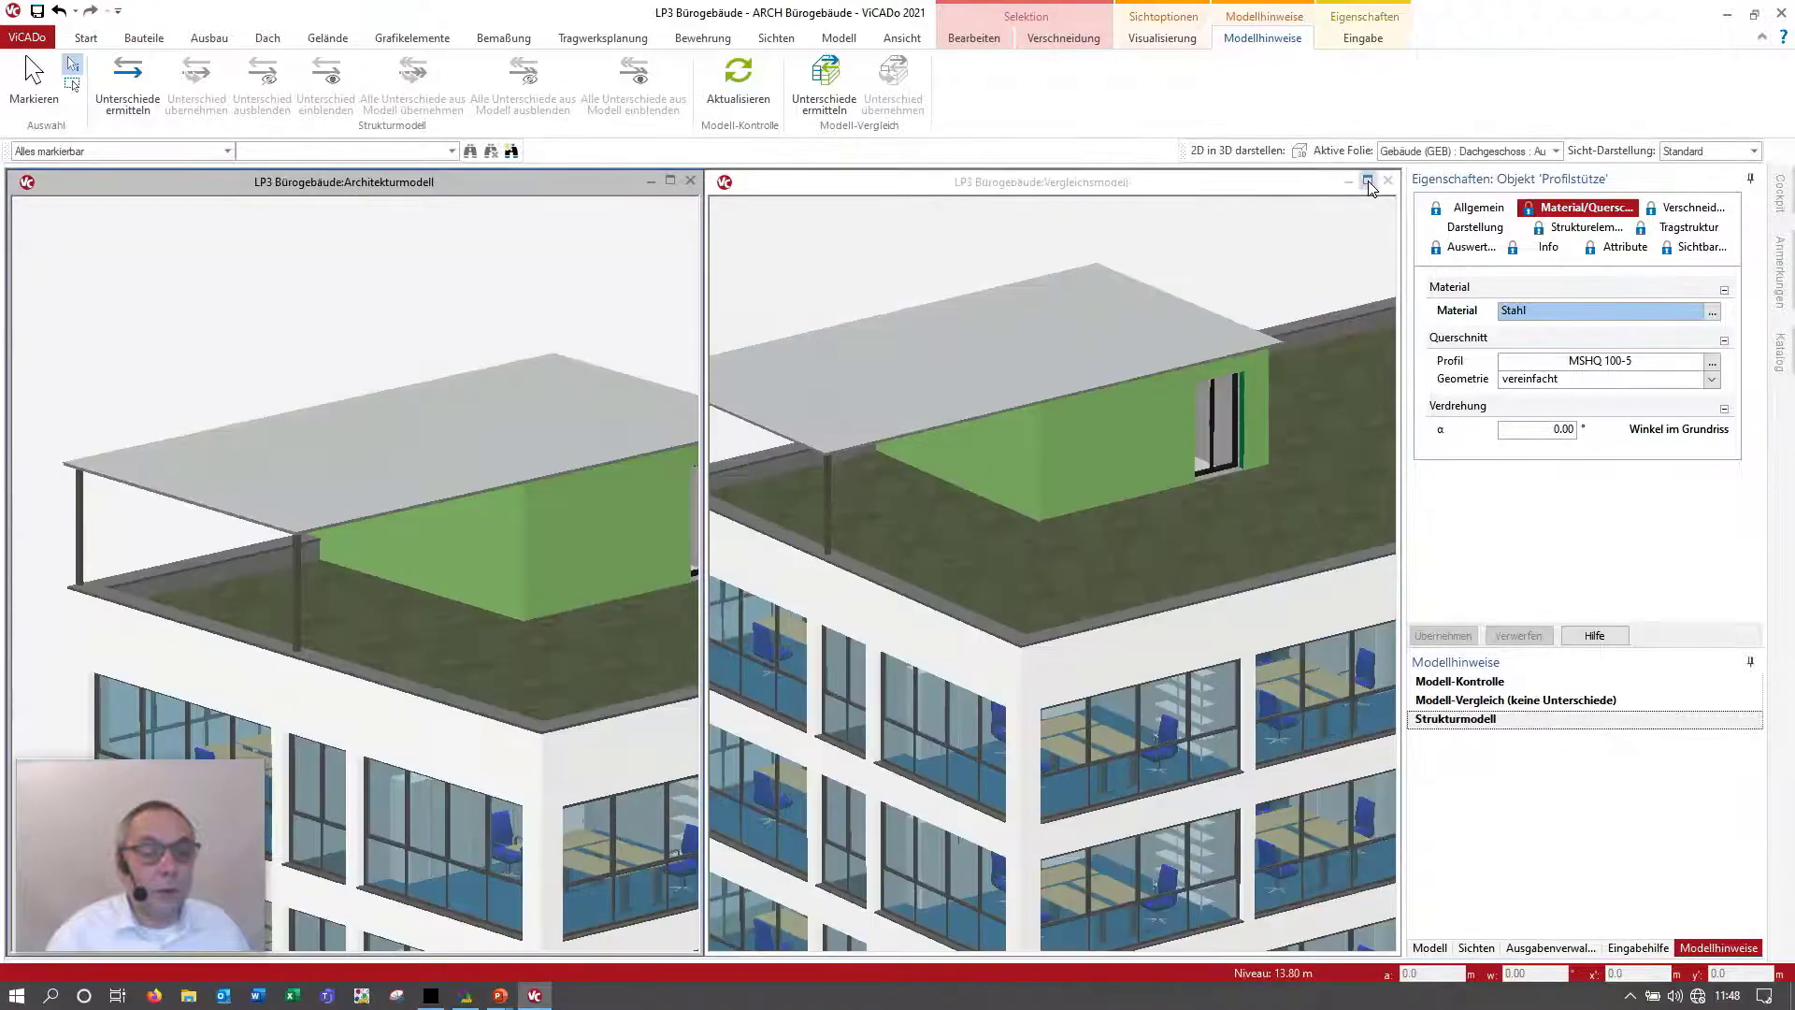
click(644, 260)
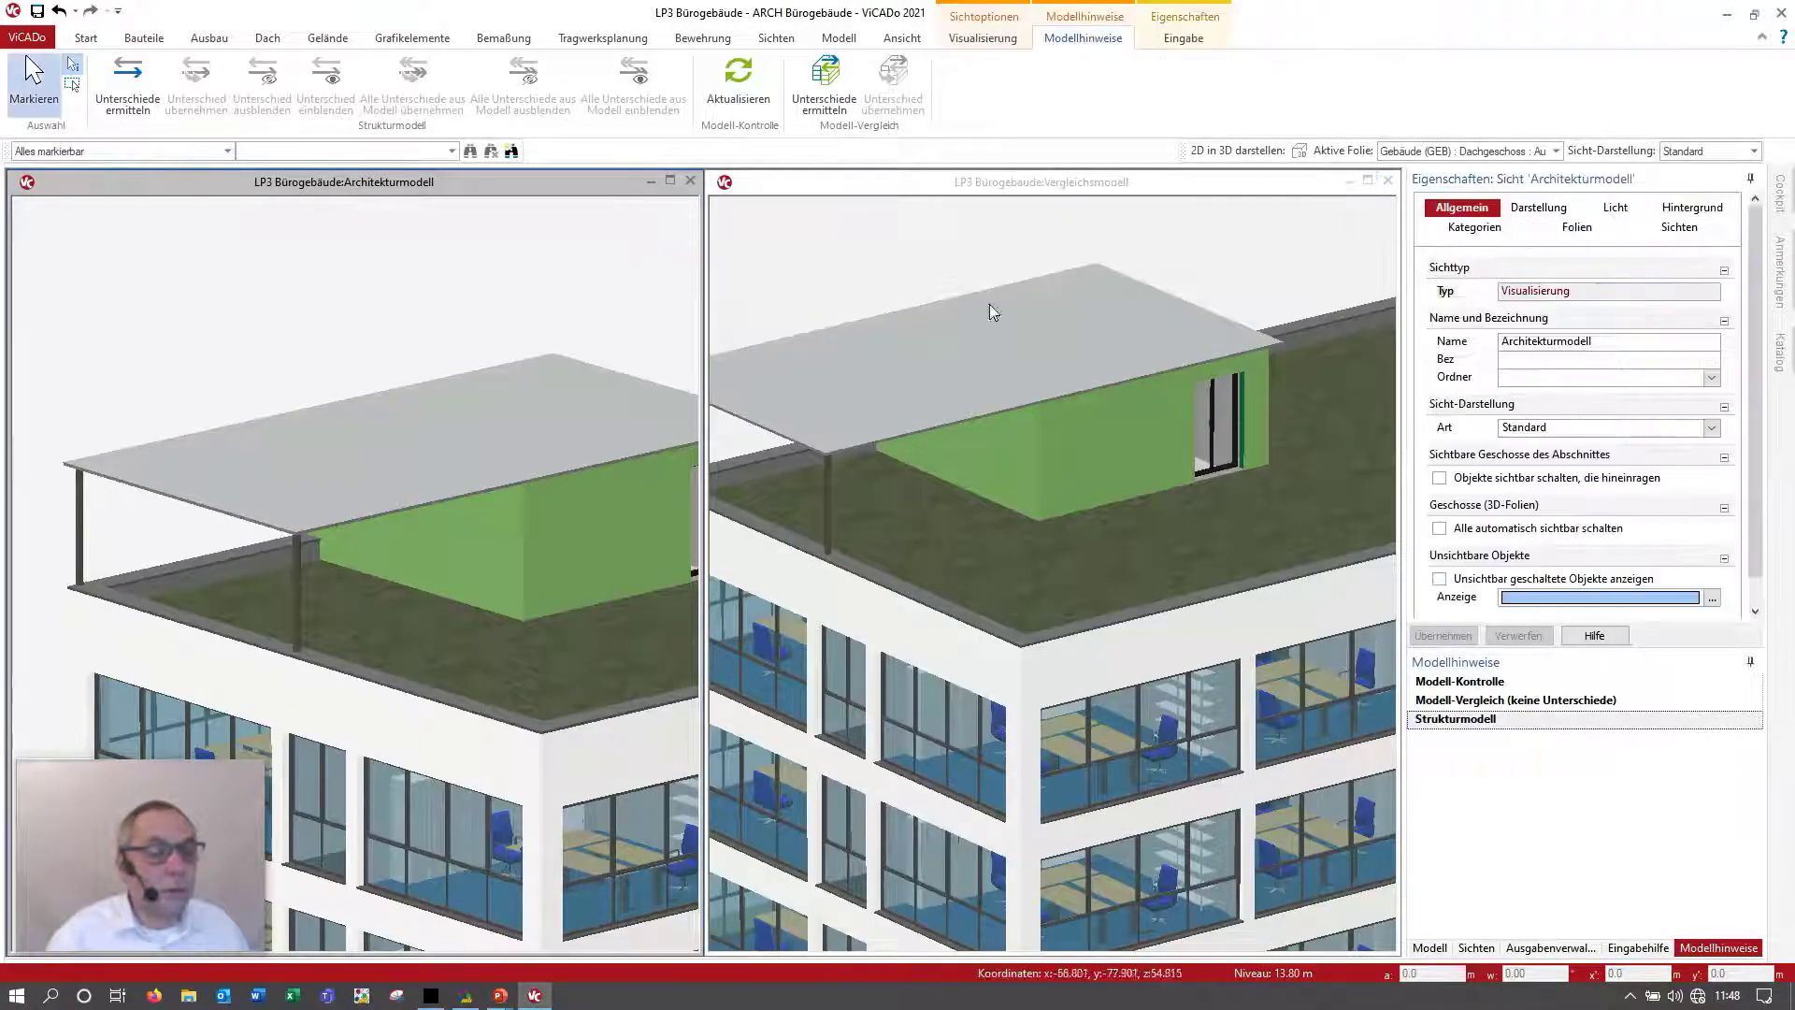
double_click(507, 185)
scroll(754, 445, down, 3)
scroll(754, 445, down, 3)
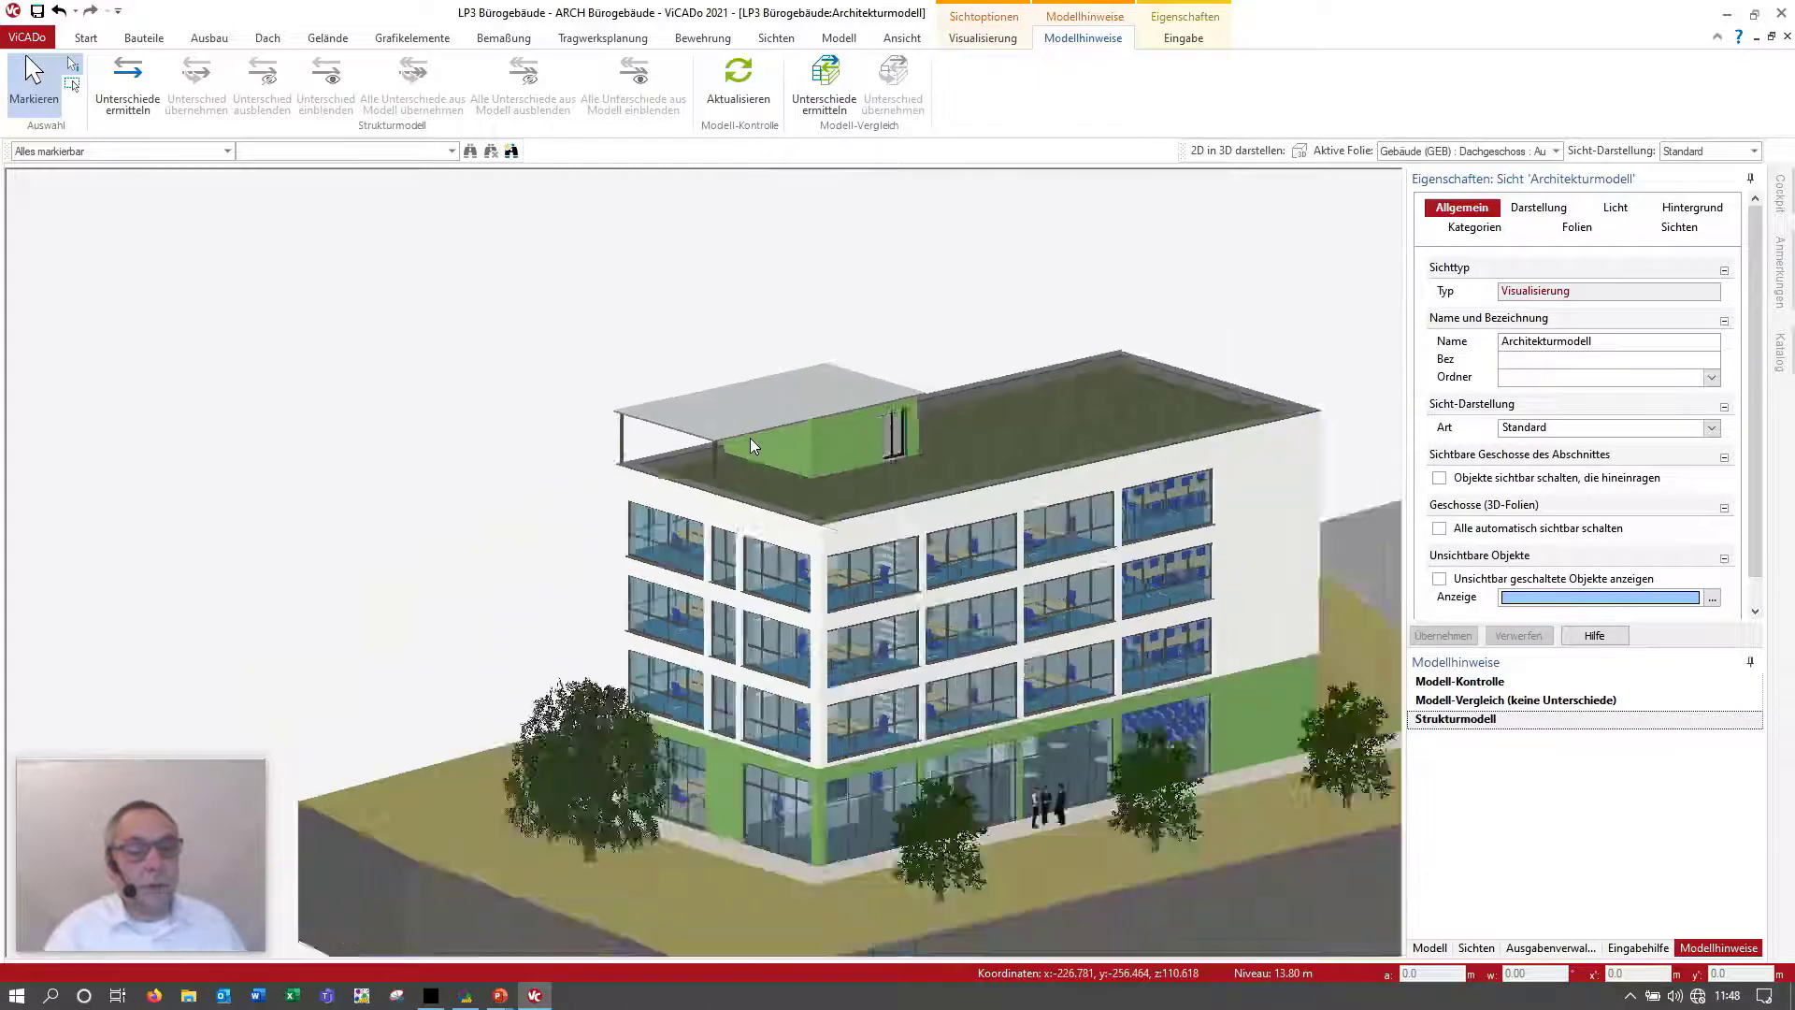
scroll(762, 461, up, 3)
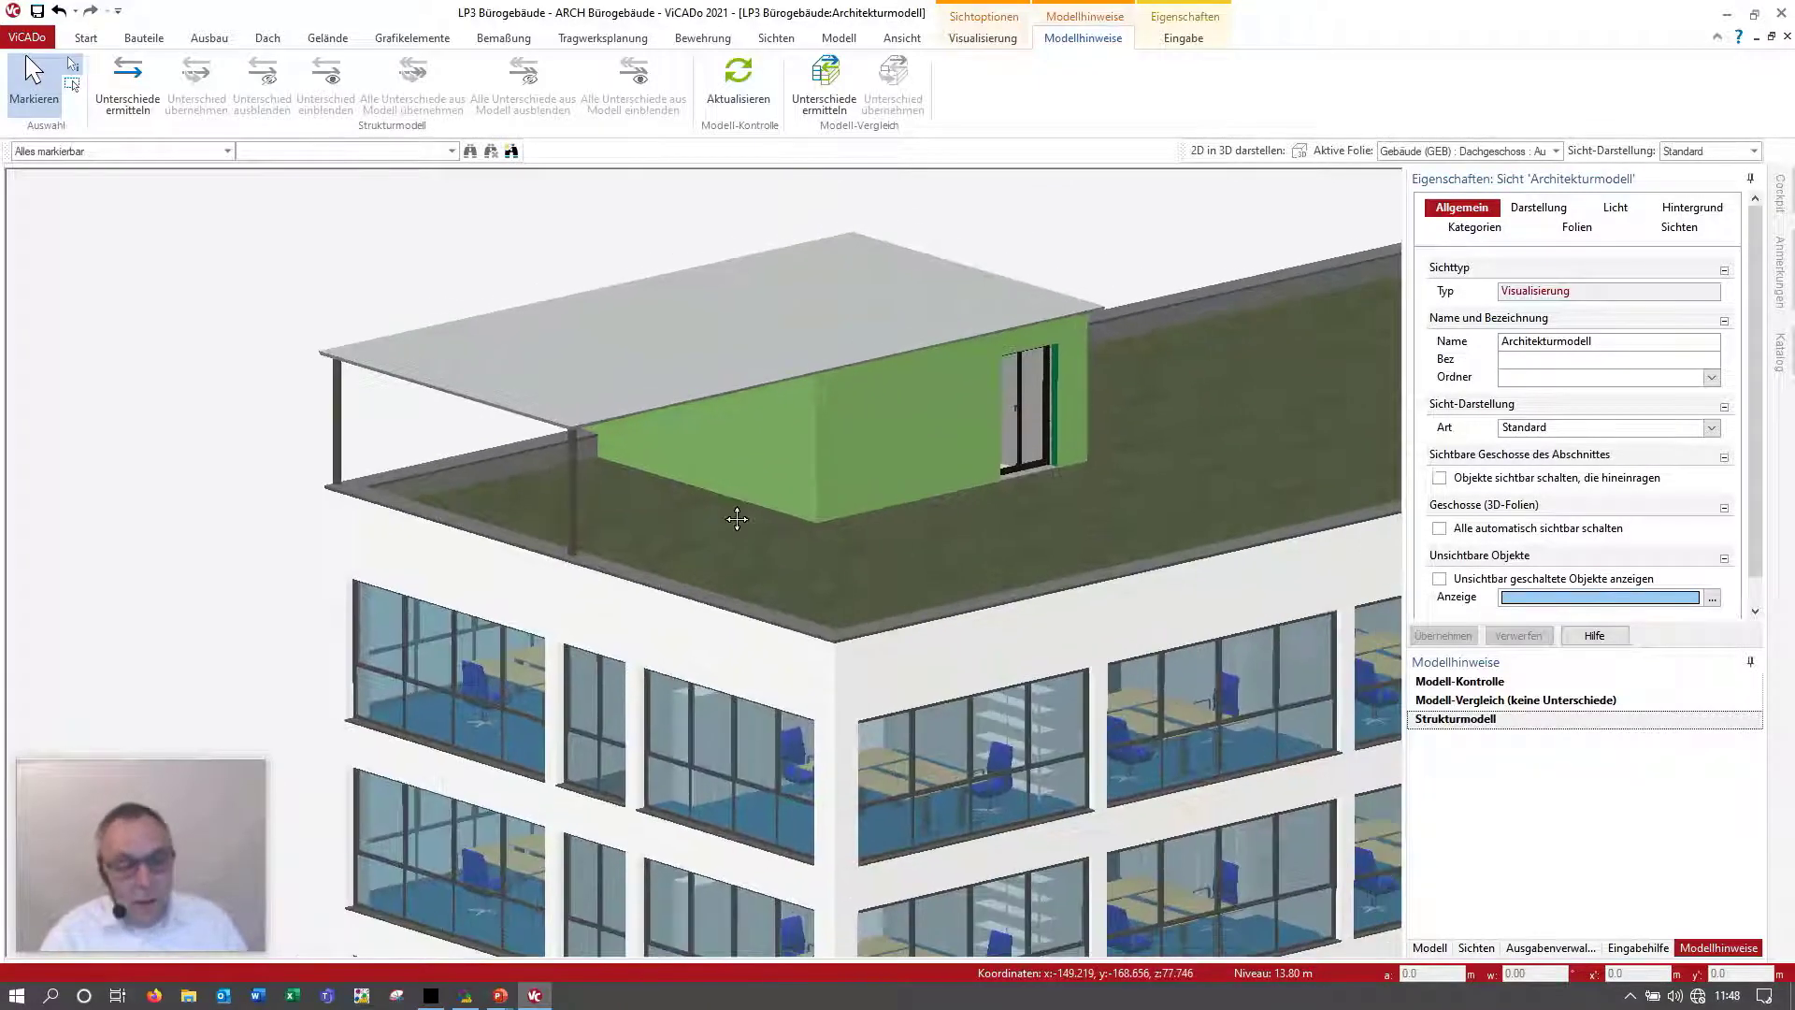
scroll(715, 486, up, 2)
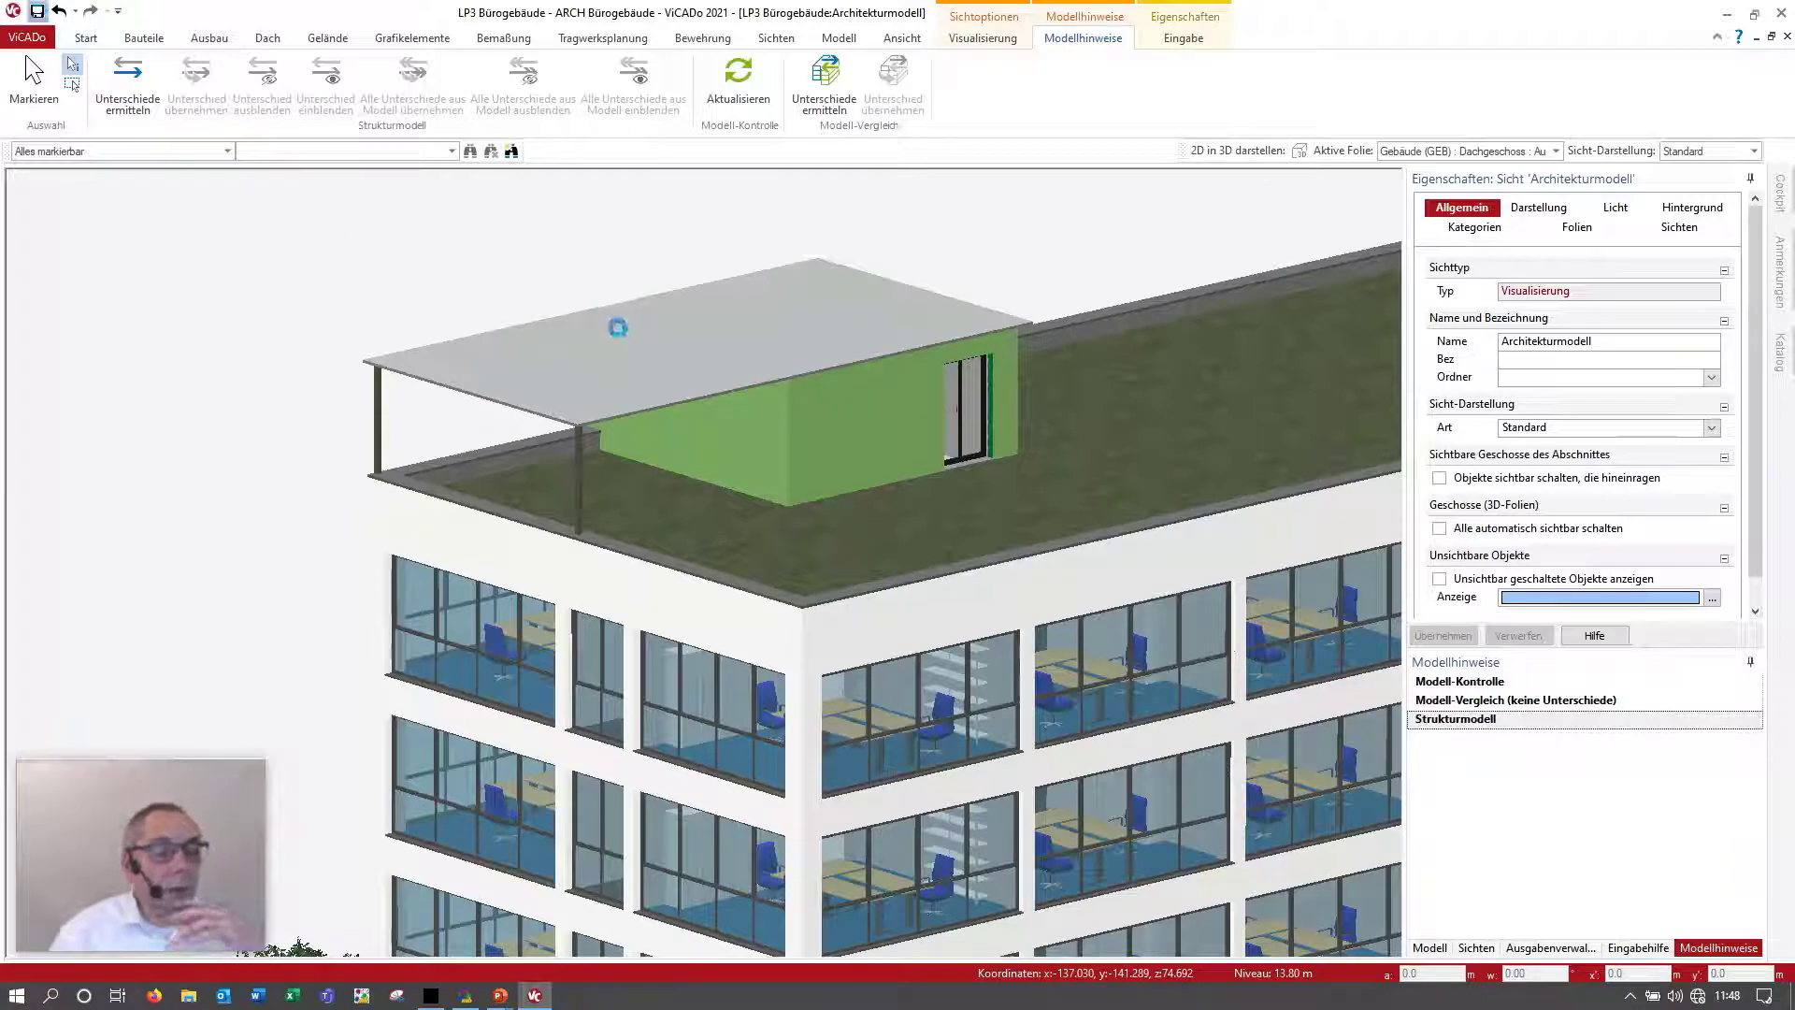
Step: Close ViCADo and reopen the LP3 Bürogebäude model from the ProjectManager
click(1782, 15)
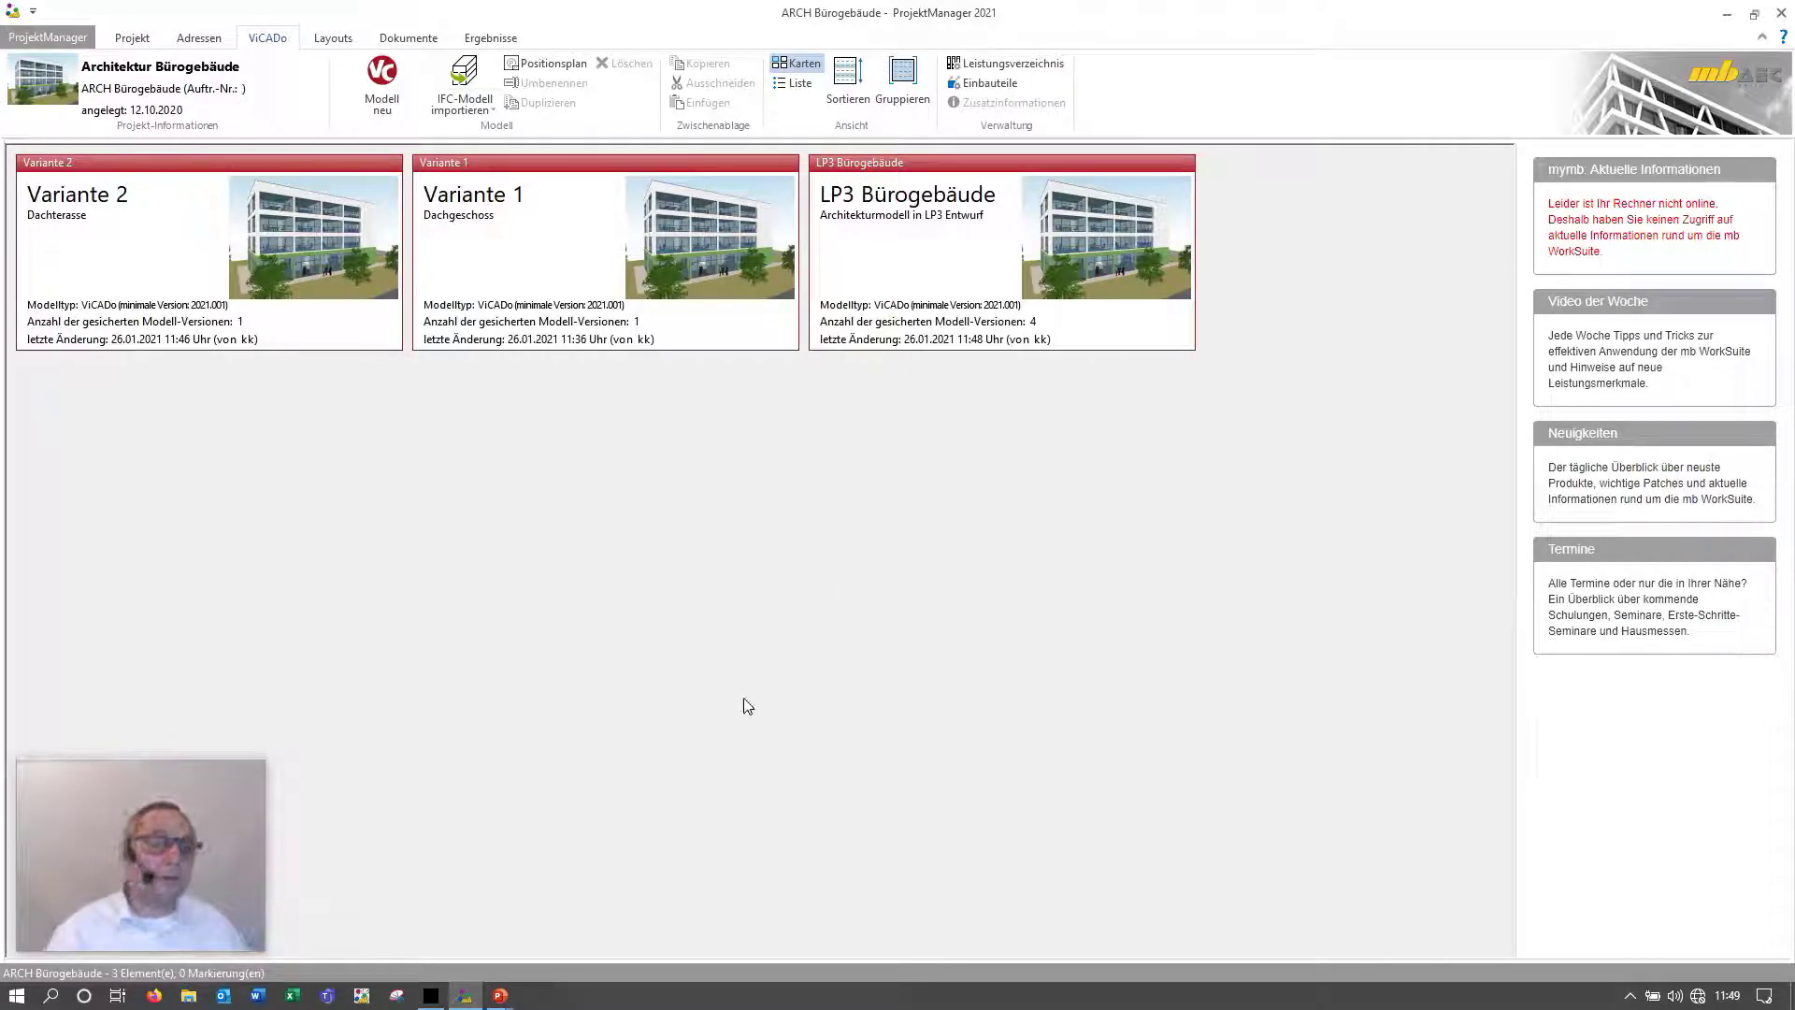
double_click(986, 288)
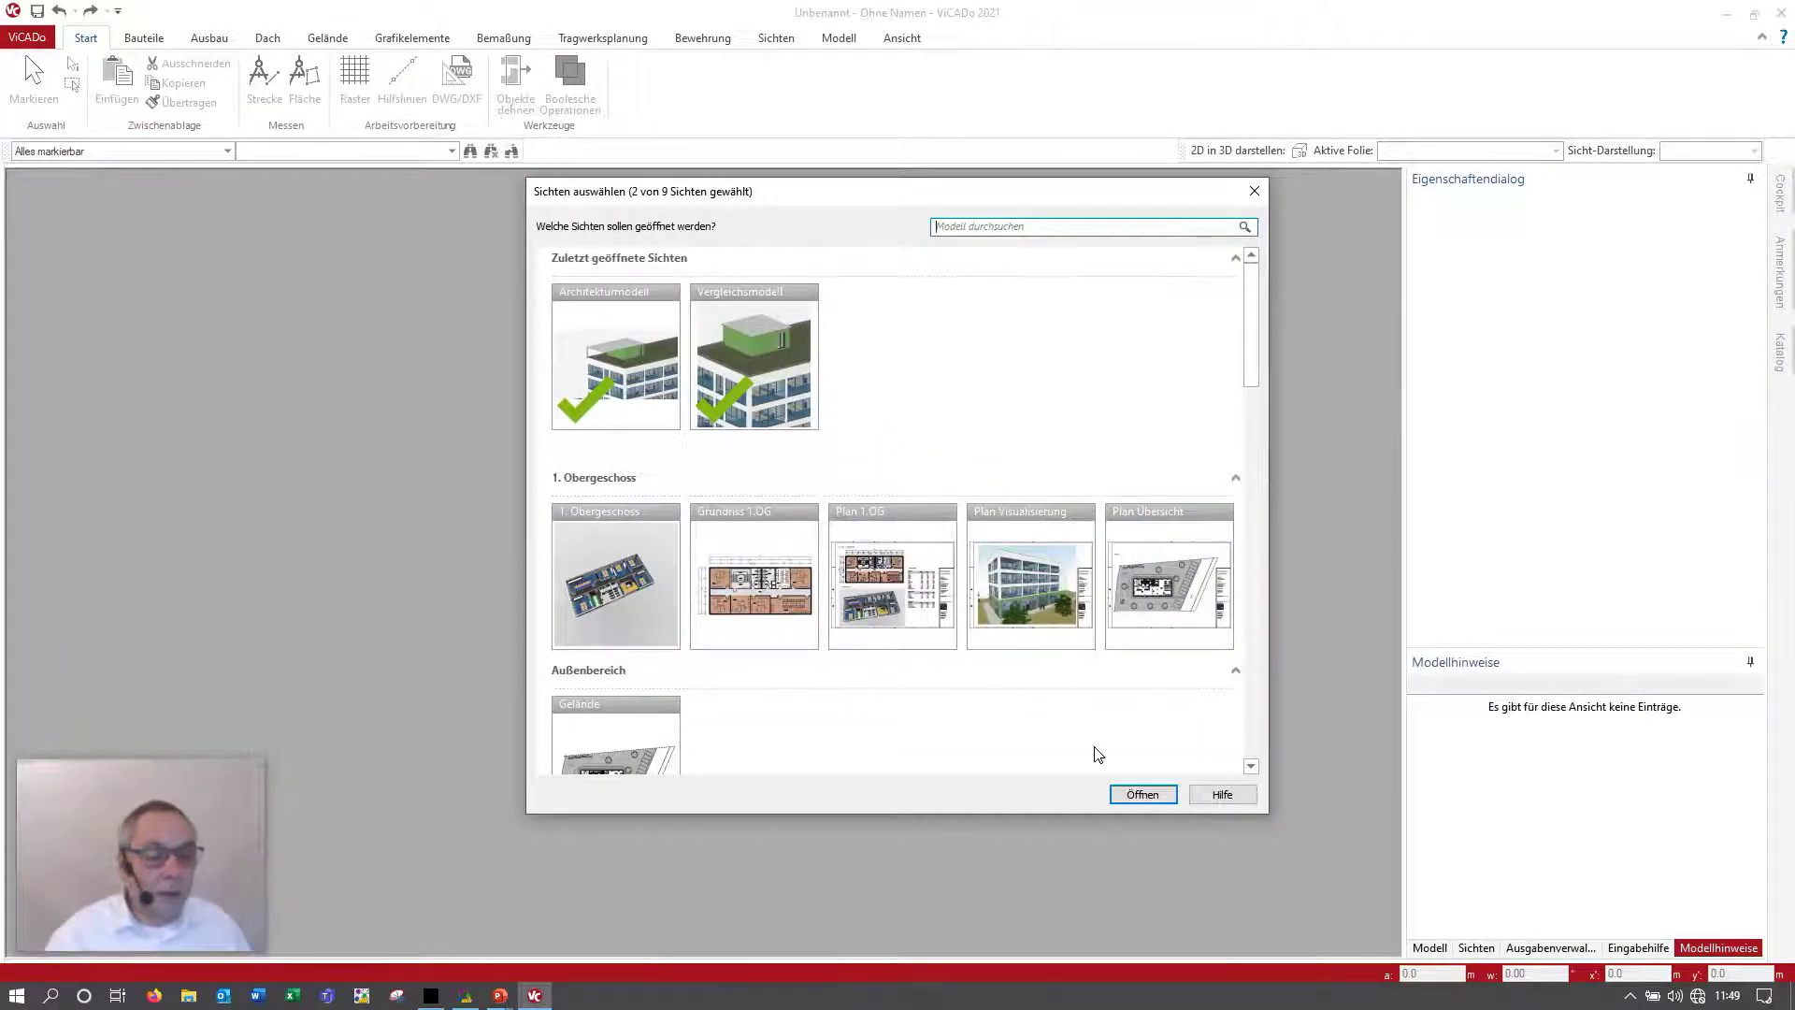
Step: Open the preselected views and run Modell-Vergleich with Variante 1 as the comparison model
click(1141, 795)
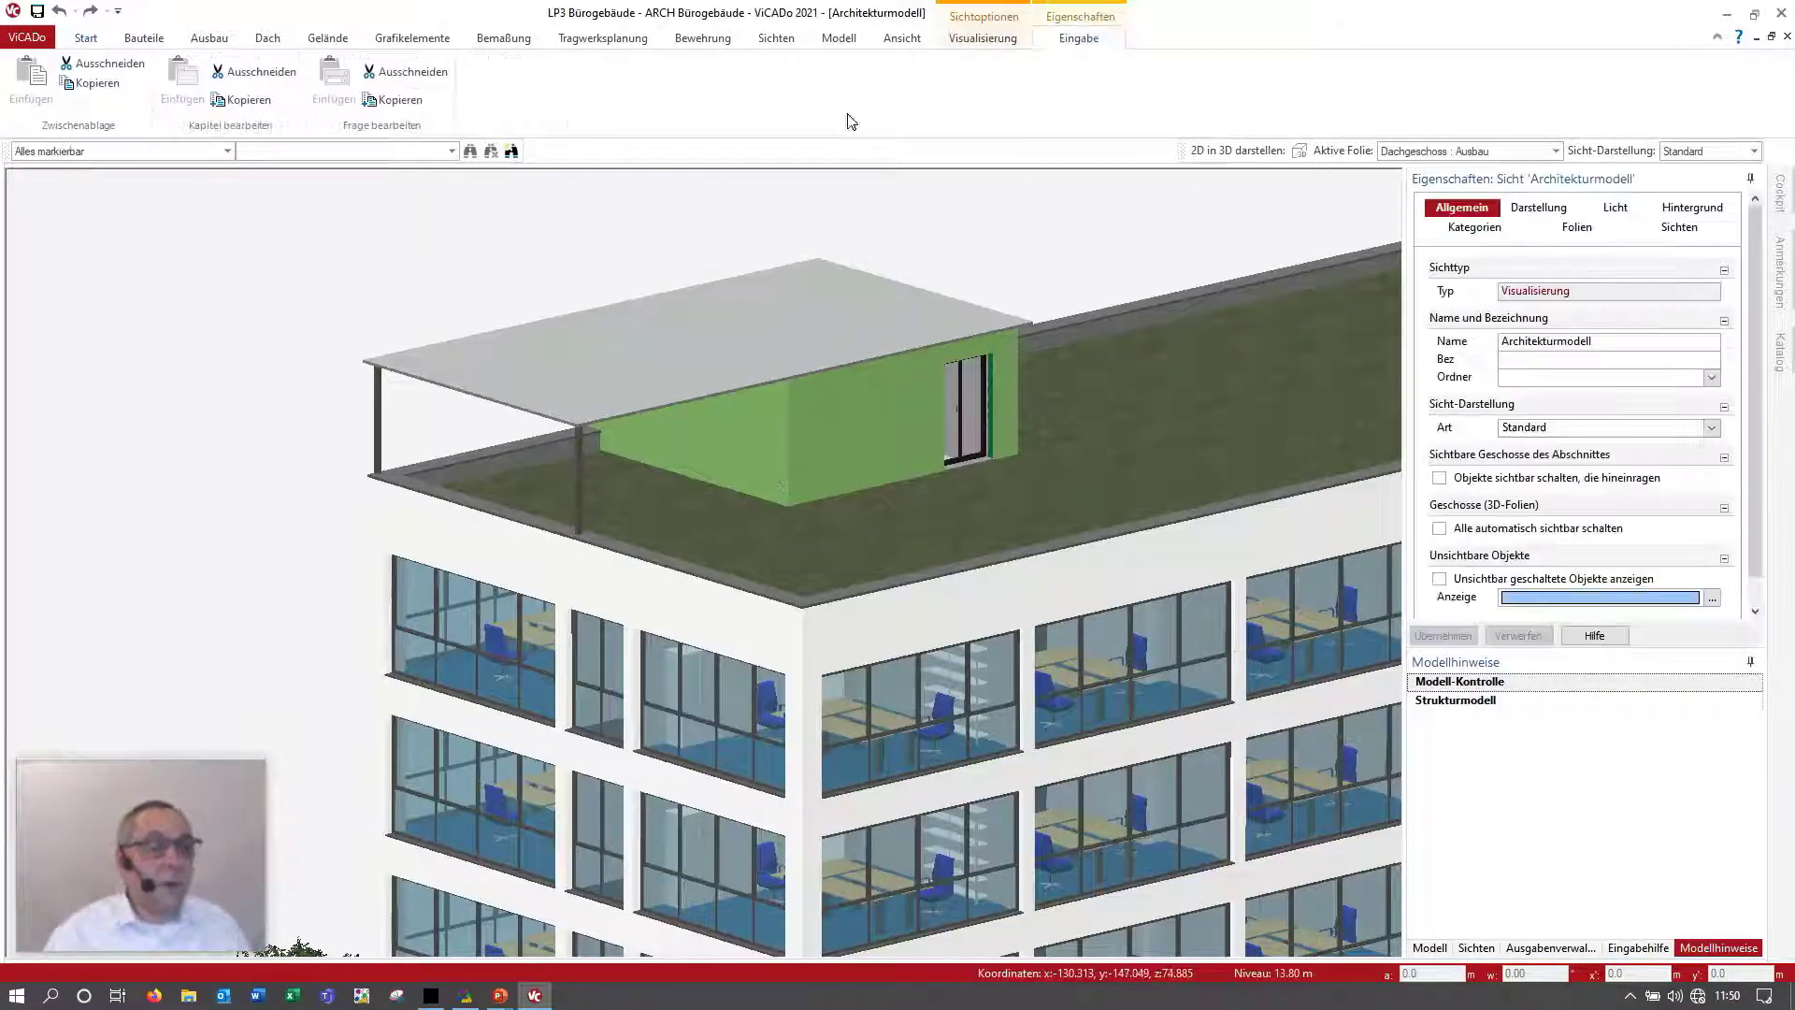
click(842, 39)
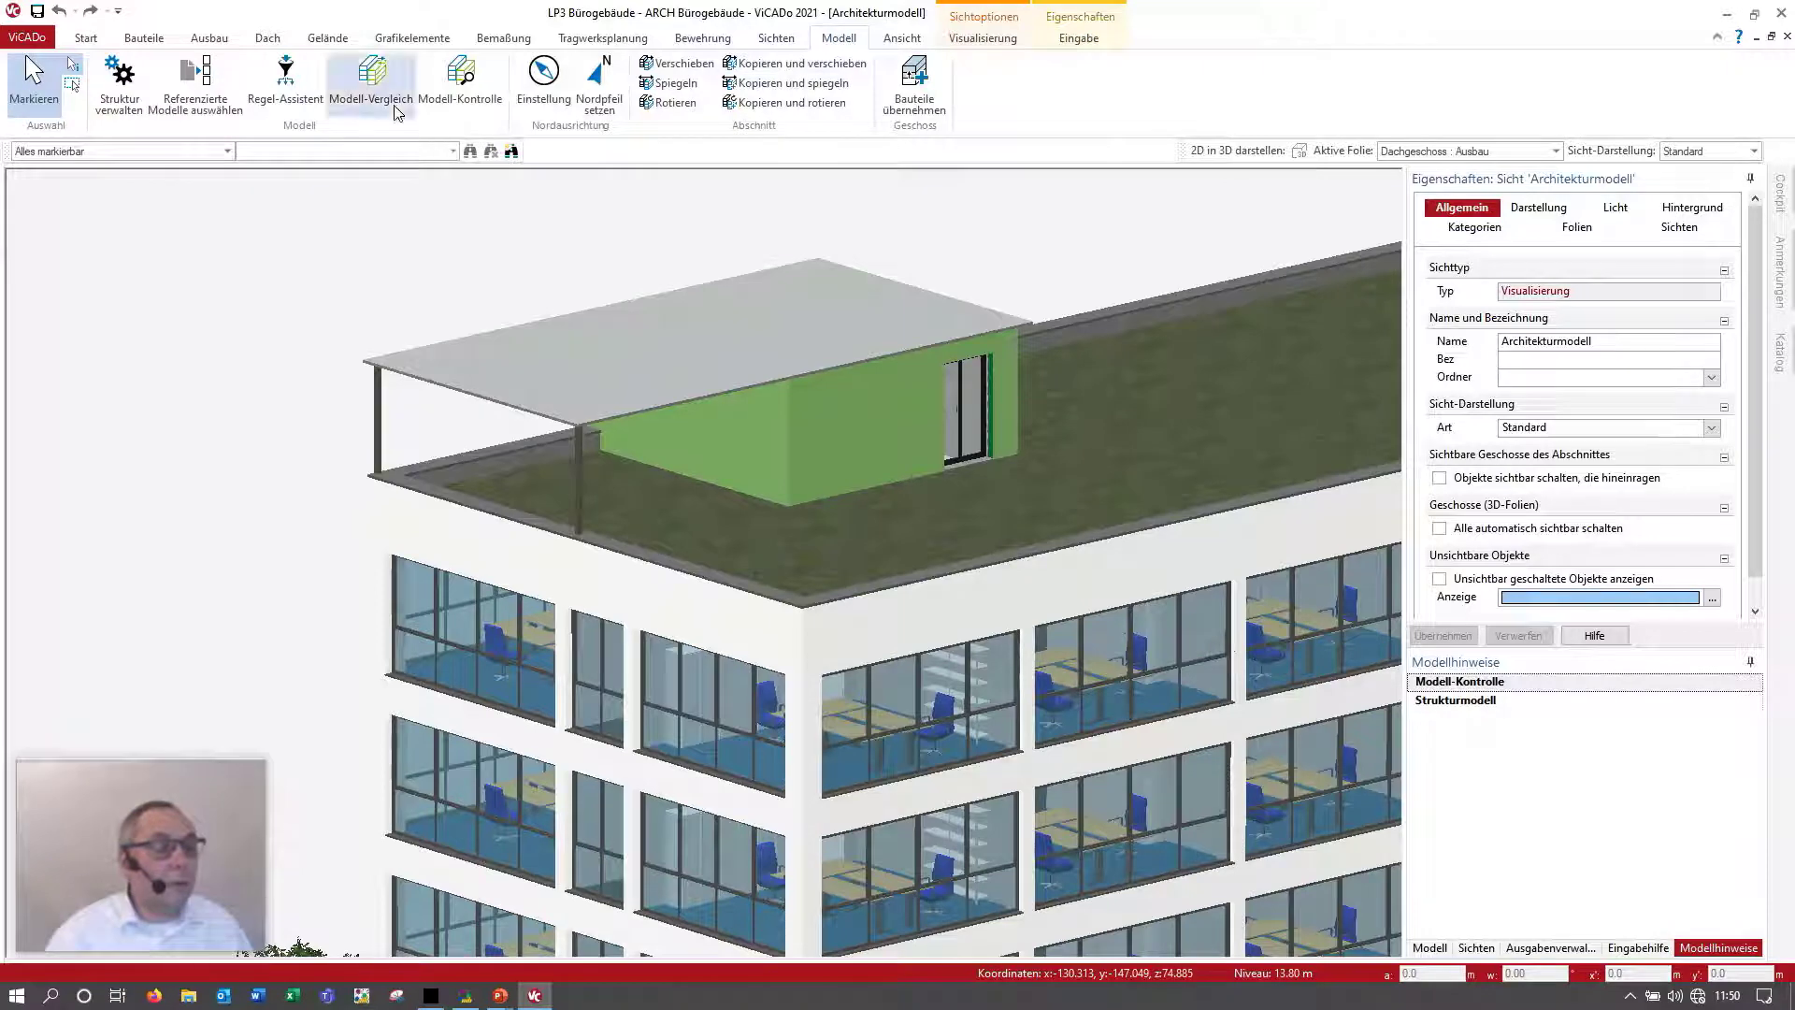
click(371, 82)
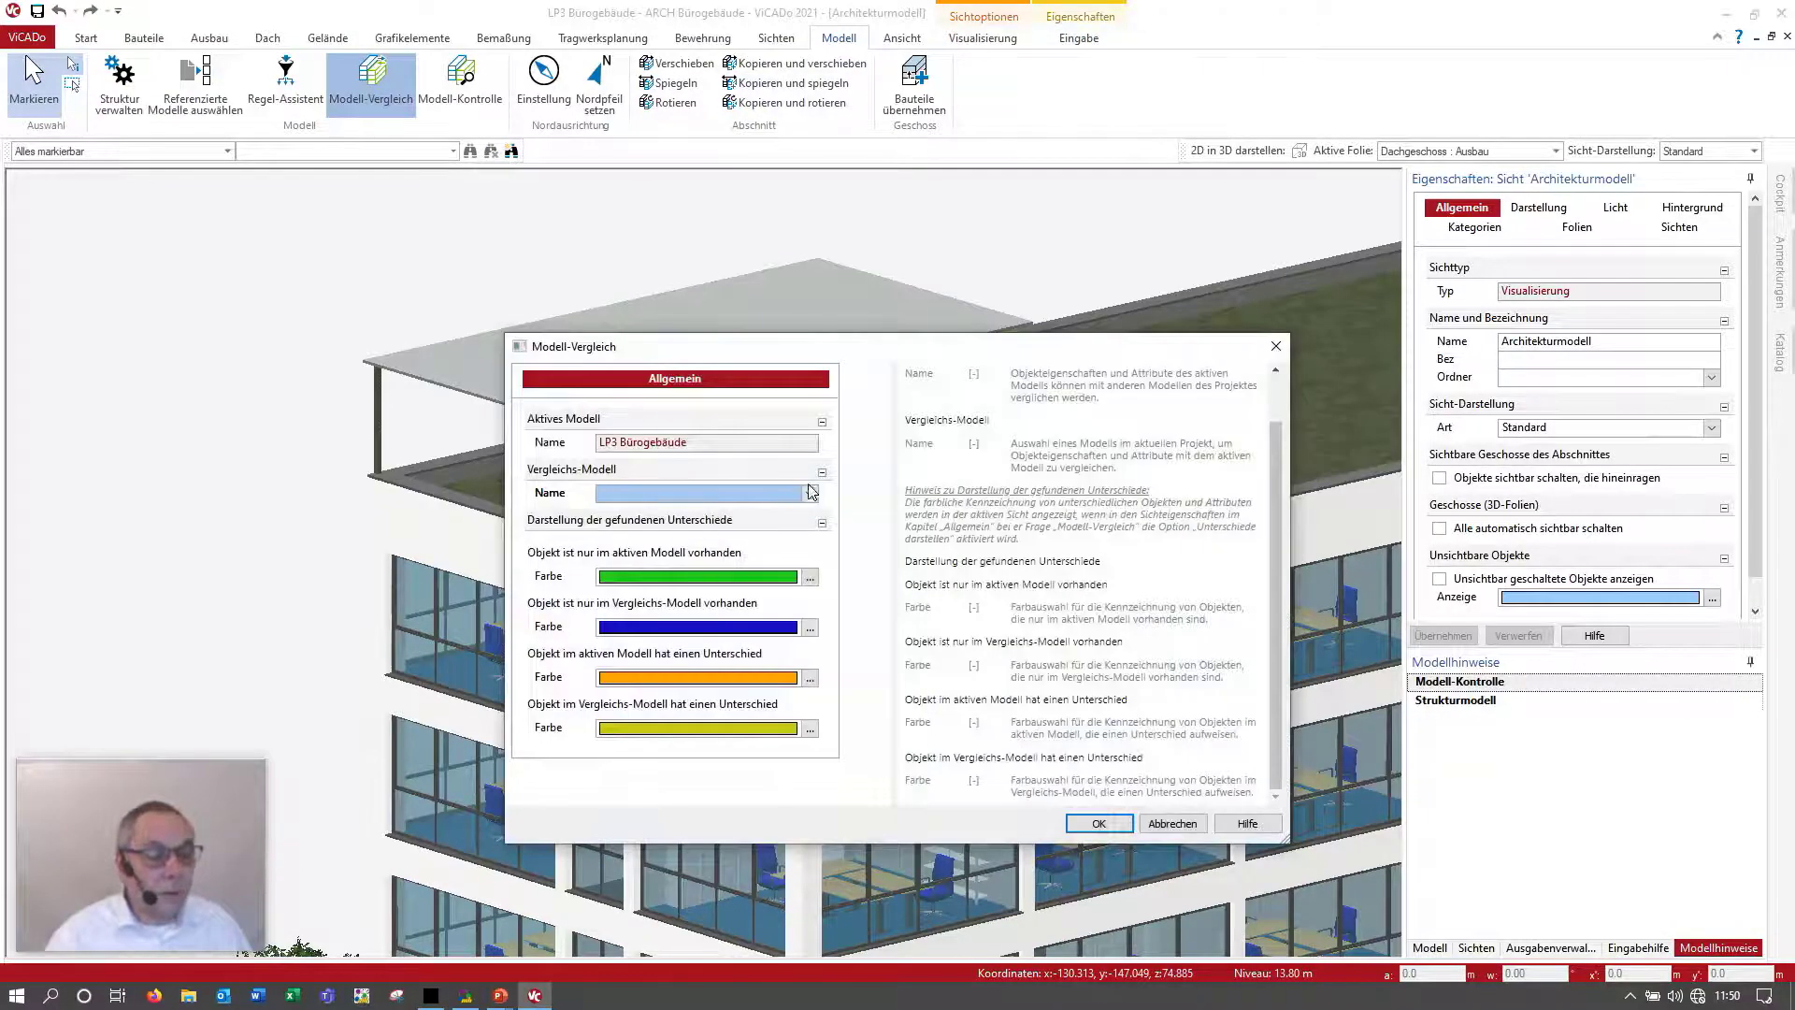
click(811, 491)
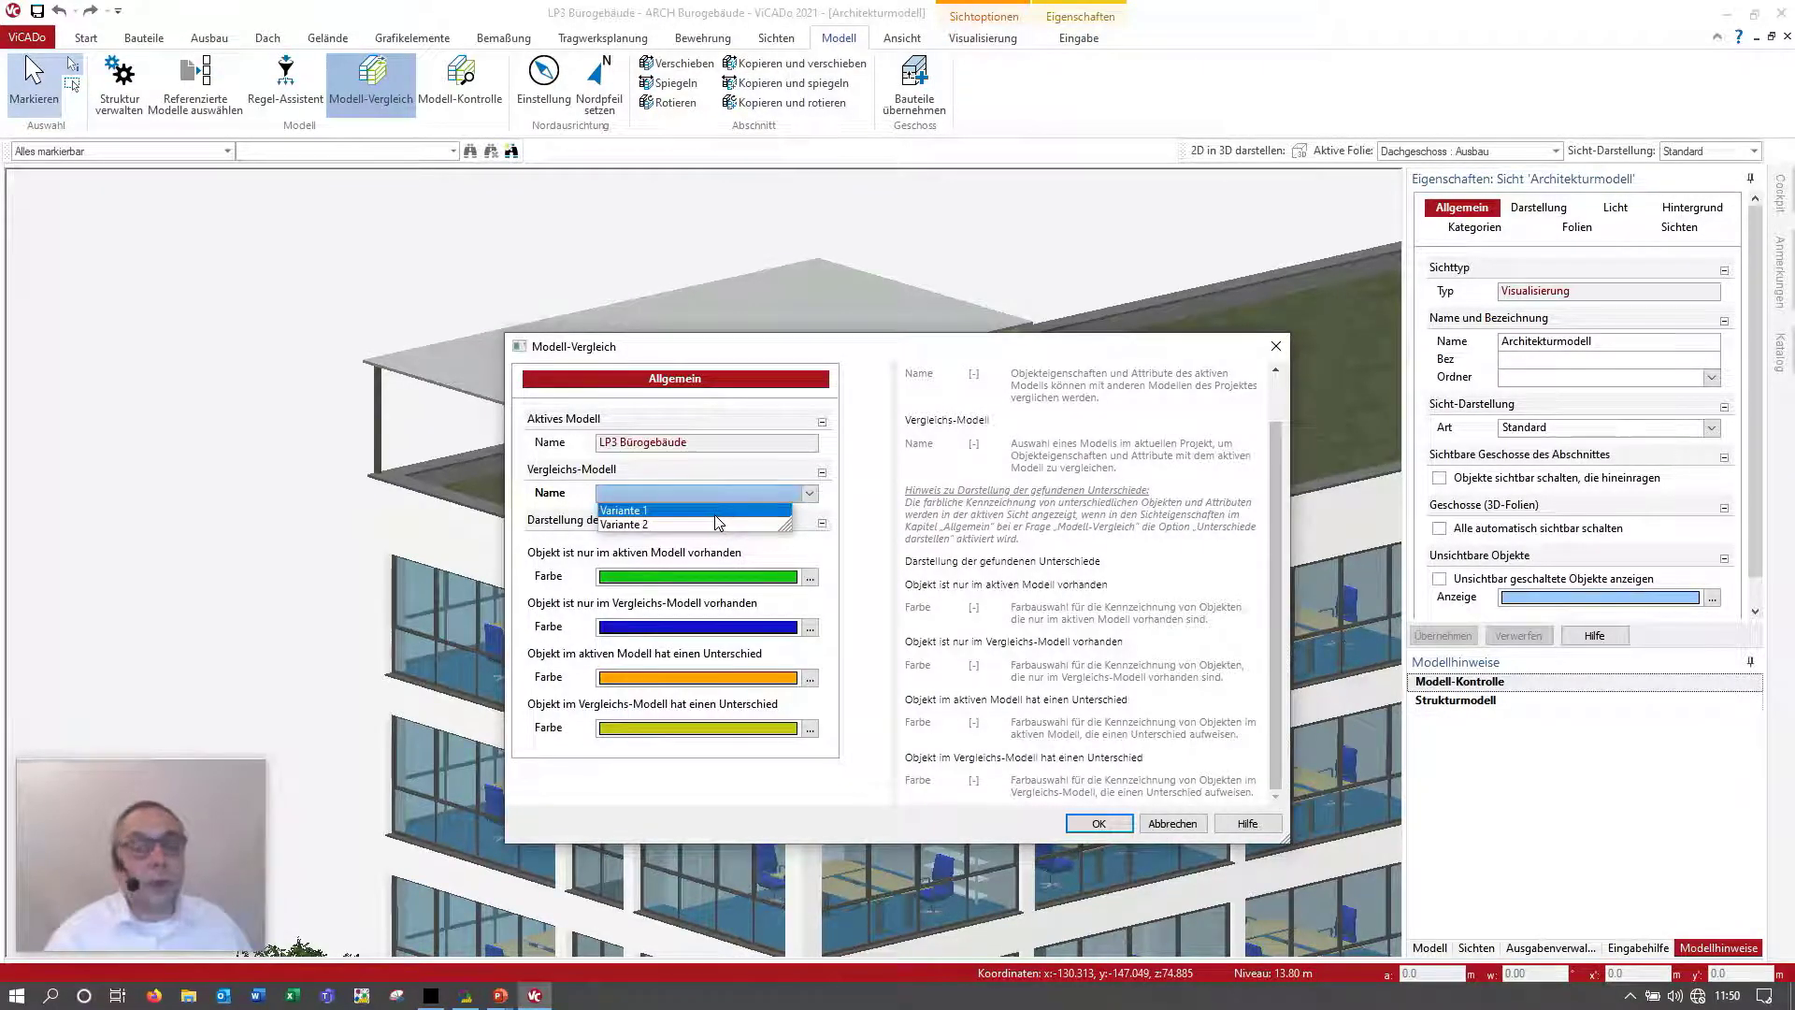
click(719, 512)
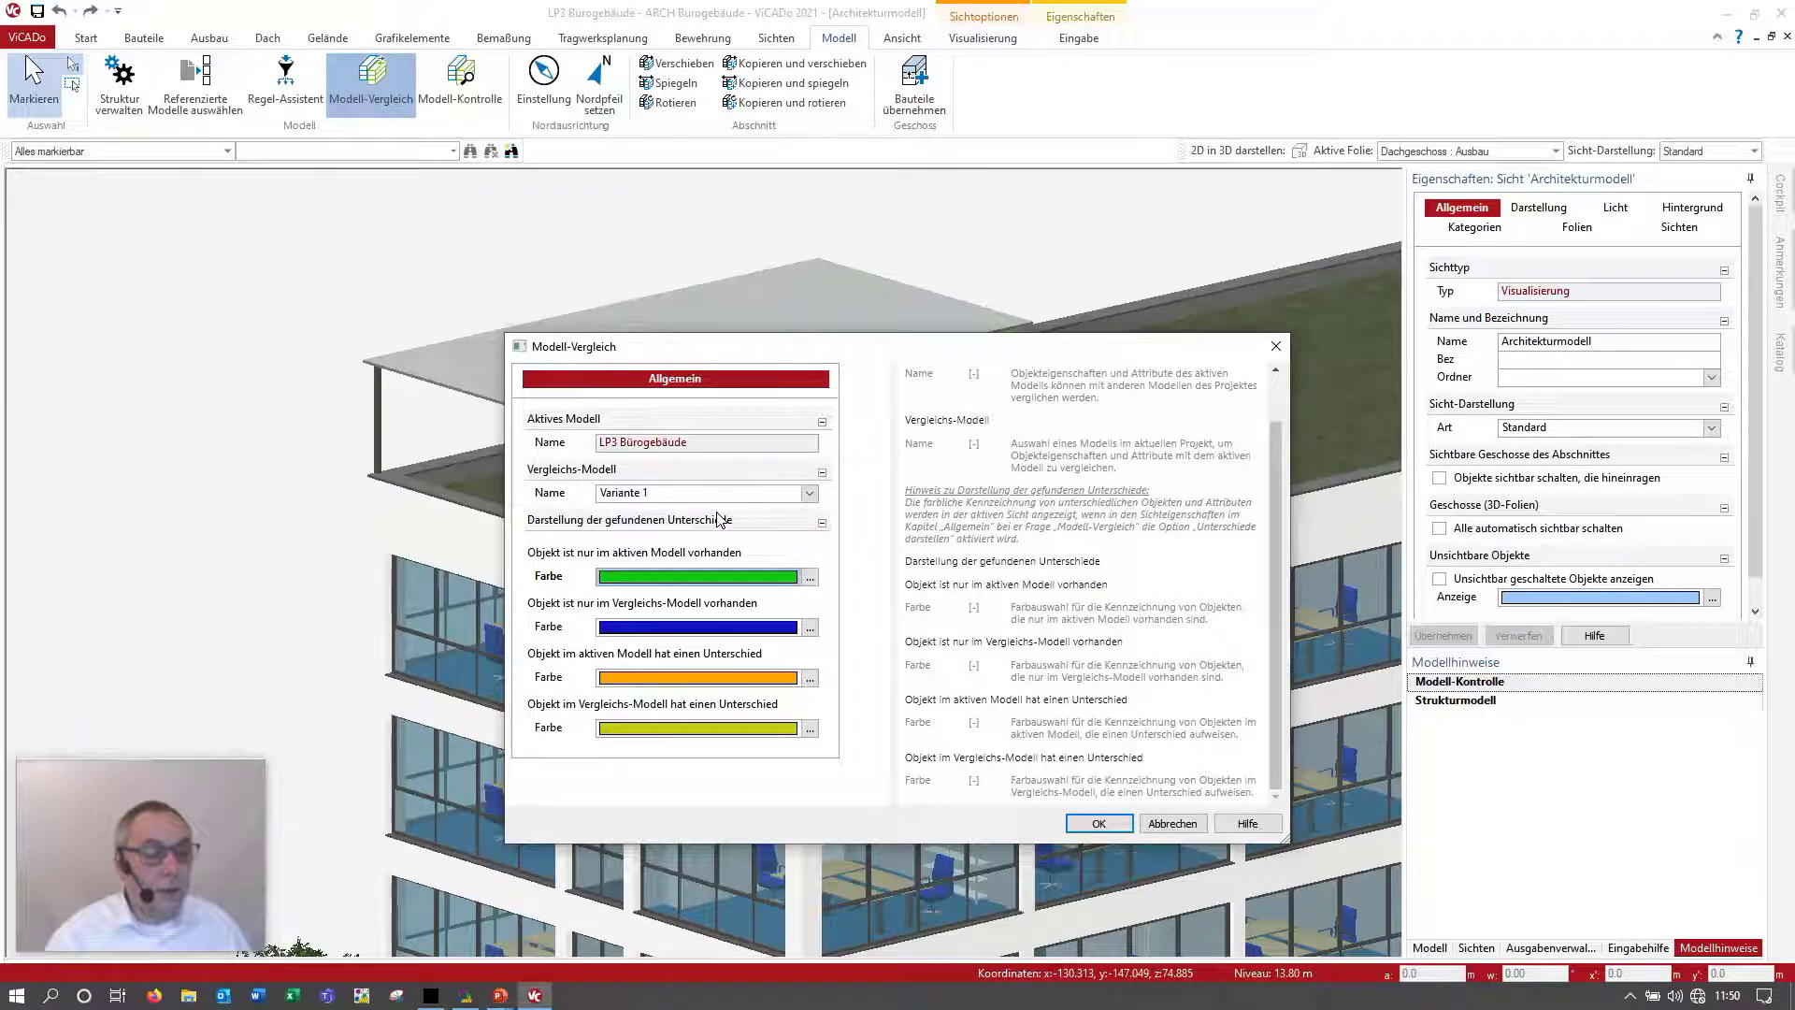
click(1099, 824)
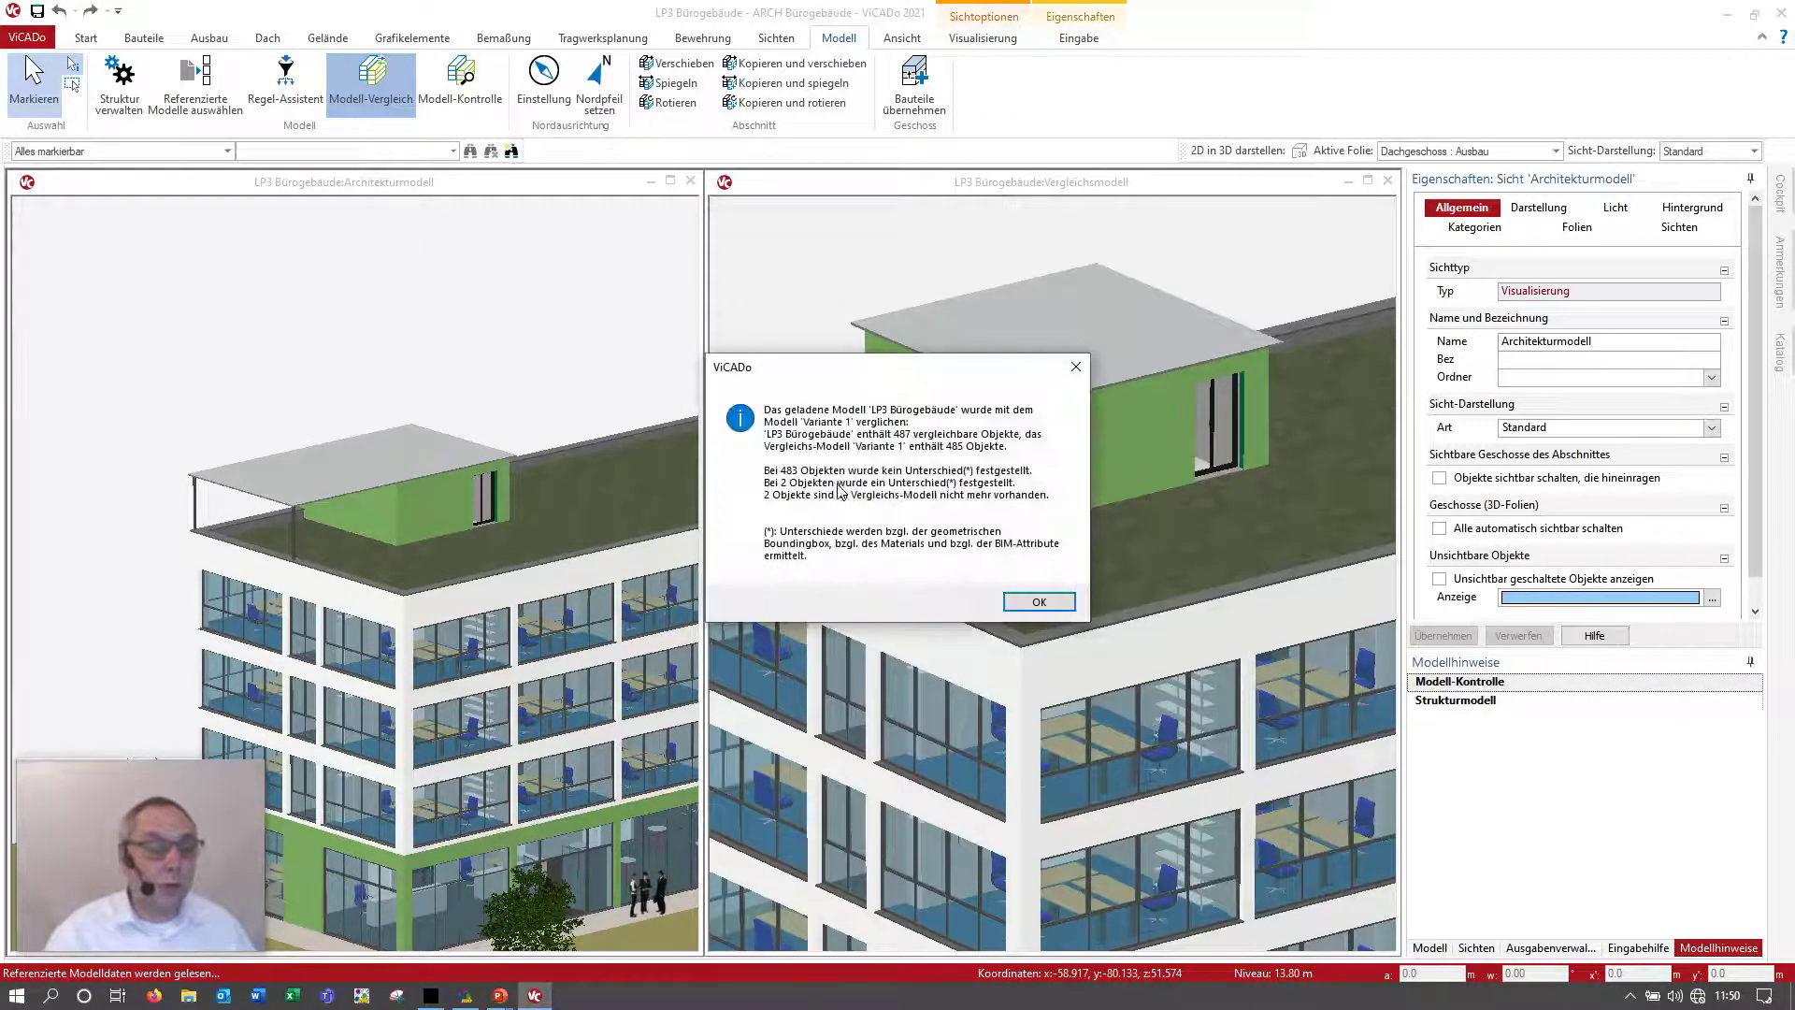
Step: Dismiss the summary, reframe the architecture view, and show Variante 1's Vergleichsmodell and model tree
click(1021, 600)
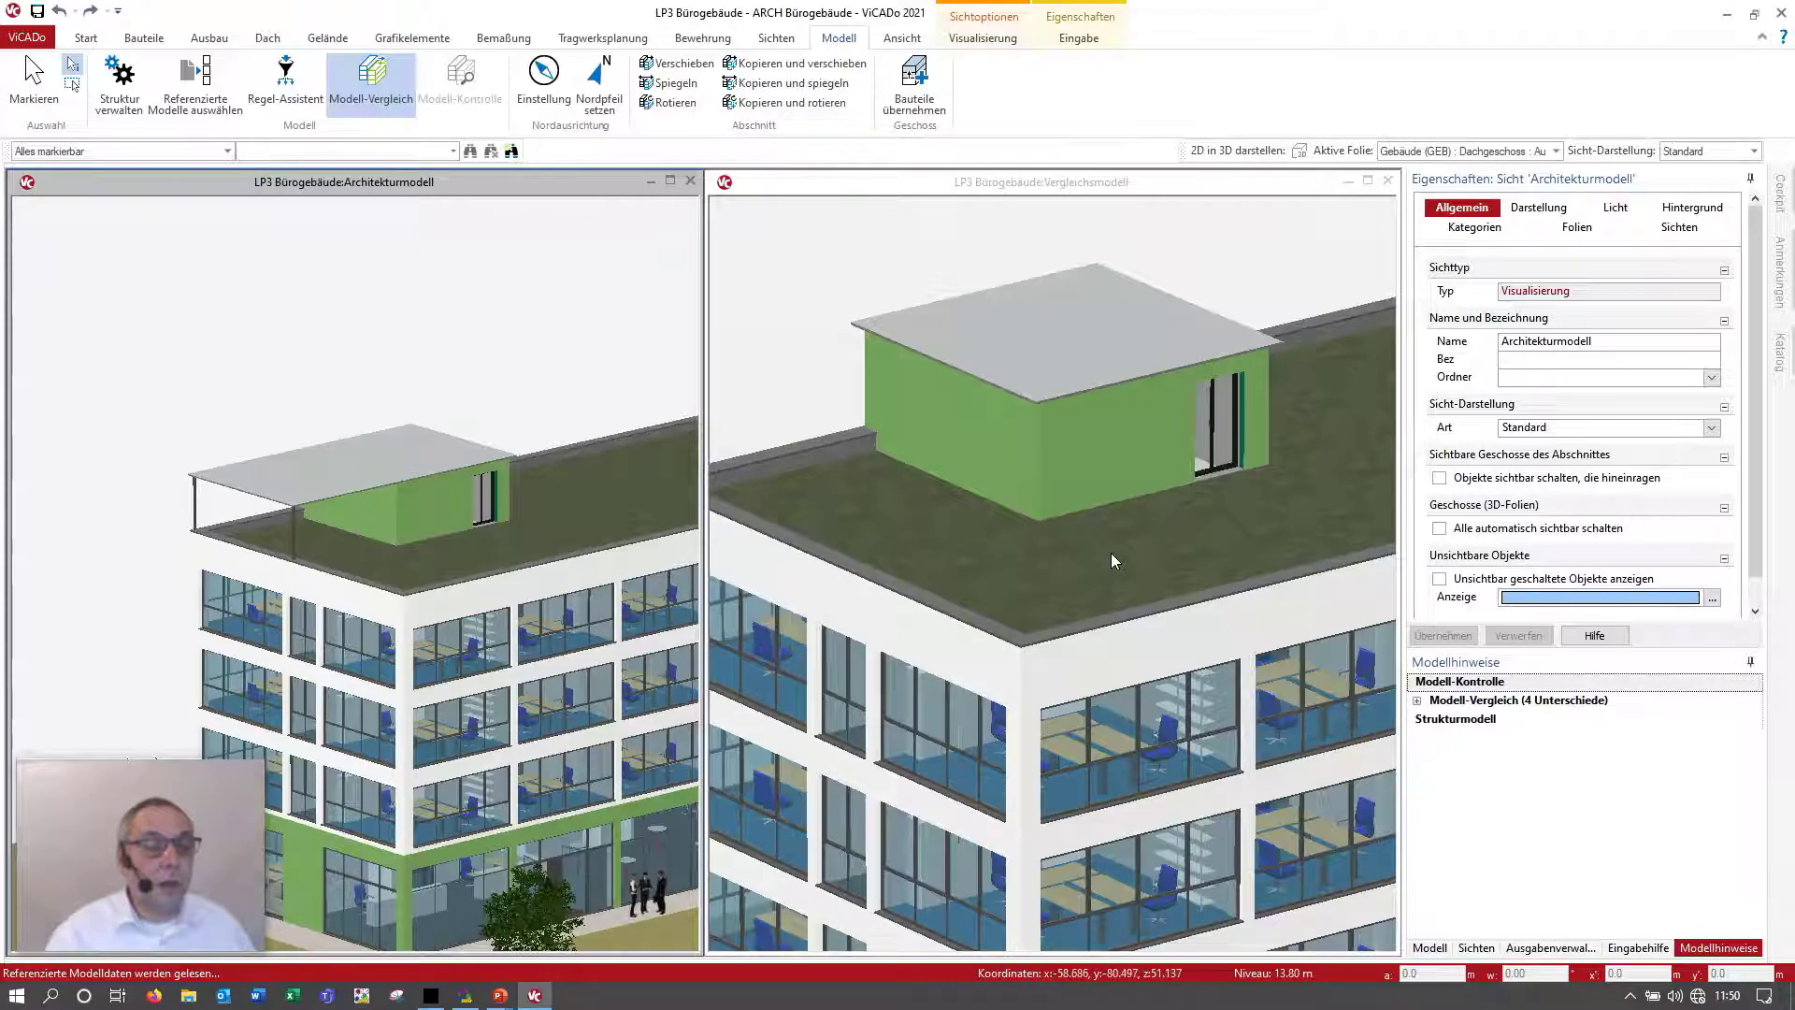
middle_drag(474, 418, 437, 324)
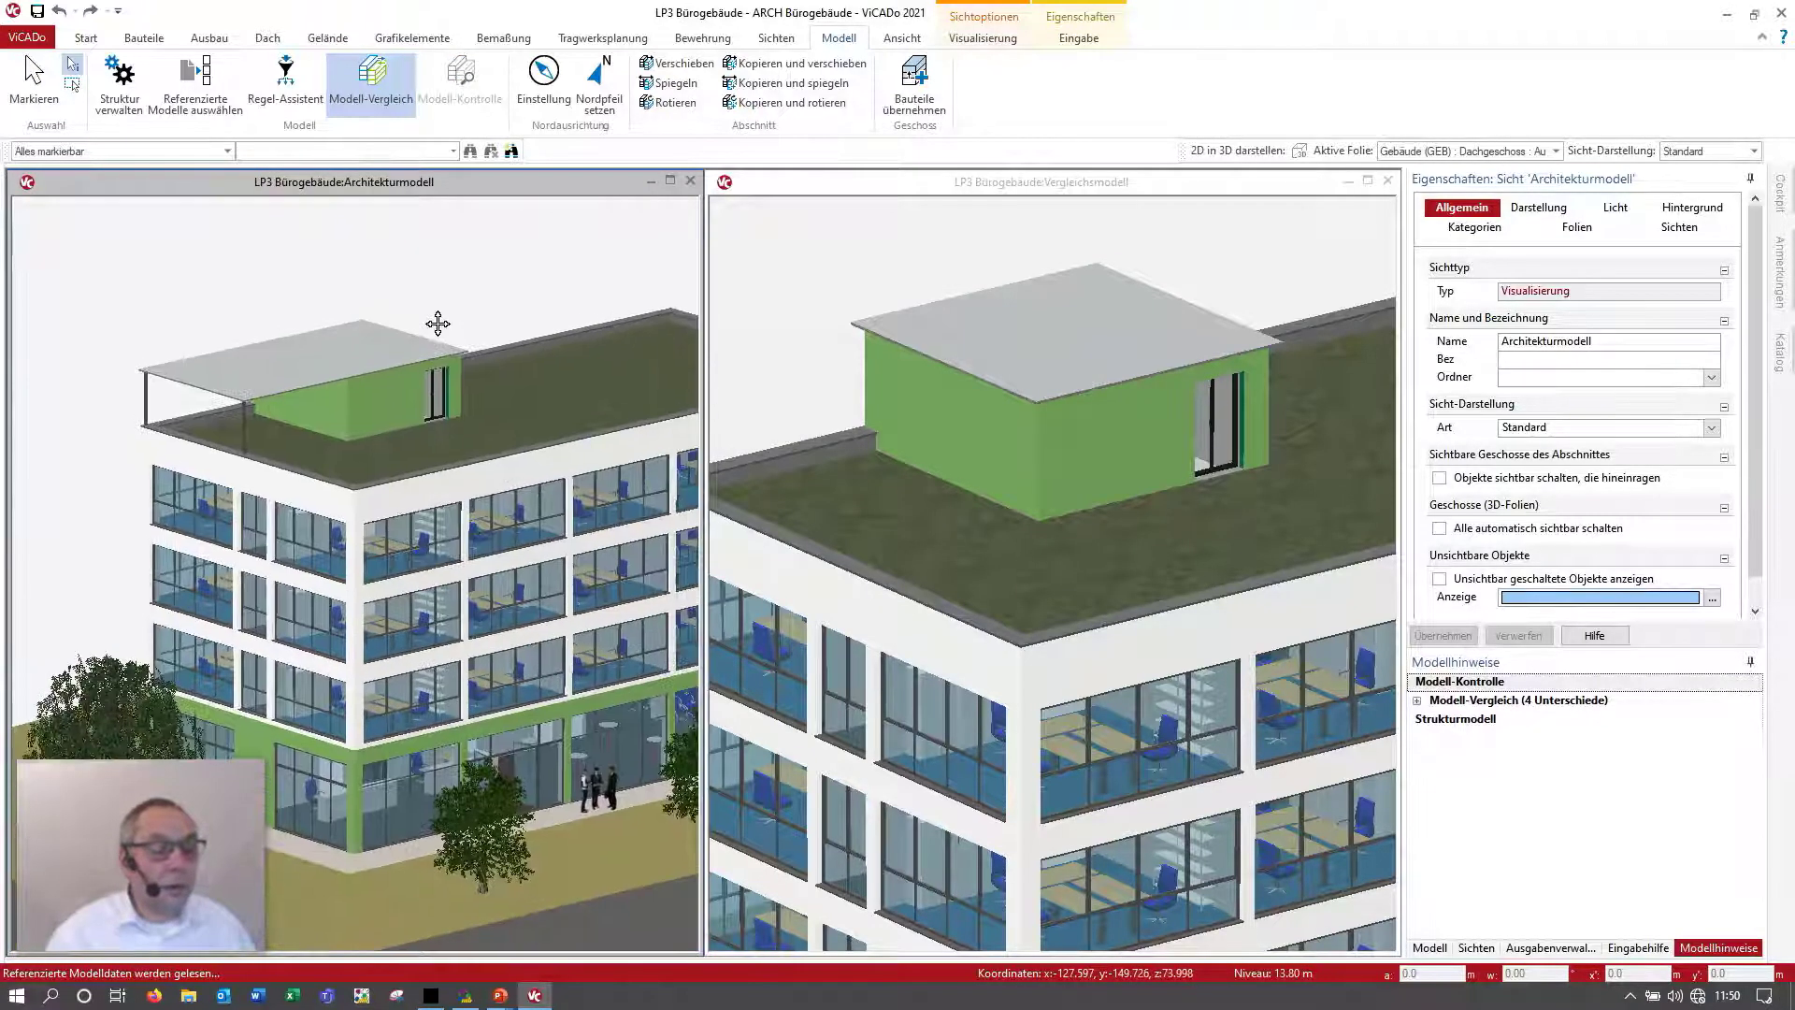
scroll(372, 383, up, 2)
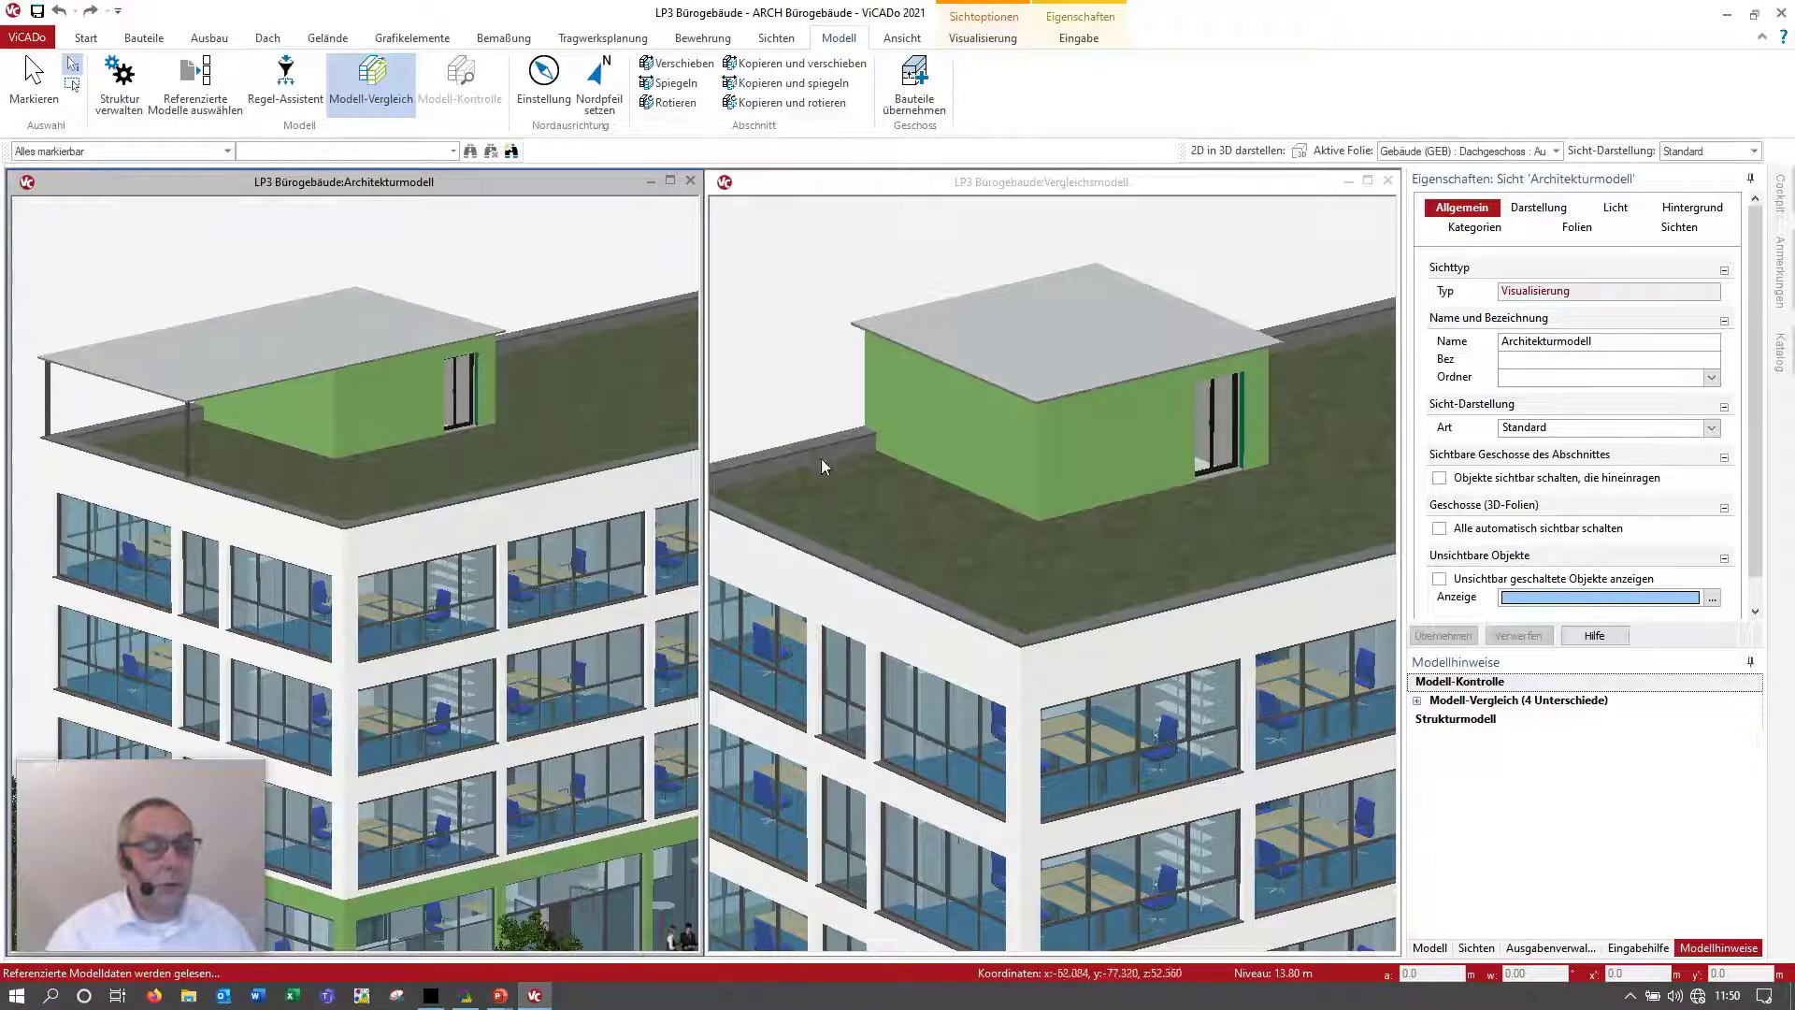
click(1127, 220)
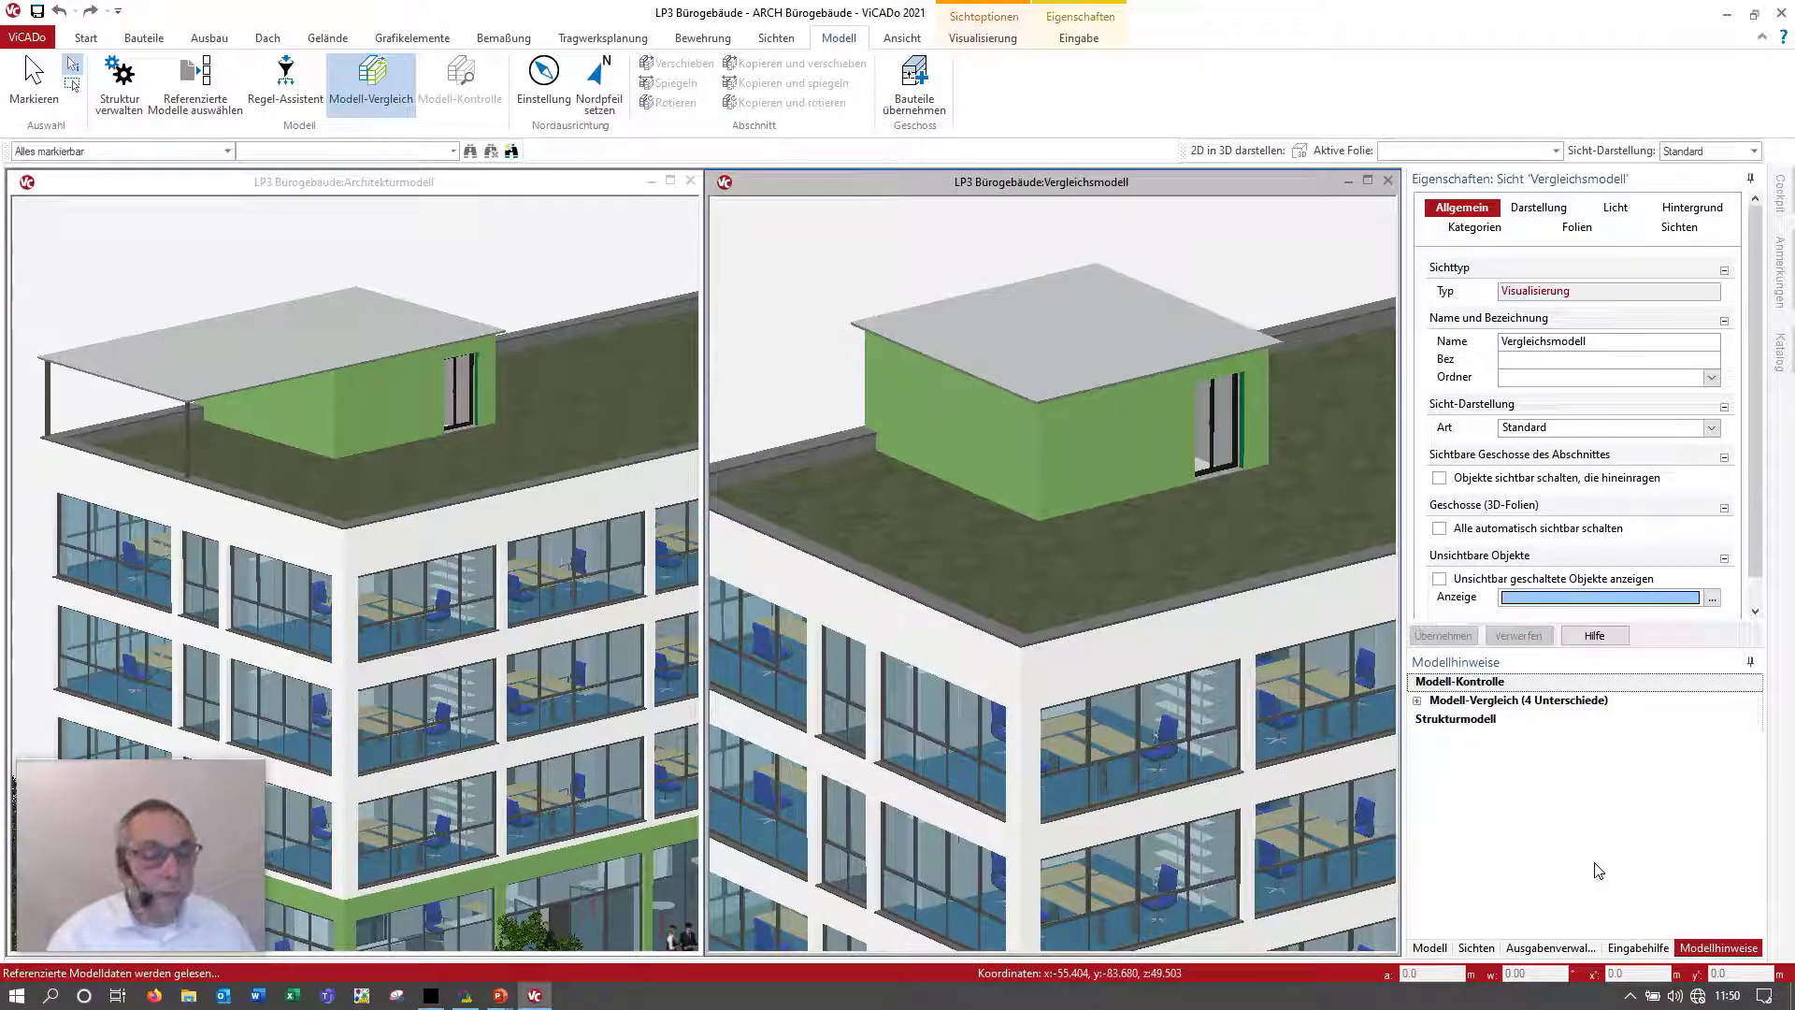
click(1433, 948)
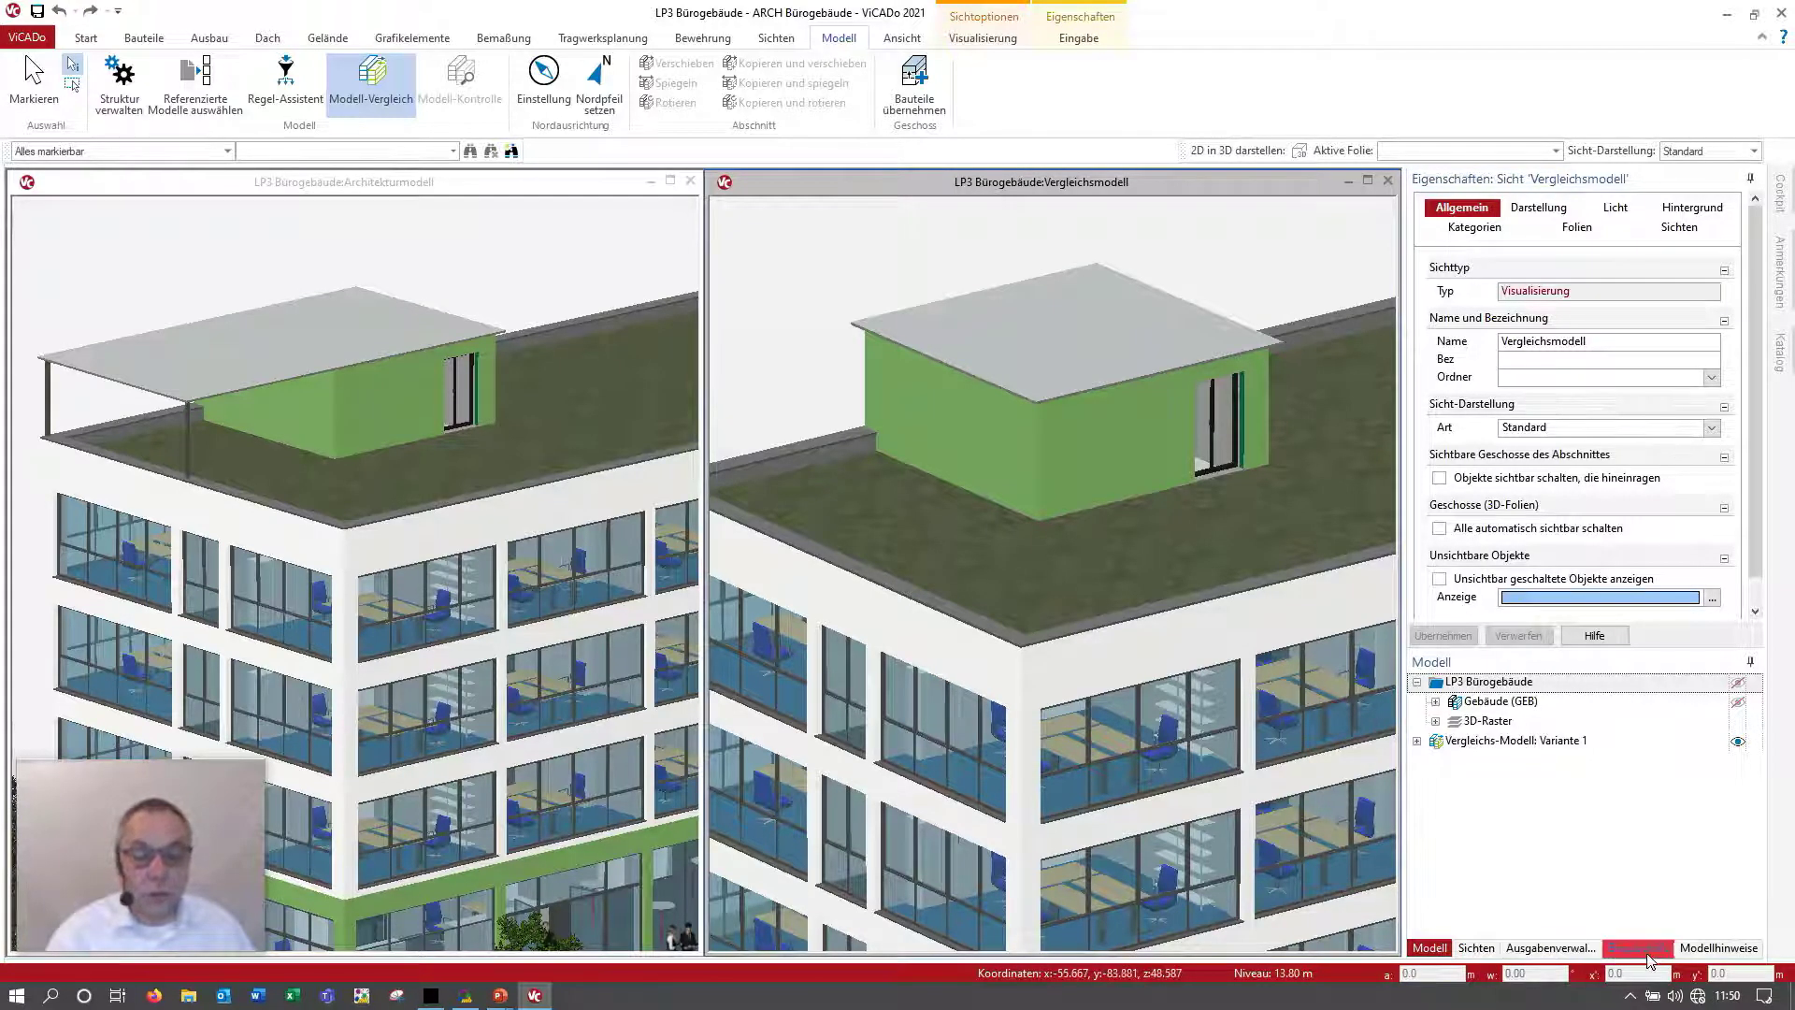
Step: Adopt Variante 1's removal of both StSt-1 steel columns via 'Unterschied übernehmen'
click(1692, 950)
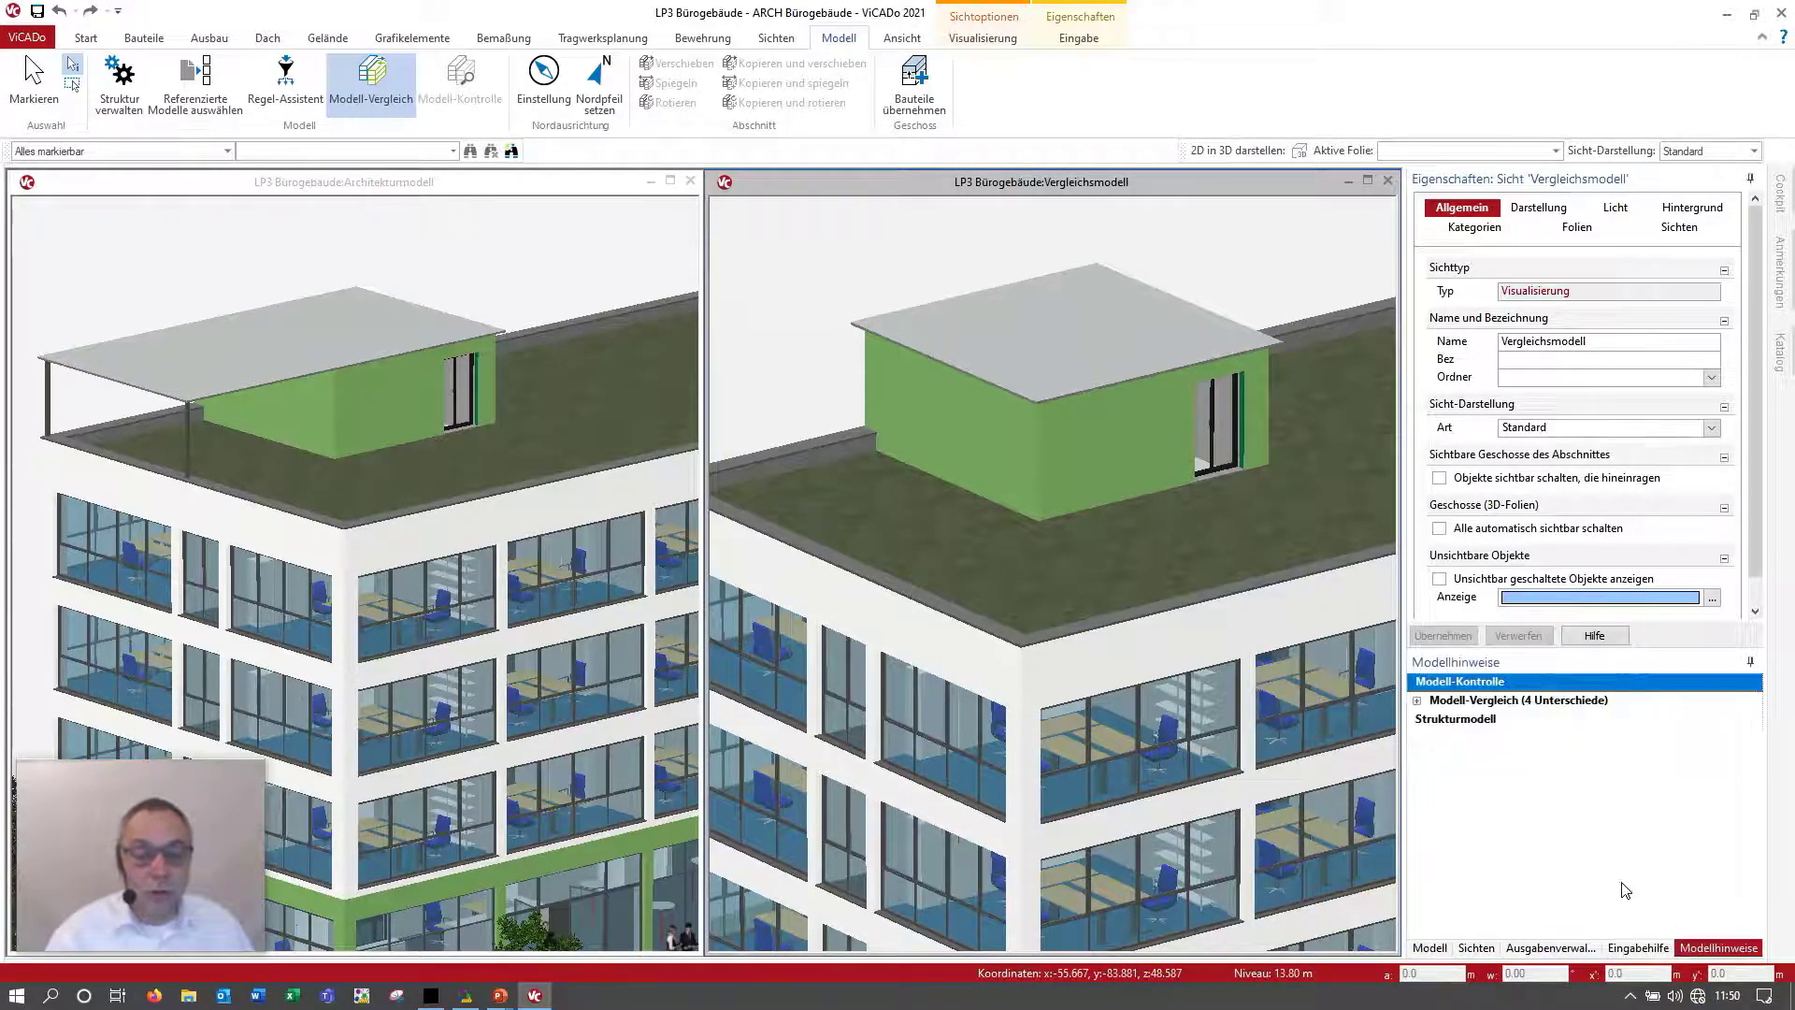
double_click(1421, 703)
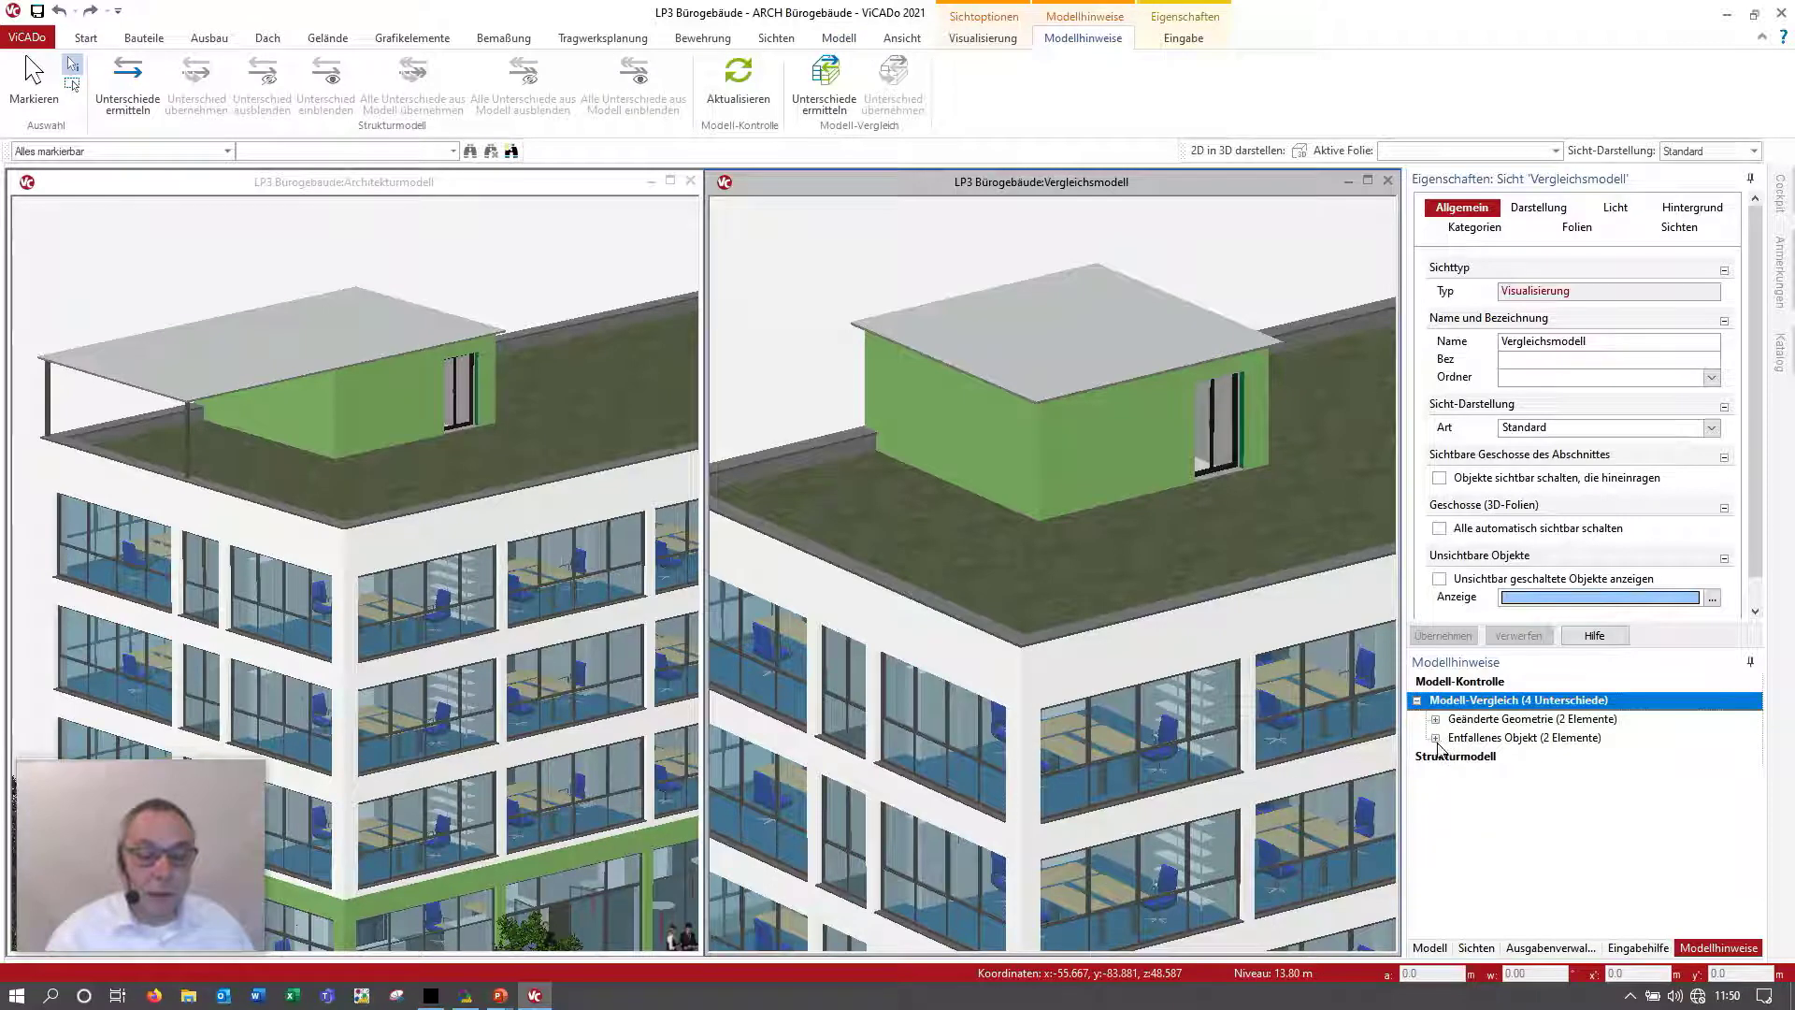
double_click(1437, 739)
double_click(1454, 758)
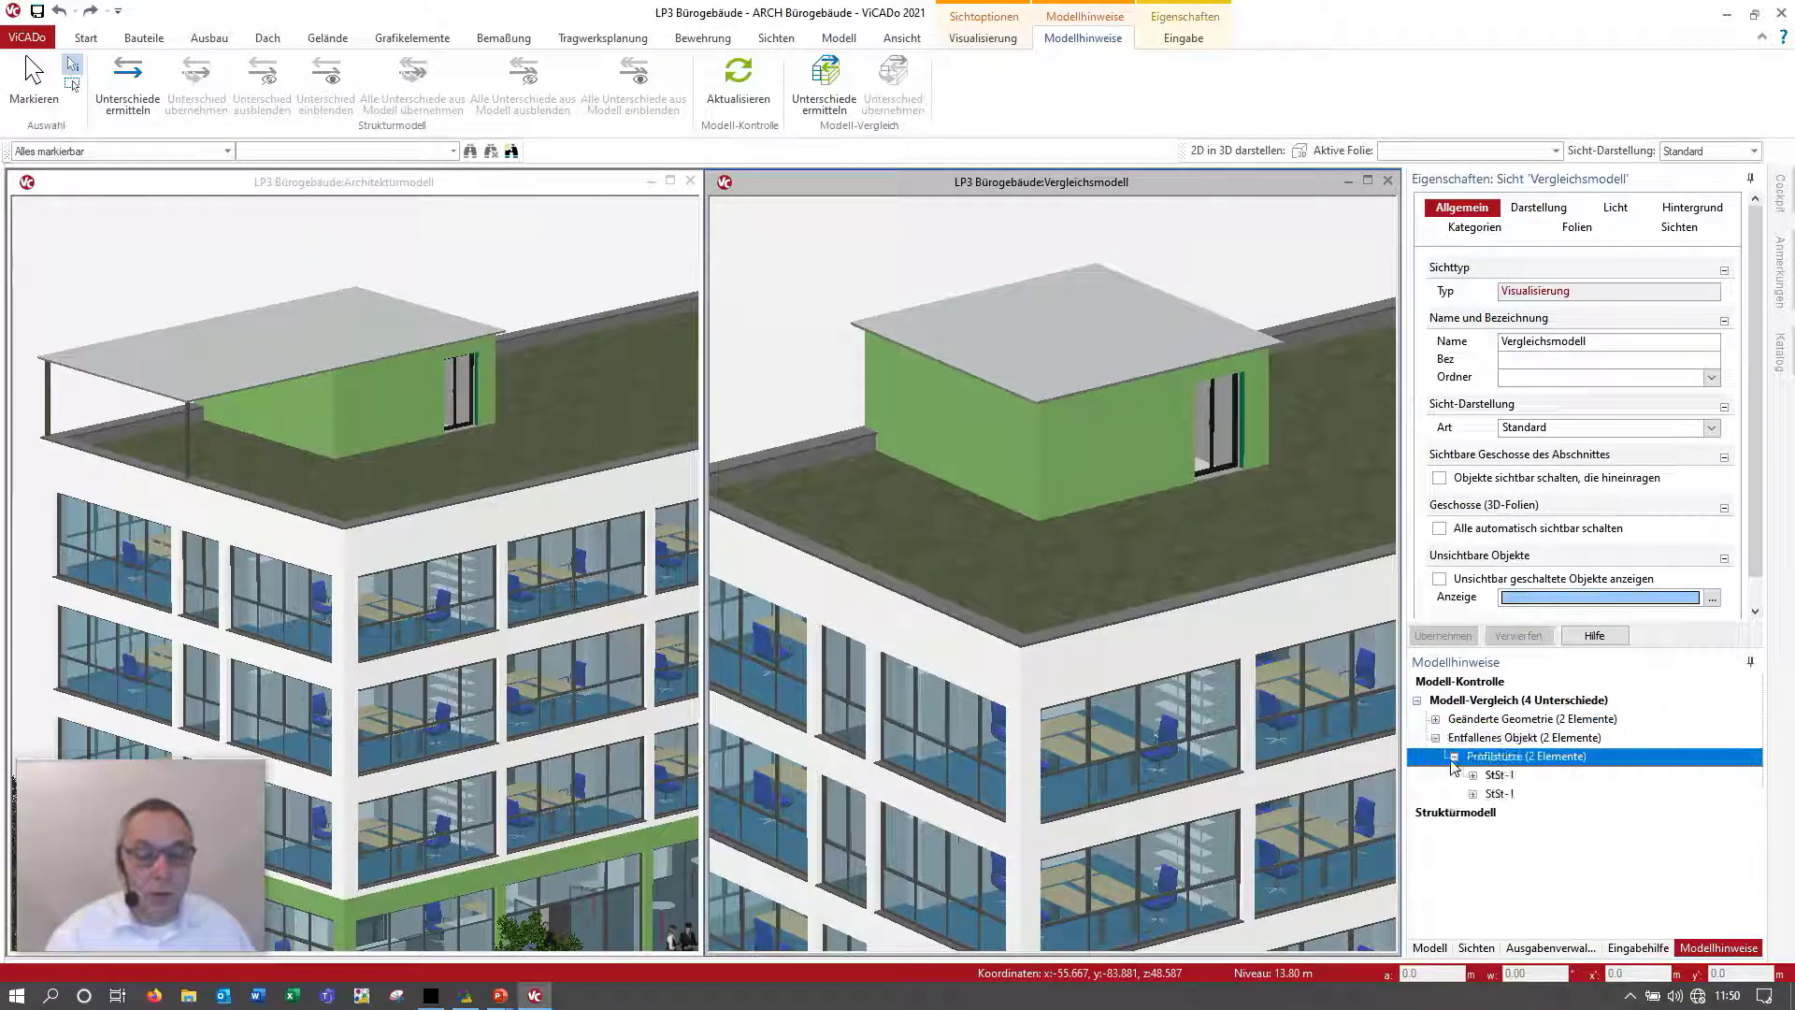
double_click(1479, 779)
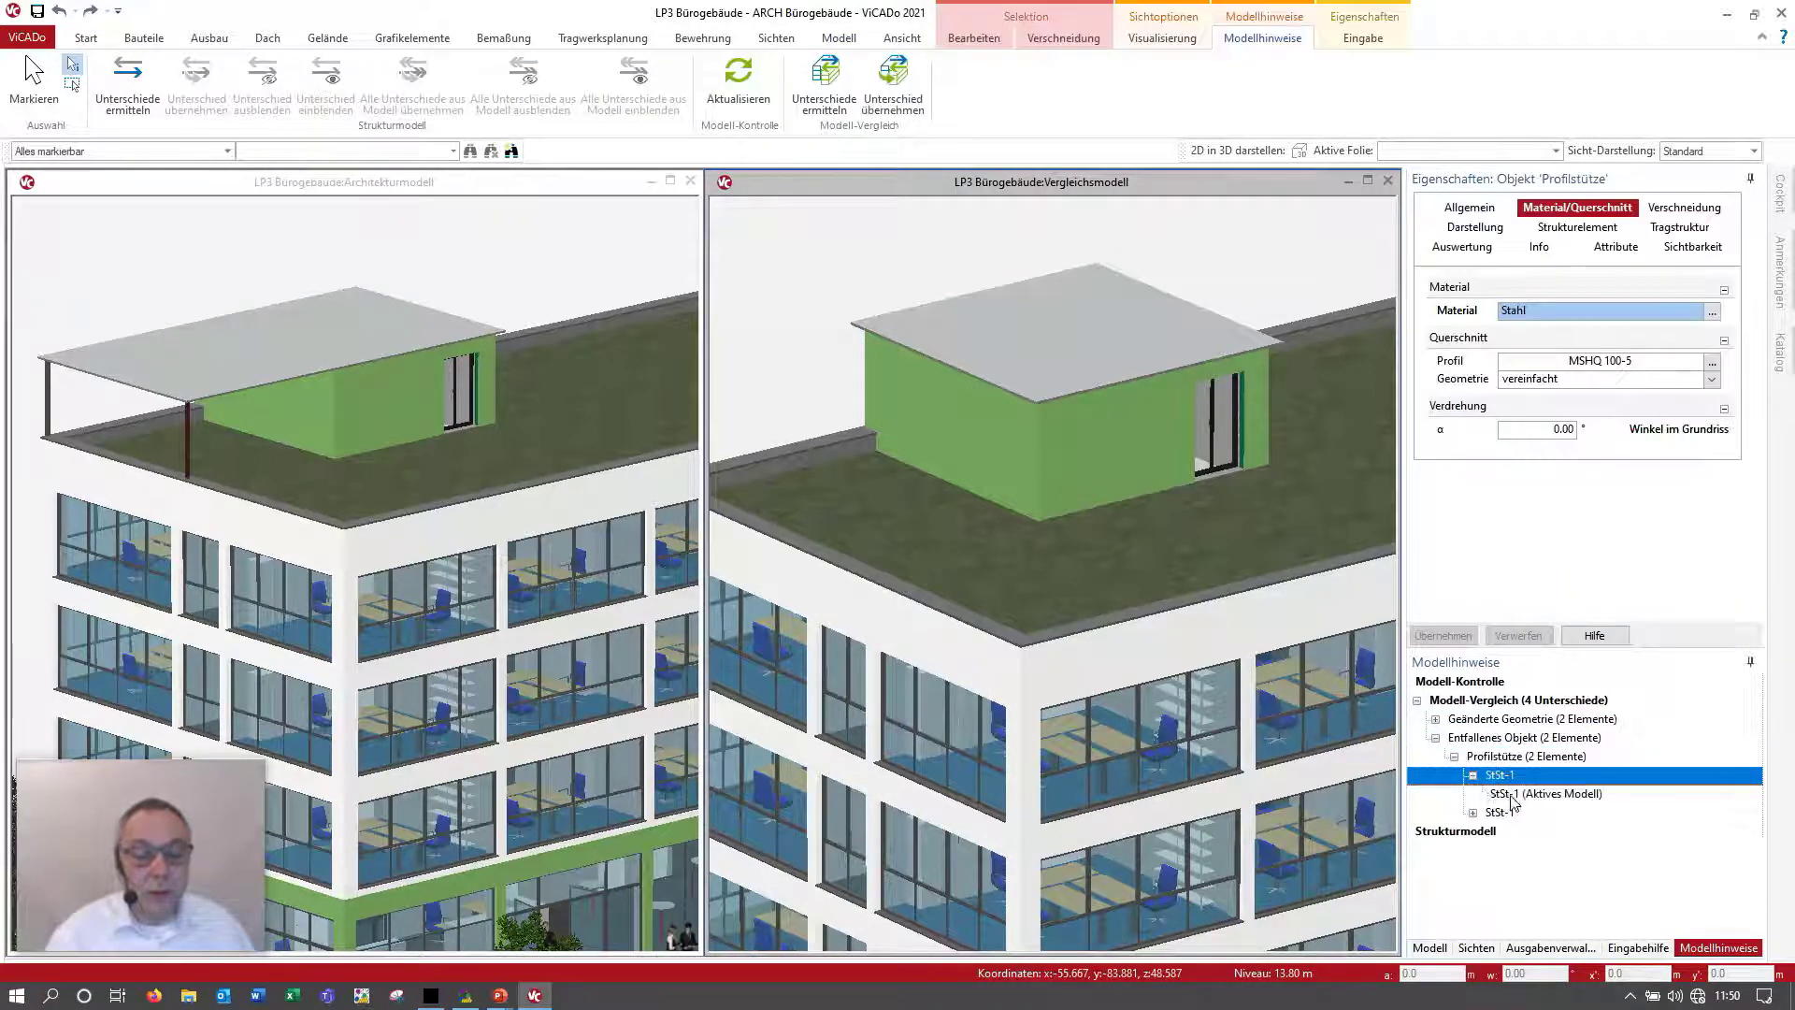
click(1511, 797)
right_click(1502, 798)
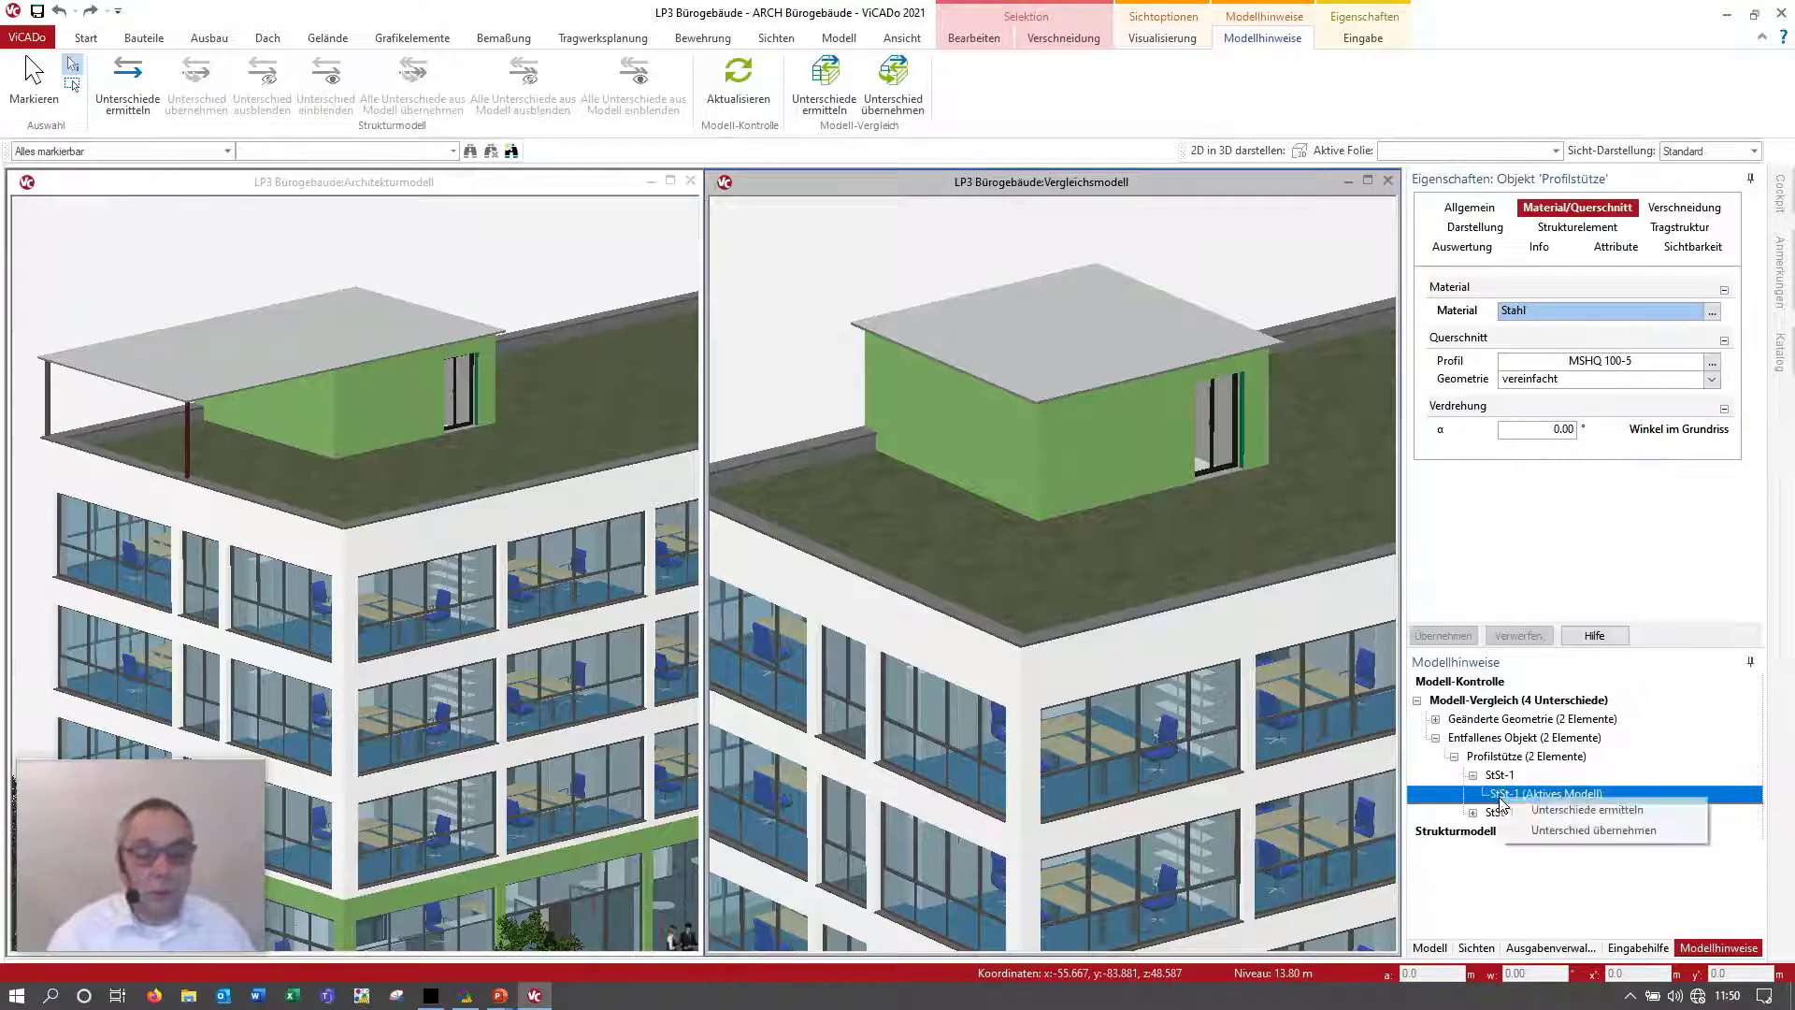
click(1568, 832)
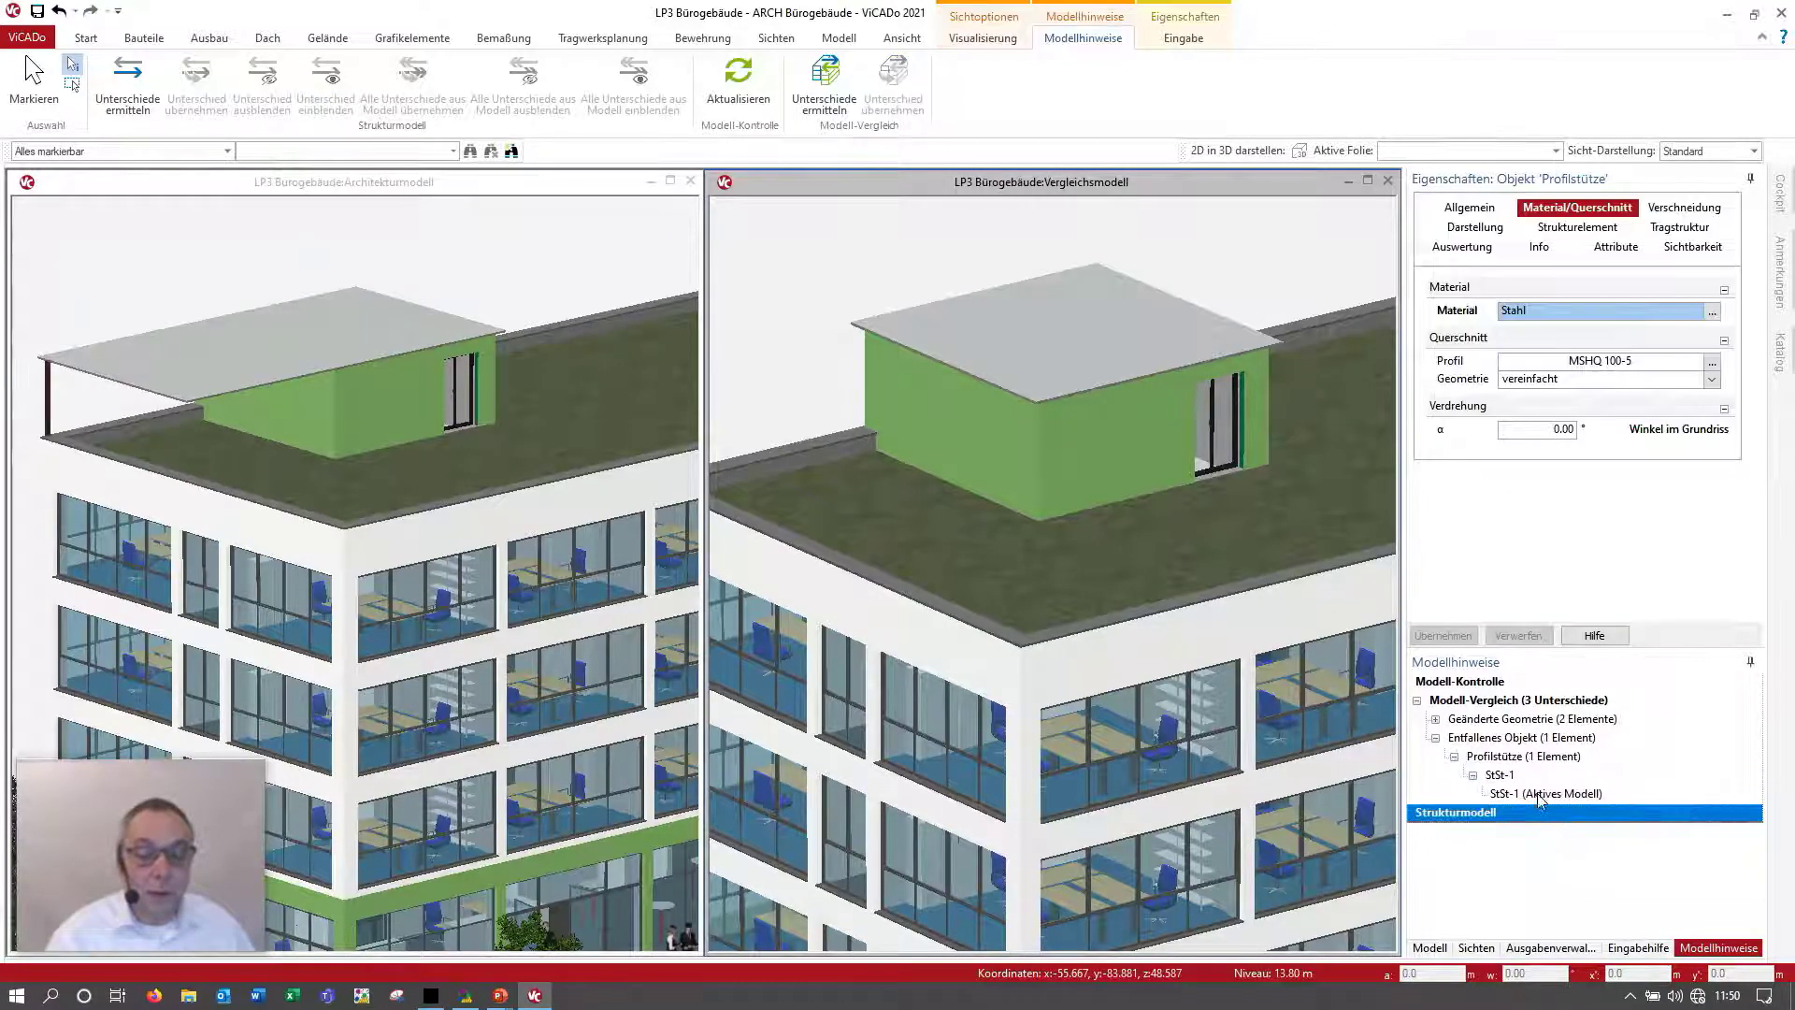
right_click(1534, 797)
click(1581, 828)
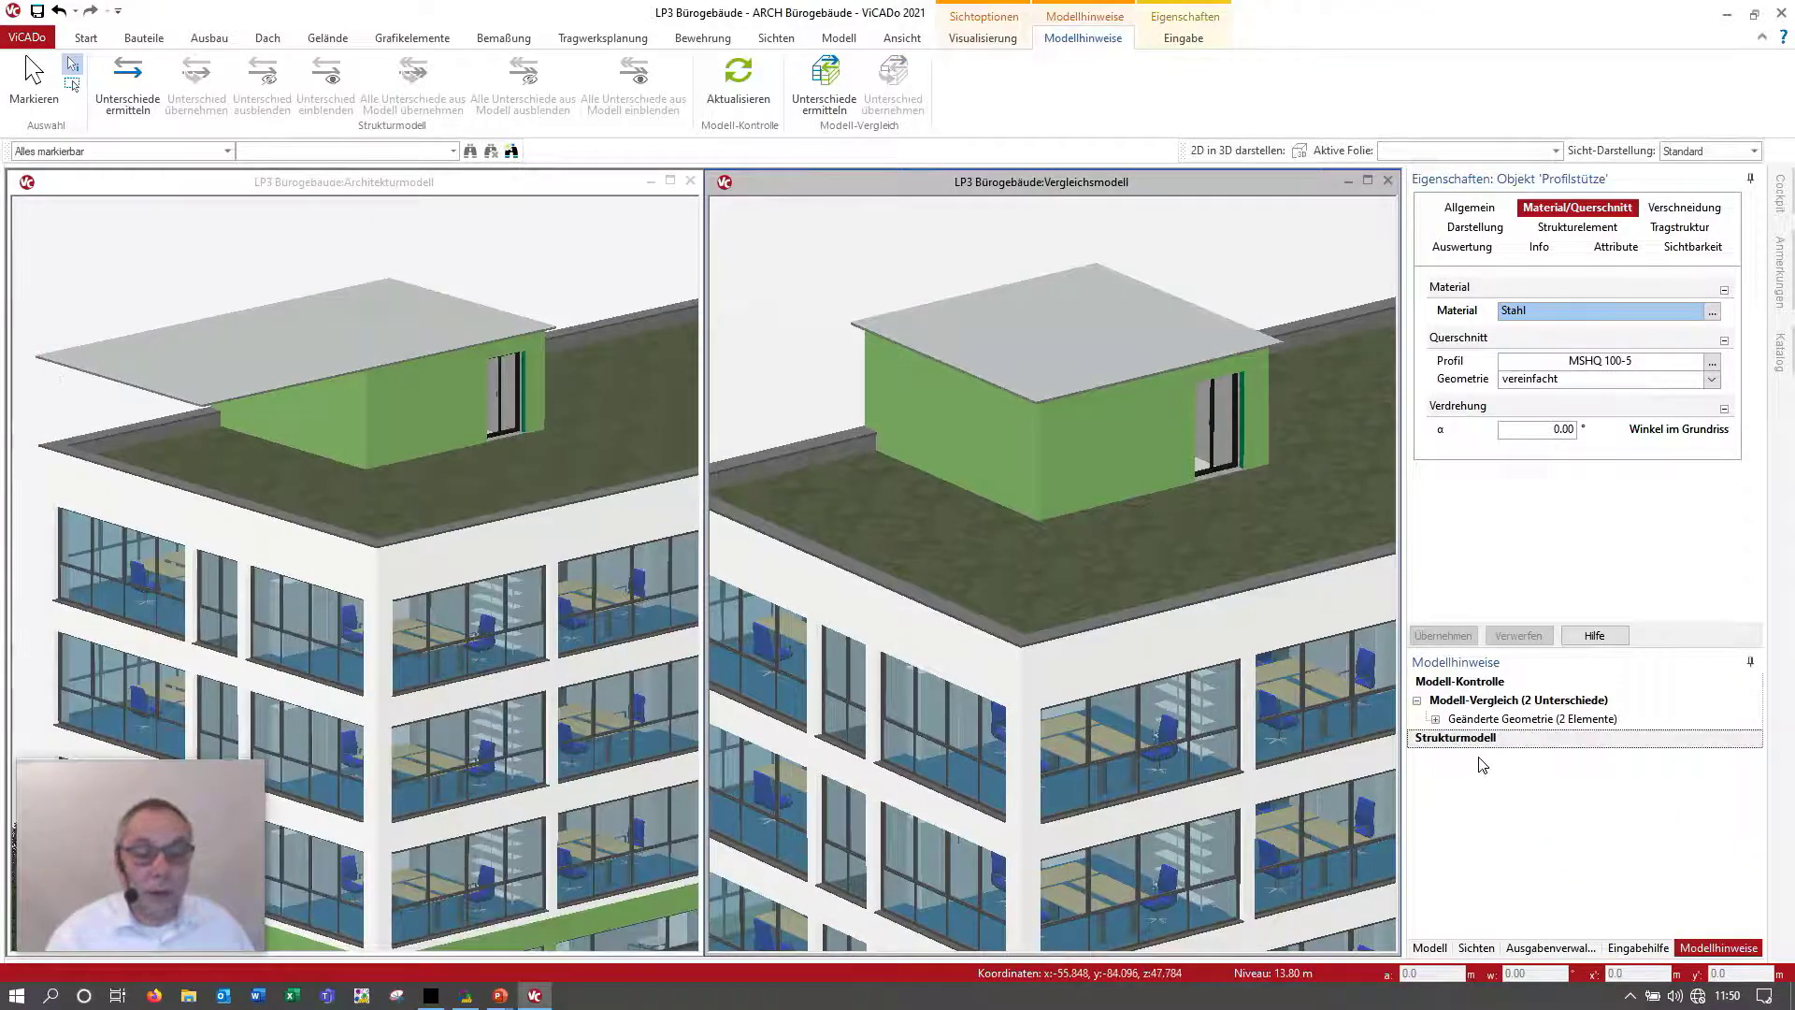
Step: Adopt Variante 1's roof construction and MwWa-2 wall geometry into the active model
click(1436, 719)
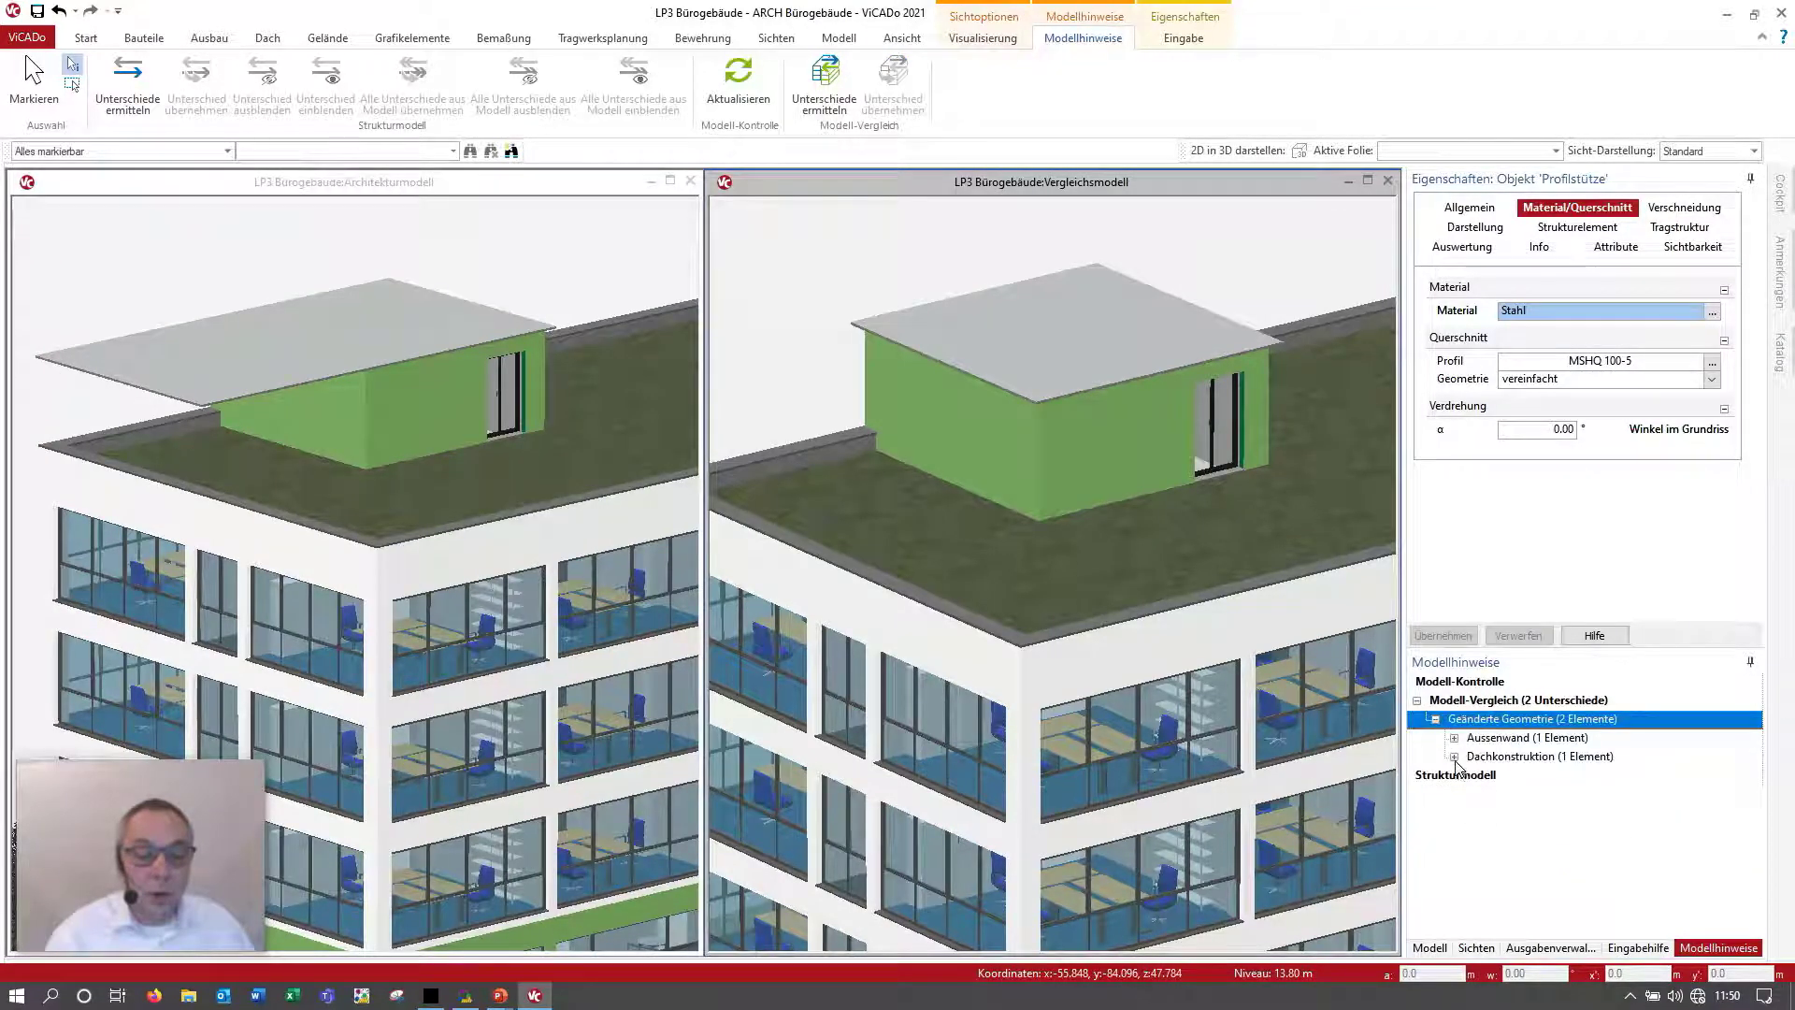
click(1454, 757)
click(1475, 776)
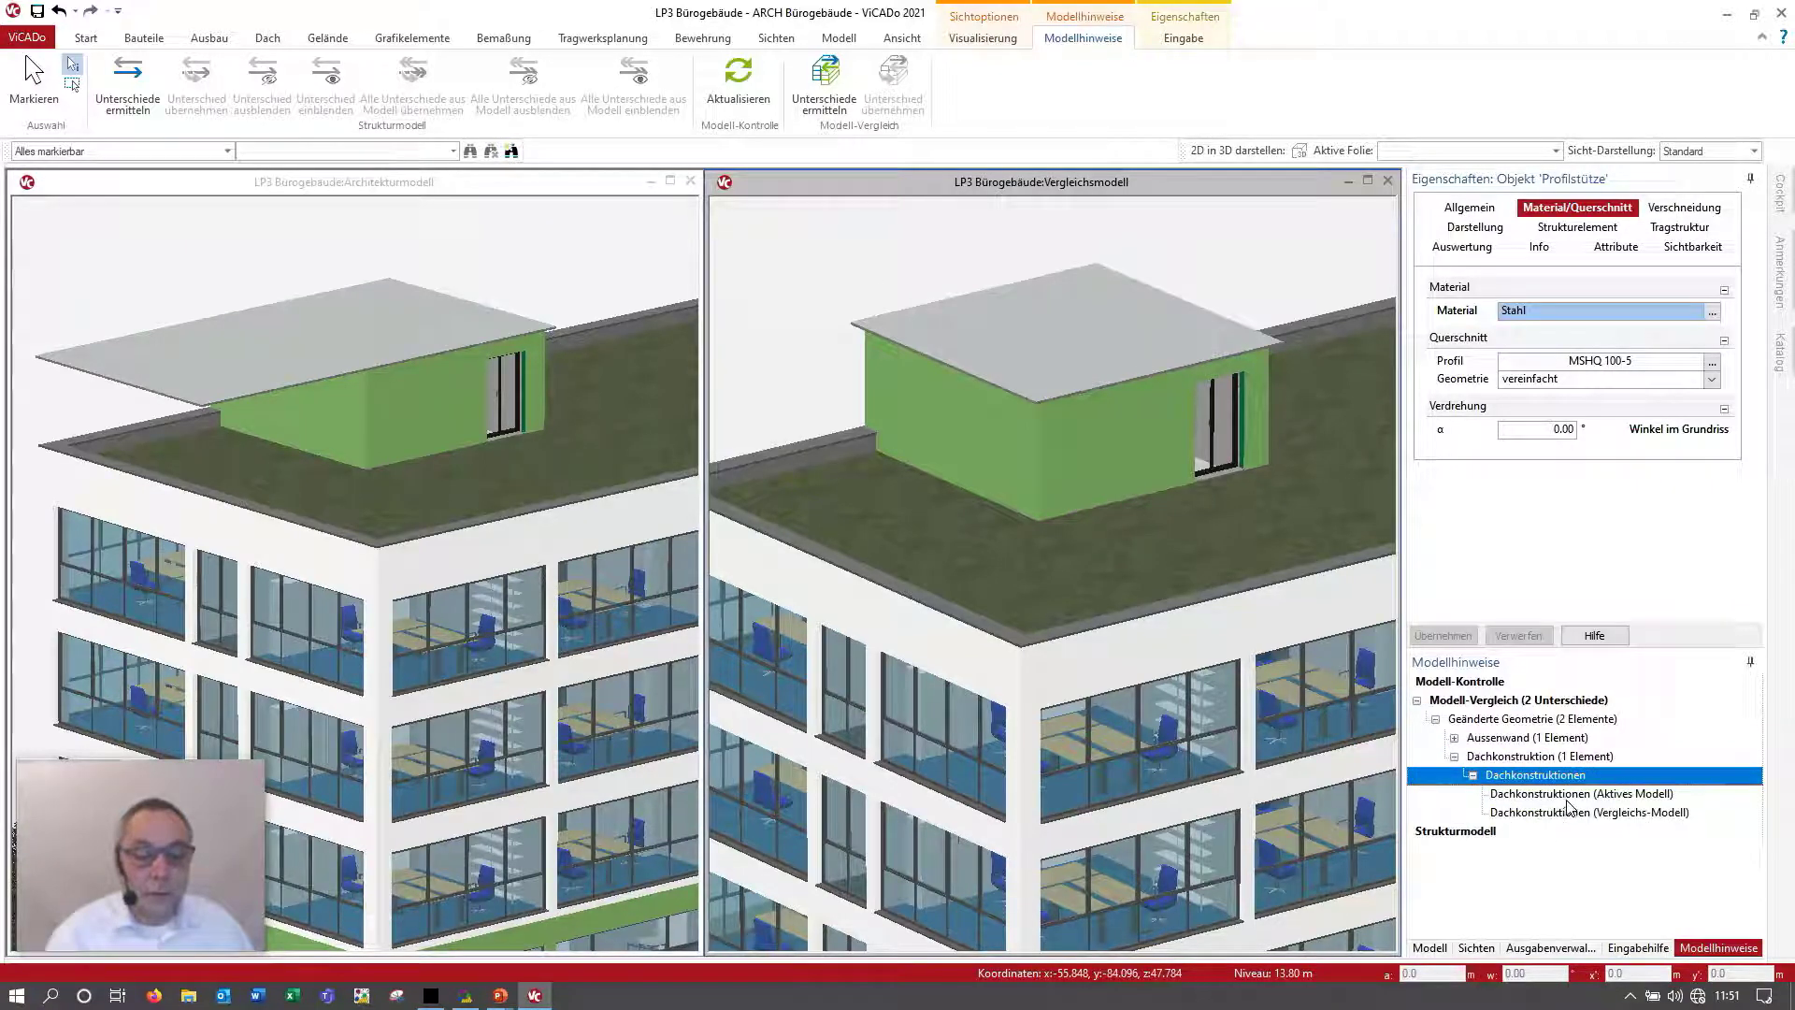
click(1454, 737)
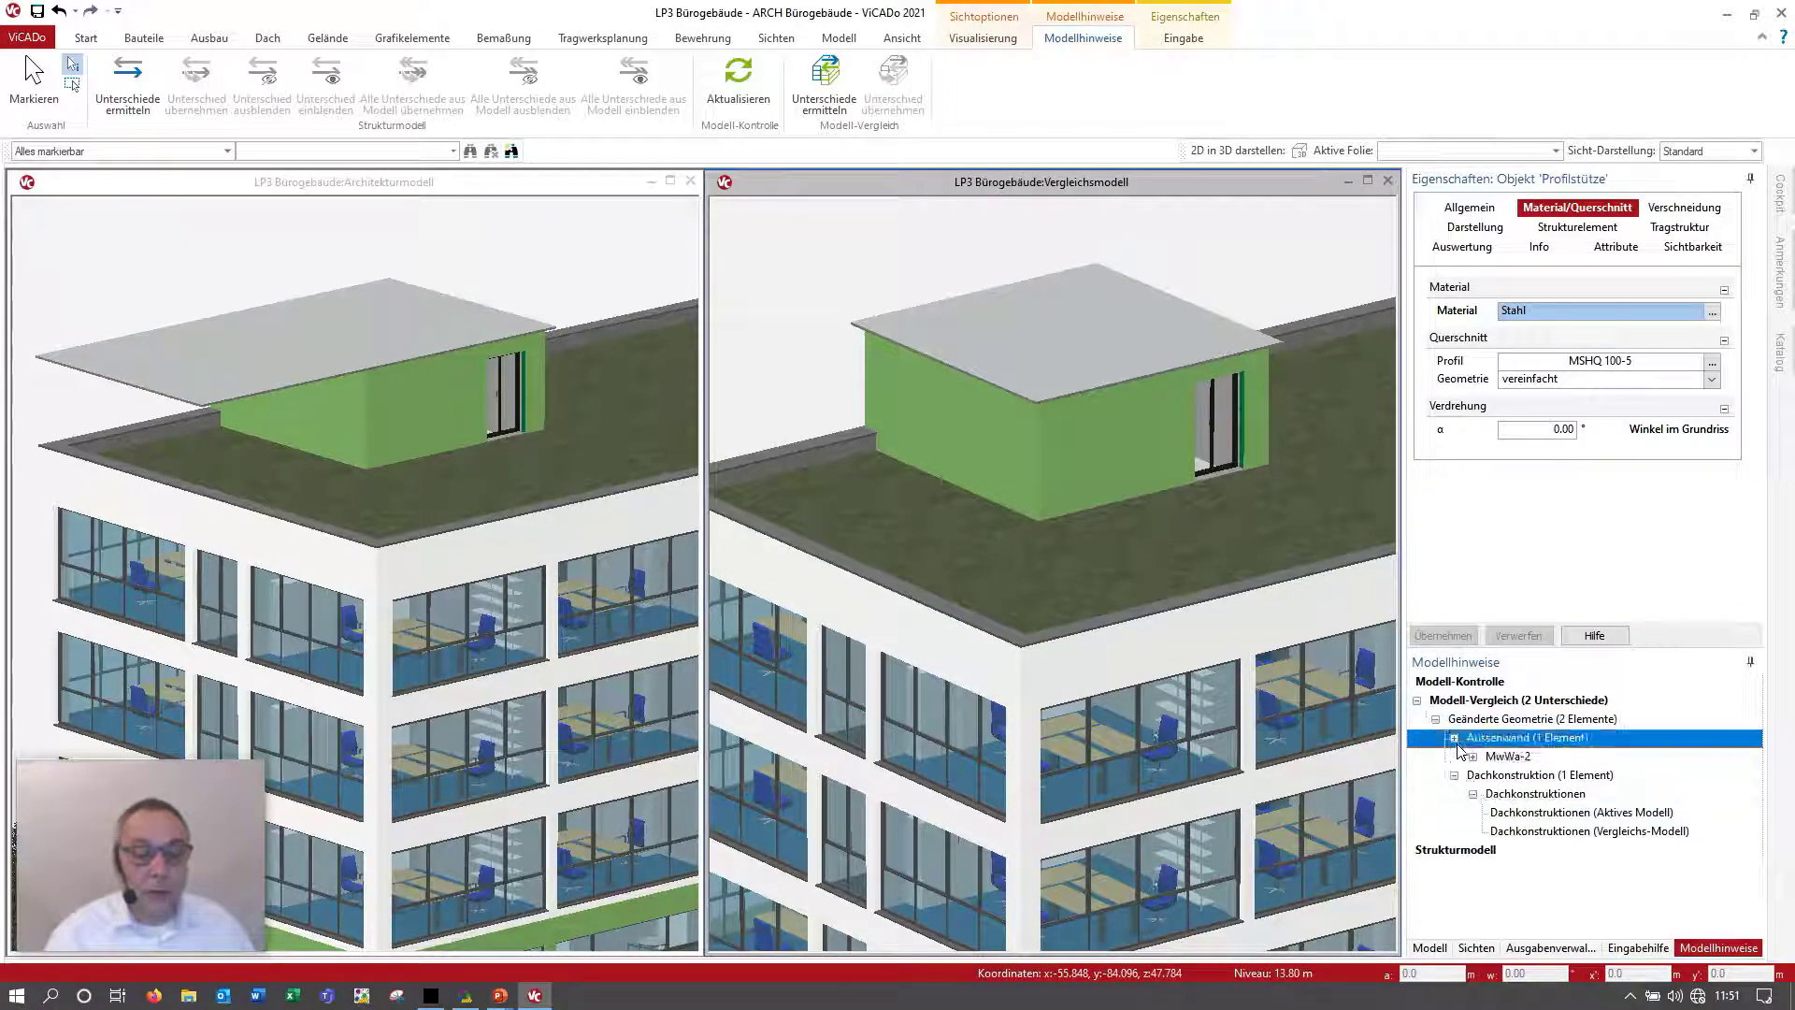
click(1477, 757)
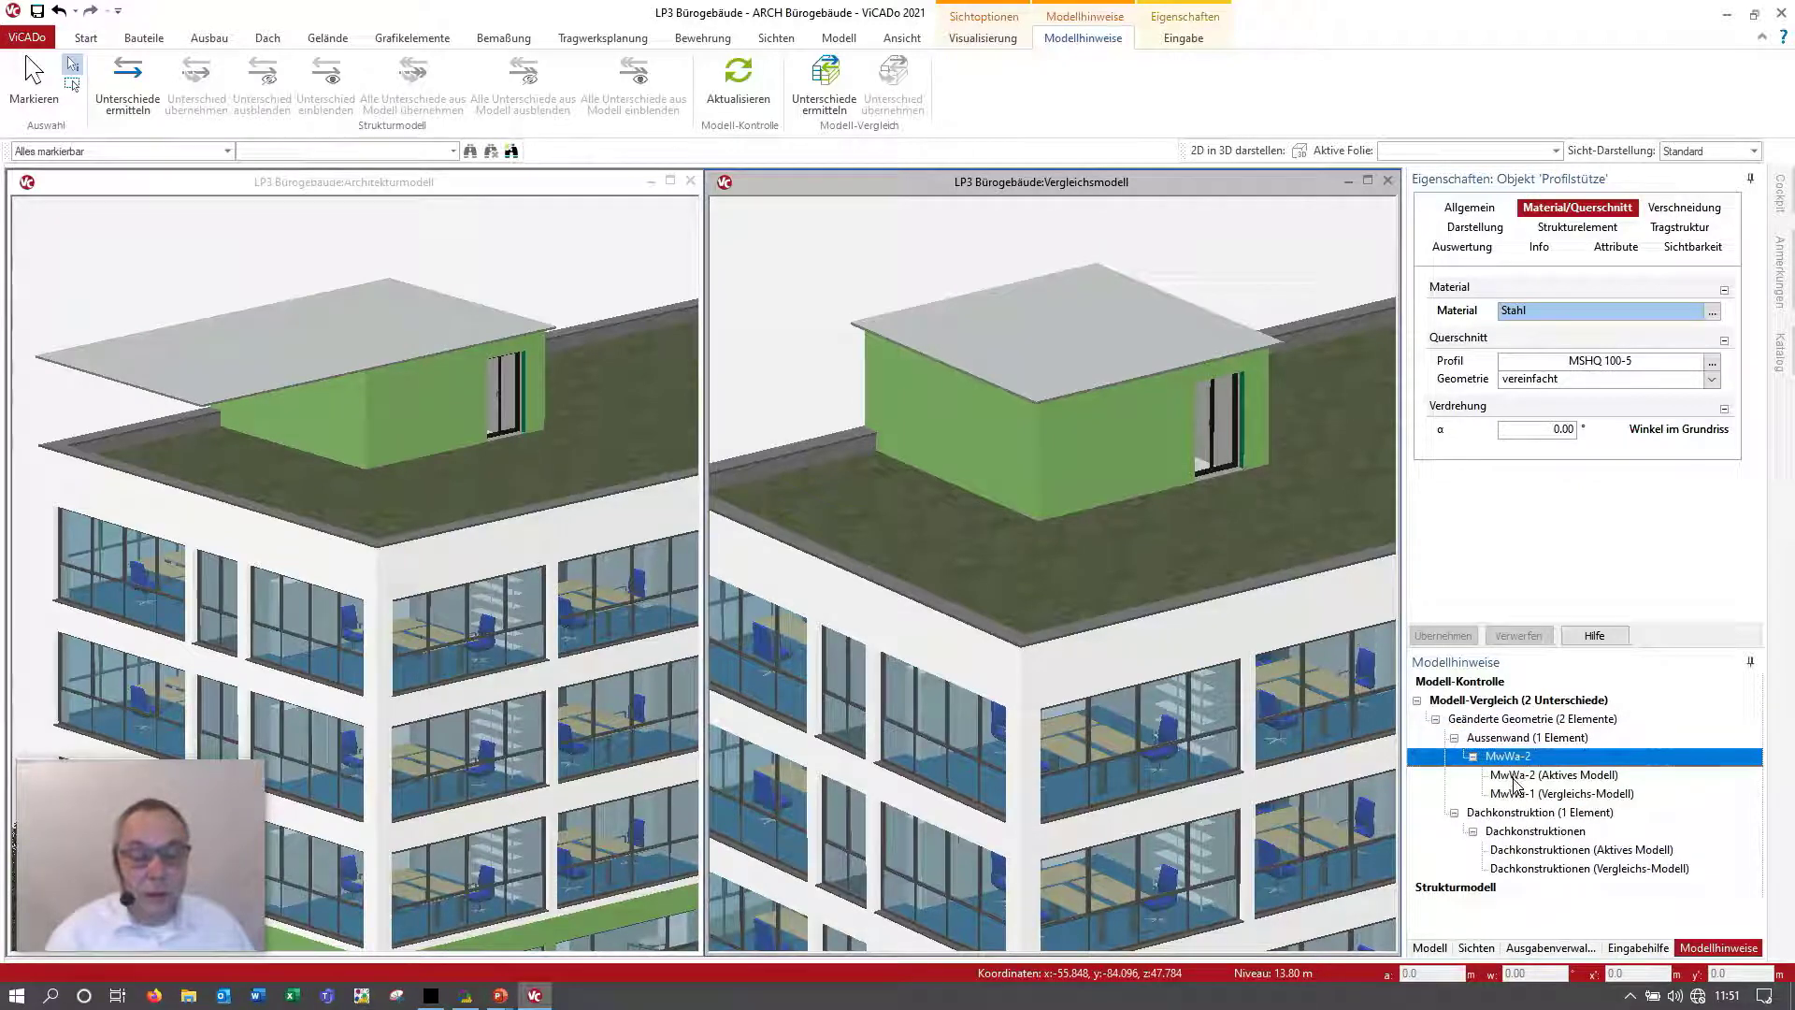
click(1516, 776)
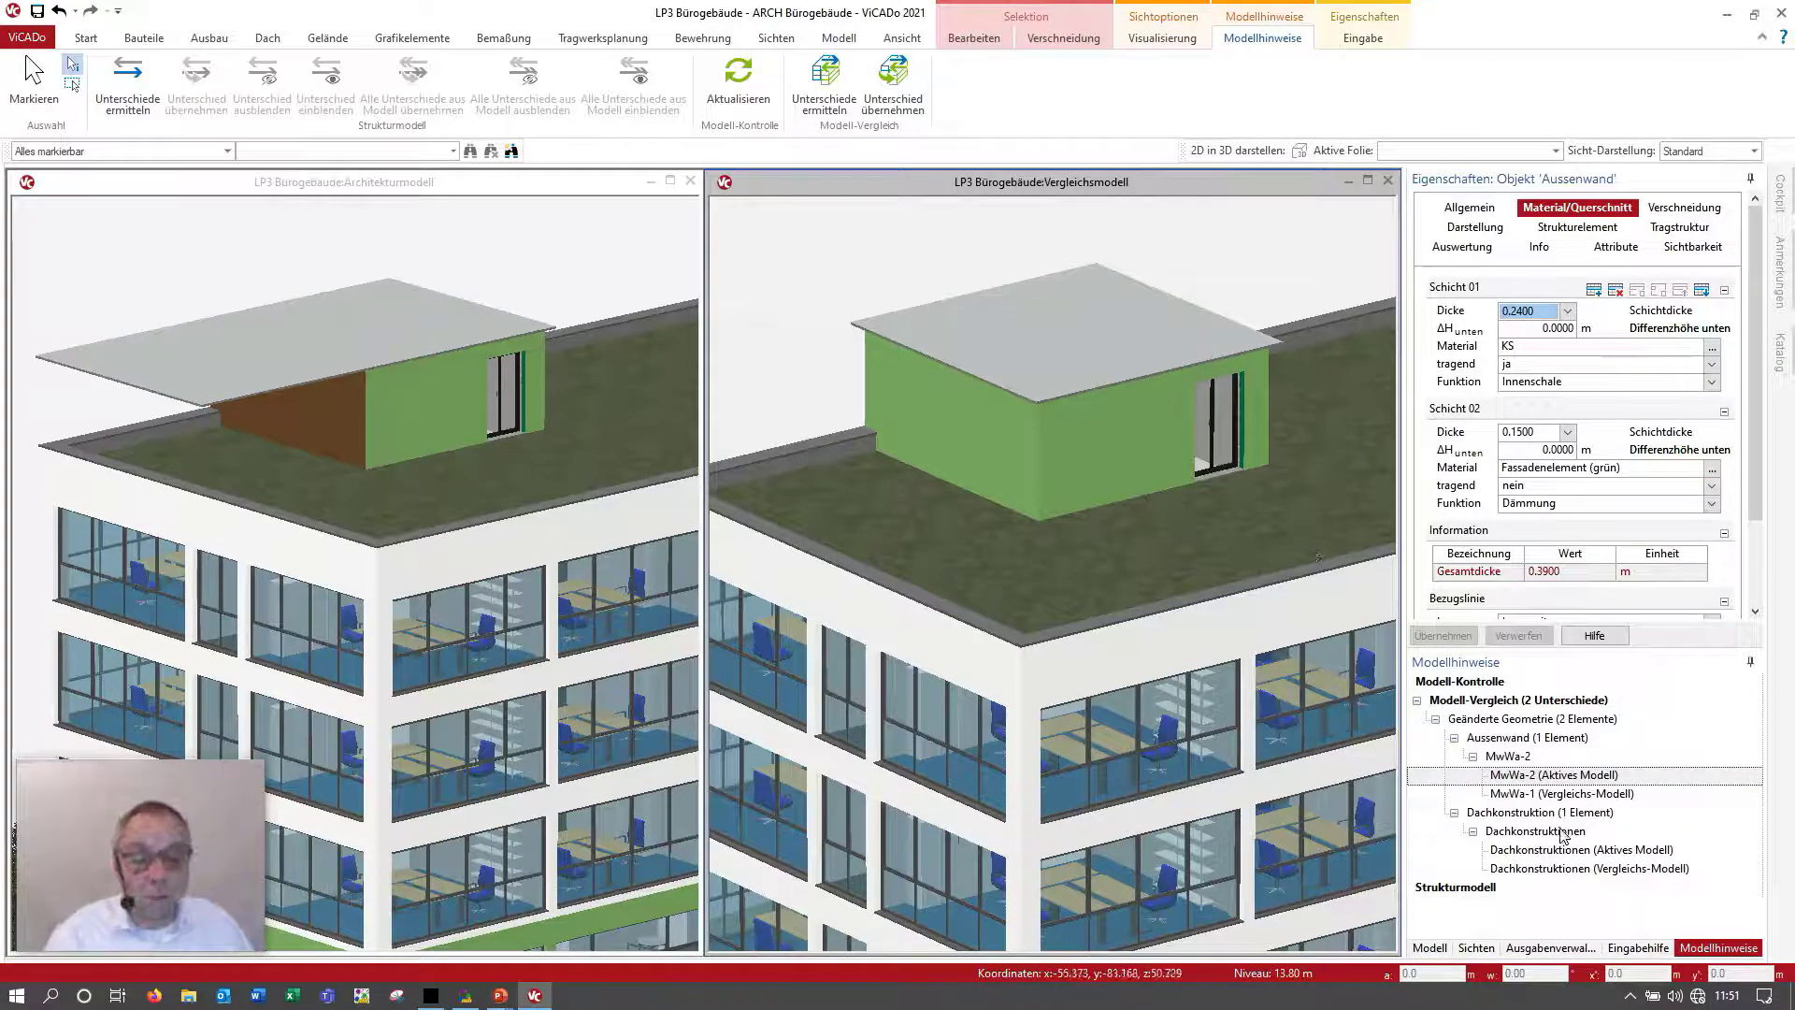
click(1545, 855)
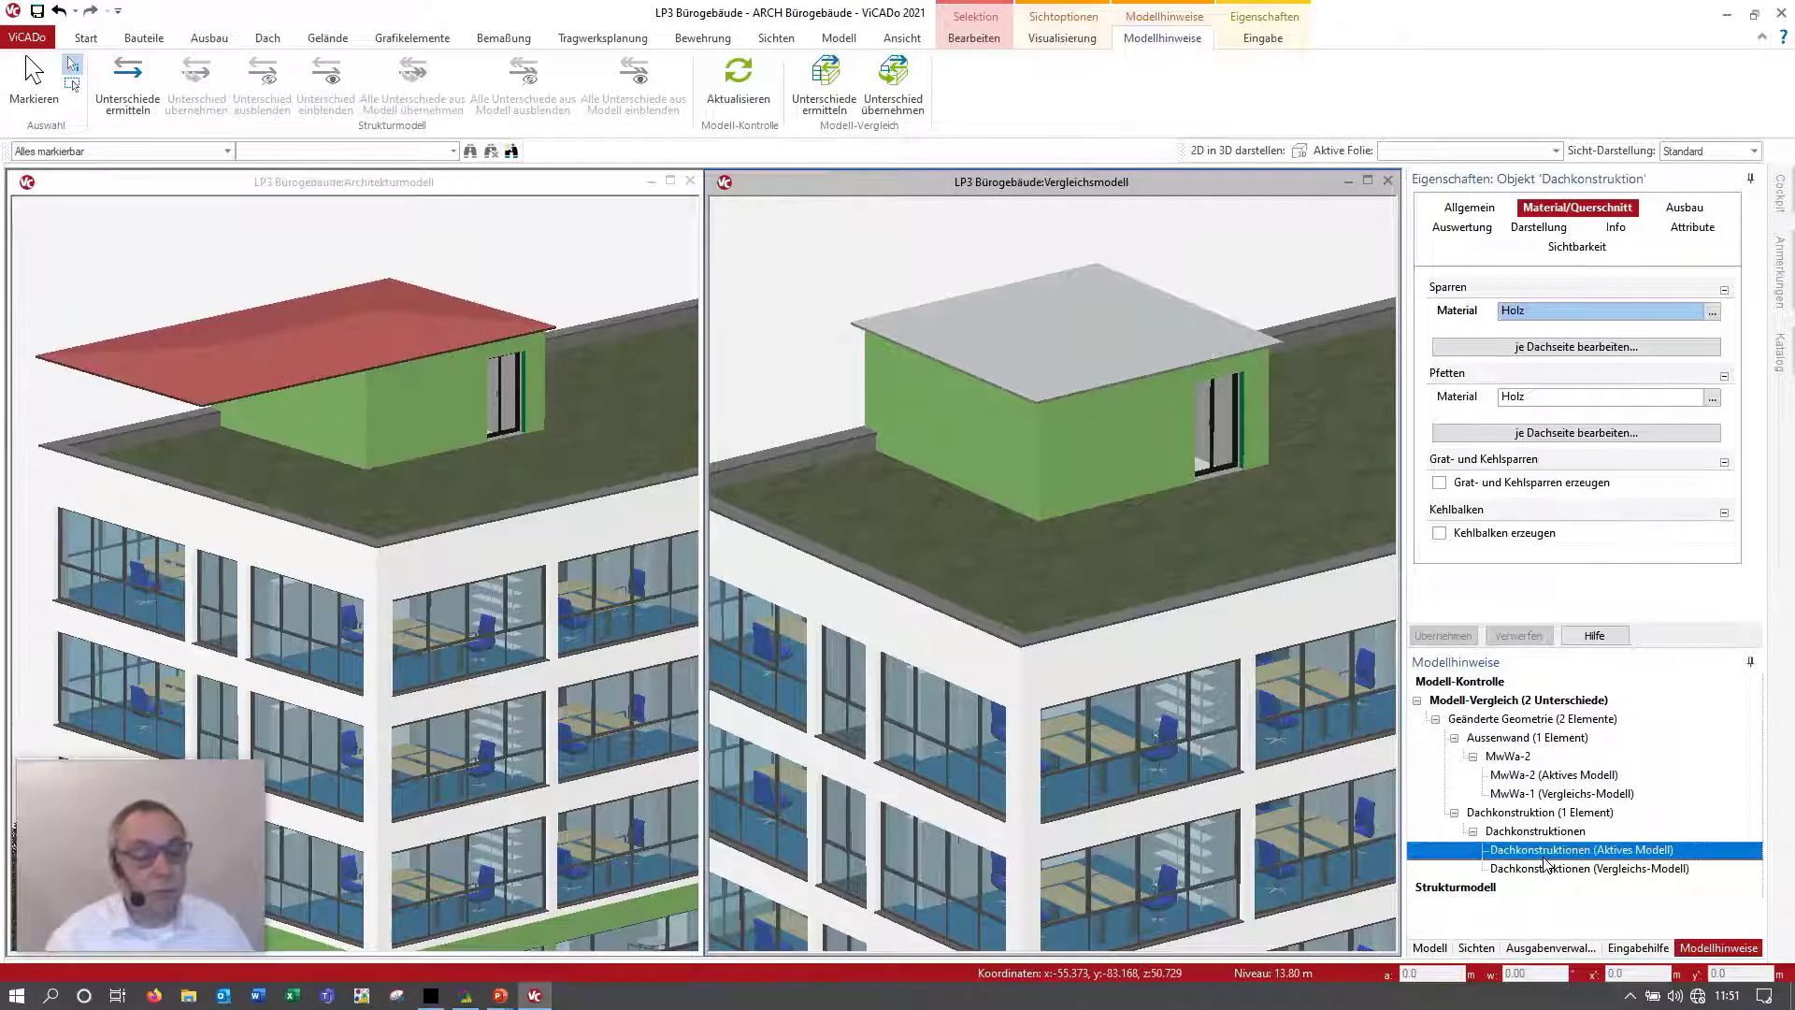
drag(1544, 868, 1590, 886)
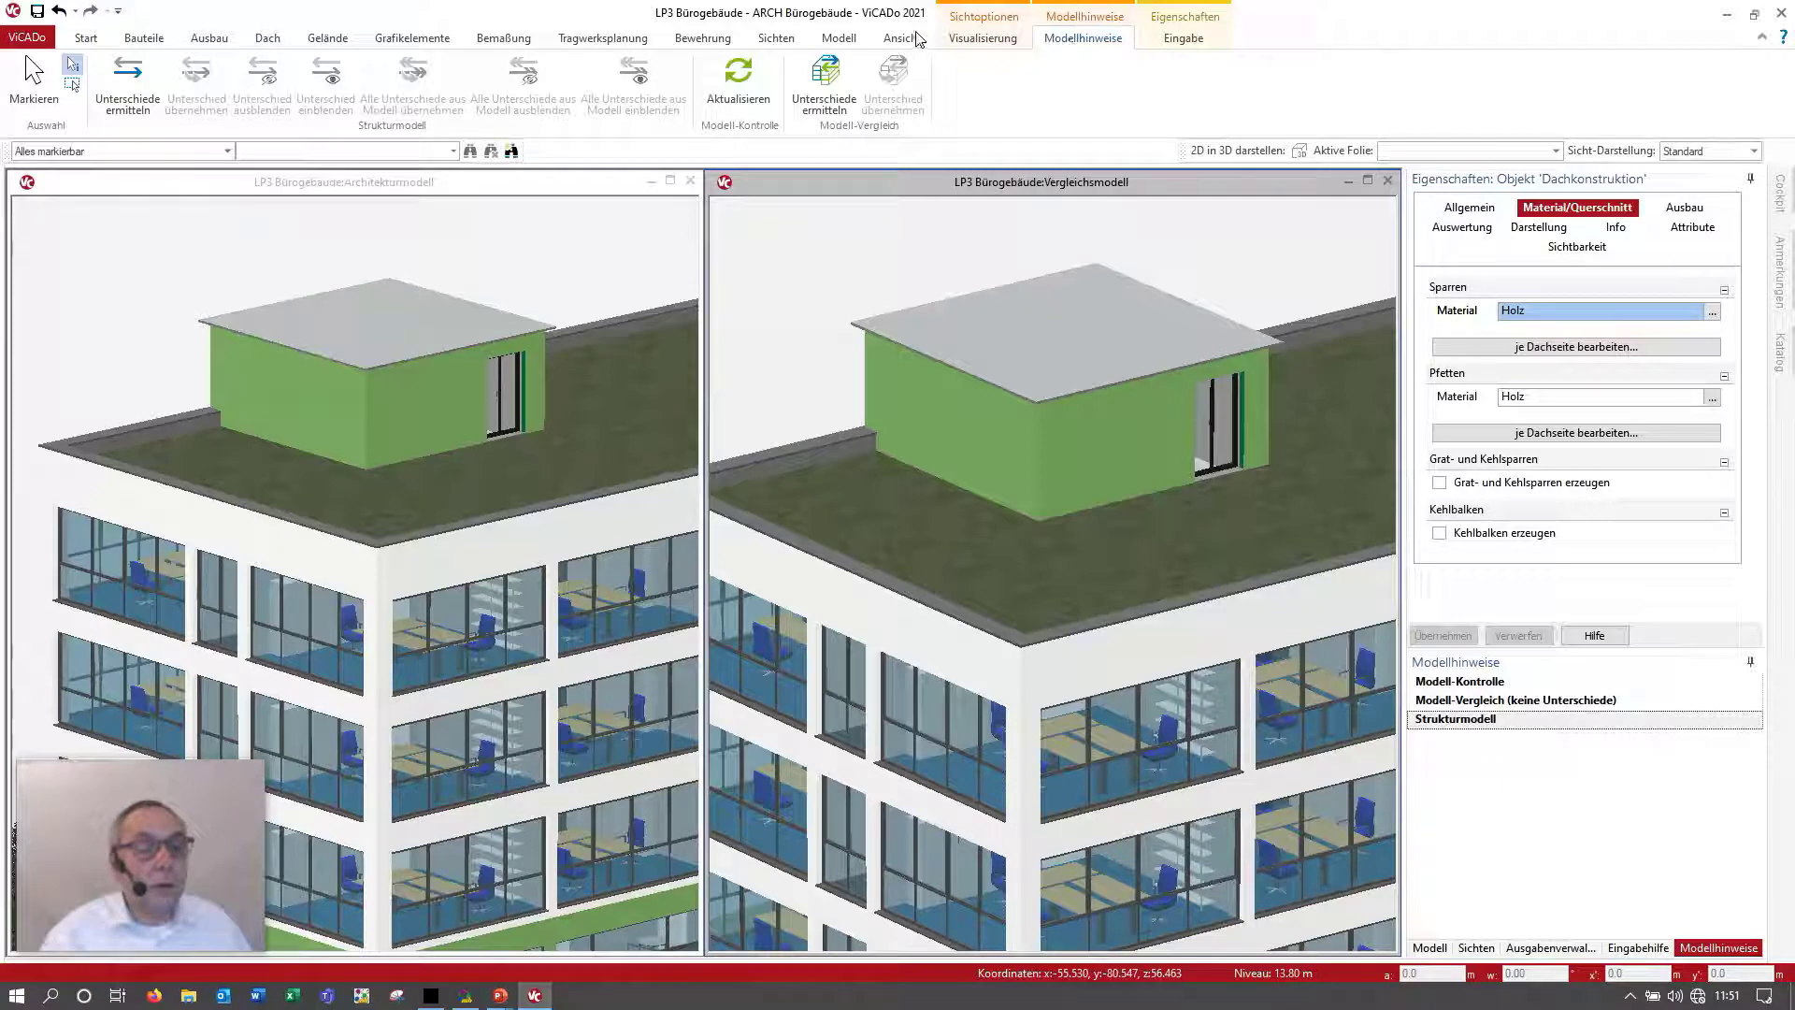
Step: From the Modell tab, show the Sichten list, expand 1. Obergeschoss and select Grundriss 1.OG
click(839, 41)
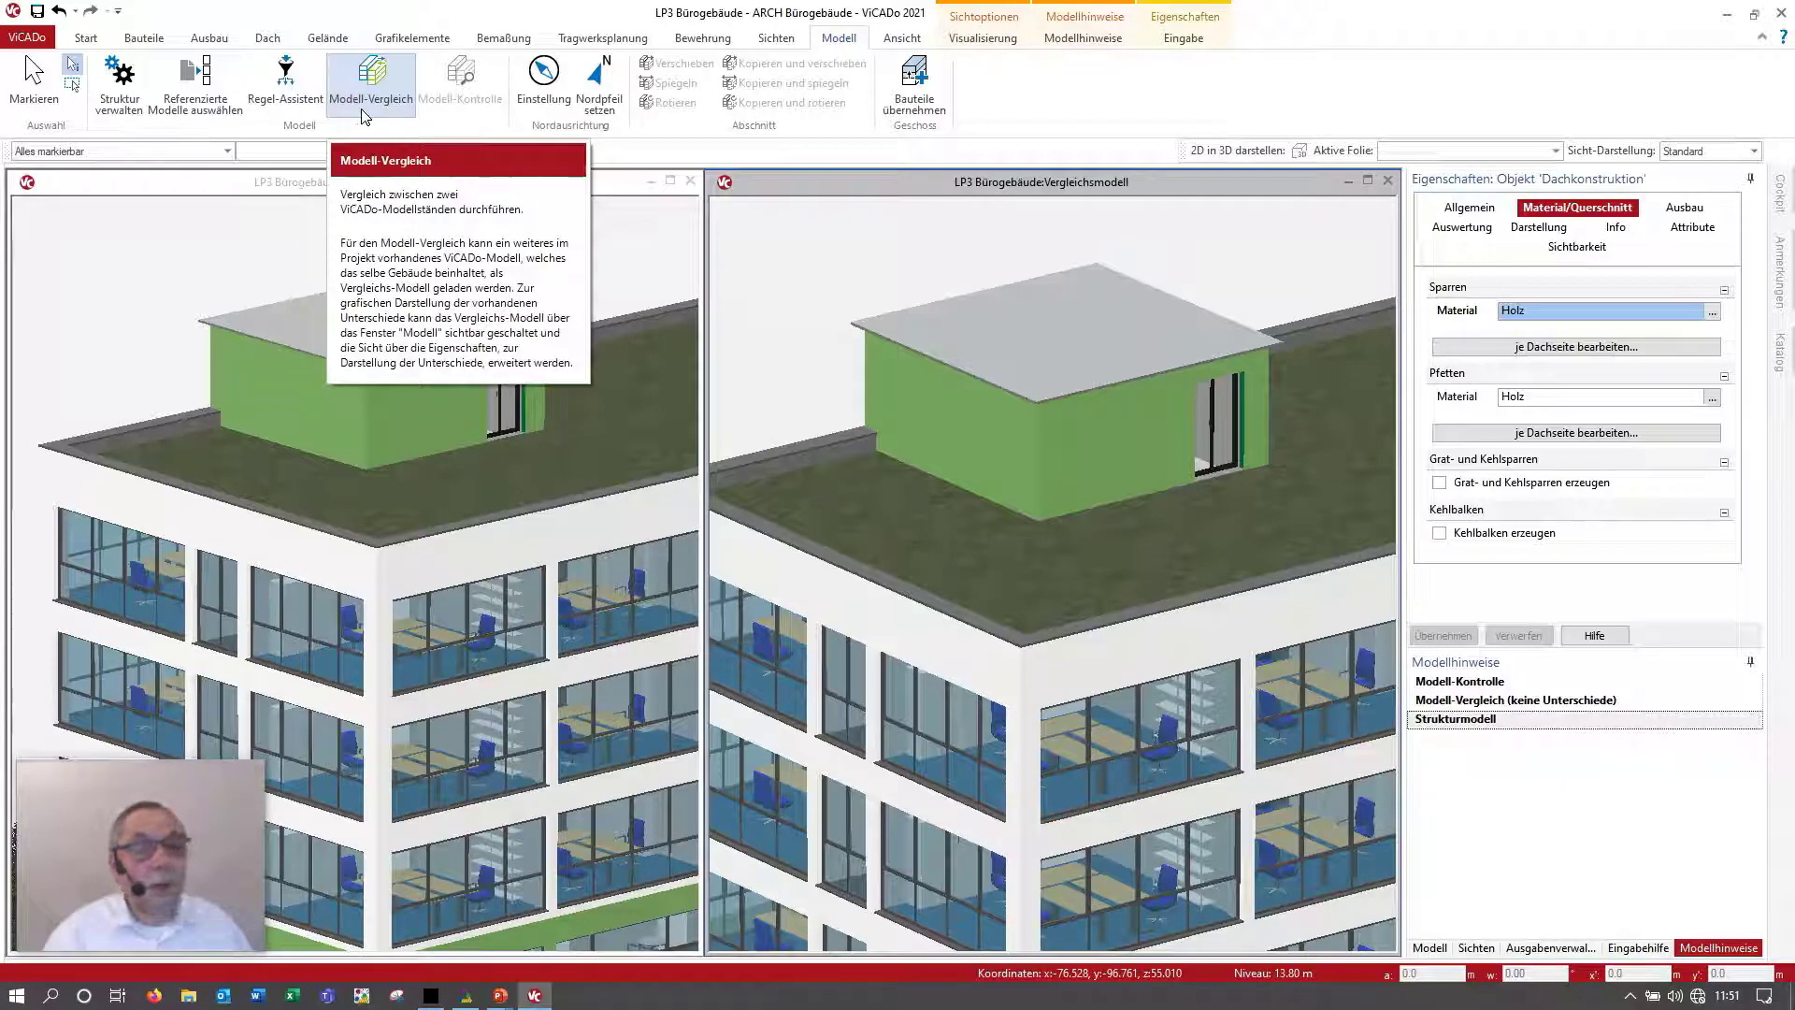
click(365, 116)
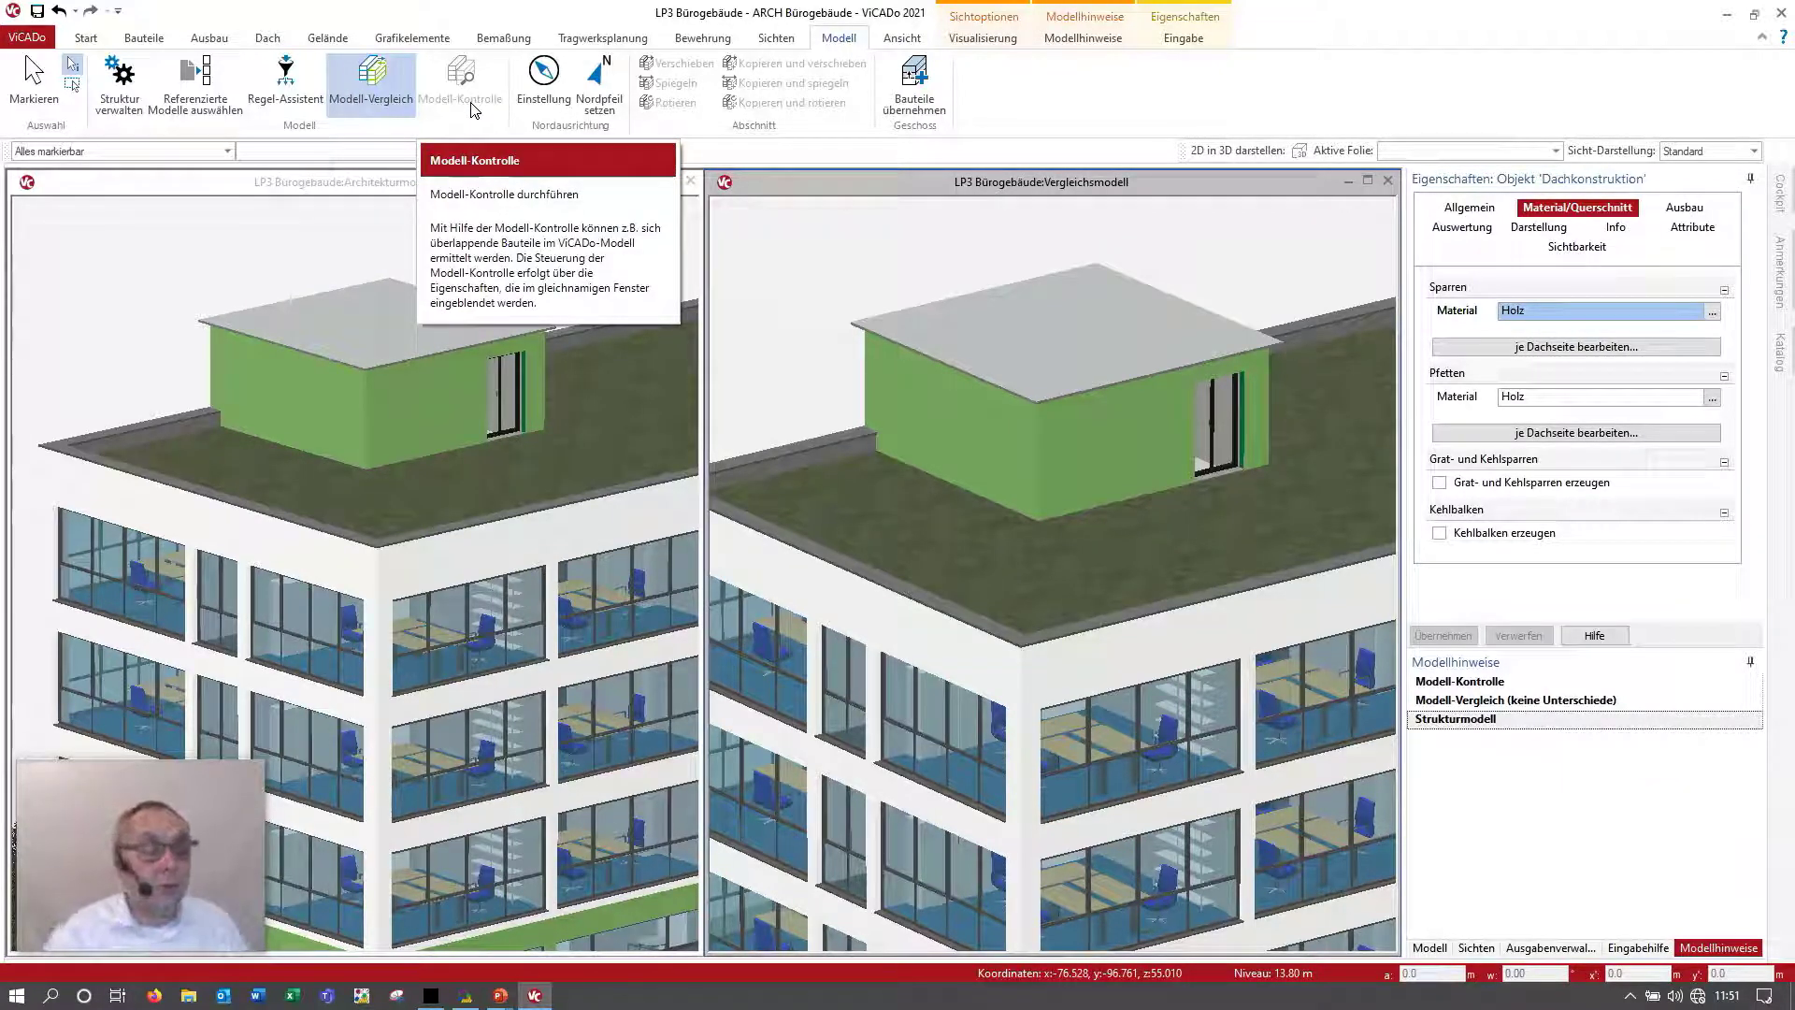
click(1477, 948)
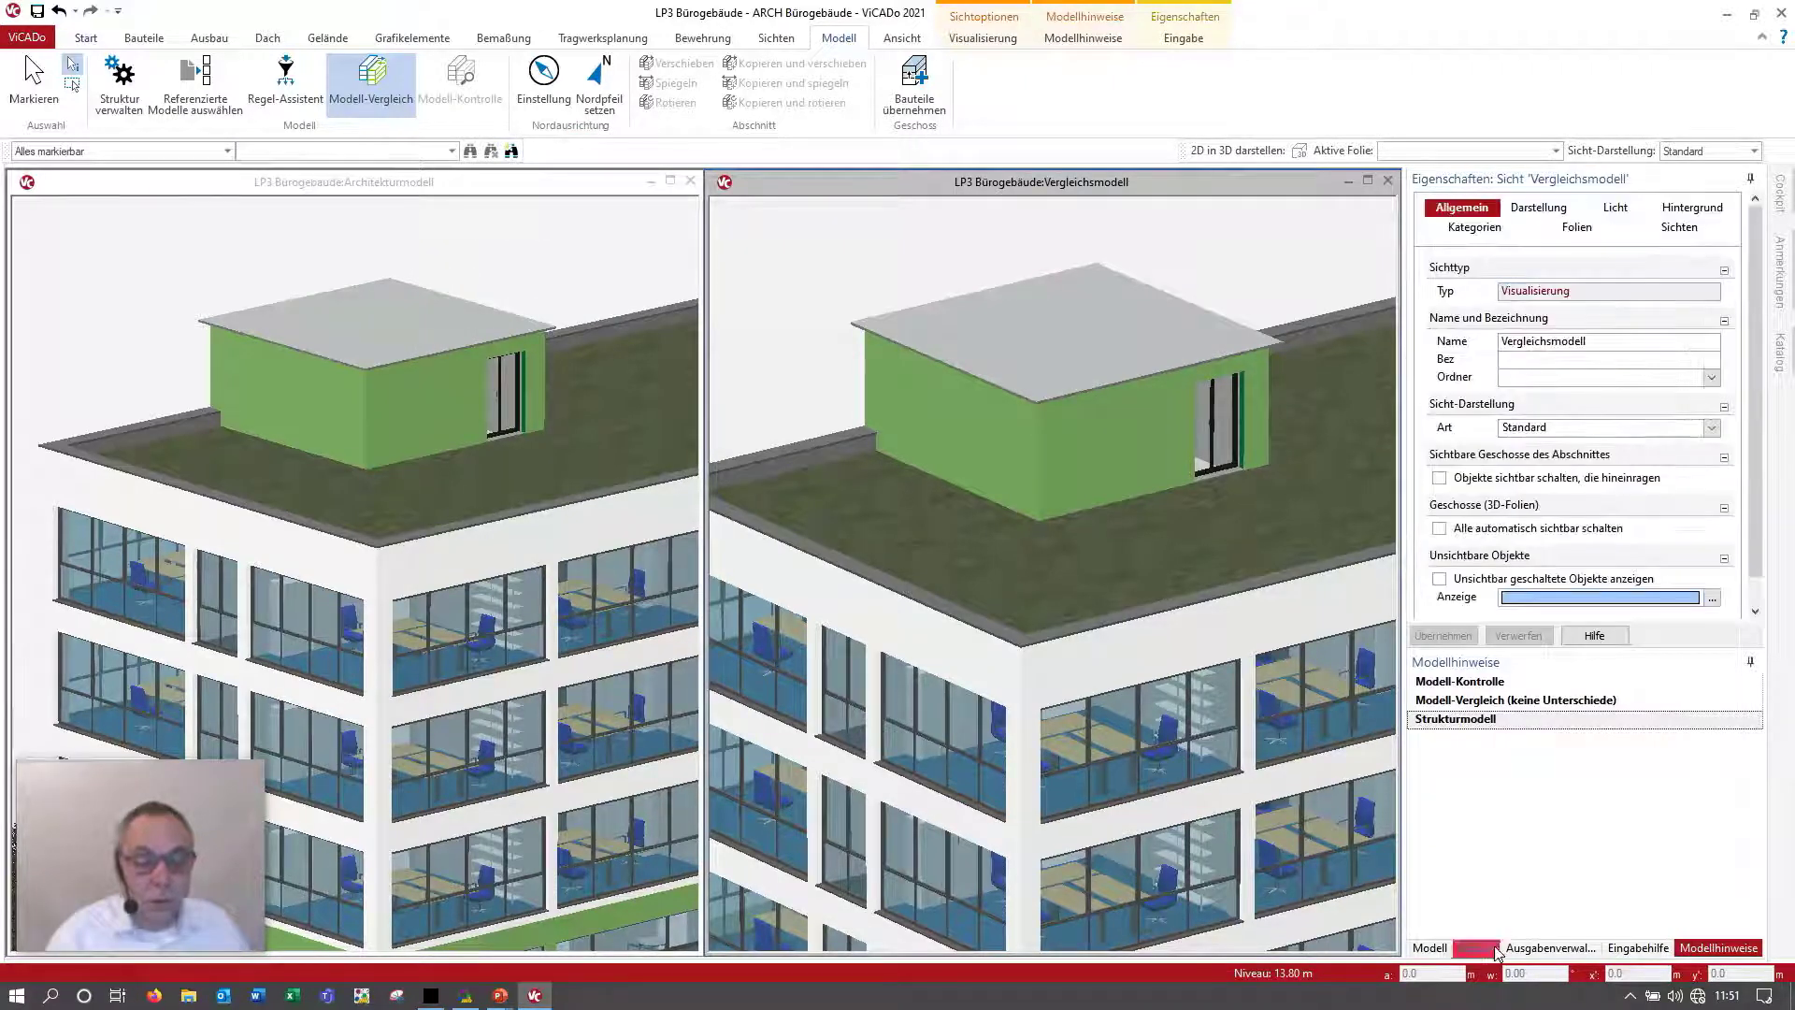
scroll(1510, 761, down, 1)
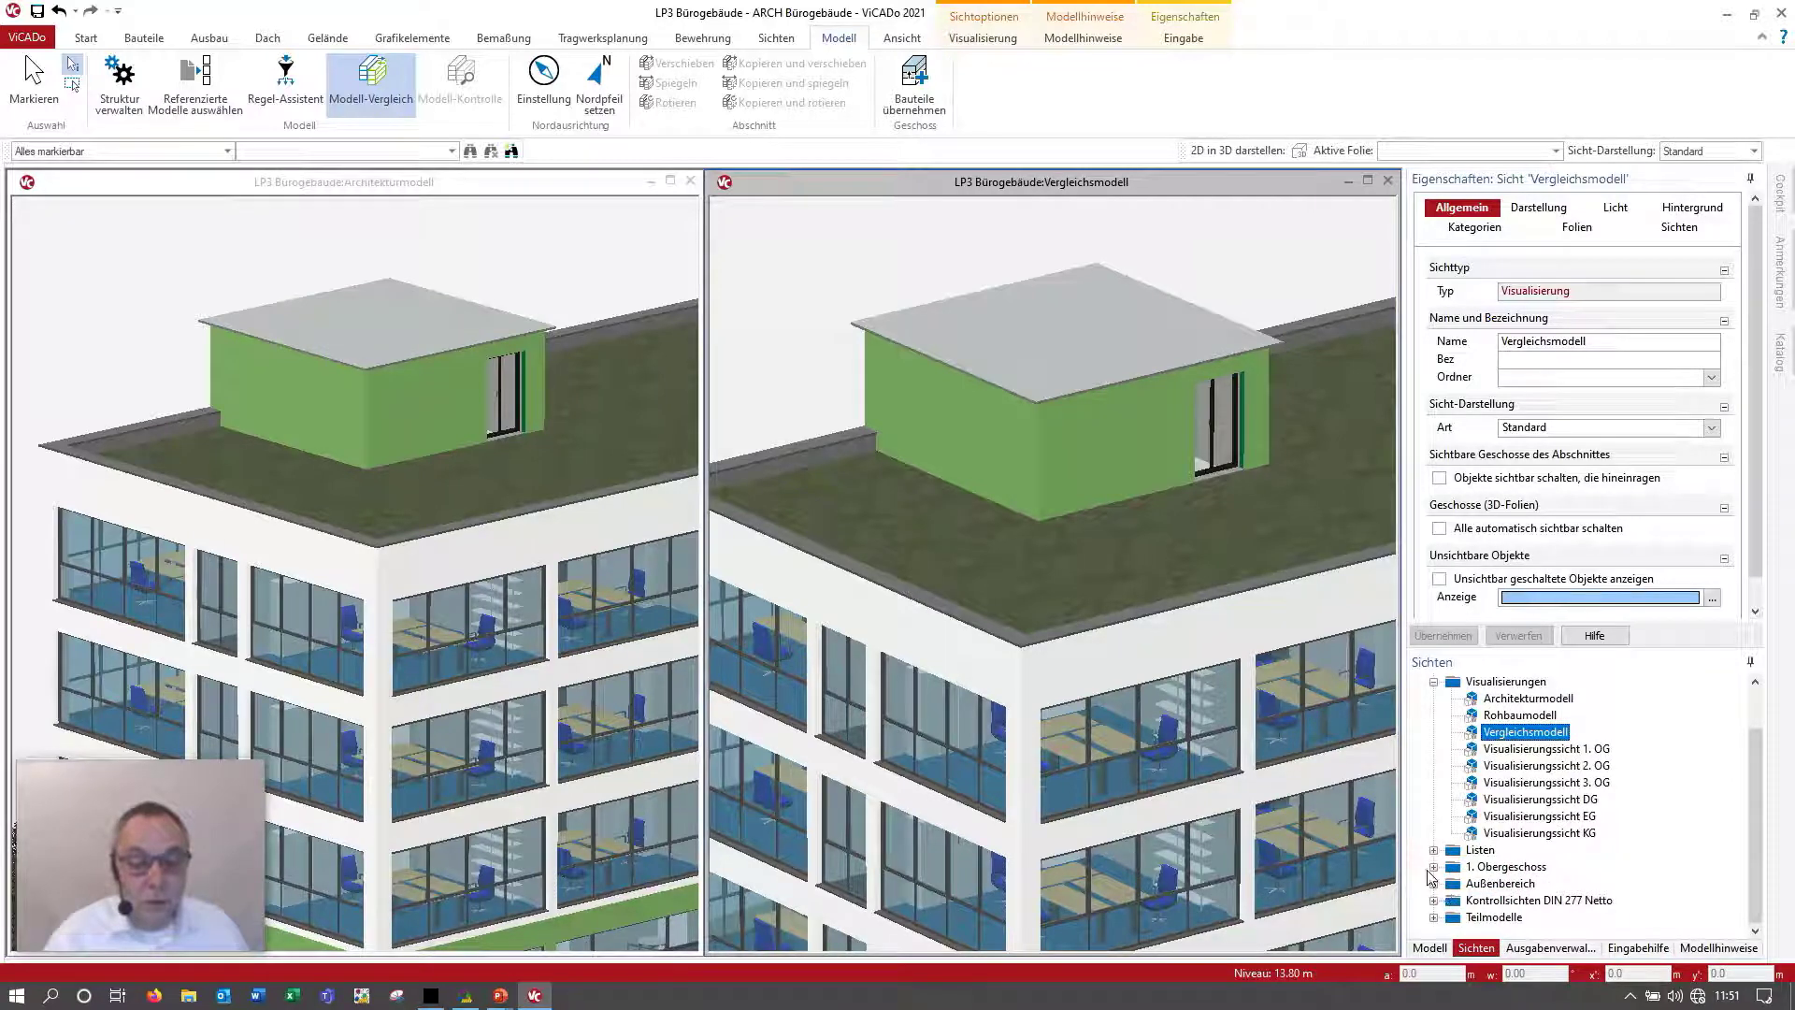
click(1432, 867)
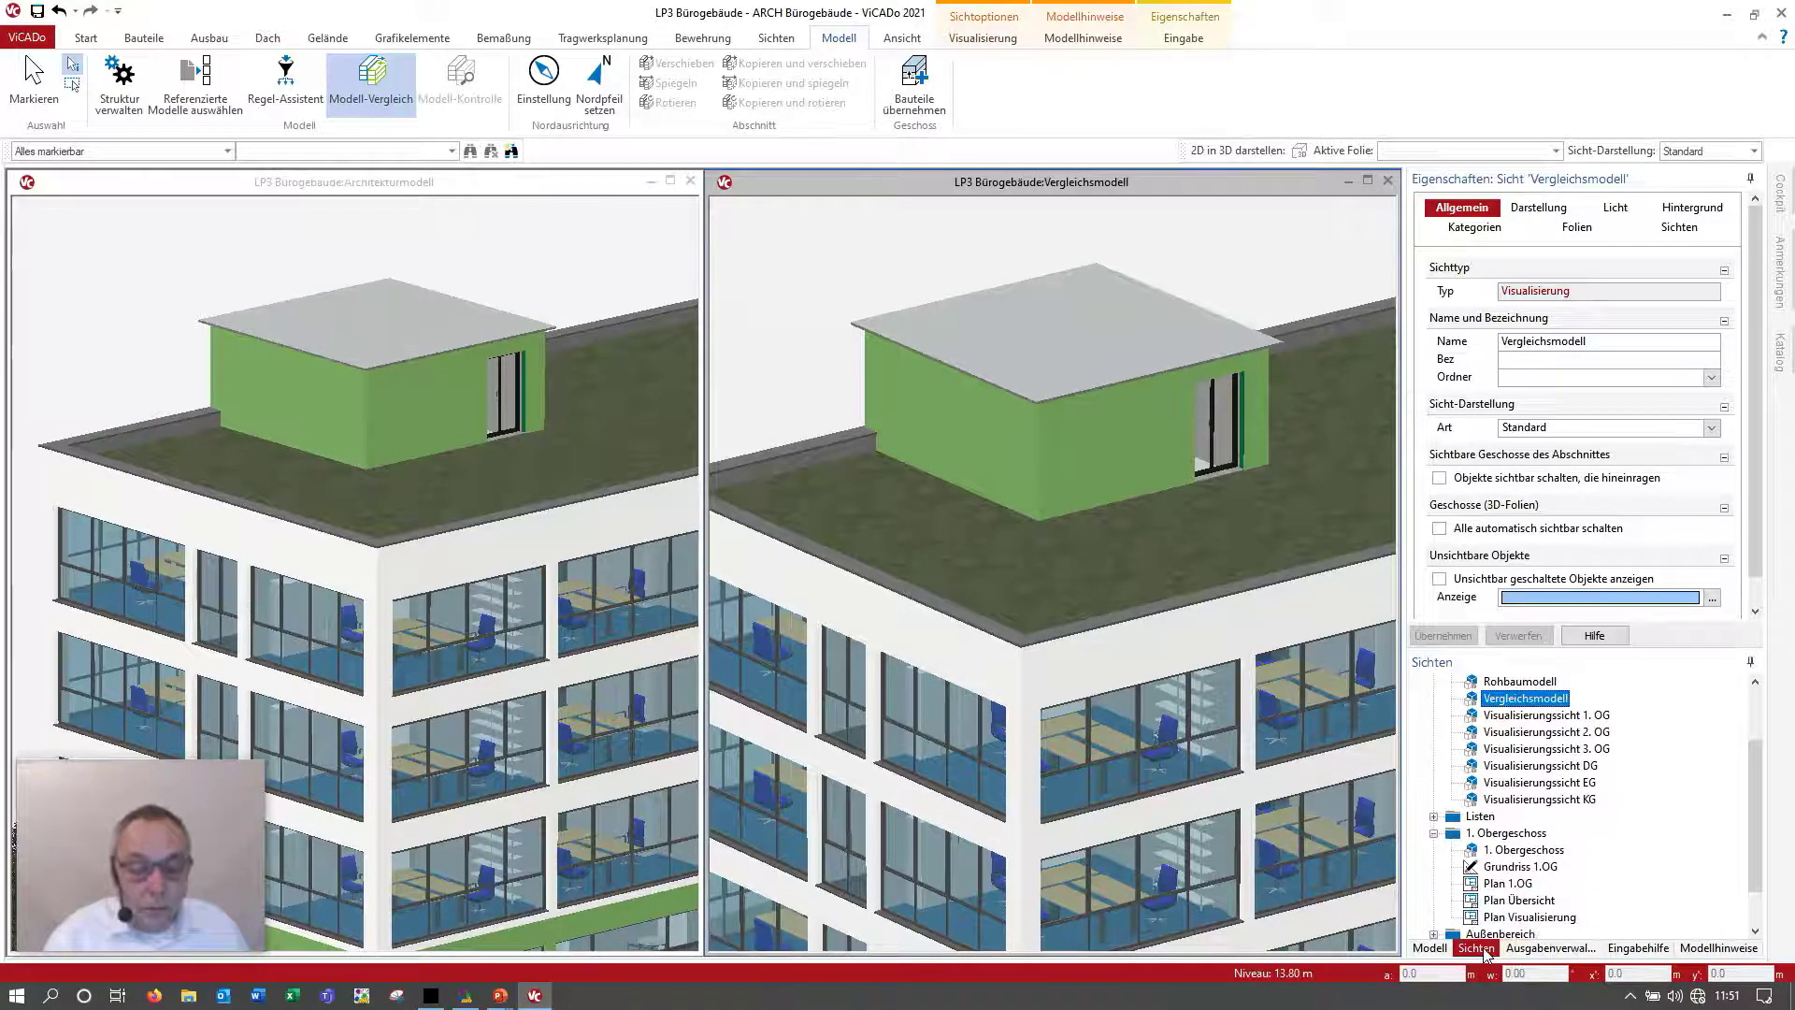
click(1516, 868)
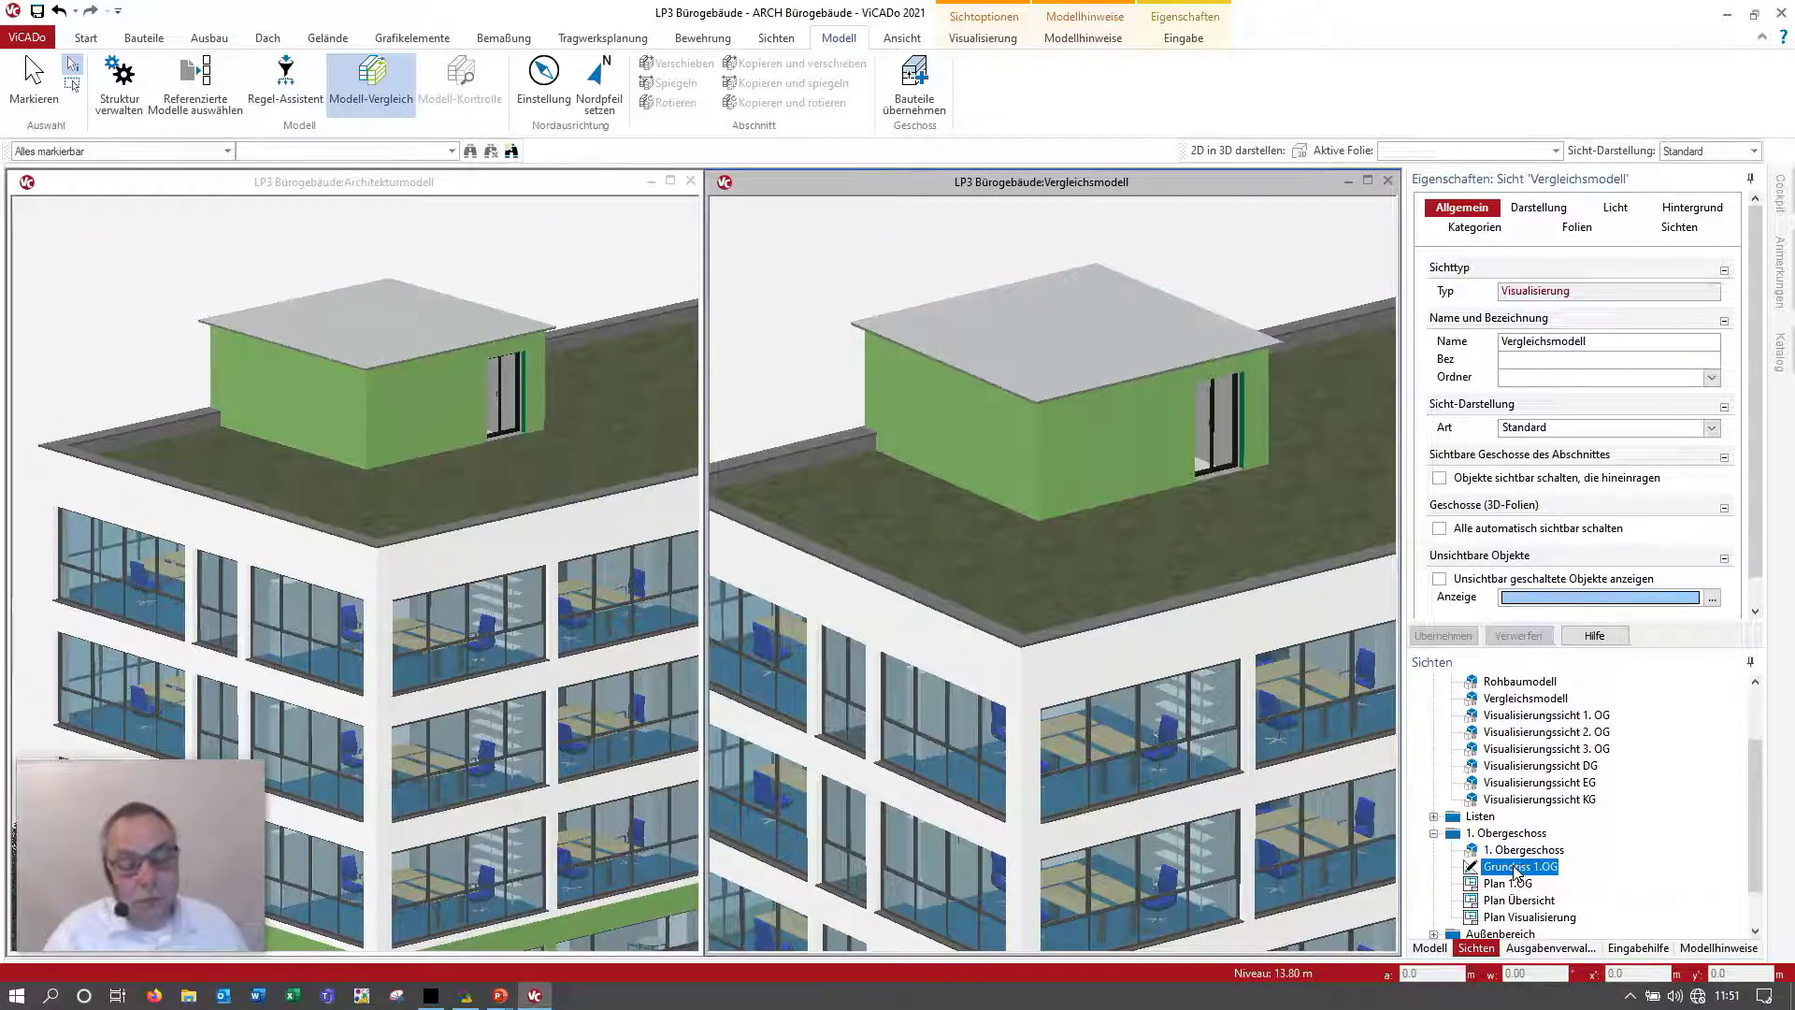
Step: Open Grundriss 1.OG full size, pan the plan into place and select the 27.70 overall dimension
double_click(1496, 870)
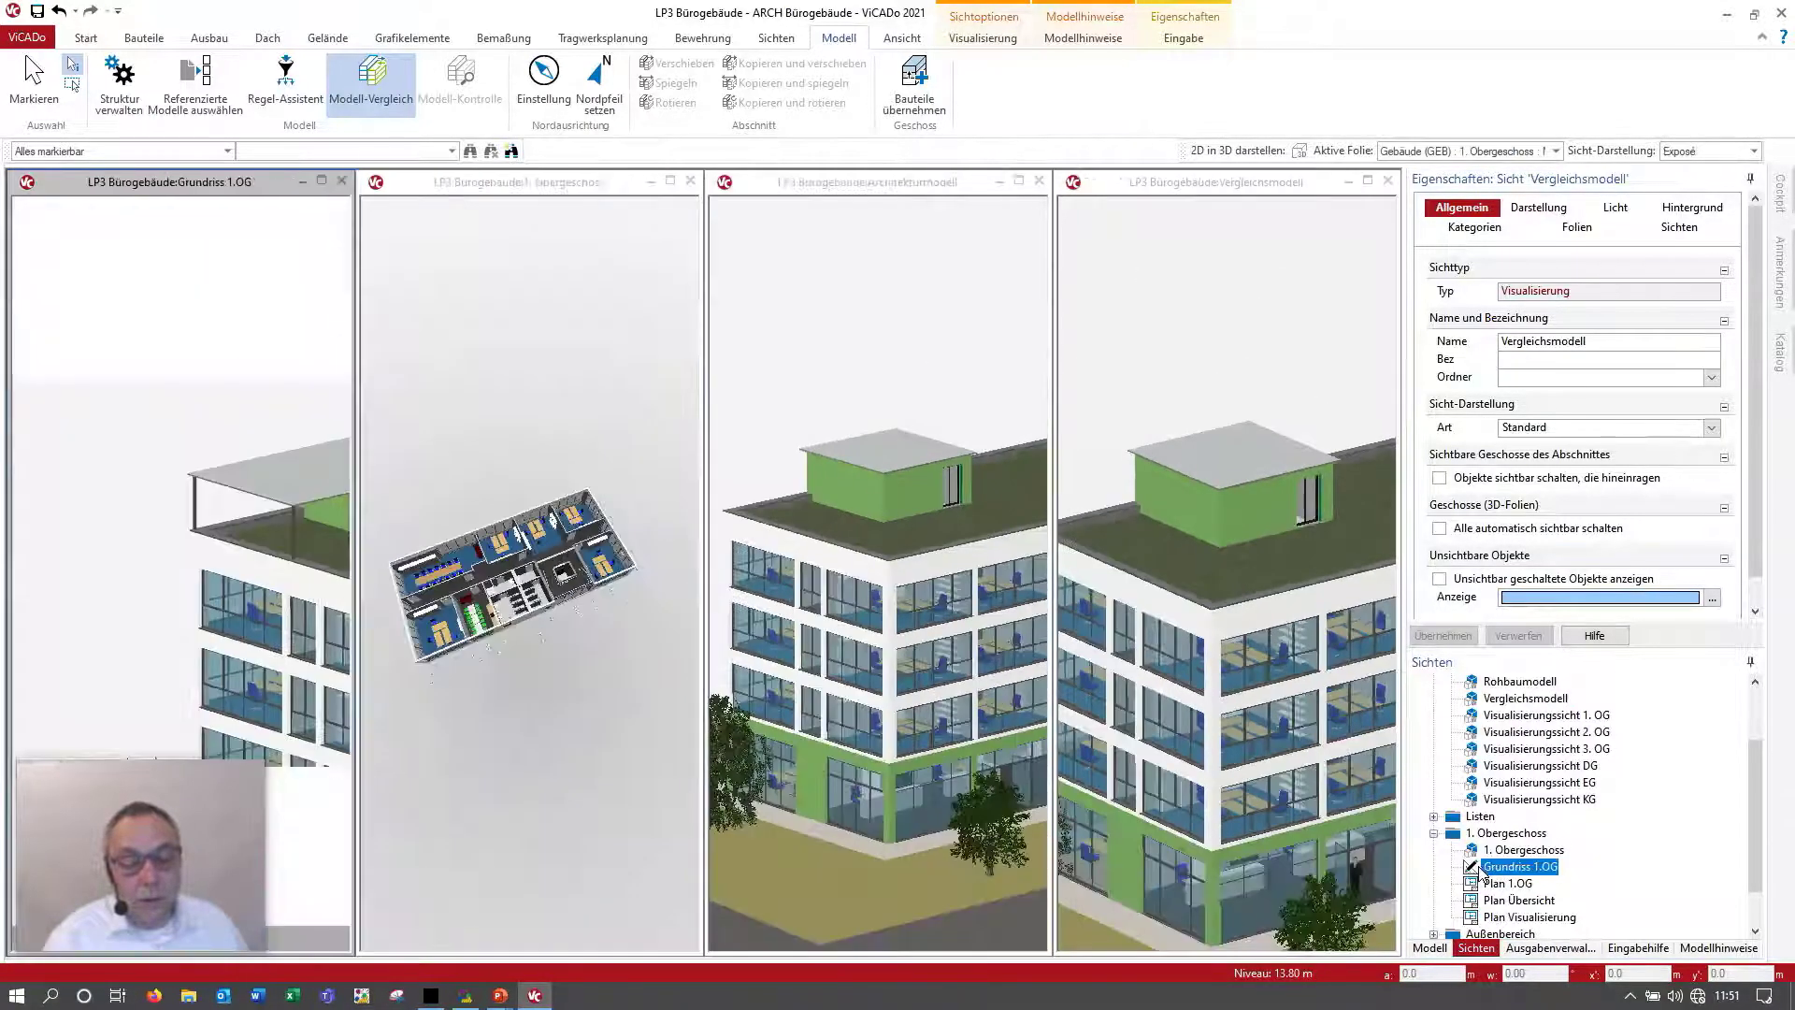
double_click(1495, 867)
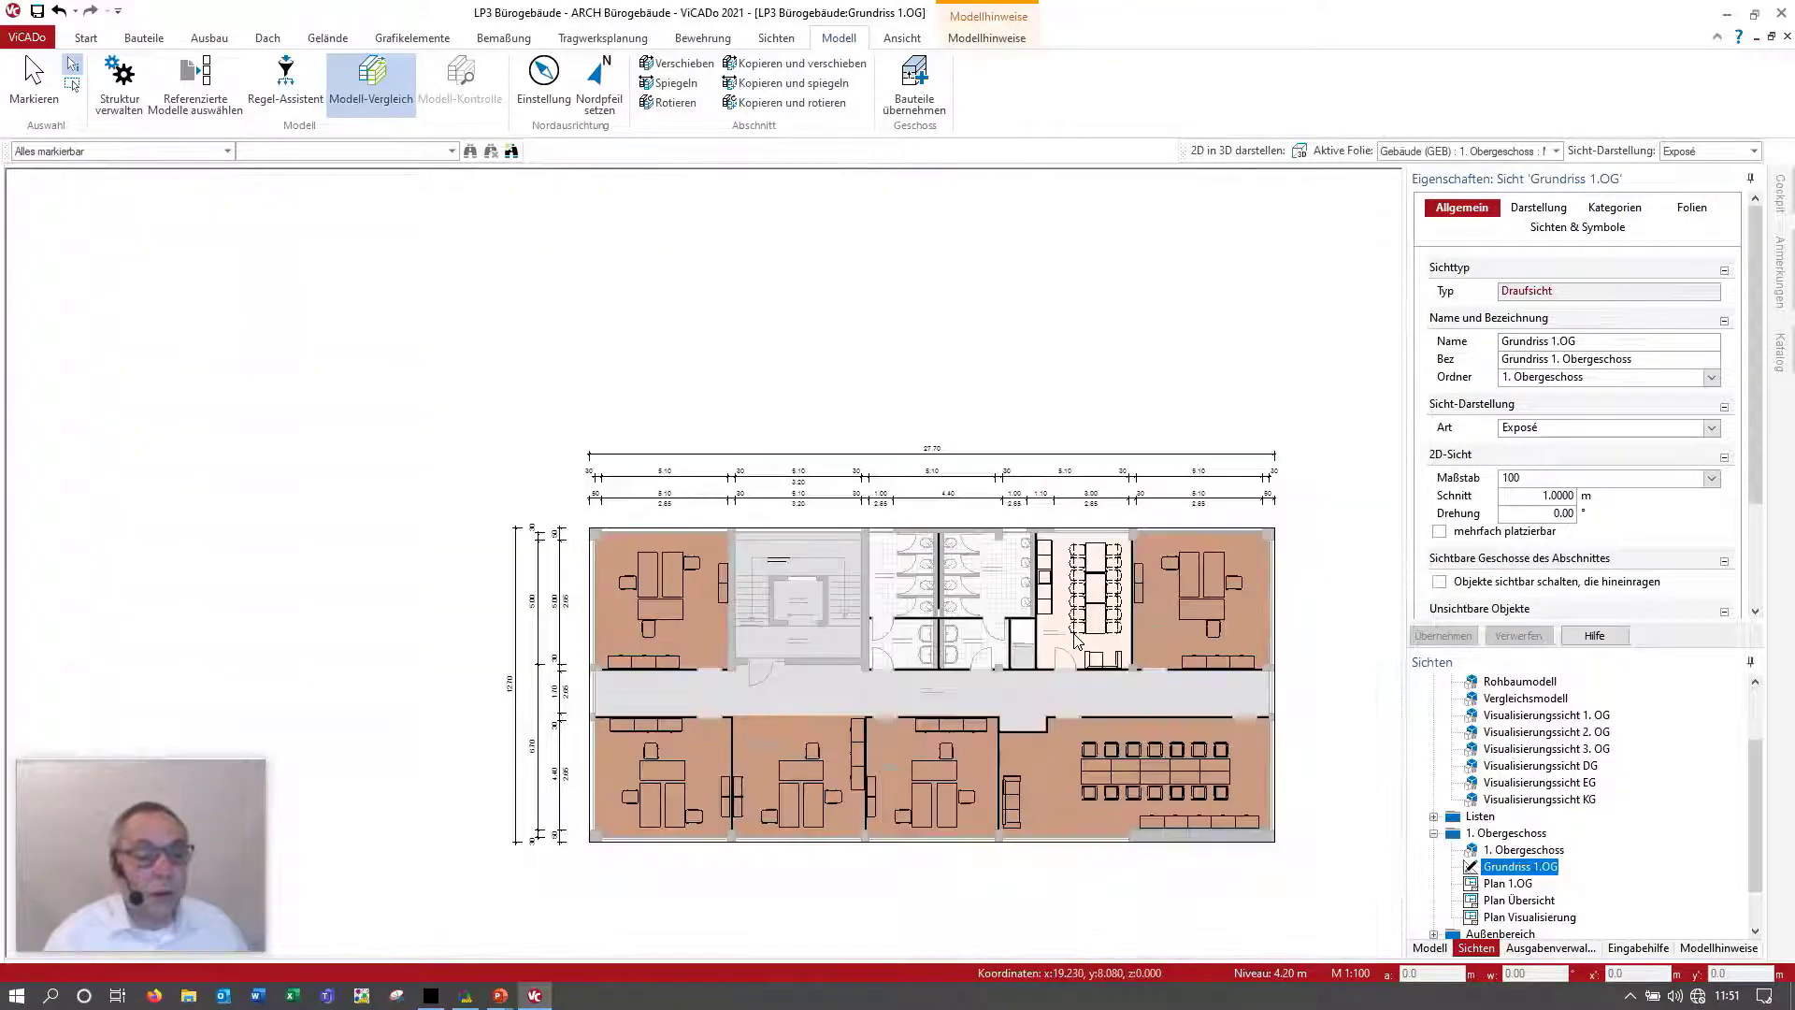
middle_drag(1010, 421, 893, 279)
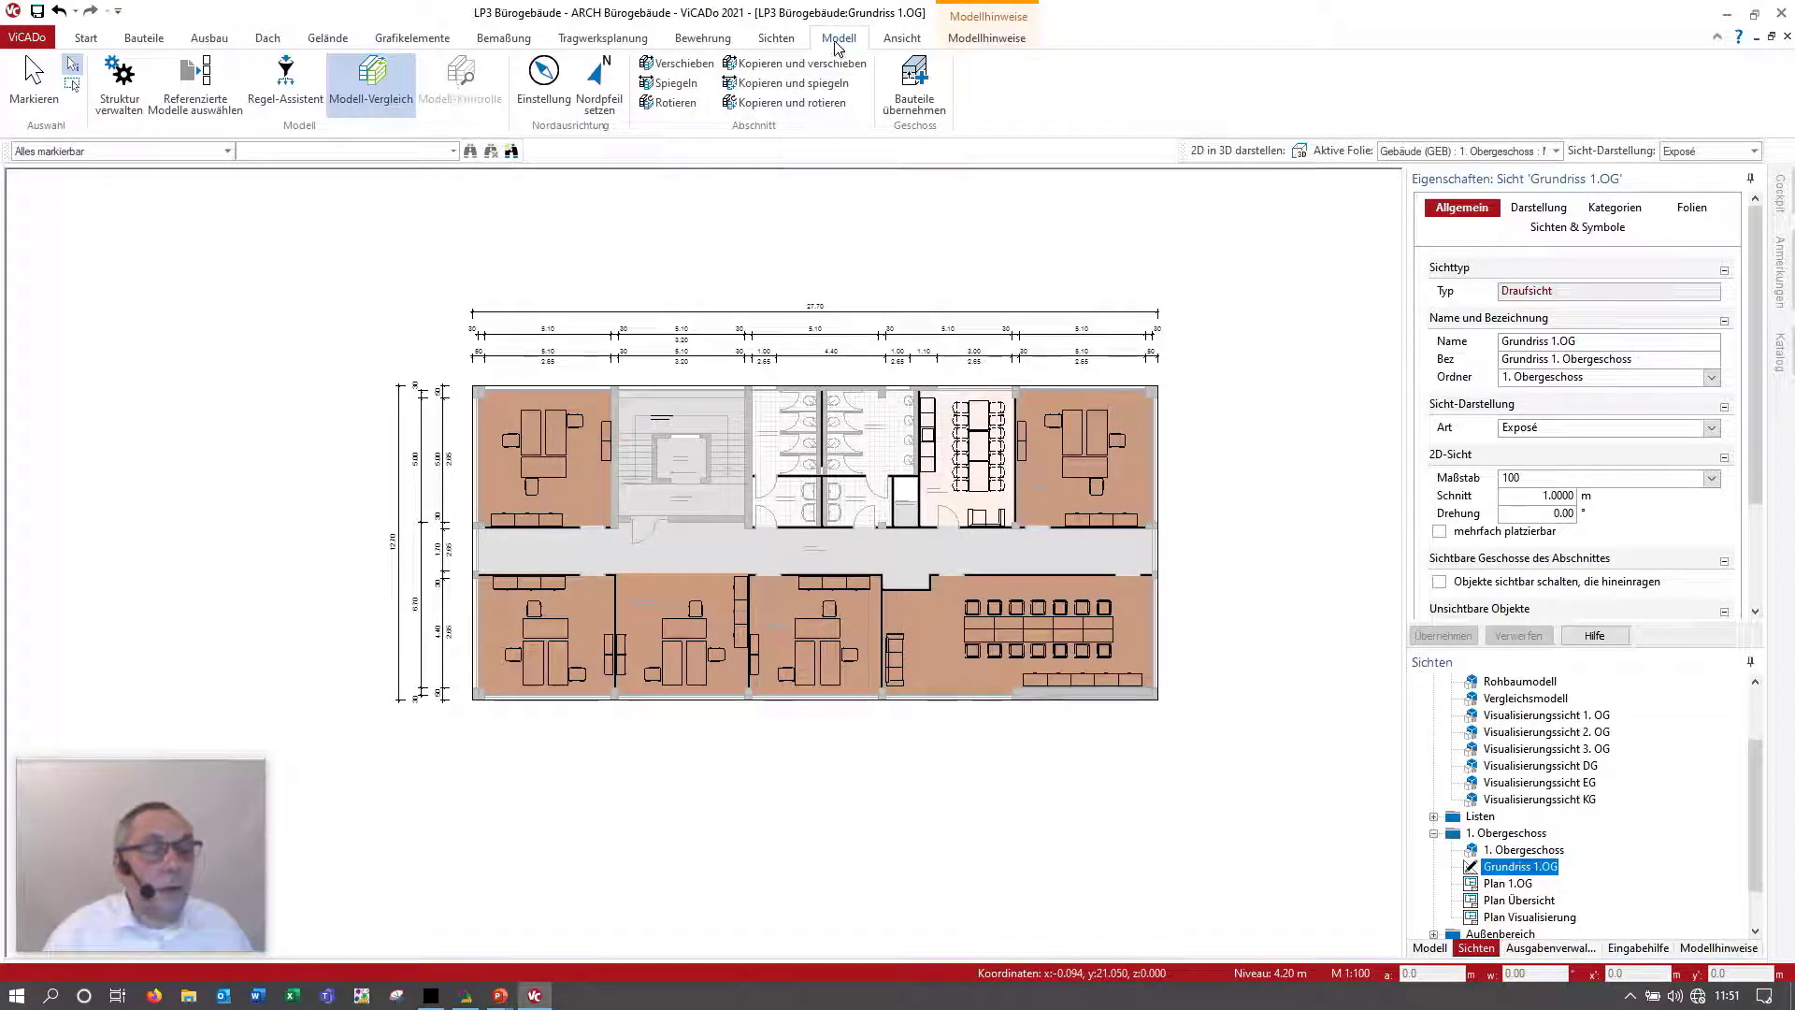
click(1158, 333)
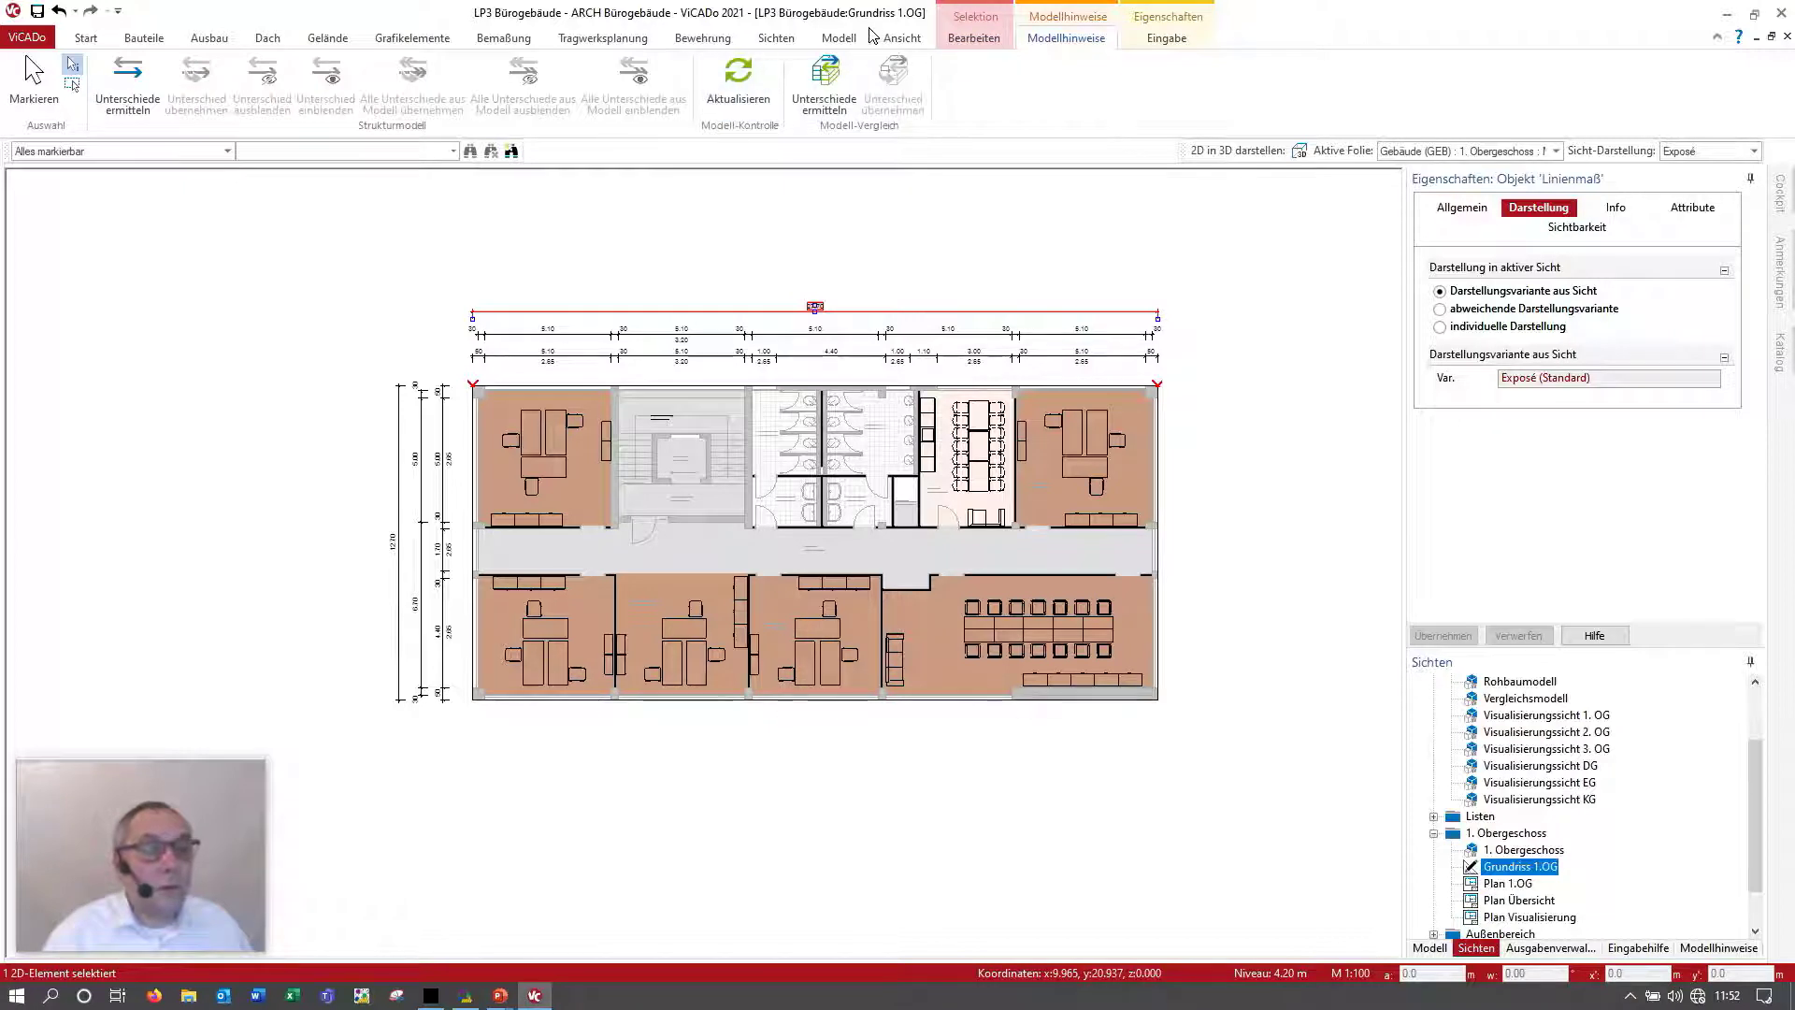
click(841, 38)
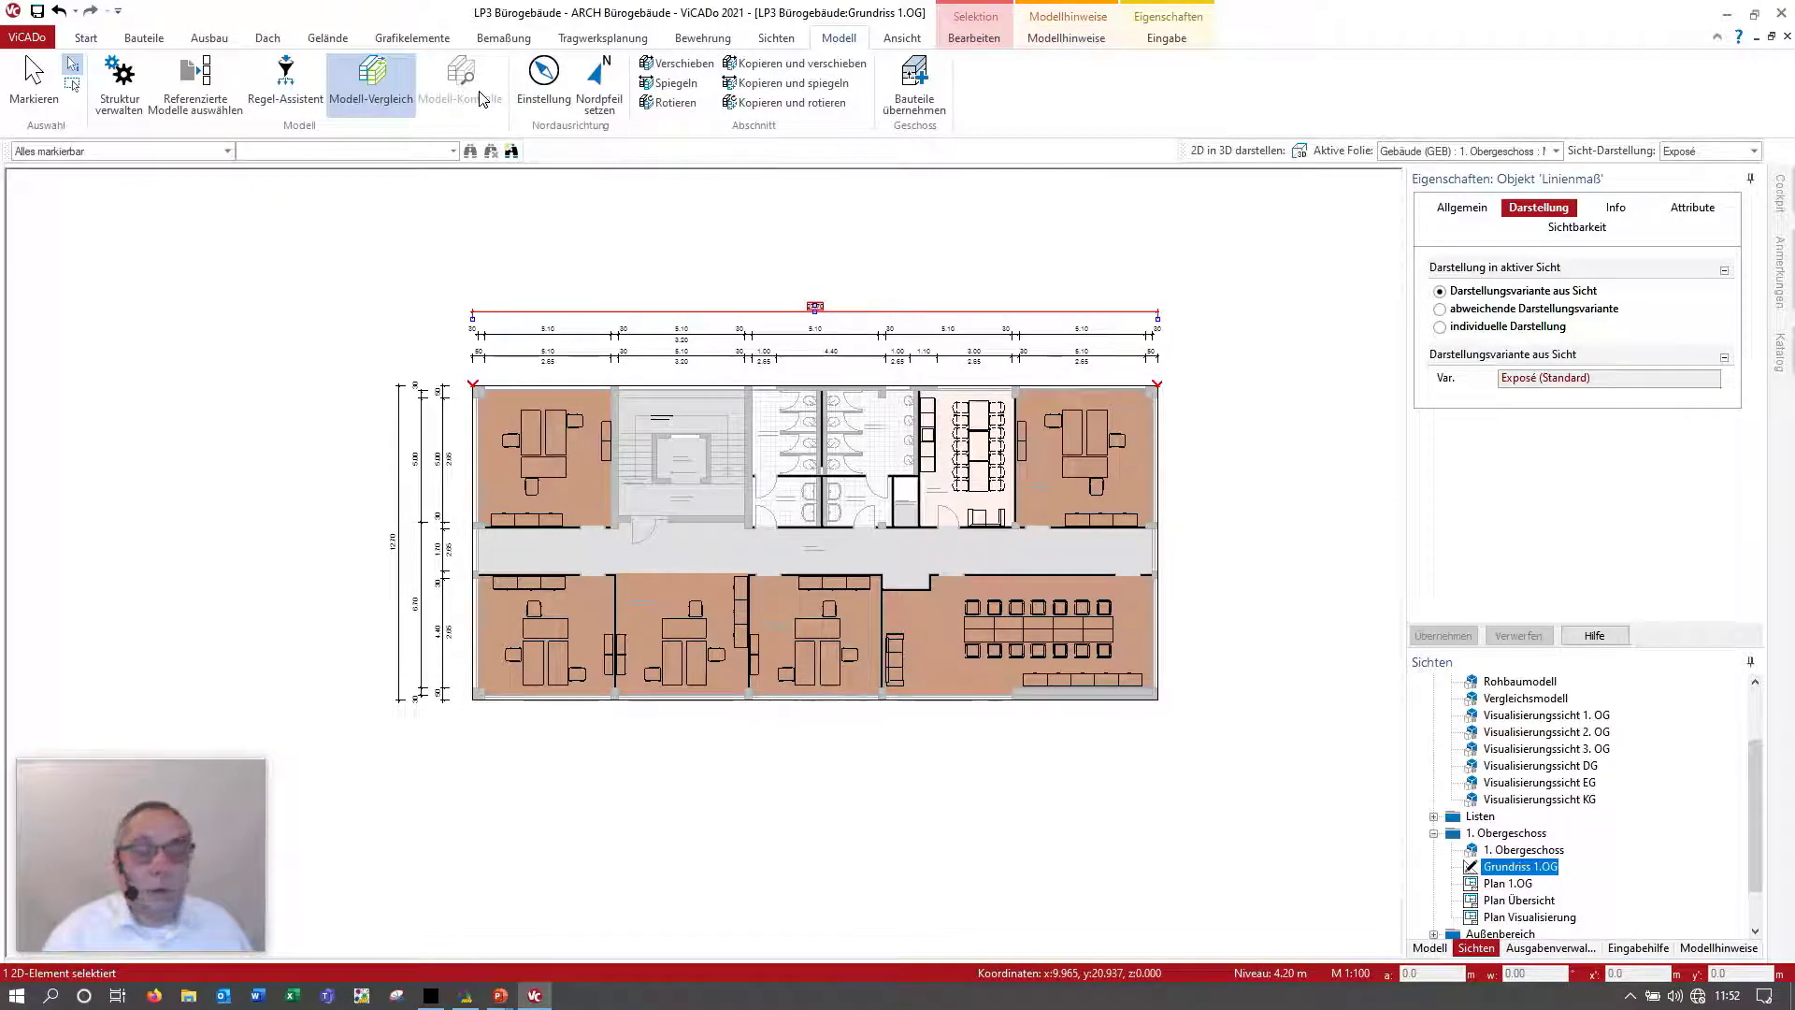